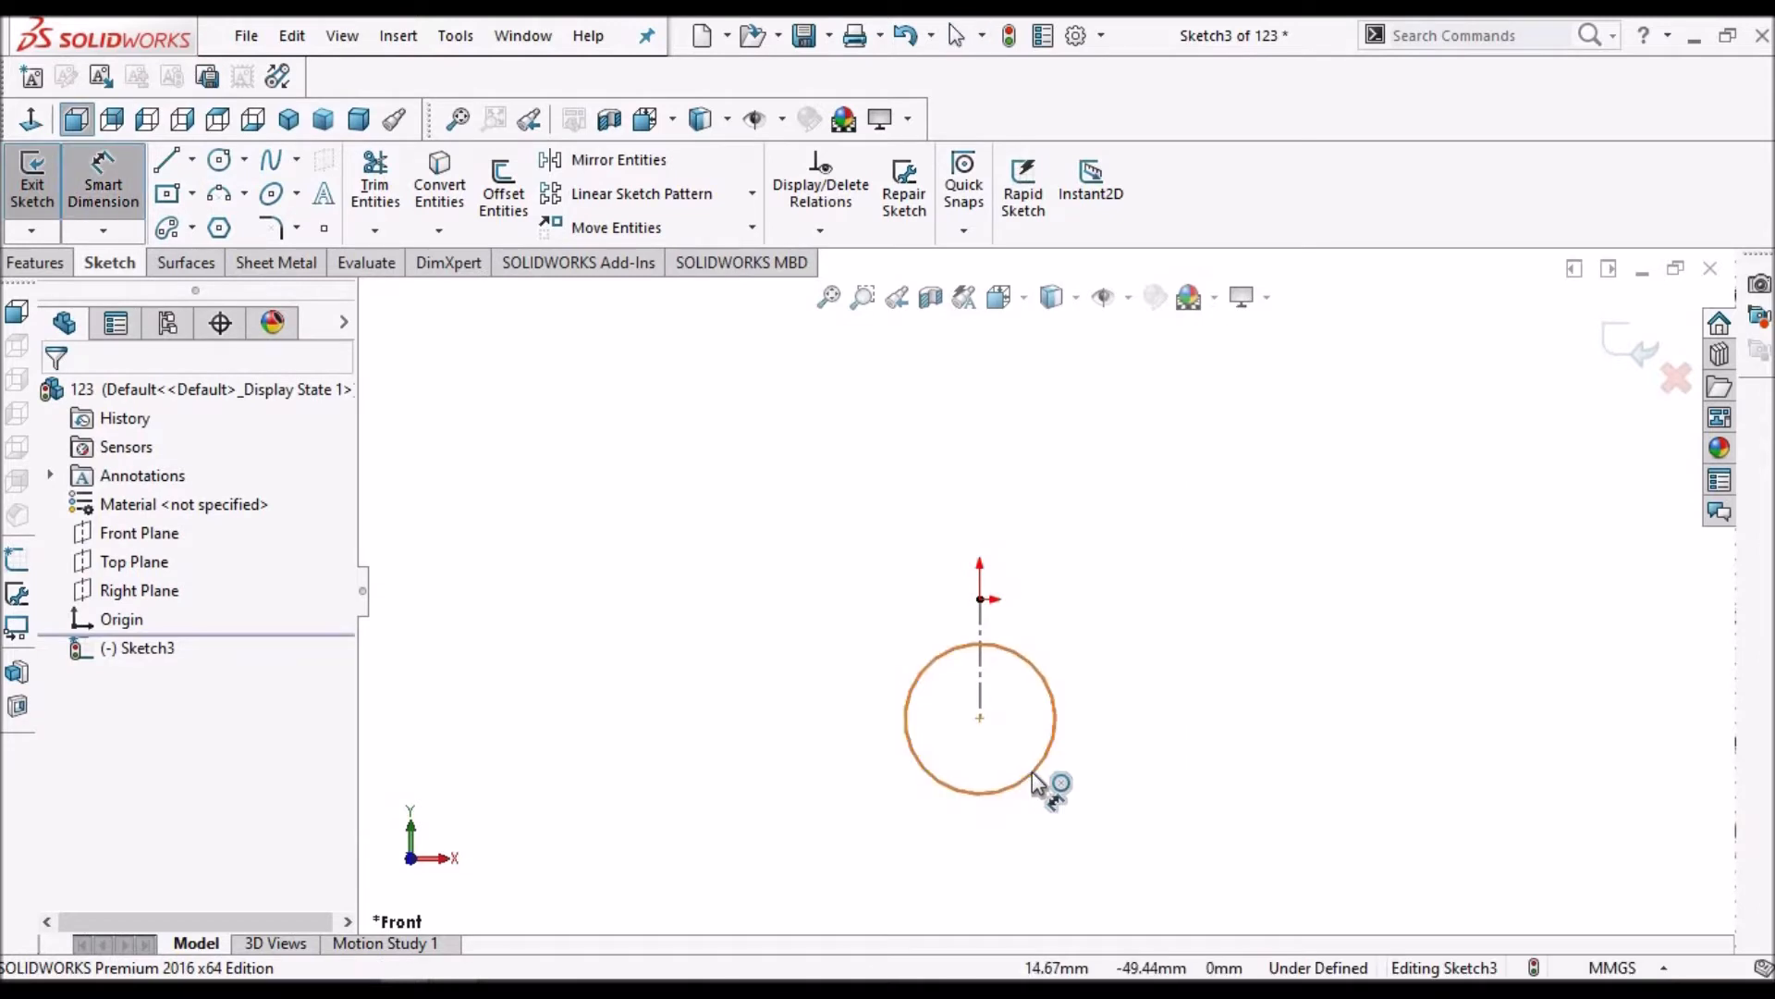
# Dimension the circle below the origin with a diameter of 24 mm
pyautogui.click(1051, 783)
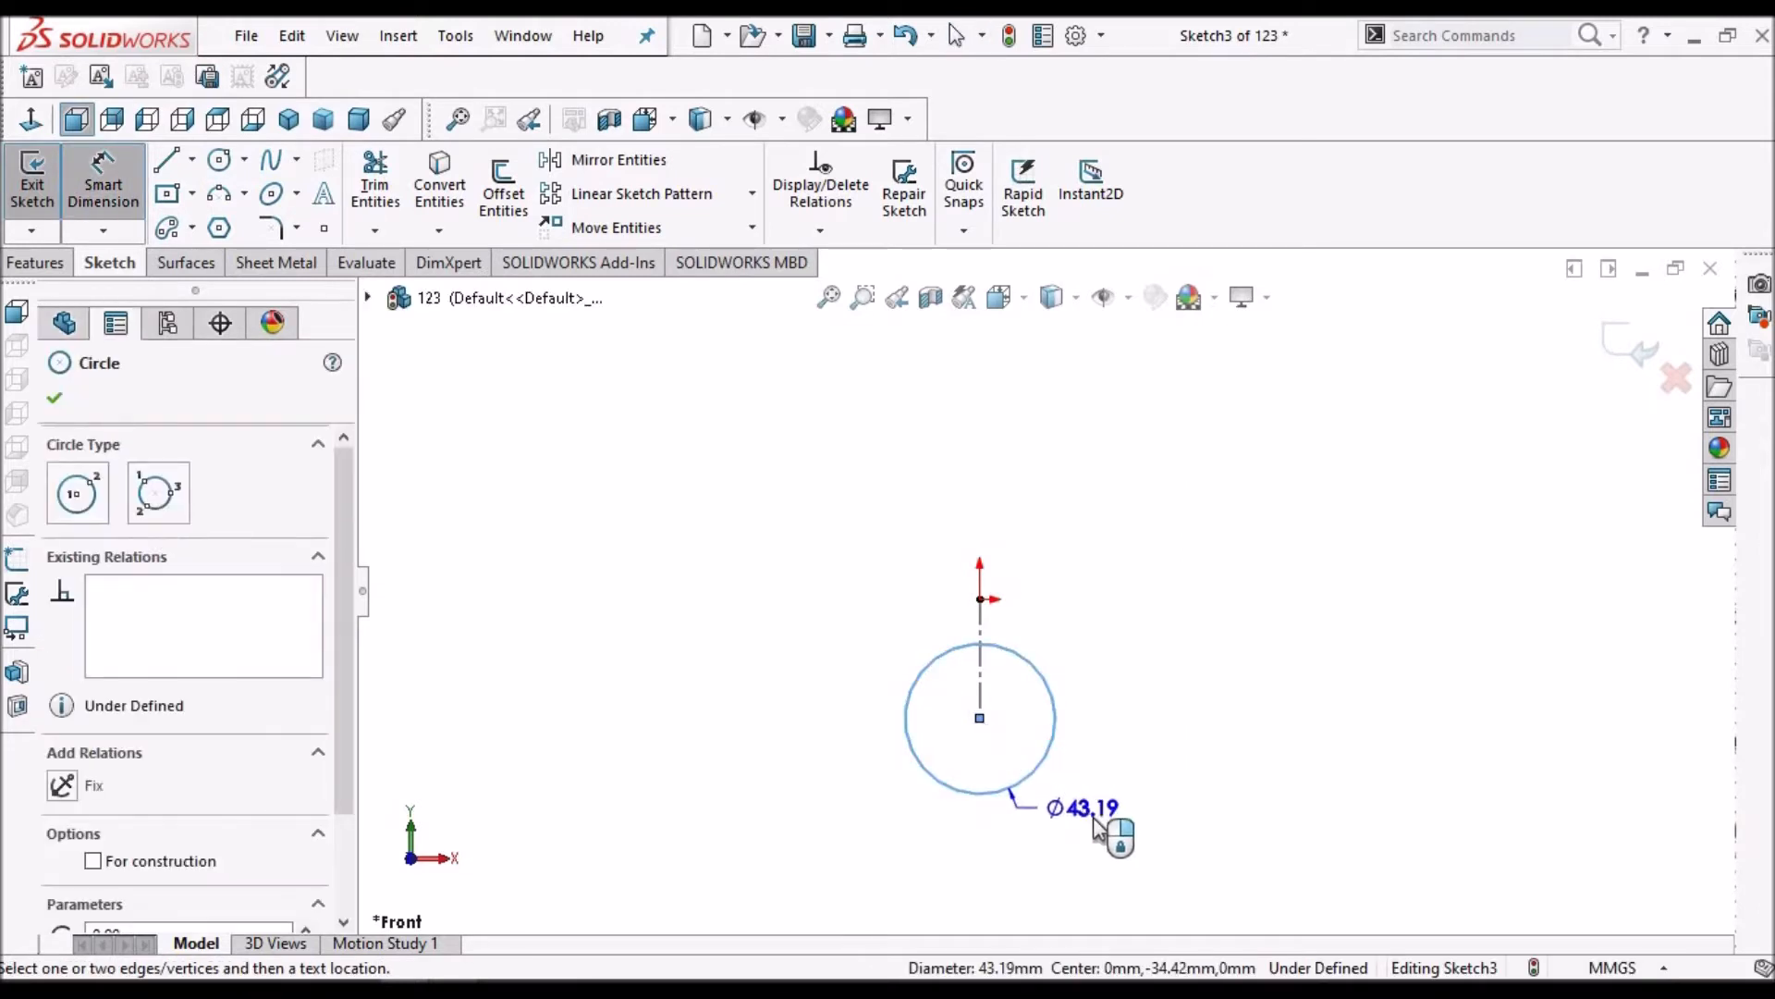
pyautogui.click(1096, 821)
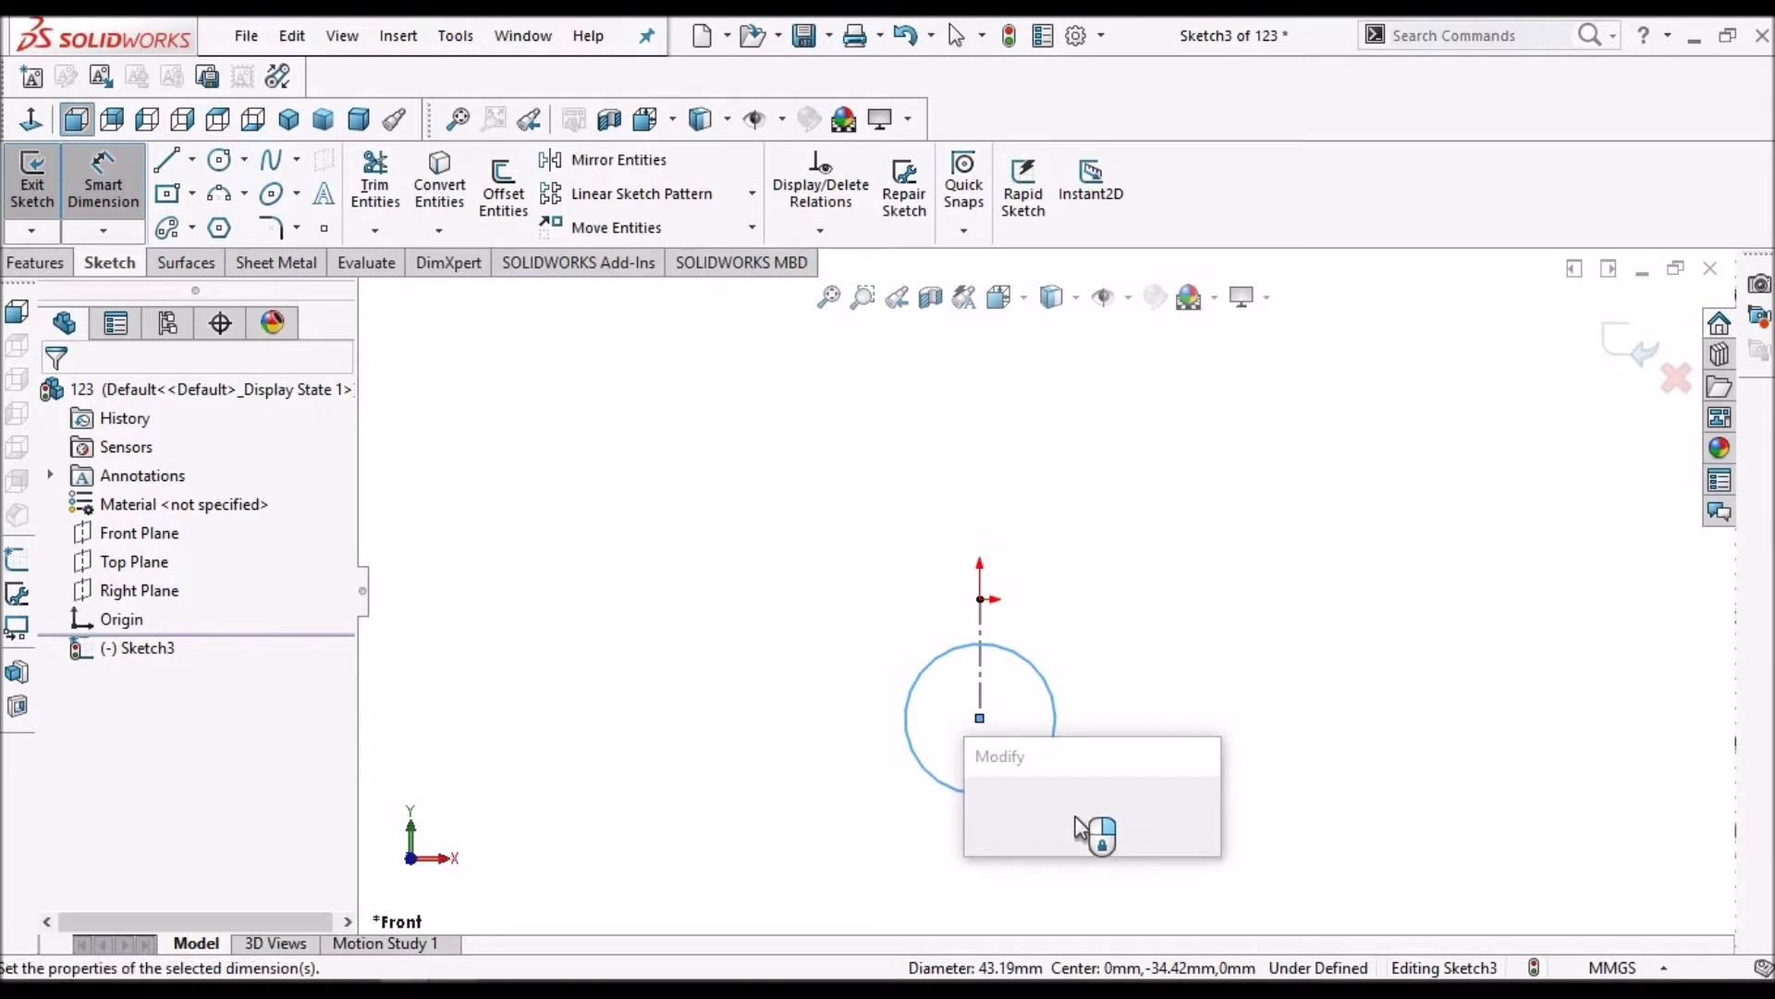
pyautogui.write('24')
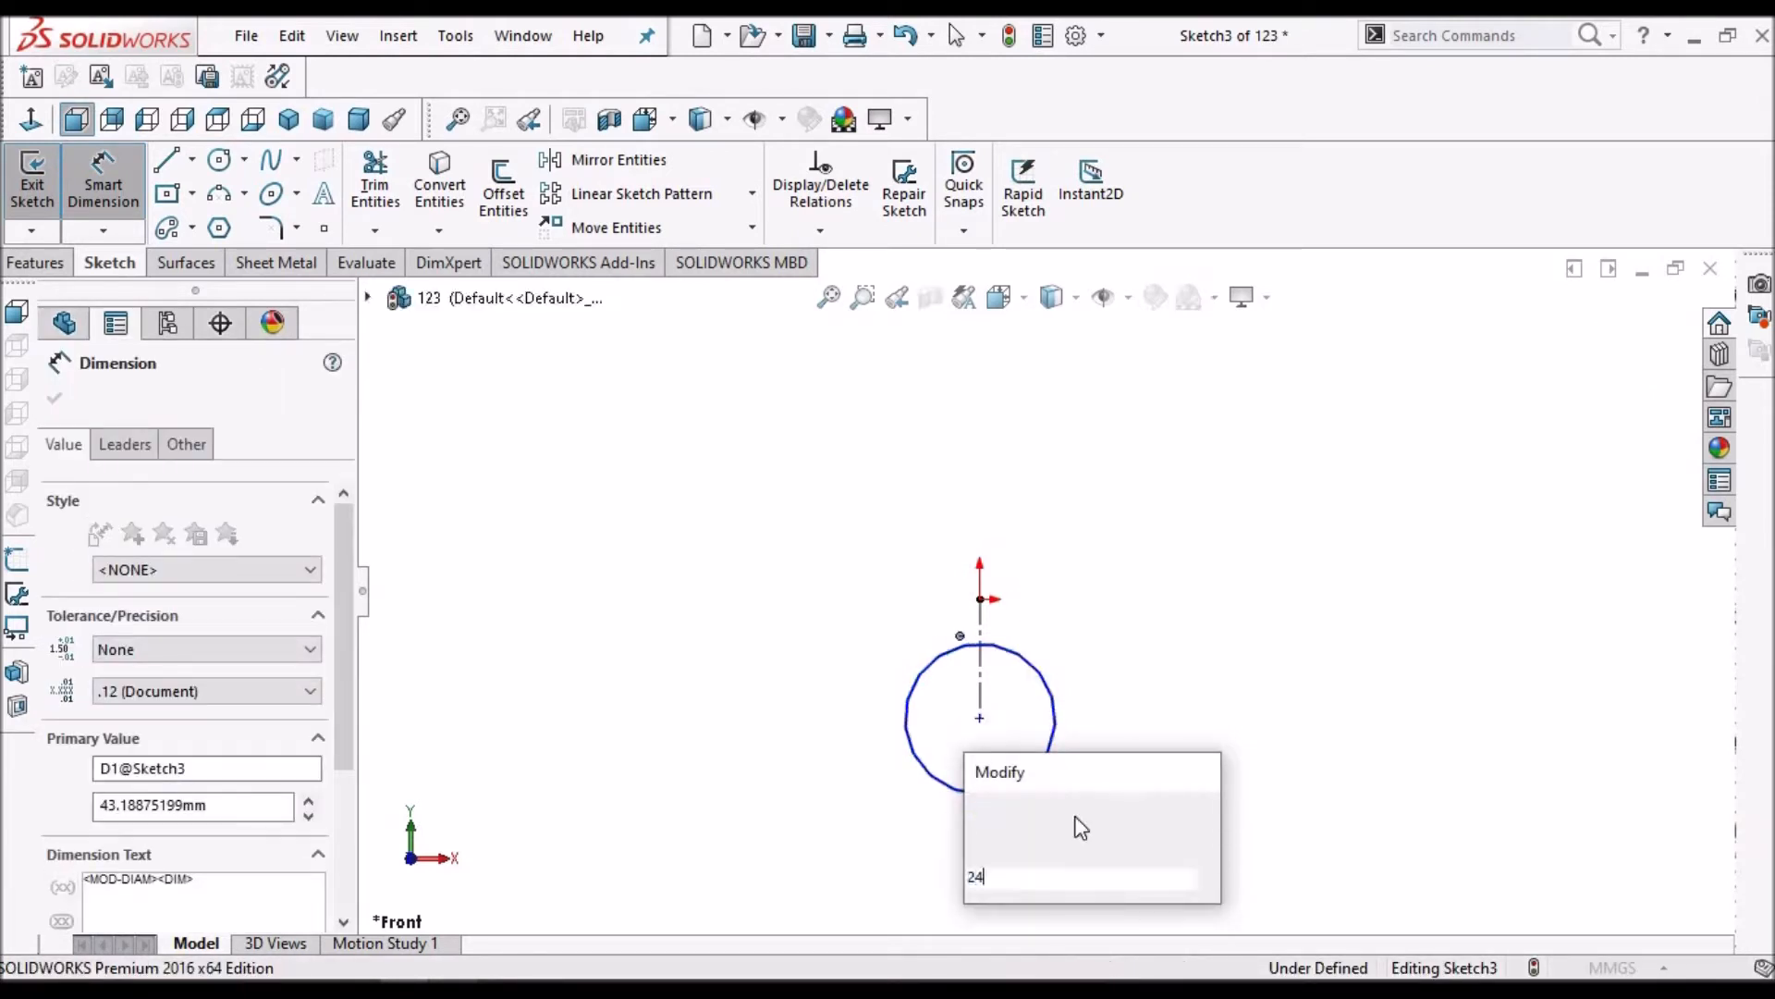
pyautogui.press('Return')
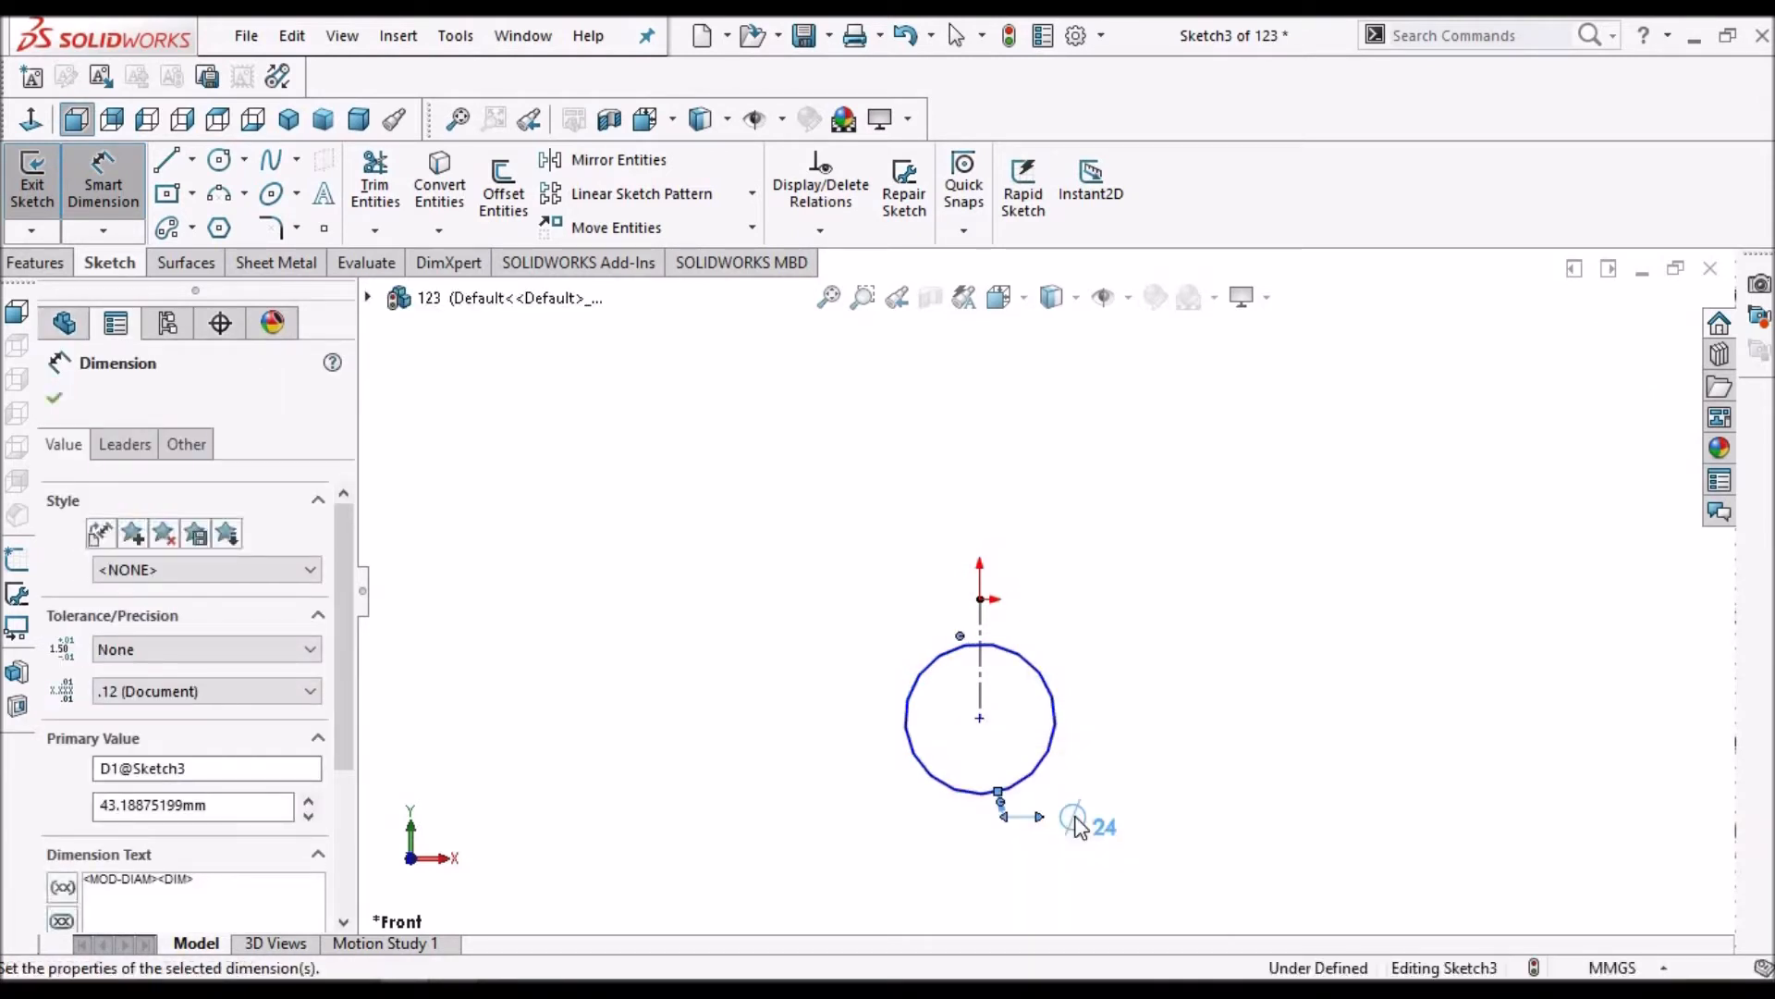
pyautogui.click(668, 613)
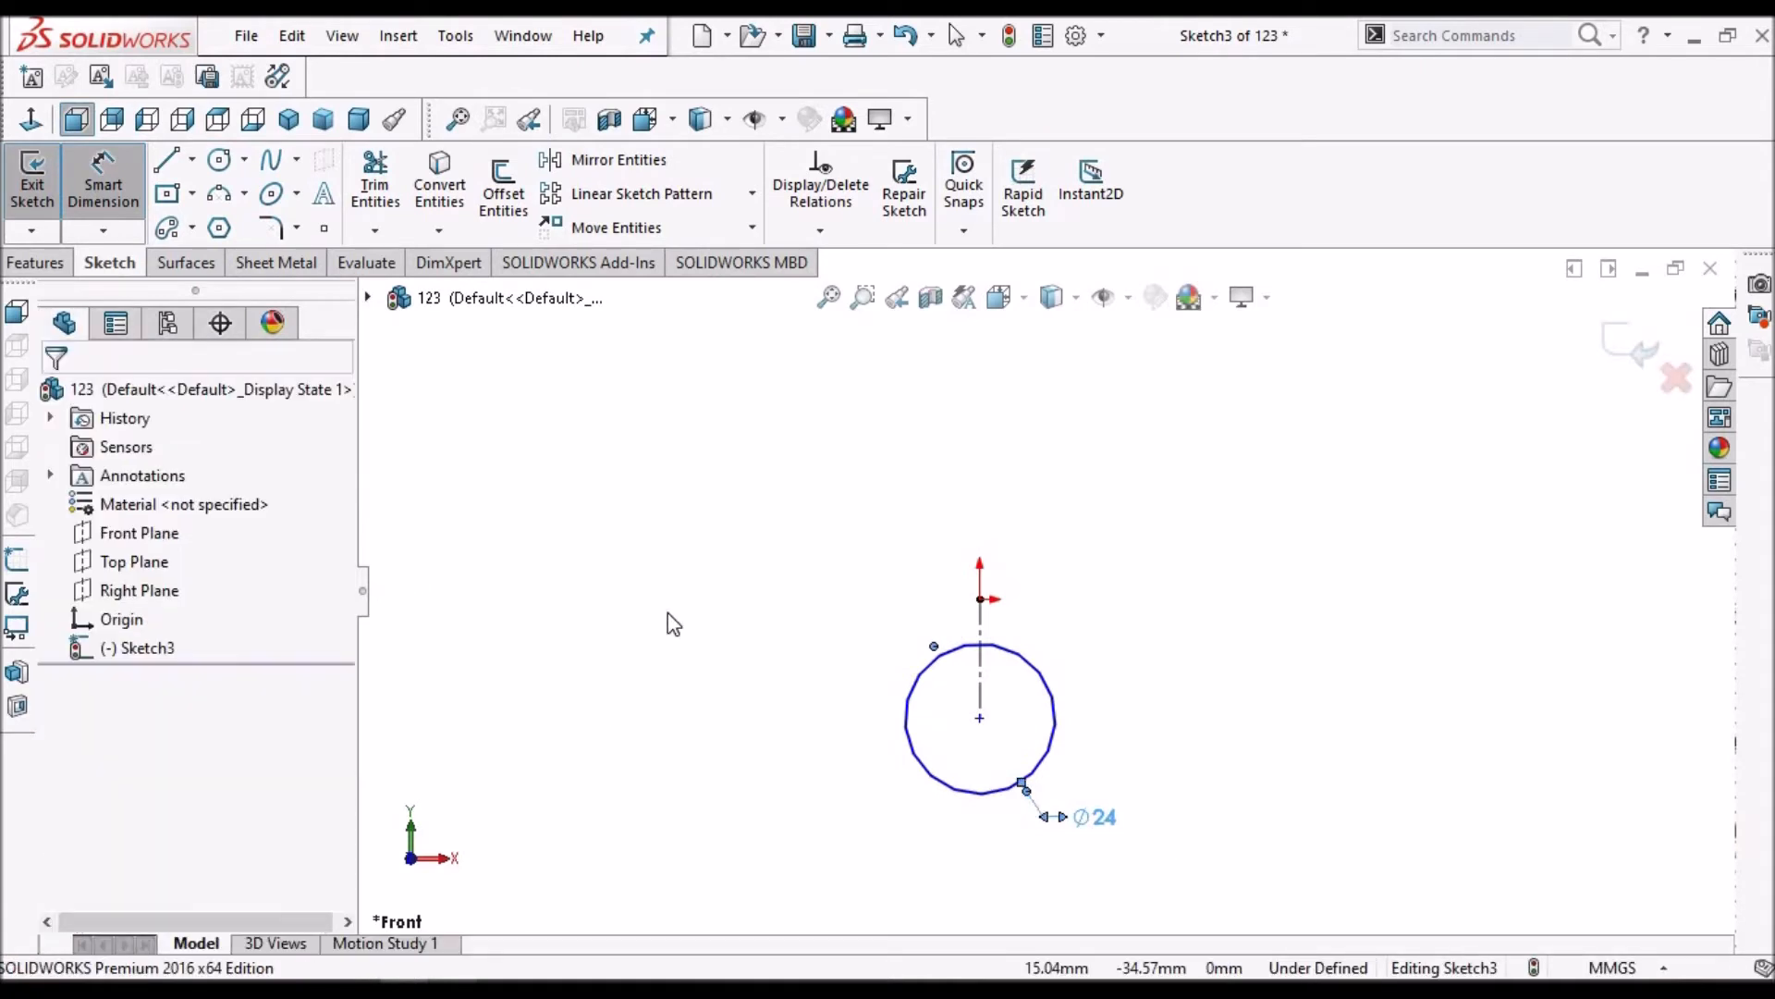
pyautogui.press('Escape')
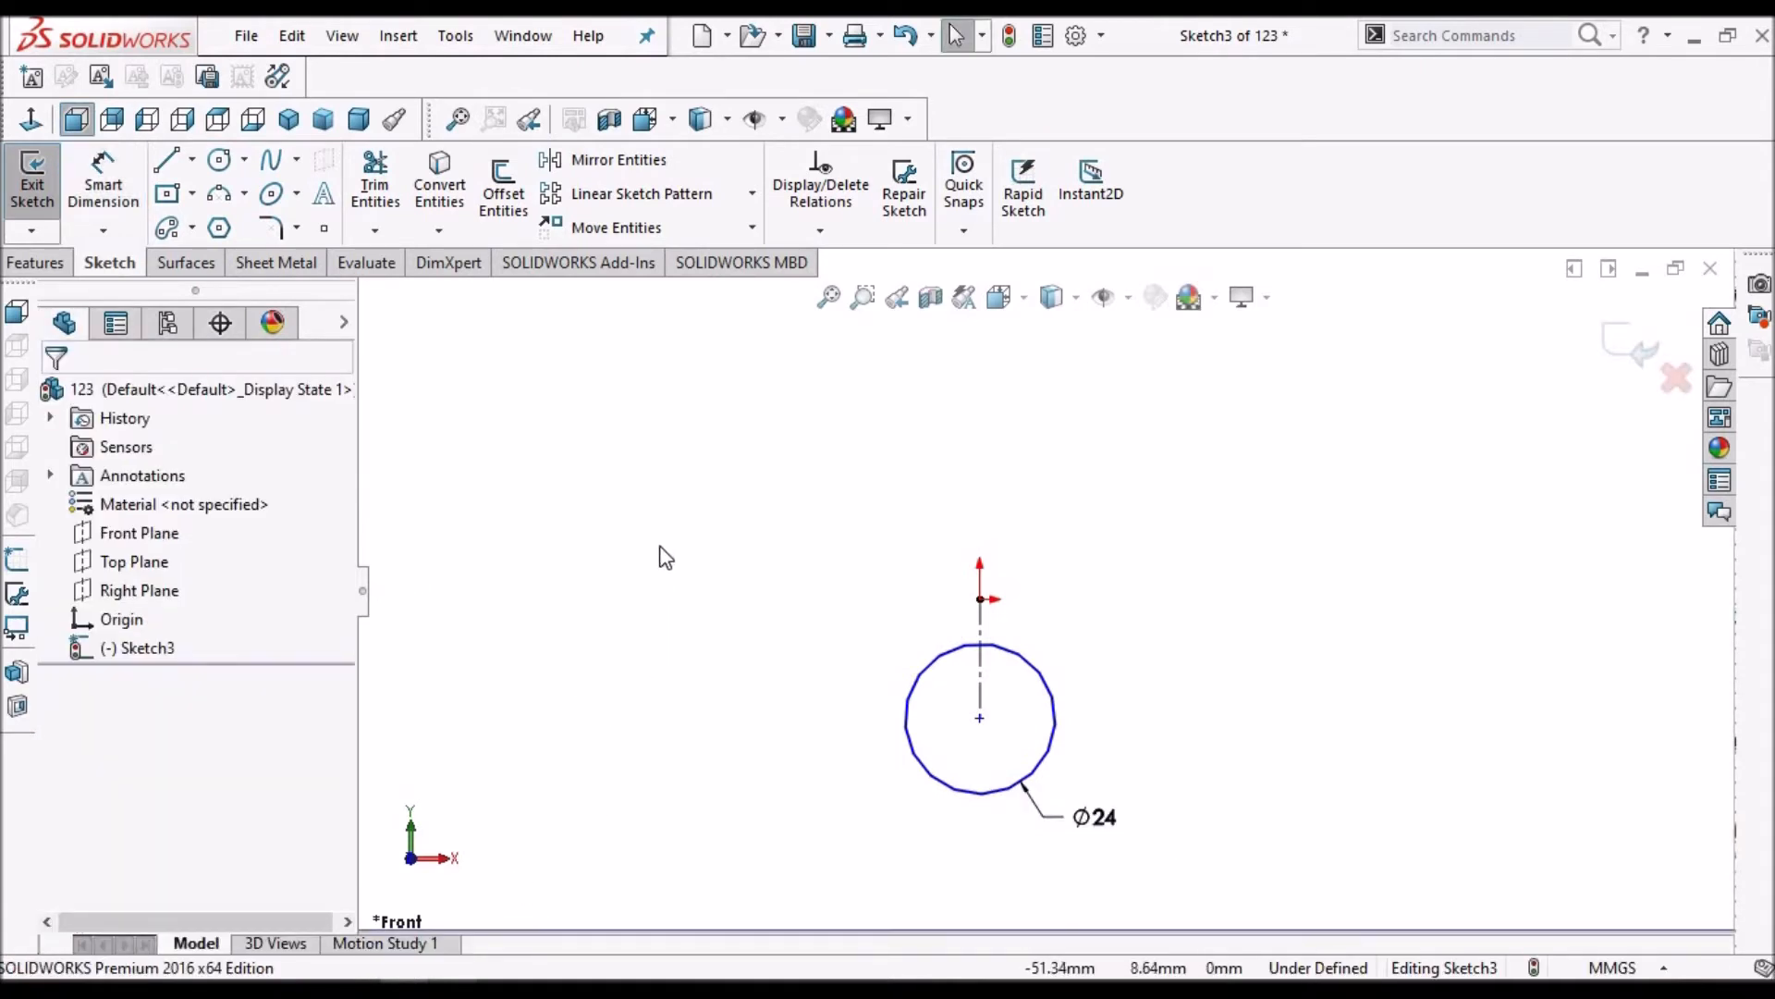
# Open the On-Screen Keyboard and place it clear of the sketch geometry
pyautogui.scroll(2, 1043, 591)
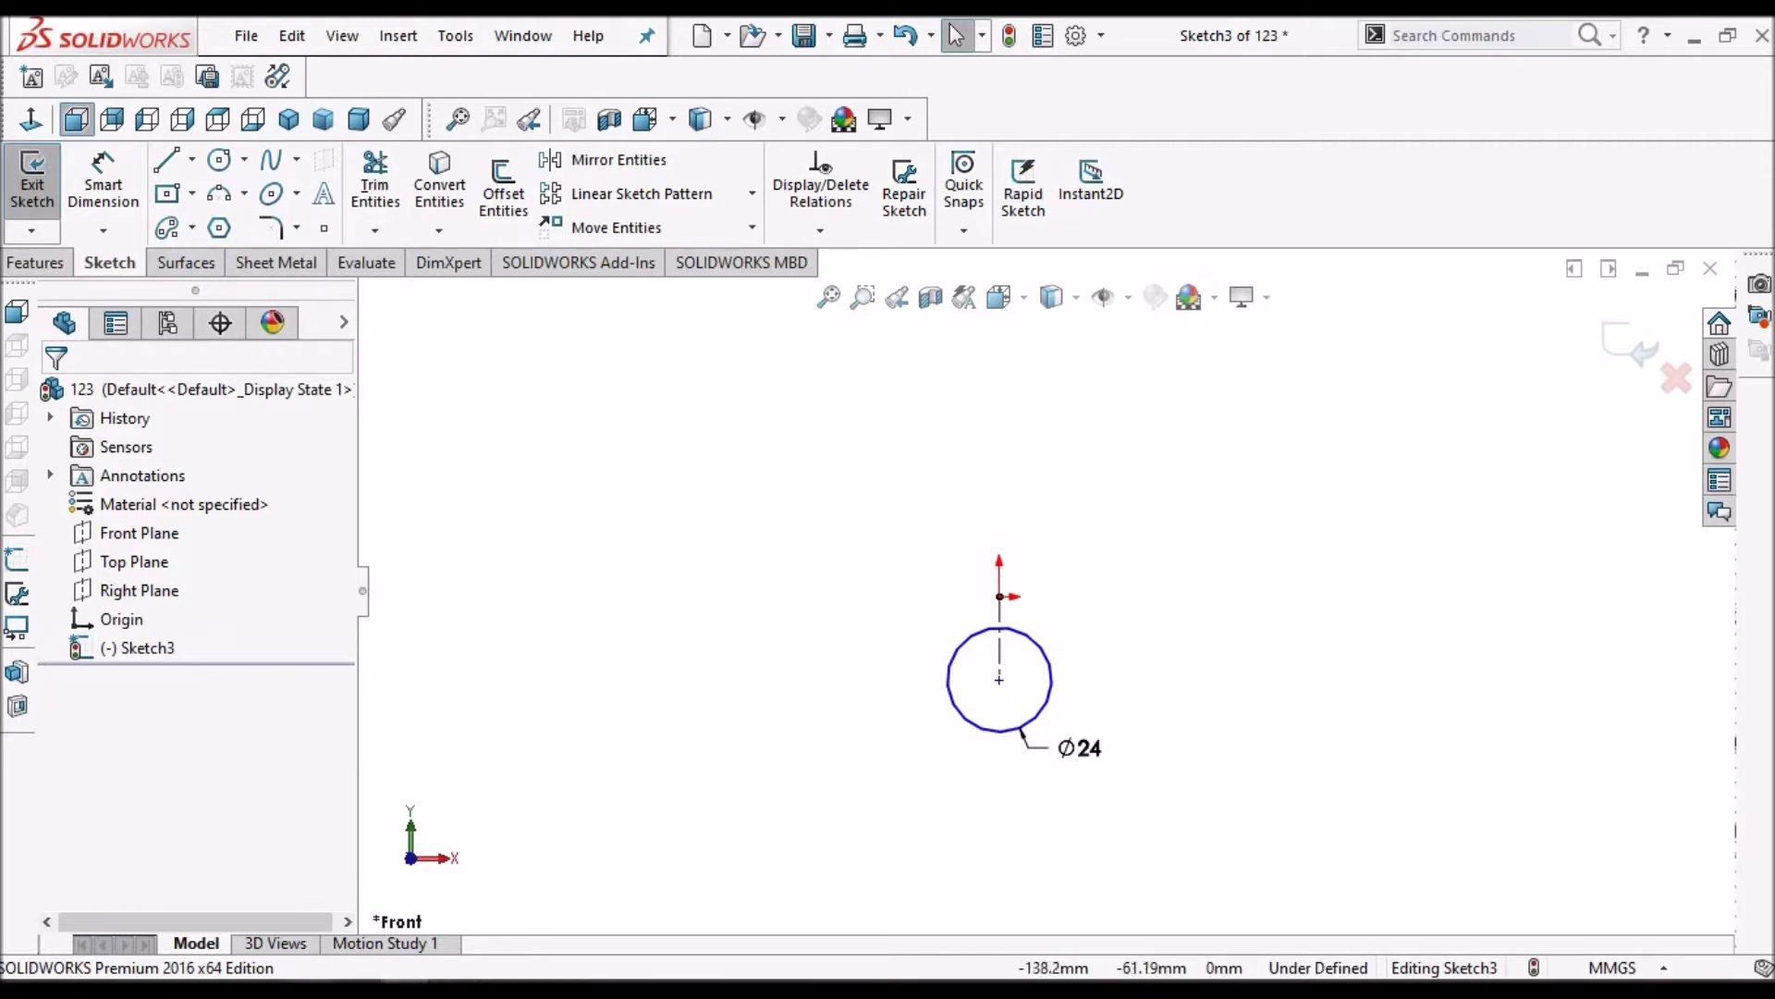
pyautogui.click(404, 988)
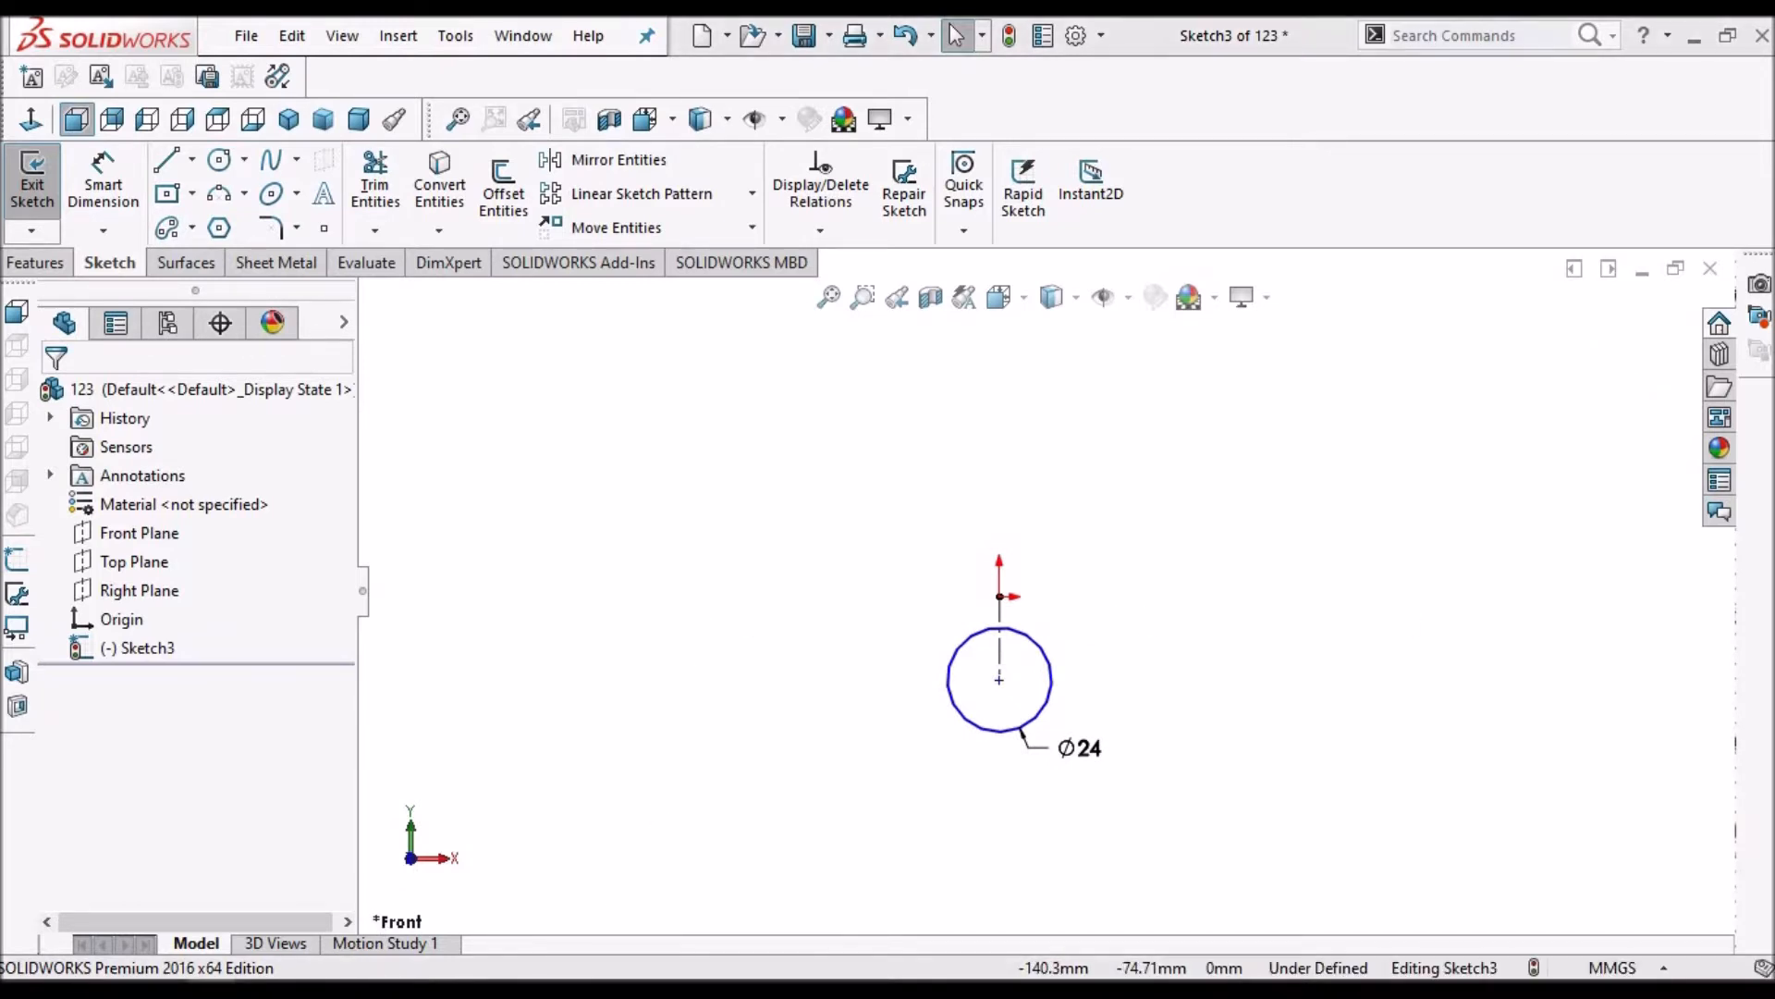
pyautogui.moveTo(1550, 799); pyautogui.dragTo(1600, 63)
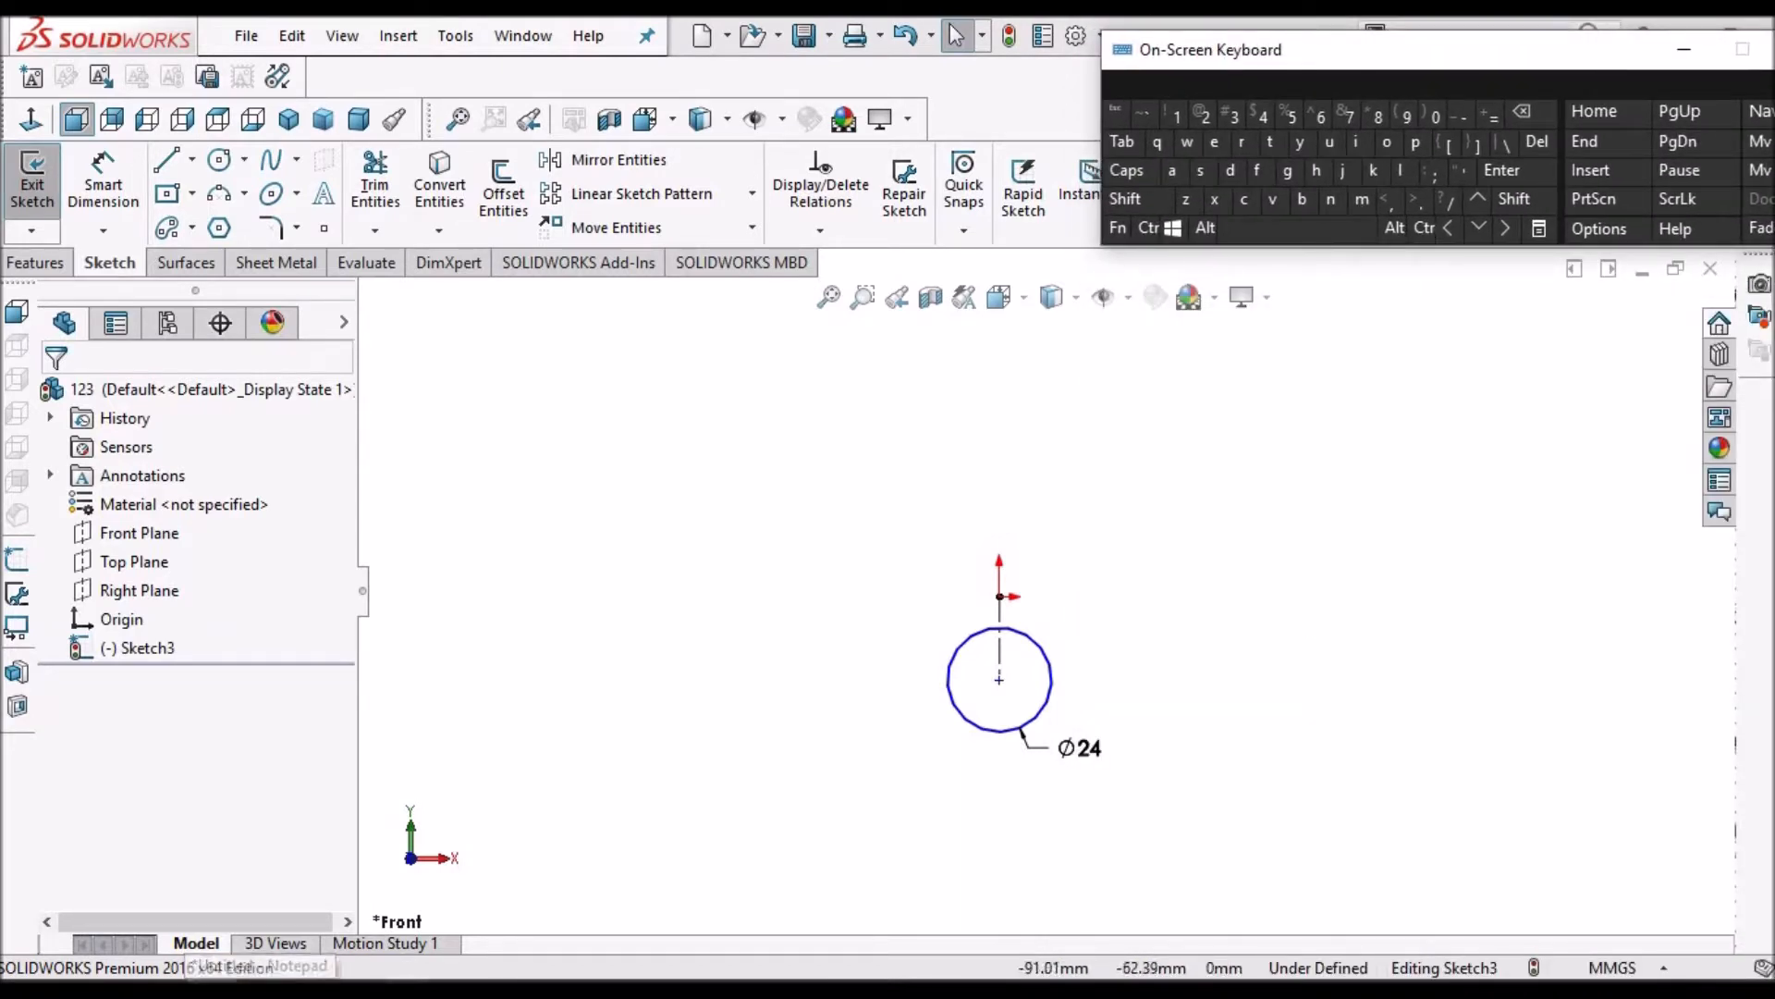
# Consult the crankshaft drawing in Thumbnail.pdf and sketch a centerpoint arc of about 25.8 mm radius around the lower half of the circle, sharing its centre
pyautogui.click(454, 987)
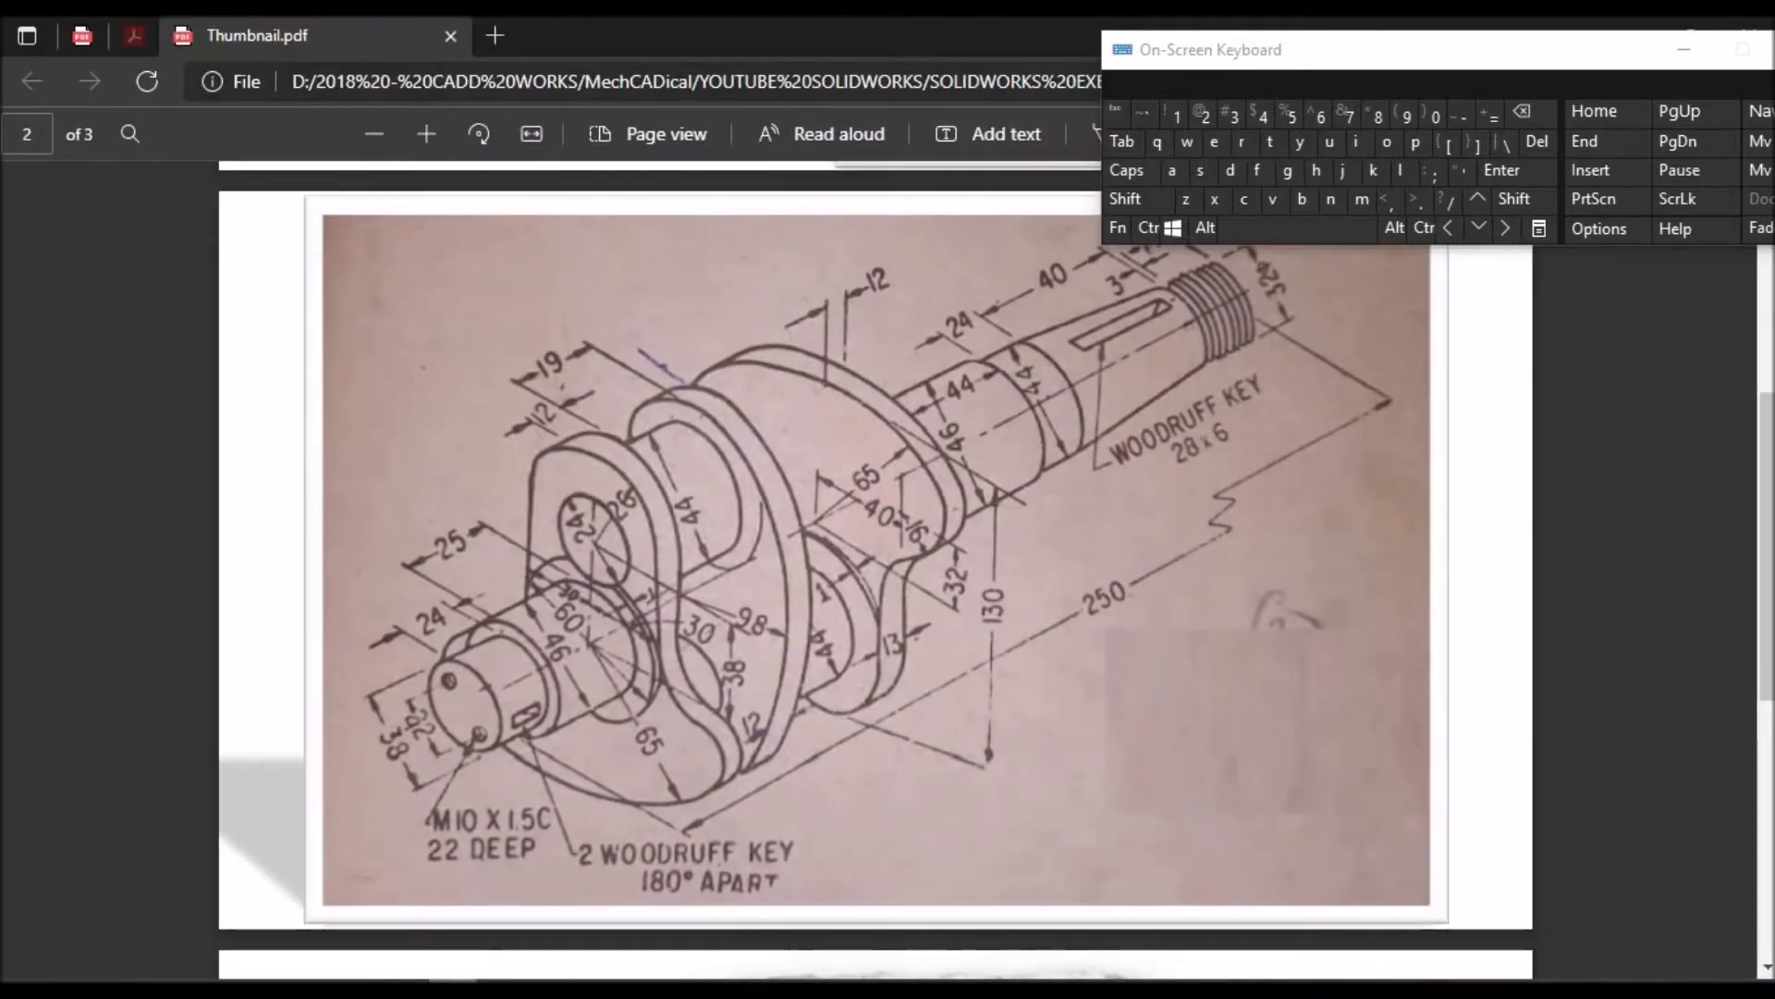
pyautogui.click(453, 987)
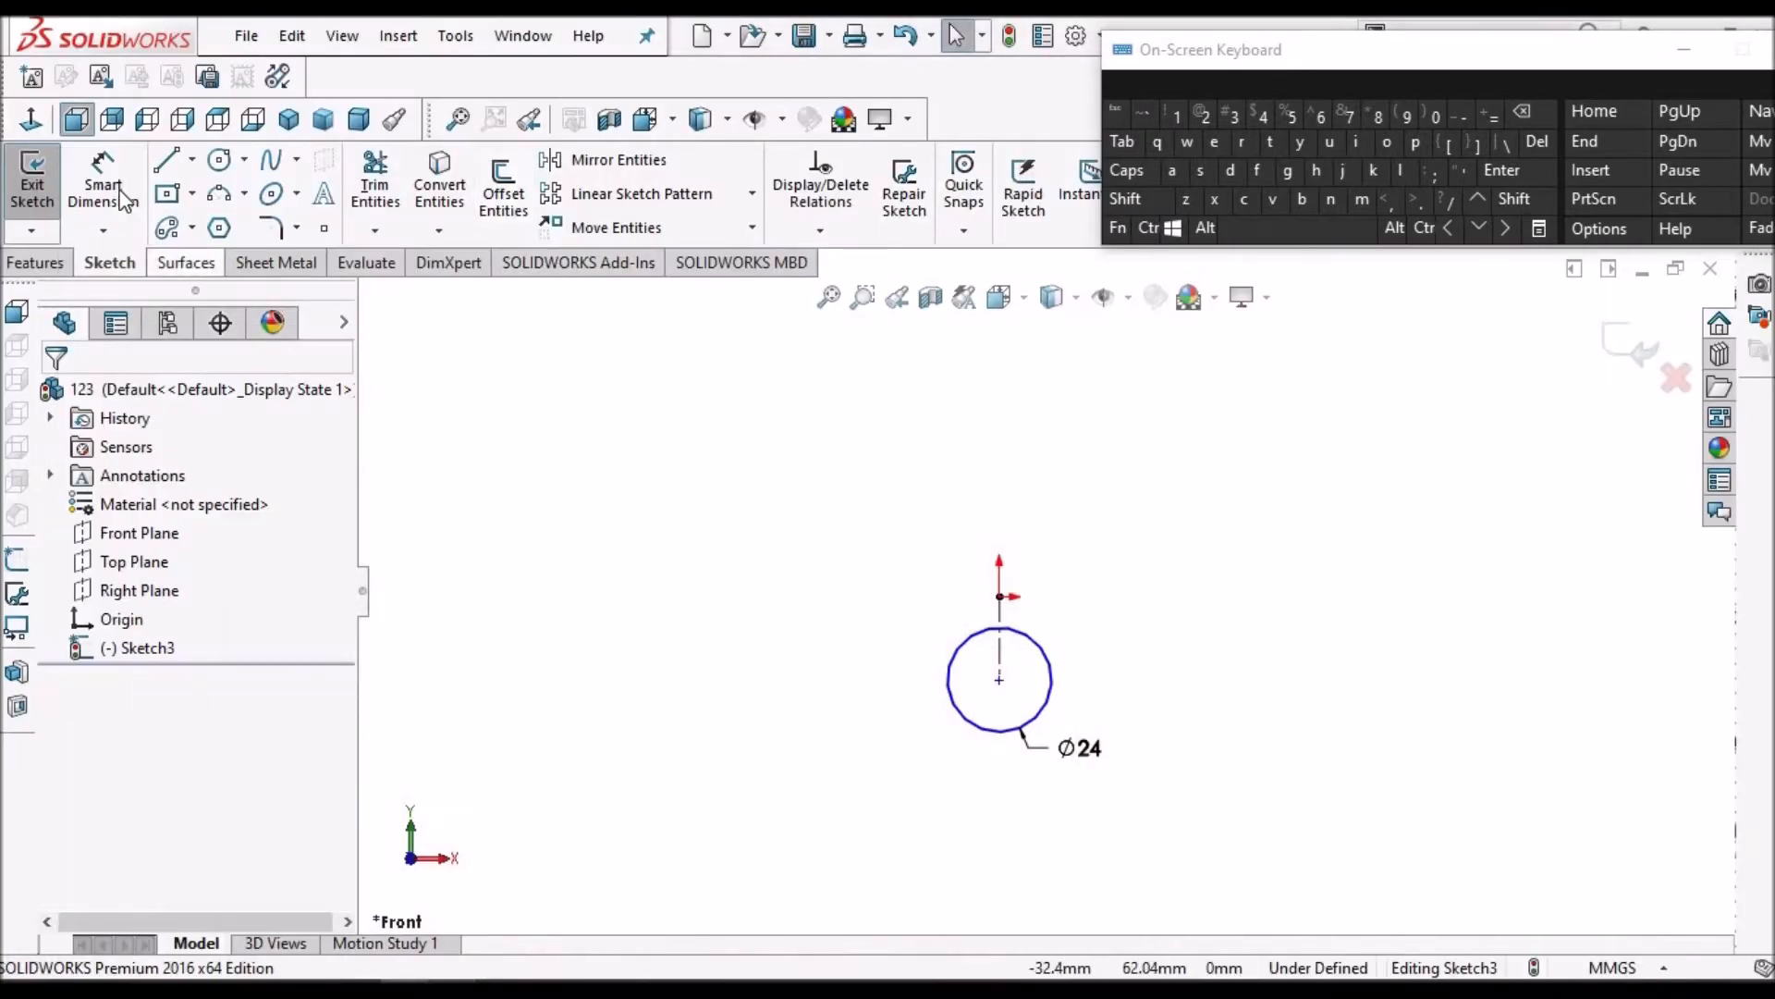
pyautogui.click(246, 205)
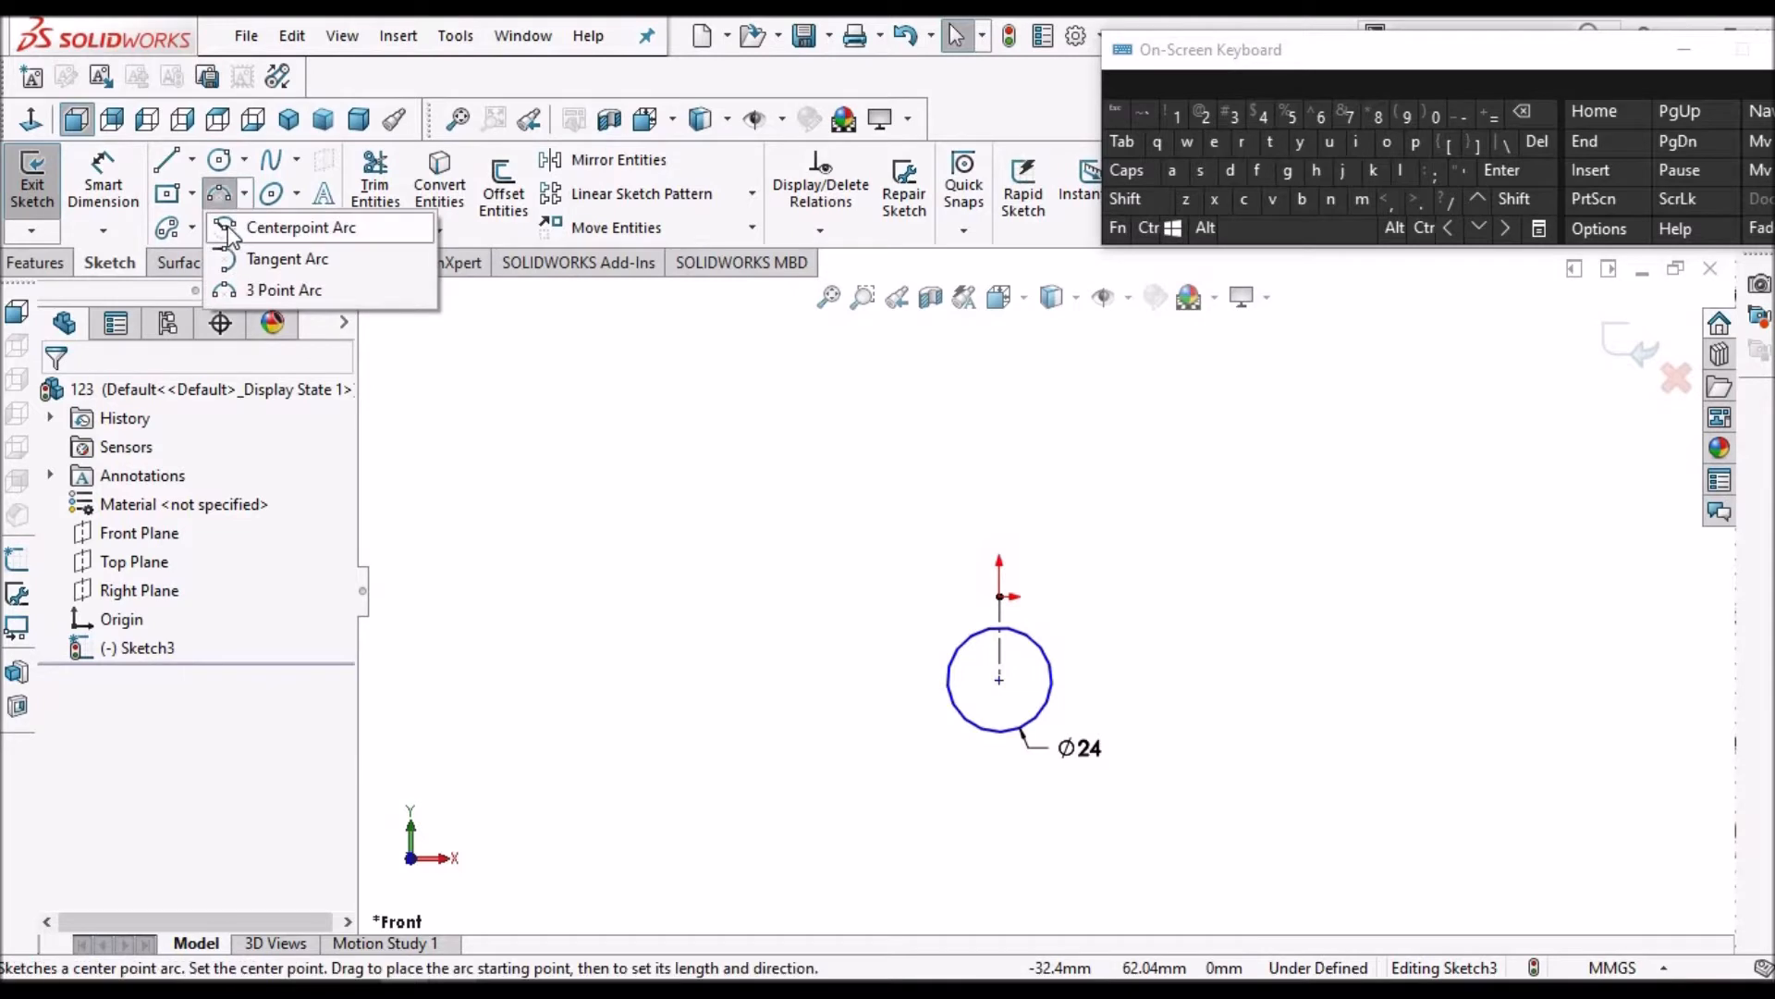
pyautogui.click(264, 226)
pyautogui.click(999, 680)
pyautogui.click(889, 681)
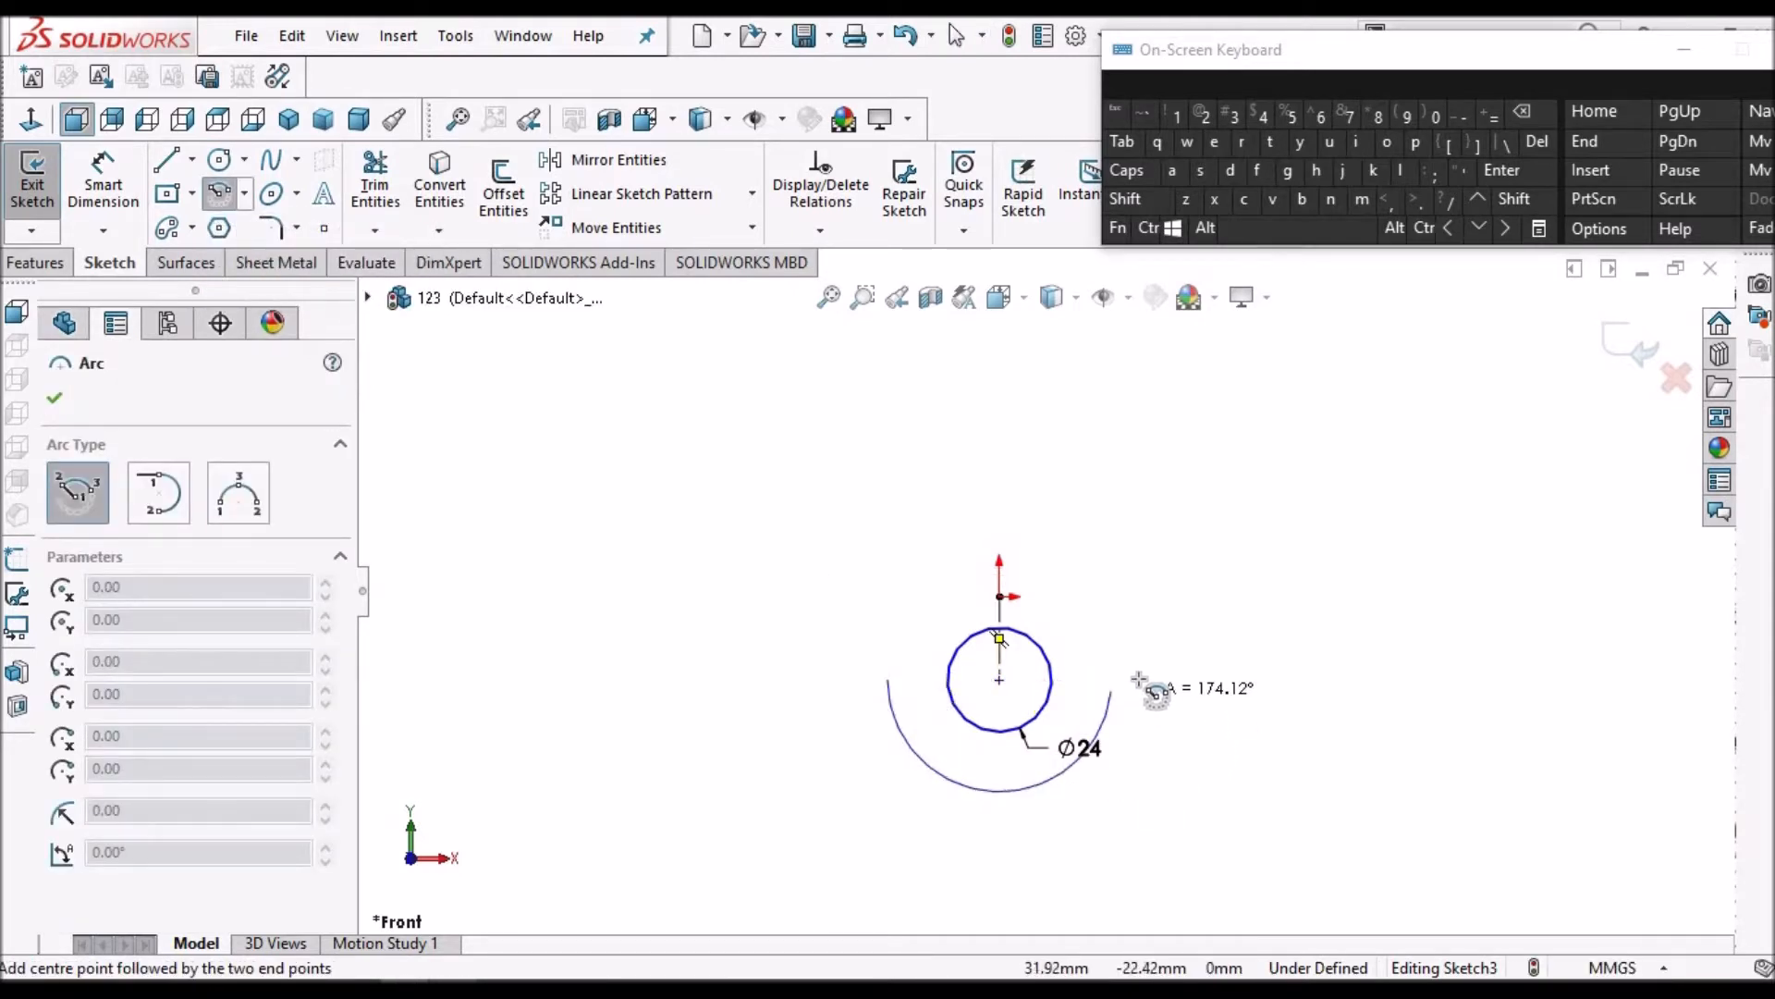
pyautogui.click(1137, 661)
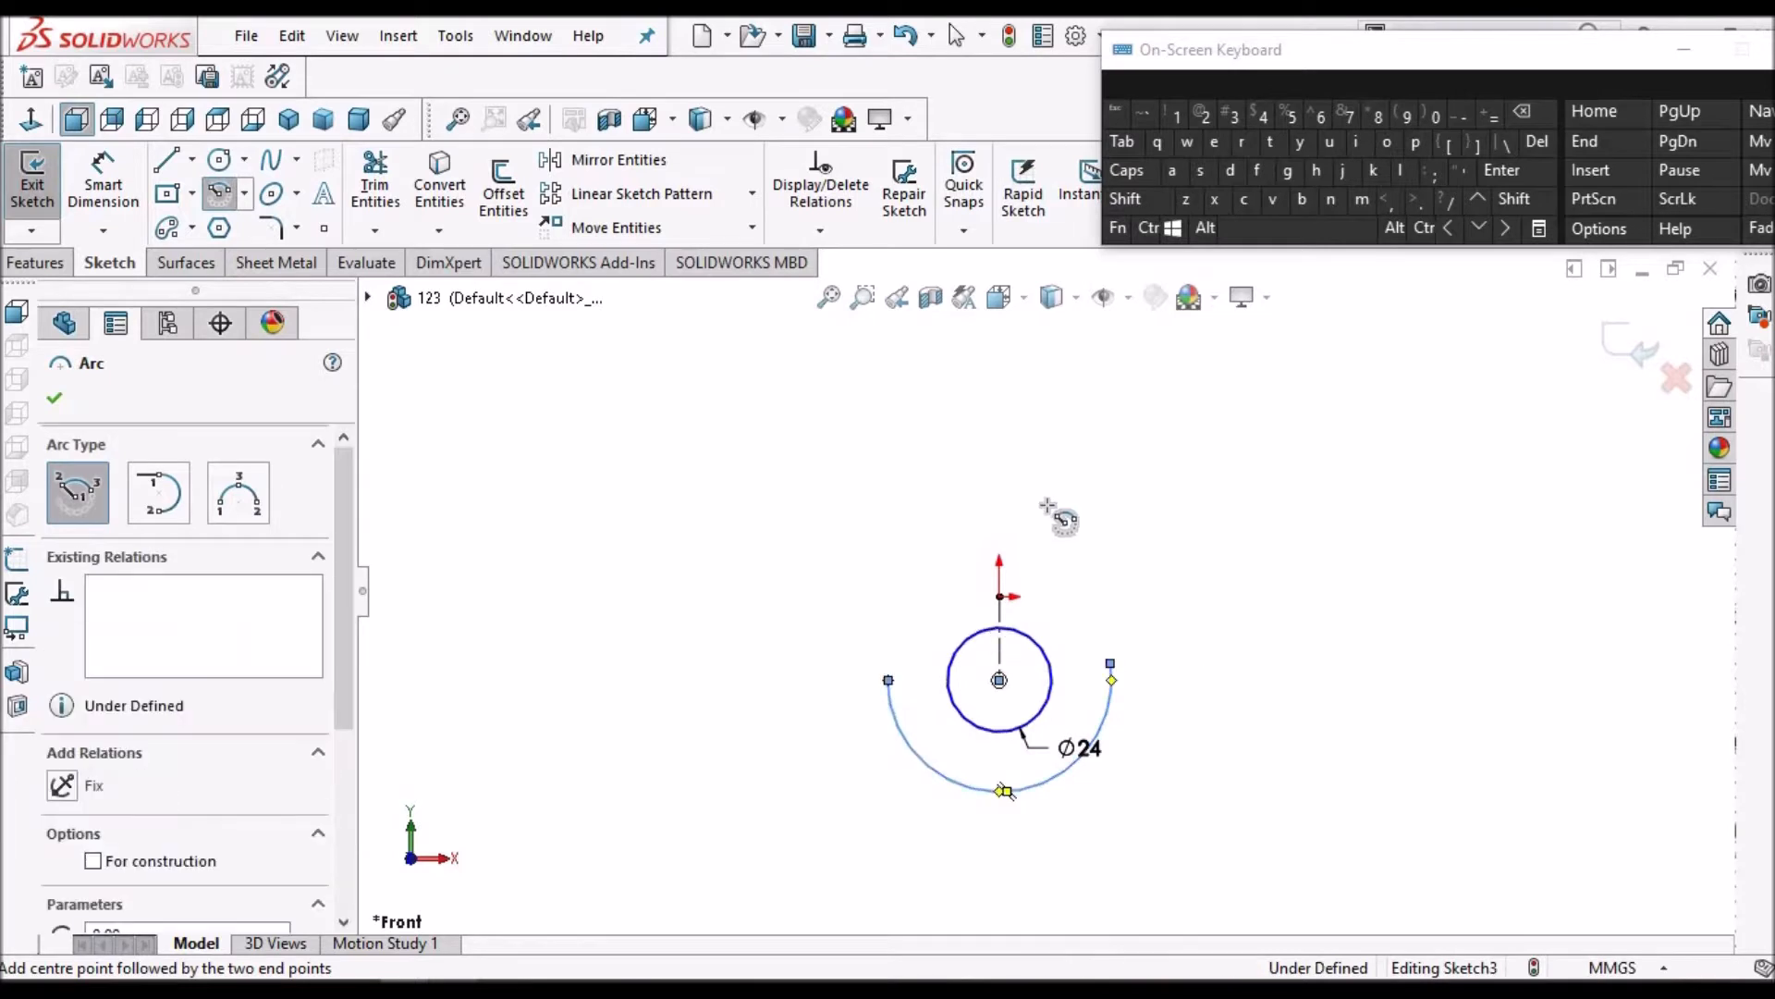
pyautogui.rightClick(1047, 506)
pyautogui.click(1073, 525)
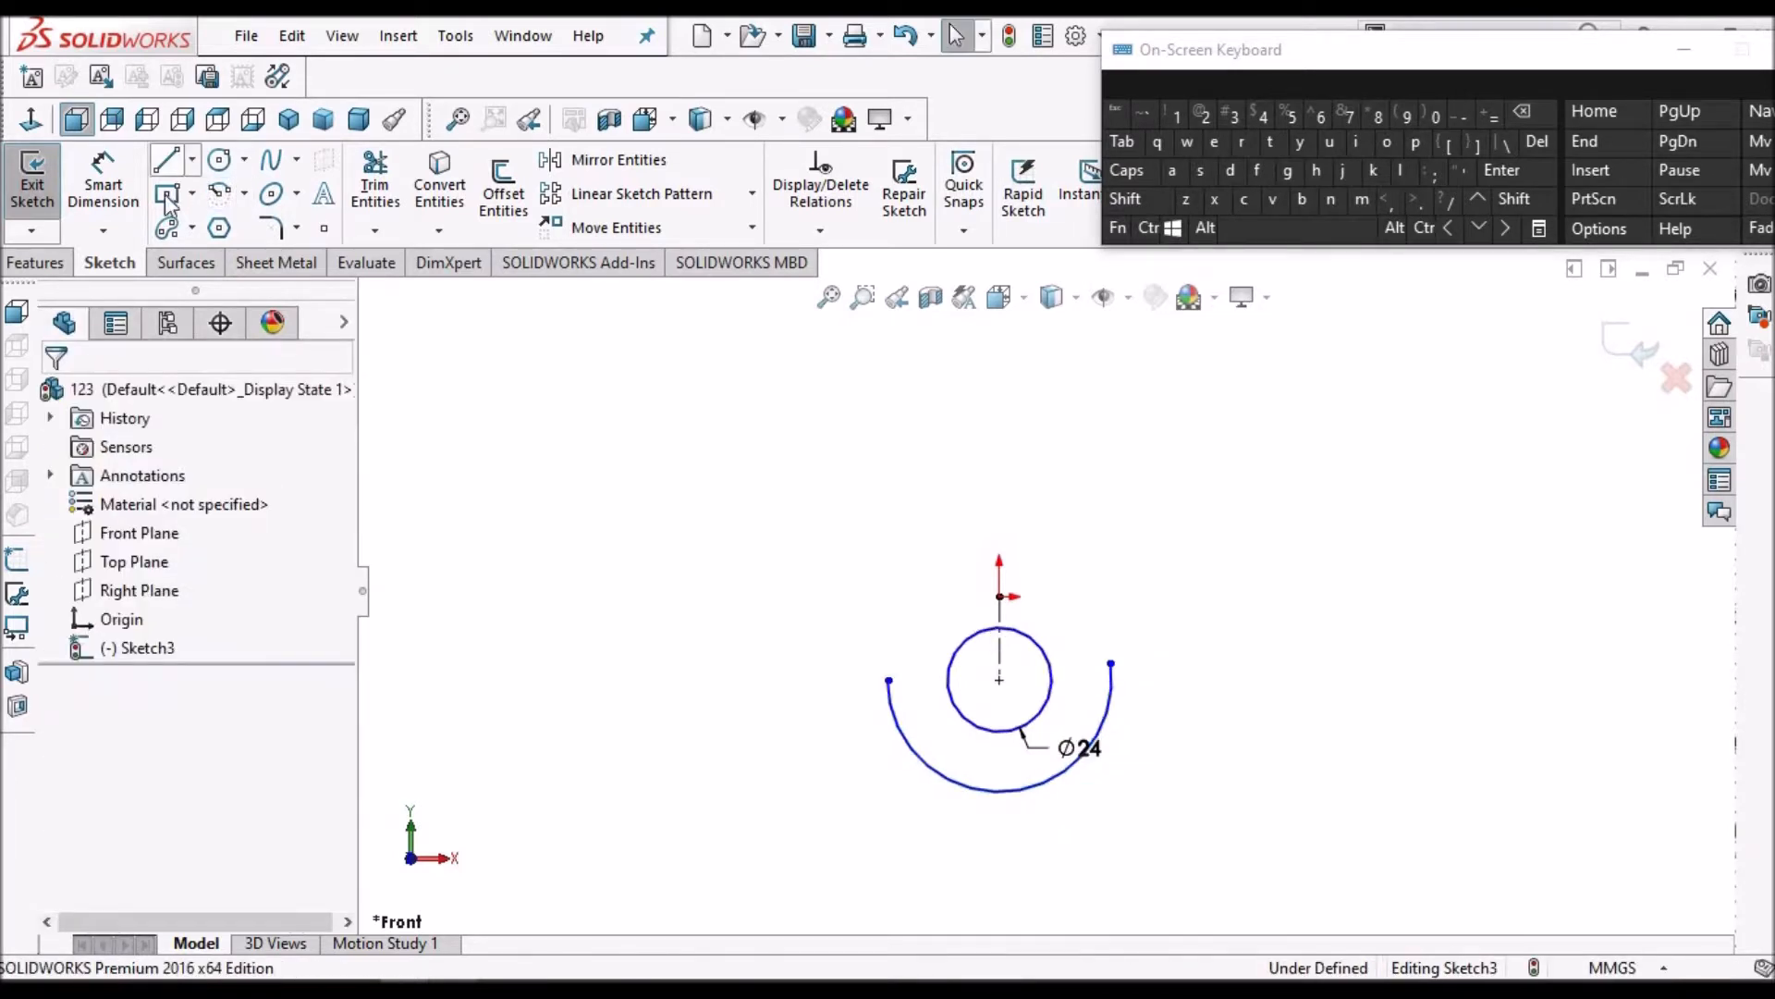
# Dimension the lower arc around the circle with a radius of 26 mm
pyautogui.click(1028, 791)
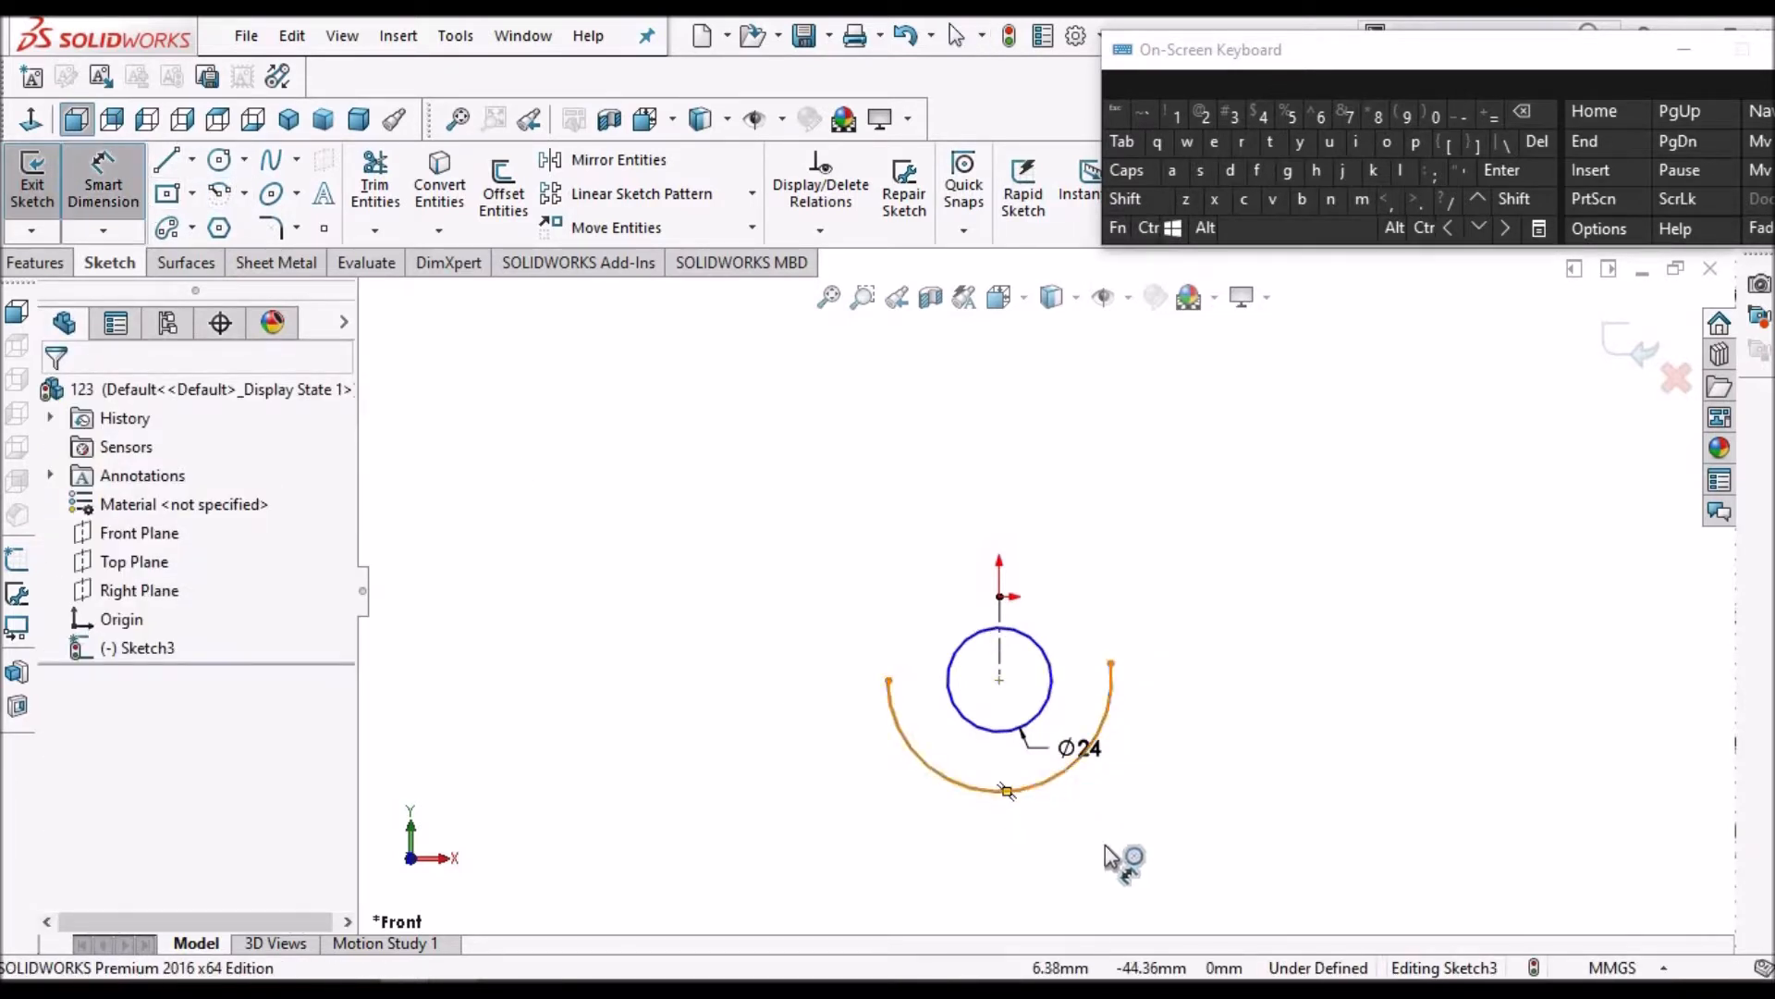
pyautogui.click(1107, 855)
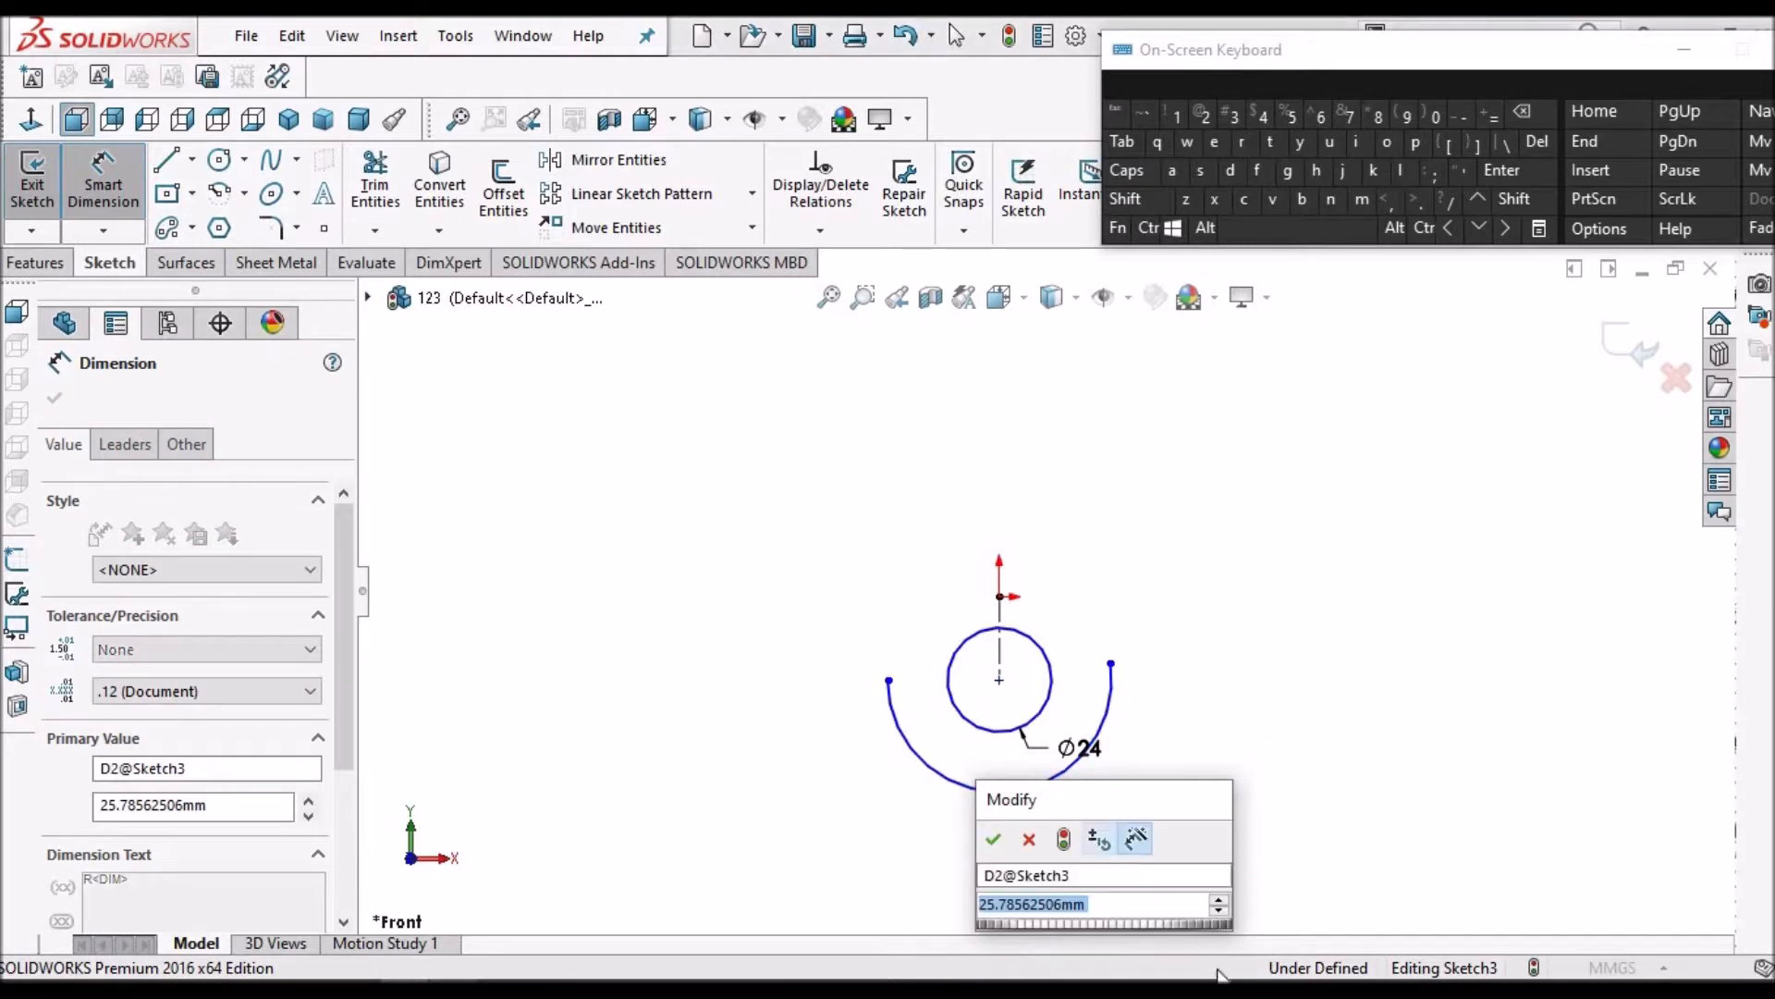
pyautogui.click(1207, 117)
pyautogui.click(1315, 114)
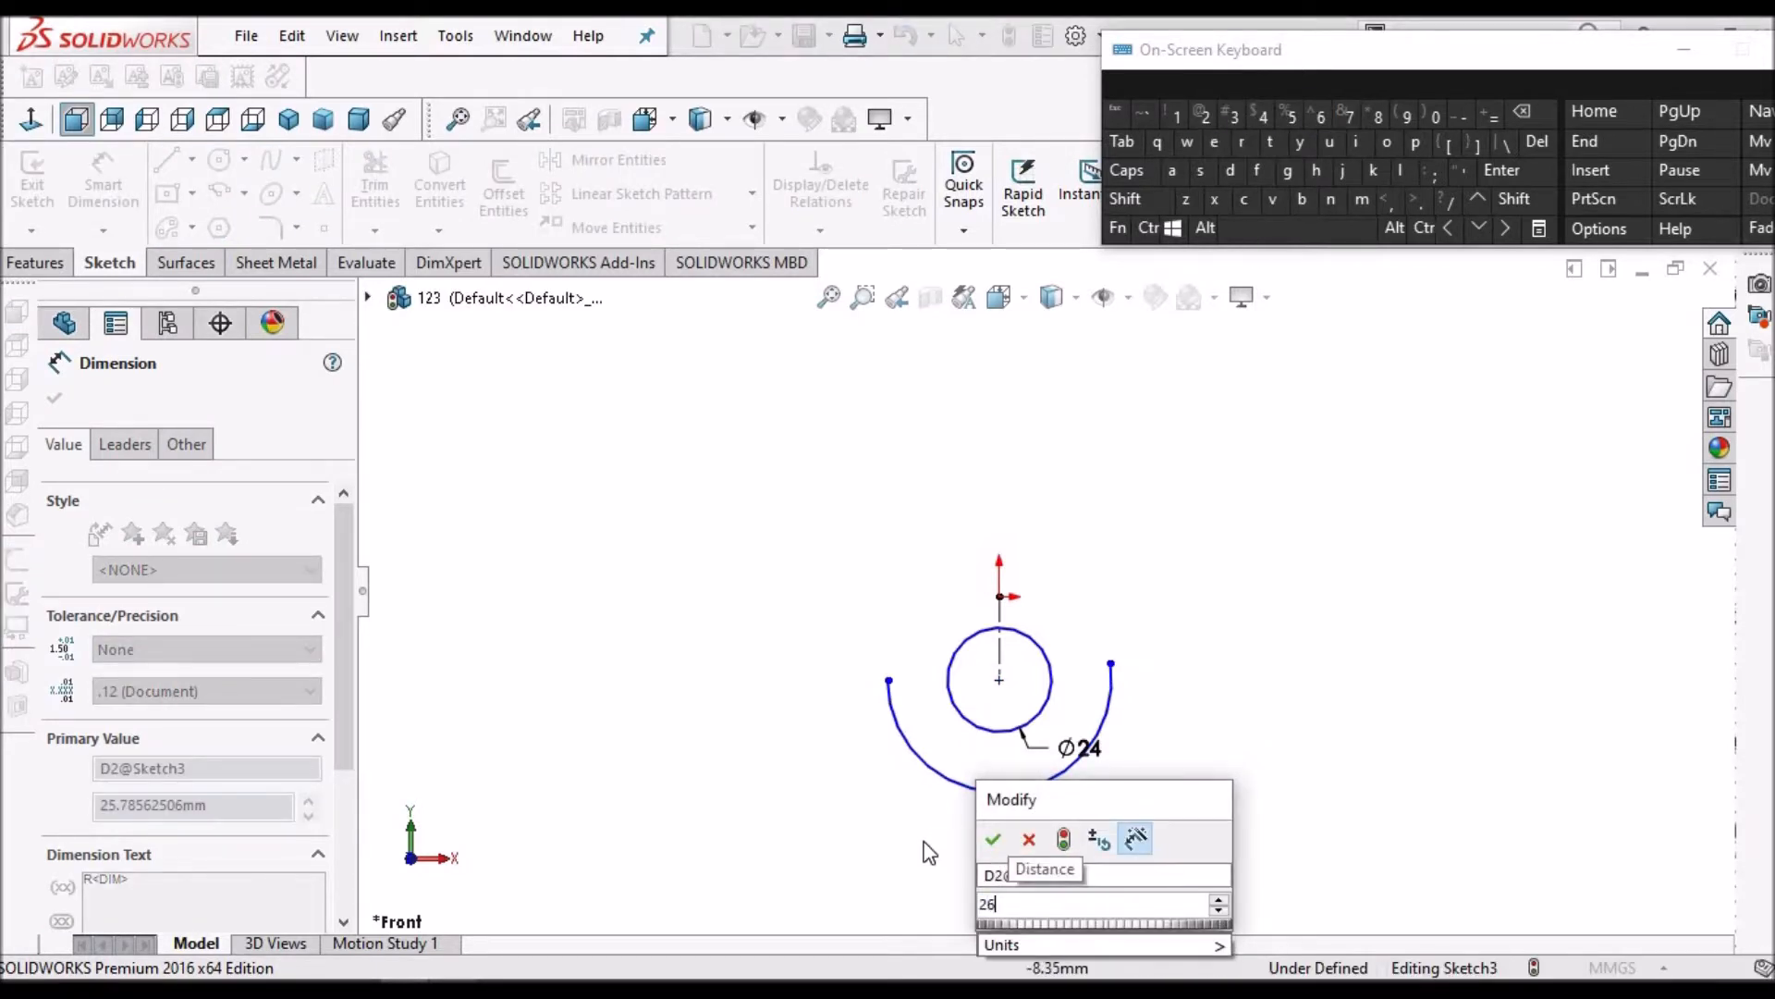
pyautogui.click(990, 835)
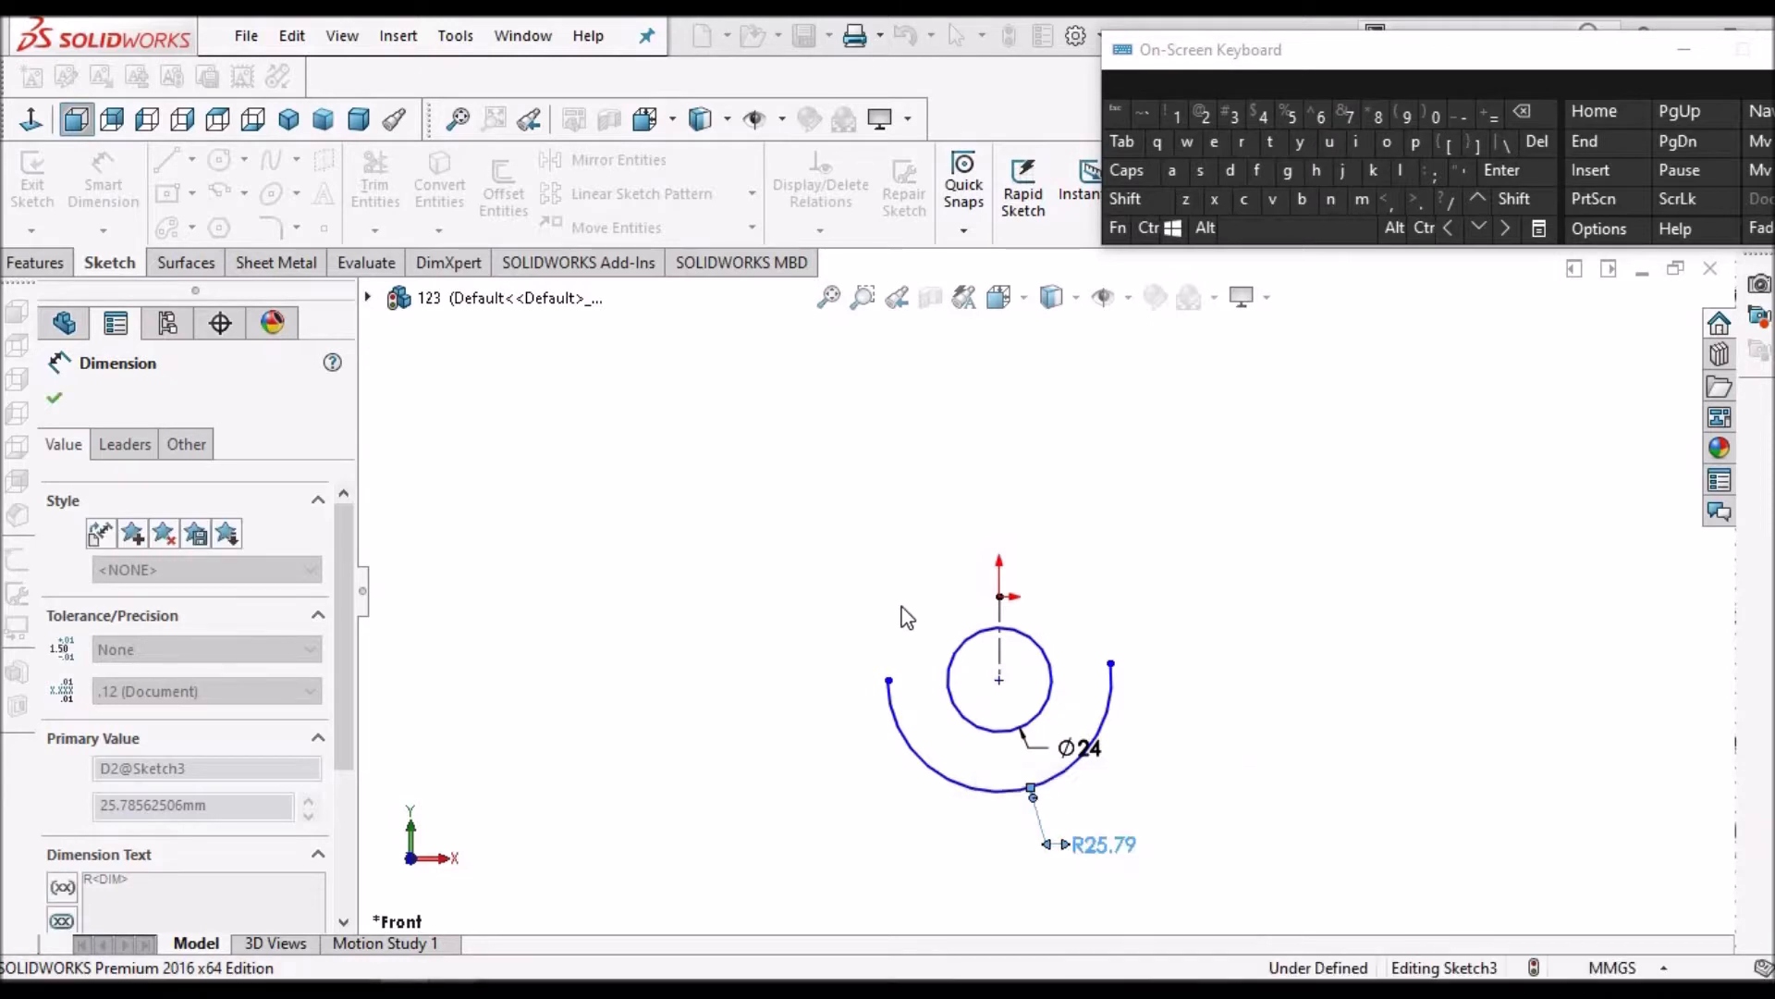
pyautogui.click(56, 401)
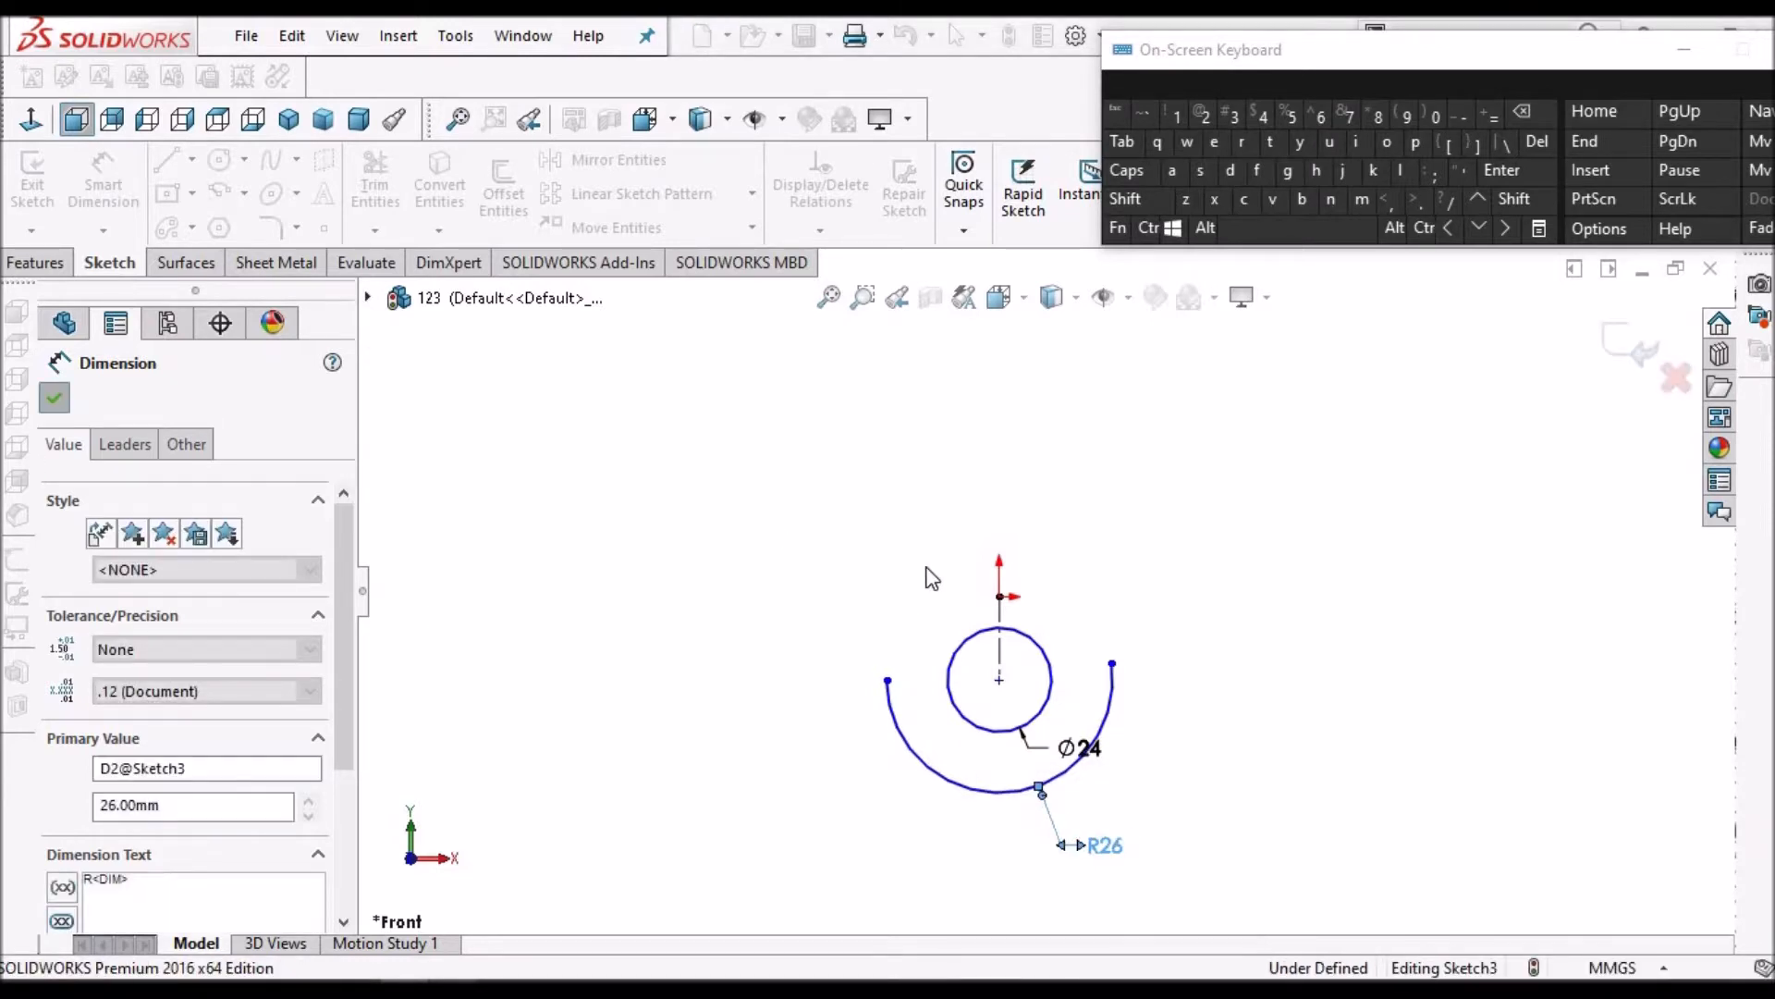
# Inspect the properties of the vertical centerline between the origin and the circle's centre
pyautogui.scroll(3, 1070, 614)
pyautogui.scroll(-3, 1202, 550)
pyautogui.scroll(-1, 1098, 584)
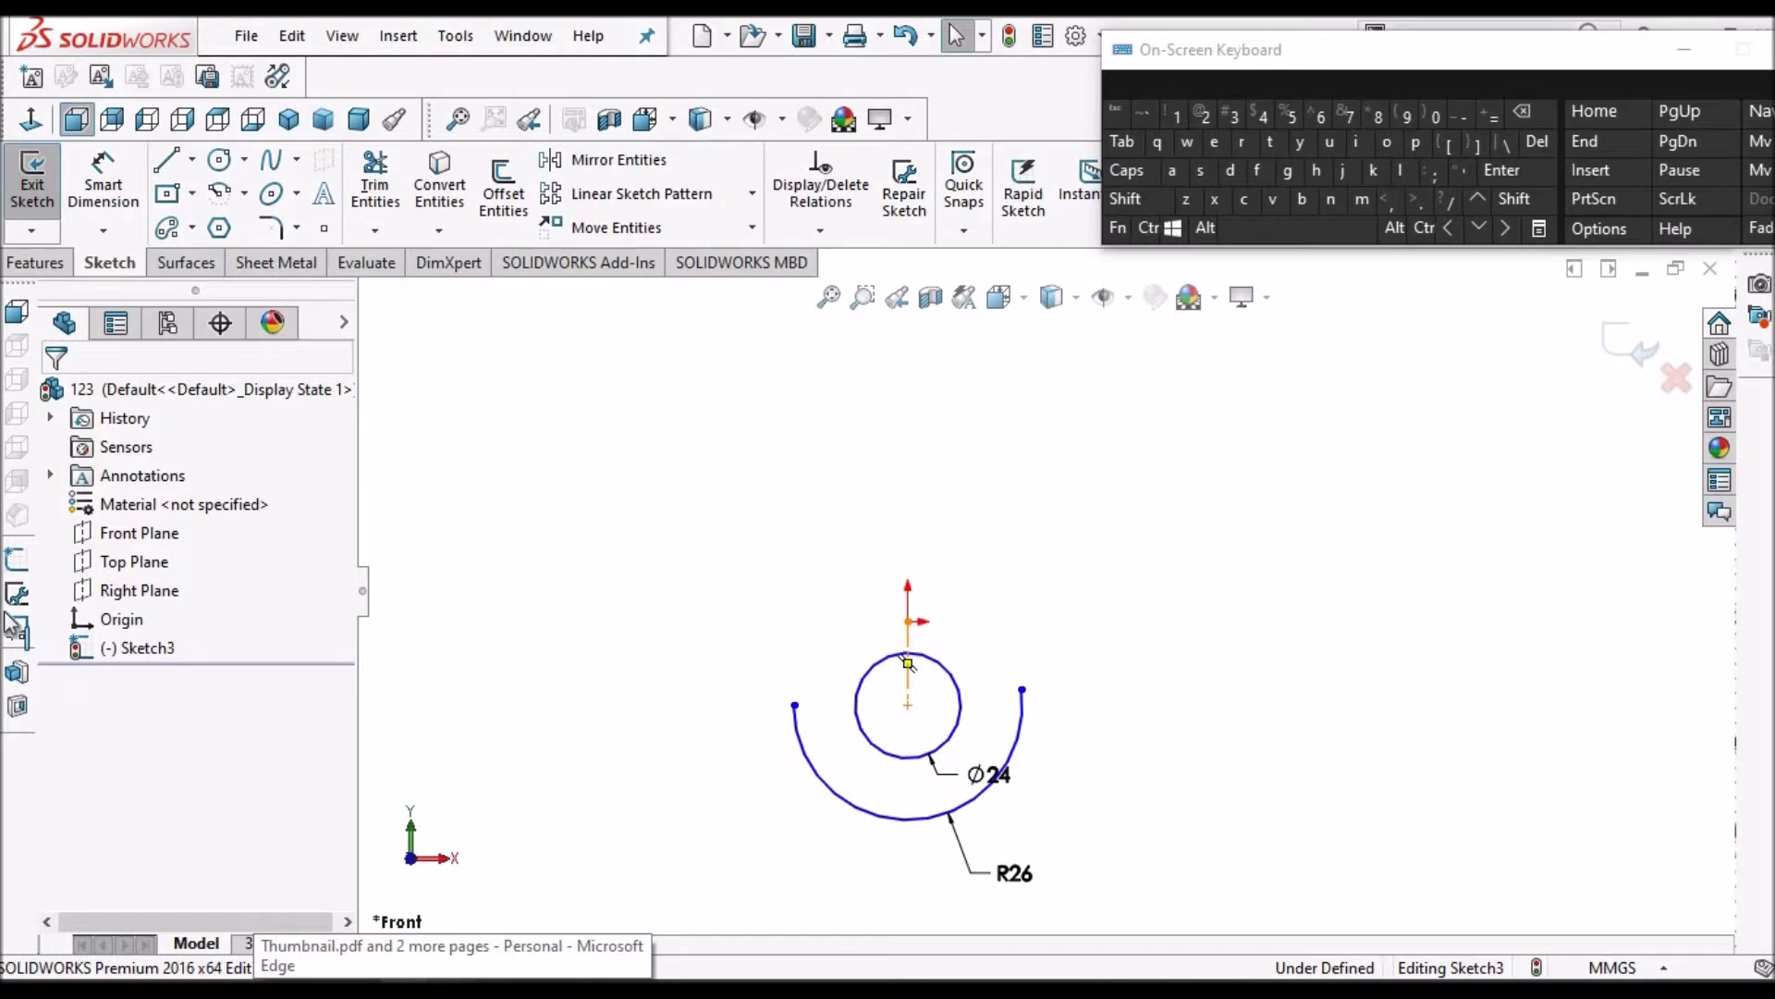
pyautogui.click(73, 705)
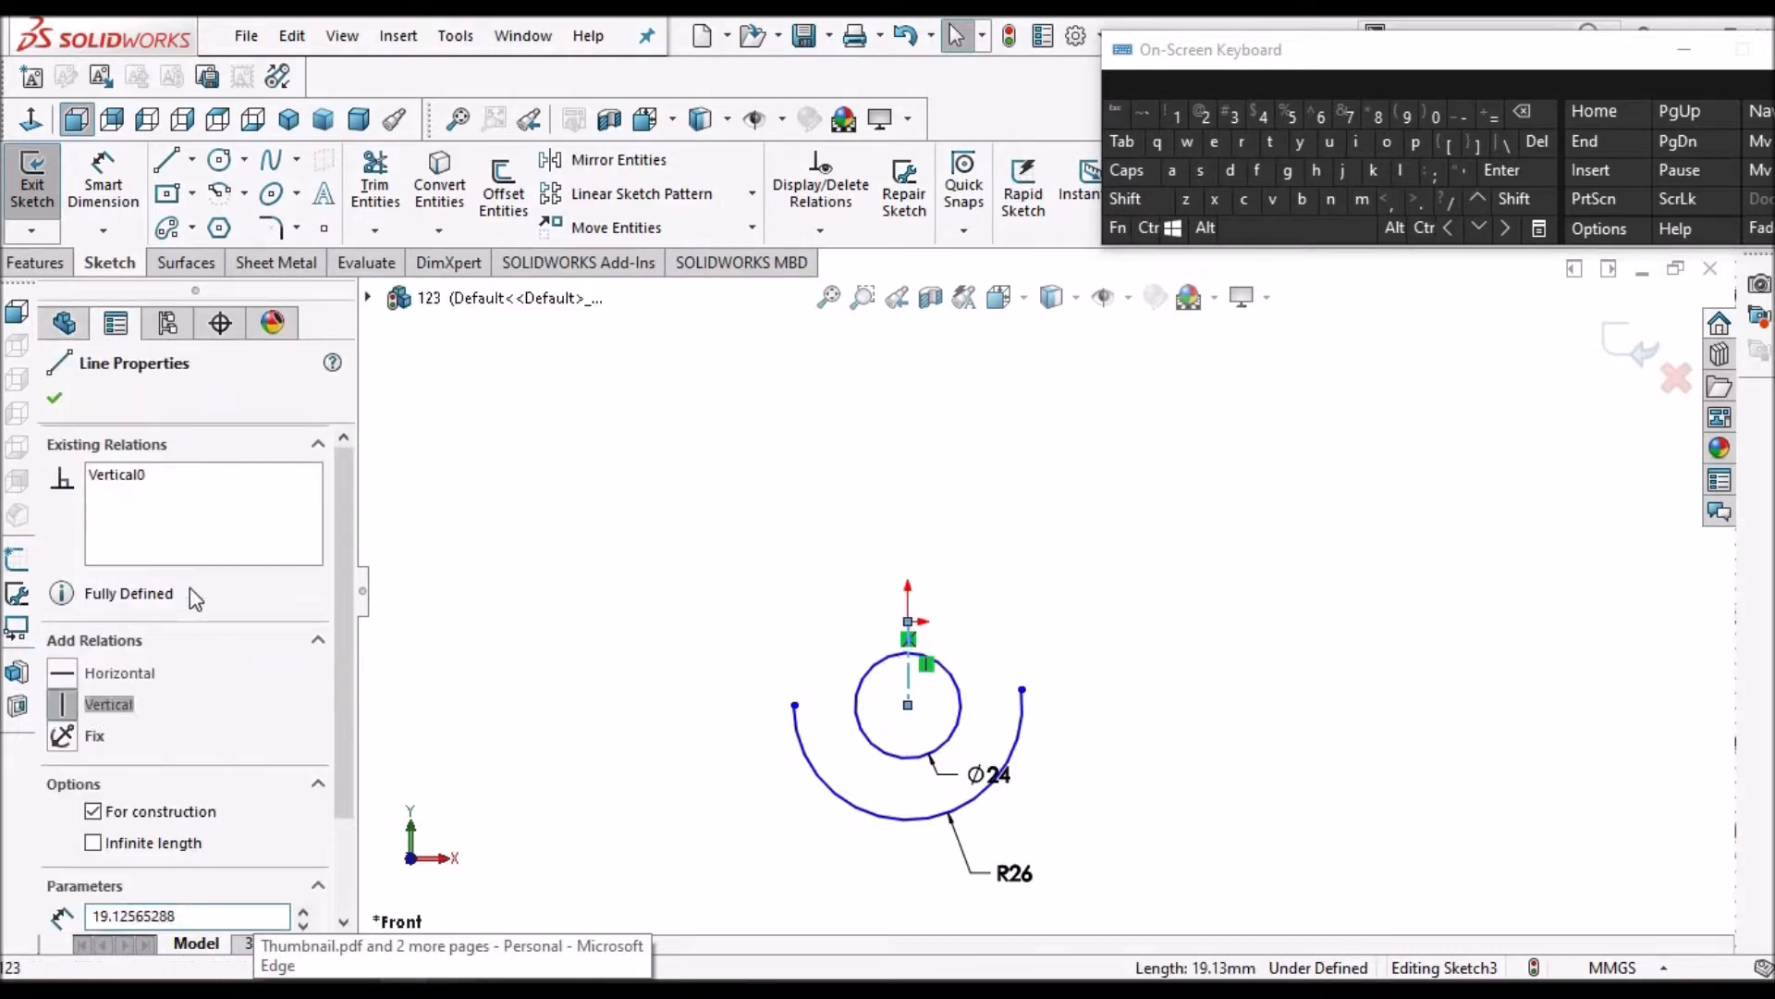
pyautogui.click(54, 397)
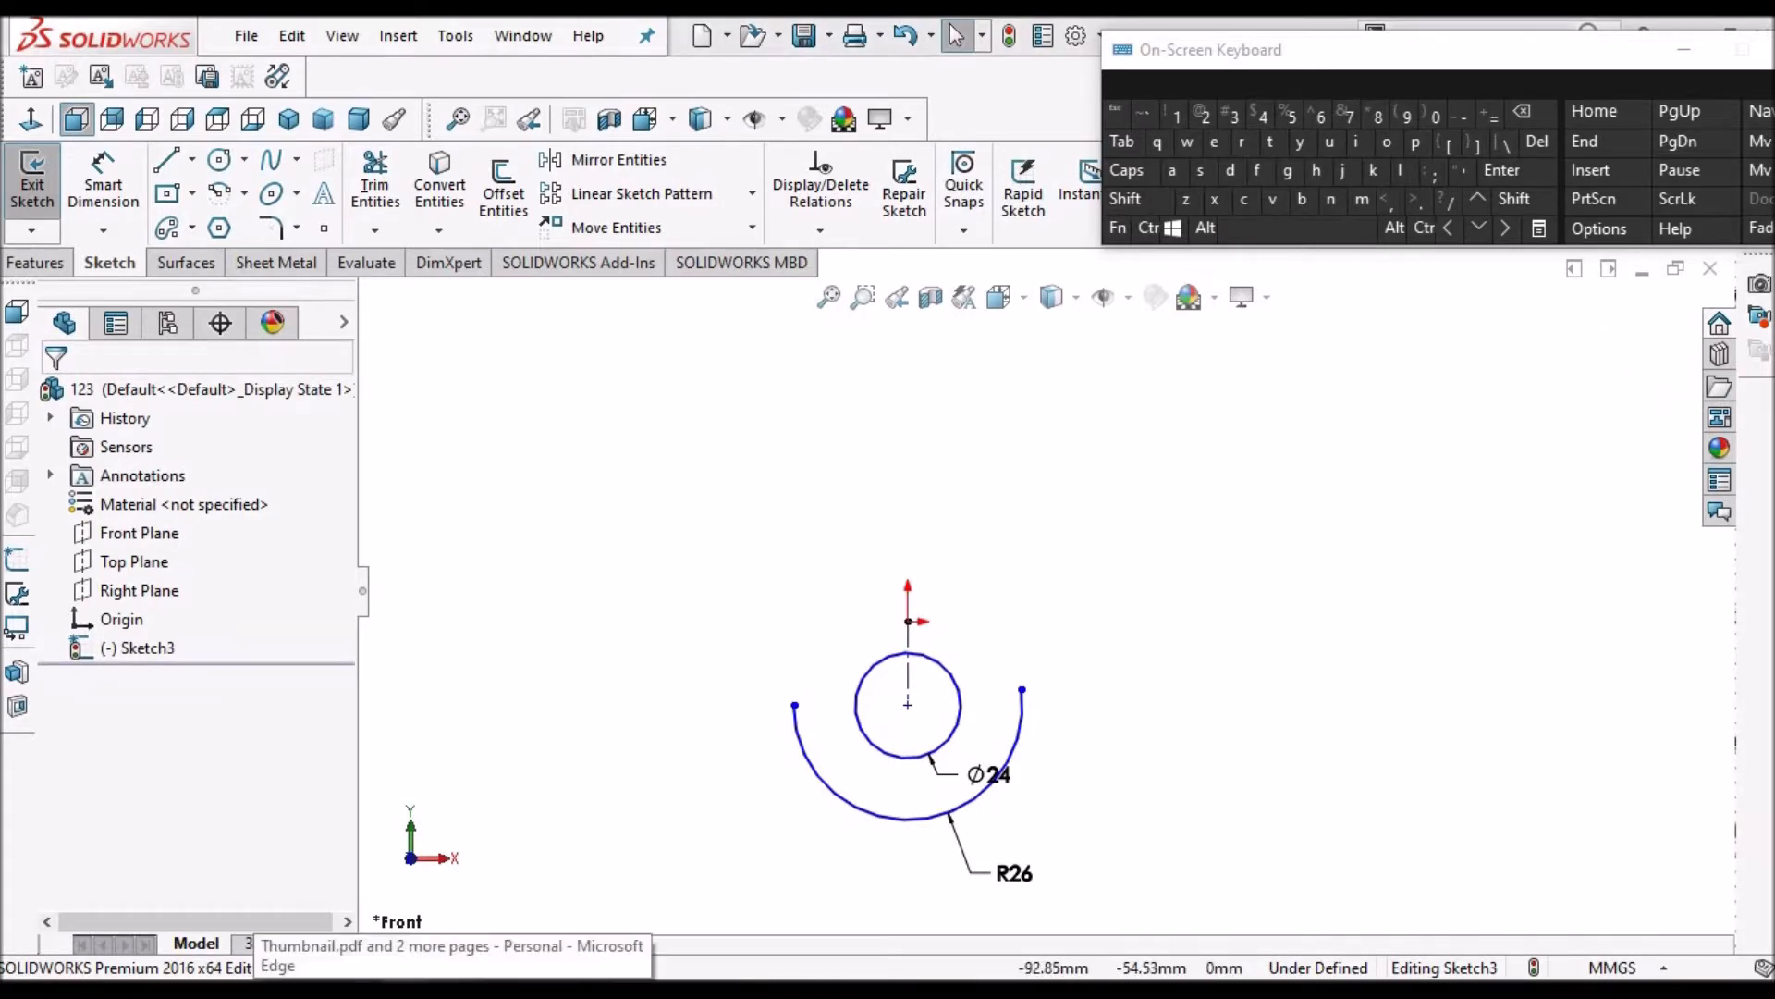
# Check the crankshaft drawing in Thumbnail.pdf and draw a vertical centerline about 35 mm long upward from the origin
pyautogui.click(453, 985)
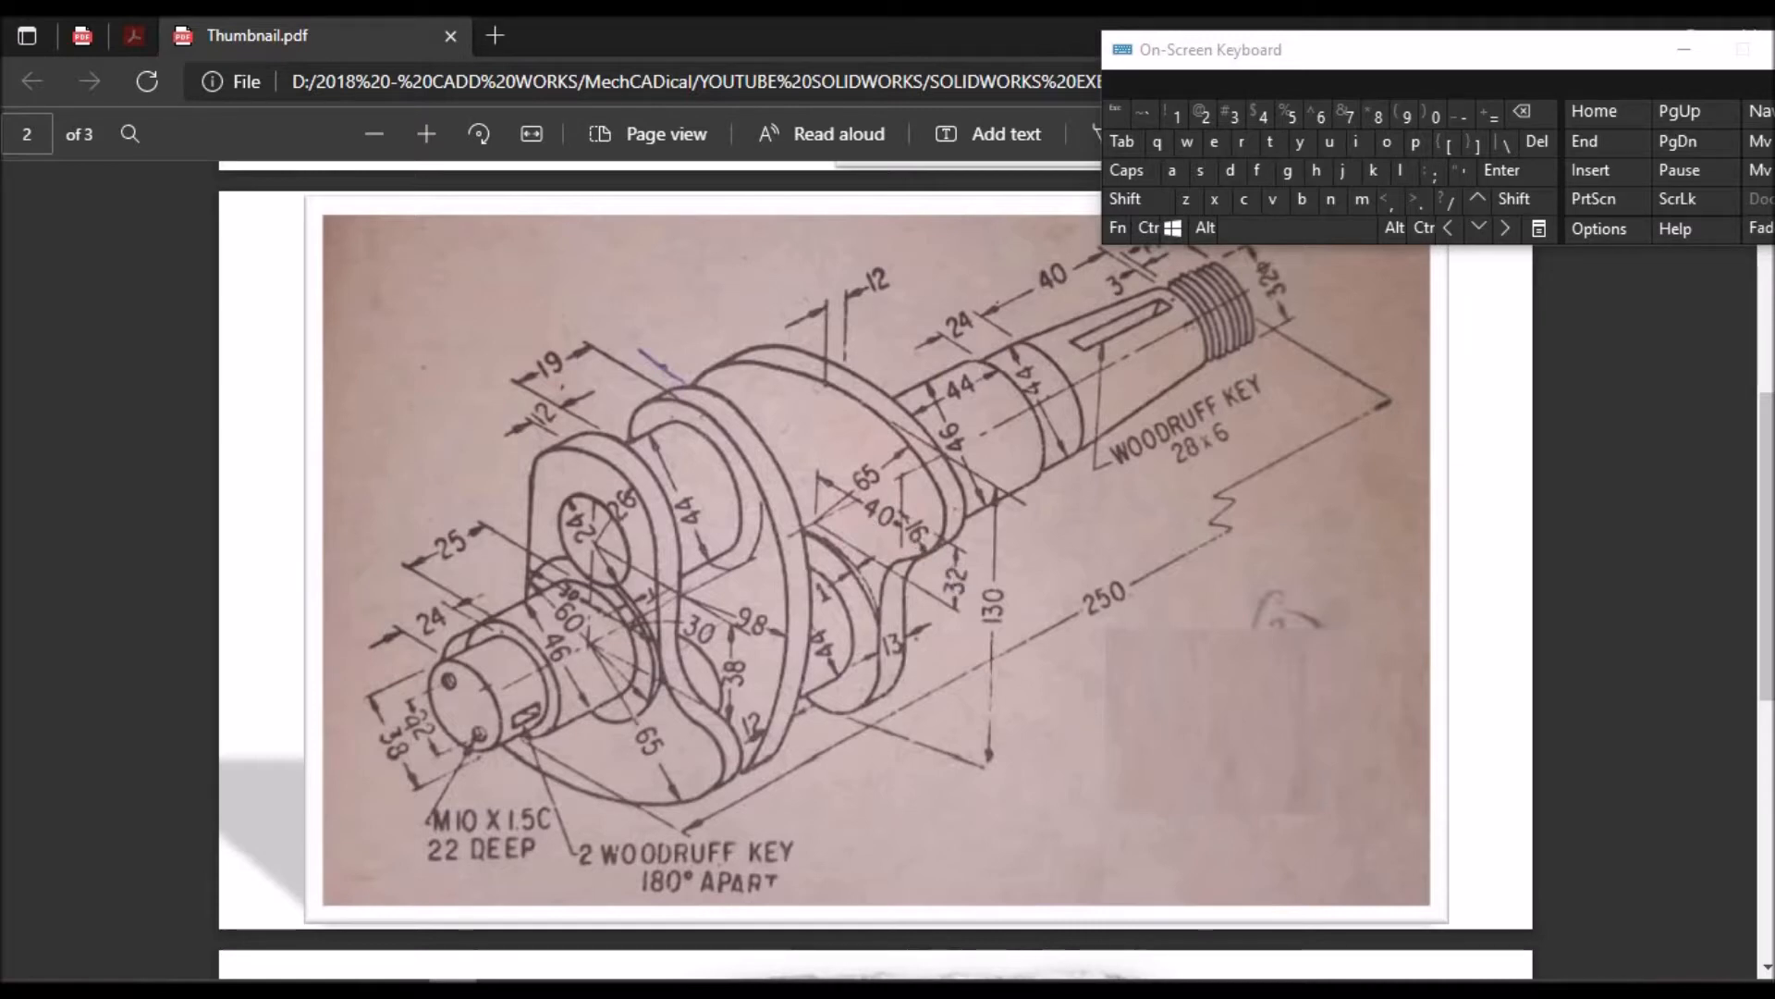
pyautogui.hotkey('alt', 'Tab')
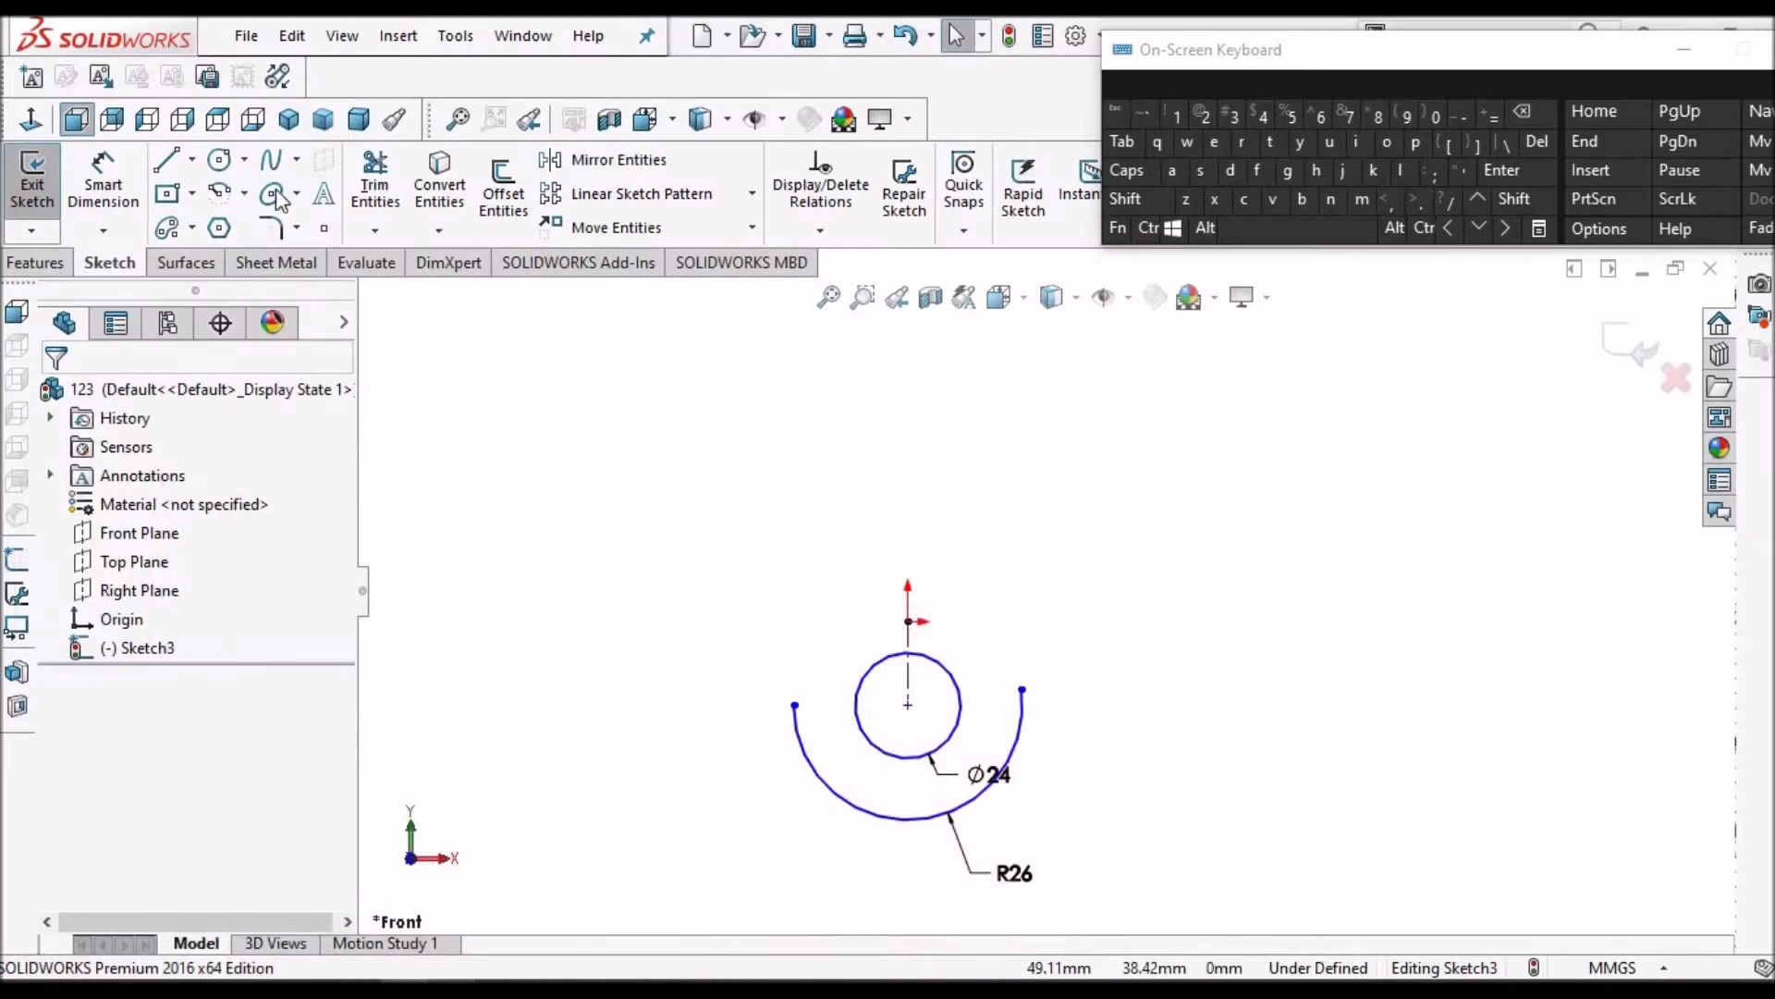
pyautogui.click(192, 160)
pyautogui.click(222, 222)
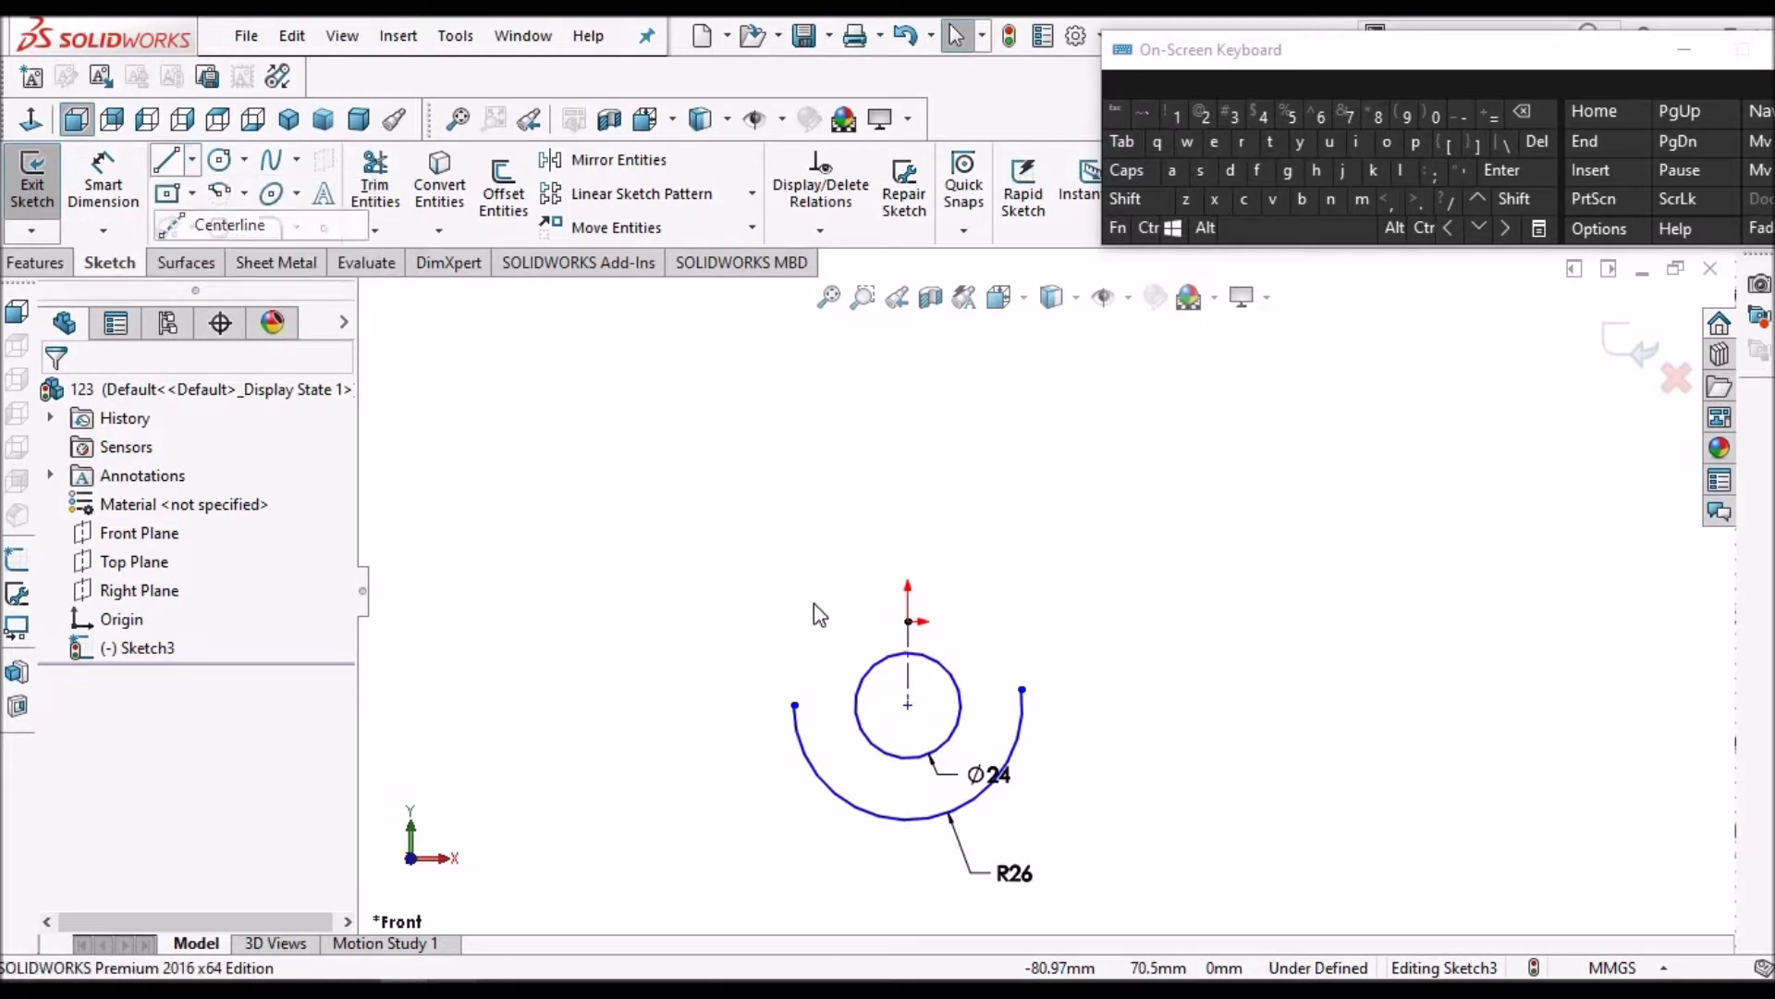
pyautogui.click(910, 624)
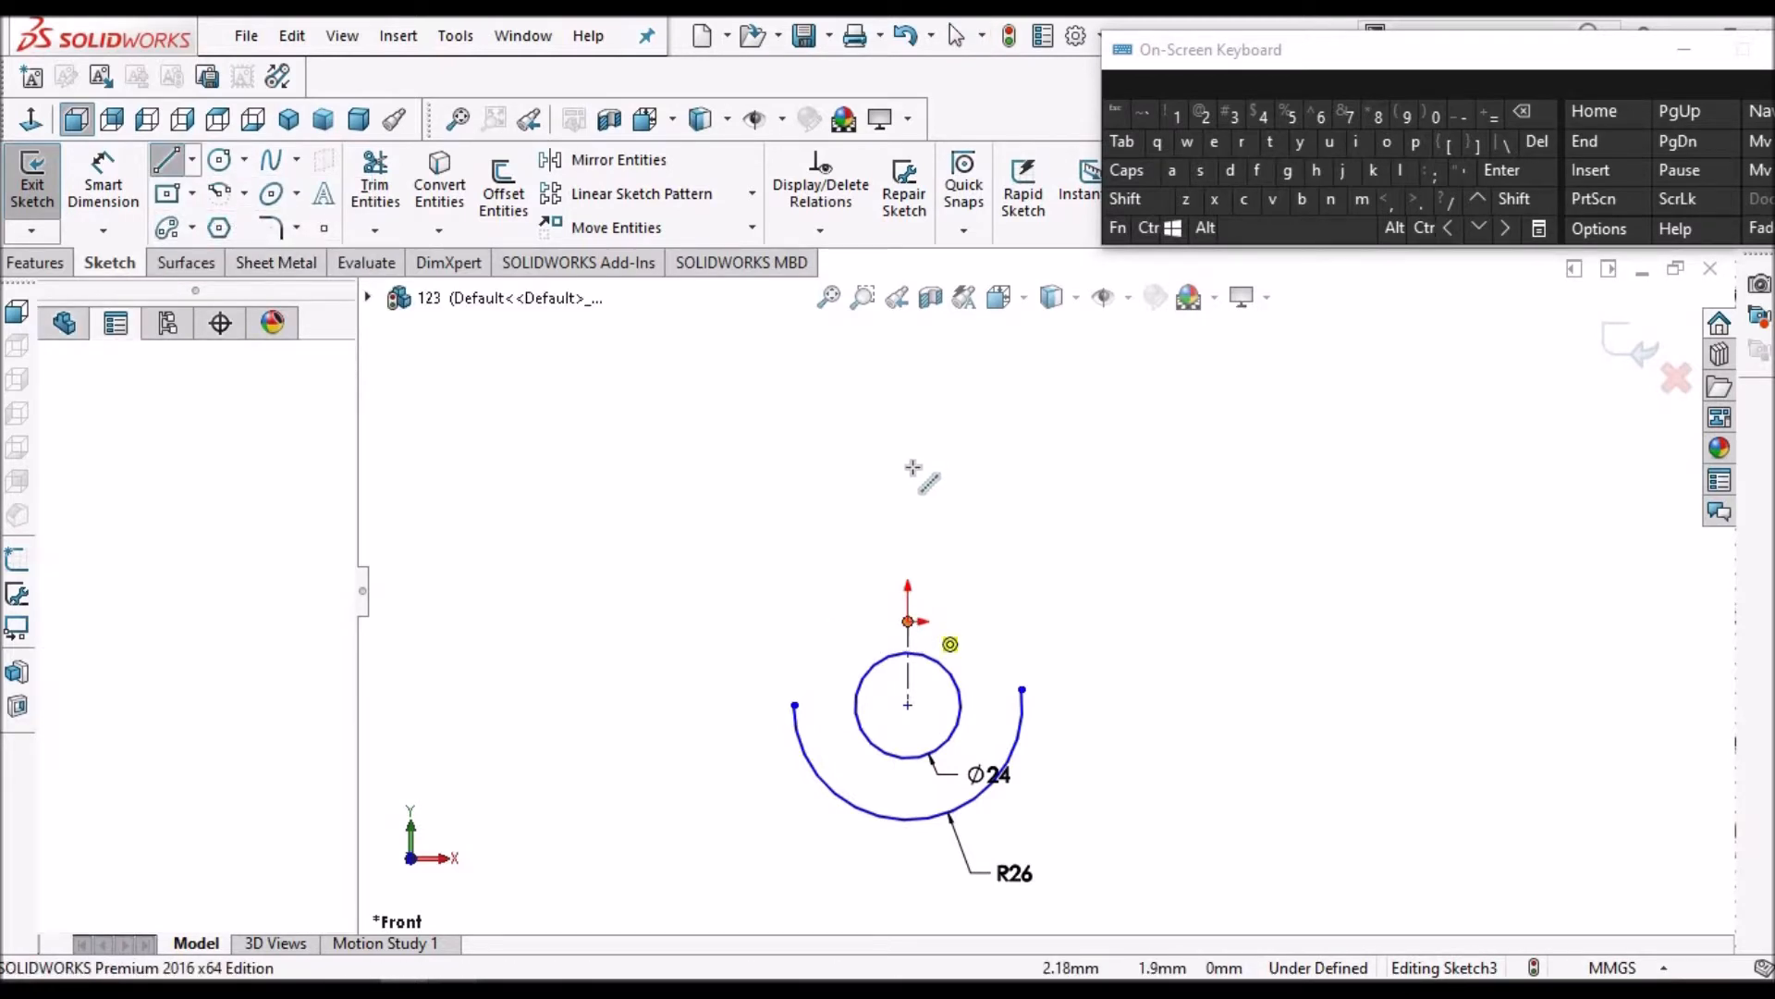
pyautogui.click(910, 468)
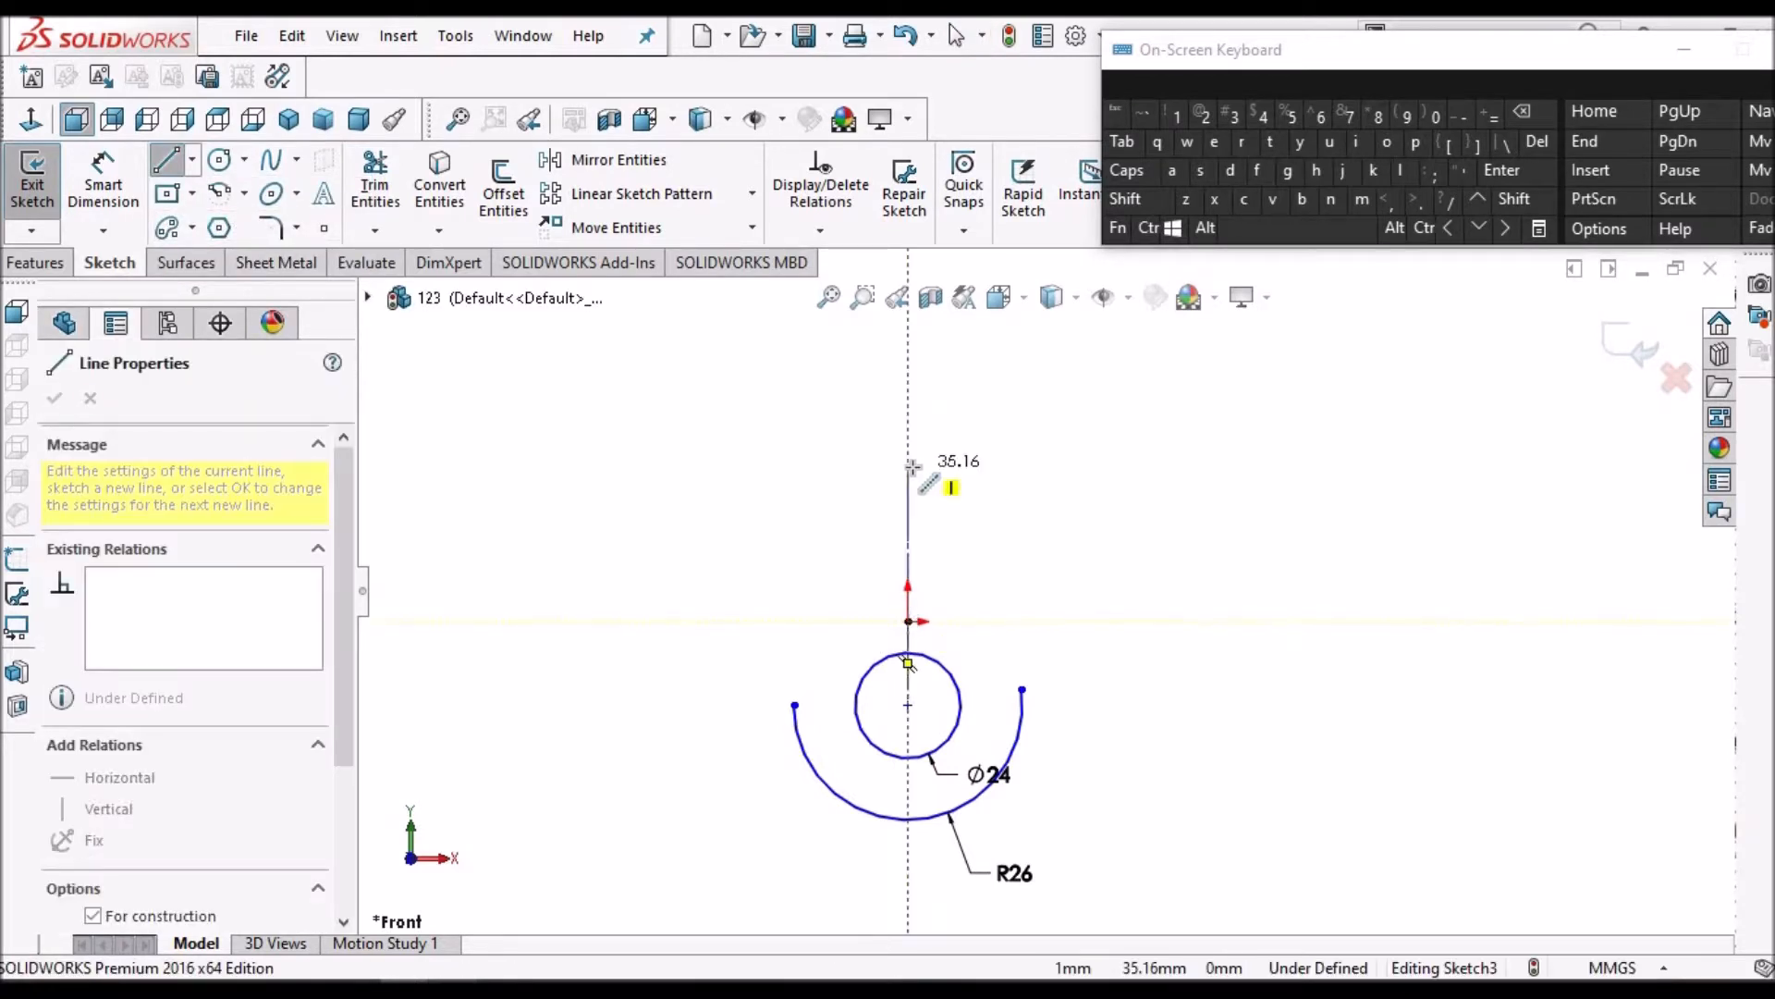
pyautogui.rightClick(754, 492)
pyautogui.click(814, 511)
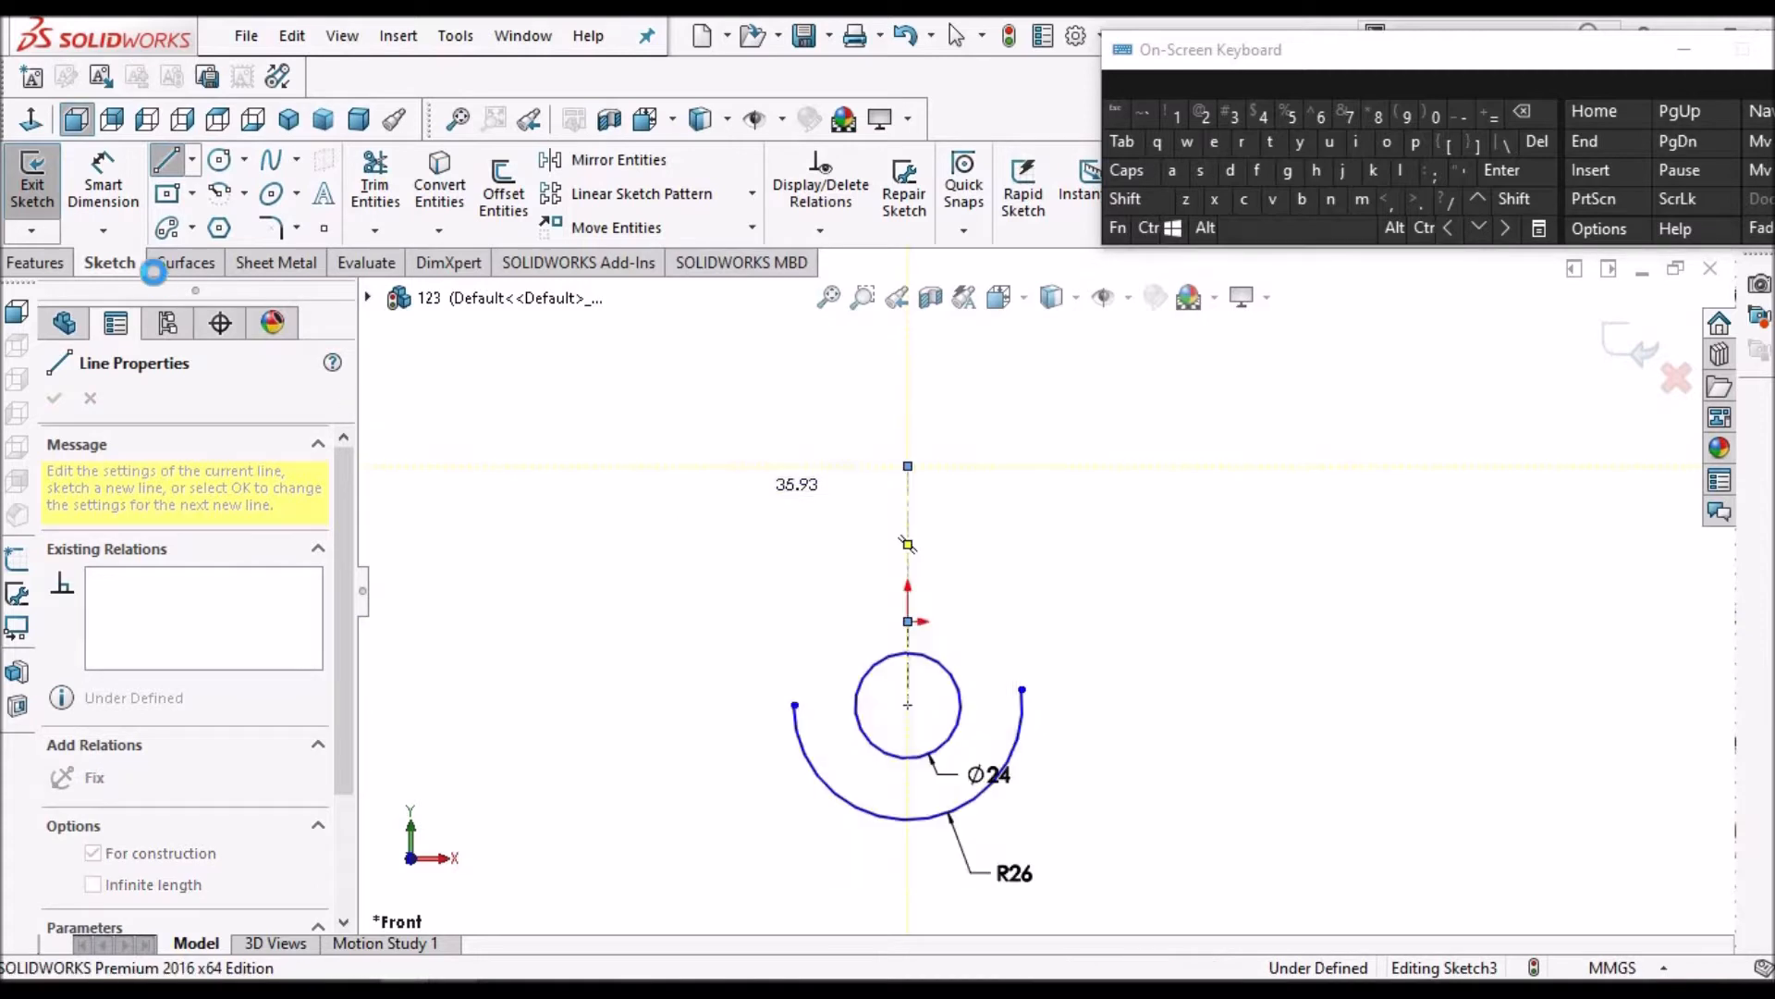
# Dimension the length of the upper vertical centerline as 32 mm
pyautogui.click(103, 185)
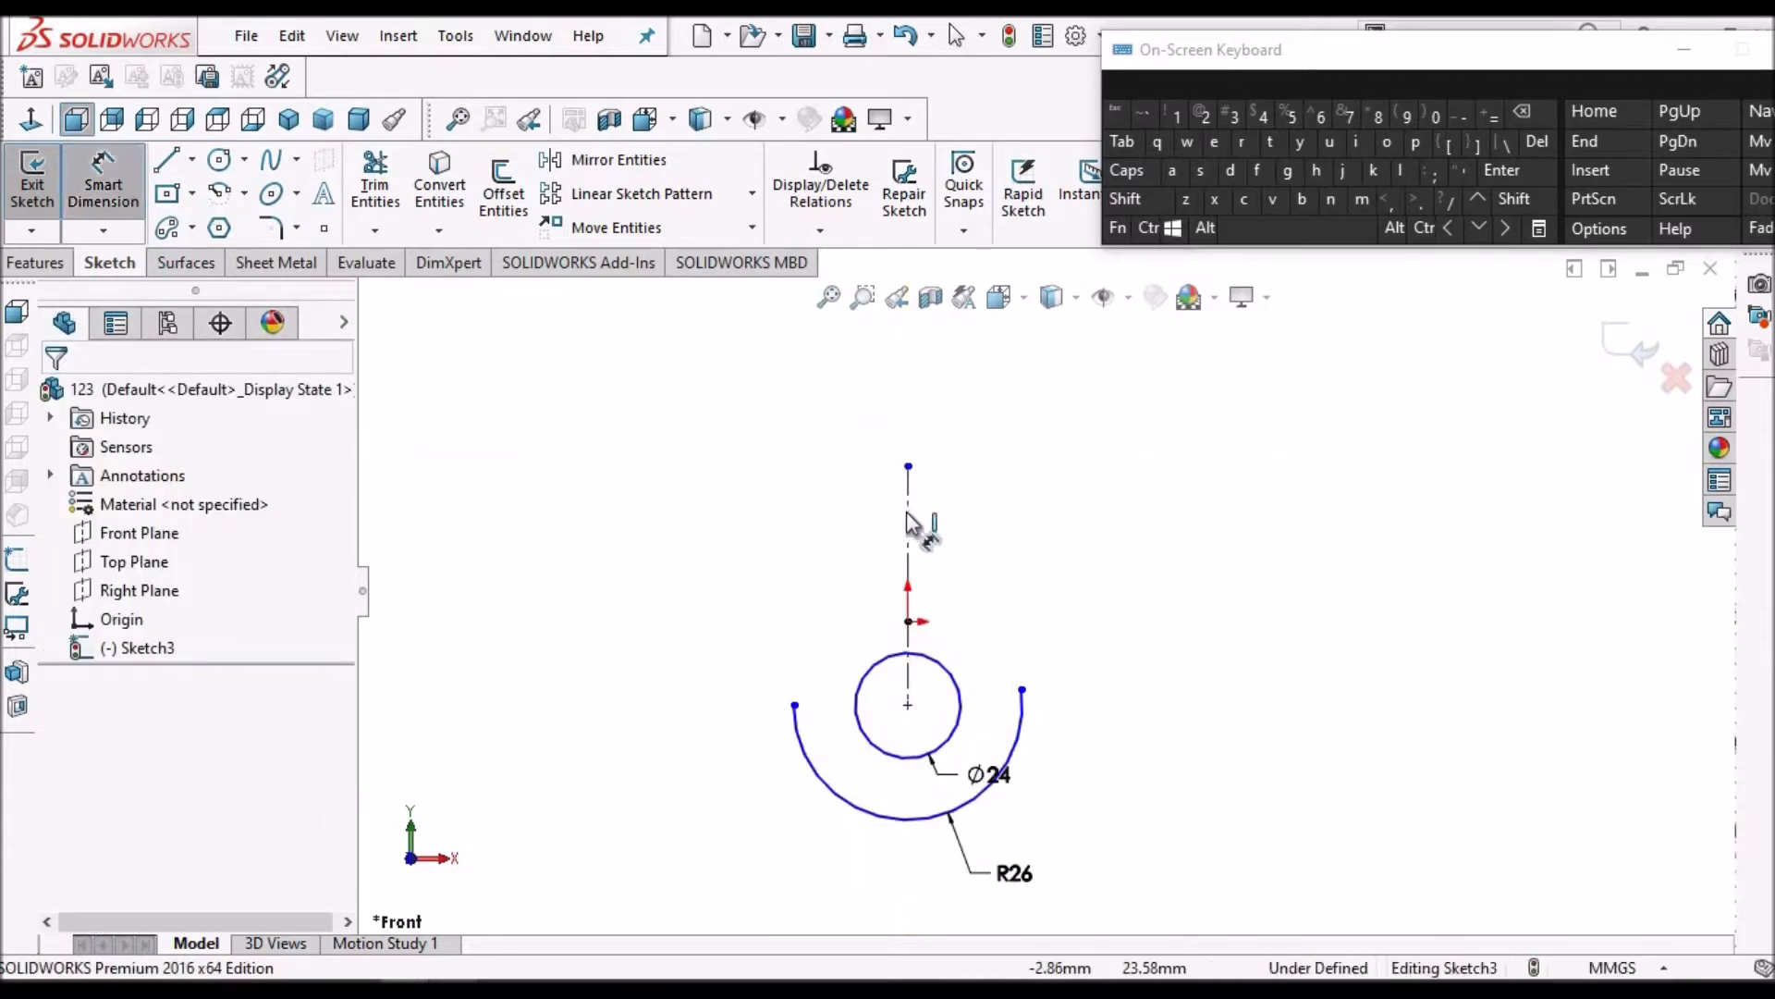
pyautogui.click(1049, 543)
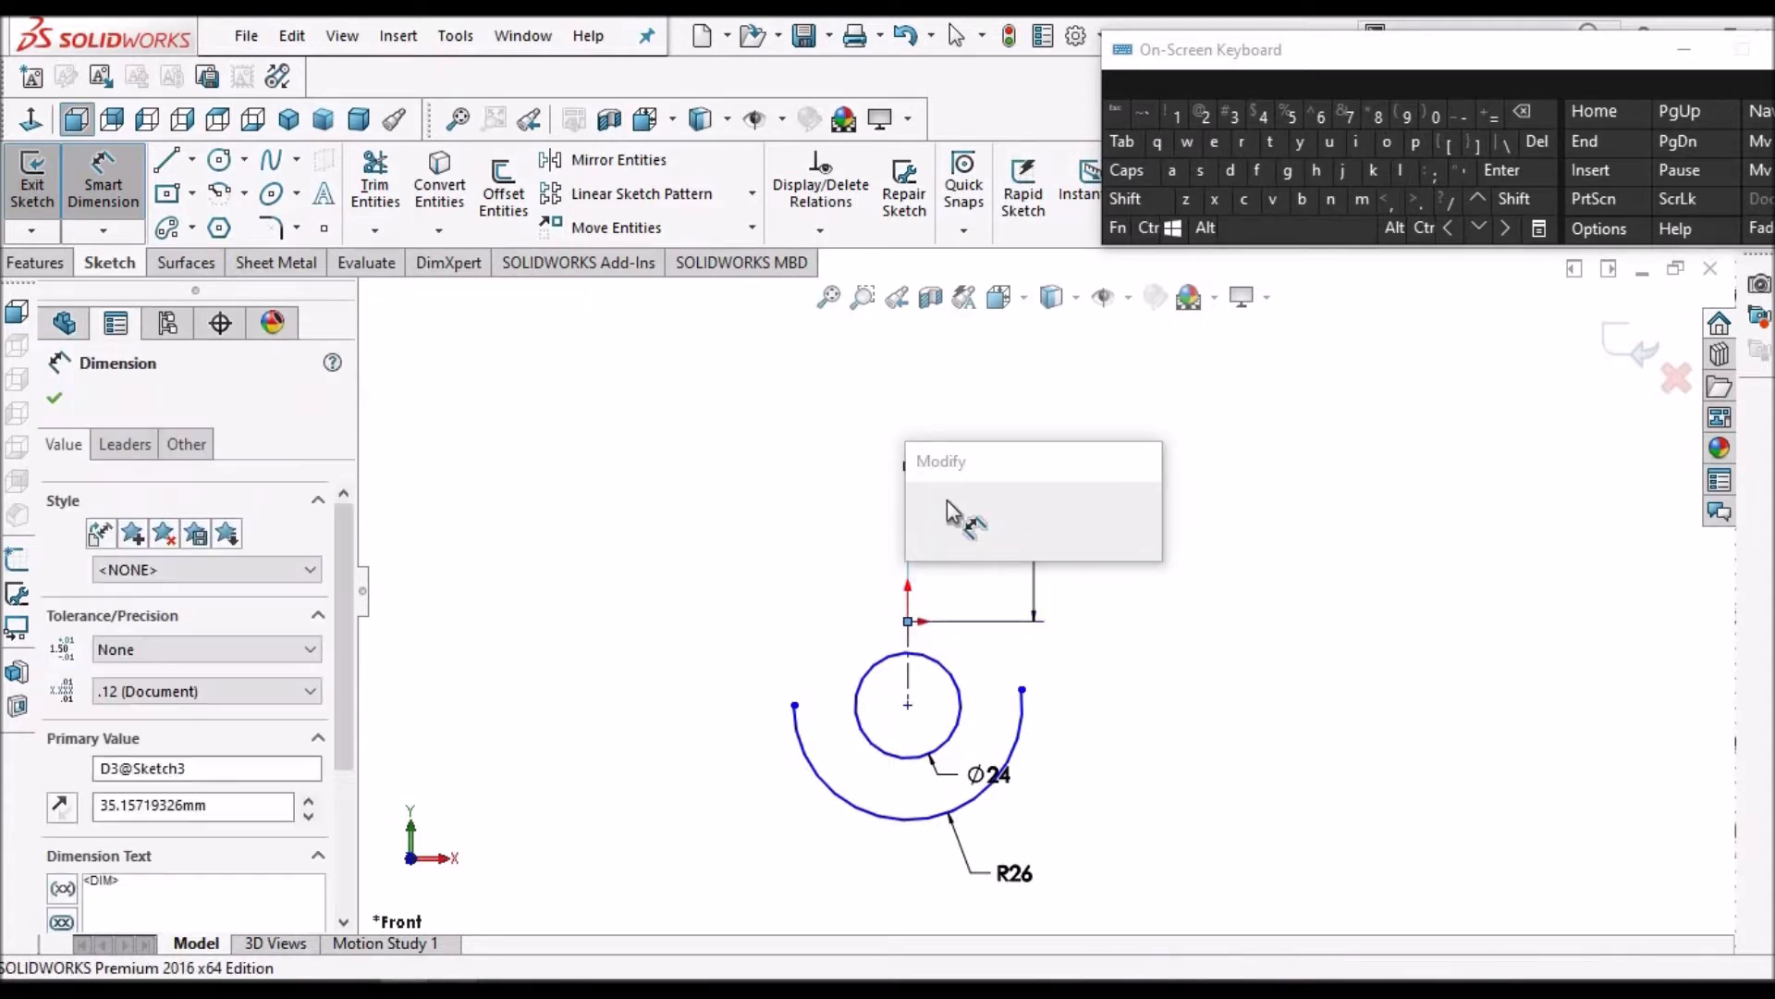
pyautogui.write('33')
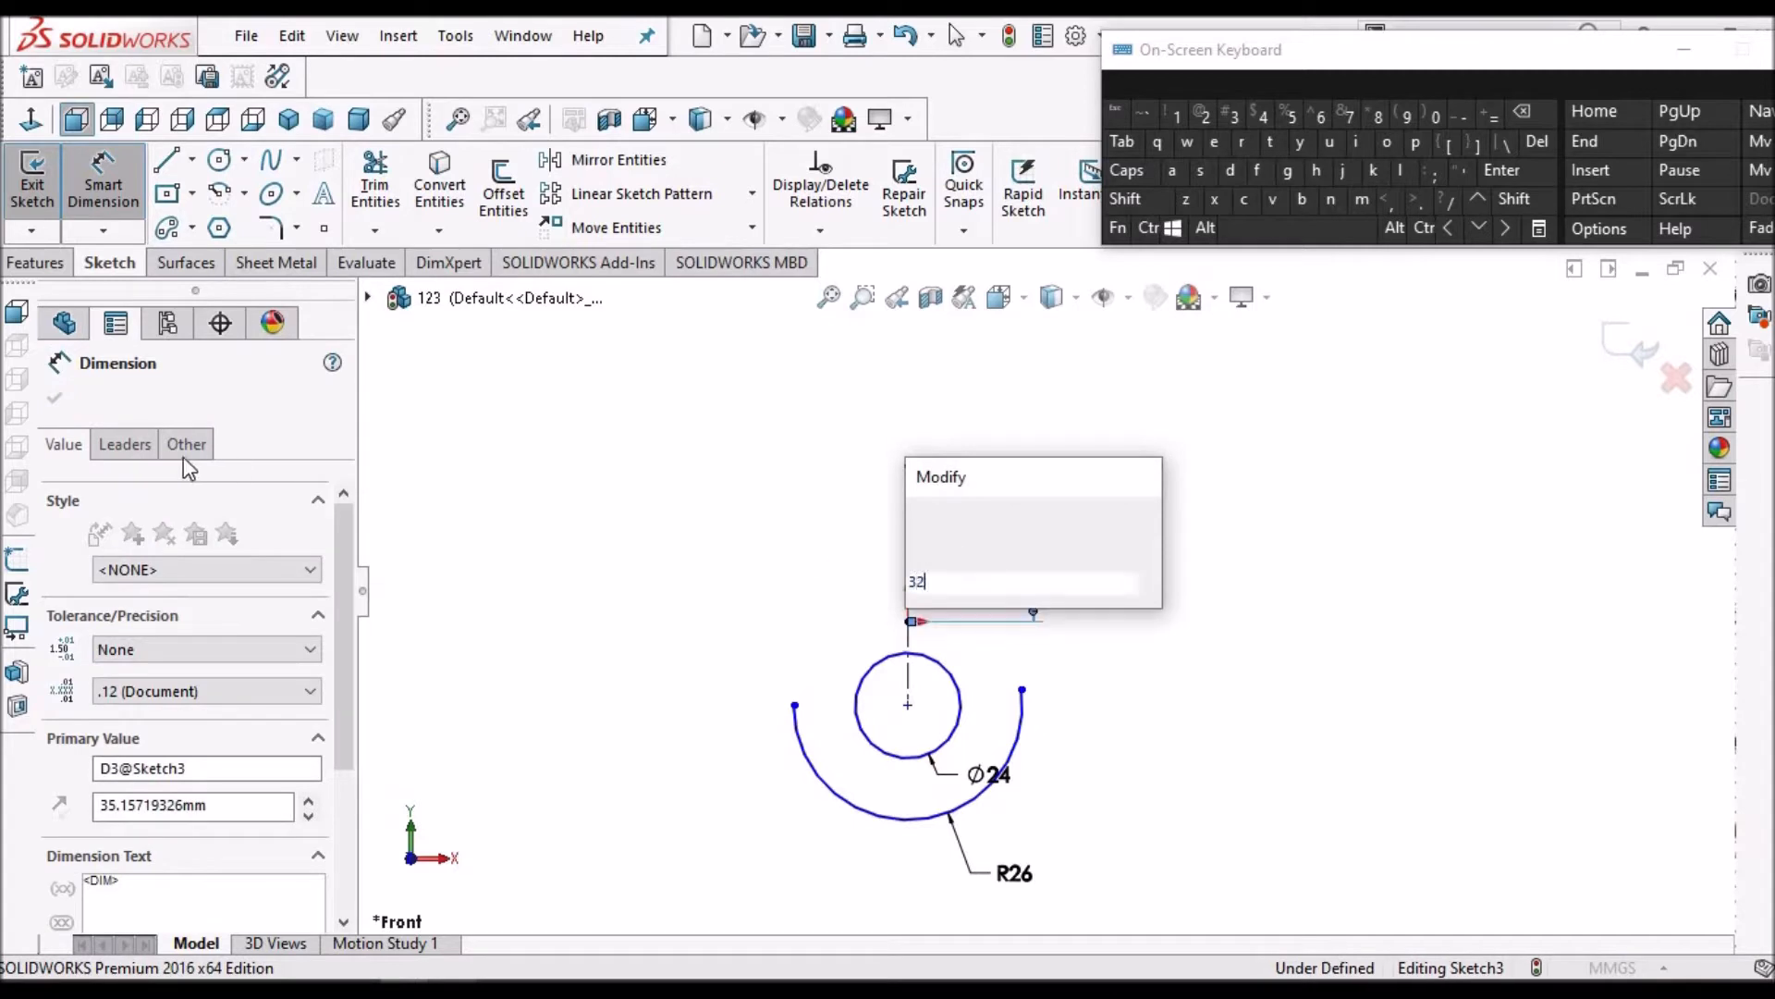
pyautogui.press('Return')
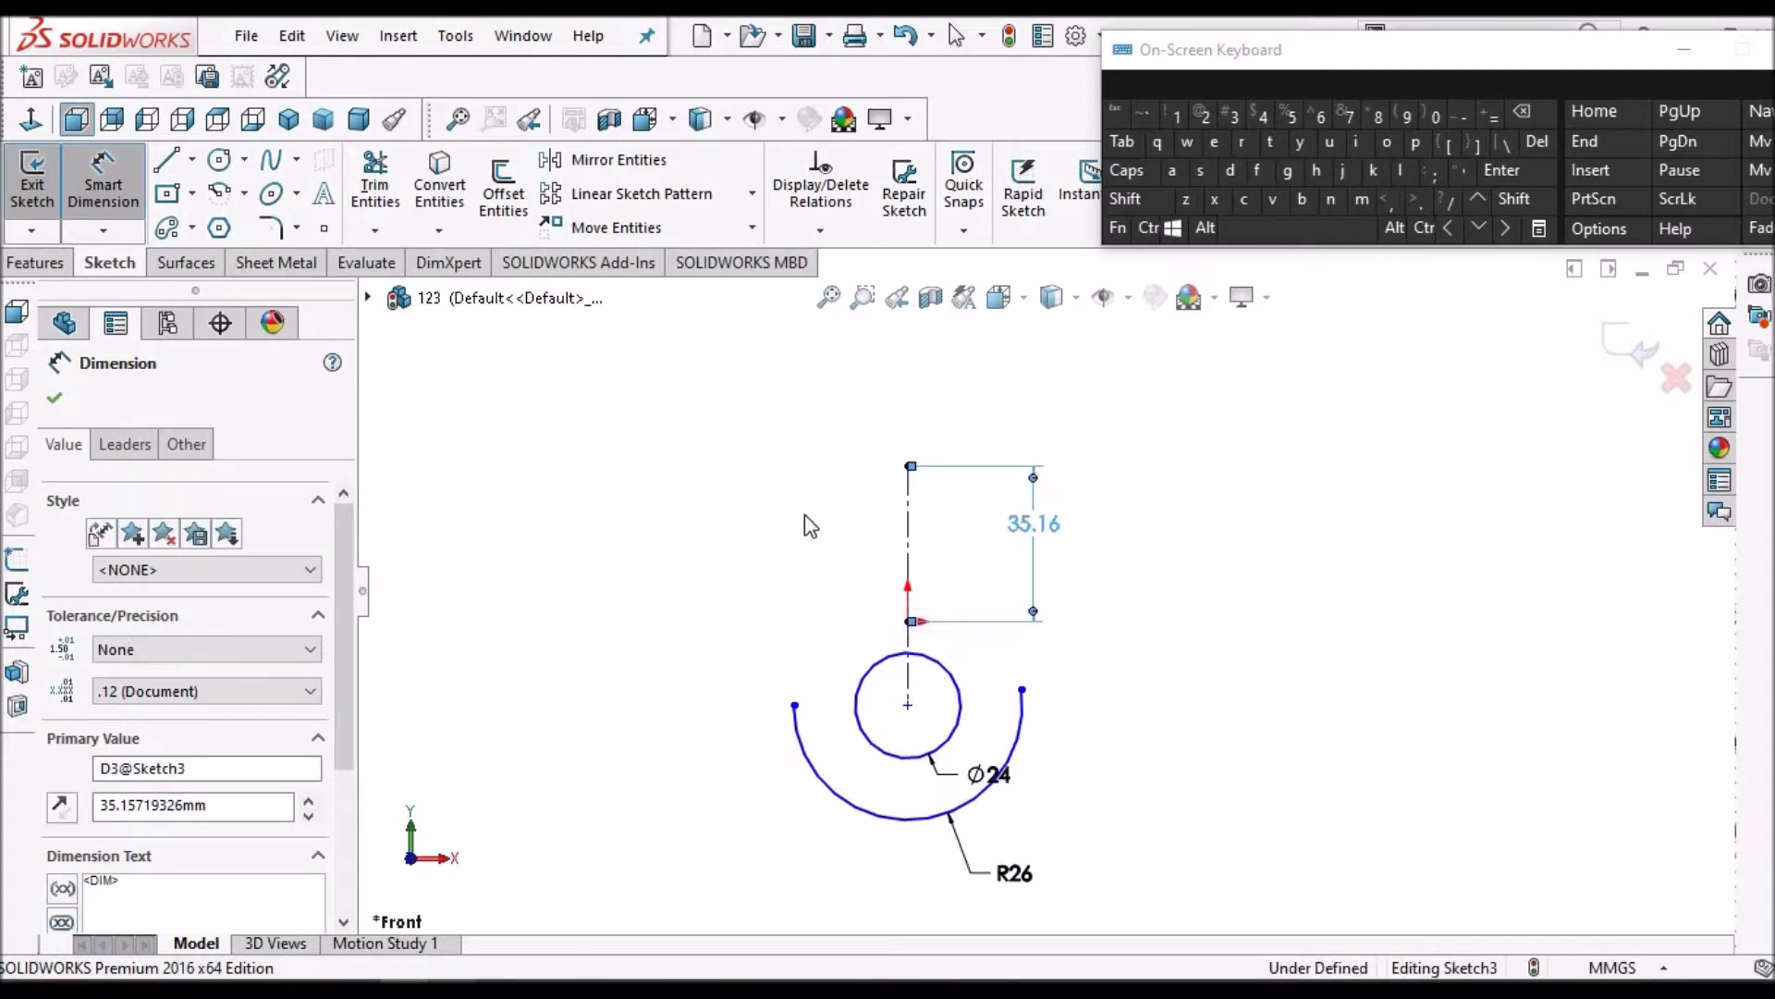
pyautogui.click(60, 401)
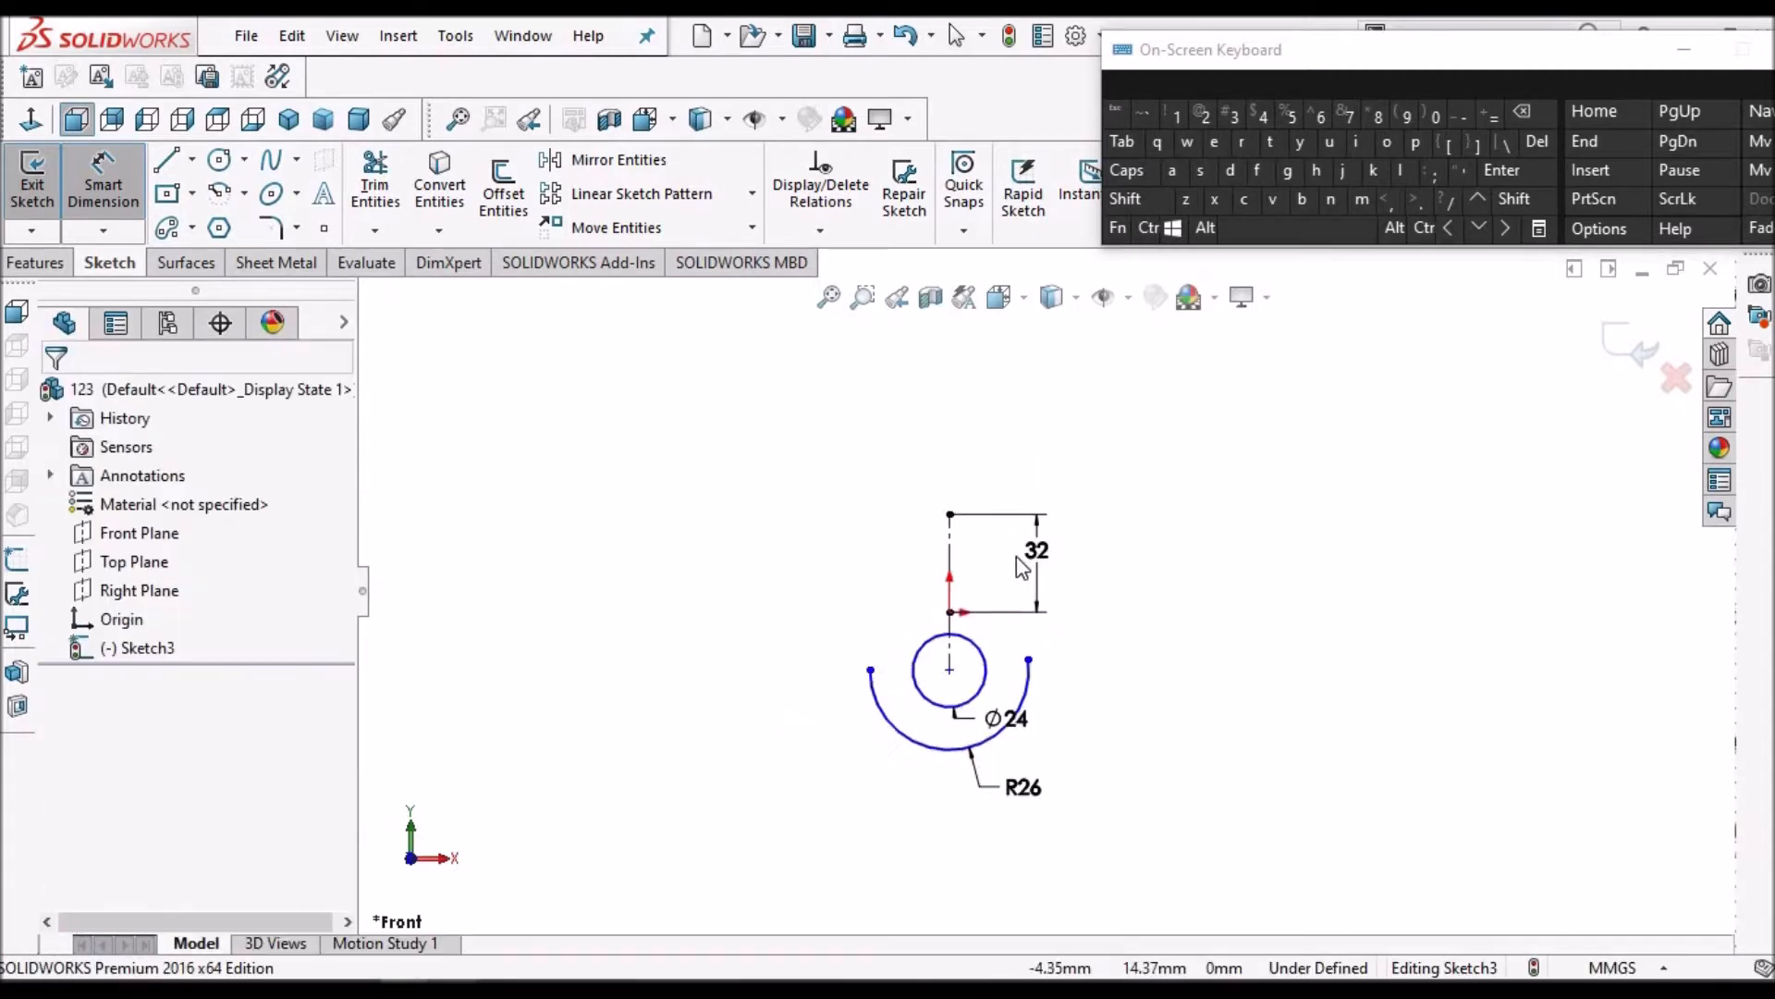
pyautogui.press('Escape')
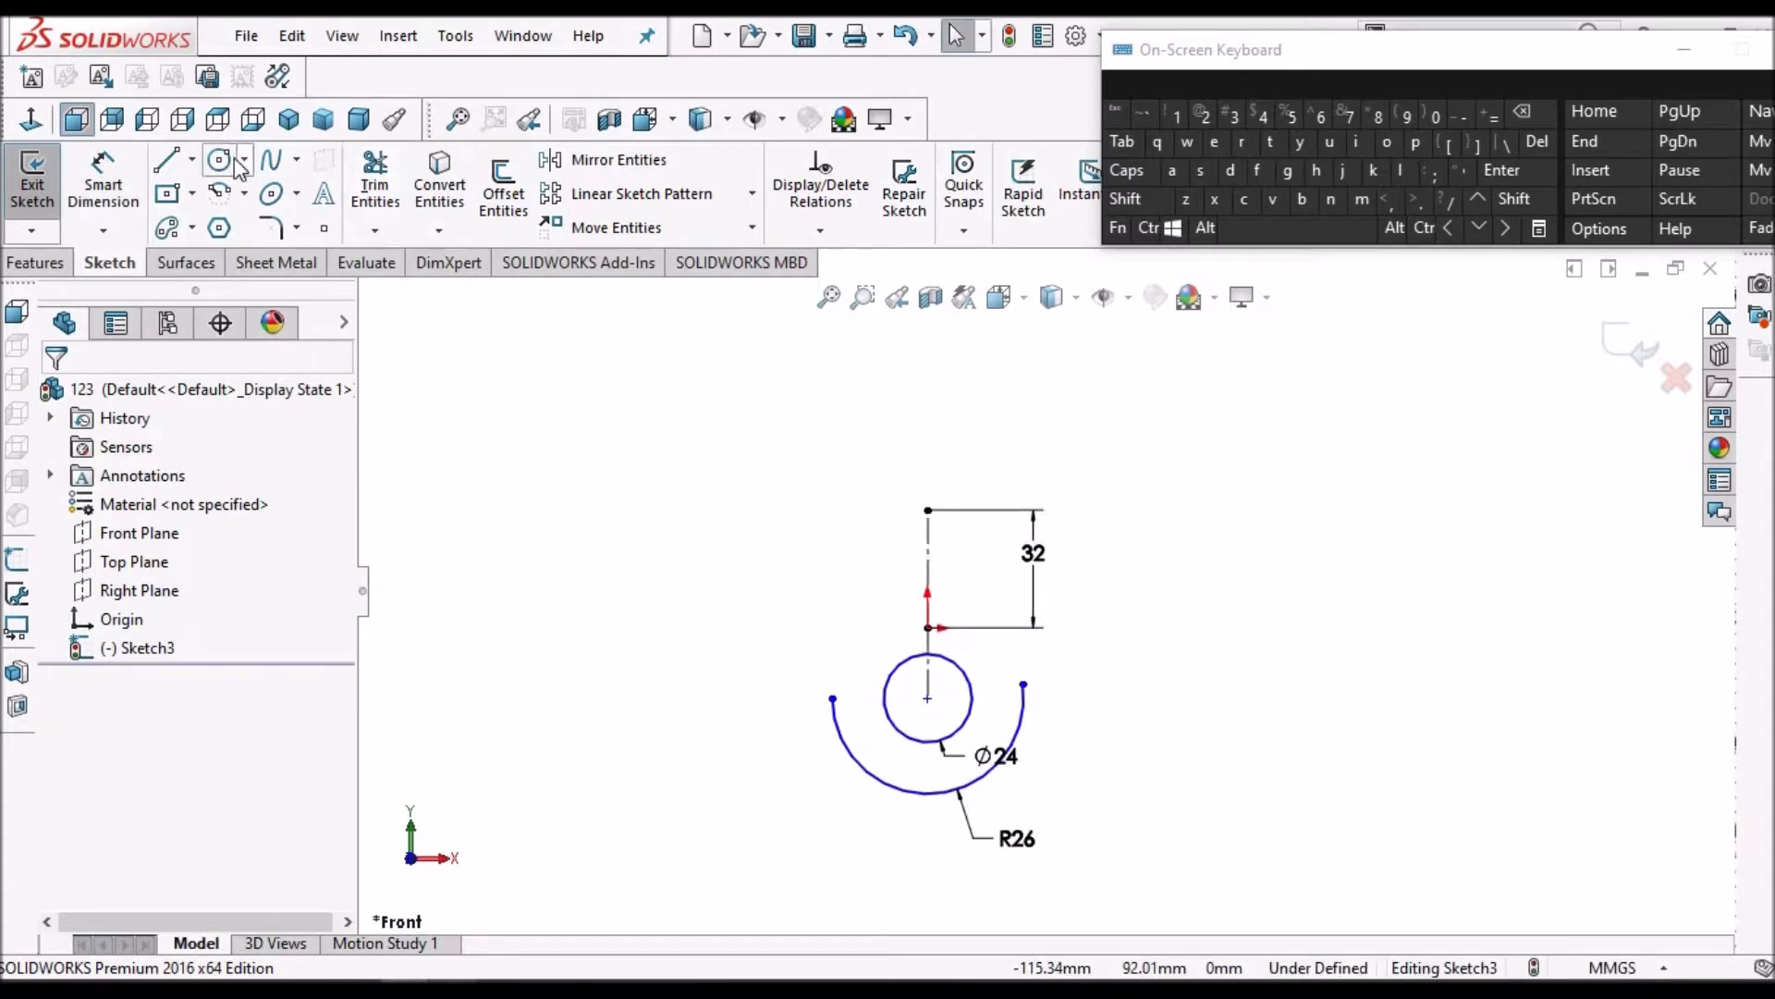
# Draw a circle with a radius of about 12.5 mm above and to the right of the upper centerline's top end
pyautogui.click(221, 161)
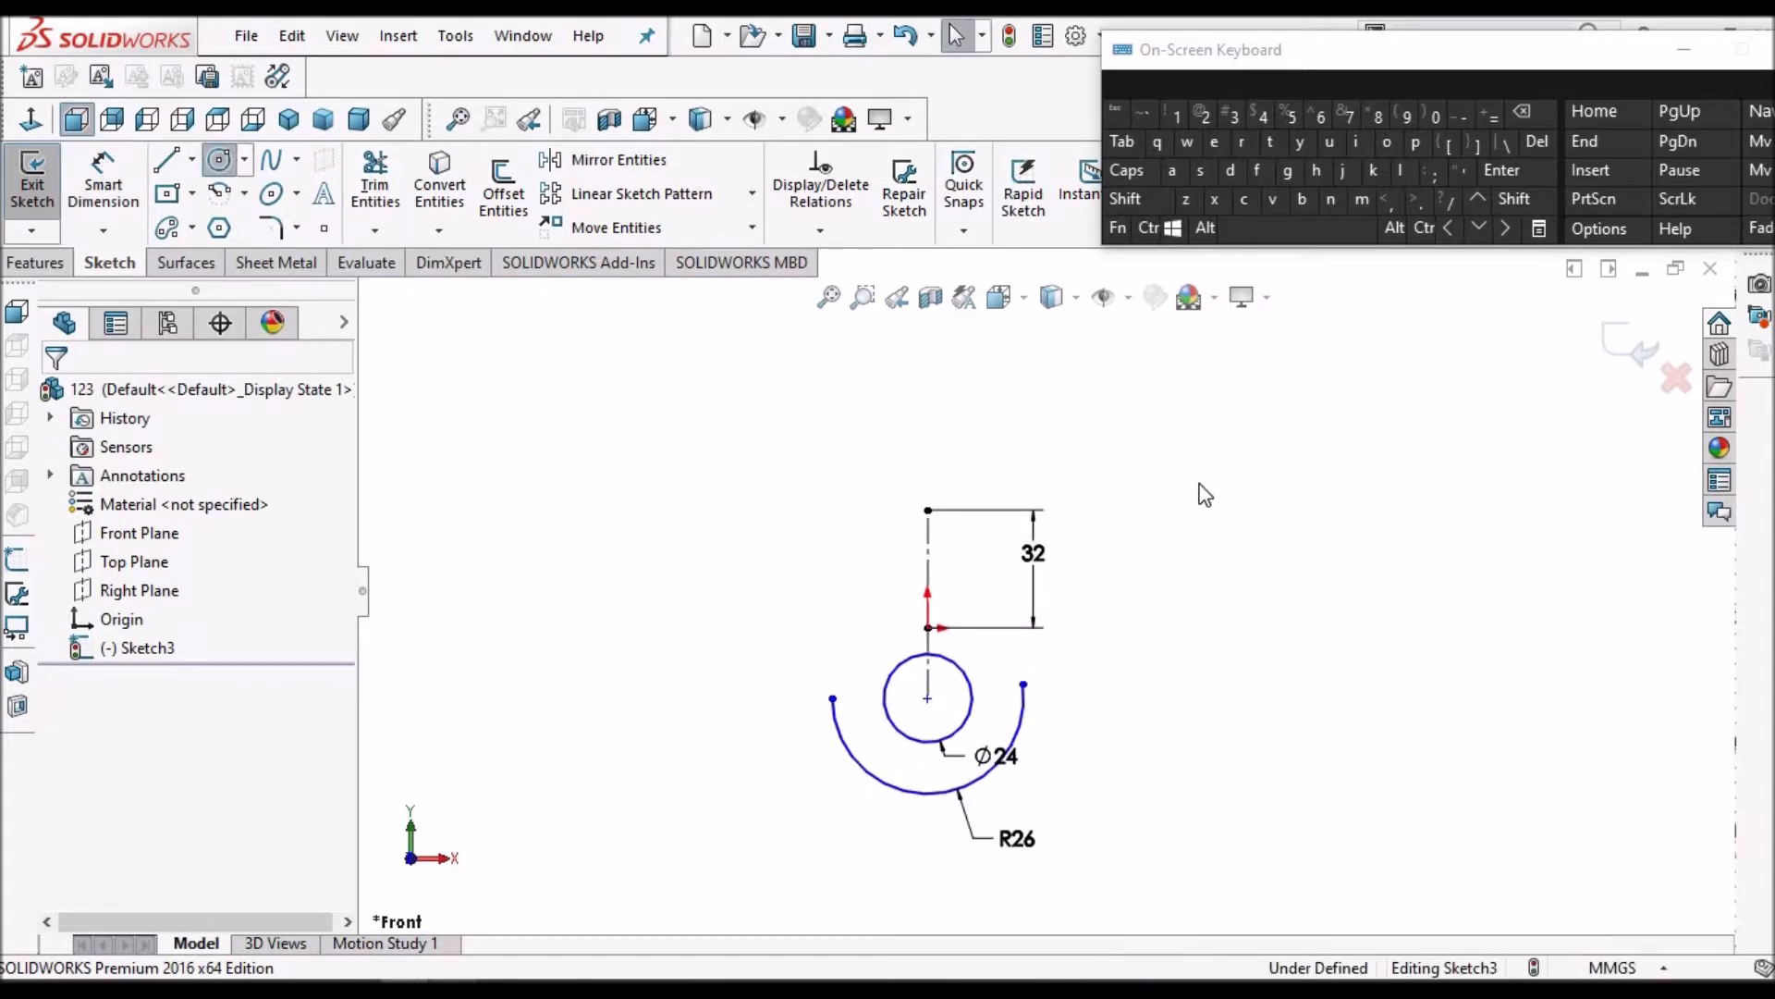
pyautogui.click(1058, 437)
pyautogui.click(1097, 412)
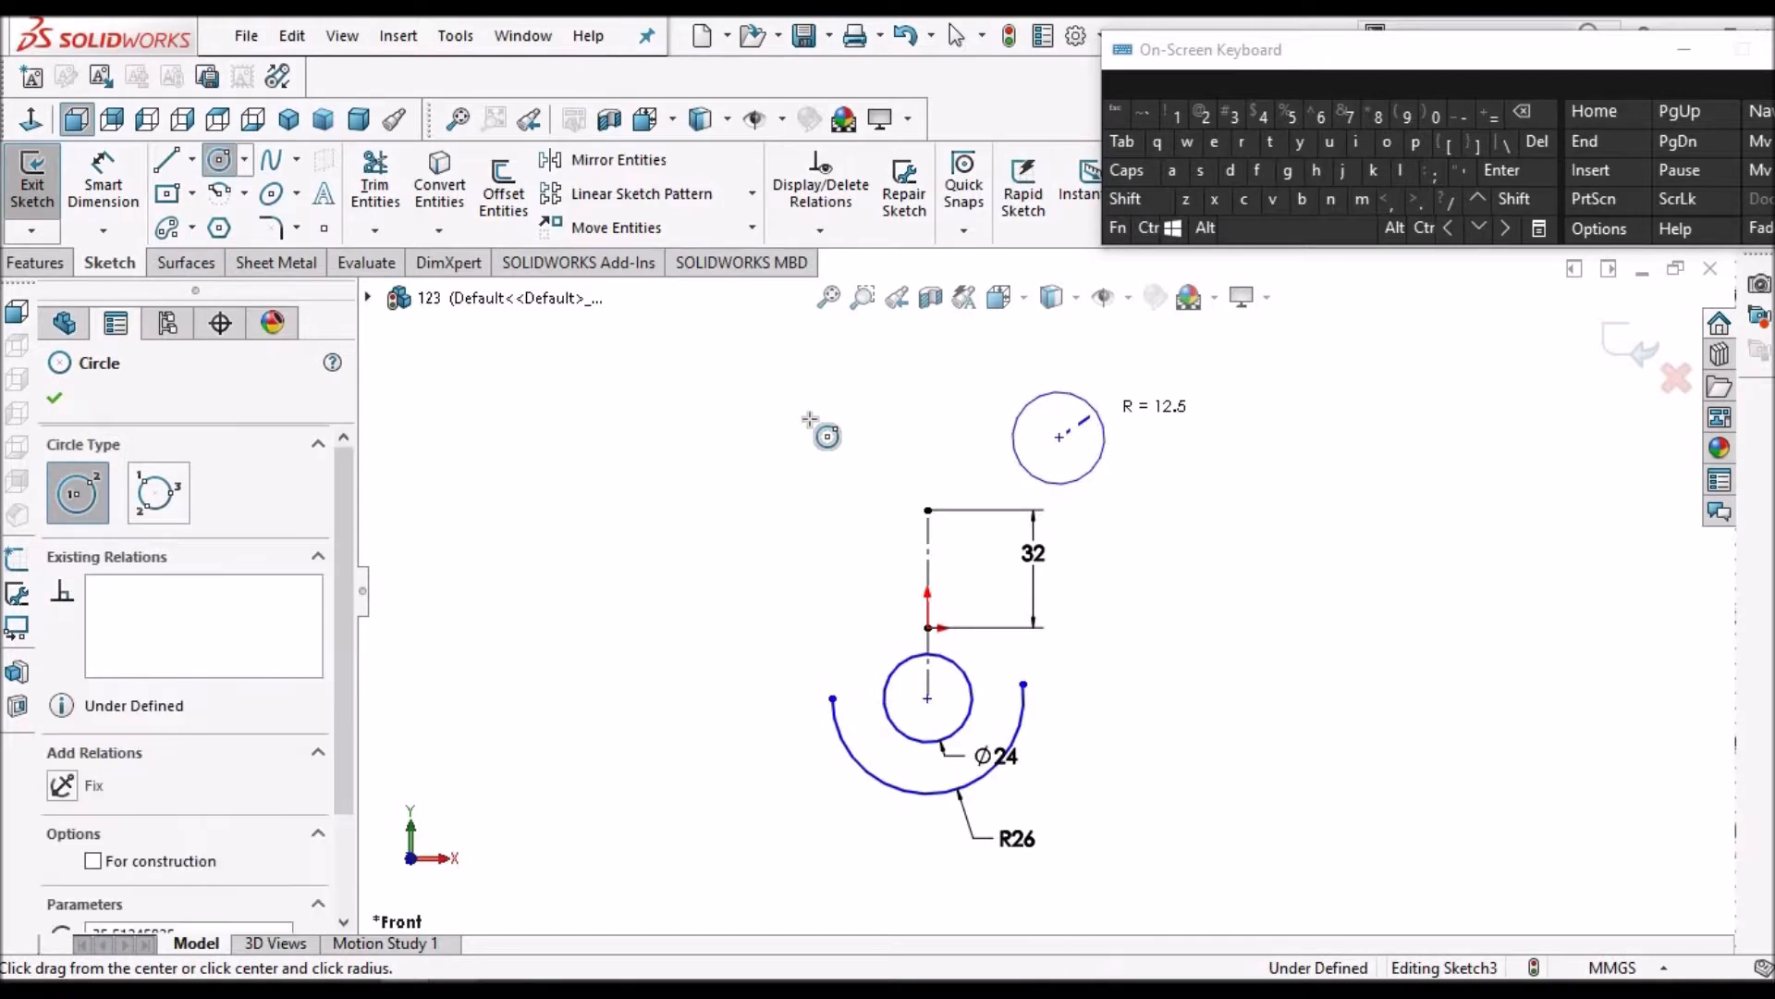
pyautogui.rightClick(810, 420)
pyautogui.click(824, 428)
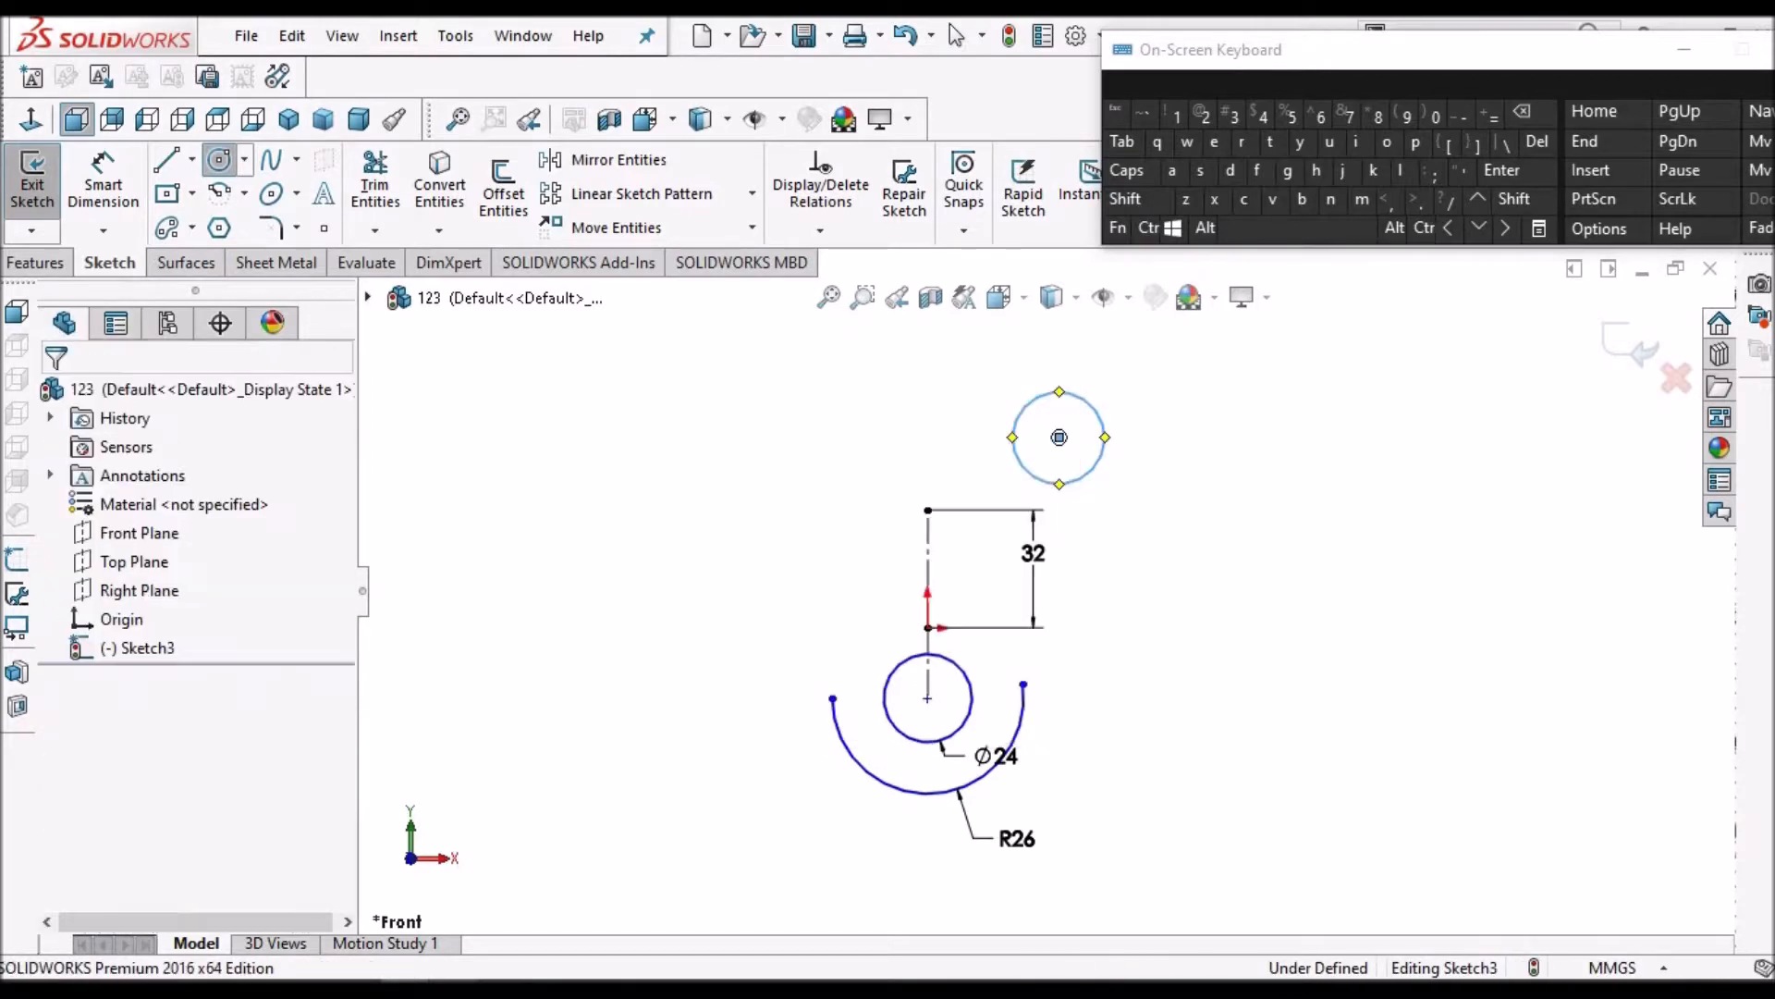
# Check the crankshaft drawing in Thumbnail.pdf and dimension the upper circle with a diameter of 16 mm
pyautogui.hotkey('alt', 'Tab')
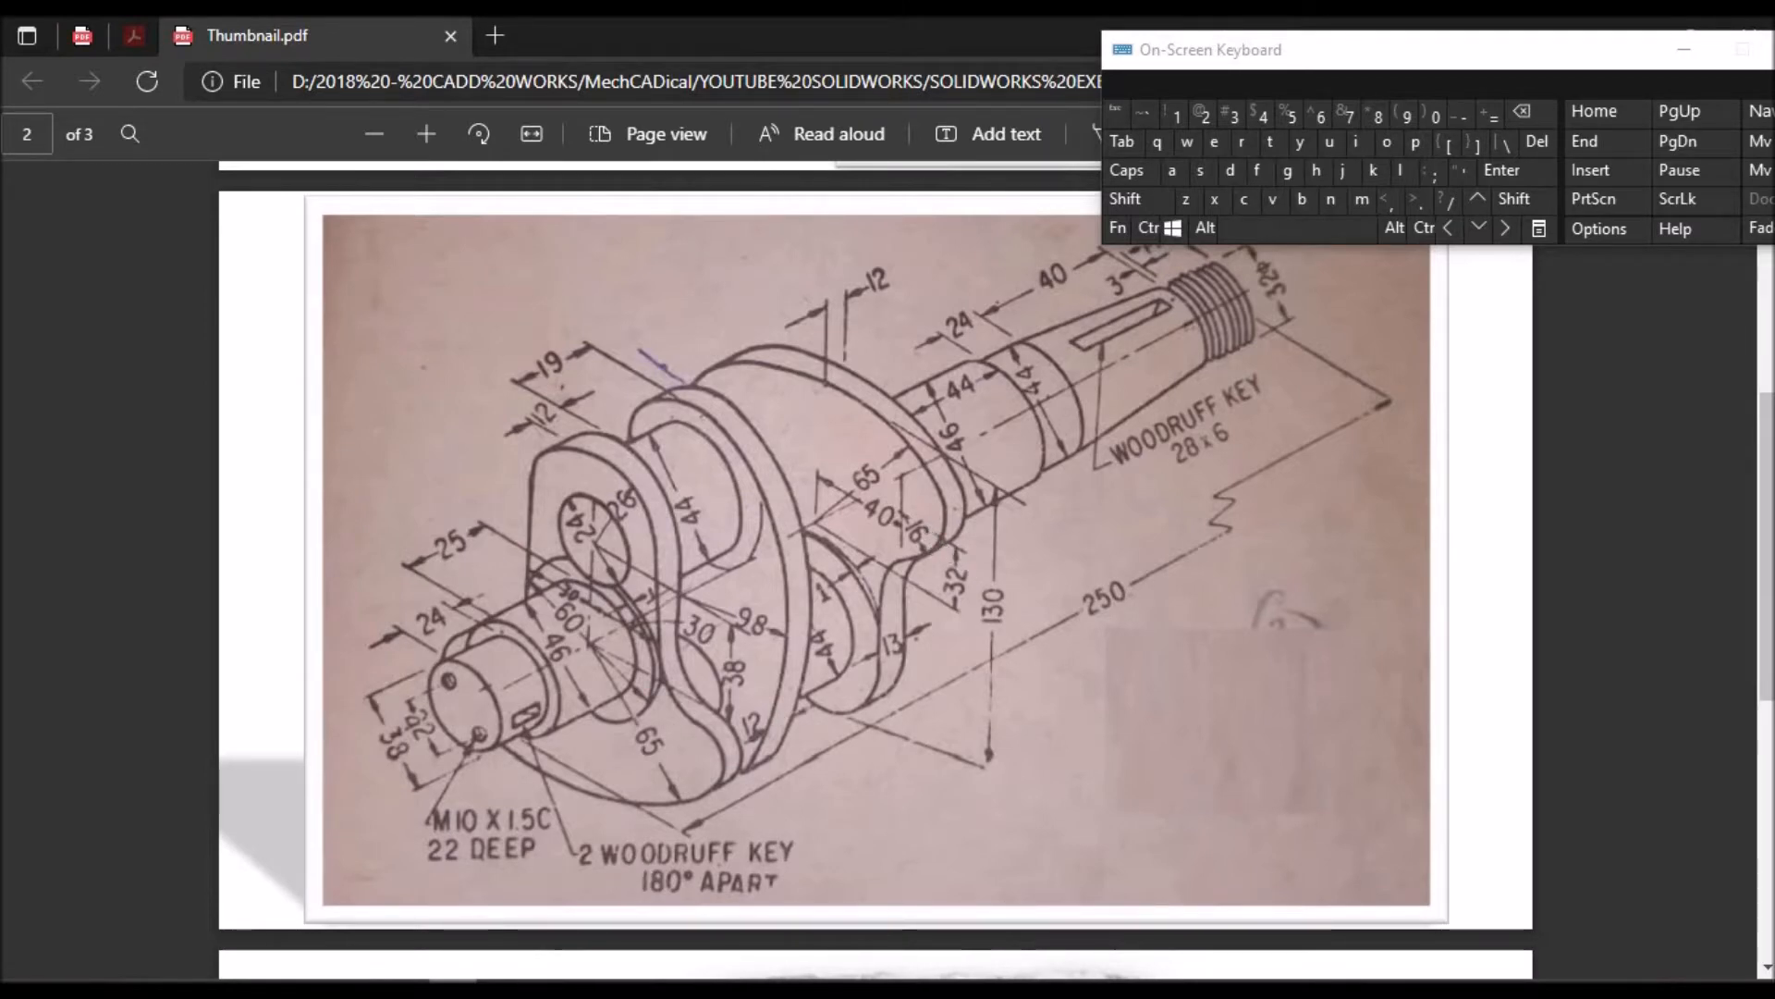
pyautogui.hotkey('alt', 'Tab')
pyautogui.click(116, 176)
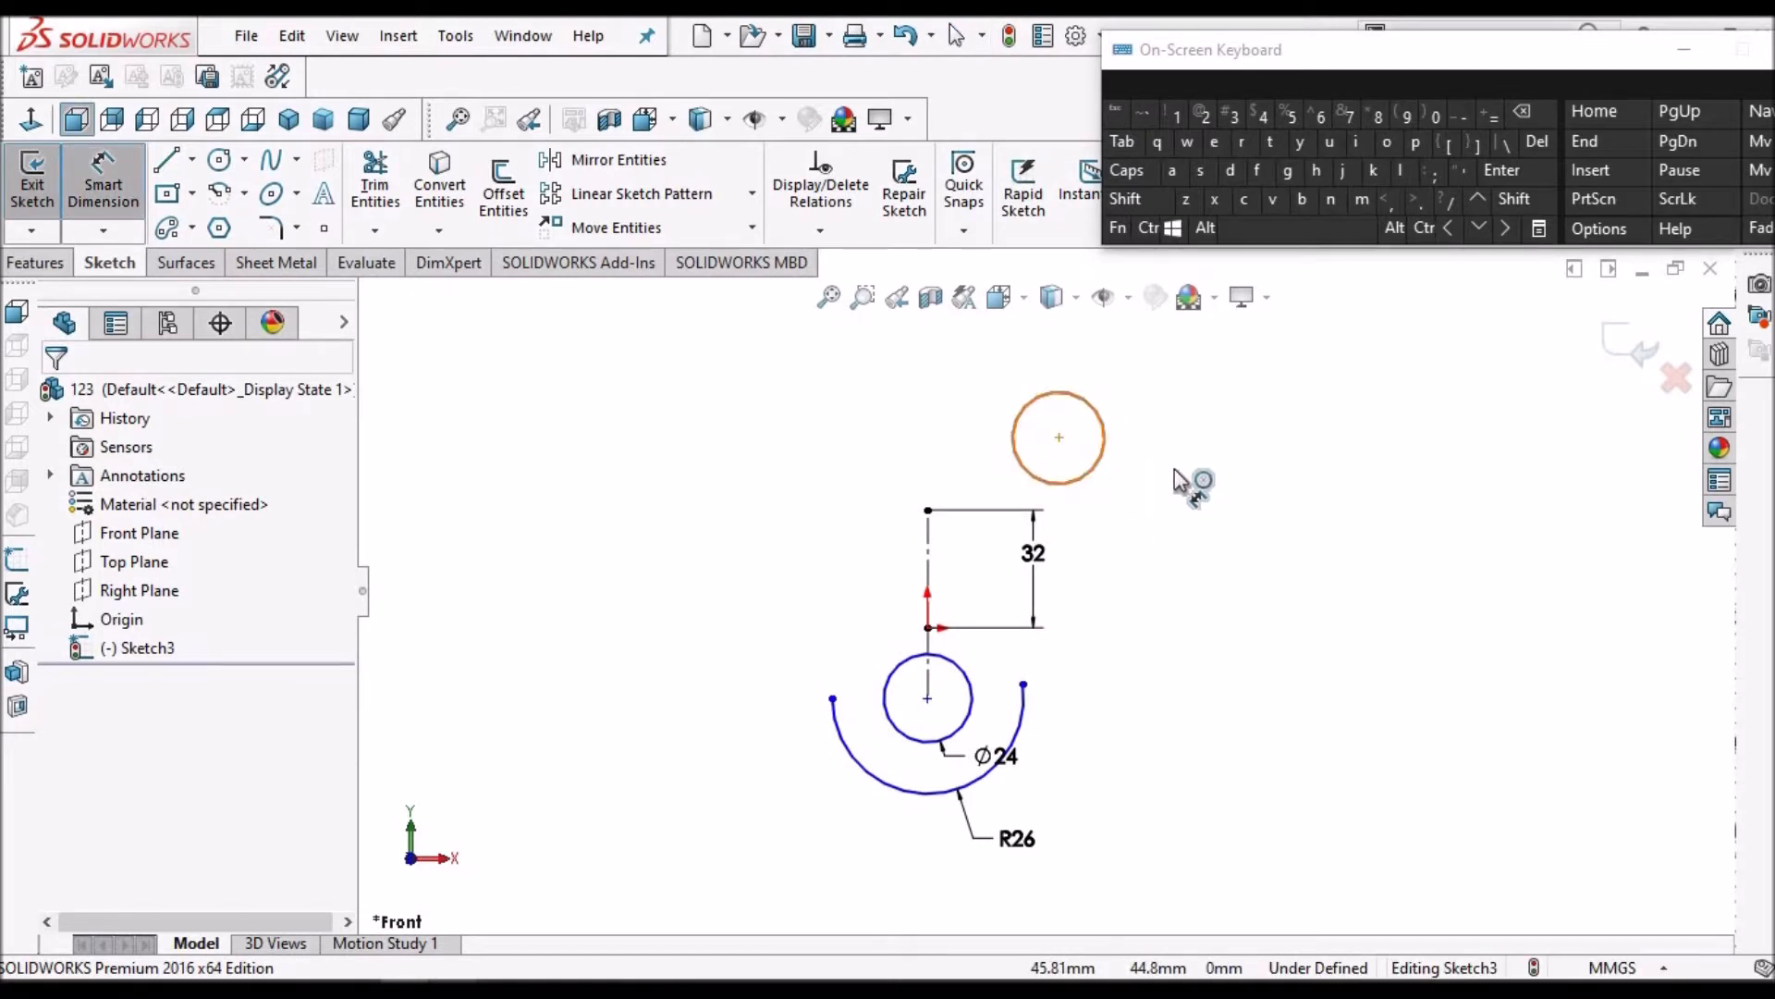
pyautogui.click(1104, 442)
pyautogui.click(1179, 479)
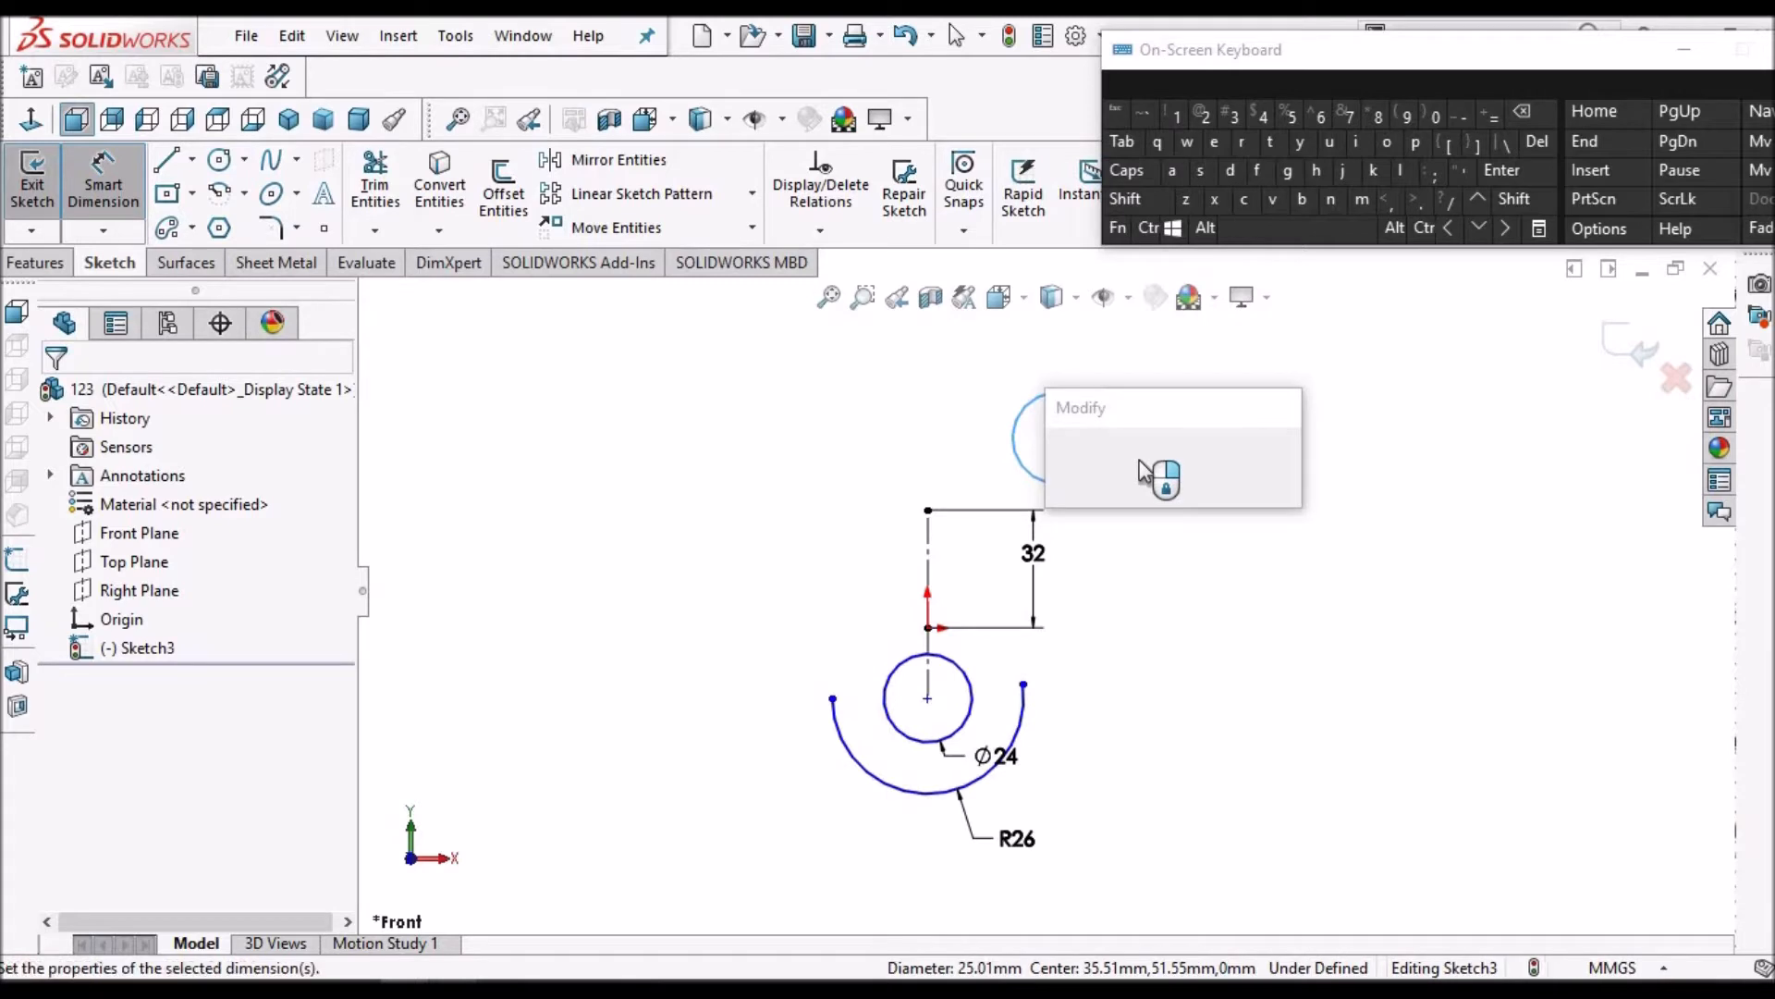
pyautogui.write('1')
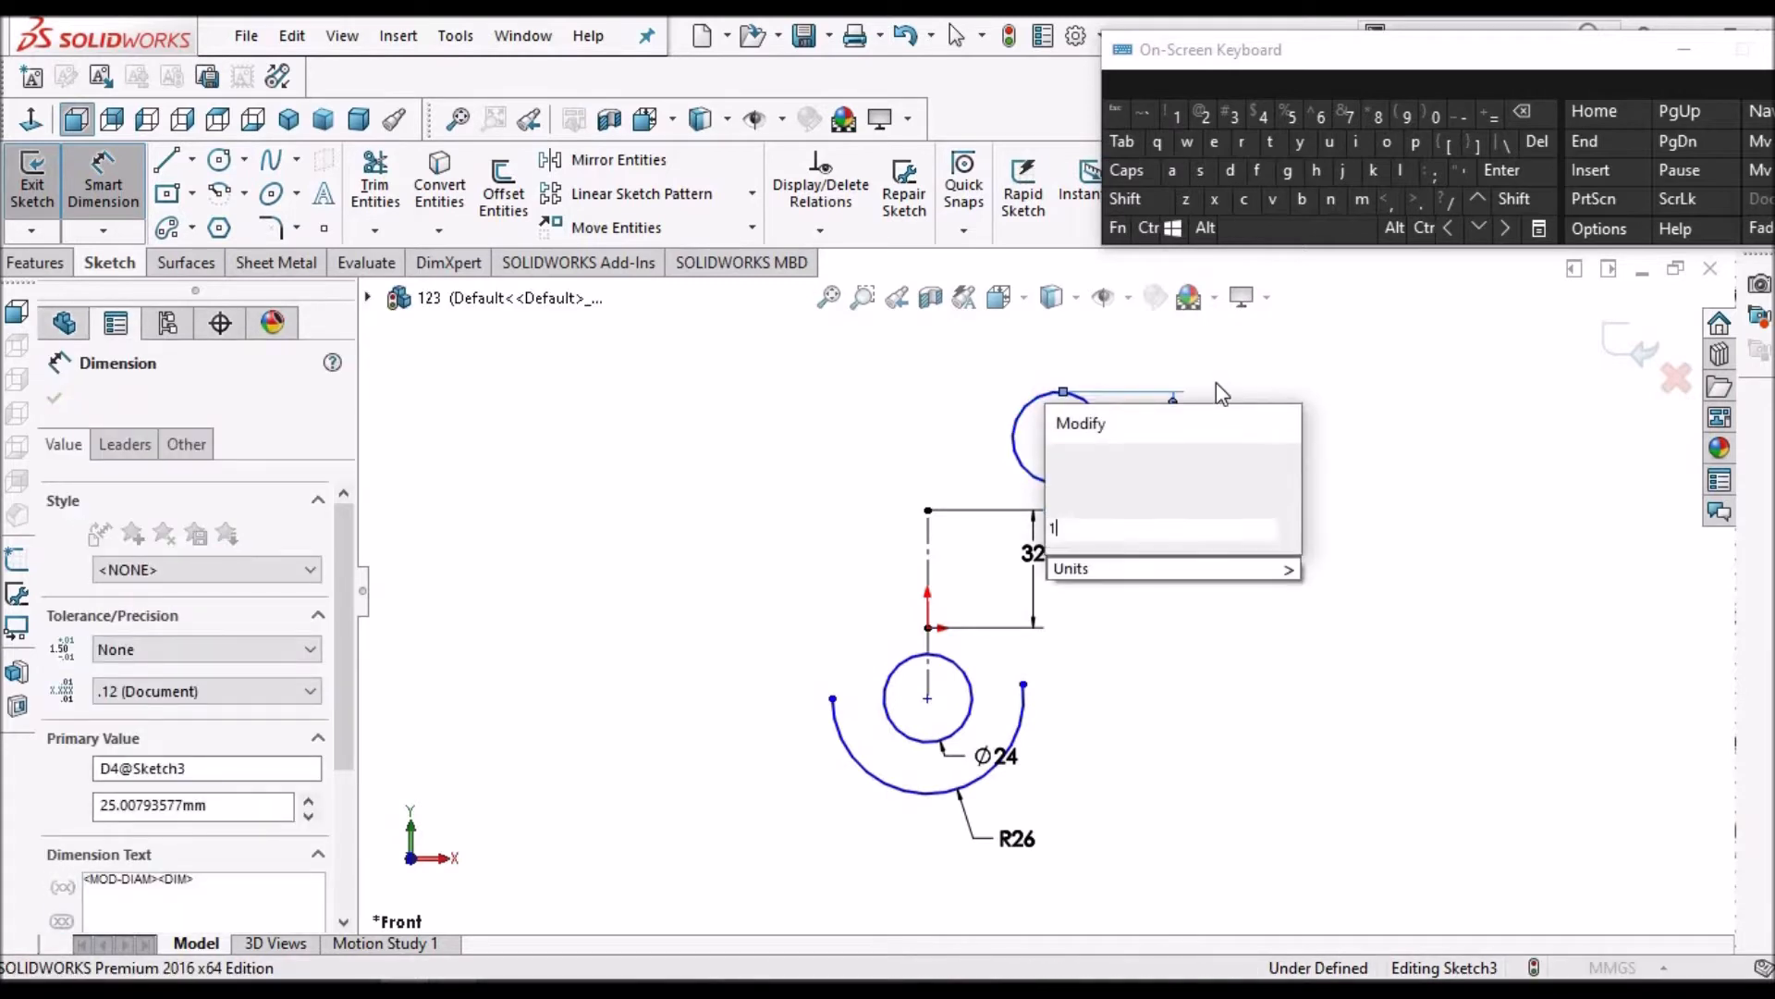
pyautogui.click(1325, 116)
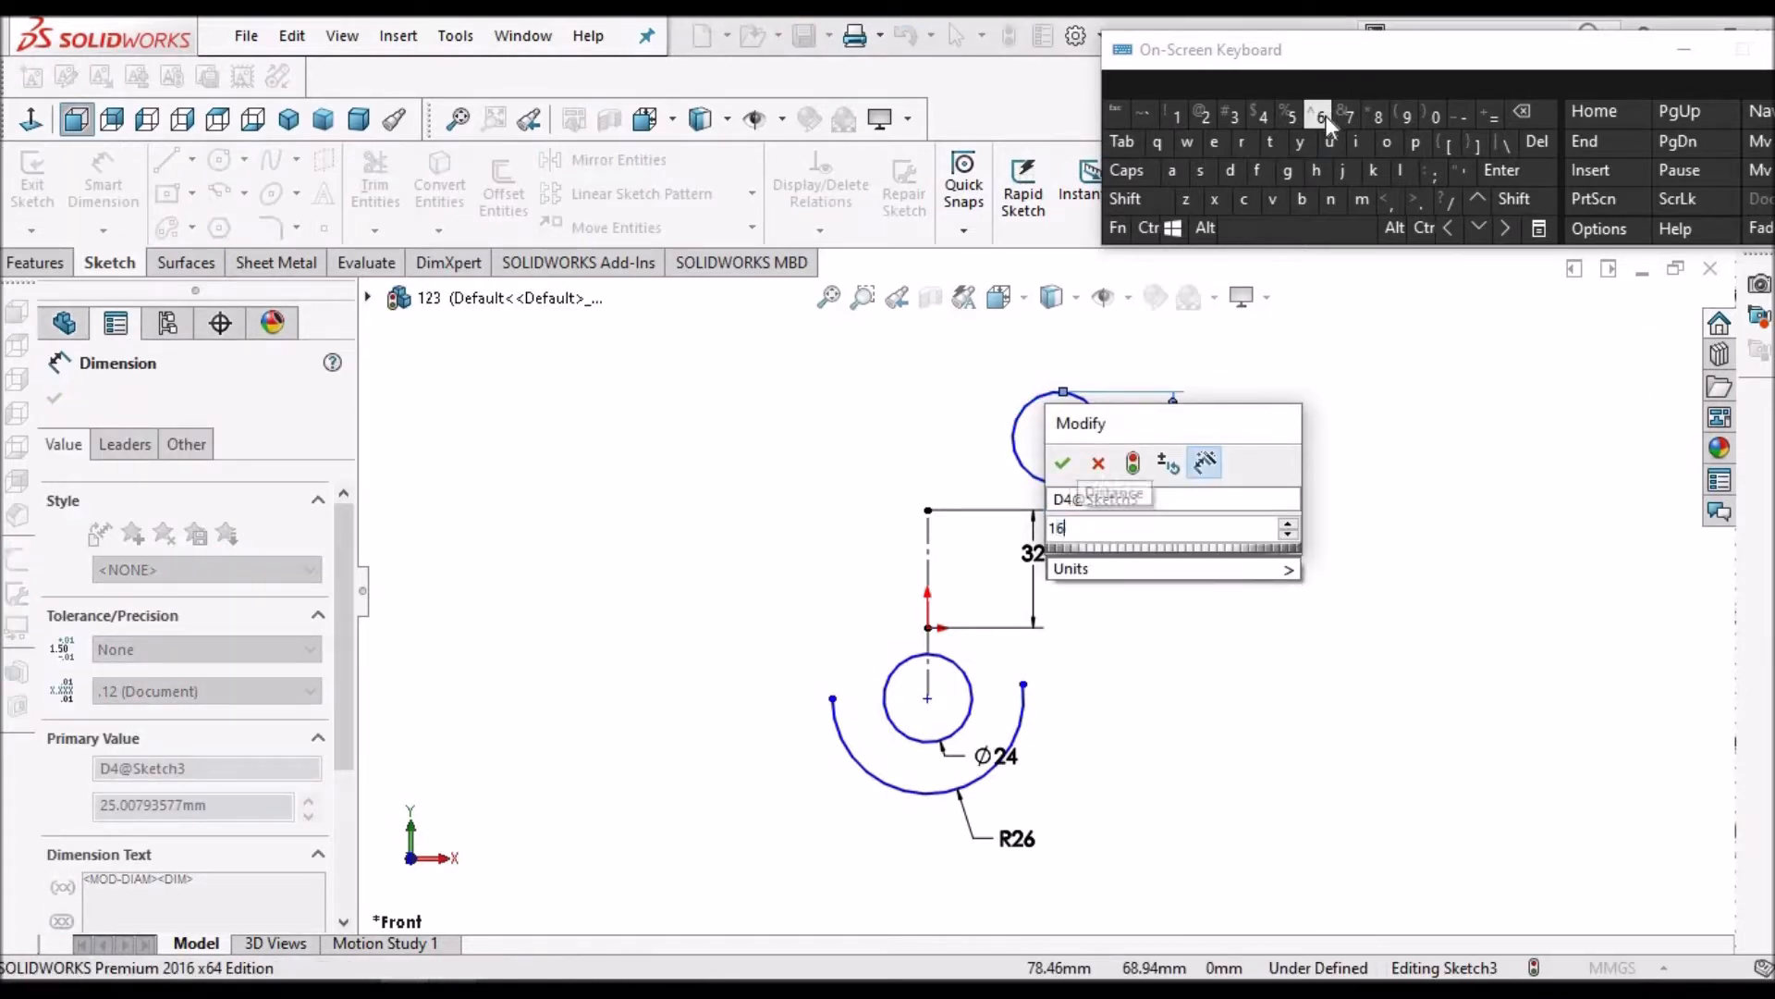
pyautogui.press('Return')
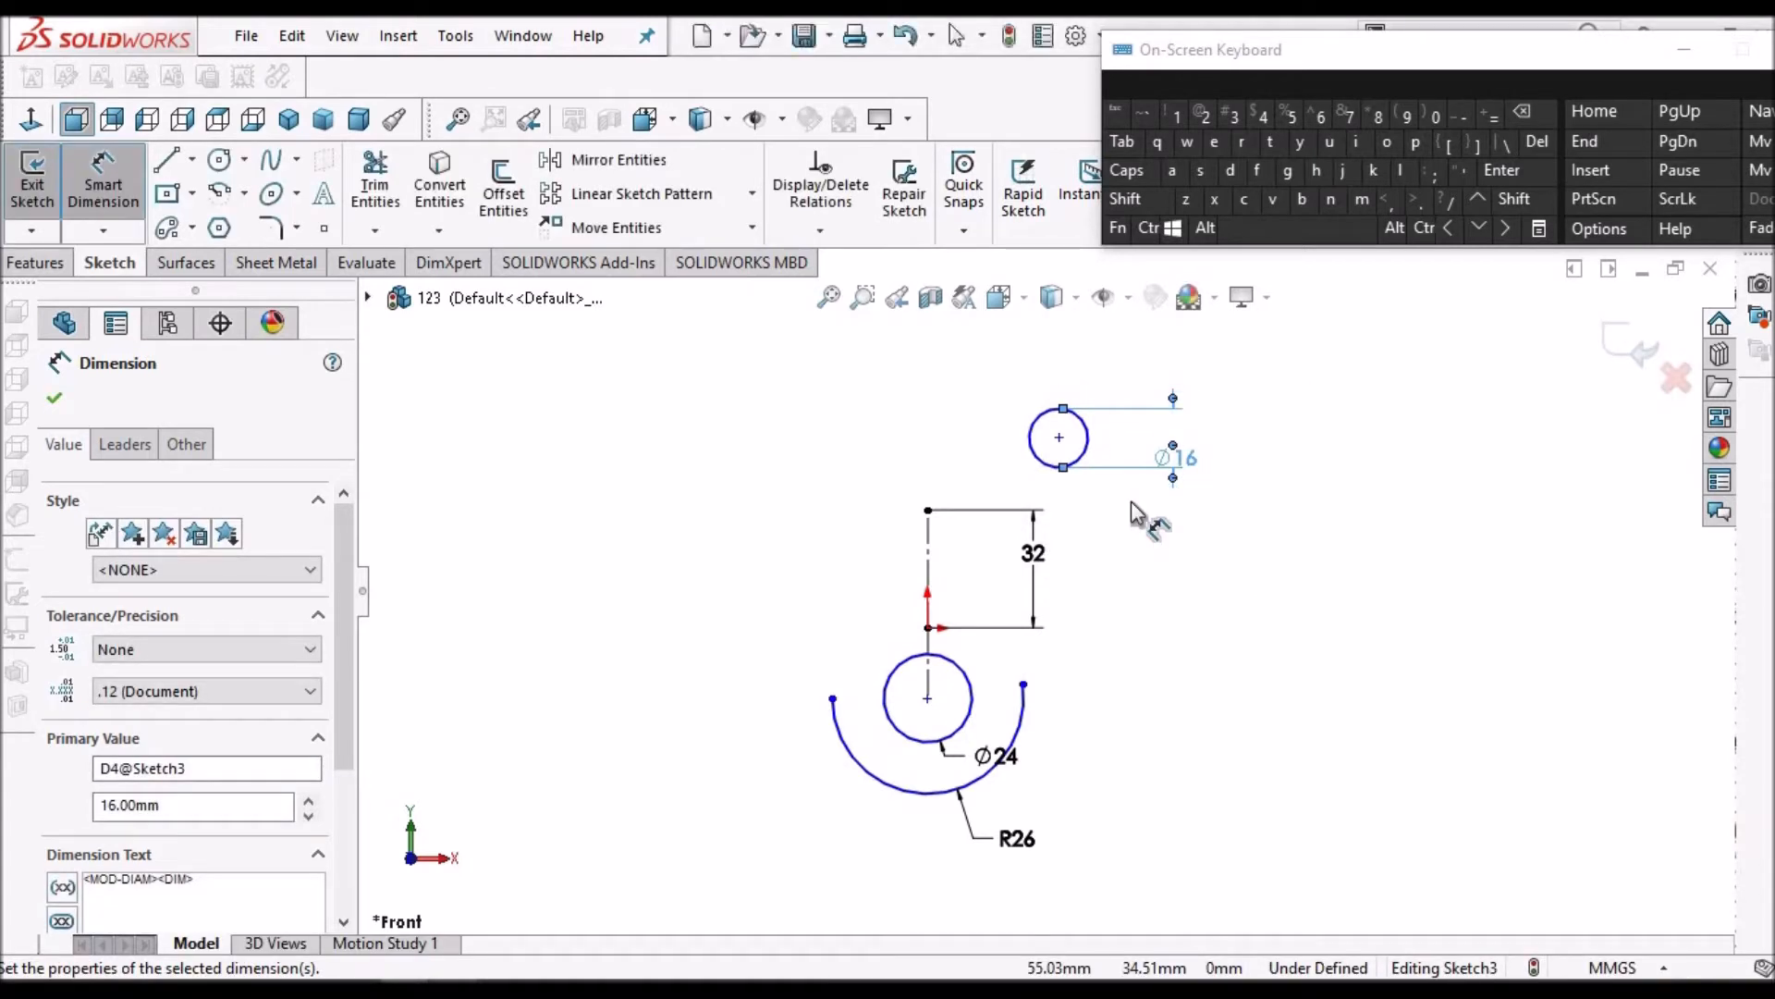
pyautogui.rightClick(872, 441)
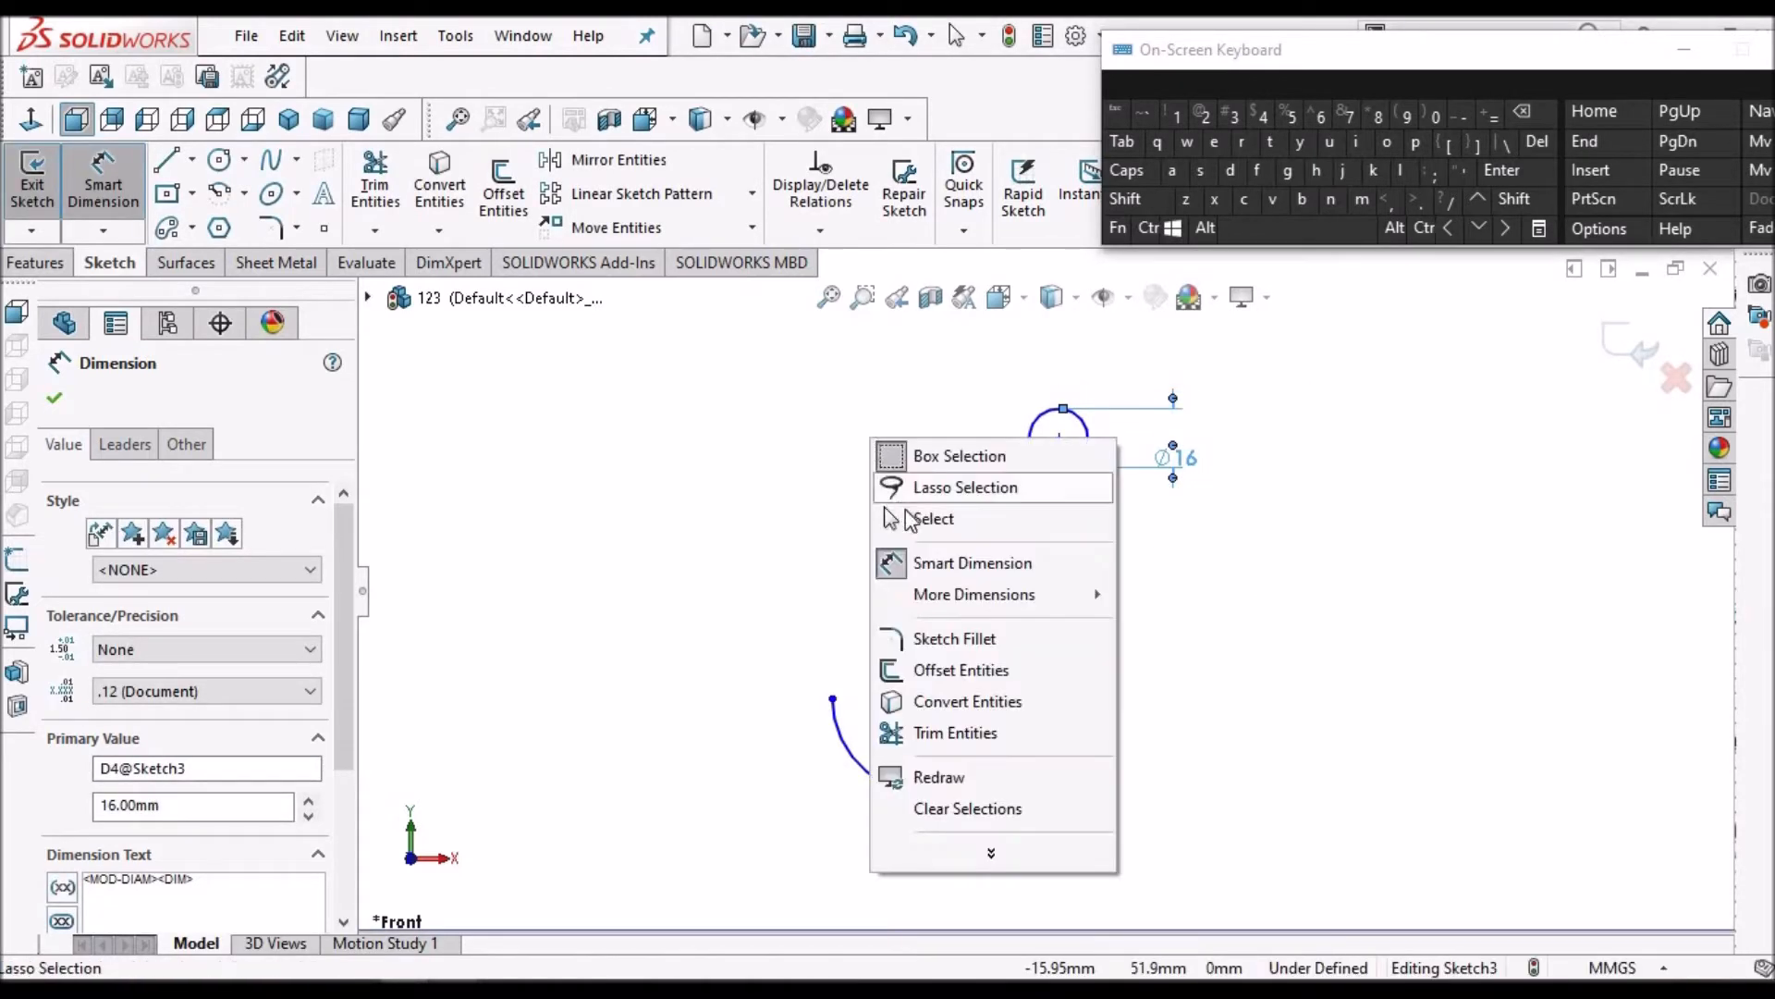
pyautogui.click(930, 519)
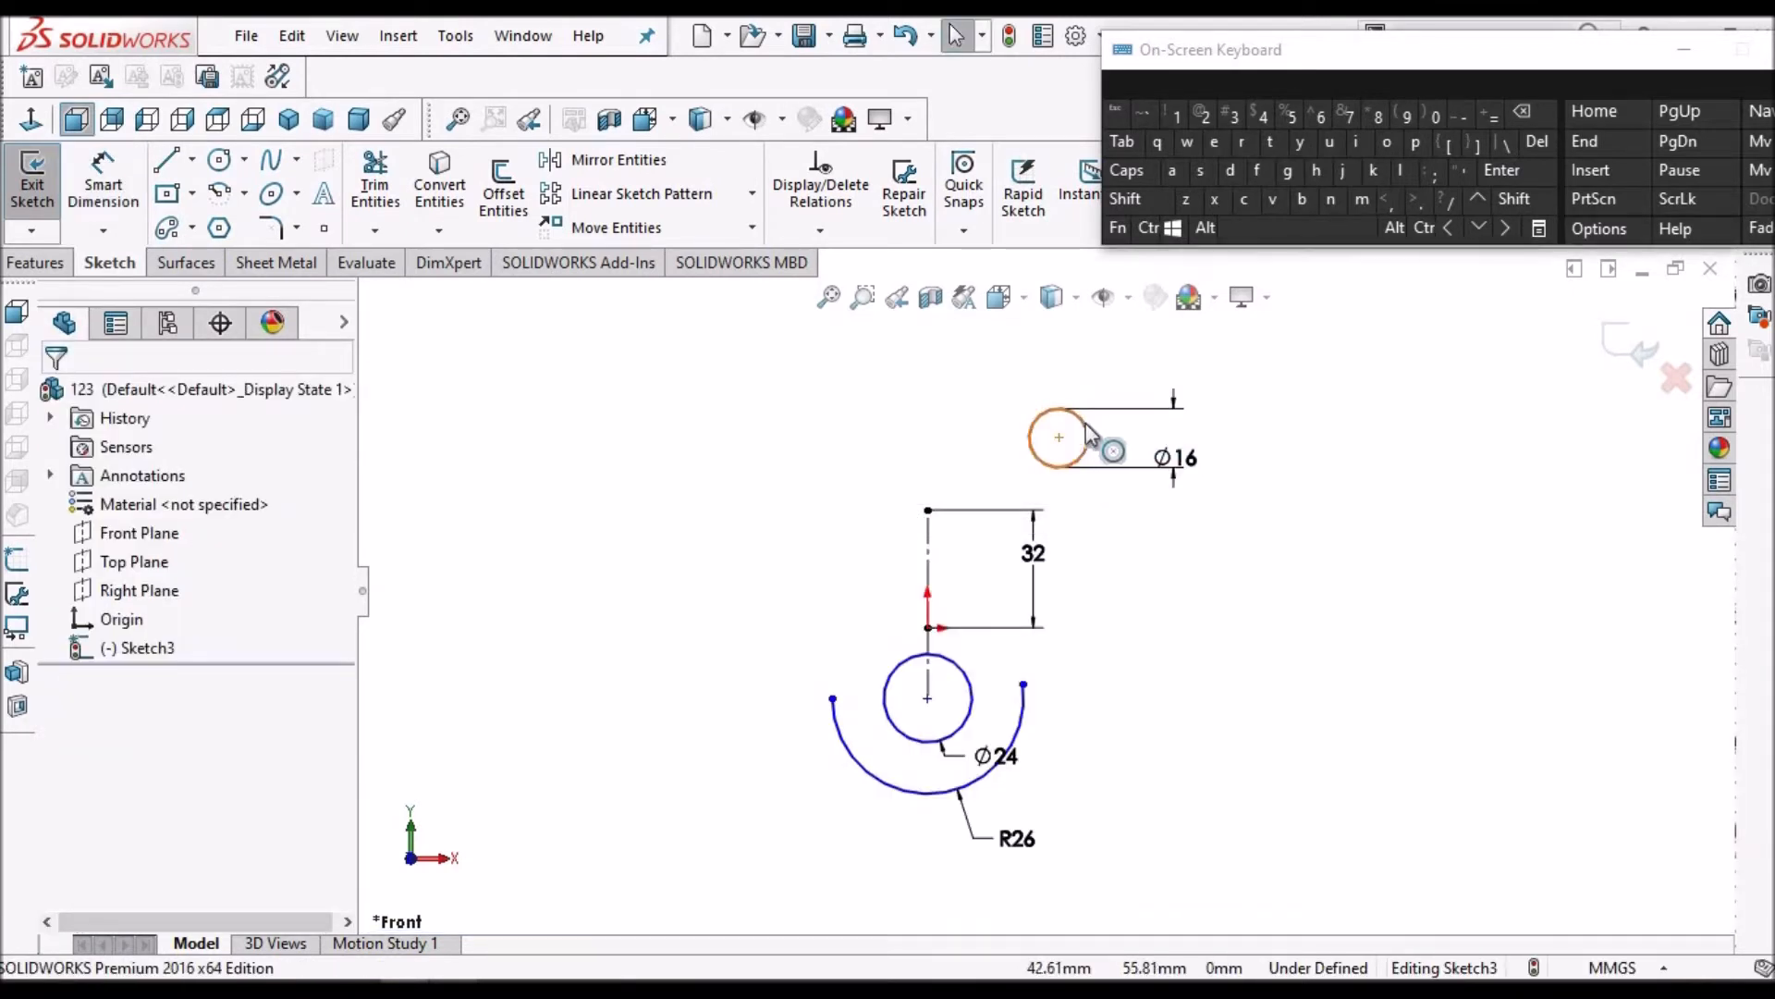
# Convert the 16 mm circle to construction geometry and mirror it about the upper vertical centerline, keeping the original
pyautogui.click(1088, 435)
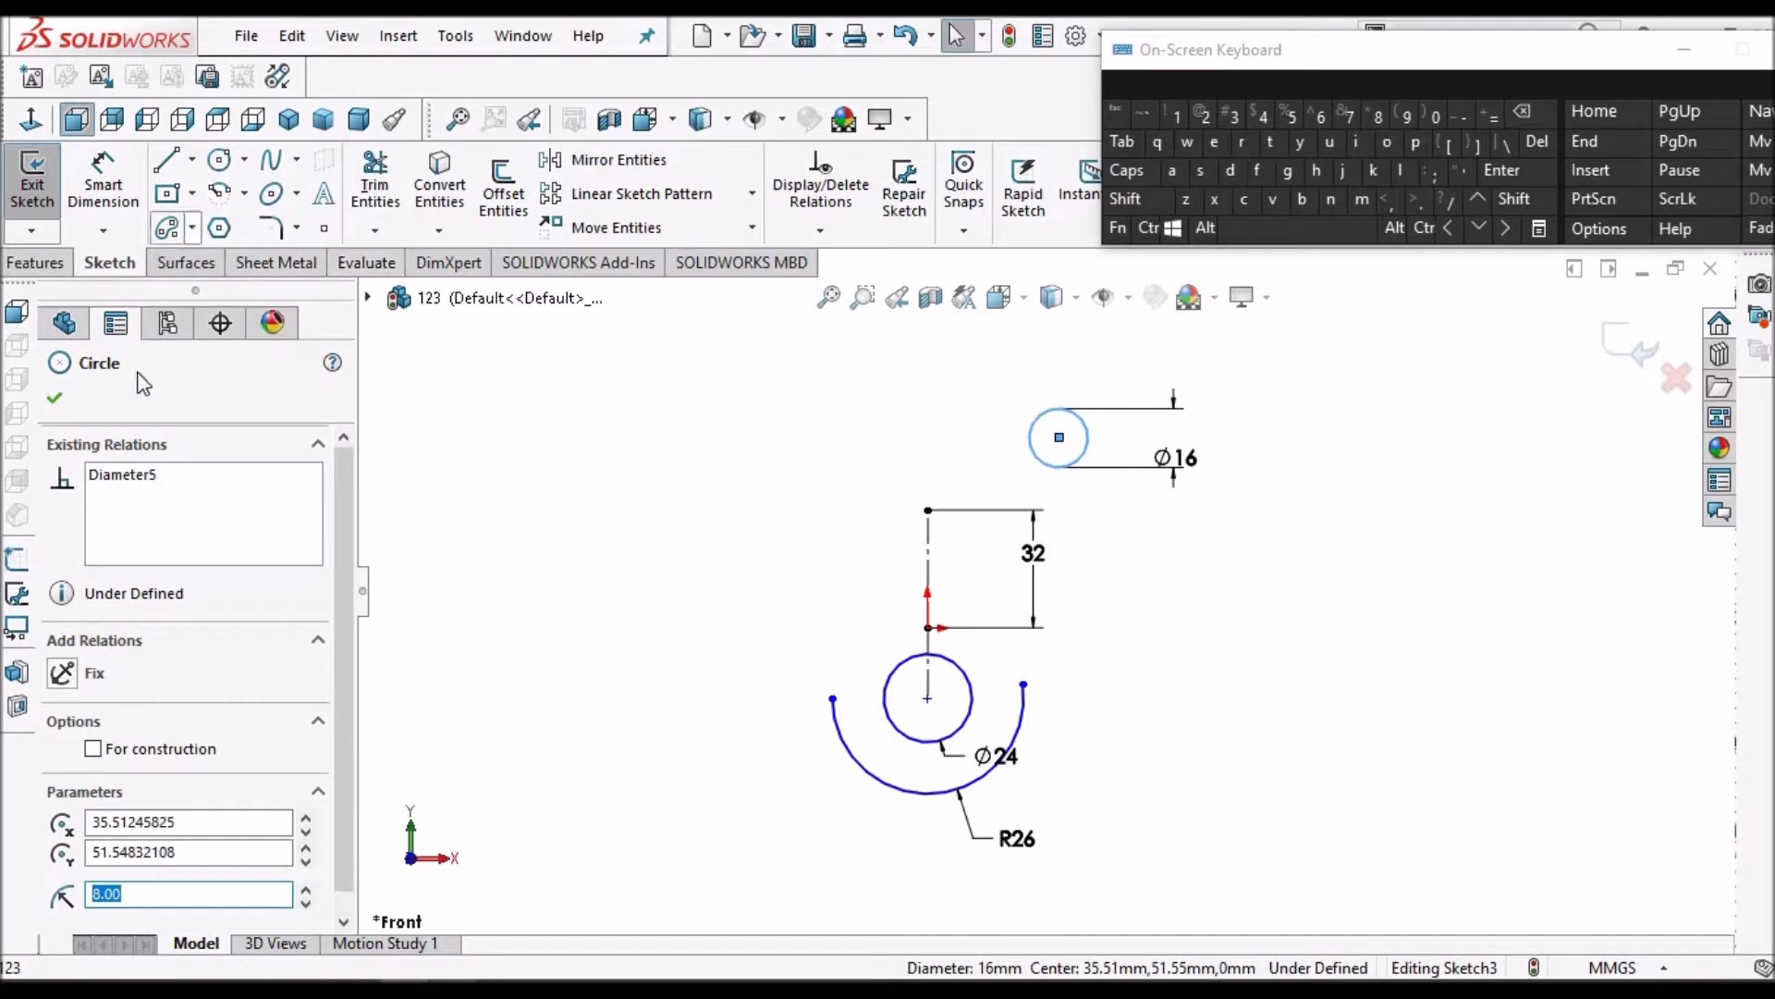
pyautogui.click(518, 468)
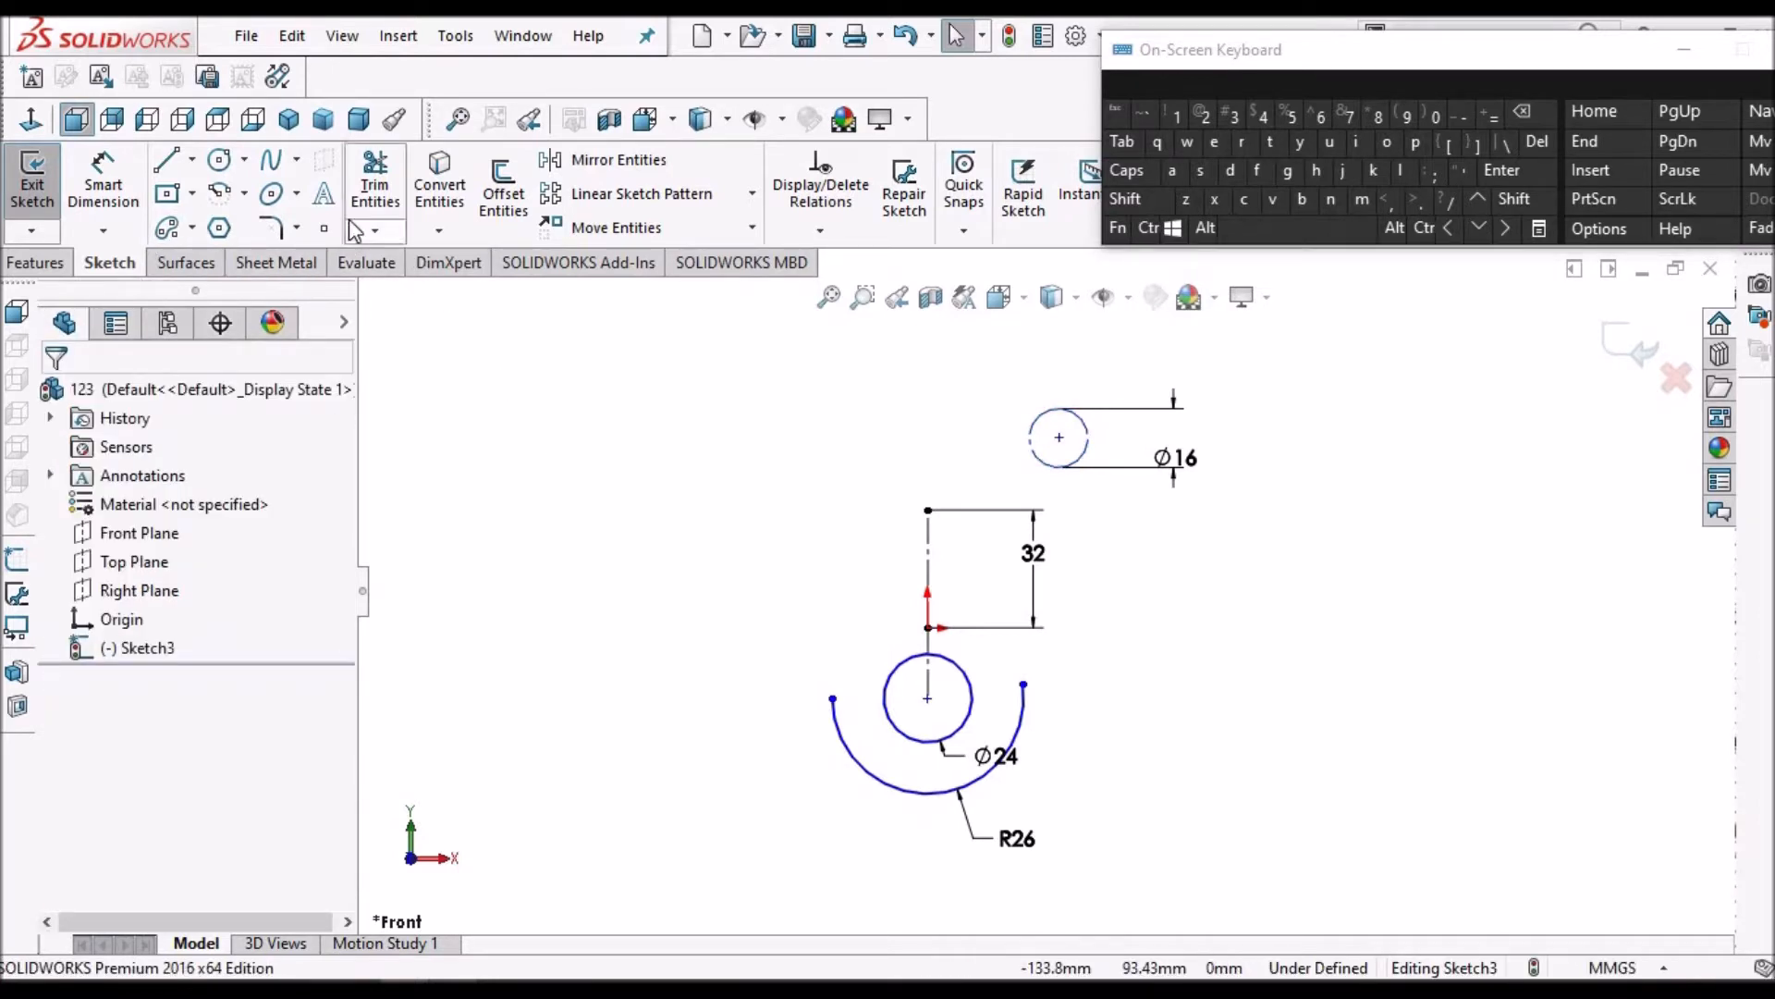
pyautogui.click(608, 159)
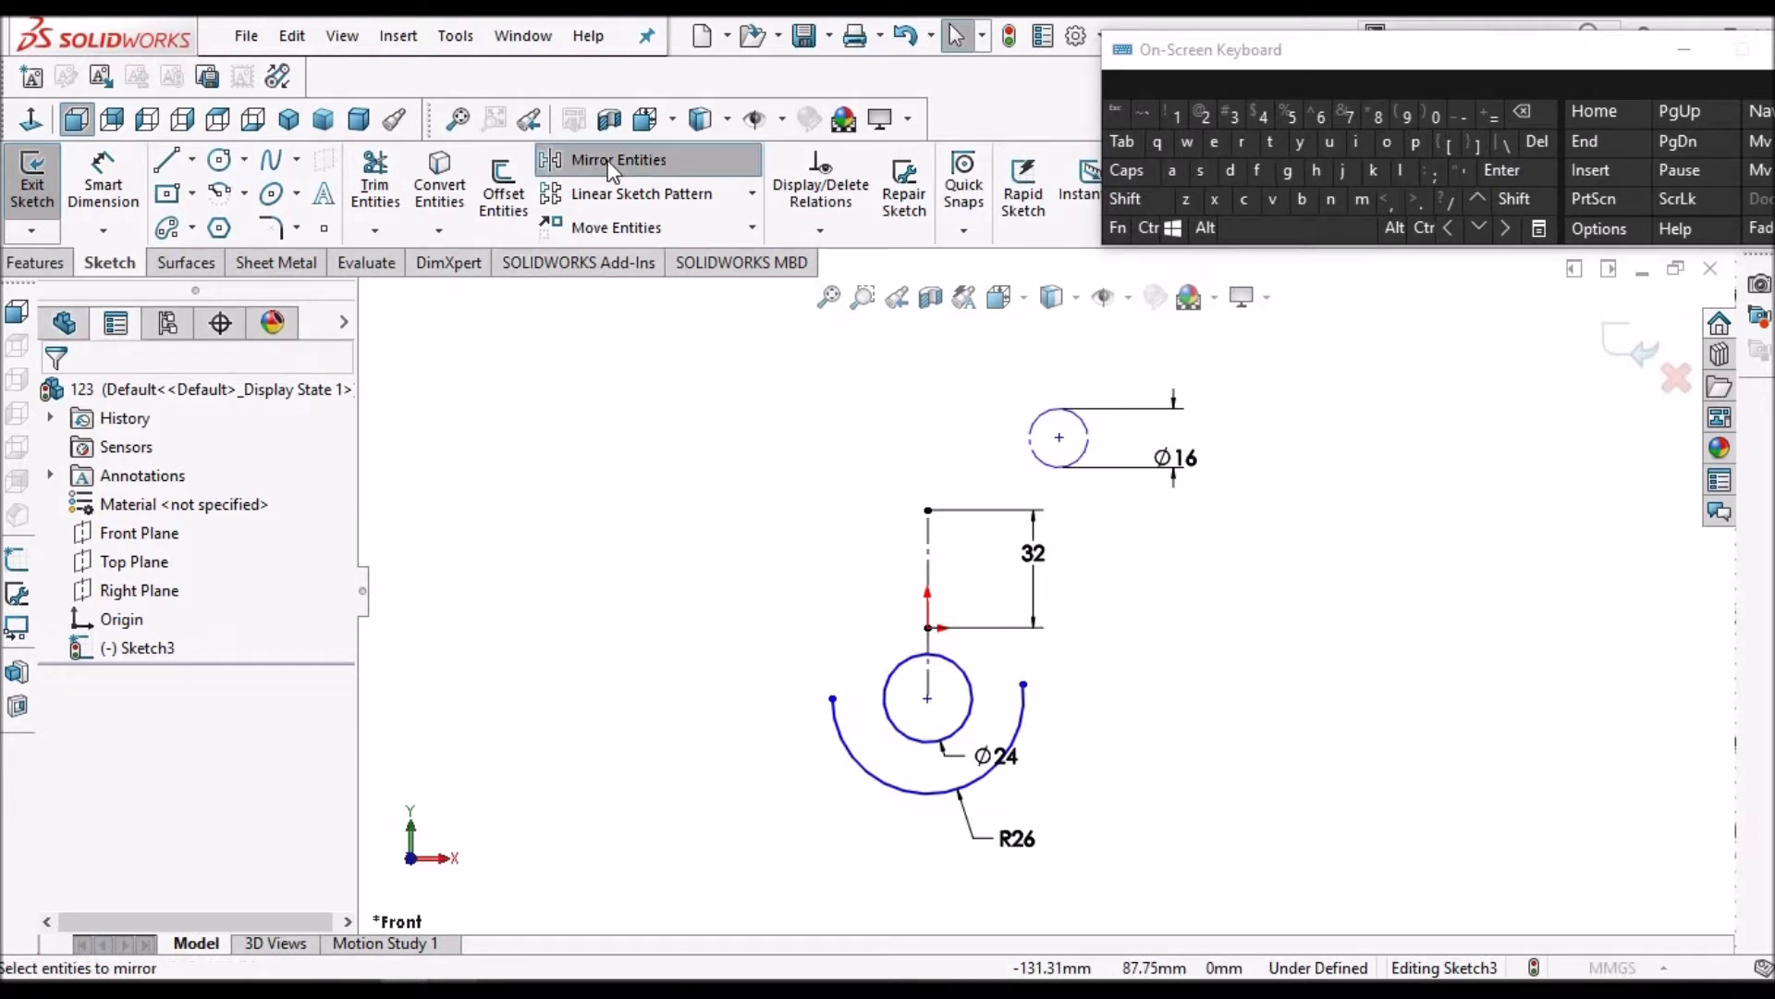
pyautogui.click(1087, 438)
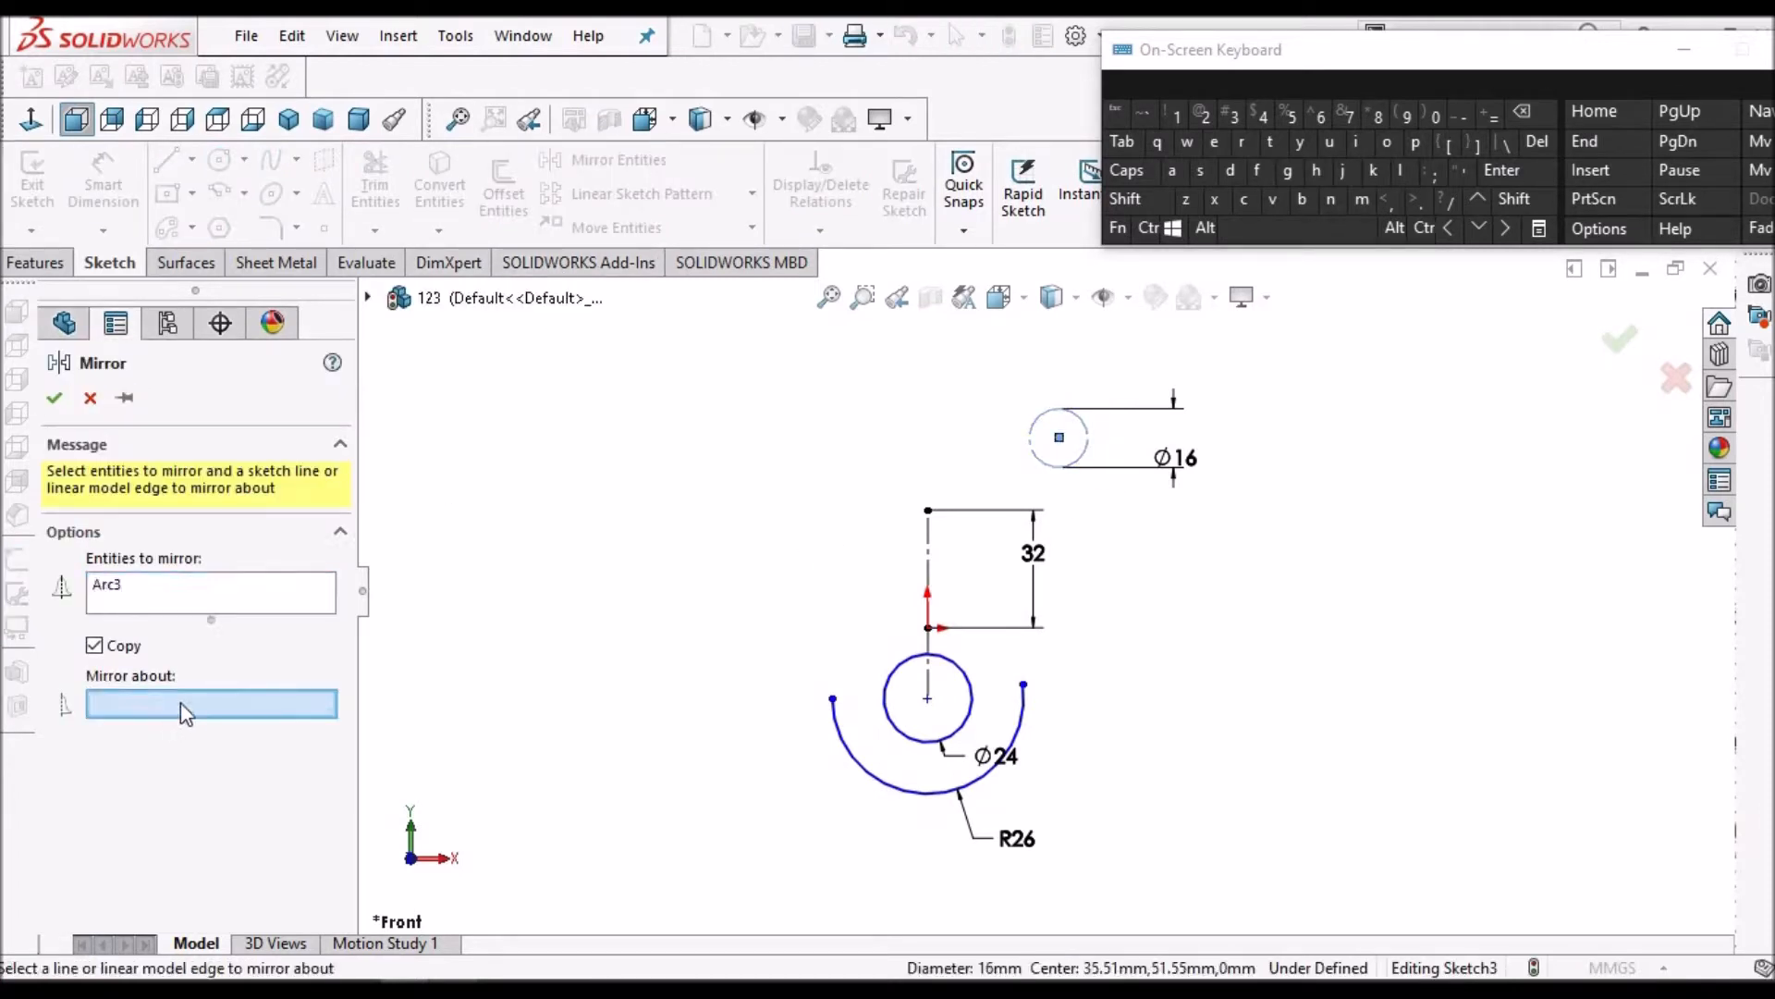
pyautogui.click(929, 557)
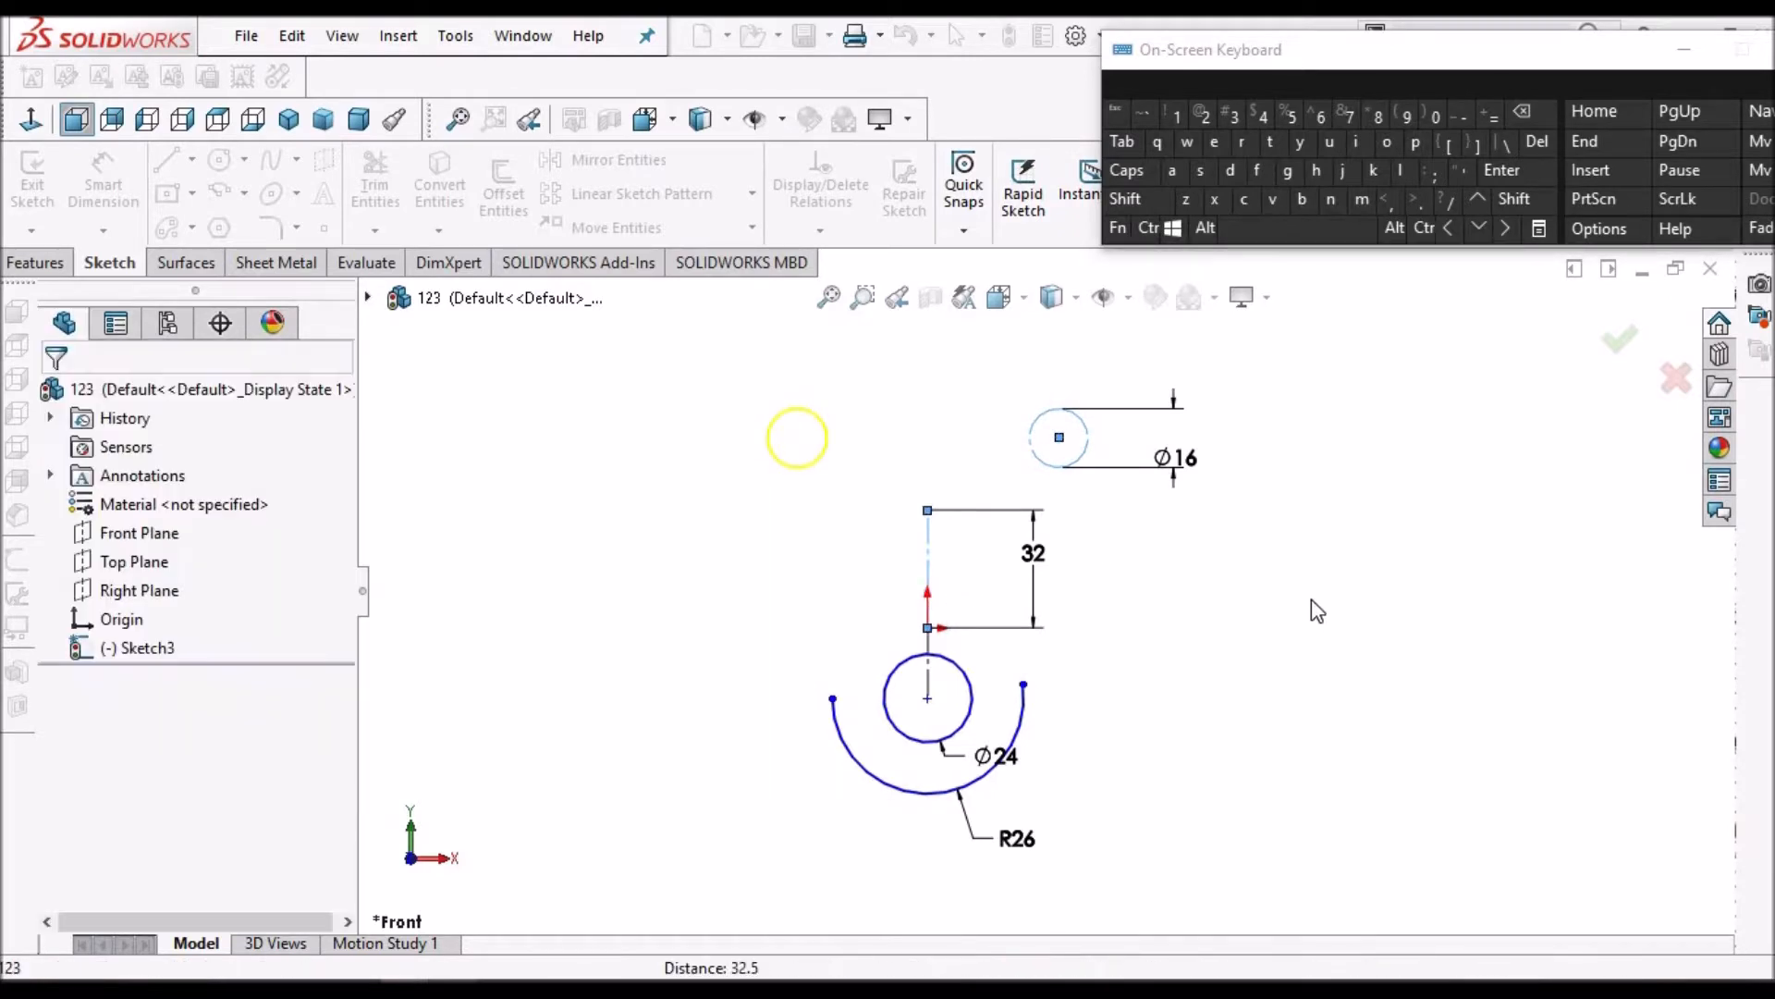
pyautogui.scroll(1, 1250, 542)
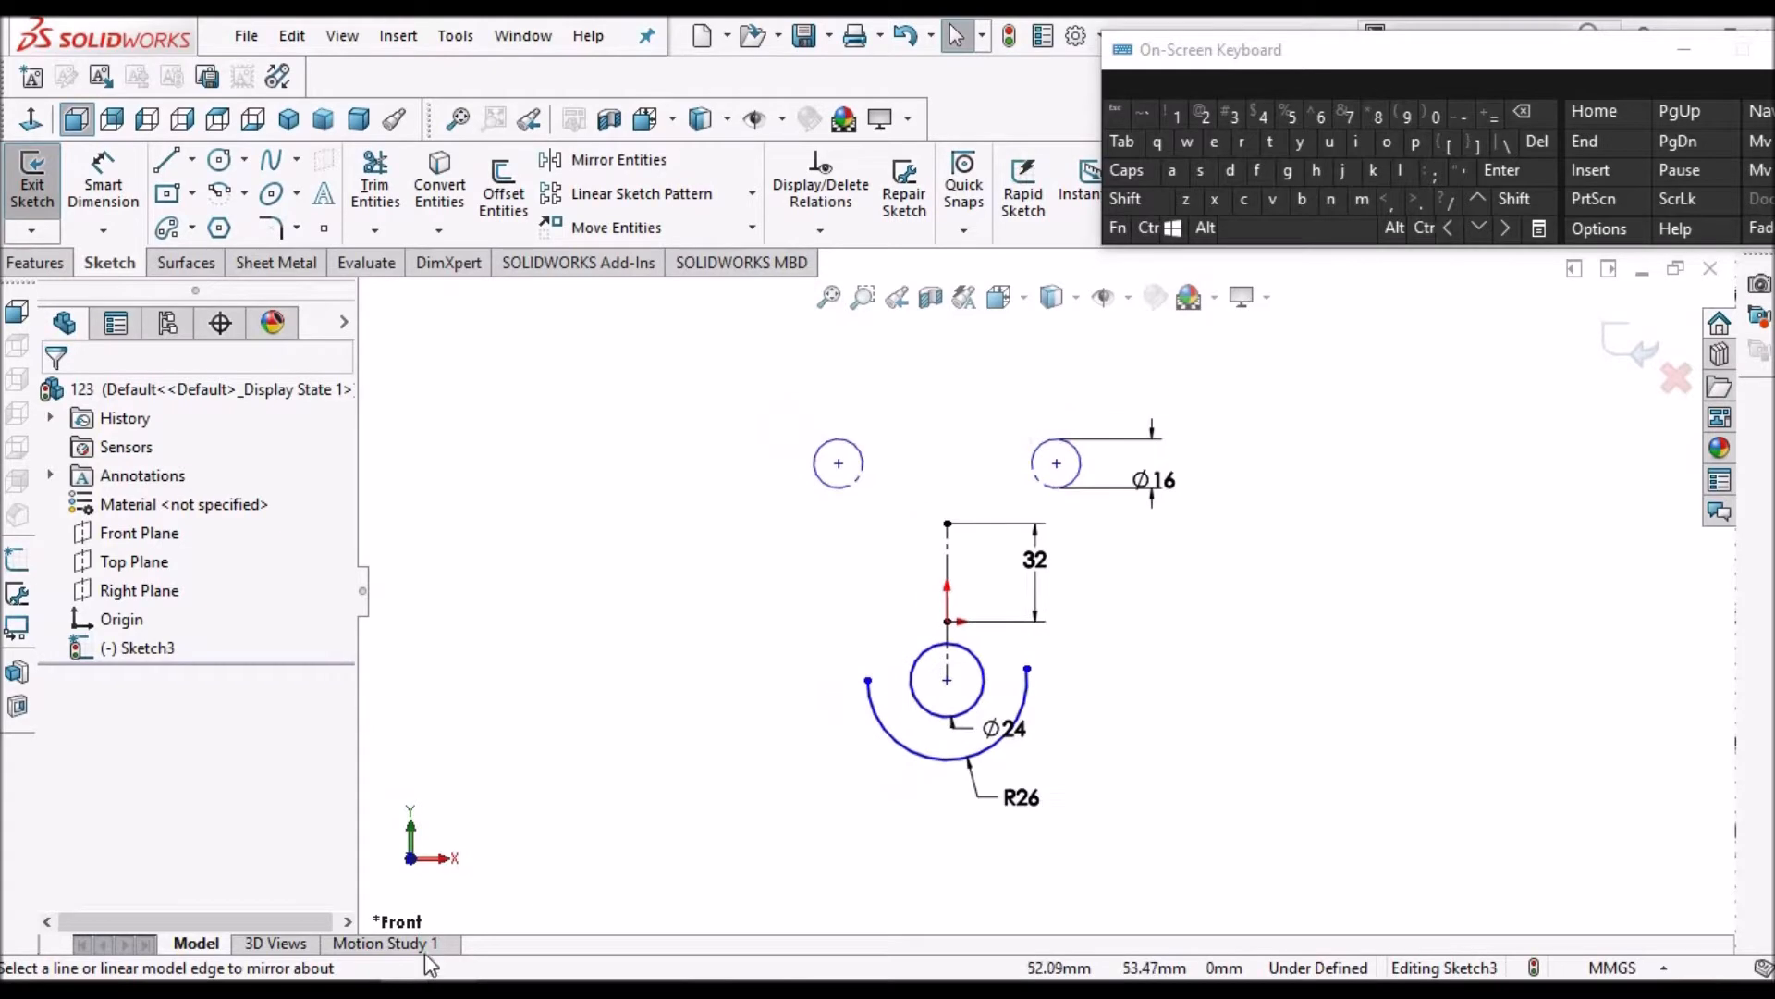
# Check the crank web's upper outline in the Thumbnail.pdf drawing and return to the sketch
pyautogui.click(453, 987)
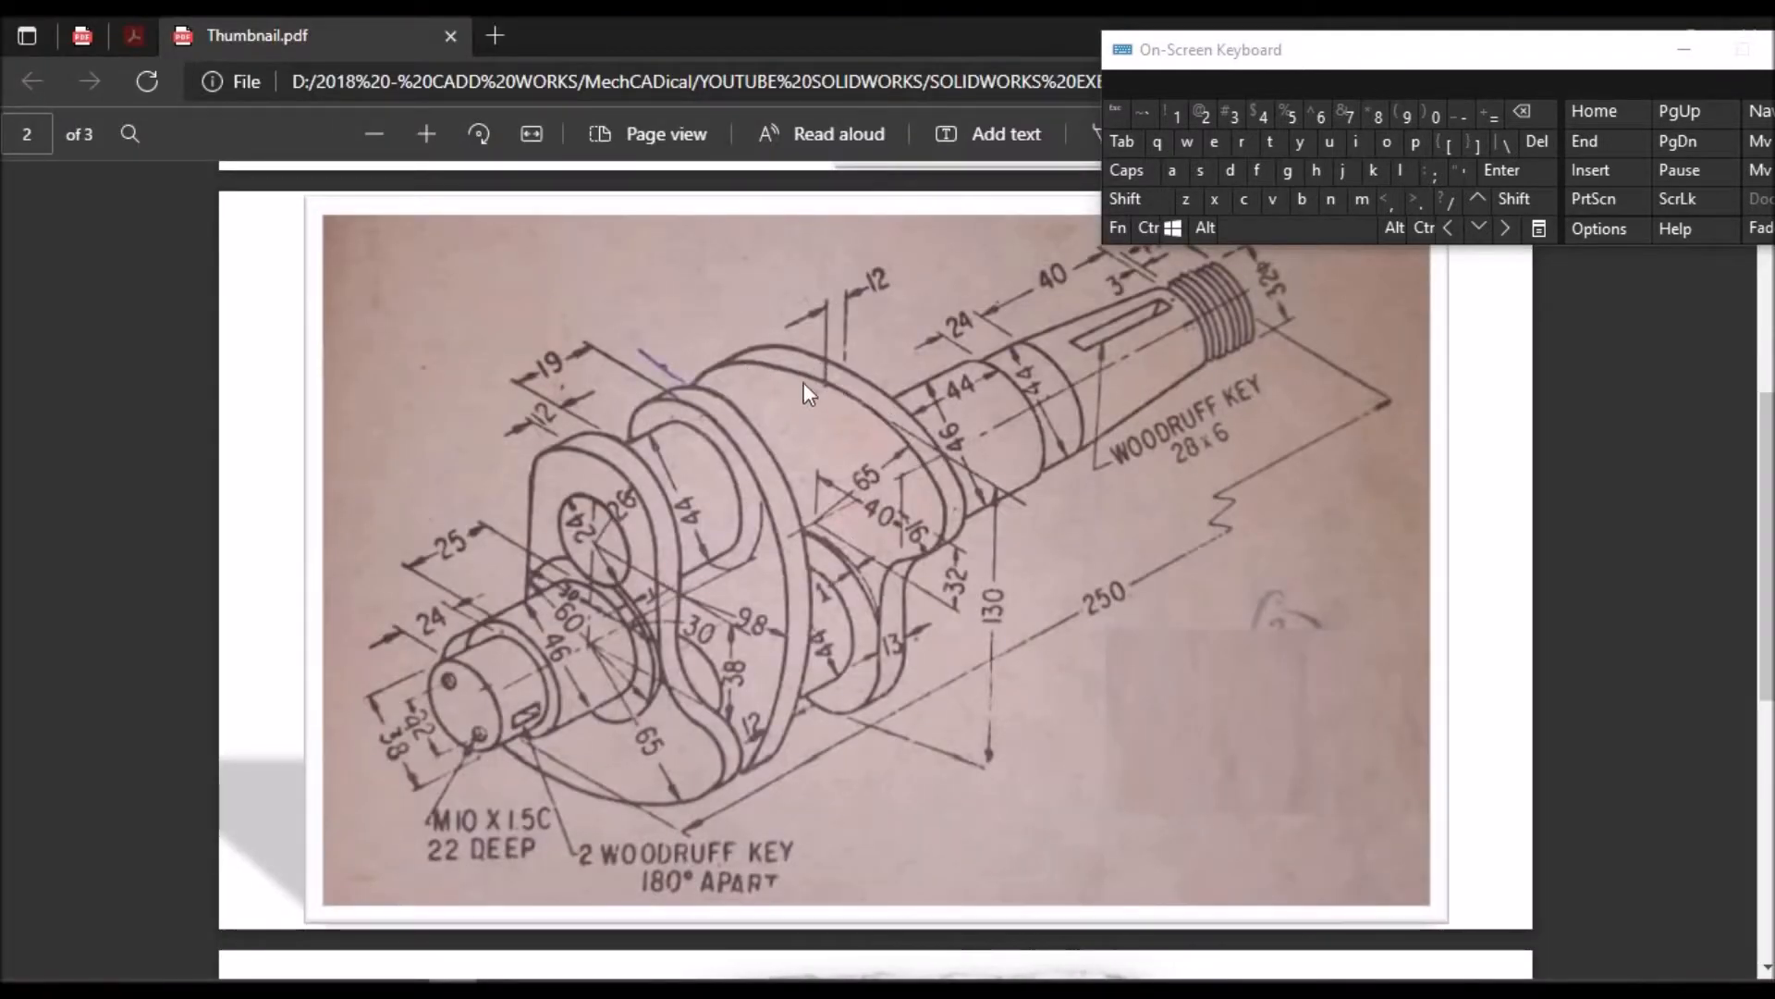
pyautogui.click(405, 987)
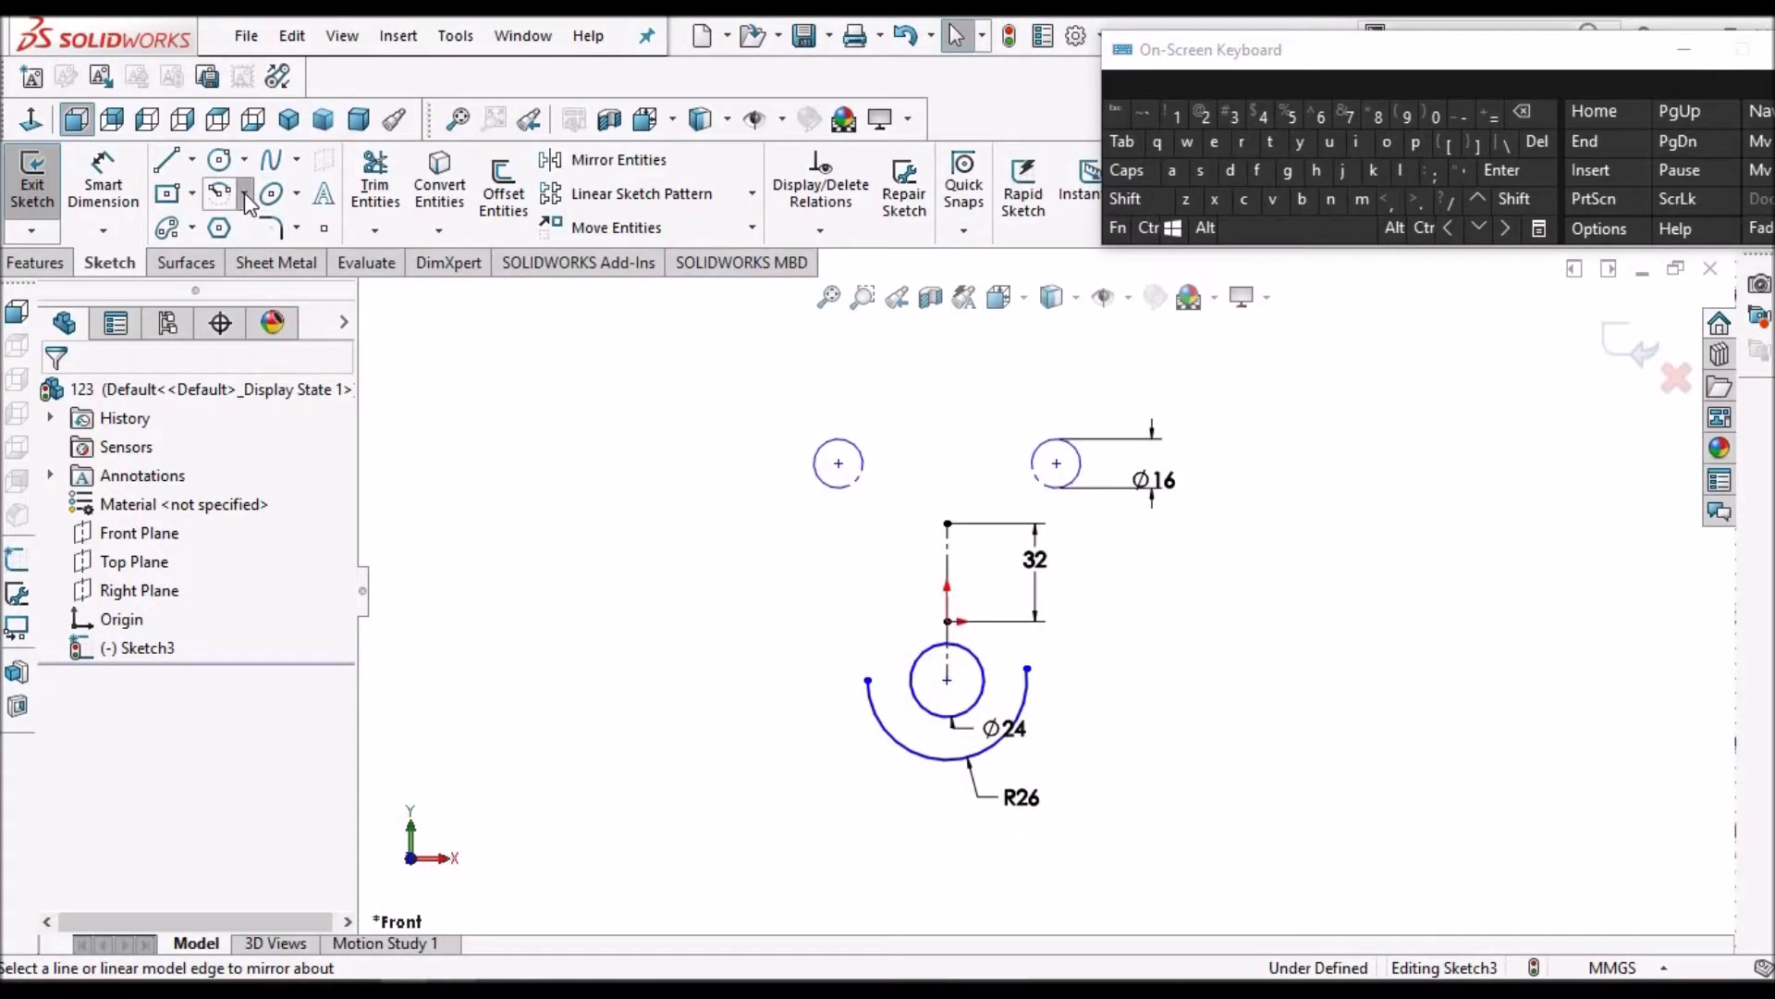
pyautogui.click(246, 195)
pyautogui.click(277, 290)
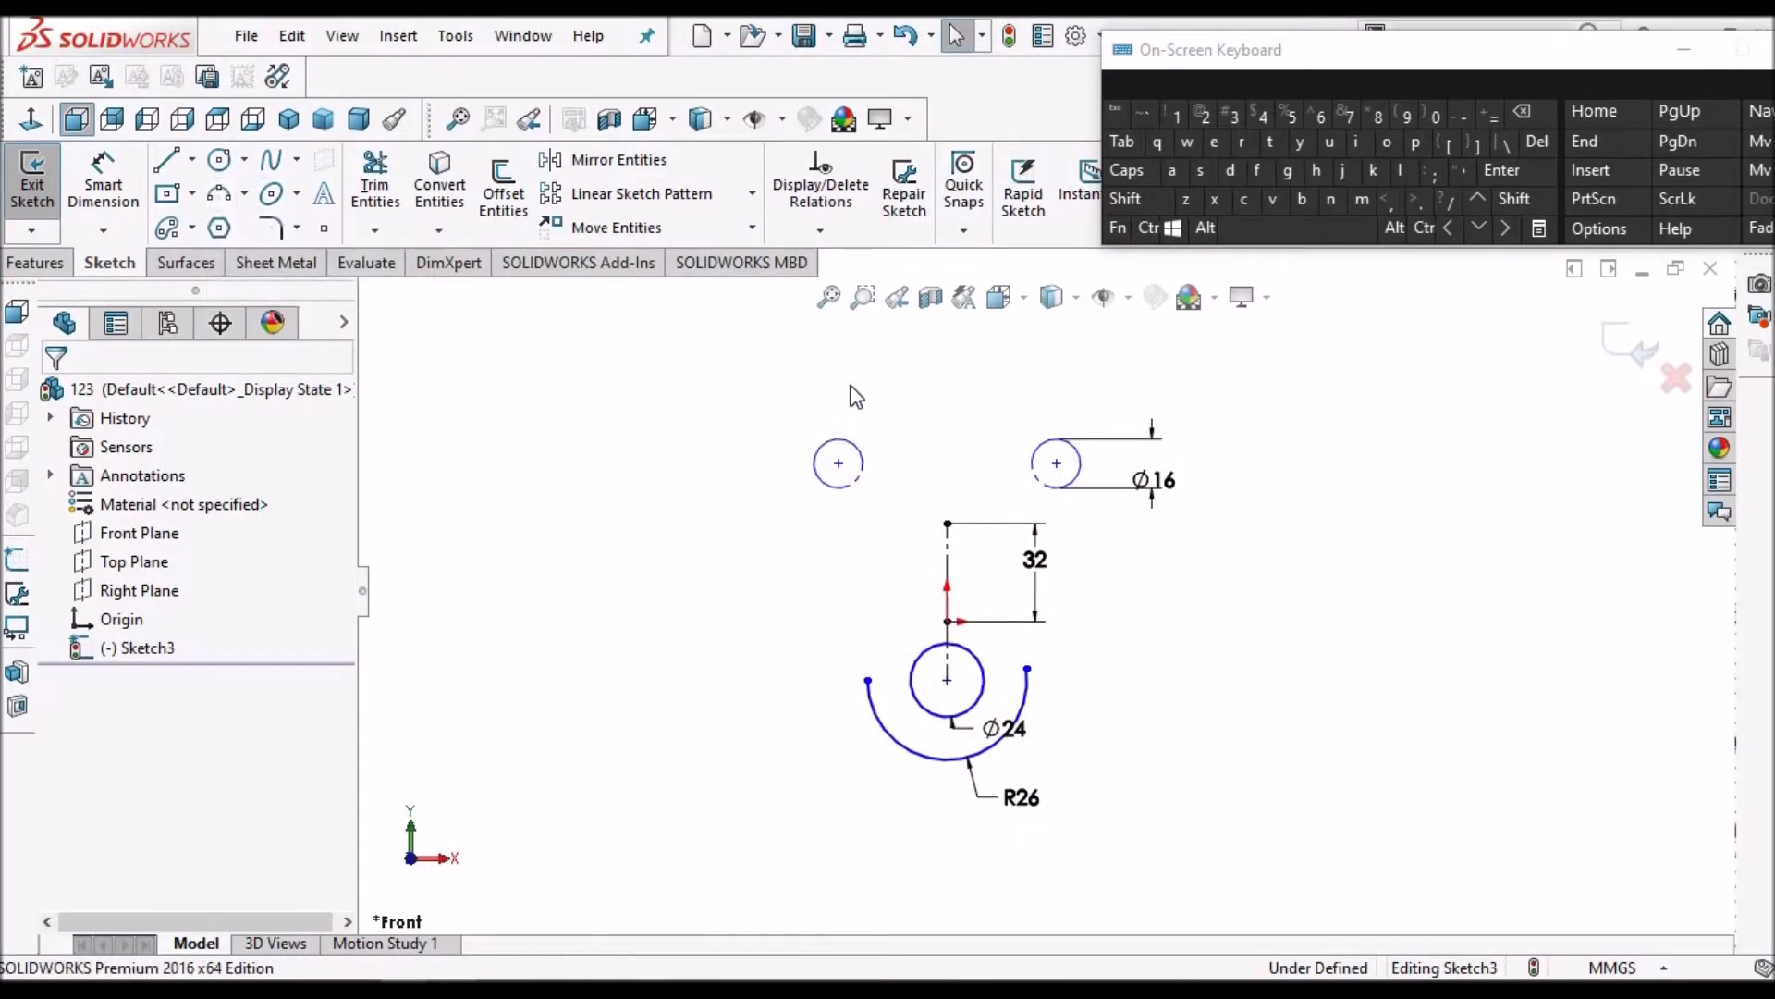
pyautogui.click(838, 384)
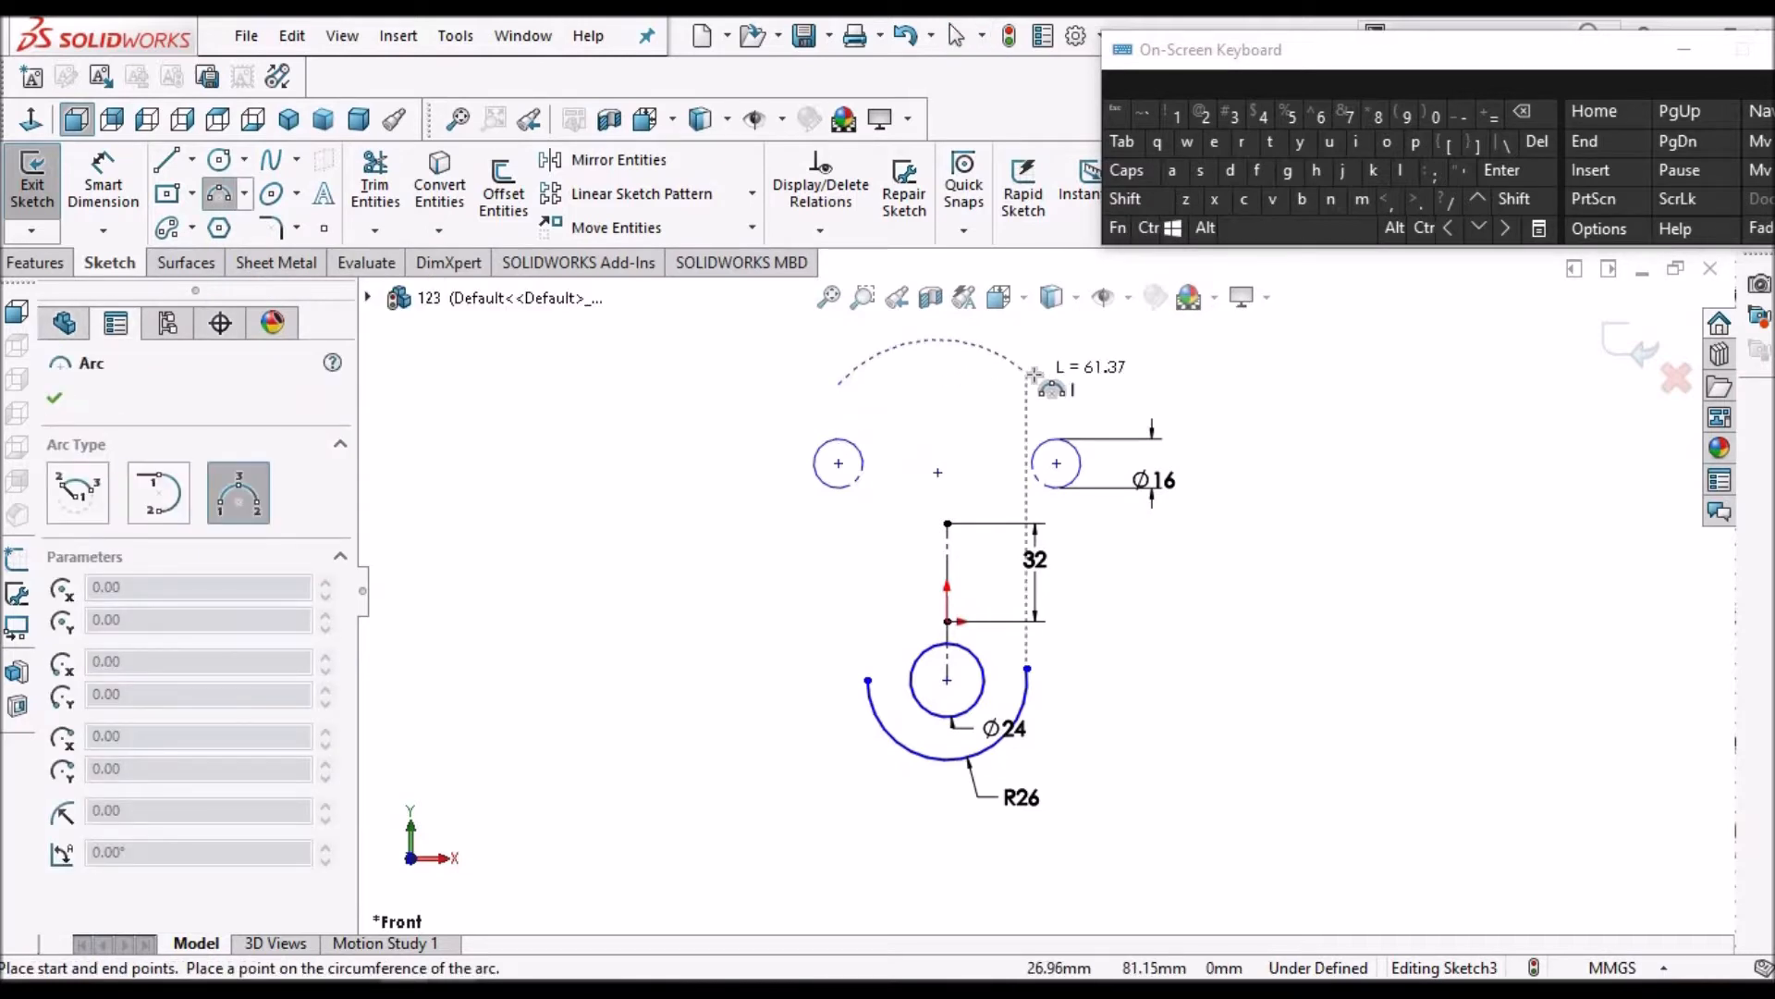
pyautogui.click(1046, 381)
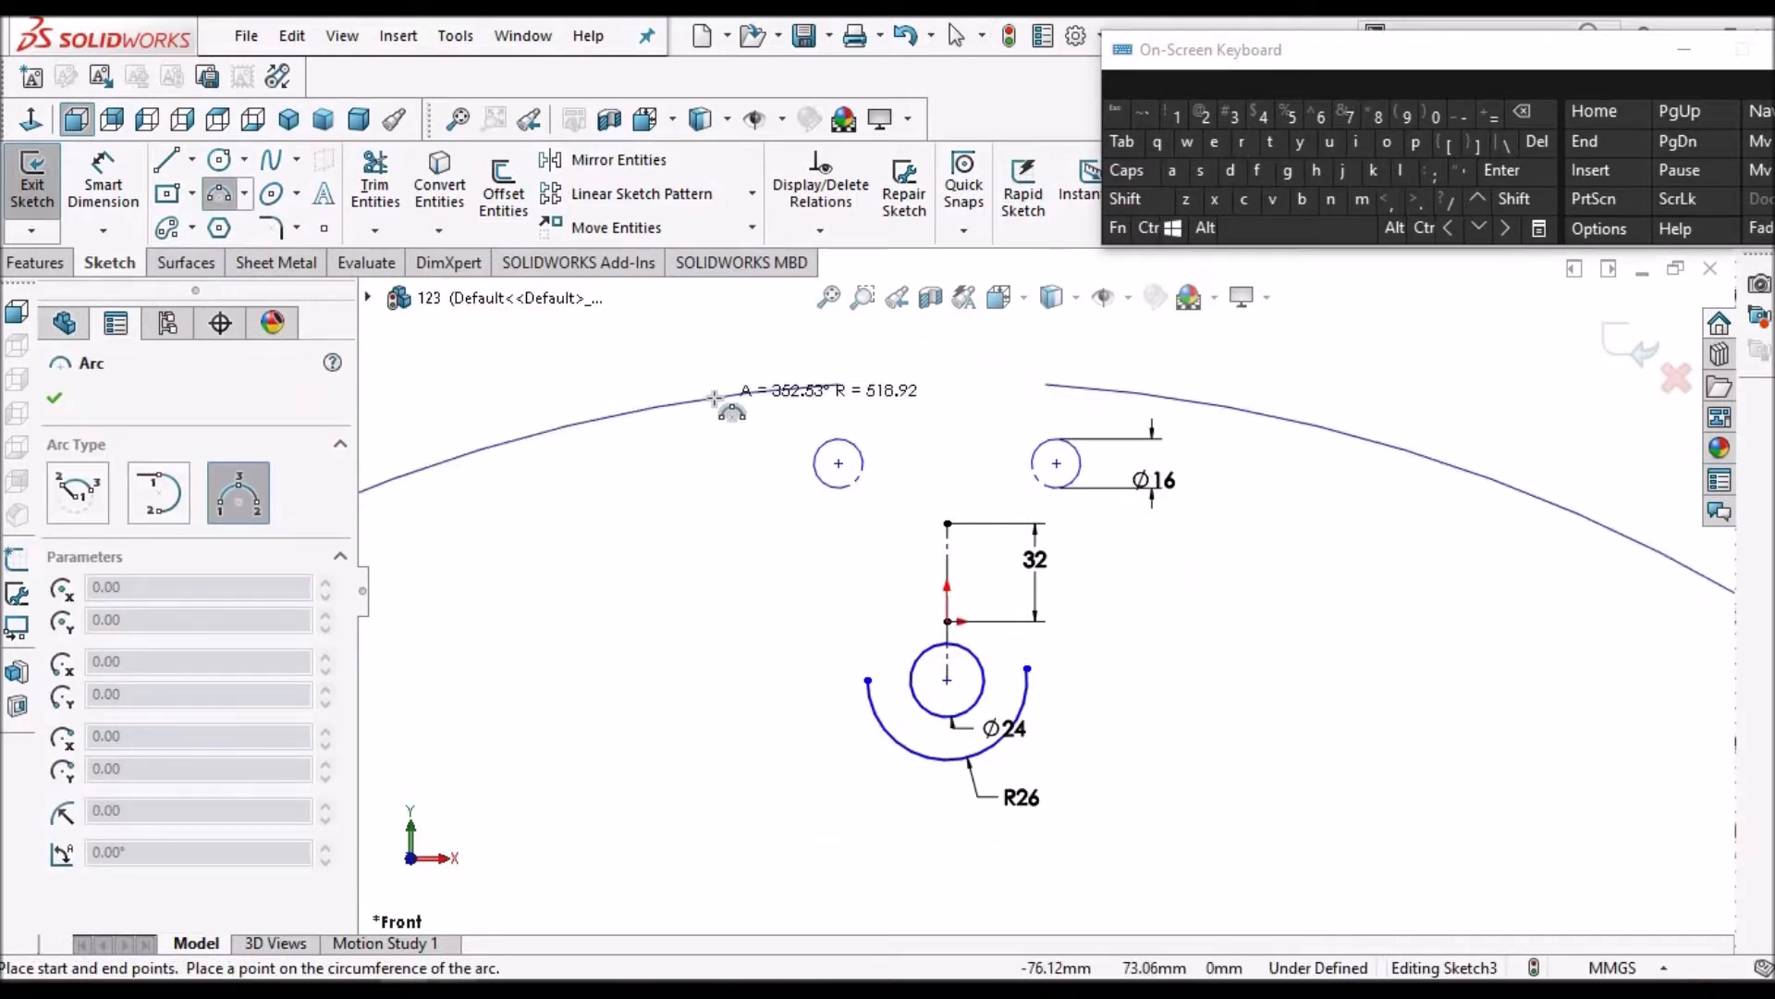
pyautogui.rightClick(918, 392)
pyautogui.click(814, 421)
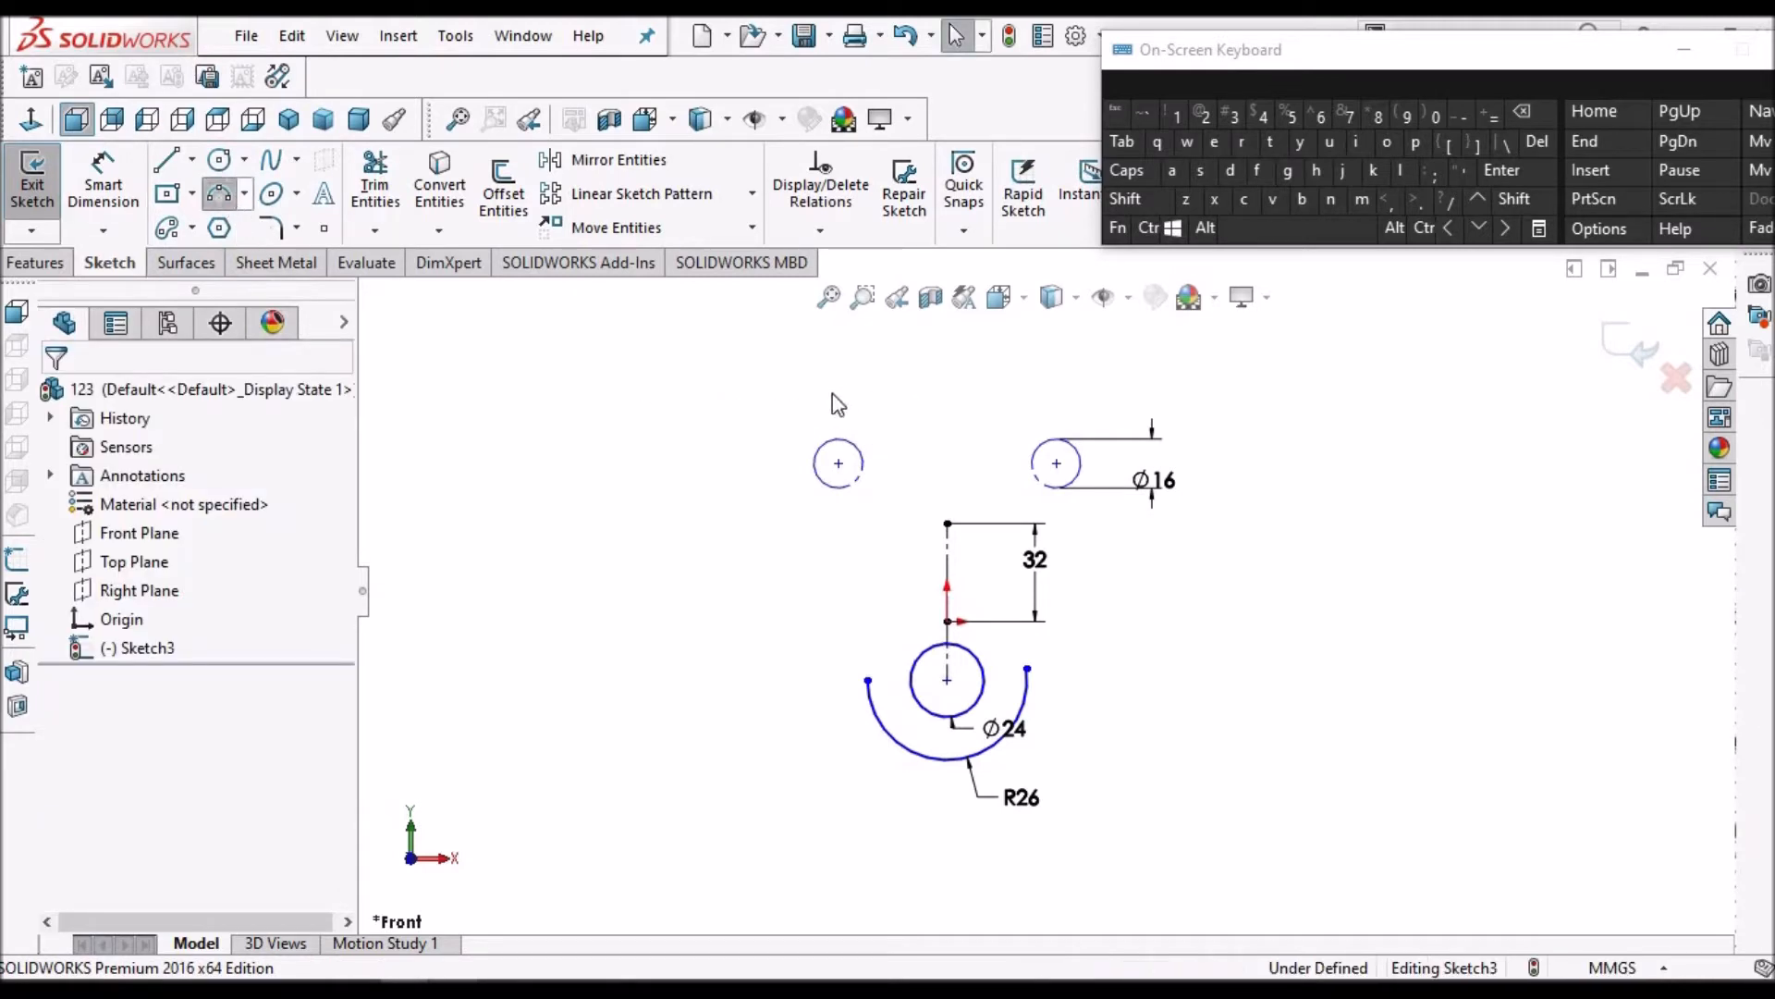
# Draw a shallow upward-bulging 3-point arc above the two 16 mm construction circles, spanning from one to the other
pyautogui.press('Return')
pyautogui.click(830, 393)
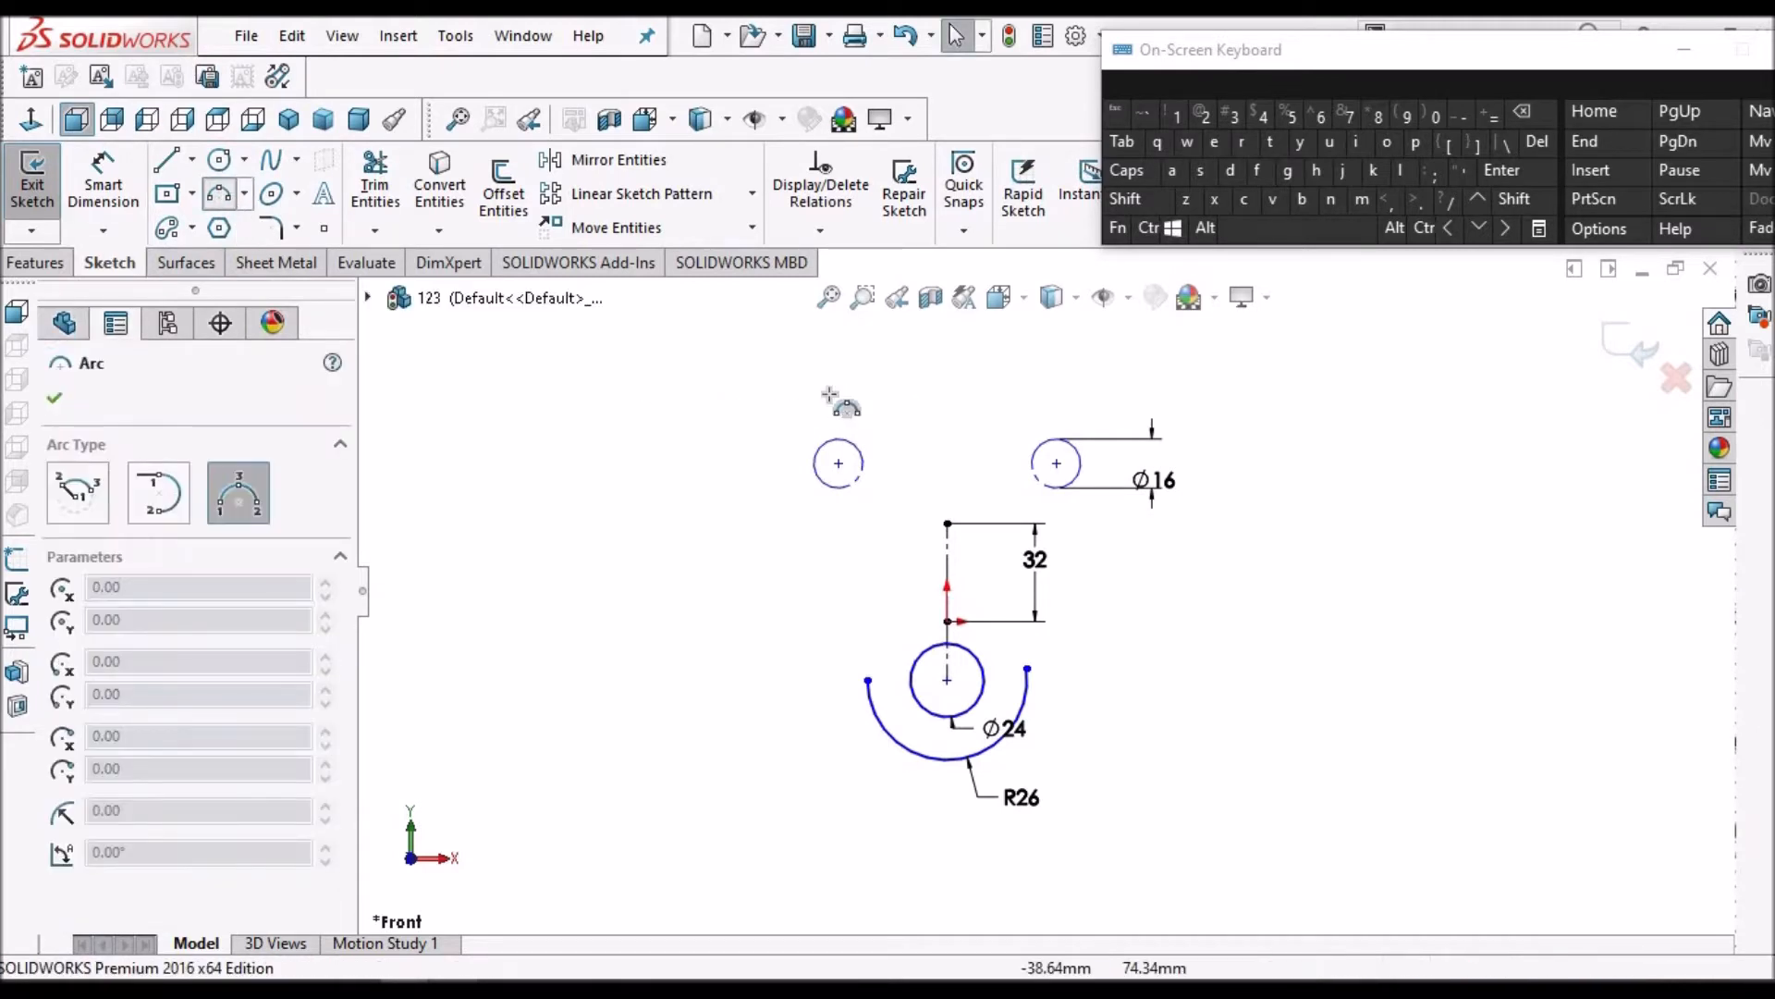
pyautogui.click(1055, 393)
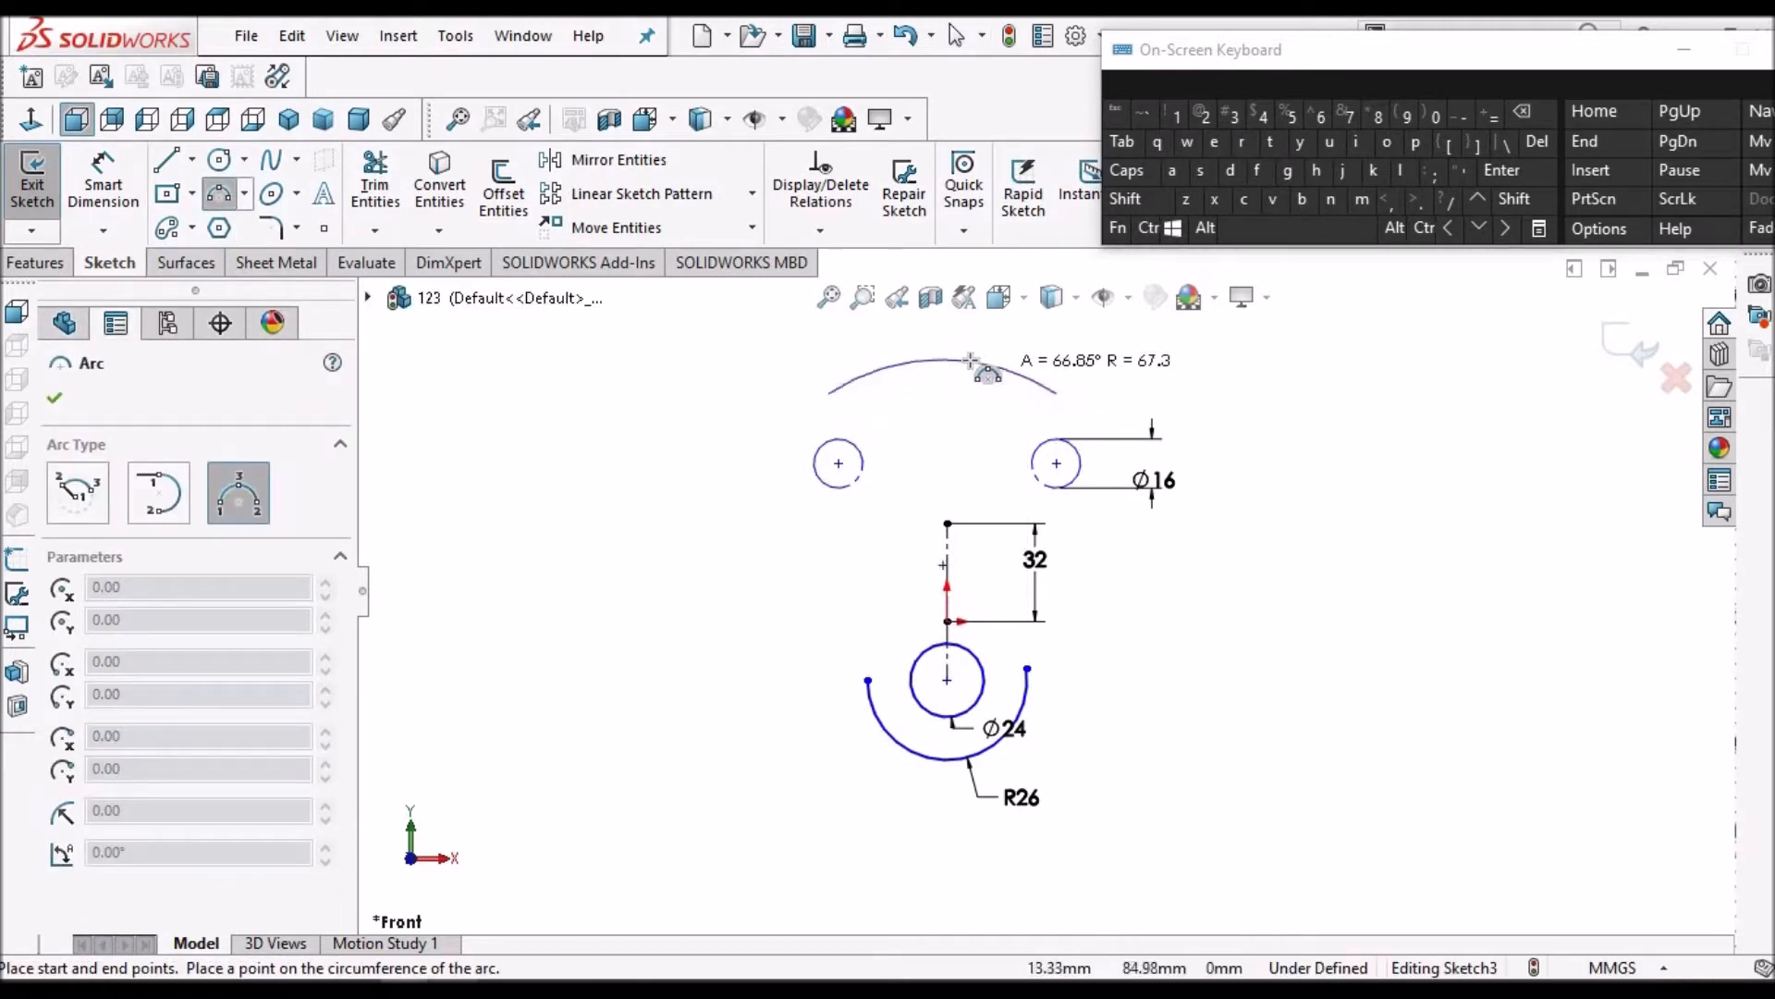
pyautogui.click(651, 400)
pyautogui.rightClick(658, 409)
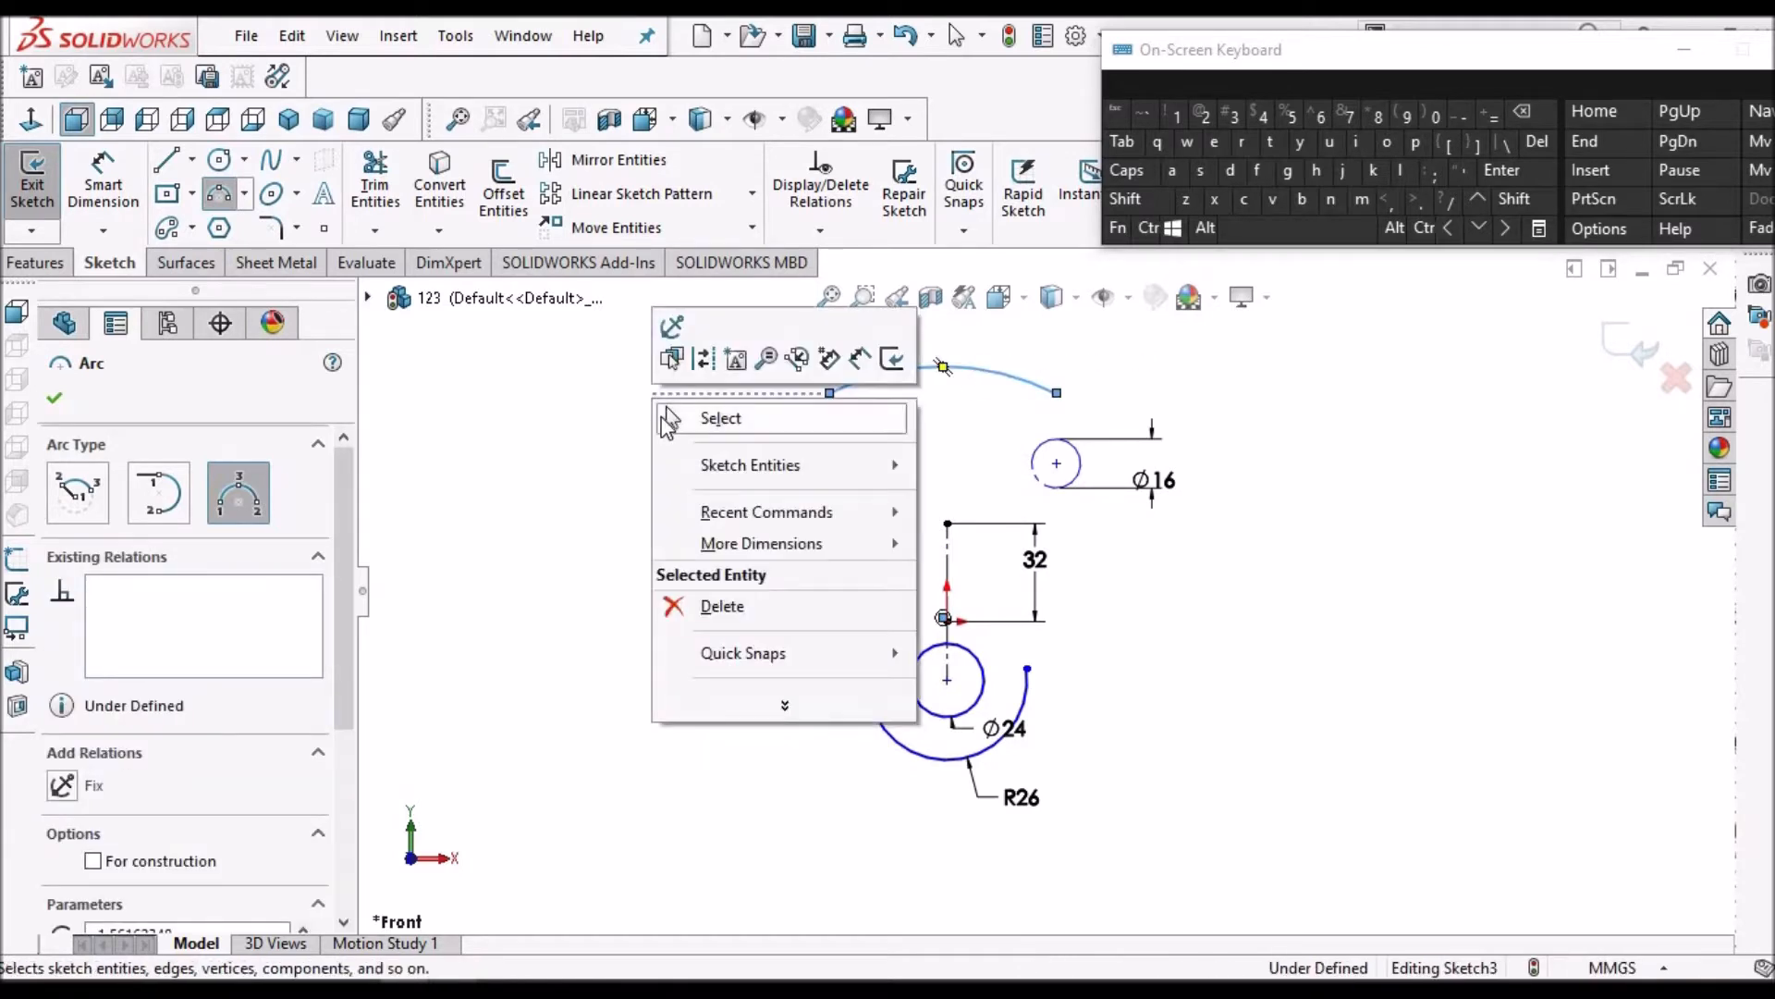
pyautogui.click(672, 416)
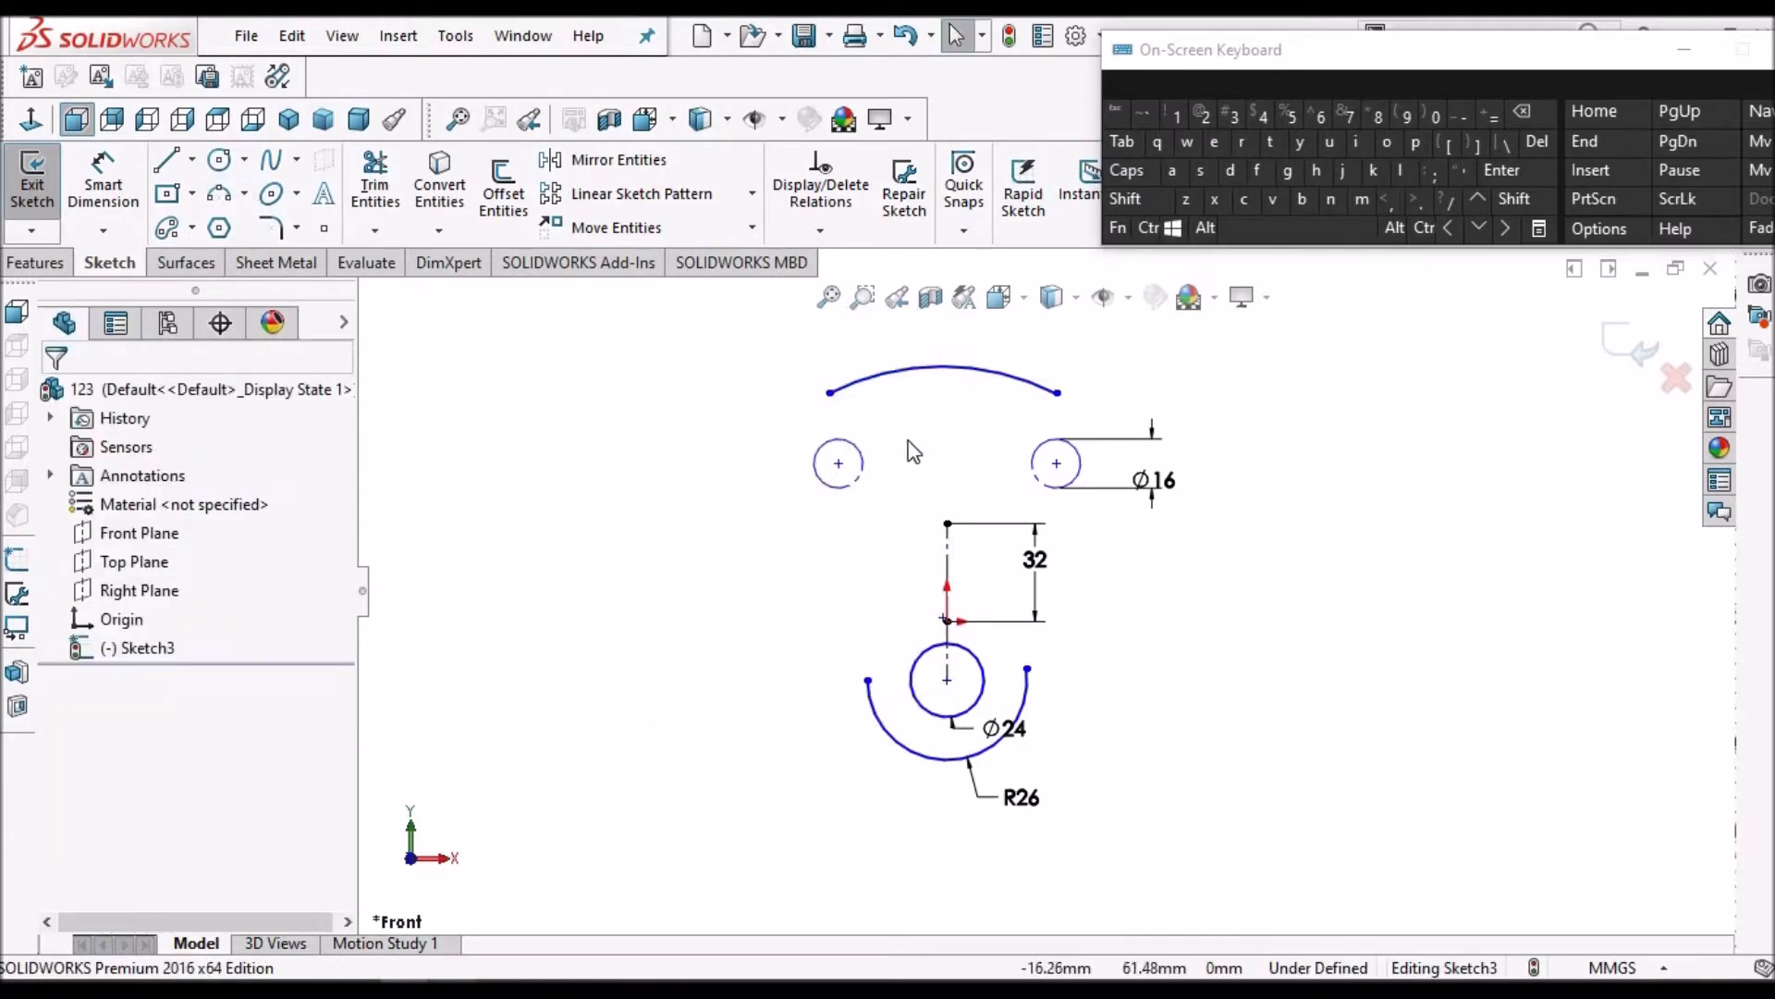
# Add a tangent relation between the left construction circle and the upper arc
pyautogui.scroll(-1, 913, 452)
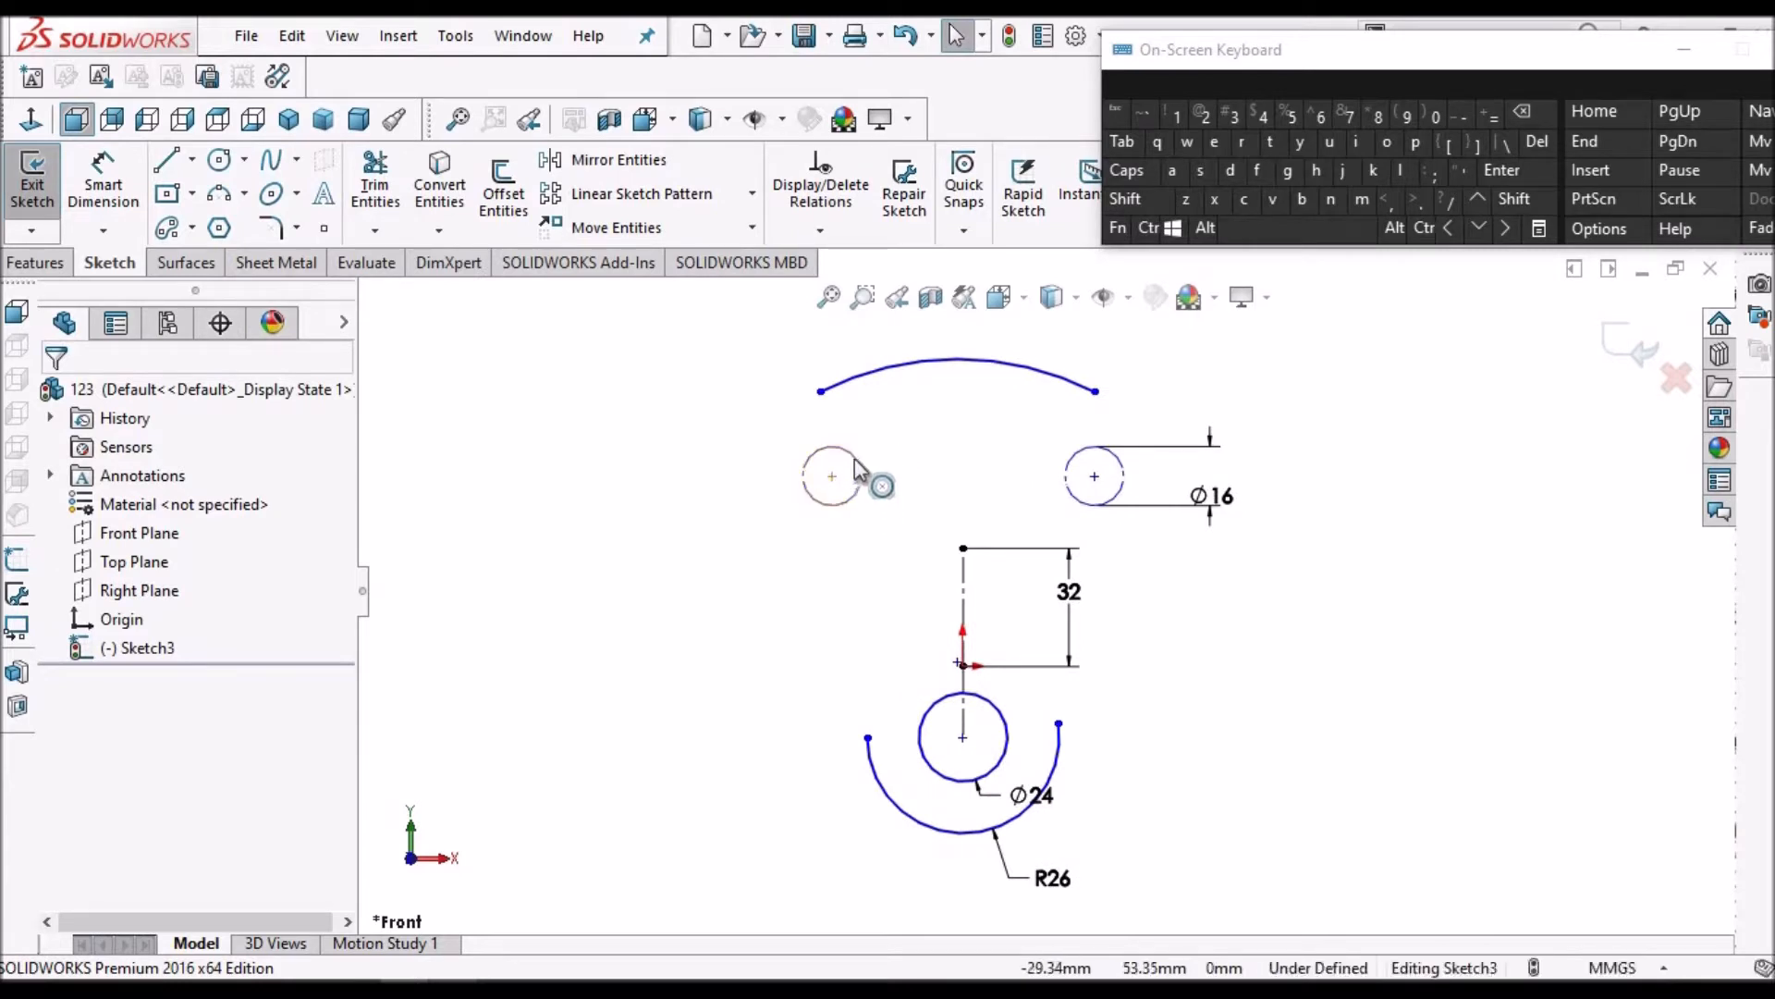
pyautogui.click(855, 458)
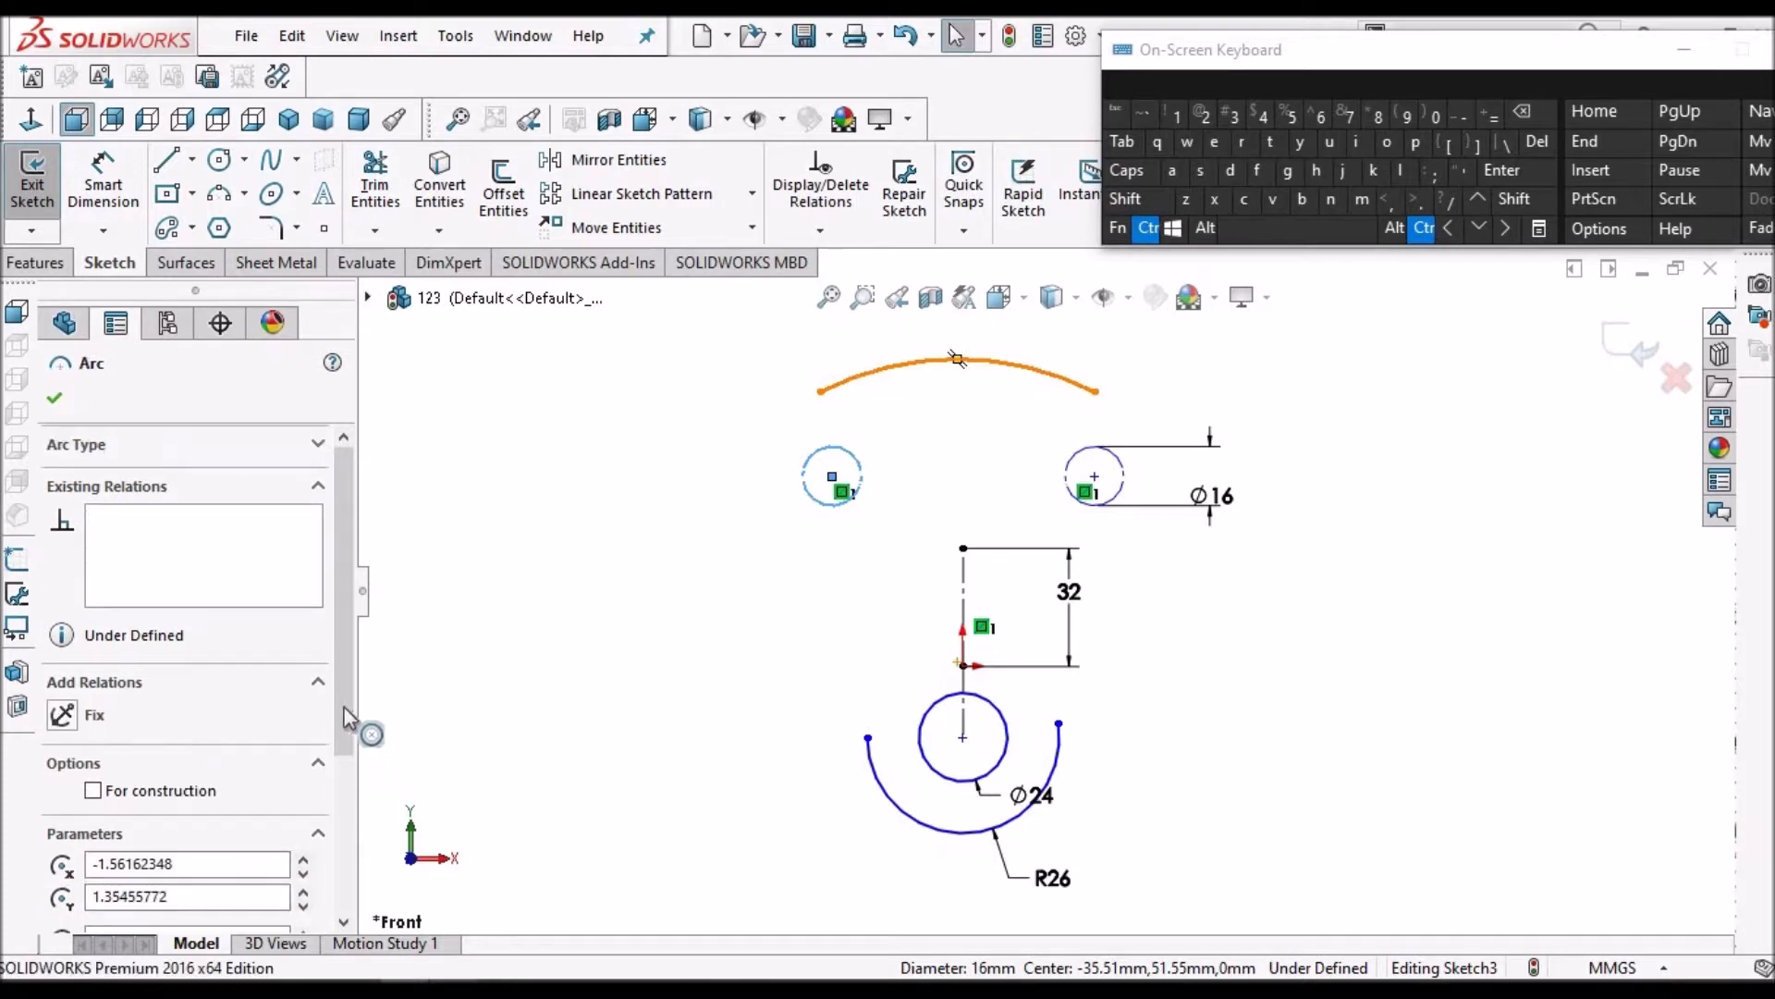
pyautogui.keyDown('ctrl'); pyautogui.moveTo(343, 706); pyautogui.dragTo(342, 830); pyautogui.keyUp('ctrl')
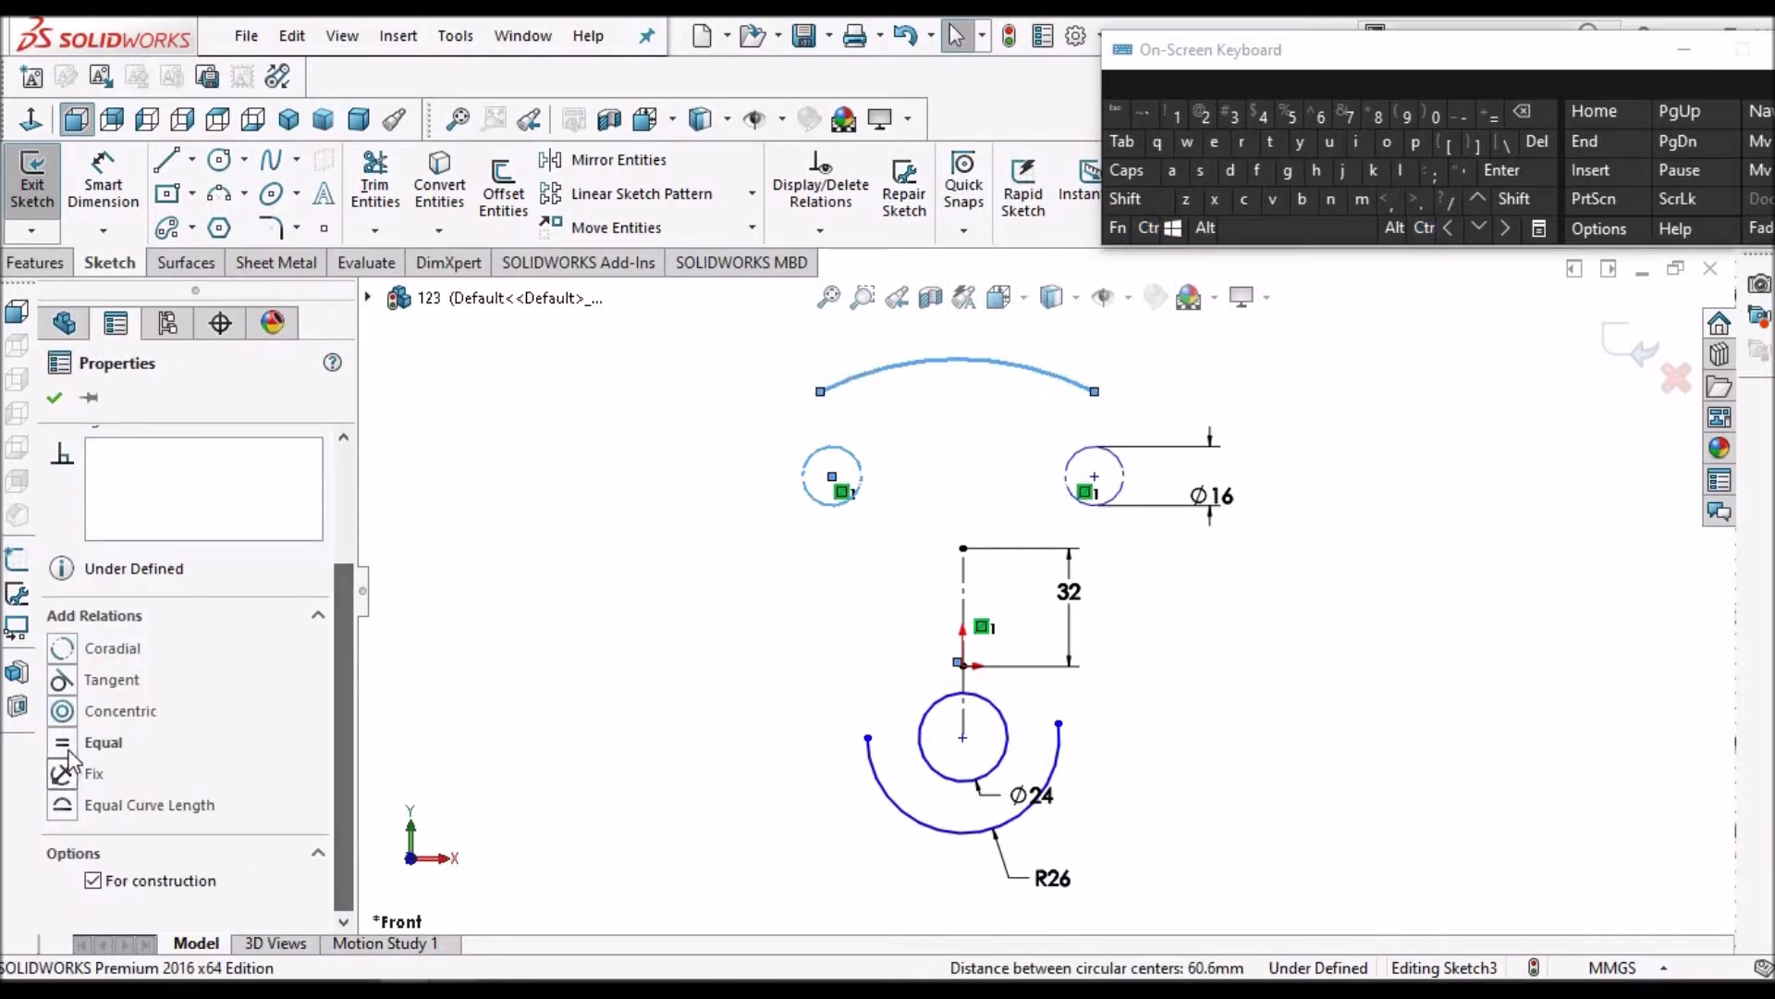
pyautogui.click(62, 680)
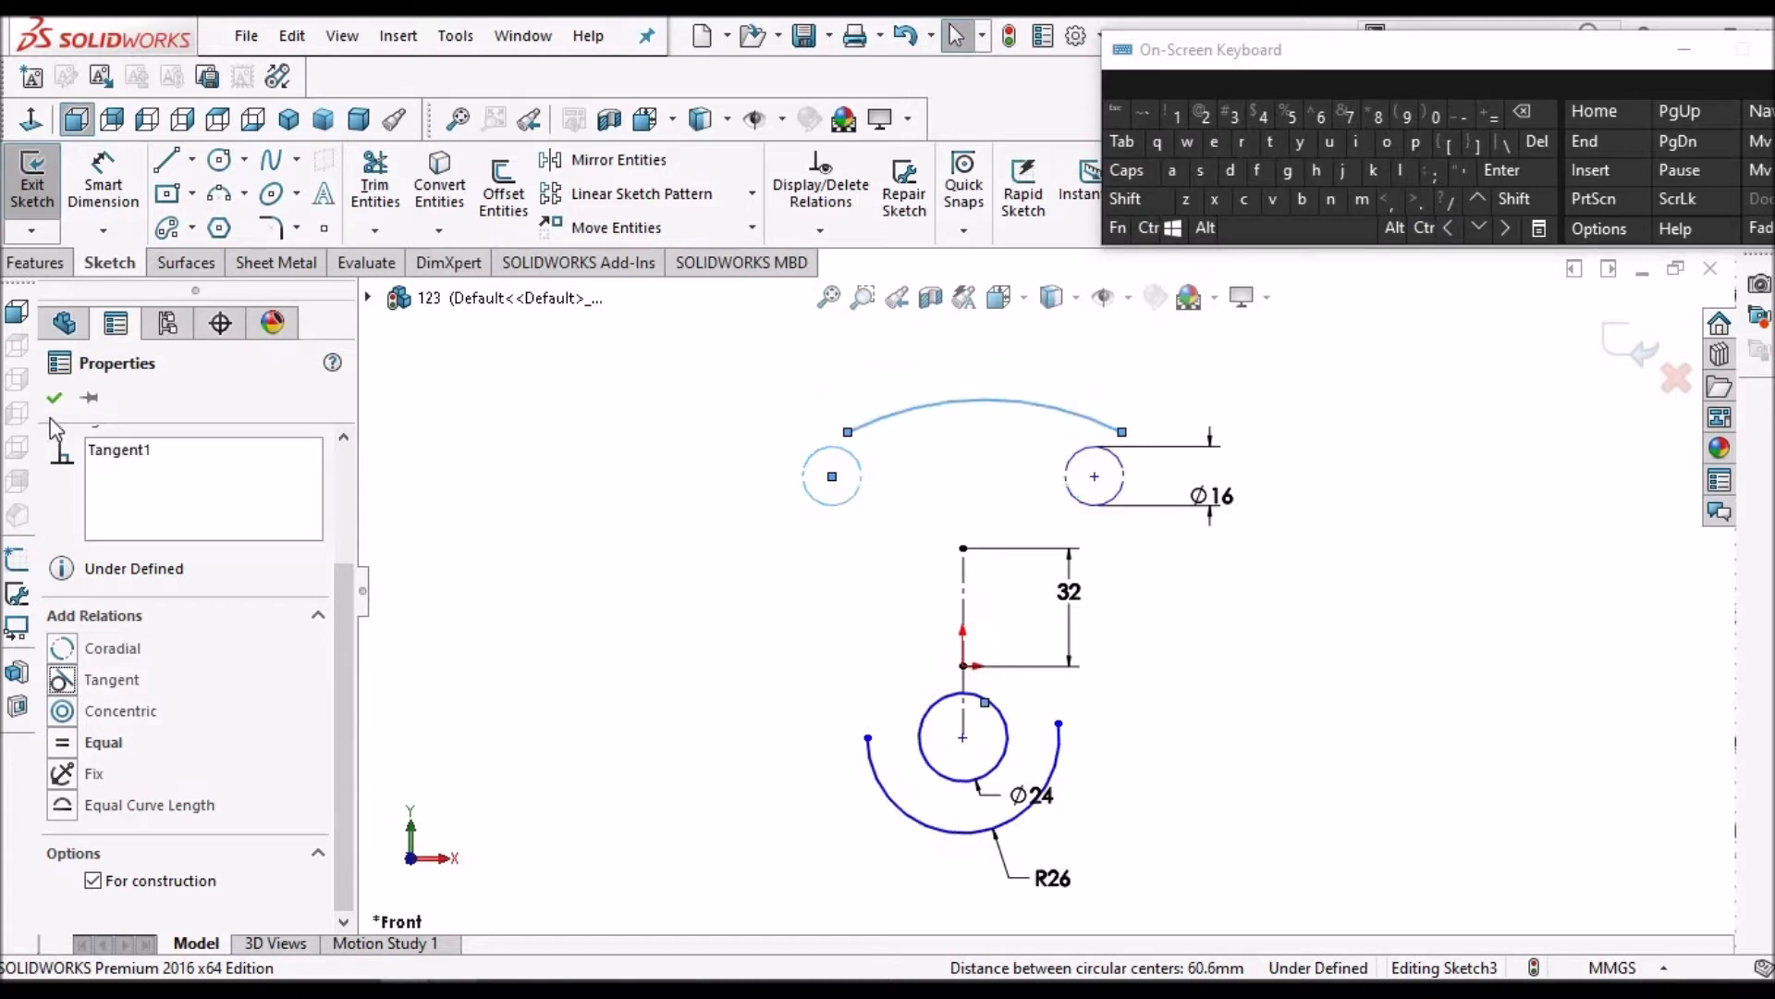
pyautogui.click(466, 518)
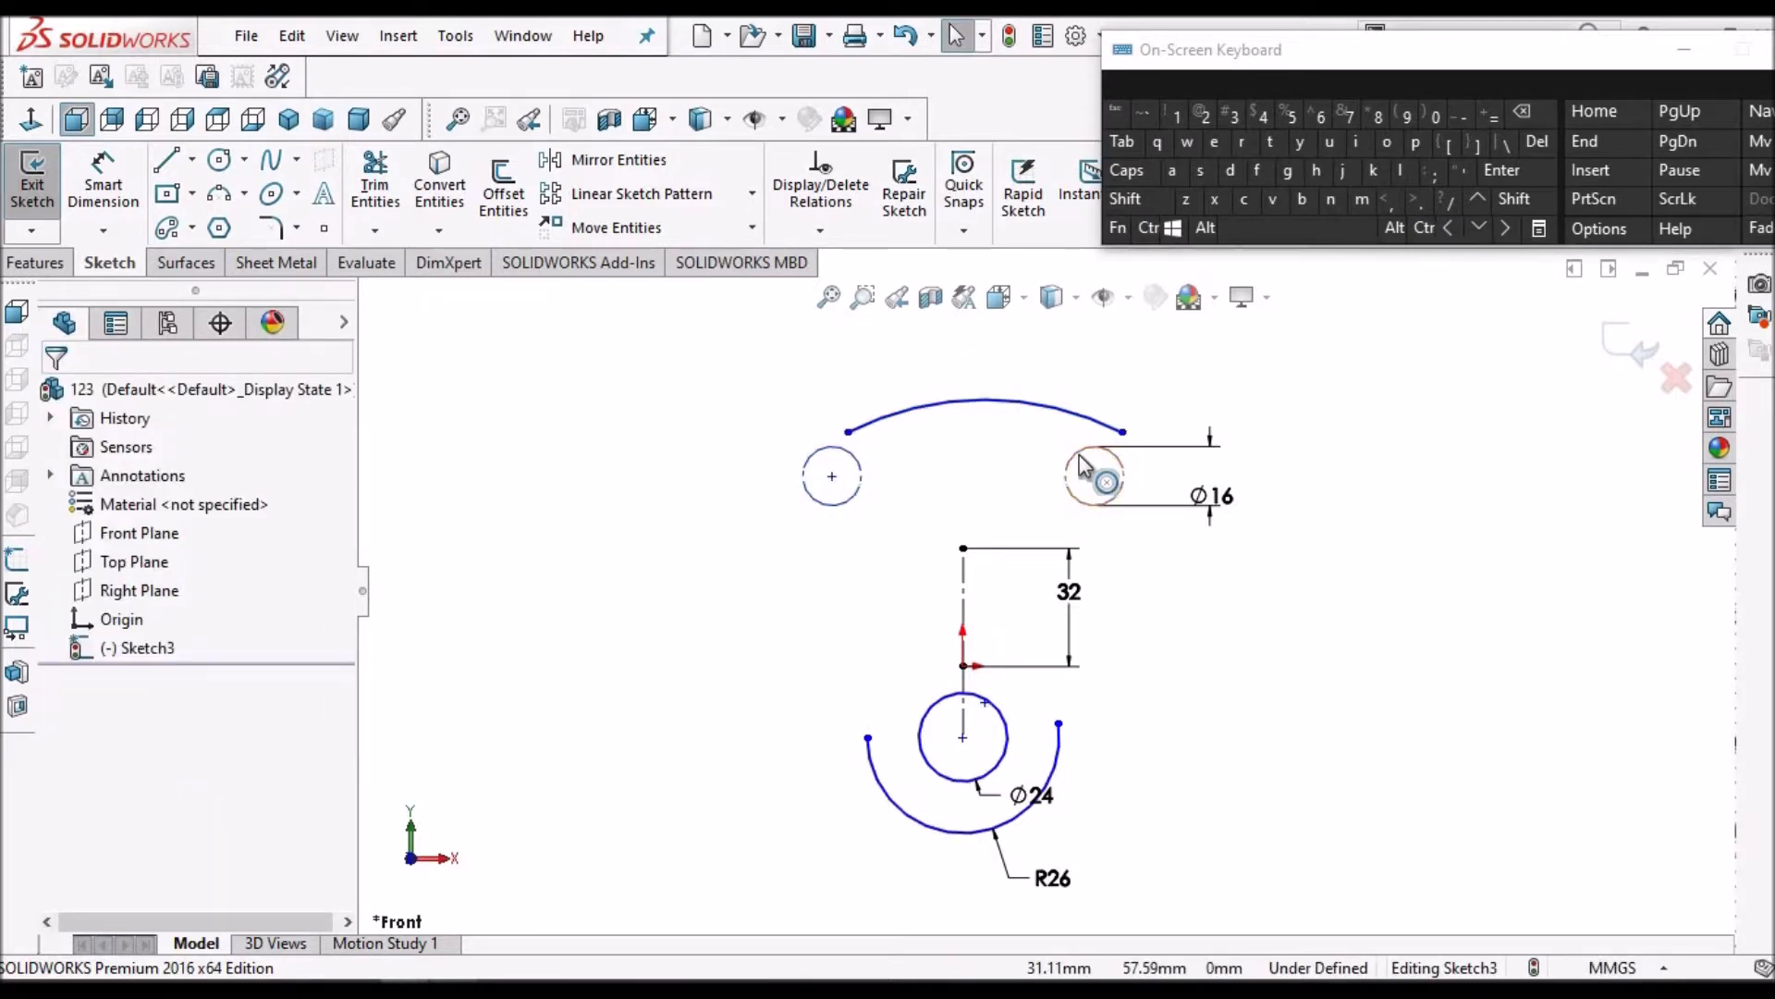
# Add a tangent relation between the right construction circle and the upper arc
pyautogui.click(1082, 465)
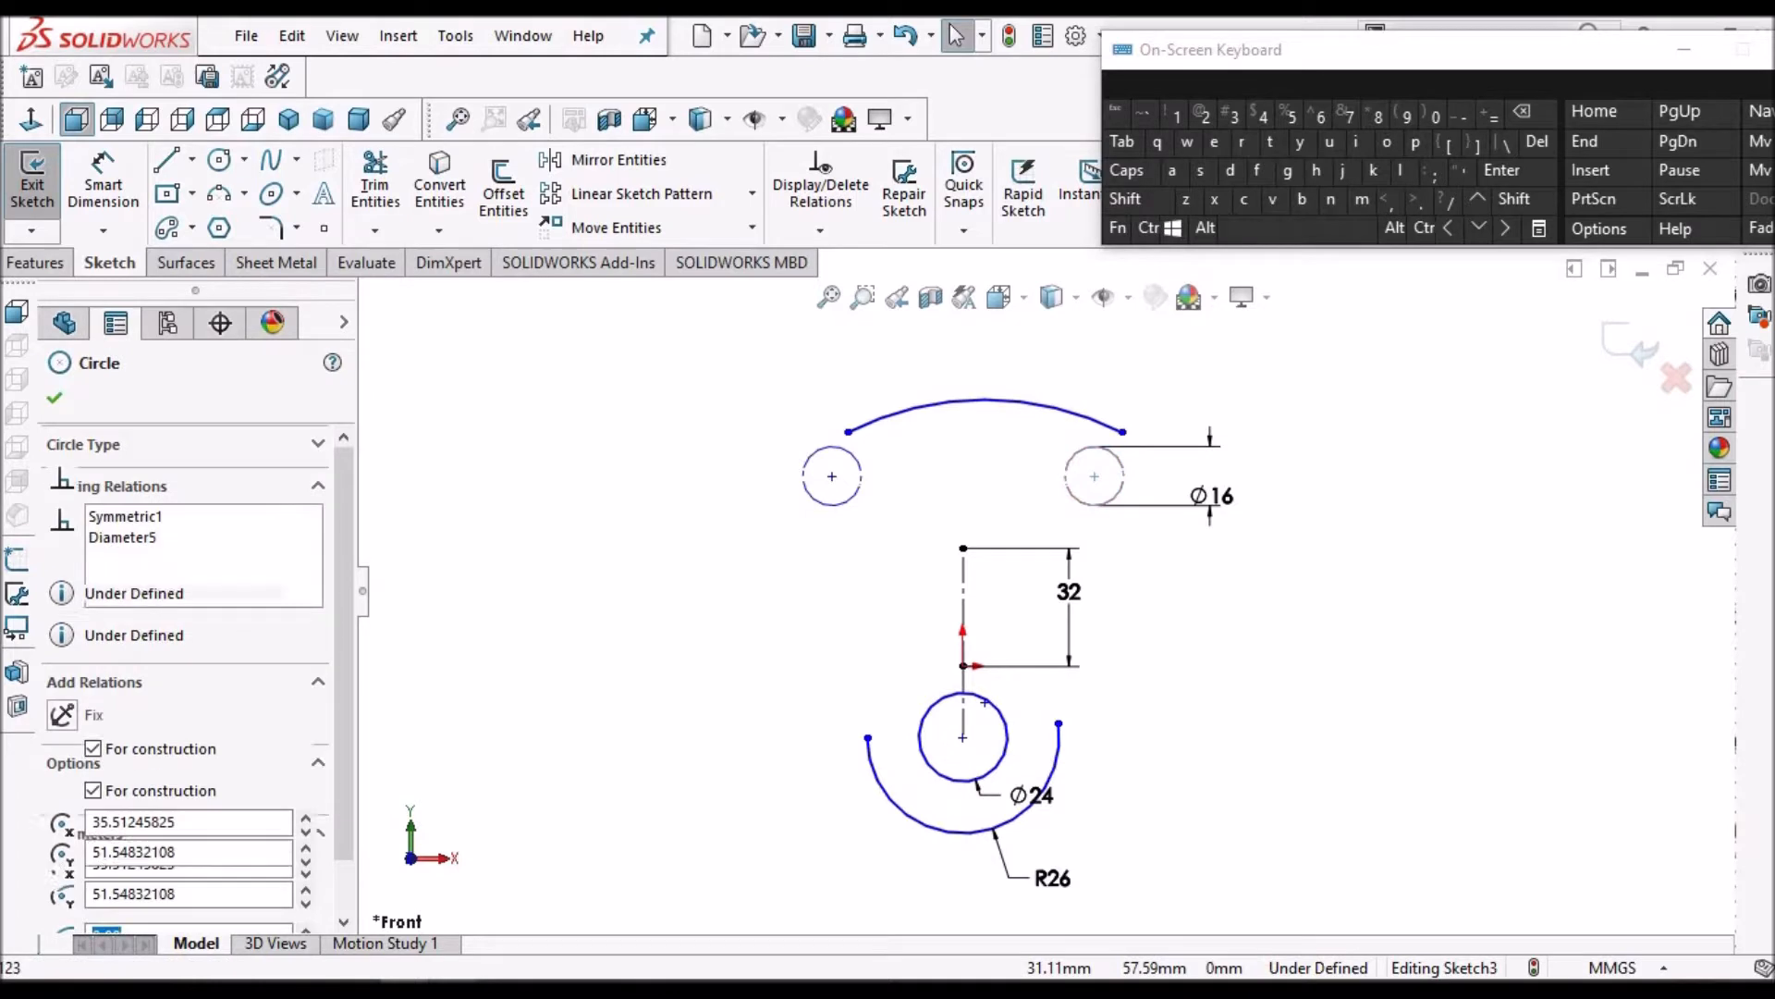
pyautogui.keyDown('ctrl'); pyautogui.click(1079, 418); pyautogui.keyUp('ctrl')
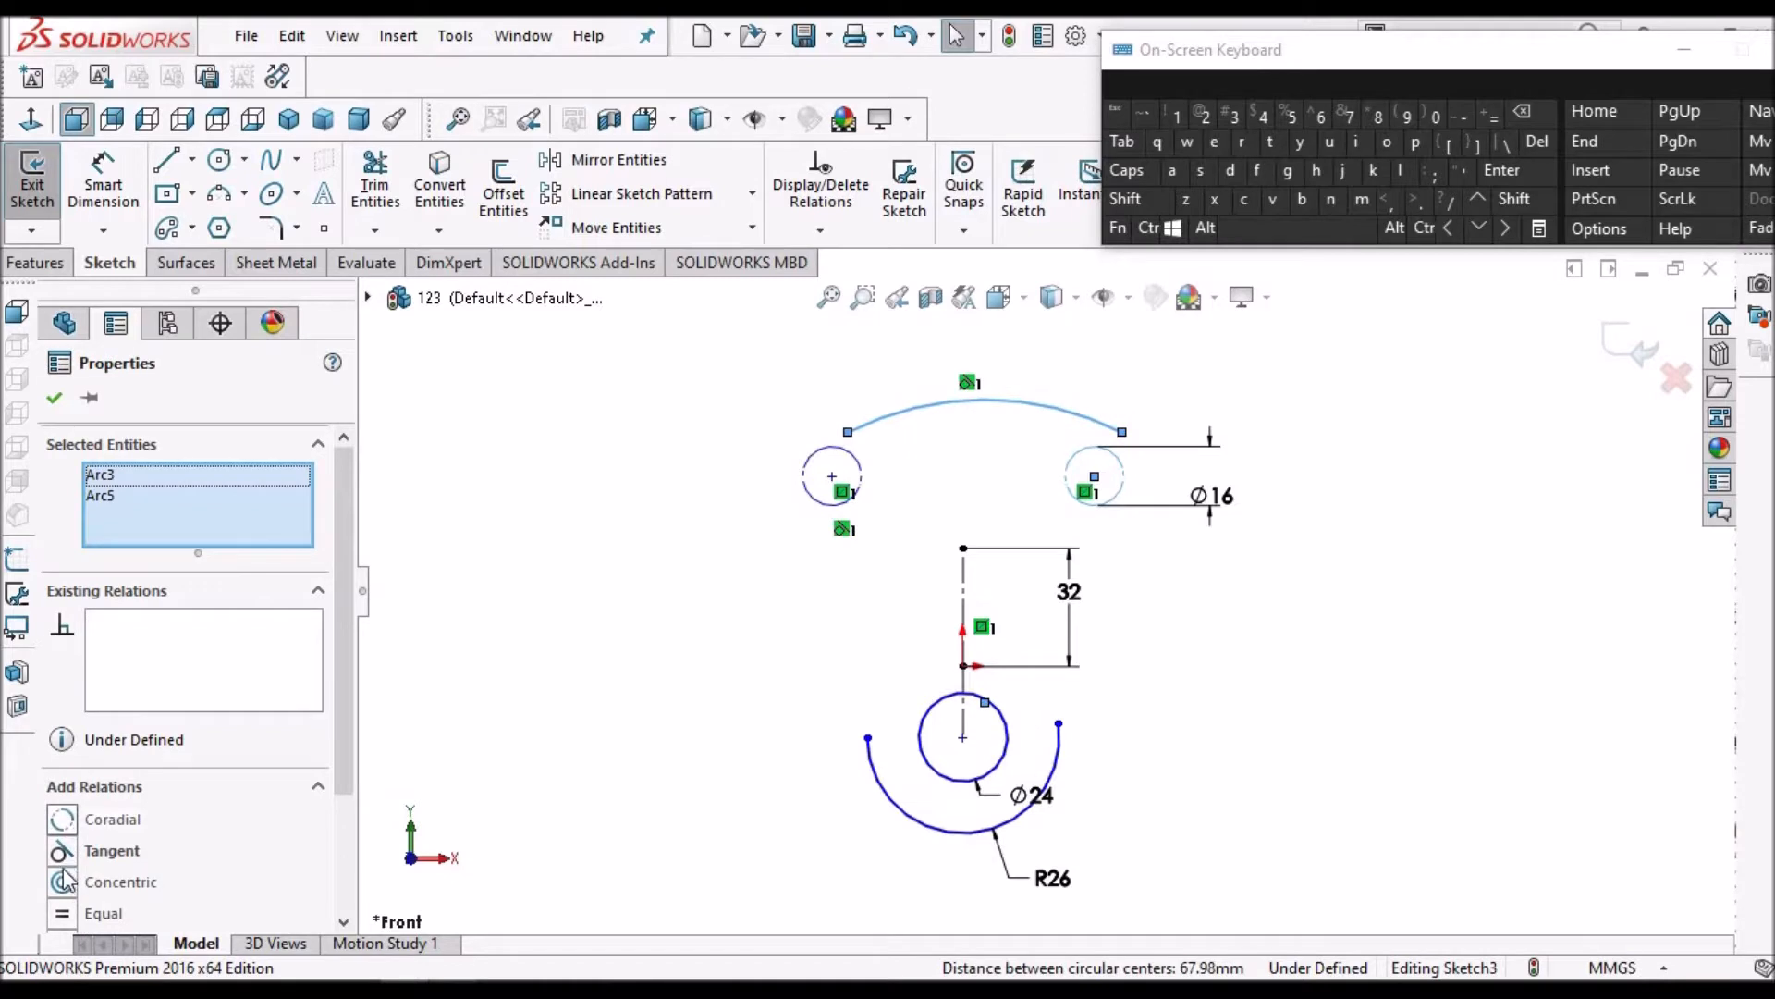
pyautogui.click(63, 852)
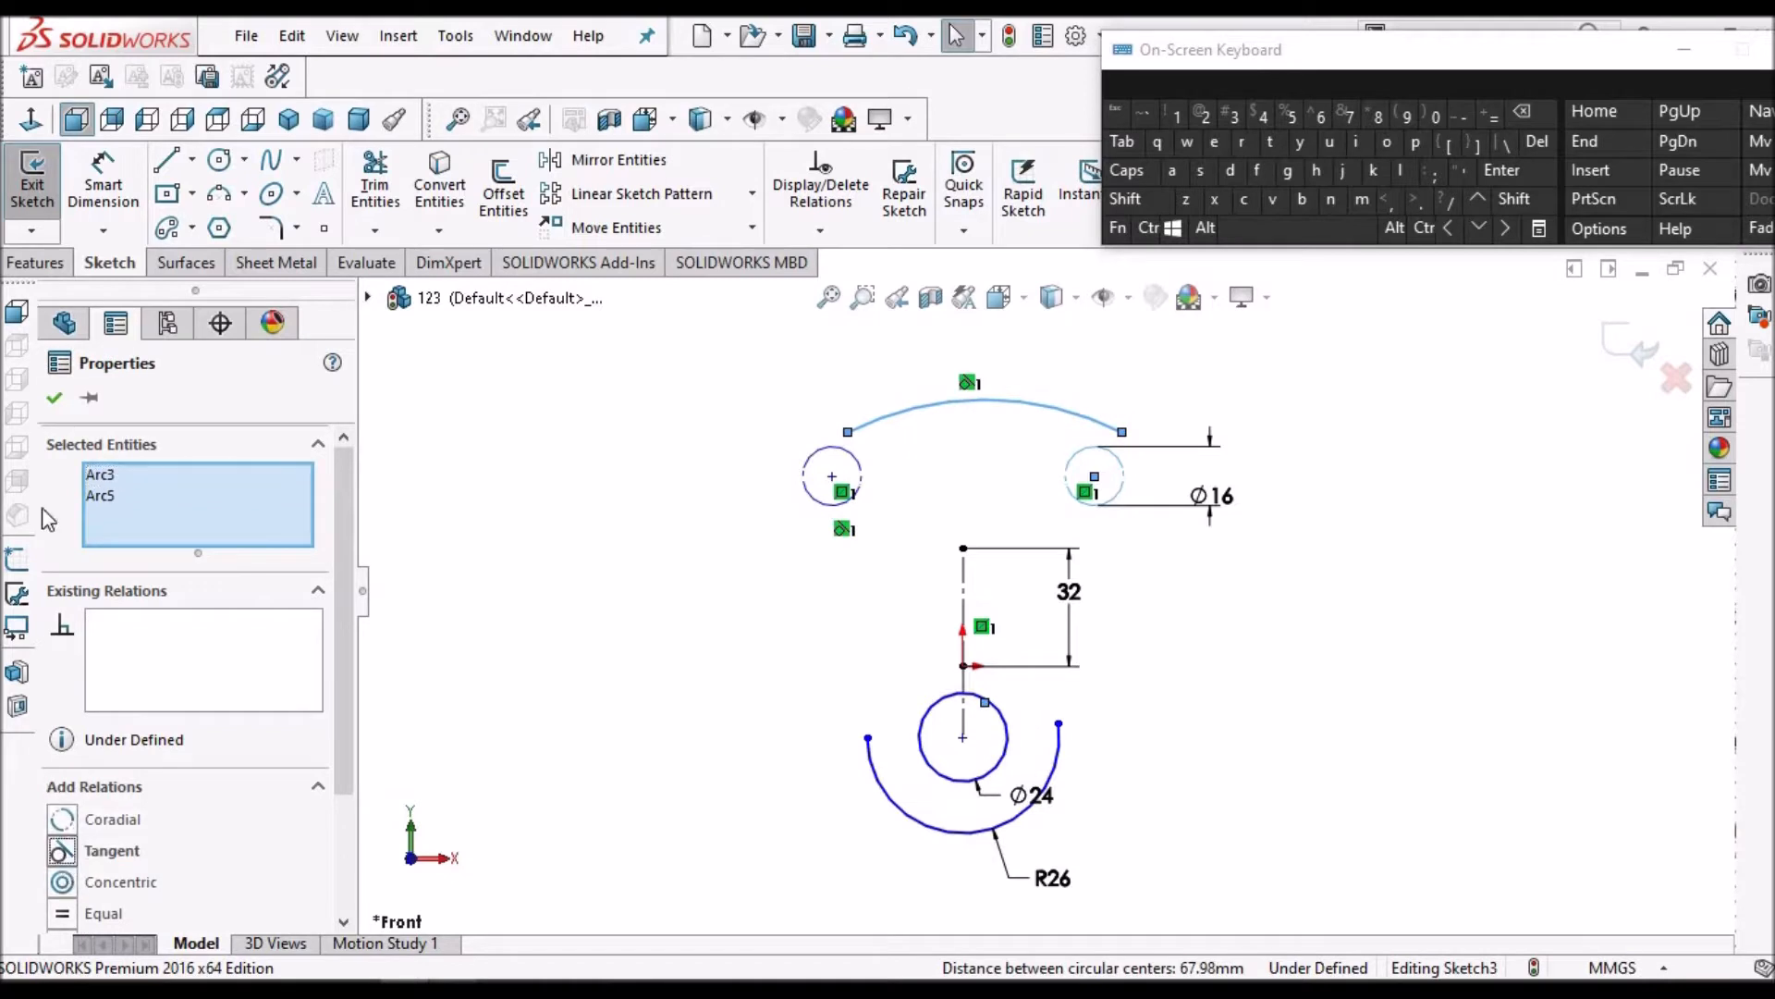
# Undo the tangent relation between the right construction circle and the upper arc
pyautogui.click(679, 578)
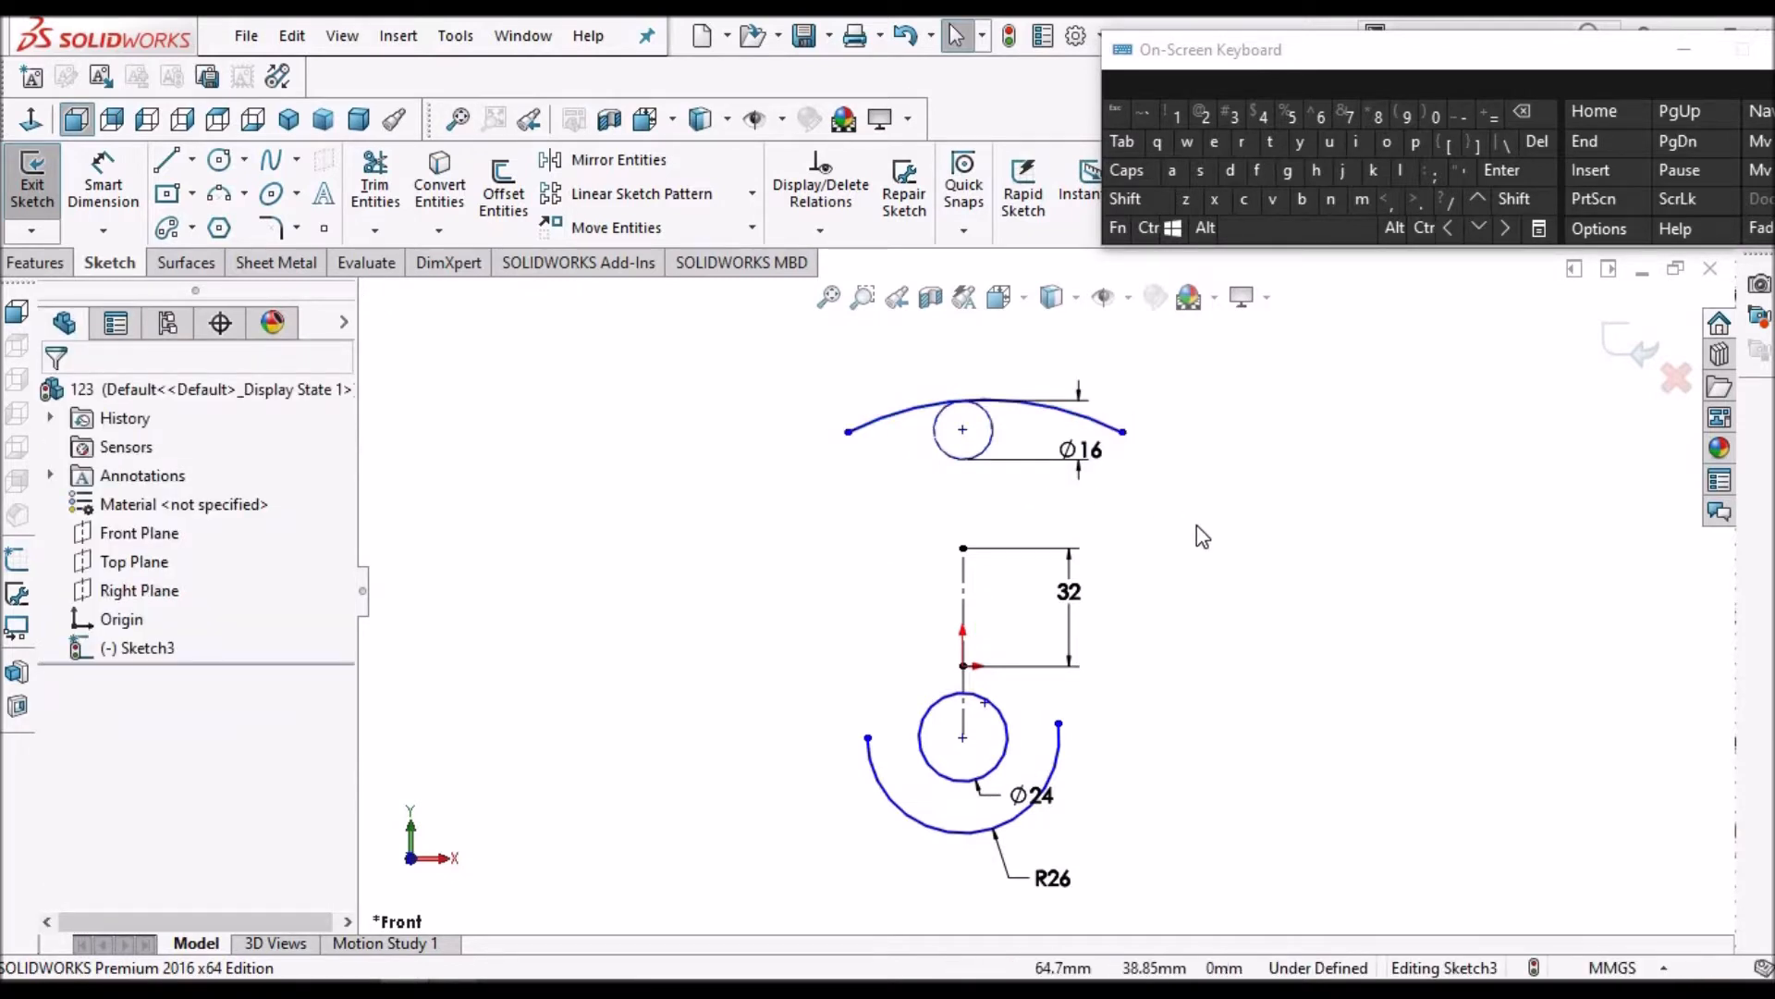
pyautogui.scroll(2, 1039, 496)
pyautogui.scroll(-3, 1039, 494)
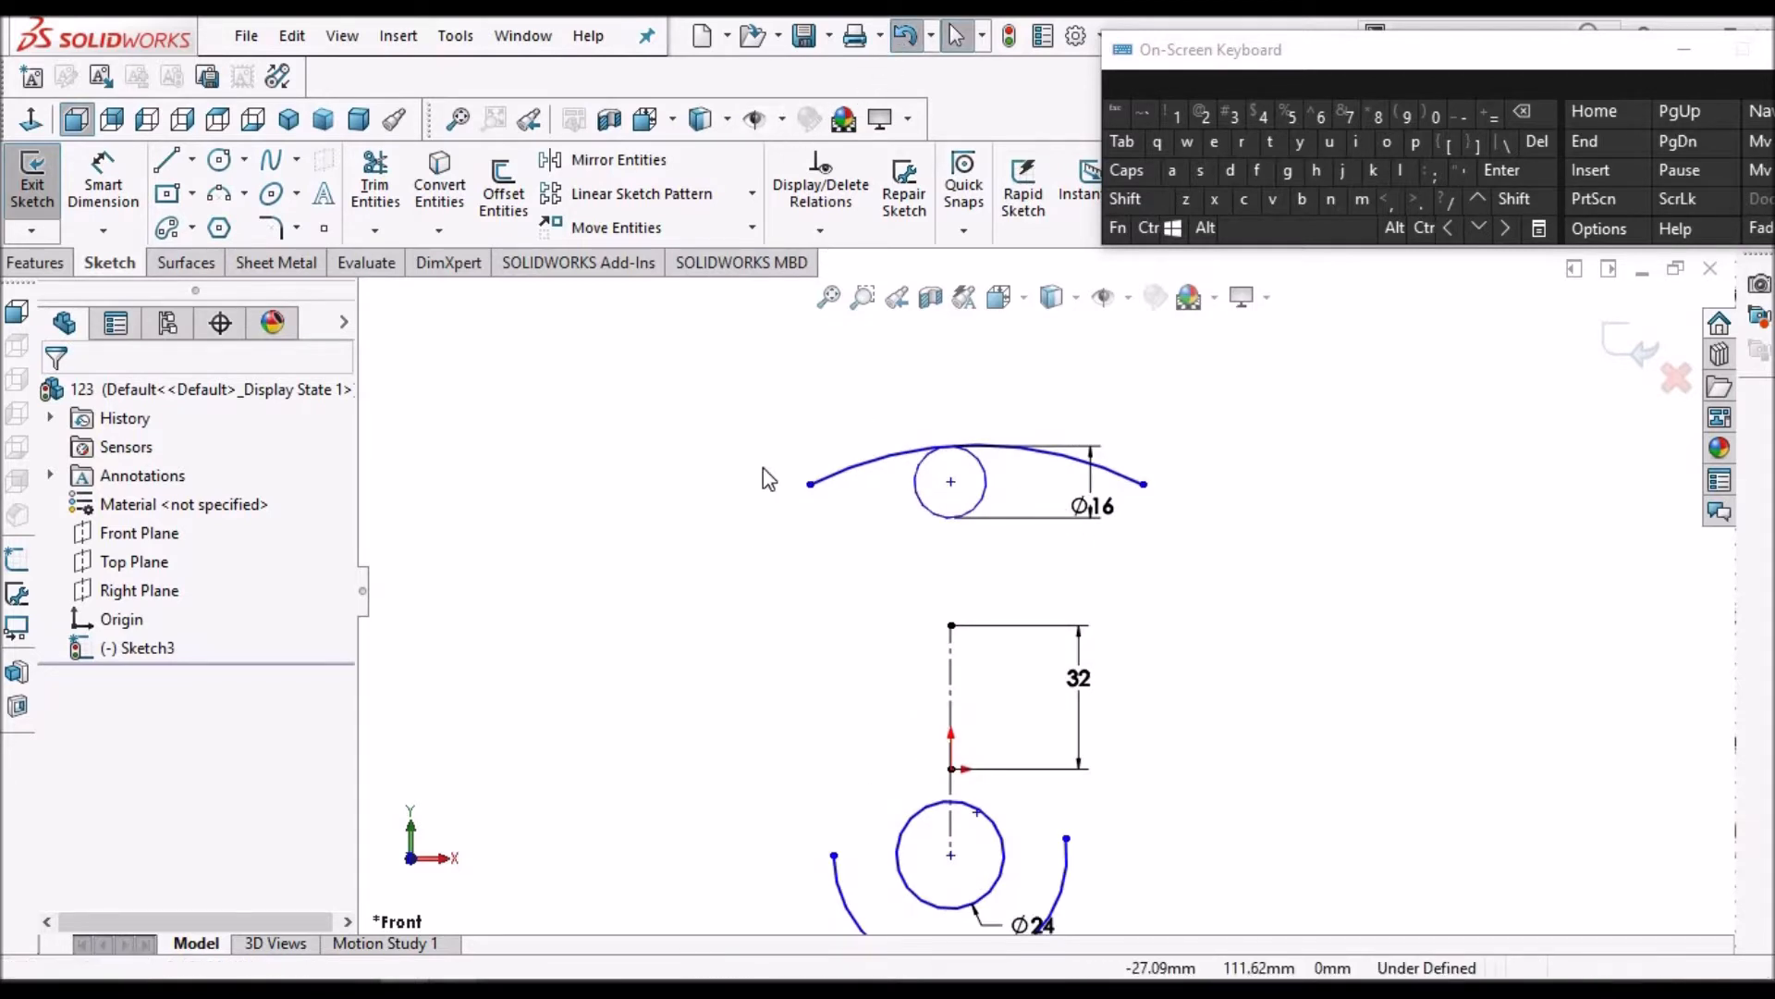
pyautogui.click(652, 660)
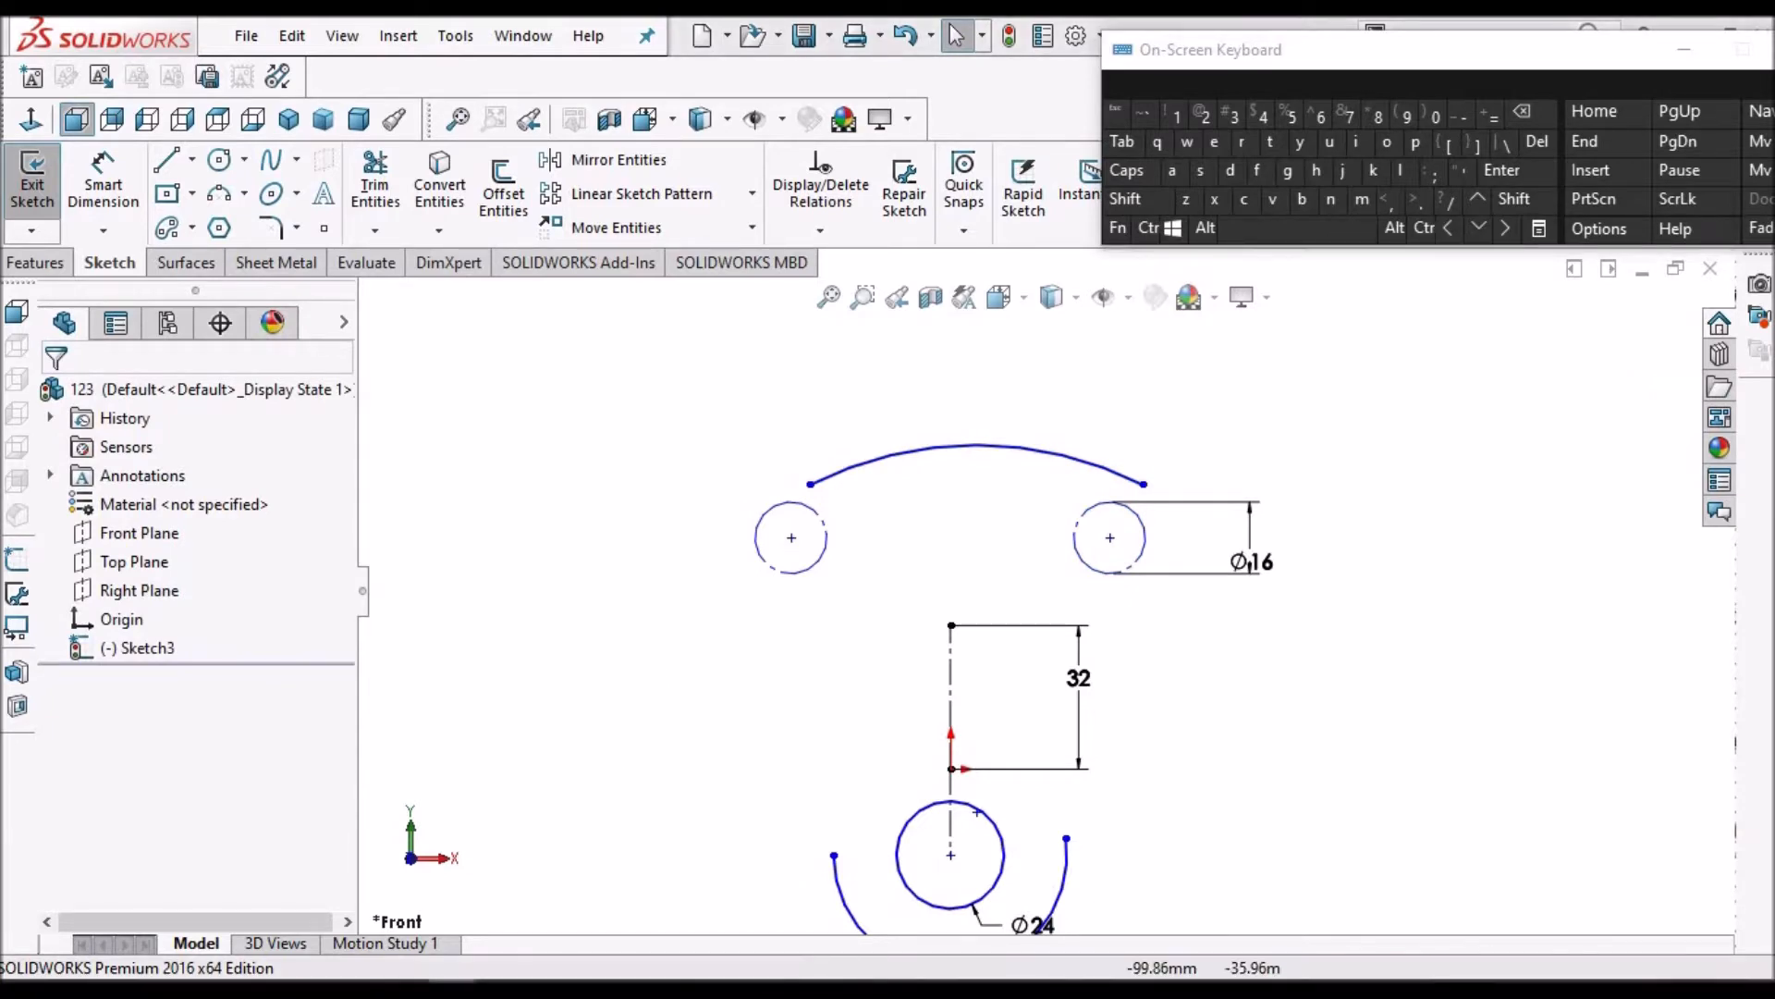
# Consult the reference drawing and dimension the right construction circle's centre 40 mm from the vertical centreline
pyautogui.click(453, 988)
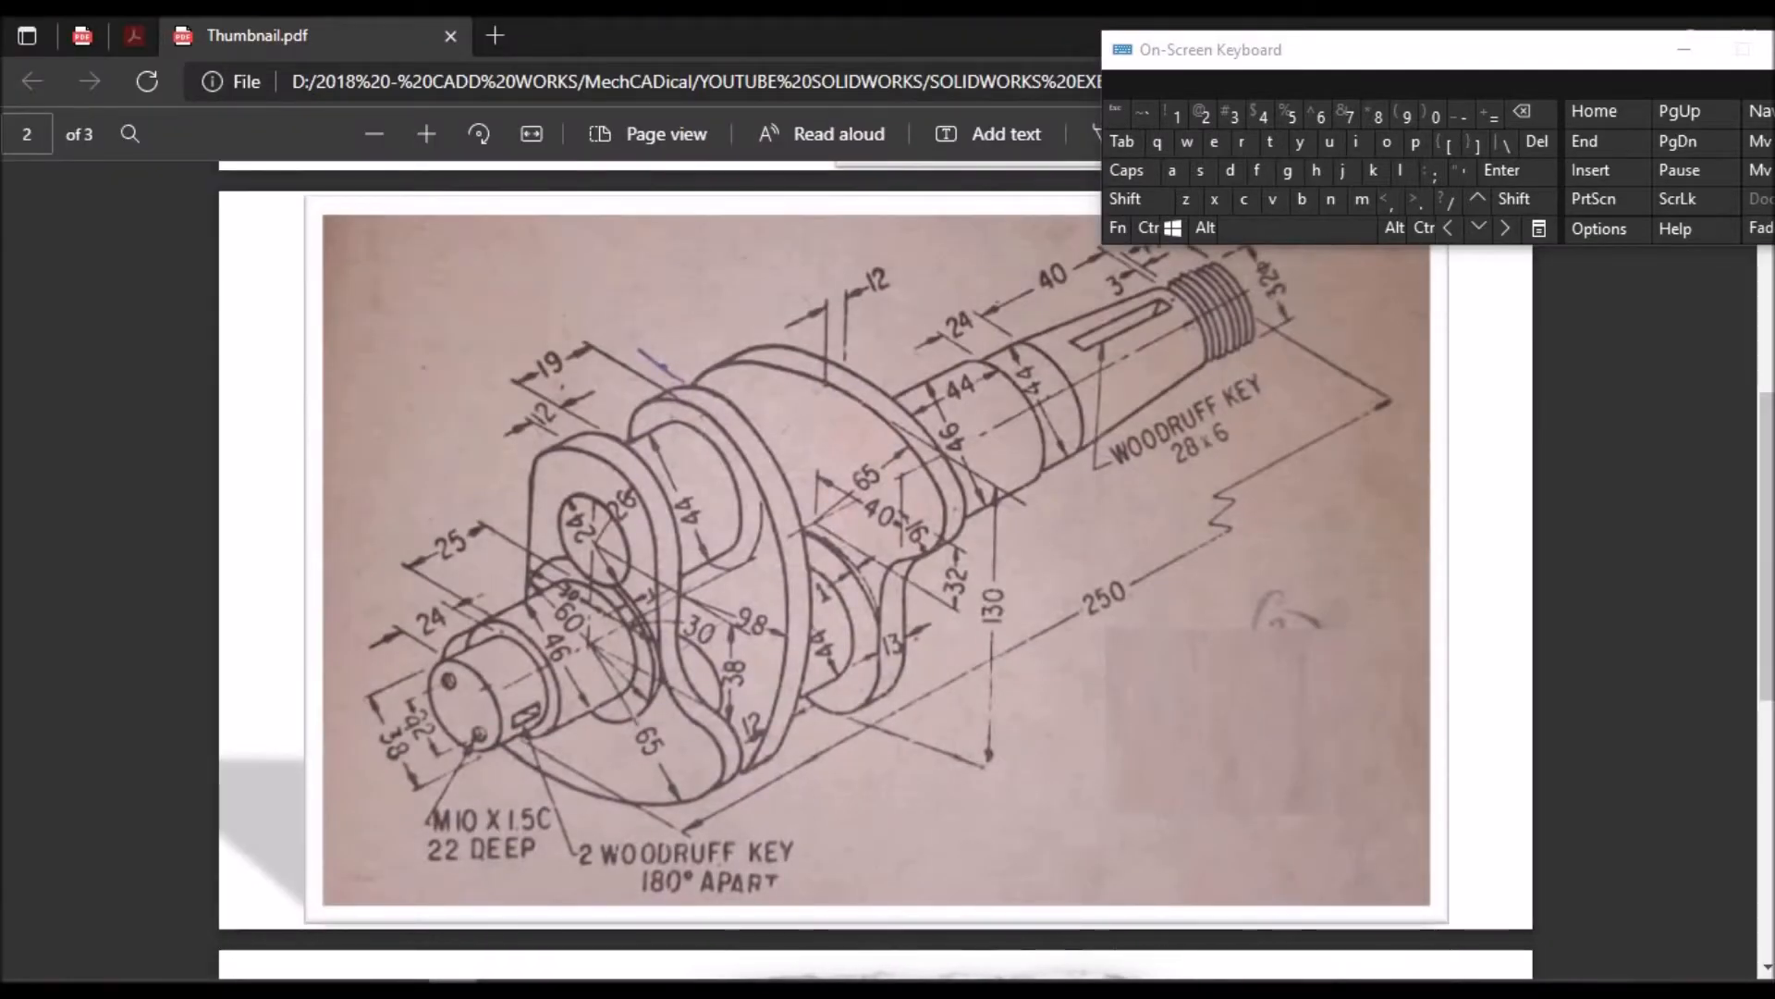
pyautogui.click(403, 987)
pyautogui.click(112, 171)
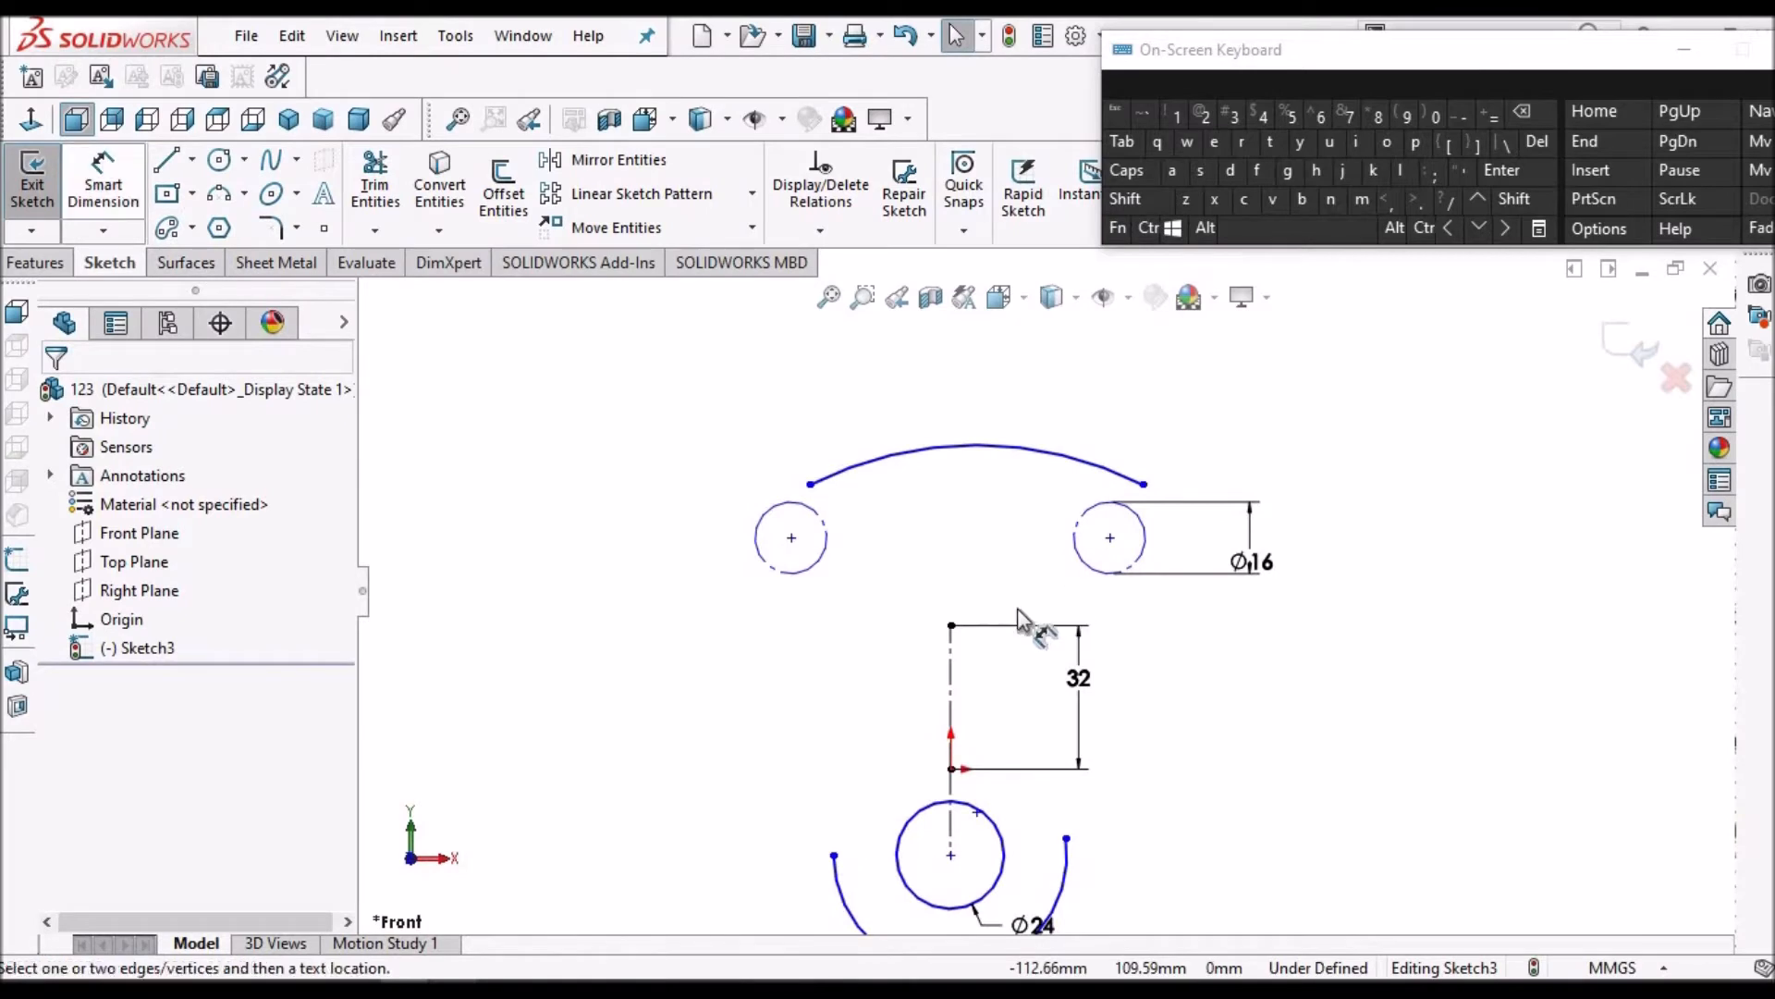
pyautogui.click(951, 696)
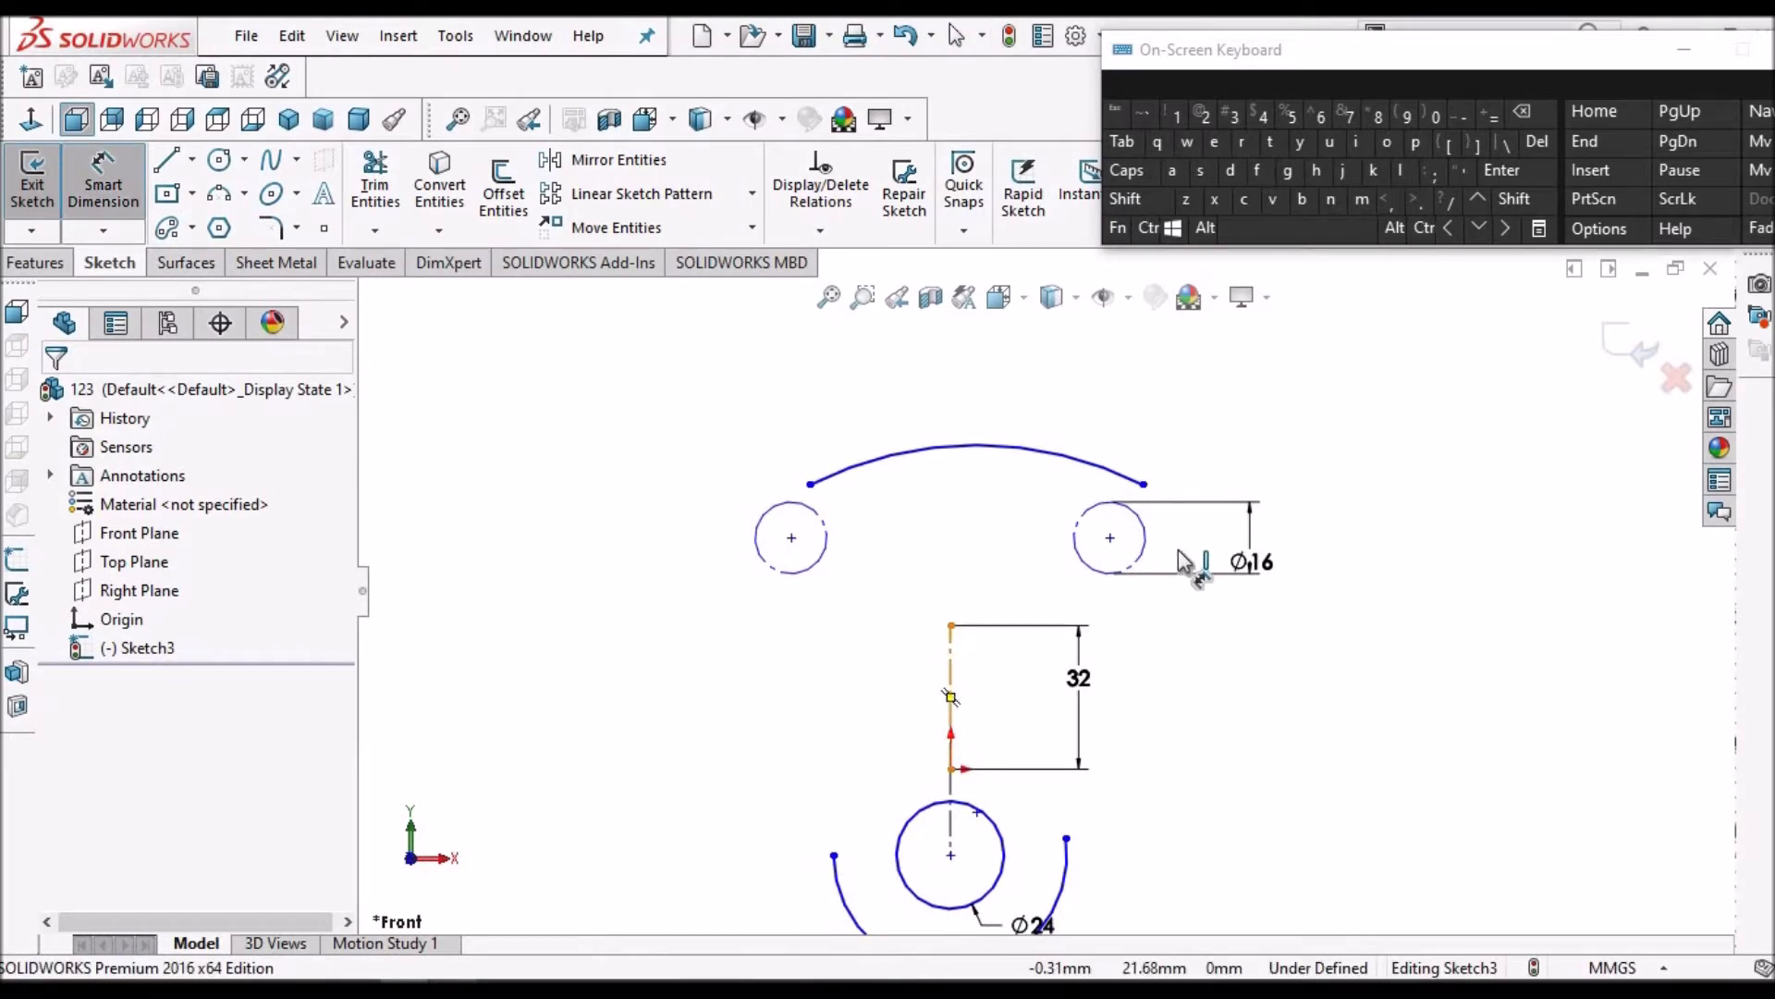
pyautogui.click(1110, 537)
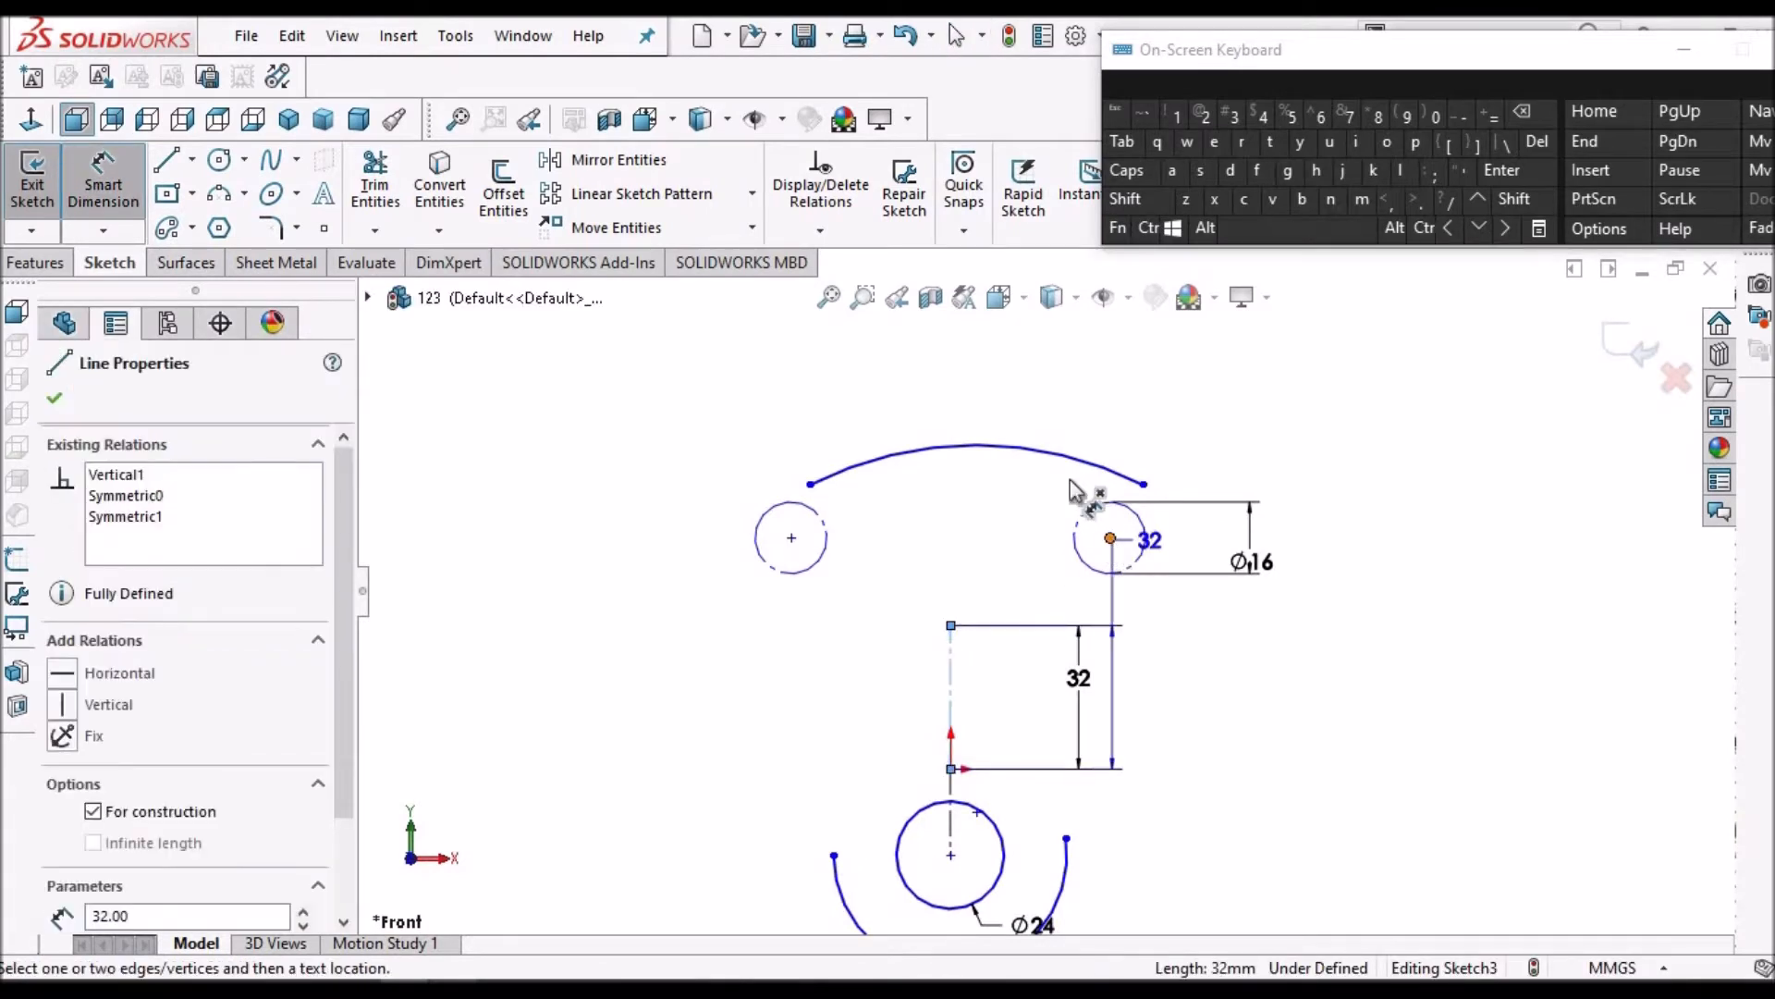
pyautogui.click(1012, 394)
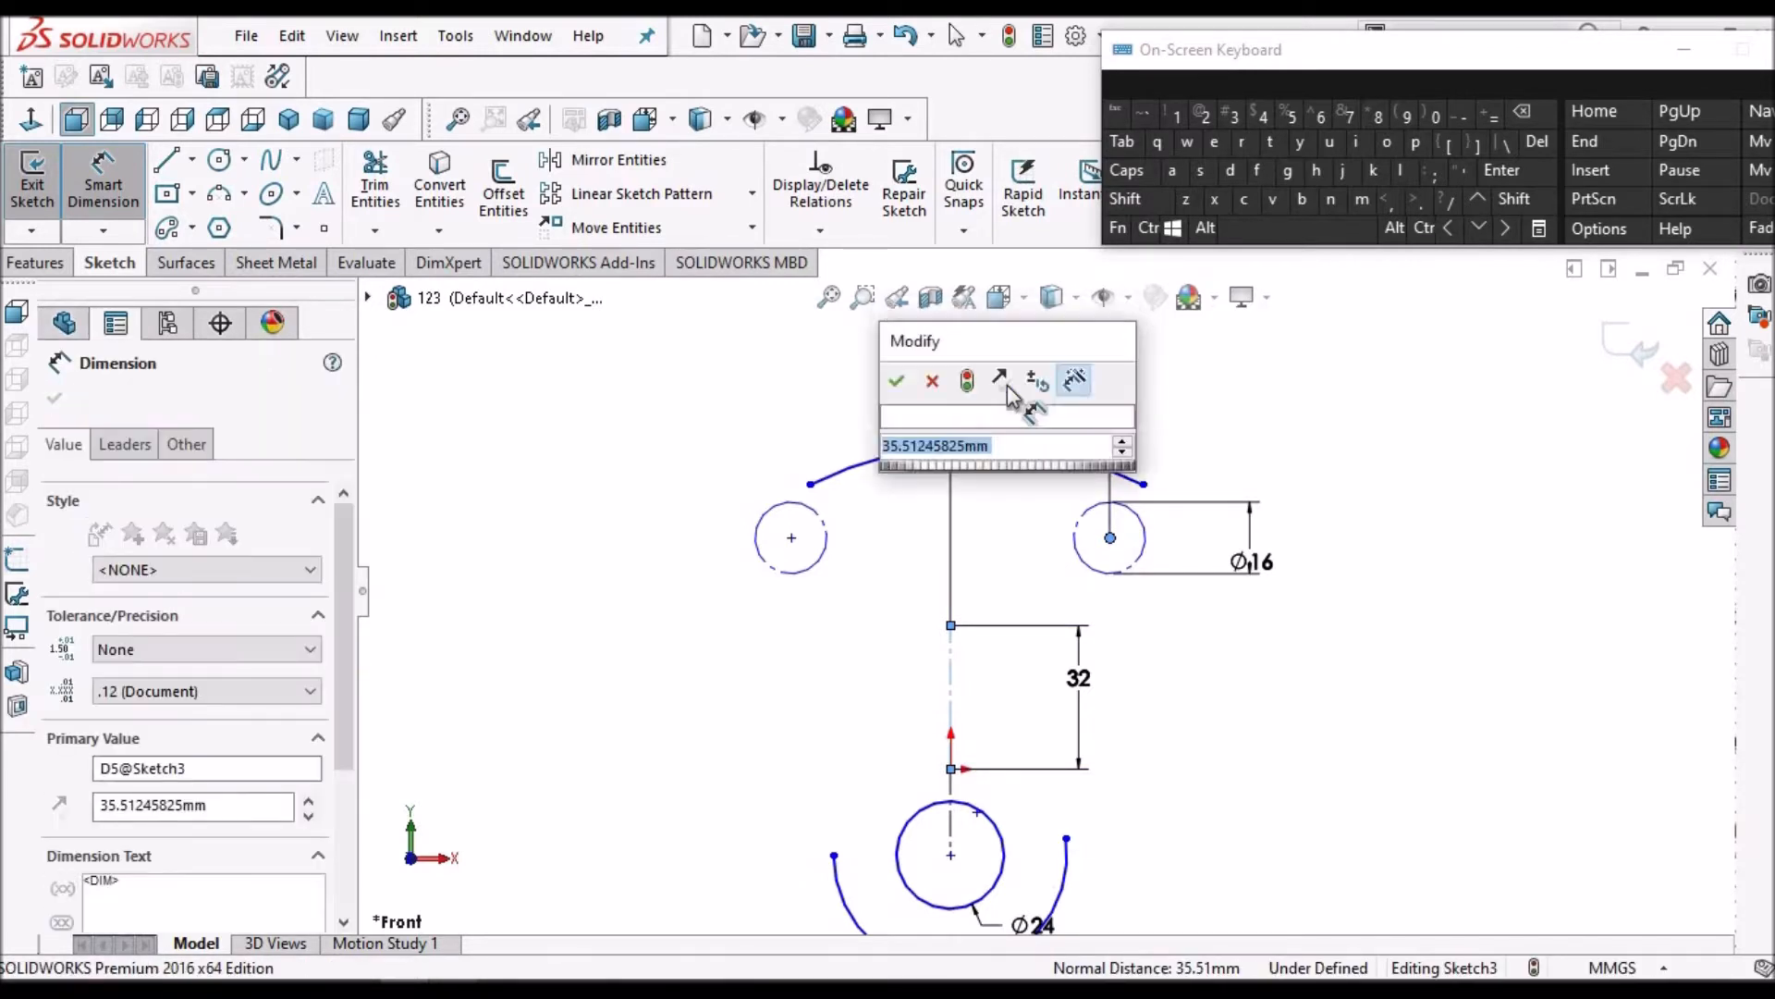
pyautogui.click(897, 461)
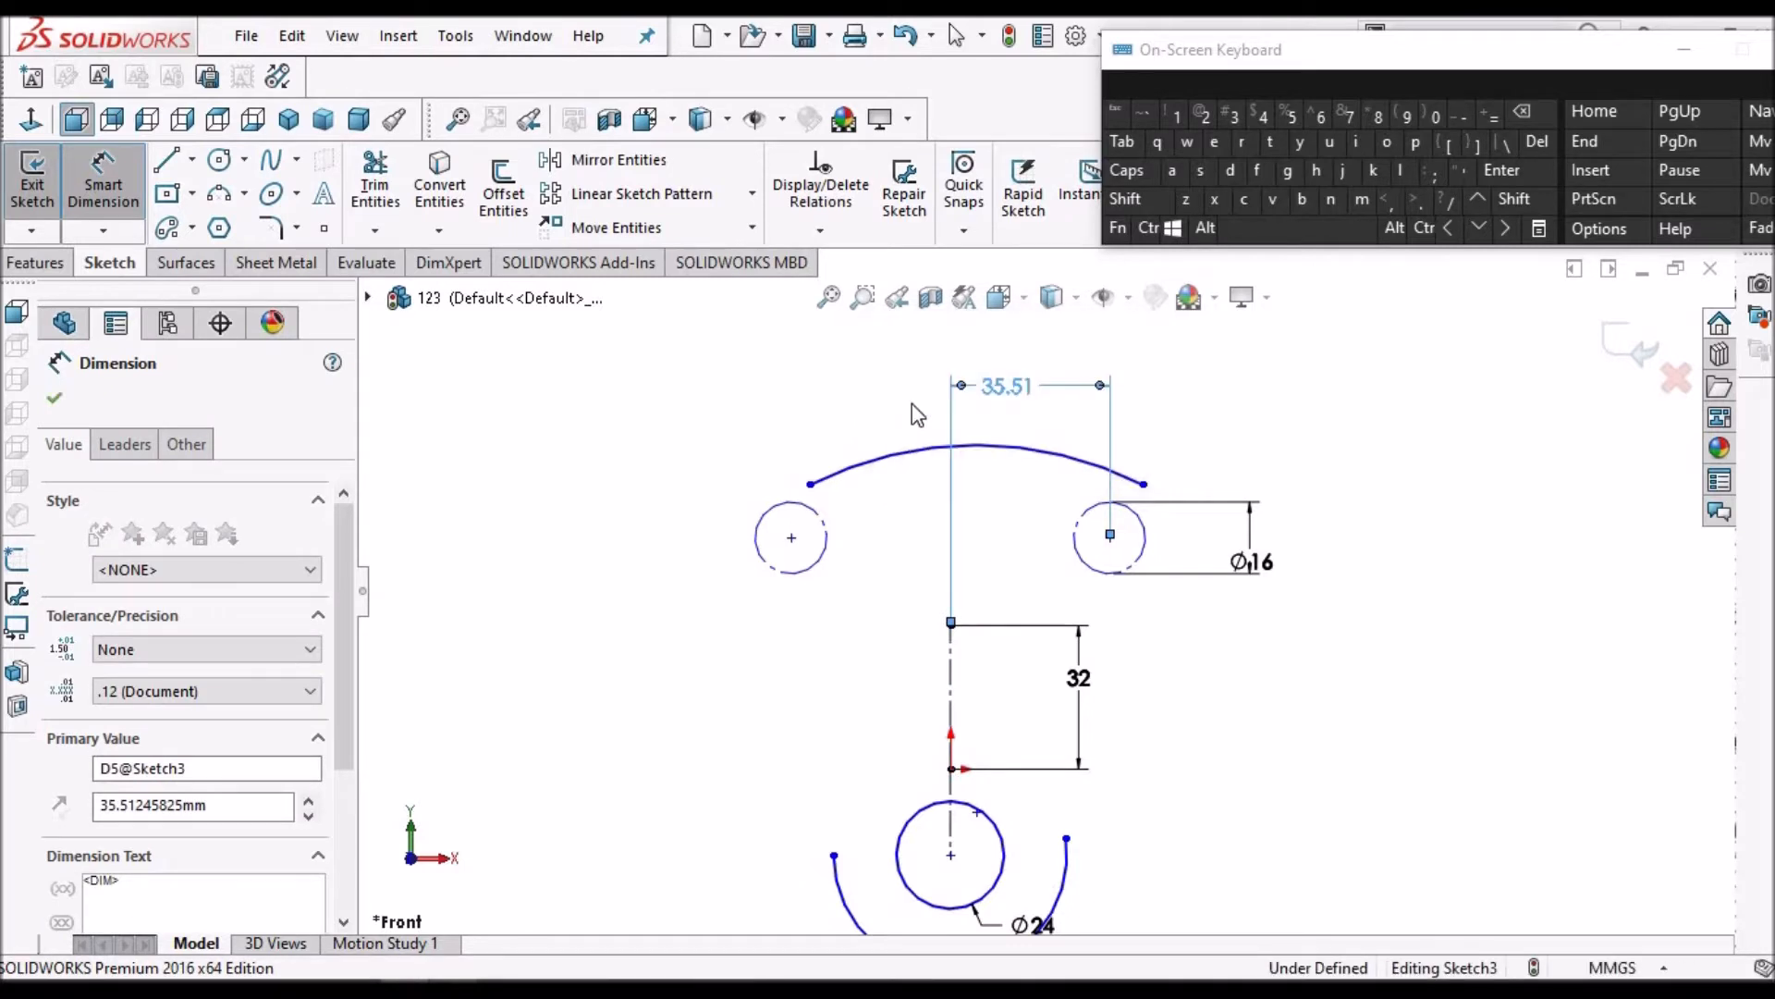
pyautogui.click(53, 404)
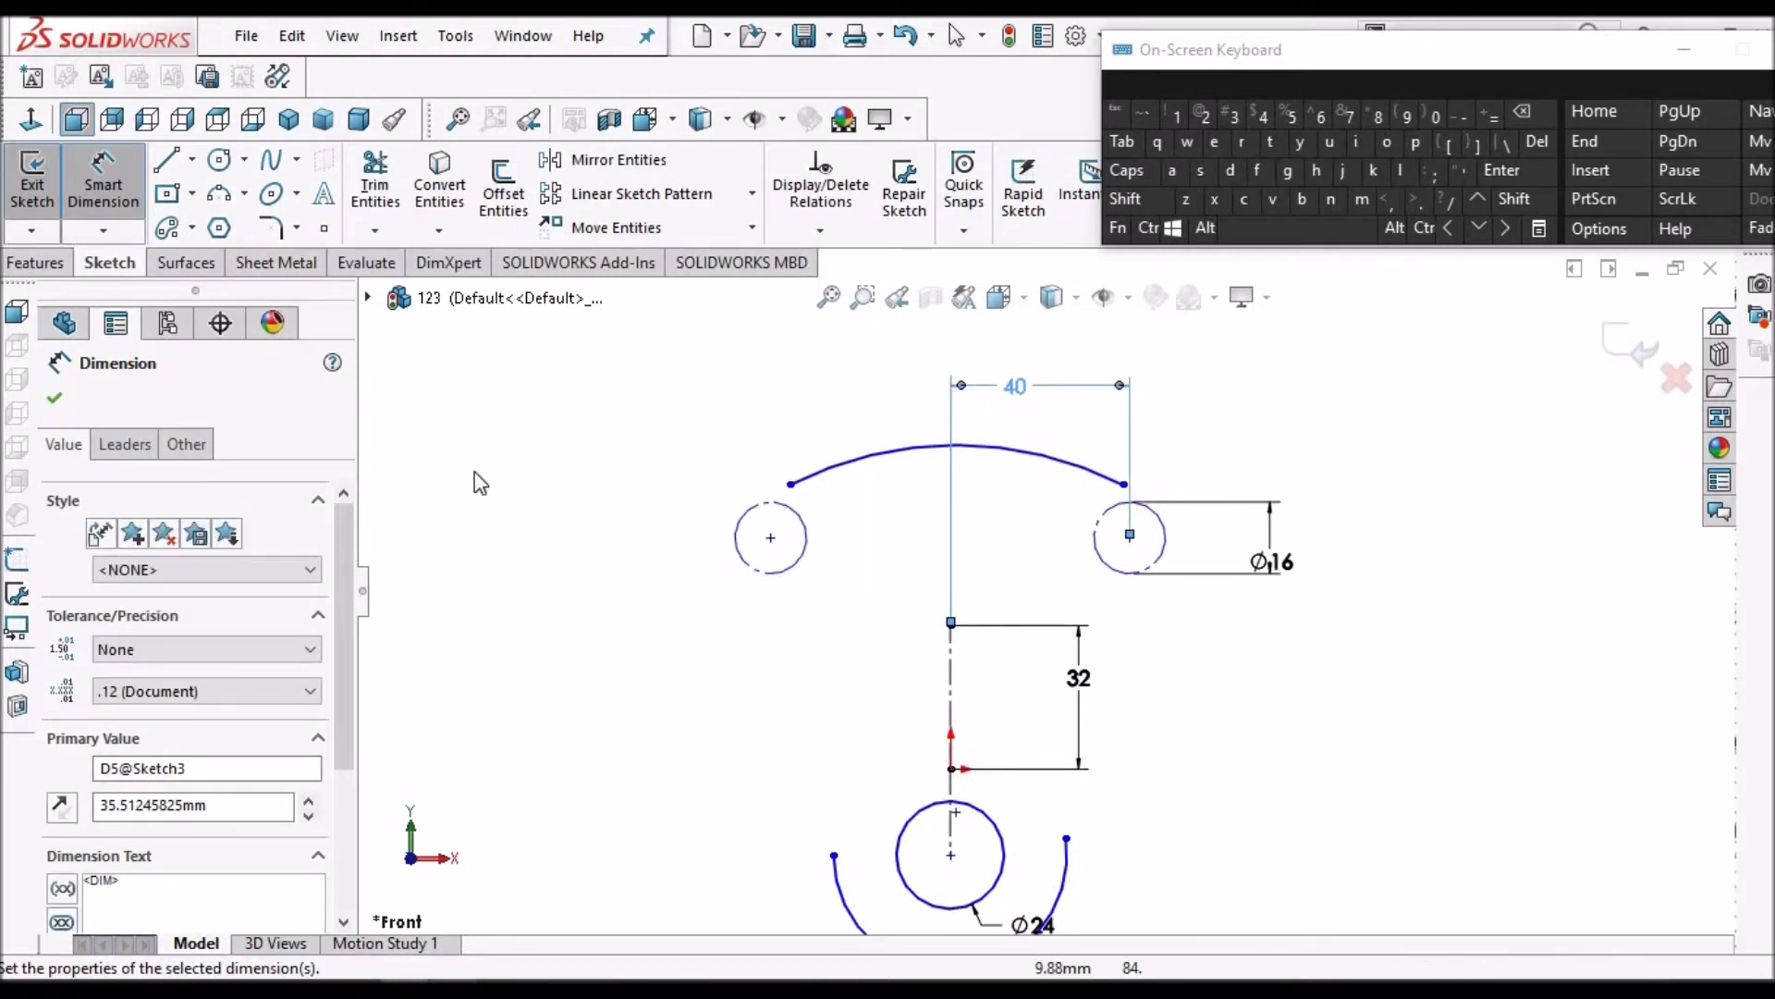
pyautogui.press('Escape')
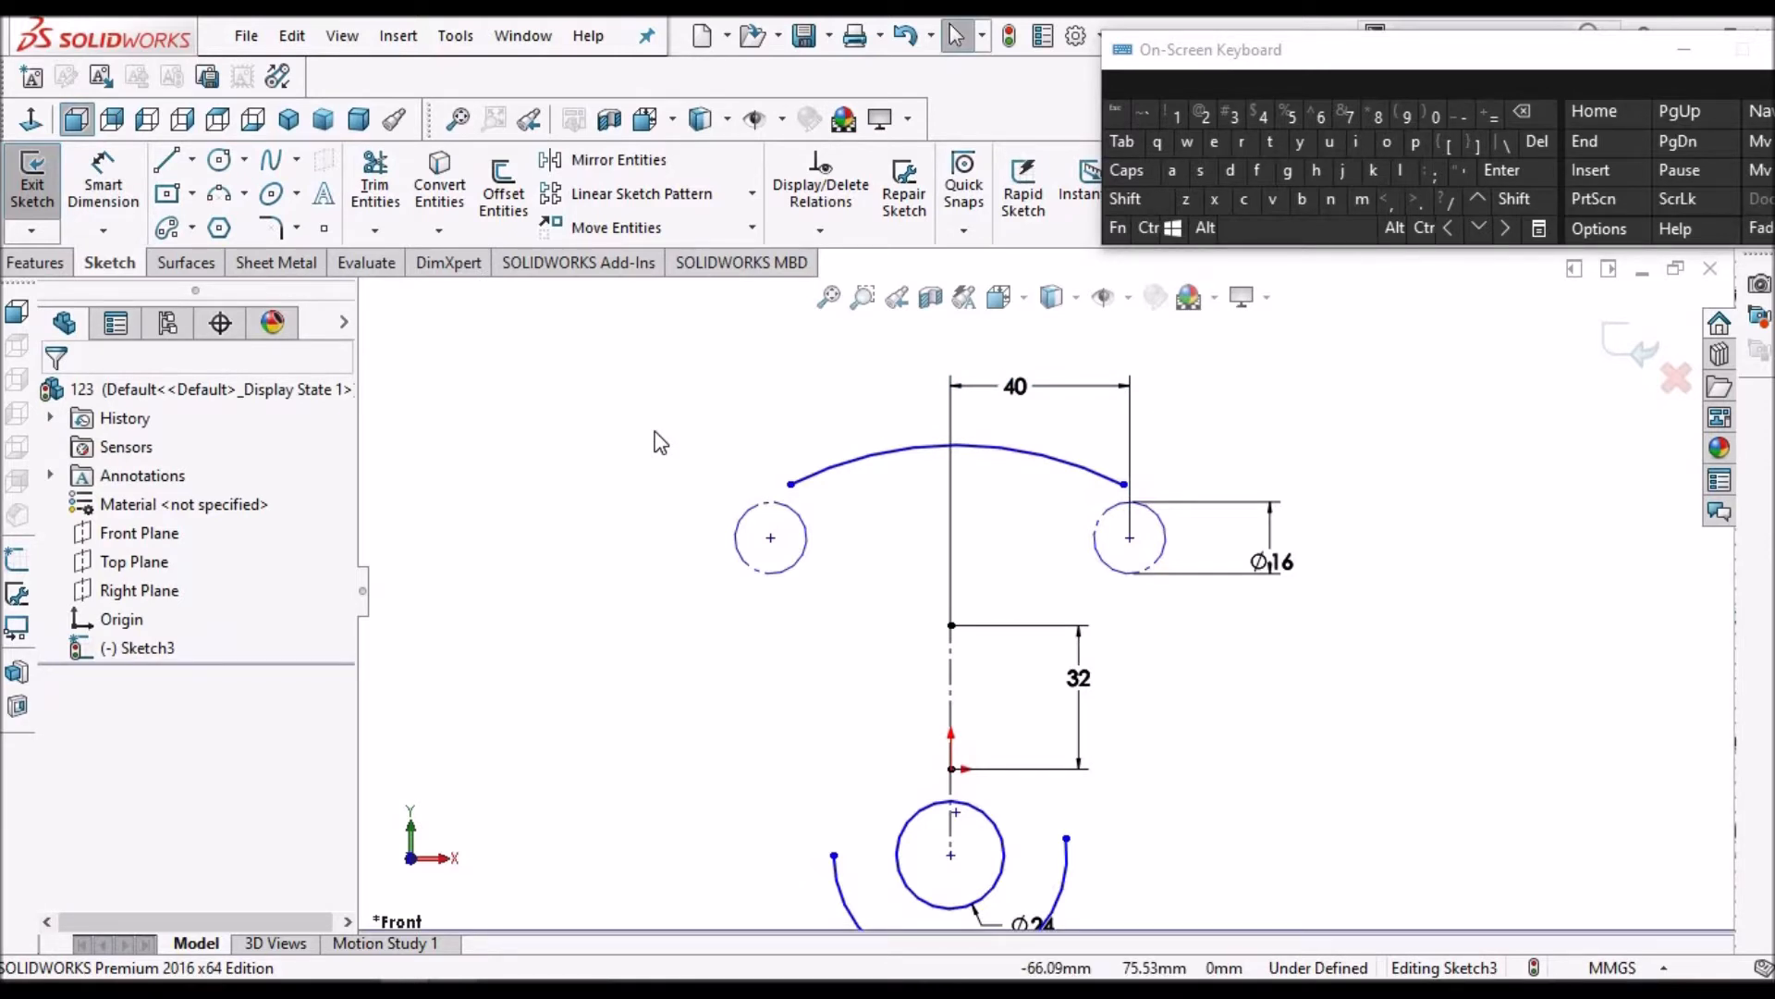
# Draw centerpoint arcs around the outer sides of both 16 mm construction circles, about 15 mm radius on the left and 16 mm on the right
pyautogui.click(248, 196)
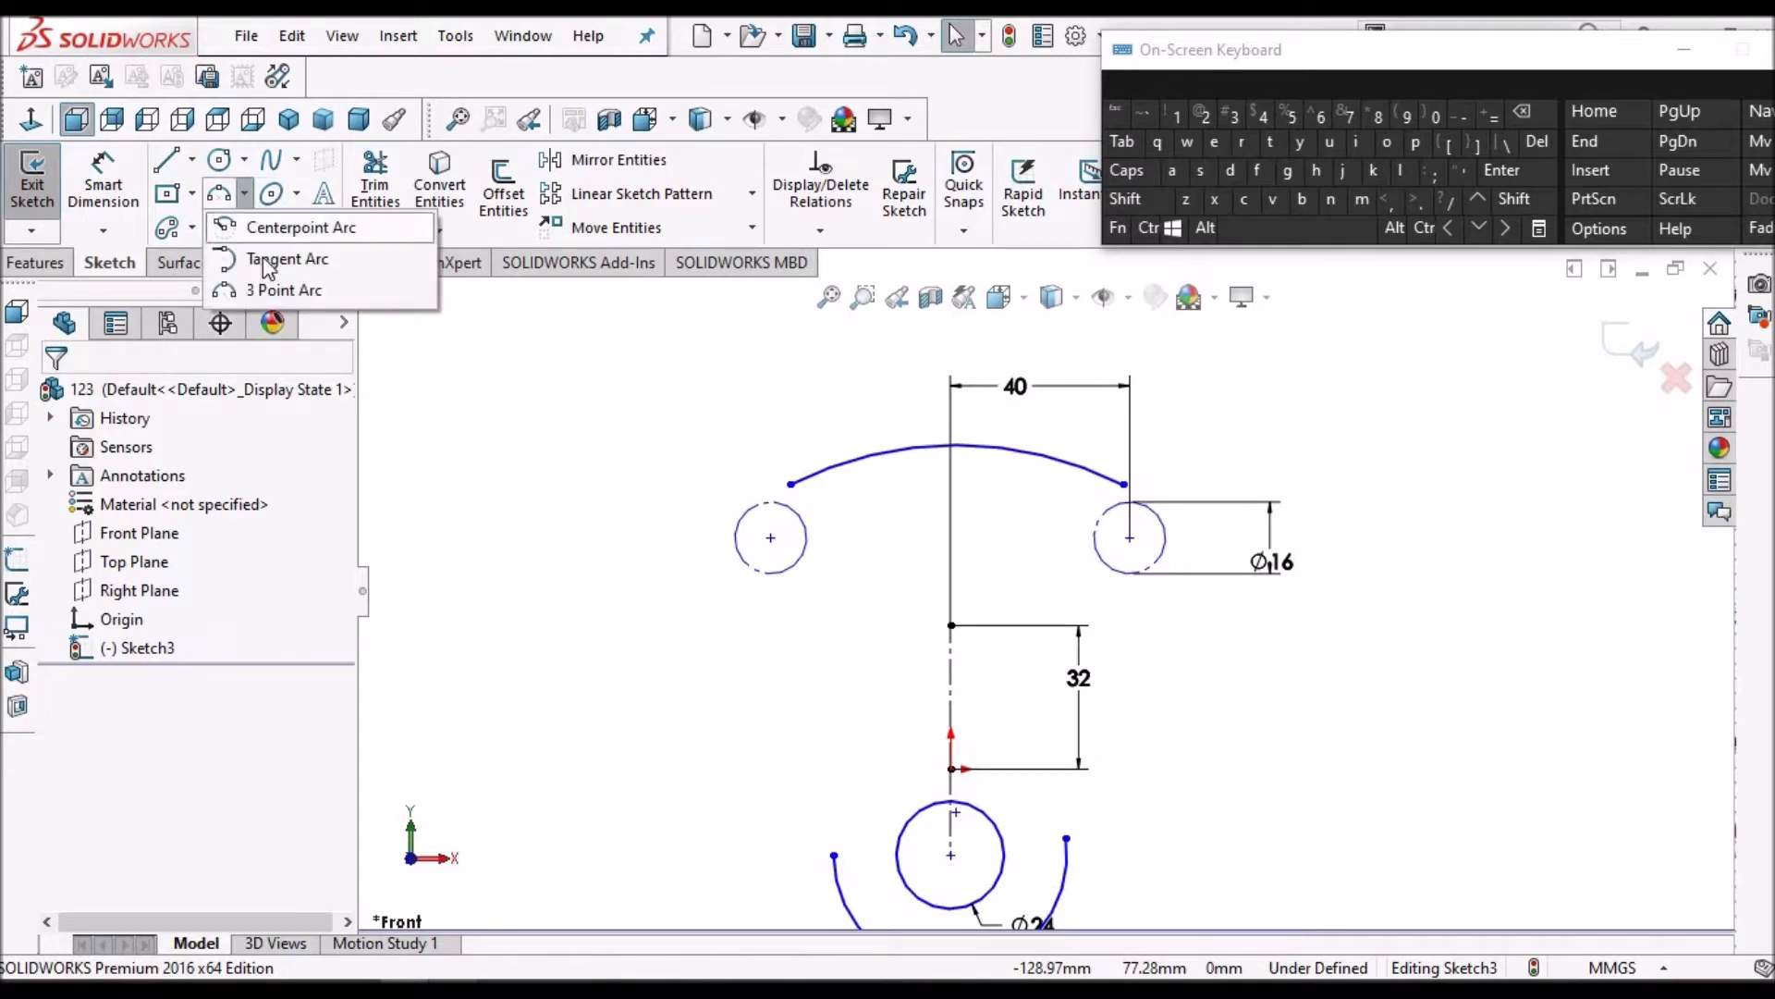
pyautogui.click(770, 537)
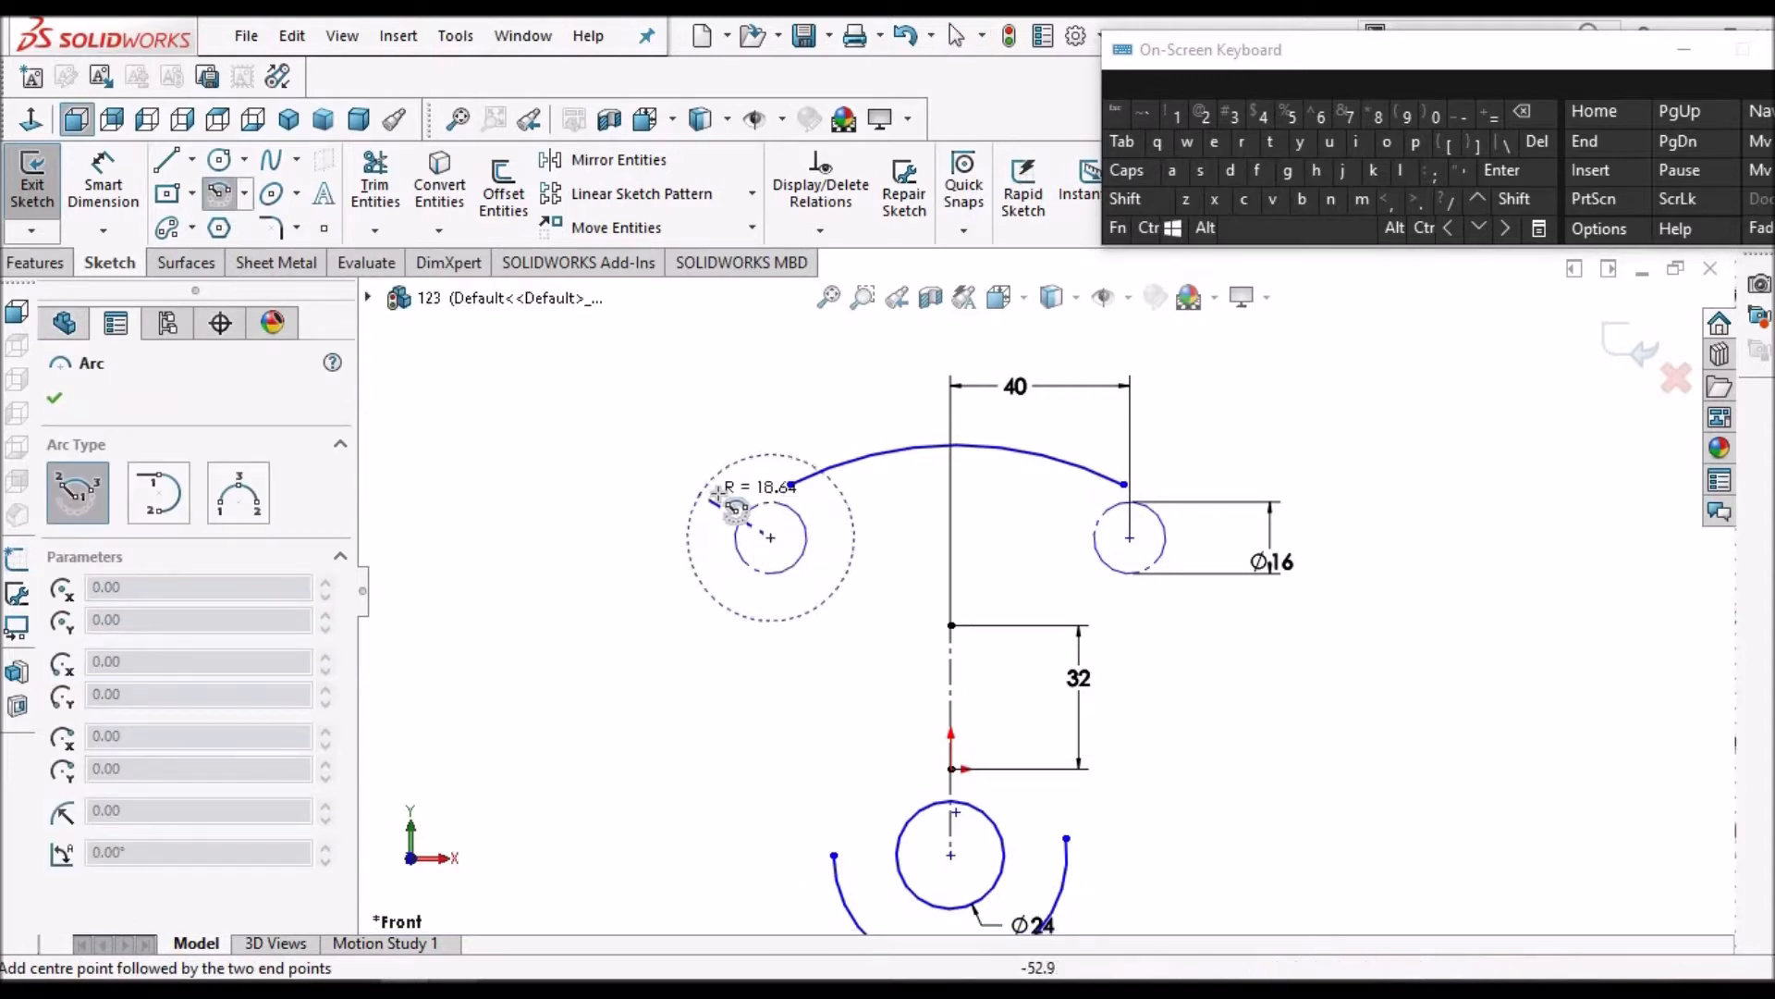
pyautogui.click(718, 497)
pyautogui.click(729, 590)
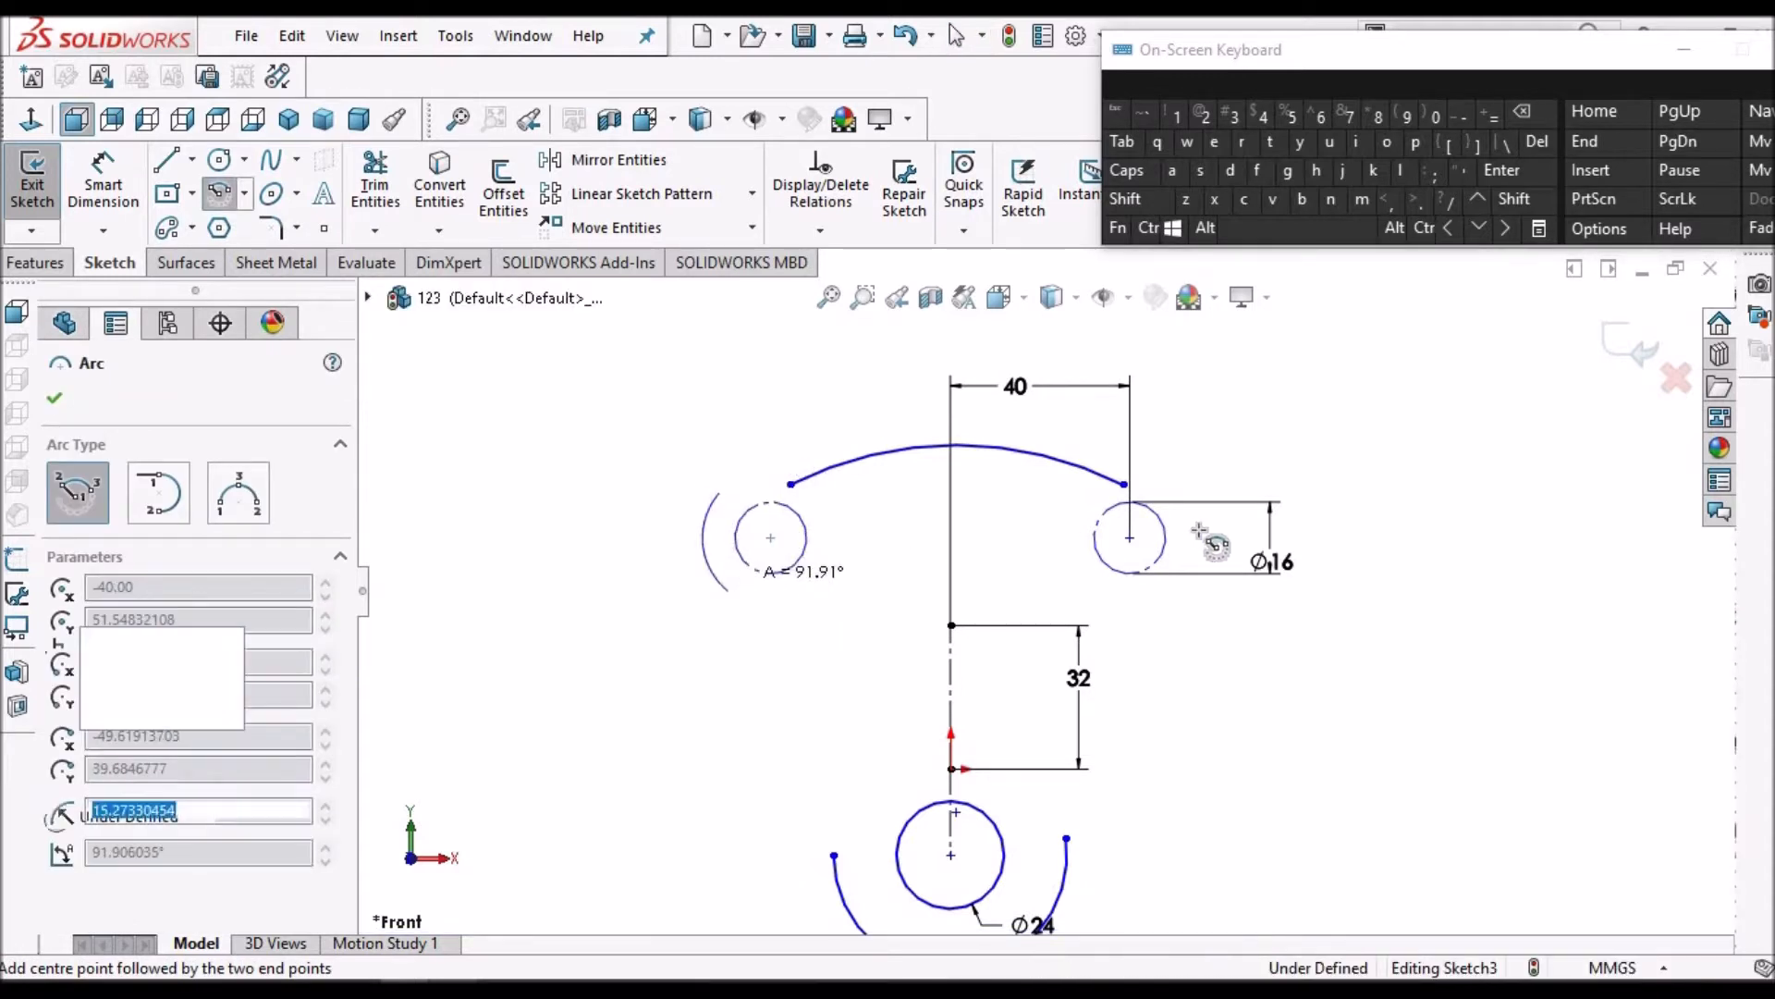
pyautogui.click(1130, 537)
pyautogui.click(1179, 484)
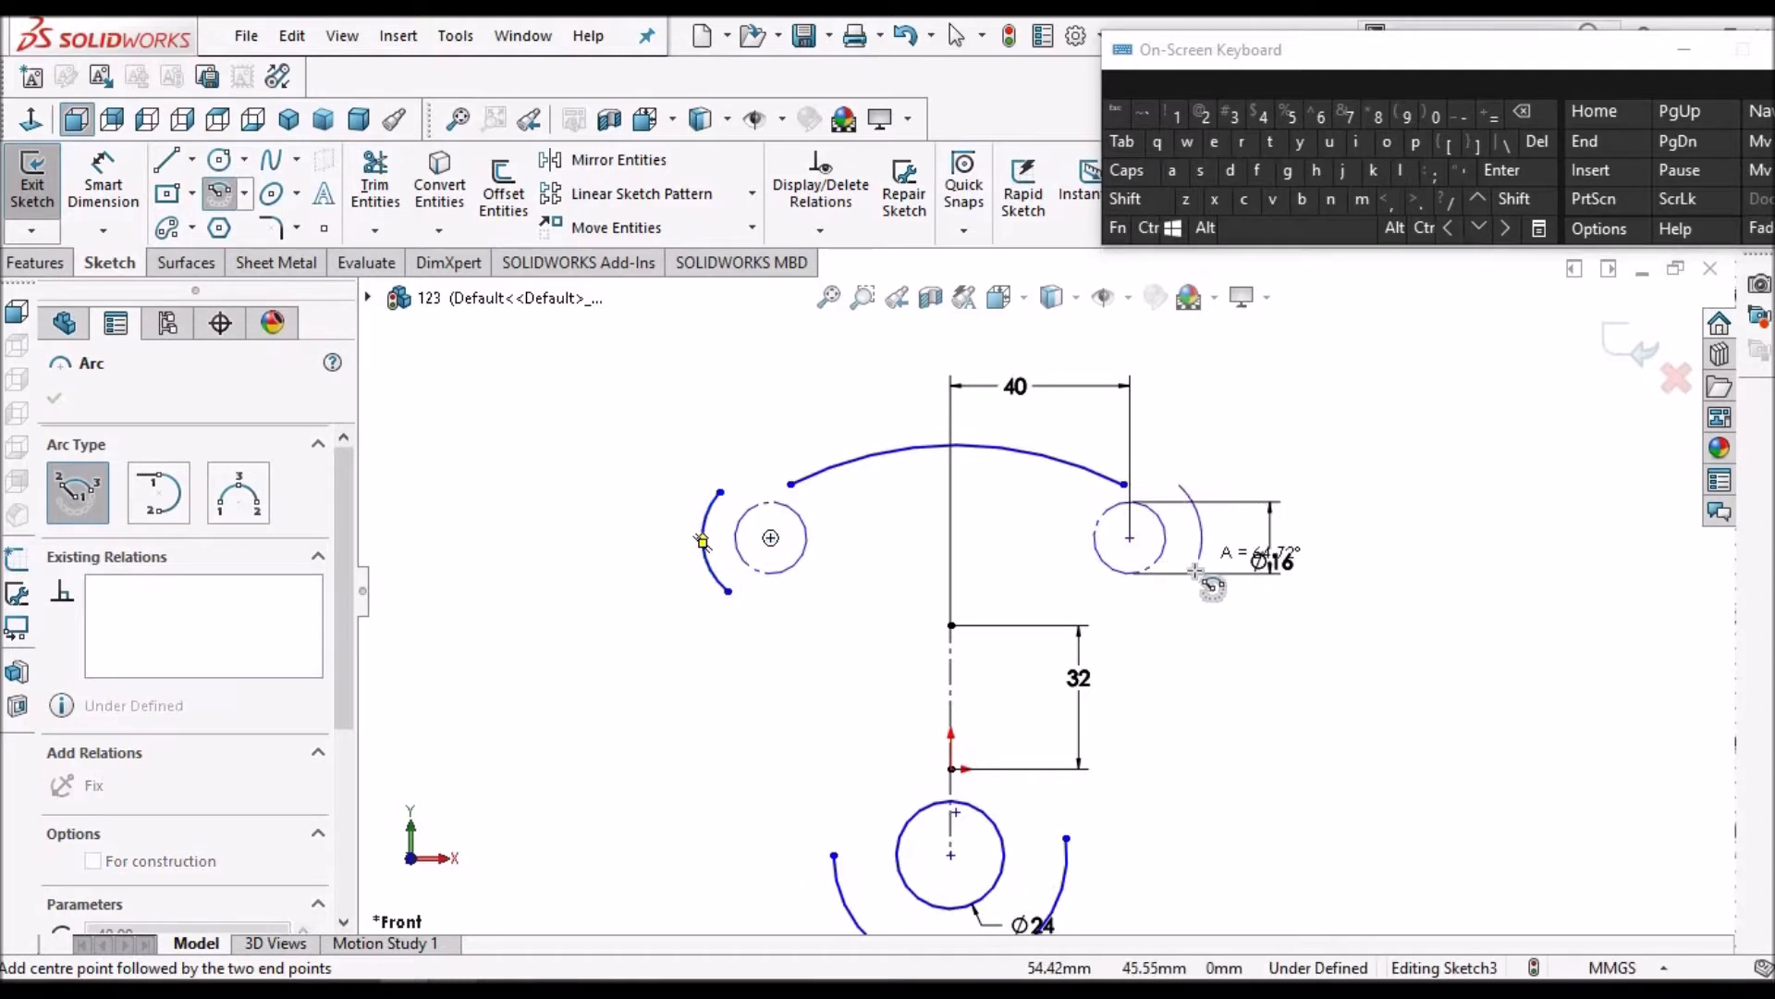
pyautogui.rightClick(1183, 453)
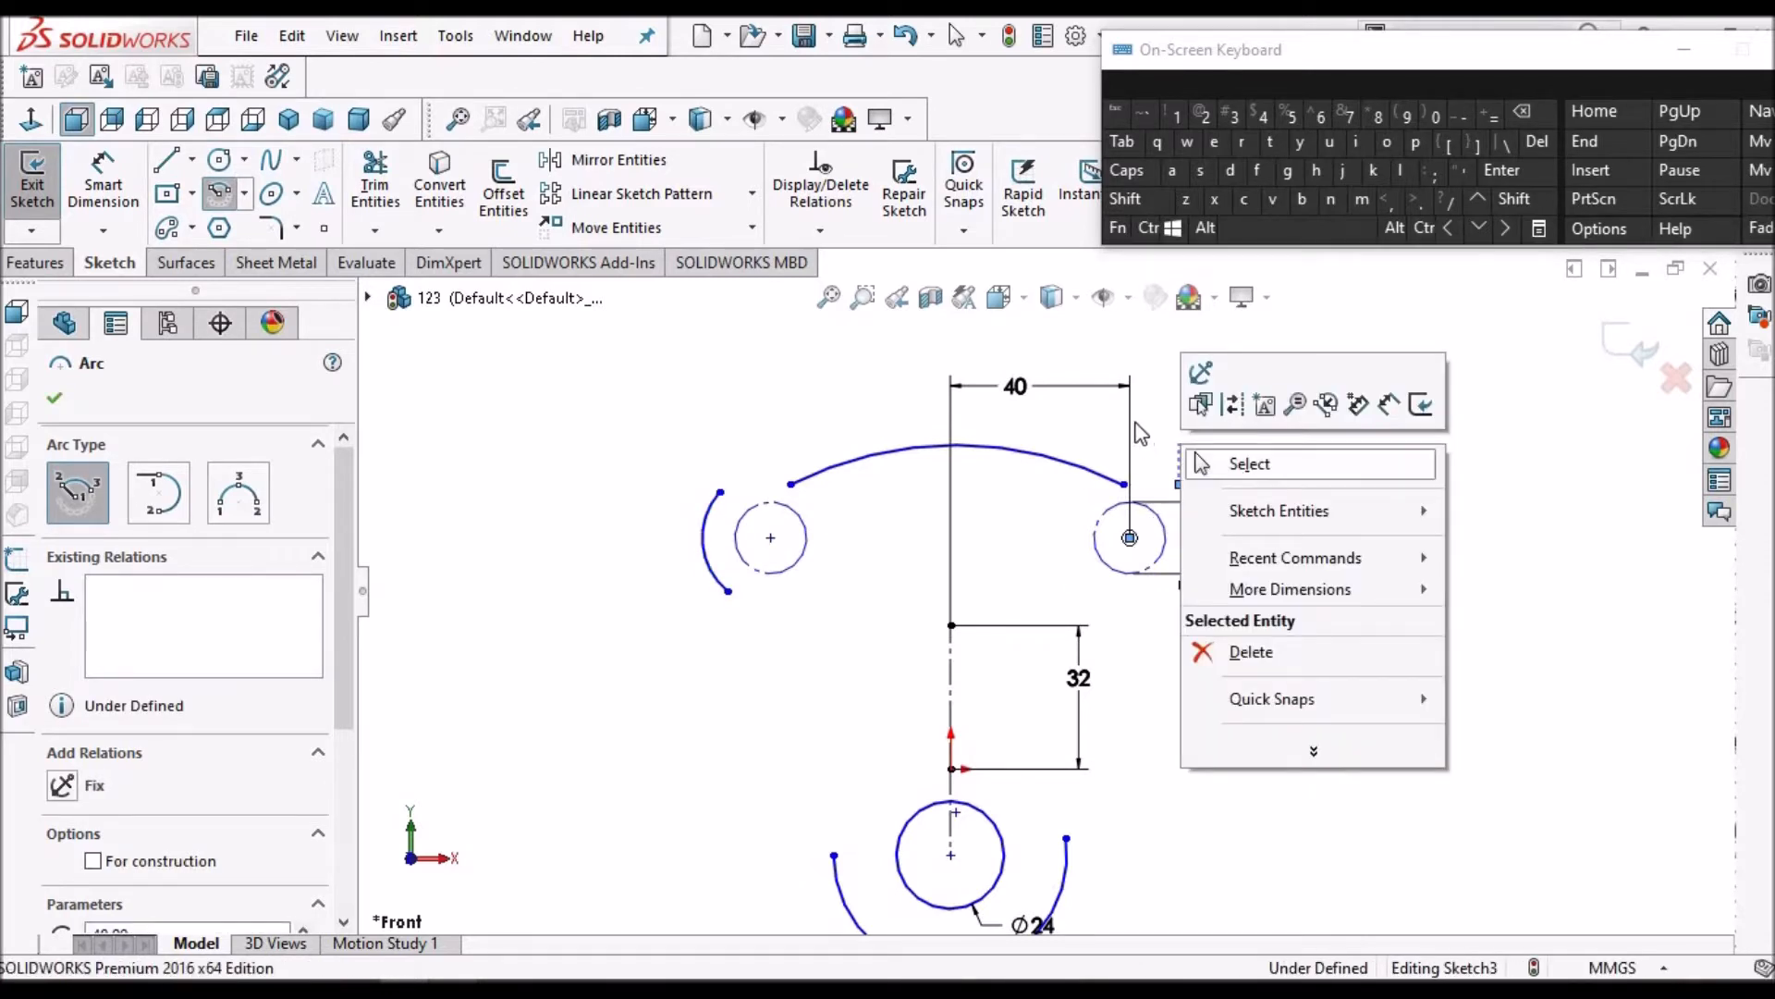
pyautogui.click(1244, 464)
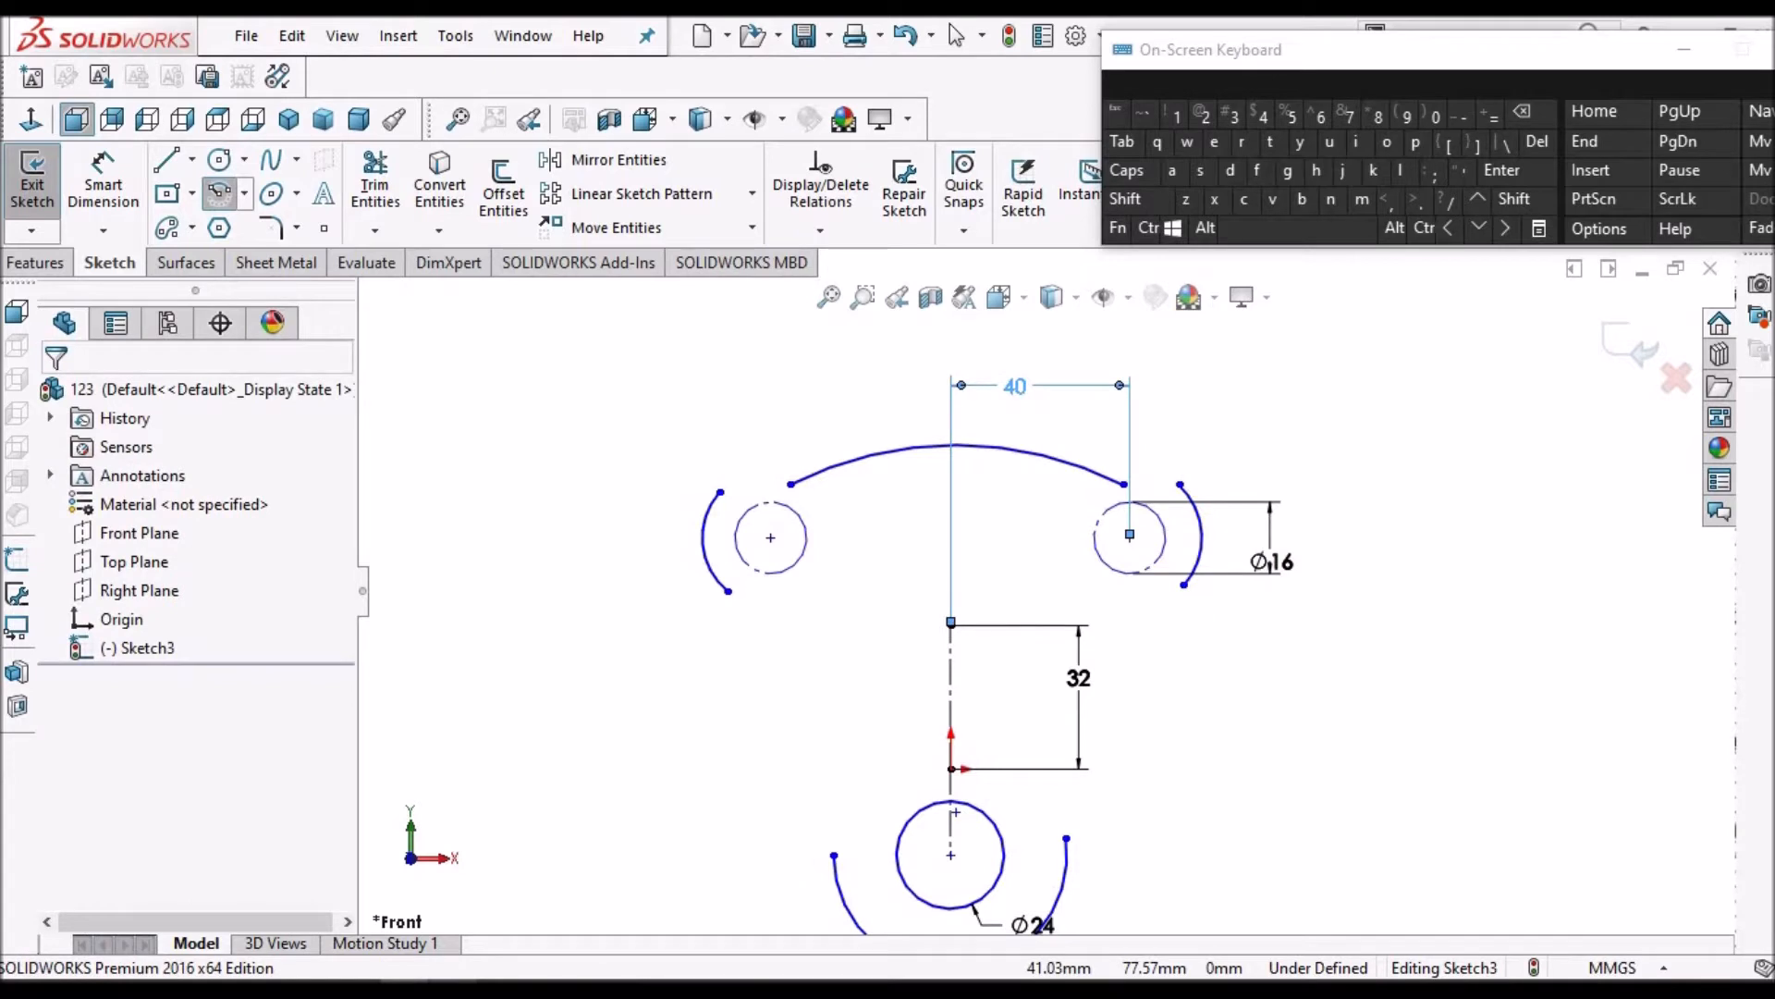
pyautogui.click(1373, 586)
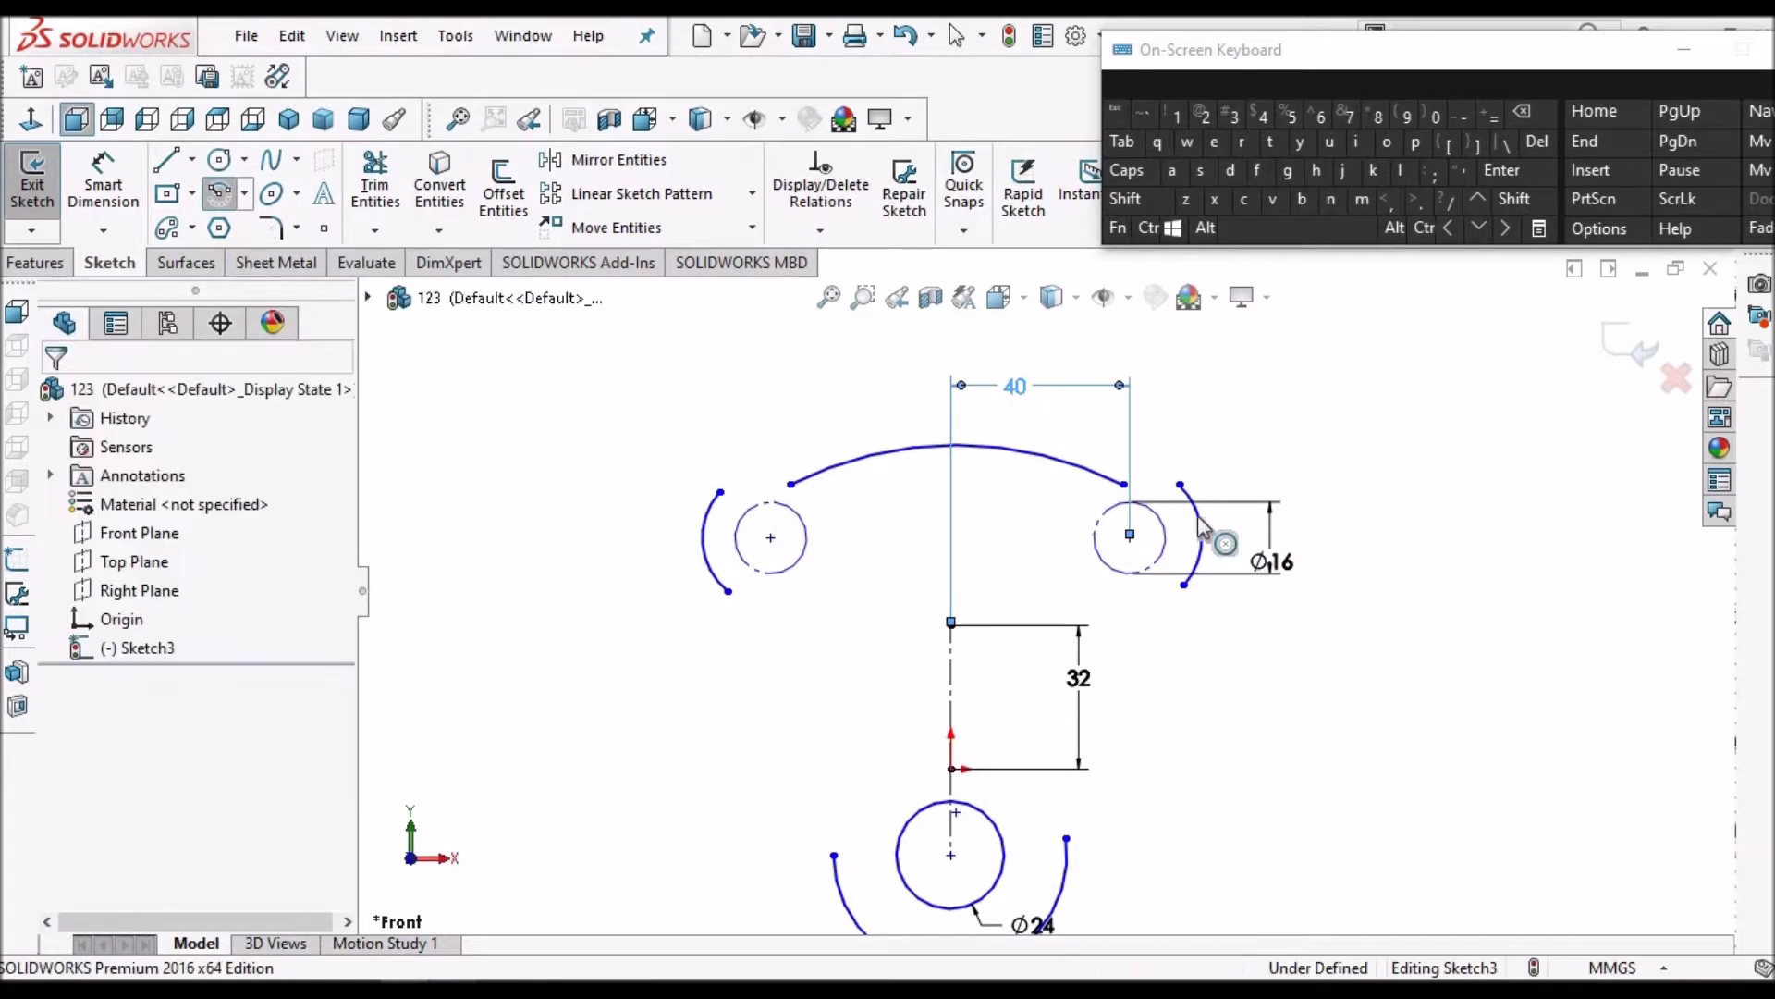
# Add a coradial relation between the right outer arc and the right construction circle
pyautogui.click(1214, 580)
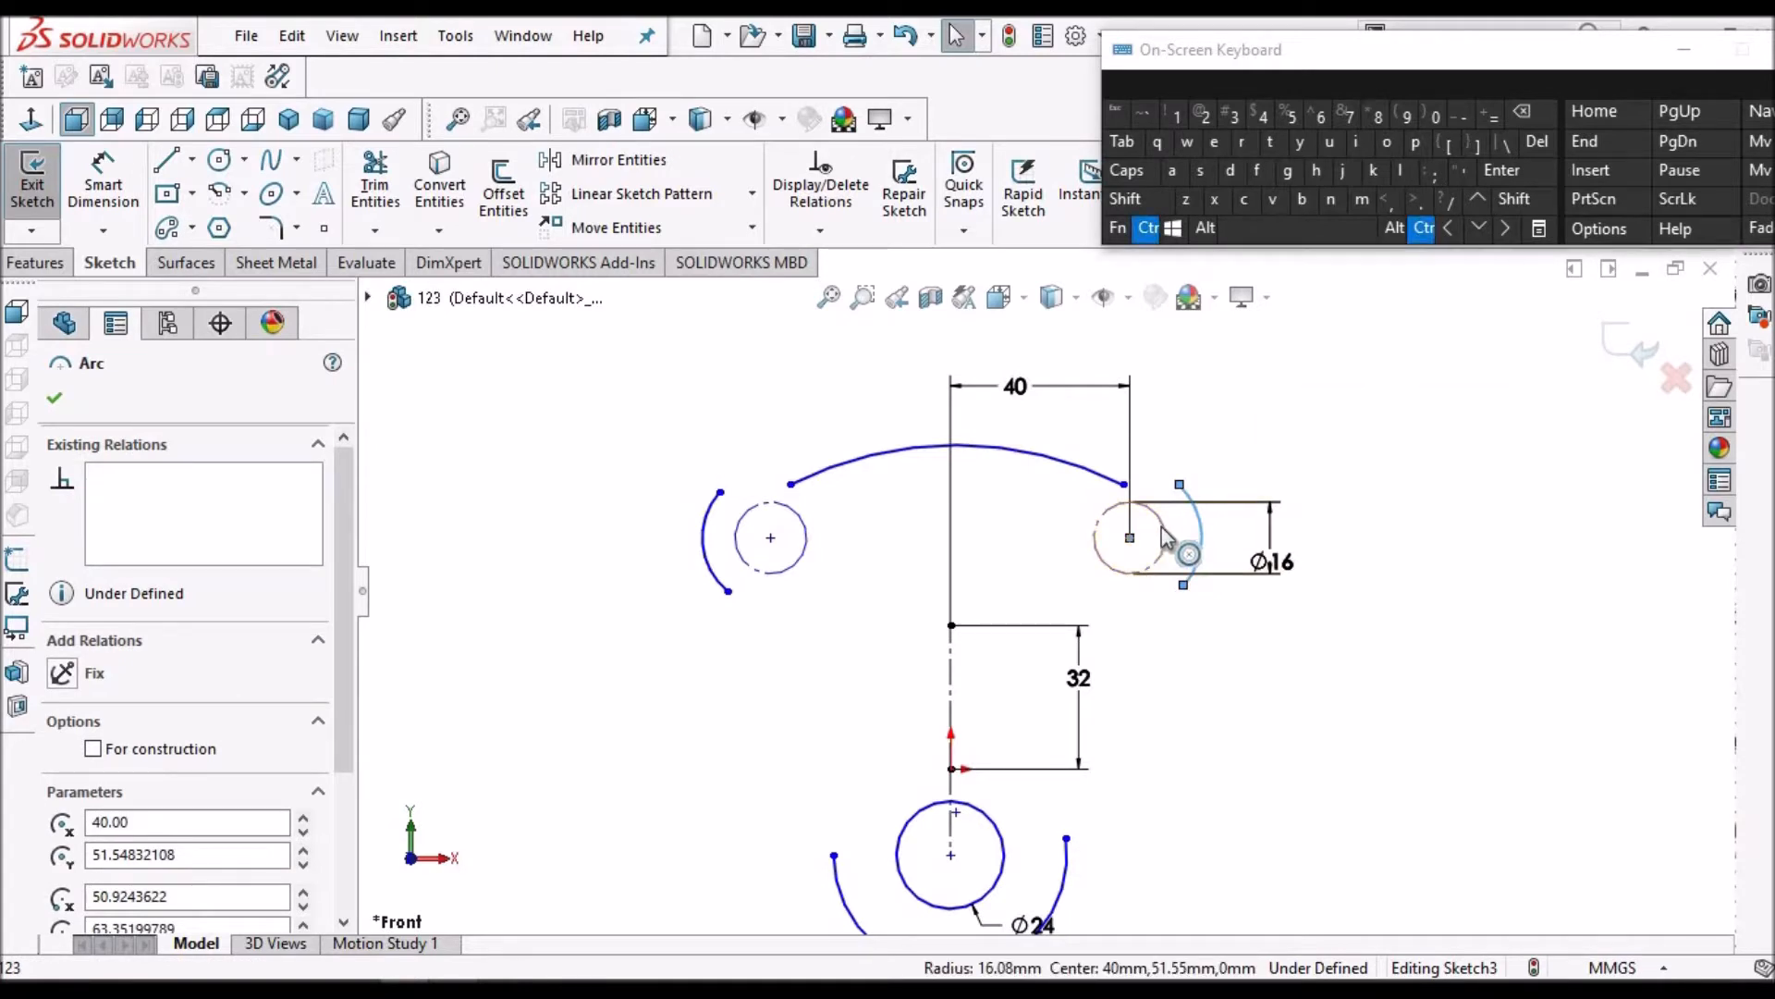
pyautogui.click(190, 754)
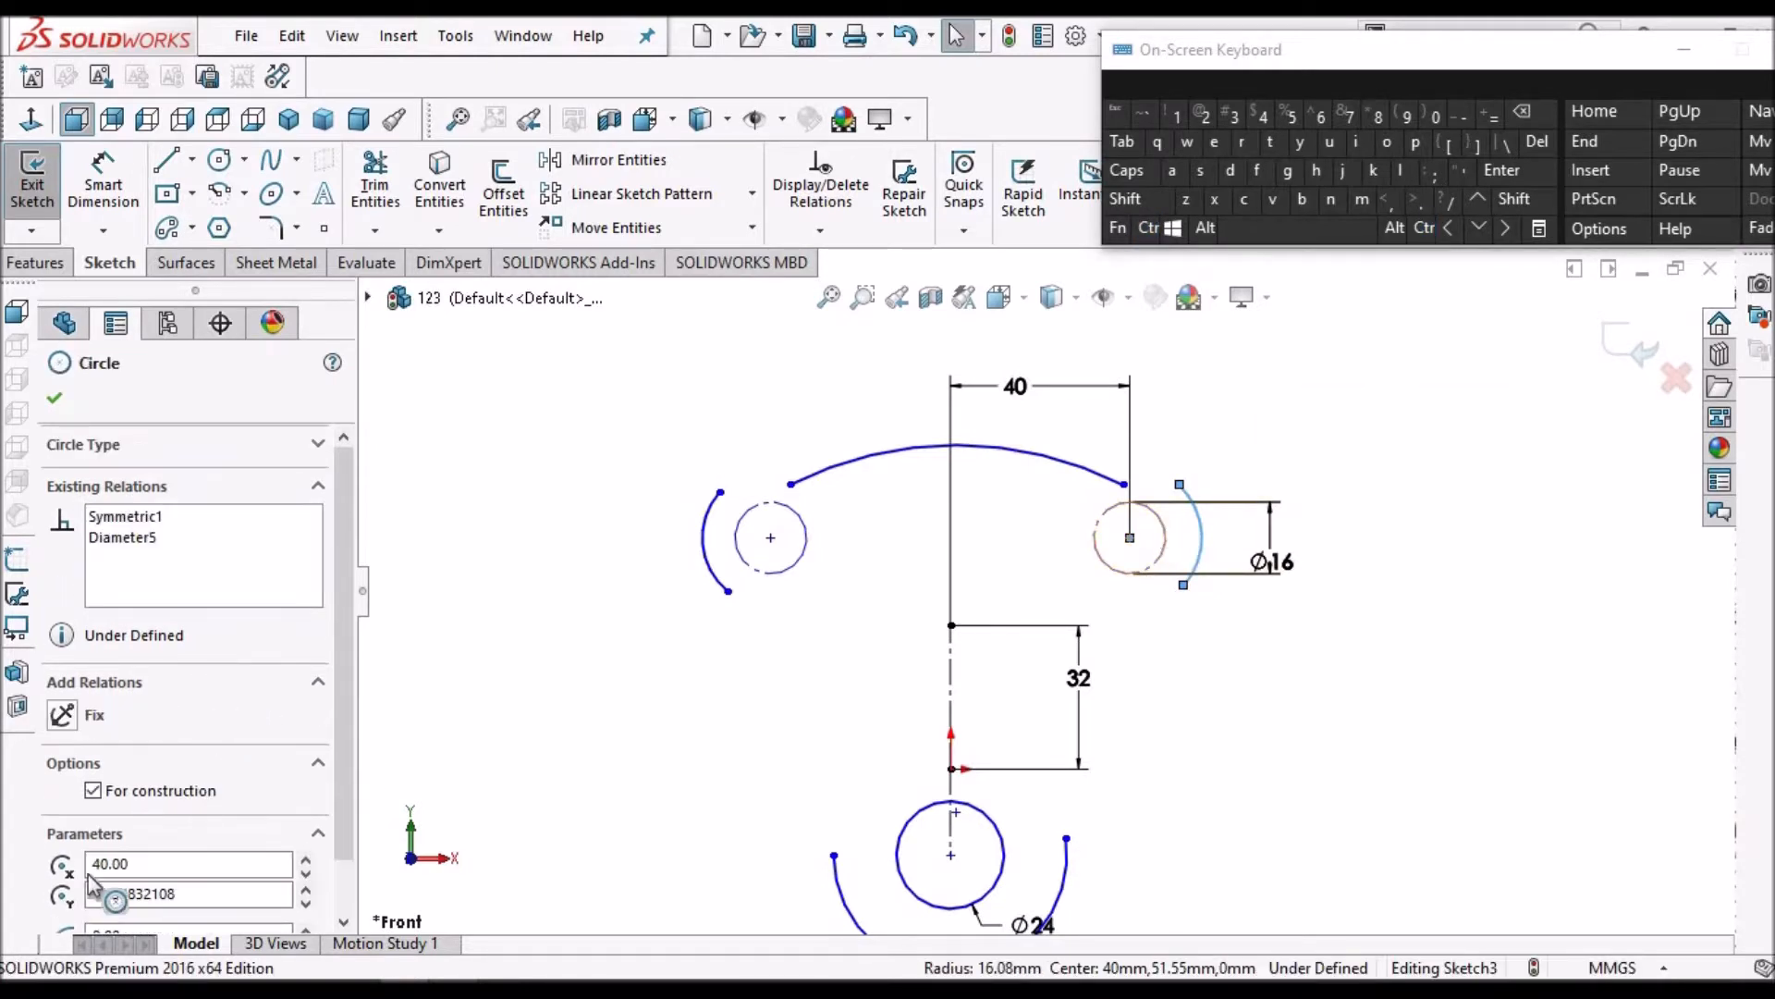
pyautogui.click(64, 821)
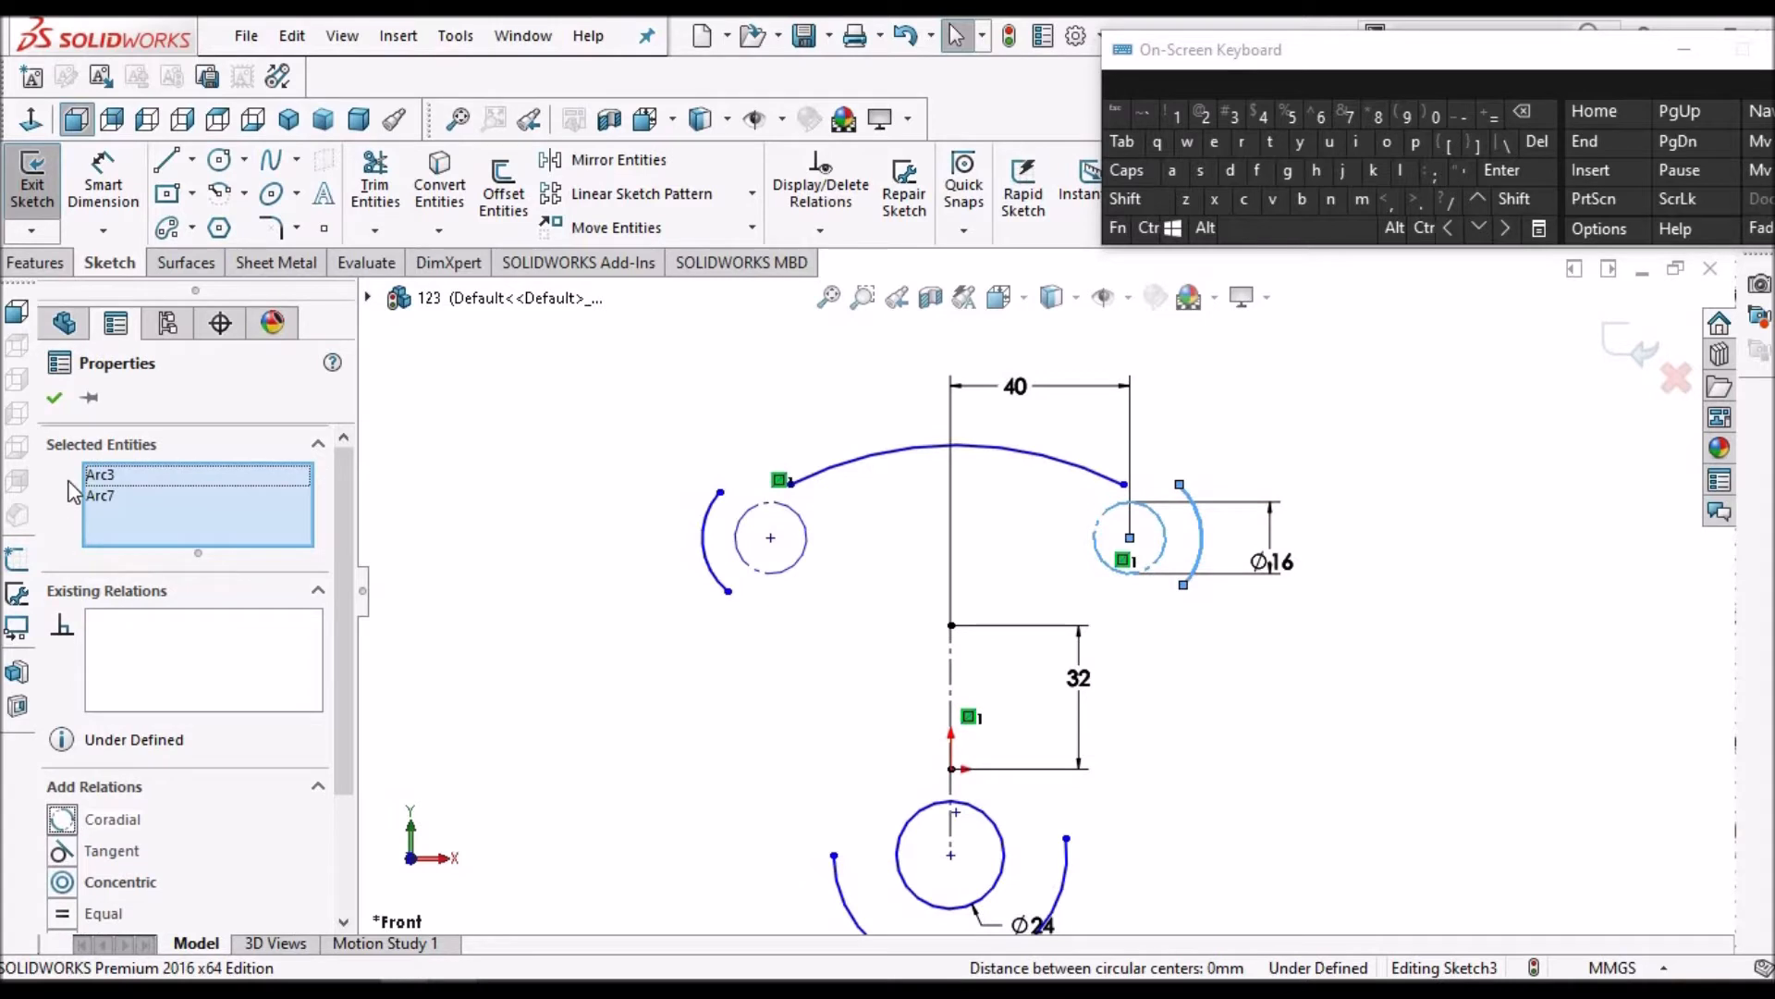
pyautogui.click(53, 398)
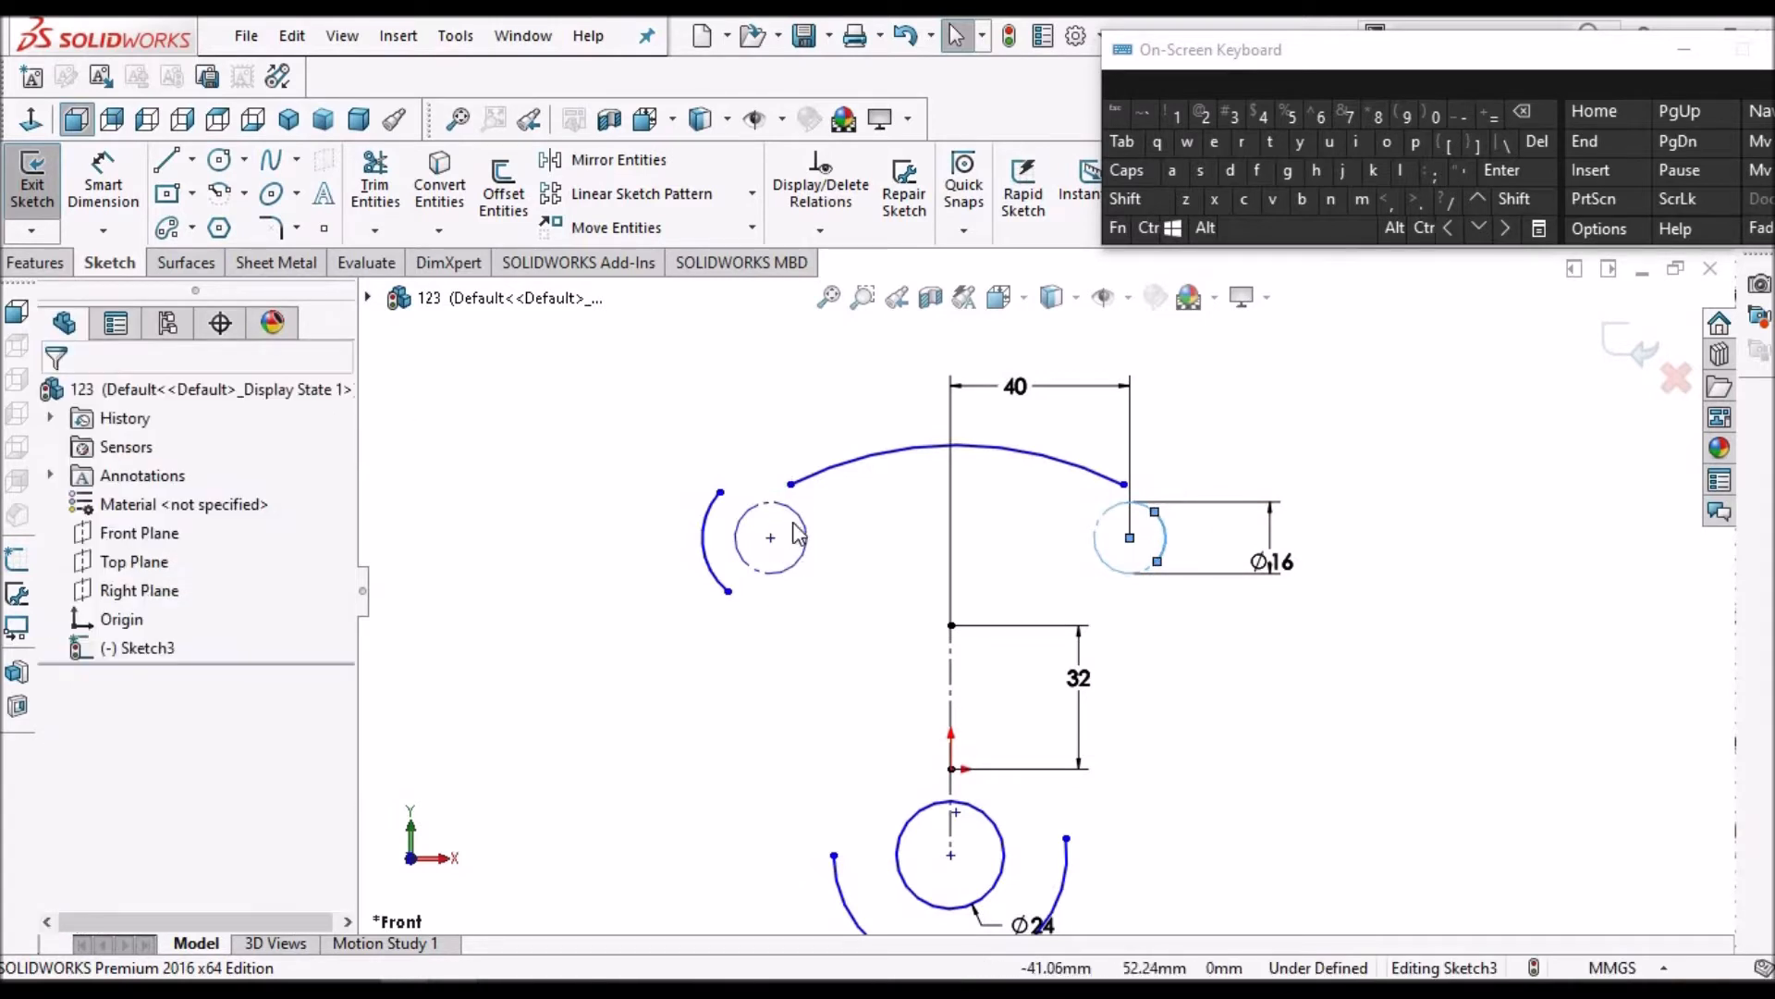
# Add a coradial relation between the left outer arc and the left construction circle
pyautogui.click(799, 532)
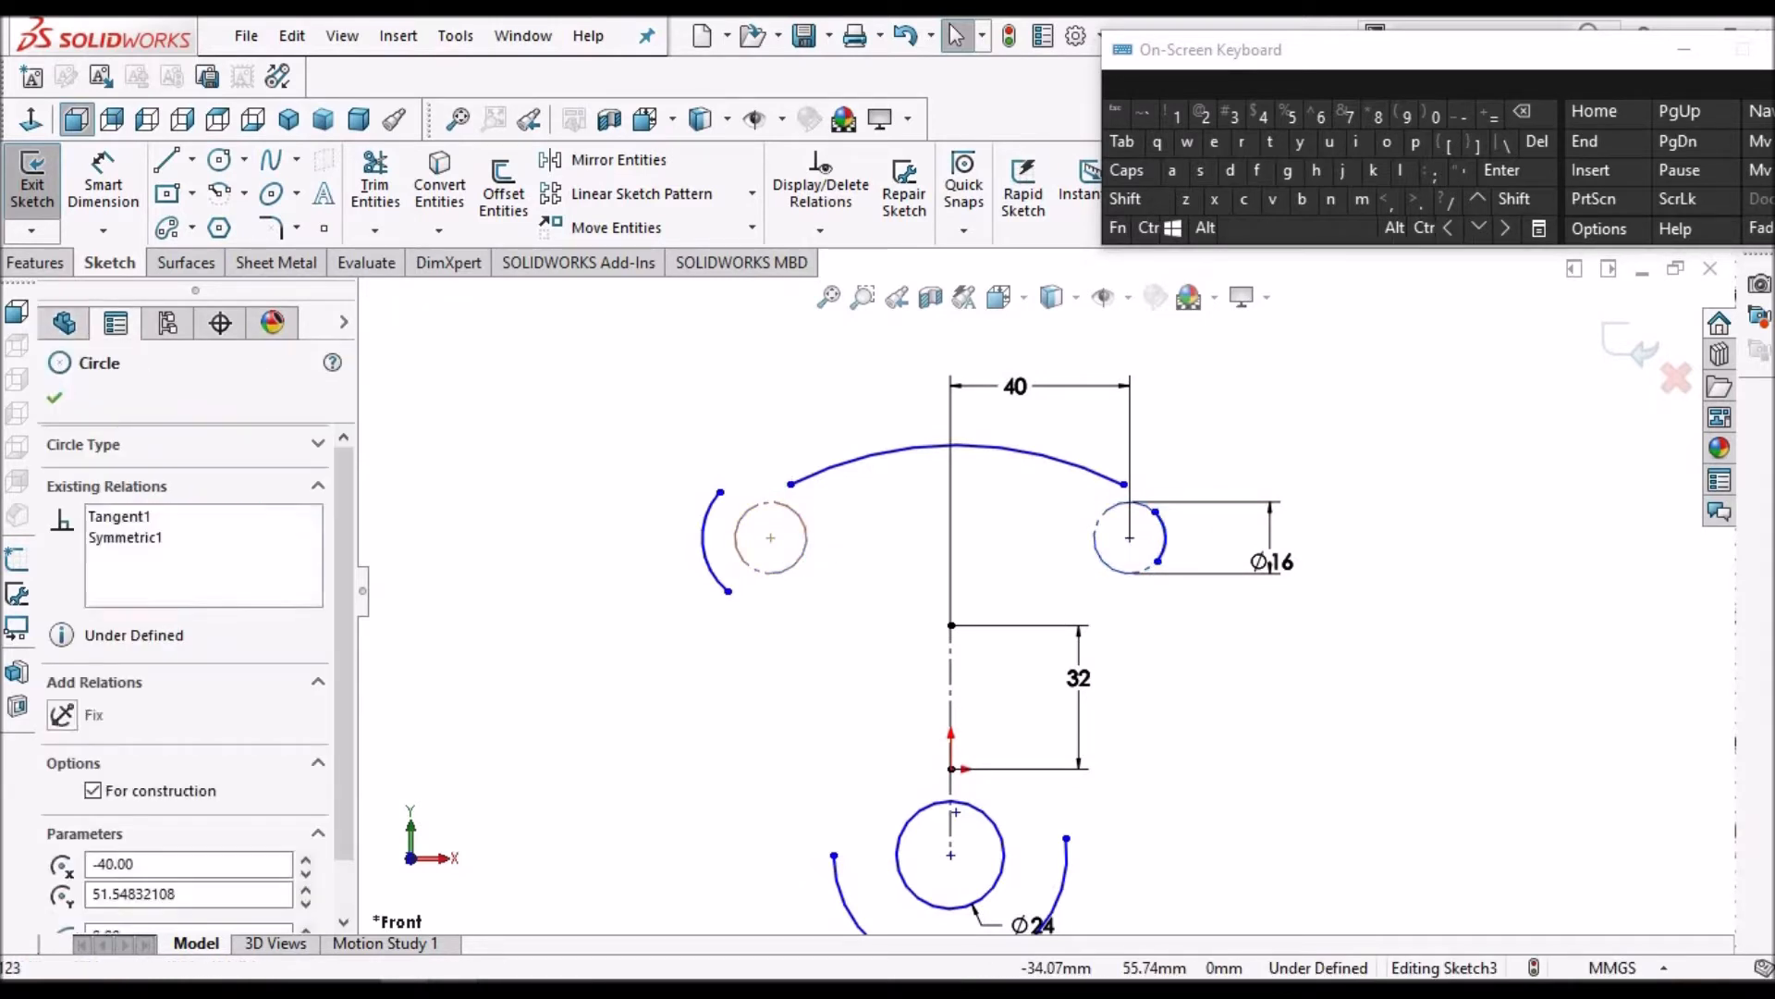
pyautogui.keyDown('ctrl'); pyautogui.click(702, 541); pyautogui.keyUp('ctrl')
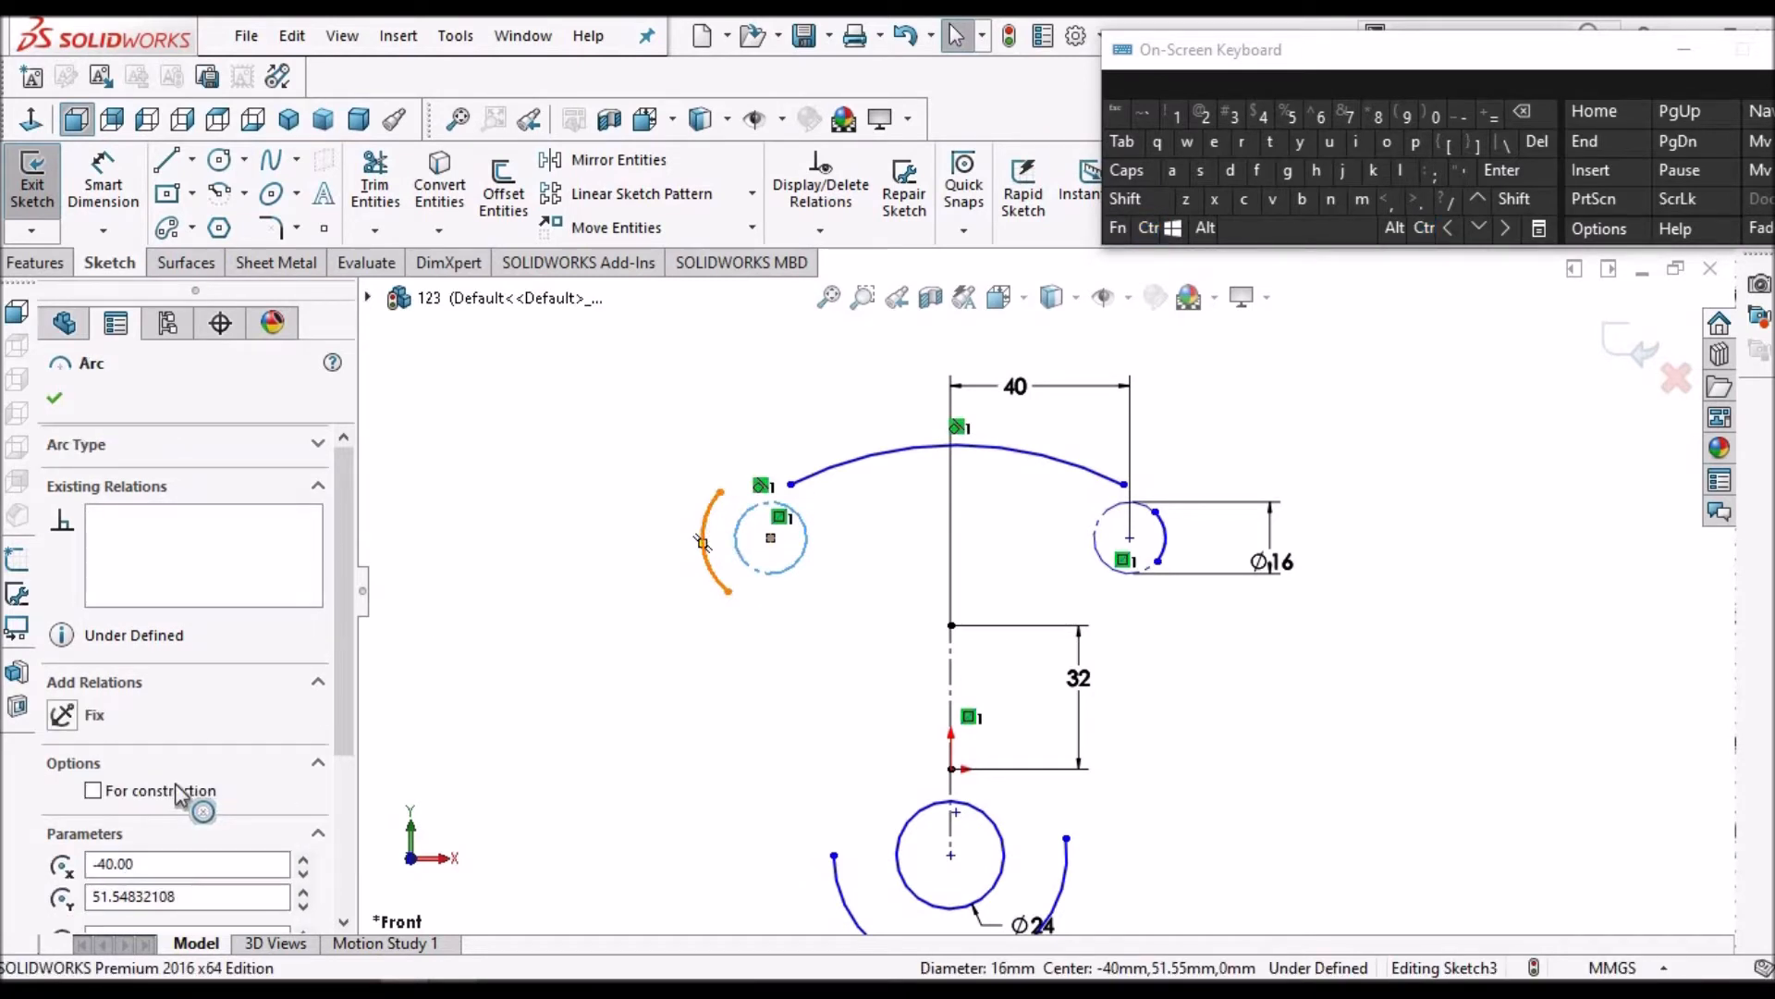
pyautogui.click(62, 820)
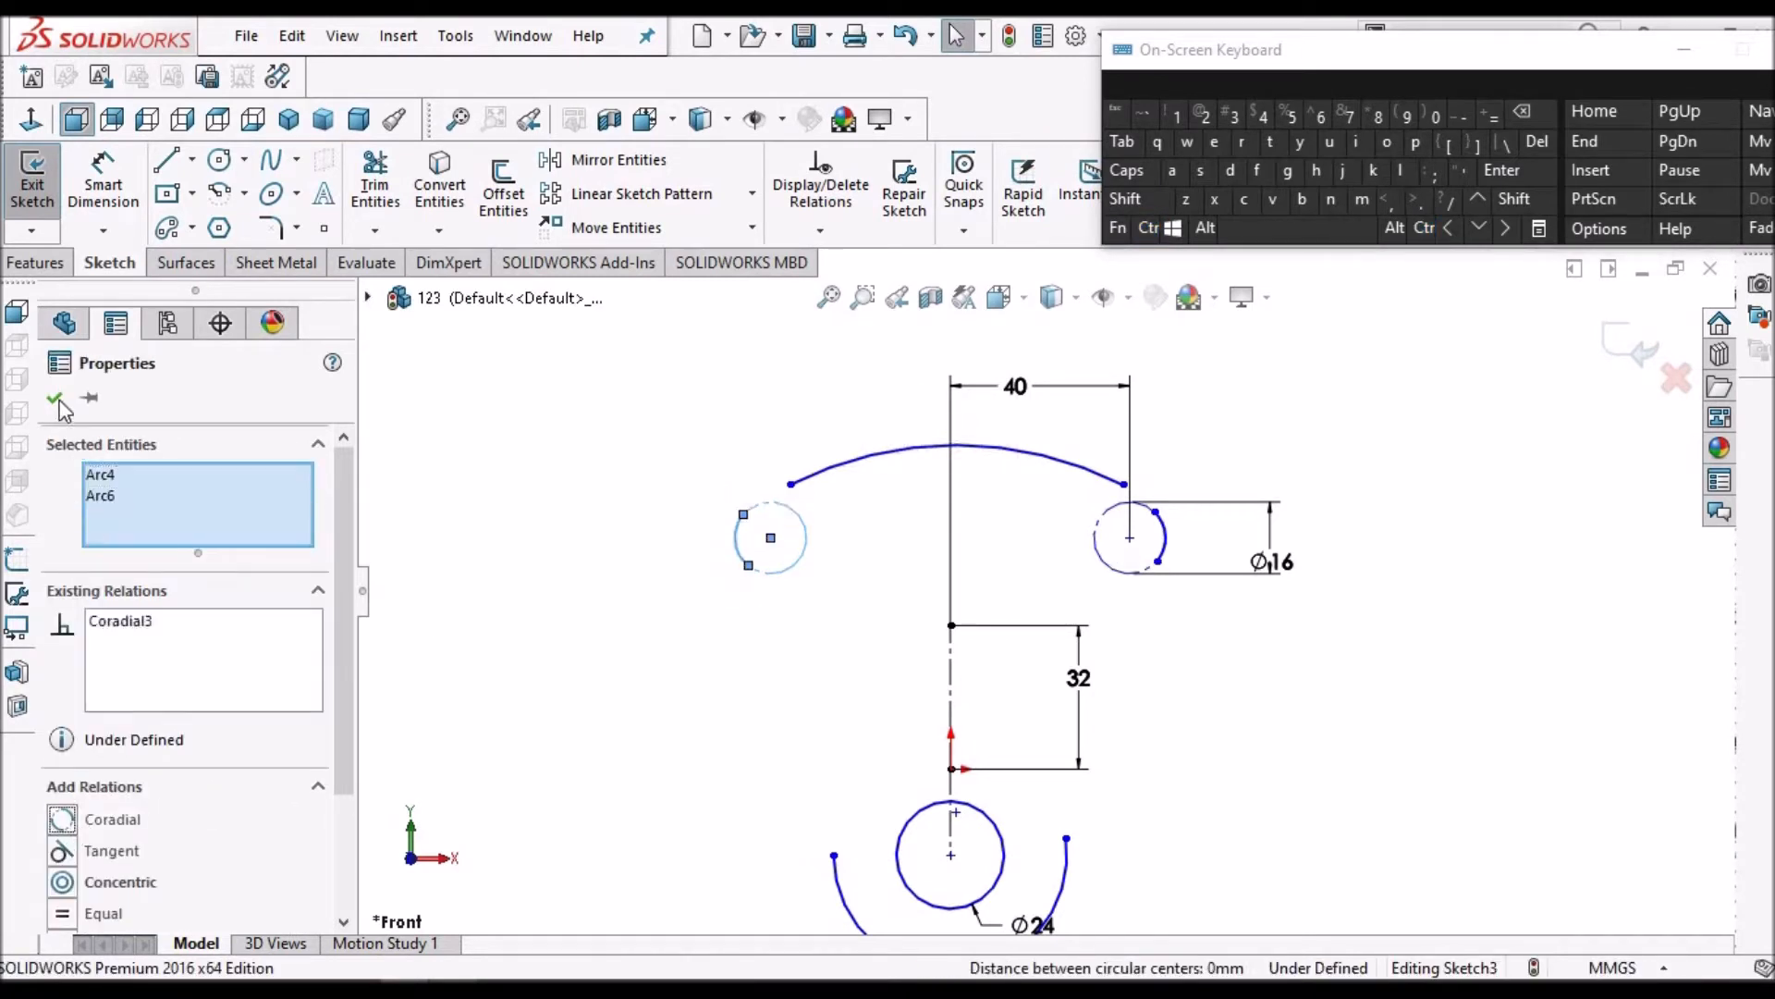
pyautogui.click(525, 474)
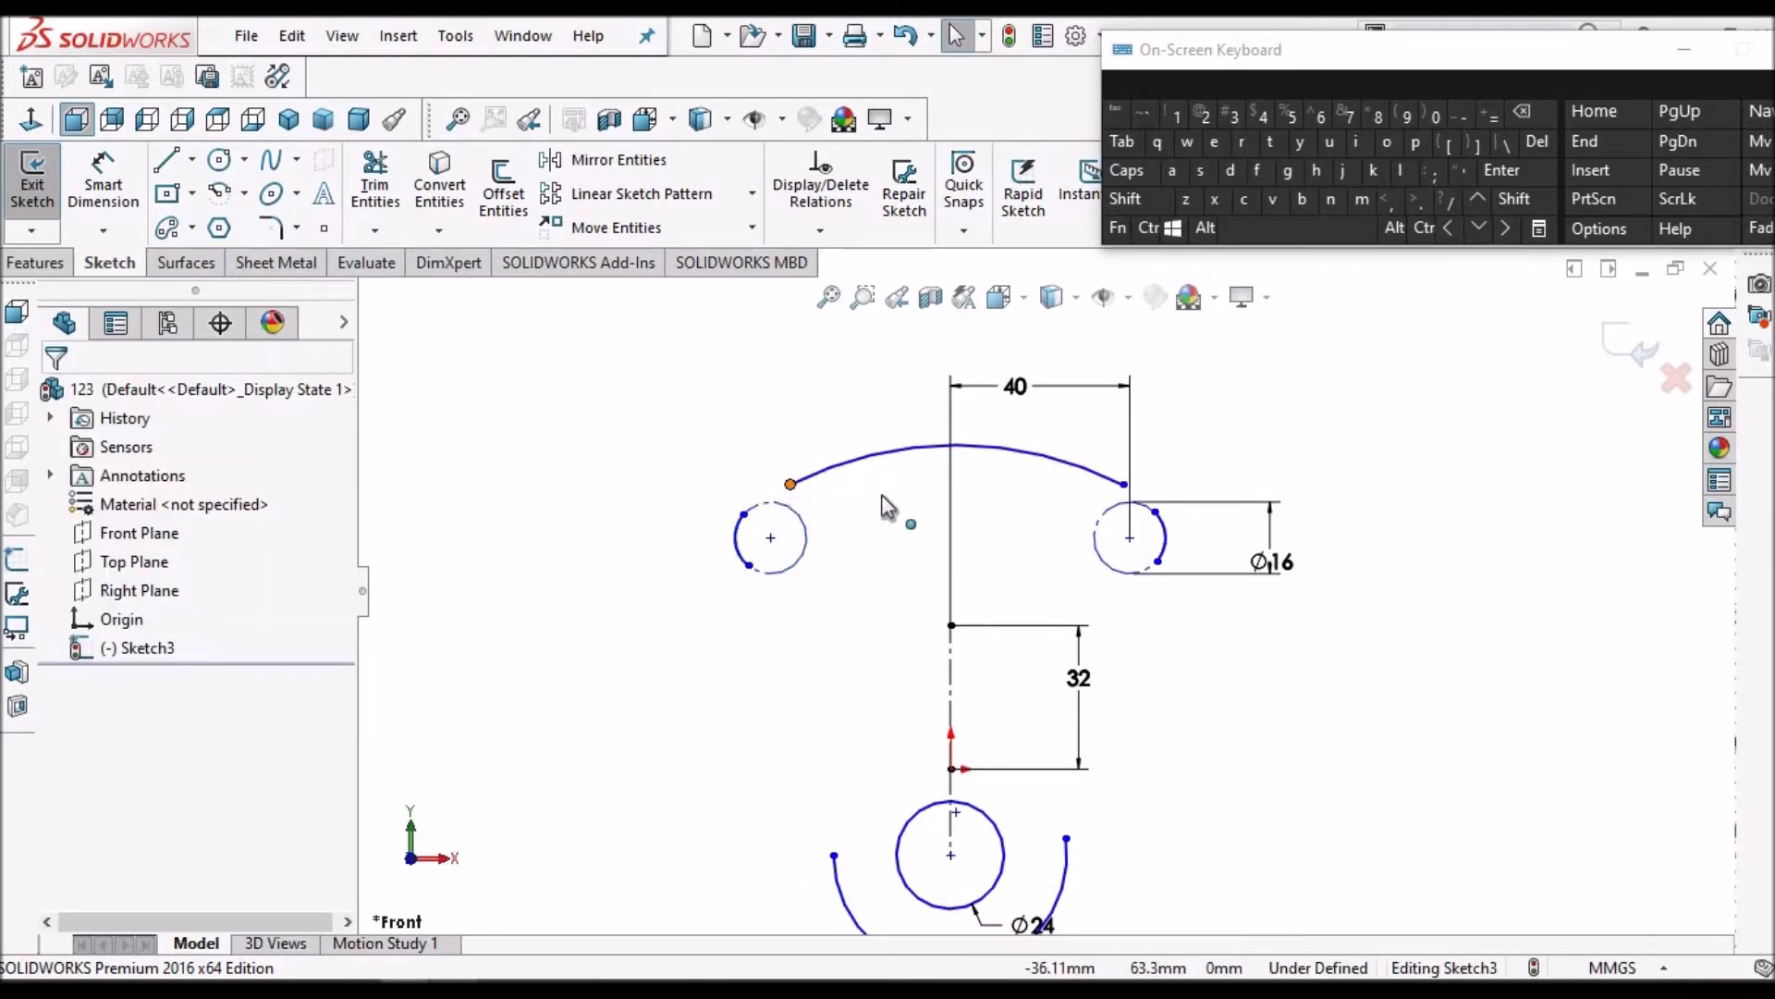
# Merge each end of the large upper arc with the upper endpoint of the small arc on the same side
pyautogui.click(791, 484)
pyautogui.click(863, 496)
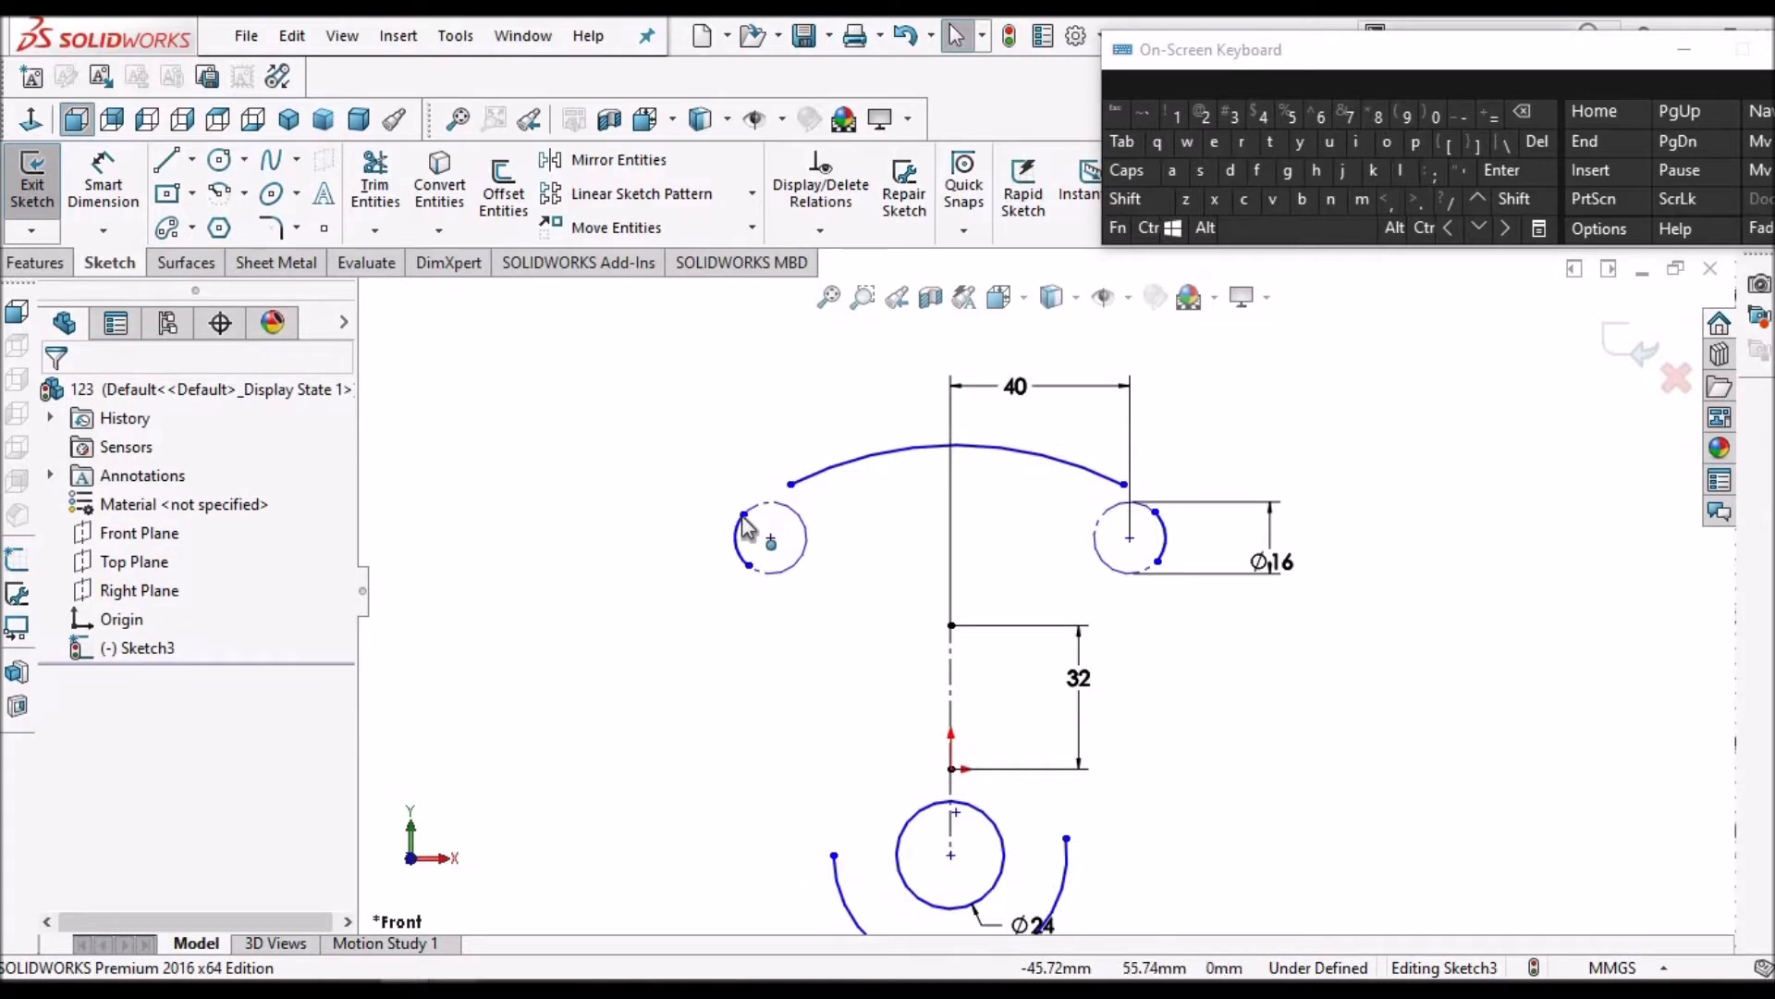
pyautogui.click(791, 484)
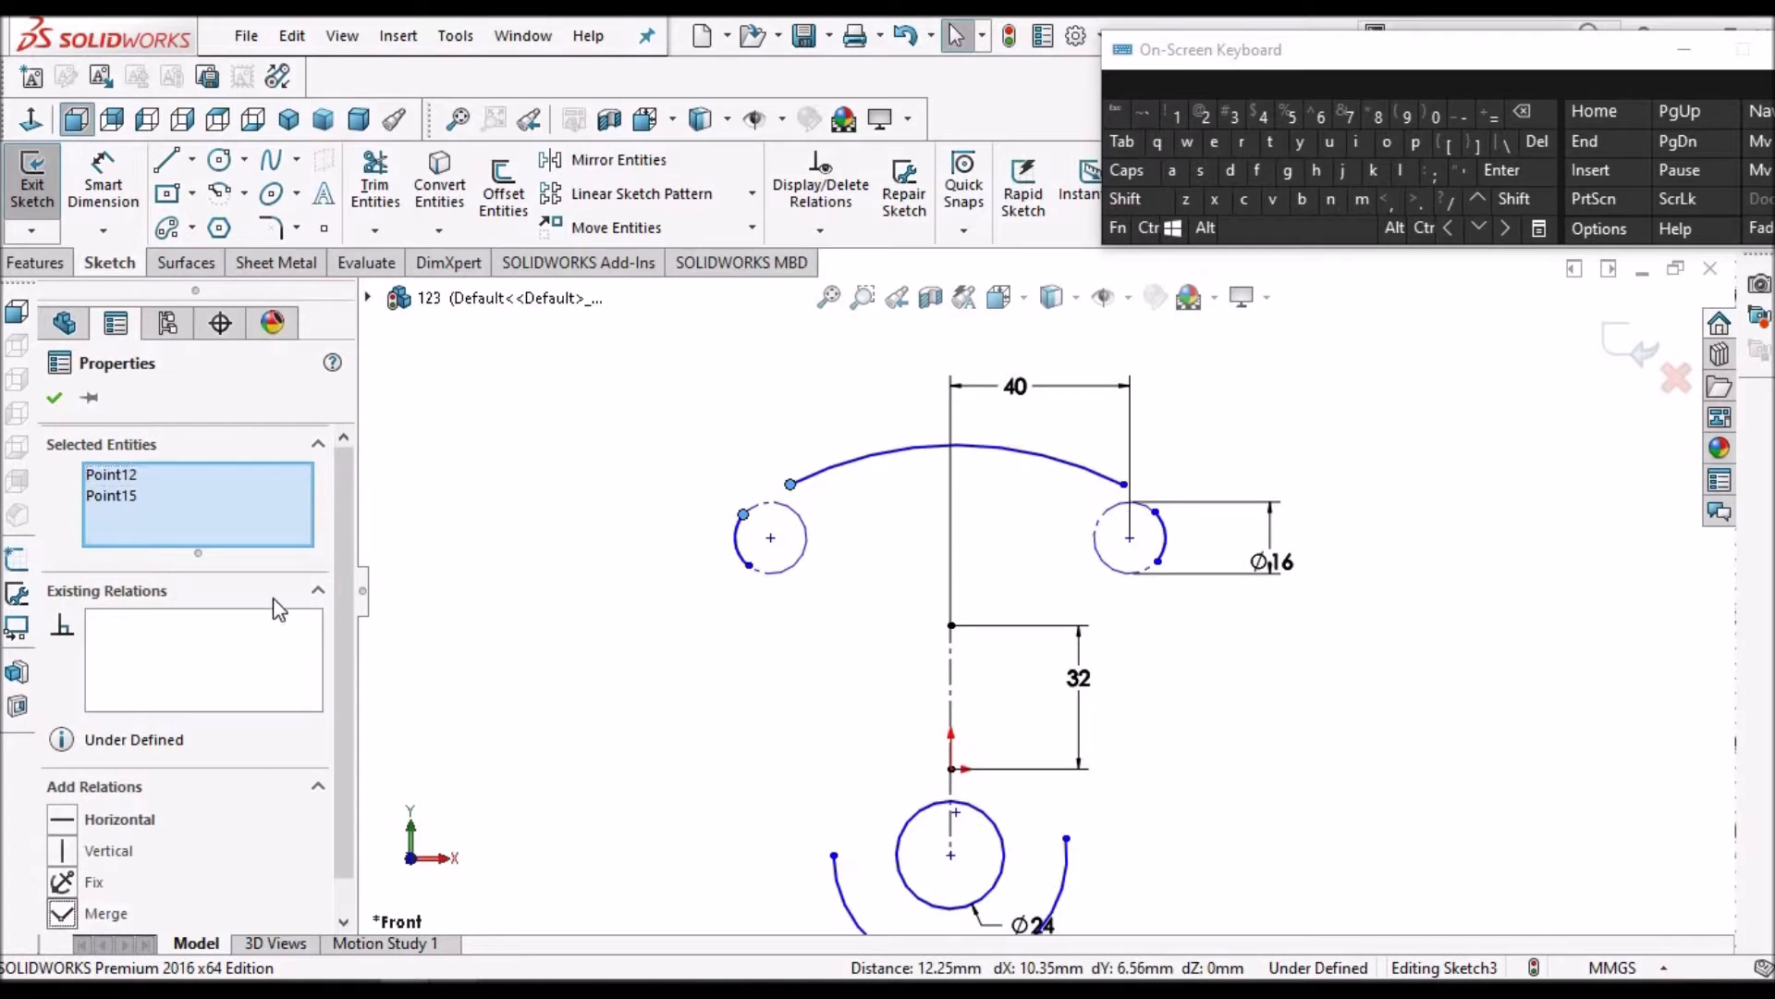
pyautogui.click(556, 516)
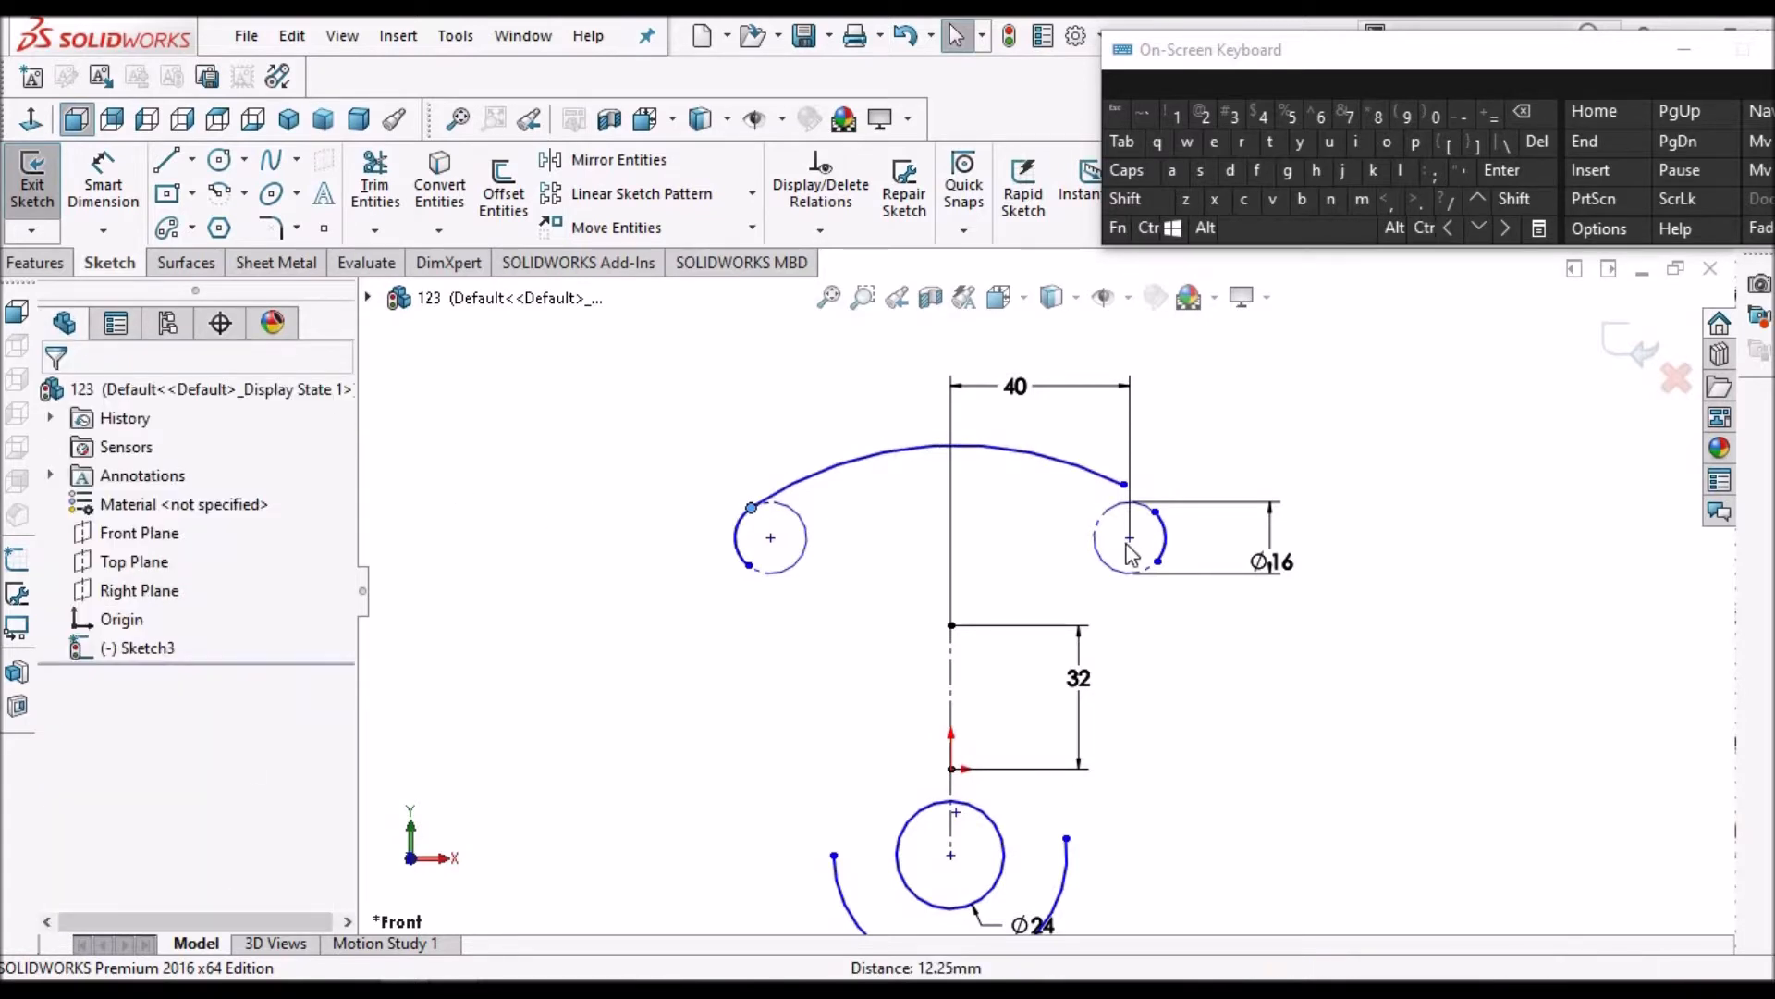
pyautogui.click(1154, 511)
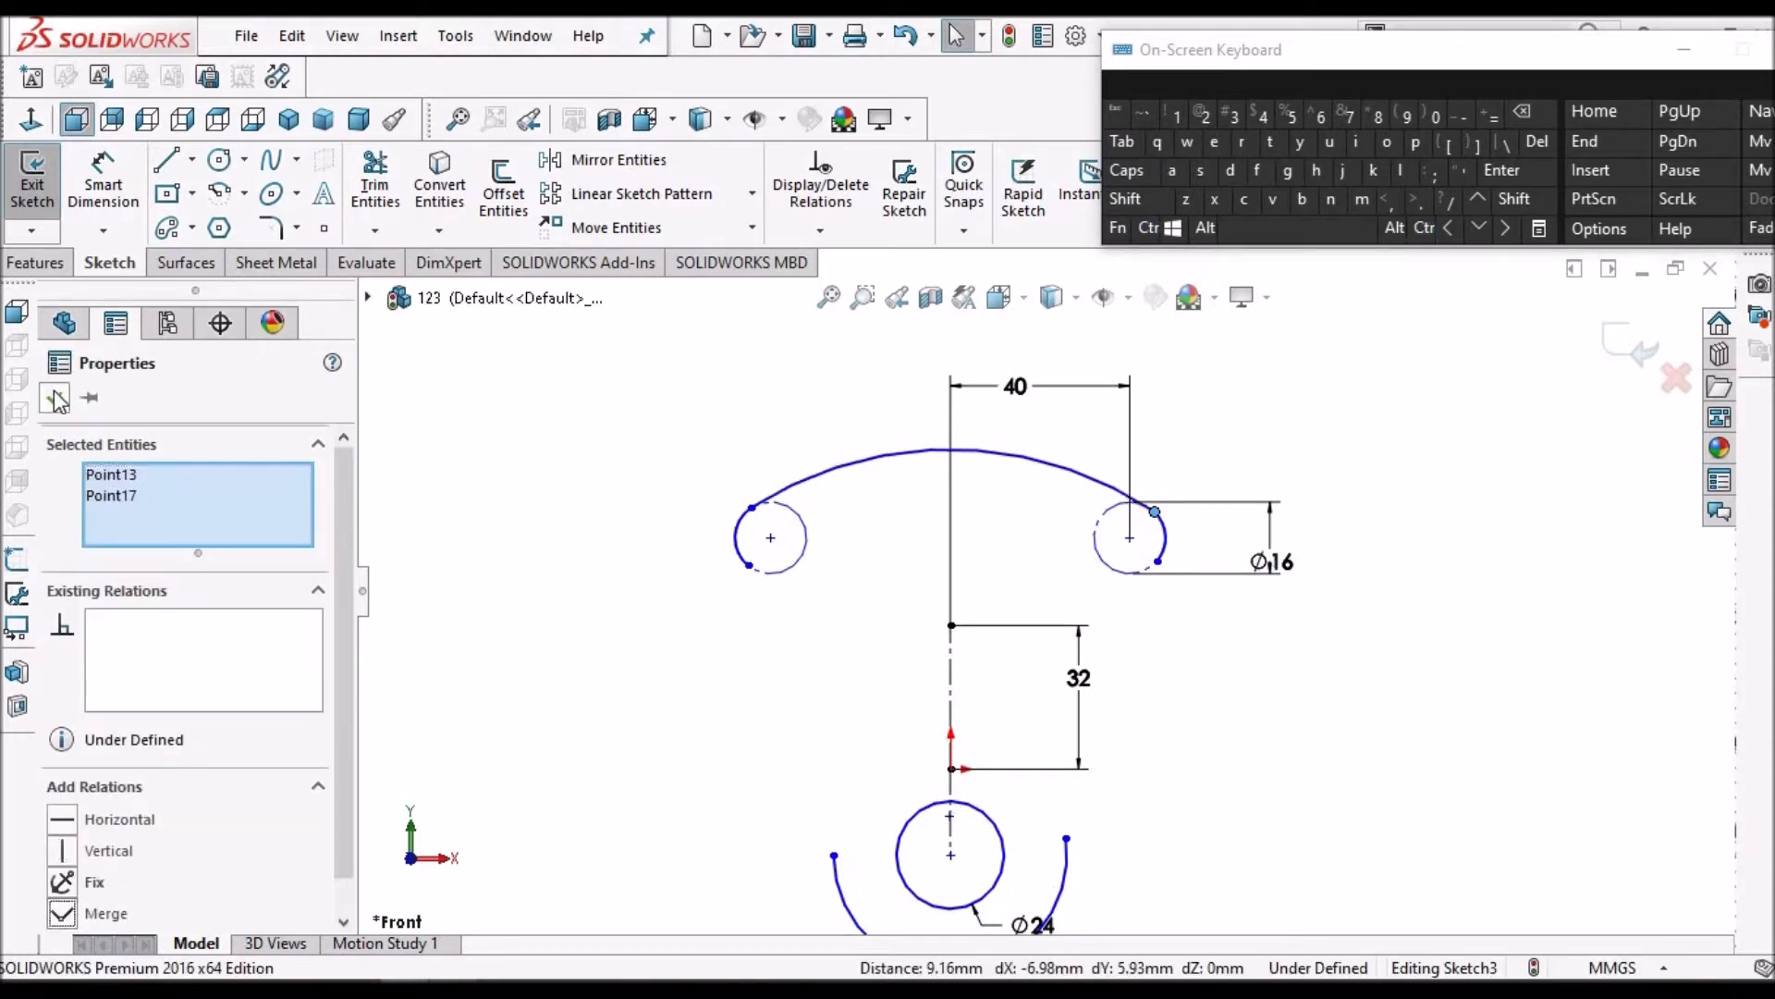
pyautogui.click(485, 475)
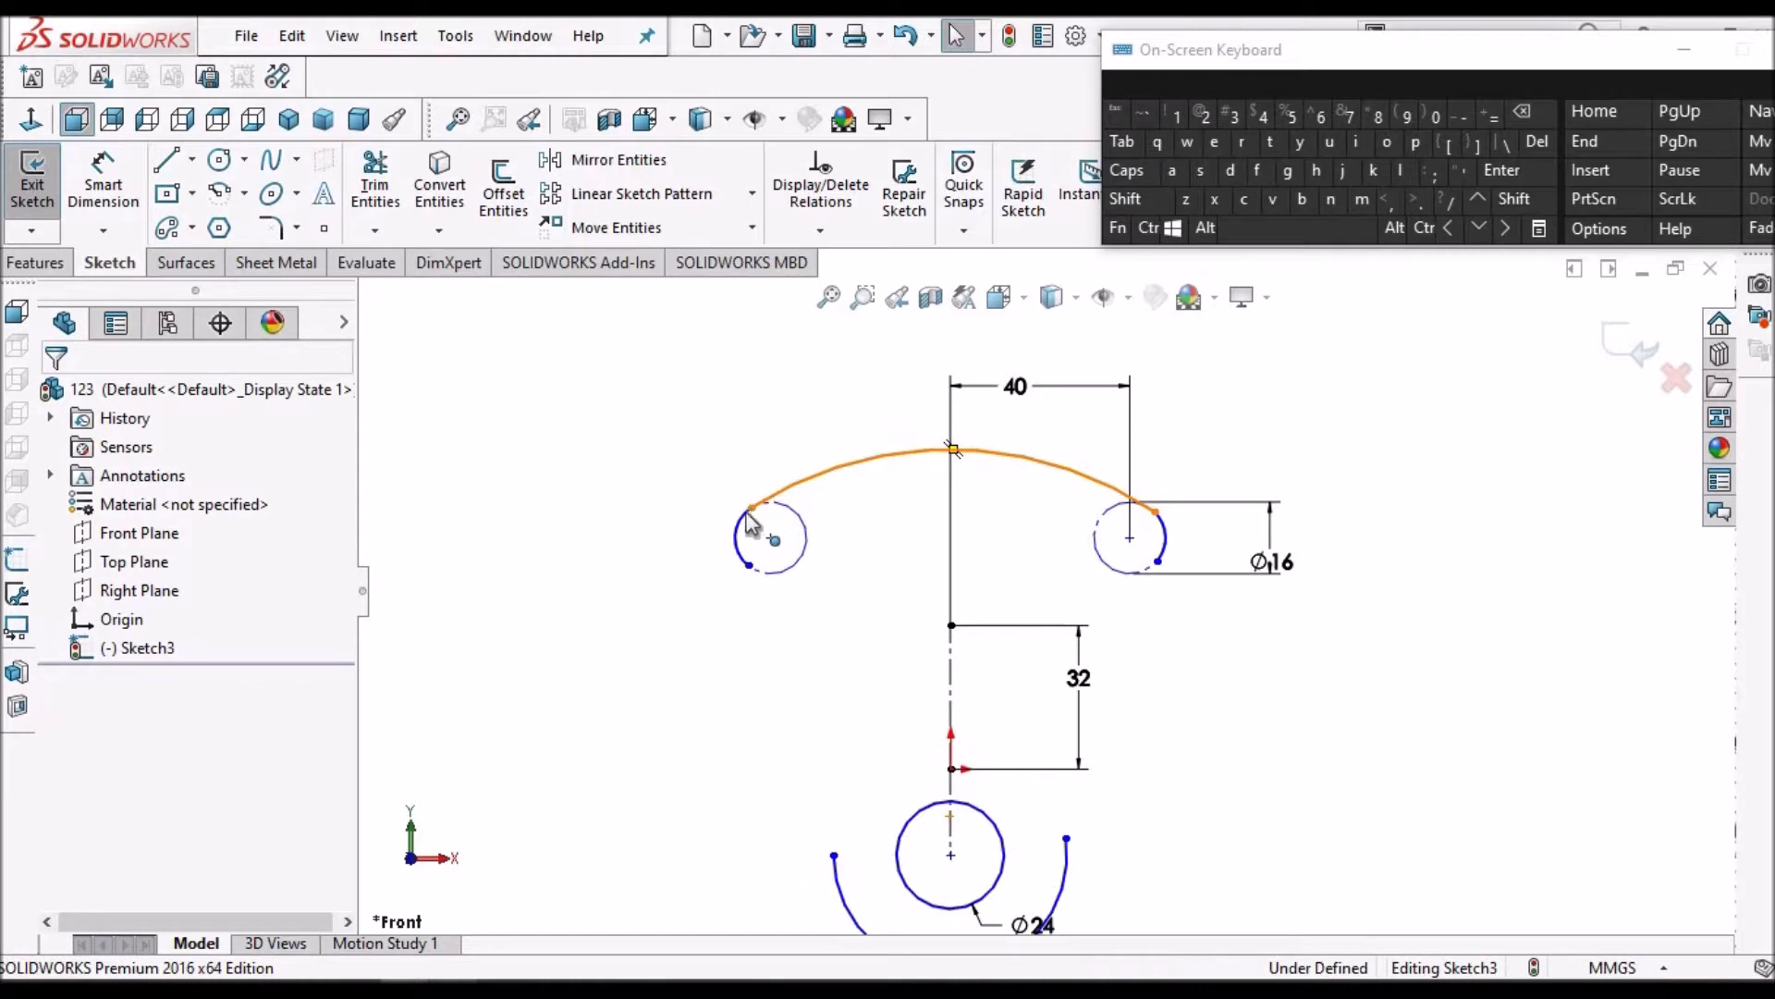
# Make the large upper arc tangent to the small left and right arcs at their shared endpoints
pyautogui.click(751, 507)
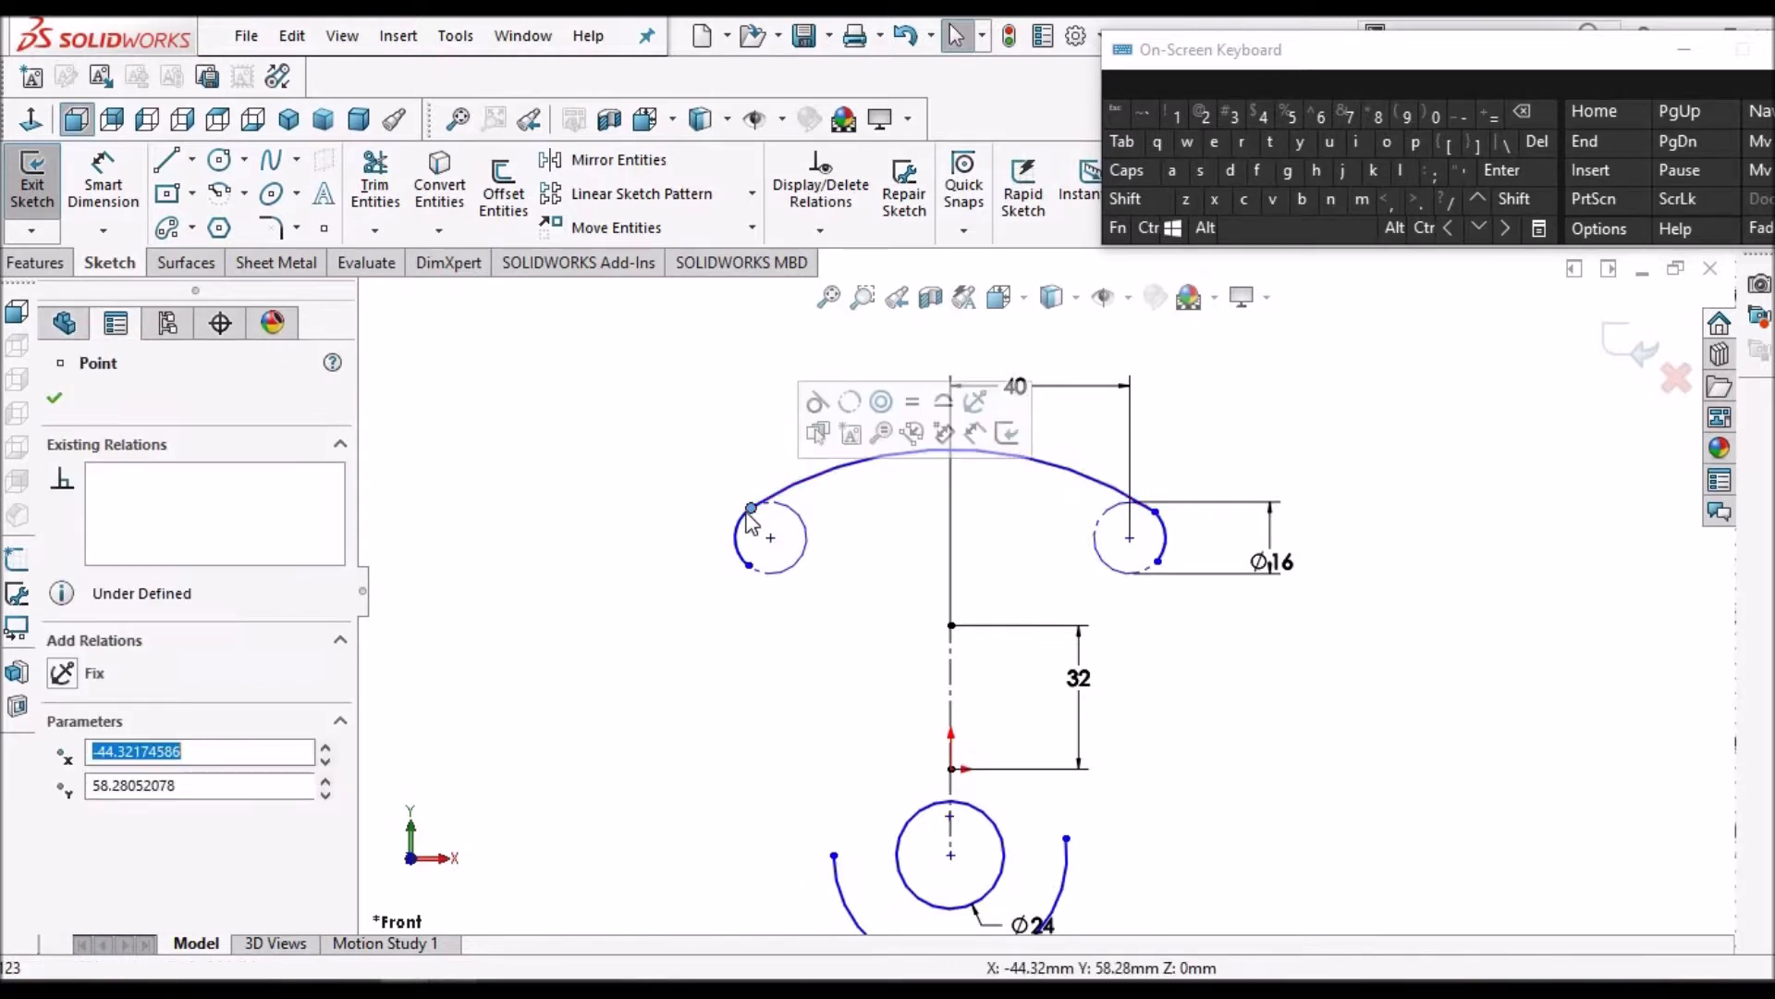
pyautogui.click(1022, 514)
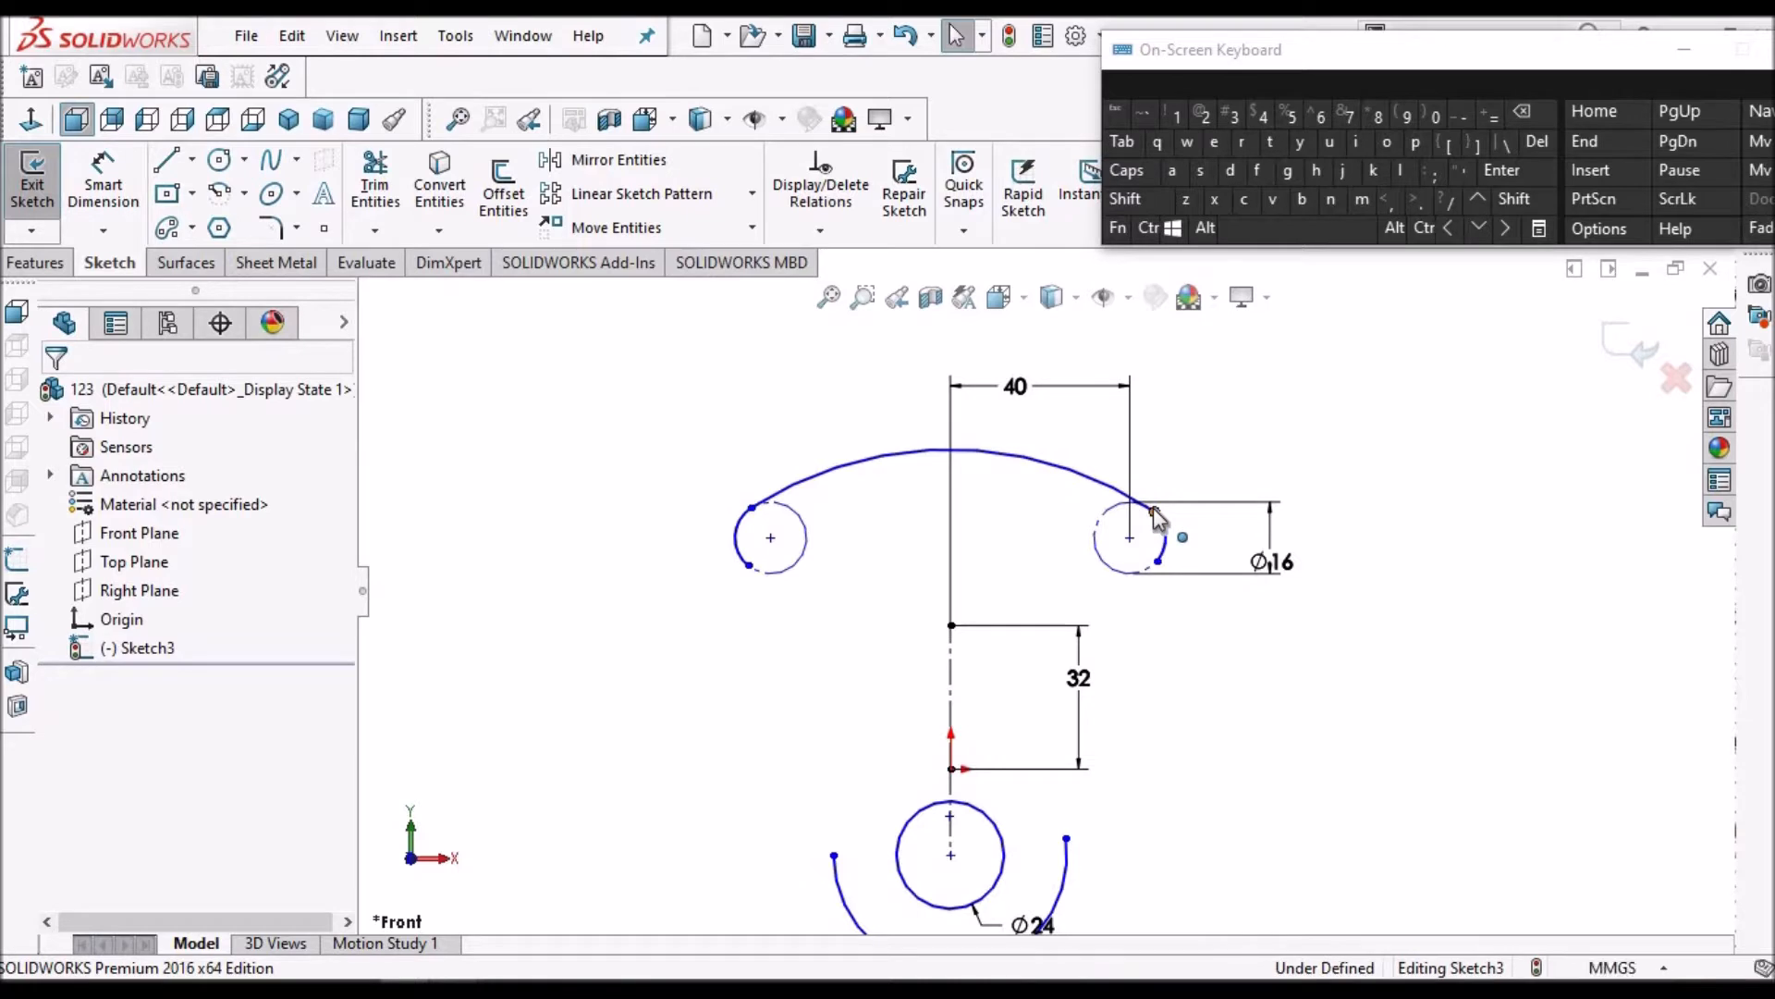
pyautogui.click(1155, 512)
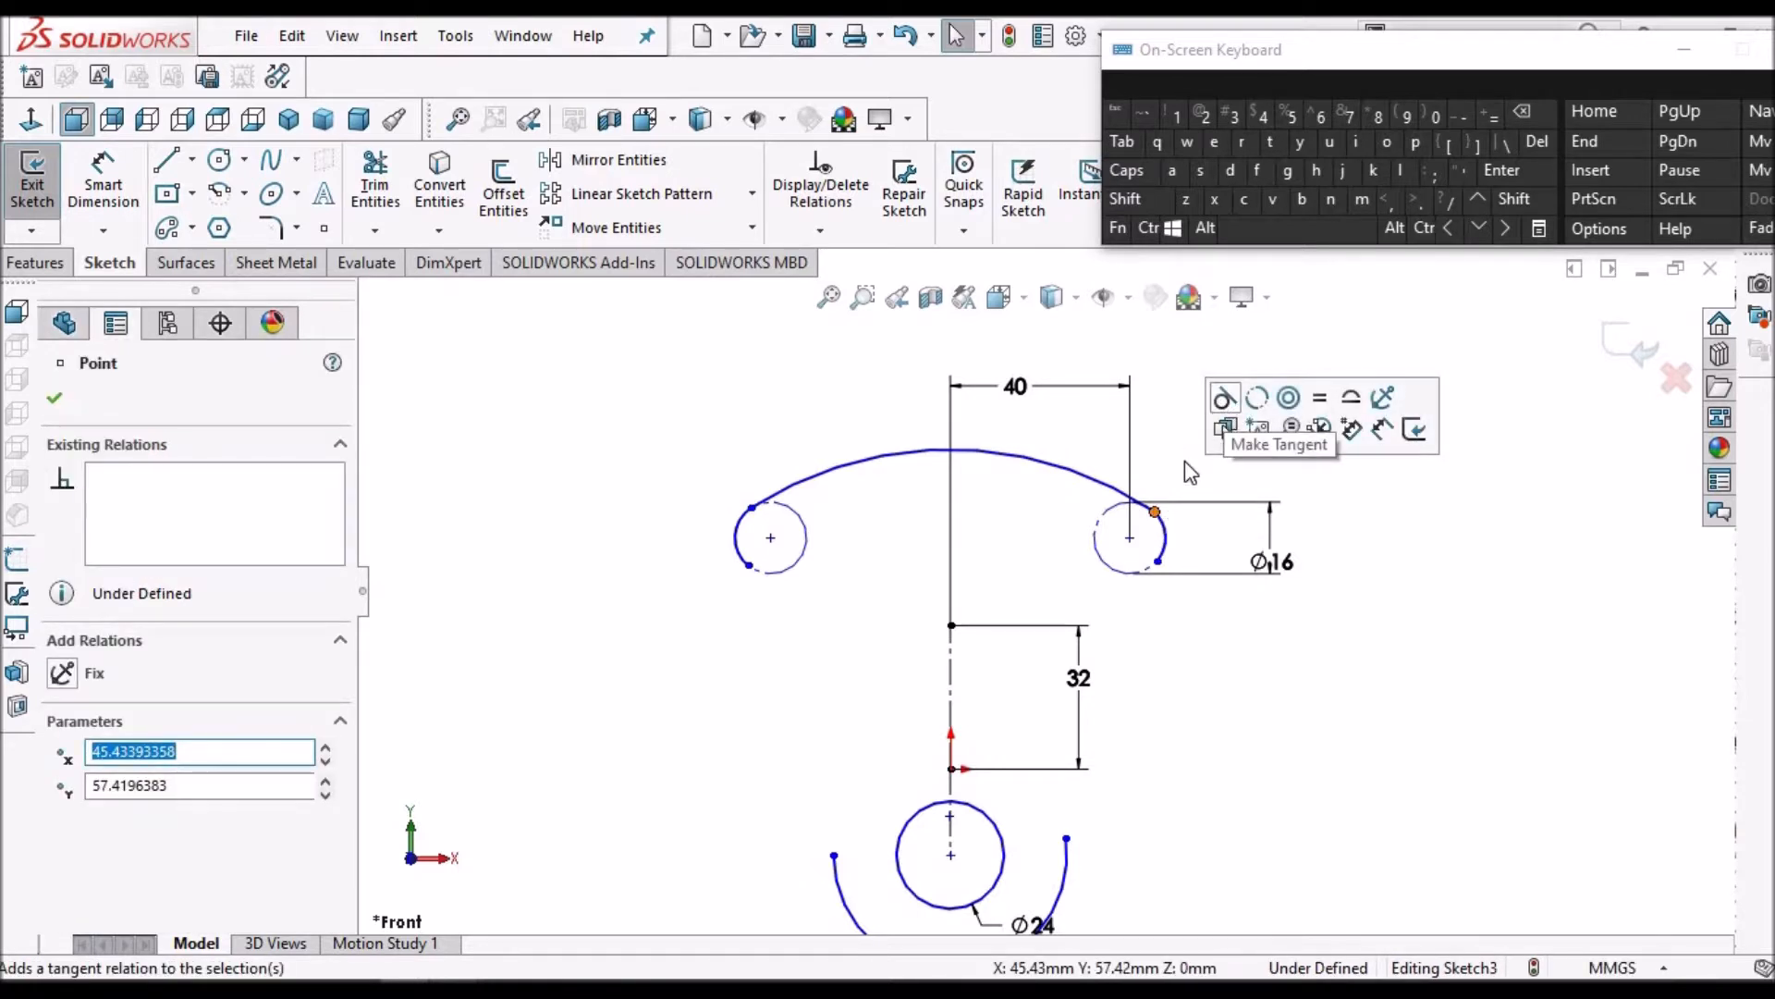
pyautogui.click(1161, 455)
pyautogui.scroll(2, 1161, 454)
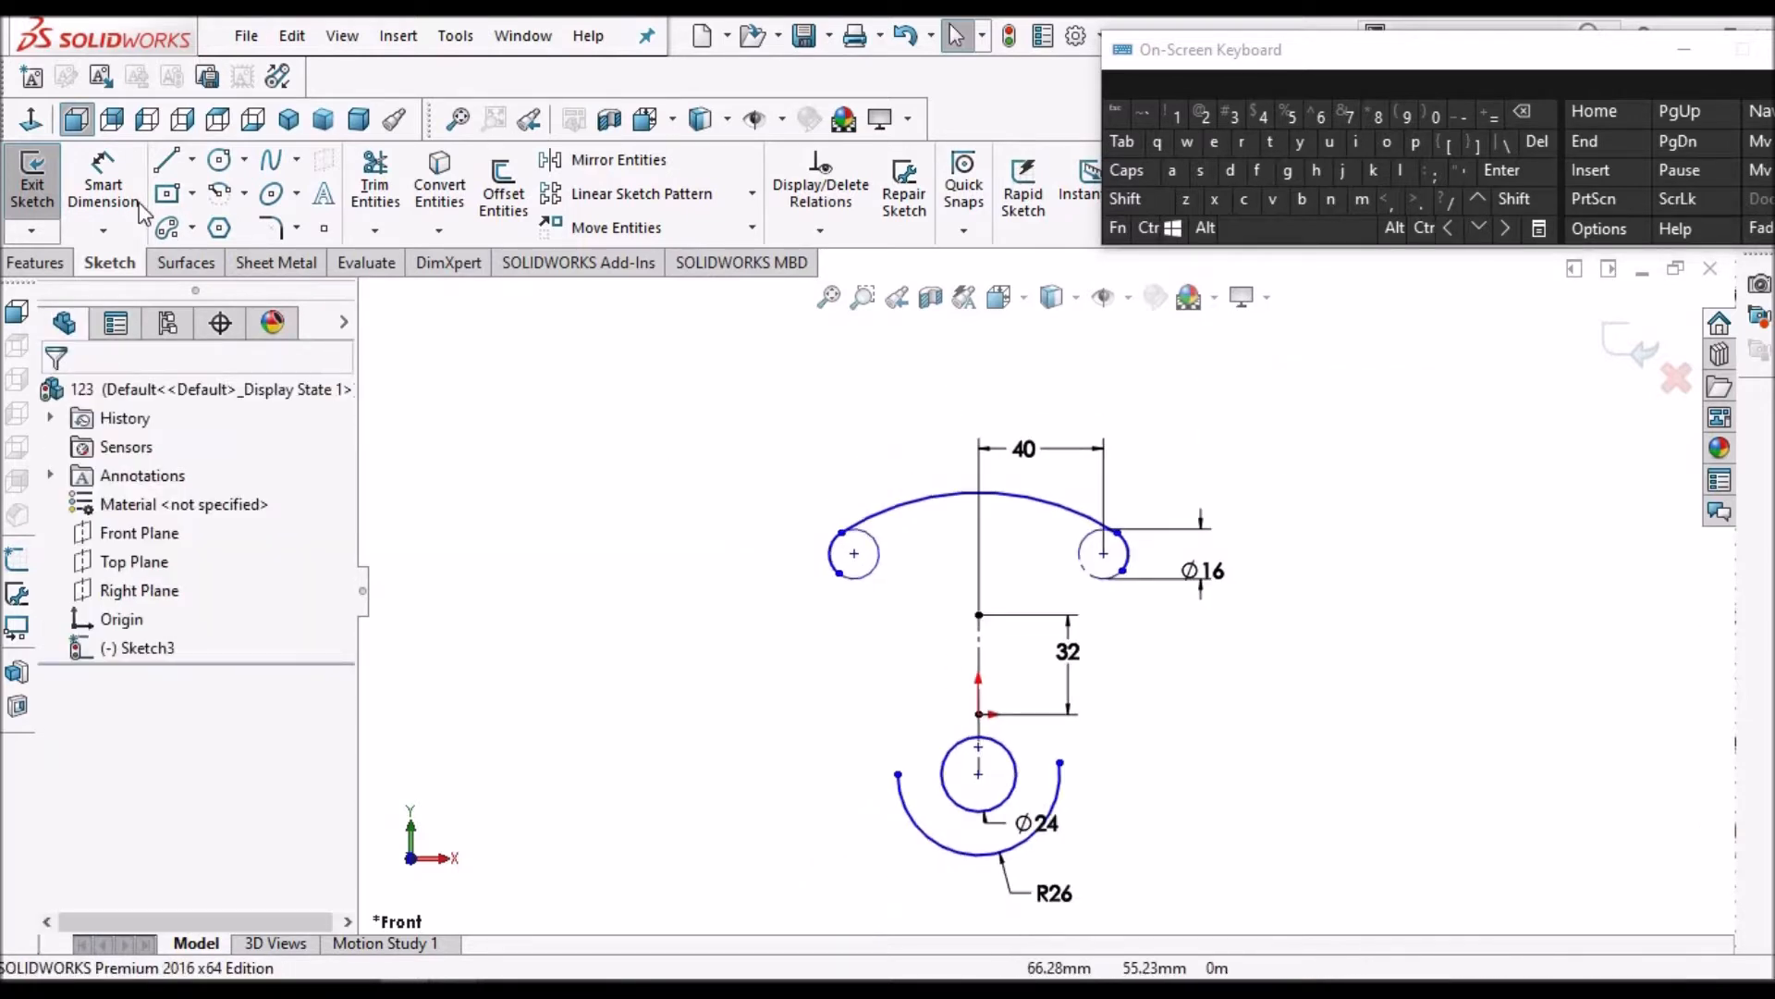
# Dimension the large upper arc with a radius of 65 mm
pyautogui.click(106, 185)
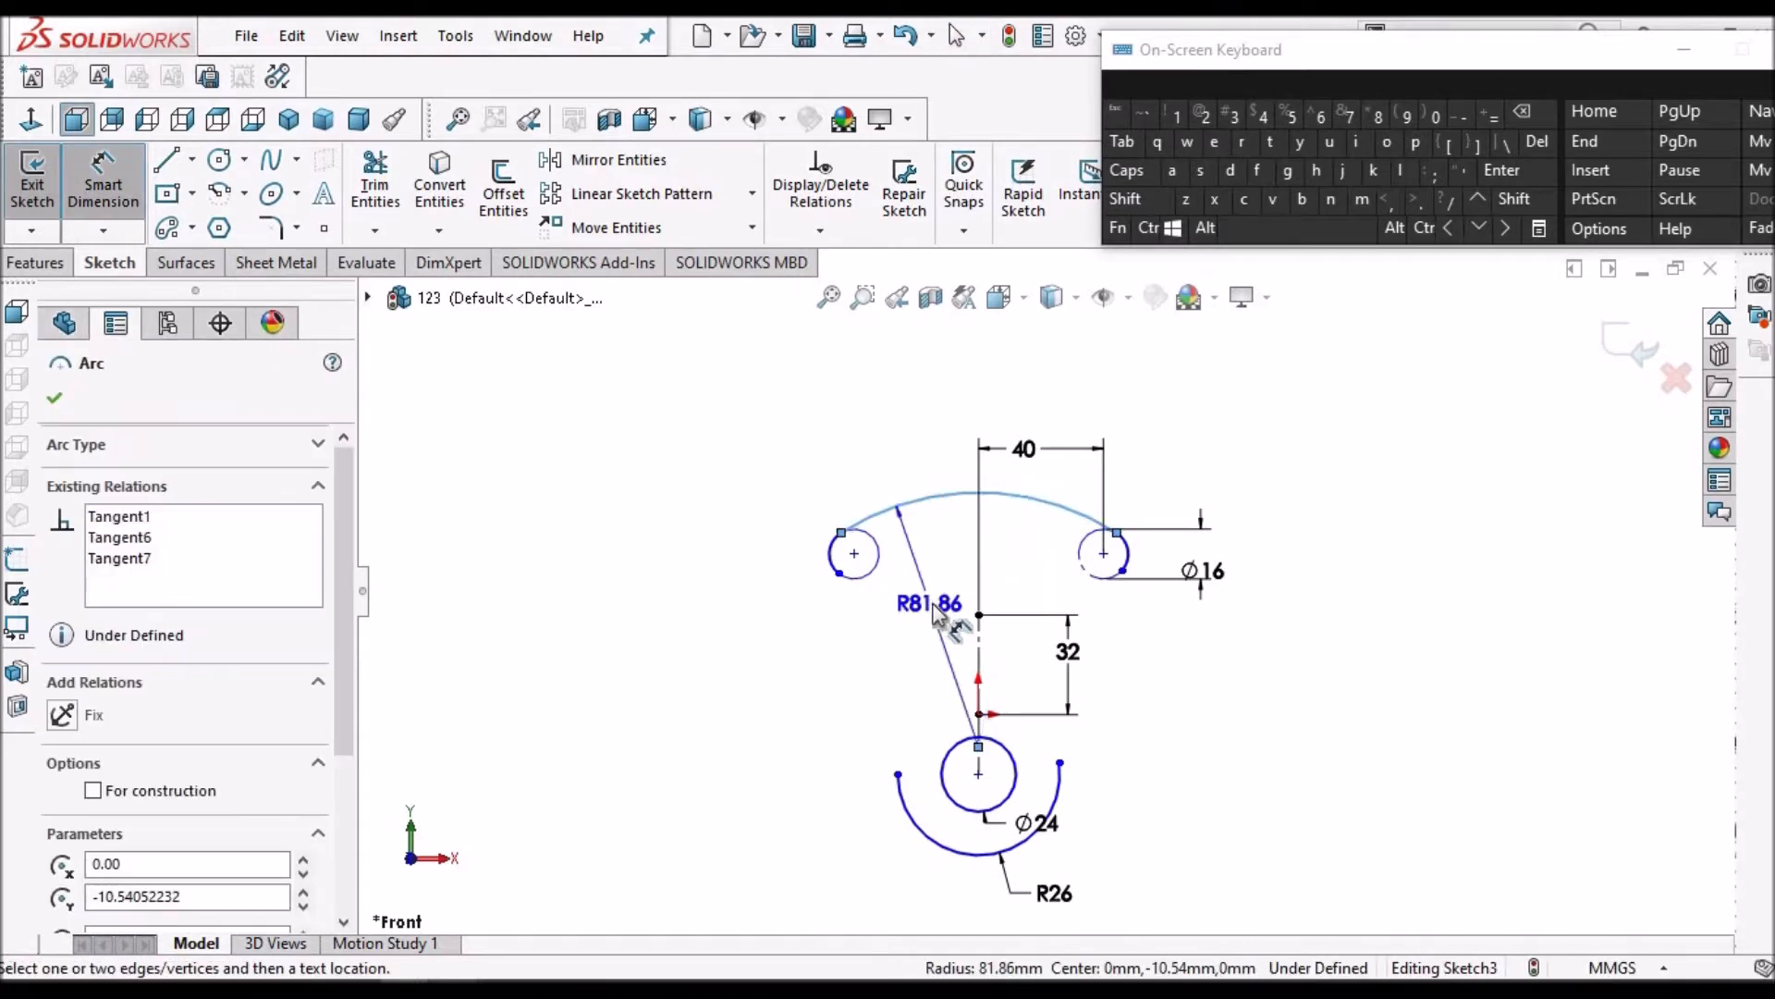
pyautogui.click(938, 604)
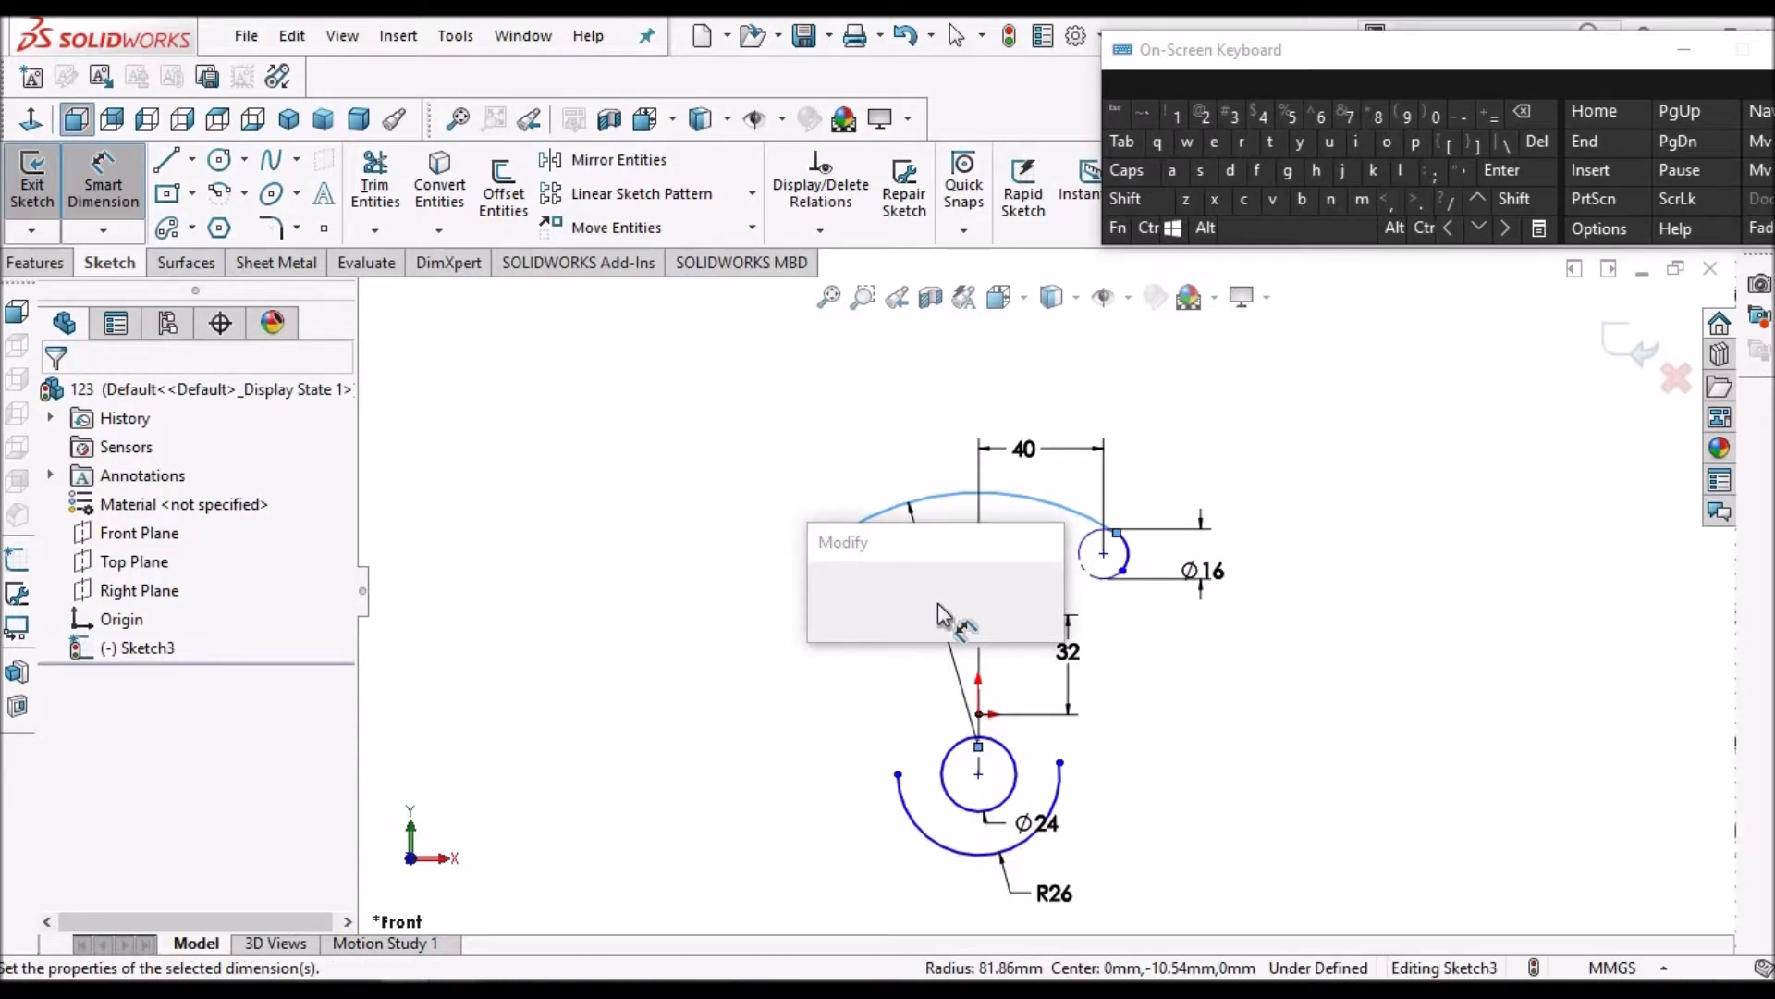
pyautogui.write('80')
pyautogui.press('Return')
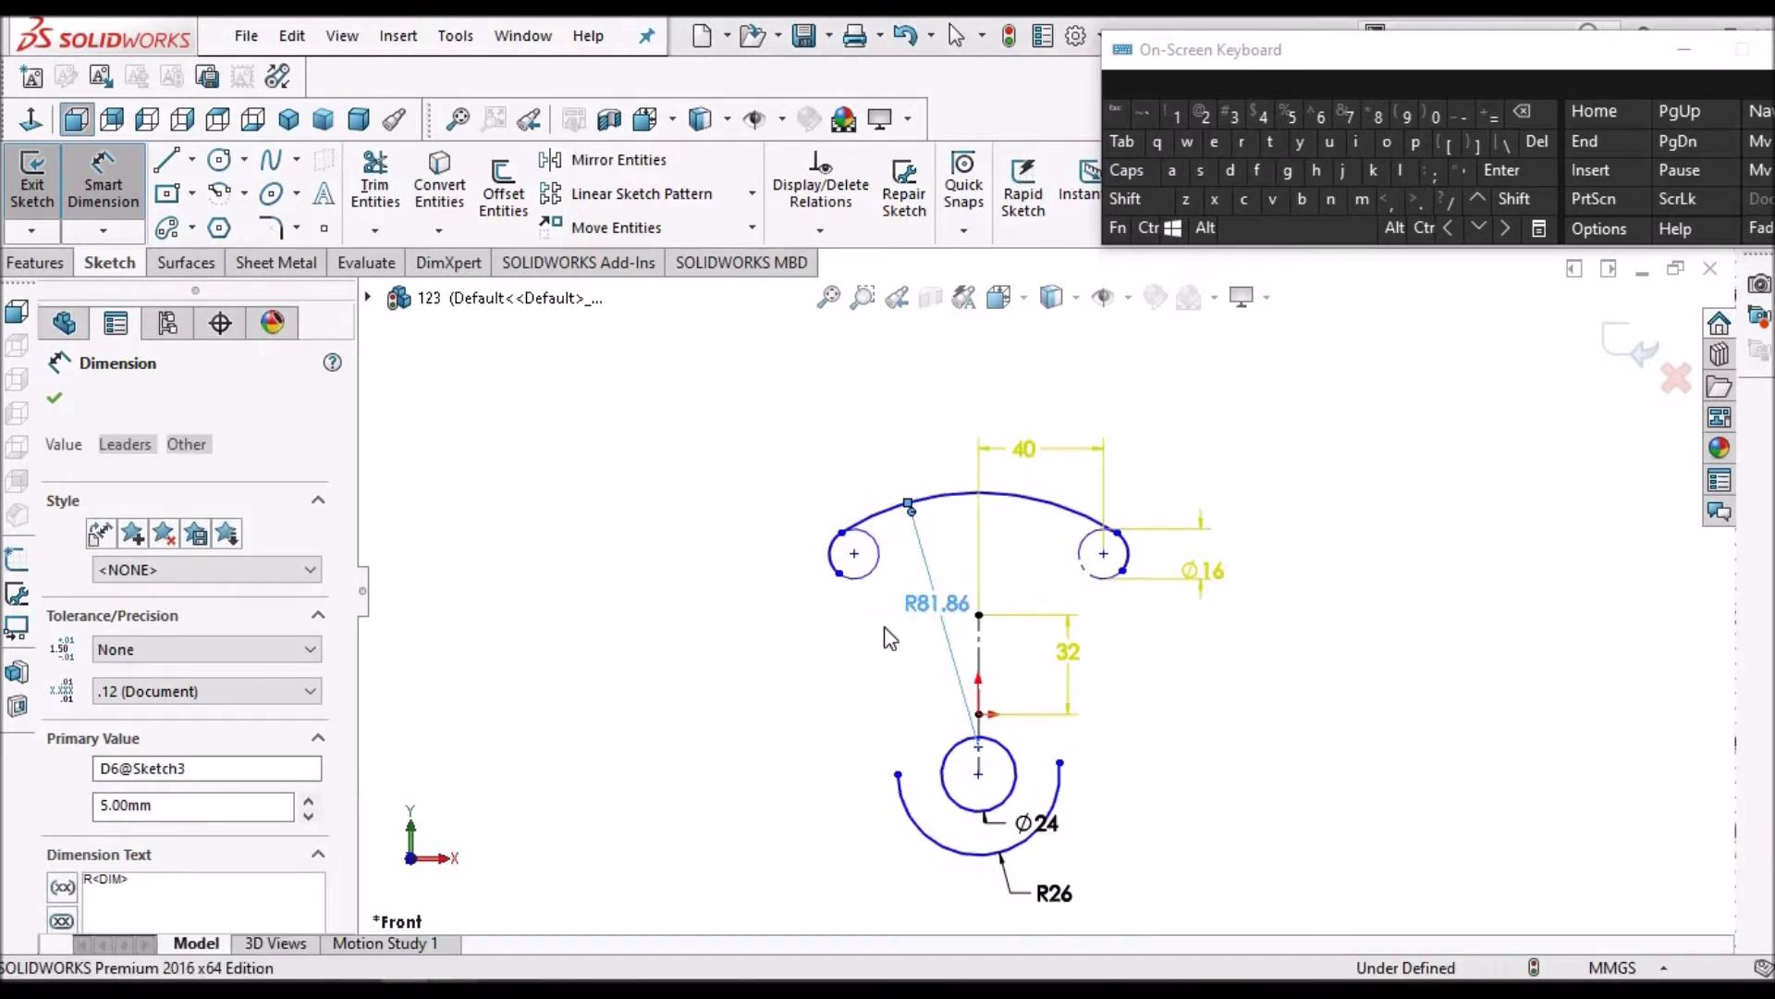
pyautogui.click(1045, 512)
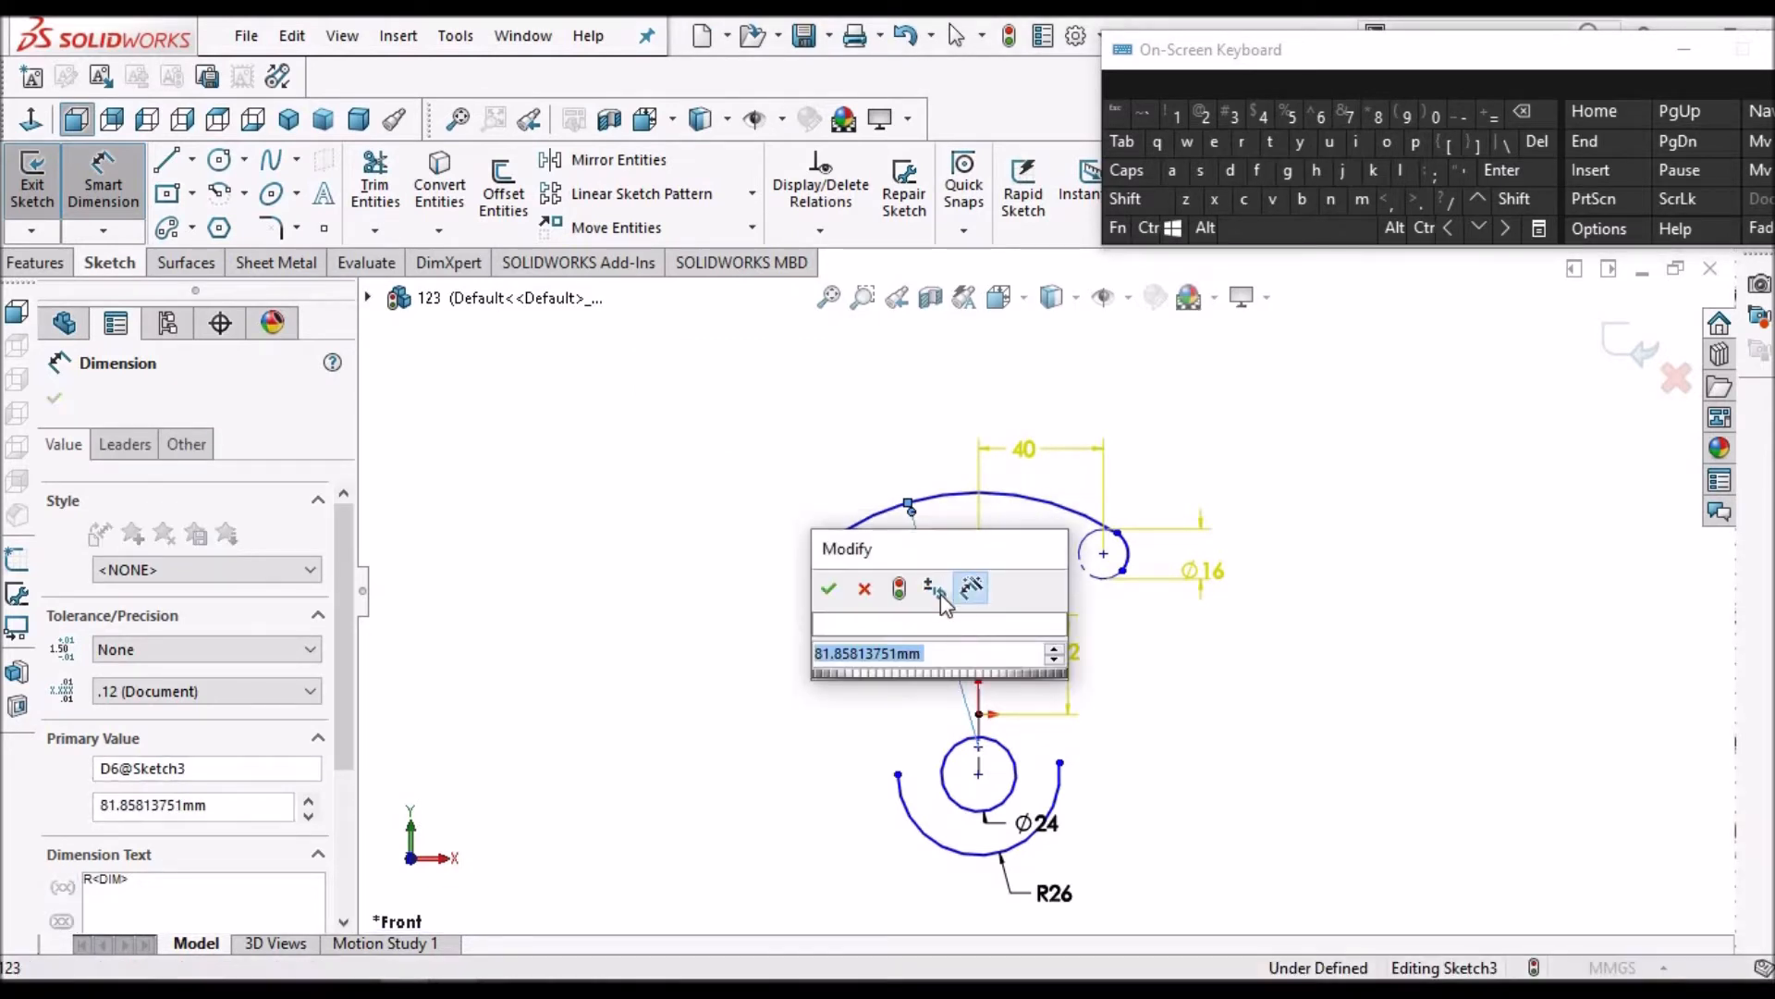
pyautogui.click(1327, 116)
pyautogui.click(1292, 115)
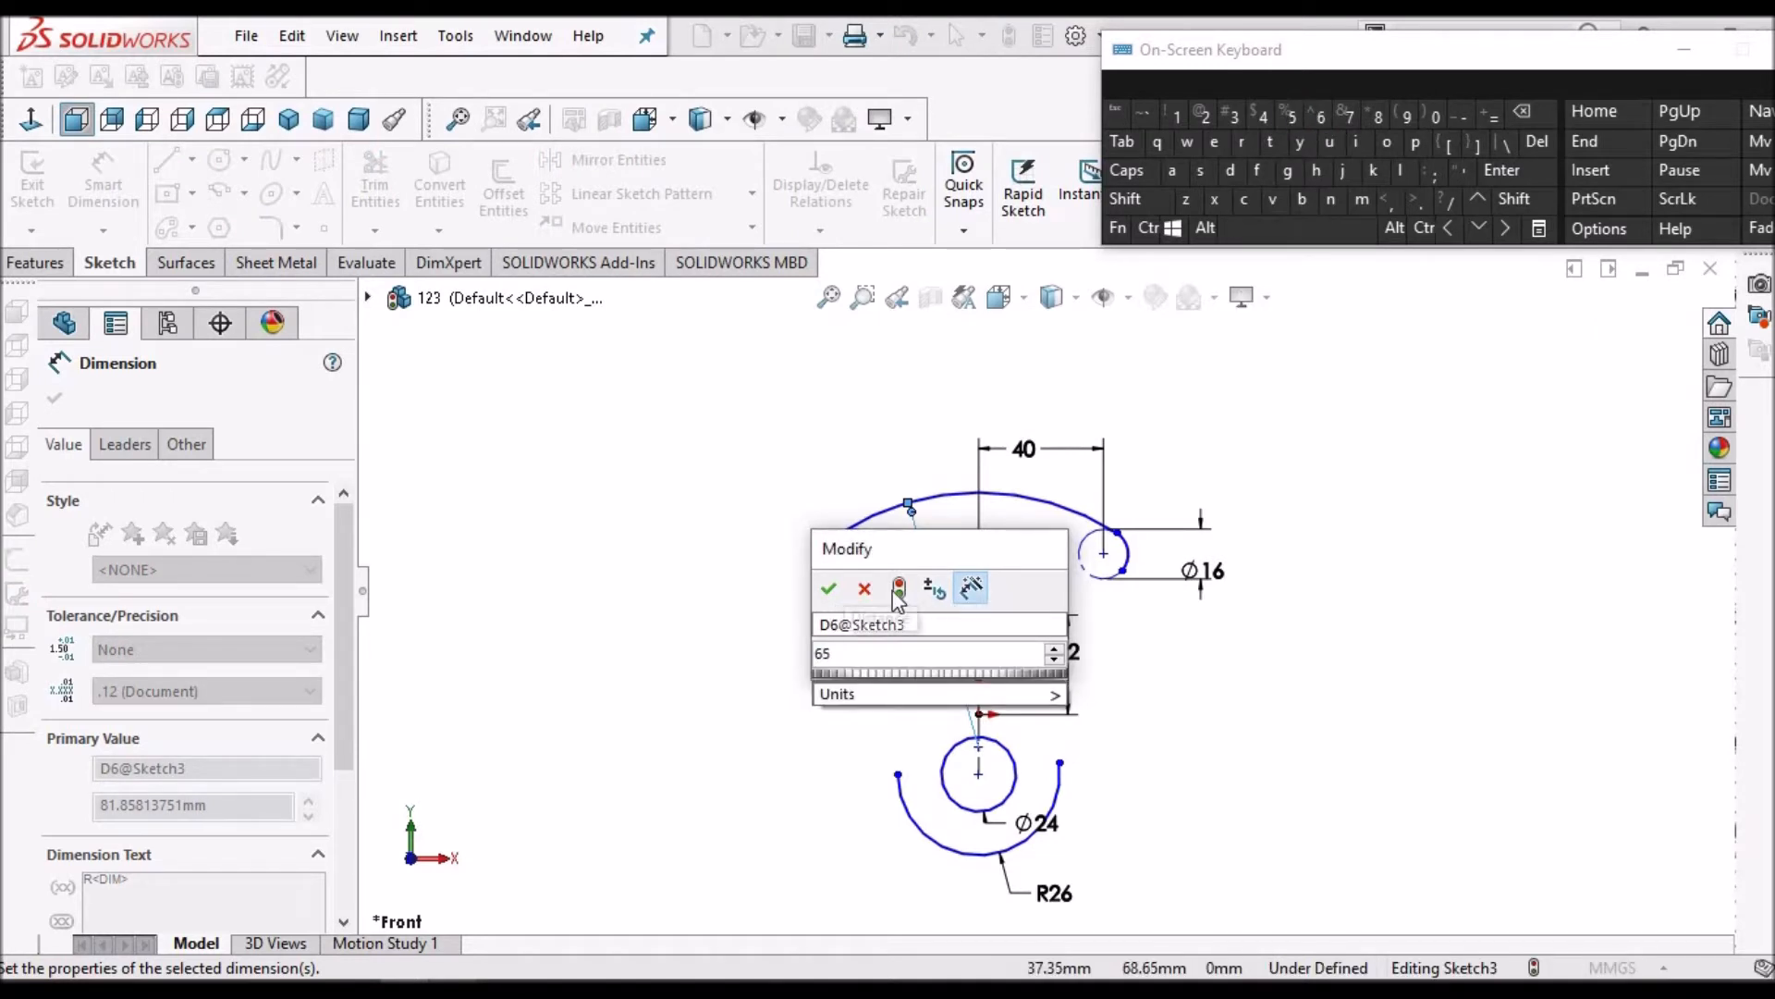
pyautogui.click(897, 589)
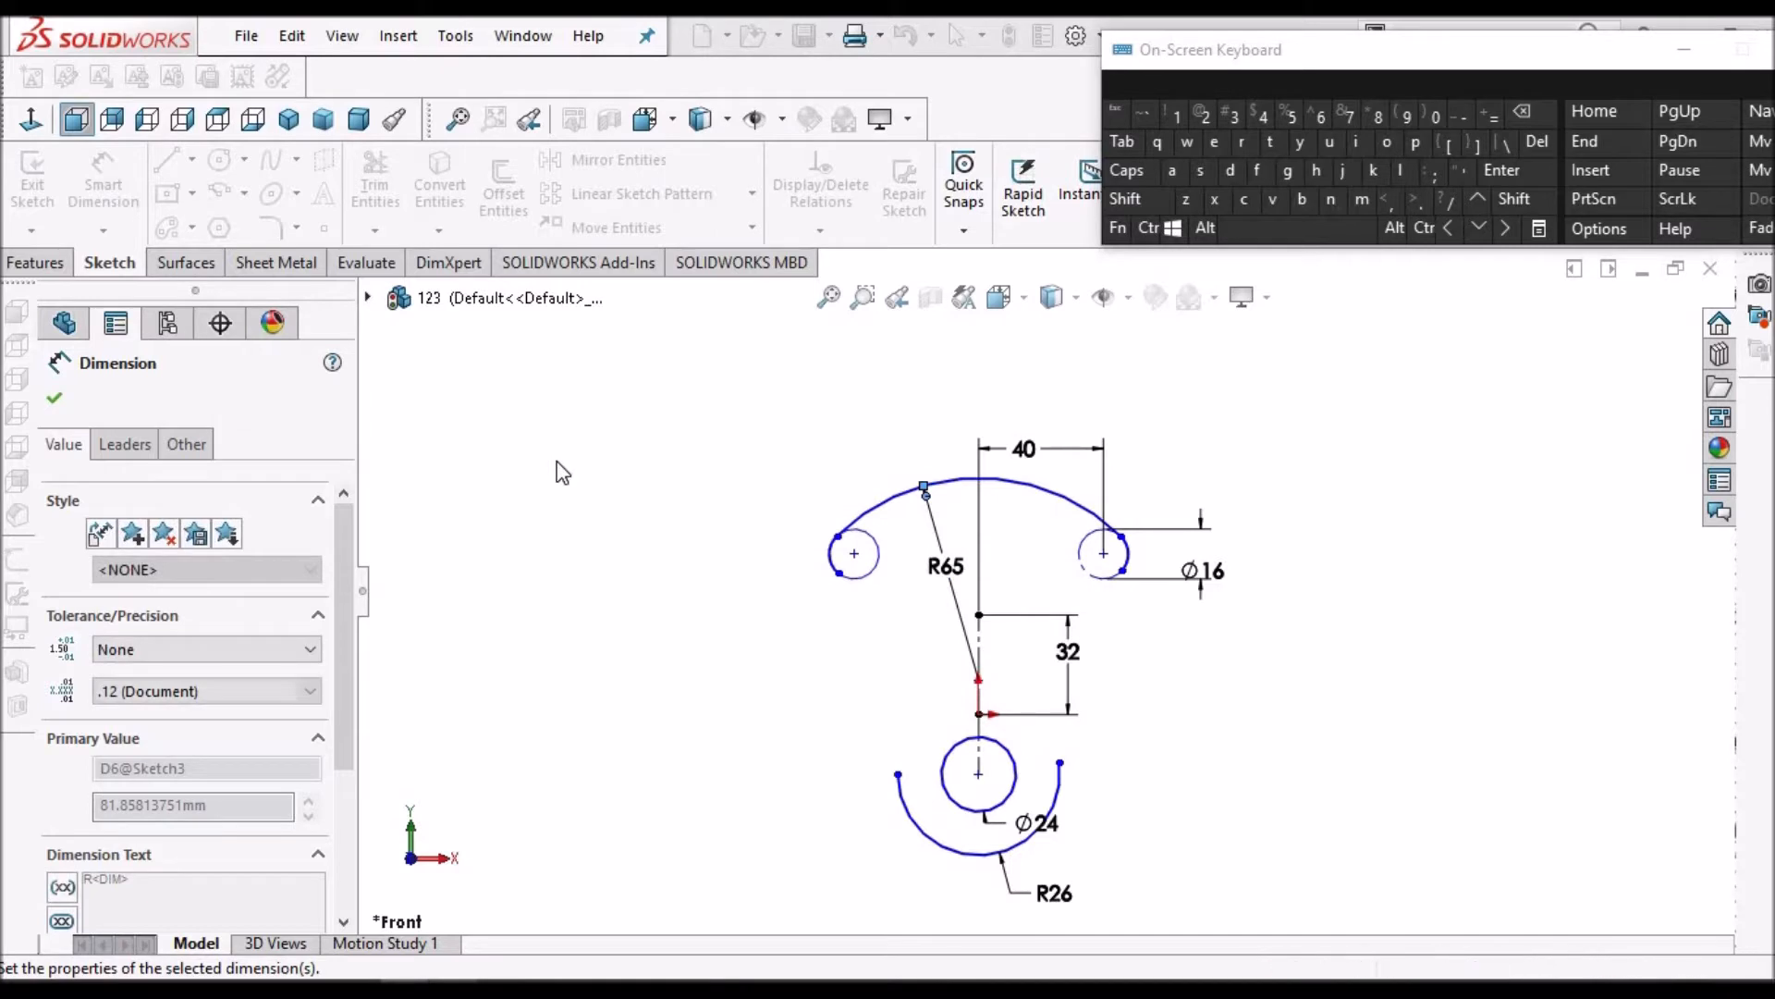
pyautogui.click(496, 468)
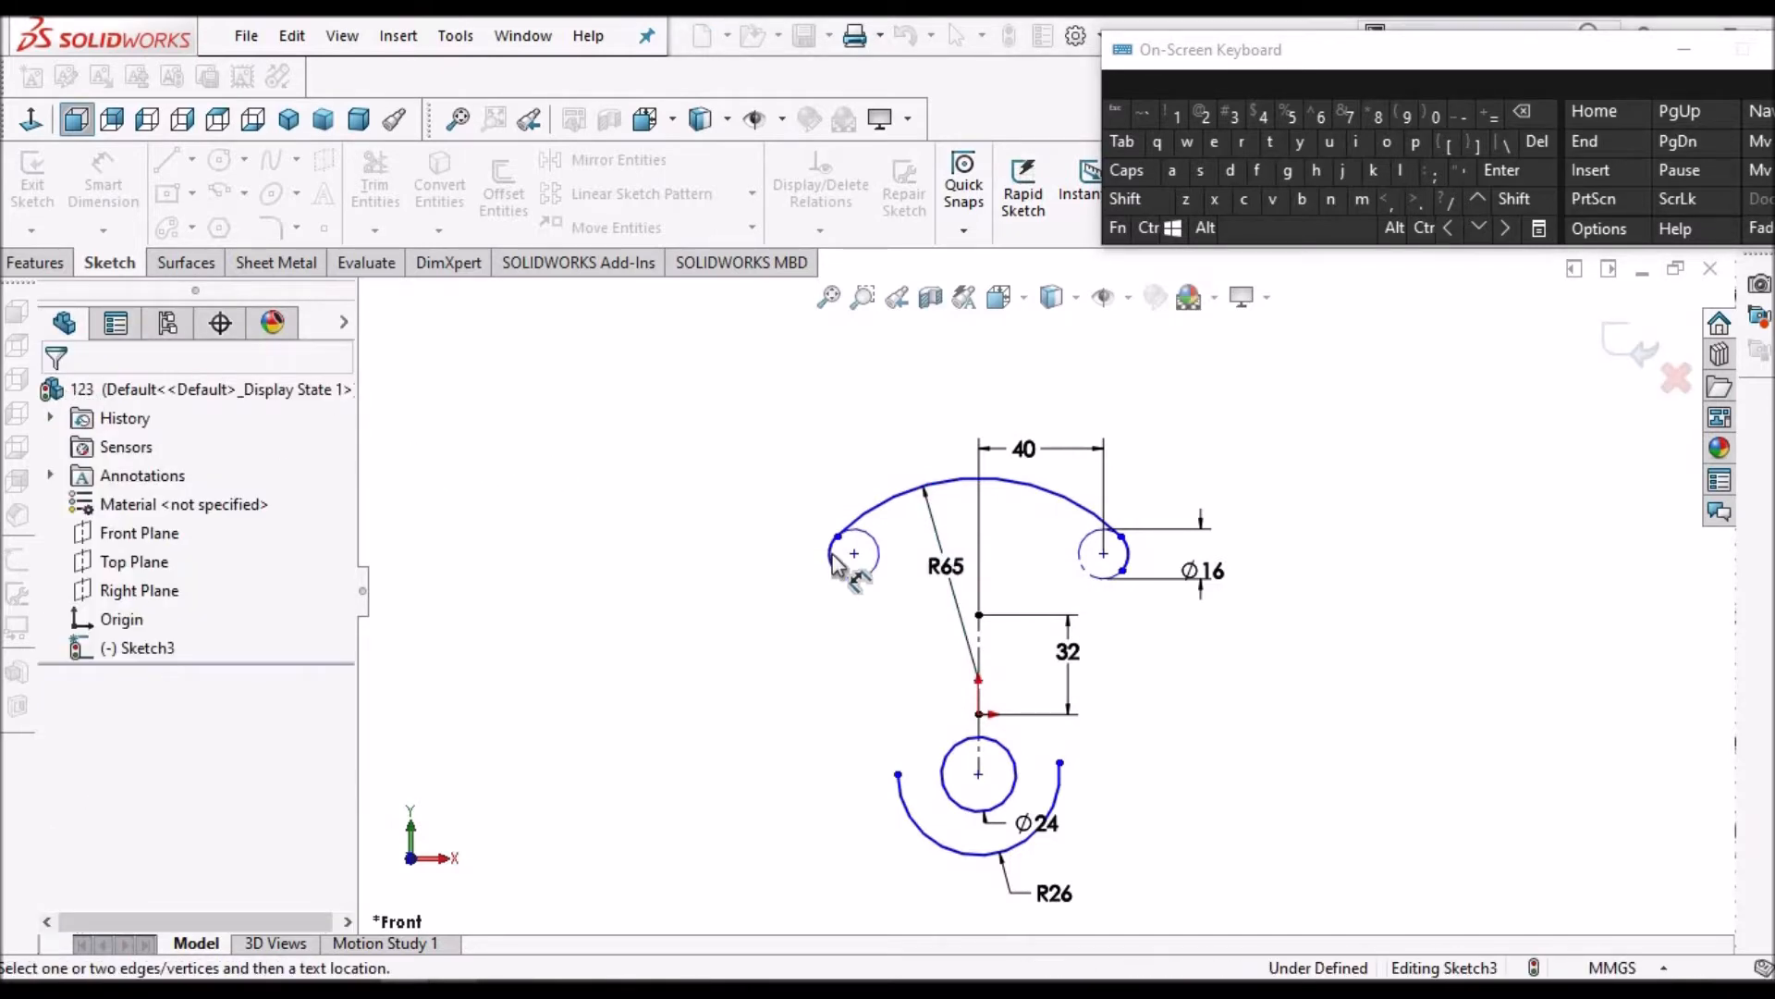
# Check the crank web dimensions in the reference PDF drawing against the sketch
pyautogui.scroll(1, 1172, 613)
pyautogui.scroll(-1, 1173, 613)
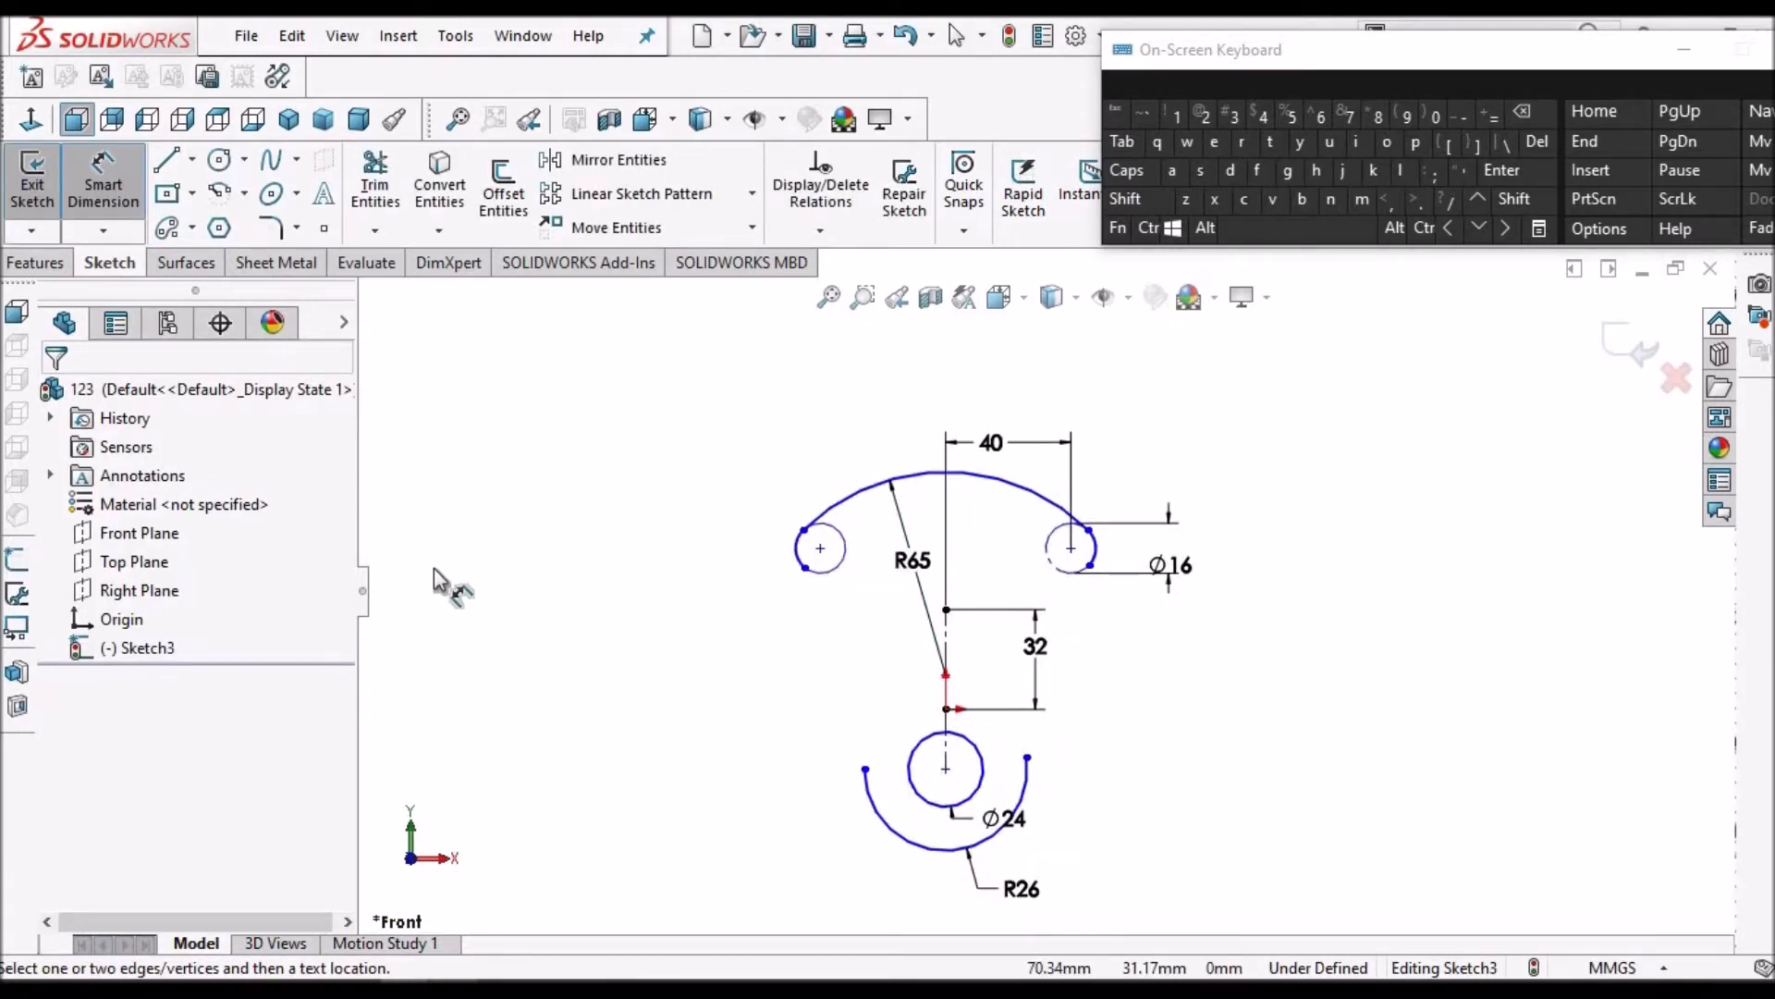
pyautogui.rightClick(402, 512)
pyautogui.click(659, 411)
pyautogui.click(452, 988)
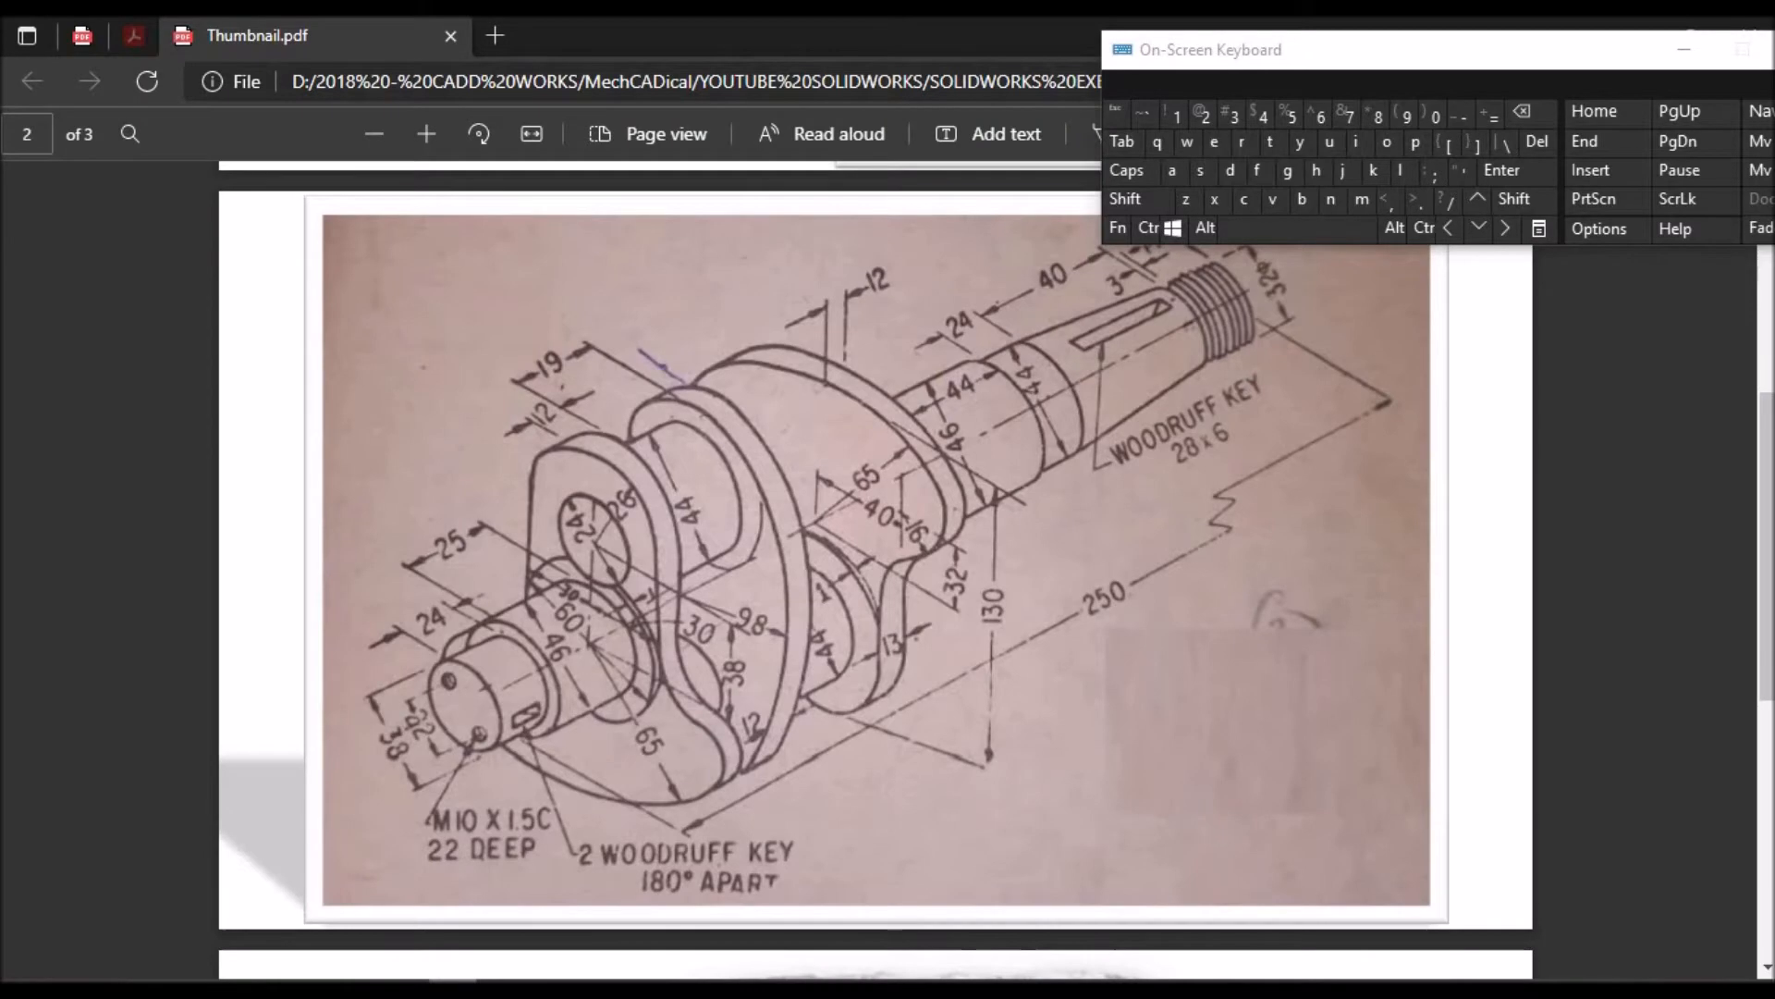
pyautogui.click(452, 987)
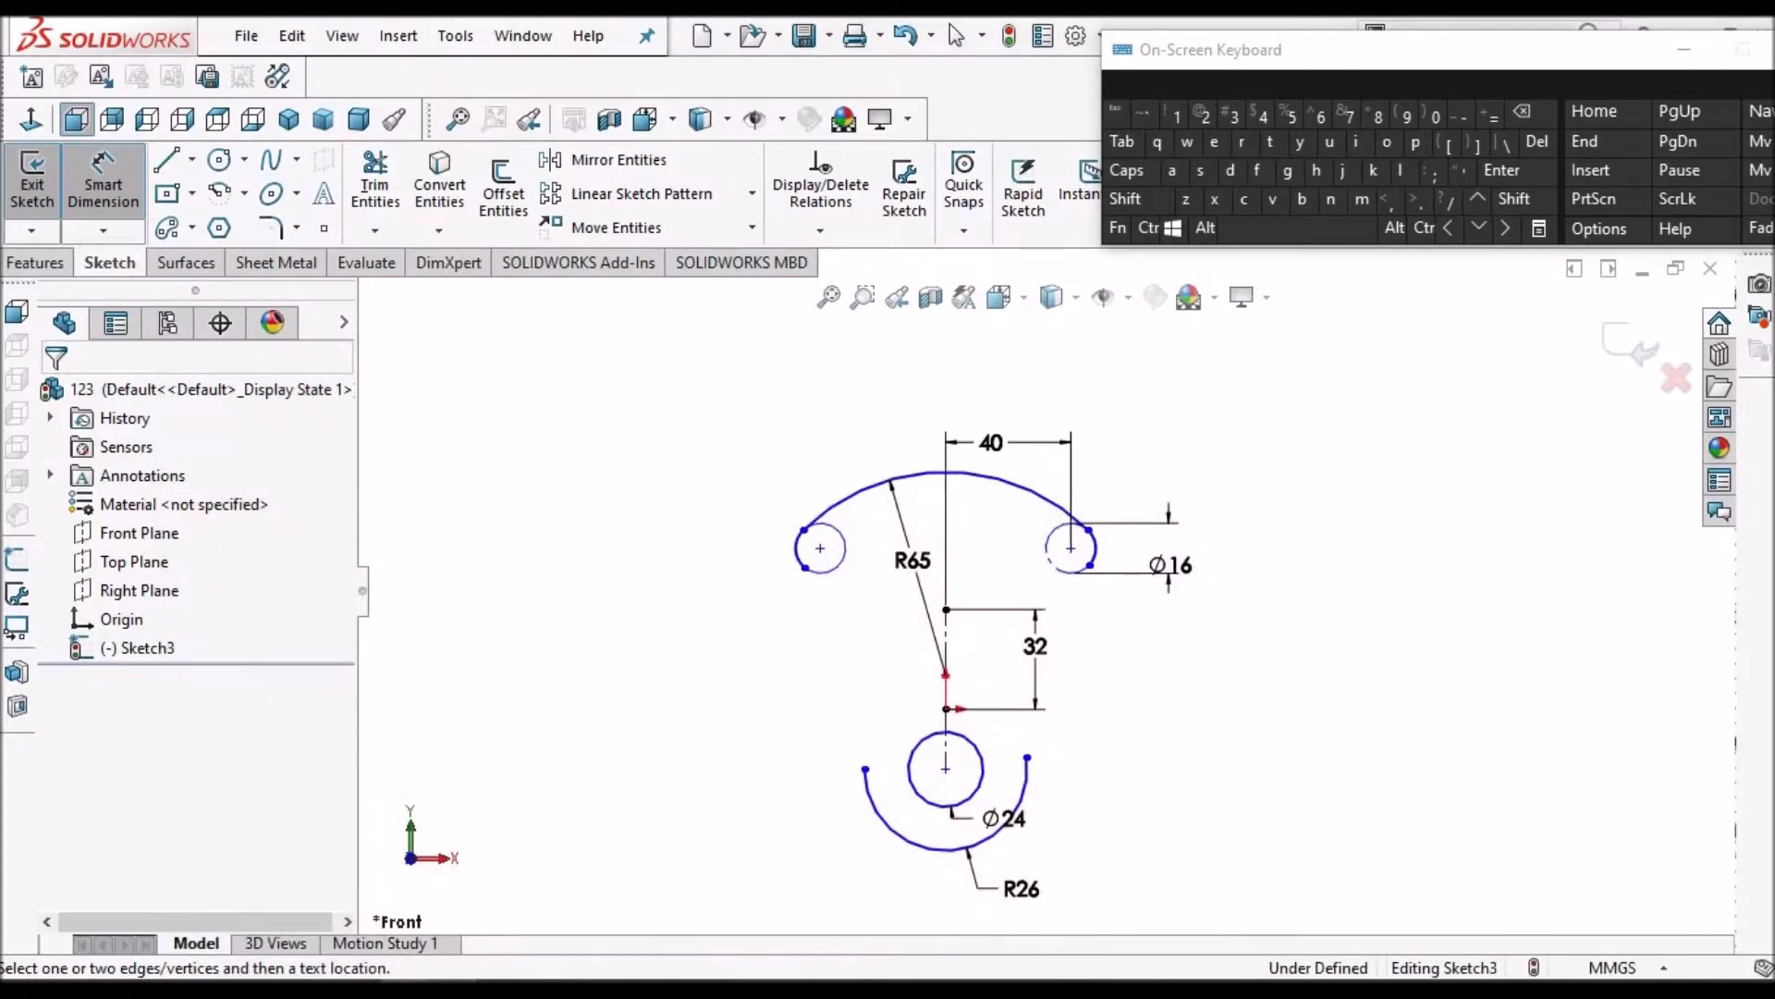
pyautogui.click(452, 987)
pyautogui.click(453, 988)
pyautogui.rightClick(678, 518)
pyautogui.press('Escape')
pyautogui.press('Escape')
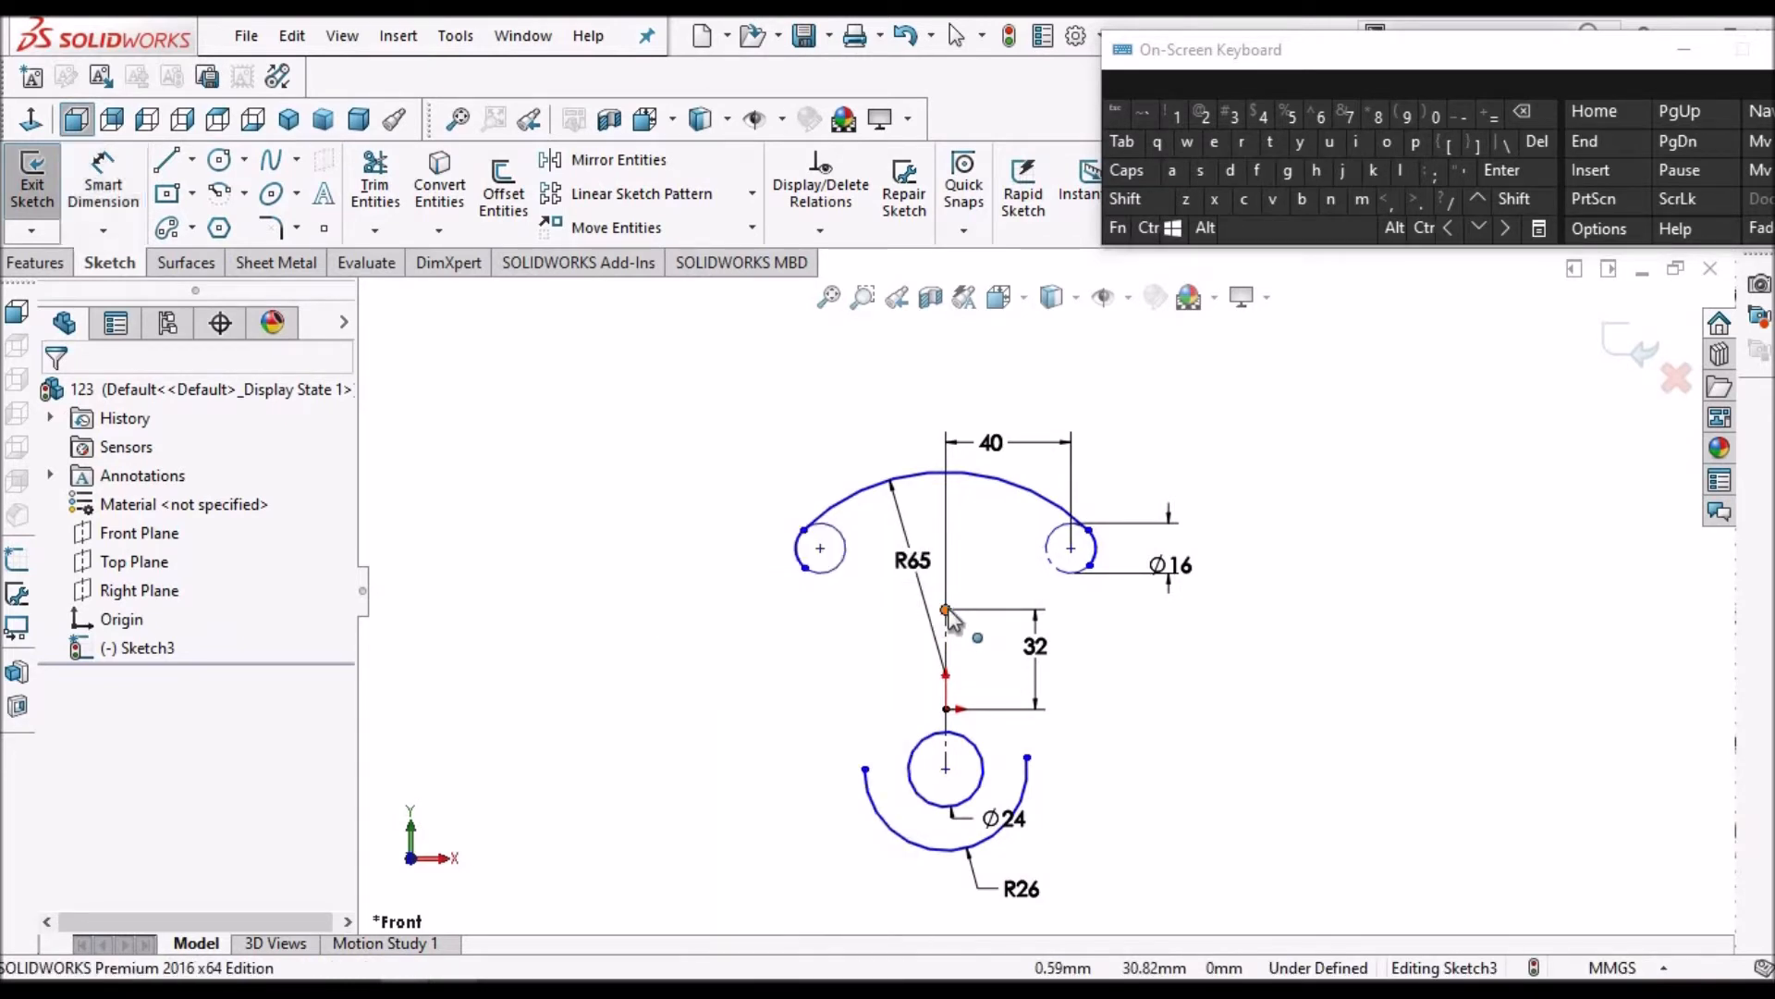
# Add a horizontal relation between the centerline's upper endpoint and the center of the right construction circle
pyautogui.click(945, 610)
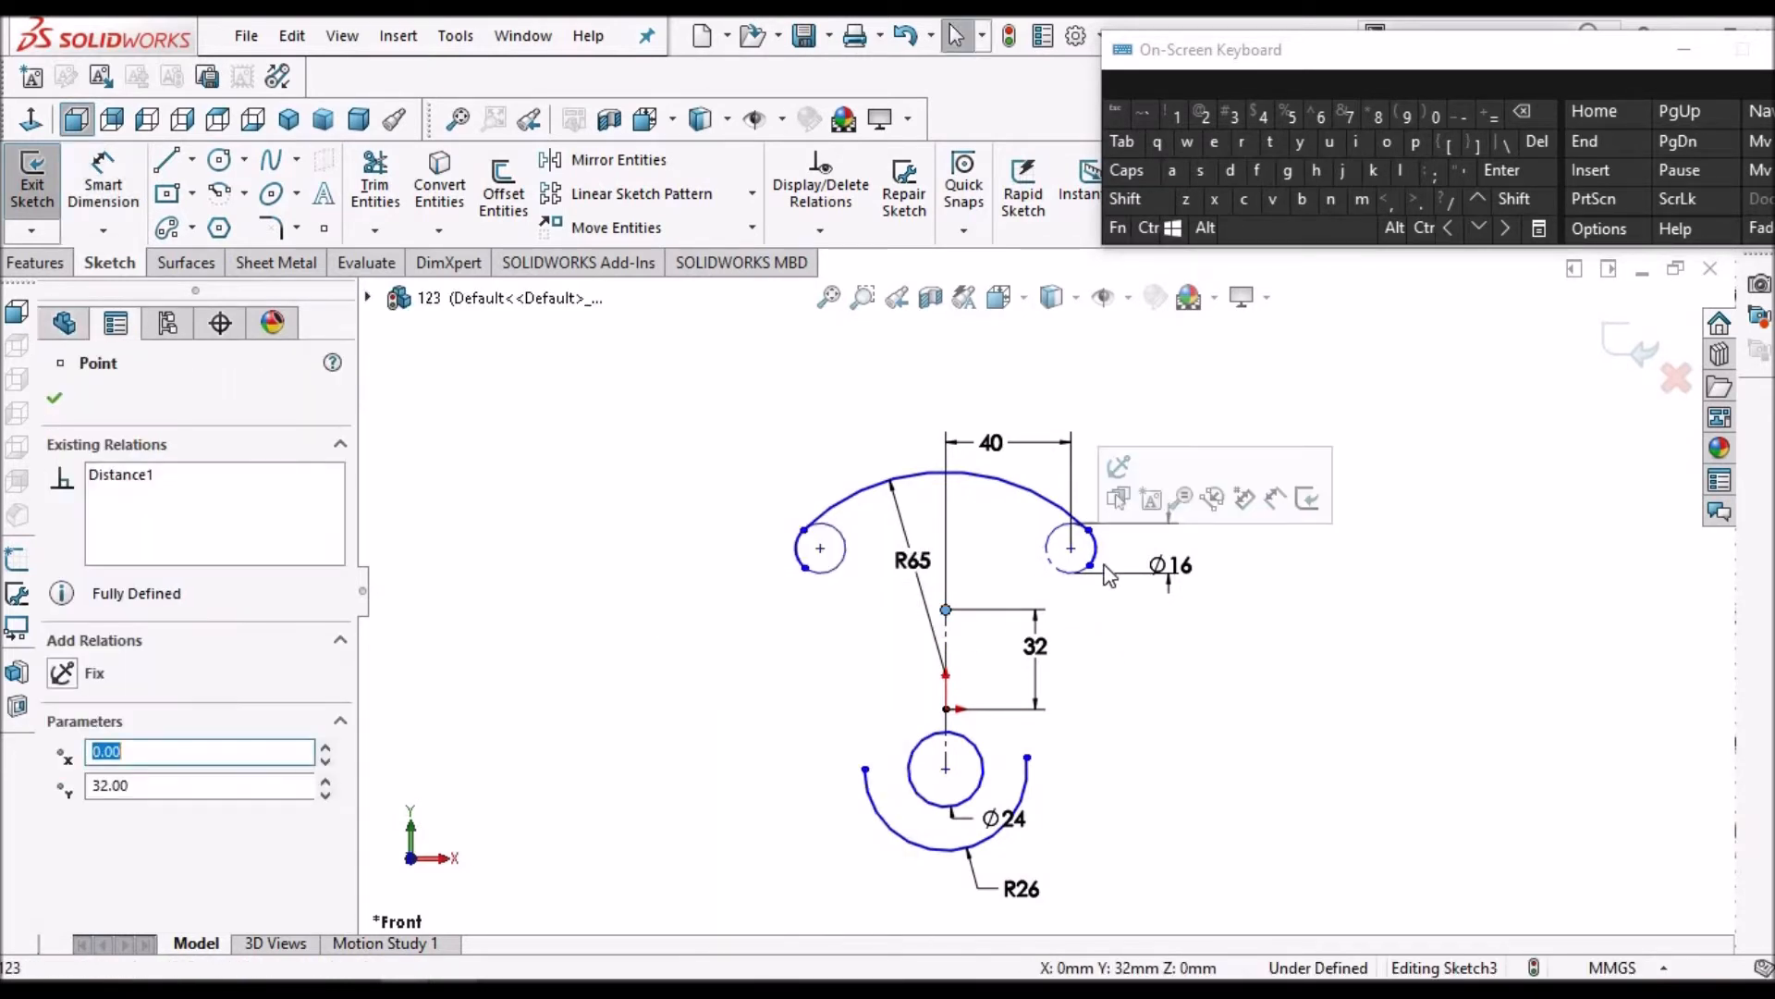
pyautogui.click(1071, 549)
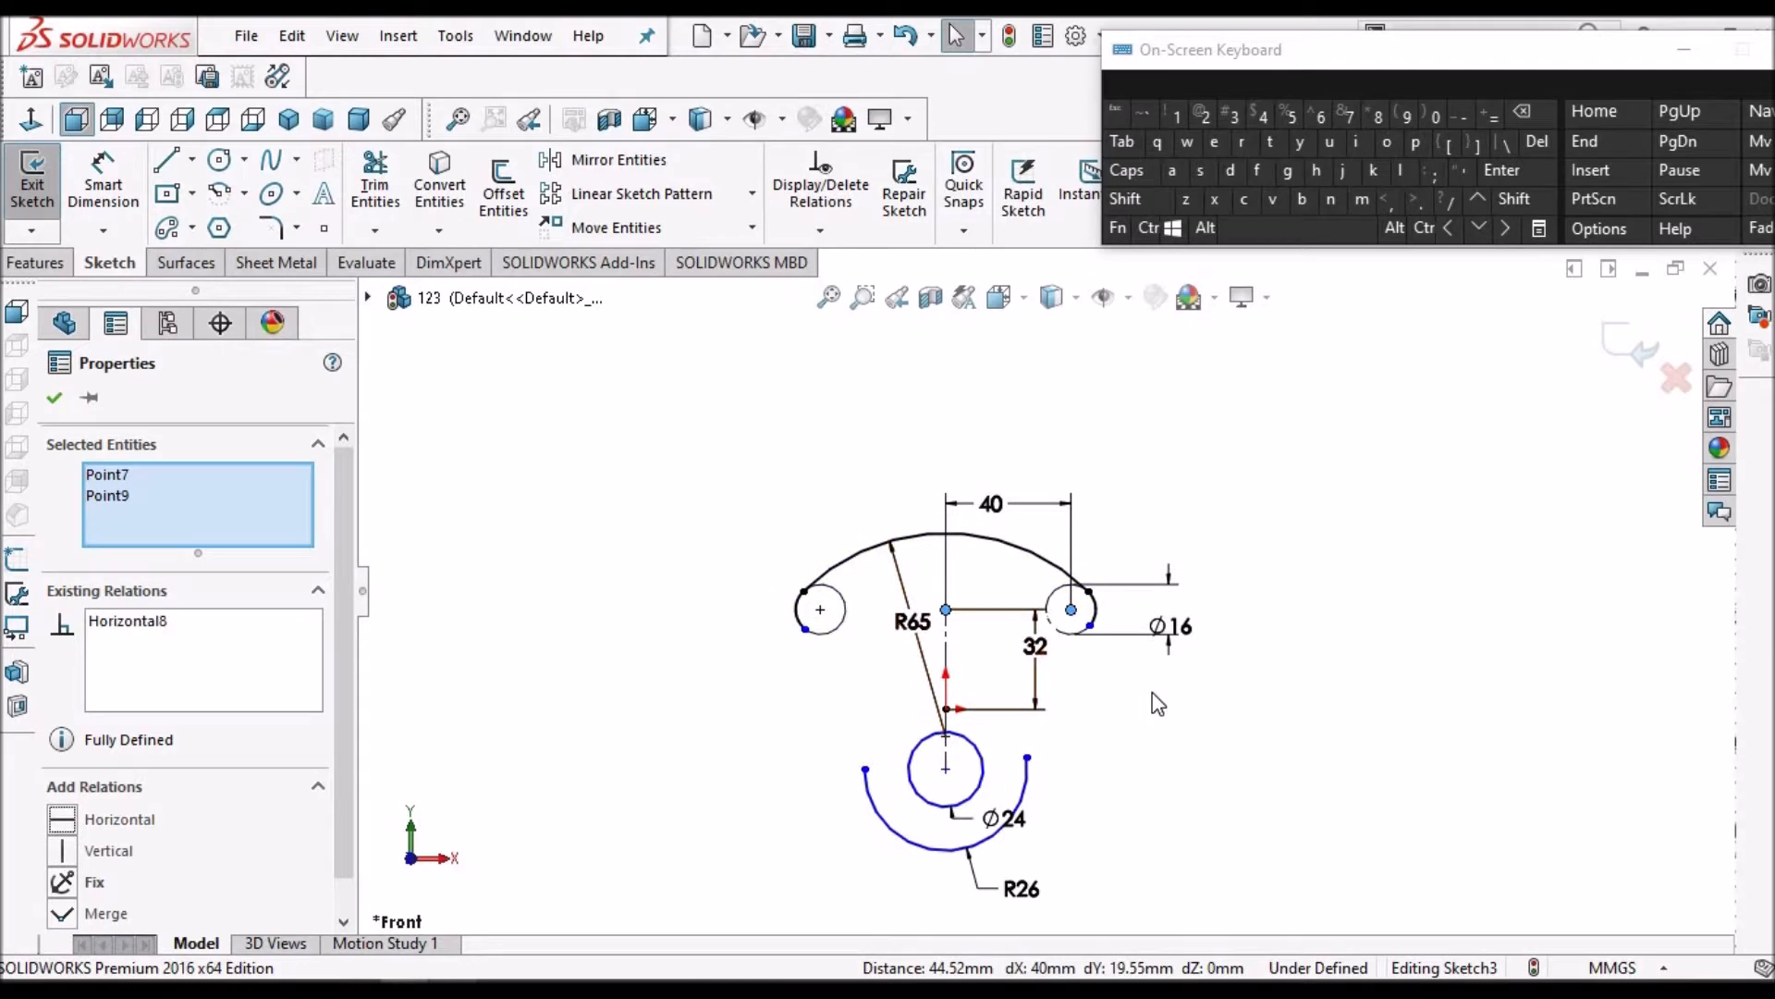
pyautogui.click(672, 649)
# Move the 32 mm vertical dimension farther out from the centerline, past the right construction circle
pyautogui.scroll(-2, 1075, 701)
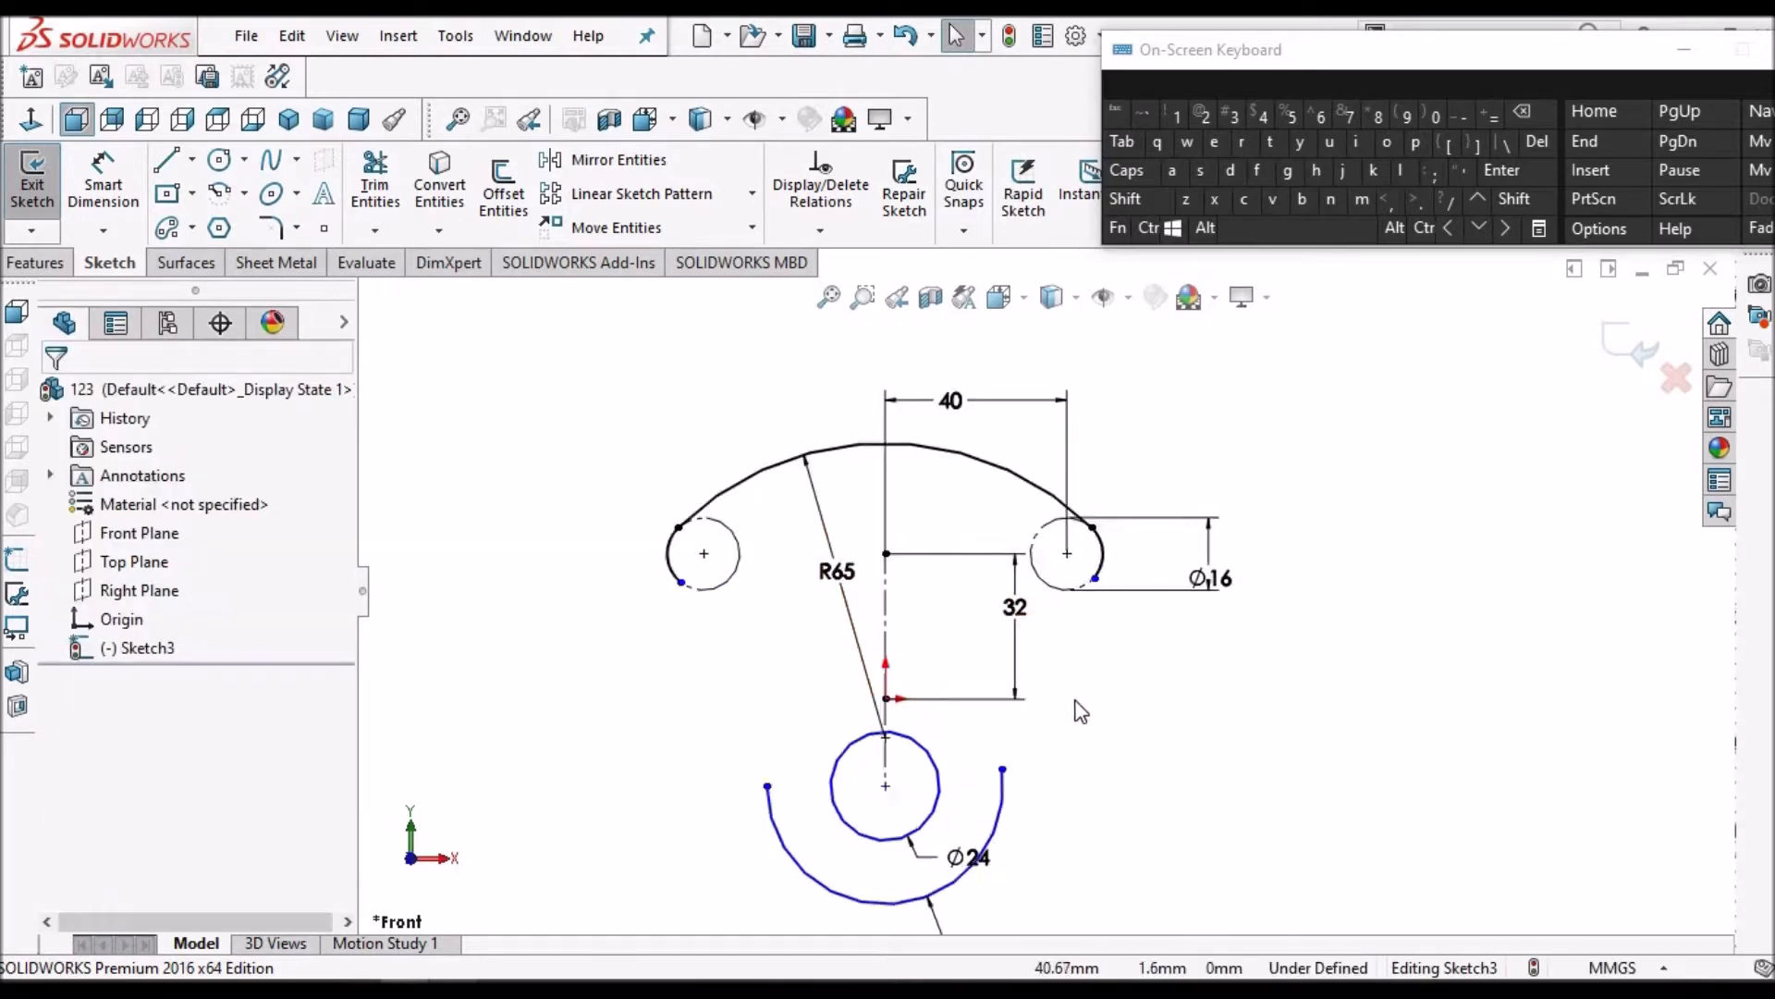
pyautogui.scroll(-2, 1080, 712)
pyautogui.moveTo(1206, 591); pyautogui.dragTo(1185, 586)
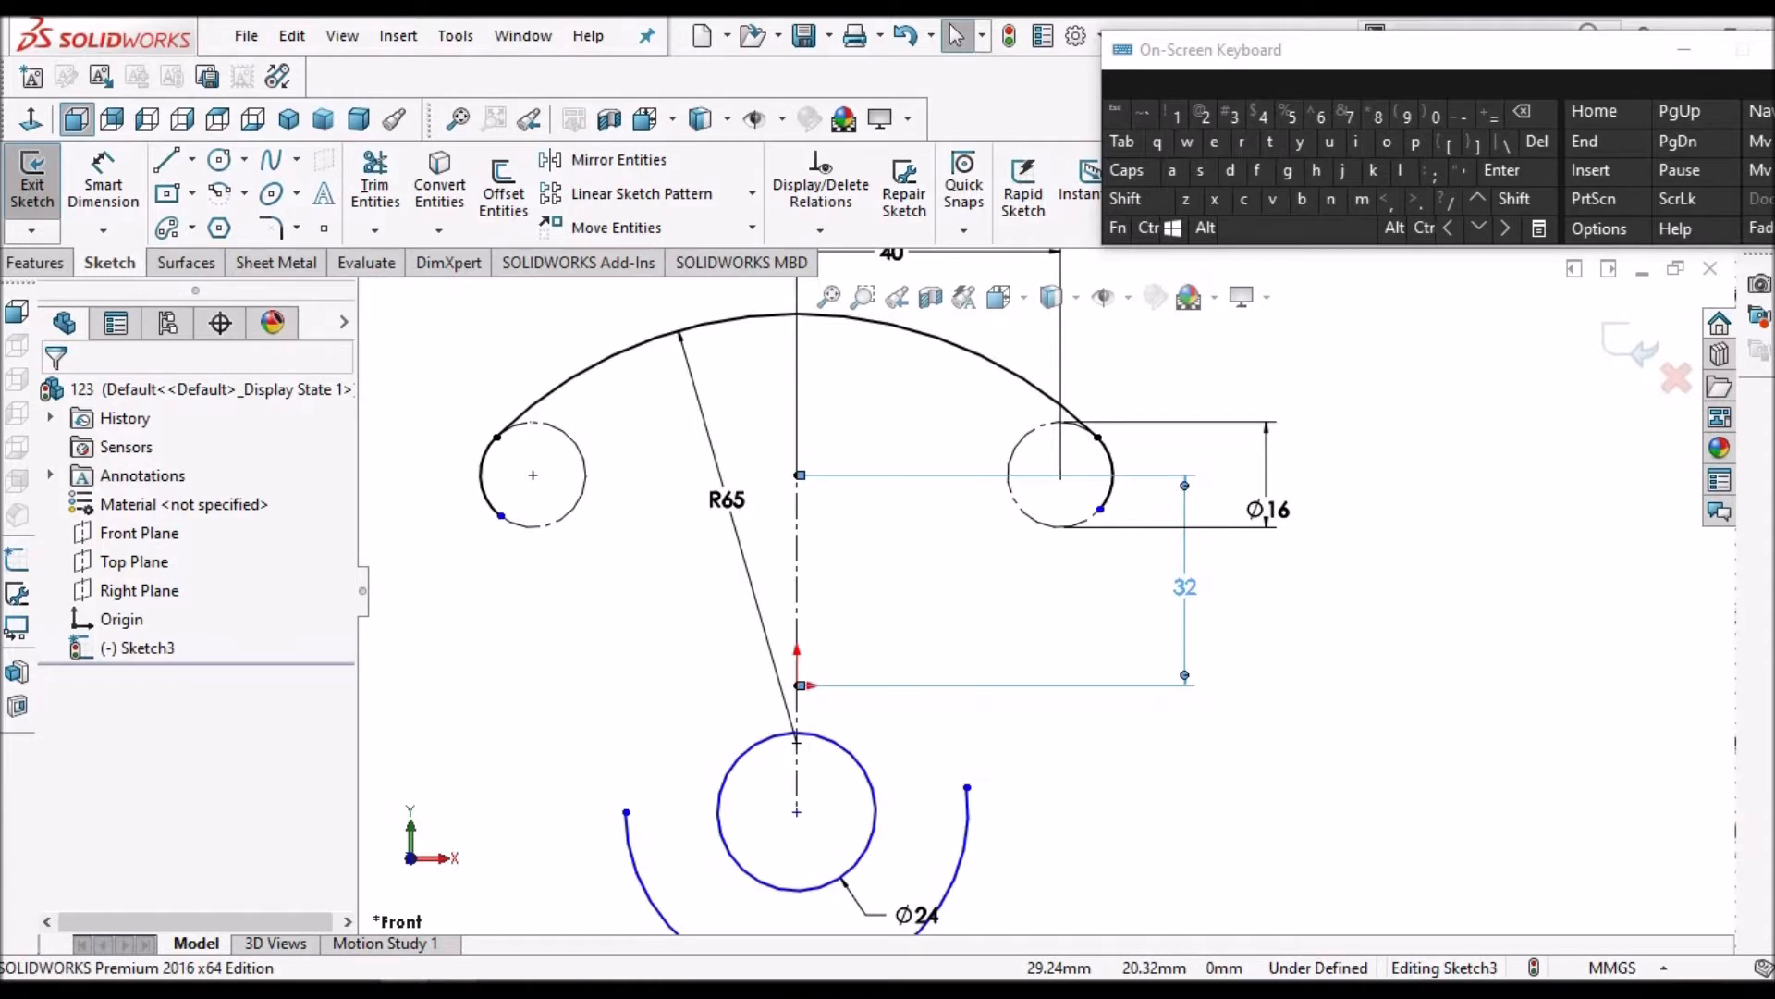
pyautogui.click(1288, 622)
pyautogui.scroll(1, 1292, 625)
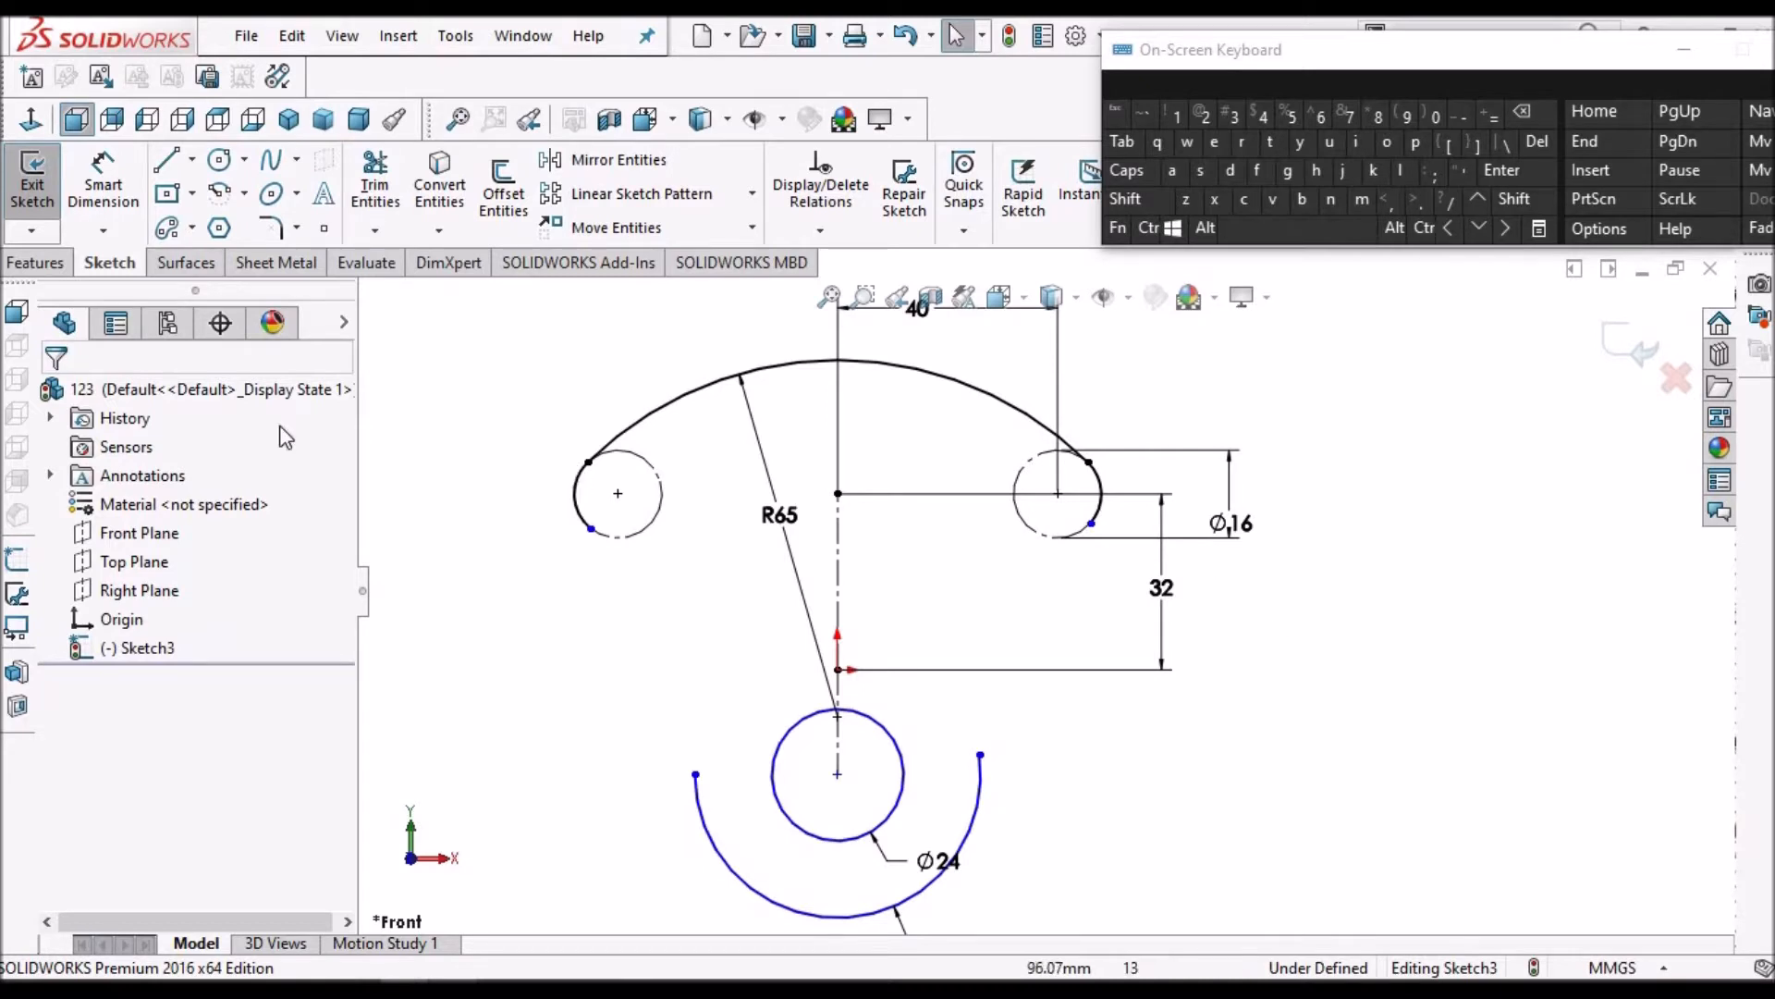
# Sketch a slanted line upward and outward from each end of the lower R26 arc
pyautogui.click(980, 756)
pyautogui.click(1011, 619)
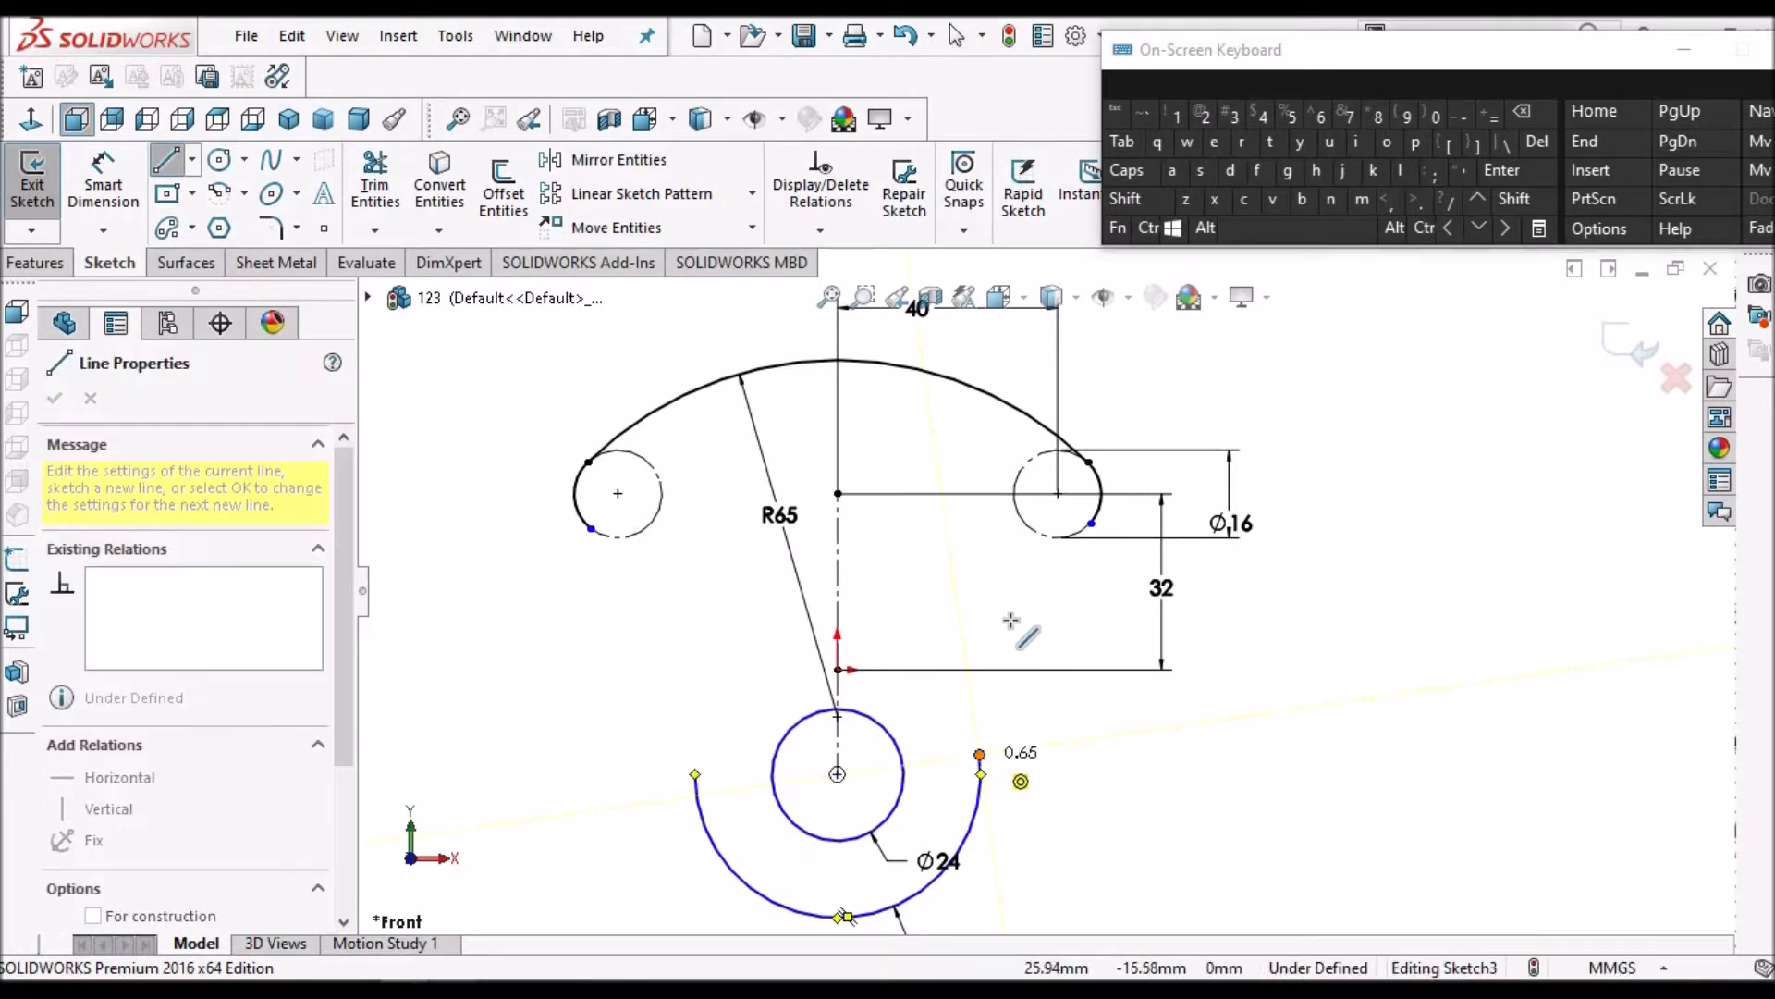
pyautogui.rightClick(928, 600)
pyautogui.click(992, 666)
pyautogui.click(698, 773)
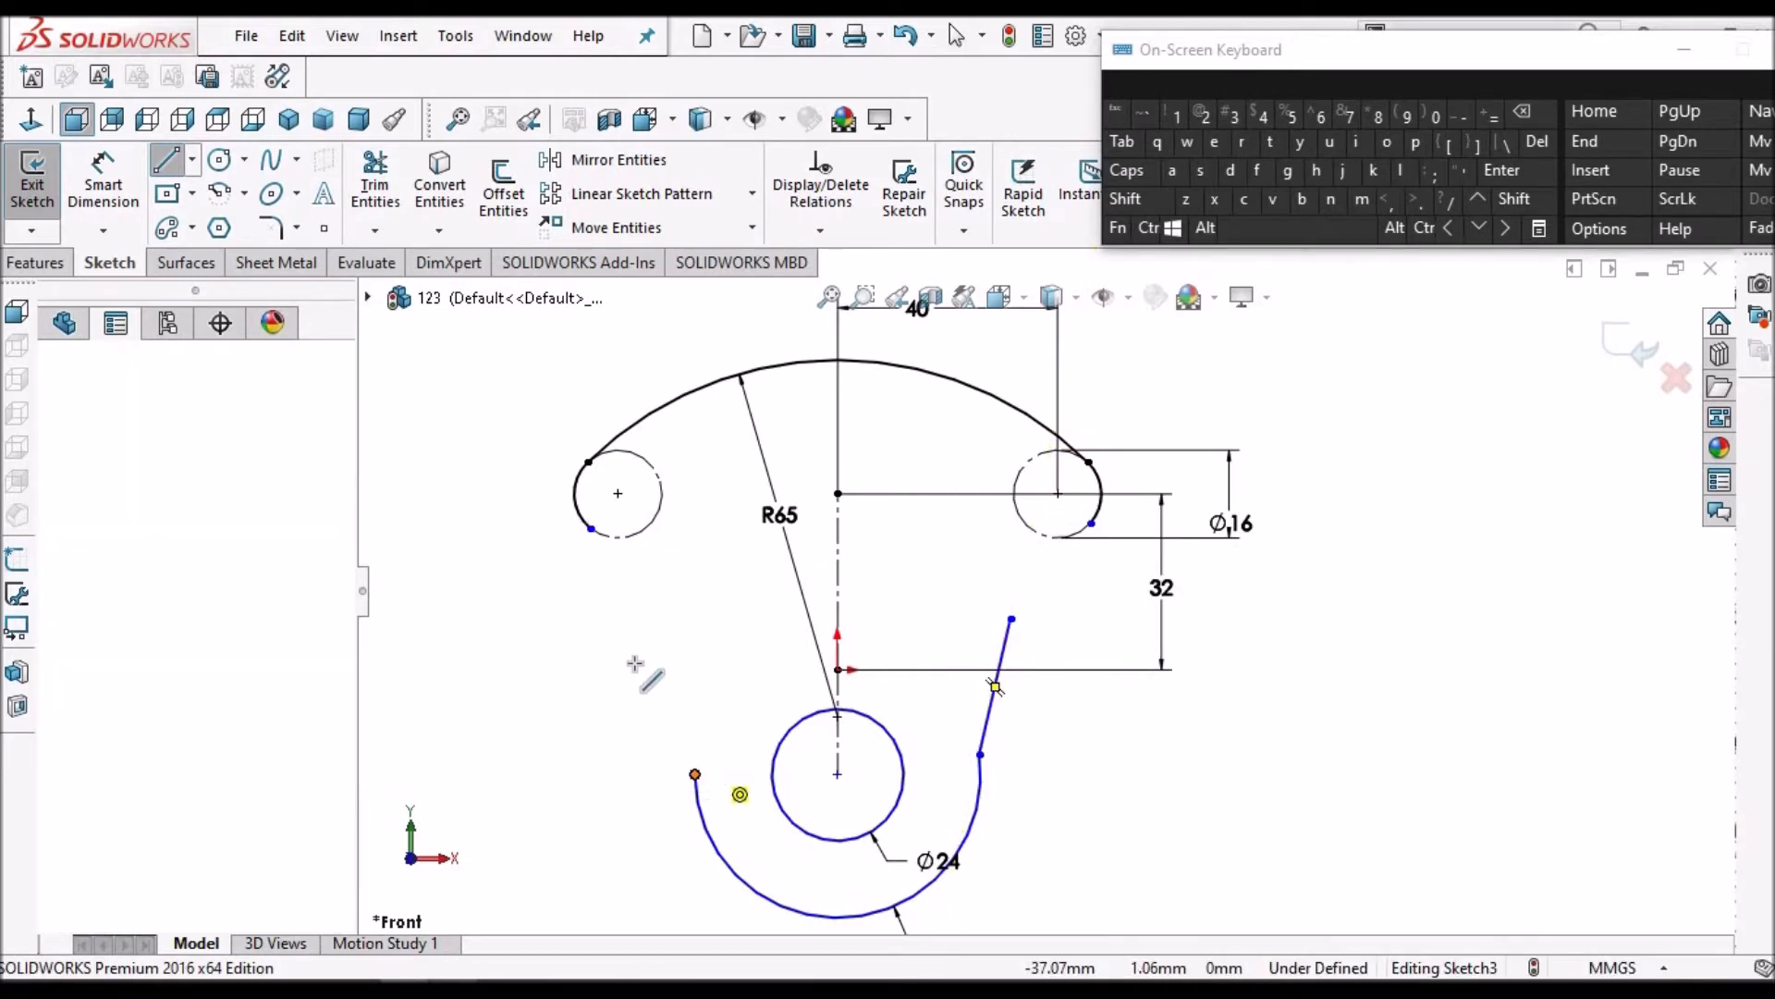
pyautogui.click(559, 638)
pyautogui.rightClick(562, 637)
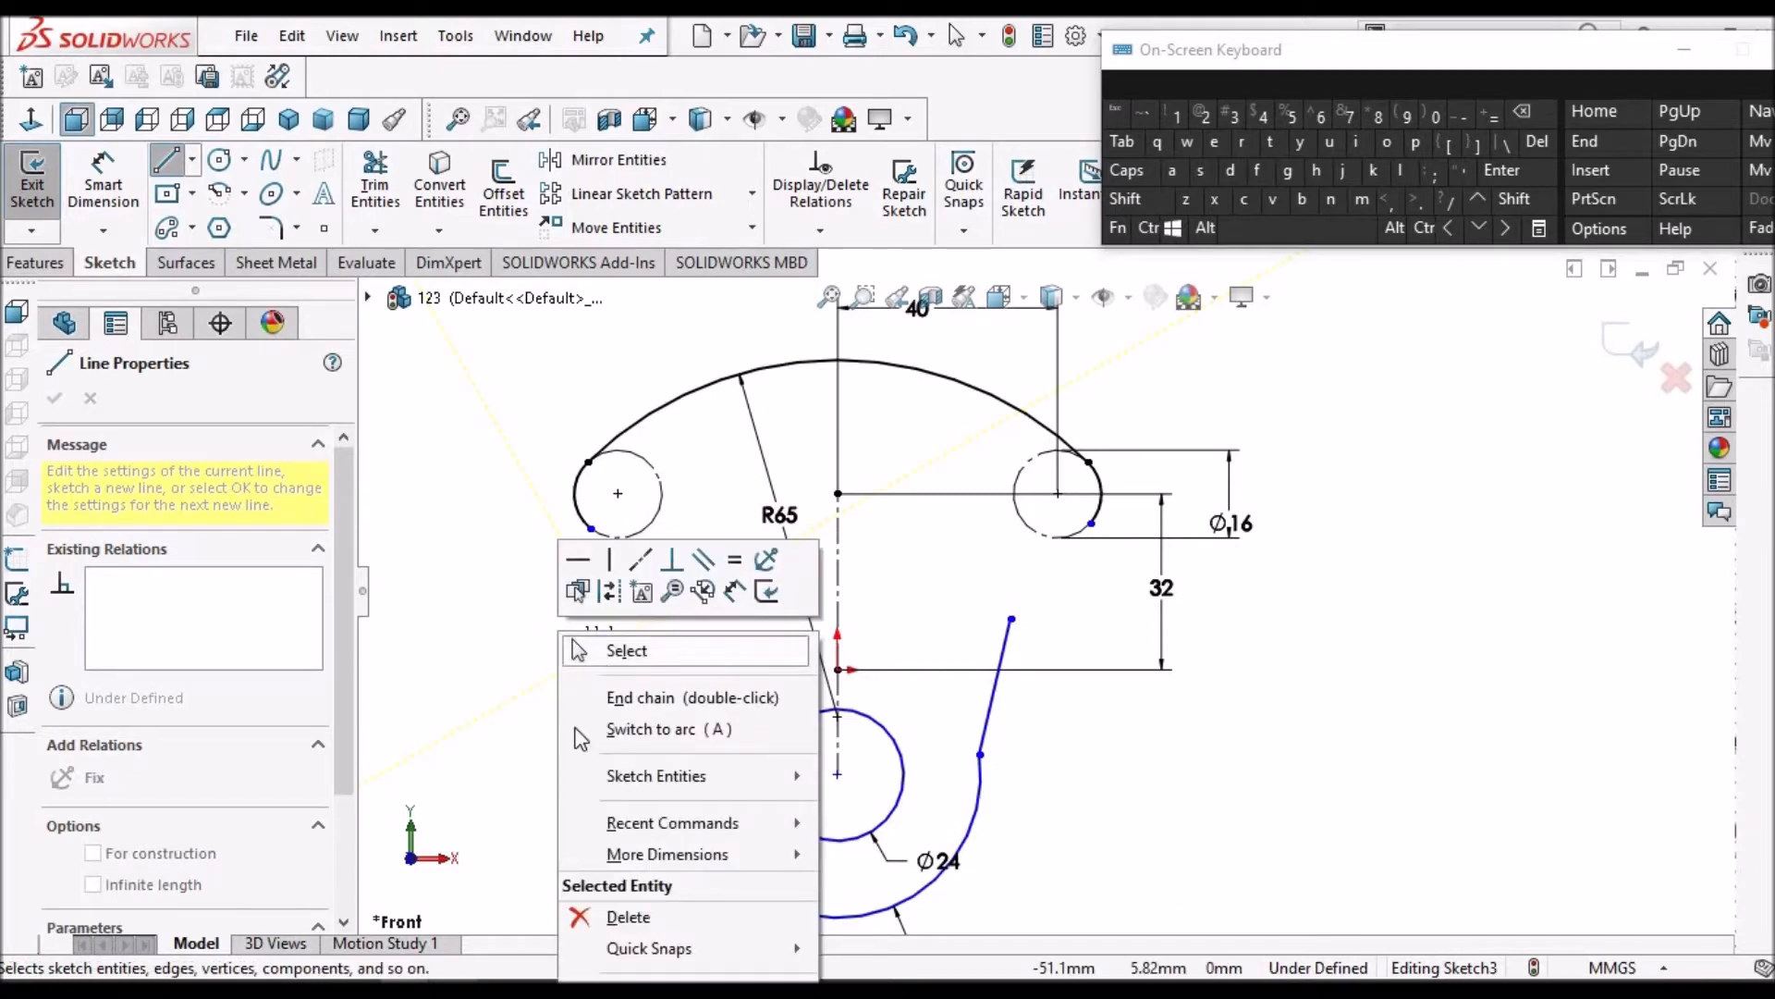
pyautogui.click(611, 651)
# Check the web outline in the reference PDF, and make both slanted lines tangent to the lower R26 arc
pyautogui.click(455, 987)
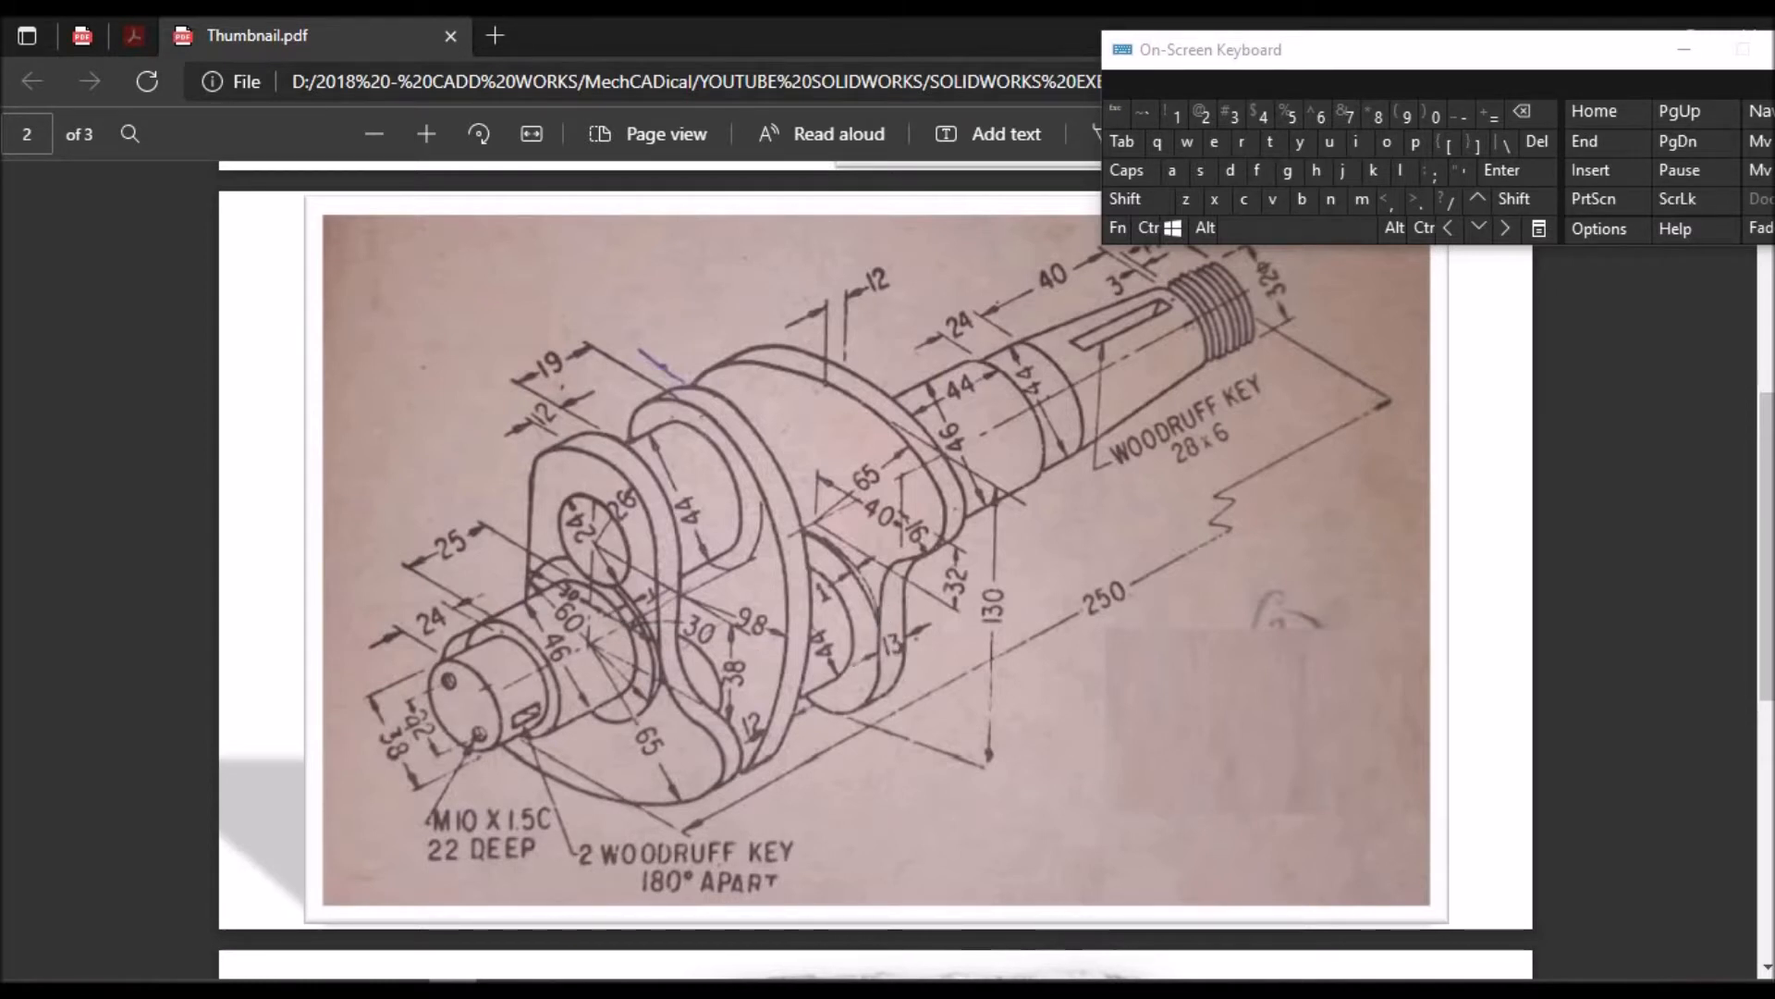
pyautogui.hotkey('alt', 'Tab')
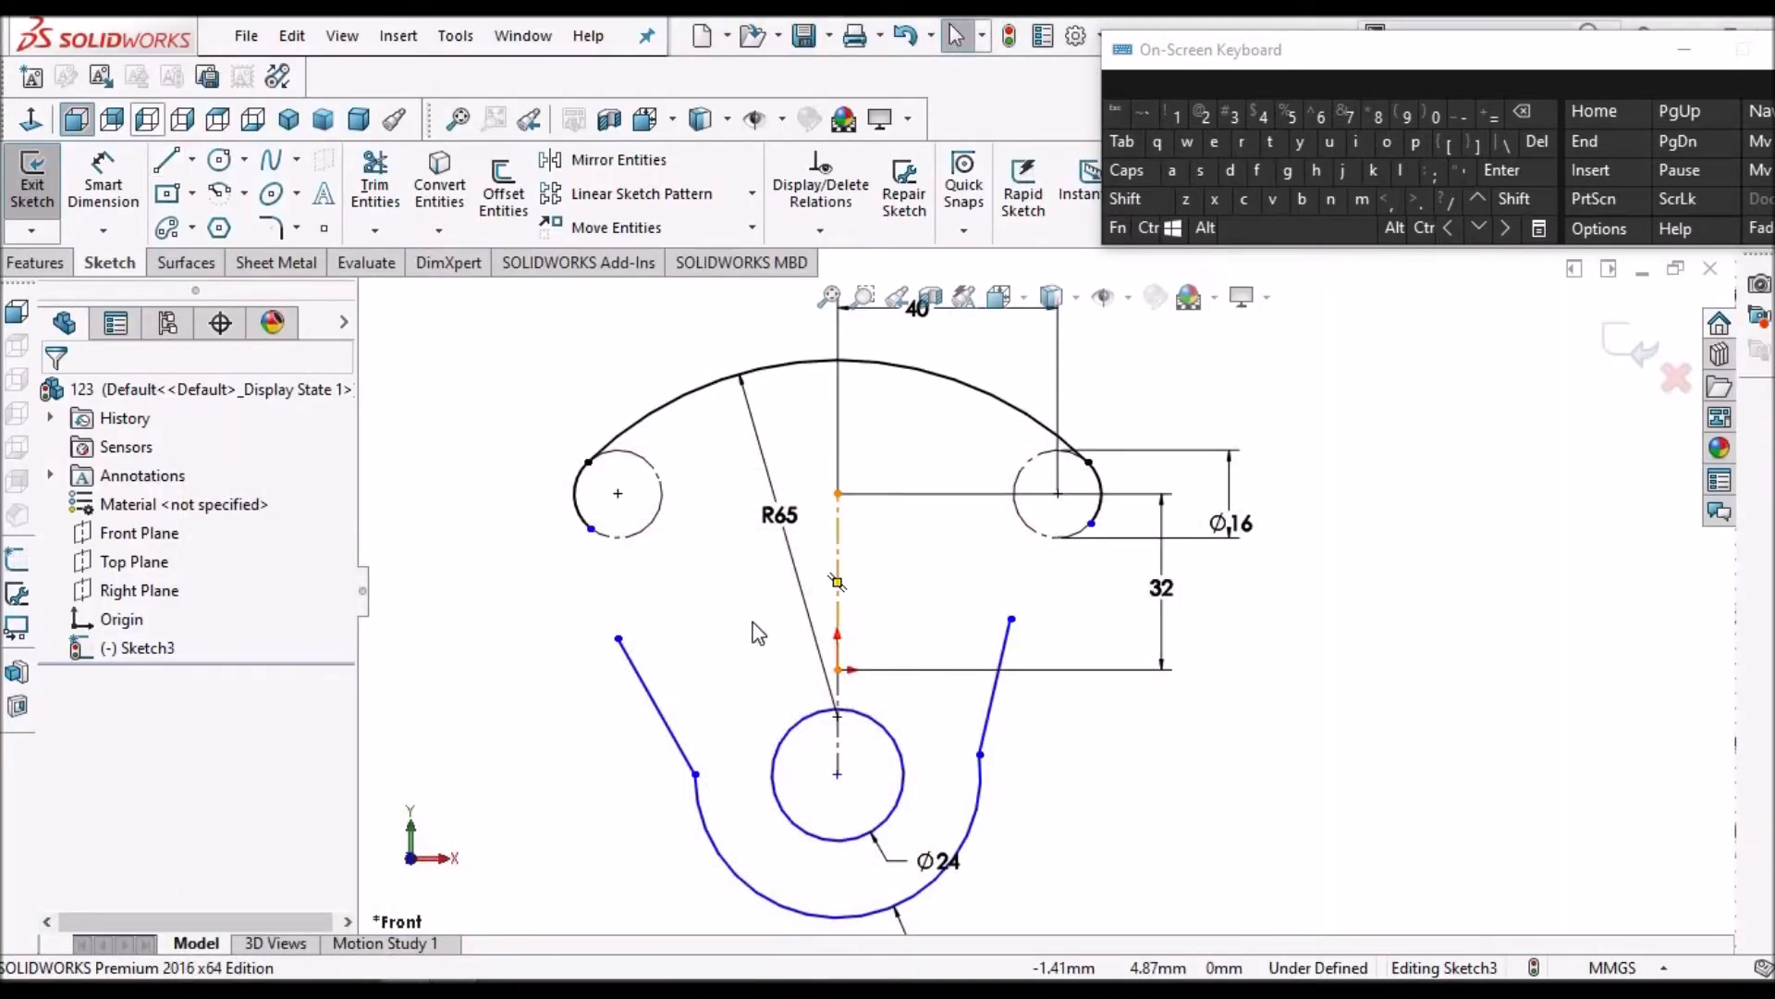
pyautogui.click(695, 774)
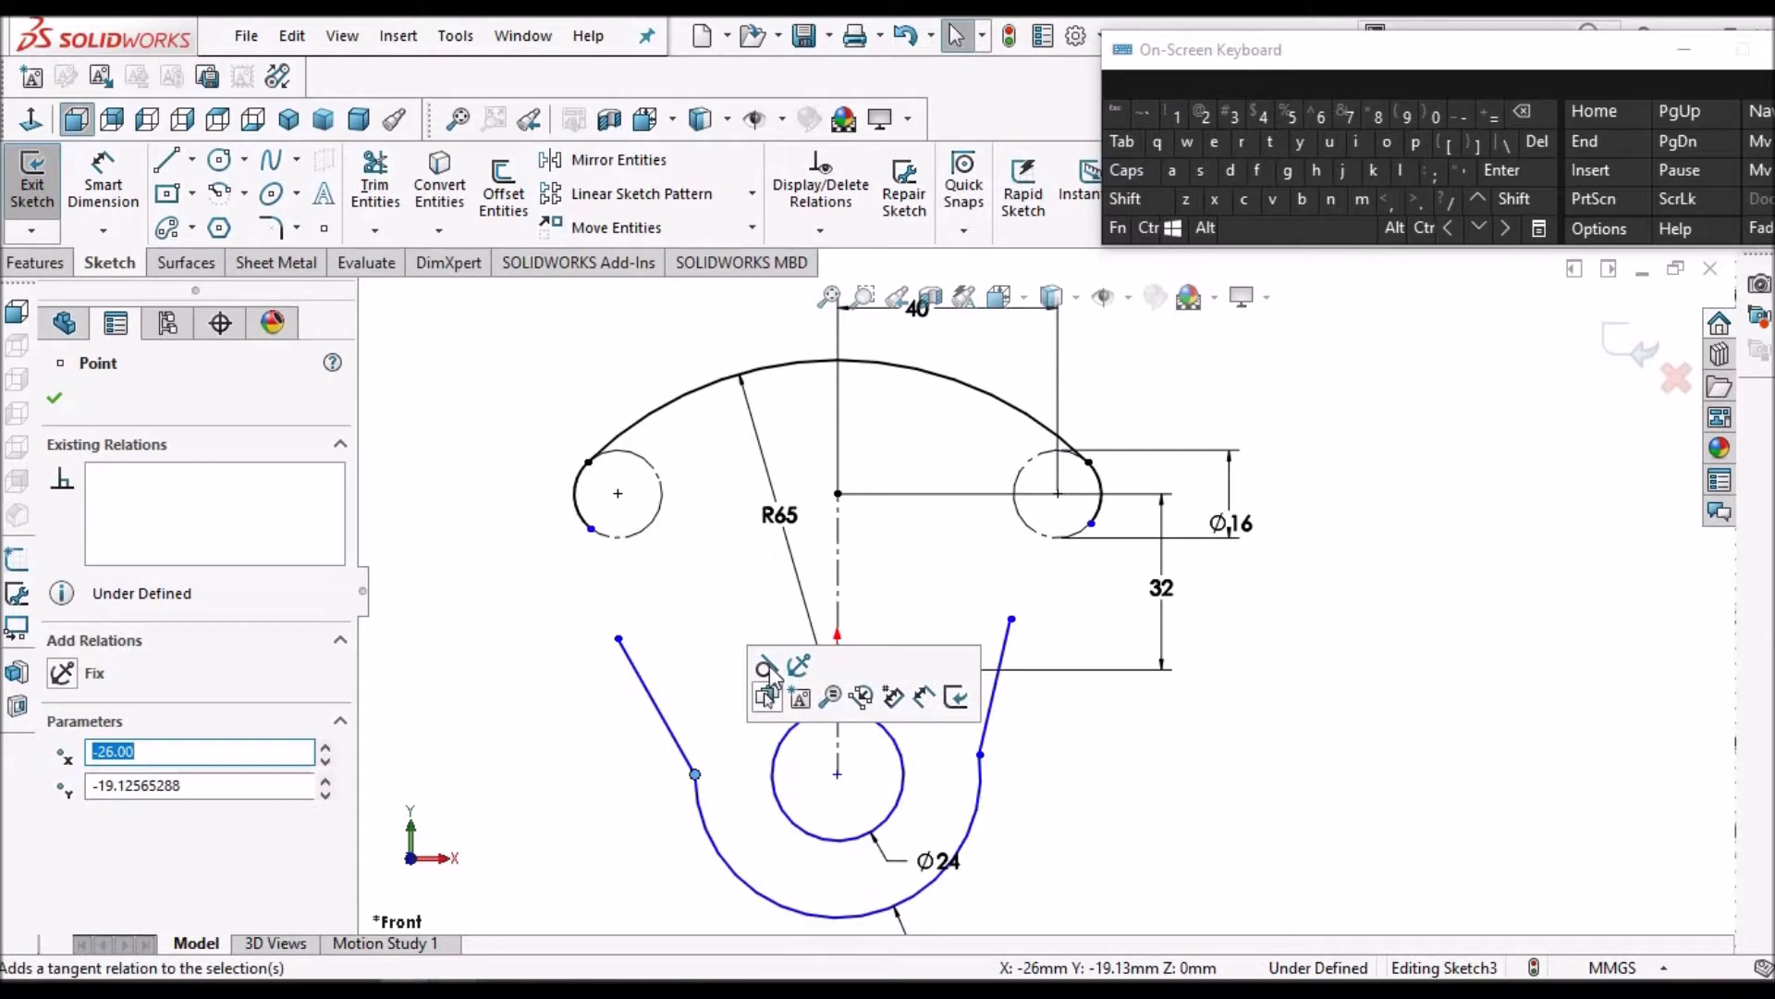
pyautogui.click(1280, 783)
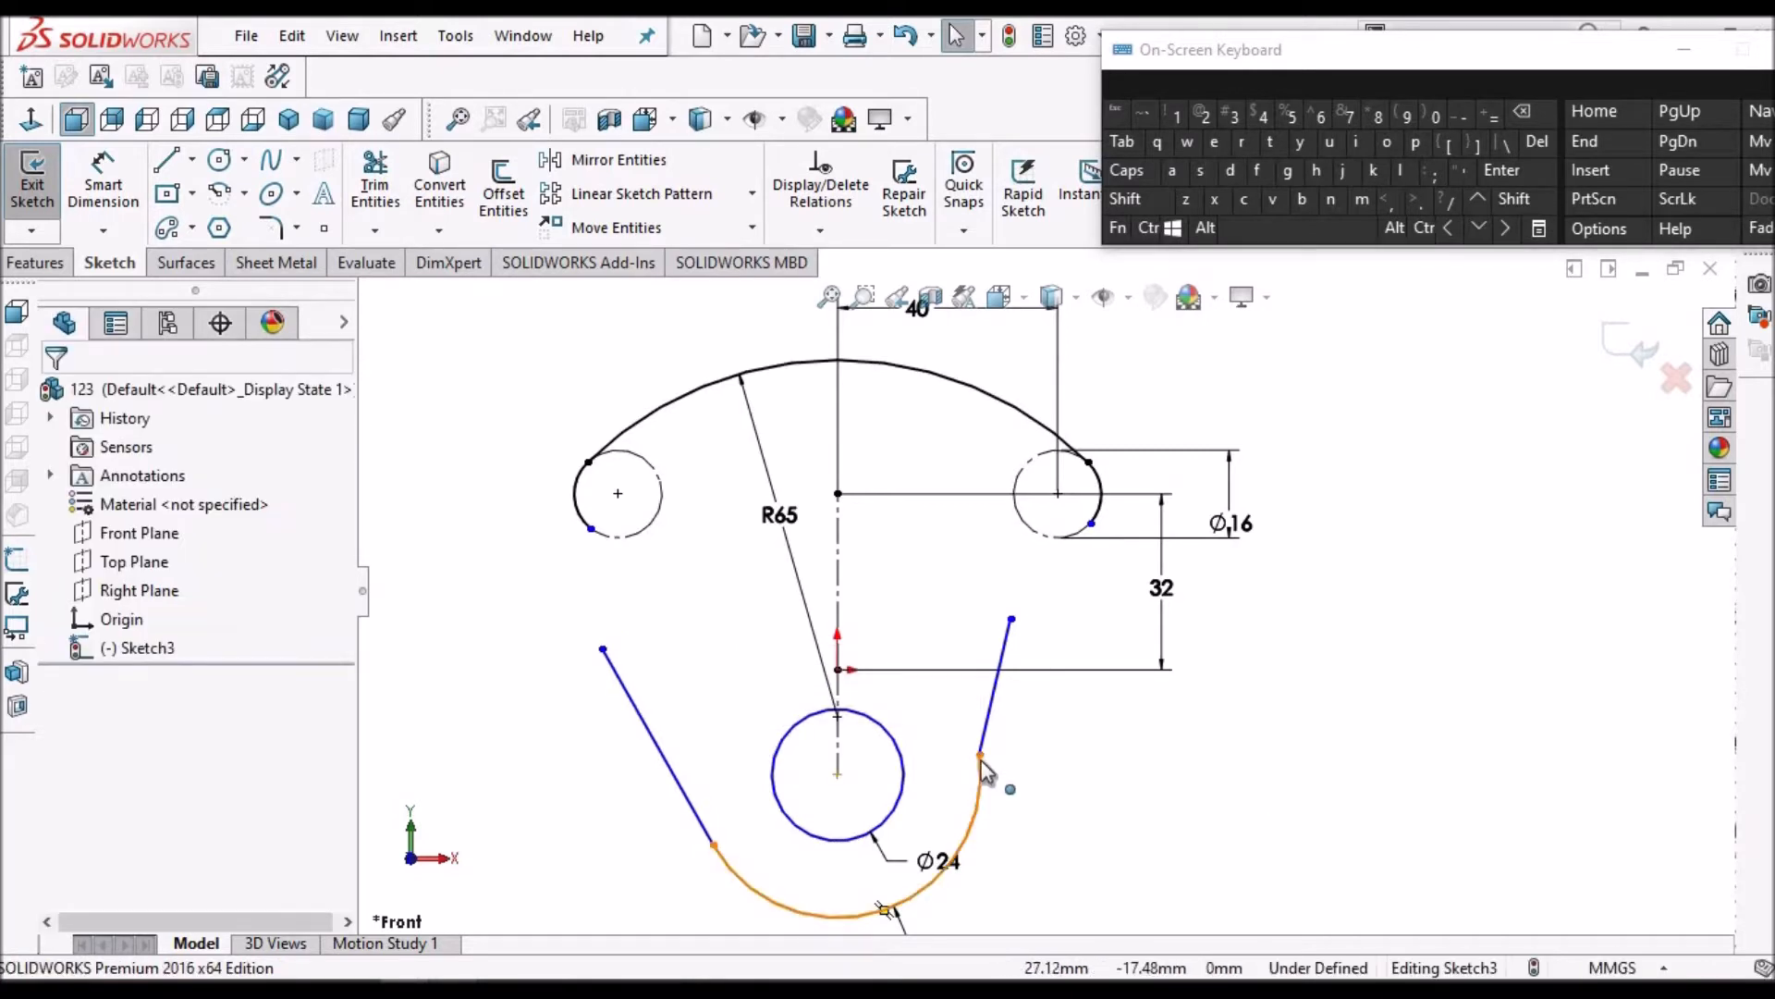
pyautogui.click(981, 757)
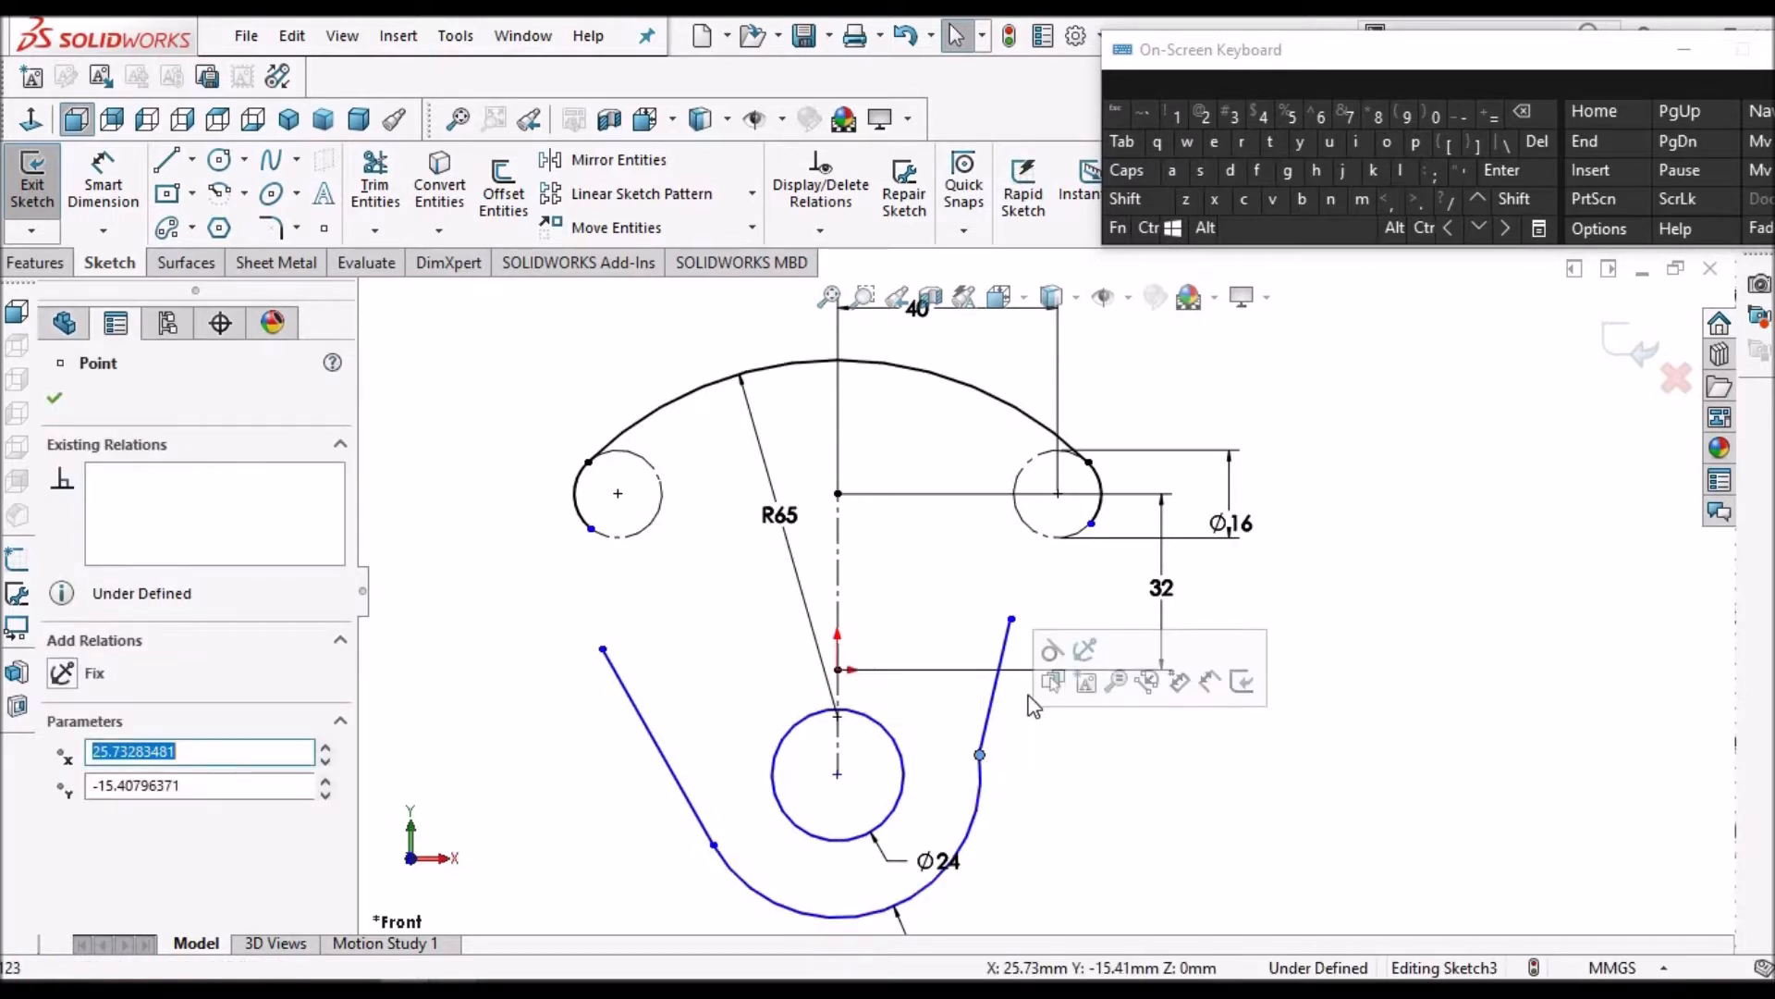
pyautogui.click(1062, 779)
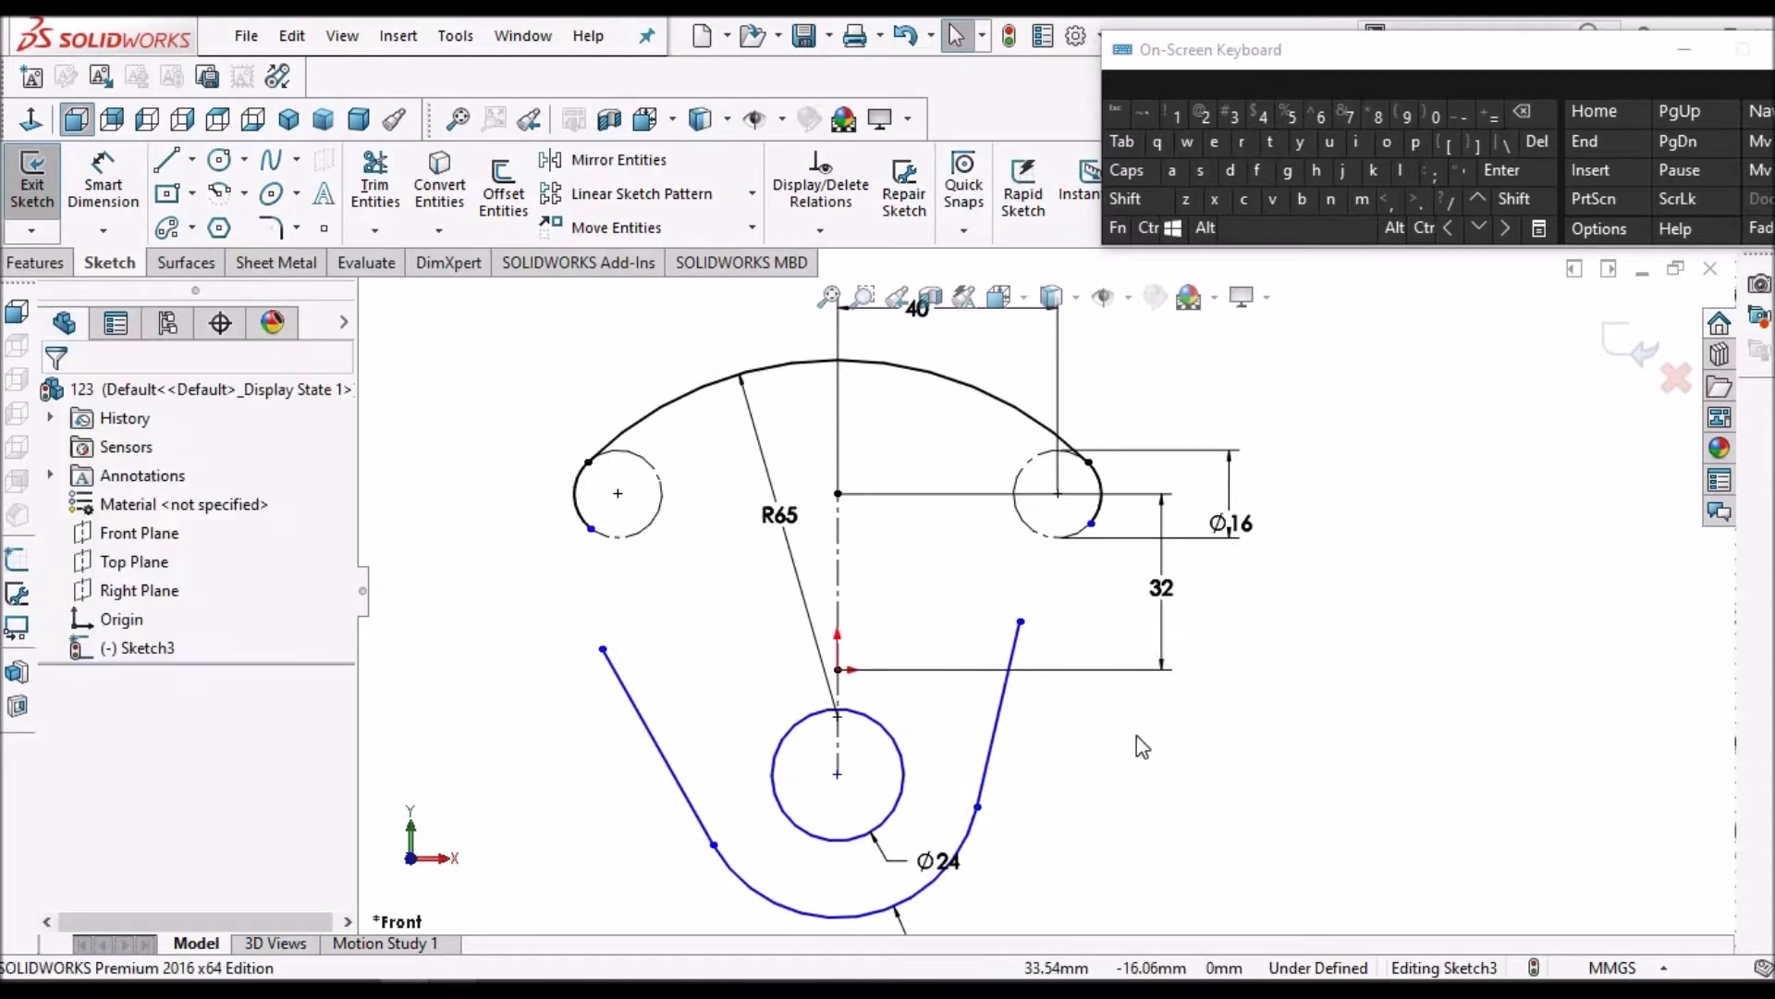
# Add an equal relation between the left and right slanted lines
pyautogui.click(1003, 707)
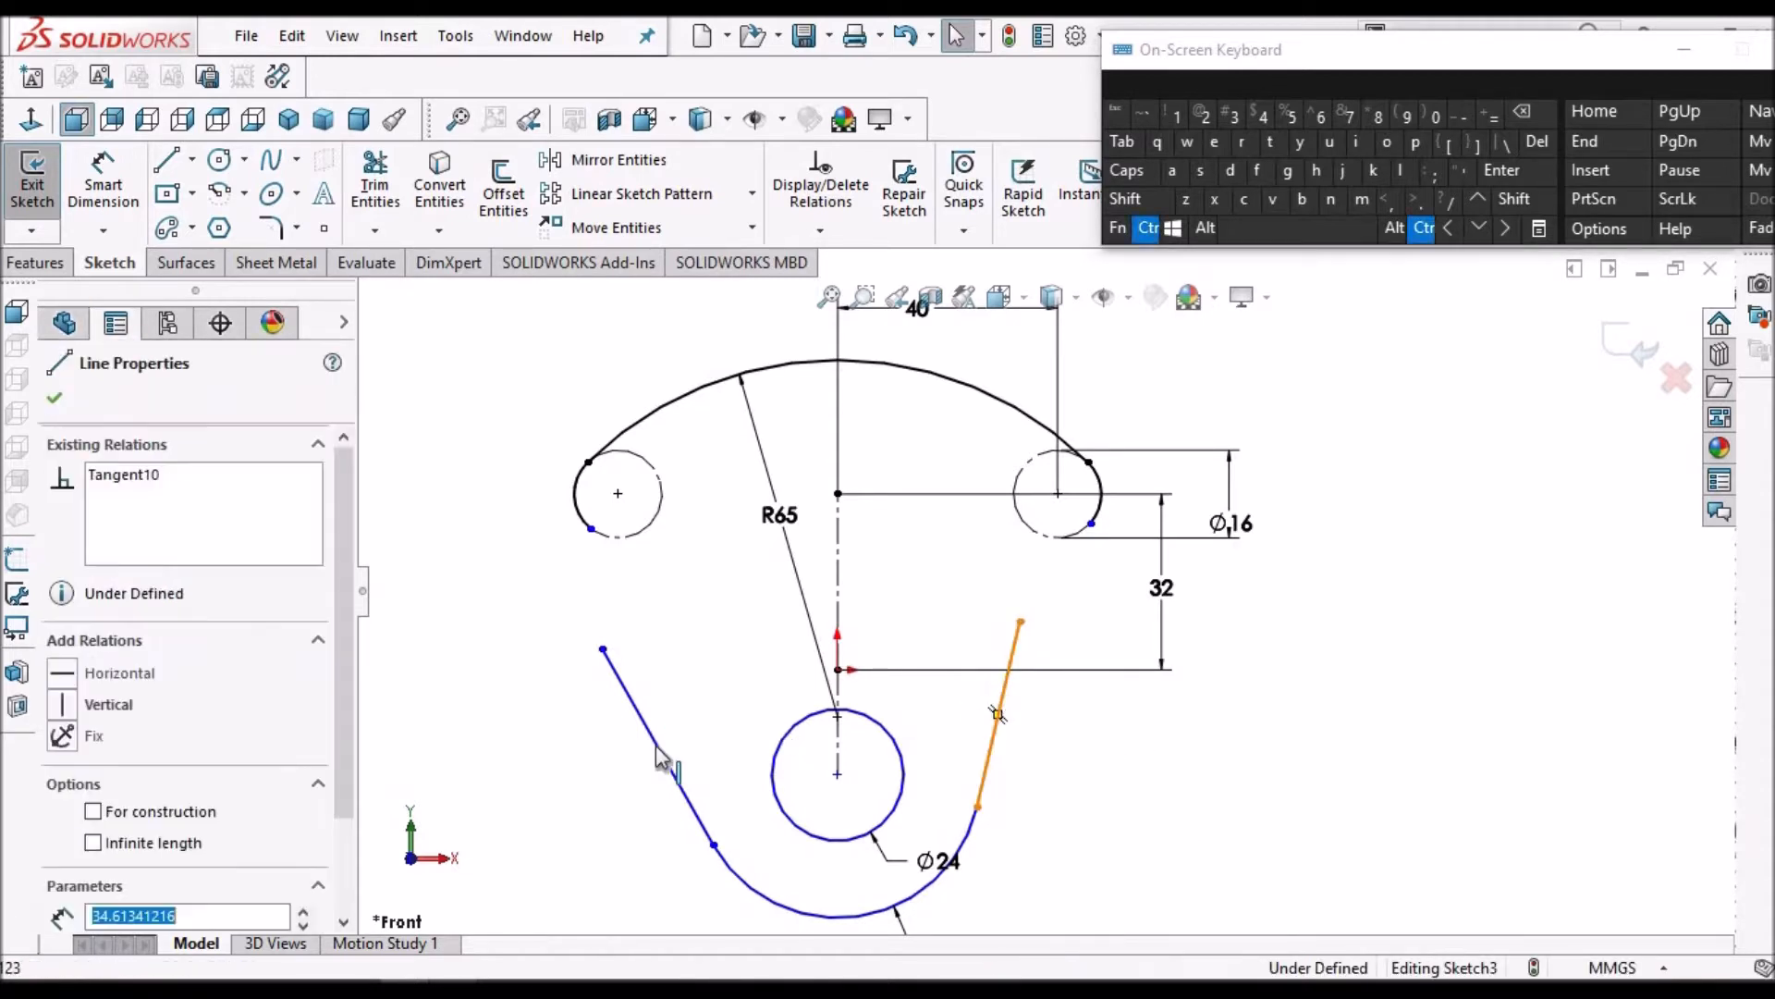
pyautogui.keyDown('ctrl'); pyautogui.click(676, 765); pyautogui.keyUp('ctrl')
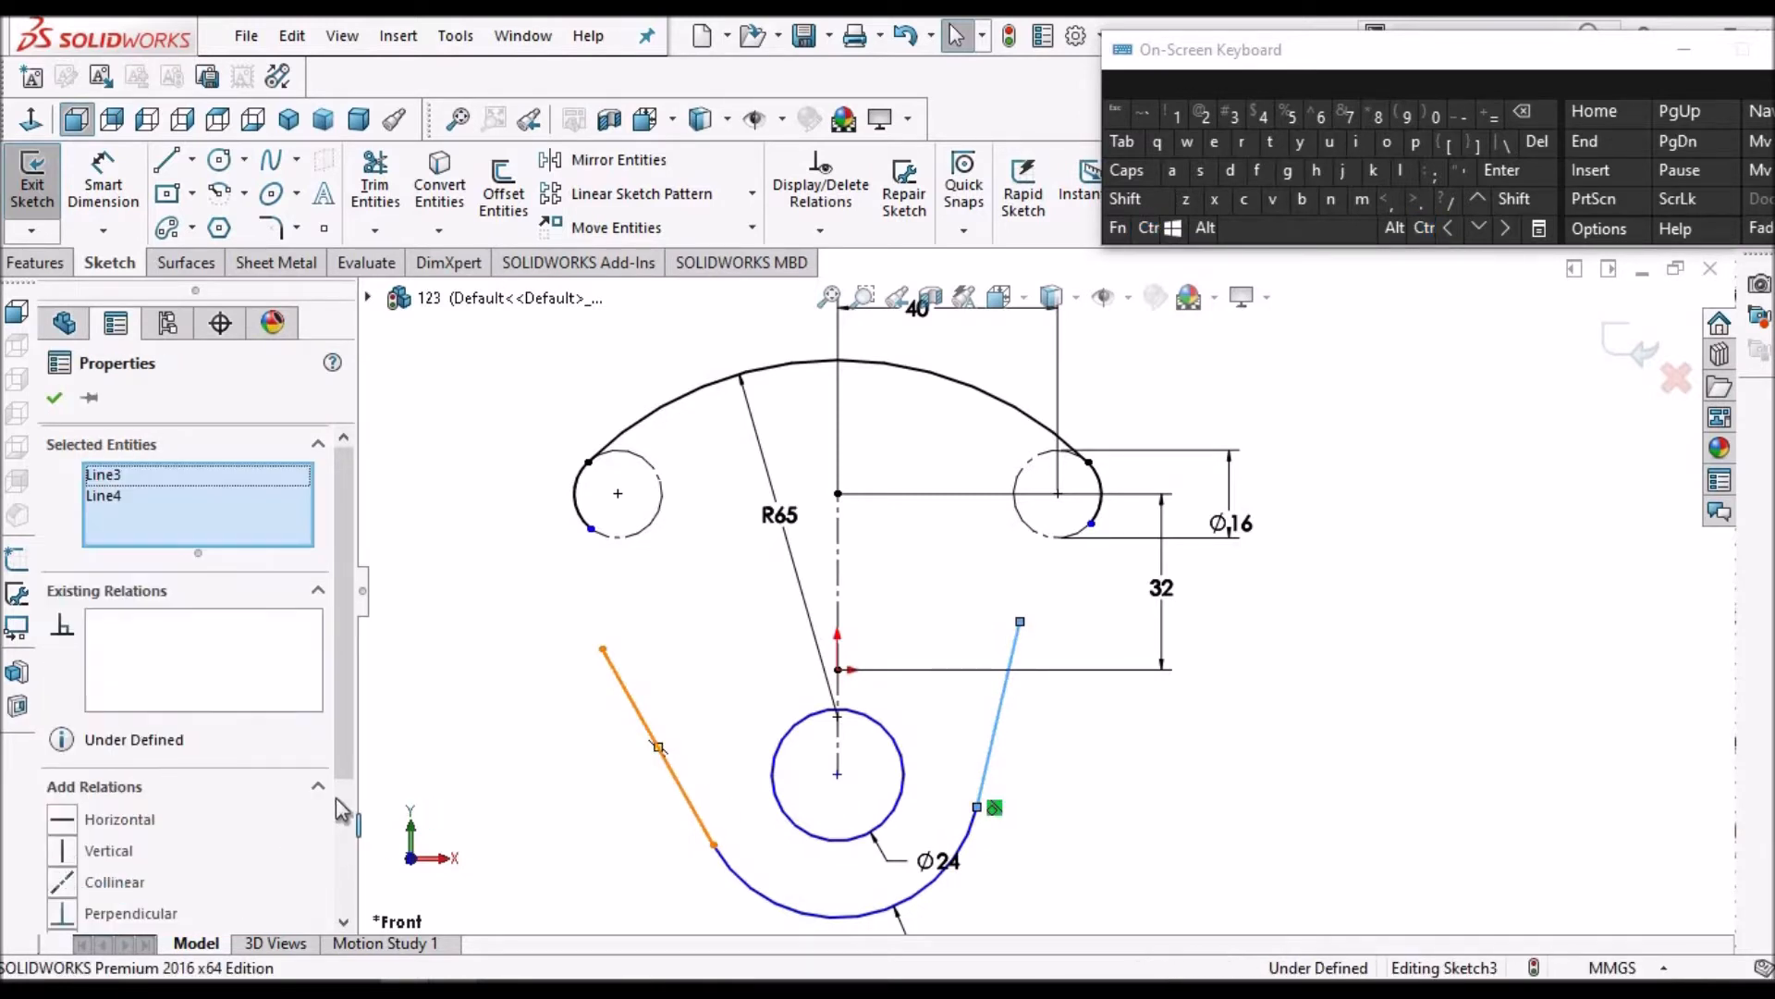
pyautogui.scroll(-3, 342, 832)
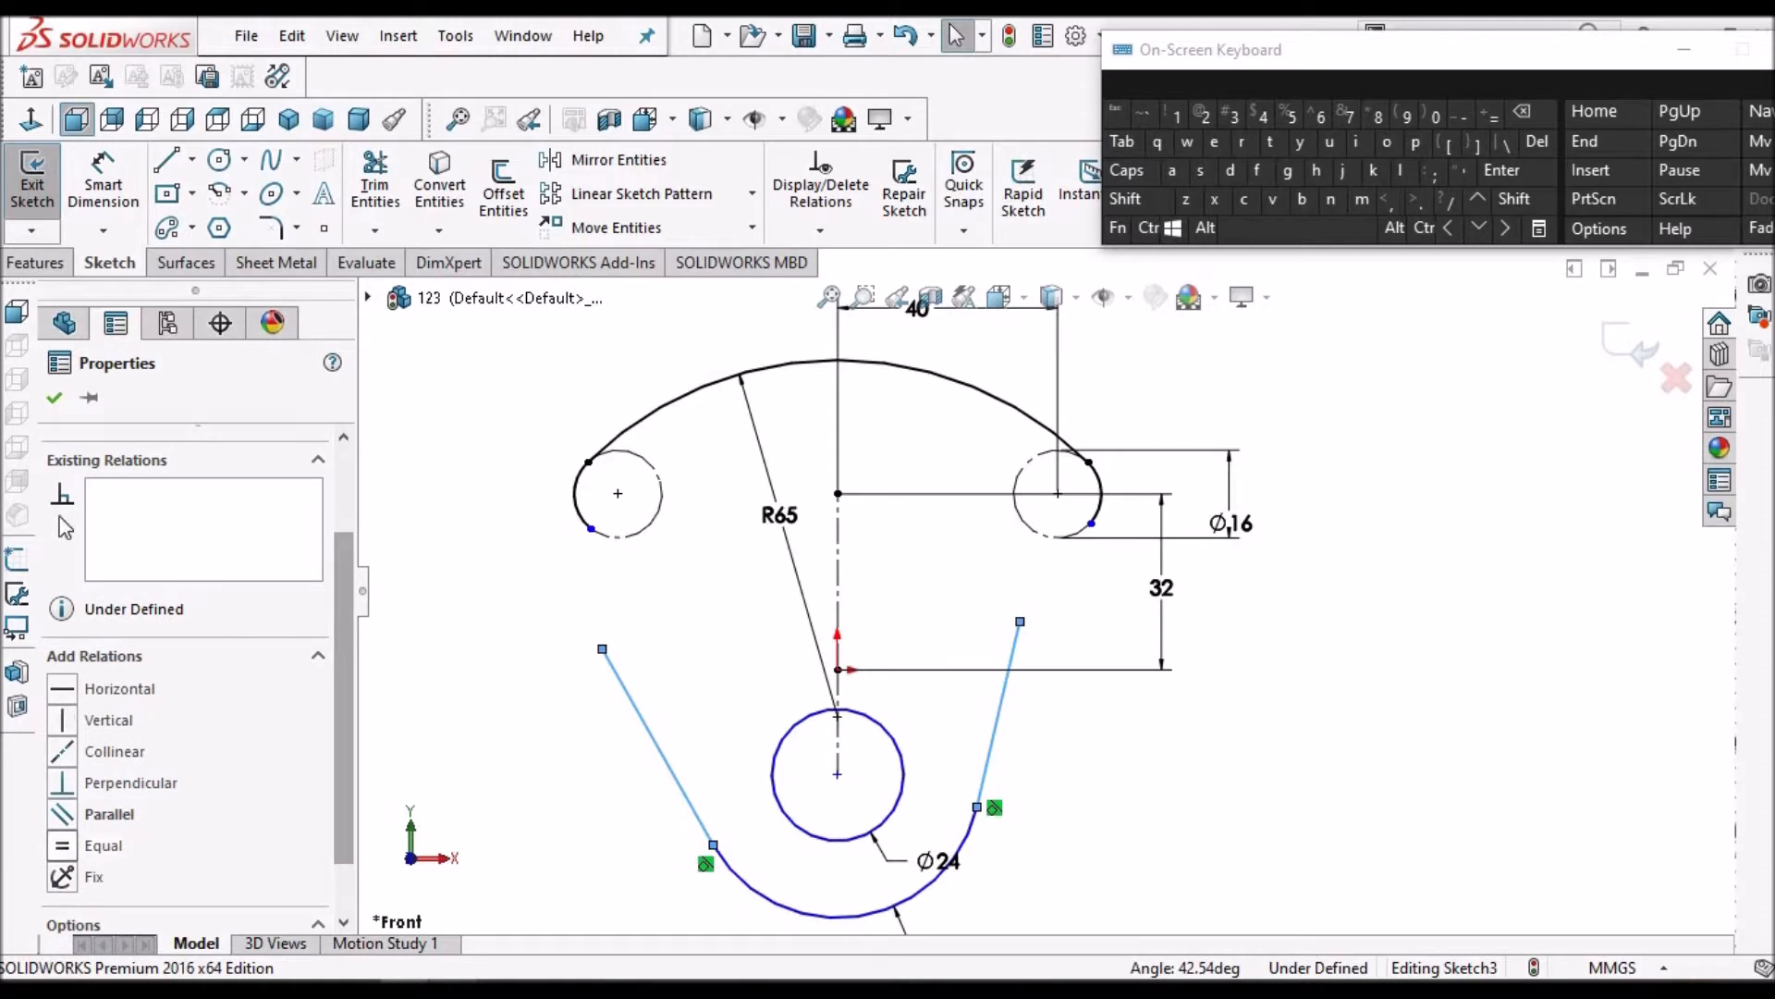
pyautogui.click(54, 397)
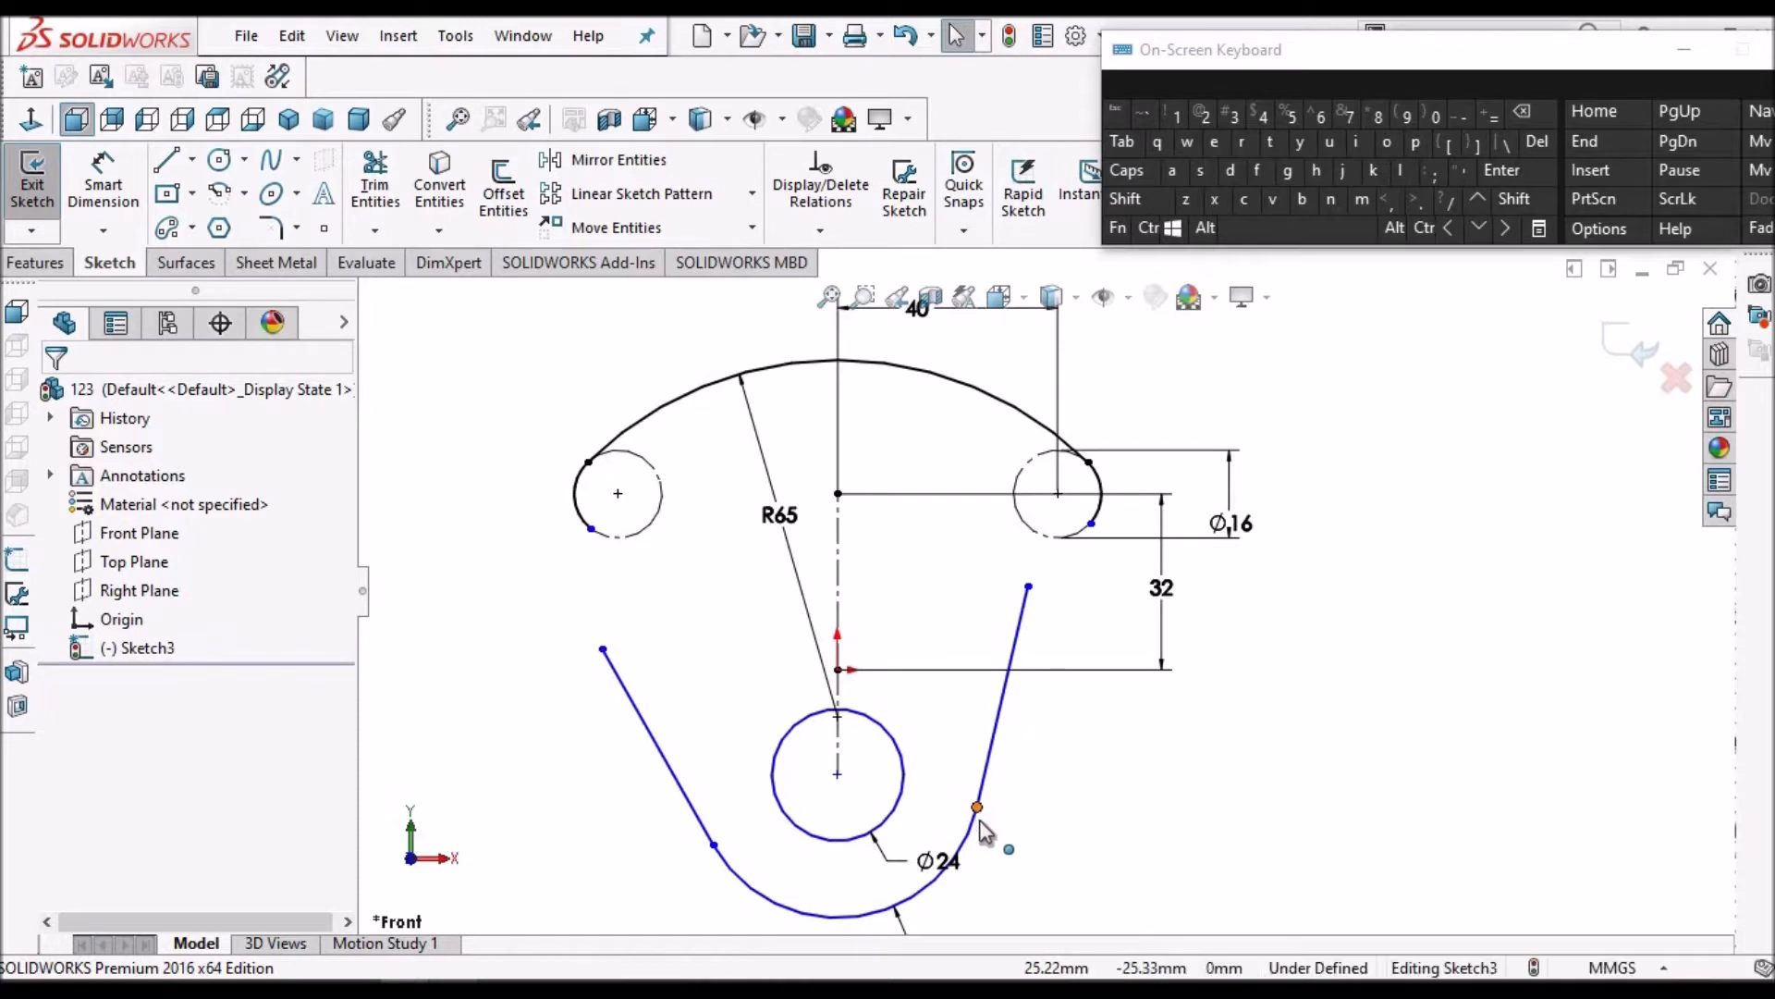
# Add a horizontal relation between the lower endpoints of the two slanted lines
pyautogui.click(712, 844)
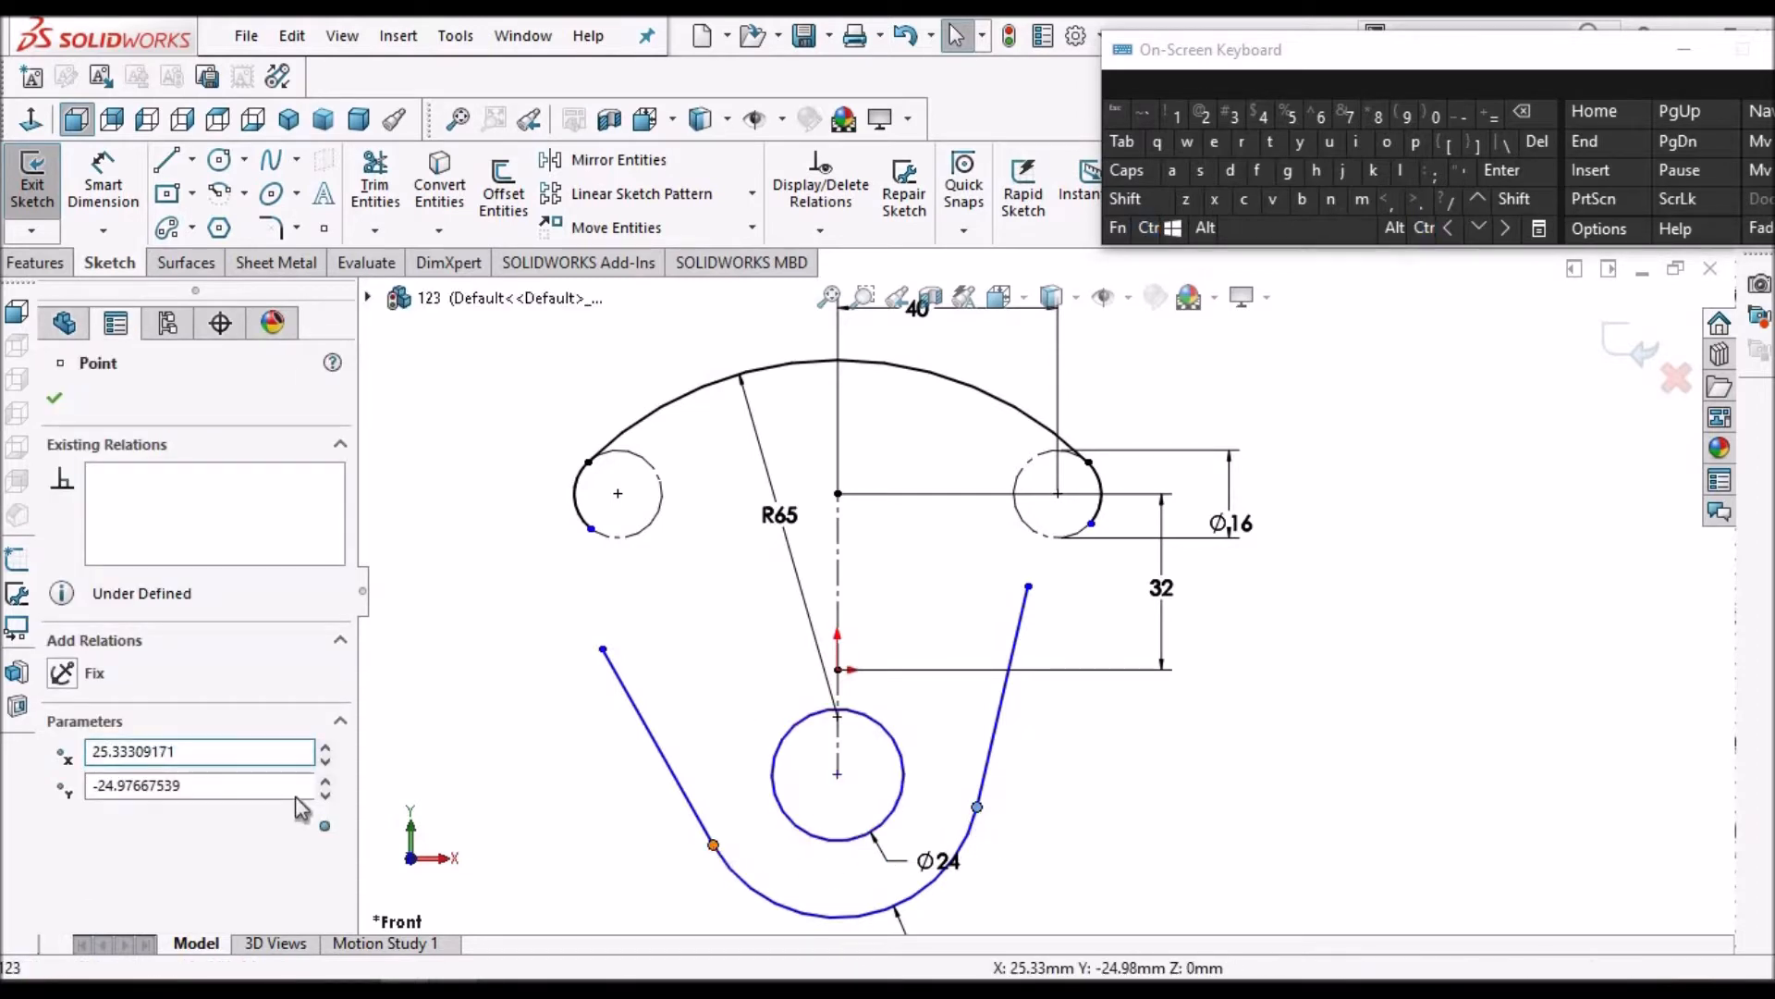
pyautogui.click(62, 818)
pyautogui.click(1311, 830)
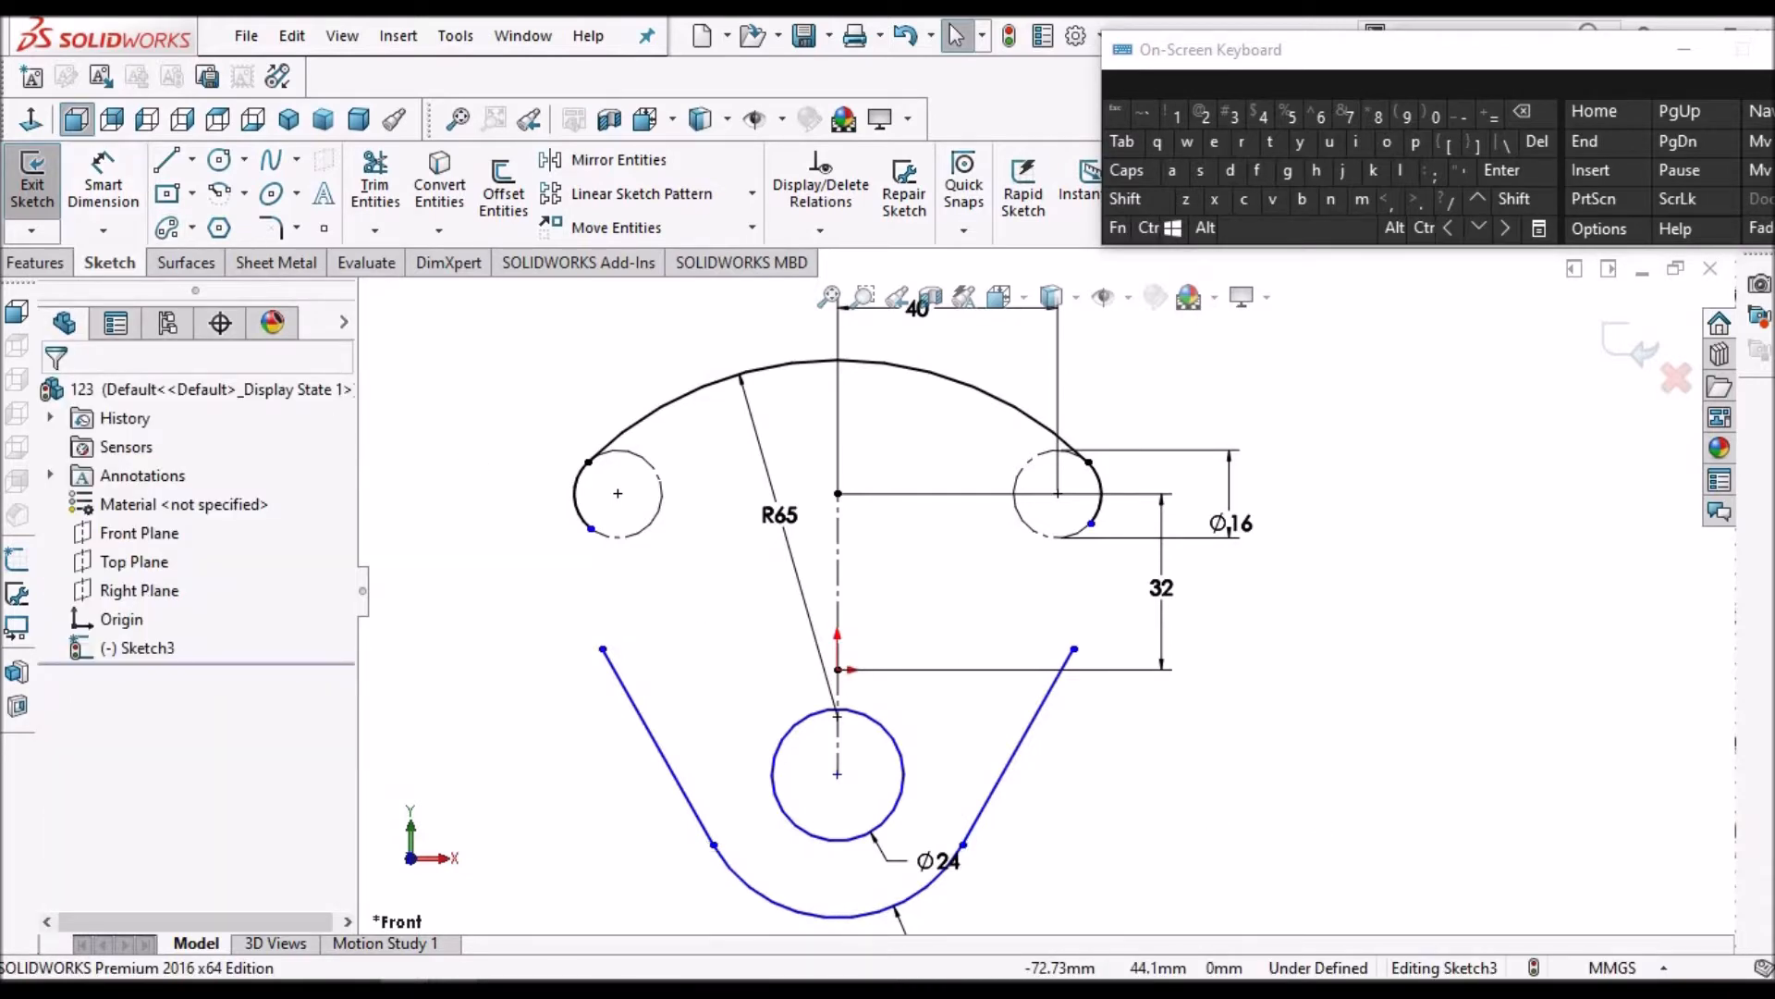
# Check the reference PDF, and dimension the right slanted line's upper endpoint 30 mm from the vertical centerline
pyautogui.click(452, 984)
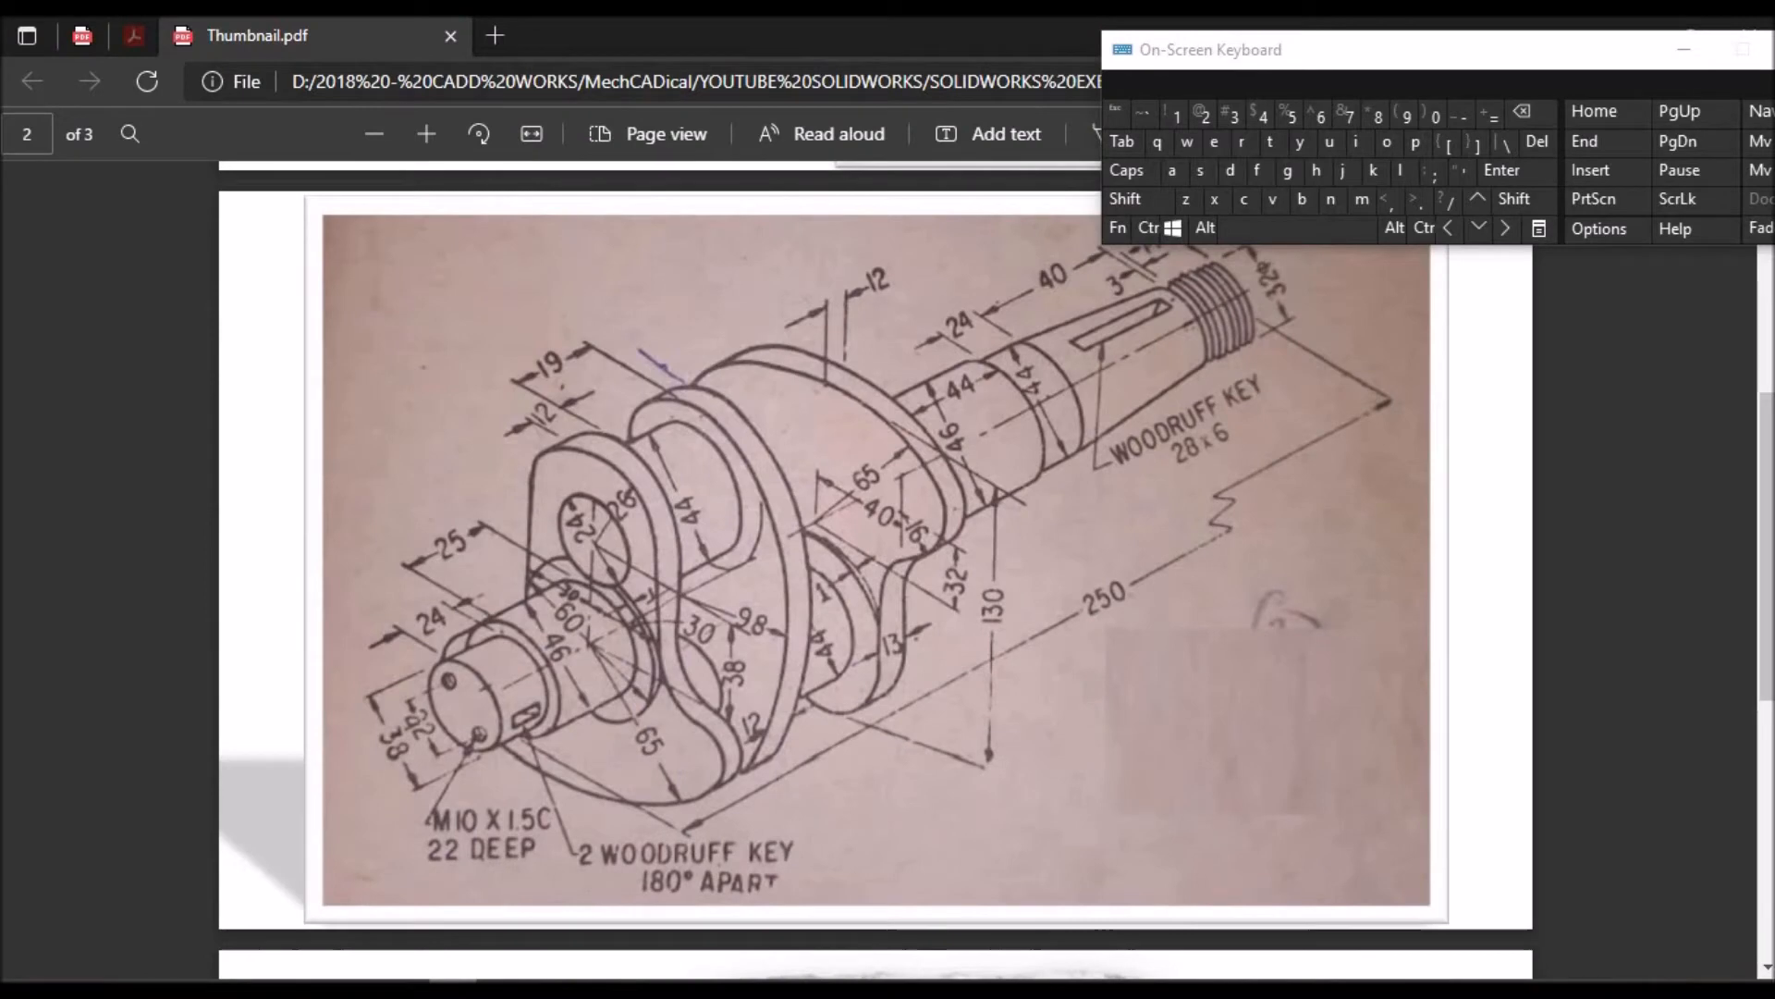
pyautogui.click(452, 983)
pyautogui.click(96, 161)
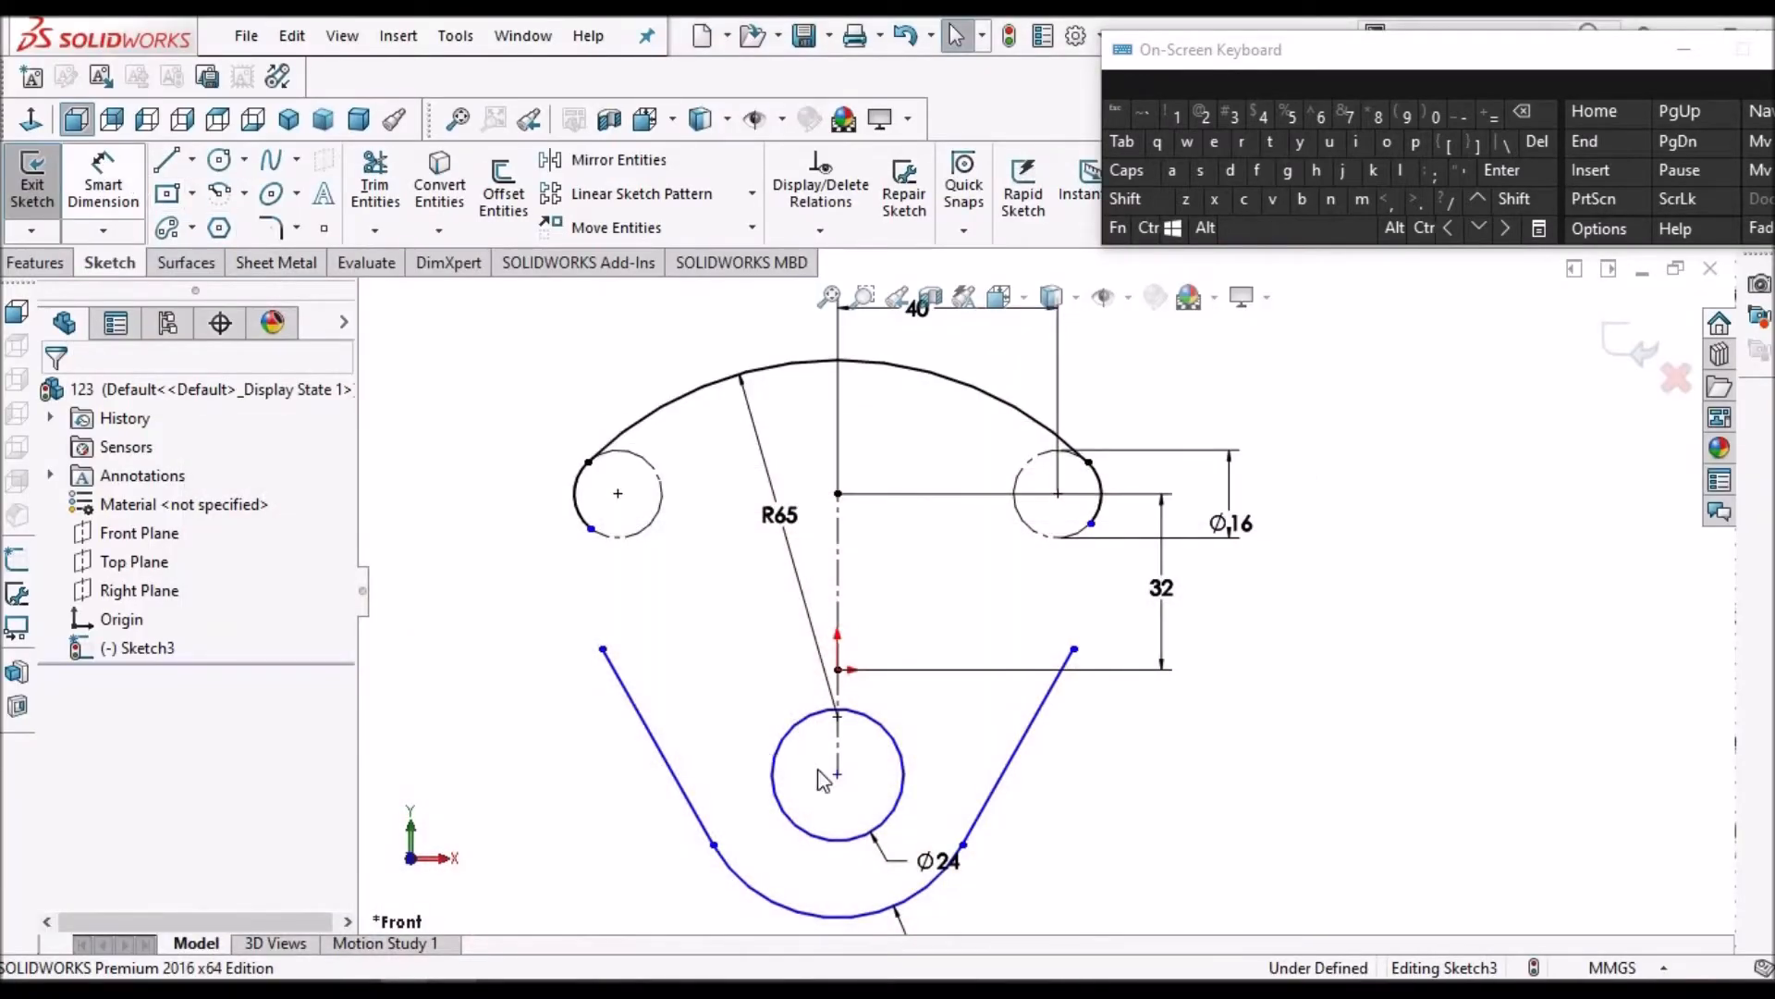
pyautogui.click(839, 590)
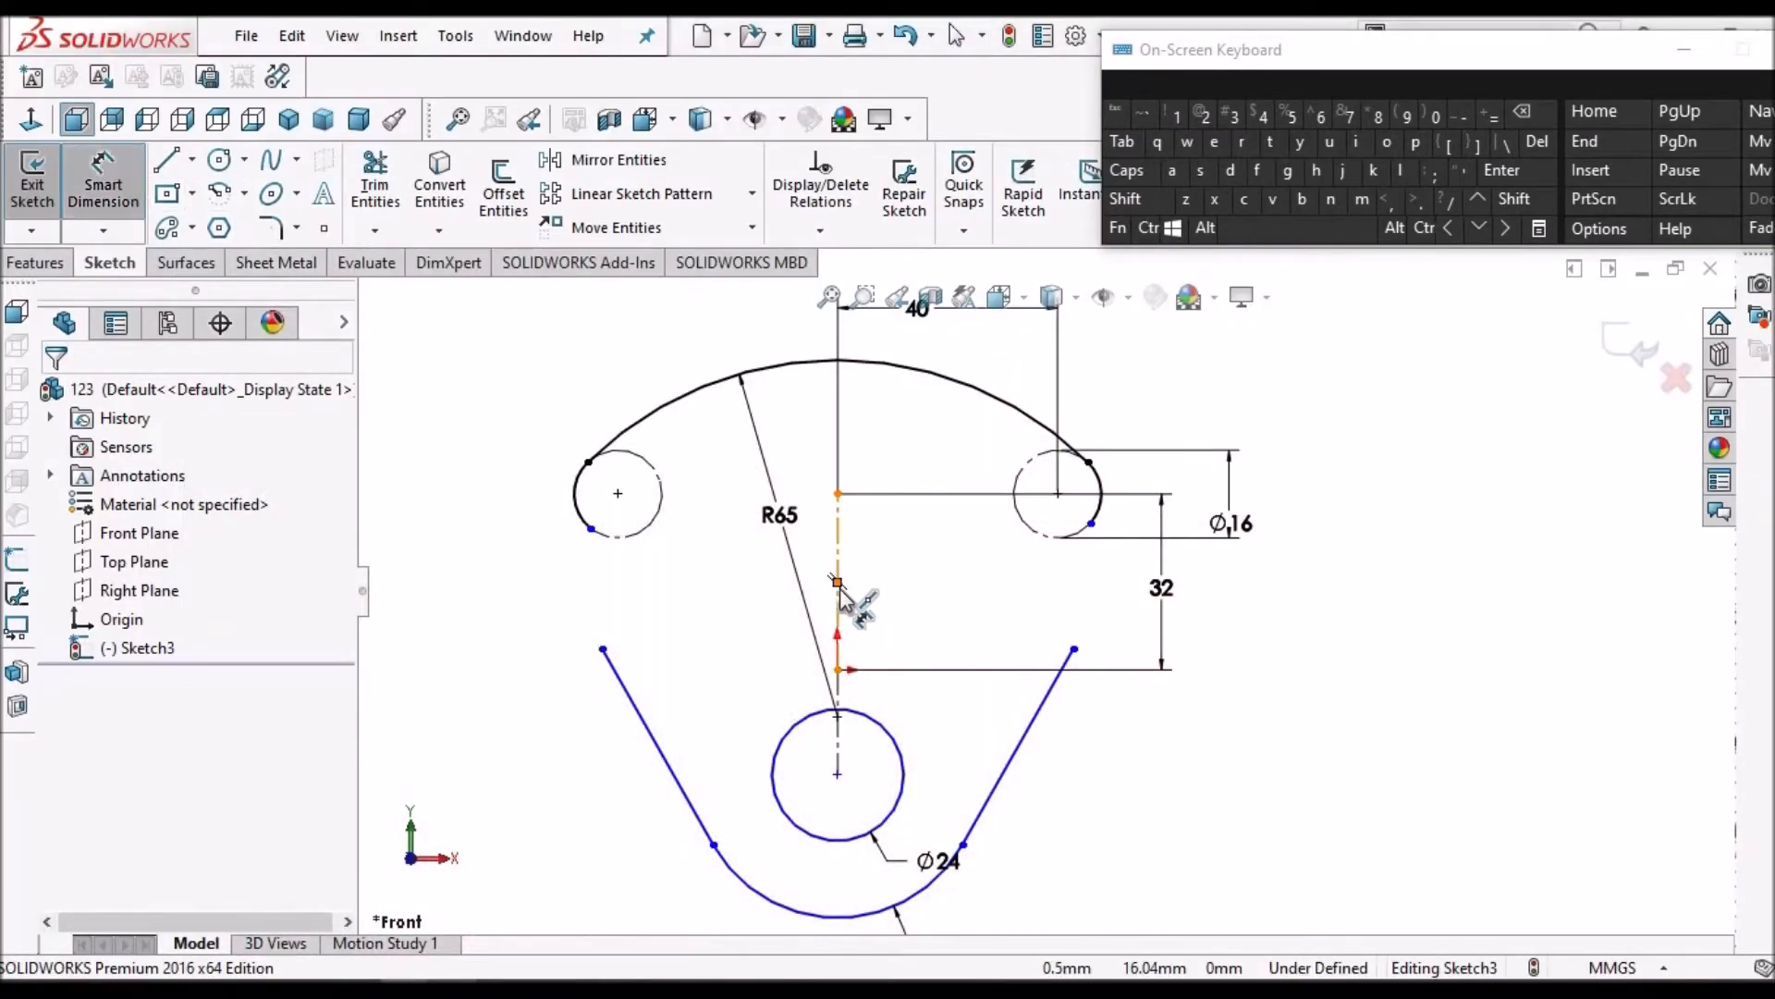
pyautogui.click(1074, 650)
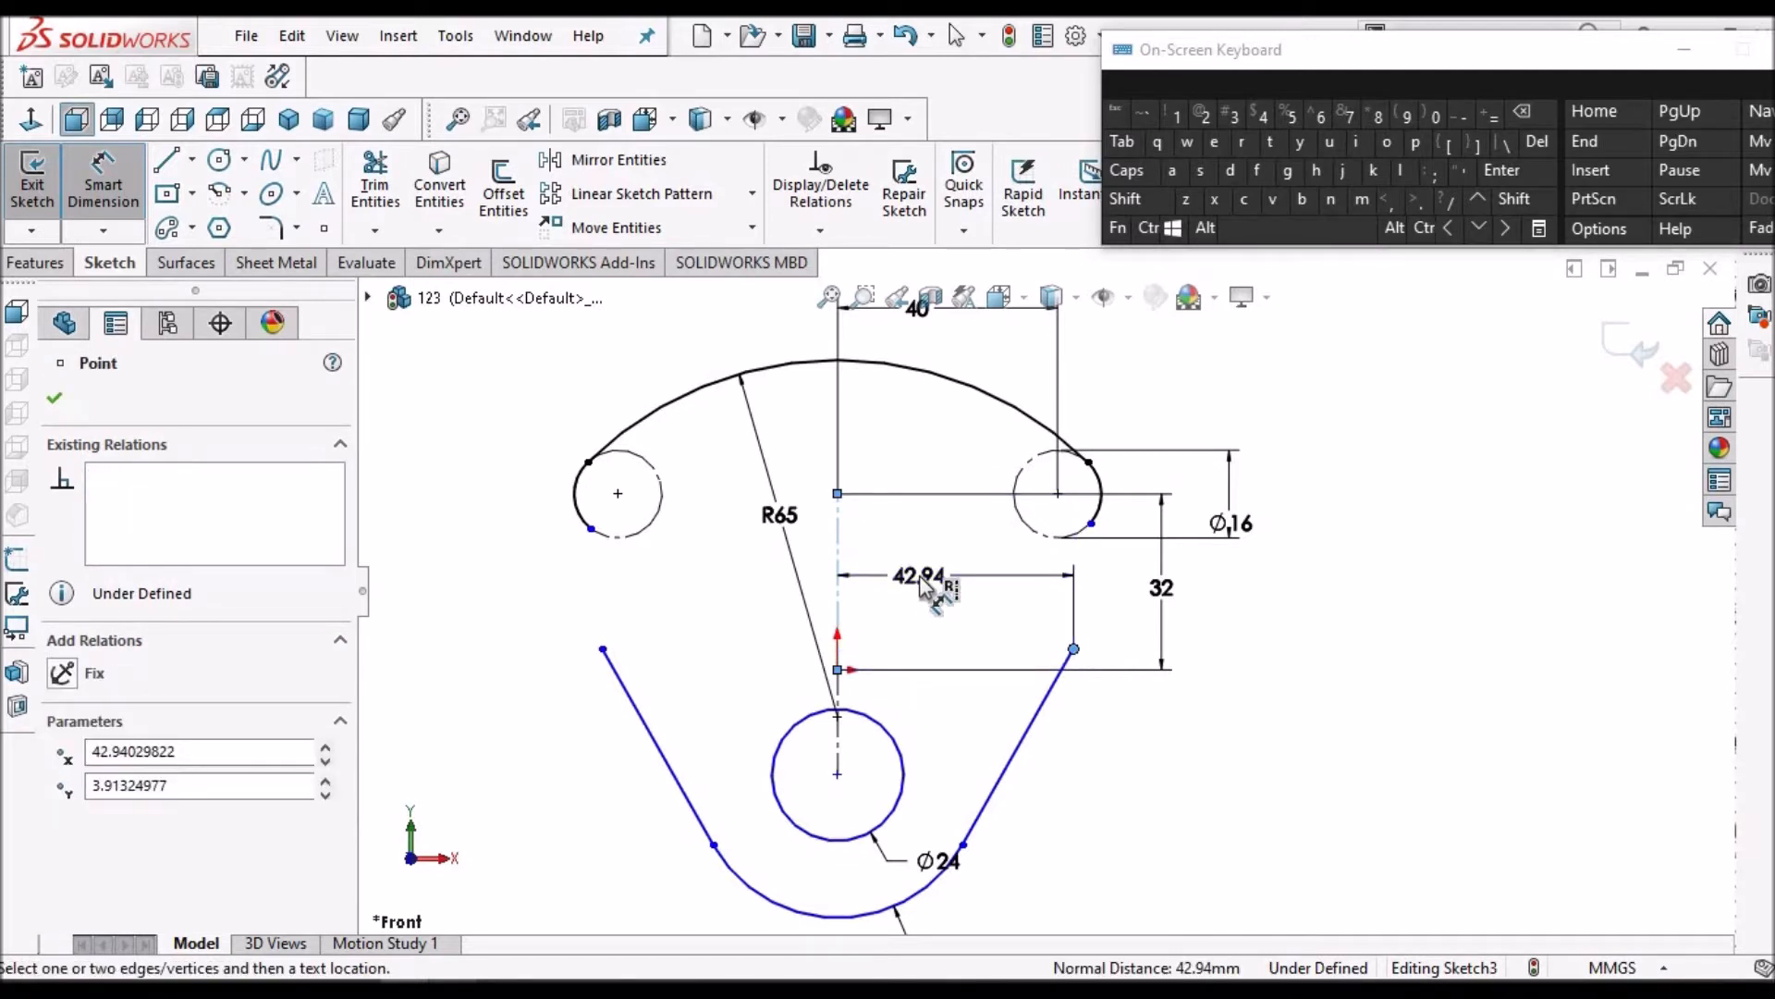
pyautogui.click(924, 588)
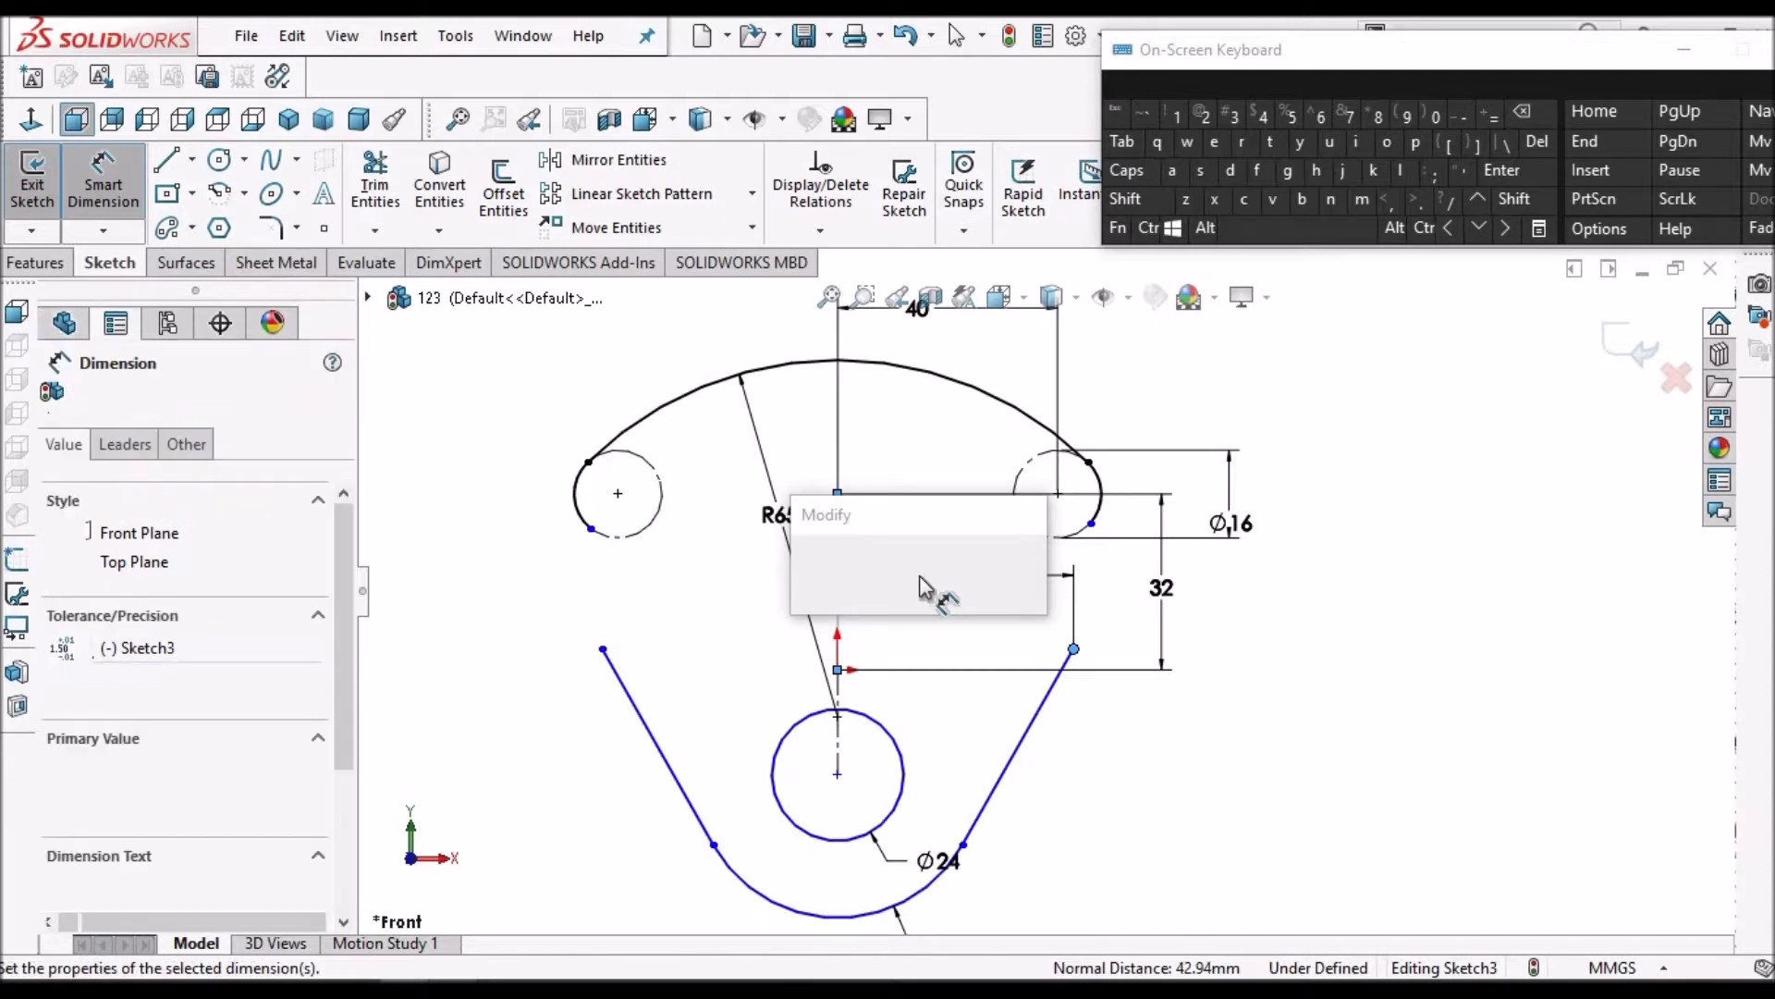
pyautogui.write('30')
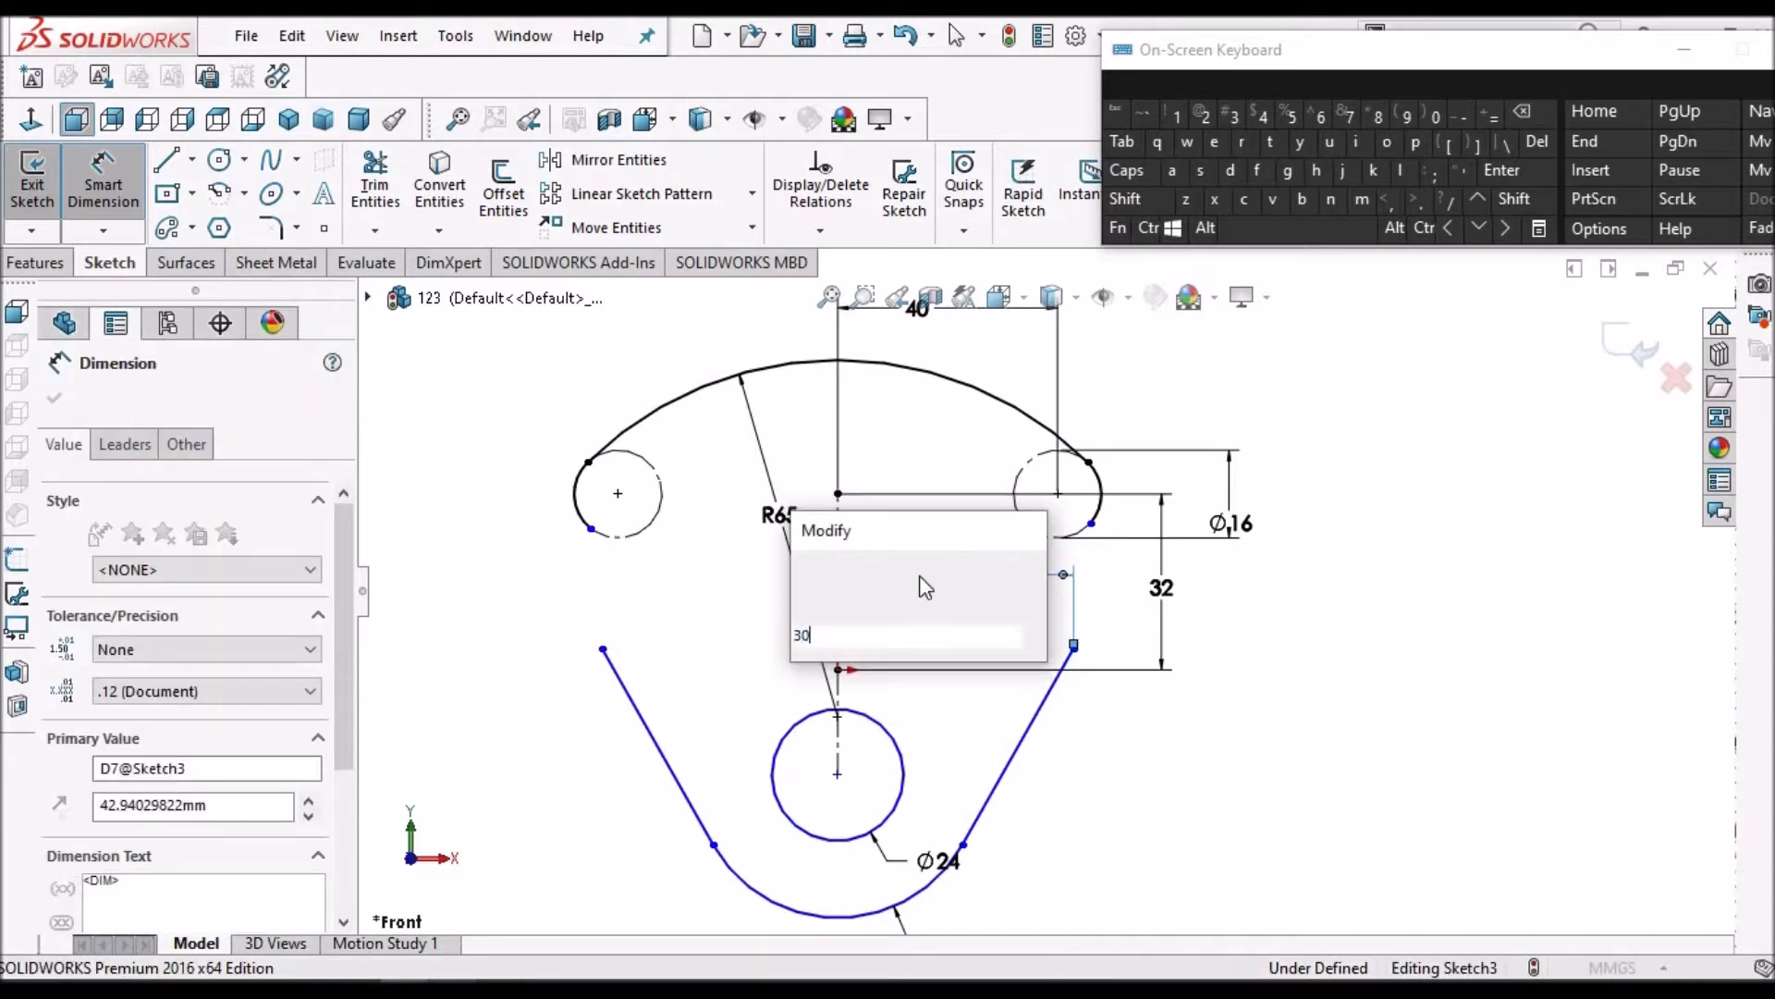
pyautogui.press('Return')
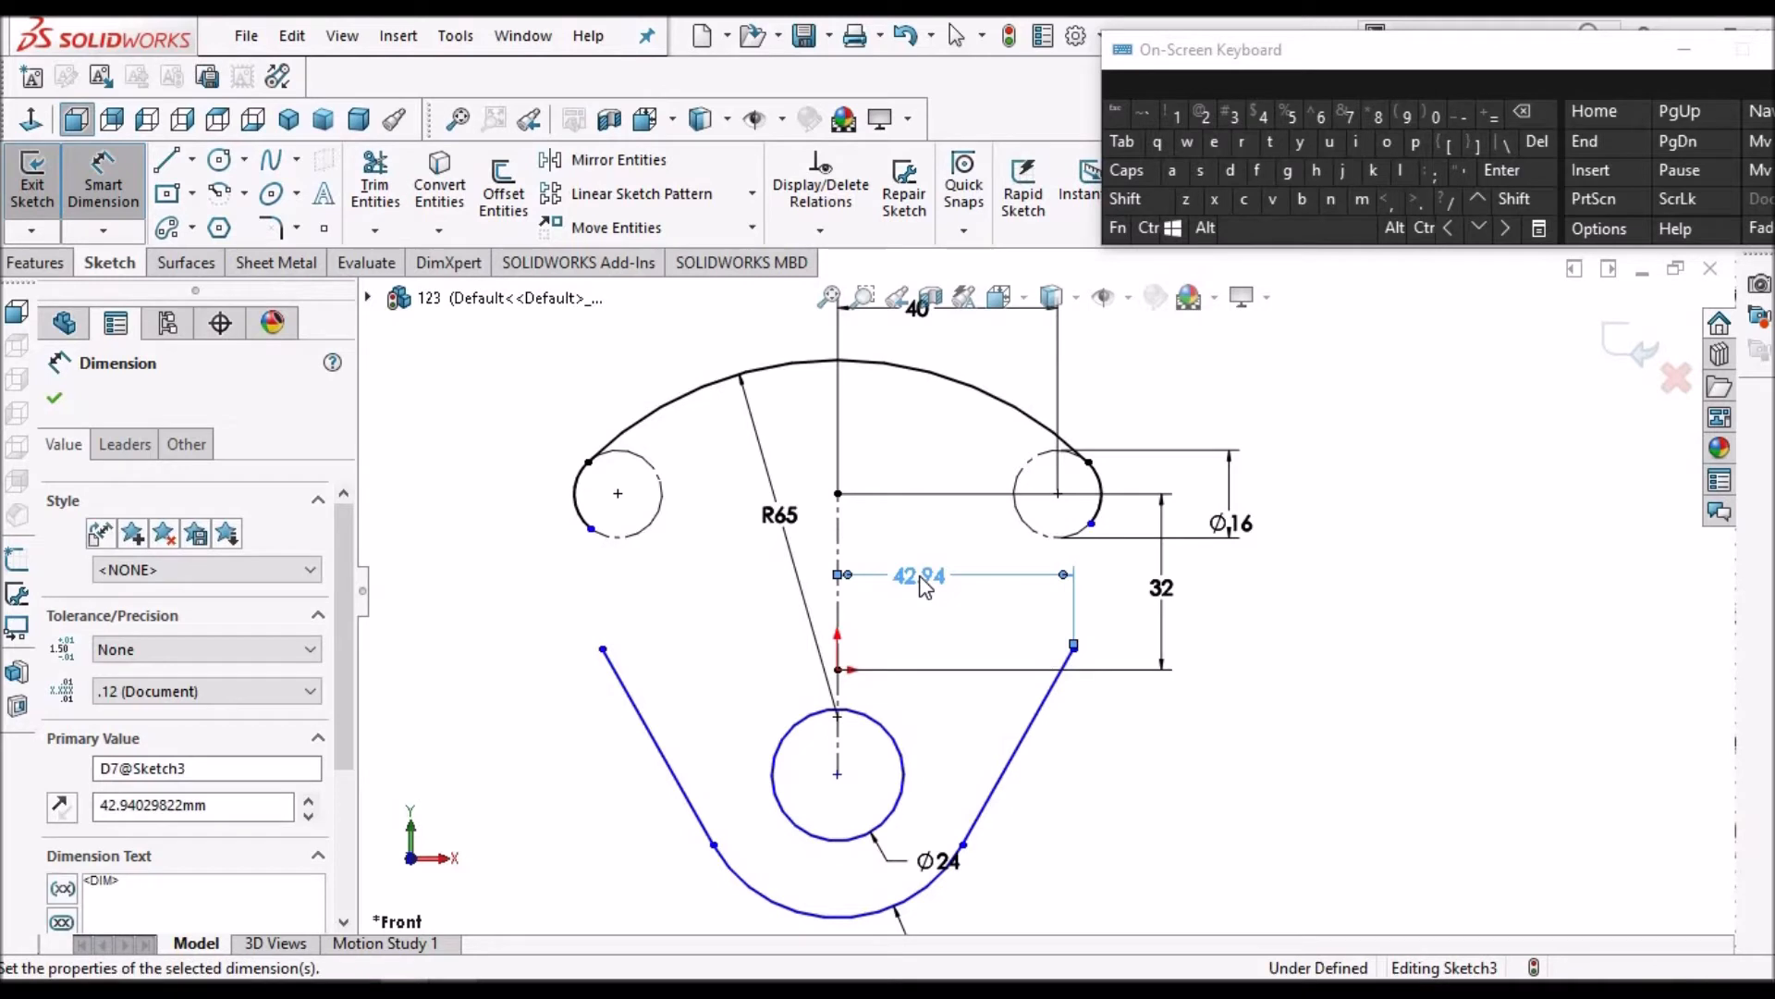
pyautogui.click(57, 400)
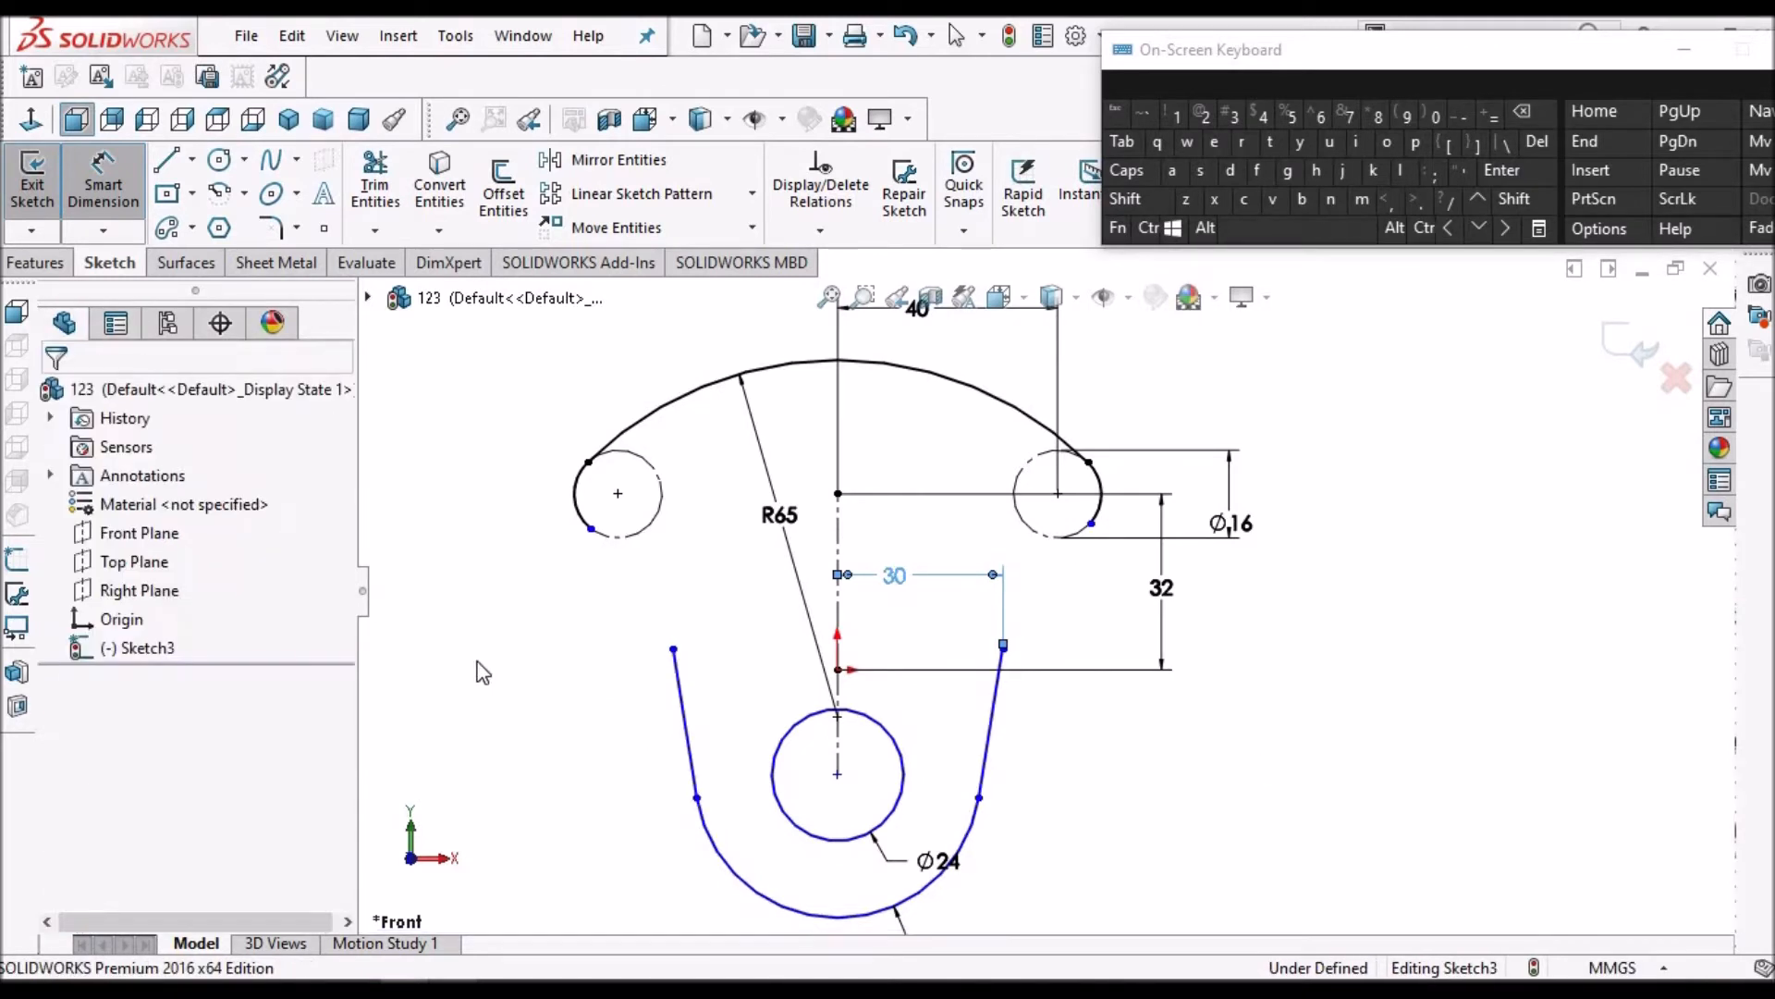
pyautogui.press('Escape')
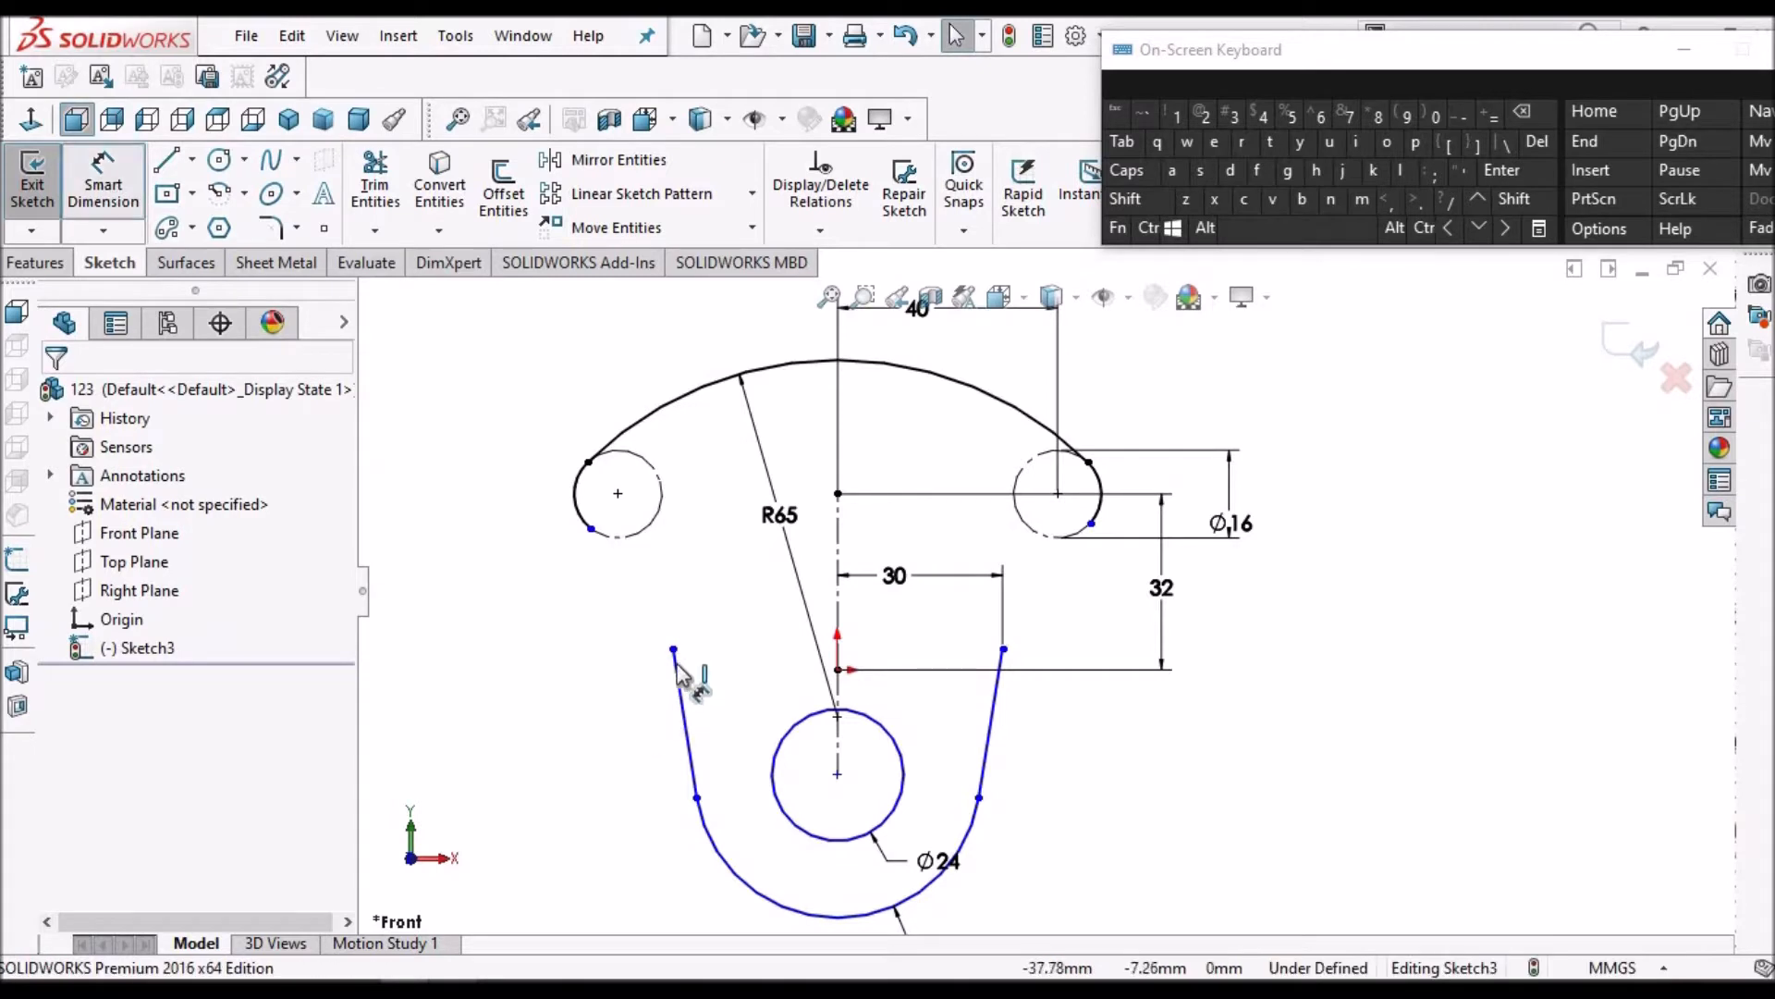
# Add a driven horizontal dimension between the left slanted line's upper endpoint and the vertical centerline
pyautogui.click(680, 647)
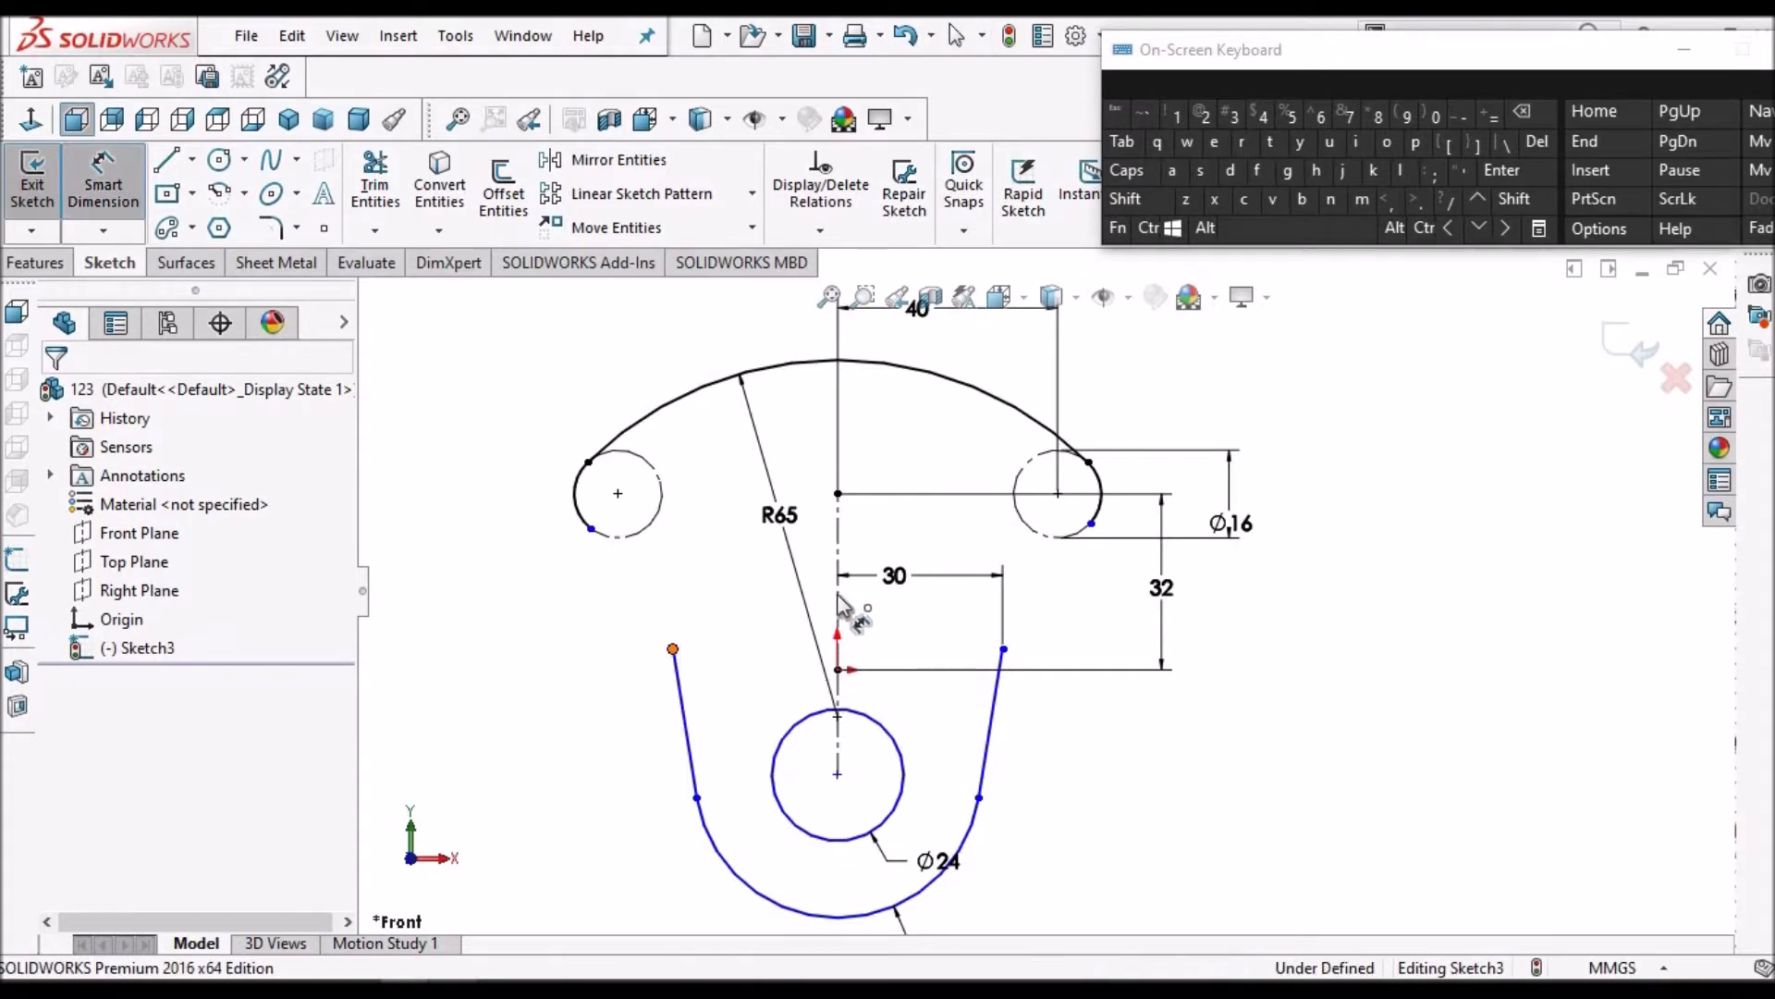
pyautogui.click(764, 588)
pyautogui.click(759, 571)
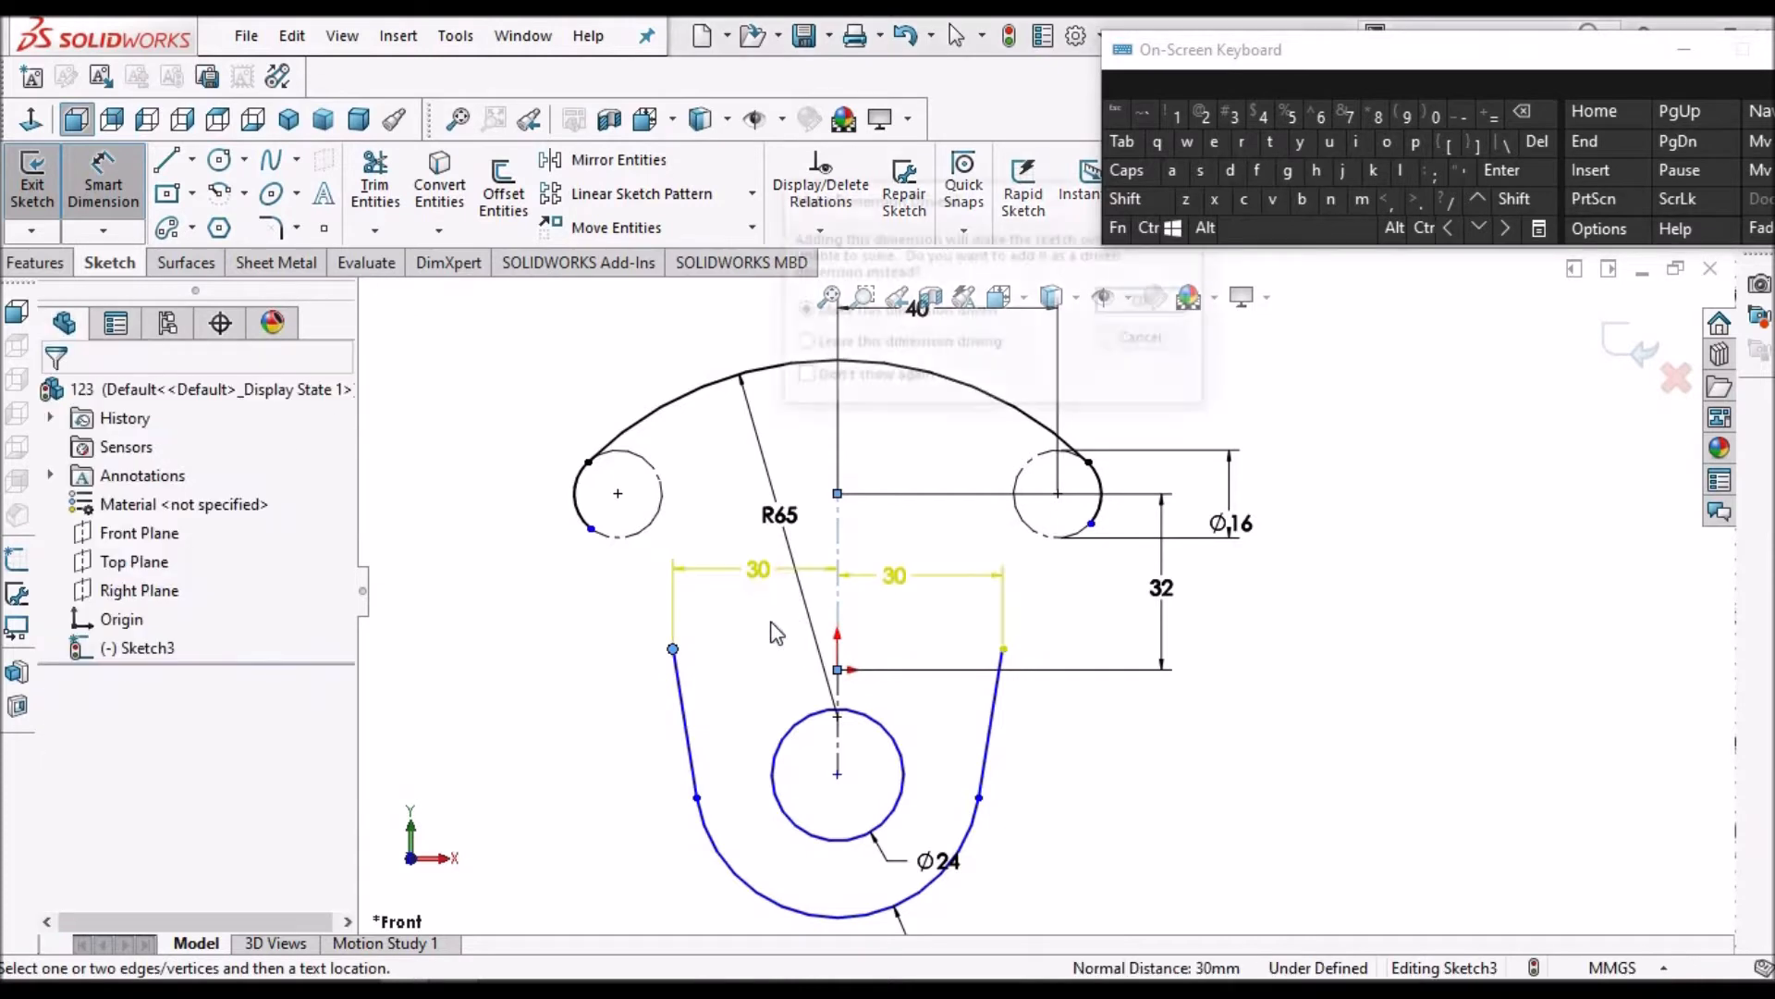
pyautogui.click(1147, 302)
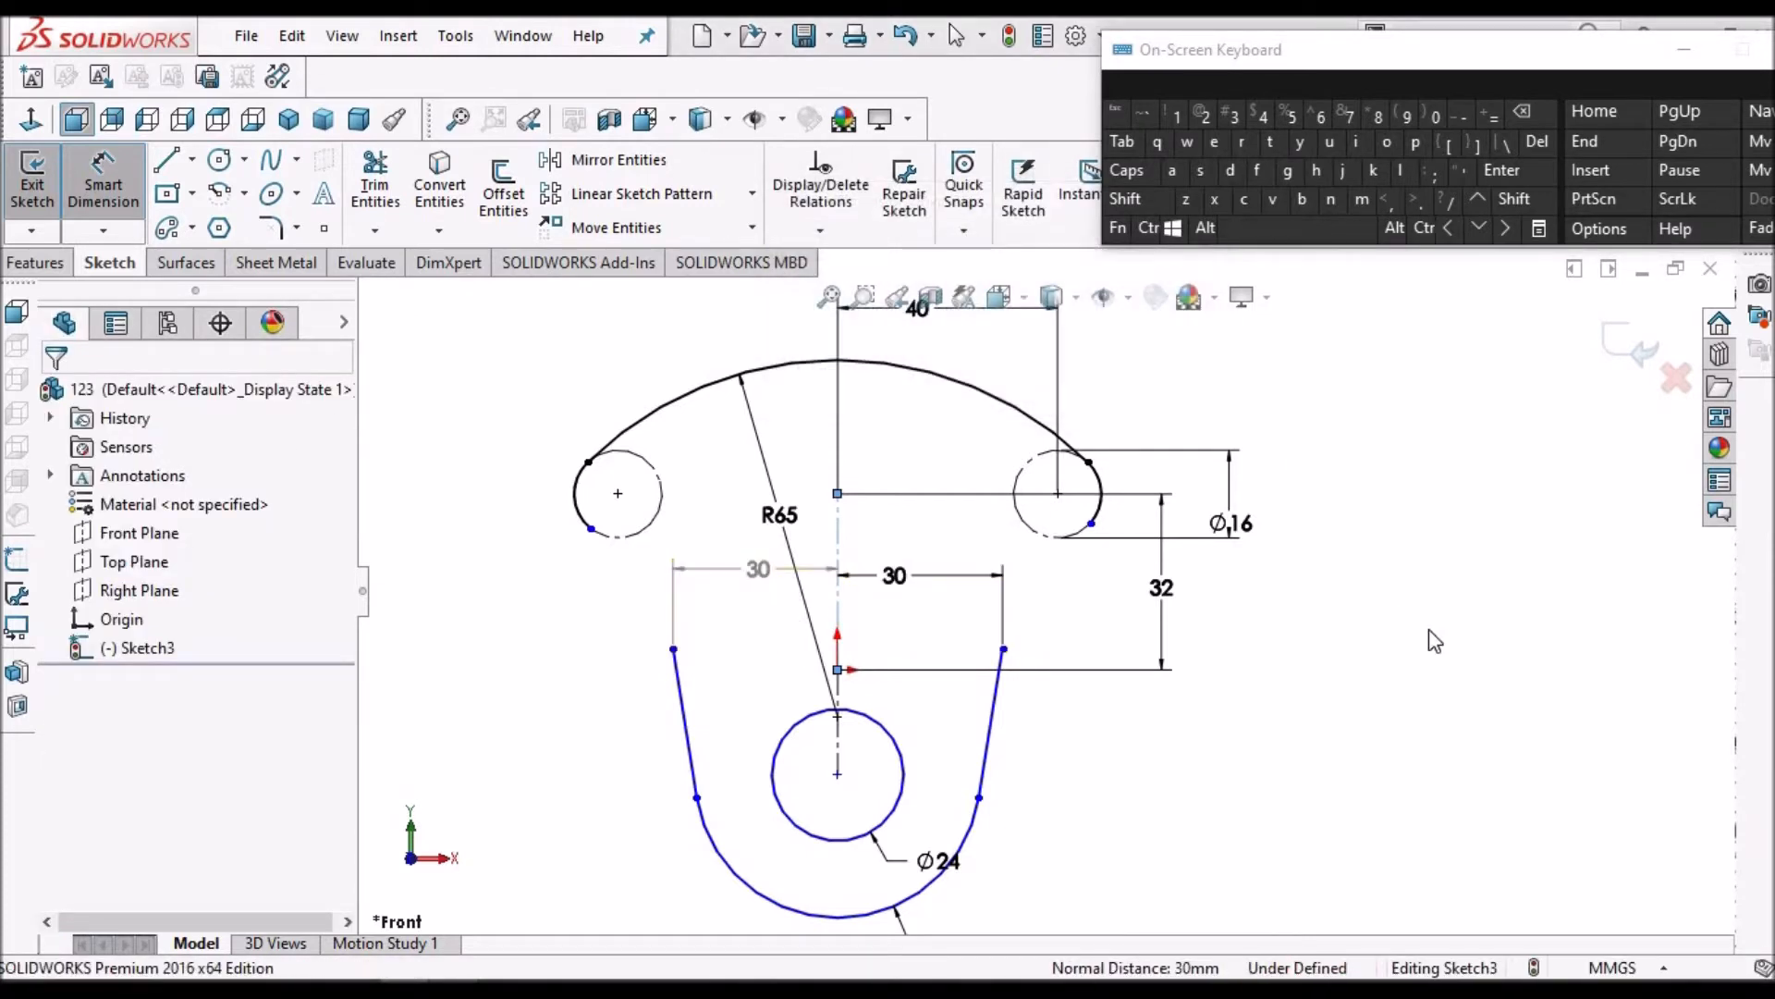
pyautogui.click(574, 685)
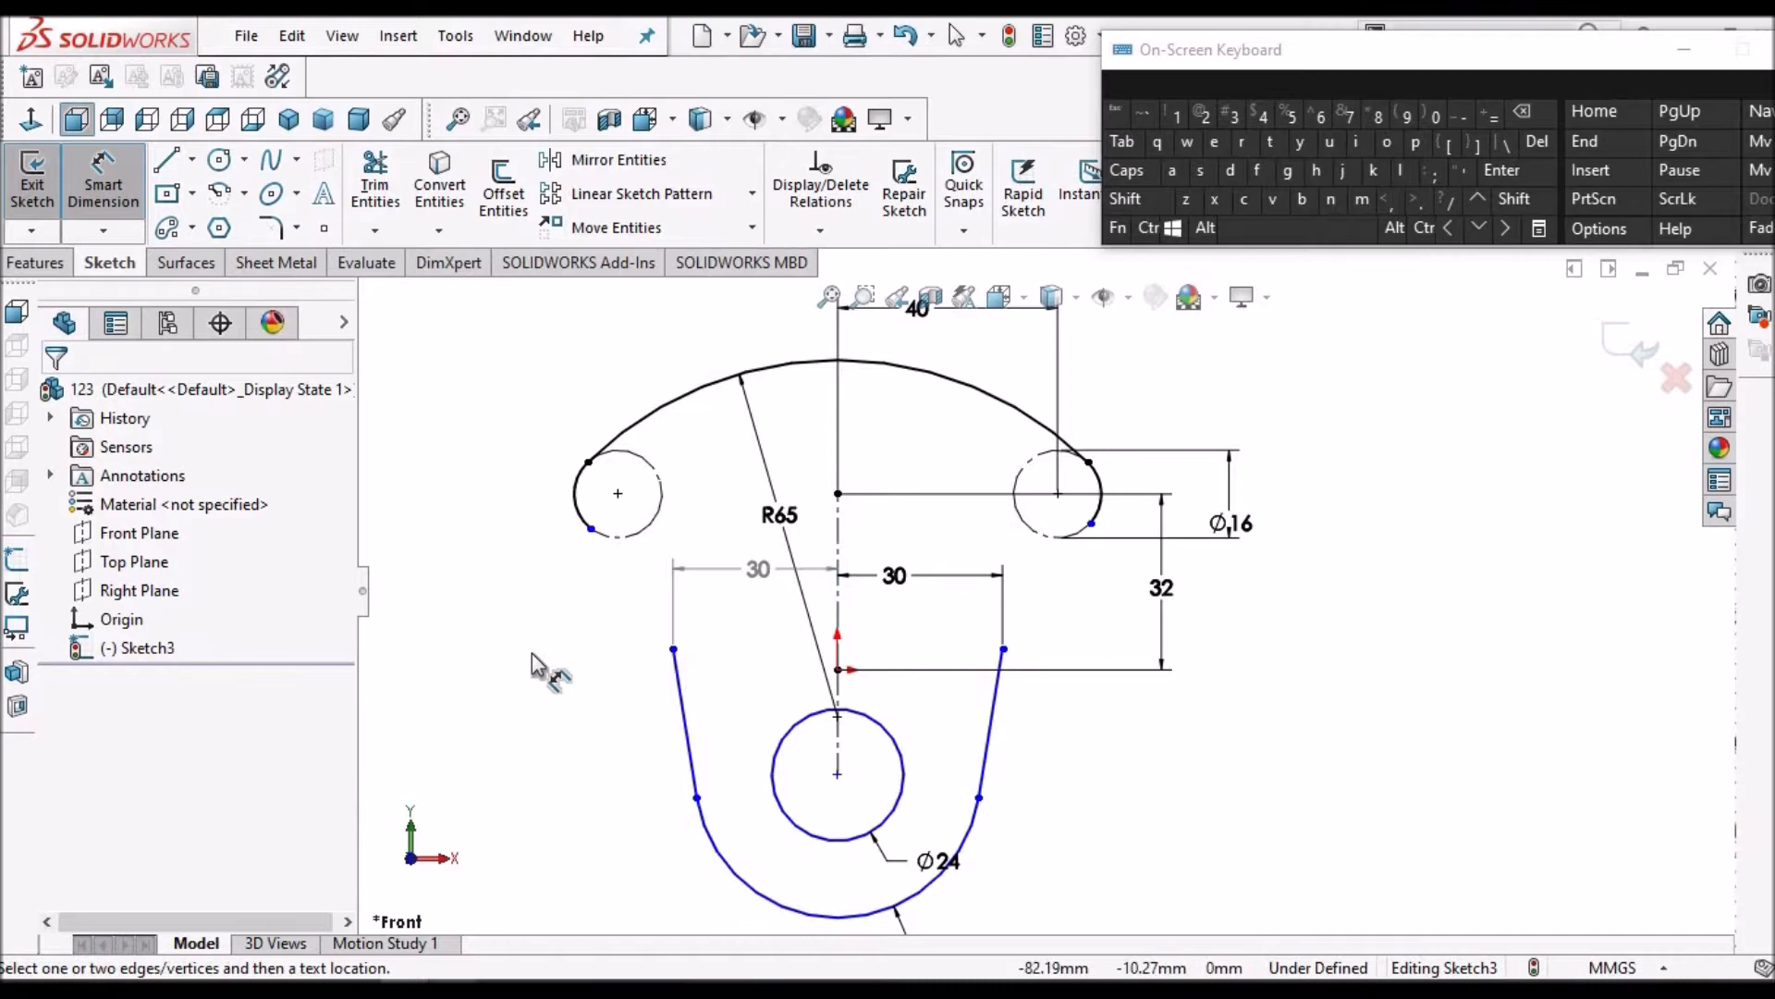
pyautogui.scroll(2, 504, 592)
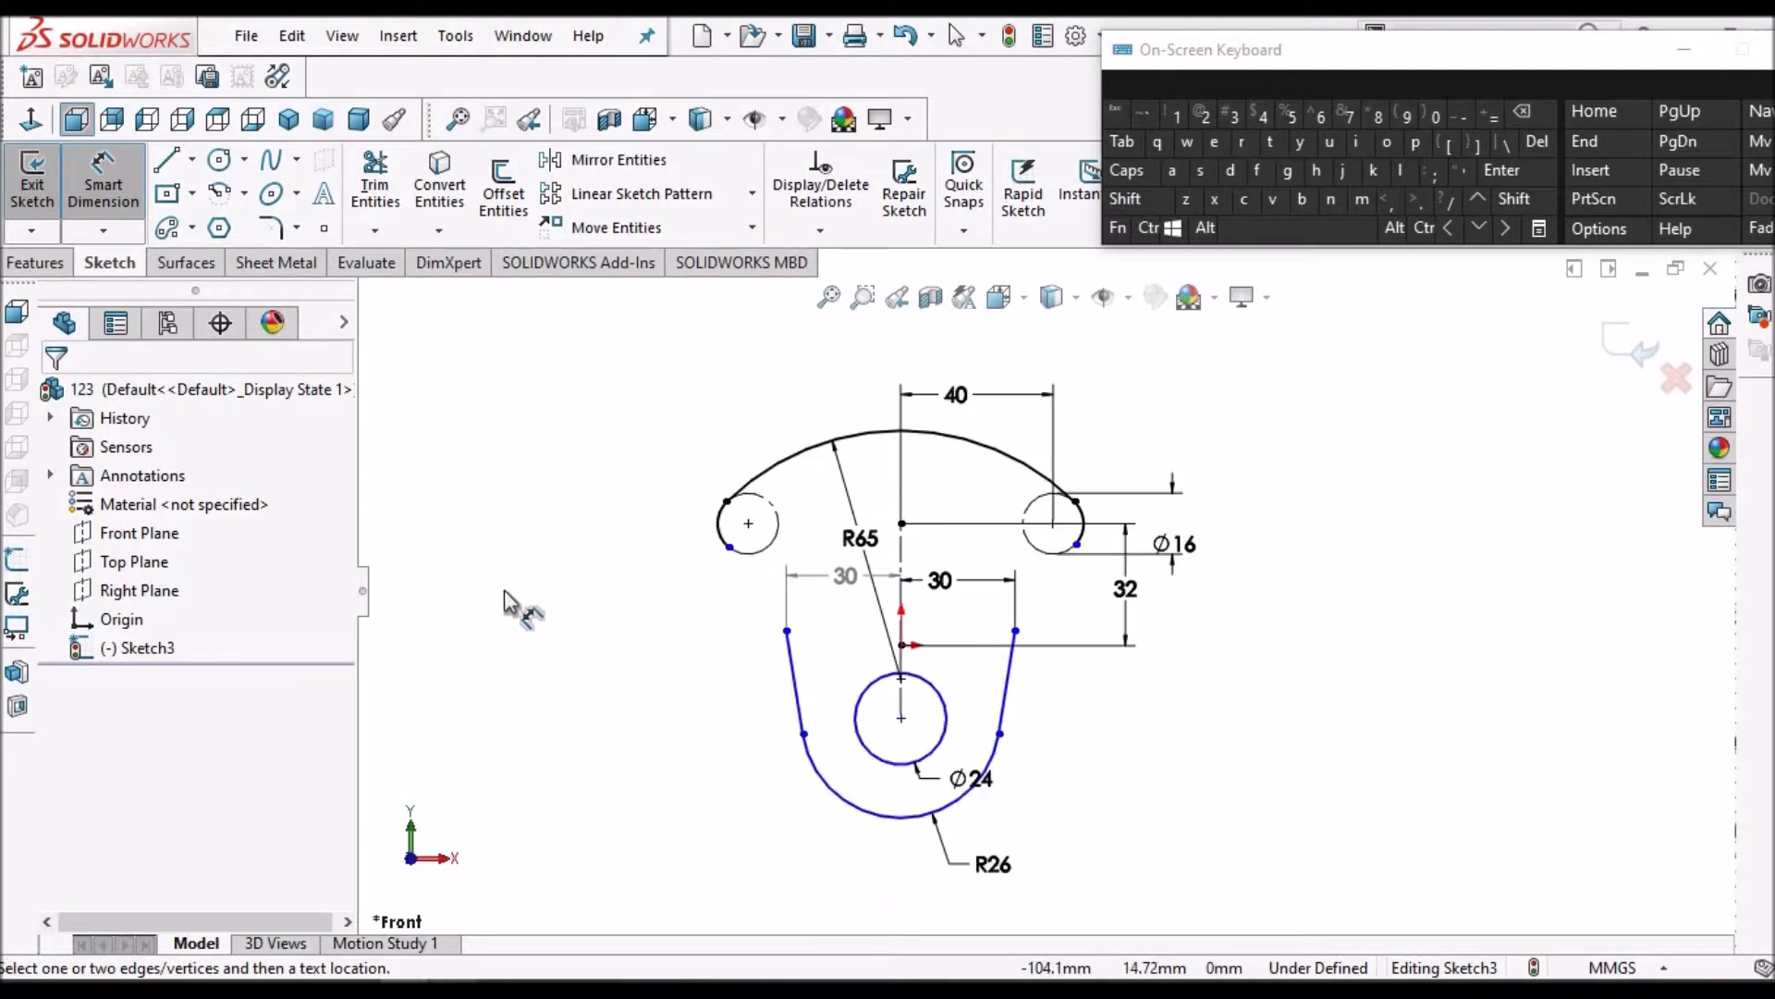
pyautogui.rightClick(575, 624)
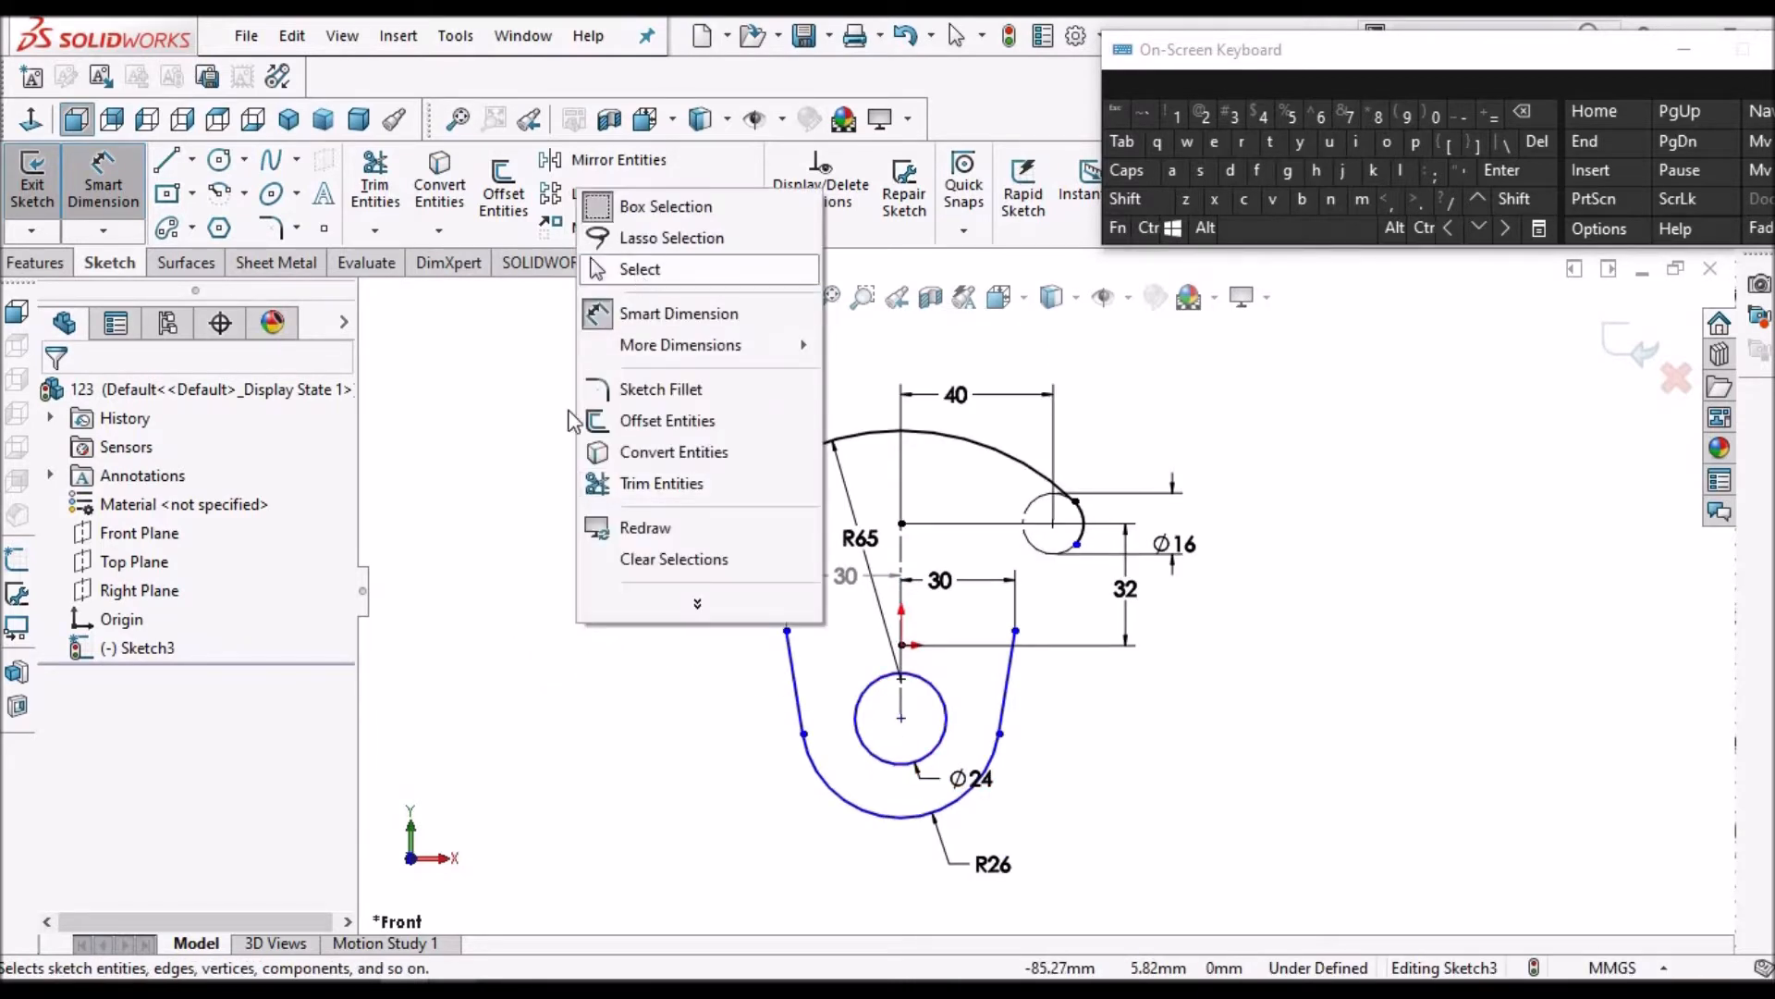
pyautogui.click(642, 267)
# Check the crank web spacing in the reference PDF, and set the vertical distance from the origin to the 24 mm circle's centre to 38 mm
pyautogui.hotkey('alt', 'Tab')
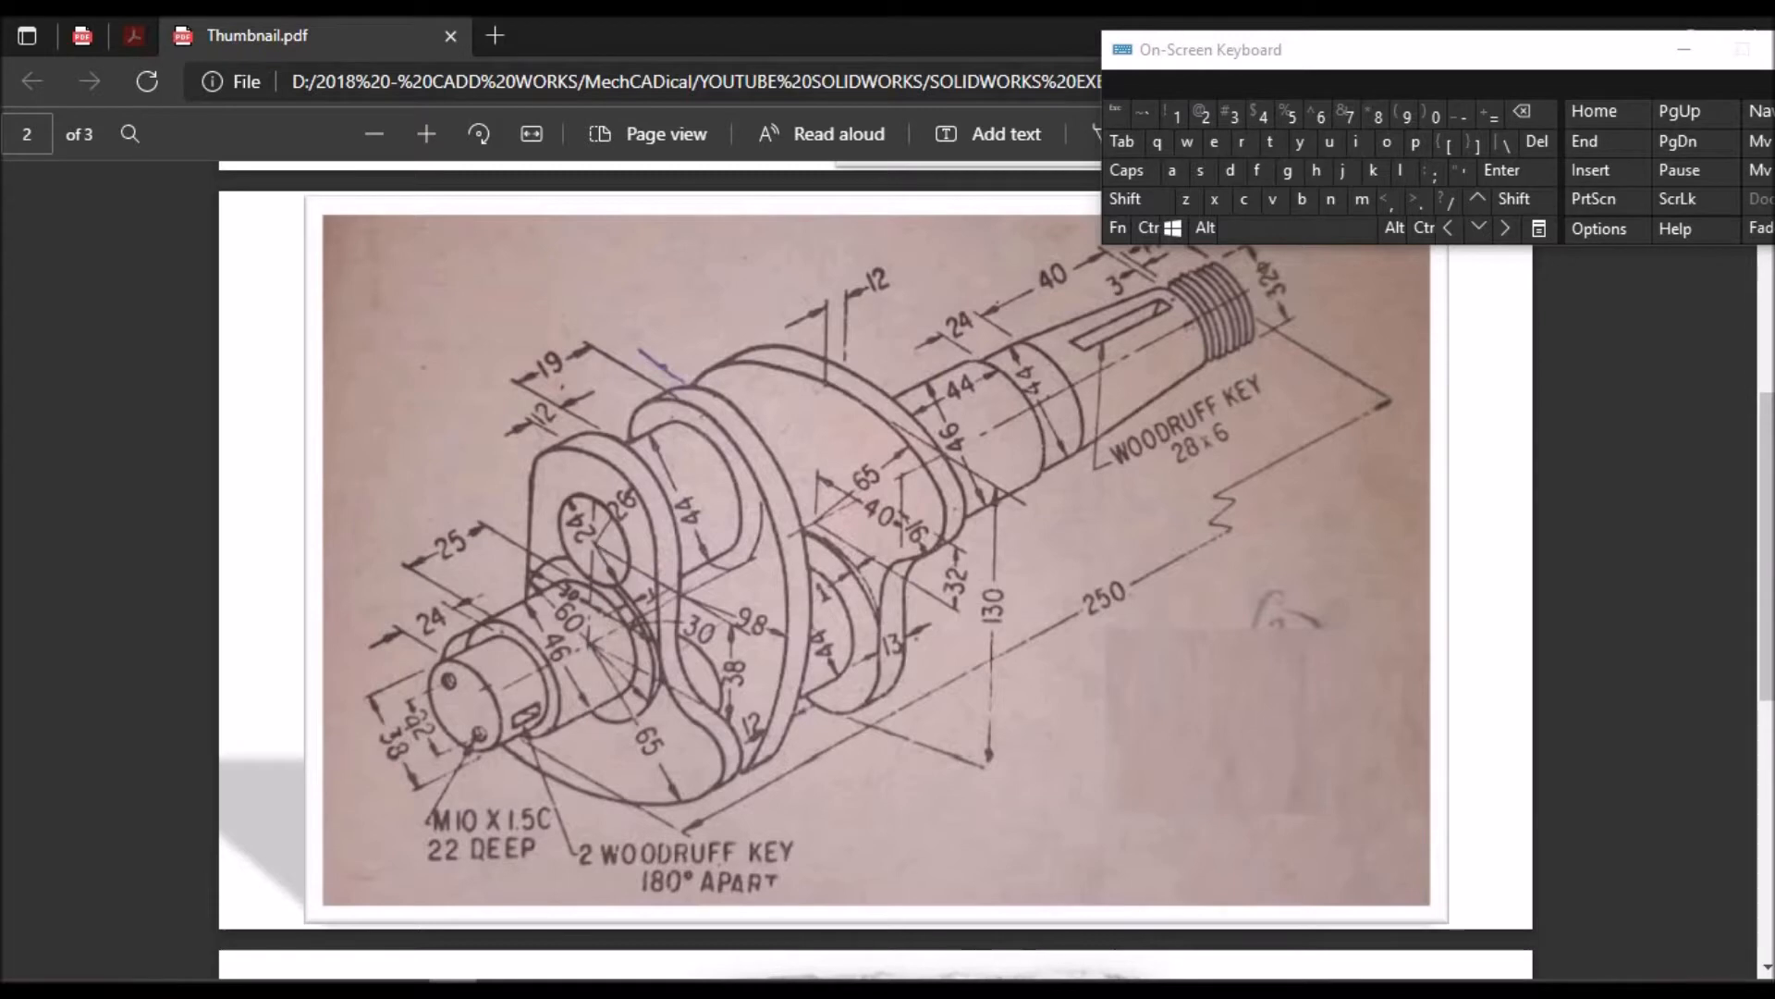
pyautogui.hotkey('alt', 'Tab')
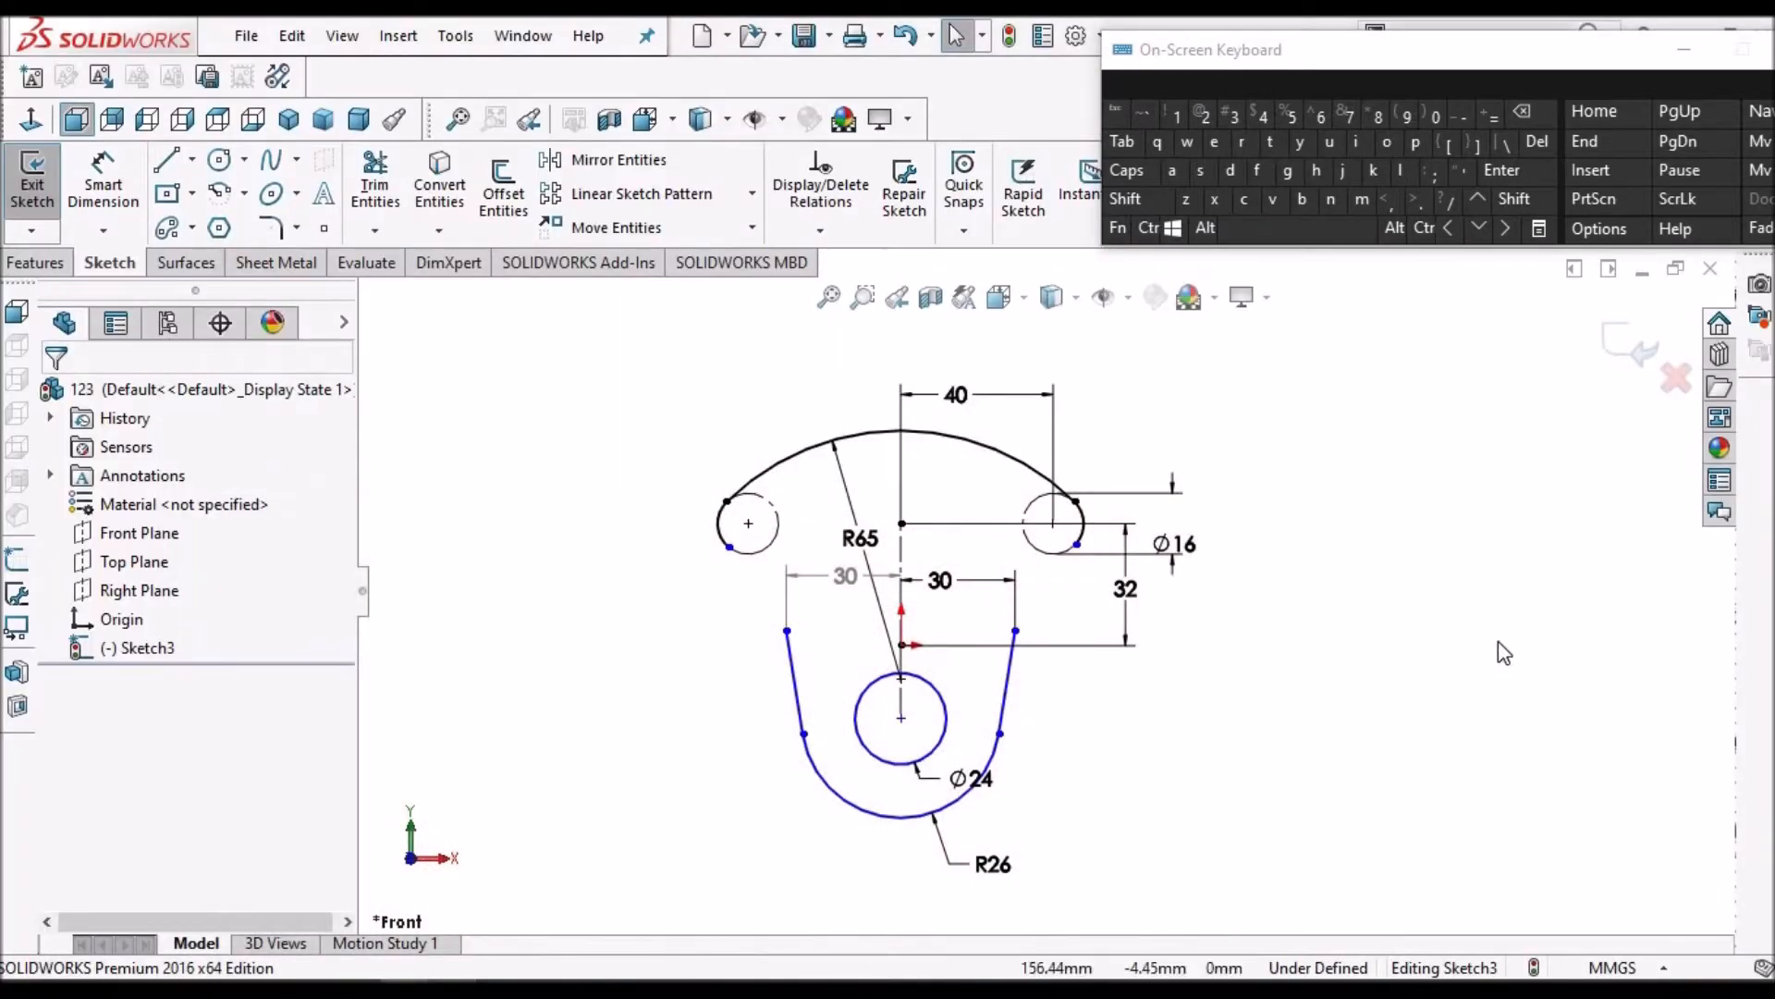
pyautogui.click(103, 184)
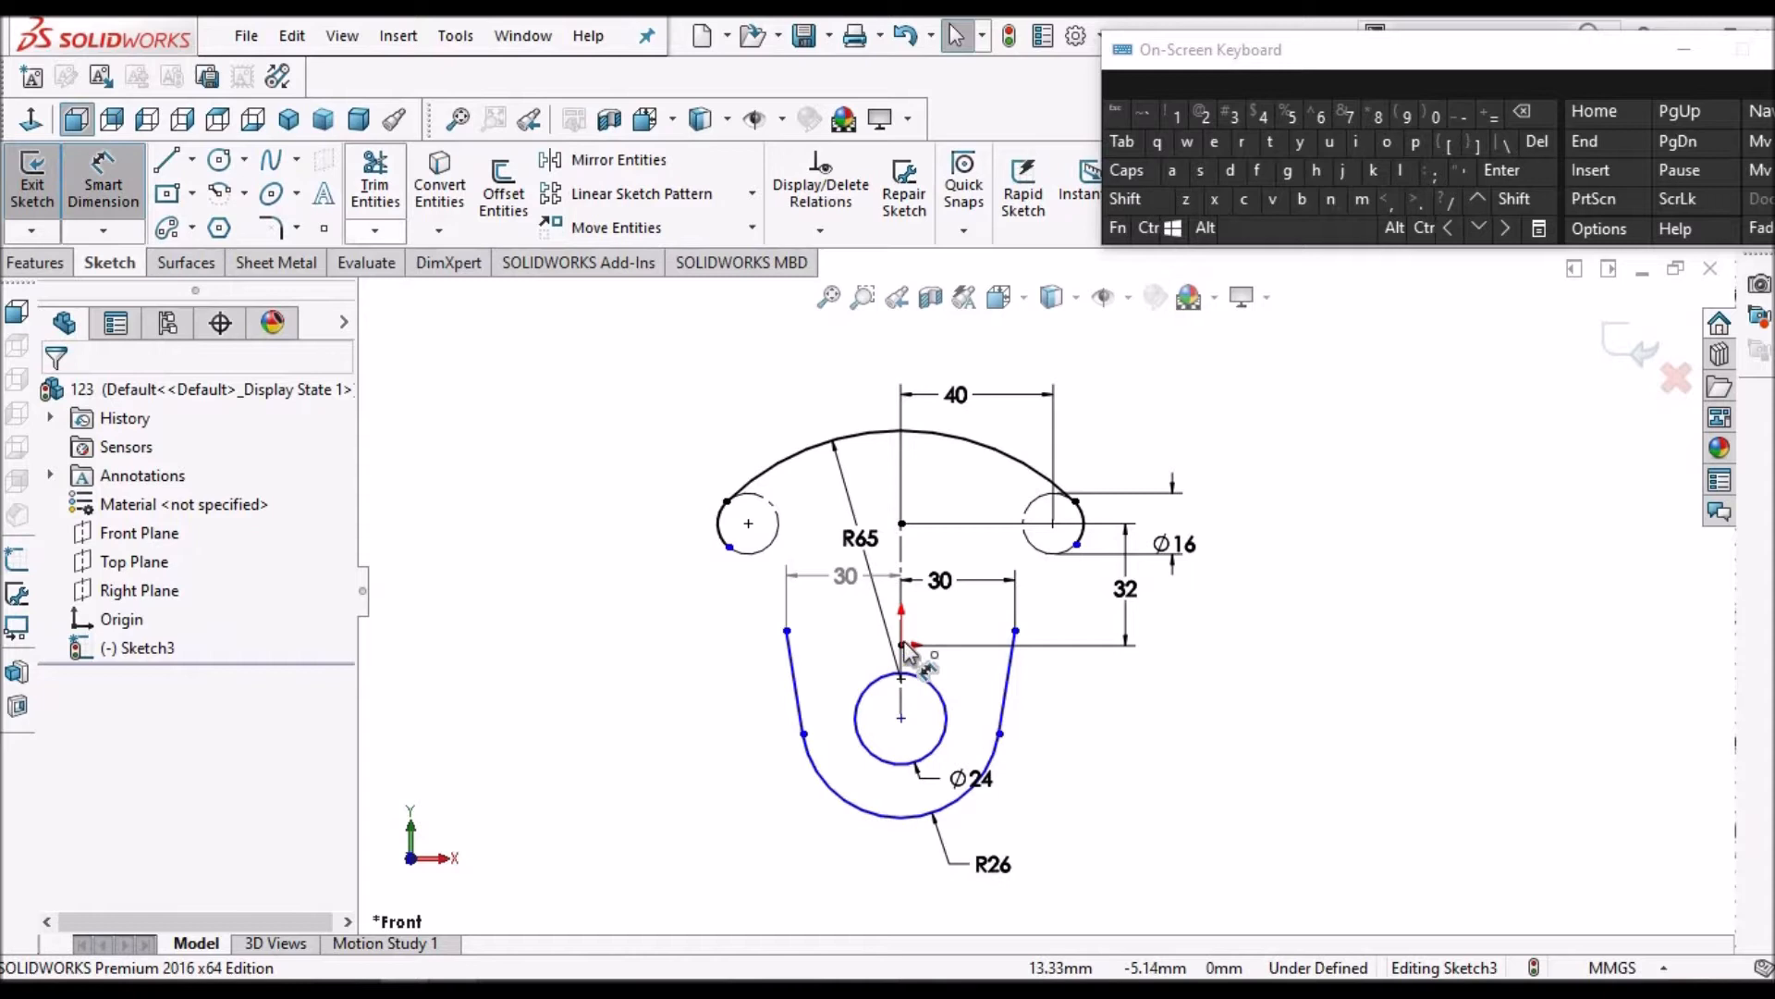
pyautogui.click(901, 718)
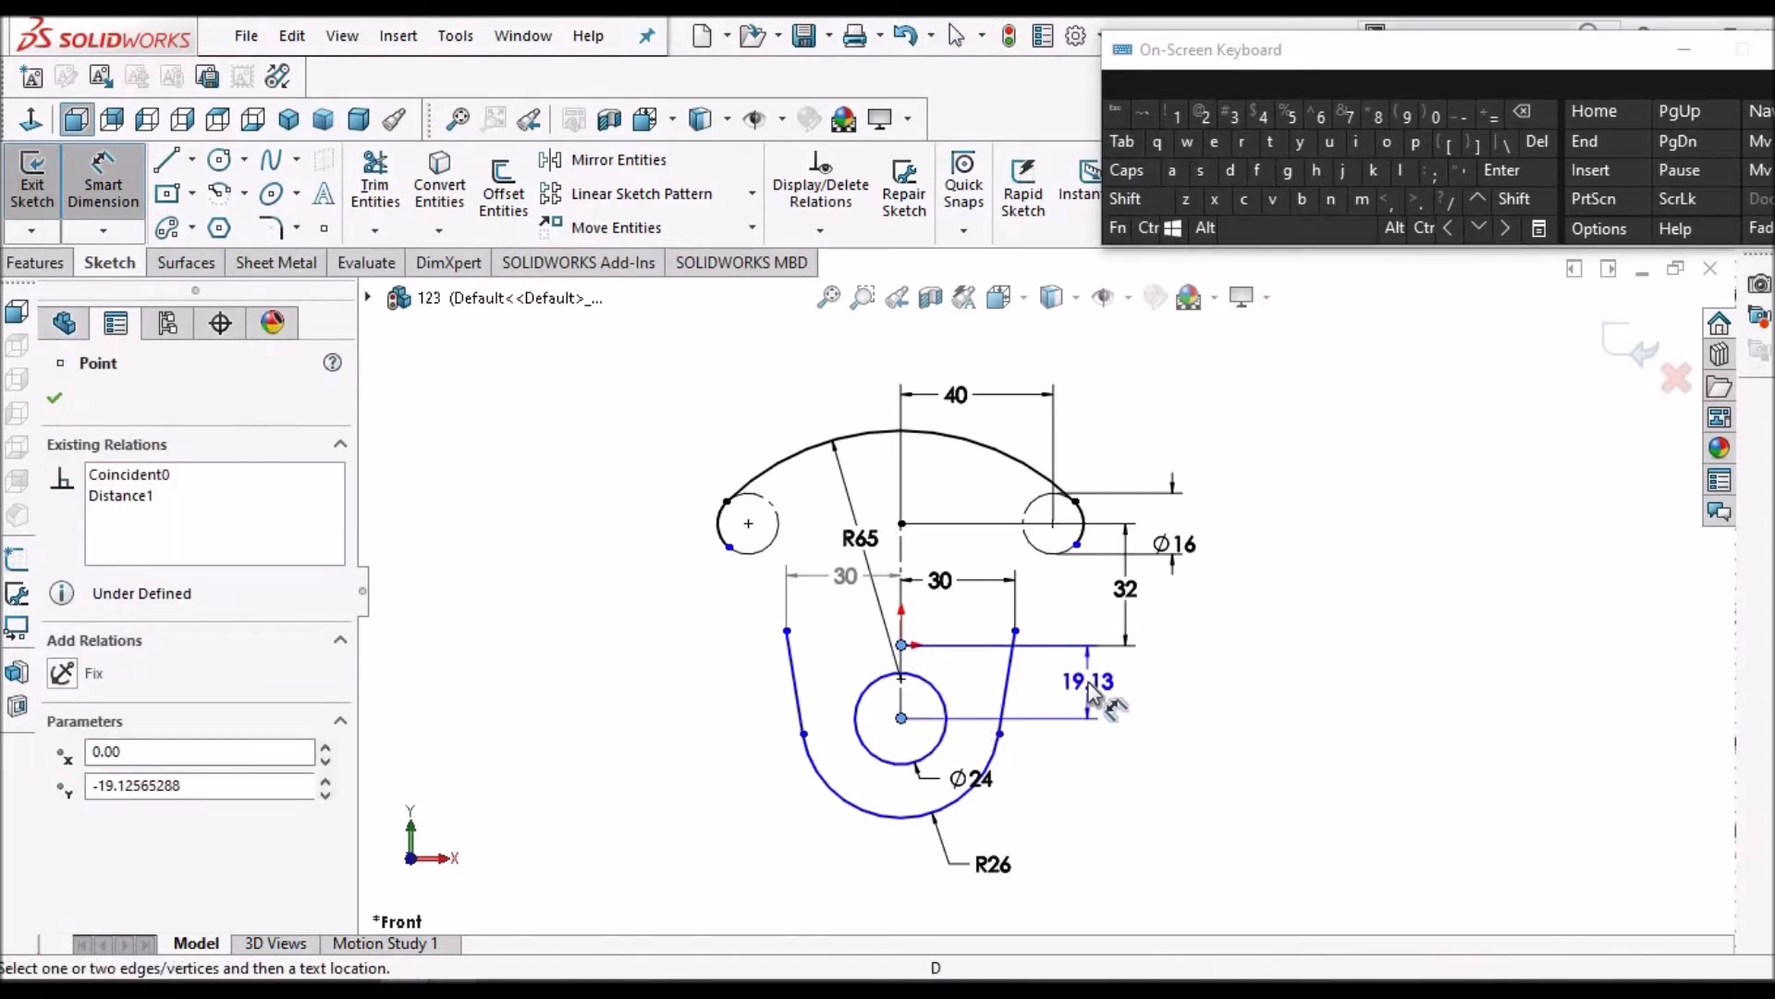
pyautogui.click(1088, 686)
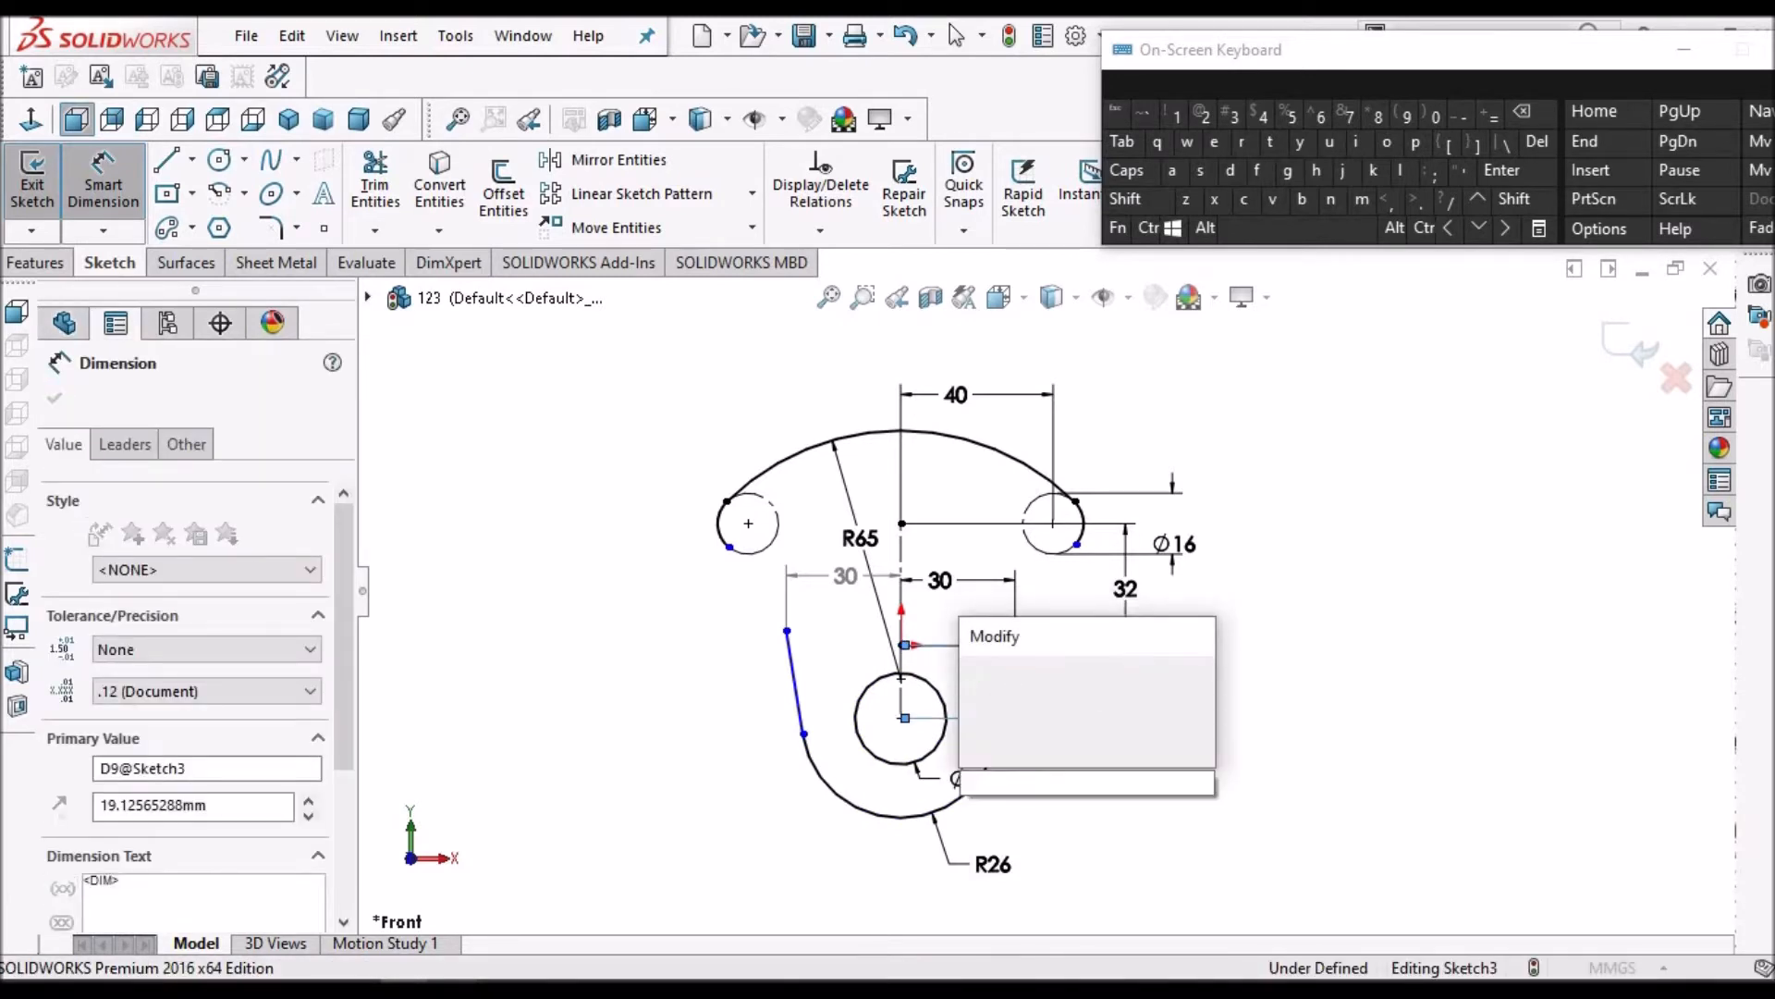
pyautogui.press('Return')
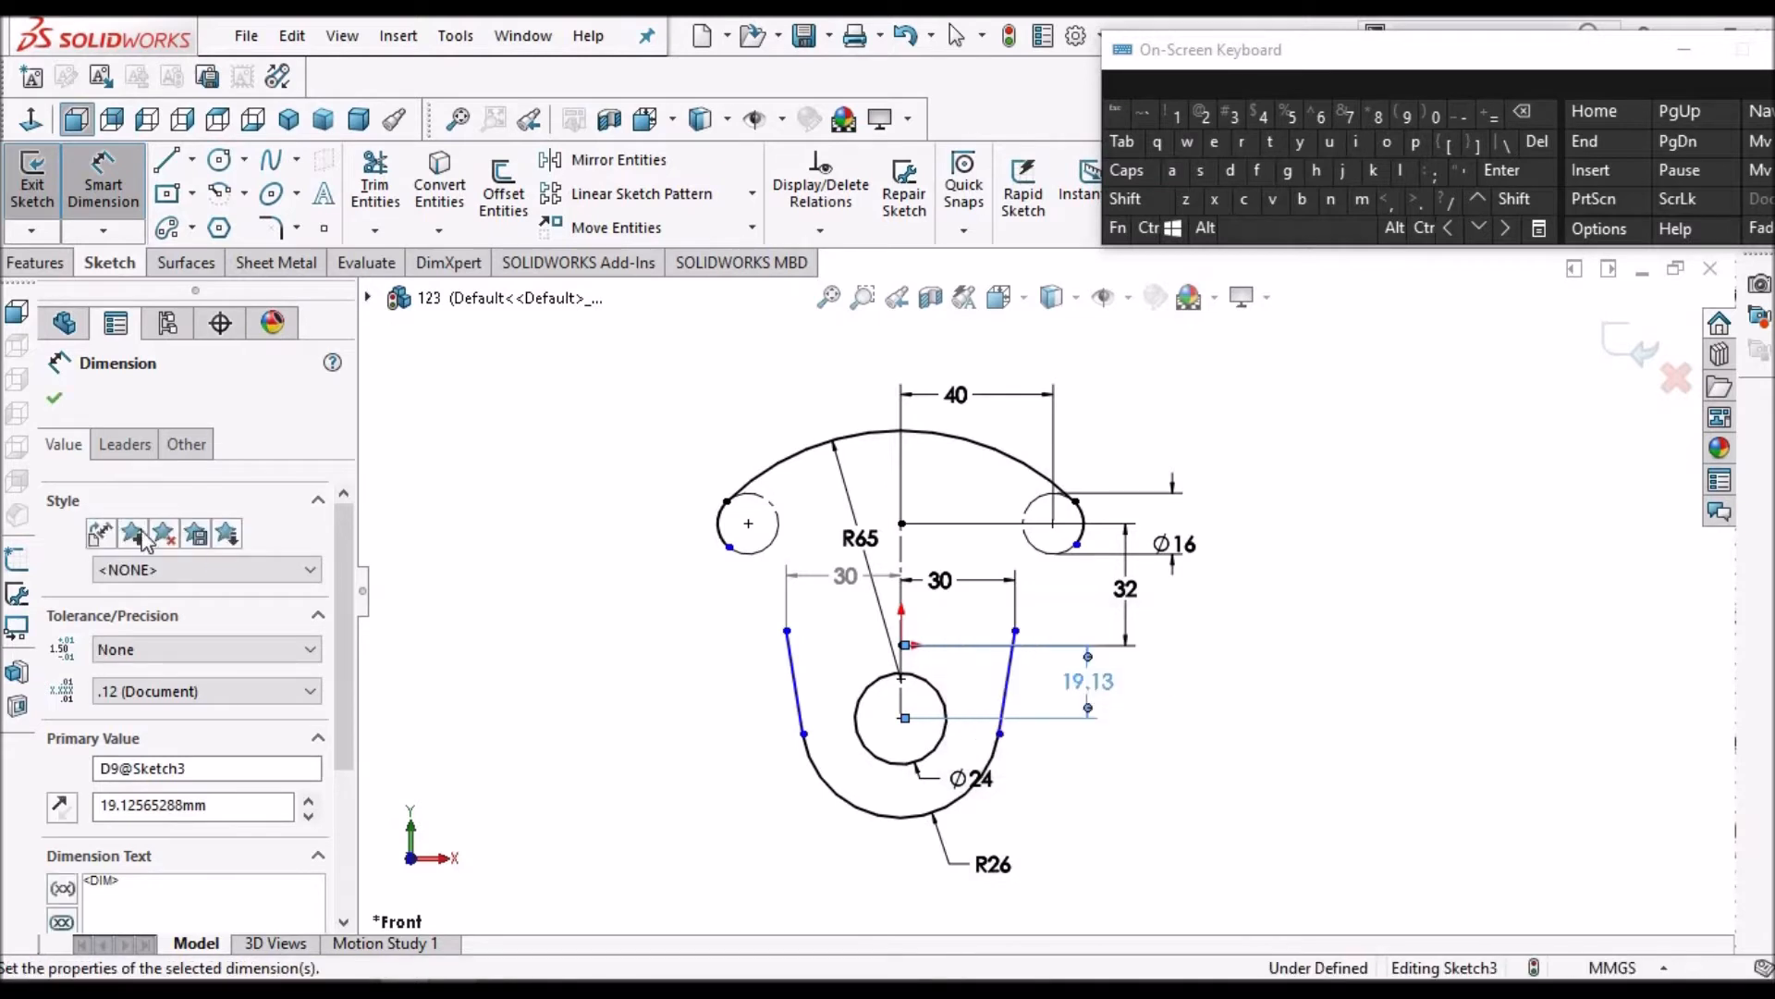
pyautogui.click(58, 398)
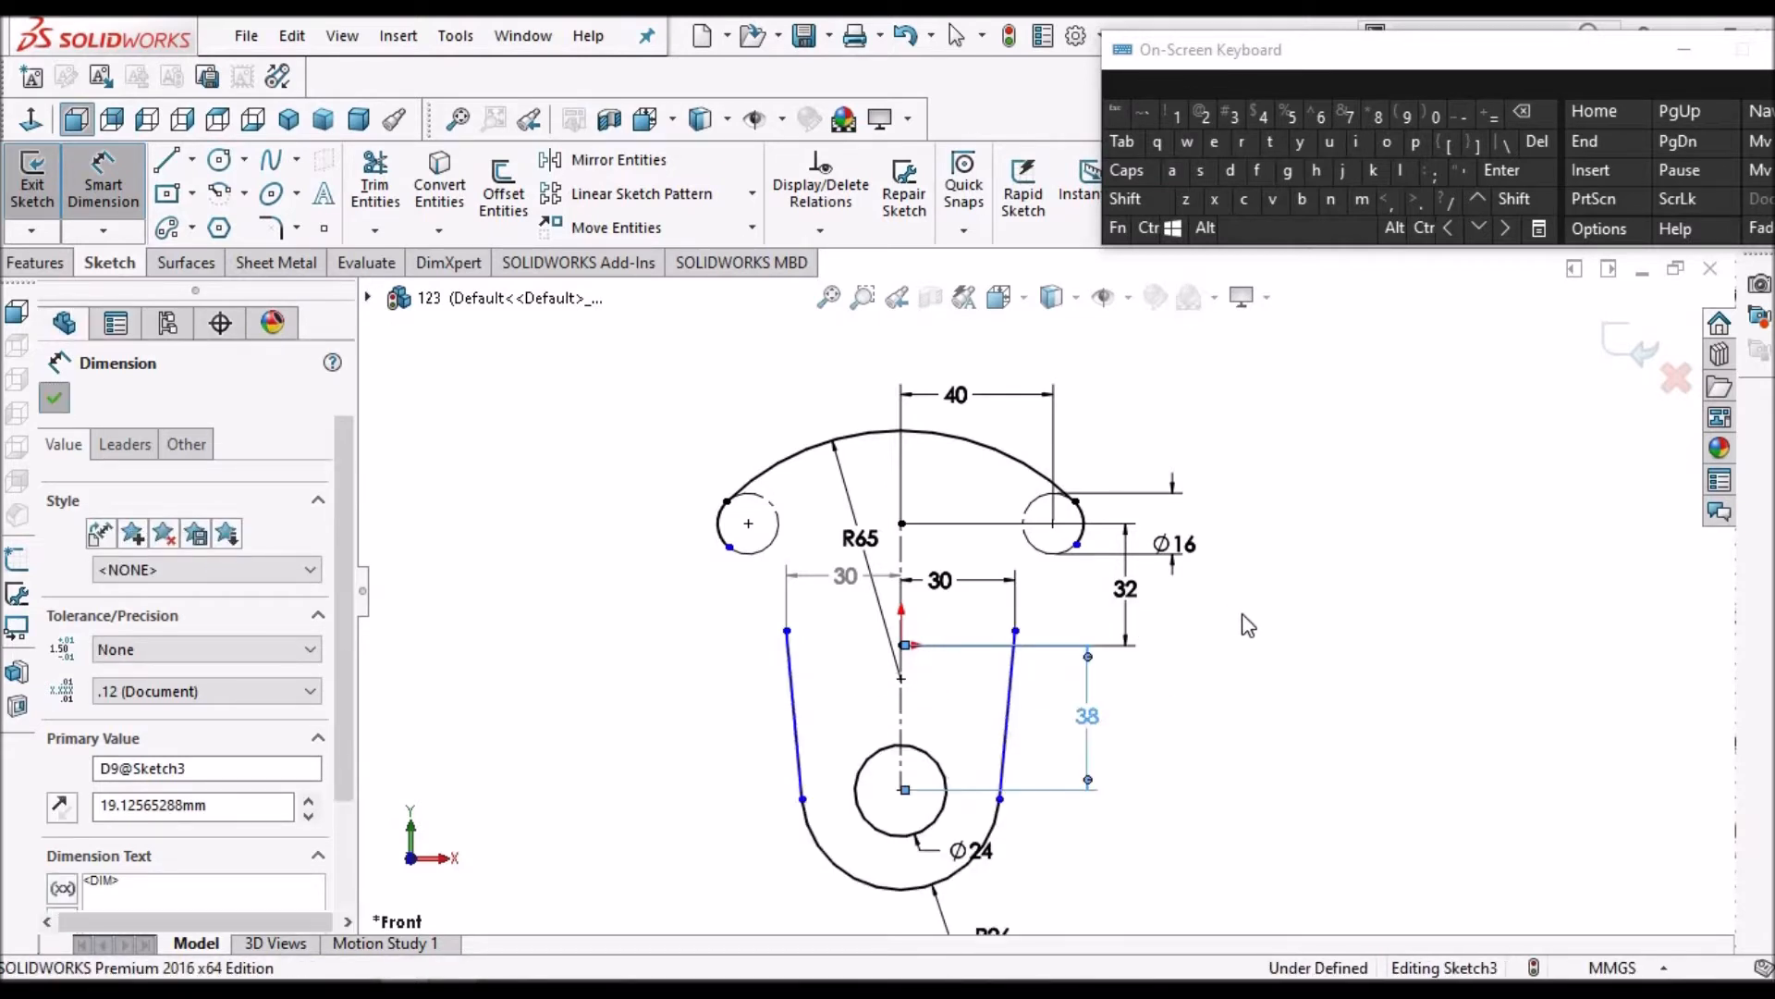
# Sketch a concave three-point arc of about 27 mm radius in the gap between the right slanted line and the right end arc
pyautogui.scroll(-2, 1225, 580)
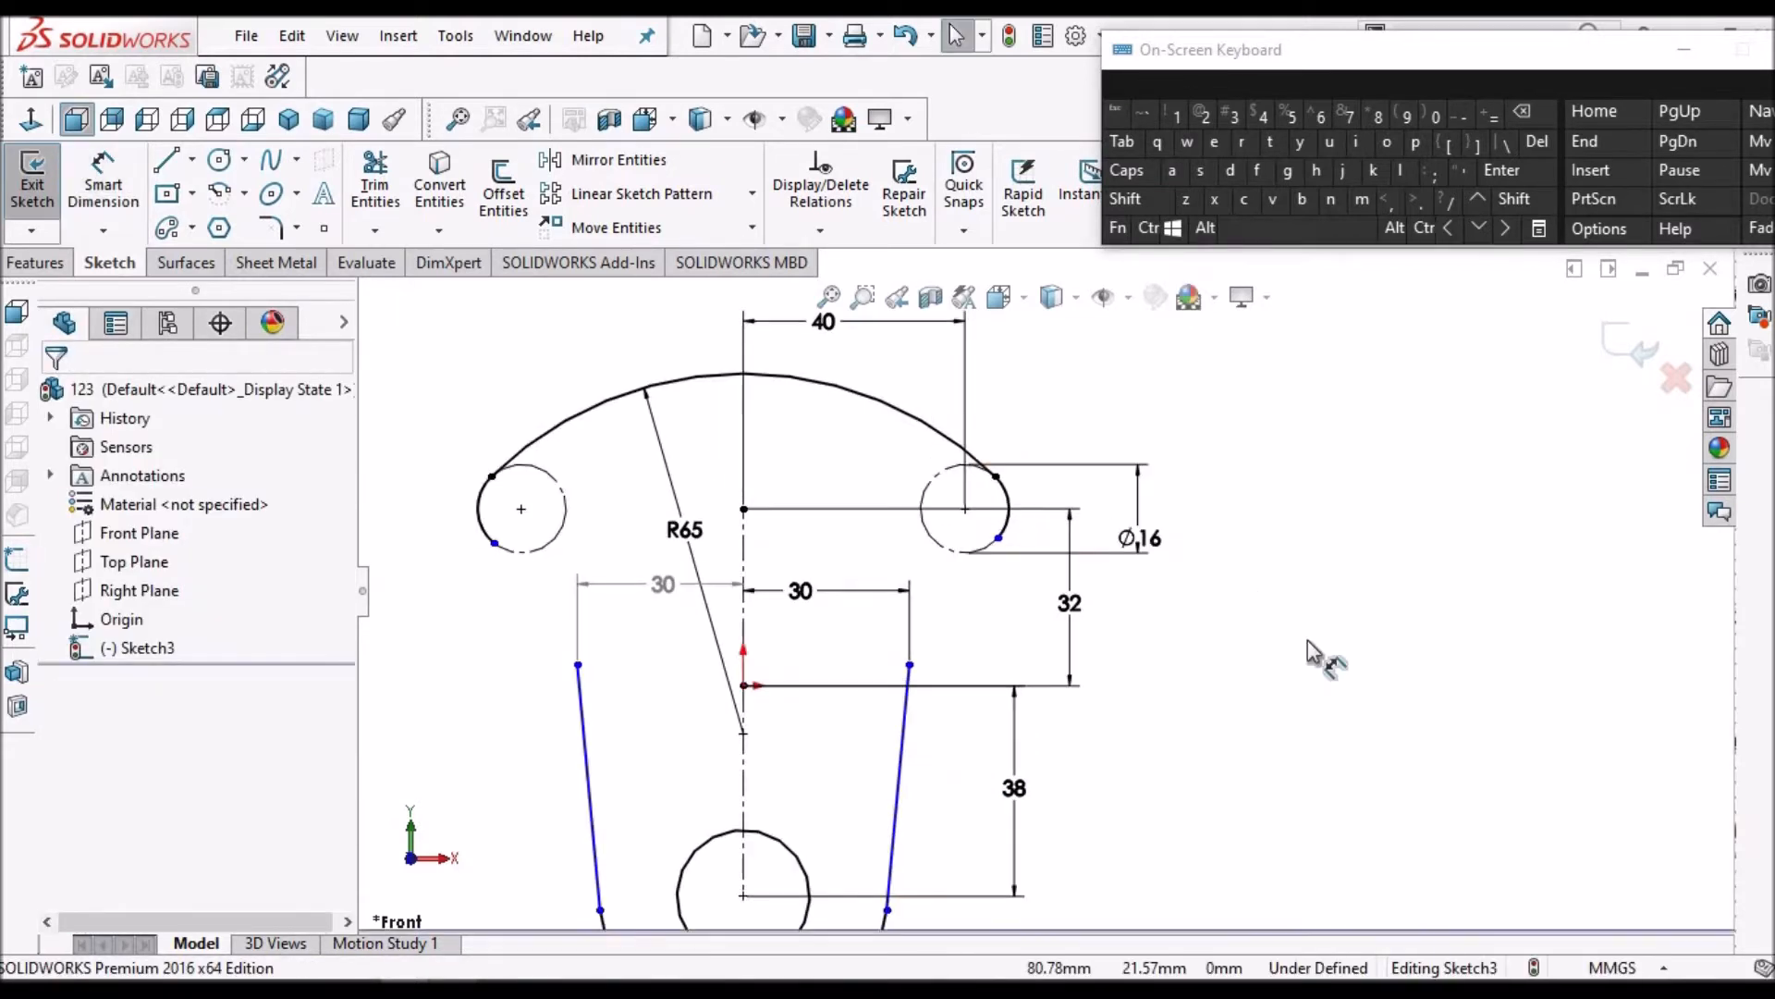
pyautogui.scroll(1, 368, 214)
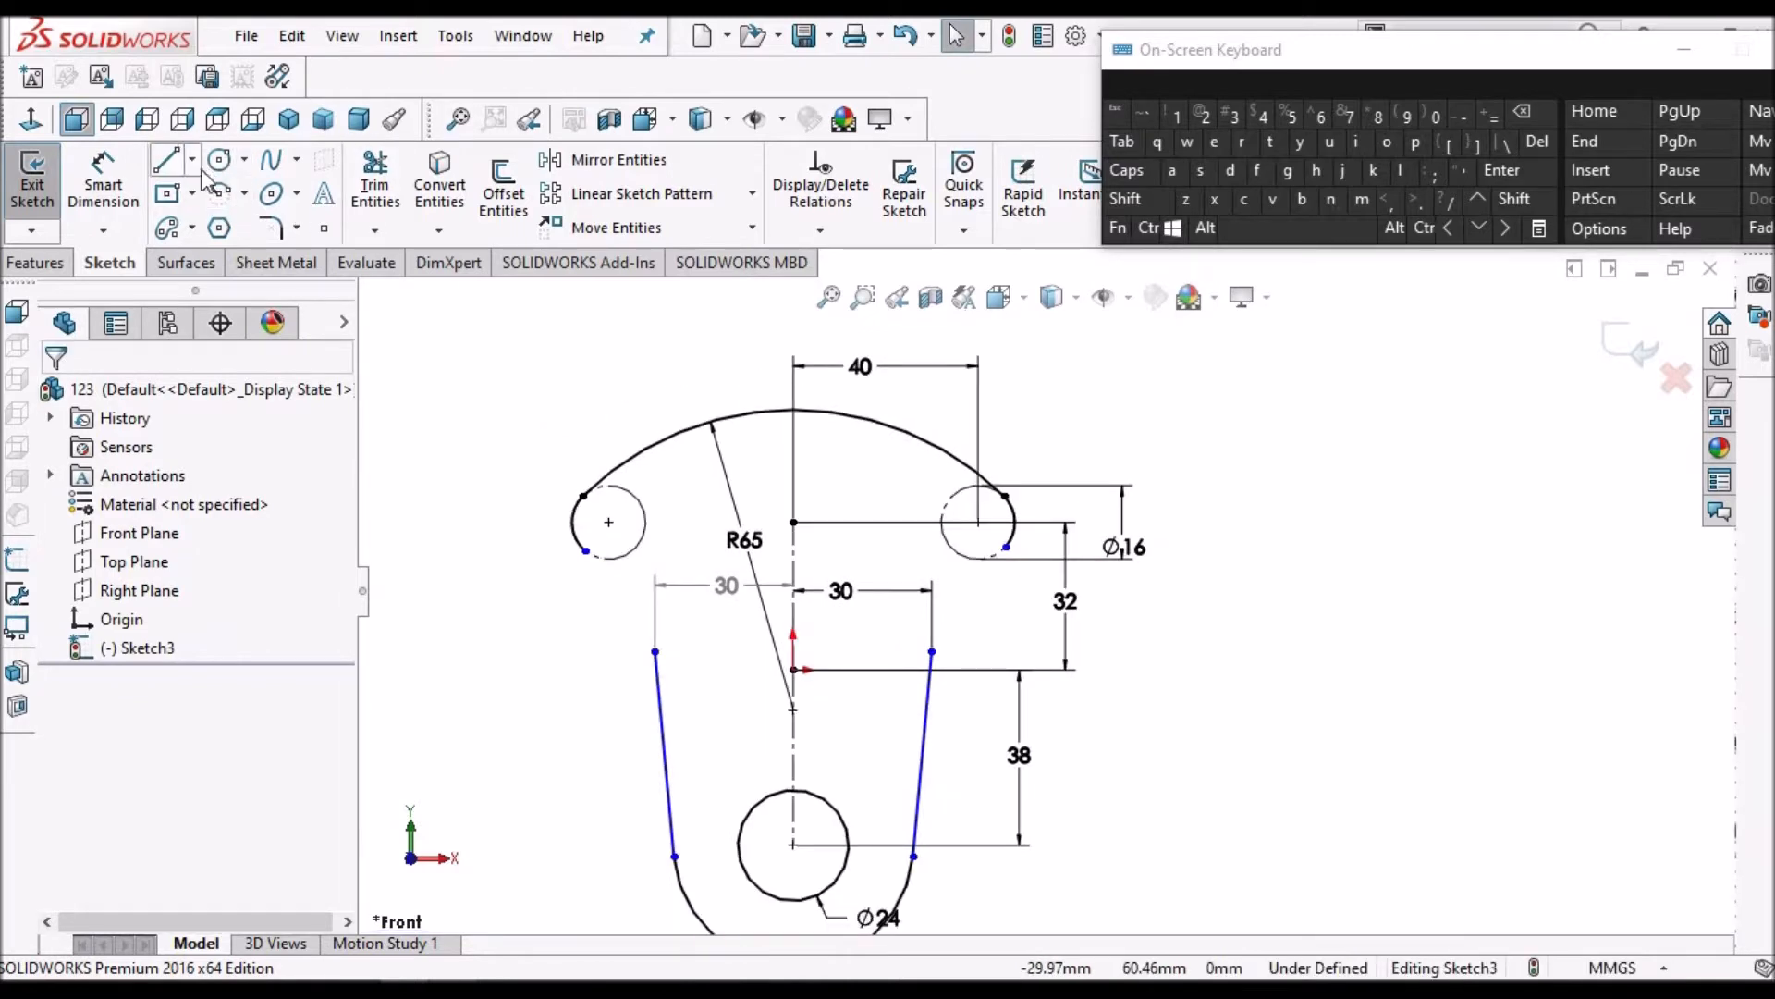
pyautogui.click(247, 194)
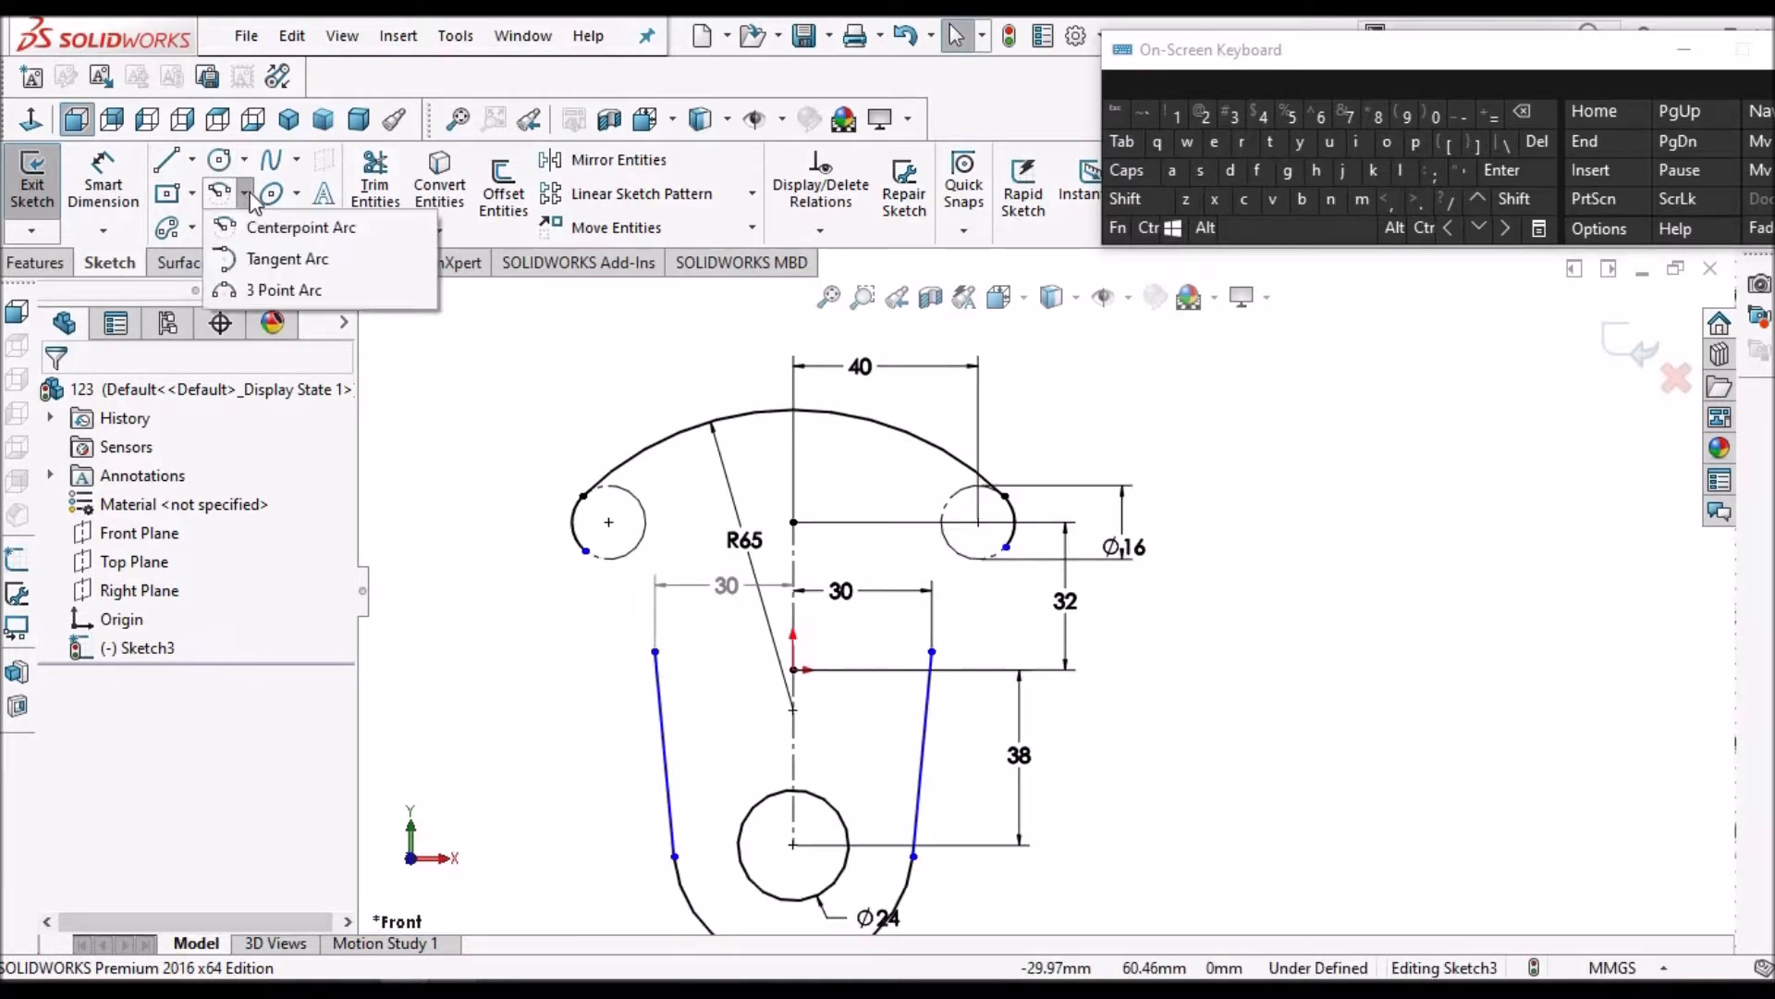
pyautogui.click(278, 290)
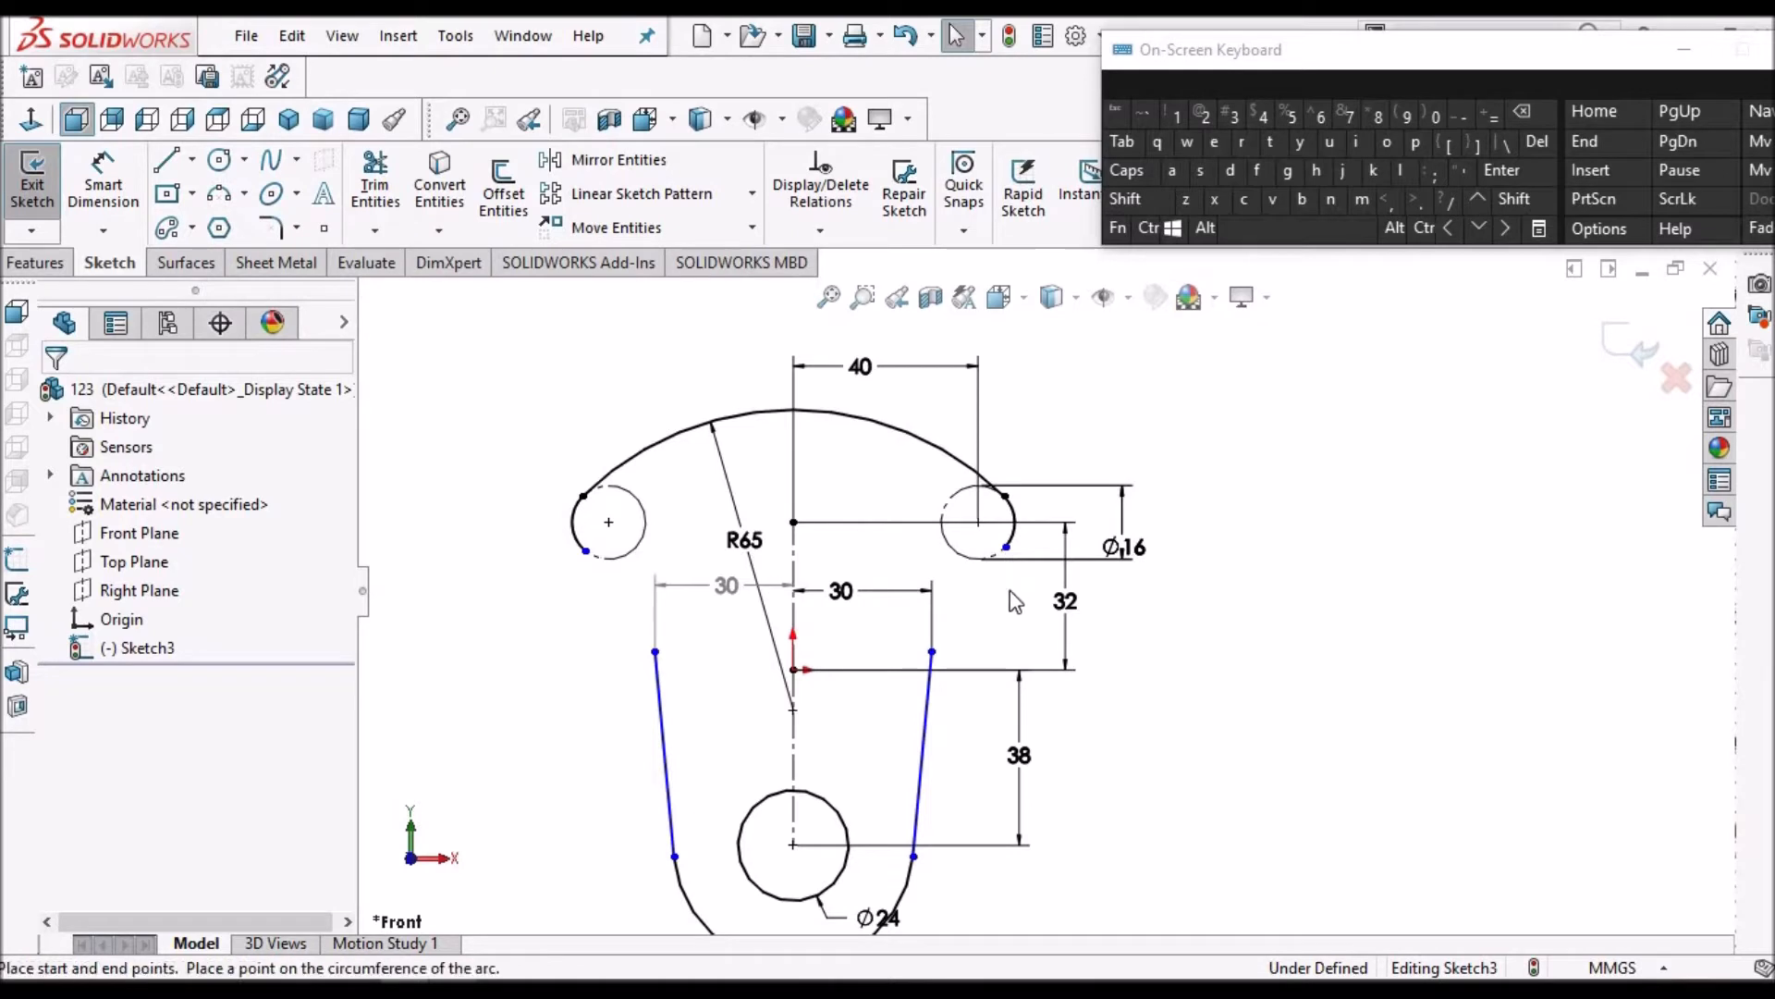
pyautogui.scroll(-2, 1010, 574)
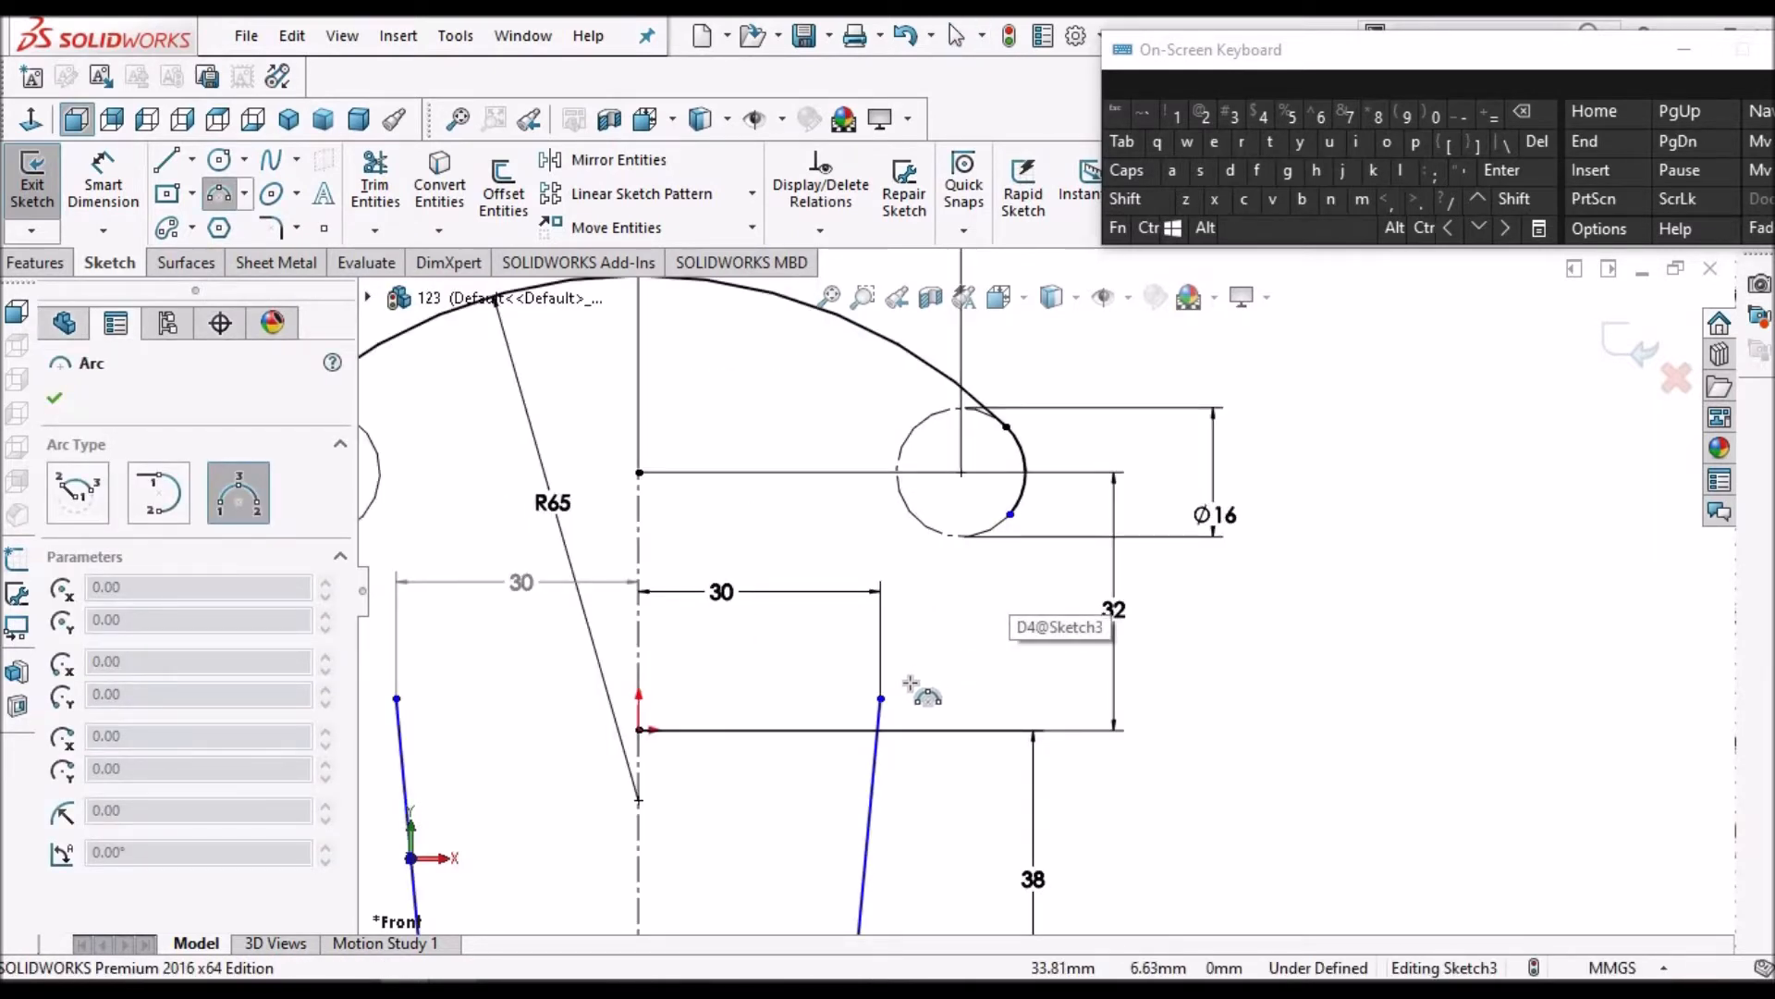
pyautogui.click(911, 682)
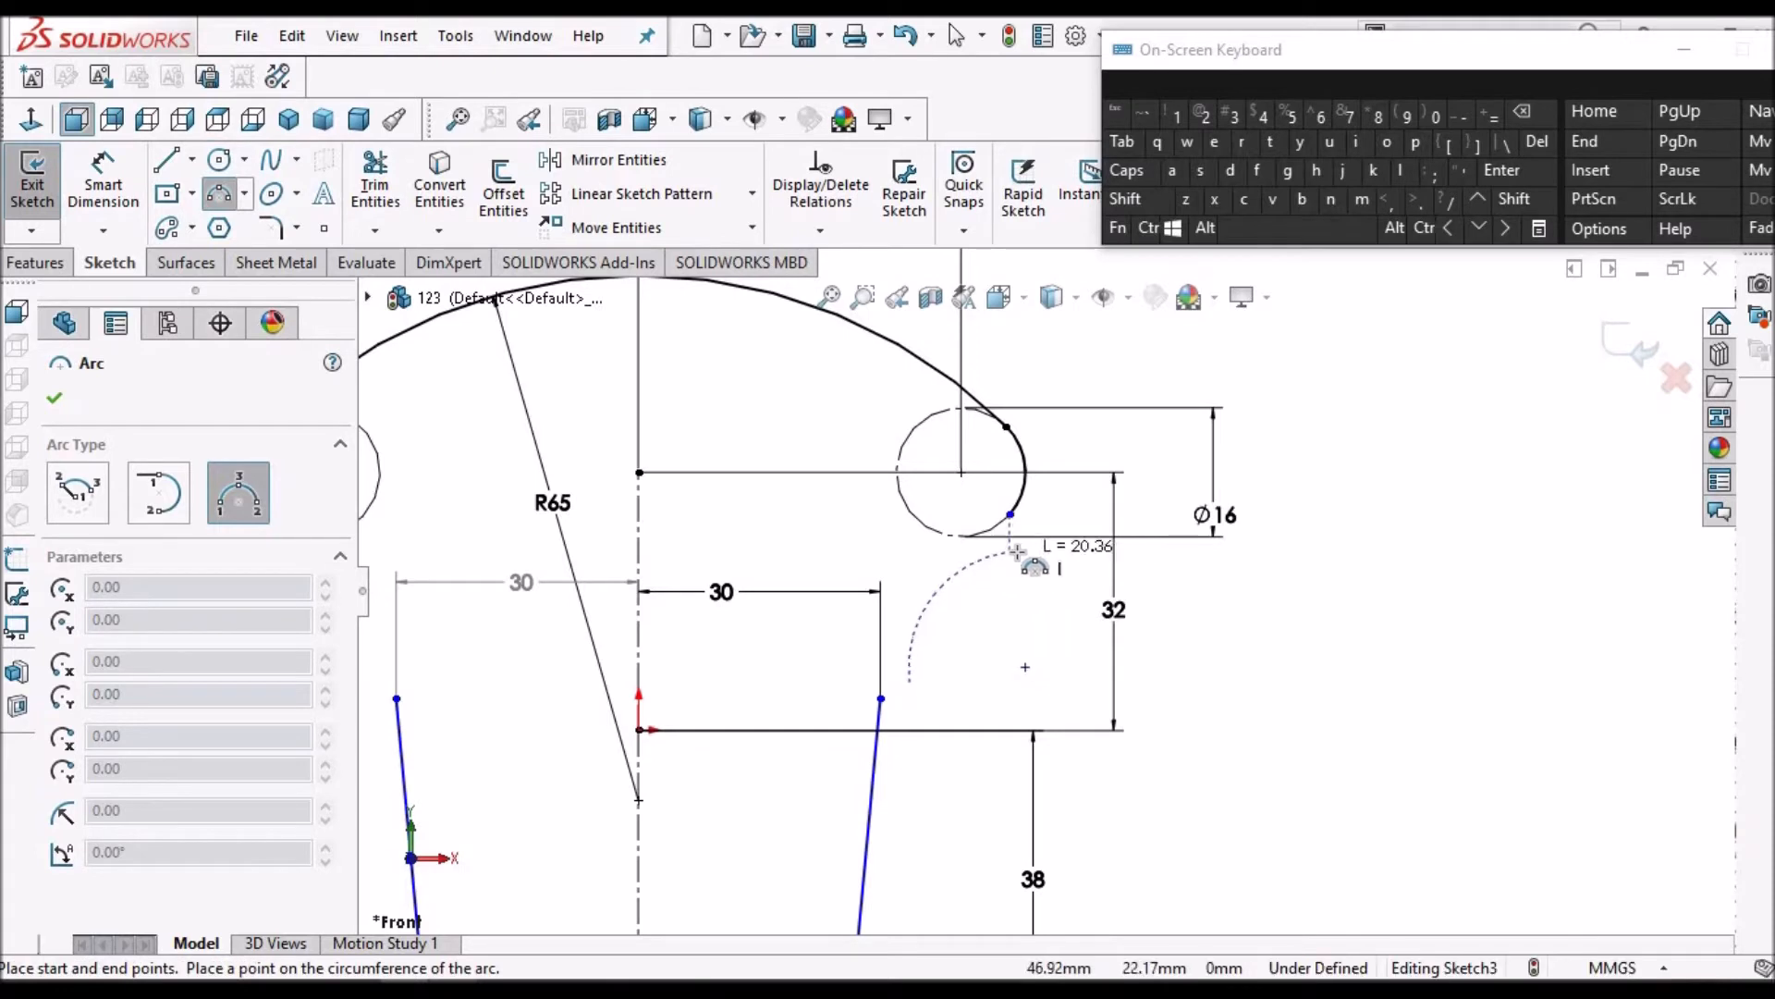
pyautogui.click(1010, 552)
pyautogui.click(966, 583)
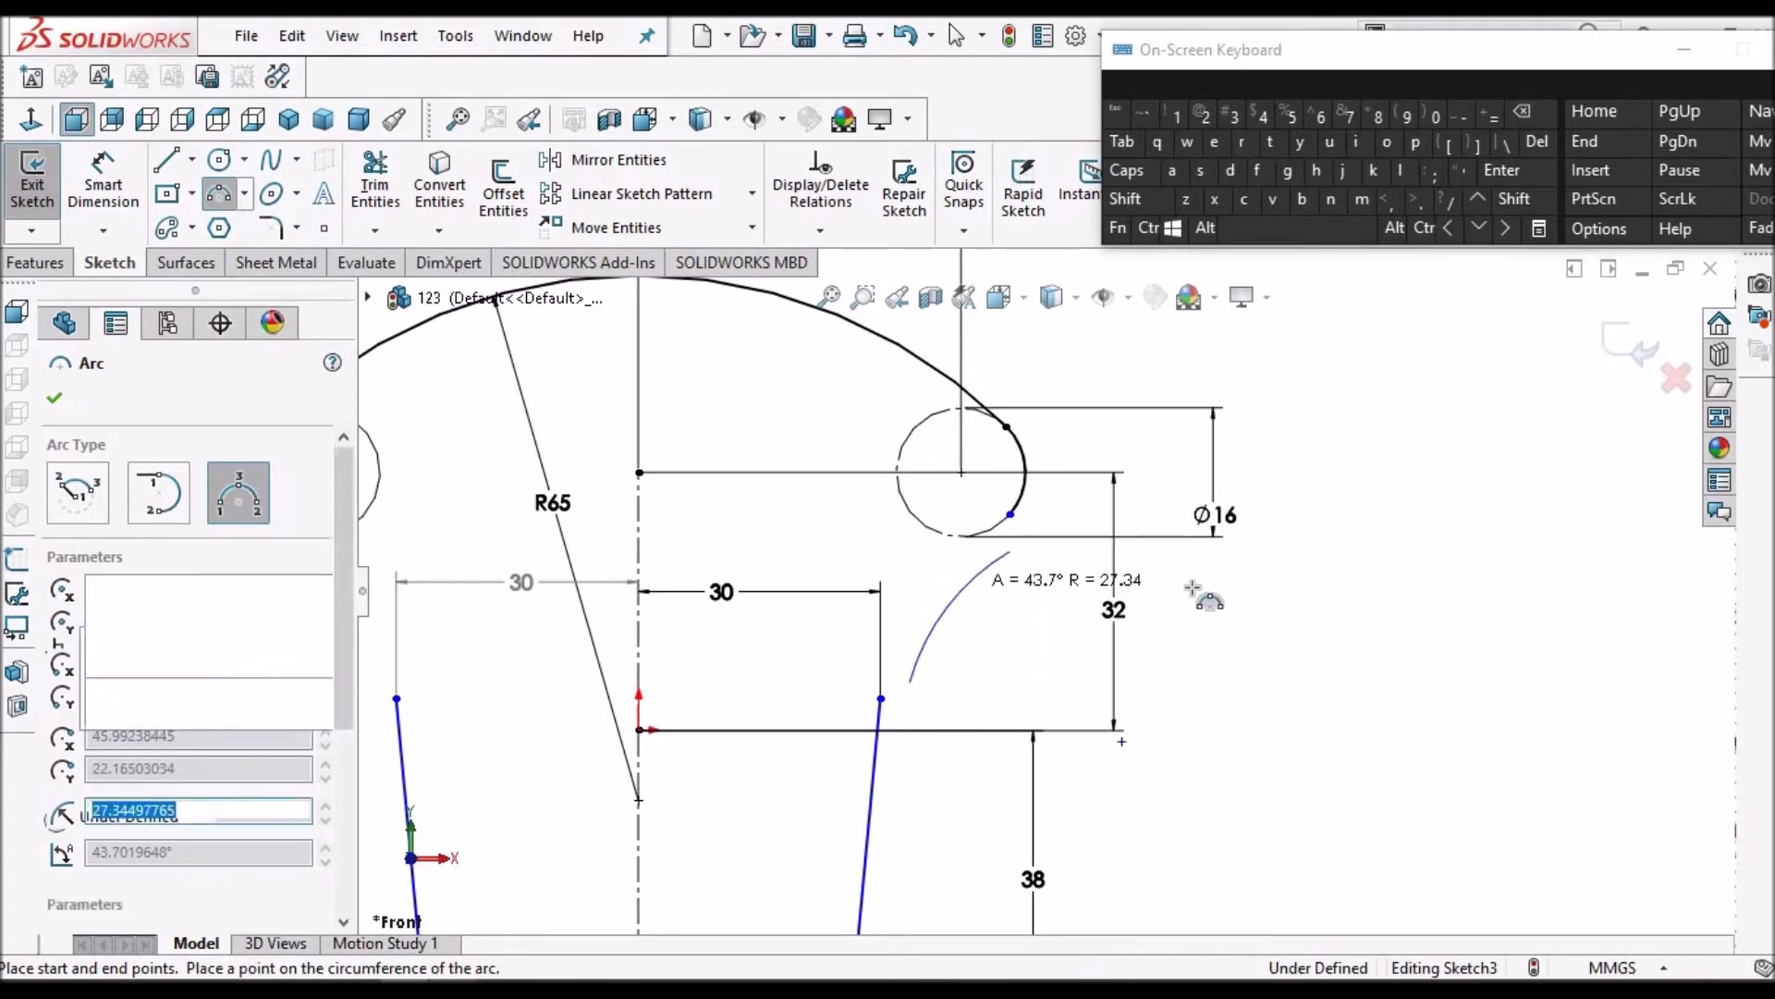
# Sketch a concave three-point arc in the gap between the left end arc and the left slanted line
pyautogui.scroll(1, 1193, 588)
pyautogui.scroll(1, 1063, 578)
pyautogui.scroll(-2, 638, 581)
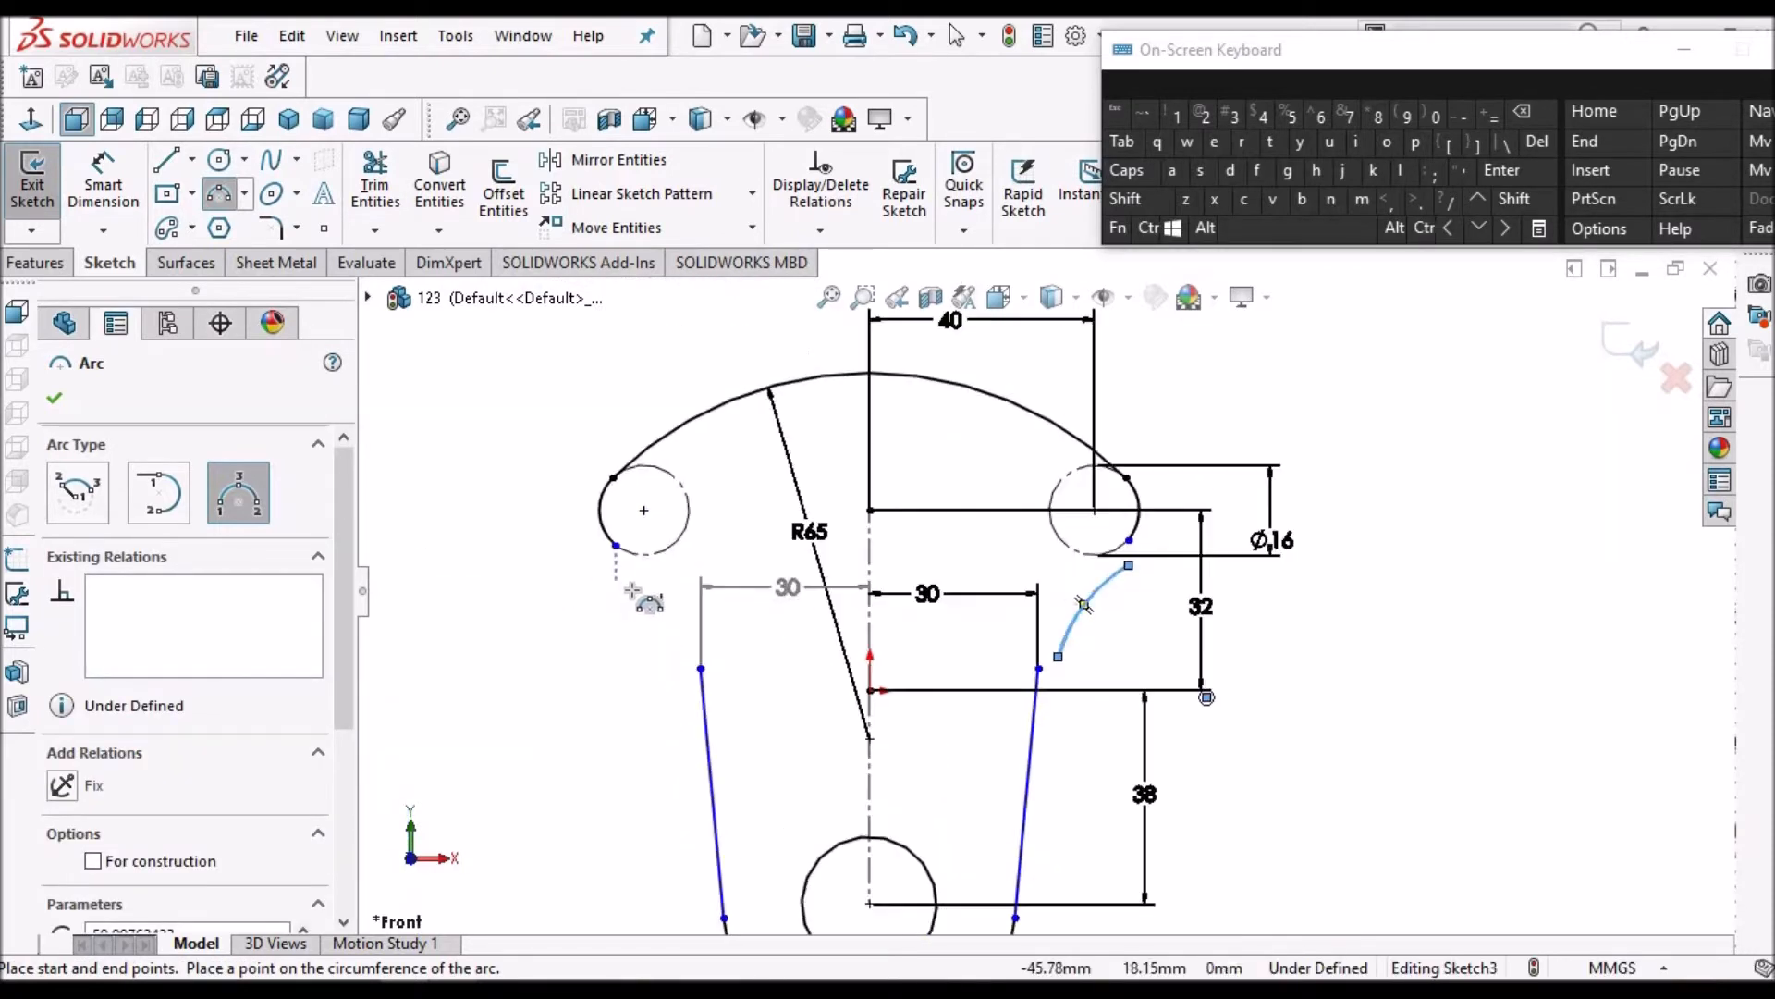
pyautogui.click(658, 564)
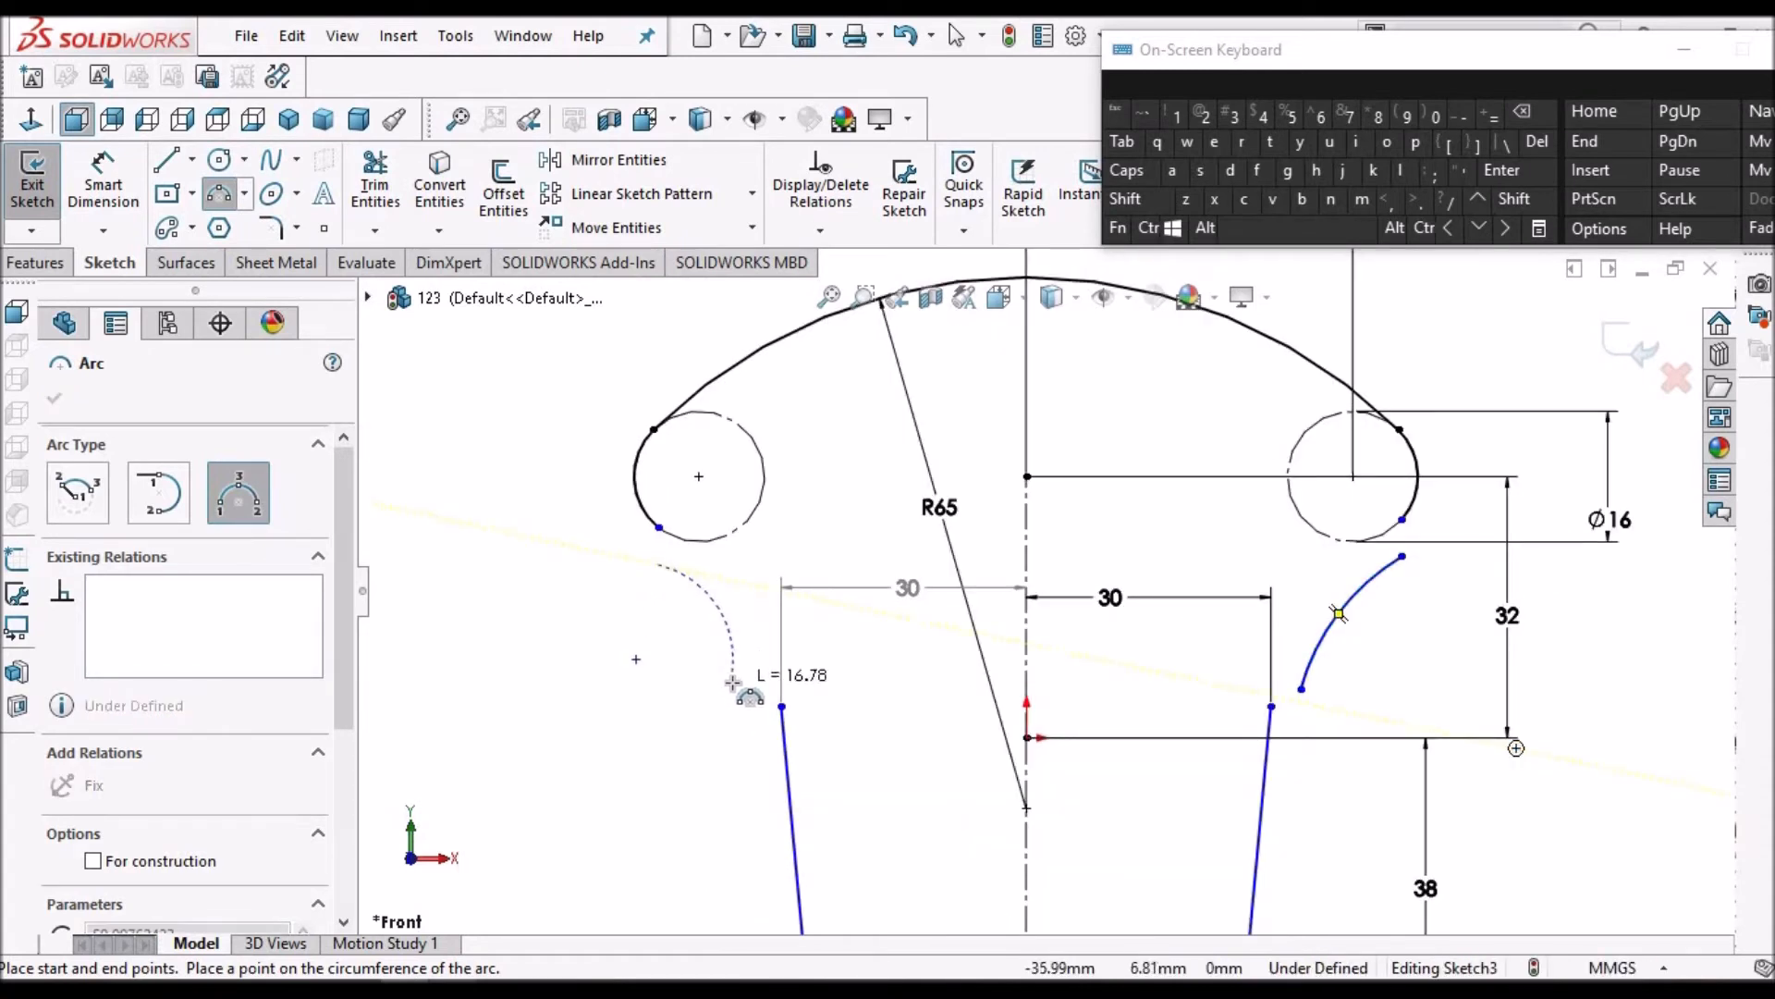
pyautogui.click(740, 651)
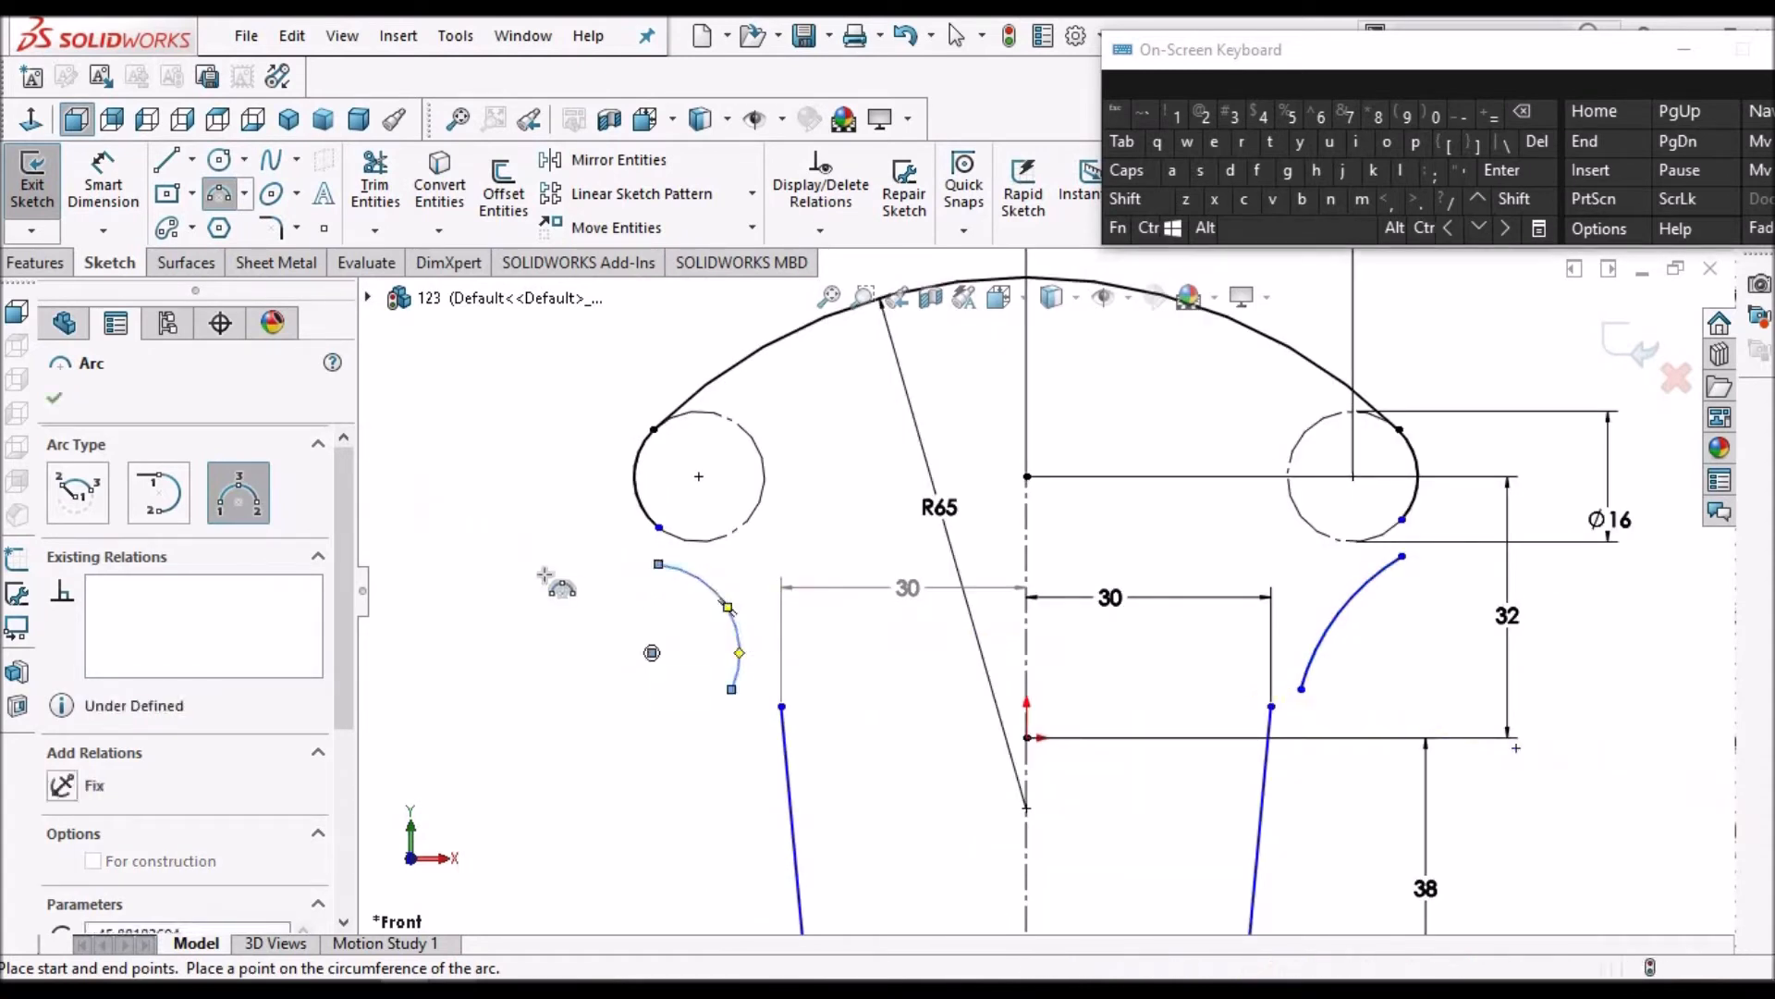
pyautogui.rightClick(546, 577)
pyautogui.click(569, 597)
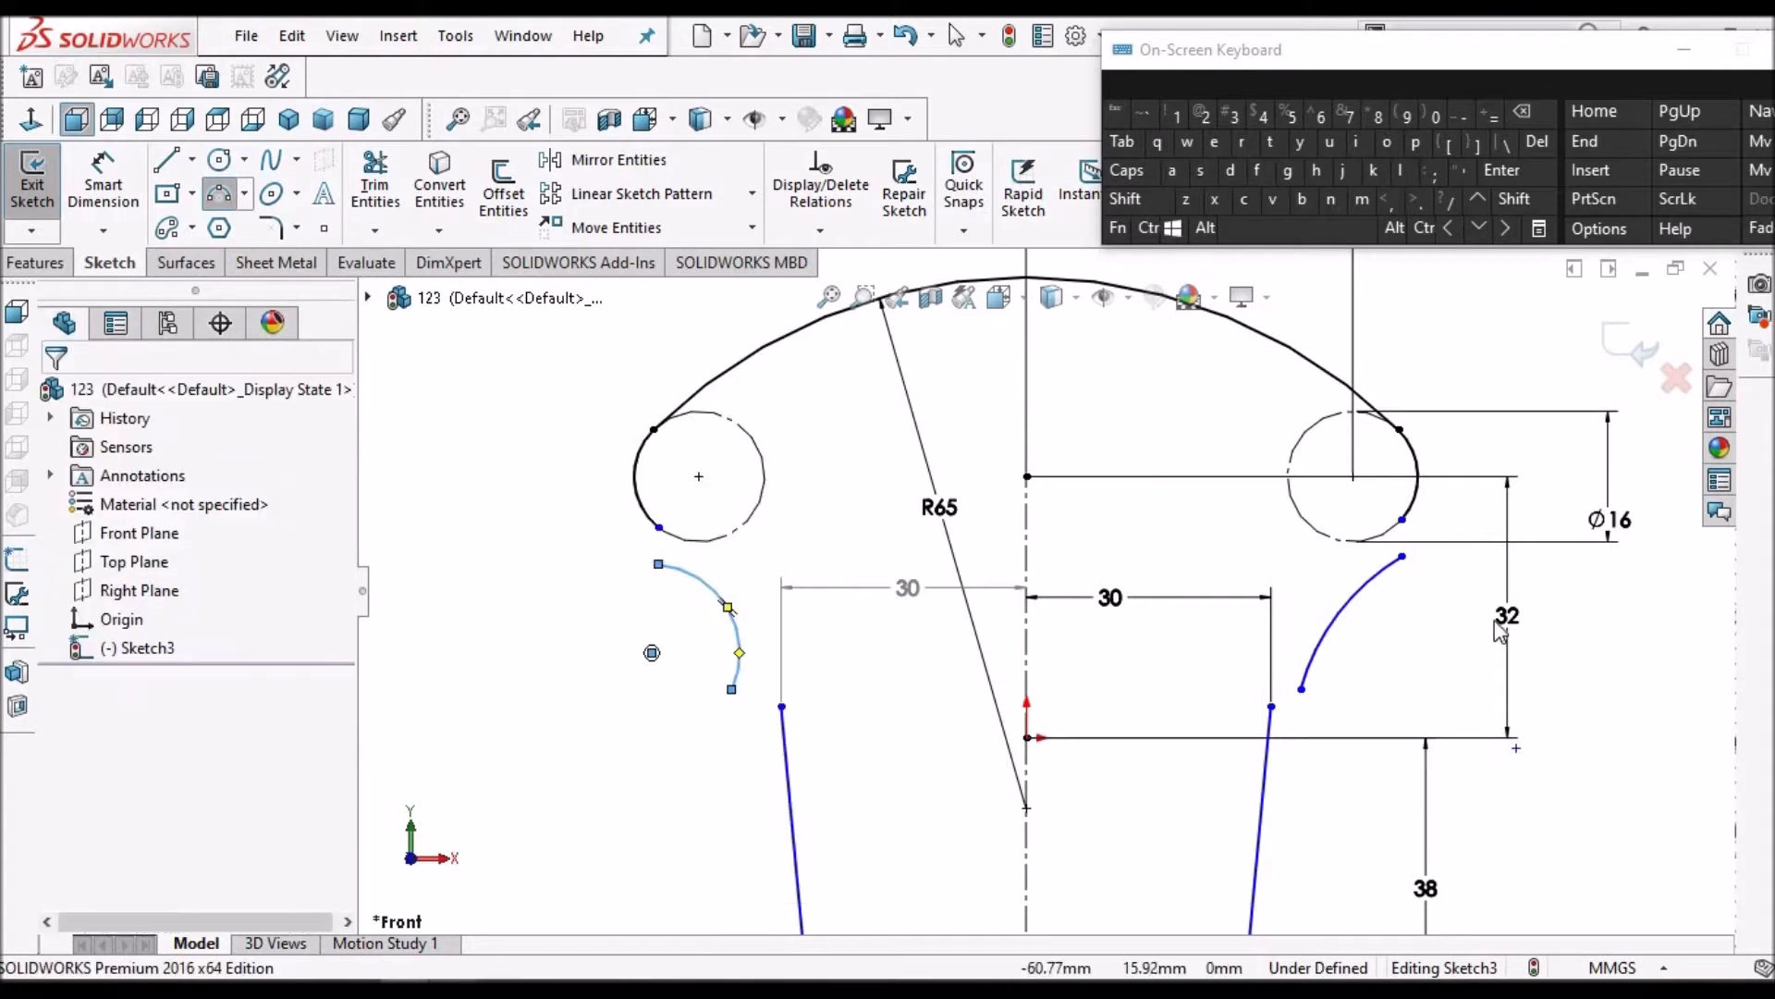
# Merge the right concave arc's upper end with the right end arc and its lower end with the right slanted line's upper endpoint
pyautogui.click(1401, 519)
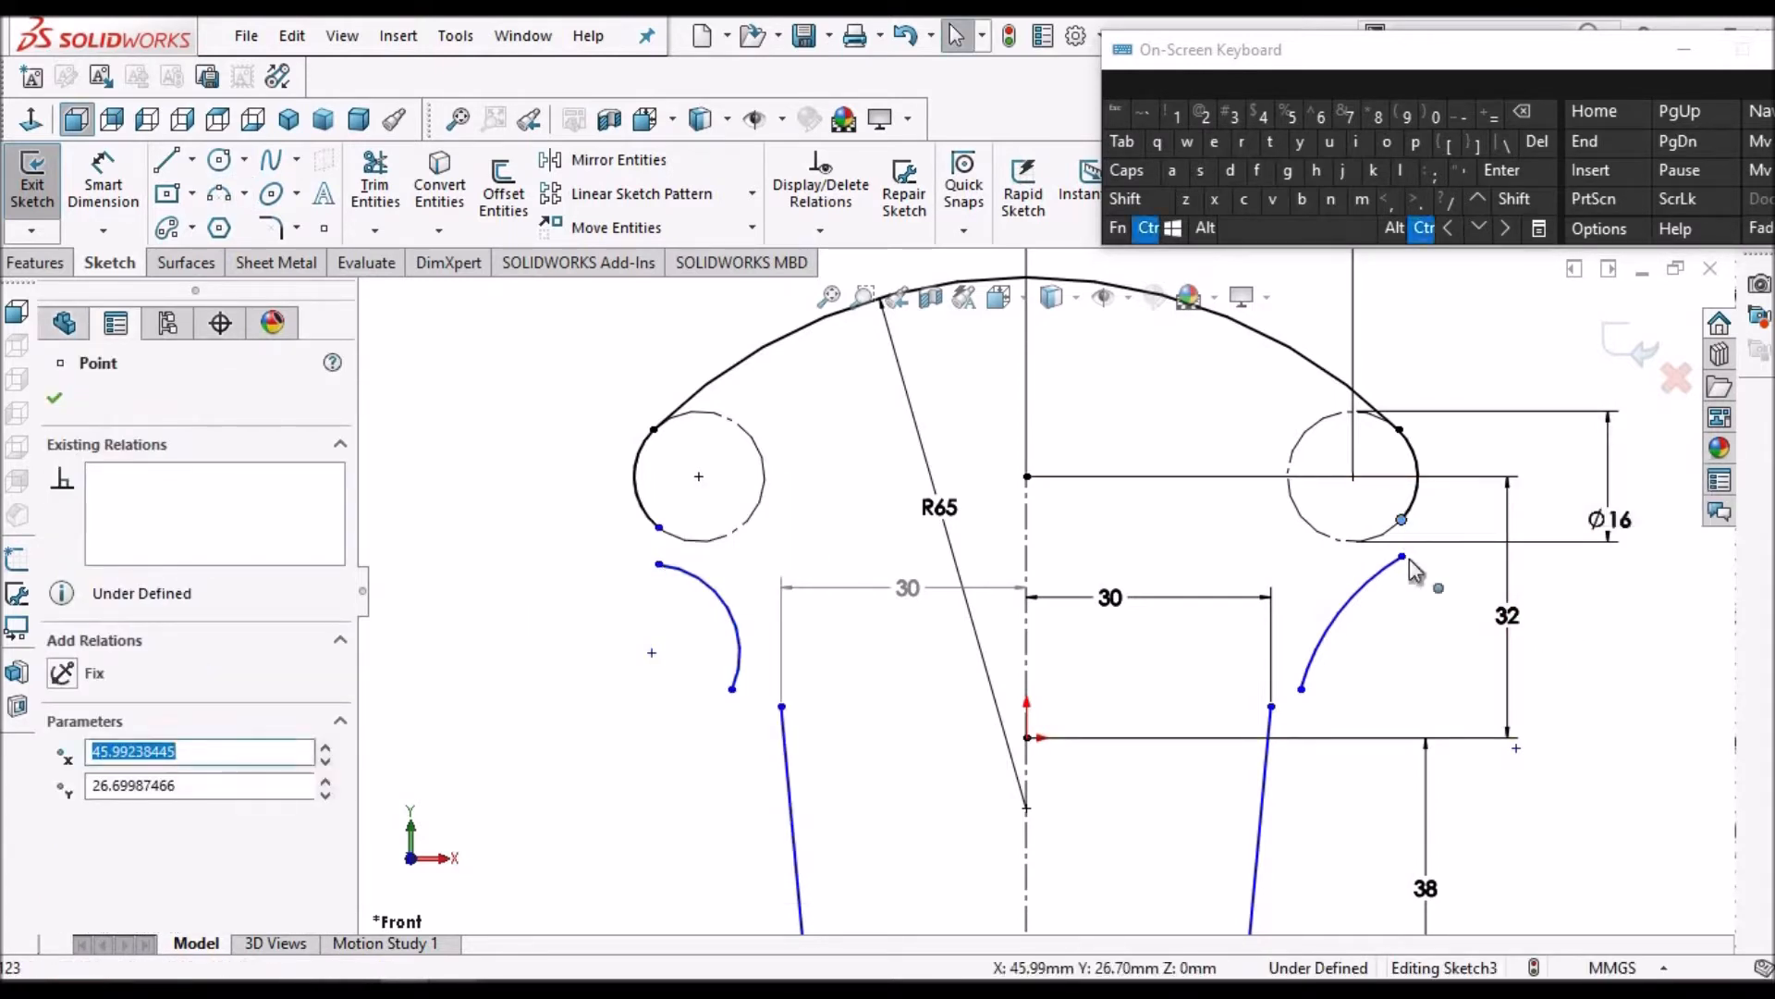
pyautogui.click(1402, 555)
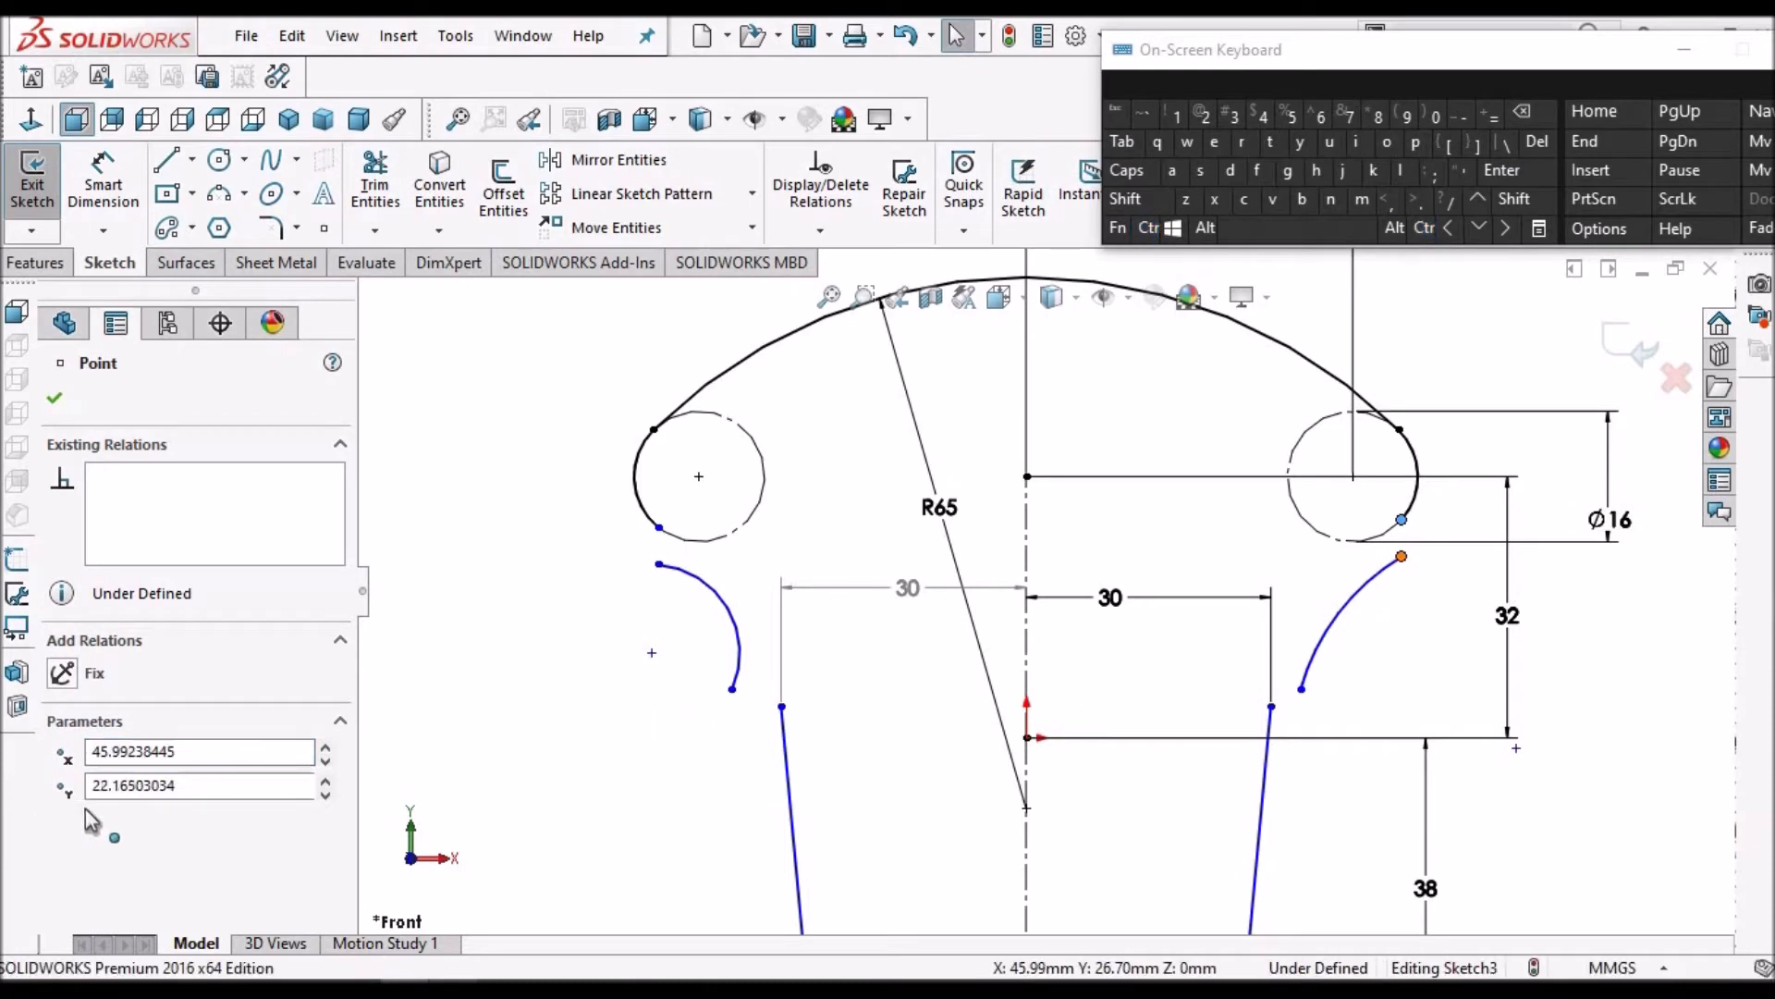
pyautogui.click(55, 398)
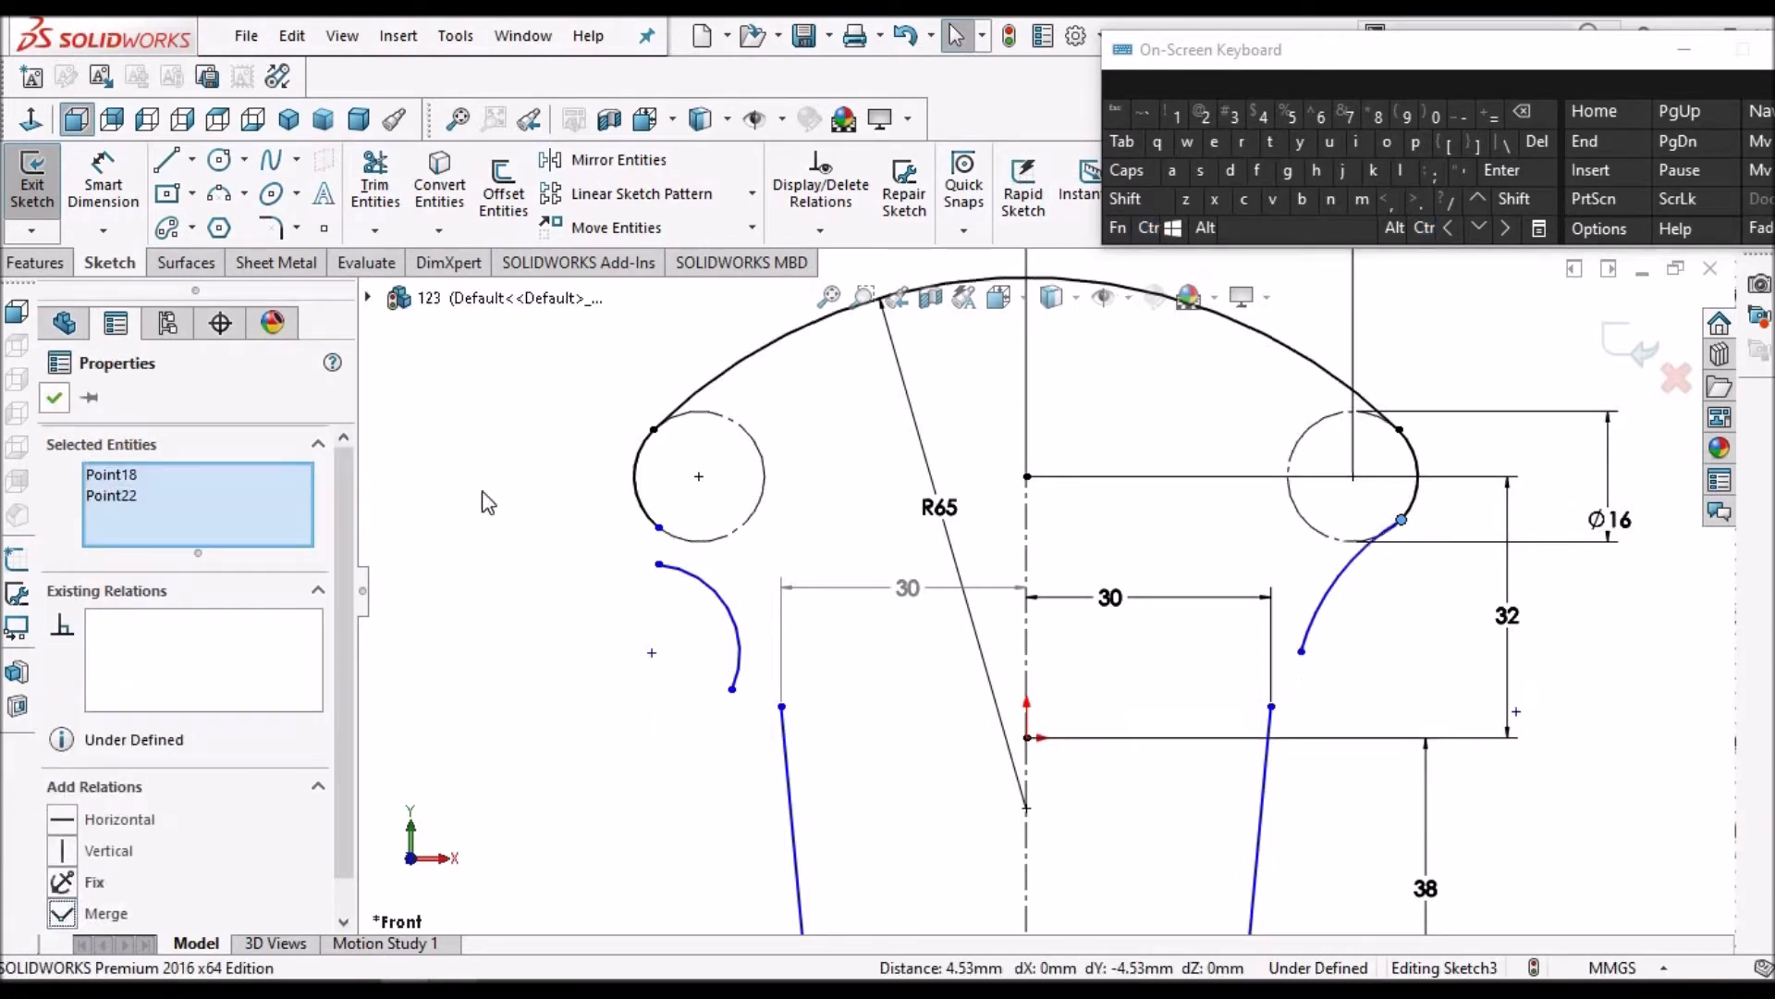
pyautogui.click(1301, 652)
pyautogui.write('30.00')
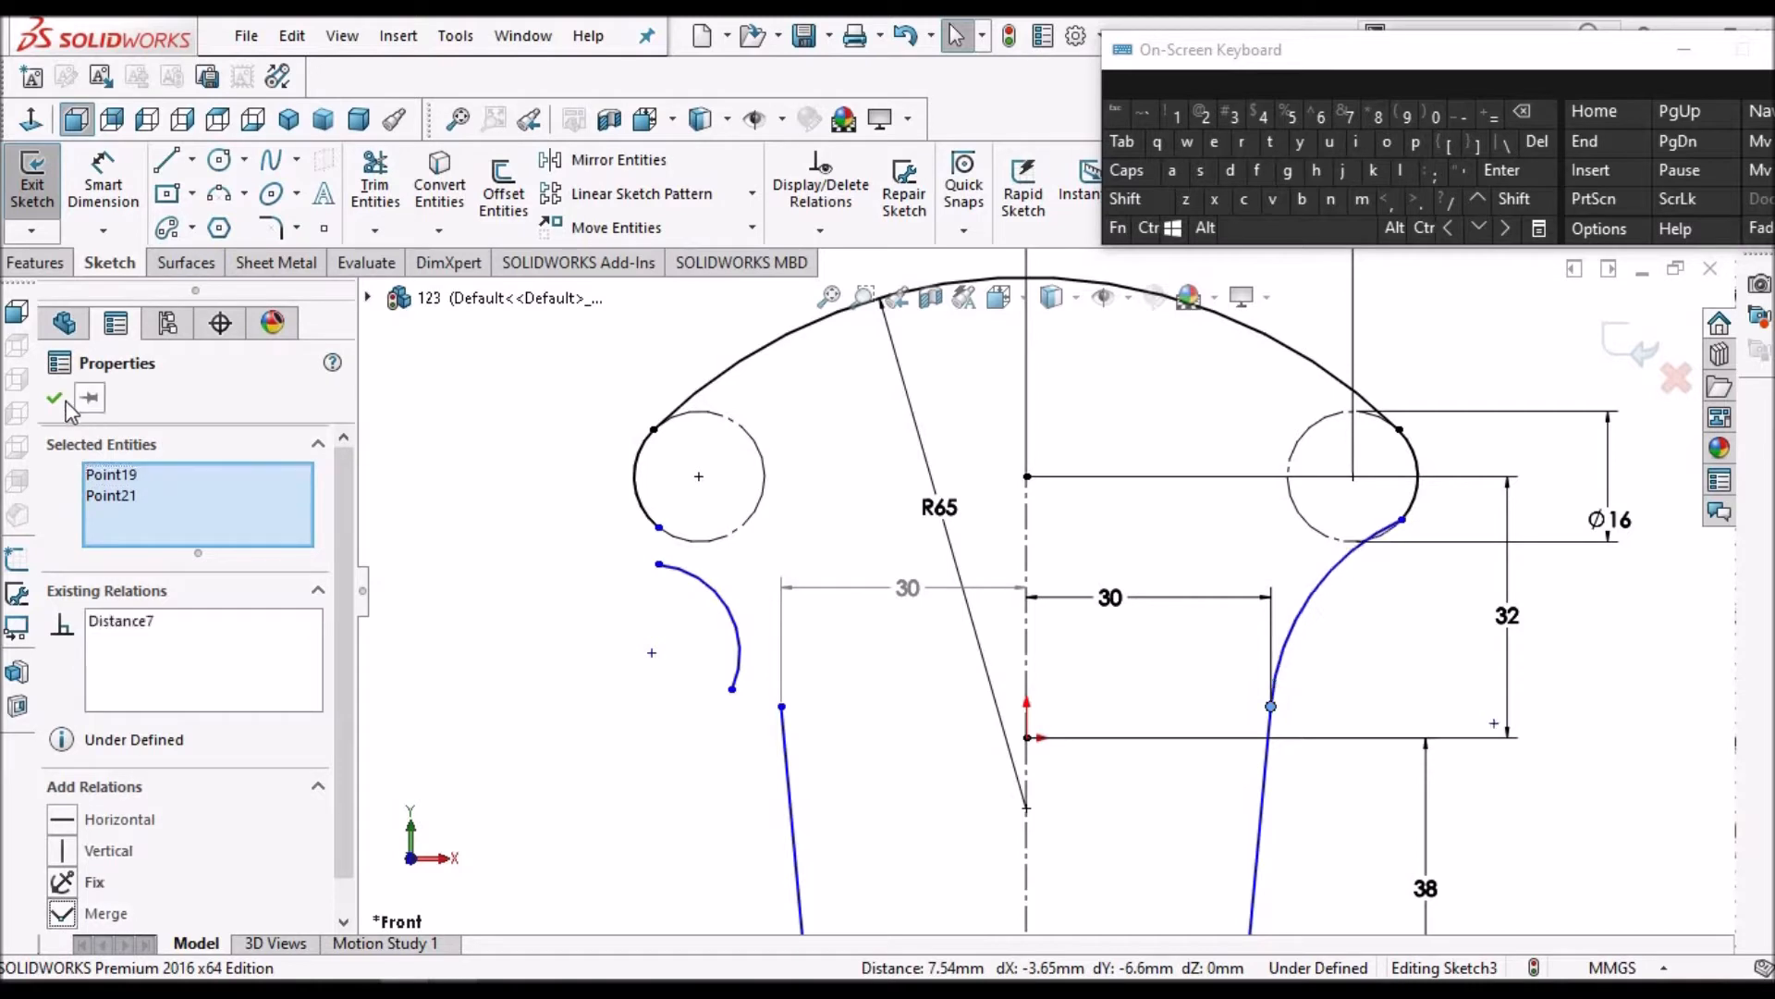
pyautogui.click(488, 658)
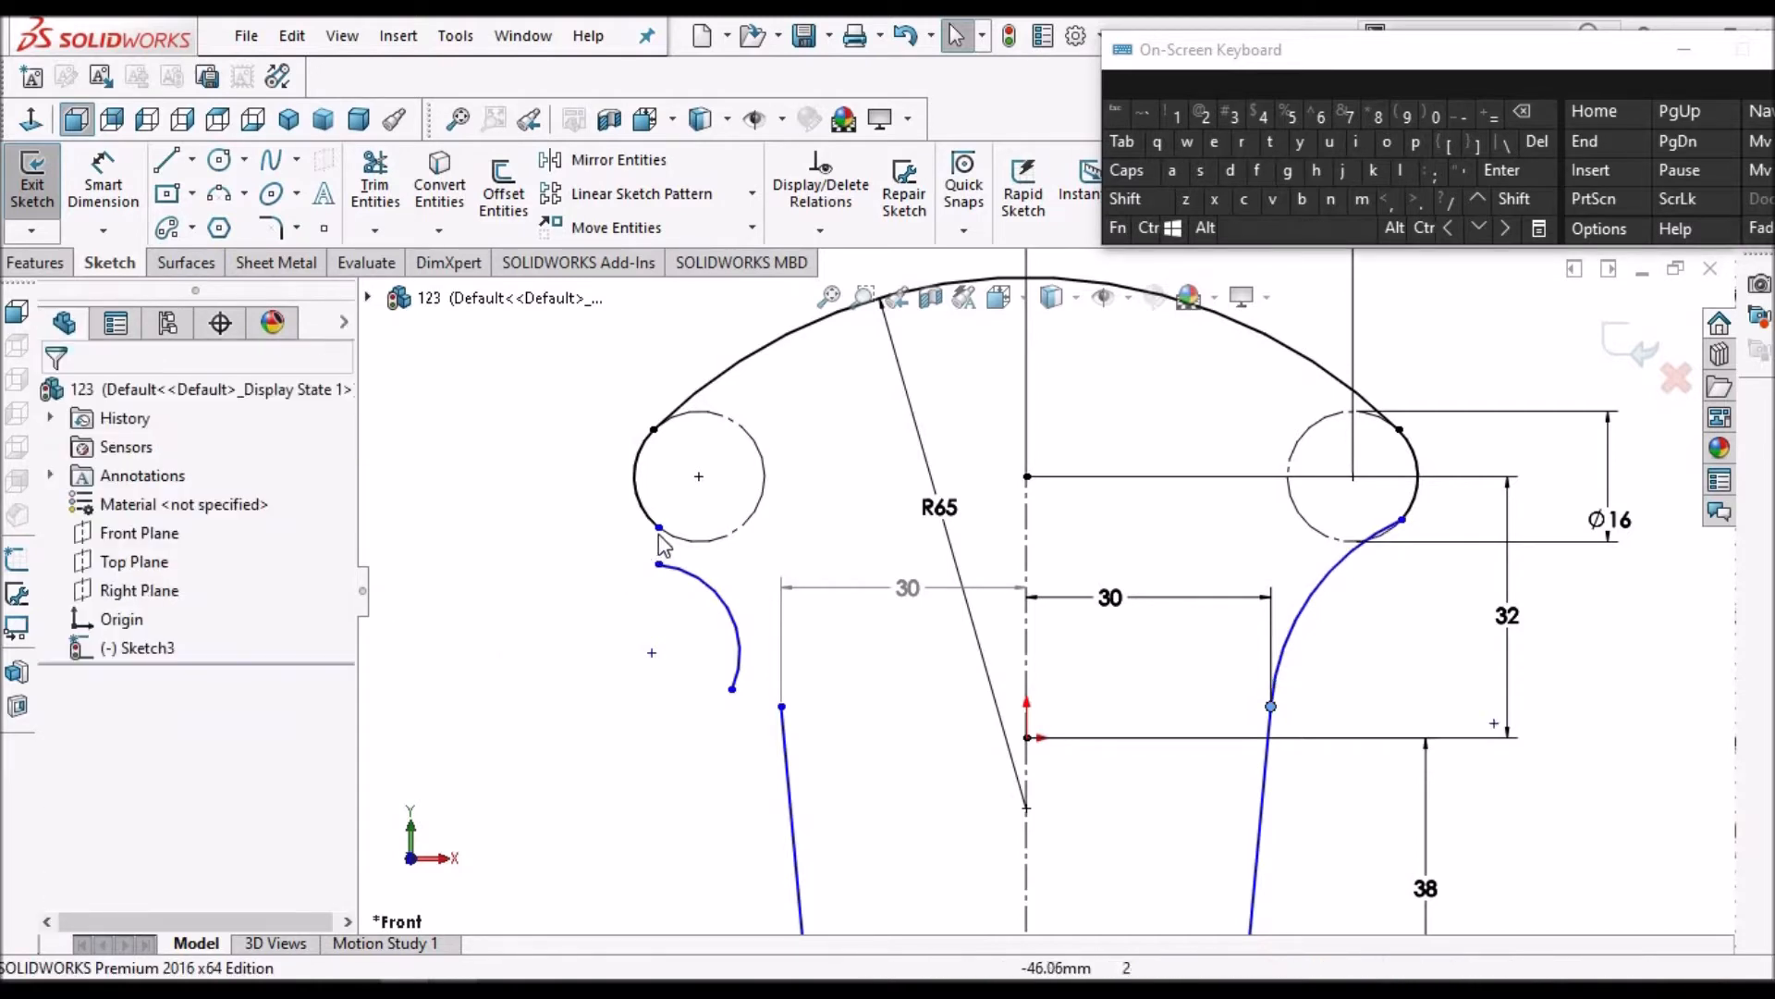
# Merge the left concave arc's ends with the left end arc and the left slanted line, and reshape it into a shallower curve
pyautogui.click(658, 563)
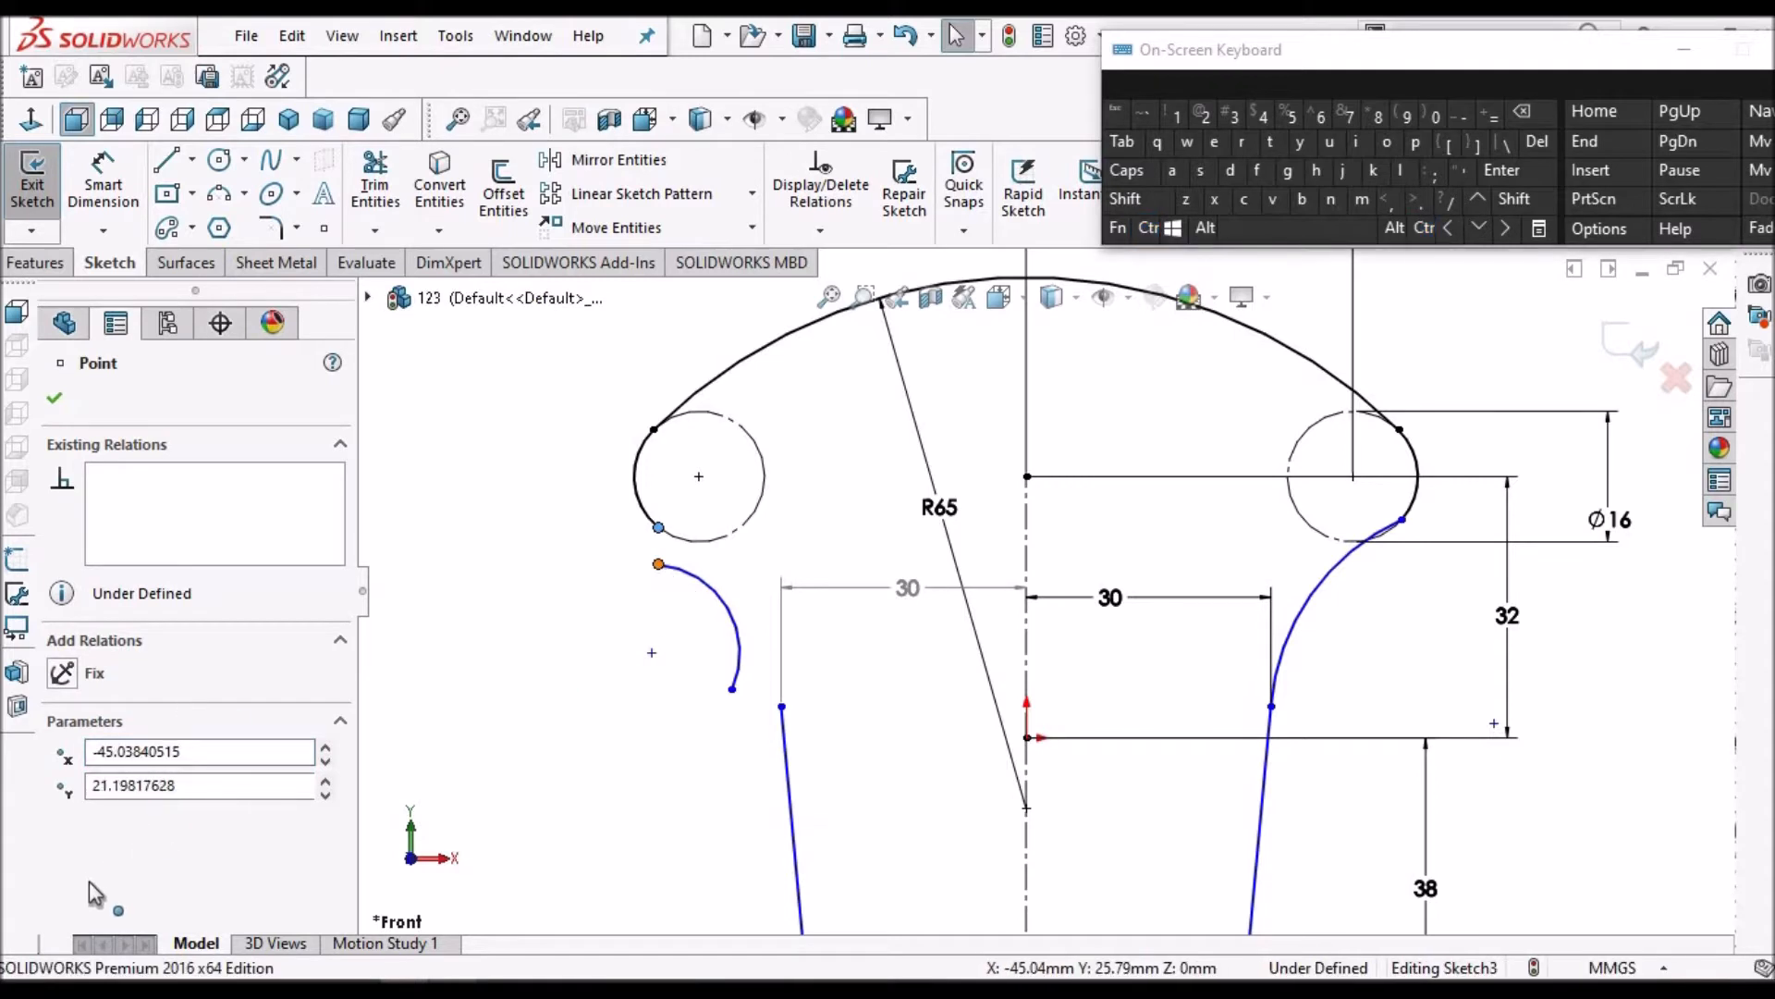
pyautogui.click(67, 916)
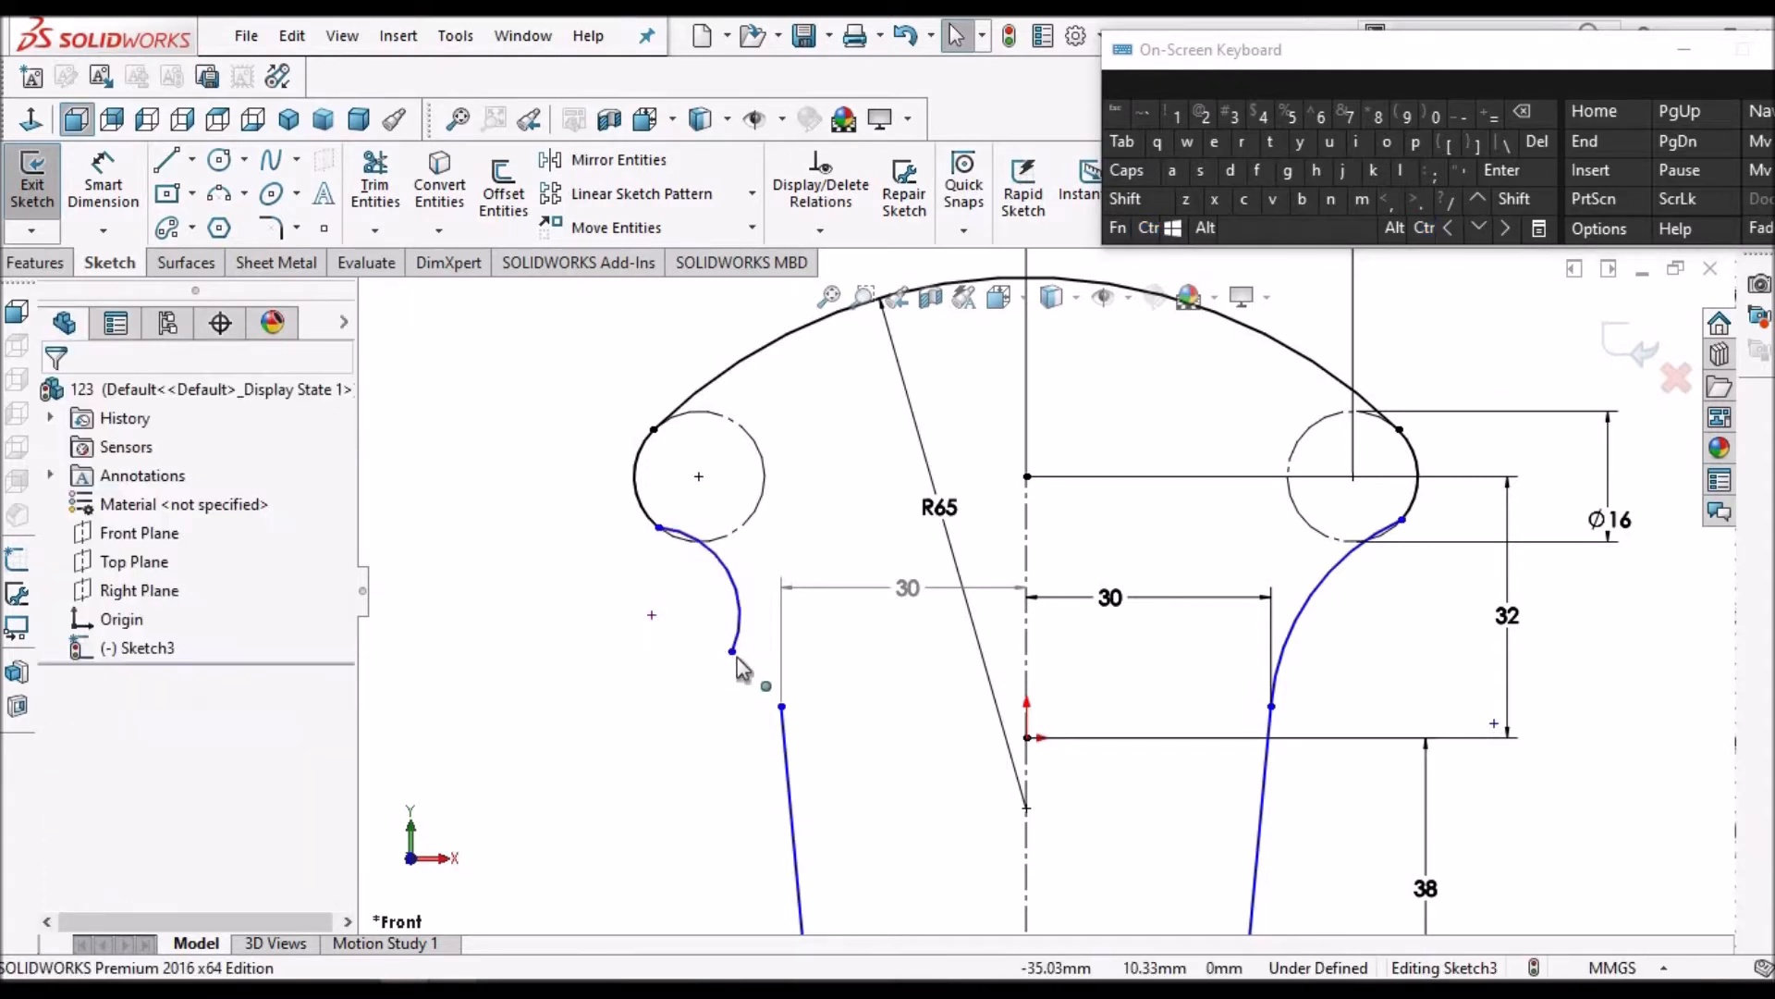
pyautogui.click(782, 706)
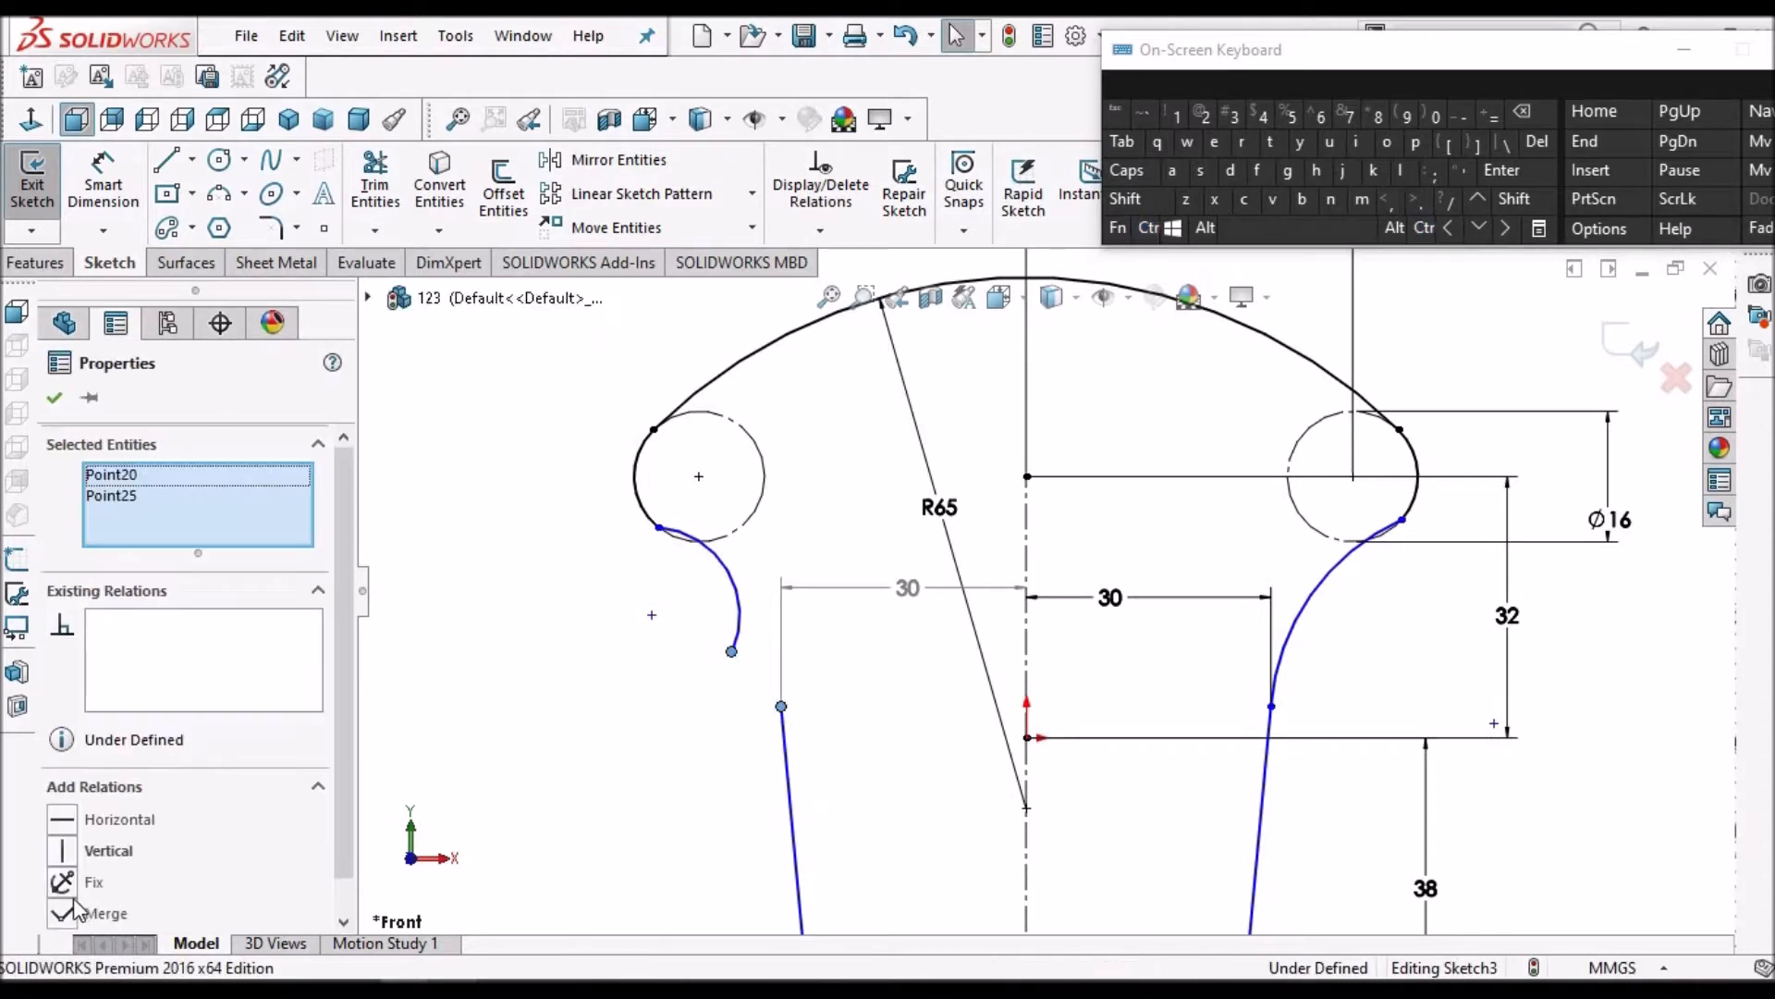
pyautogui.click(62, 913)
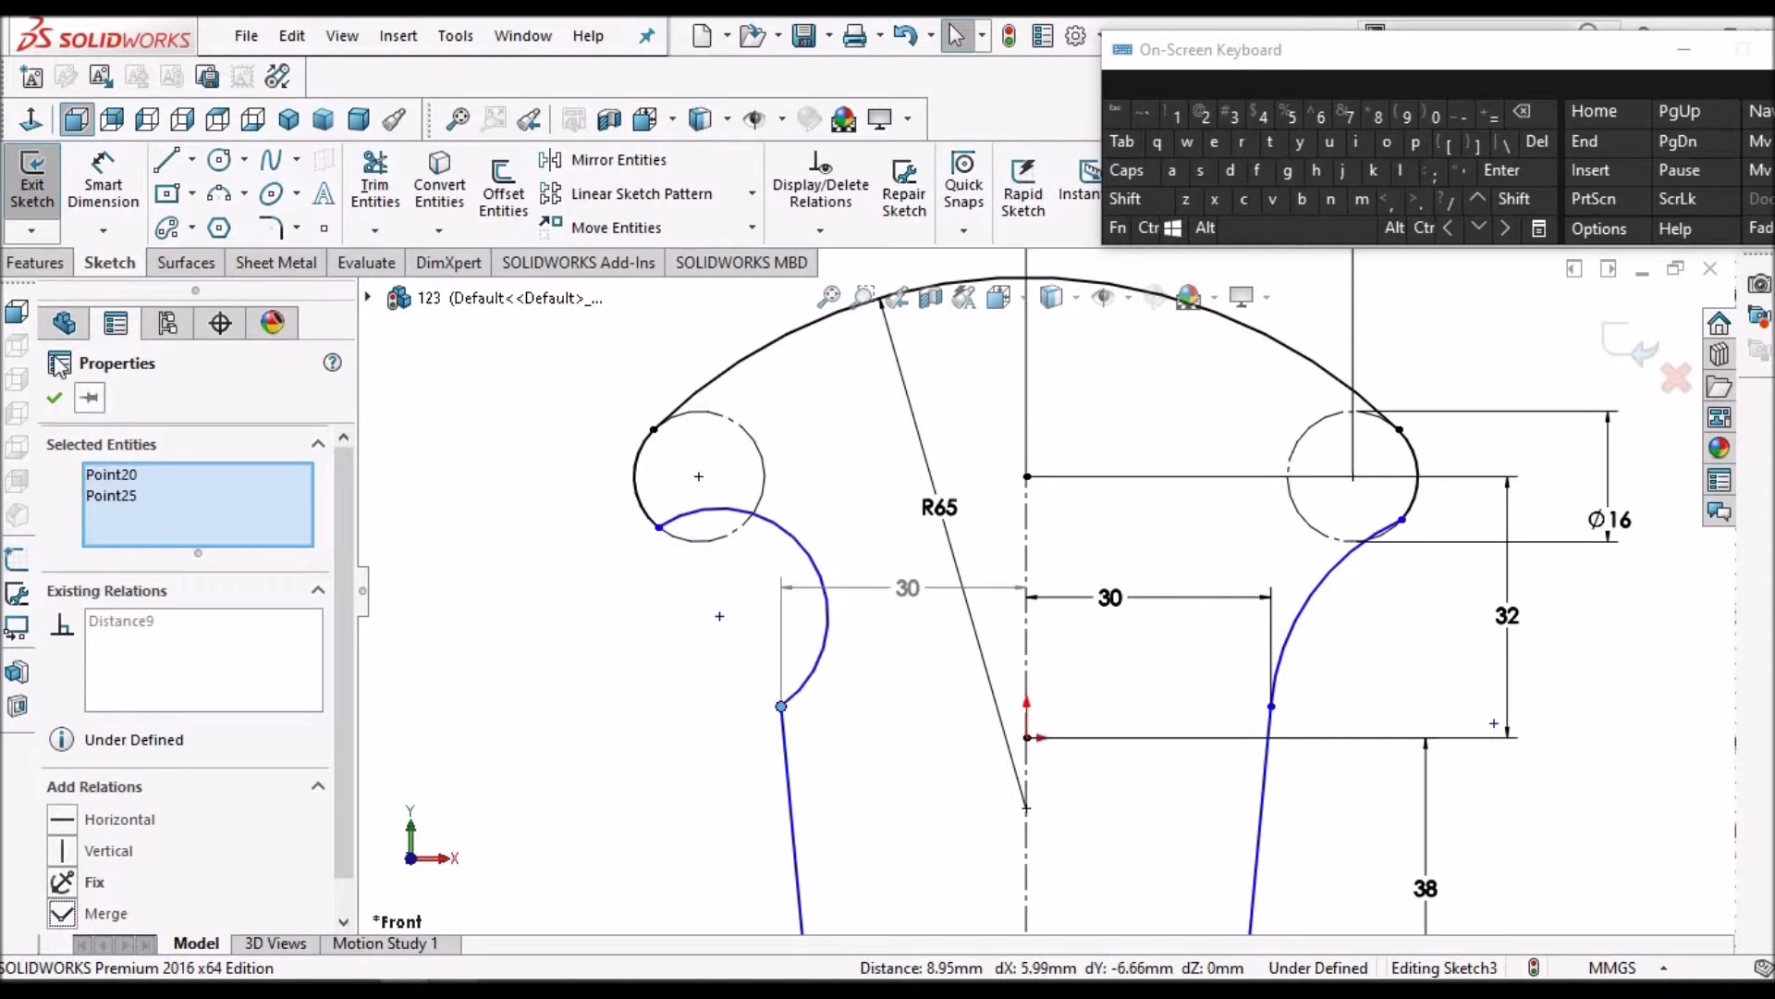
pyautogui.click(625, 722)
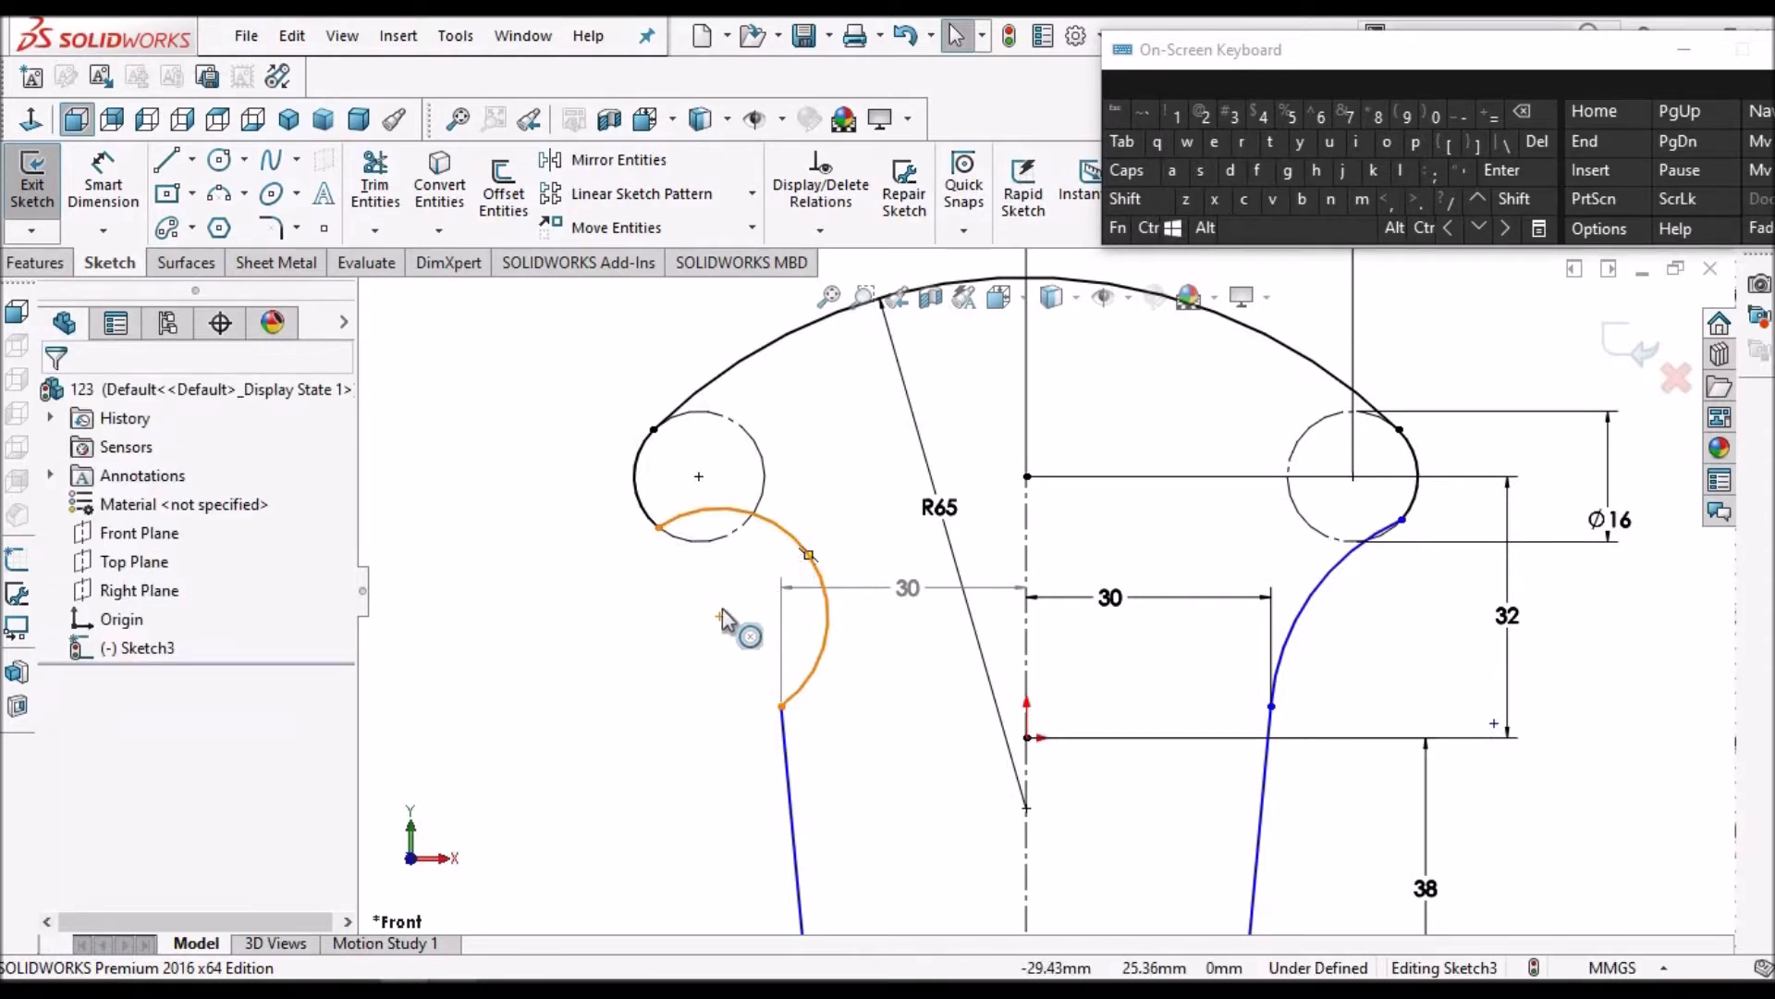
pyautogui.moveTo(702, 624); pyautogui.dragTo(752, 603)
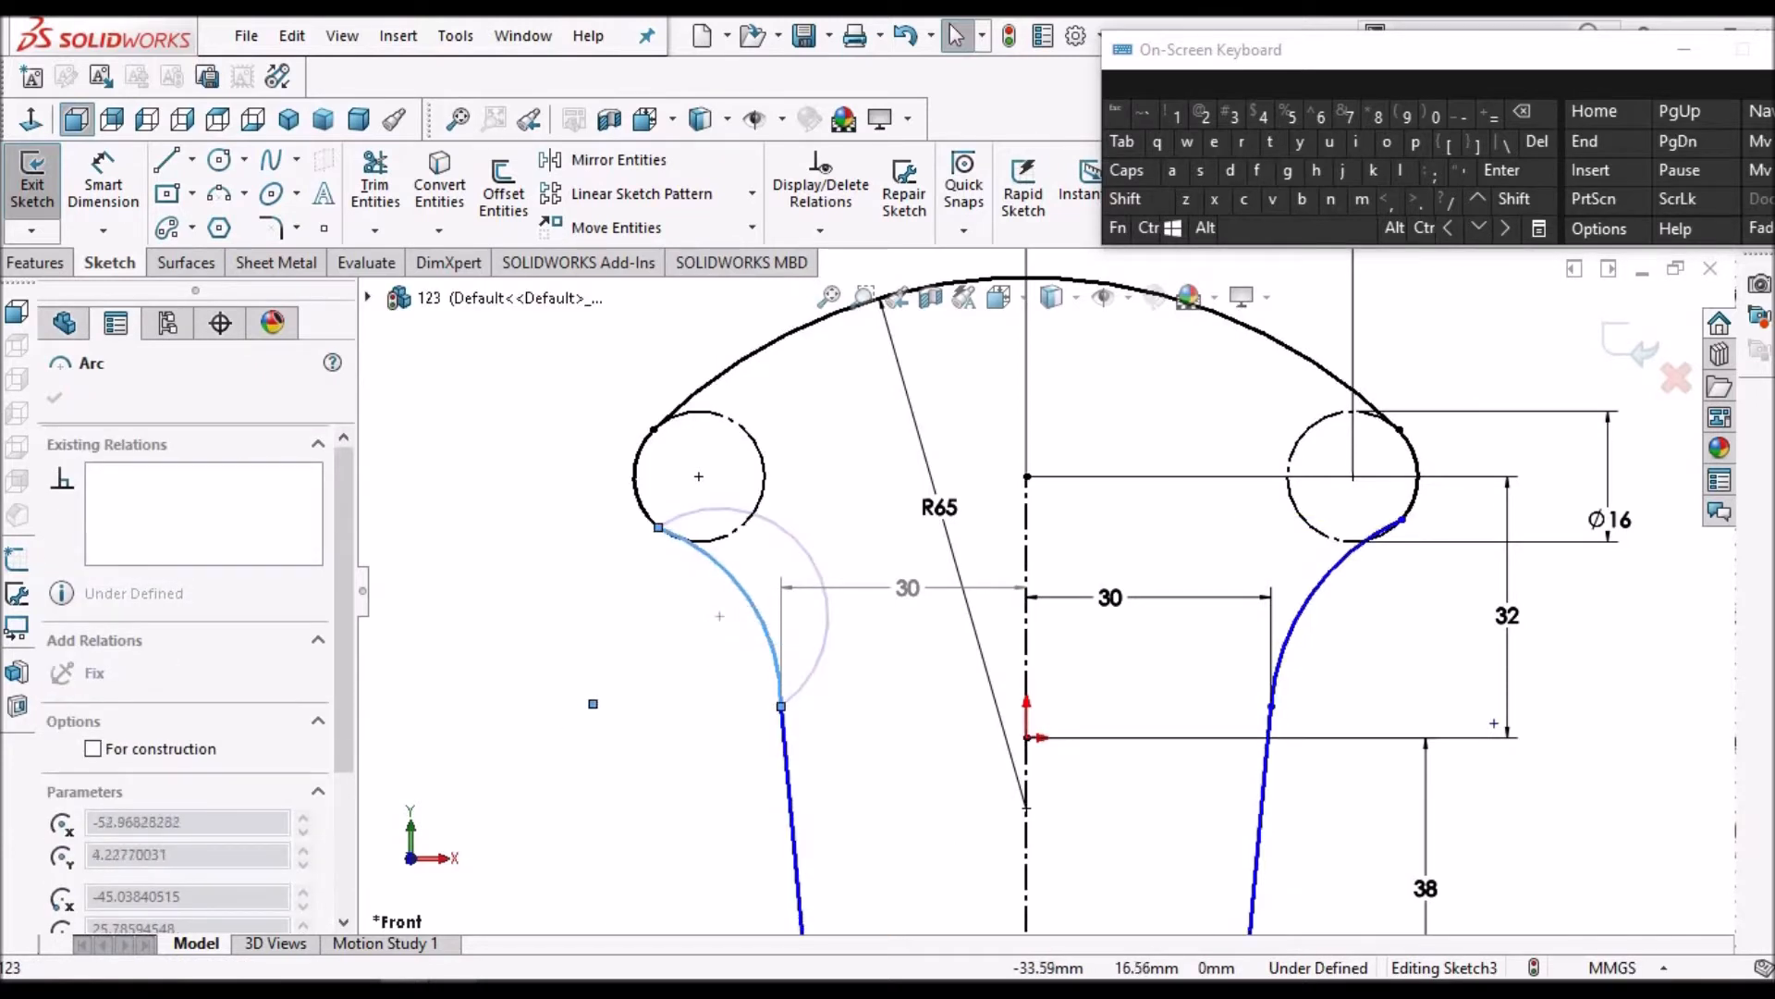
# Add an equal relation between the left and right concave arcs
pyautogui.click(1468, 655)
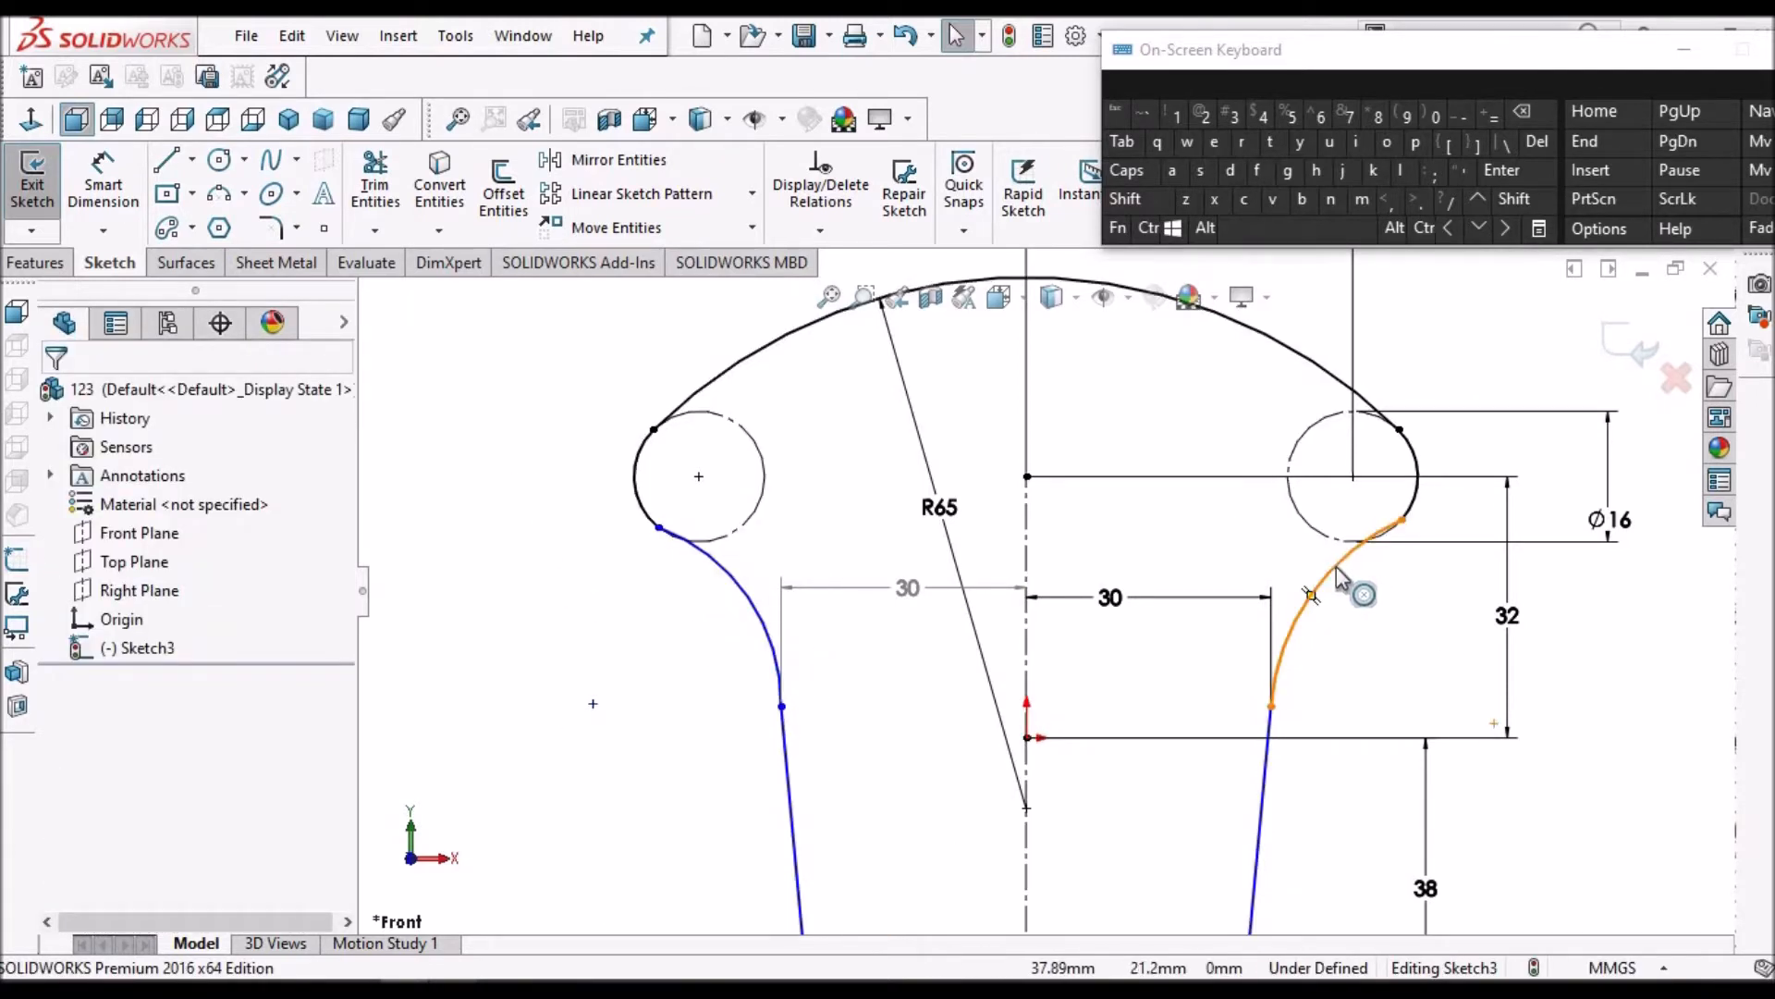
pyautogui.click(1335, 568)
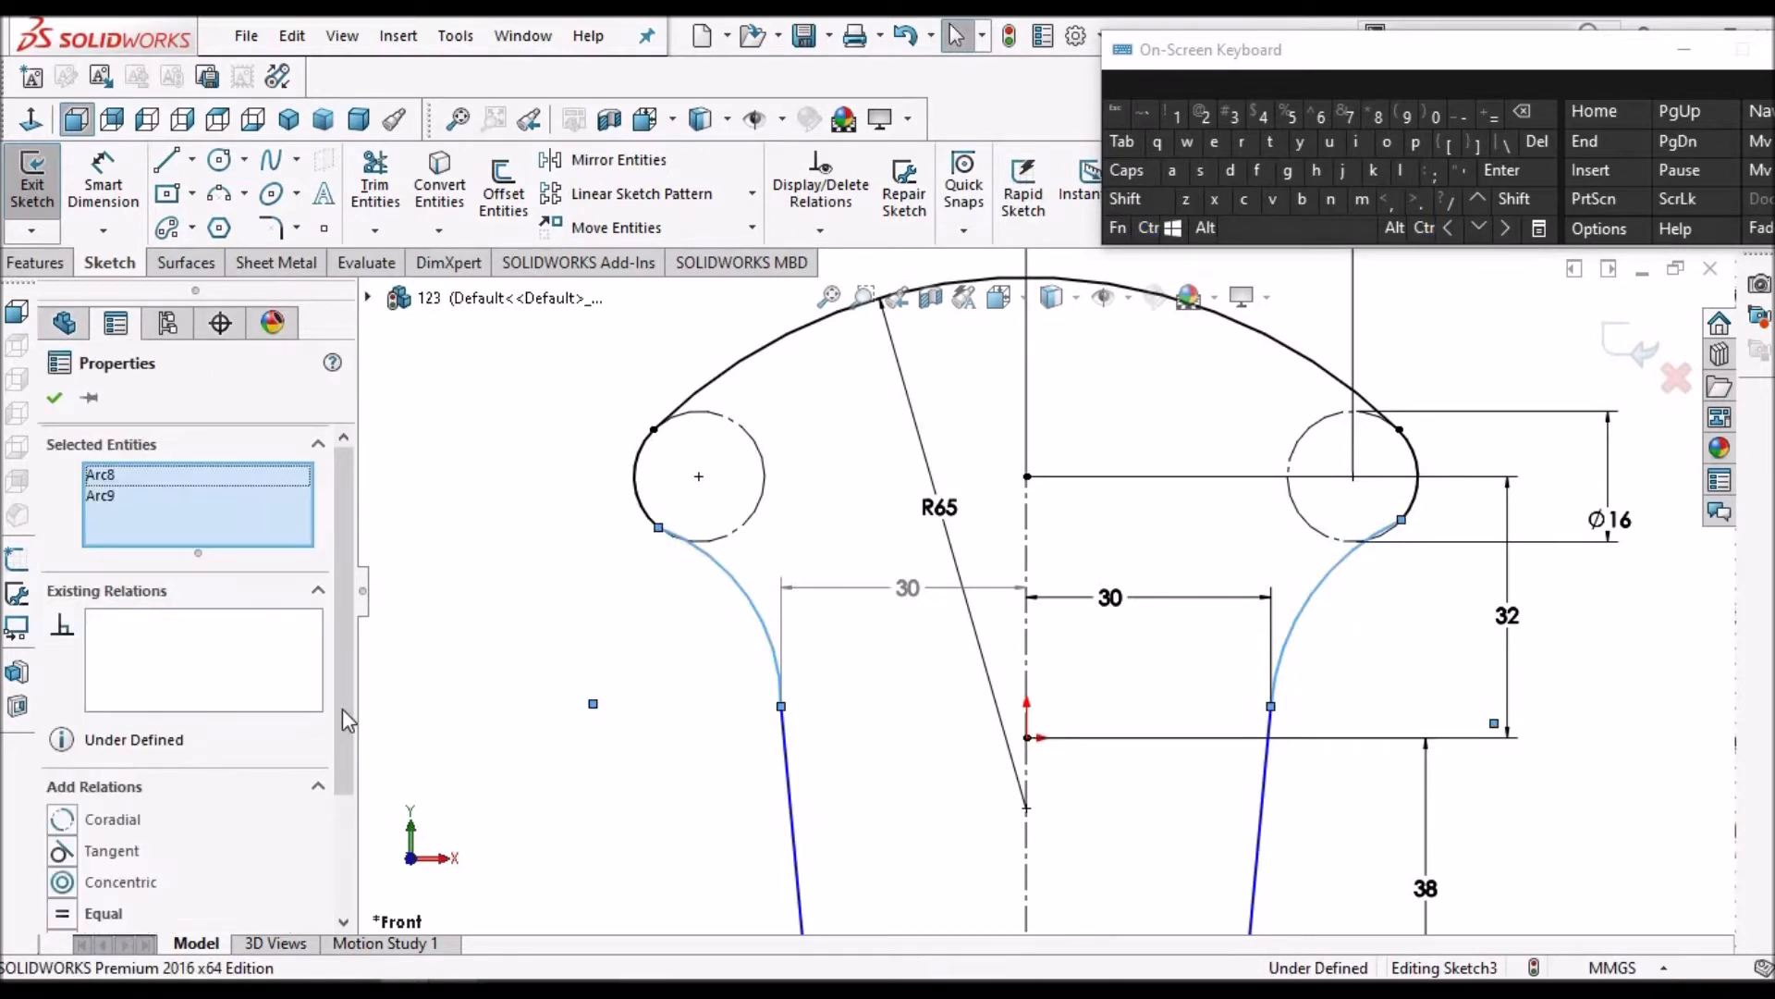
pyautogui.moveTo(342, 710); pyautogui.dragTo(342, 804)
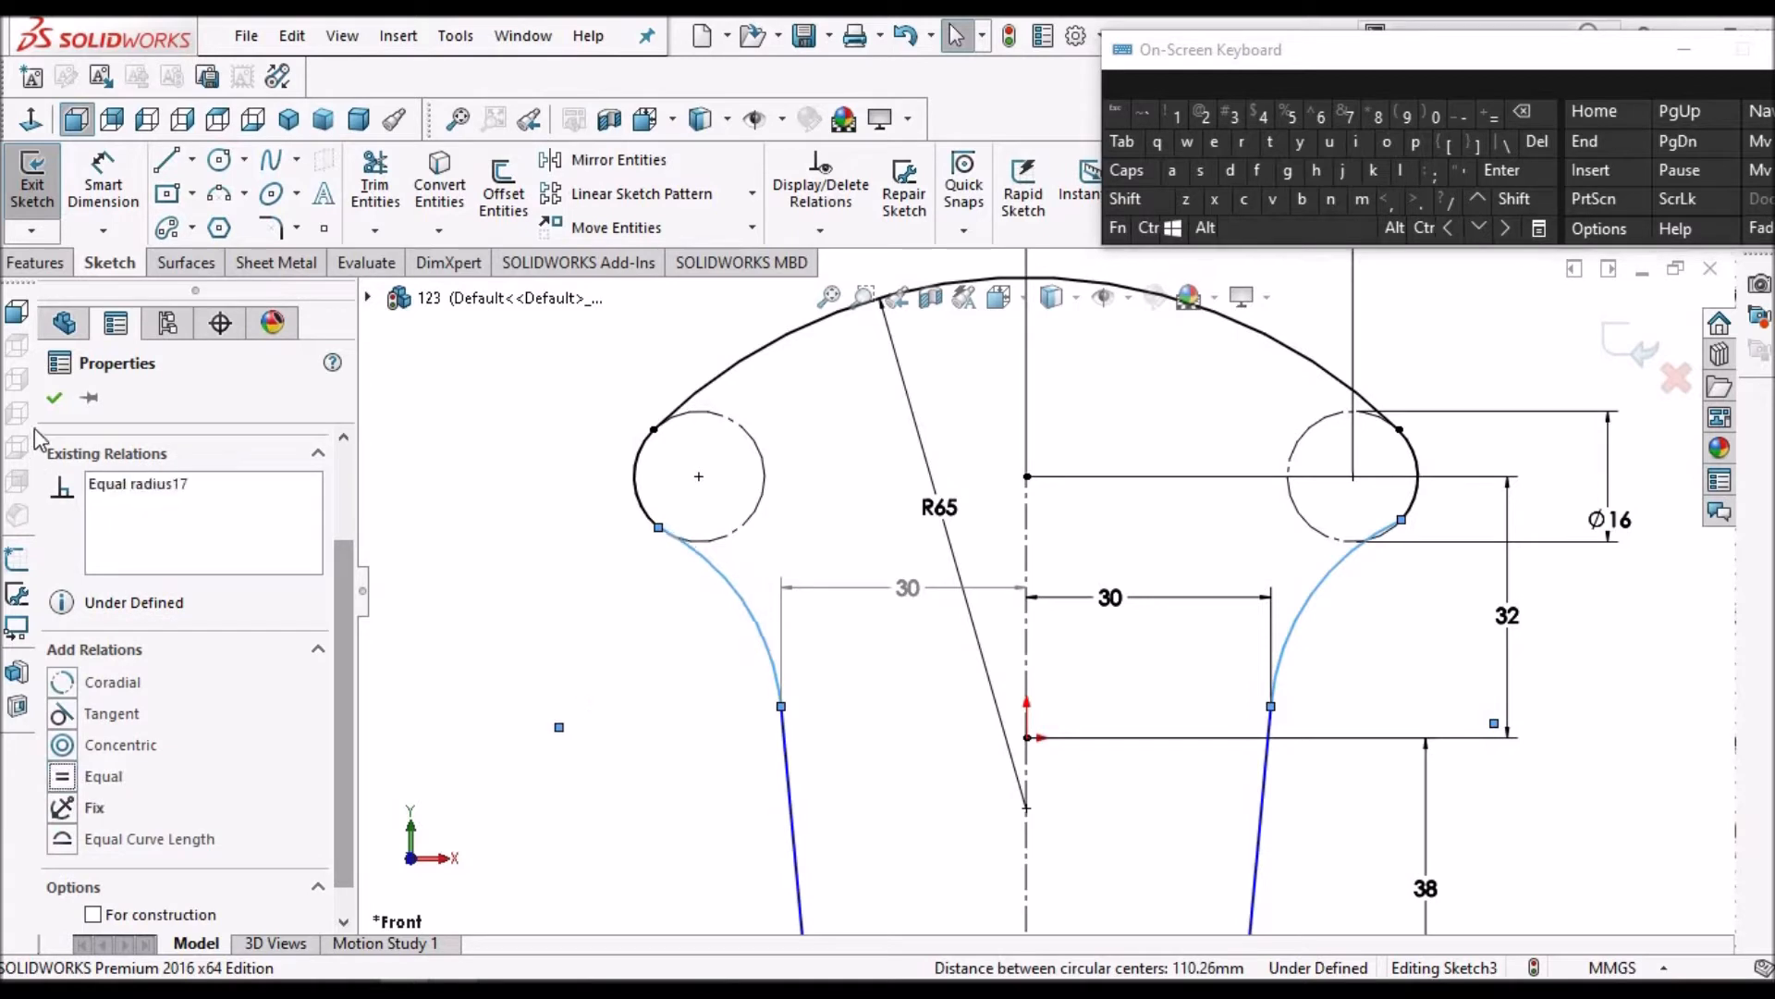
pyautogui.click(55, 398)
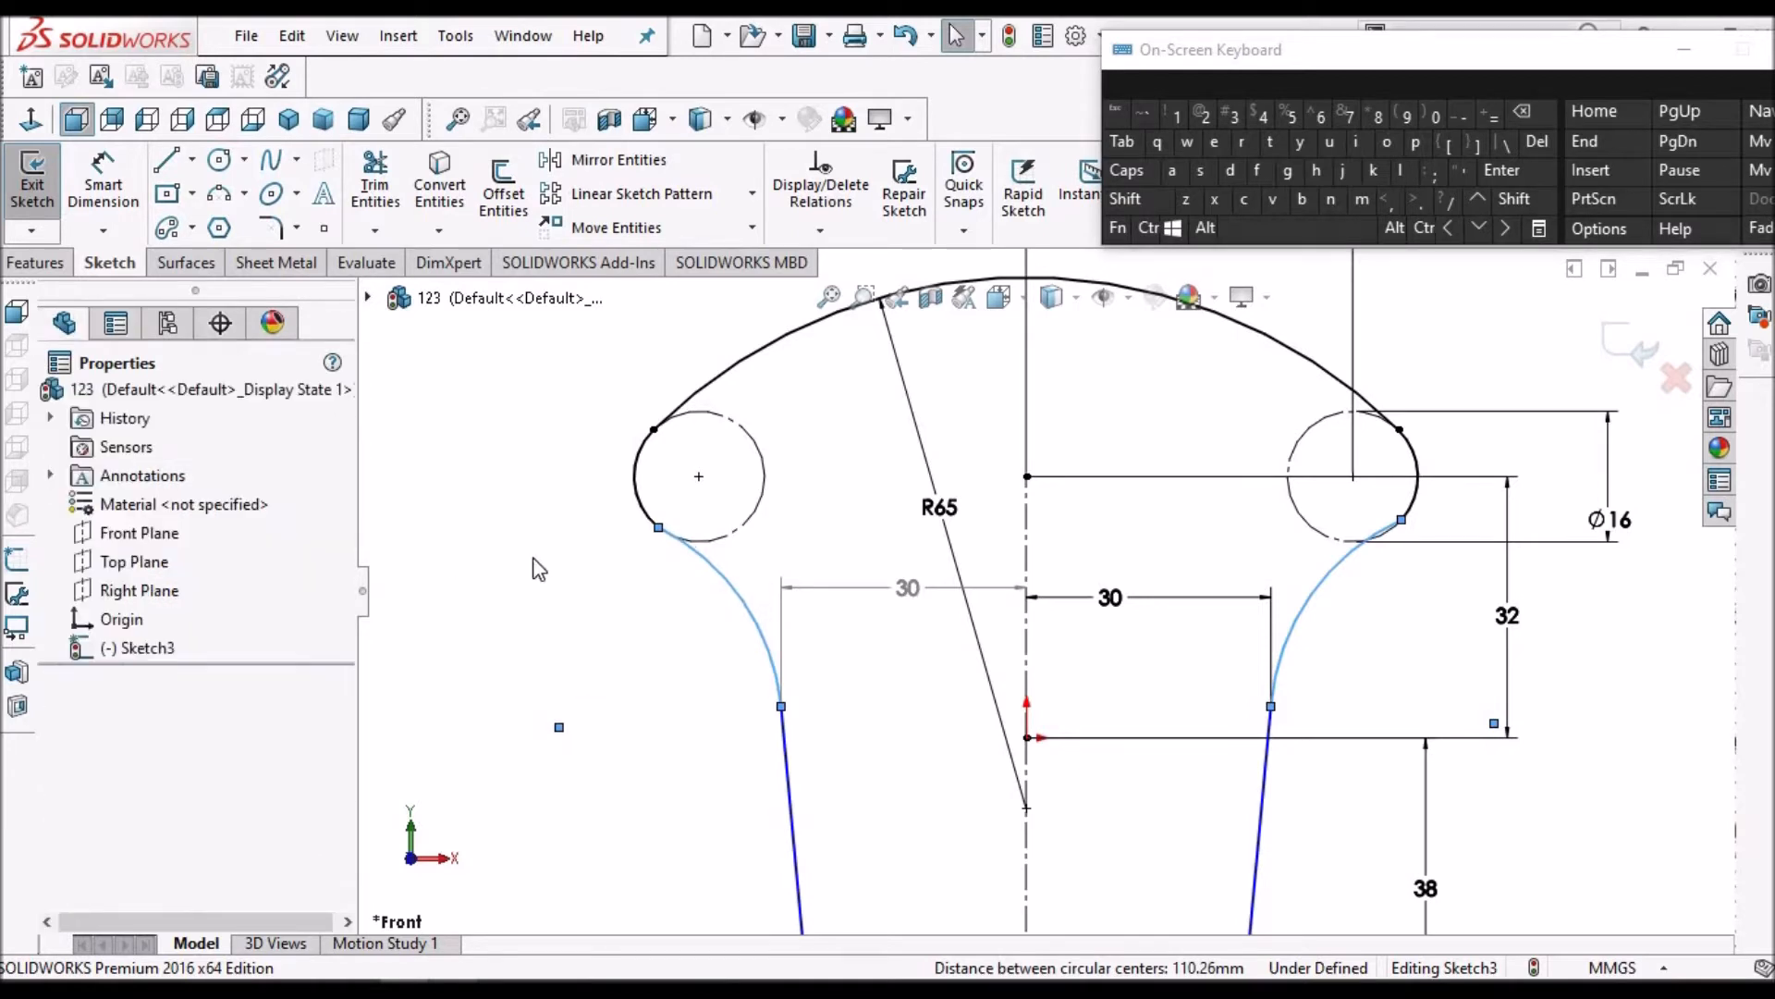
pyautogui.press('Escape')
# Add tangent relations where both concave arcs meet the end arcs above and the slanted lines below
pyautogui.click(658, 527)
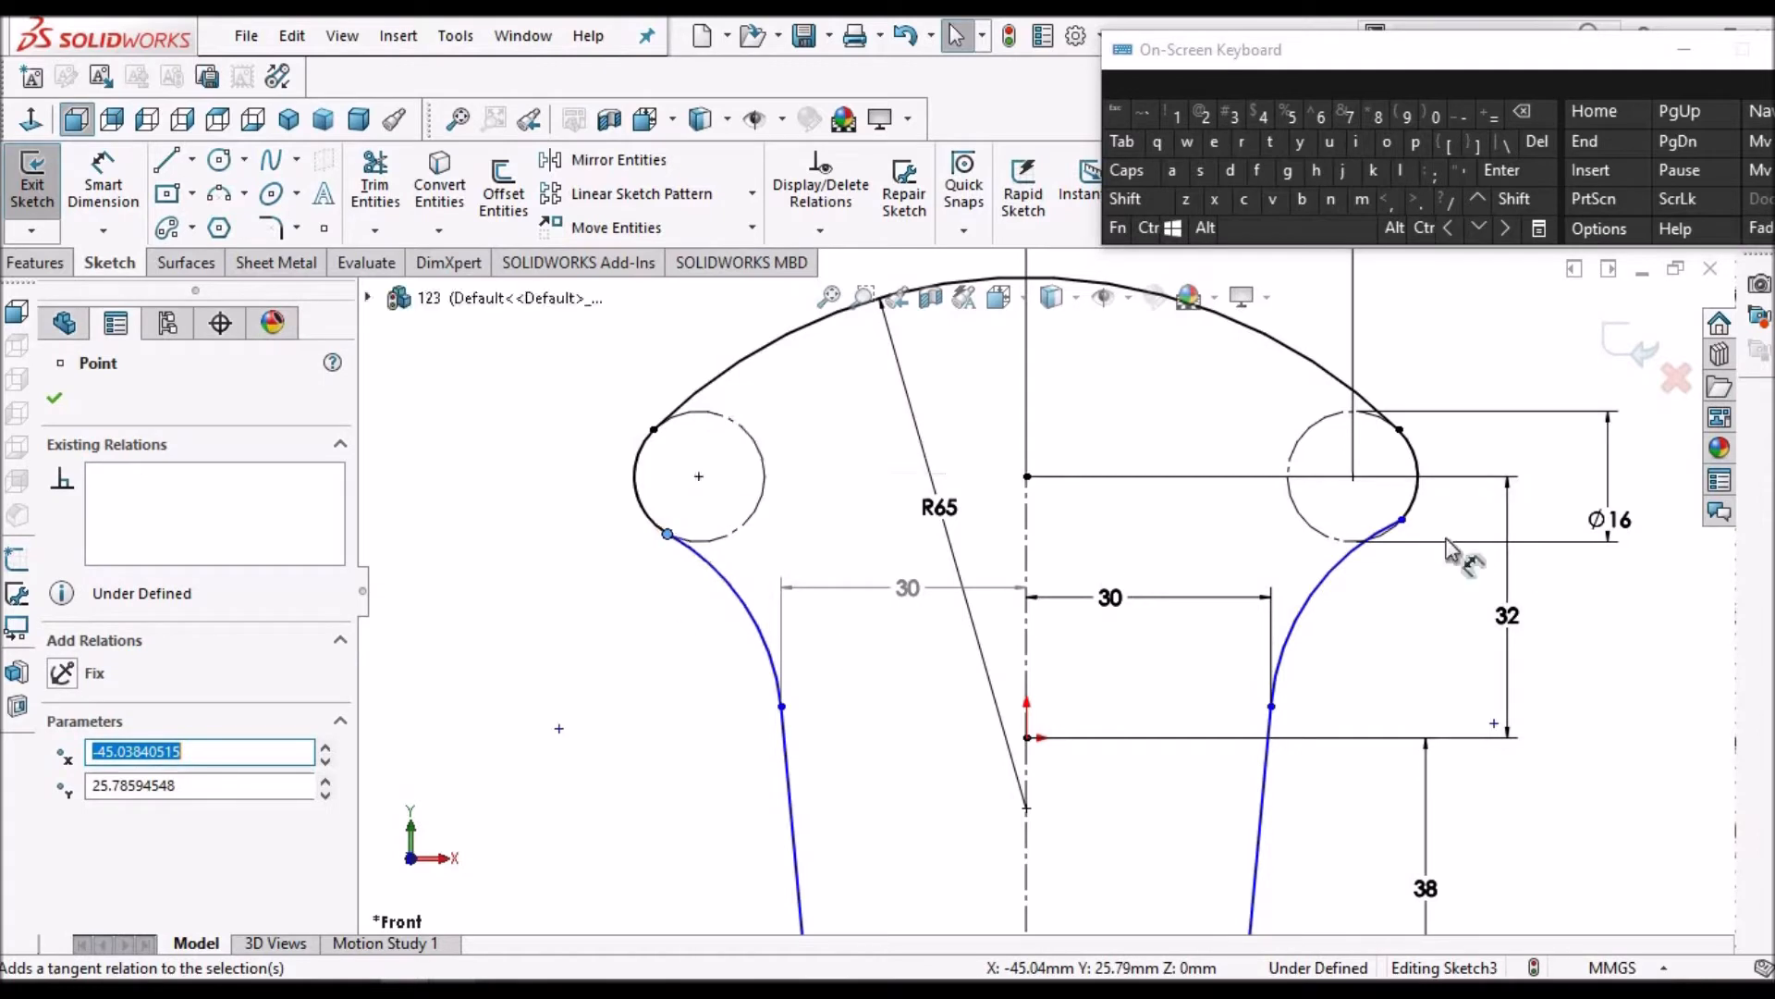
pyautogui.click(1402, 520)
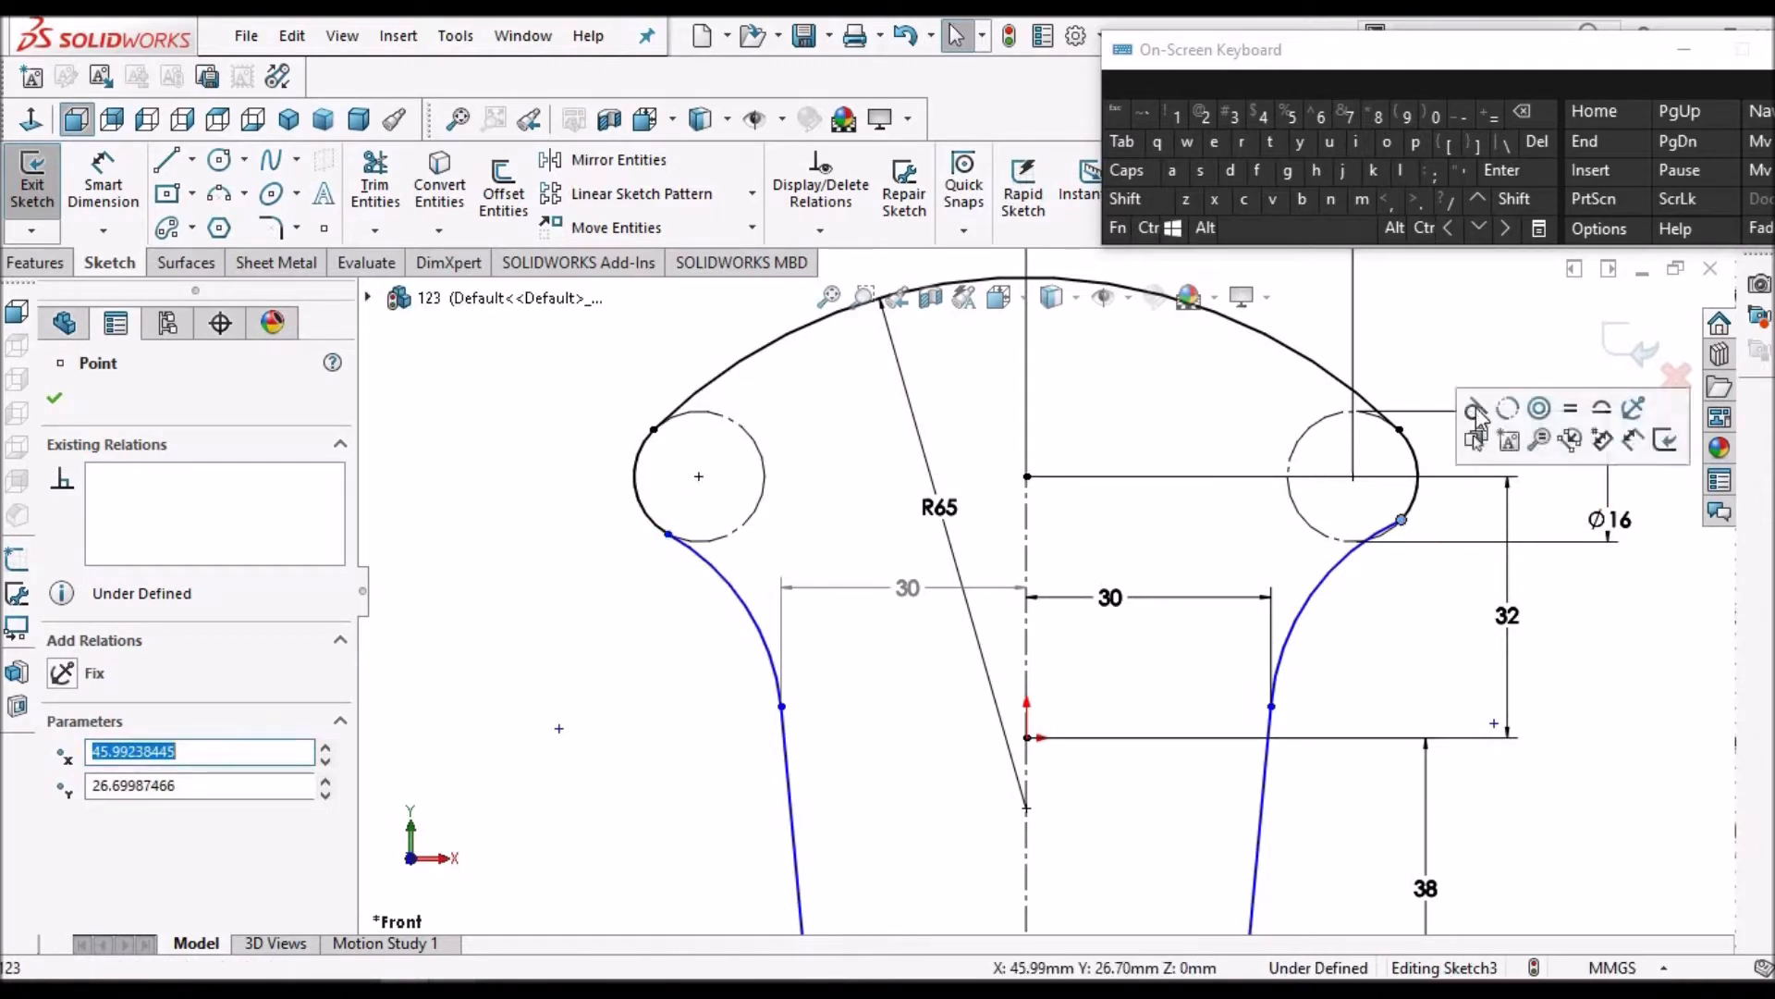
pyautogui.click(1479, 425)
pyautogui.click(1291, 701)
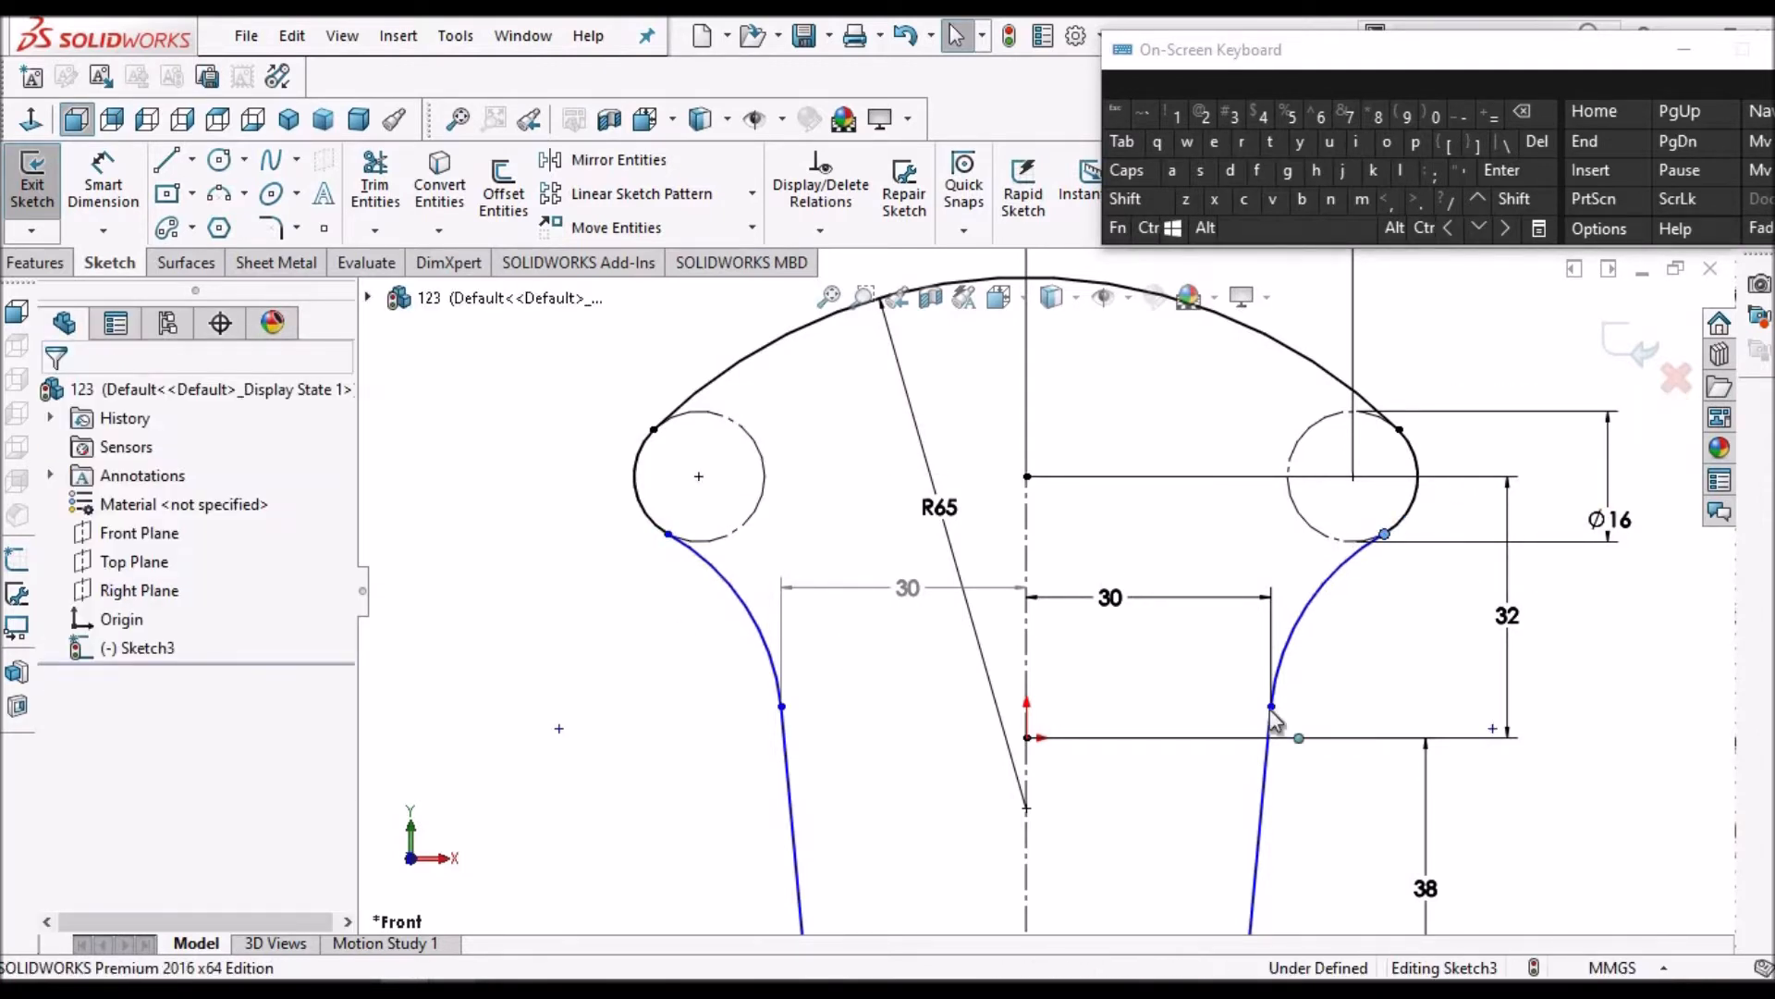
pyautogui.click(1270, 705)
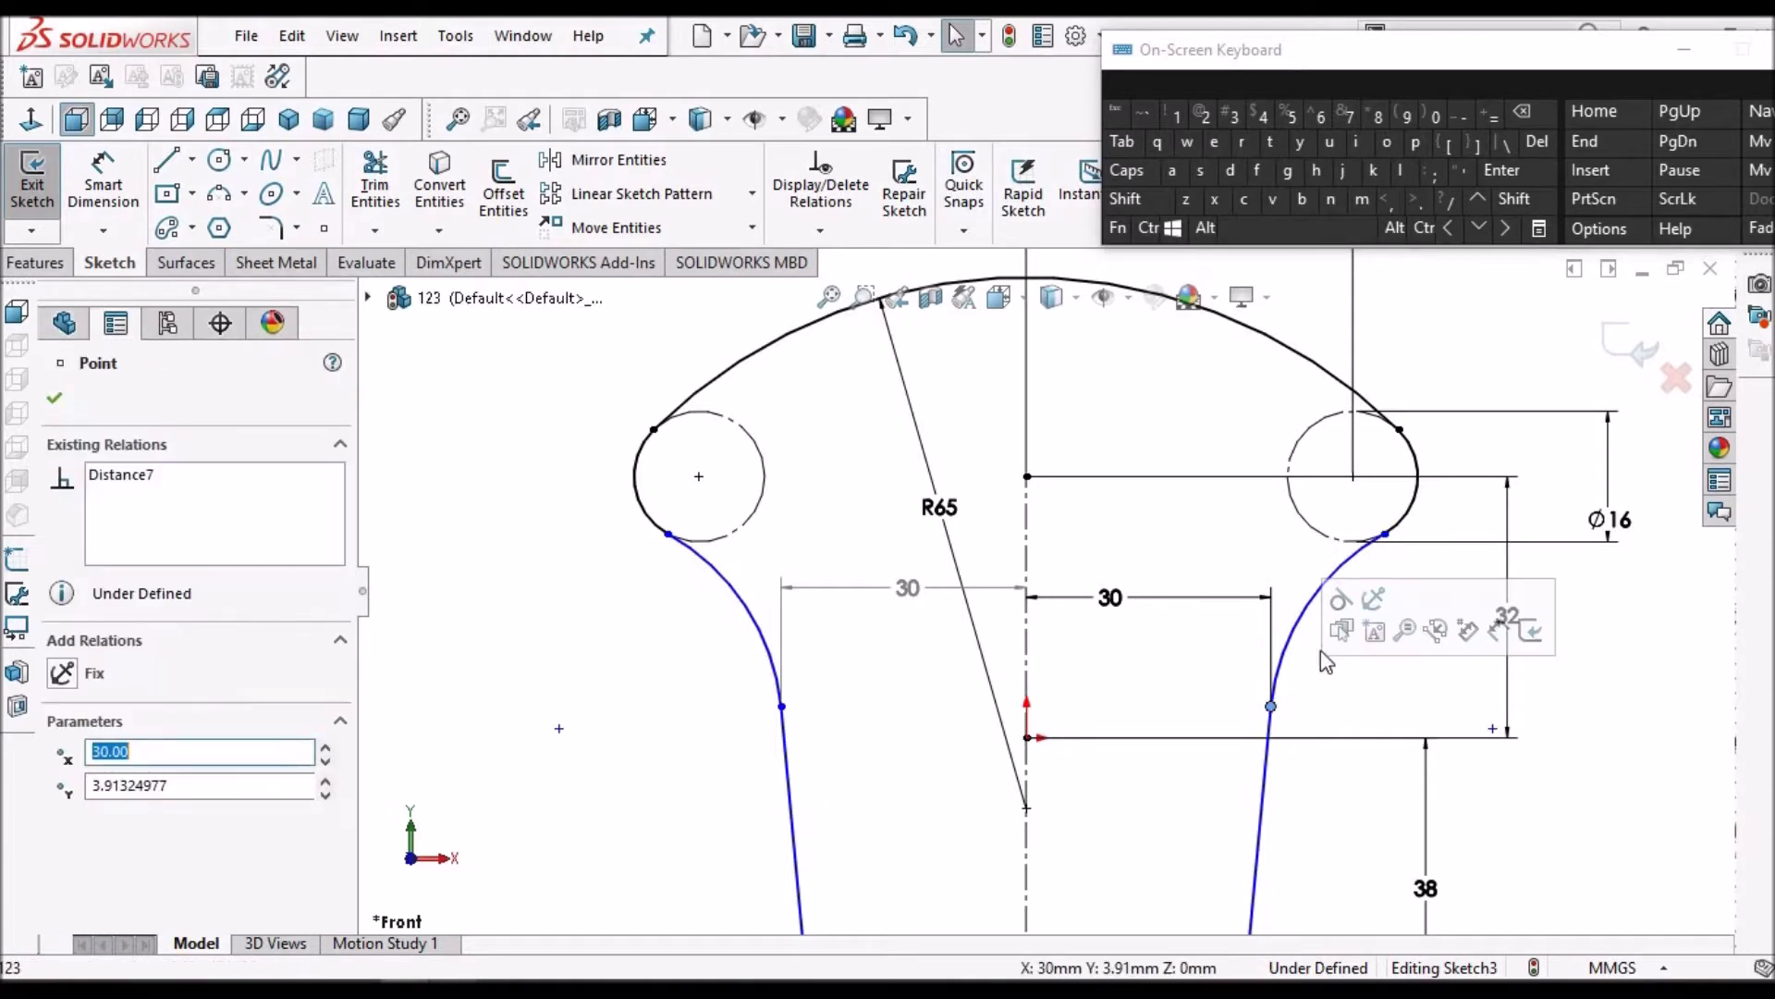
pyautogui.click(782, 706)
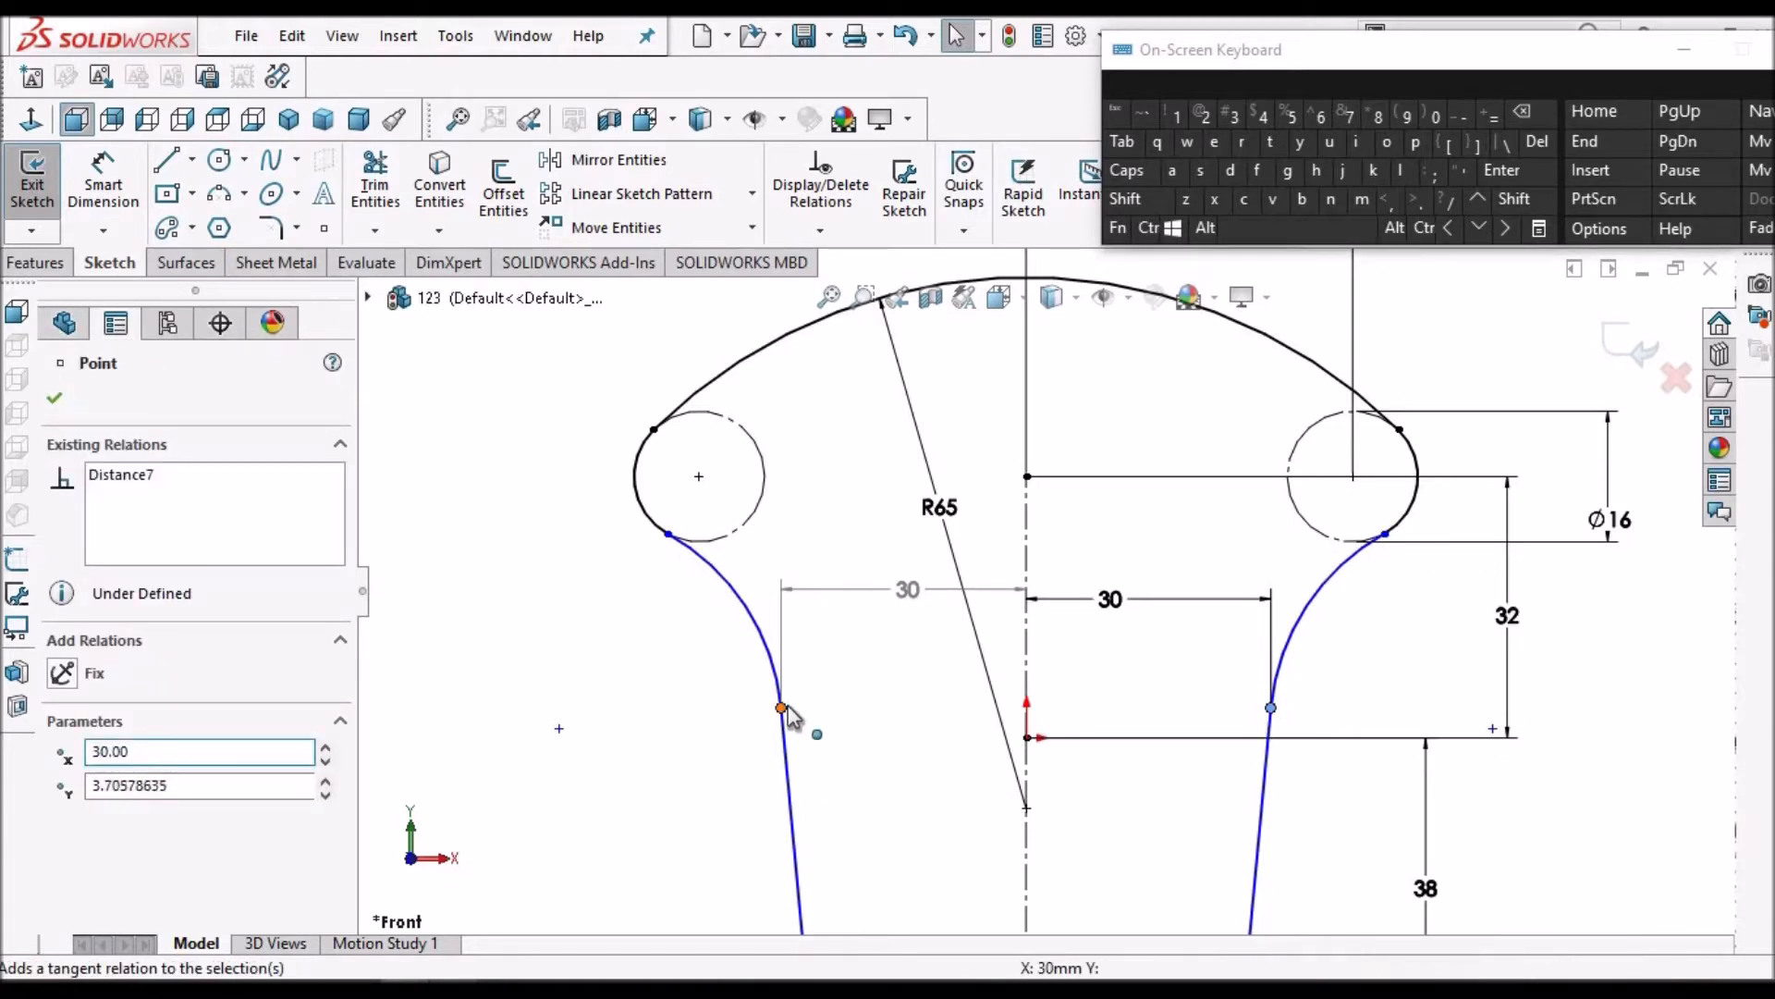
pyautogui.click(642, 674)
# Add a horizontal relation between the R65 arc's centre and the right slanted line's upper endpoint
pyautogui.scroll(2, 642, 674)
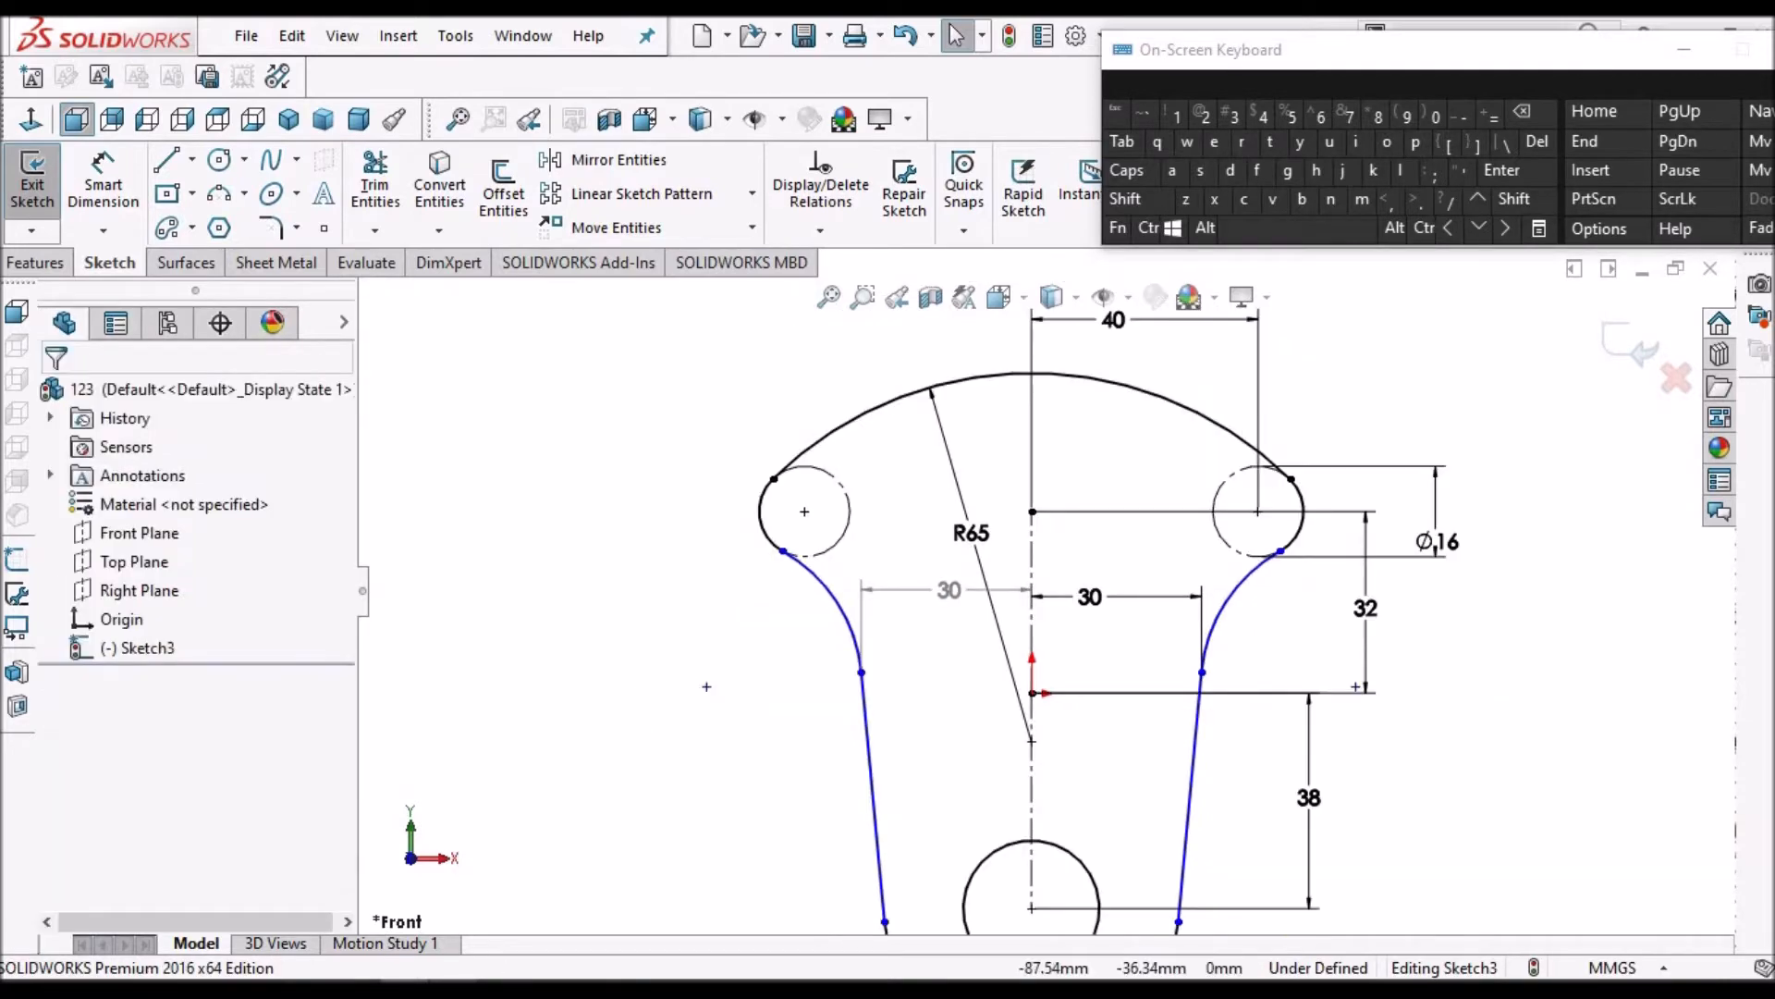
pyautogui.click(453, 986)
pyautogui.click(1033, 741)
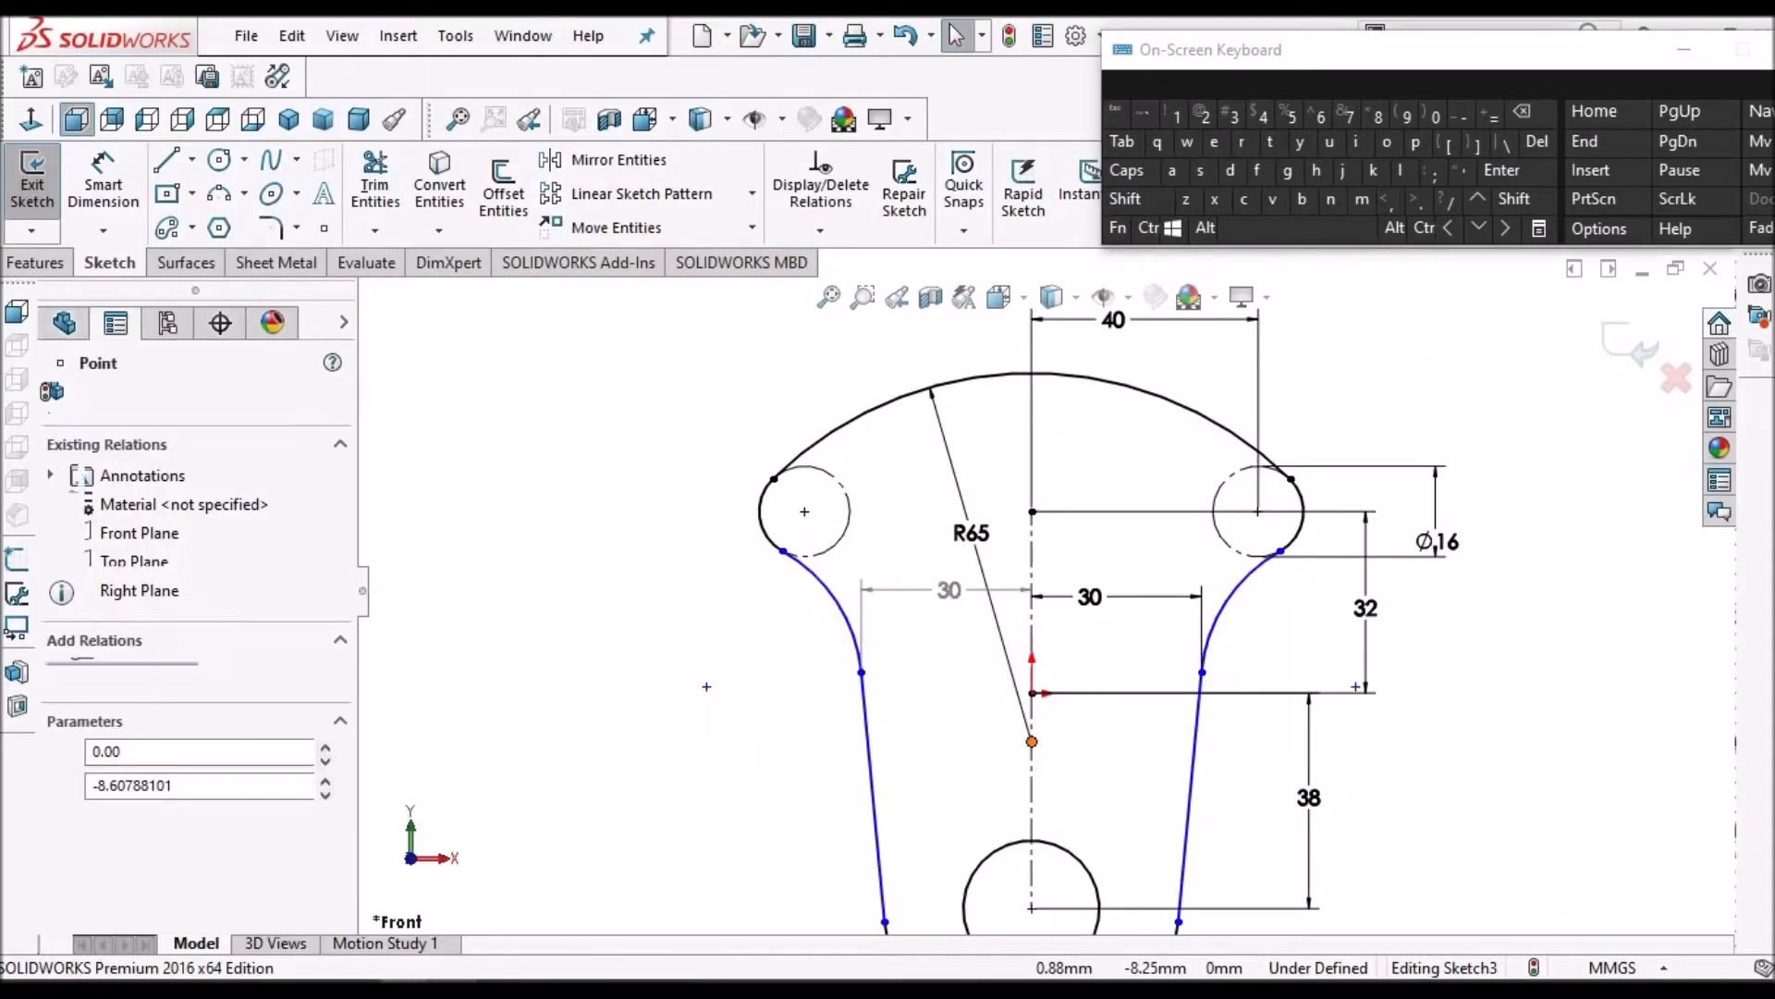
pyautogui.keyDown('ctrl'); pyautogui.click(1202, 672); pyautogui.keyUp('ctrl')
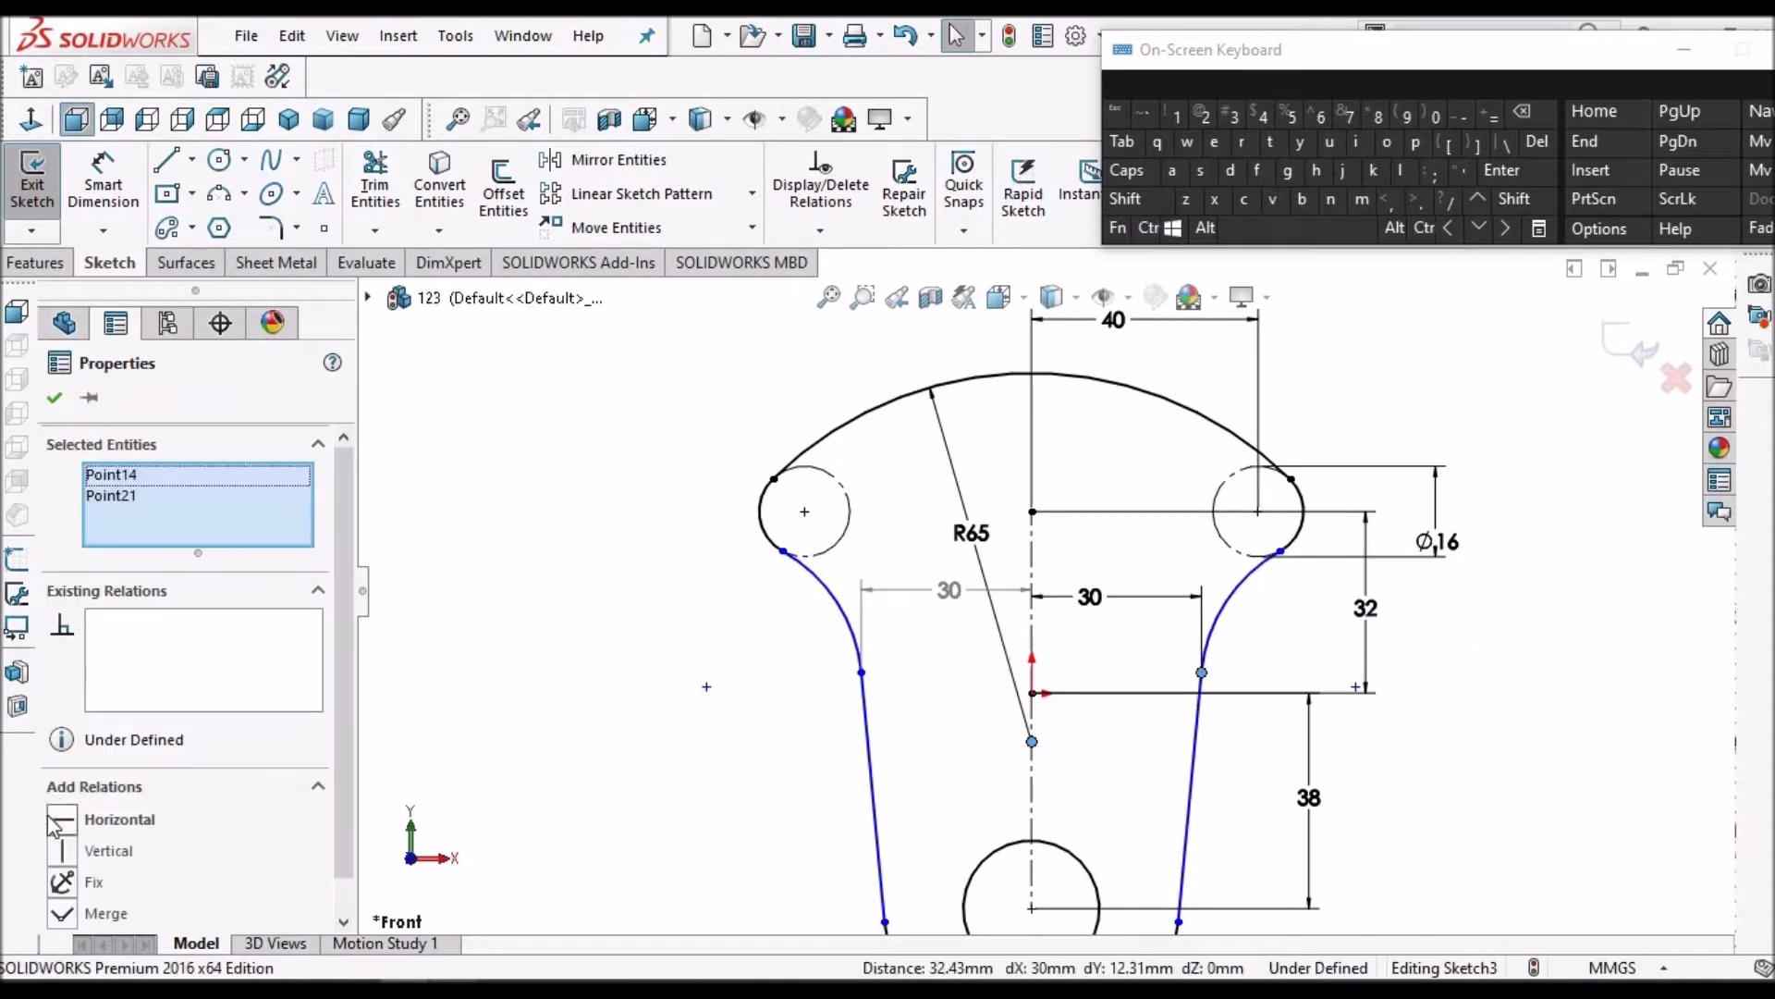
pyautogui.click(112, 820)
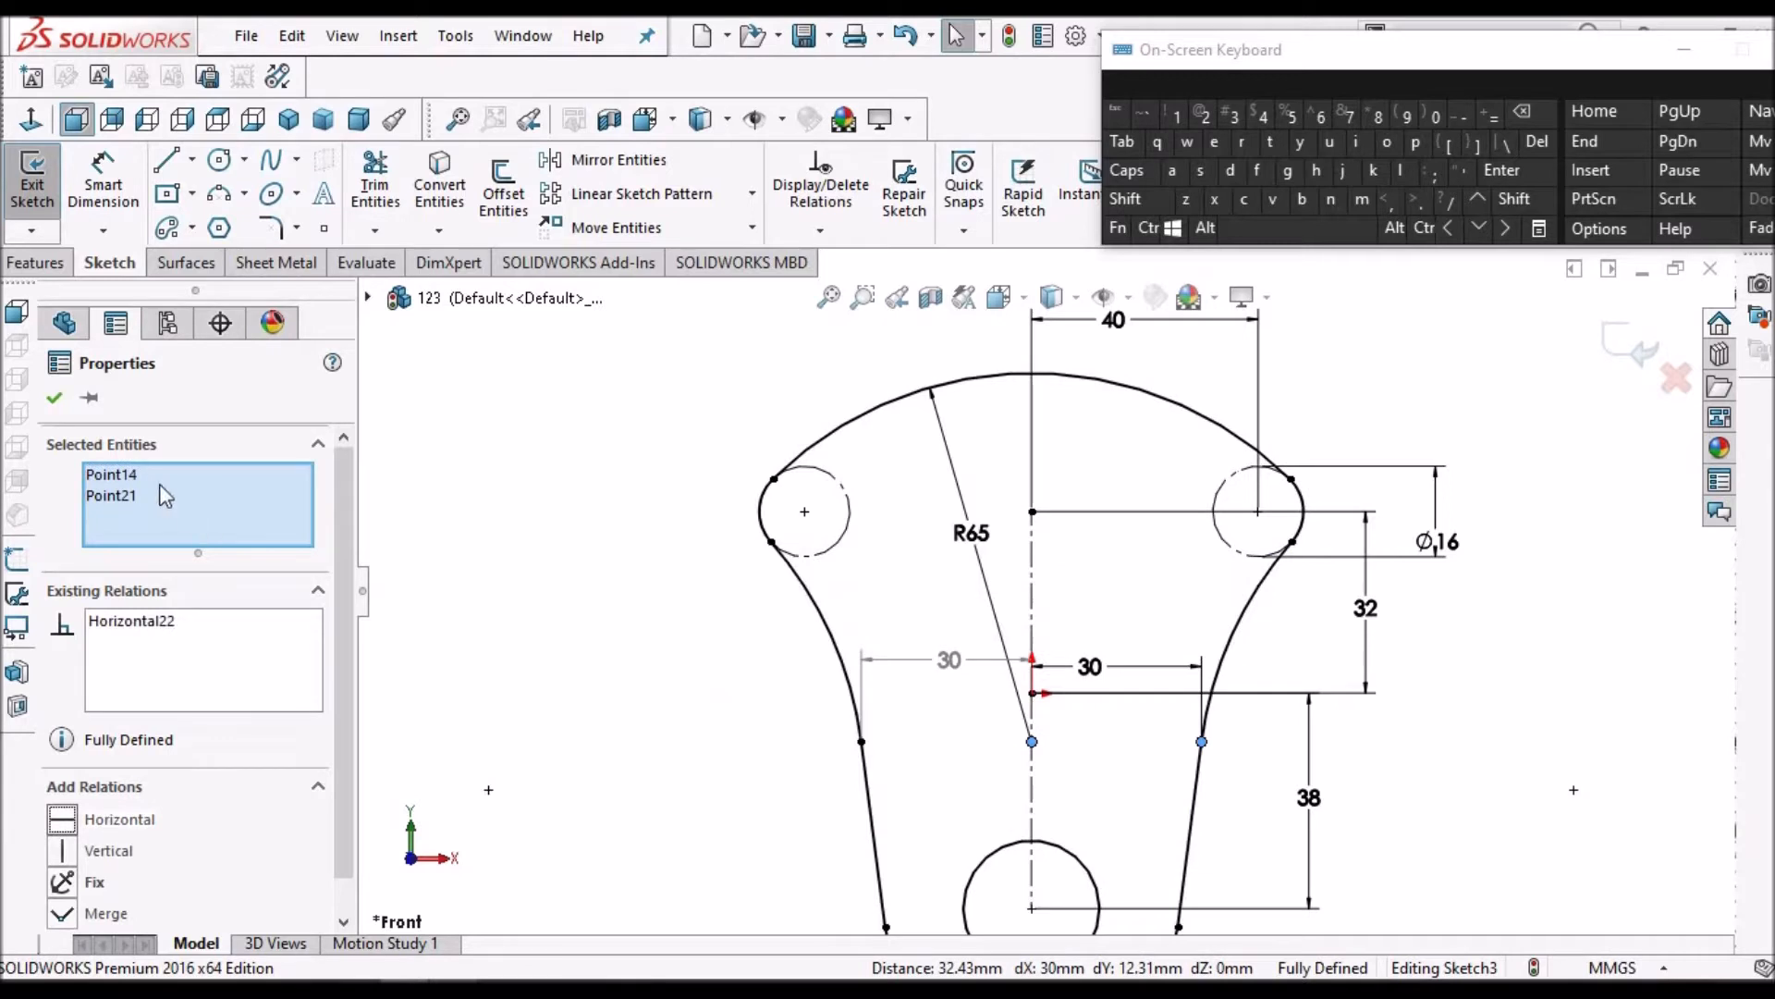
pyautogui.click(462, 571)
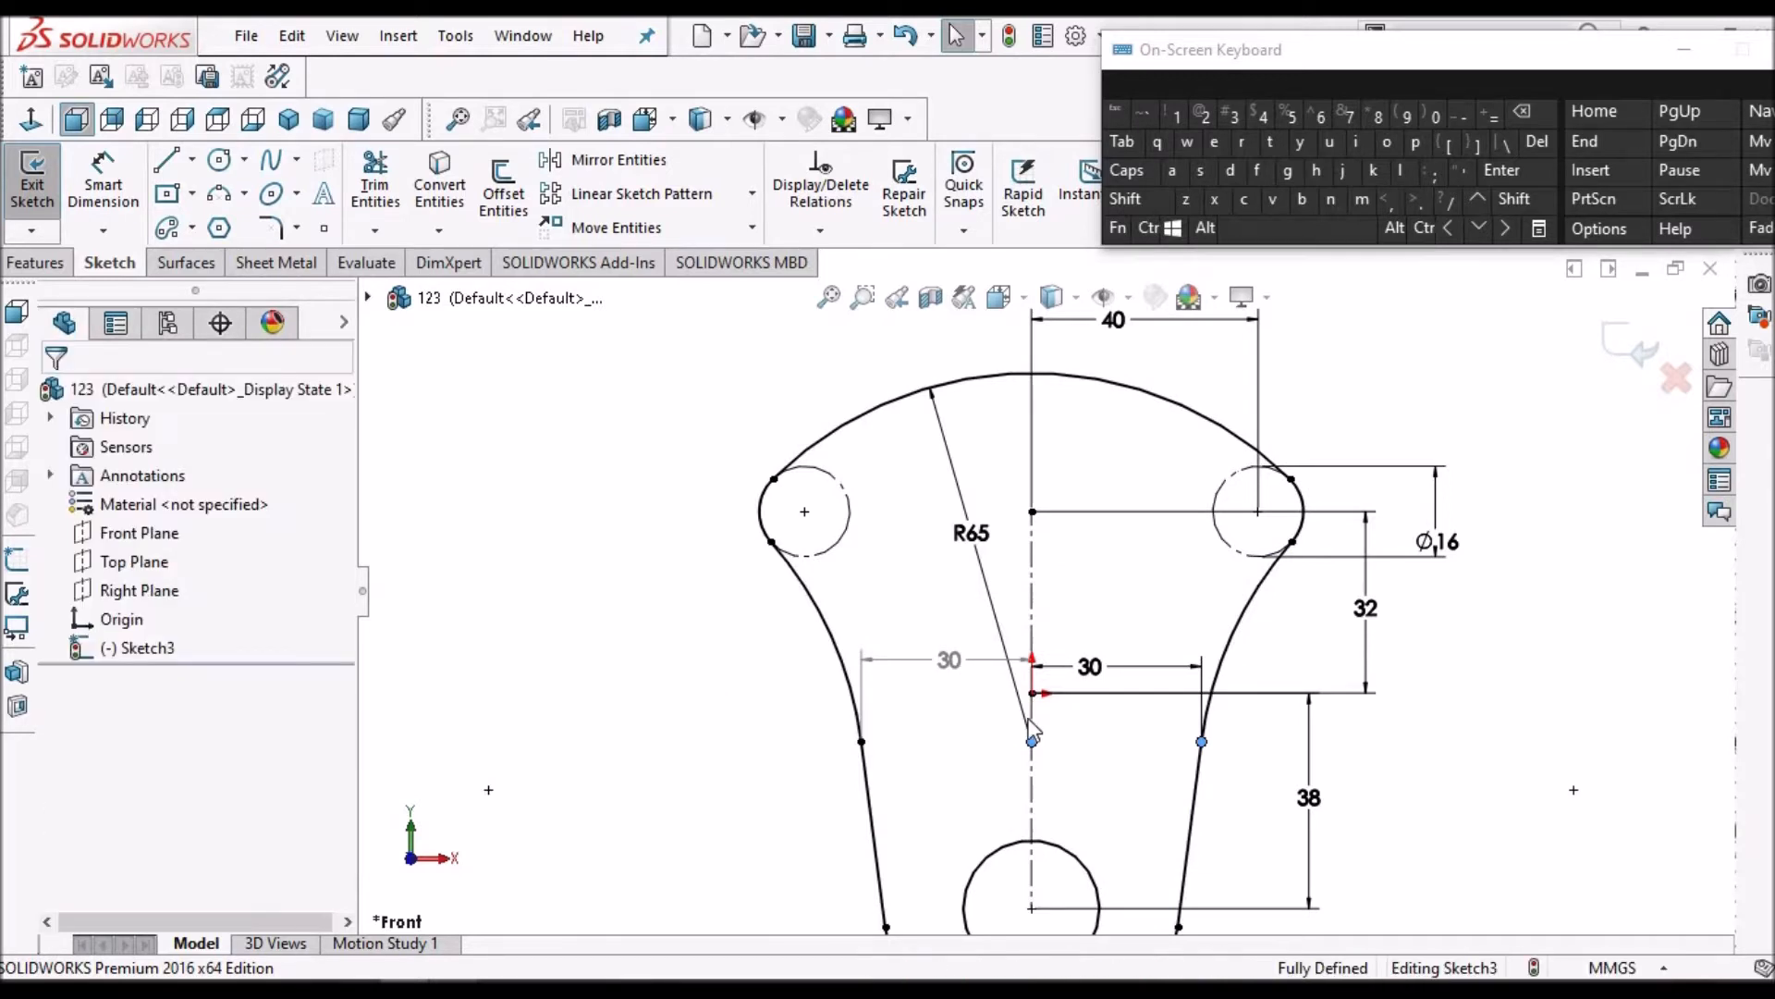
# Examine the complete crank web profile and compare it with the dimensioned profile on page 3 of the reference PDF
pyautogui.press('f')
pyautogui.scroll(-1, 1244, 712)
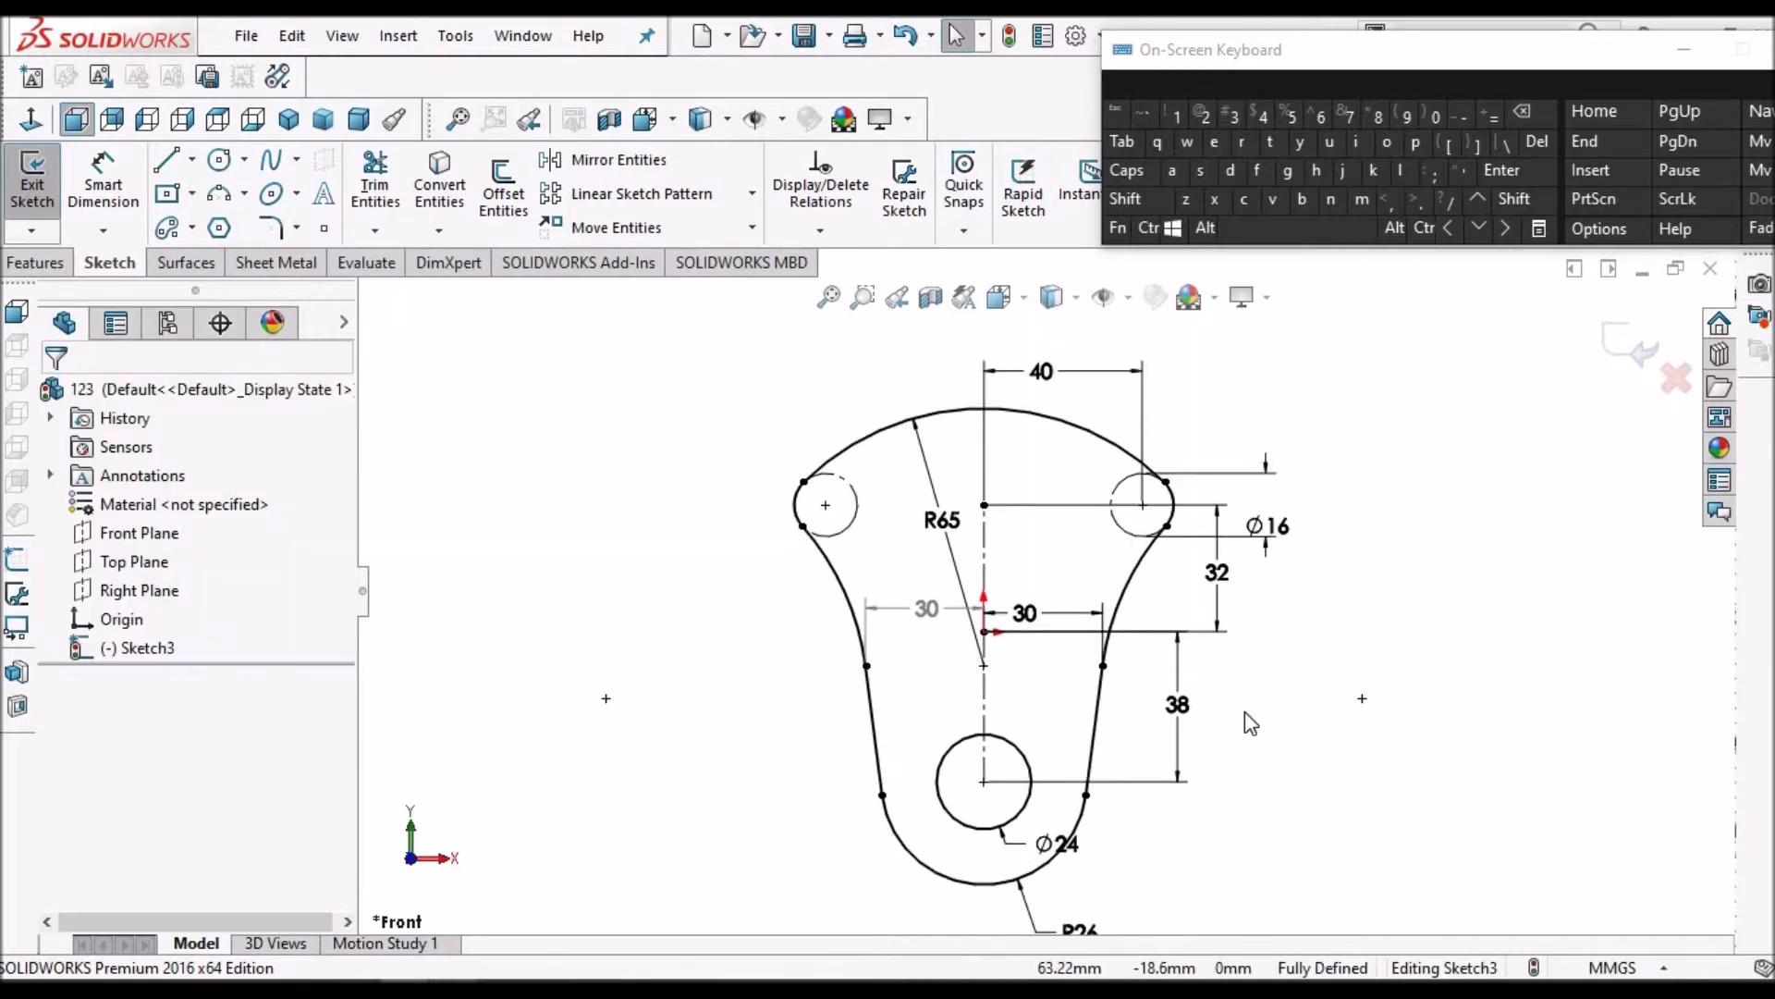
pyautogui.scroll(1, 1245, 712)
pyautogui.scroll(-1, 1204, 733)
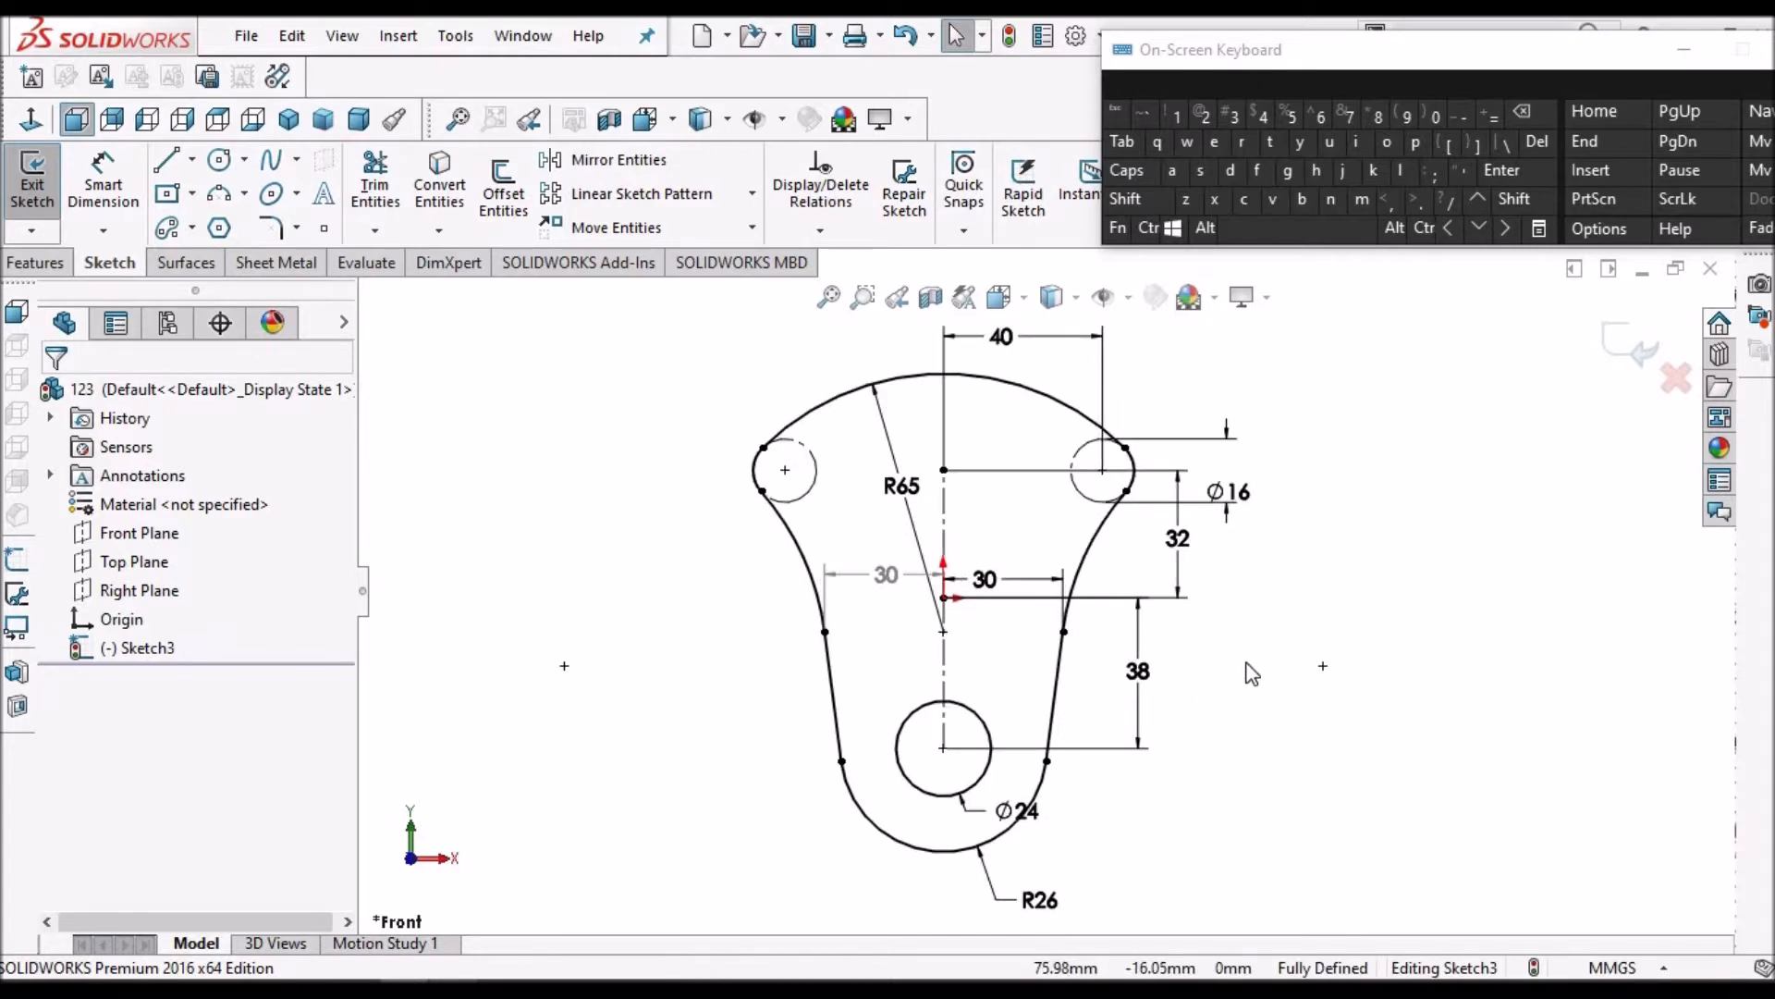
pyautogui.click(453, 986)
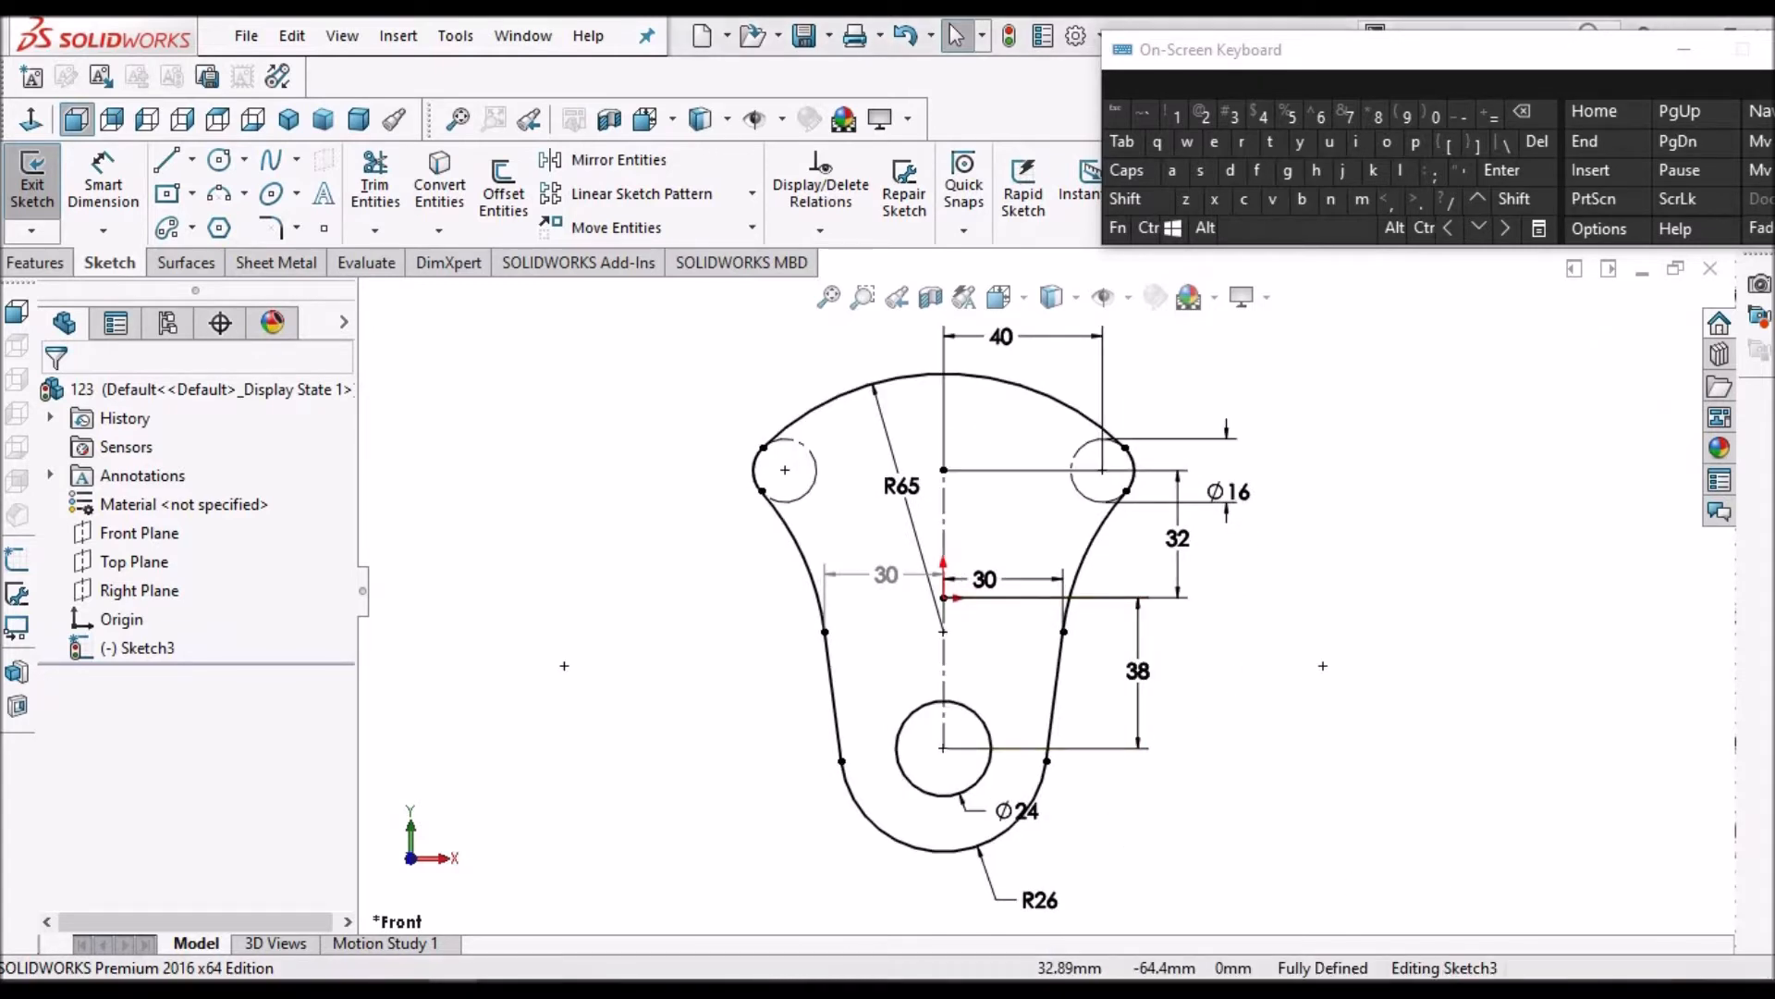
pyautogui.scroll(-6, 797, 560)
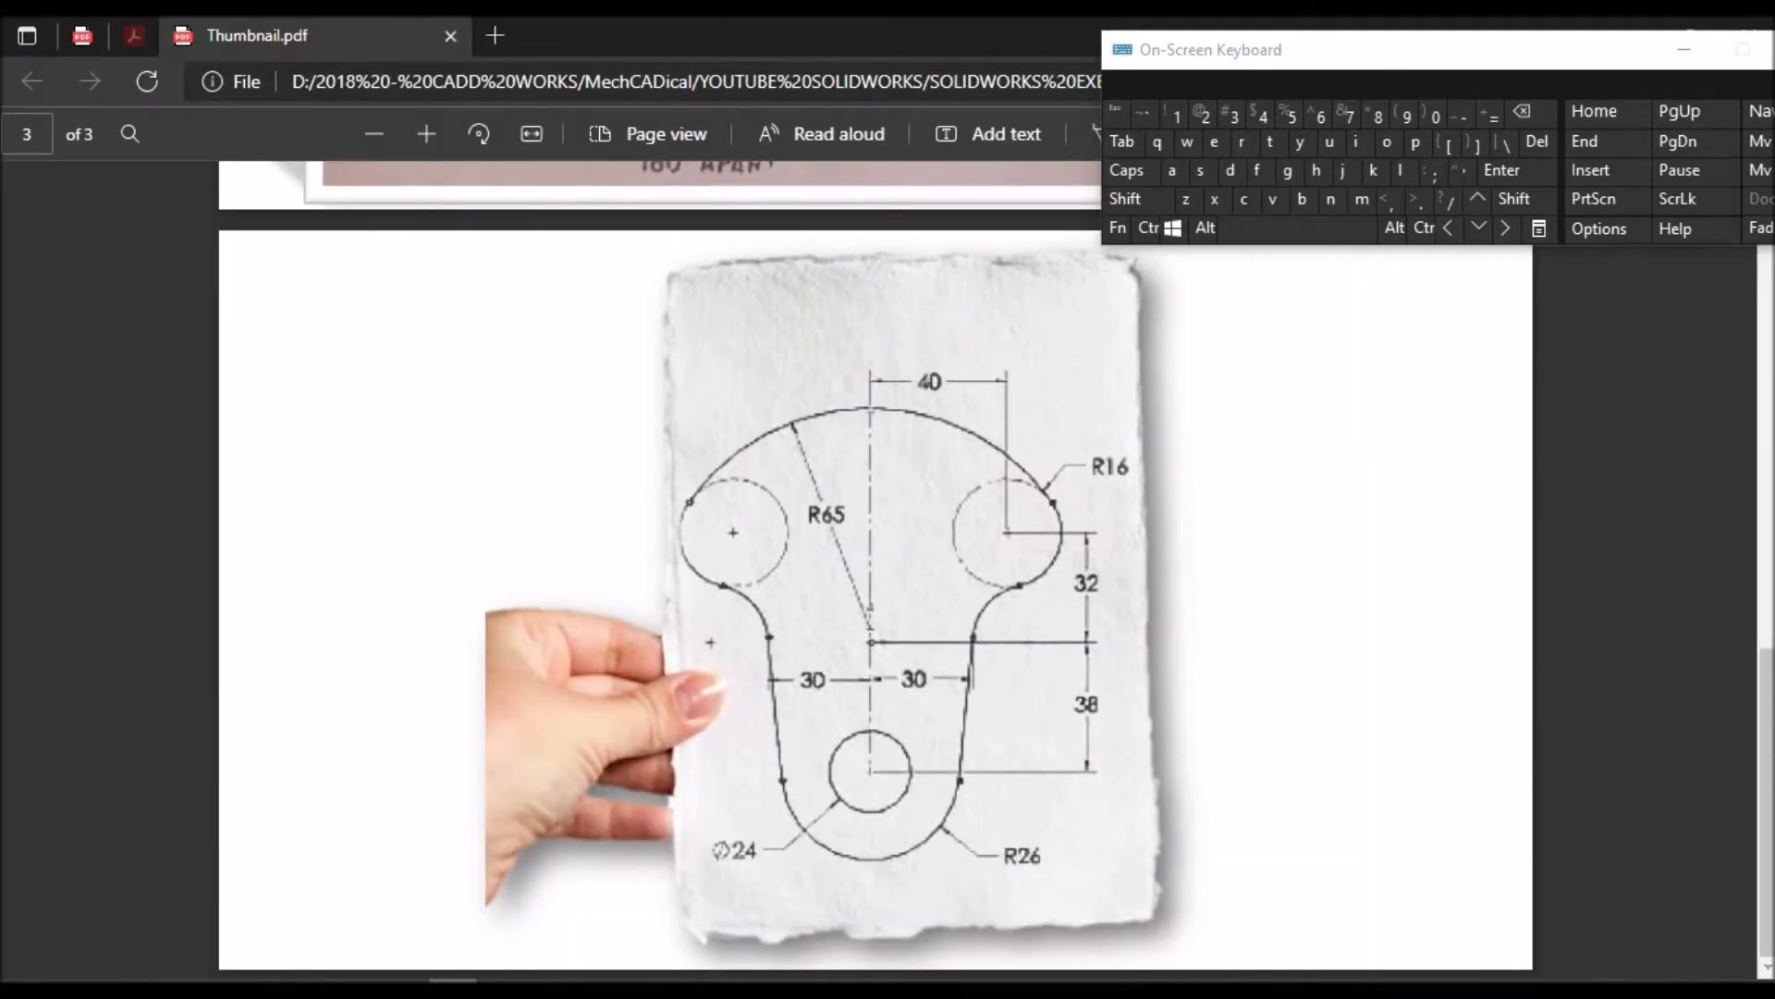
pyautogui.click(405, 986)
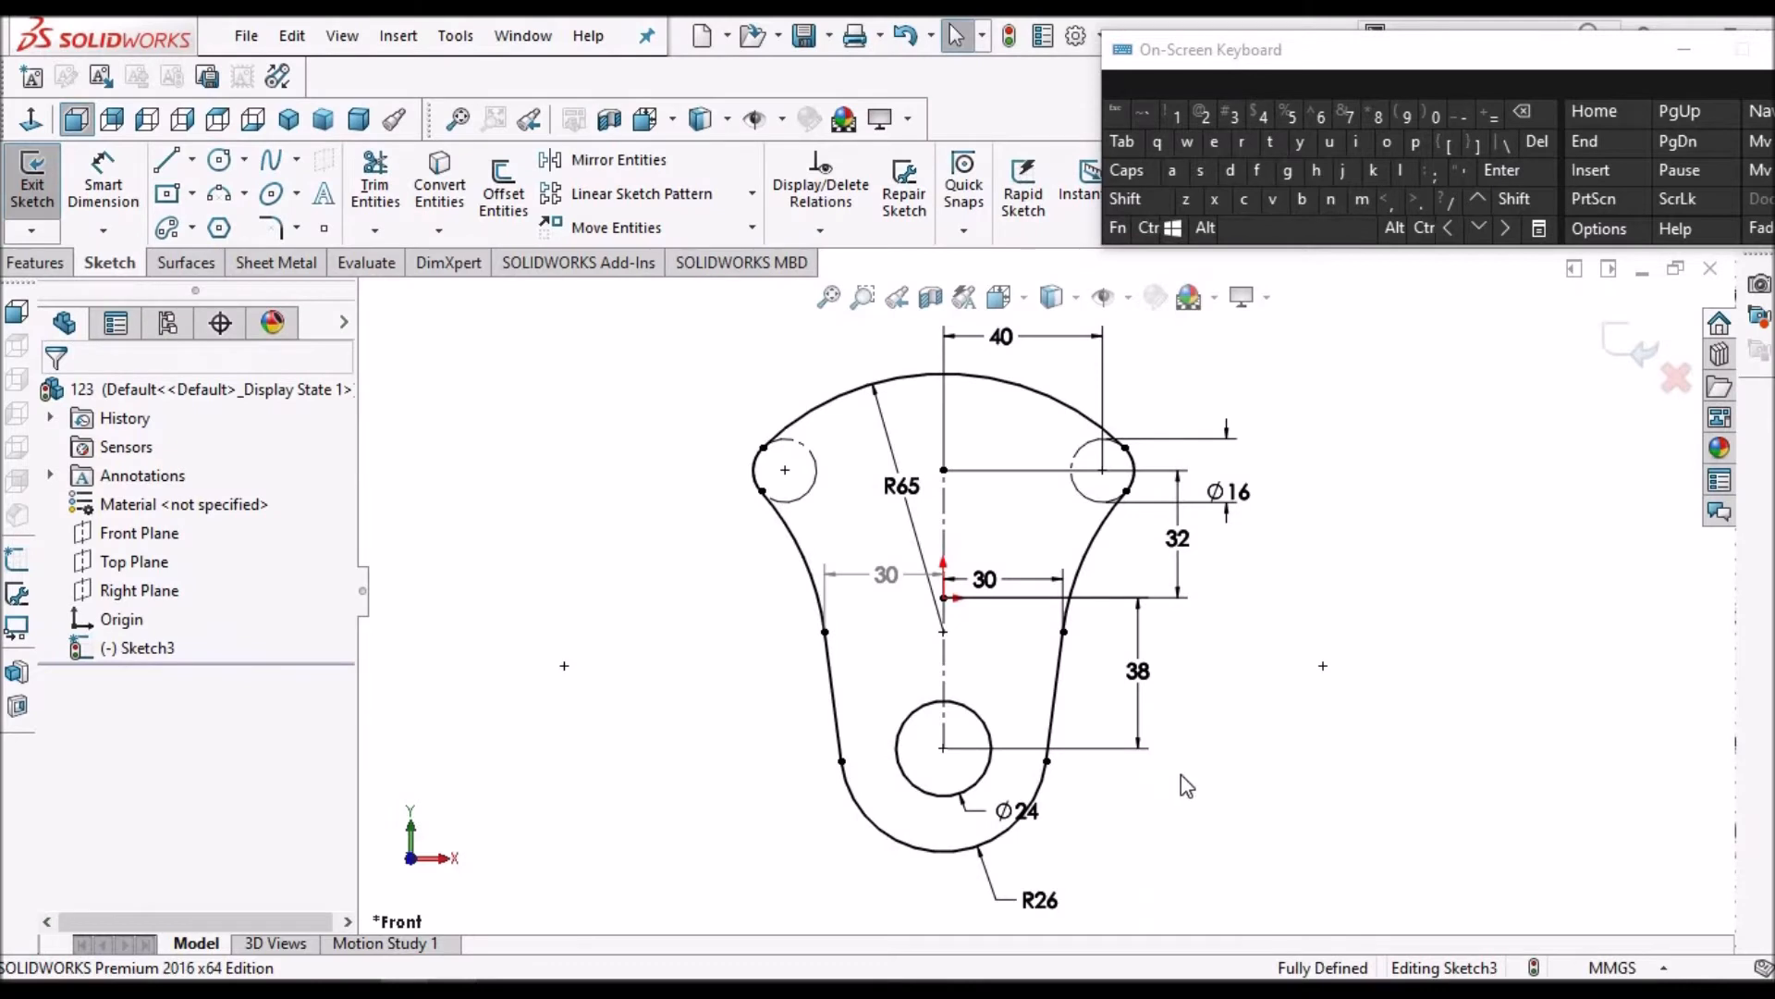
# Move the 24 mm circle's diameter dimension outside the profile and exit the sketch
pyautogui.moveTo(1022, 812); pyautogui.dragTo(1036, 832)
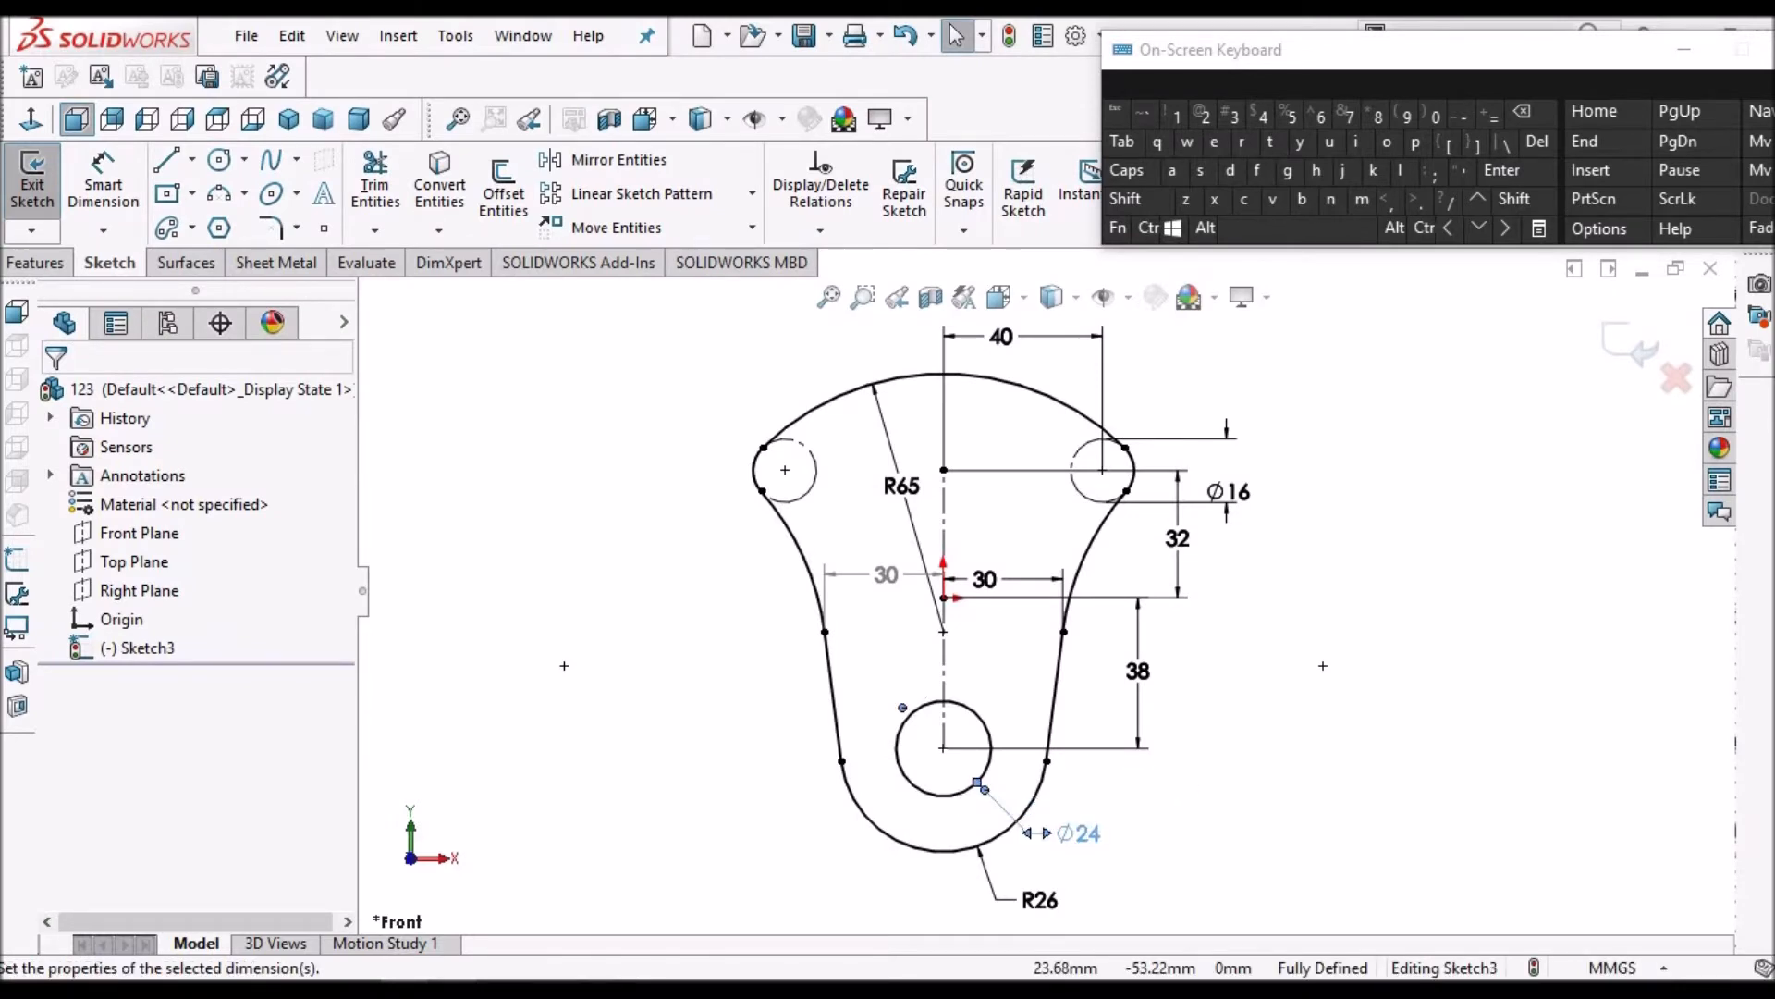
pyautogui.hotkey('ctrl', 'b')
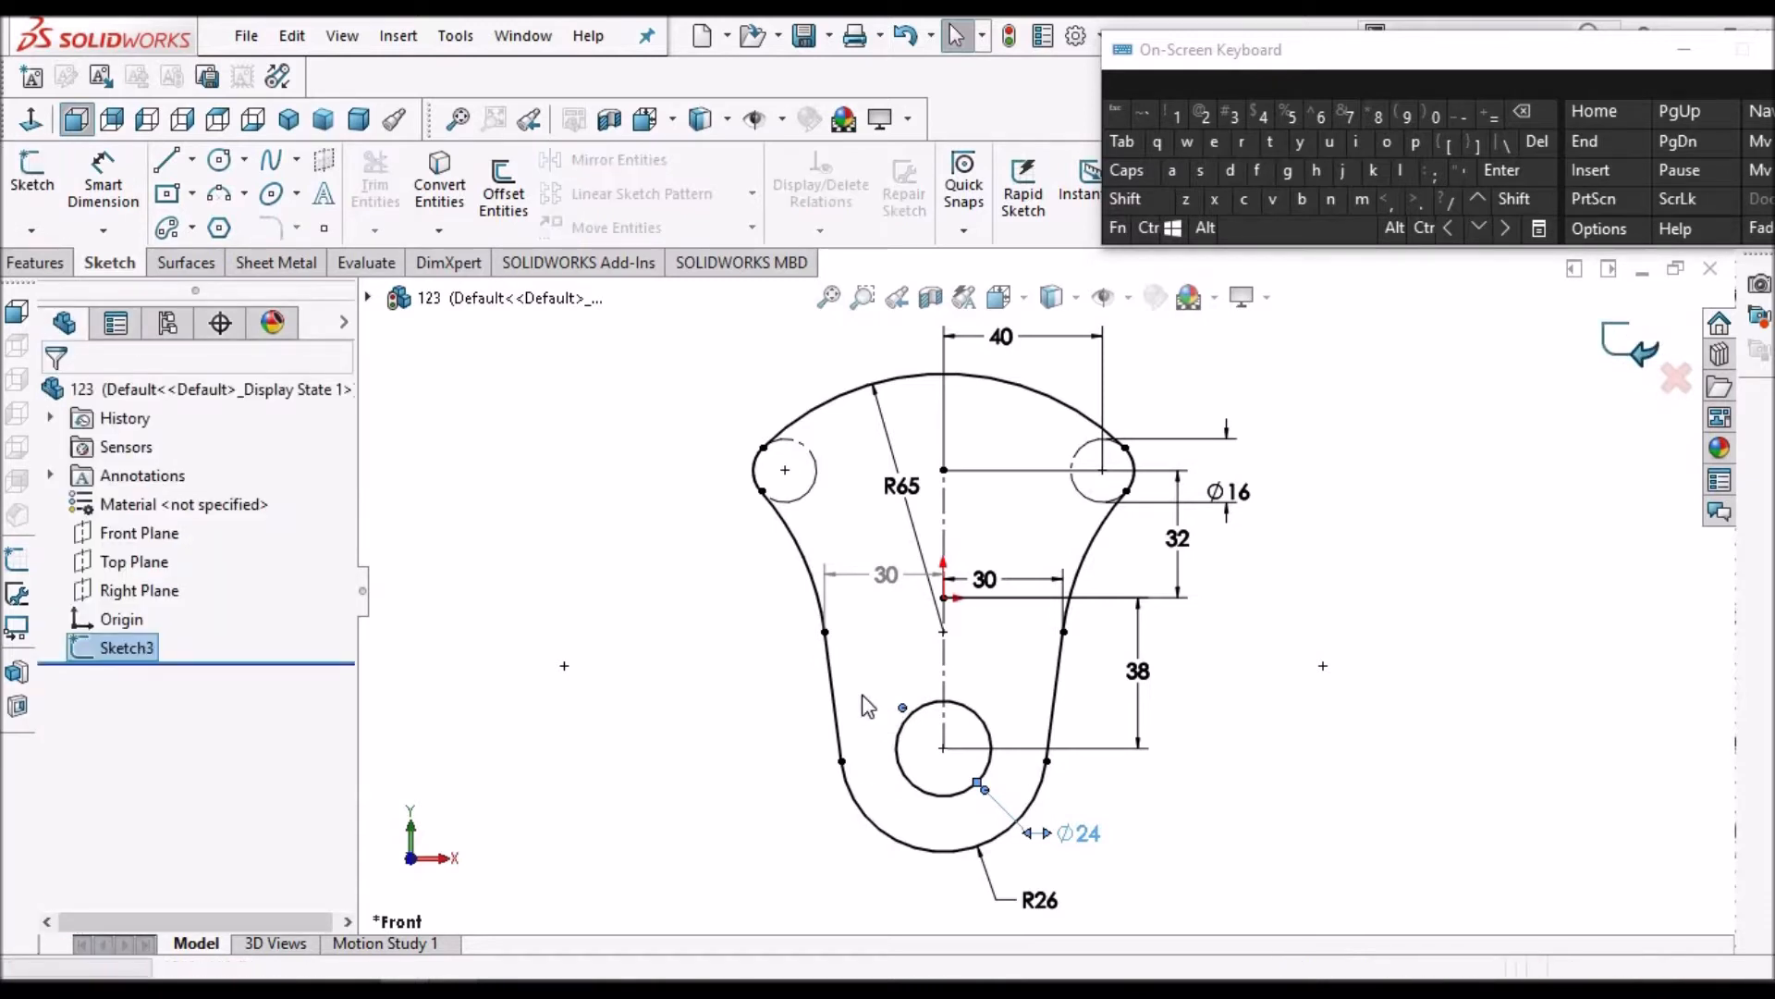
# Extrude the crank web profile as a 10 mm blind boss in the reversed direction after consulting the crankshaft drawing on PDF page 2
pyautogui.click(44, 263)
pyautogui.click(42, 189)
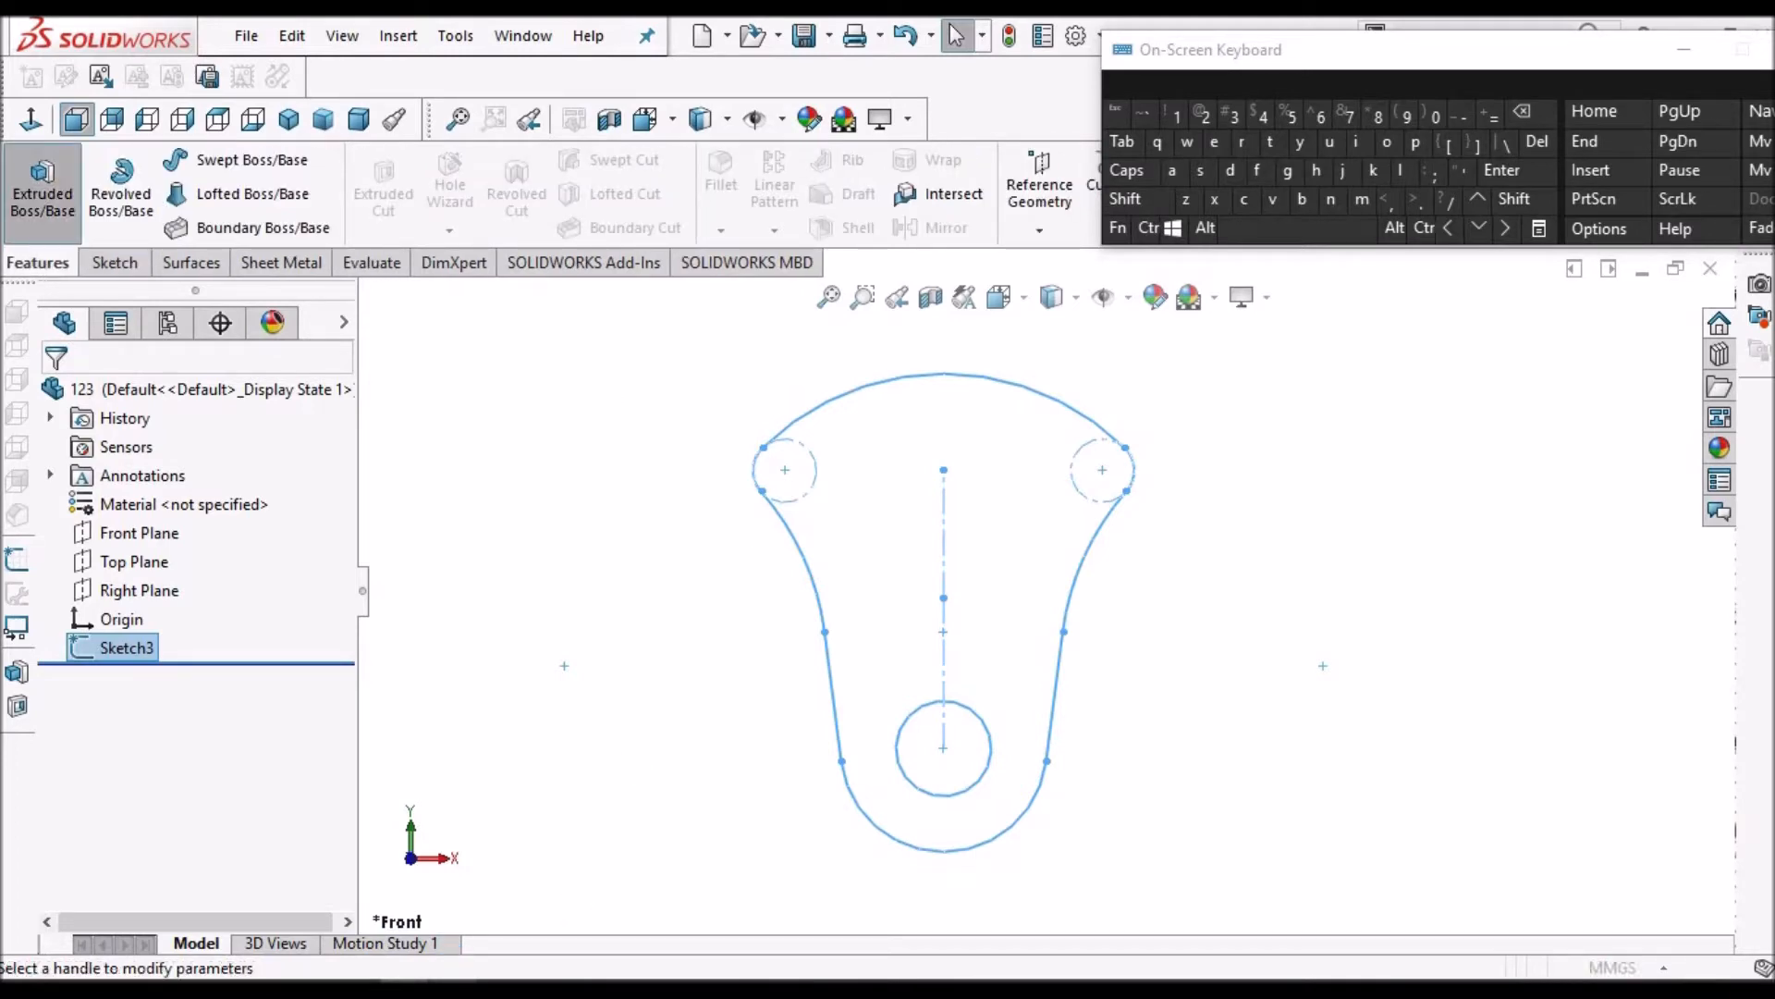
pyautogui.click(453, 989)
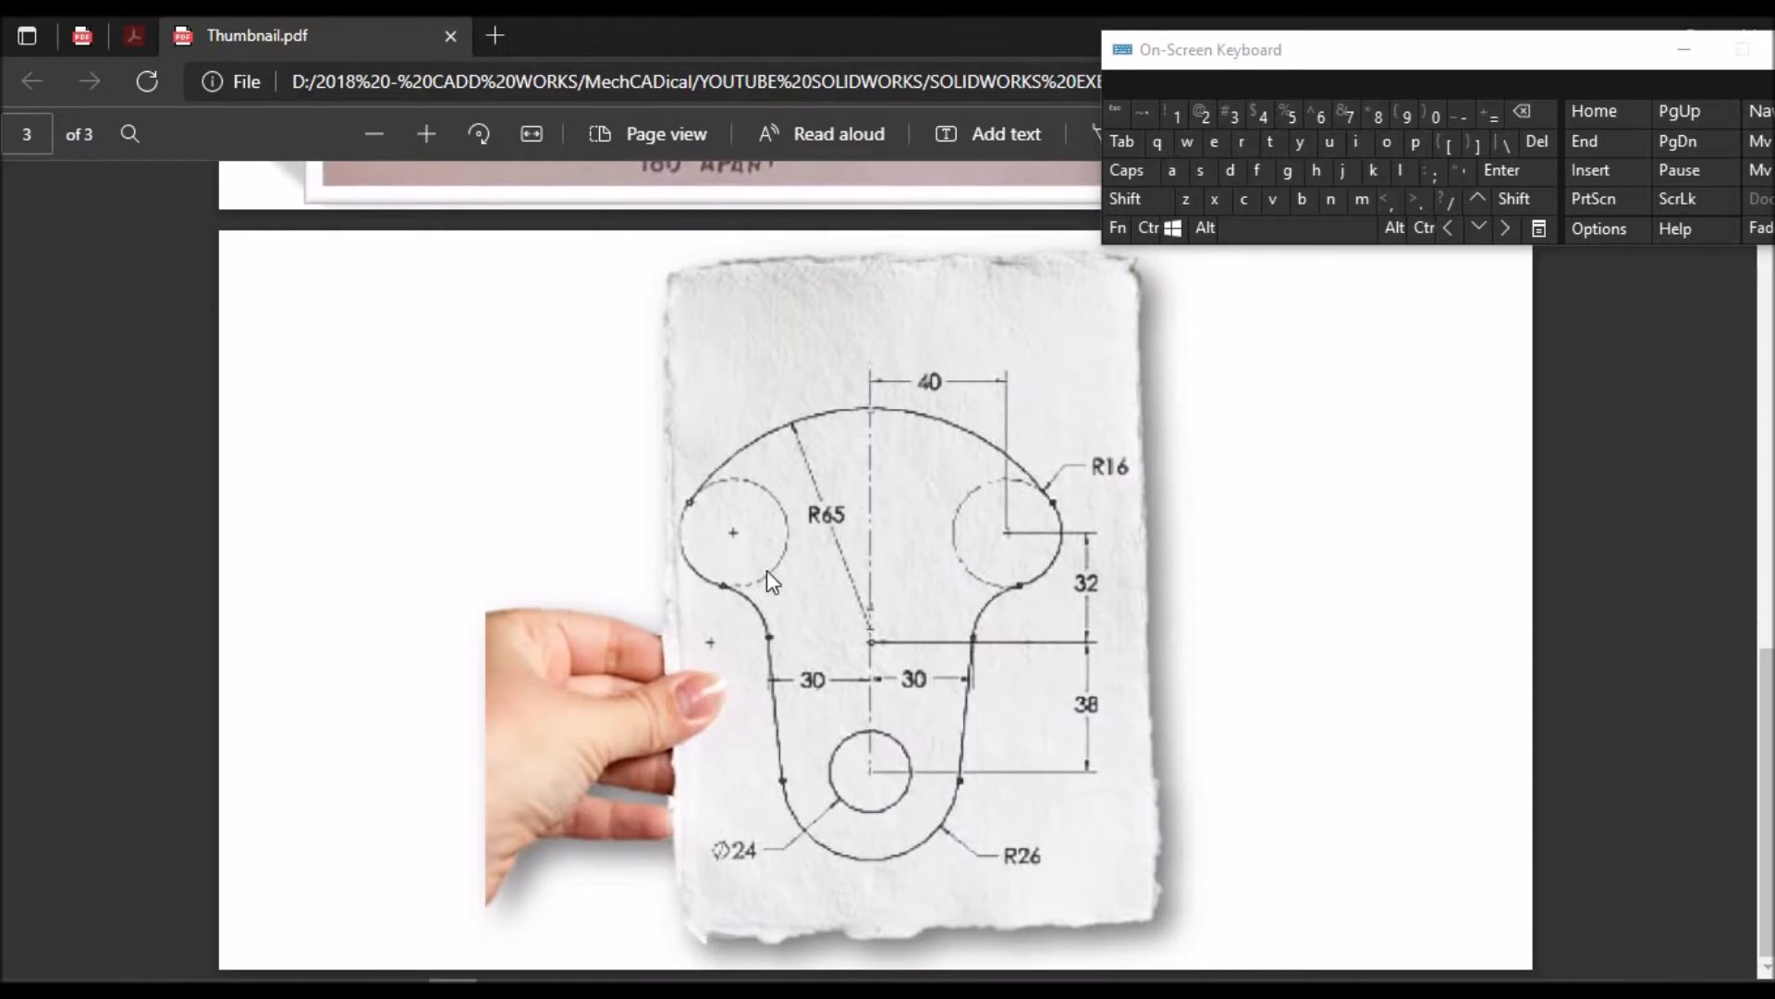
pyautogui.scroll(10, 768, 570)
pyautogui.scroll(10, 767, 572)
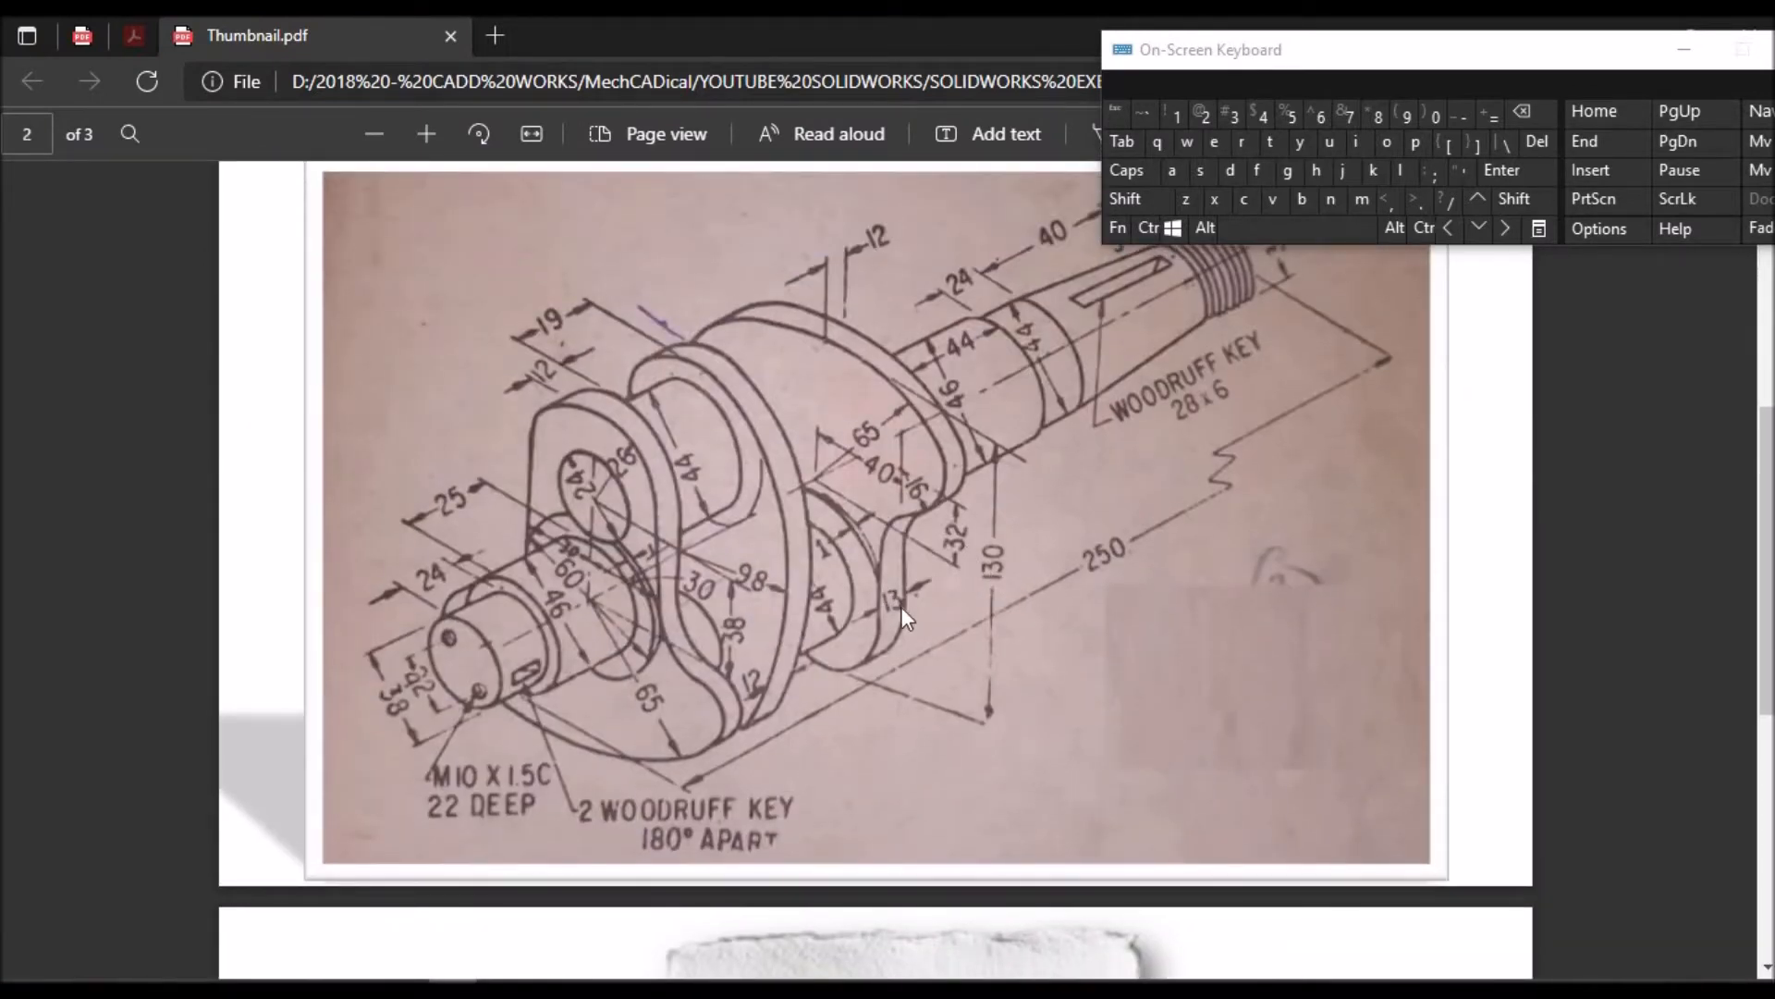
pyautogui.click(453, 989)
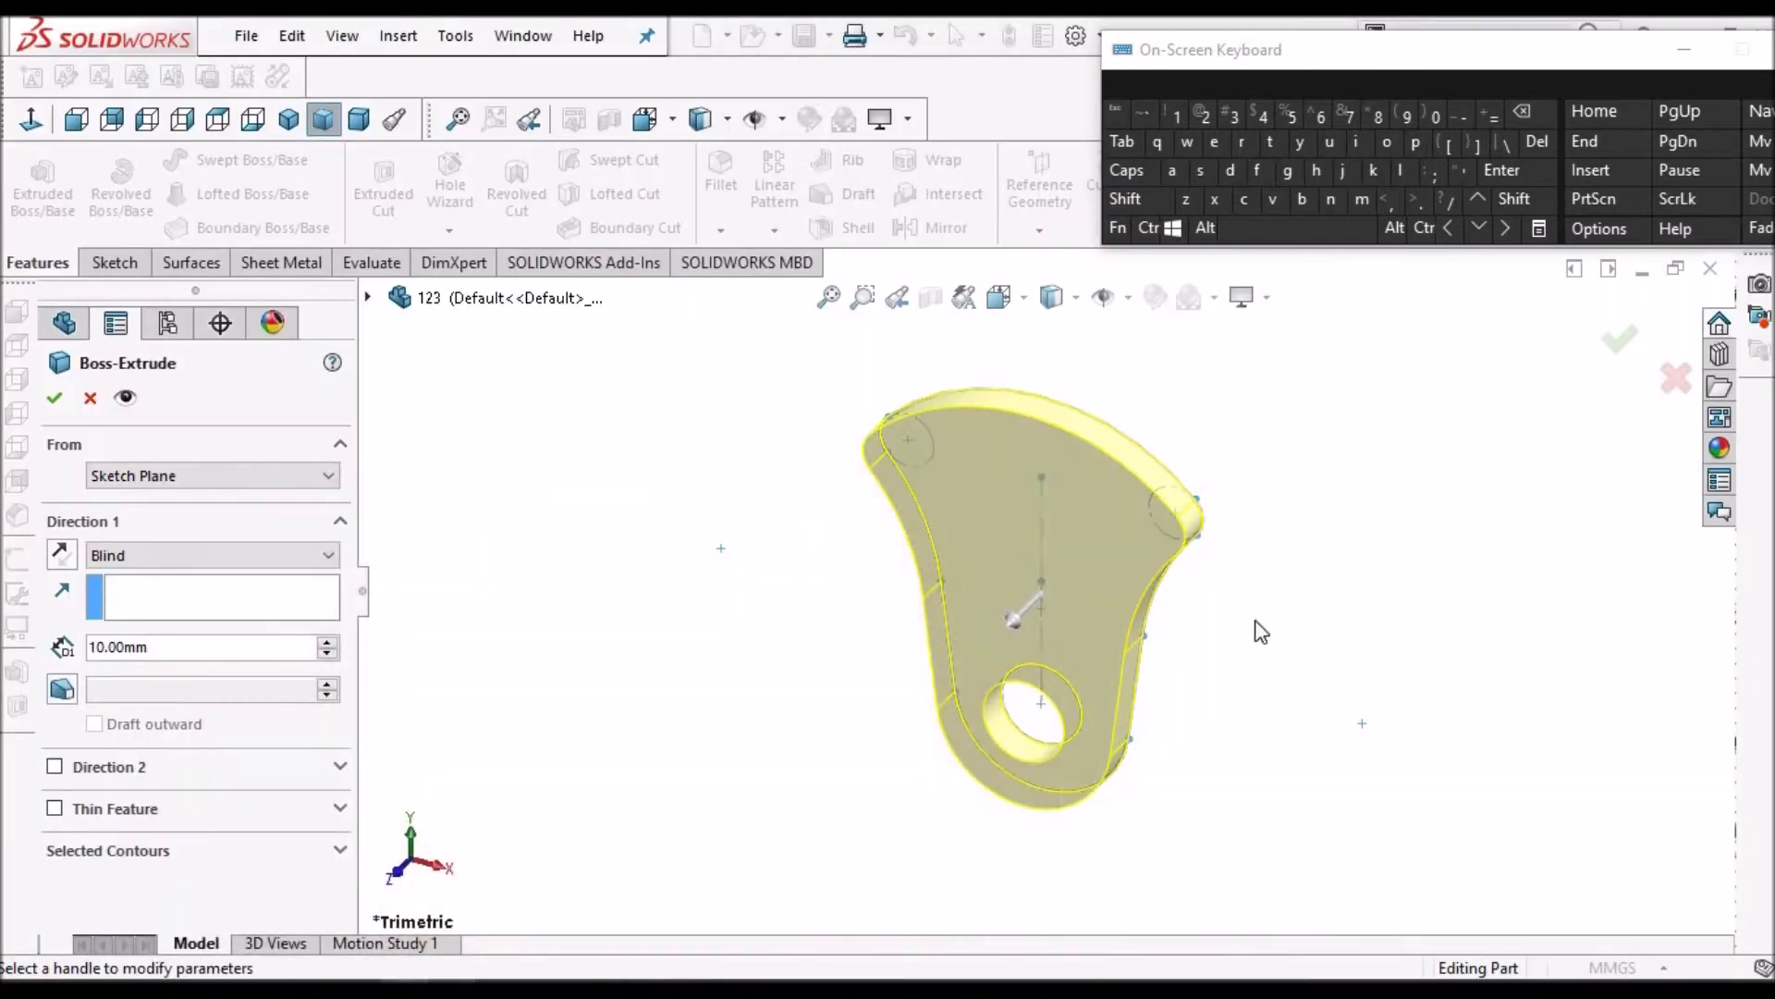
pyautogui.click(62, 553)
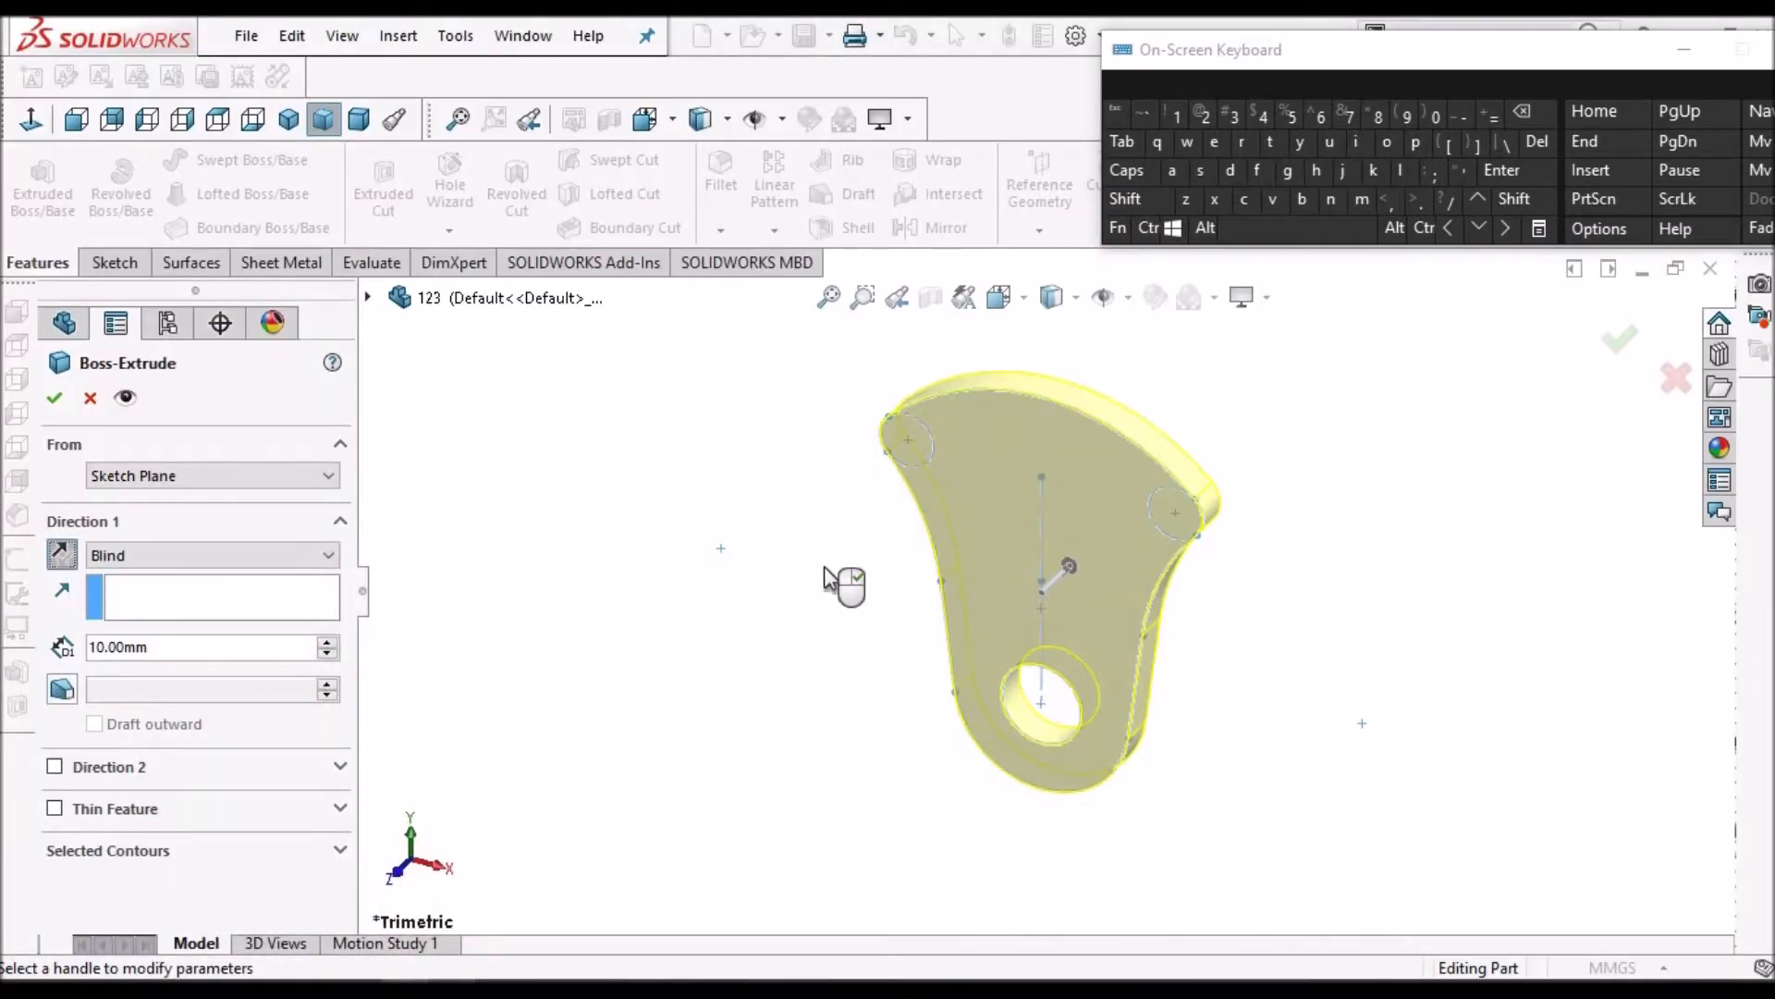
pyautogui.click(55, 400)
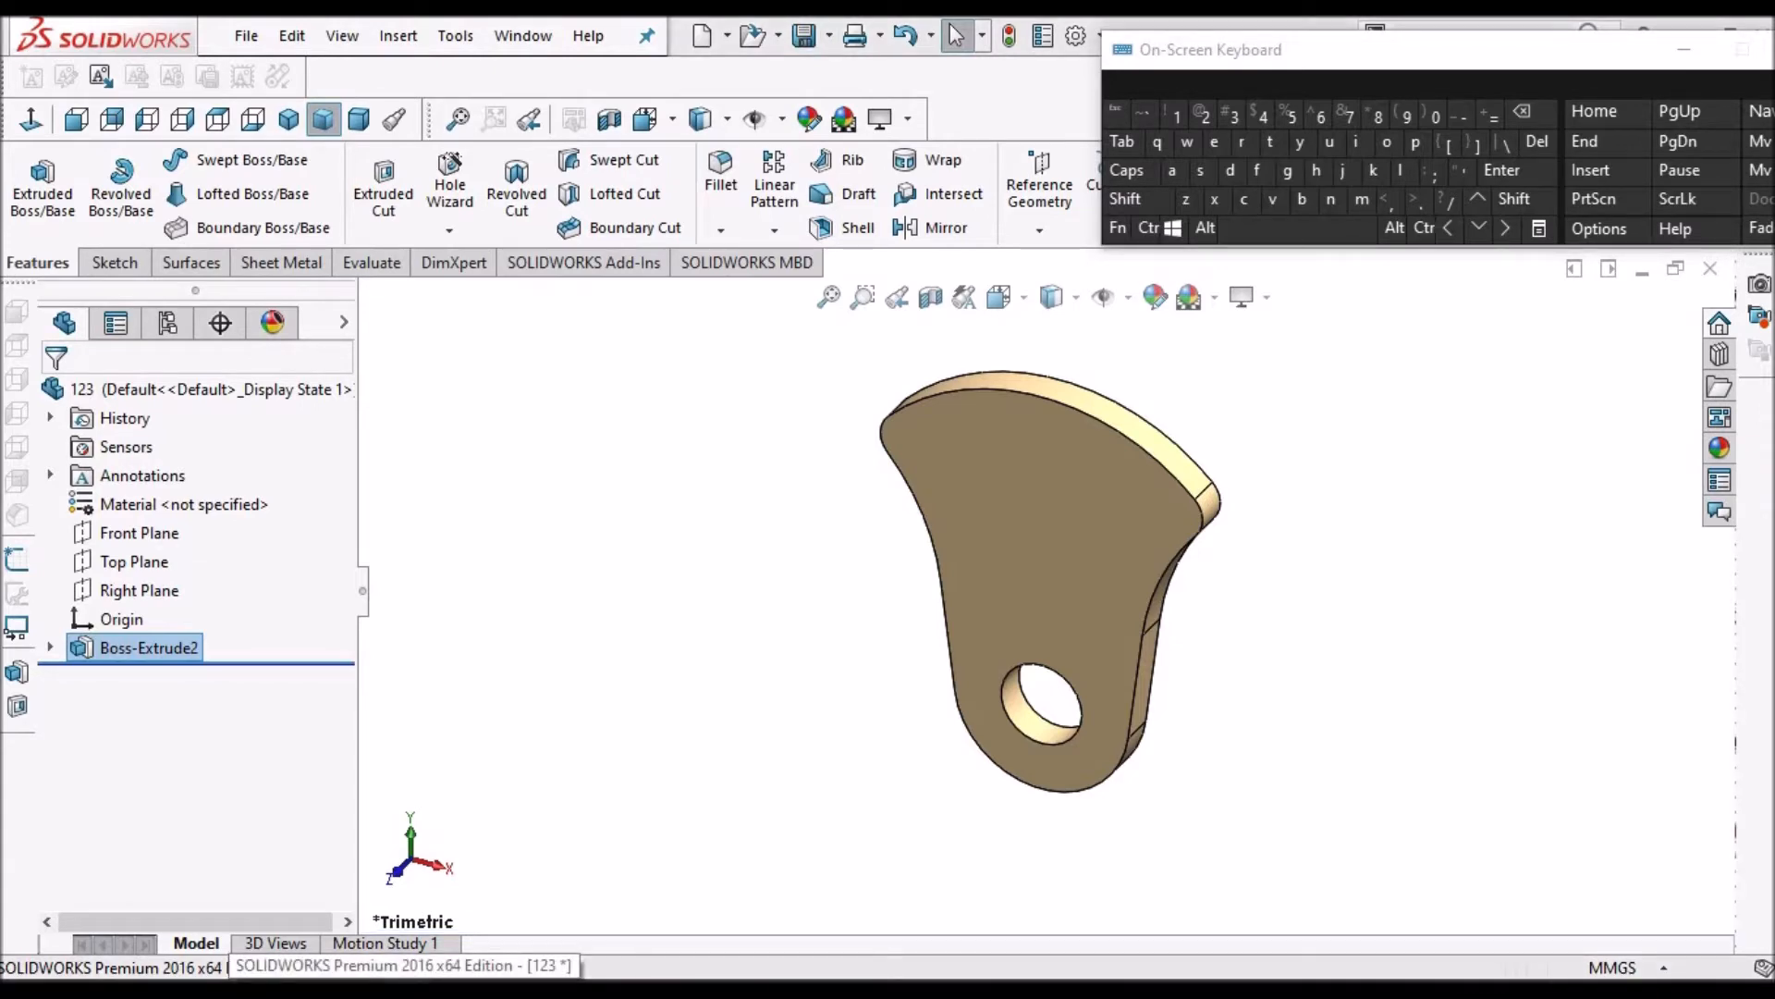
# Create a reference plane offset 50 mm from the crank web's front face, and save the part
pyautogui.click(453, 988)
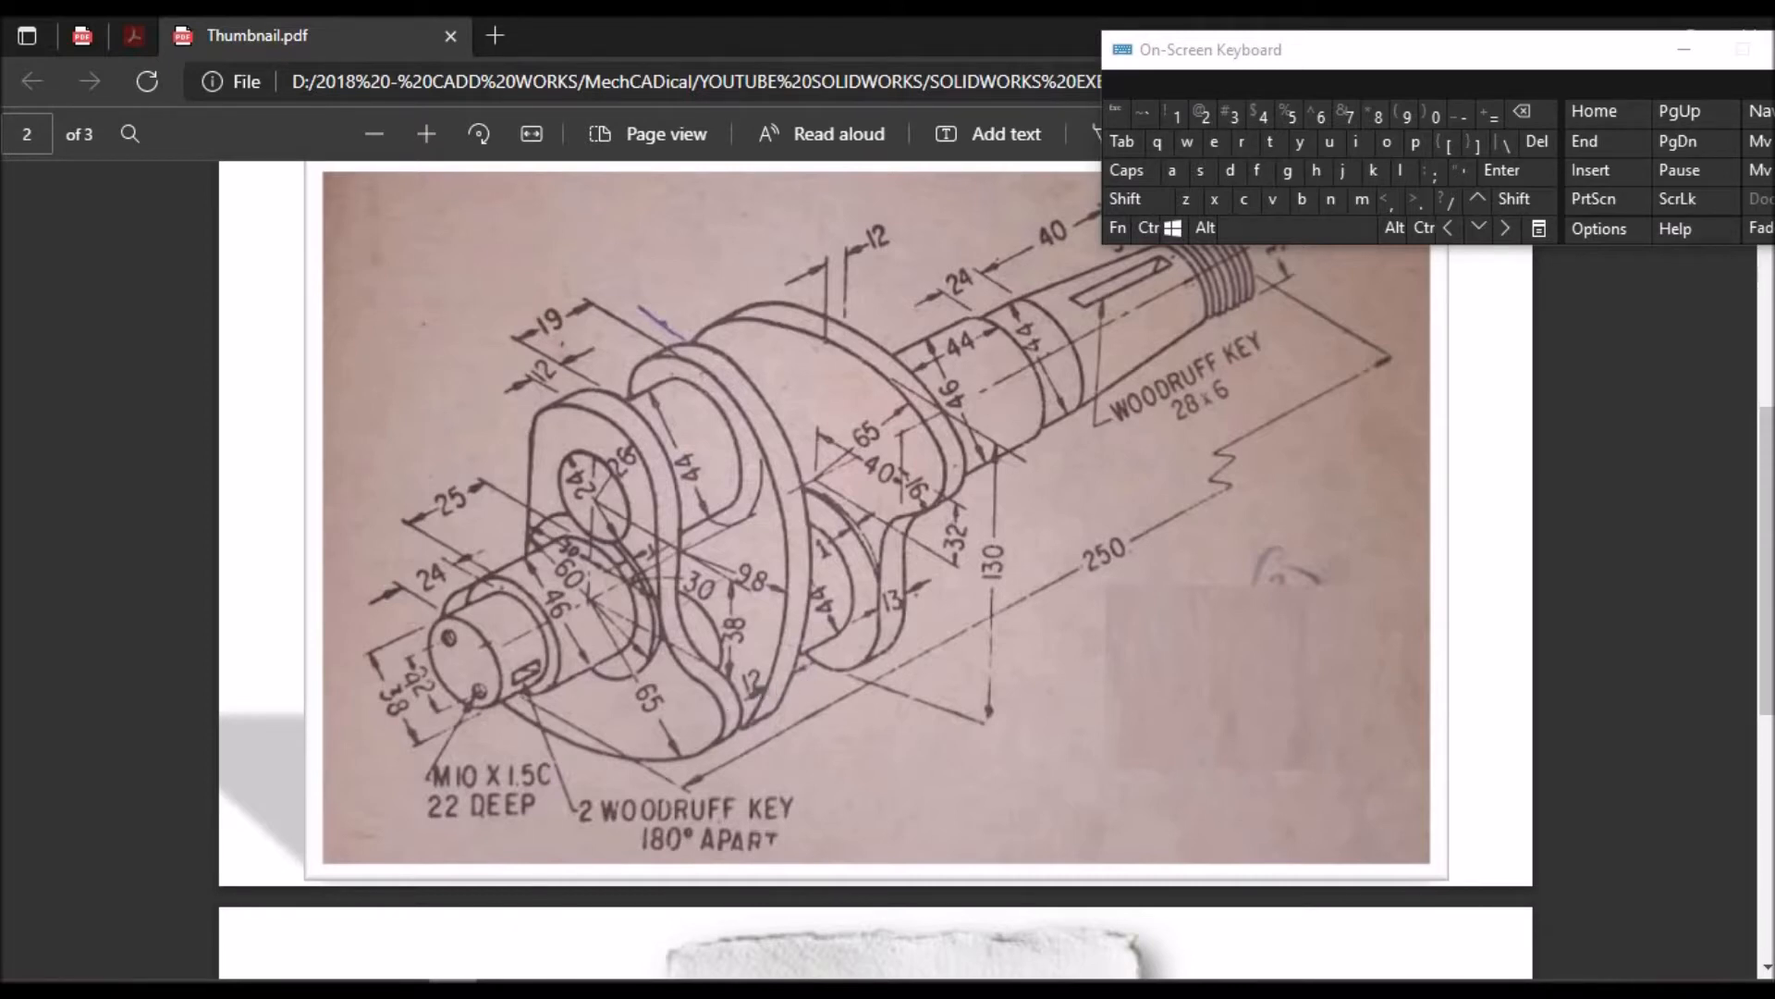
pyautogui.hotkey('alt', 'Tab')
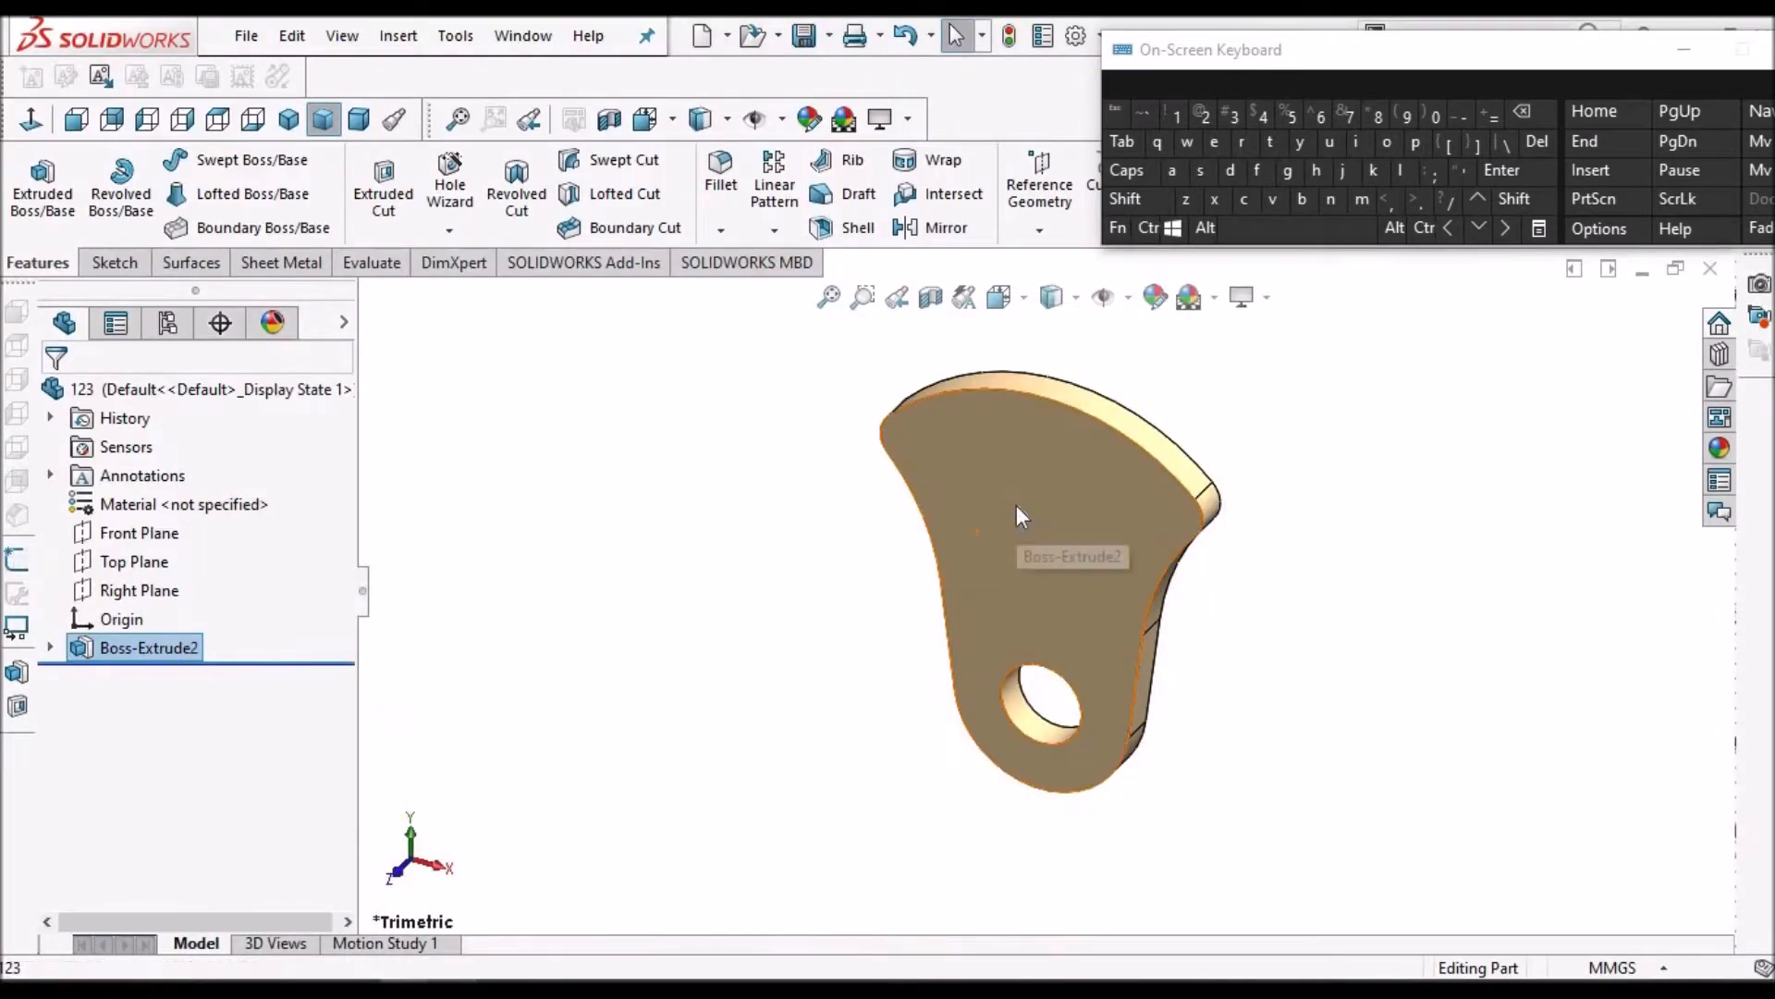
pyautogui.click(1018, 505)
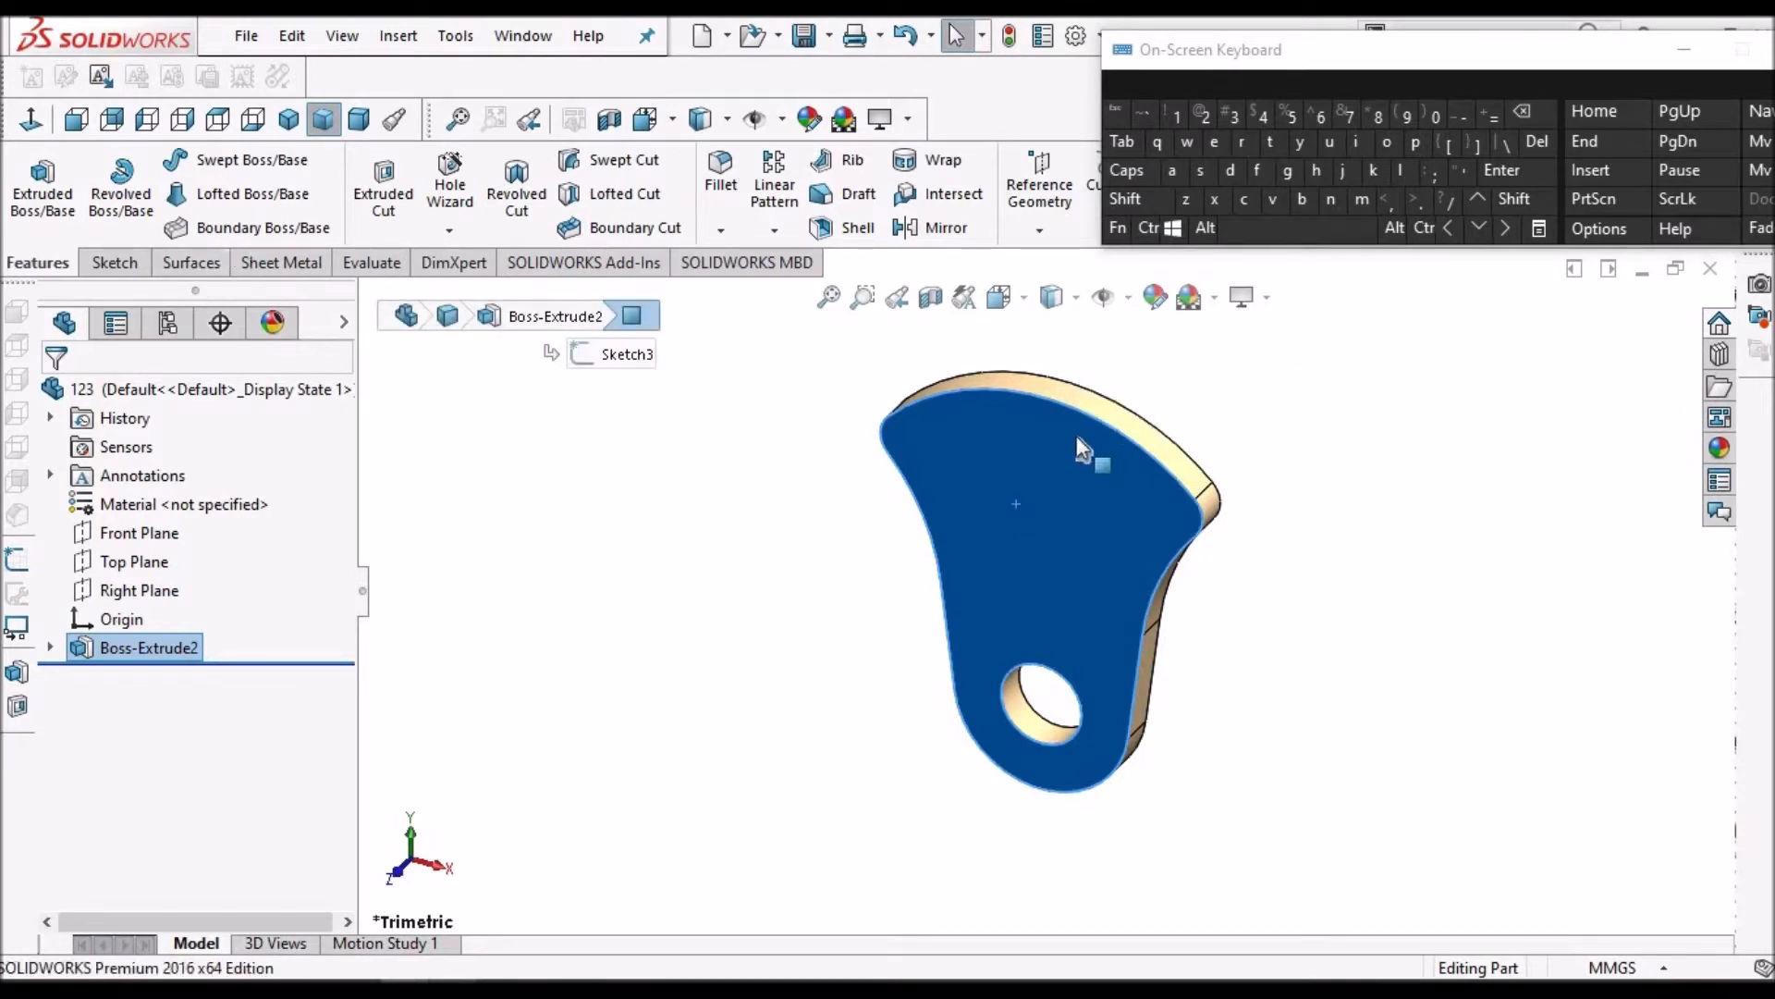
pyautogui.scroll(1, 1079, 440)
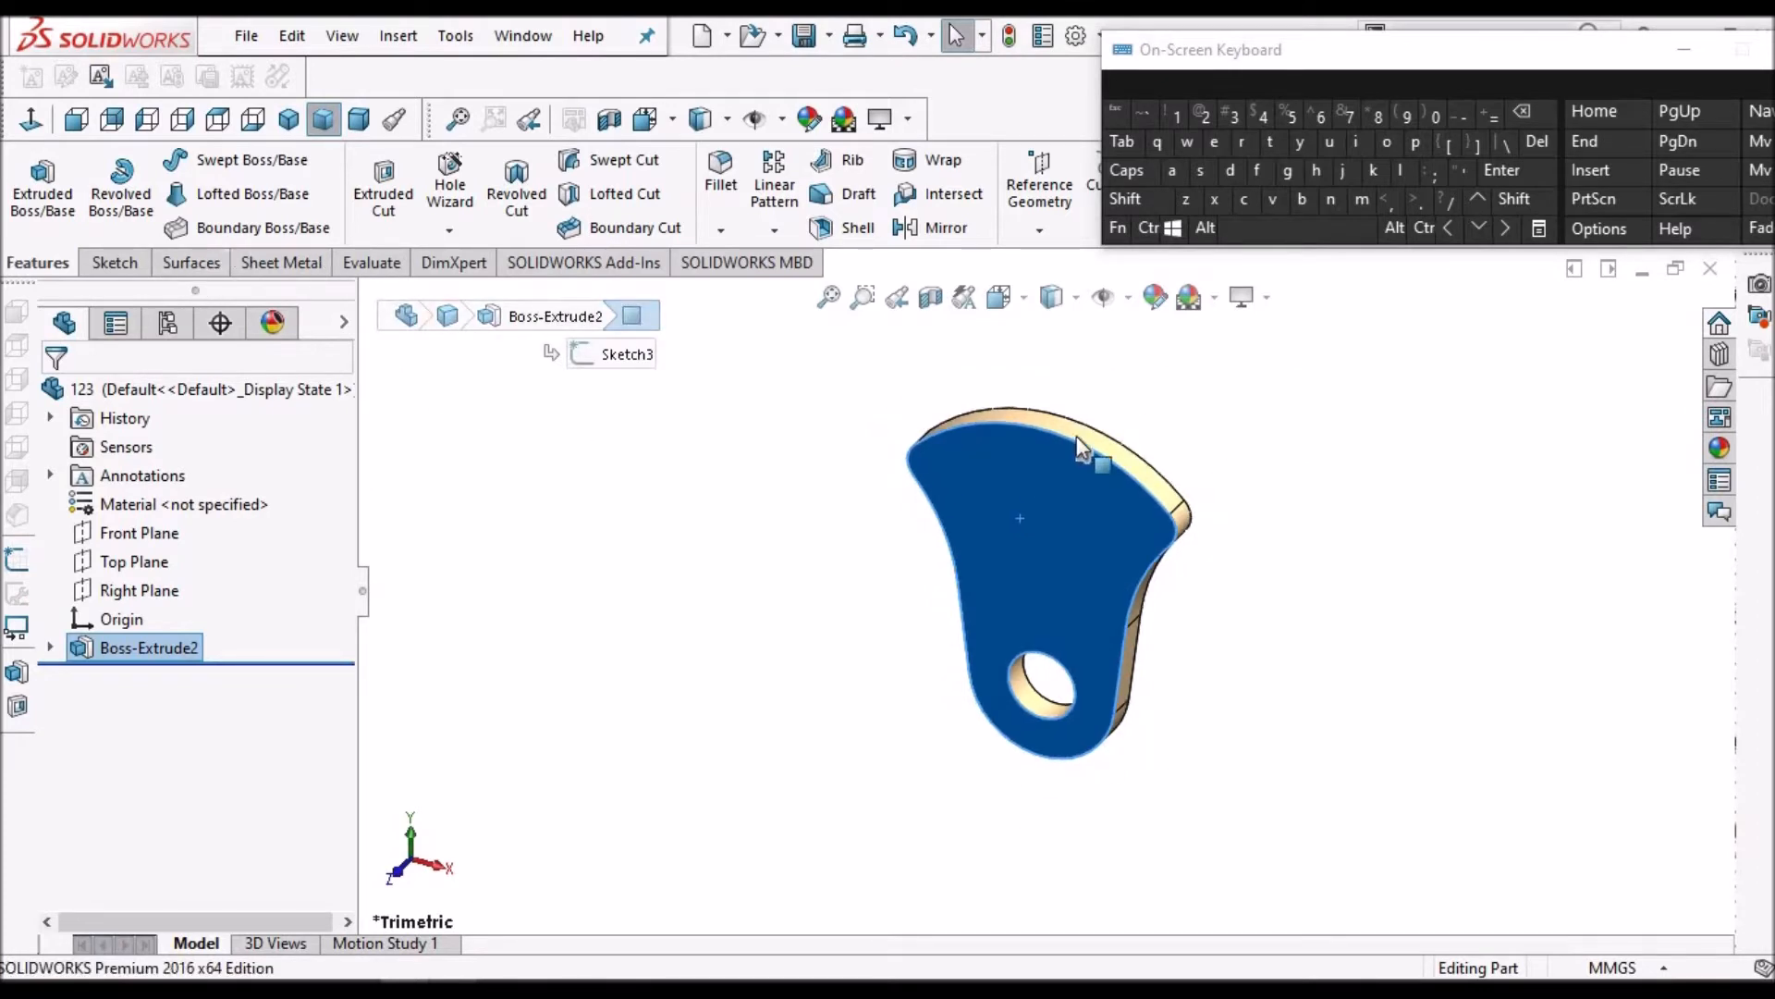
pyautogui.click(1040, 230)
pyautogui.click(1010, 540)
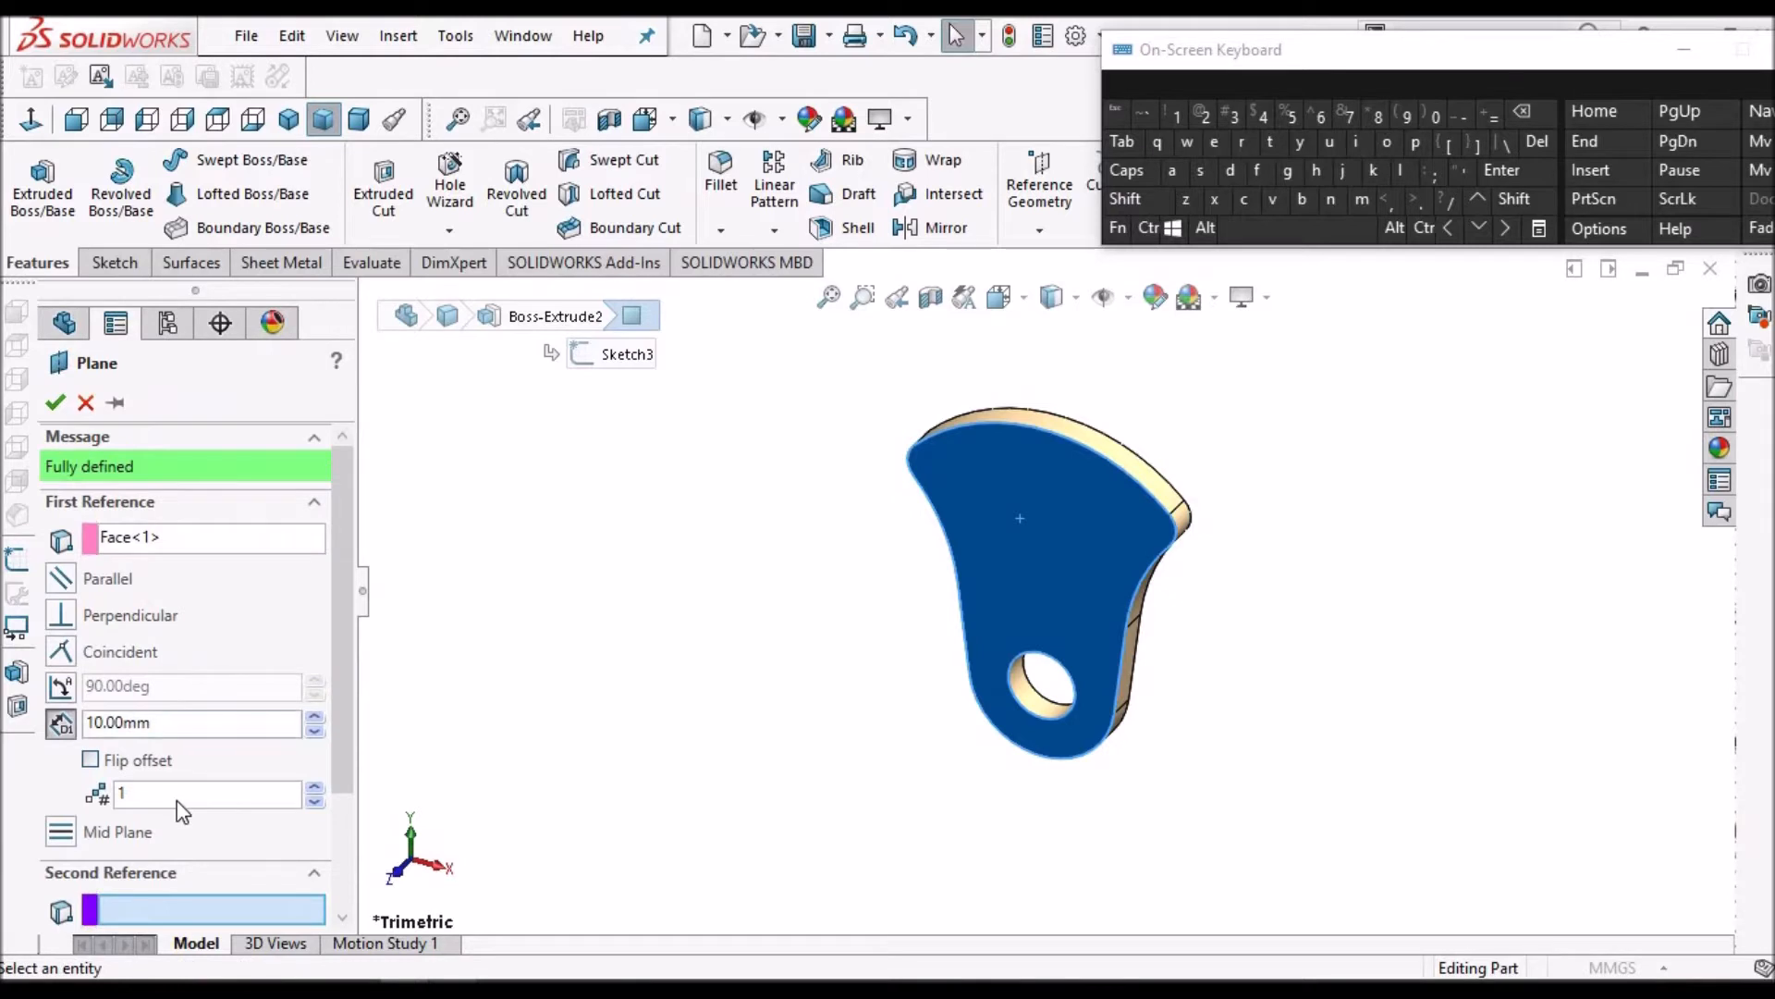
pyautogui.click(176, 718)
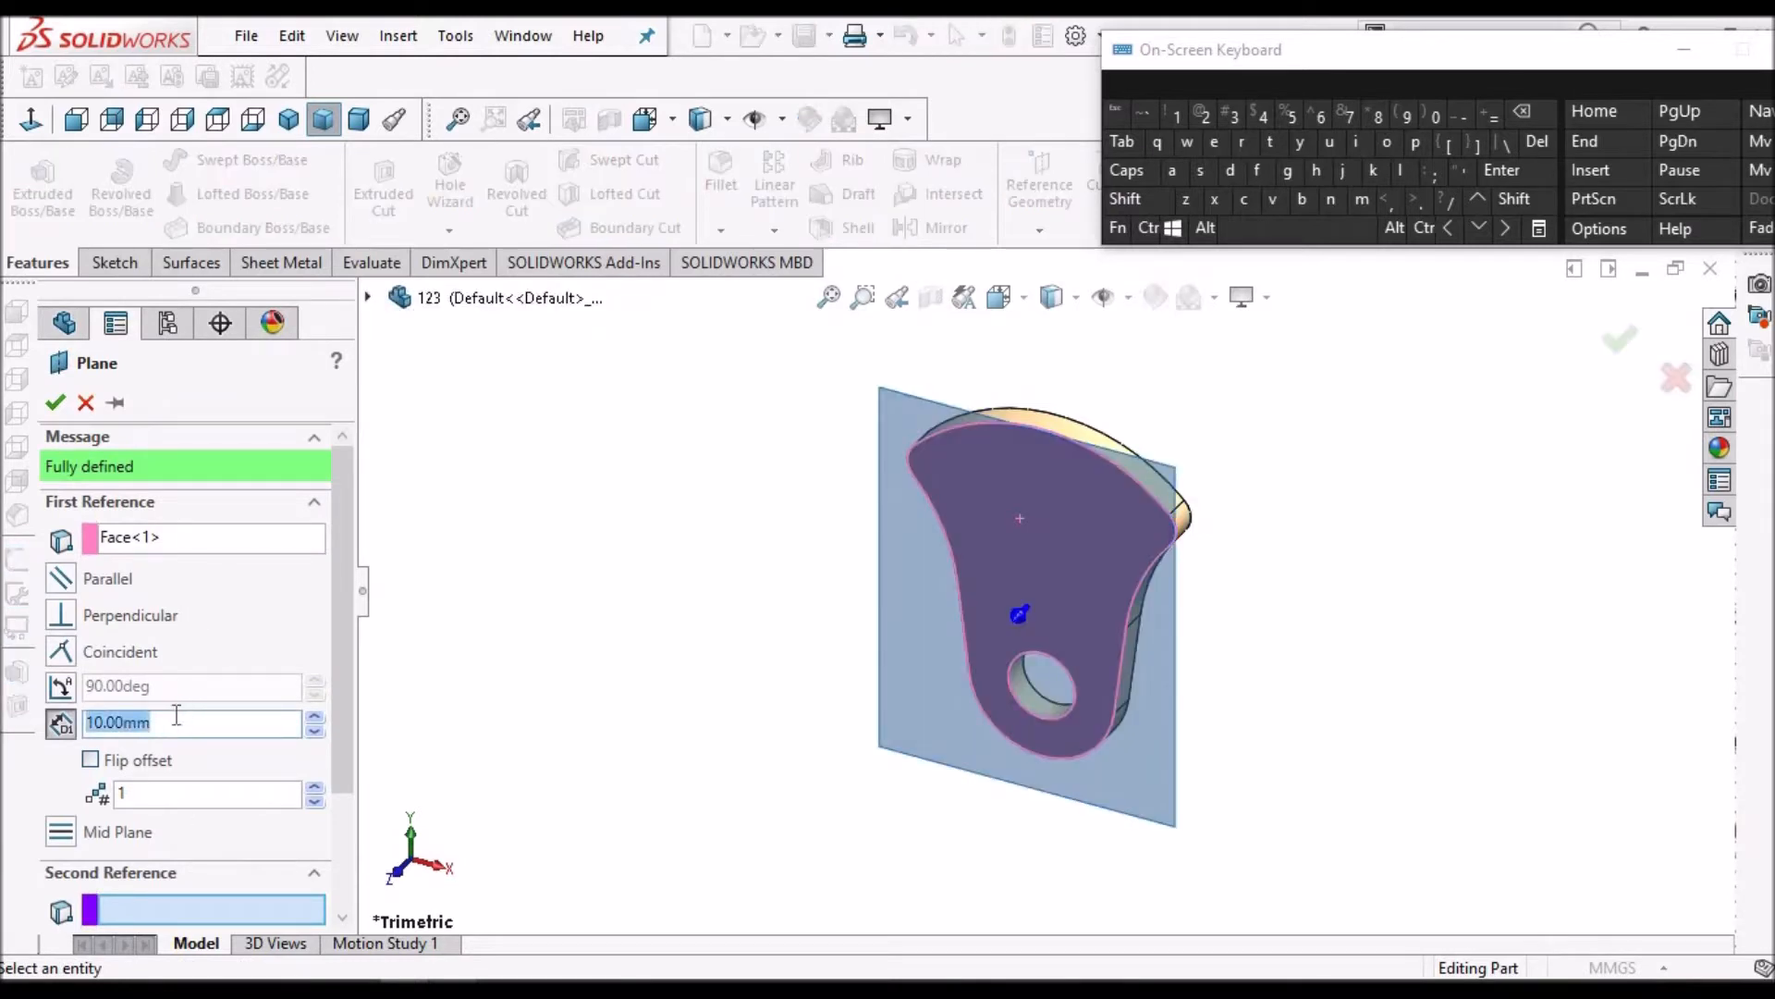
pyautogui.write('50')
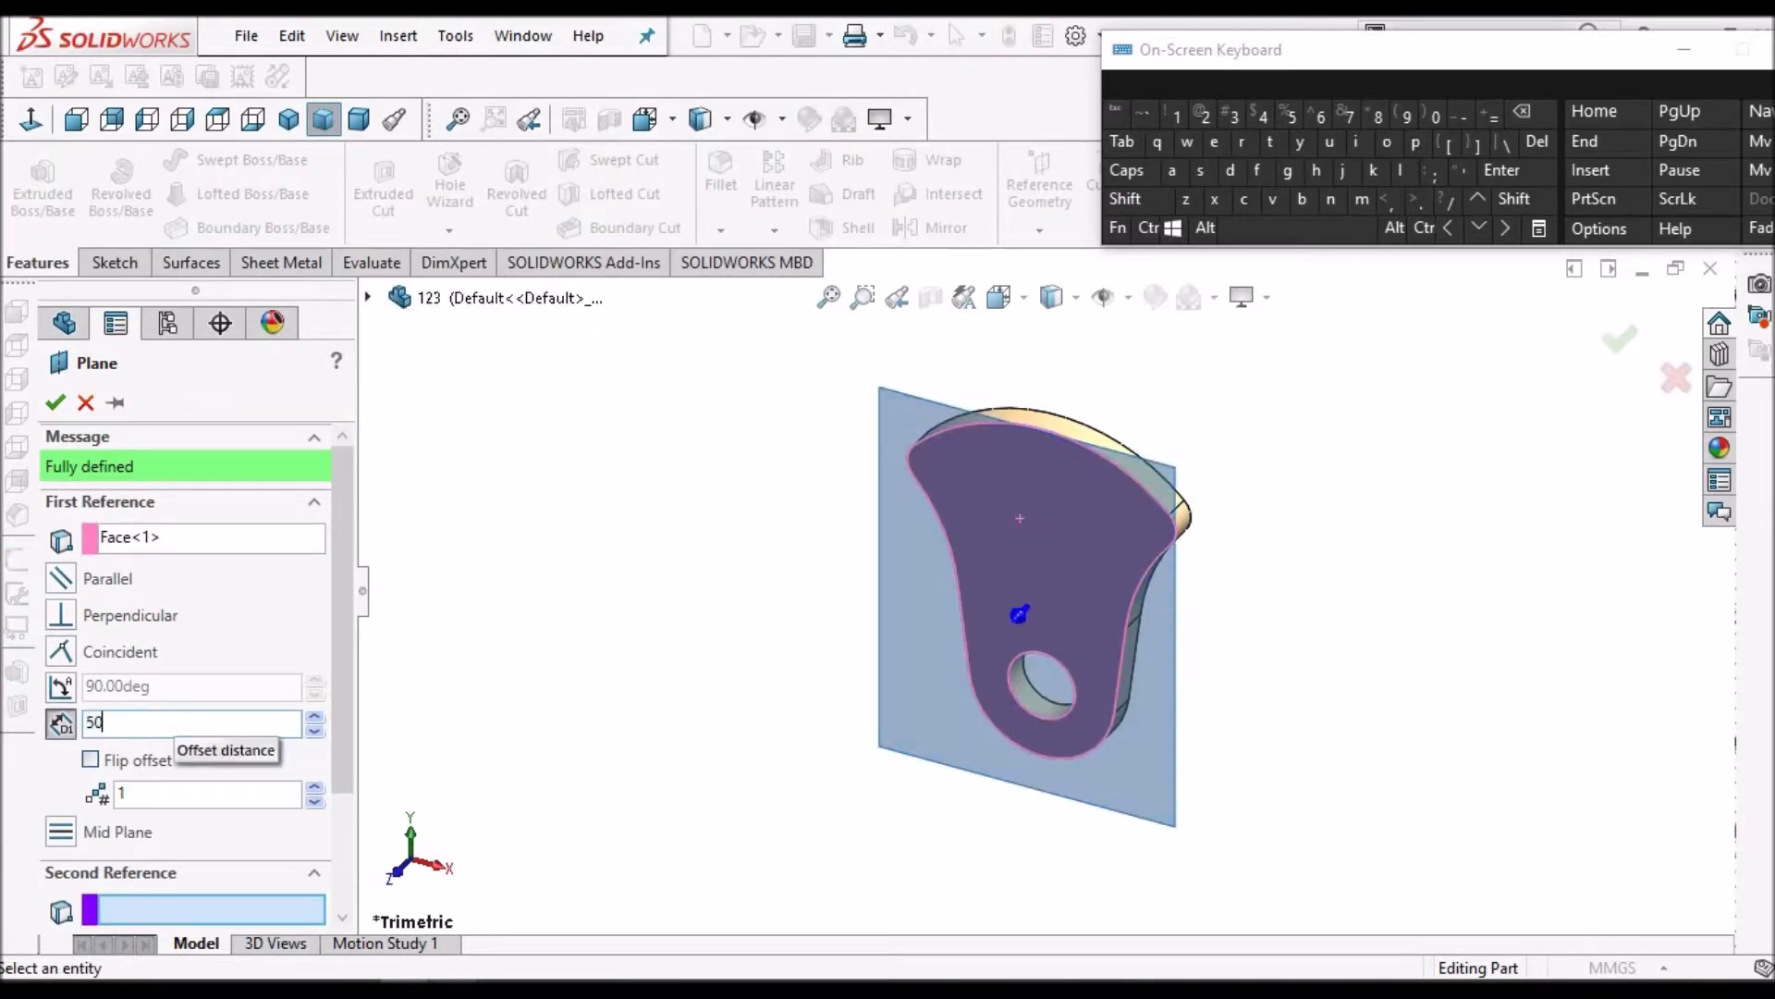
pyautogui.press('Return')
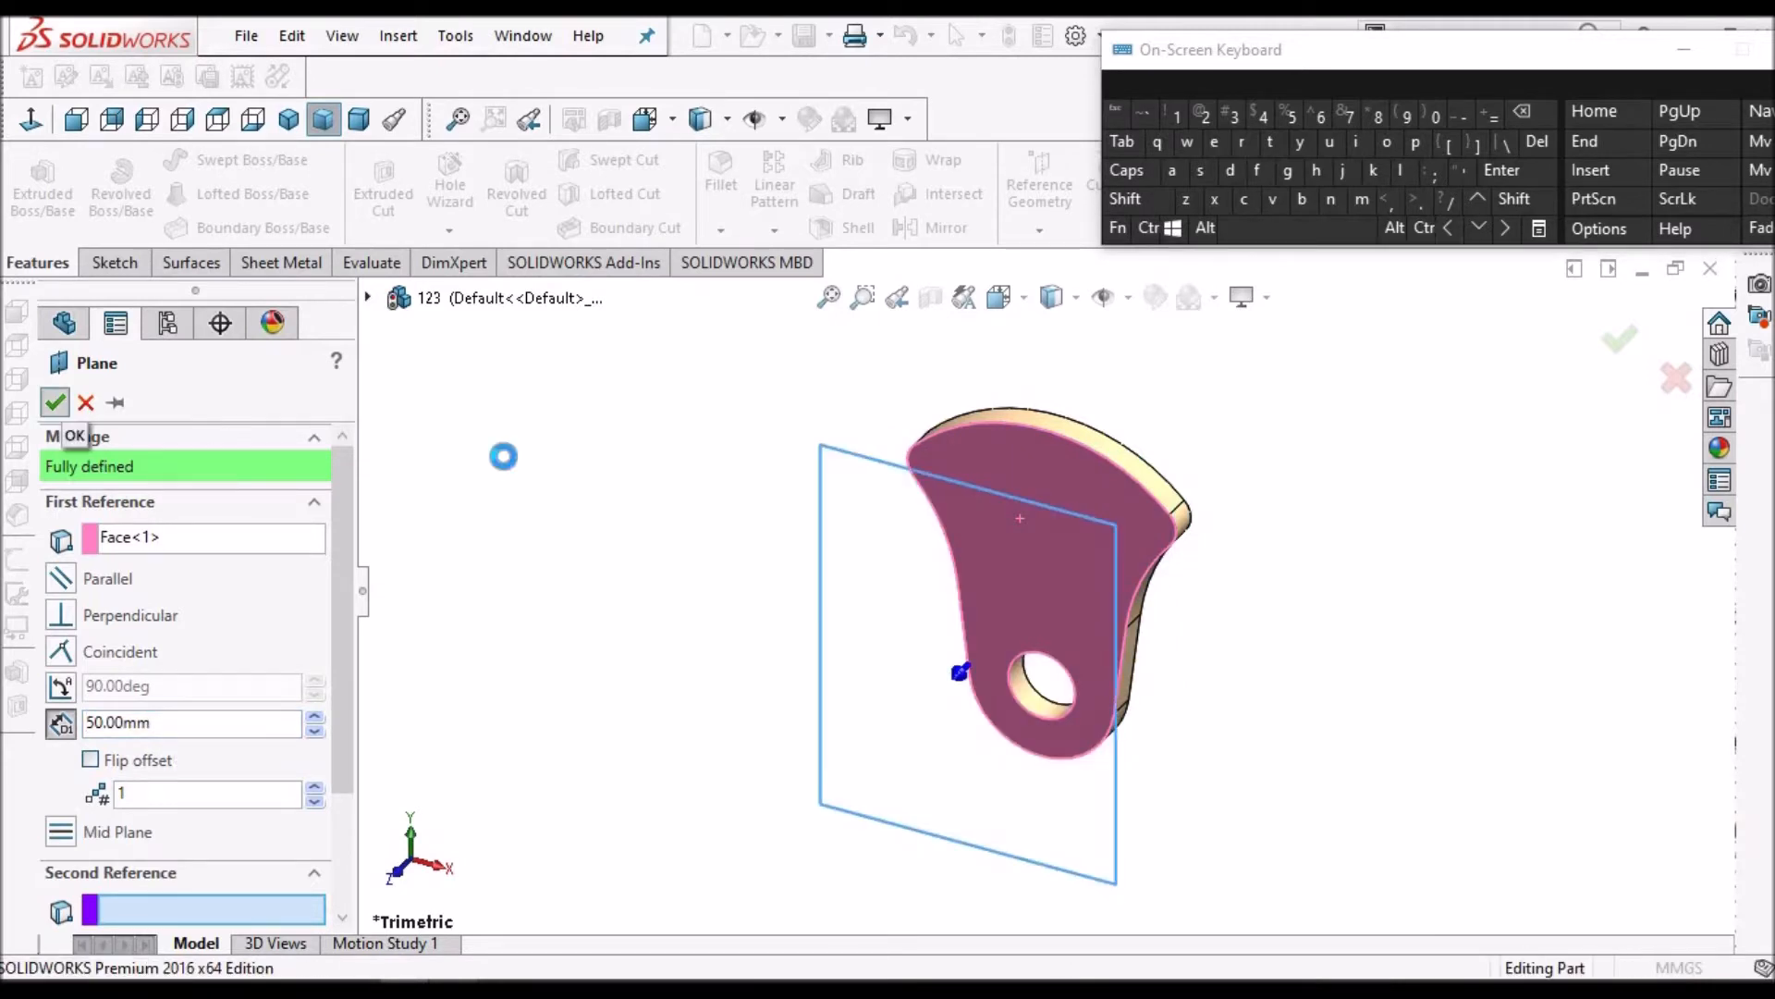
pyautogui.click(598, 470)
pyautogui.scroll(3, 615, 473)
pyautogui.scroll(-1, 1180, 533)
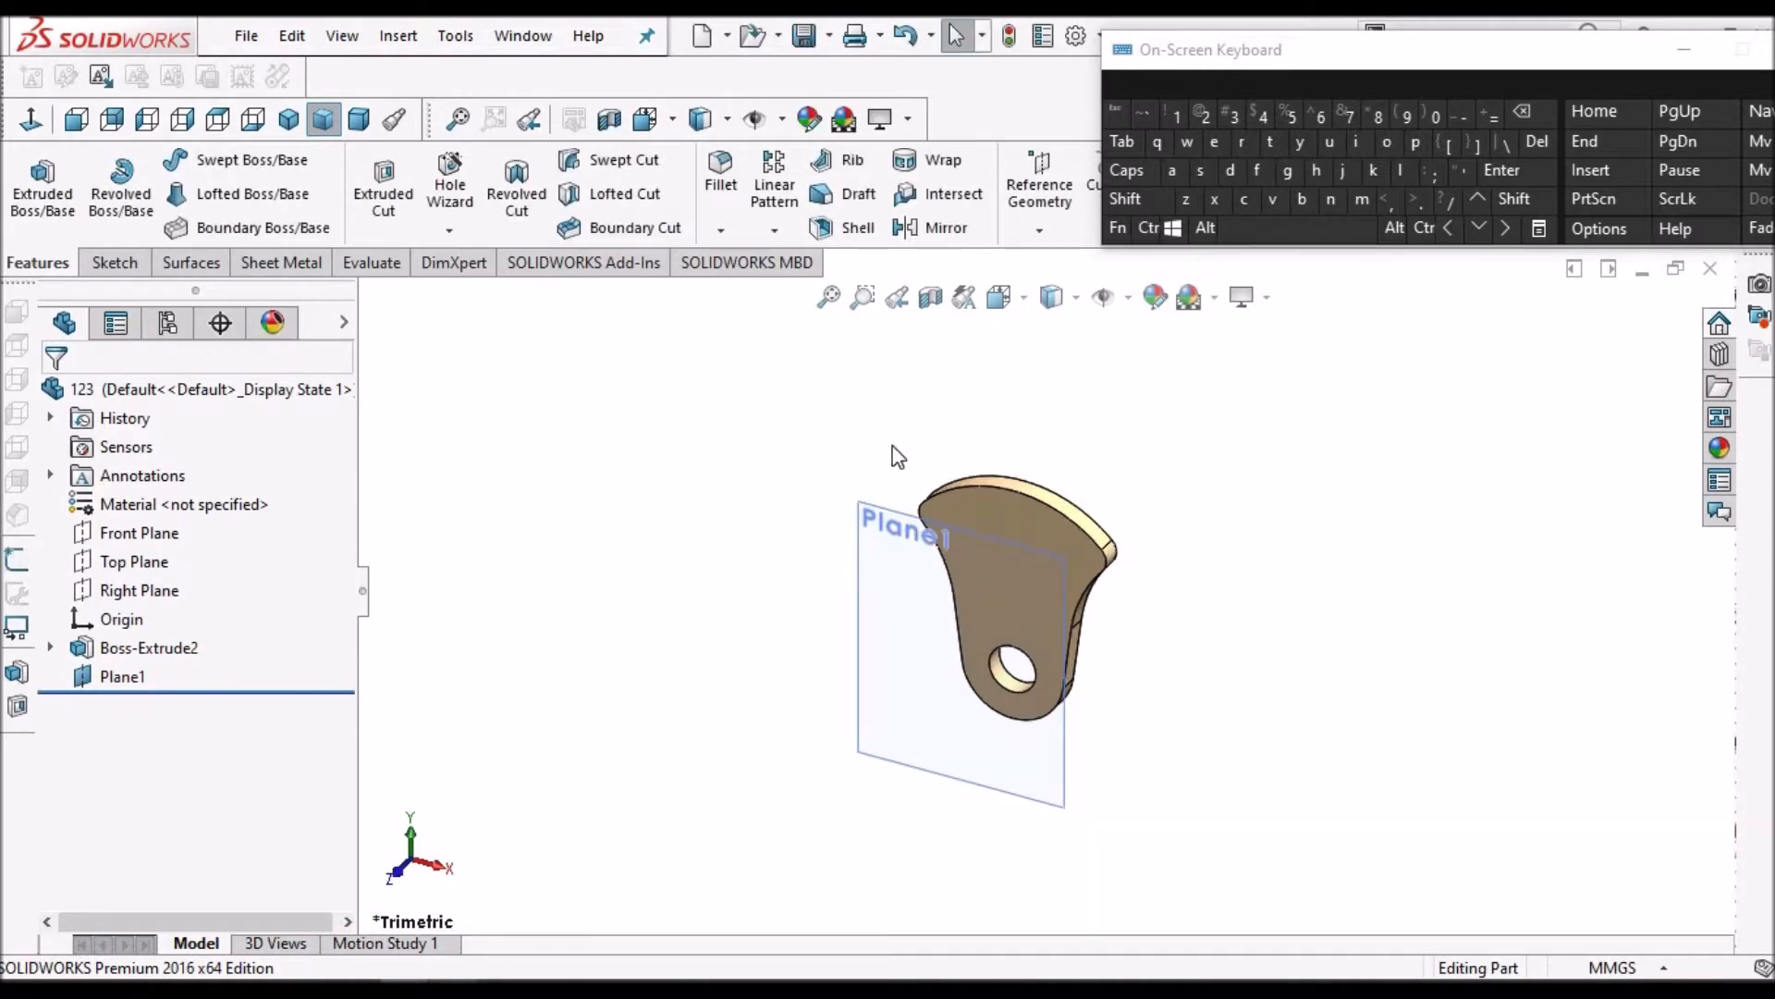
pyautogui.click(811, 41)
# Copy the crank web's profile sketch and paste it onto the new offset plane
pyautogui.click(51, 648)
pyautogui.click(171, 677)
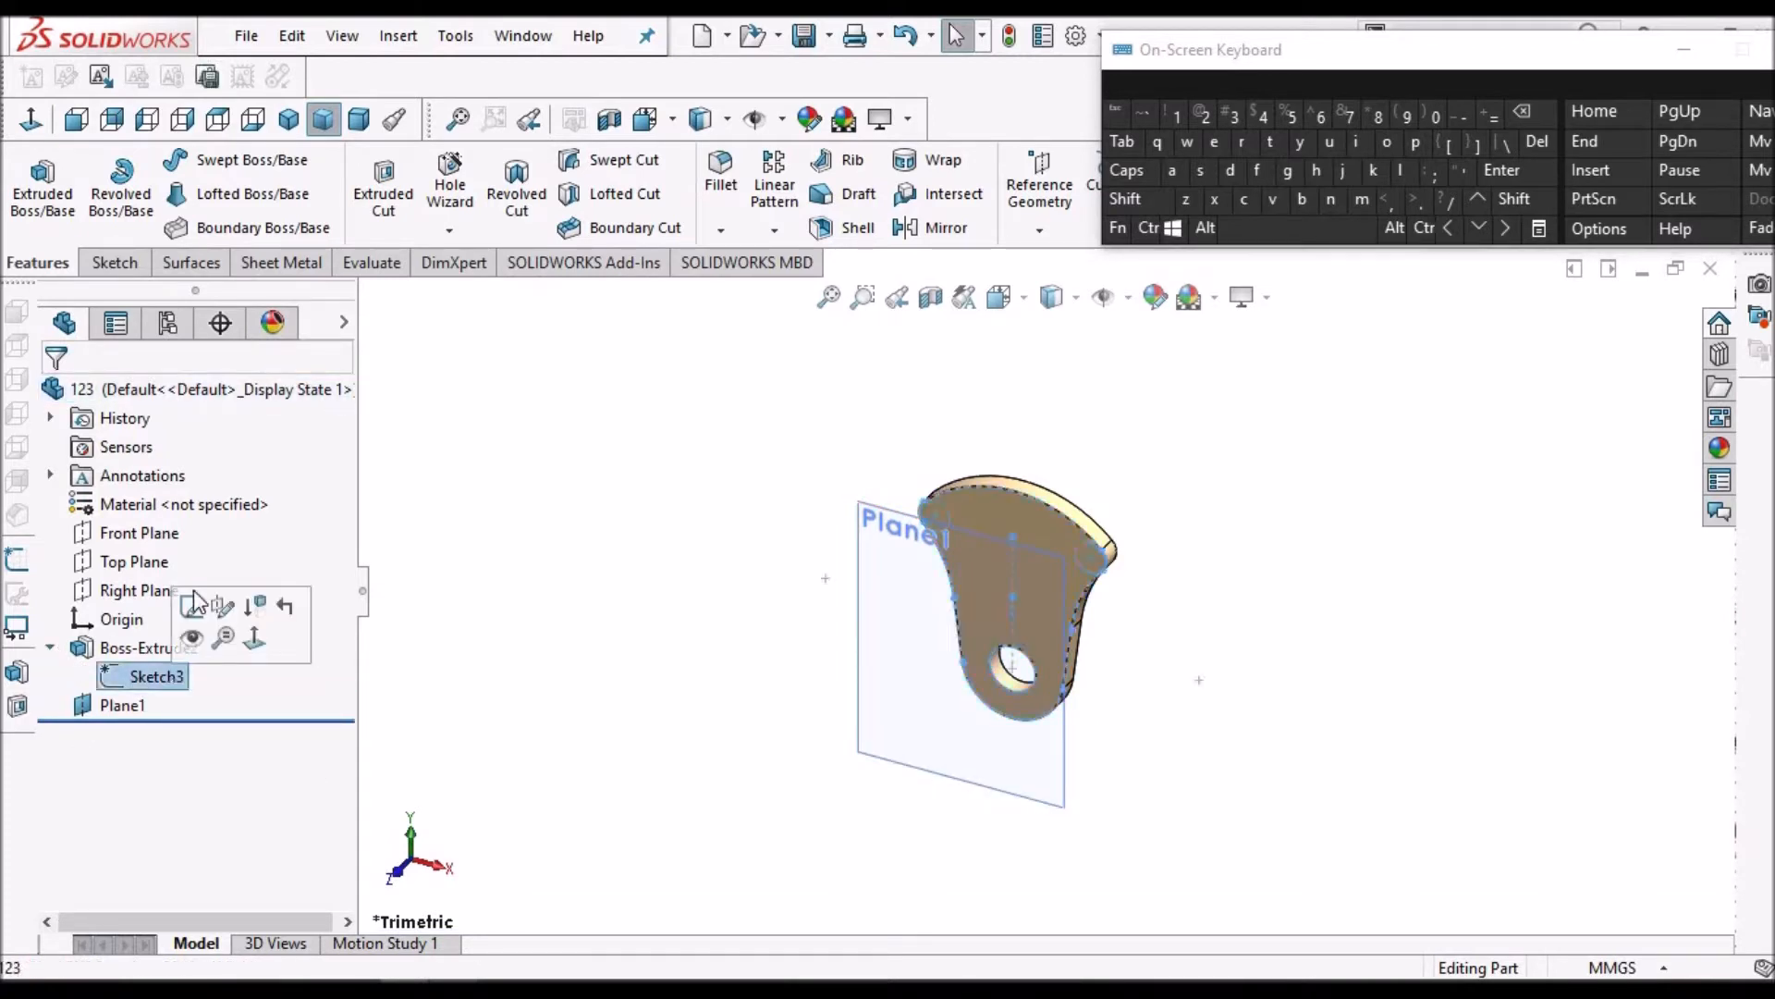
pyautogui.click(305, 41)
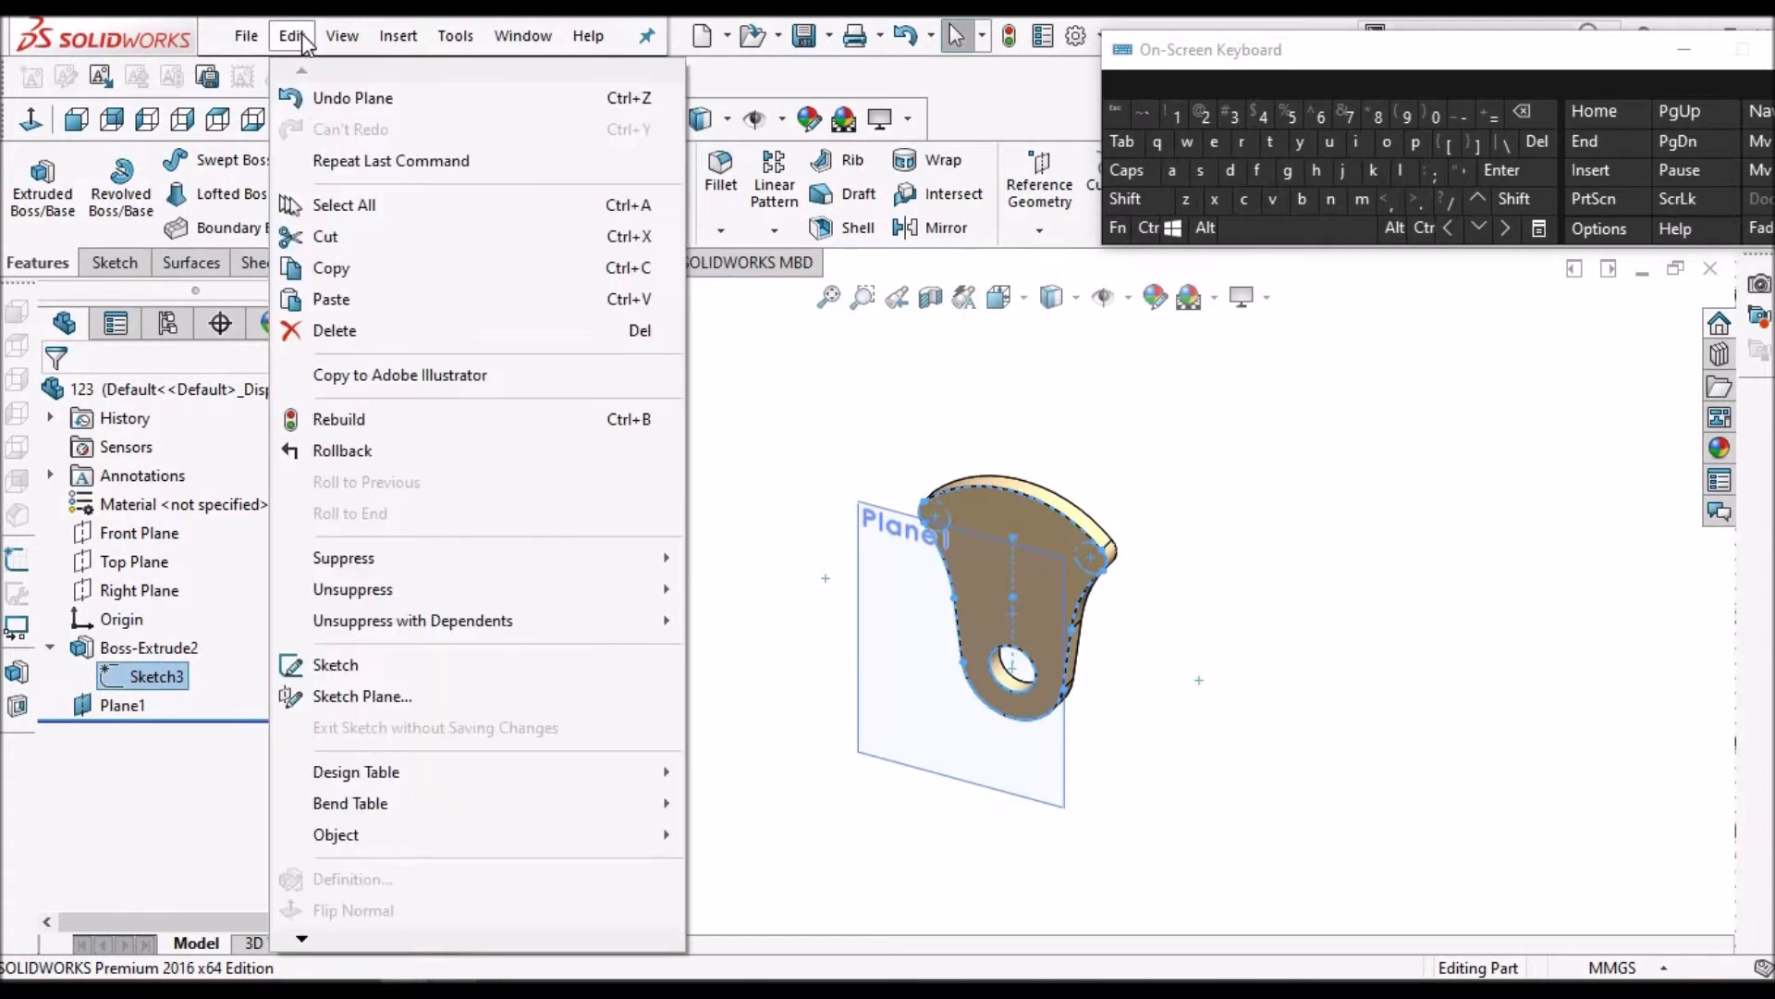
pyautogui.click(328, 266)
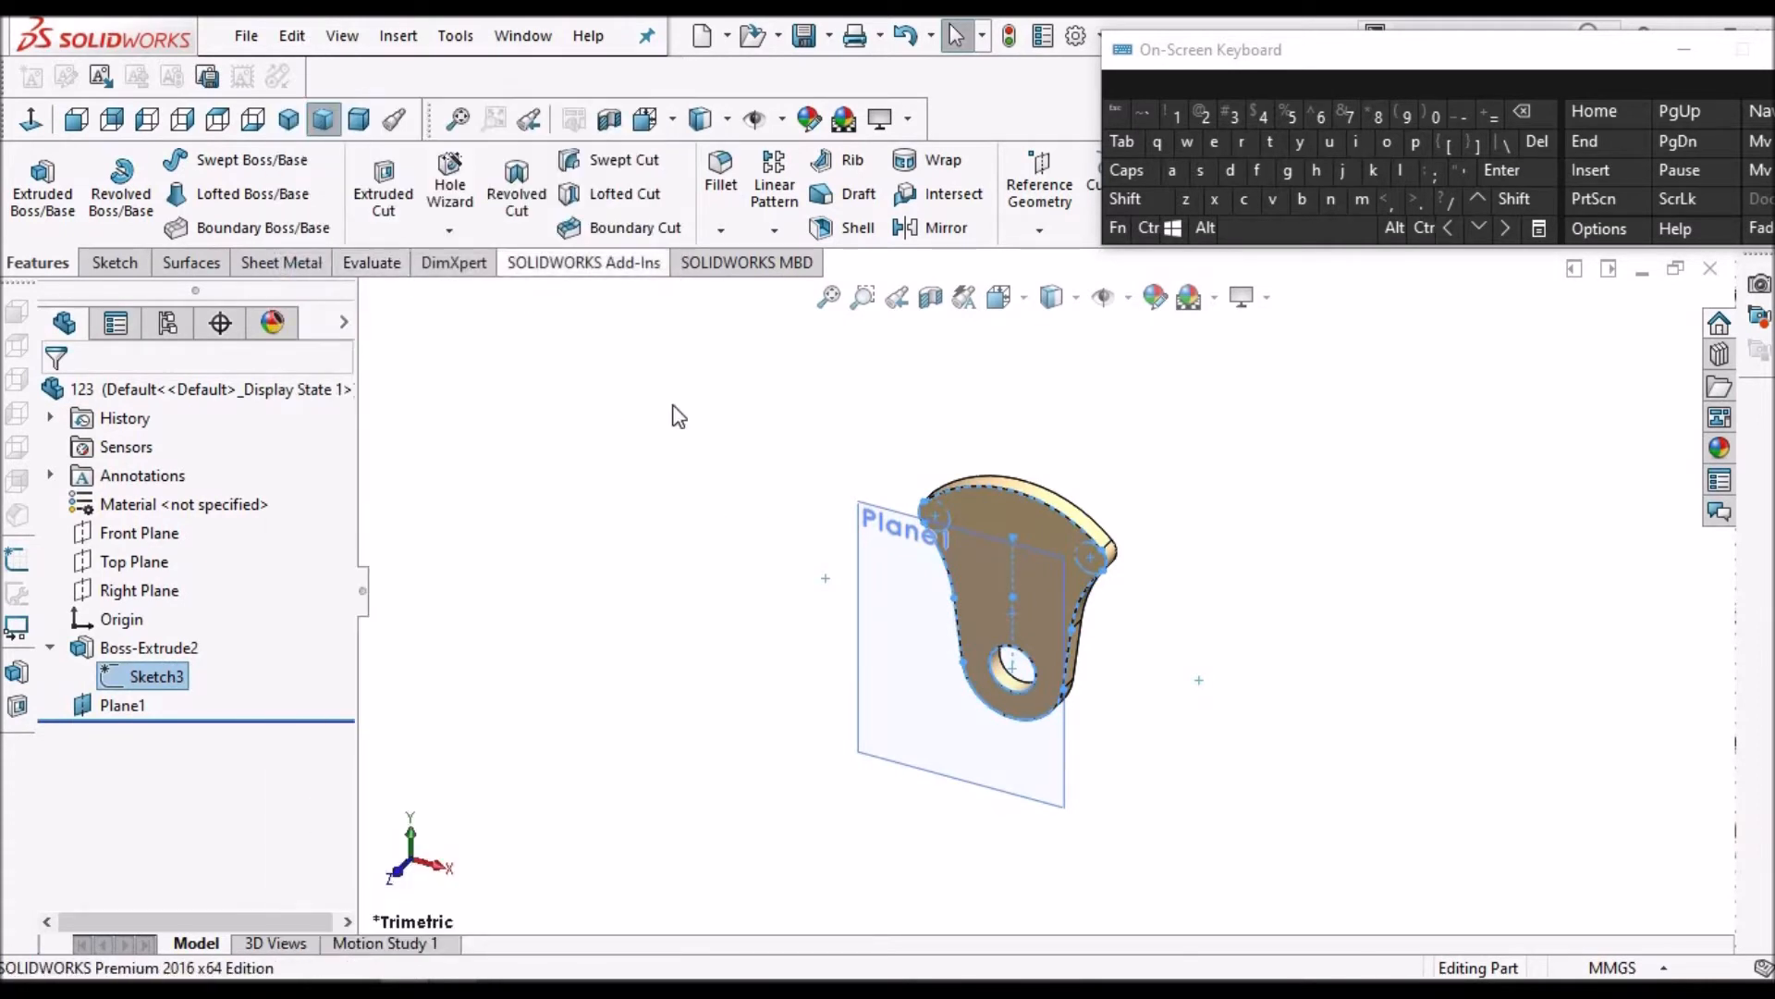
pyautogui.click(104, 702)
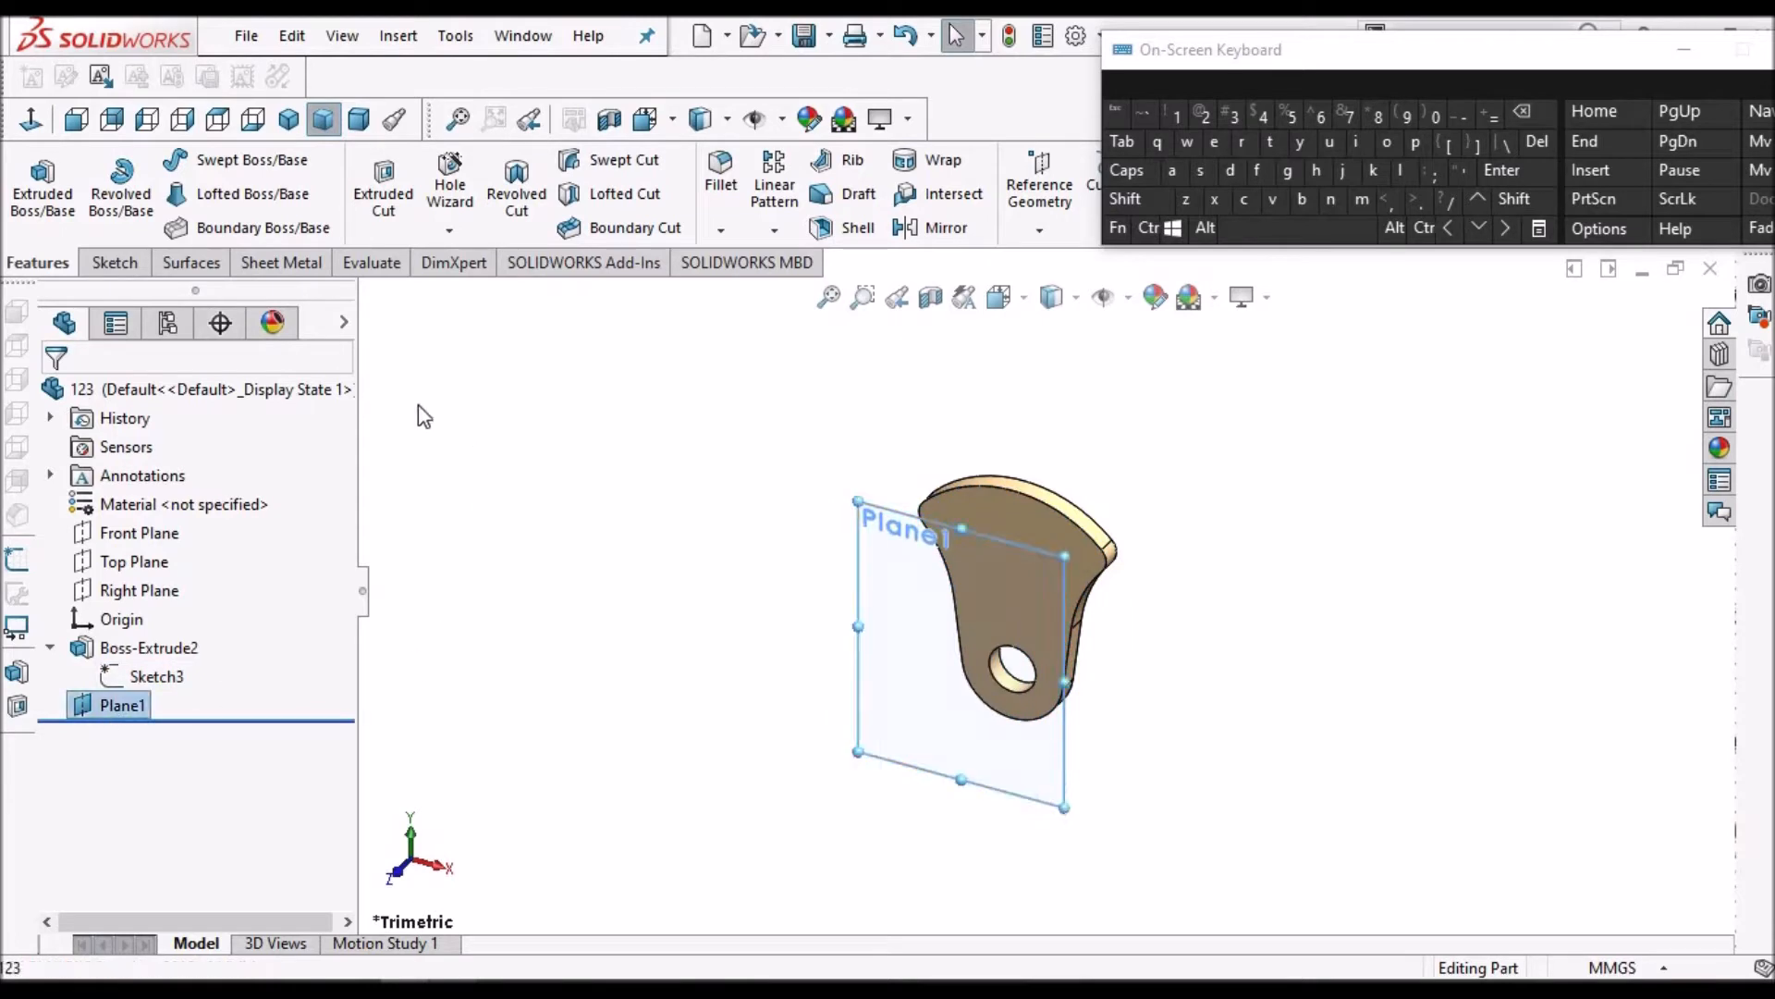
pyautogui.click(291, 36)
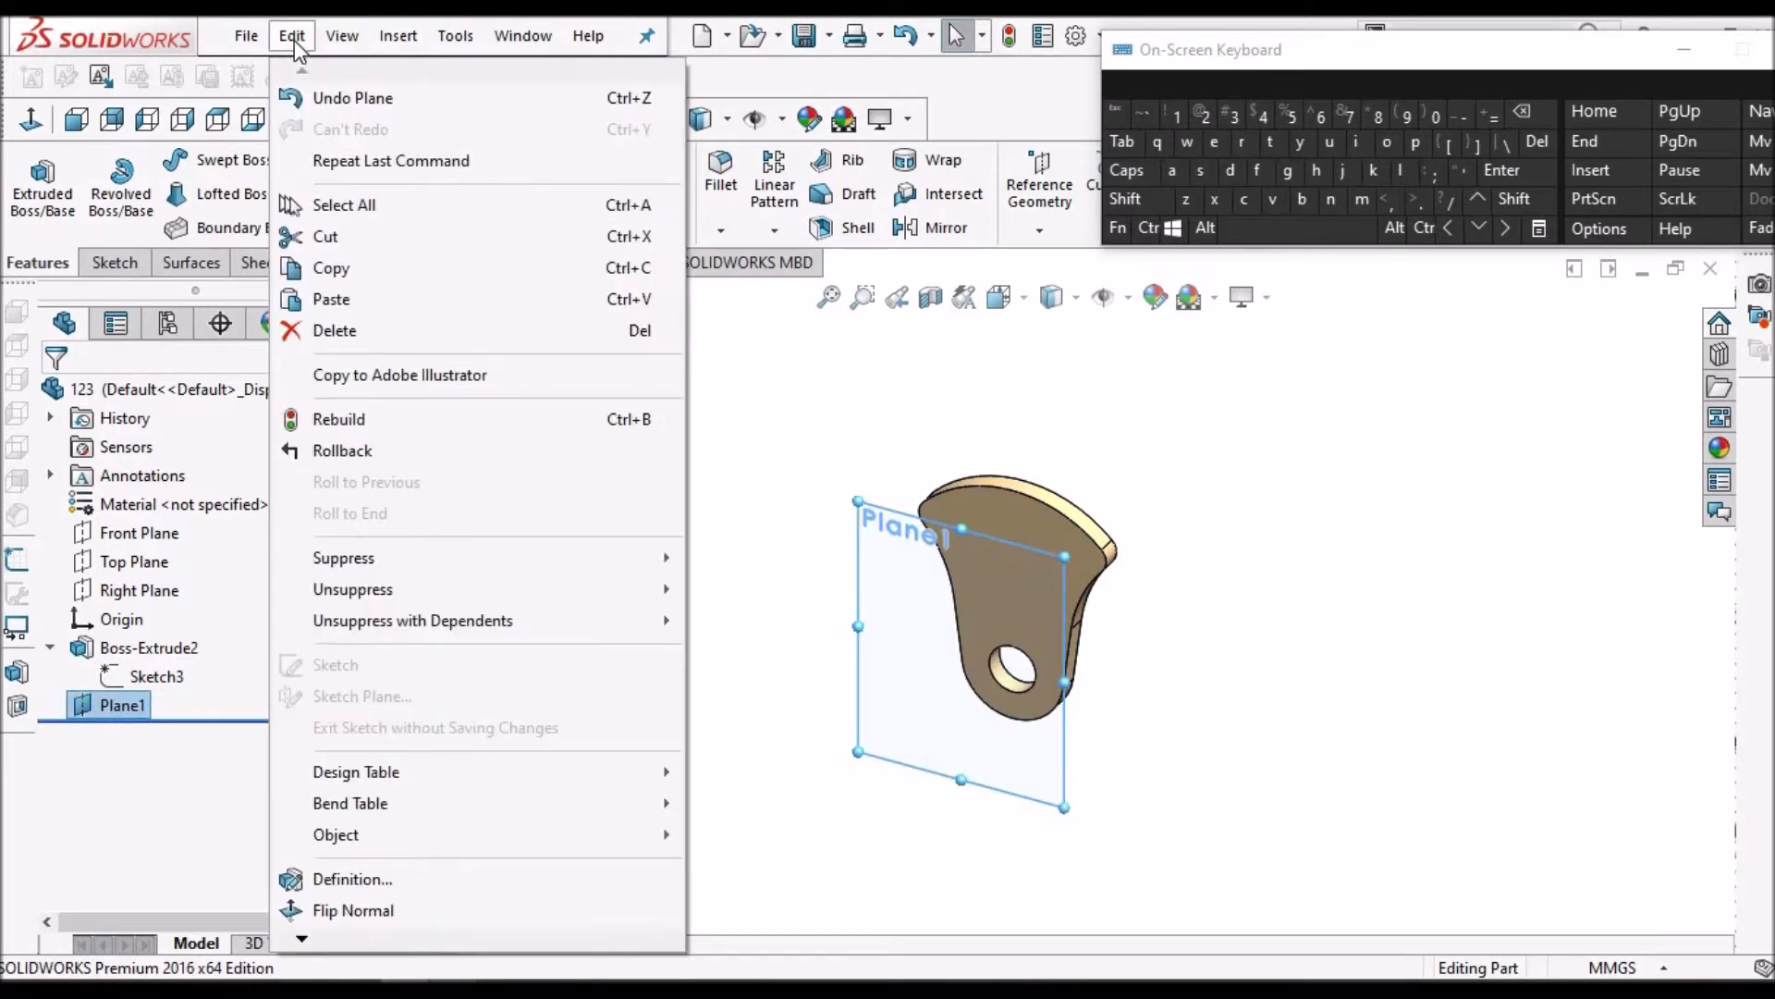
pyautogui.click(328, 301)
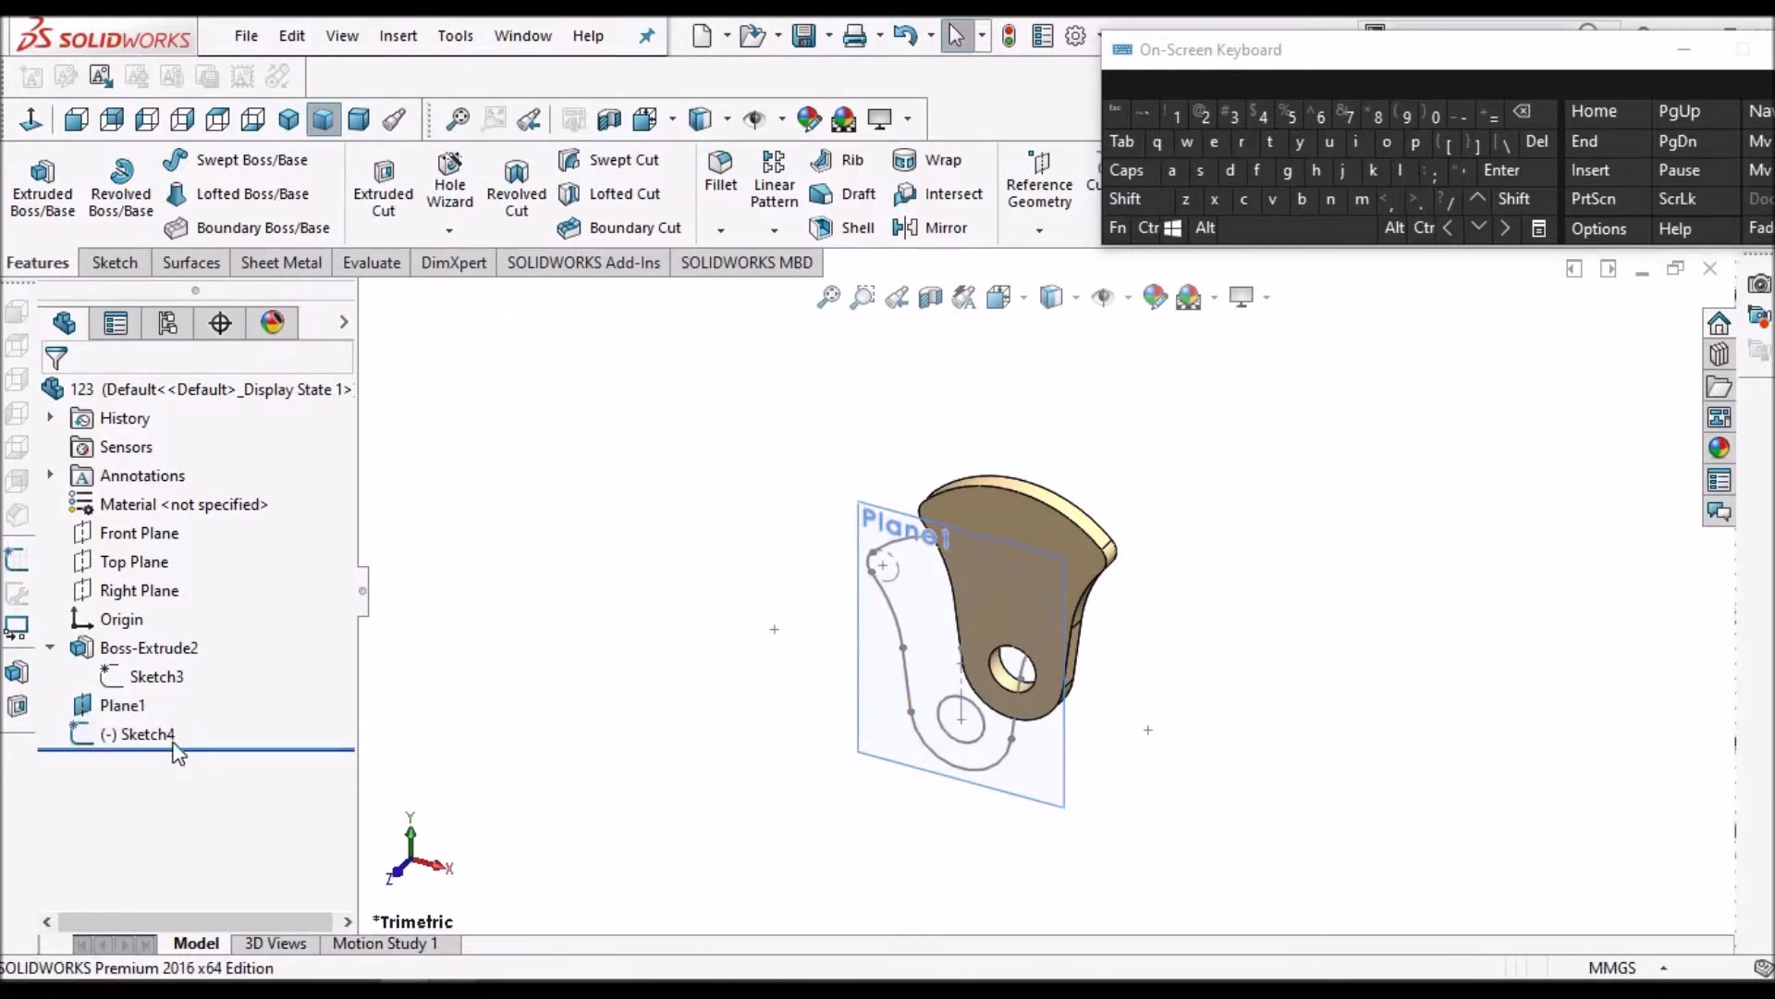
# Open the pasted sketch on the offset plane for editing and view it face-on
pyautogui.click(148, 735)
pyautogui.click(175, 663)
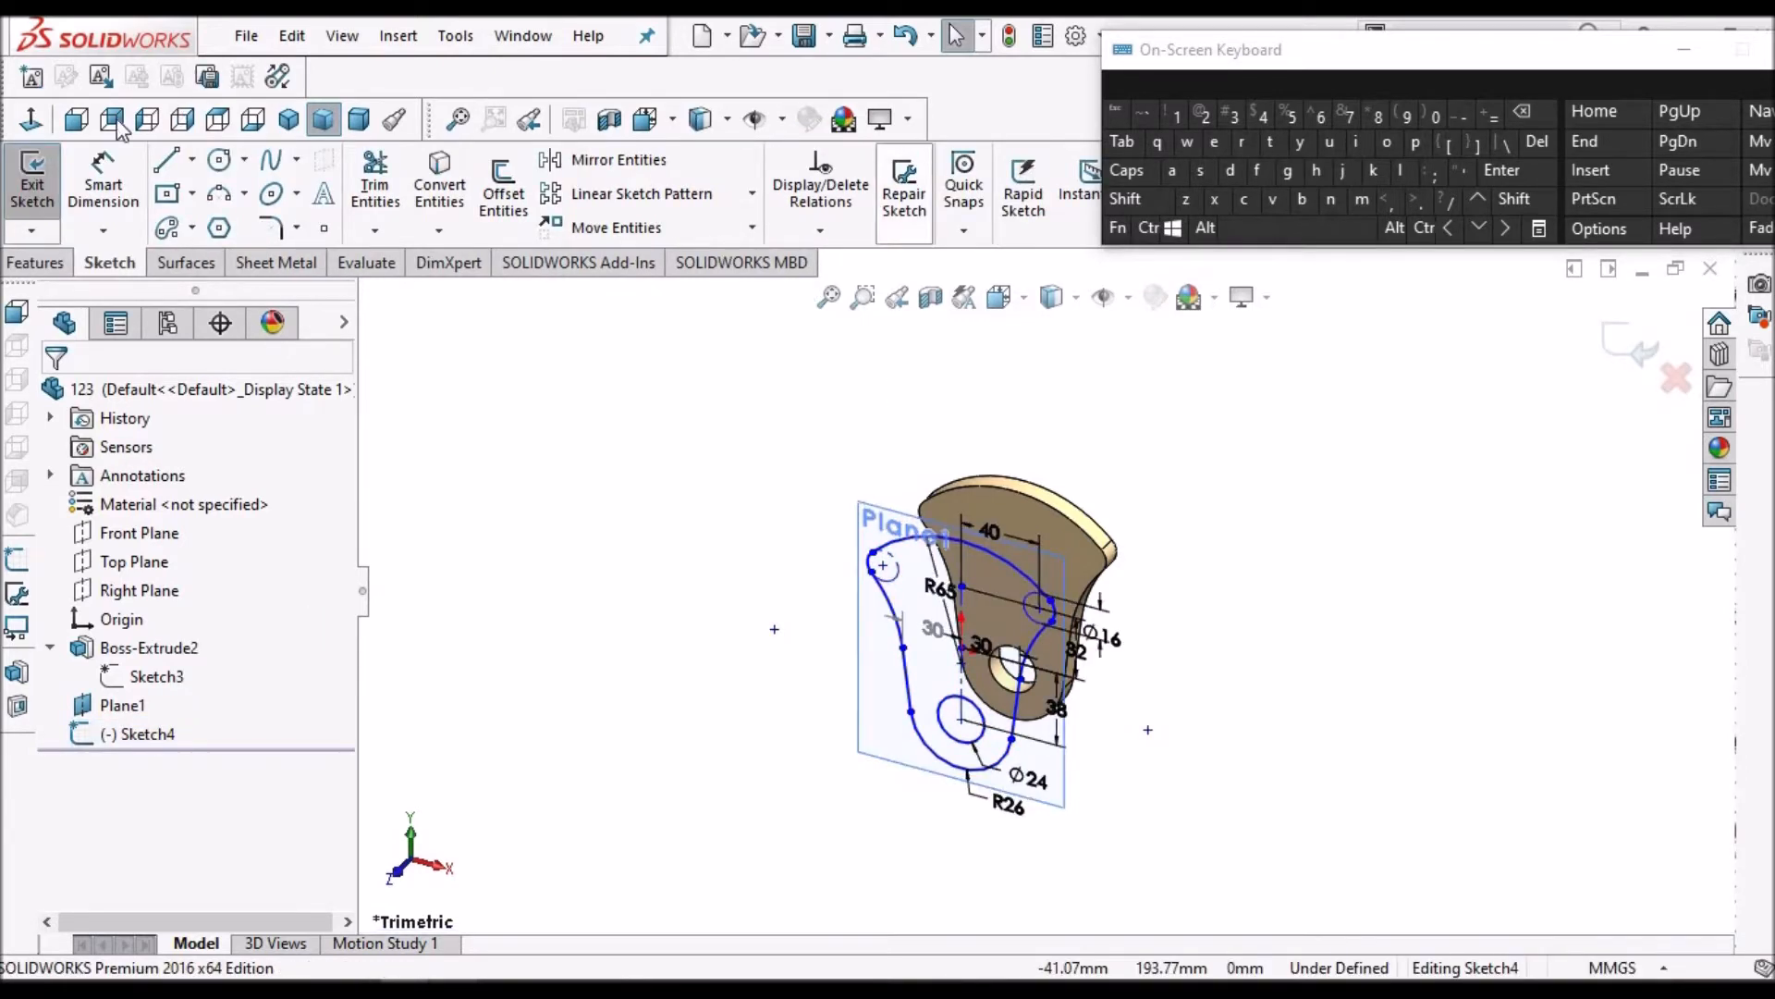
pyautogui.click(31, 121)
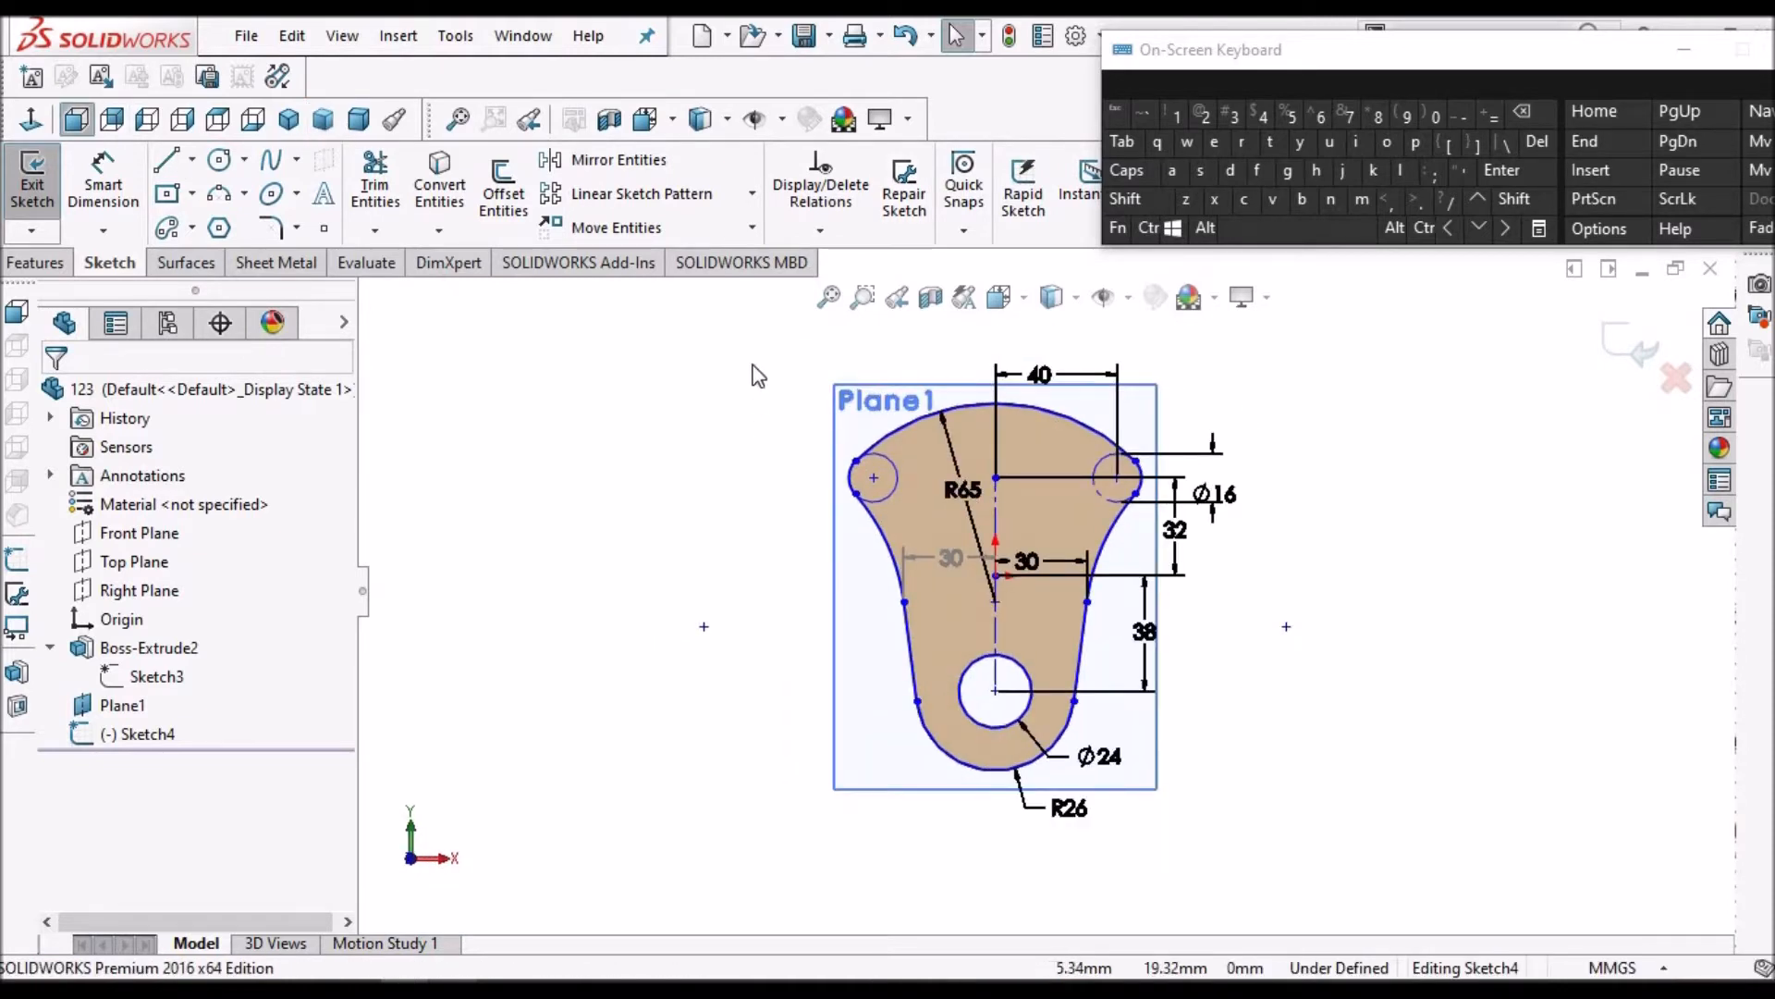
# Select the entire pasted profile and try to rotate it 180 degrees about the origin with Rotate Entities
pyautogui.moveTo(751, 363)
pyautogui.mouseDown()
pyautogui.moveTo(1239, 724)
pyautogui.moveTo(1222, 872)
pyautogui.mouseUp()
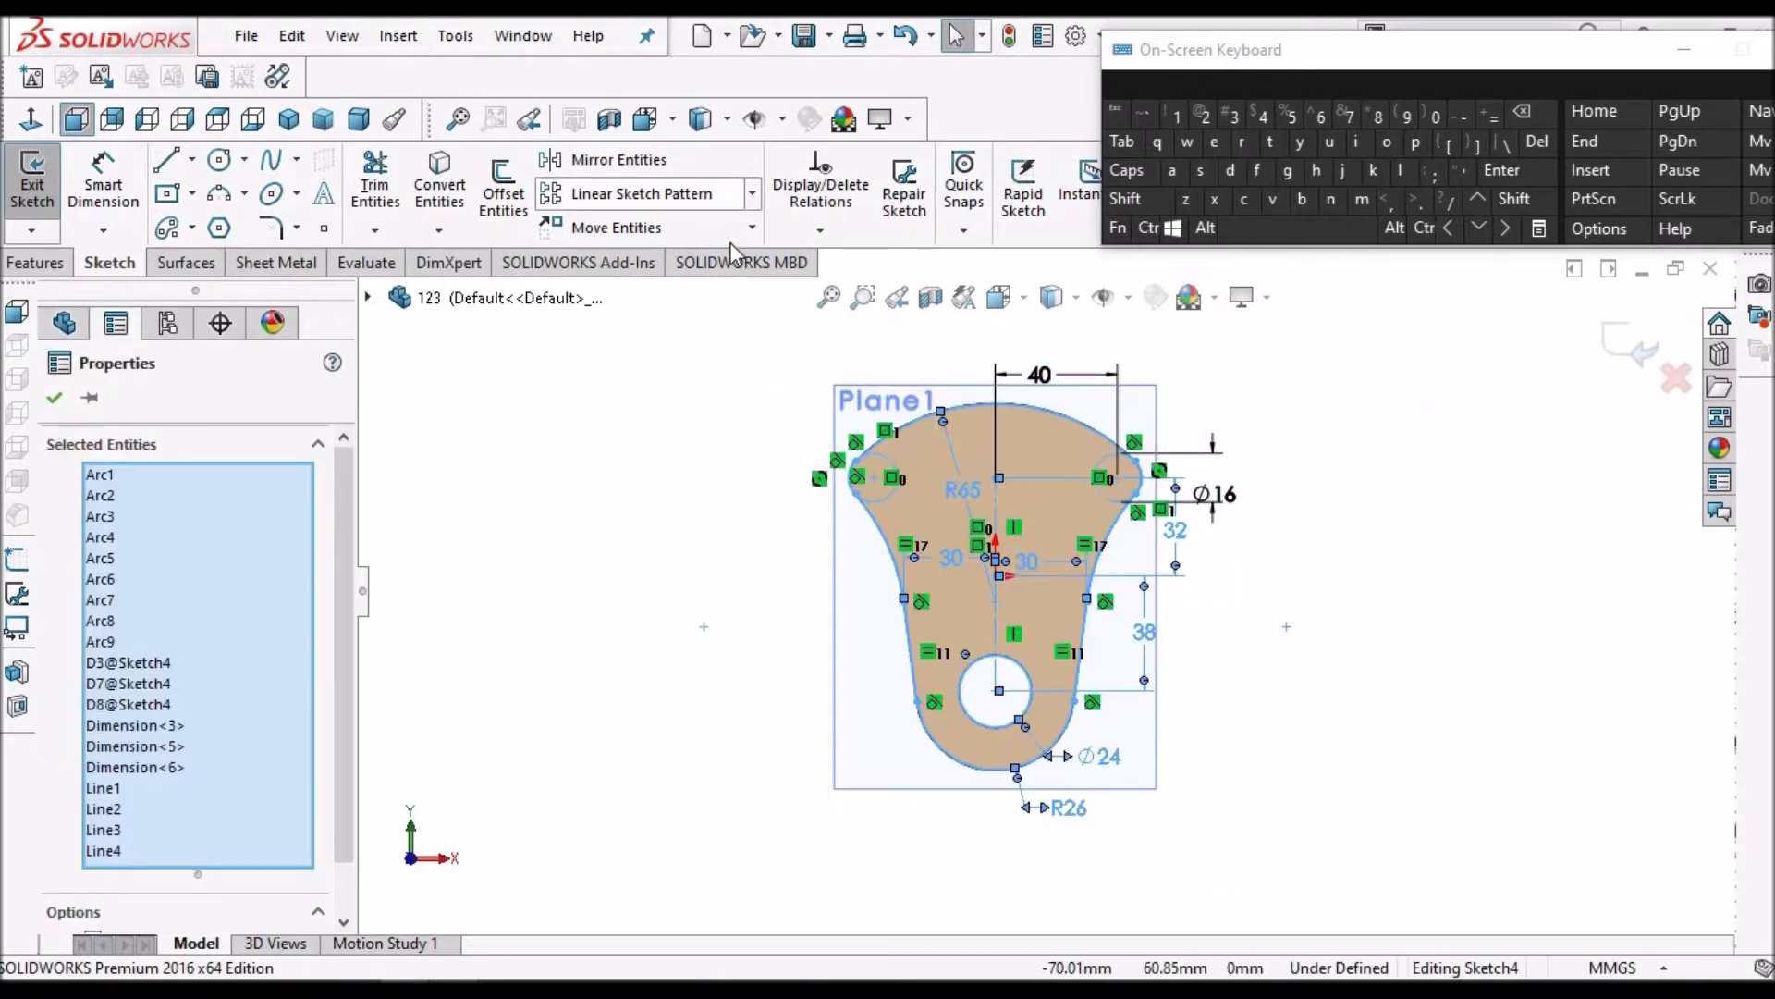
pyautogui.click(753, 227)
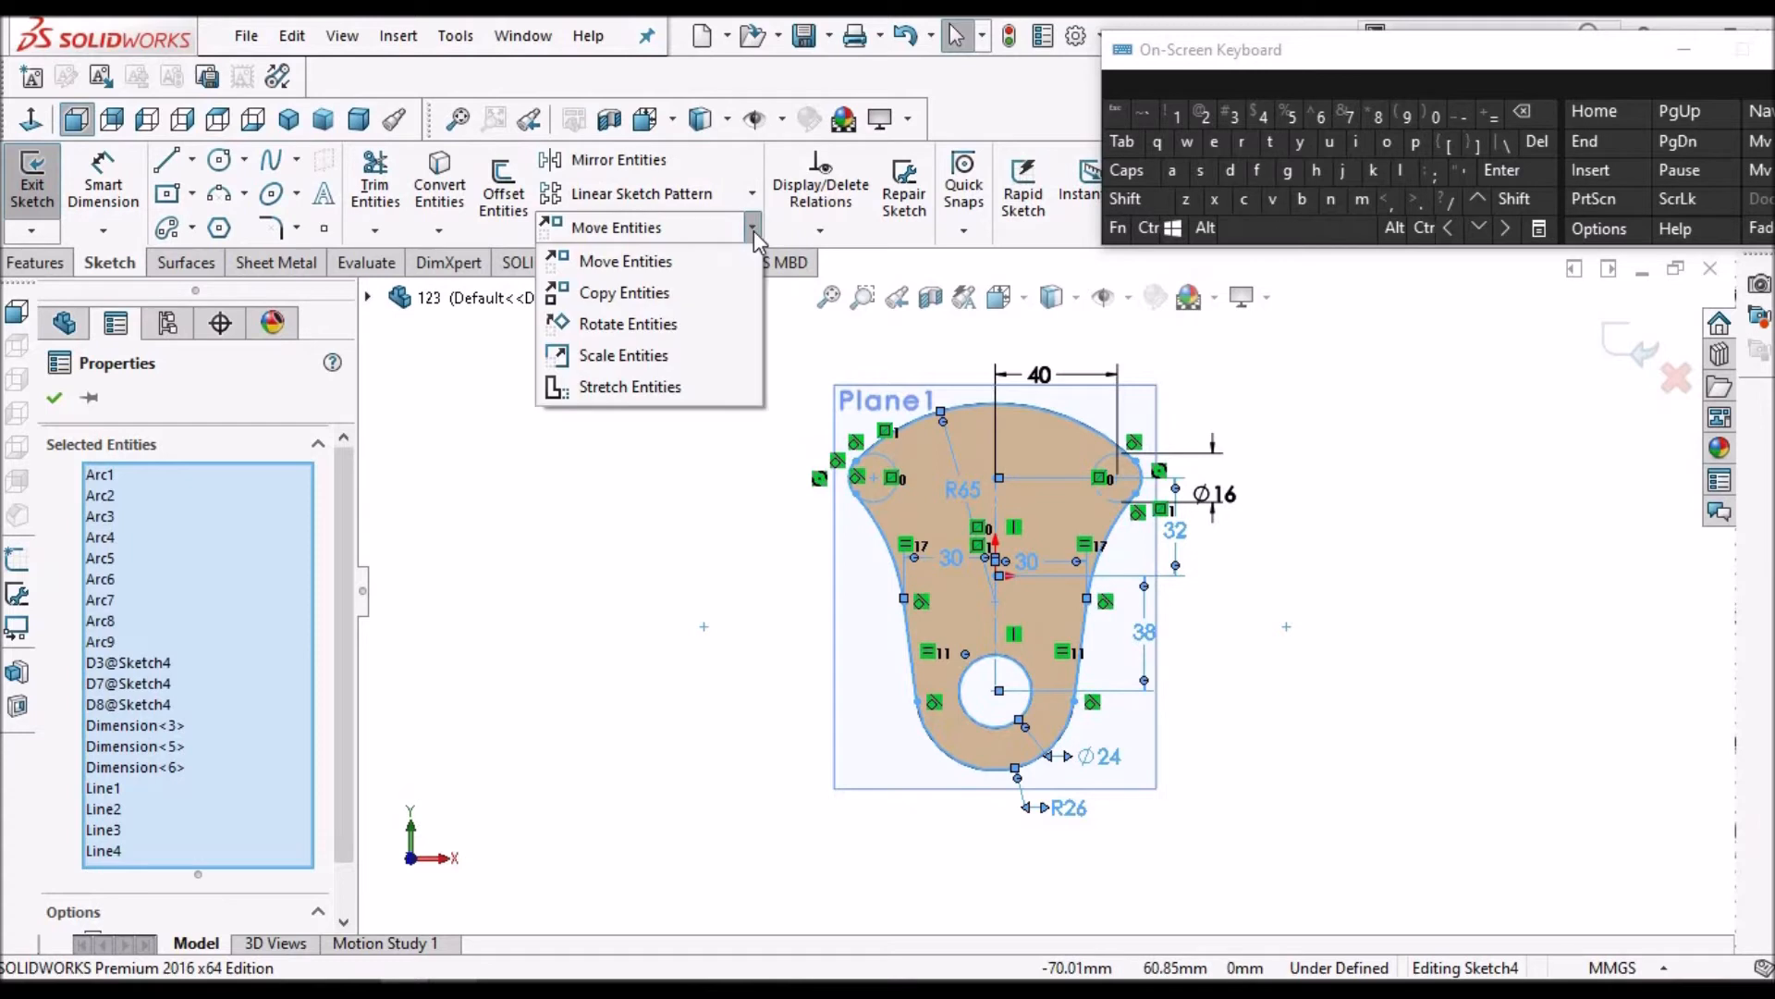
pyautogui.click(685, 325)
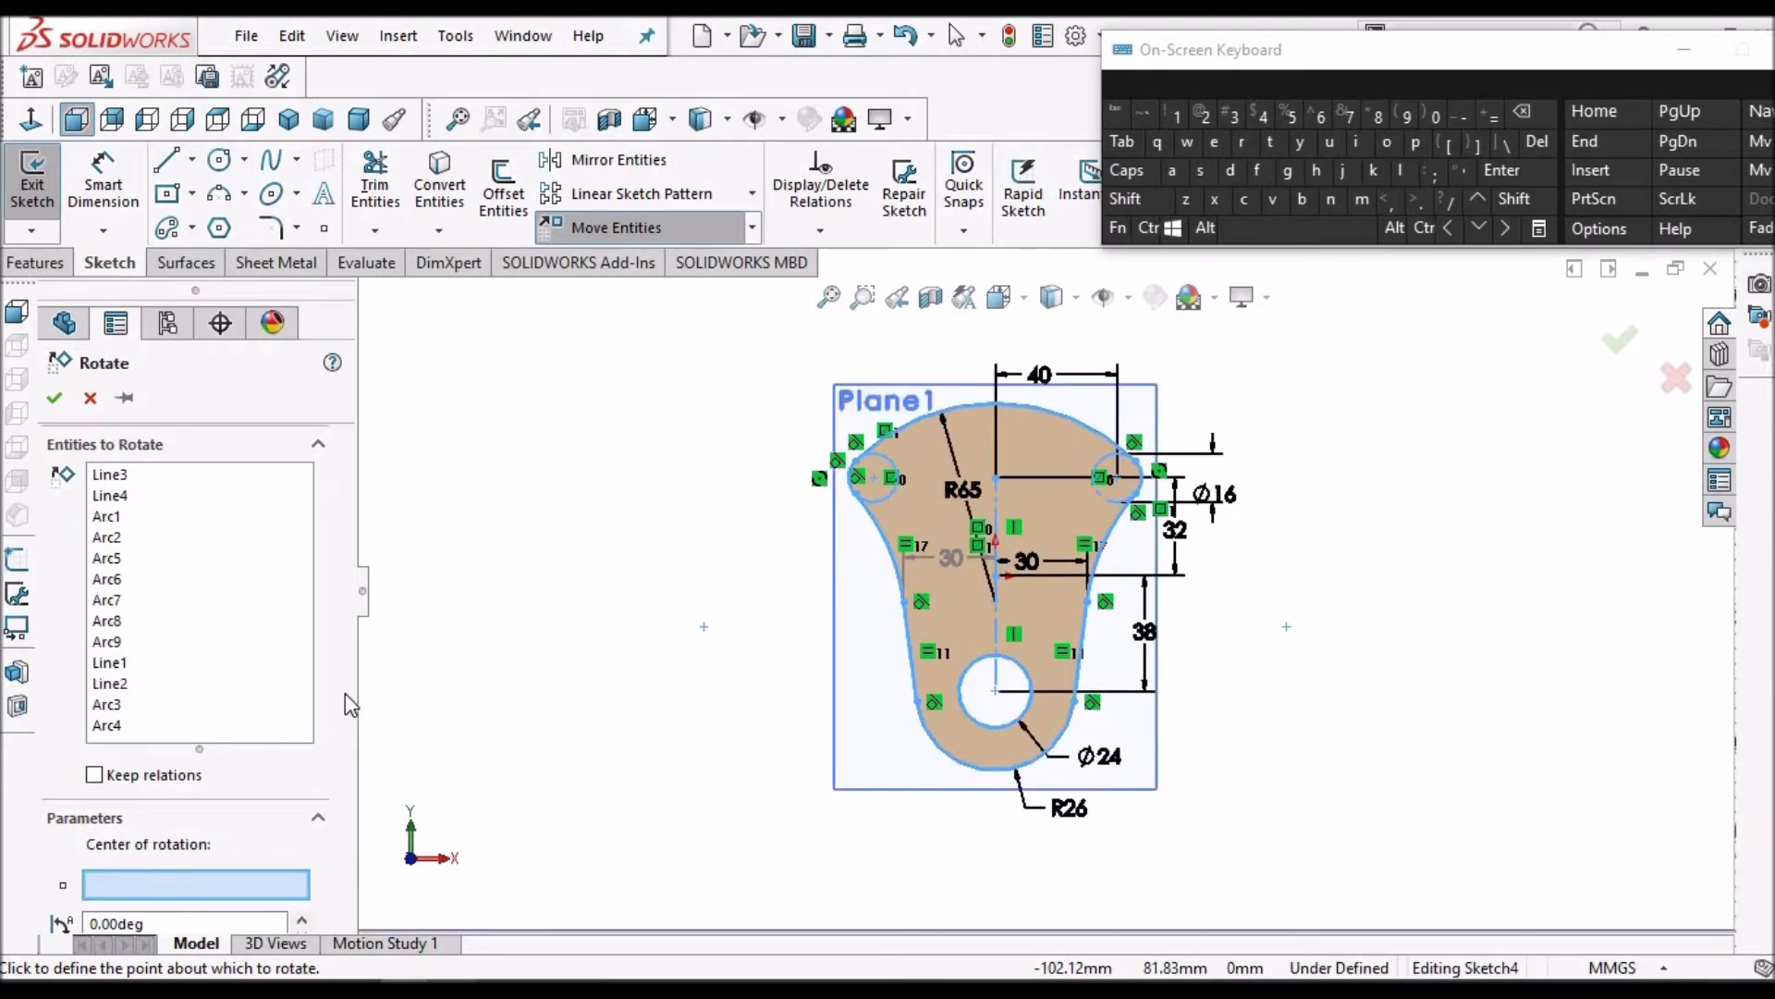
pyautogui.moveTo(342, 715); pyautogui.dragTo(348, 823)
pyautogui.click(215, 871)
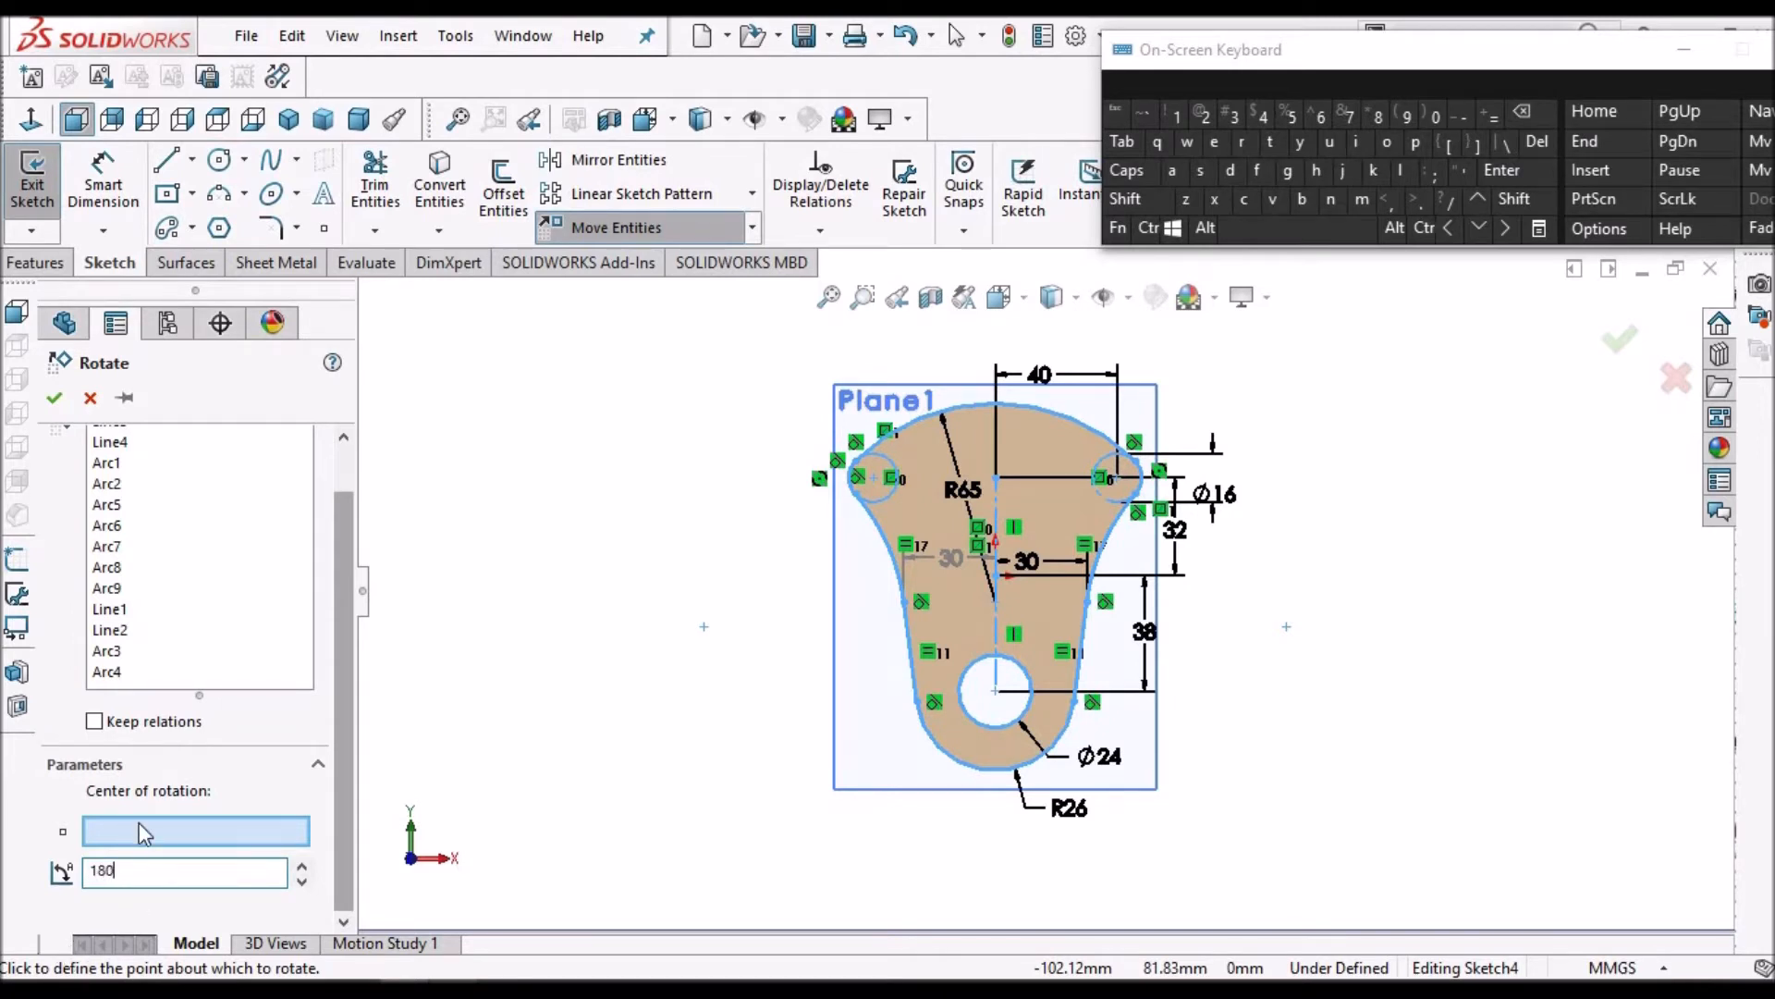
pyautogui.scroll(-2, 998, 564)
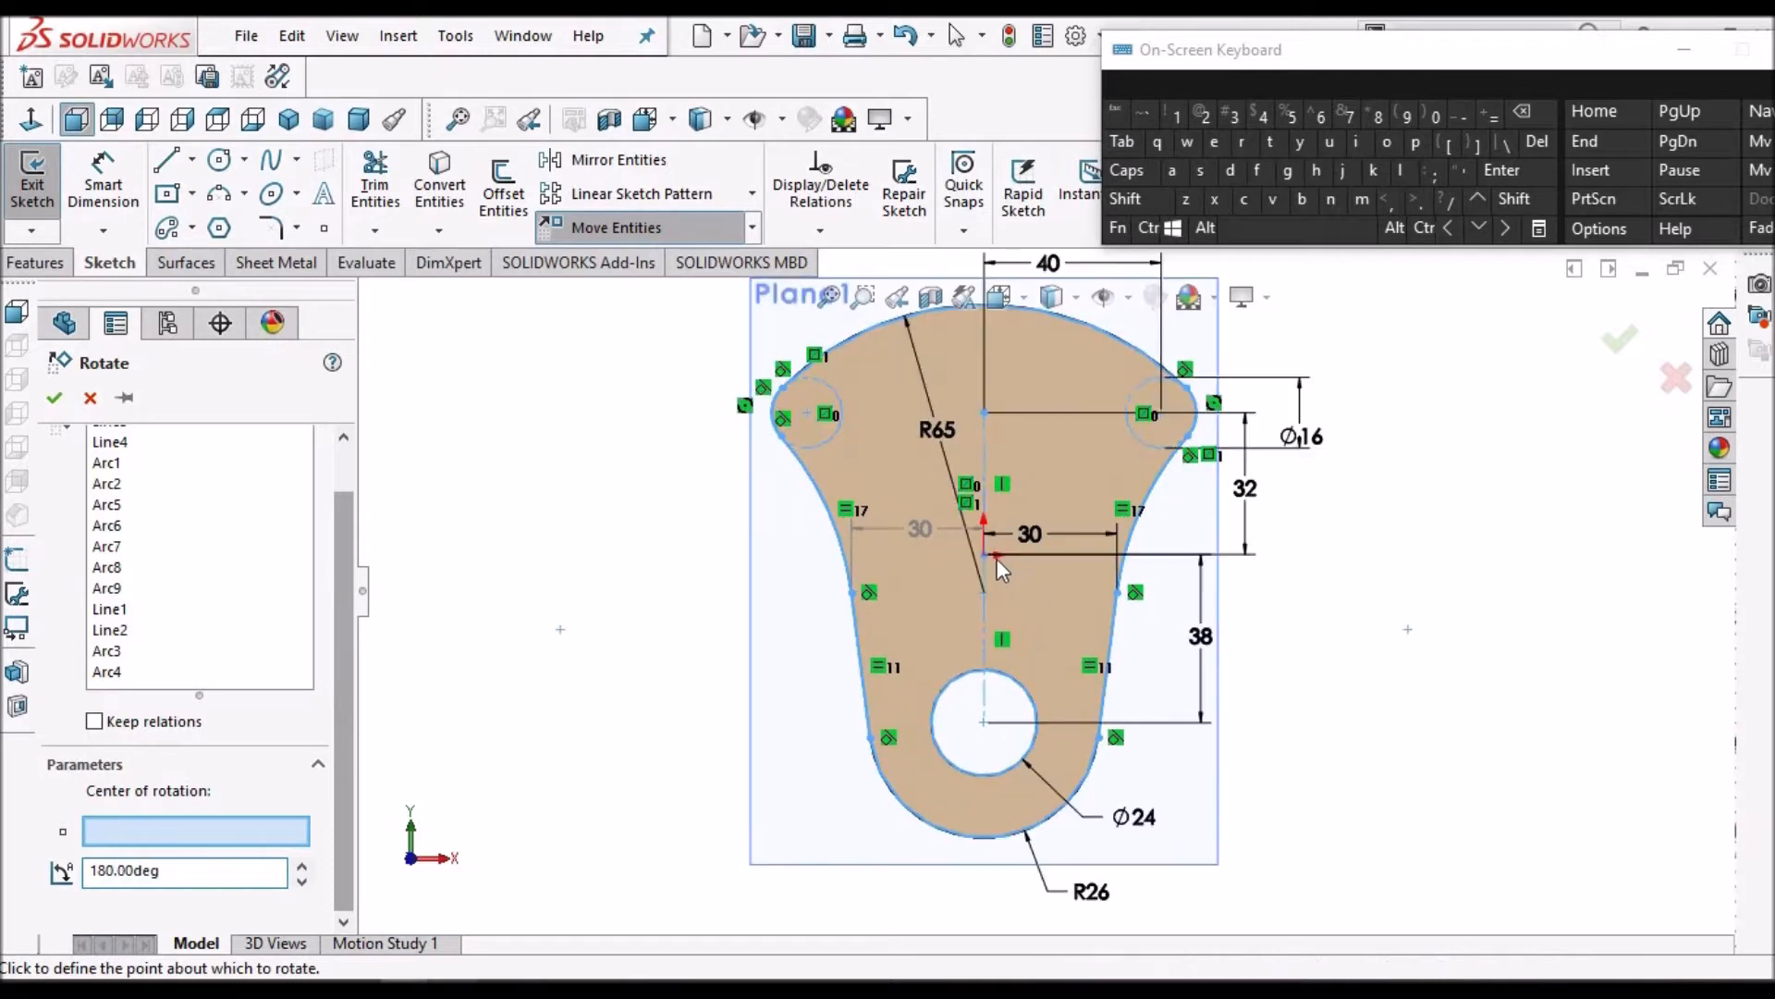
pyautogui.click(984, 555)
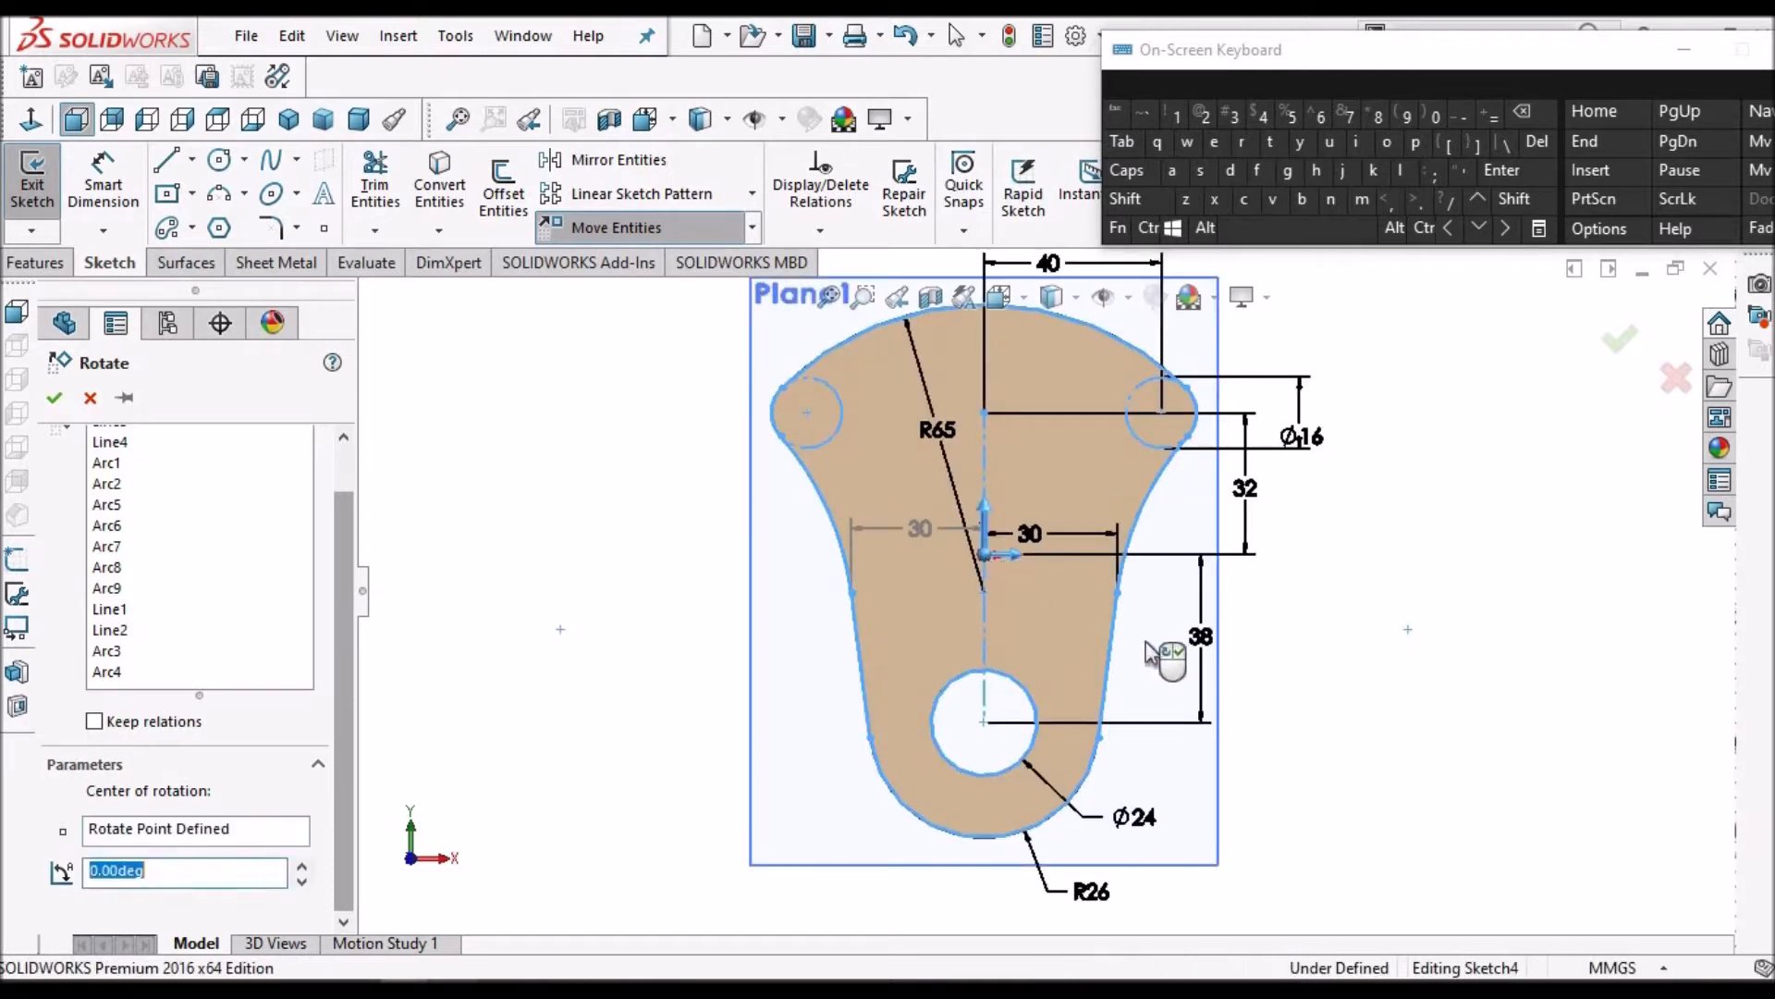
pyautogui.write('180')
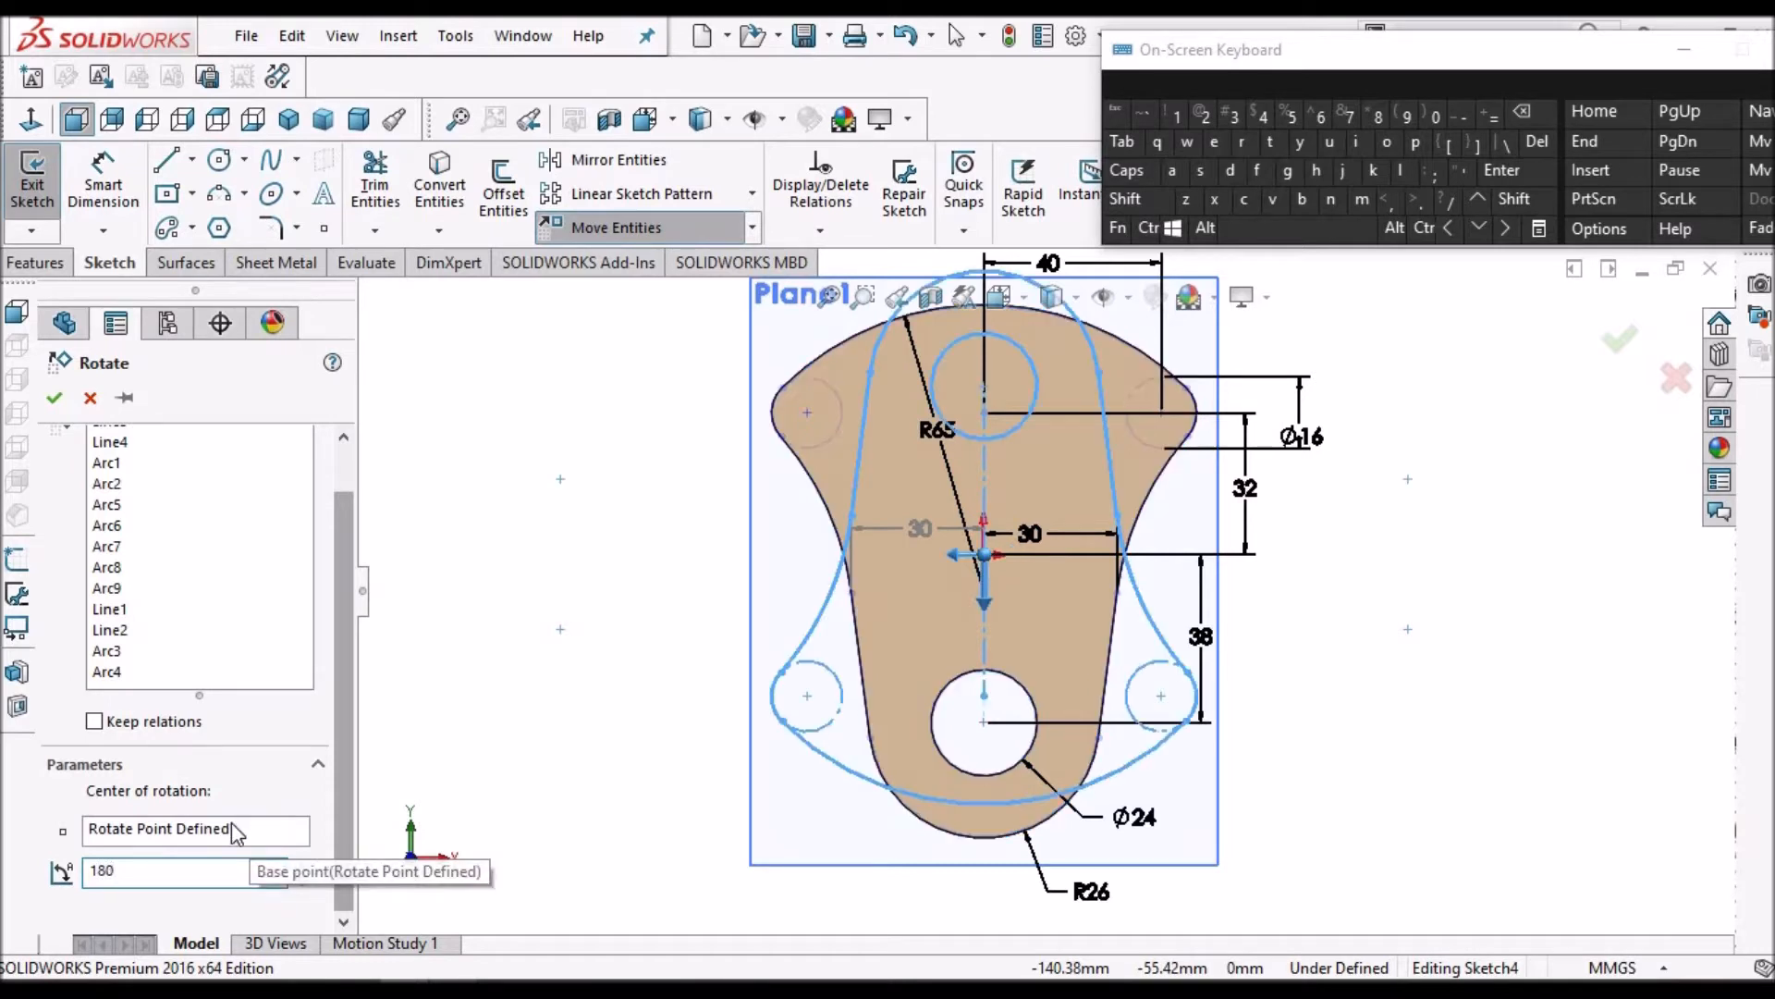
pyautogui.click(57, 399)
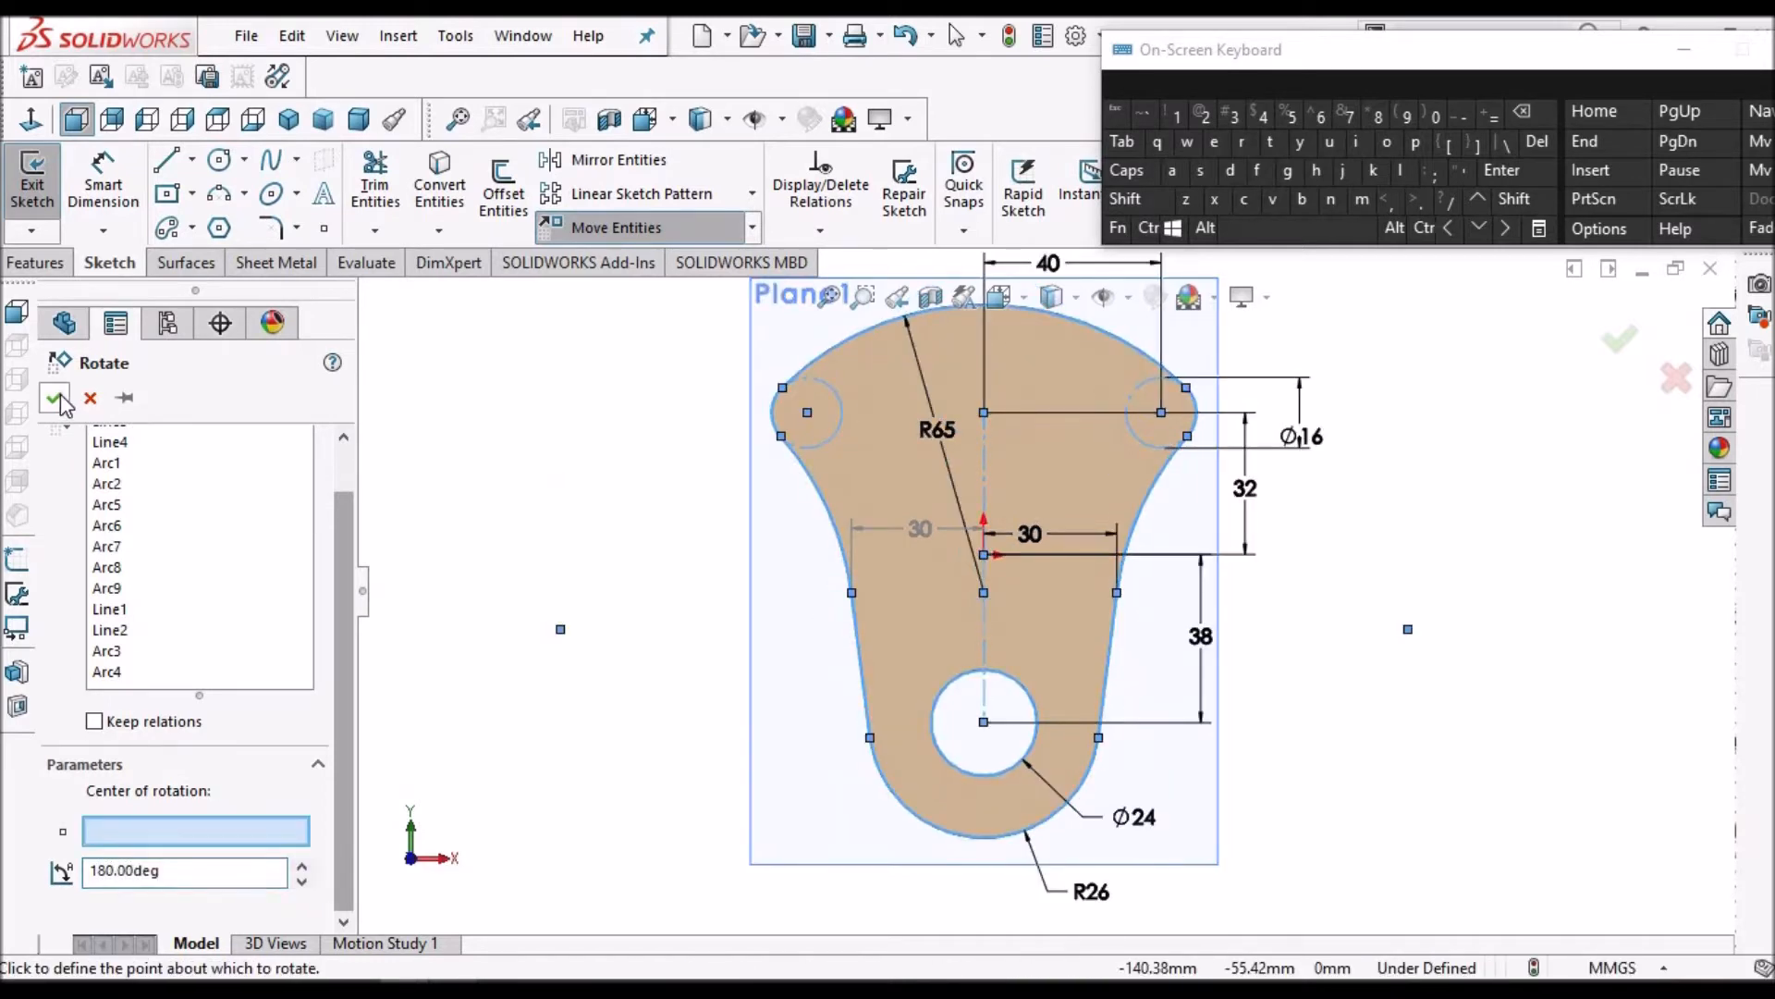
# Set the origin as the centre of rotation again and rotate the selected profile 180 degrees
pyautogui.click(984, 555)
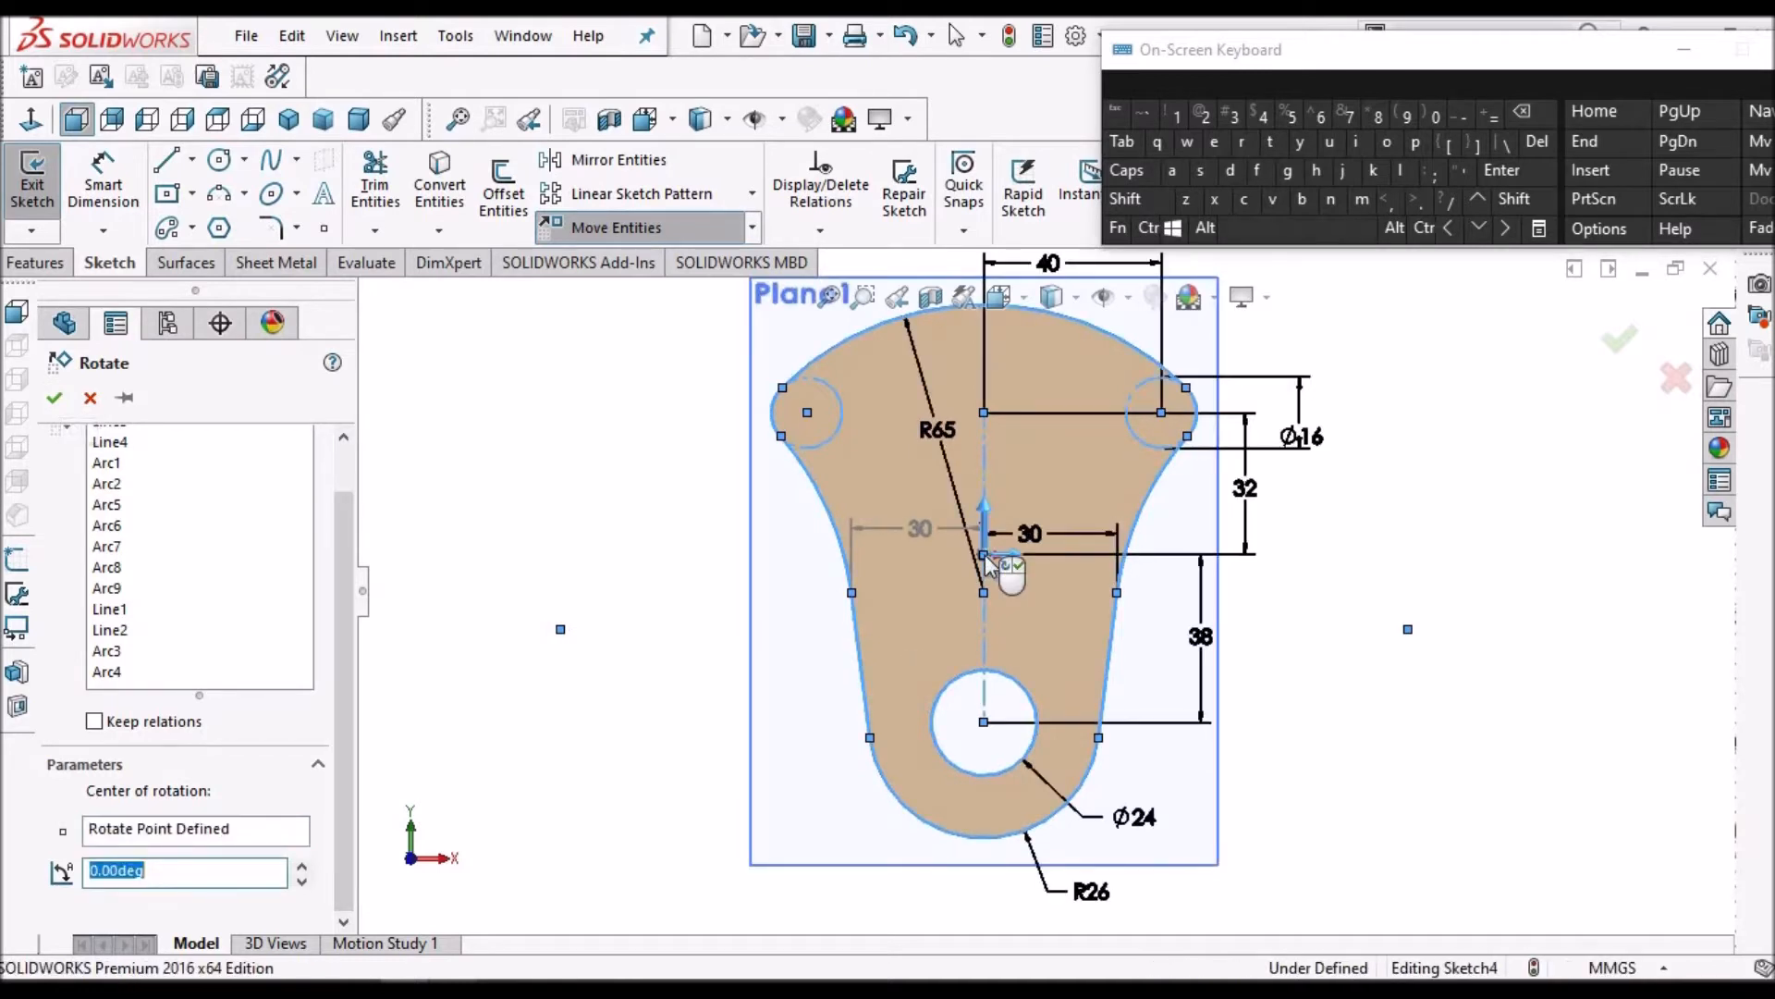
pyautogui.write('180')
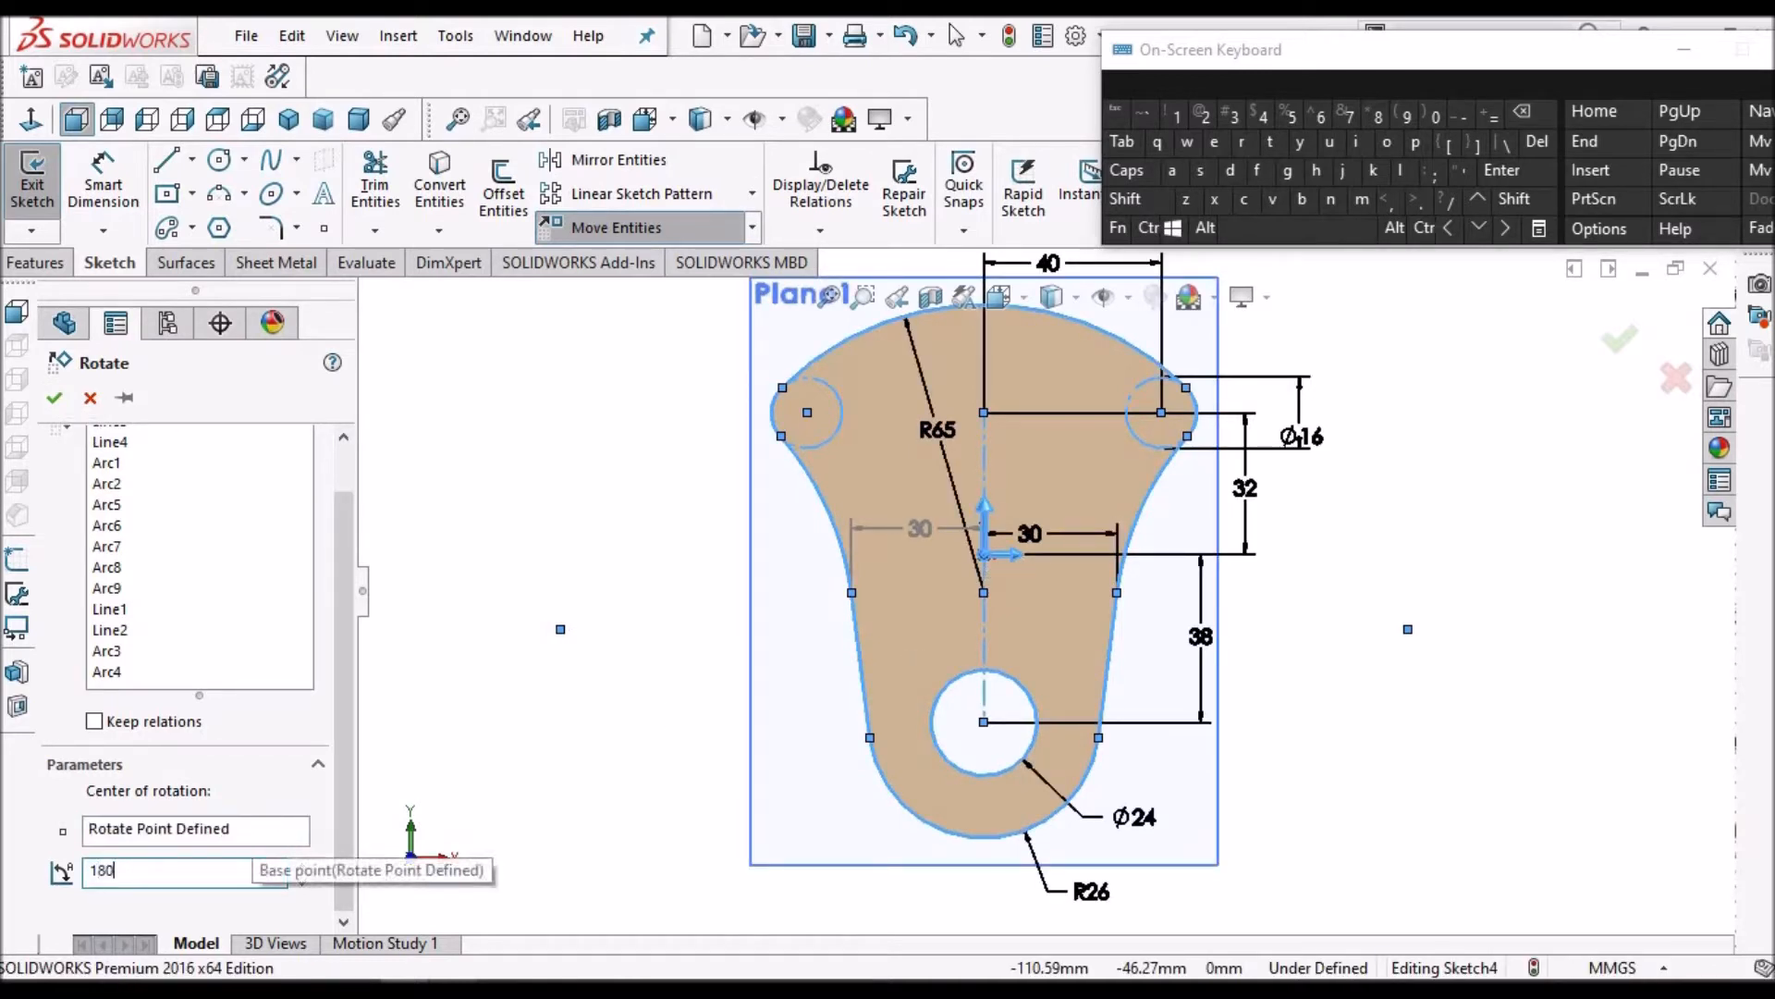
pyautogui.click(54, 399)
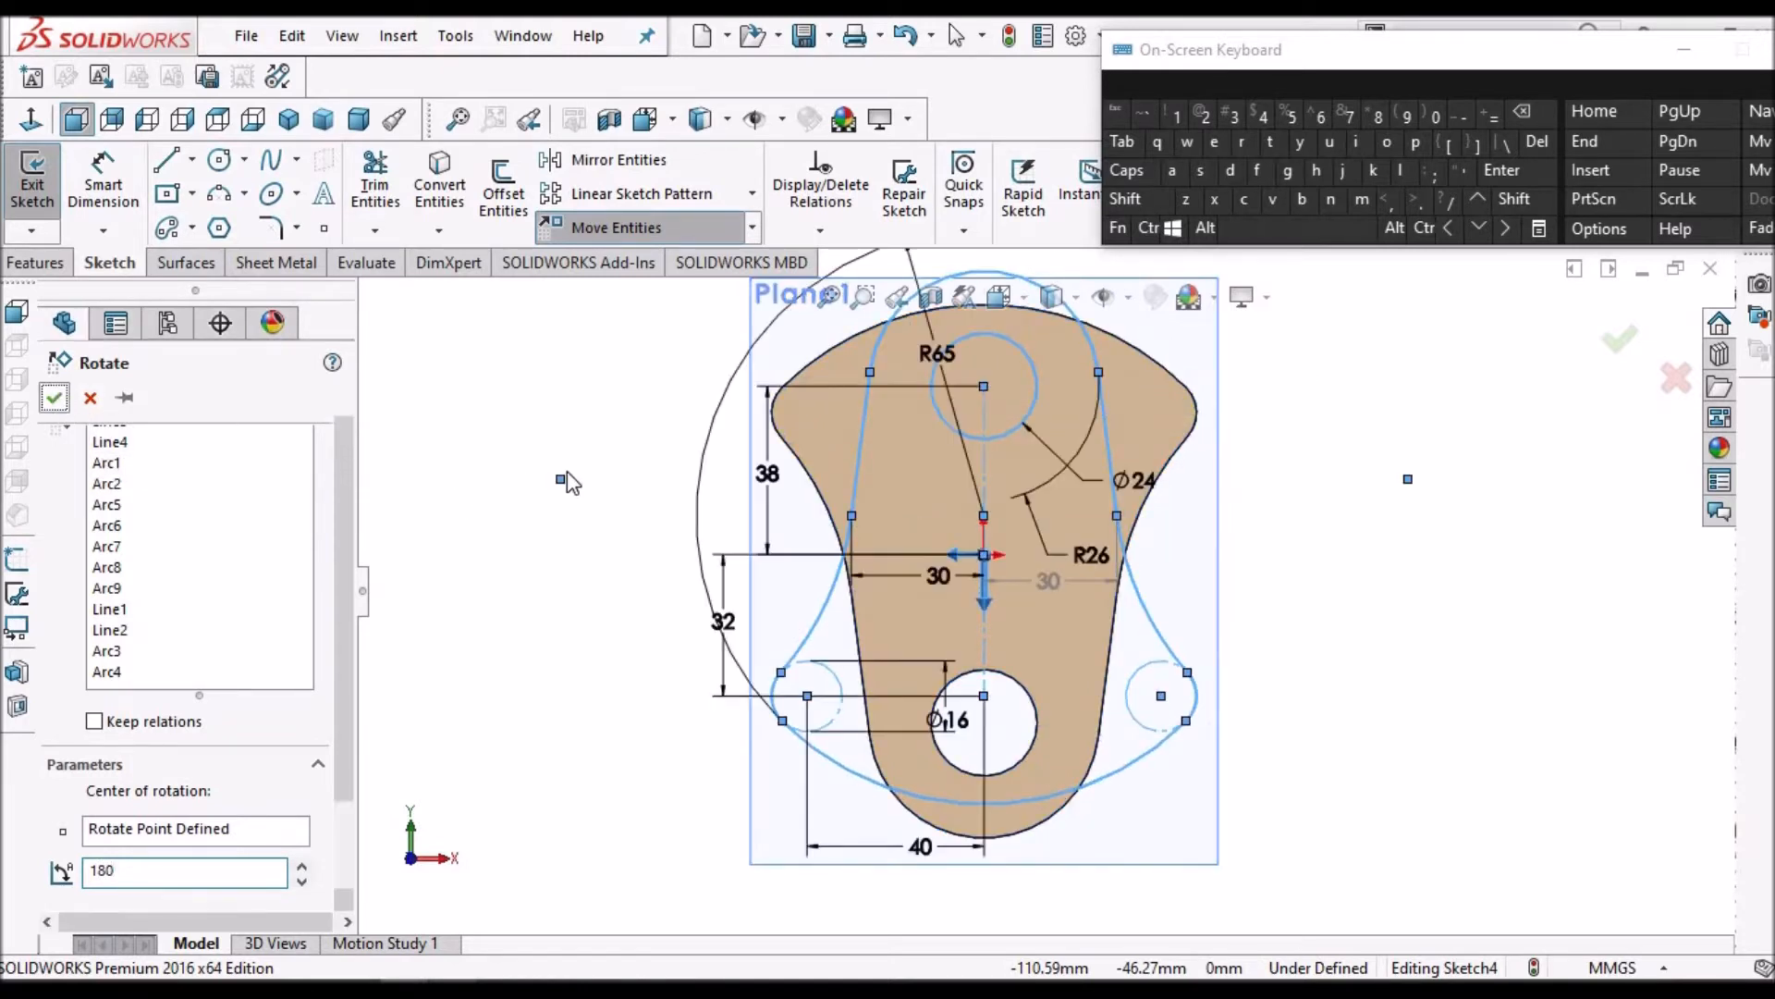
pyautogui.scroll(3, 983, 686)
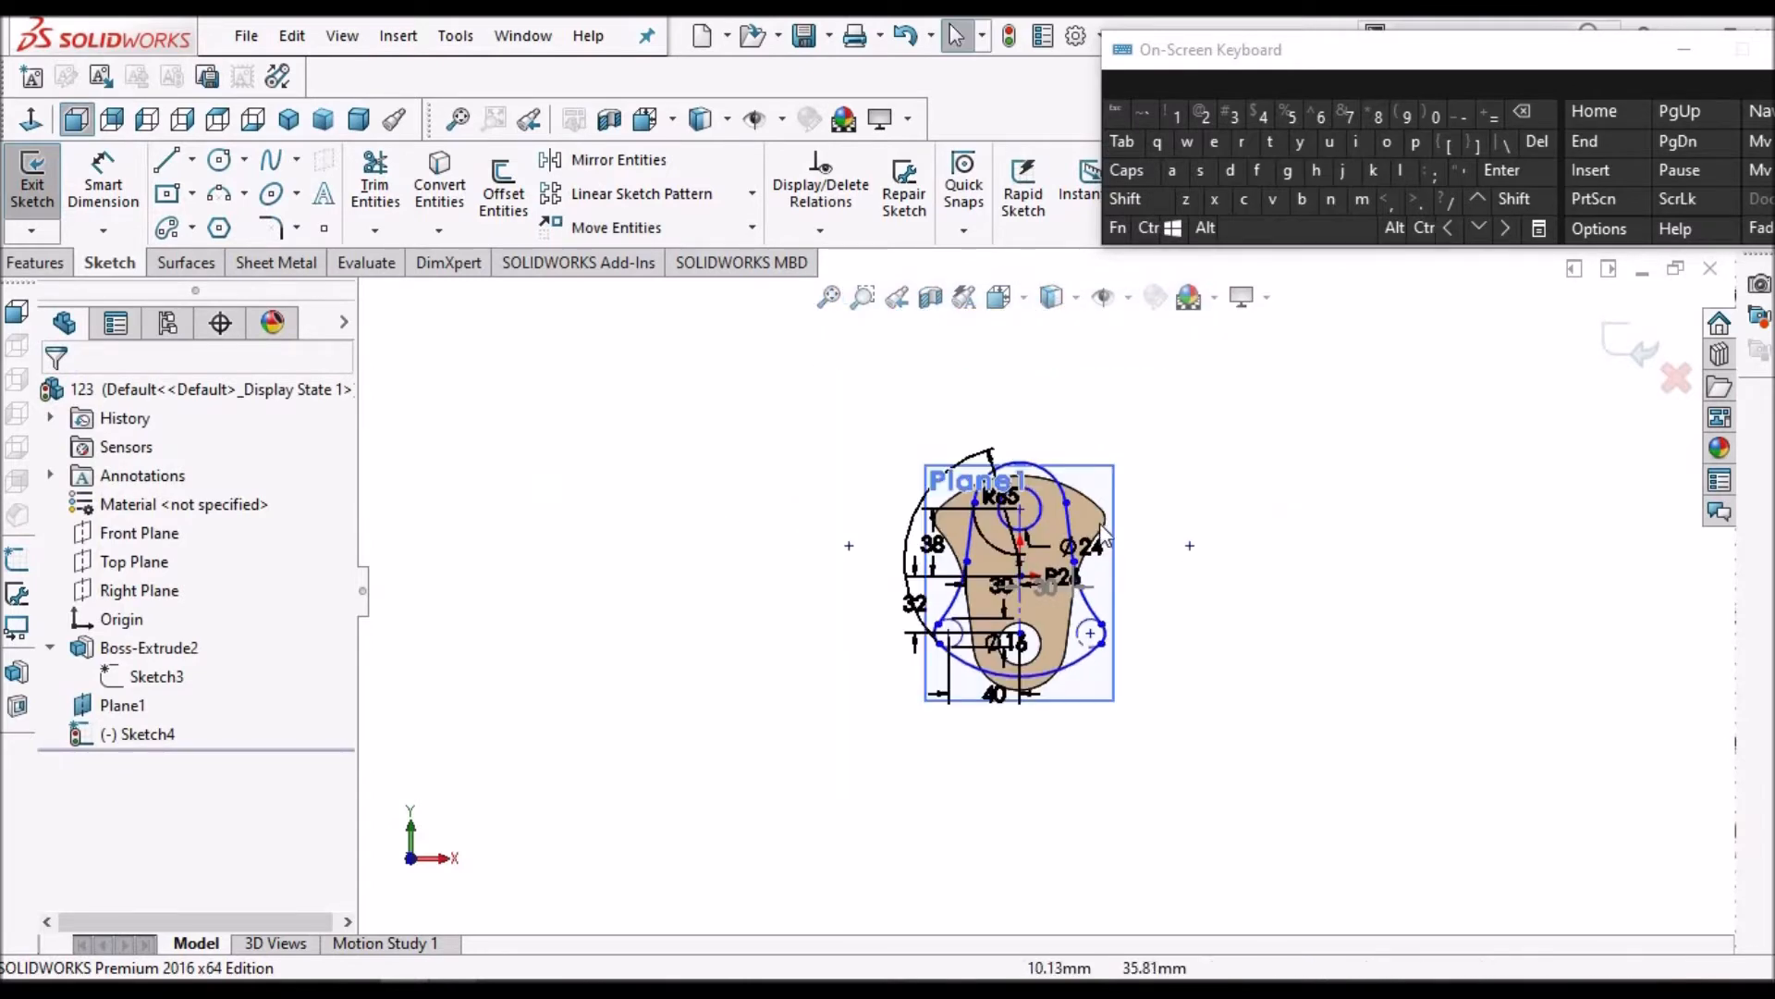
# Hide the first extruded crank web so that only the pasted sketch on the offset plane shows
pyautogui.scroll(-2, 1088, 518)
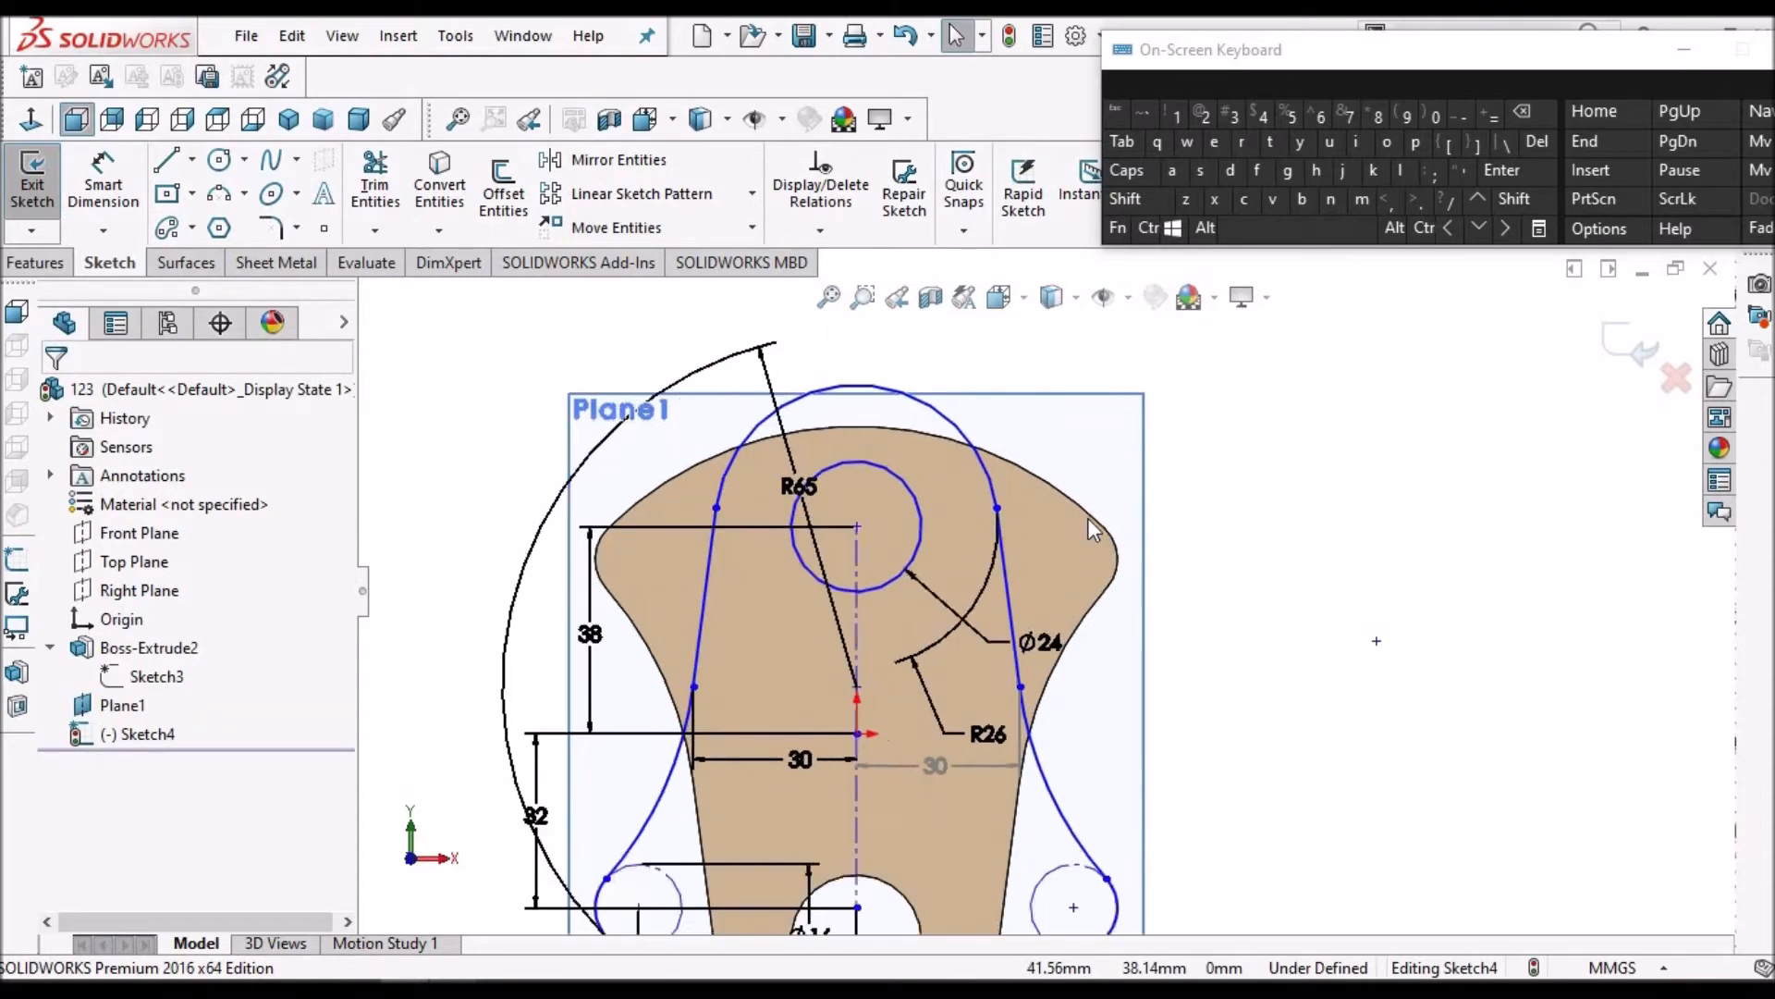
pyautogui.click(174, 652)
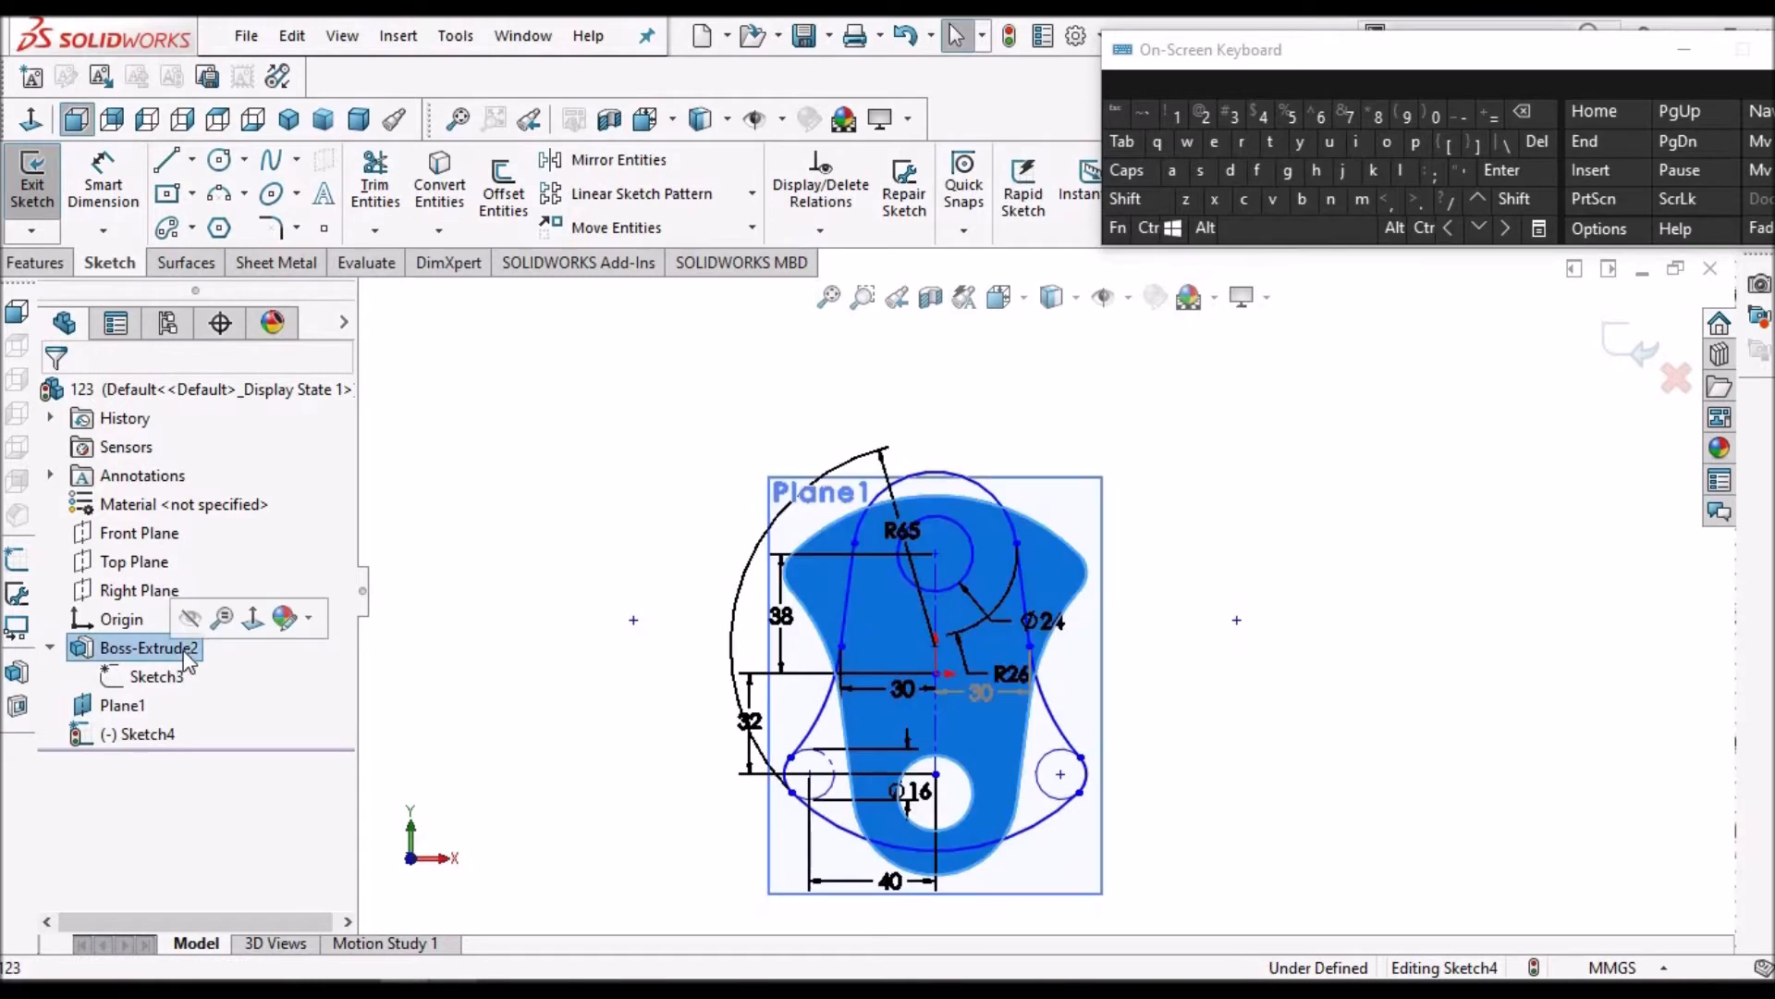
pyautogui.click(514, 545)
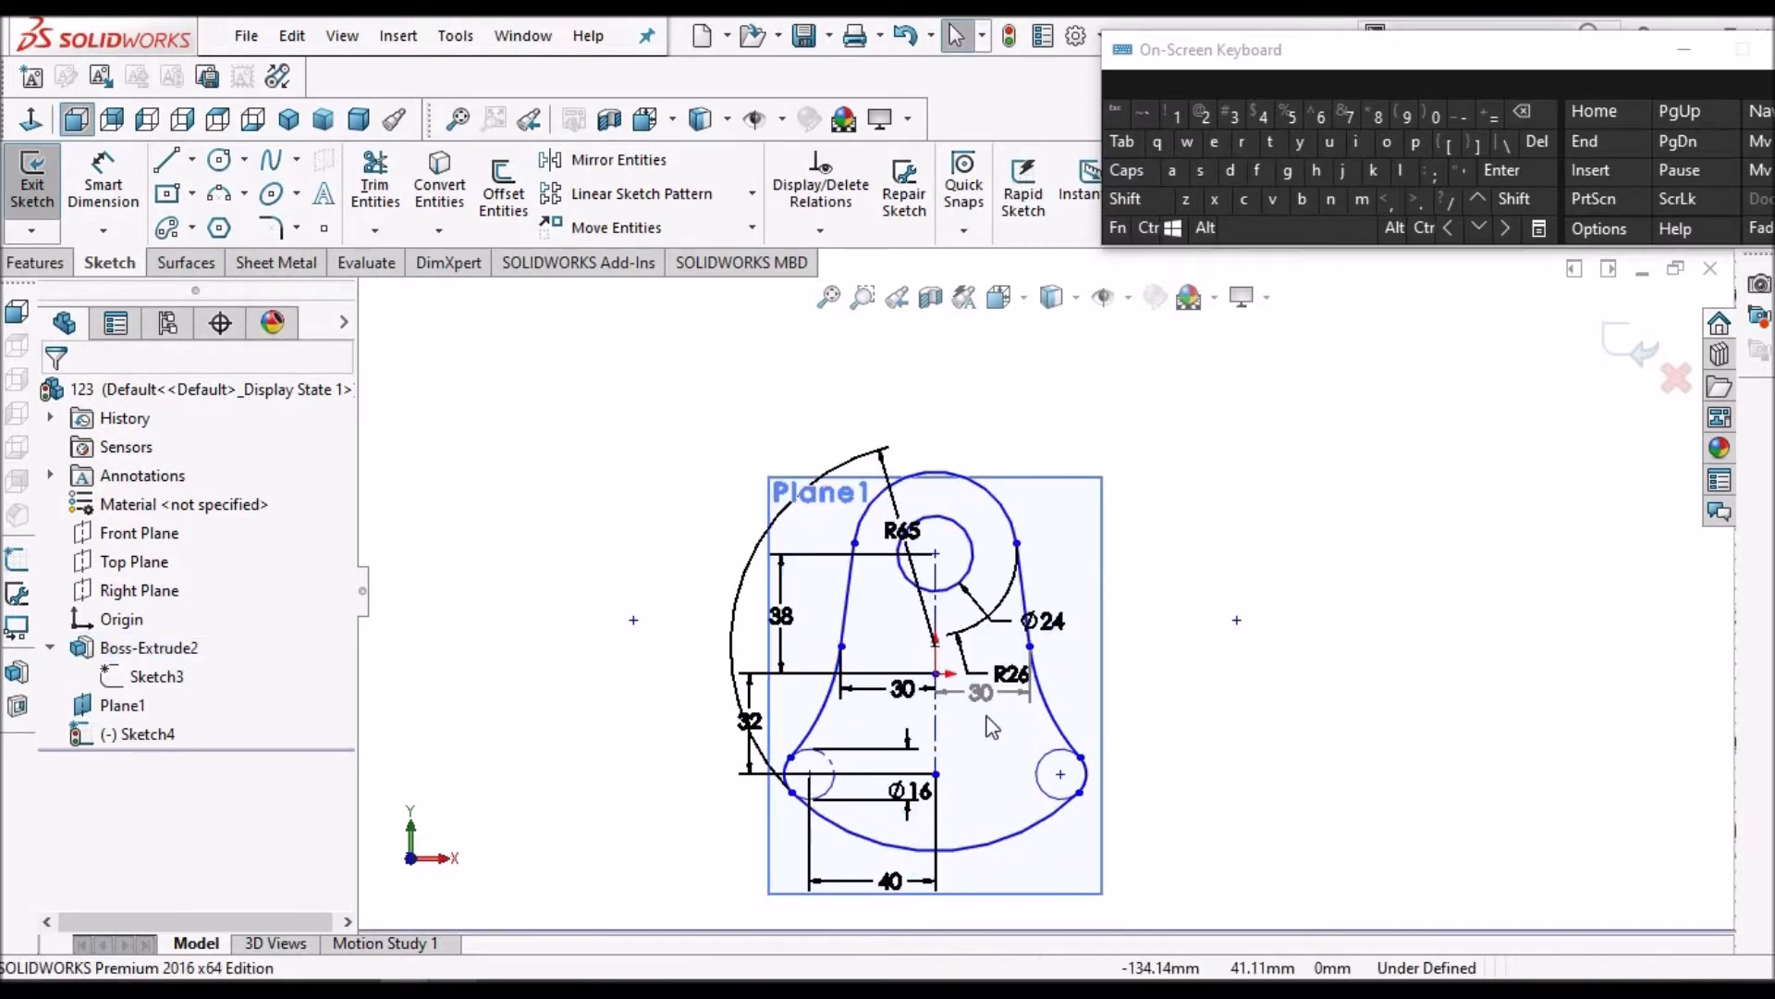
# Apply Fully Define Sketch to the rotated profile to add its missing dimensions automatically
pyautogui.scroll(2, 995, 725)
pyautogui.scroll(-3, 995, 725)
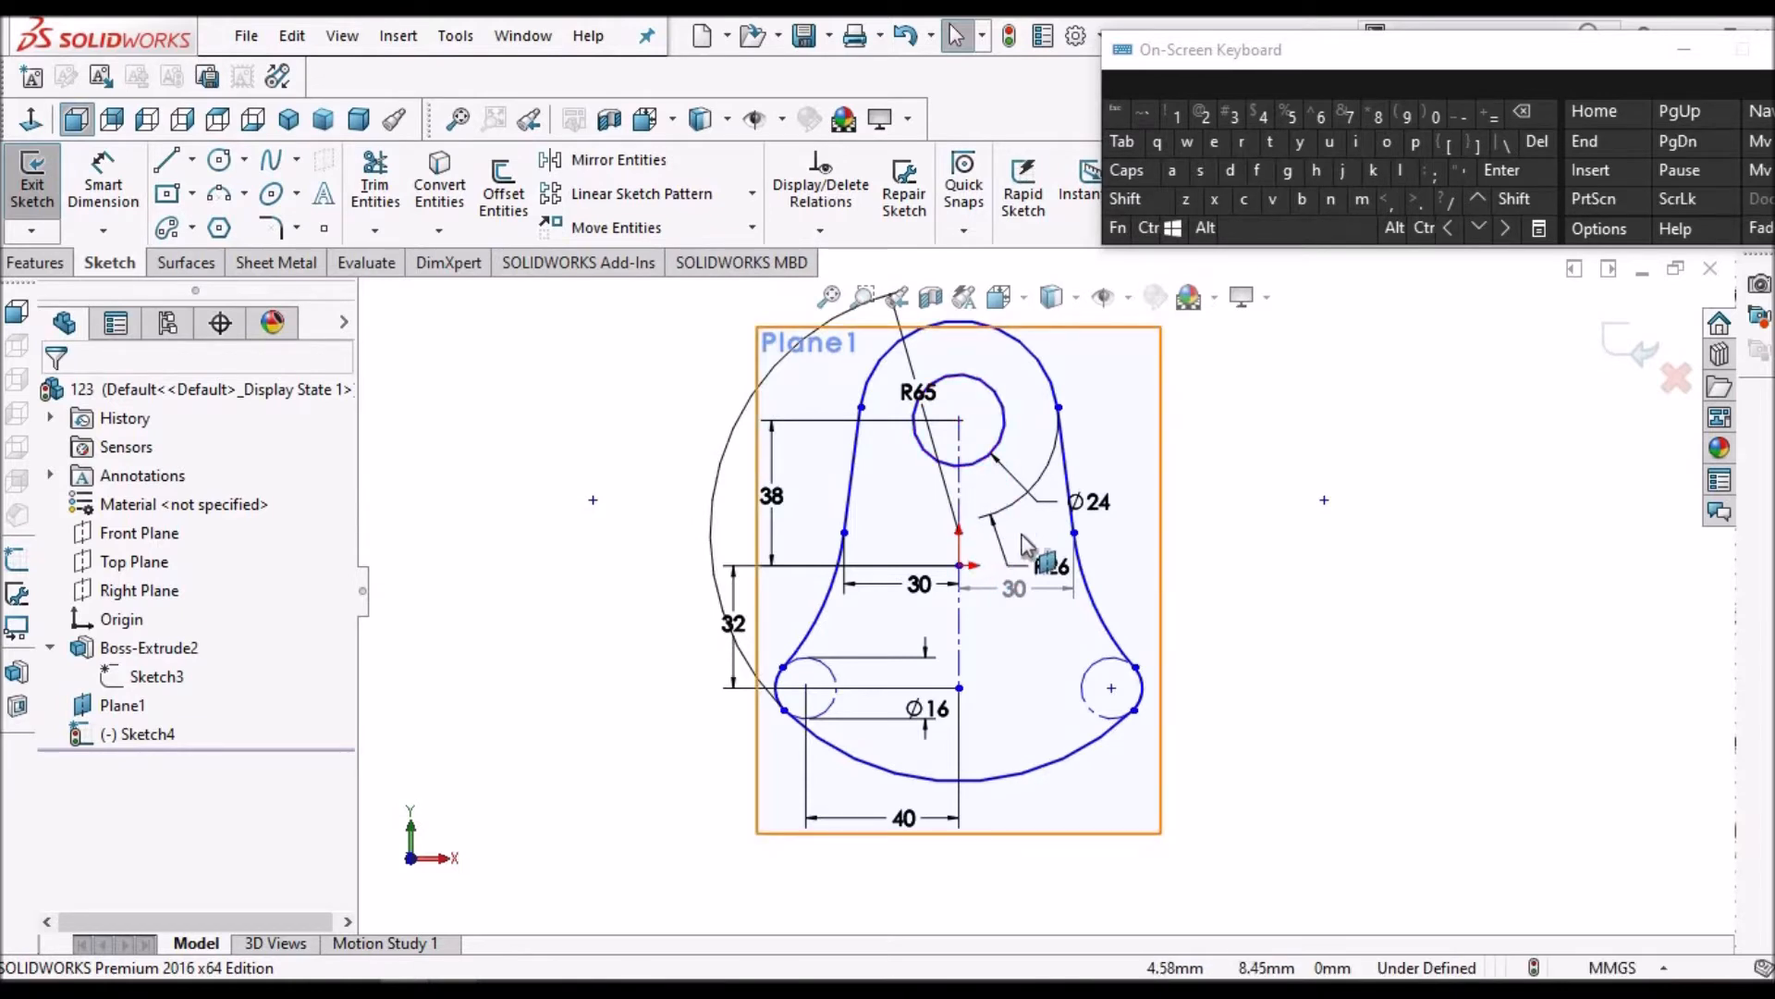
pyautogui.scroll(1, 1120, 513)
pyautogui.scroll(-1, 1120, 514)
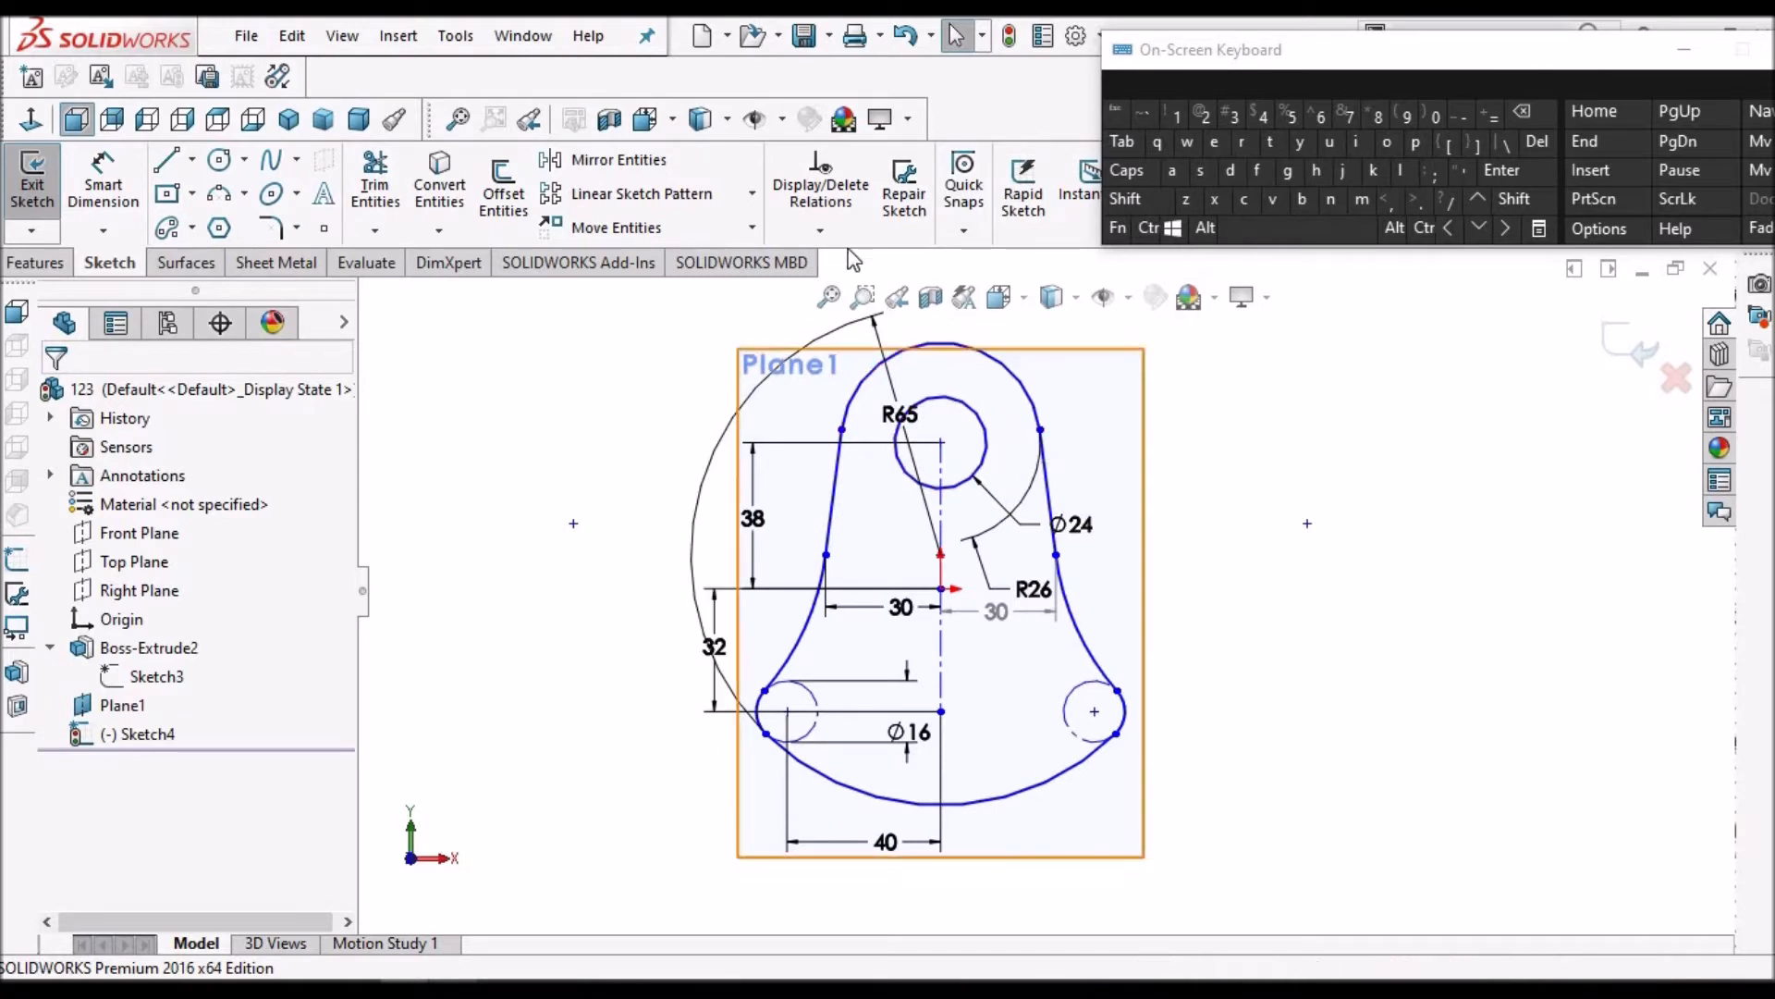
pyautogui.click(820, 230)
pyautogui.click(831, 326)
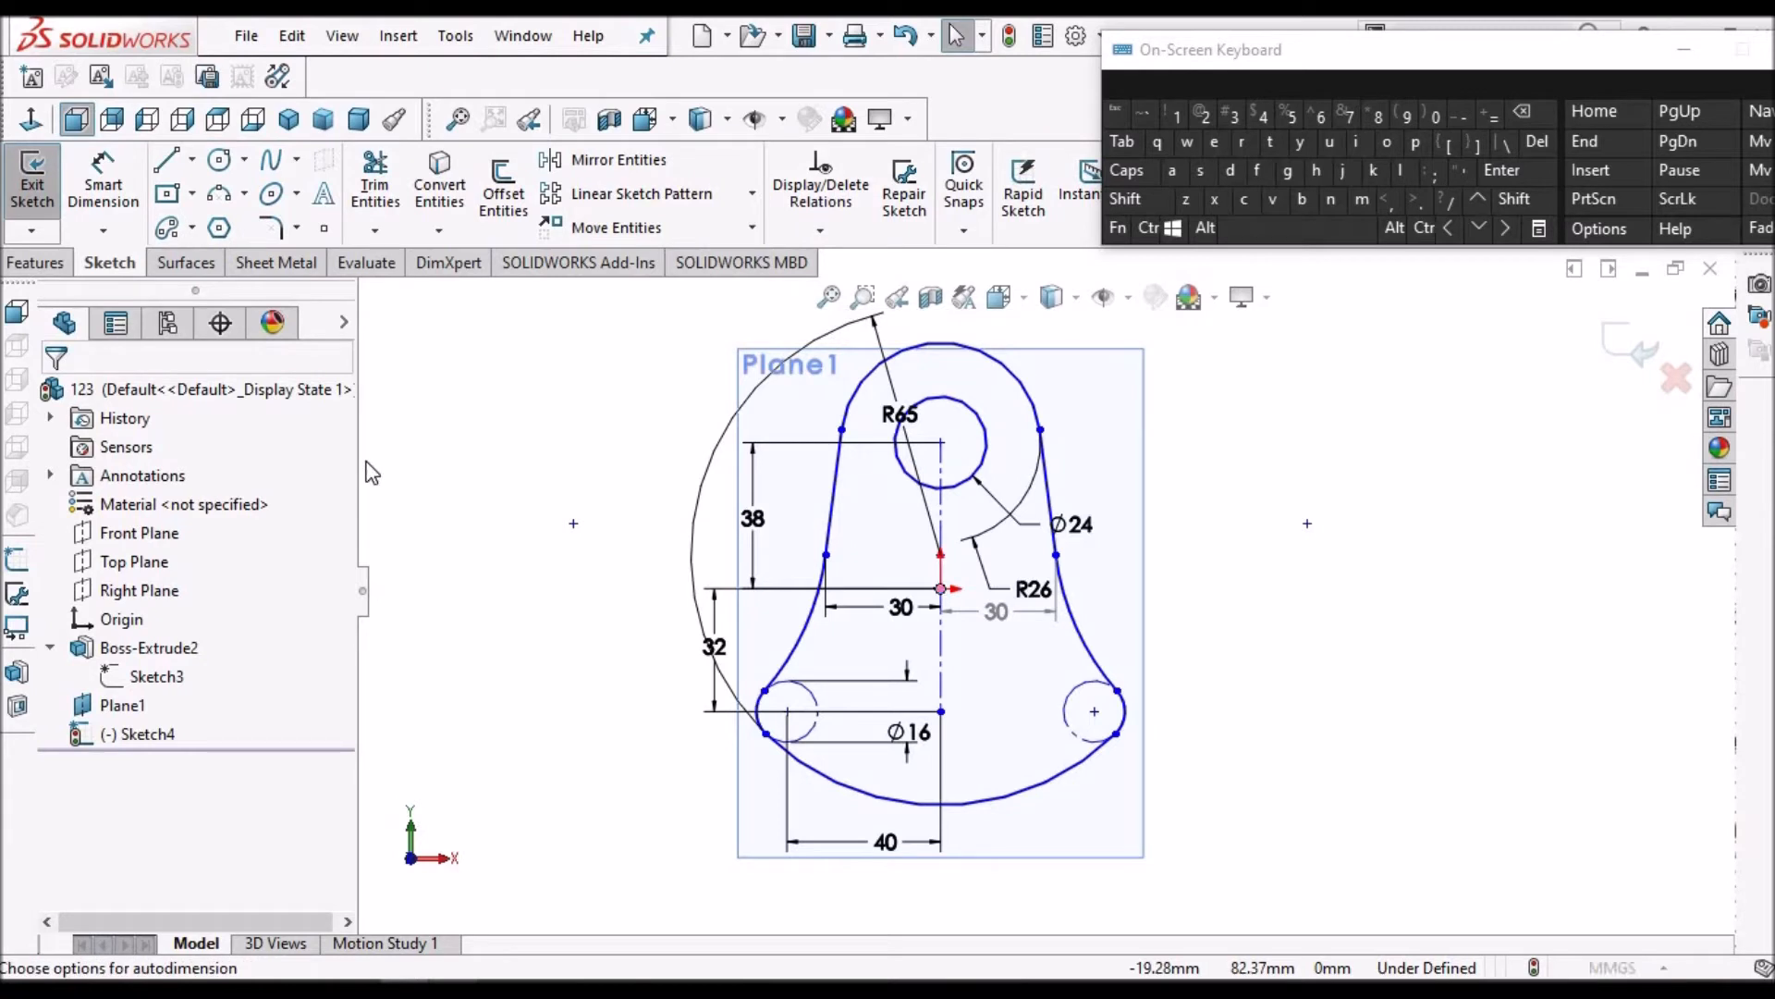
pyautogui.click(187, 536)
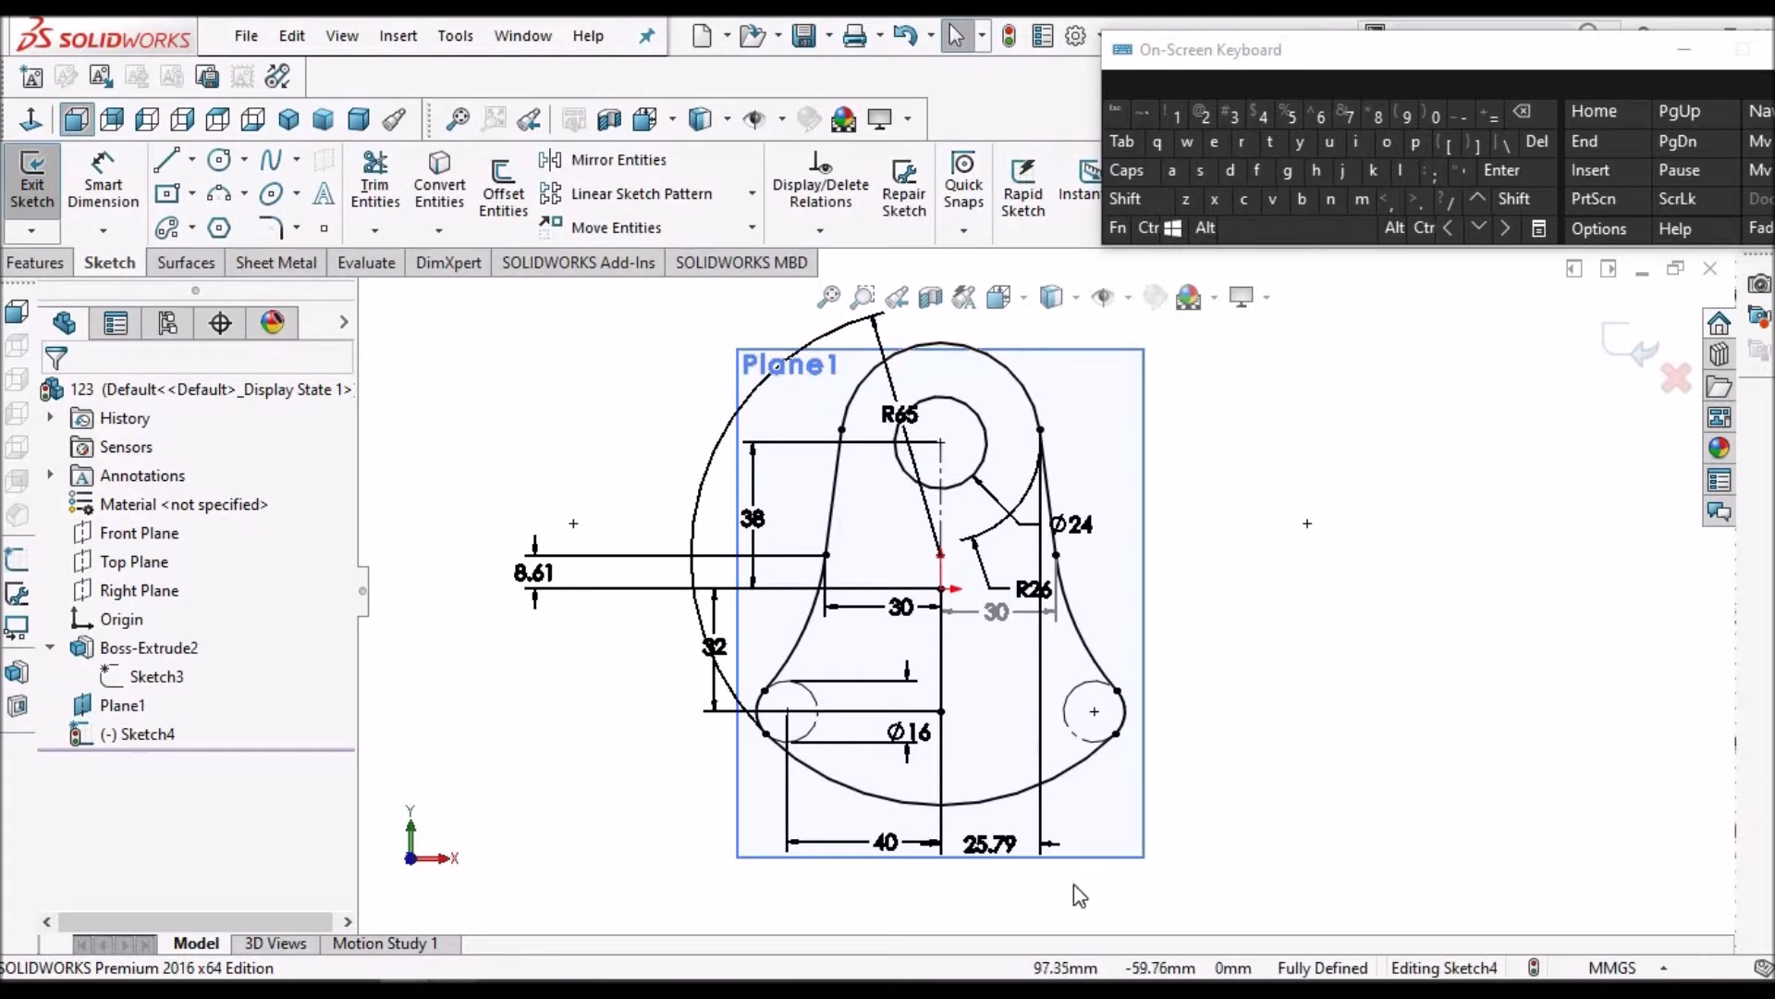
# Delete the automatically added 25.79 mm horizontal dimension below the rotated profile
pyautogui.click(995, 847)
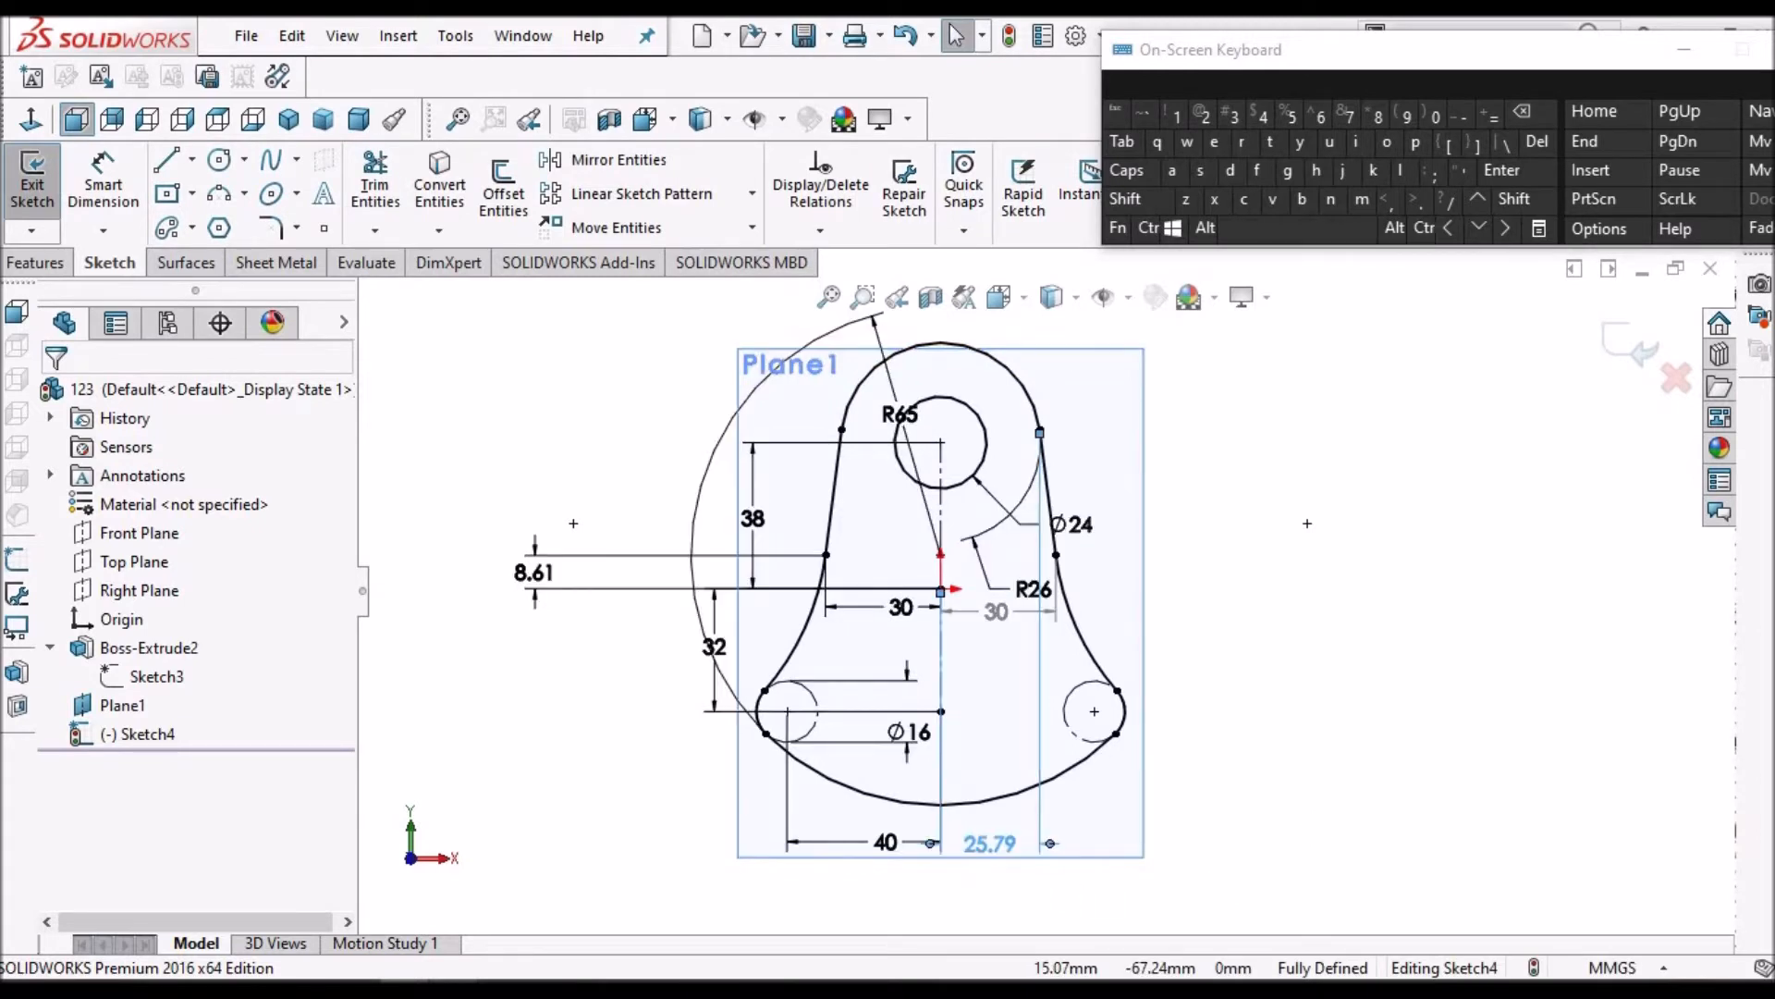
pyautogui.click(1000, 848)
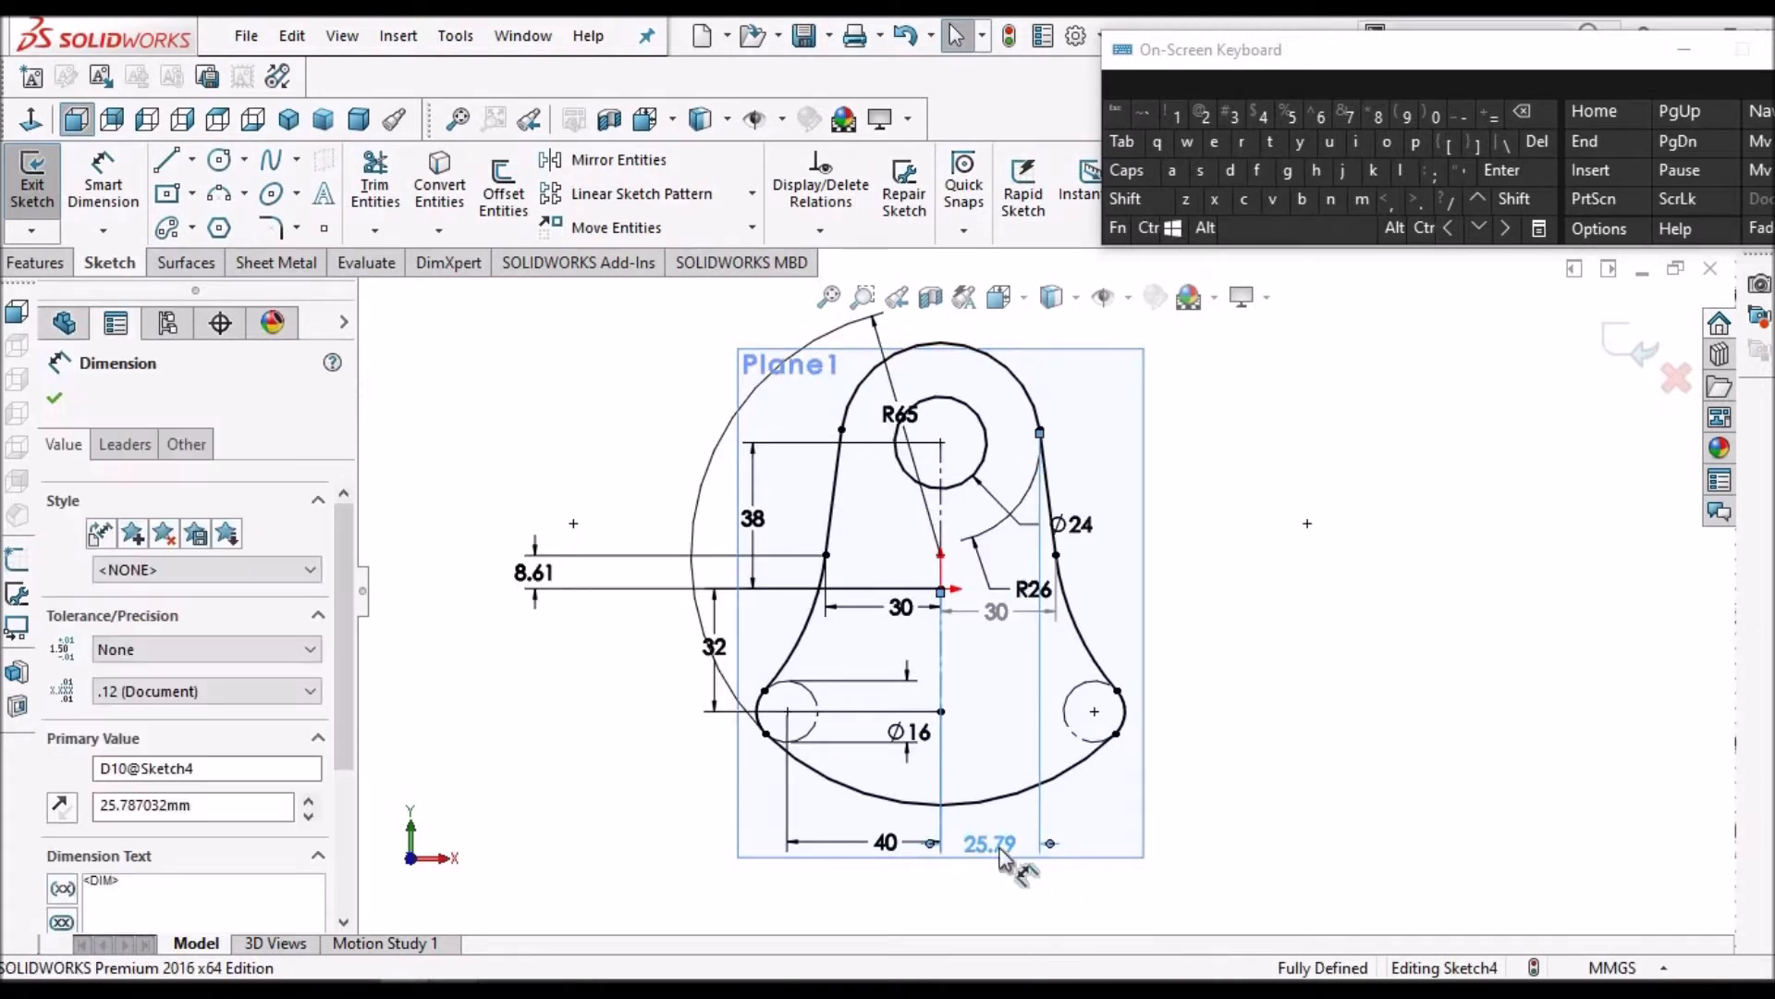
pyautogui.rightClick(1000, 849)
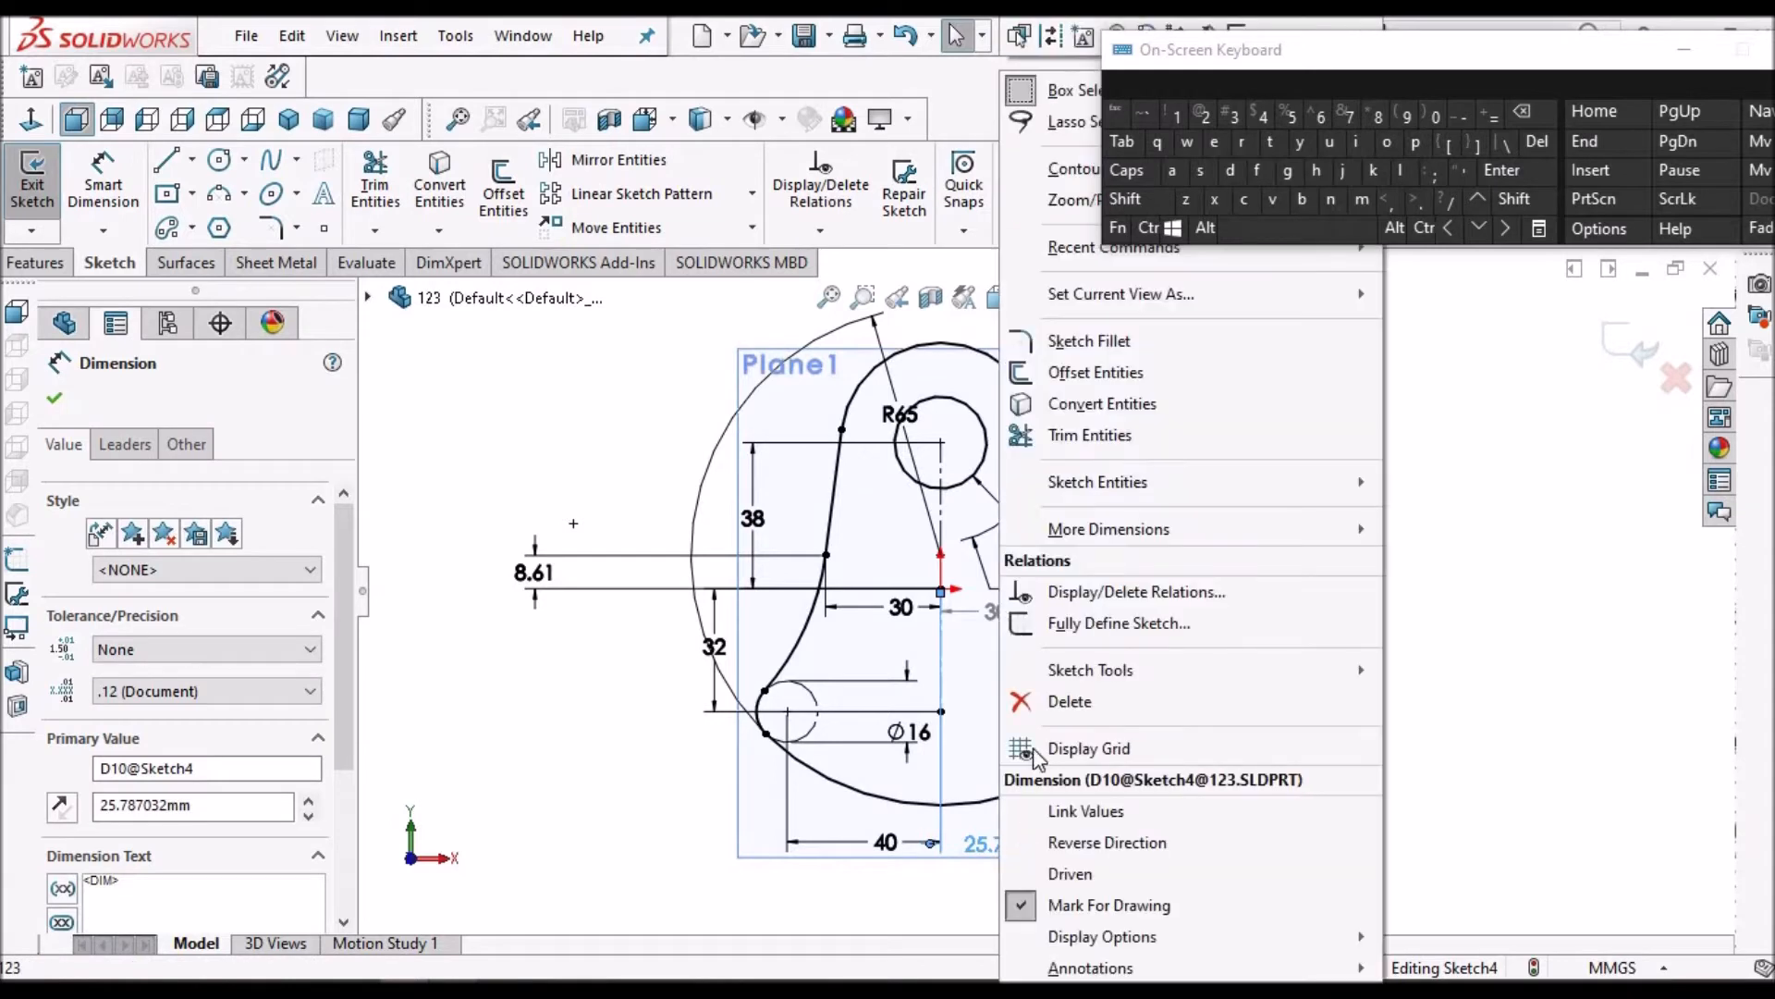
pyautogui.click(1331, 687)
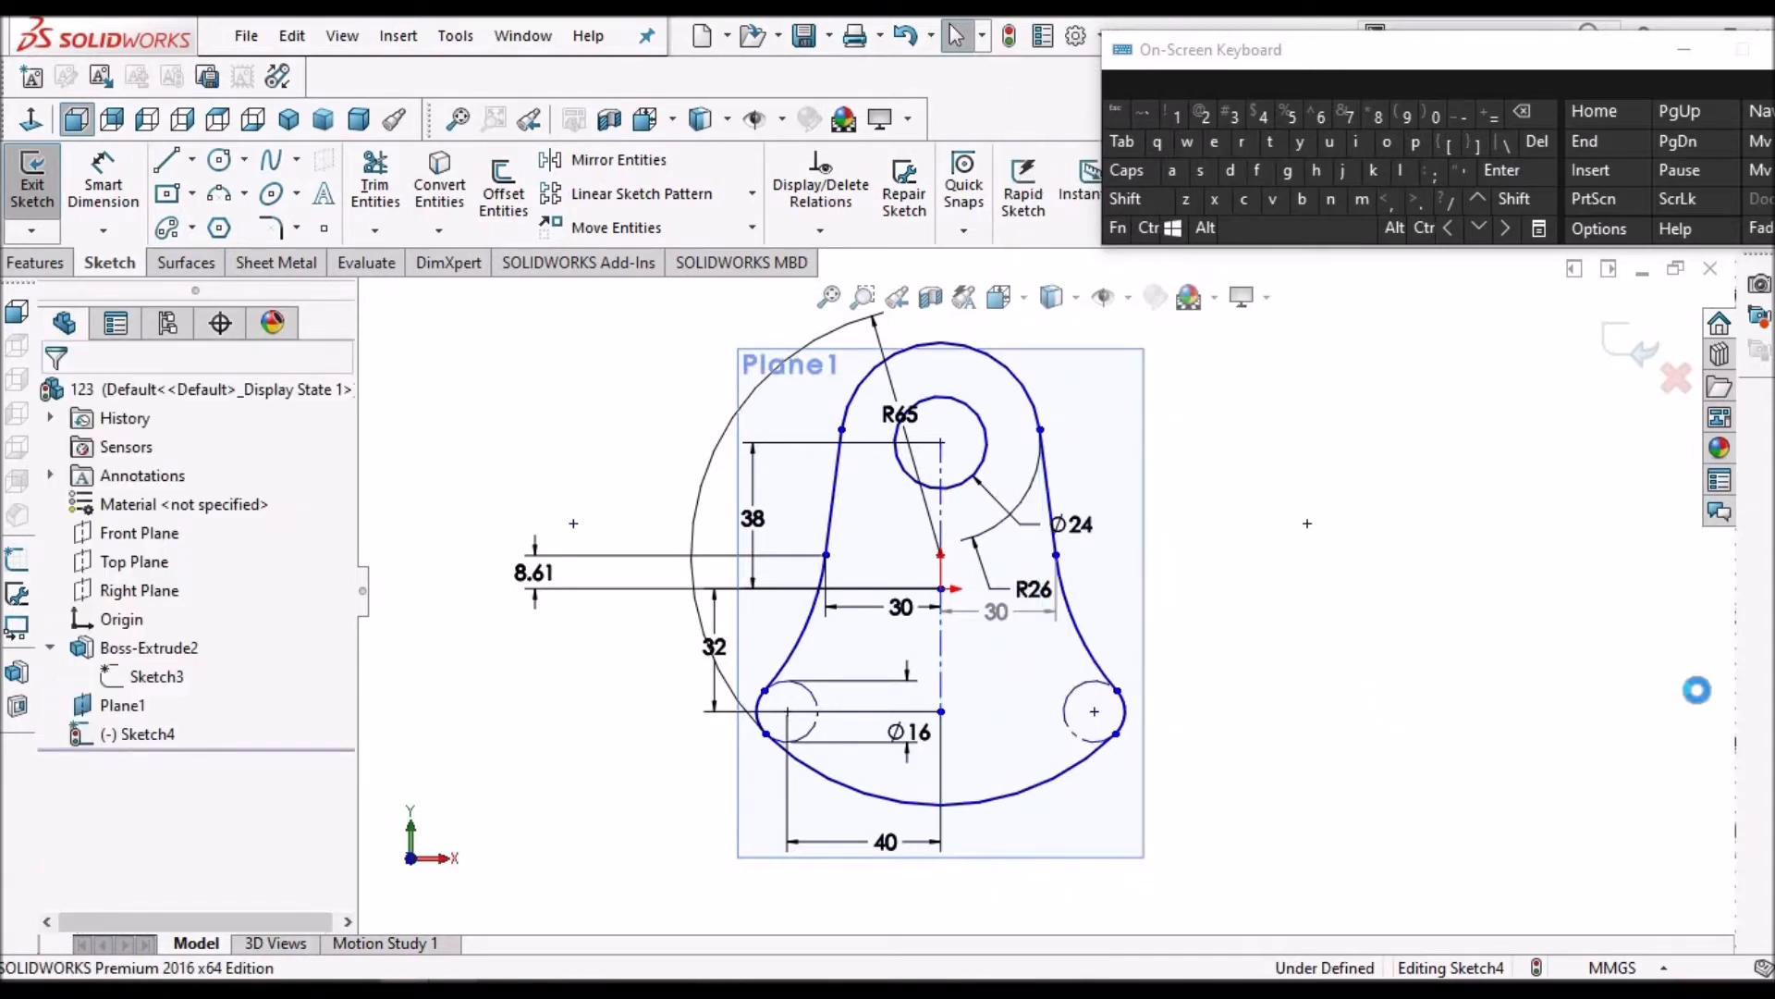
# Try to dimension the horizontal distance from the right construction circle's centre to the vertical centreline
pyautogui.click(103, 180)
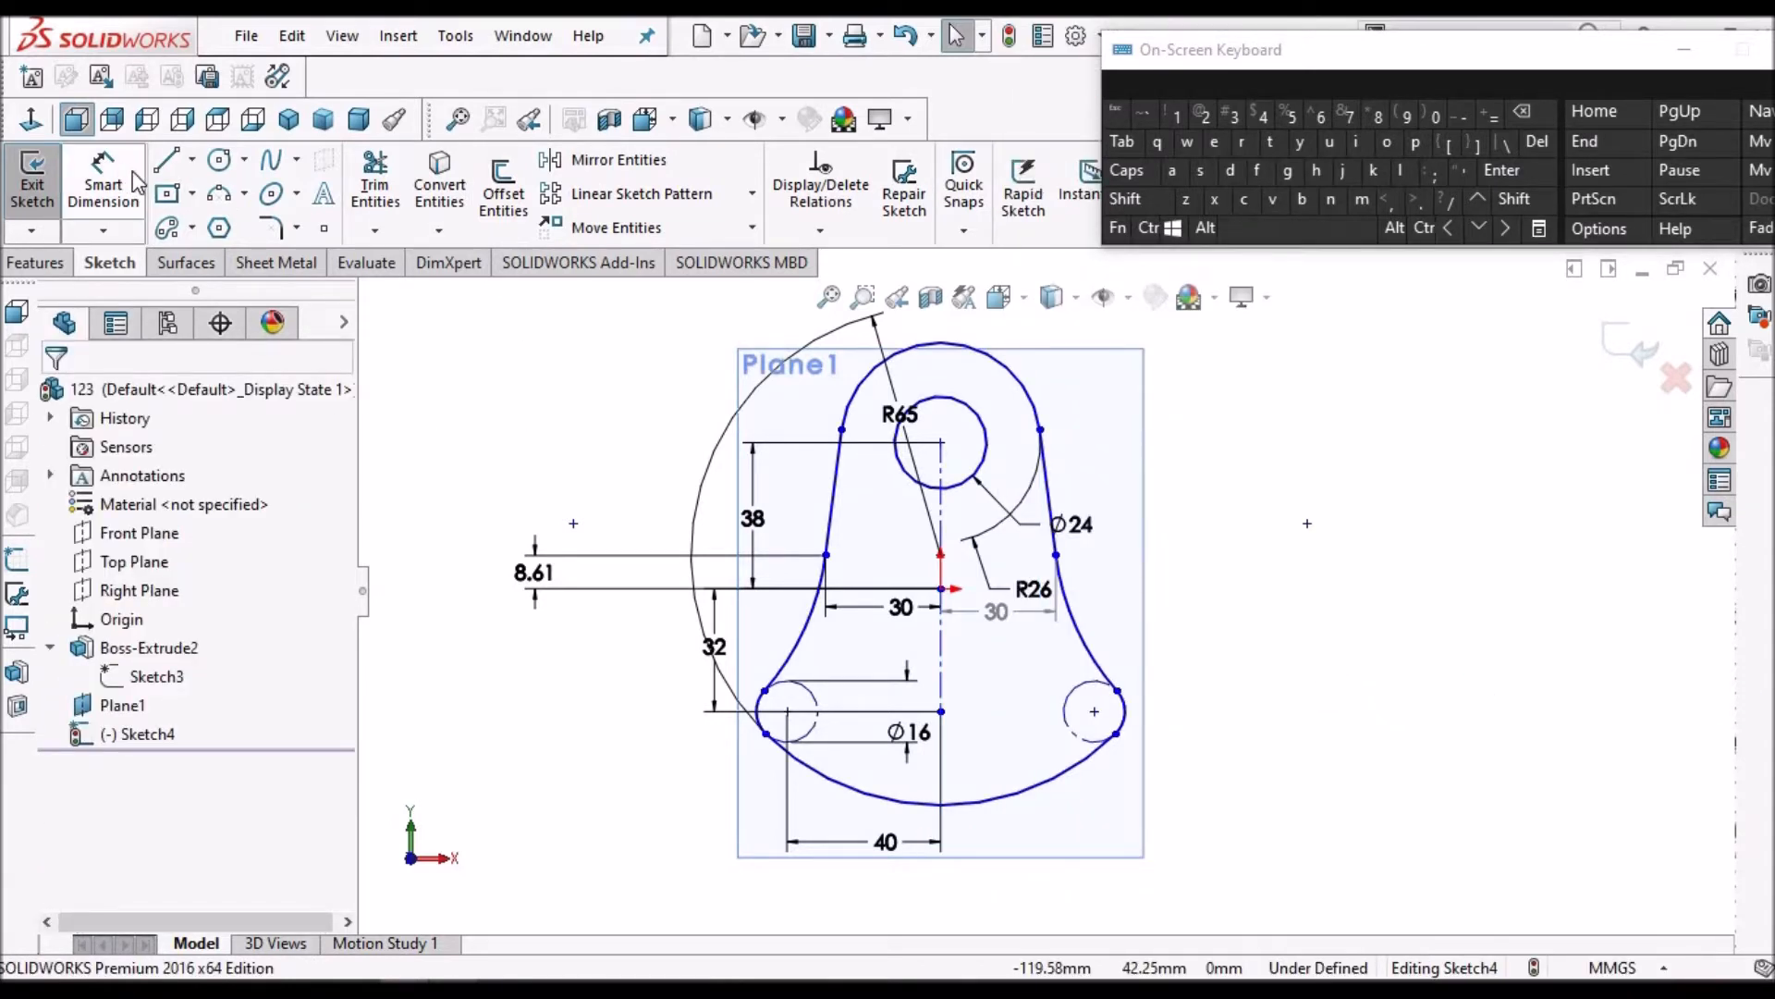
pyautogui.click(1094, 711)
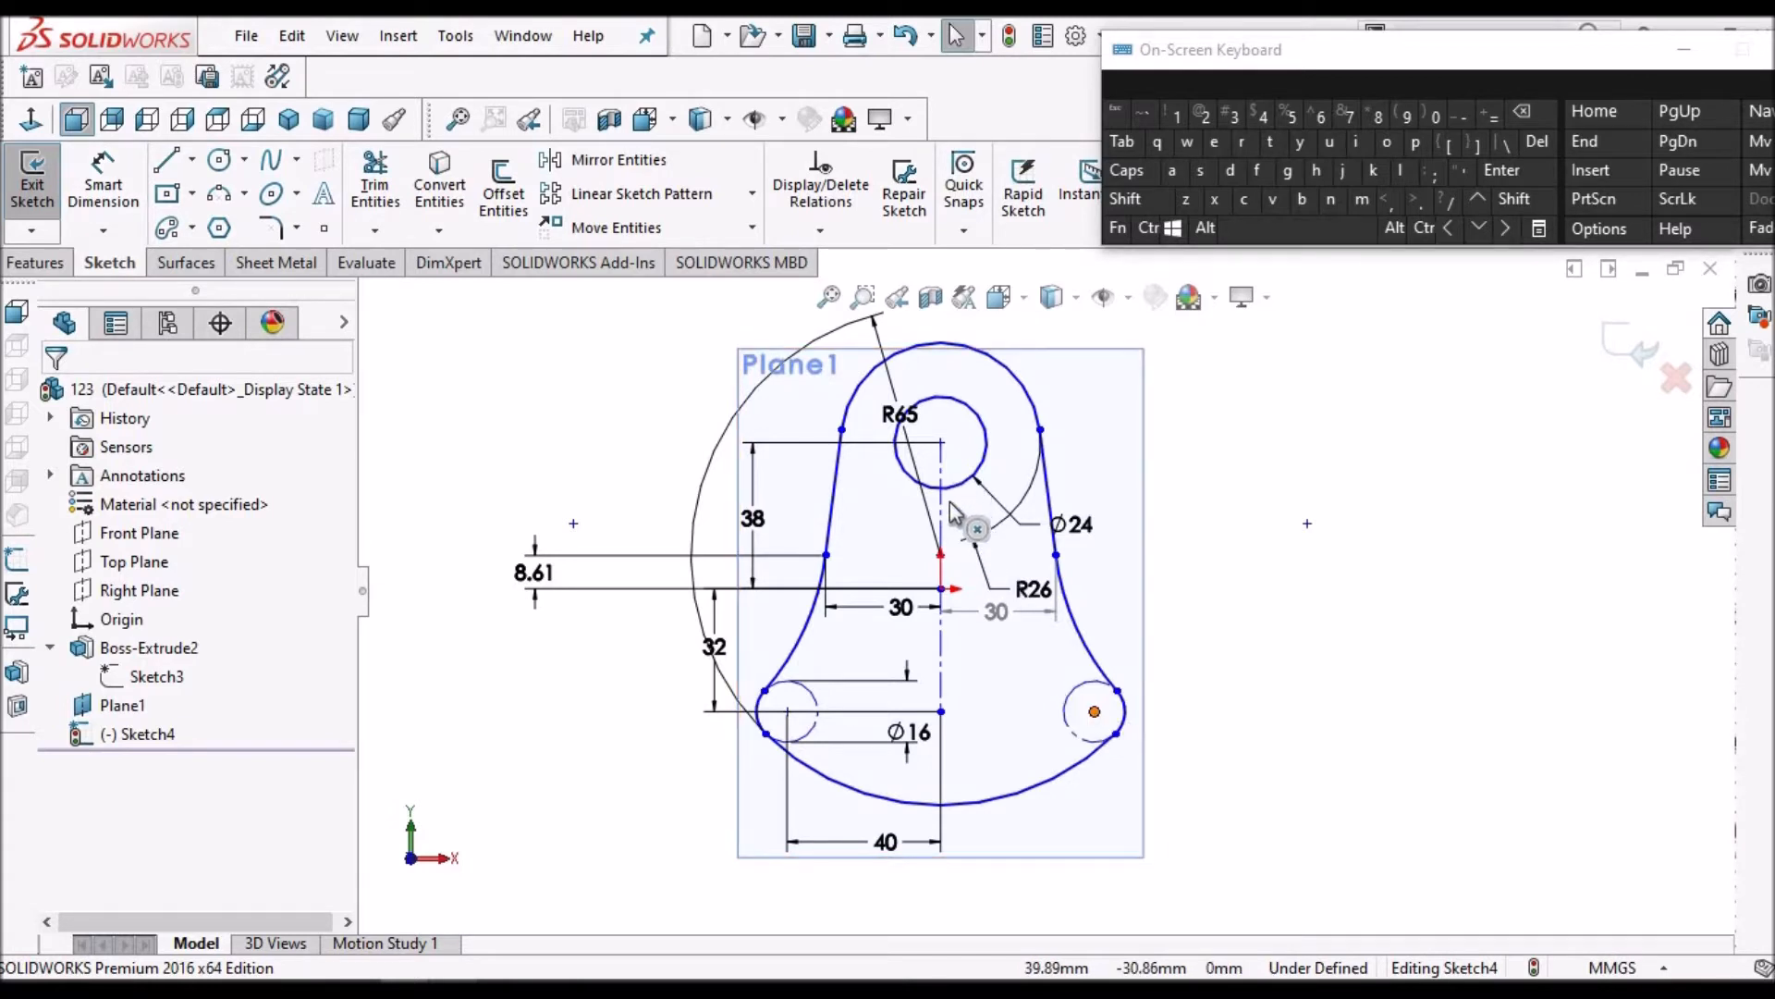
pyautogui.moveTo(951, 503); pyautogui.dragTo(939, 606)
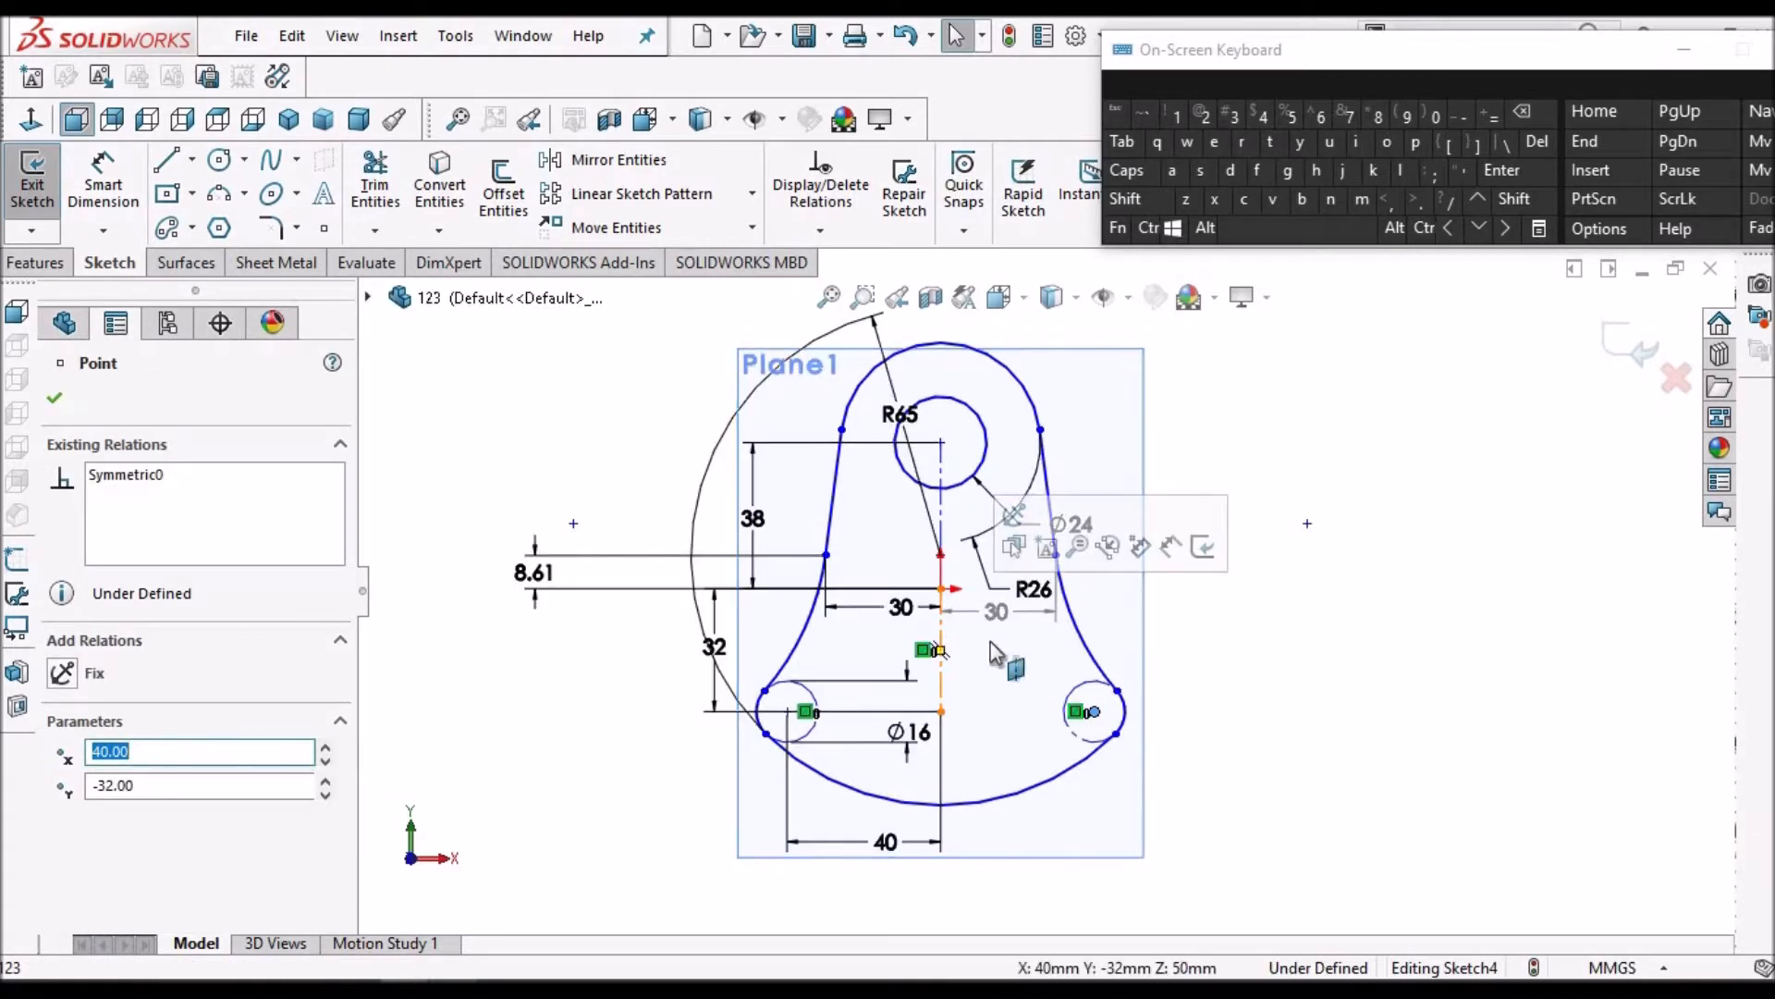
pyautogui.click(103, 180)
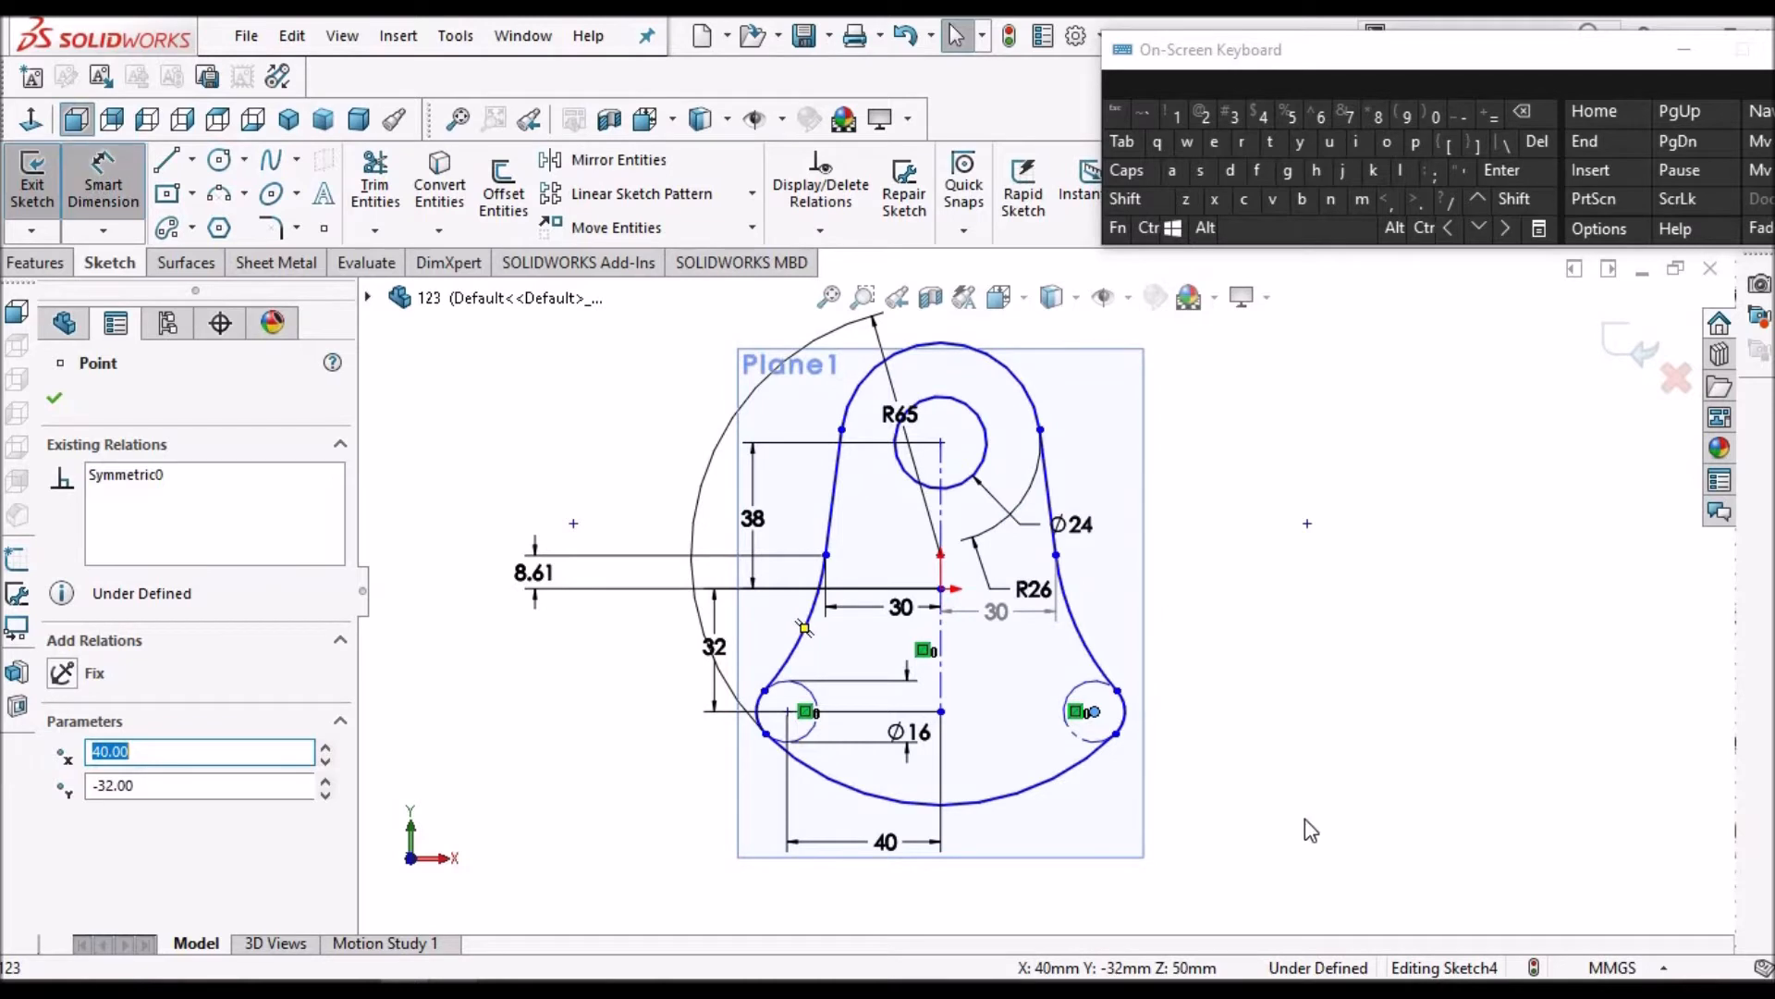
pyautogui.click(1305, 819)
pyautogui.click(1092, 712)
pyautogui.press('d')
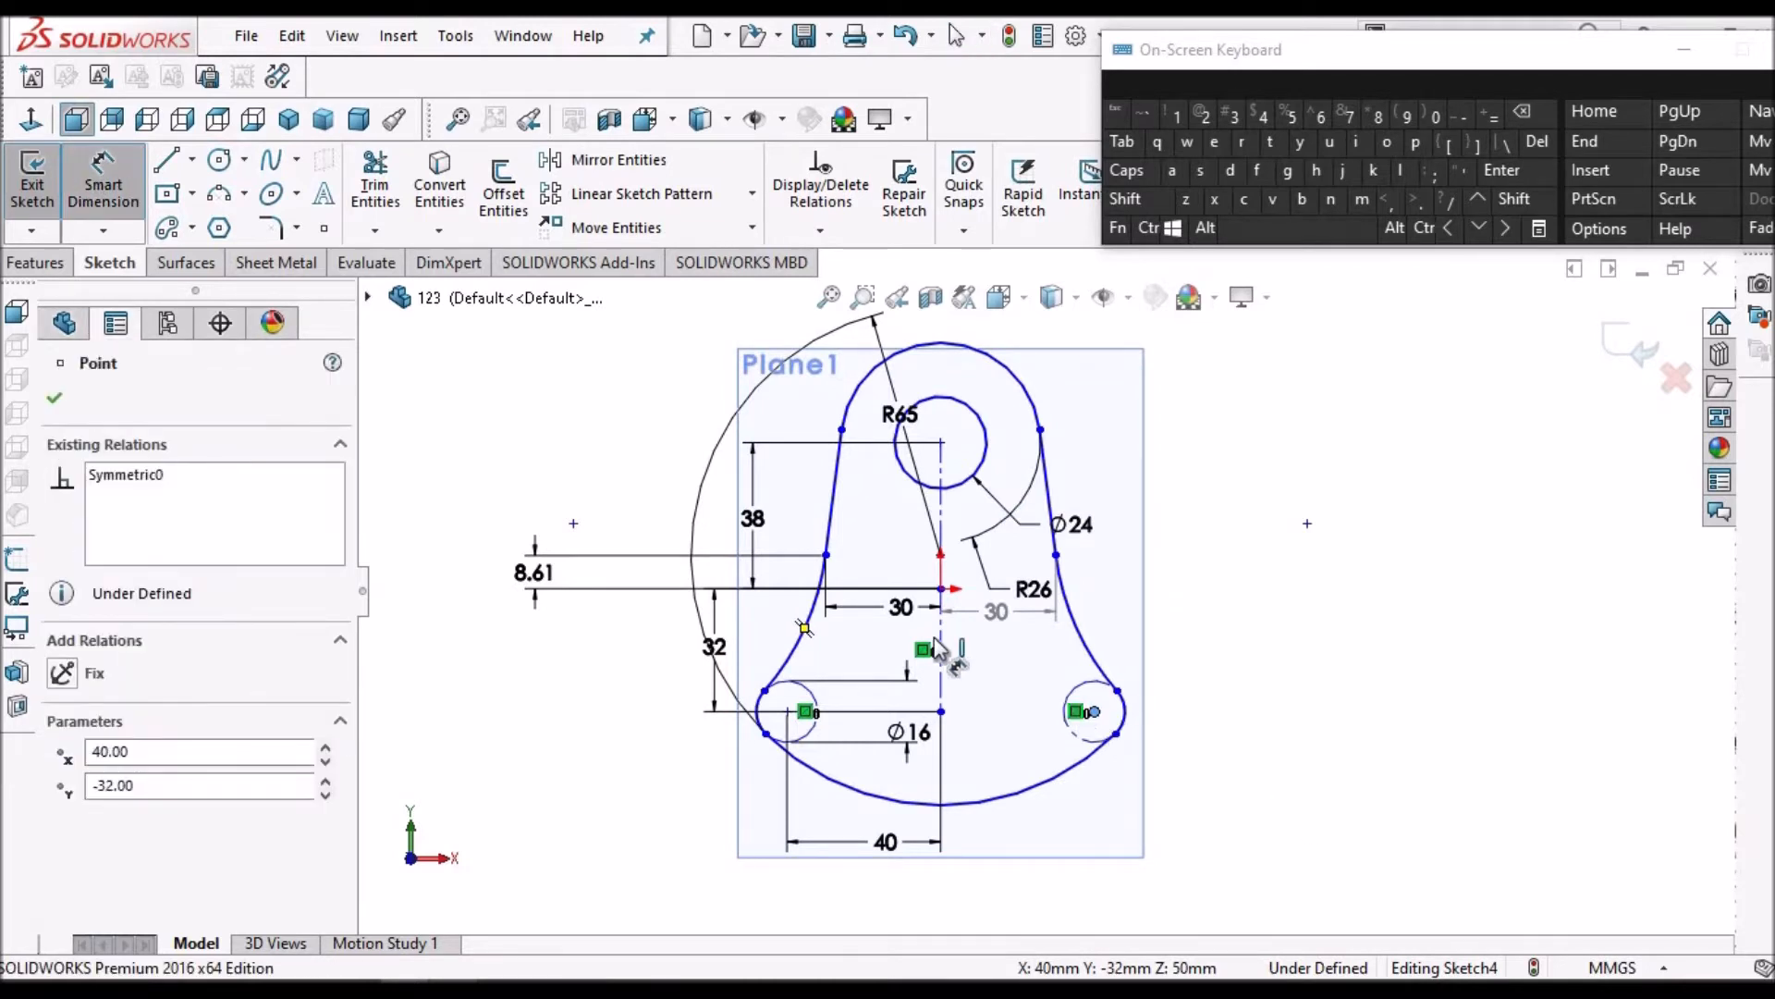
pyautogui.click(1030, 843)
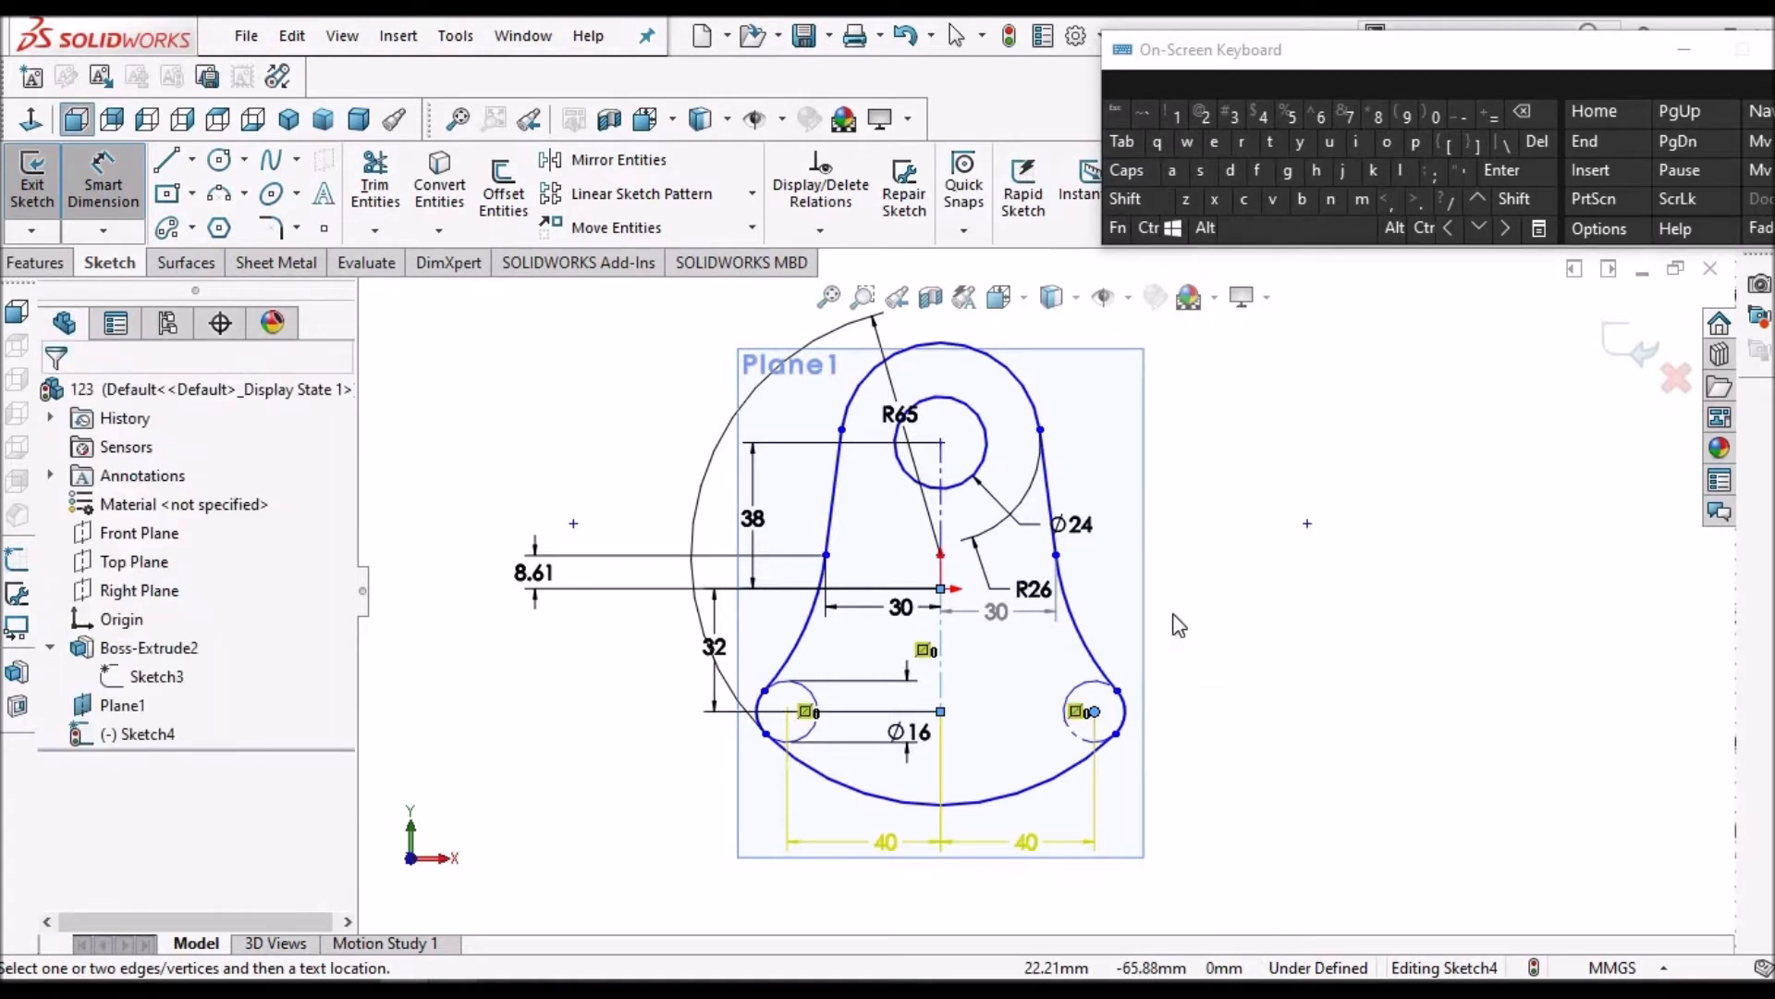
pyautogui.click(1154, 341)
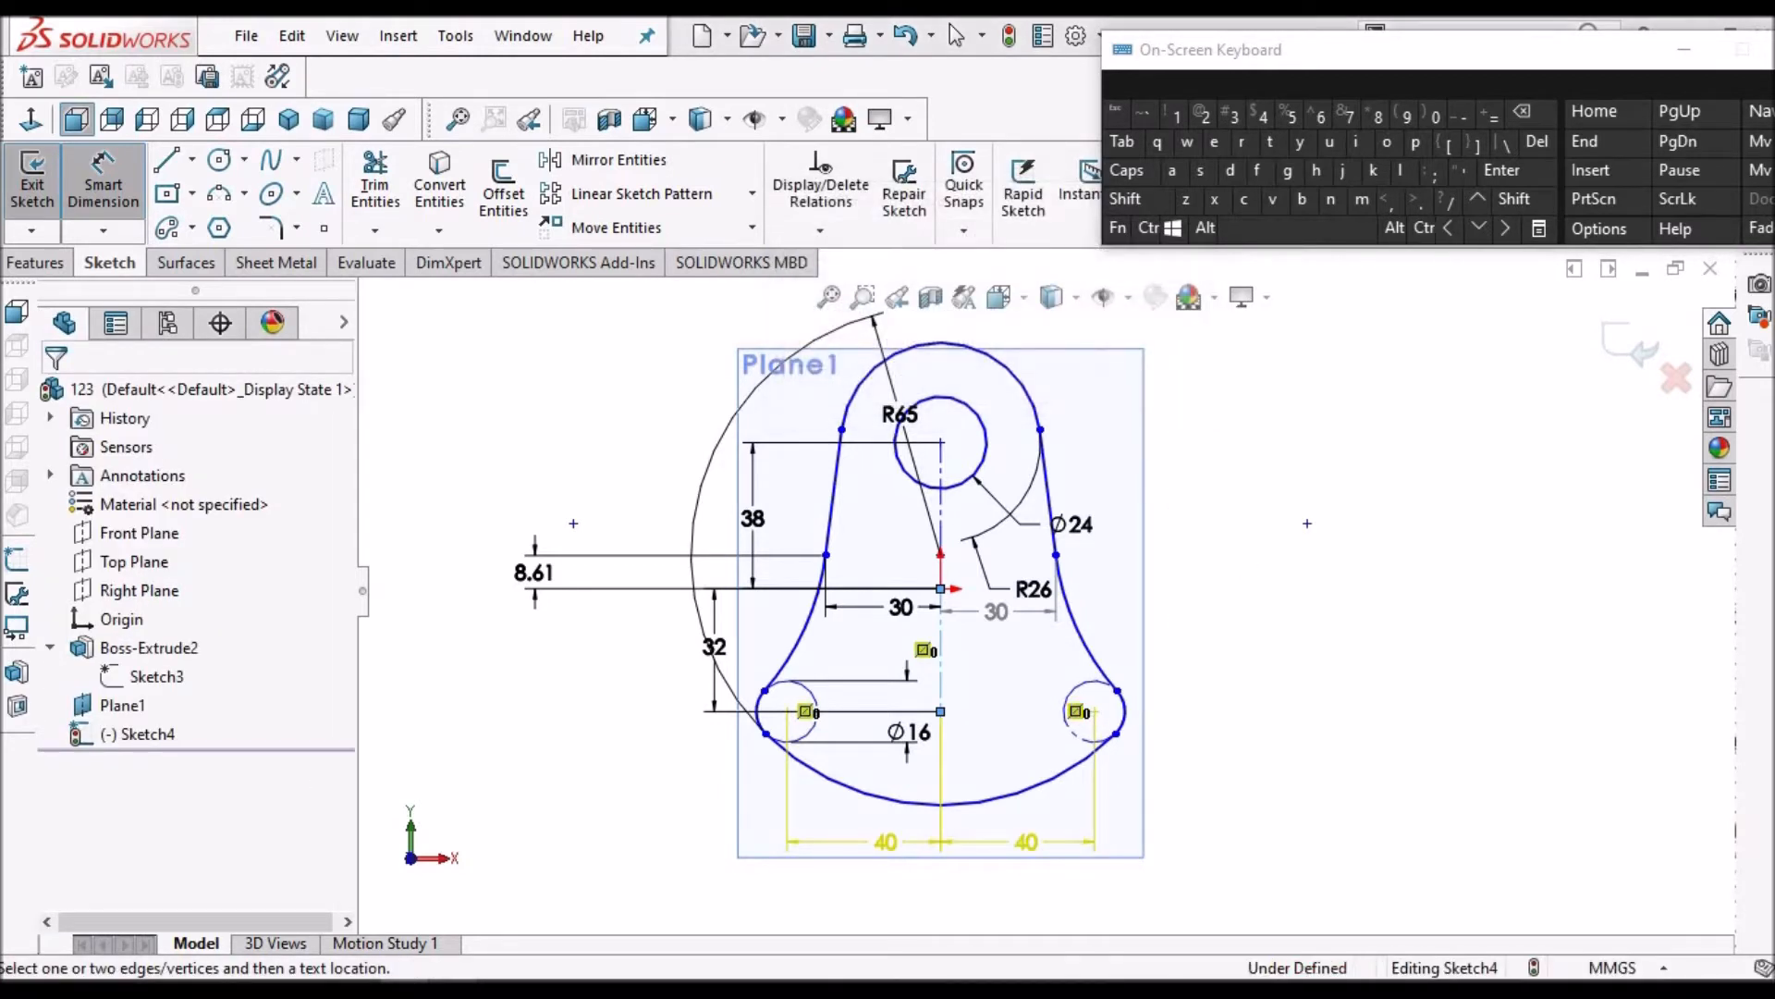
pyautogui.rightClick(559, 418)
pyautogui.click(1448, 683)
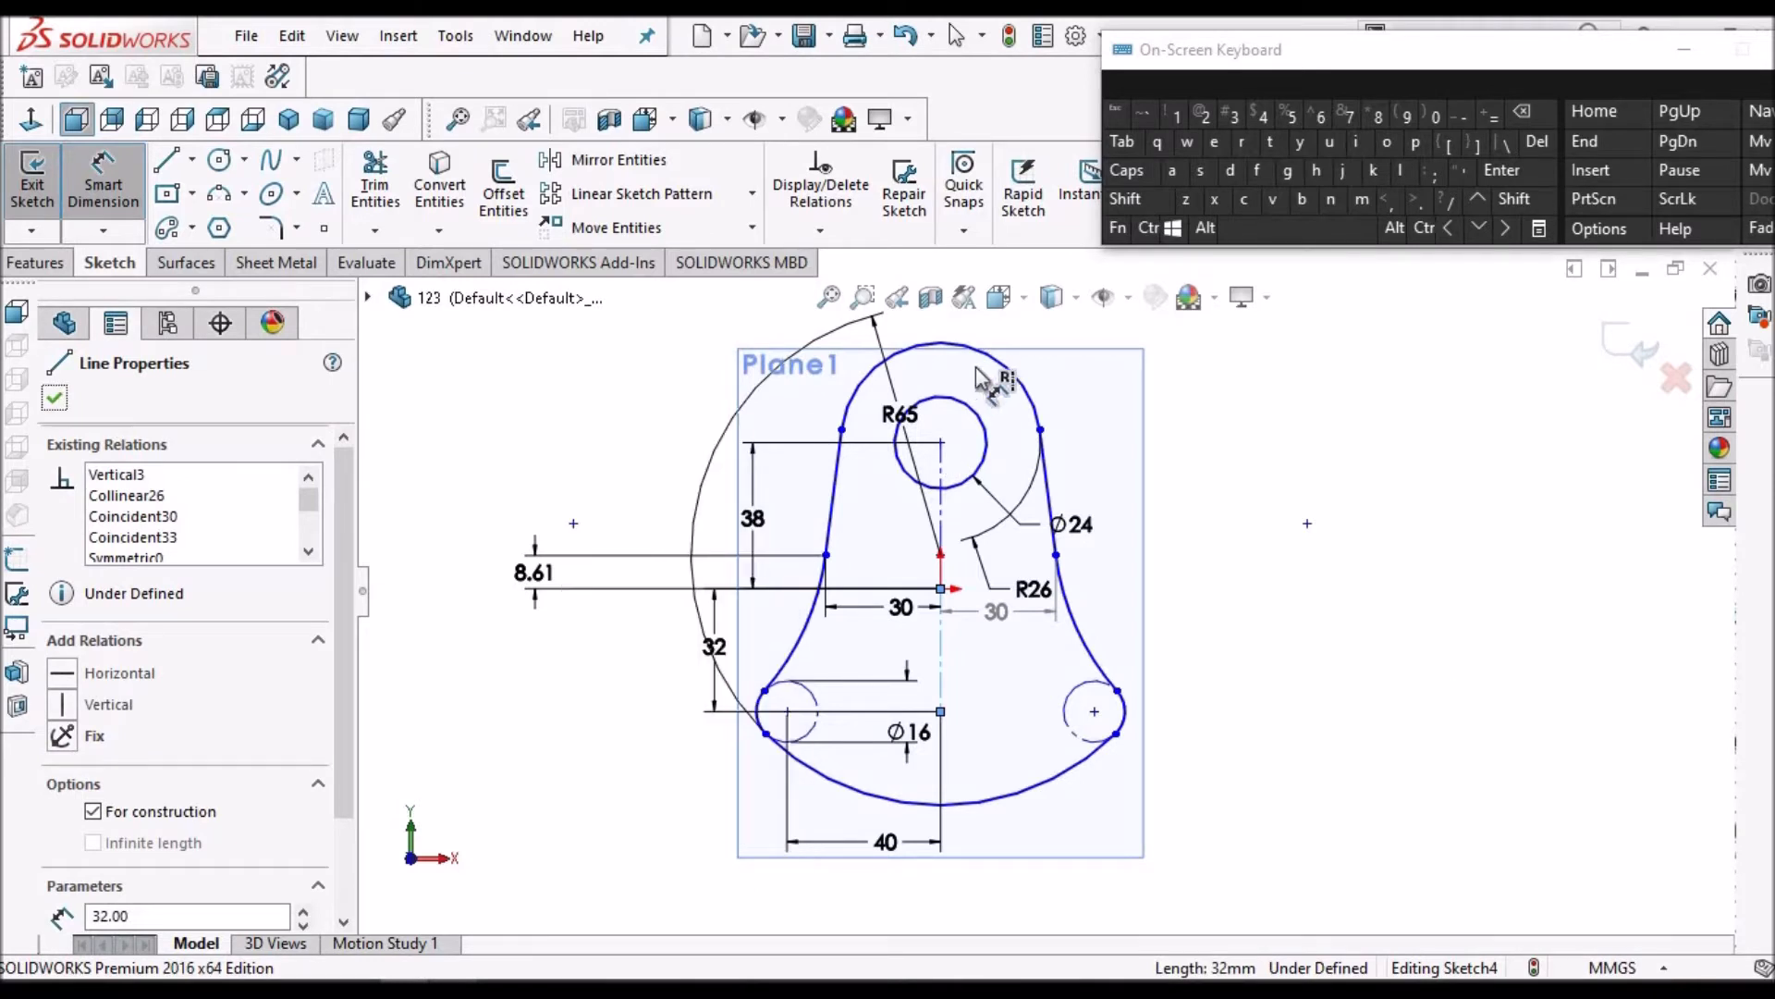
# Delete the automatically added 8.61 mm vertical dimension beside the profile and leave the dimension tool
pyautogui.click(529, 581)
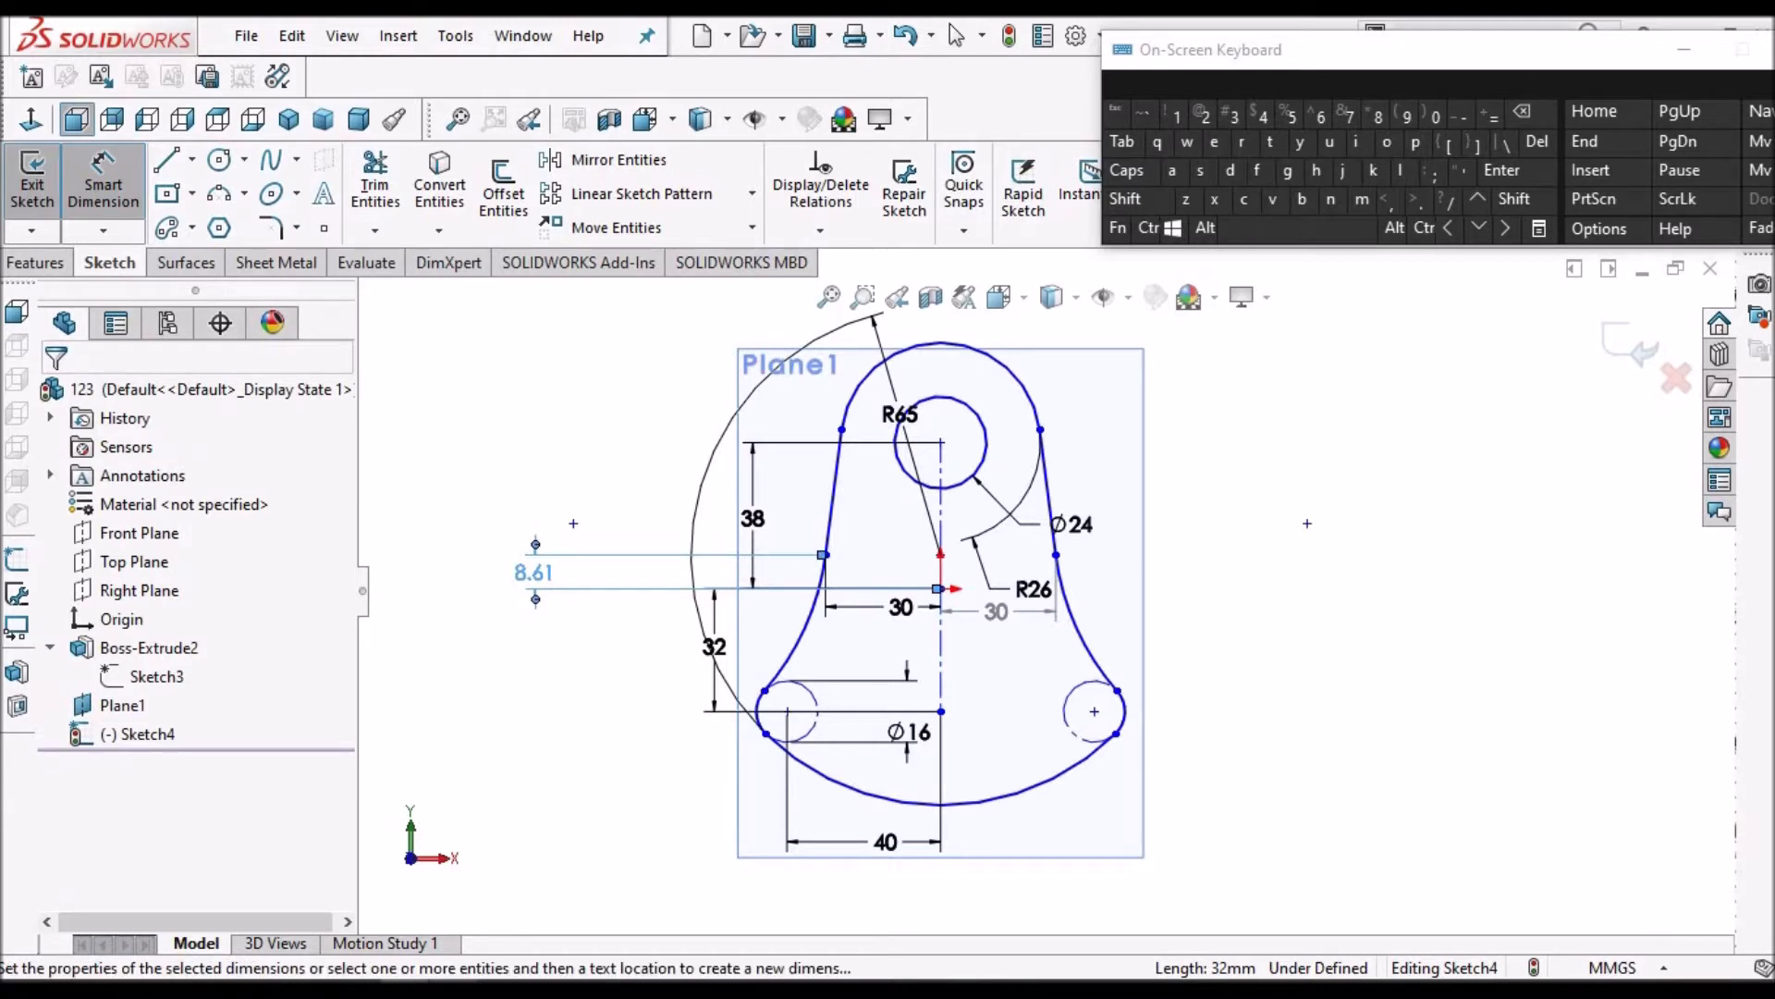
pyautogui.click(292, 36)
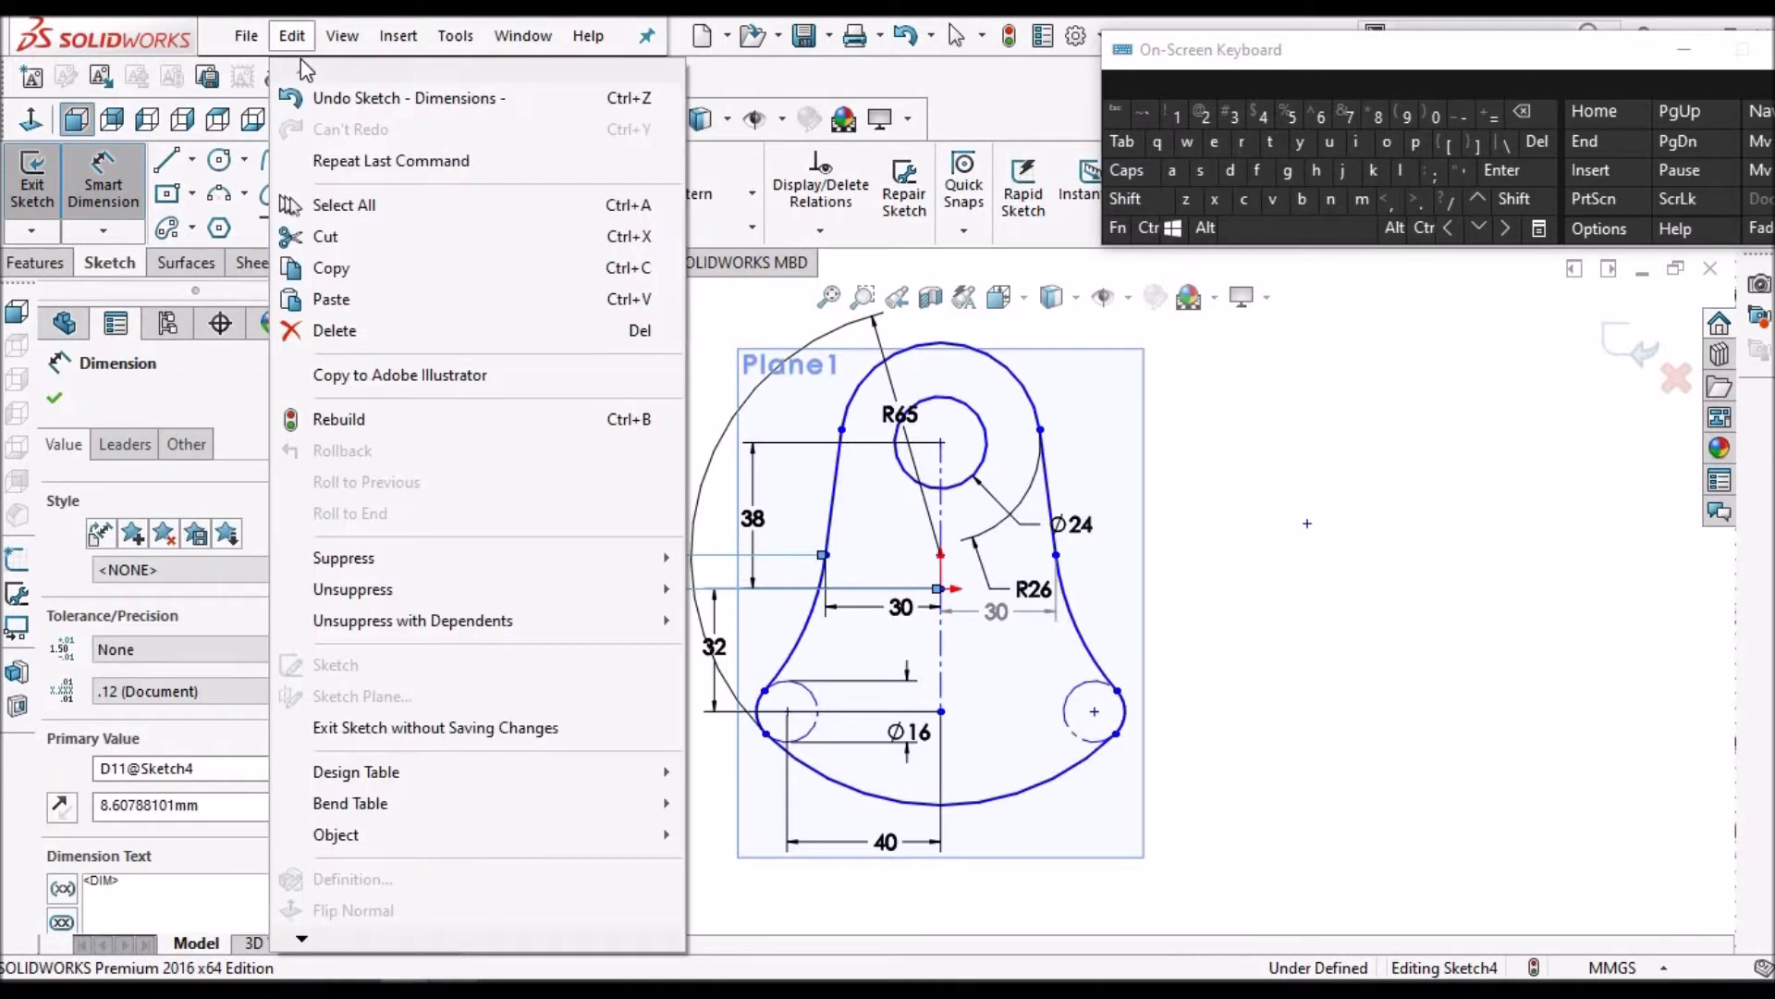
pyautogui.click(326, 329)
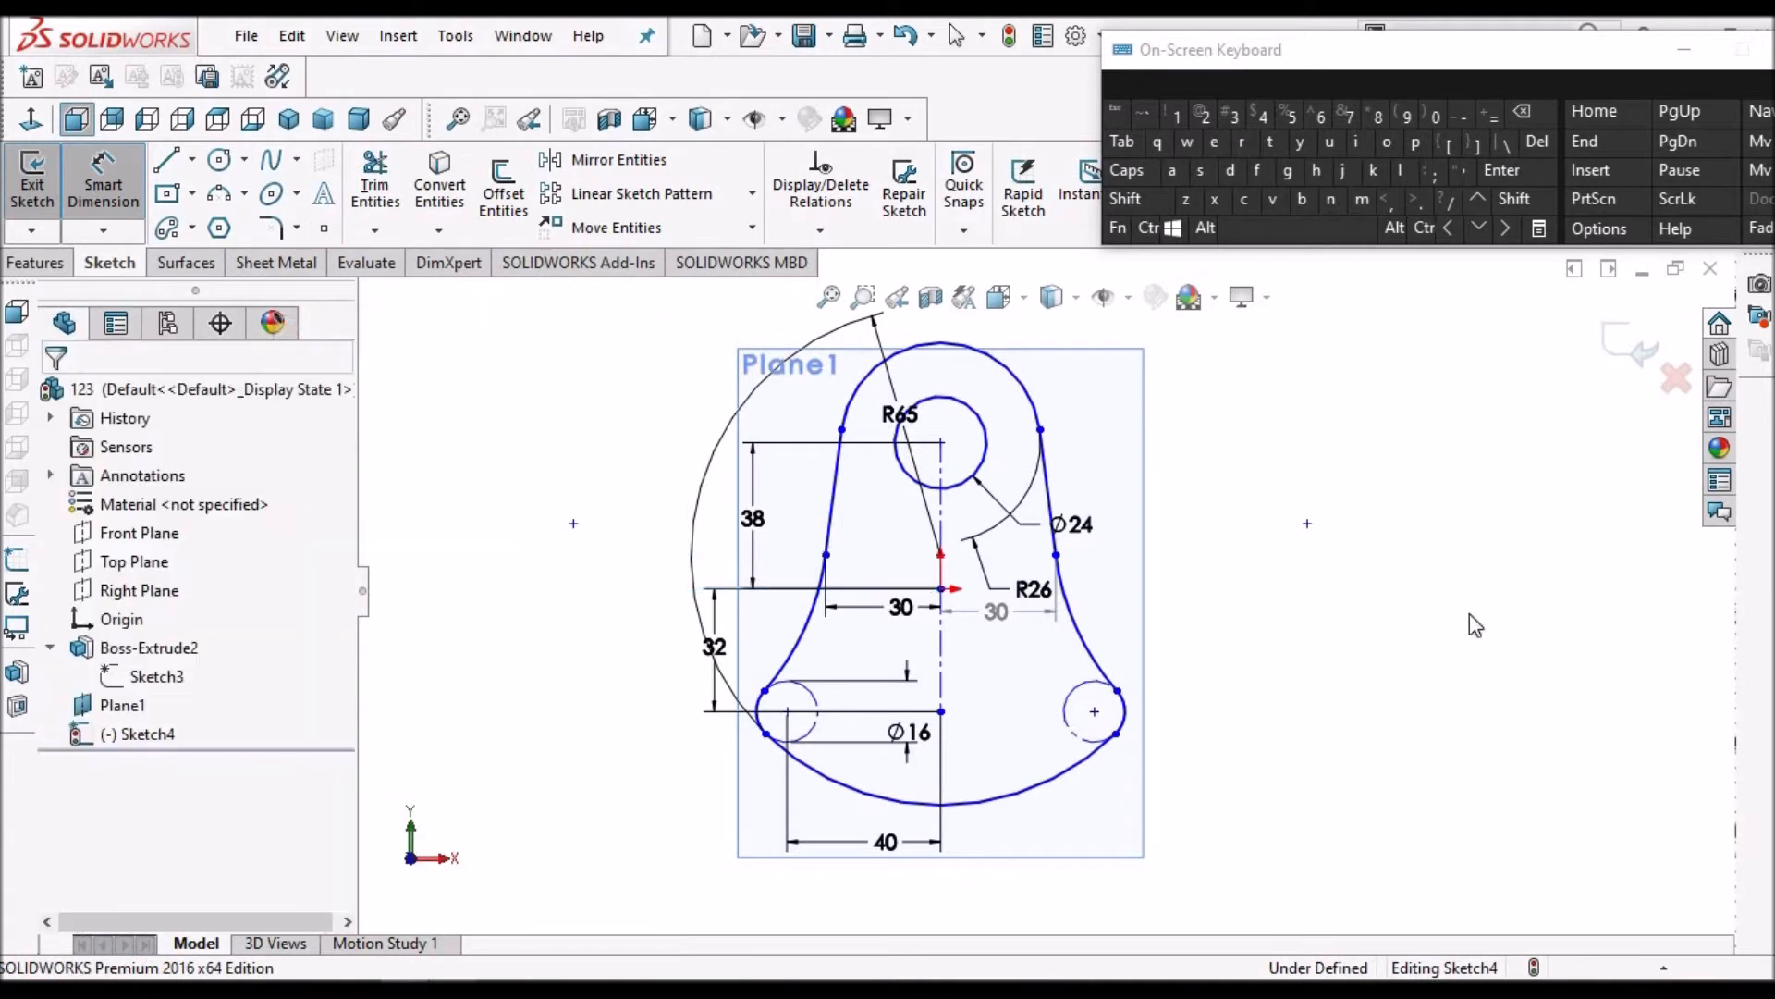
pyautogui.press('z')
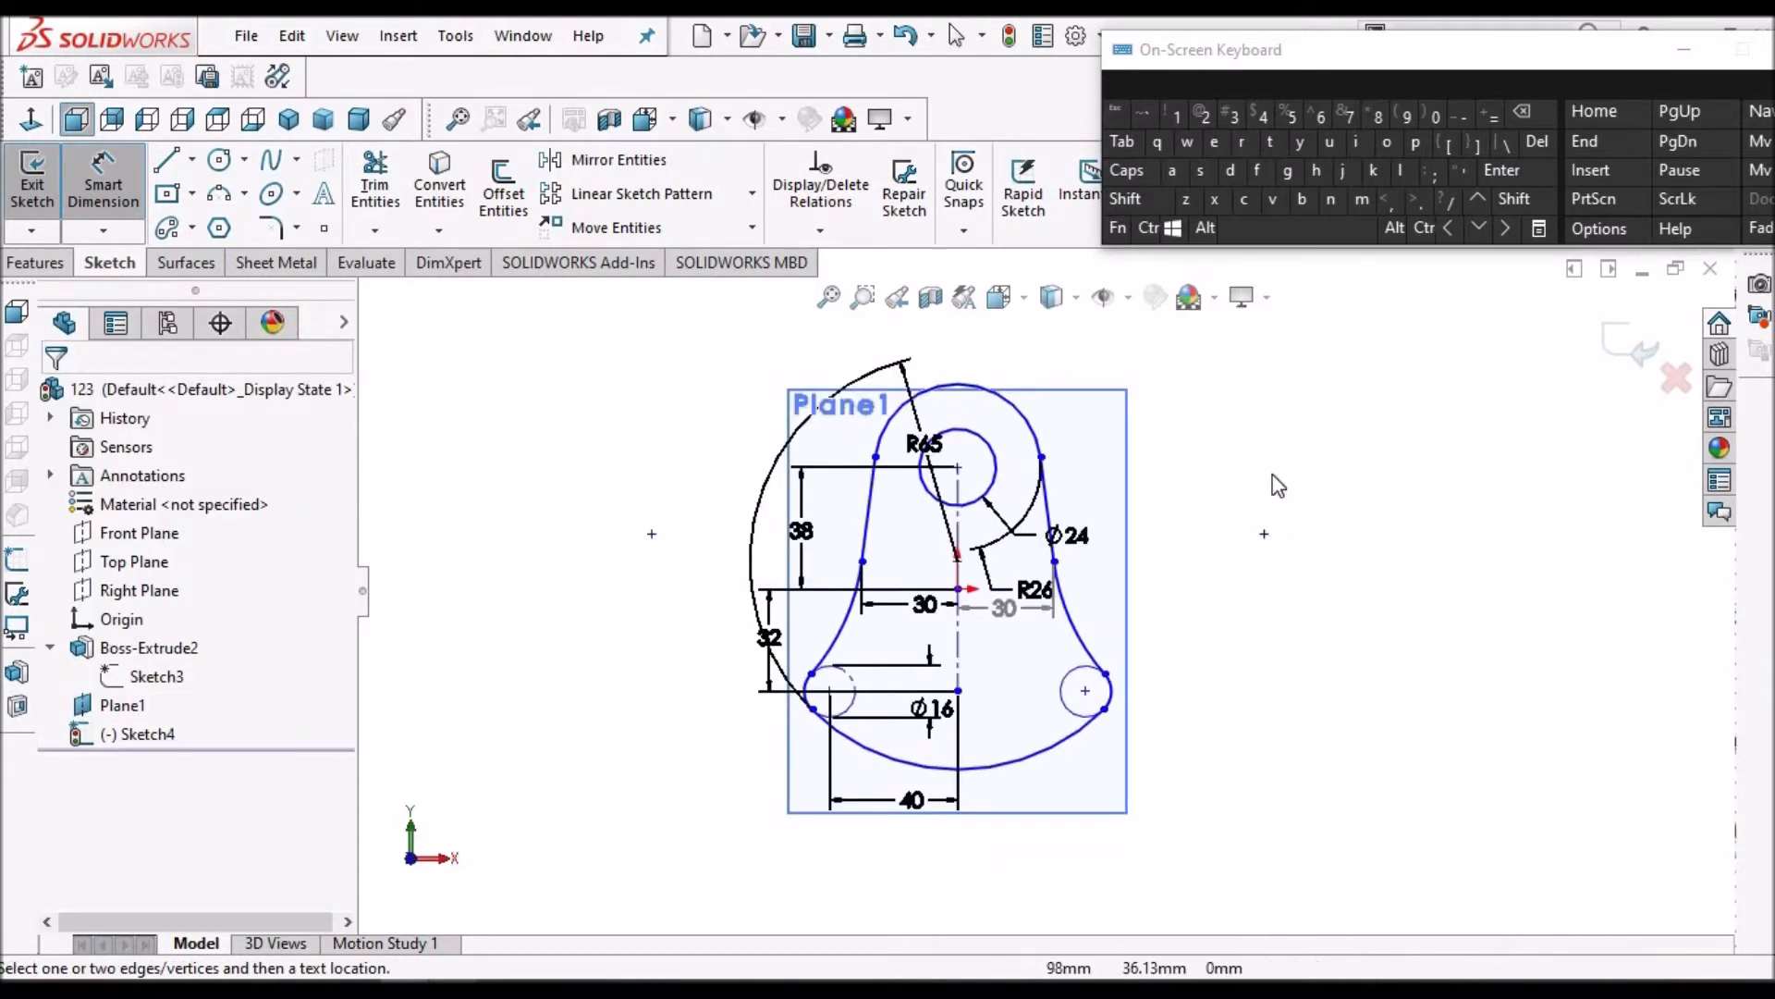
pyautogui.rightClick(1274, 555)
pyautogui.click(1305, 556)
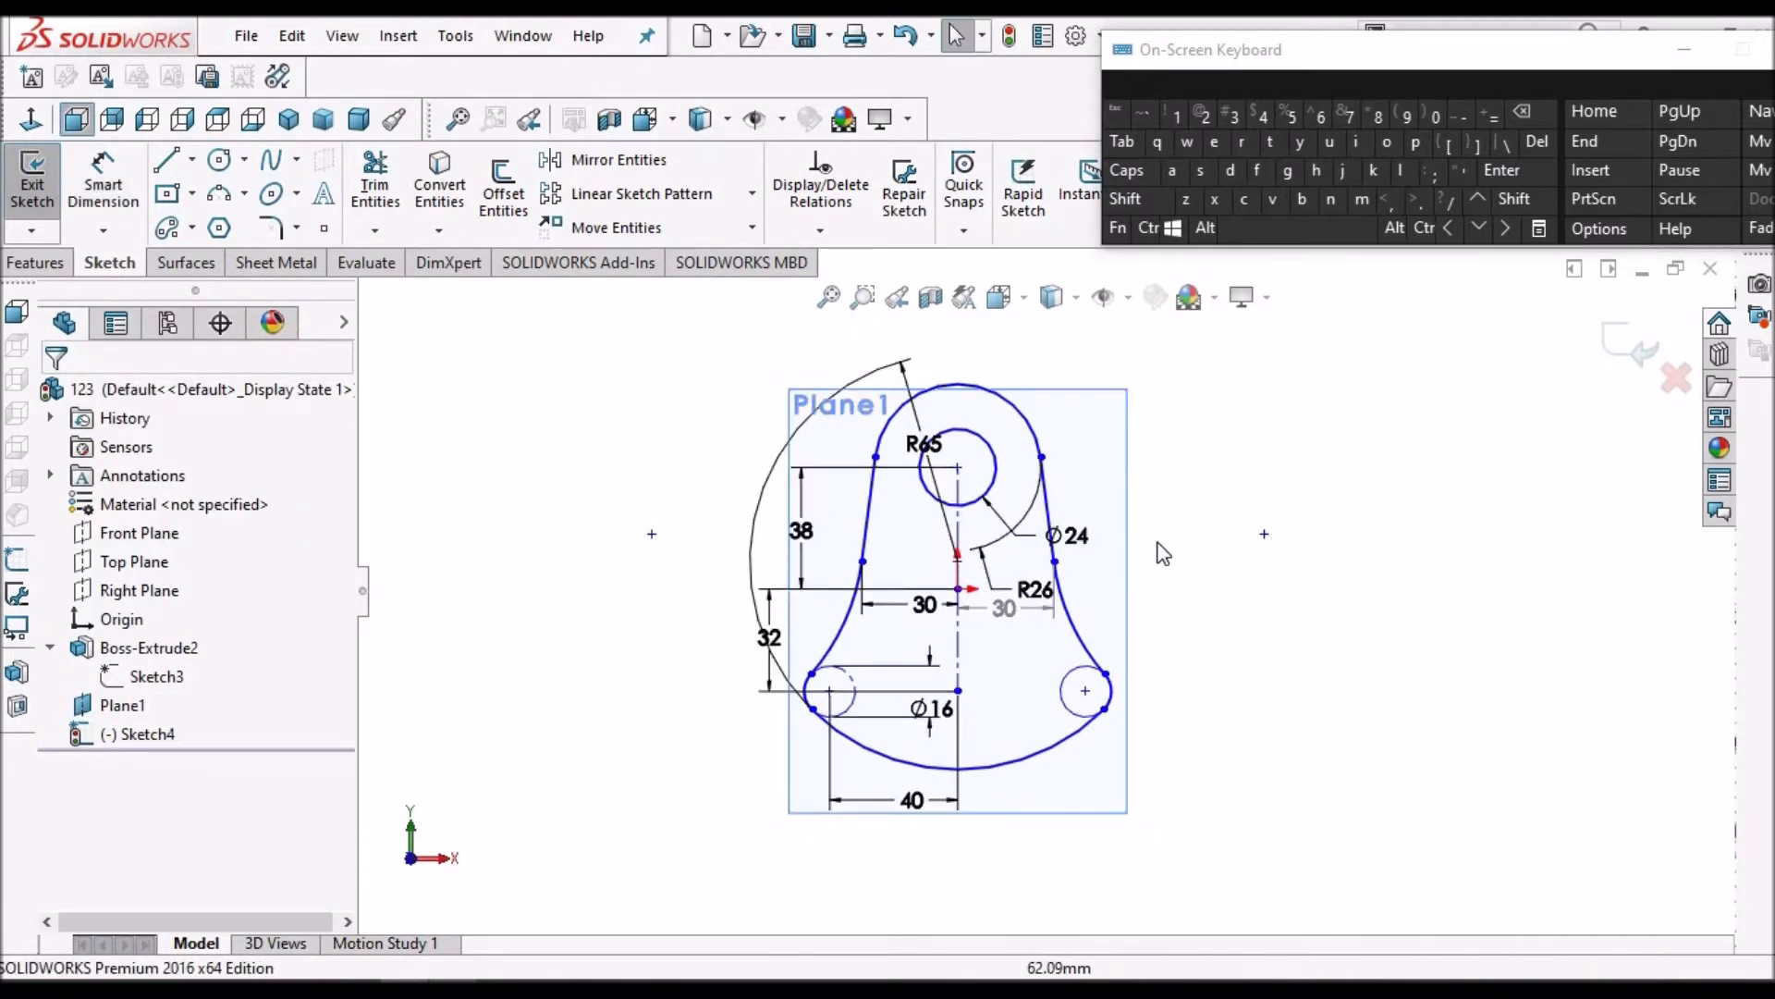
# Move the R65 radius dimension to a clear spot beneath the profile's large bottom arc
pyautogui.scroll(-1, 1158, 542)
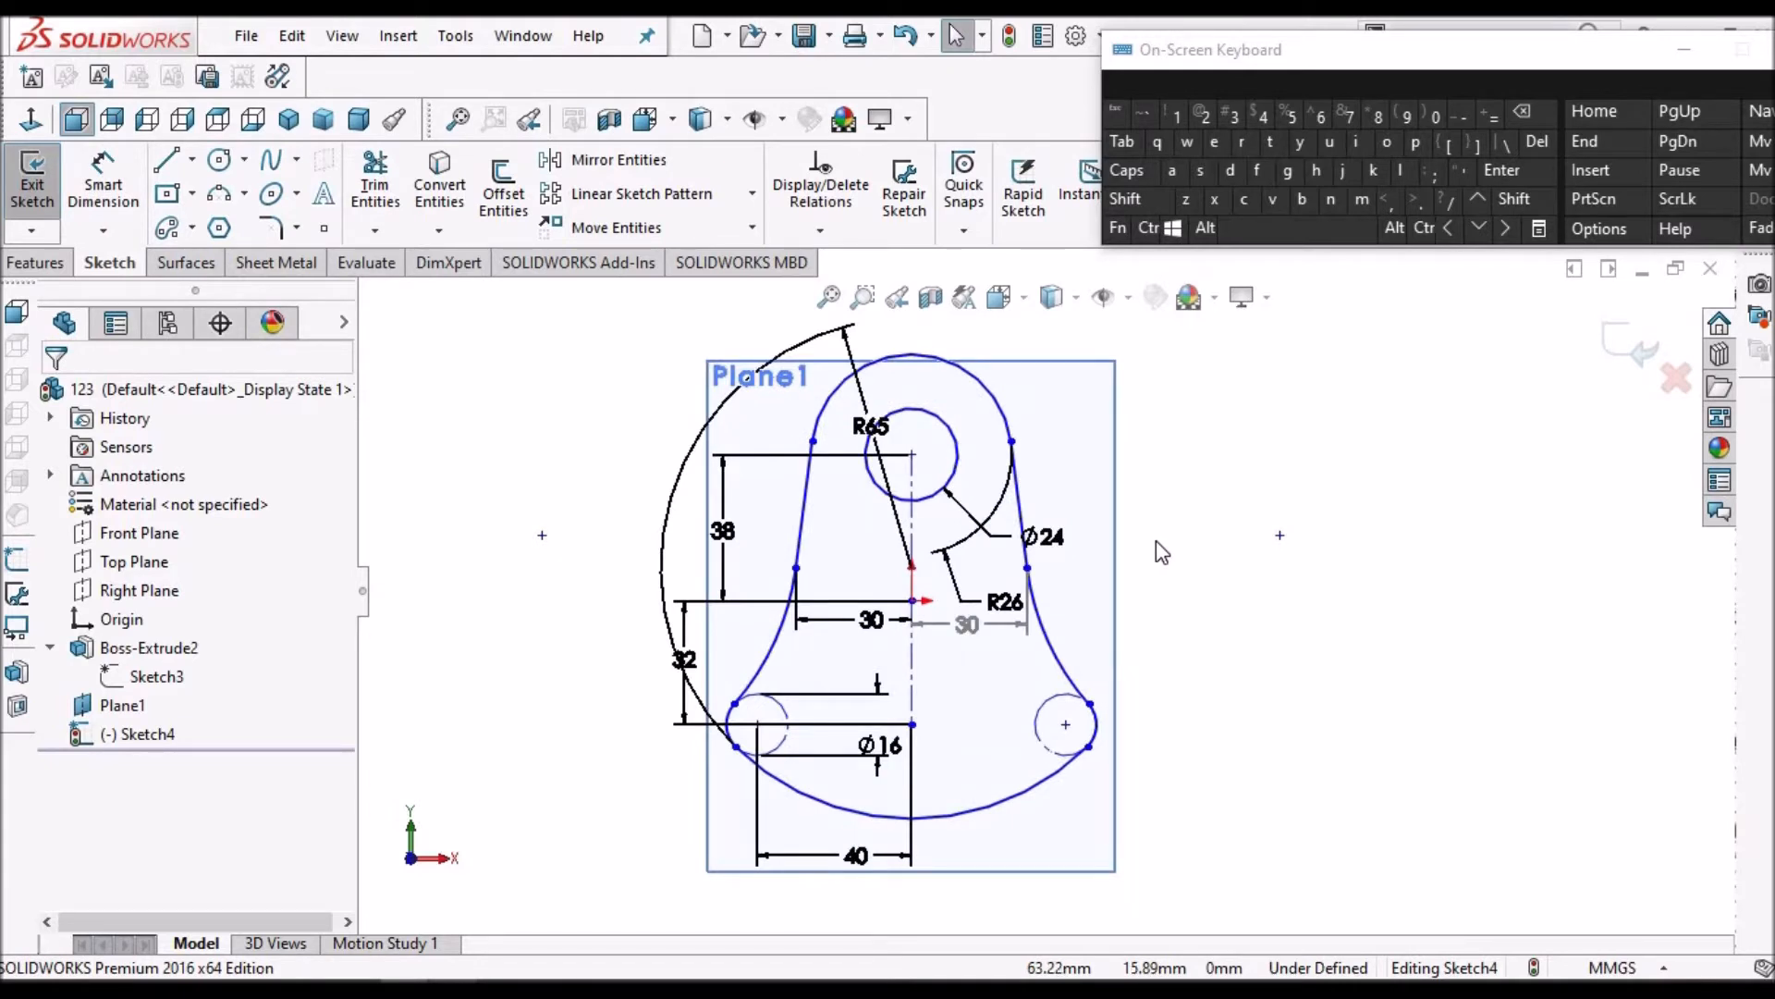
pyautogui.click(967, 625)
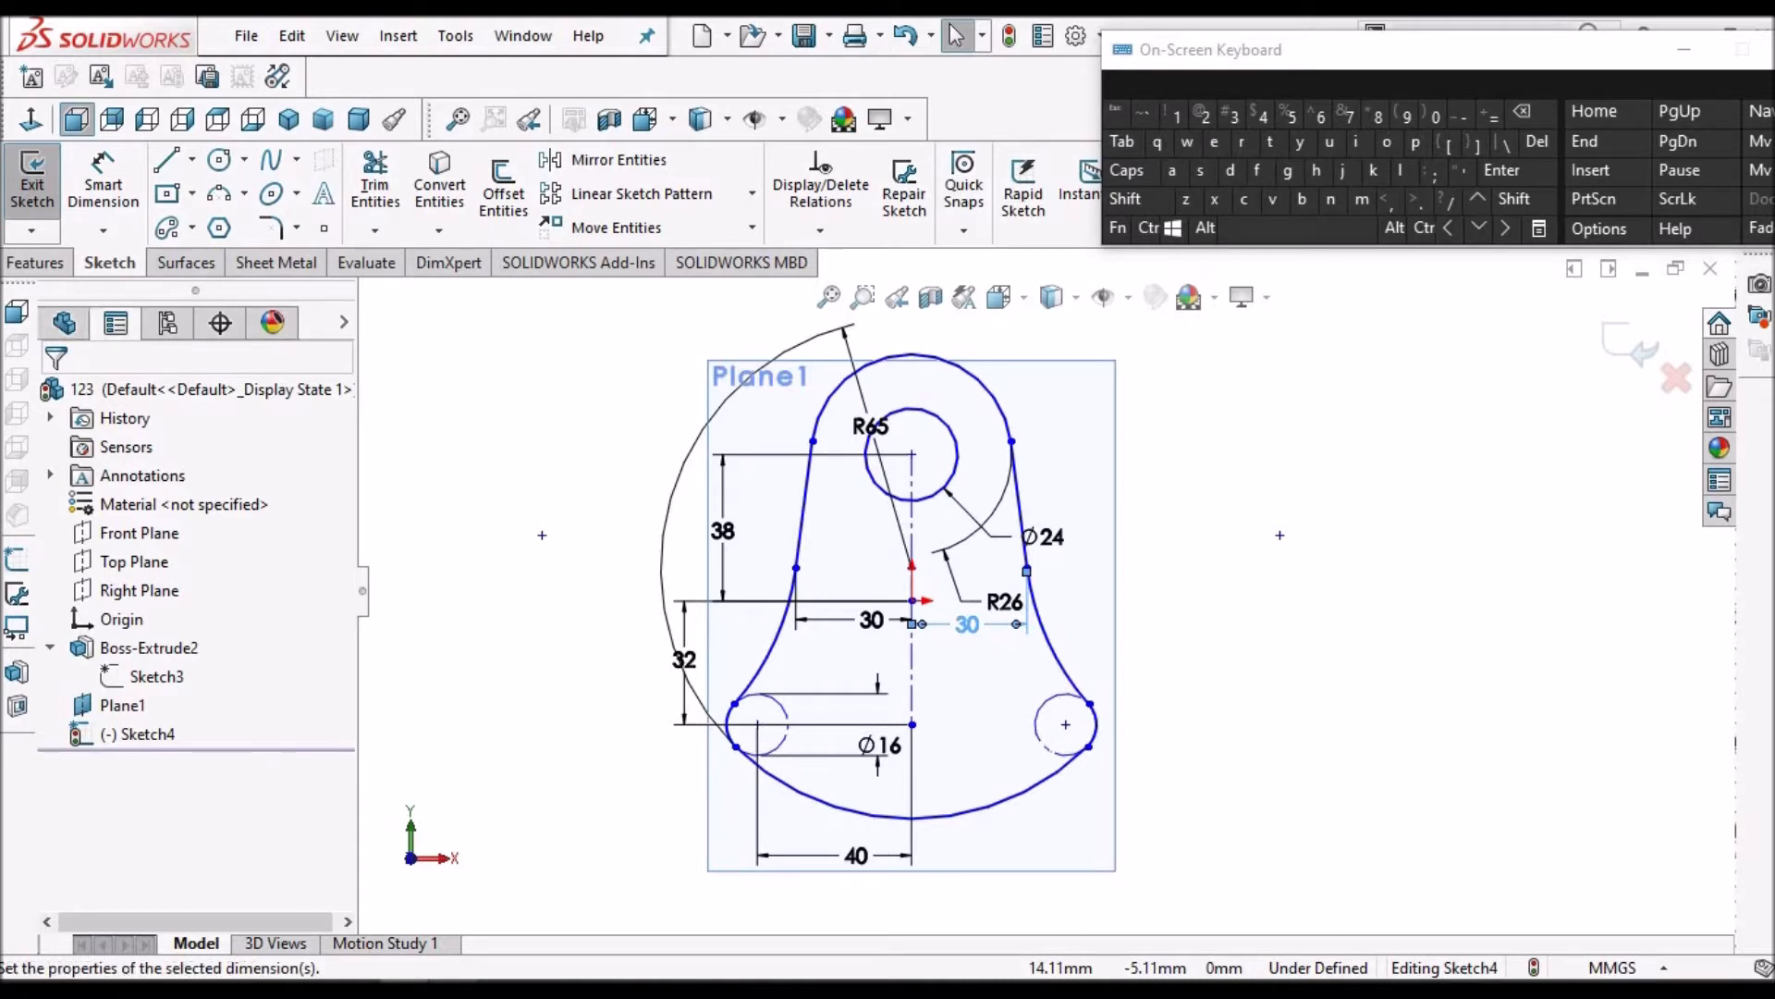
pyautogui.click(1047, 684)
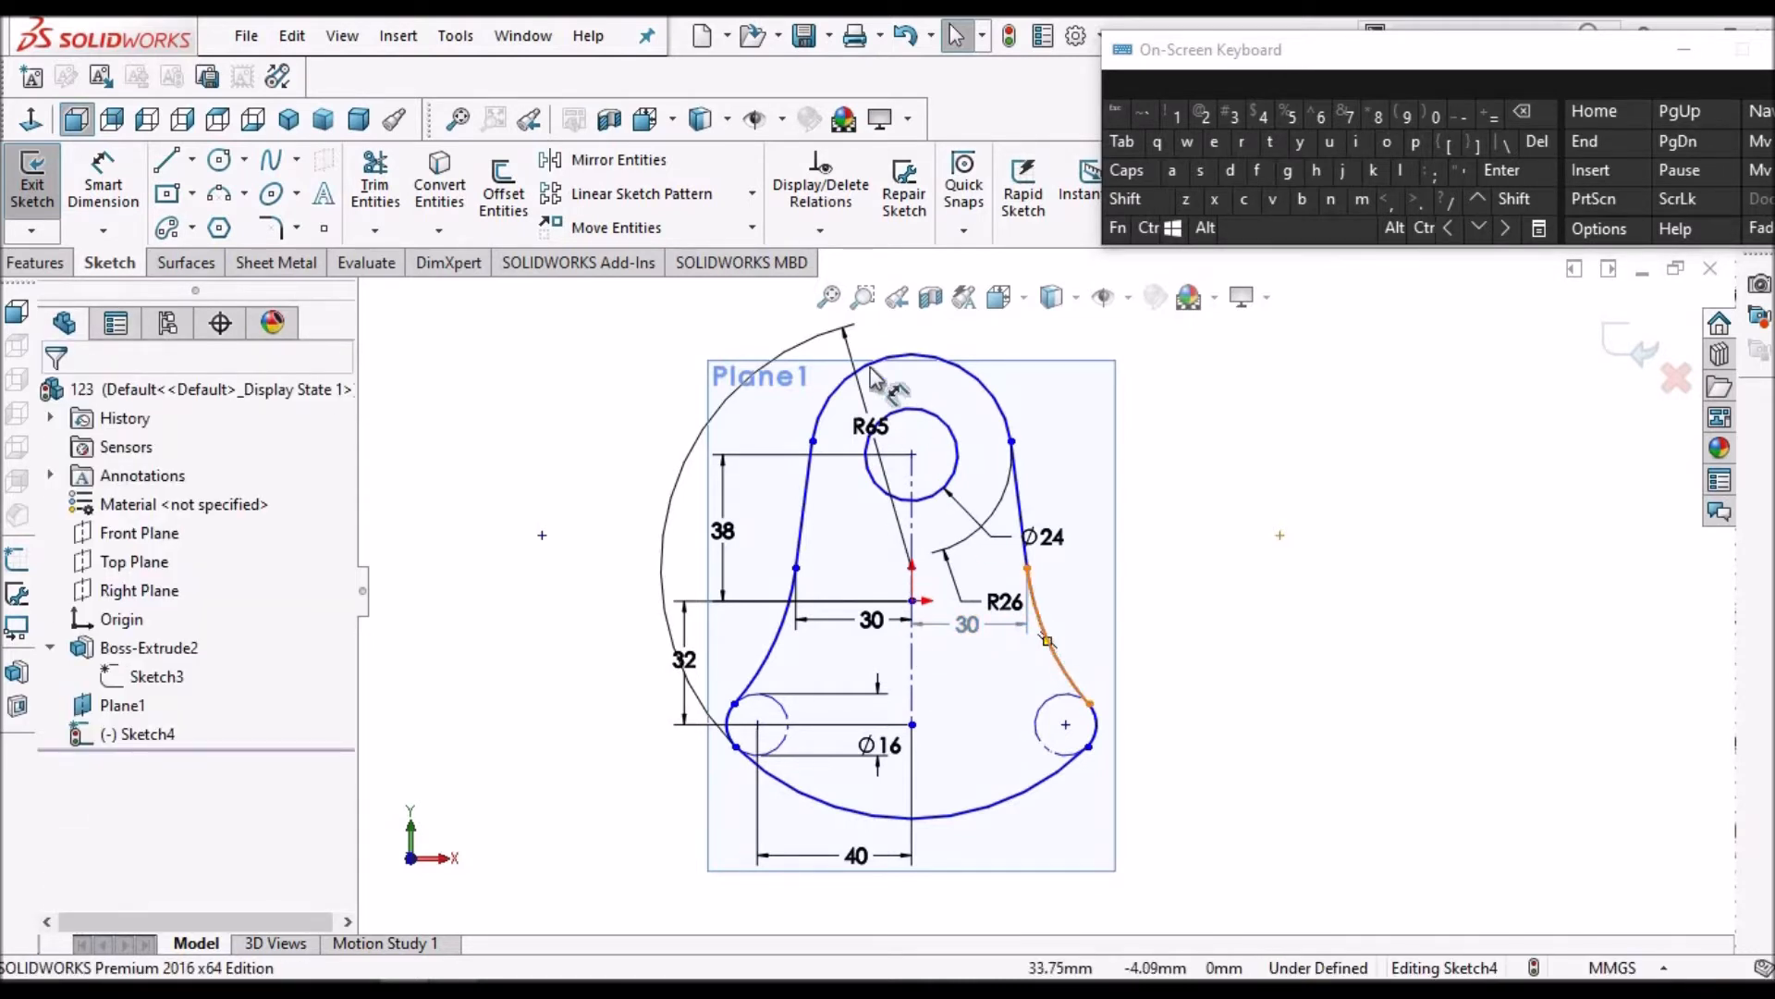
pyautogui.moveTo(682, 672)
pyautogui.mouseDown()
pyautogui.moveTo(953, 786)
pyautogui.moveTo(980, 767)
pyautogui.moveTo(1004, 836)
pyautogui.moveTo(994, 907)
pyautogui.mouseUp()
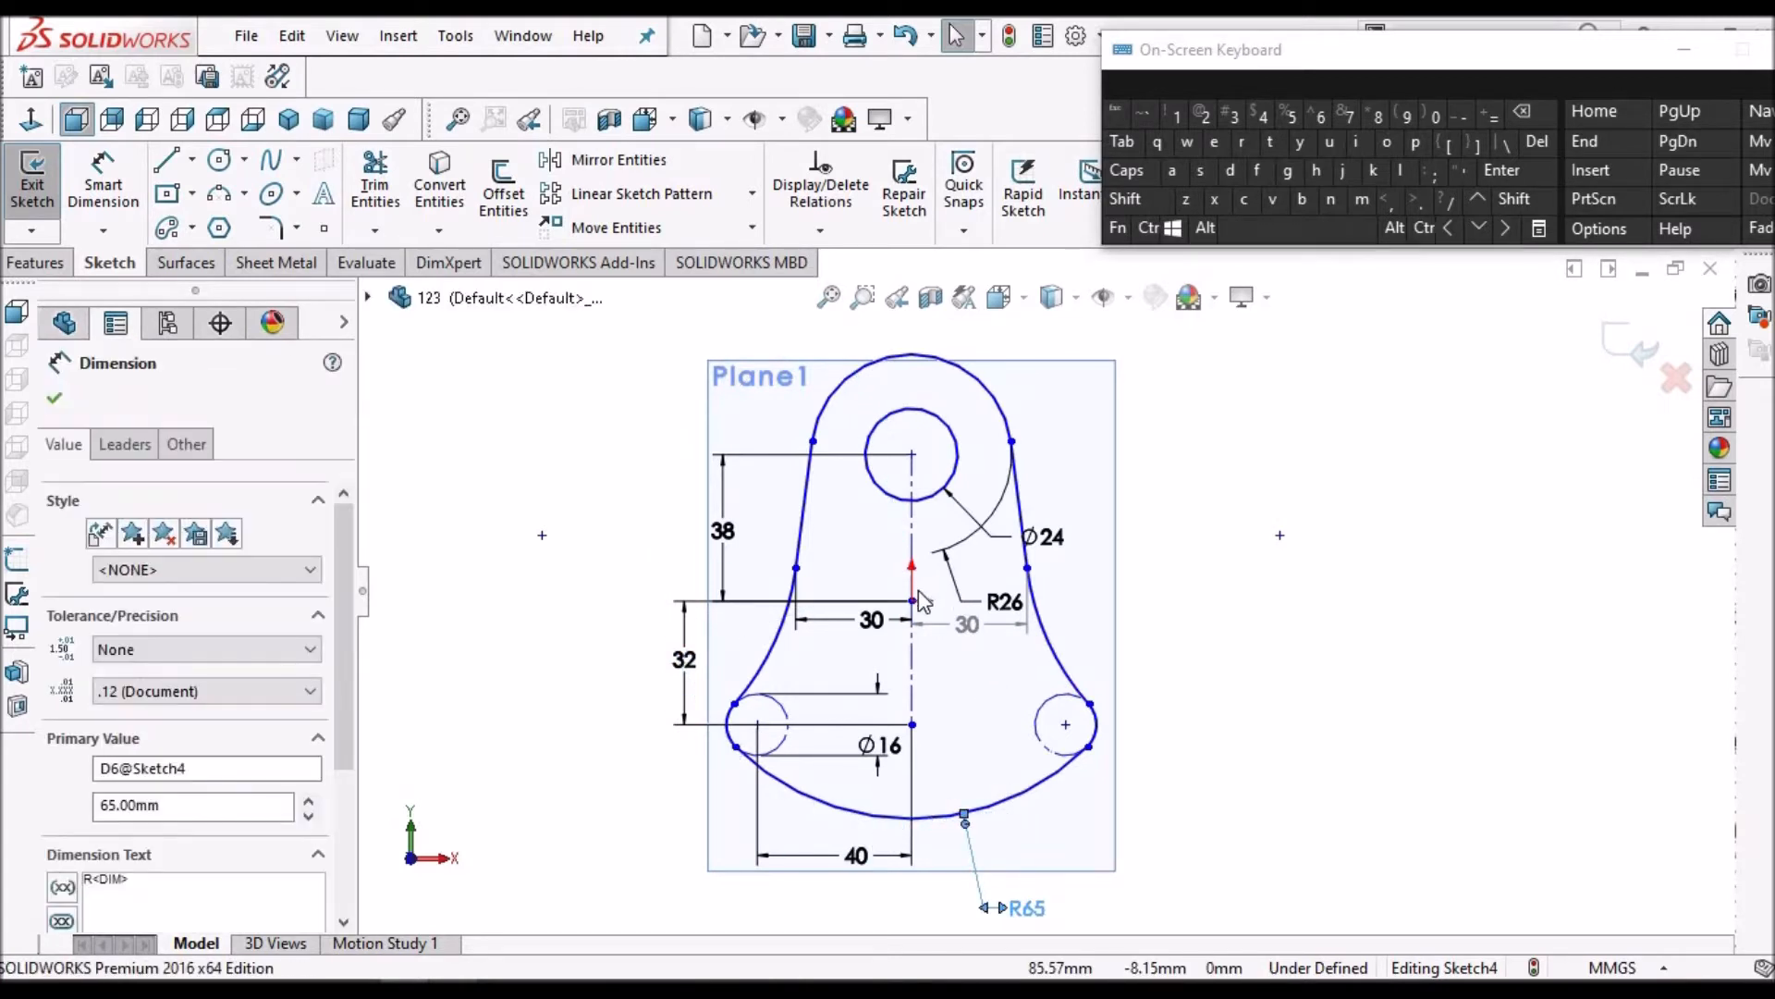
pyautogui.press('Escape')
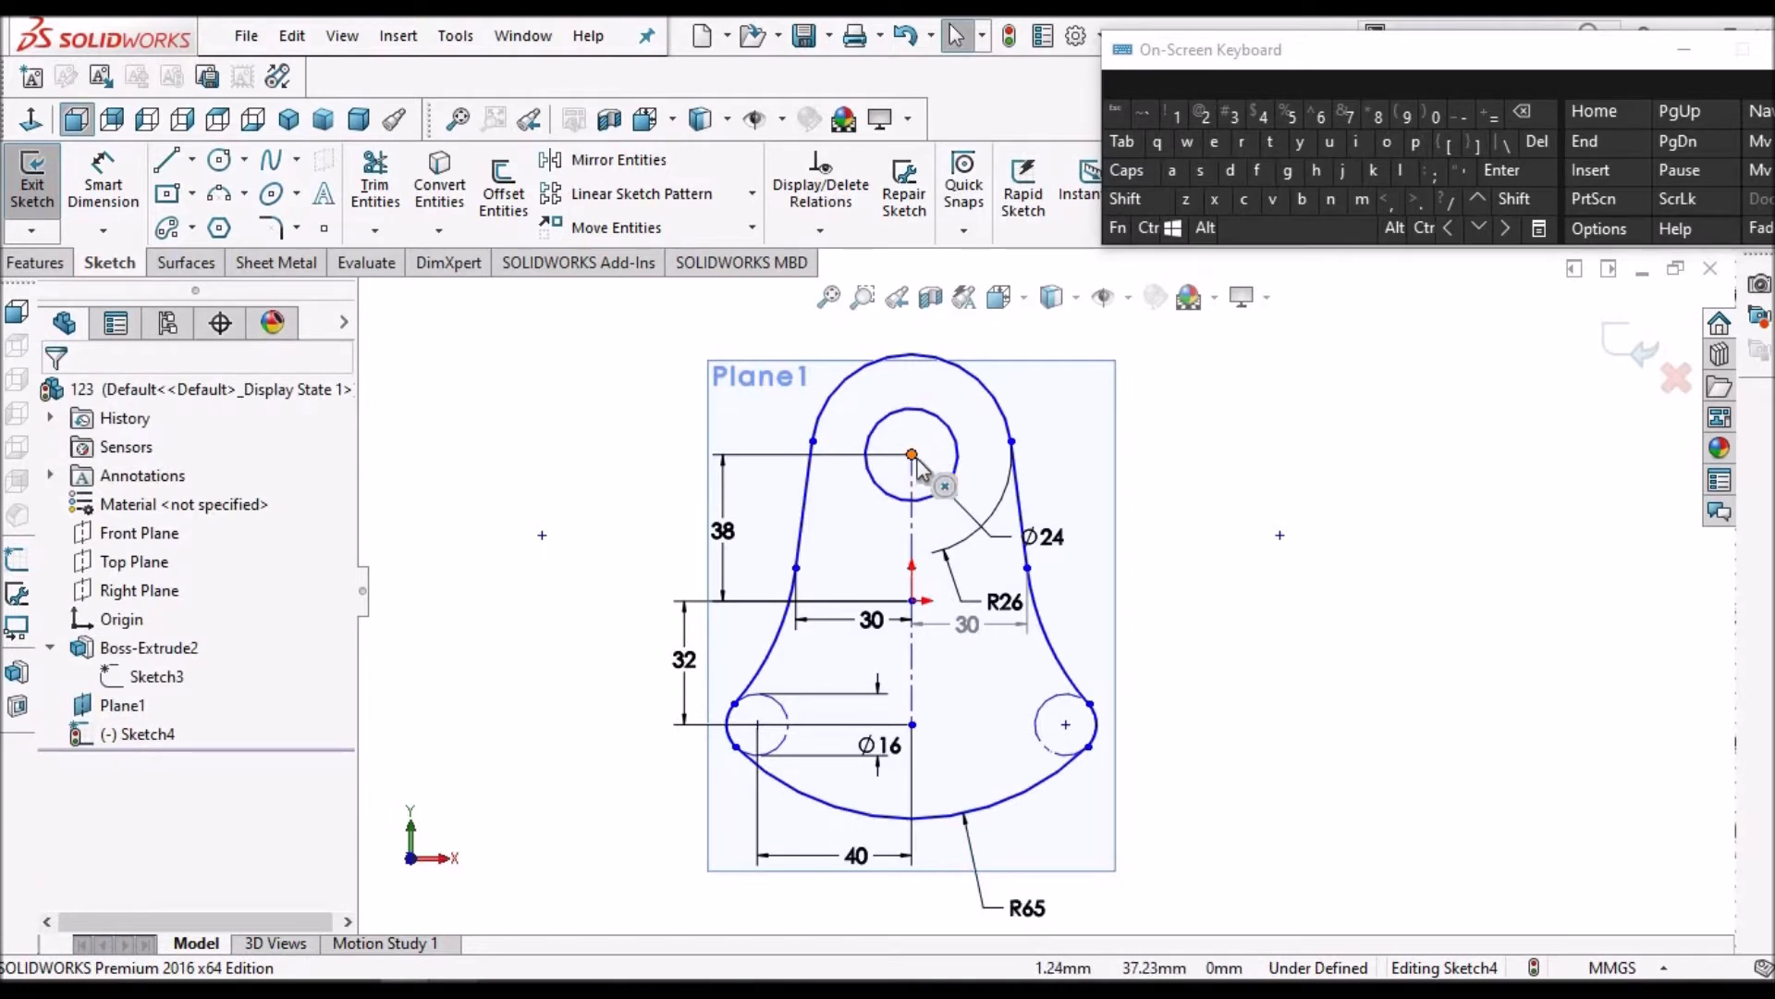
# Make the centreline point between the 38 and 32 mm dimensions coincident with the origin, and finish the sketch
pyautogui.moveTo(953, 589)
pyautogui.mouseDown()
pyautogui.moveTo(1016, 586)
pyautogui.moveTo(914, 601)
pyautogui.mouseUp()
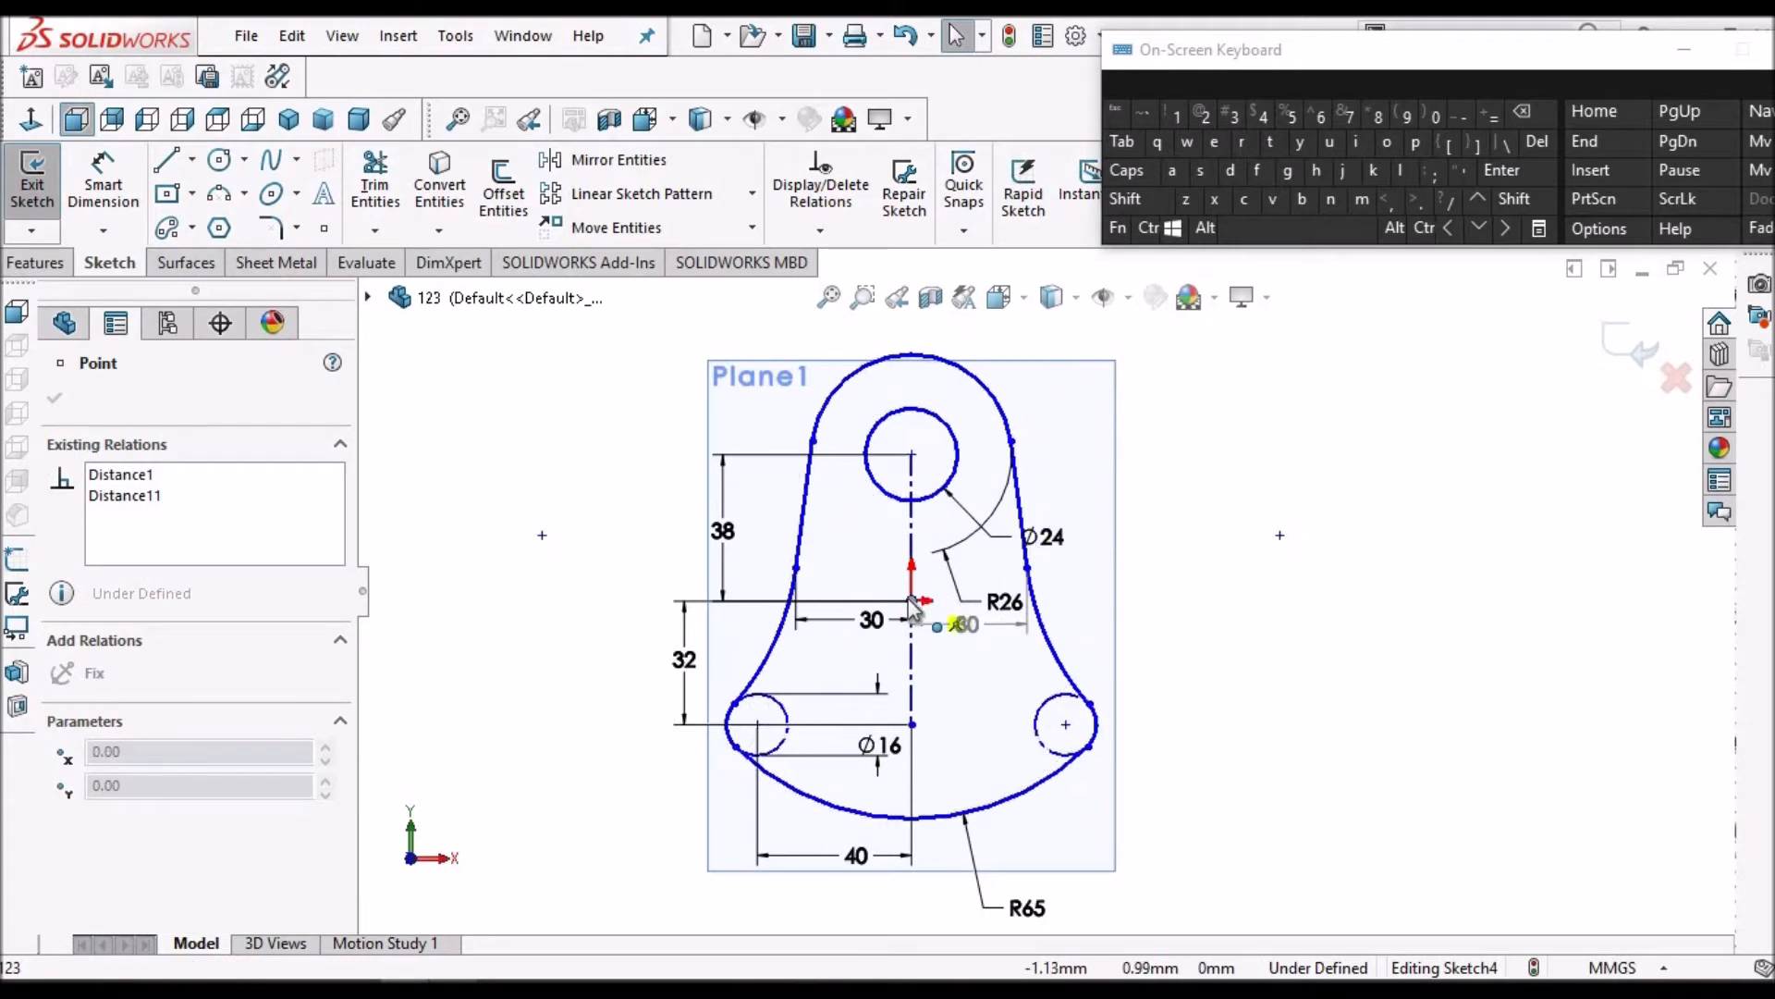
pyautogui.click(1165, 579)
pyautogui.scroll(2, 1165, 580)
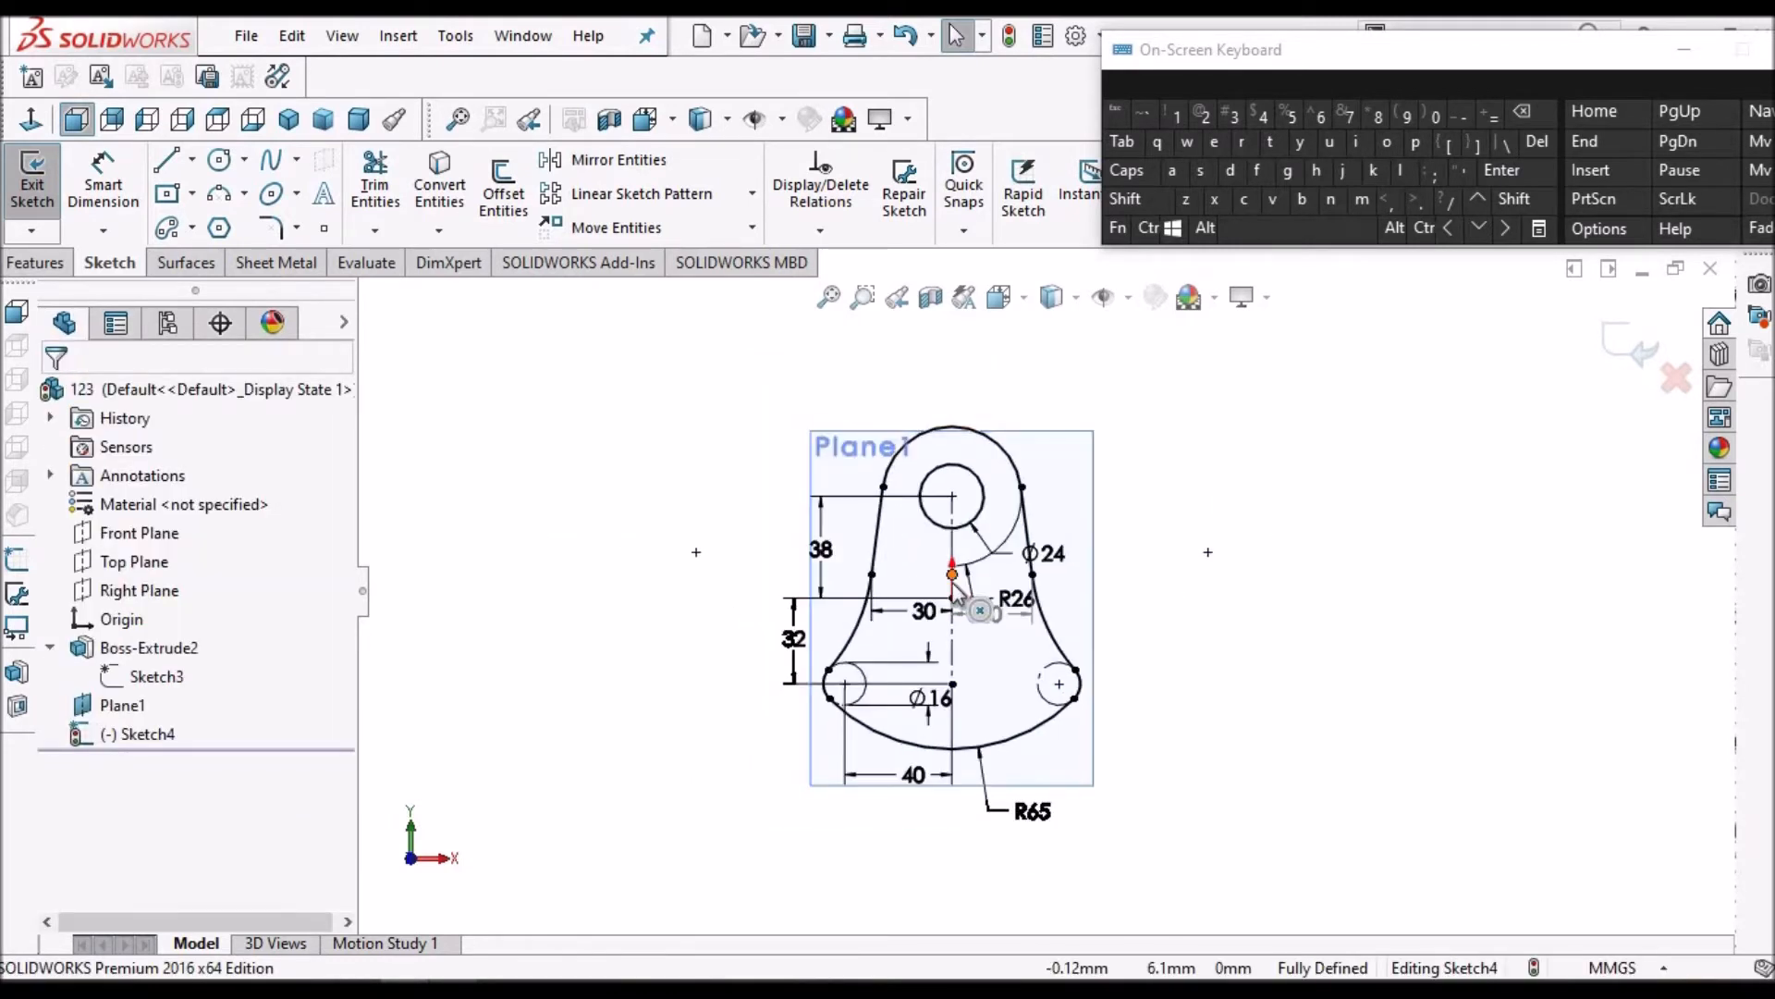
pyautogui.scroll(-2, 1261, 579)
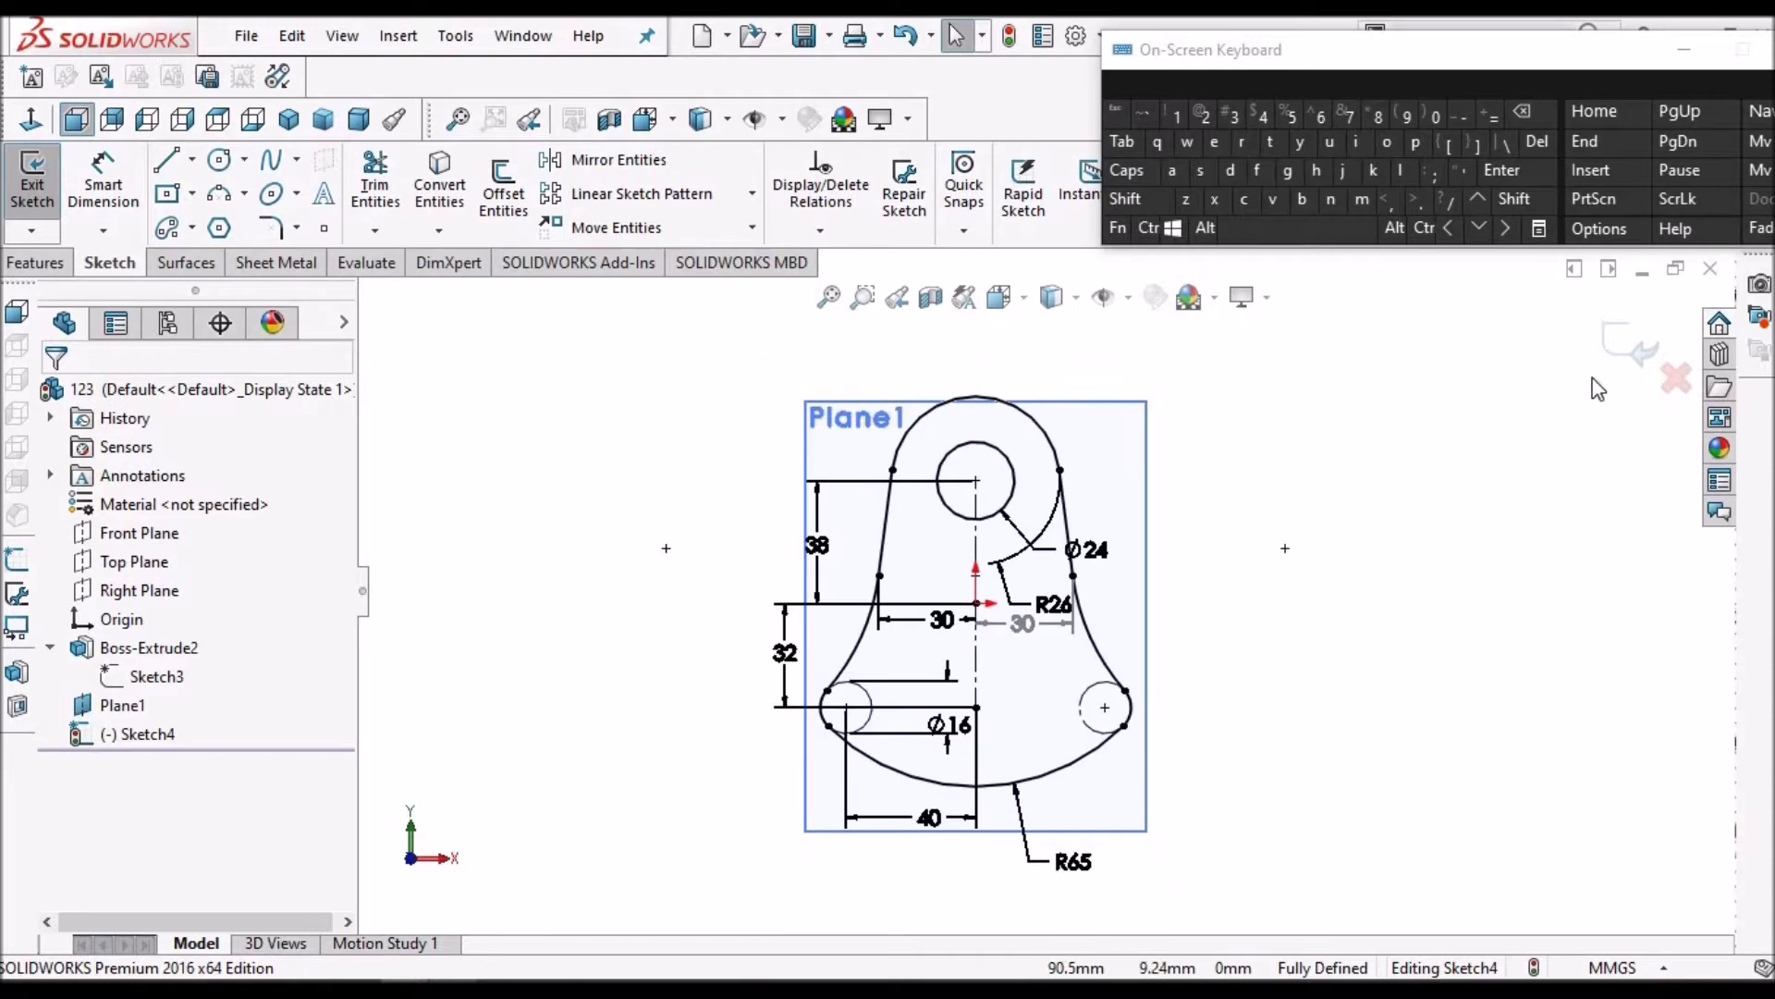
pyautogui.click(1626, 344)
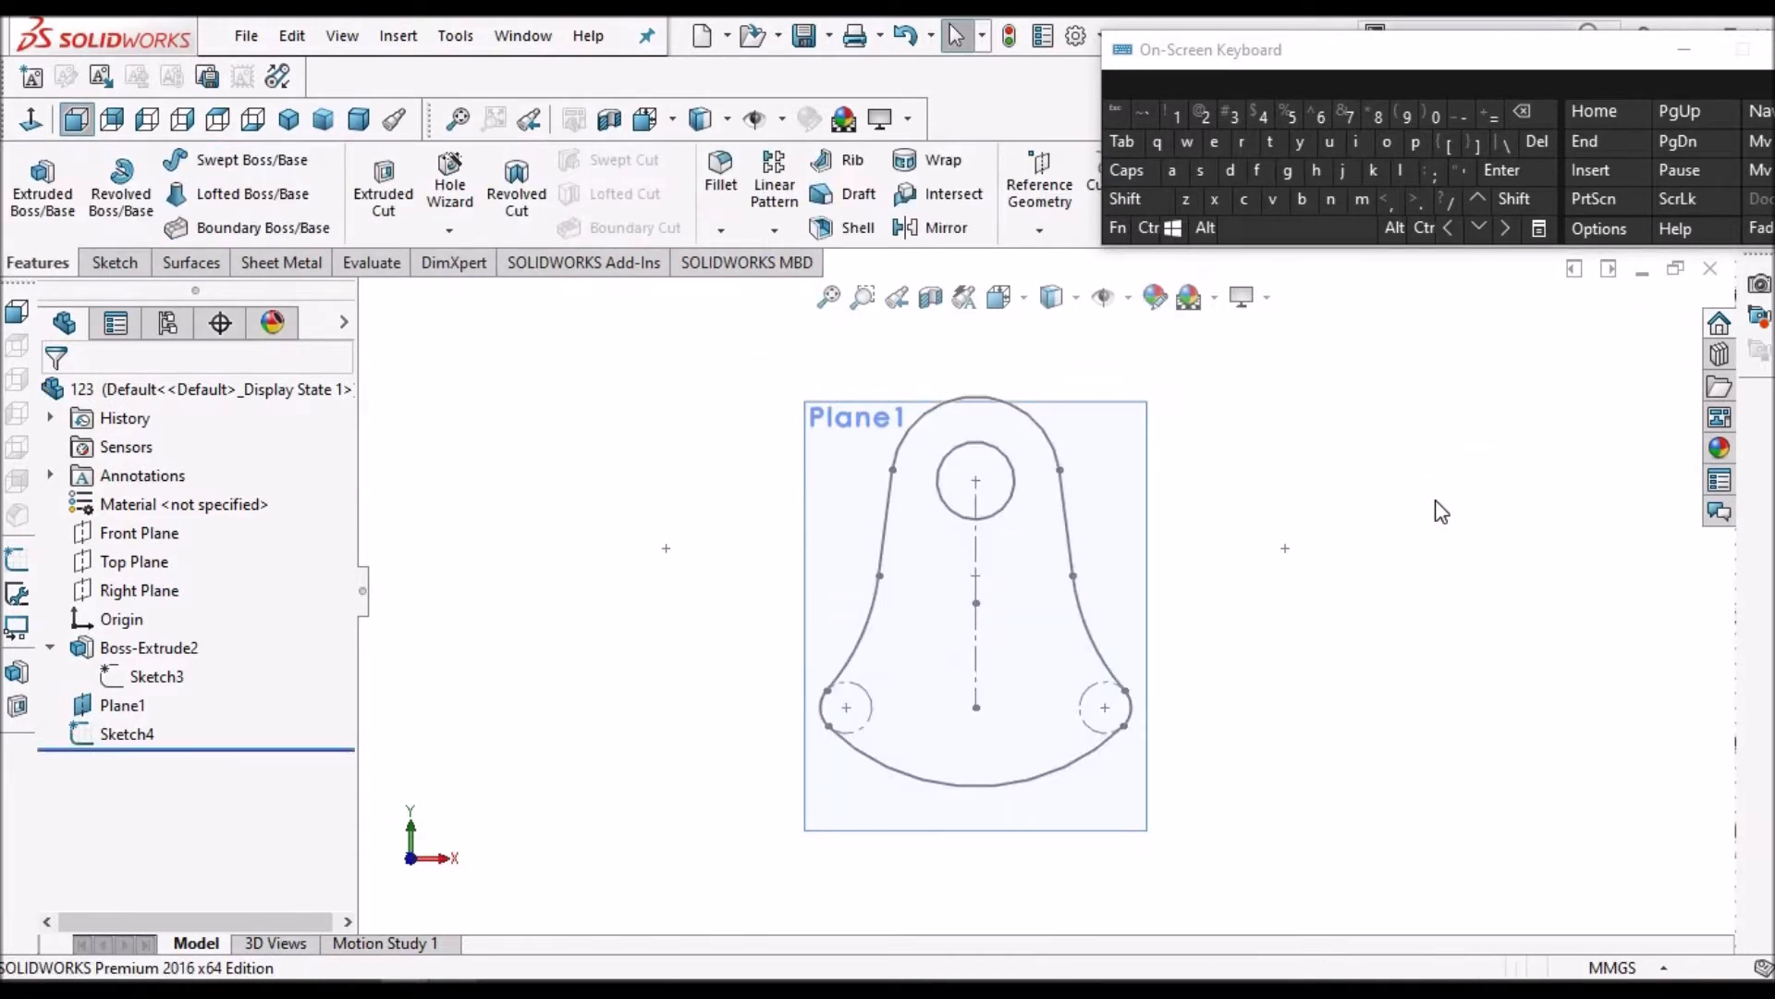
# Show the first crank web's profile sketch alongside the rotated one
pyautogui.click(143, 678)
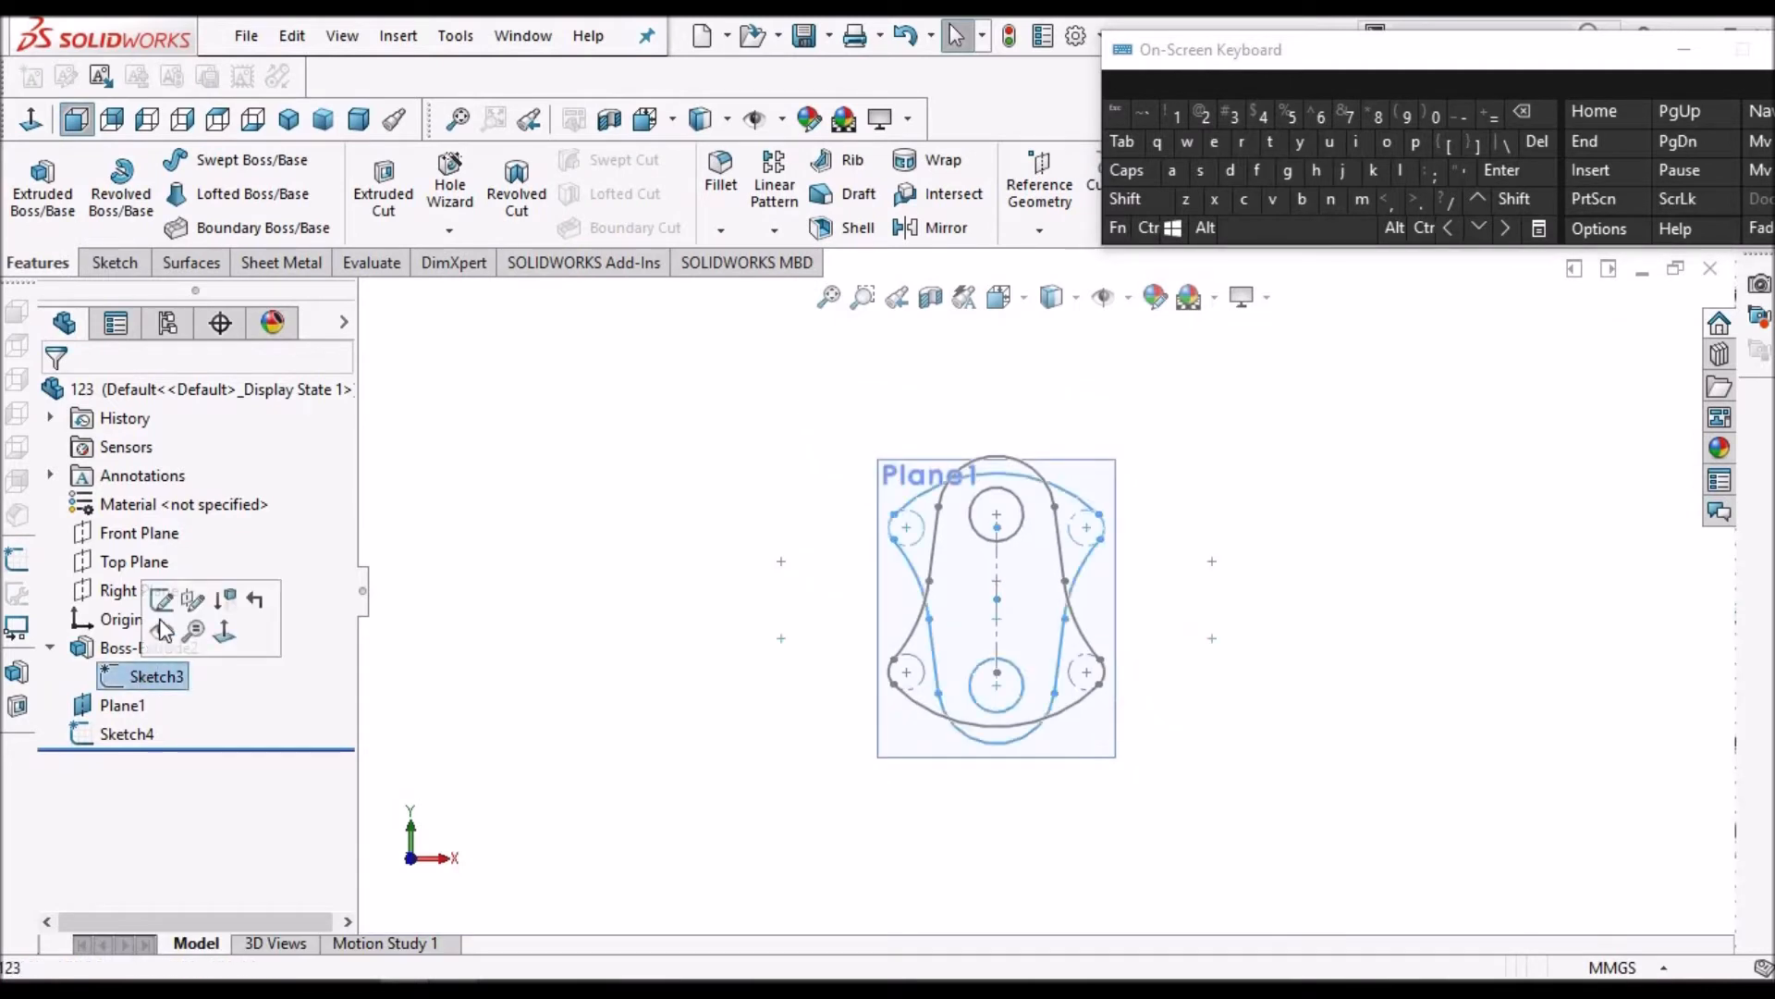
pyautogui.click(157, 622)
pyautogui.click(917, 407)
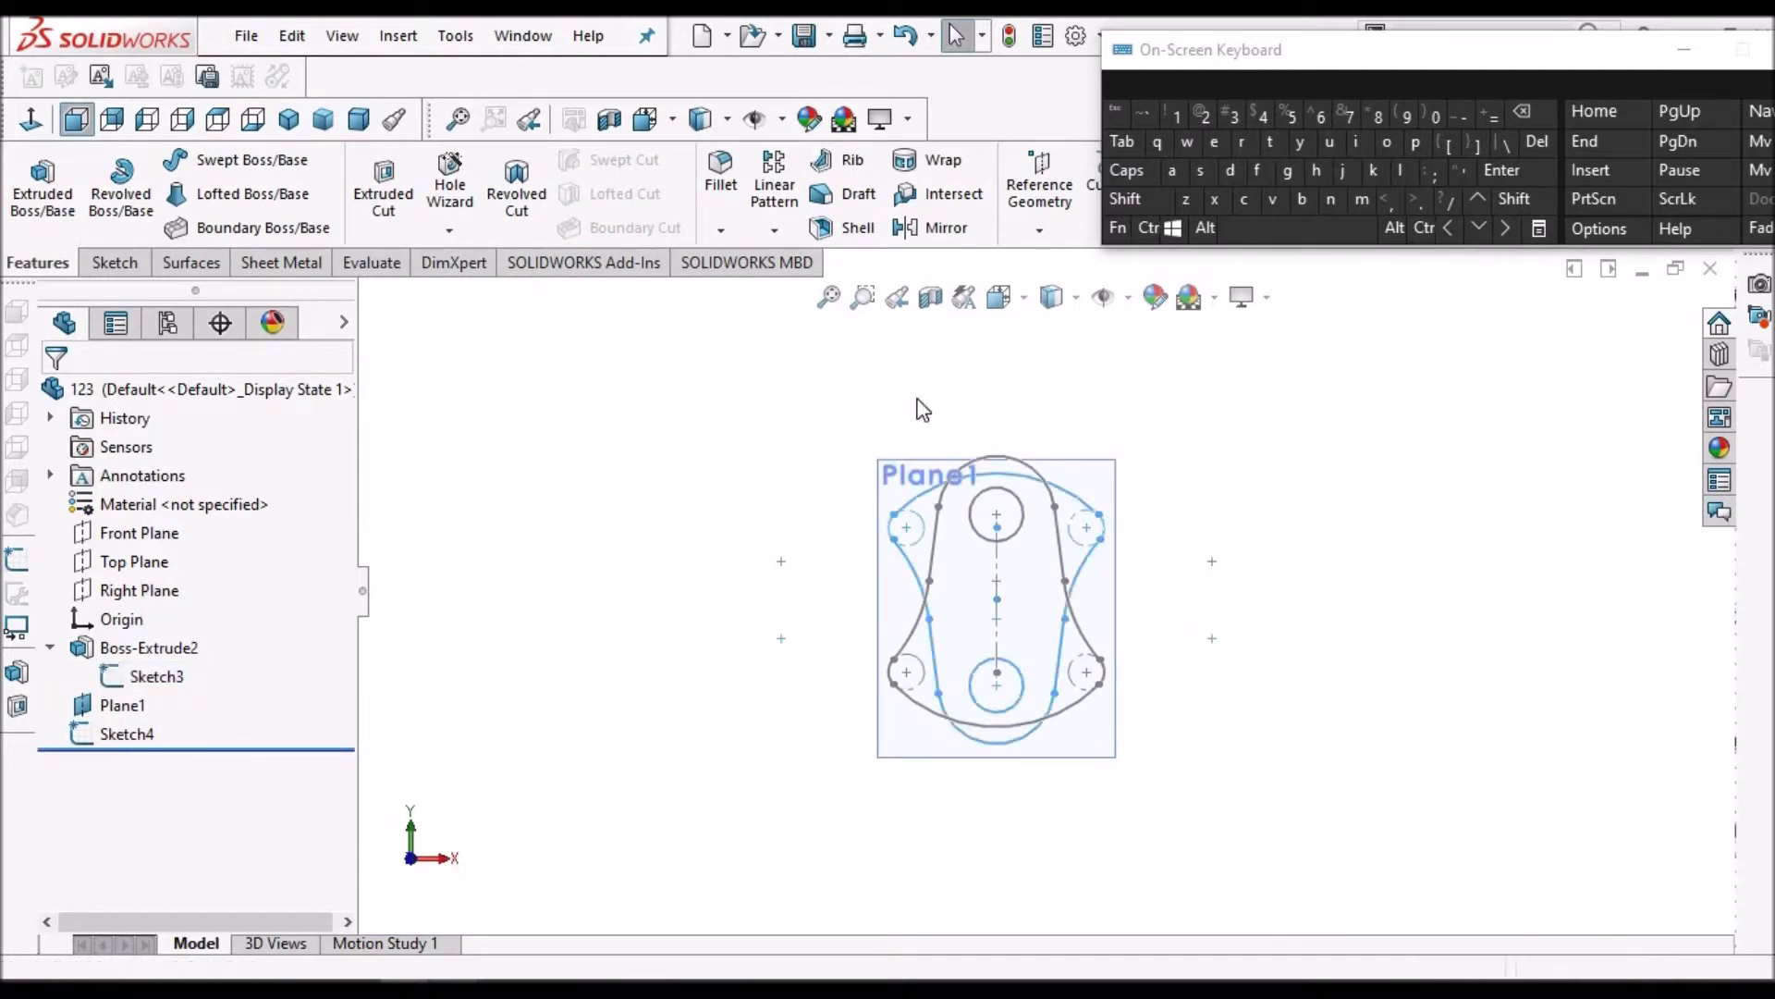
# Show the hidden solid body of the first crank web alongside the rotated profile sketch
pyautogui.scroll(1, 1011, 592)
pyautogui.moveTo(1009, 593); pyautogui.dragTo(962, 659, button='middle')
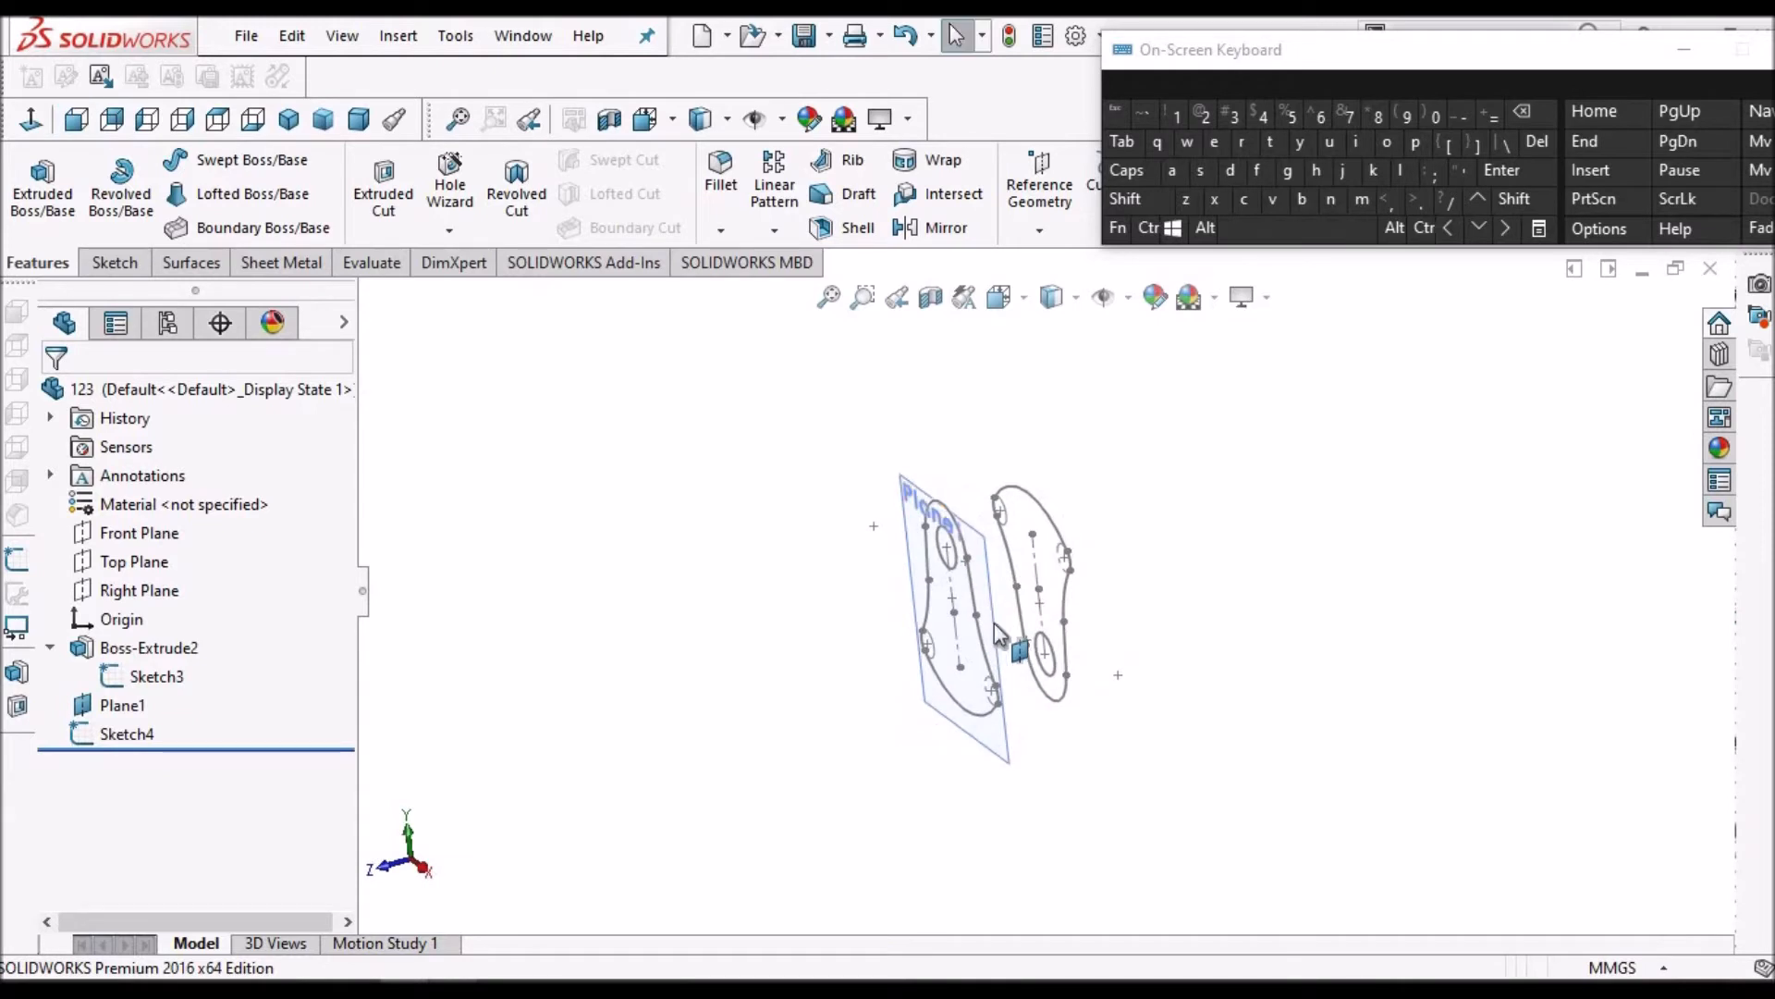
pyautogui.rightClick(158, 651)
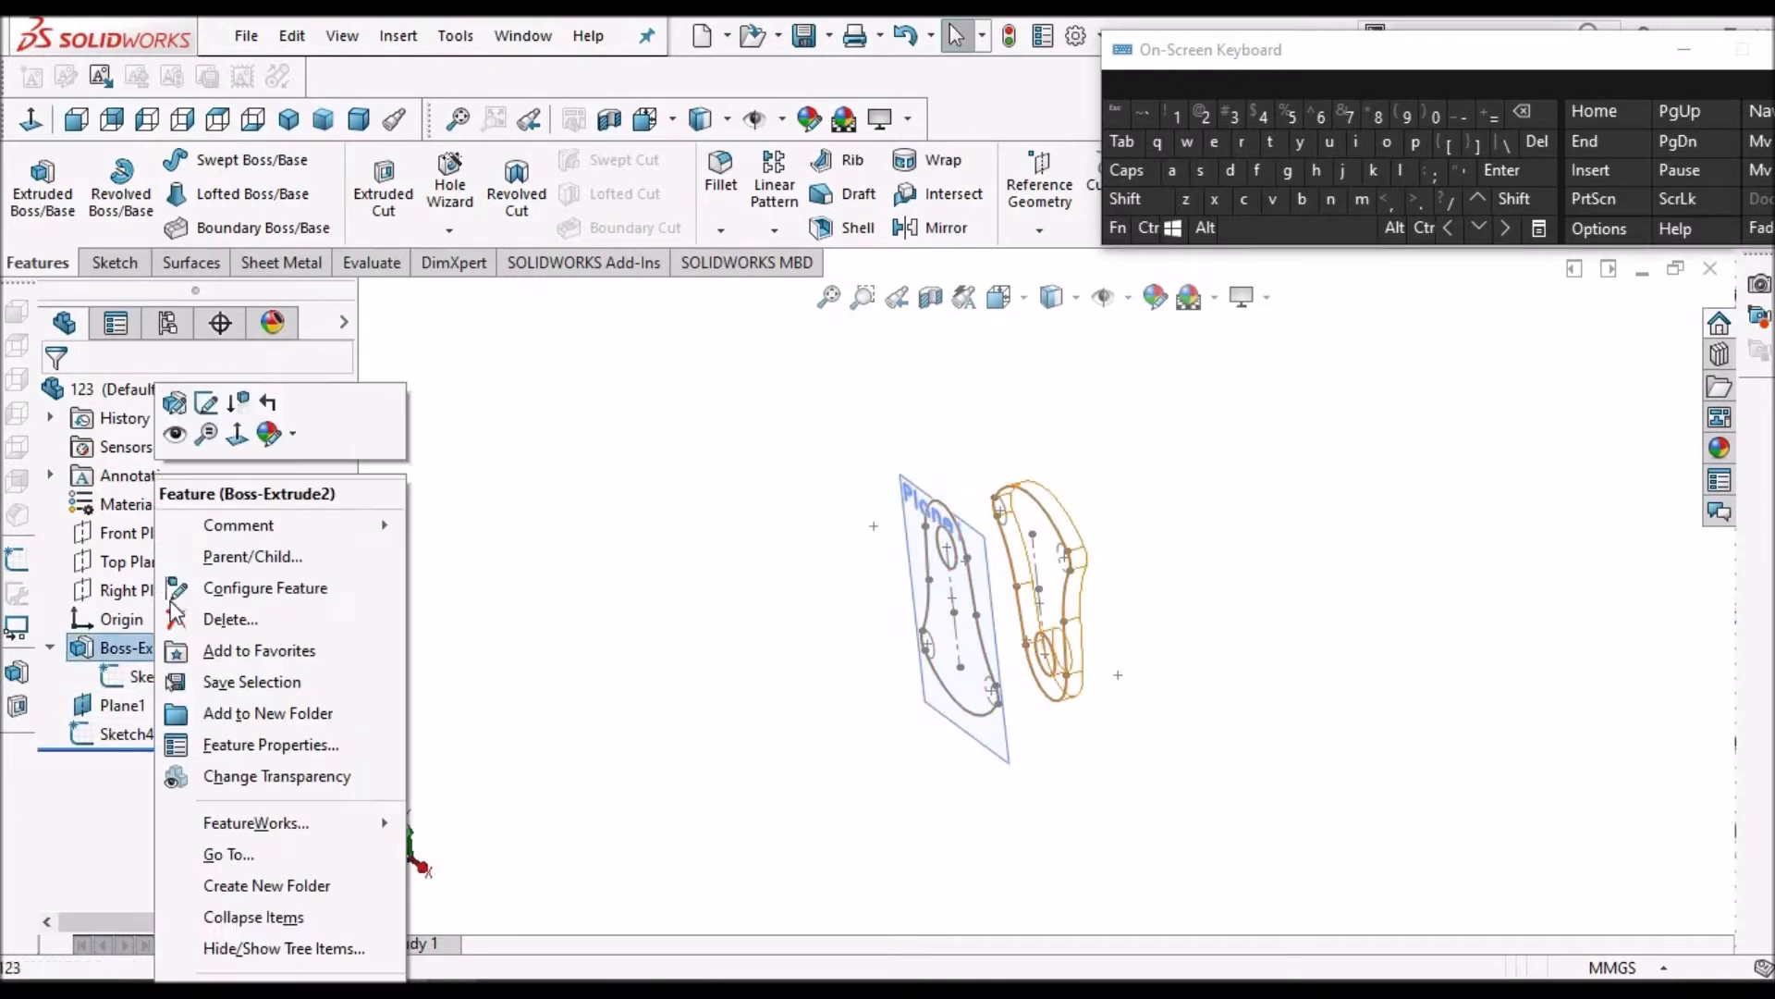
pyautogui.click(1122, 592)
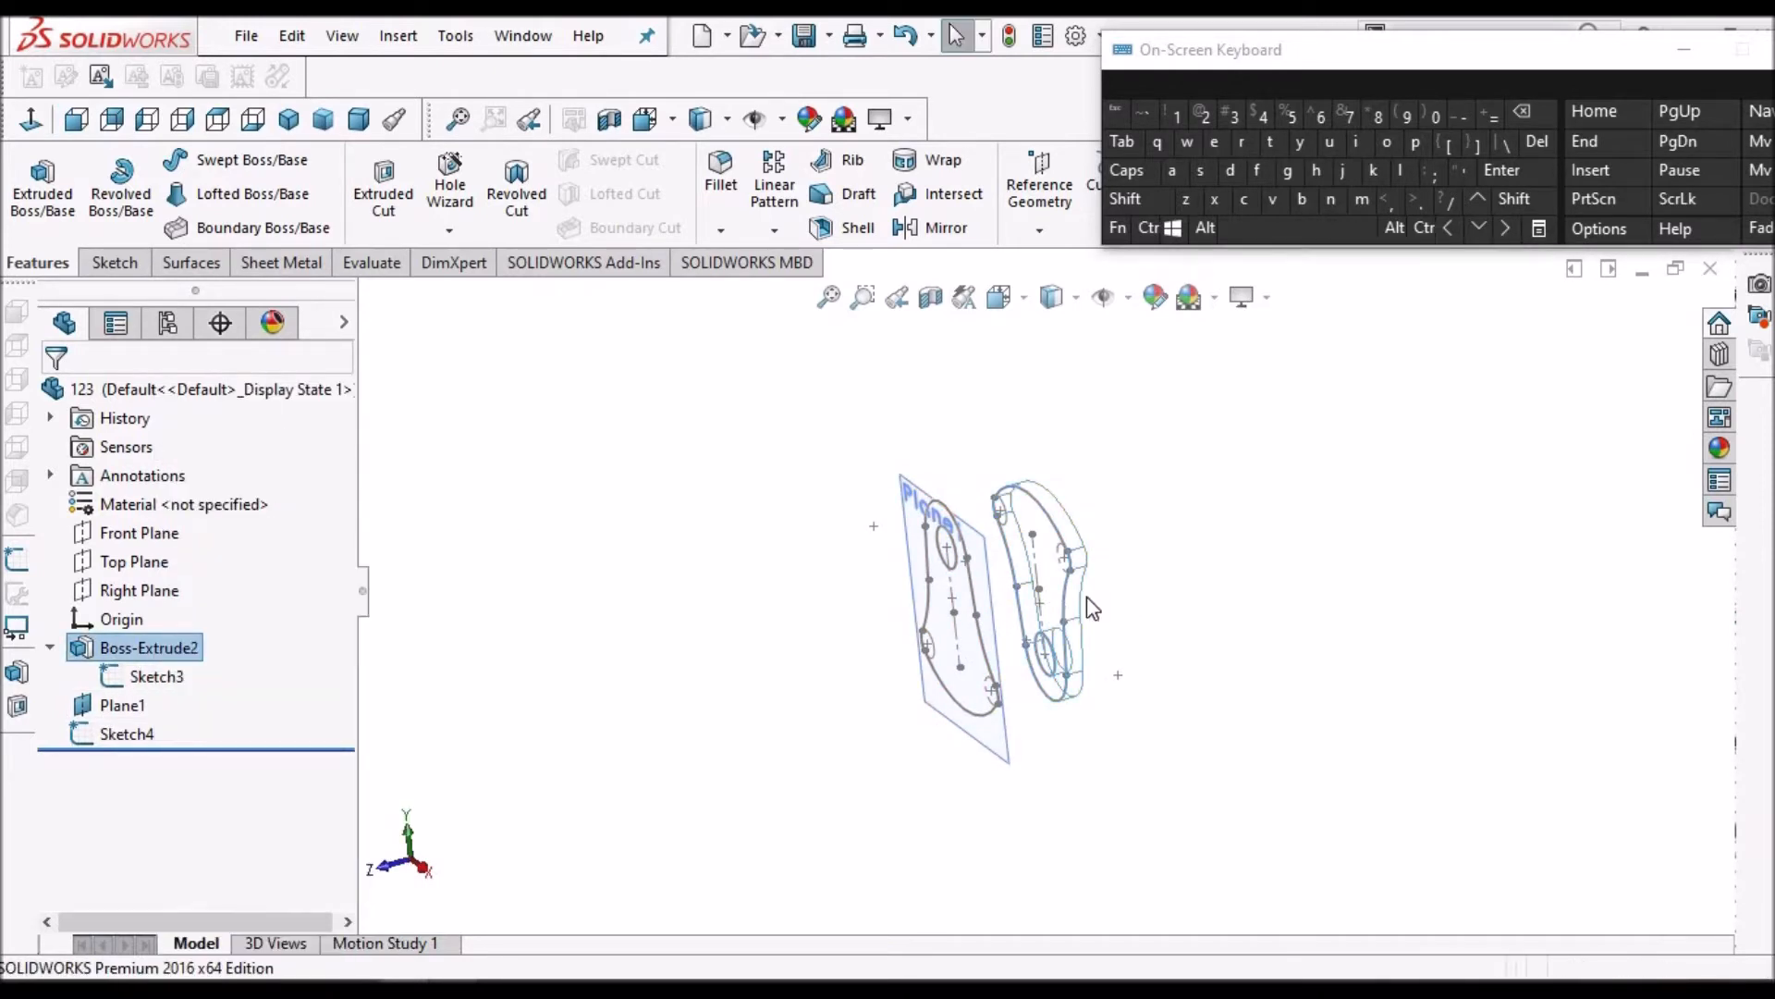
pyautogui.scroll(-3, 1085, 596)
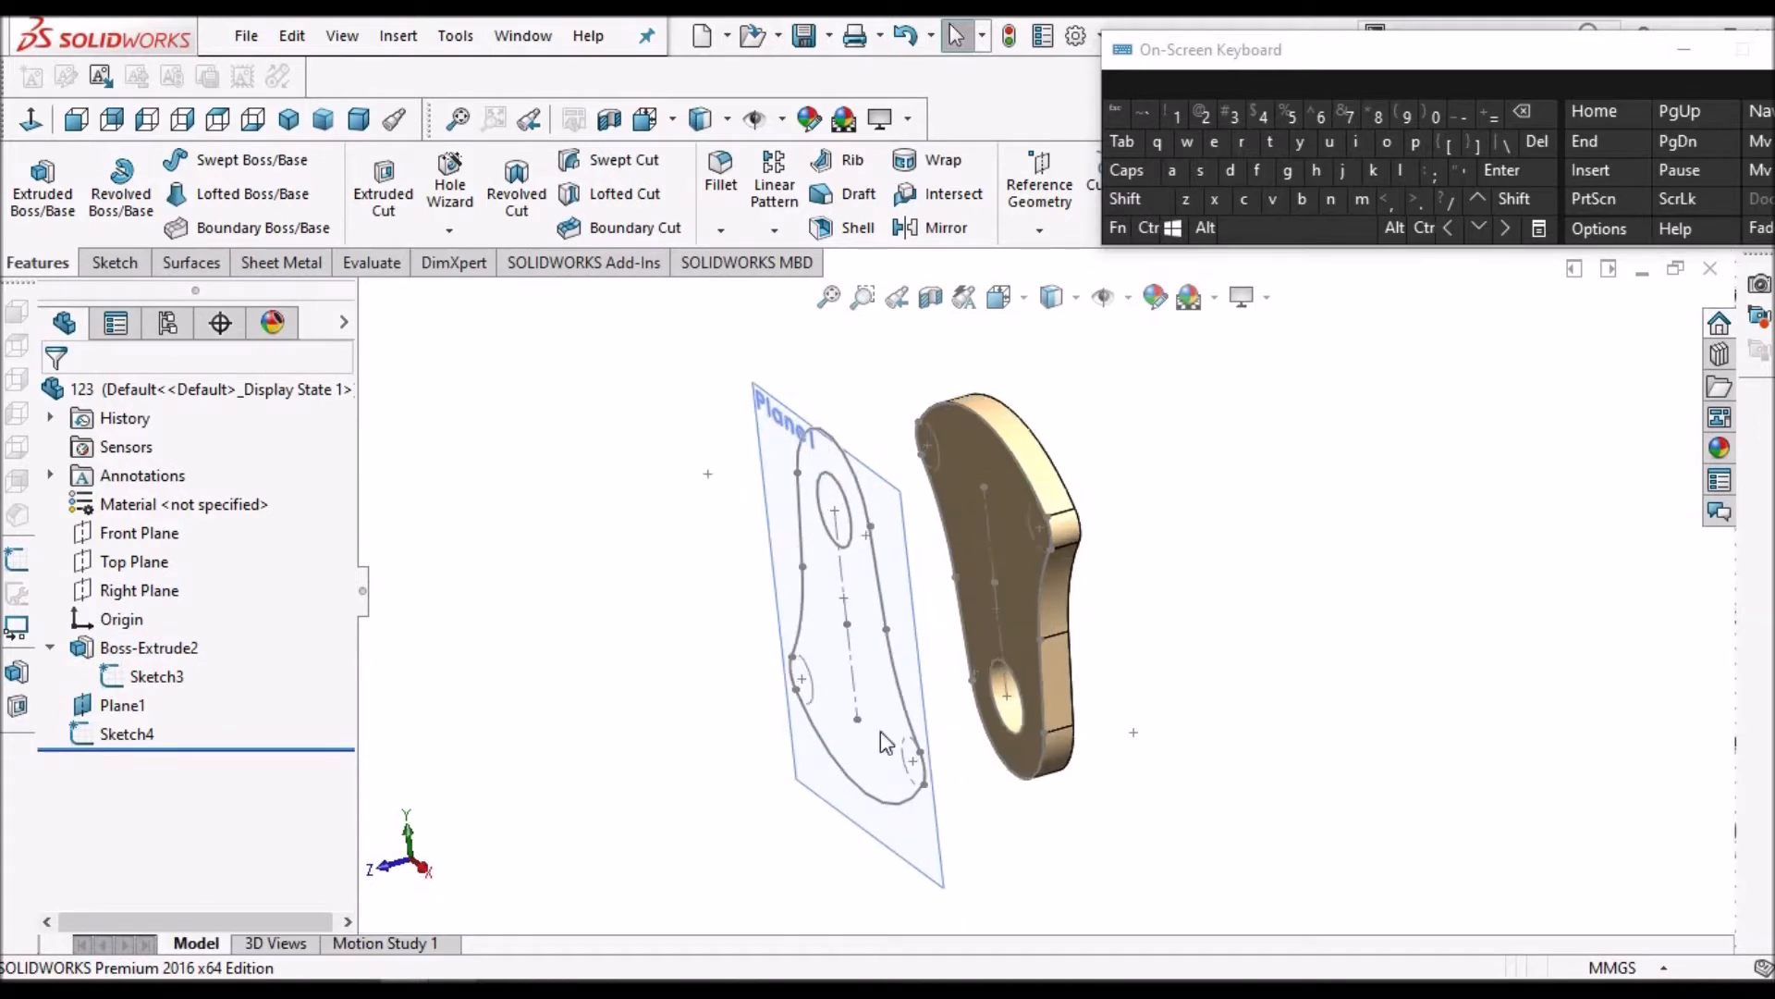
# Extrude the rotated web profile as a blind boss 12 mm deep, following the thickness in the reference drawing
pyautogui.click(129, 734)
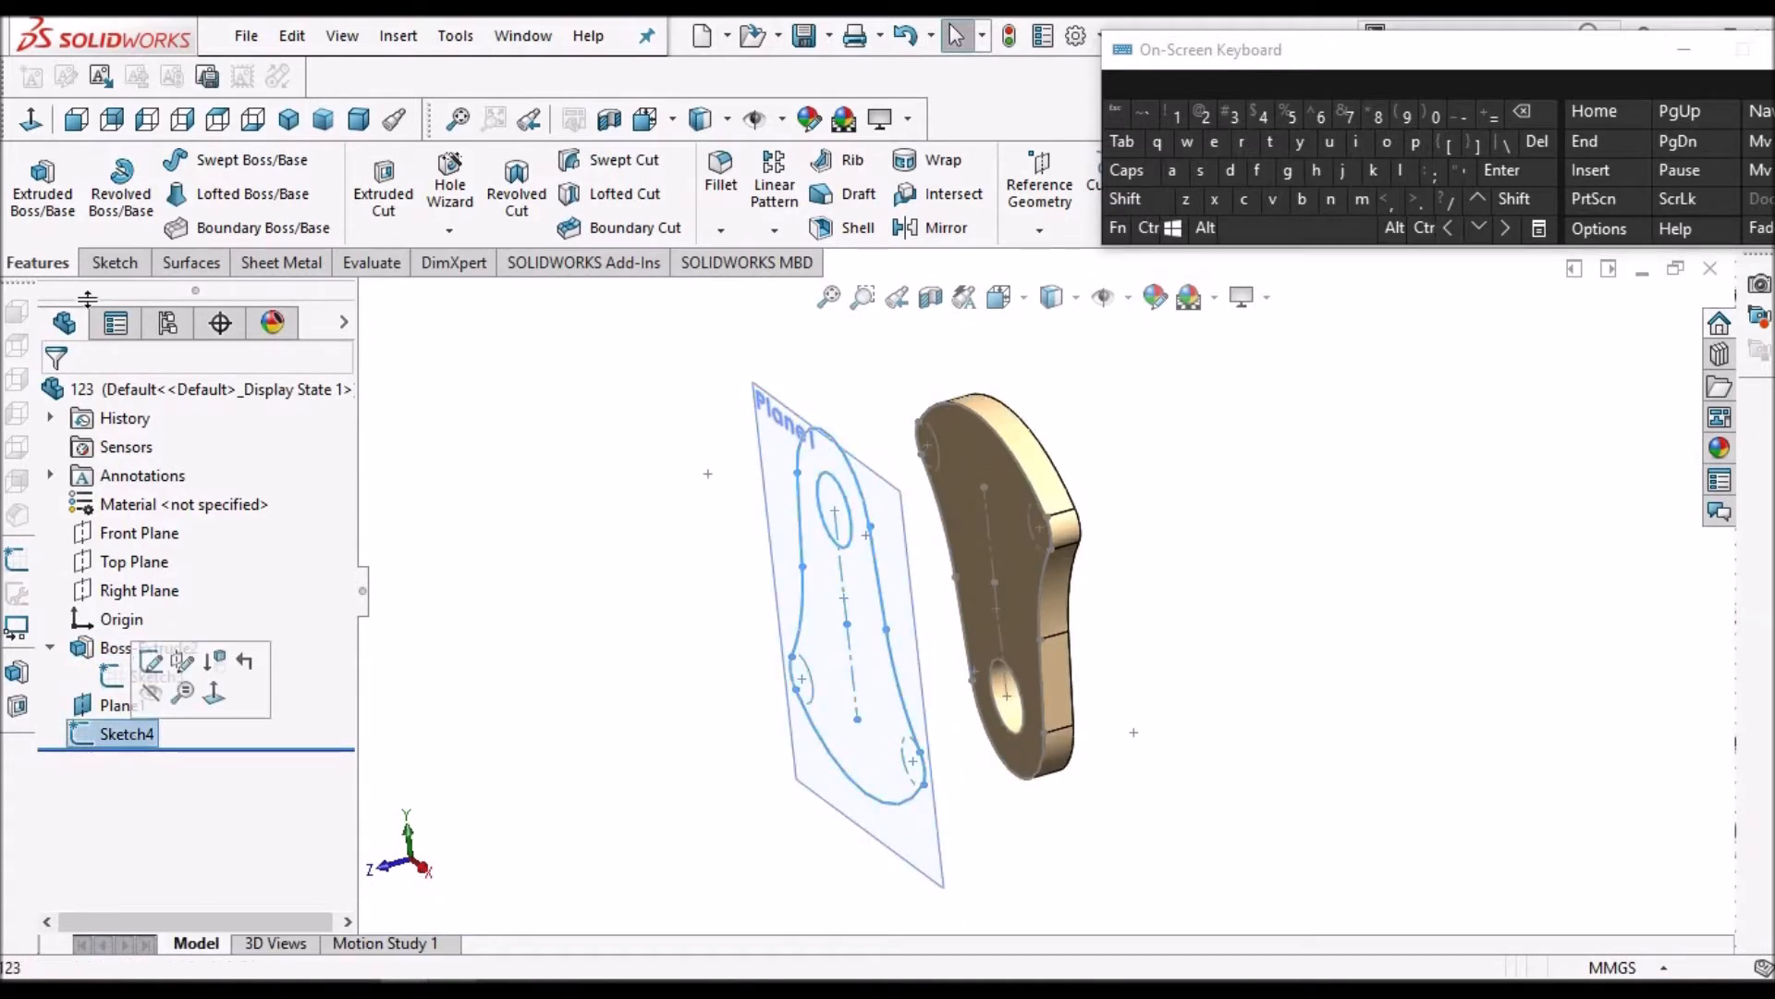
pyautogui.click(42, 190)
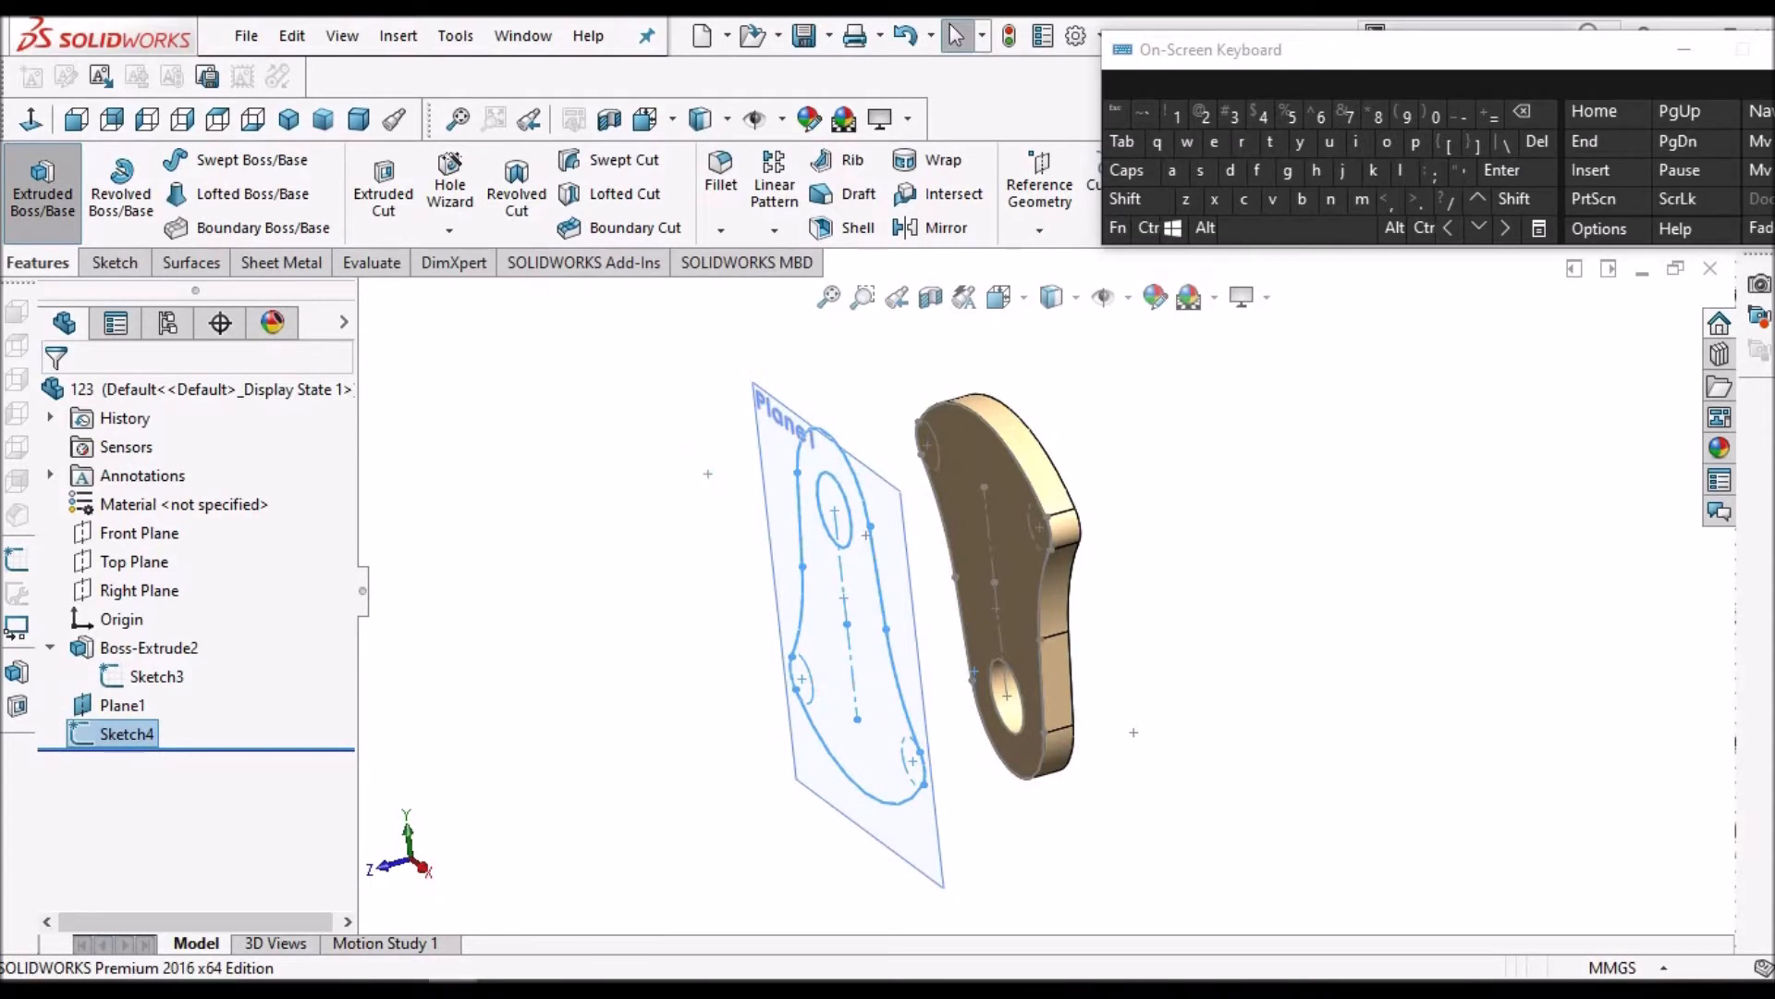
pyautogui.click(453, 985)
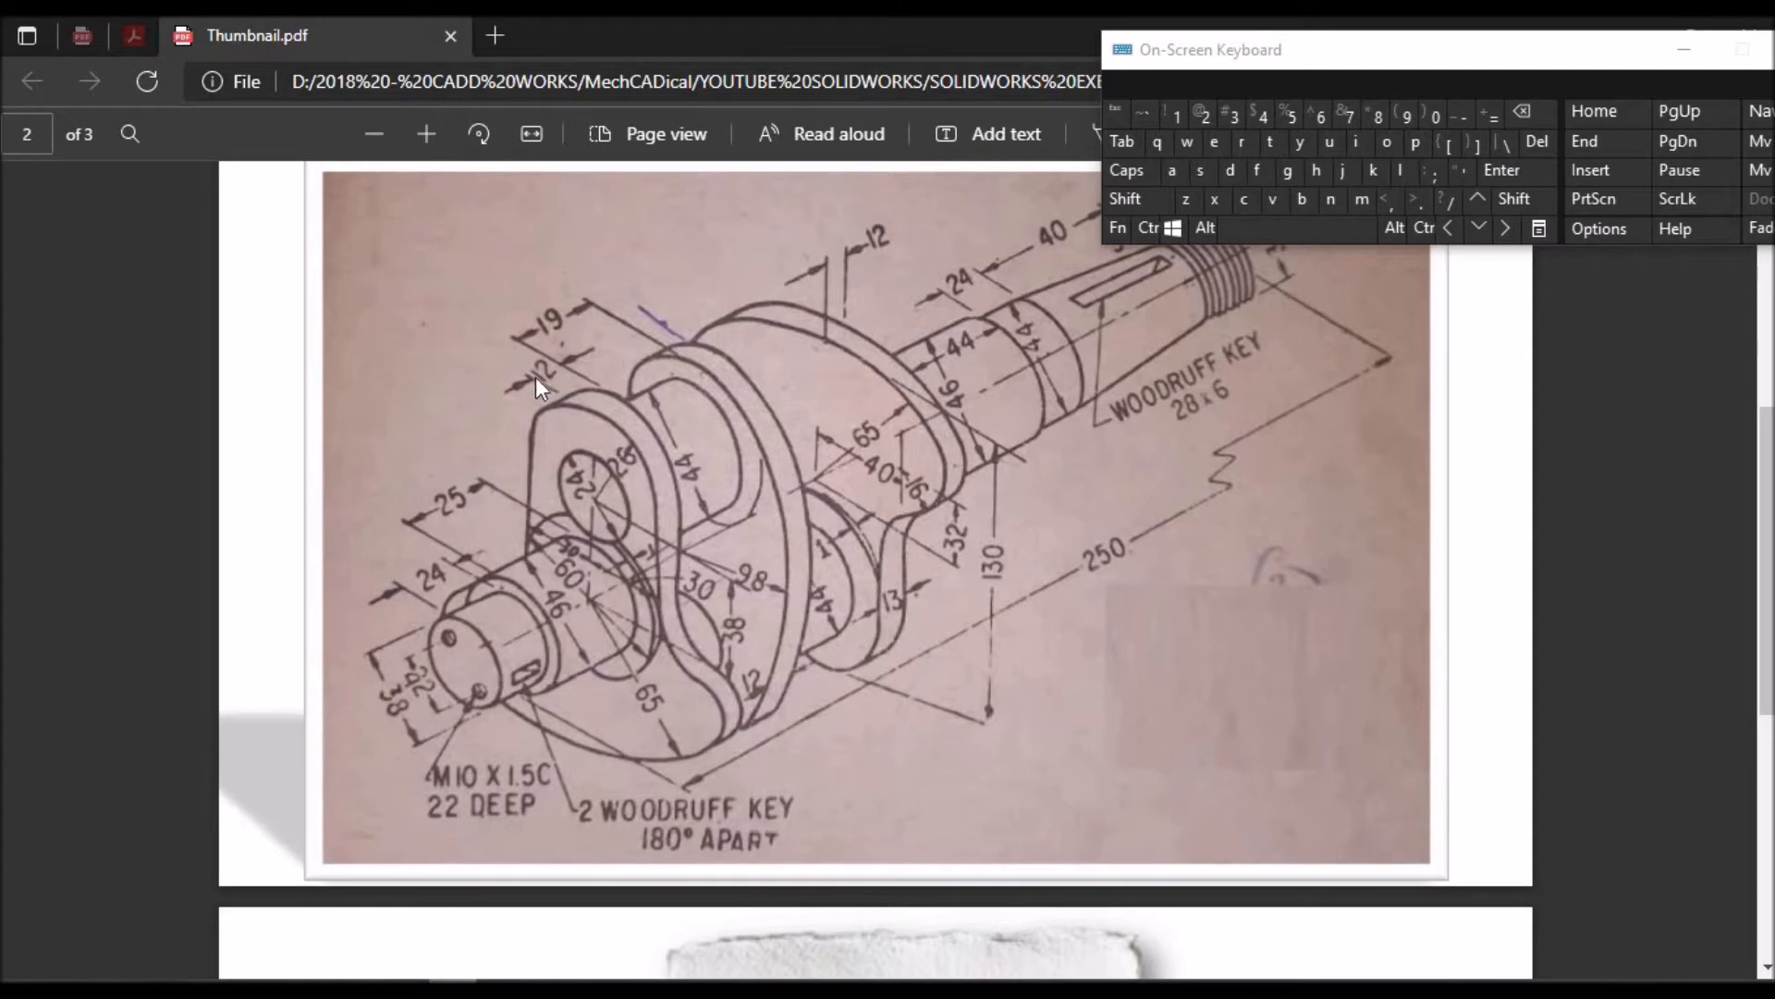
pyautogui.click(453, 986)
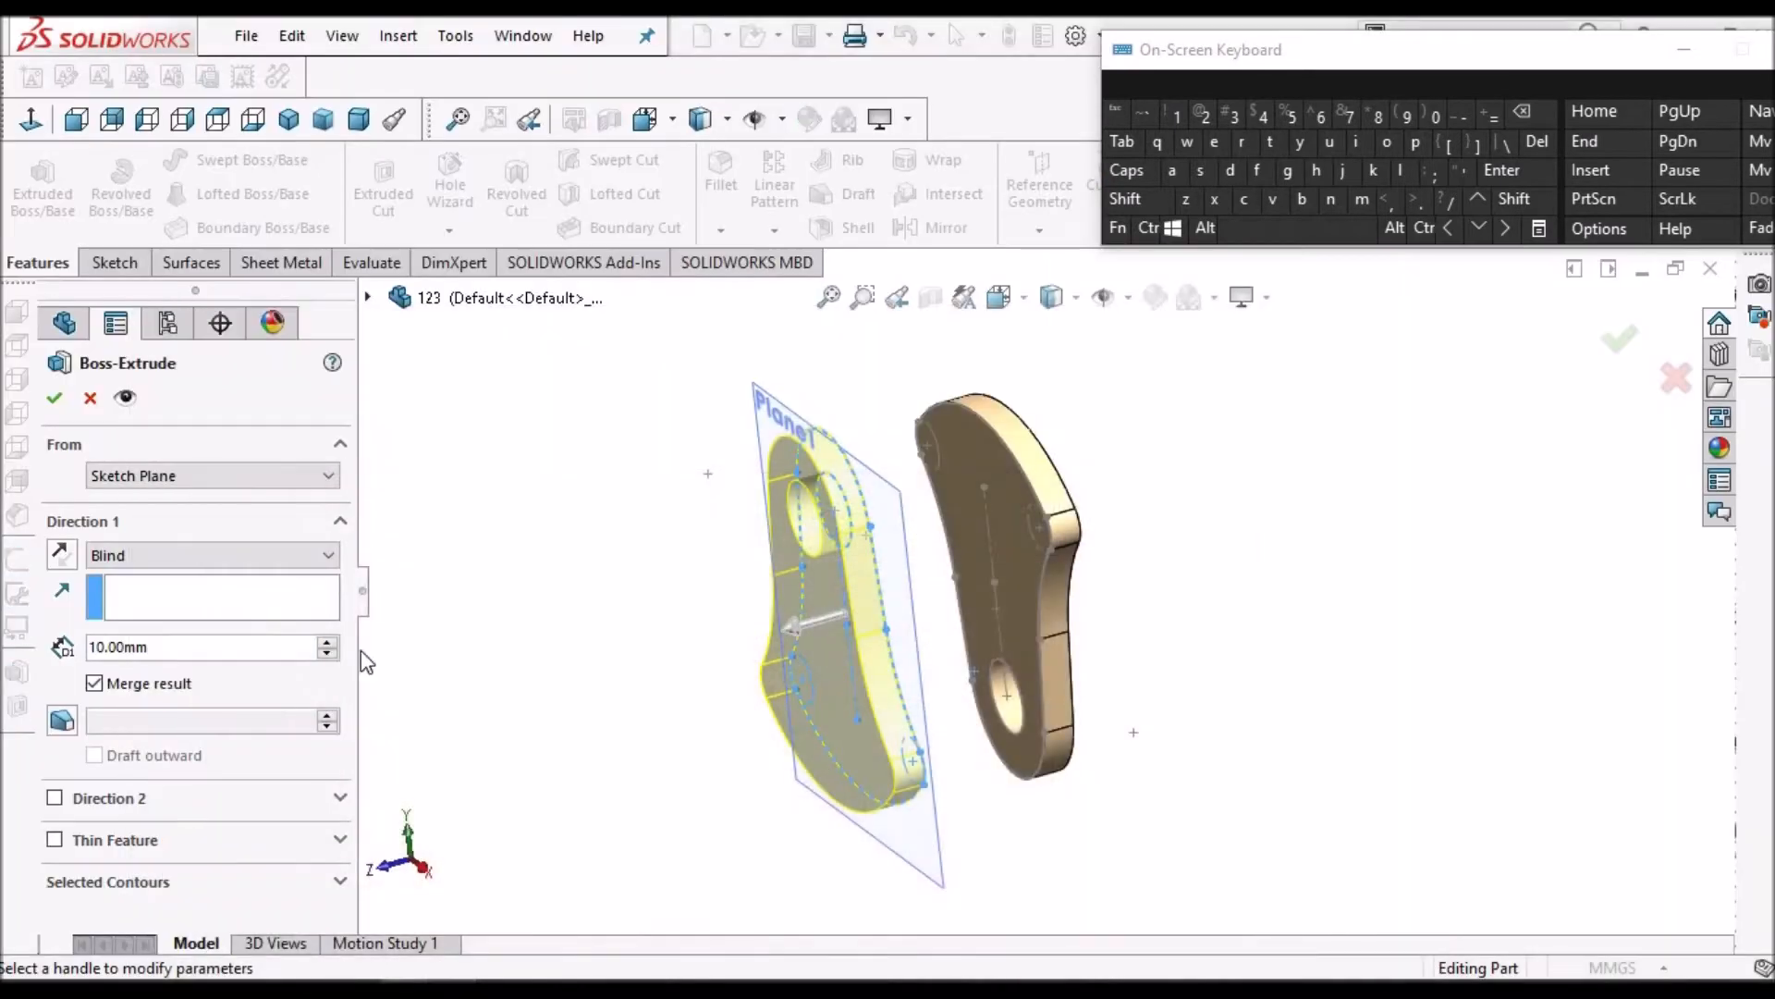
pyautogui.doubleClick(159, 646)
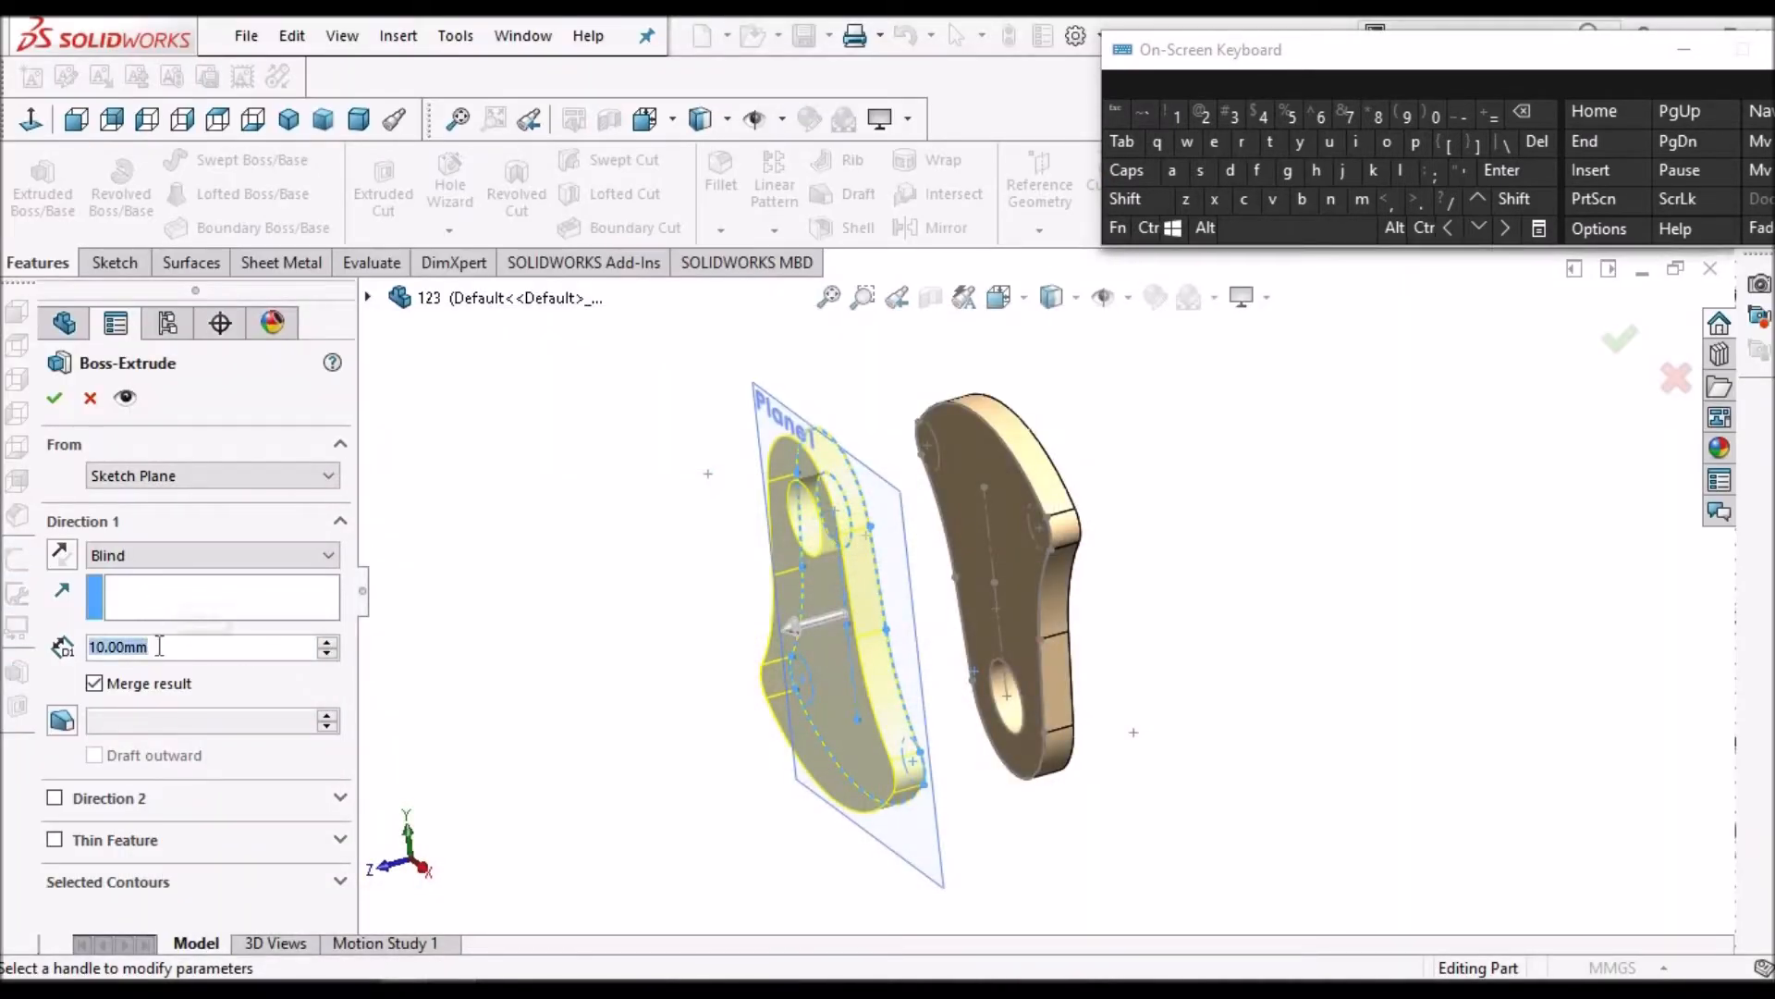
pyautogui.write('12')
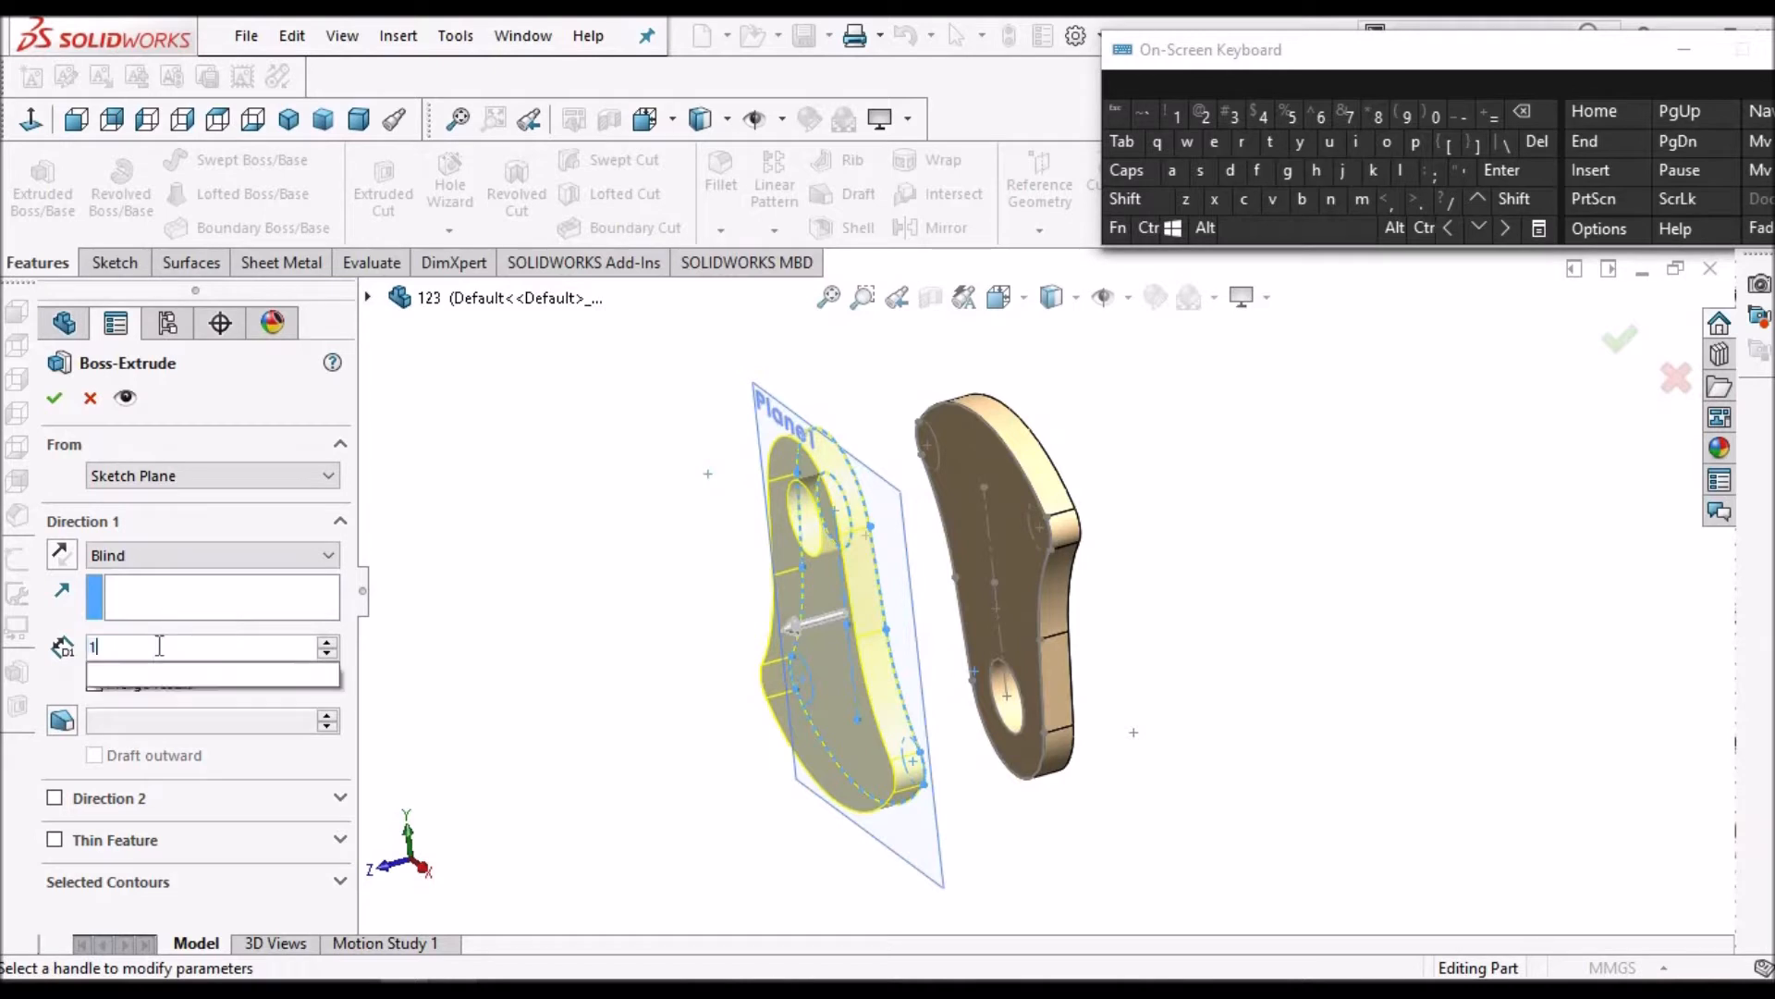
pyautogui.click(54, 398)
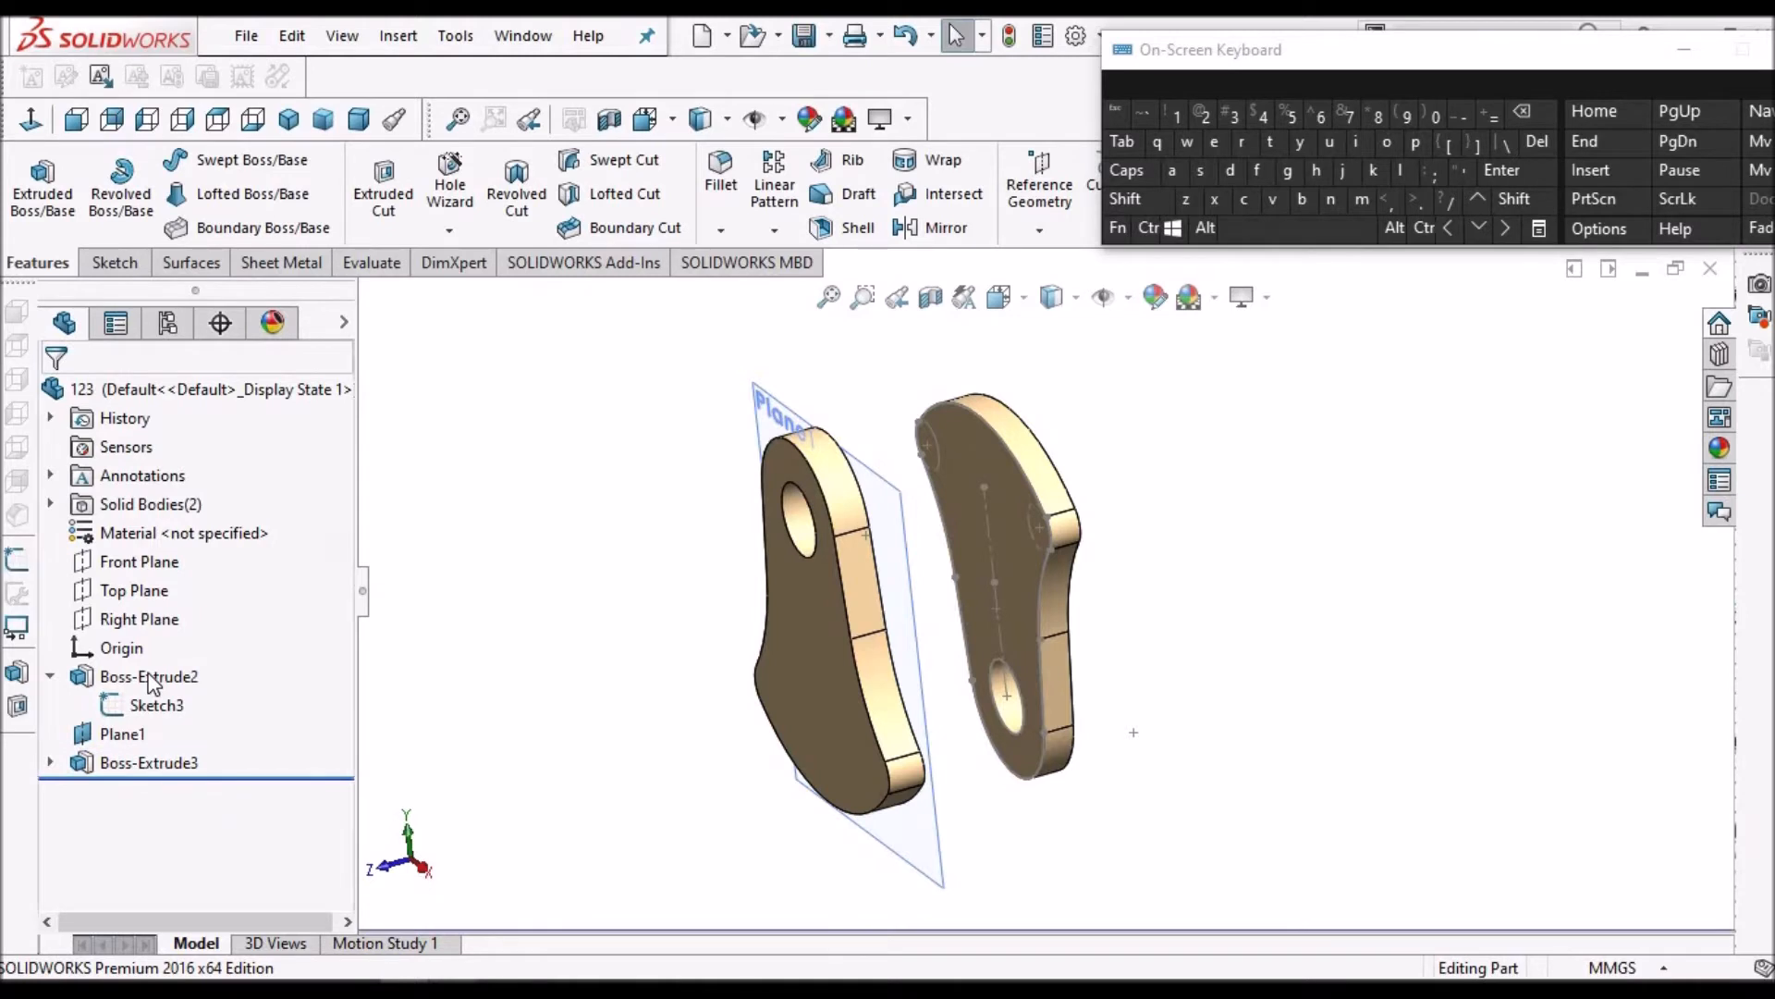
# Set the first crank web's extrusion depth to 12 mm and hide the offset plane used for the rotated web
pyautogui.click(151, 678)
pyautogui.click(176, 597)
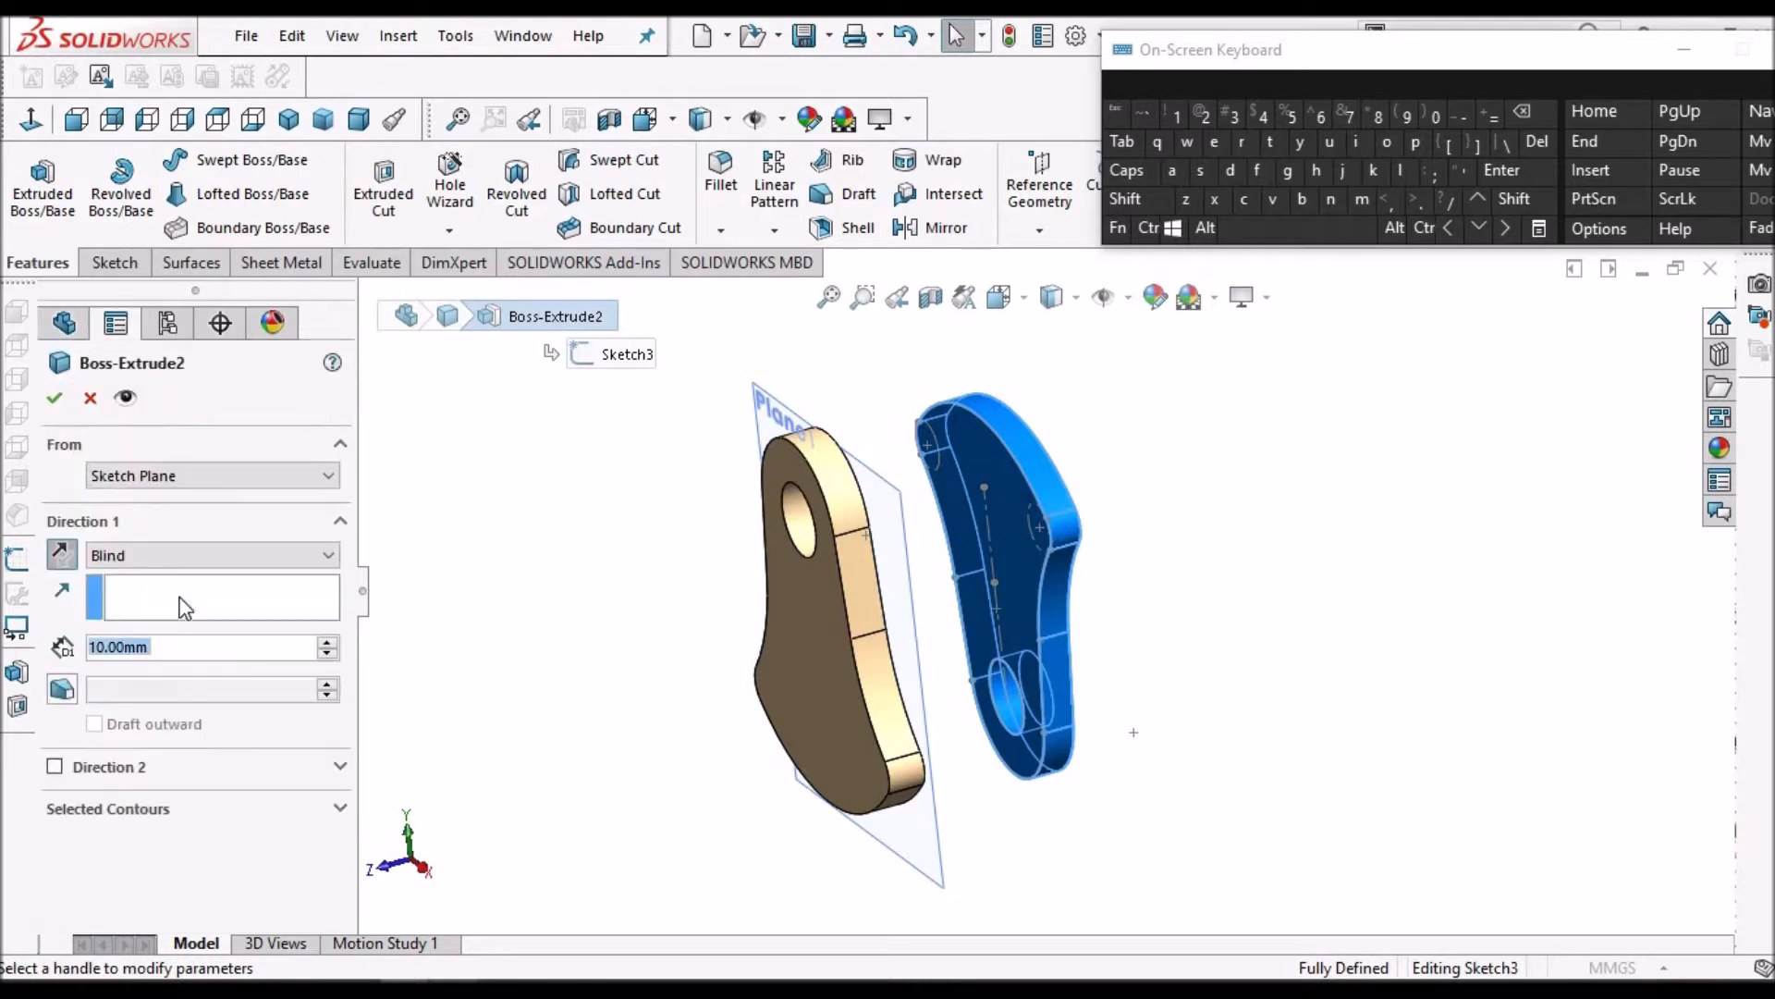
pyautogui.write('12')
pyautogui.press('Return')
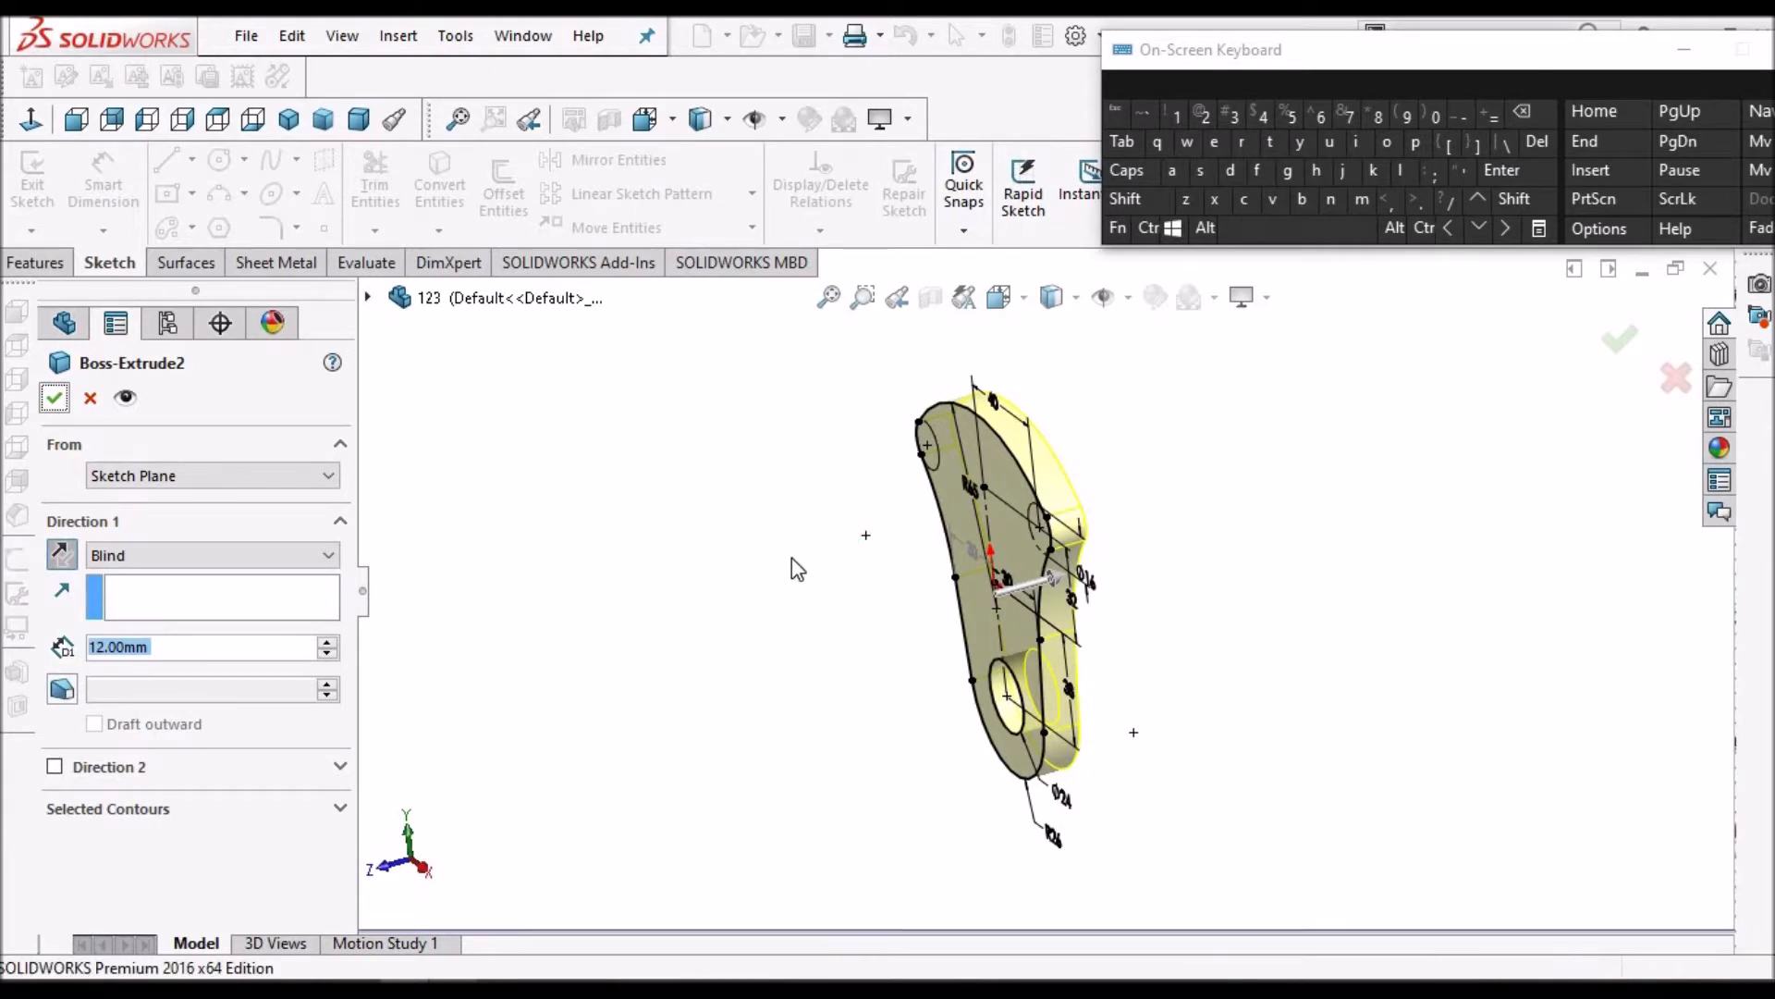
pyautogui.press('Return')
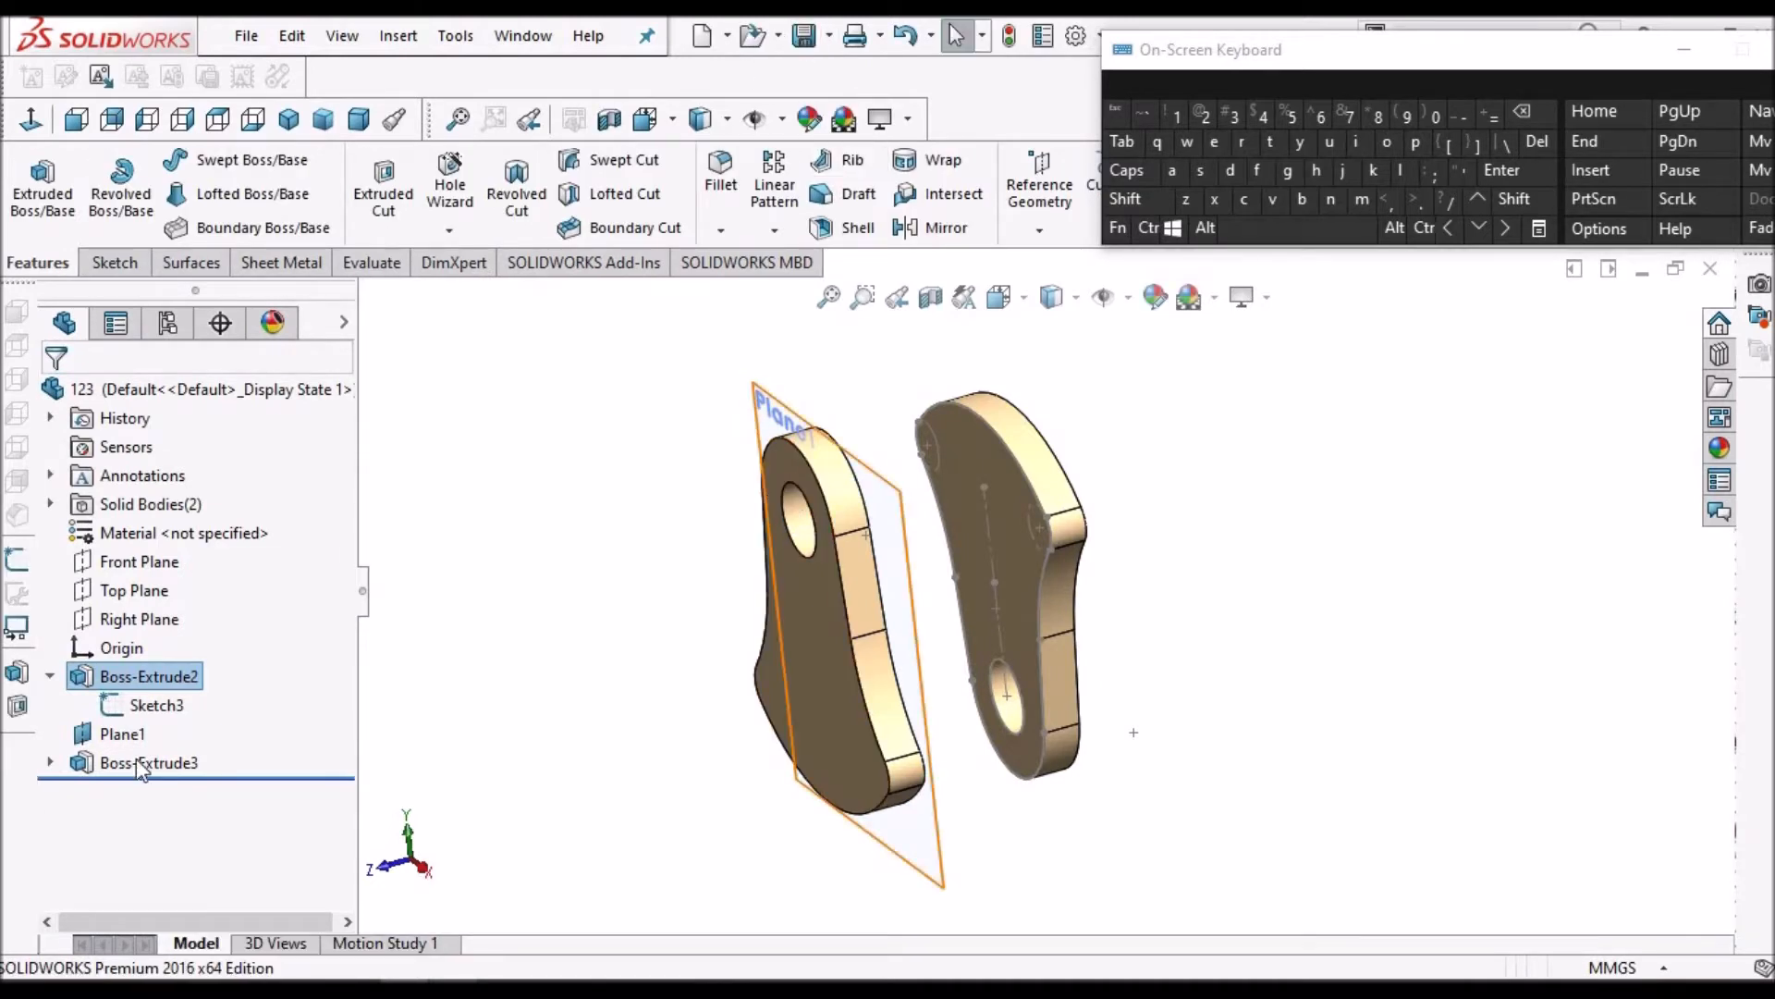
pyautogui.click(129, 735)
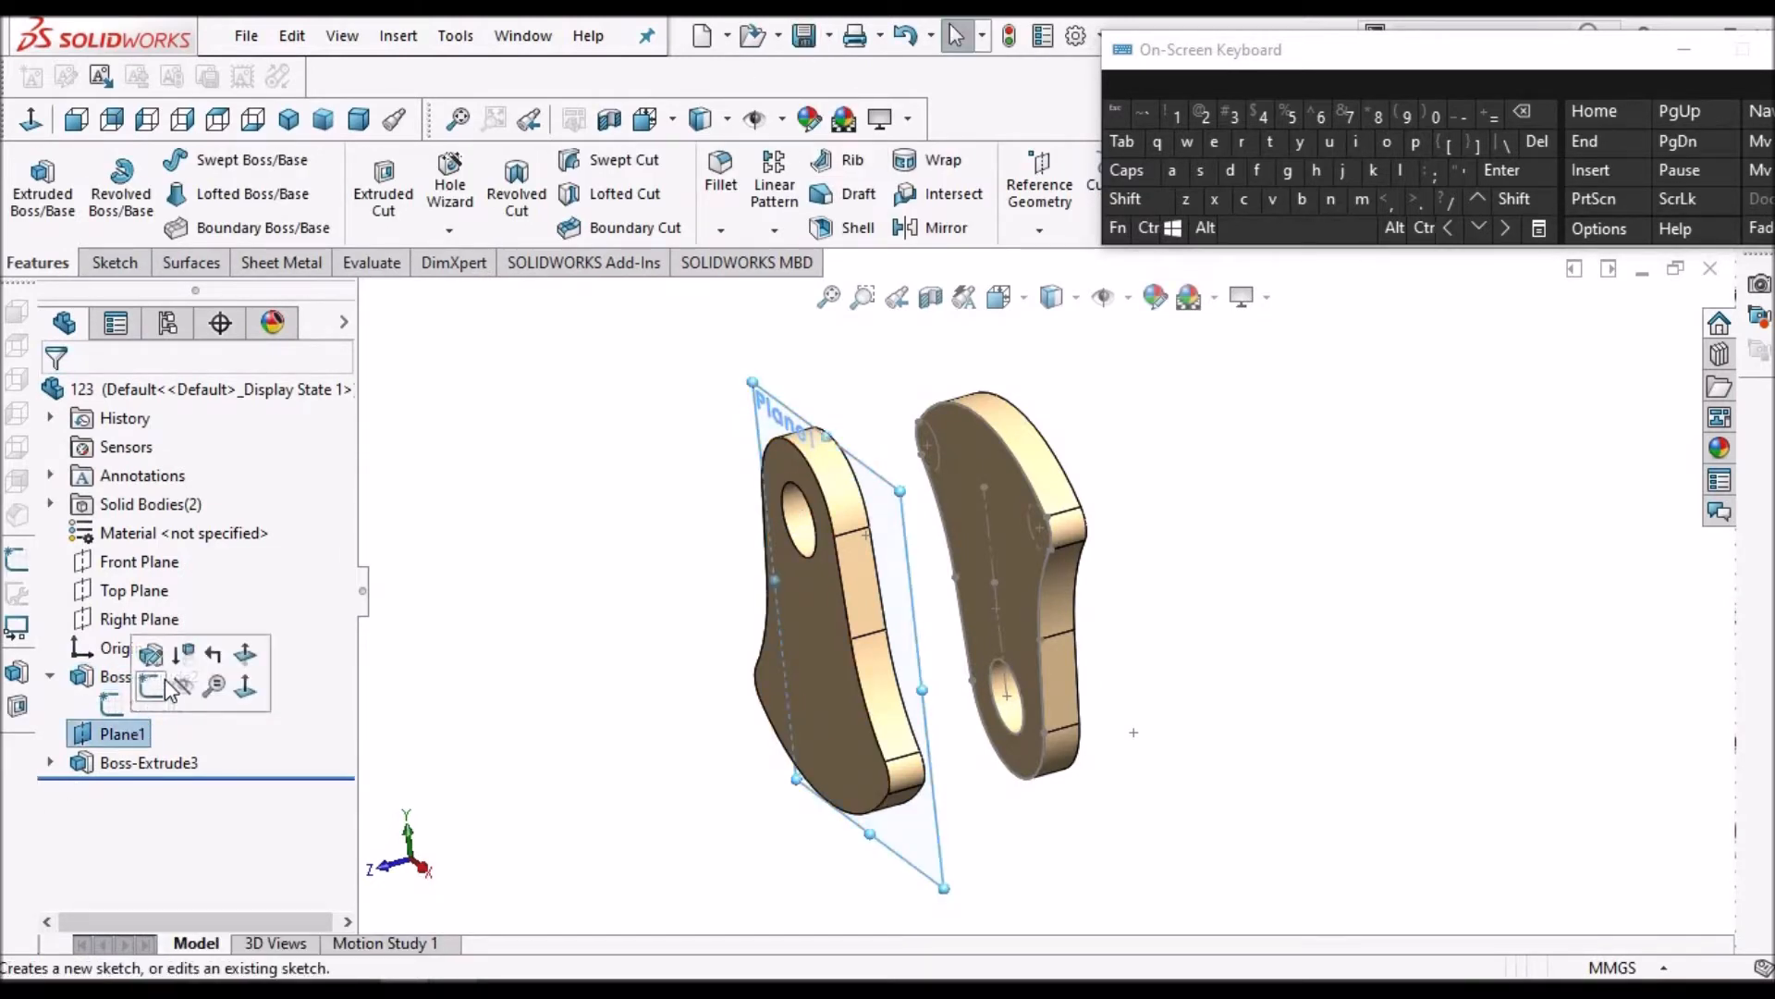
pyautogui.click(503, 564)
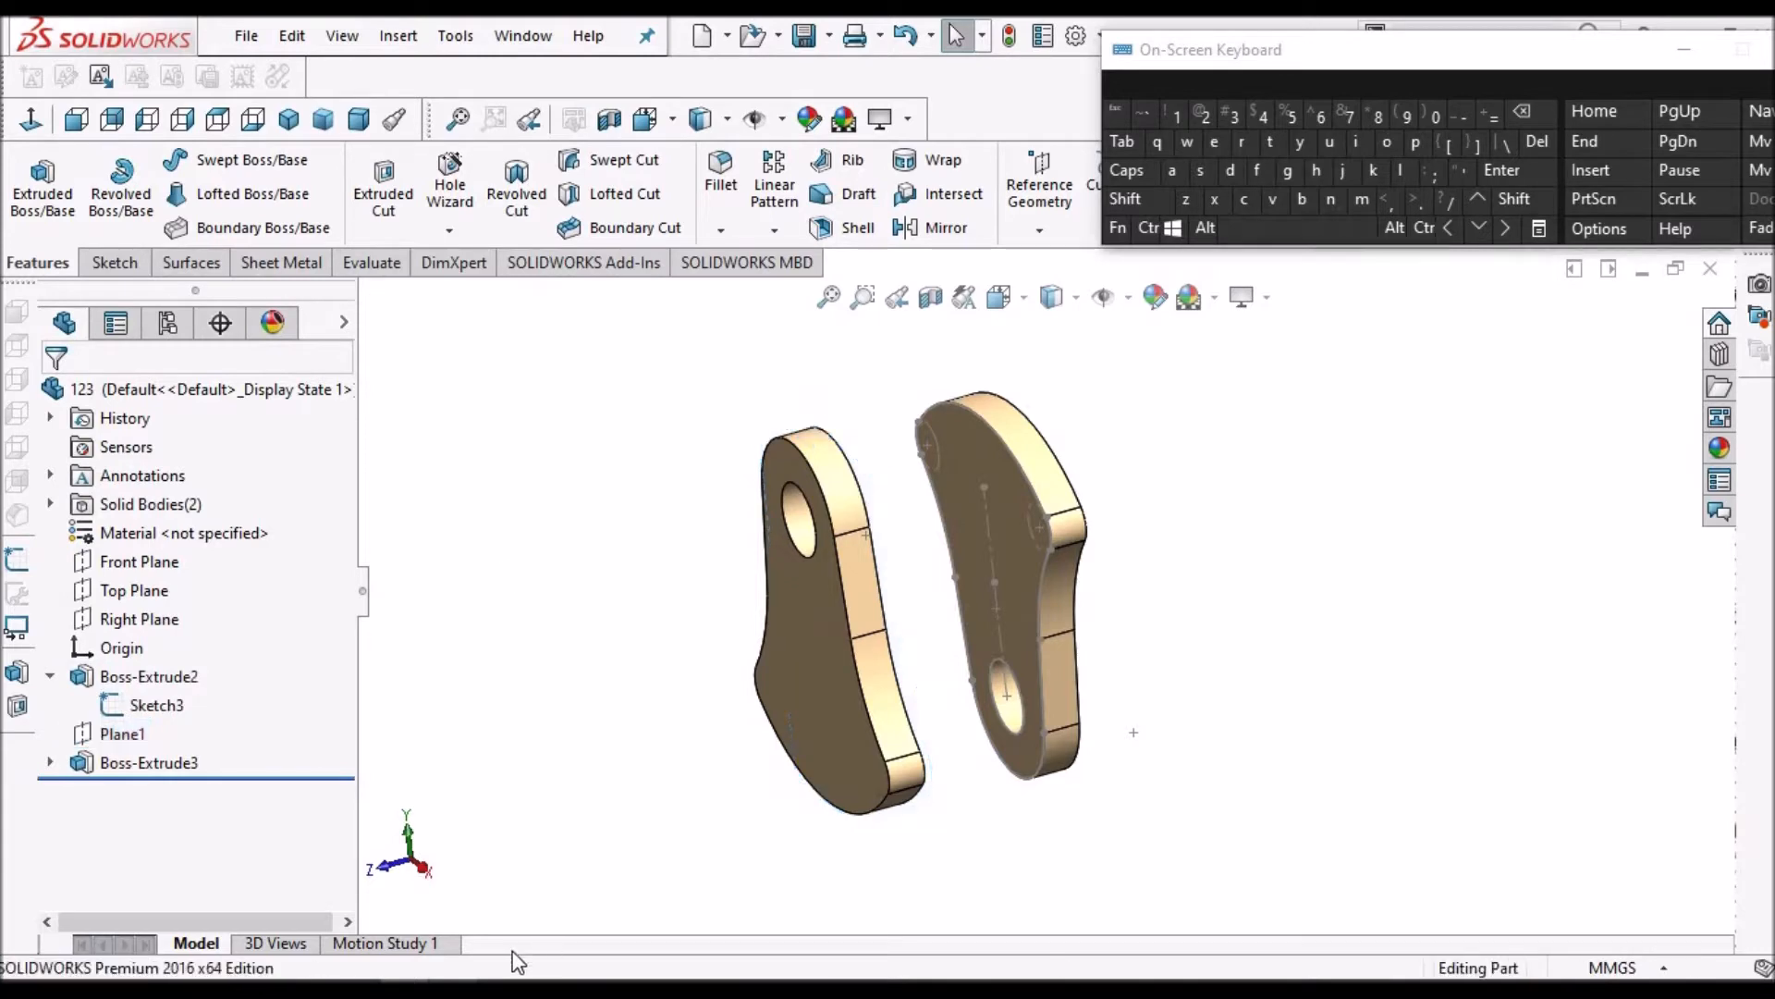
# Check the web spacing in the reference PDF and create a plane offset 19 mm from the rotated web's face towards the first web
pyautogui.click(453, 988)
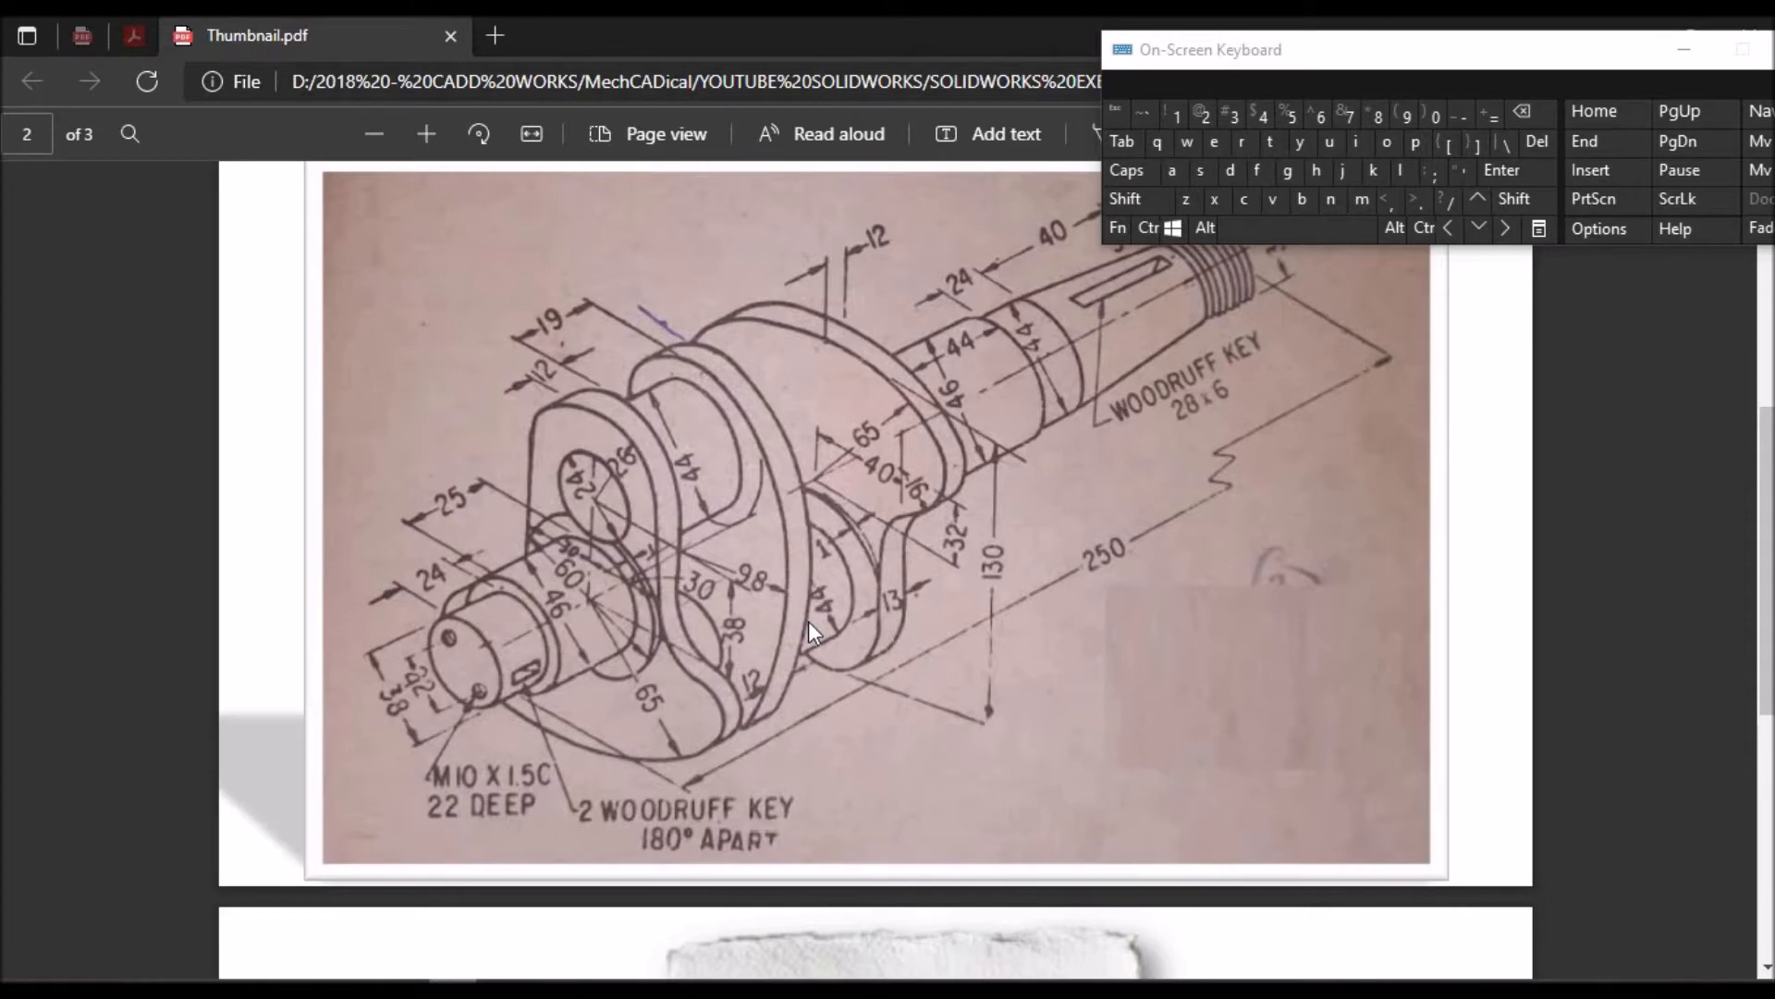
pyautogui.click(407, 988)
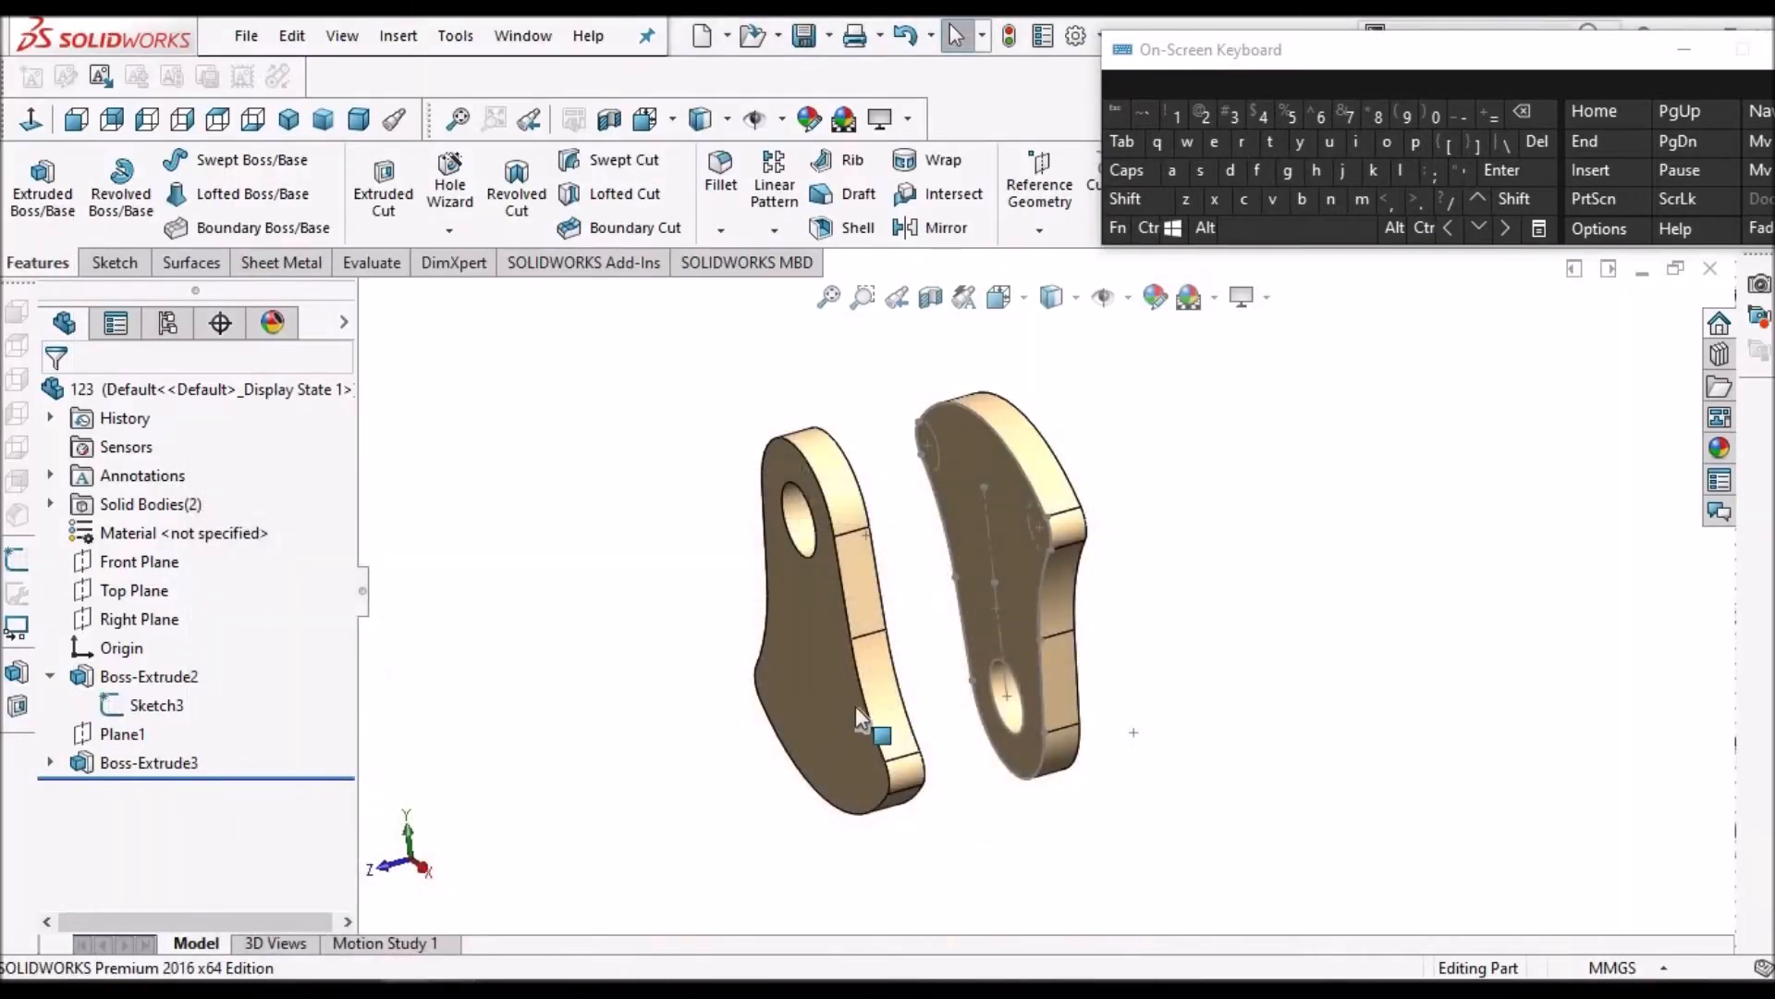
pyautogui.click(454, 989)
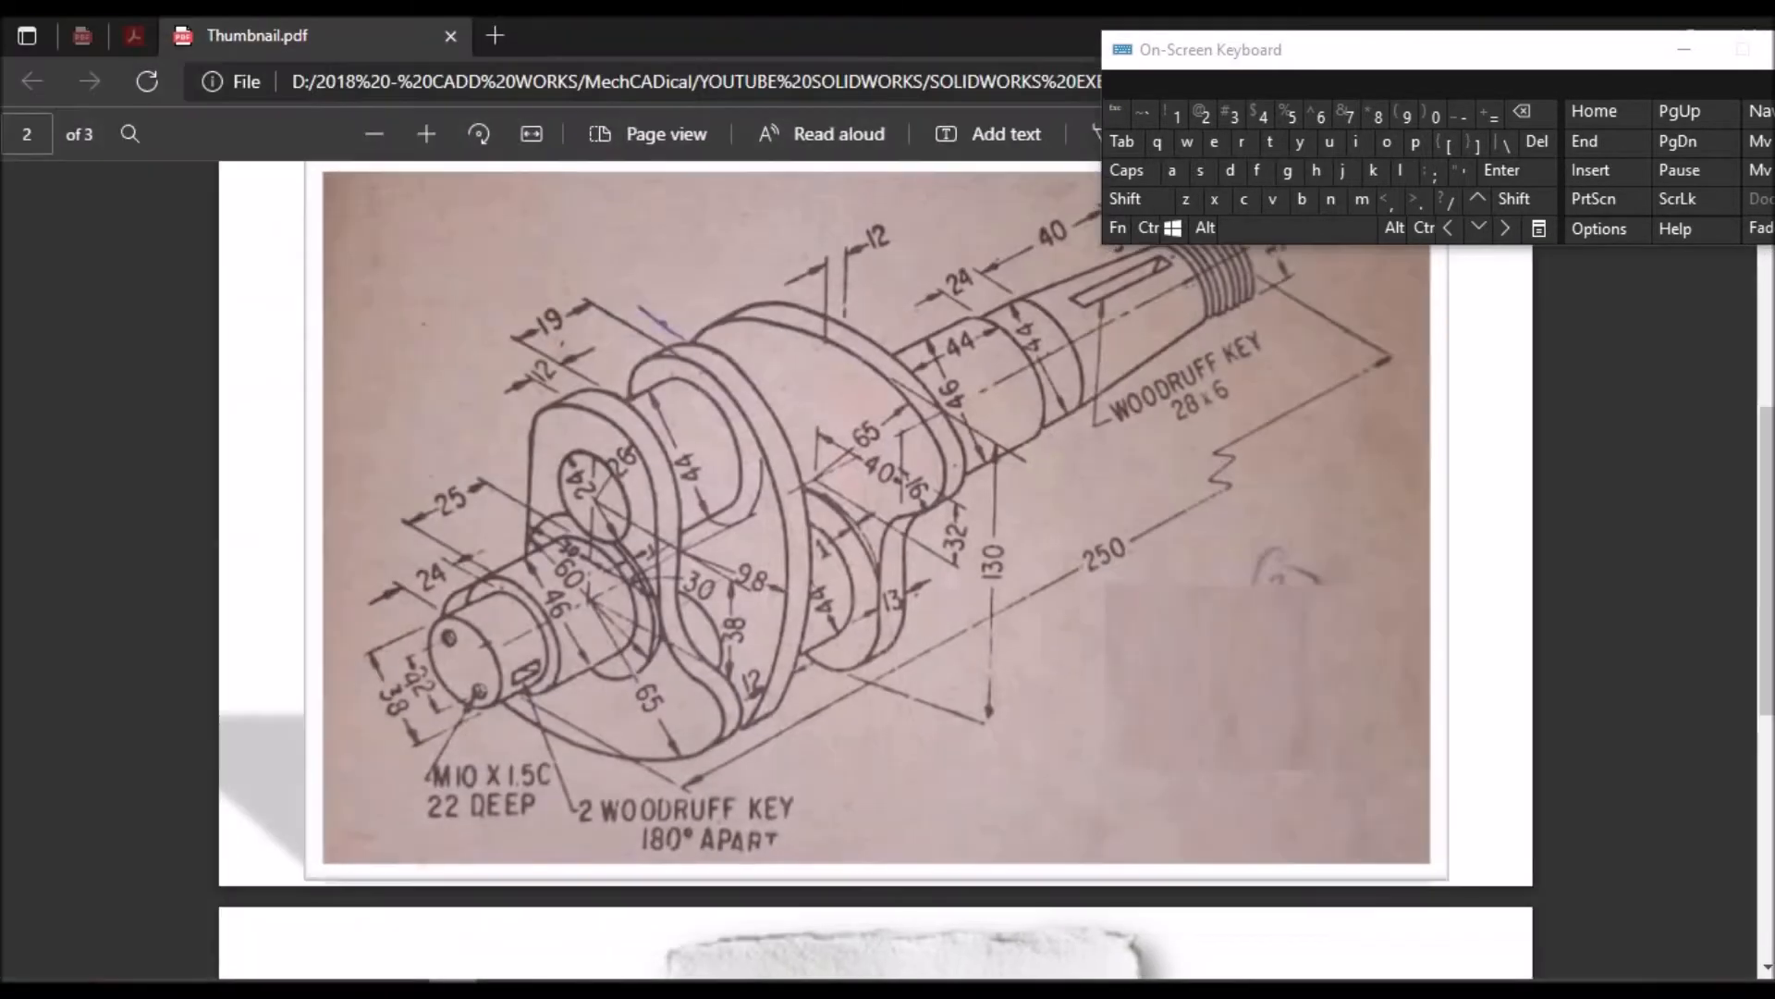
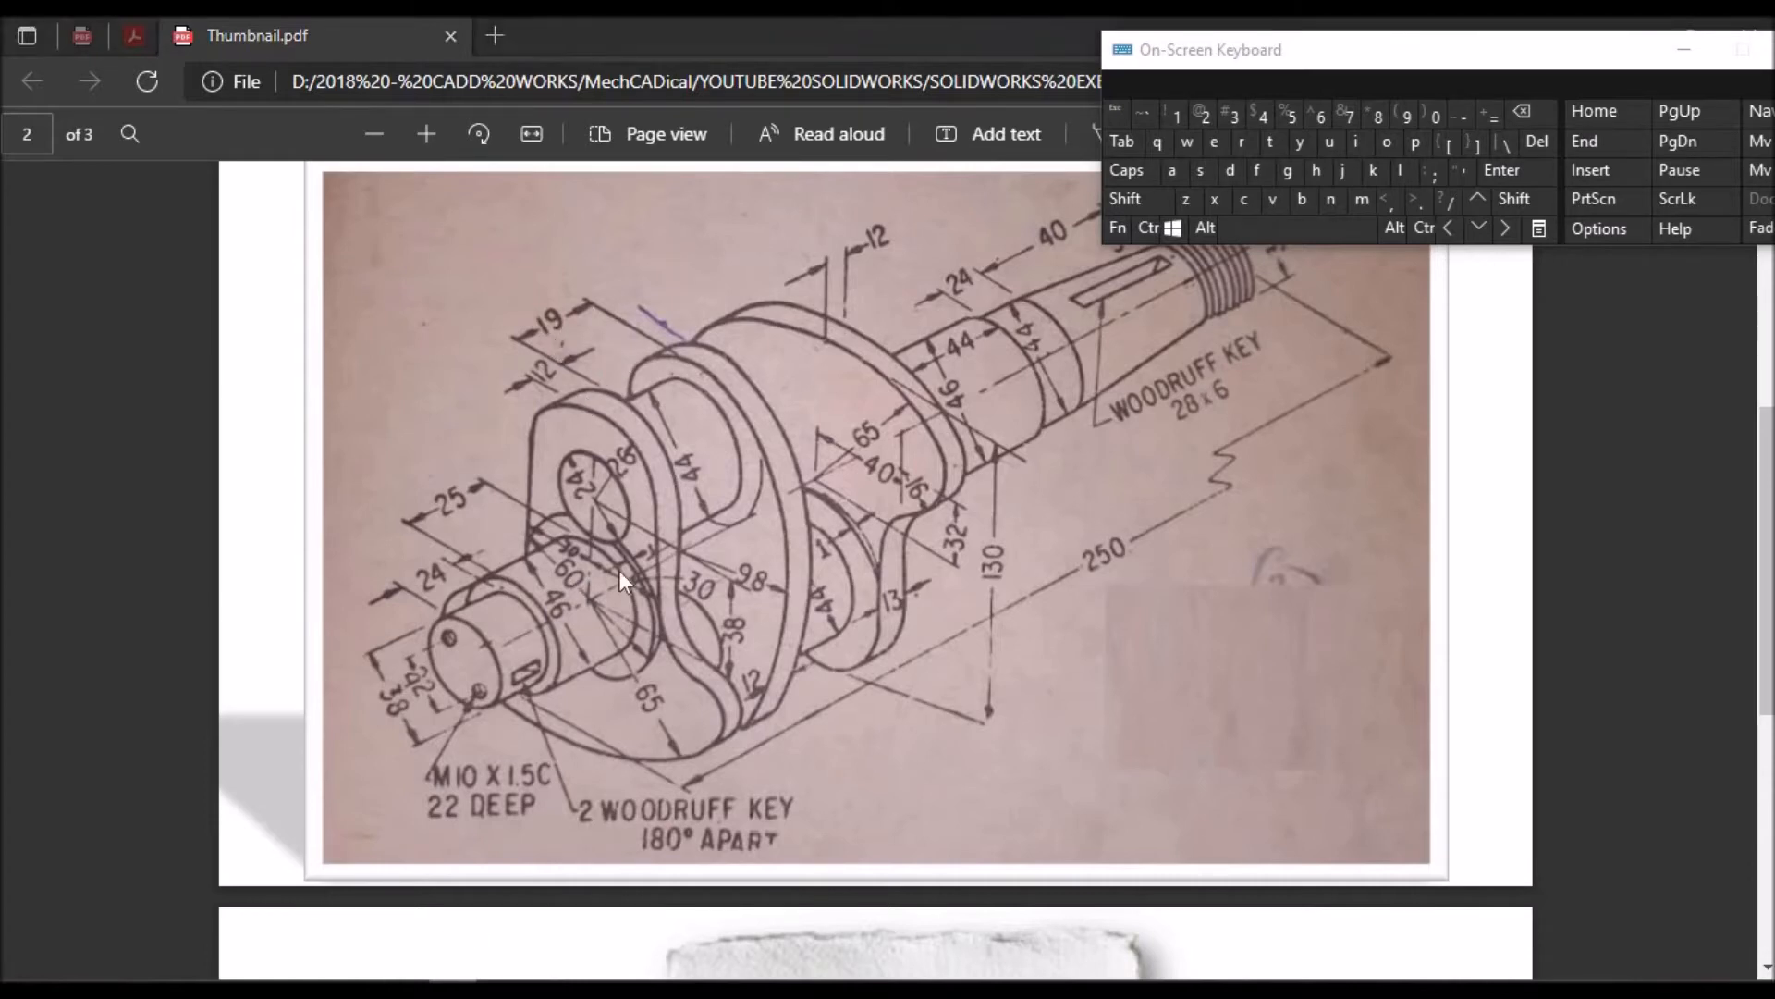
pyautogui.hotkey('alt', 'Tab')
pyautogui.scroll(2, 1019, 475)
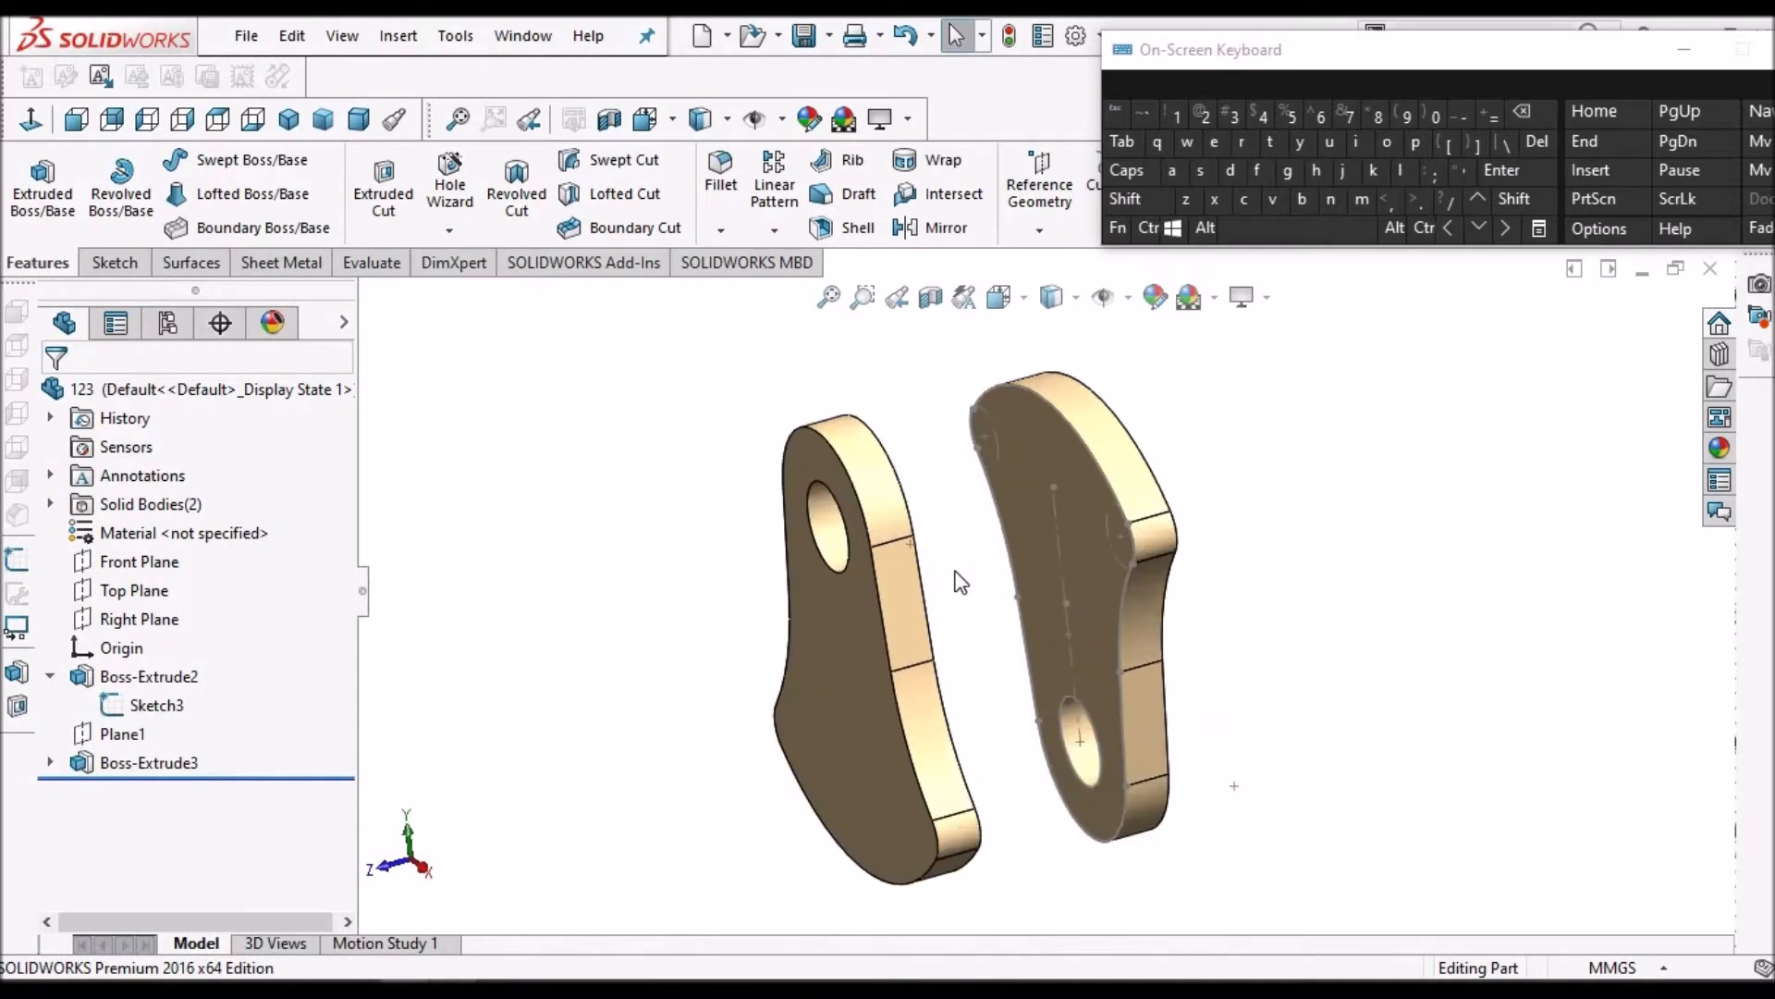
pyautogui.moveTo(929, 581); pyautogui.dragTo(890, 654, button='middle')
pyautogui.click(890, 655)
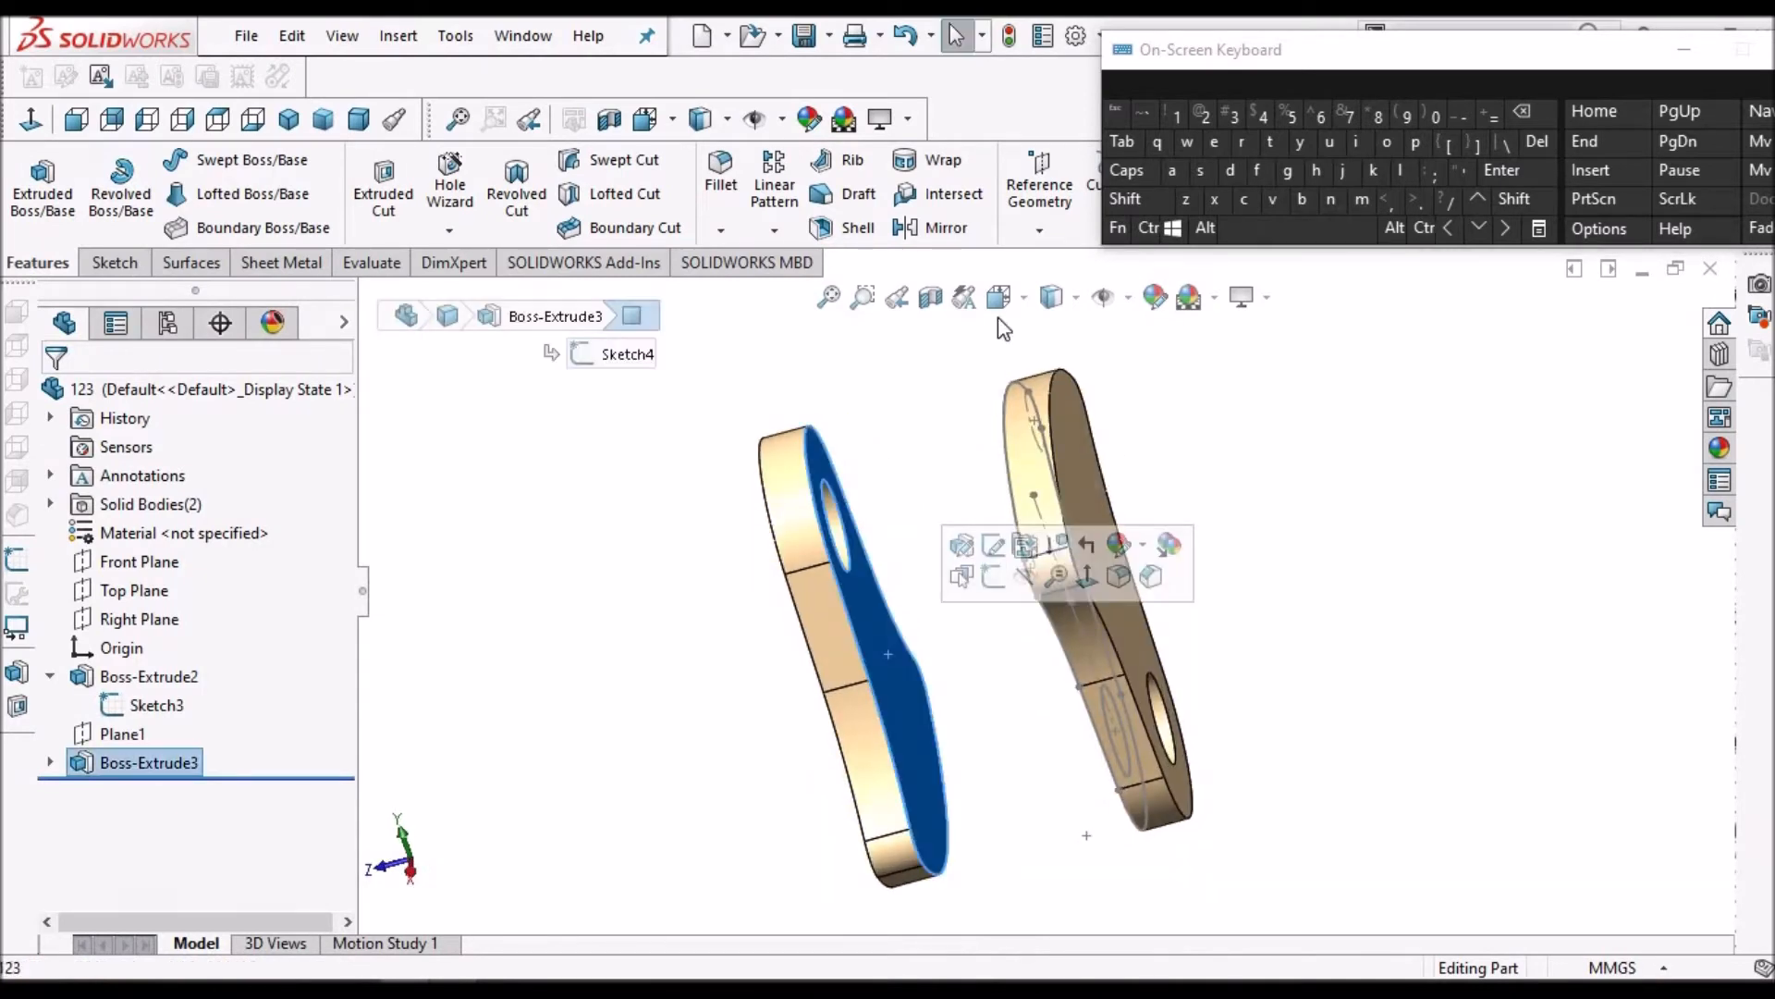
pyautogui.click(1053, 236)
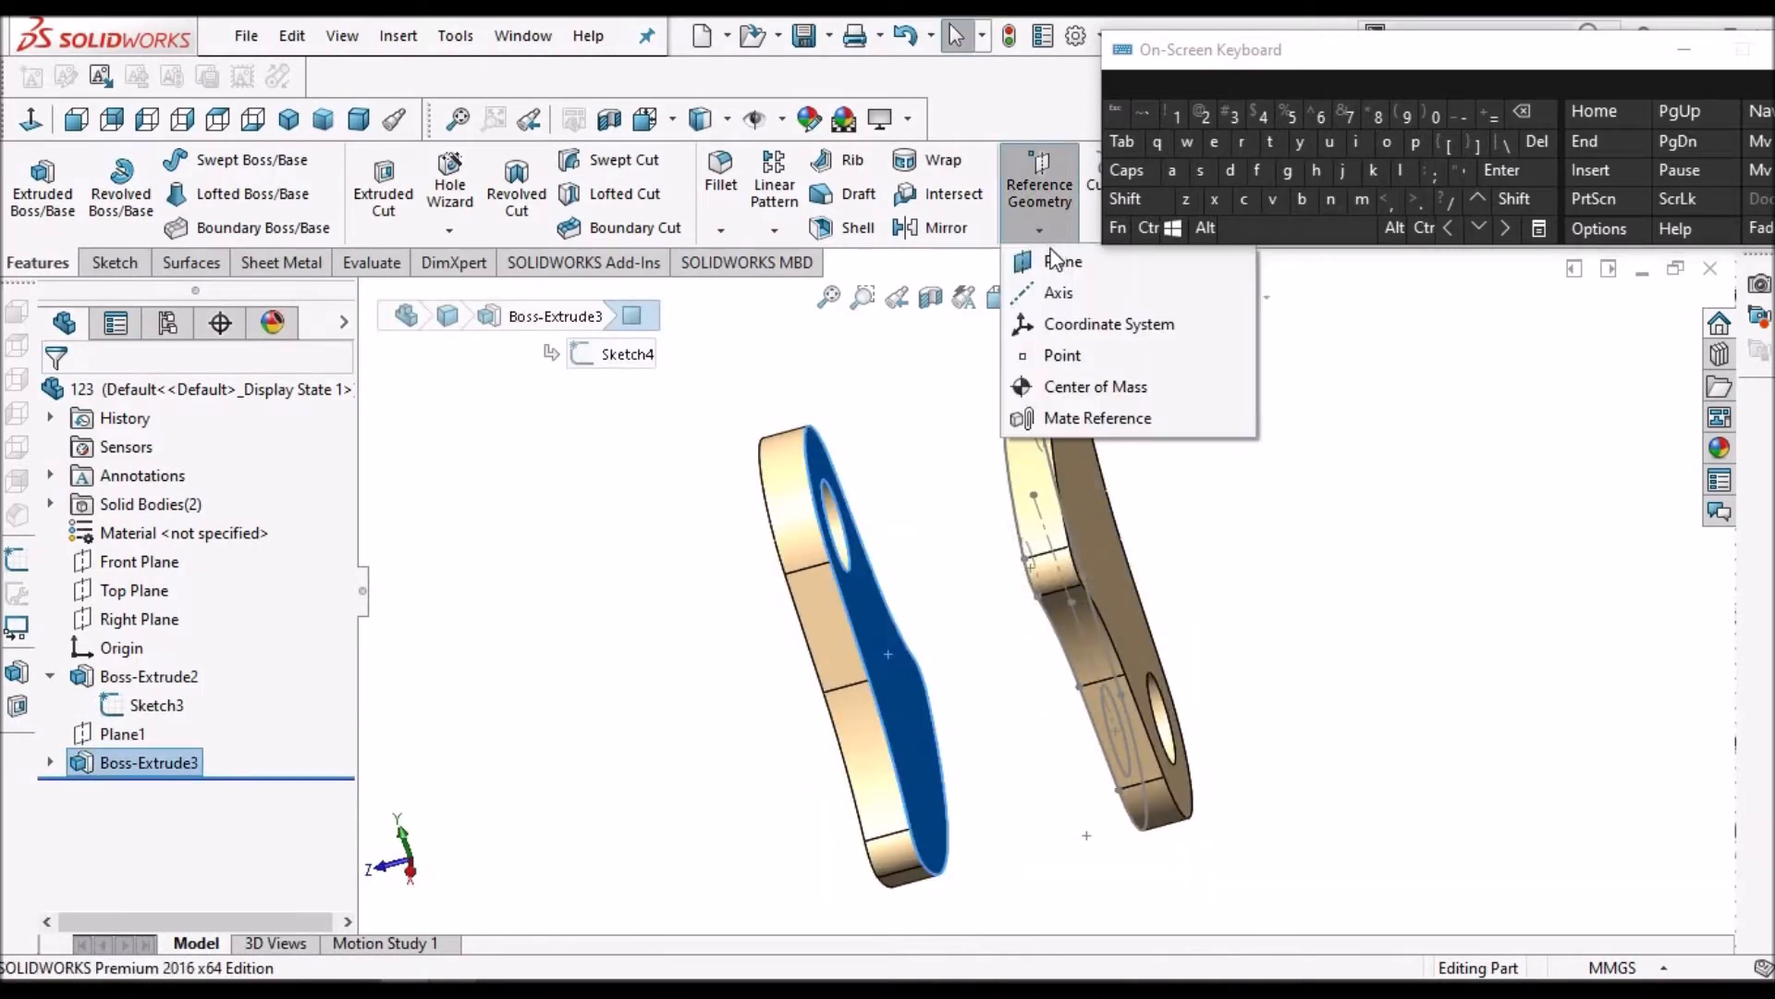
pyautogui.click(1063, 369)
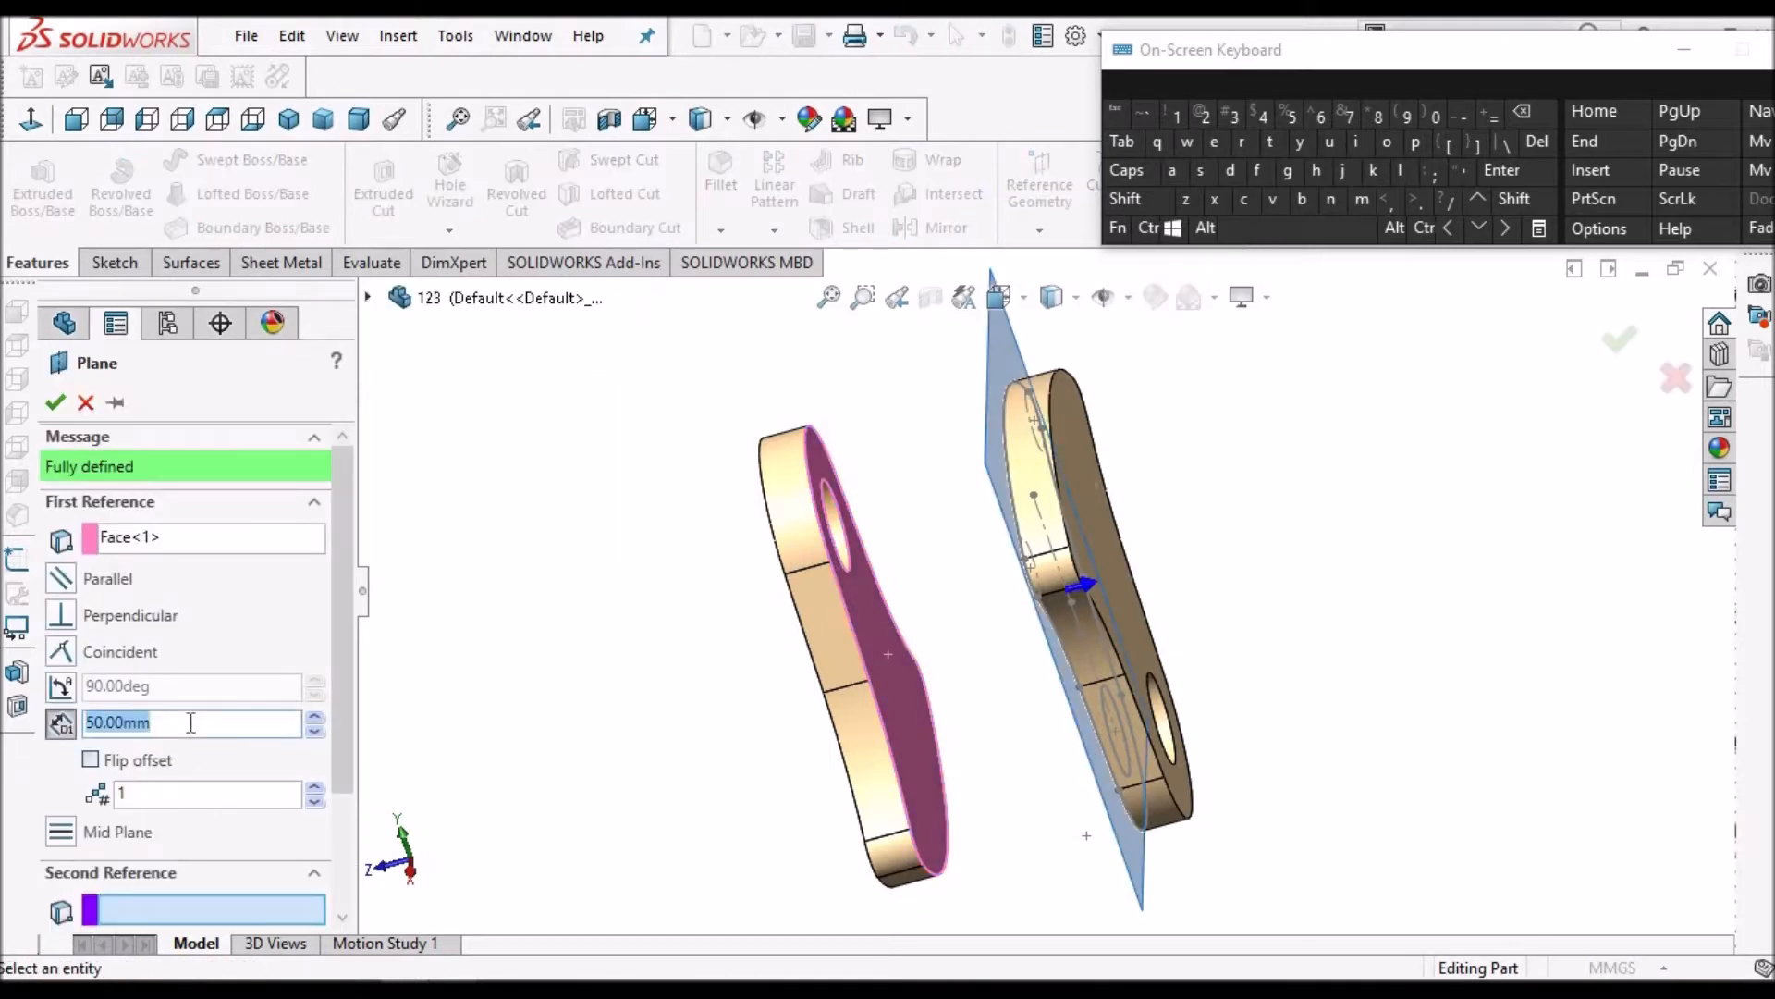
pyautogui.write('19')
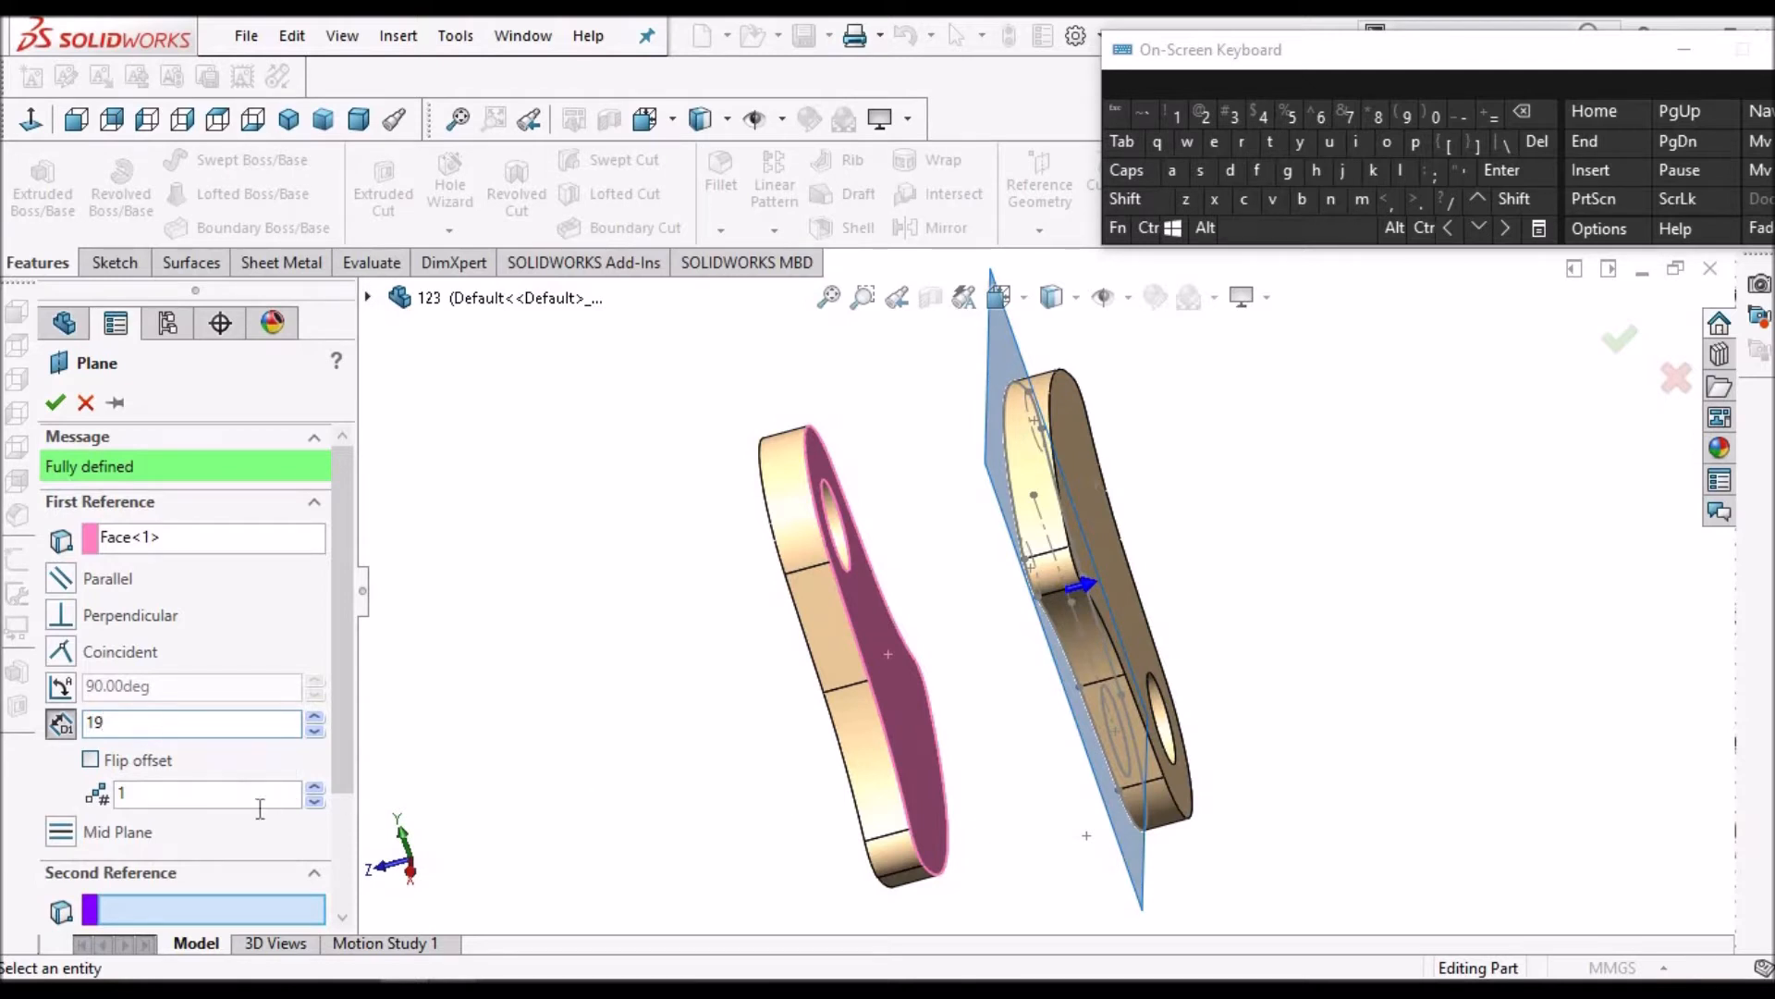
pyautogui.press('Return')
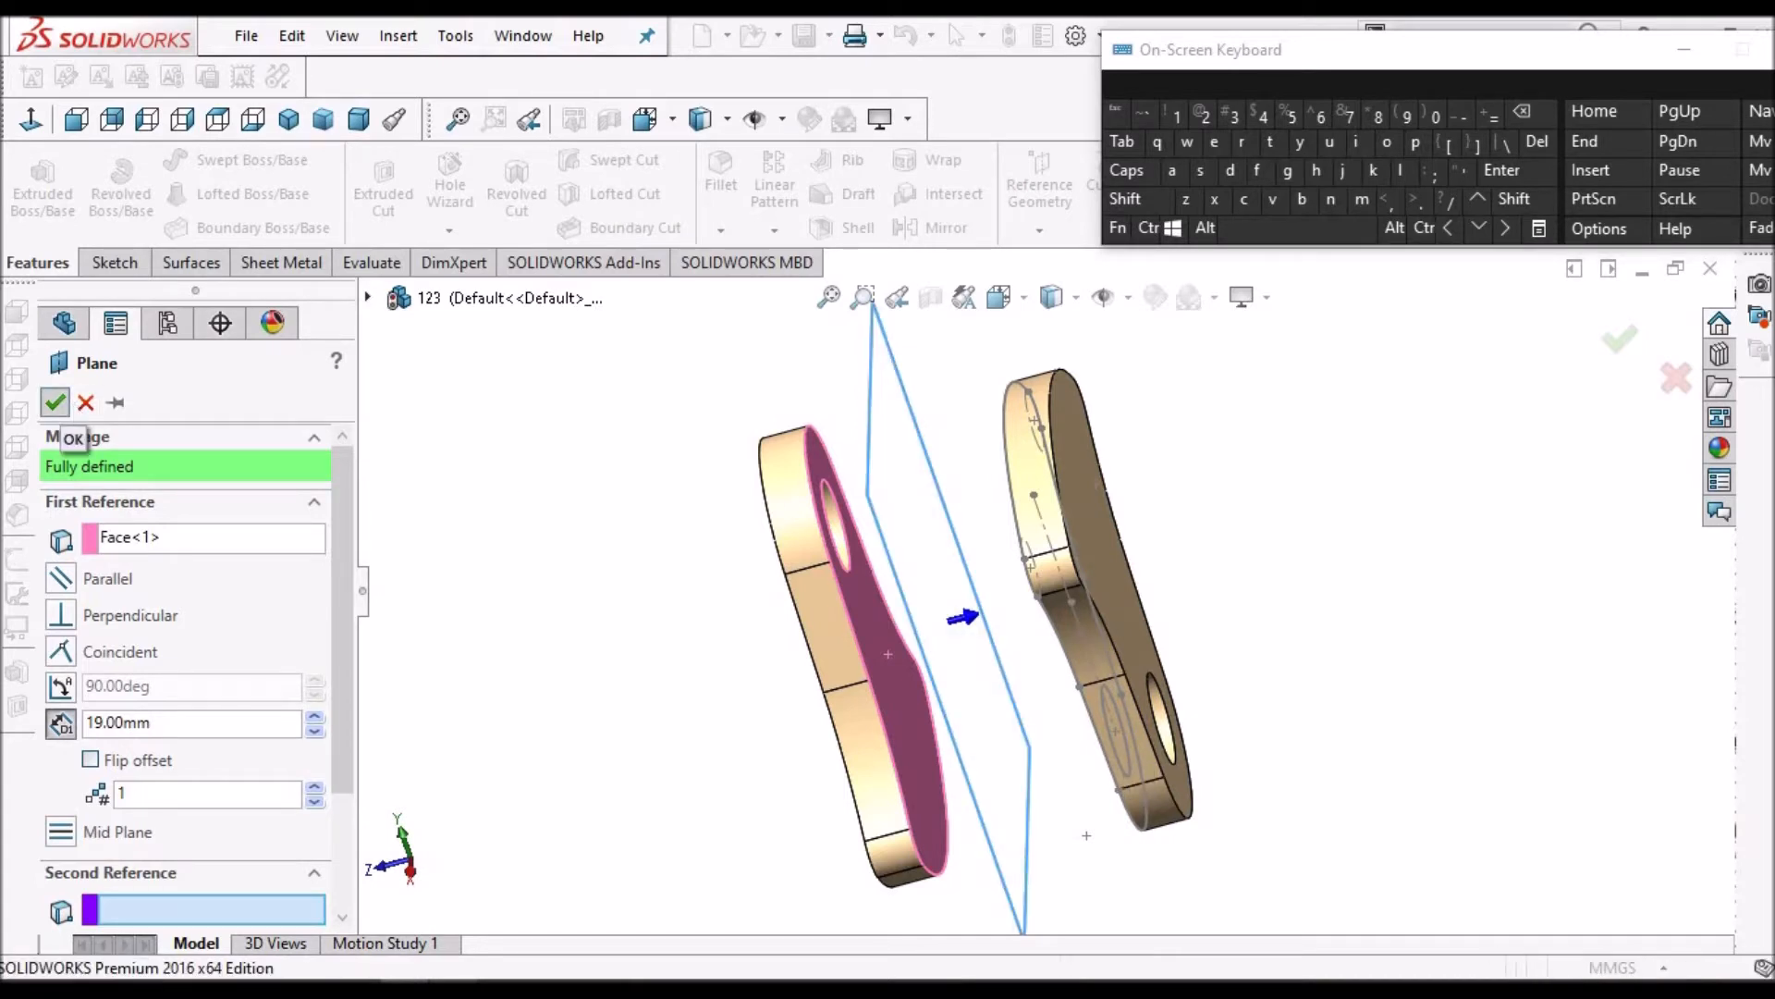
pyautogui.click(55, 401)
# Start a sketch on the new plane between the two webs and view it from the front
pyautogui.moveTo(992, 470); pyautogui.dragTo(995, 540, button='middle')
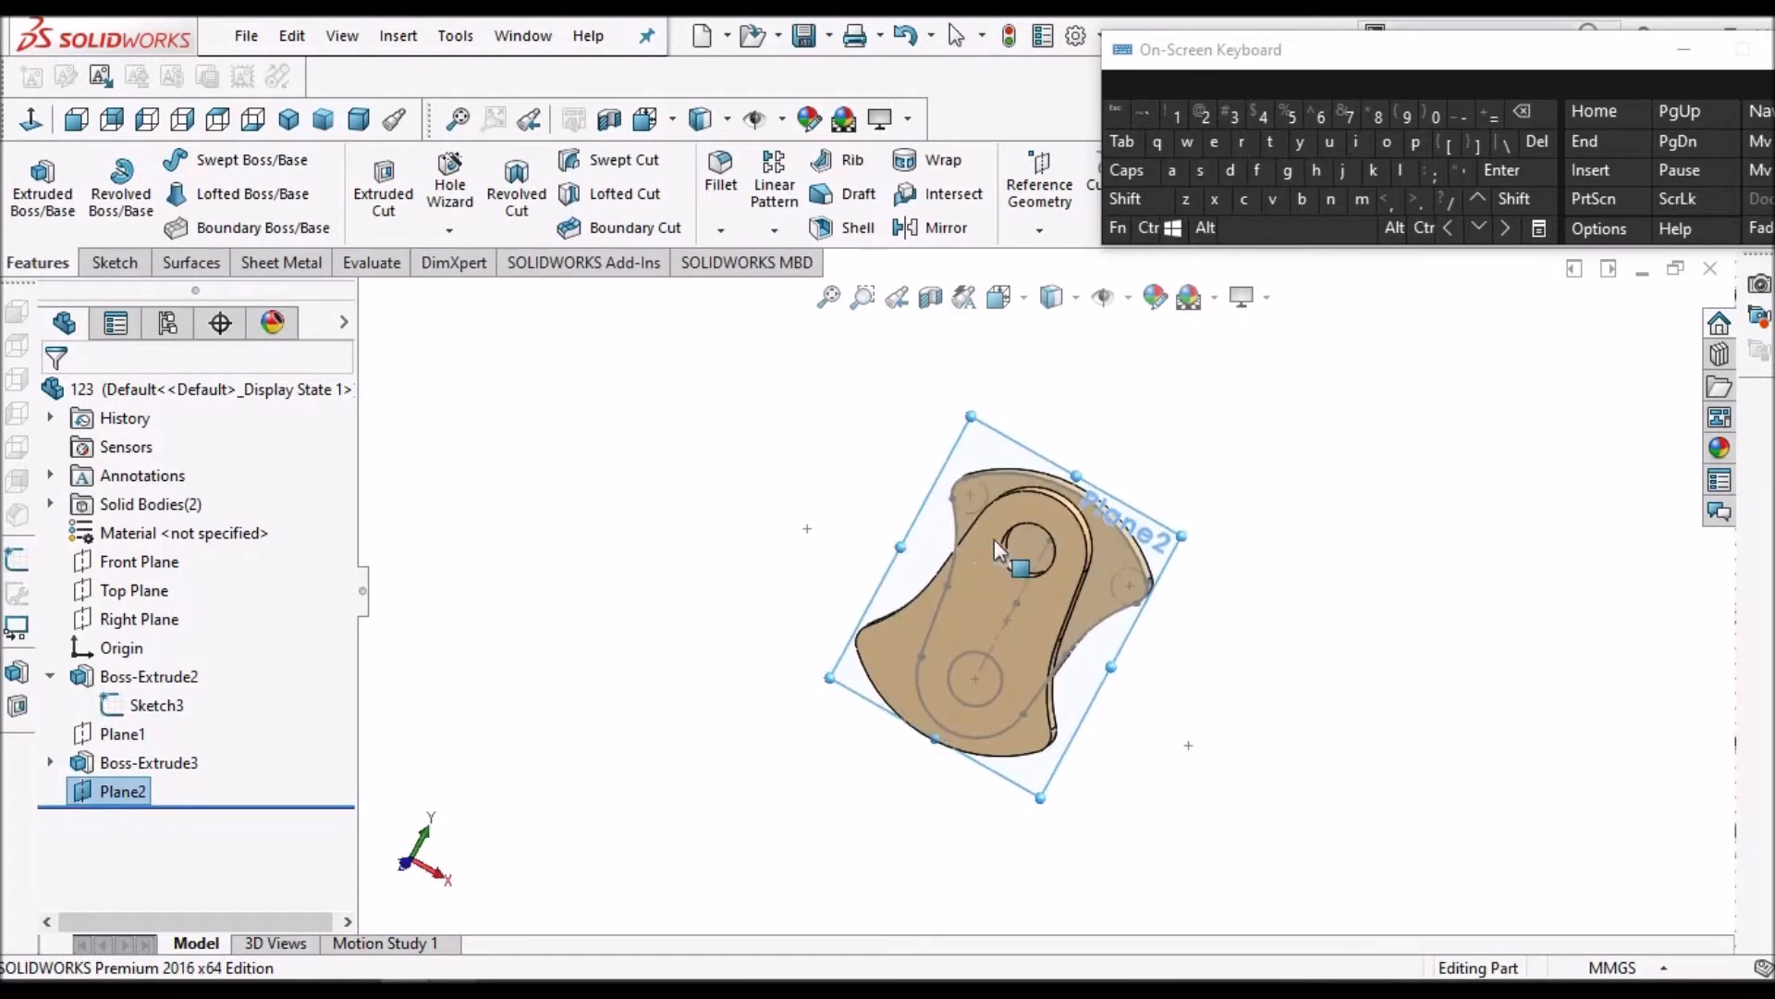
pyautogui.click(997, 428)
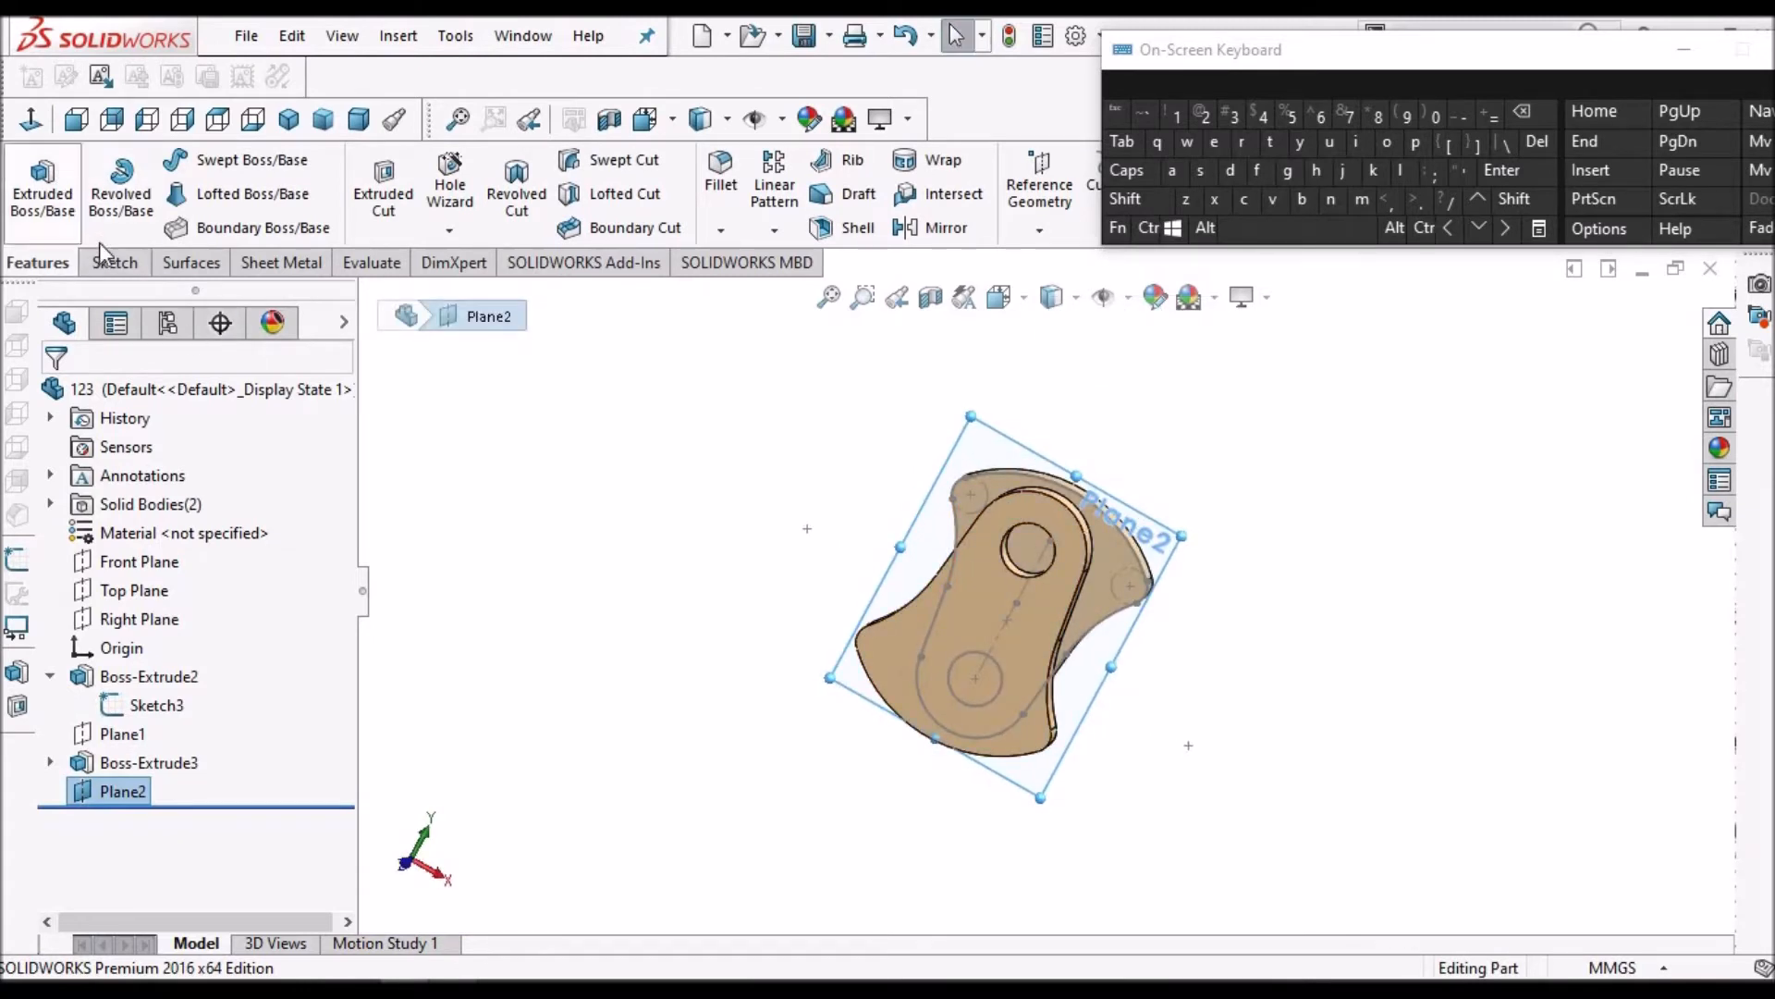
pyautogui.click(113, 262)
pyautogui.click(33, 176)
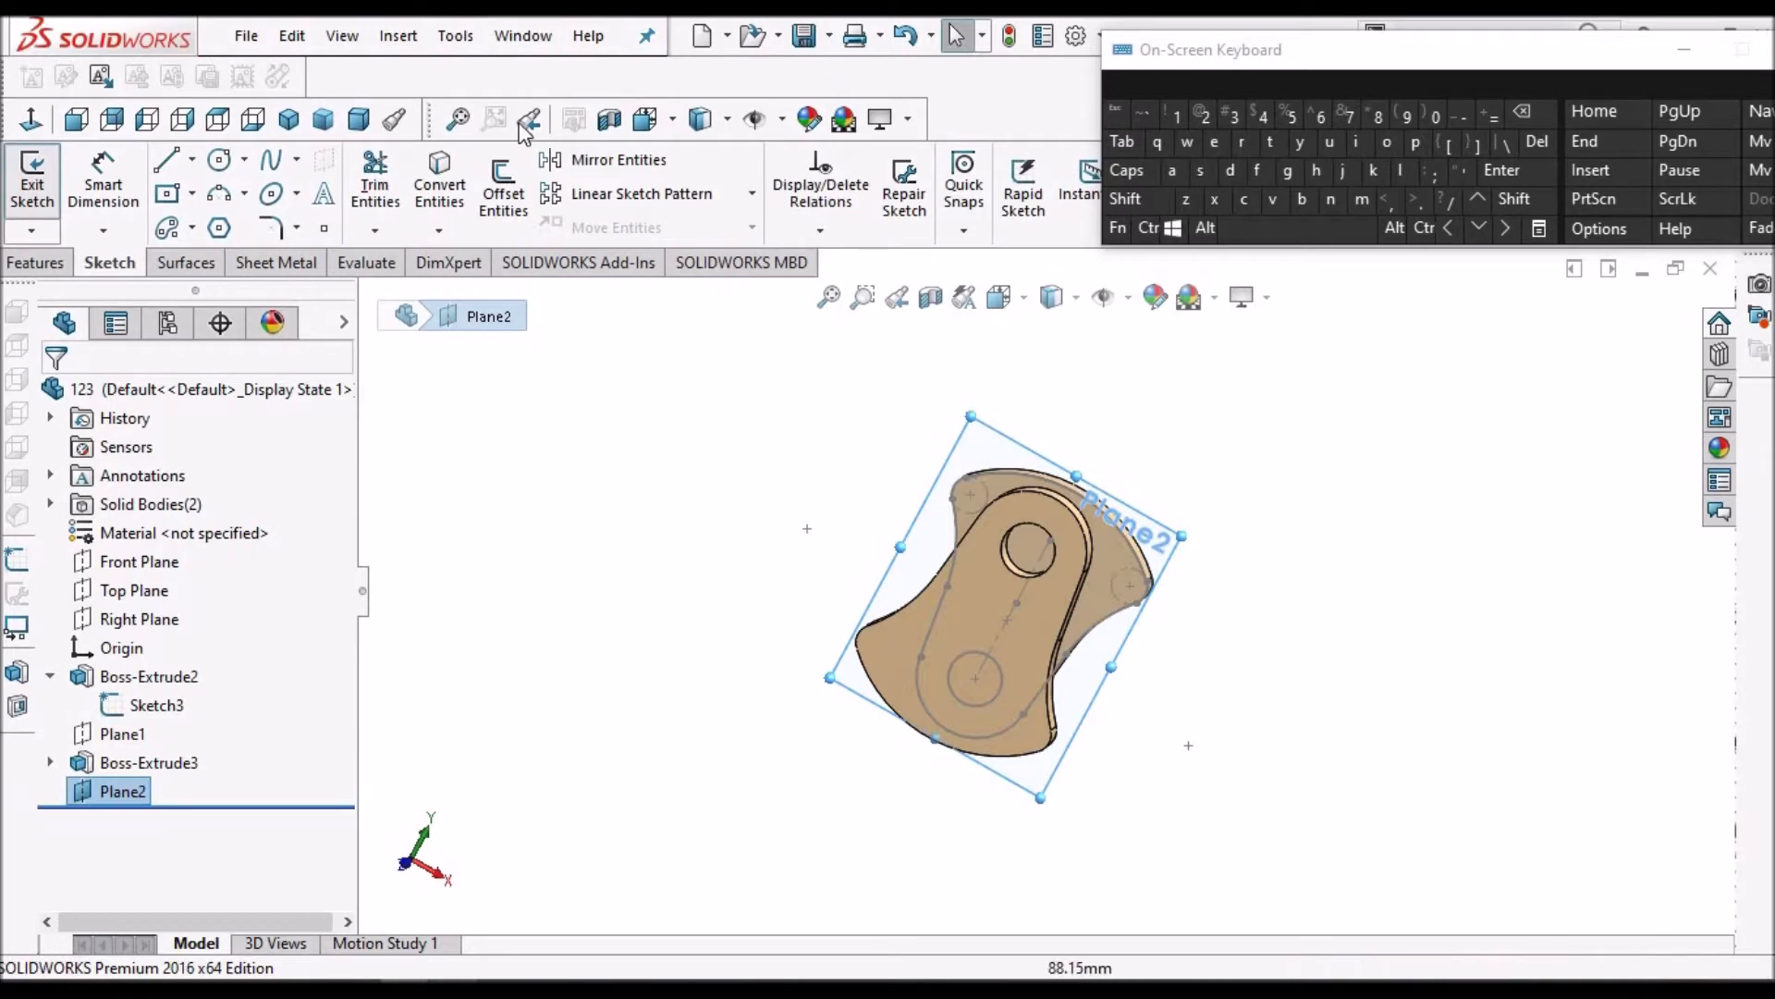
pyautogui.click(112, 119)
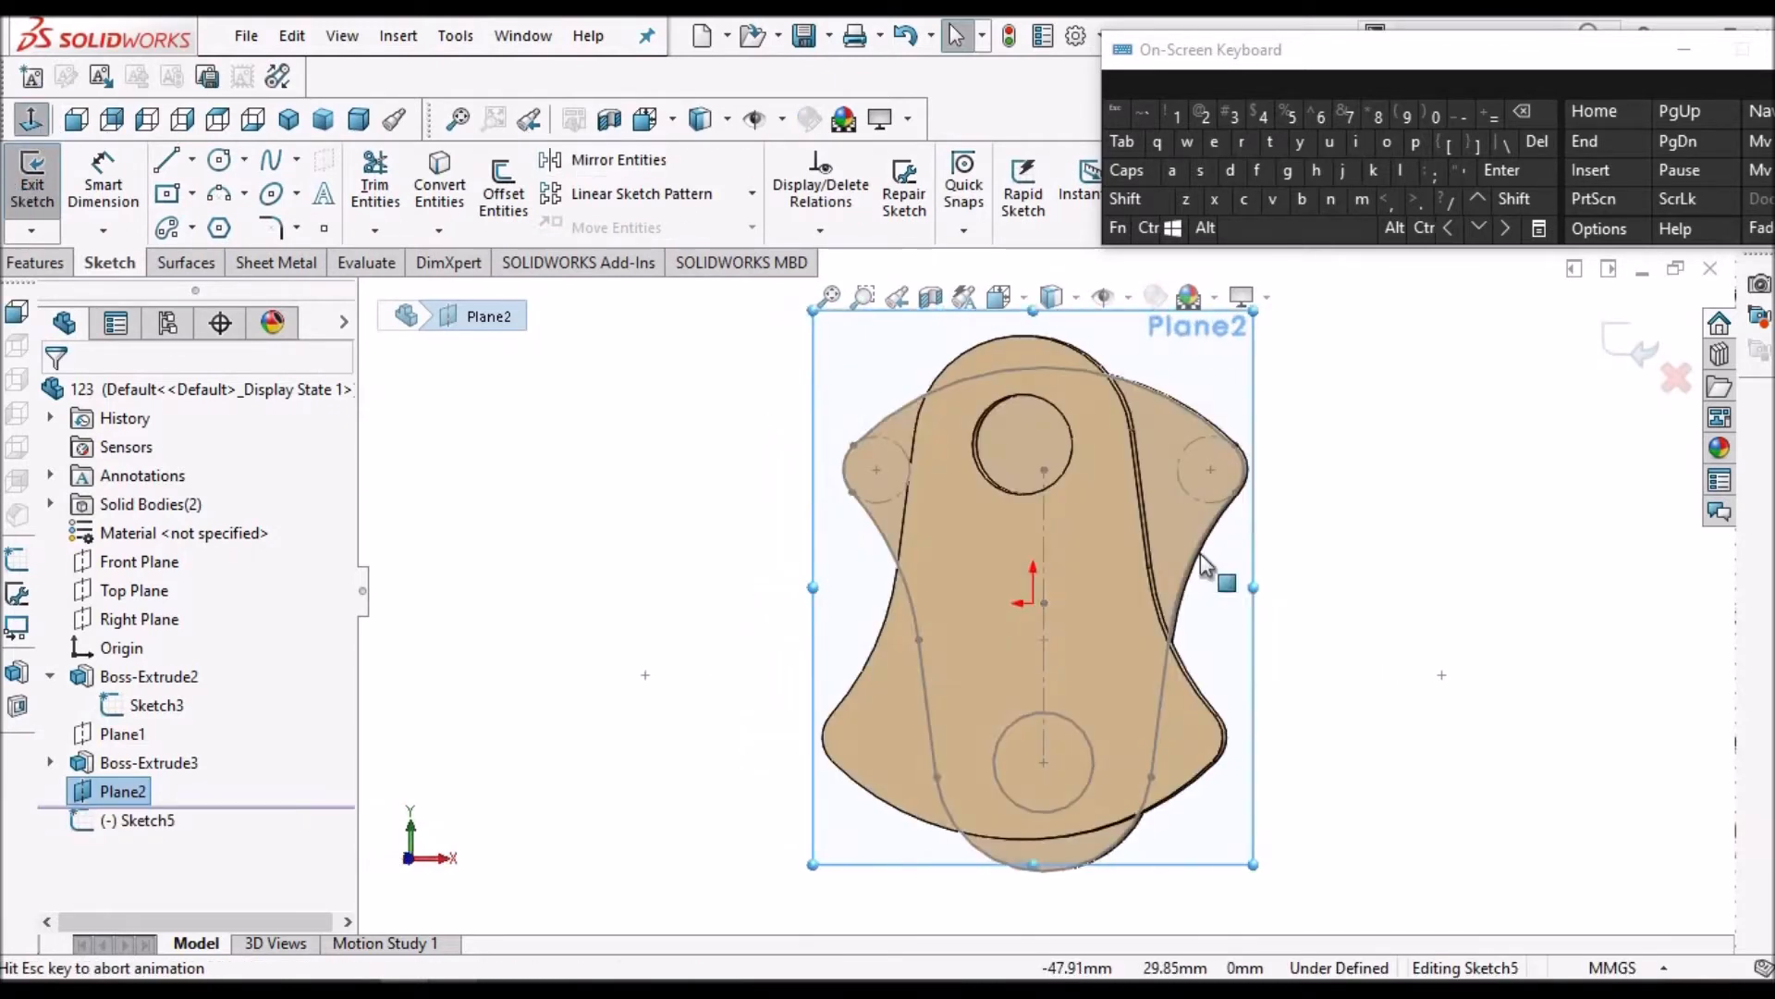
pyautogui.click(1415, 603)
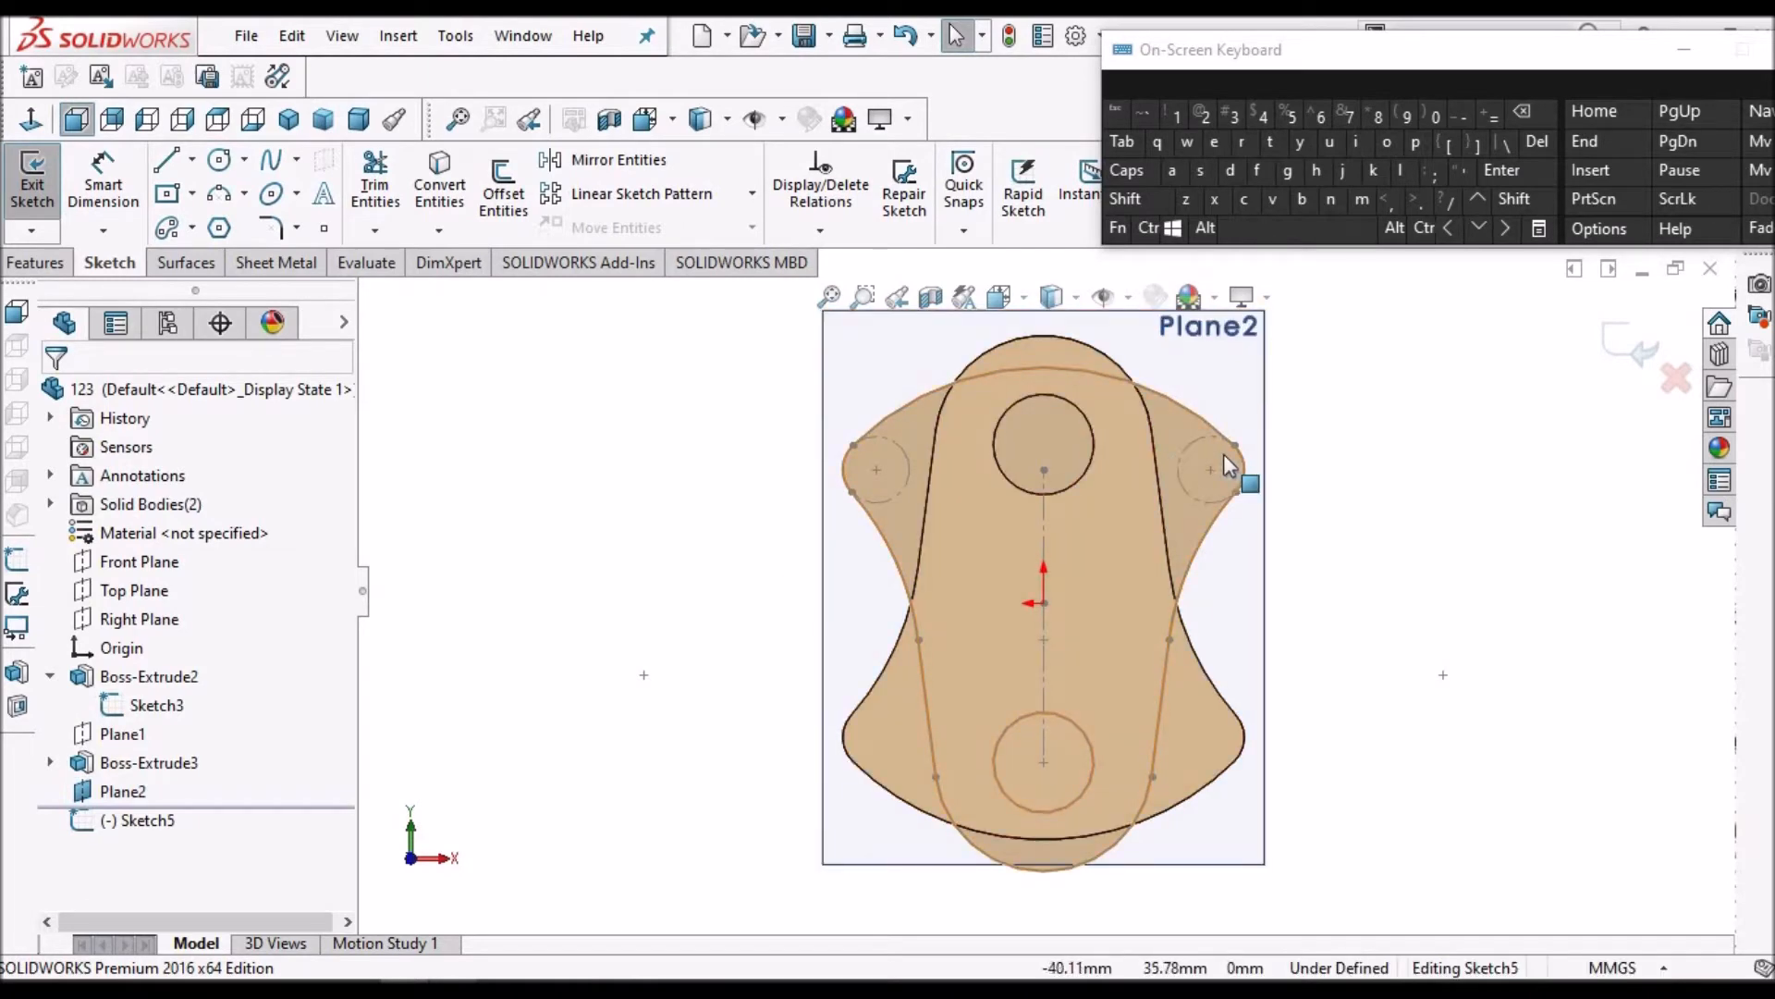
# Check the reference PDF, convert the upper 24 mm hole edge into the sketch, and make the resulting circle construction geometry
pyautogui.hotkey('alt', 'Tab')
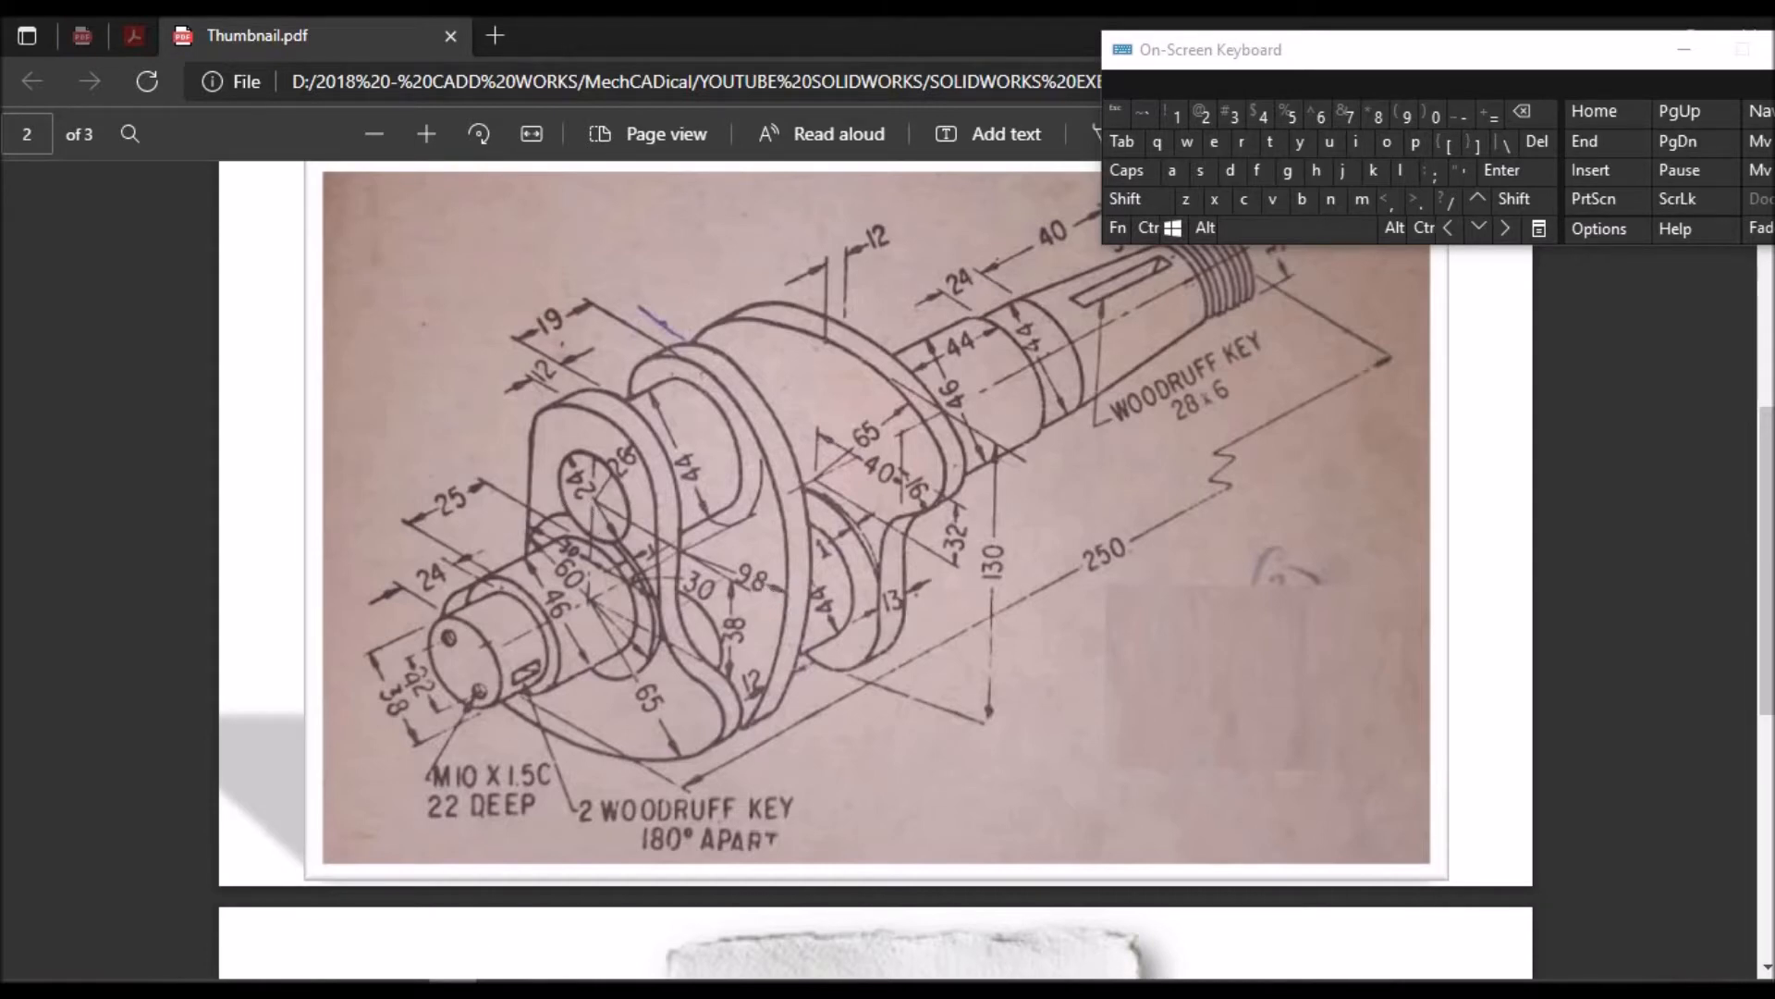
pyautogui.hotkey('alt', 'Tab')
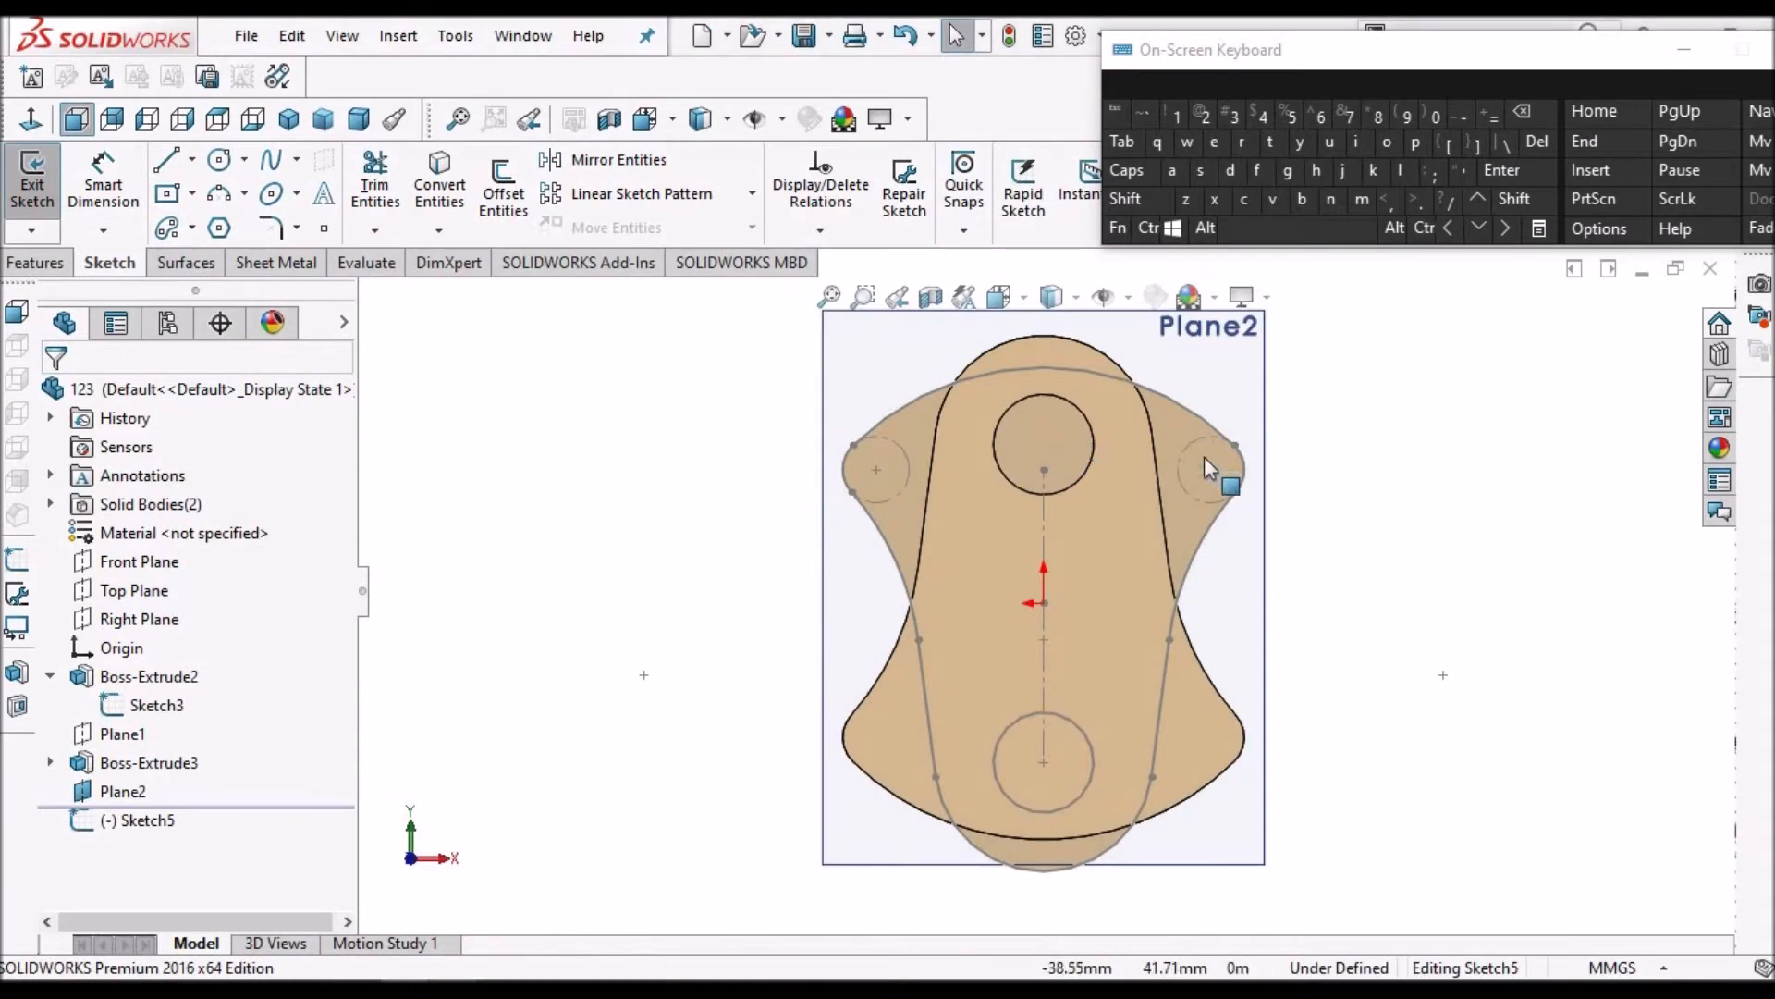
pyautogui.scroll(1, 1243, 495)
pyautogui.scroll(-1, 1243, 495)
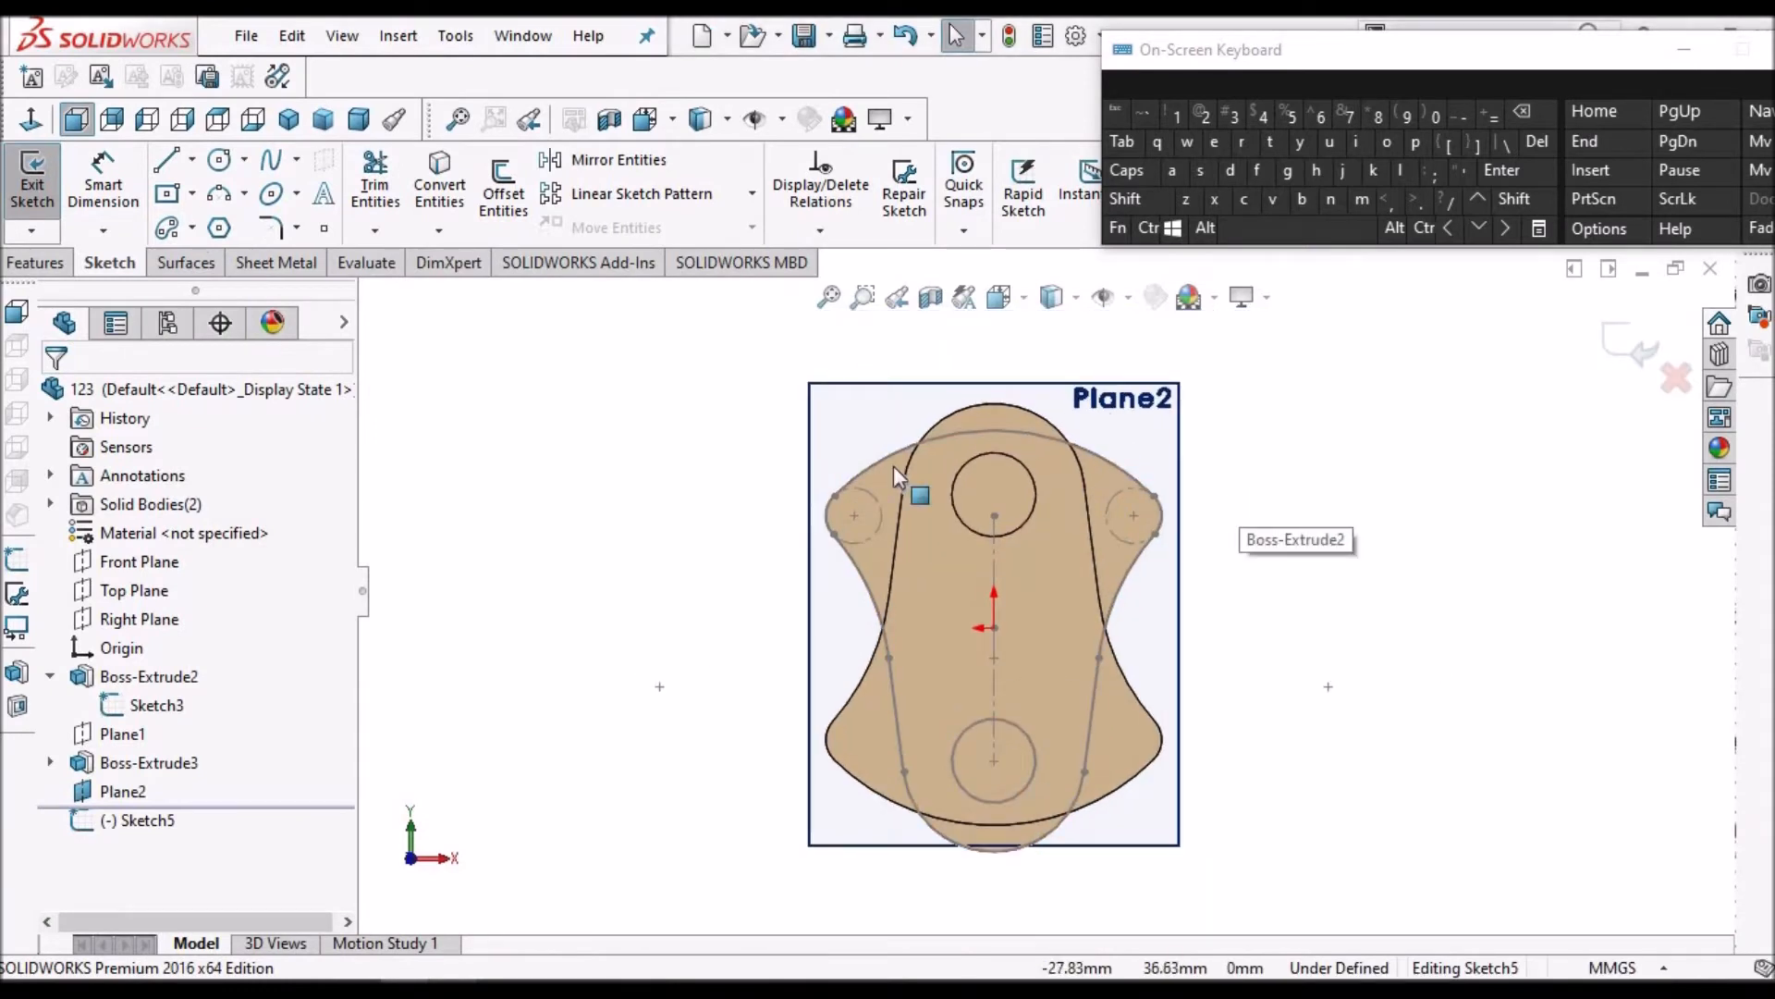
pyautogui.click(440, 202)
pyautogui.click(1019, 462)
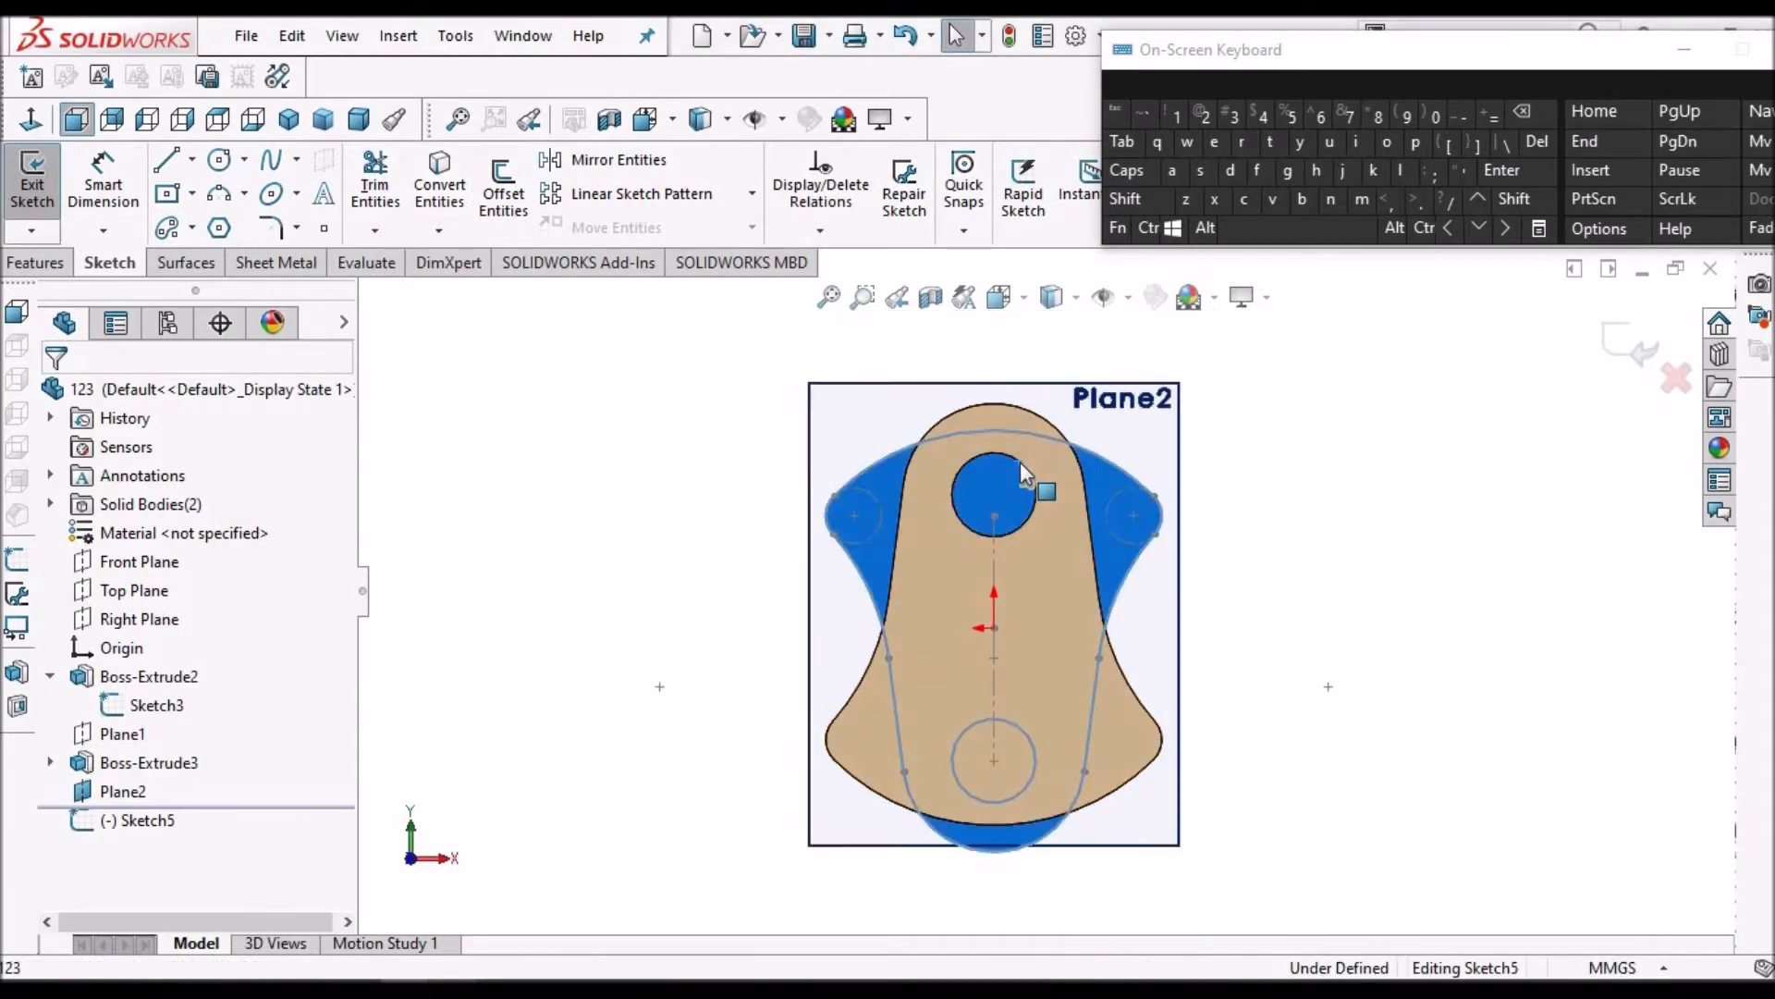
pyautogui.click(1025, 466)
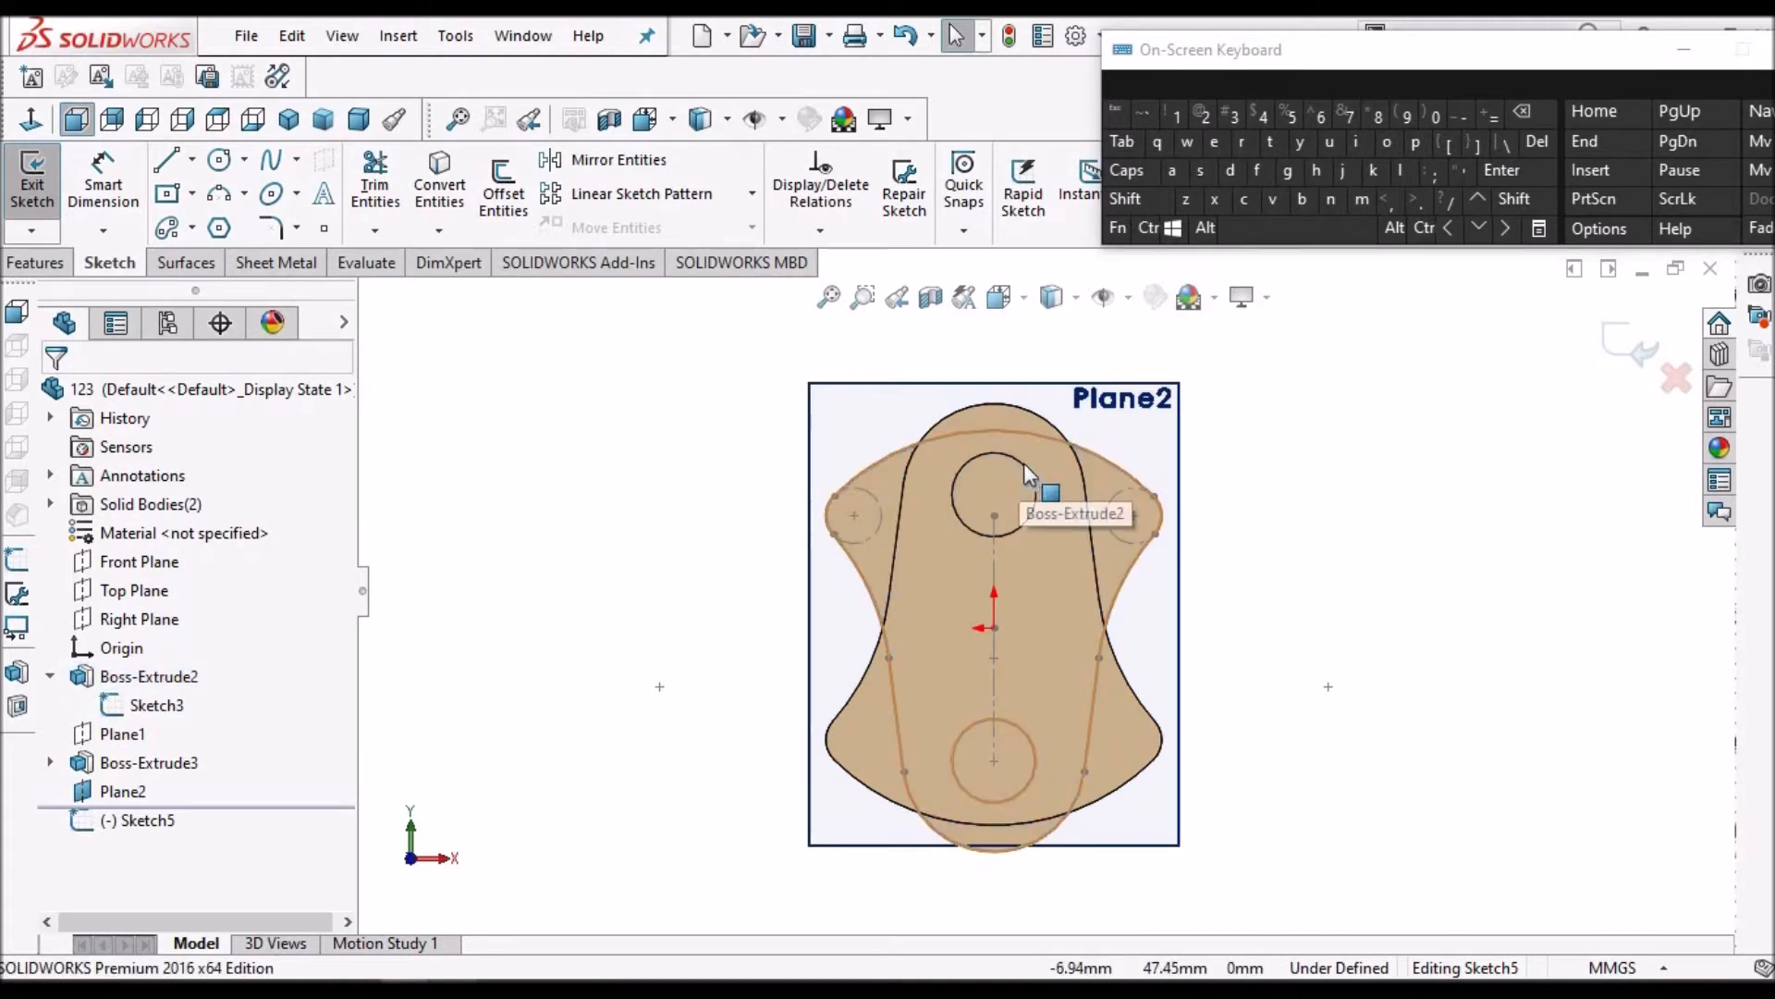
pyautogui.click(1024, 463)
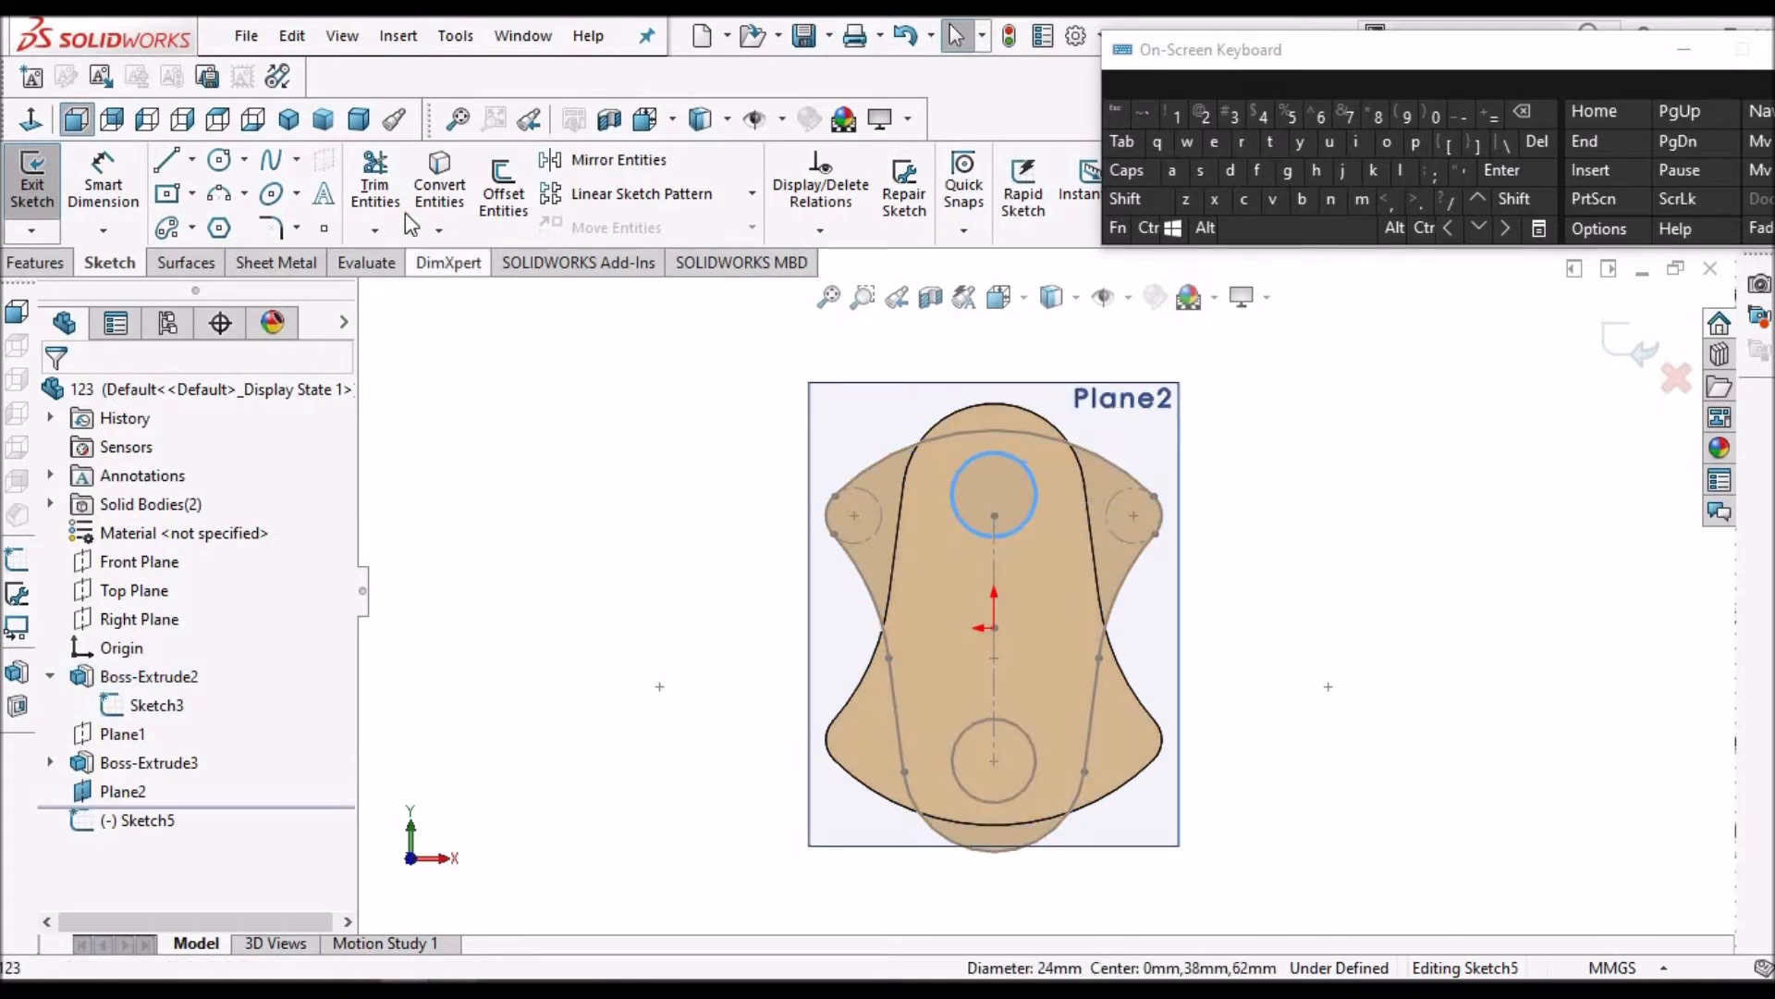
pyautogui.click(437, 181)
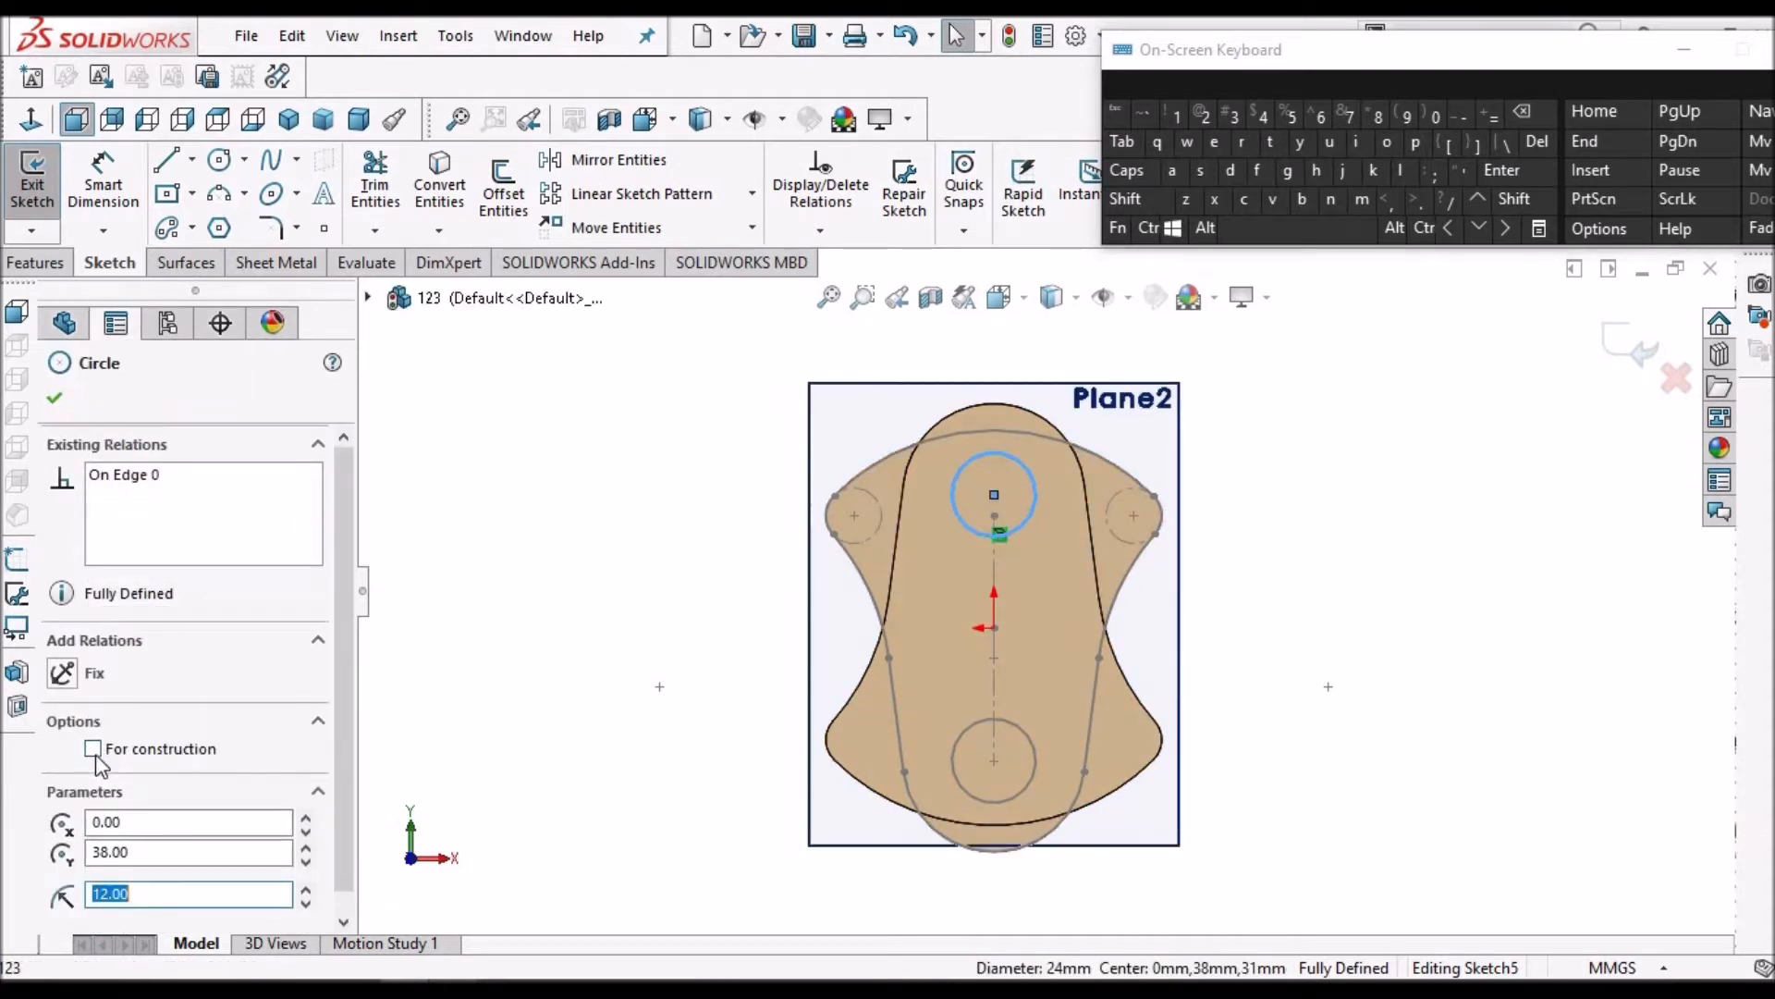
pyautogui.click(94, 749)
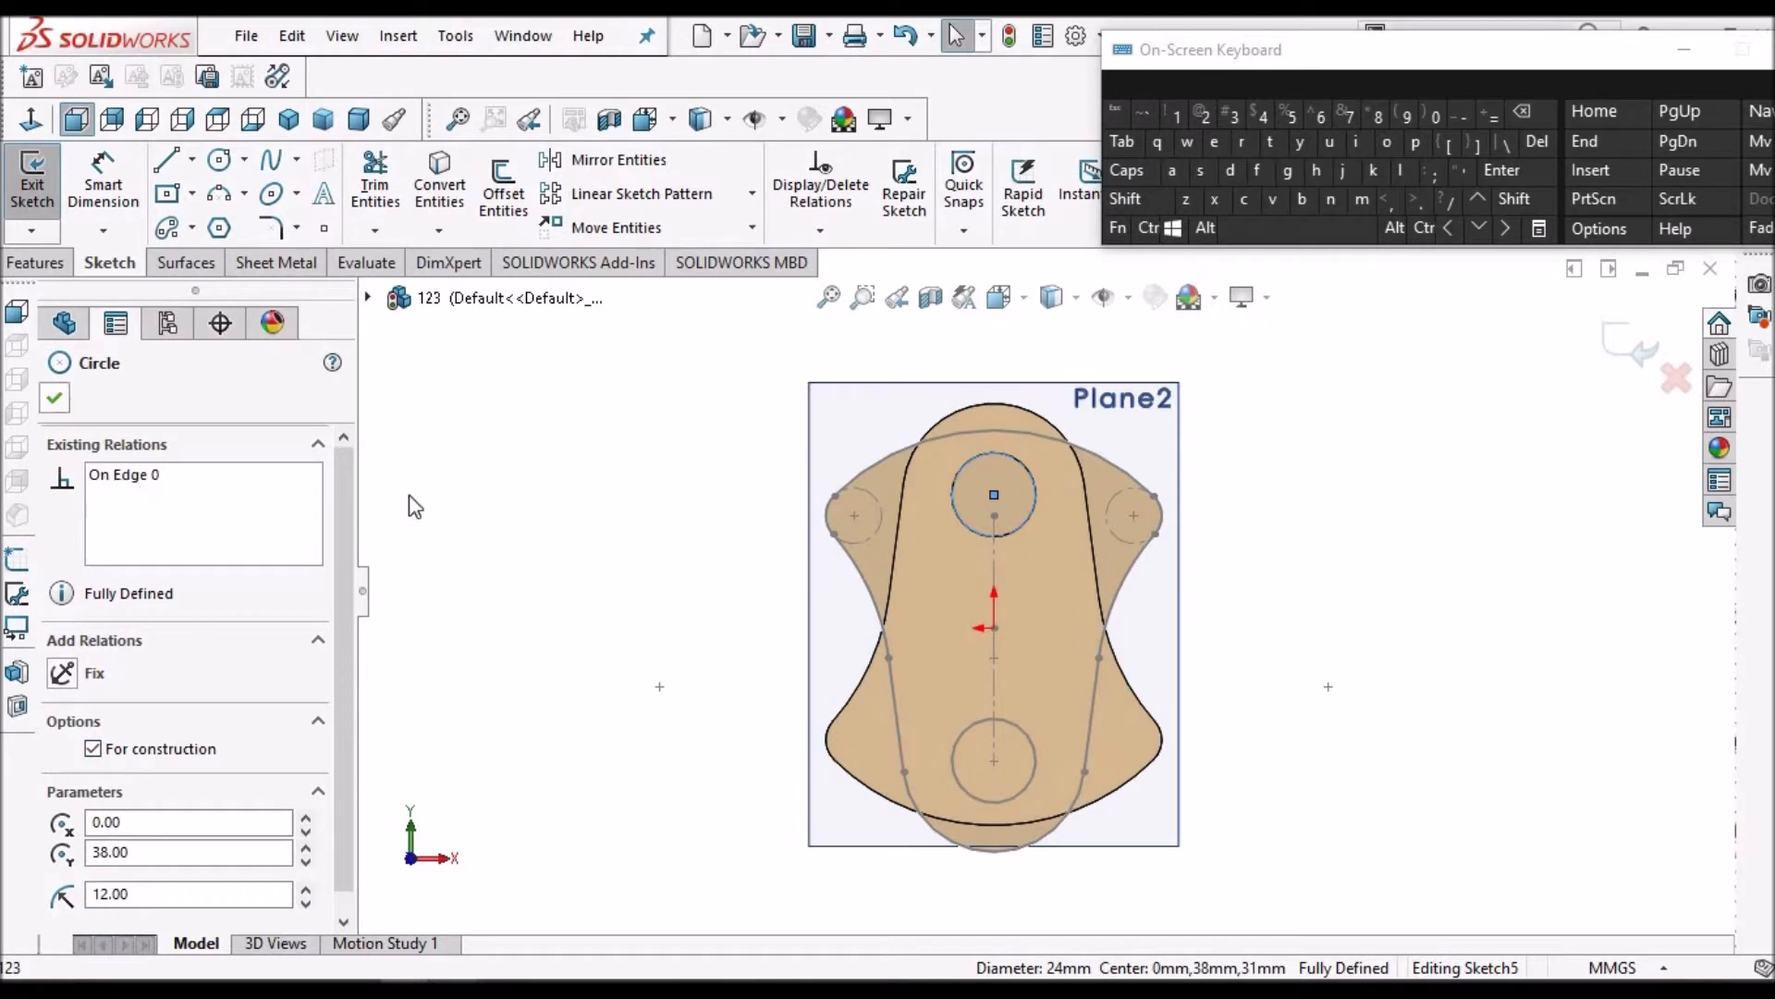
# Convert the lower 24 mm hole edge into the sketch and make that circle construction geometry as well
pyautogui.click(1024, 736)
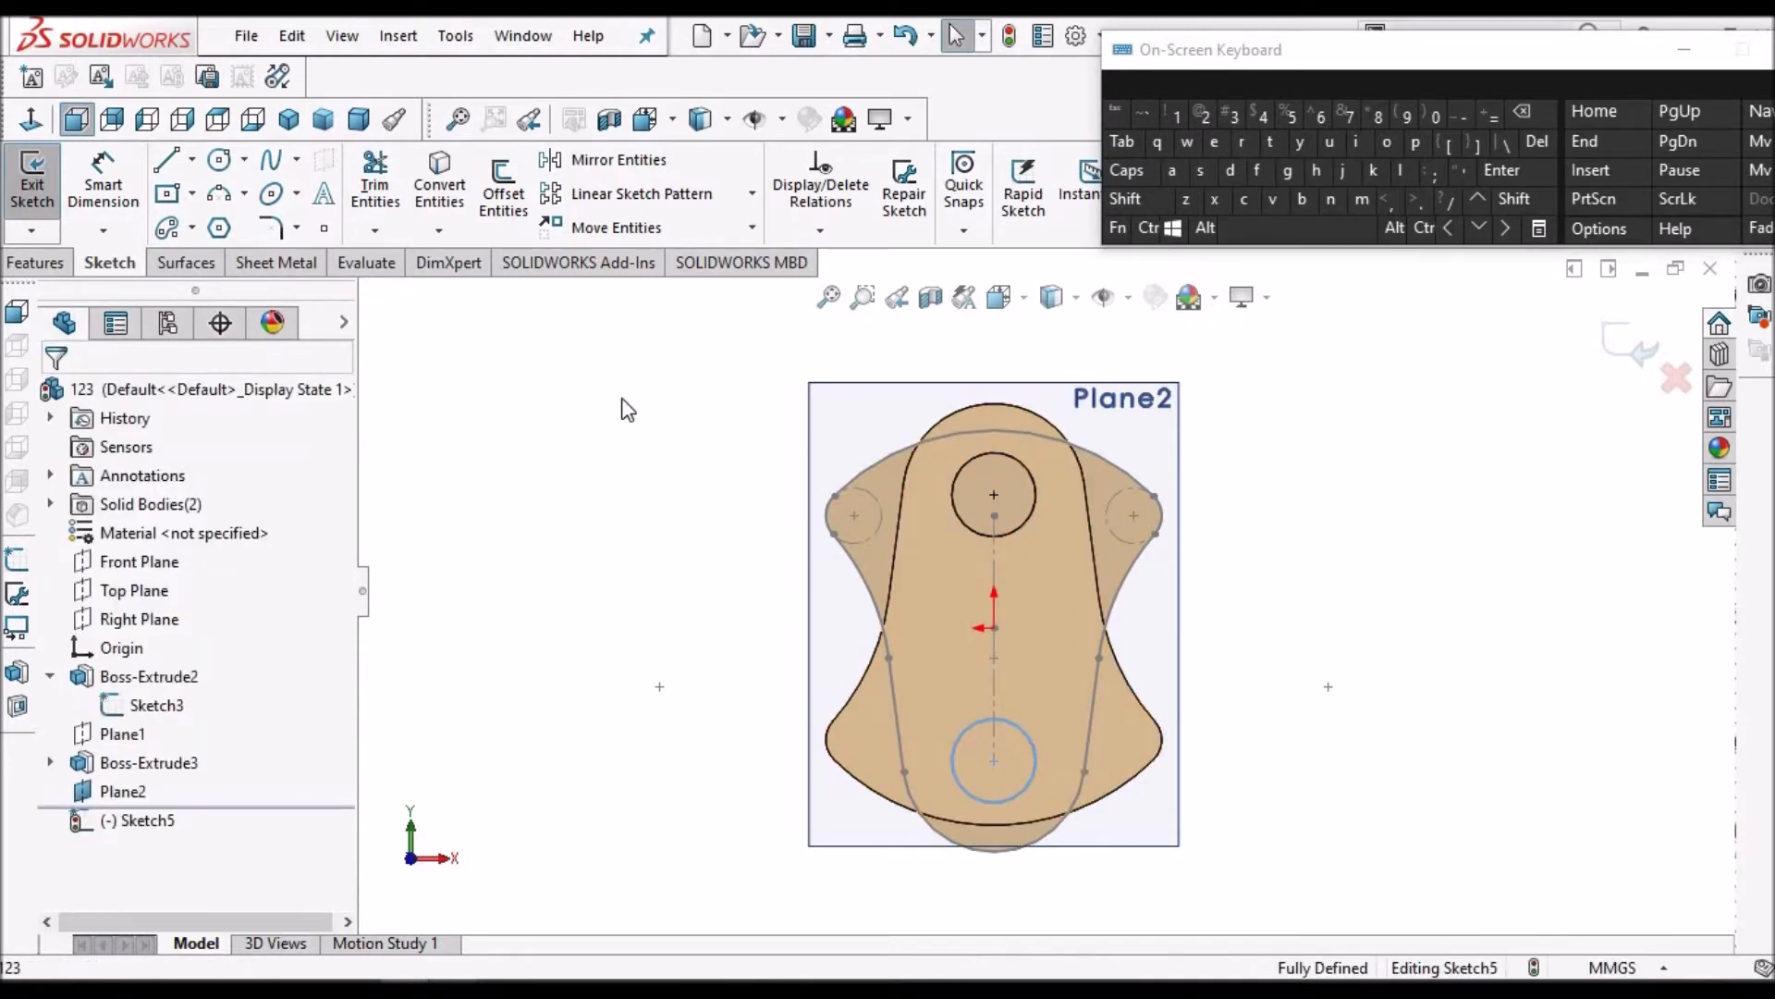
pyautogui.click(457, 192)
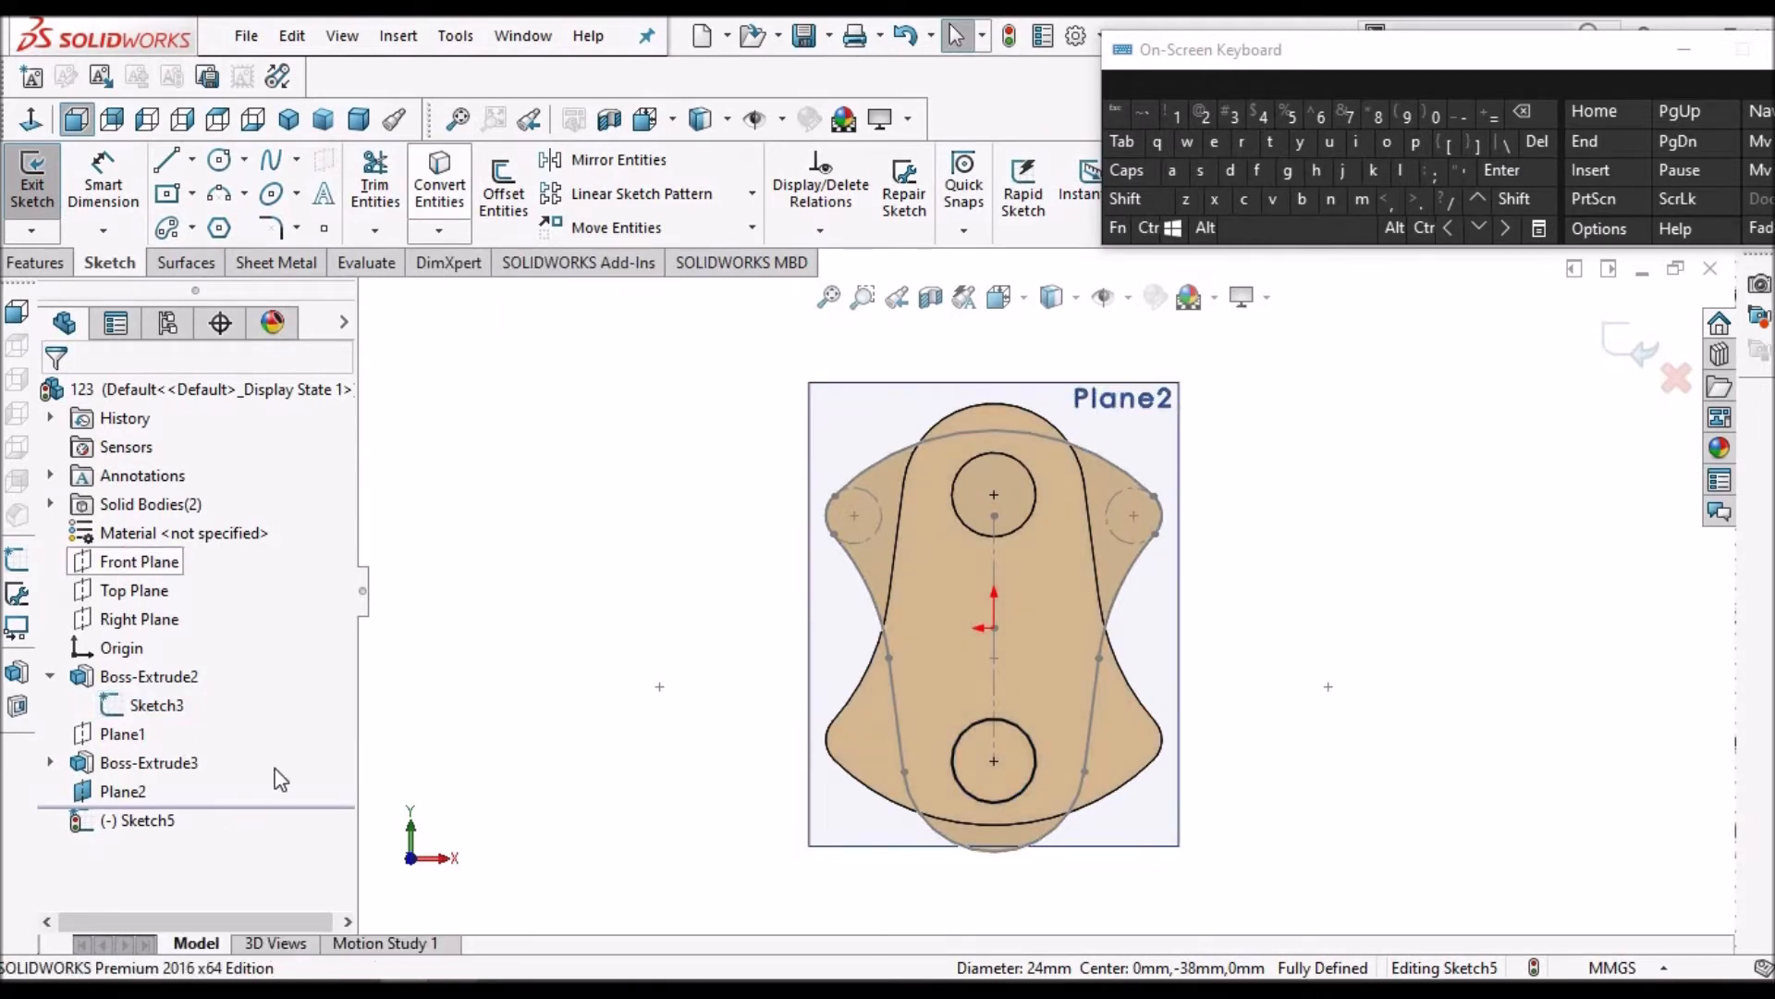
pyautogui.click(1024, 729)
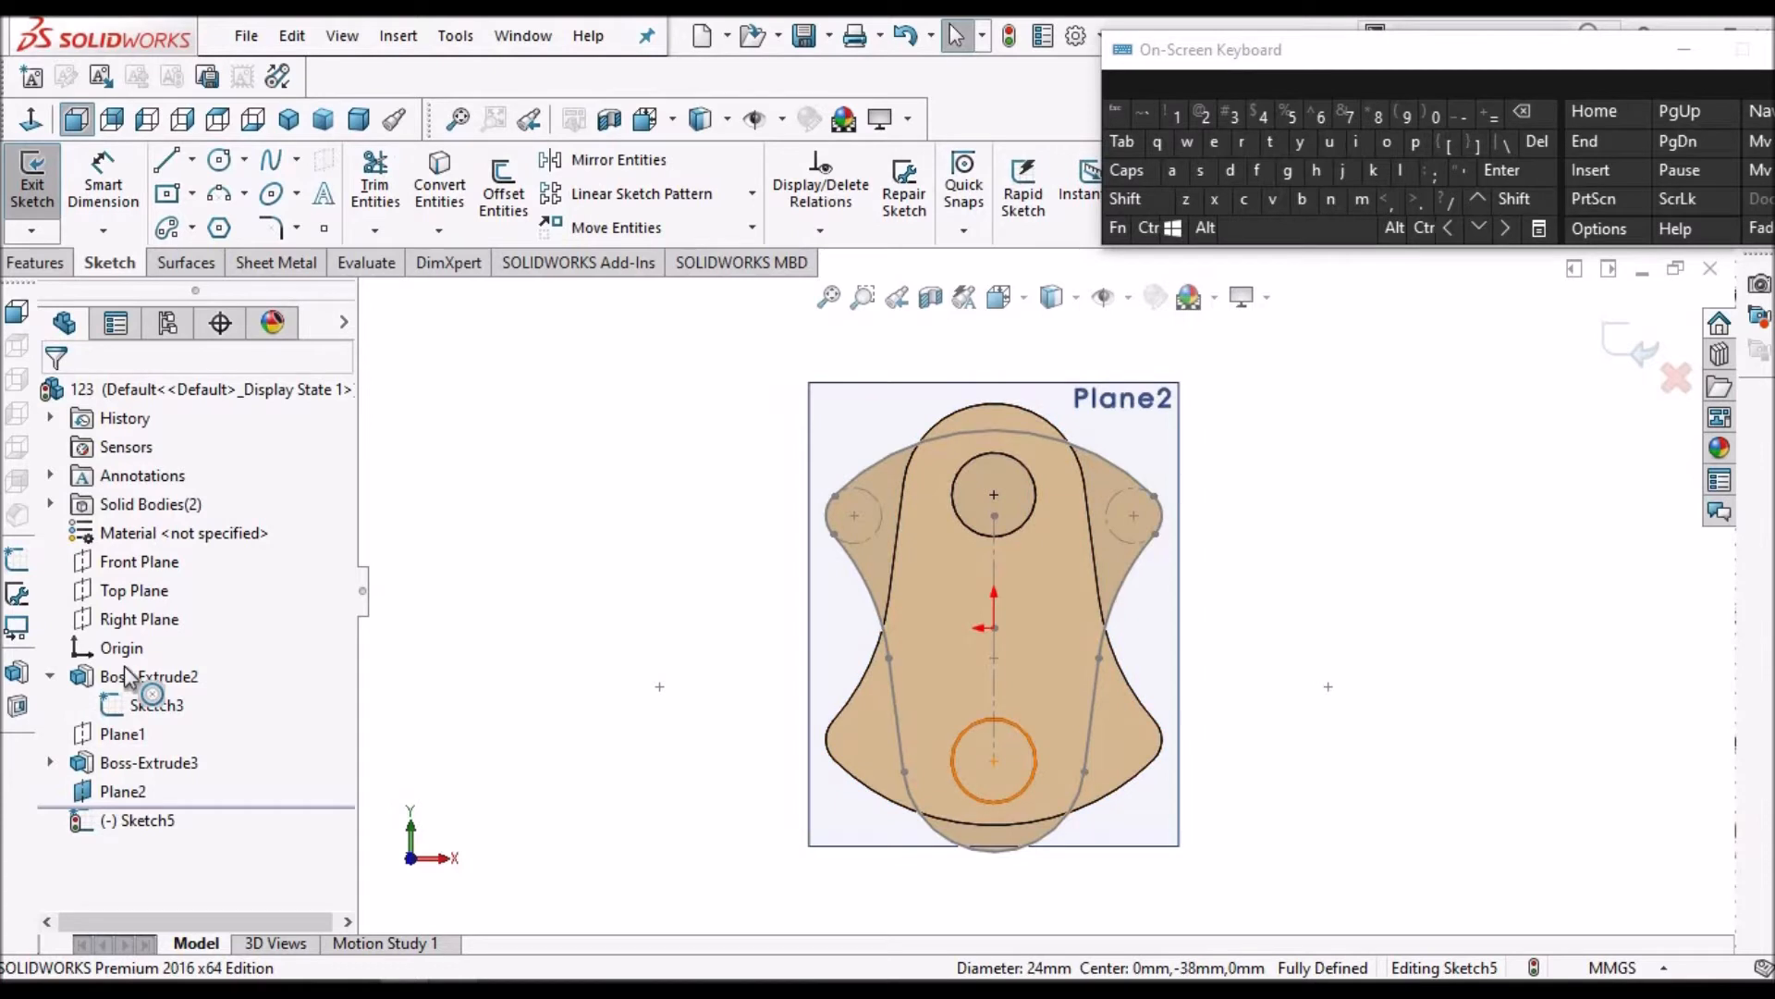
pyautogui.click(92, 748)
pyautogui.click(51, 400)
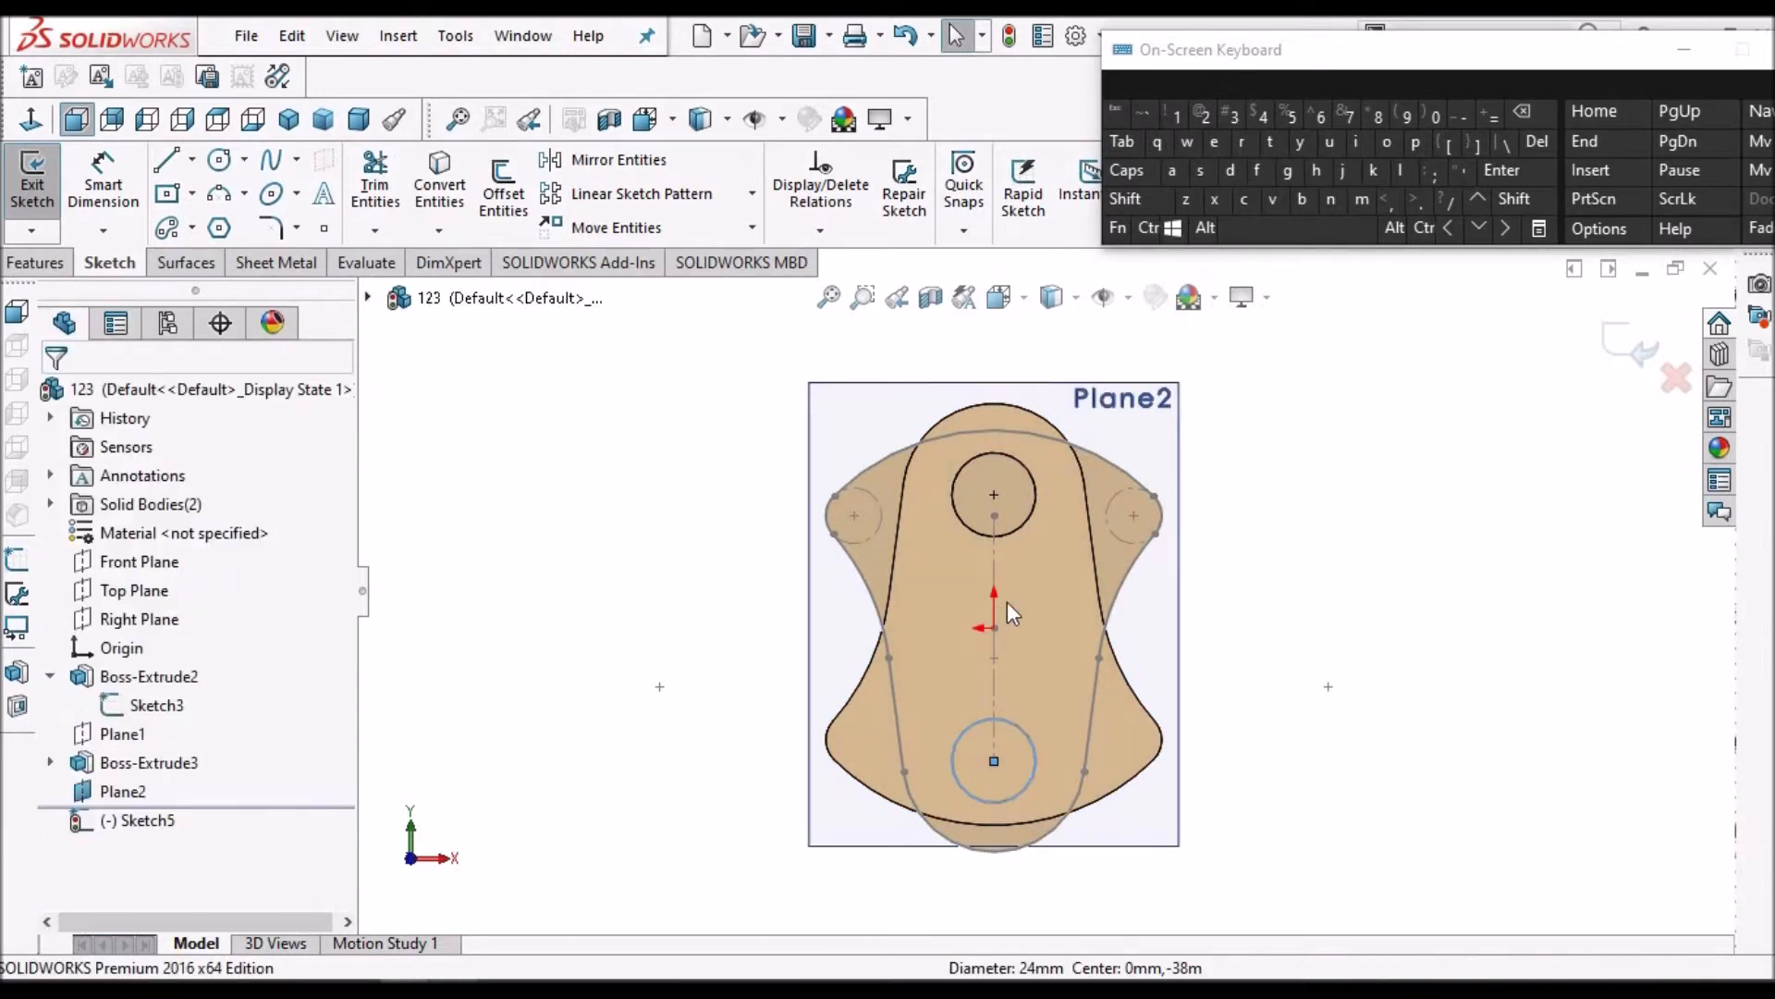
# Switch the model display to wireframe and hide the plane between the two webs
pyautogui.scroll(1, 1191, 647)
pyautogui.scroll(-1, 1194, 645)
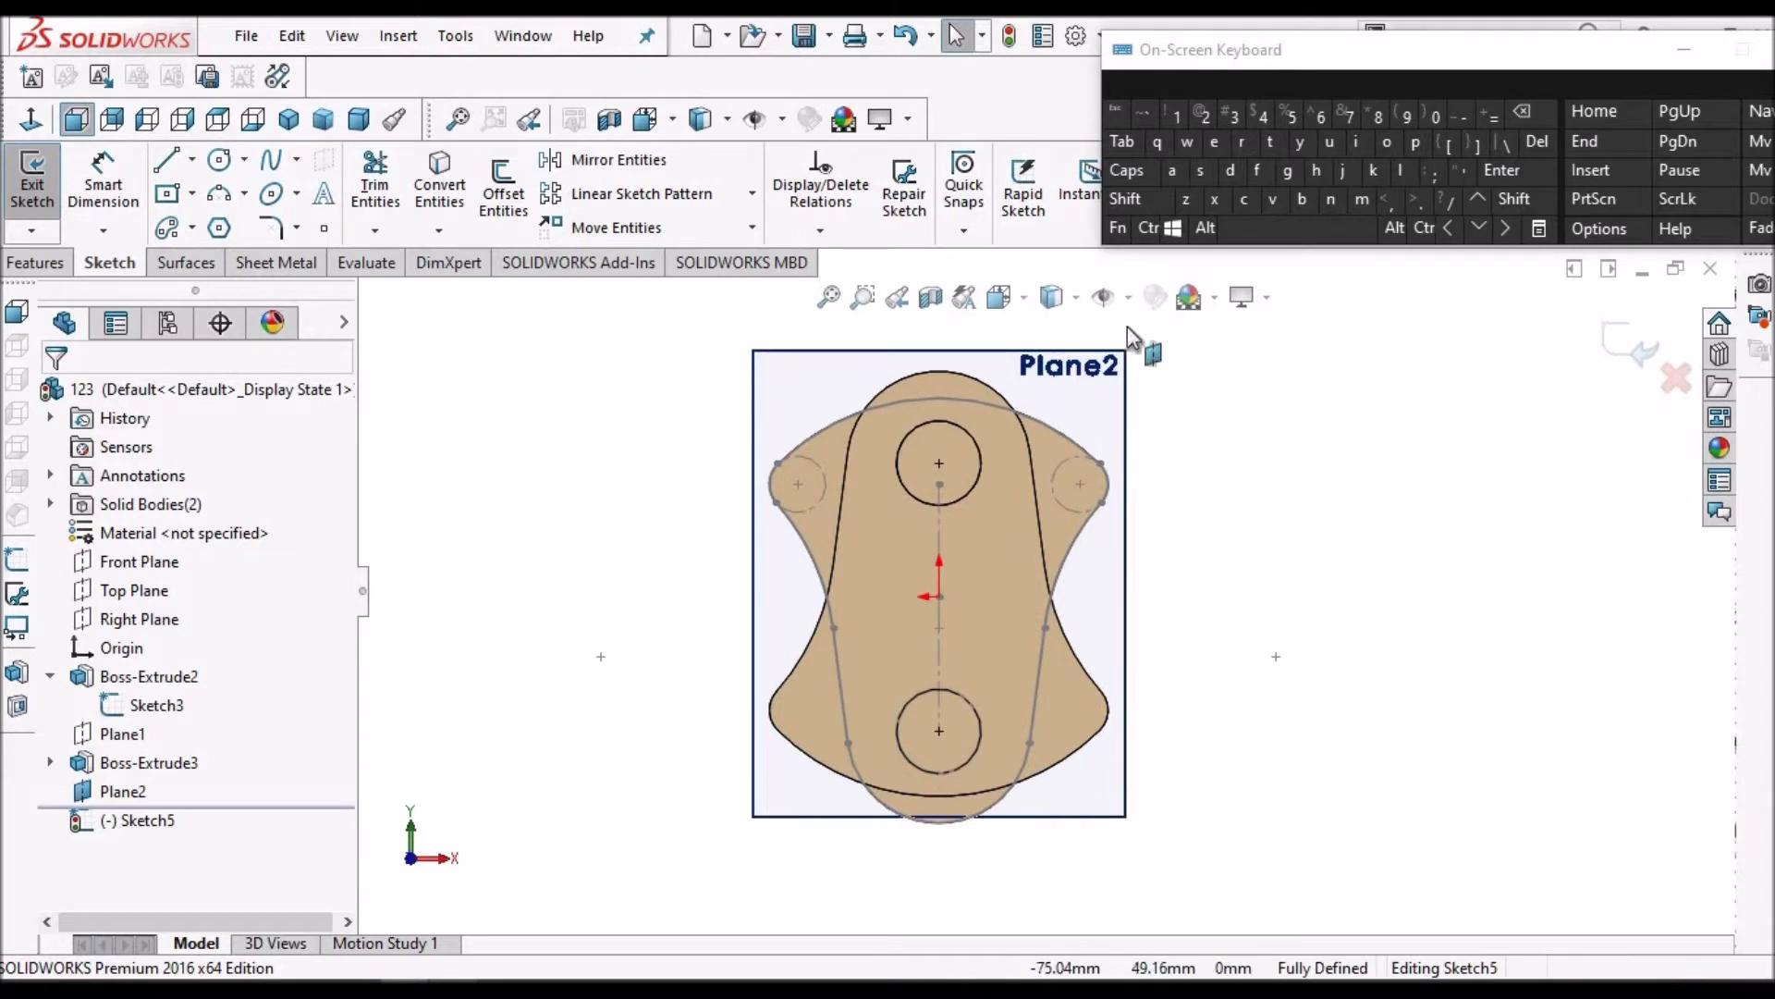
pyautogui.click(1078, 298)
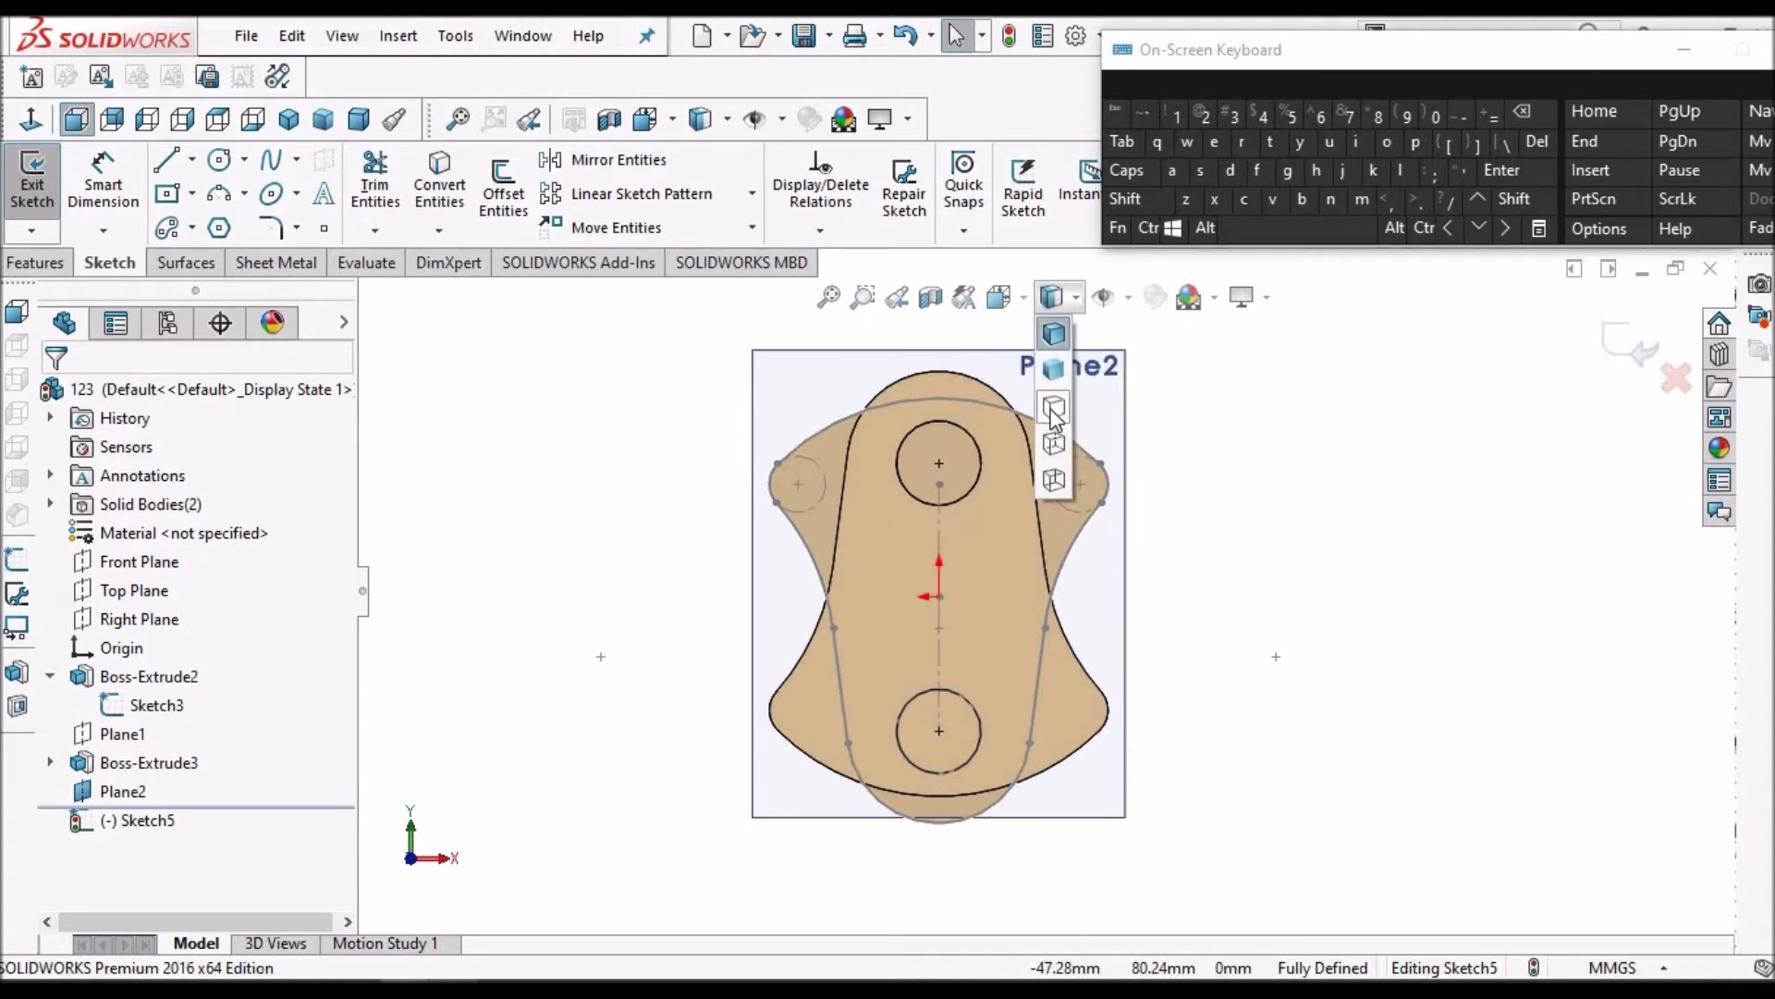
pyautogui.click(1054, 480)
pyautogui.scroll(2, 1073, 546)
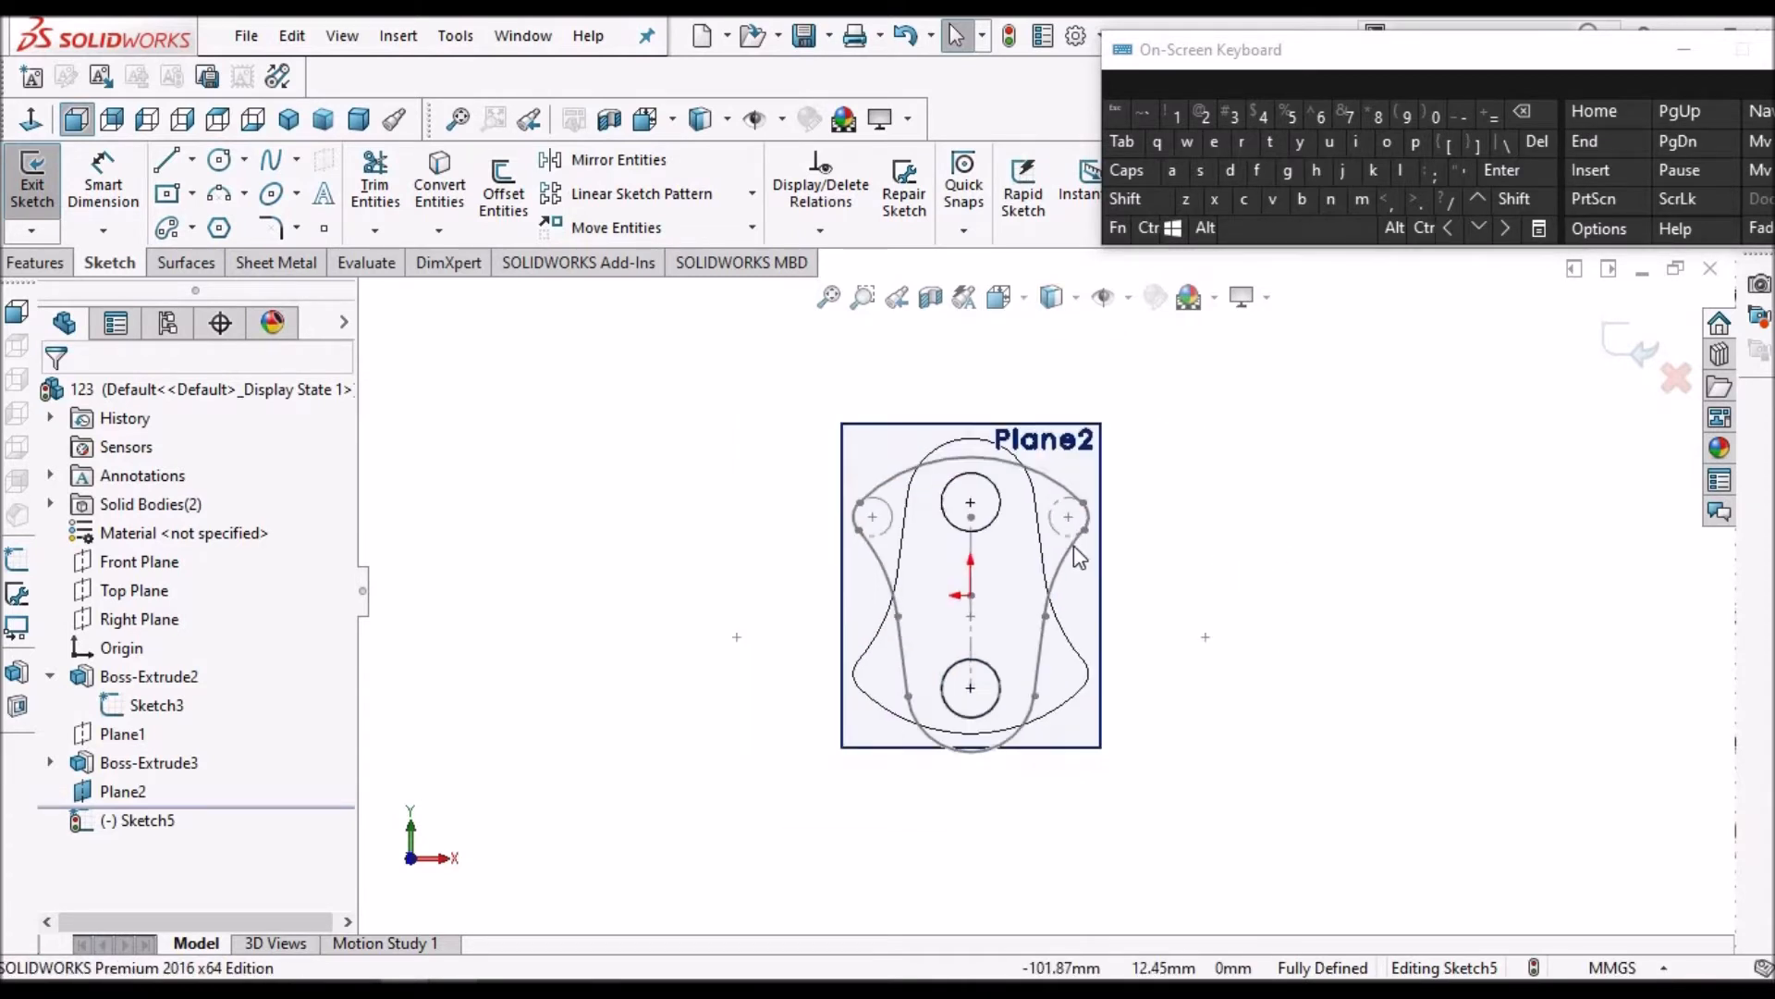
pyautogui.scroll(-1, 1073, 545)
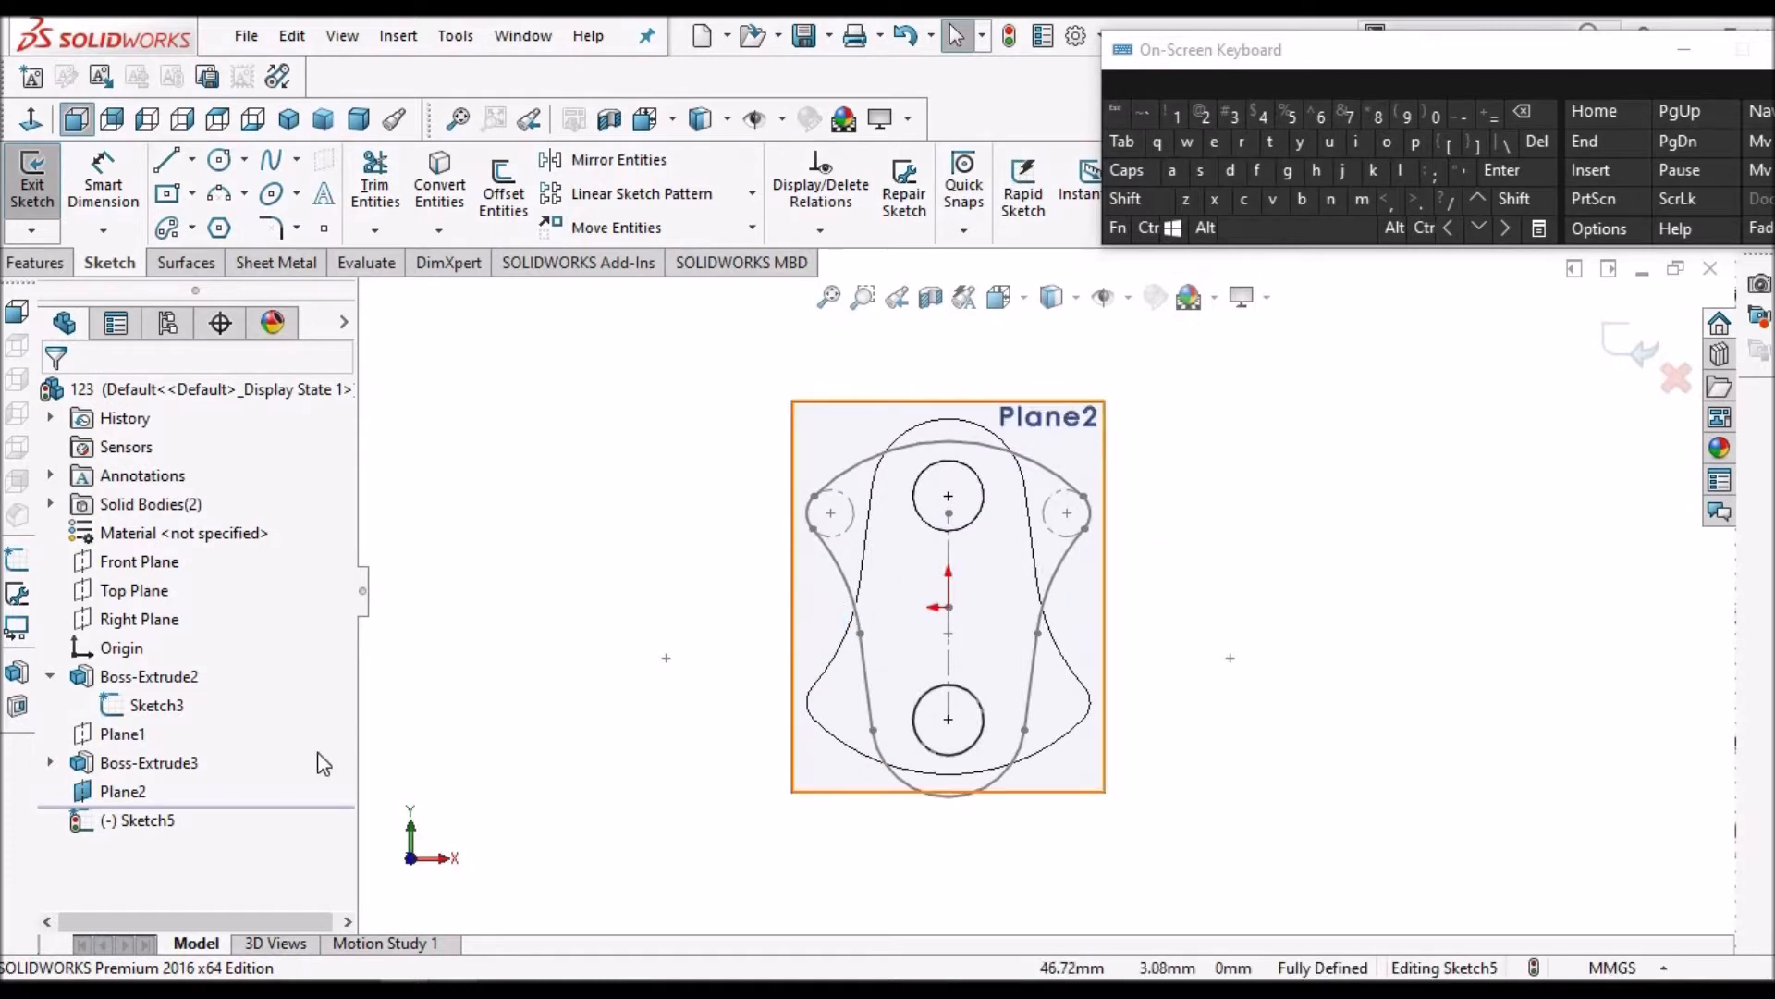
pyautogui.rightClick(104, 797)
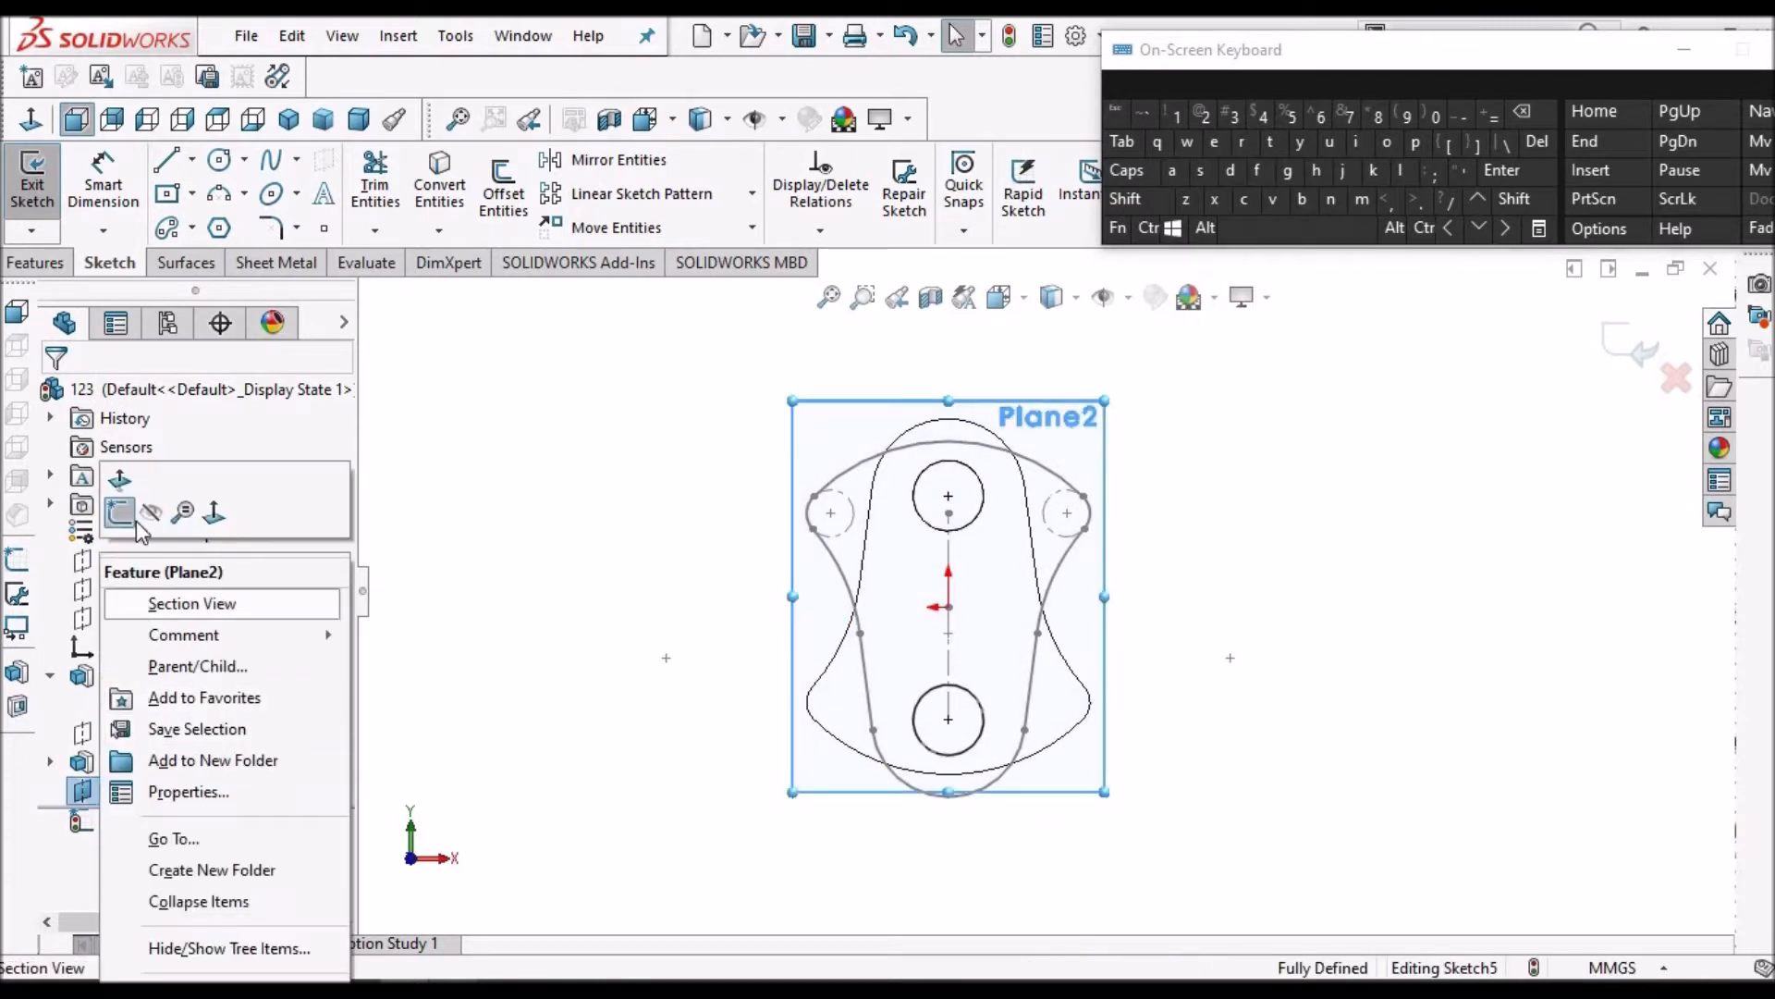
pyautogui.click(1252, 518)
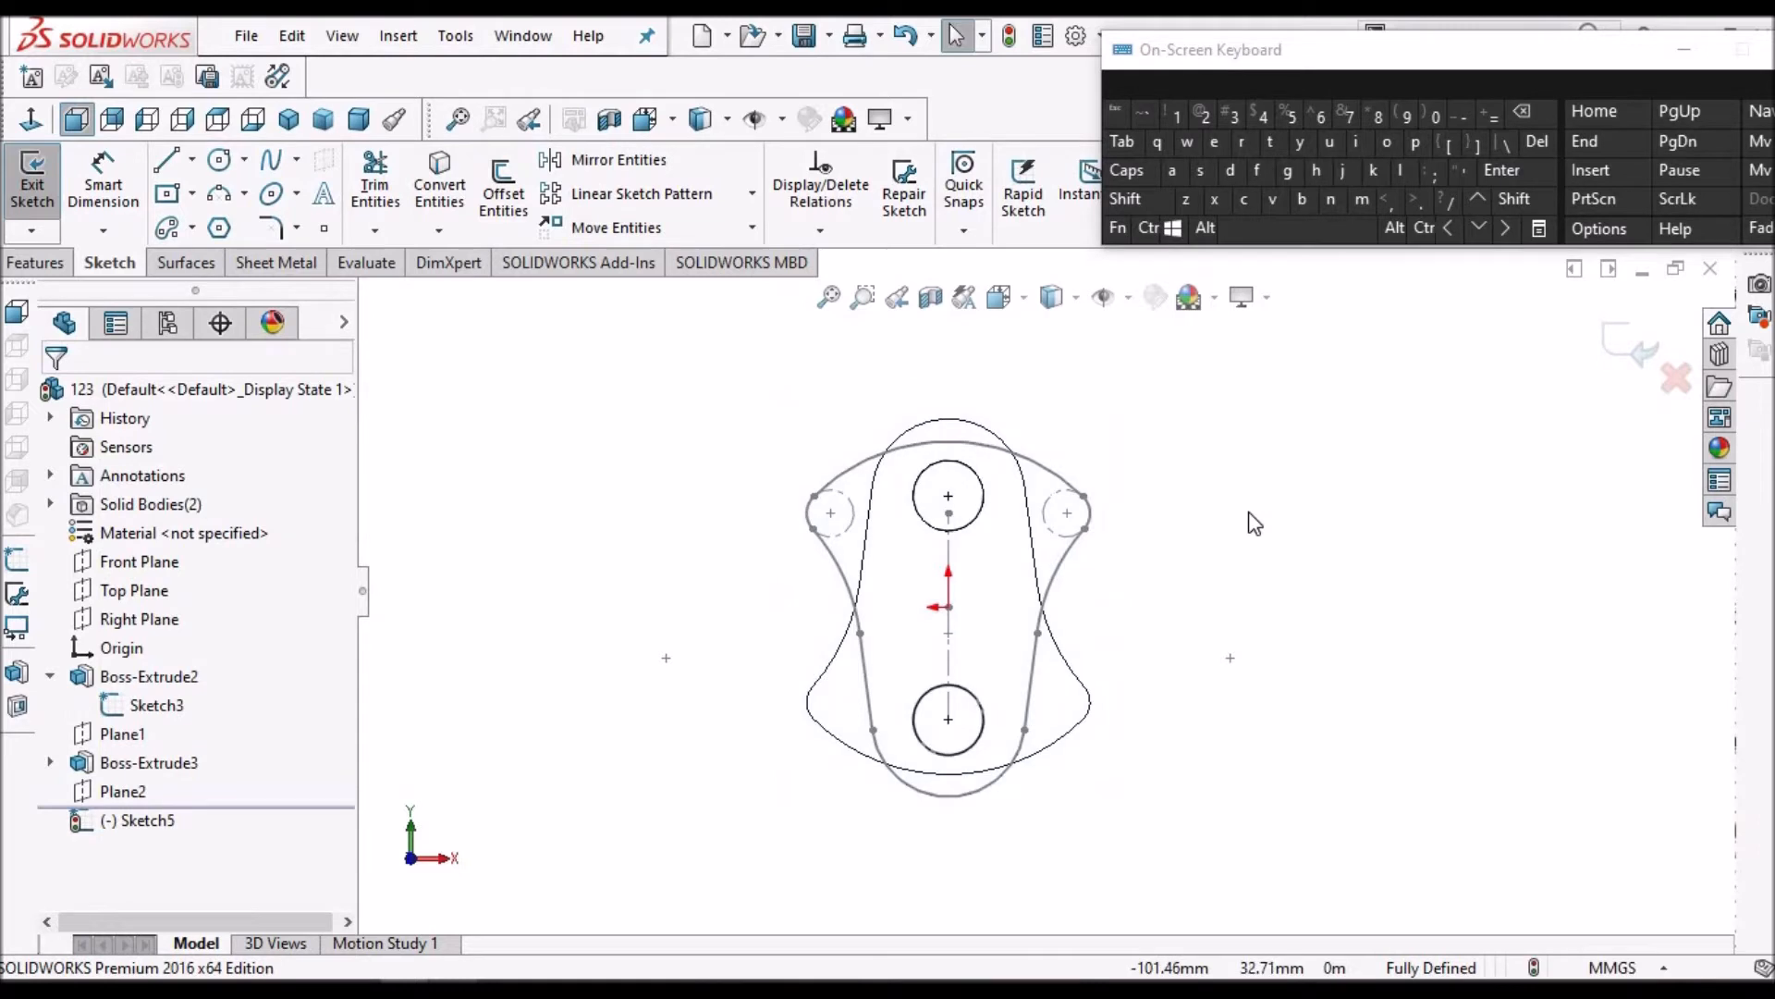
# Sketch a three-point arc of about 33.5 mm radius between the two holes, bulging away from the web's vertical axis
pyautogui.click(222, 196)
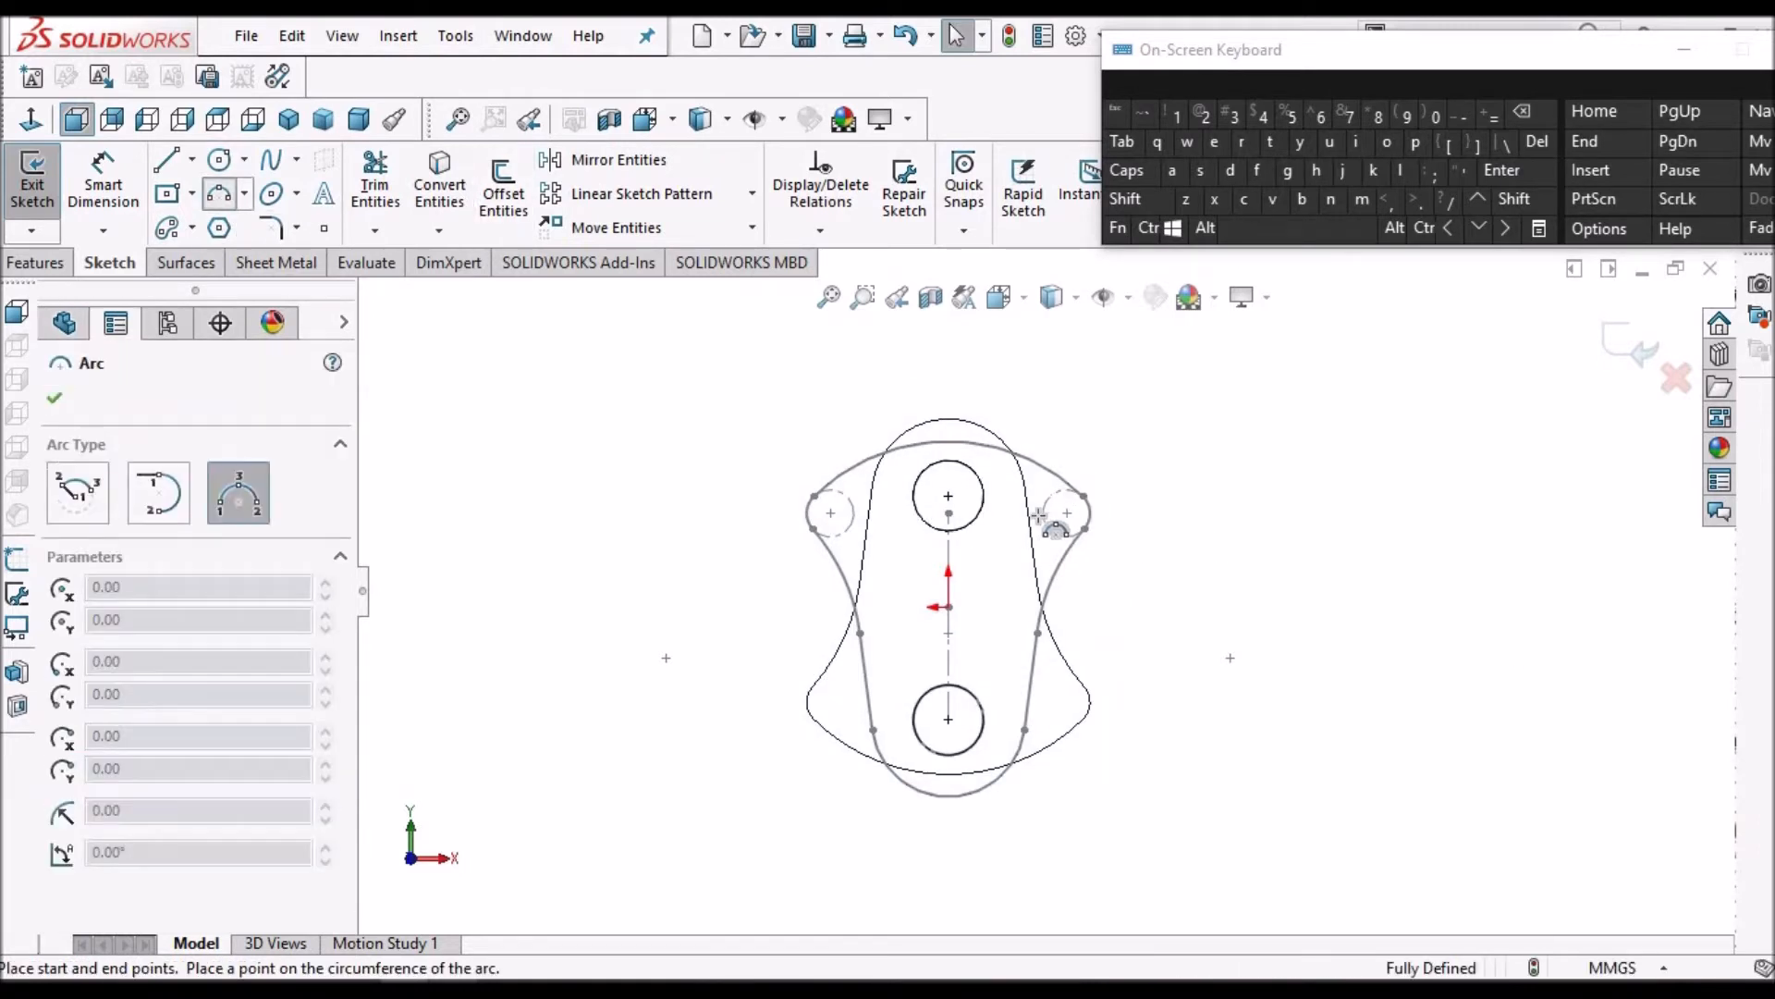
pyautogui.click(999, 508)
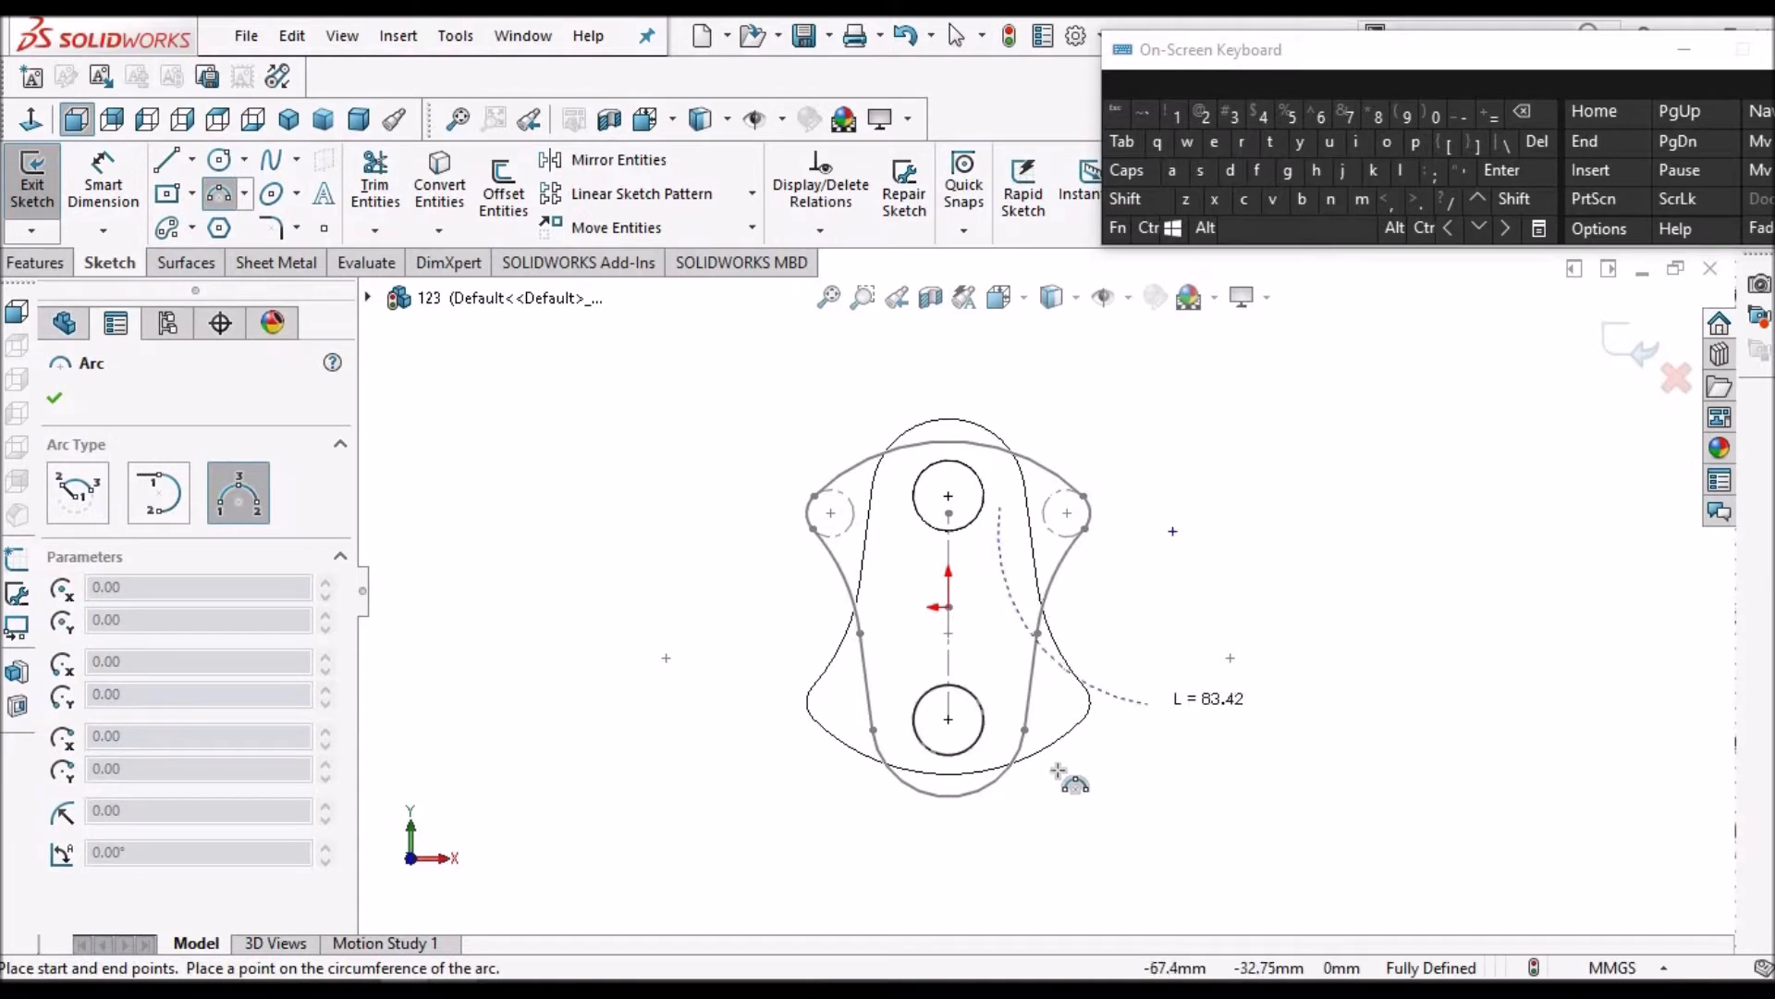
pyautogui.click(1000, 694)
pyautogui.click(1064, 637)
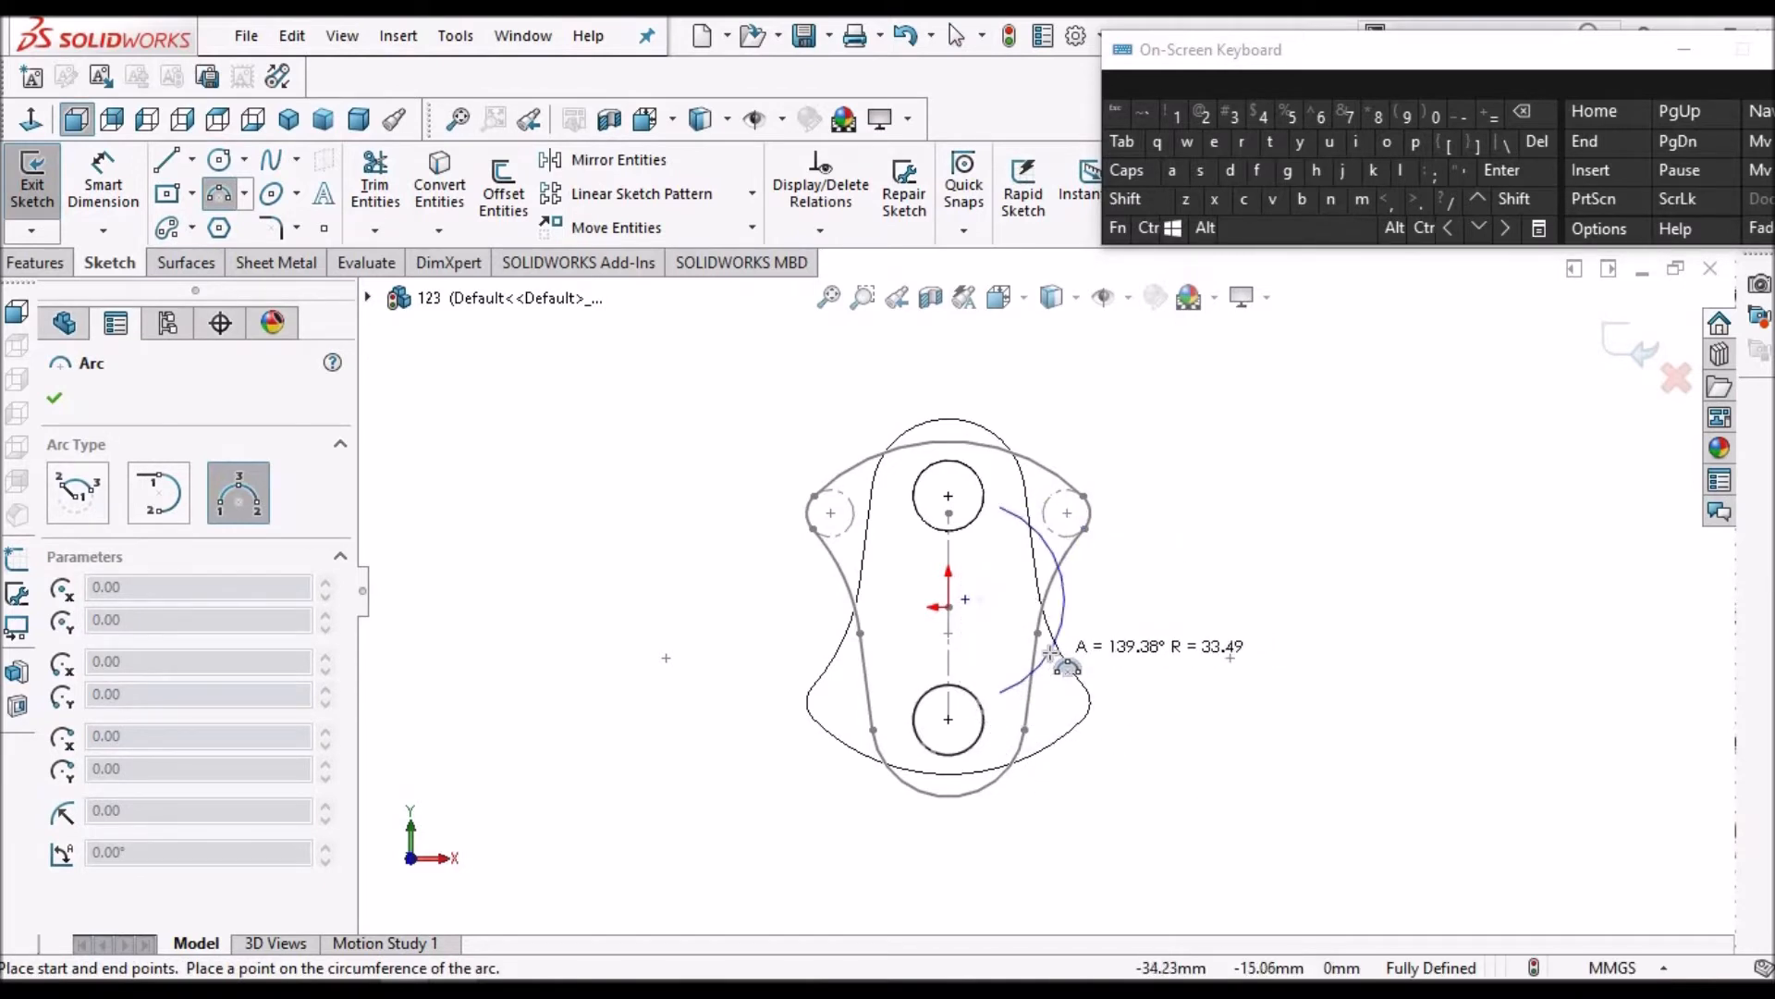
pyautogui.rightClick(1231, 464)
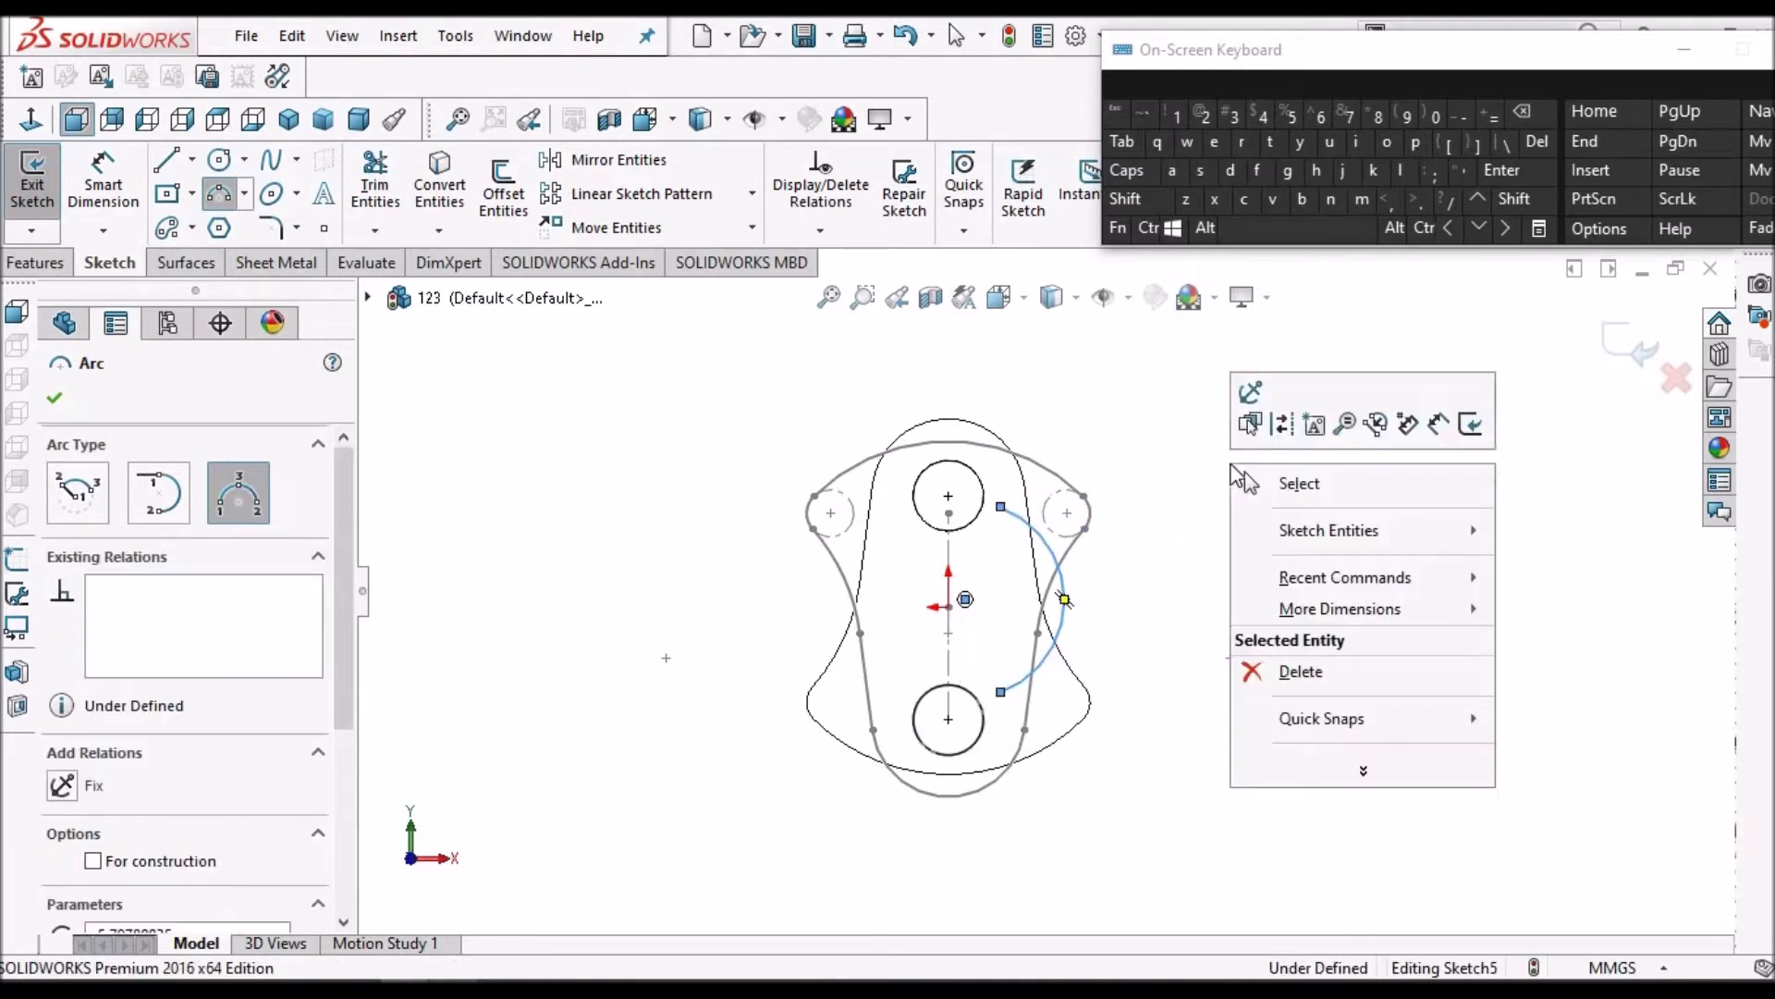
pyautogui.click(1245, 471)
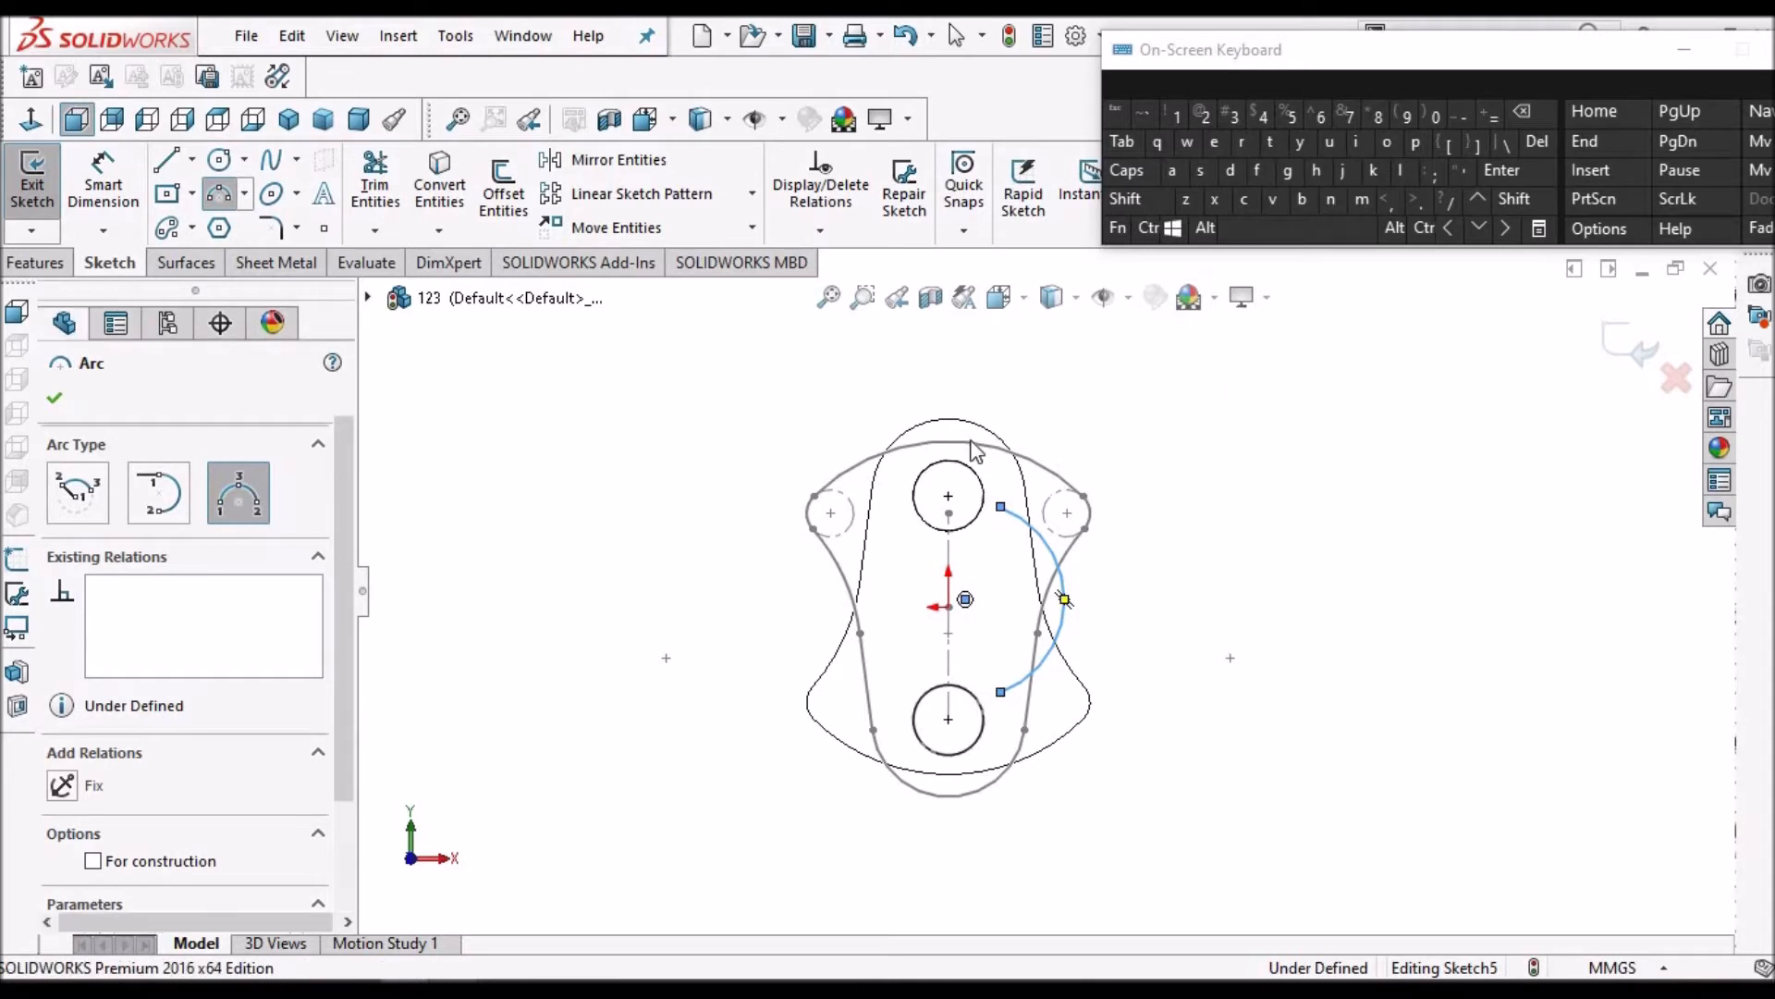
# Draw a vertical centerline connecting the centres of the upper and lower 24 mm circles
pyautogui.click(191, 159)
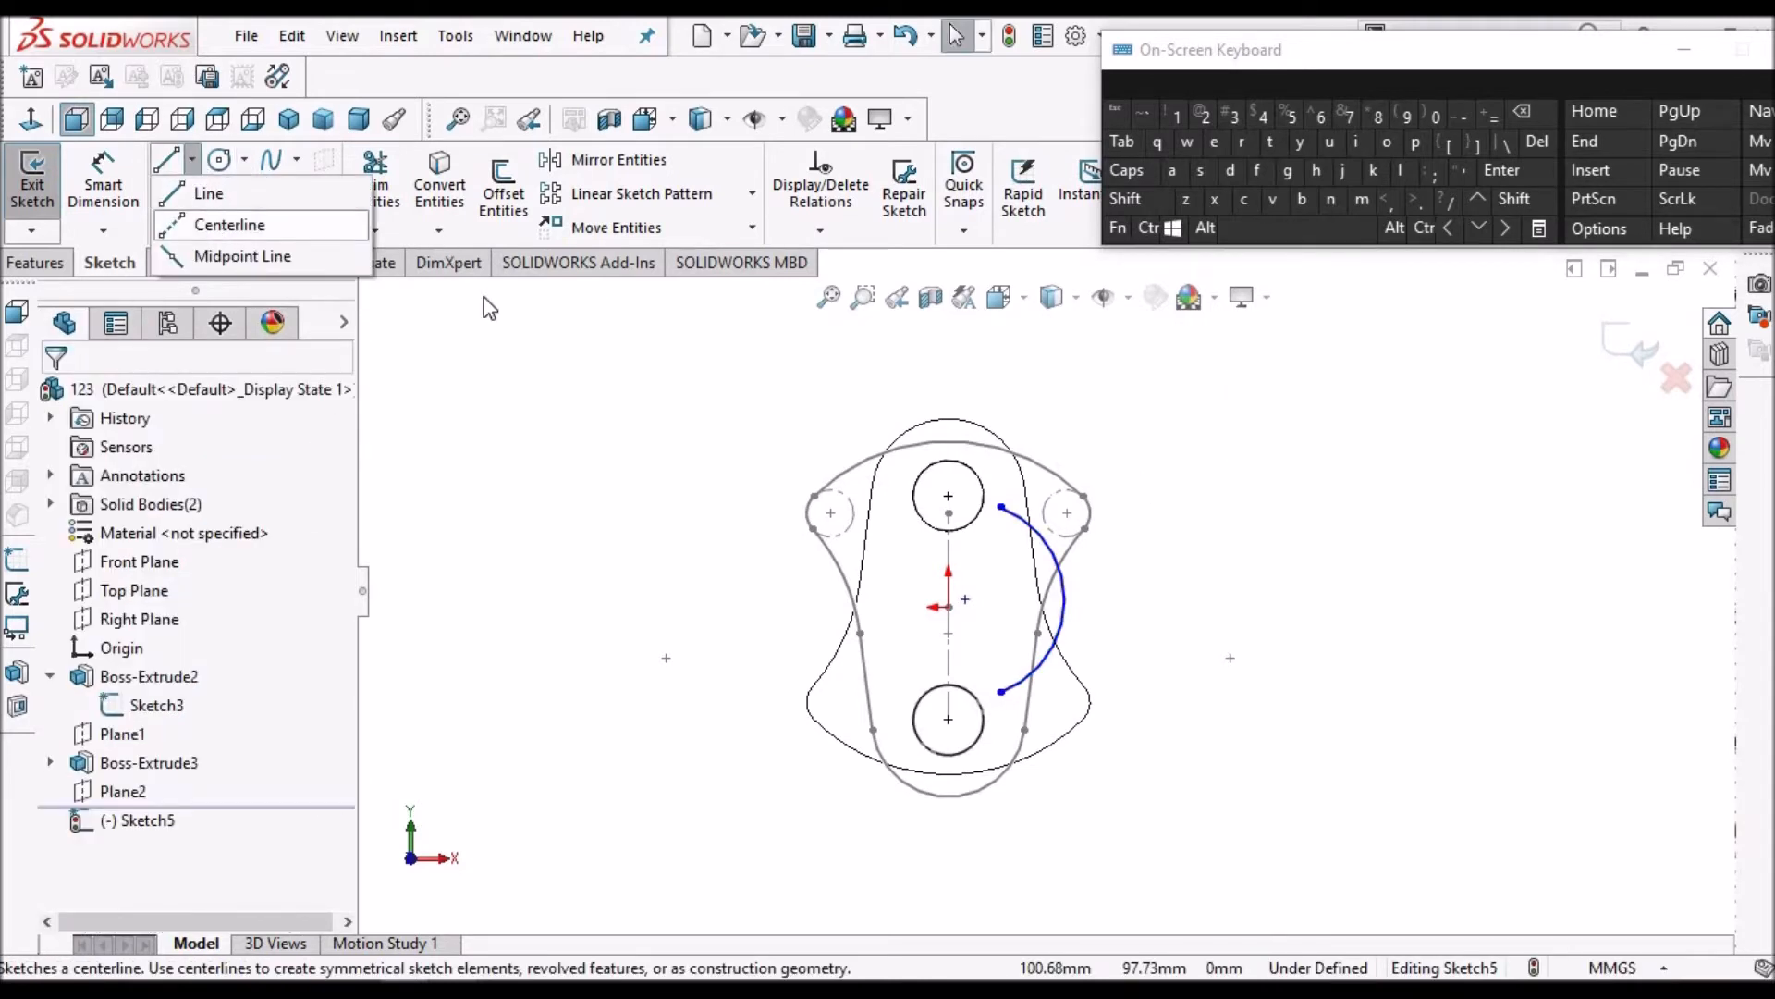
pyautogui.click(951, 497)
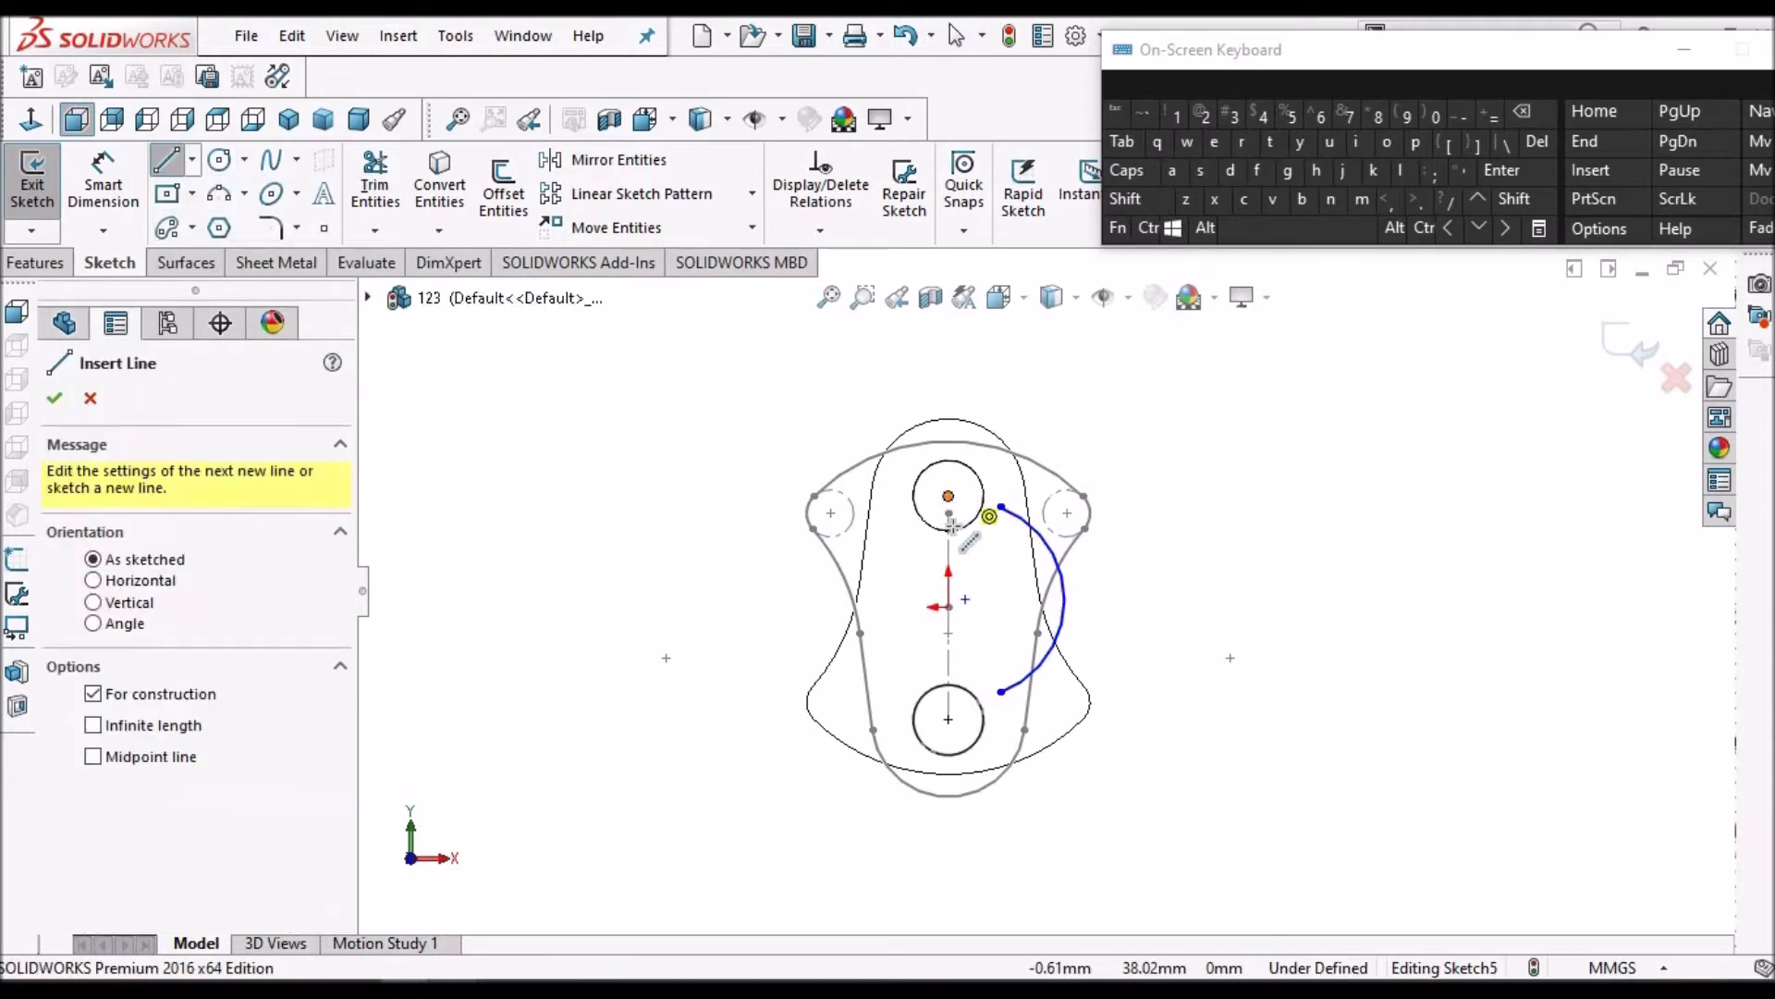
pyautogui.click(950, 719)
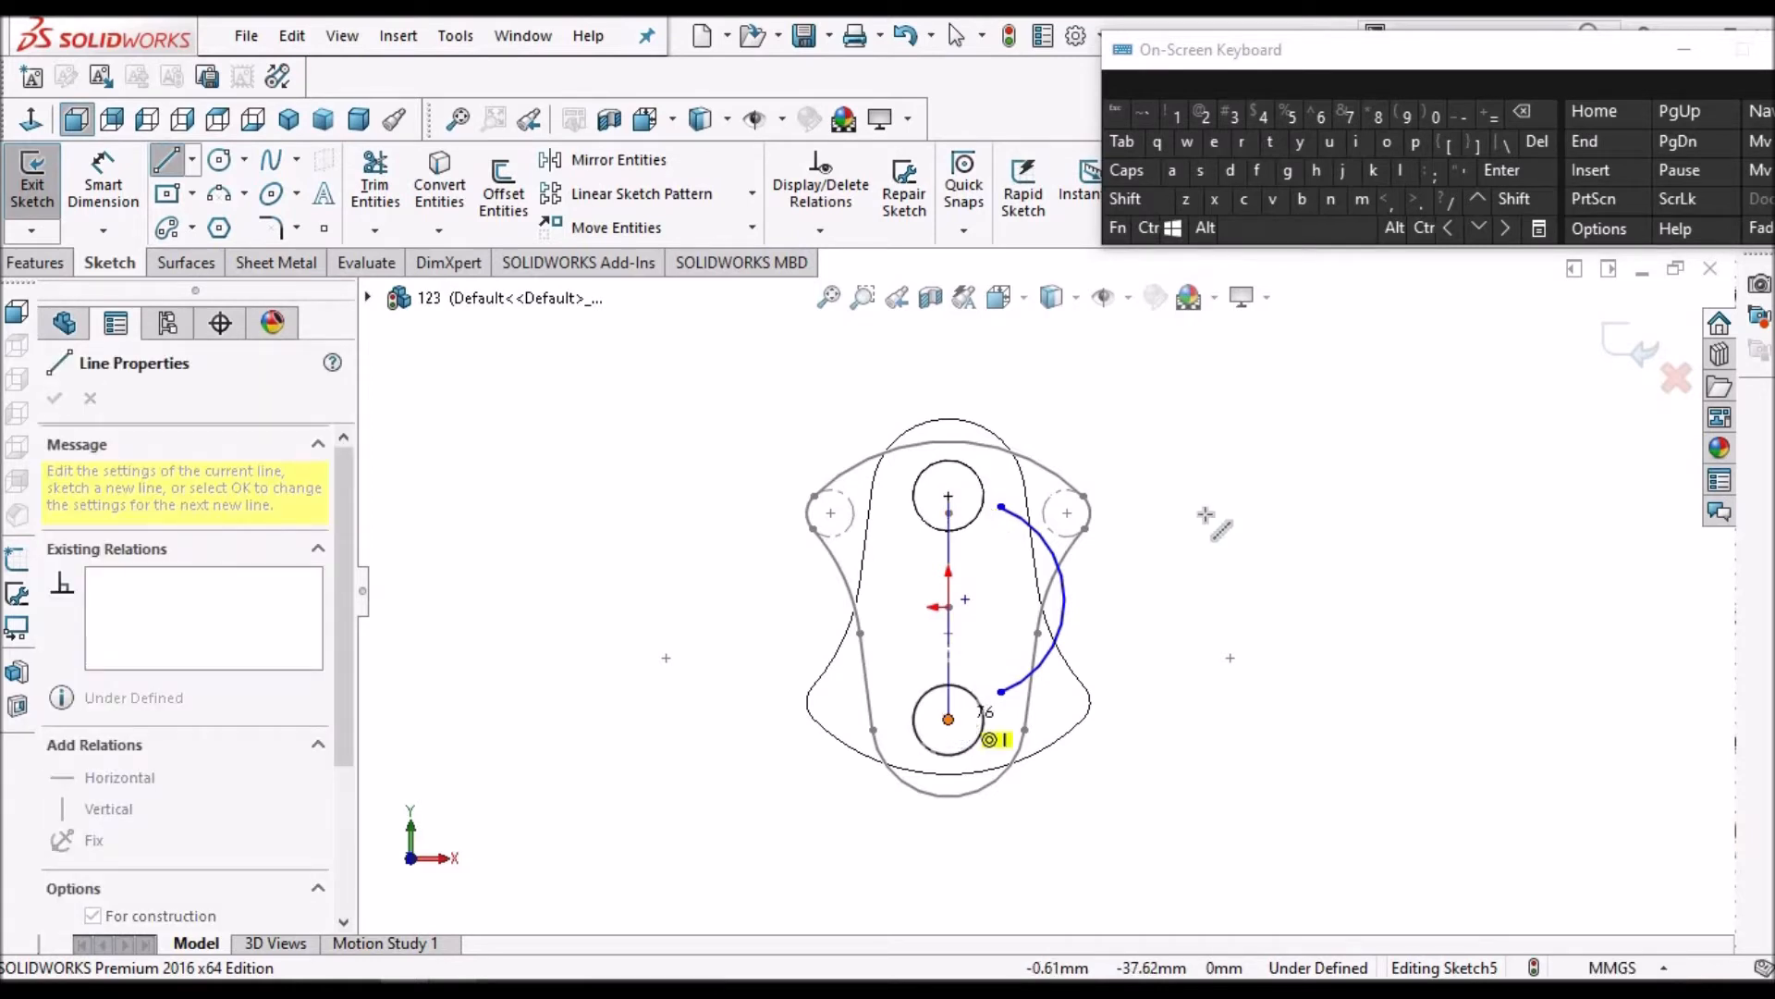
pyautogui.rightClick(1227, 430)
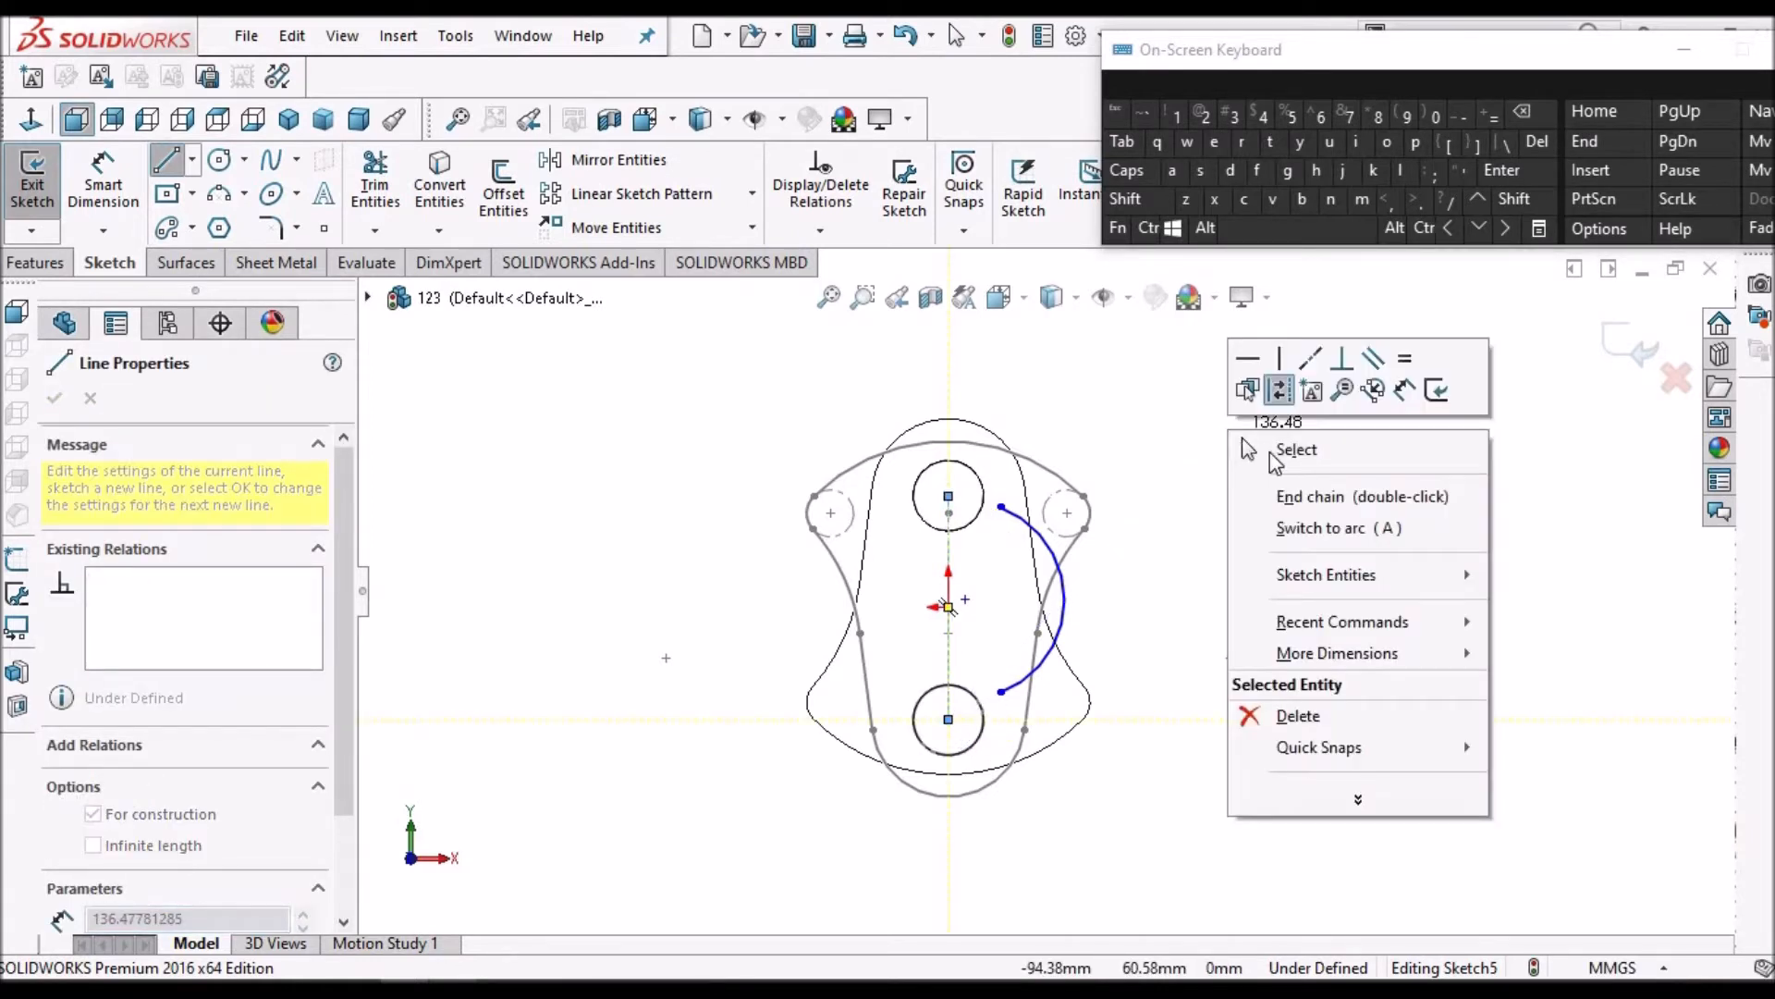
pyautogui.click(1257, 491)
pyautogui.press('Escape')
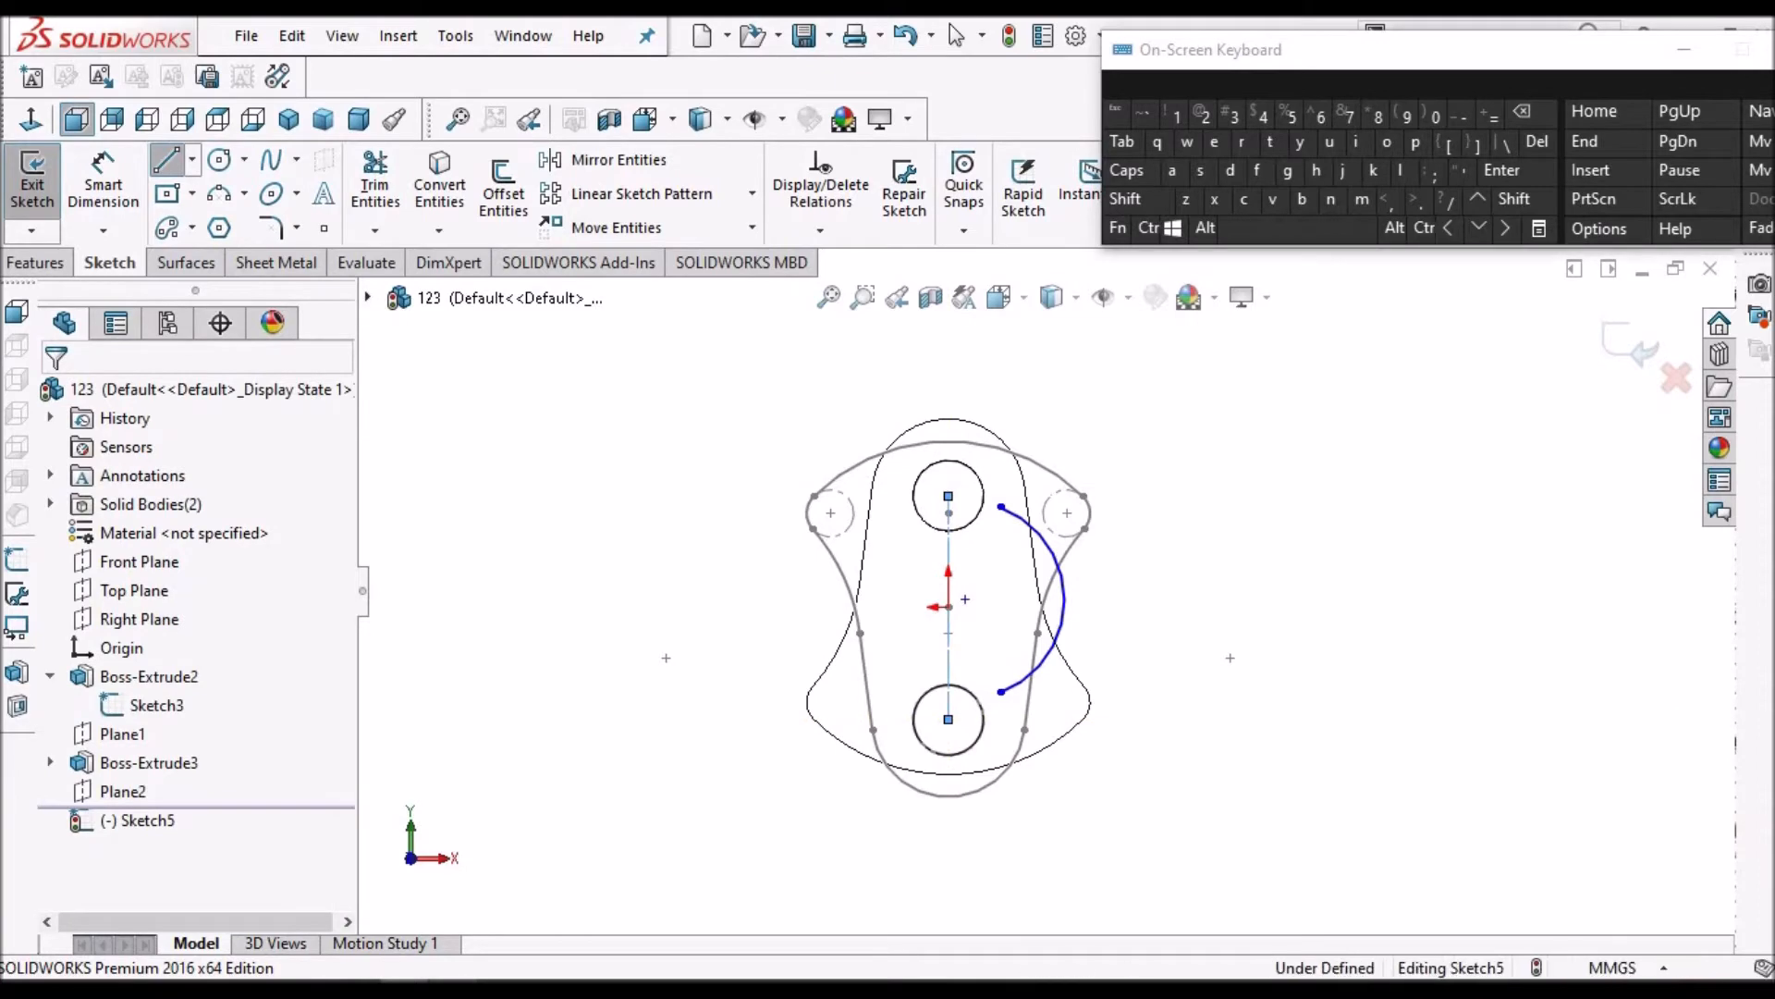
# Consult the reference PDF for the part between the webs and move the arc's centre onto the centerline's midpoint at the origin
pyautogui.click(453, 989)
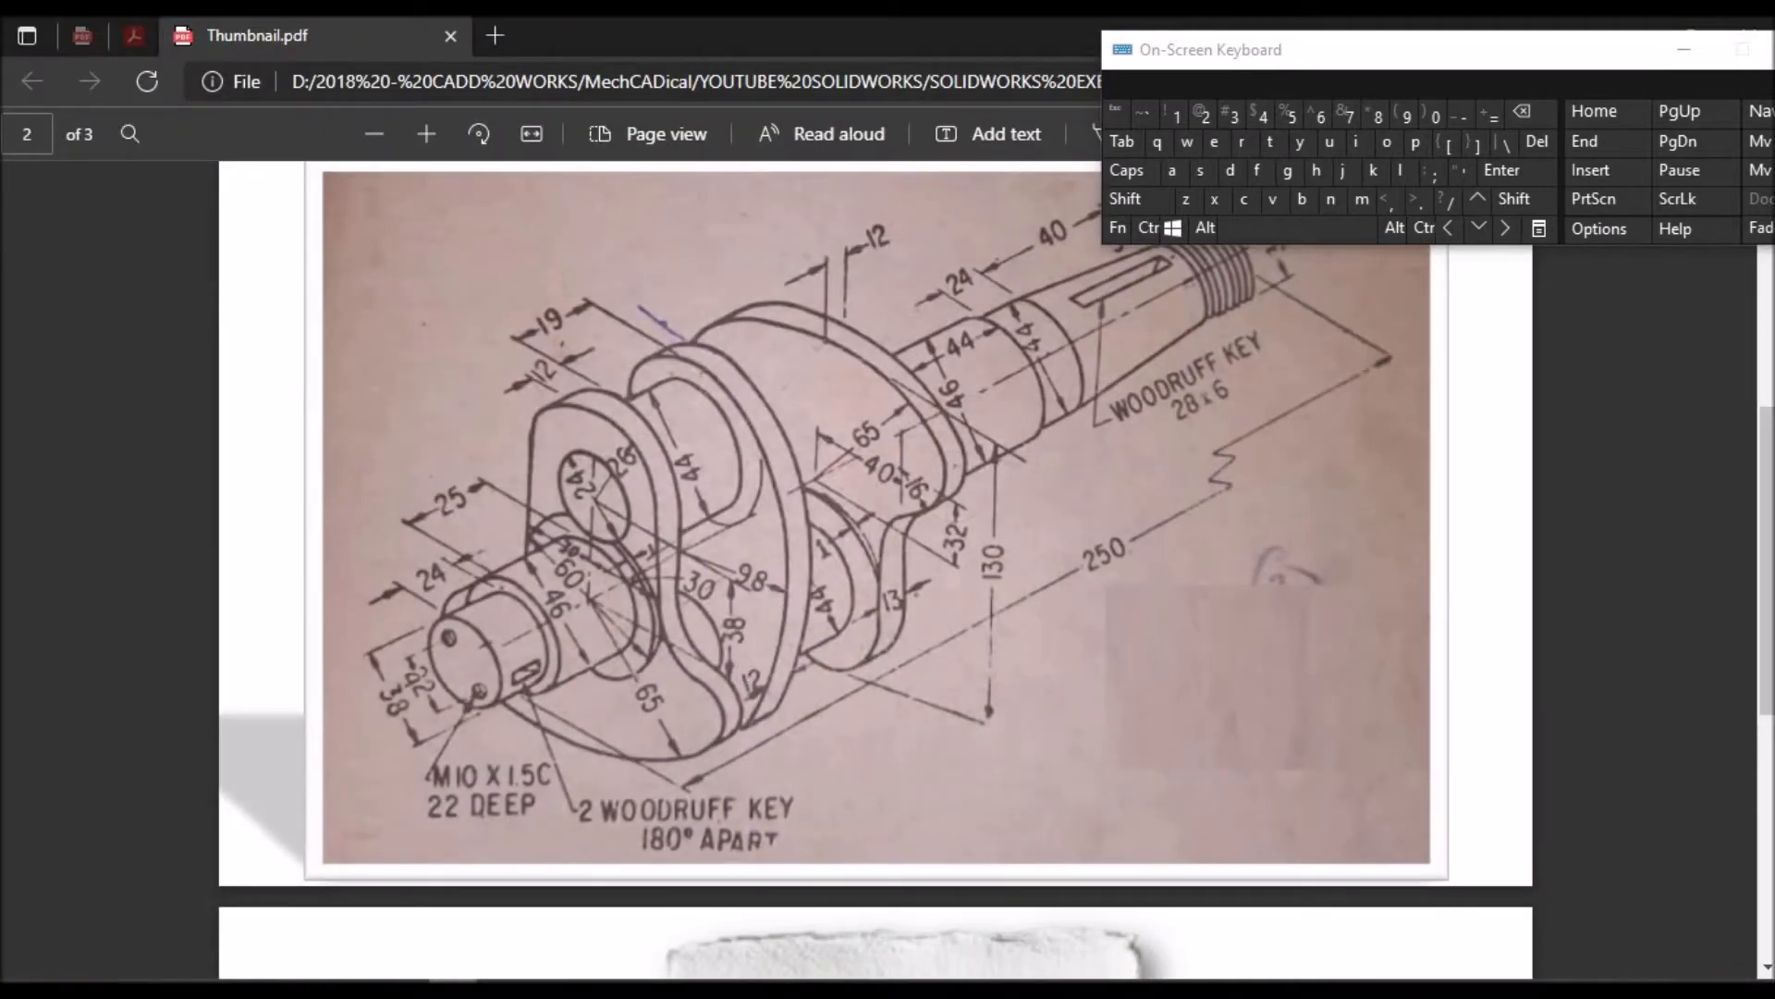
pyautogui.click(403, 989)
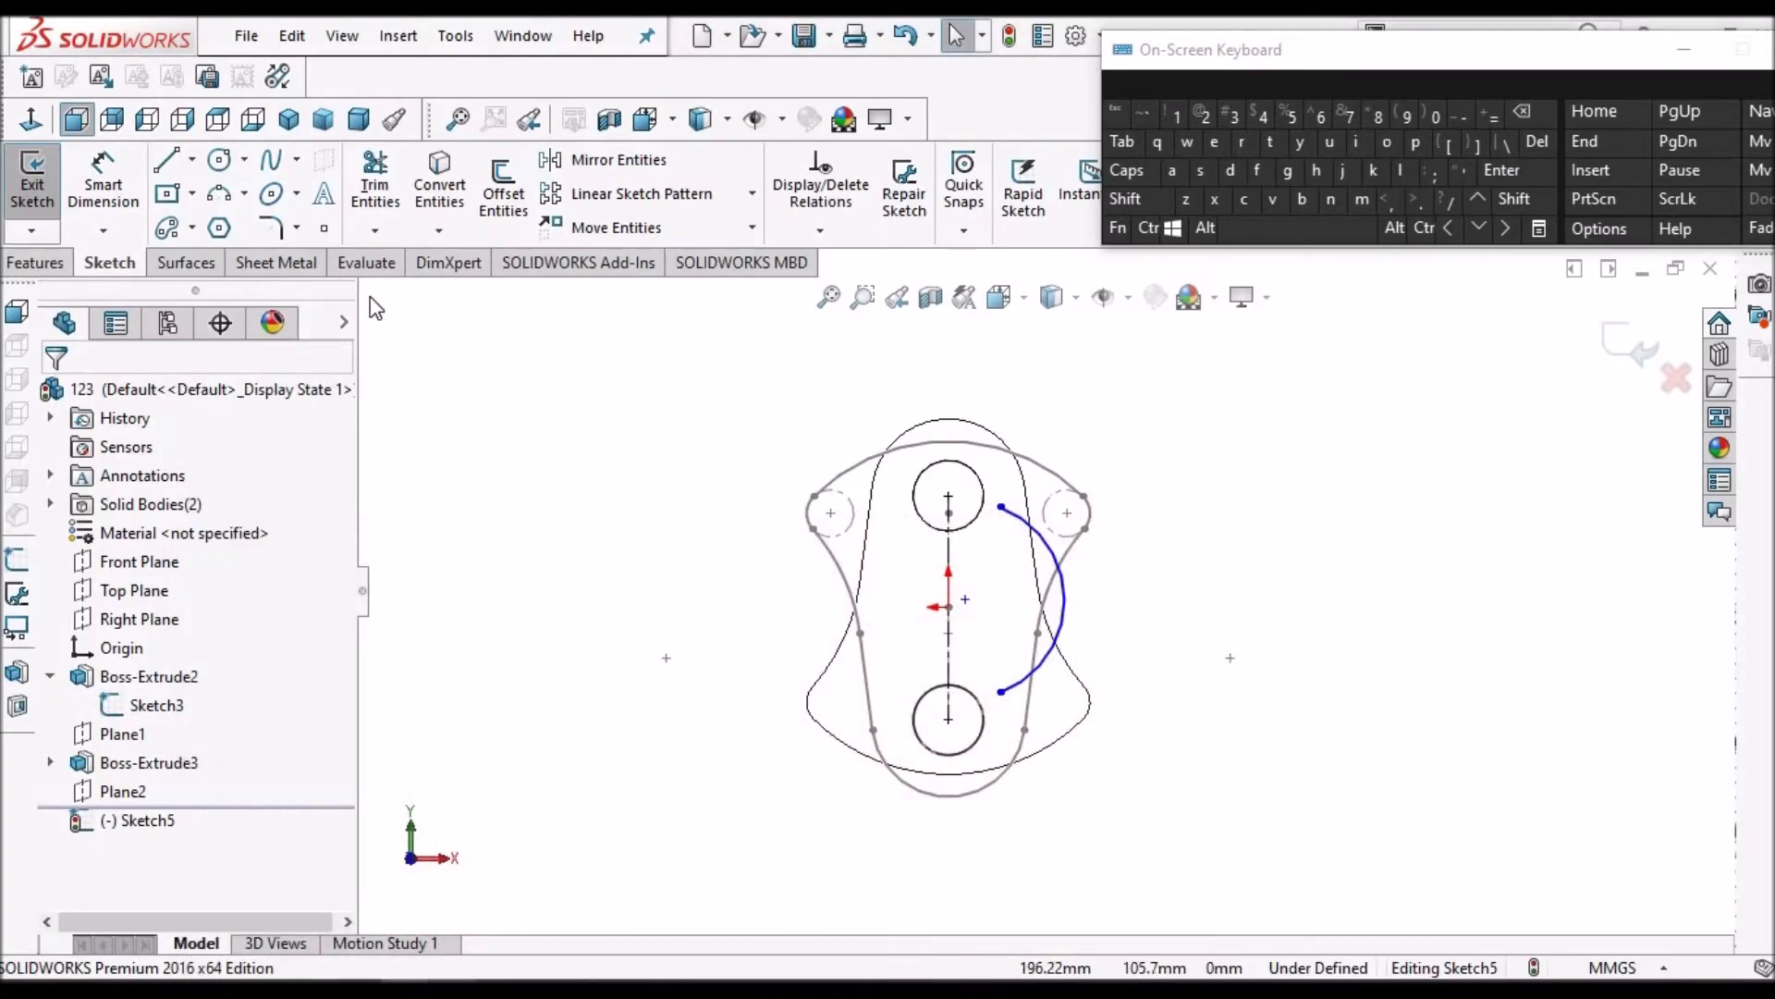
pyautogui.scroll(-1, 975, 584)
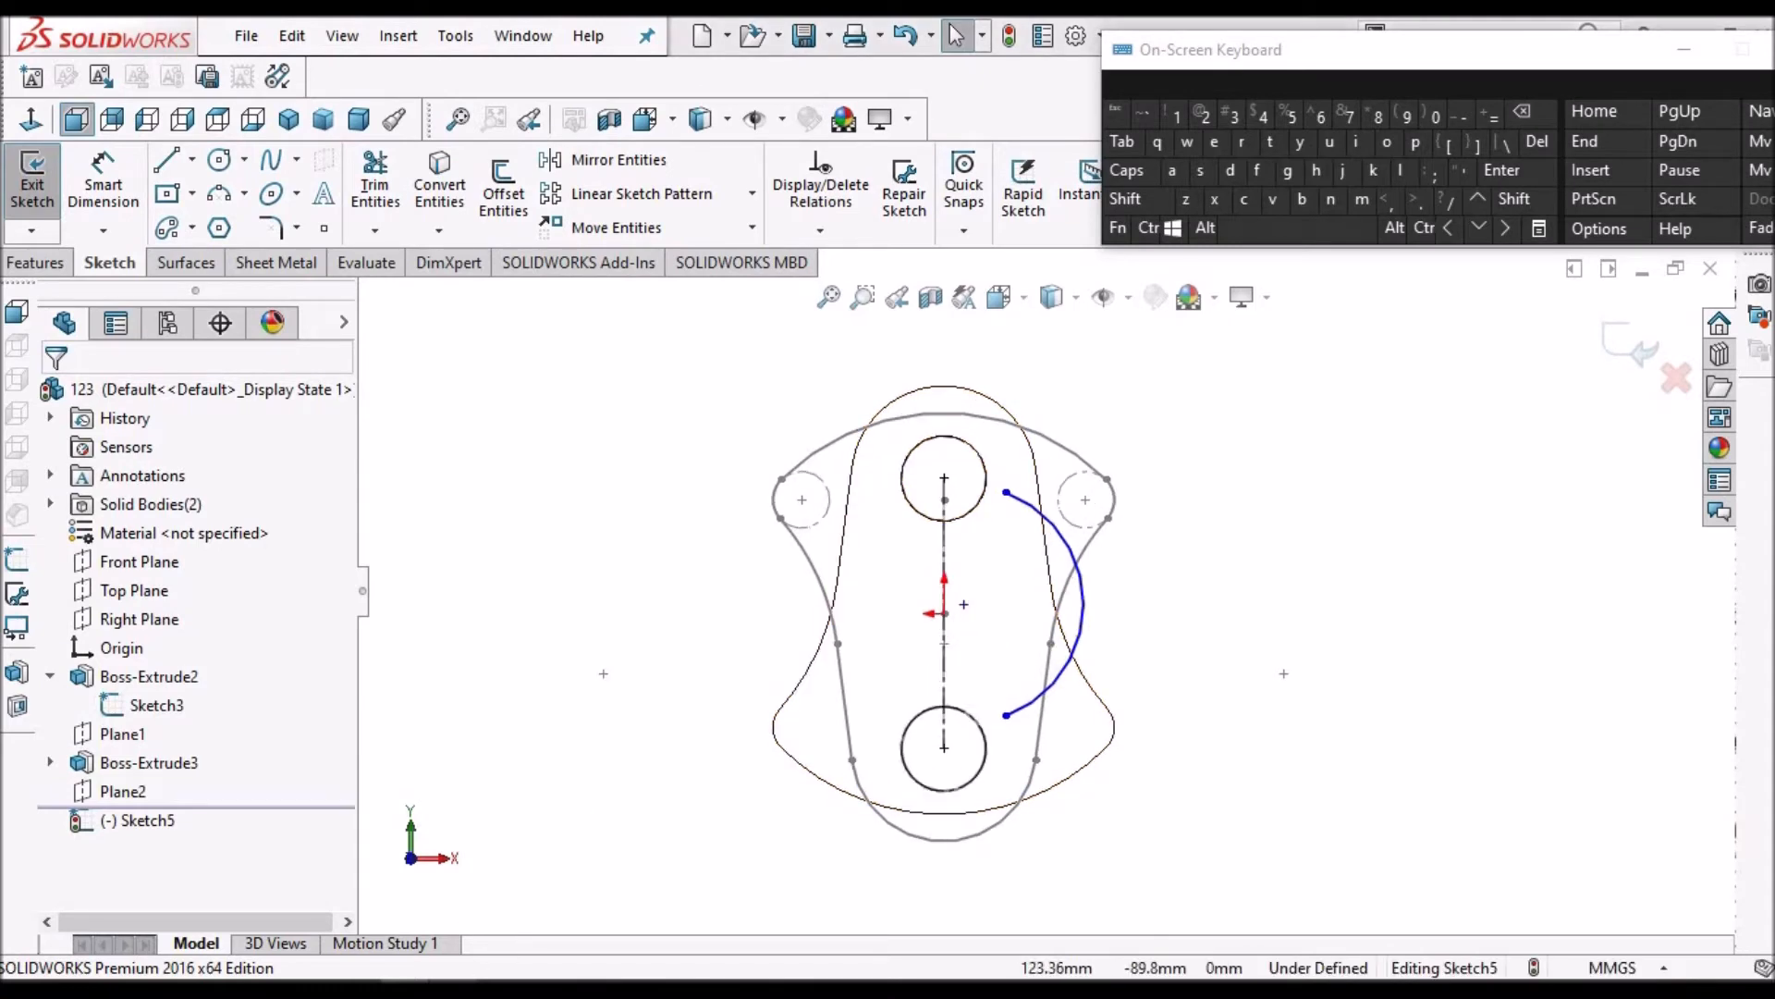
pyautogui.click(453, 989)
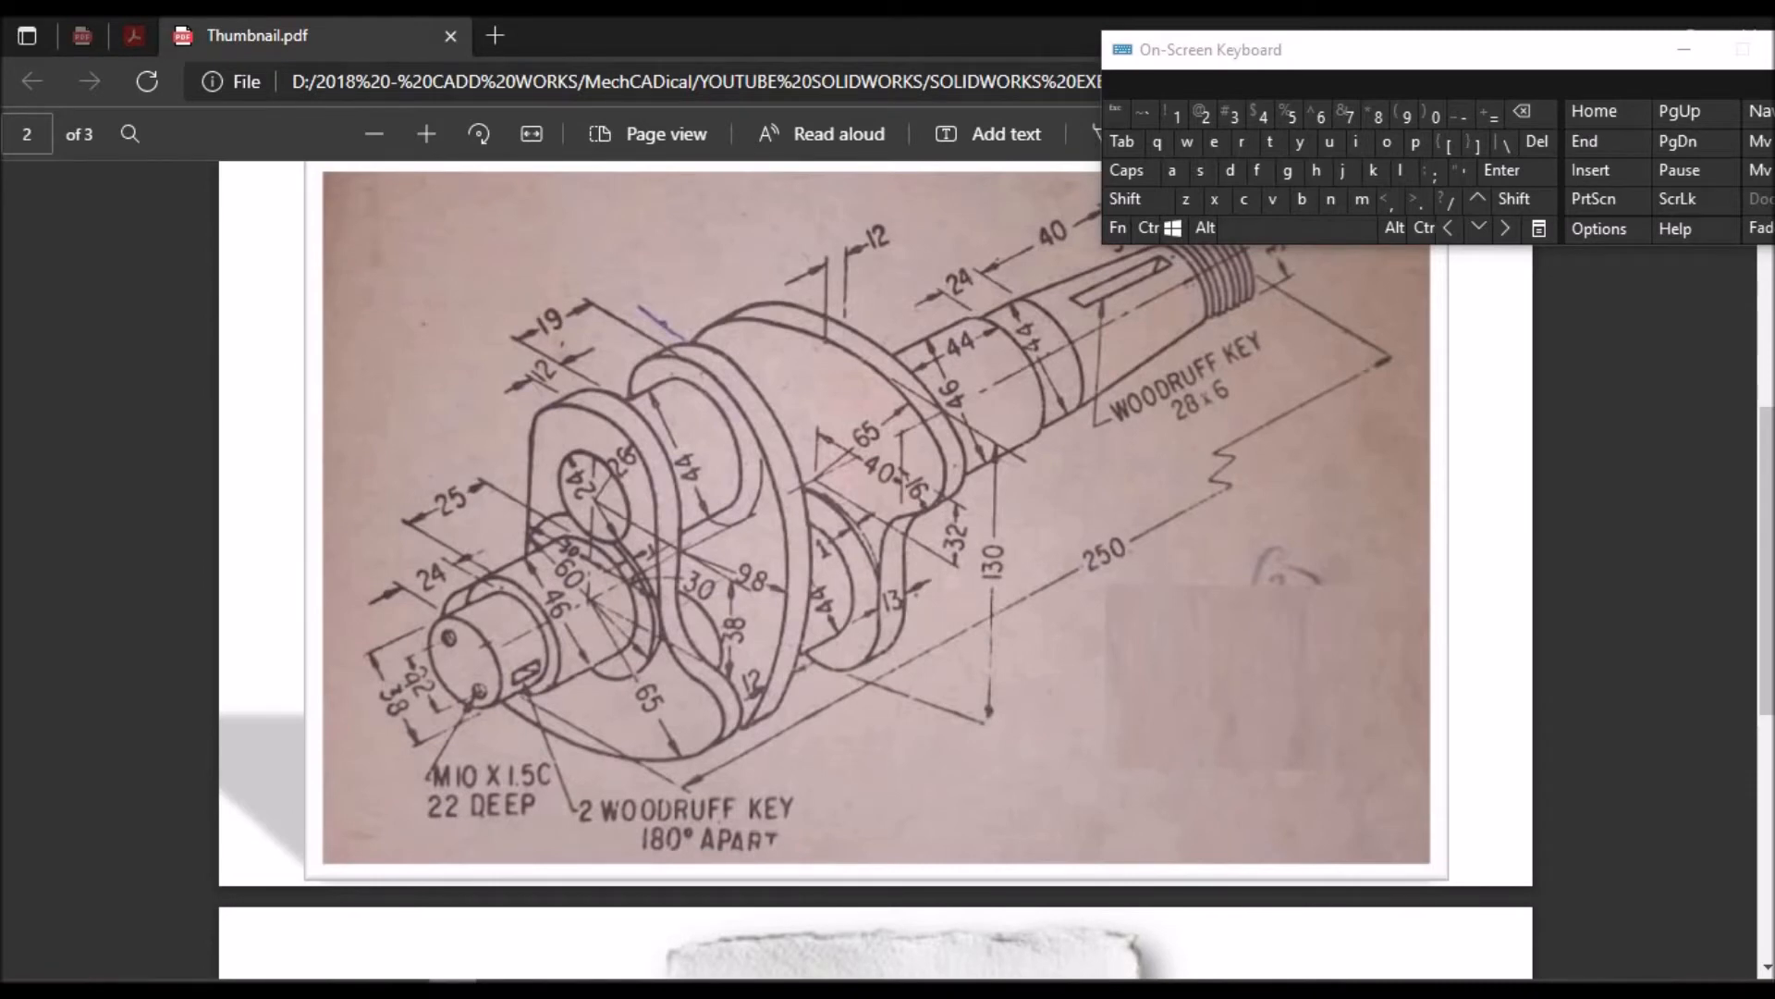
pyautogui.click(407, 989)
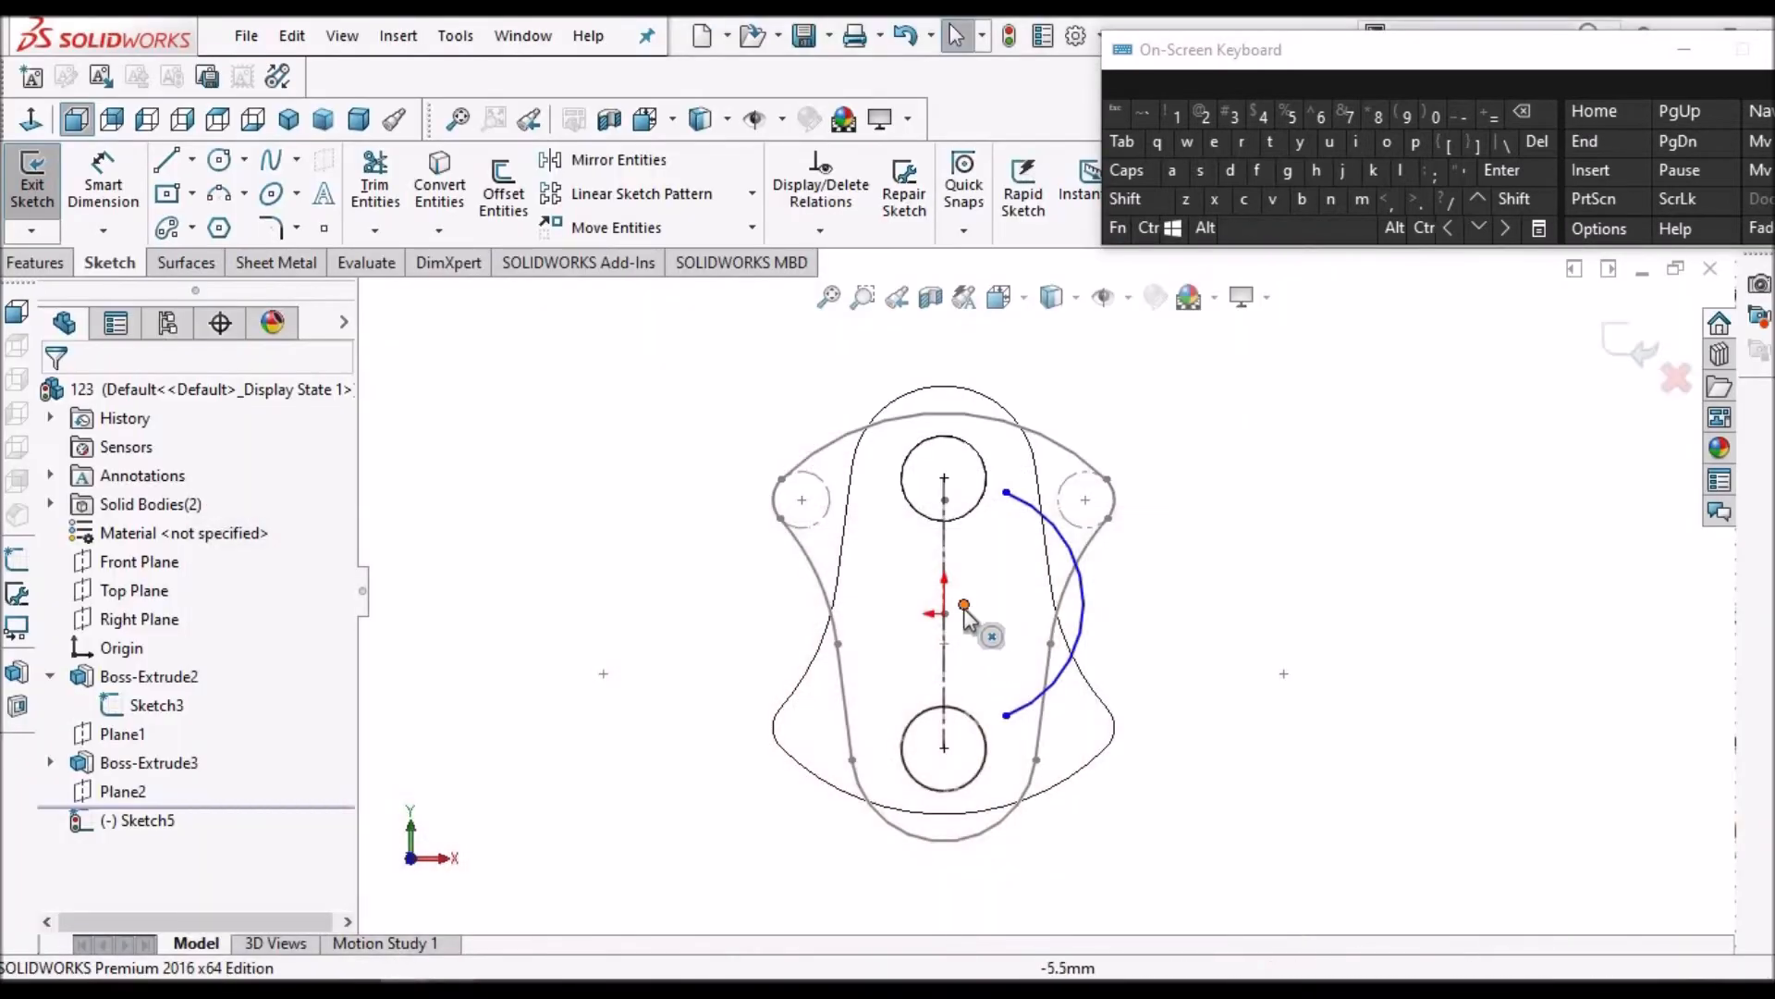
pyautogui.moveTo(962, 609)
pyautogui.mouseDown()
pyautogui.moveTo(930, 623)
pyautogui.moveTo(944, 614)
pyautogui.mouseUp()
pyautogui.click(1255, 612)
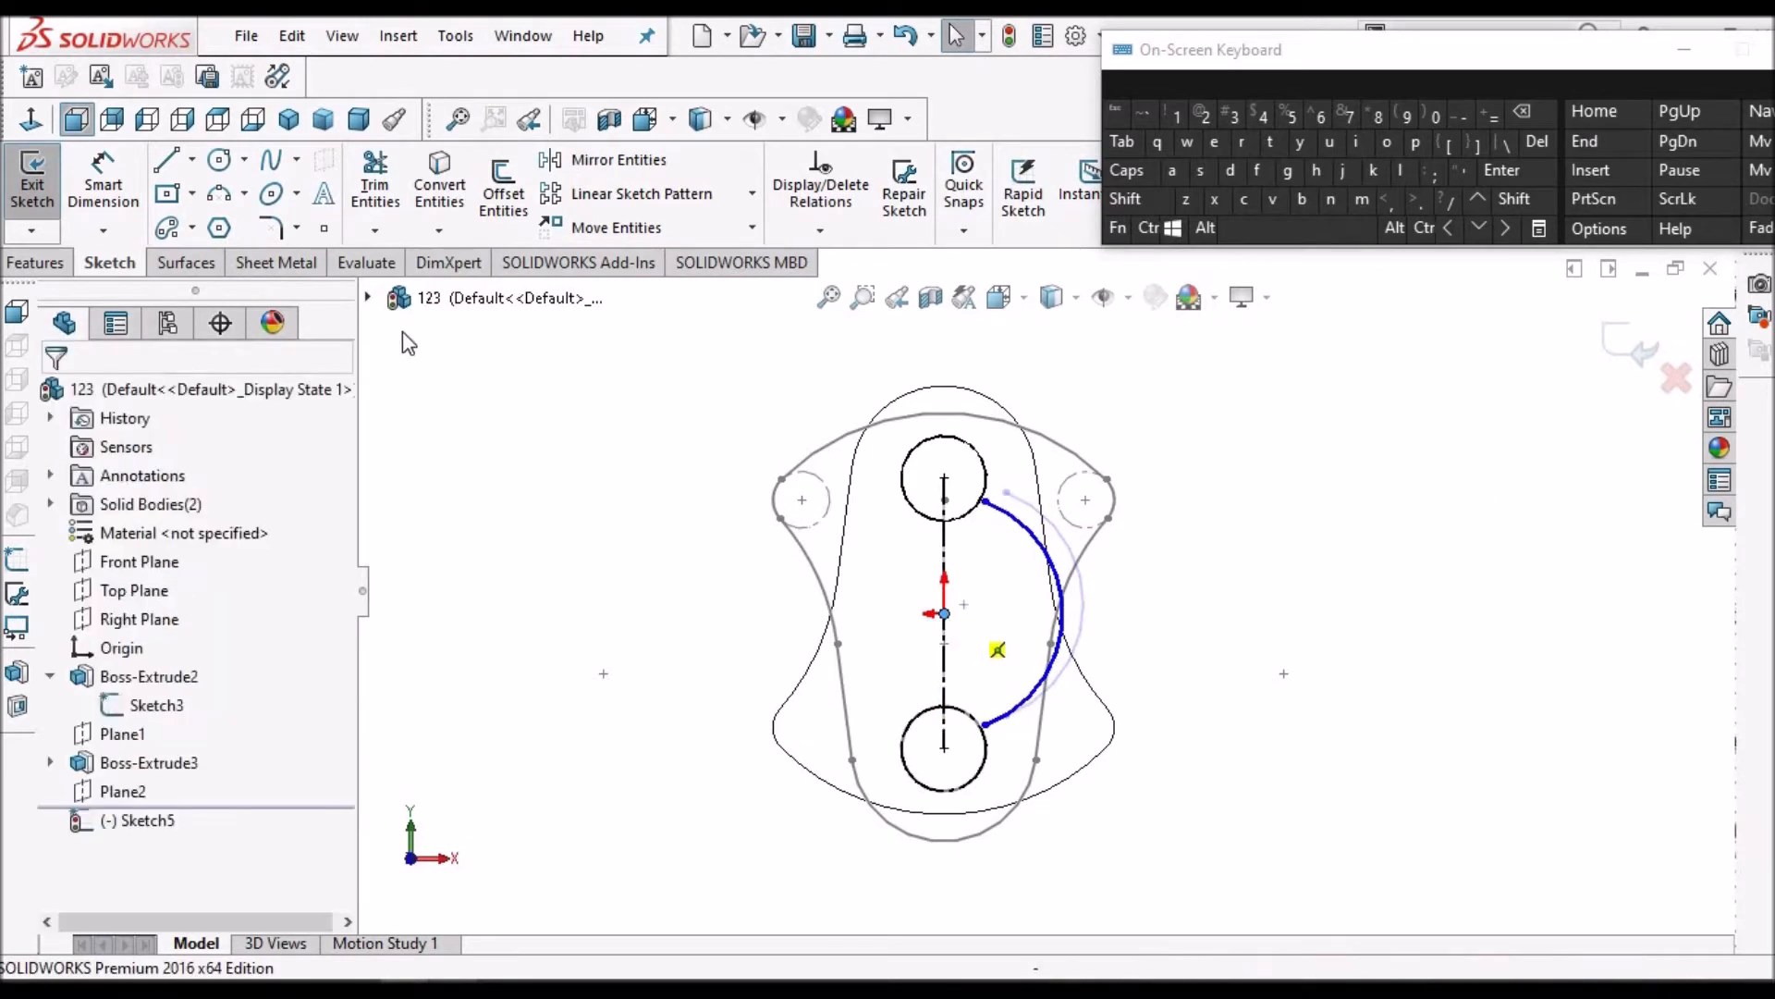
# Dimension the blue arc's radius and set it to 98 mm
pyautogui.click(103, 183)
pyautogui.click(1059, 577)
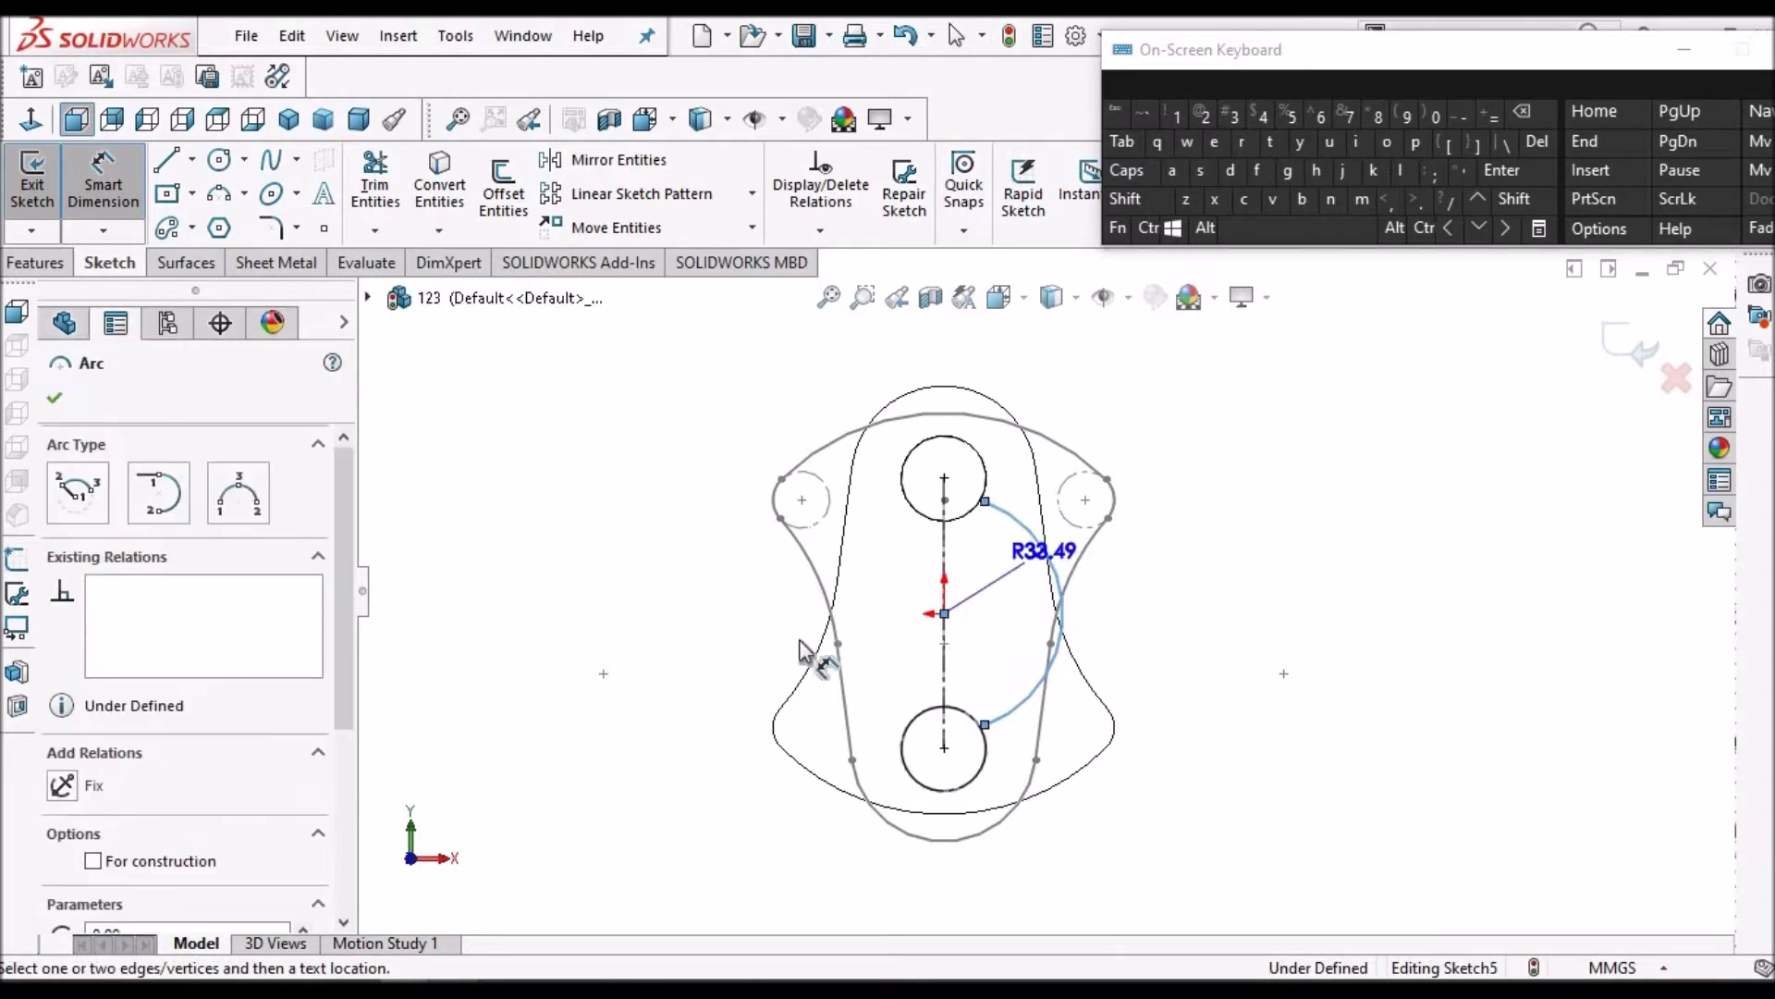
pyautogui.click(700, 610)
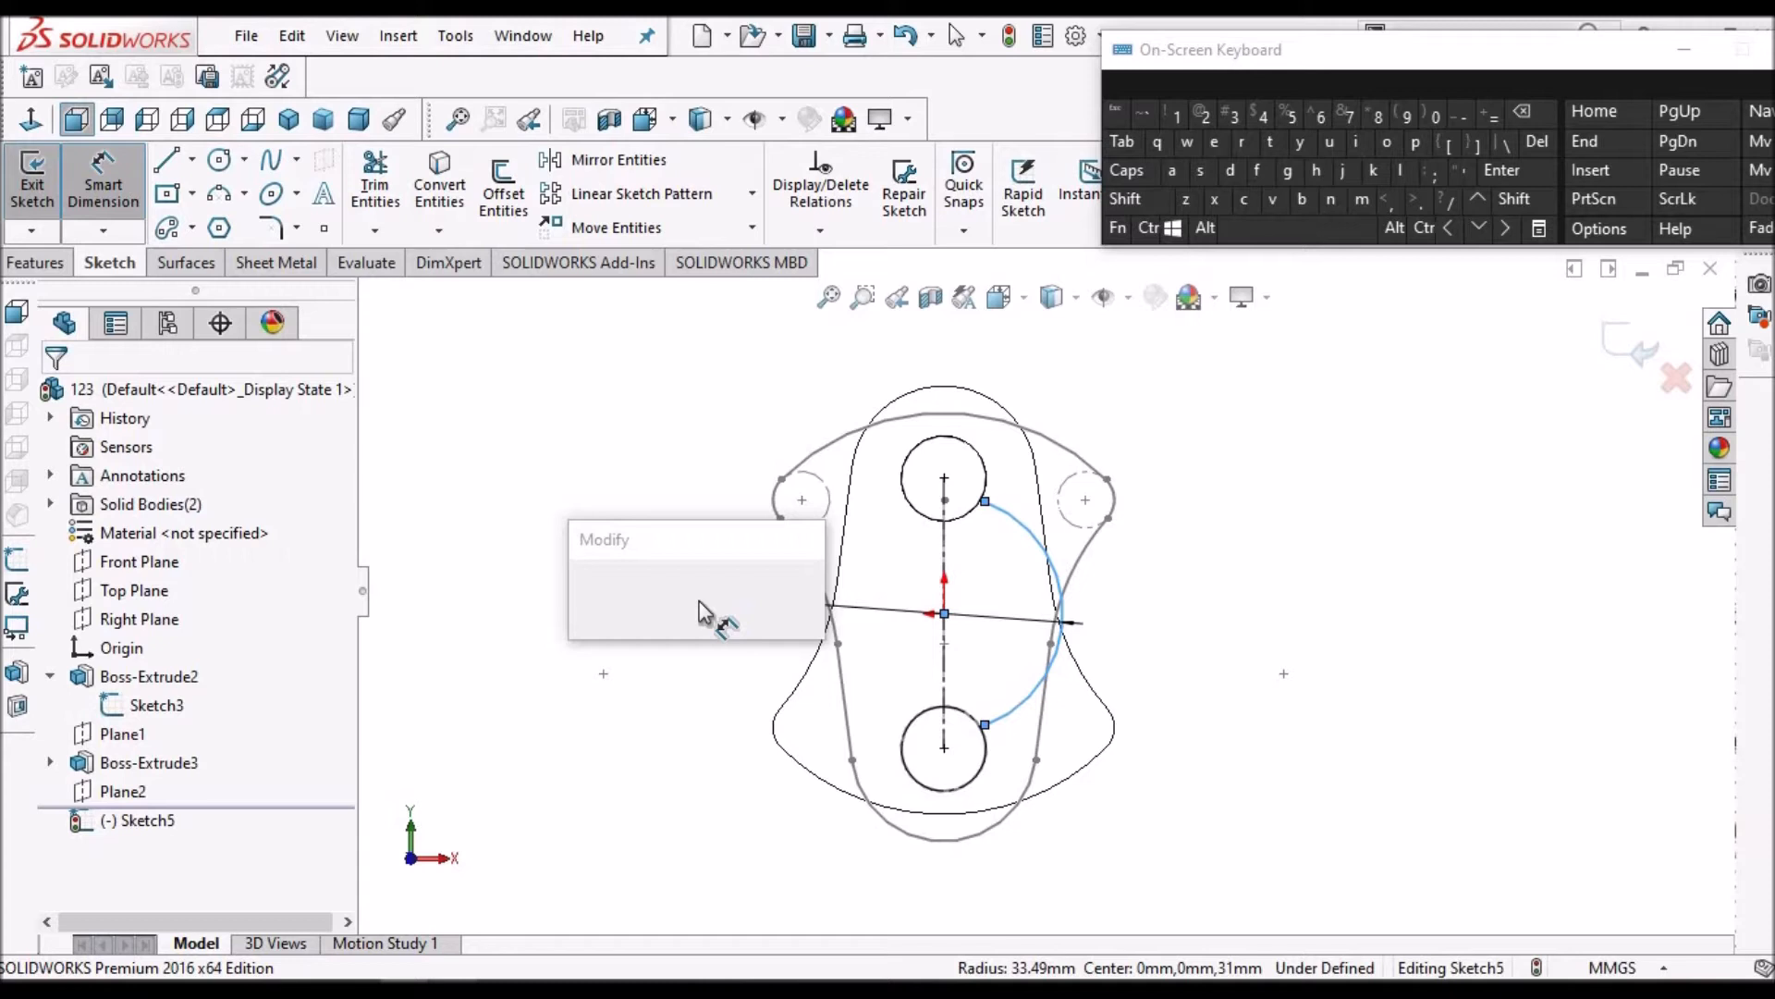
pyautogui.write('98')
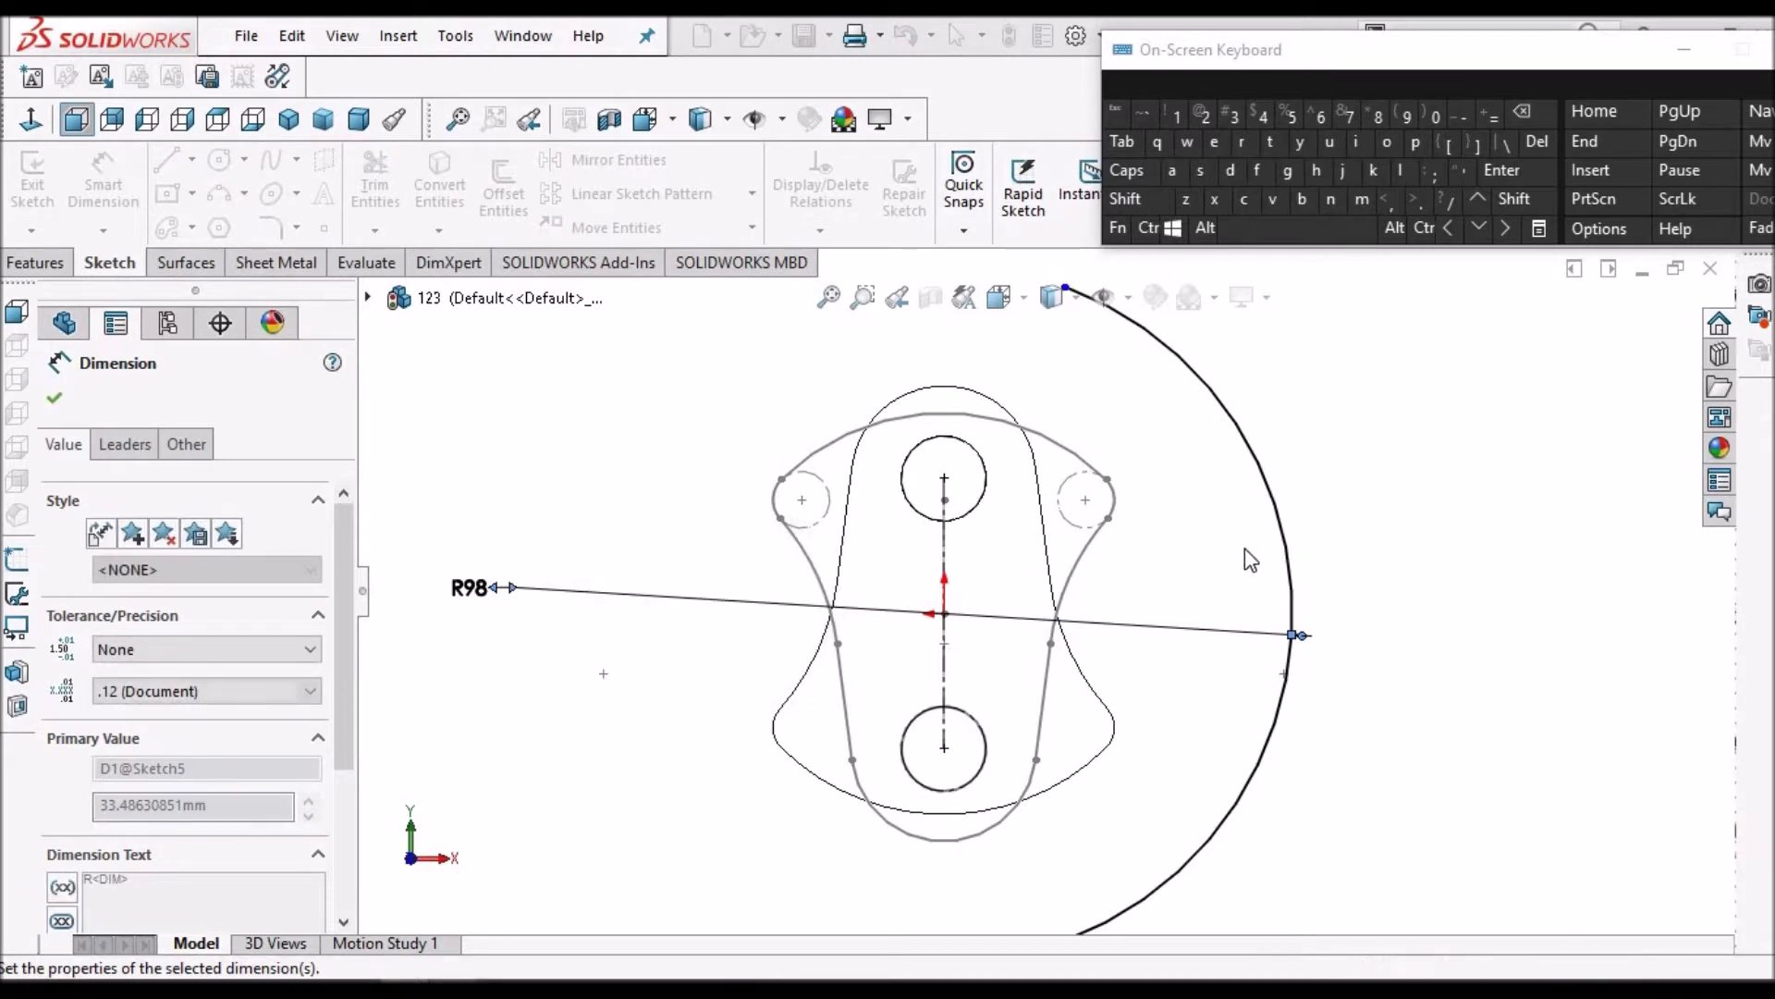
pyautogui.scroll(2, 1244, 548)
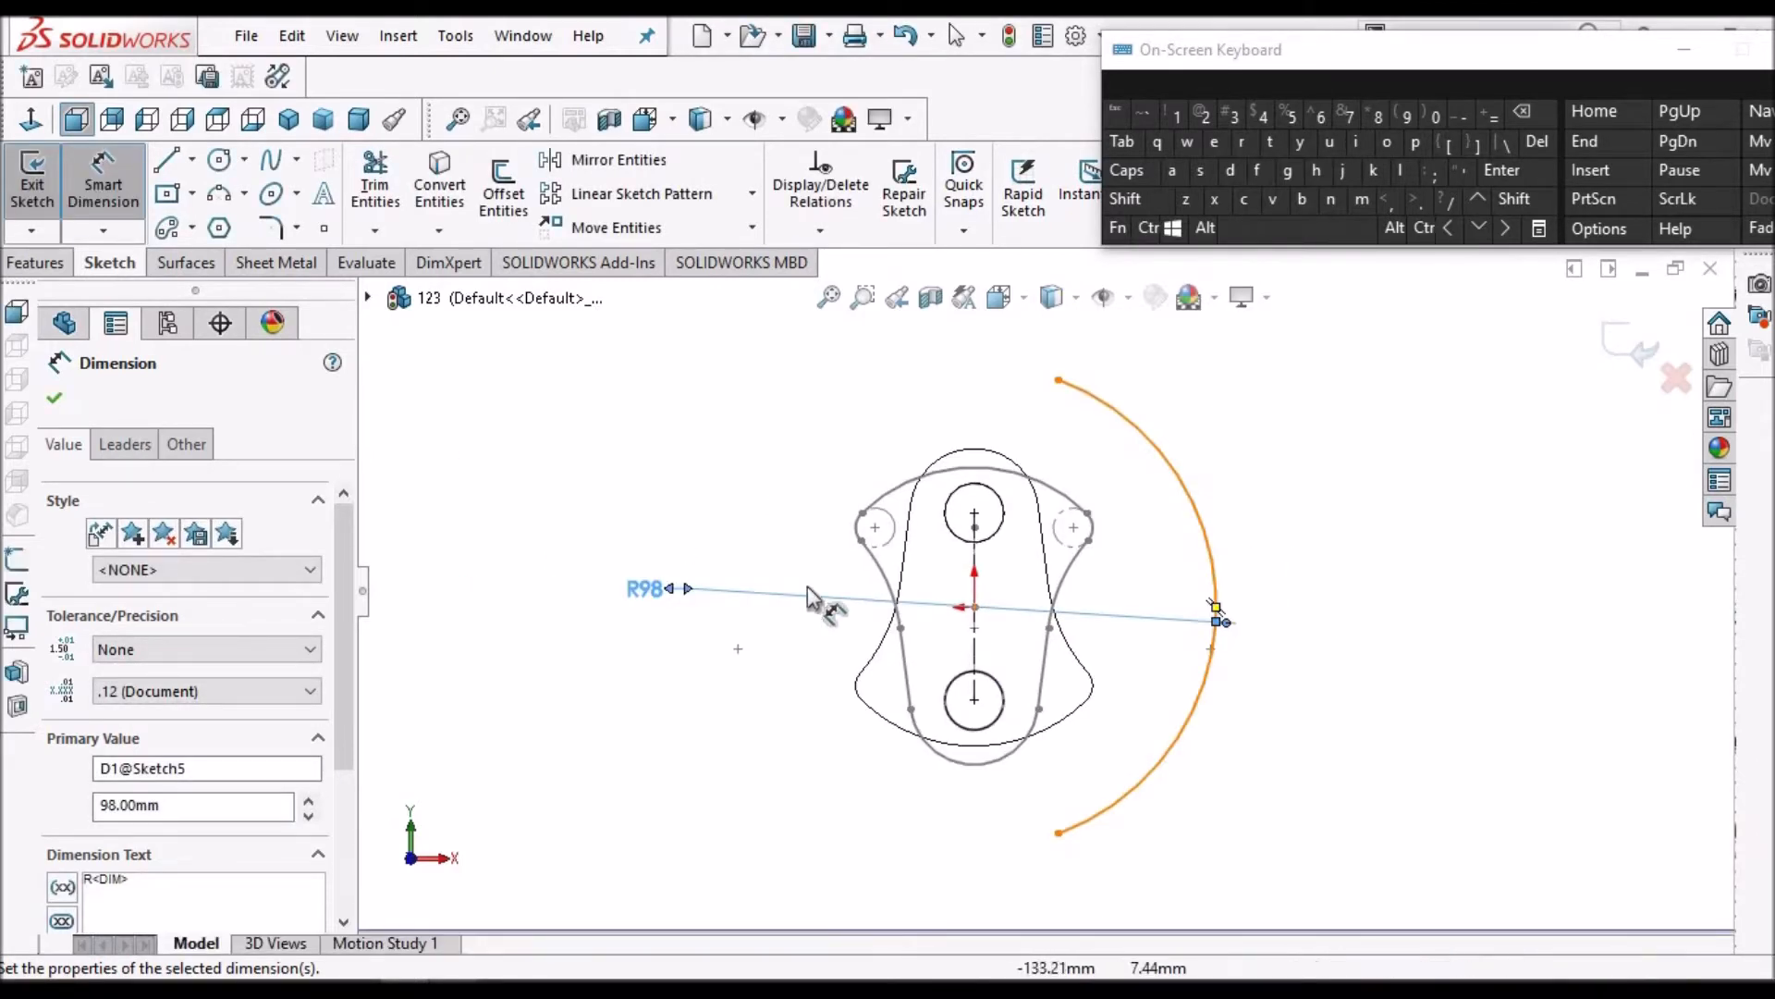
pyautogui.scroll(-1, 521, 475)
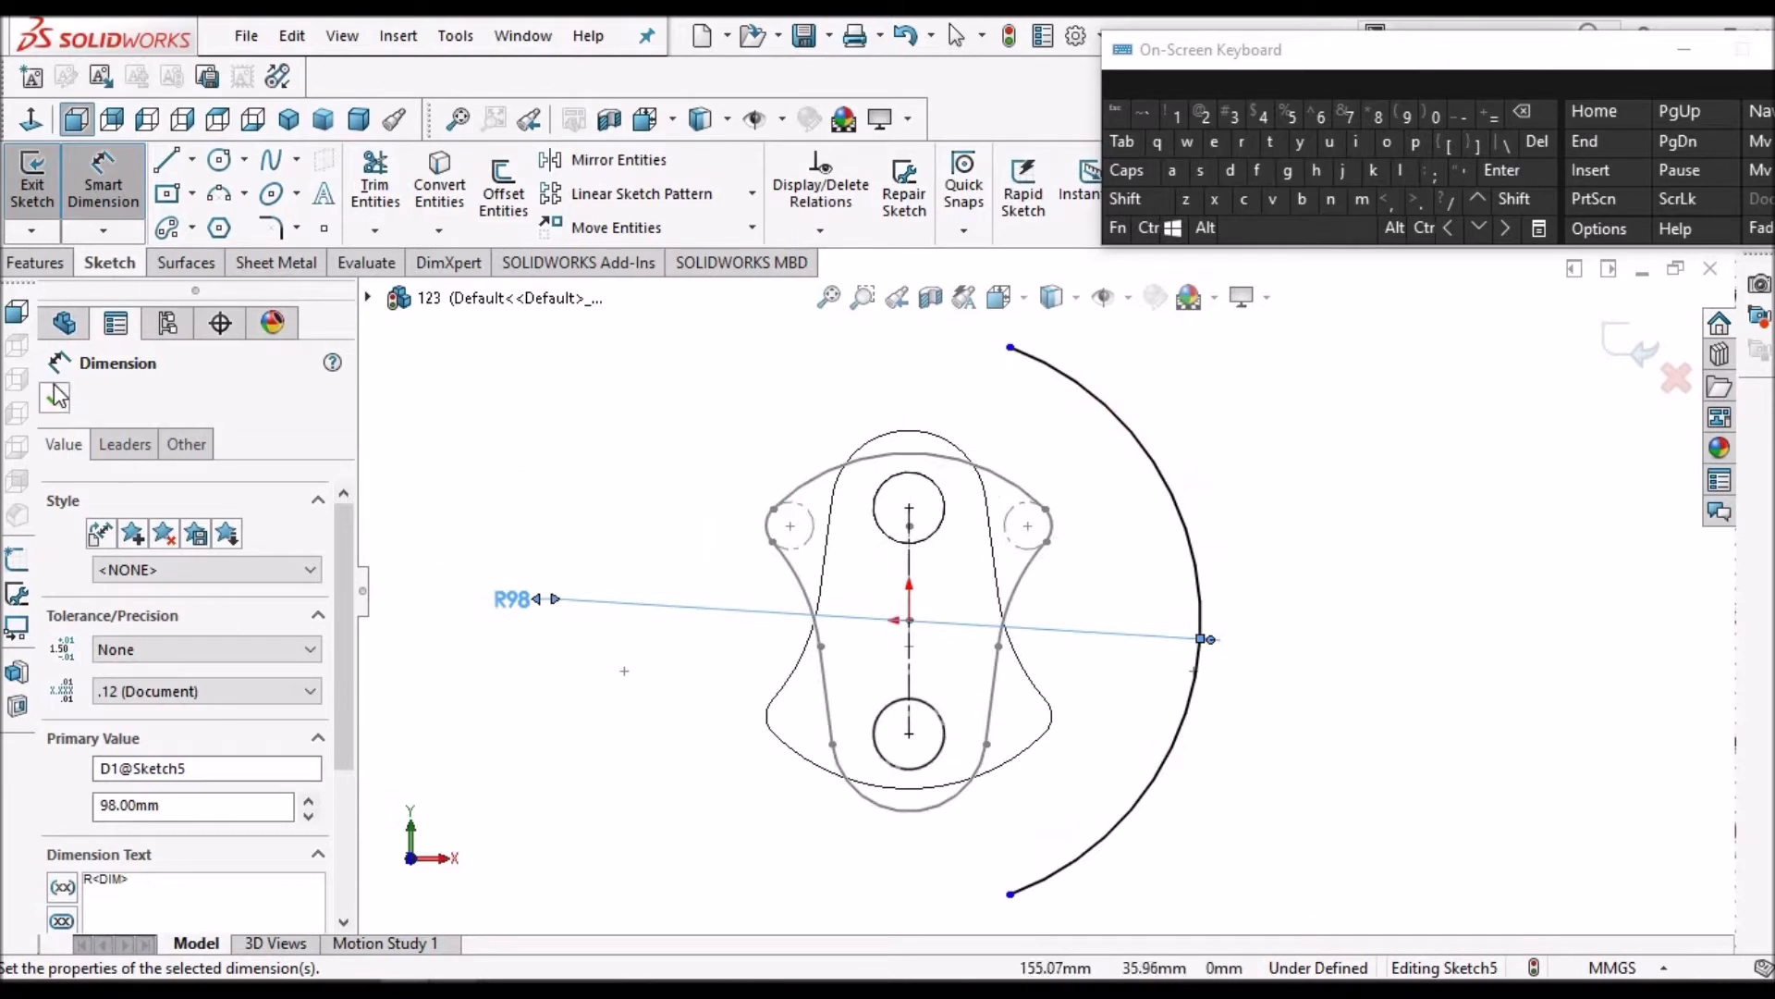
pyautogui.press('Escape')
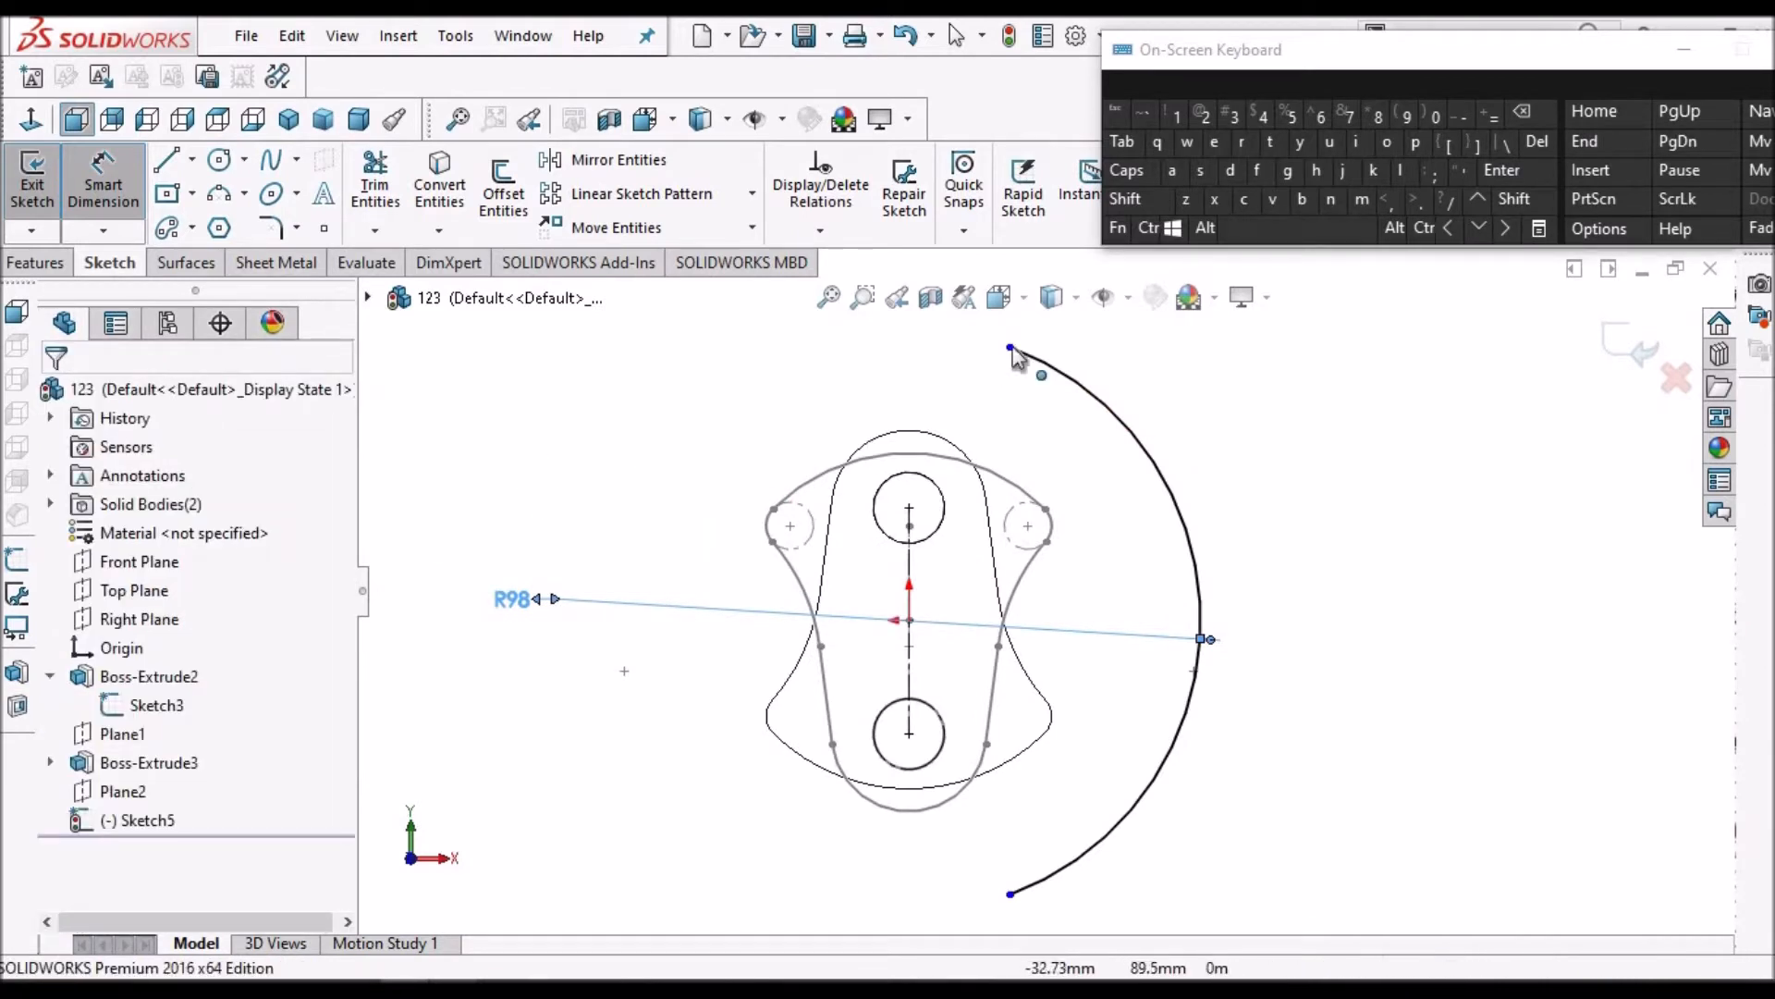
pyautogui.press('Escape')
# Try shortening the arc from its upper endpoint, and undo that along with the radius dimension and the move of the arc's centre
pyautogui.moveTo(1106, 594); pyautogui.dragTo(1056, 577)
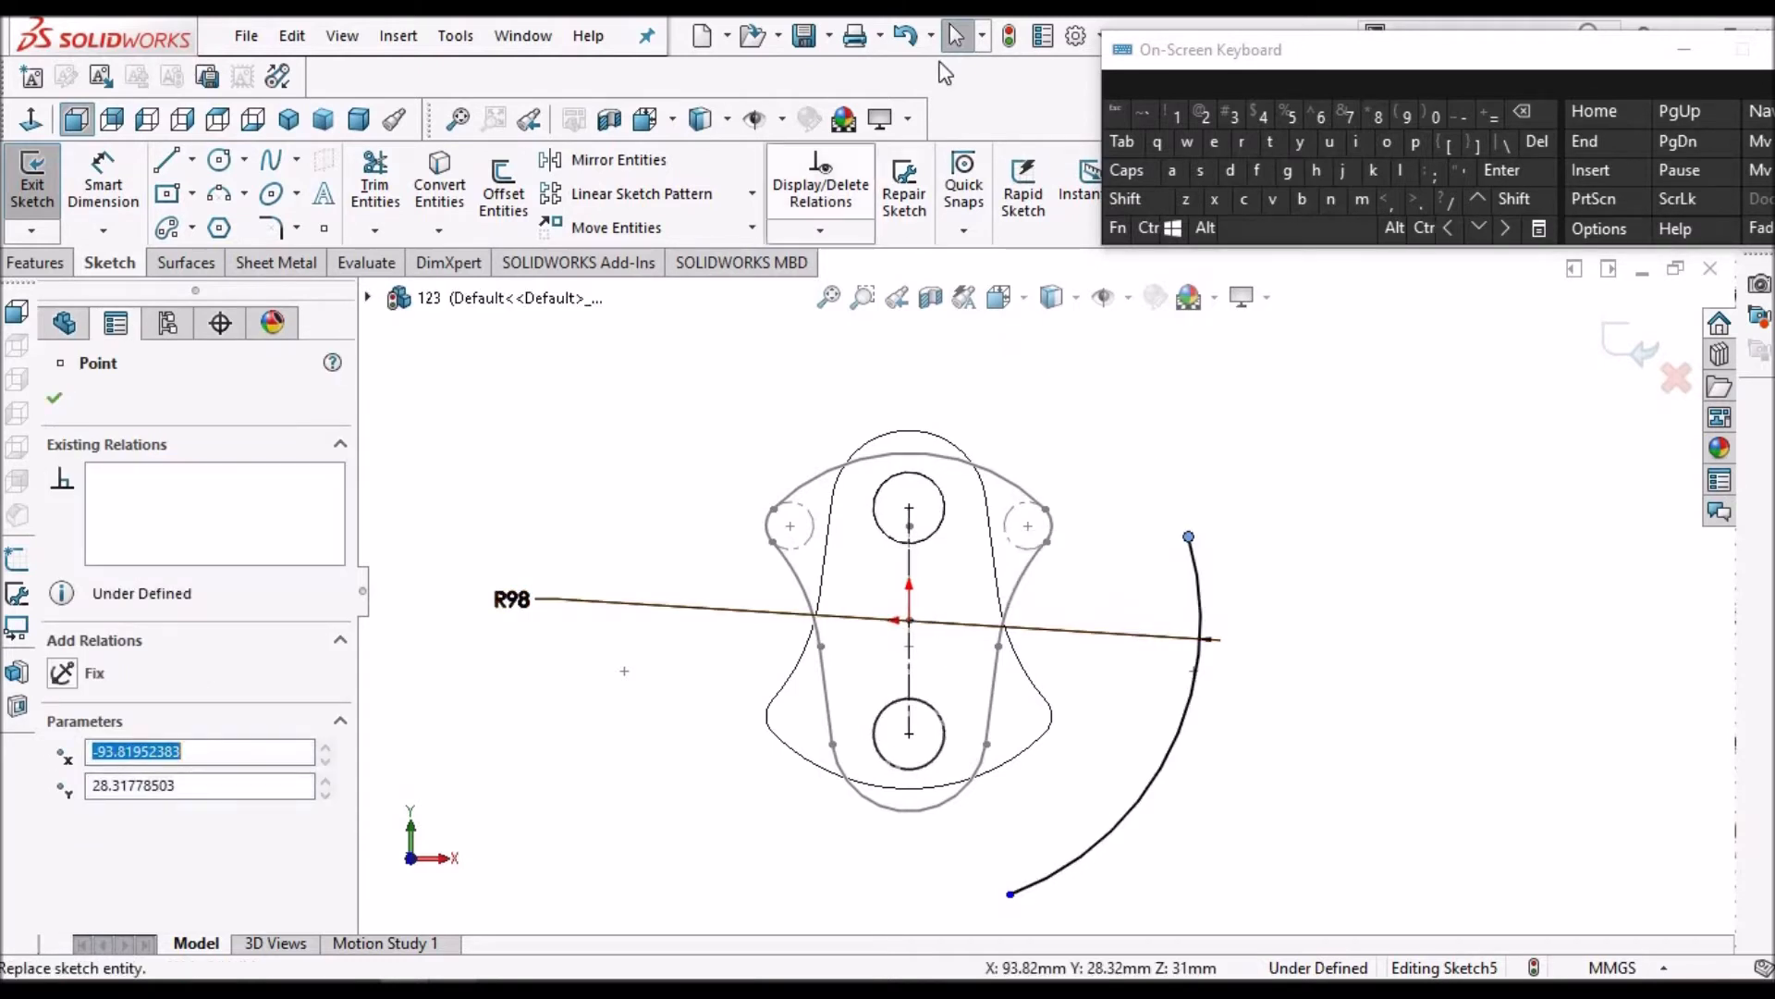
pyautogui.click(905, 37)
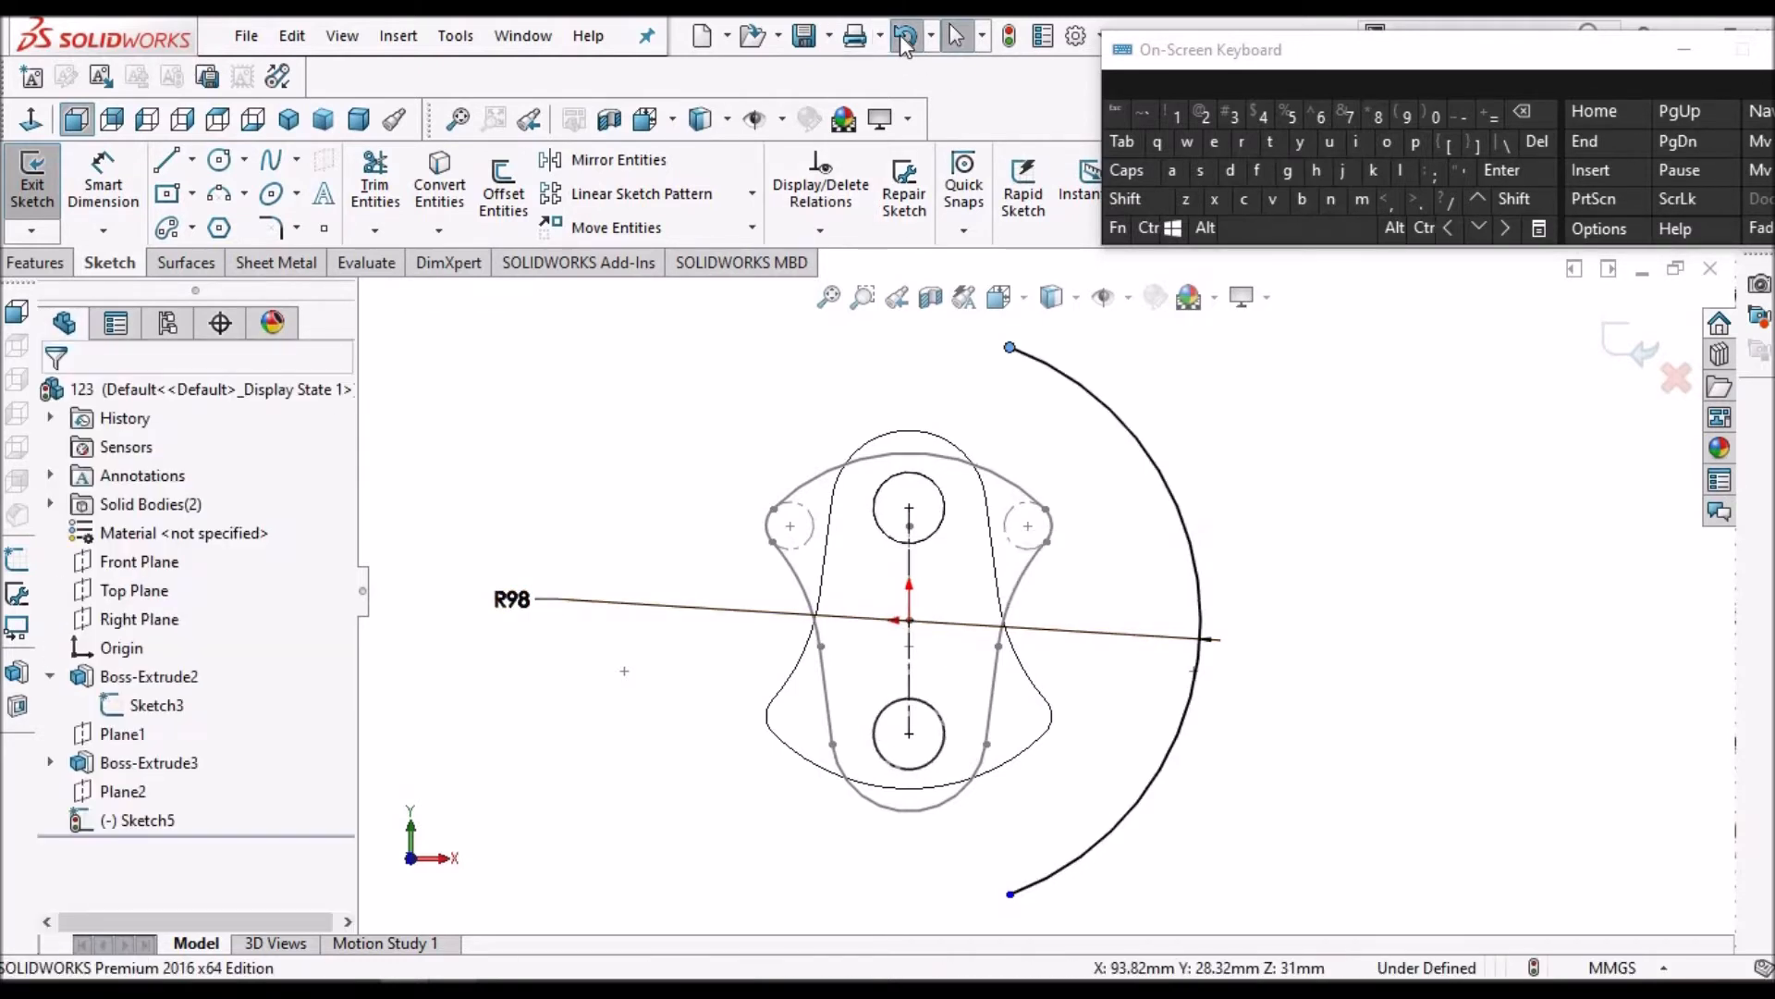
pyautogui.click(905, 45)
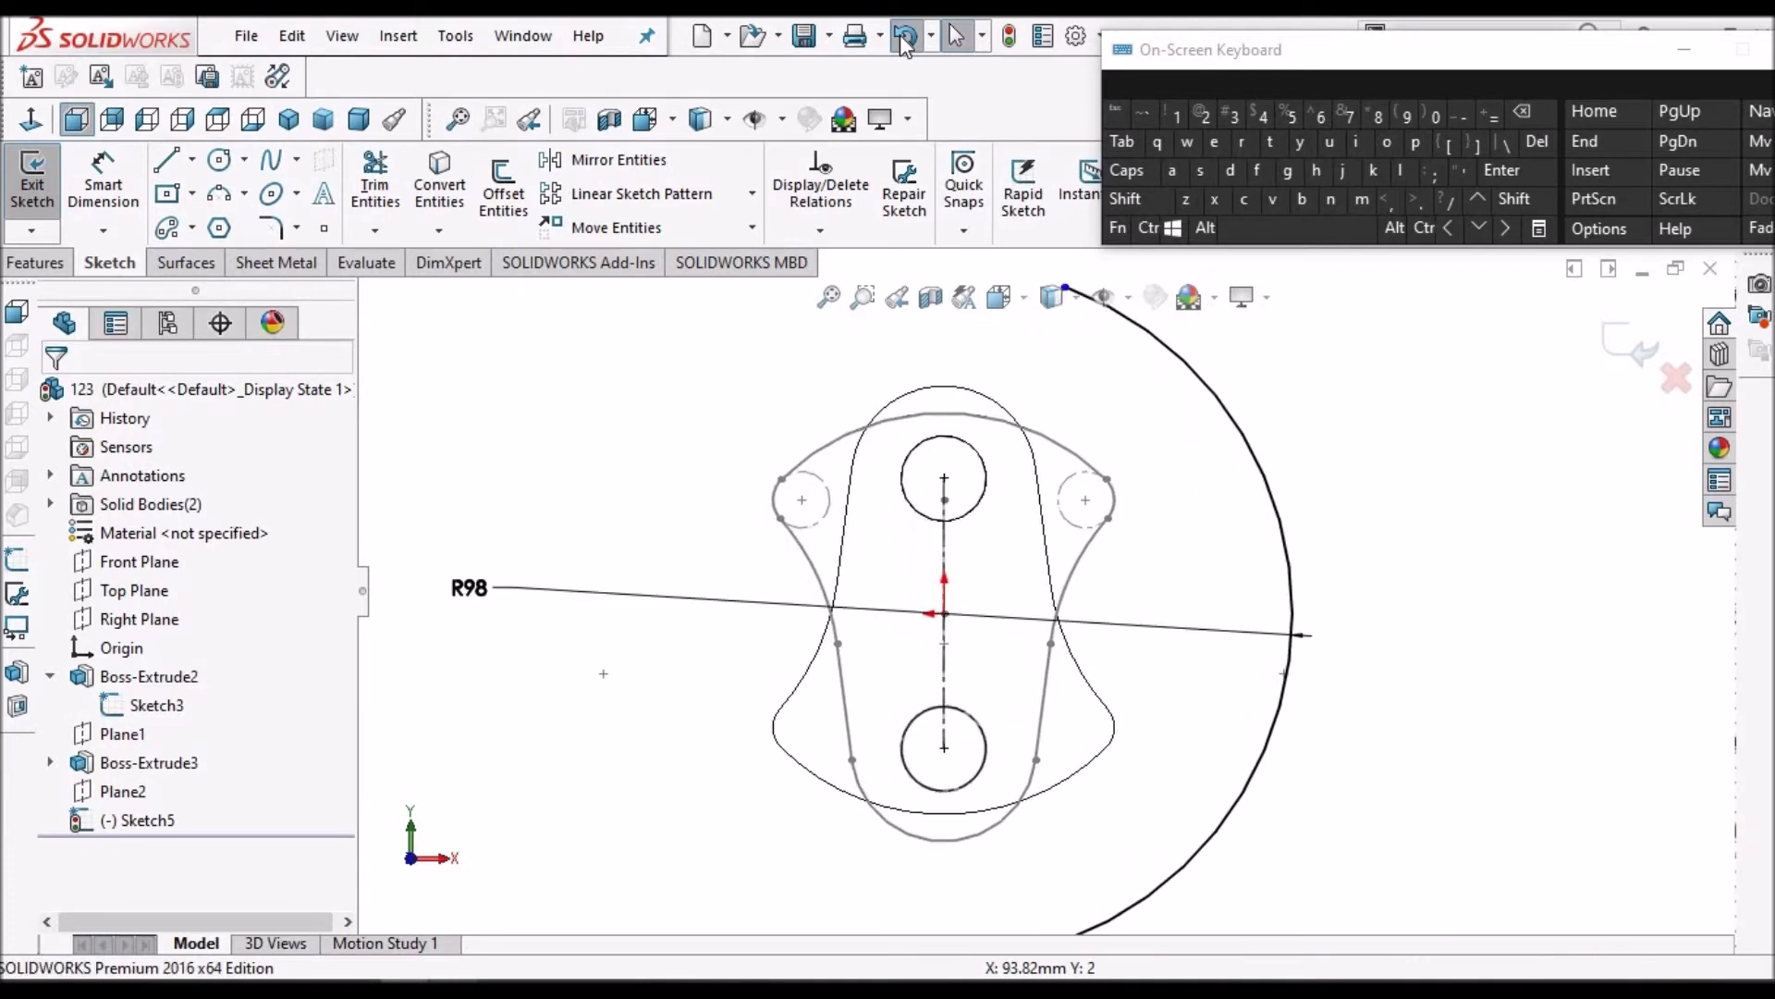
pyautogui.click(905, 44)
pyautogui.click(905, 45)
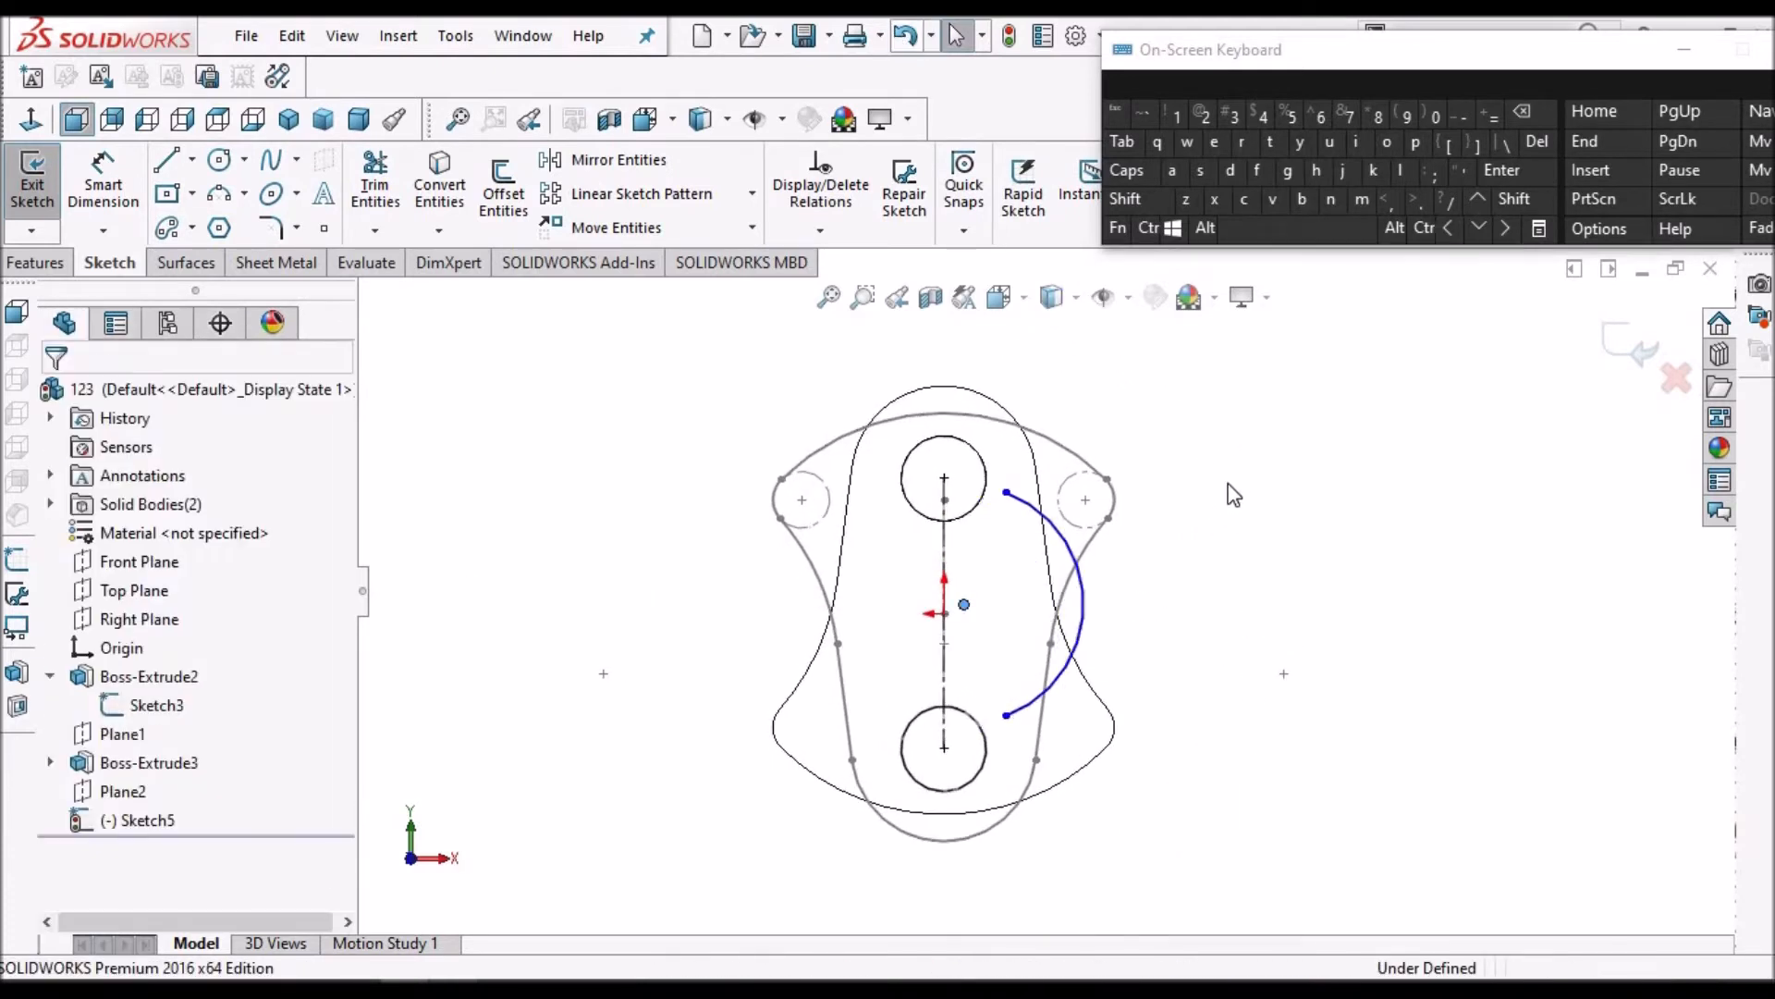
pyautogui.scroll(-2, 1228, 491)
pyautogui.click(248, 197)
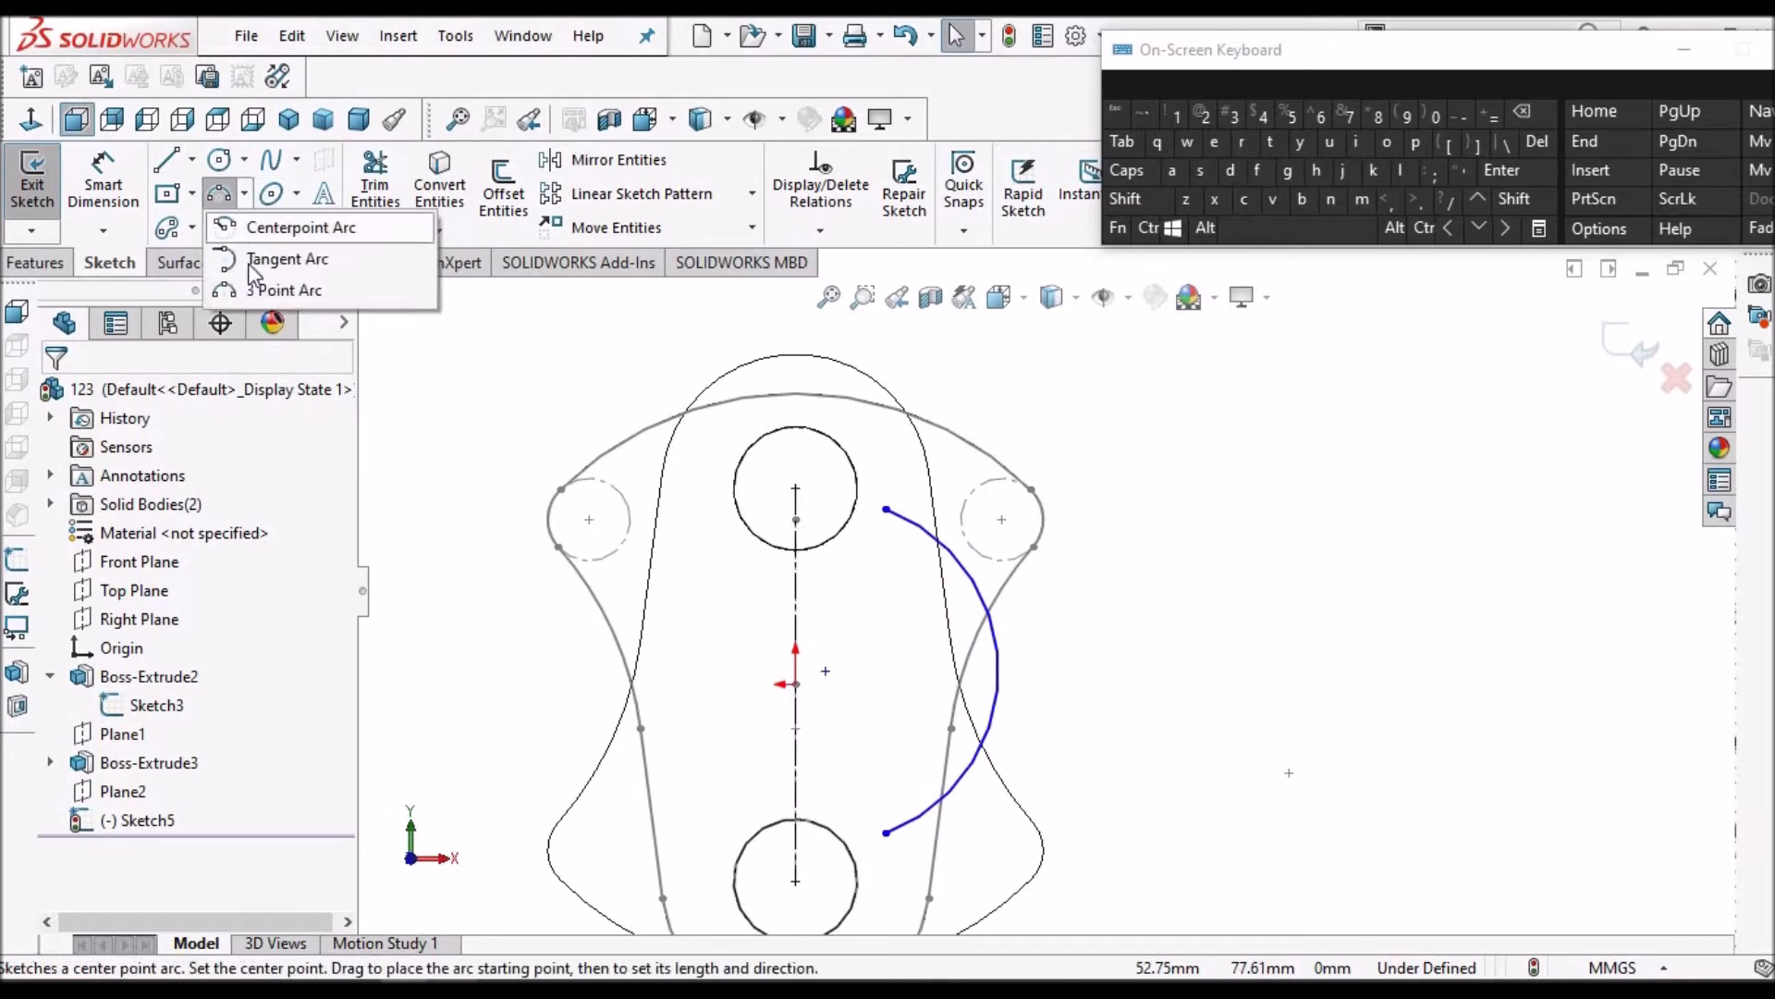
pyautogui.click(265, 286)
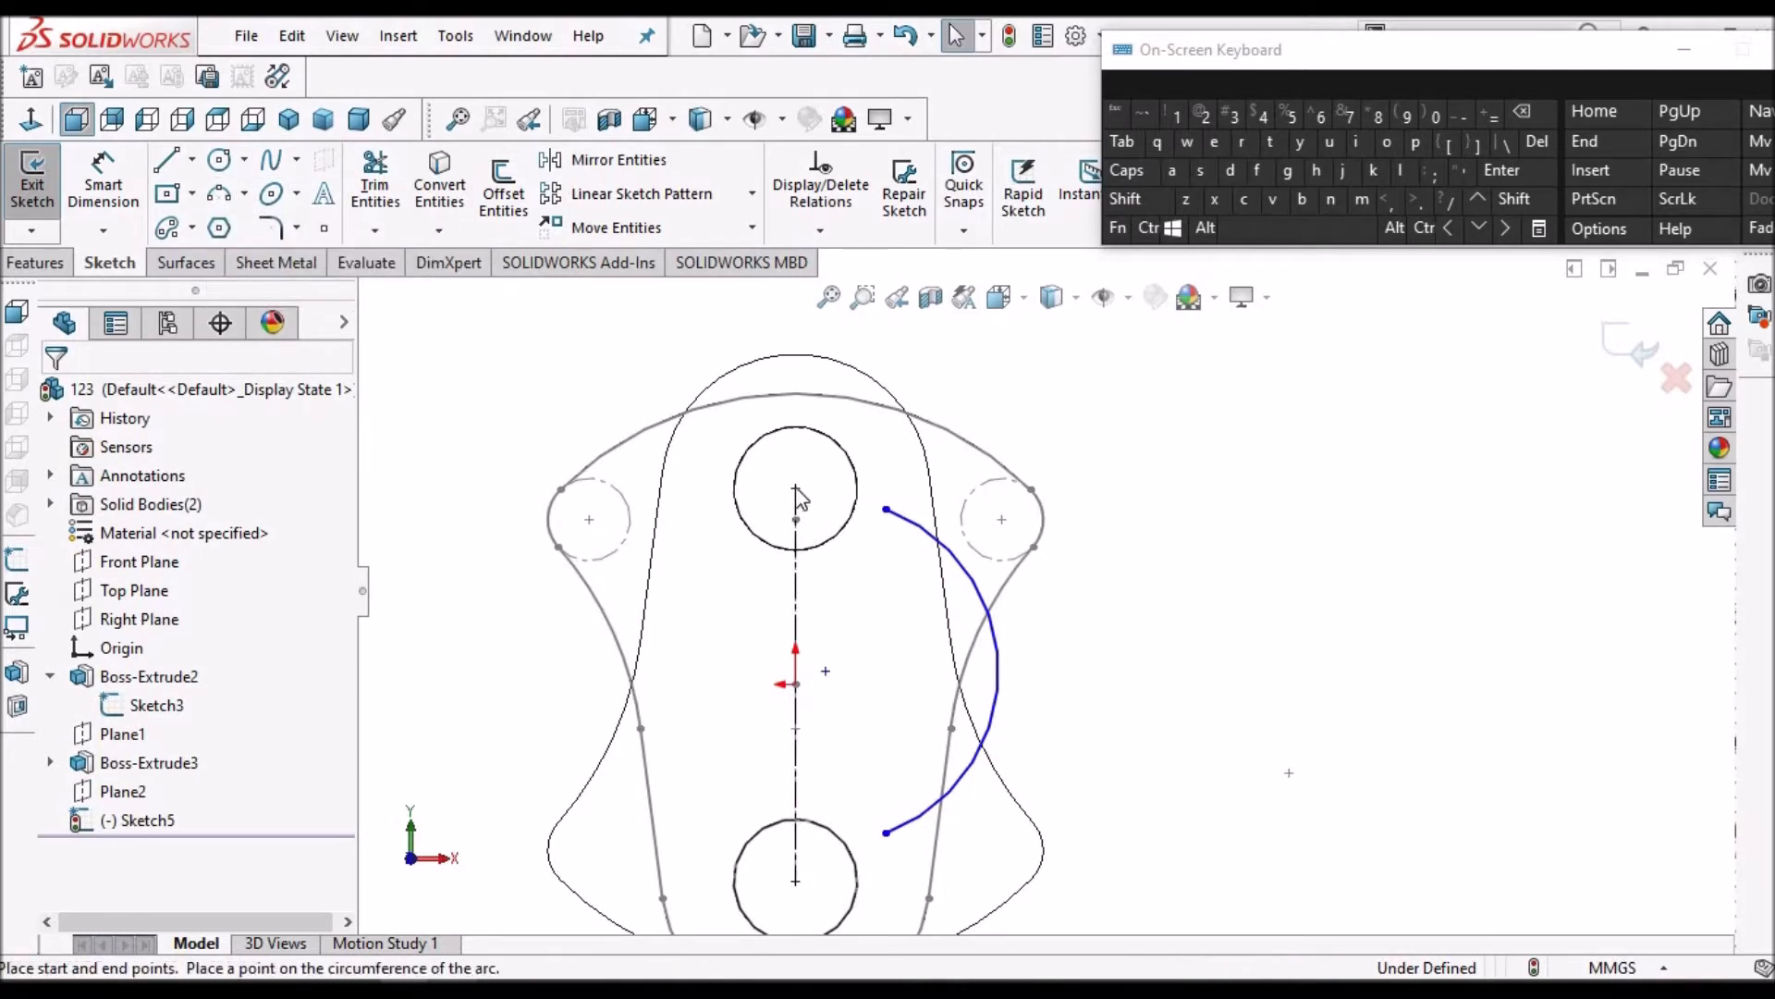
pyautogui.click(781, 481)
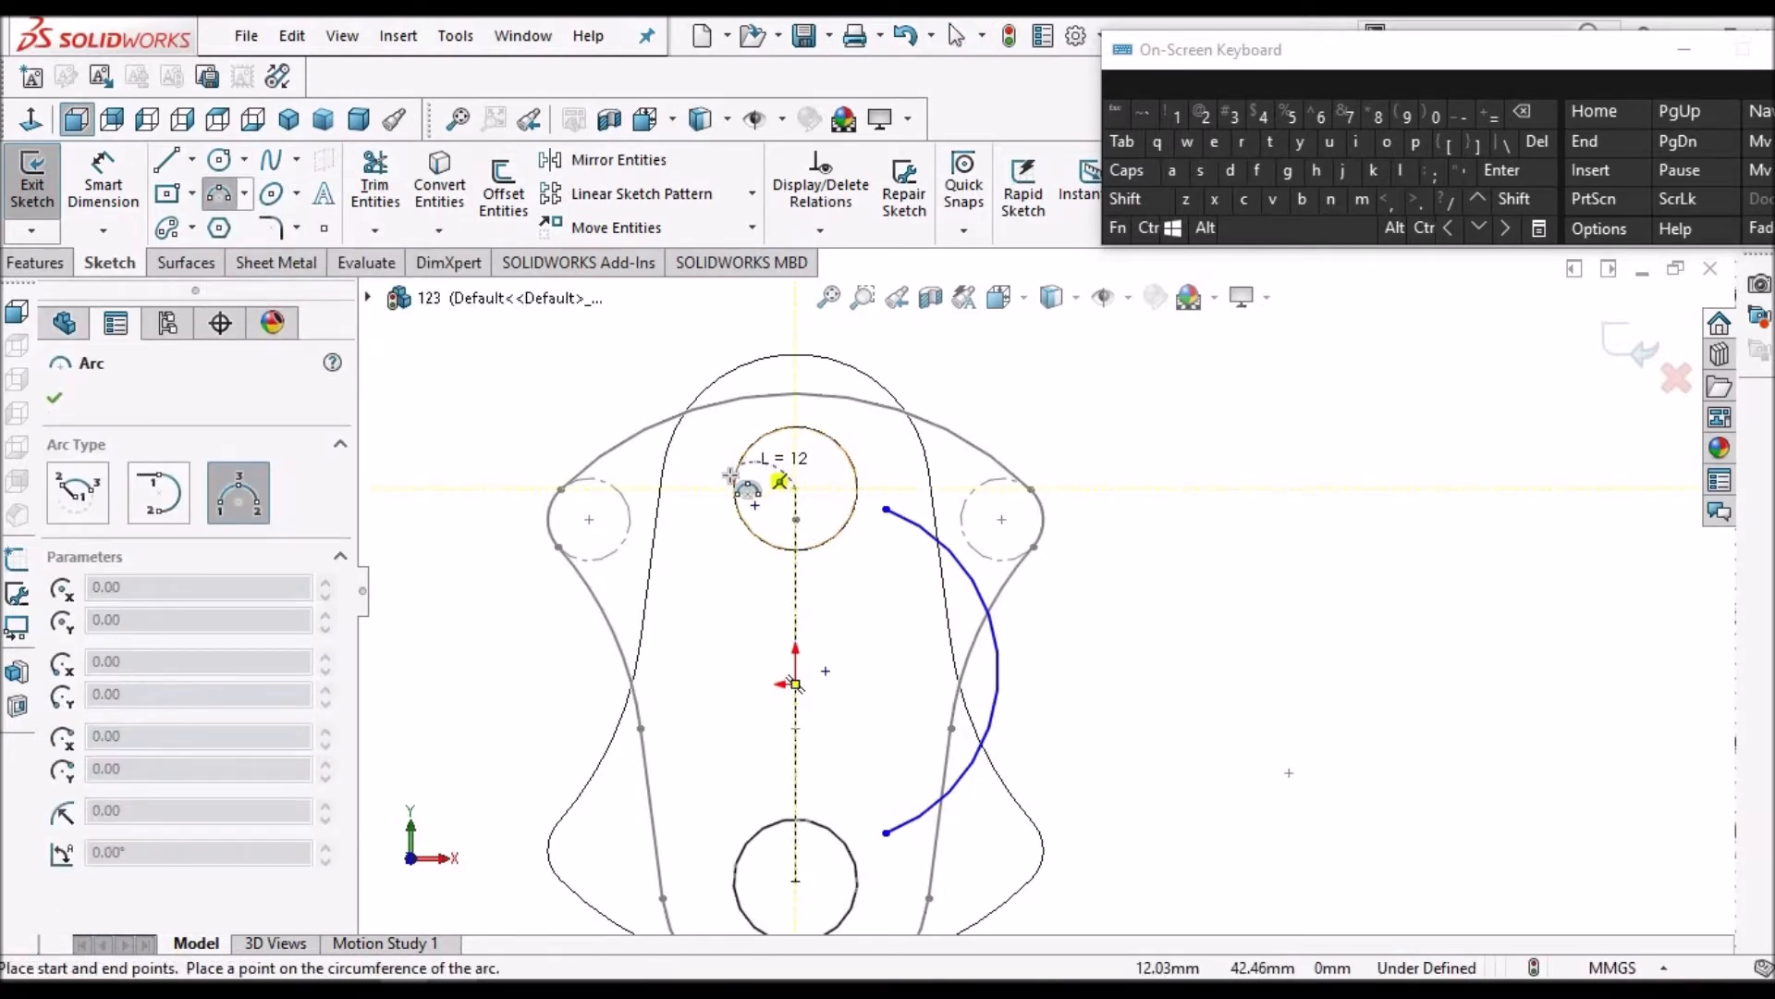
pyautogui.rightClick(717, 337)
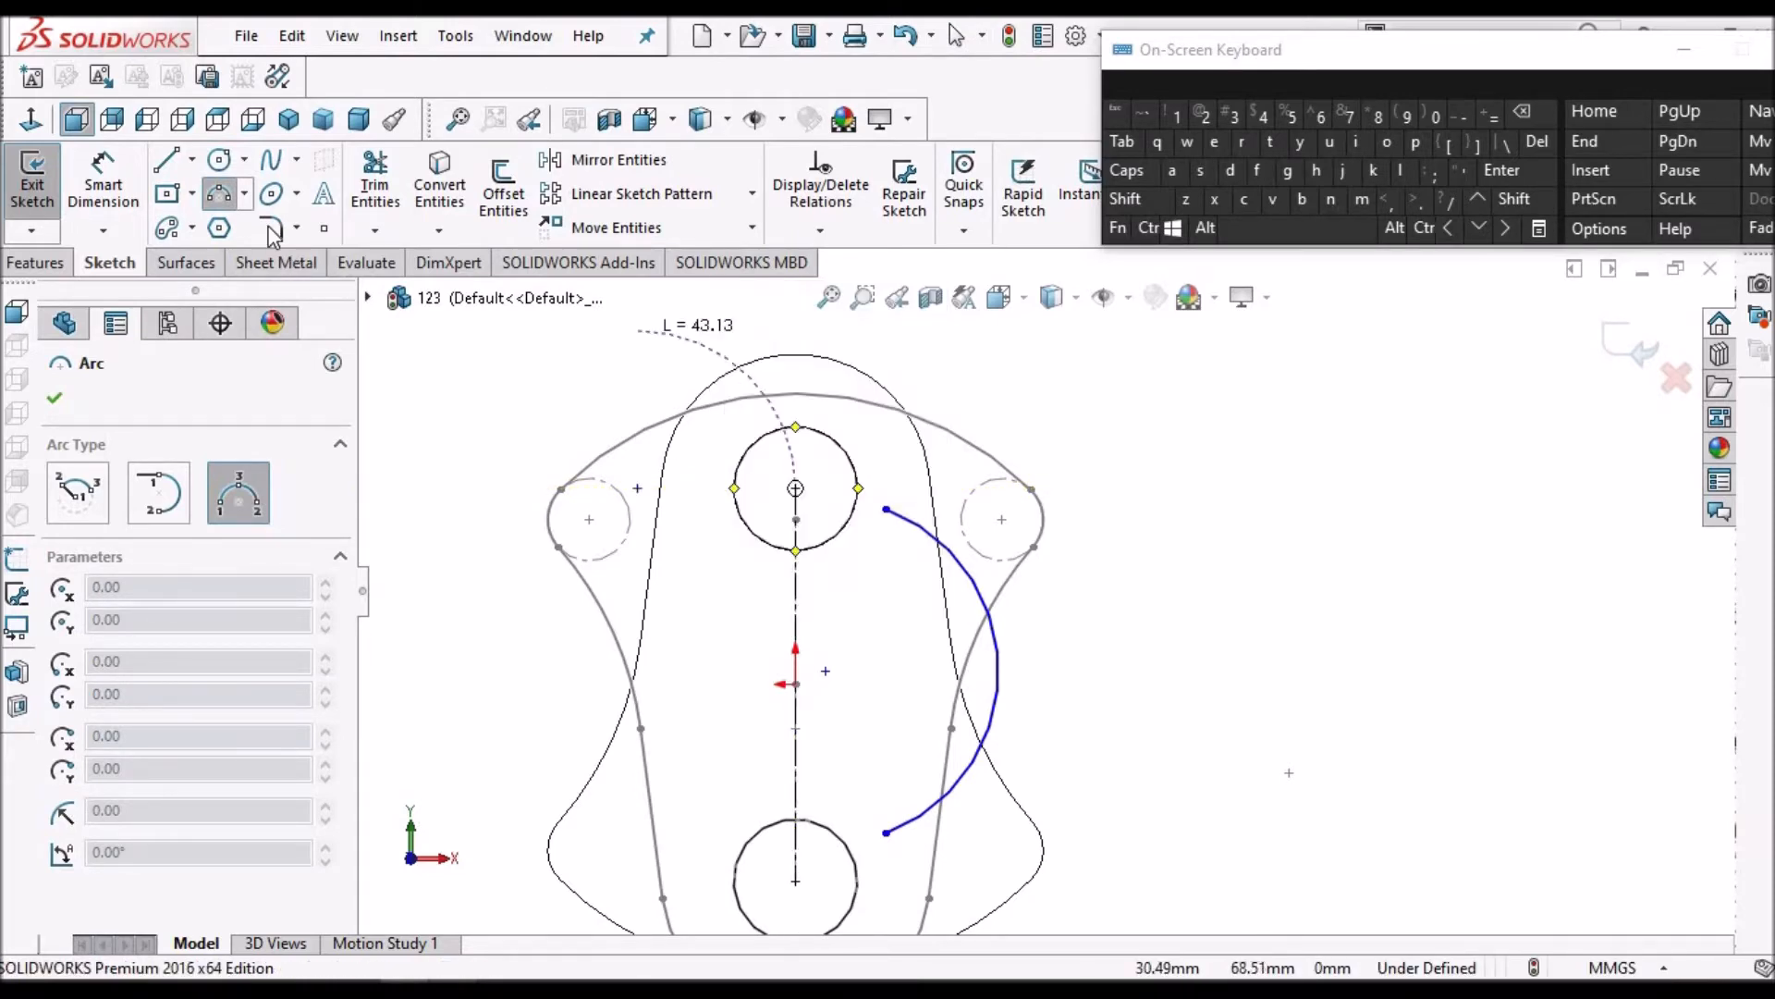
pyautogui.click(247, 195)
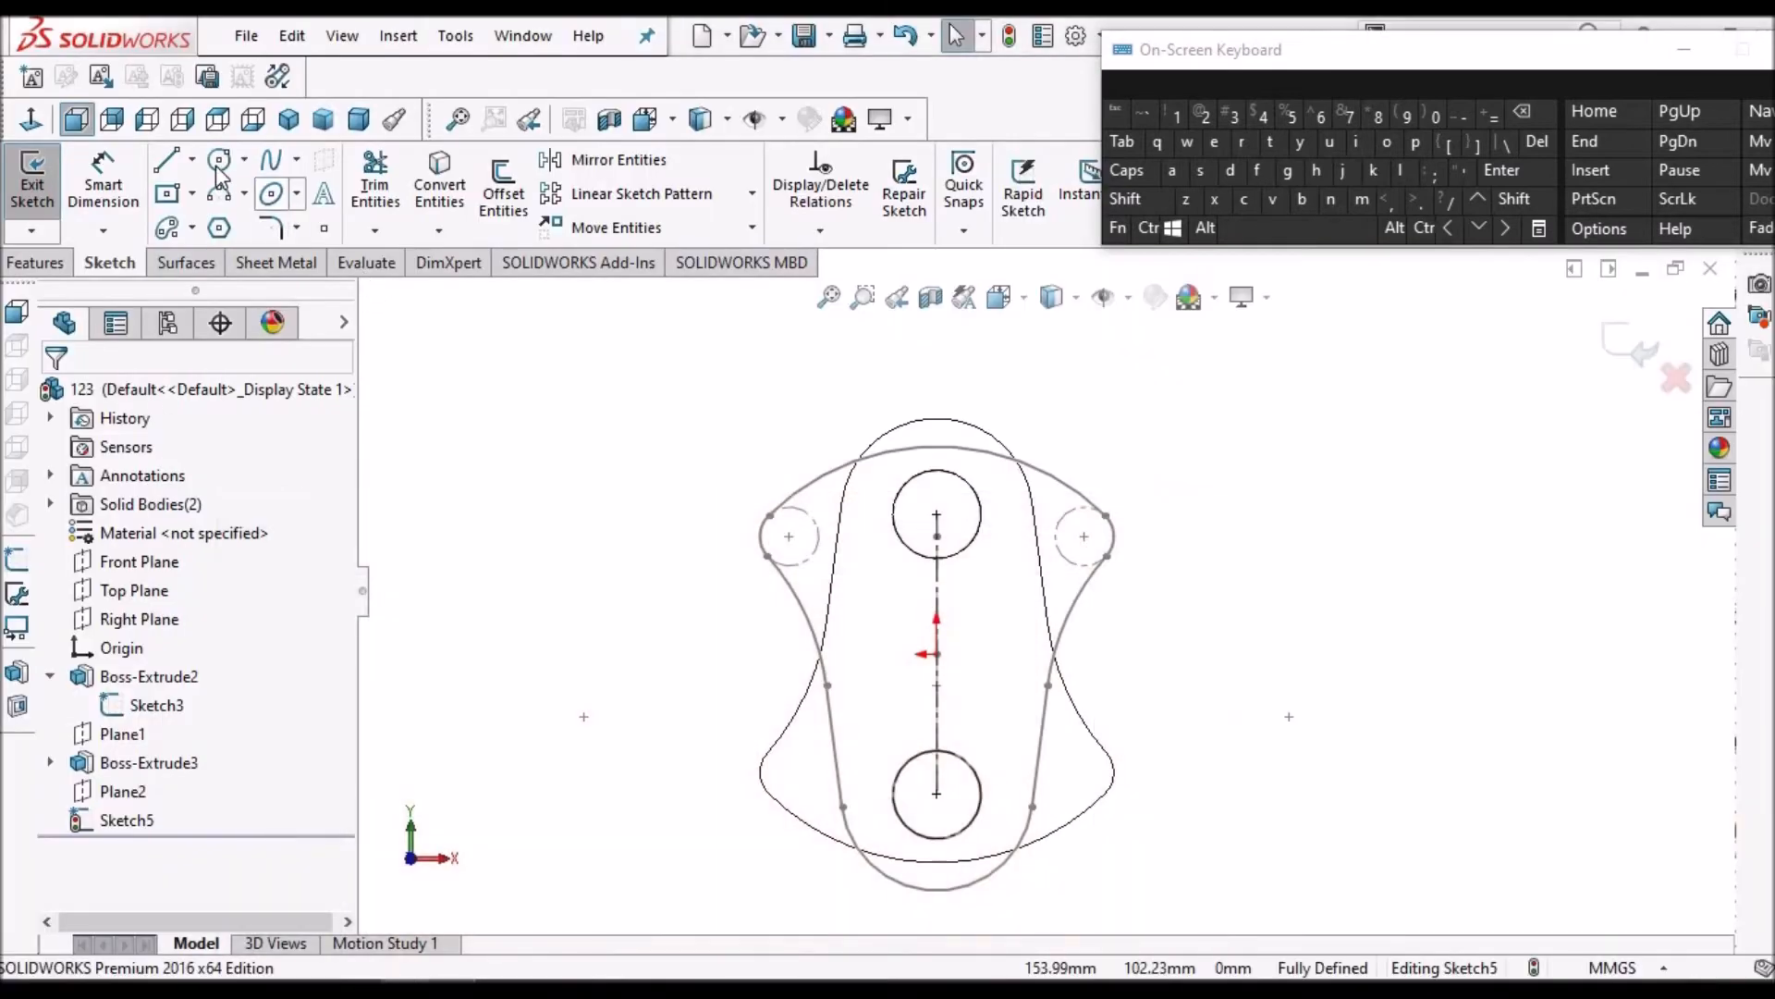
pyautogui.click(218, 164)
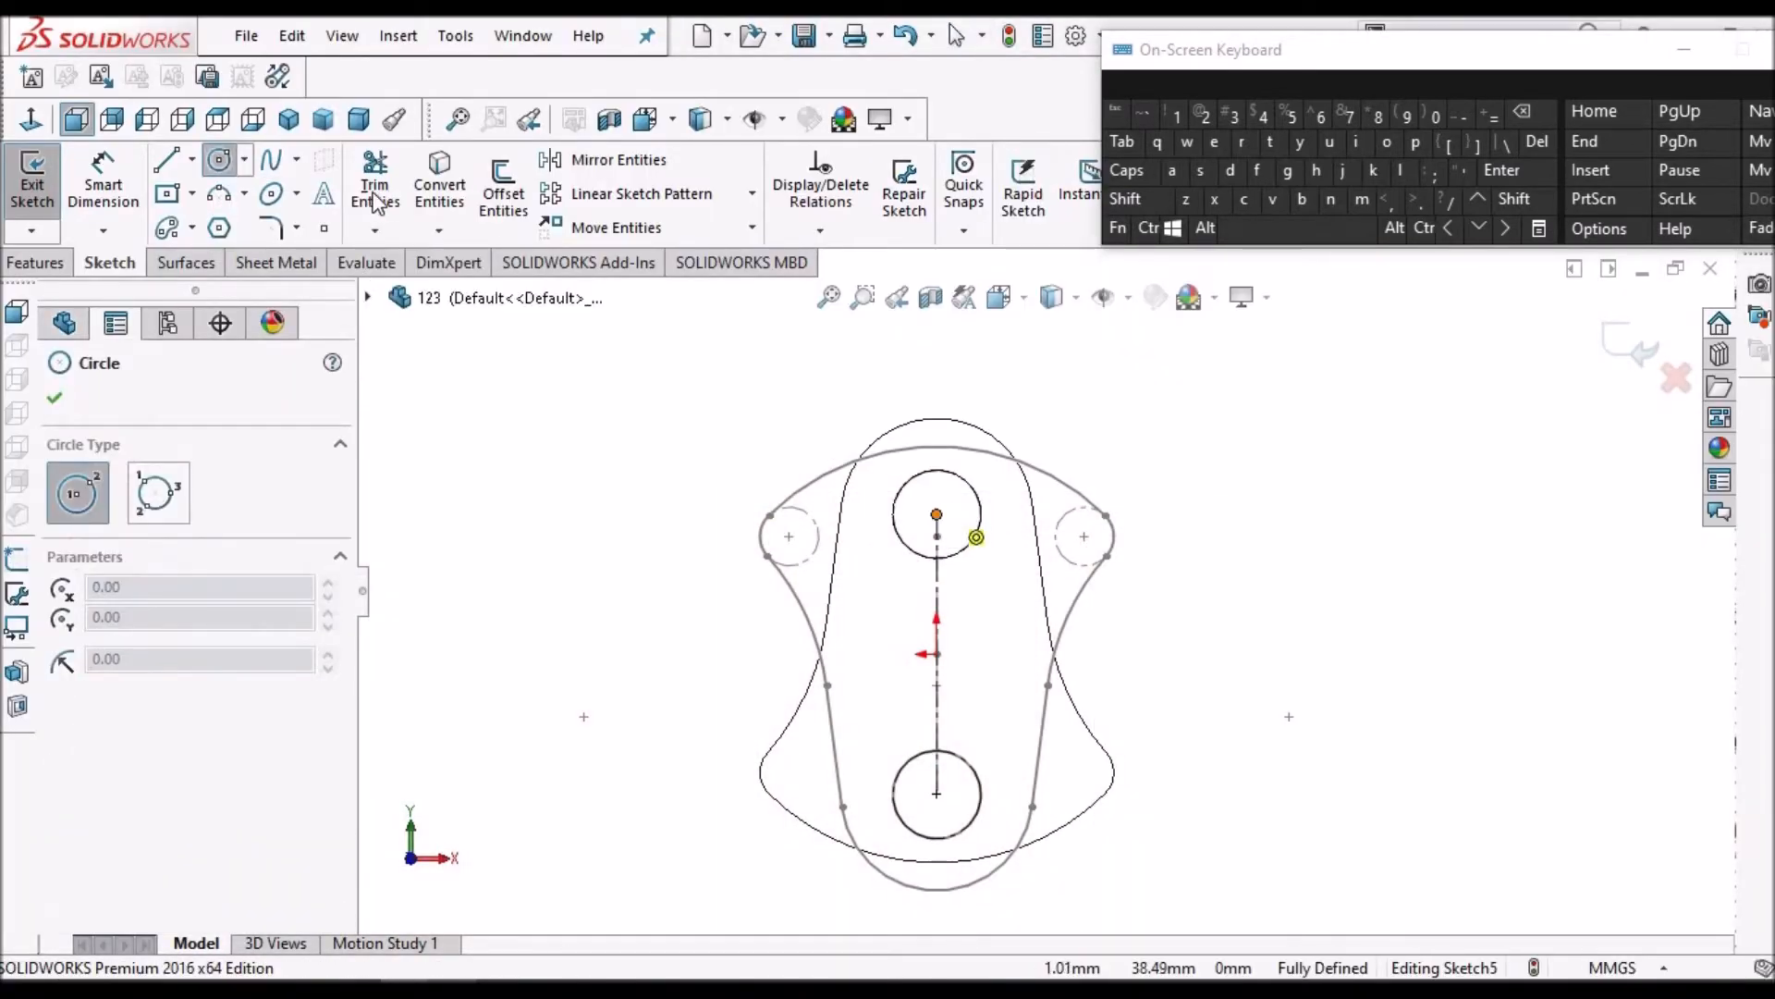
# Draw a centerpoint arc of about 76° above the upper 24 mm circle, centred on that circle
pyautogui.click(246, 193)
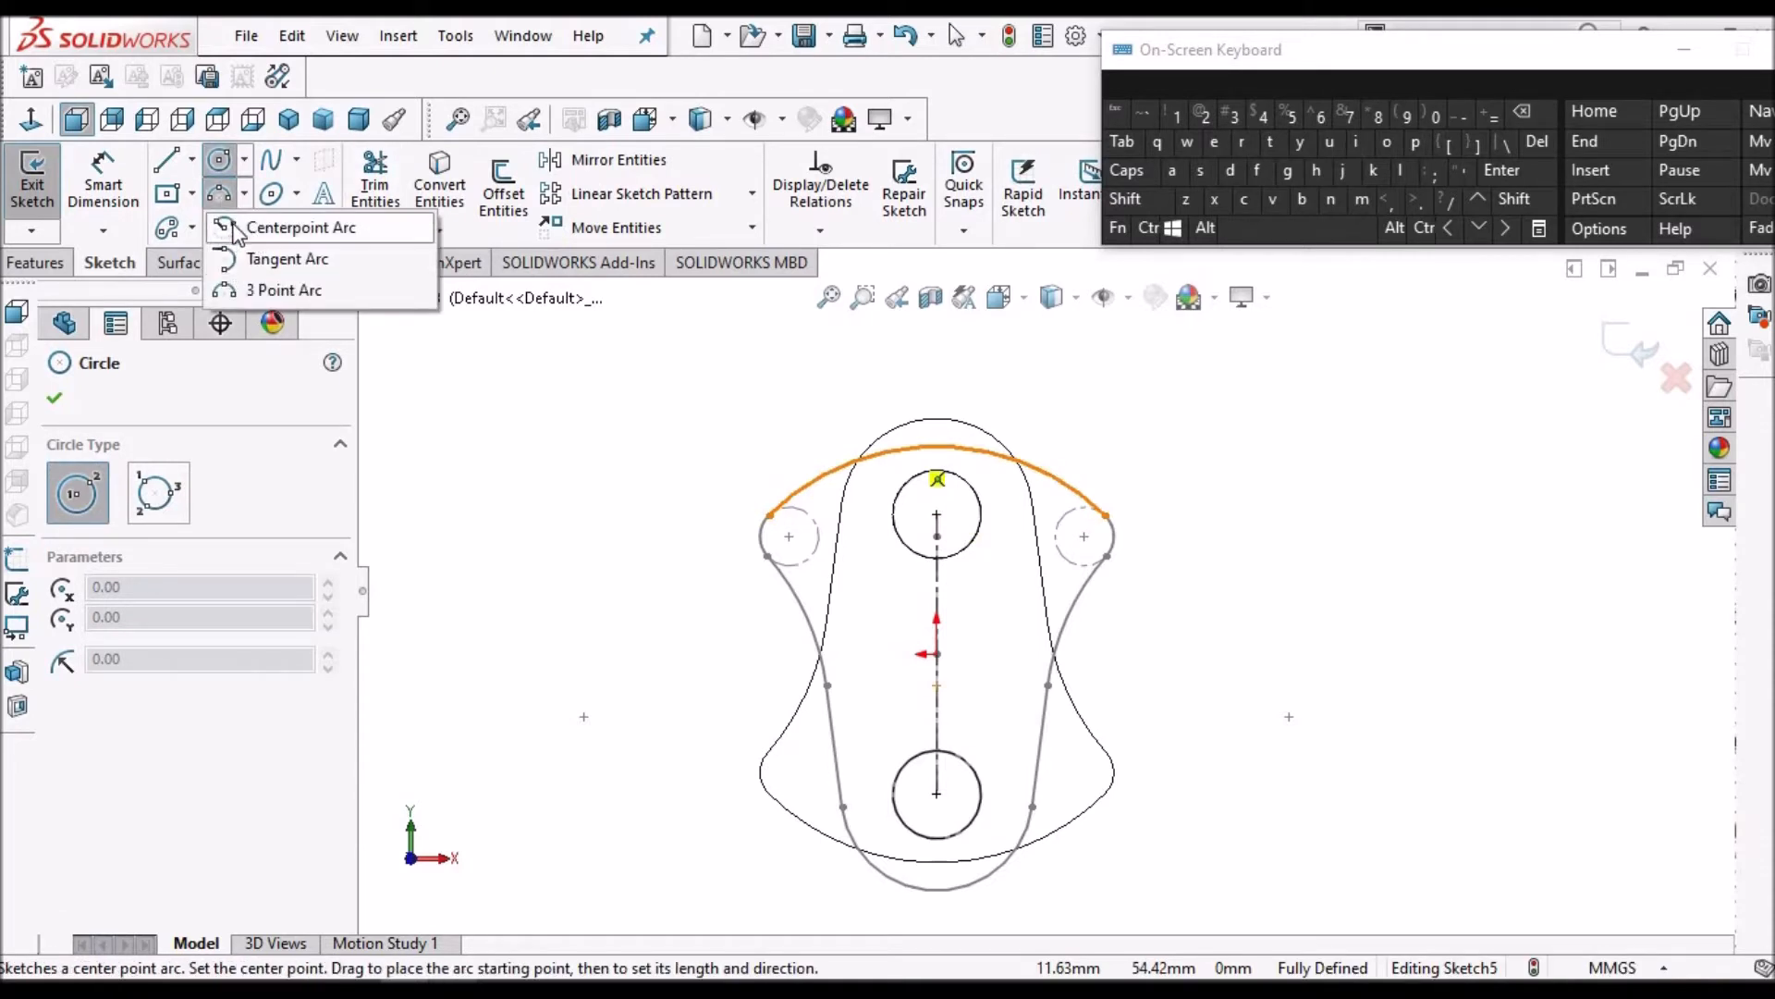
pyautogui.click(238, 229)
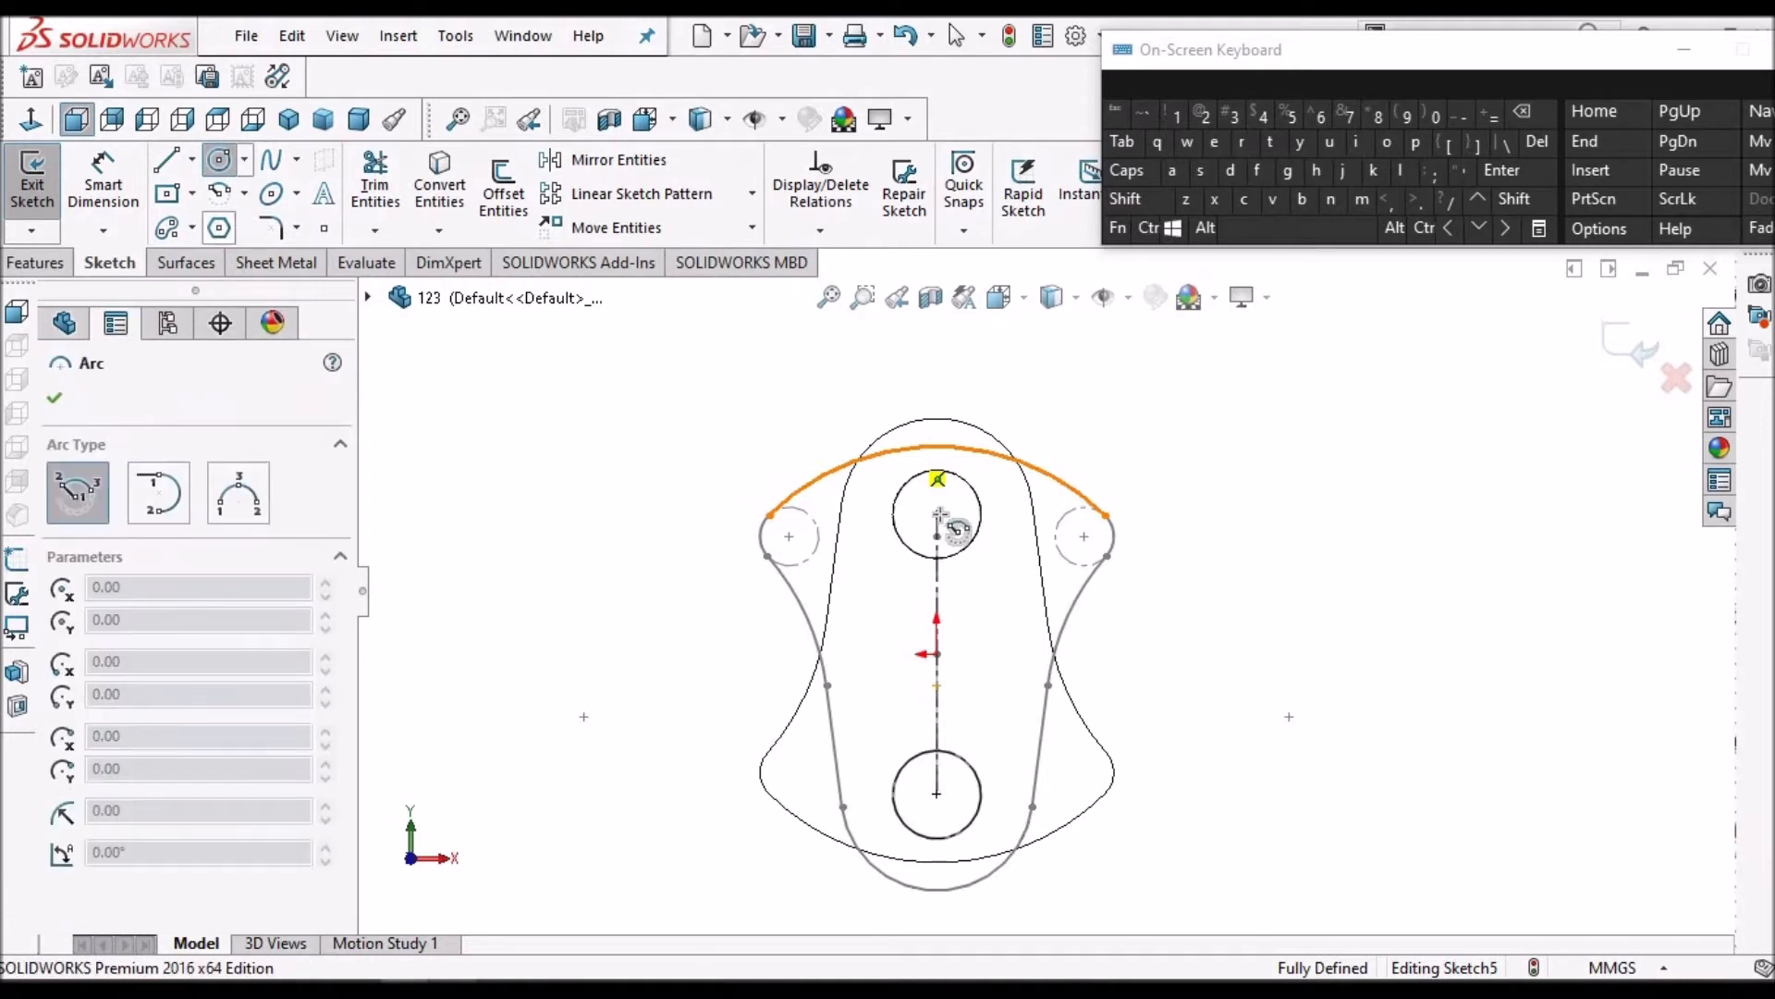
pyautogui.click(937, 514)
pyautogui.scroll(-3, 987, 425)
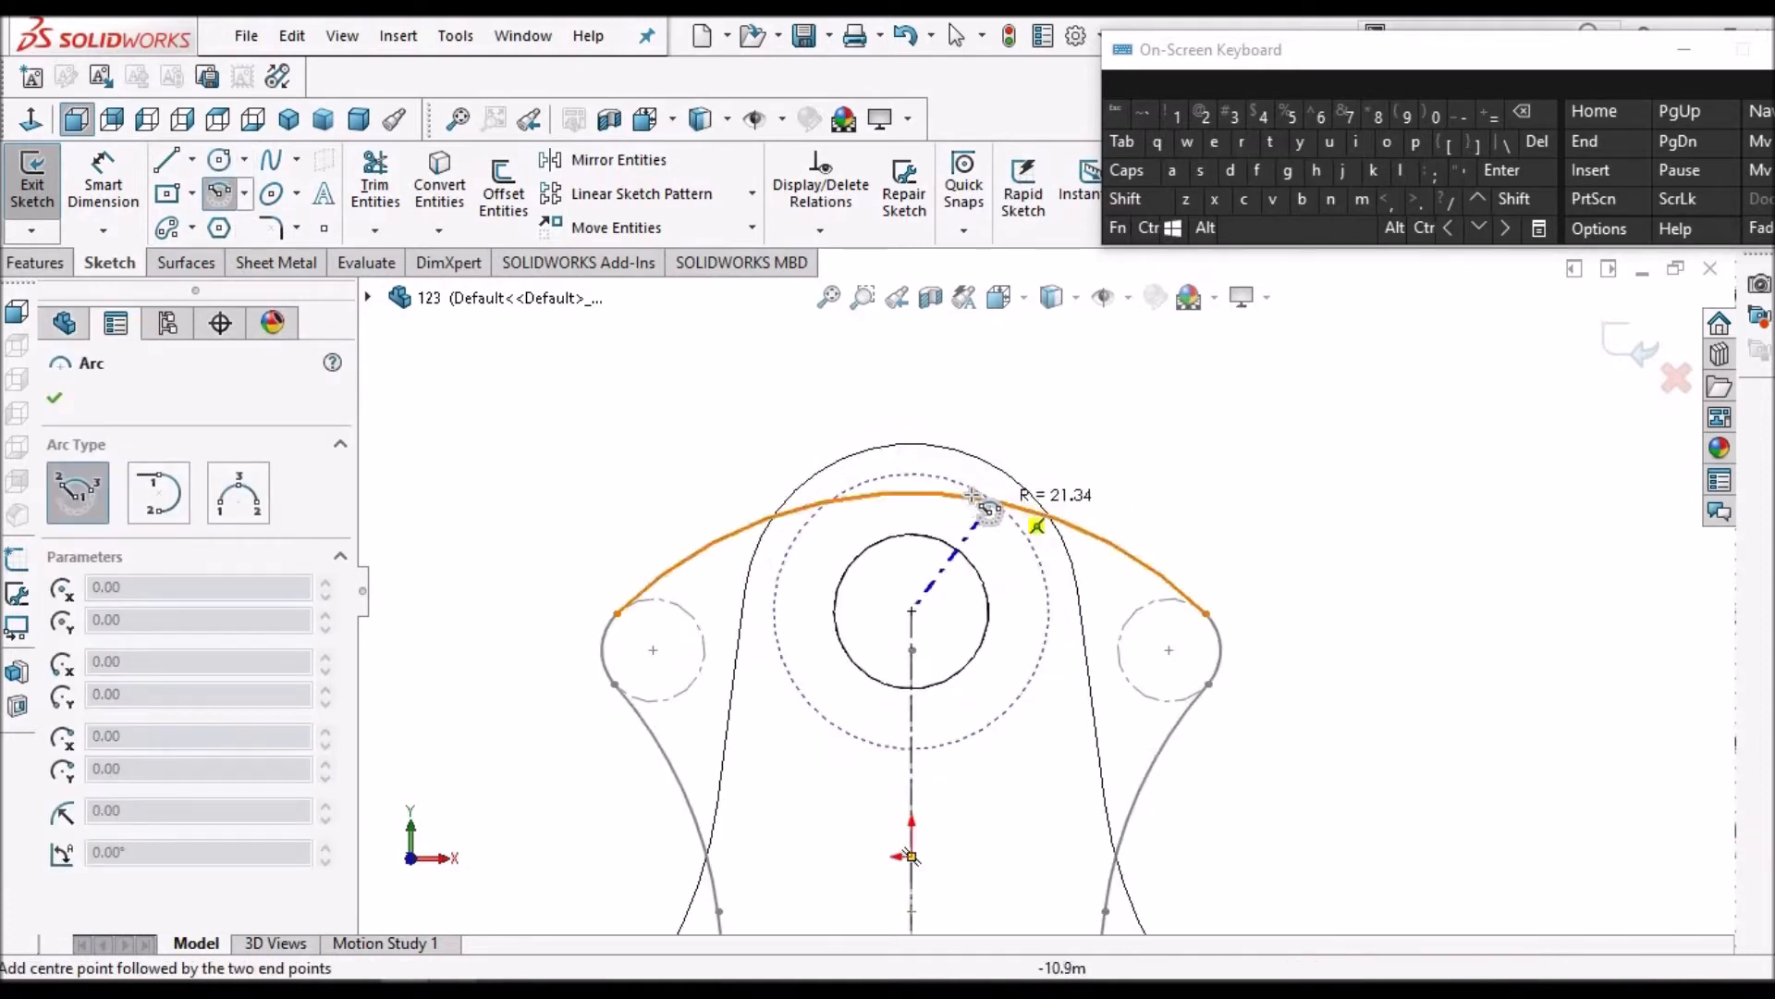
pyautogui.click(973, 480)
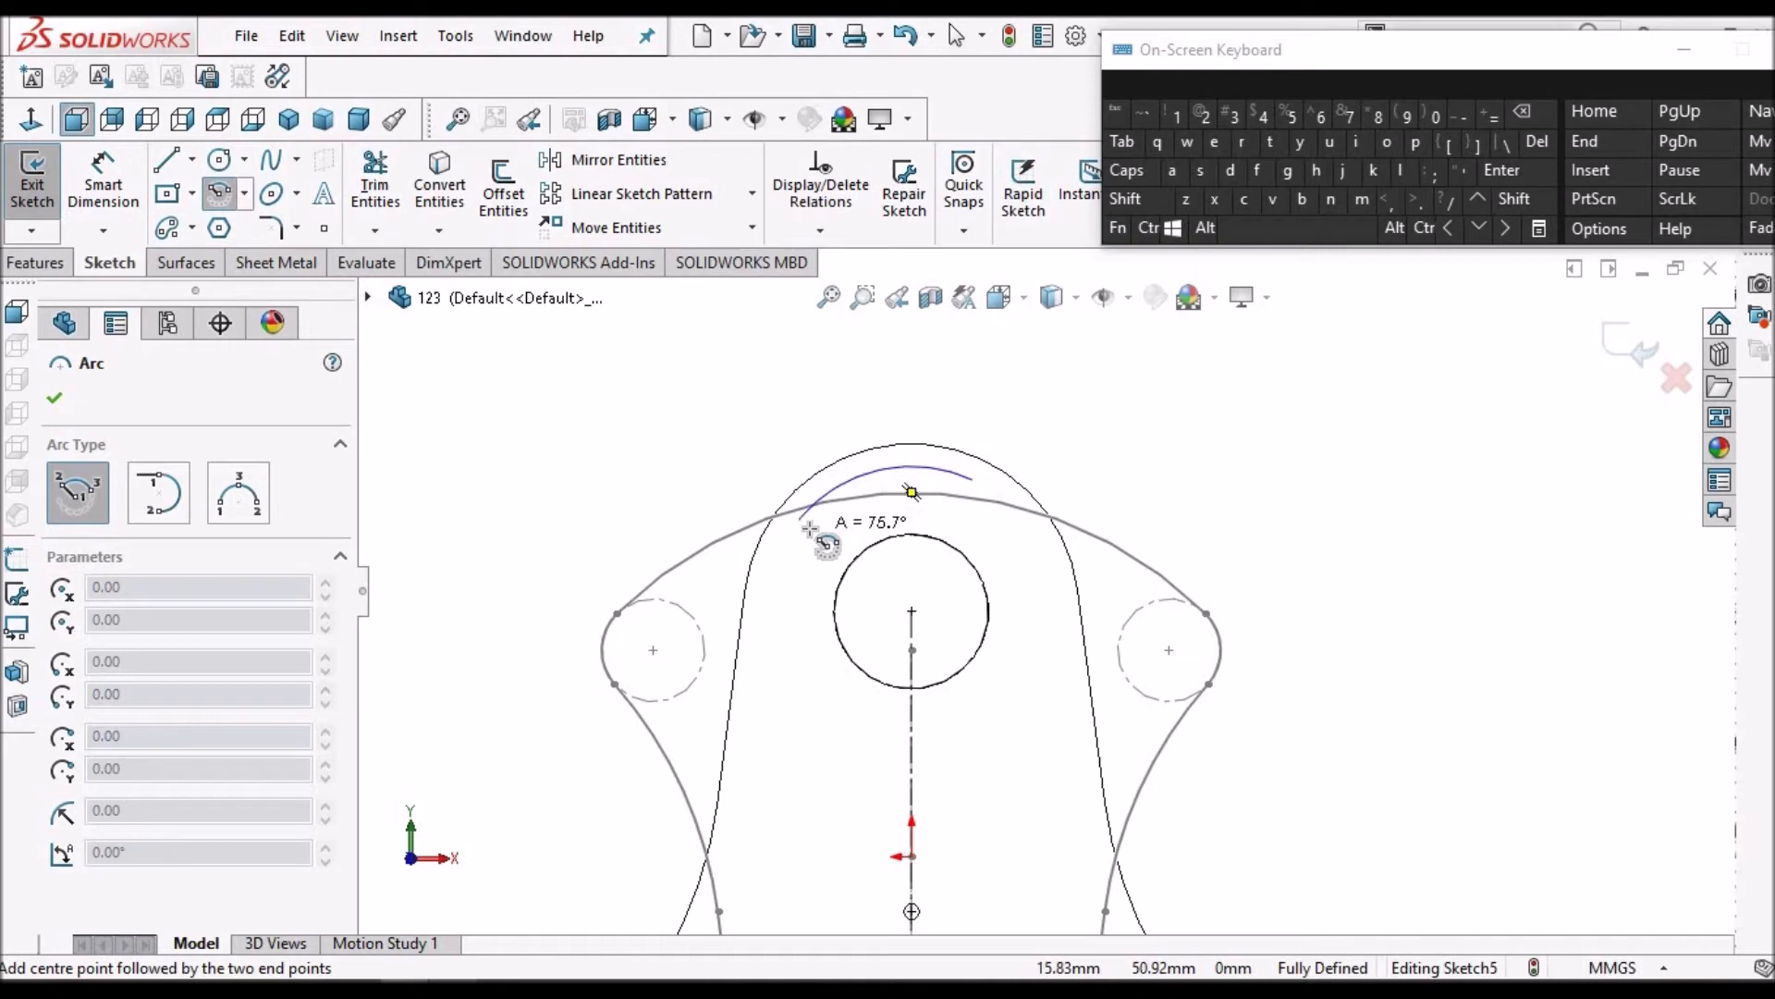
pyautogui.click(810, 527)
pyautogui.rightClick(747, 358)
pyautogui.click(751, 358)
# Draw a centerpoint arc of about 172° around the underside of the lower 24 mm circle, centred on that circle
pyautogui.scroll(5, 836, 486)
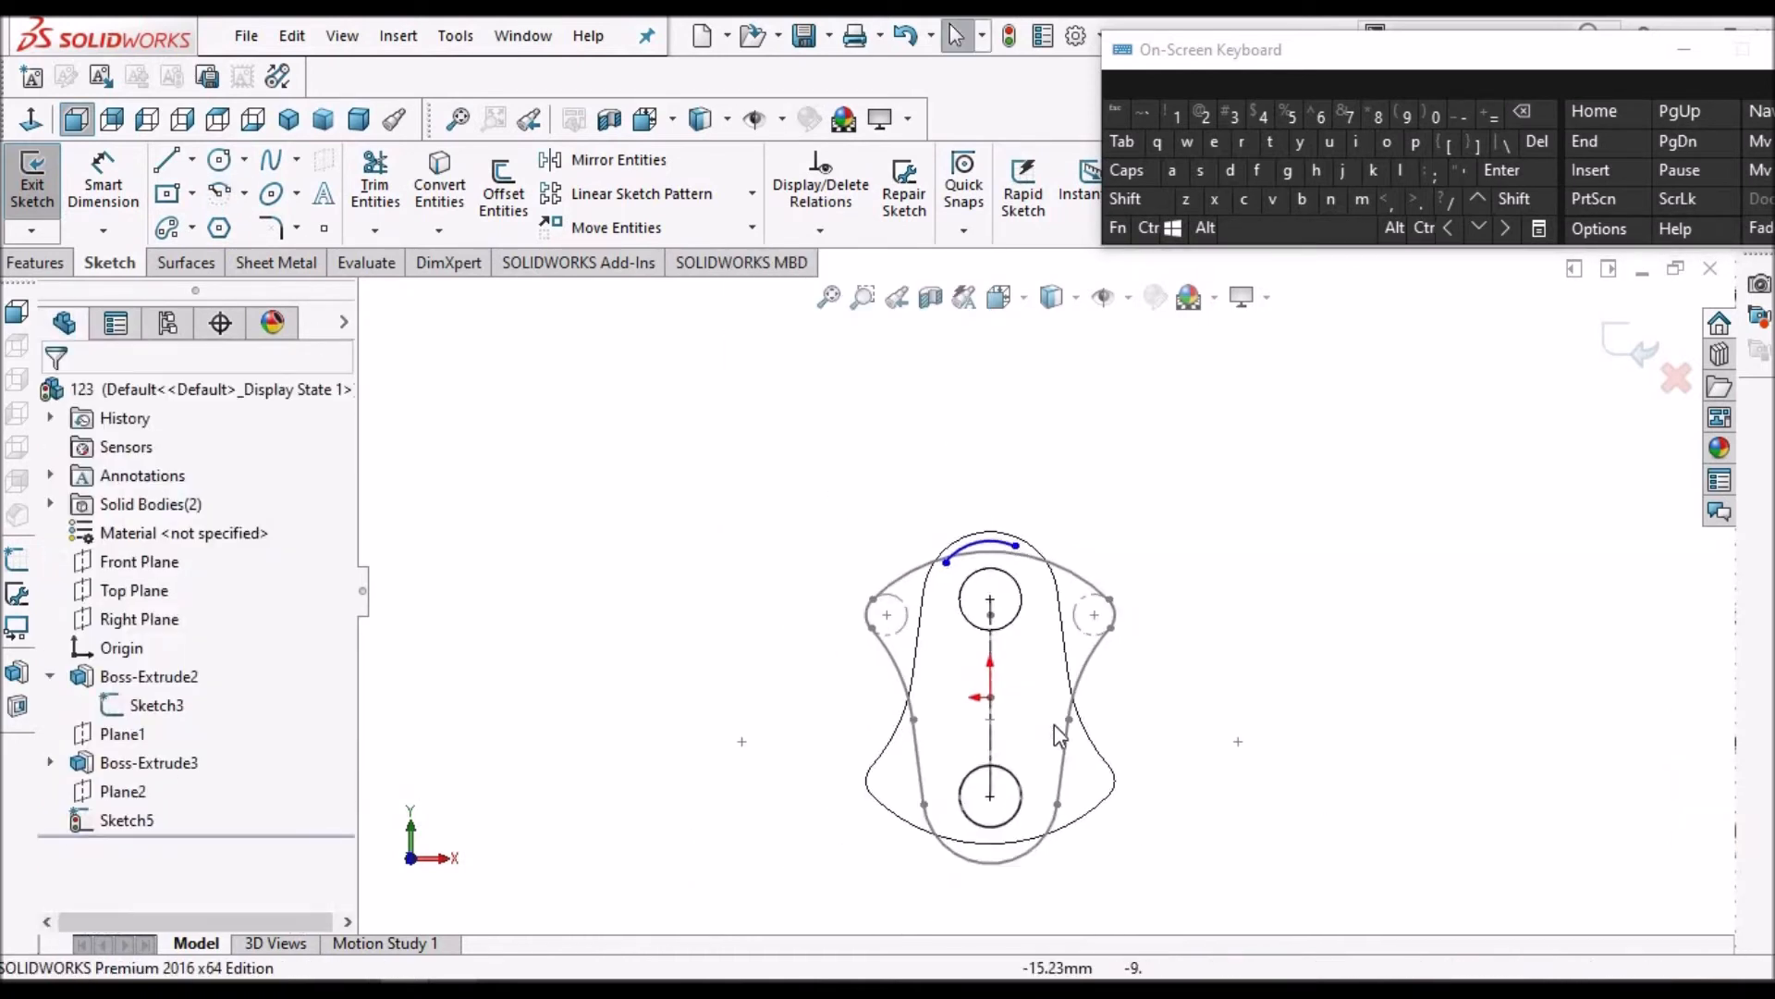
pyautogui.scroll(-3, 1054, 723)
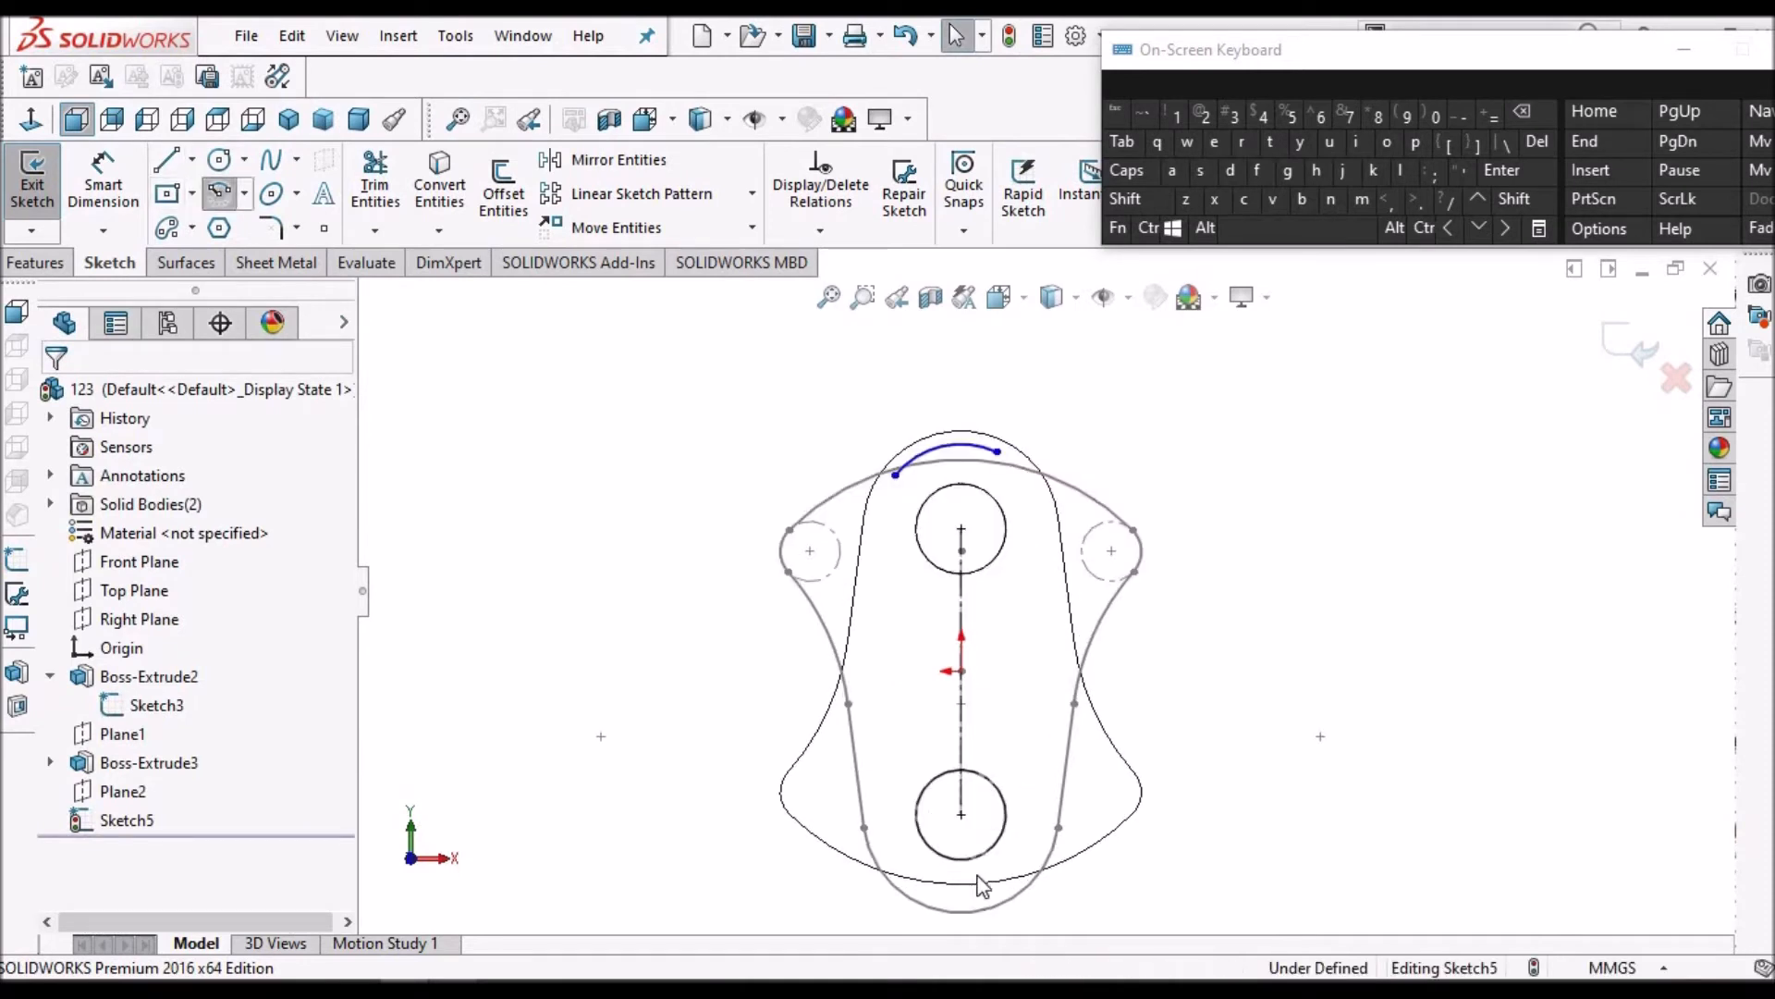
pyautogui.click(962, 814)
pyautogui.click(885, 800)
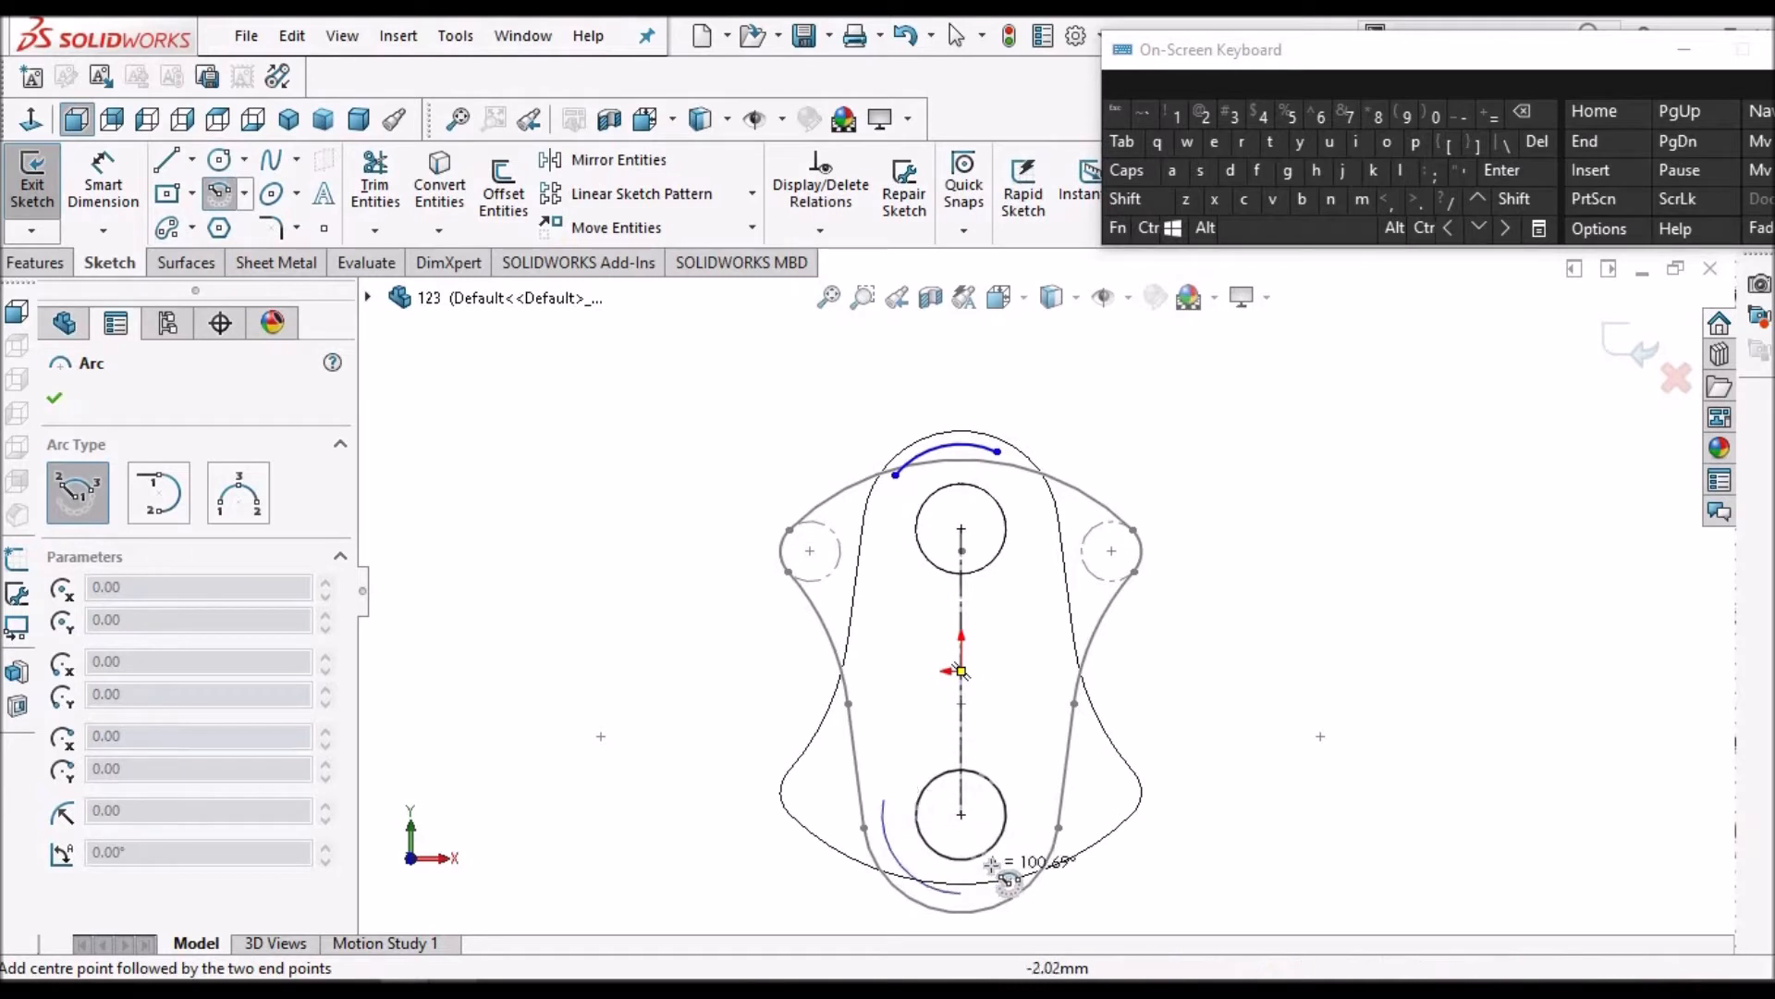
pyautogui.click(1033, 837)
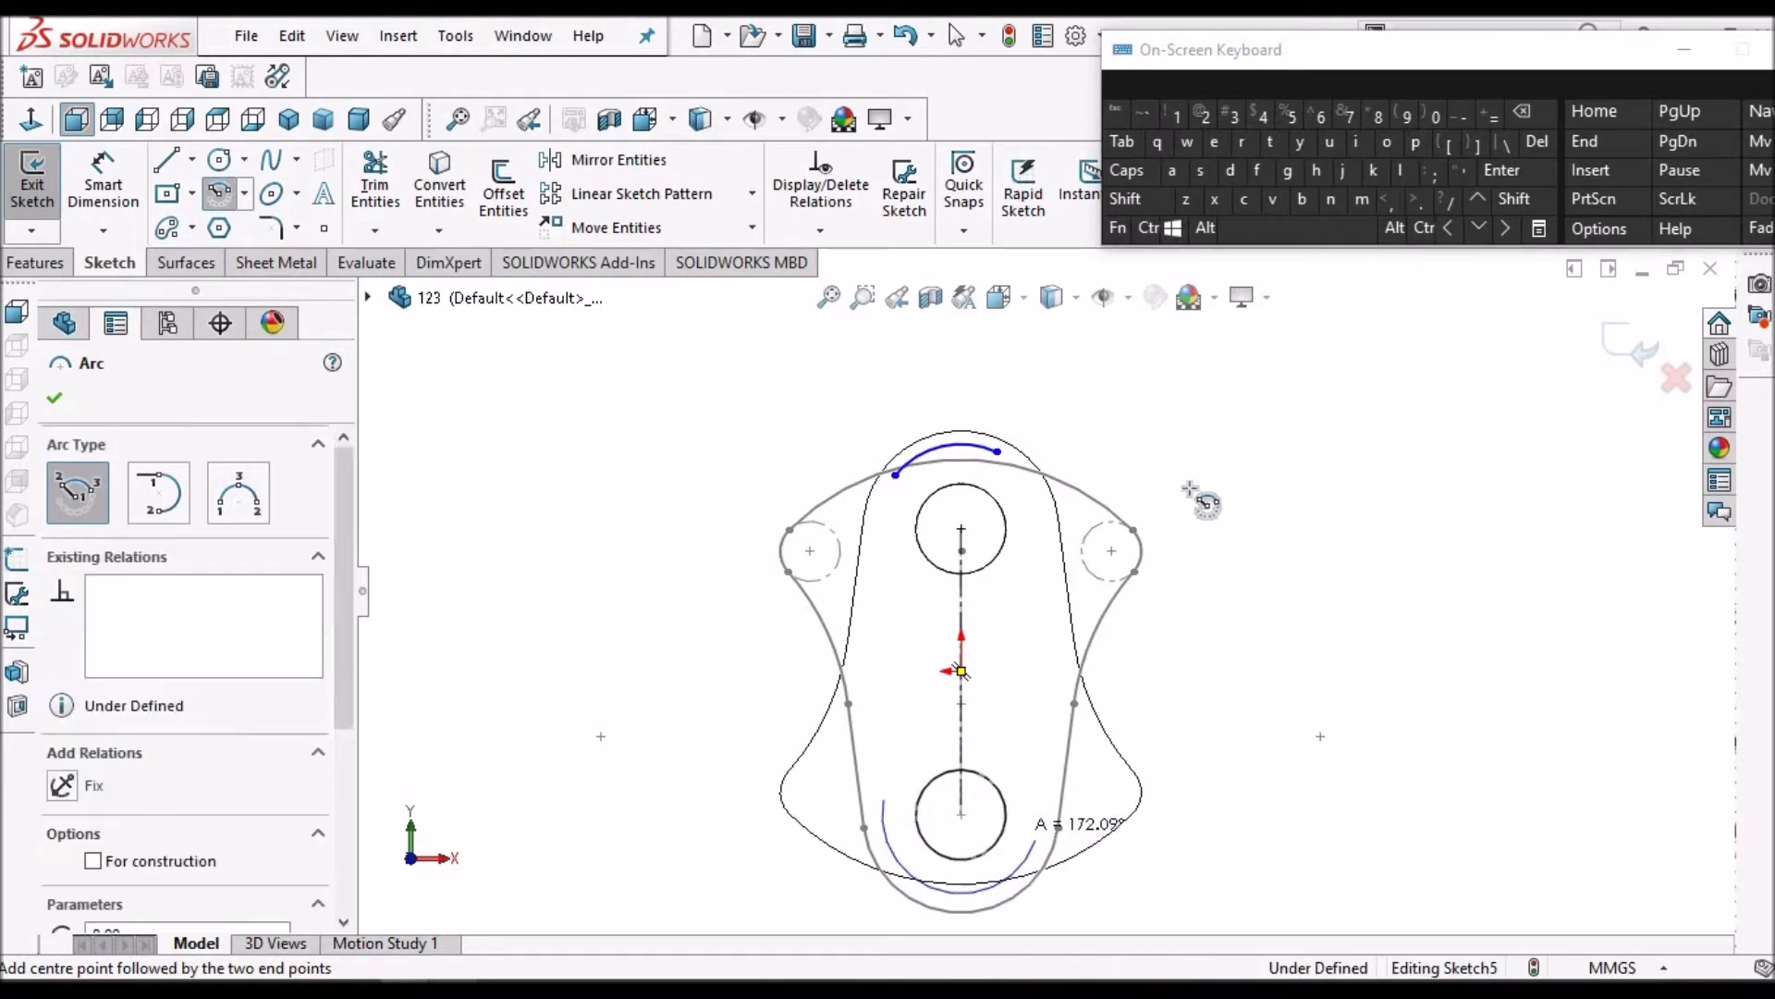
pyautogui.rightClick(1193, 499)
pyautogui.click(1217, 508)
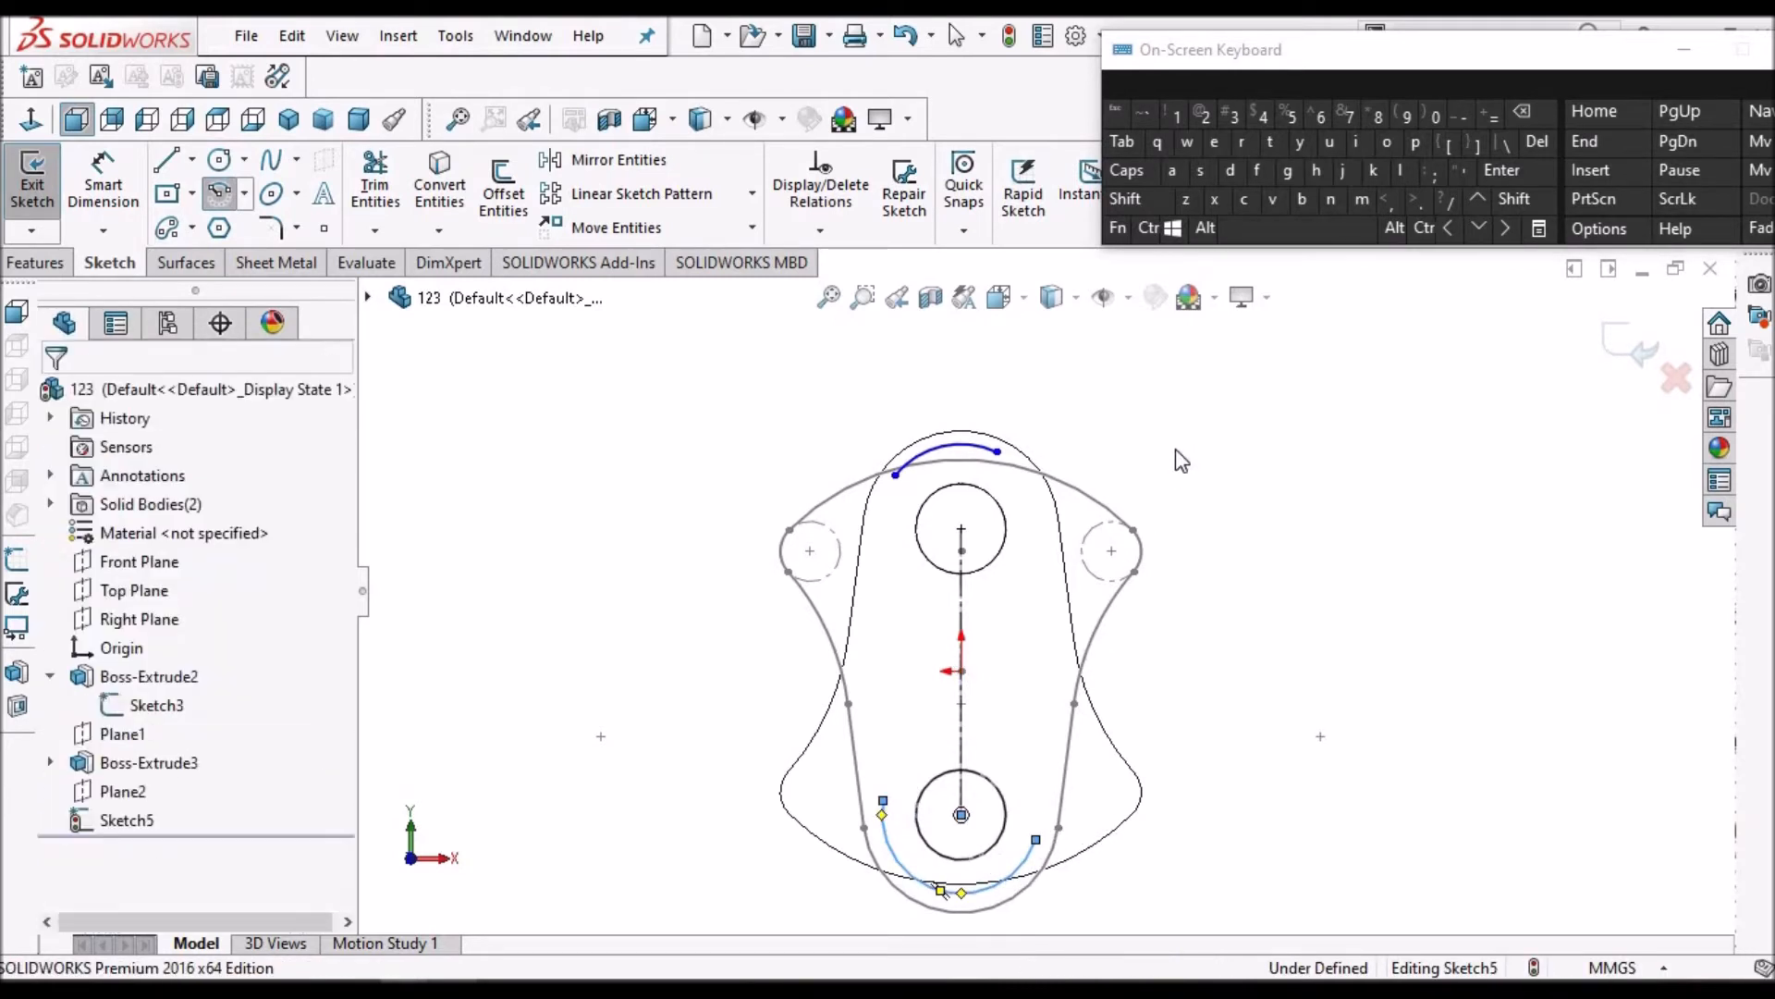
# Connect the right ends of the upper and lower arcs with an outward-bulging three-point arc of about 161.5 mm radius
pyautogui.click(248, 194)
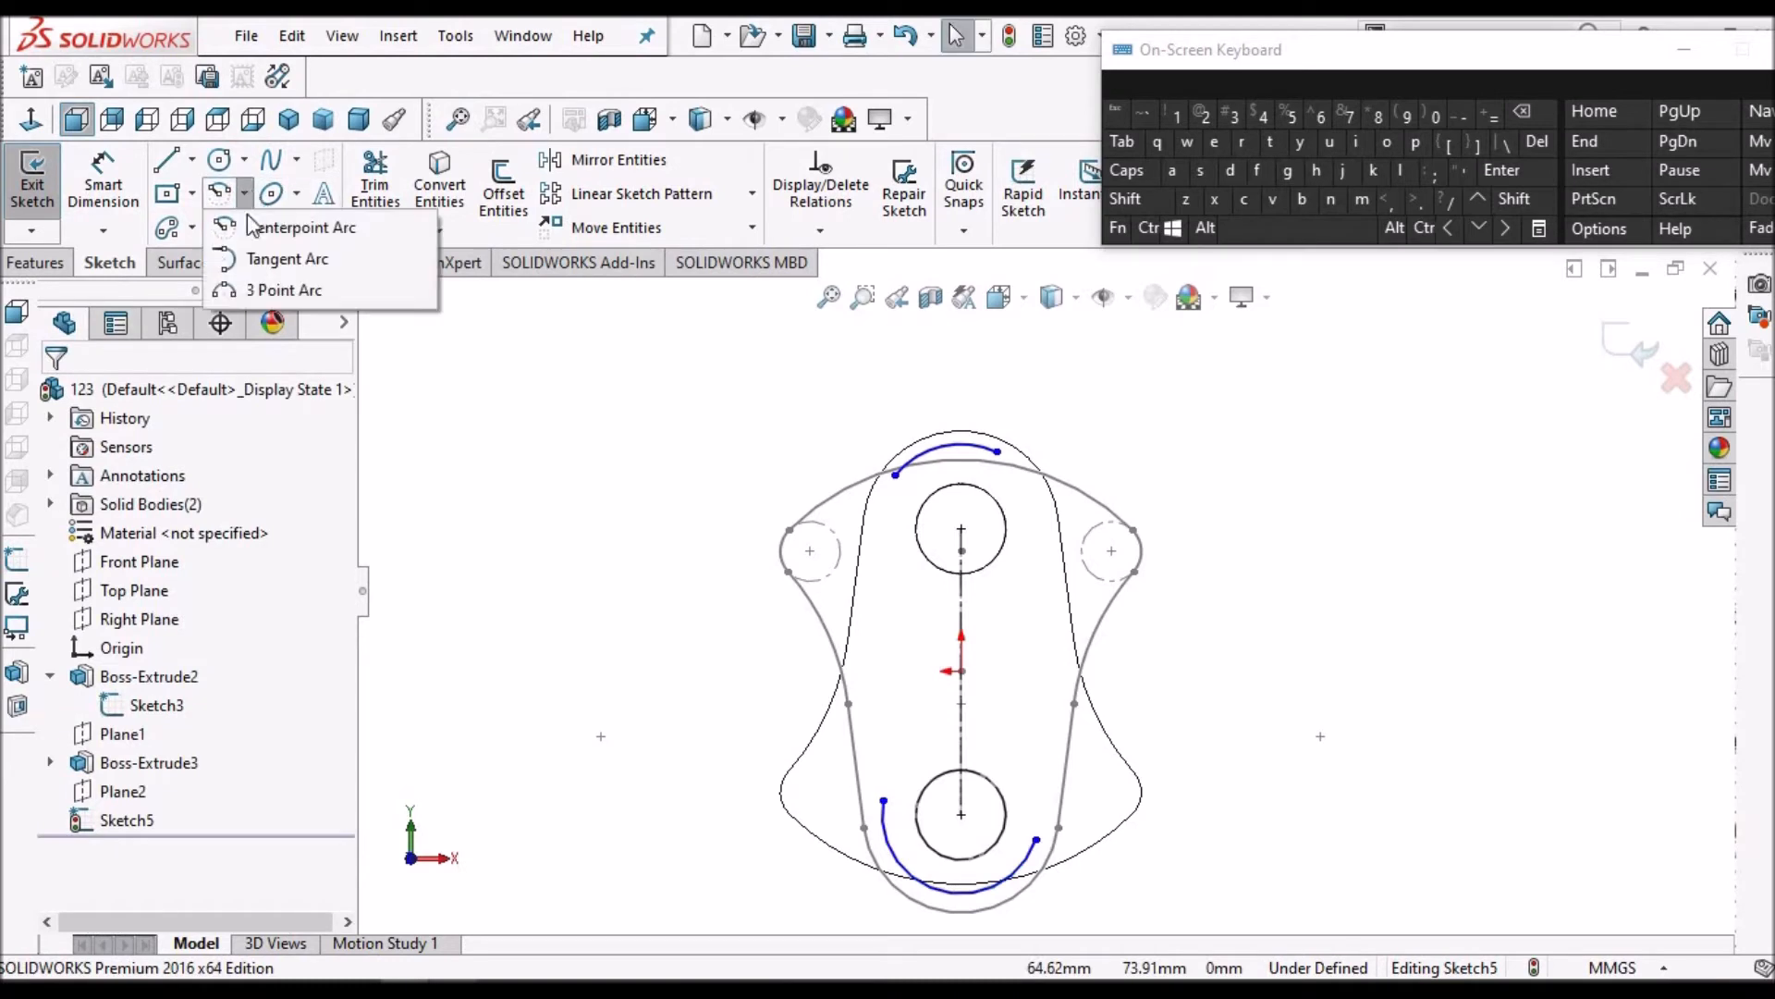
pyautogui.click(270, 292)
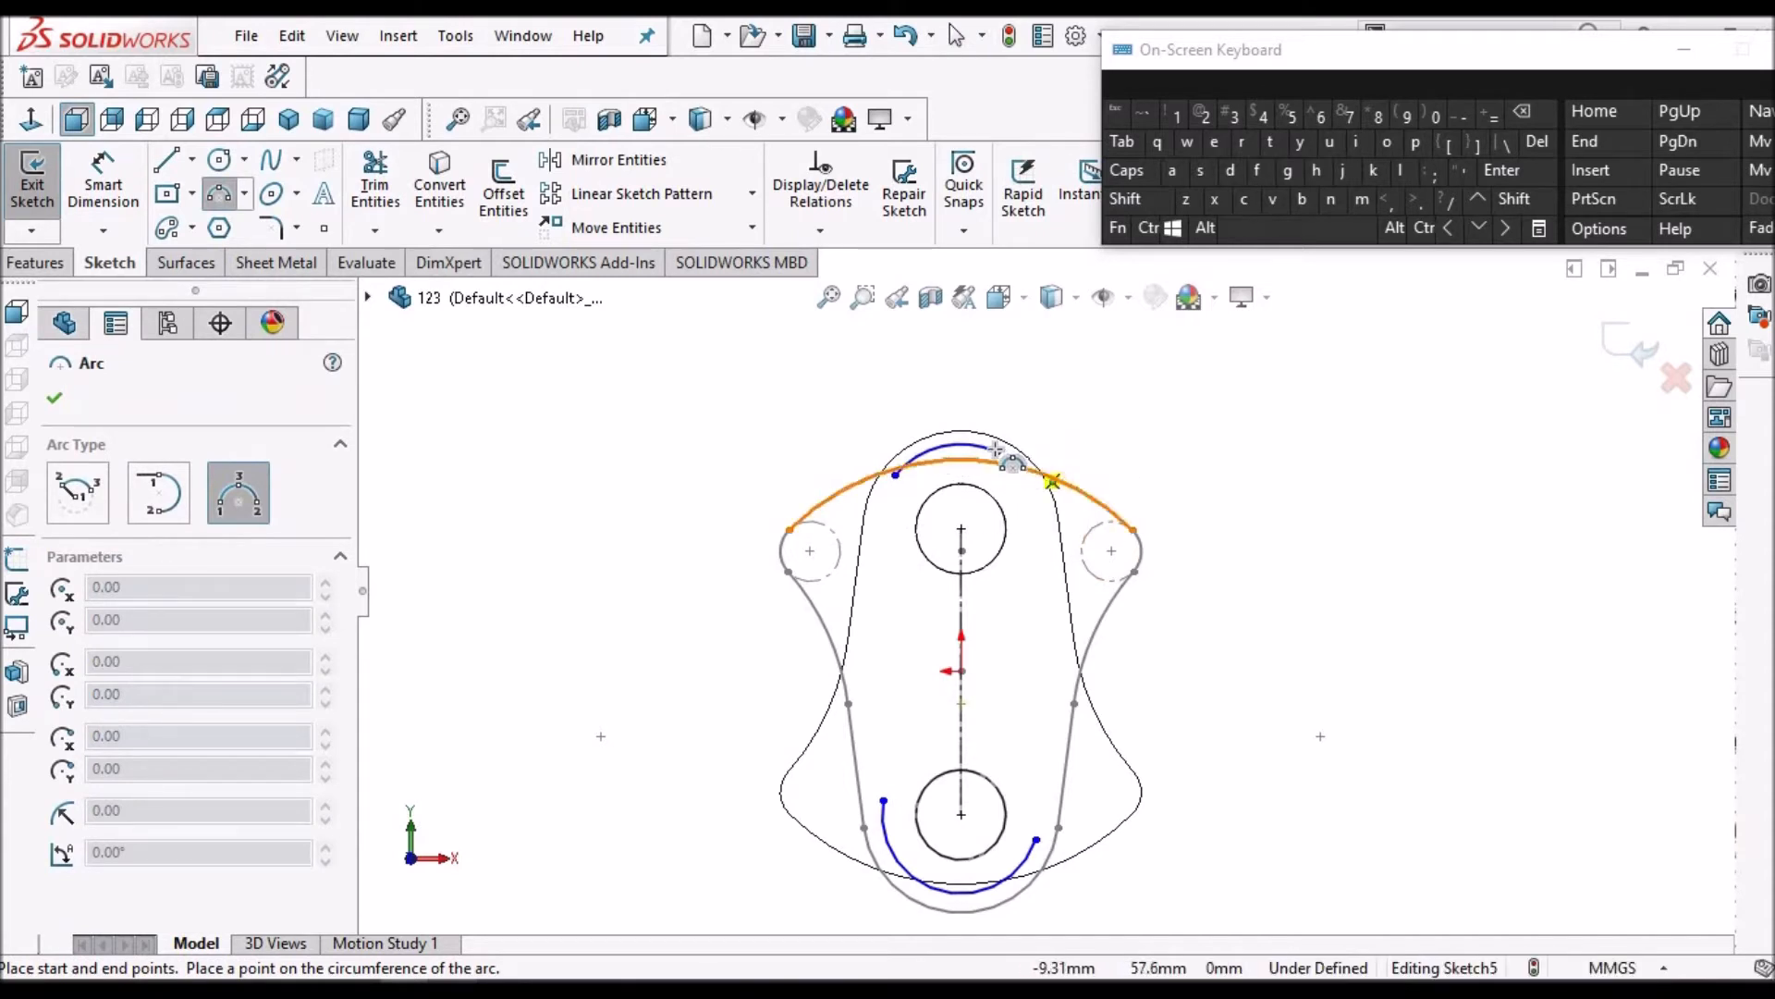
pyautogui.click(1036, 839)
pyautogui.click(1051, 689)
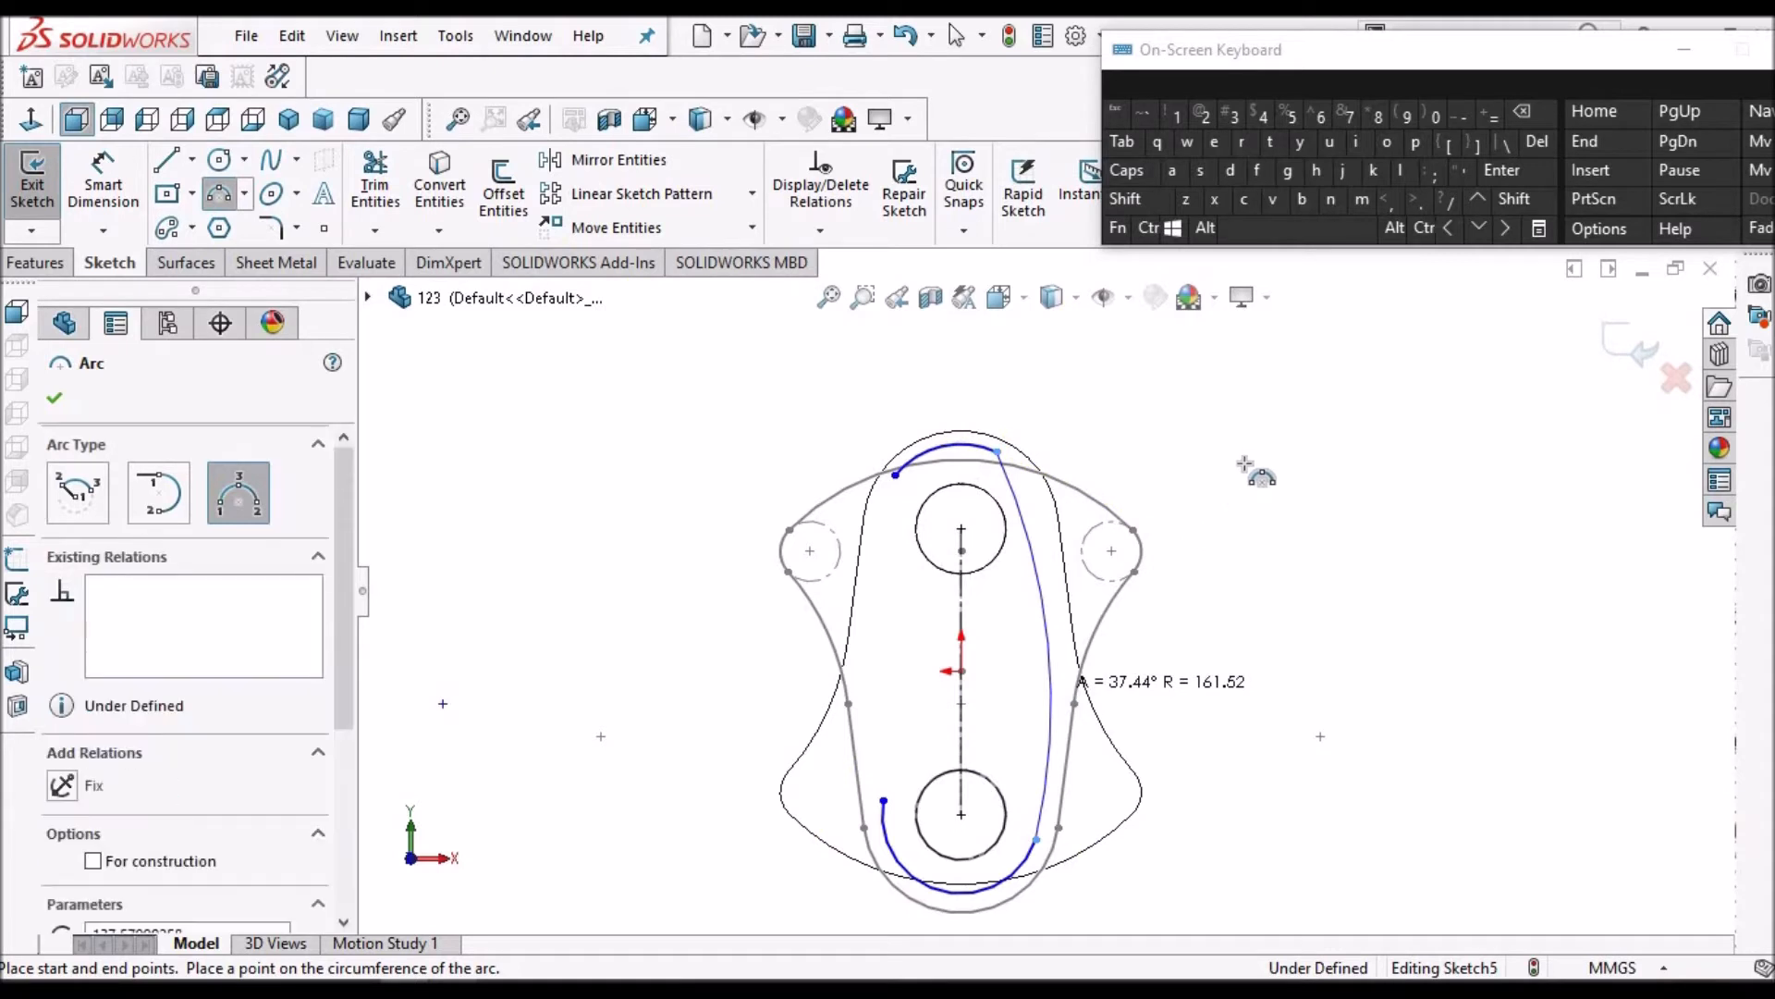
pyautogui.rightClick(1248, 467)
pyautogui.click(1302, 485)
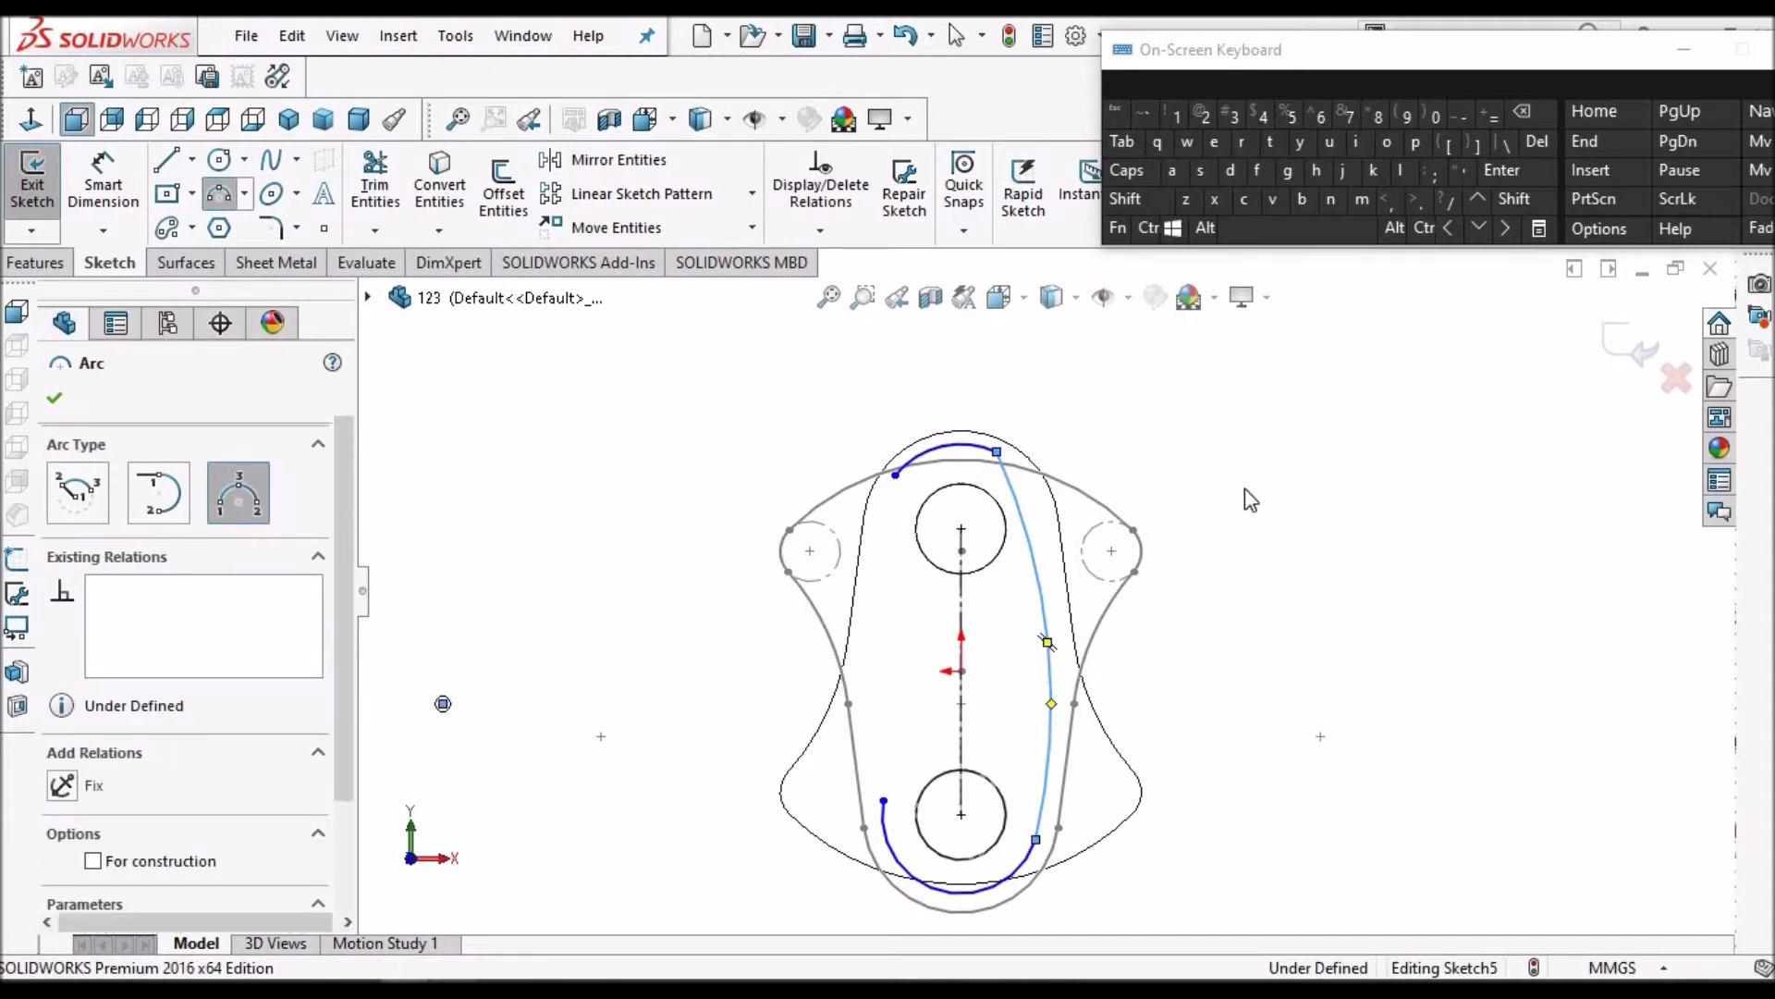
# Make the side arc tangent to the upper and lower arcs at its two end points
pyautogui.scroll(-1, 1039, 523)
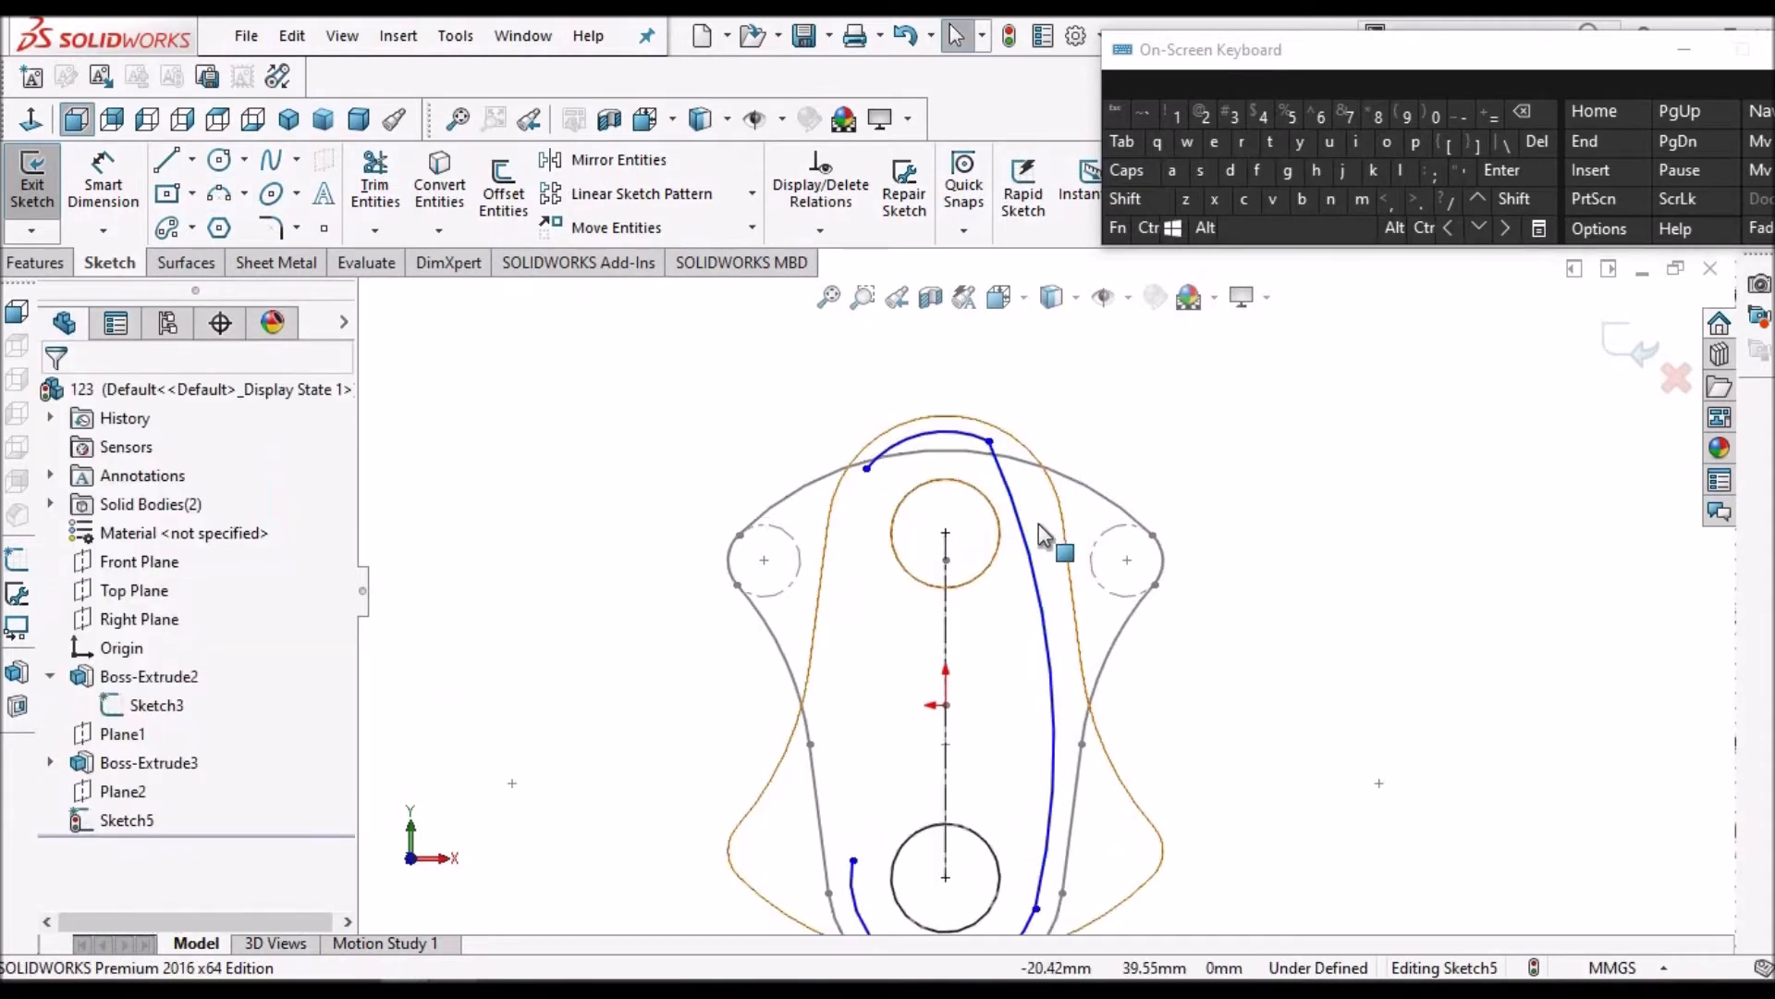
pyautogui.click(991, 445)
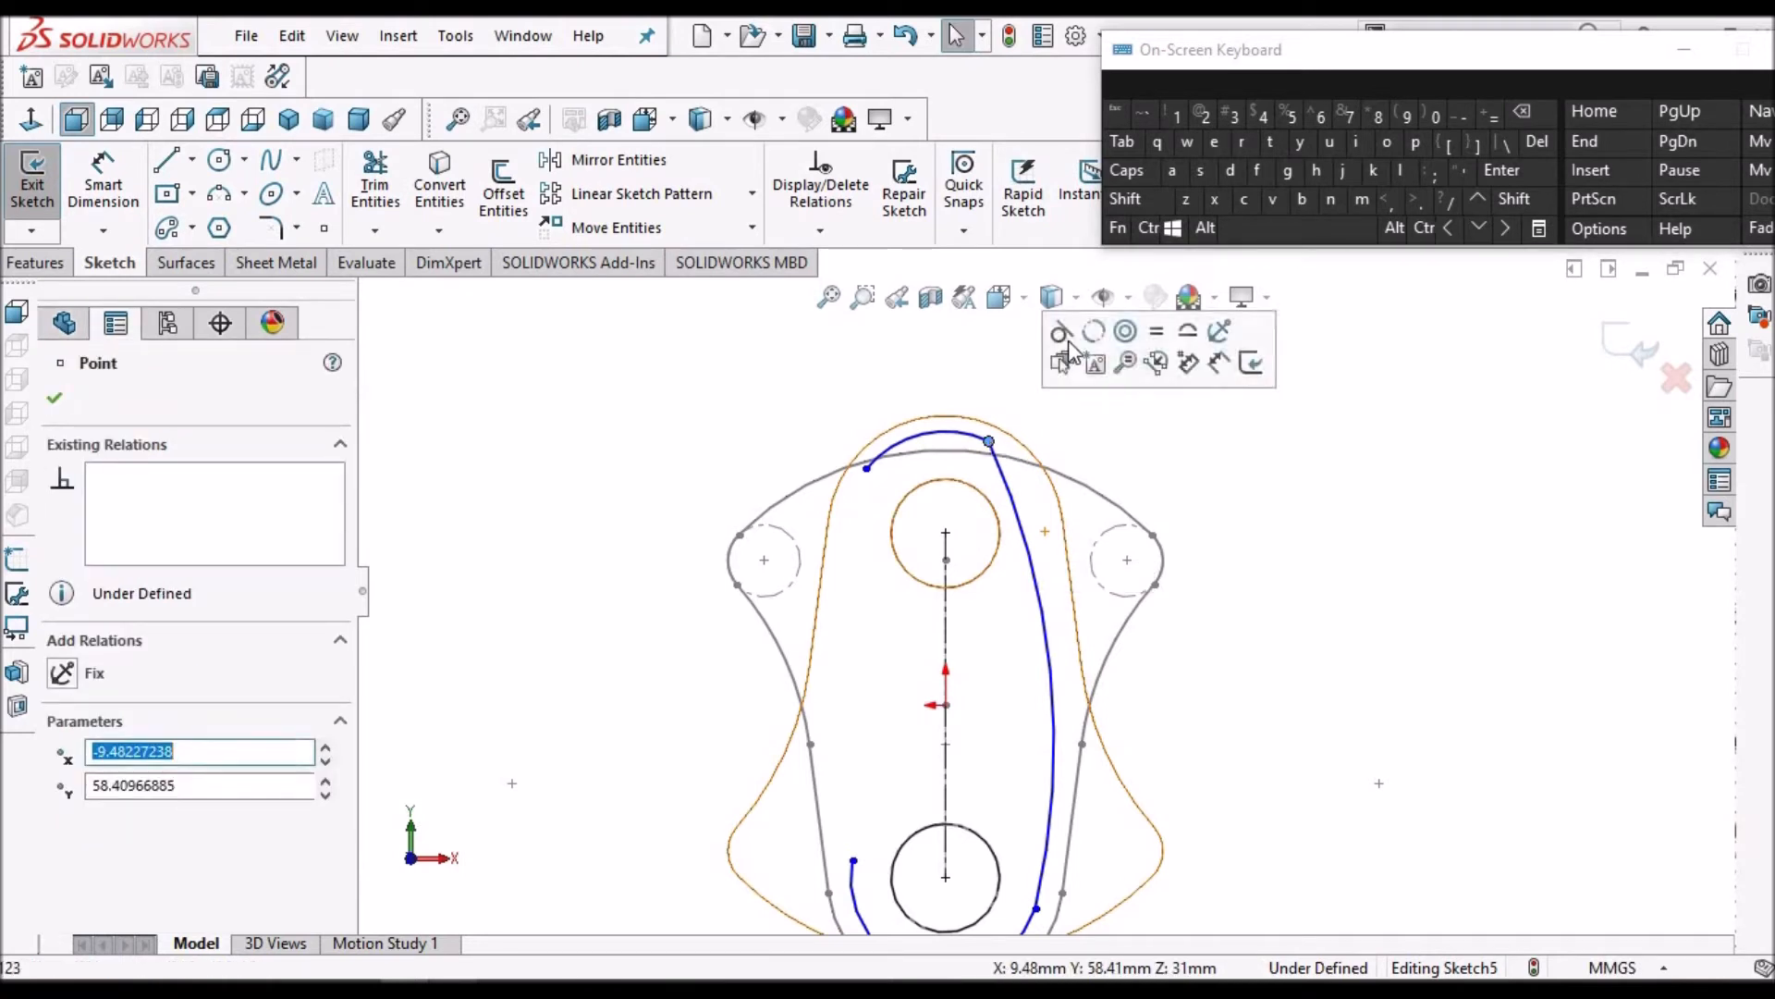
pyautogui.click(1383, 596)
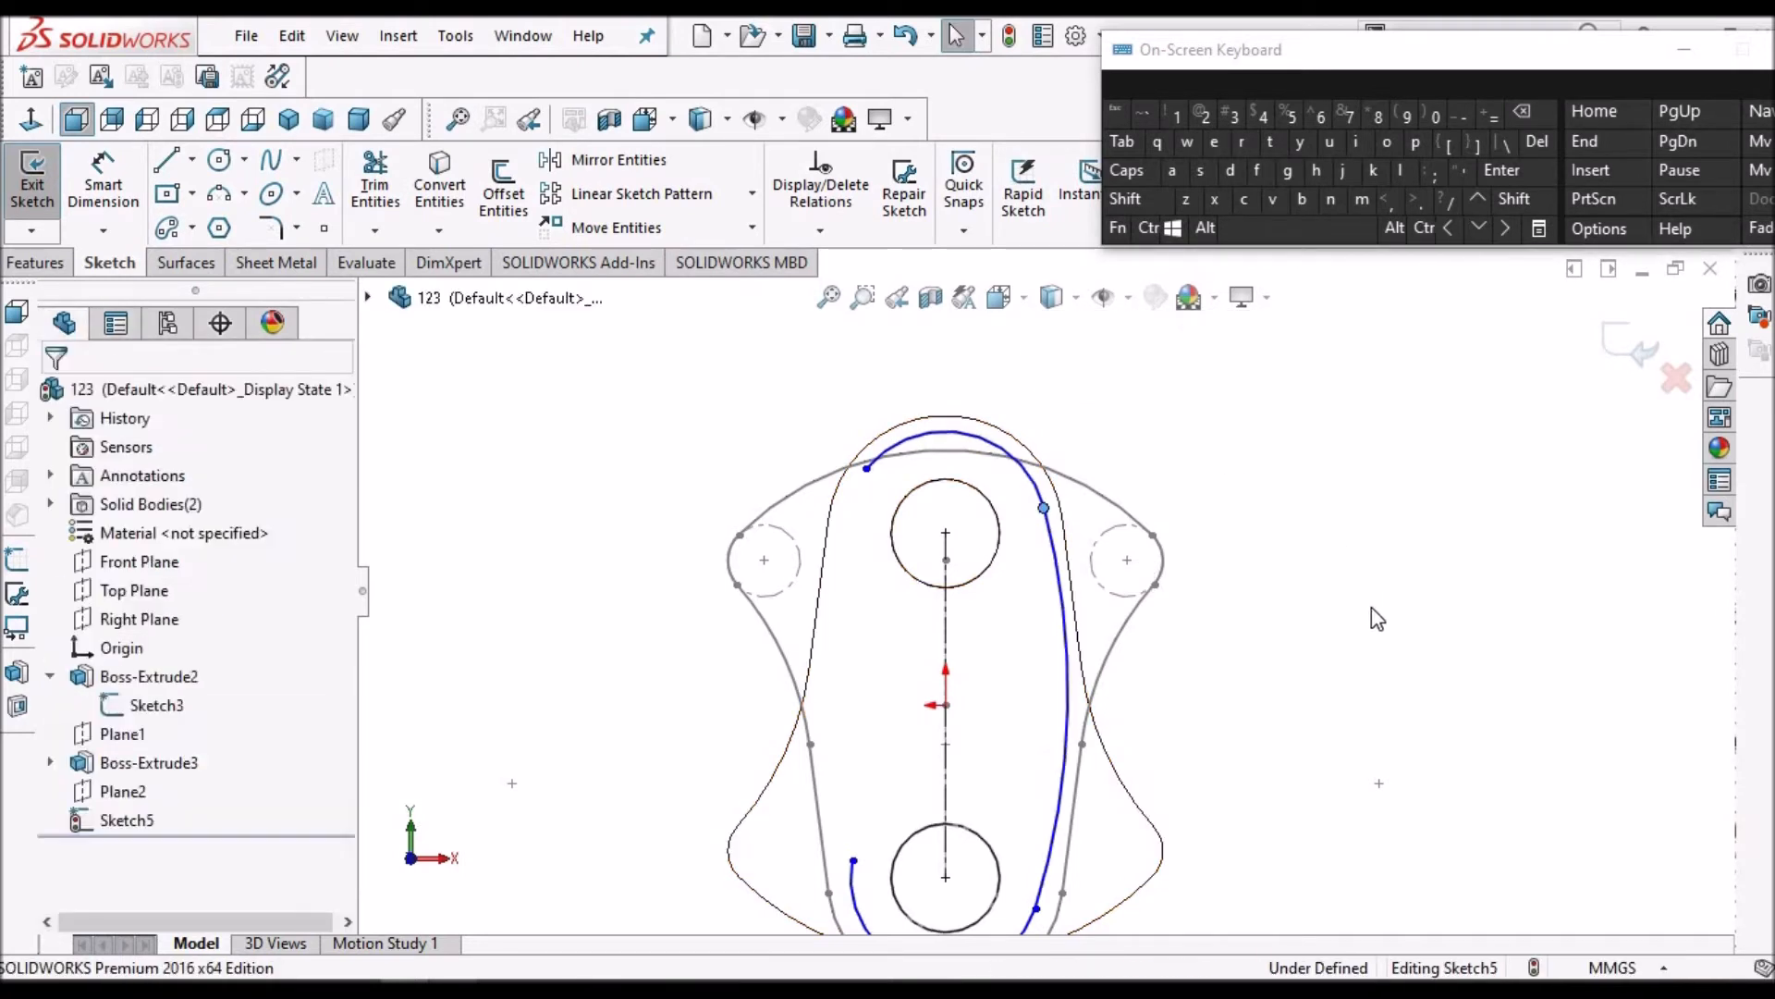
pyautogui.scroll(2, 1378, 606)
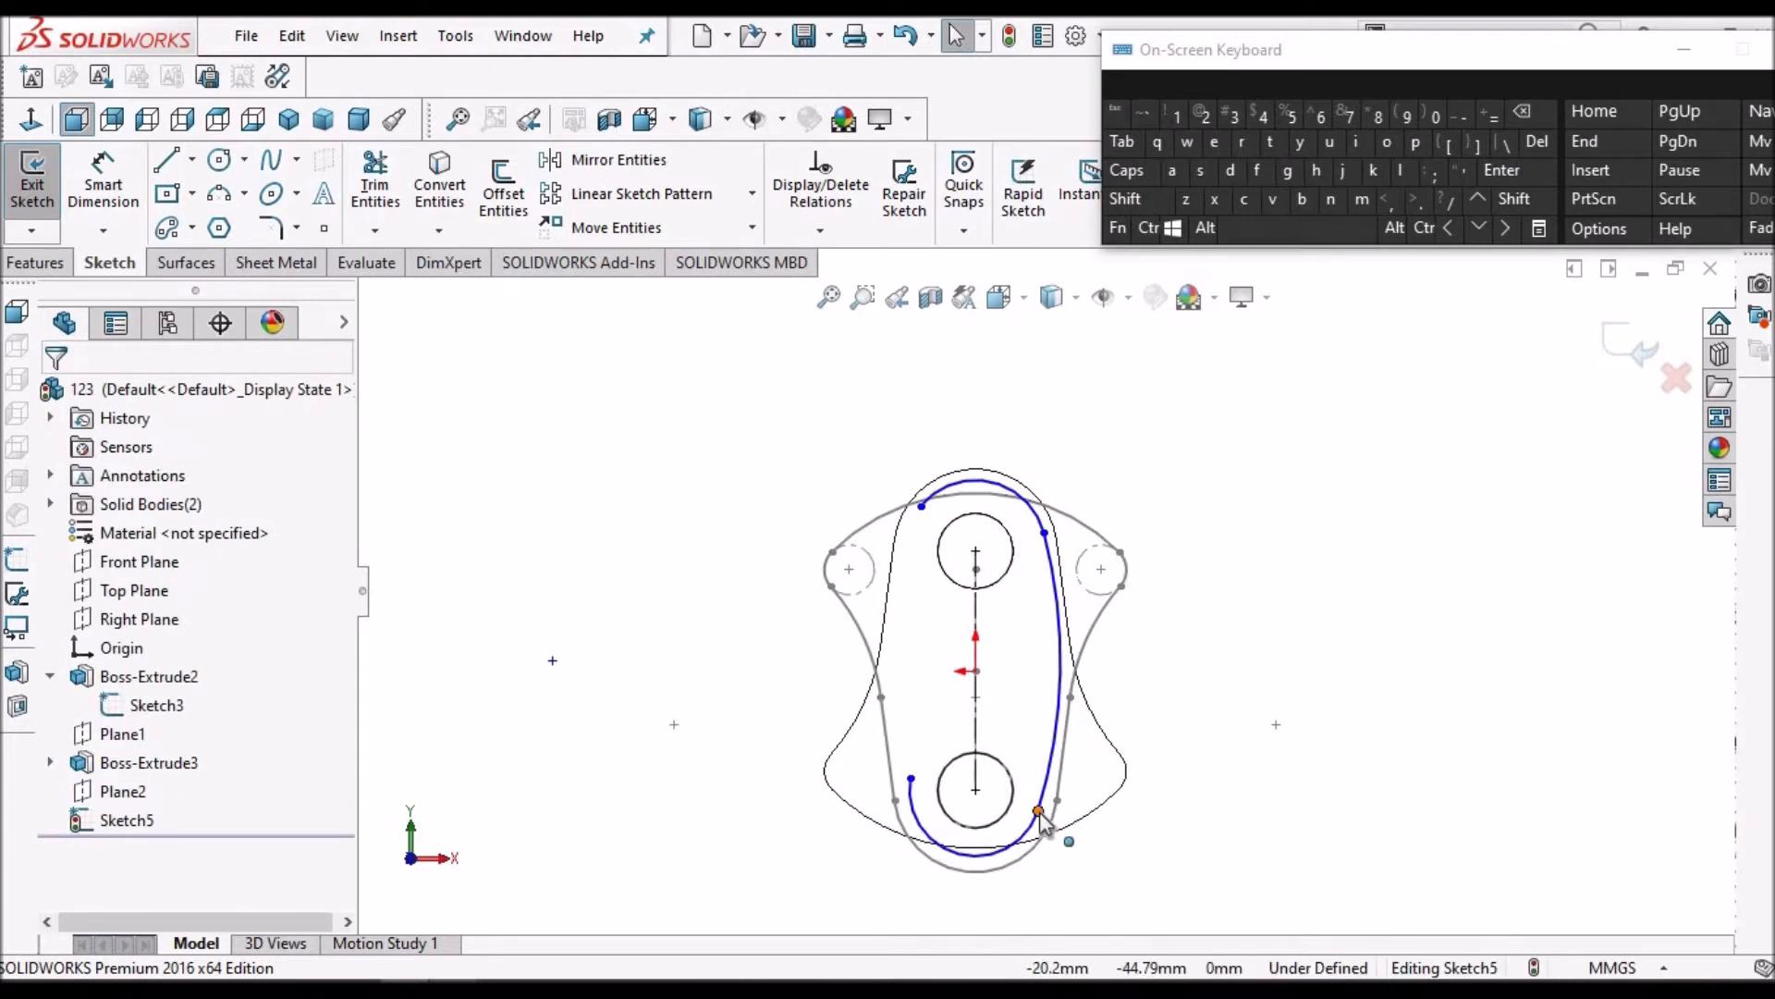
pyautogui.click(1039, 810)
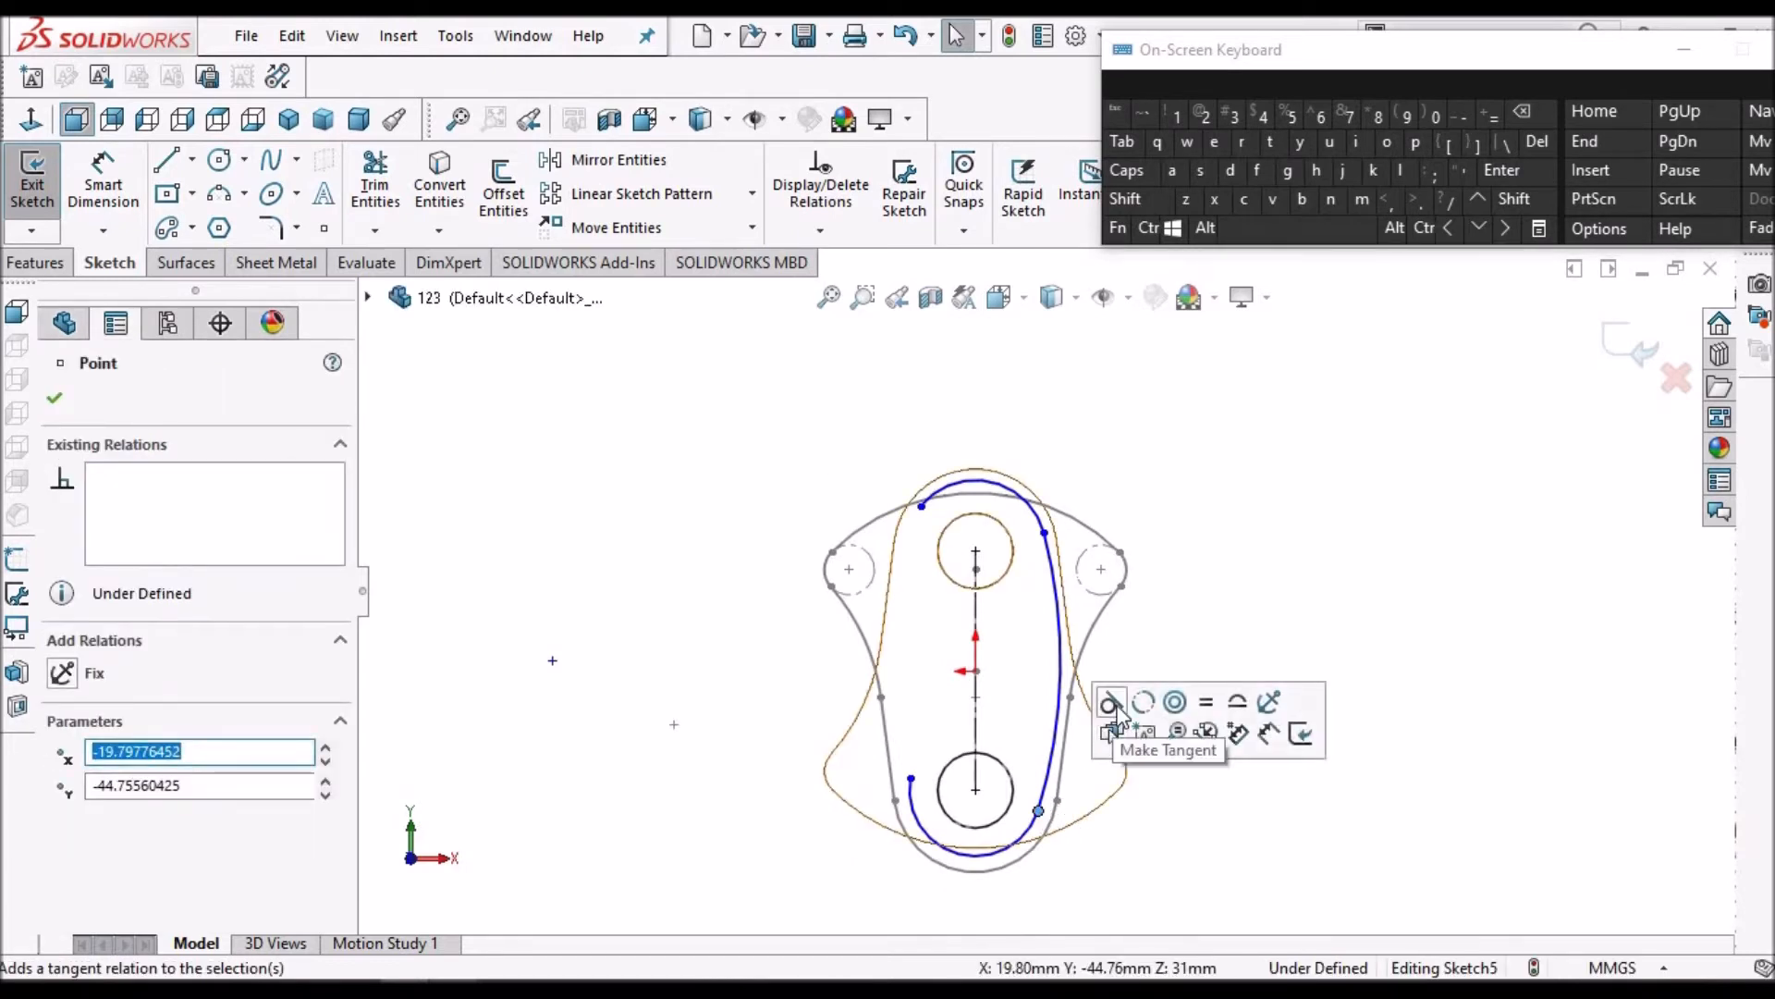
pyautogui.click(1297, 509)
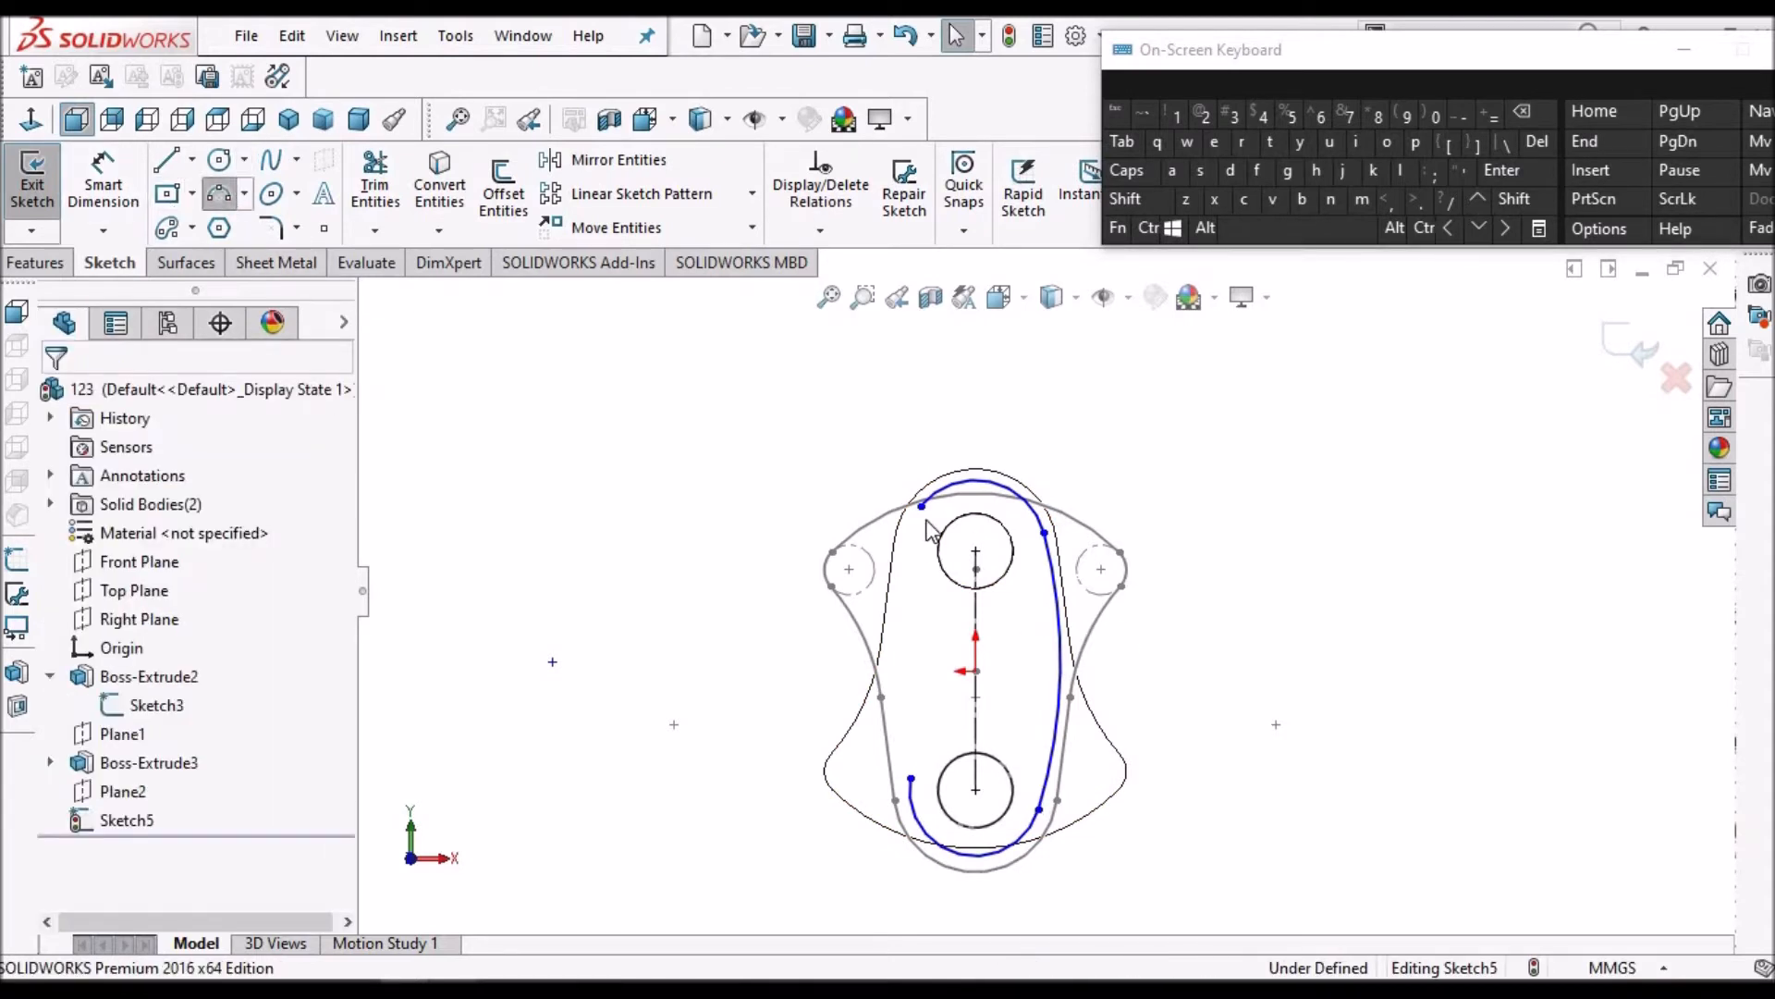
# Connect the left ends of the upper and lower arcs with an outward-bulging three-point arc, closing the profile
pyautogui.click(922, 507)
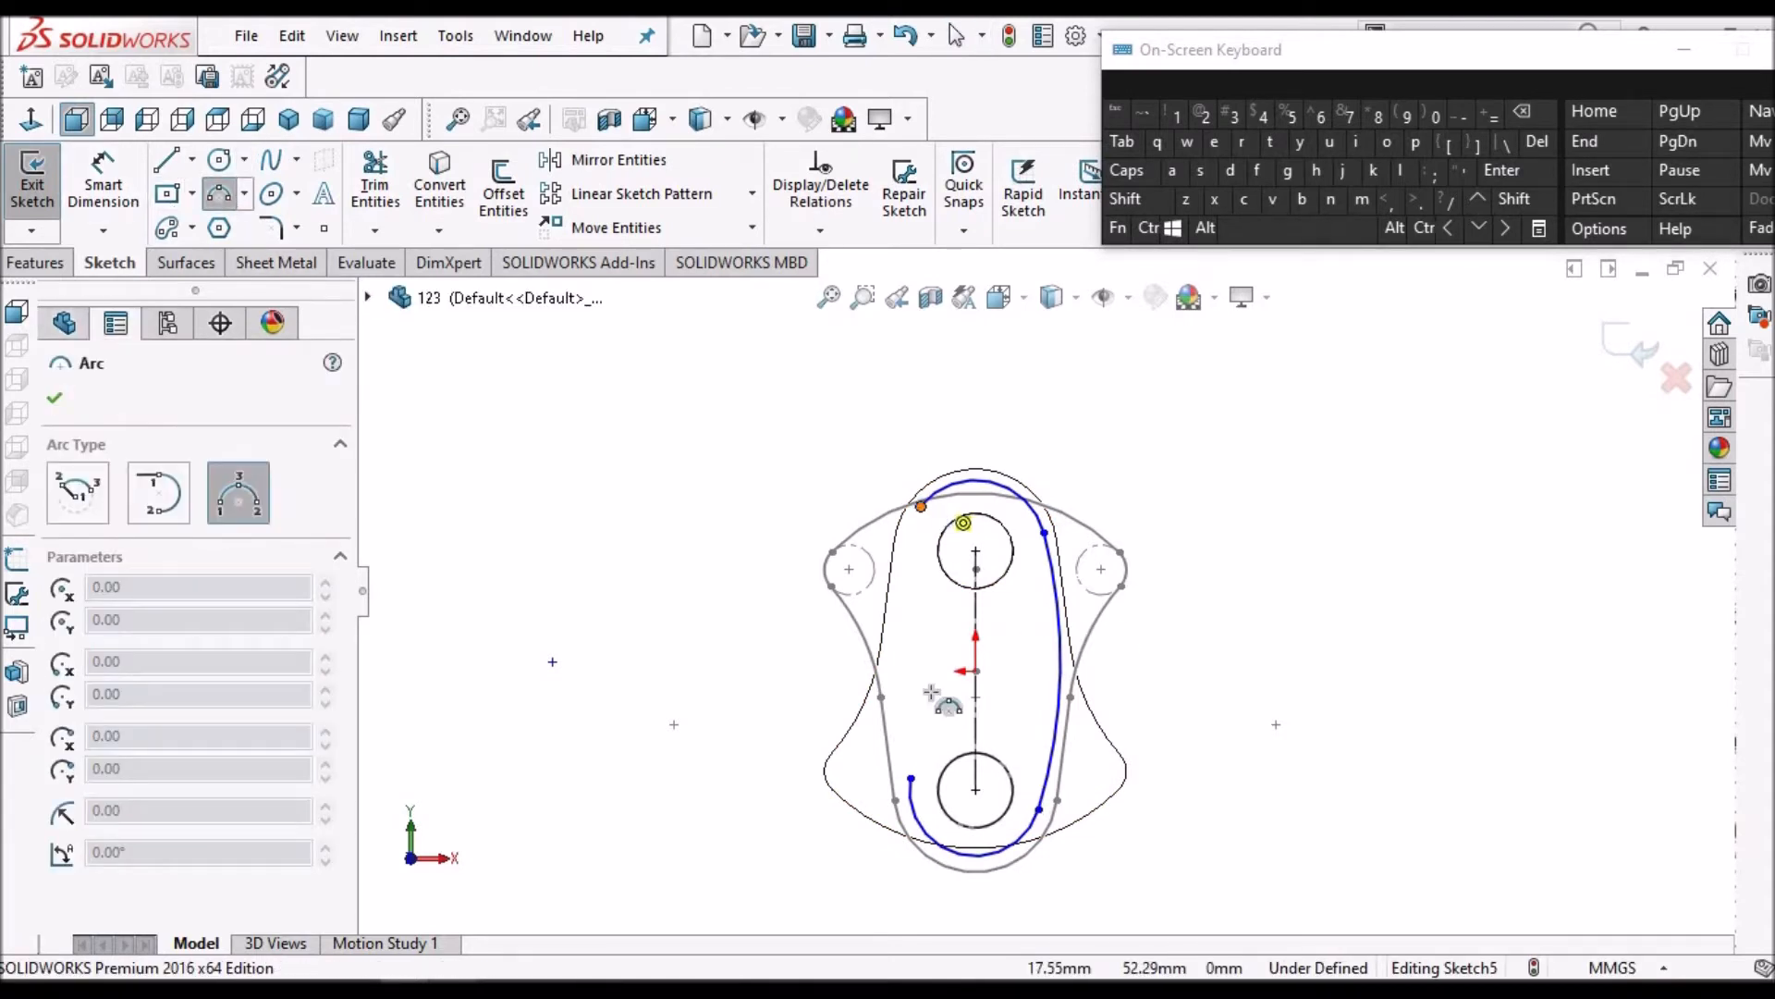
pyautogui.click(911, 780)
pyautogui.click(898, 684)
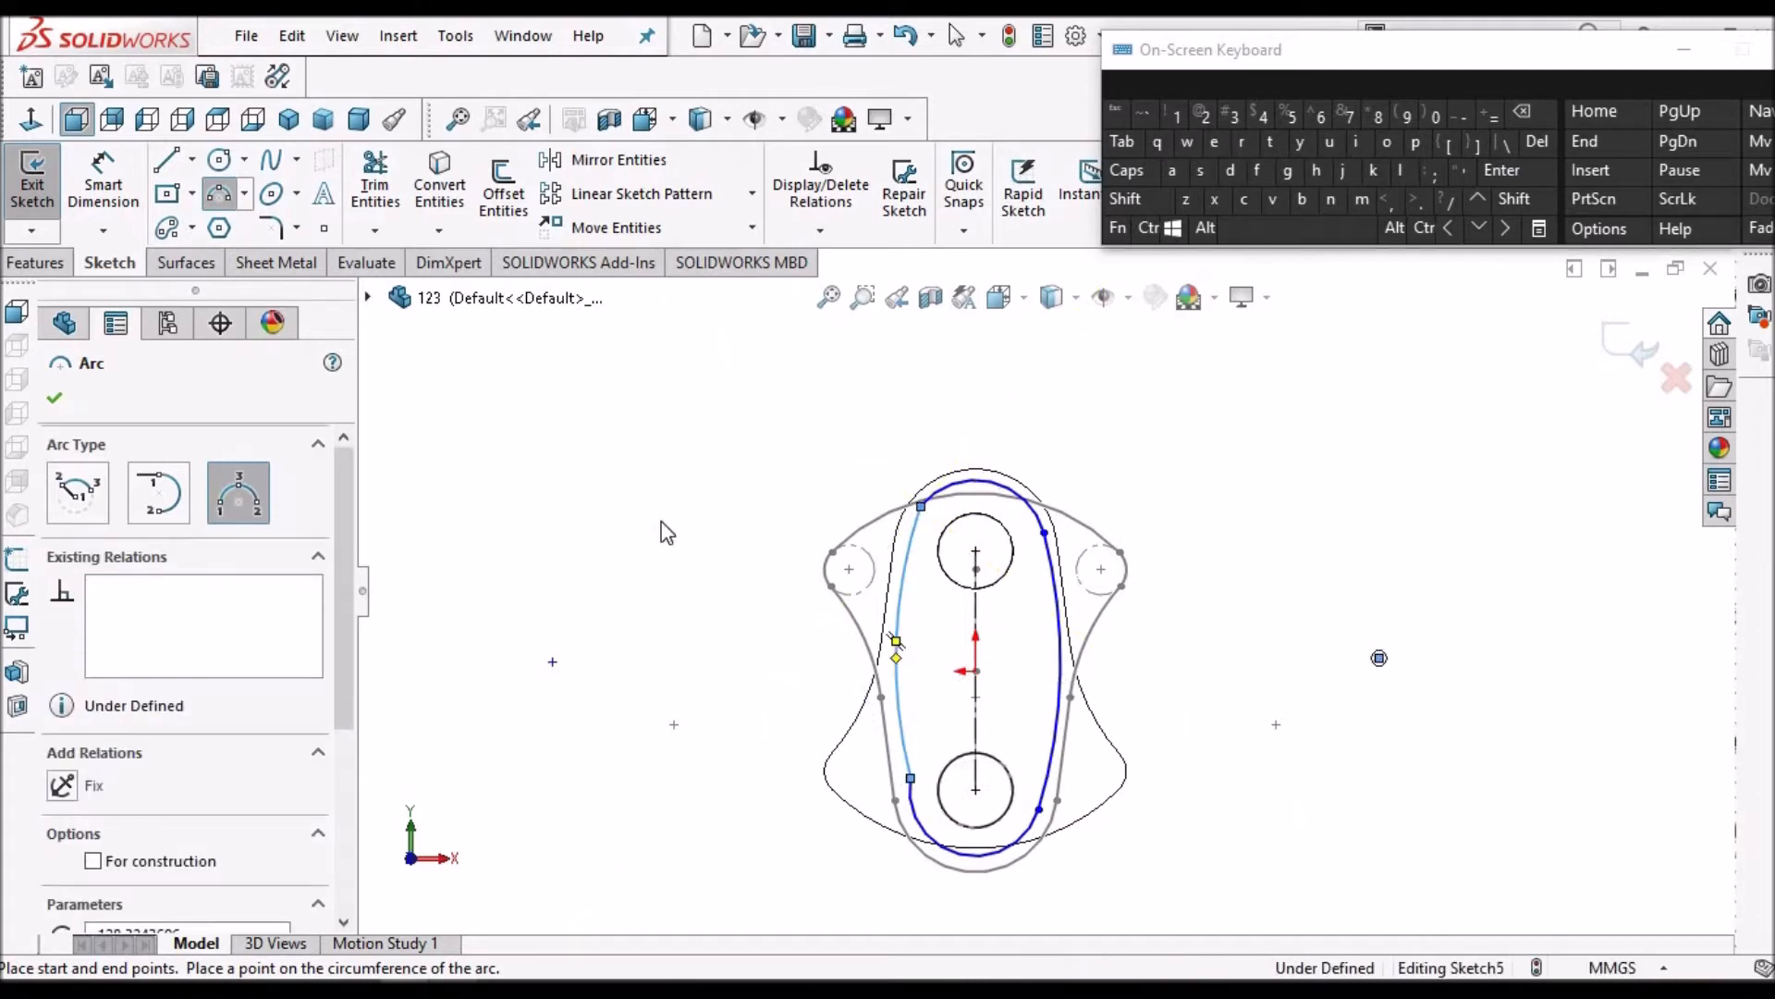
pyautogui.rightClick(674, 529)
pyautogui.click(674, 540)
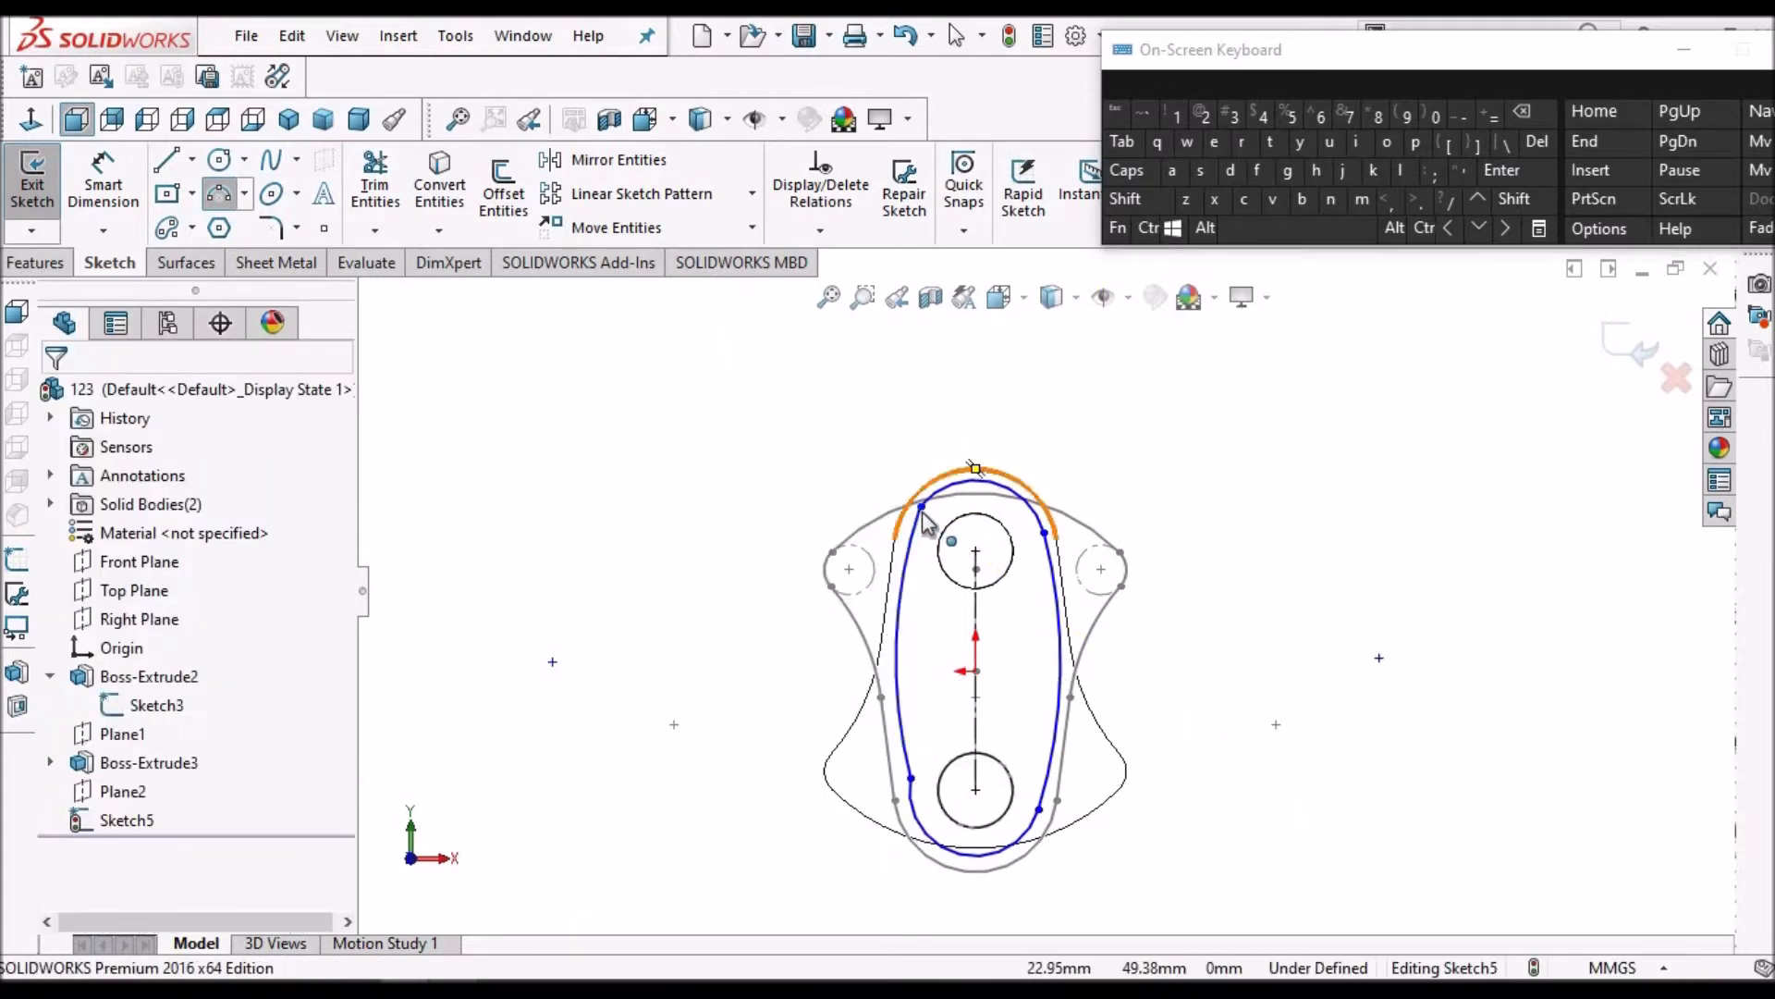
# Make the left side arc tangent to the upper and lower arcs at its two end points
pyautogui.click(921, 506)
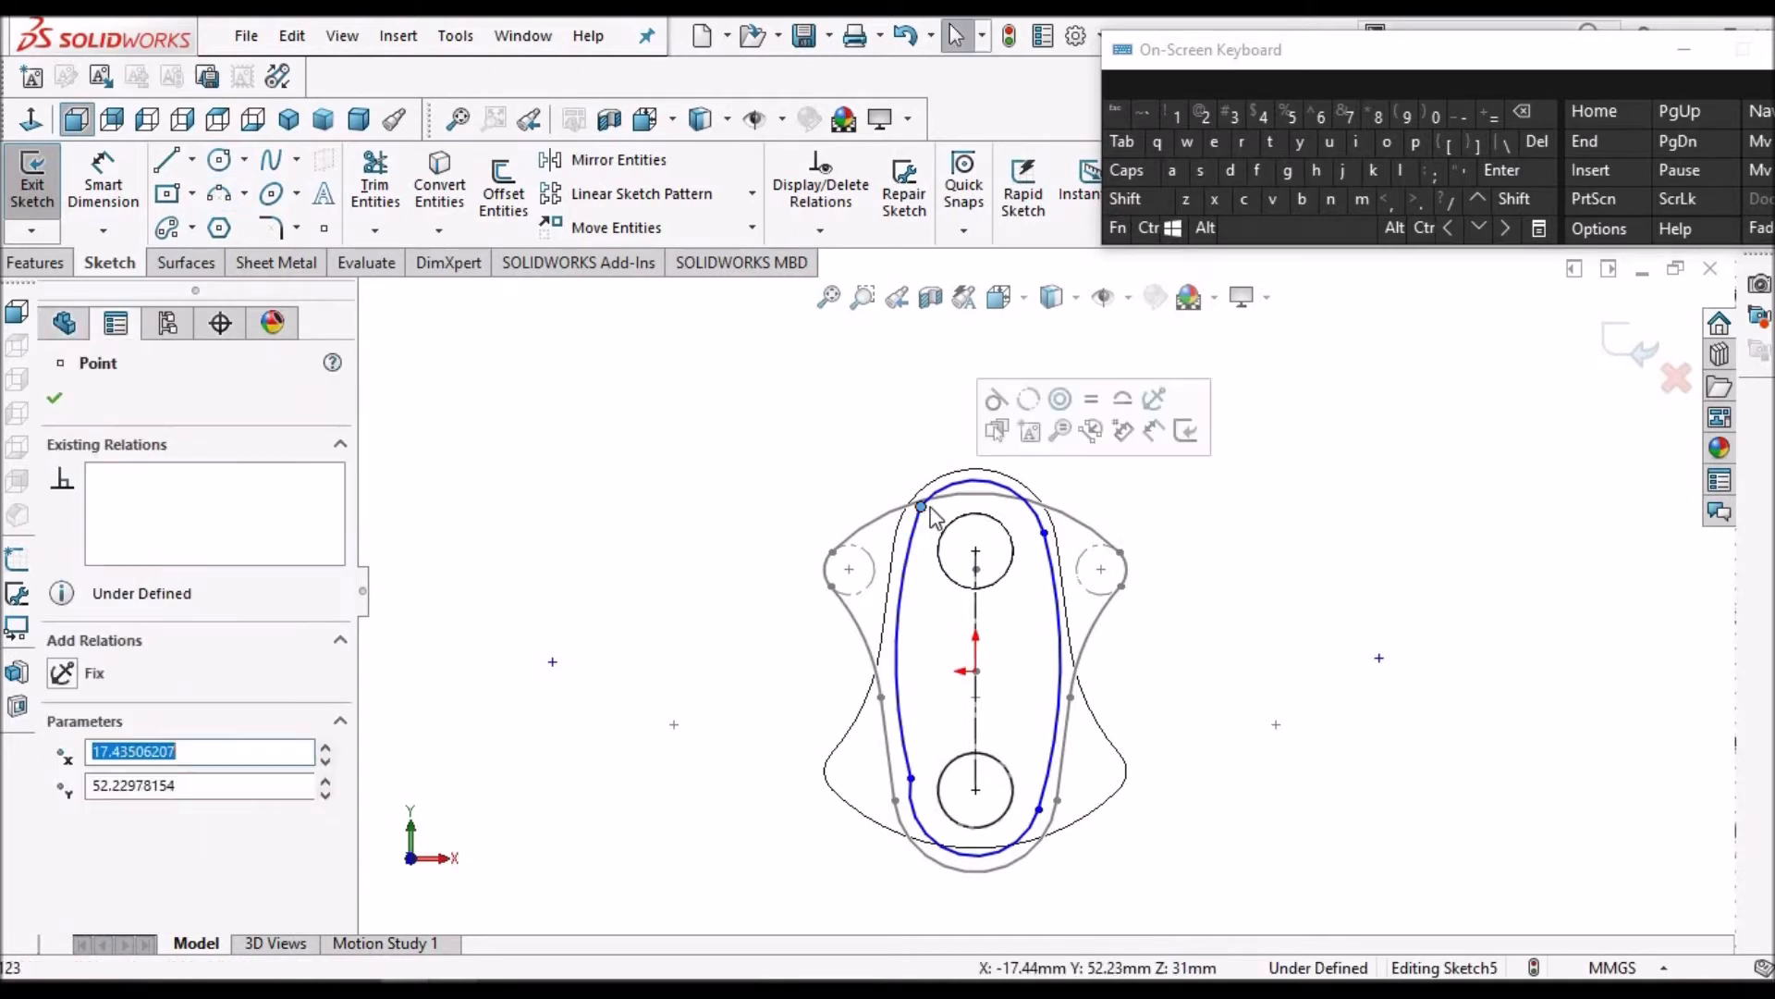
pyautogui.click(995, 395)
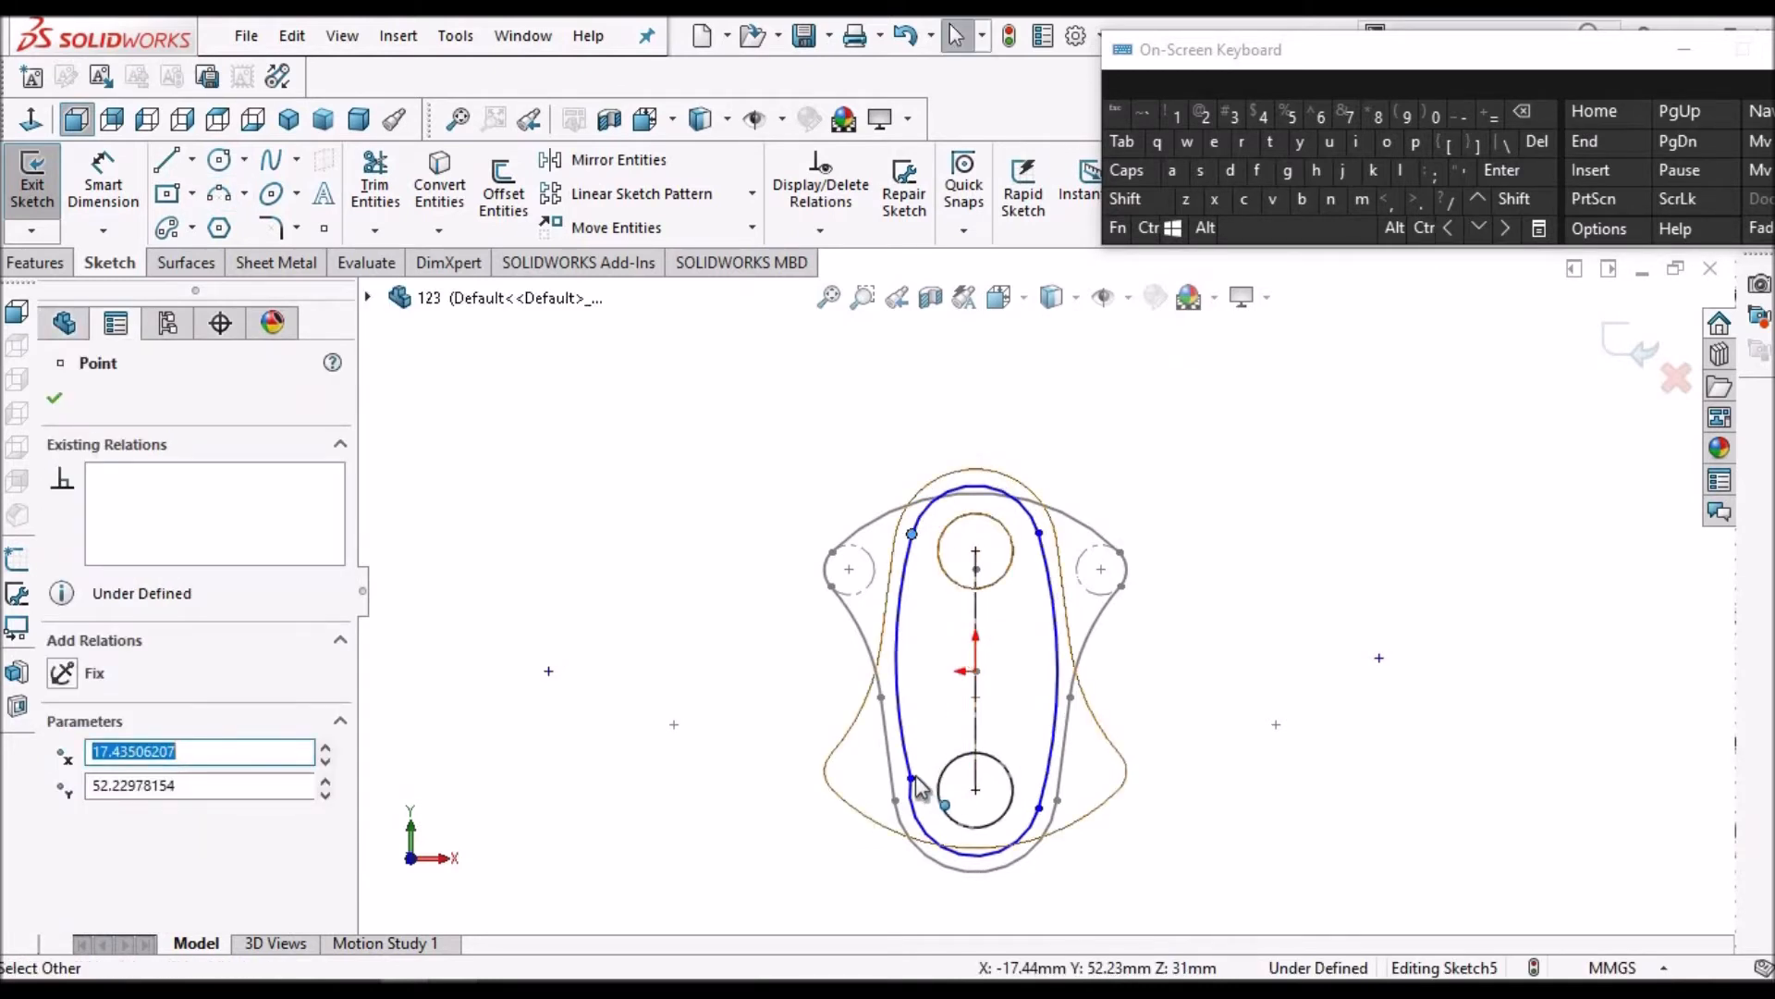
pyautogui.click(911, 779)
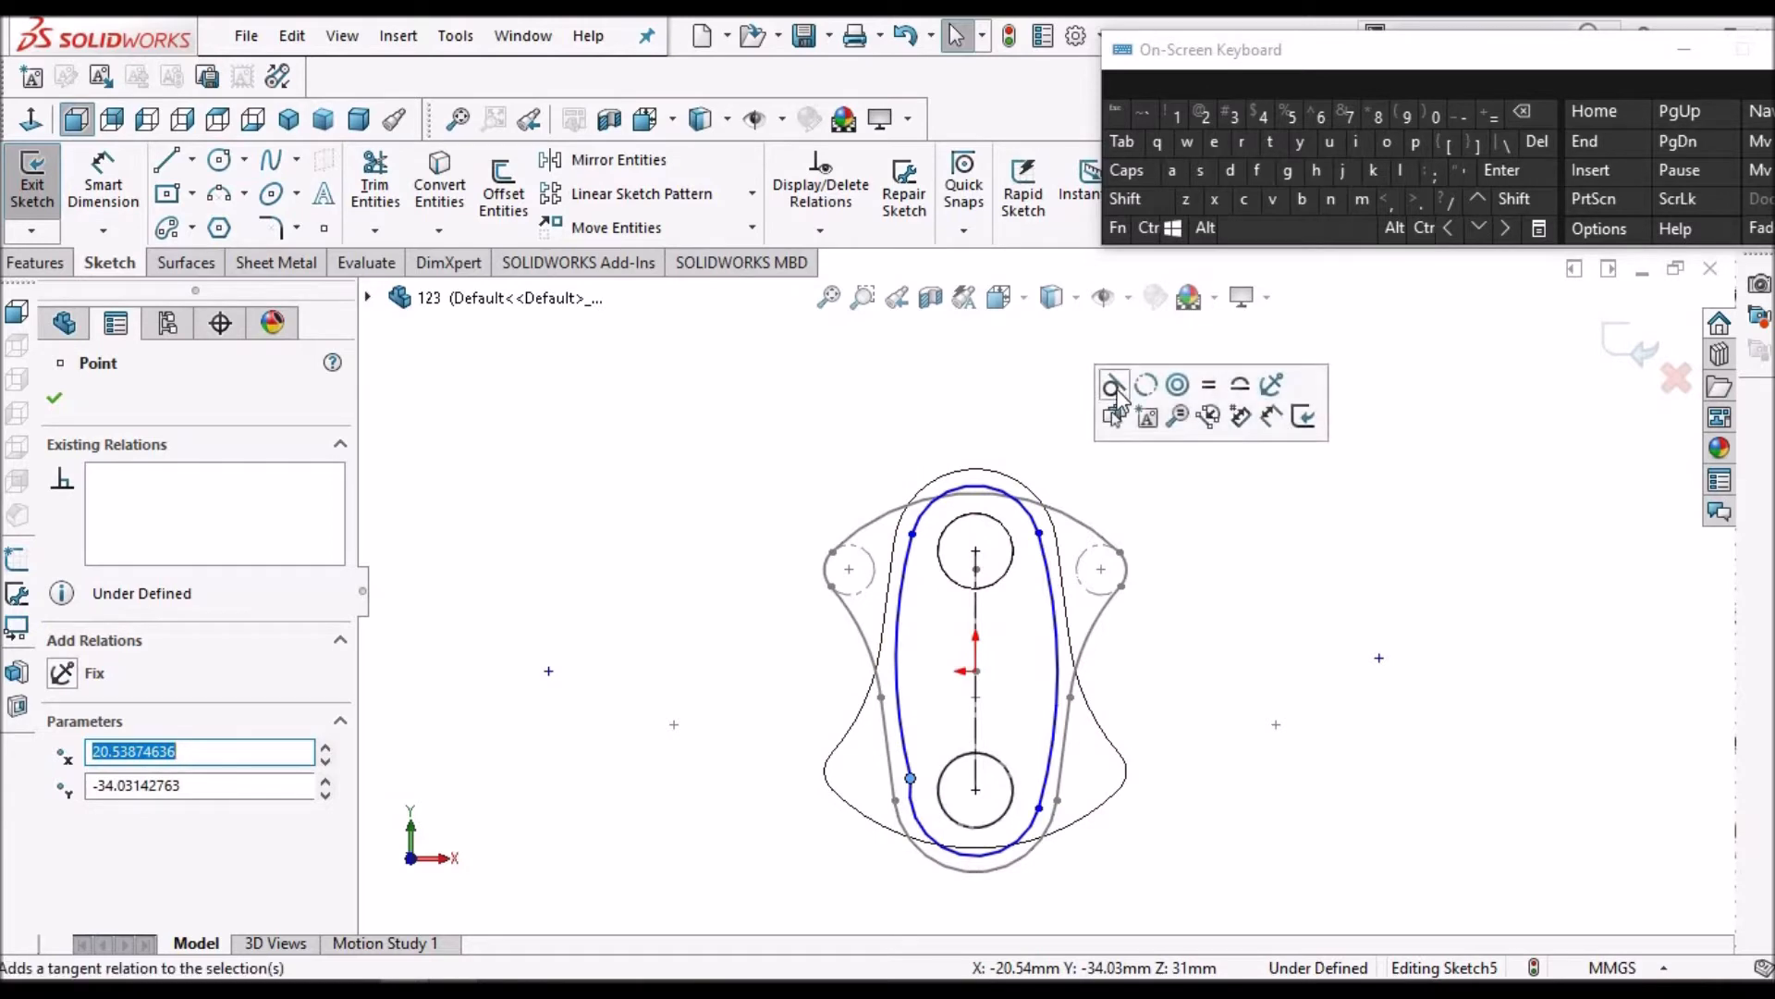
pyautogui.click(1109, 417)
pyautogui.press('Escape')
# Check the reference drawing and dimension the profile's upper arc with a radius of 26 mm
pyautogui.hotkey('alt', 'Tab')
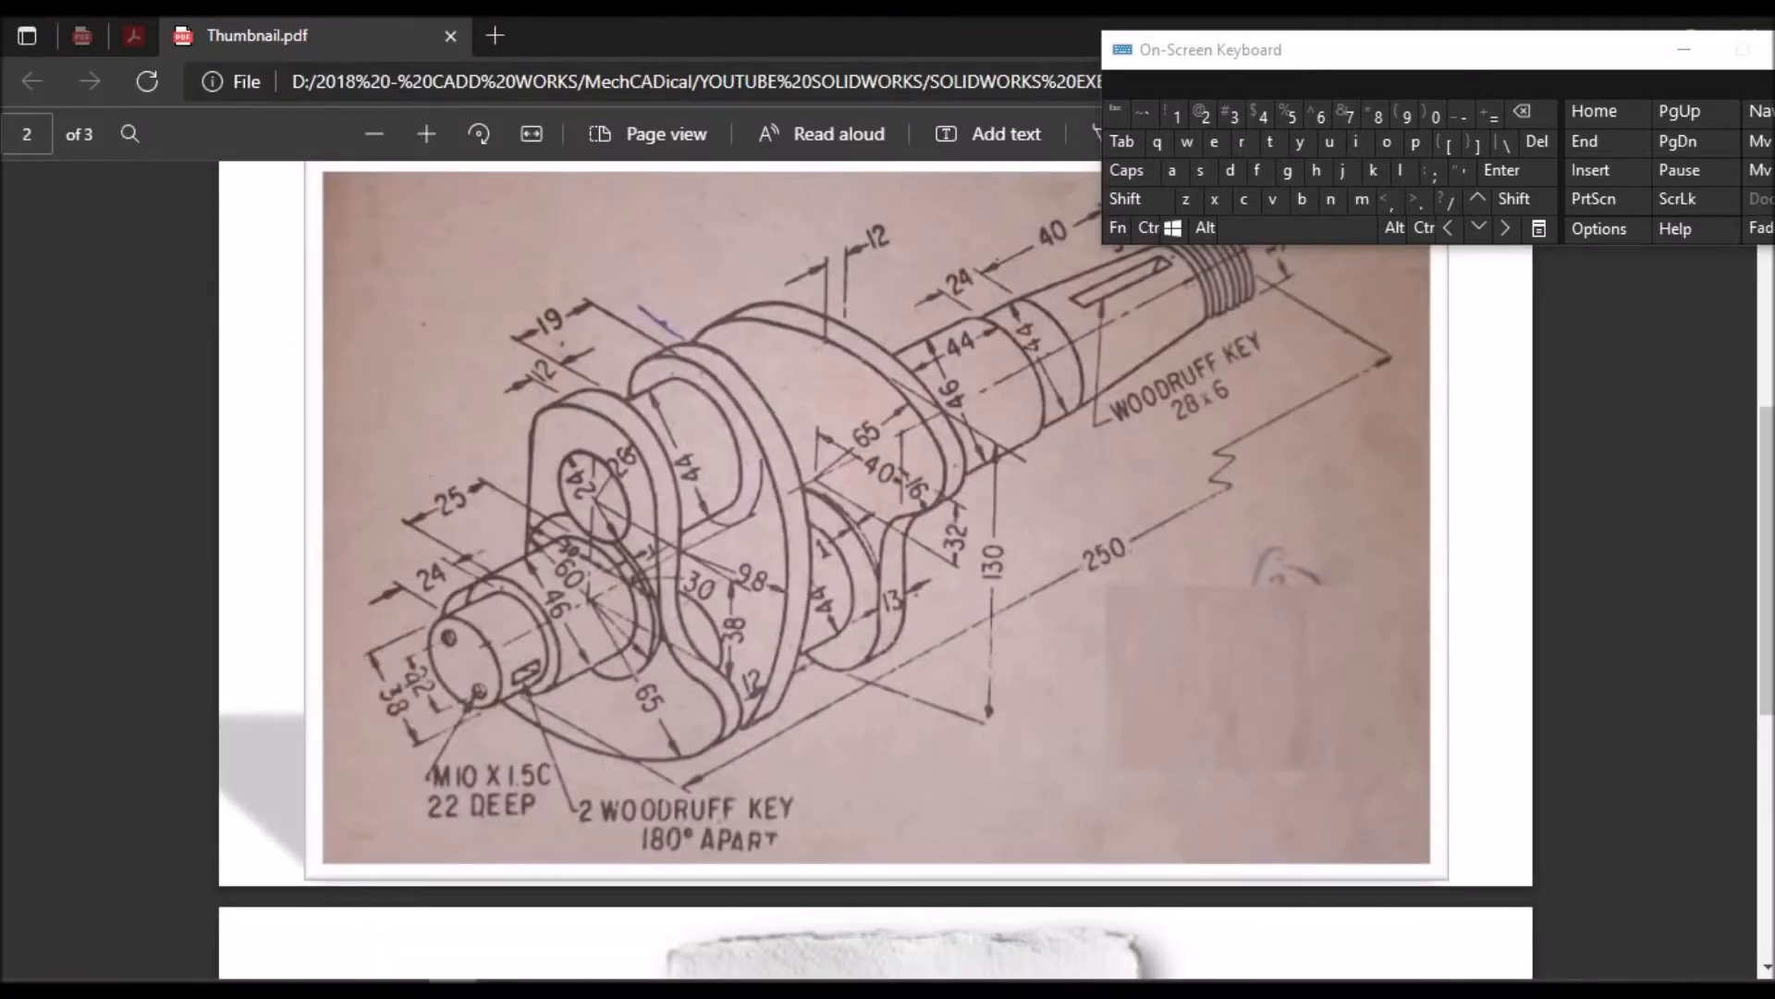
pyautogui.hotkey('alt', 'Tab')
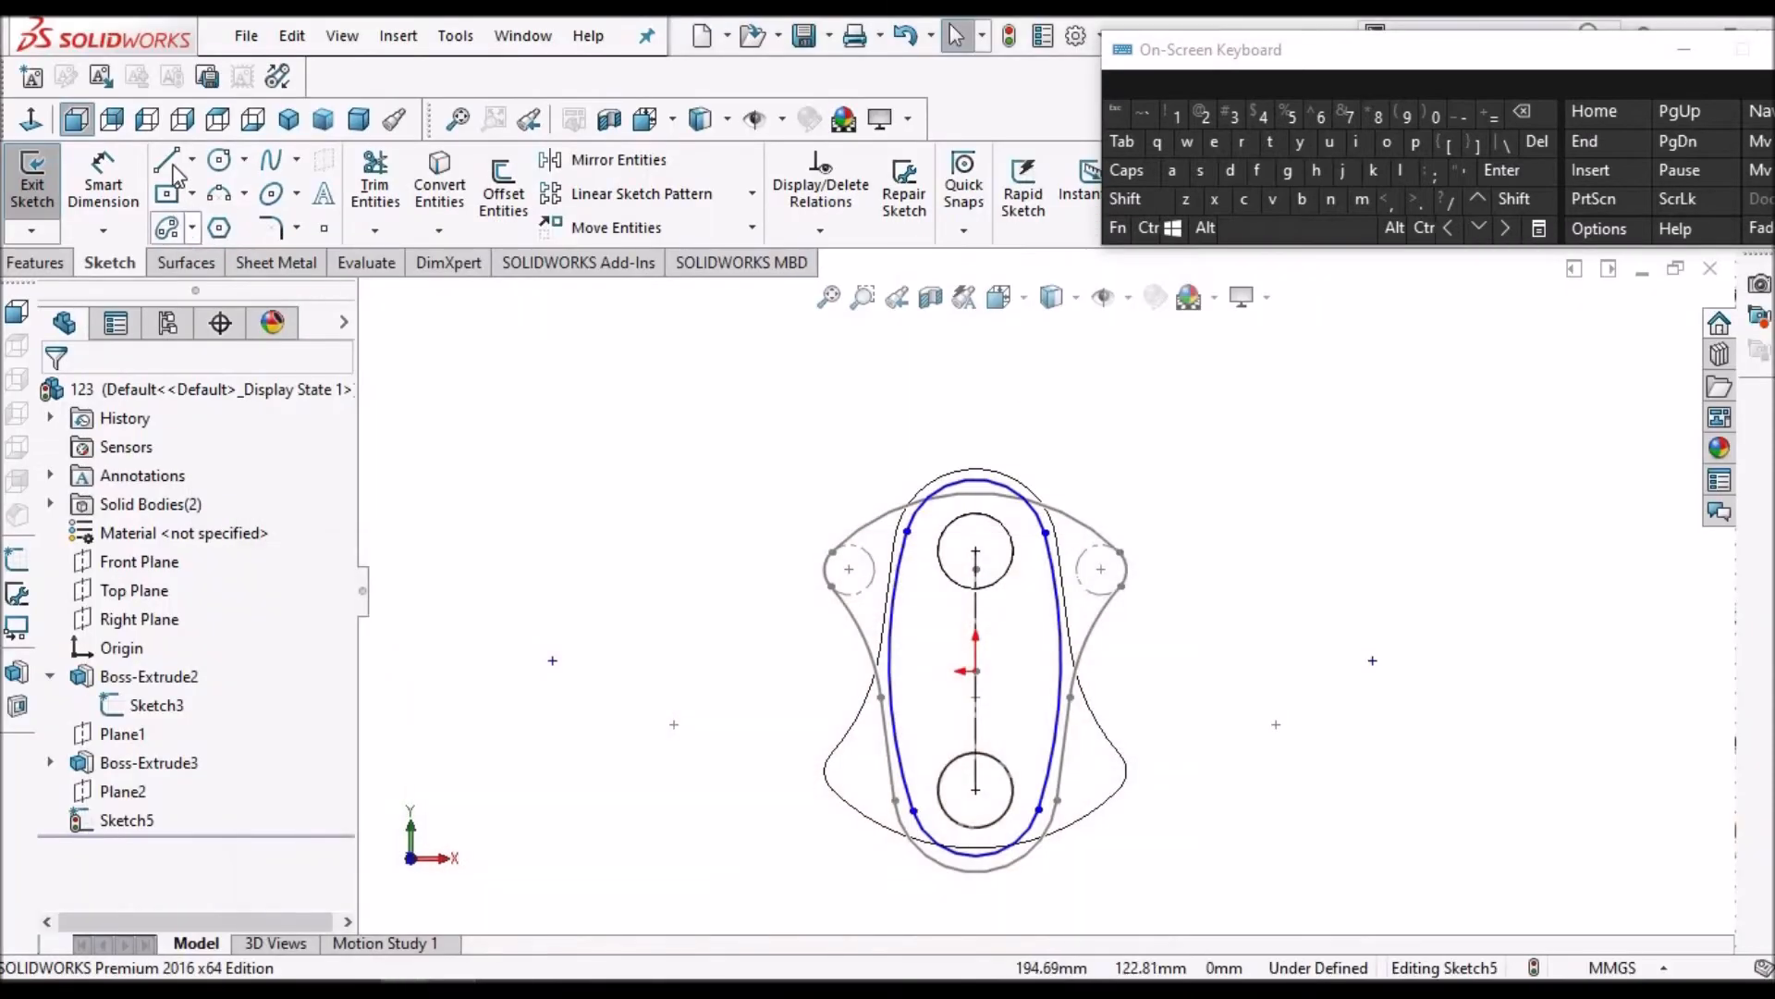
pyautogui.click(1002, 494)
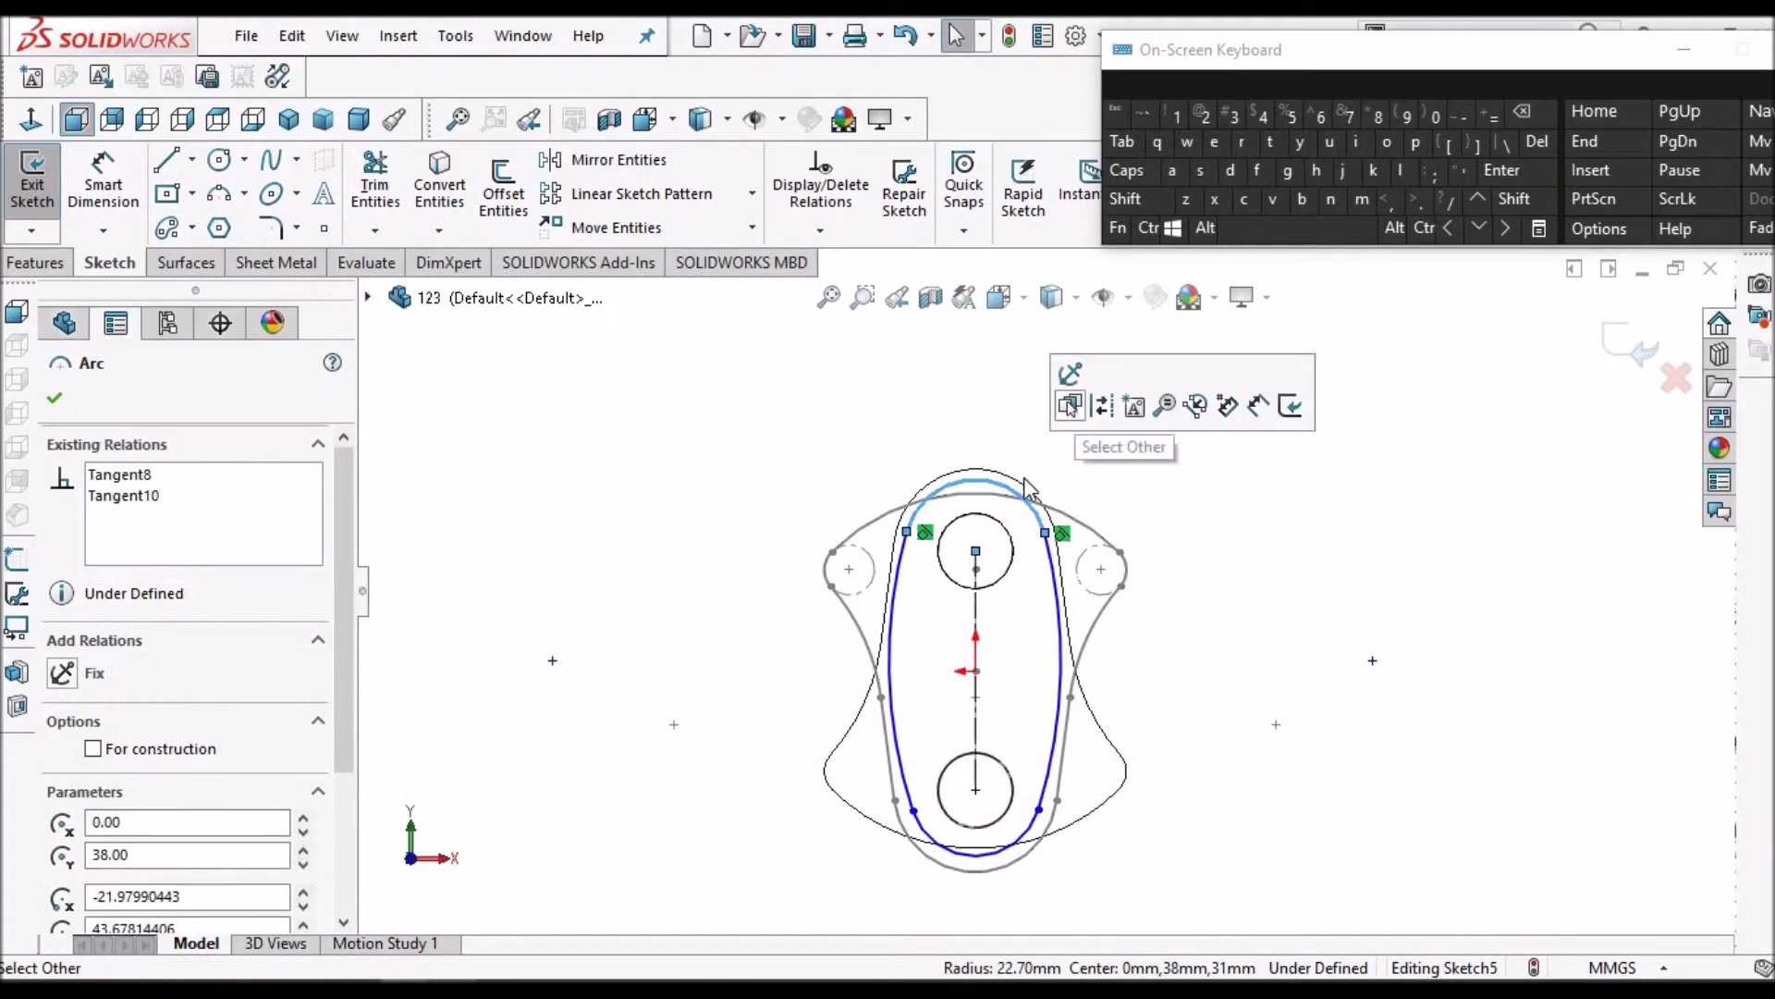
pyautogui.click(127, 189)
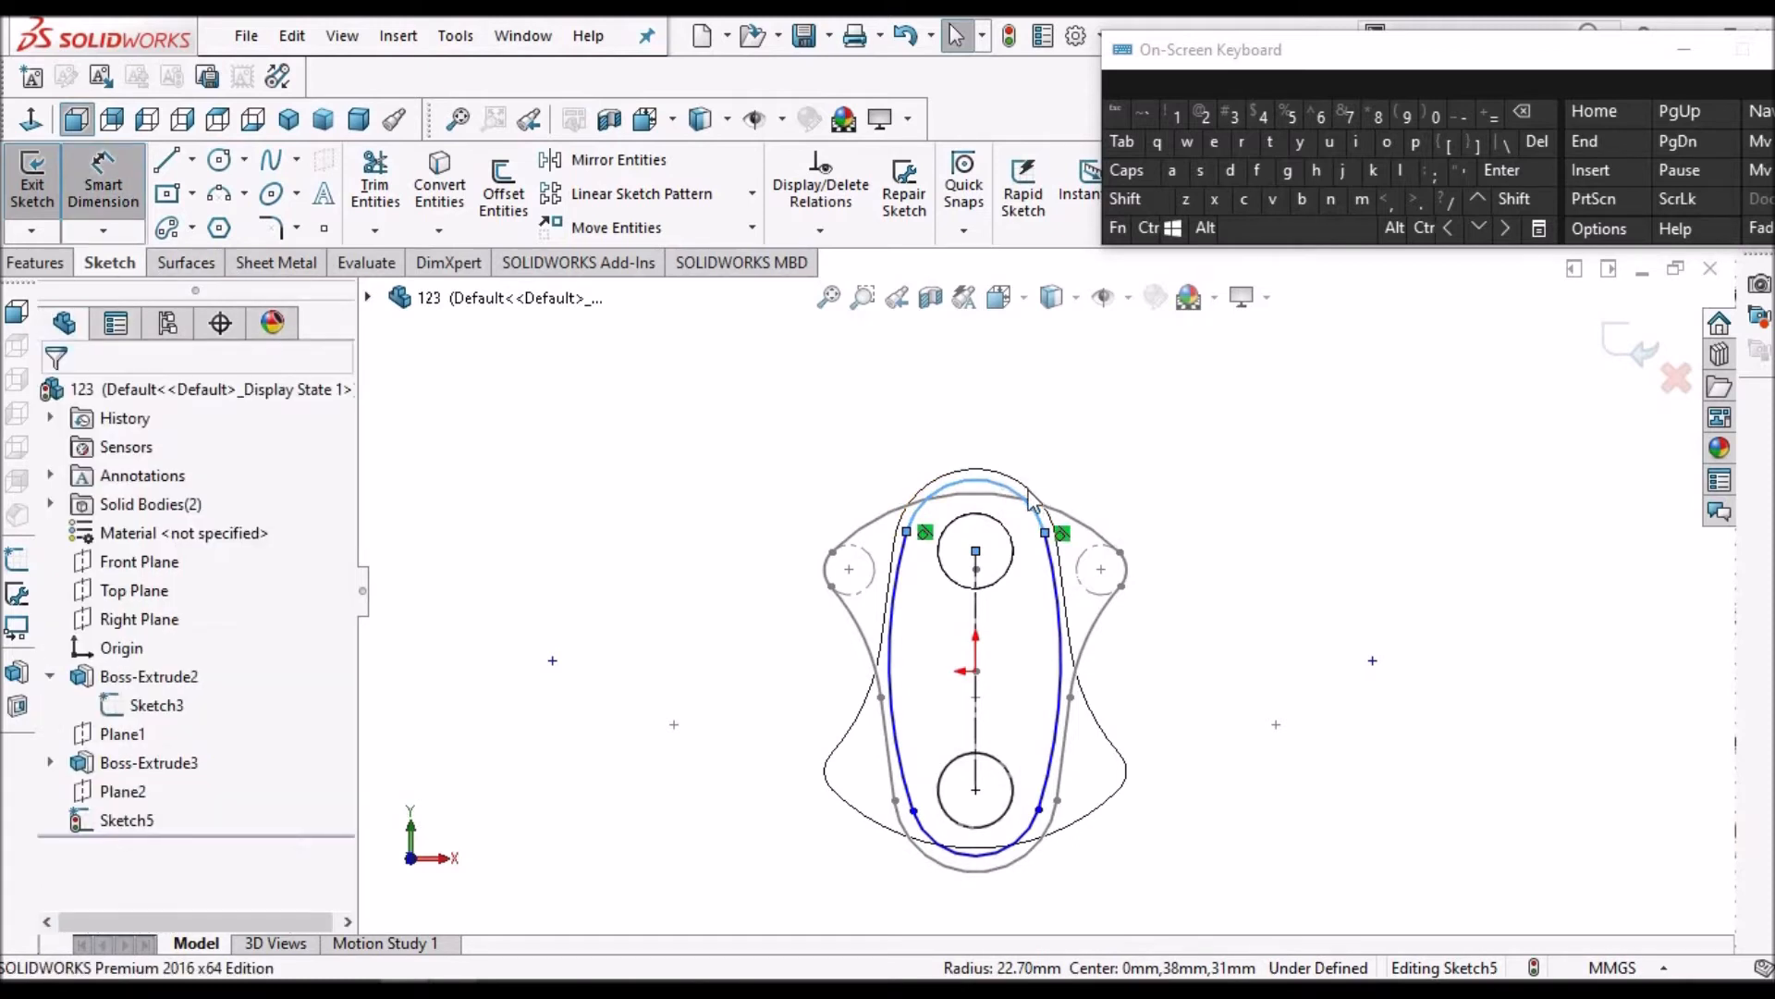
pyautogui.click(1031, 474)
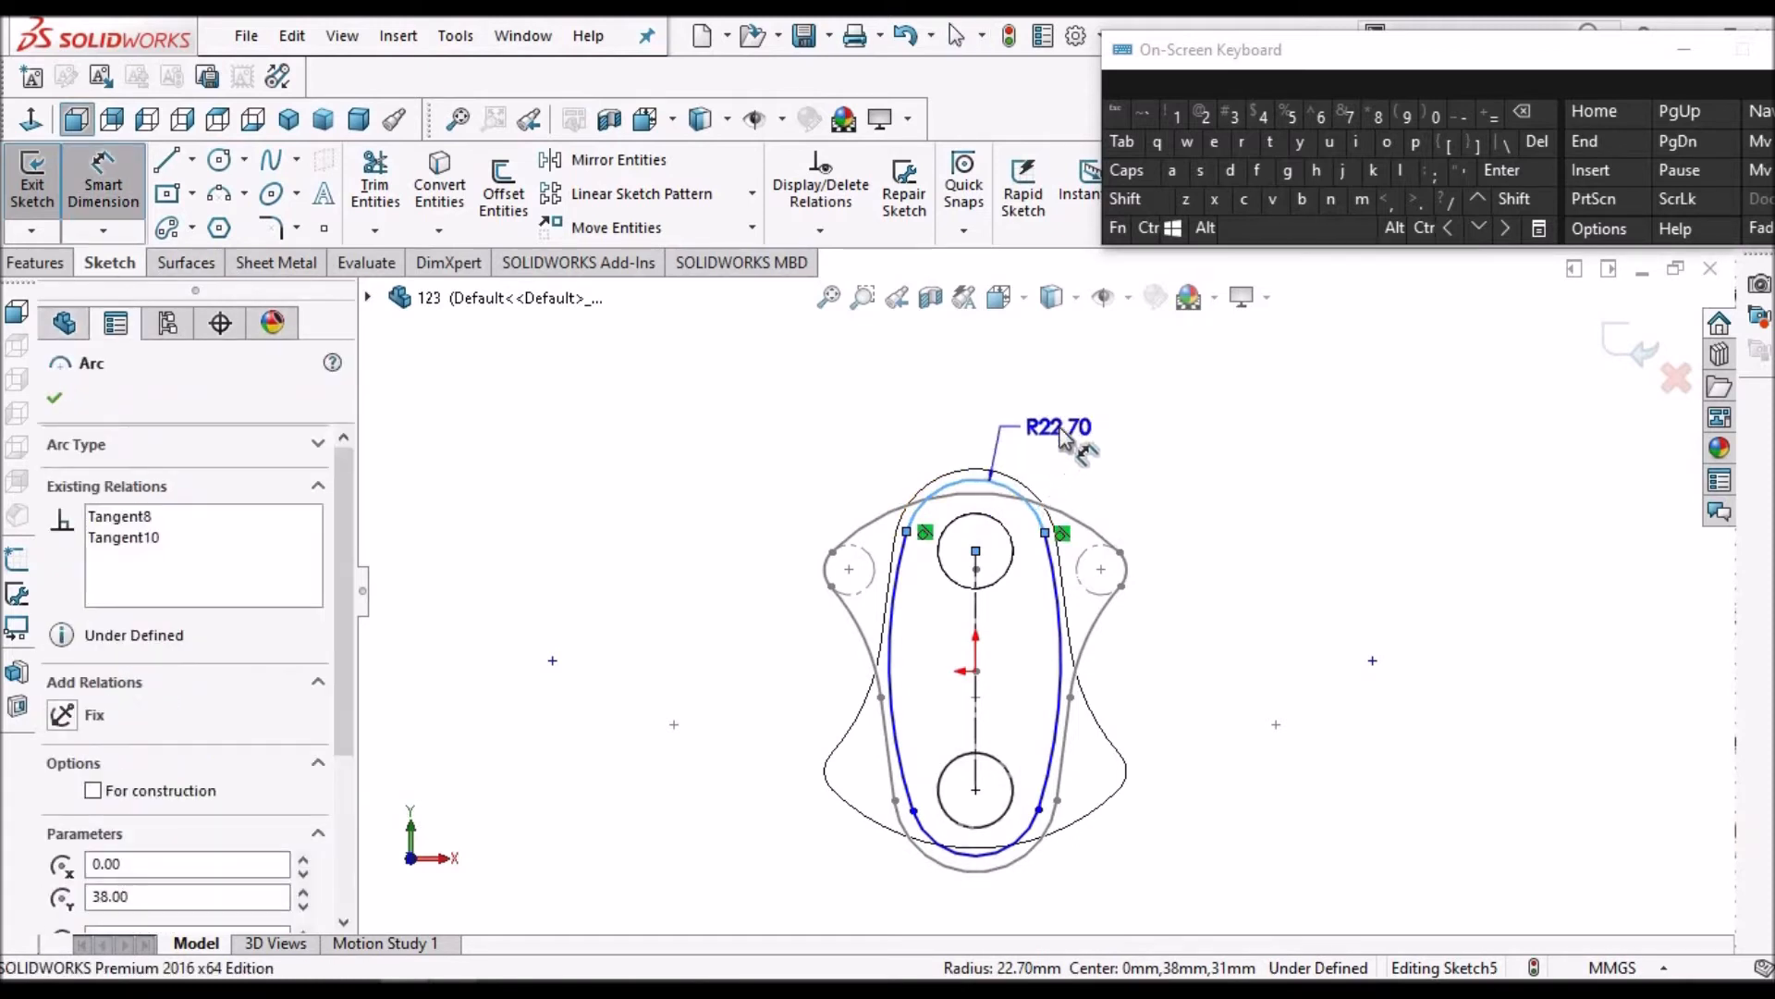
pyautogui.click(1060, 430)
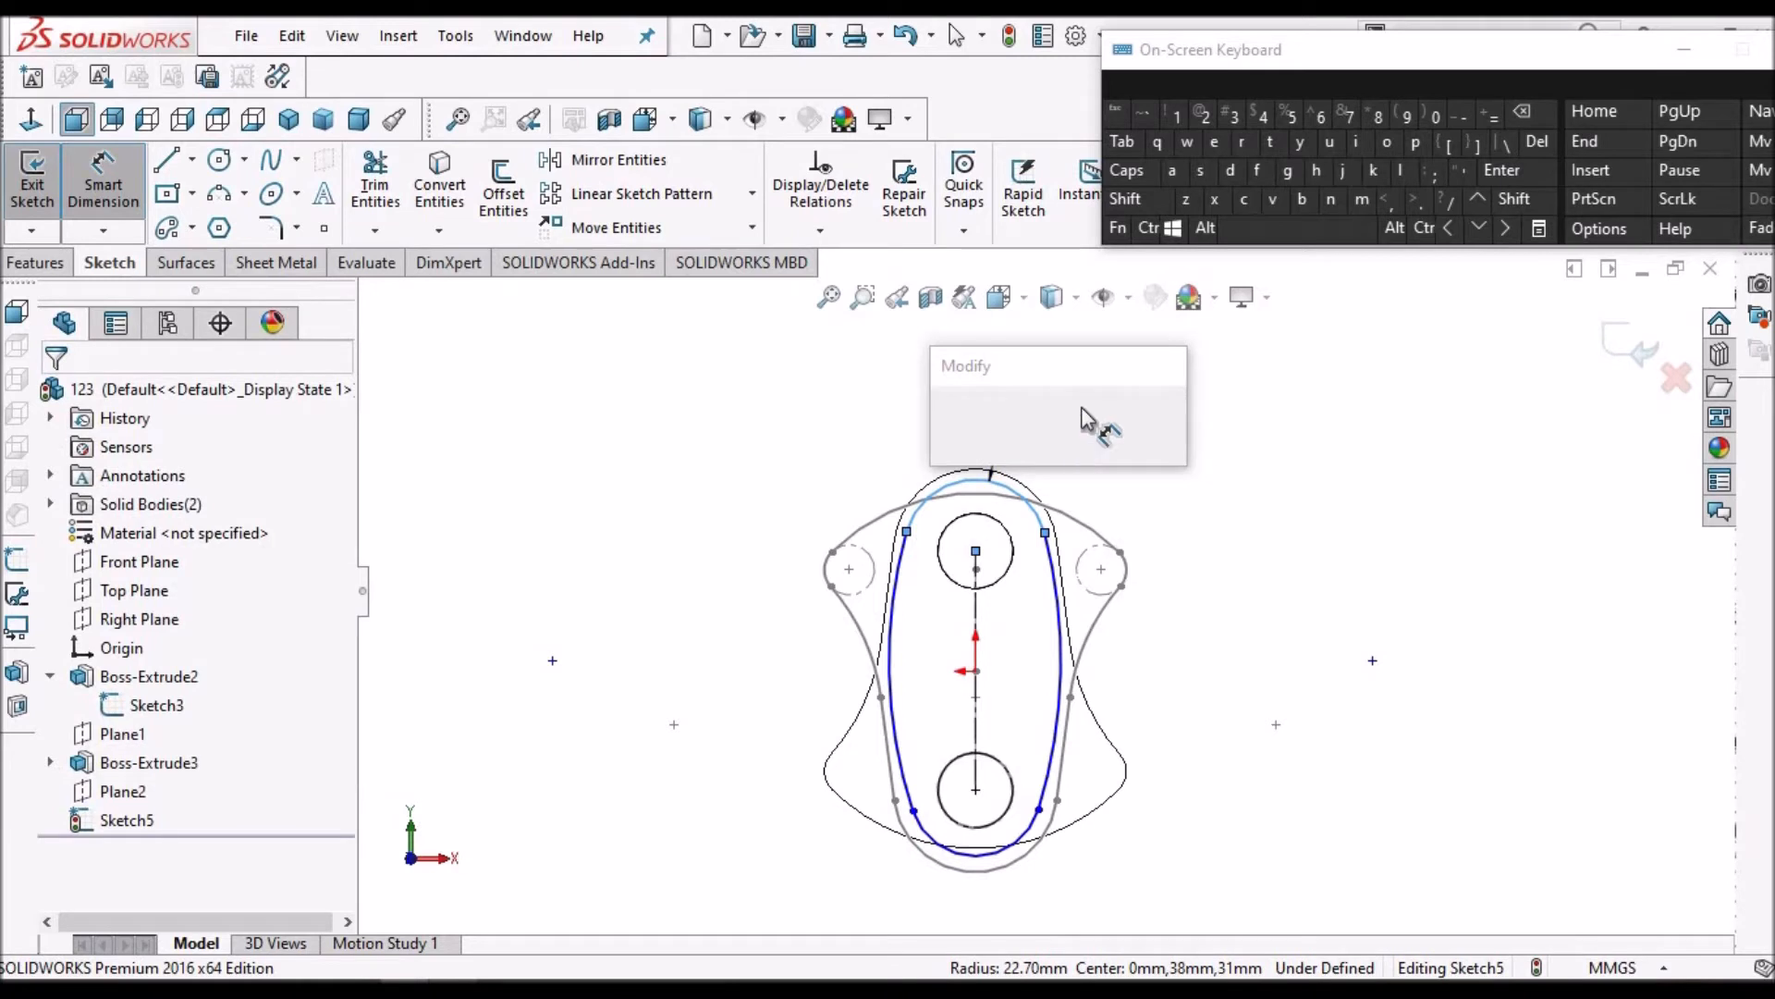
pyautogui.click(1211, 117)
pyautogui.click(1320, 118)
pyautogui.click(1019, 422)
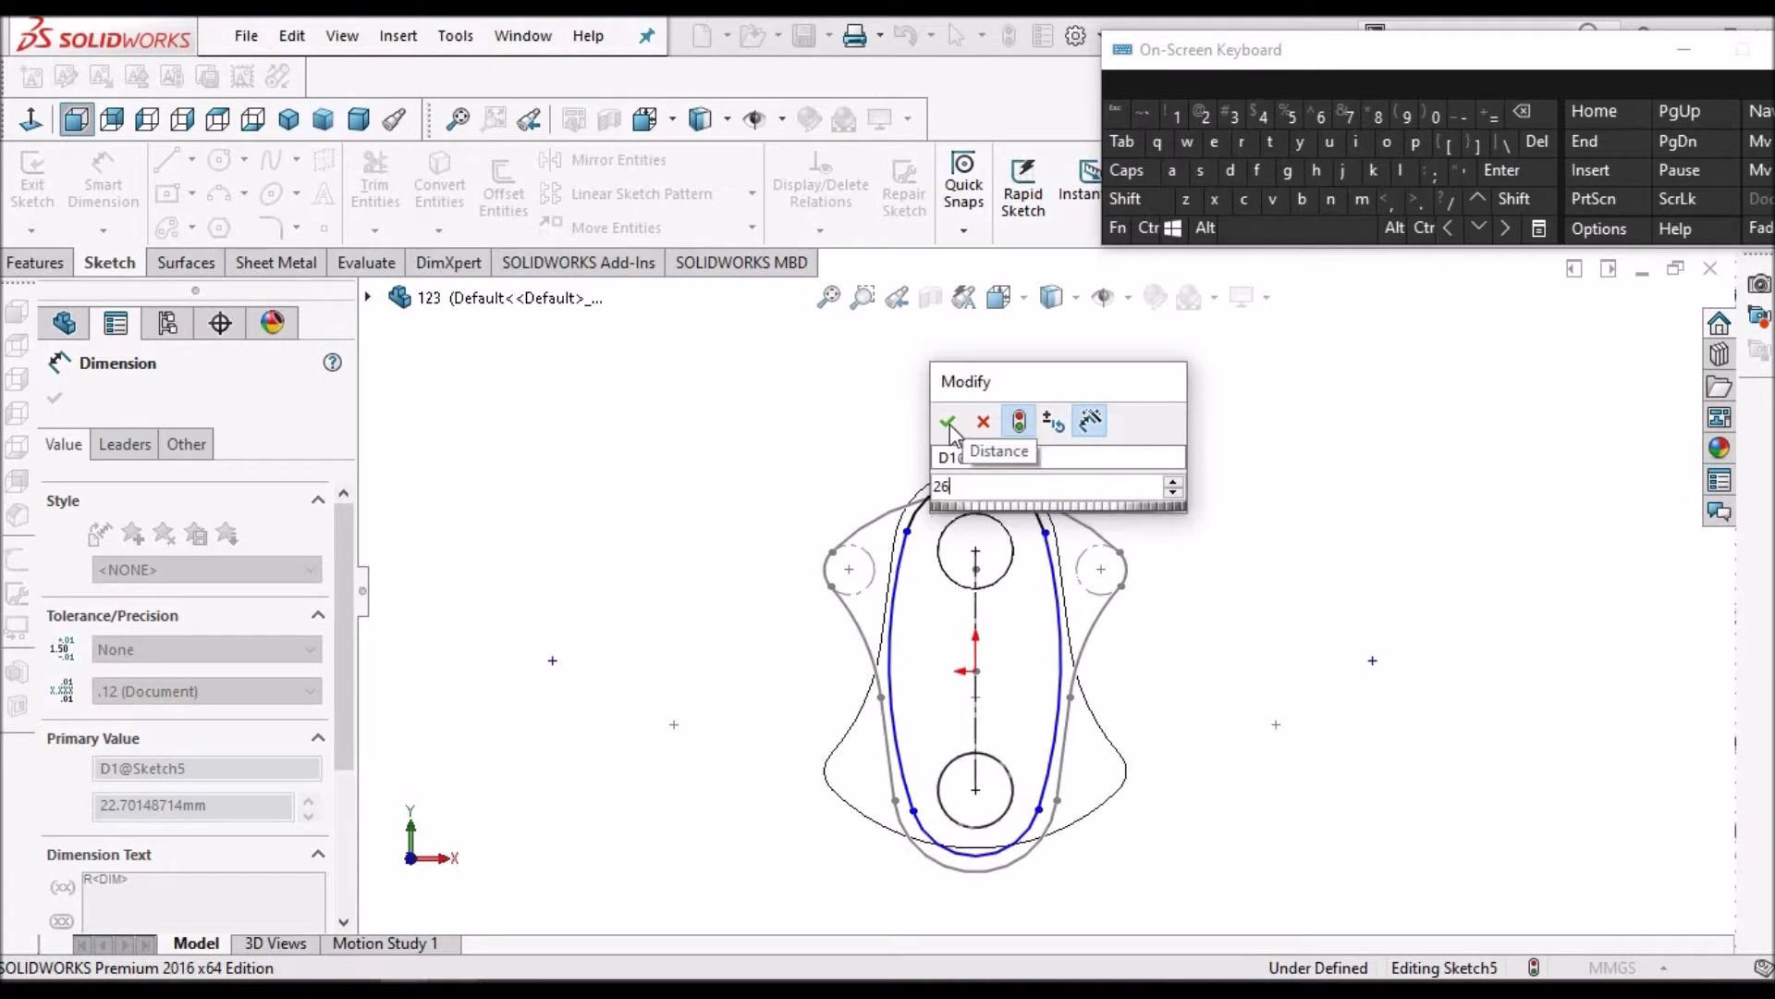
pyautogui.click(1220, 492)
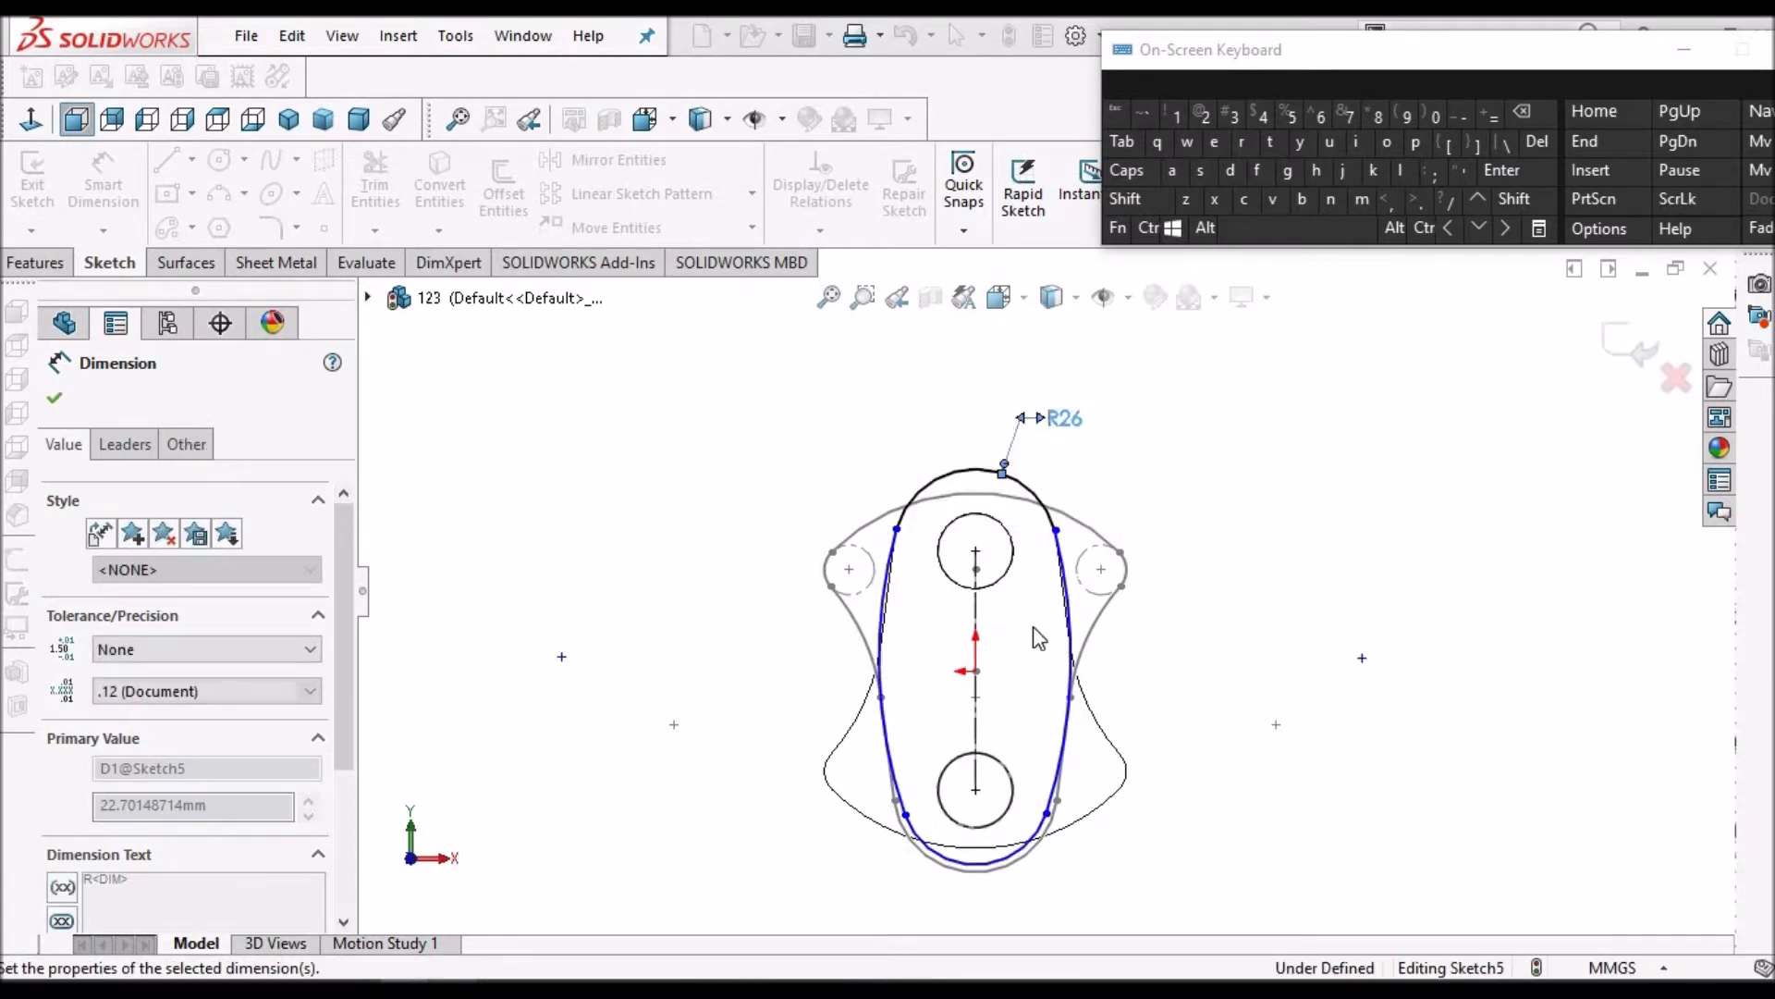
pyautogui.click(56, 404)
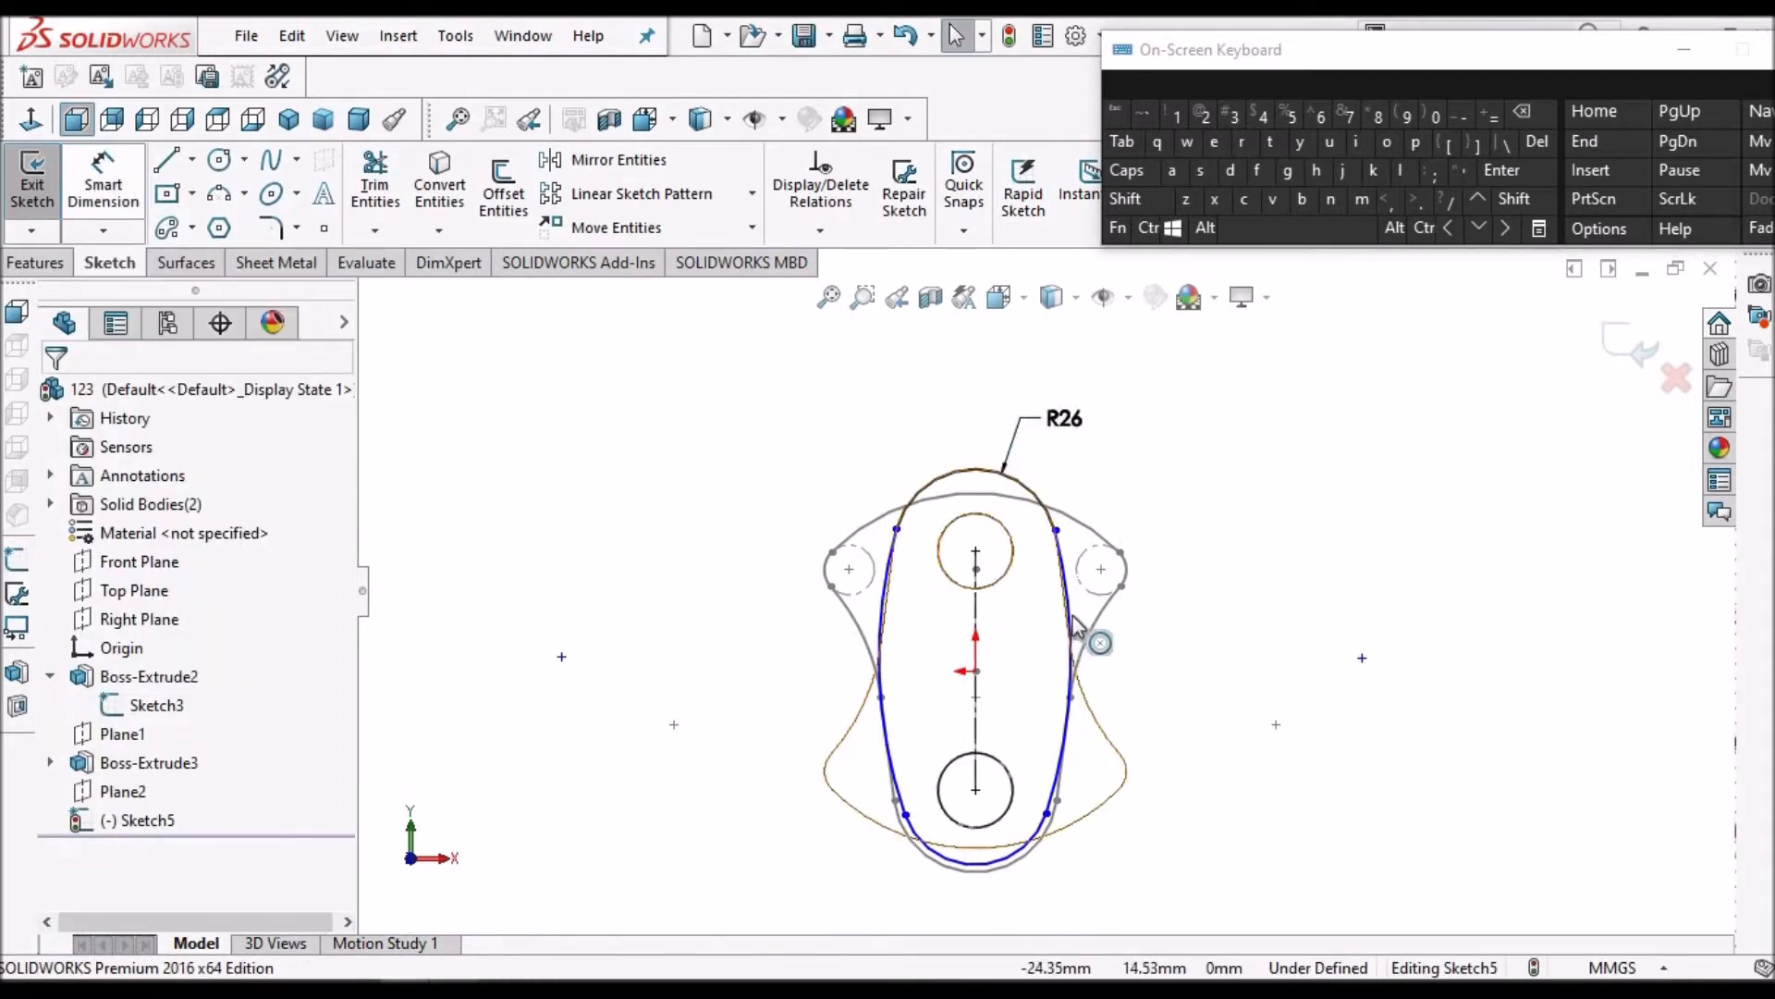
# Consult the crankshaft reference drawing for the remaining arc dimensions of the profile
pyautogui.click(453, 989)
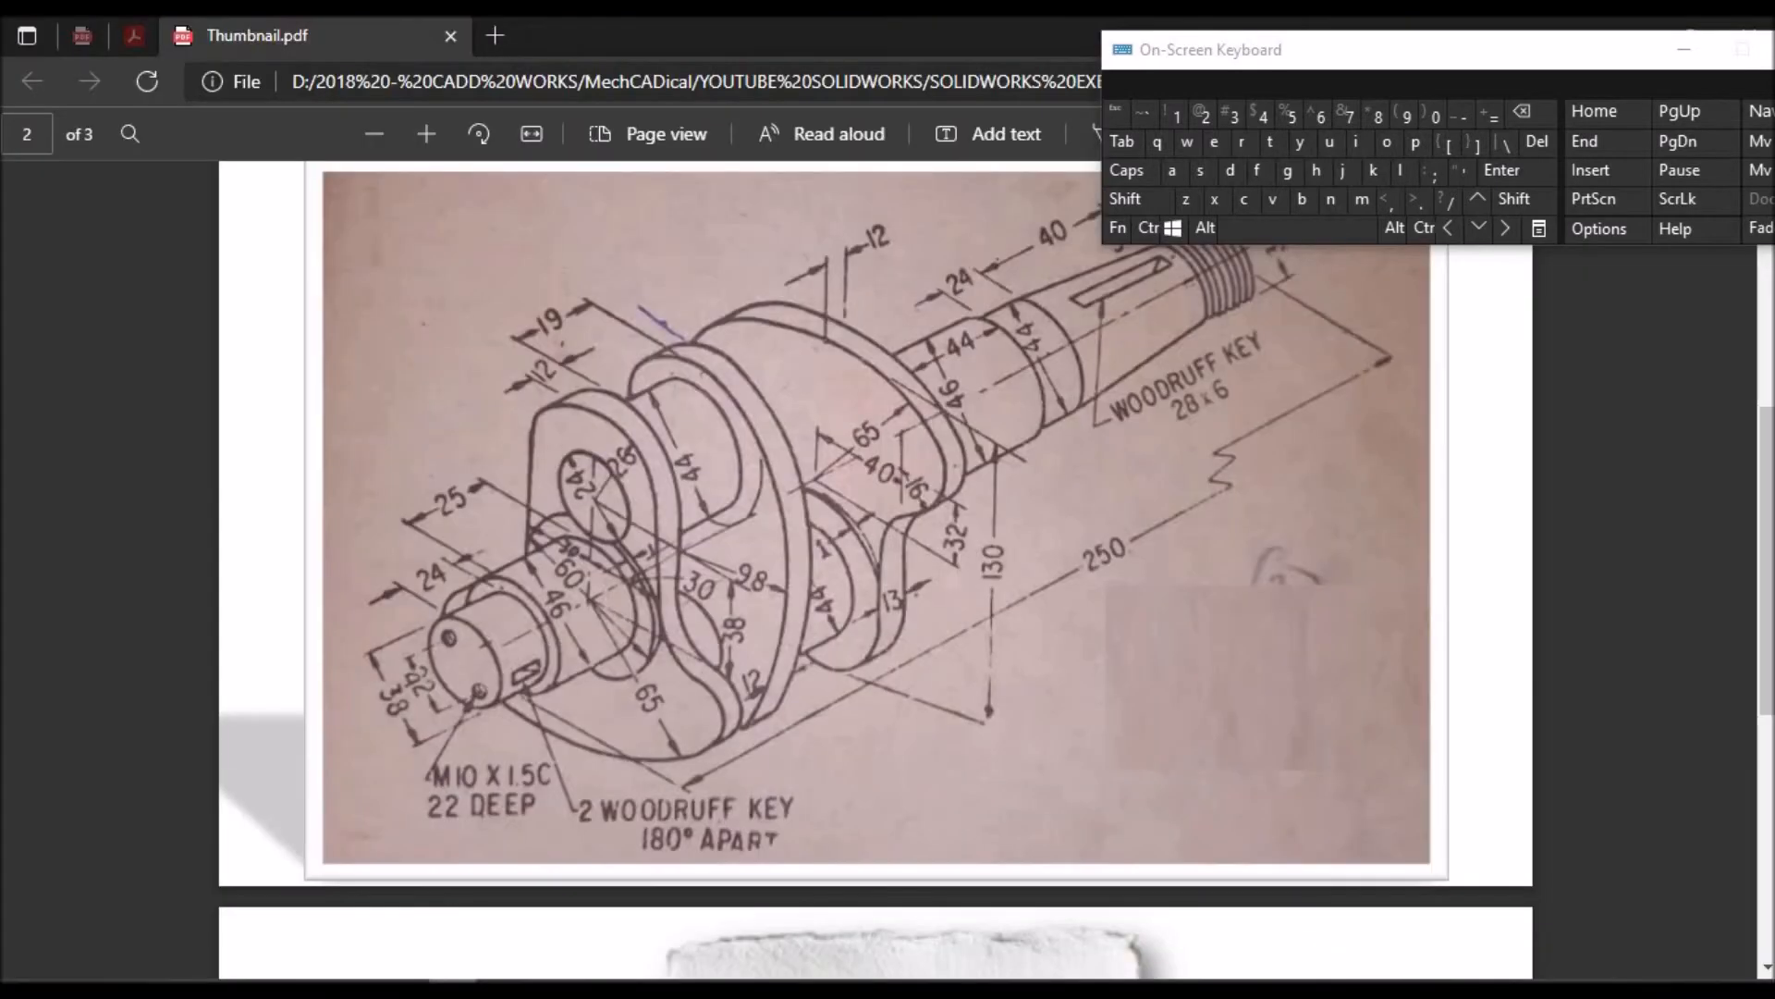
pyautogui.click(453, 989)
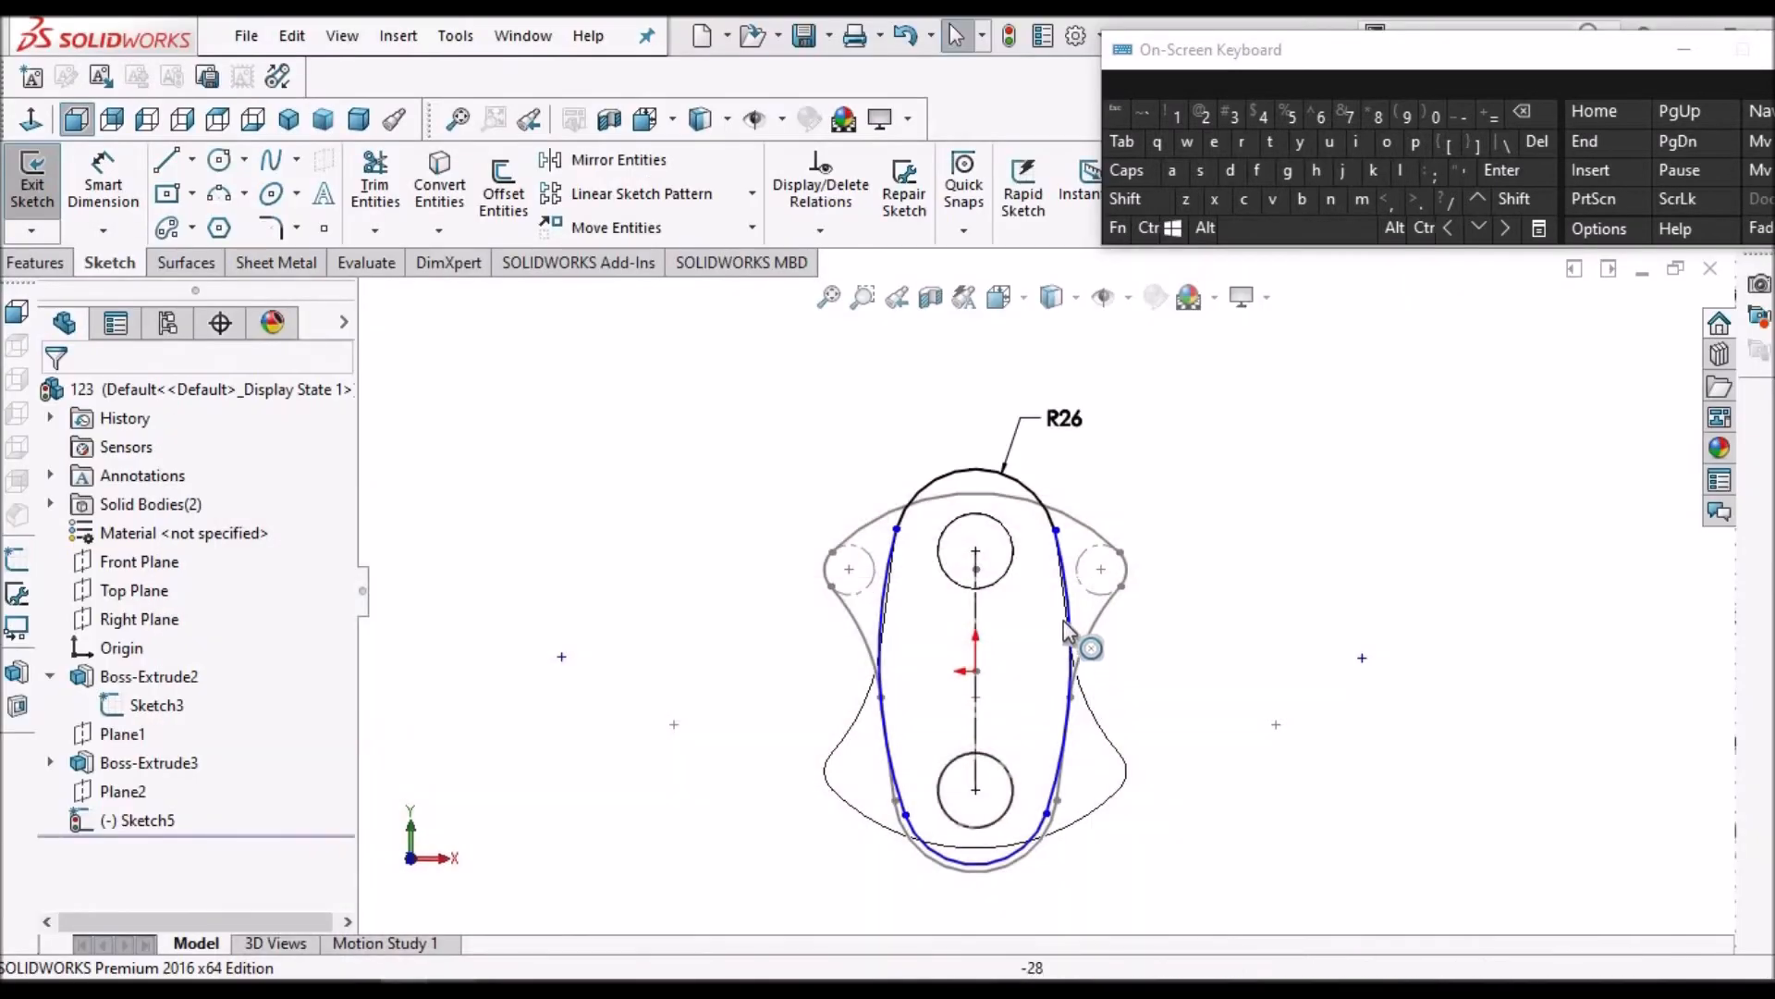
# Dimension the radius of the oval profile's side arc on the +X side and set it to 98 mm
pyautogui.click(100, 170)
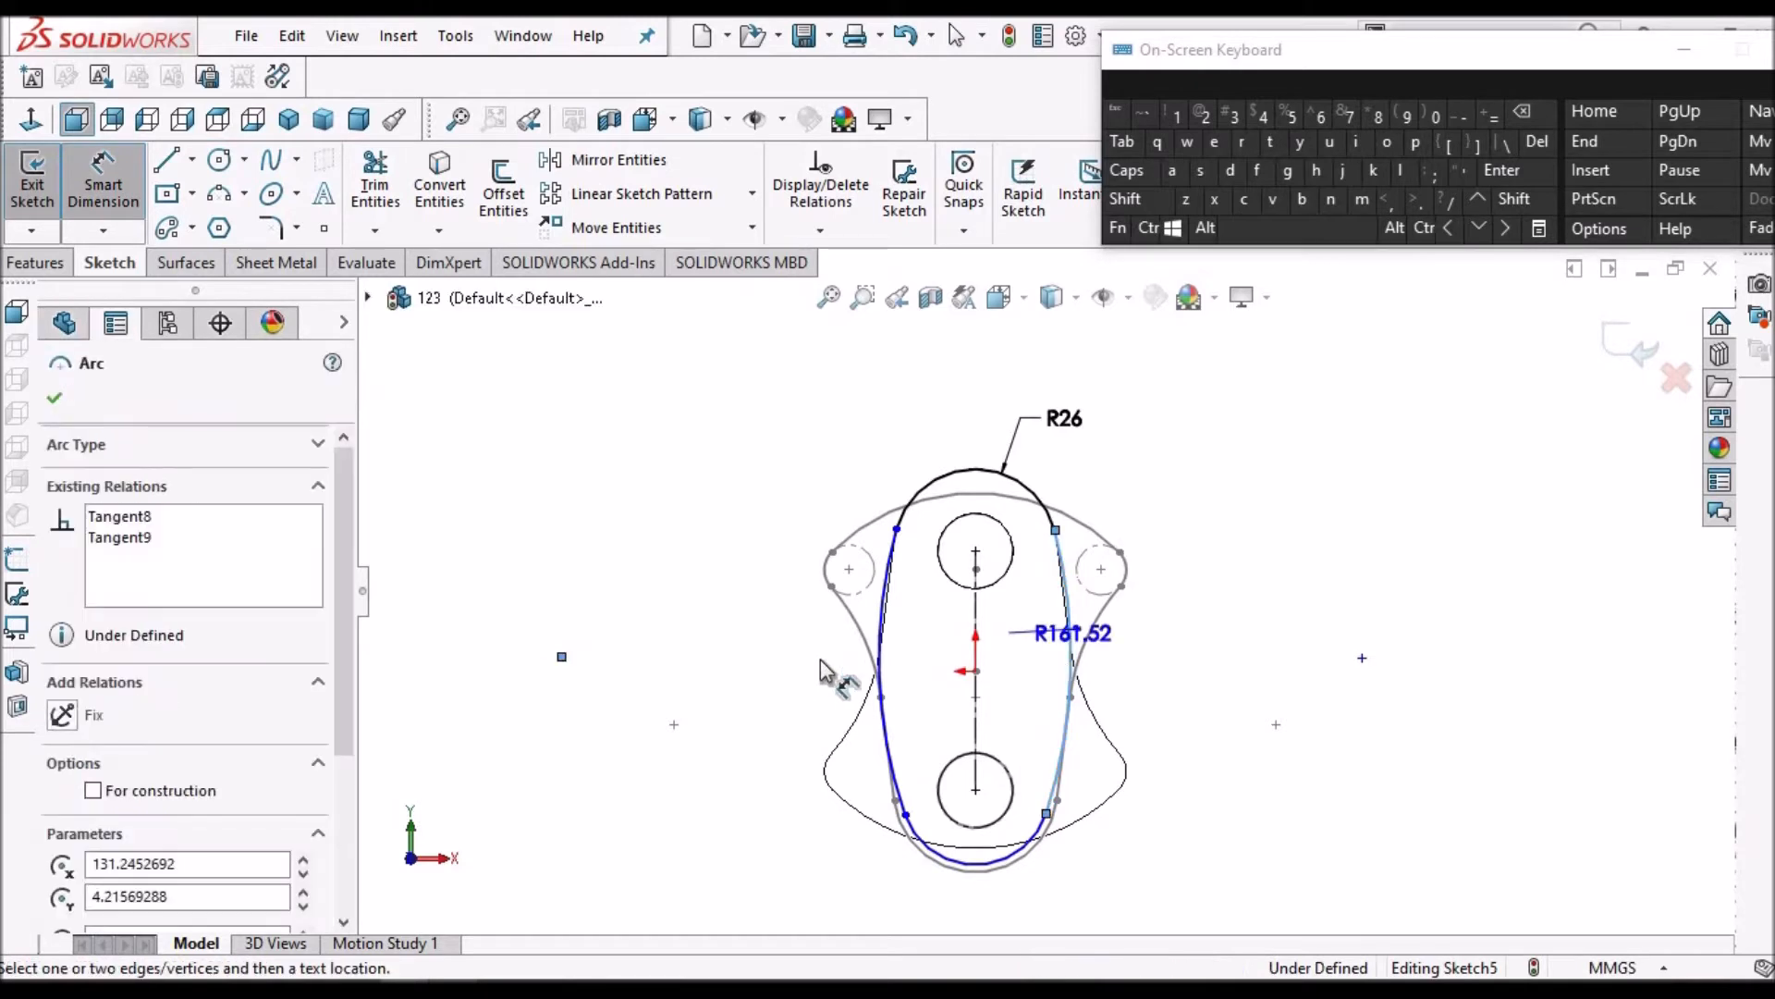
pyautogui.click(922, 663)
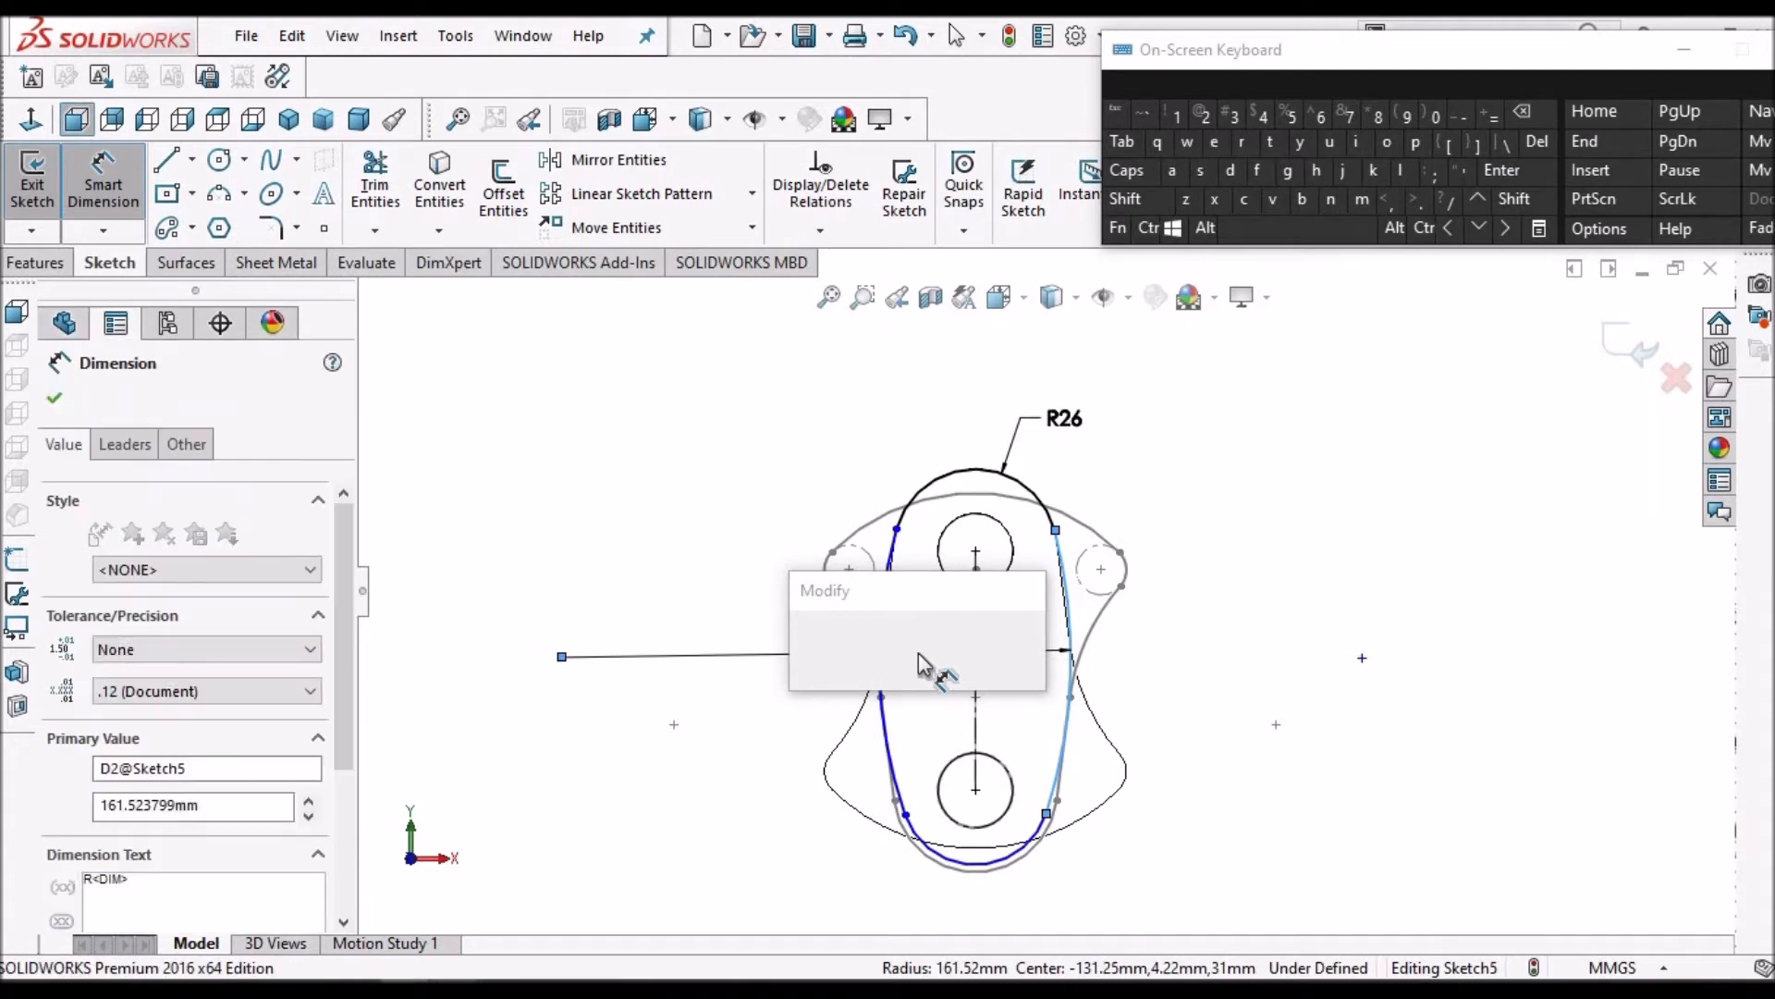
pyautogui.write('98')
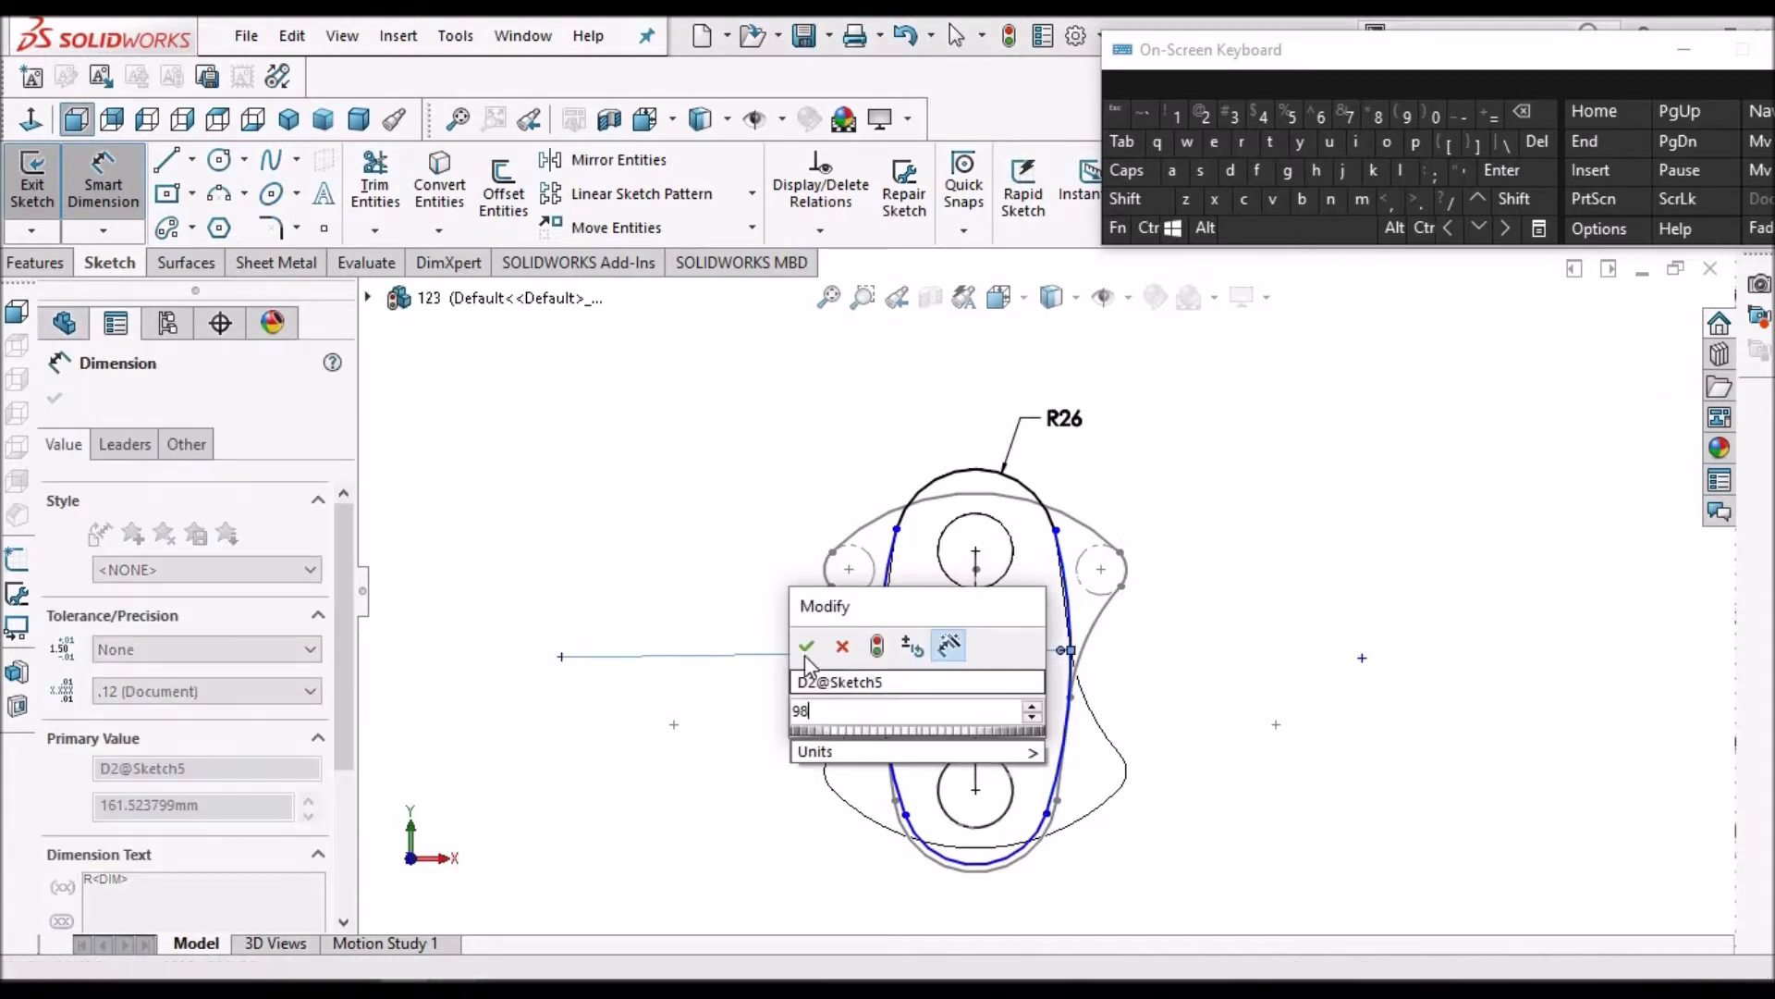
pyautogui.click(805, 653)
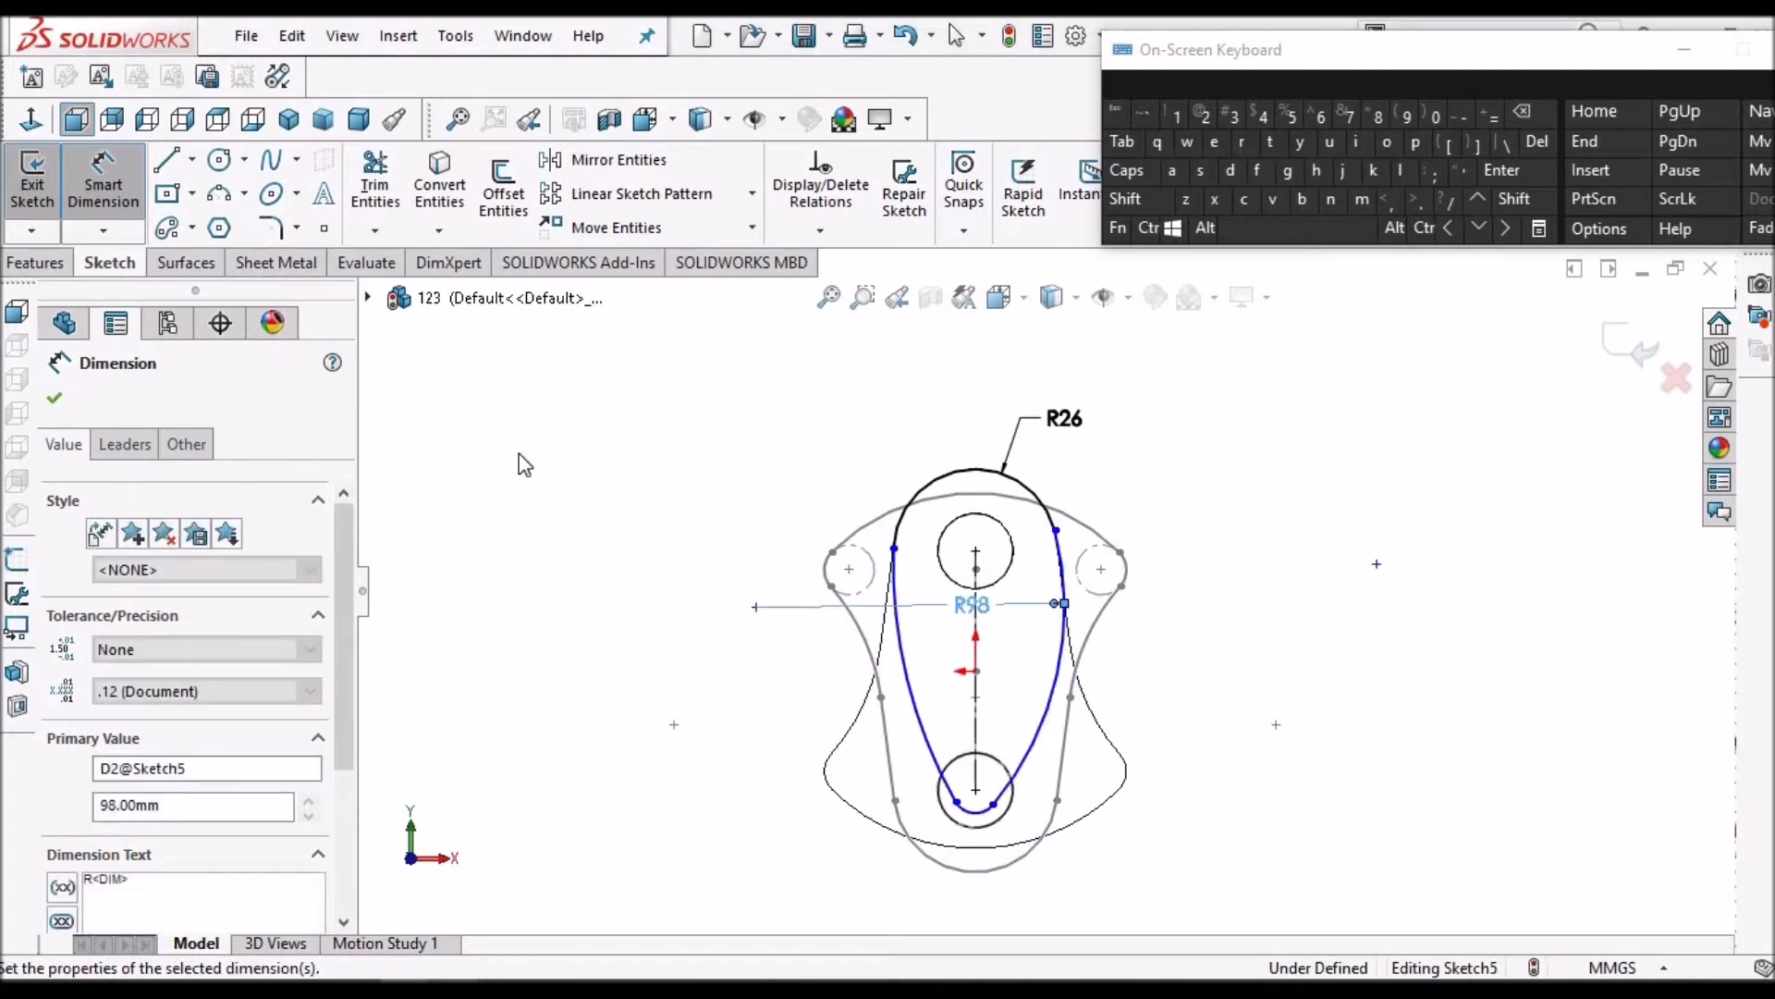
pyautogui.press('Escape')
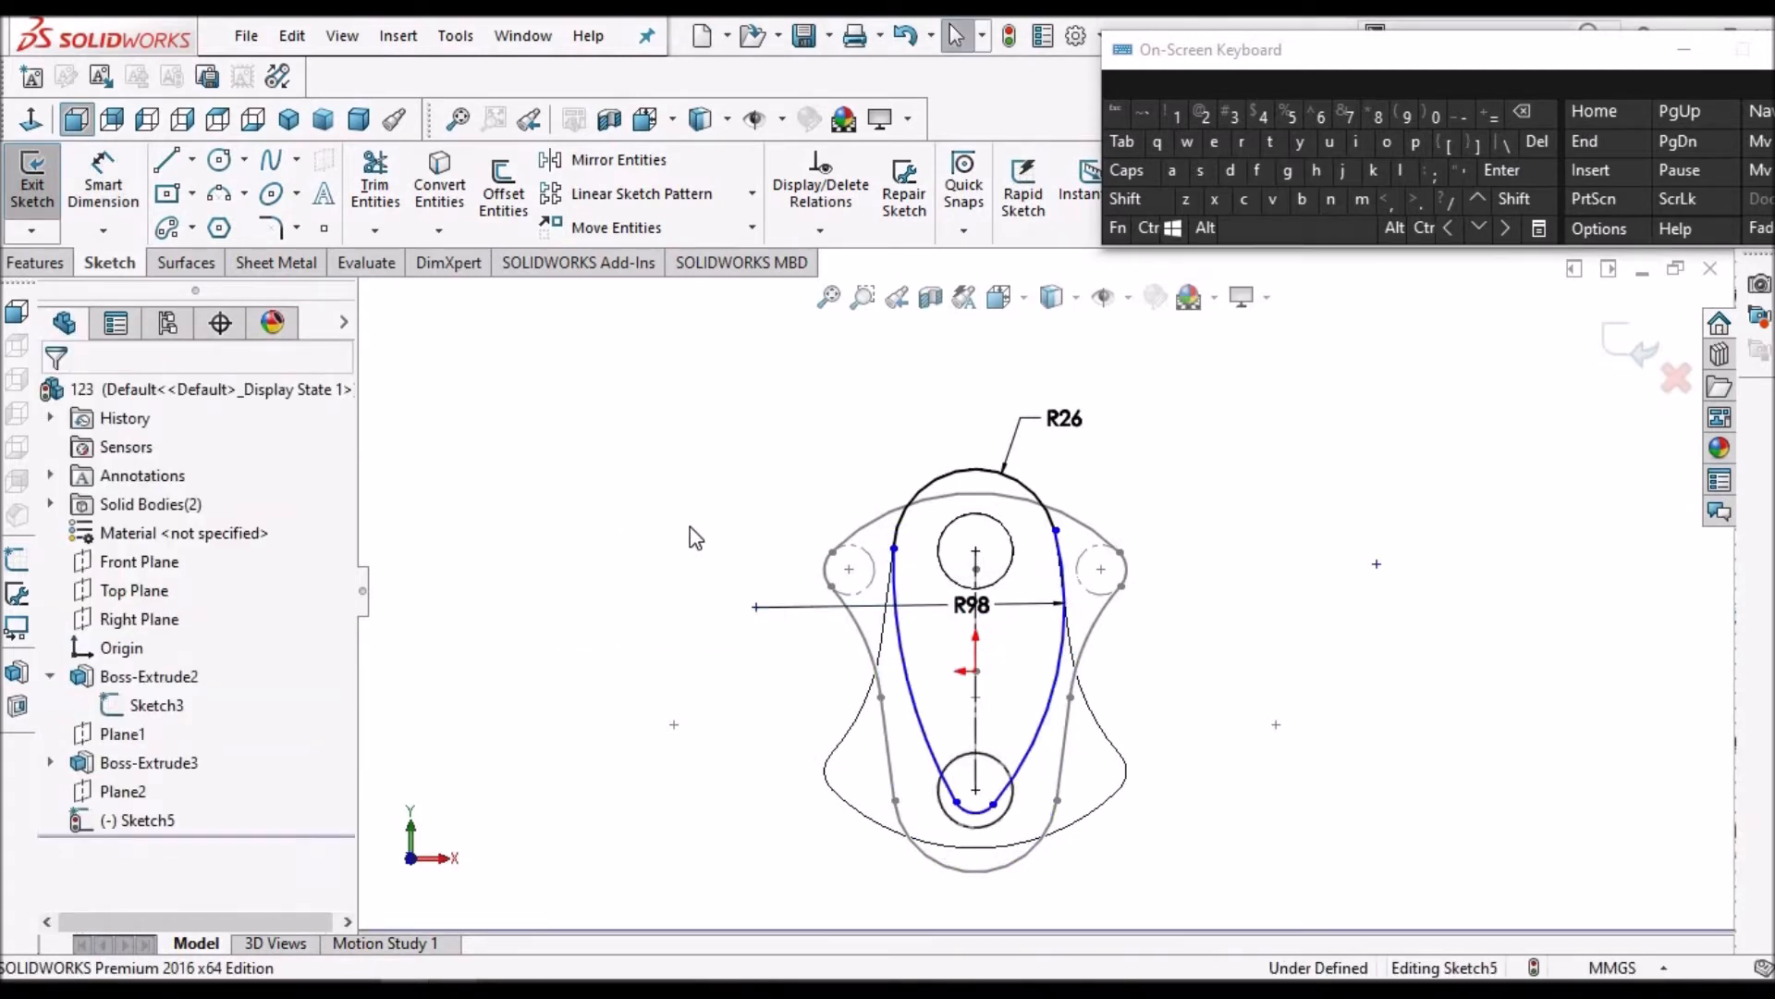
# Add an Equal relation between the upper R26 arc and the small lower arc of the oval profile
pyautogui.scroll(-1, 685, 534)
pyautogui.moveTo(1118, 492); pyautogui.dragTo(1147, 534)
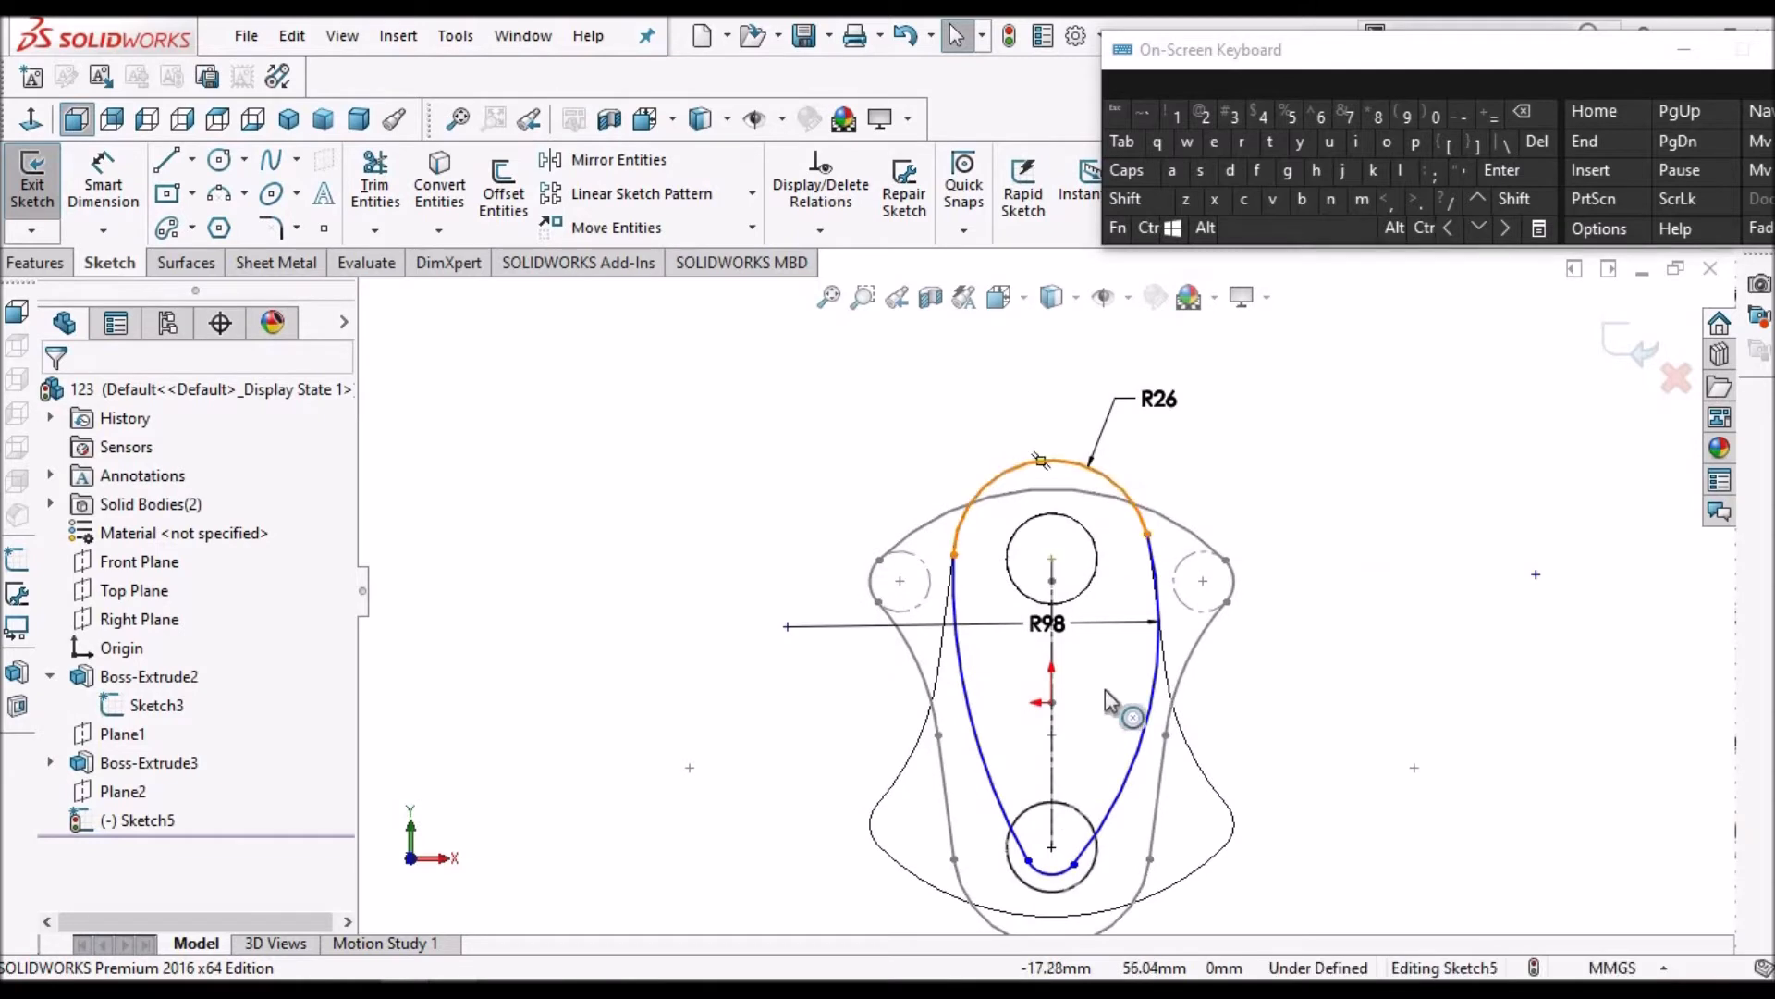
pyautogui.click(1063, 873)
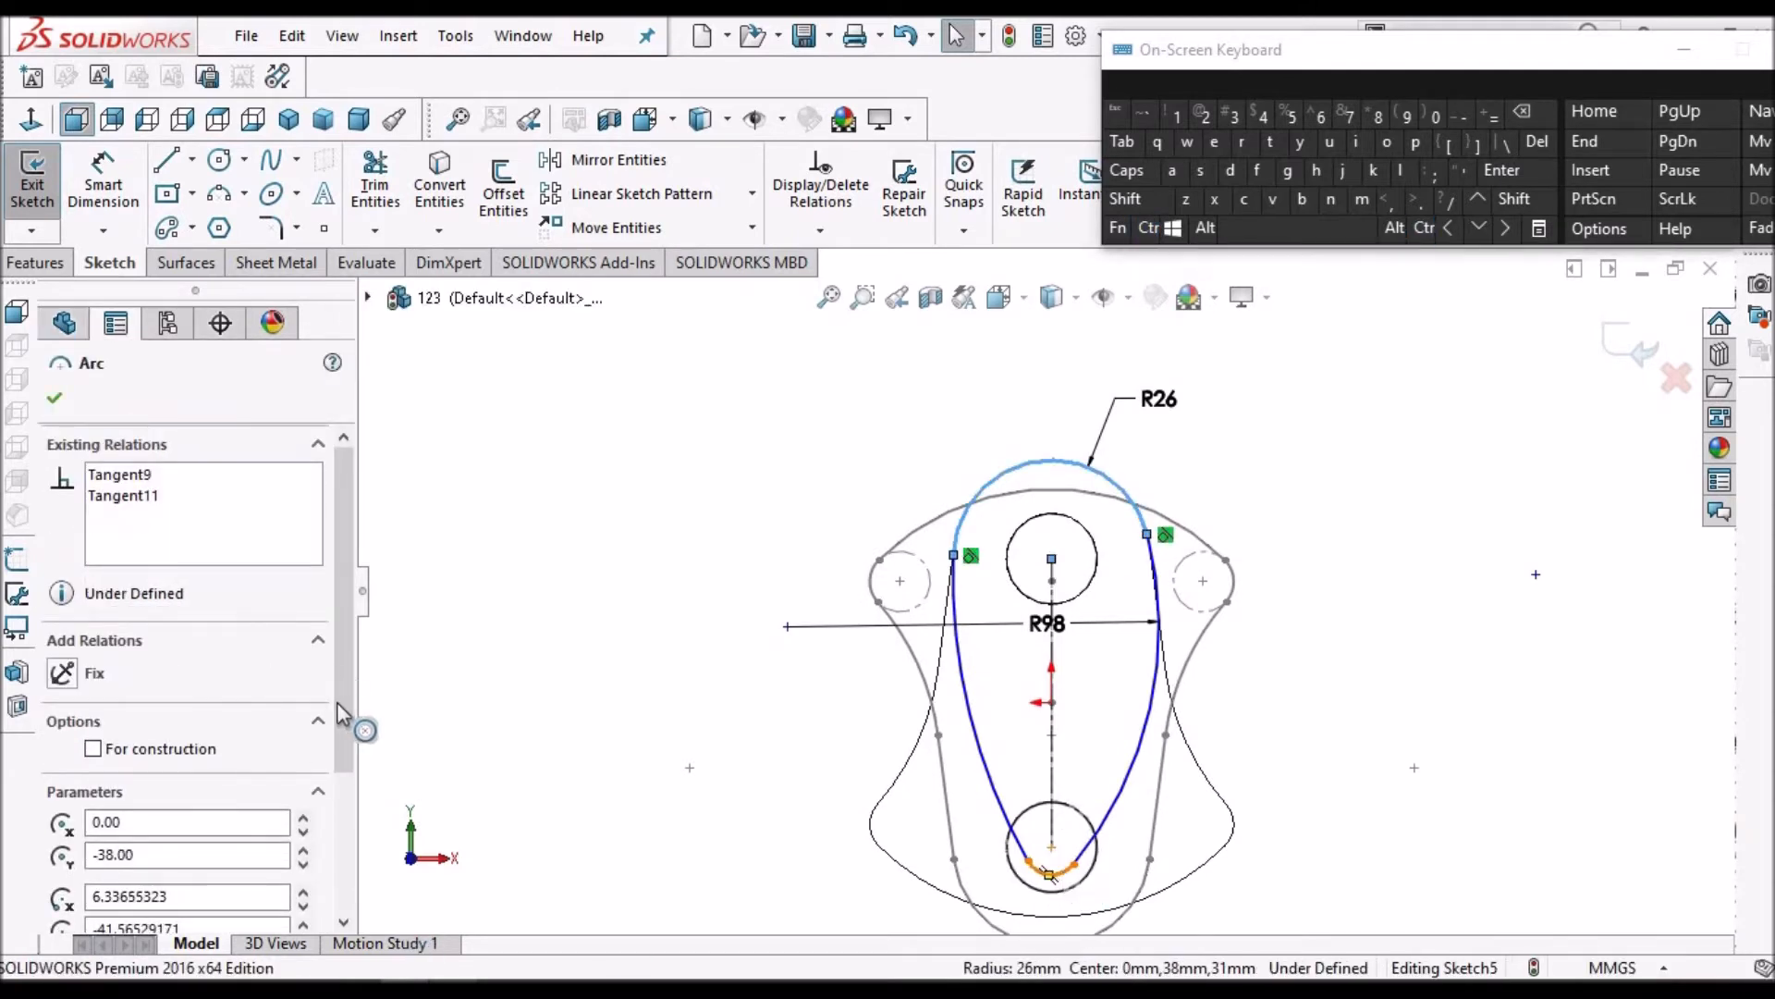
pyautogui.moveTo(342, 718); pyautogui.dragTo(350, 843)
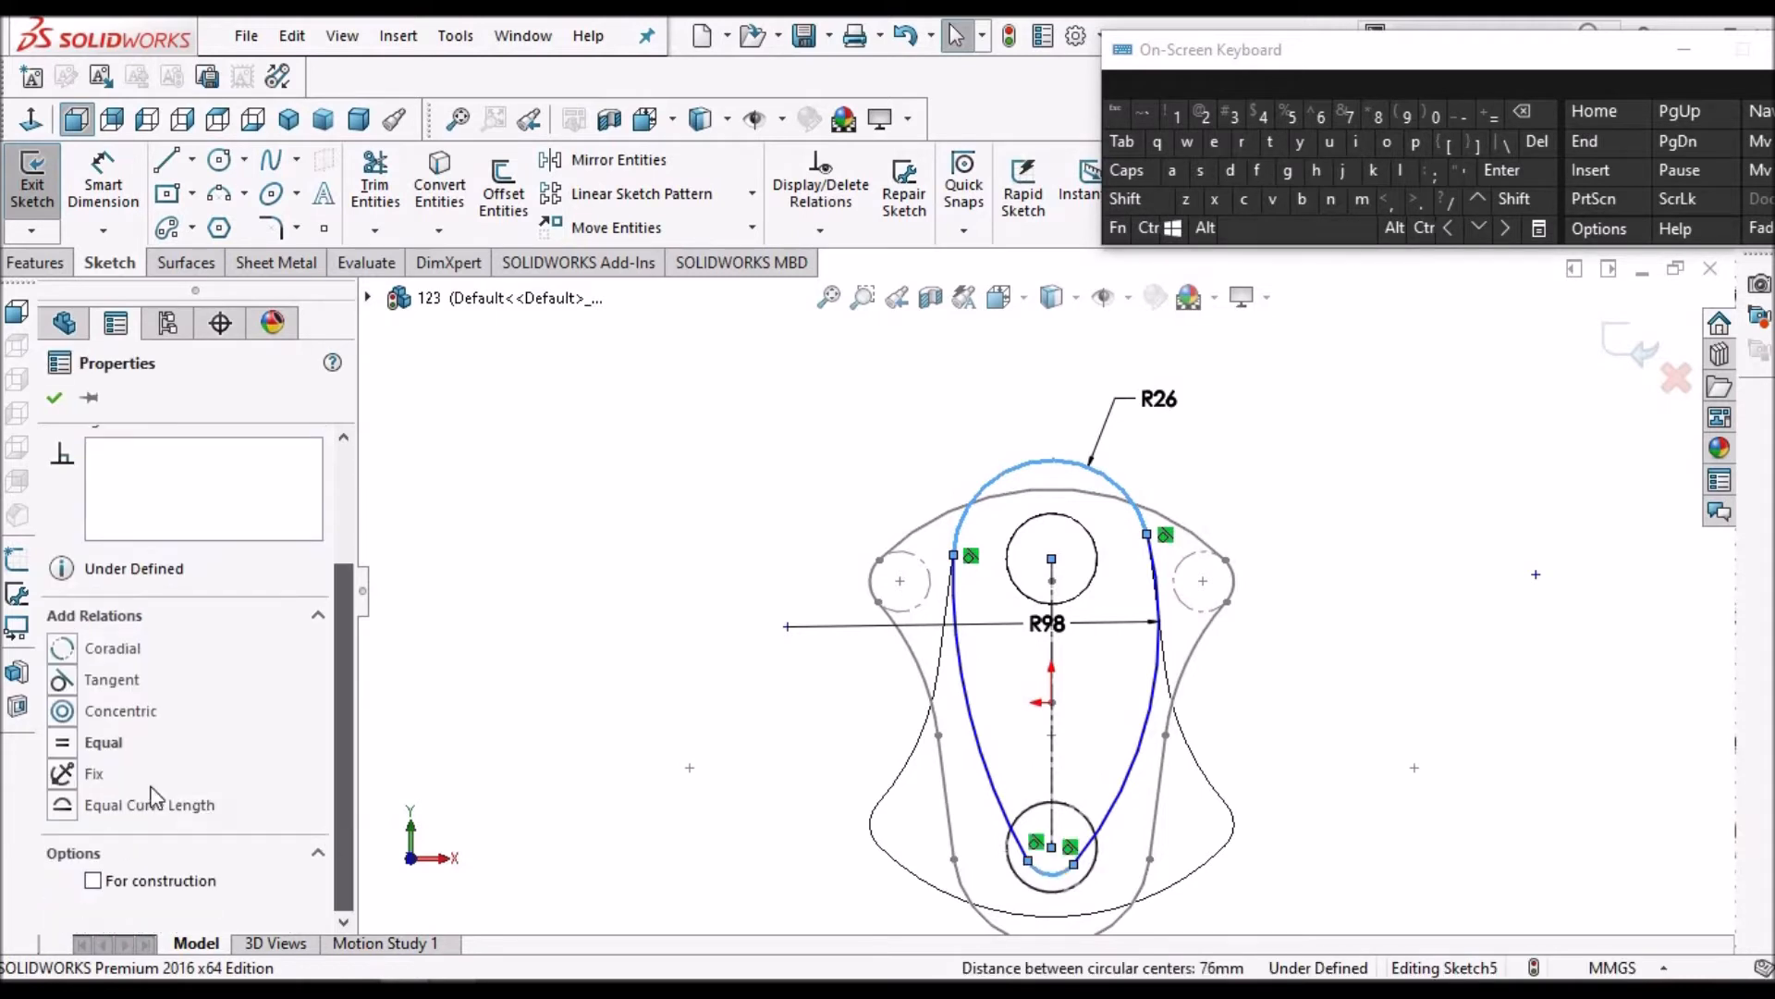
pyautogui.click(62, 743)
pyautogui.click(55, 398)
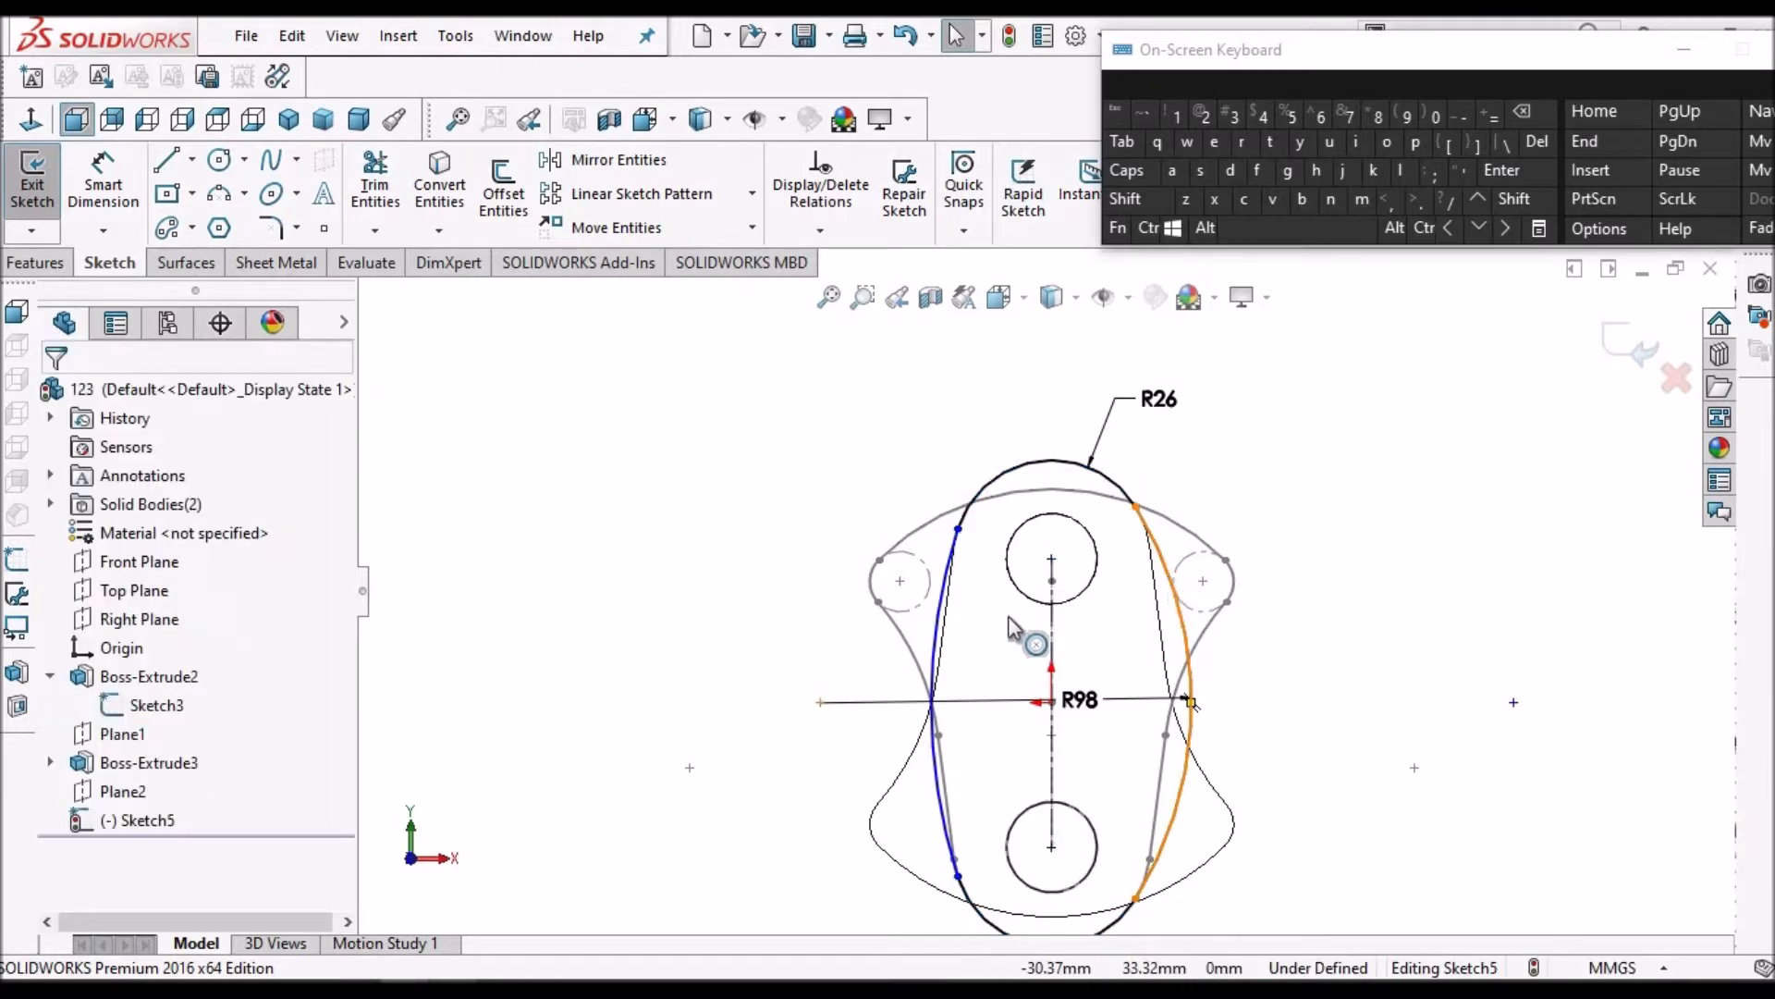
# Add an Equal relation between the two long side arcs of the oval profile
pyautogui.click(946, 606)
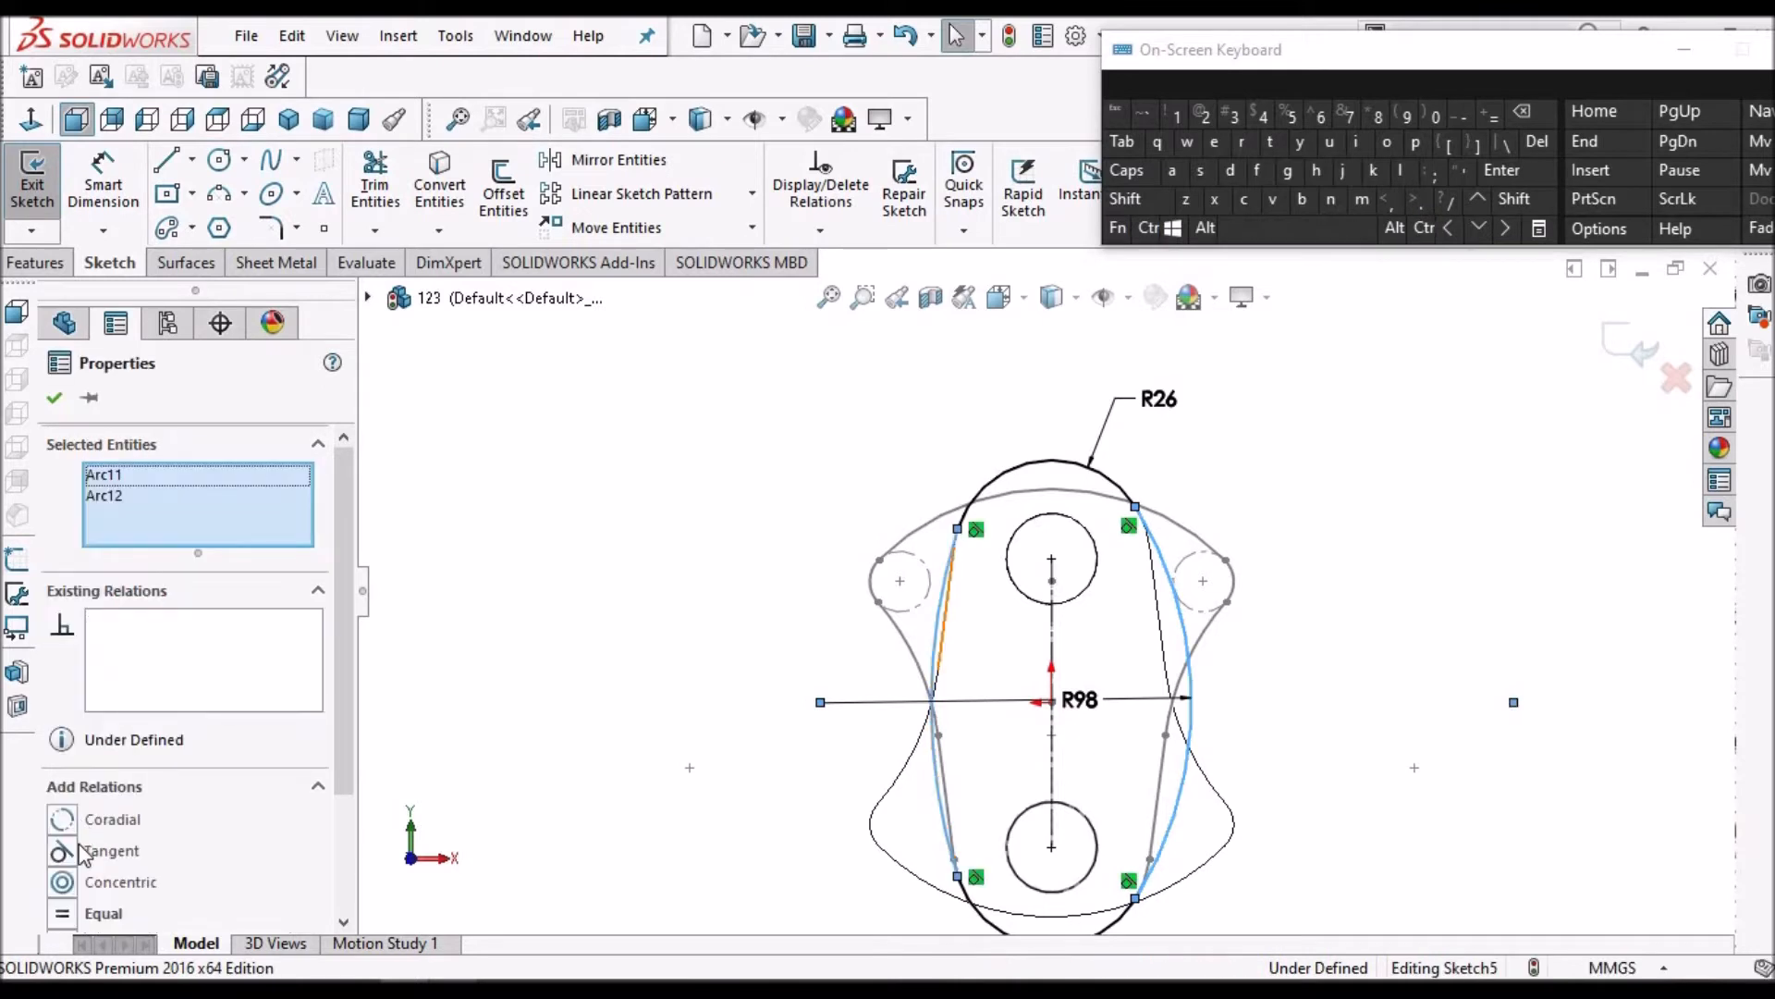
pyautogui.click(62, 913)
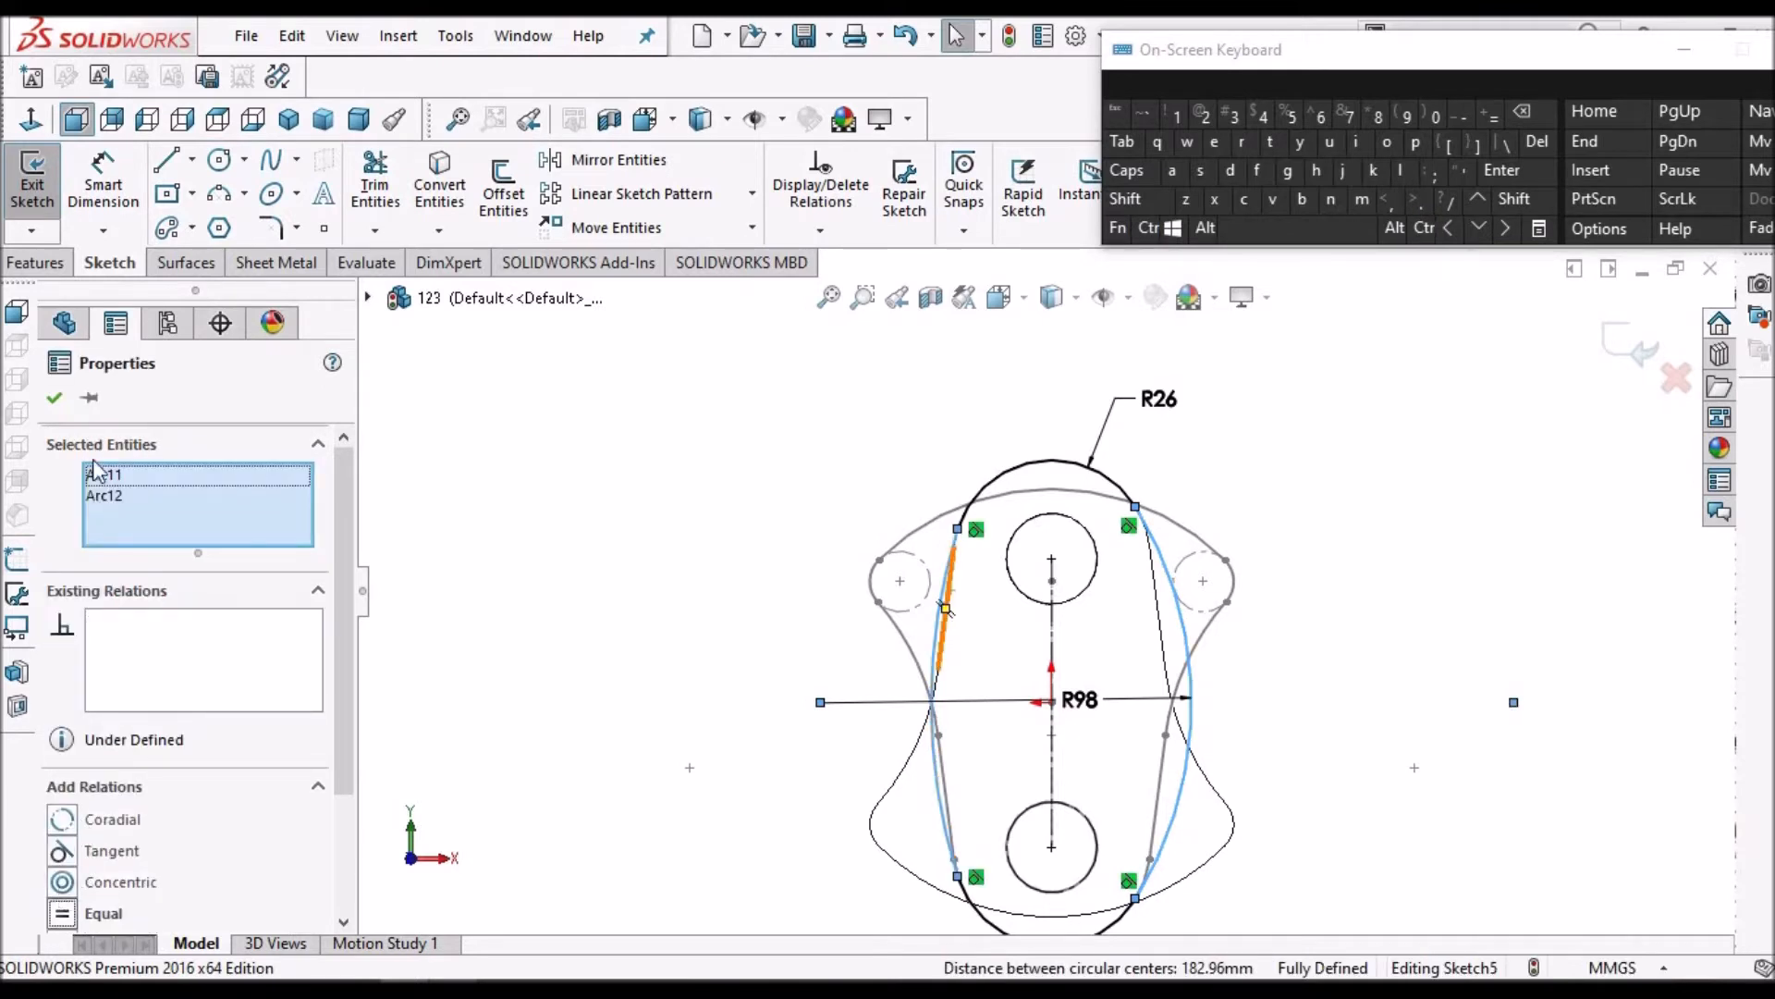
pyautogui.click(648, 555)
# Extrude the oval profile 12 mm as a blind boss between the two existing plates, with the model shown shaded with edges
pyautogui.scroll(3, 1044, 583)
pyautogui.moveTo(1212, 601); pyautogui.dragTo(1442, 434, button='middle')
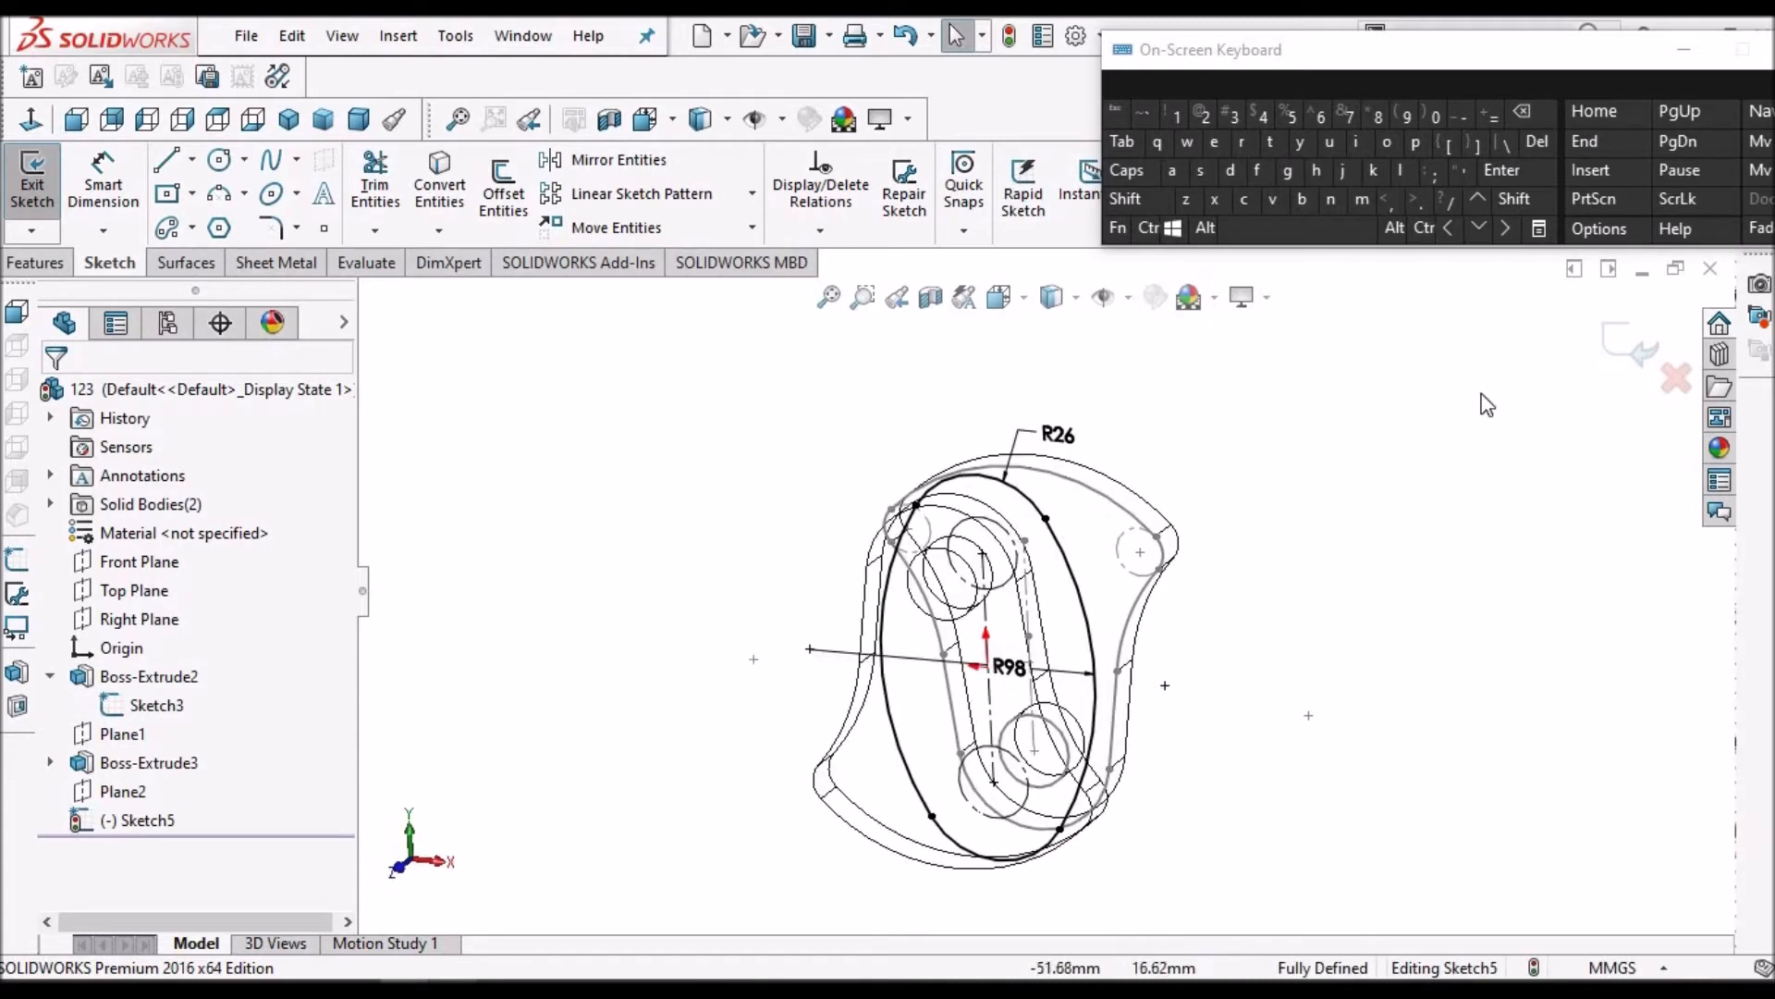
pyautogui.click(54, 258)
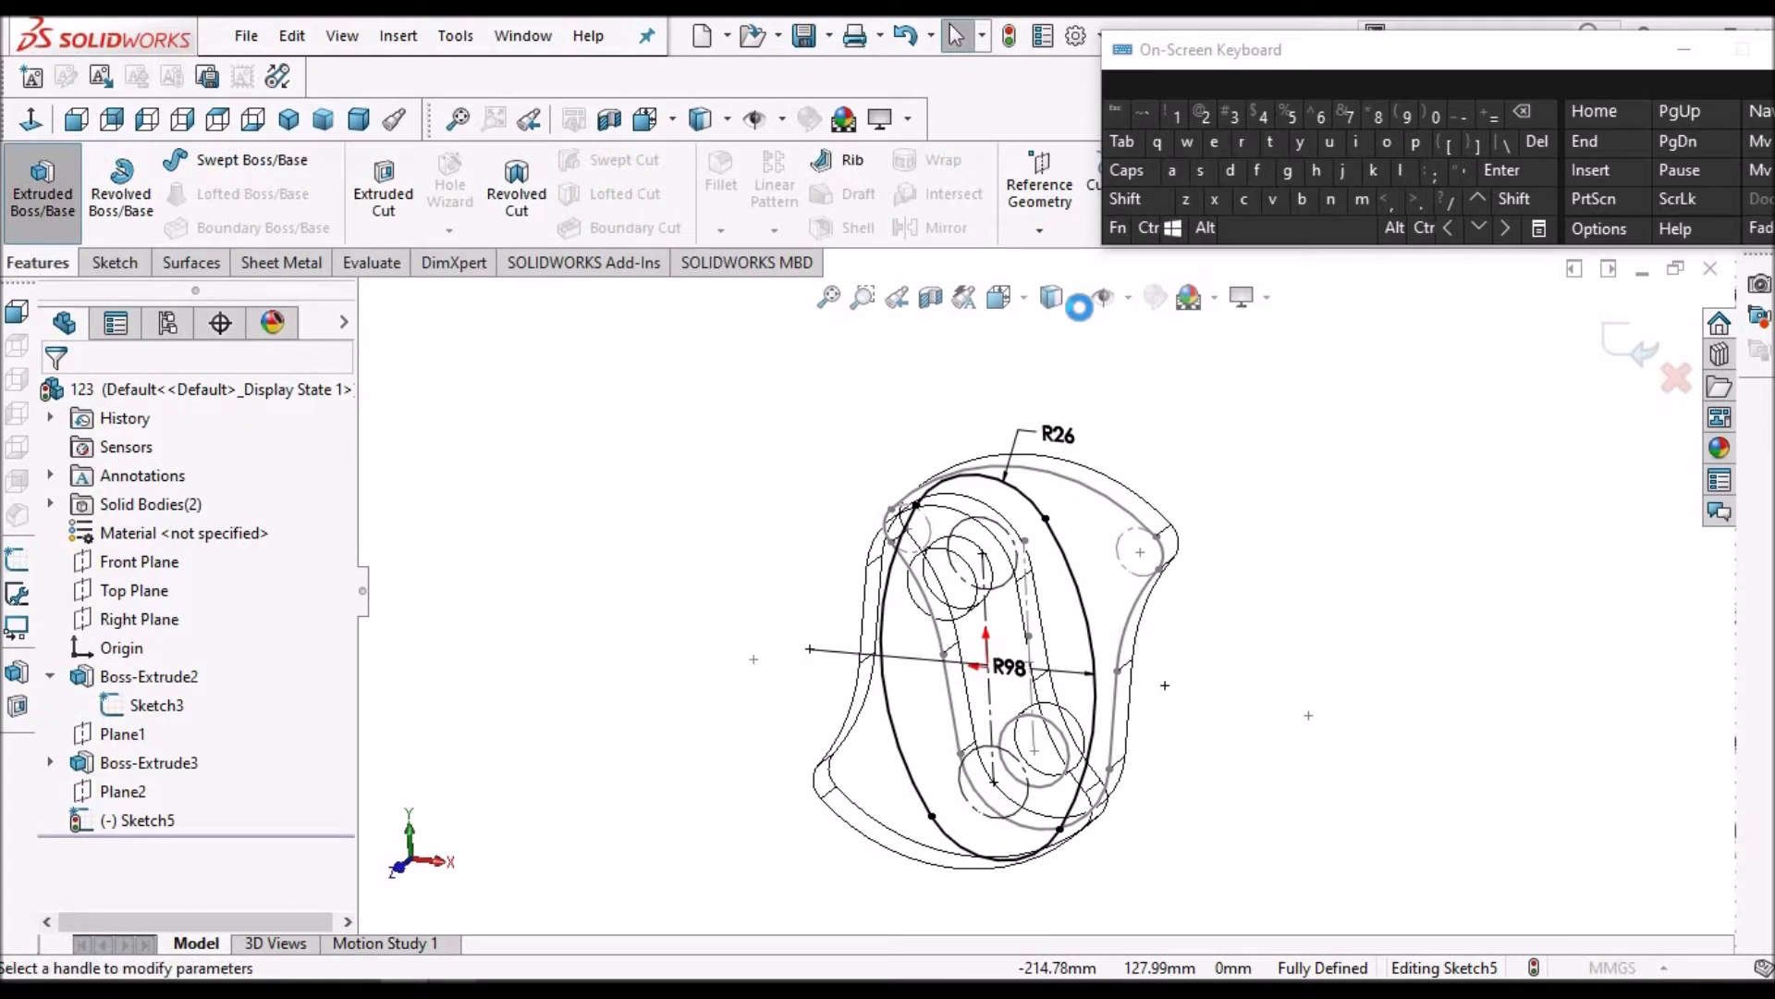
pyautogui.click(1077, 305)
pyautogui.click(1053, 334)
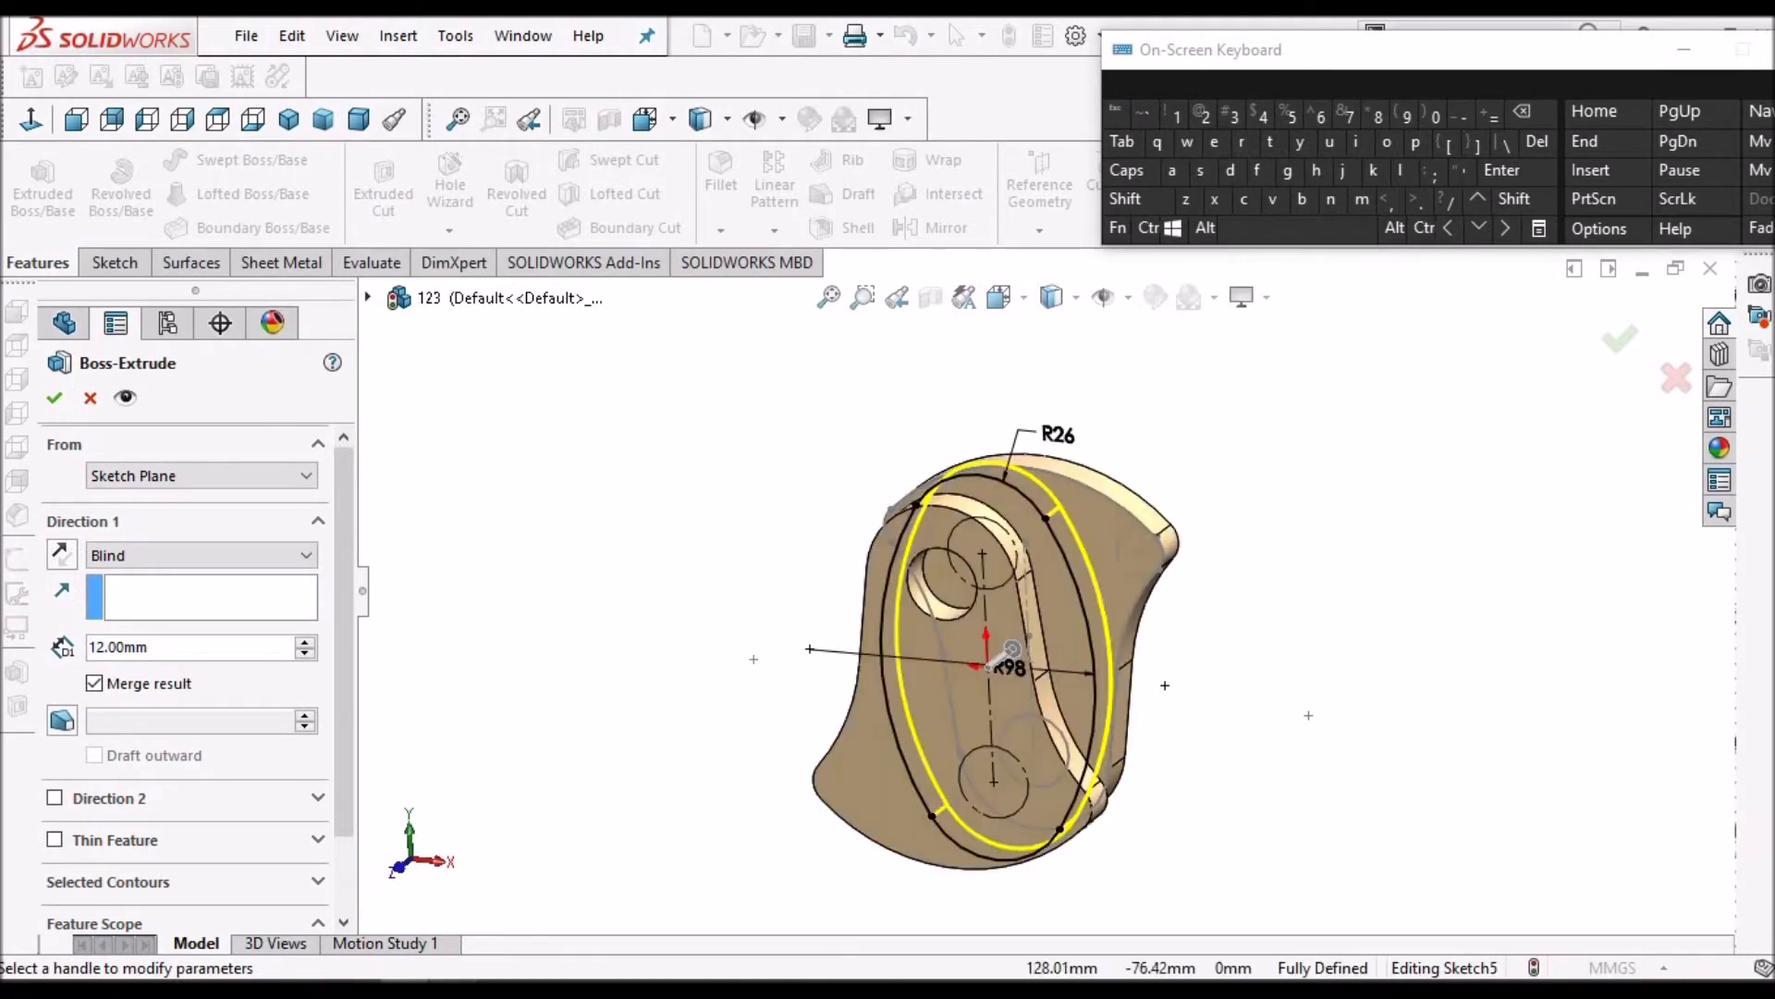
pyautogui.hotkey('alt', 'Tab')
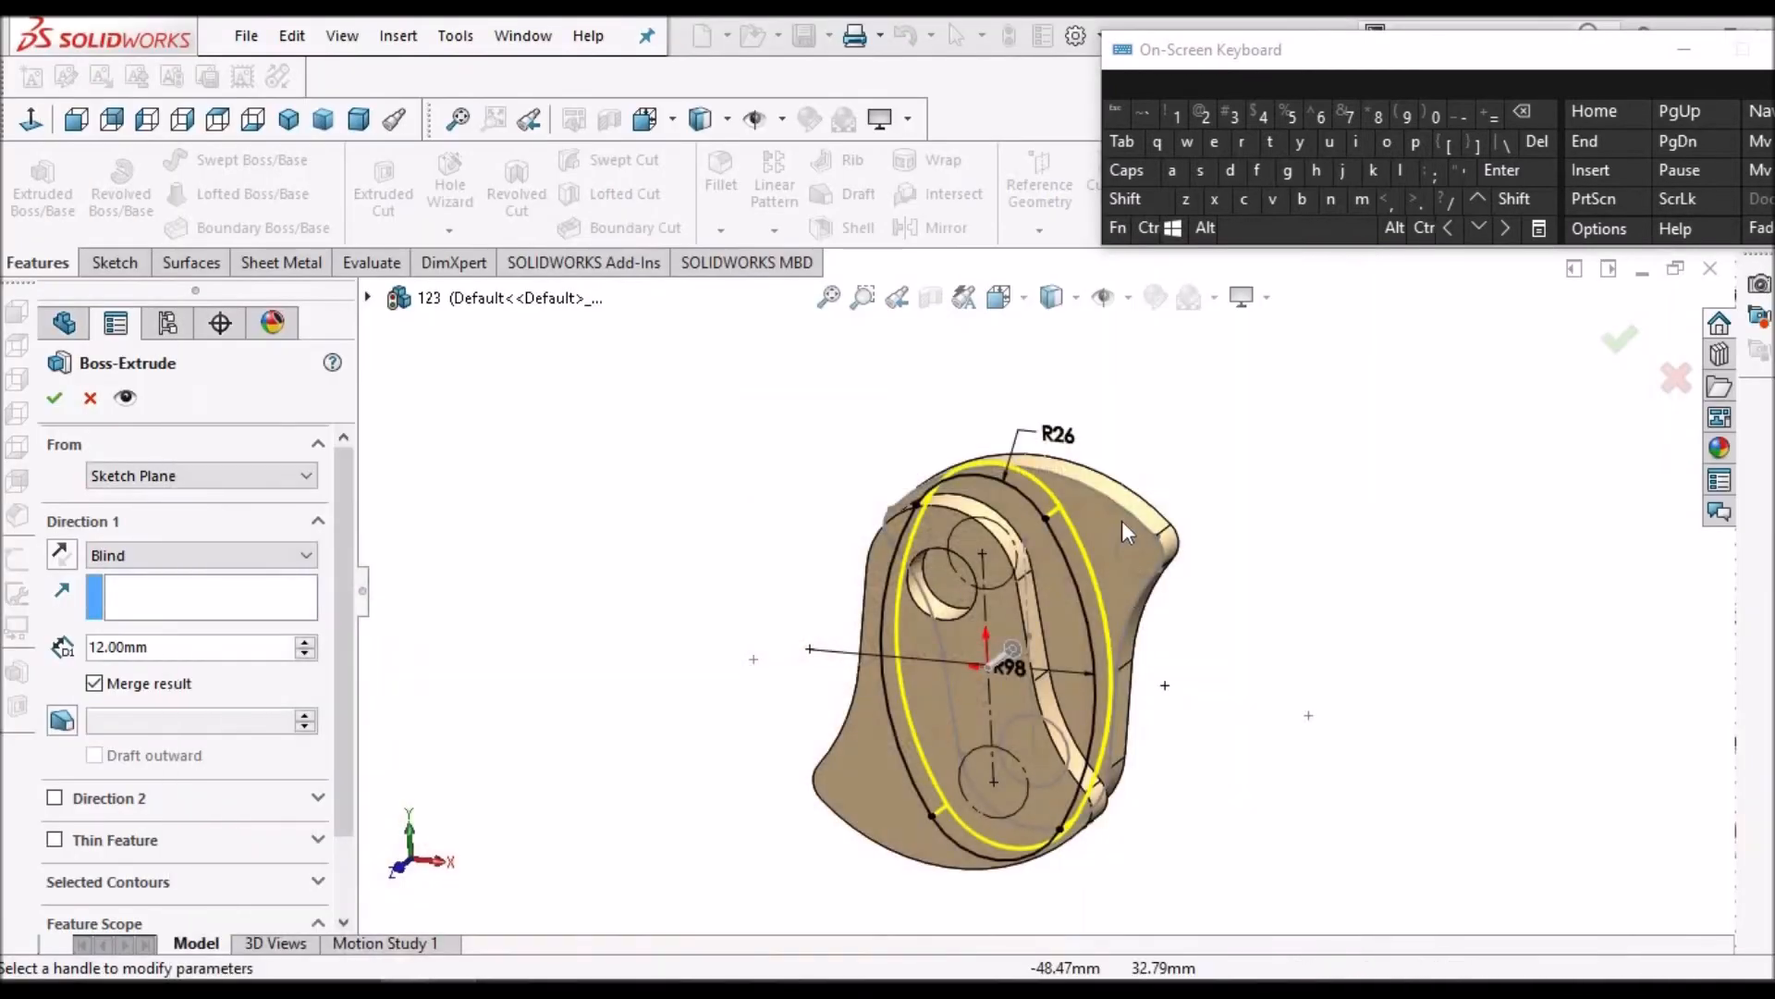
pyautogui.scroll(-3, 1122, 520)
pyautogui.moveTo(1122, 520); pyautogui.dragTo(1017, 574, button='middle')
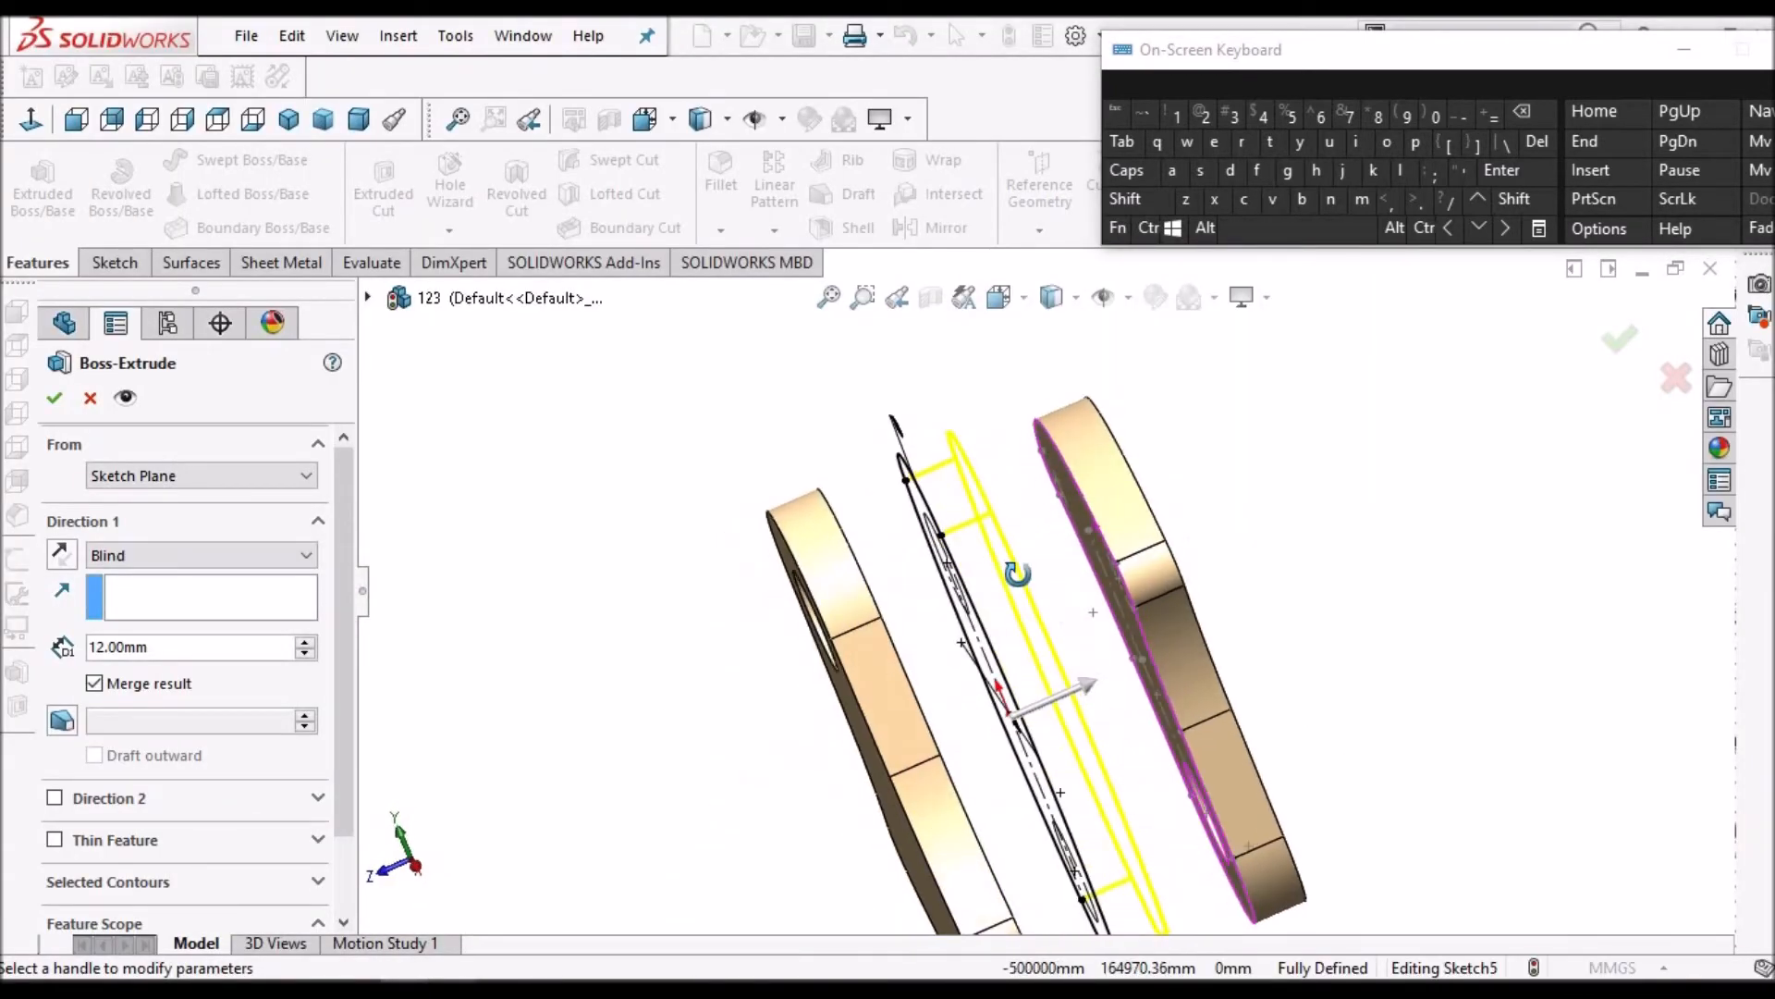
pyautogui.click(54, 398)
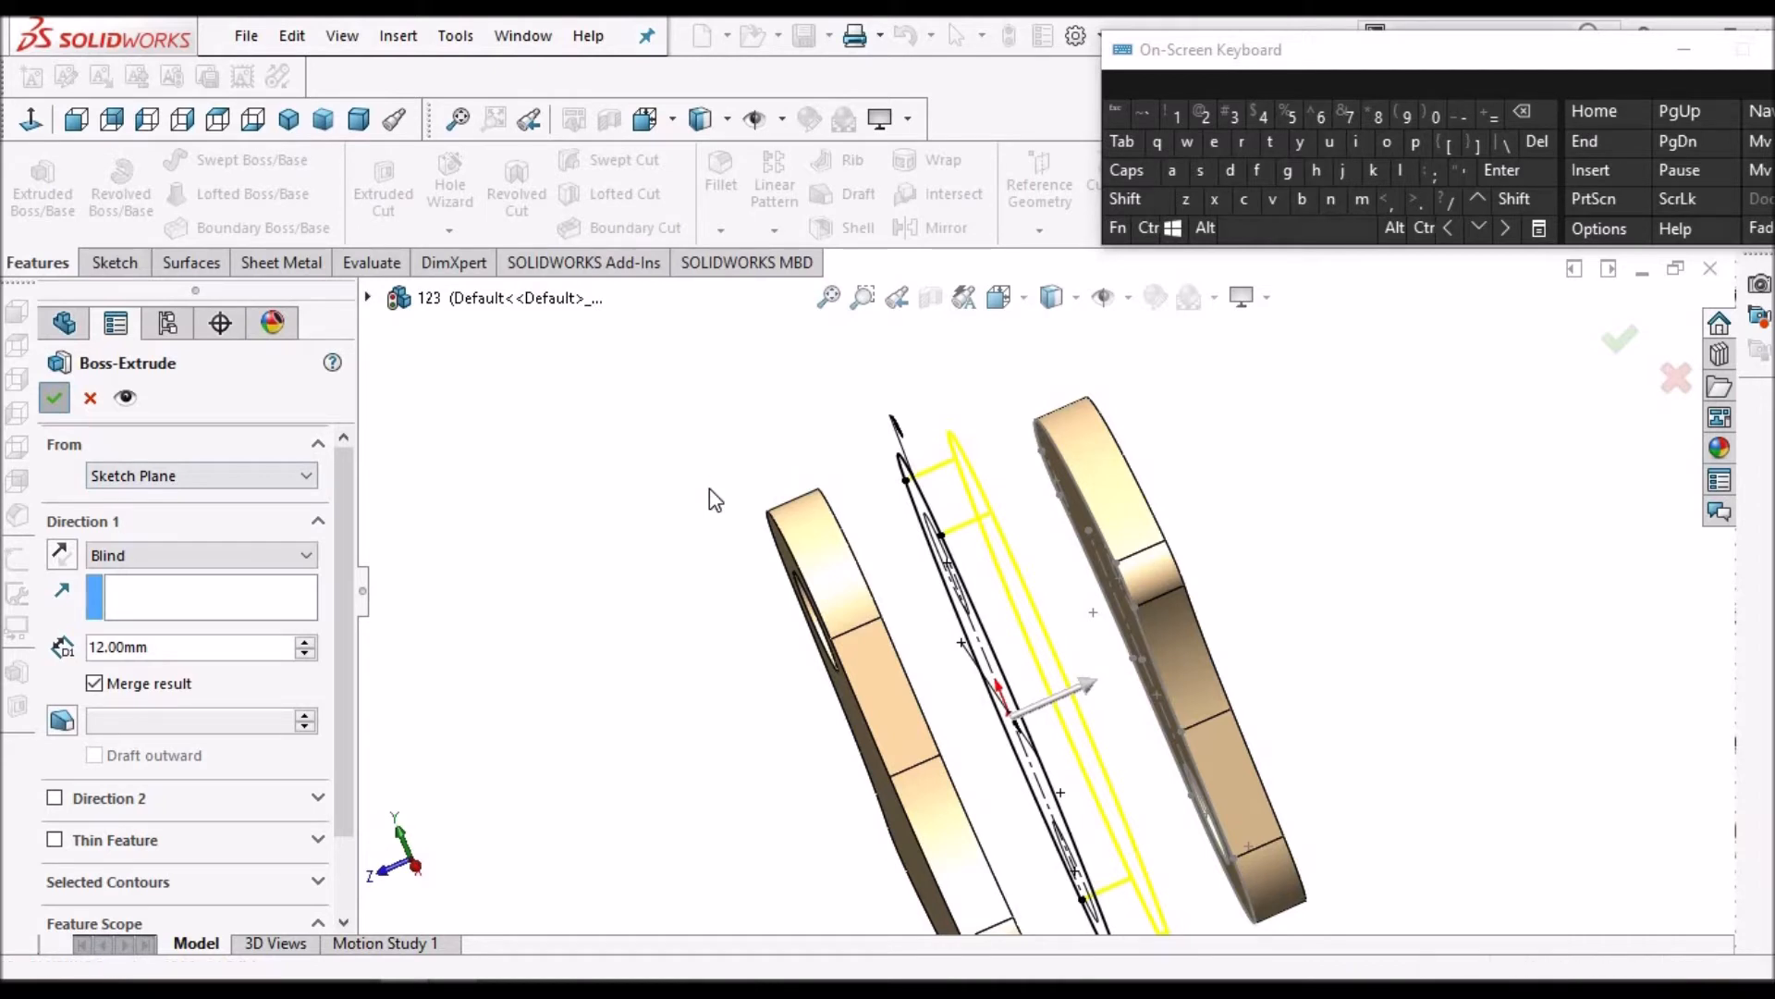
pyautogui.press('Return')
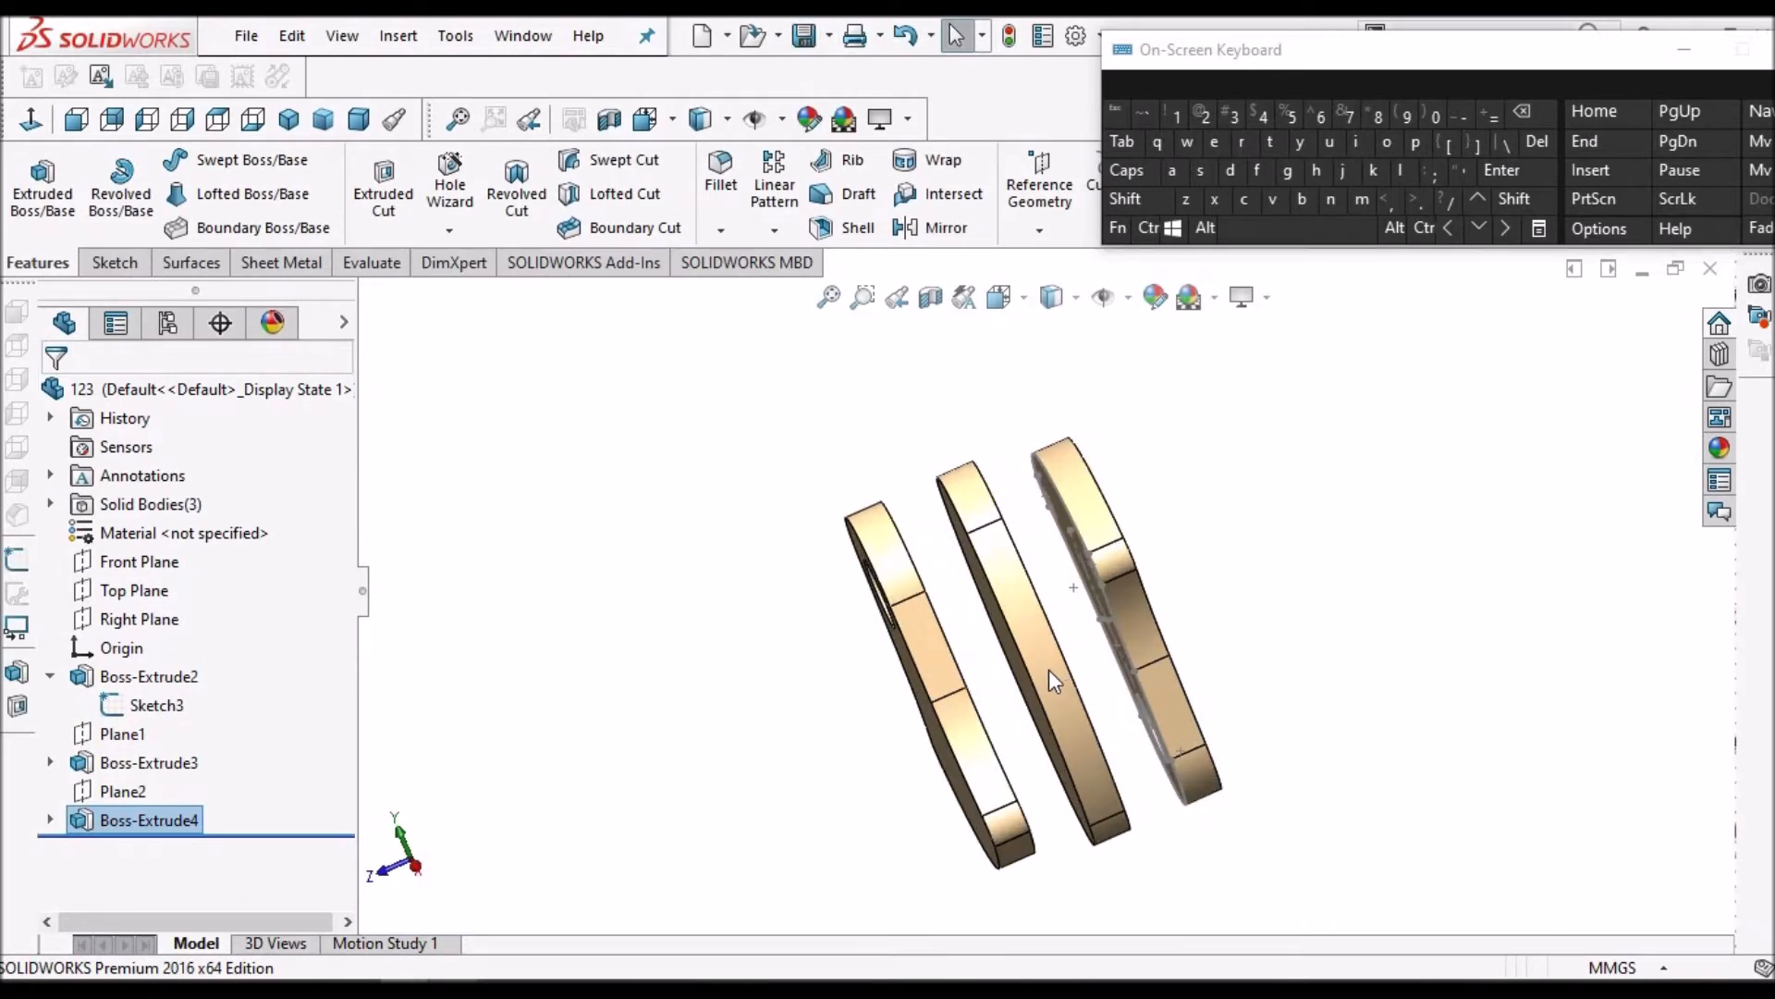
# Hide Sketch3 under Boss-Extrude2
pyautogui.moveTo(1056, 674)
pyautogui.mouseDown(button='middle')
pyautogui.moveTo(1208, 654)
pyautogui.moveTo(1076, 651)
pyautogui.mouseUp(button='middle')
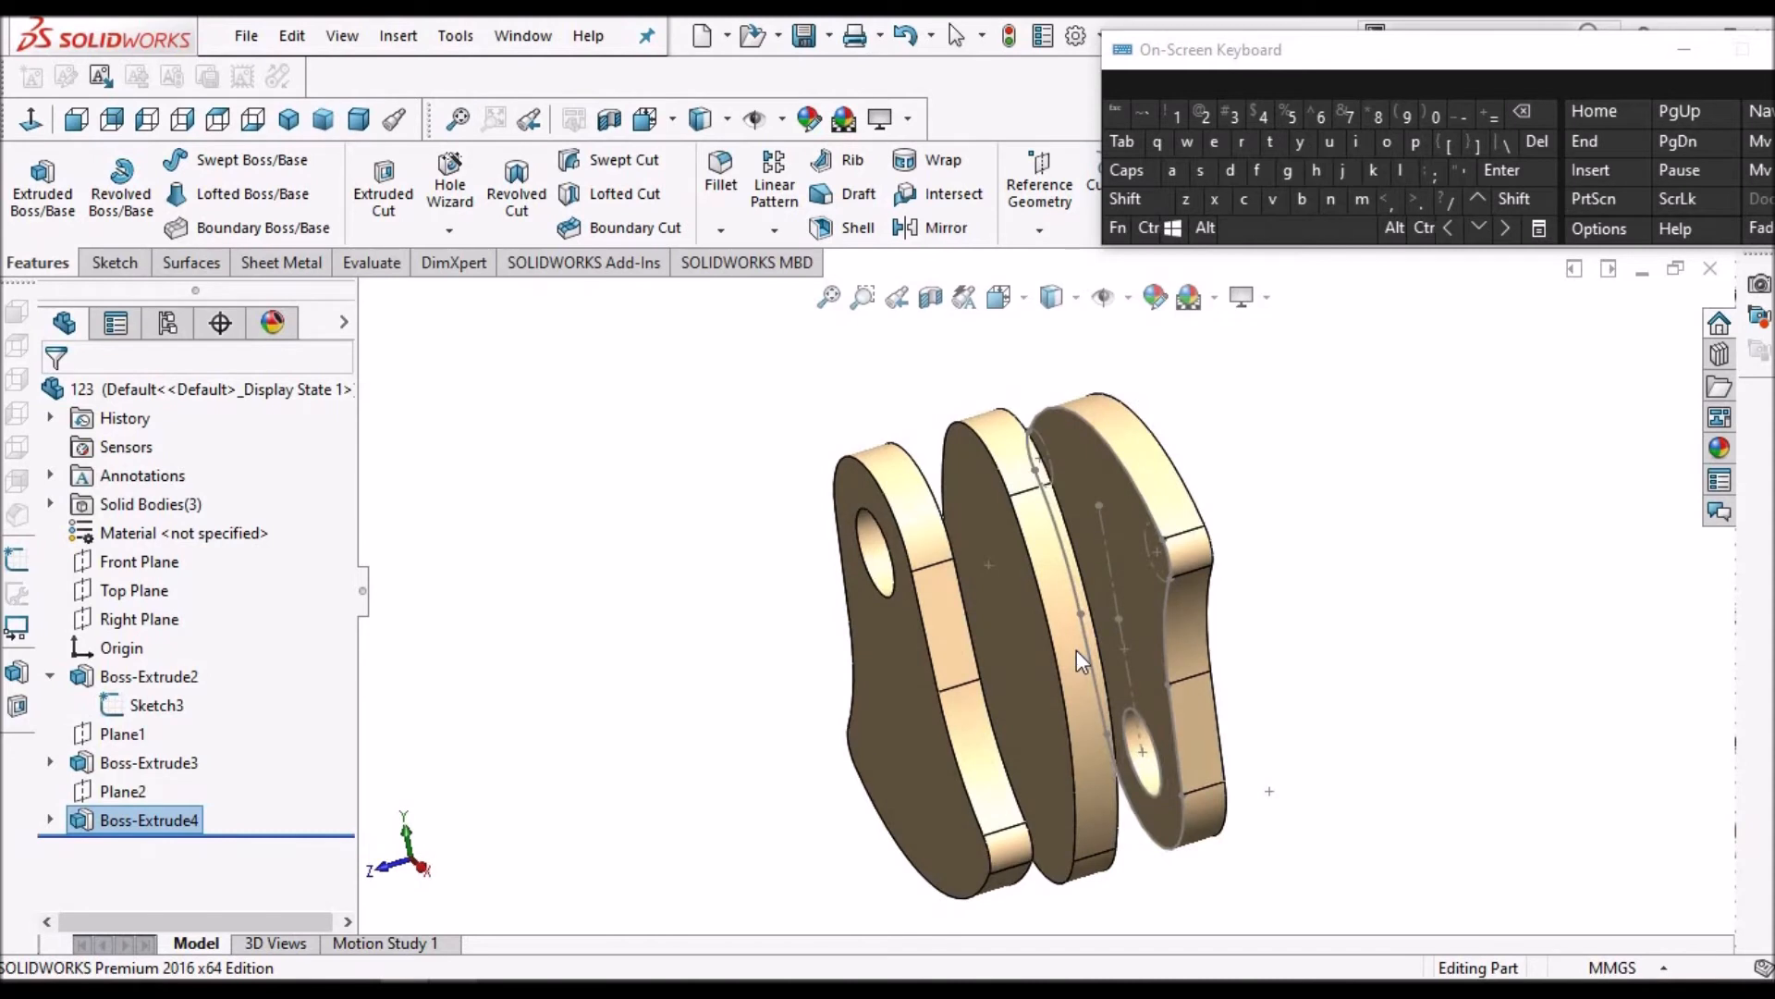
pyautogui.click(143, 707)
pyautogui.rightClick(143, 707)
pyautogui.click(584, 569)
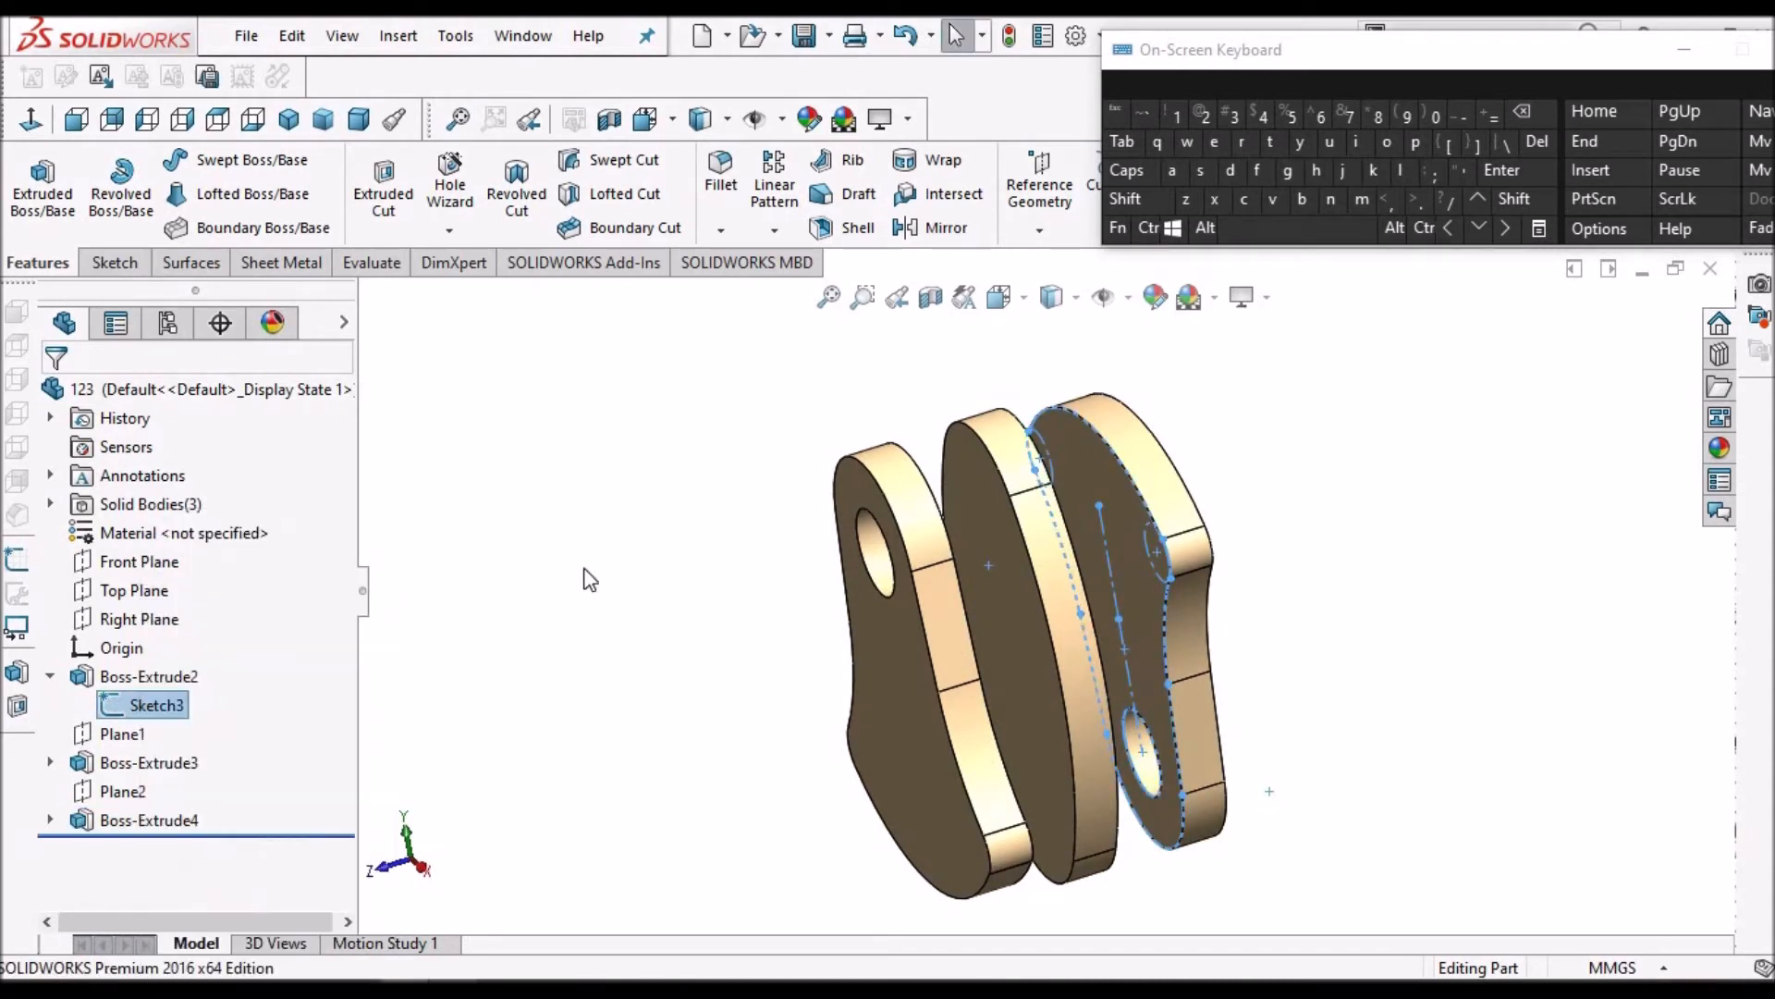
pyautogui.press('Escape')
pyautogui.scroll(2, 1014, 618)
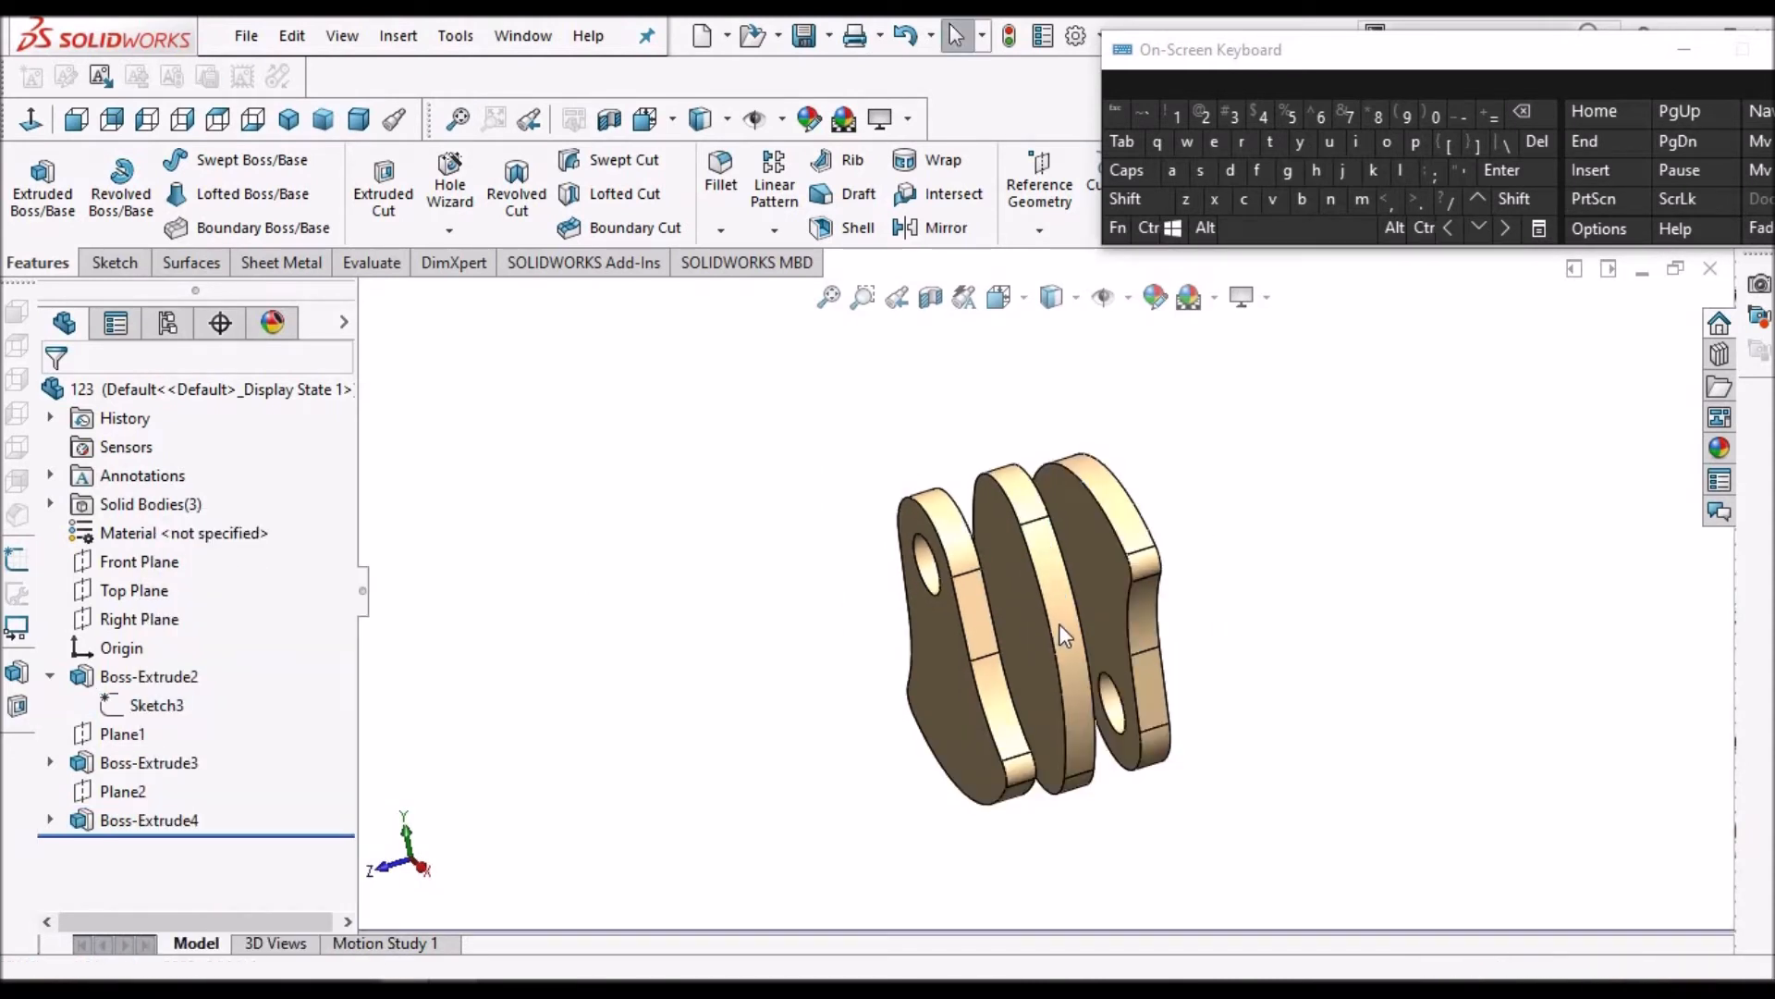
# After consulting the crankshaft drawing, start a sketch on the Boss-Extrude3 plate's inner face, which faces the middle plate
pyautogui.scroll(3, 1065, 634)
pyautogui.moveTo(1065, 634)
pyautogui.mouseDown(button='middle')
pyautogui.moveTo(1030, 681)
pyautogui.moveTo(1144, 638)
pyautogui.moveTo(1017, 673)
pyautogui.moveTo(1090, 674)
pyautogui.mouseUp(button='middle')
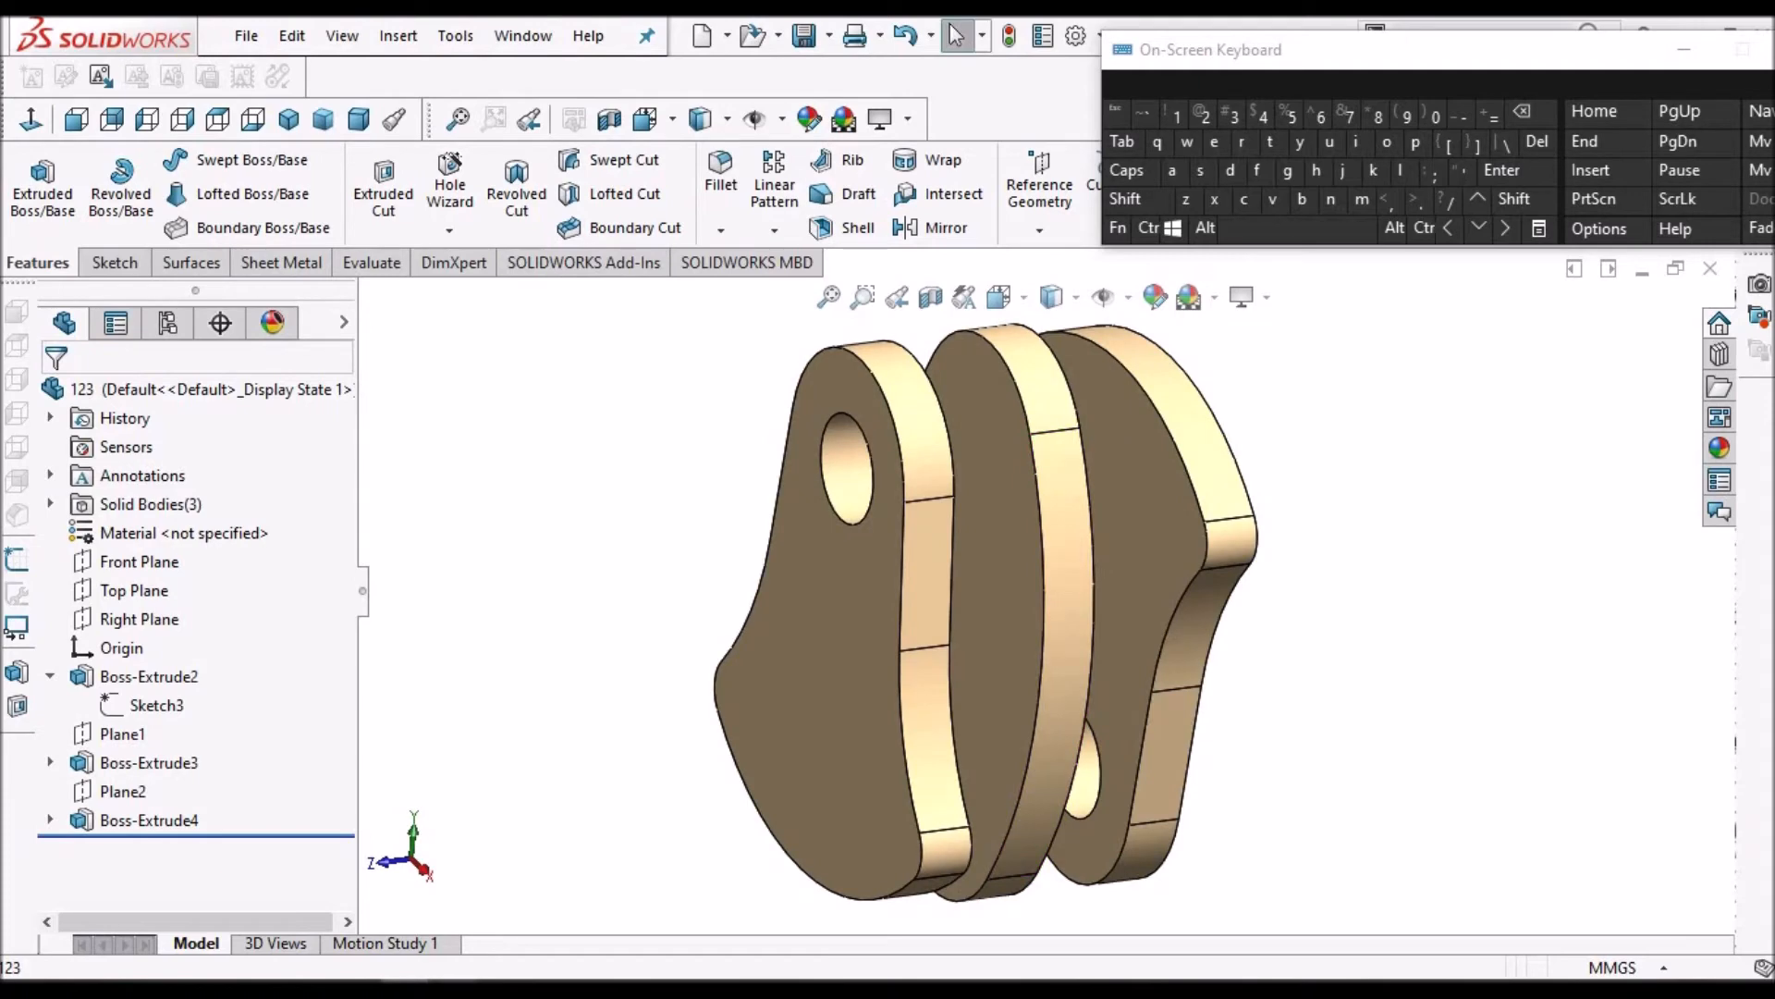
pyautogui.click(453, 988)
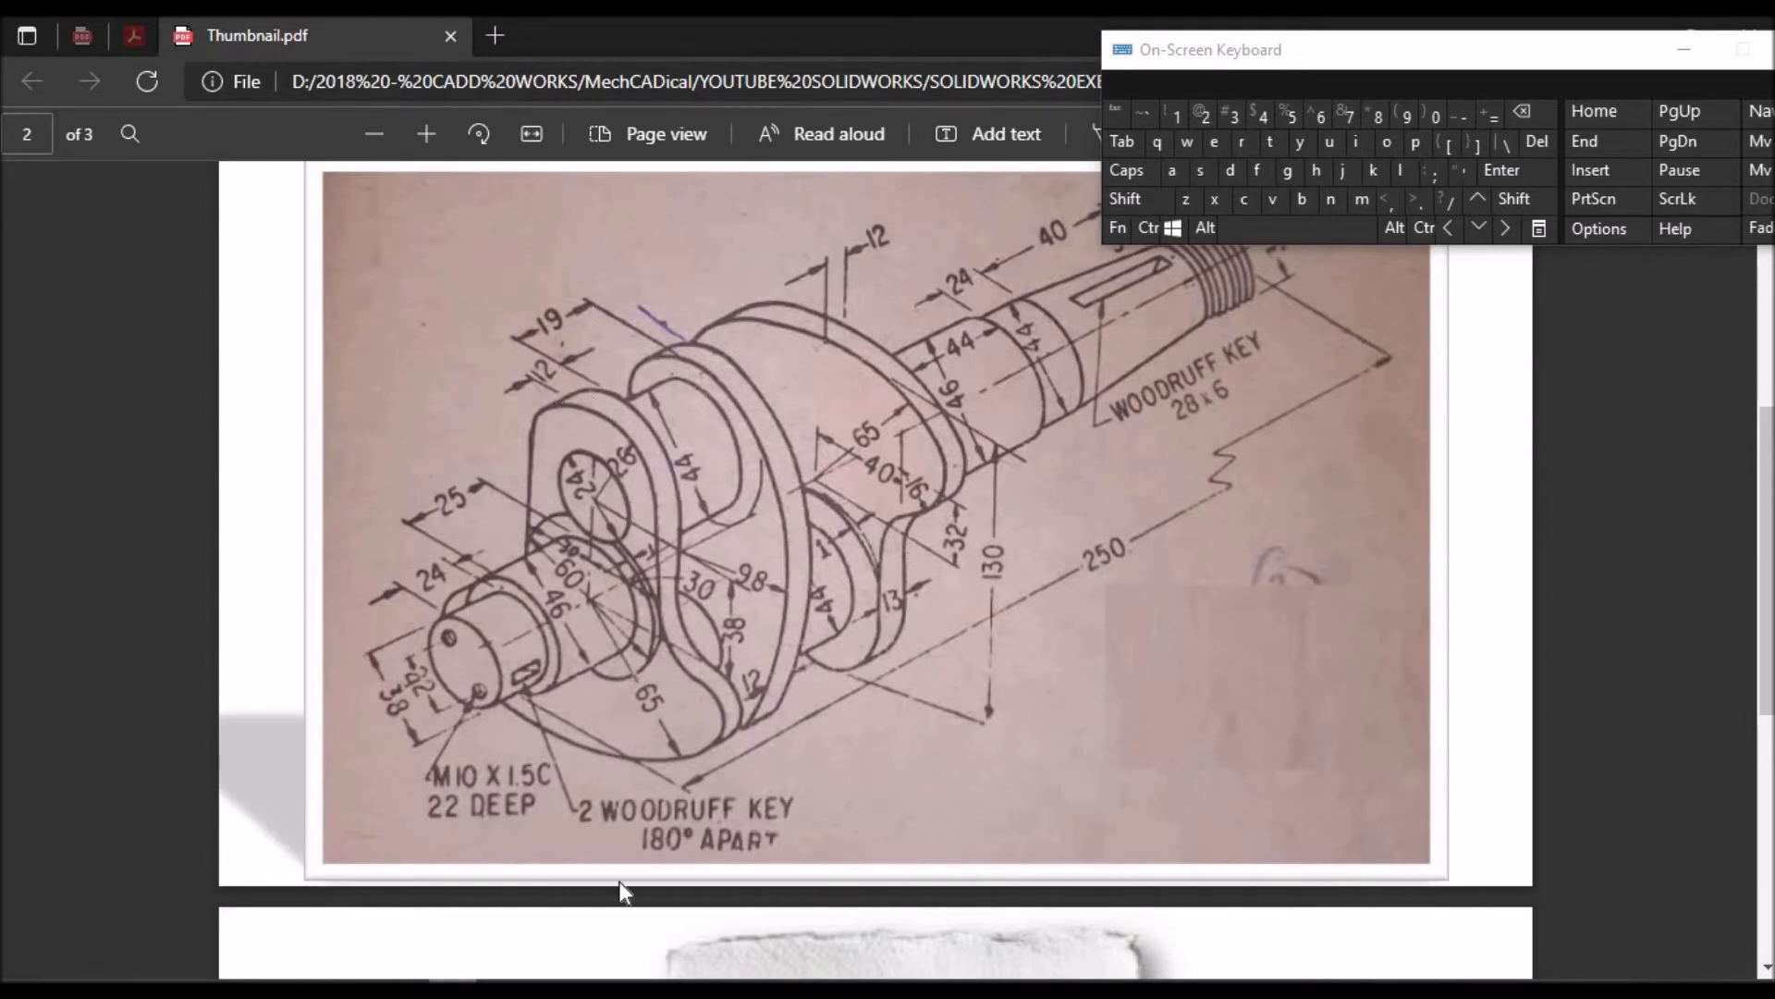
pyautogui.click(453, 986)
pyautogui.moveTo(1005, 499); pyautogui.dragTo(856, 388, button='middle')
pyautogui.click(830, 371)
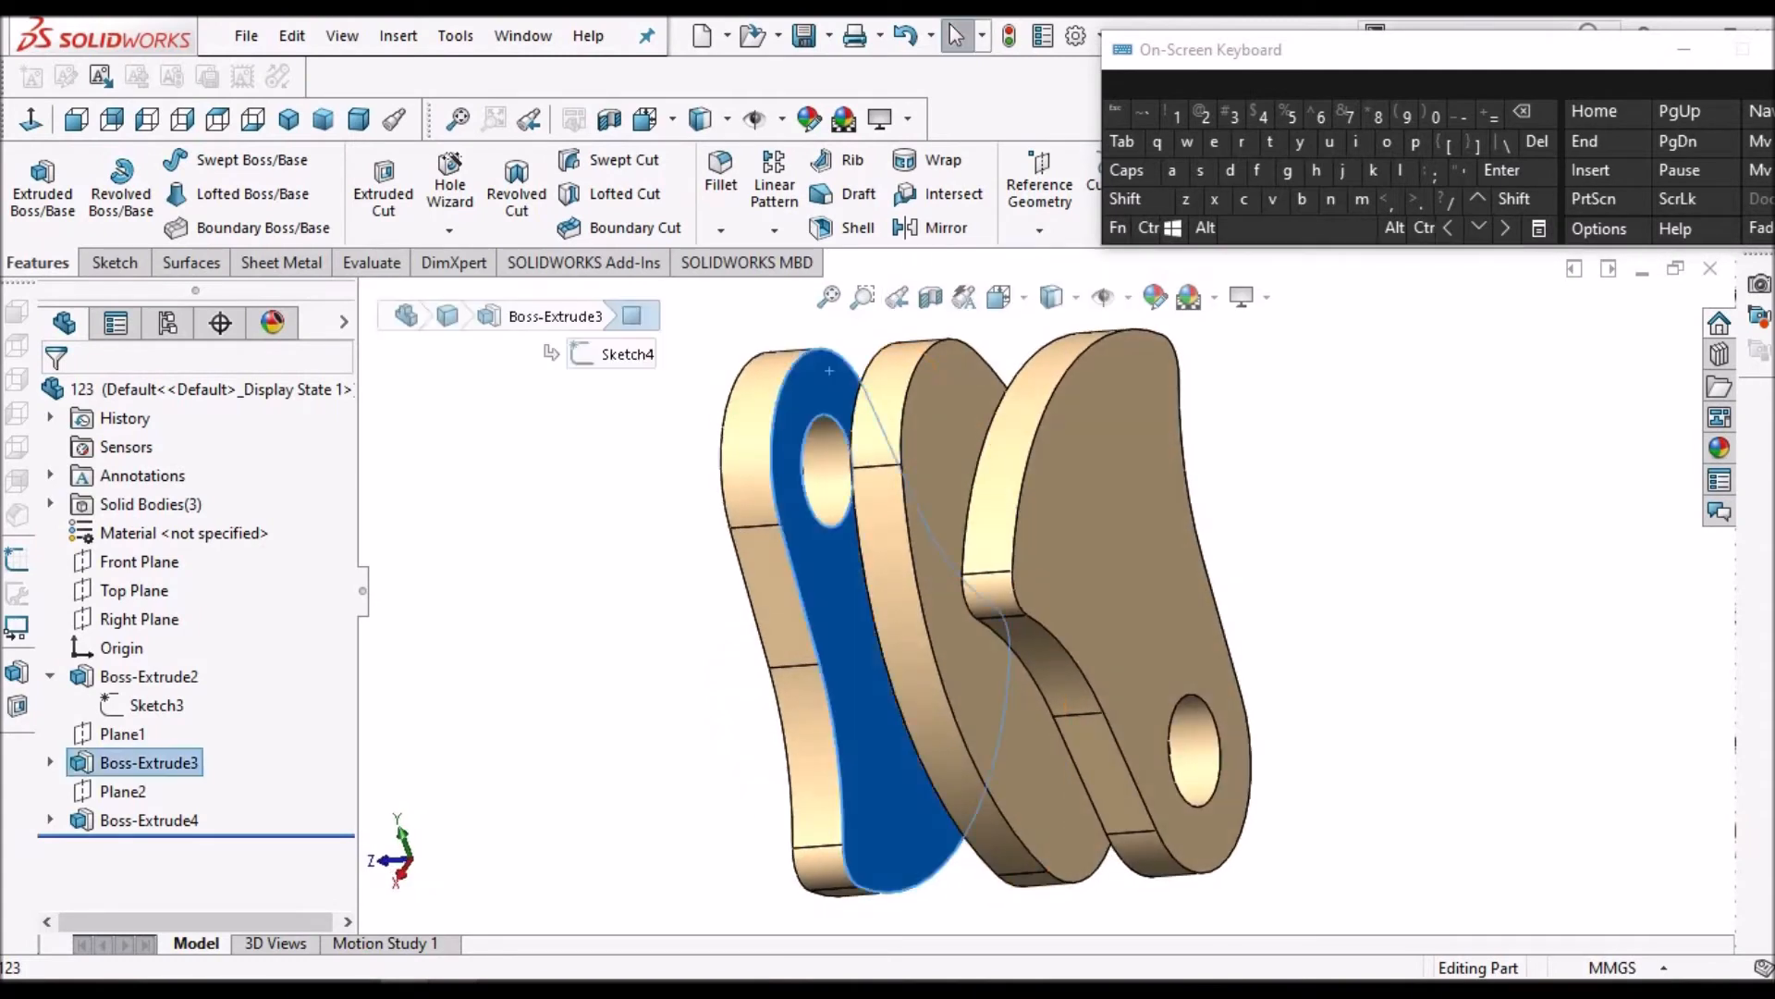
pyautogui.click(114, 263)
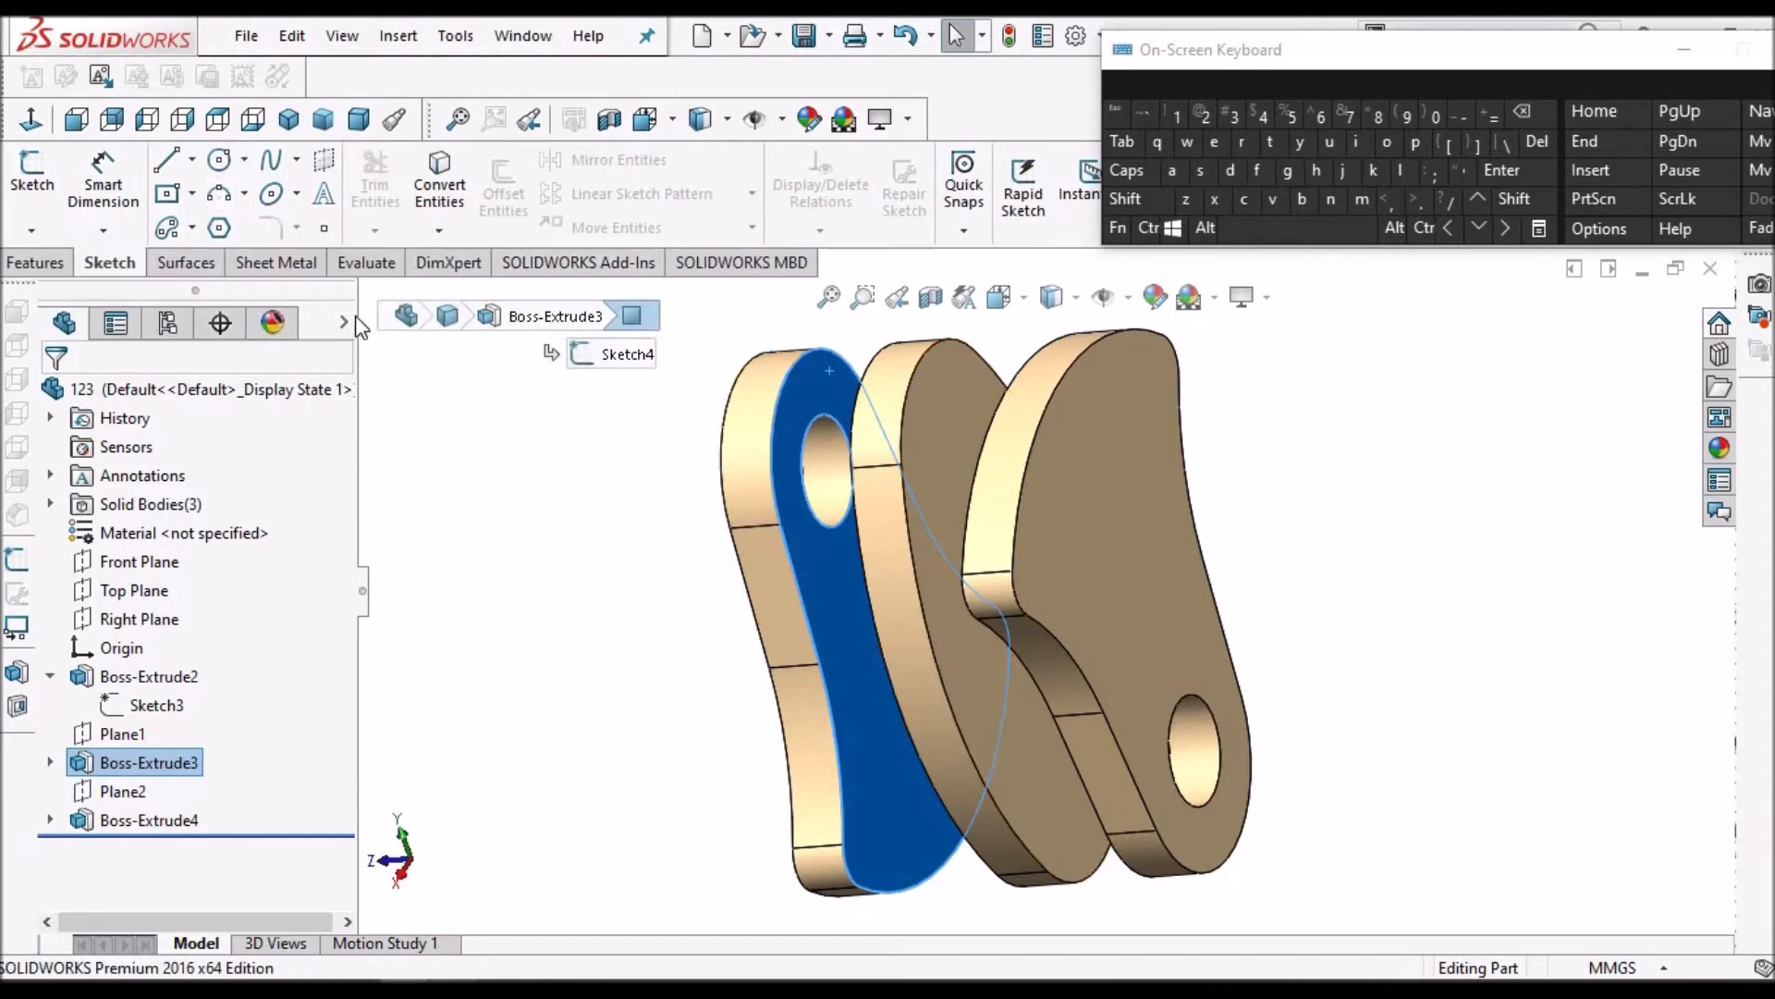
pyautogui.click(32, 176)
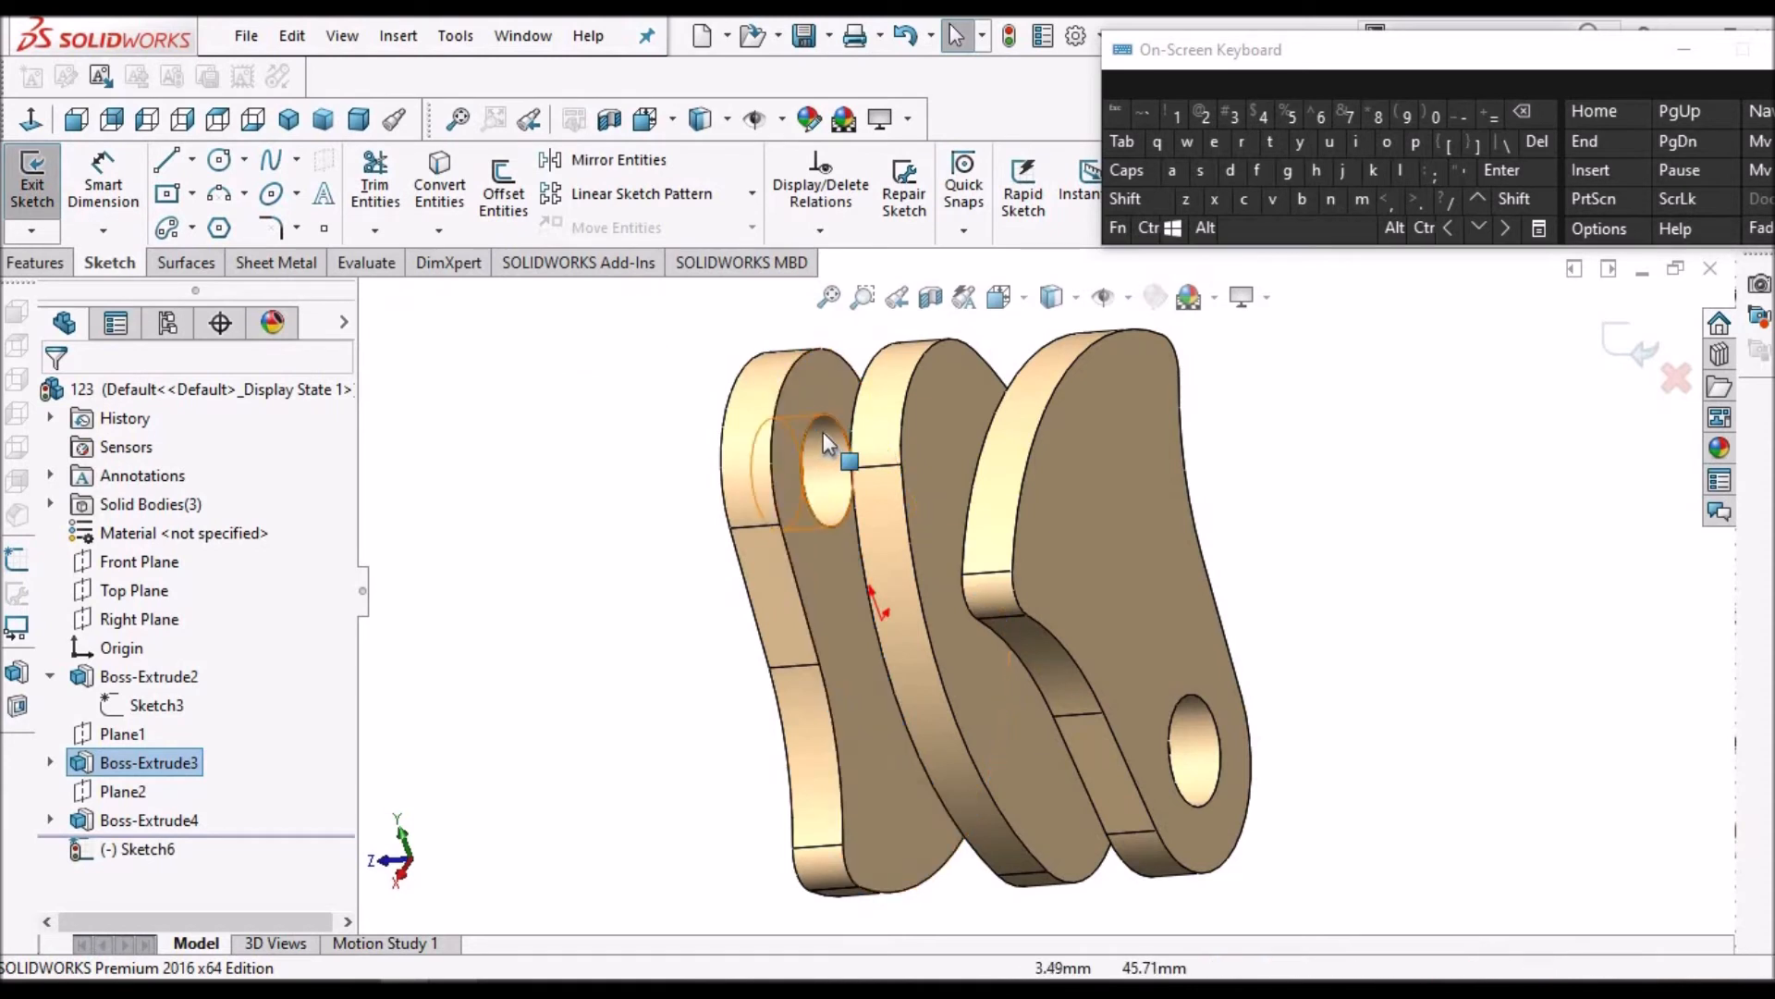
# Try to convert the circular edge of the Boss-Extrude3 plate's hole into a sketch entity
pyautogui.scroll(-5, 835, 423)
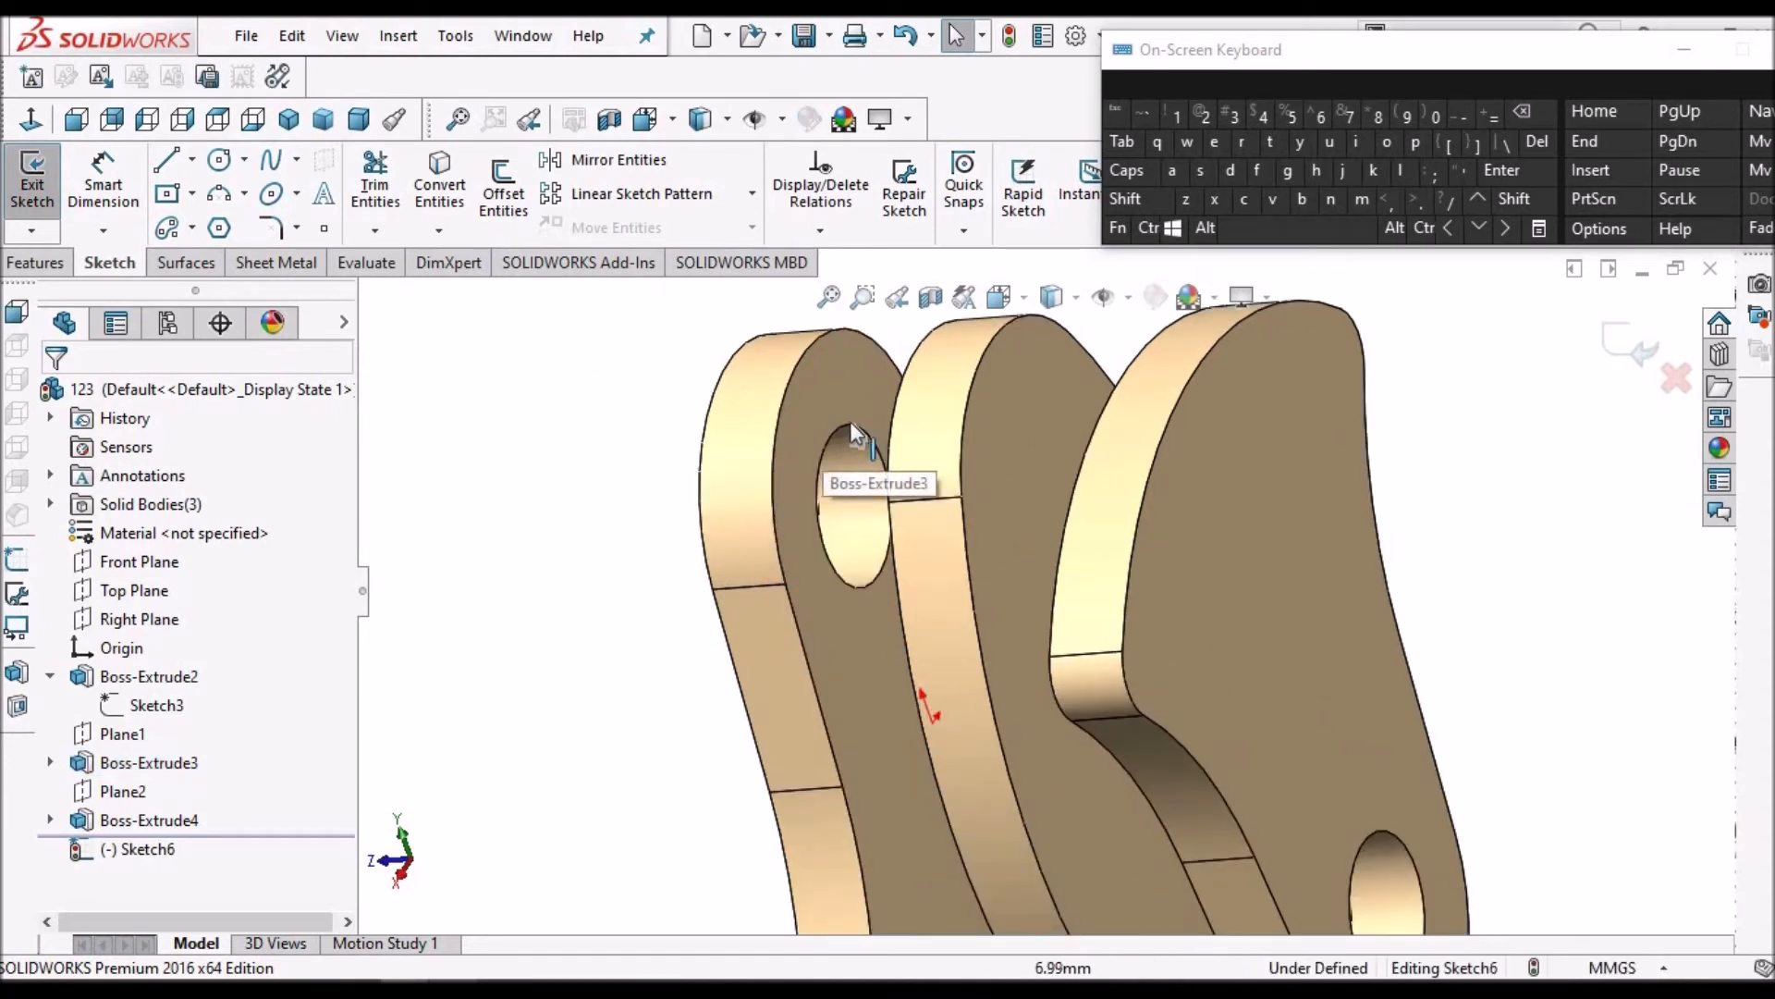
pyautogui.click(851, 420)
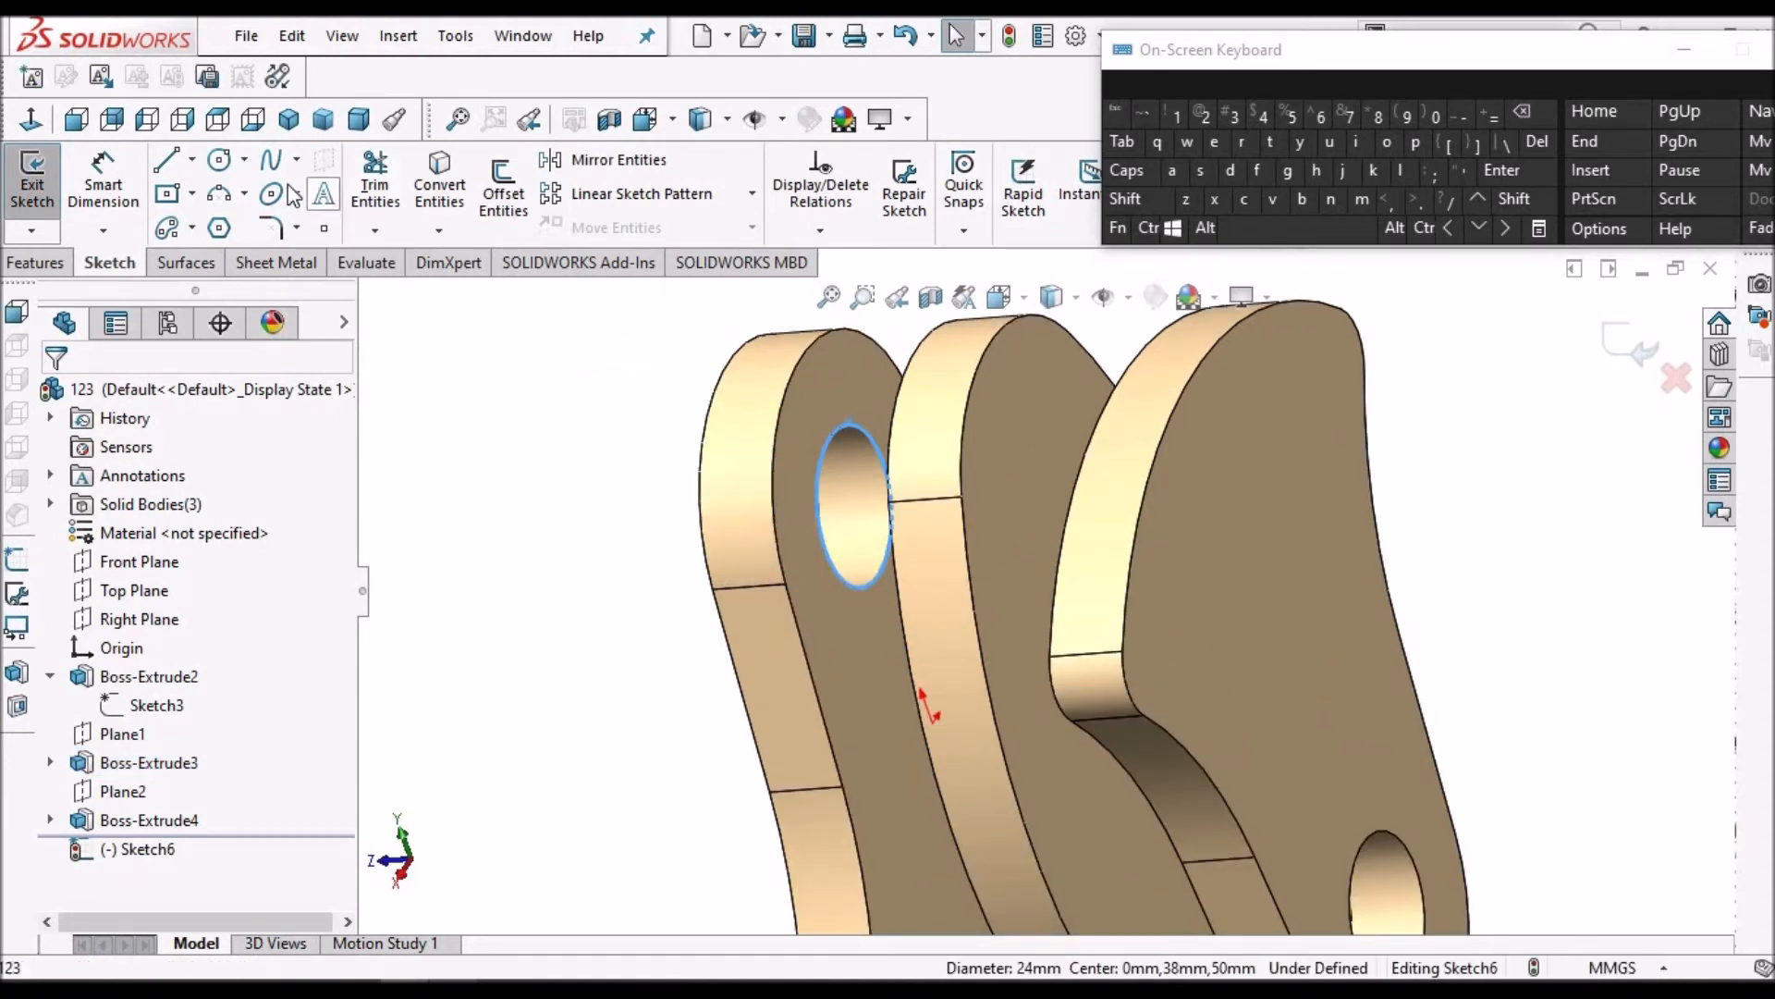
pyautogui.click(440, 190)
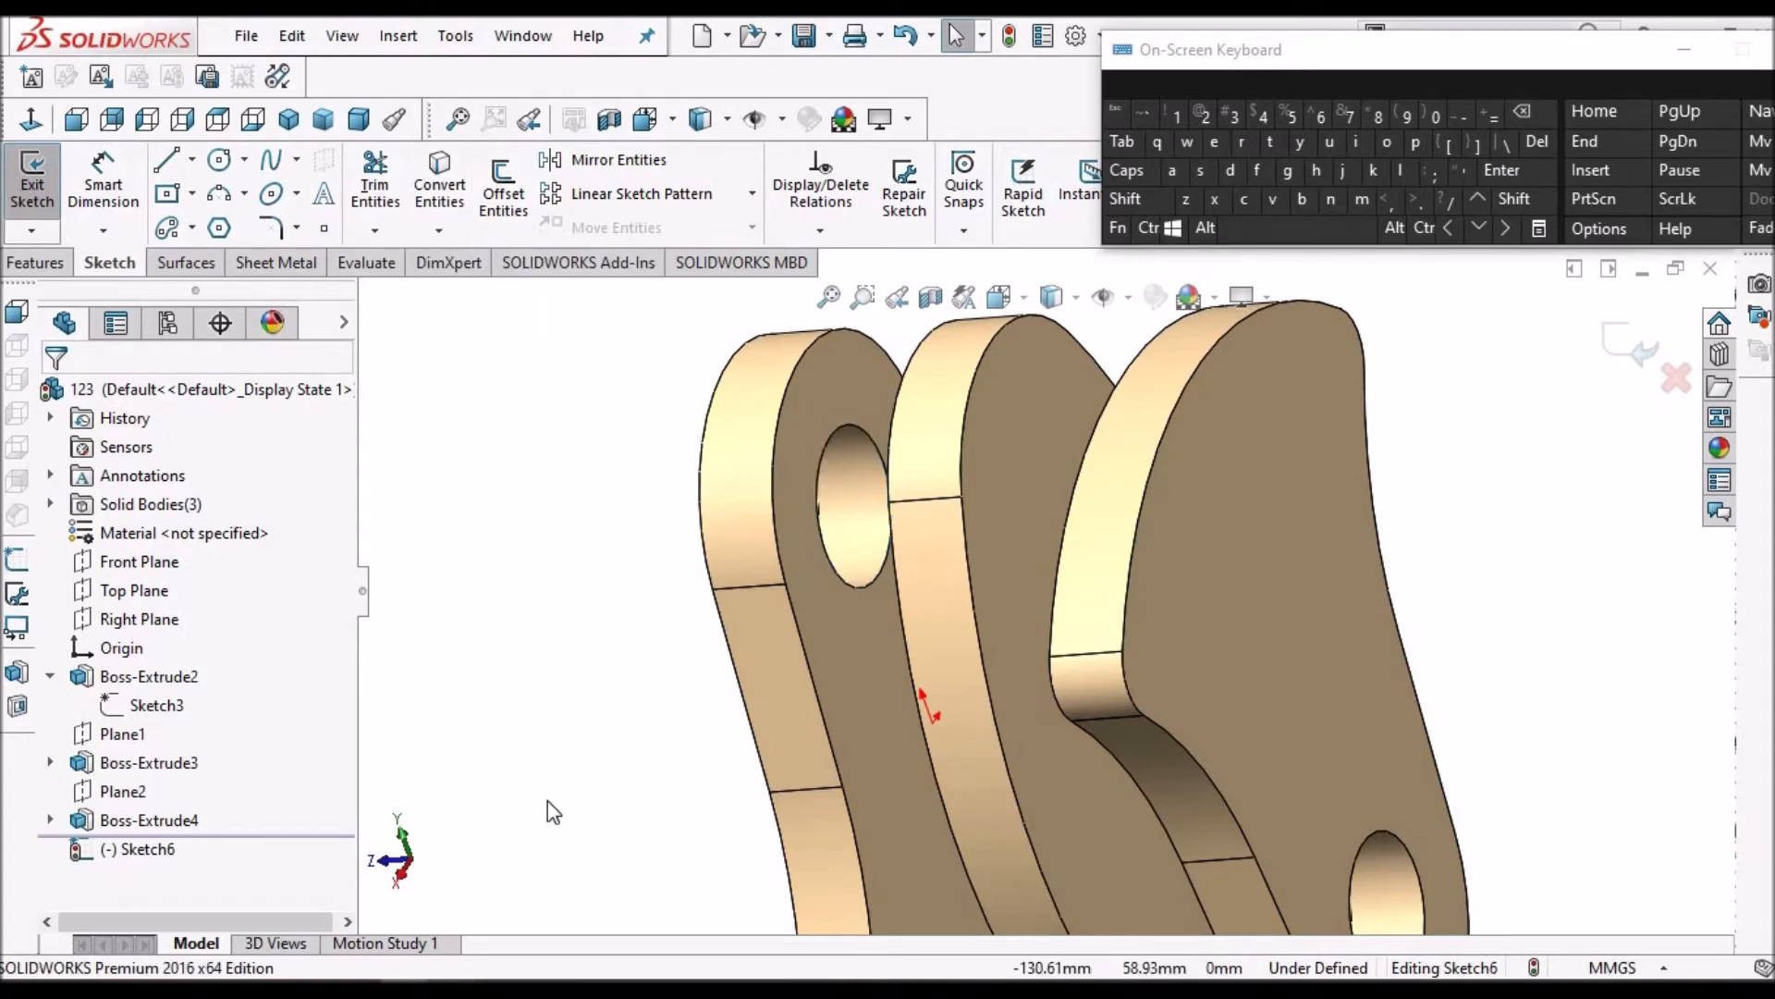
# Sketch a circle about 43 mm in diameter, concentric with the Boss-Extrude3 plate's upper hole, in a view normal to the sketch
pyautogui.click(453, 988)
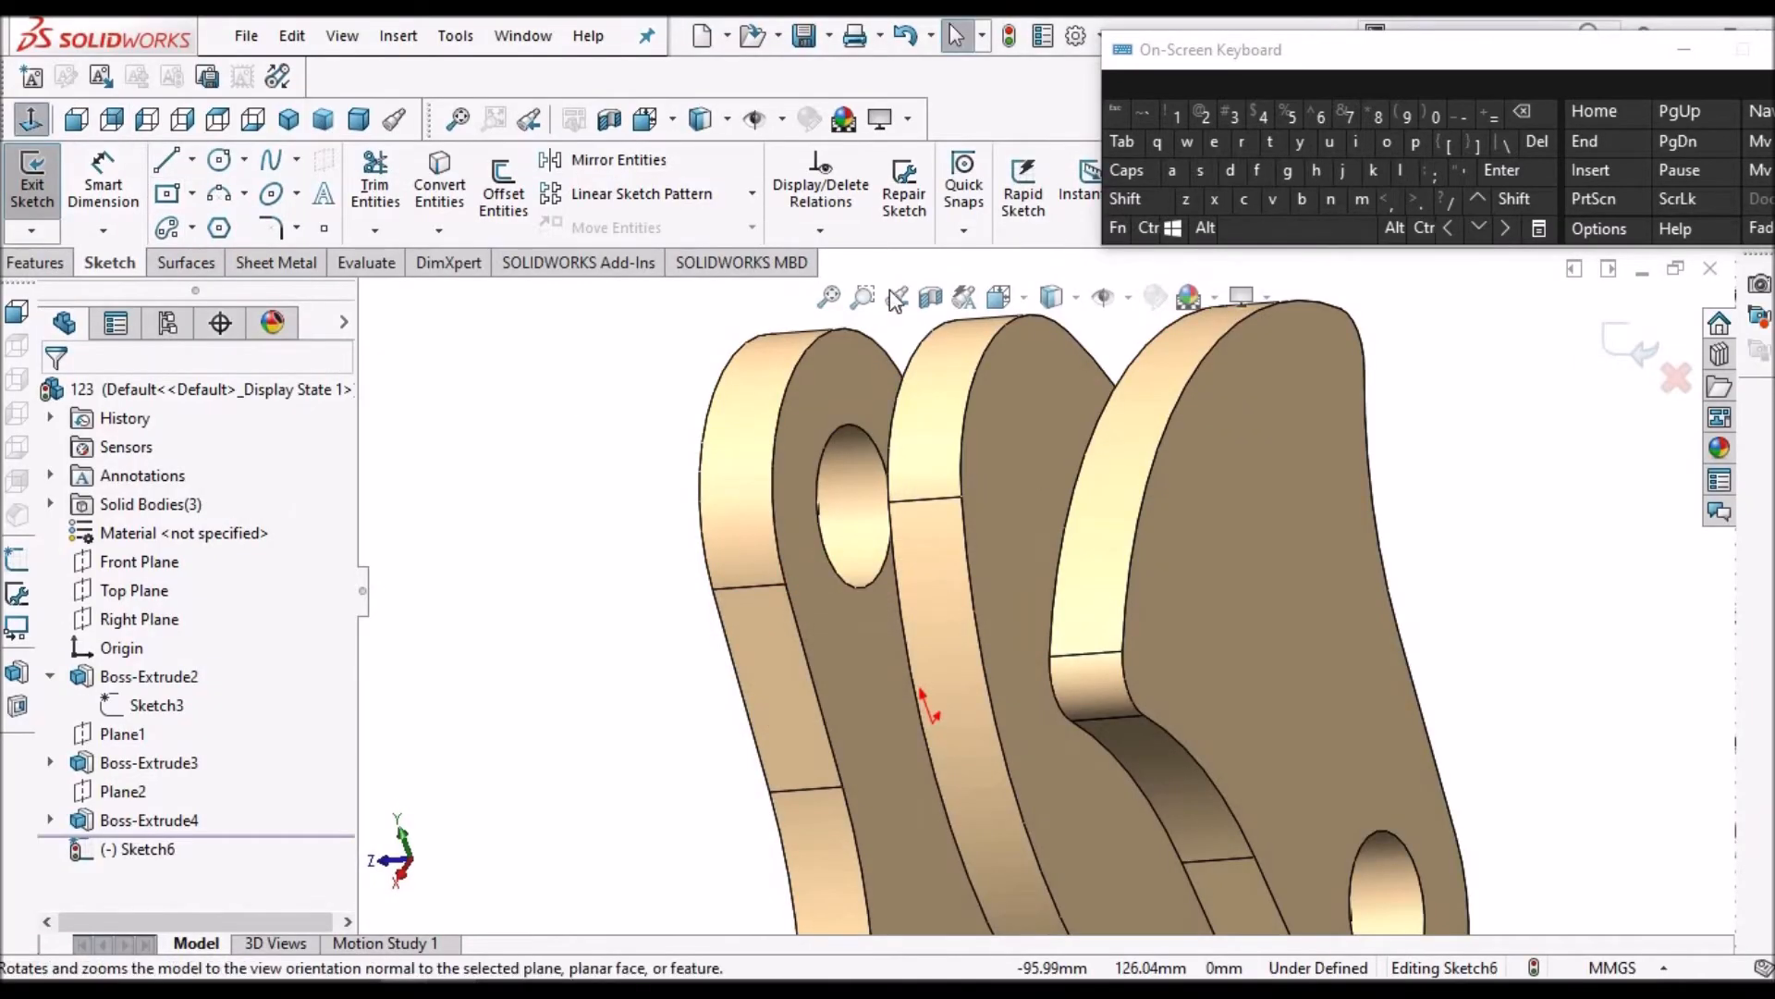
pyautogui.click(33, 119)
pyautogui.click(32, 121)
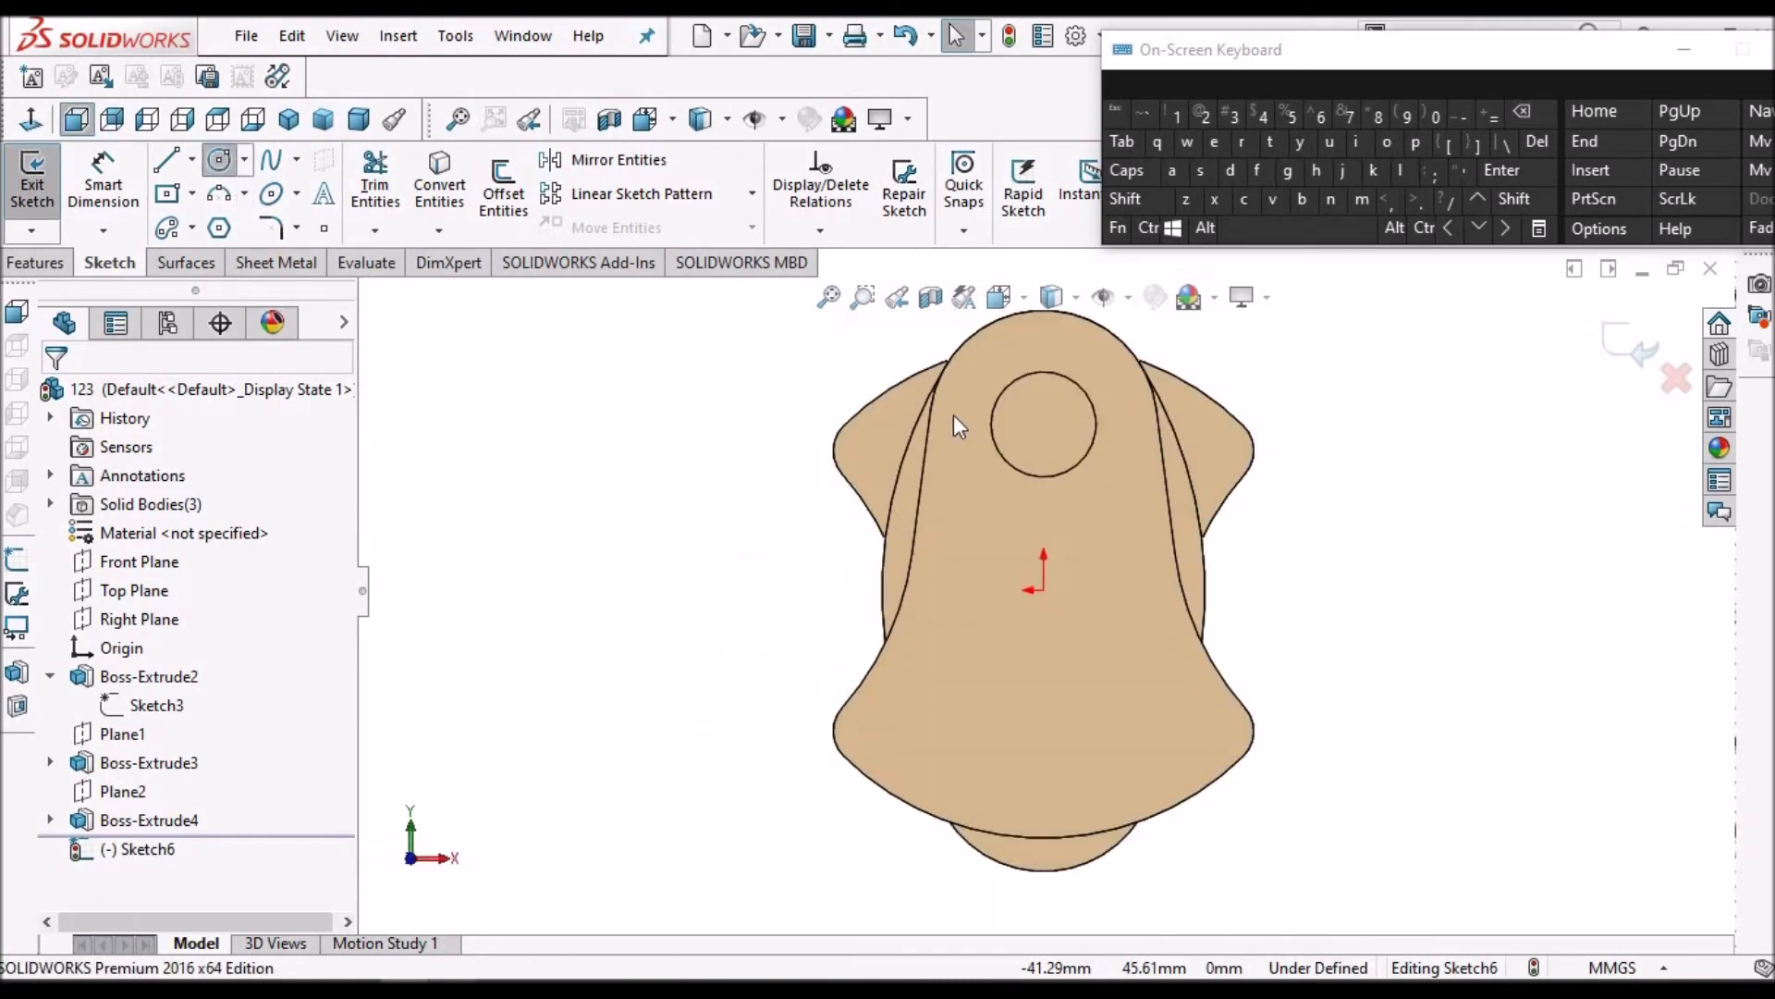
pyautogui.click(1043, 423)
pyautogui.click(1100, 345)
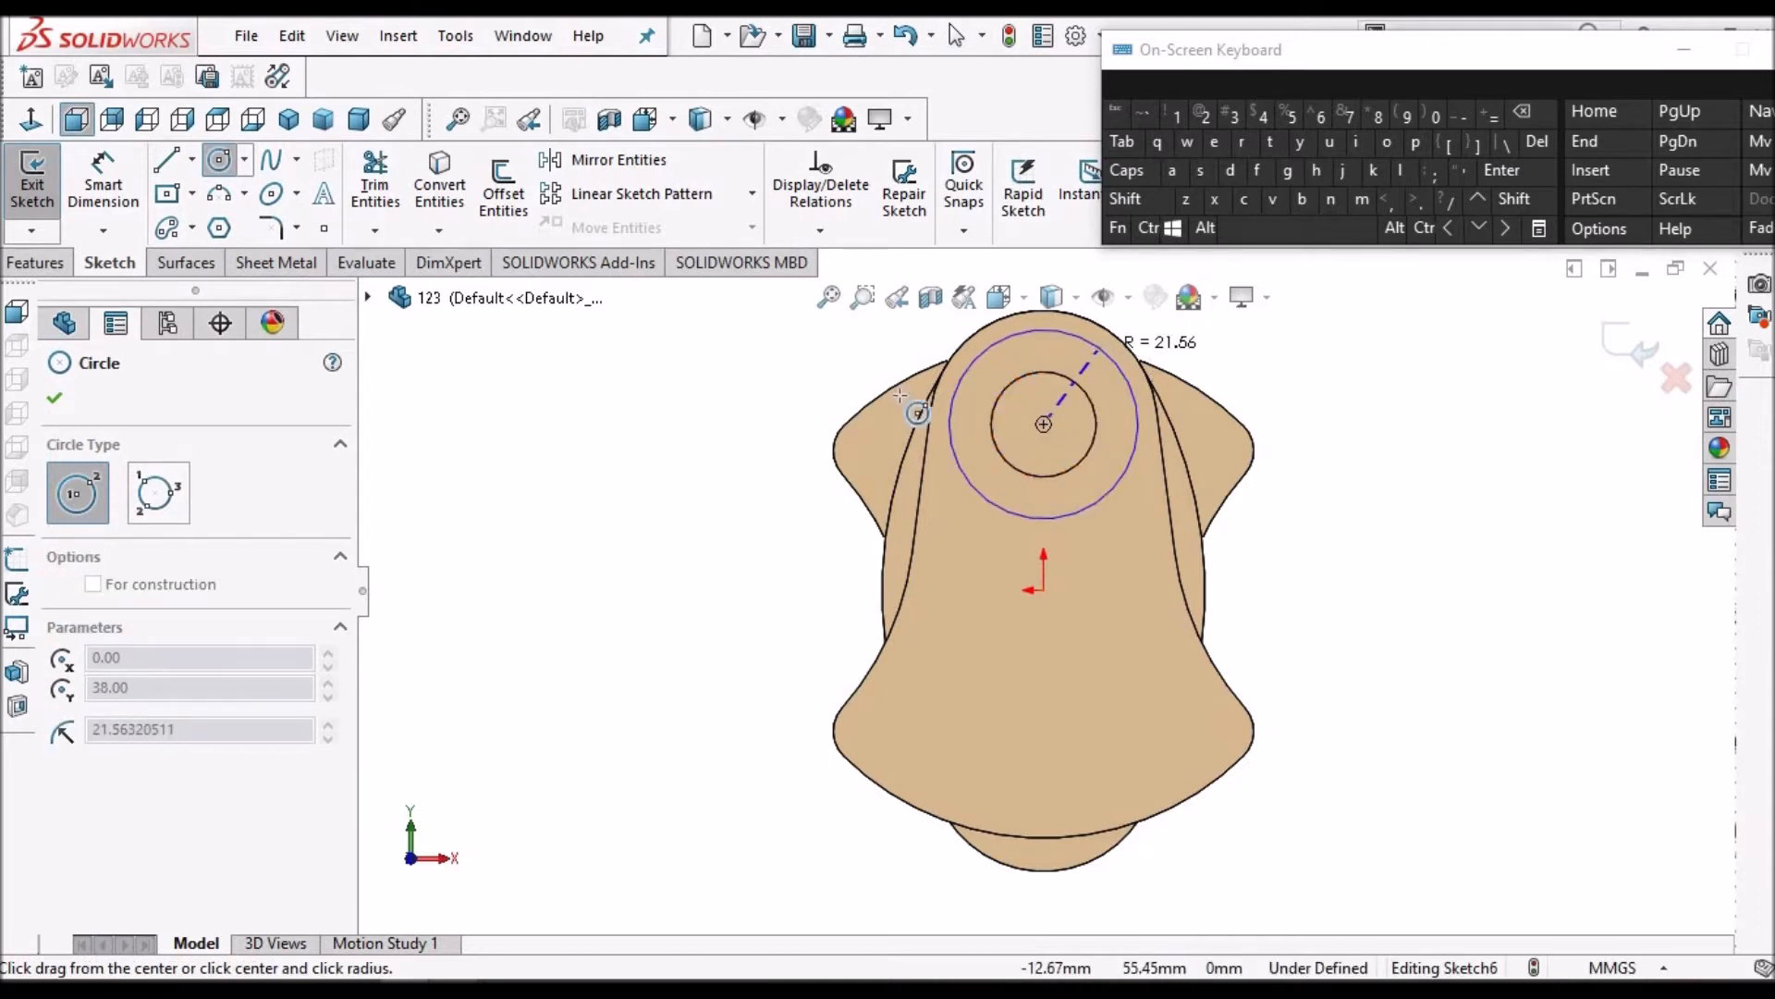
pyautogui.rightClick(704, 400)
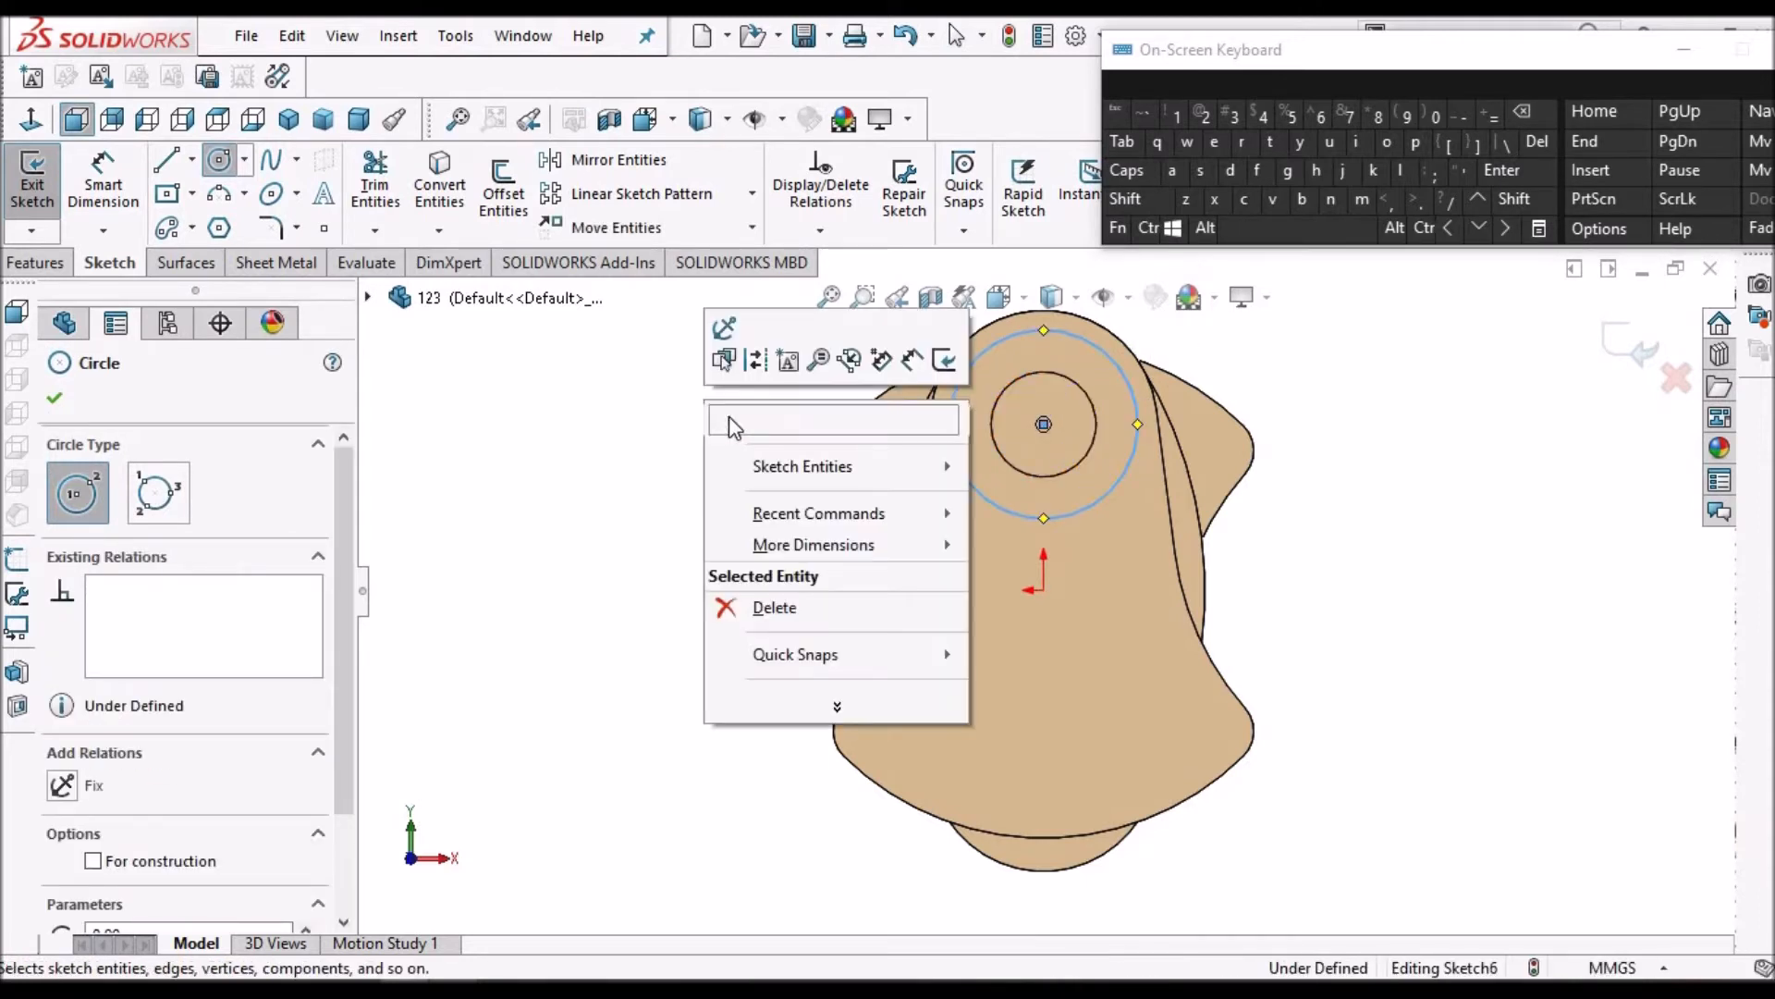
pyautogui.click(729, 416)
# Dimension the circle's diameter as 44 mm and check it against the crankshaft drawing
pyautogui.click(114, 163)
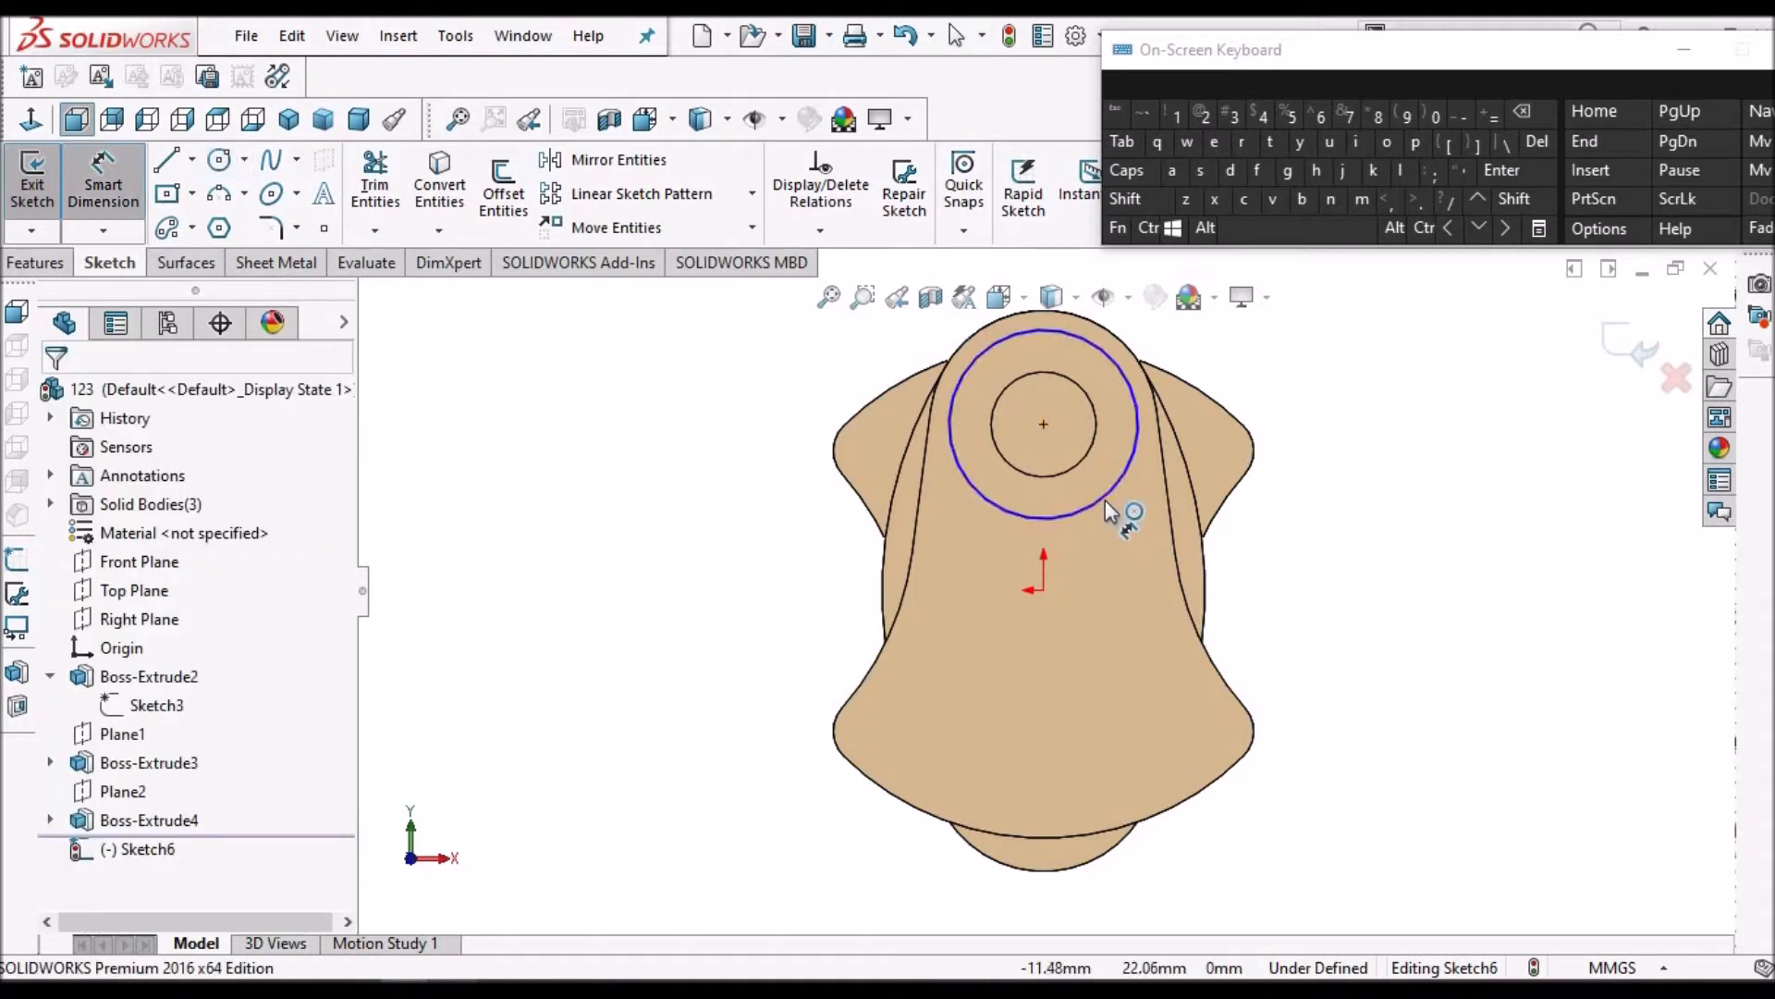
pyautogui.click(1150, 585)
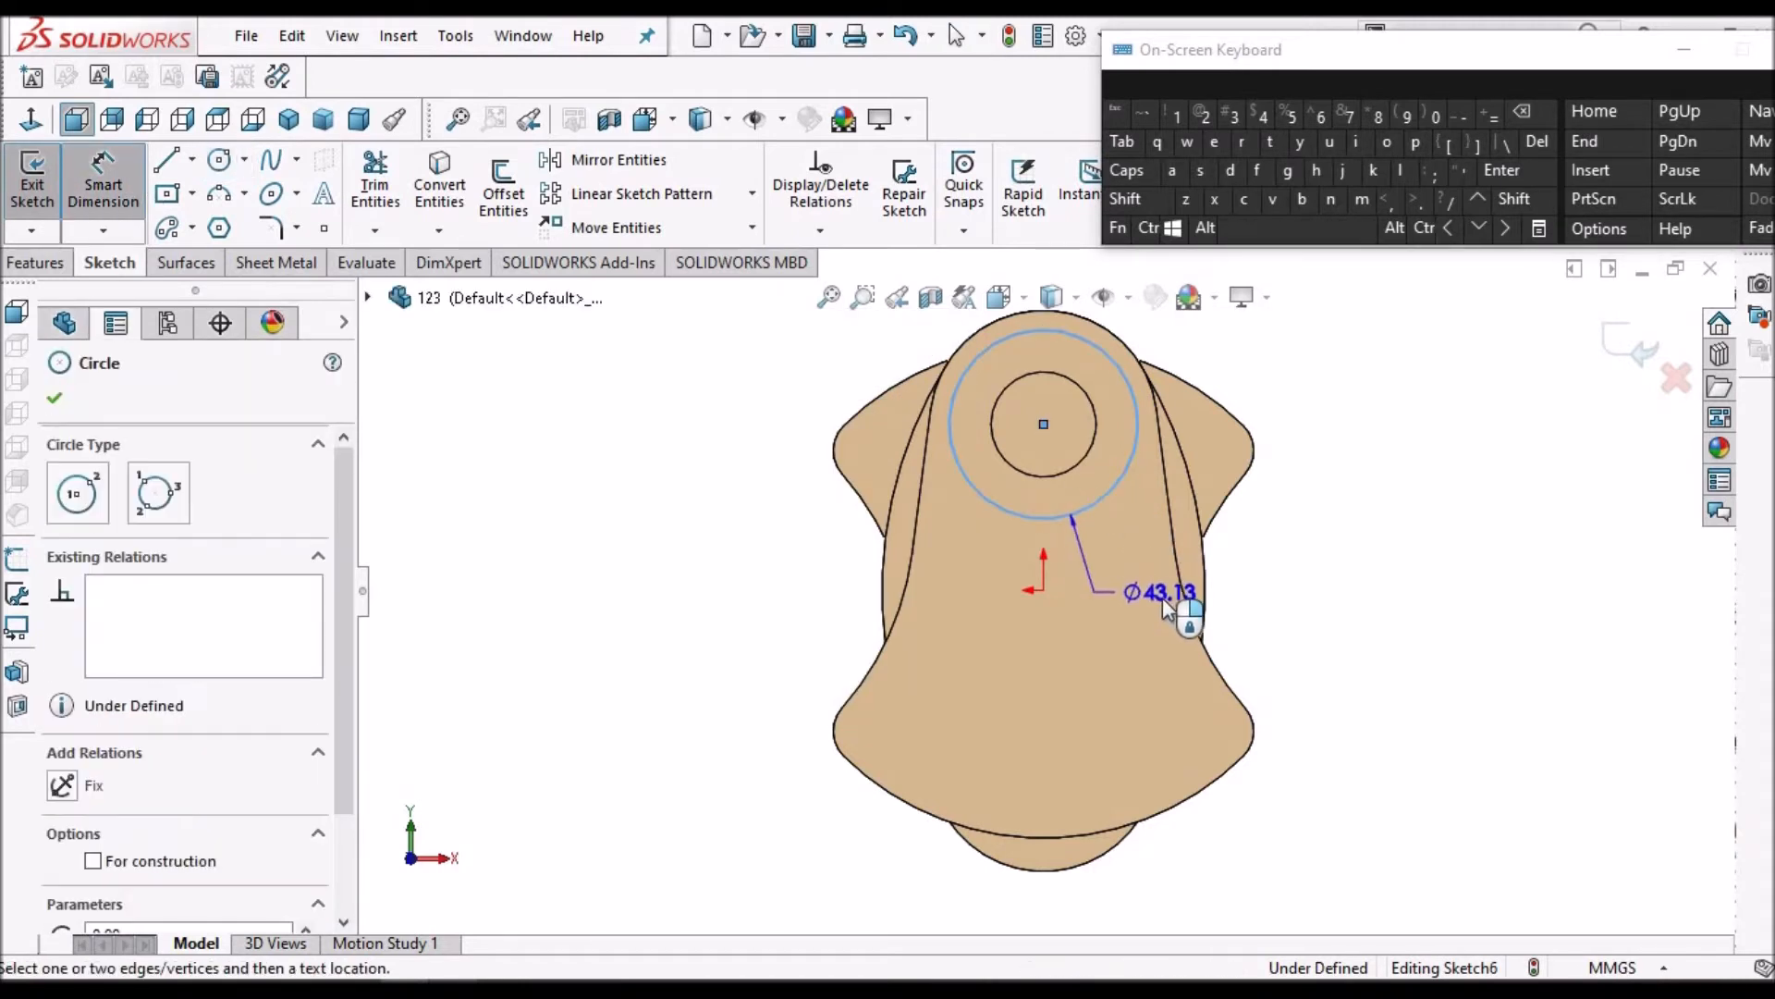
pyautogui.click(1164, 601)
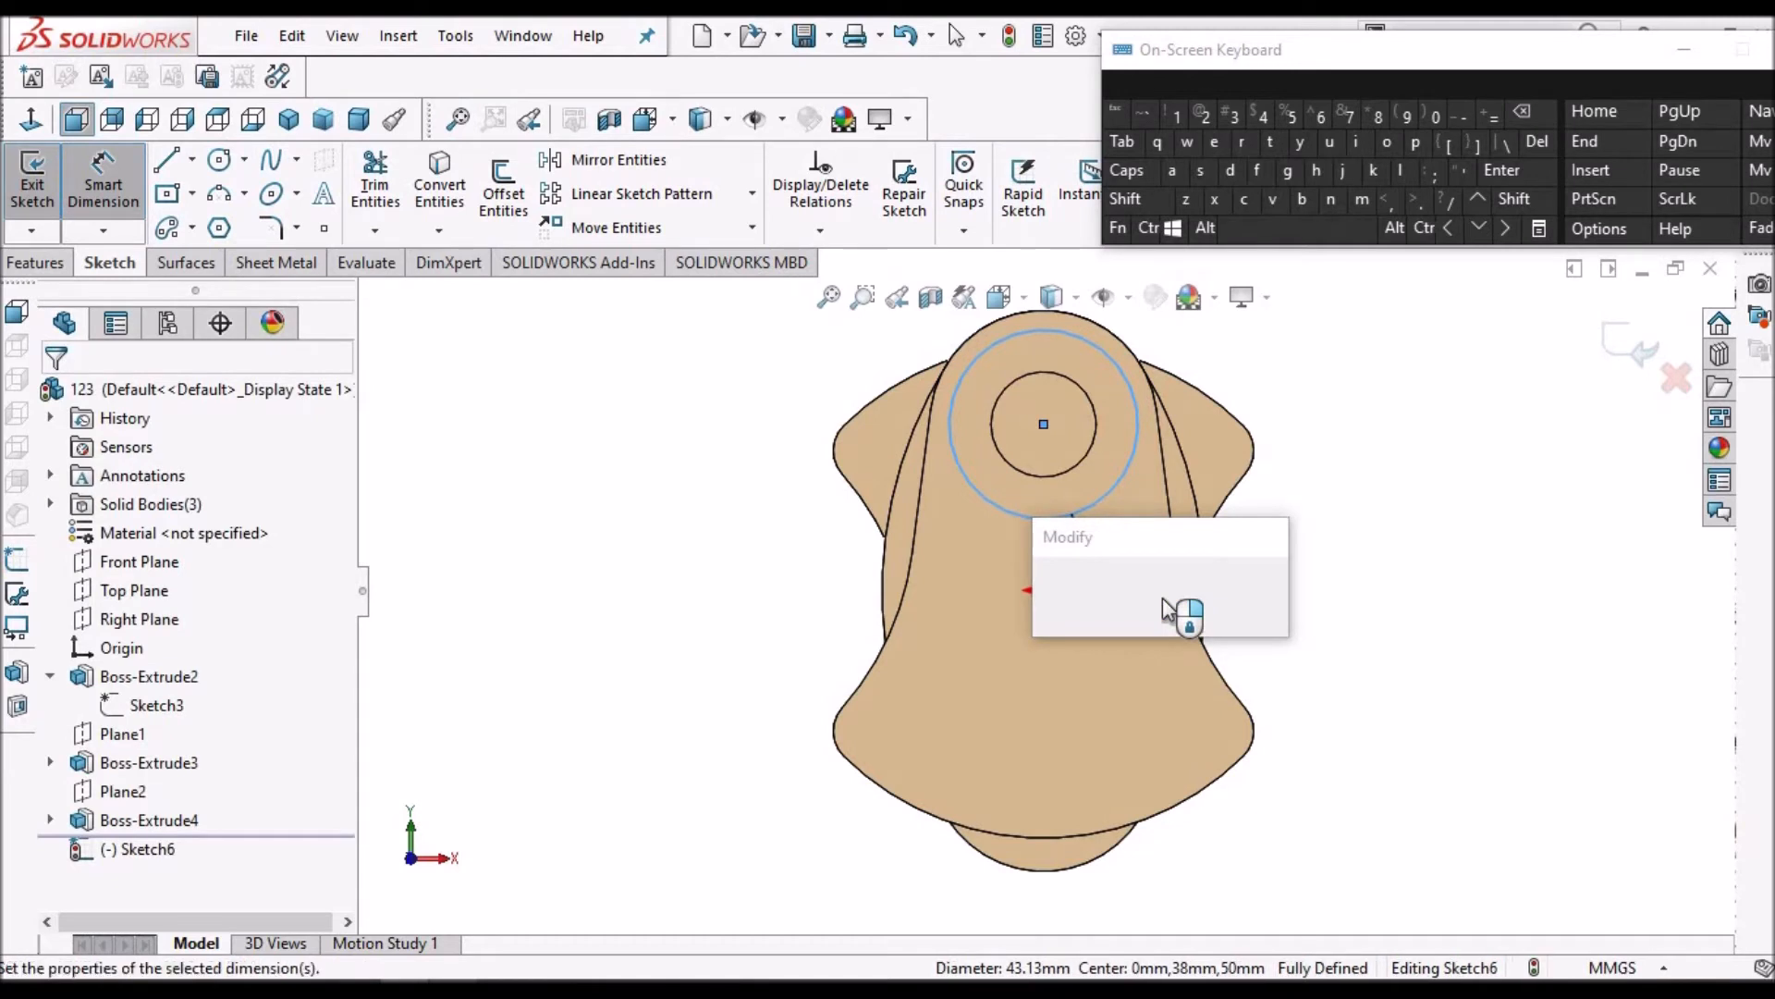
pyautogui.write('44')
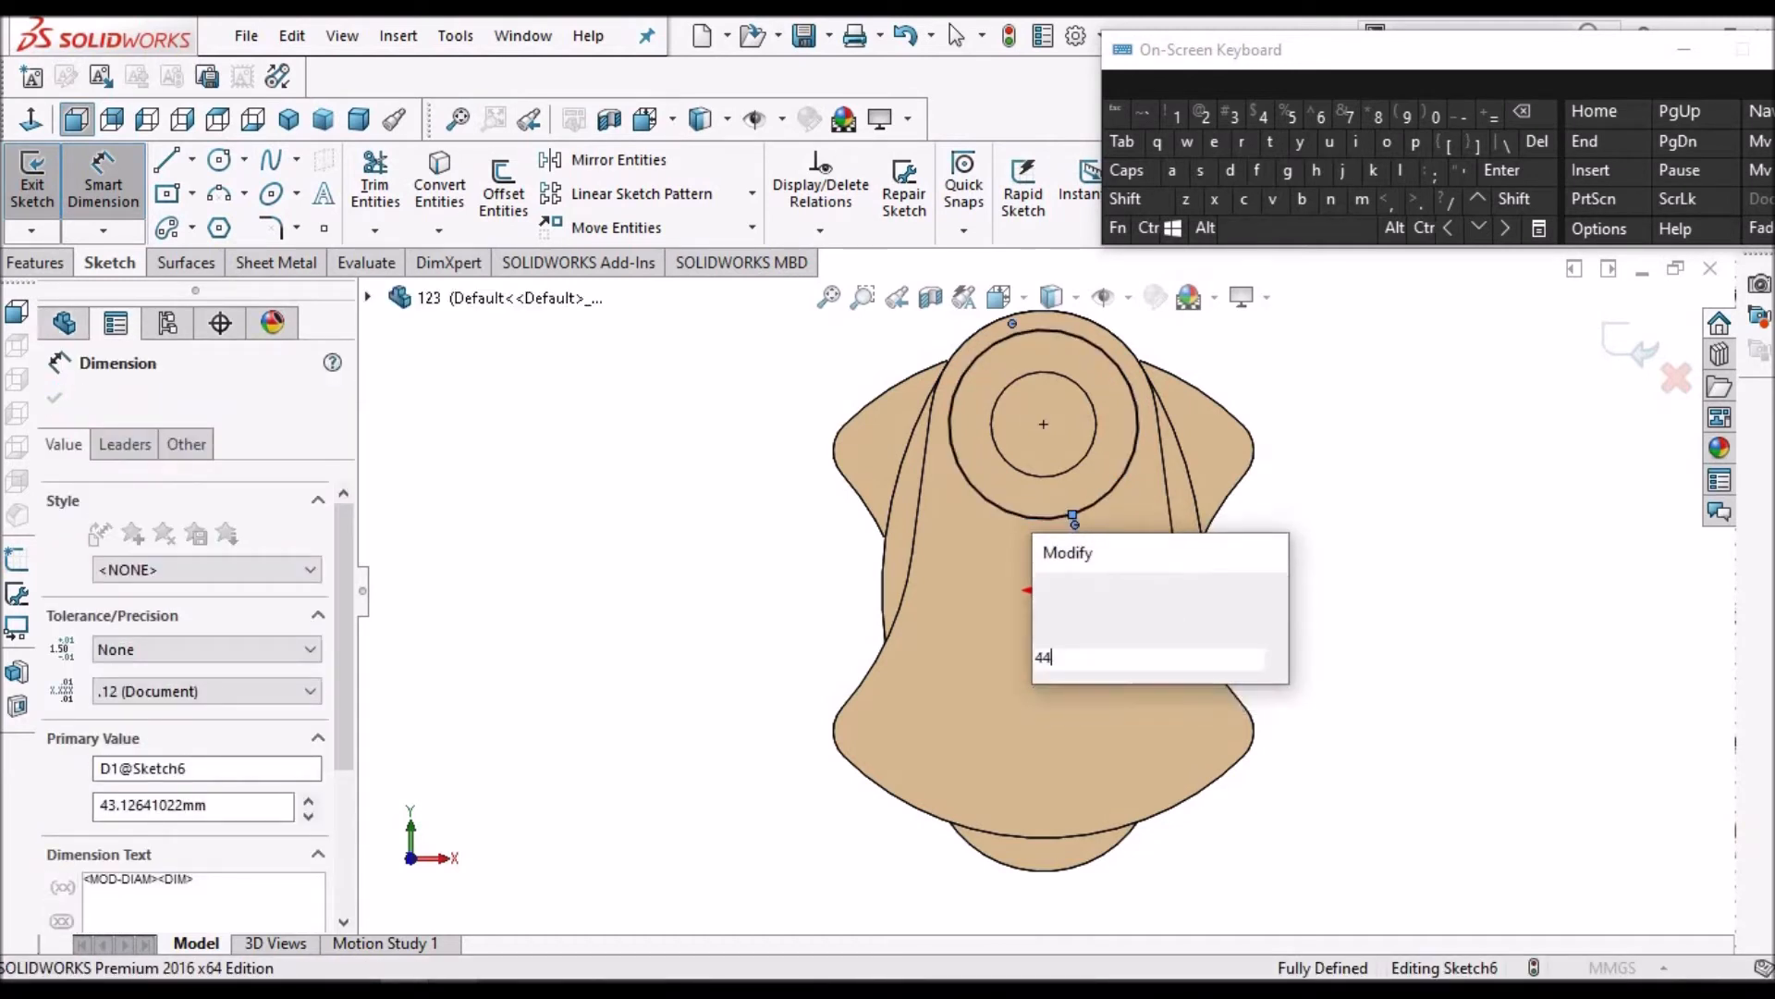
pyautogui.press('Escape')
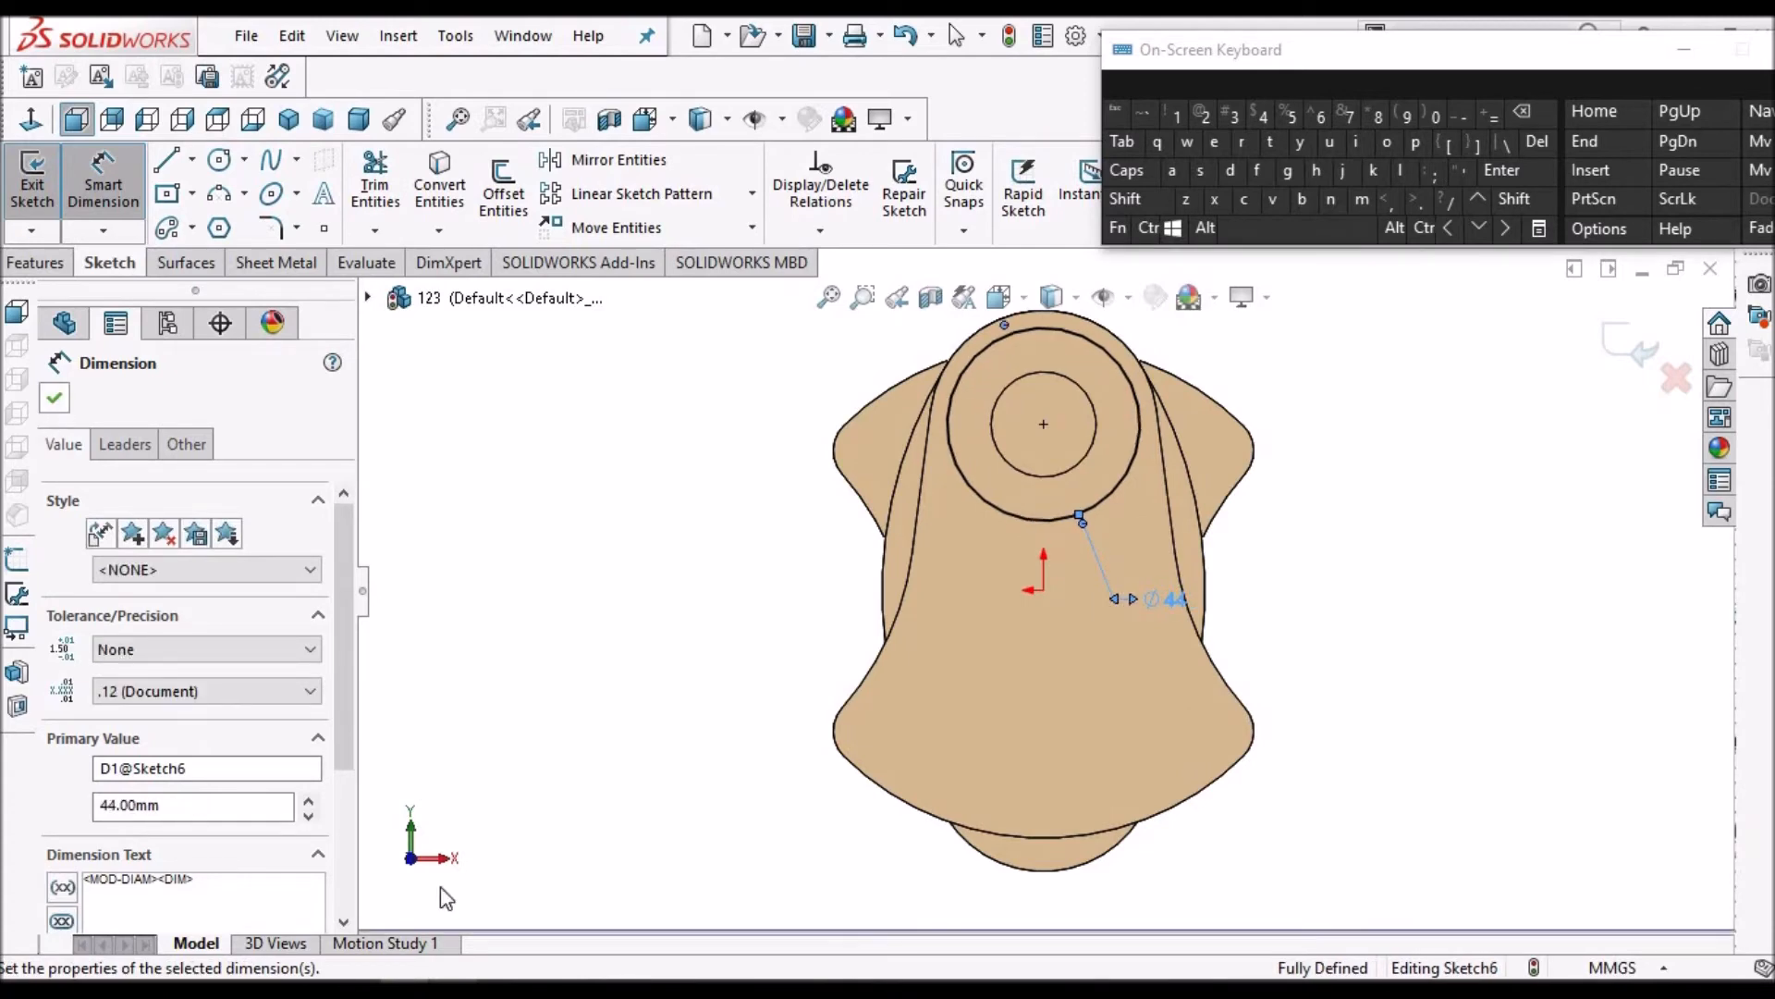
pyautogui.click(452, 987)
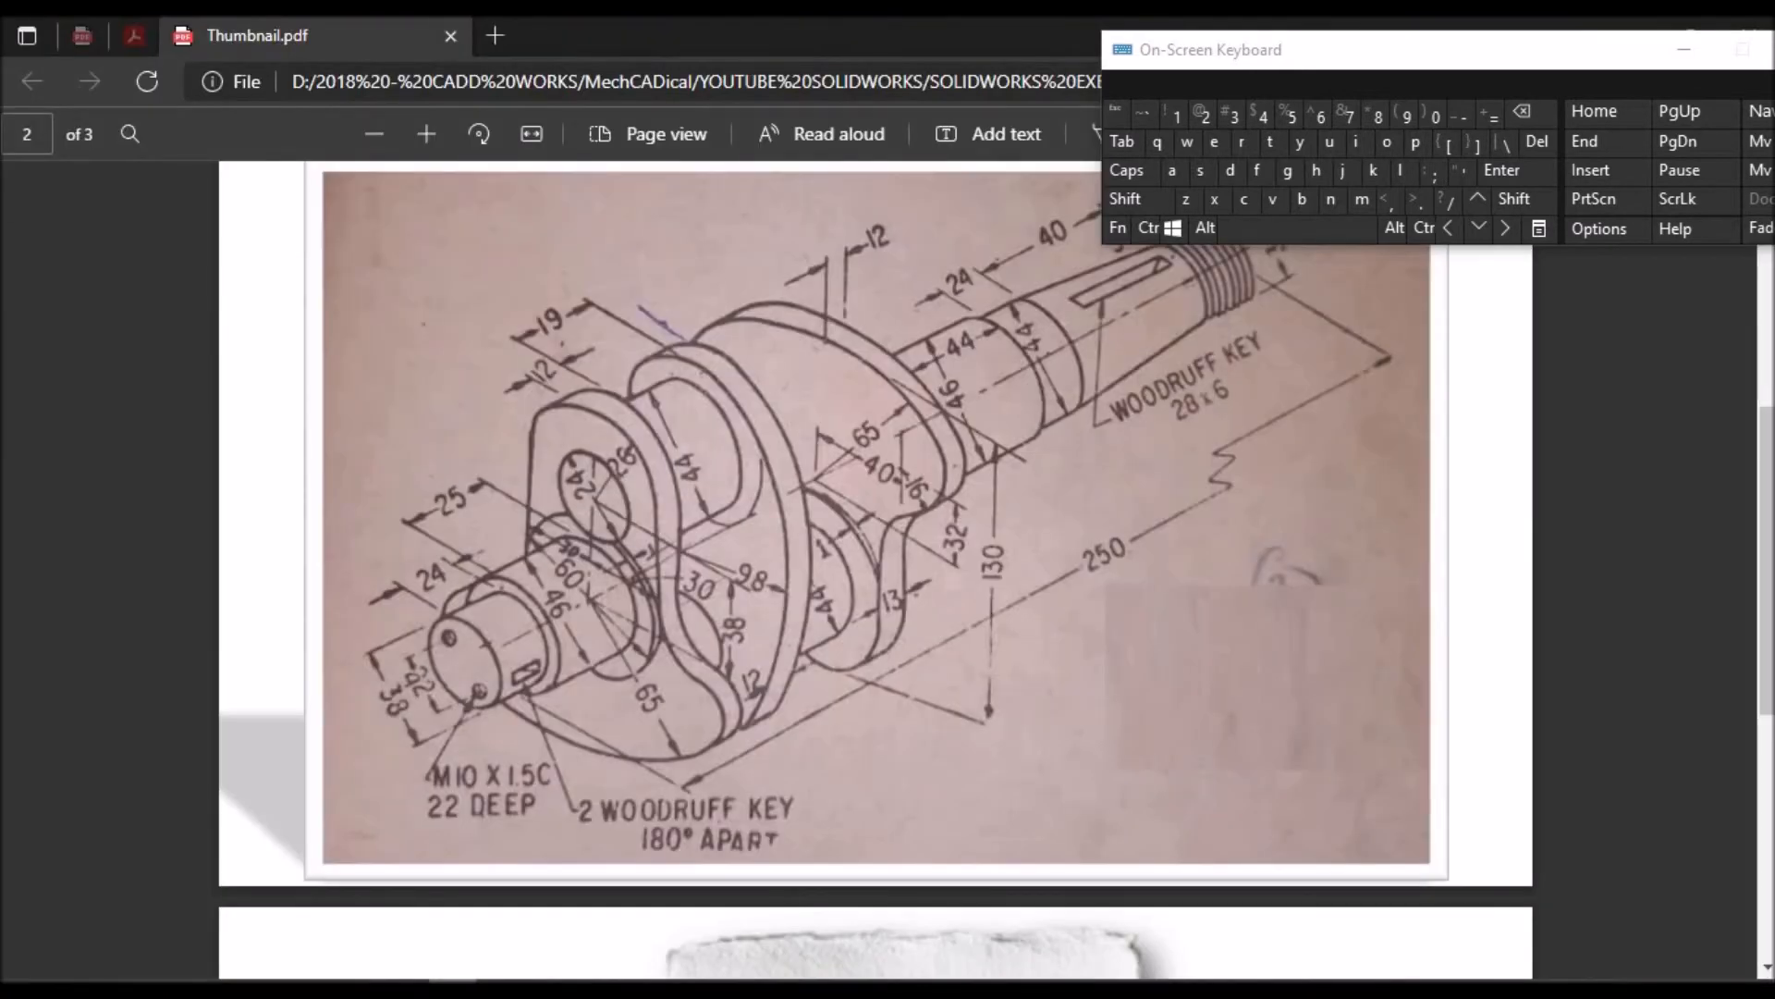
pyautogui.hotkey('alt', 'Tab')
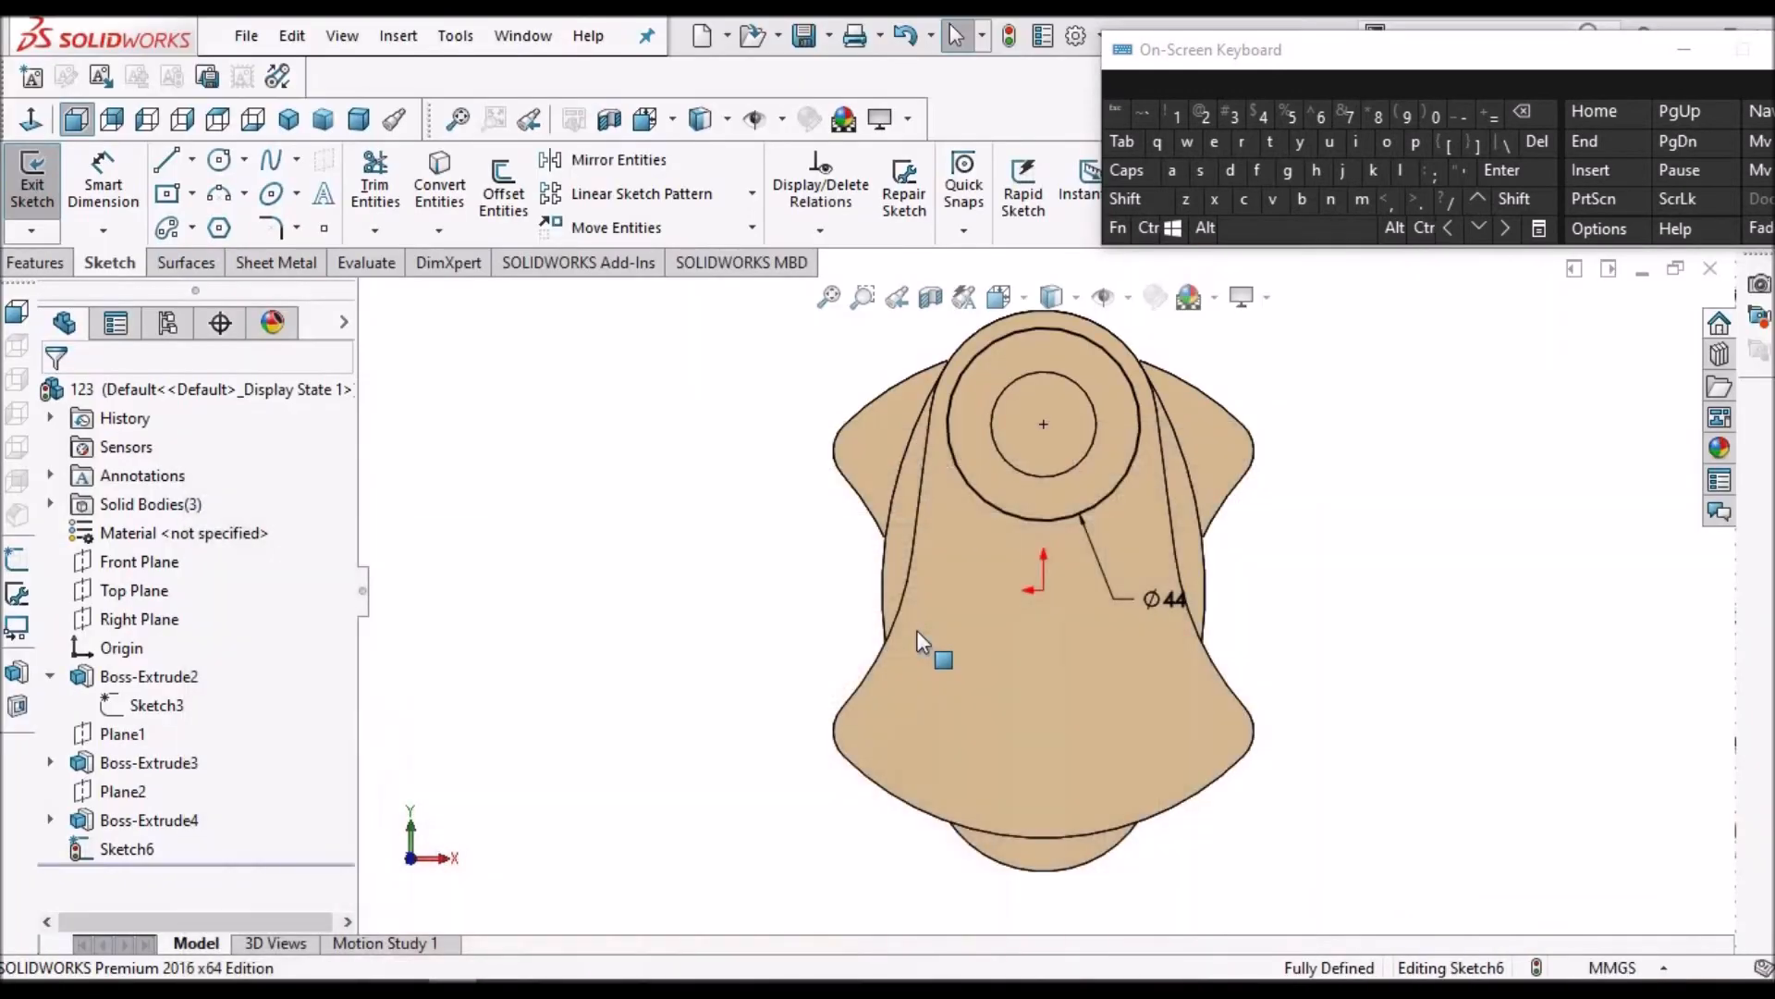
# Extrude the 44 mm circle Up To Next, reaching the middle plate, with Merge result enabled
pyautogui.moveTo(1035, 596)
pyautogui.mouseDown(button='middle')
pyautogui.moveTo(973, 612)
pyautogui.moveTo(981, 658)
pyautogui.mouseUp(button='middle')
pyautogui.click(58, 264)
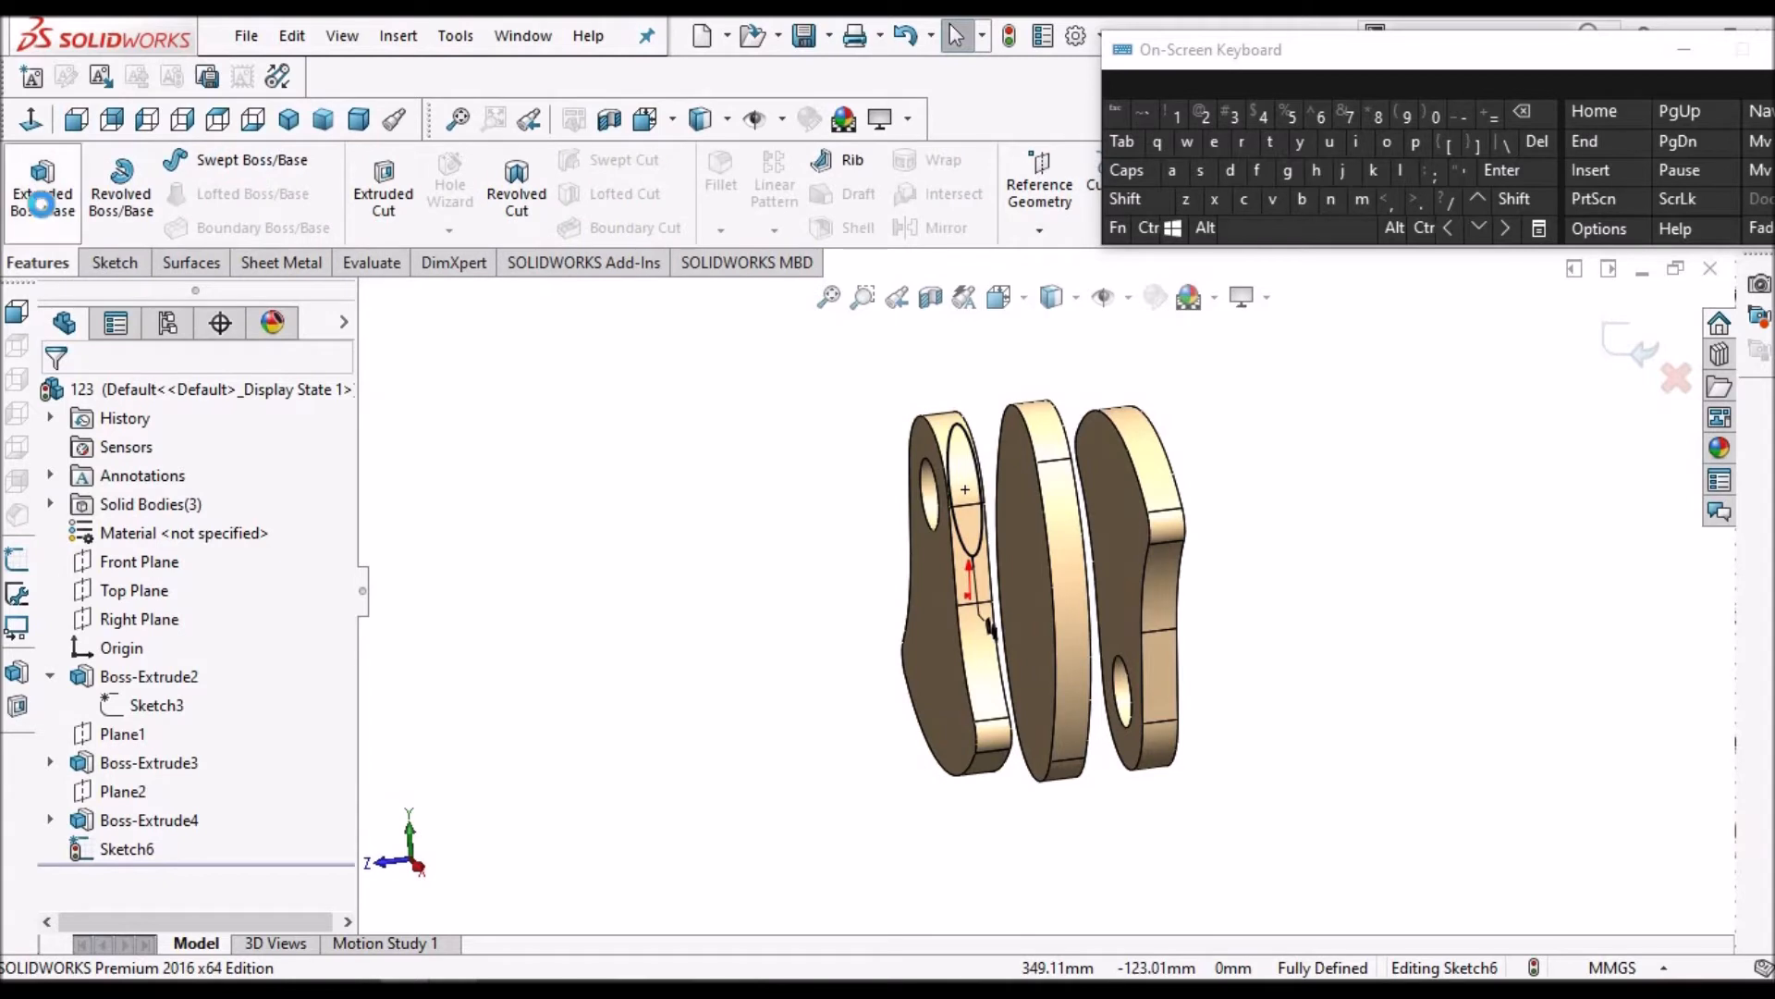
pyautogui.click(42, 203)
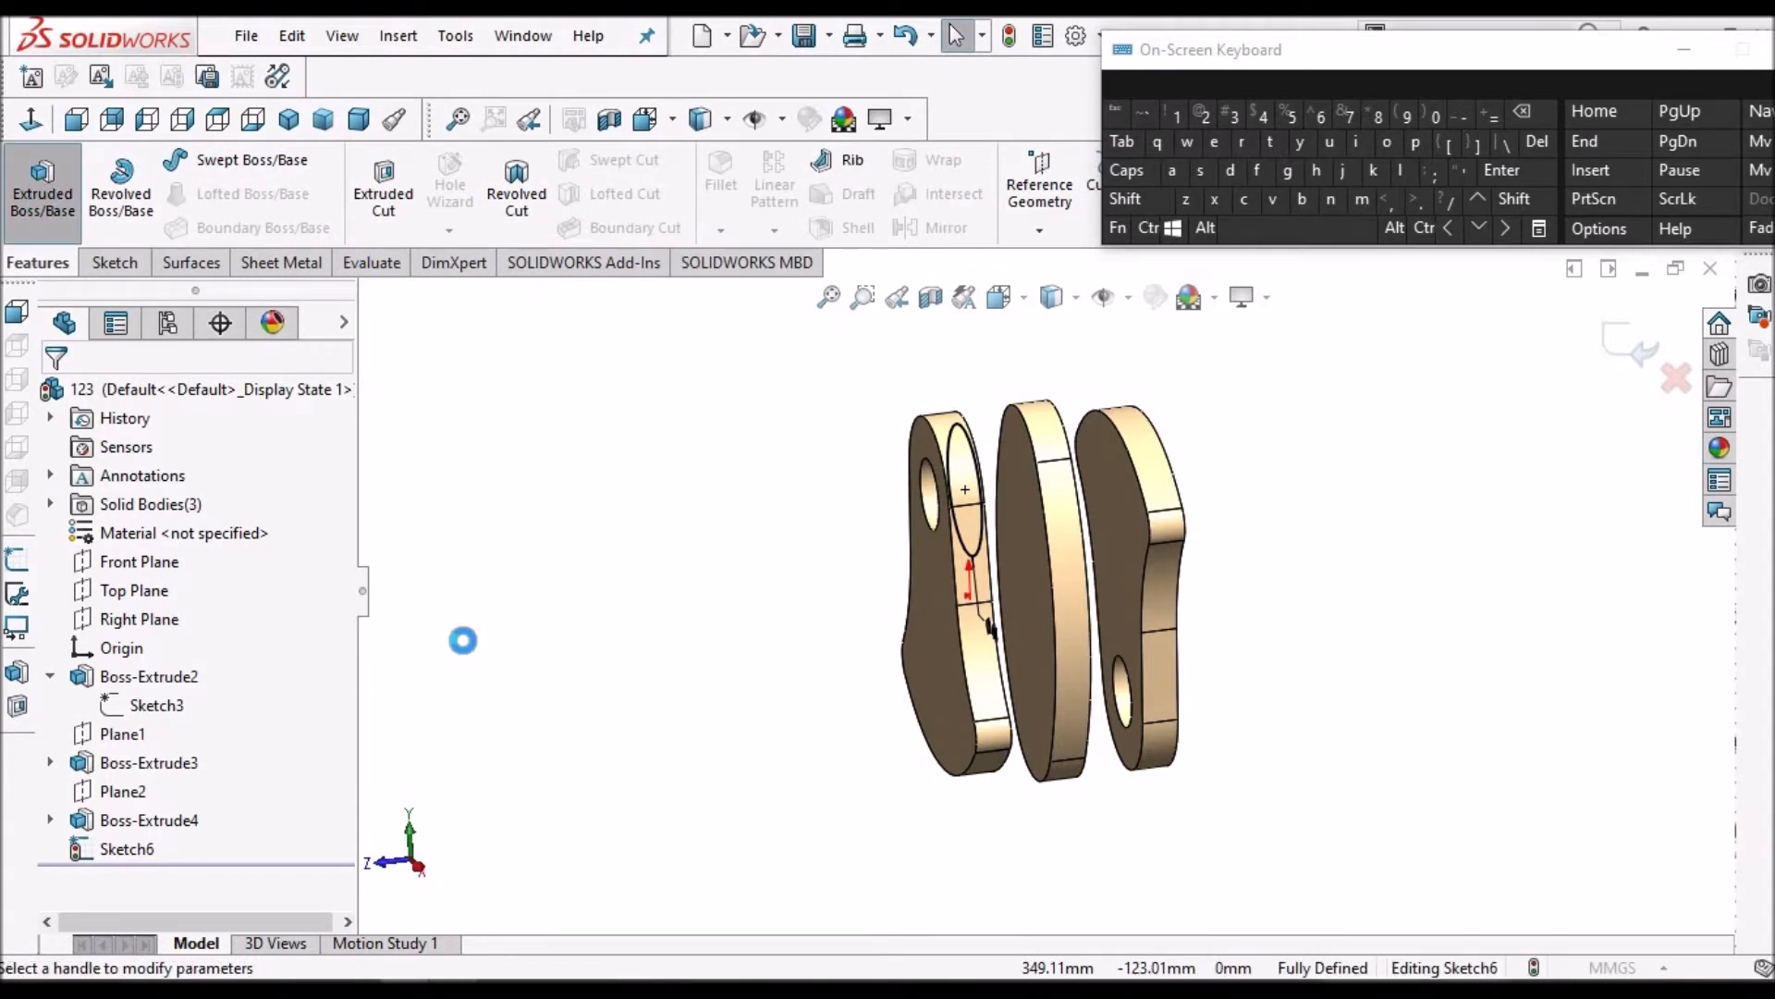
pyautogui.click(308, 555)
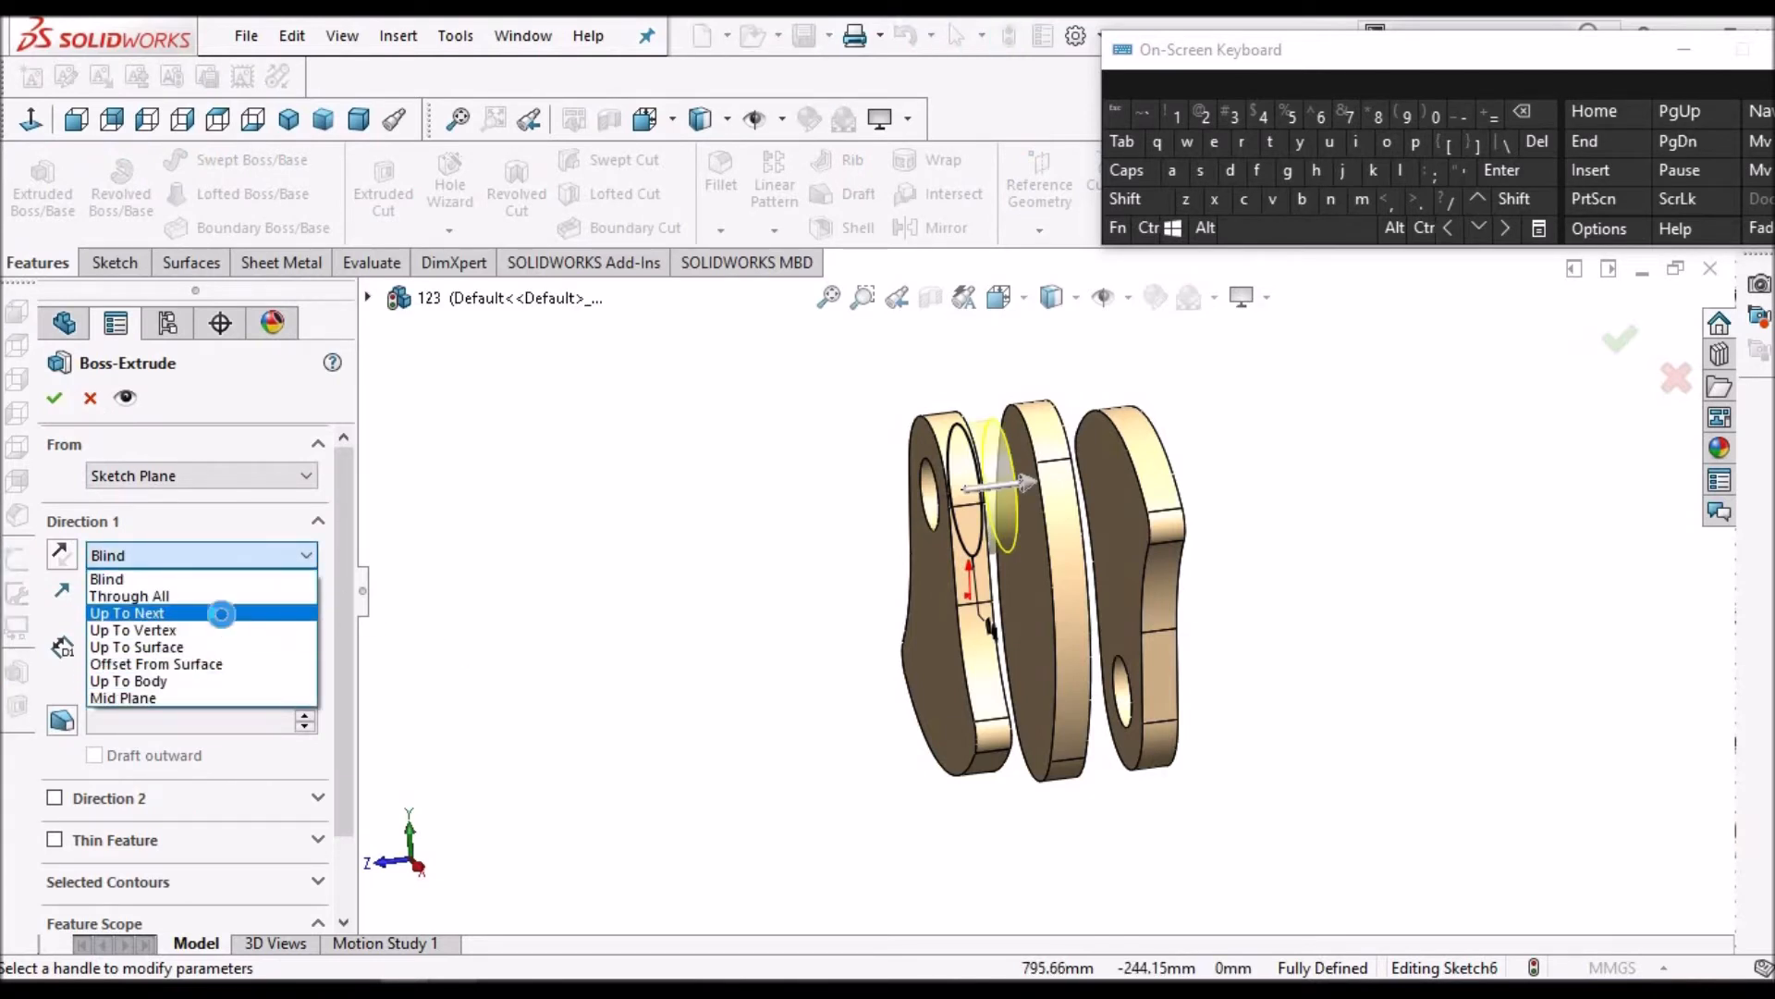
pyautogui.click(227, 614)
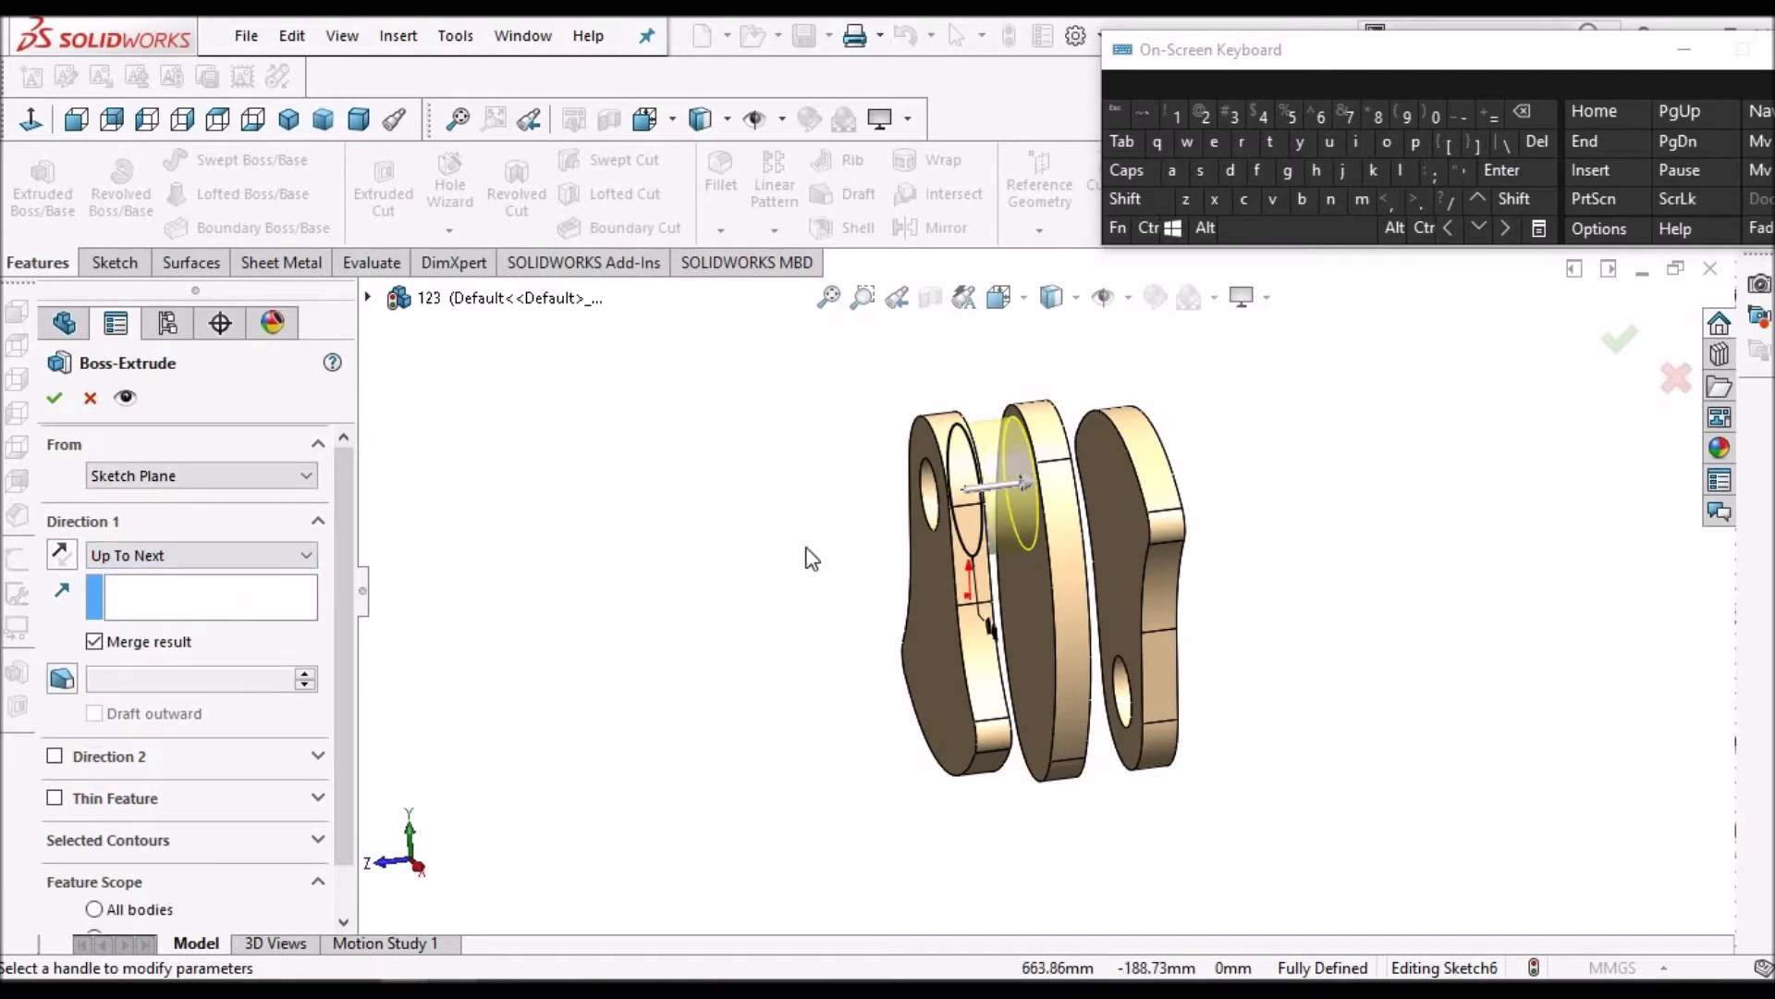
pyautogui.moveTo(845, 546); pyautogui.dragTo(931, 599, button='middle')
pyautogui.scroll(-2, 1033, 541)
pyautogui.scroll(-2, 1041, 542)
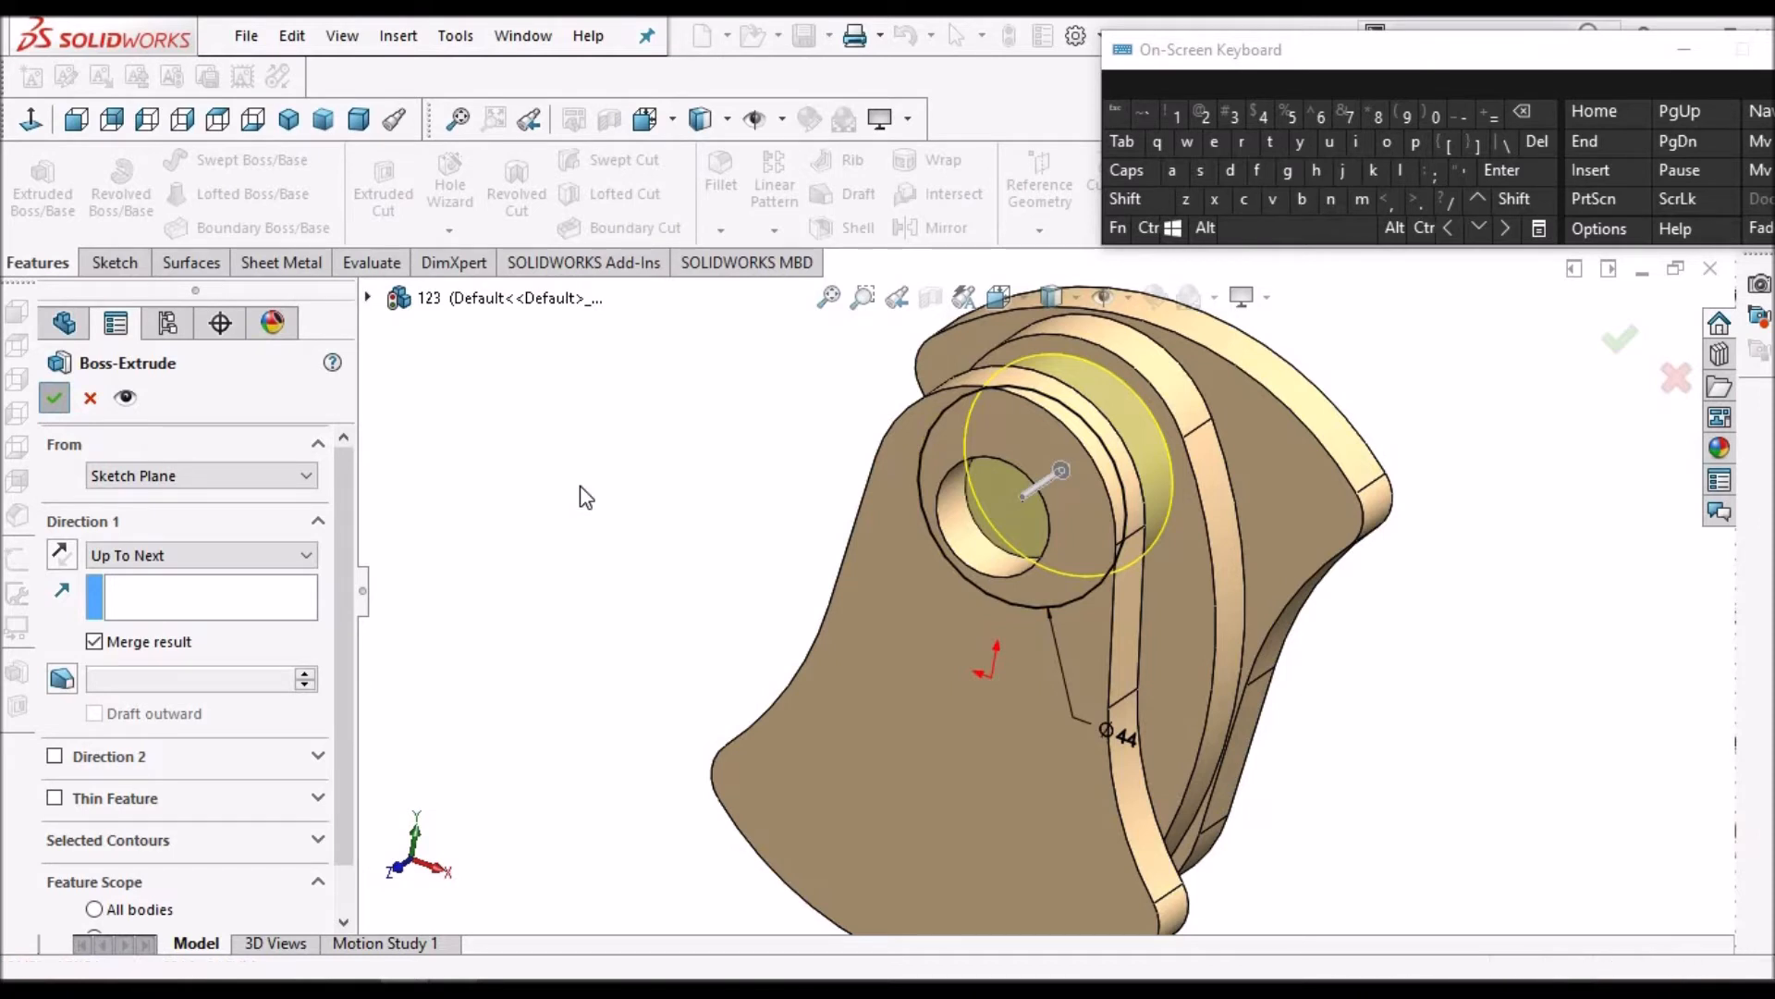
pyautogui.press('Return')
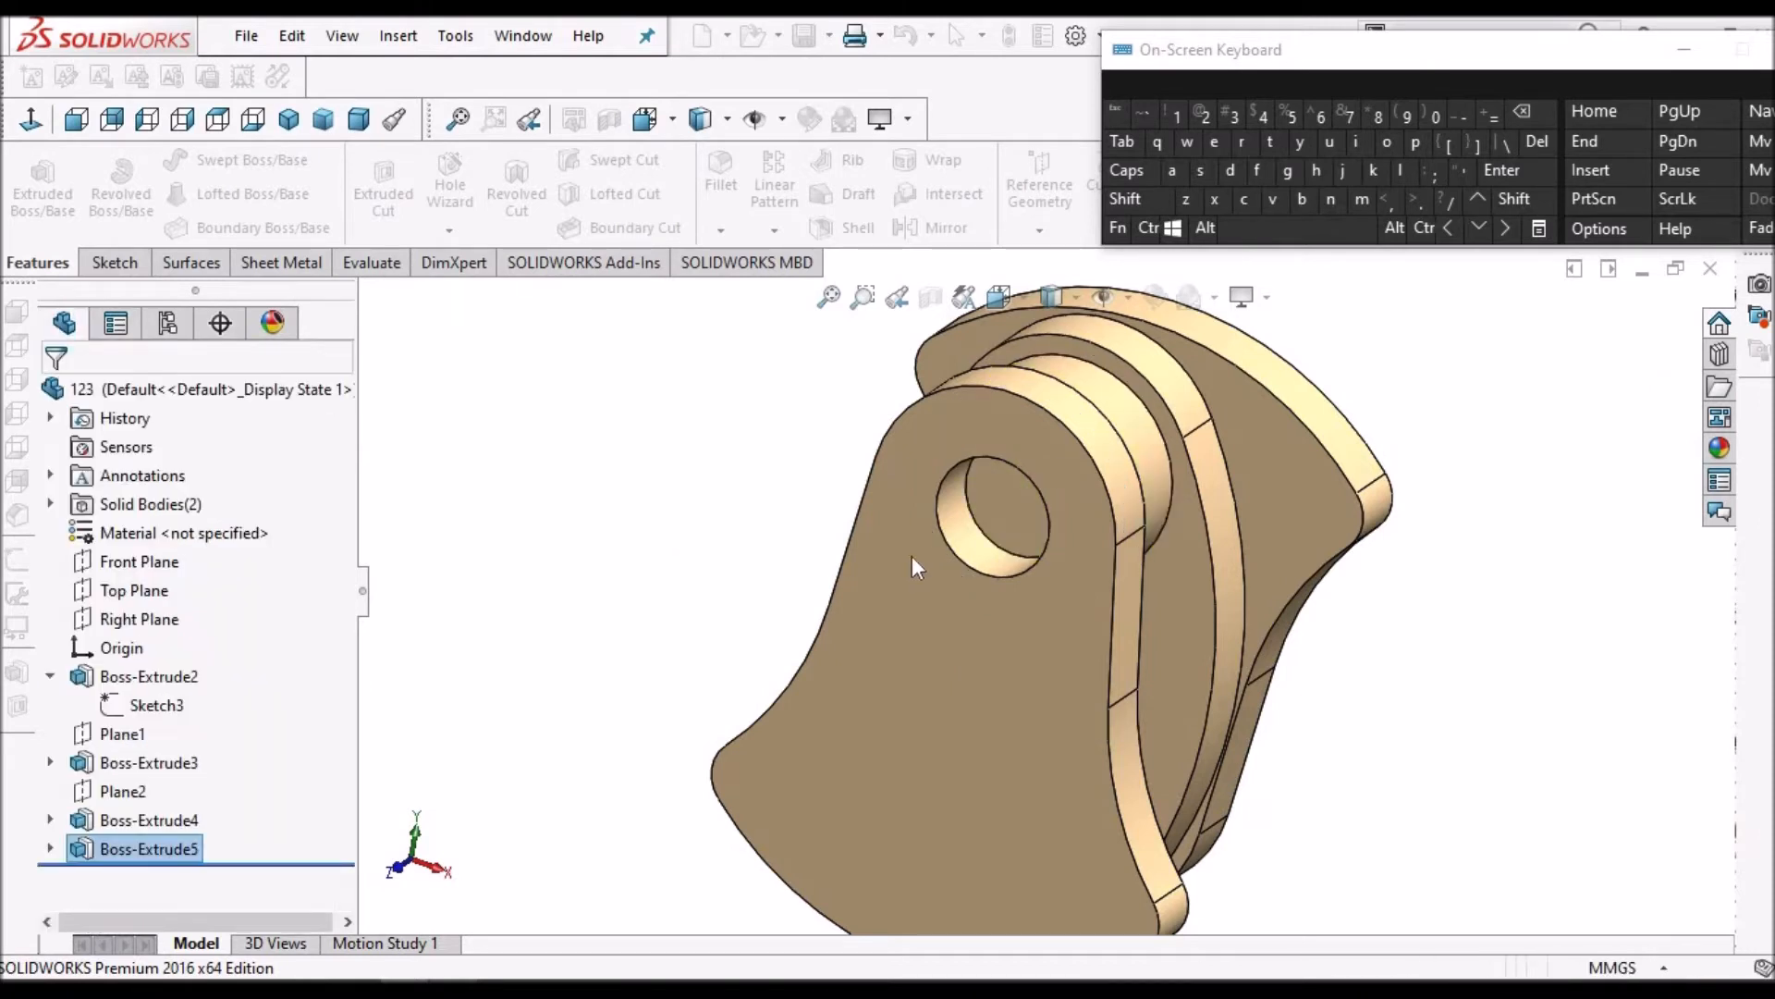
# Edit the sketch under Boss-Extrude5, convert the plate's 24 mm hole edge into it, and exit the sketch to rebuild the pin
pyautogui.moveTo(1078, 504)
pyautogui.mouseDown(button='middle')
pyautogui.moveTo(1129, 429)
pyautogui.moveTo(1065, 494)
pyautogui.mouseUp(button='middle')
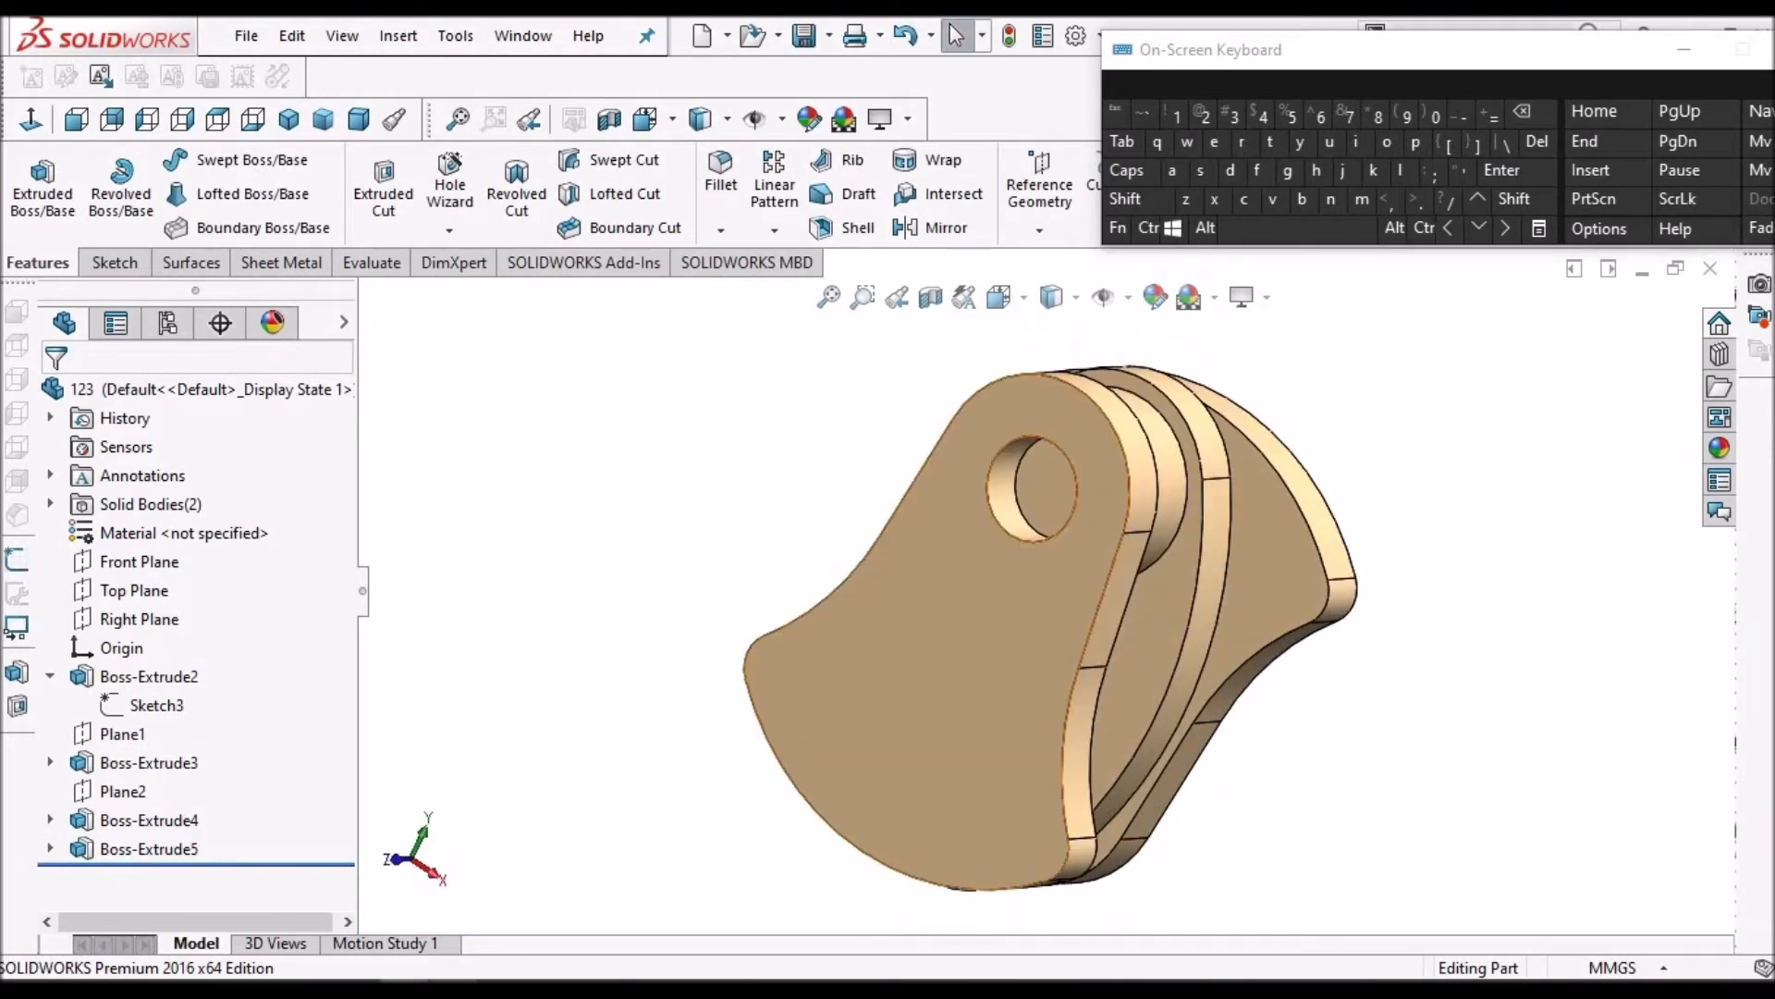
pyautogui.click(49, 849)
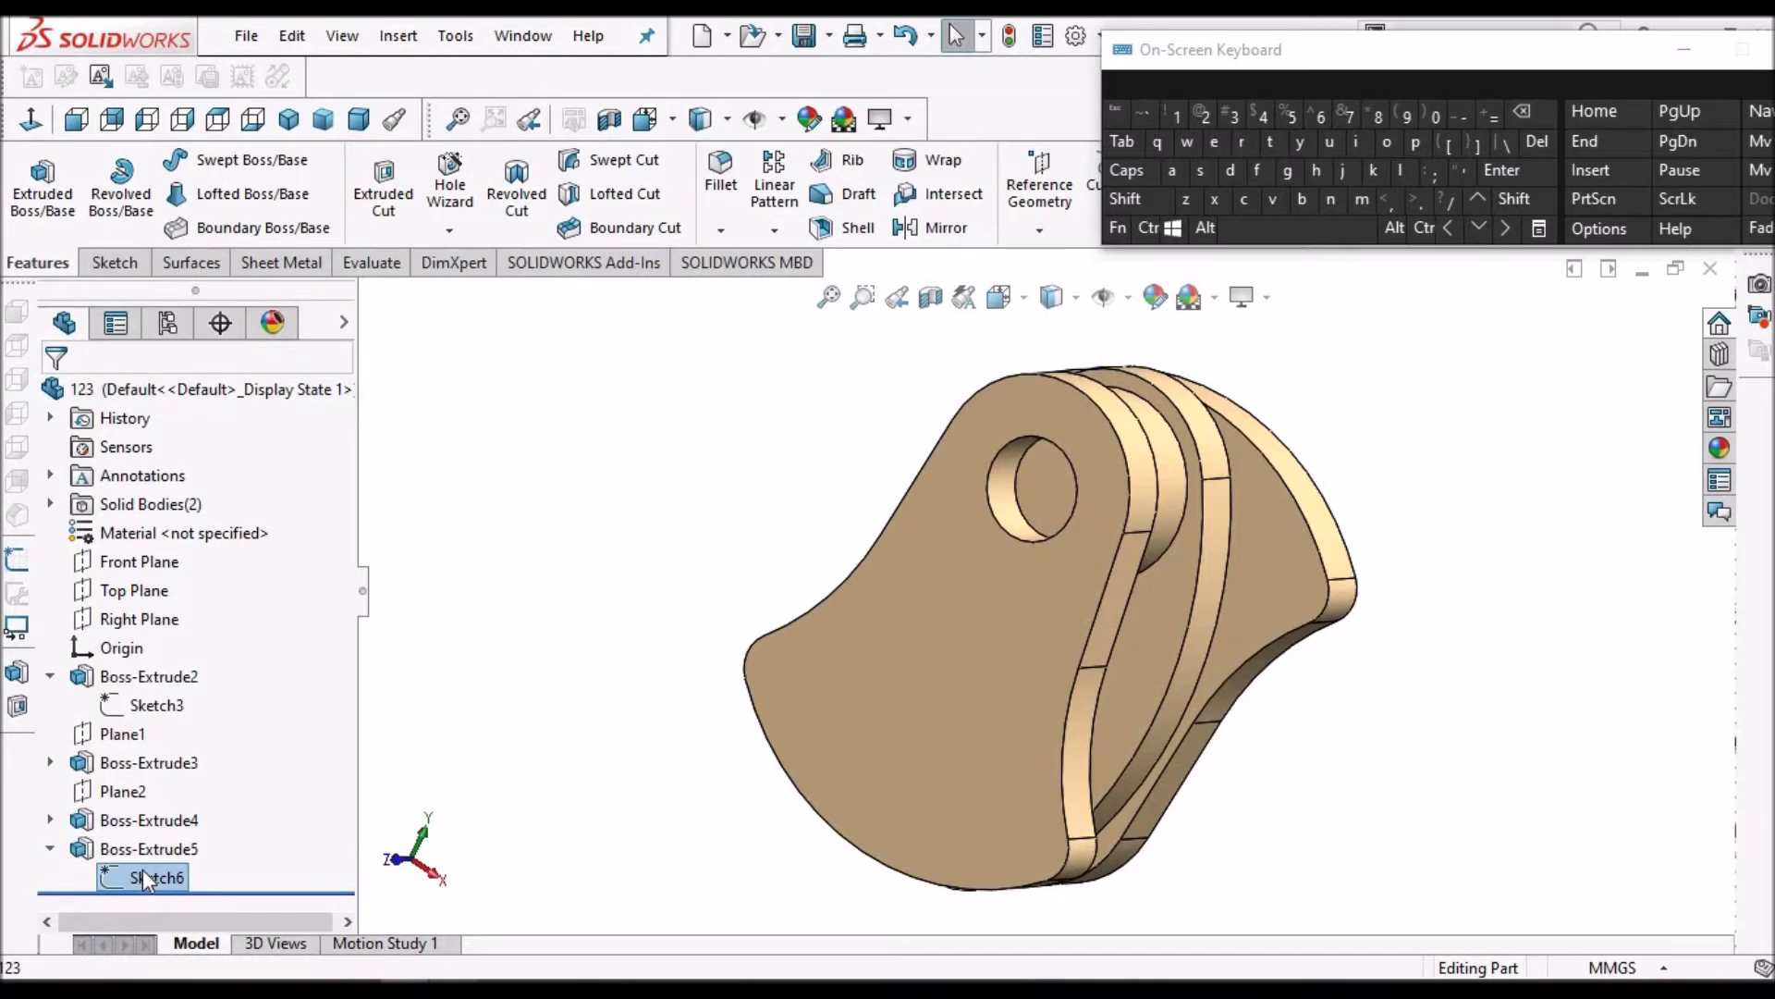
pyautogui.rightClick(143, 877)
pyautogui.click(218, 520)
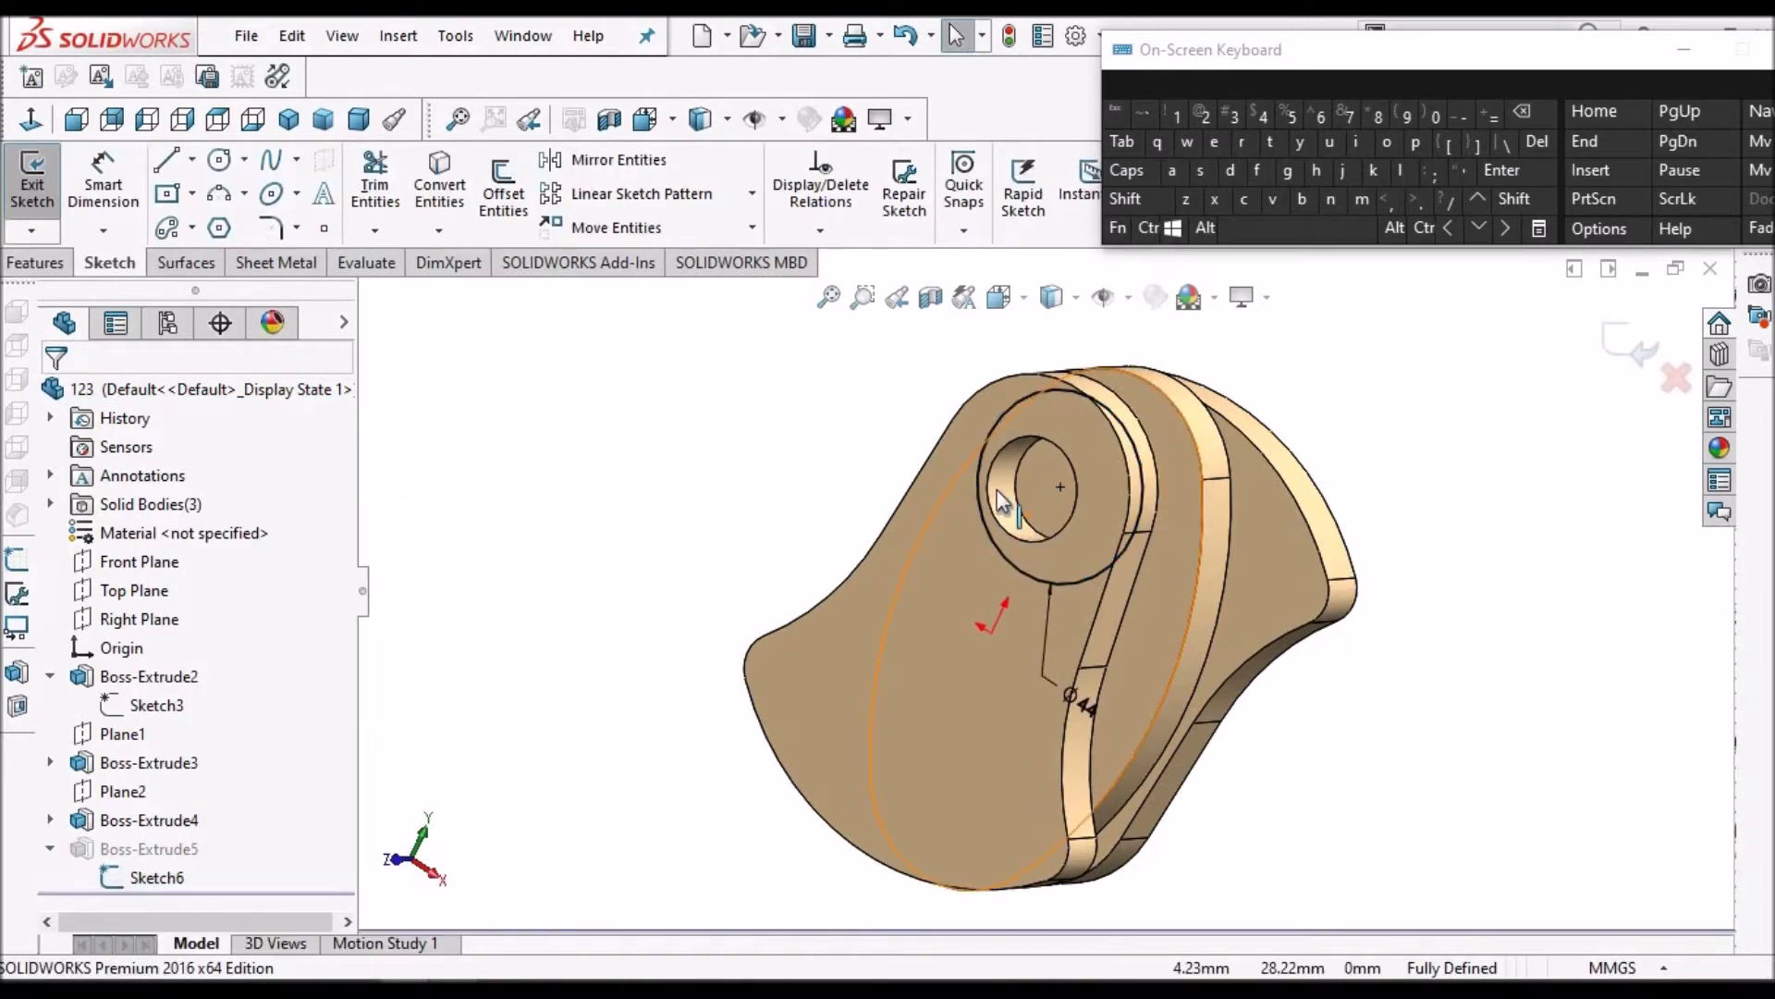
pyautogui.scroll(-5, 968, 534)
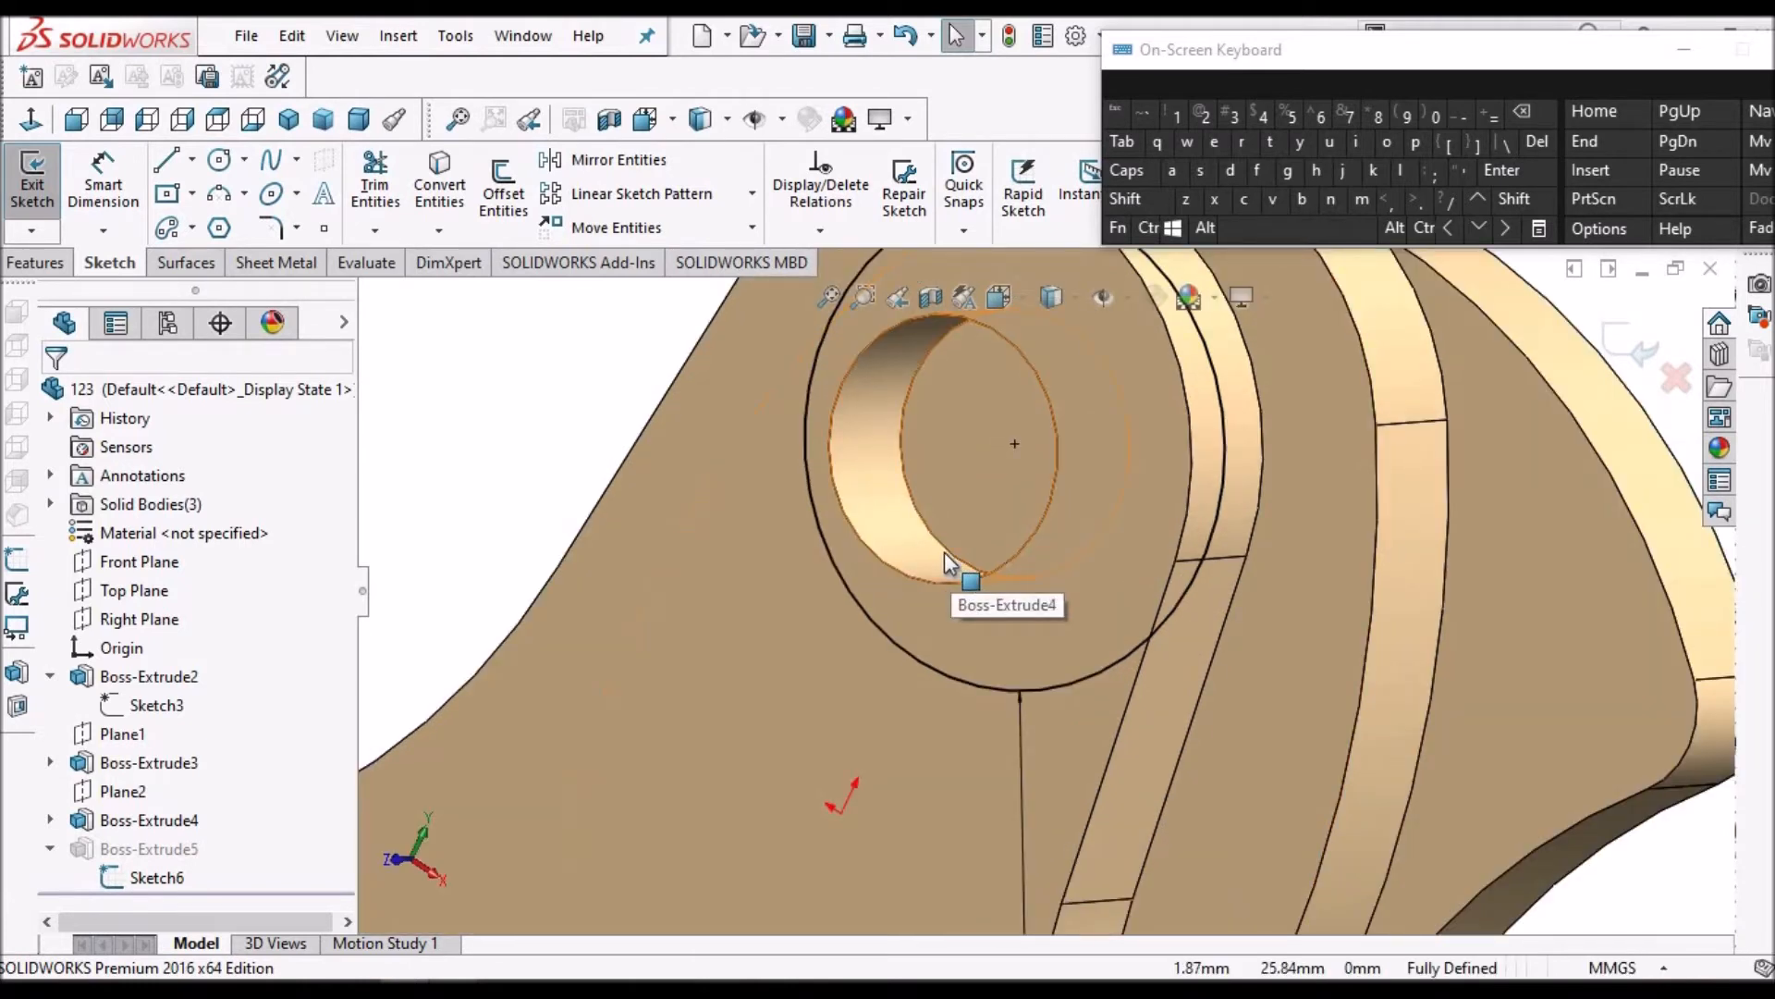
pyautogui.scroll(2, 997, 629)
pyautogui.moveTo(996, 629); pyautogui.dragTo(1061, 645, button='middle')
pyautogui.click(1102, 562)
pyautogui.click(439, 184)
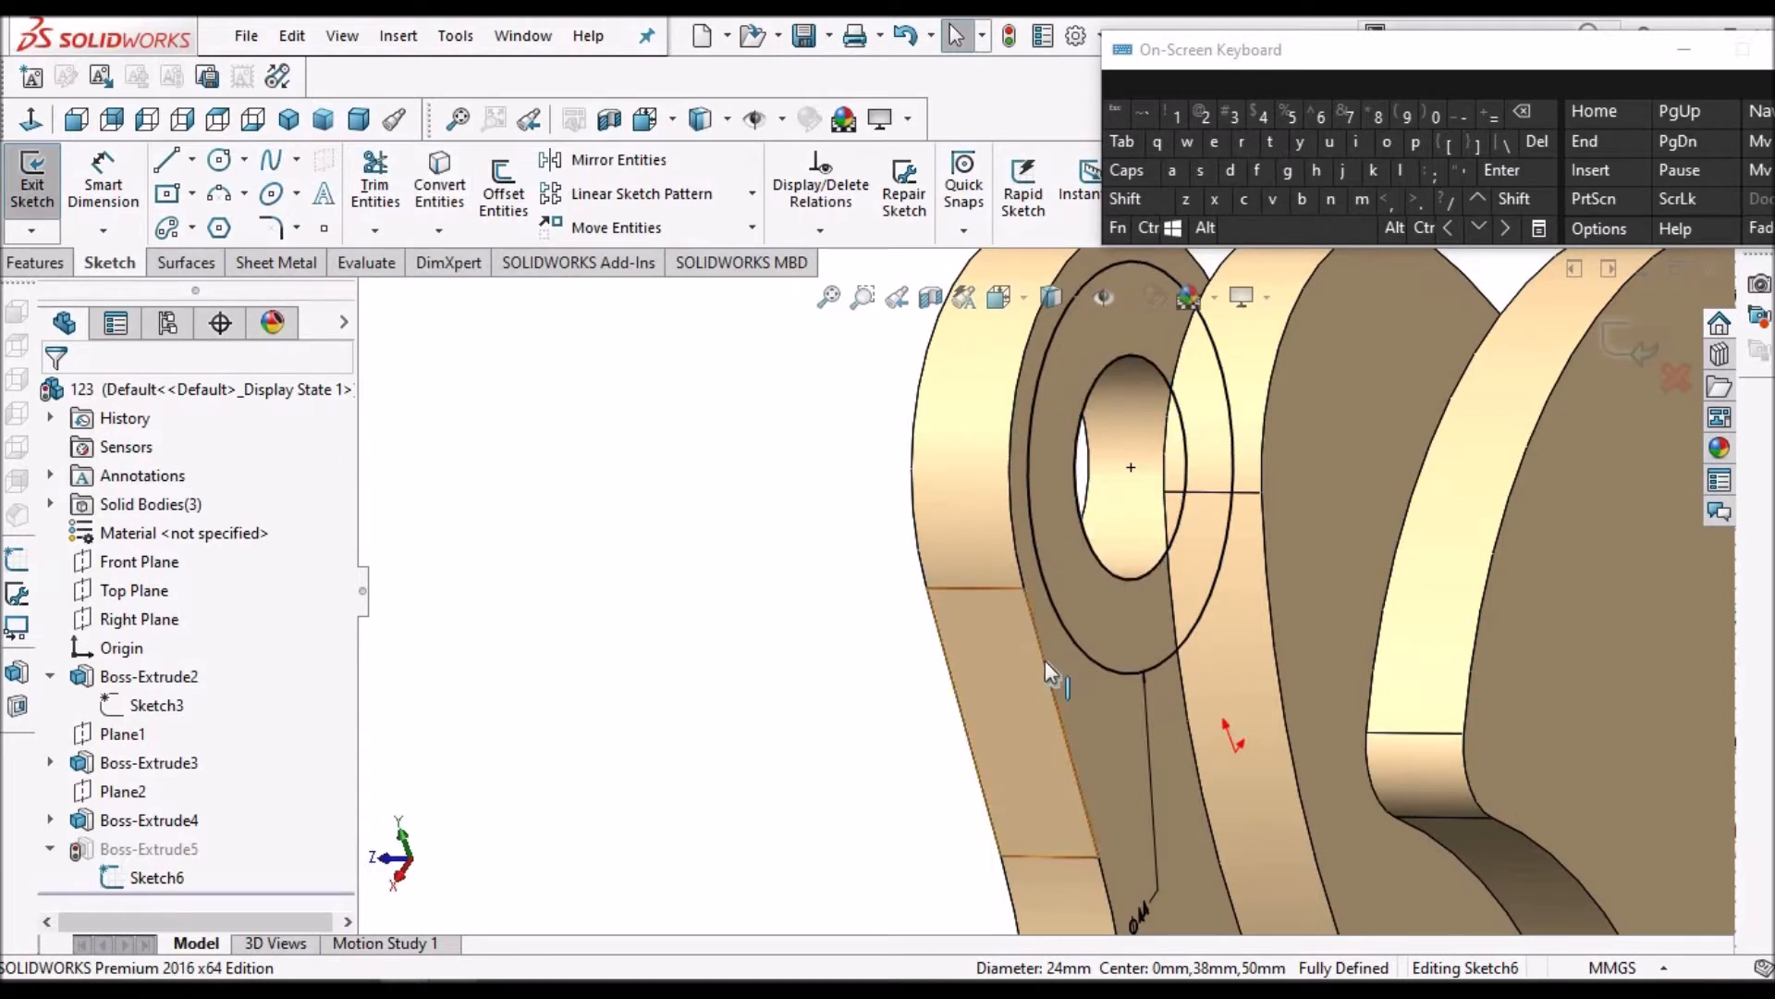
pyautogui.scroll(3, 1046, 660)
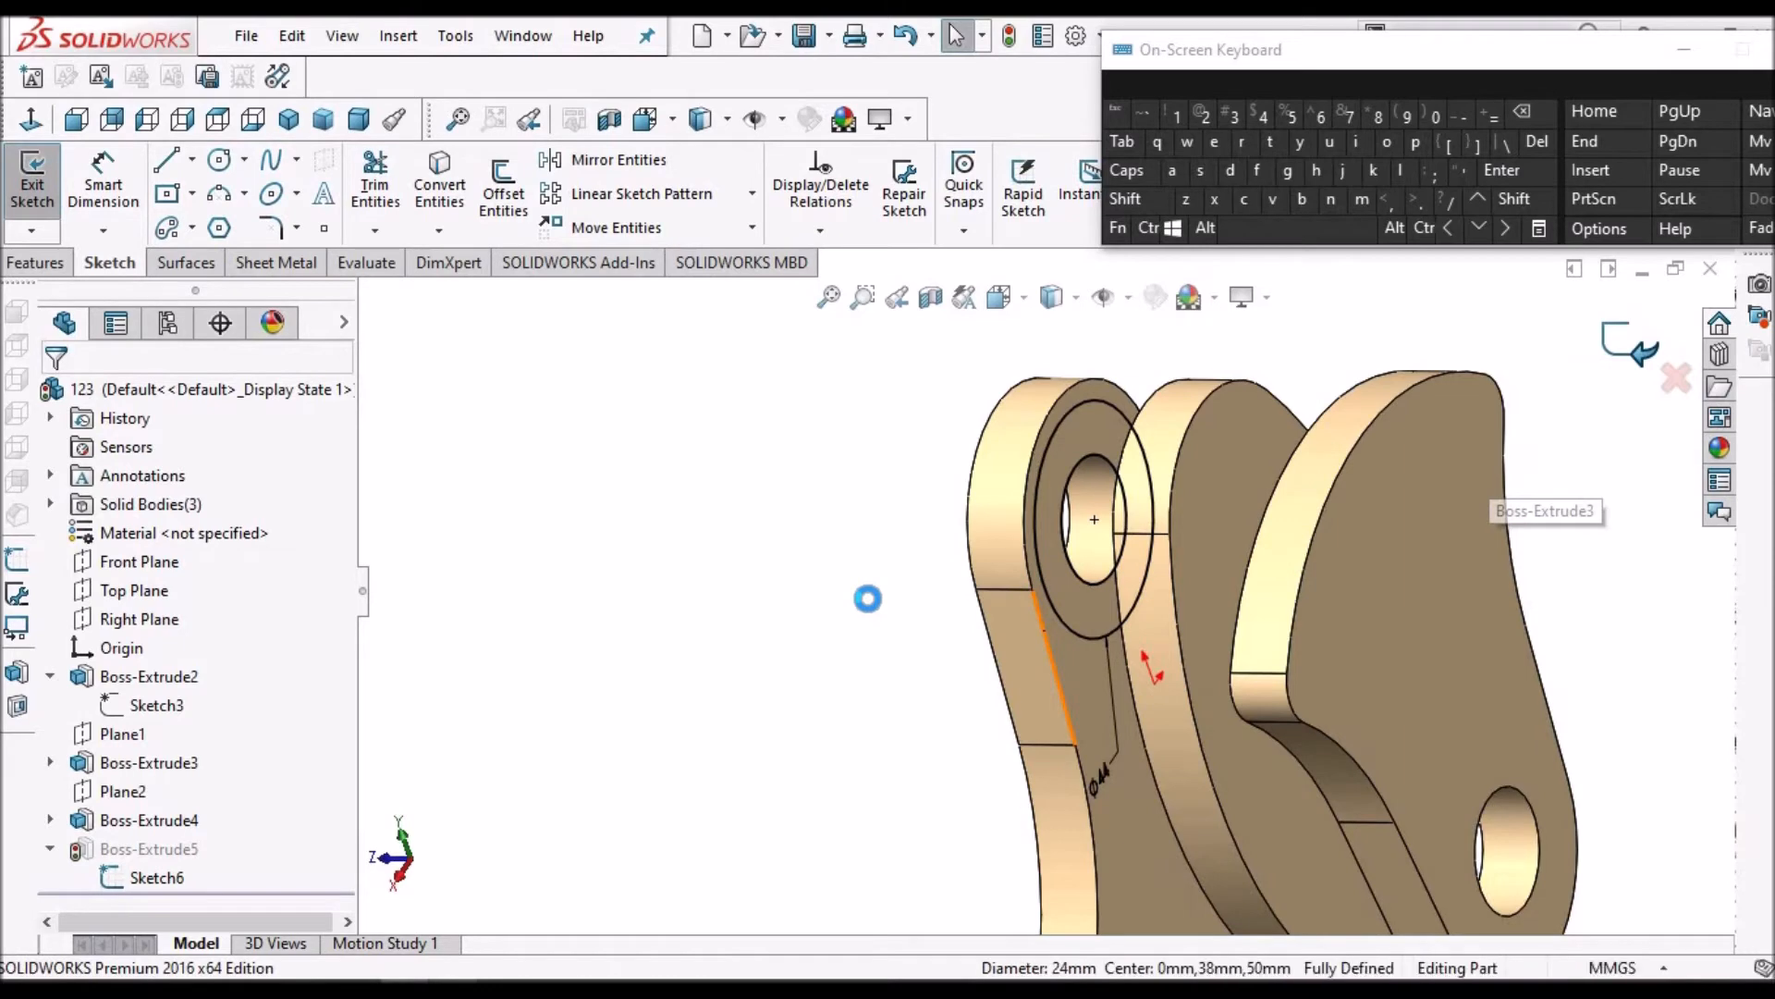
pyautogui.moveTo(1240, 503); pyautogui.dragTo(1180, 622, button='middle')
pyautogui.scroll(6, 1168, 656)
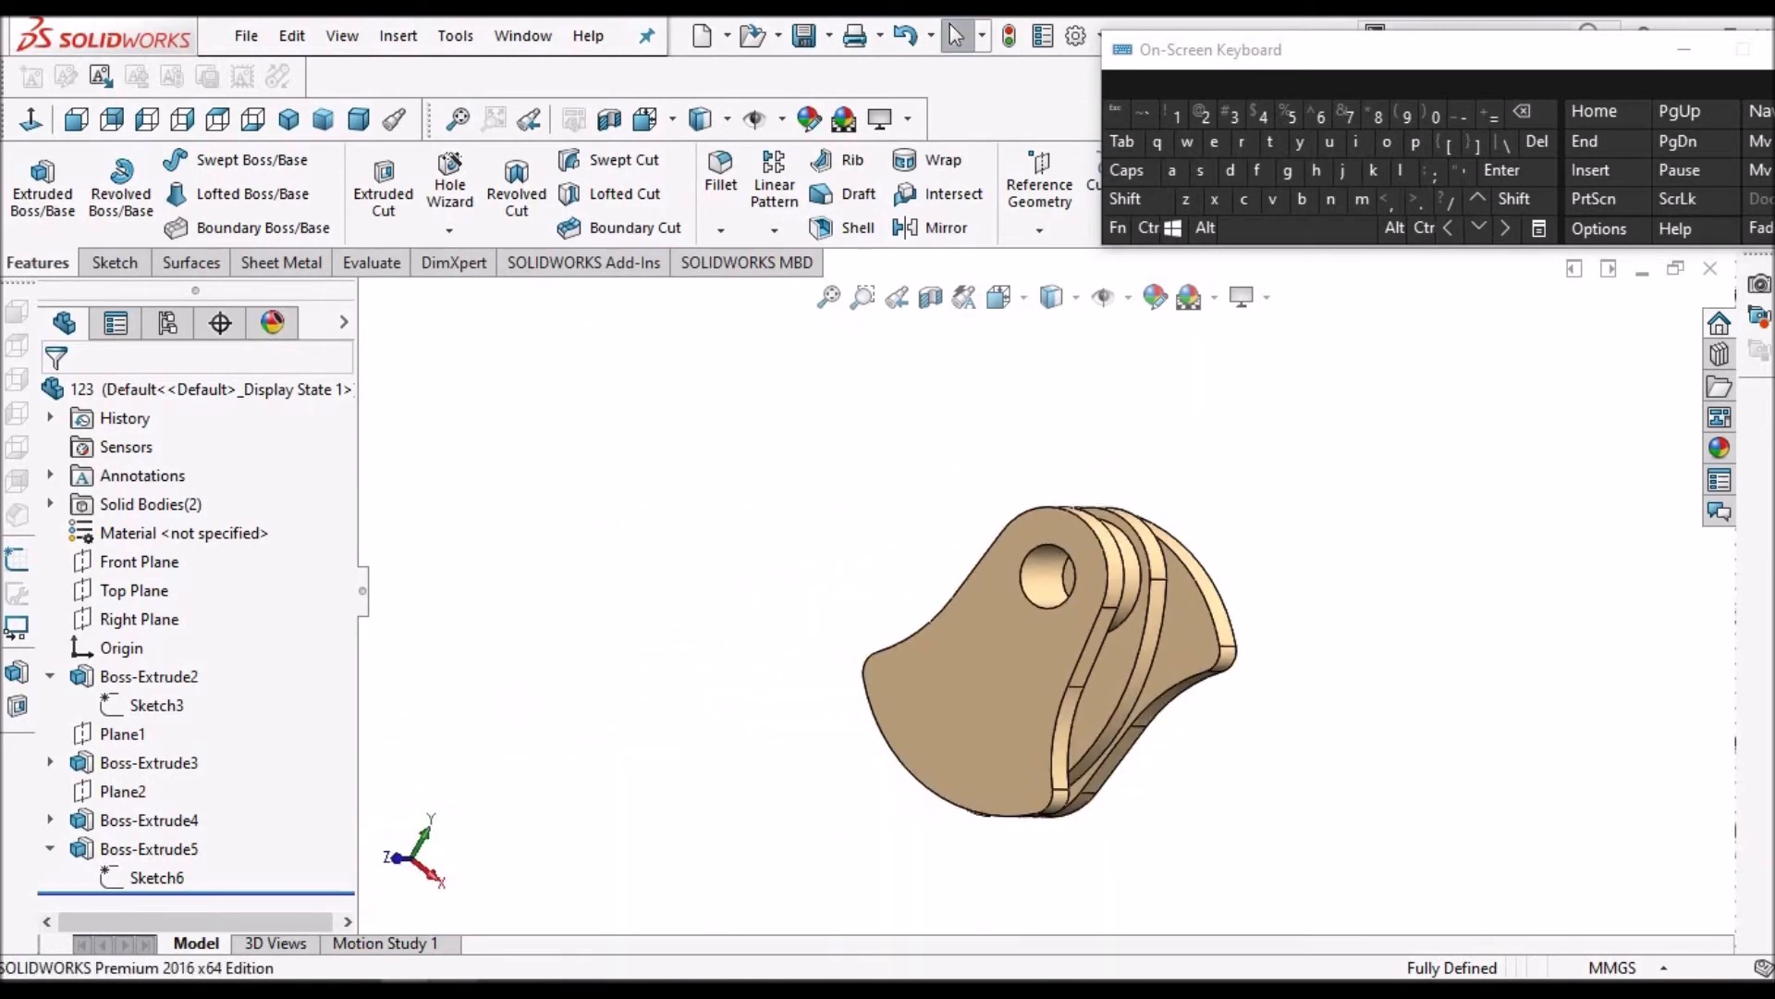
# After consulting the crankshaft drawing, start a sketch on the Boss-Extrude2 plate's inner face, which faces the middle plate
pyautogui.hotkey('alt', 'Tab')
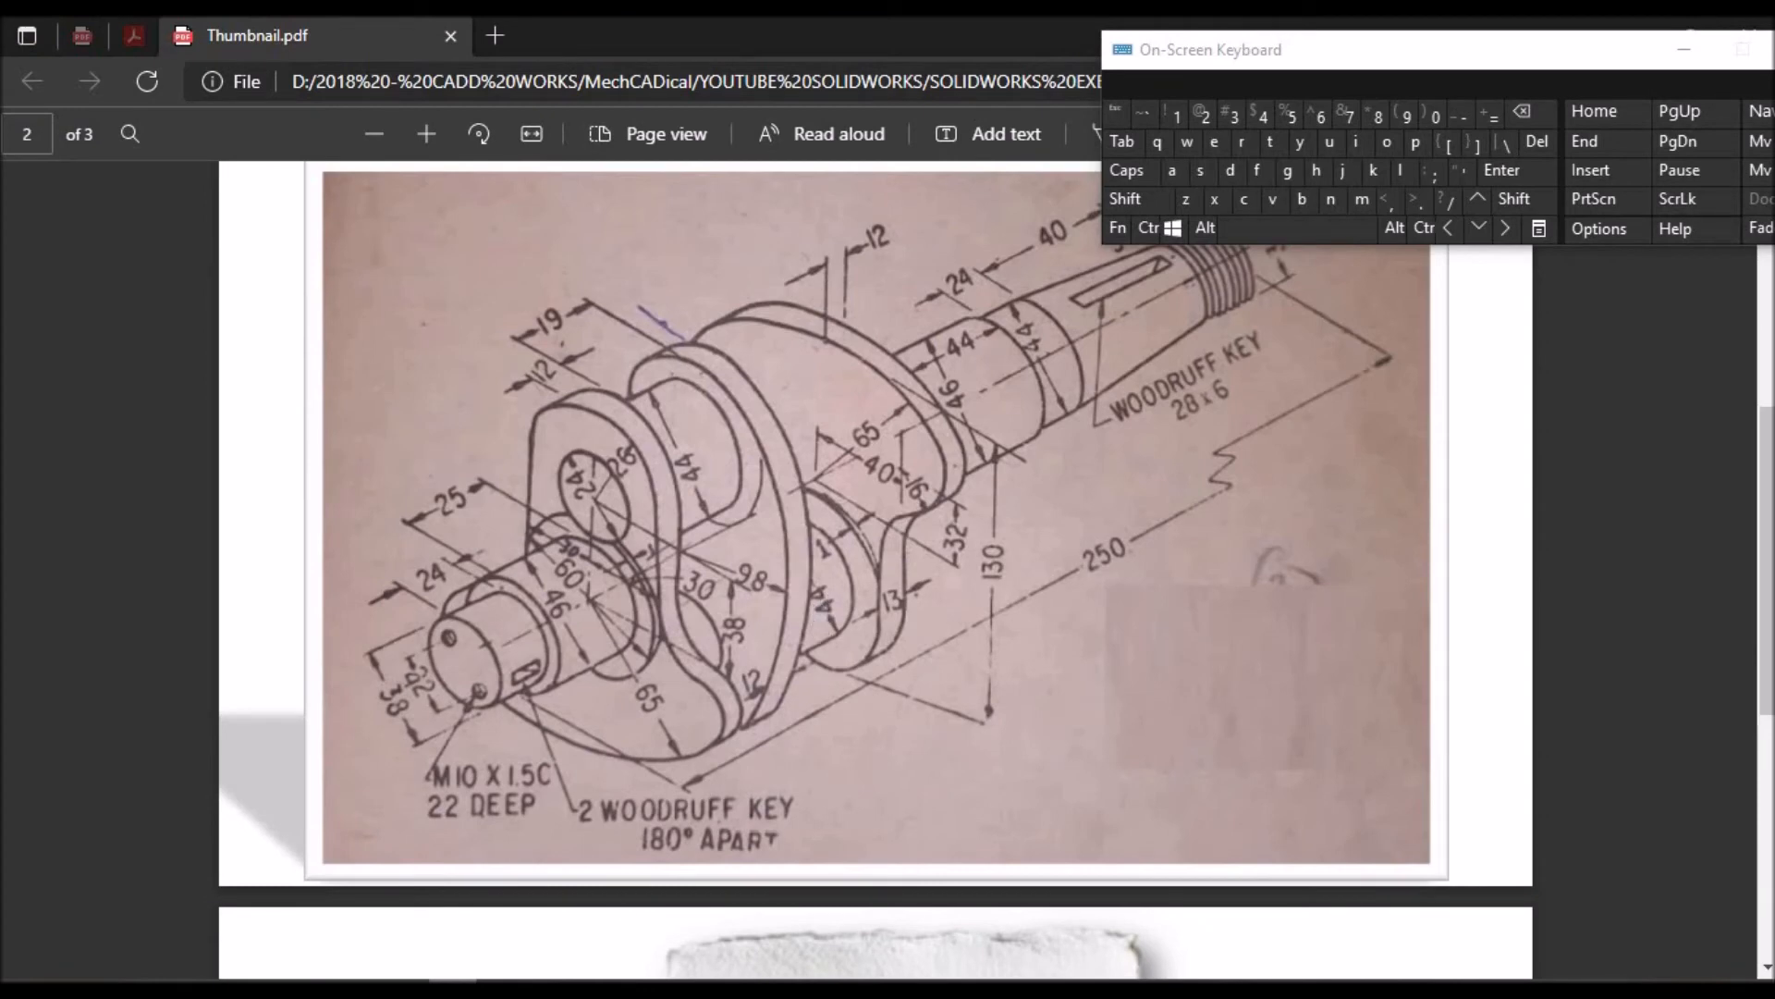
pyautogui.hotkey('alt', 'Tab')
pyautogui.press('f')
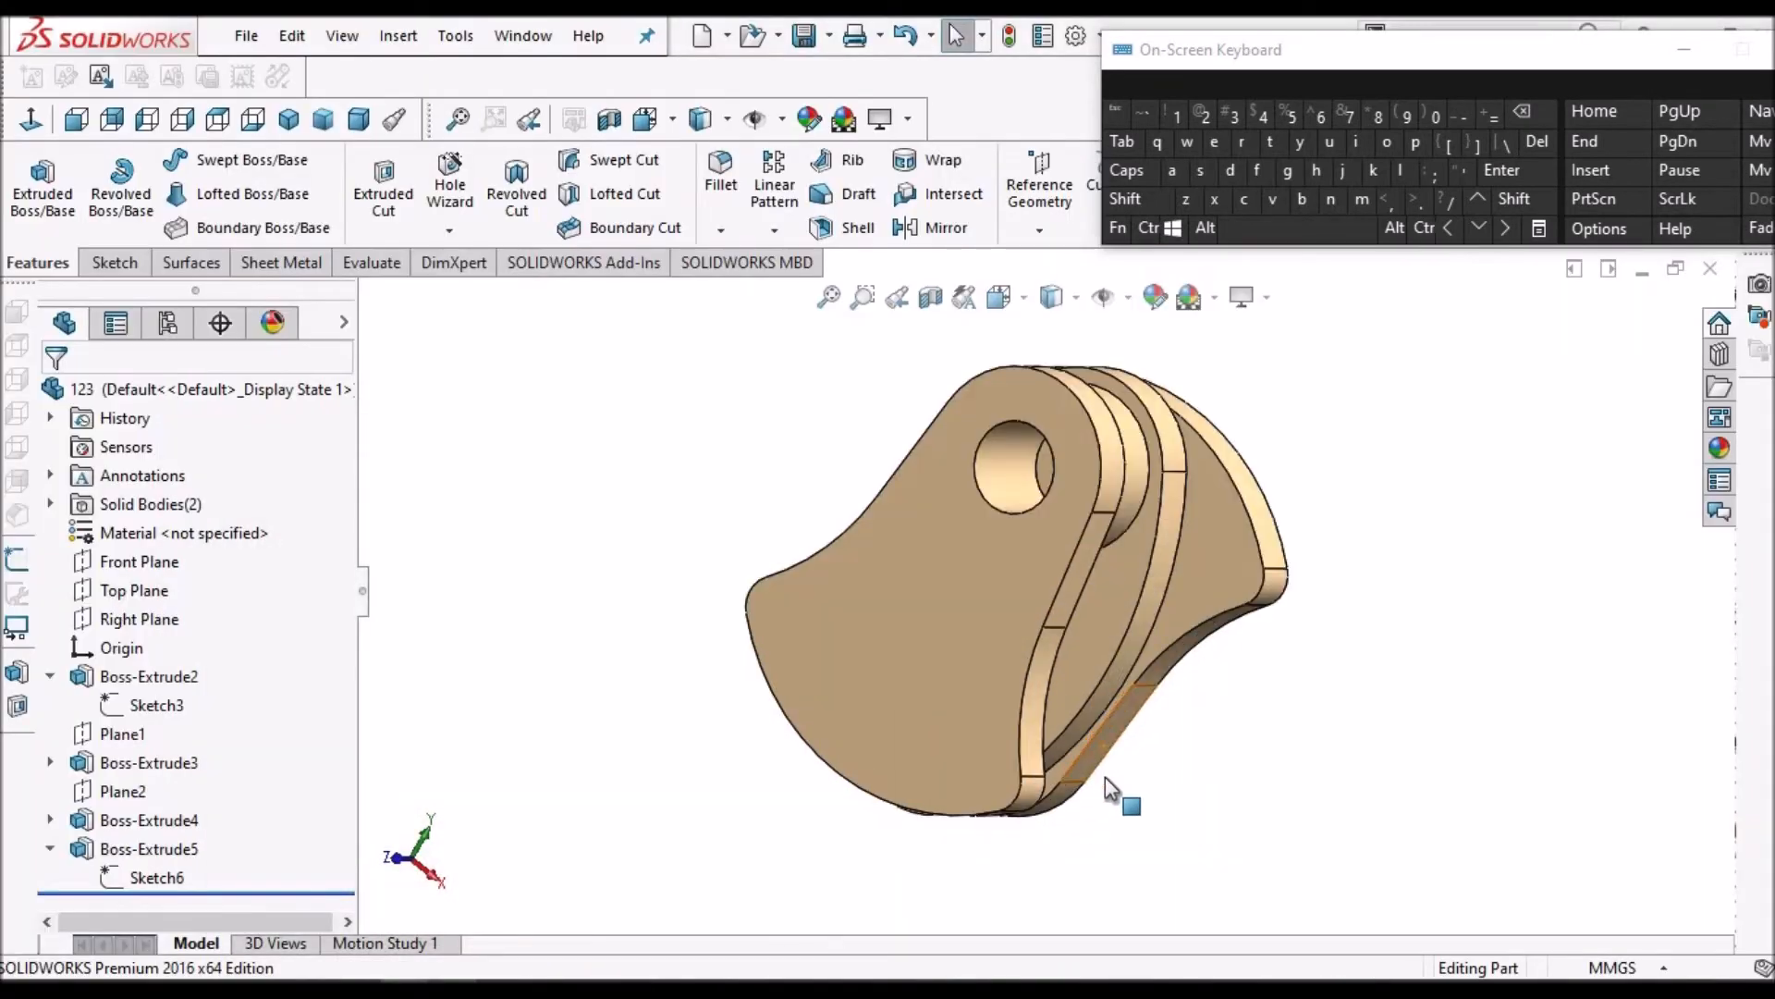
pyautogui.moveTo(1106, 776); pyautogui.dragTo(1040, 642, button='middle')
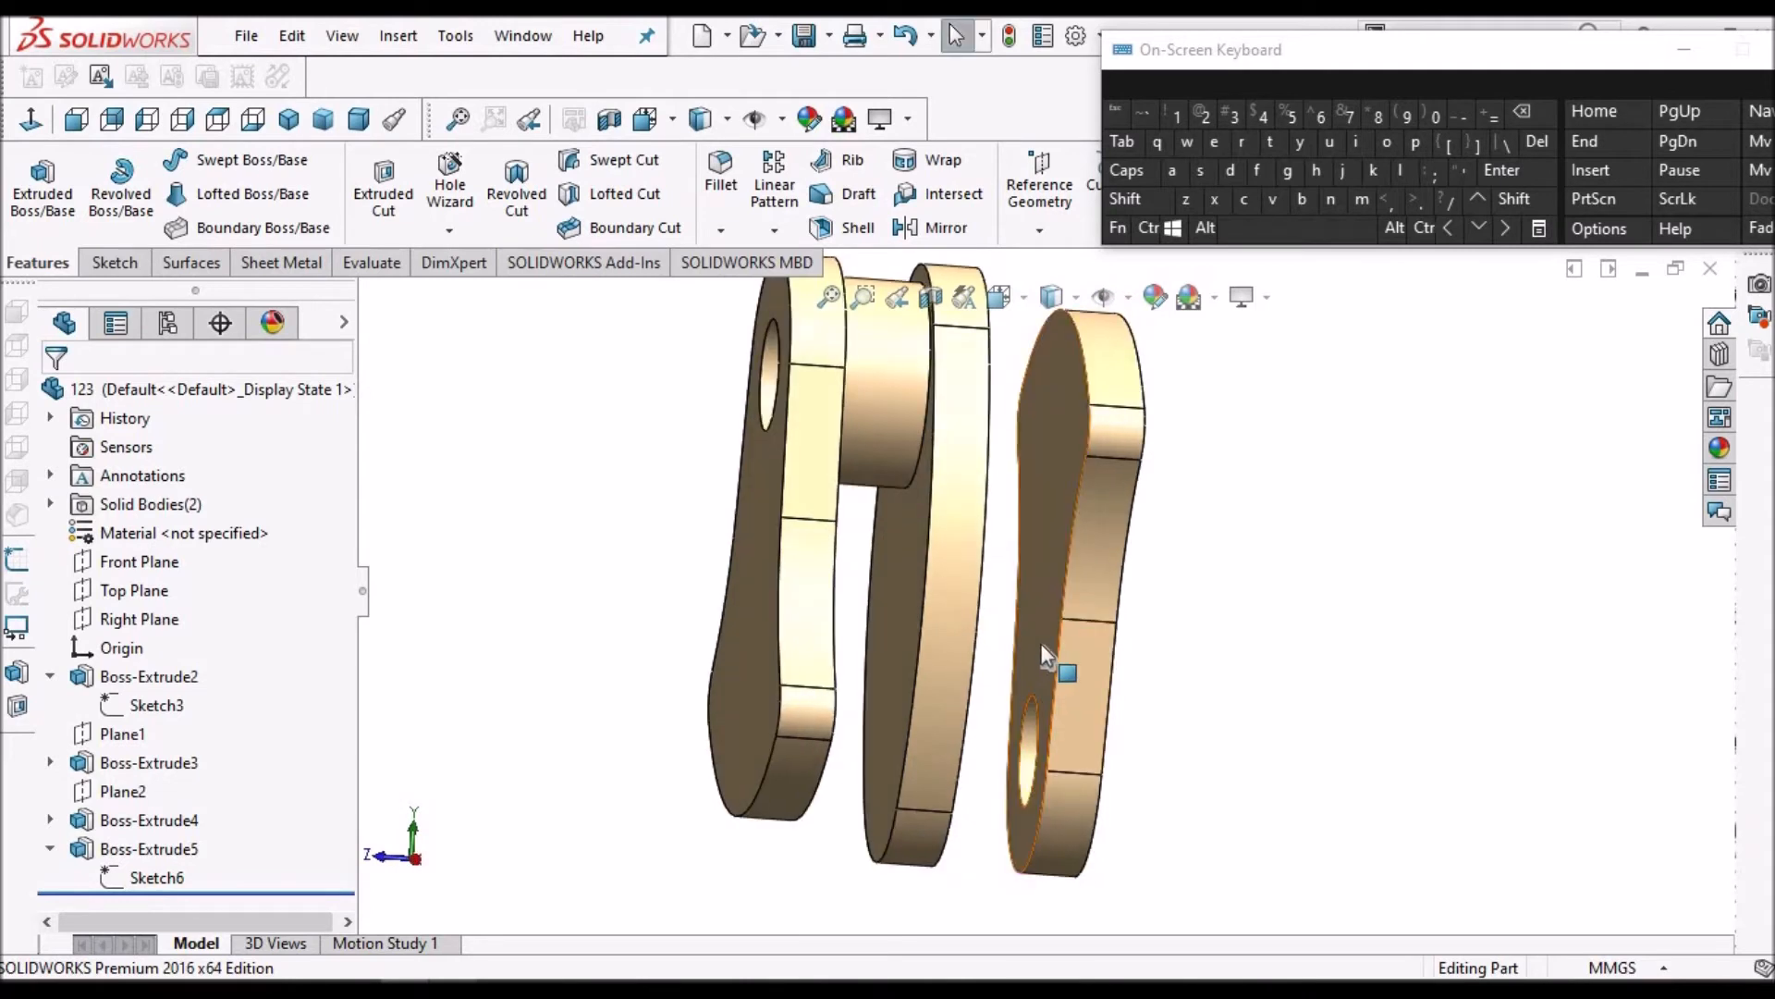
pyautogui.click(1041, 644)
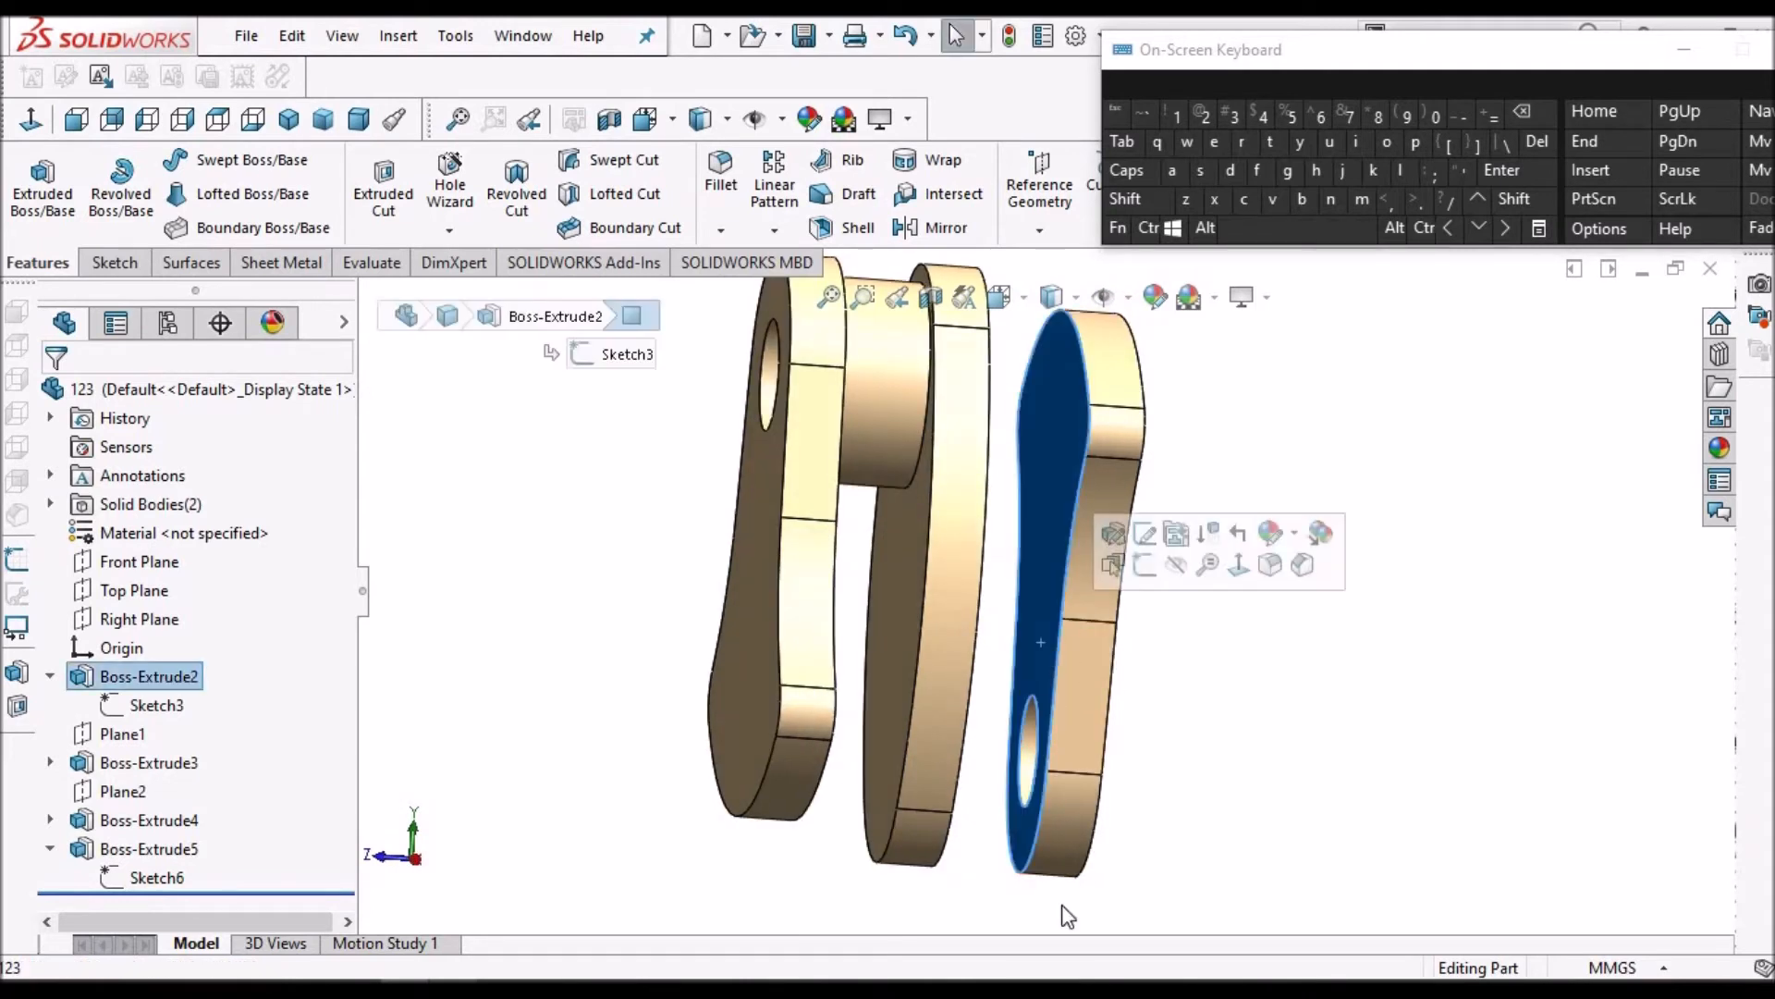
pyautogui.click(114, 265)
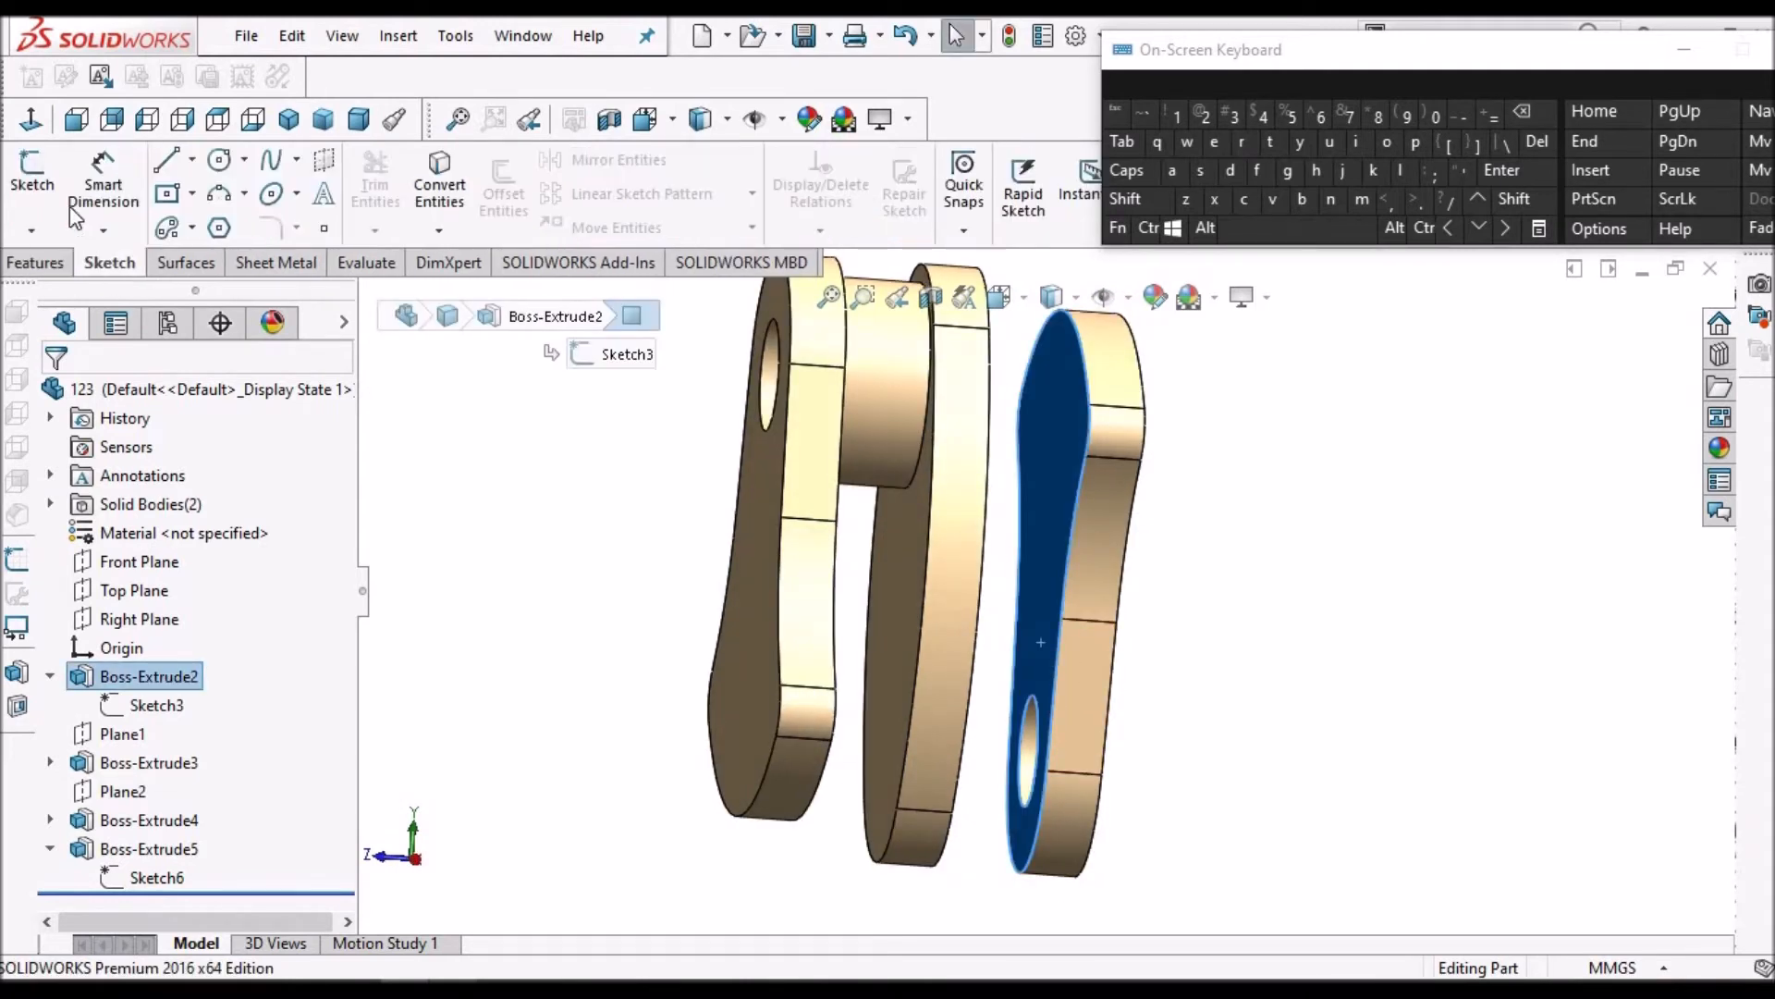
pyautogui.click(31, 181)
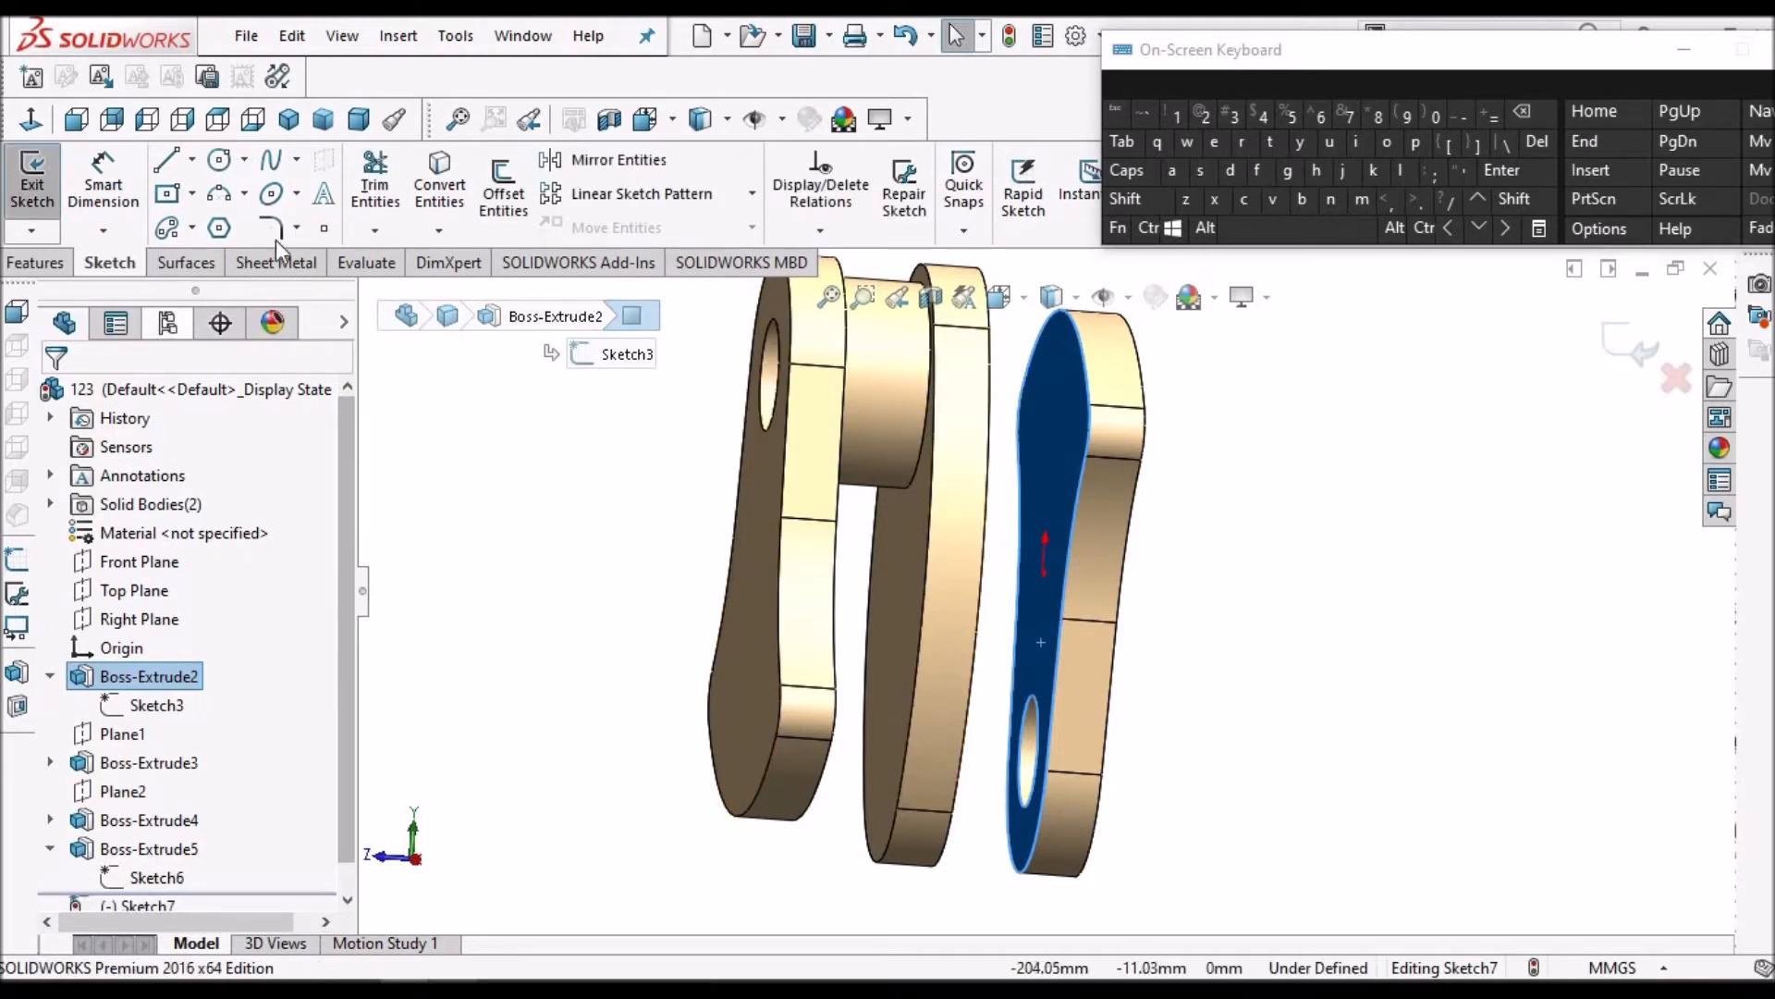
pyautogui.press('Escape')
# Convert the circular edge of the Boss-Extrude2 plate's lower hole into a sketch entity
pyautogui.scroll(-6, 1030, 716)
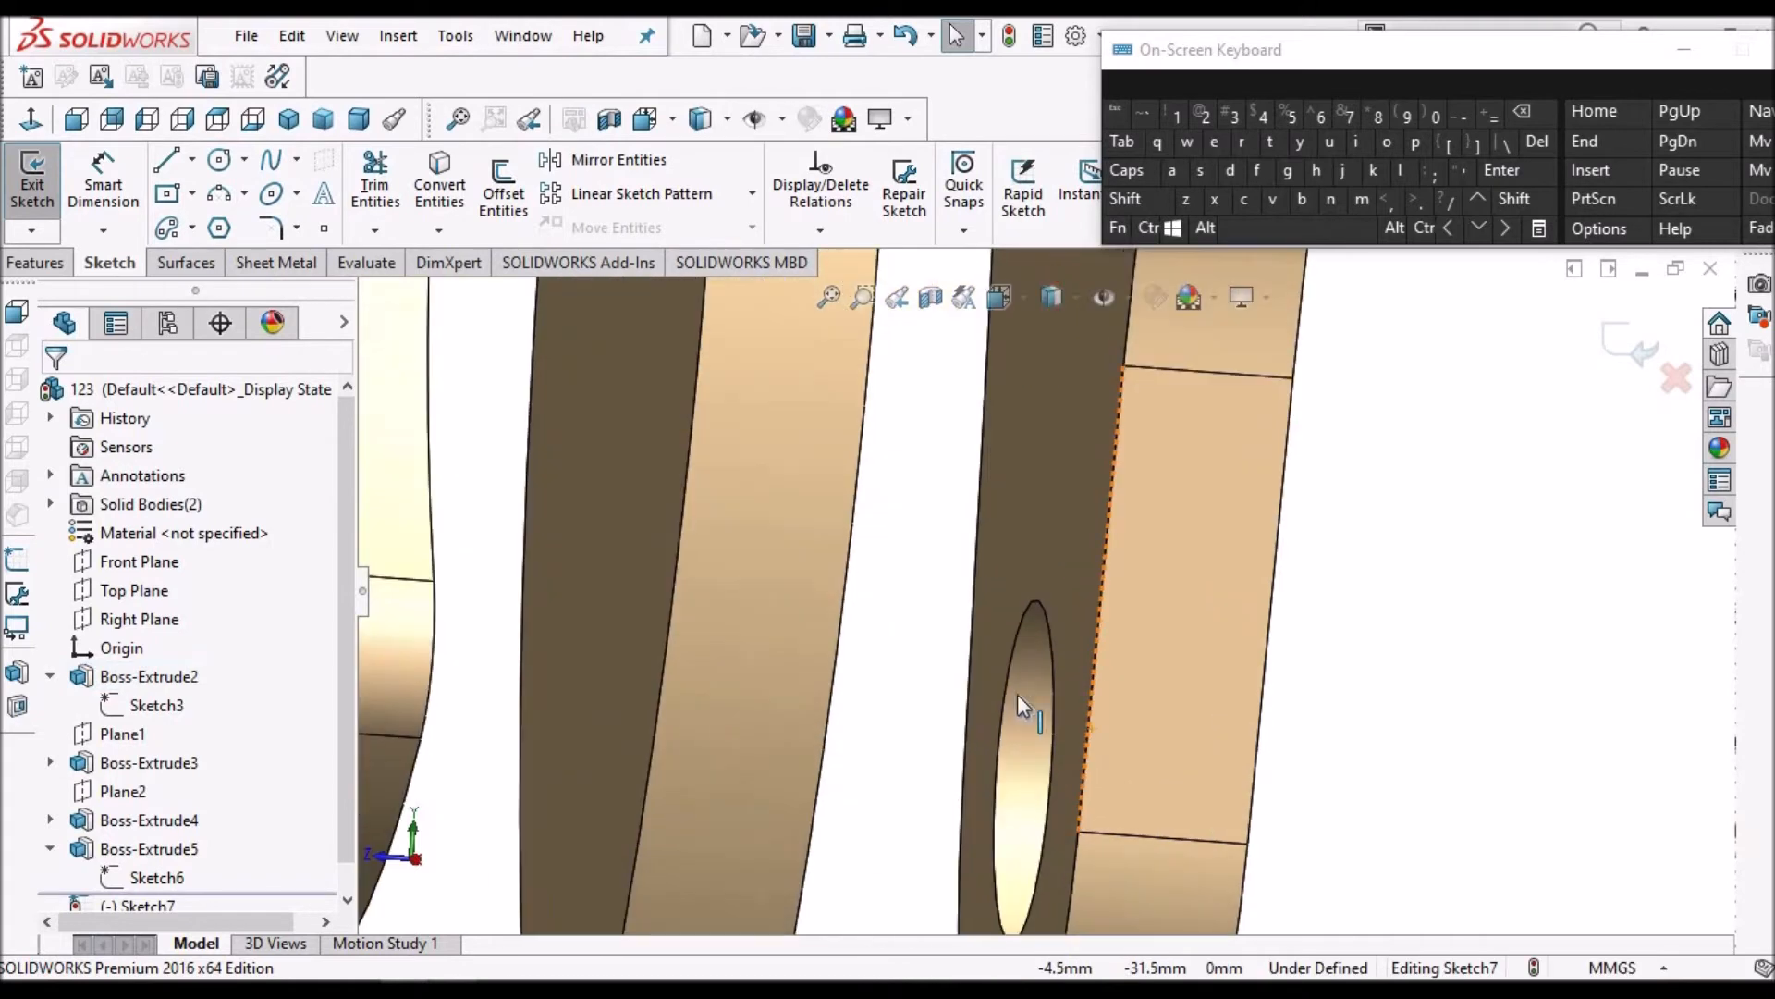
pyautogui.click(1006, 717)
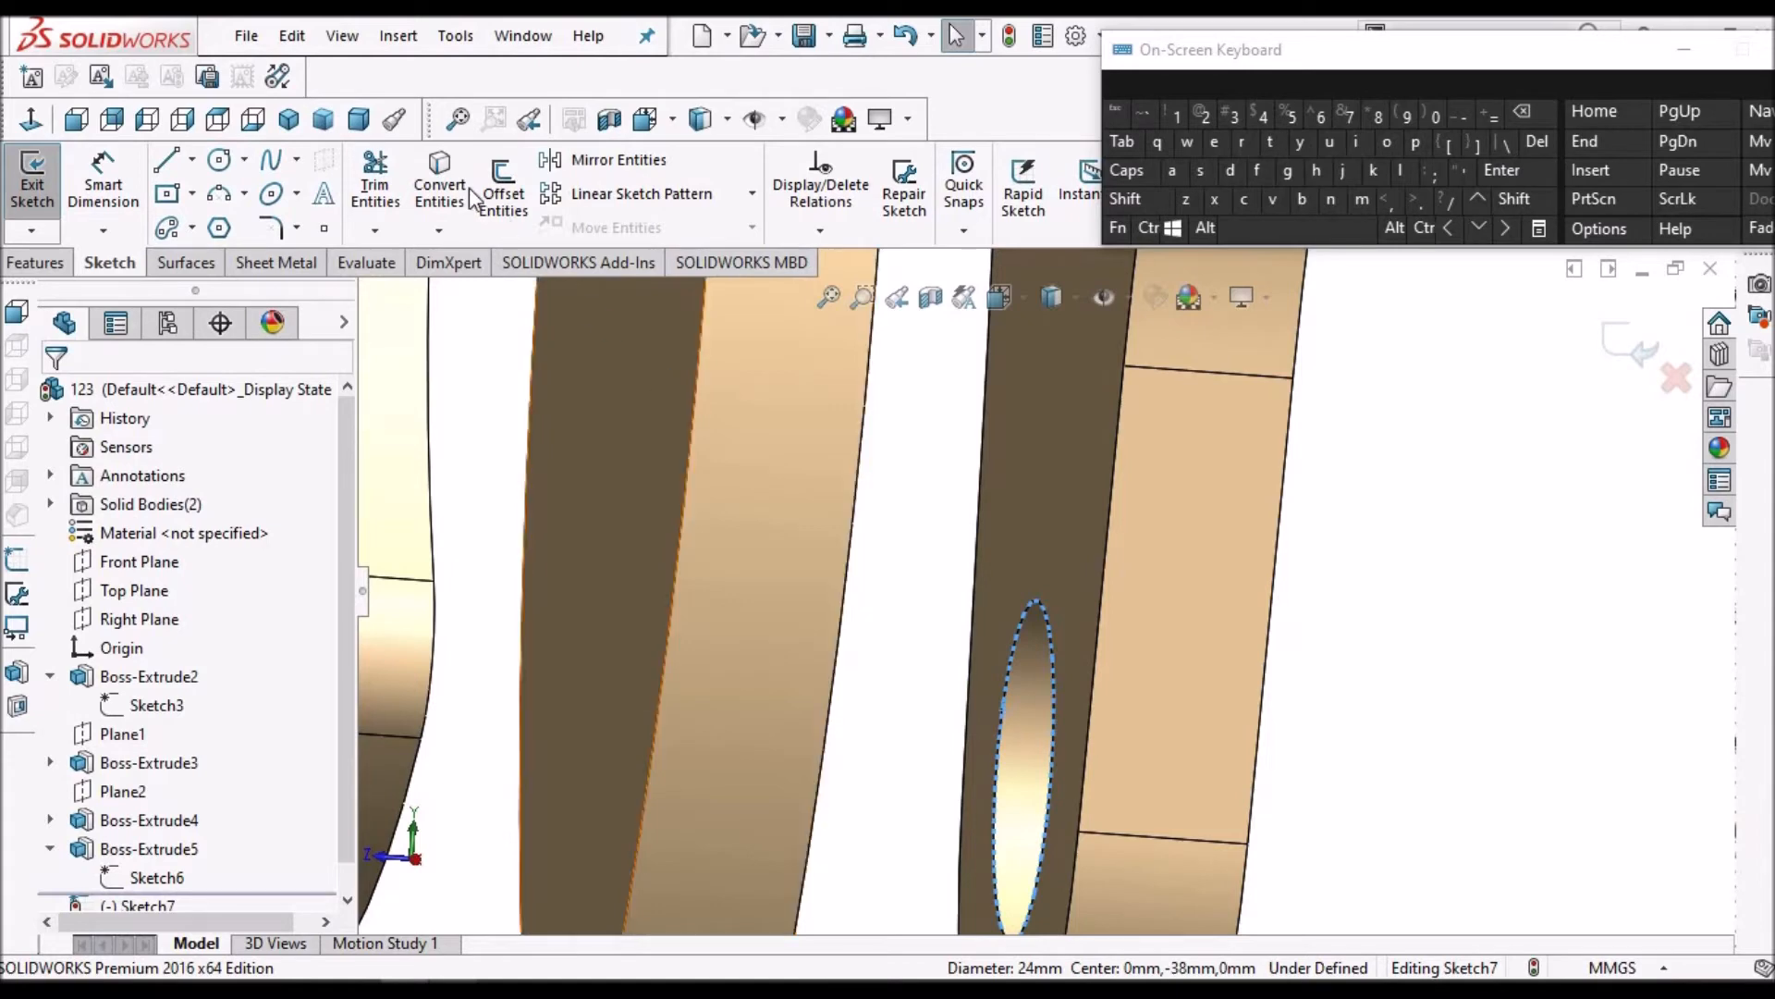
pyautogui.click(440, 184)
# Sketch a circle about 45 mm in diameter, concentric with the converted lower hole edge, in a view normal to the sketch
pyautogui.moveTo(1032, 606)
pyautogui.mouseDown(button='middle')
pyautogui.moveTo(1228, 773)
pyautogui.moveTo(1099, 723)
pyautogui.moveTo(1141, 690)
pyautogui.moveTo(959, 693)
pyautogui.moveTo(1026, 702)
pyautogui.moveTo(1014, 689)
pyautogui.mouseUp(button='middle')
pyautogui.click(30, 118)
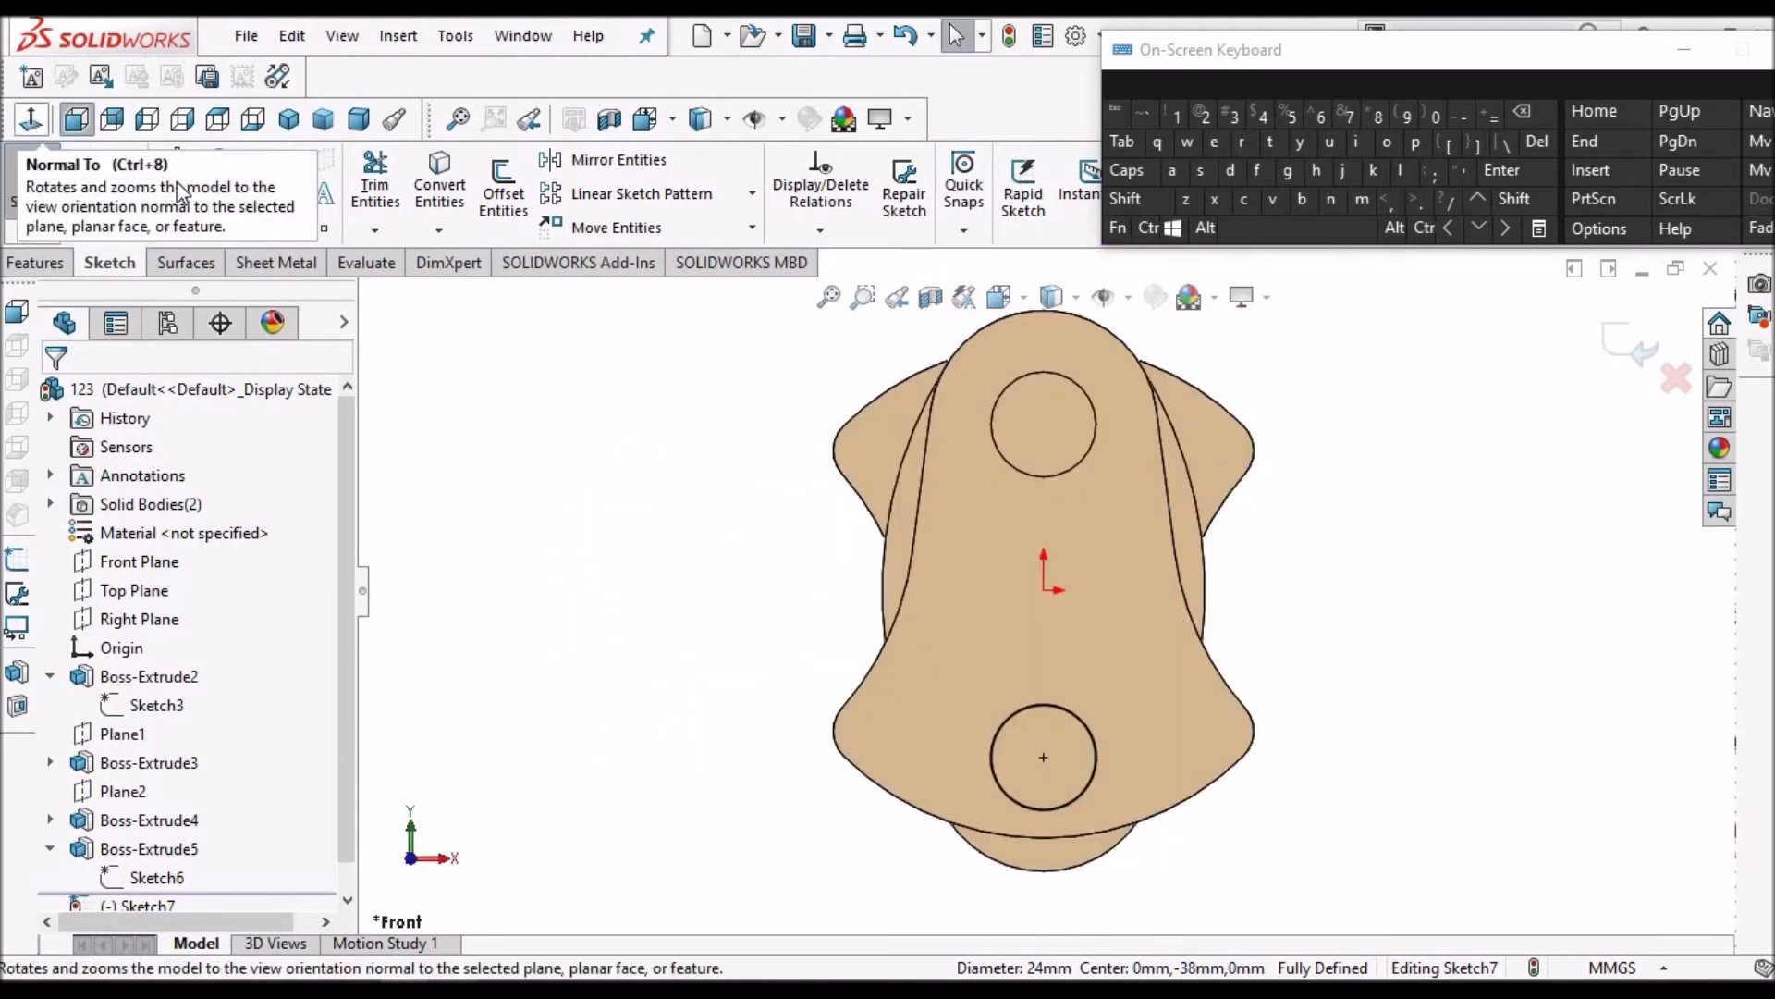
pyautogui.click(222, 162)
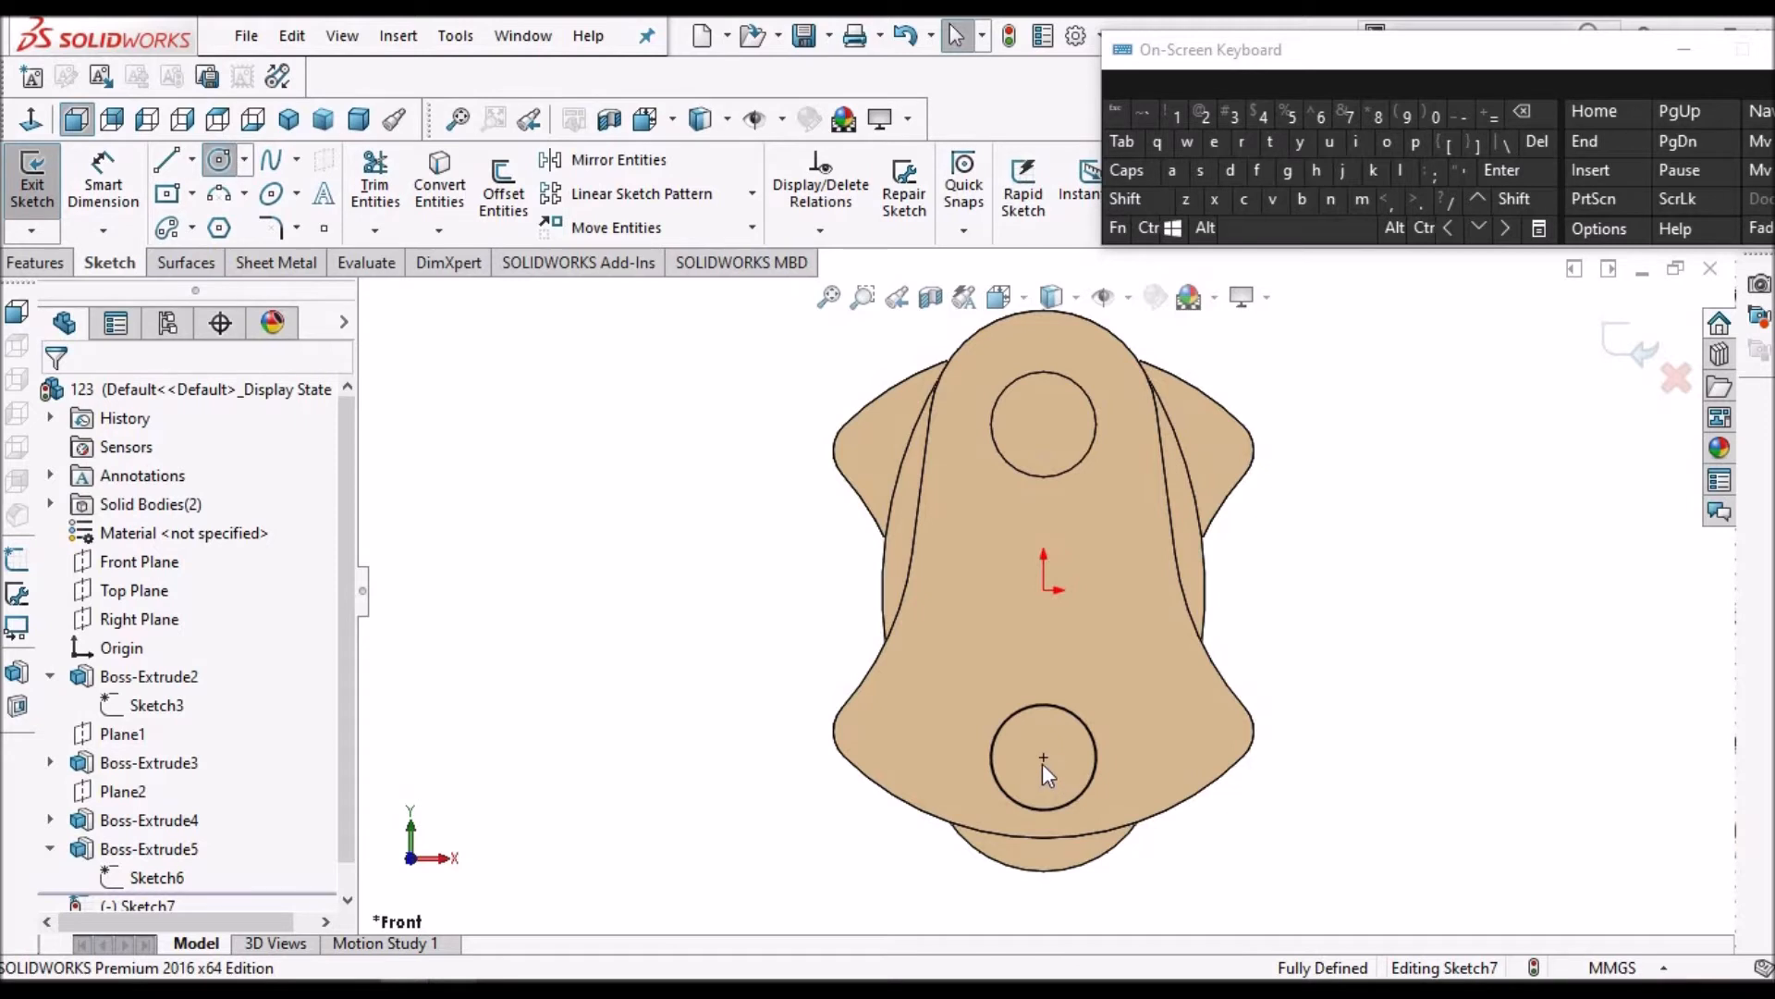
pyautogui.click(1043, 757)
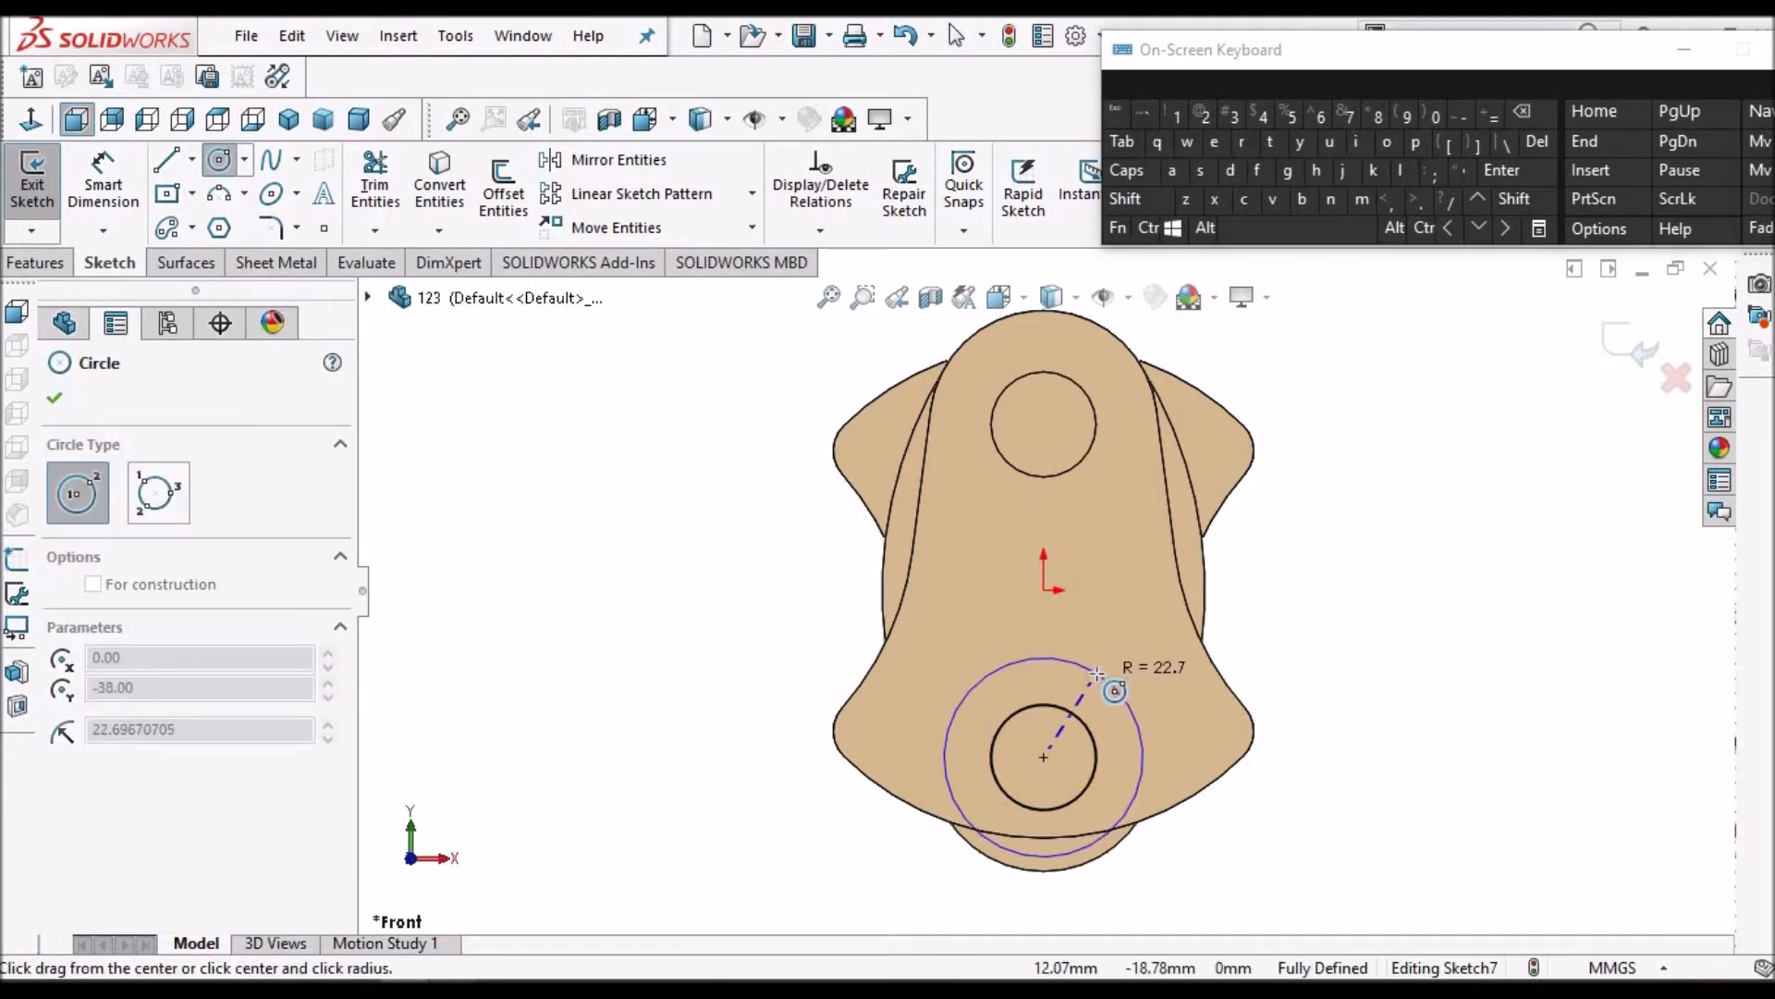
pyautogui.click(1096, 674)
pyautogui.rightClick(642, 534)
pyautogui.click(687, 555)
# Dimension the outer circle around the lower hole with a diameter of 44 mm
pyautogui.click(118, 173)
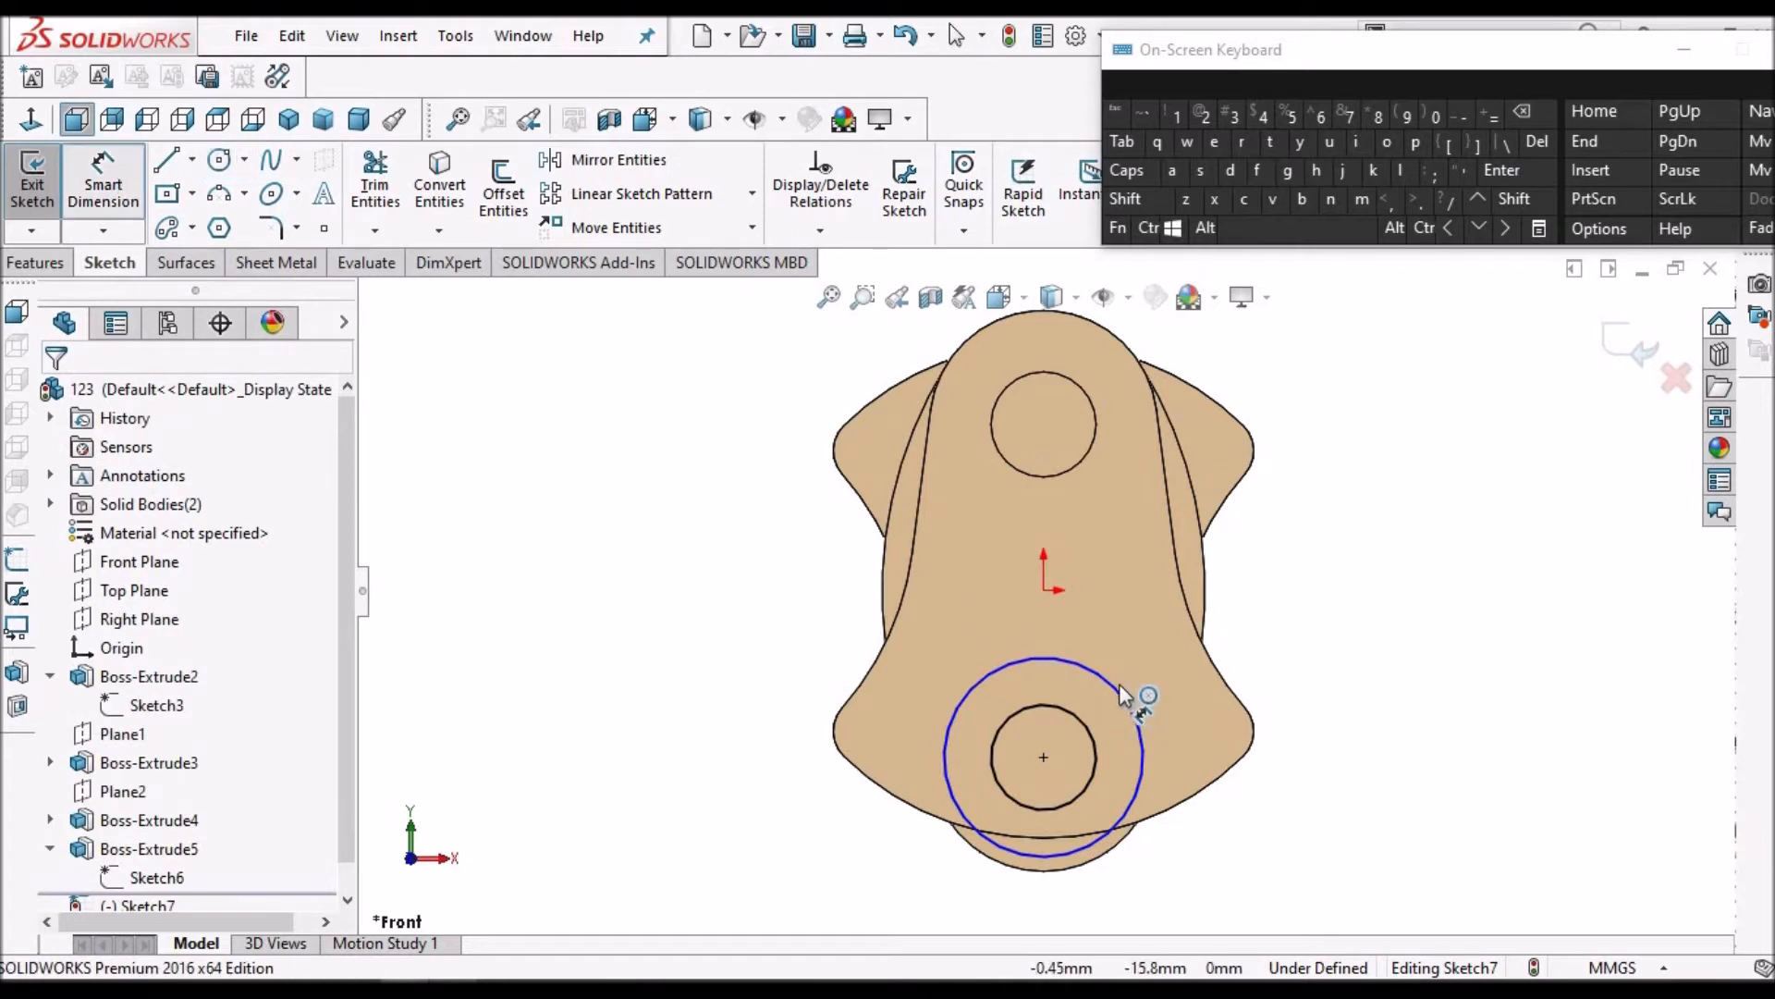
pyautogui.click(1174, 601)
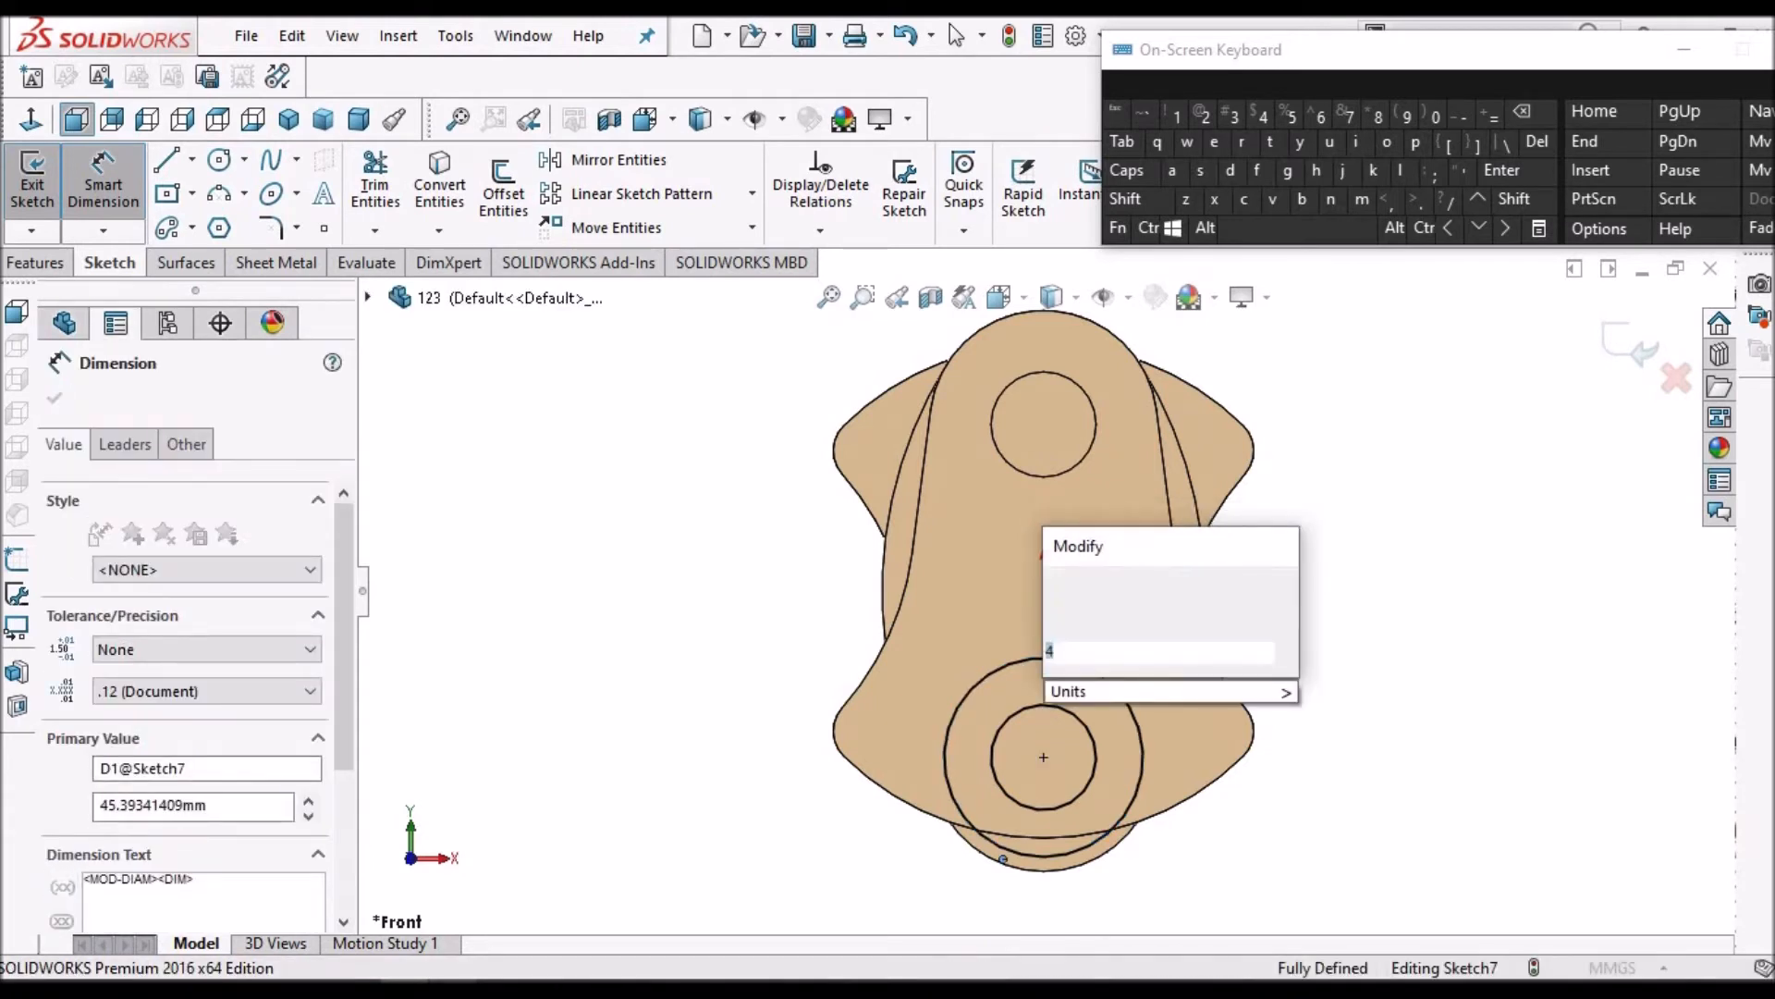
pyautogui.press('Return')
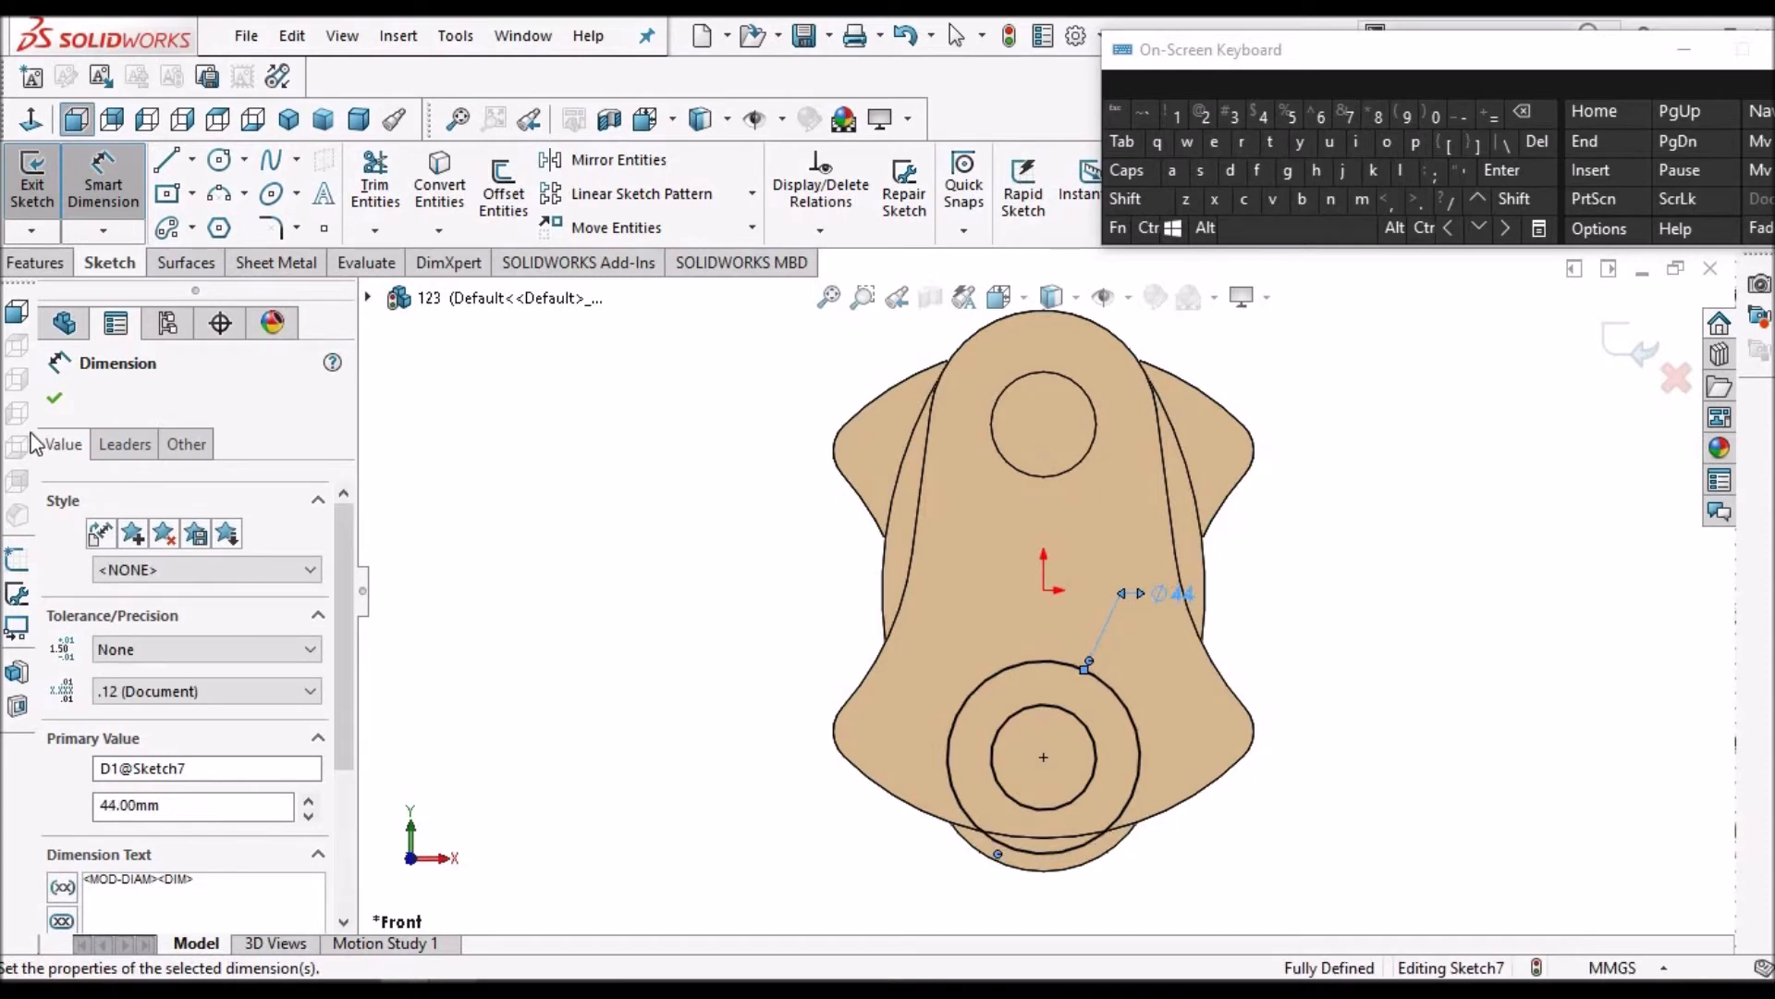
pyautogui.click(54, 398)
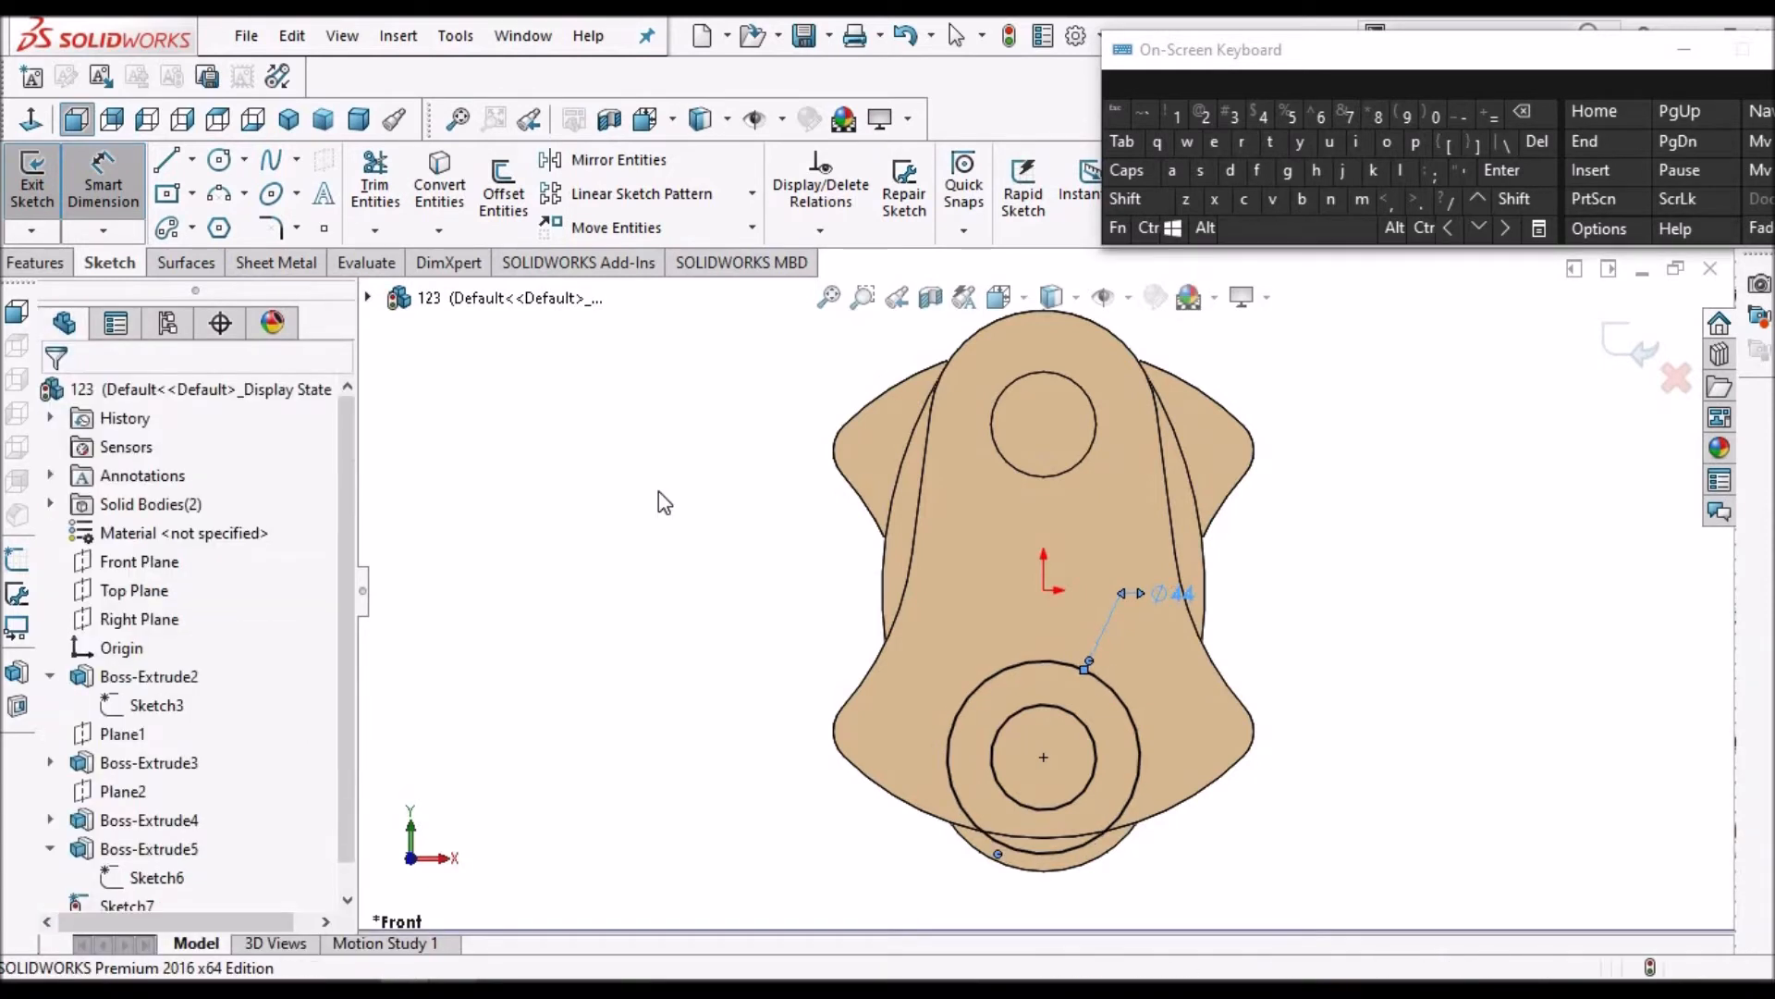
# Extrude the ring sketch around the lower hole as a crank pin reaching the facing surface of the middle plate
pyautogui.press('Escape')
pyautogui.moveTo(978, 647); pyautogui.dragTo(1010, 665, button='middle')
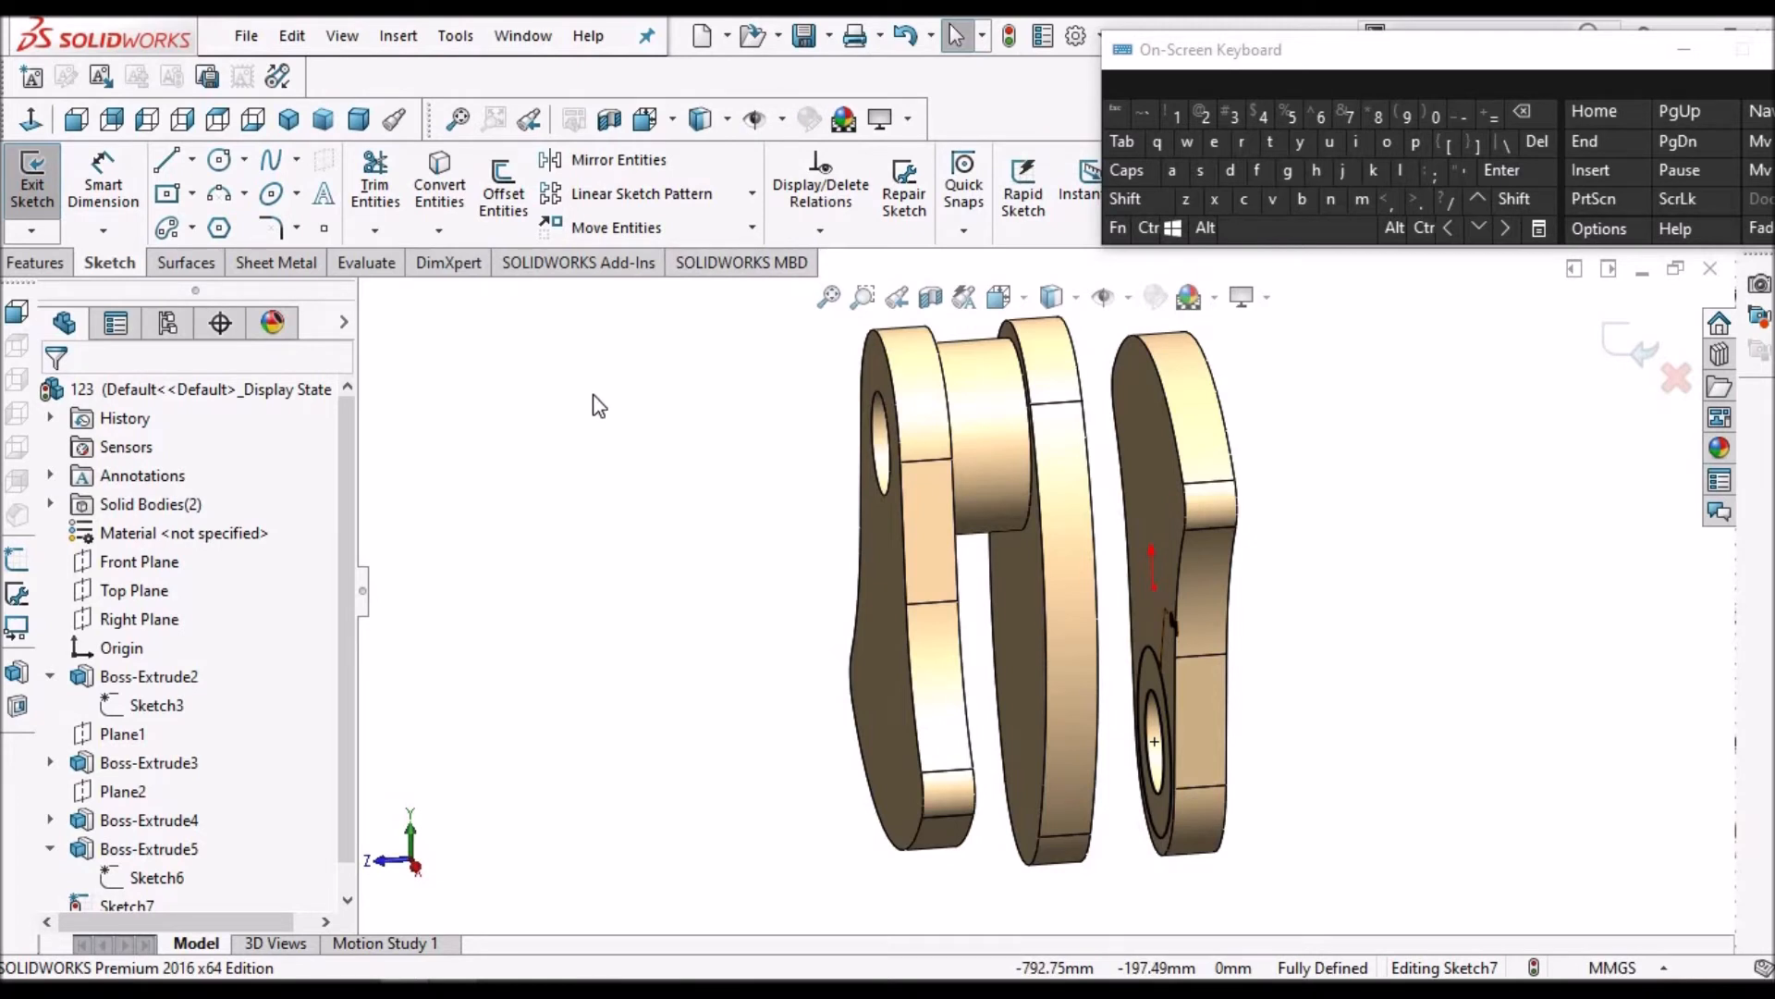
pyautogui.click(39, 264)
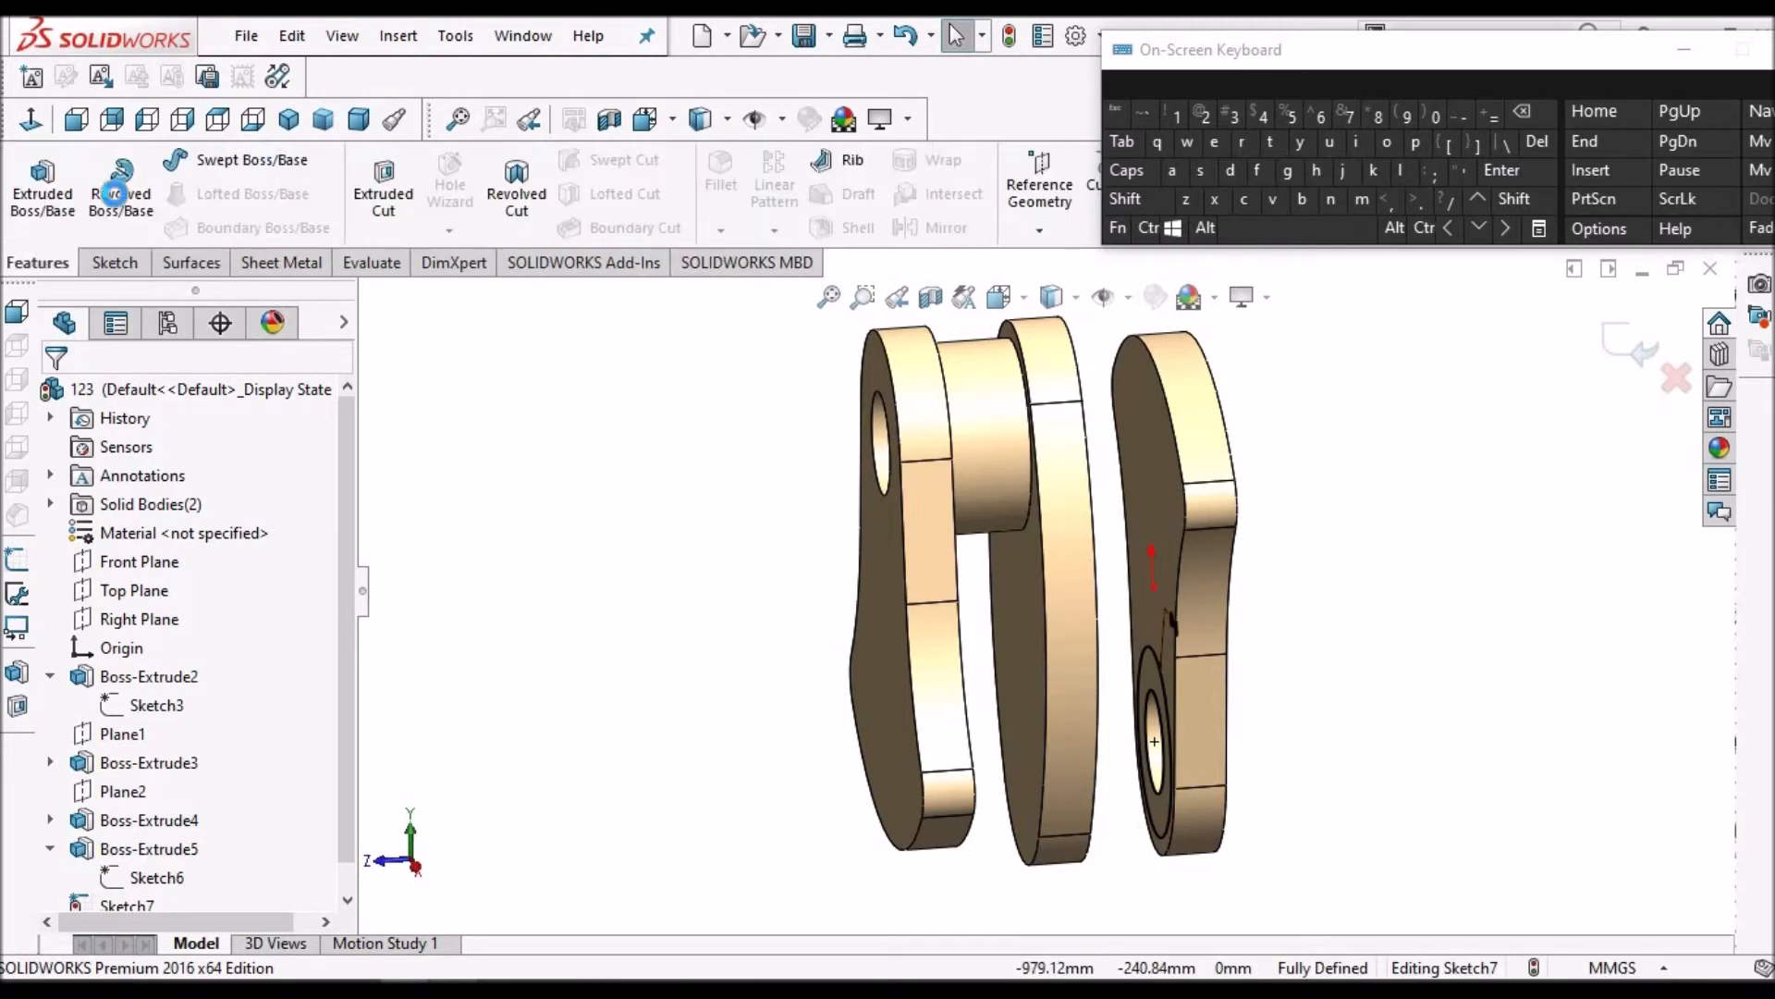
pyautogui.click(53, 192)
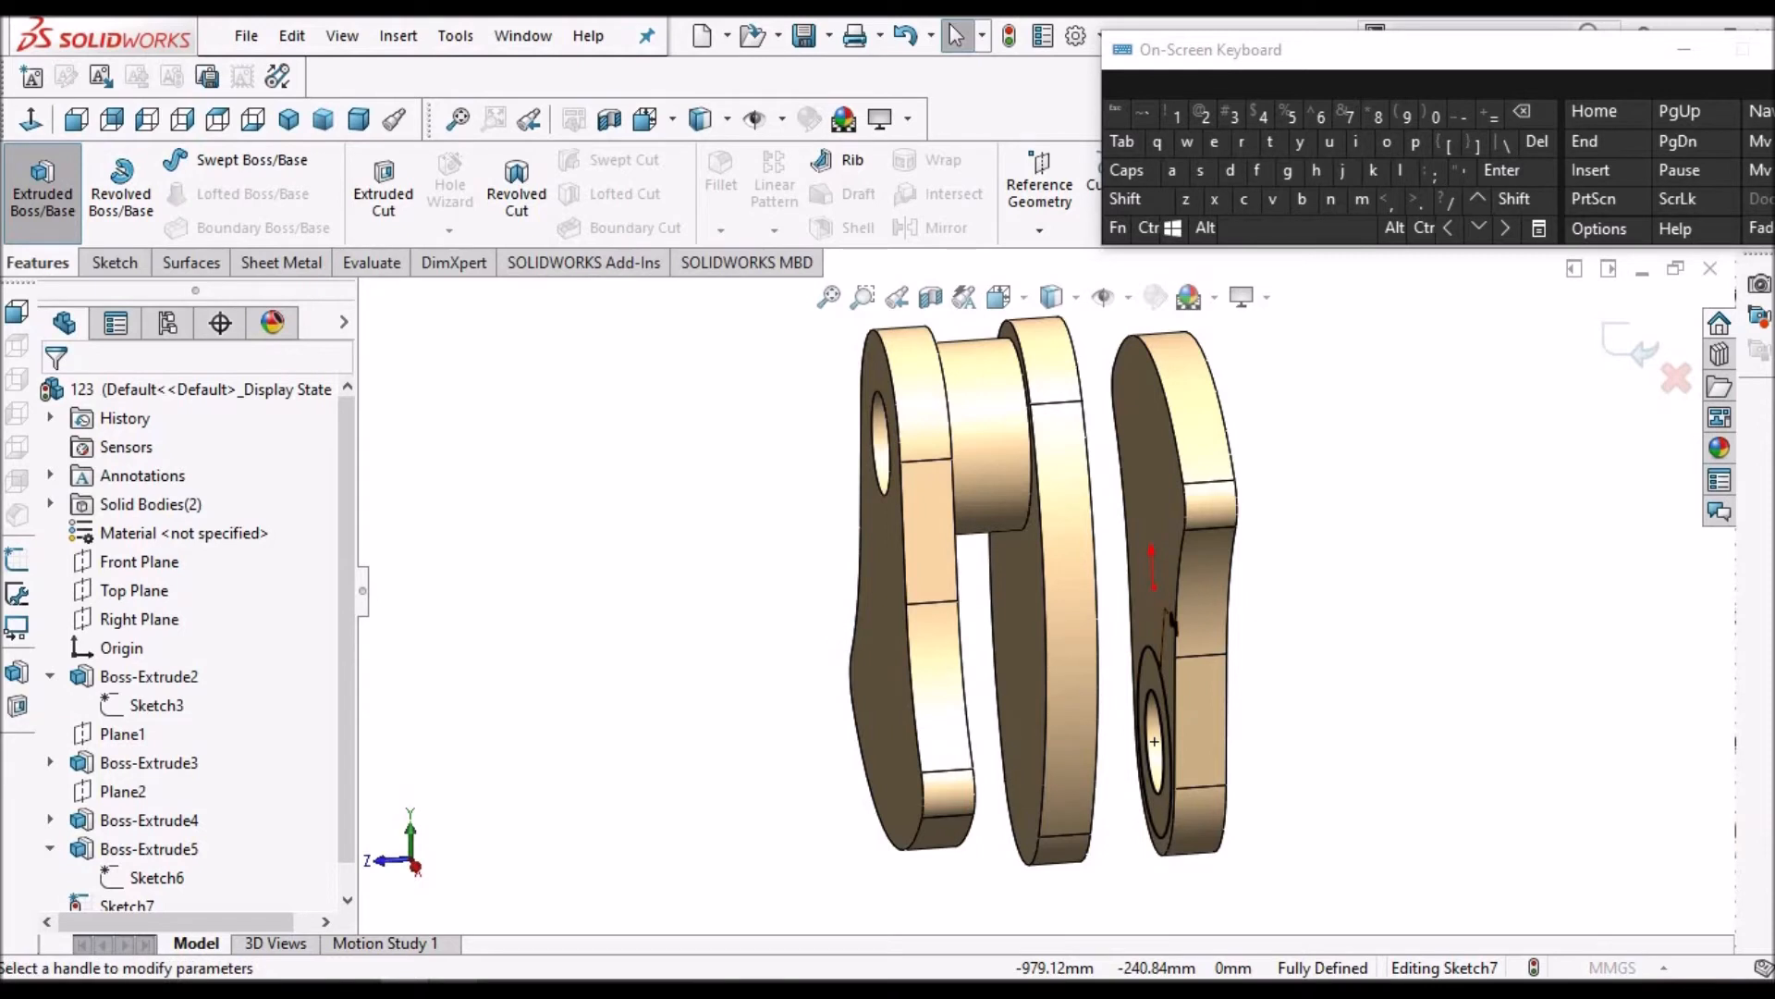
pyautogui.click(291, 556)
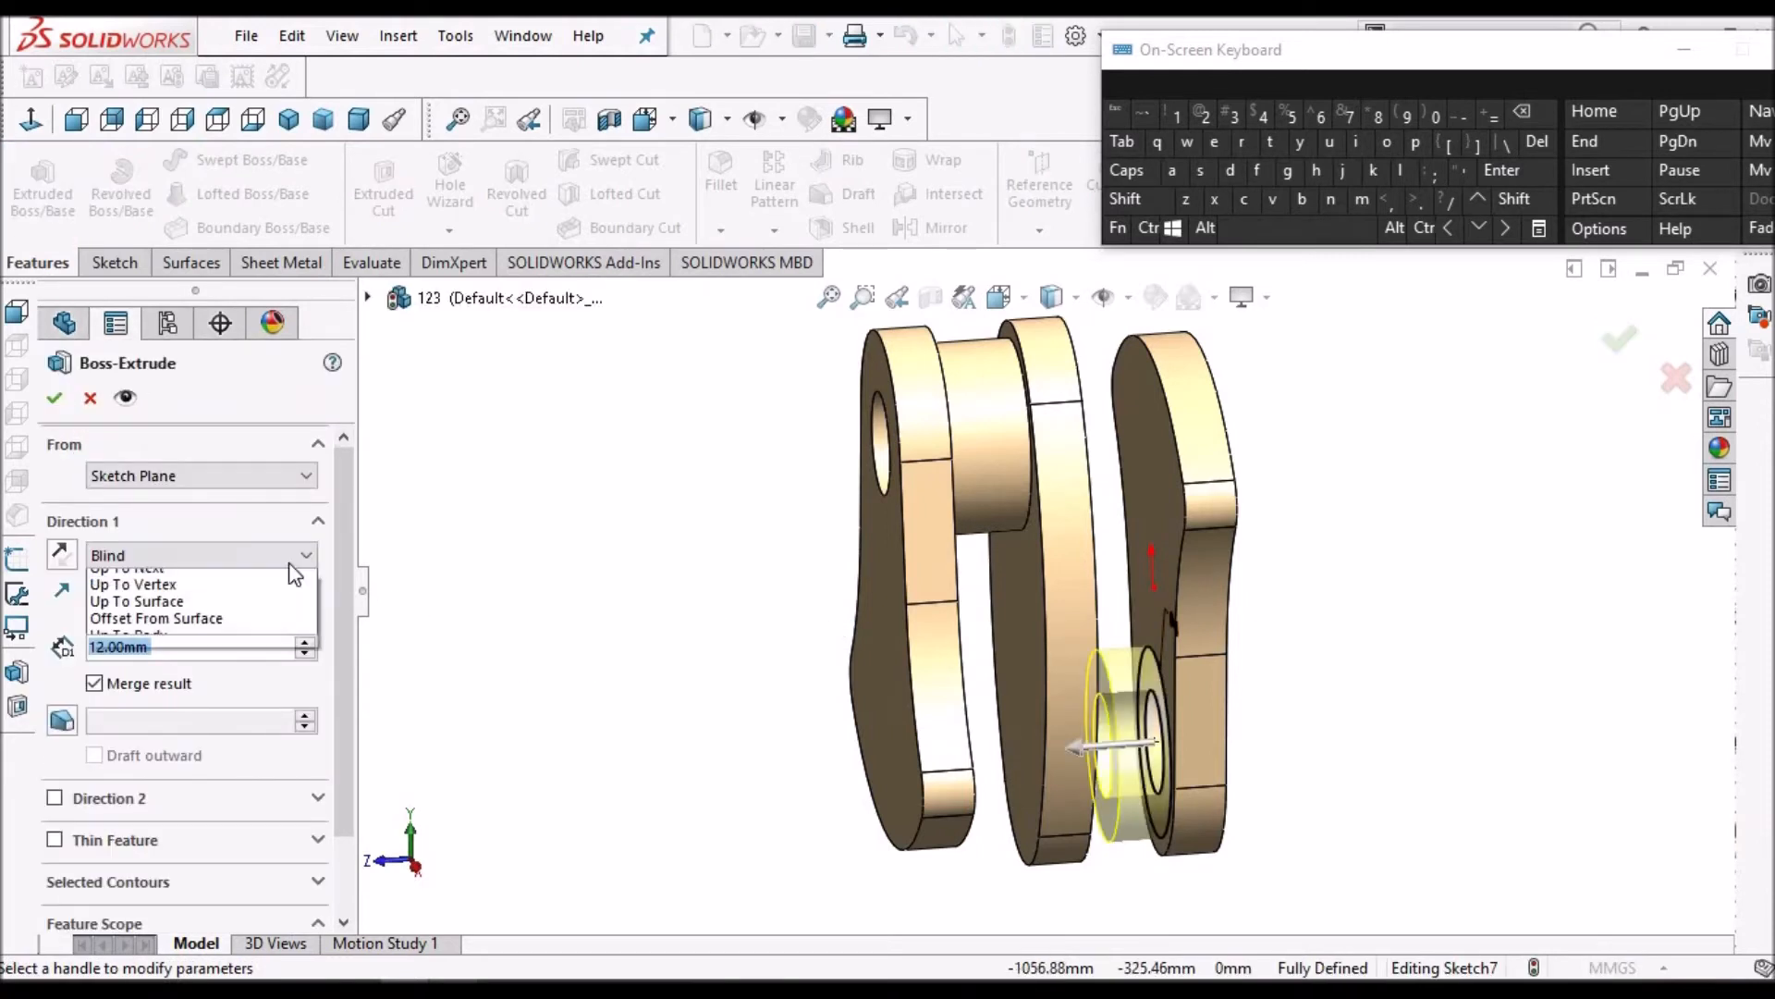
pyautogui.click(280, 614)
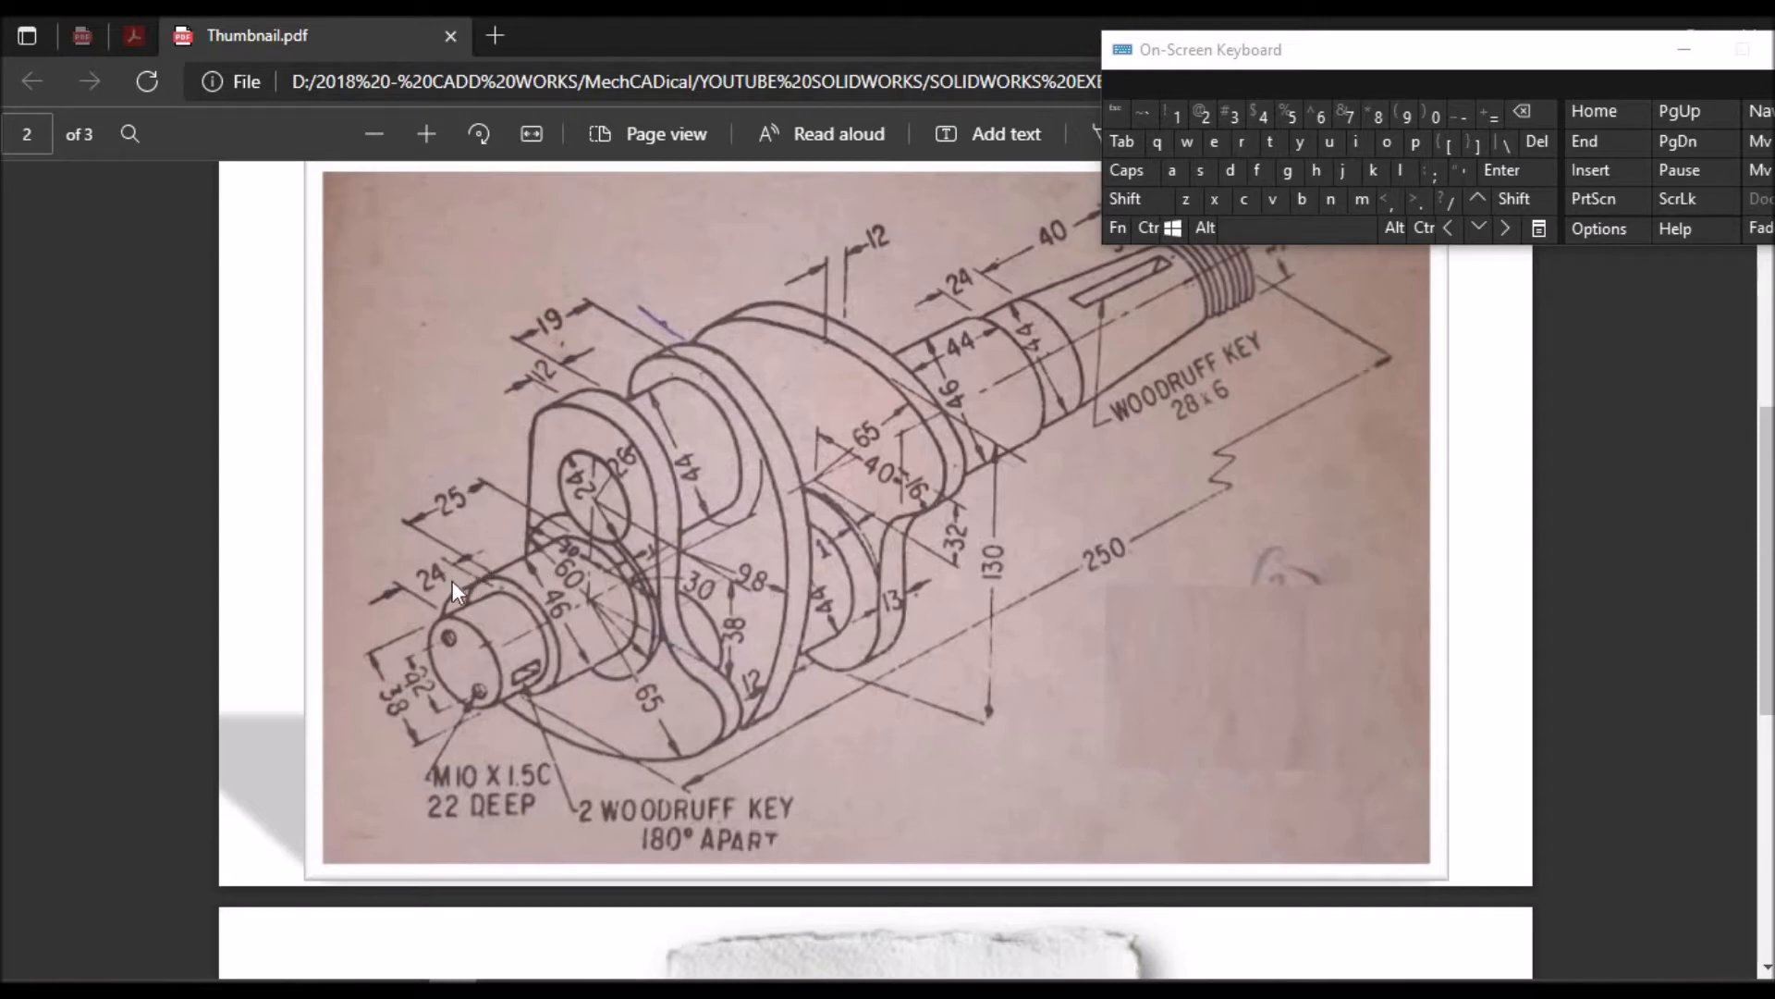
# After consulting the drawing, orient the model normal to the Right Plane and display it unshaded with only its visible edges
pyautogui.click(453, 986)
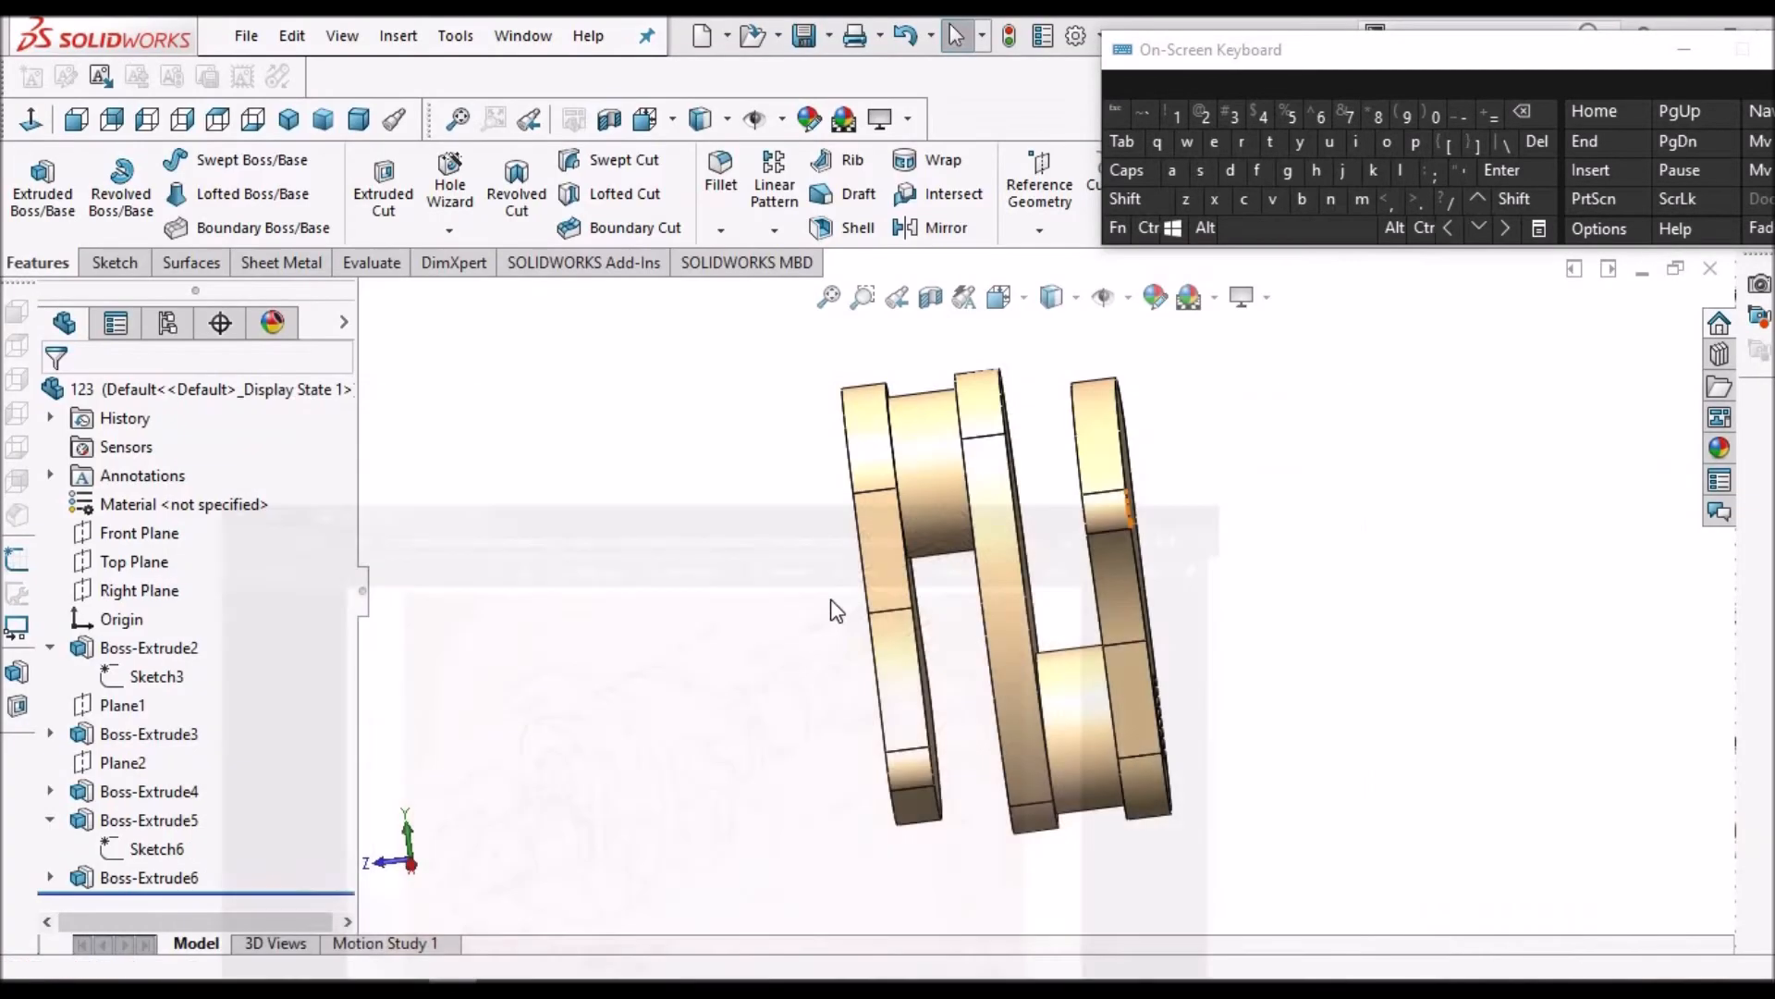
pyautogui.click(146, 536)
pyautogui.click(140, 593)
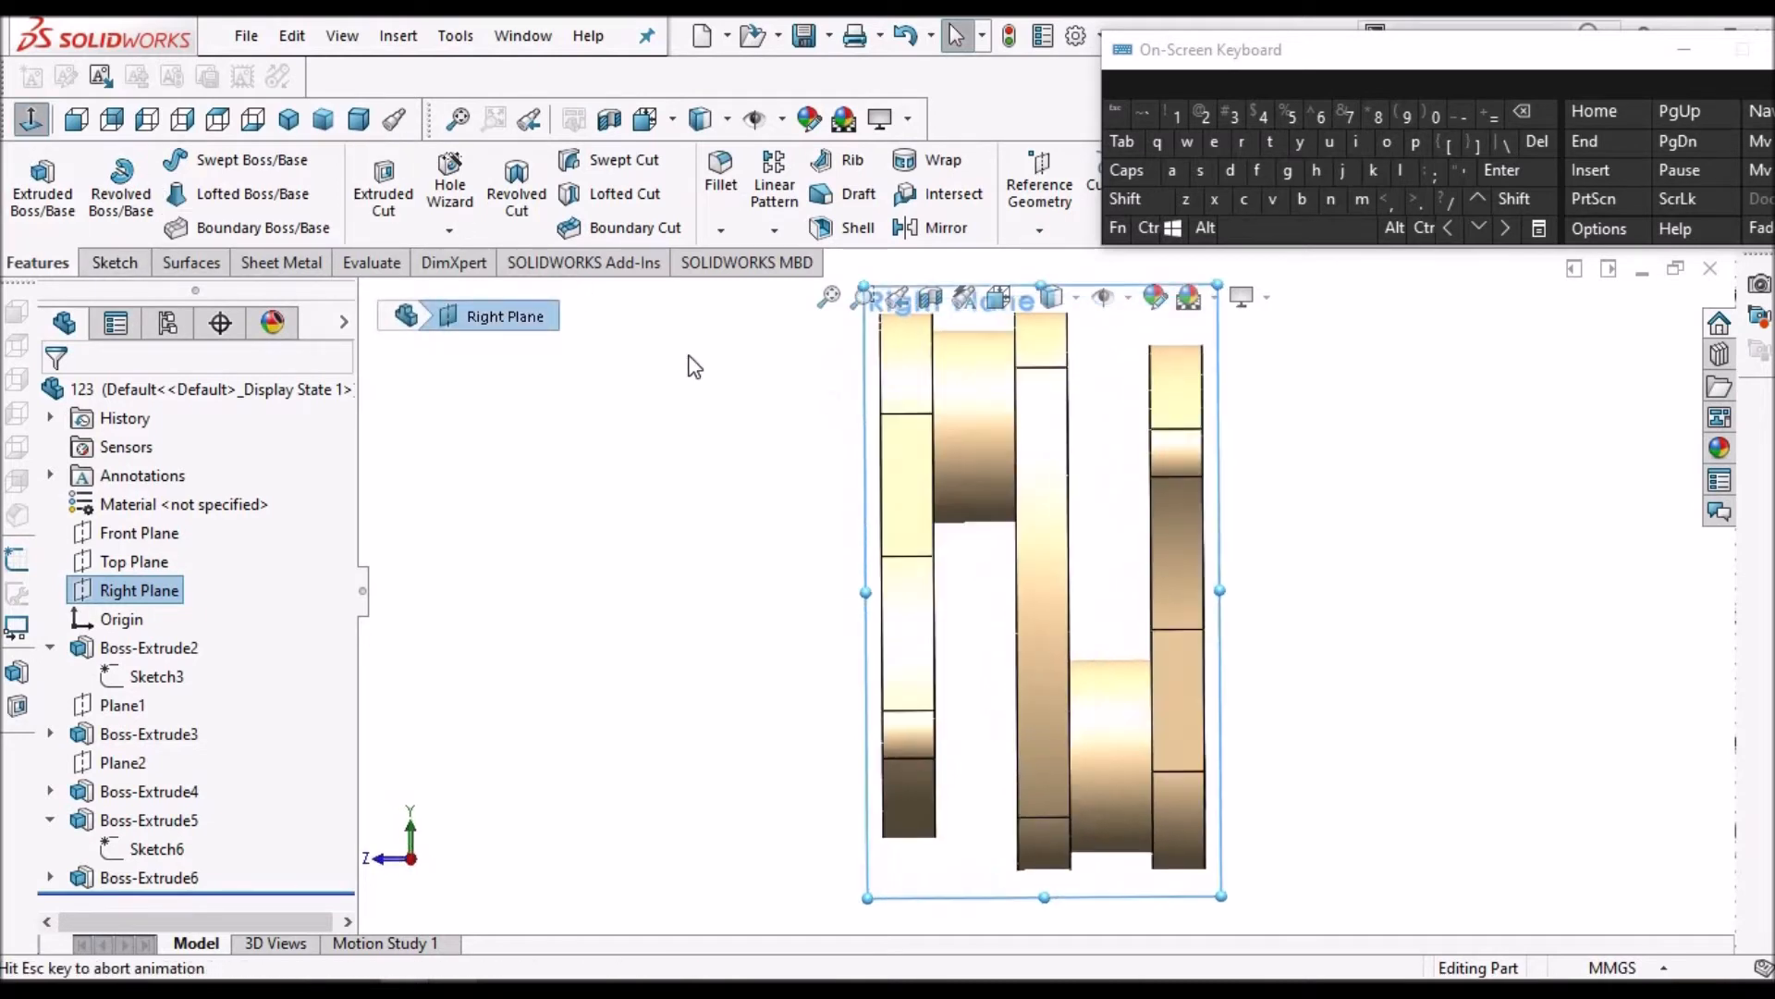
pyautogui.click(115, 262)
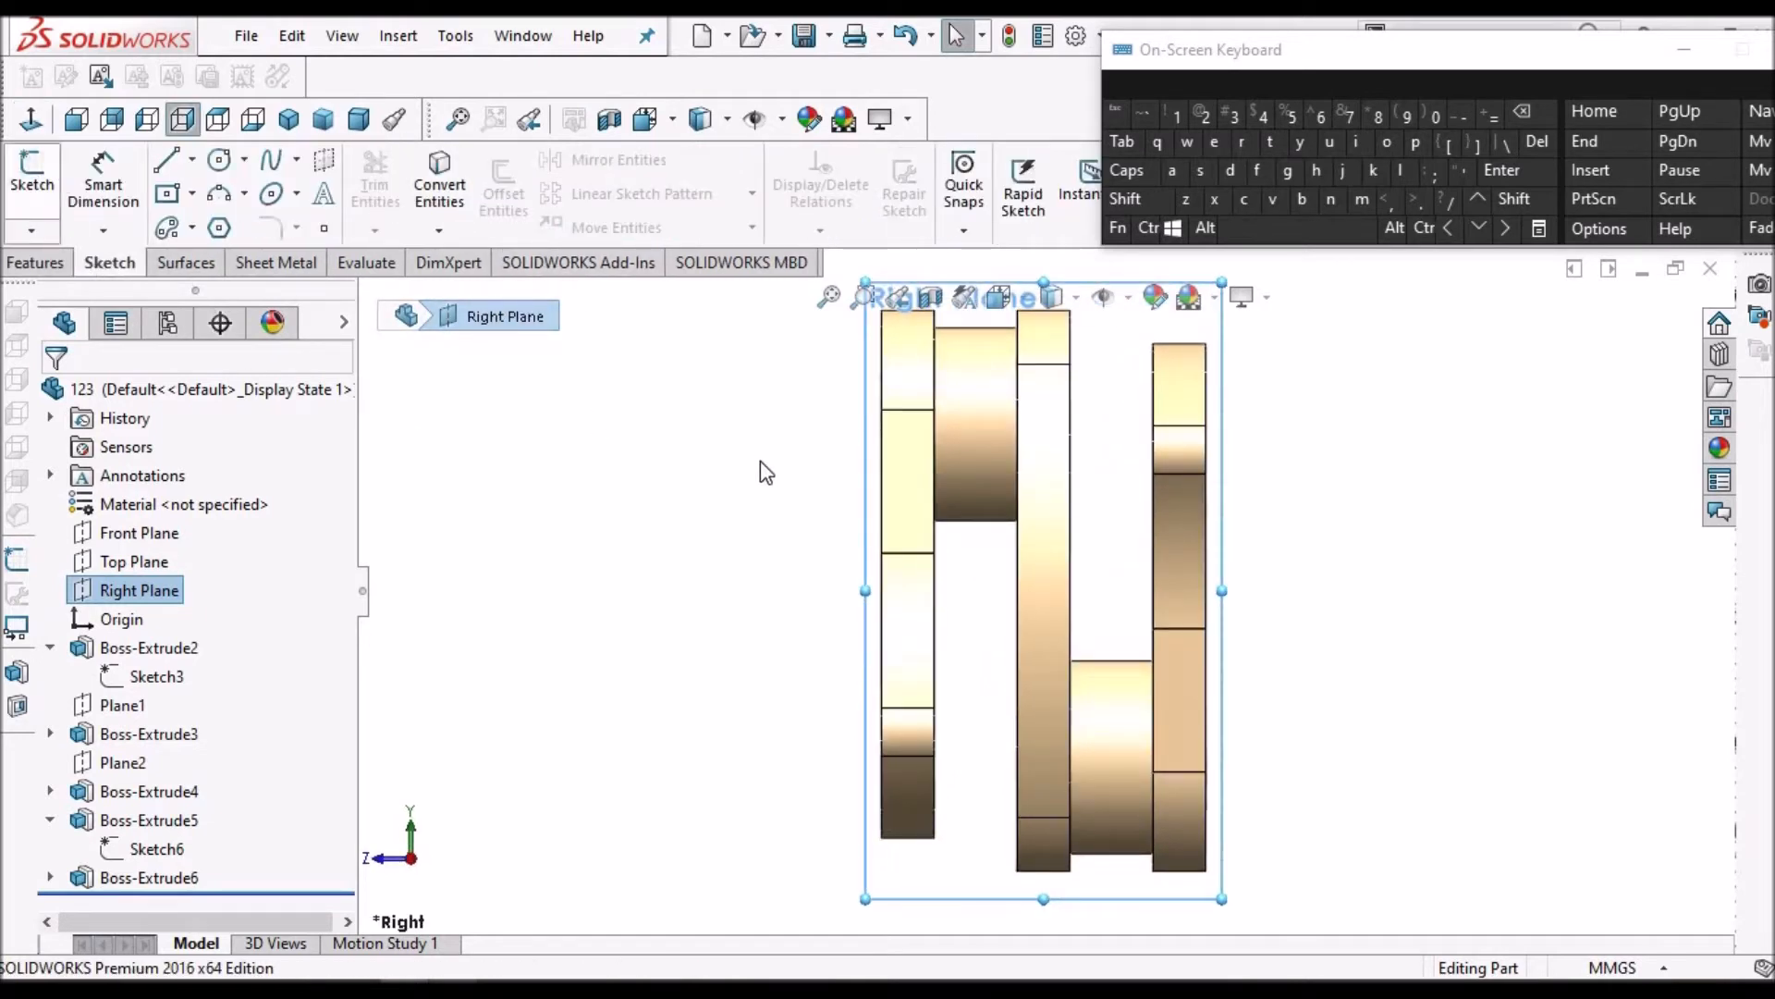
pyautogui.scroll(3, 741, 550)
pyautogui.press('Escape')
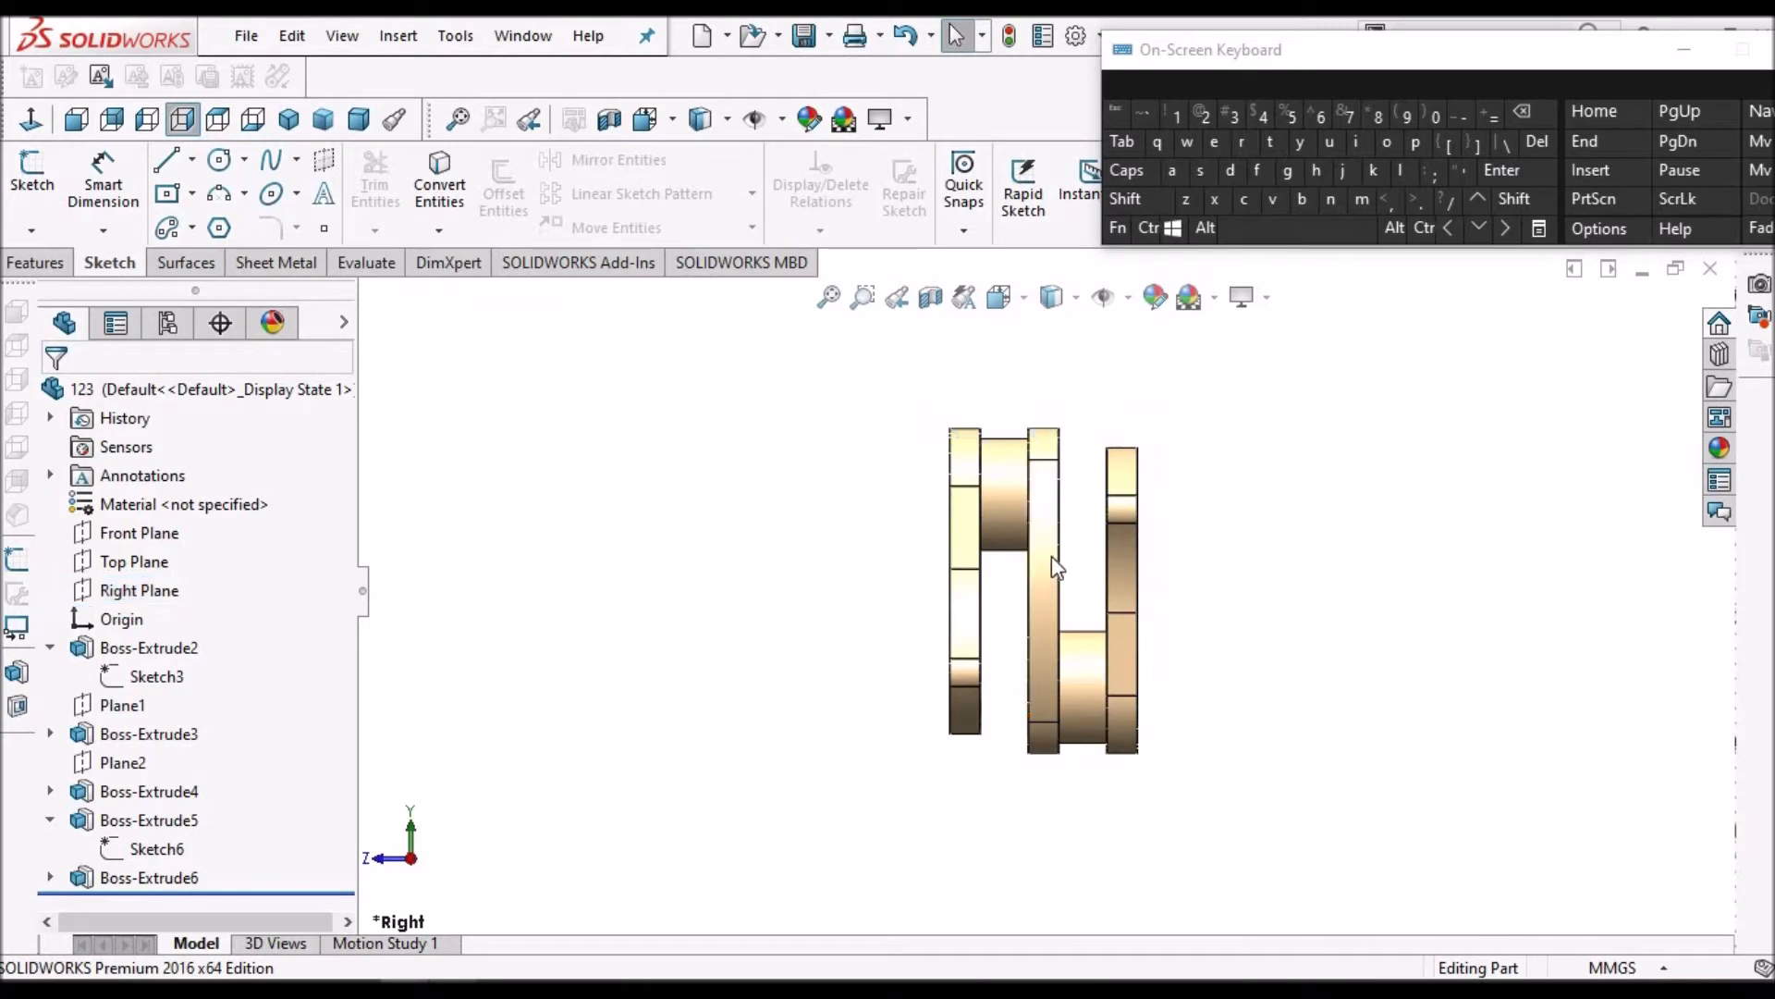
pyautogui.scroll(-1, 1052, 556)
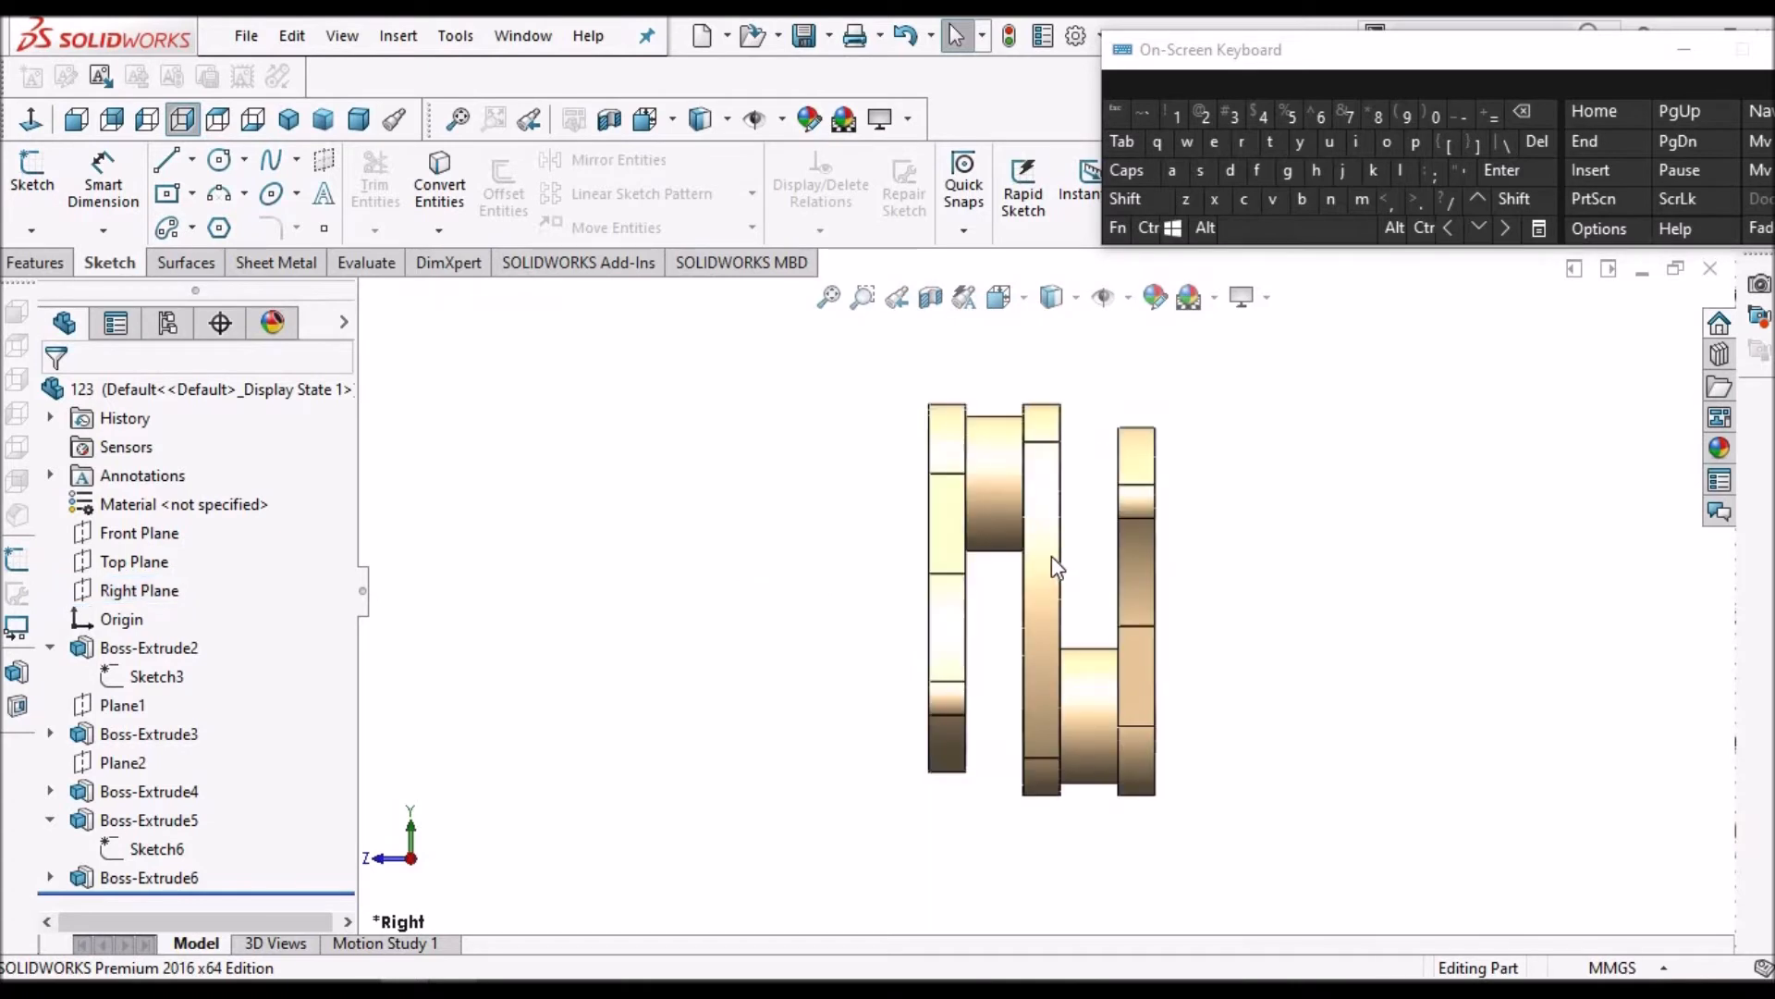
pyautogui.click(1129, 298)
pyautogui.scroll(-2, 1112, 593)
pyautogui.click(1076, 298)
pyautogui.click(1053, 408)
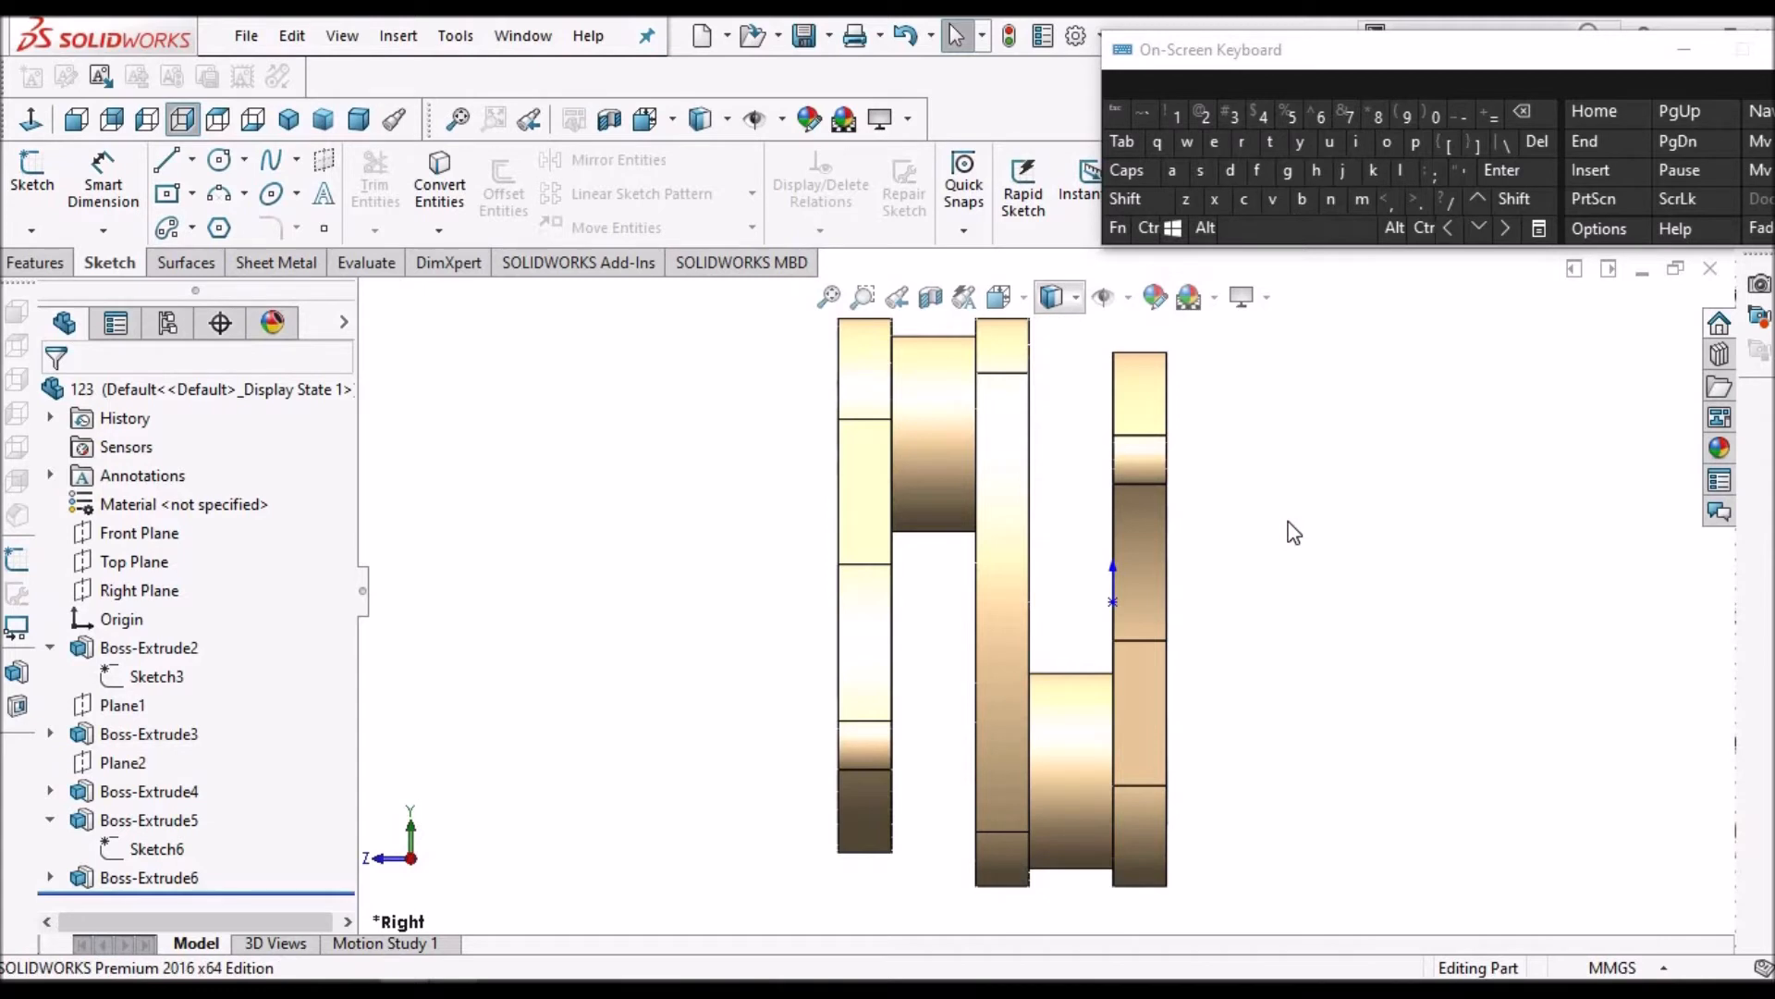
pyautogui.scroll(2, 786, 442)
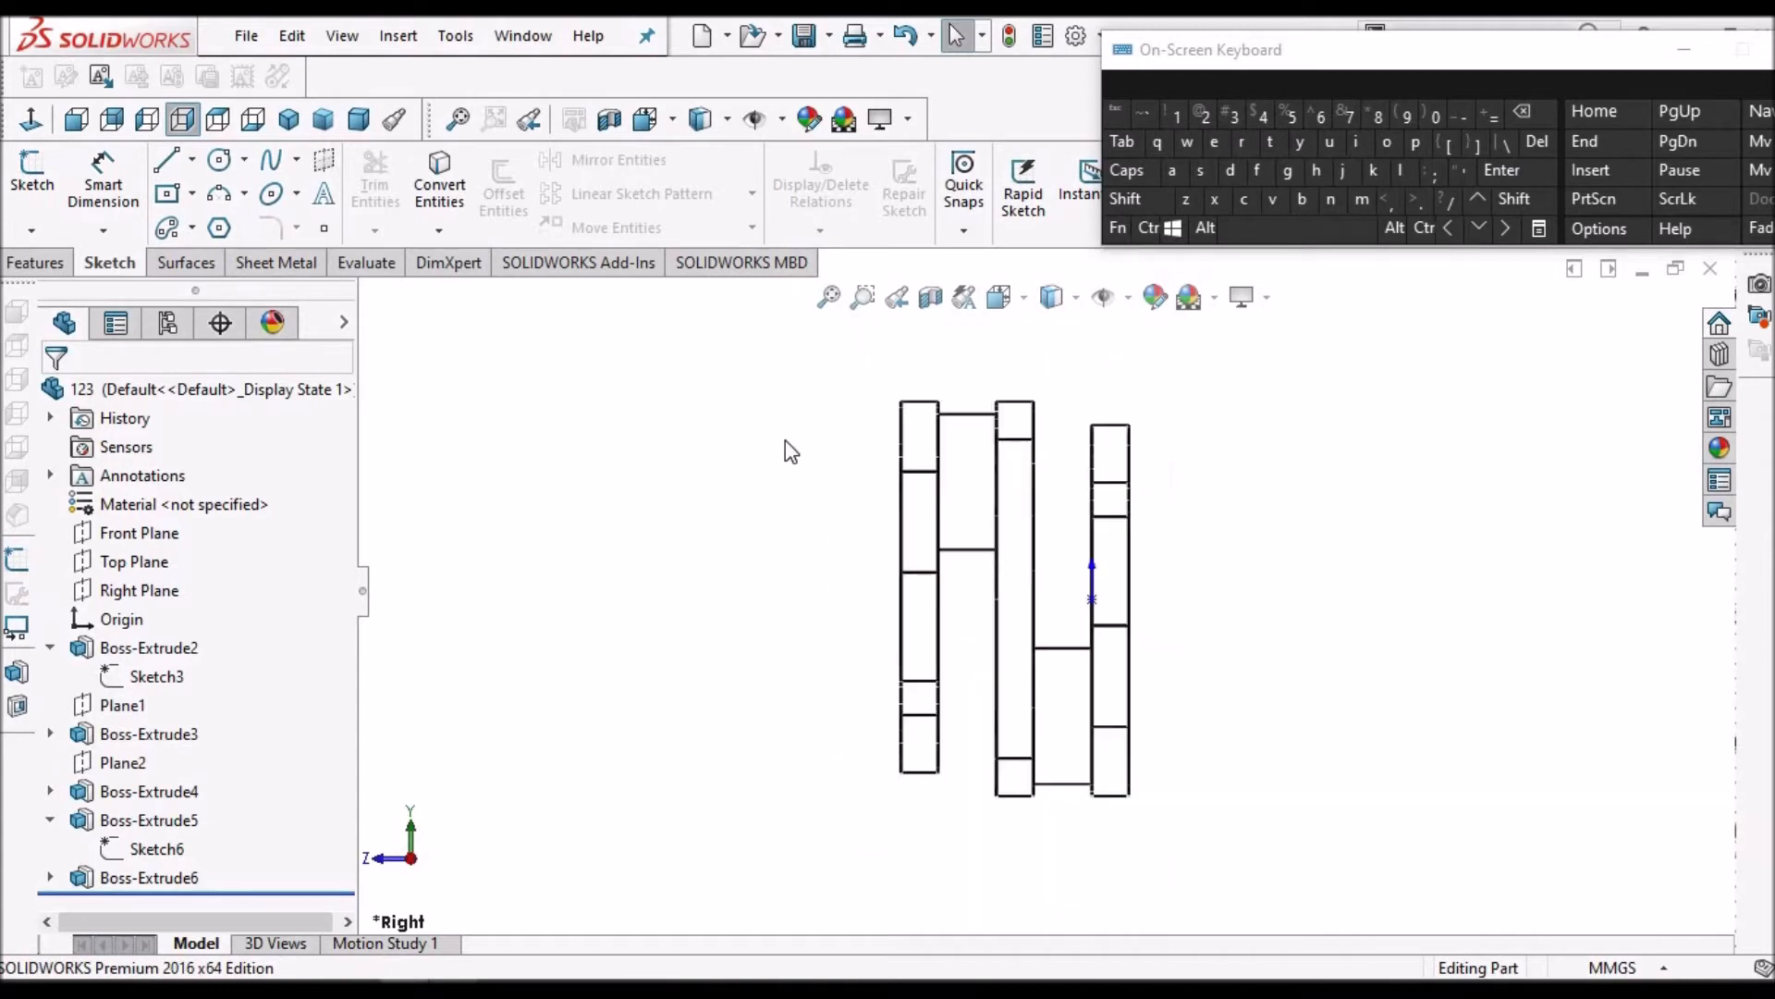
# Start a sketch on the Right Plane and draw a horizontal centerline about 117 mm long from the origin past the far outer plate
pyautogui.click(191, 160)
pyautogui.click(205, 227)
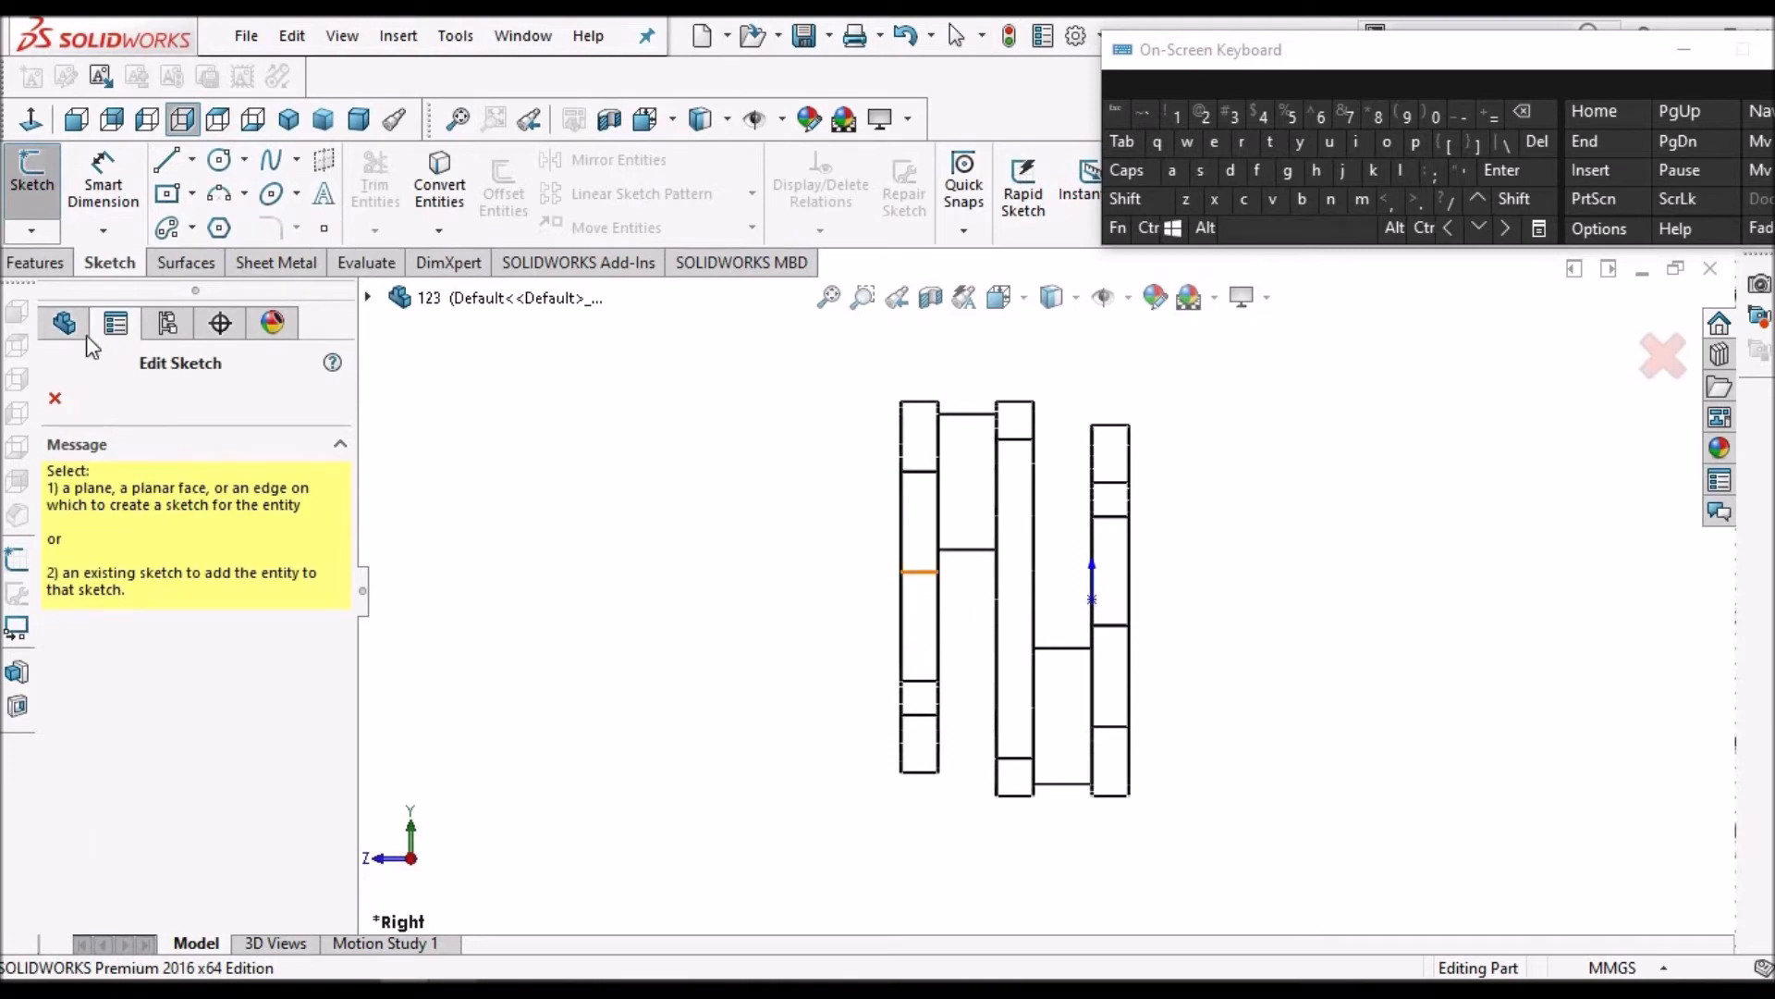
pyautogui.click(366, 298)
pyautogui.click(367, 298)
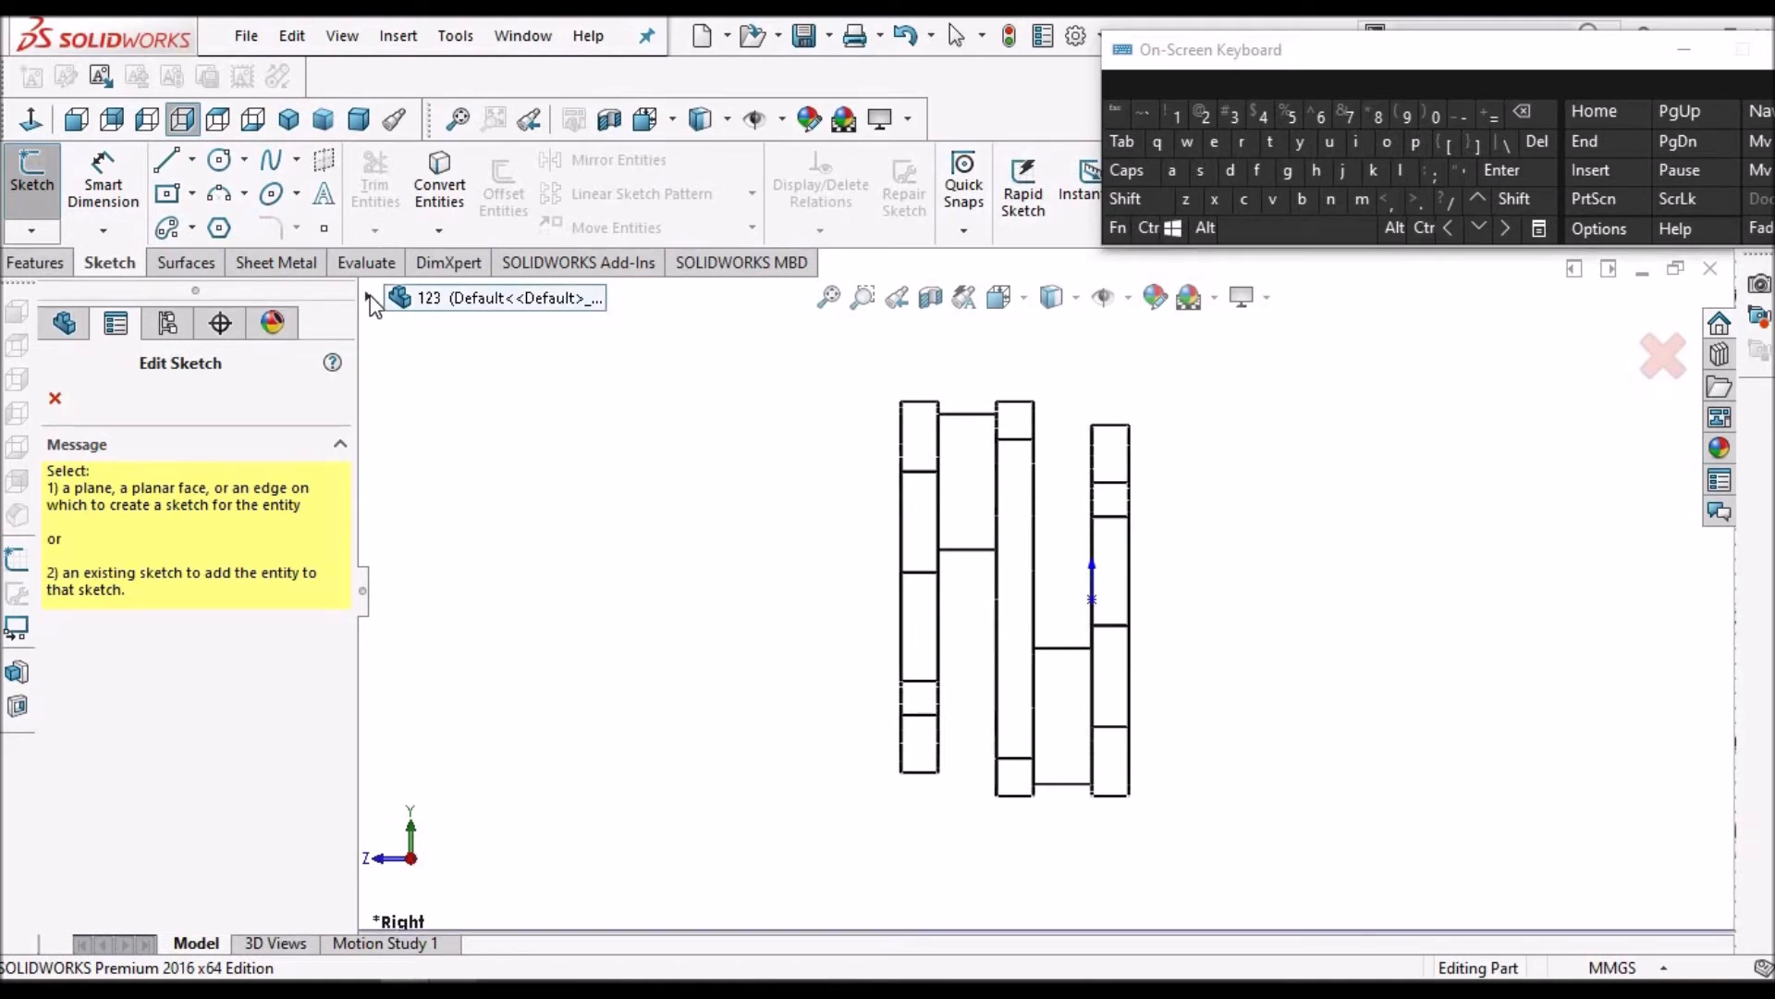
pyautogui.click(368, 298)
pyautogui.click(472, 502)
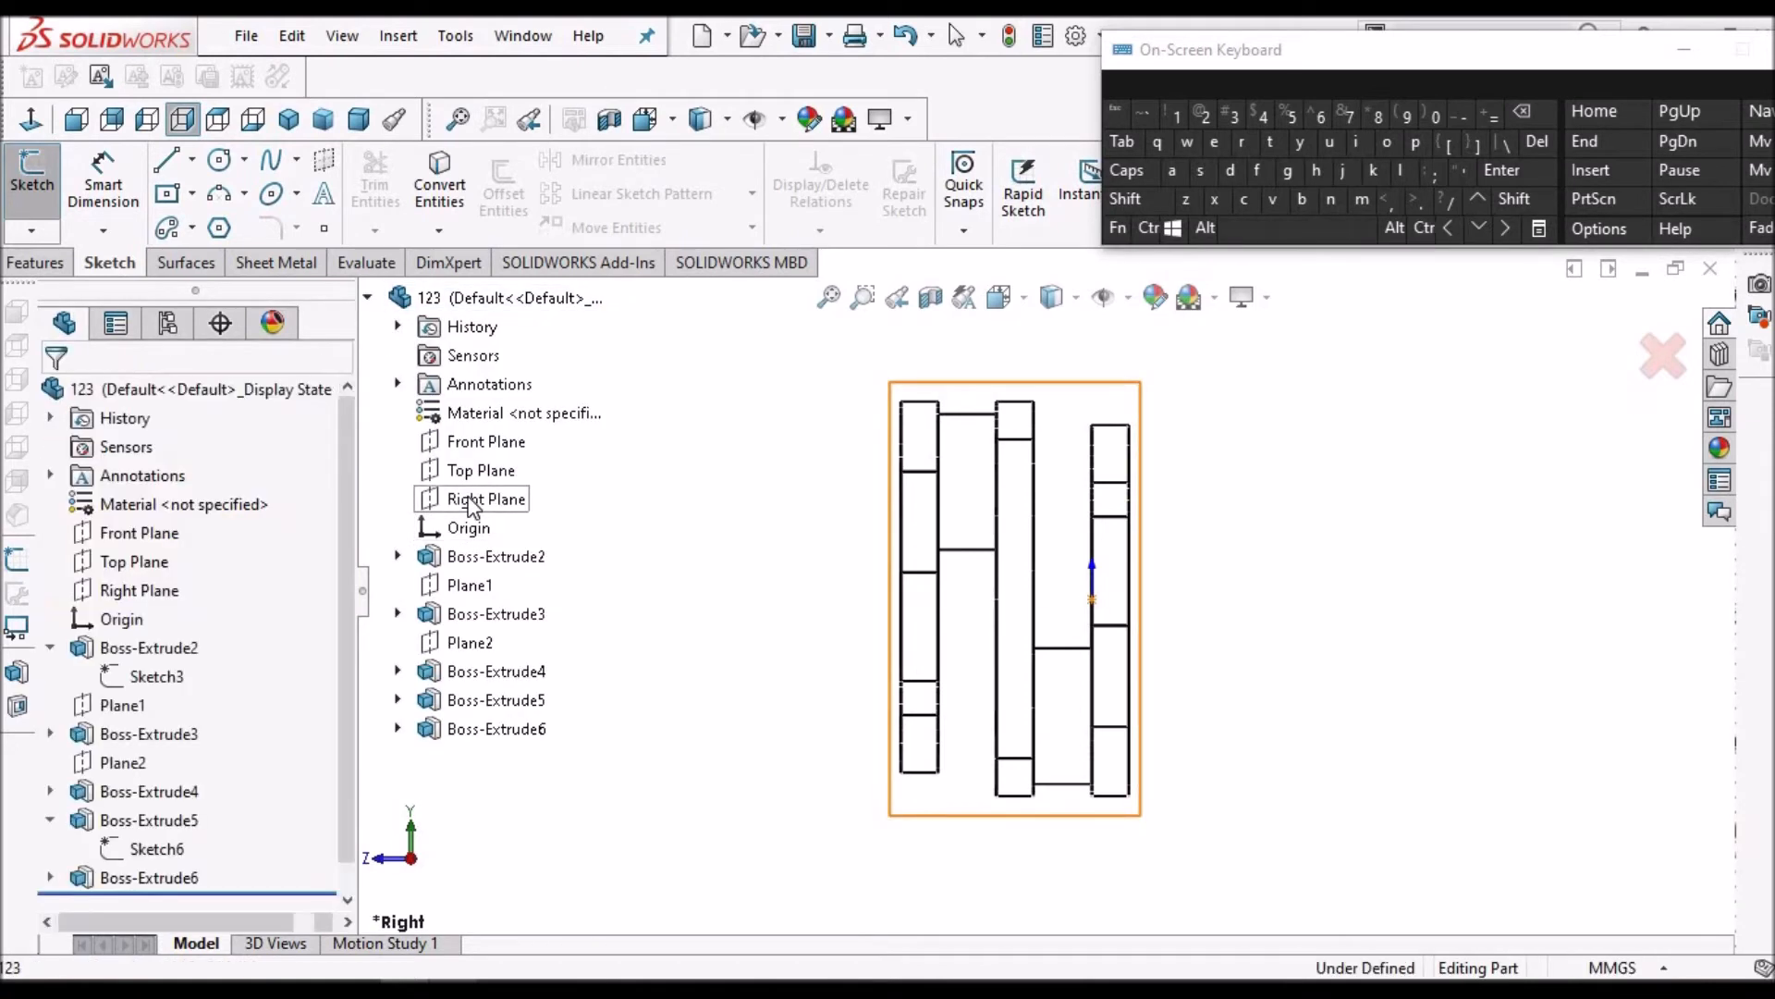
pyautogui.click(205, 175)
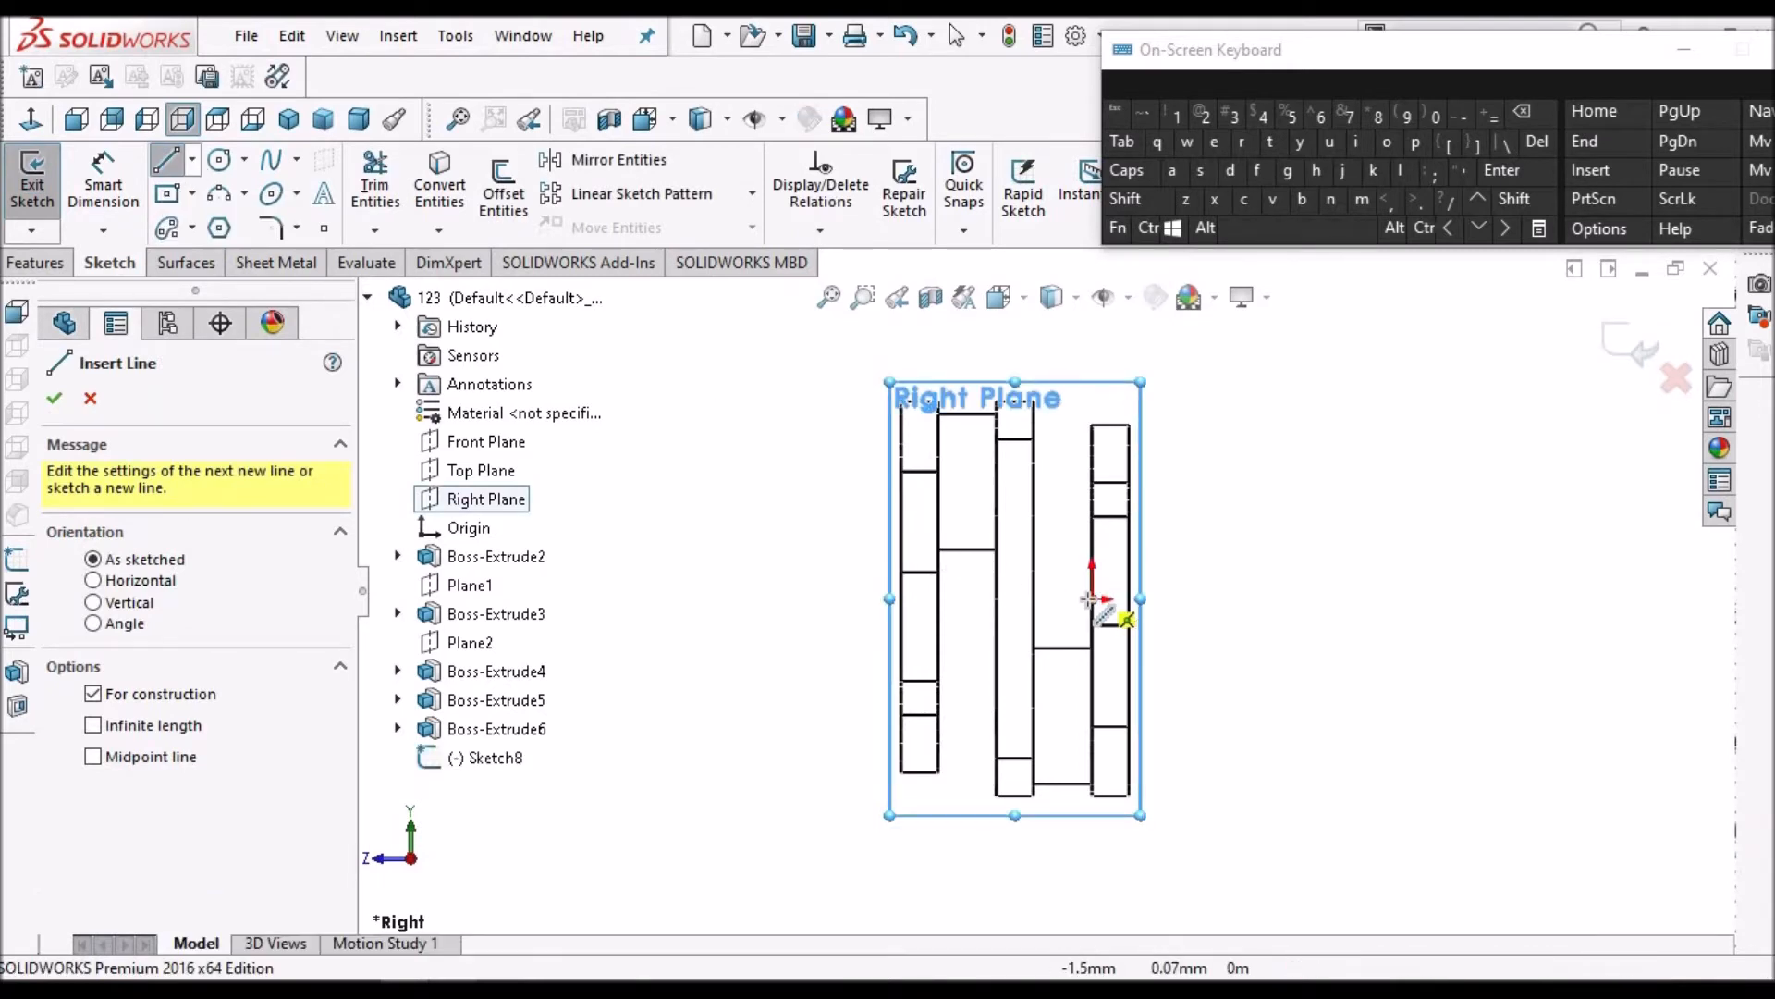
pyautogui.click(718, 593)
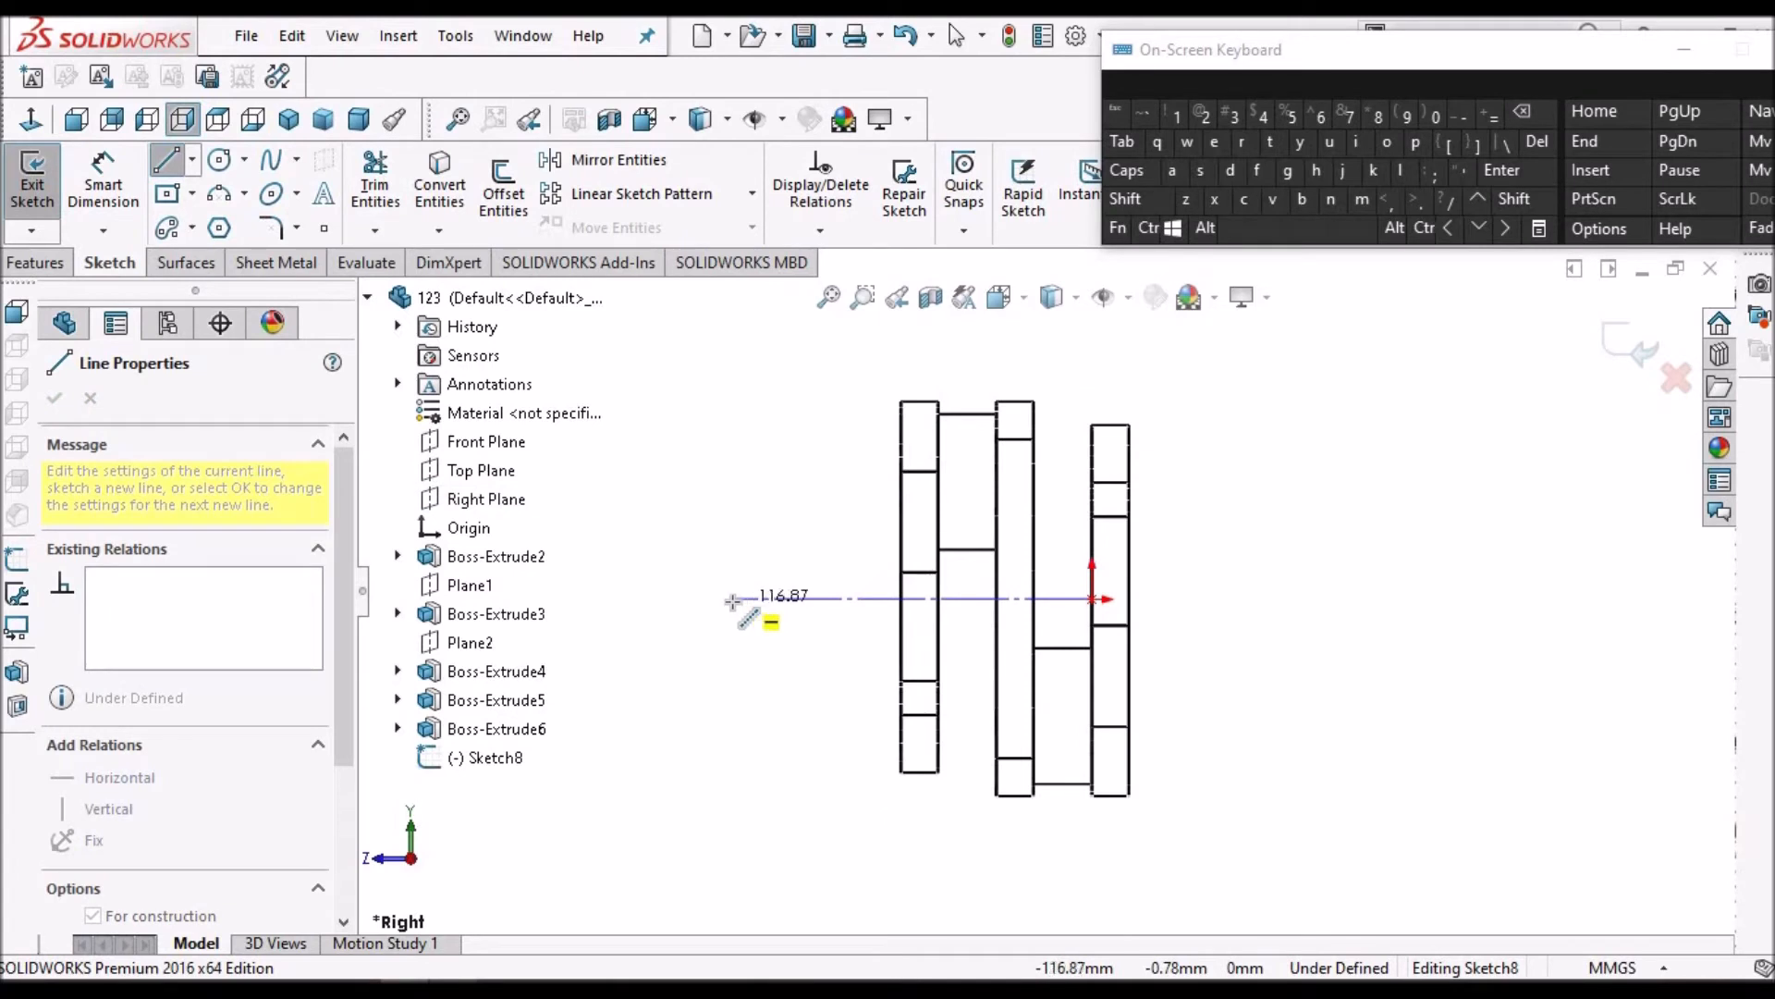
pyautogui.click(732, 600)
pyautogui.rightClick(726, 436)
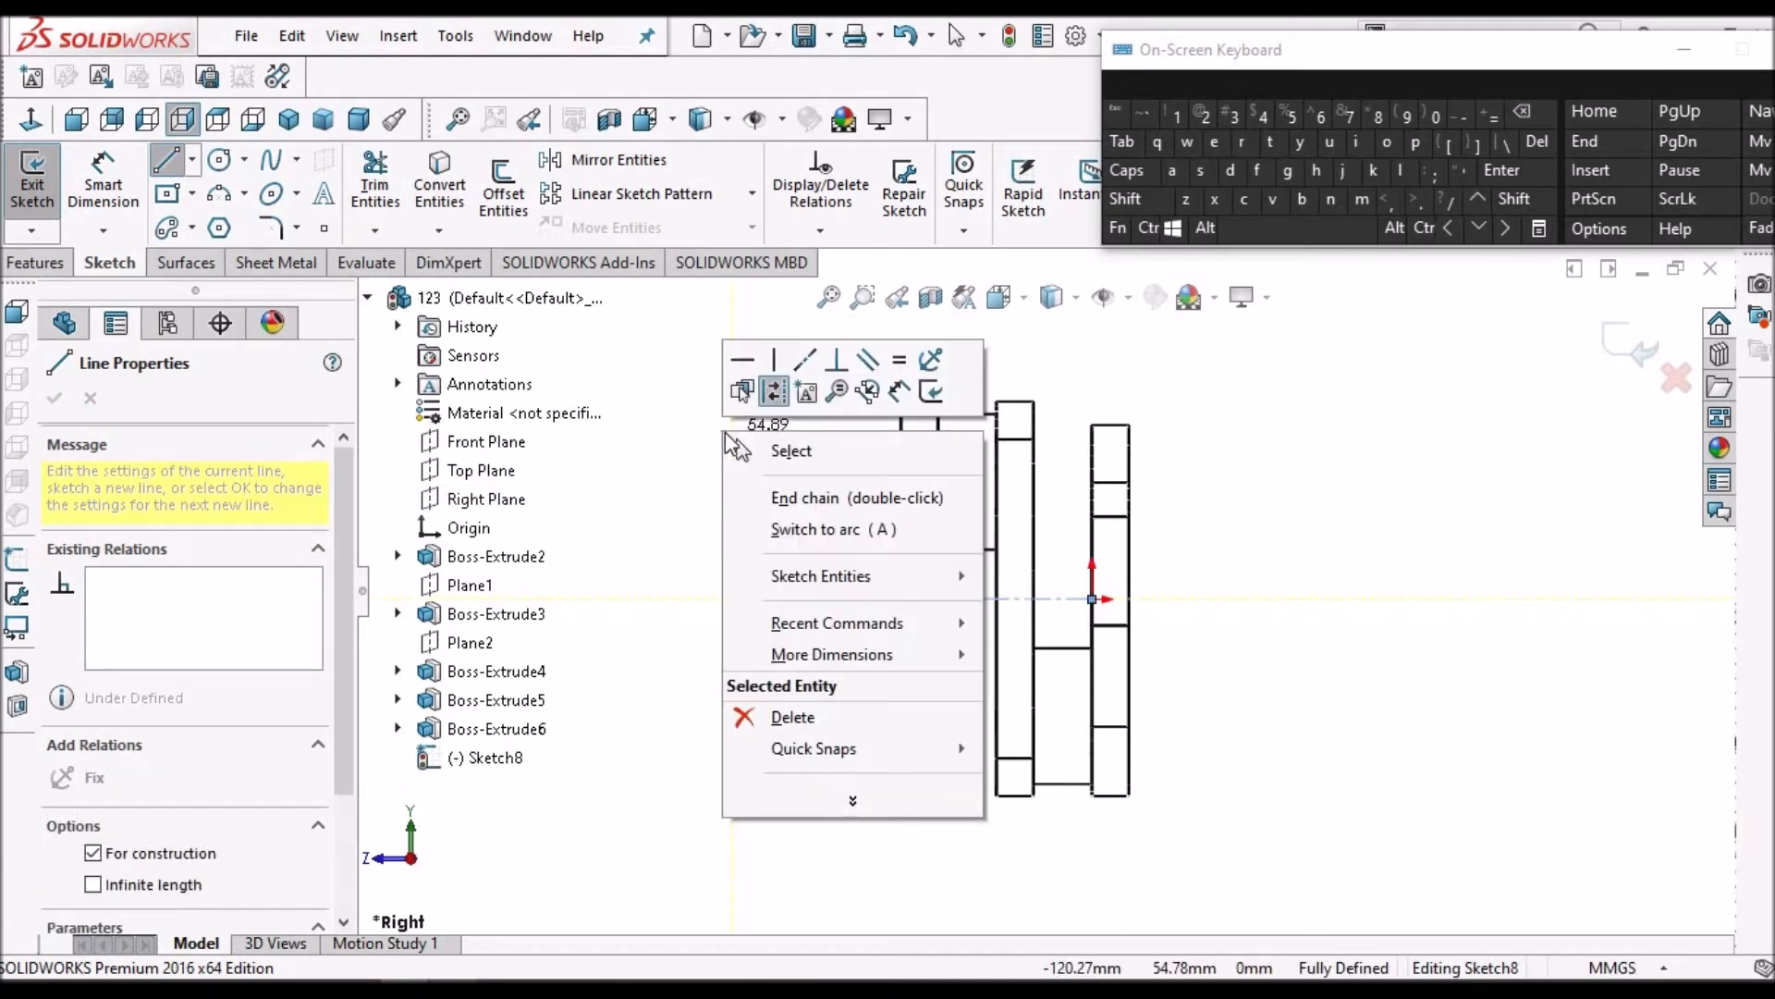
pyautogui.click(808, 497)
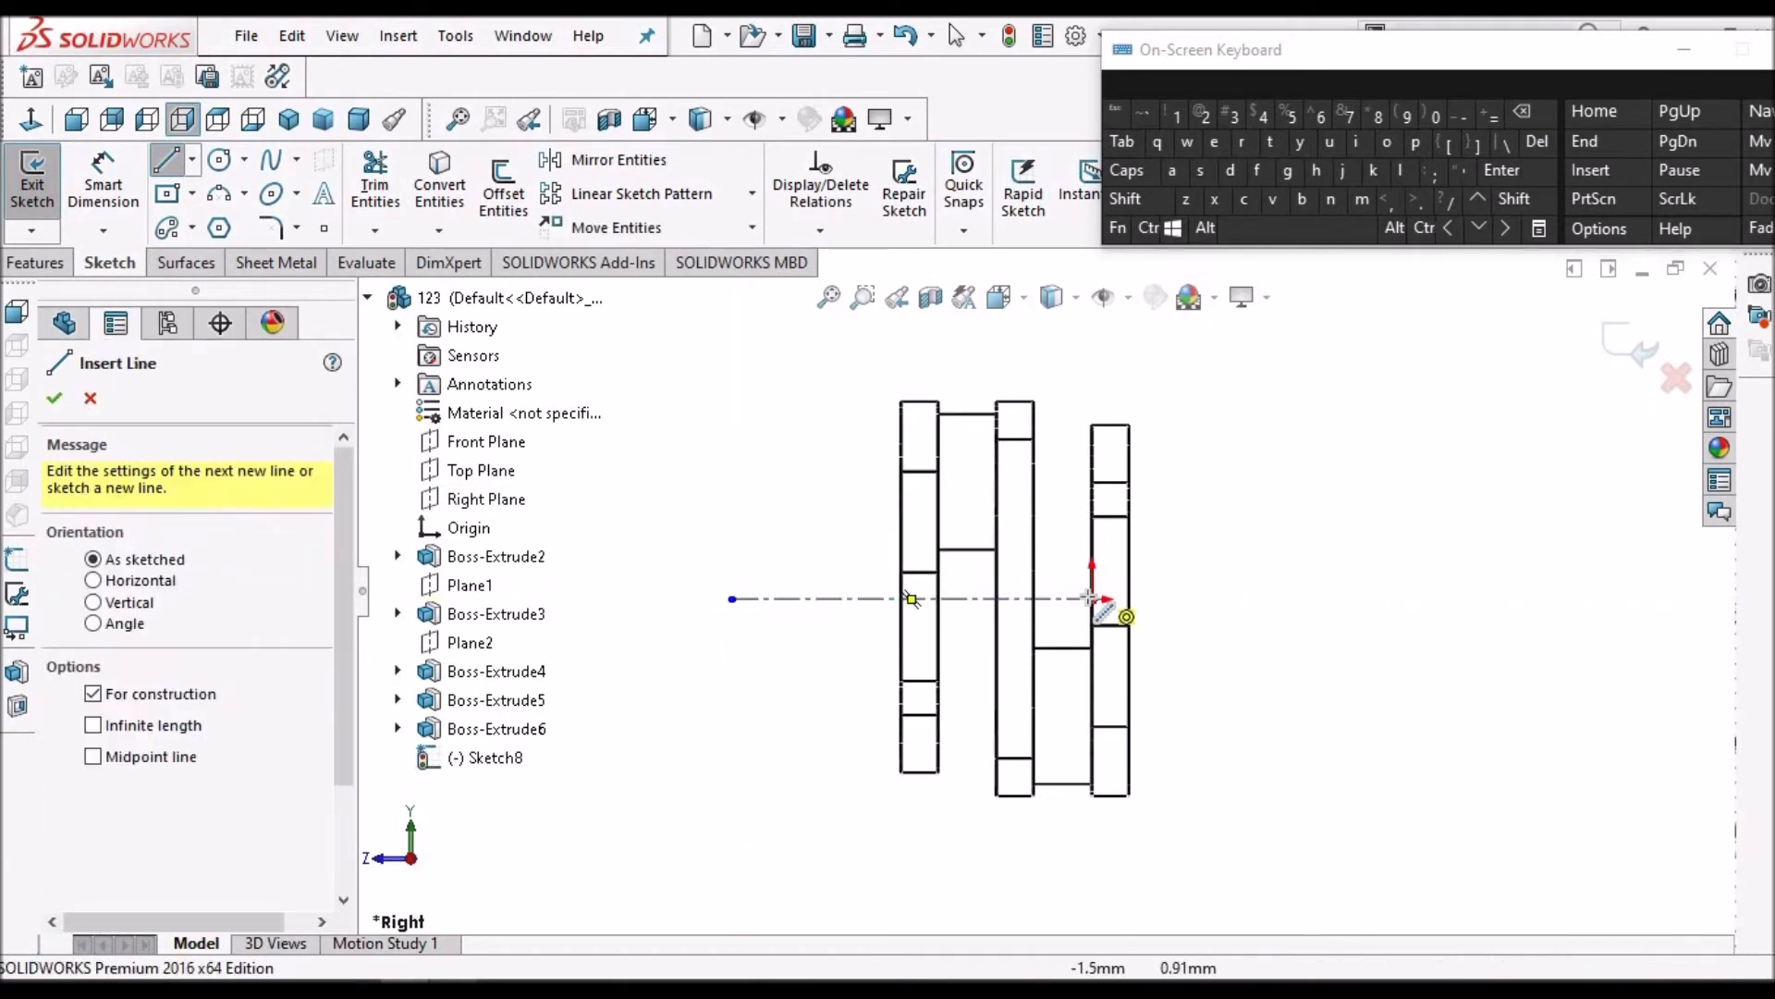
# Draw a second horizontal centerline about 90 mm long from the origin in the opposite direction, beyond the Boss-Extrude2 plate
pyautogui.click(1092, 599)
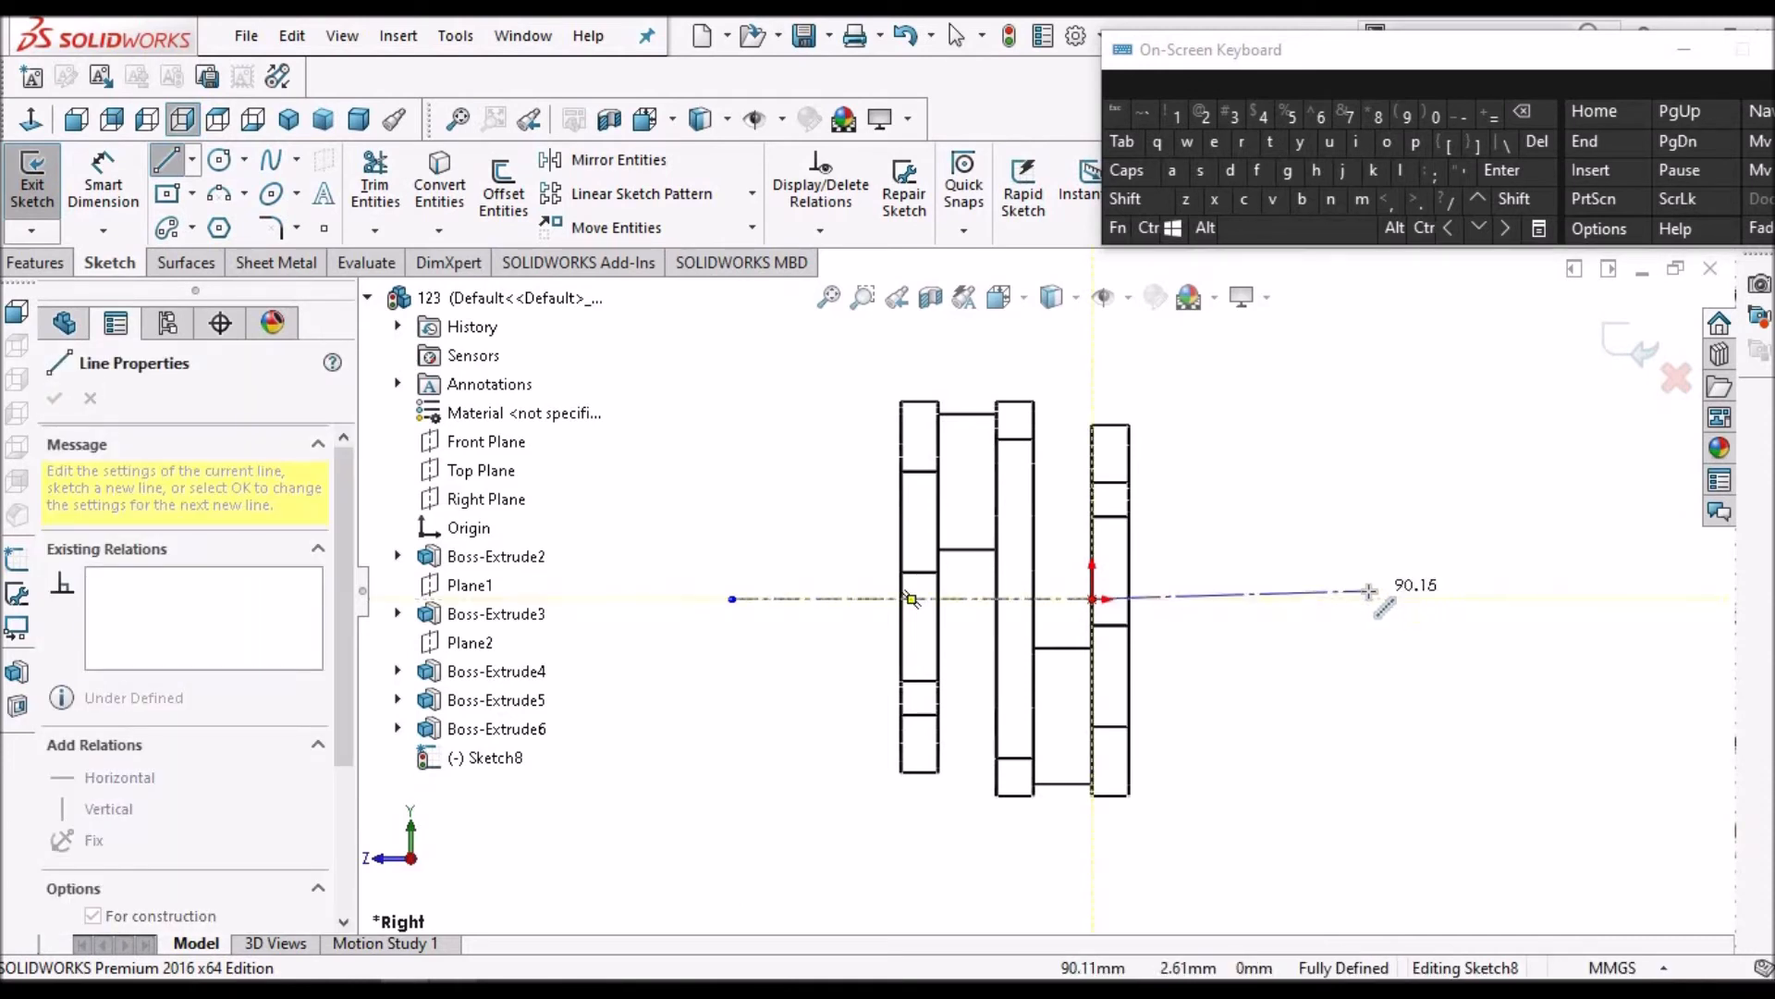
pyautogui.doubleClick(1365, 599)
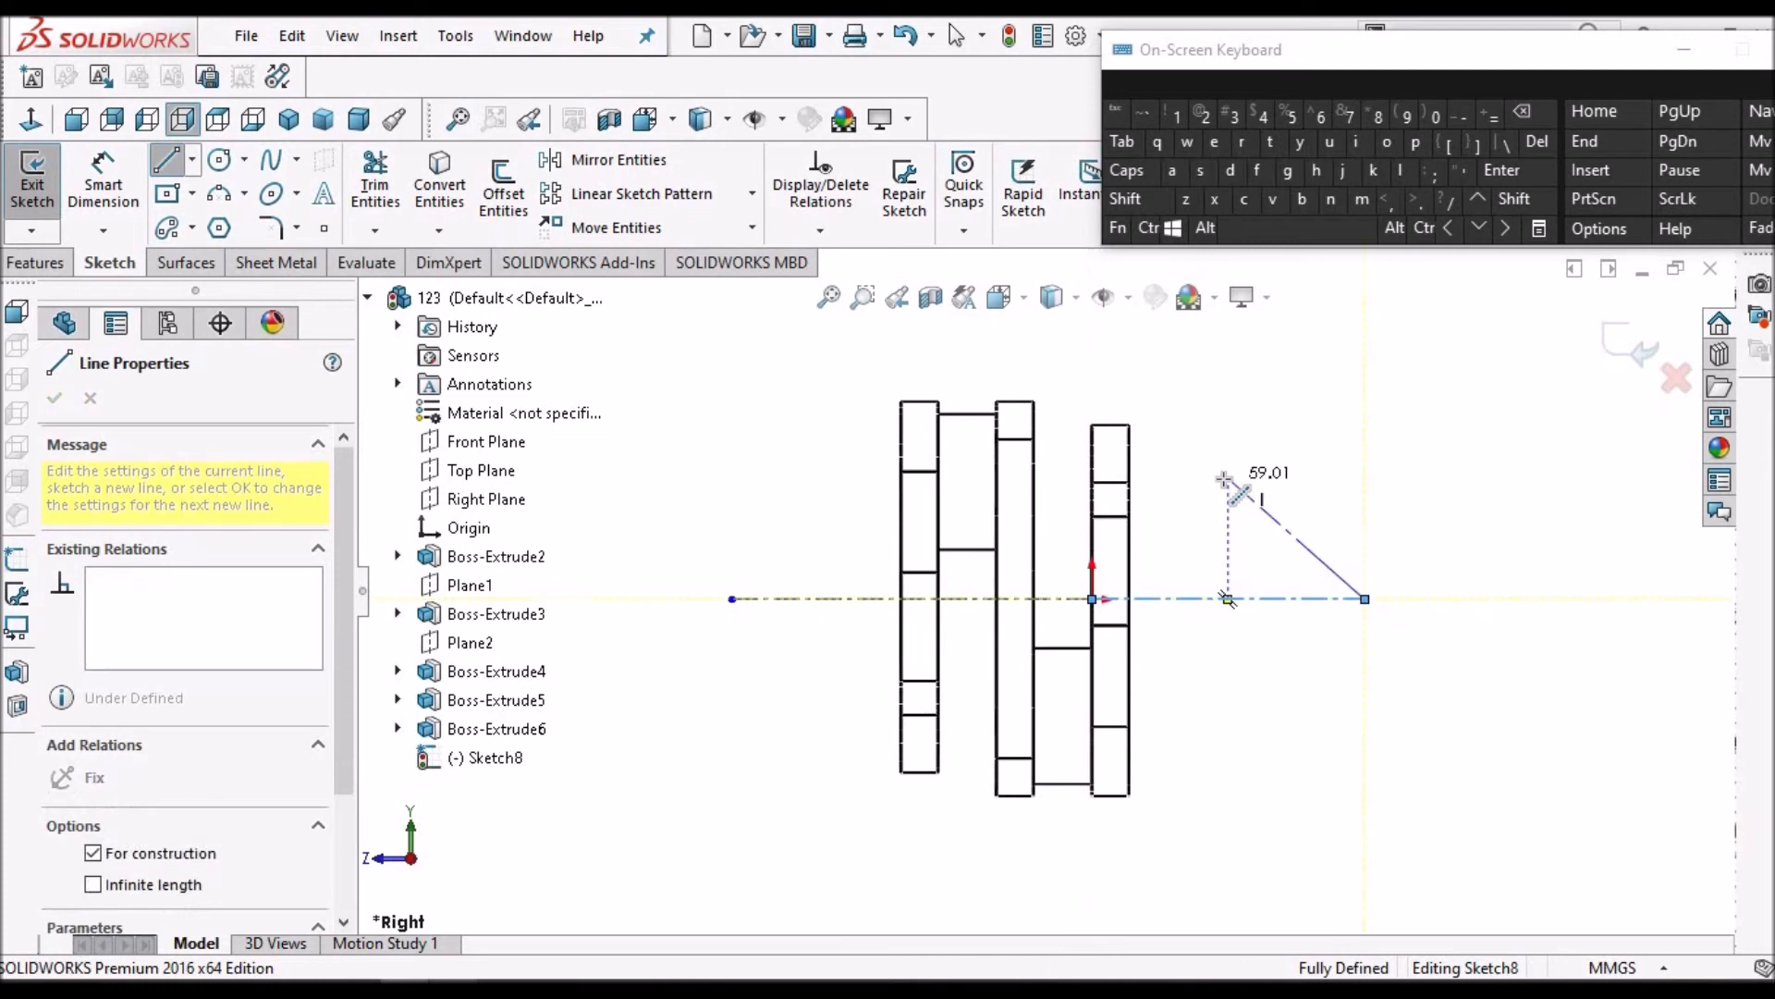
pyautogui.rightClick(1228, 479)
pyautogui.click(1237, 502)
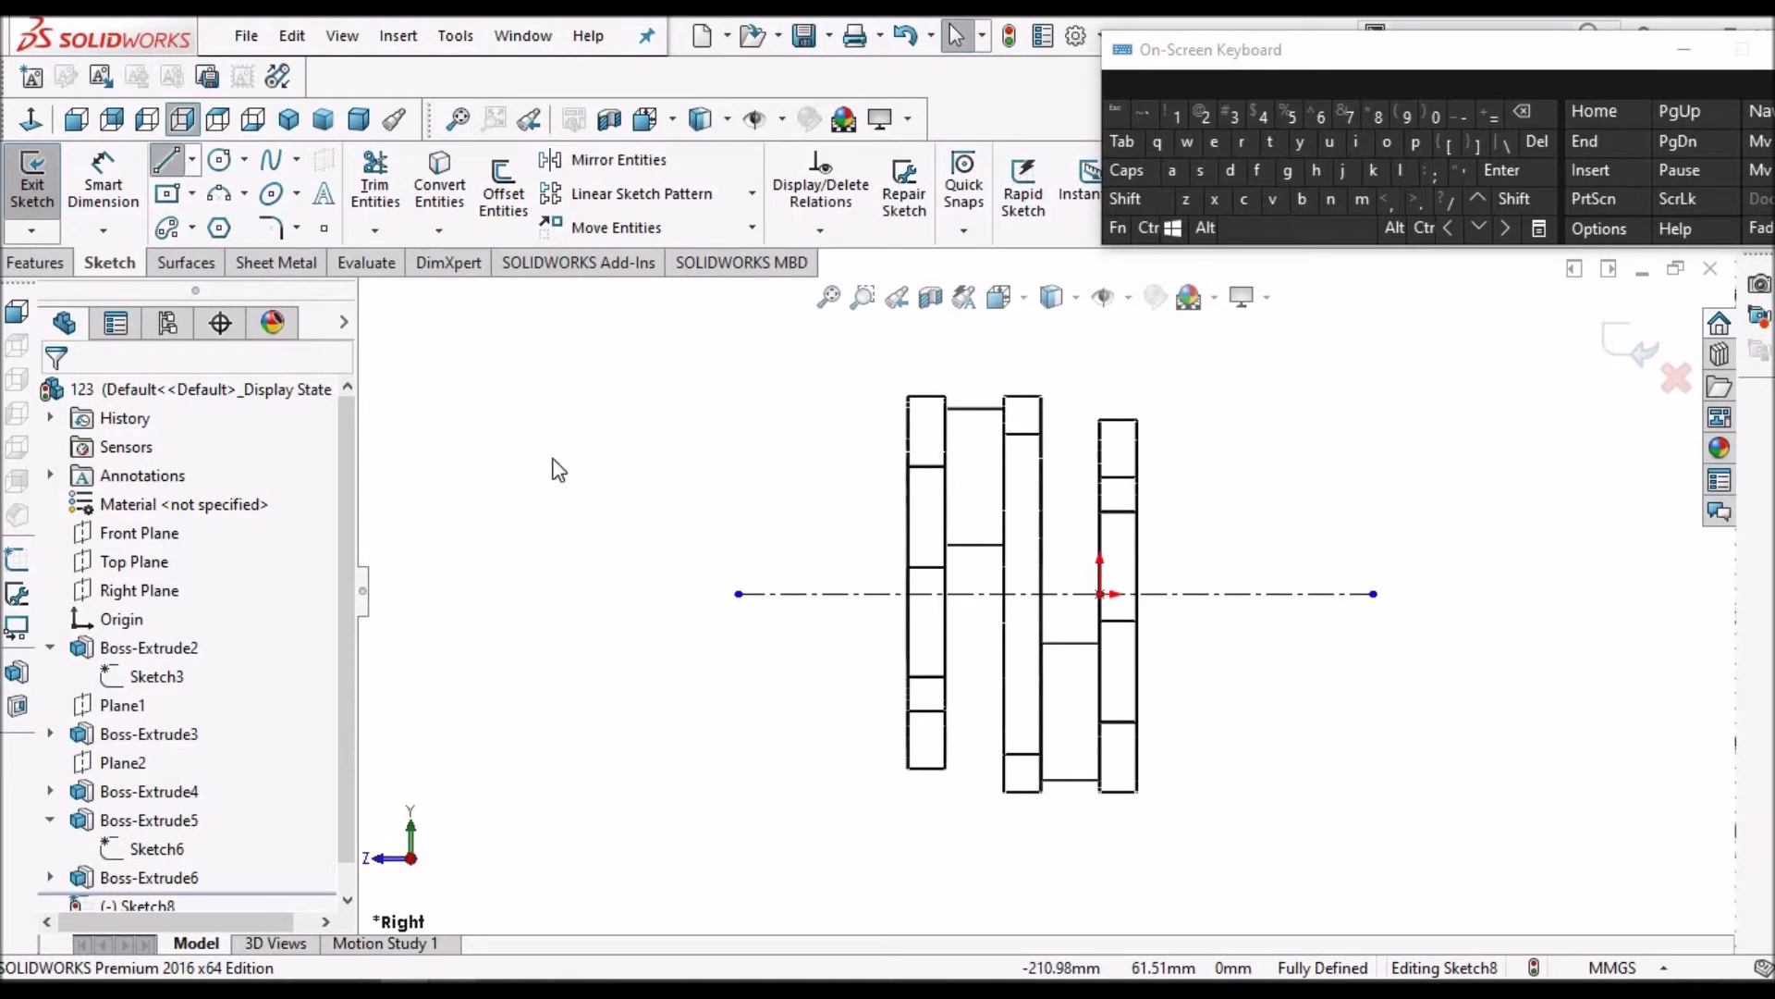
# Sketch the shaft's stepped upper outline from the far plate's outer face: a horizontal line about 26 mm long, a short step down, and another horizontal line
pyautogui.scroll(-4, 925, 537)
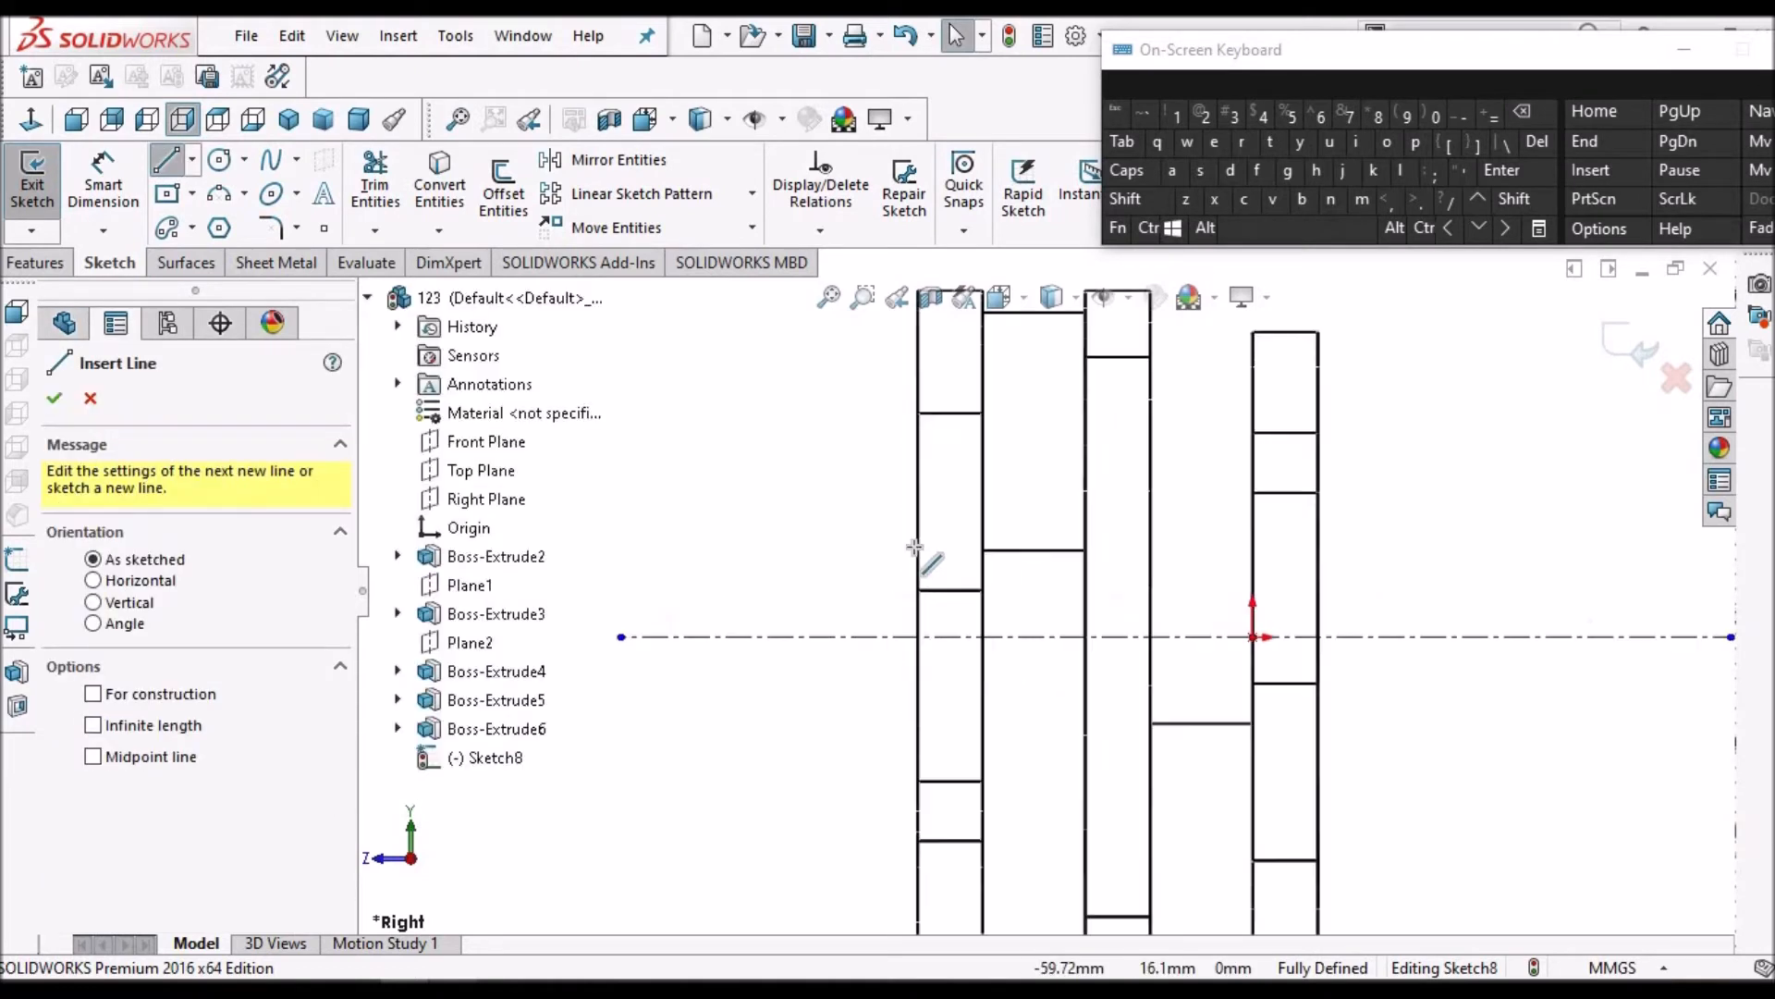
pyautogui.click(925, 495)
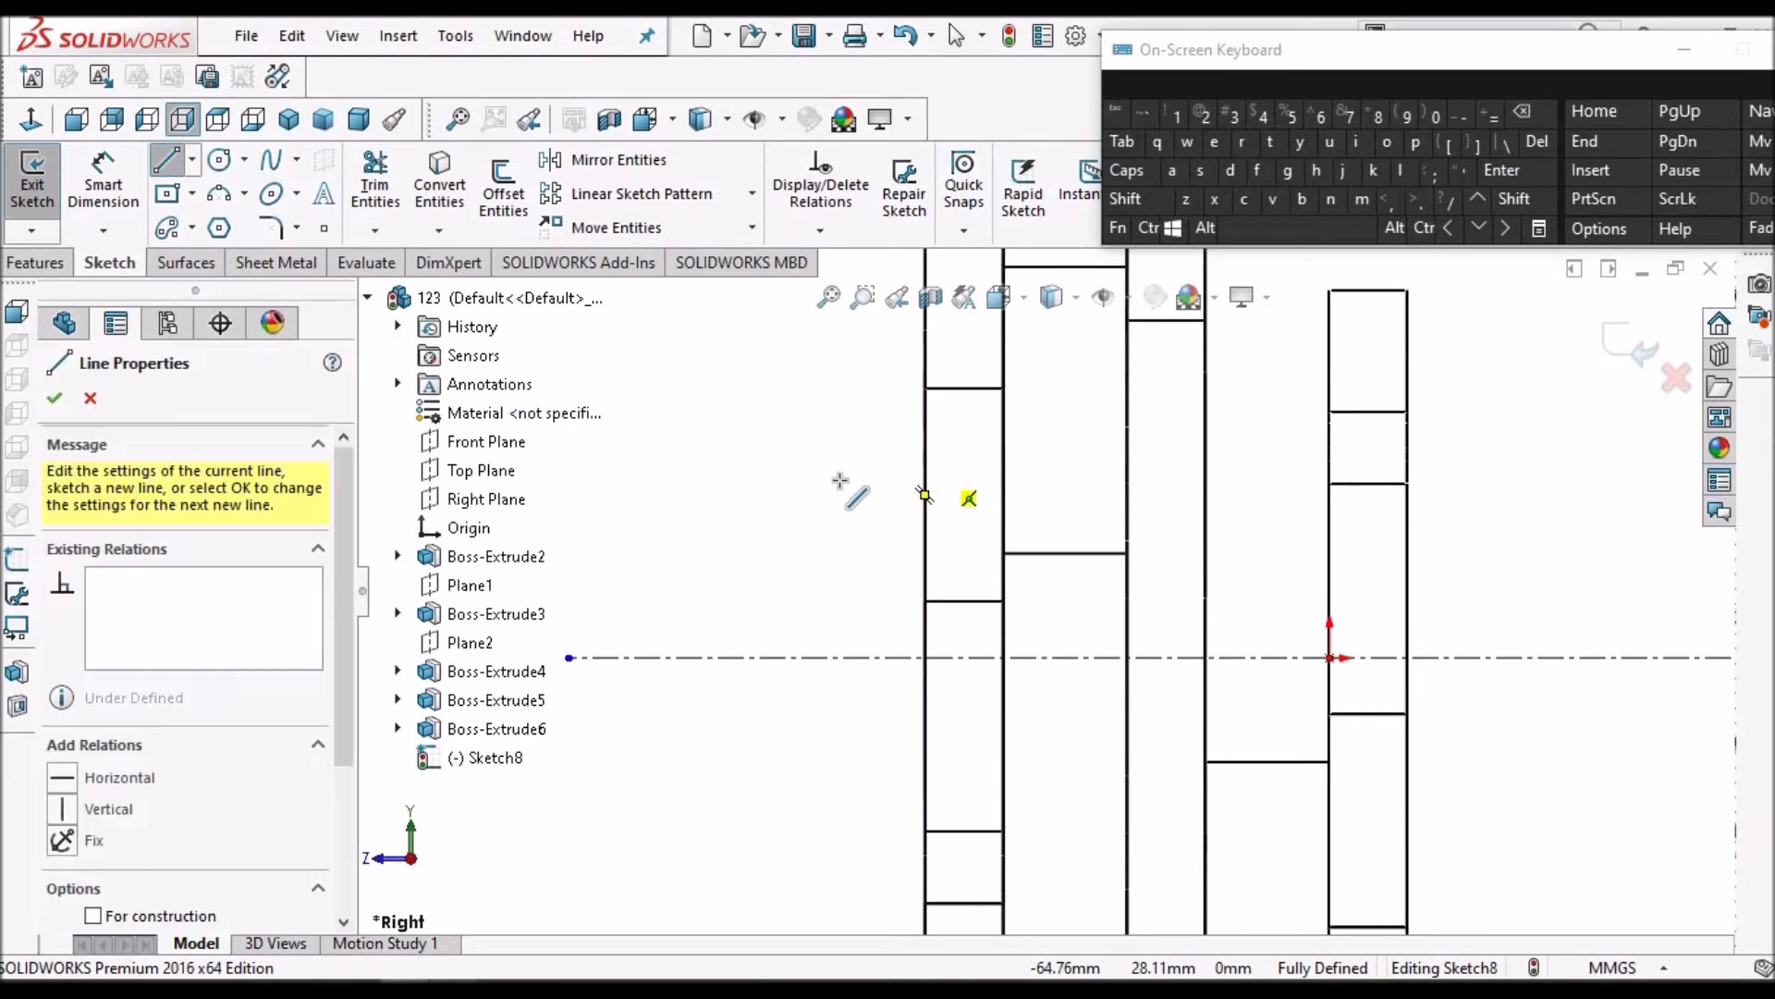
pyautogui.scroll(1, 817, 479)
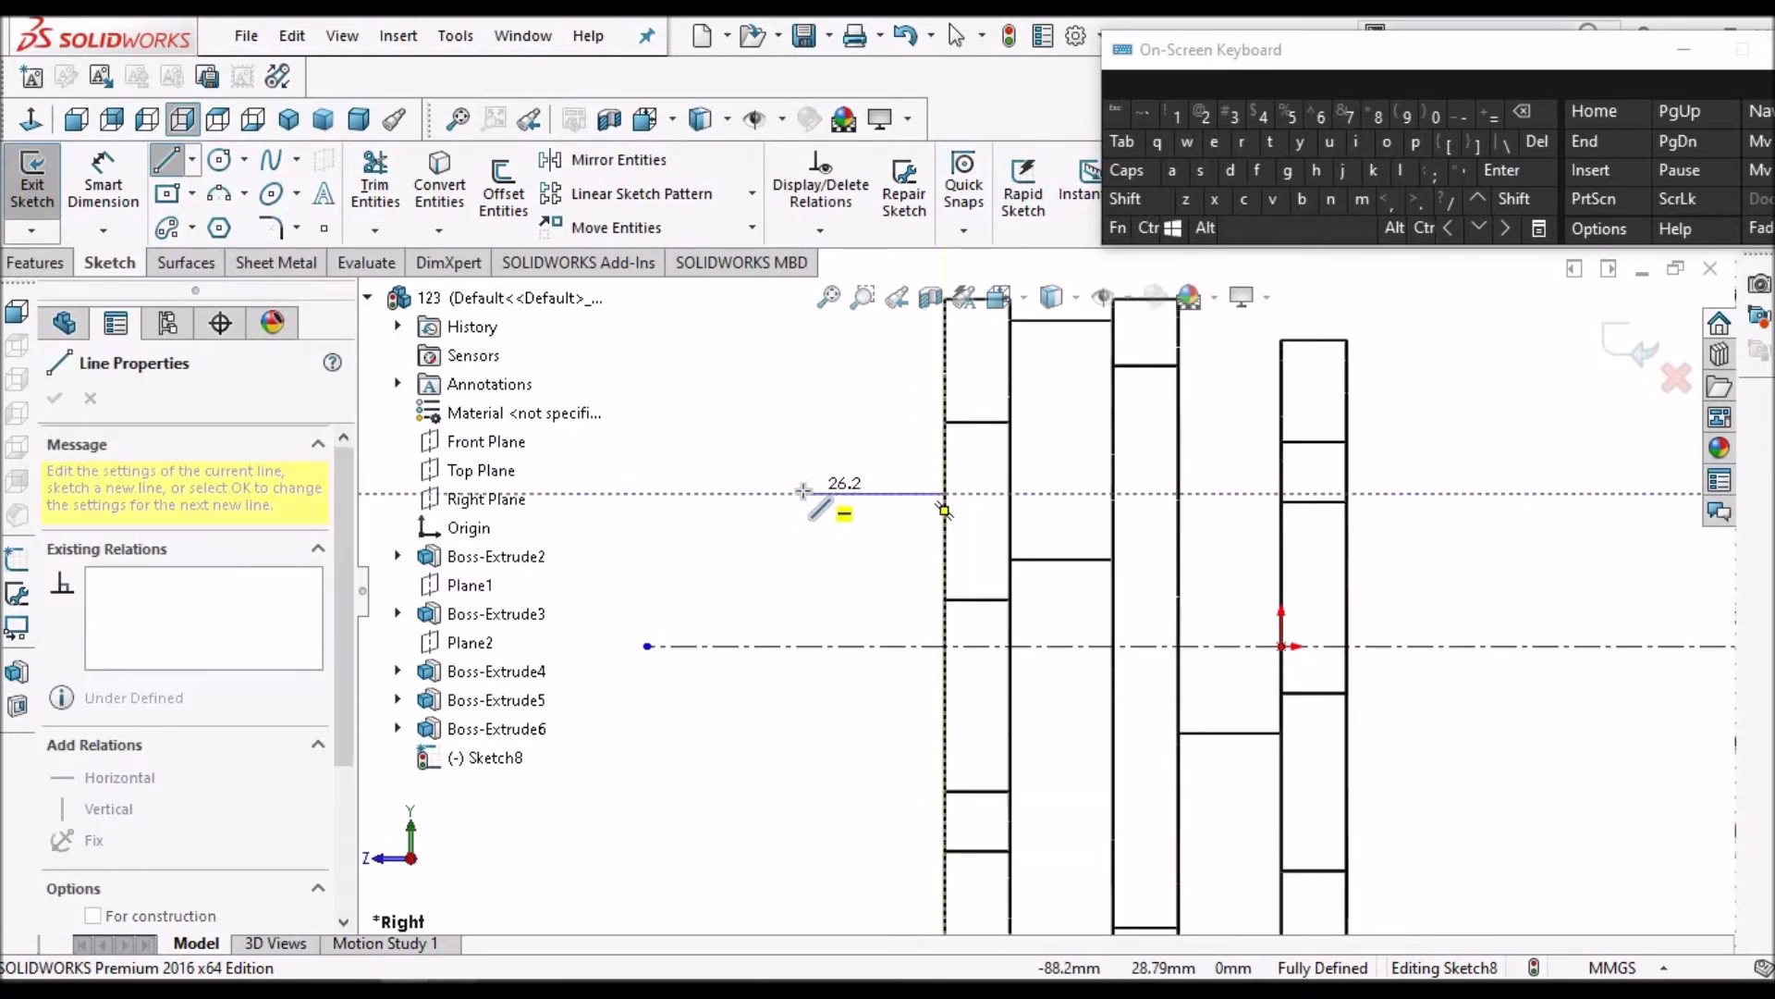
pyautogui.click(804, 494)
pyautogui.click(803, 531)
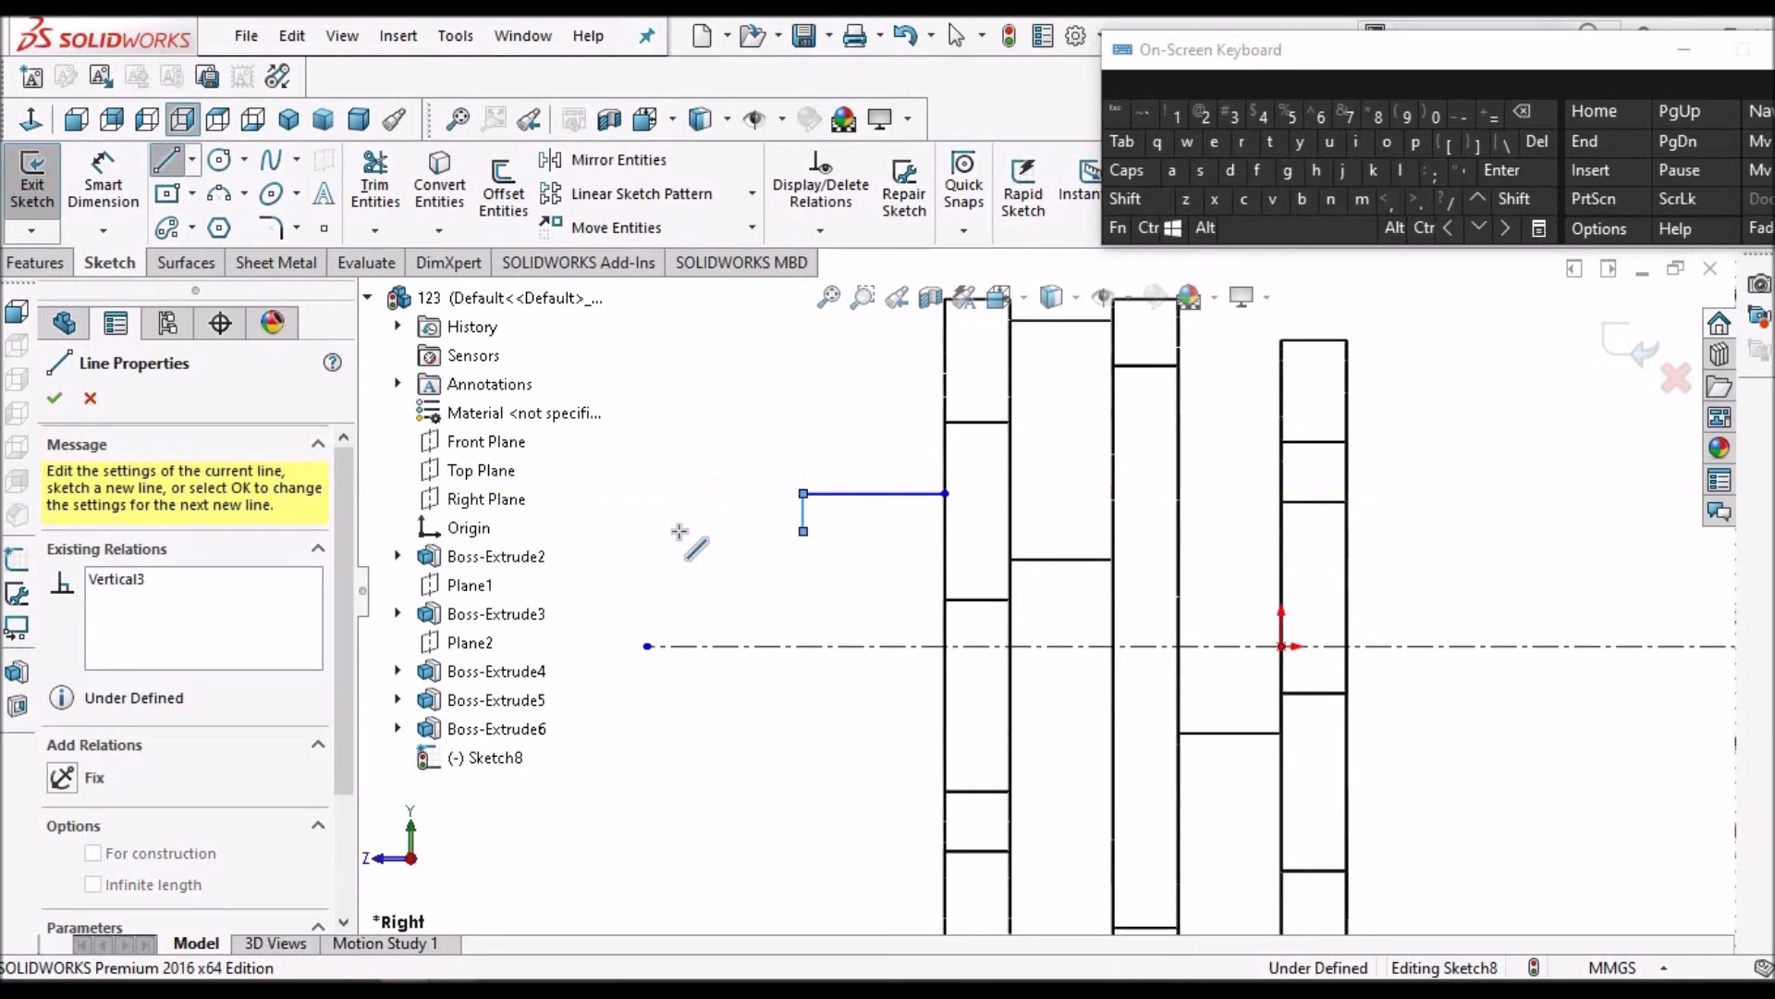
pyautogui.click(680, 532)
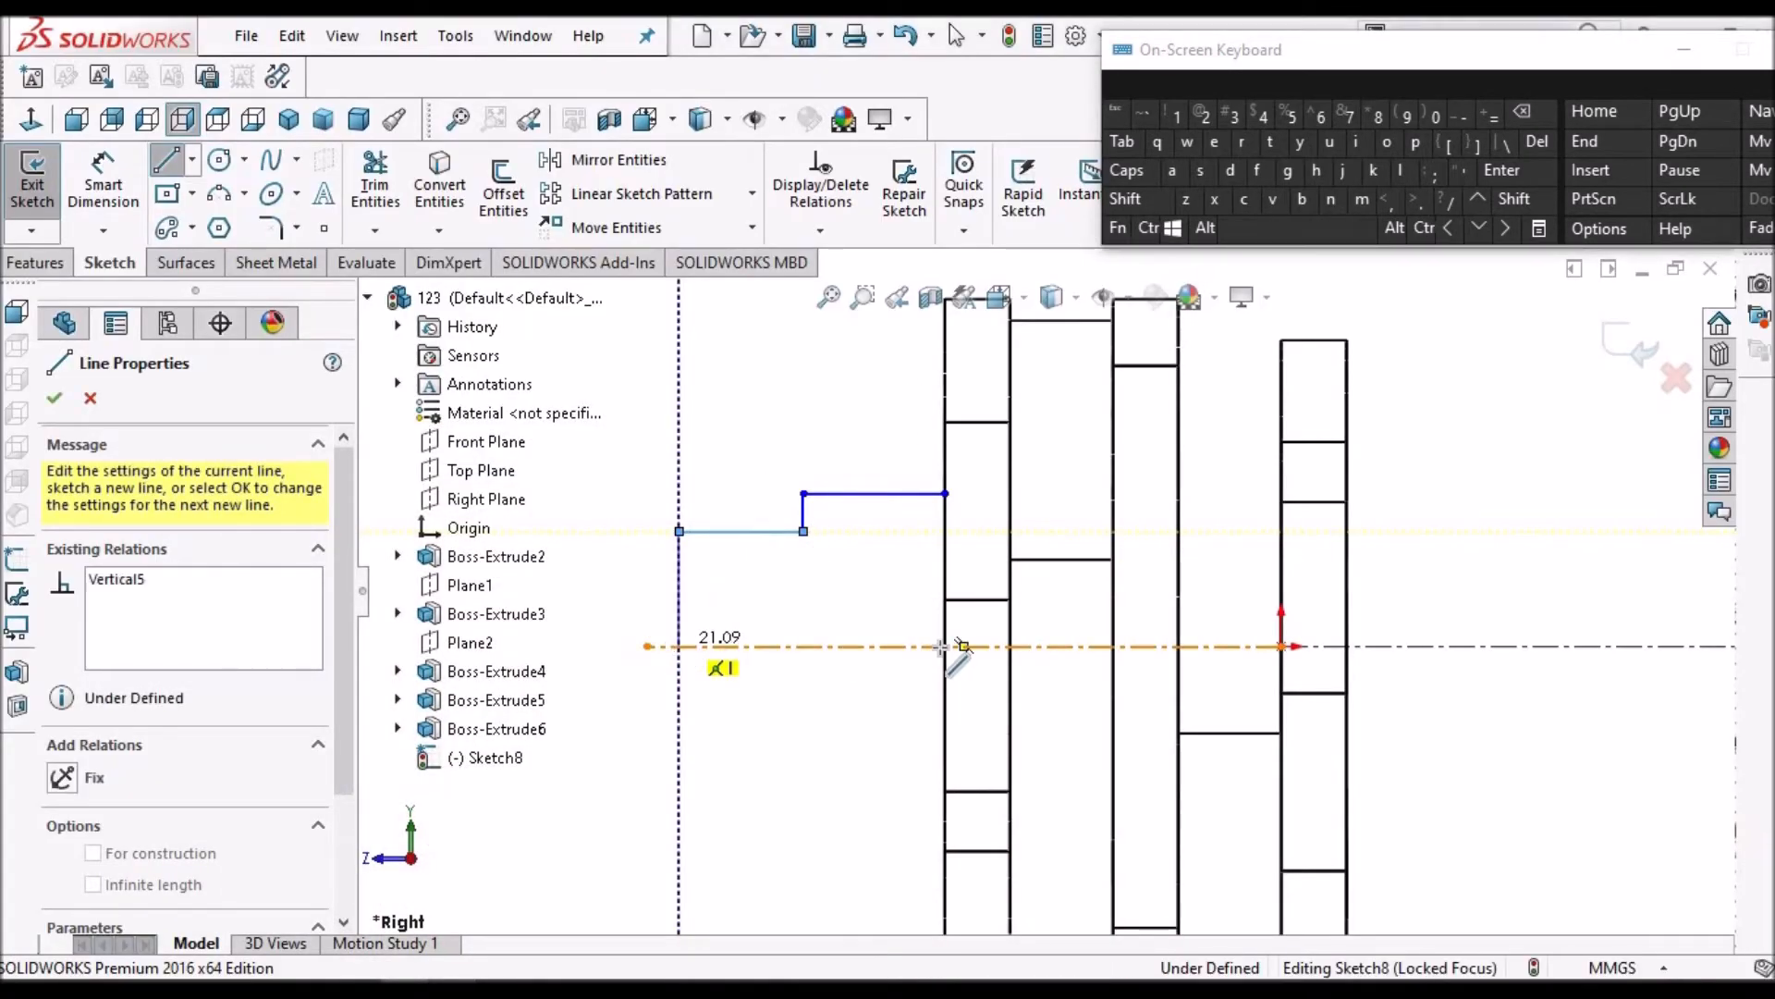
# Continue the shaft profile with a vertical line about 21 mm long to the centerline and a line about 43 mm back along it
pyautogui.click(680, 645)
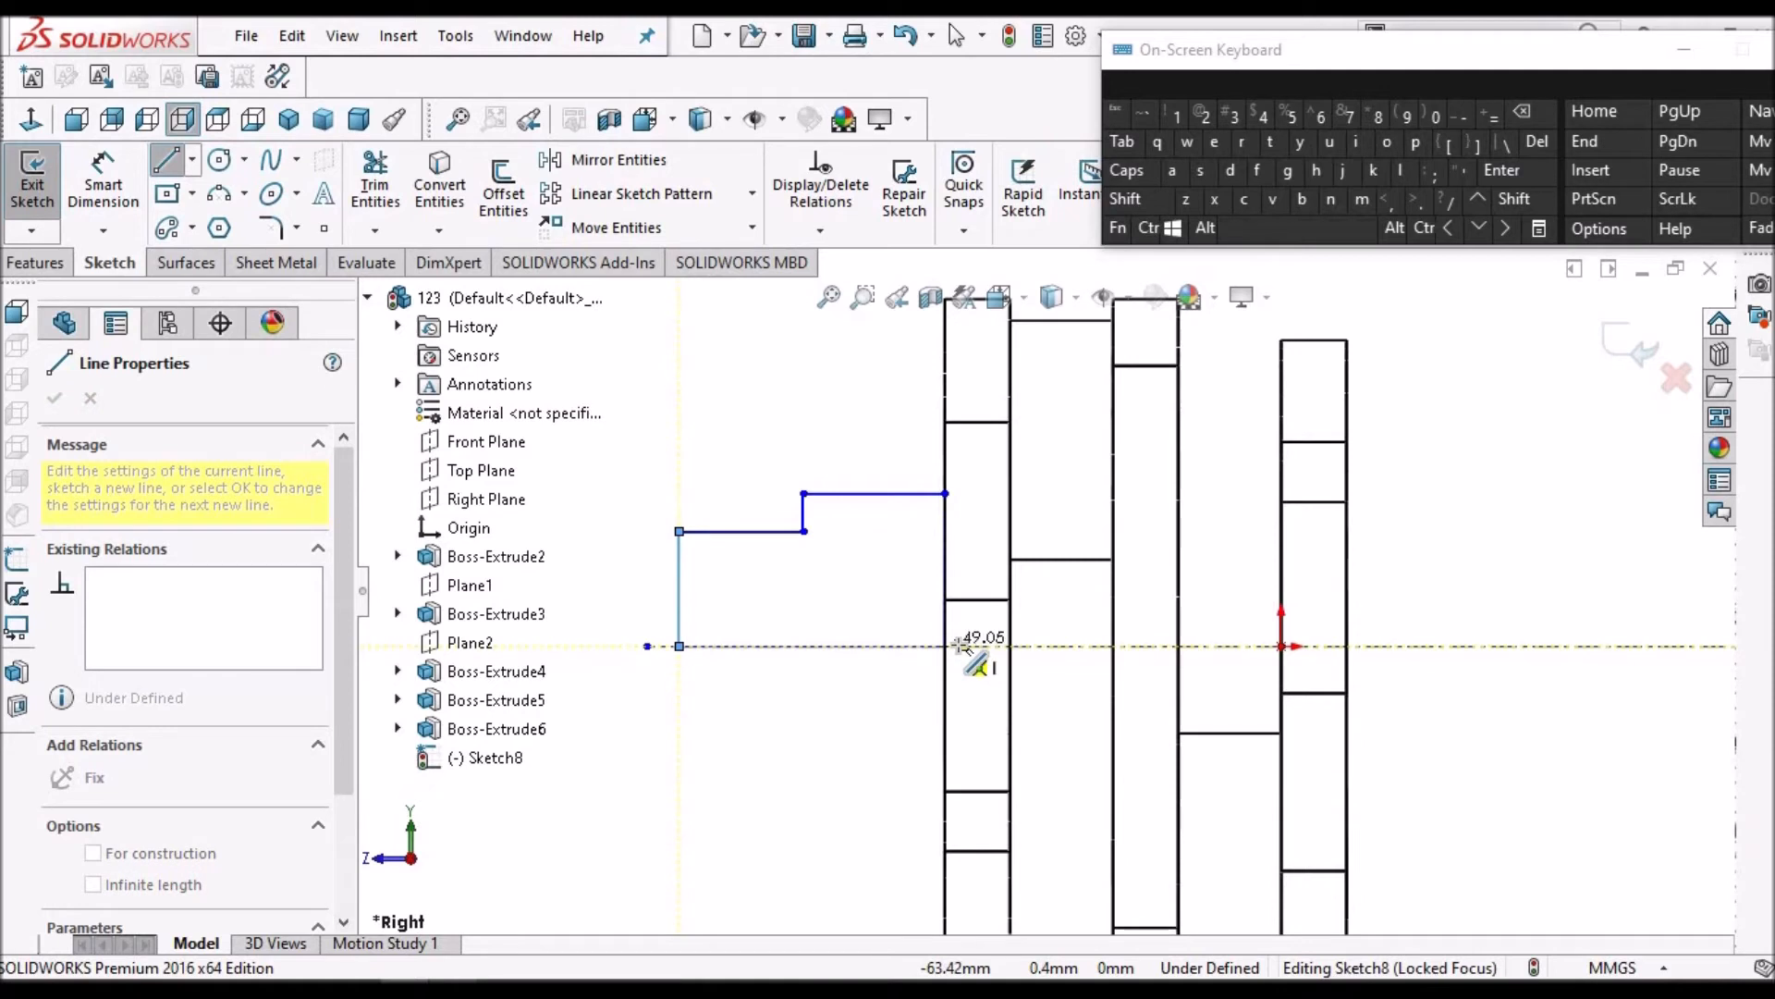
pyautogui.scroll(-1, 947, 643)
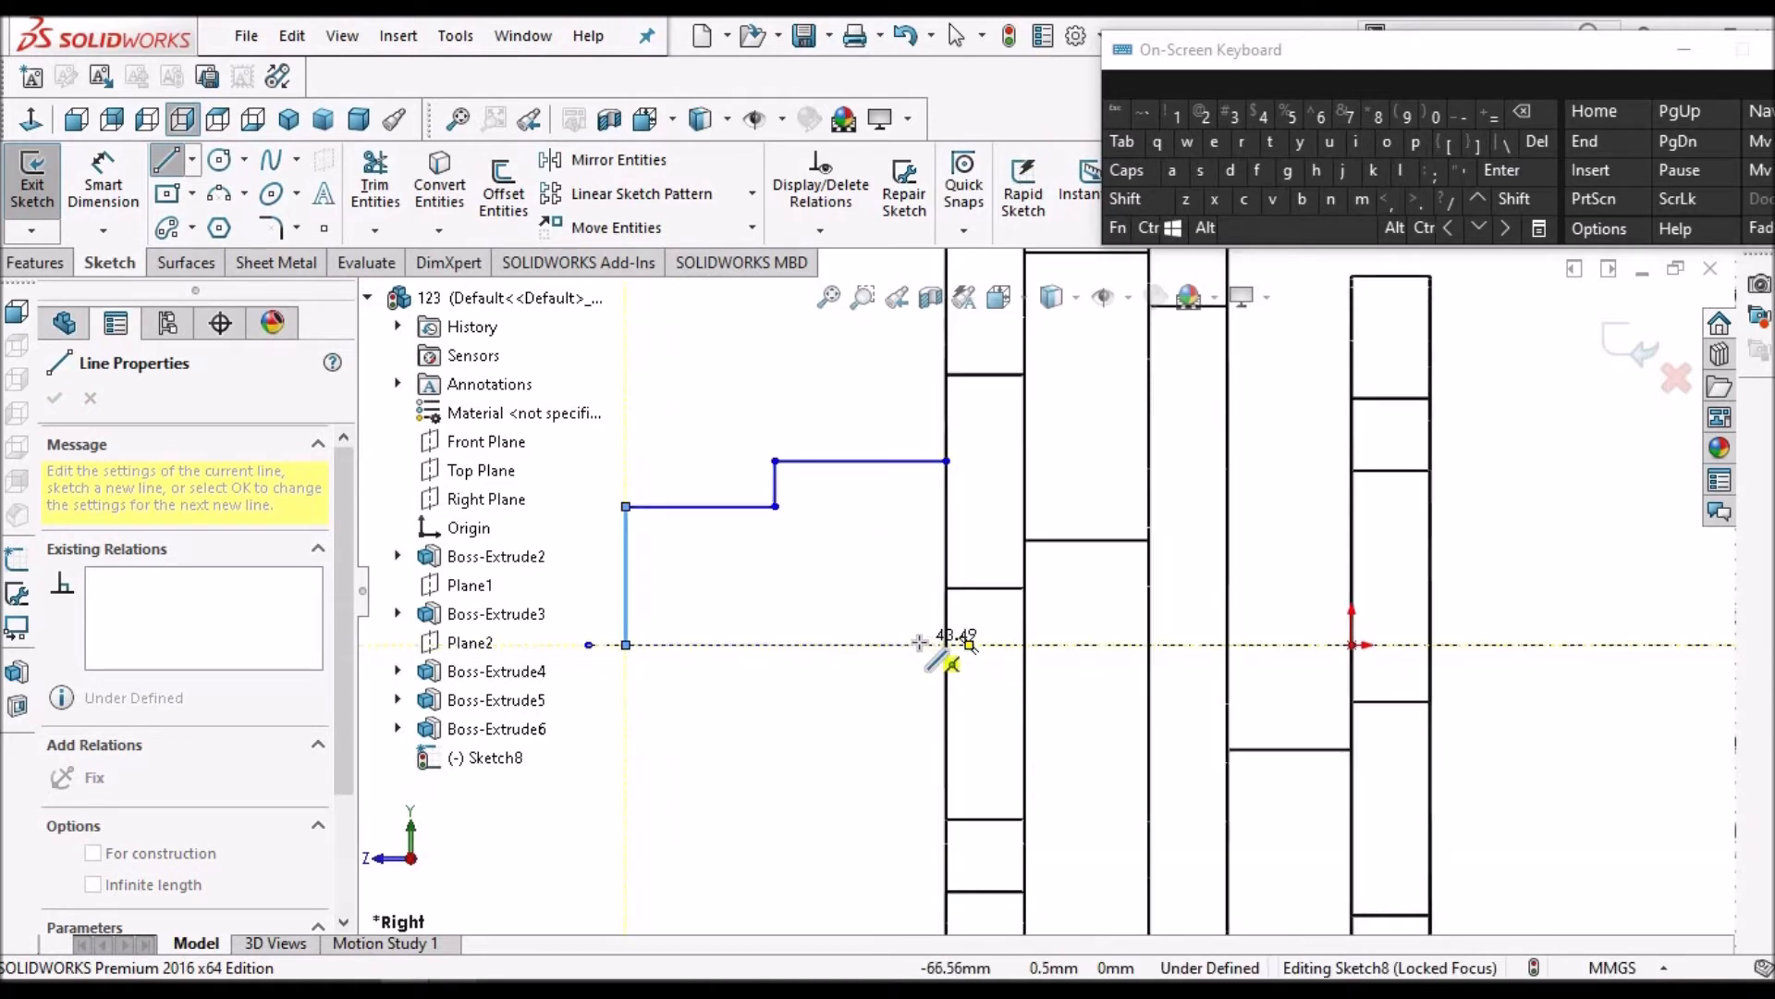
pyautogui.click(919, 645)
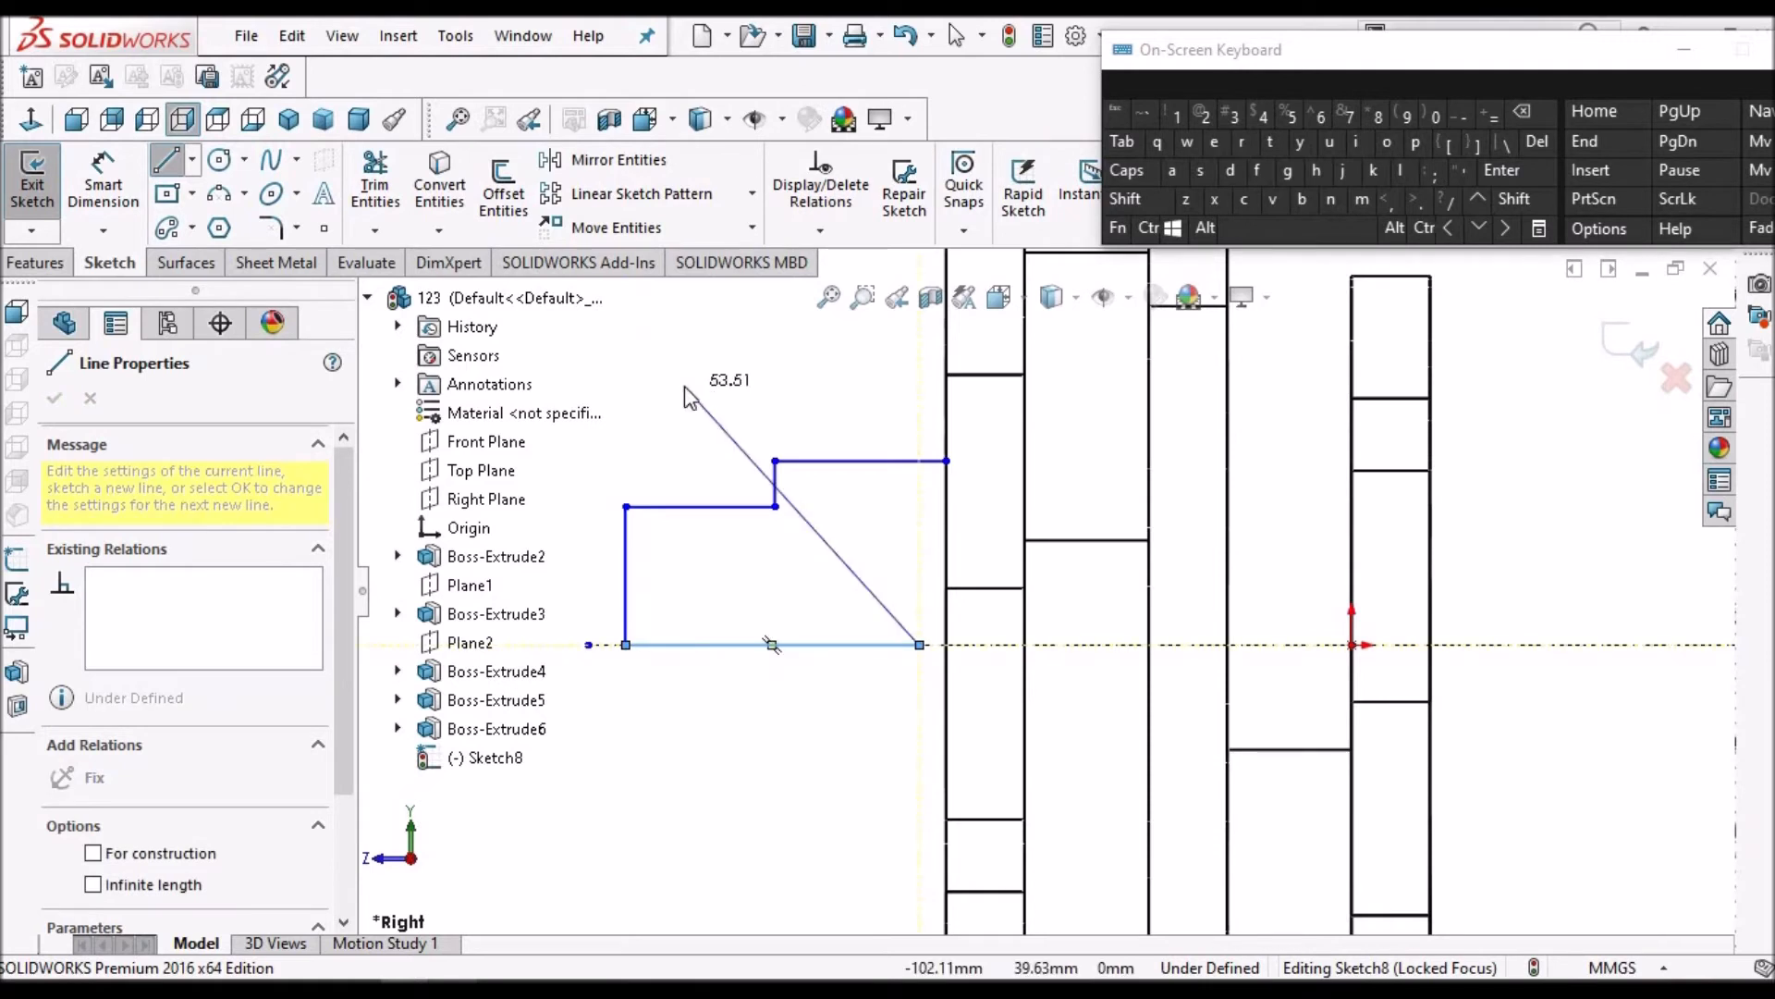
pyautogui.rightClick(698, 397)
pyautogui.click(730, 407)
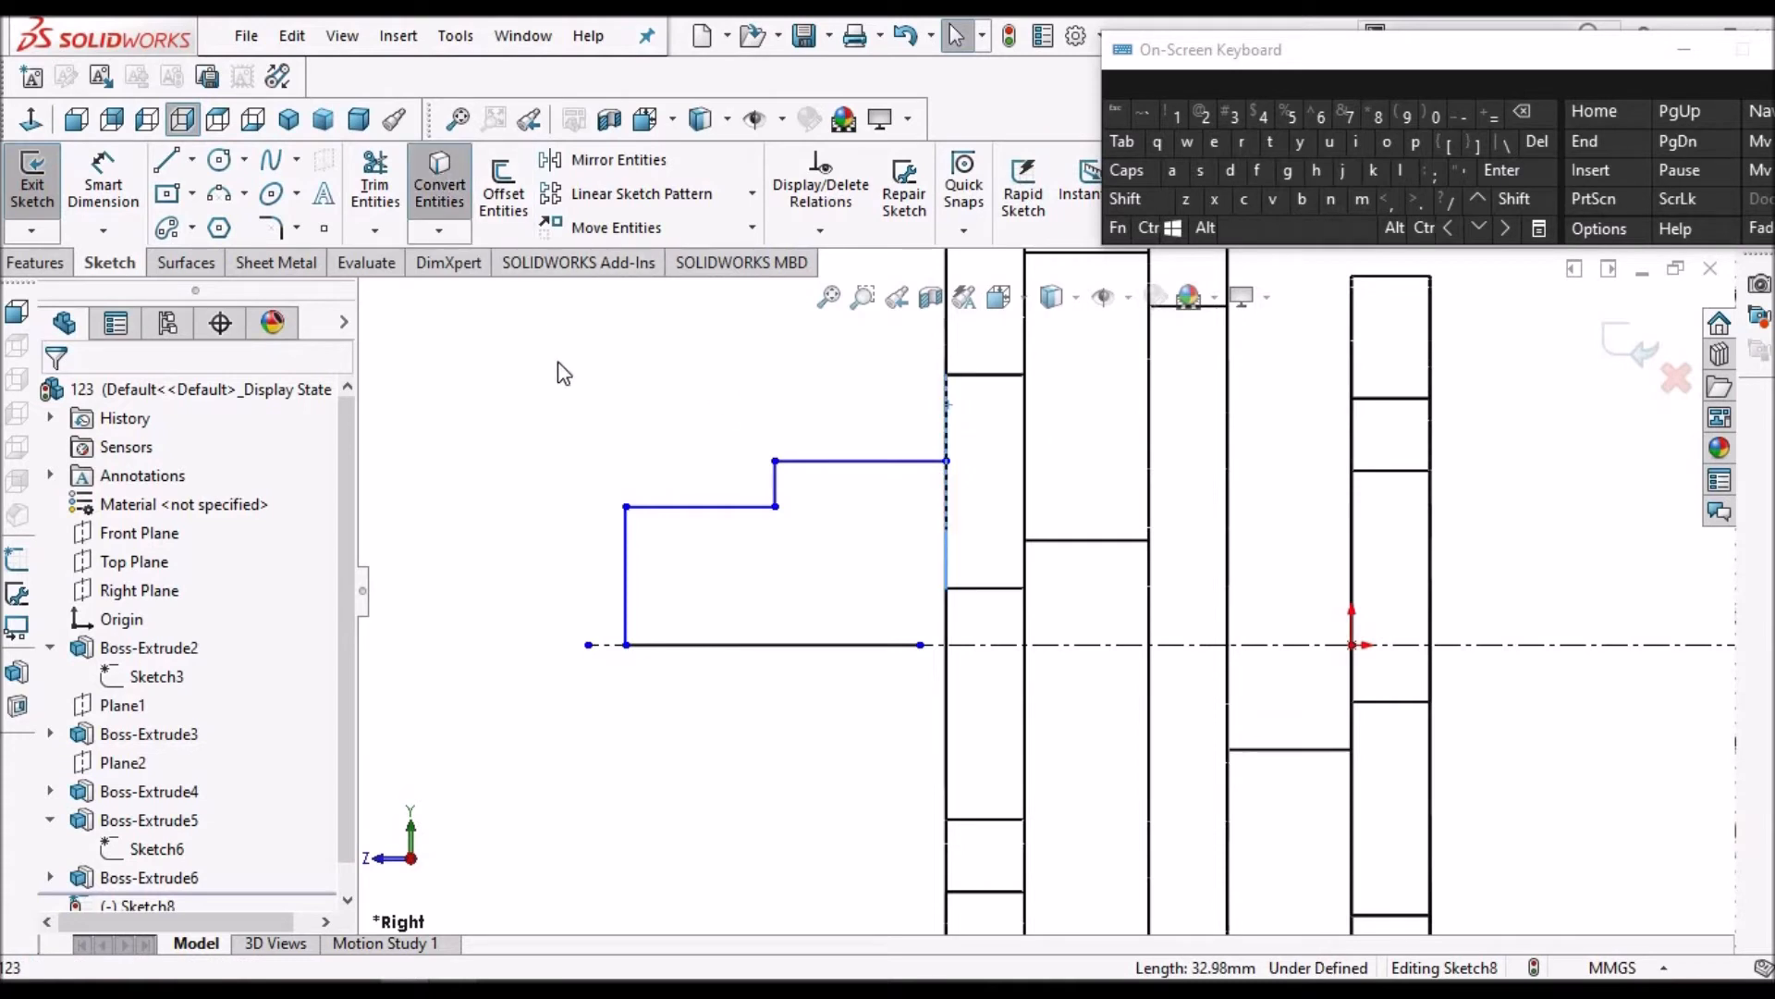
# Convert the plate's outer edge beside the profile into a sketch line and trim it to a corner with the line along the centerline
pyautogui.click(375, 190)
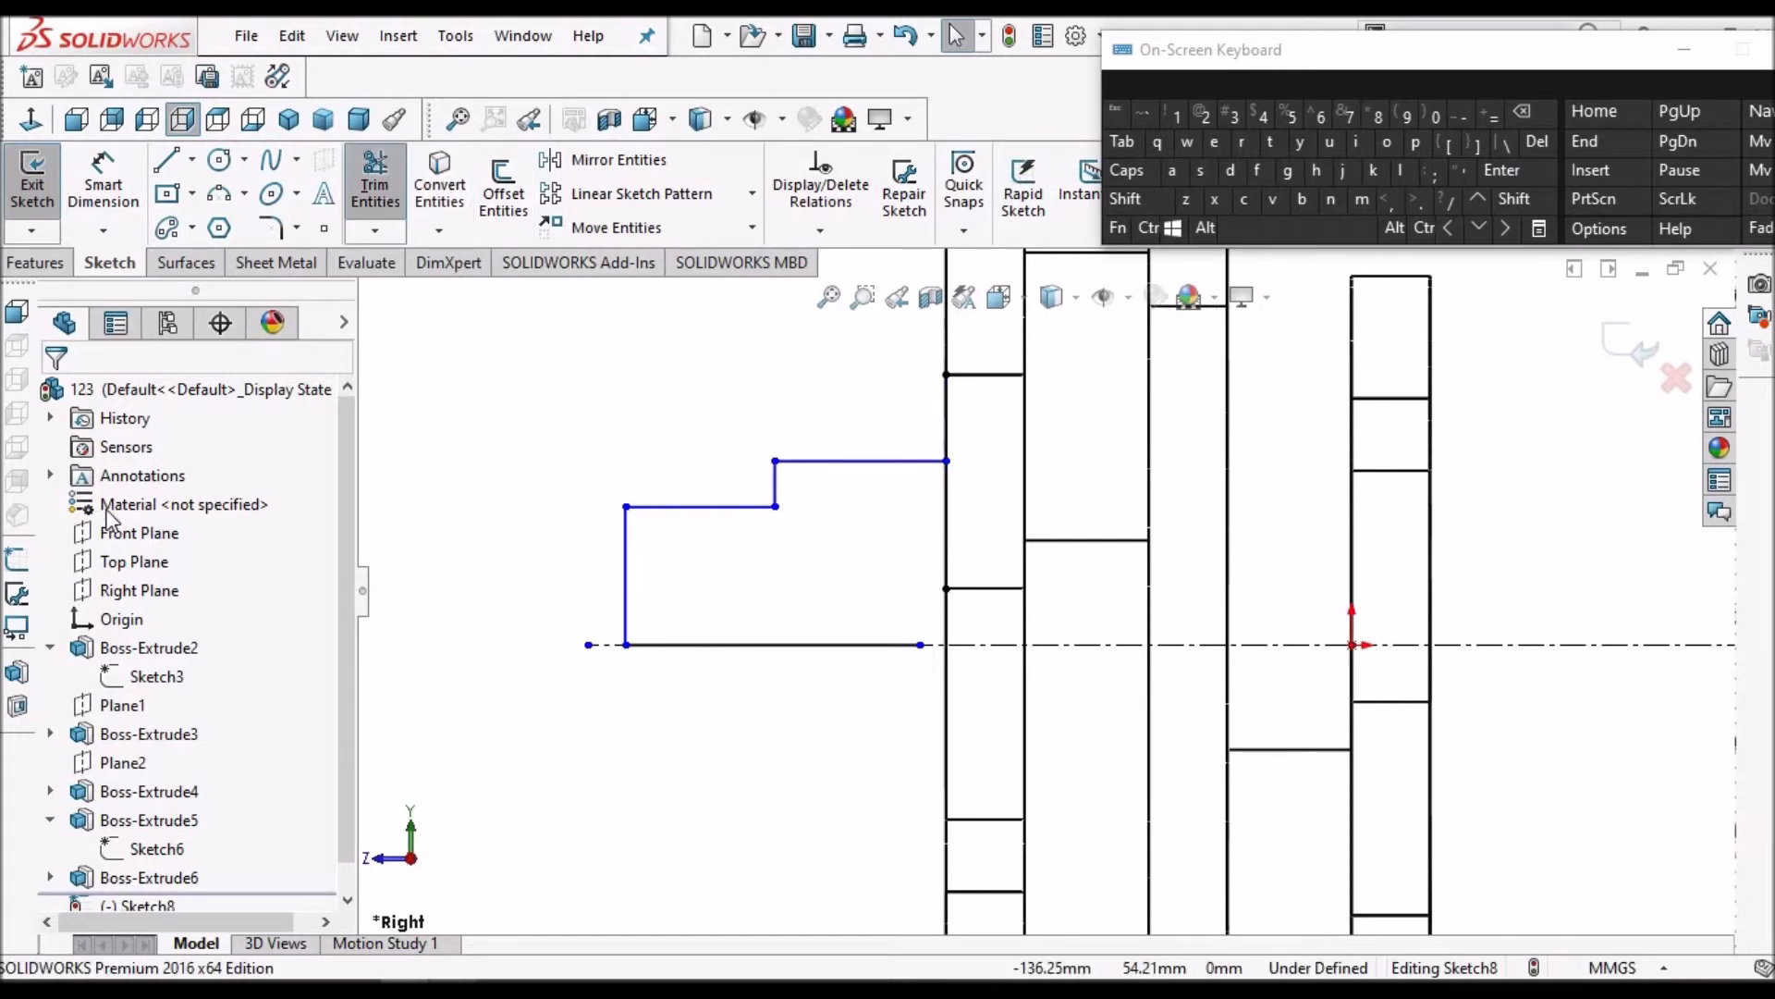
pyautogui.click(77, 717)
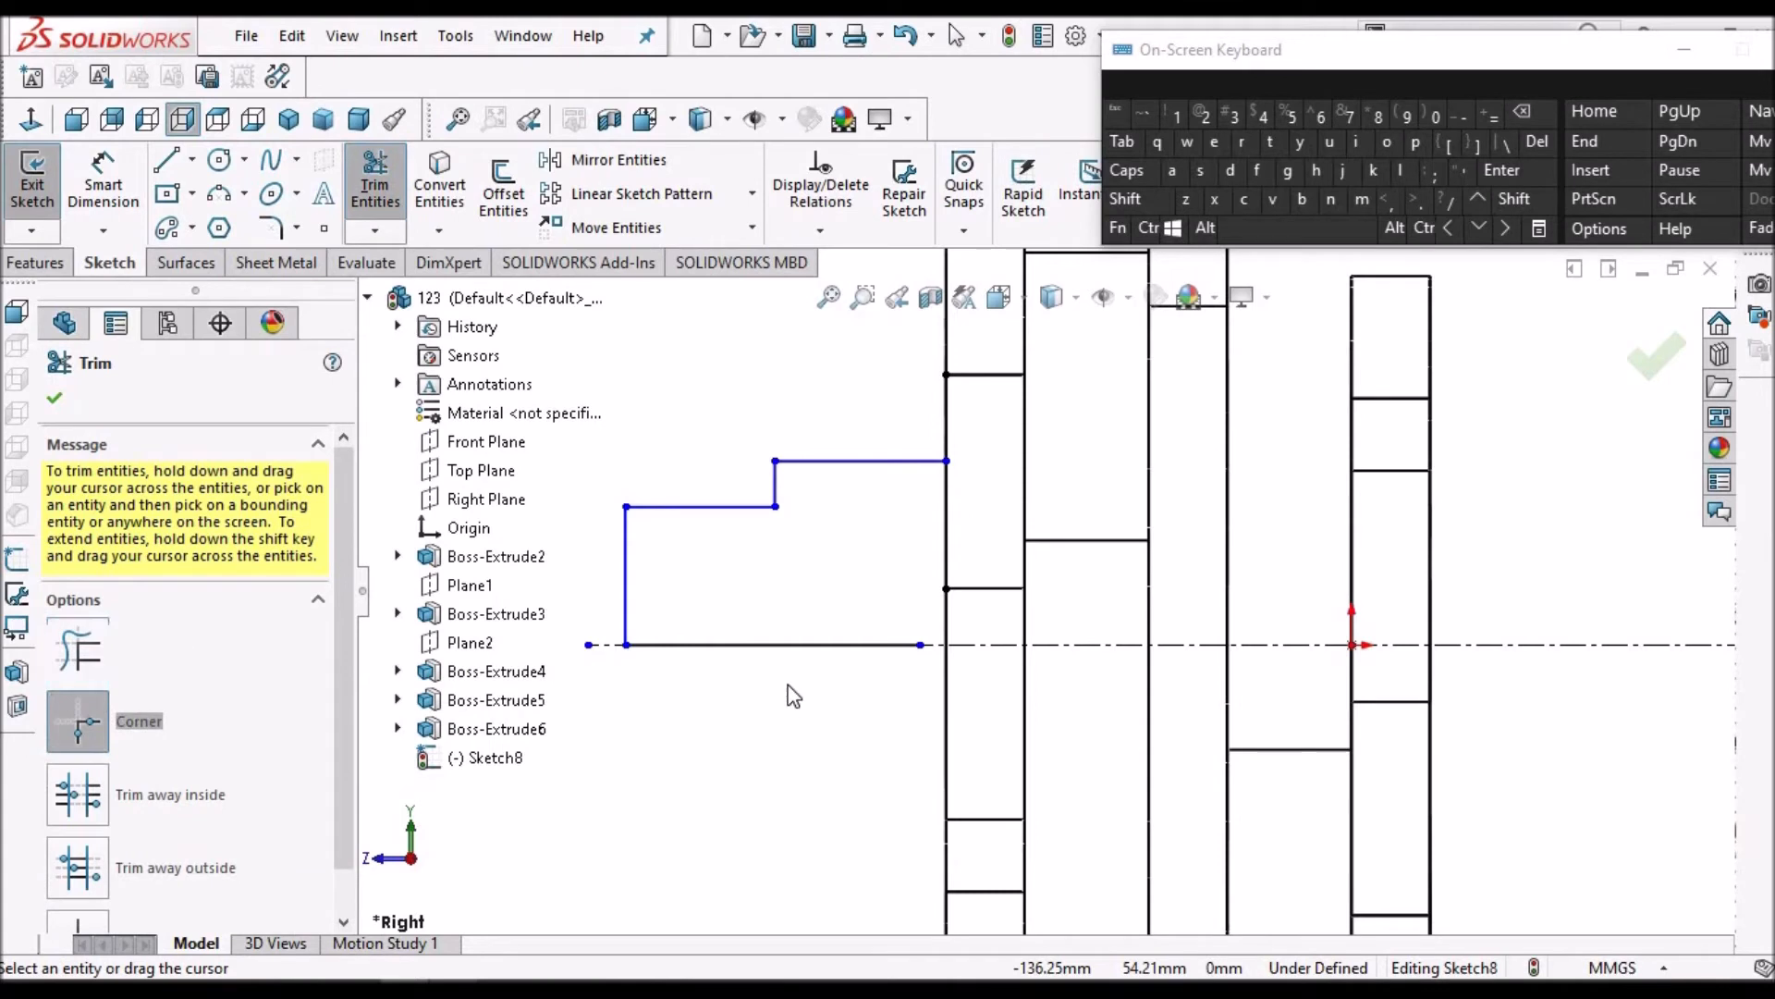
pyautogui.click(850, 647)
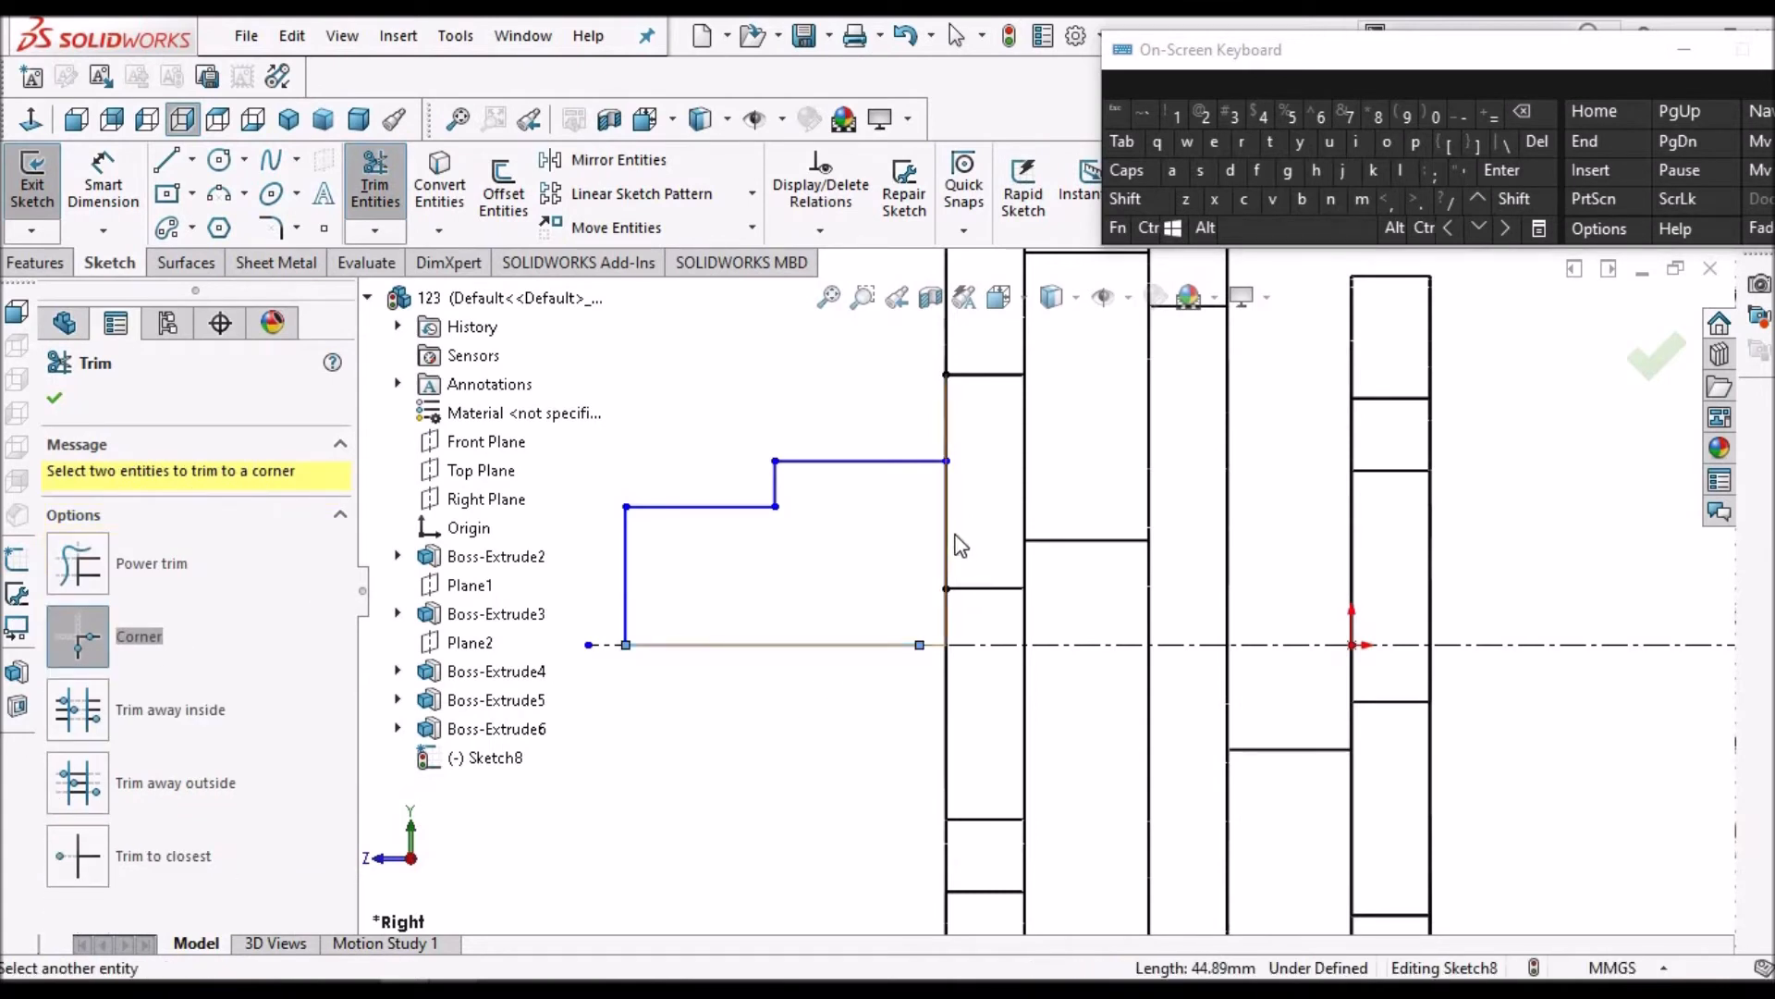
pyautogui.click(947, 544)
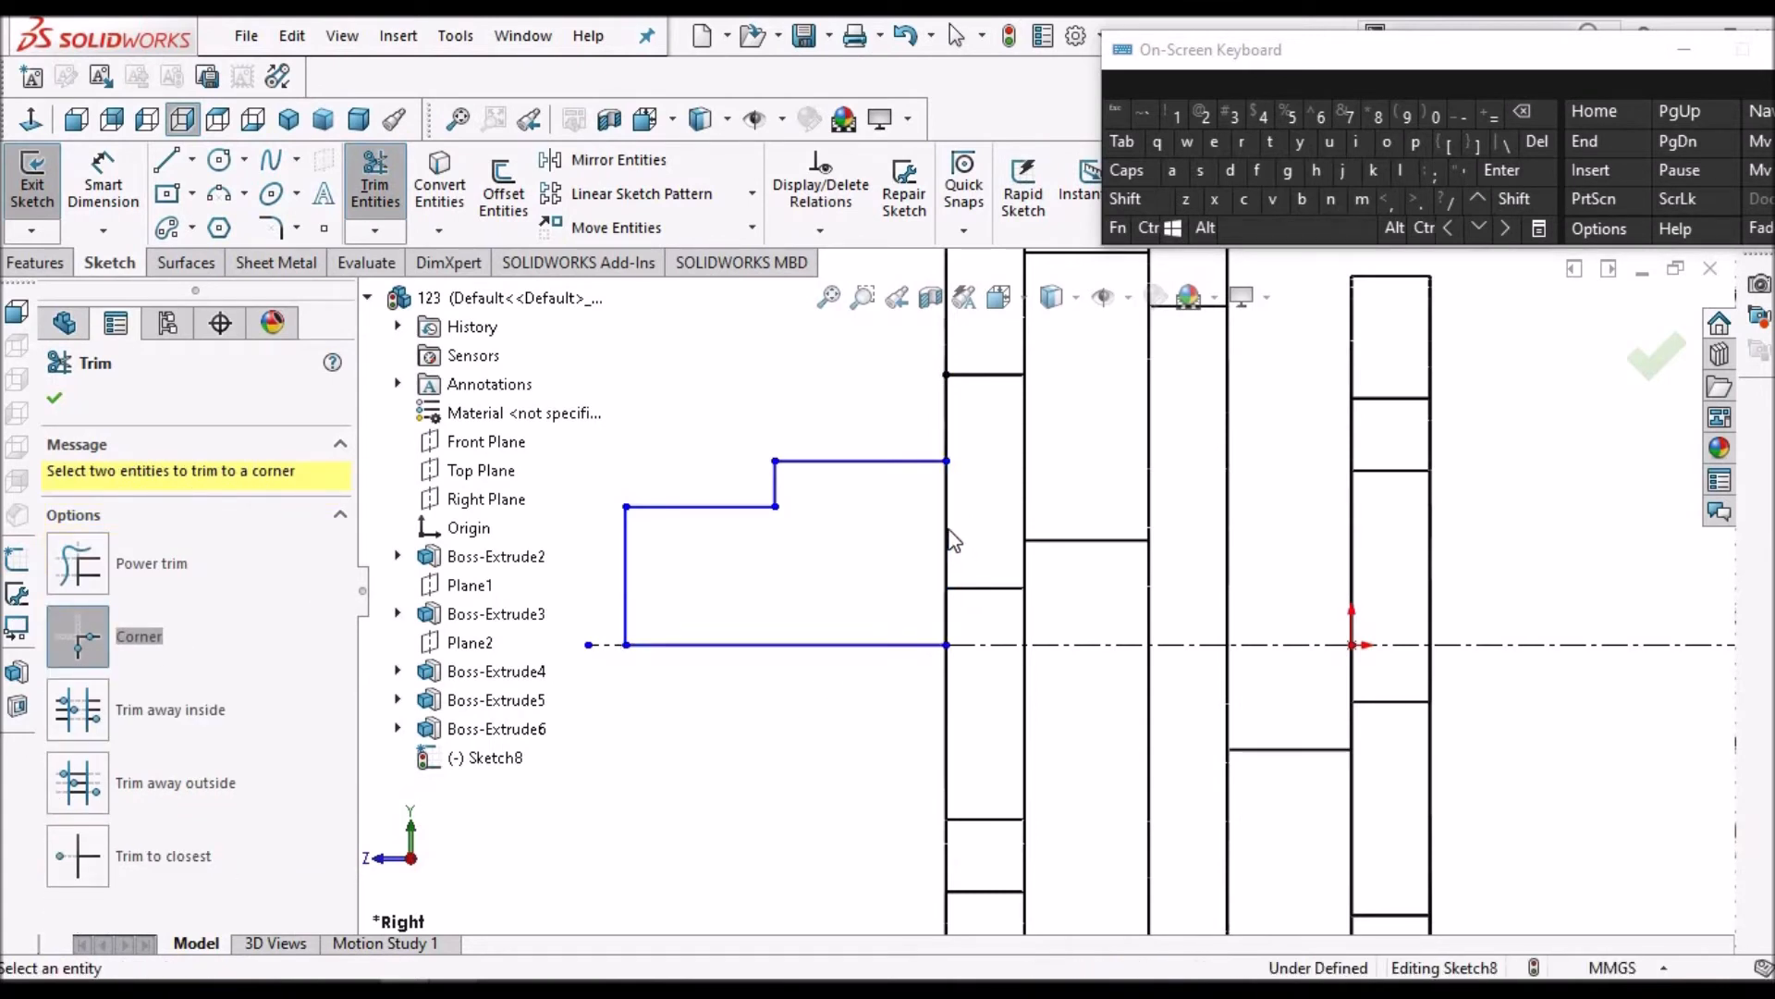
# Finish the corner trim, check the reference drawing, and dimension the upper profile line beside the plate to 26 mm long
pyautogui.click(916, 462)
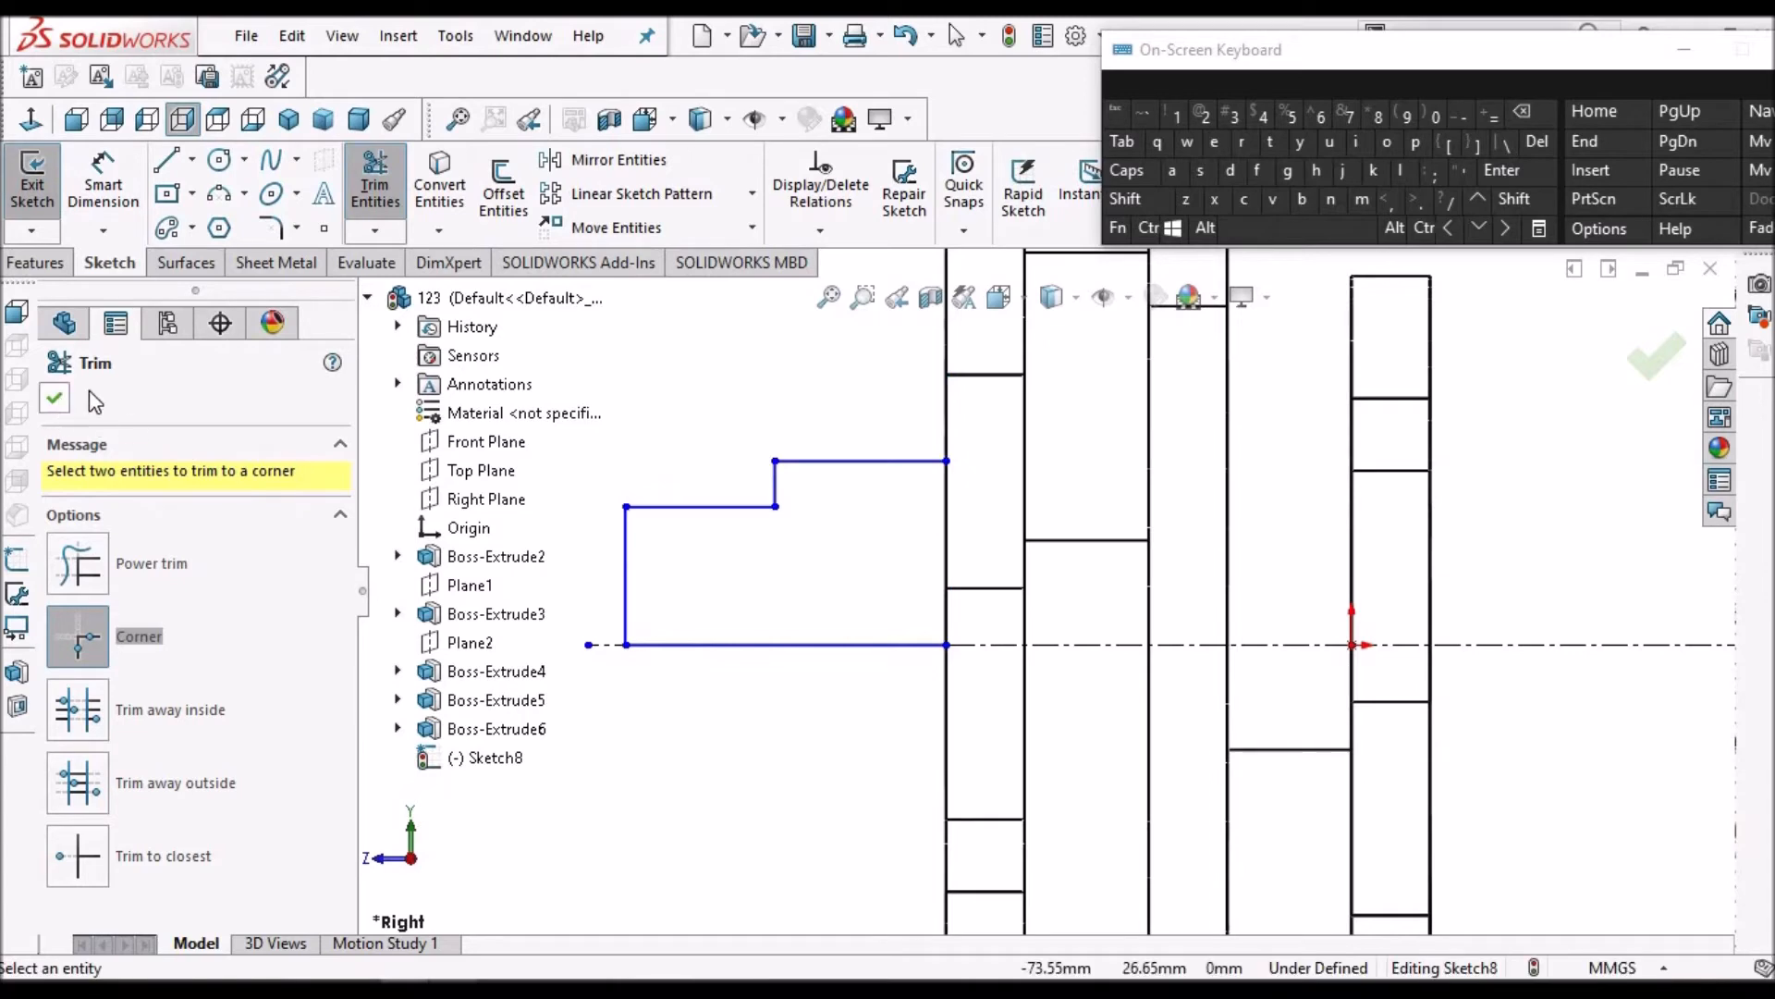
pyautogui.press('Escape')
pyautogui.scroll(1, 671, 381)
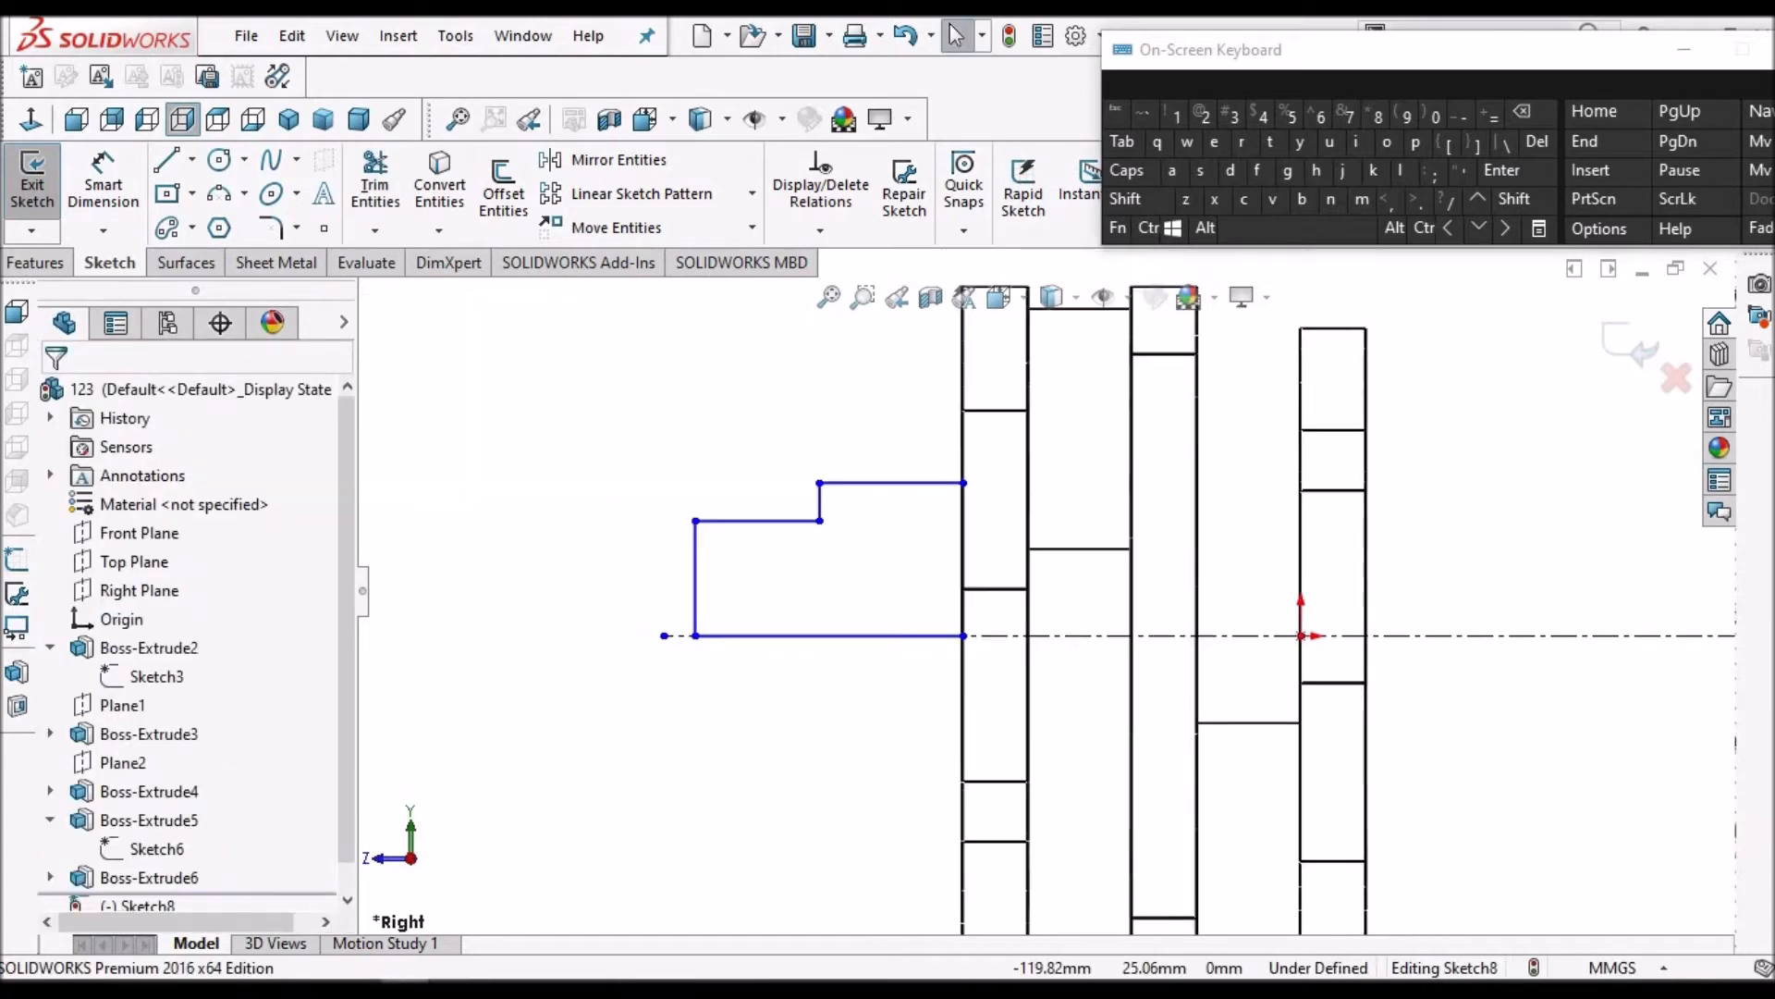
pyautogui.click(452, 987)
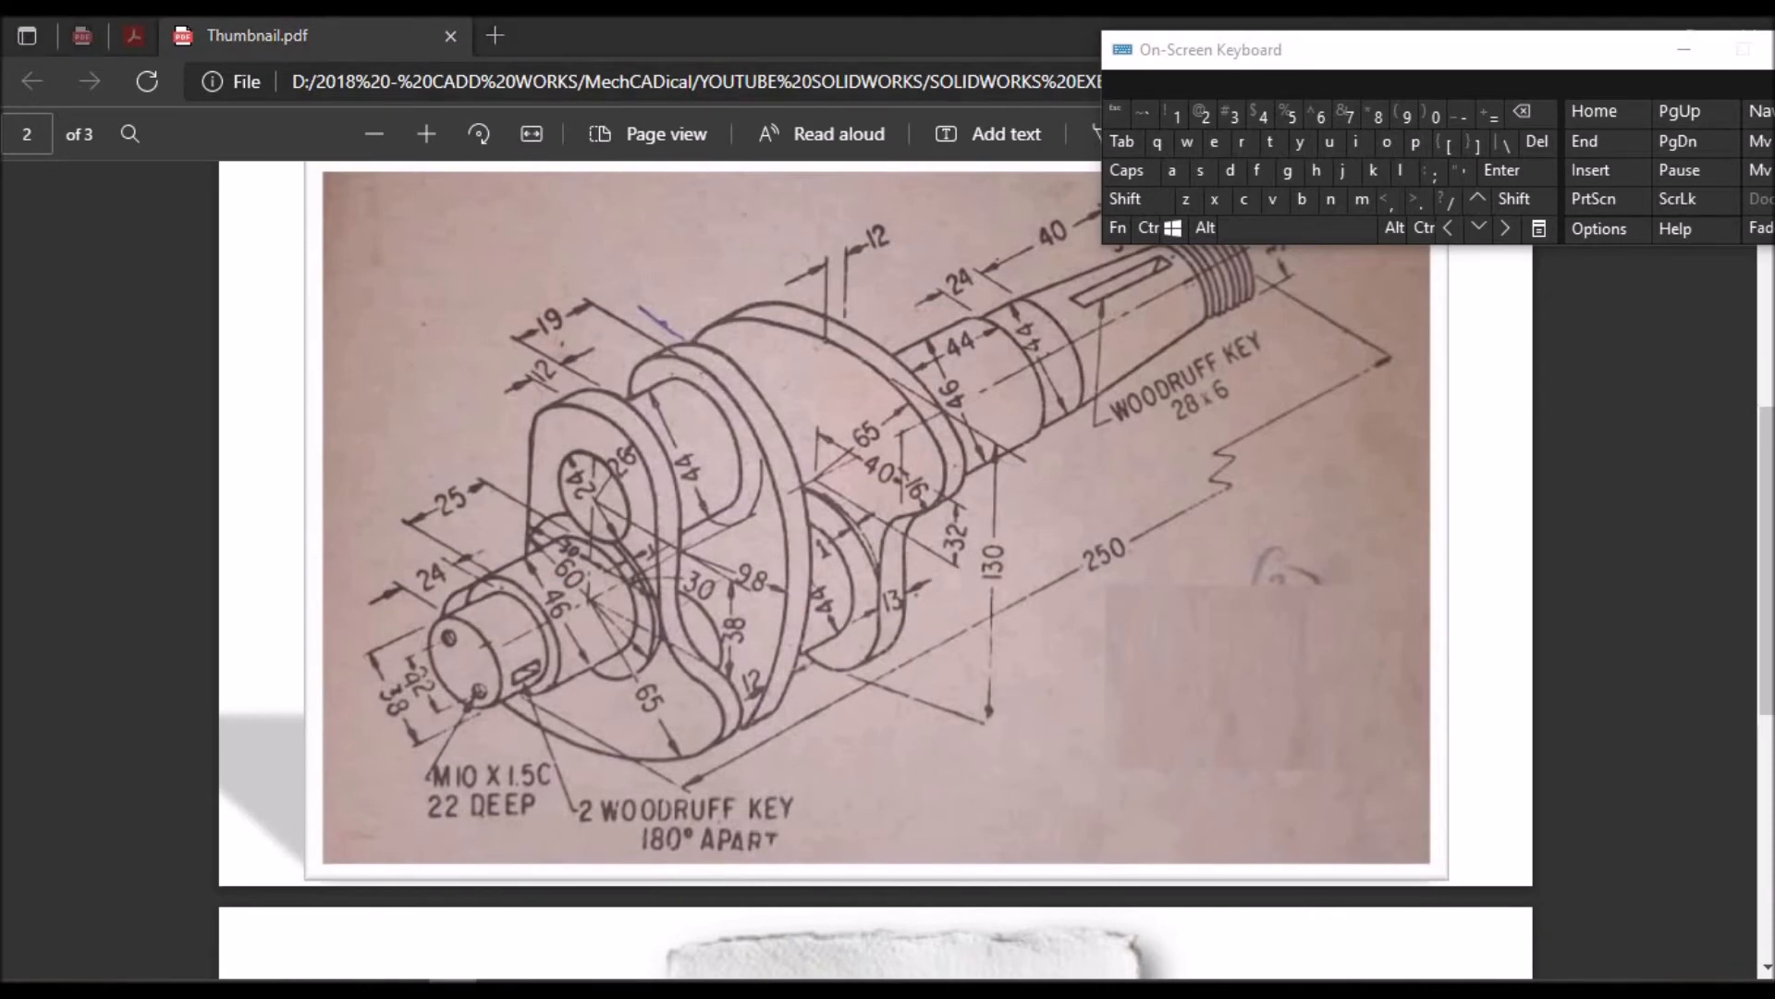
pyautogui.click(452, 987)
pyautogui.click(107, 169)
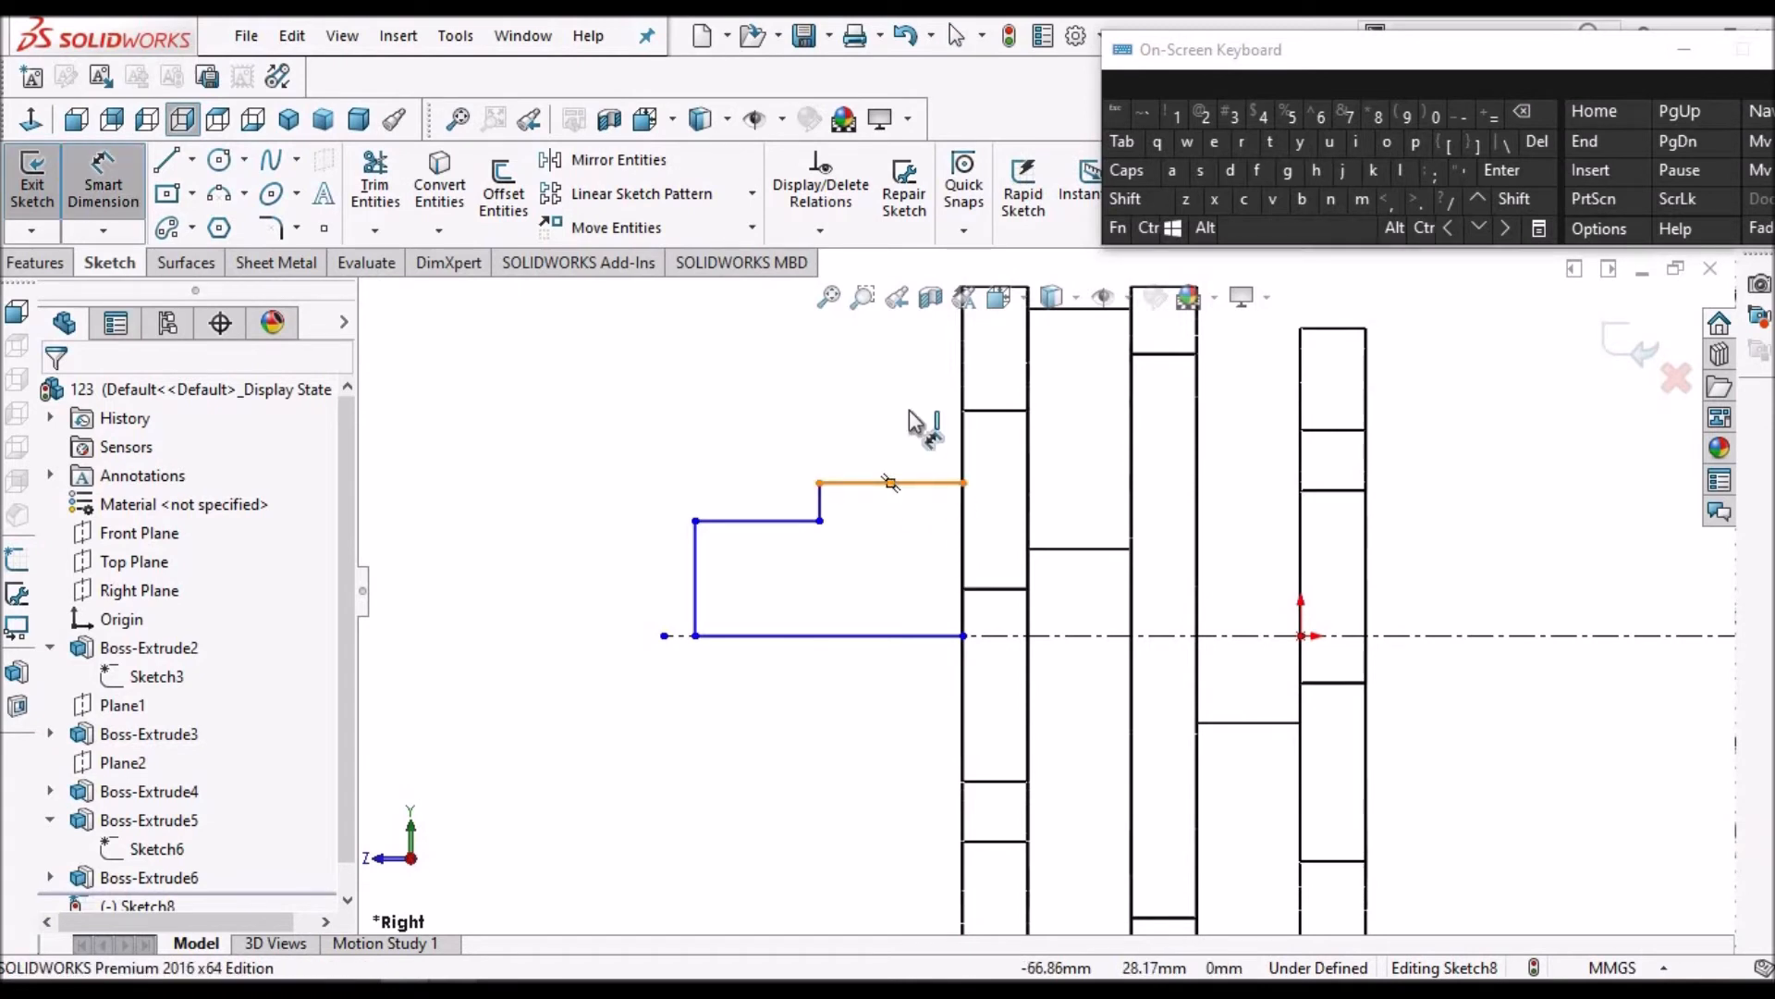
pyautogui.click(890, 482)
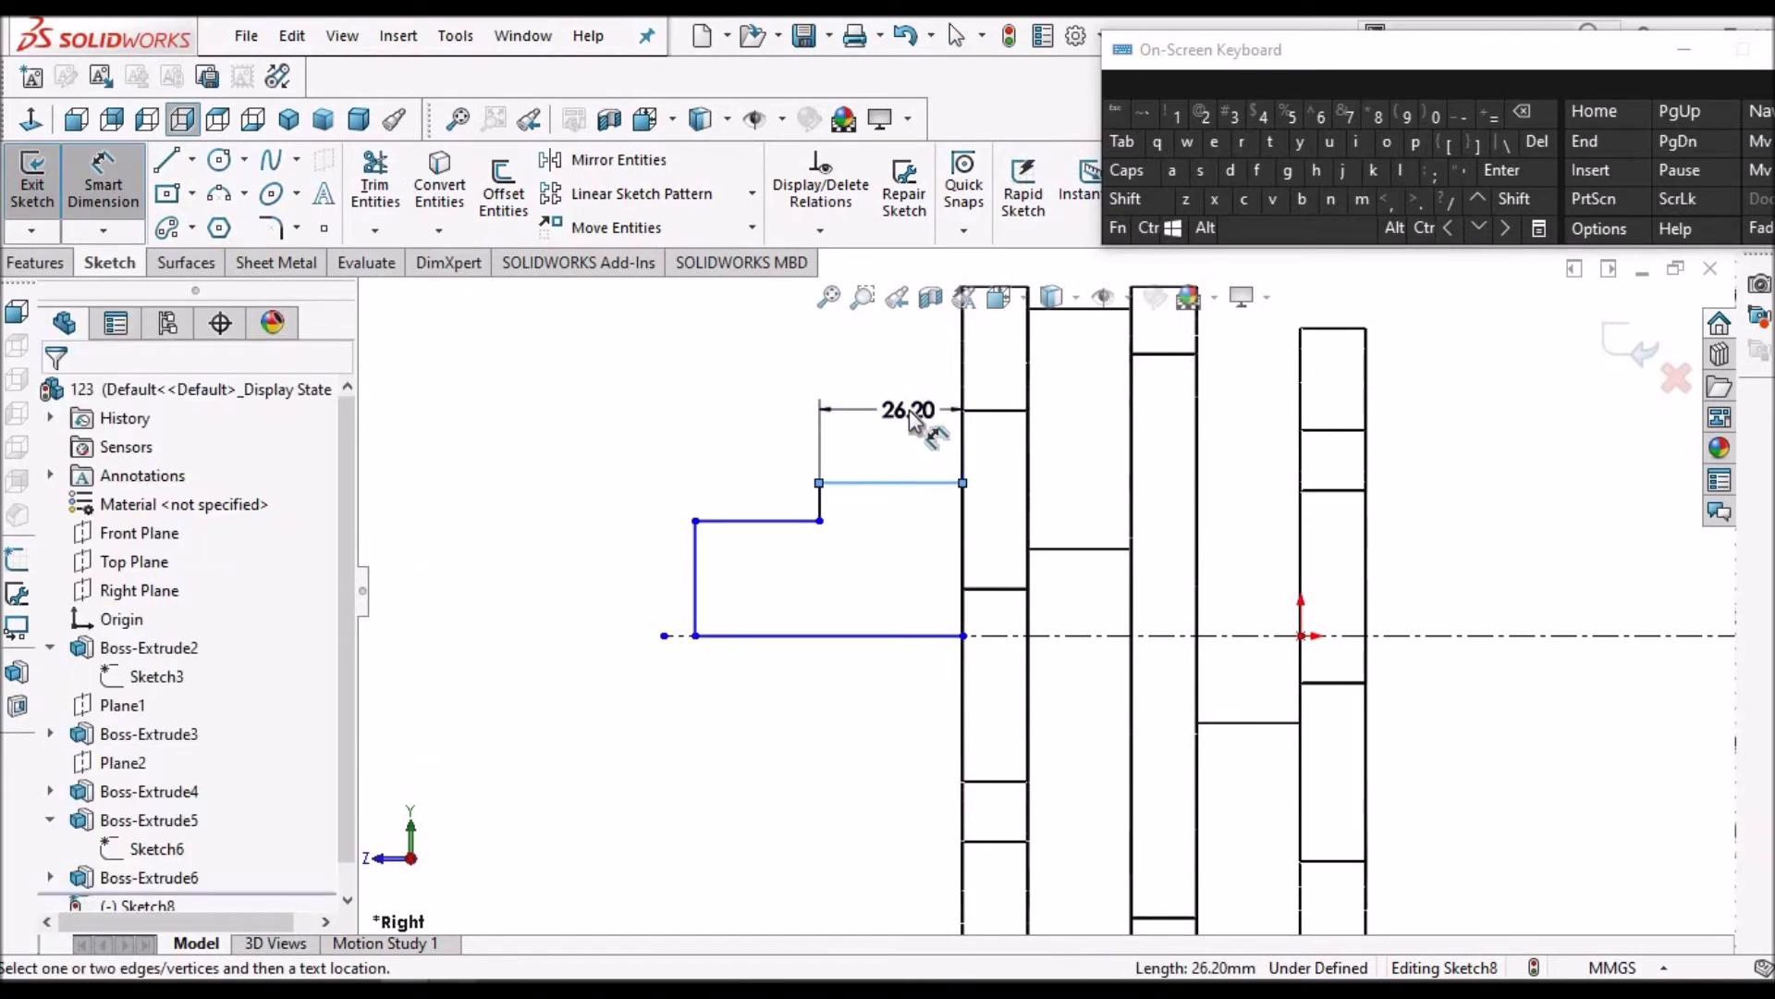
pyautogui.click(916, 421)
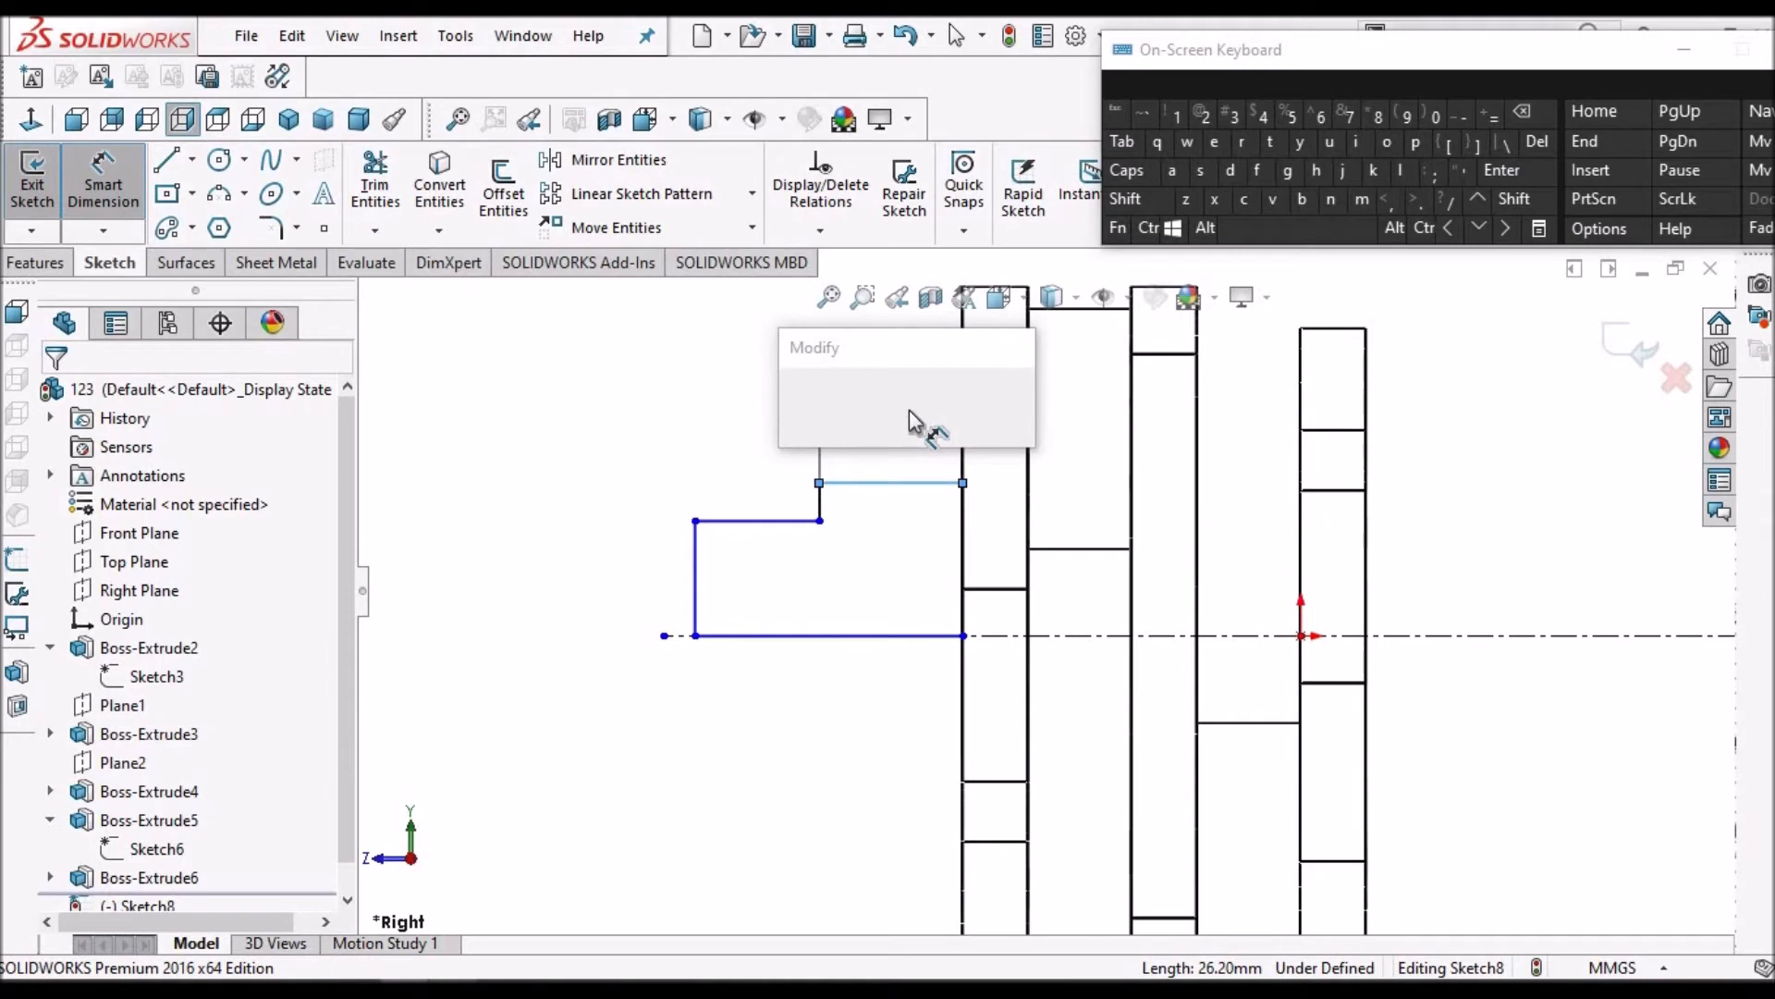
pyautogui.click(1212, 120)
pyautogui.click(1315, 120)
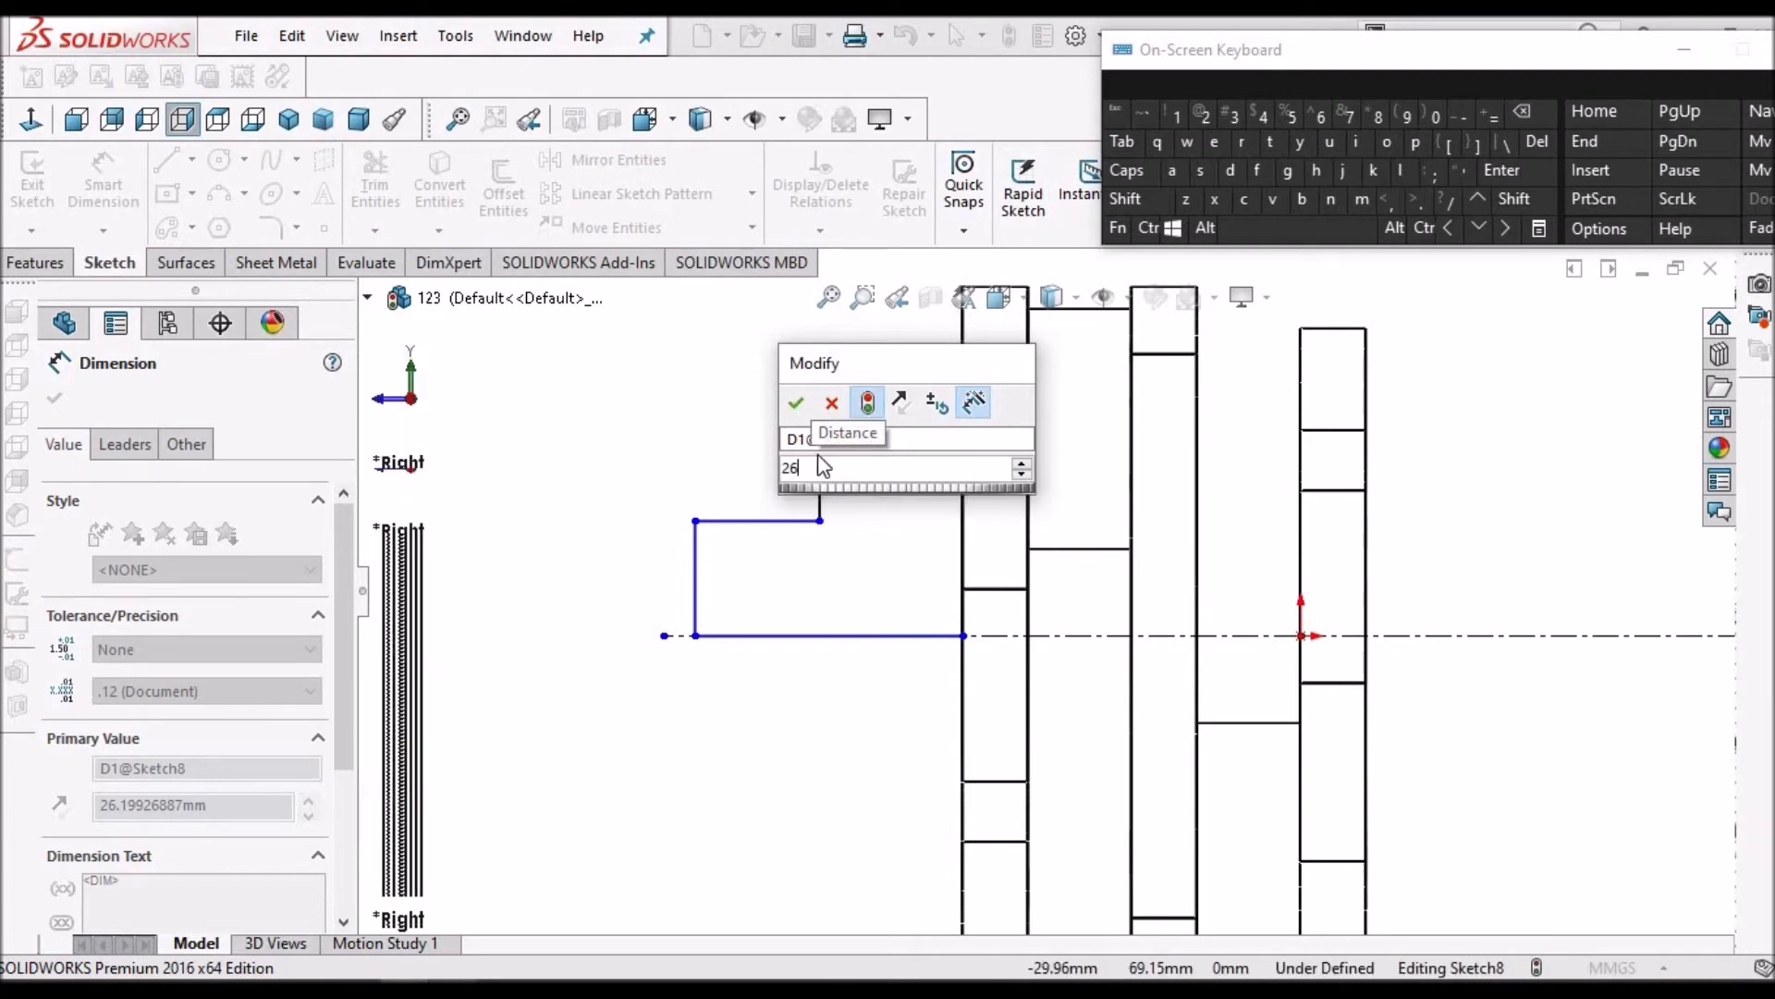
pyautogui.click(795, 402)
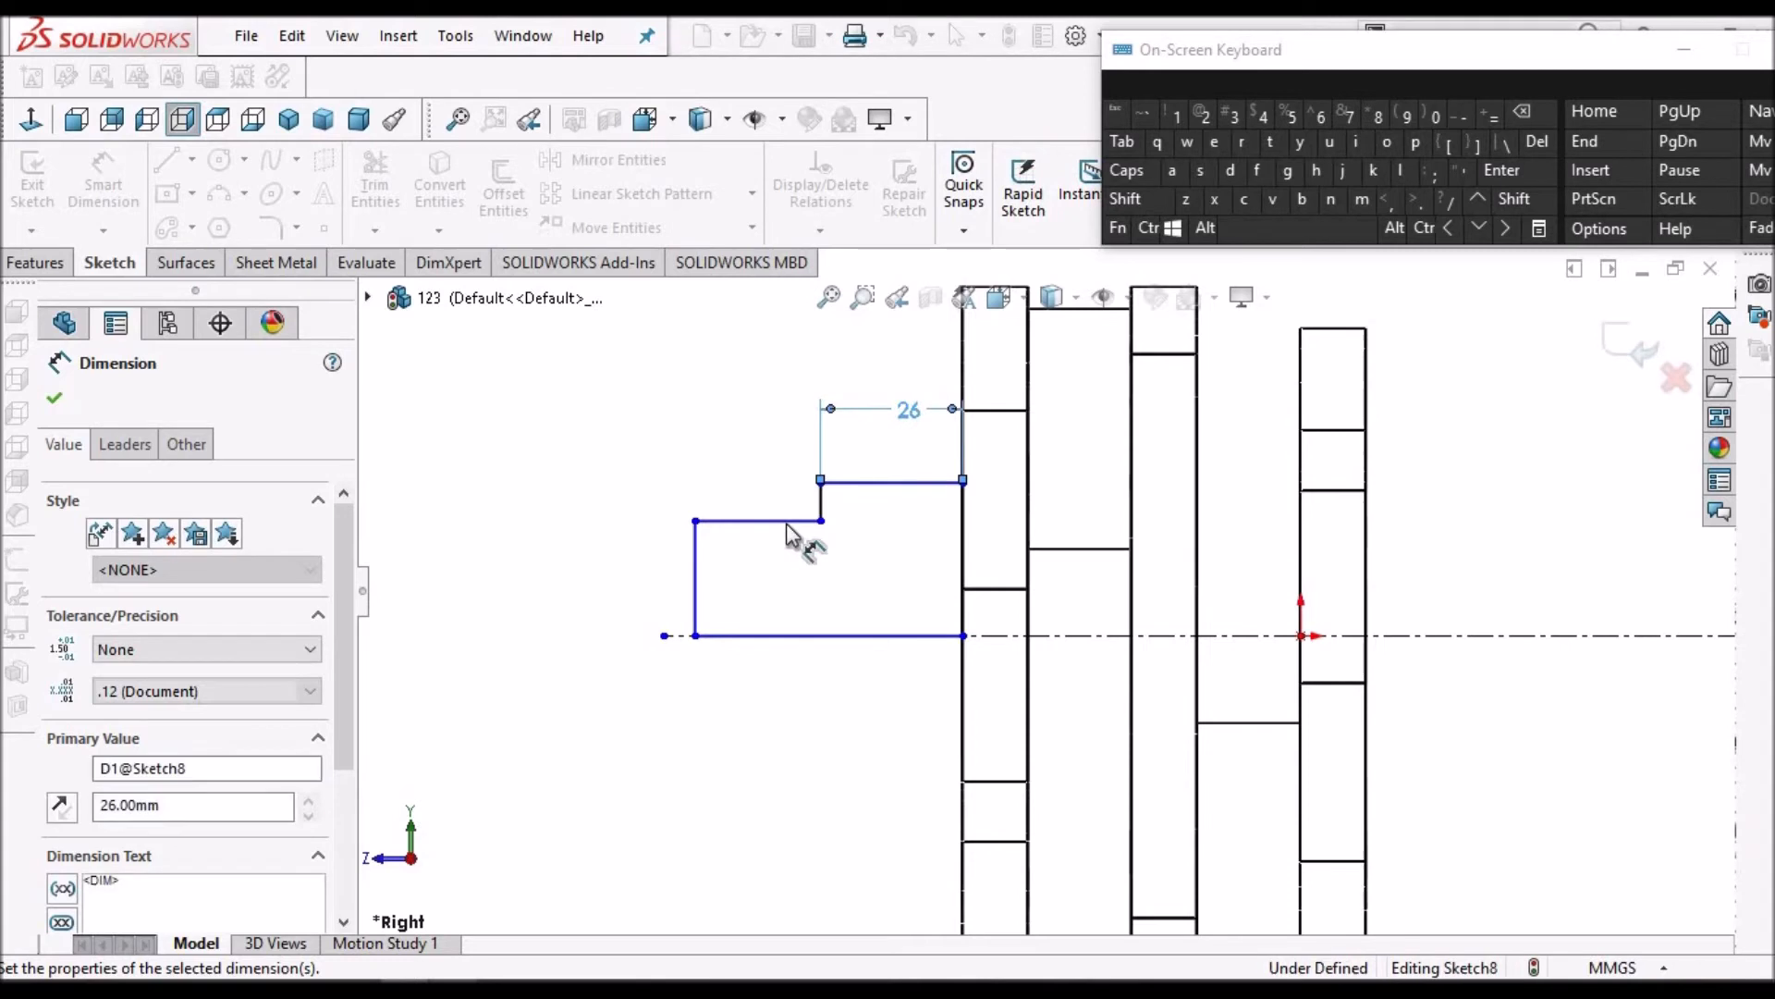
# Dimension the outer, lower step line of the shaft profile to 24 mm long, checking the reference drawing
pyautogui.click(785, 523)
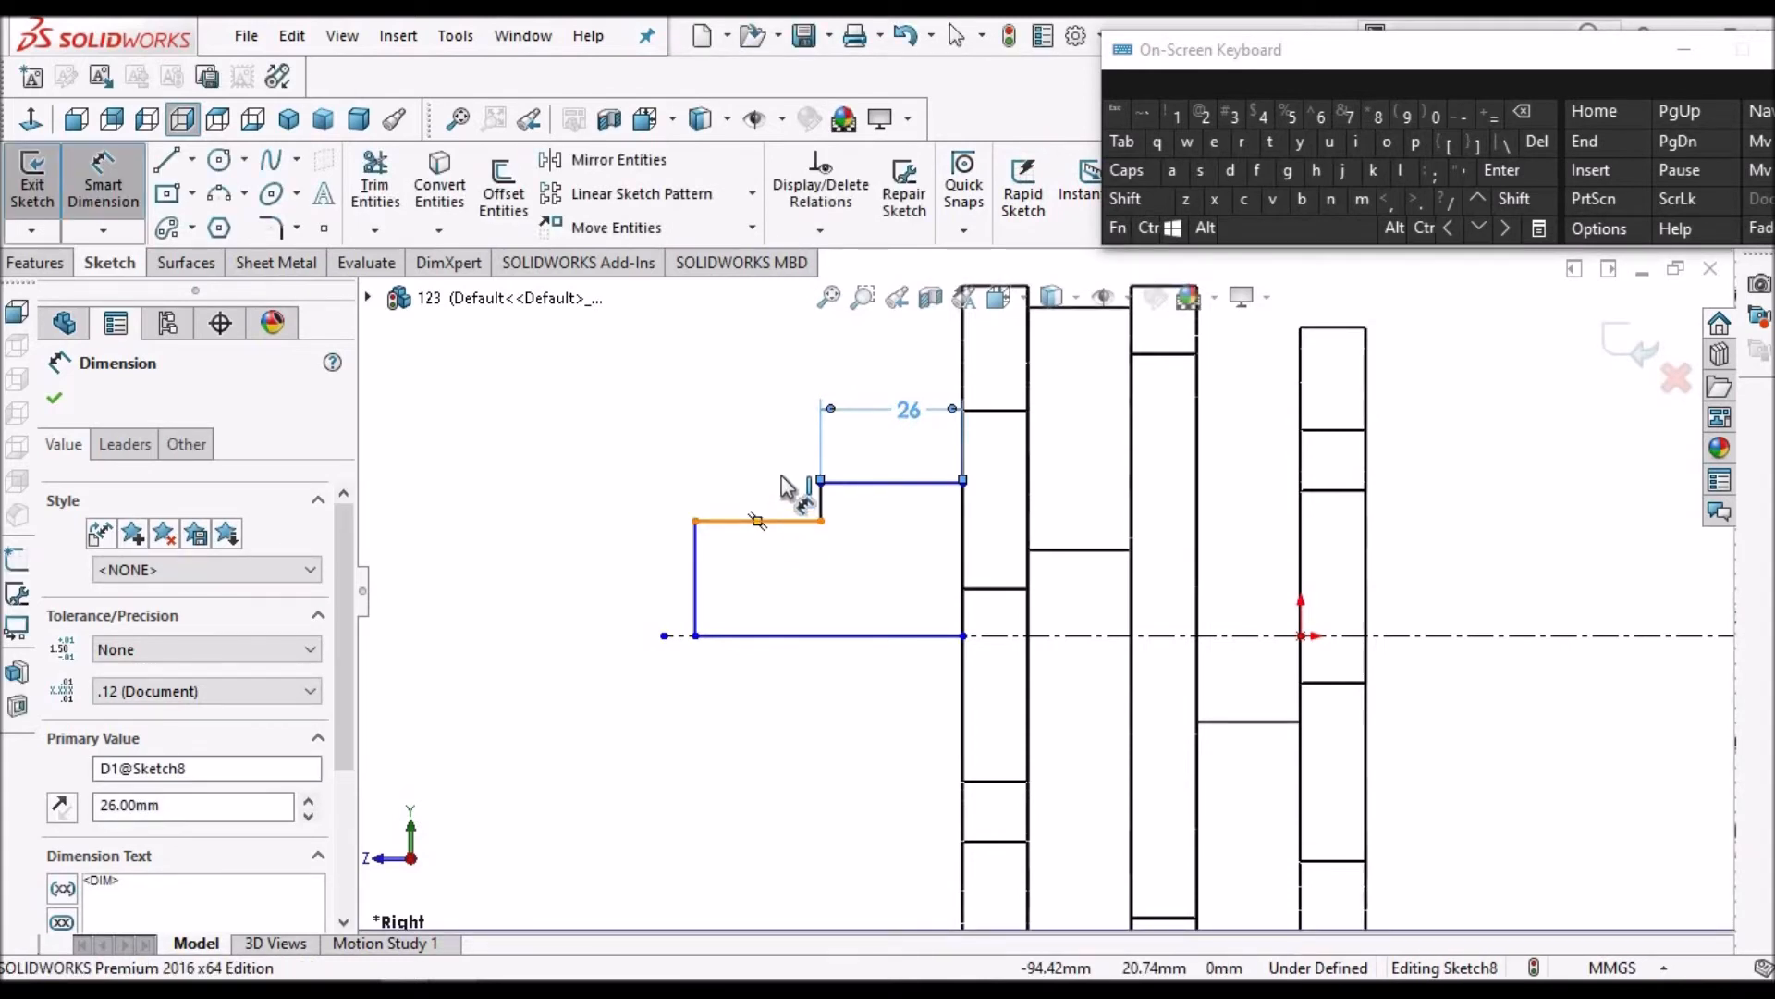
pyautogui.click(785, 487)
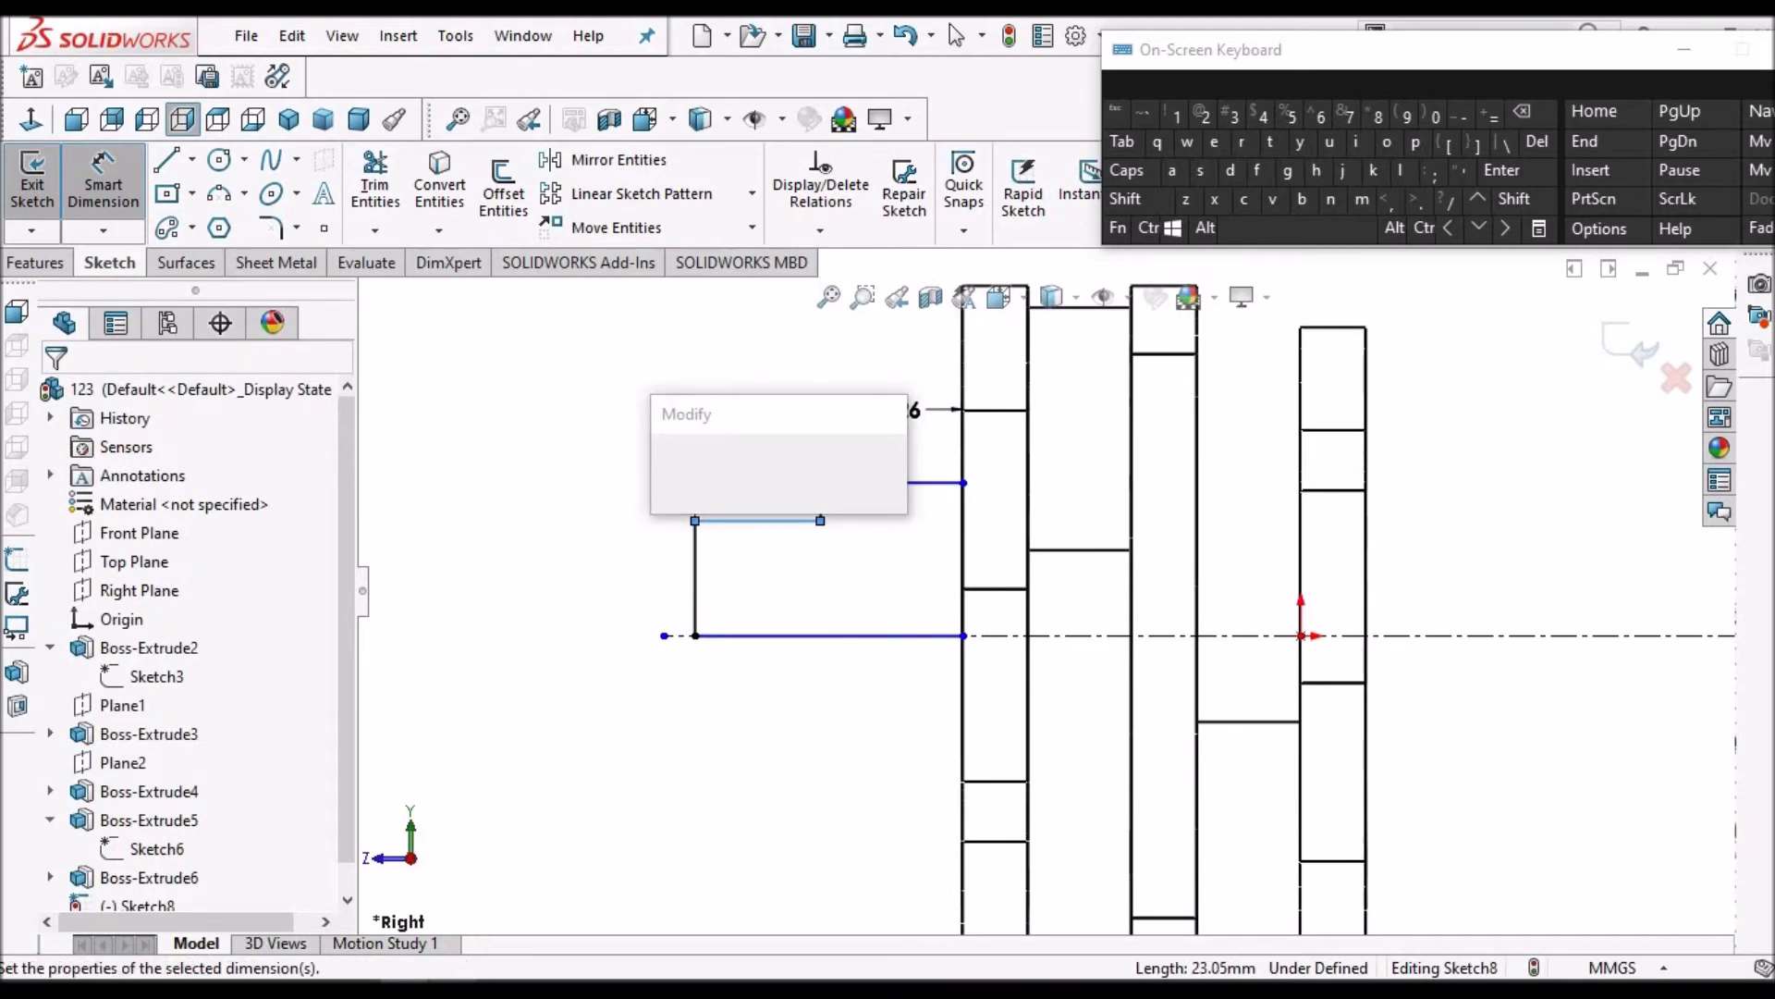
pyautogui.click(452, 988)
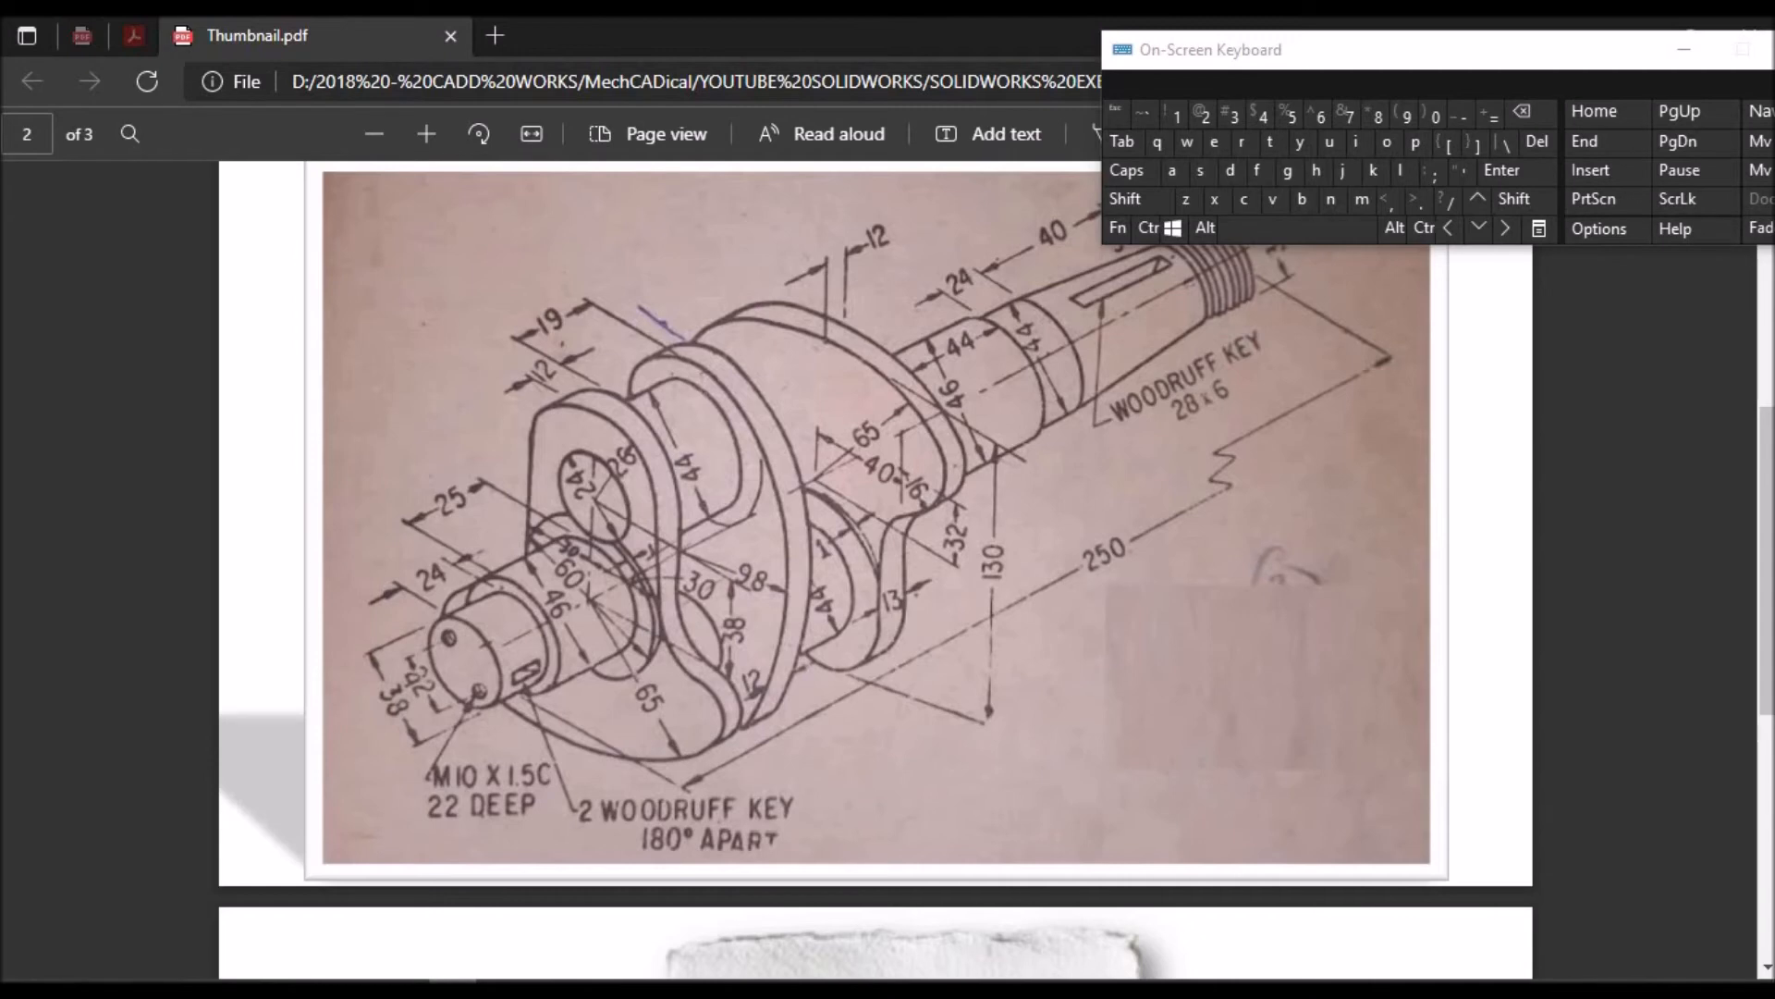
pyautogui.click(405, 988)
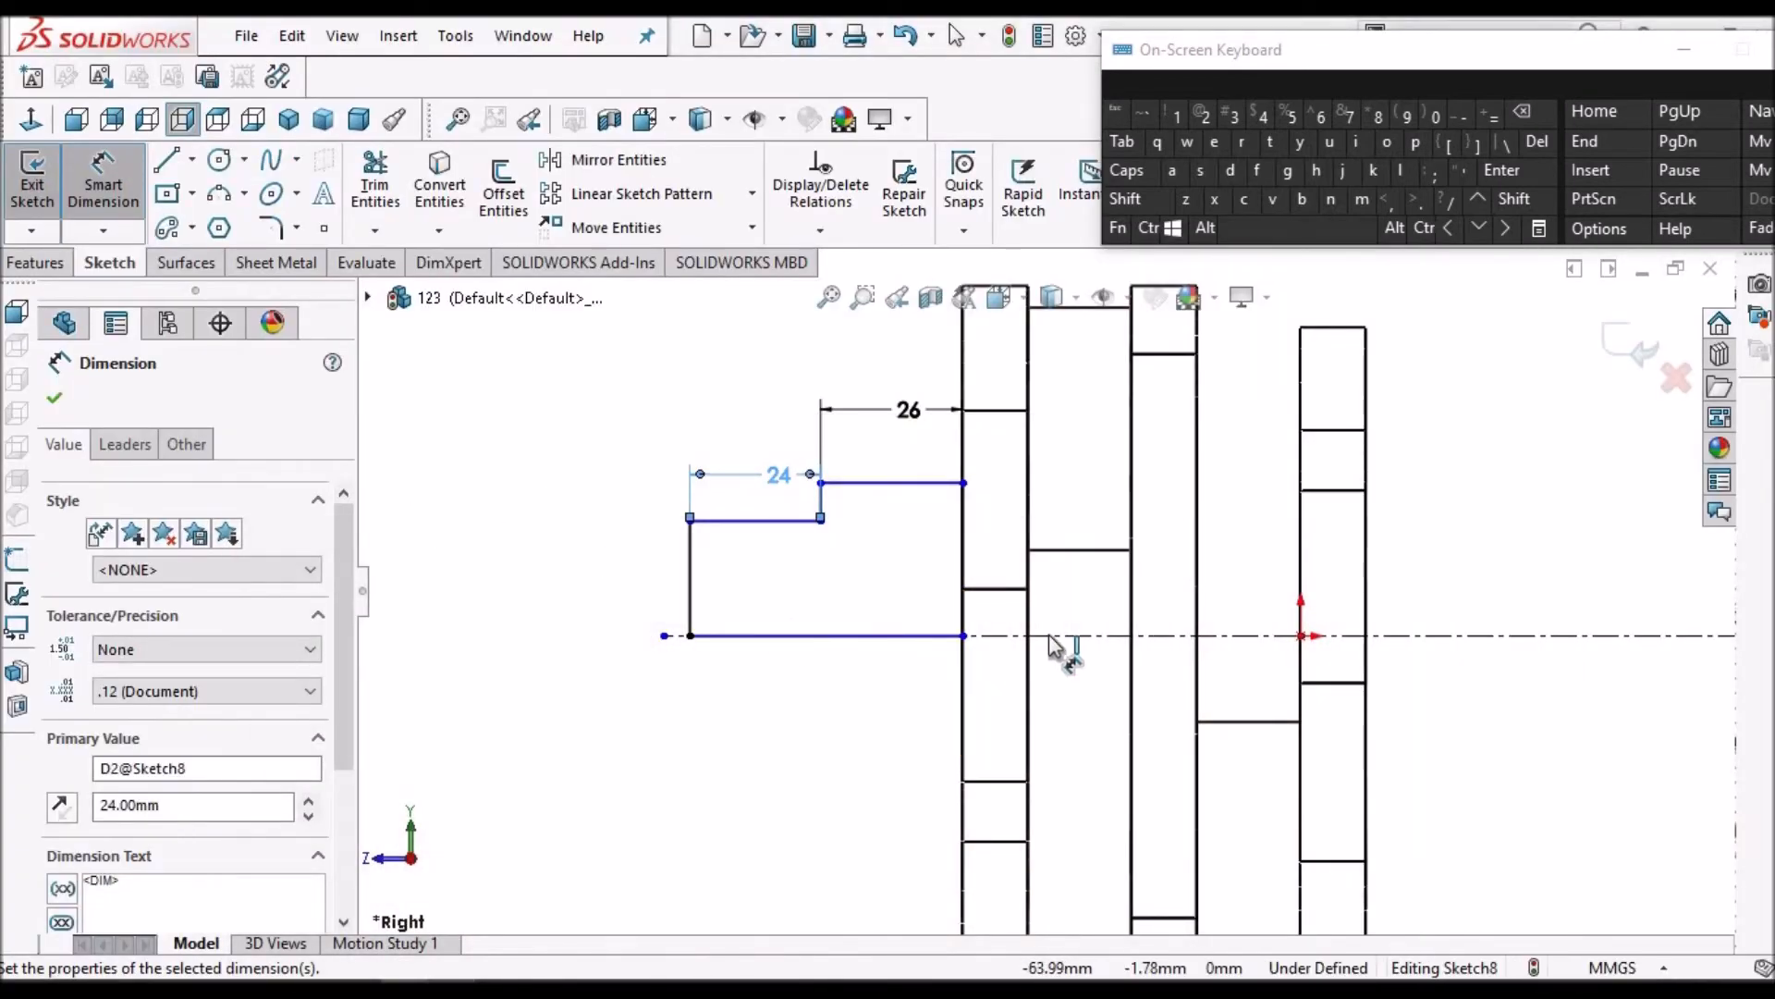
# Dimension the profile line beside the plate as a diameter about the centerline and set it to 46 mm
pyautogui.click(877, 490)
pyautogui.click(895, 635)
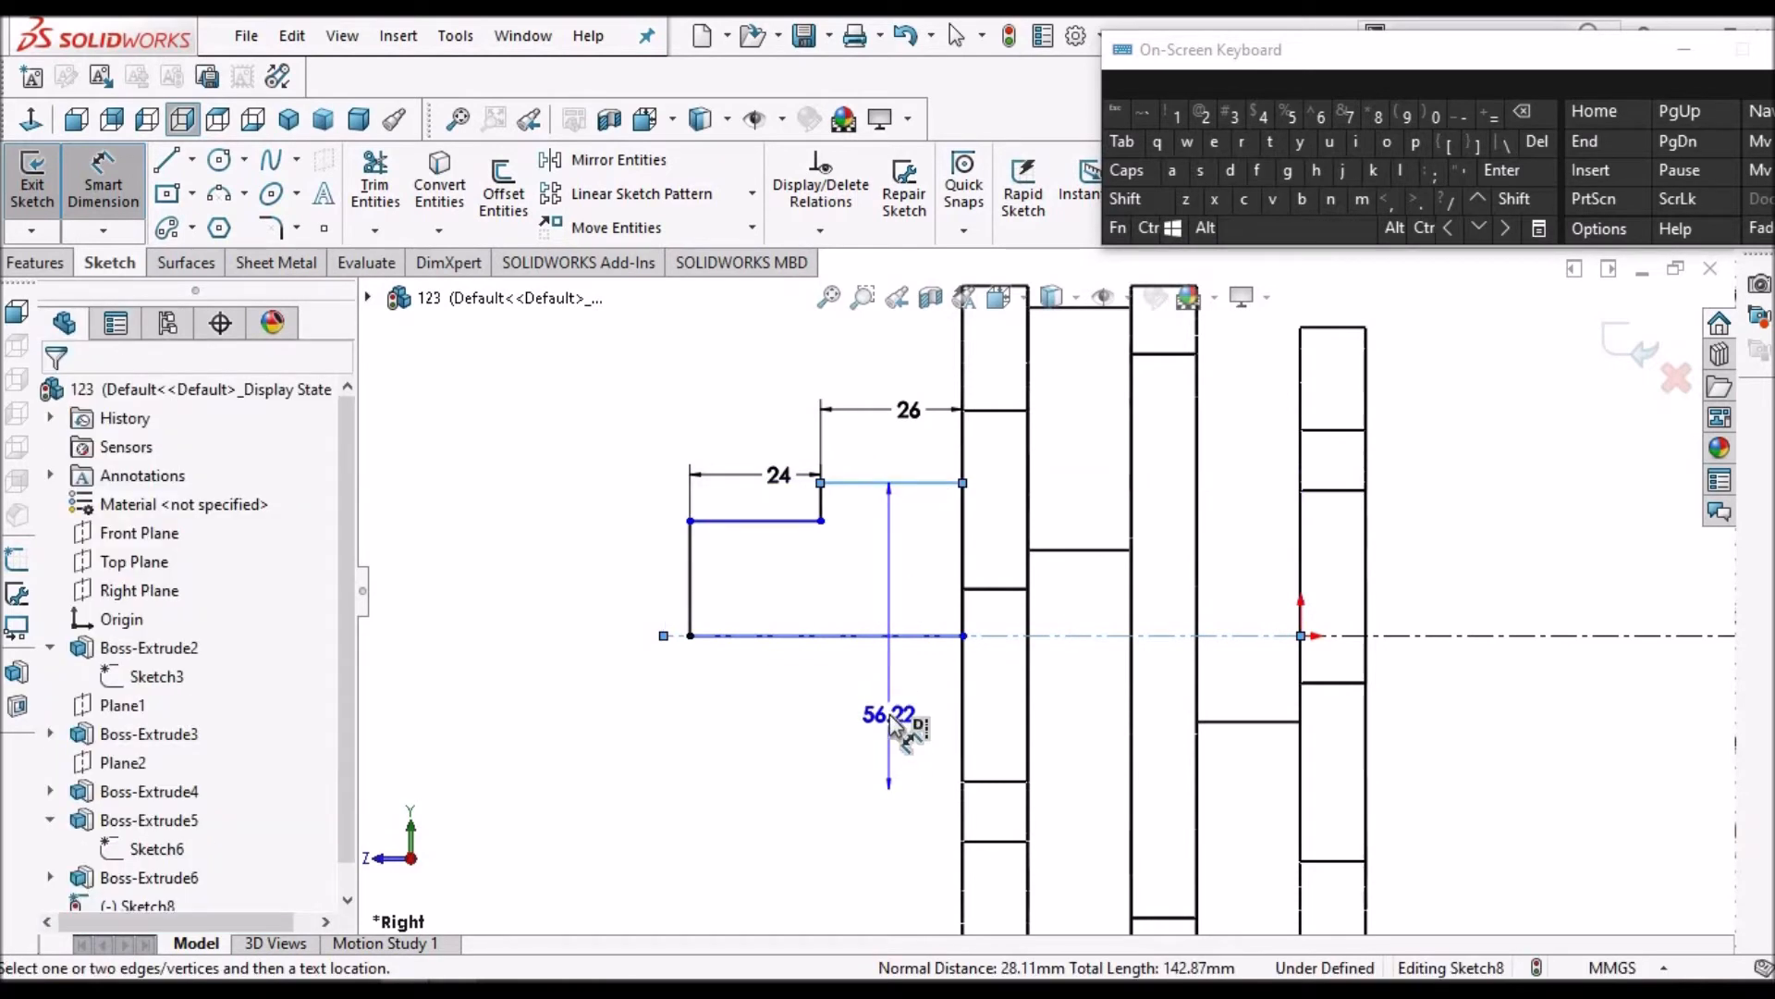
pyautogui.click(892, 725)
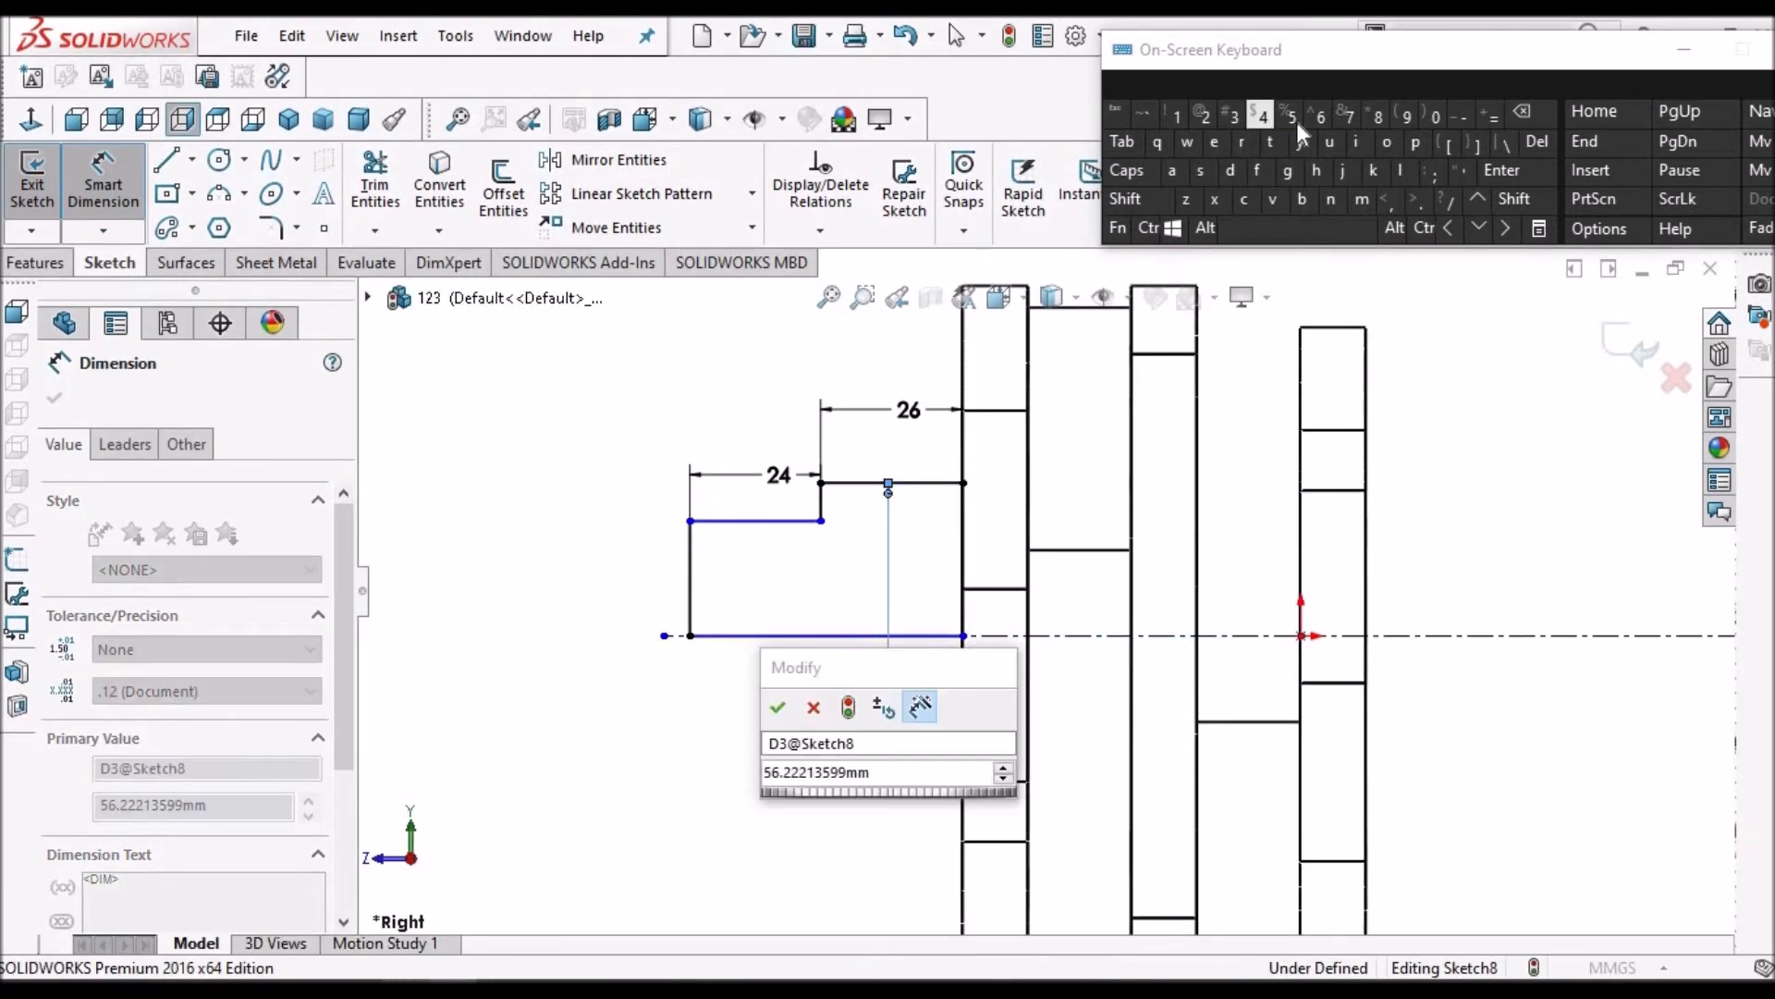
pyautogui.doubleClick(857, 774)
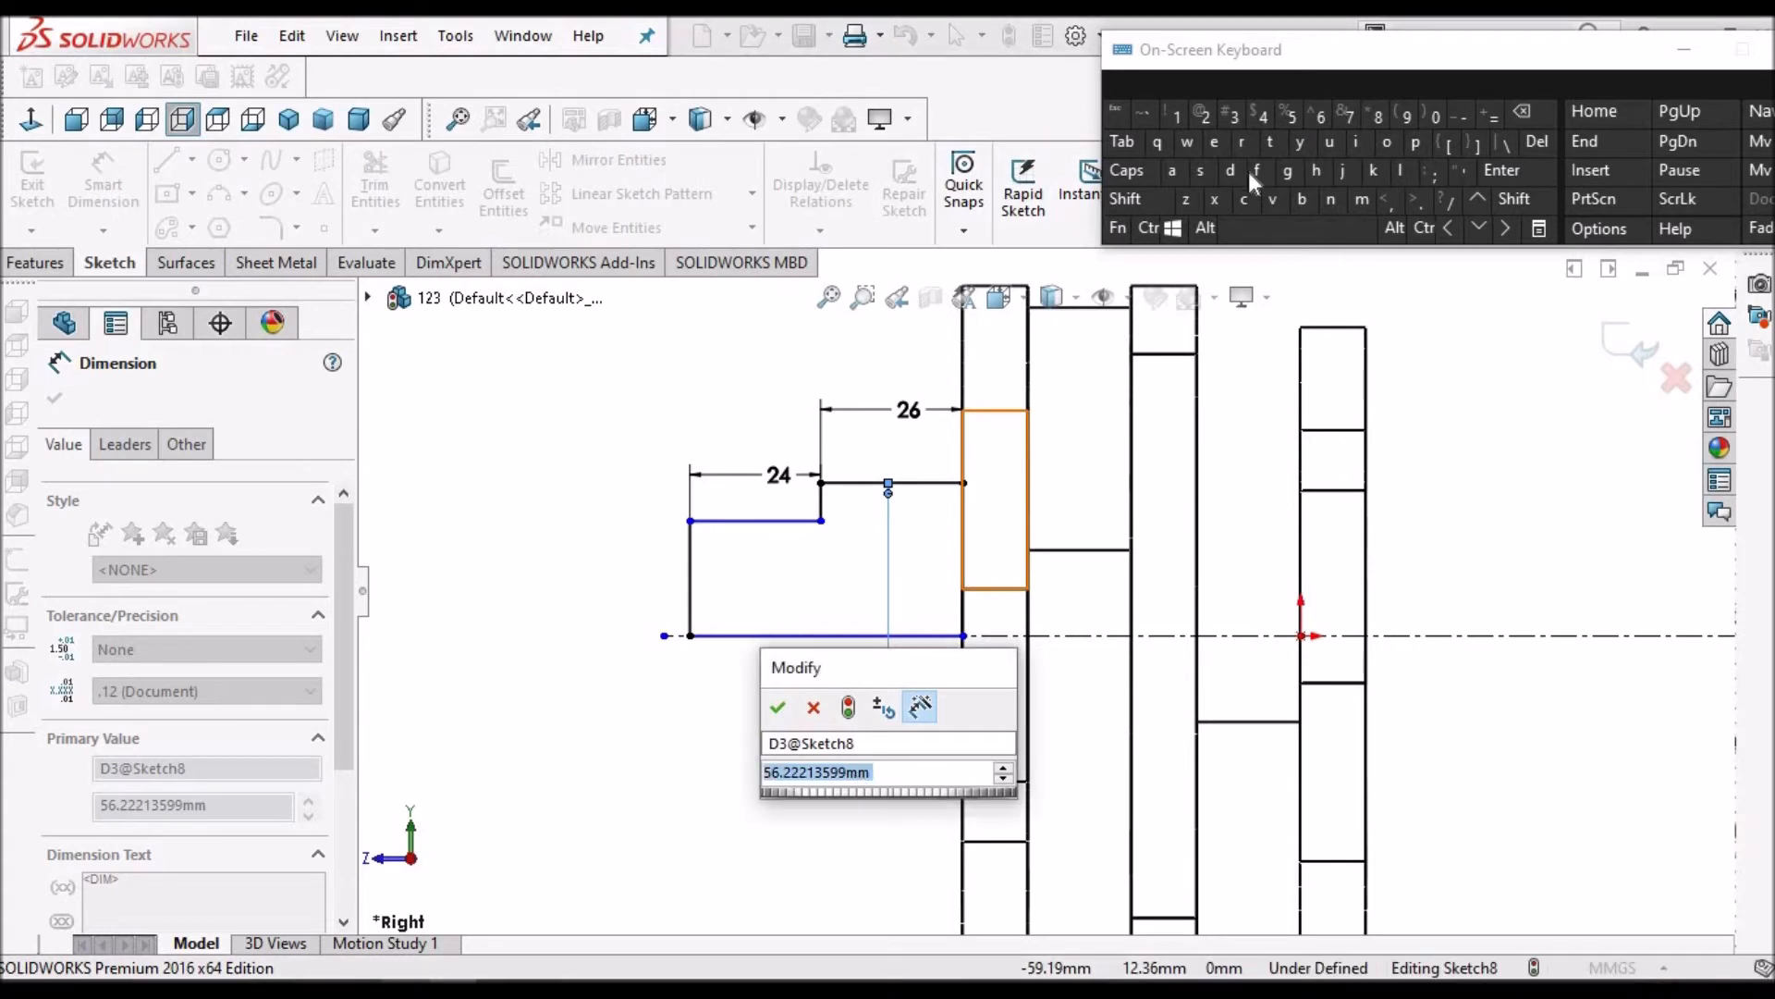
pyautogui.click(1265, 115)
pyautogui.click(1322, 117)
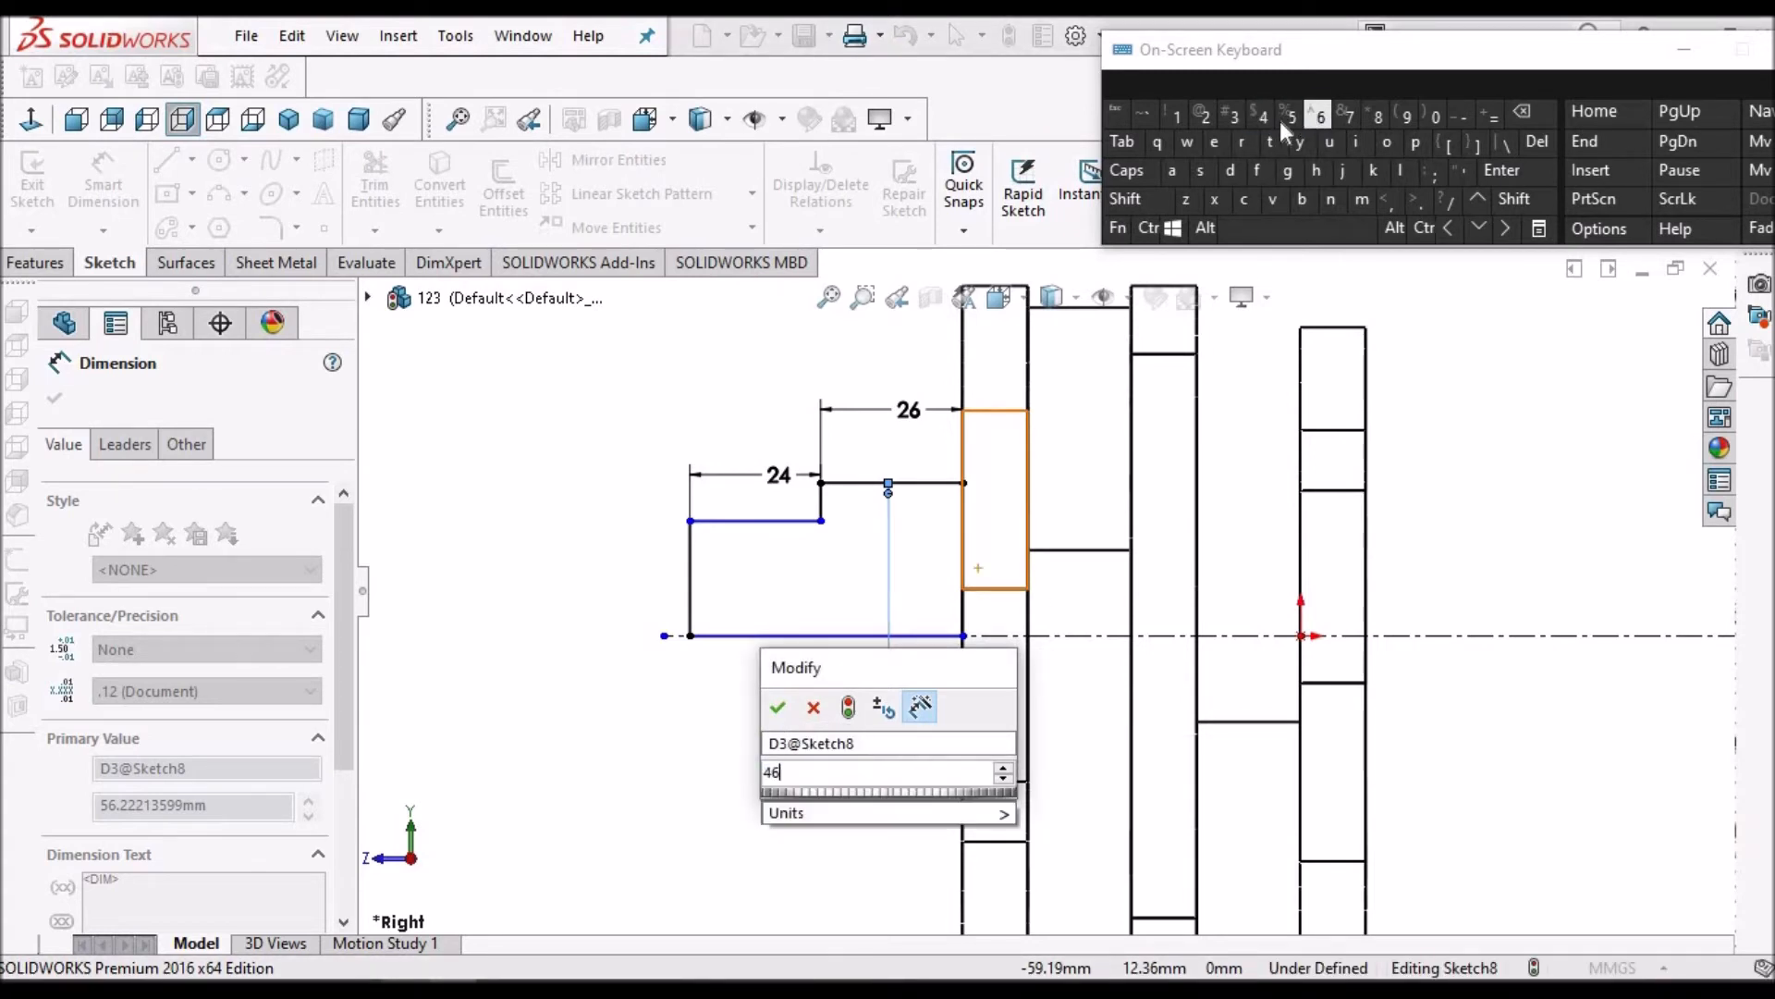
pyautogui.click(780, 710)
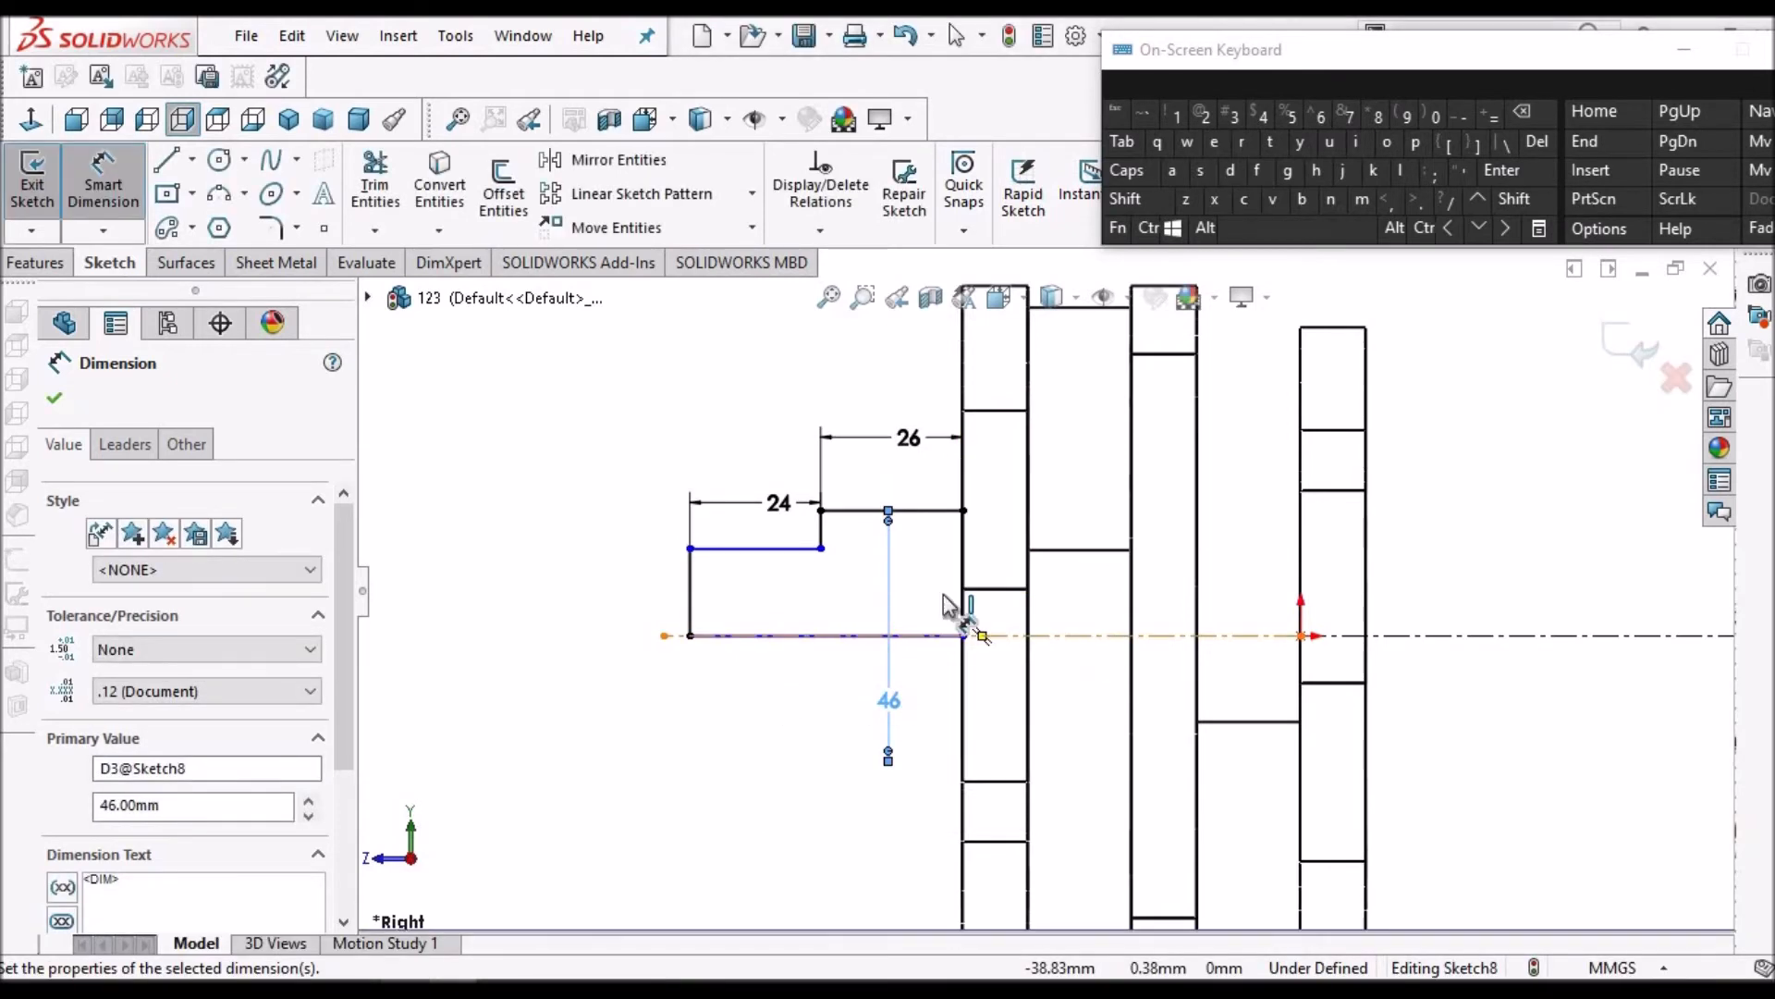
# Dimension the outer step line as a diameter about the centerline, set it to 38 mm, and end dimensioning
pyautogui.click(786, 550)
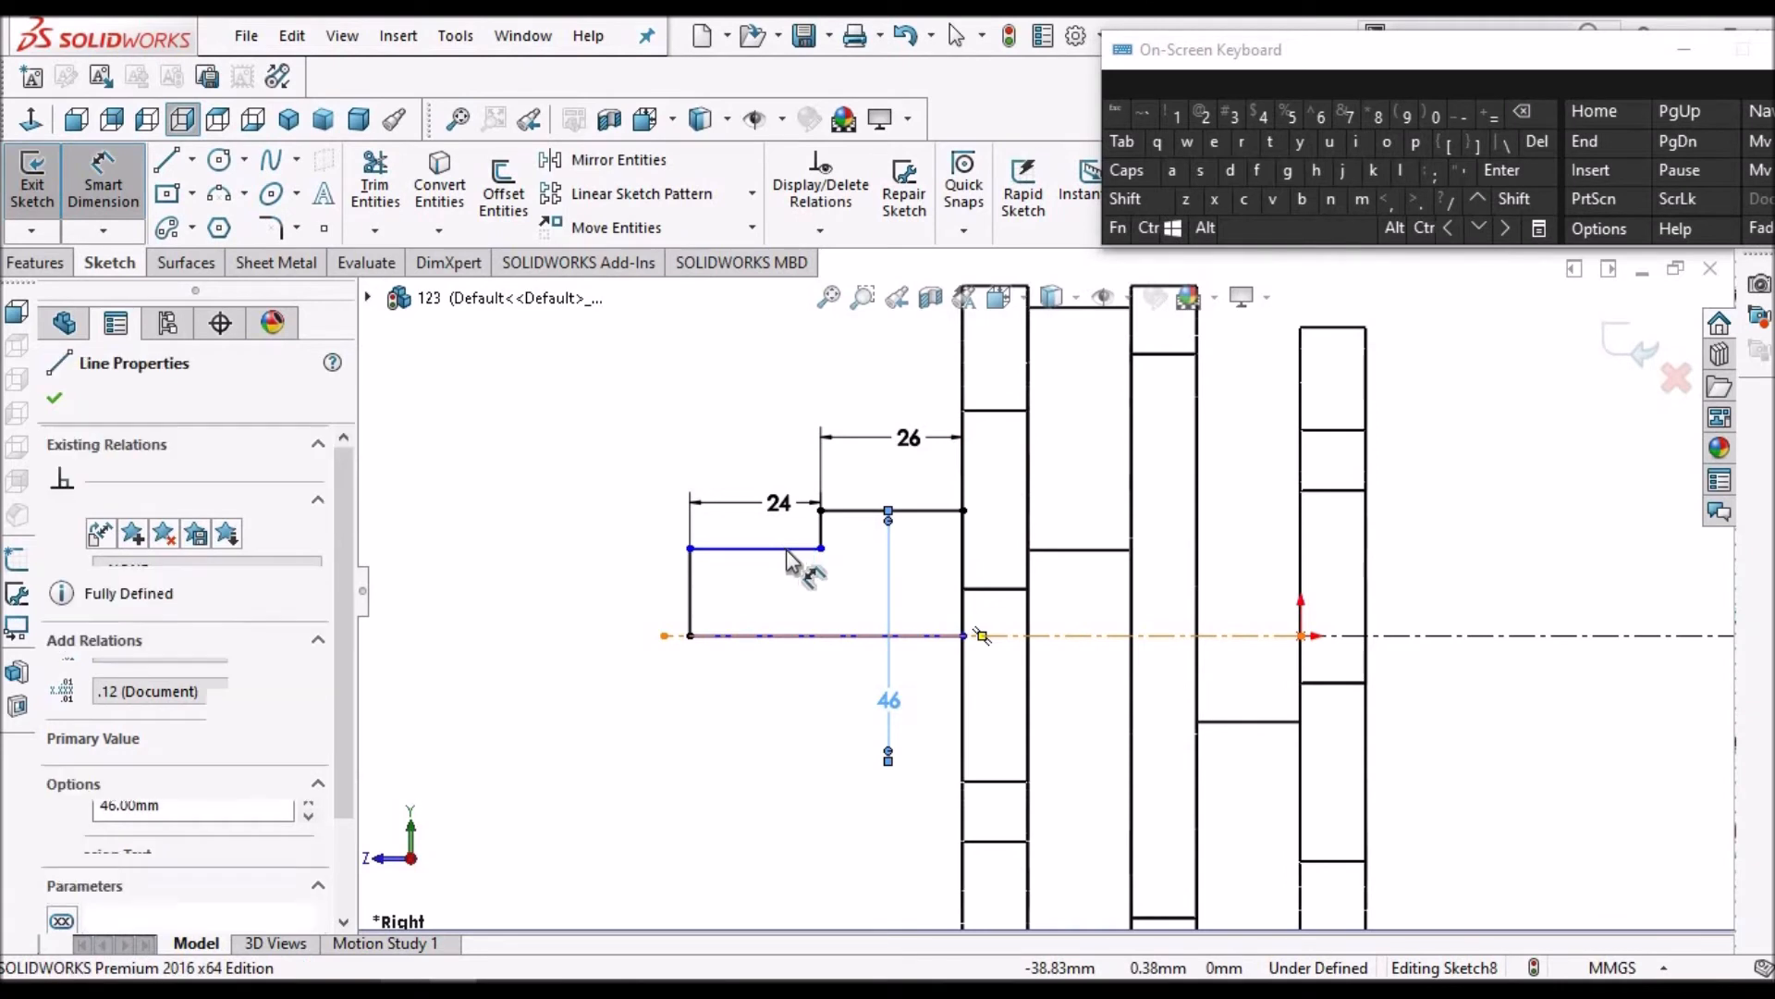
pyautogui.click(782, 694)
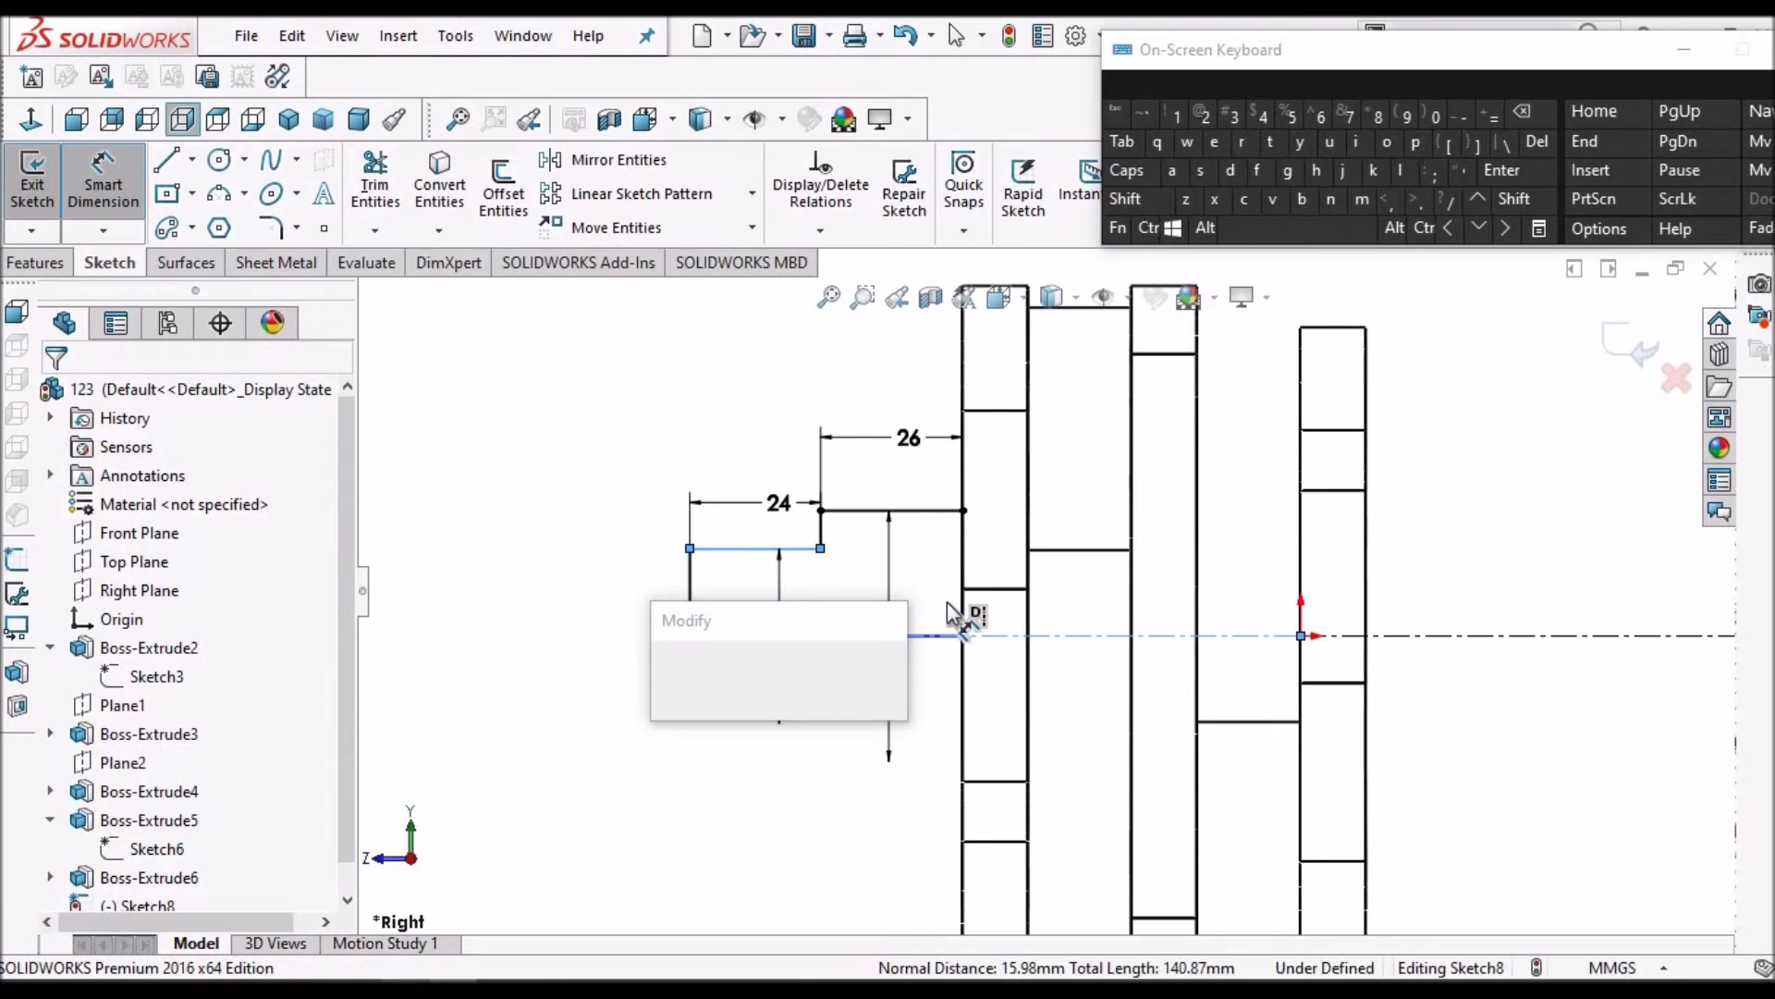
pyautogui.write('38')
pyautogui.click(739, 676)
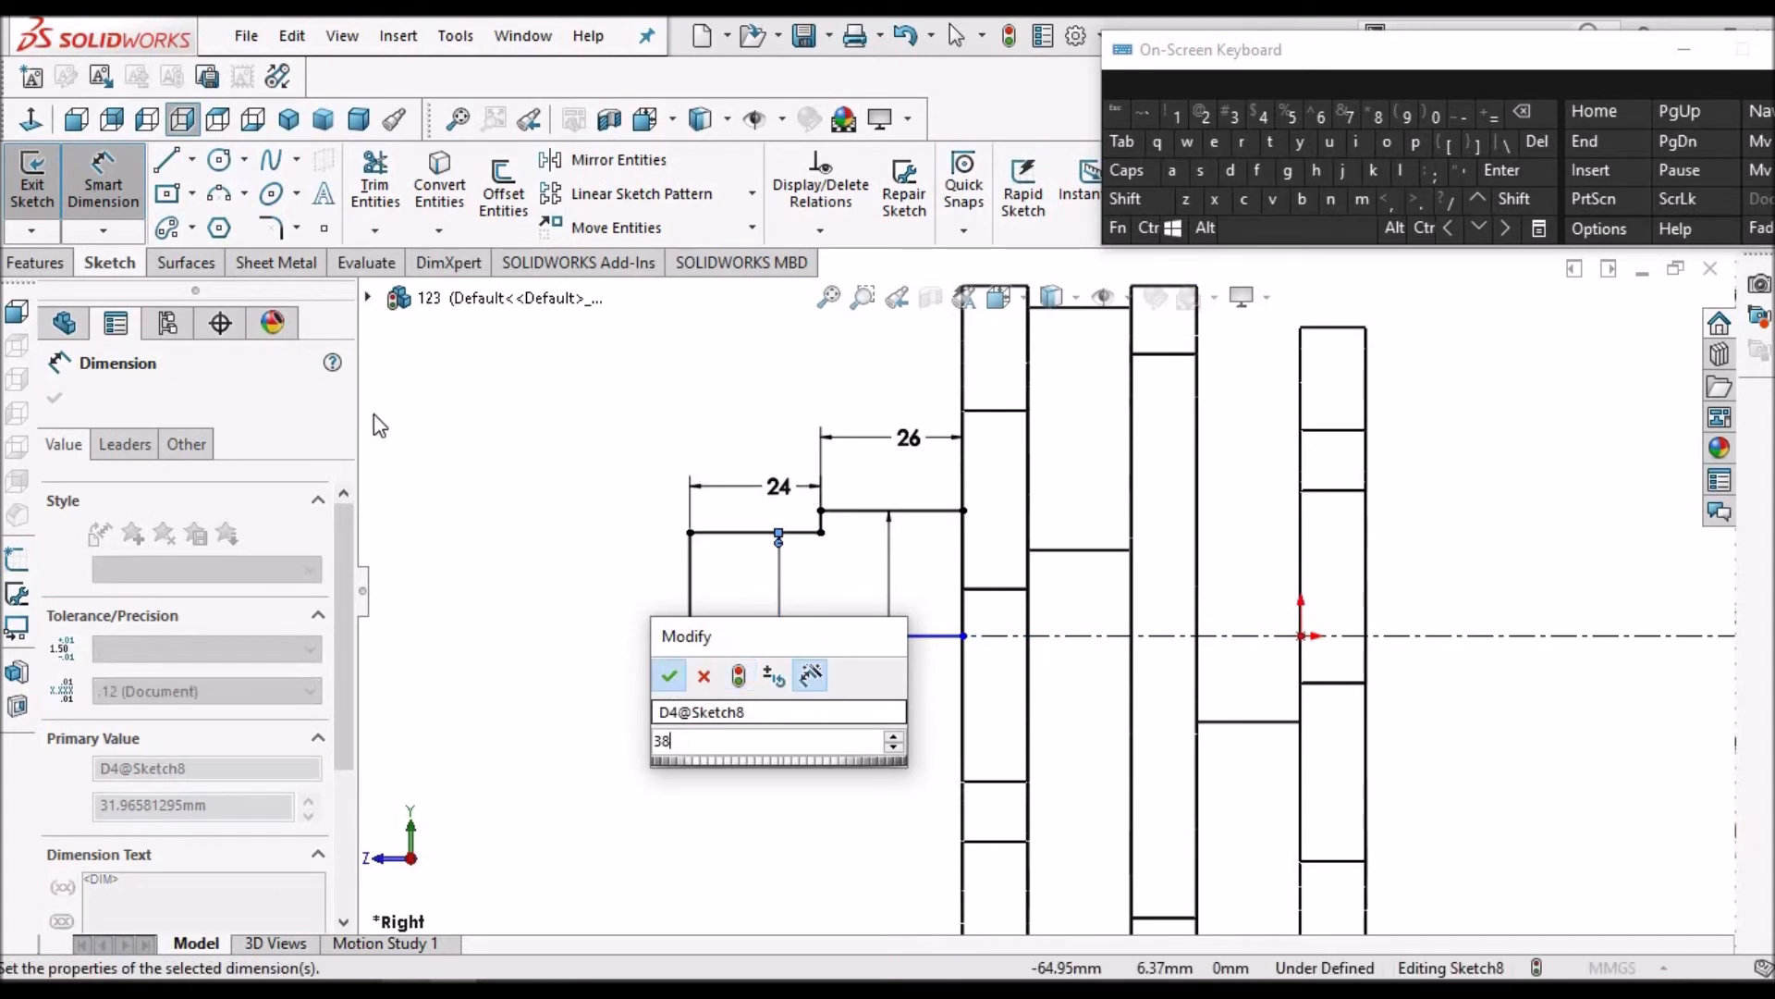
pyautogui.click(668, 676)
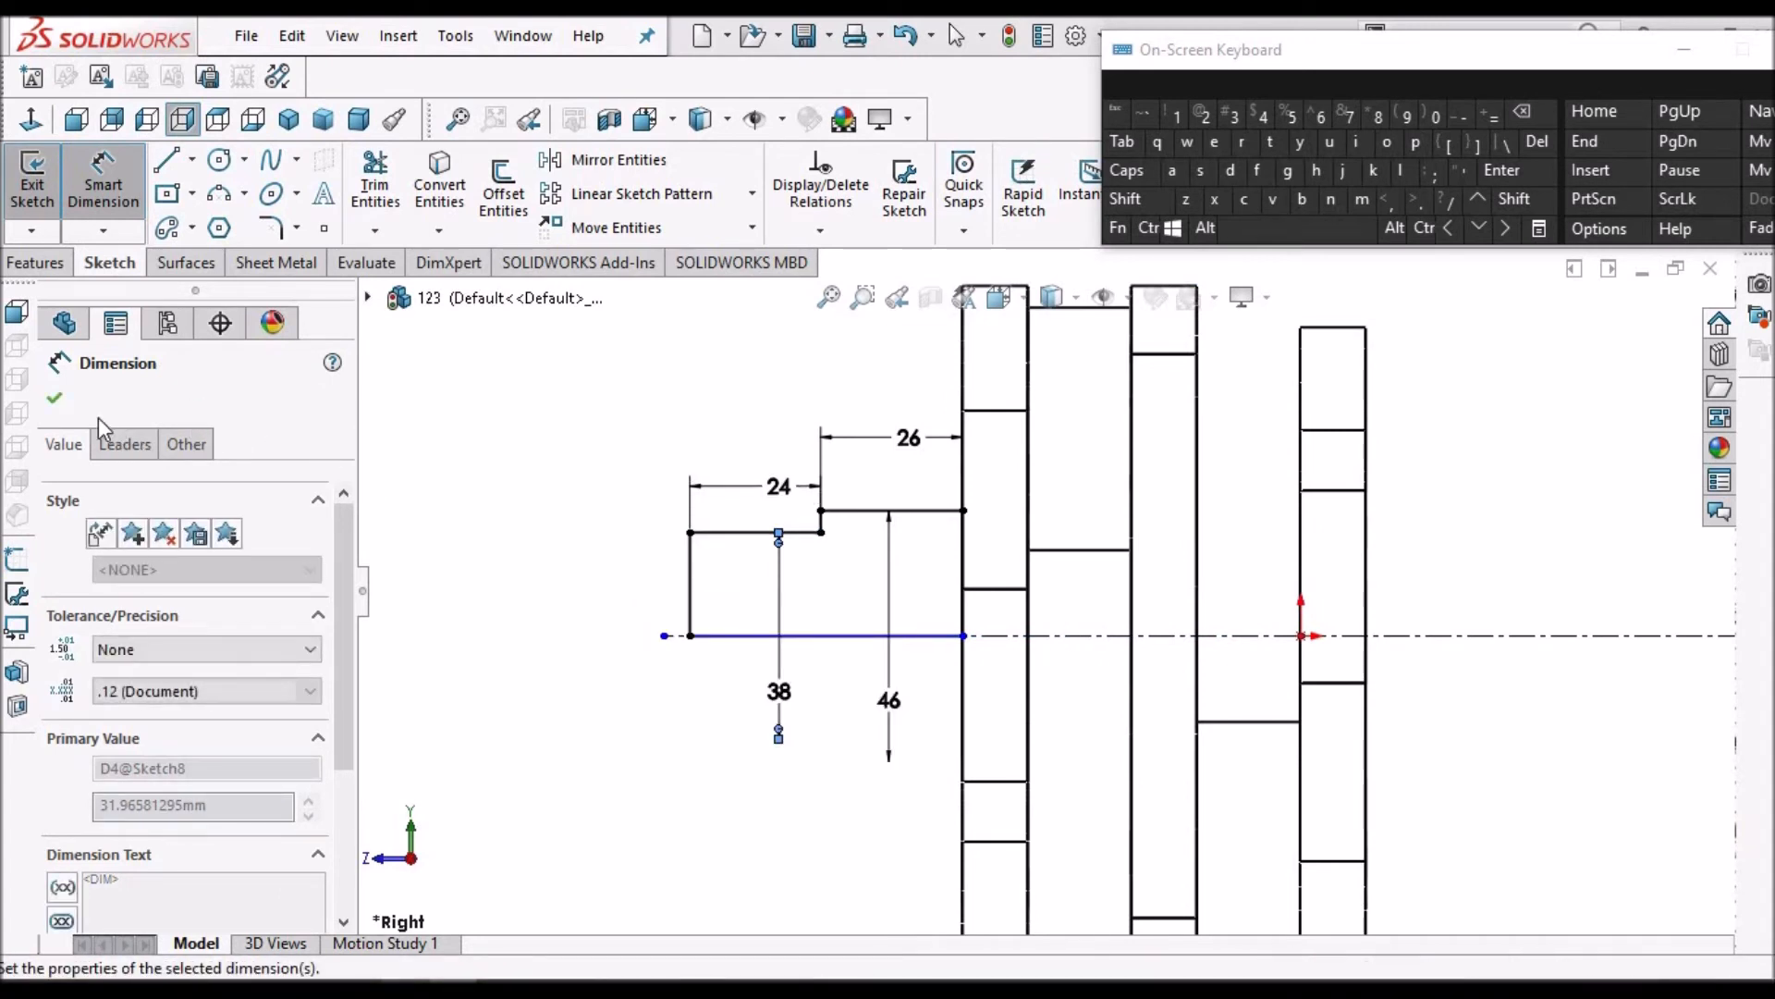
pyautogui.click(55, 398)
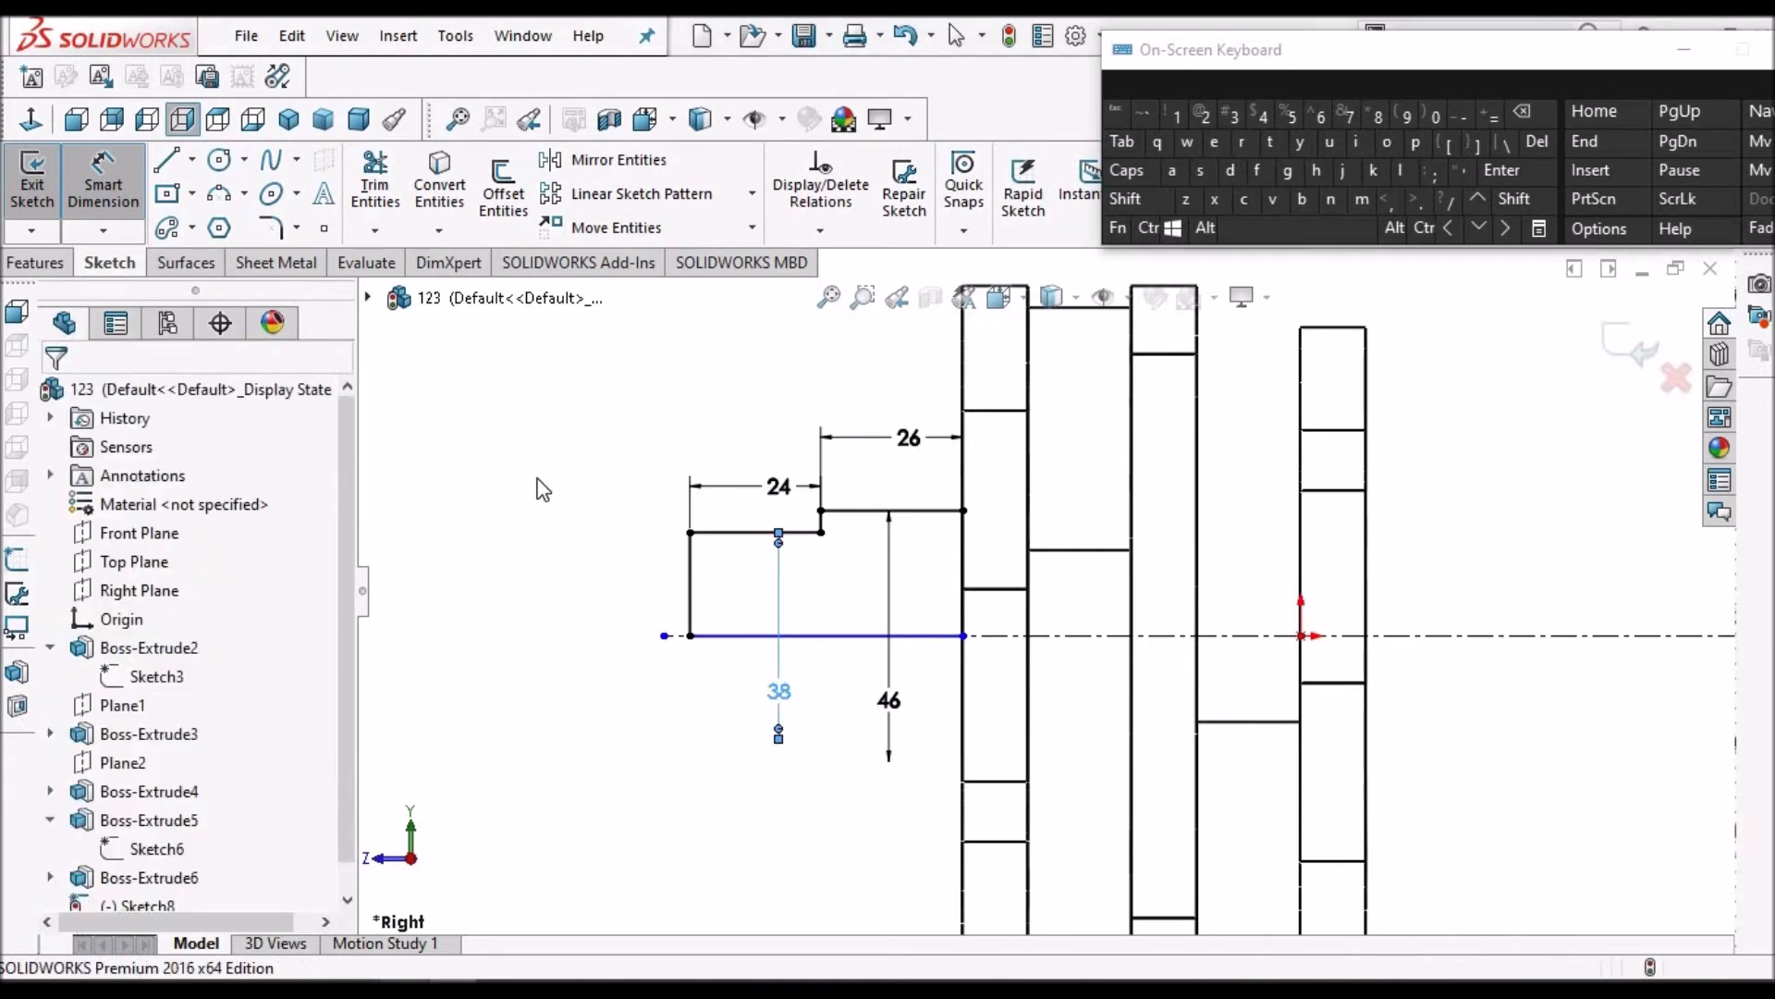
pyautogui.press('Escape')
# Pull the plate-side end of the profile's bottom line off the axis and add a Horizontal relation to that line
pyautogui.scroll(-3, 781, 647)
pyautogui.click(957, 631)
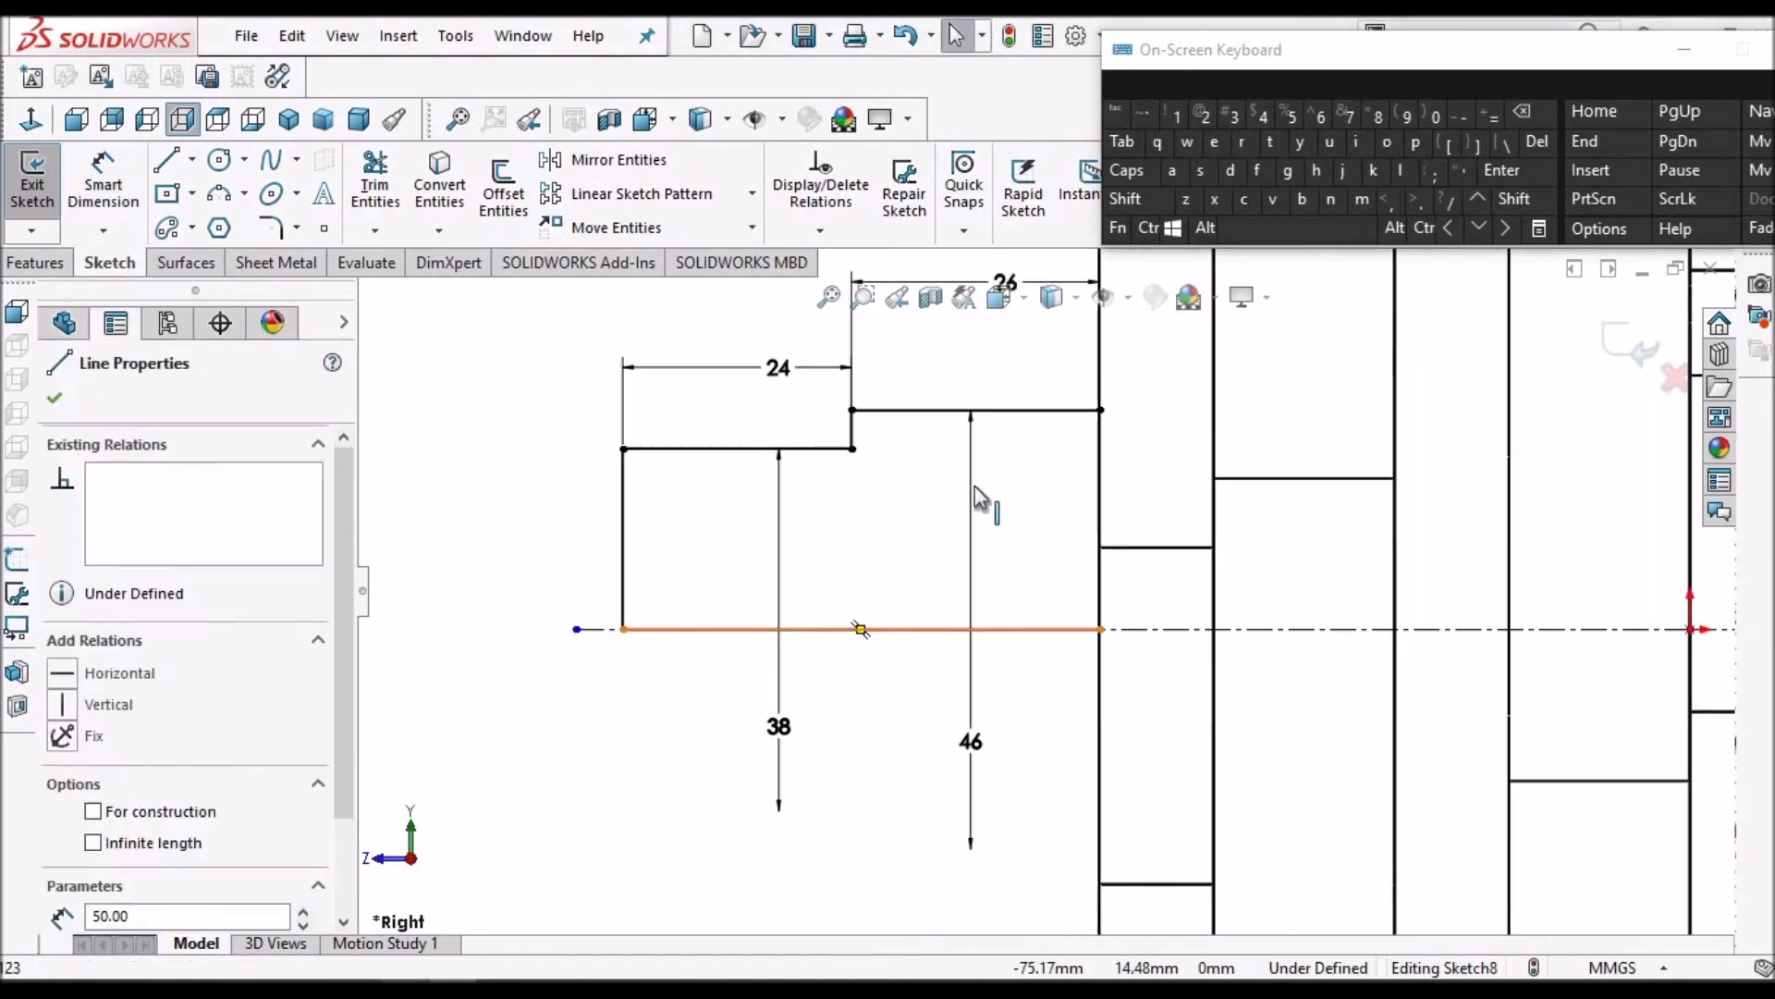
pyautogui.click(906, 718)
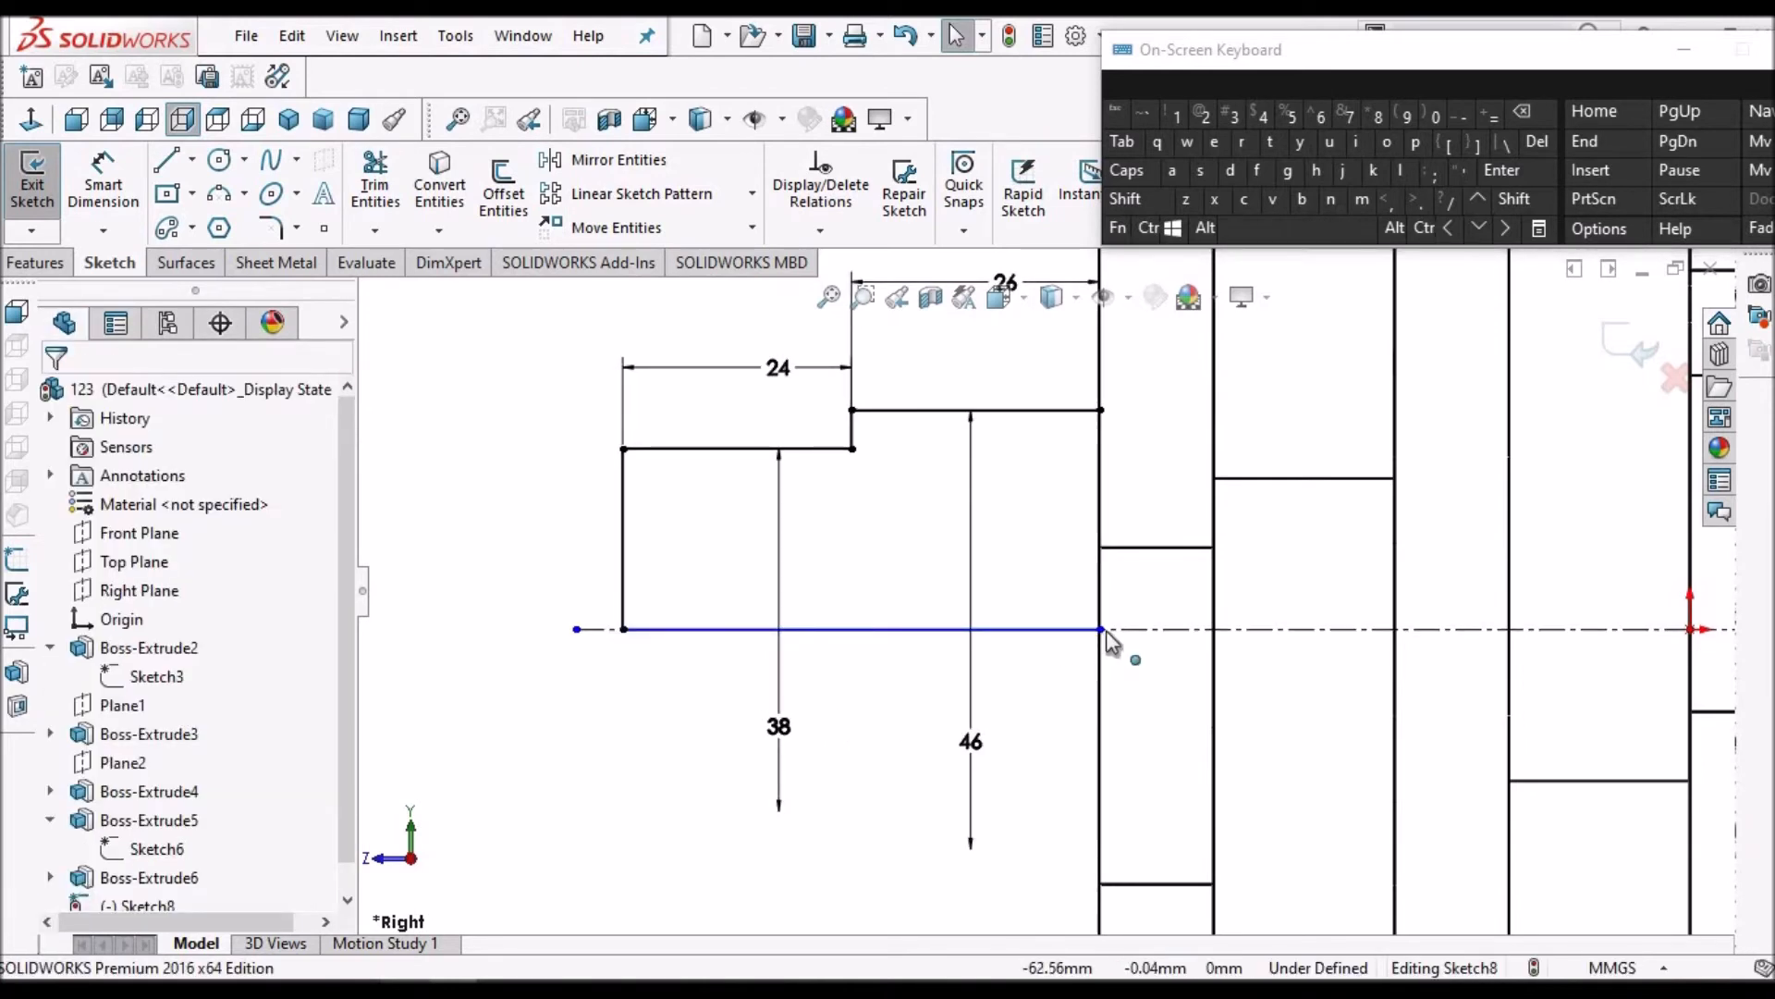
pyautogui.moveTo(991, 514); pyautogui.dragTo(991, 495)
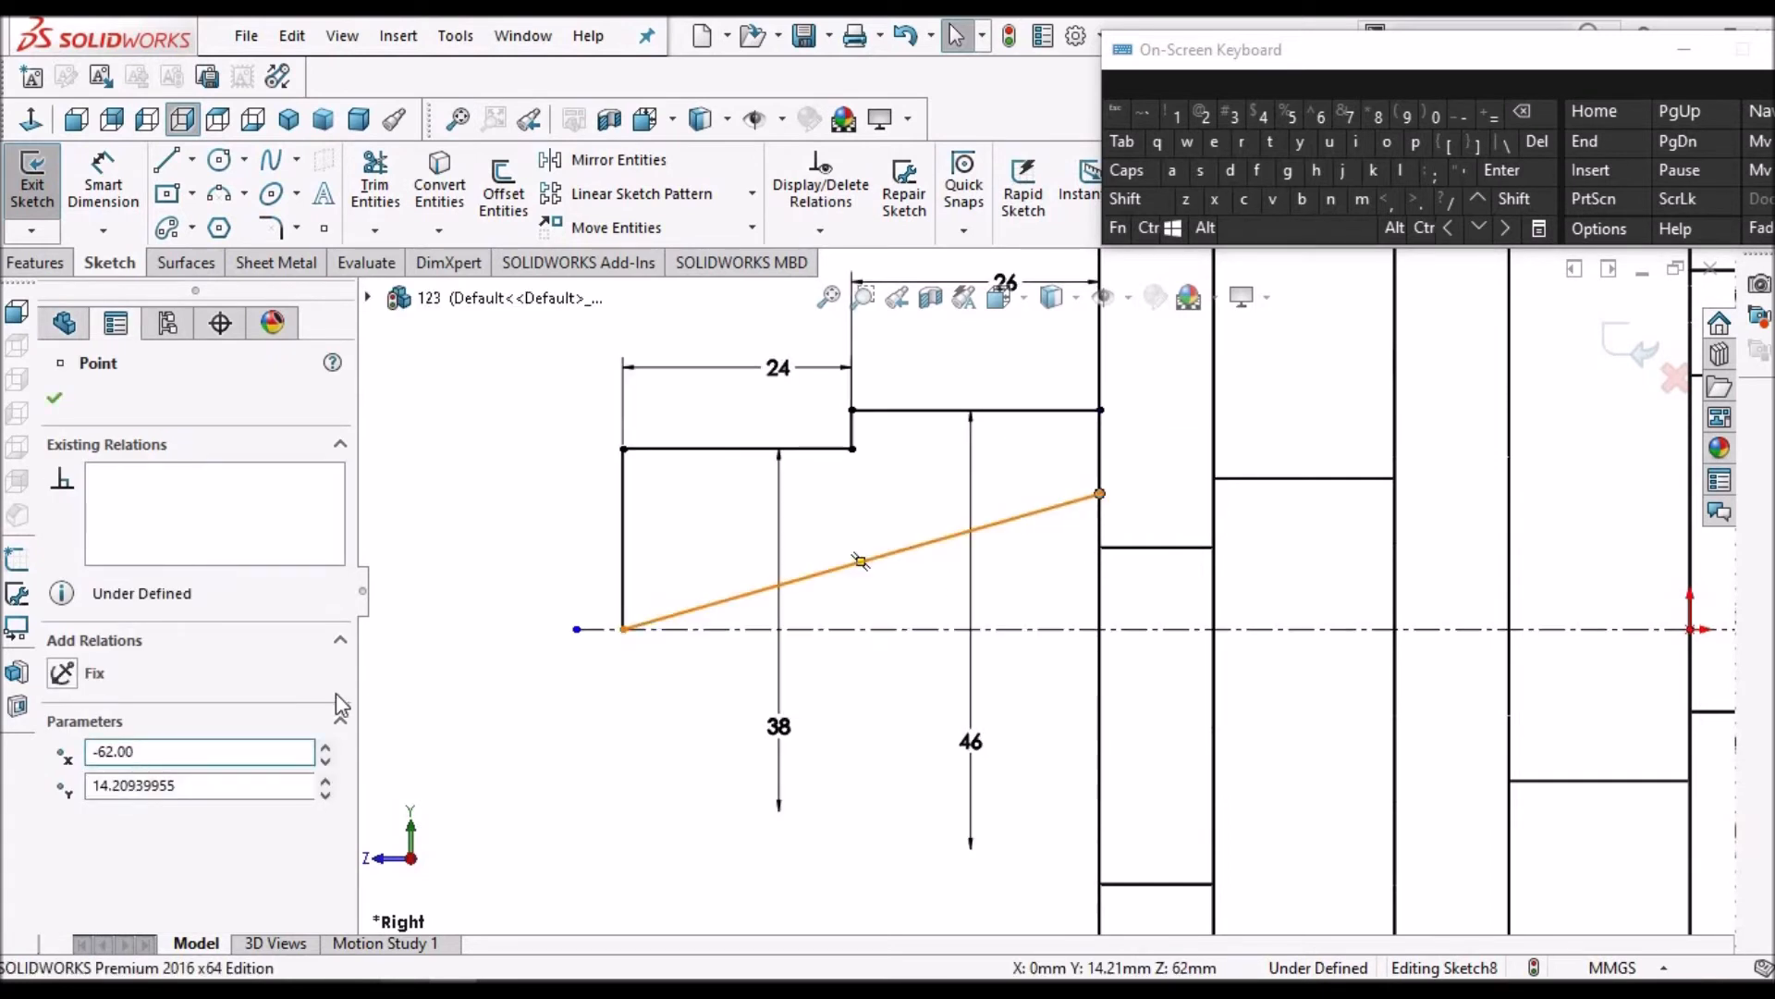
pyautogui.click(60, 682)
pyautogui.click(658, 781)
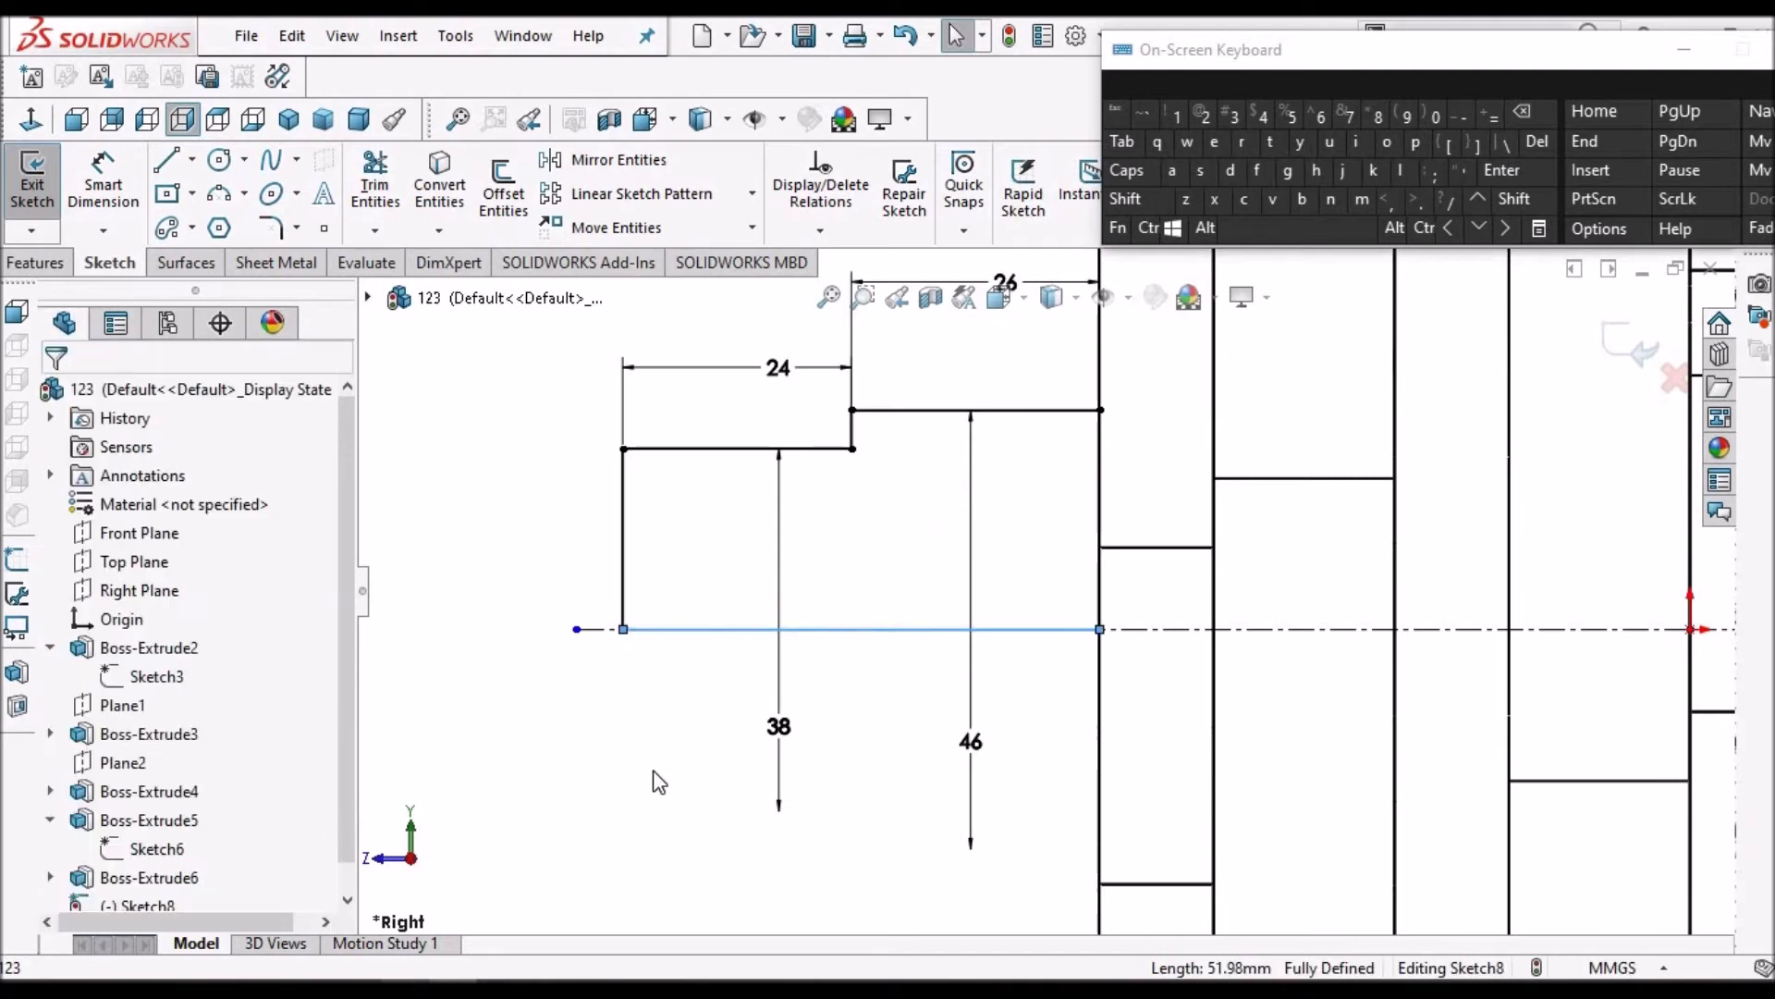
# Revolve the stepped shaft profile 360° around the centerline, merged with the existing body
pyautogui.scroll(3, 1017, 592)
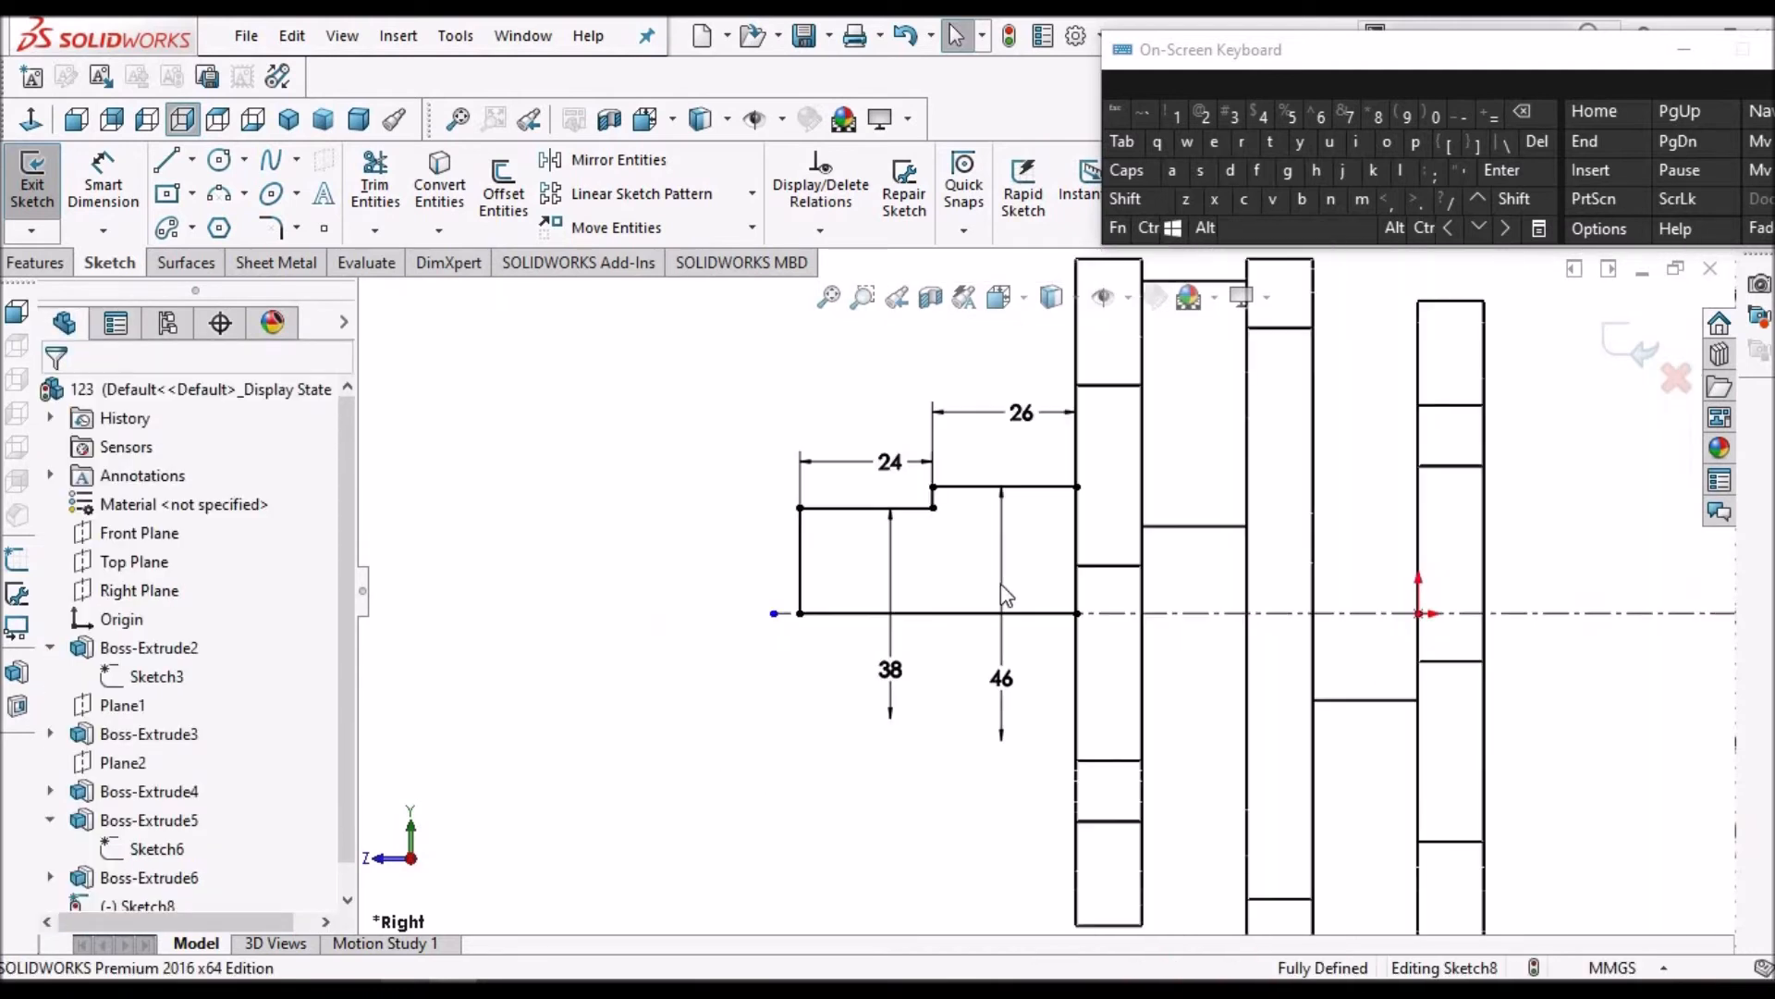
pyautogui.click(44, 264)
pyautogui.click(130, 199)
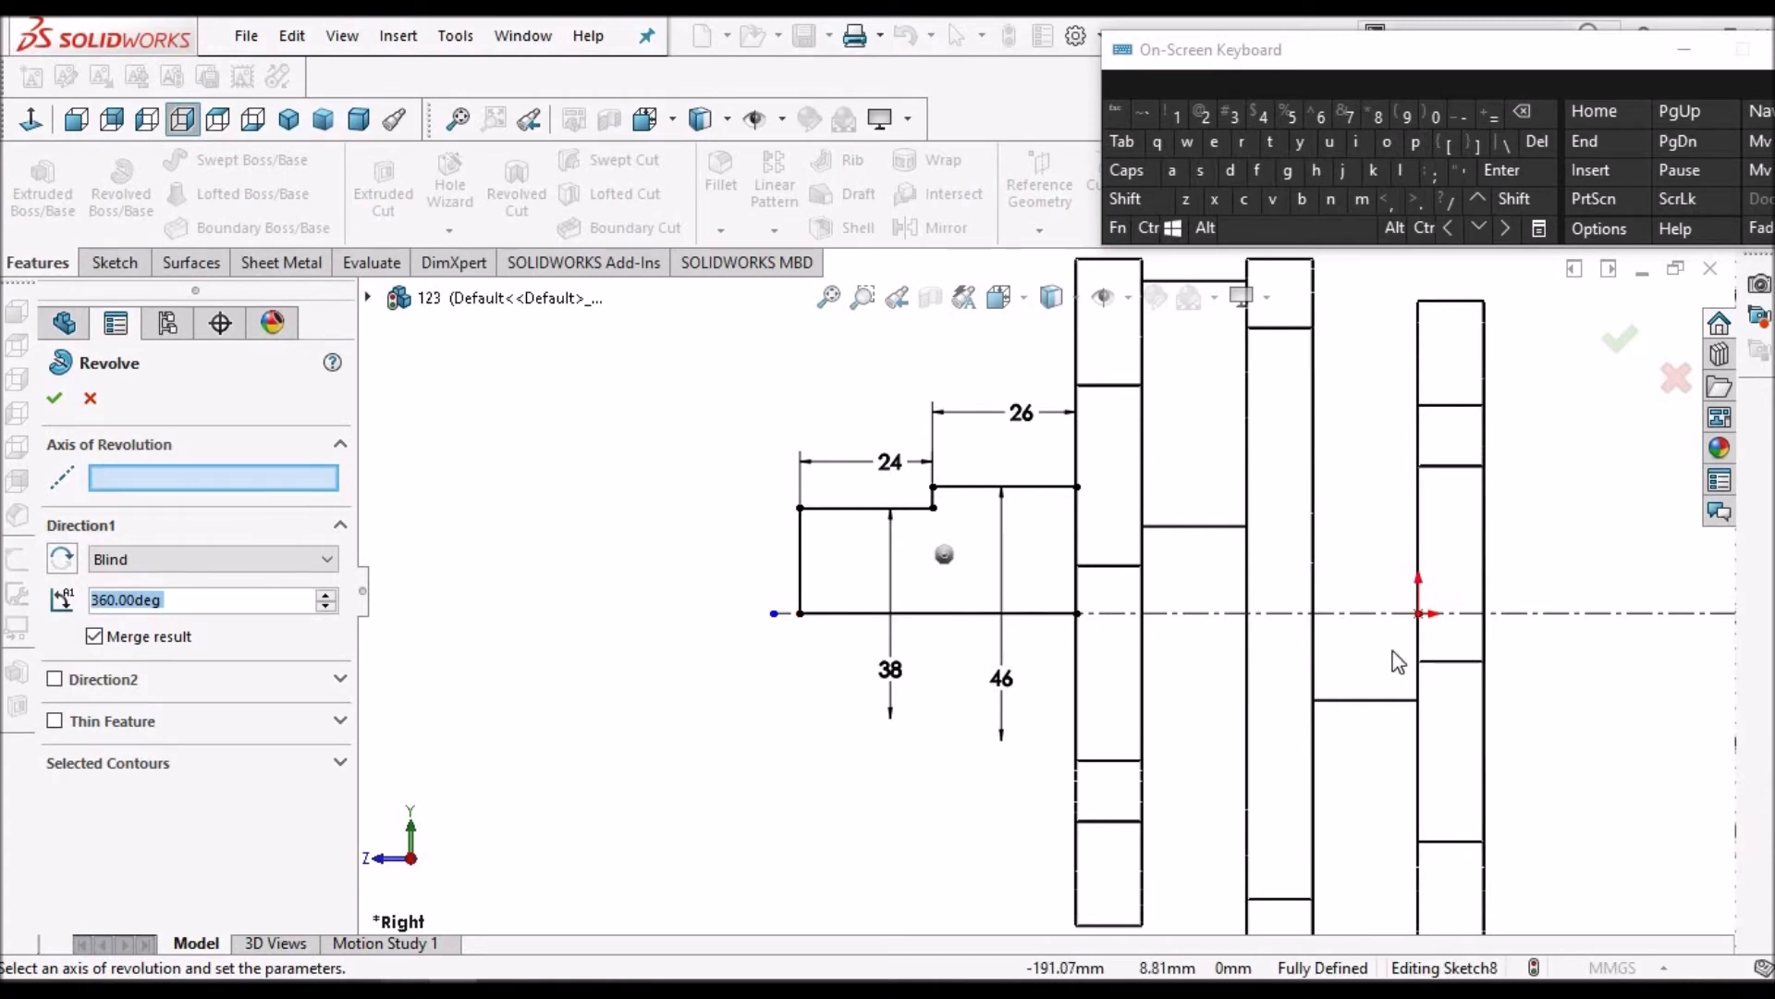
pyautogui.click(1200, 610)
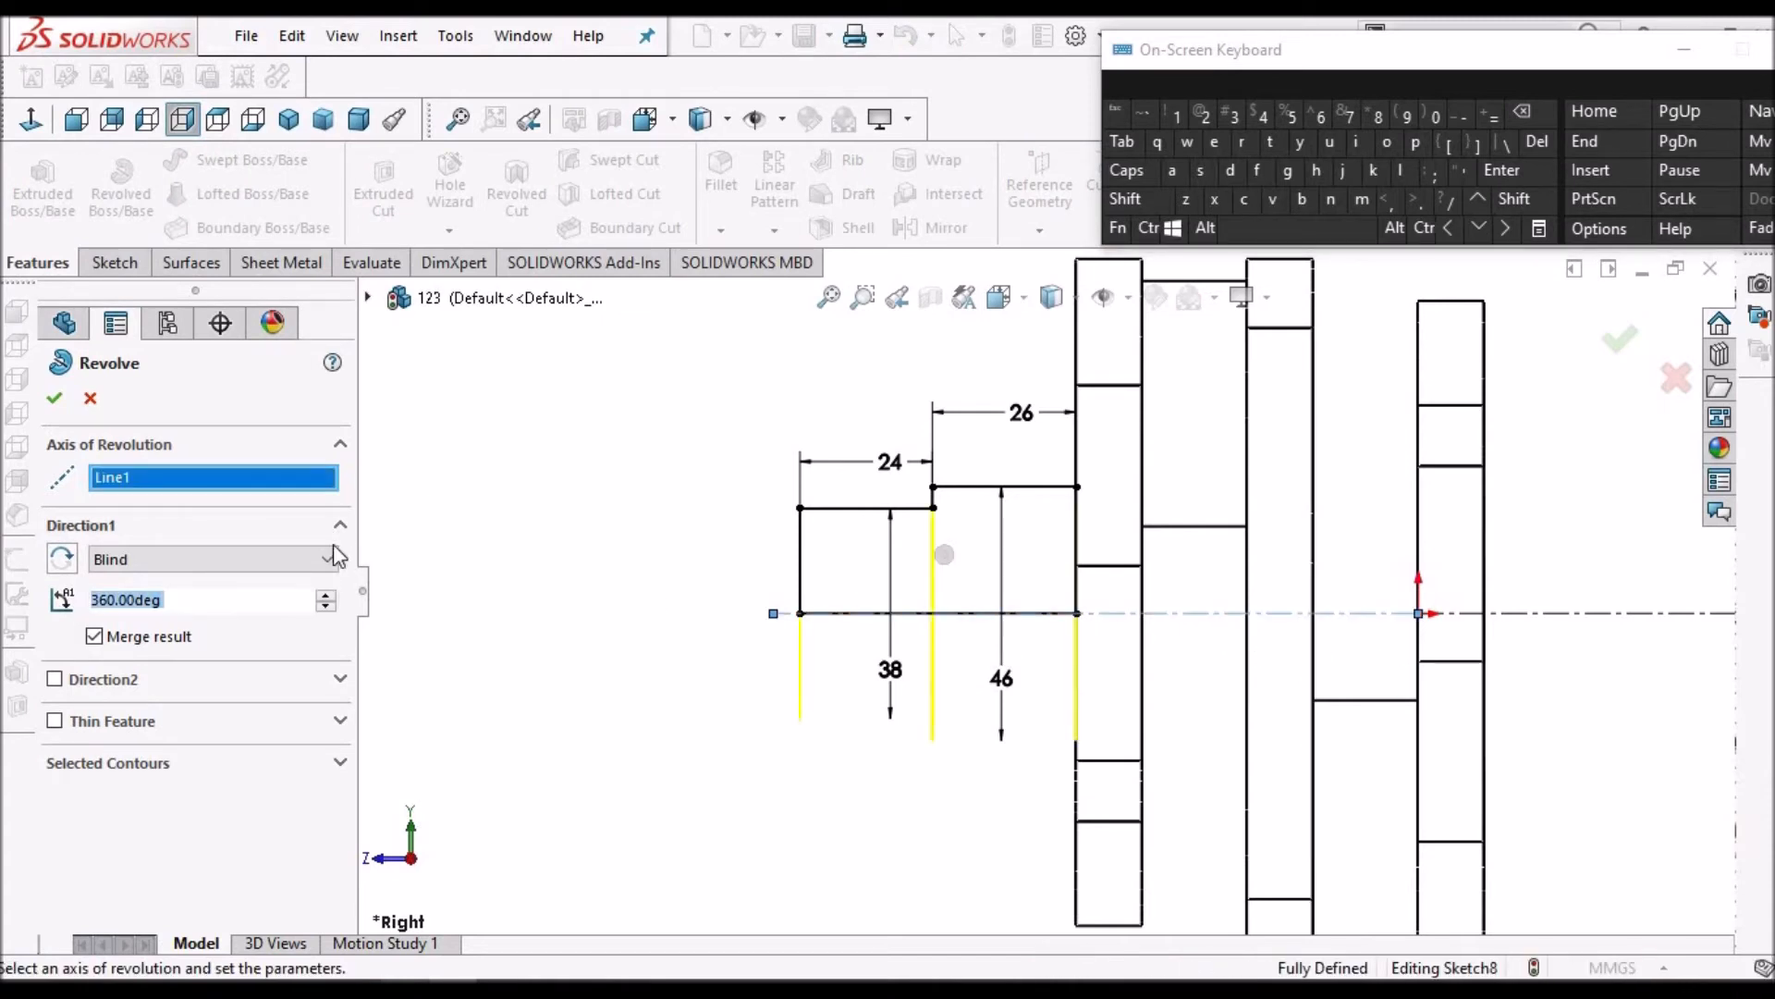
pyautogui.press('Return')
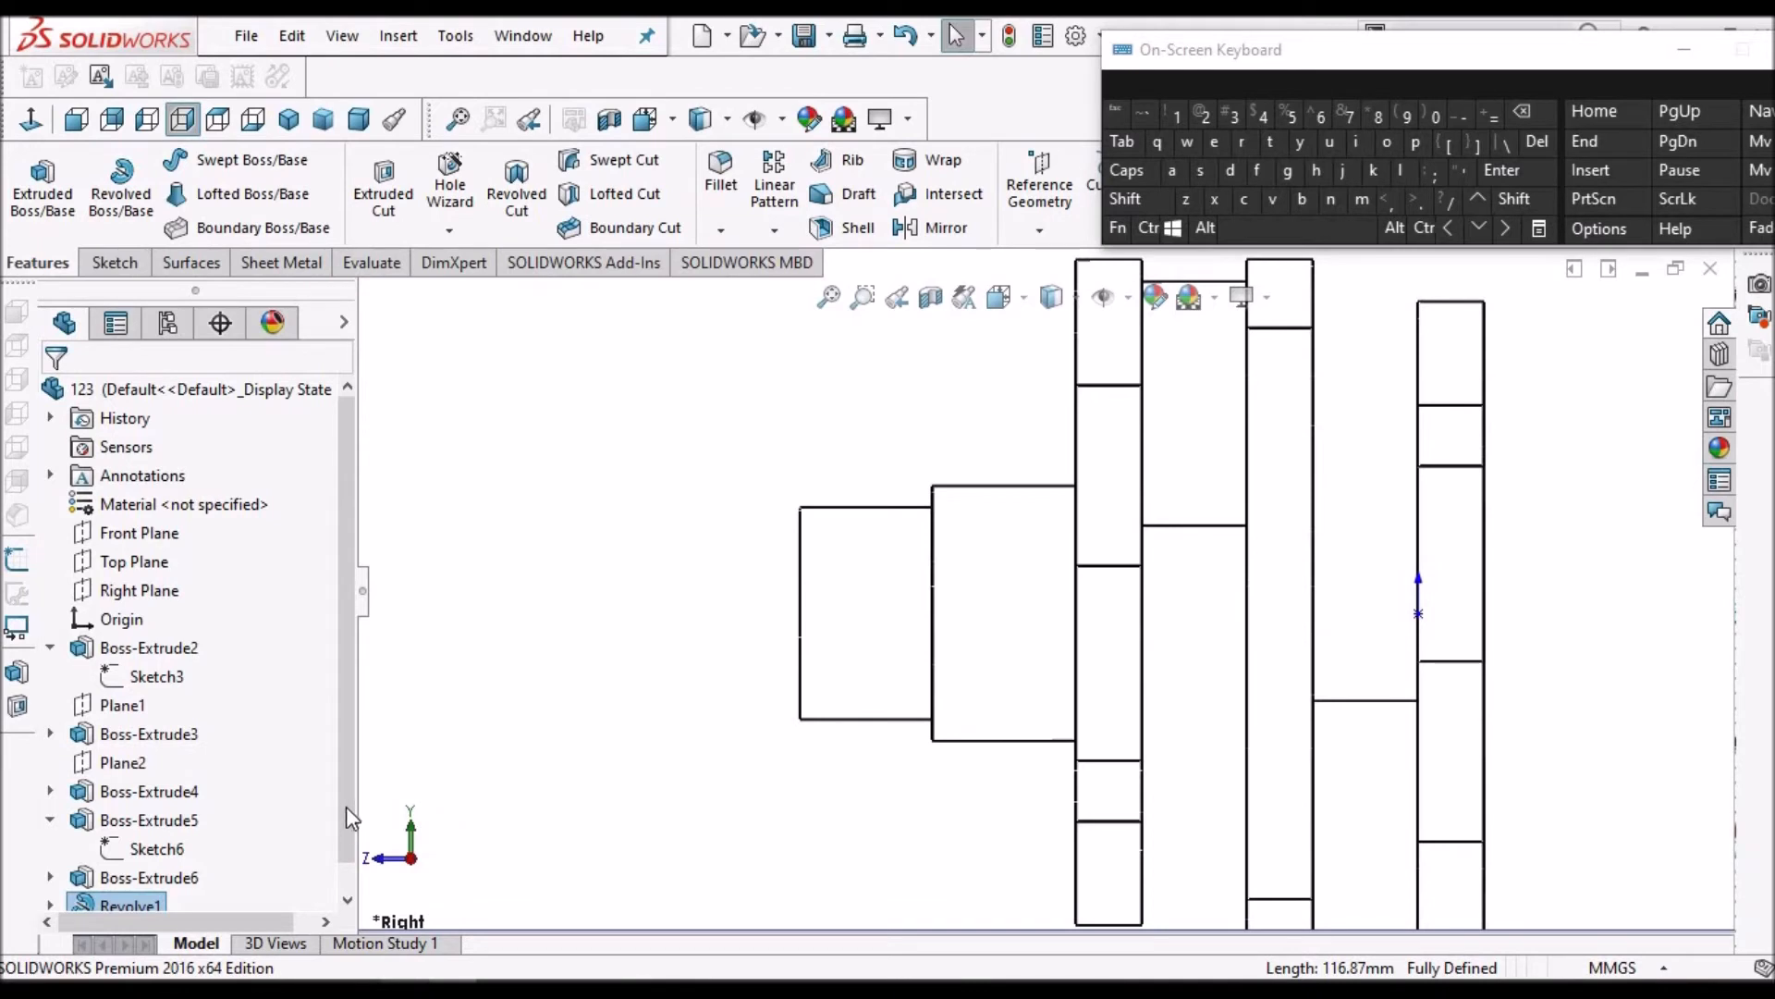
# Reopen the revolved shaft end's sketch, Sketch8, for editing at the opposite end of the crankshaft
pyautogui.scroll(-1, 348, 865)
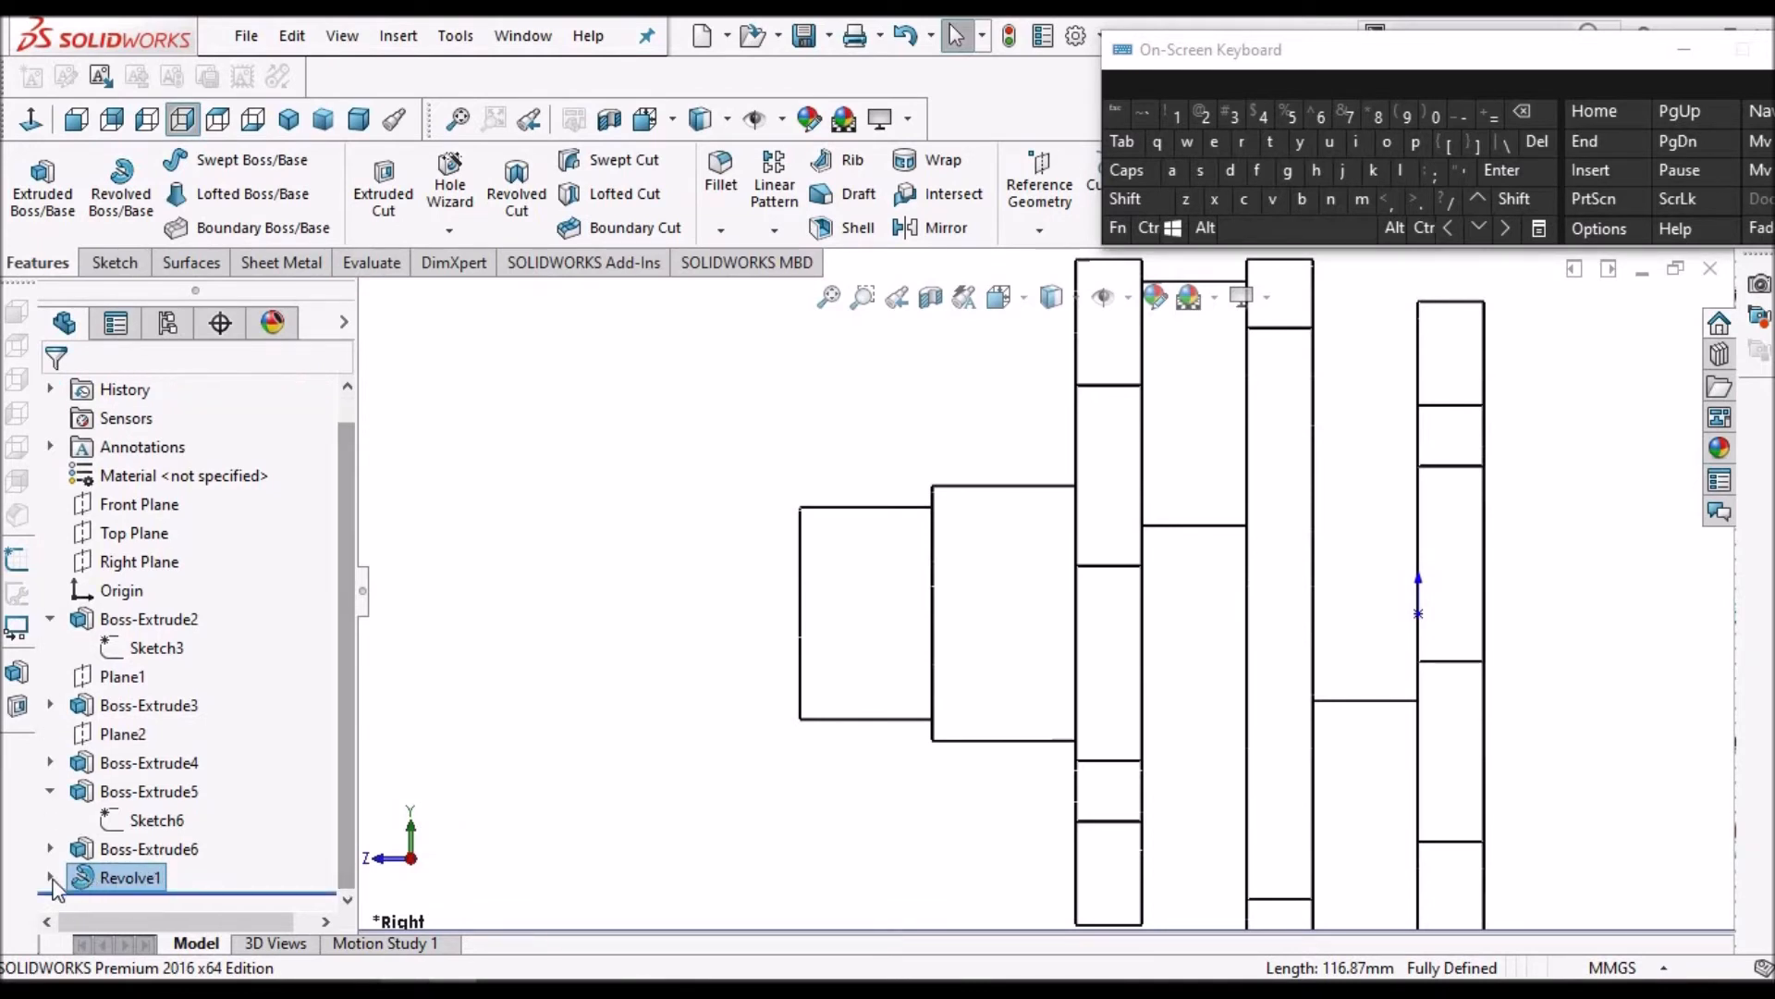
pyautogui.click(51, 878)
pyautogui.click(153, 877)
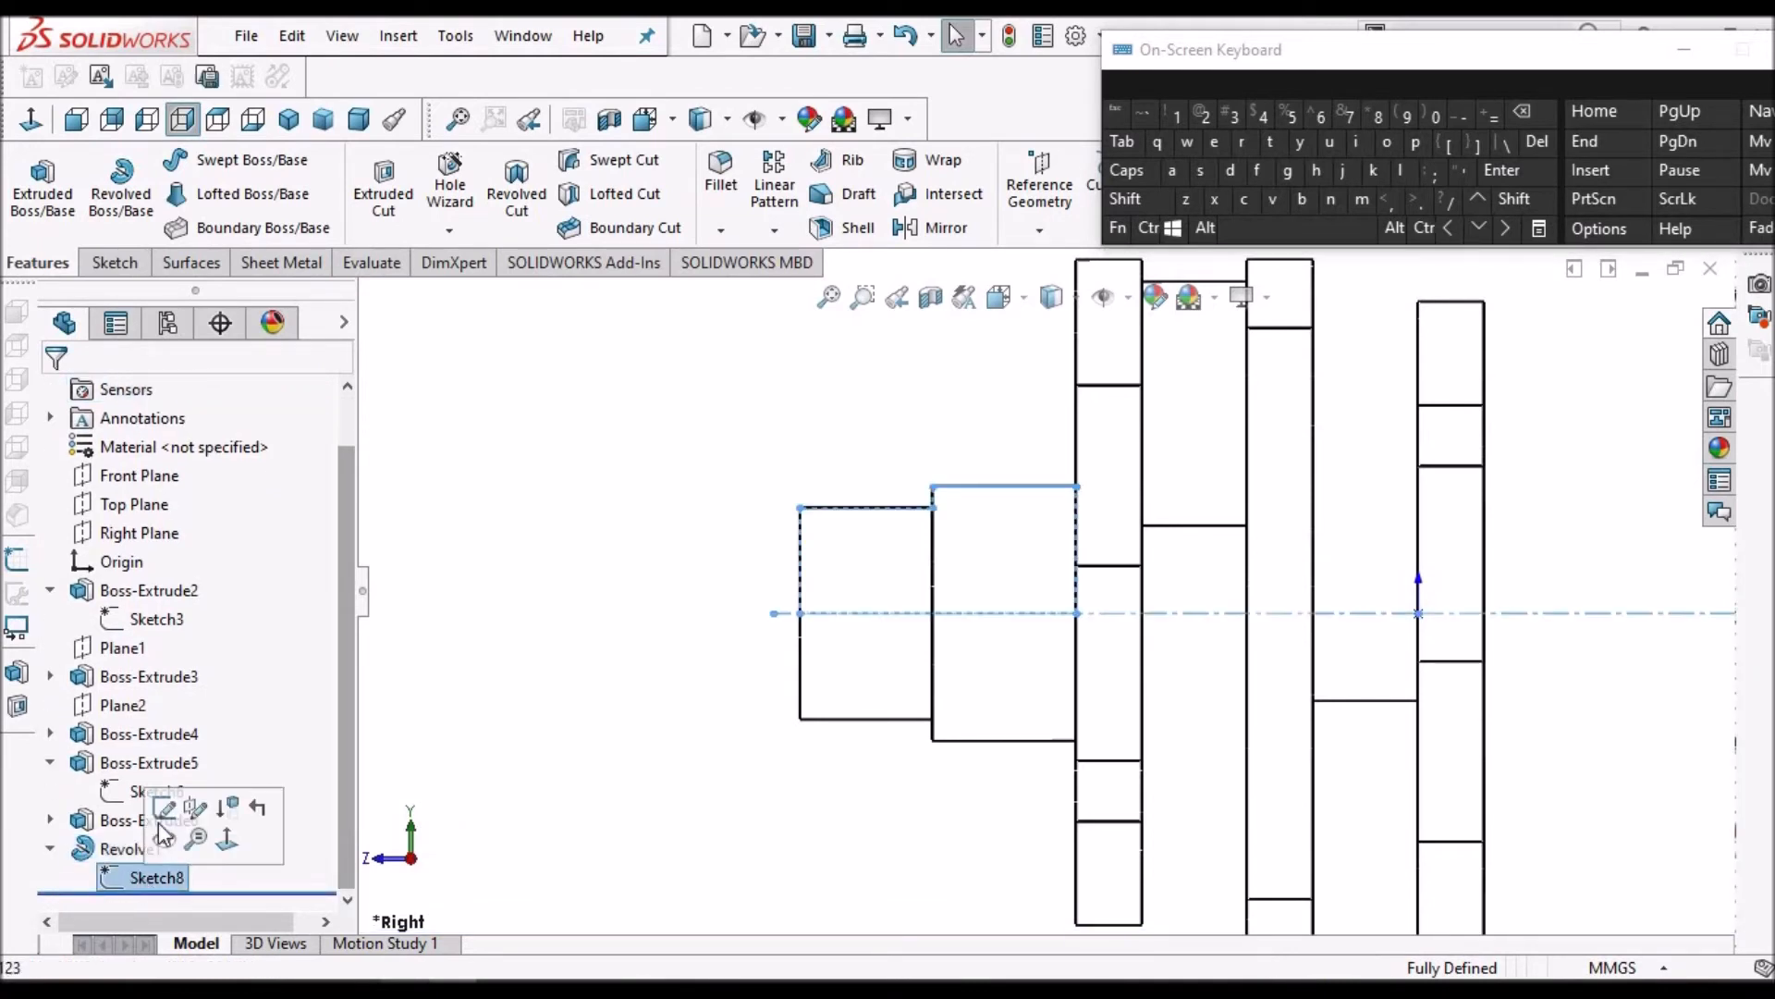
pyautogui.click(164, 808)
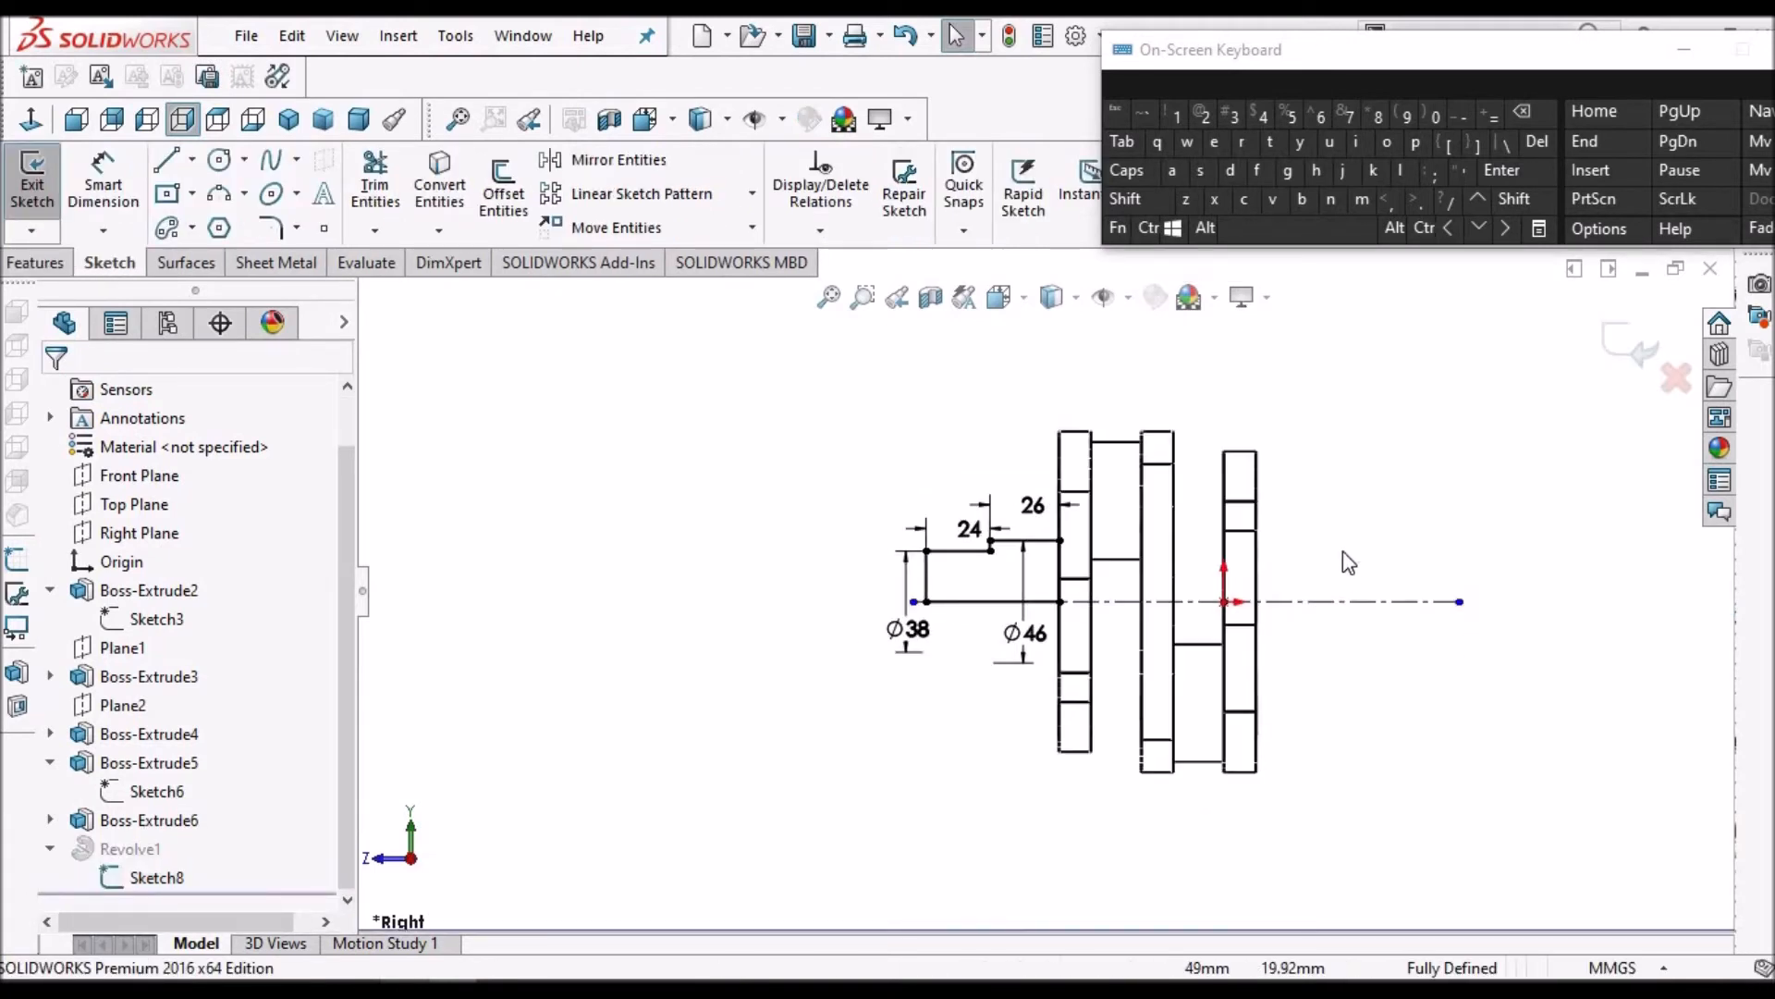
pyautogui.scroll(-3, 1342, 551)
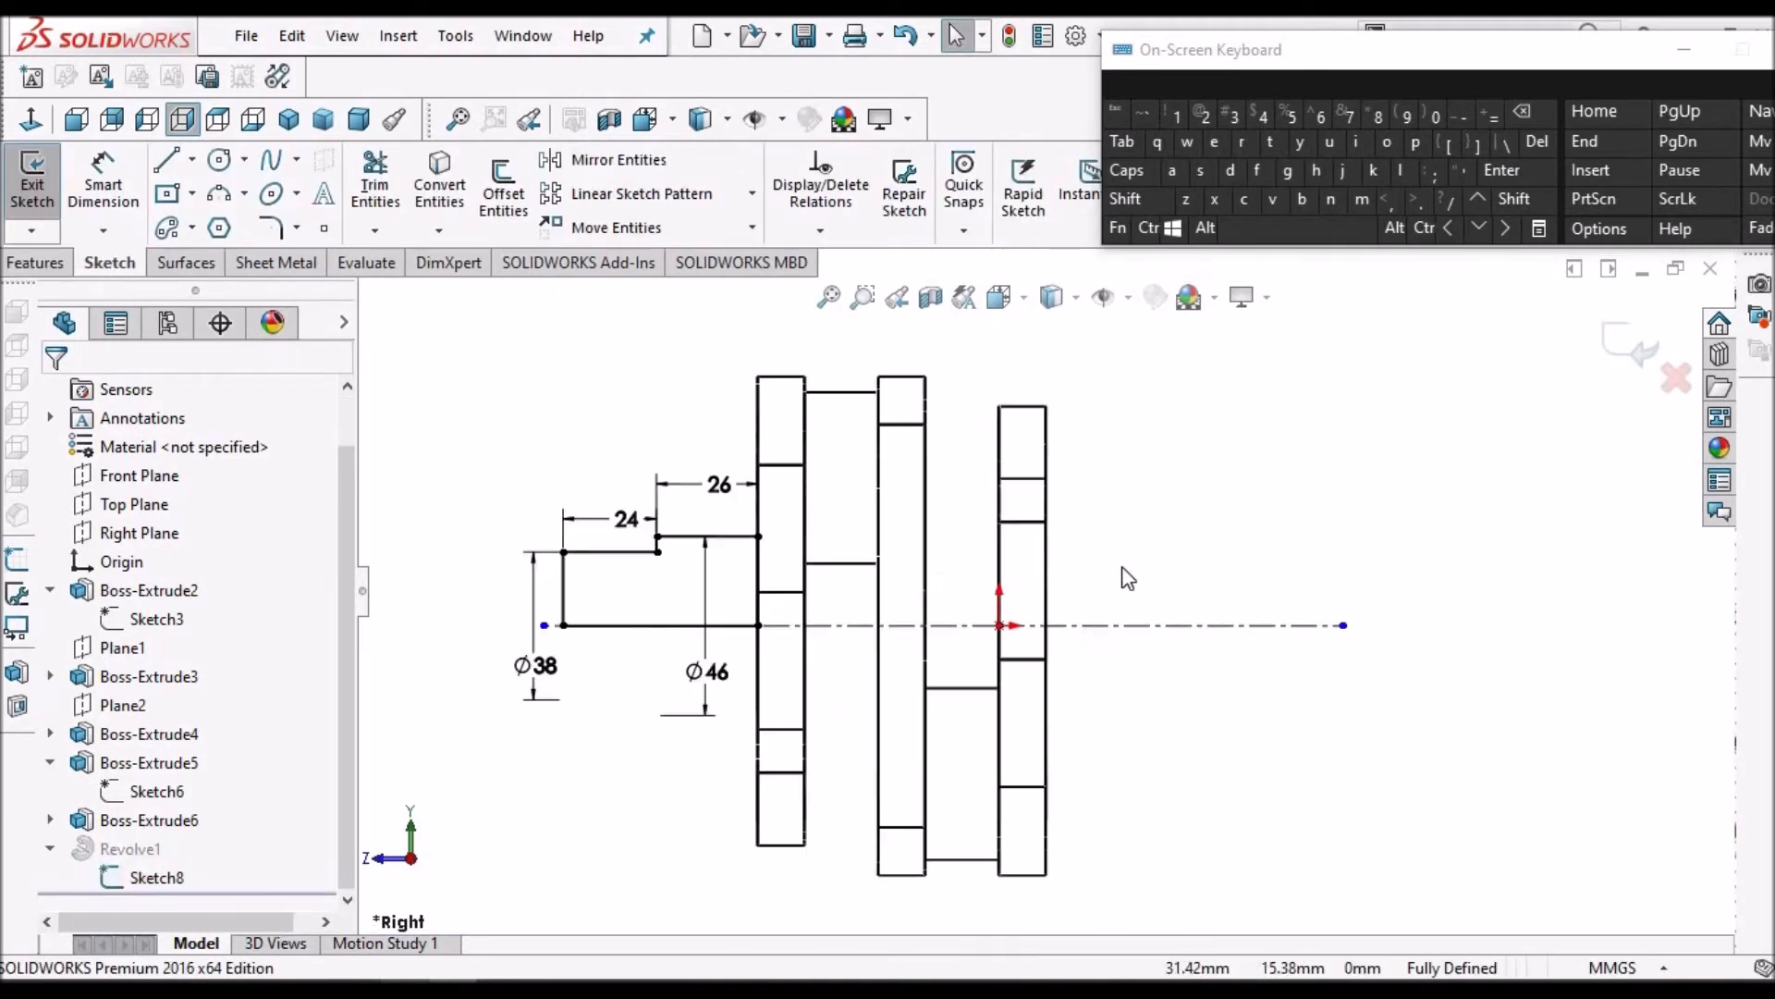
pyautogui.scroll(-2, 1128, 578)
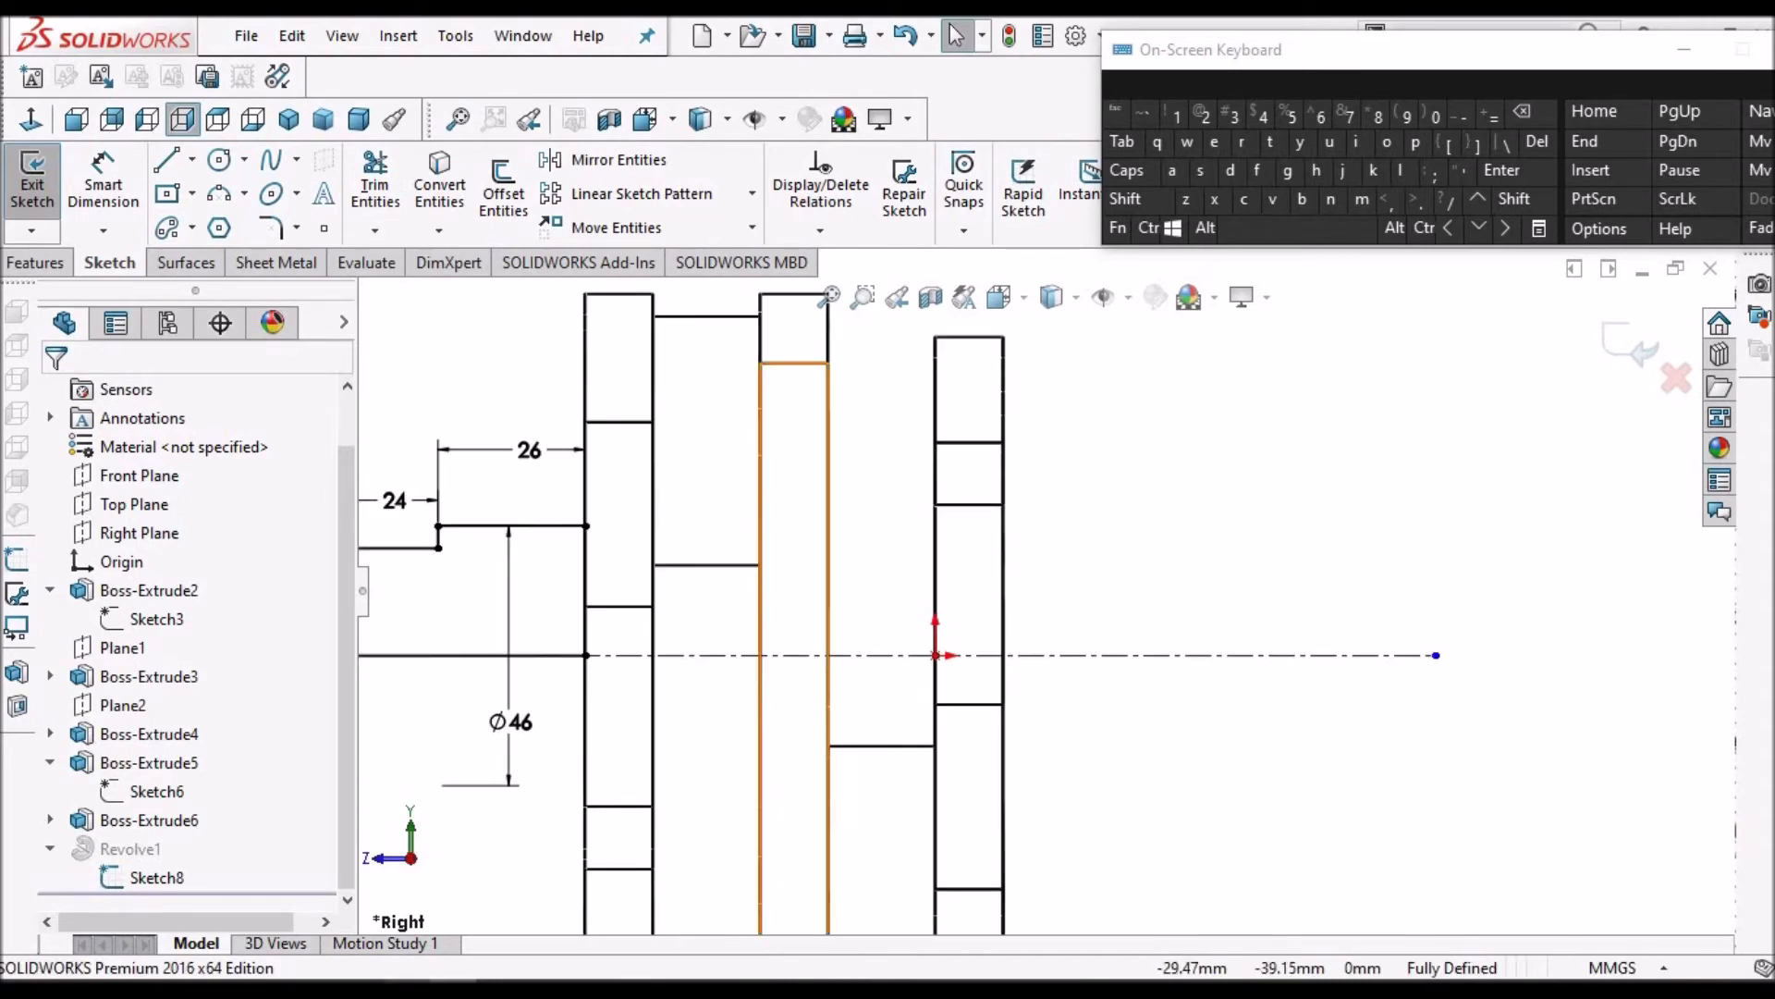
# Check the dimensions of the long, tapered shaft end in the reference PDF and return to SOLIDWORKS
pyautogui.click(405, 958)
pyautogui.scroll(3, 1005, 470)
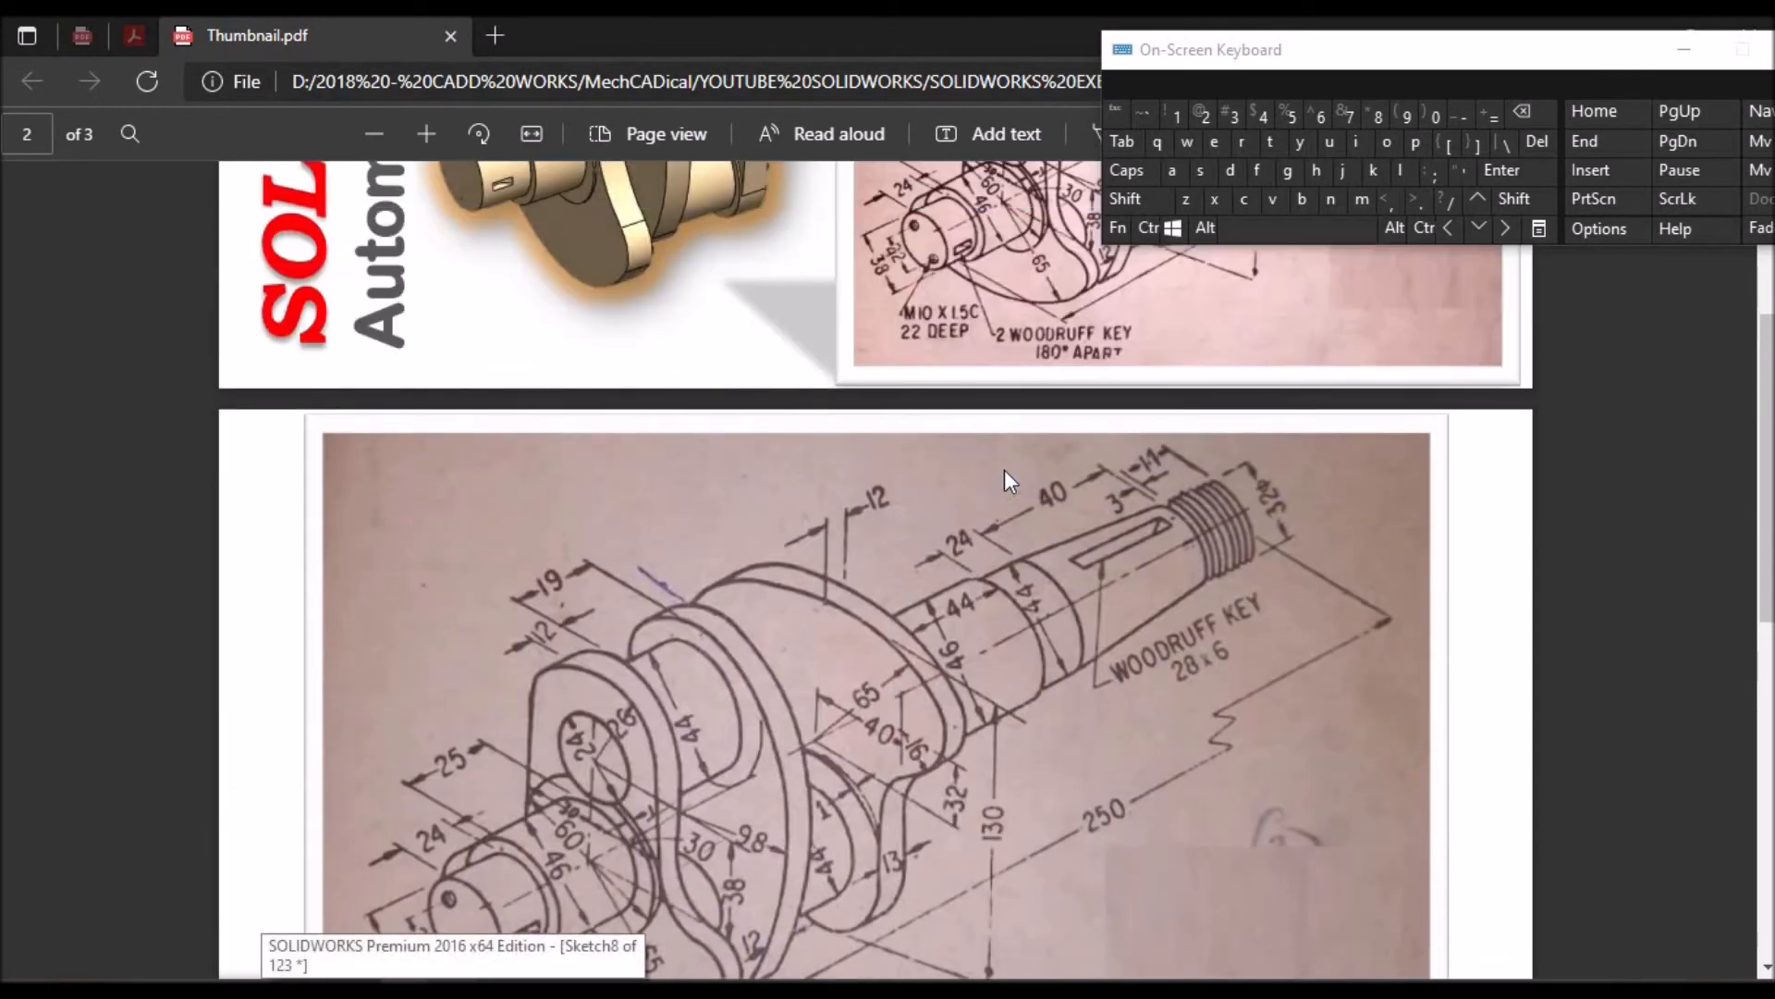
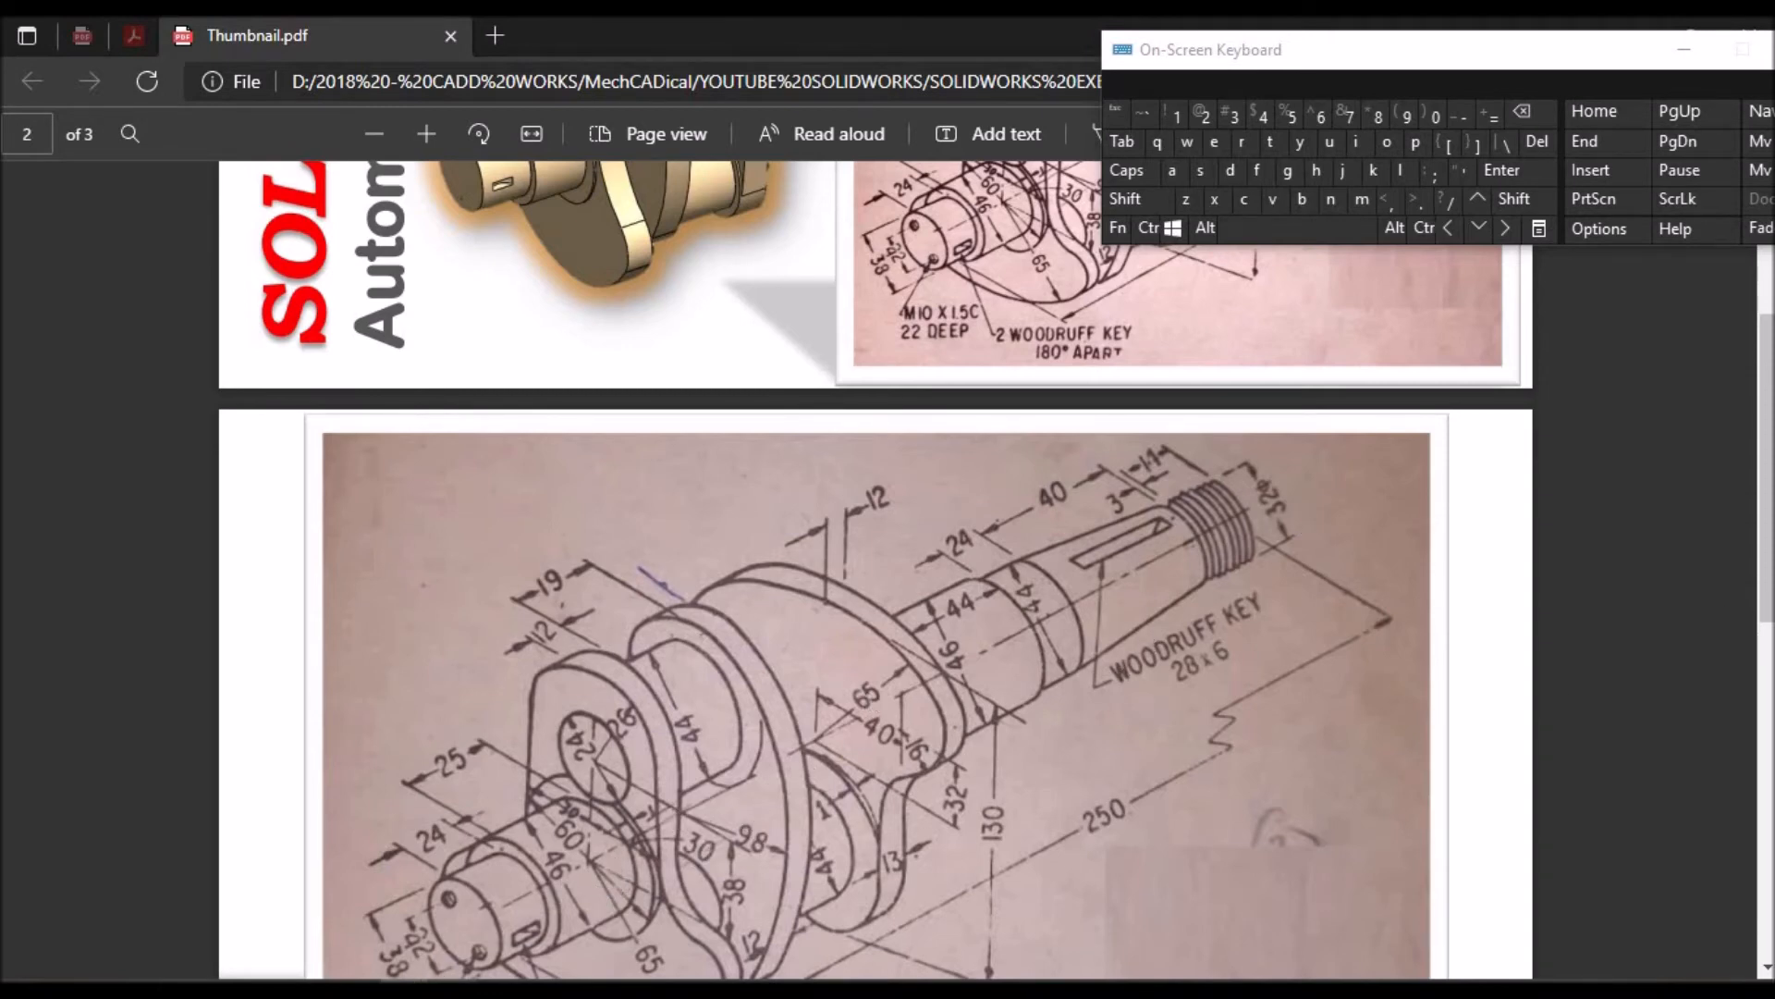
pyautogui.hotkey('alt', 'Tab')
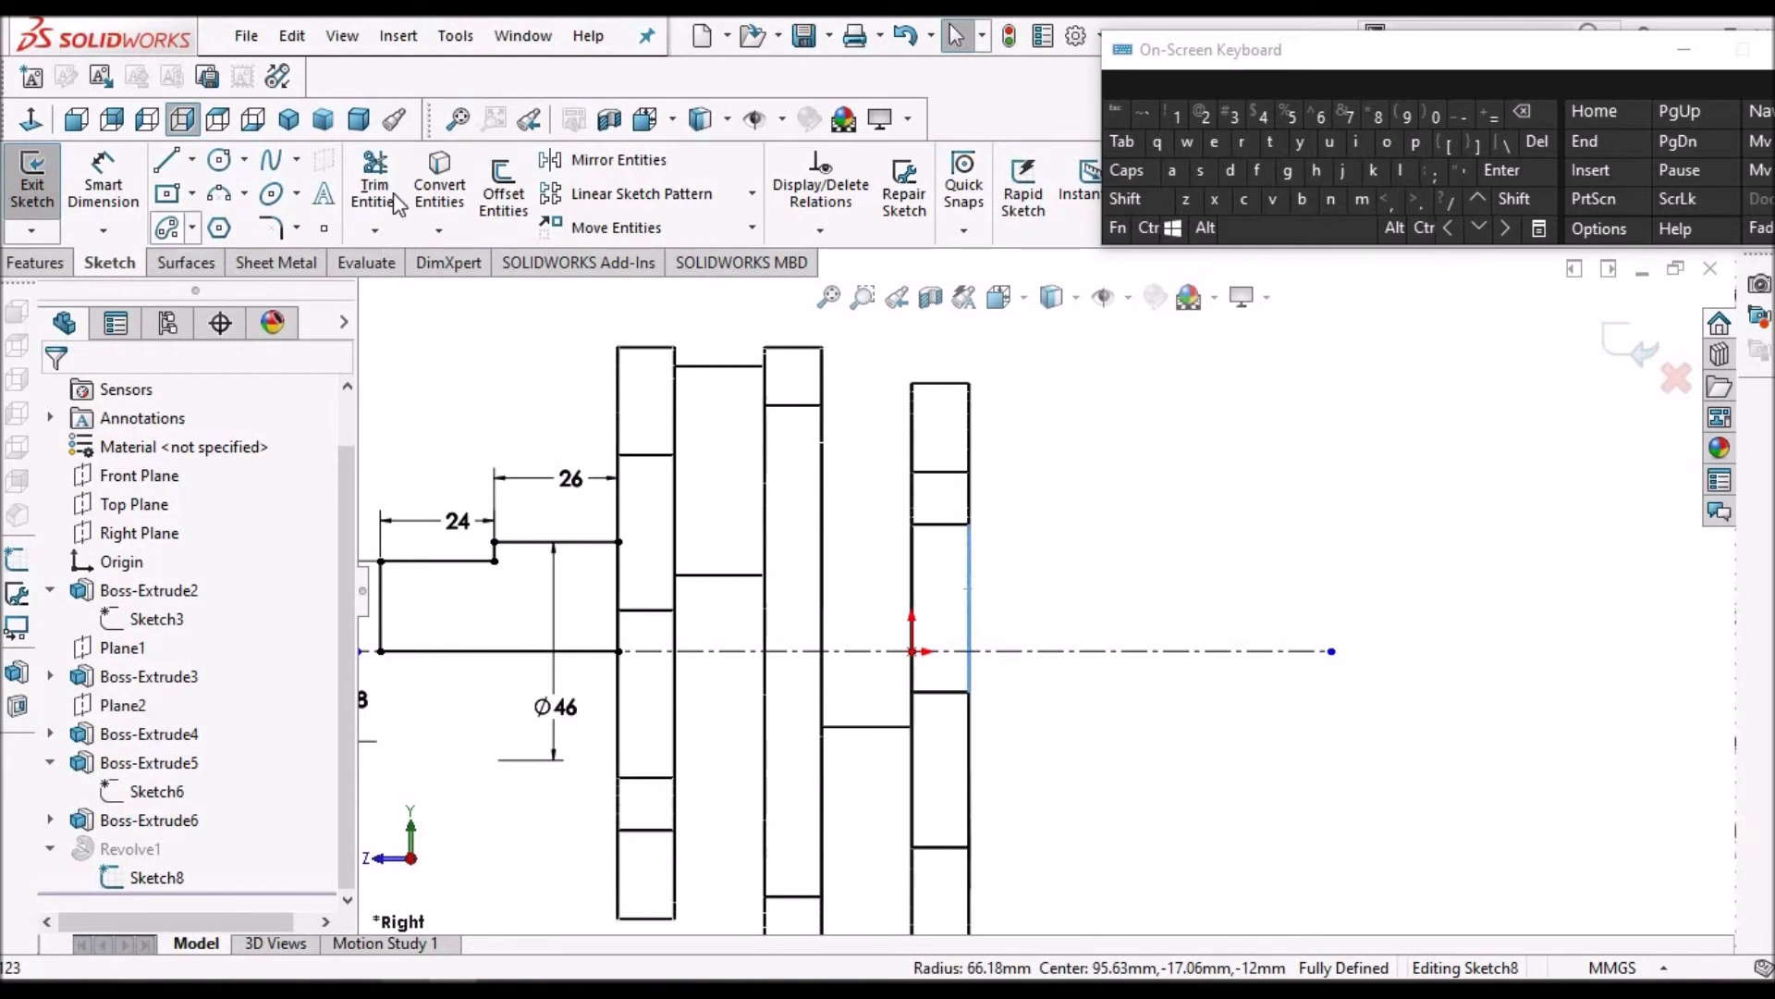
pyautogui.click(866, 342)
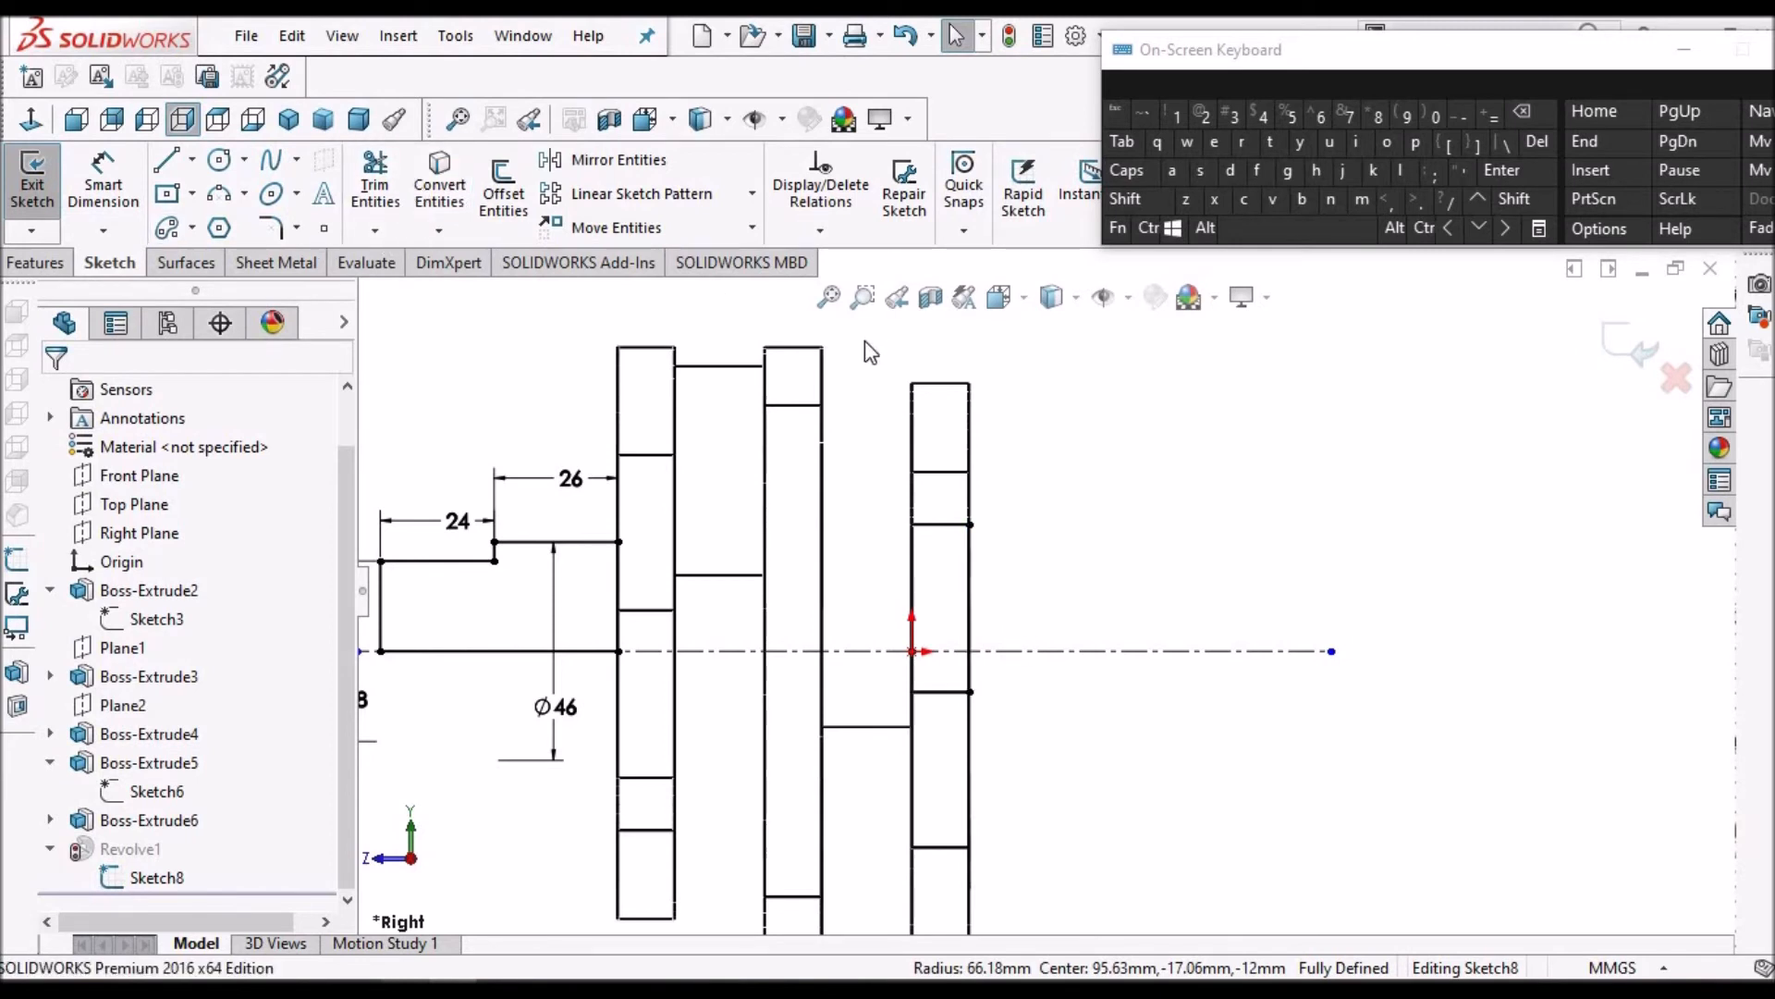
# Sketch a line chain from the web's outer face: about 31 mm horizontal, a short drop, about 18 mm horizontal, a downward taper and about 10 mm horizontal
pyautogui.click(168, 163)
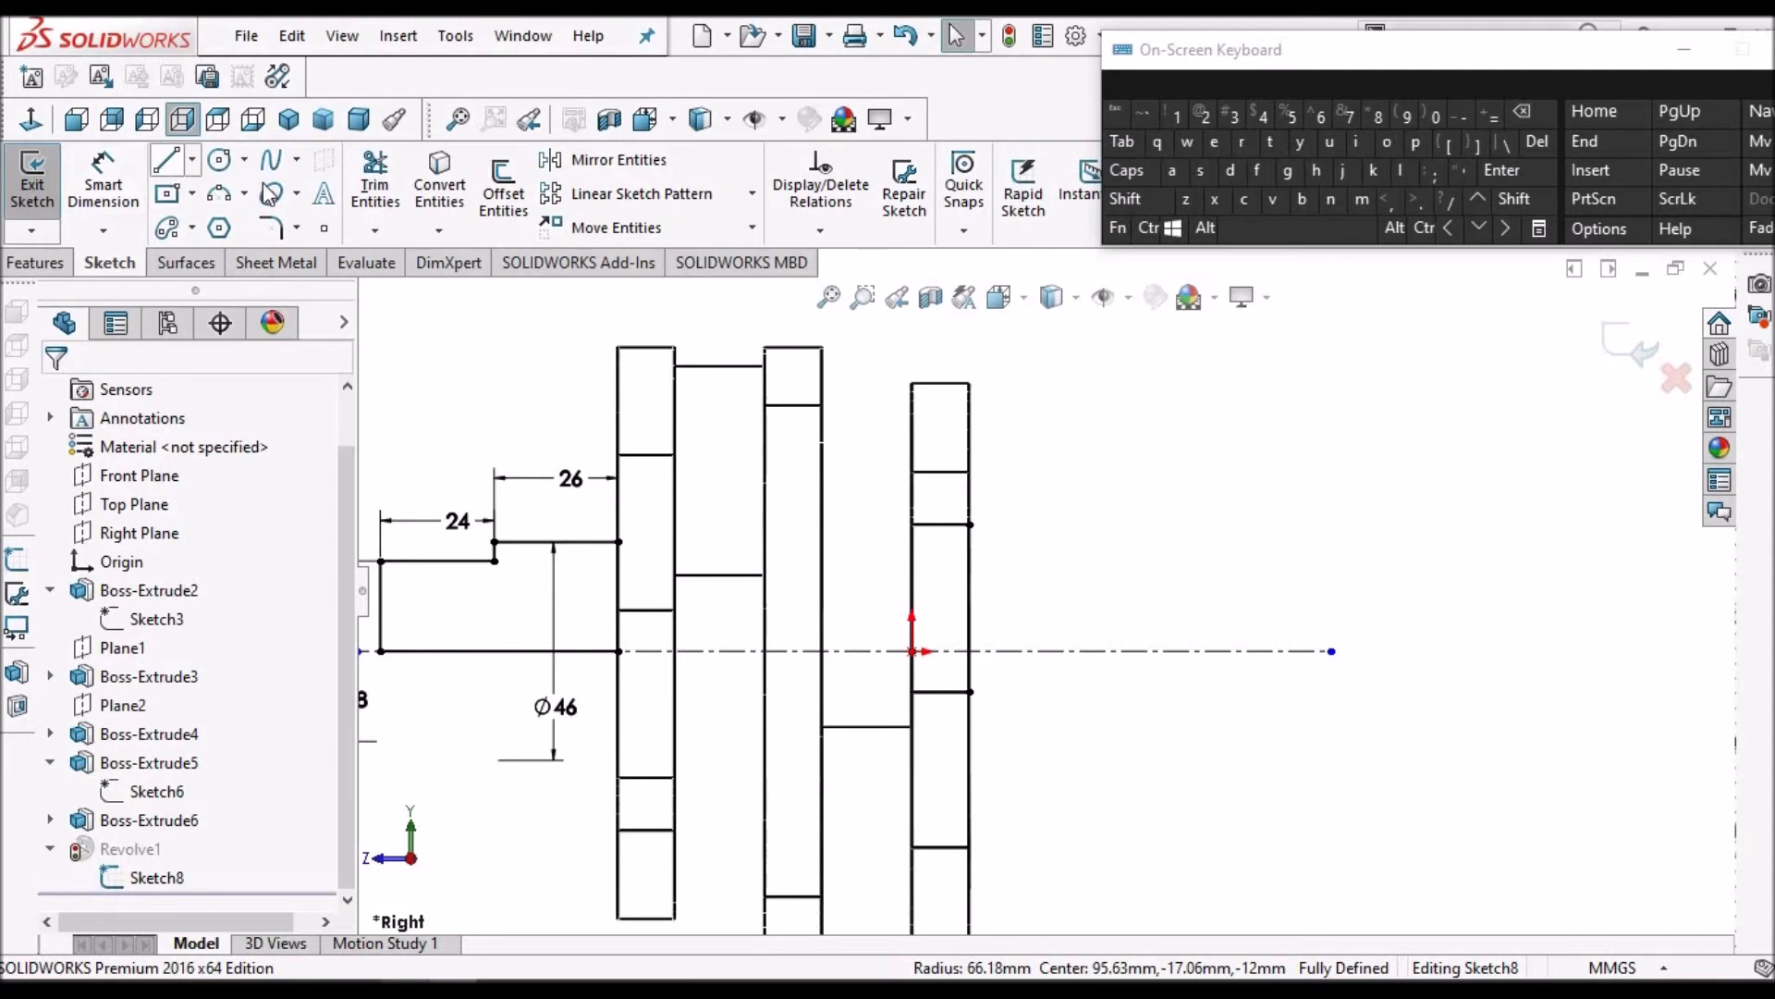
pyautogui.click(968, 607)
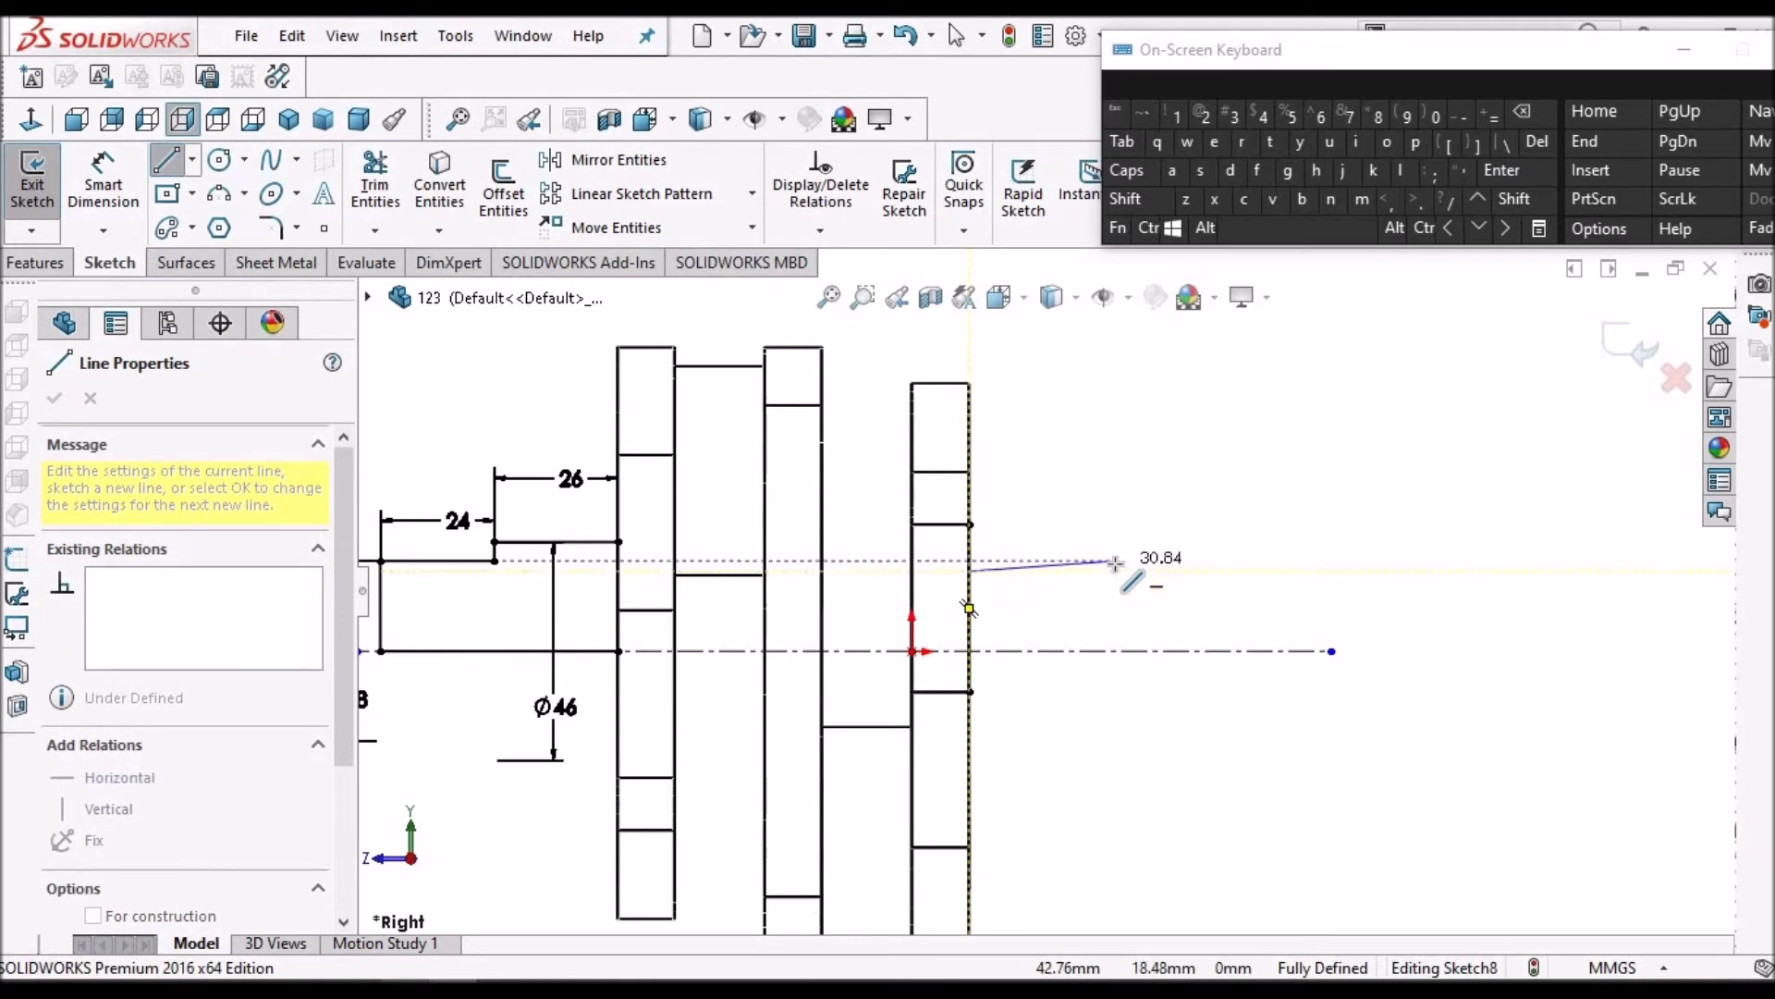
pyautogui.click(1118, 571)
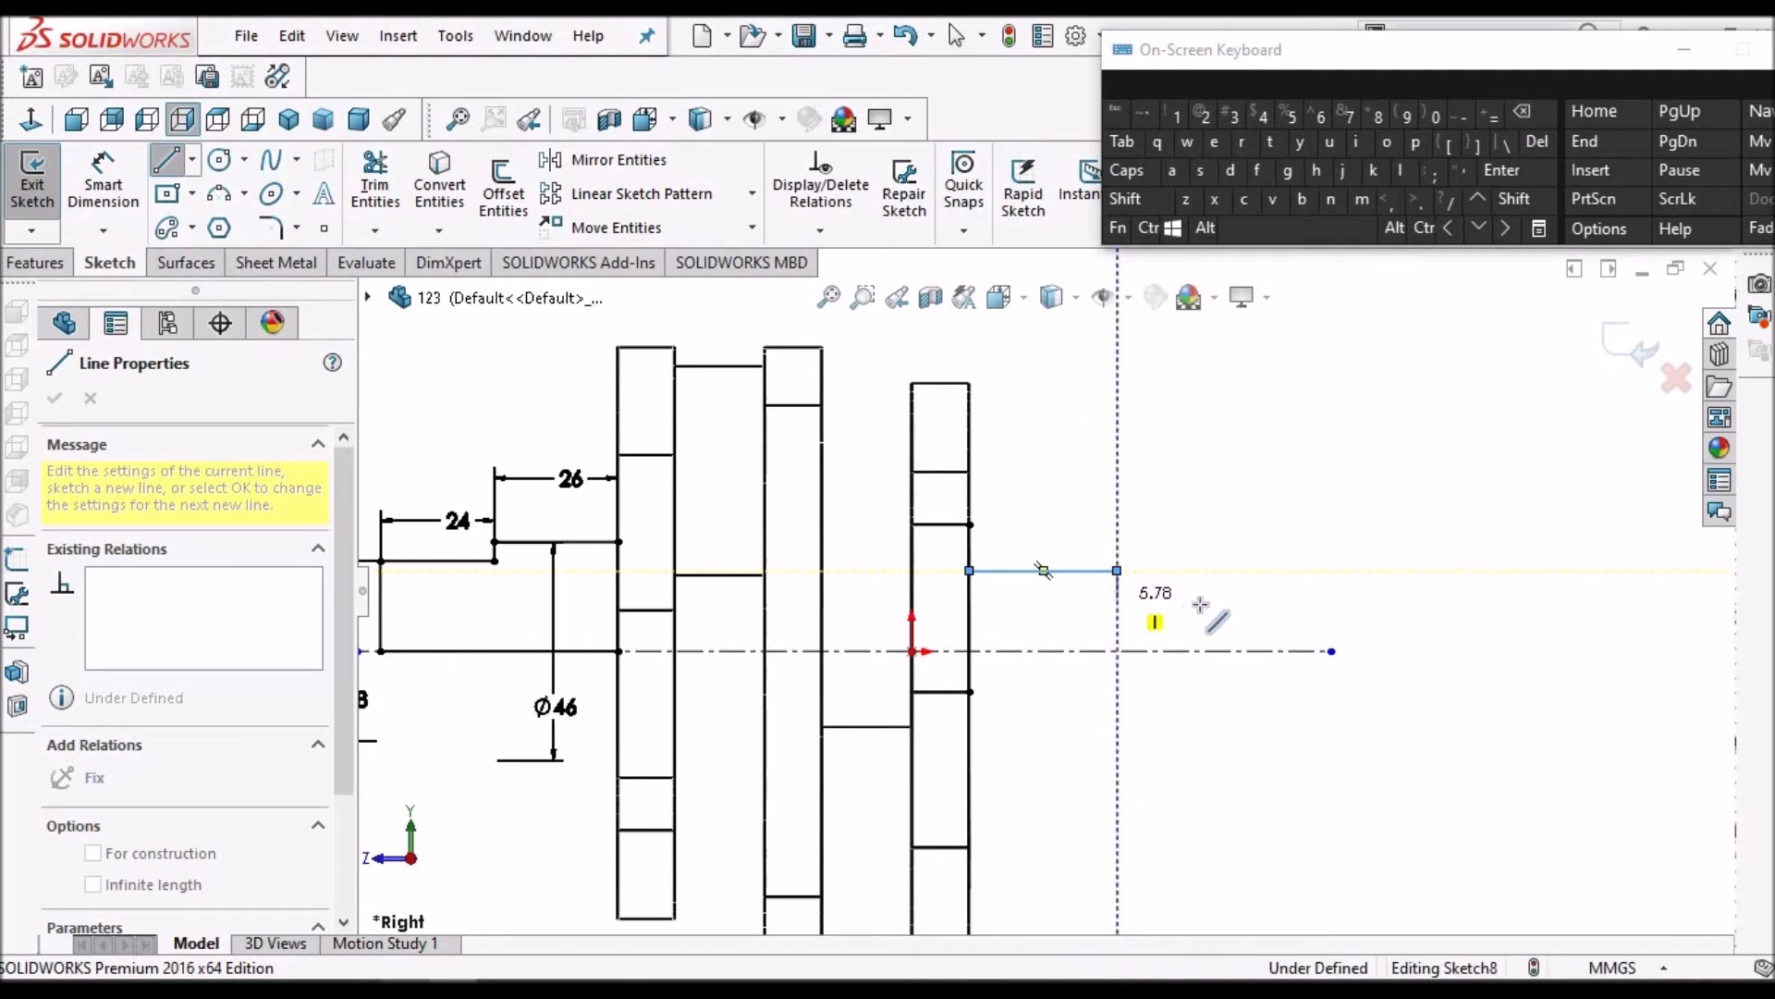
pyautogui.click(1117, 598)
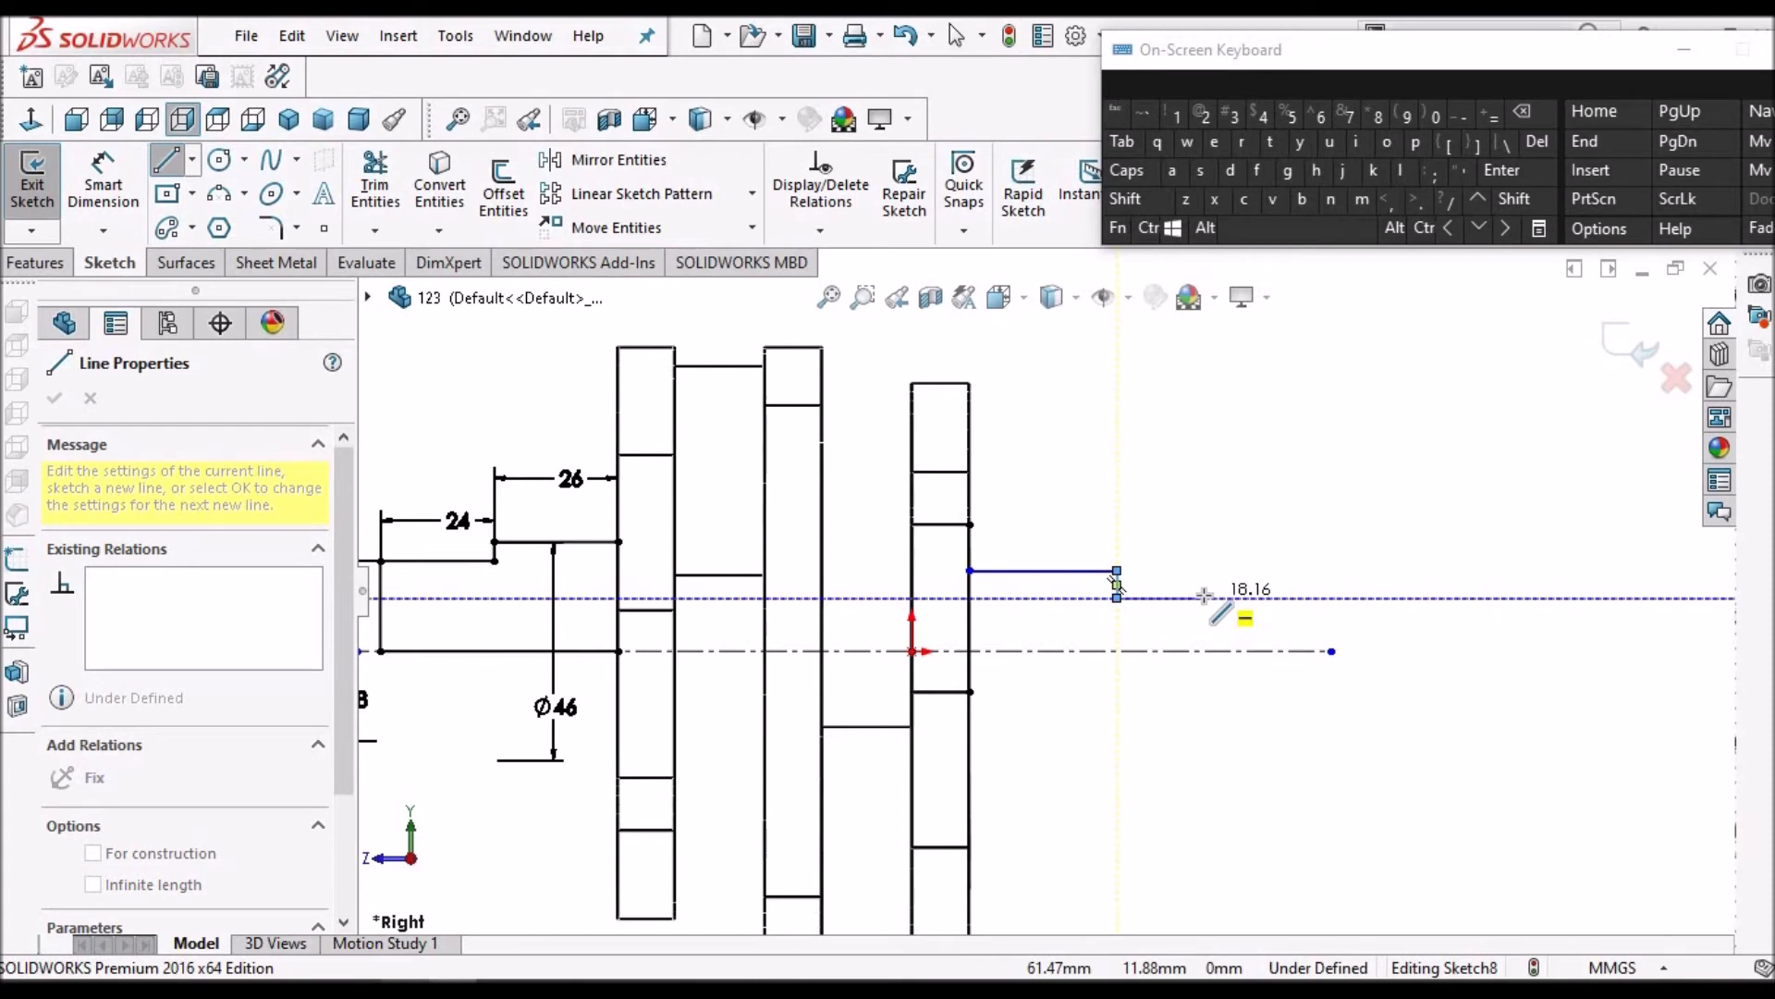
pyautogui.click(1203, 597)
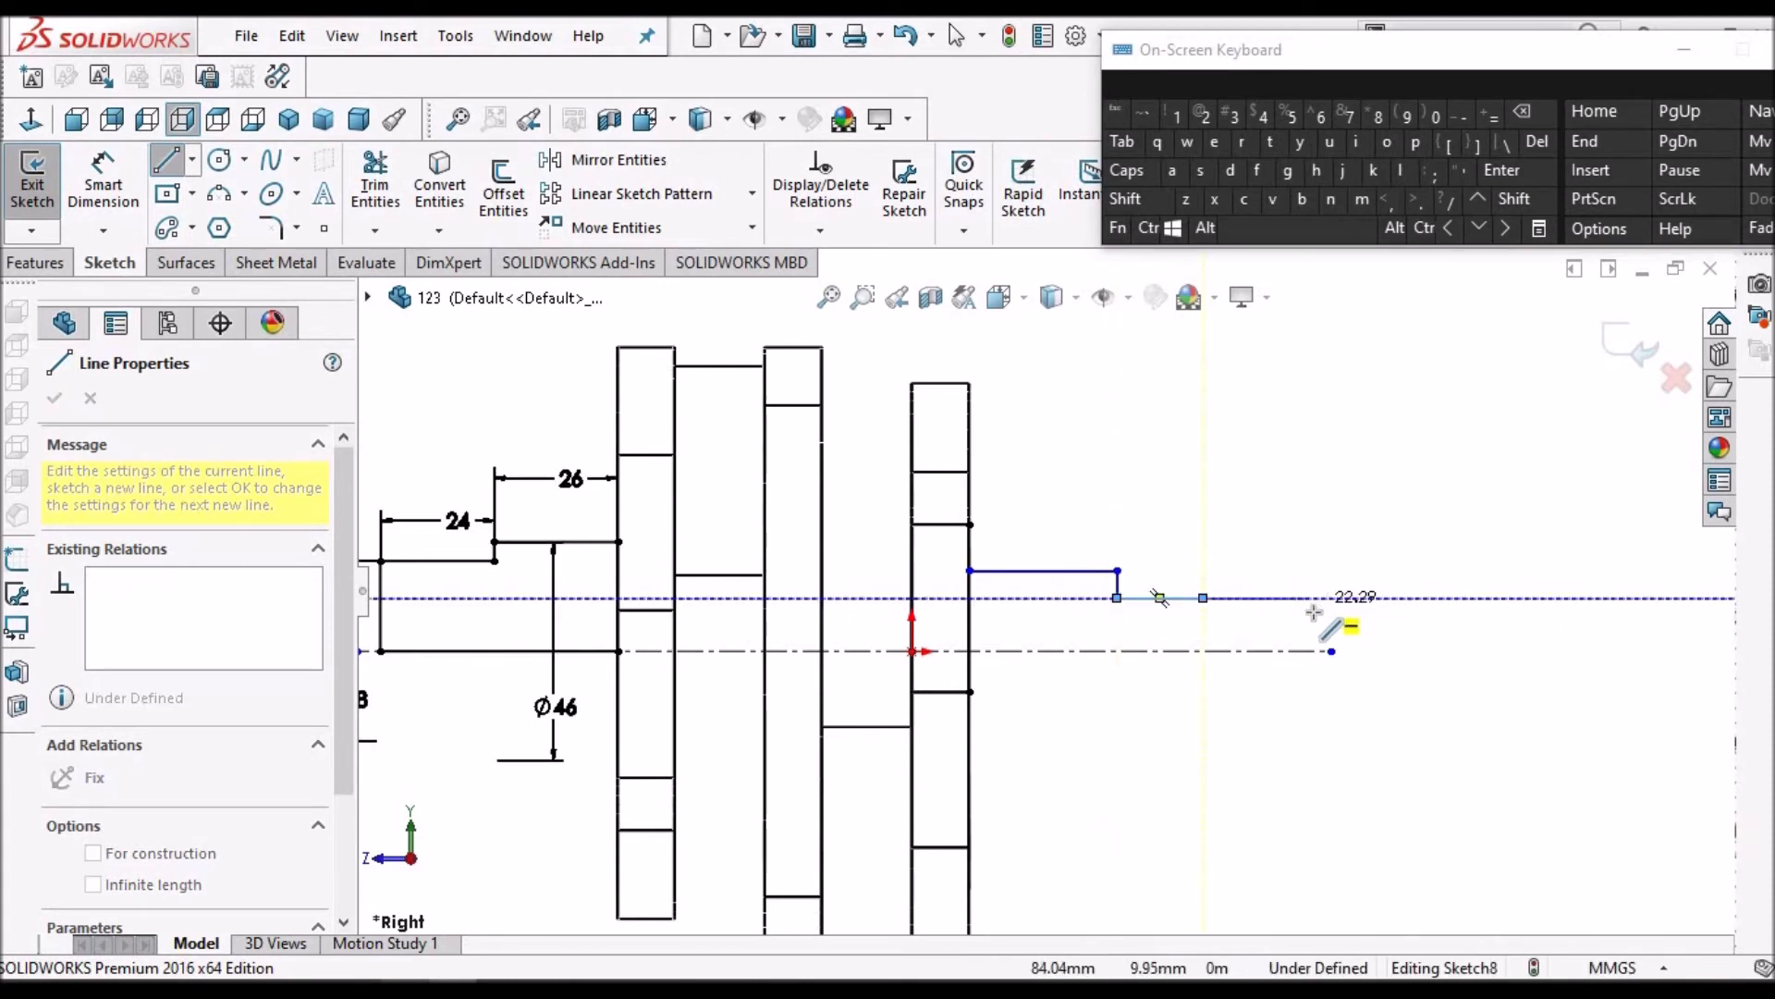
pyautogui.click(1314, 608)
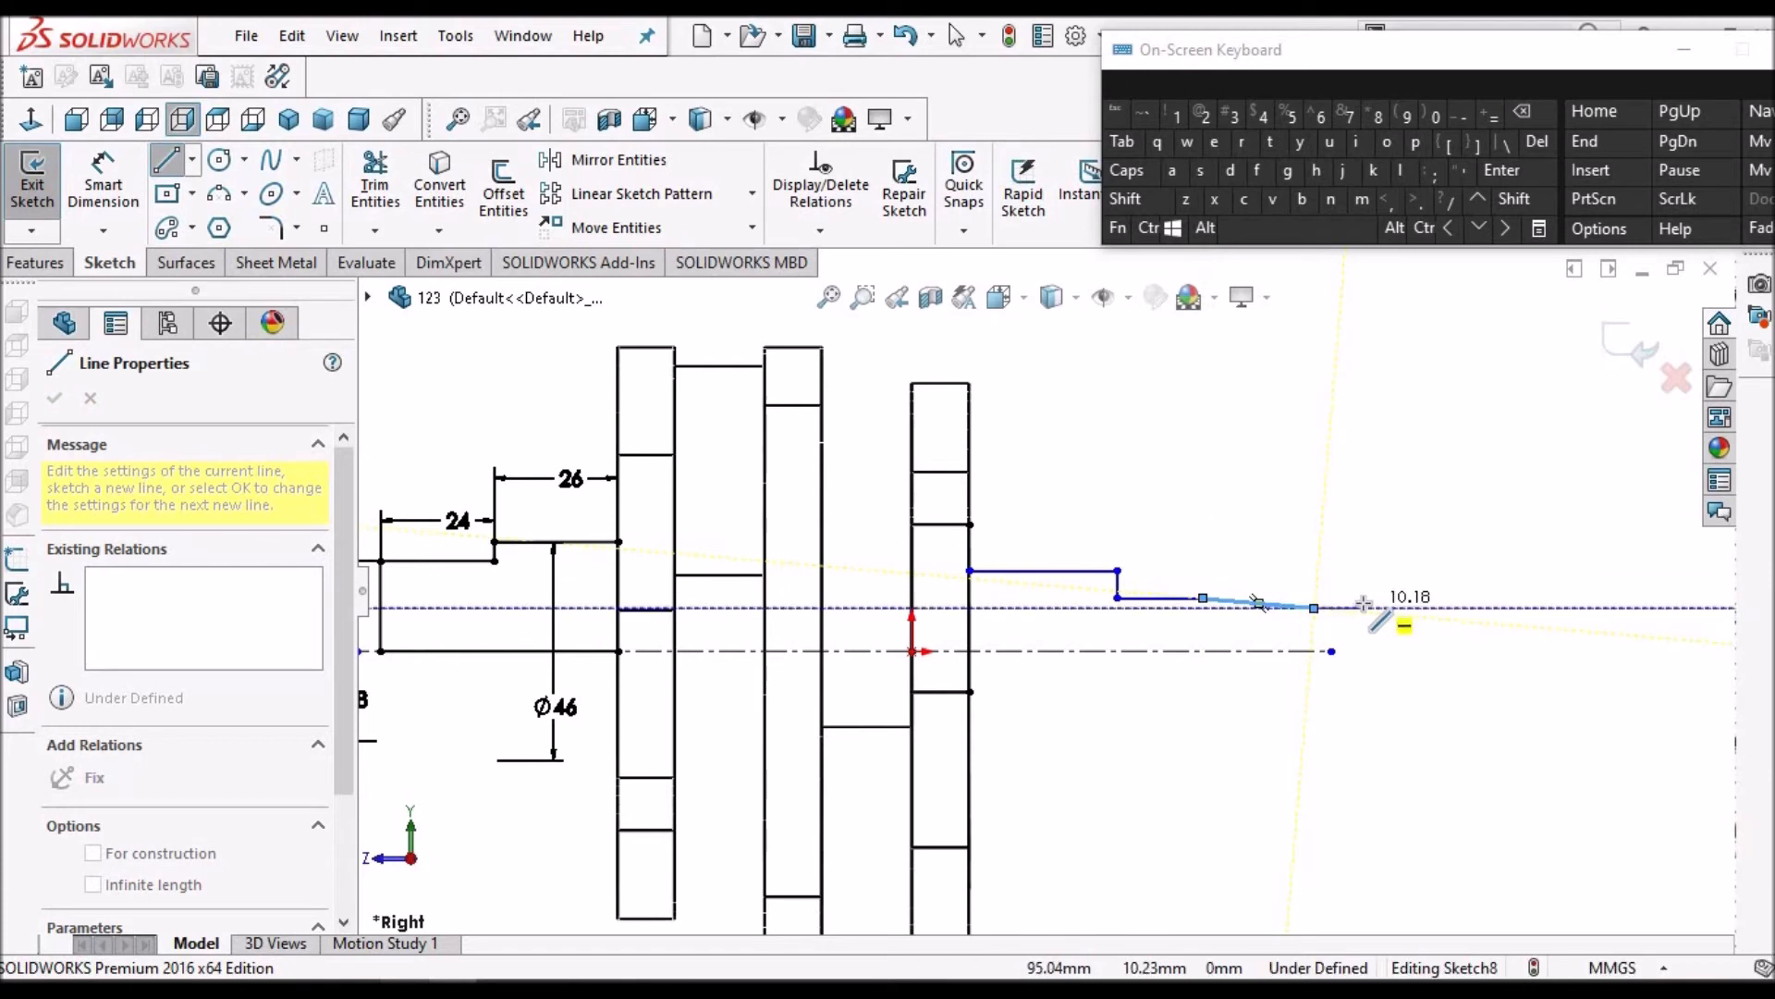
pyautogui.rightClick(1265, 524)
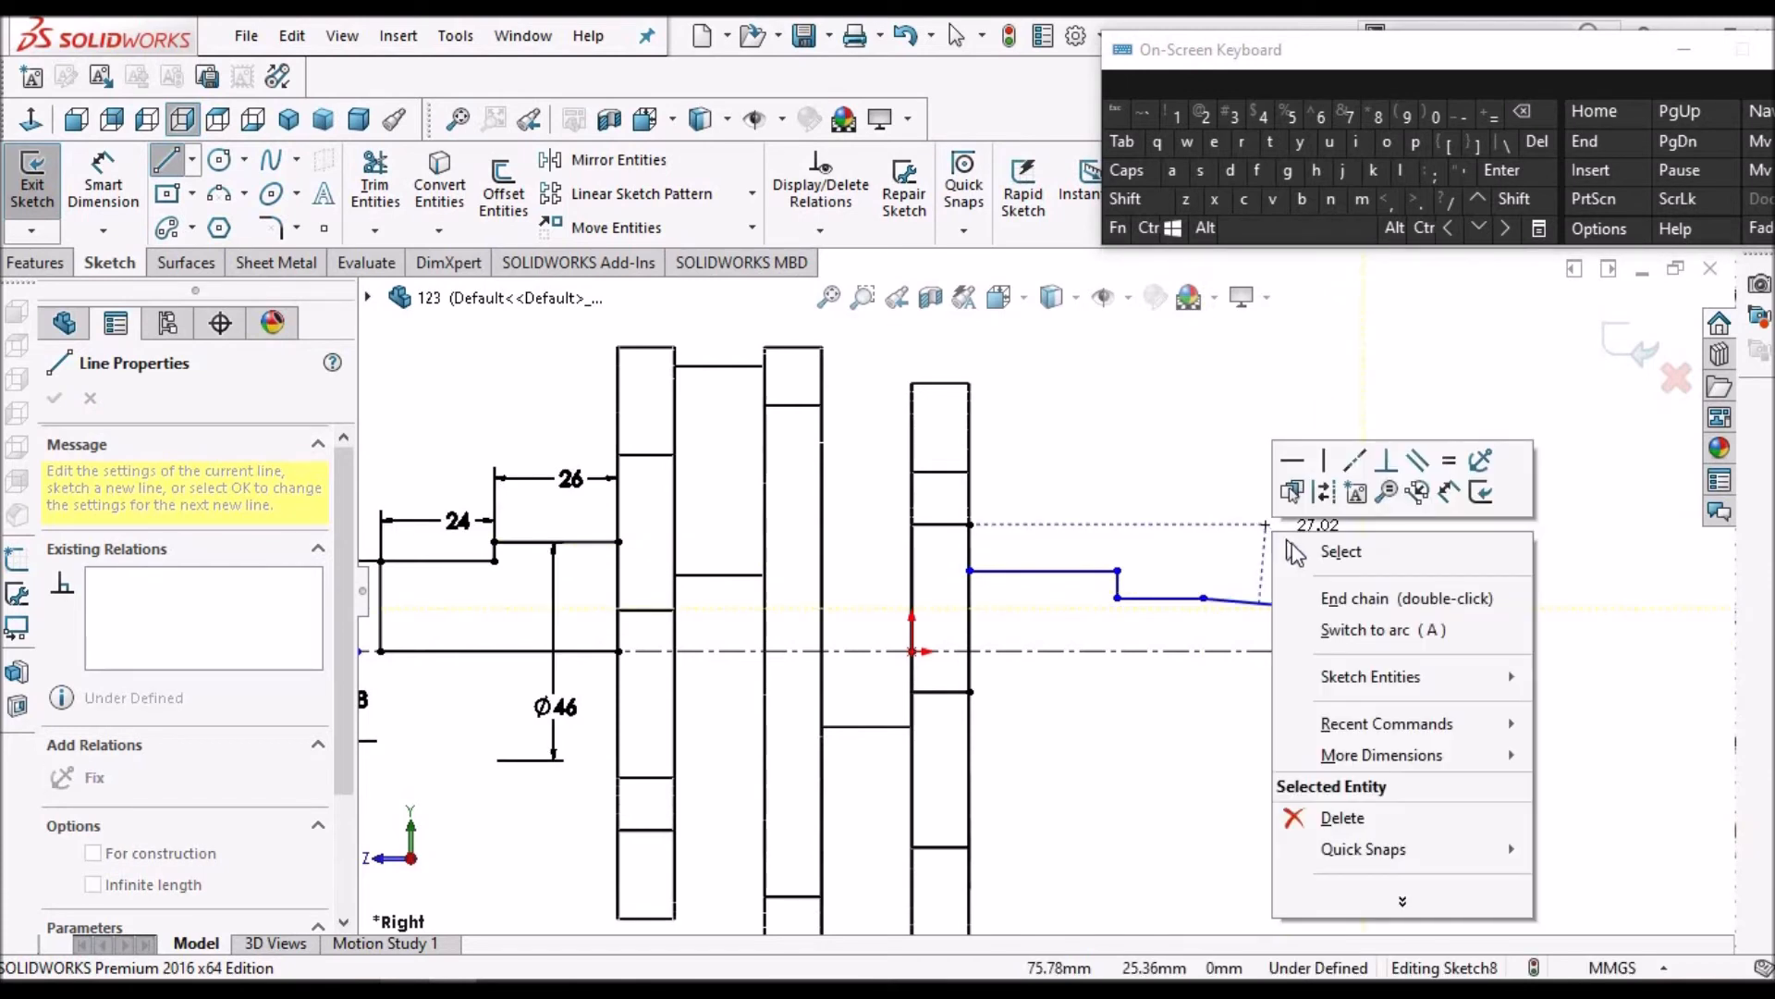
pyautogui.click(1338, 551)
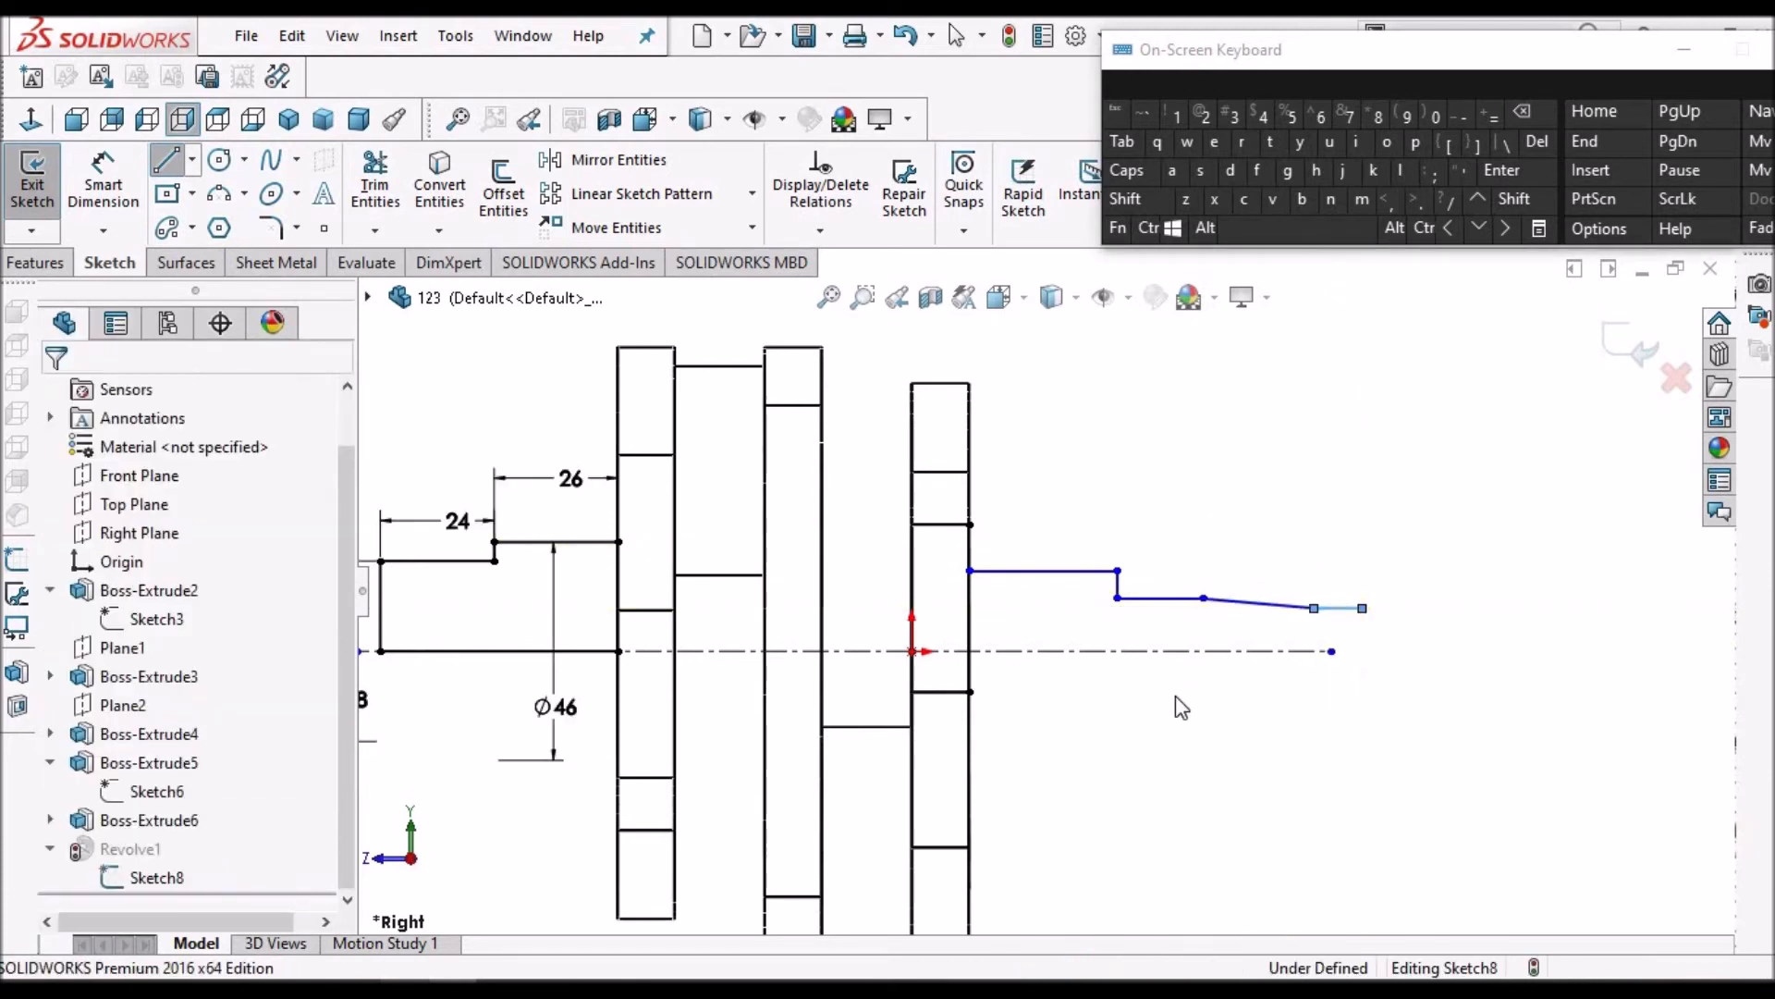
# Dimension the profile's first horizontal line beside the web as a diameter about the centerline and set it to 46 mm
pyautogui.press('f')
pyautogui.click(121, 189)
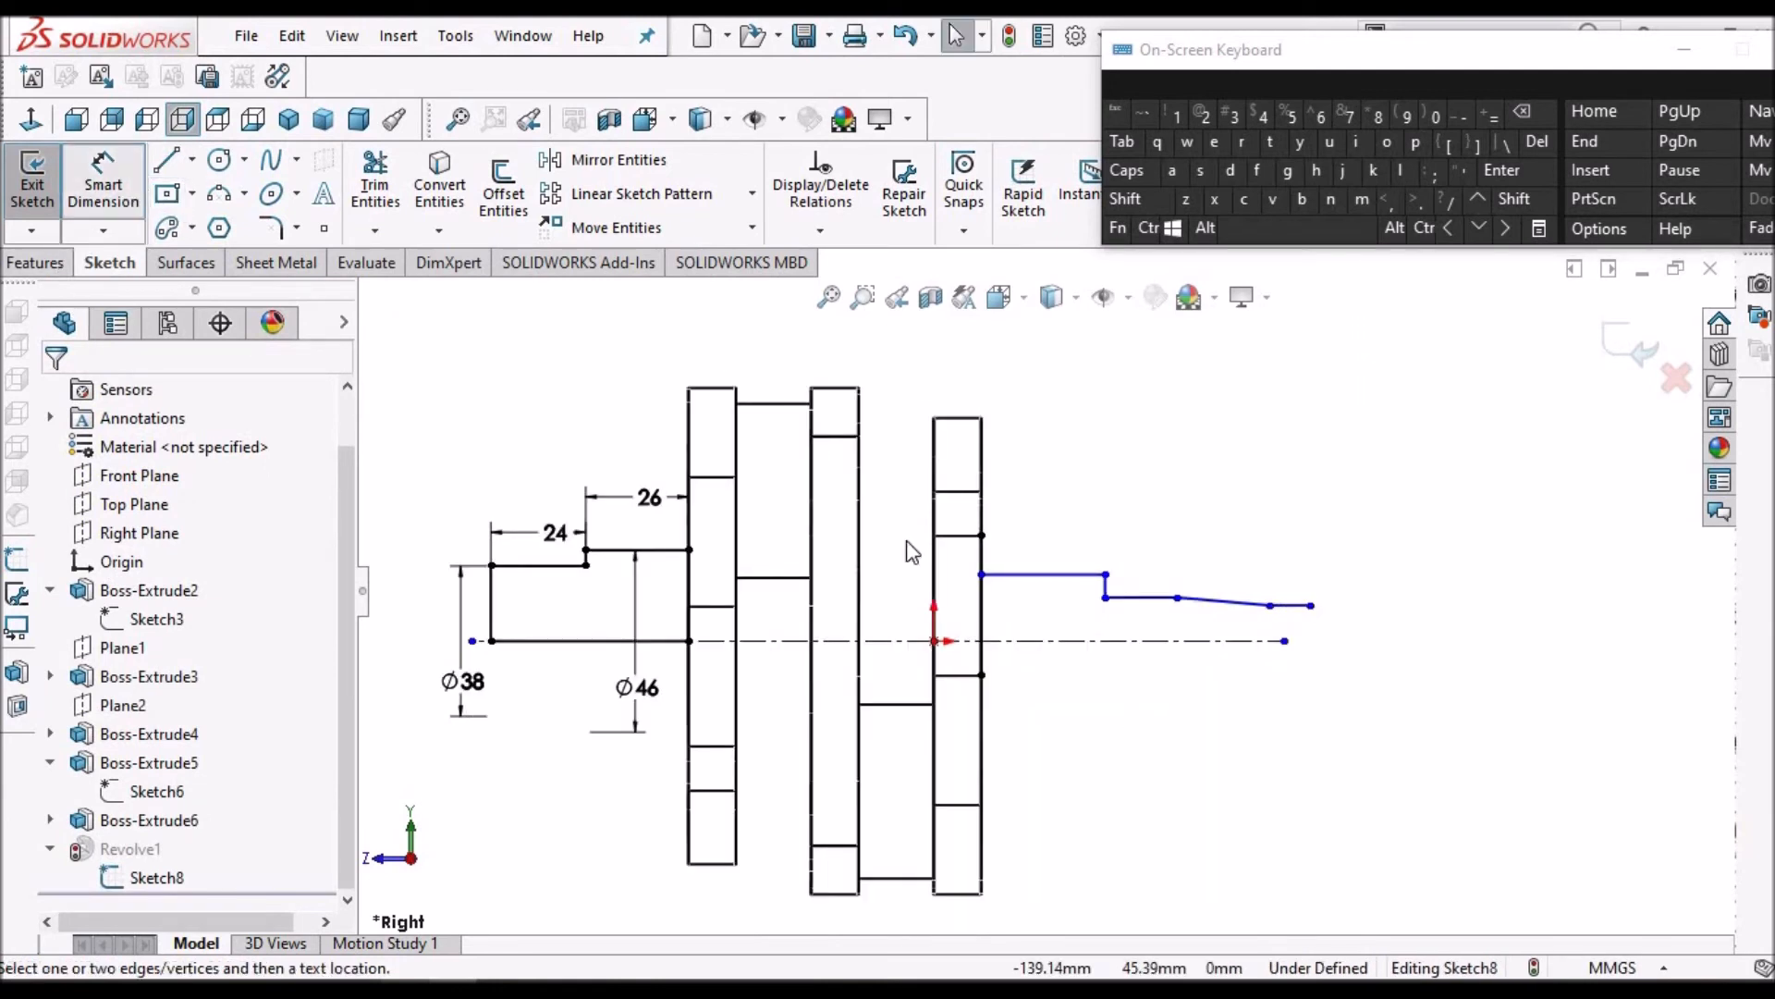
pyautogui.scroll(-2, 1075, 636)
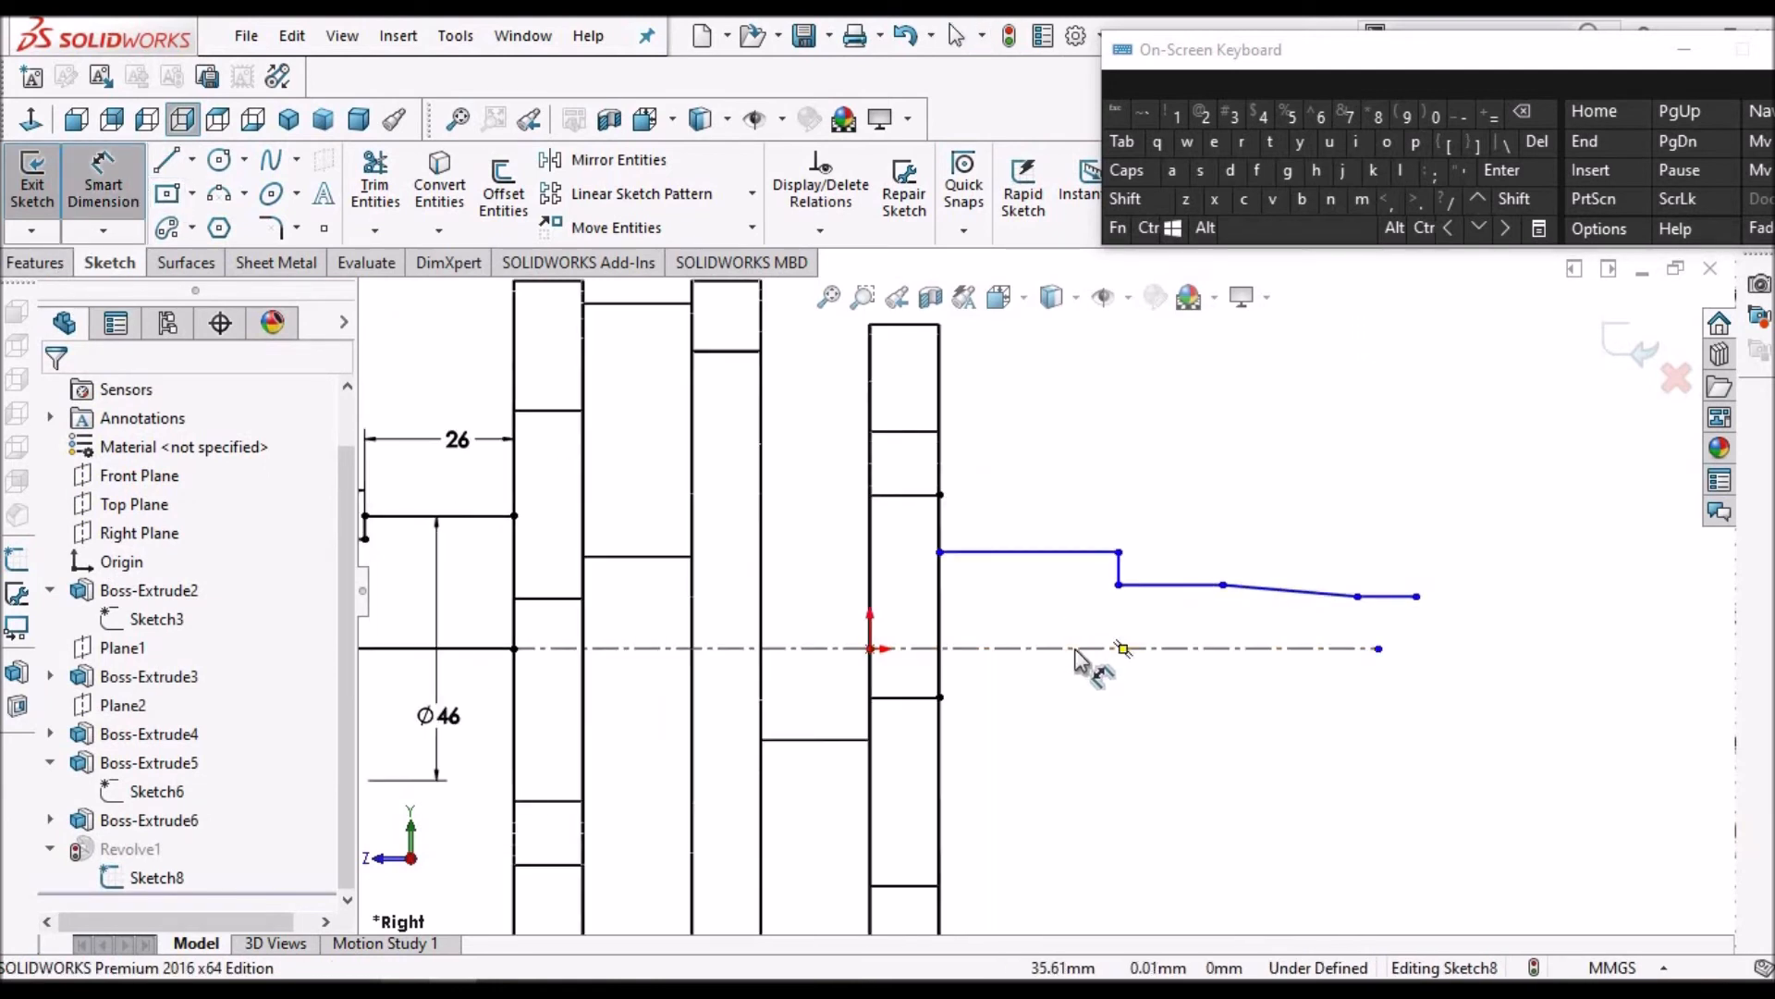
pyautogui.click(1082, 649)
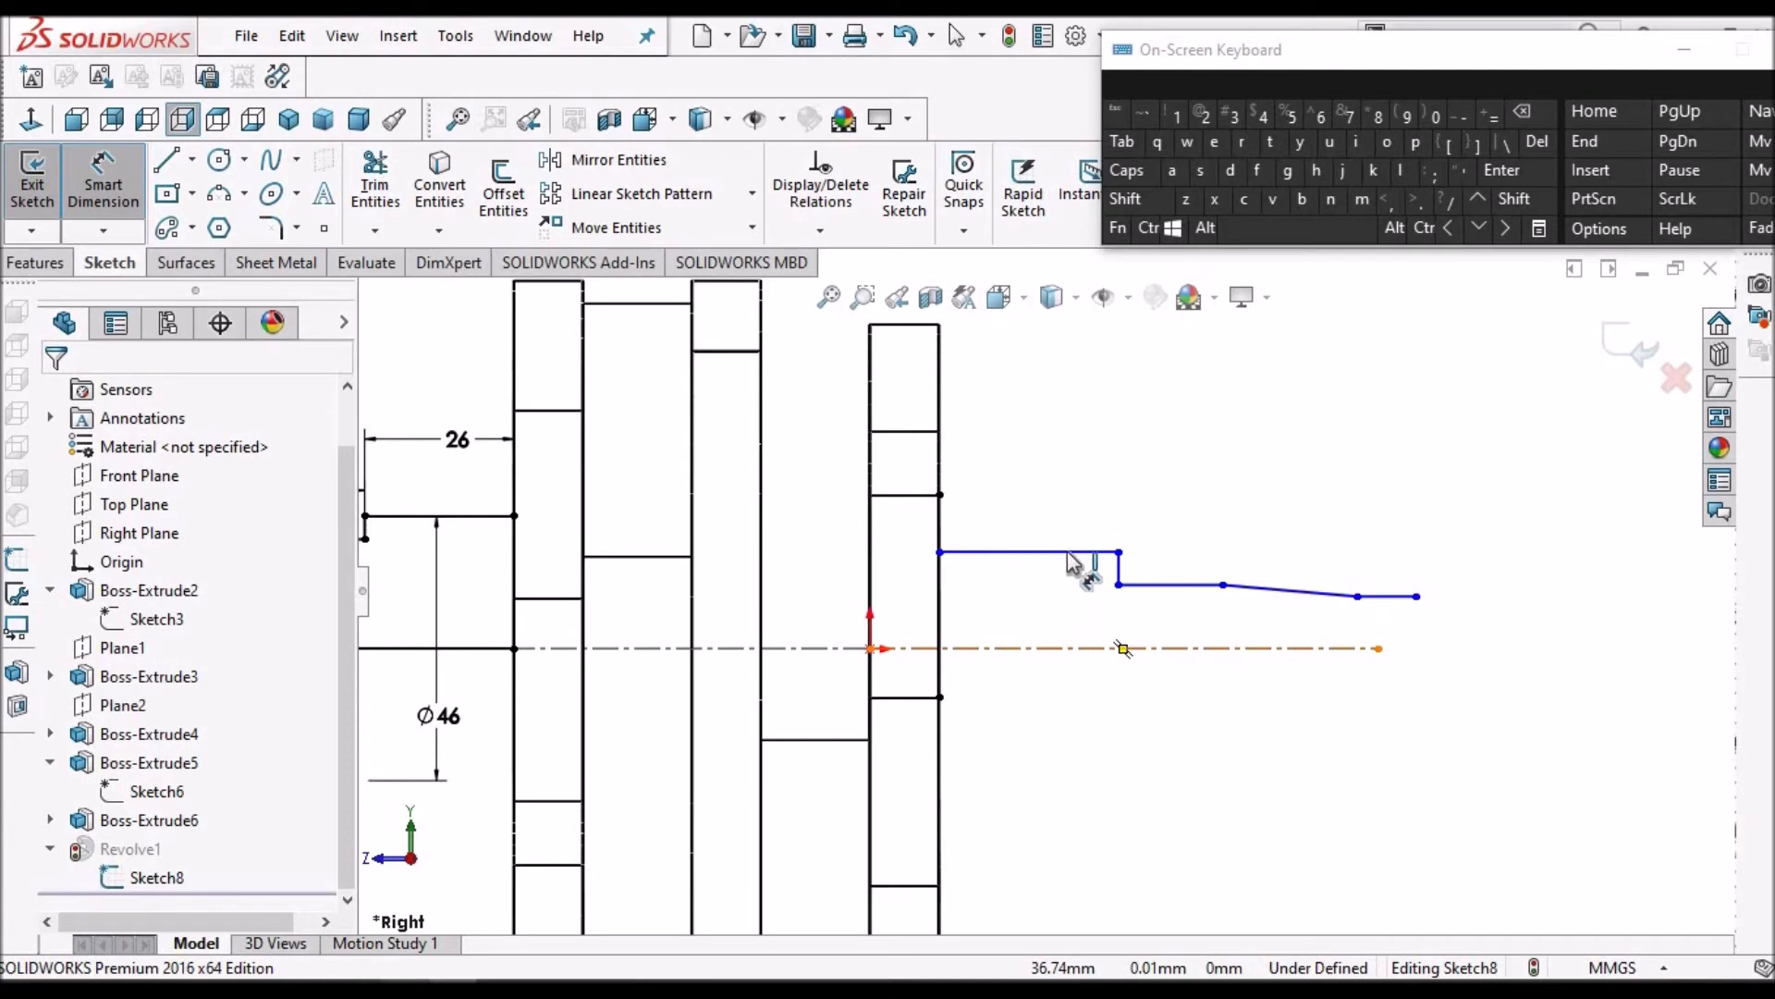
pyautogui.click(1069, 554)
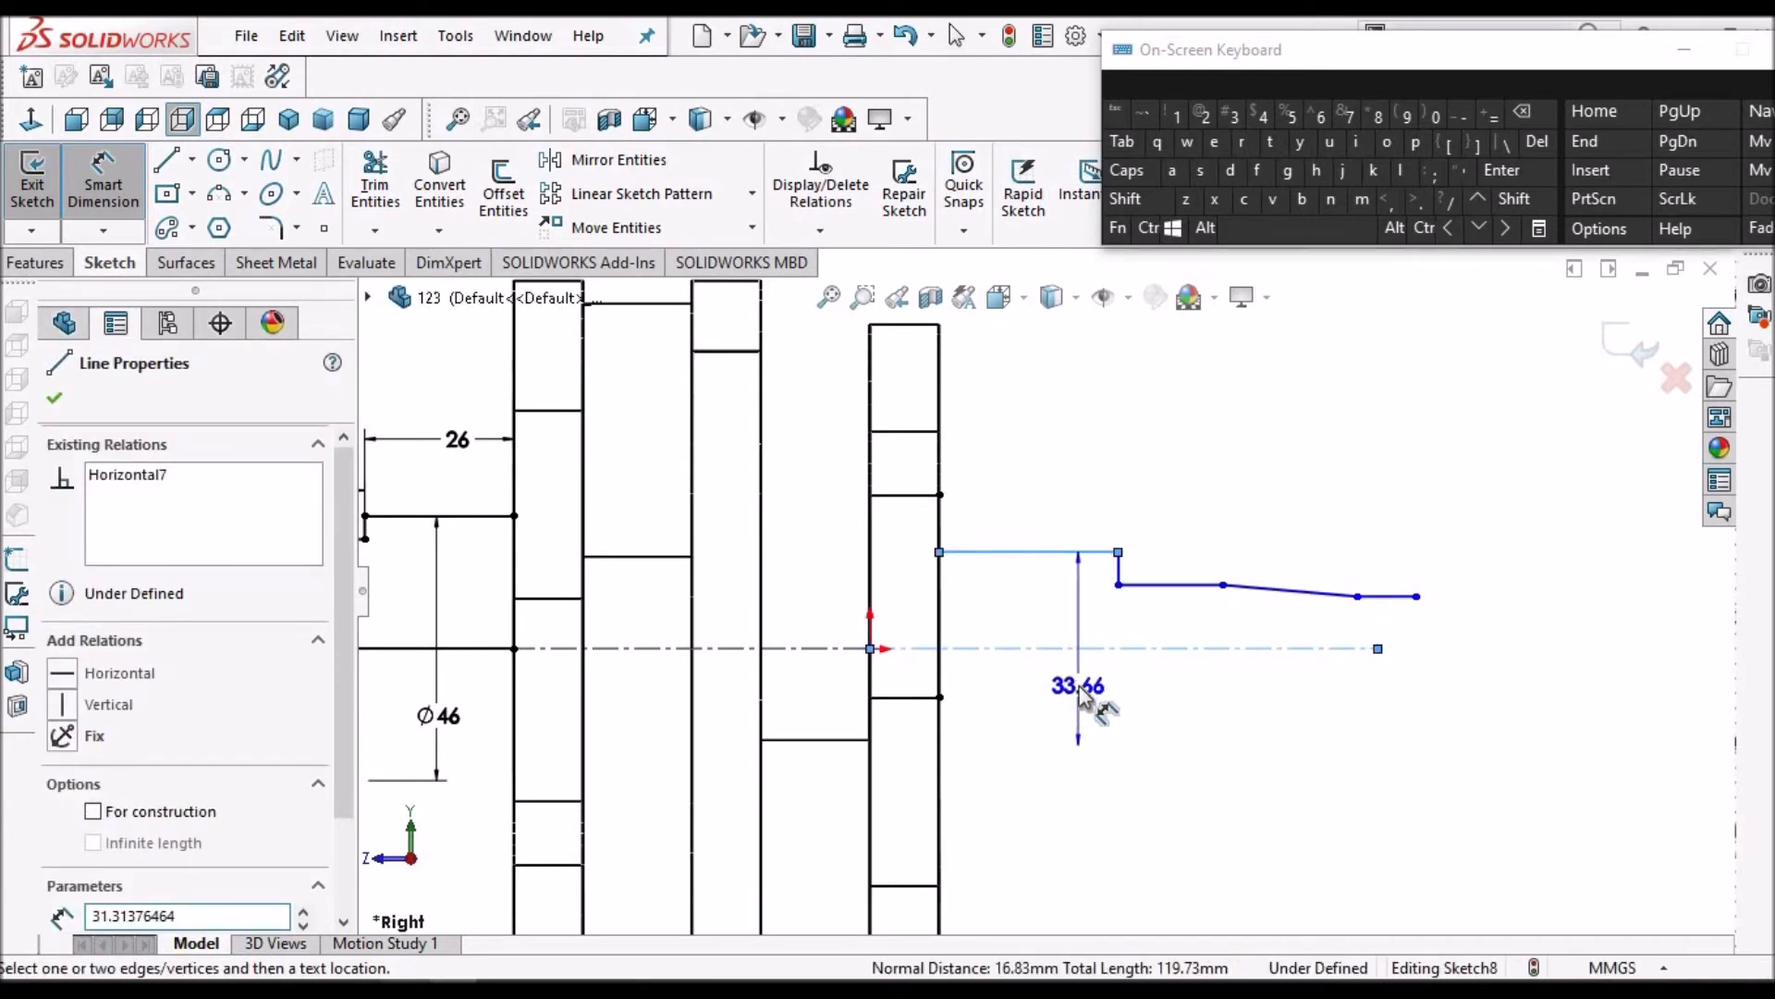
pyautogui.click(1087, 700)
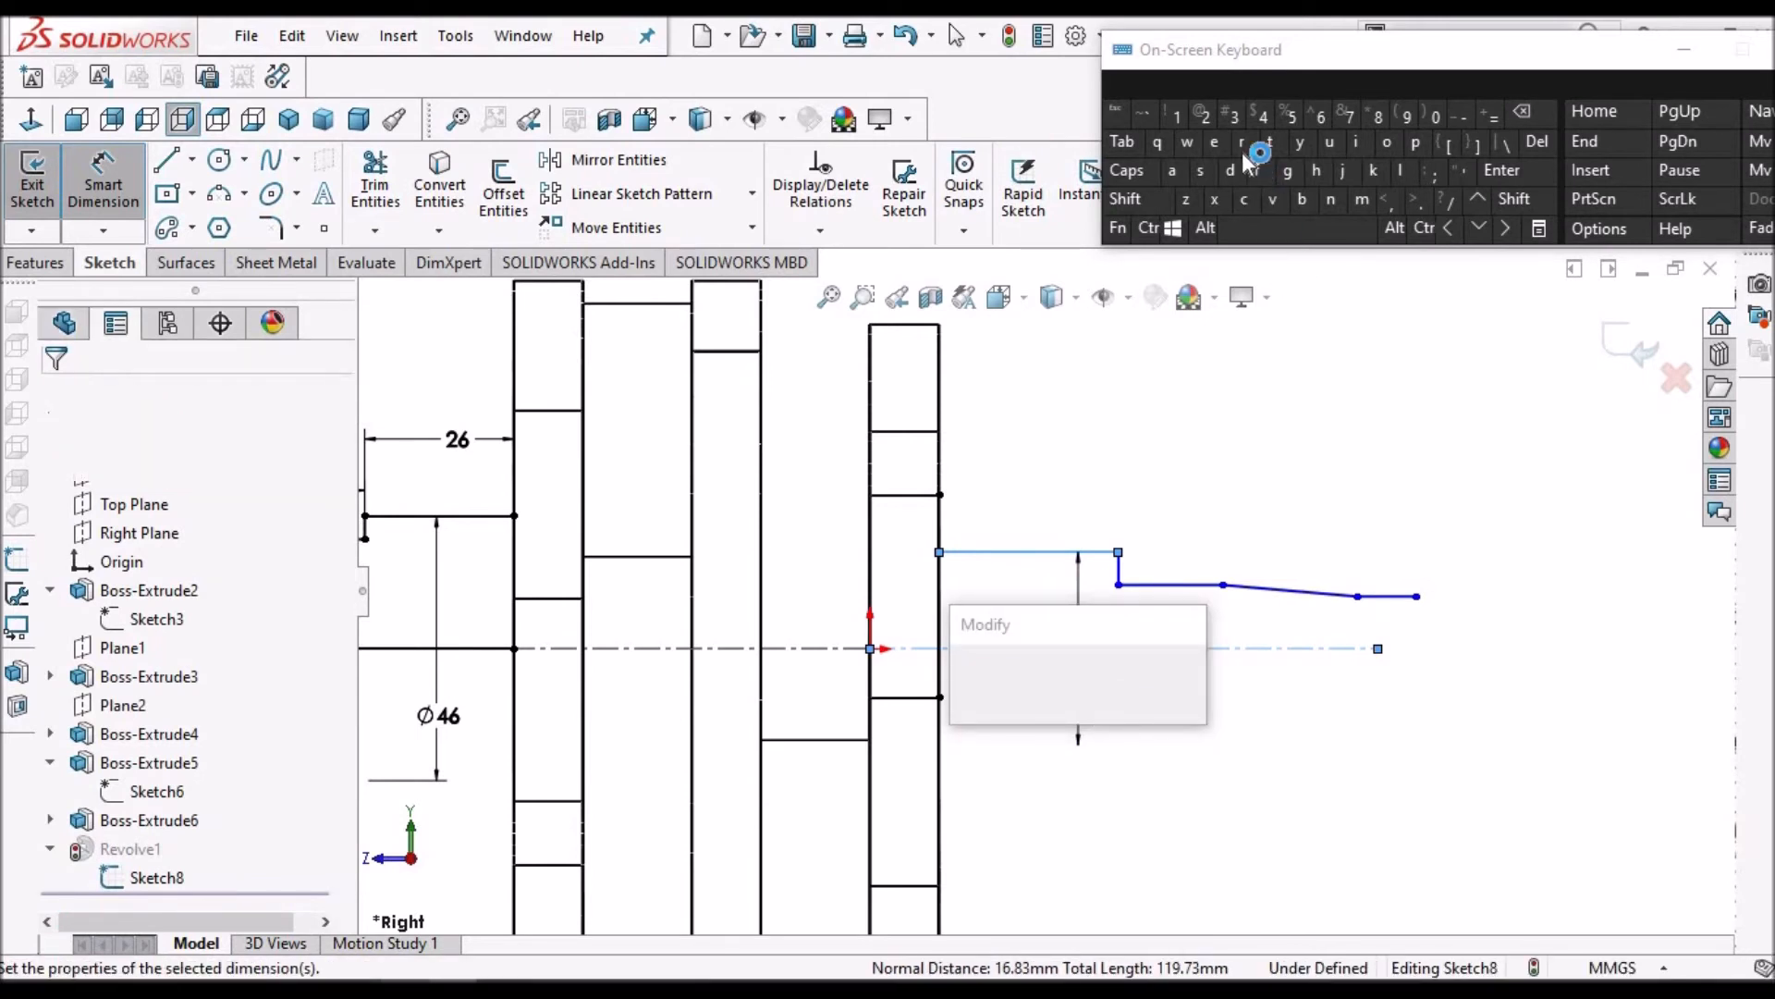
pyautogui.click(1268, 120)
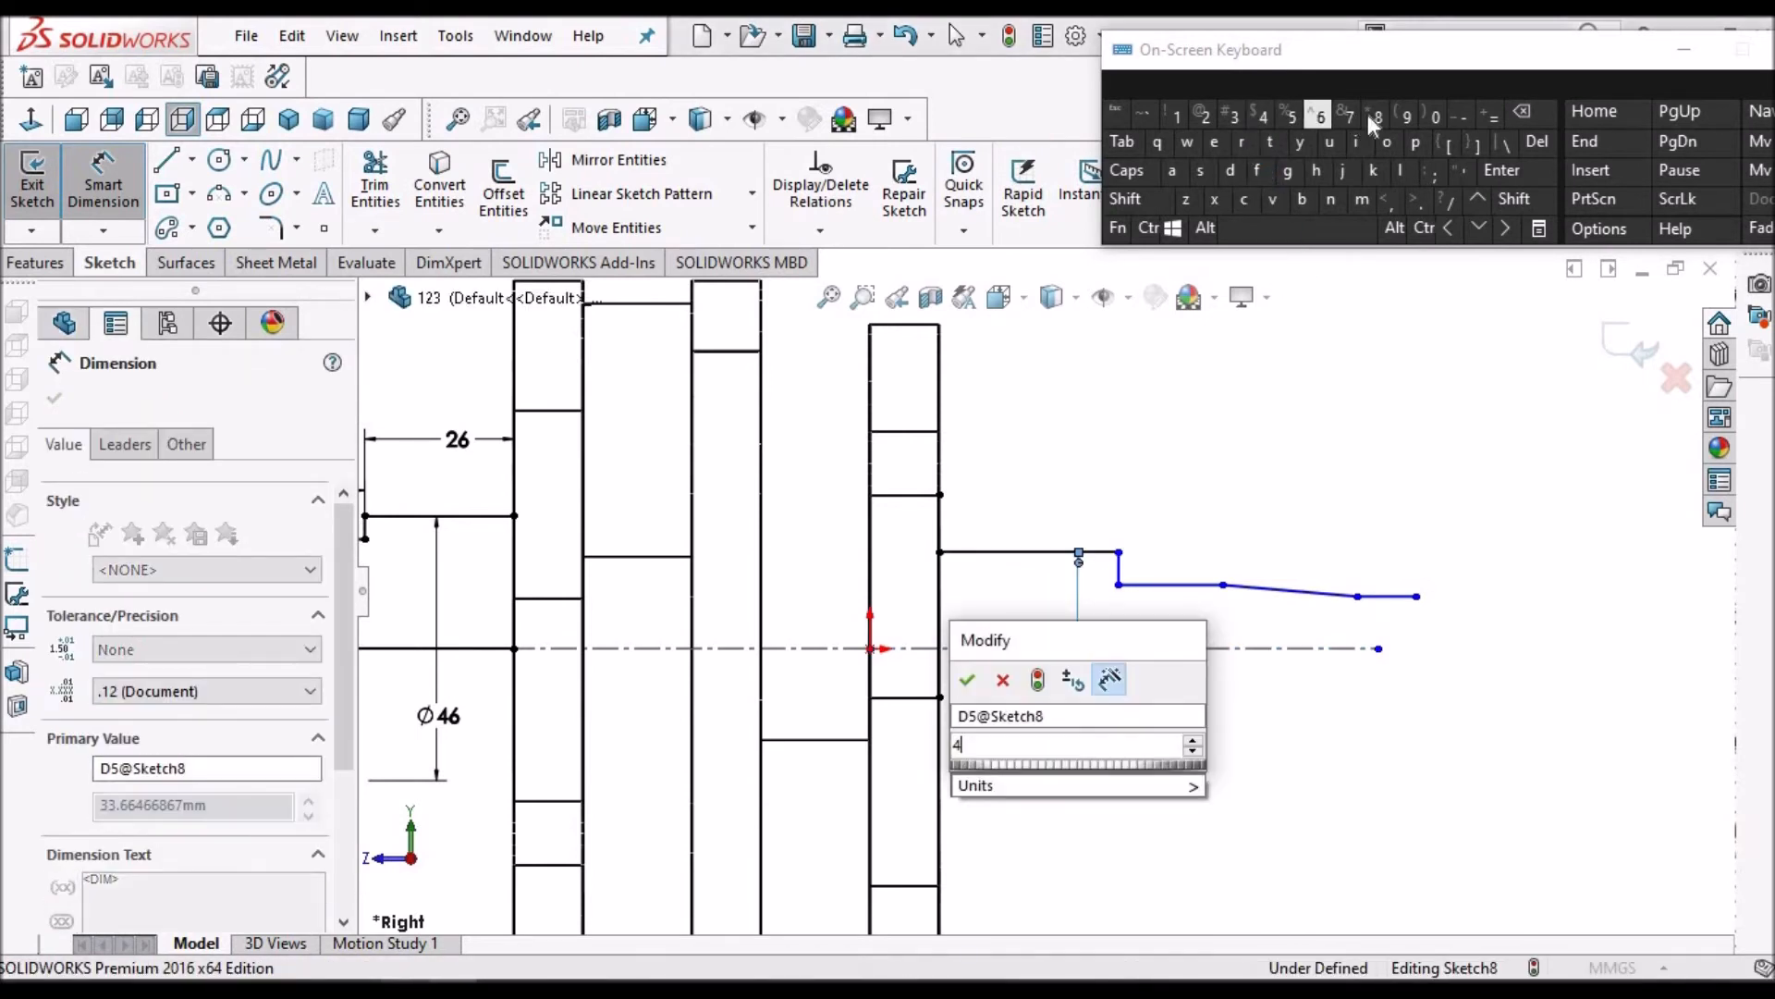
pyautogui.click(1328, 119)
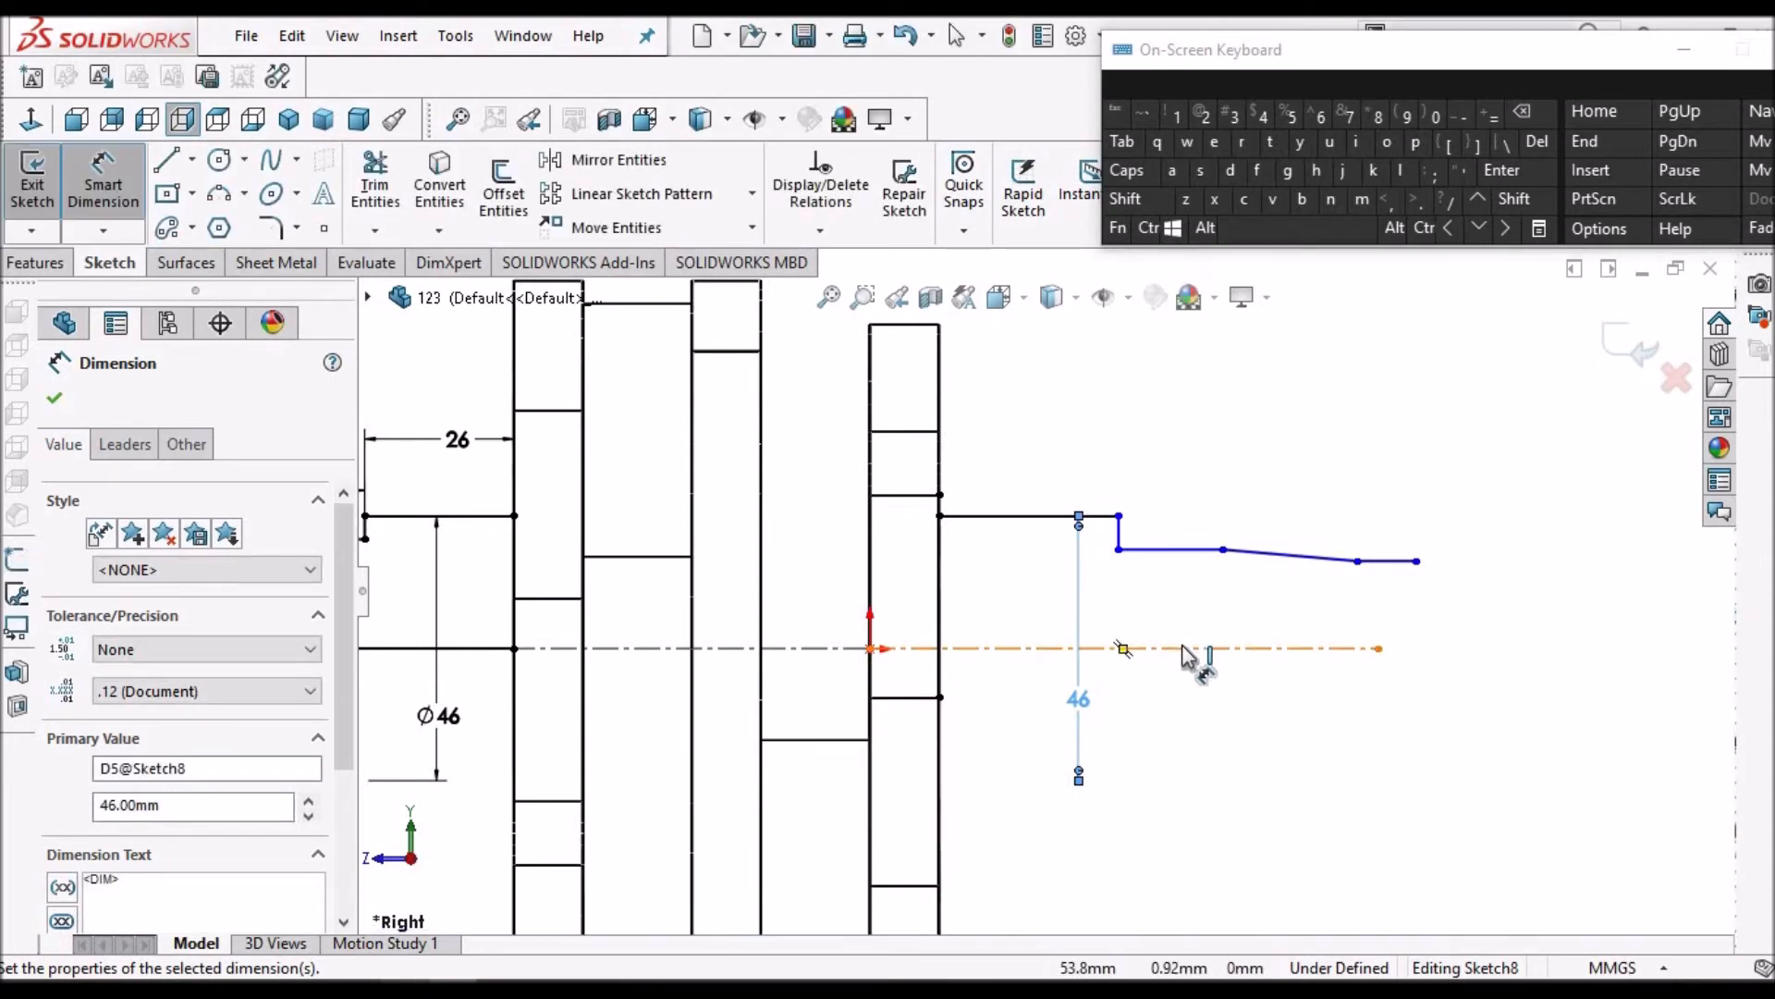
# Dimension the second horizontal line, before the taper, as a diameter about the centerline and set it to 44 mm
pyautogui.click(1184, 547)
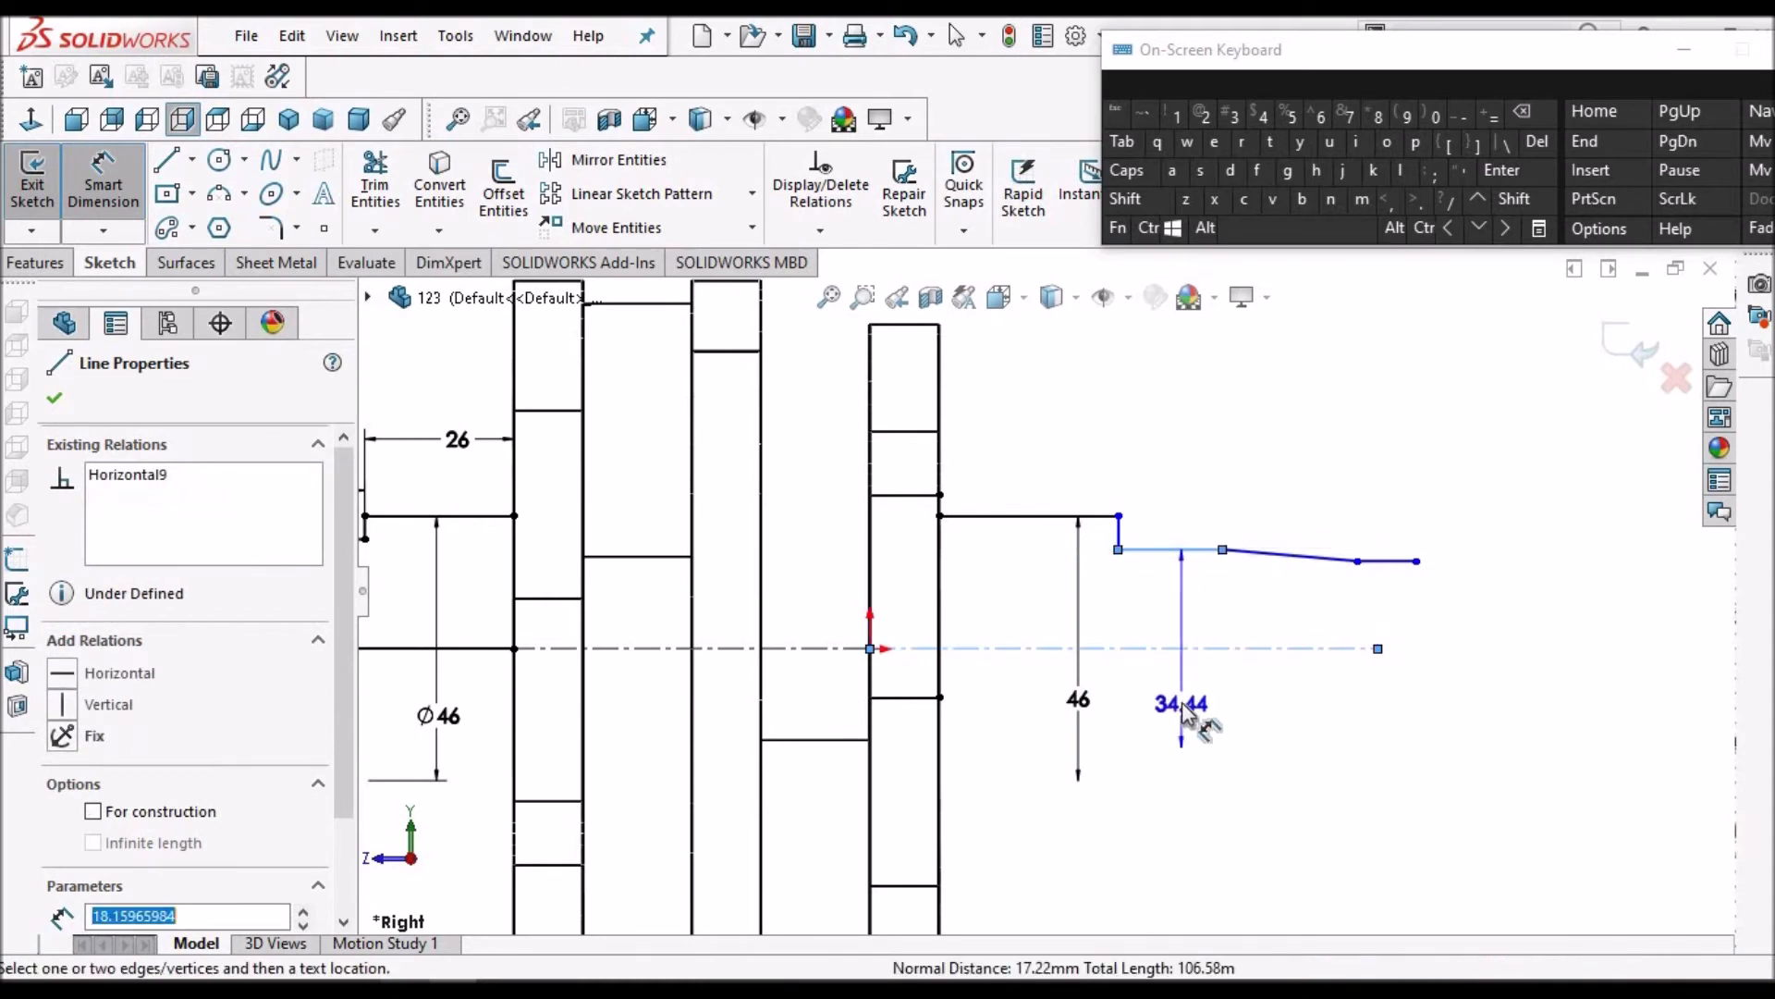
pyautogui.click(1183, 690)
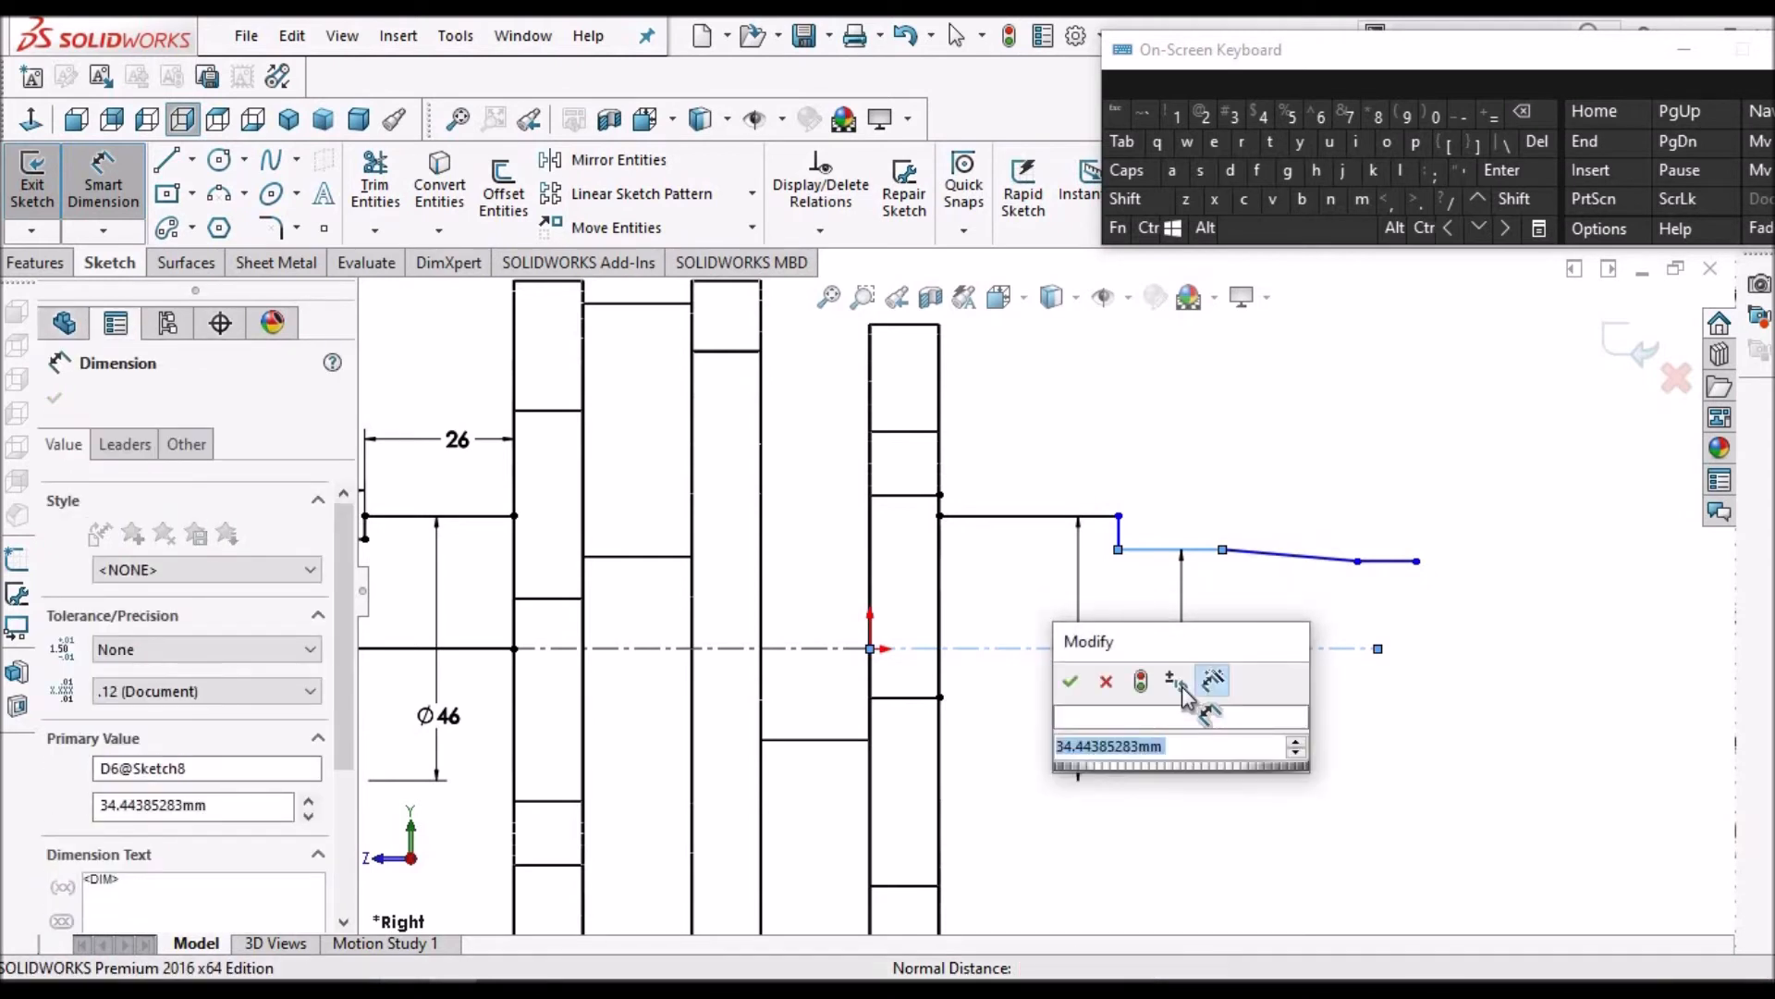
pyautogui.write('46')
pyautogui.click(1070, 681)
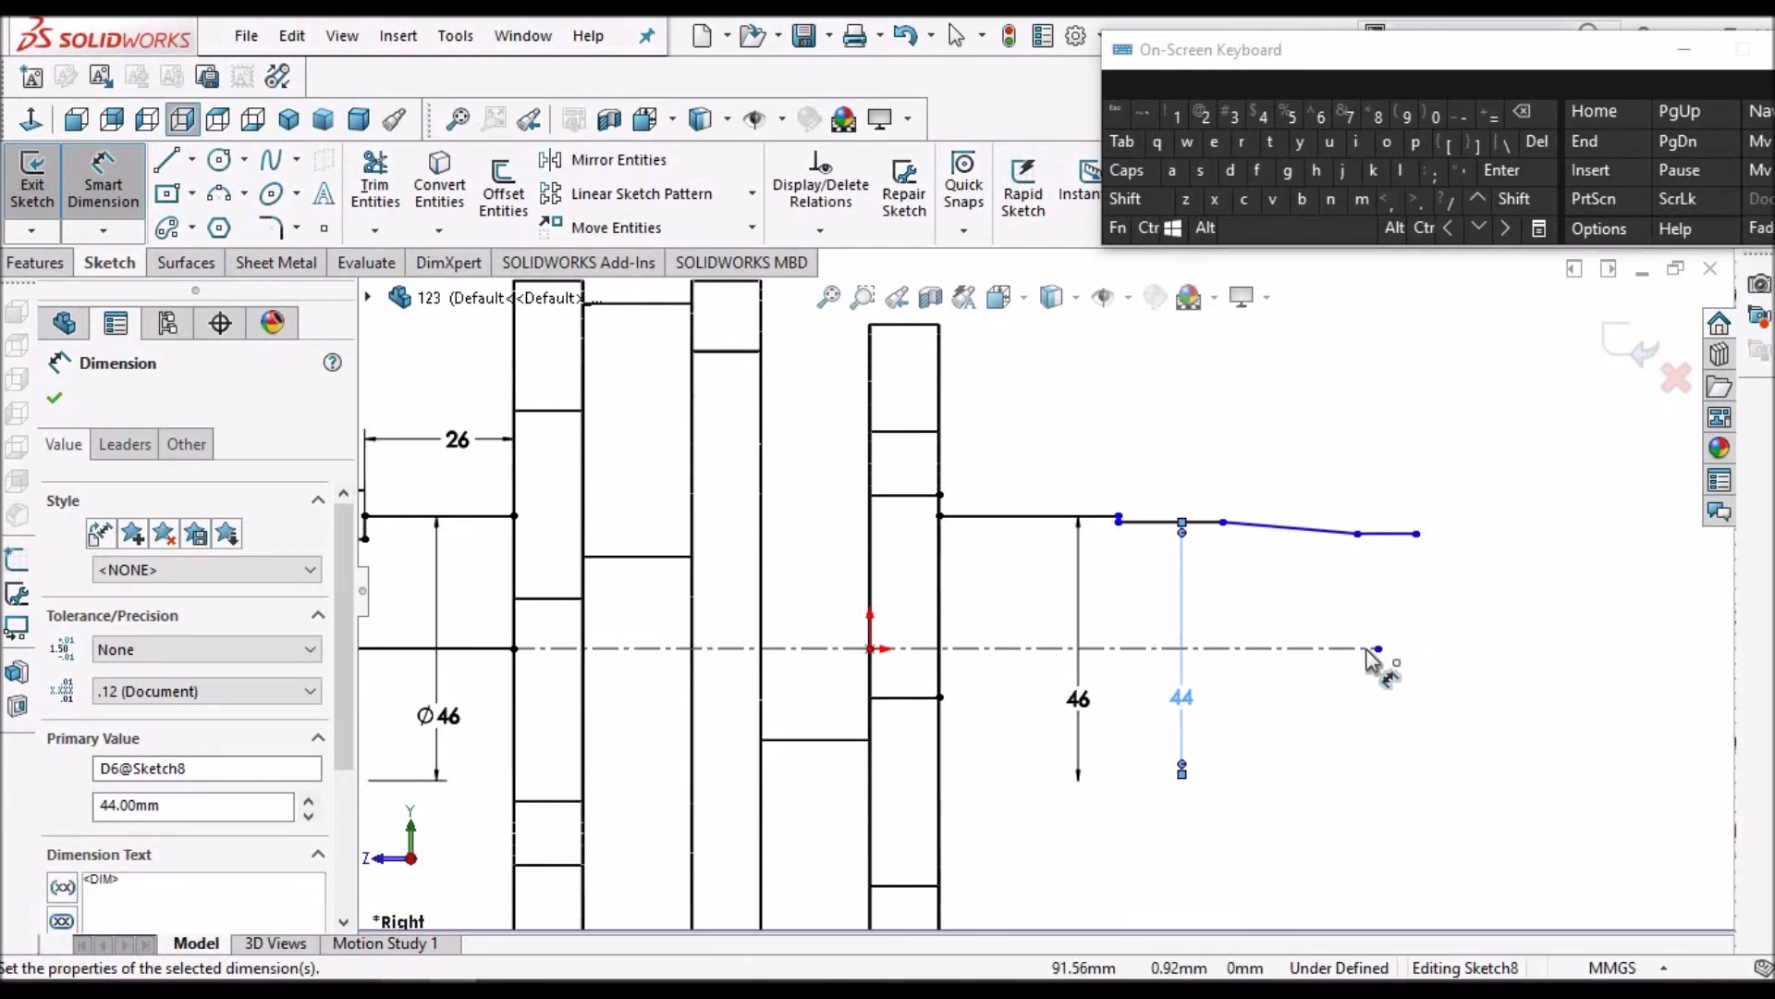
# Dimension the end line after the taper as a diameter about the centerline, set it to 32 mm, and end dimensioning
pyautogui.click(1387, 536)
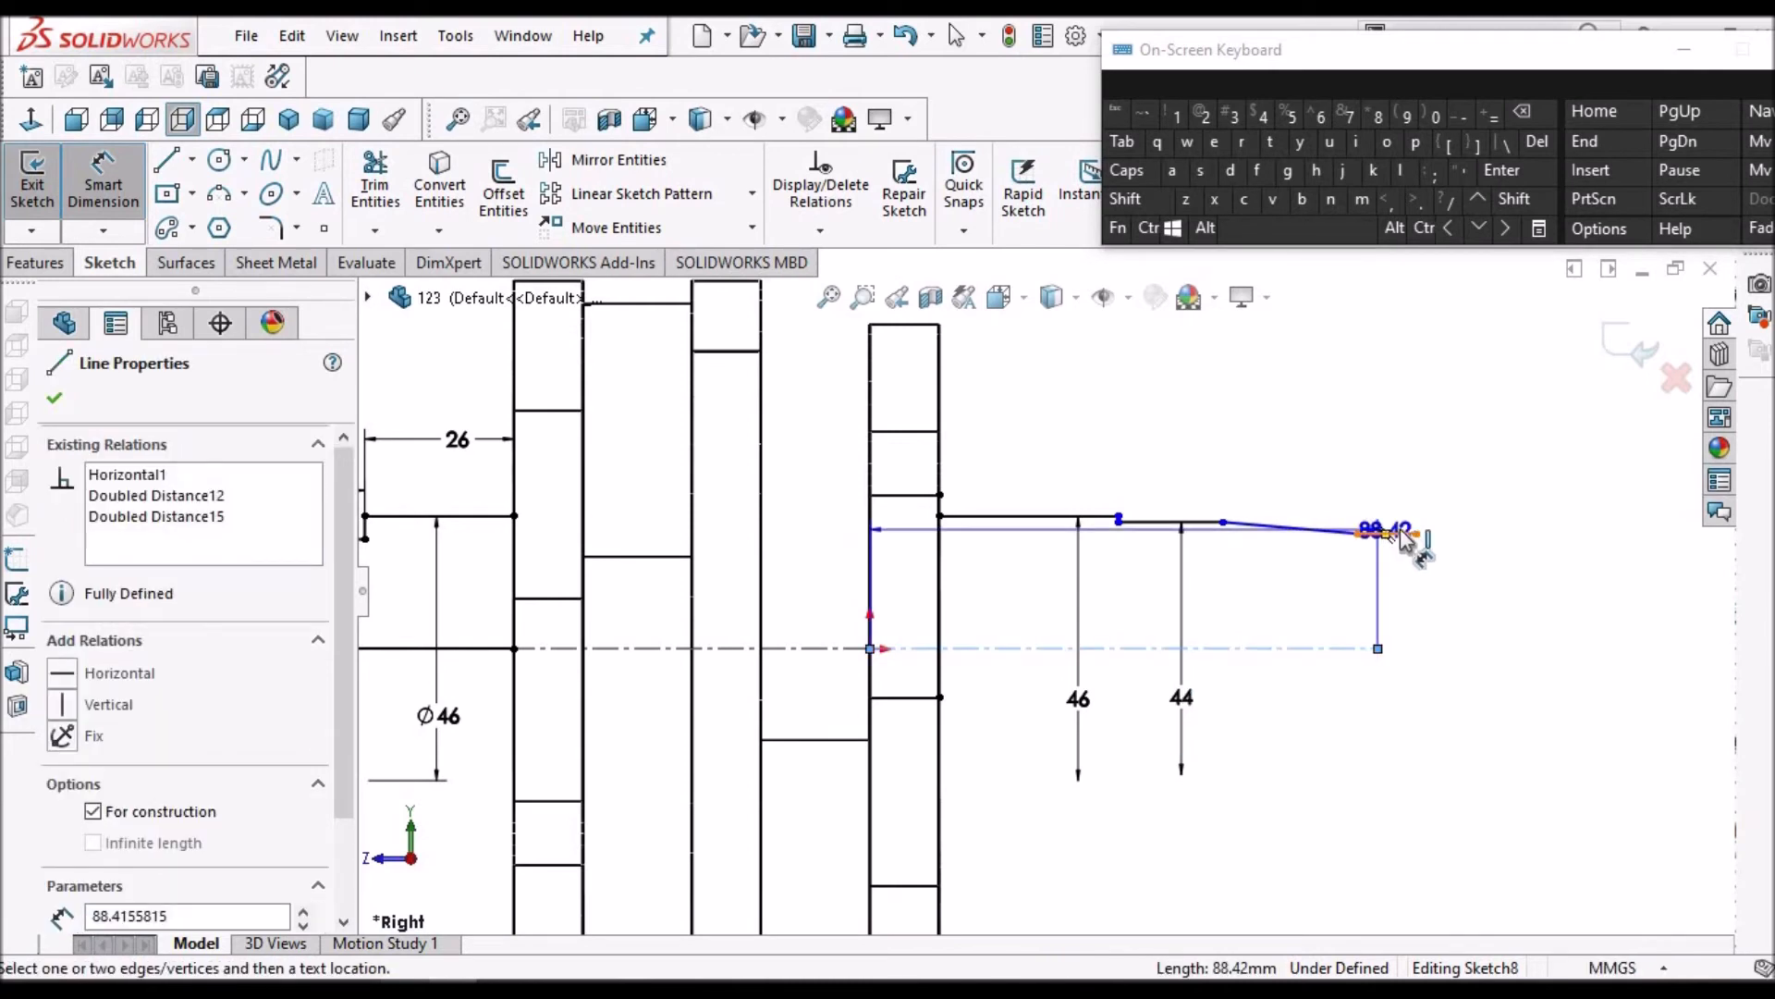
pyautogui.click(1416, 534)
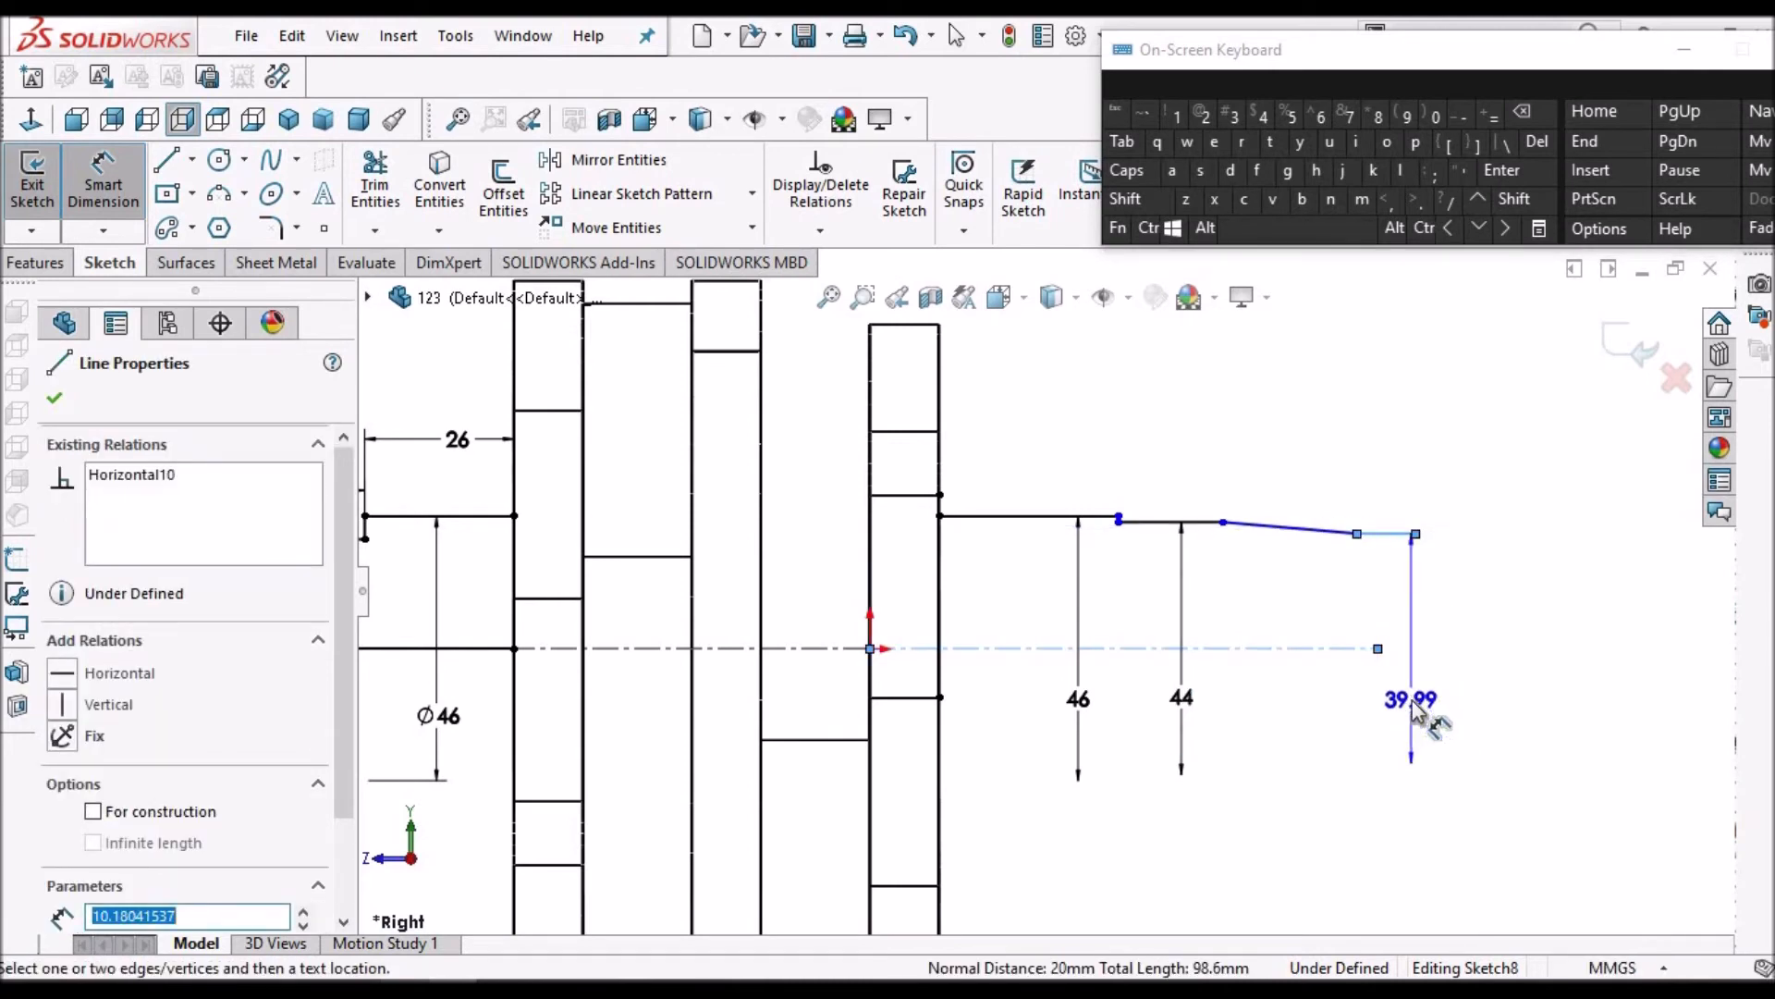
pyautogui.click(1412, 707)
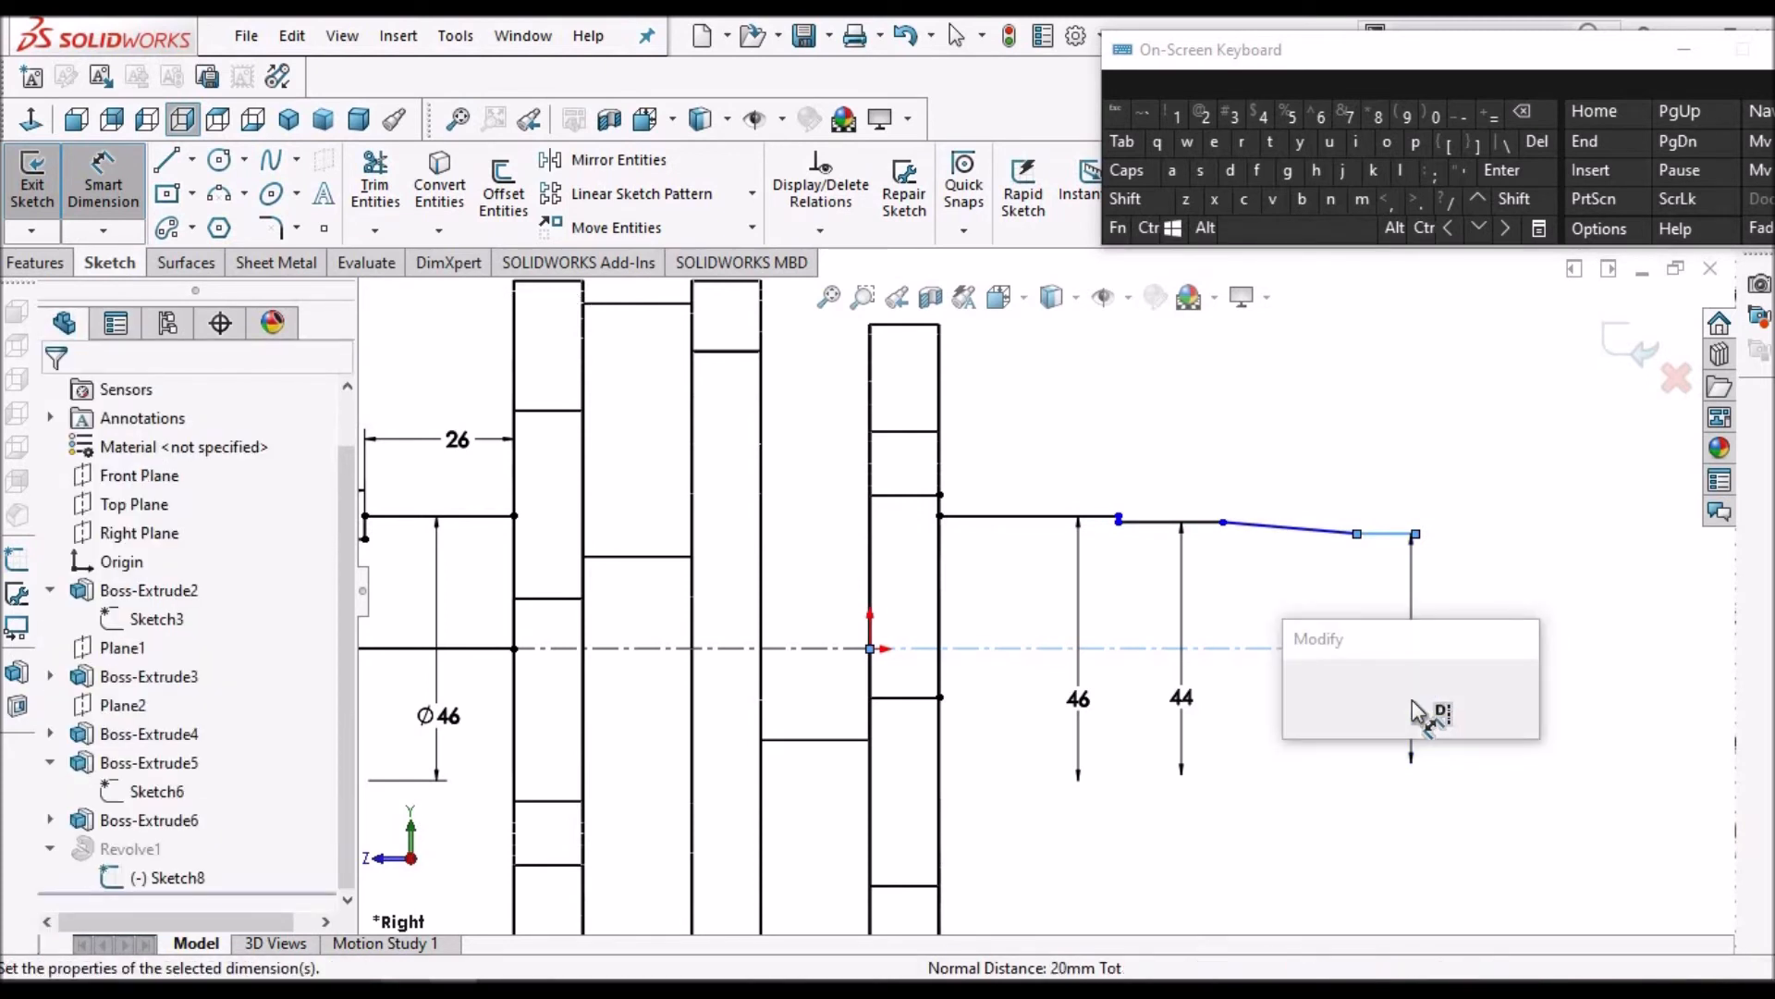
pyautogui.write('35')
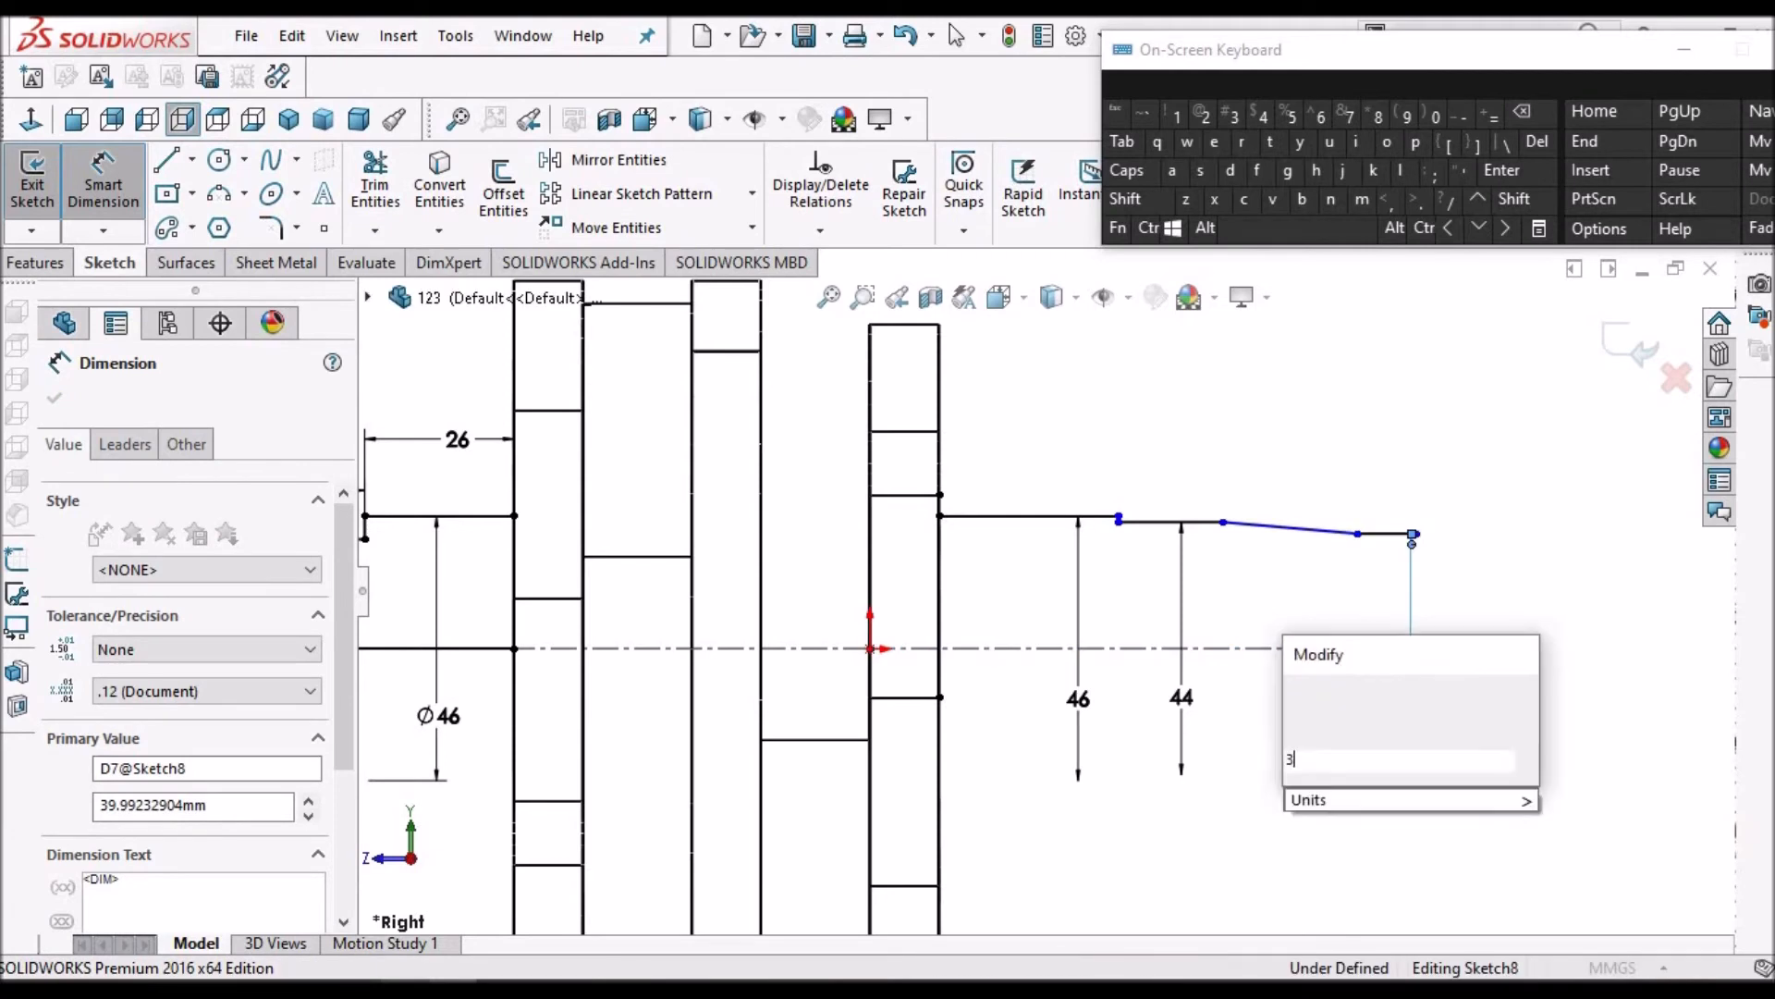
pyautogui.press('Return')
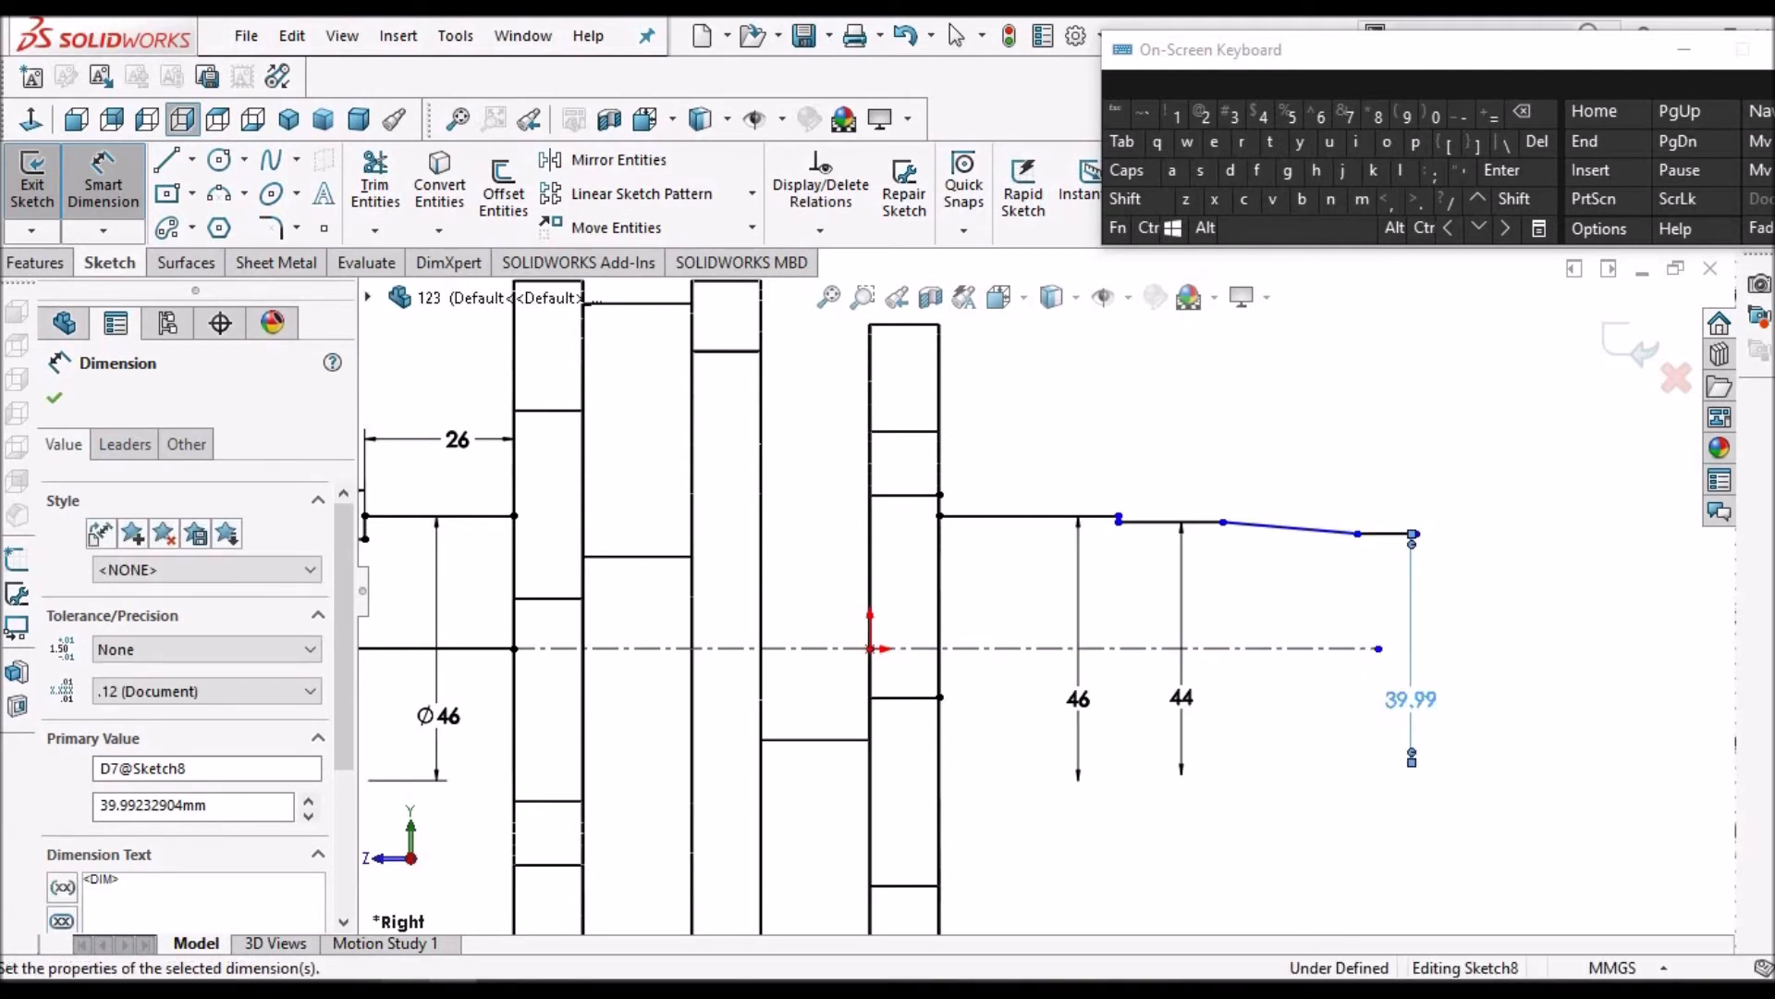
pyautogui.click(58, 399)
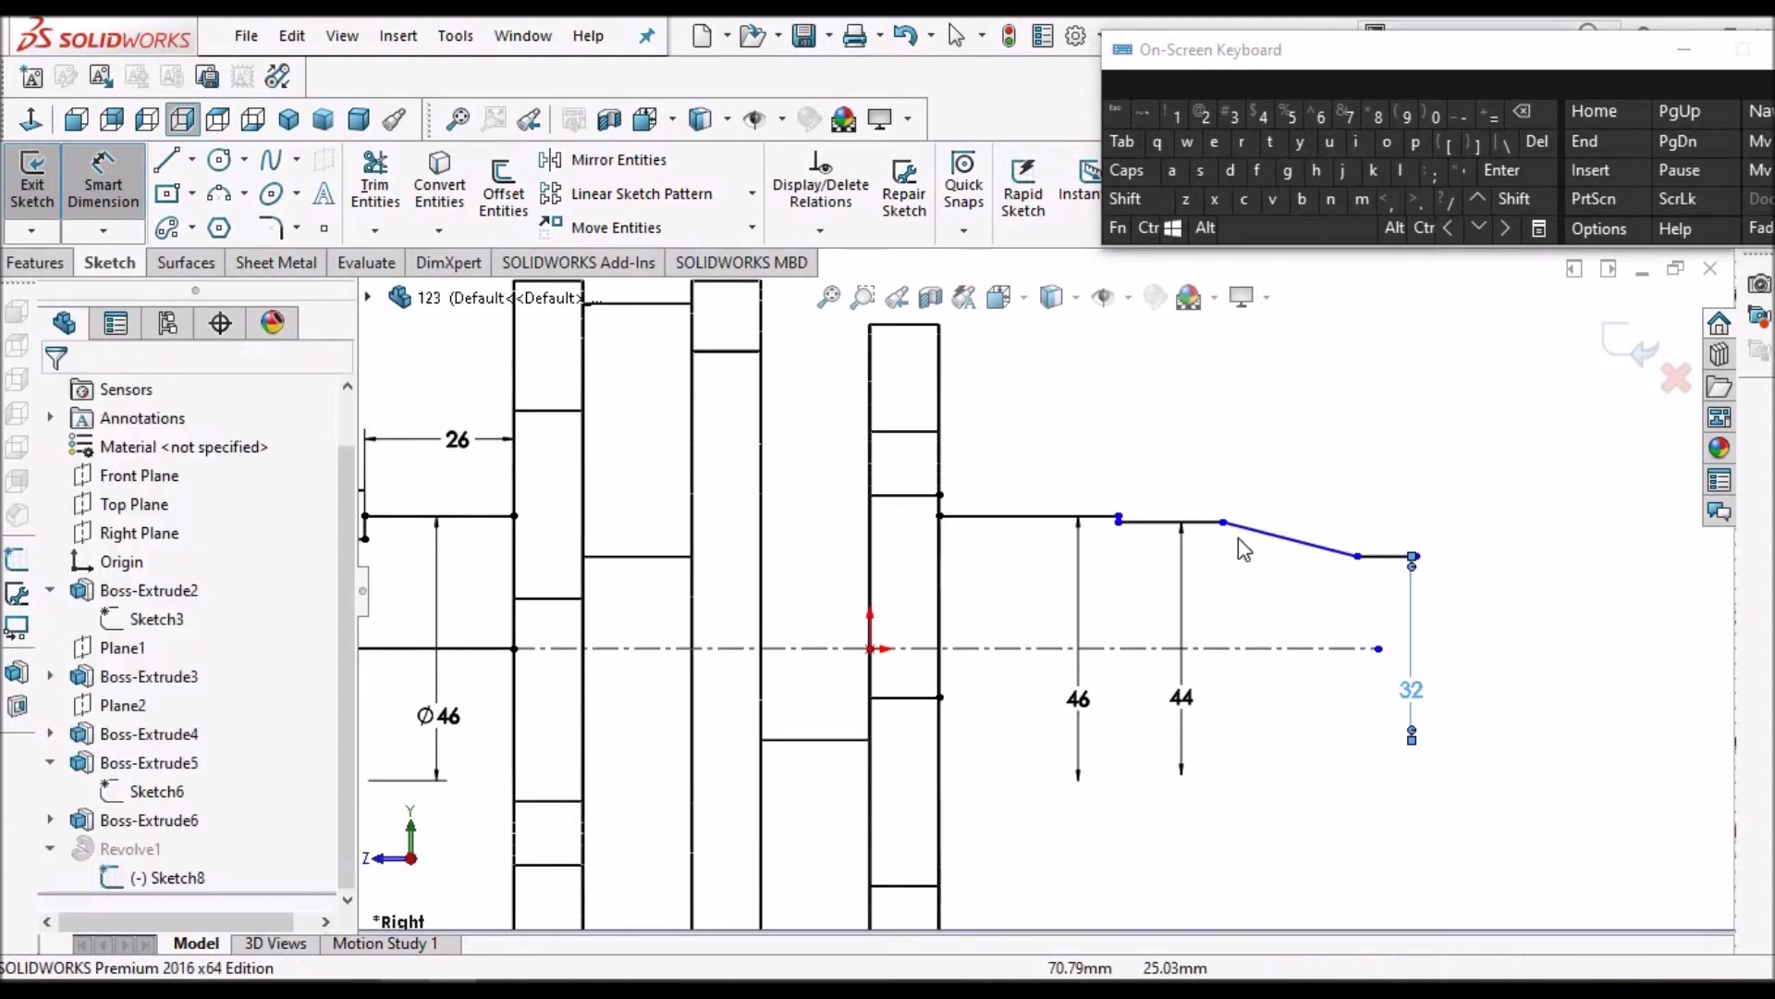
pyautogui.press('Escape')
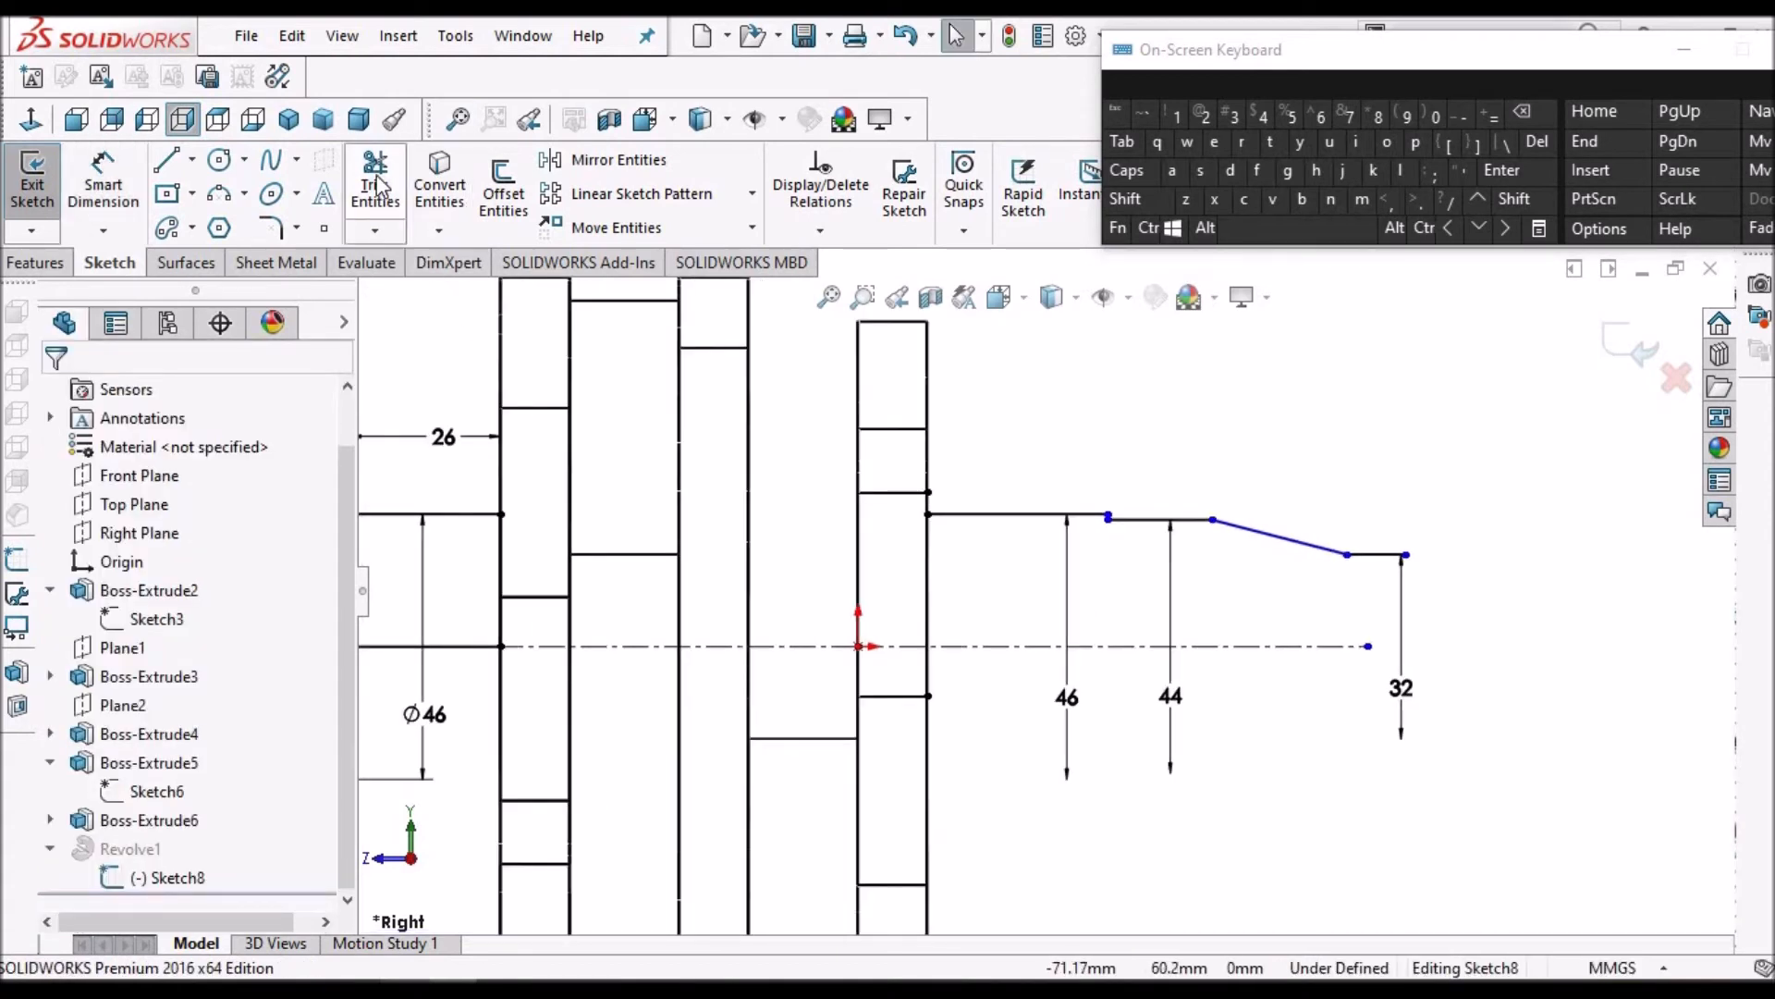
# Try to corner-trim the profile's first horizontal line against the web's outer edge
pyautogui.click(376, 182)
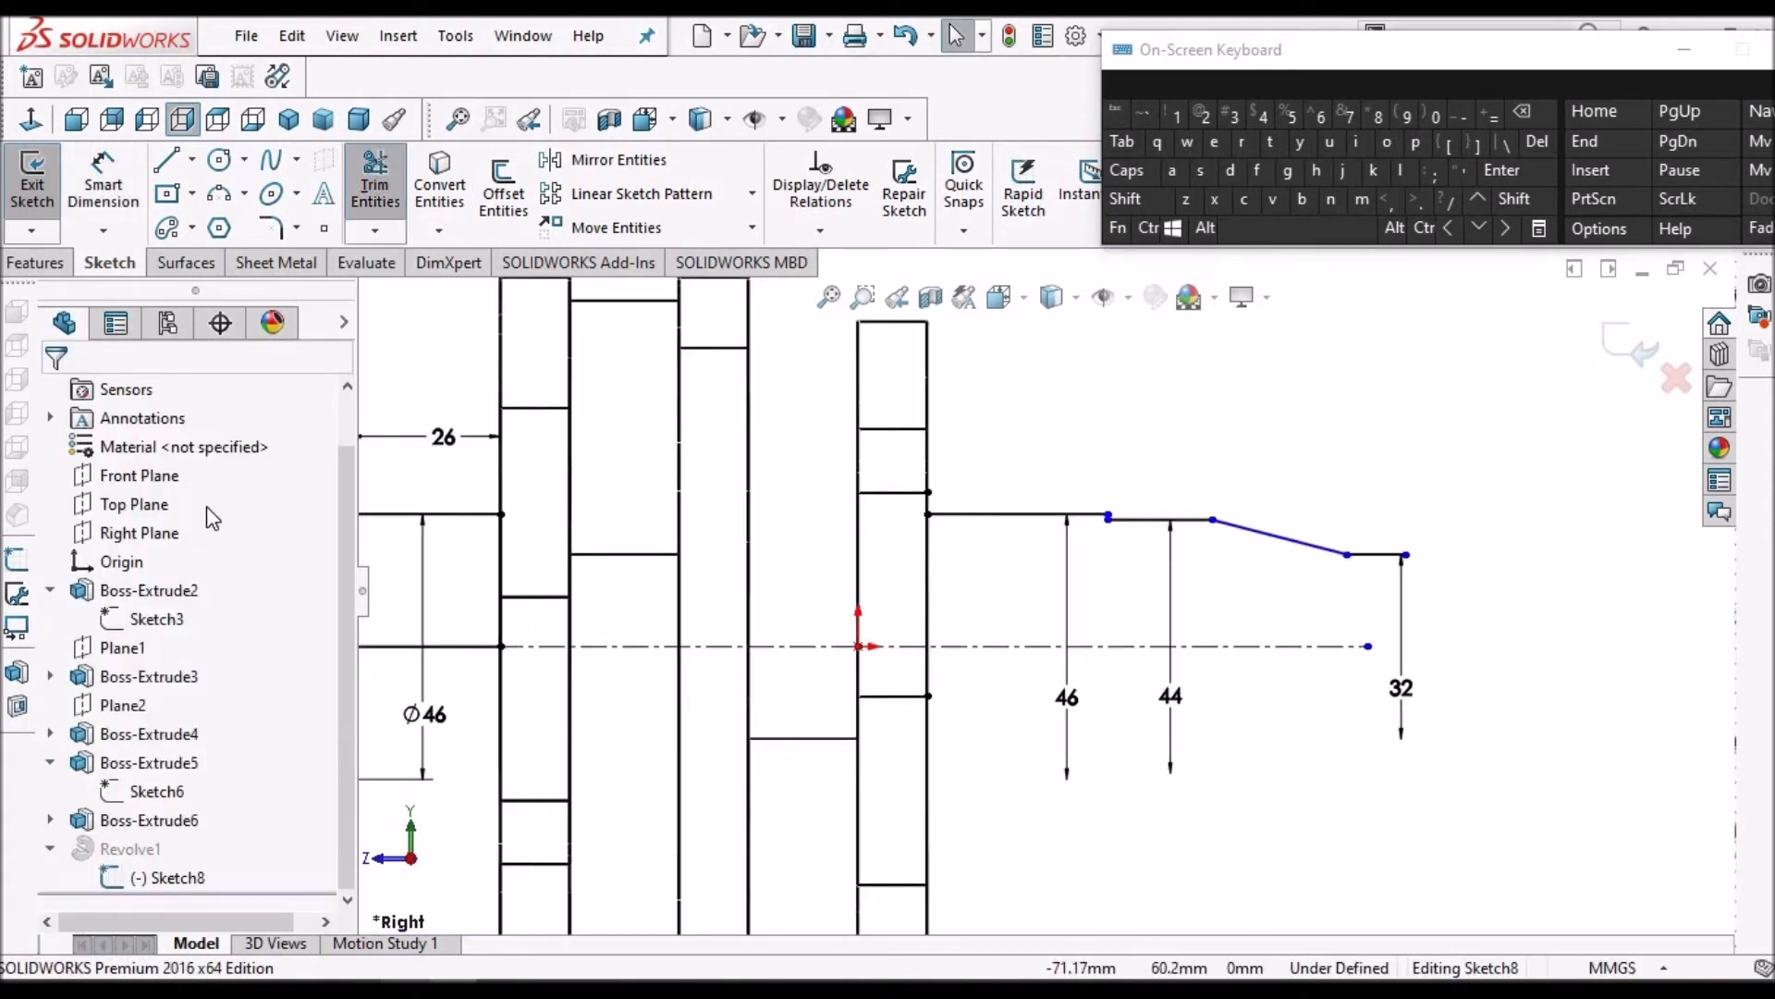
pyautogui.click(959, 515)
pyautogui.click(930, 547)
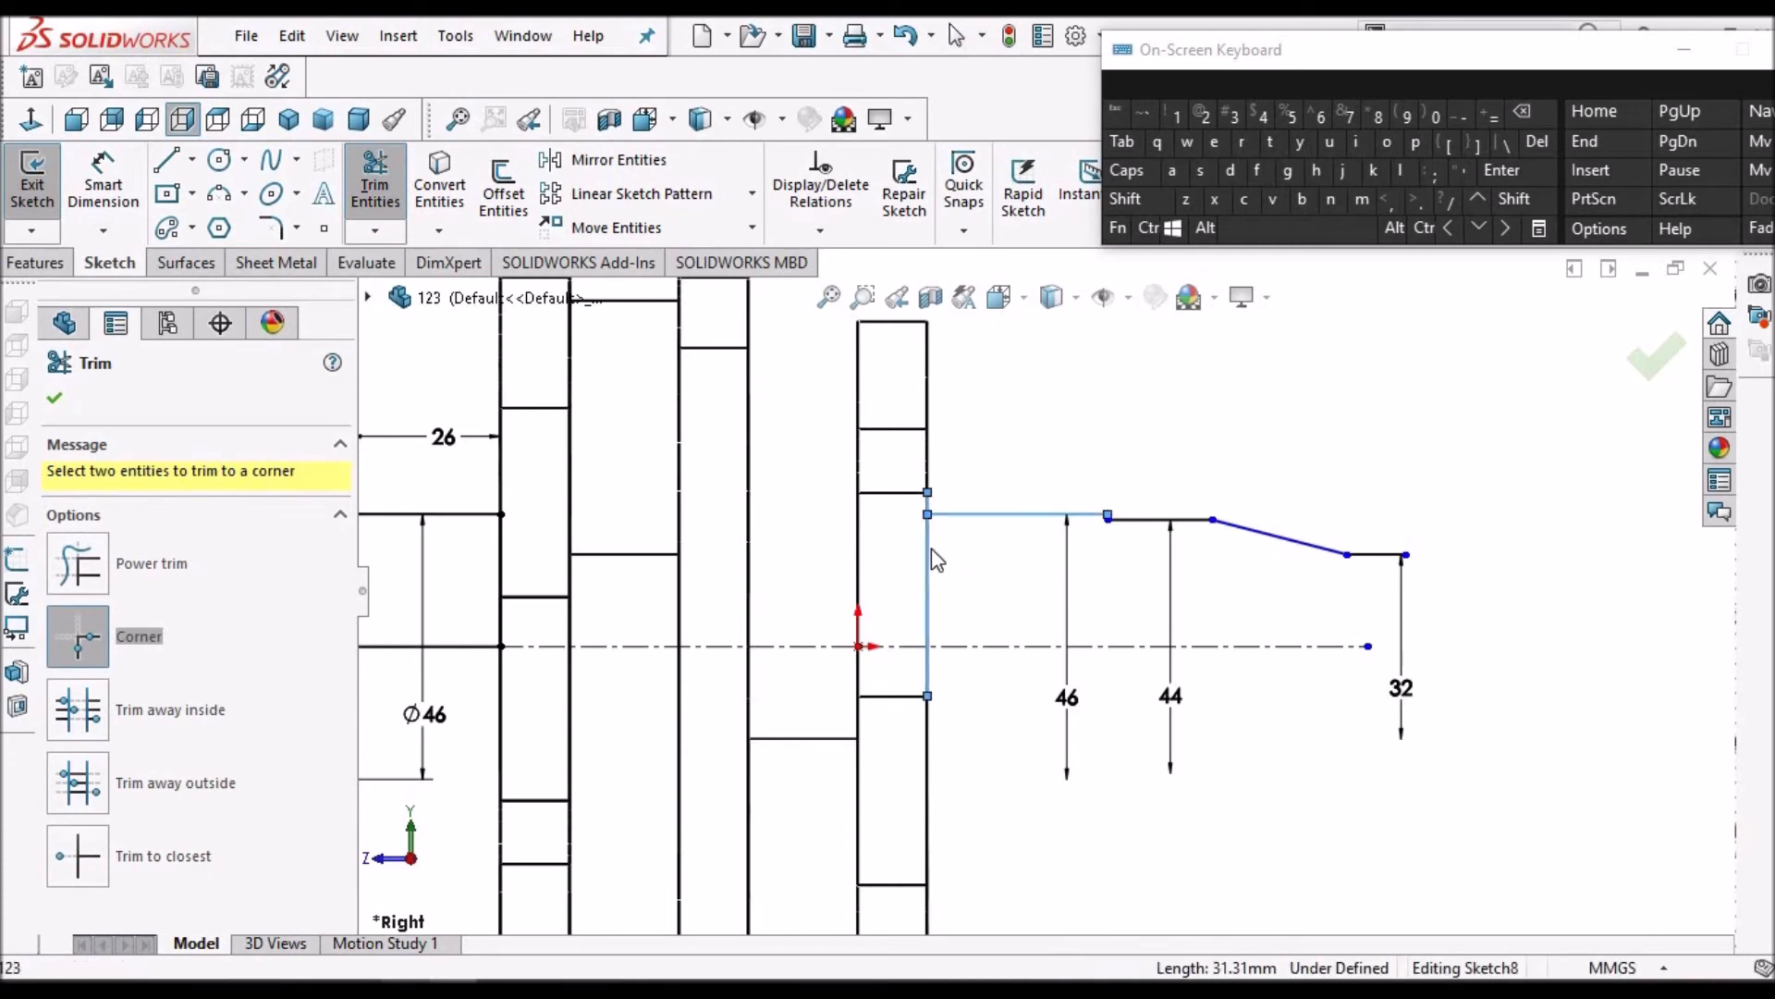
pyautogui.click(56, 401)
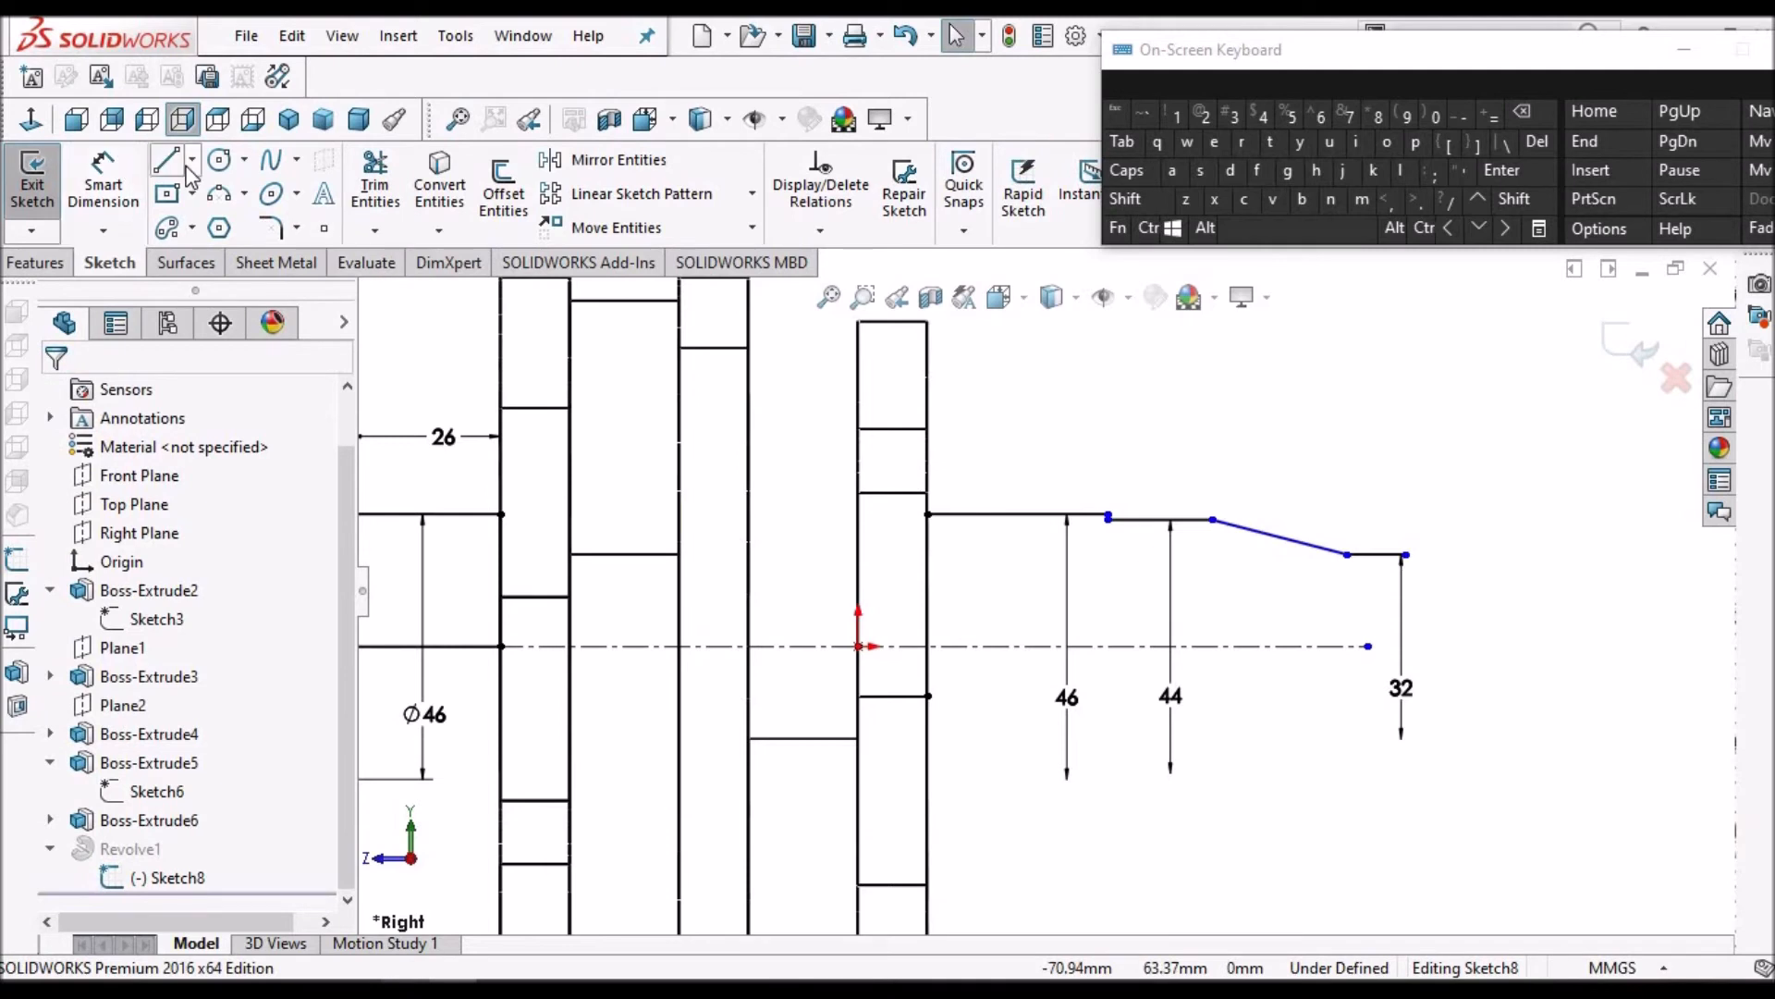
# Dimension the length of the profile's first horizontal line beside the web and set it to 44 mm
pyautogui.click(111, 174)
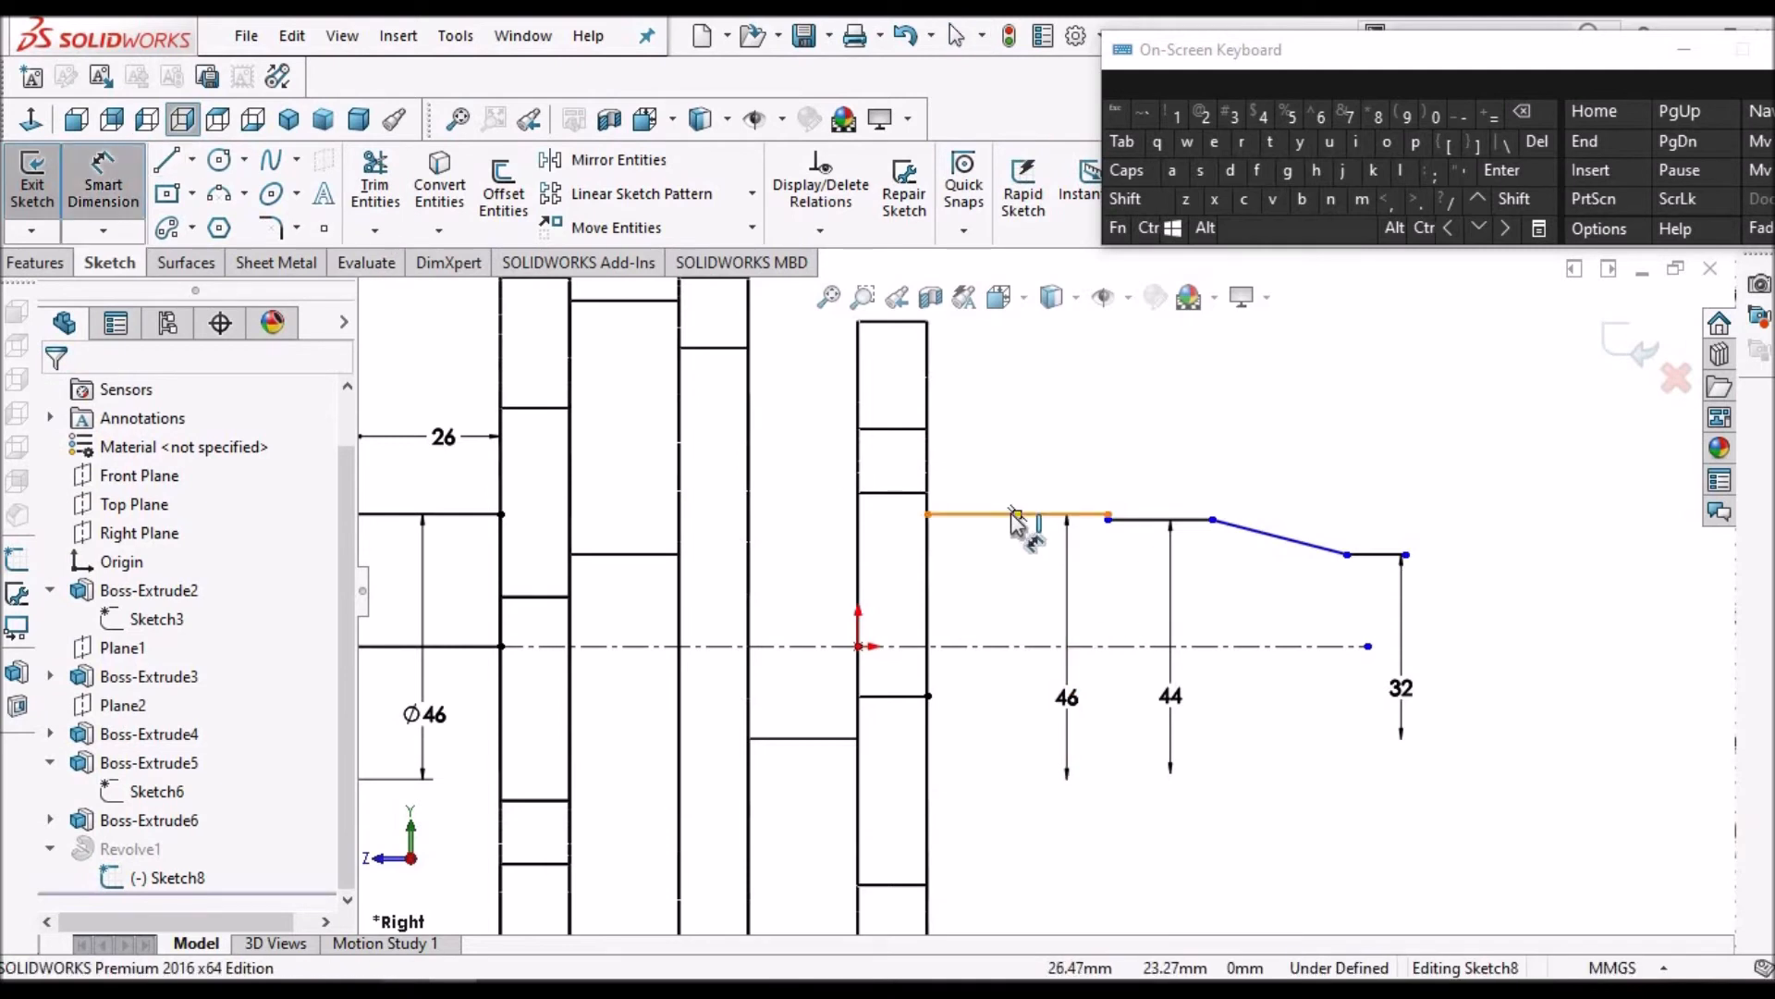
pyautogui.click(983, 466)
pyautogui.click(983, 465)
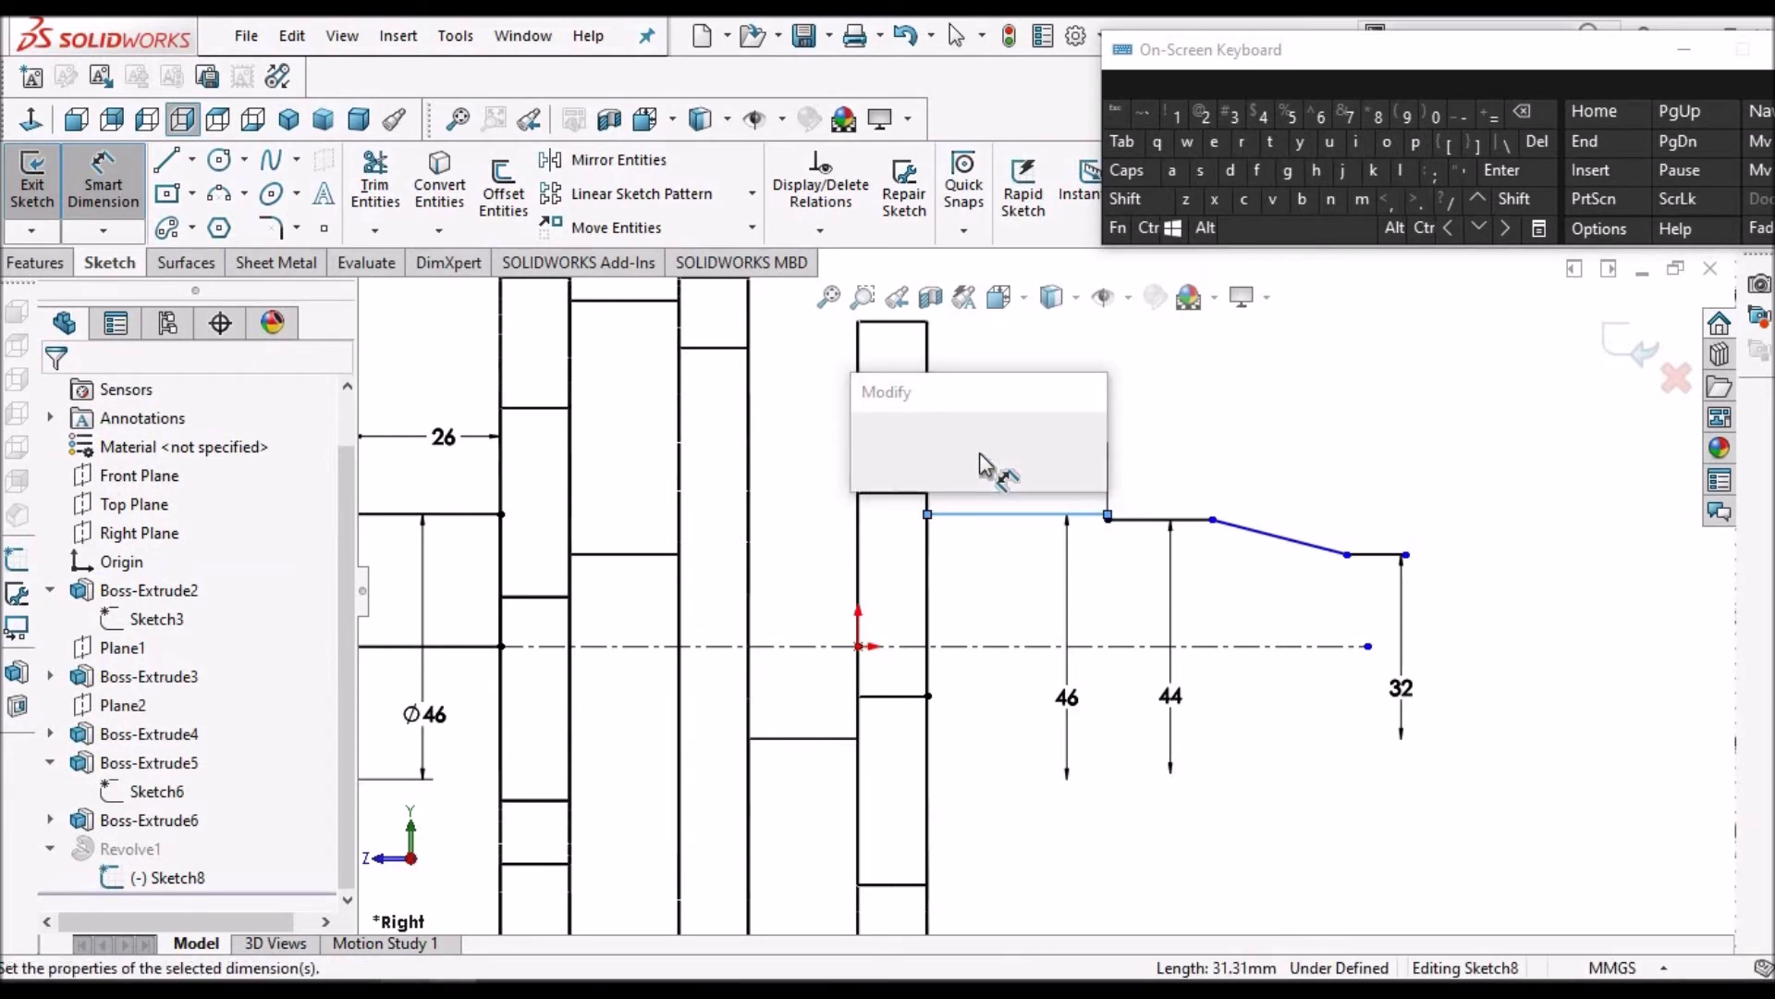
pyautogui.write('44')
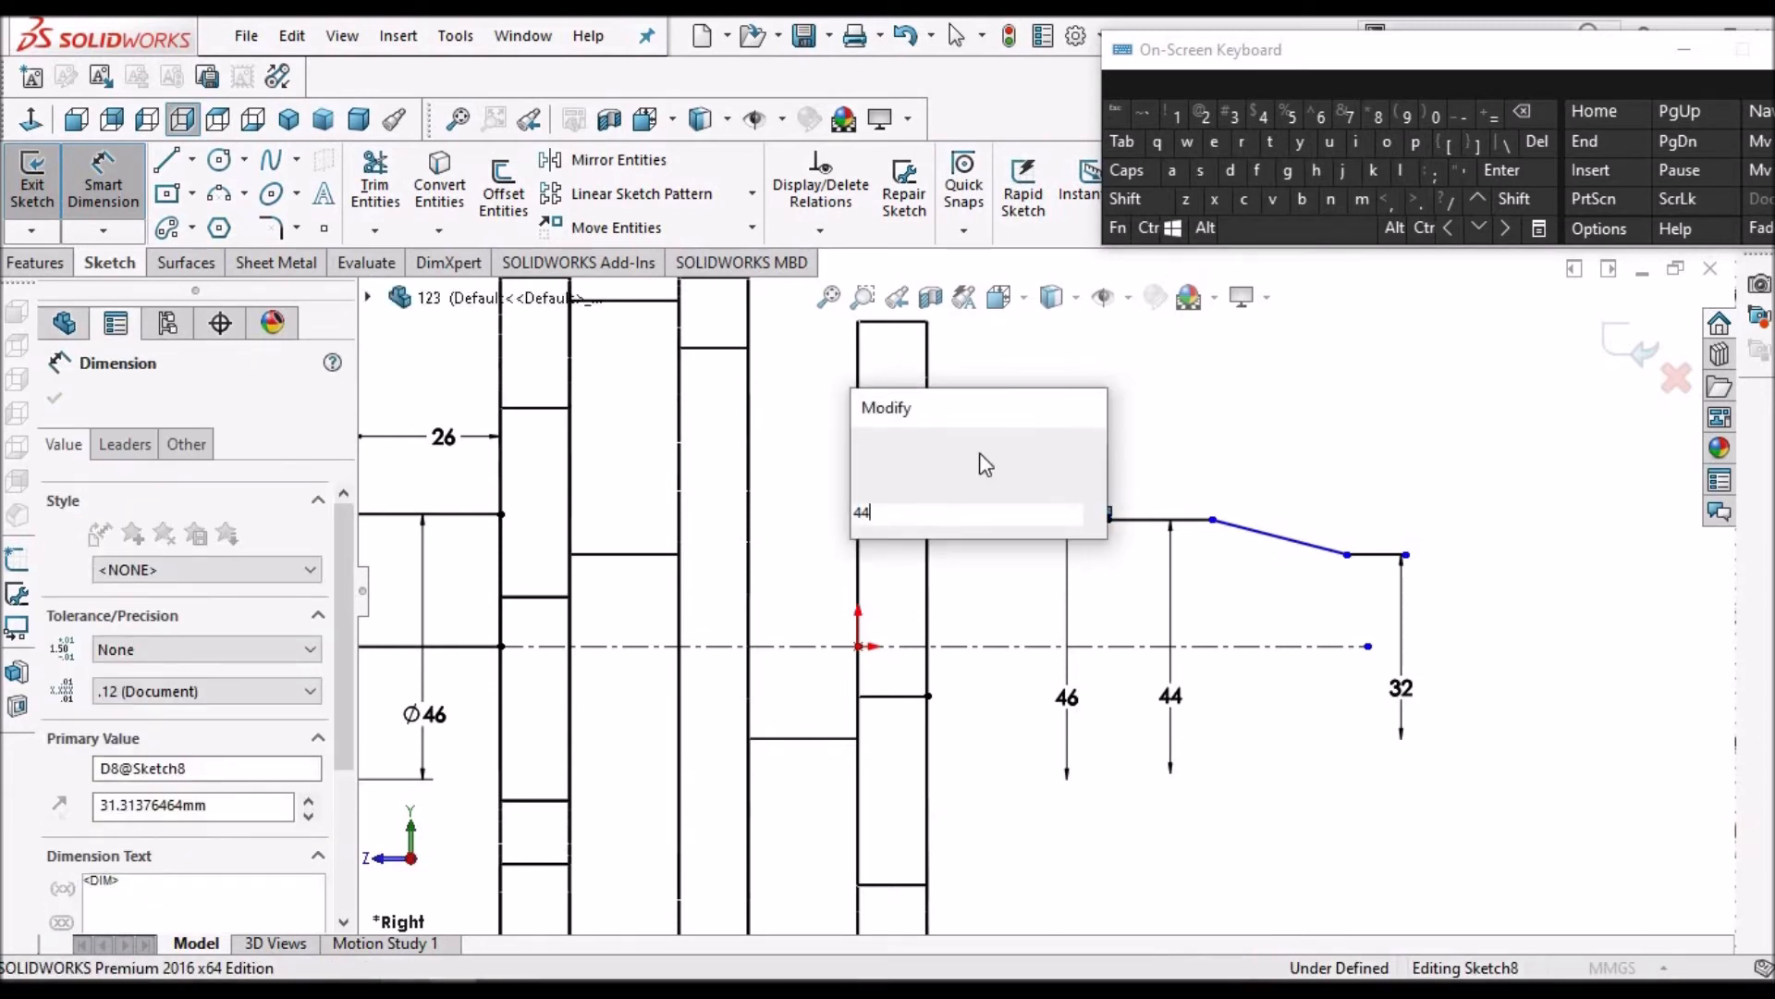
pyautogui.press('Return')
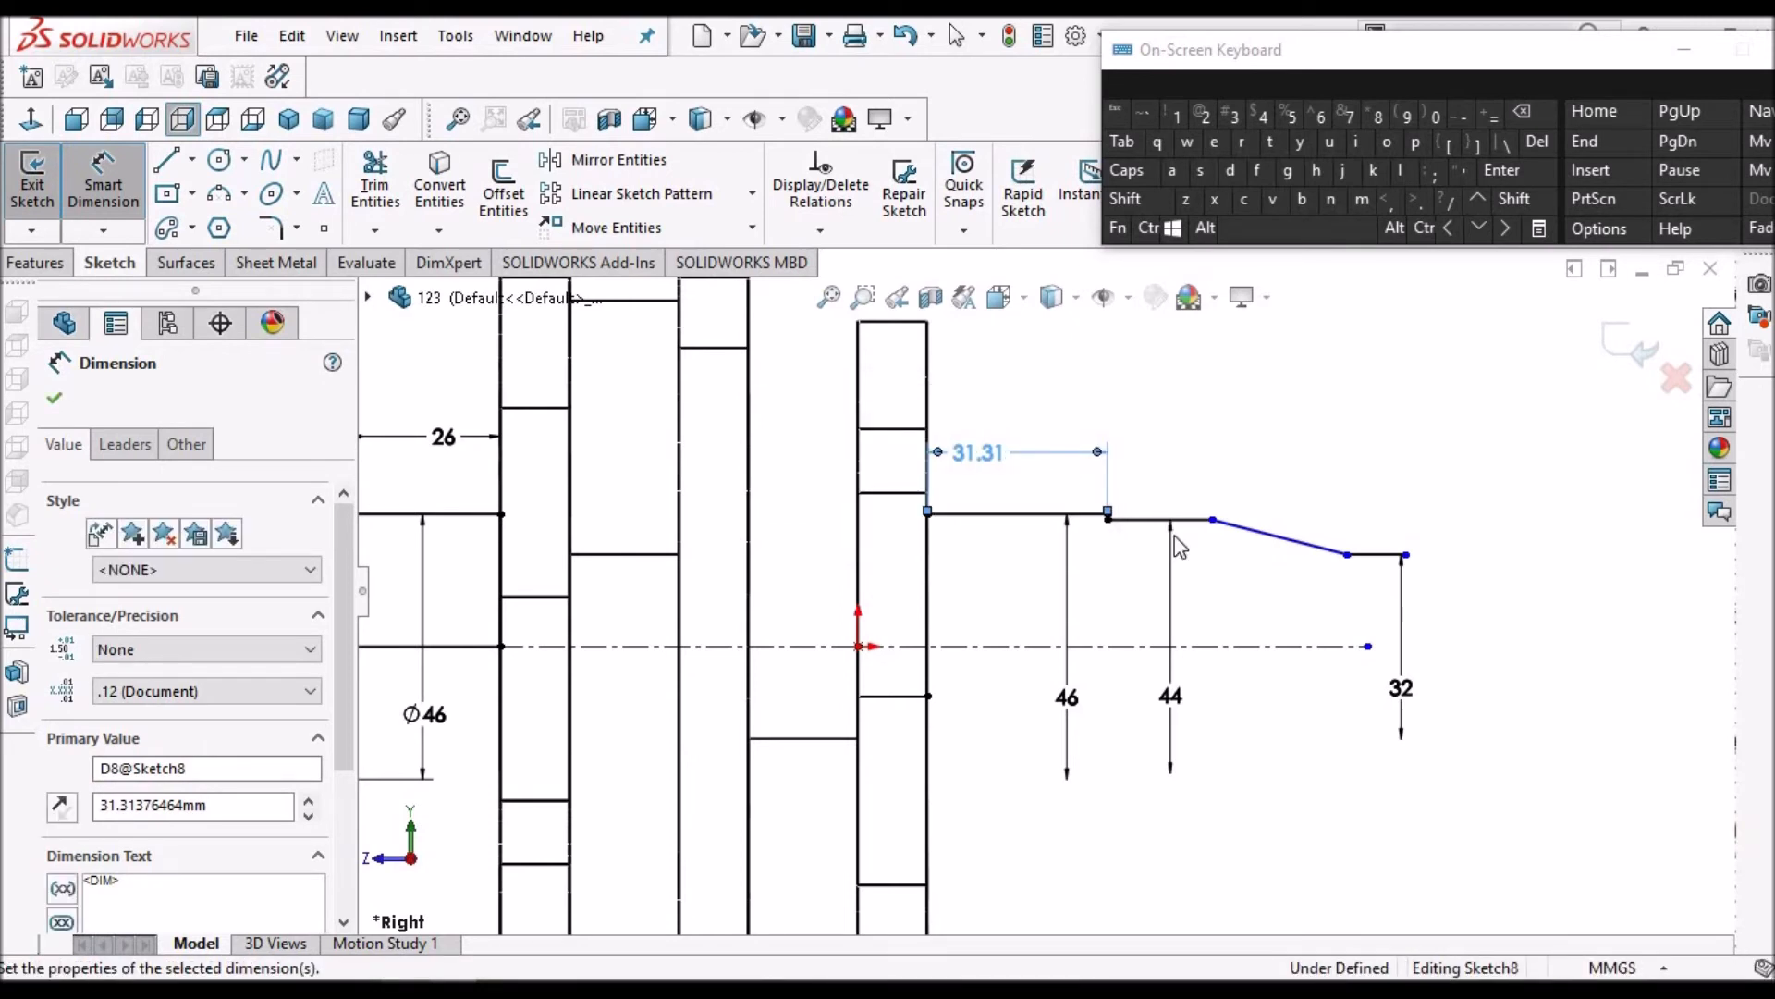
# Dimension the length of the short horizontal line before the taper and set it to 24 mm
pyautogui.scroll(-2, 1233, 502)
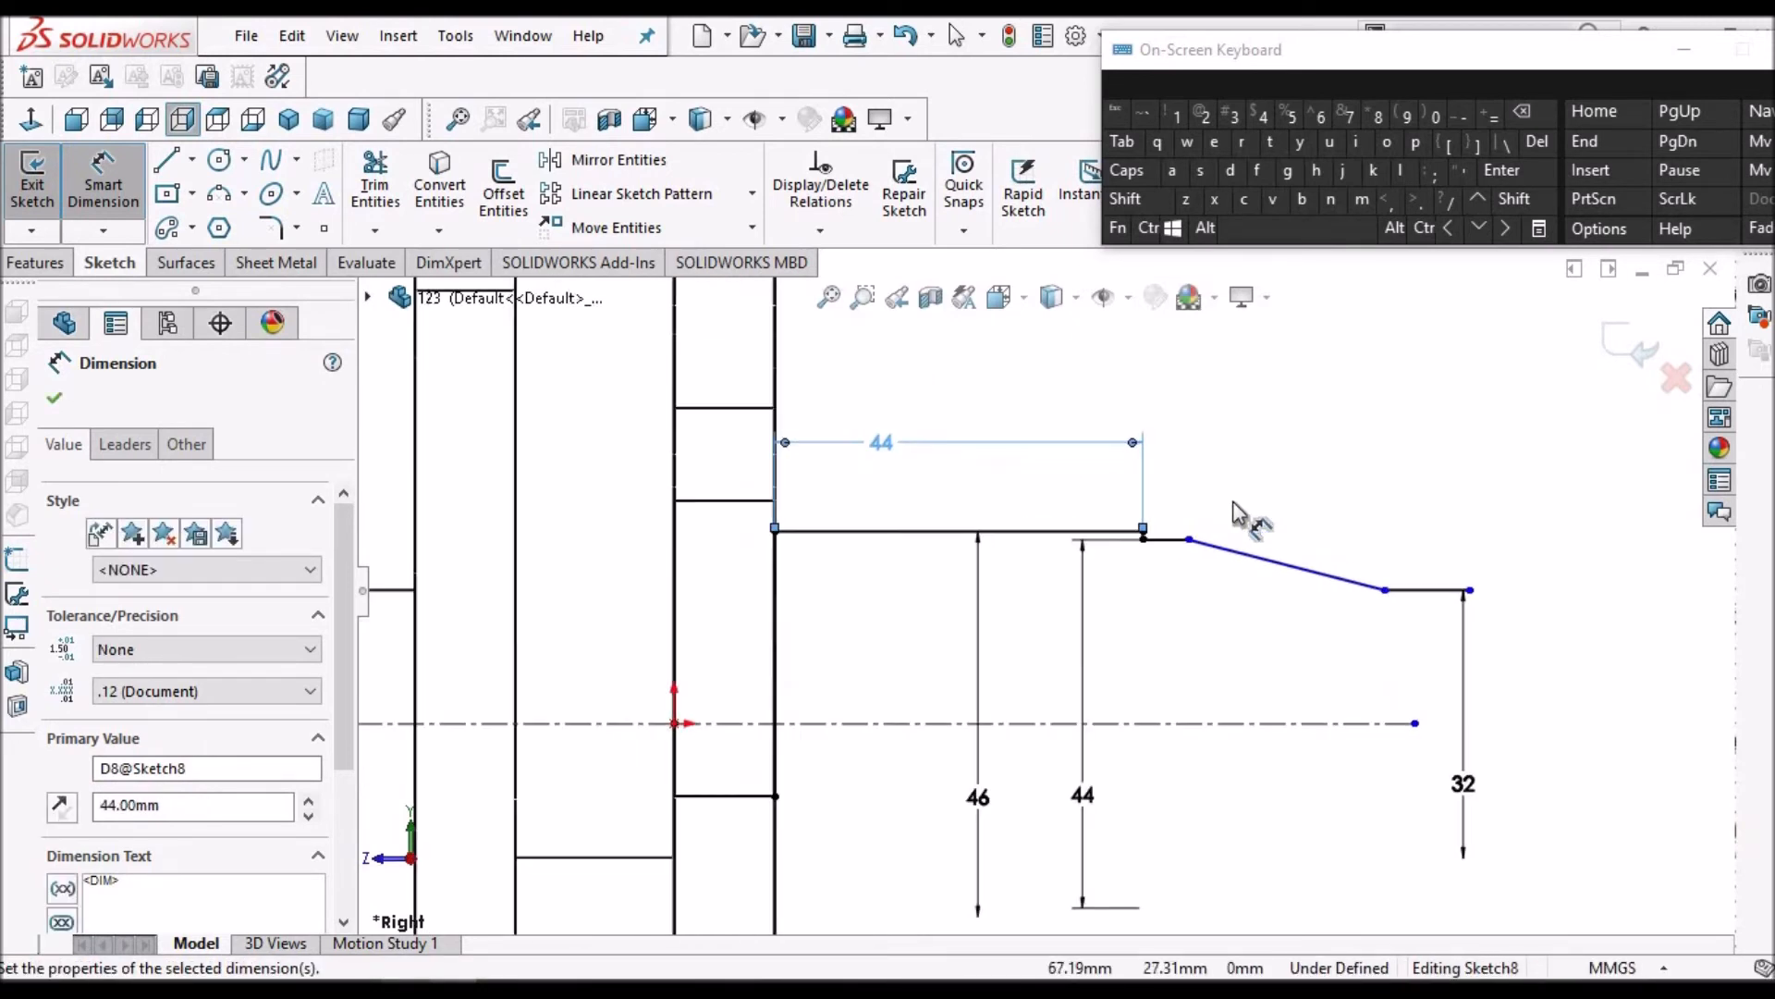
pyautogui.scroll(-2, 1233, 502)
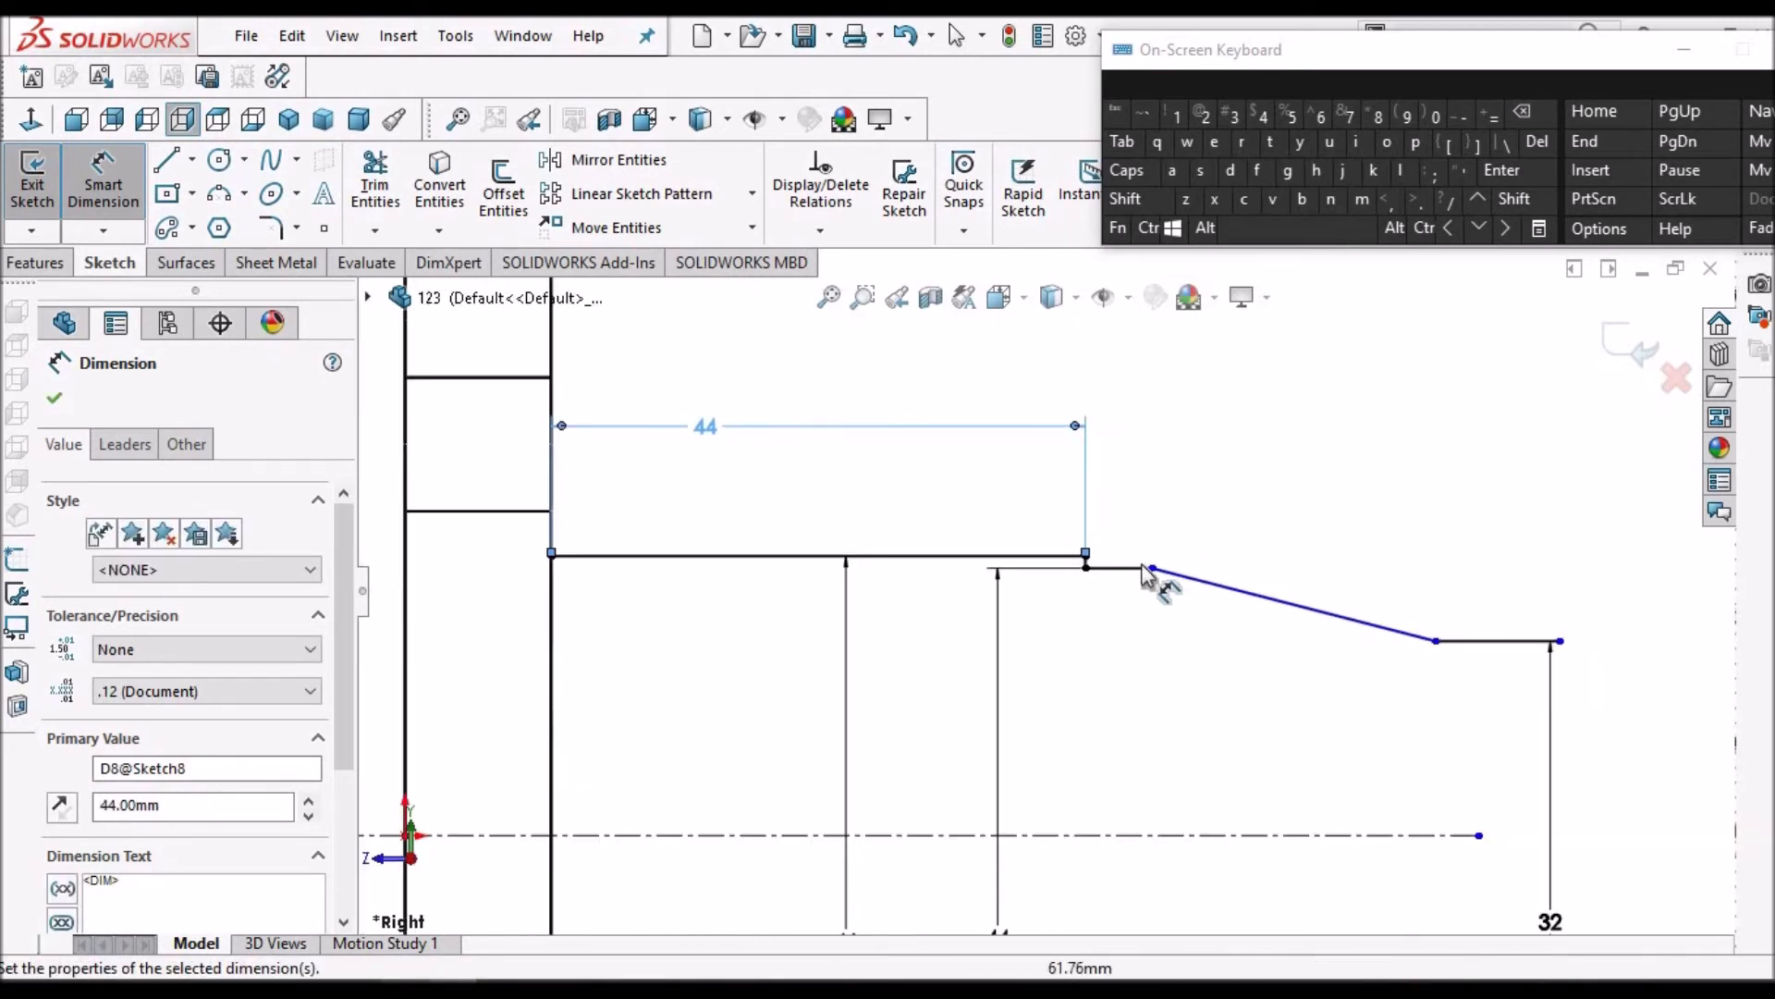
pyautogui.click(1138, 479)
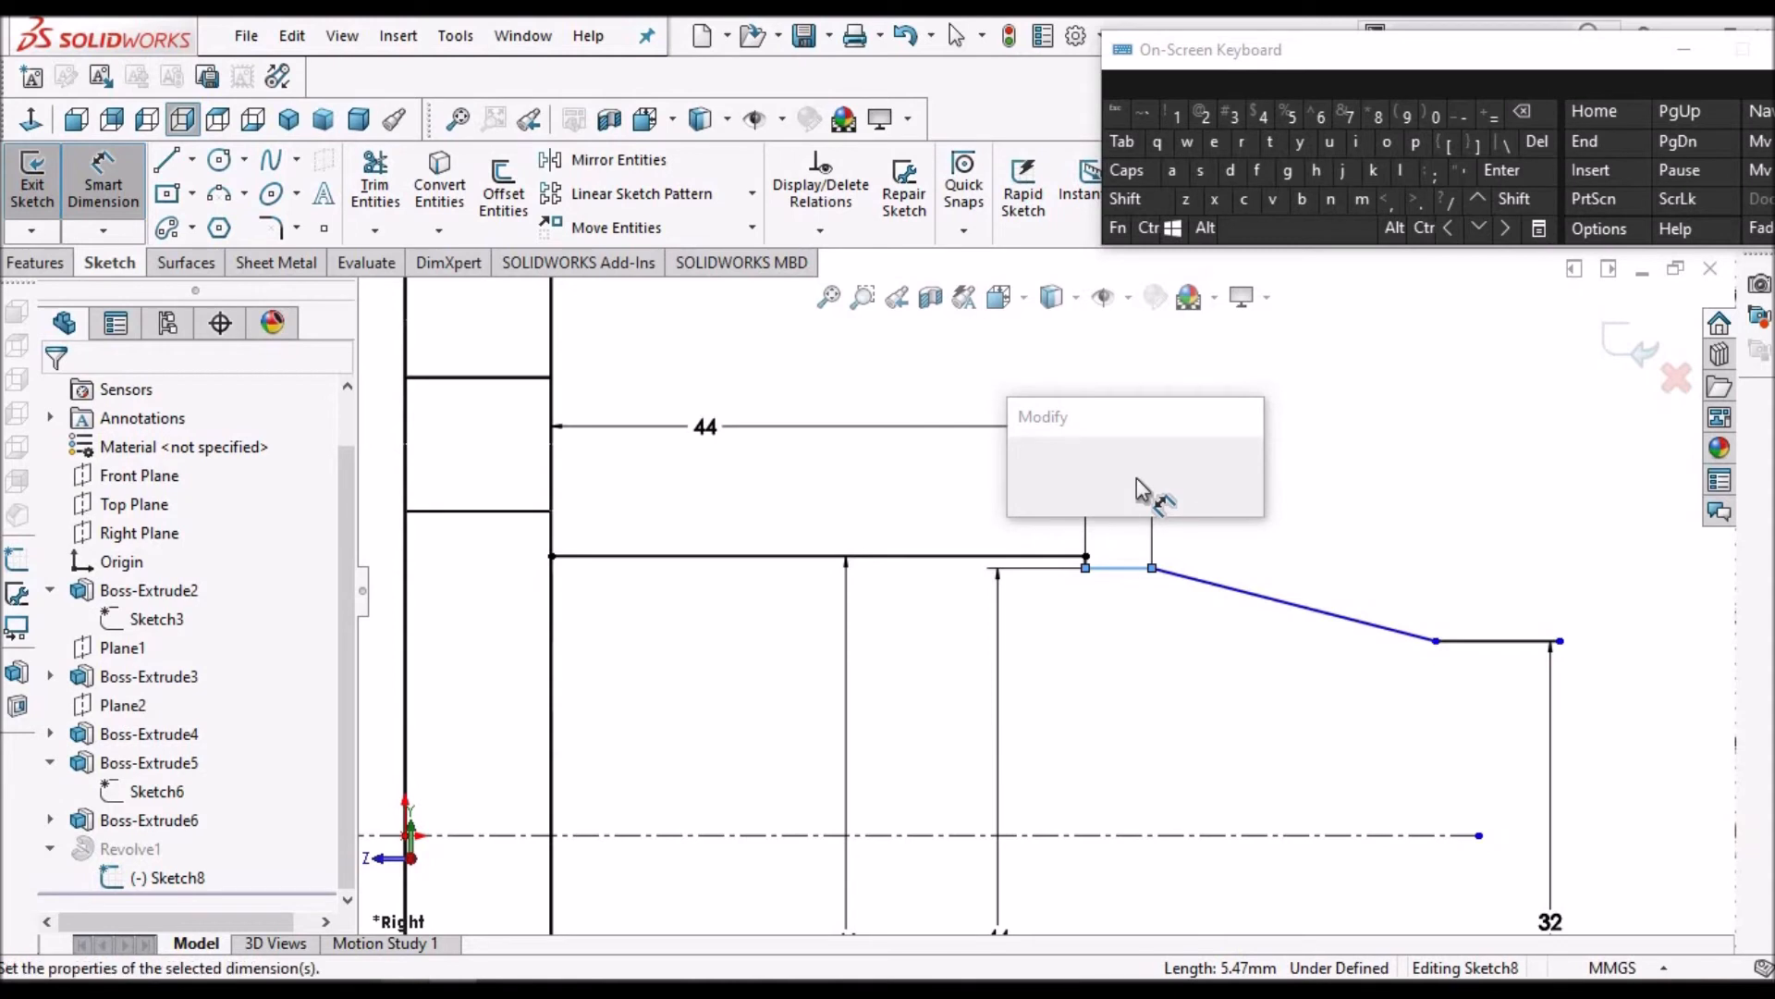
pyautogui.write('24')
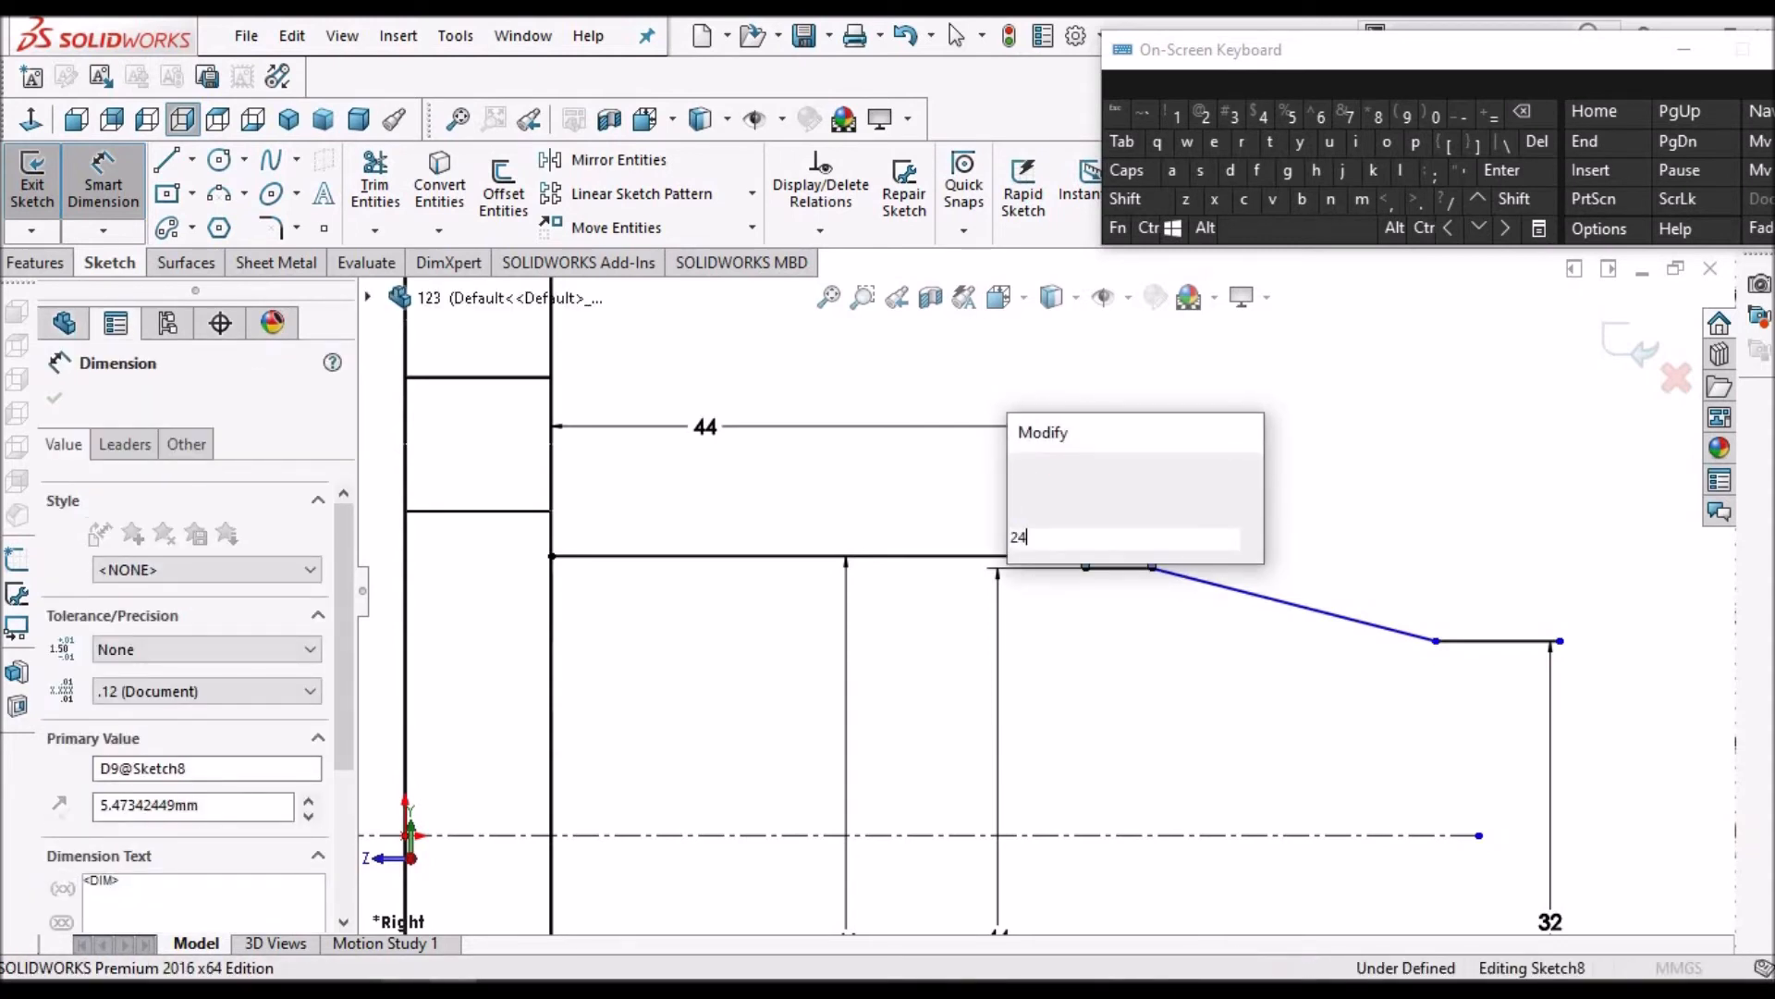
pyautogui.press('Return')
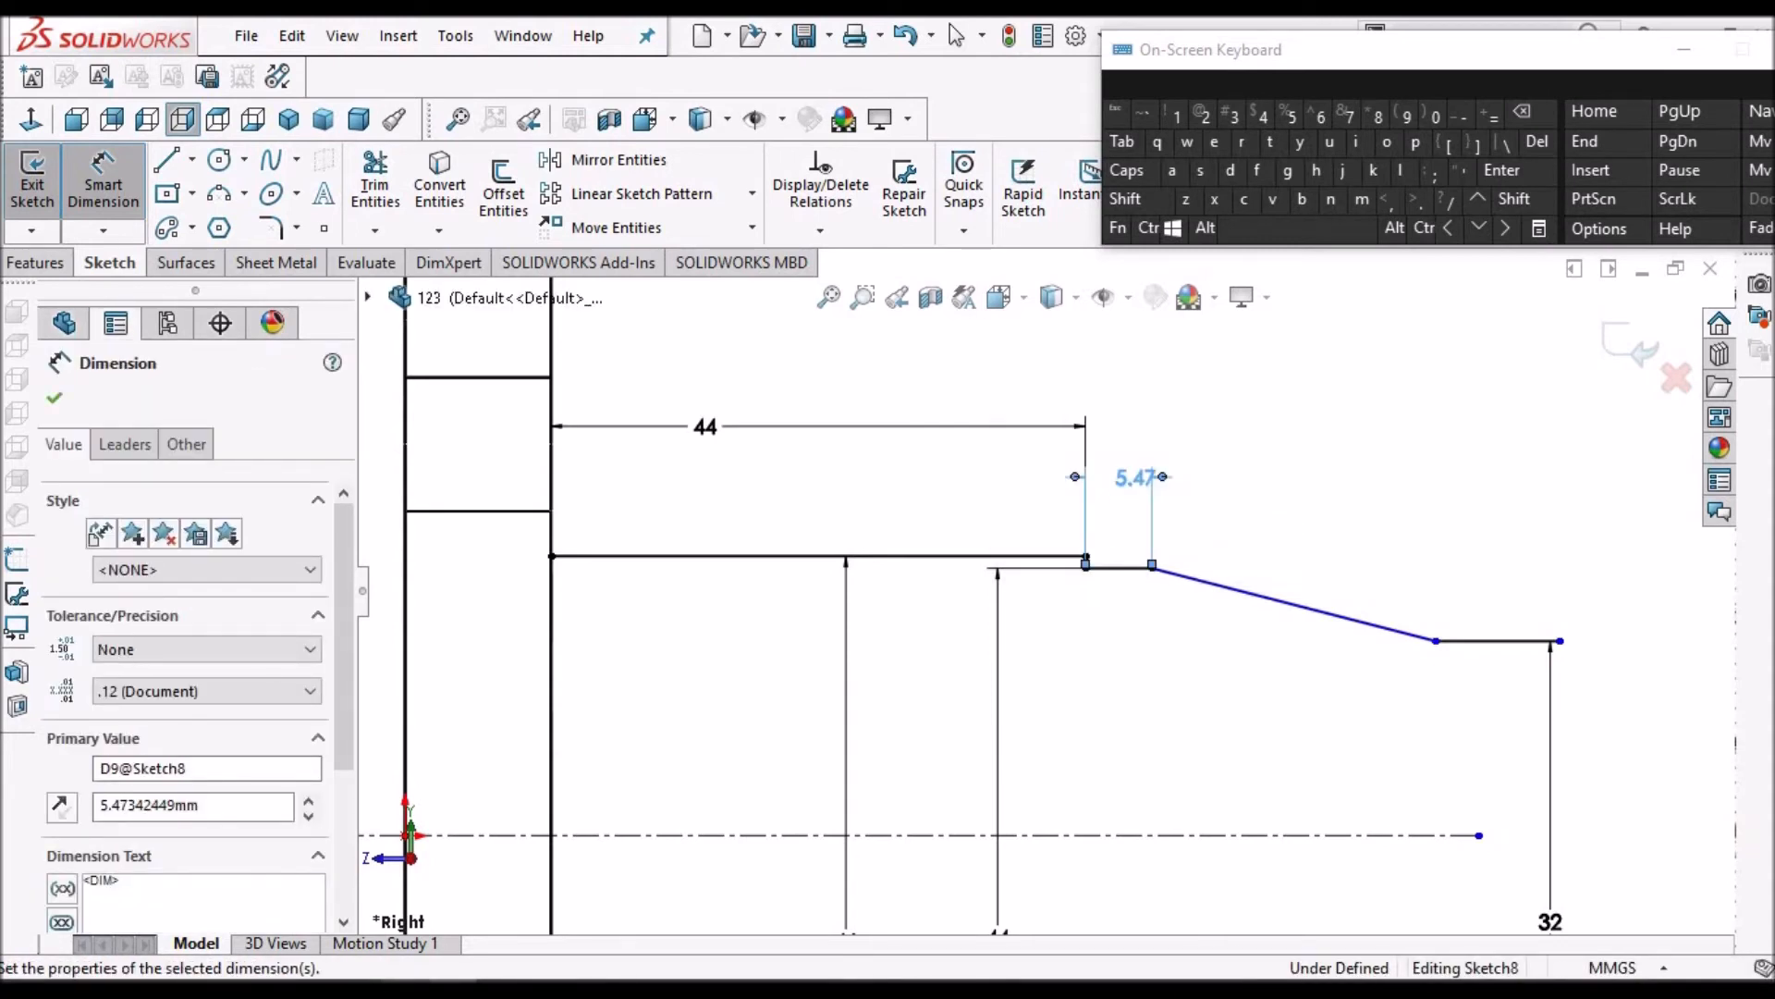
# Dimension the horizontal distance between the taper line's two endpoints, set it to 40 mm, and end dimensioning
pyautogui.scroll(3, 1294, 647)
pyautogui.scroll(1, 1359, 628)
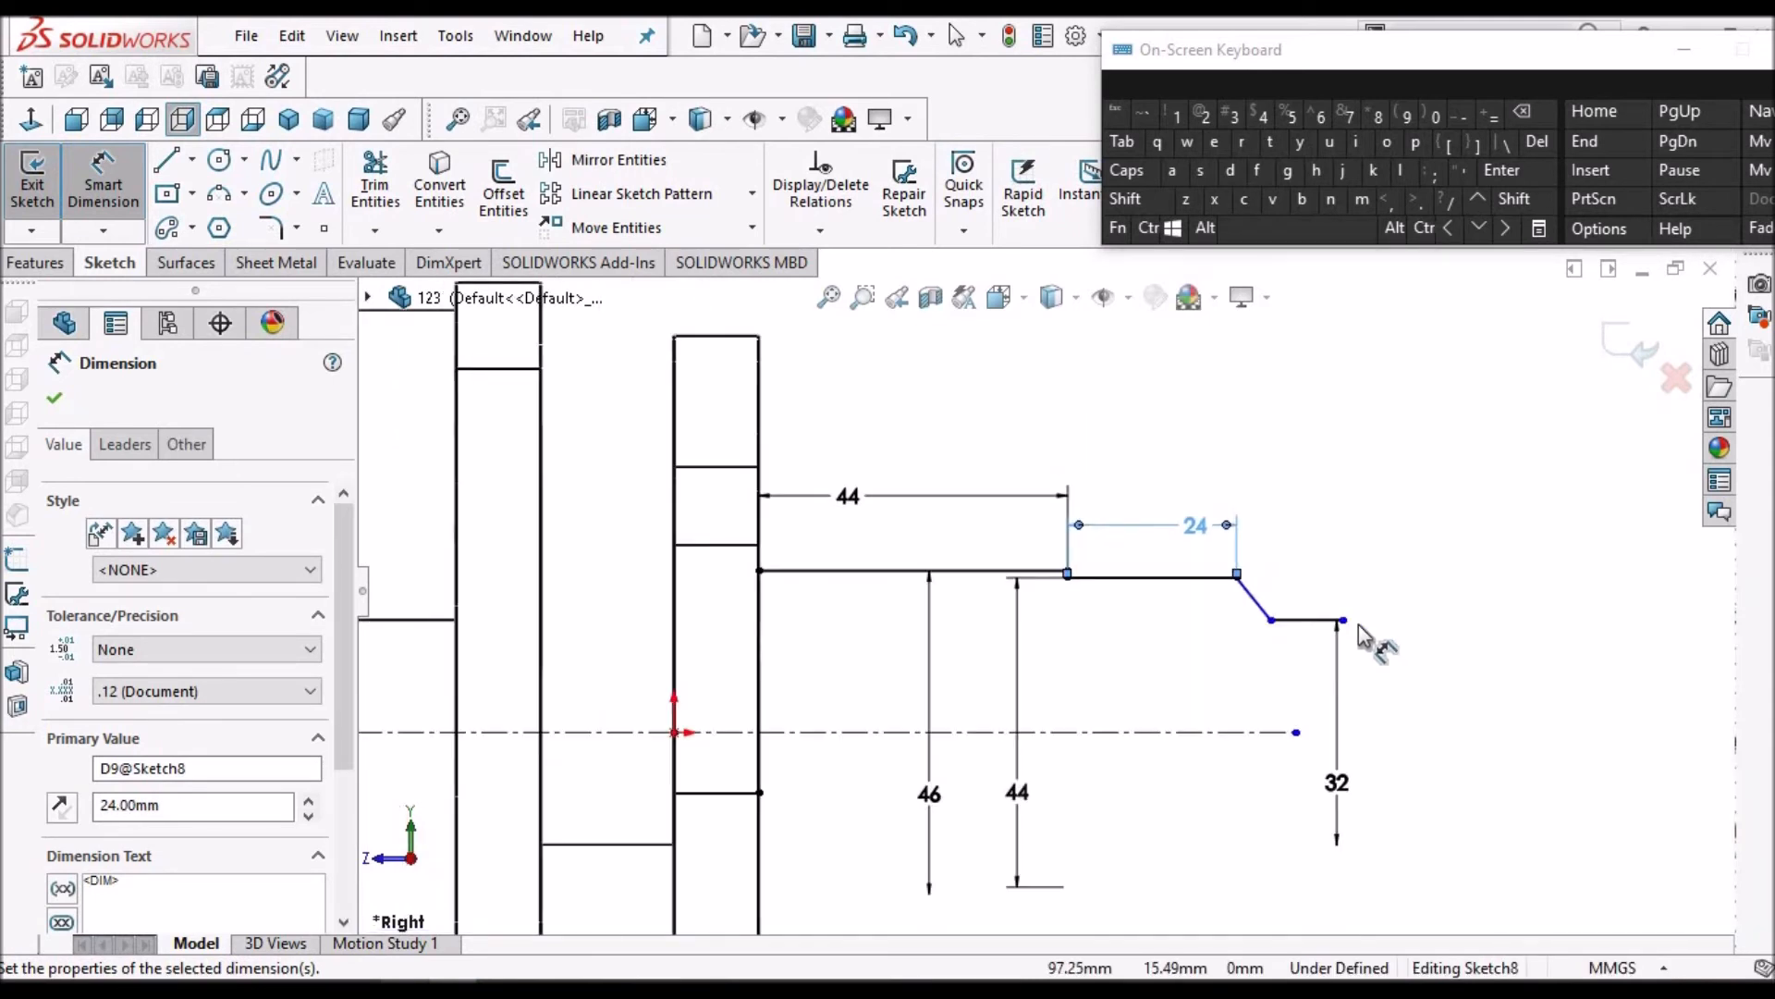
pyautogui.scroll(-1, 1357, 624)
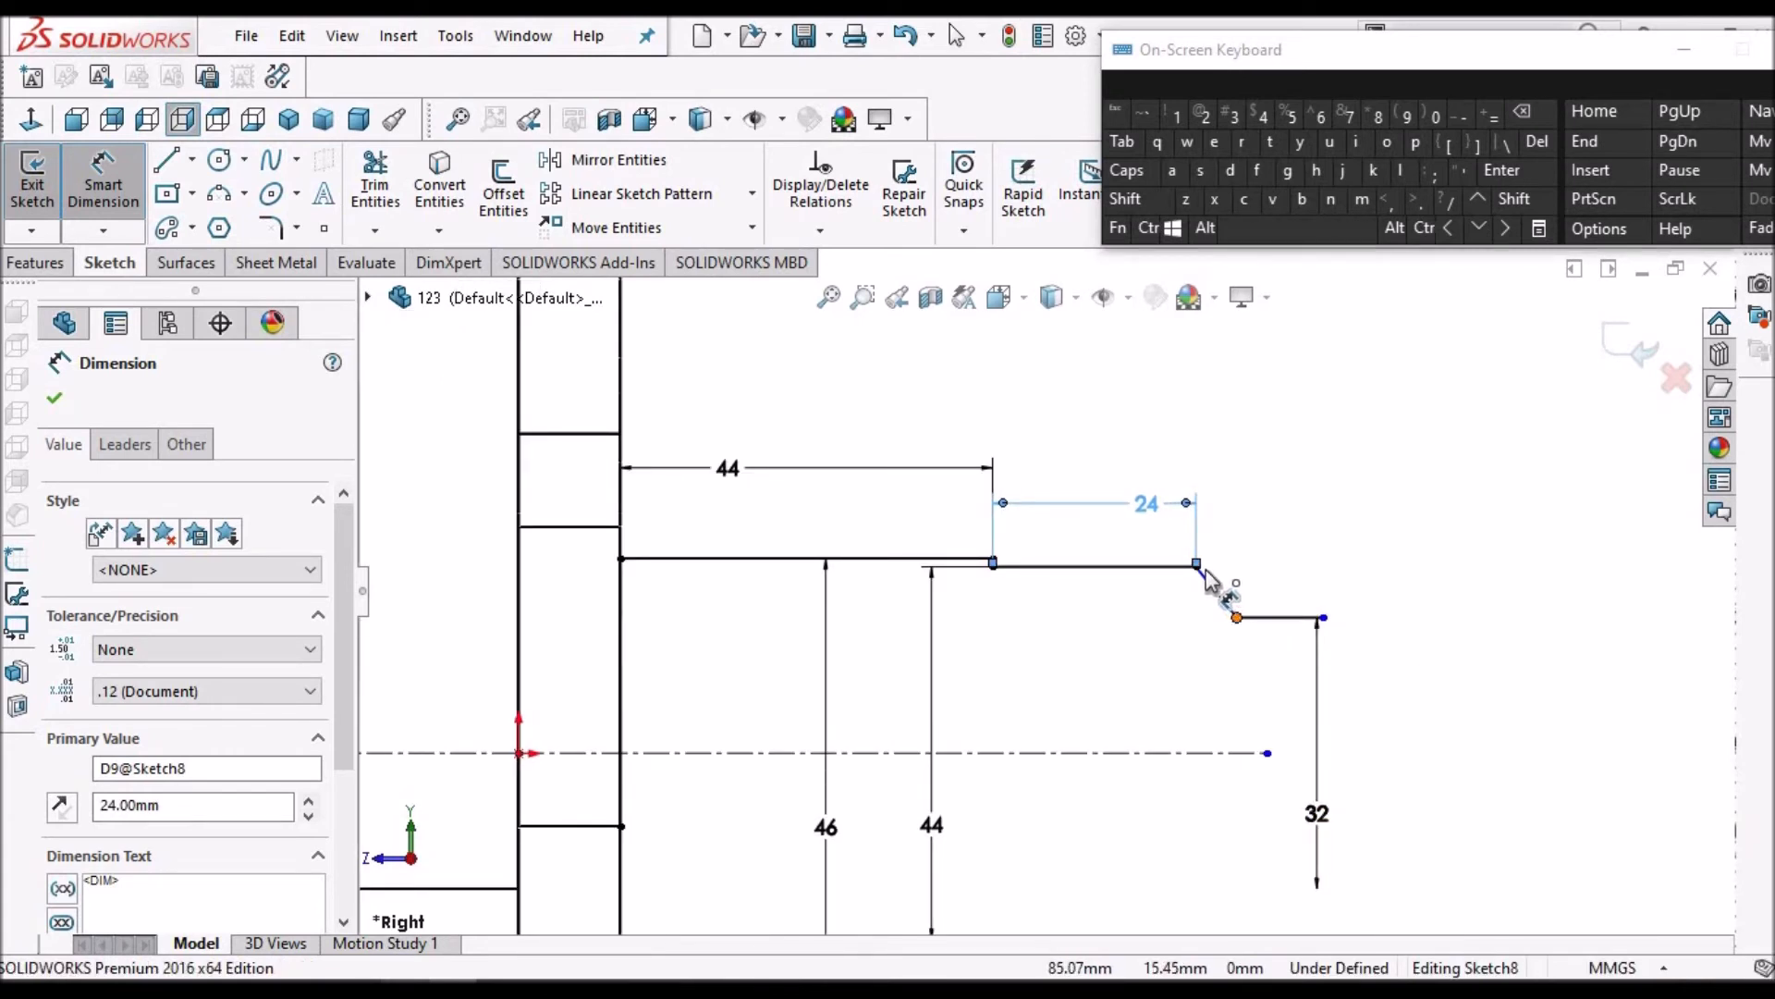
pyautogui.click(1198, 563)
pyautogui.scroll(-1, 1239, 562)
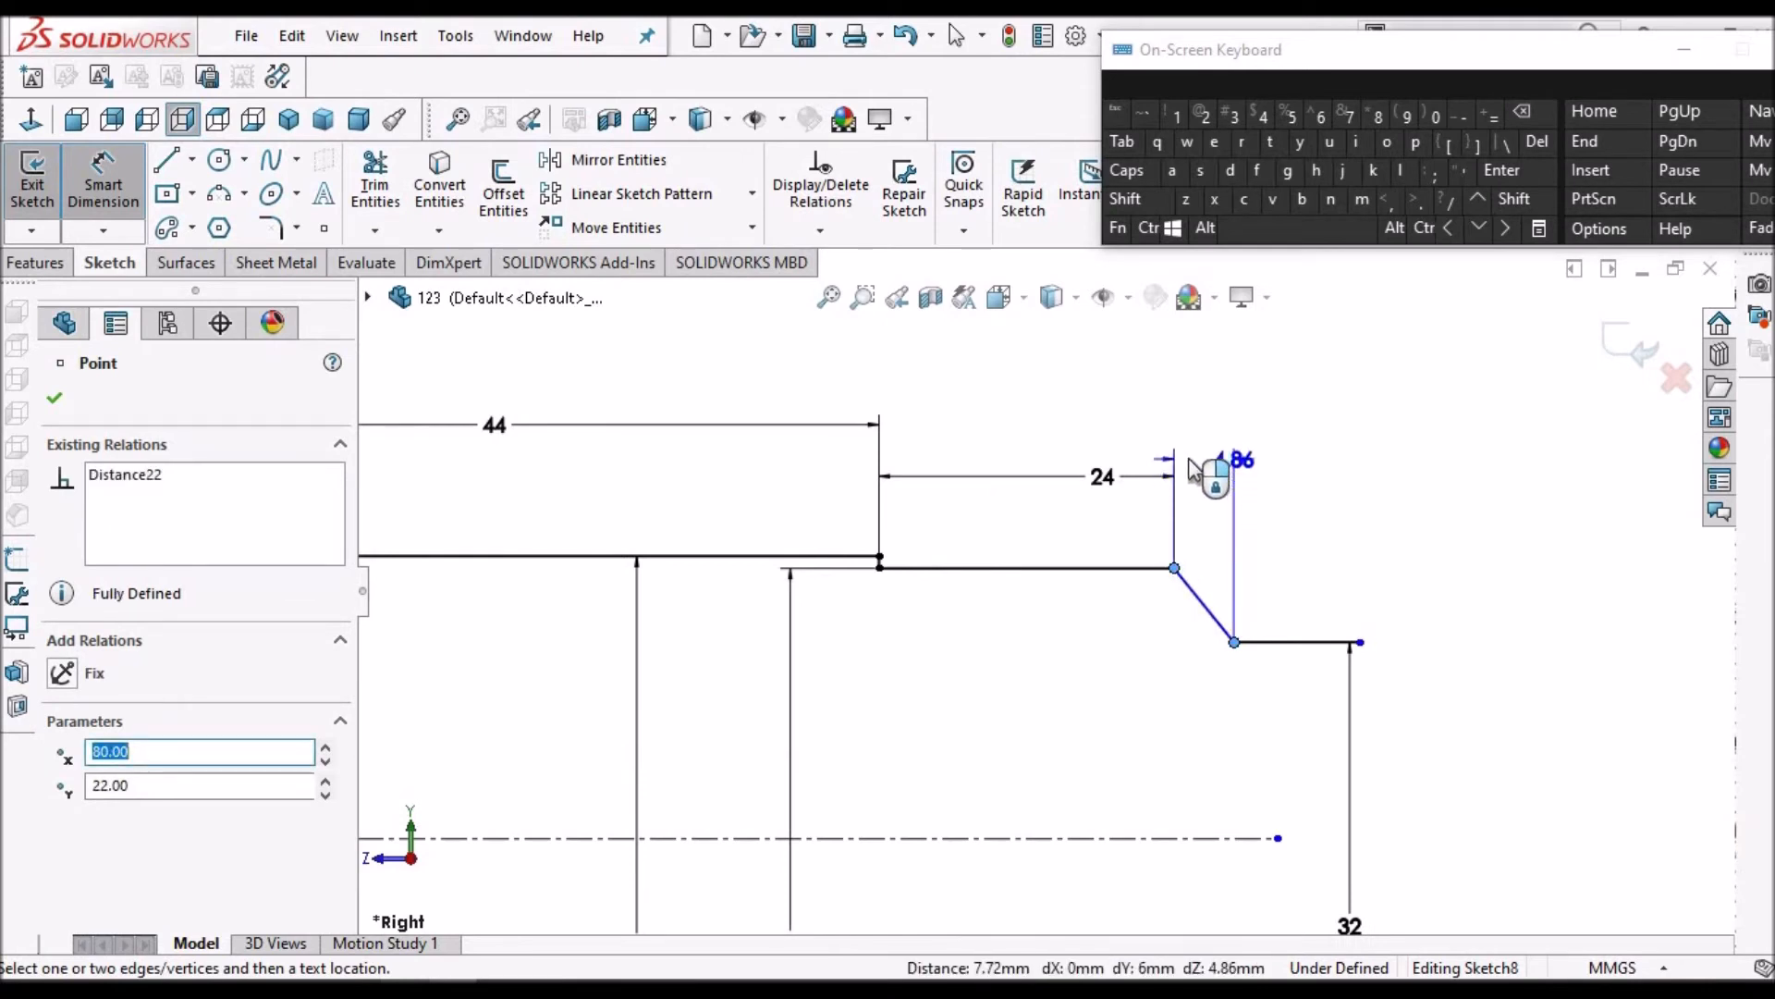
pyautogui.scroll(-2, 1197, 482)
pyautogui.click(1198, 481)
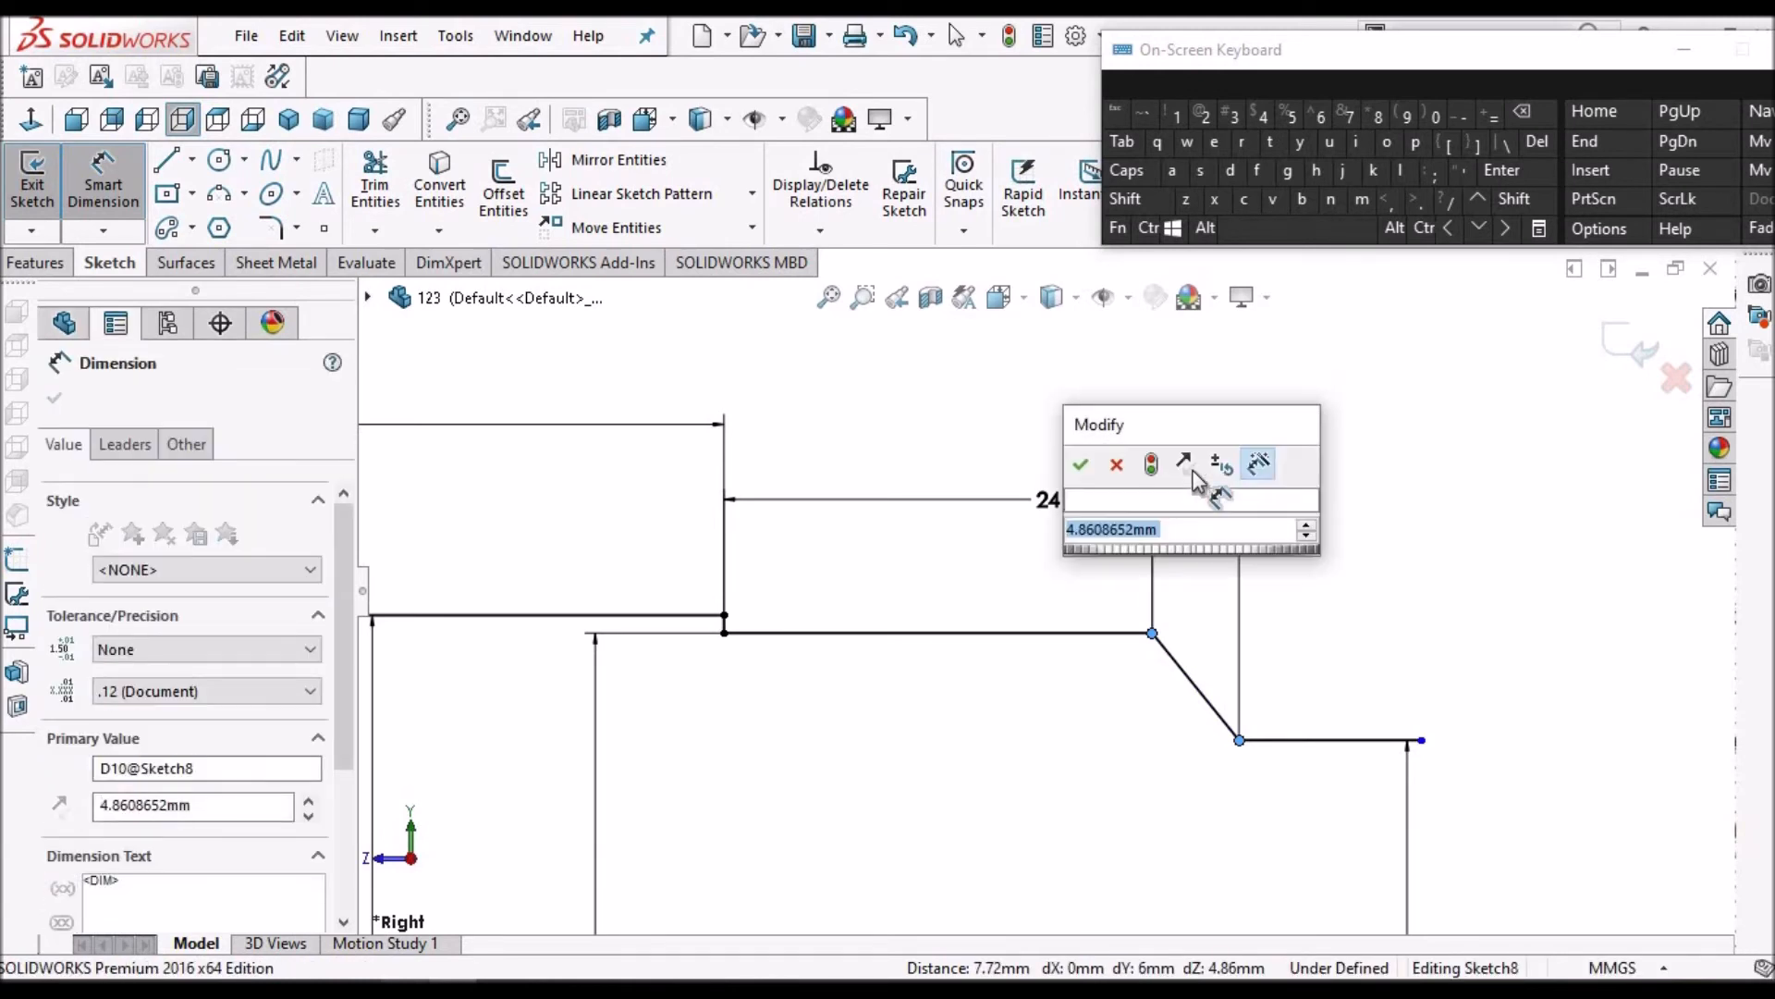
pyautogui.write('40')
pyautogui.press('Return')
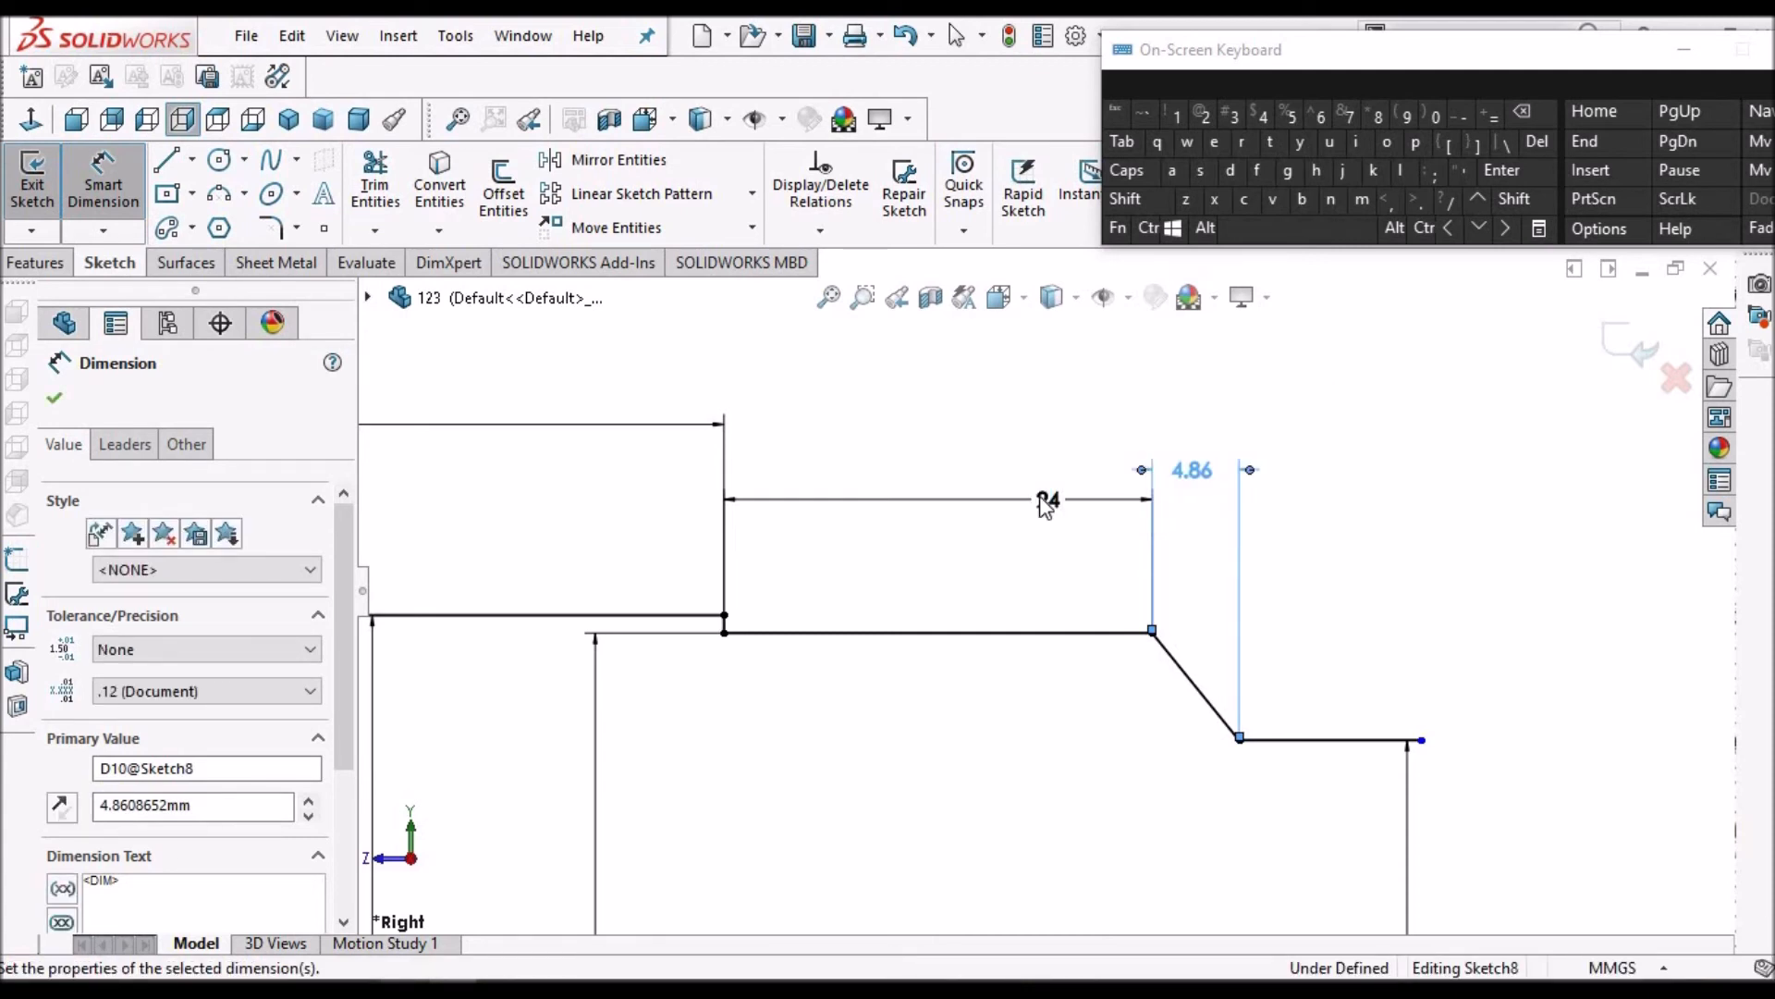
pyautogui.scroll(5, 1040, 534)
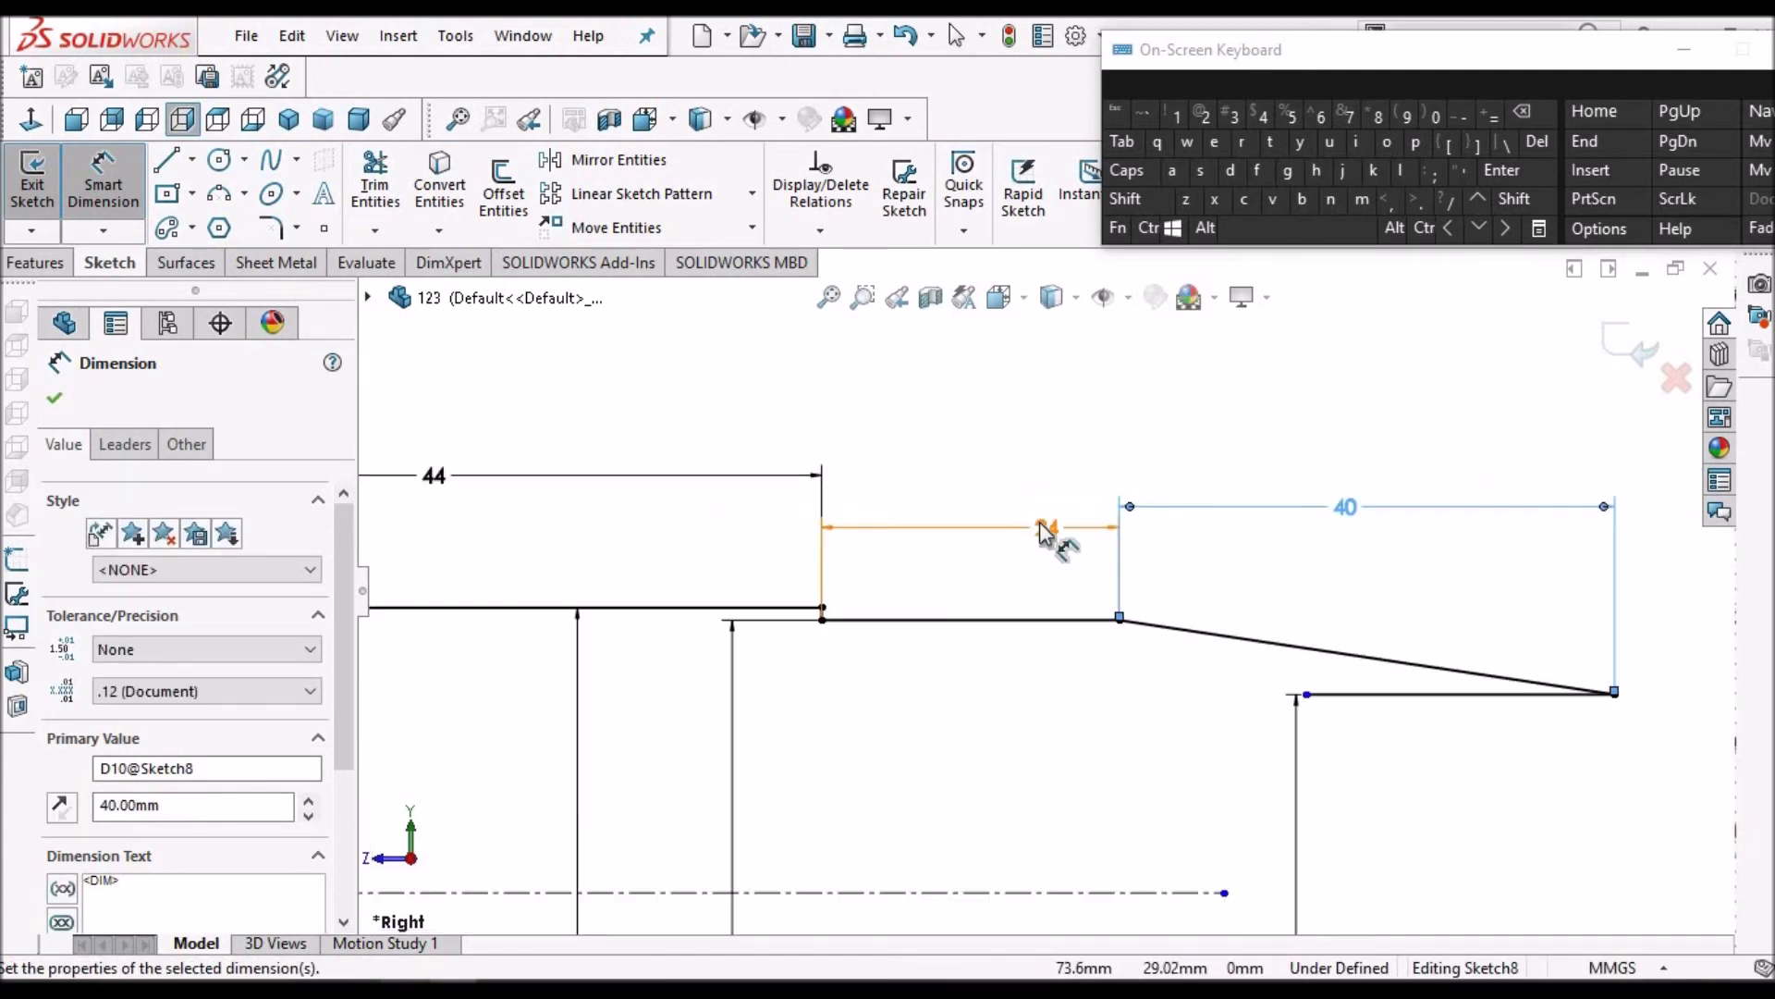
pyautogui.scroll(1, 665, 535)
pyautogui.click(61, 403)
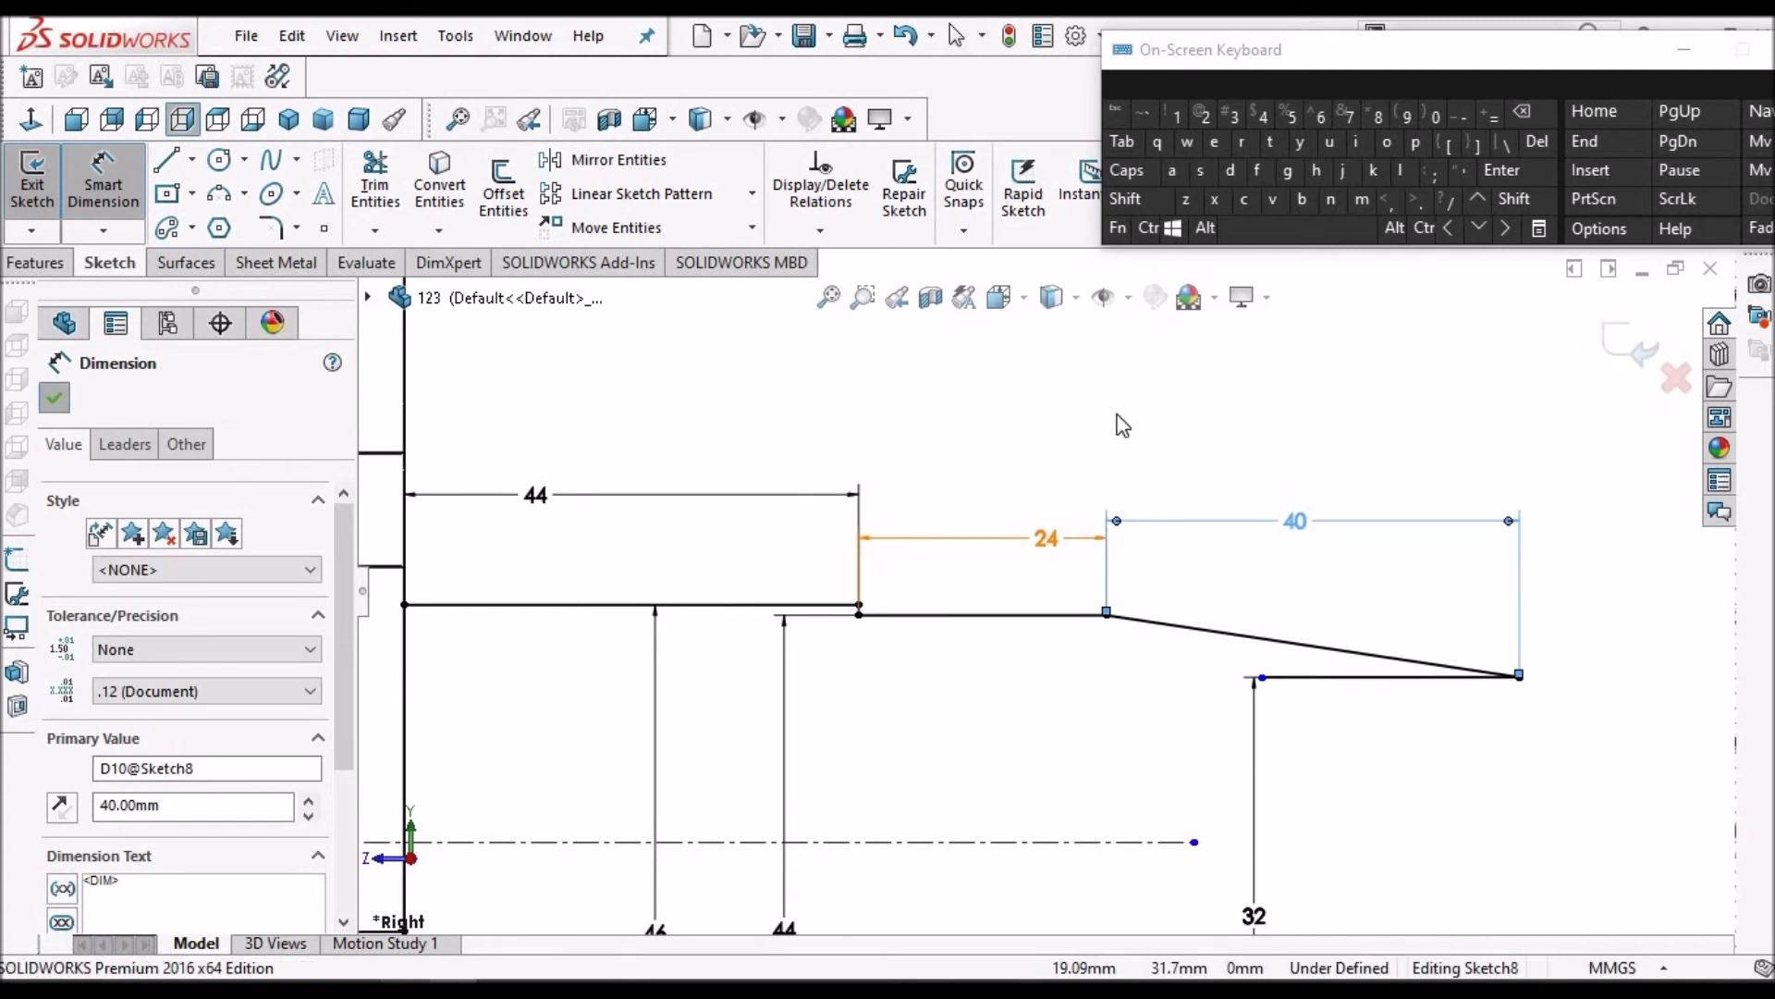
pyautogui.scroll(3, 1202, 579)
pyautogui.press('Escape')
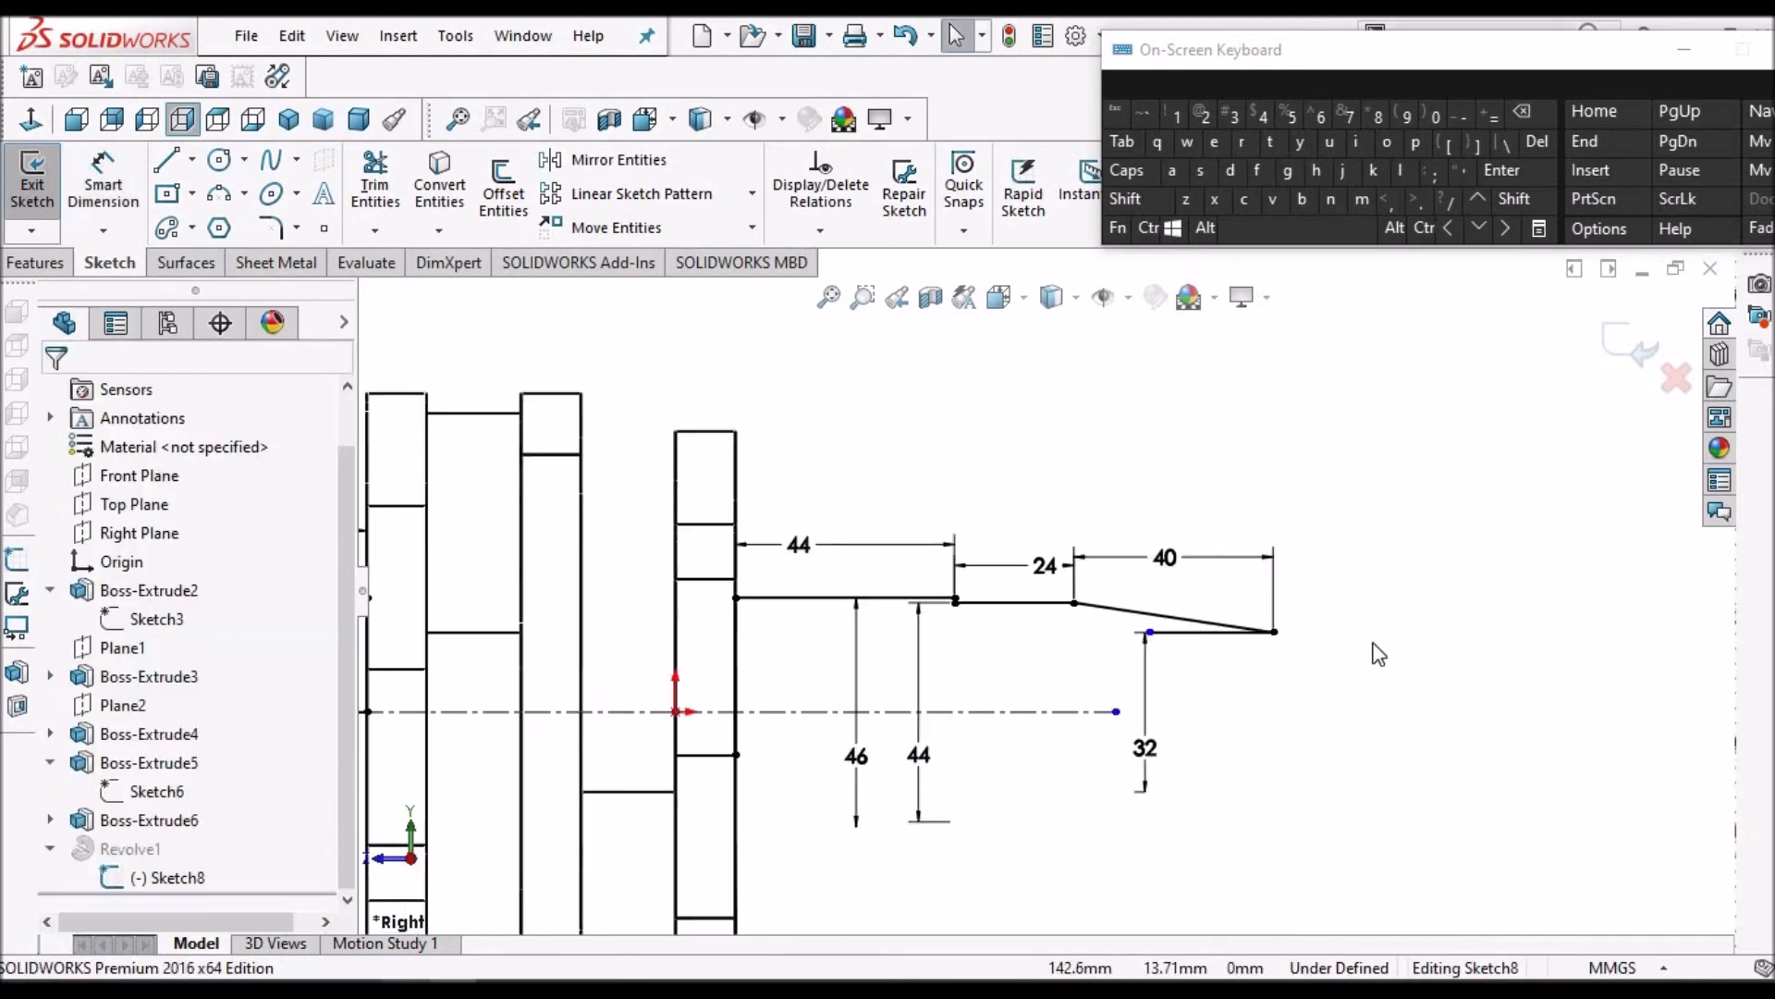
# Move the end line's free endpoint outward beyond the taper and sketch lines from it down to the axis and back toward the web
pyautogui.scroll(-4, 1384, 664)
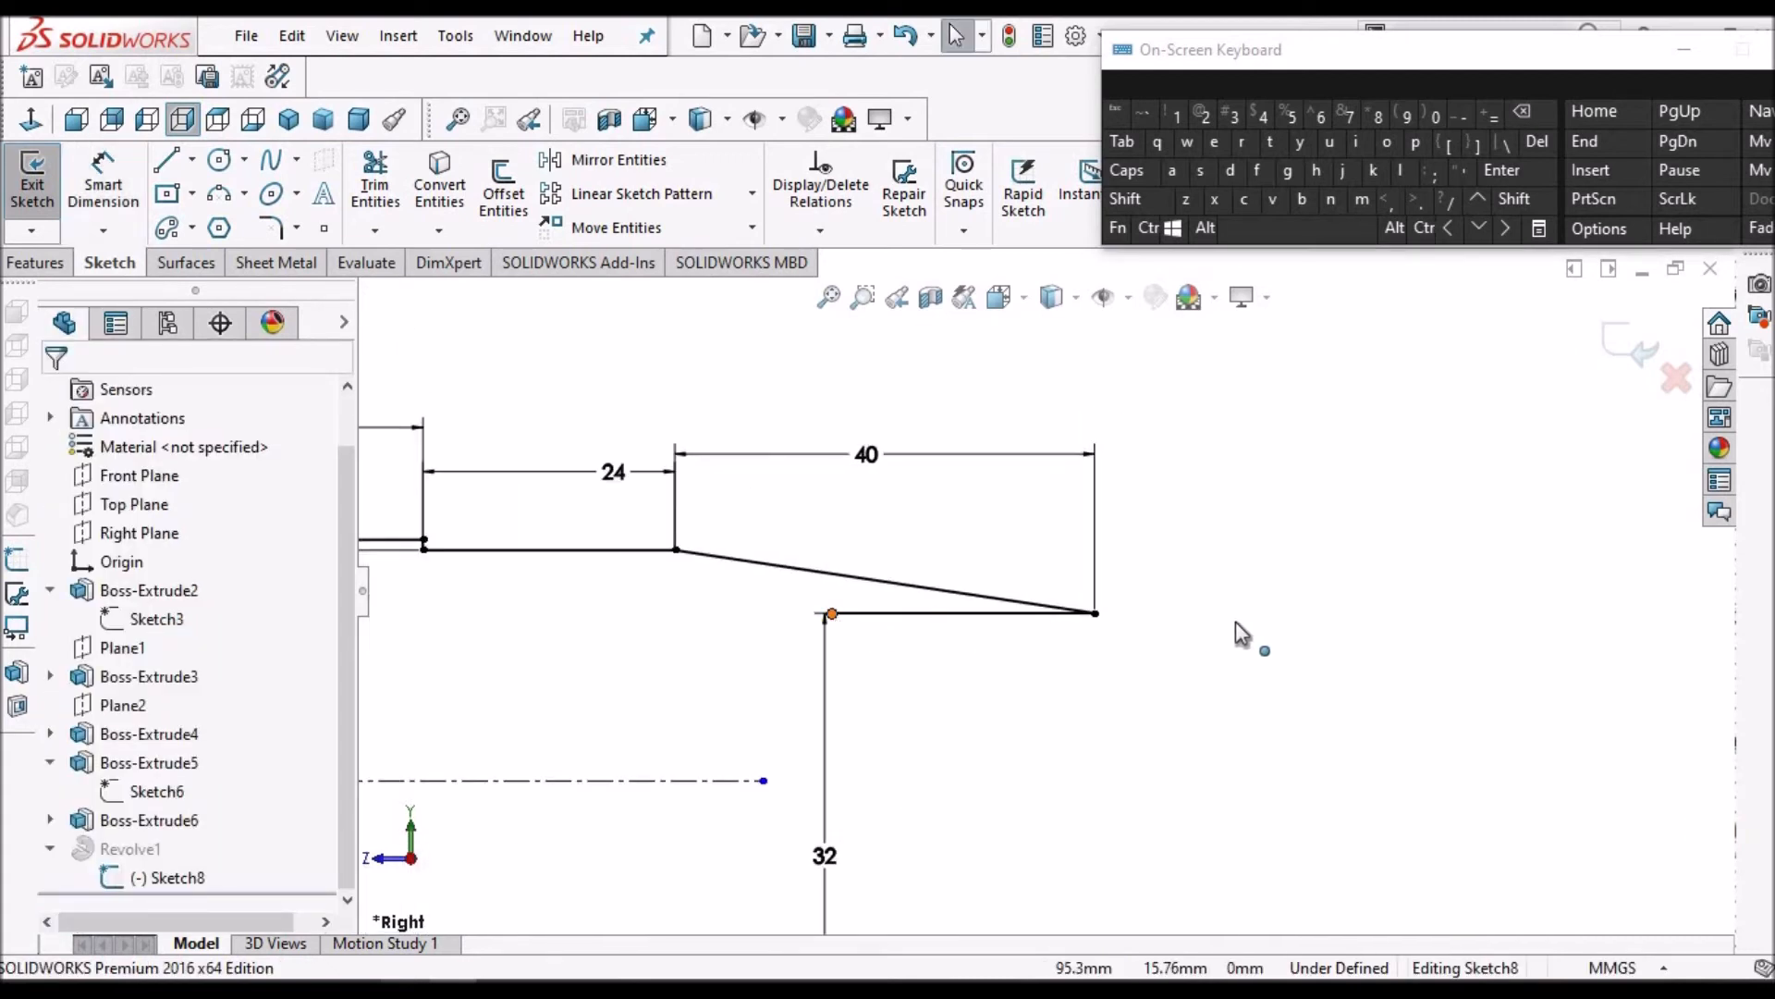
pyautogui.moveTo(1260, 622); pyautogui.dragTo(1279, 622)
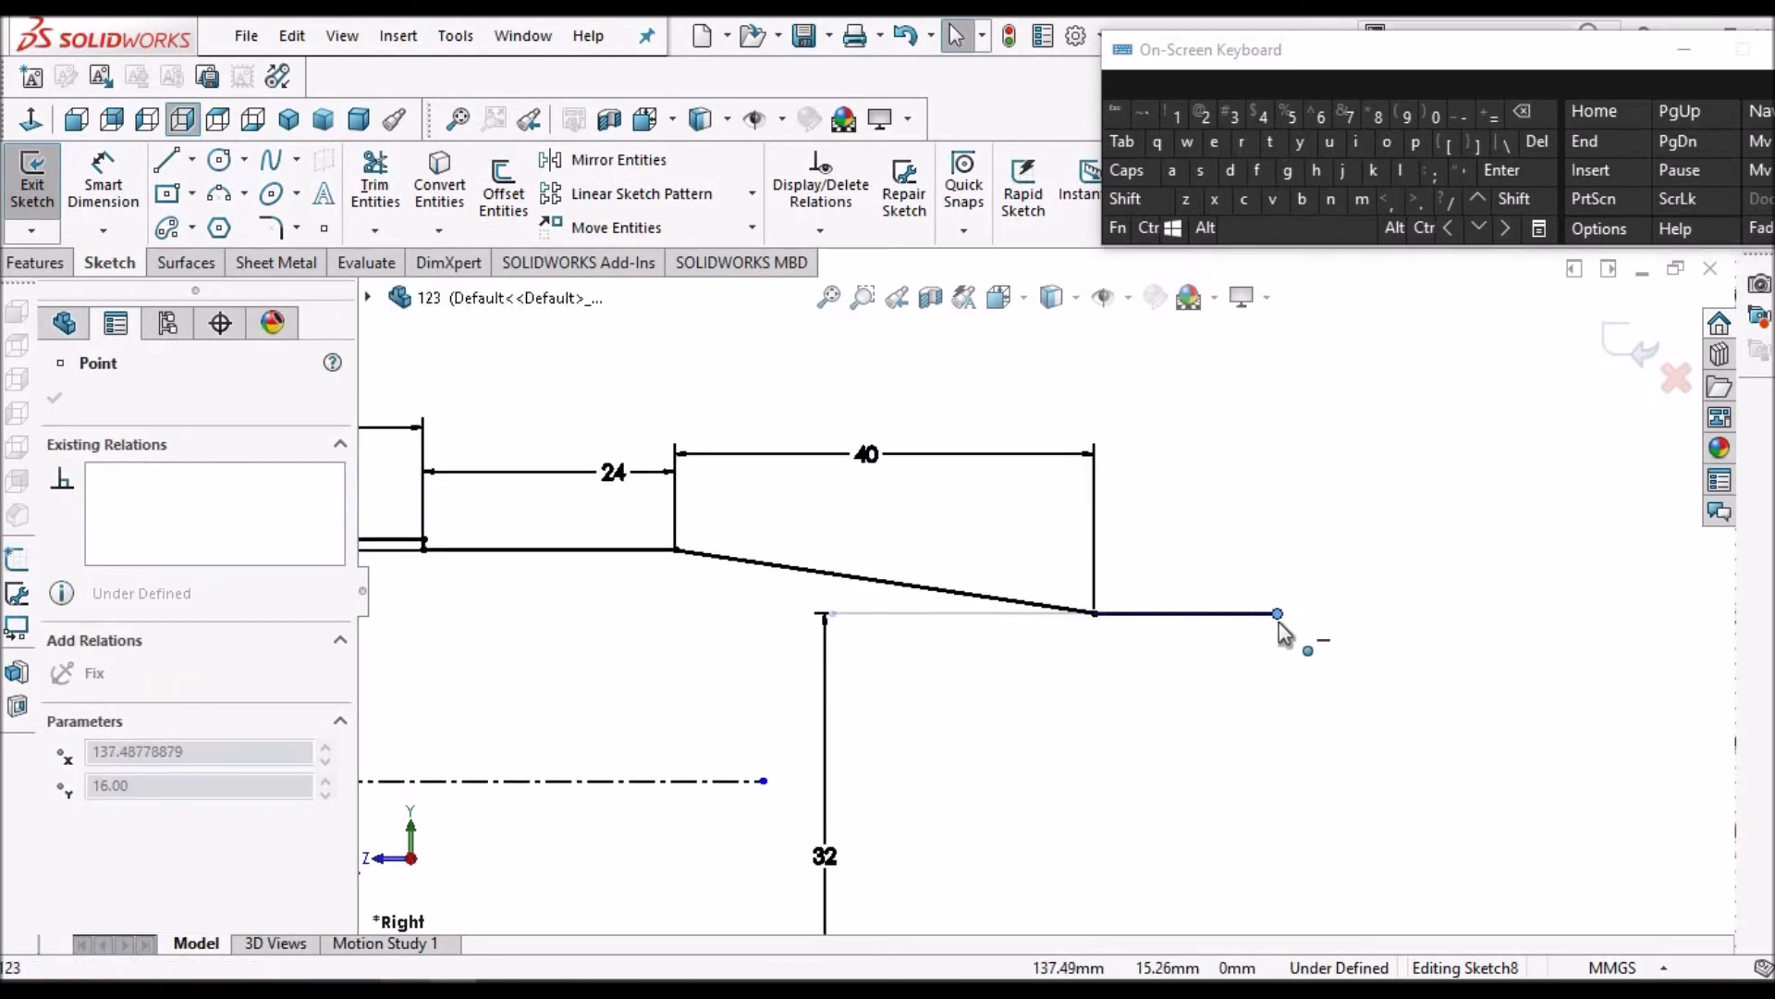
pyautogui.click(170, 158)
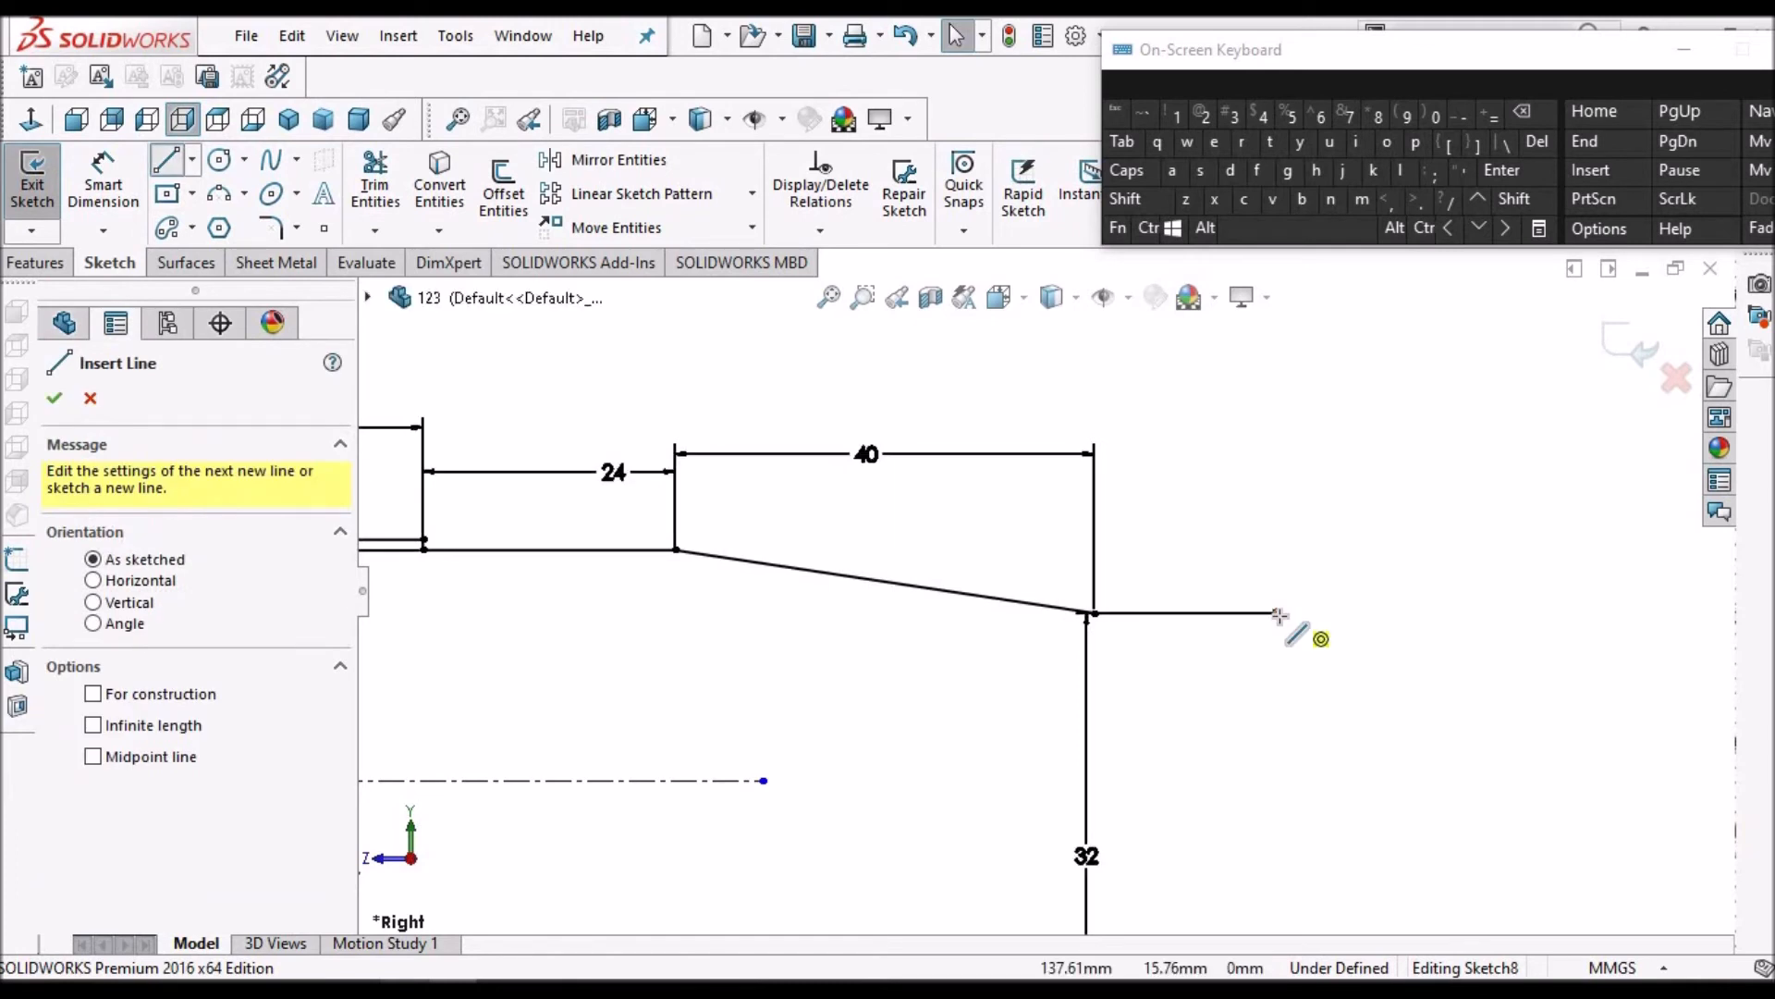
pyautogui.click(1280, 780)
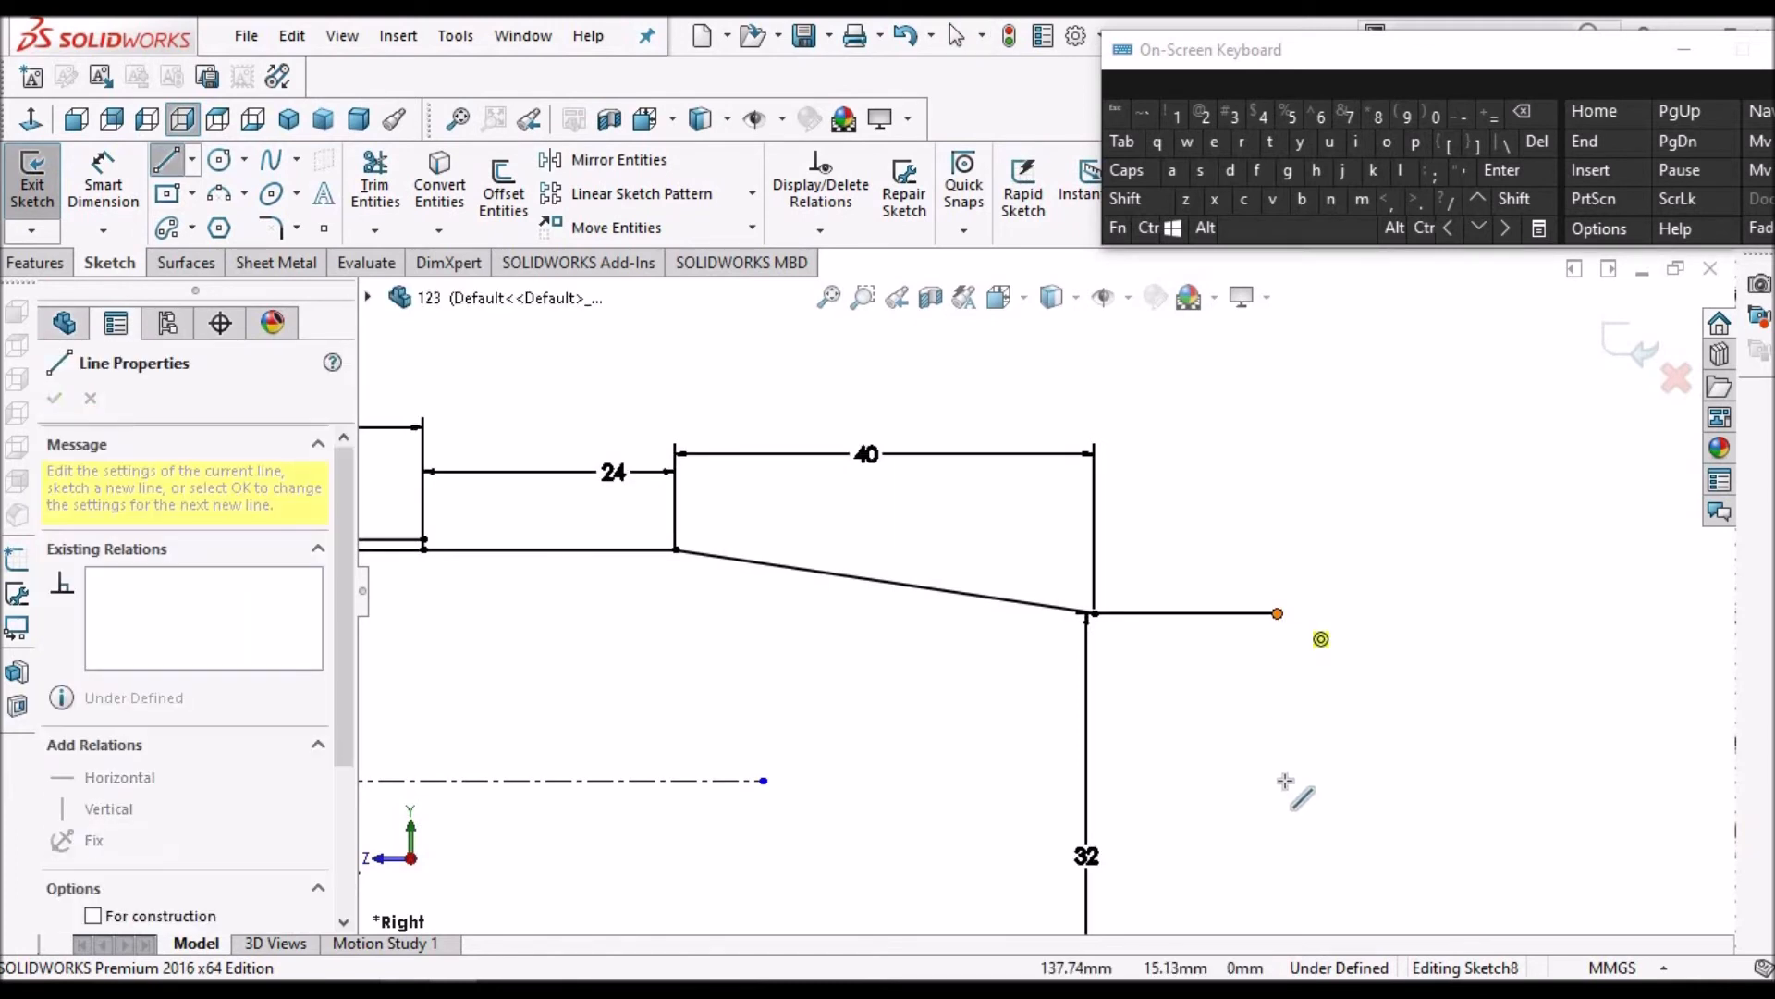
pyautogui.click(872, 780)
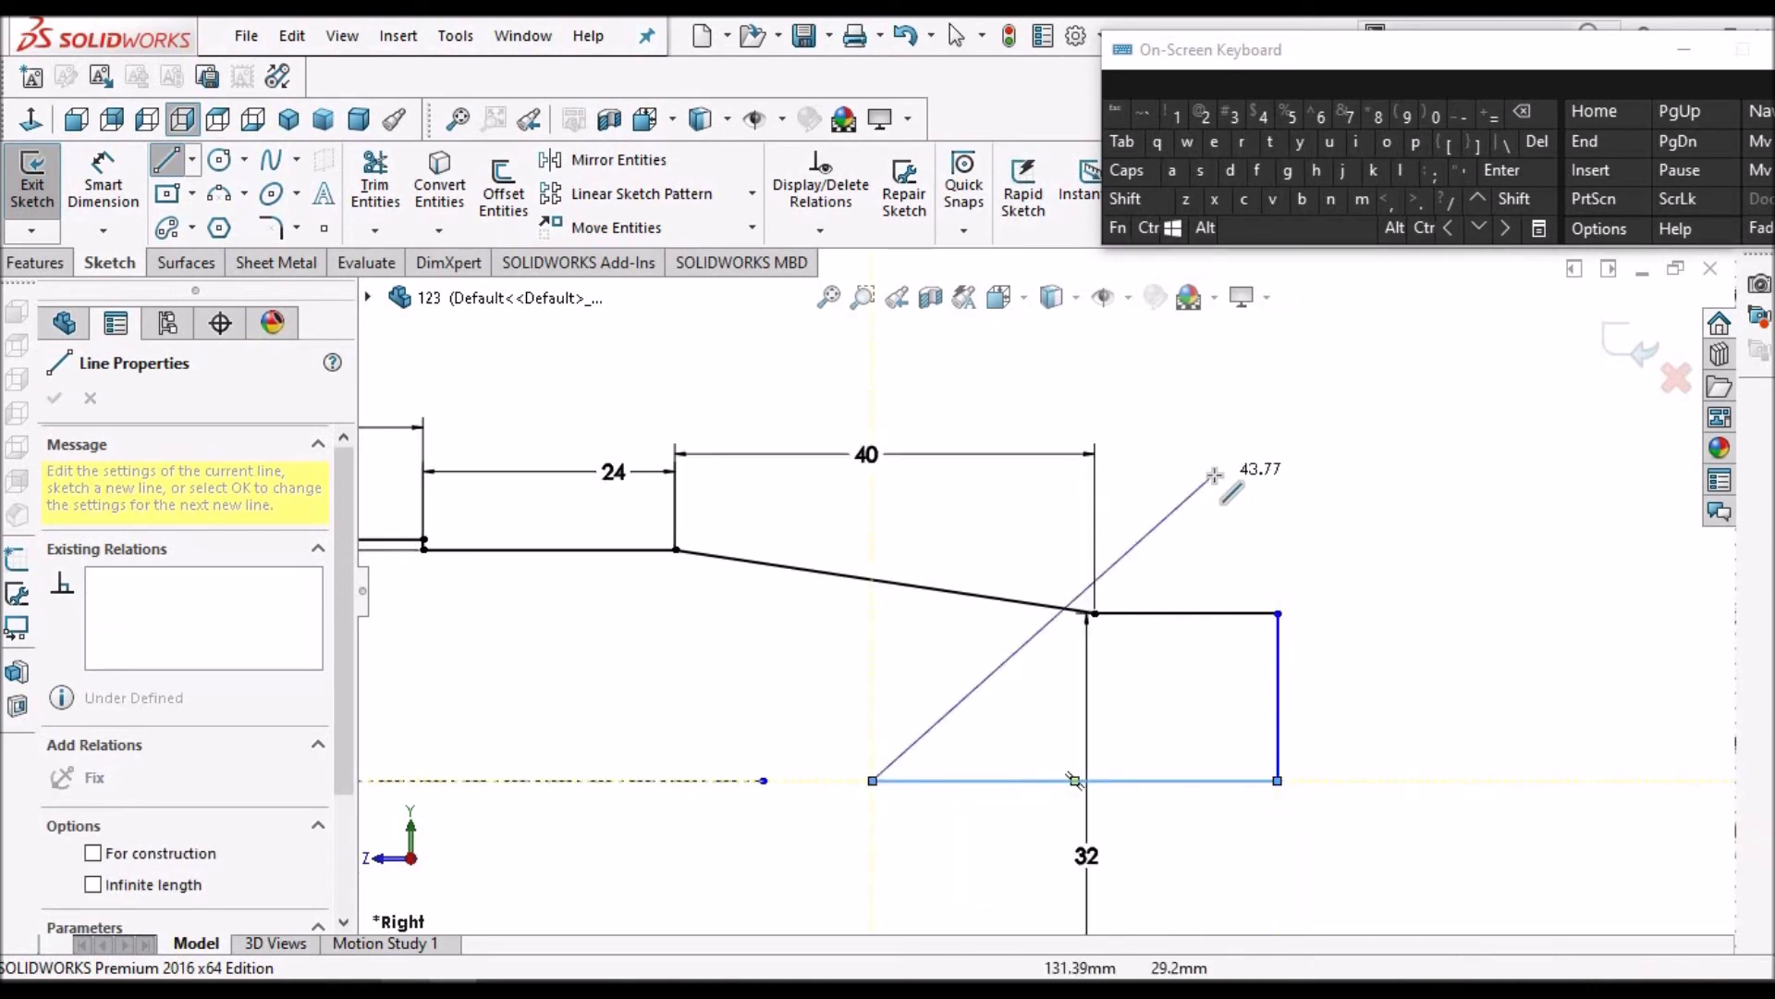
pyautogui.rightClick(1229, 470)
pyautogui.click(1282, 496)
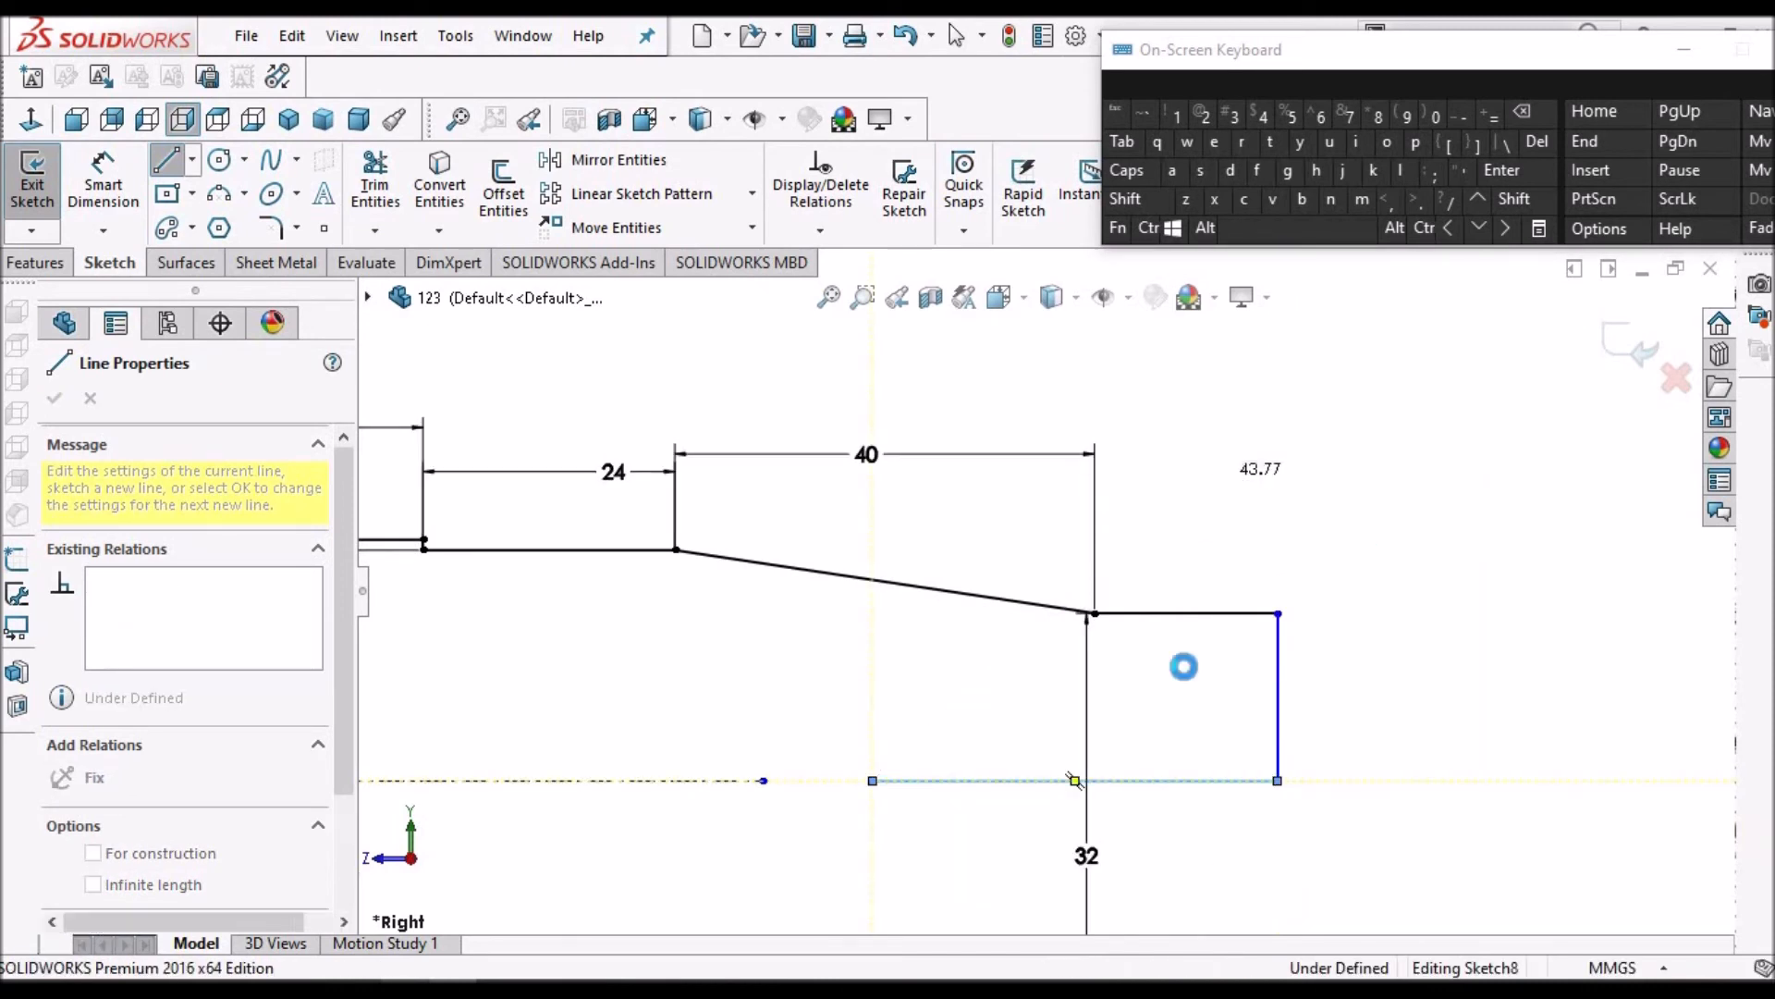
# Make the new horizontal line on the axis collinear with the centerline
pyautogui.click(1188, 781)
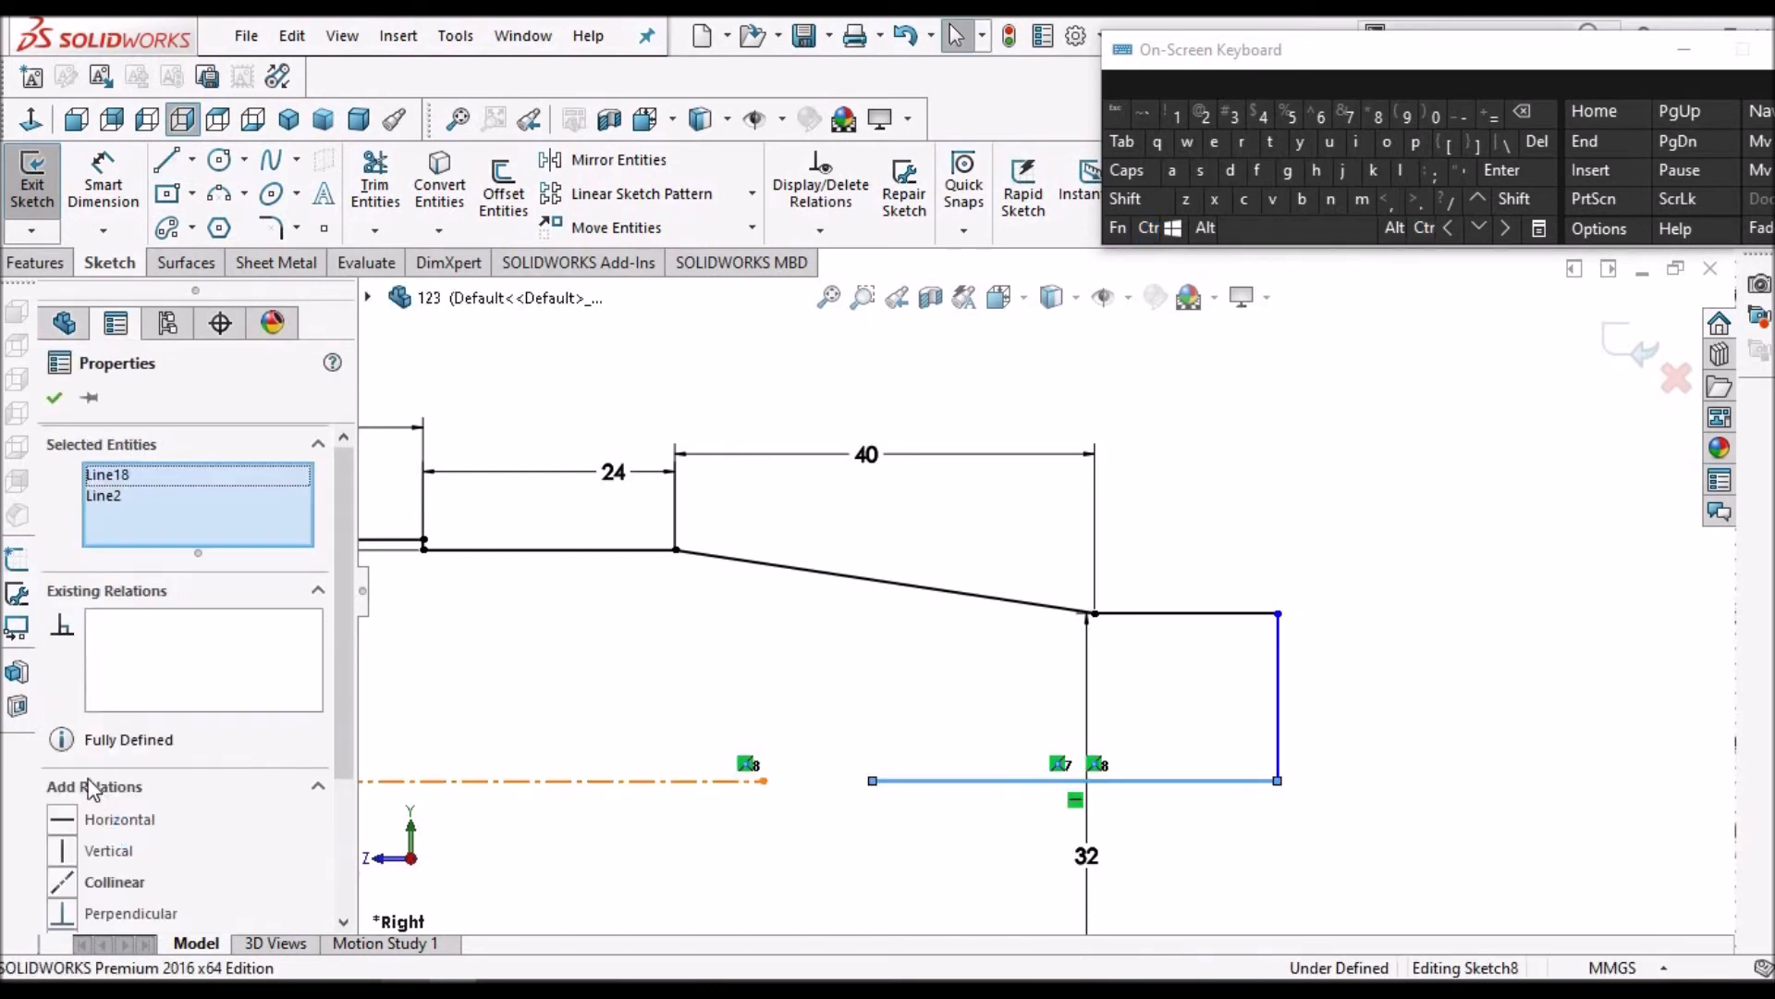
pyautogui.scroll(-1, 91, 792)
pyautogui.click(65, 882)
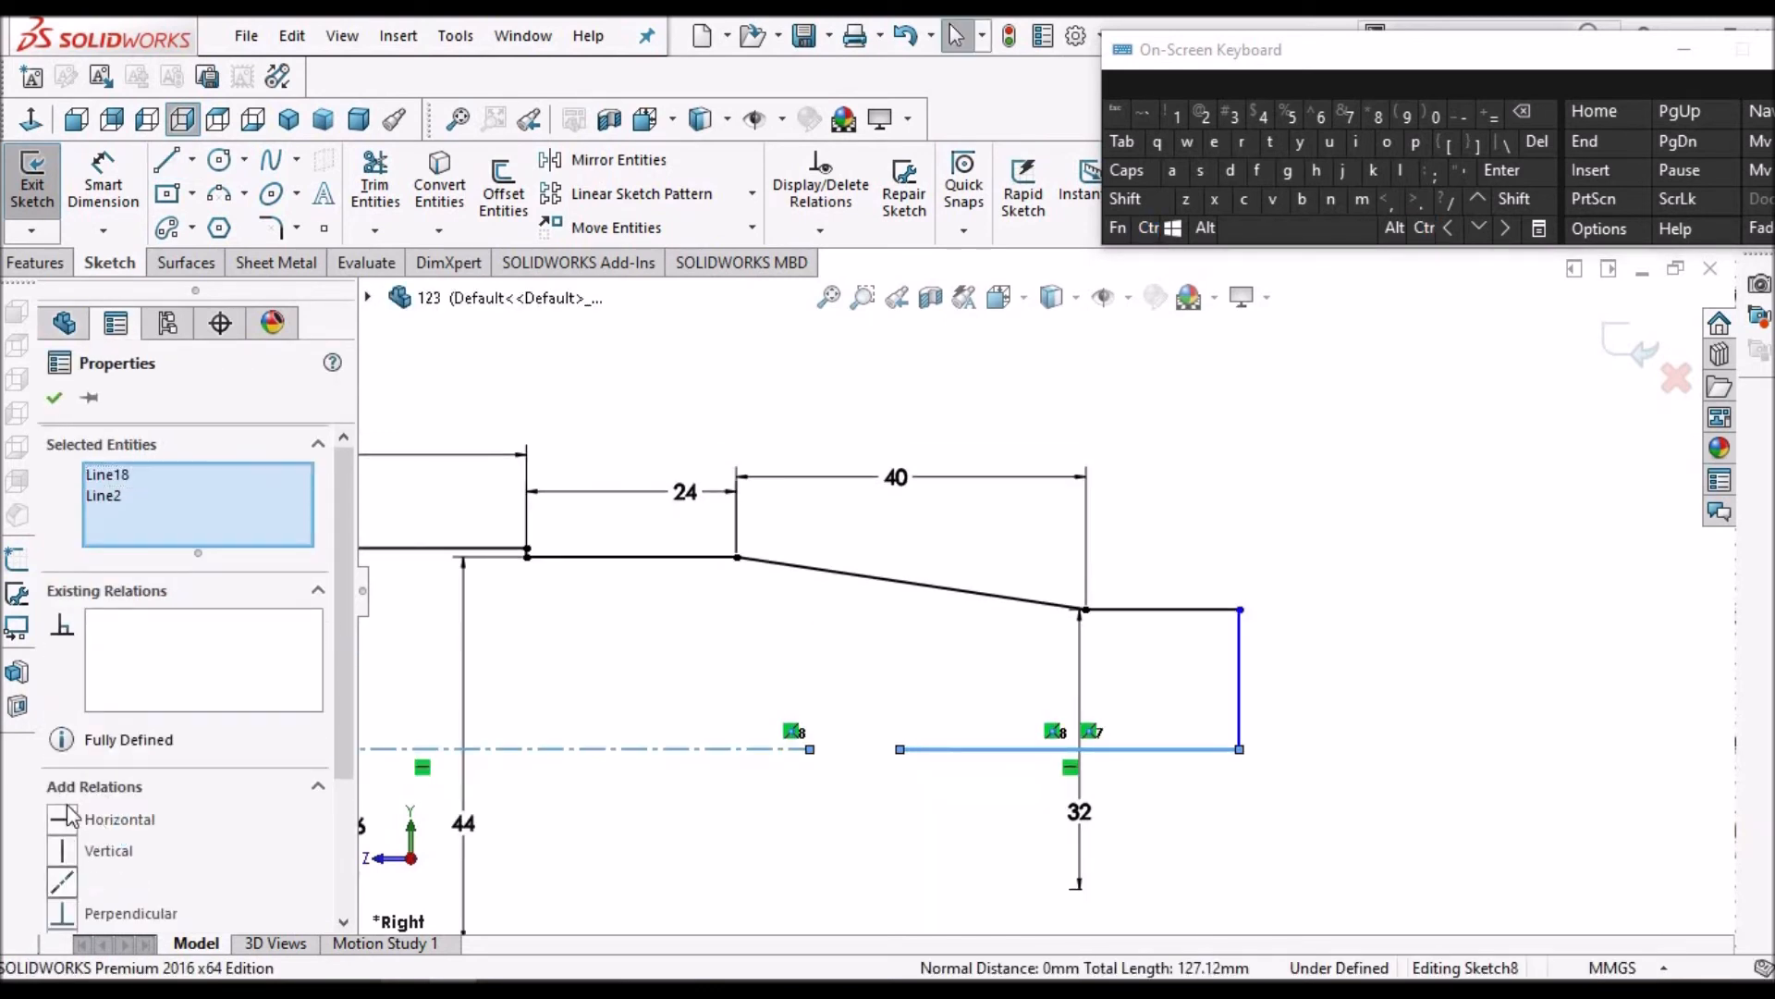
pyautogui.click(54, 398)
# Extend the profile's axis line to the web's outer edge with a corner trim
pyautogui.scroll(3, 1342, 443)
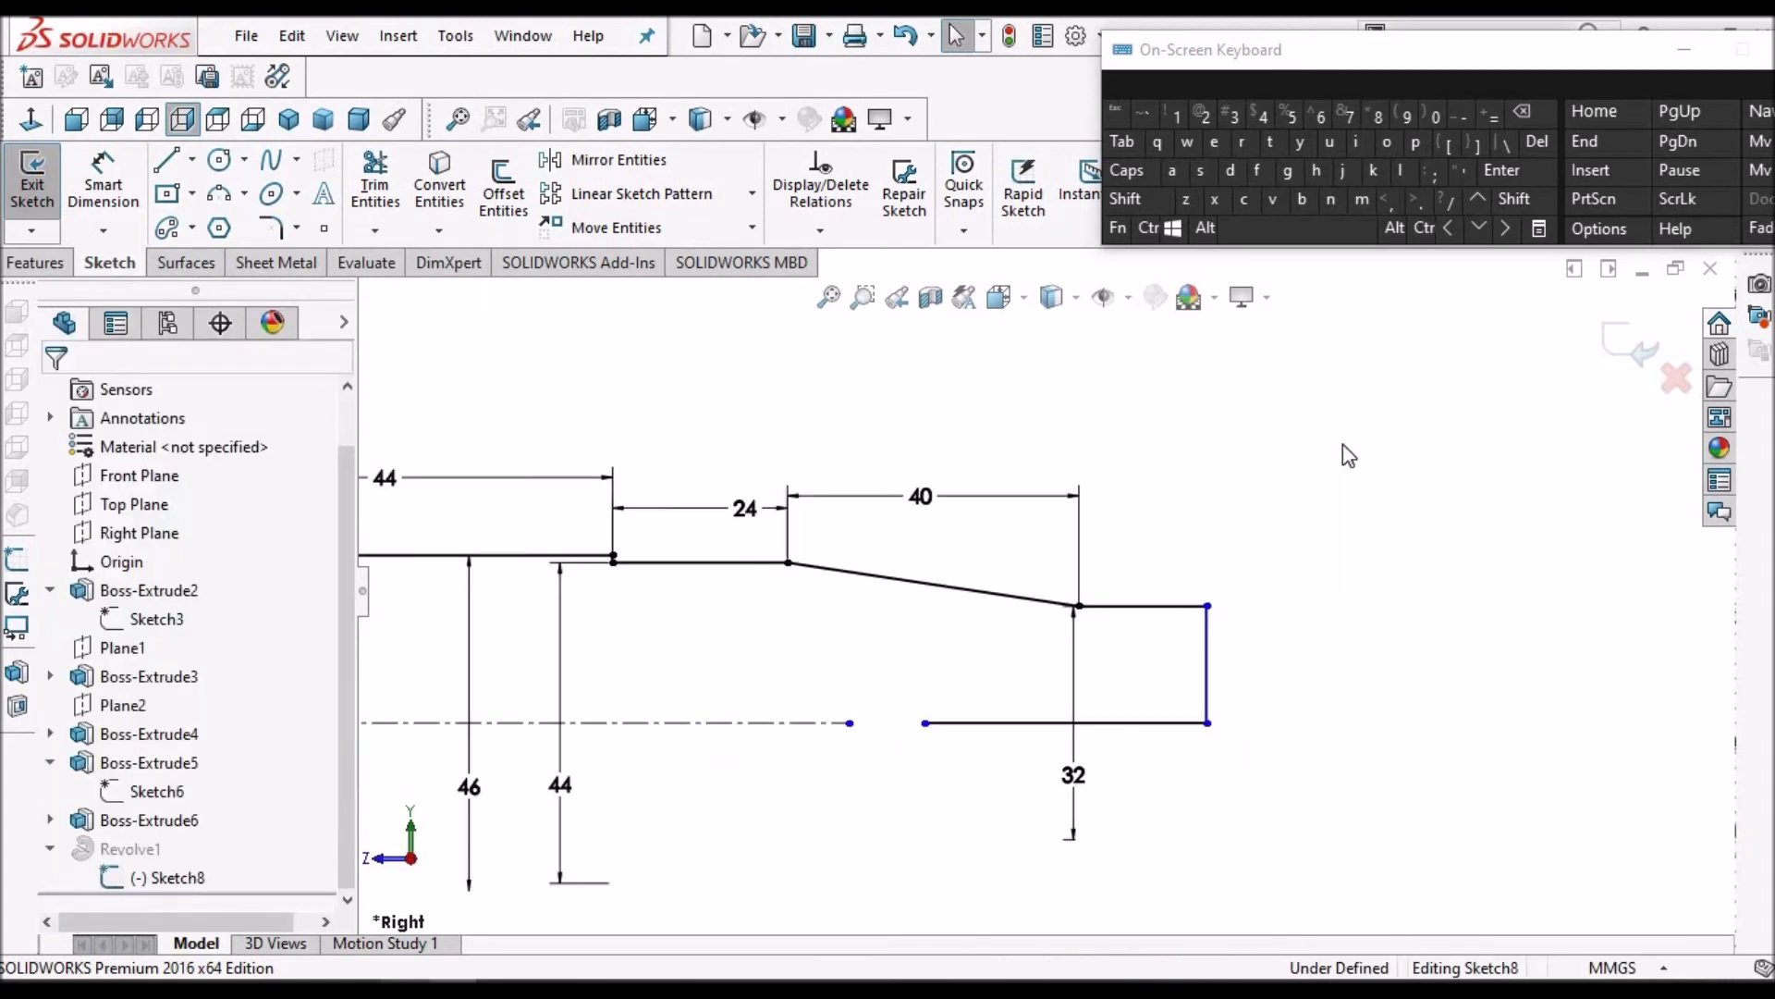
pyautogui.click(375, 189)
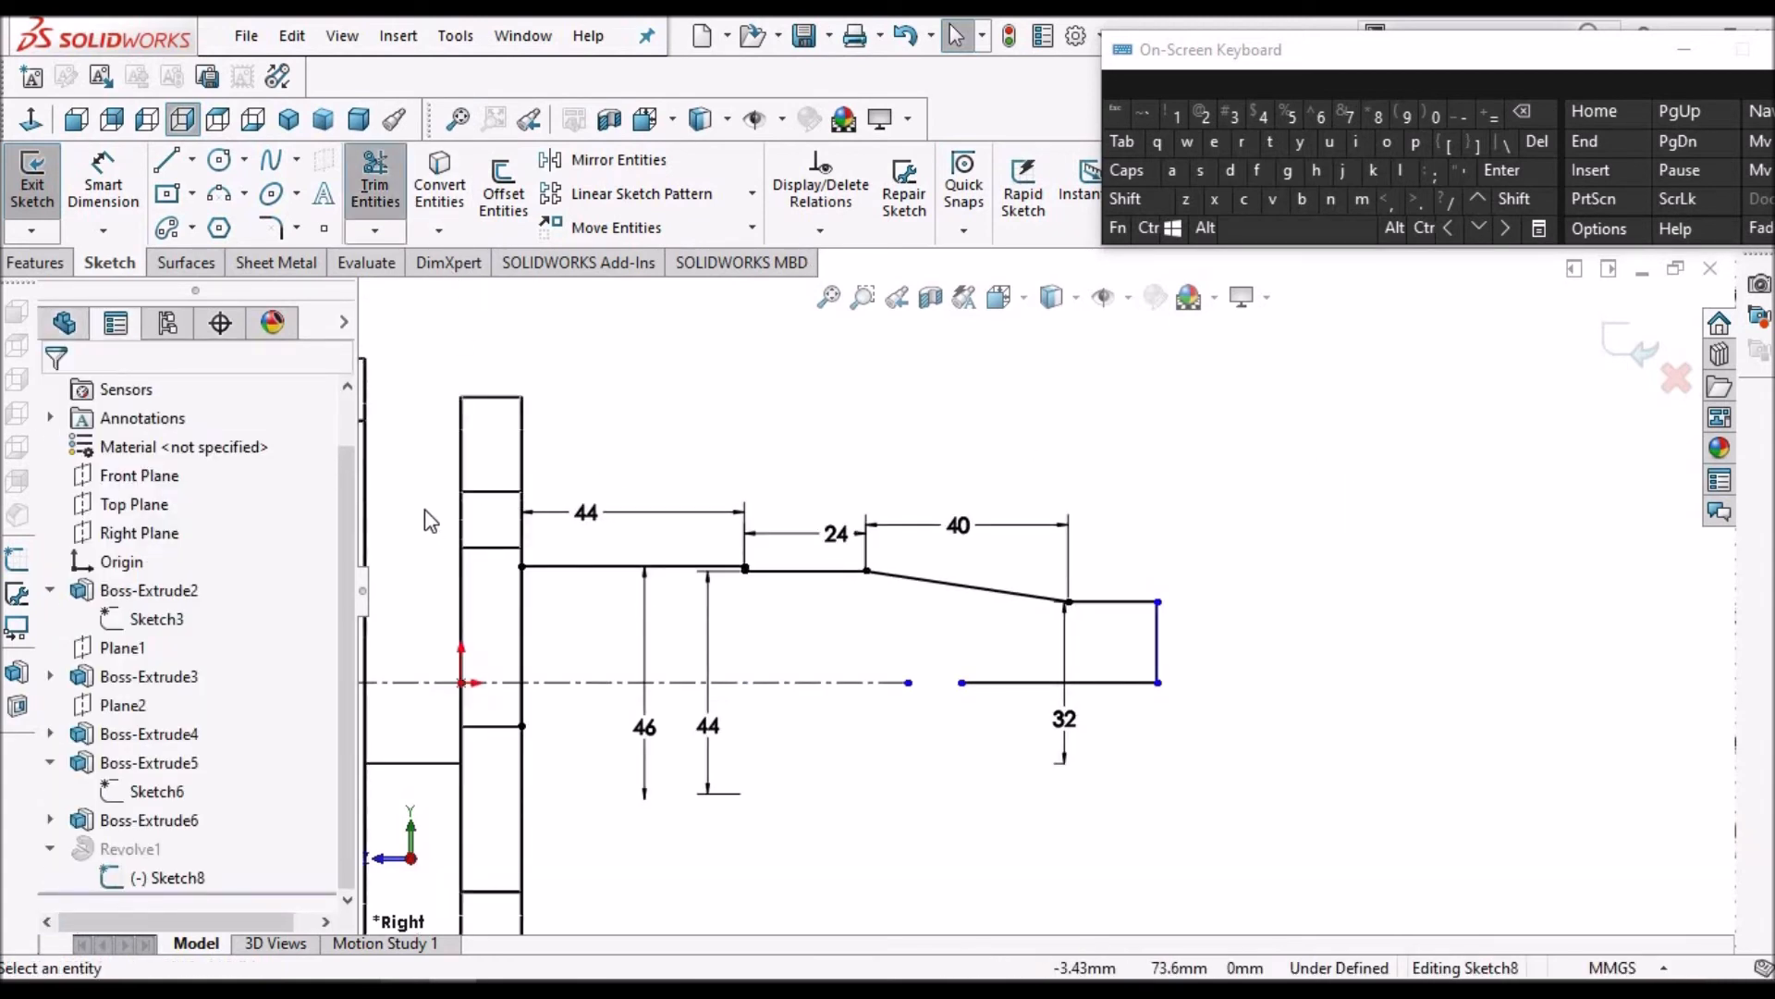
pyautogui.click(1042, 685)
pyautogui.click(524, 619)
pyautogui.click(56, 402)
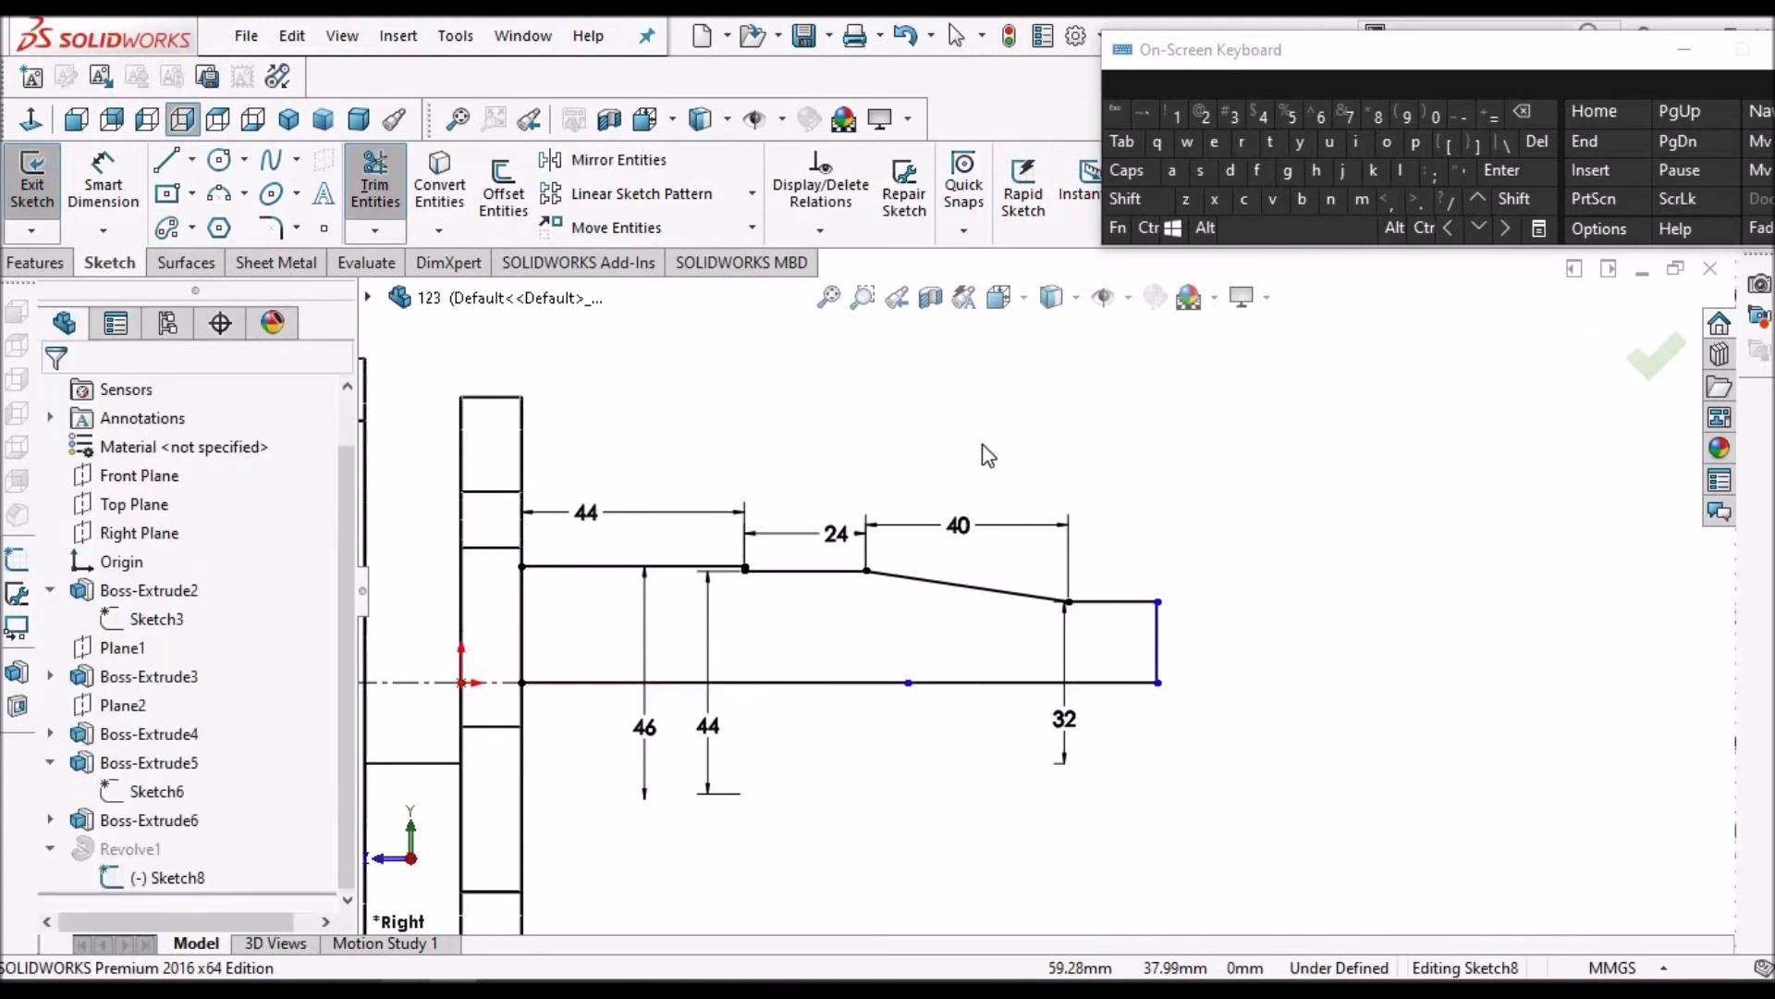
# Dimension the length of the end line after the taper, set it to 11 mm, and end dimensioning
pyautogui.scroll(2, 1053, 592)
pyautogui.scroll(2, 875, 667)
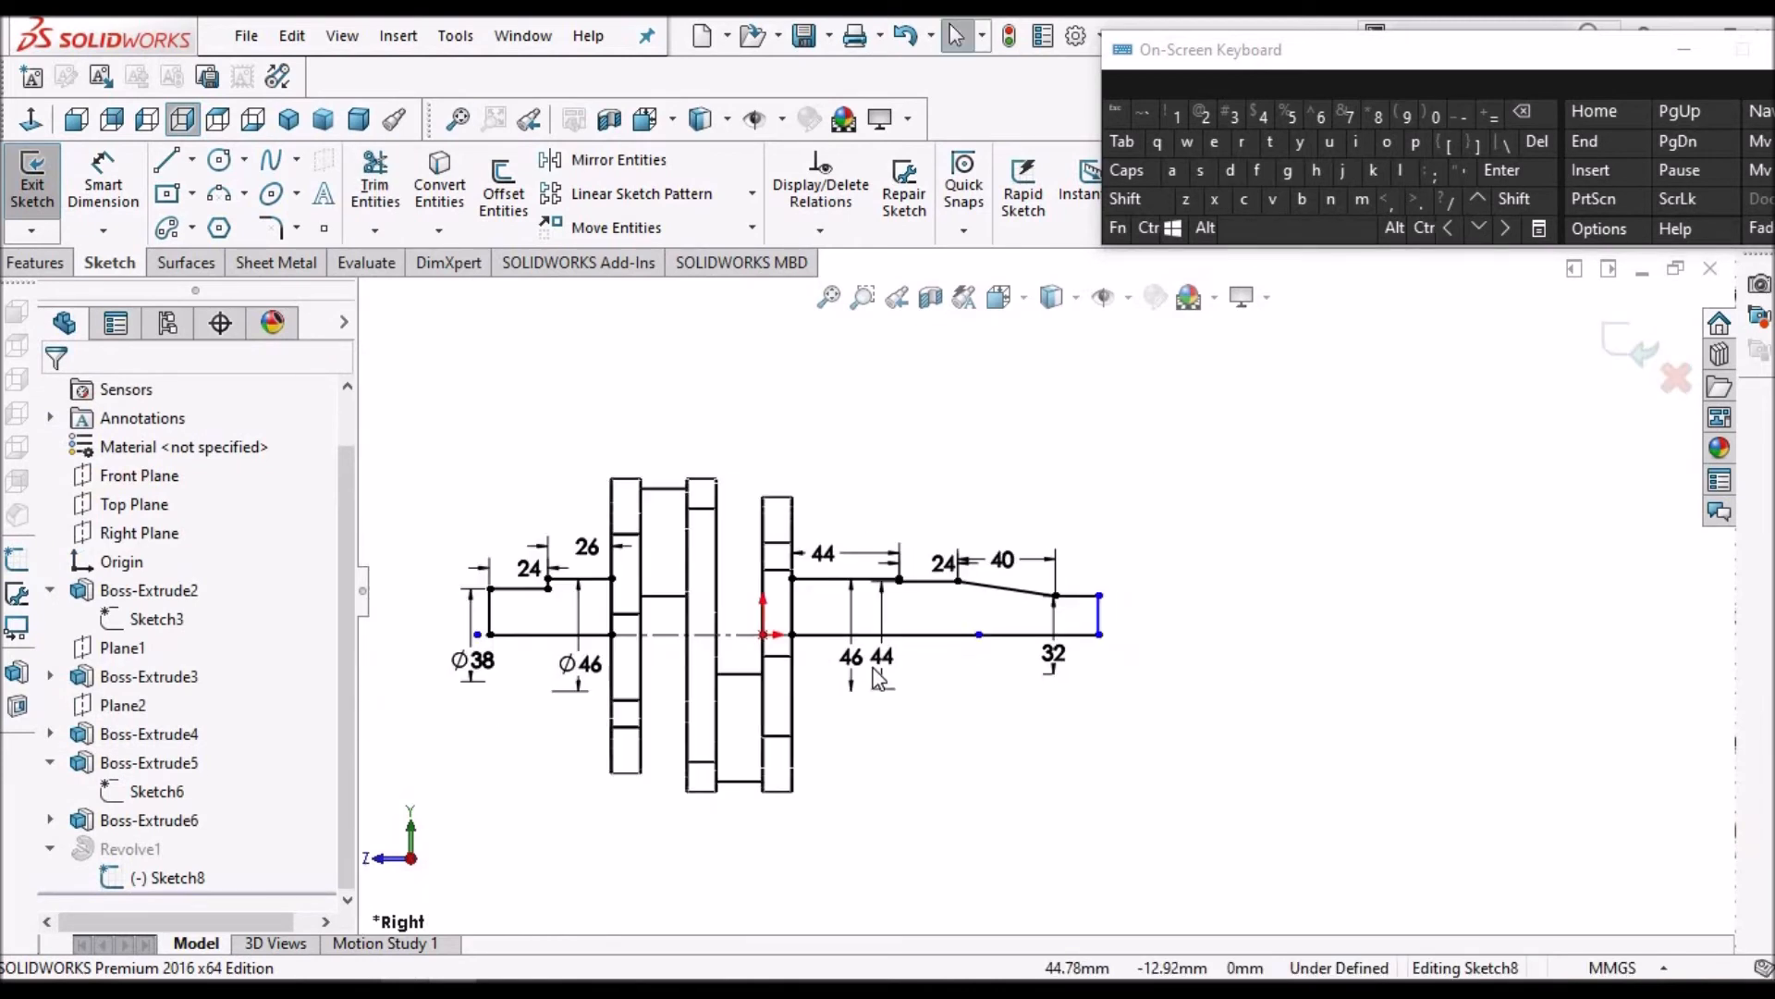
pyautogui.scroll(-2, 855, 675)
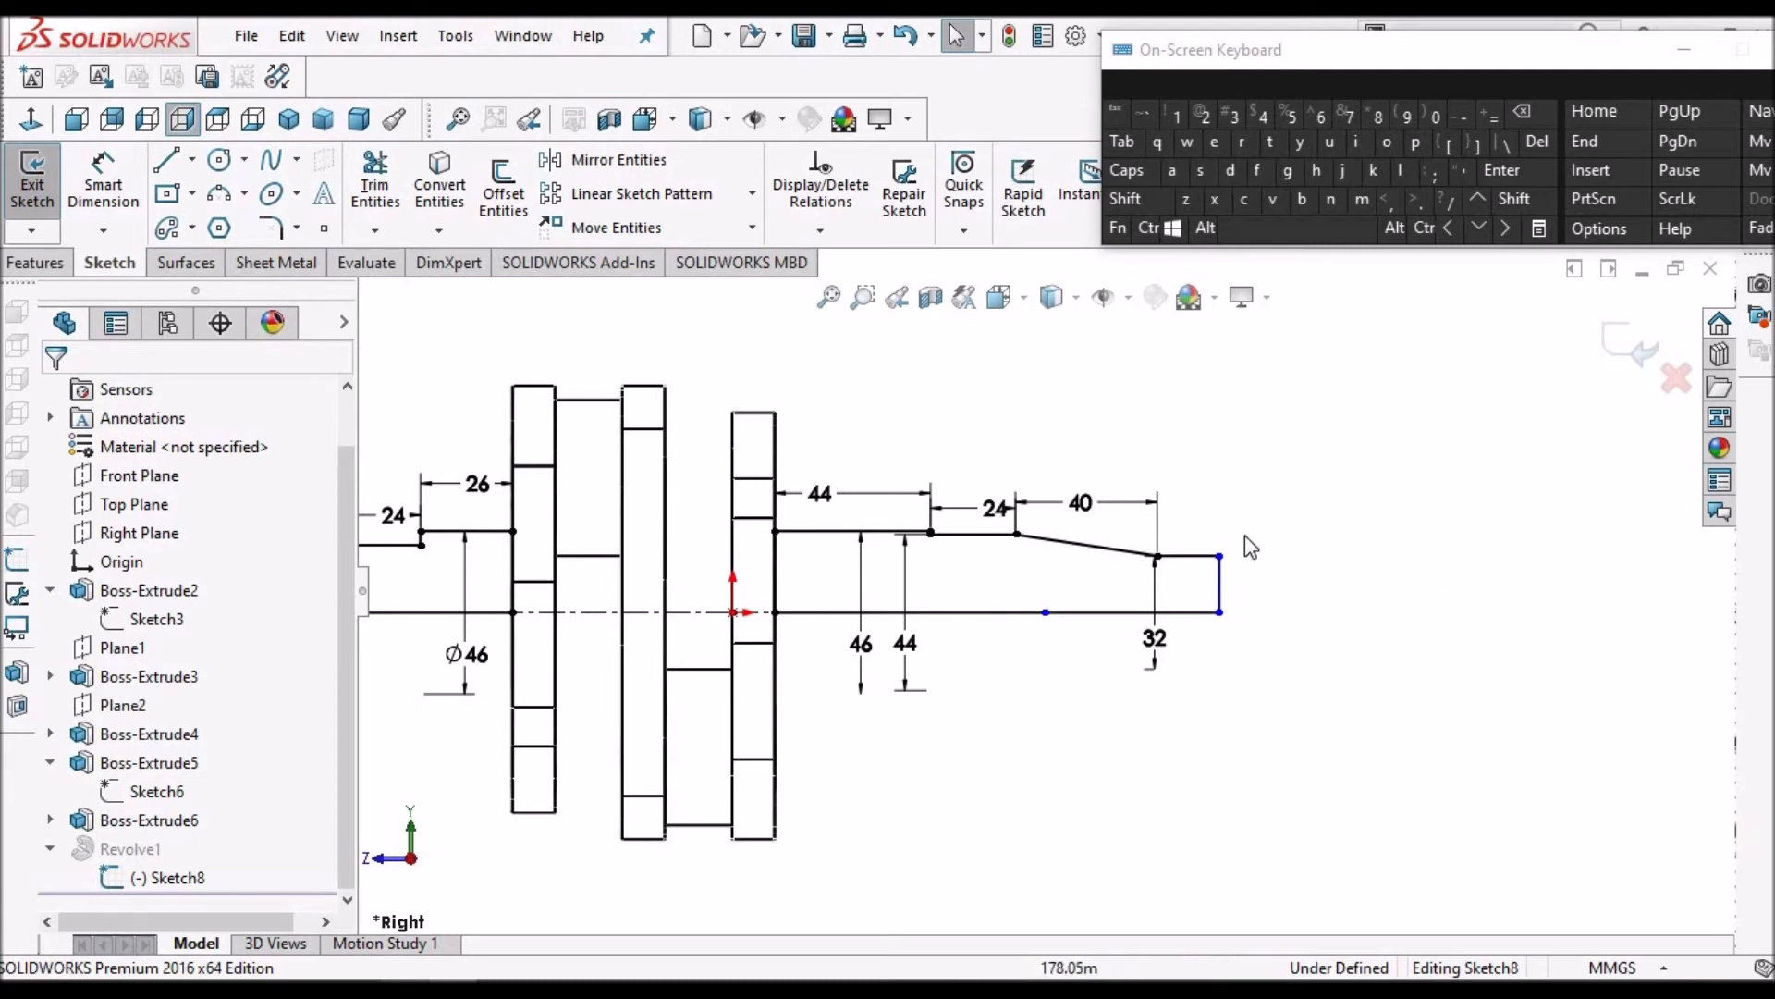
pyautogui.scroll(-2, 1244, 535)
pyautogui.click(109, 213)
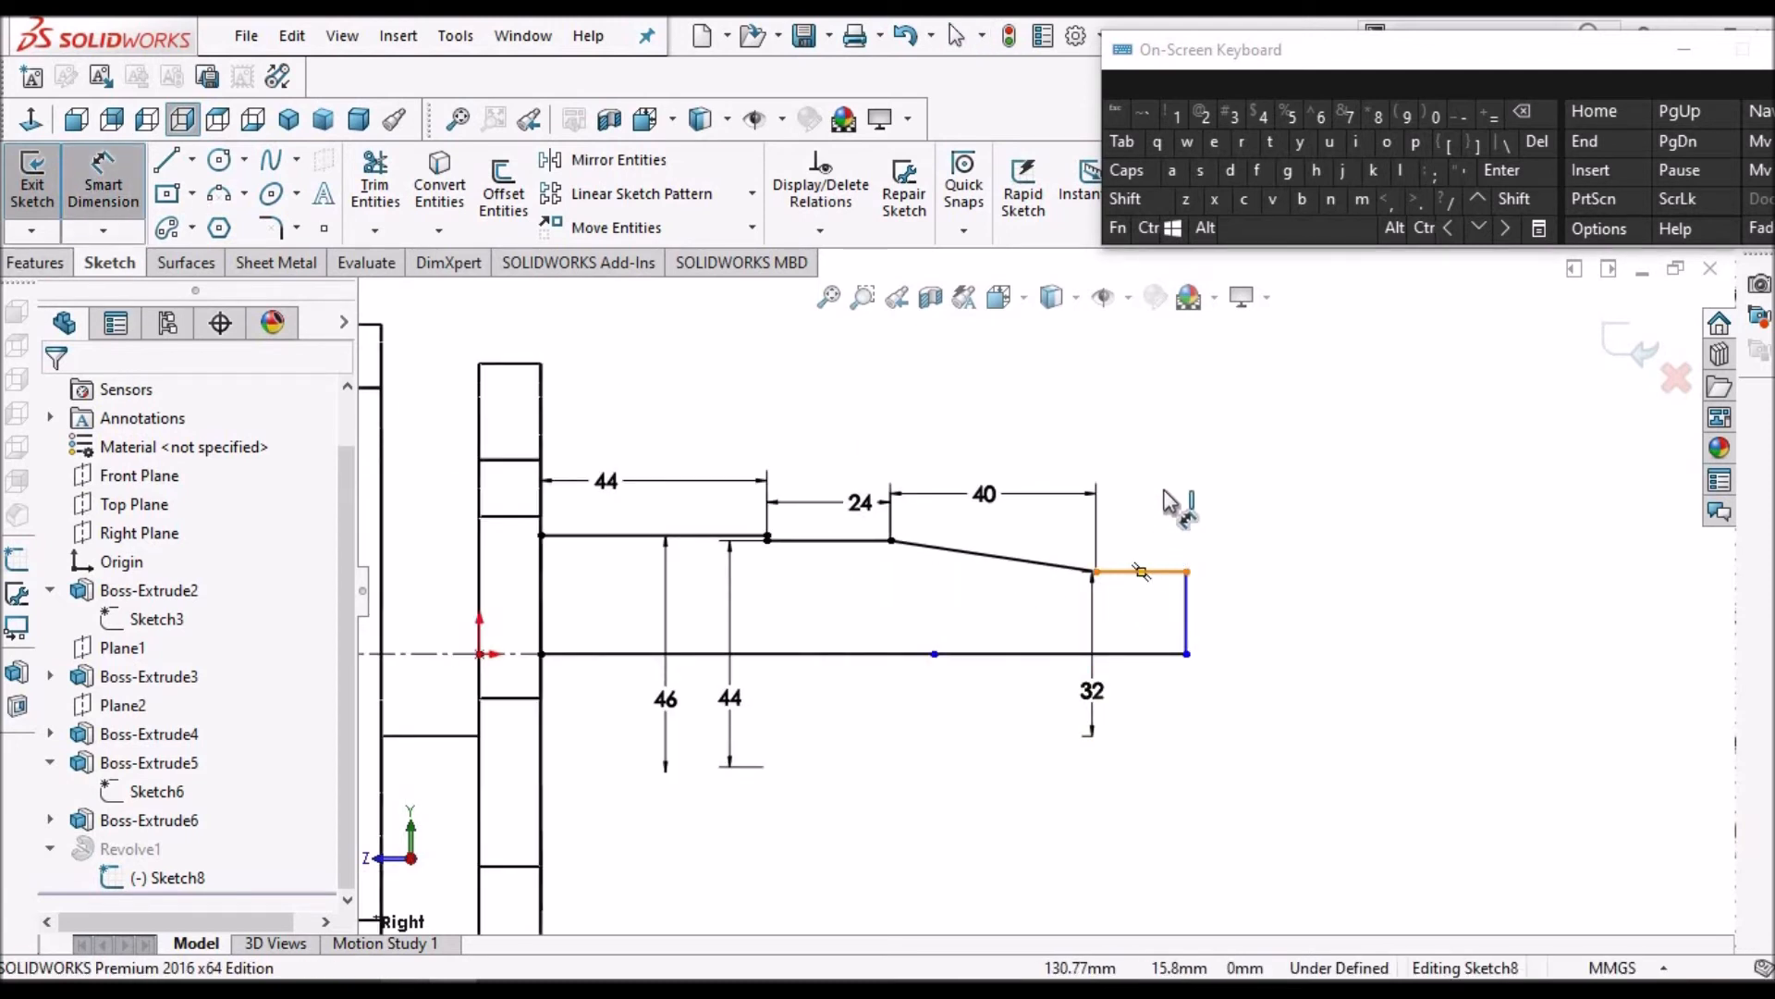
pyautogui.click(1141, 571)
pyautogui.click(1165, 500)
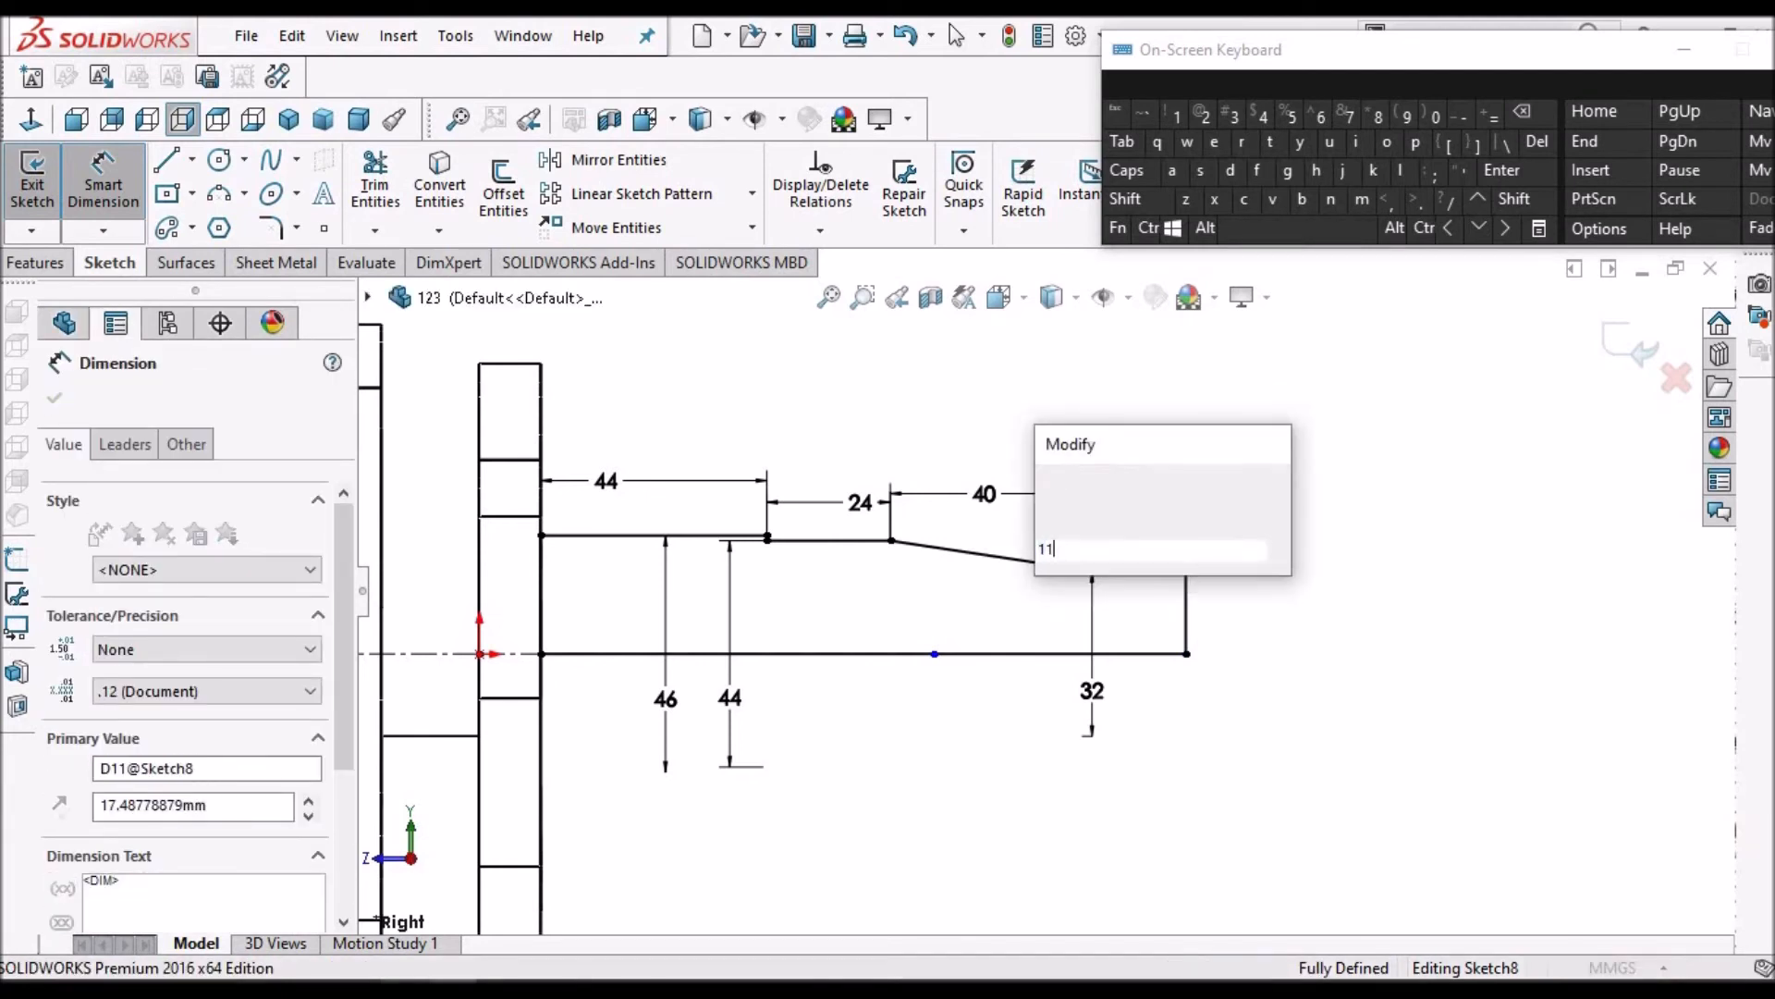
pyautogui.press('Return')
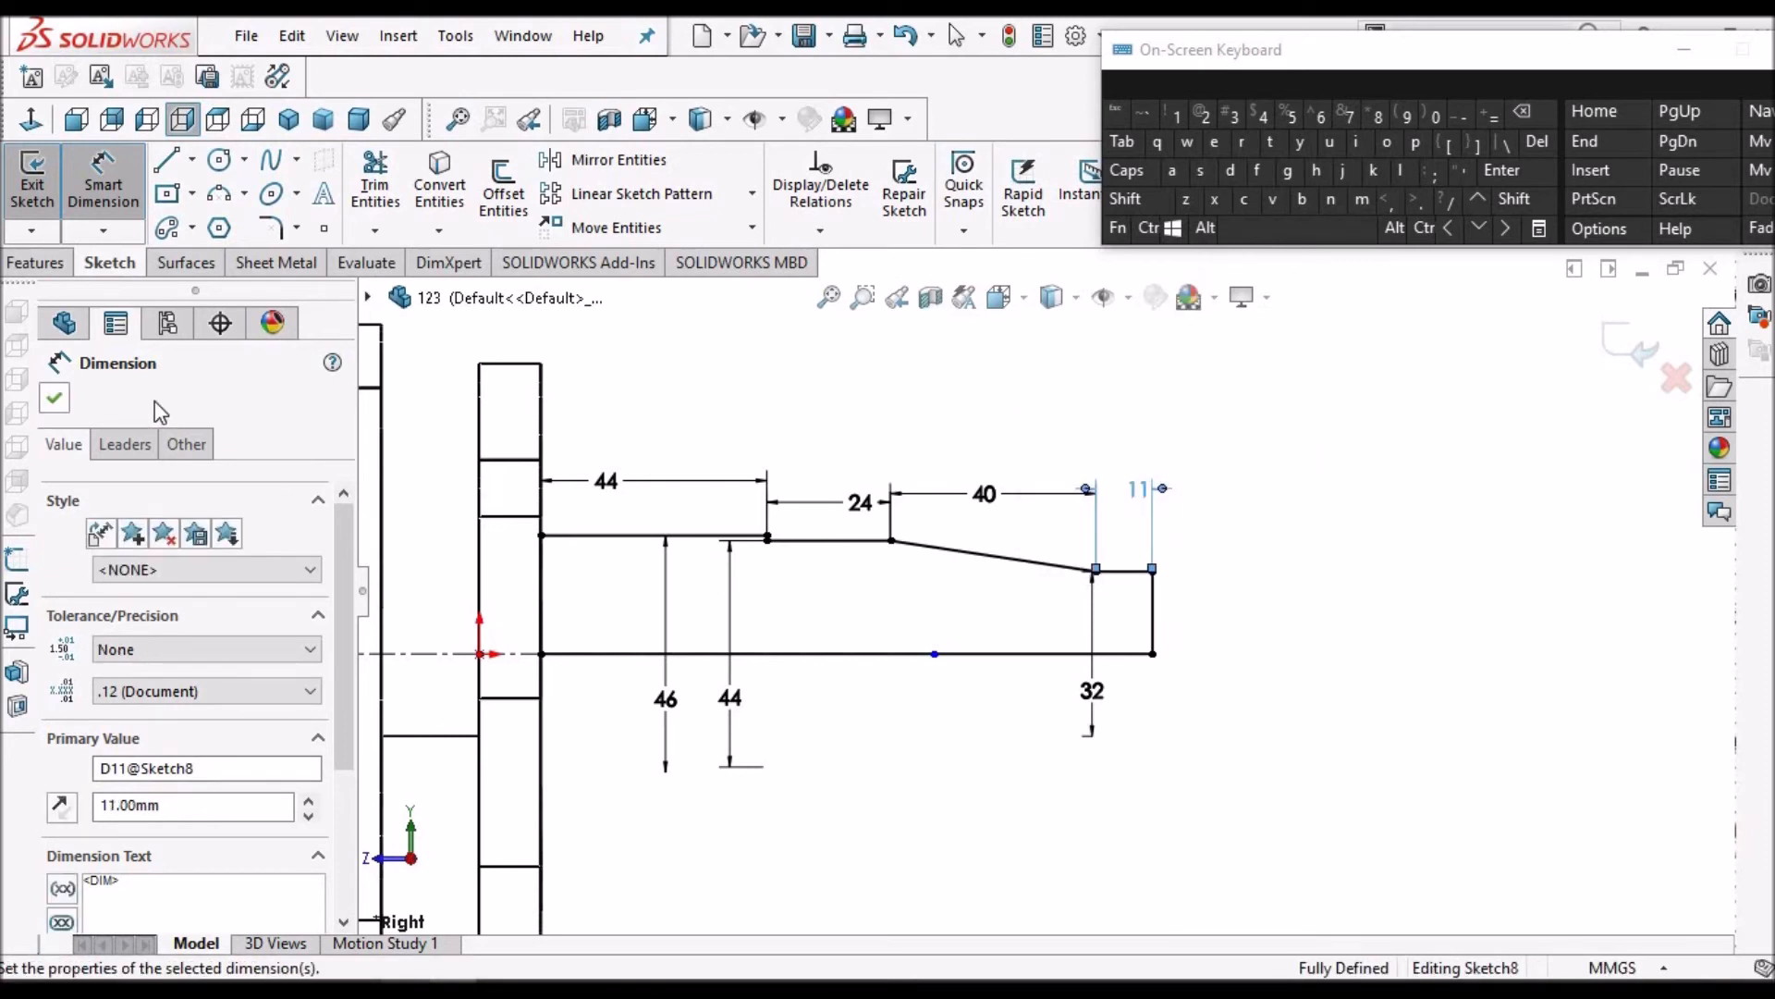
pyautogui.press('Escape')
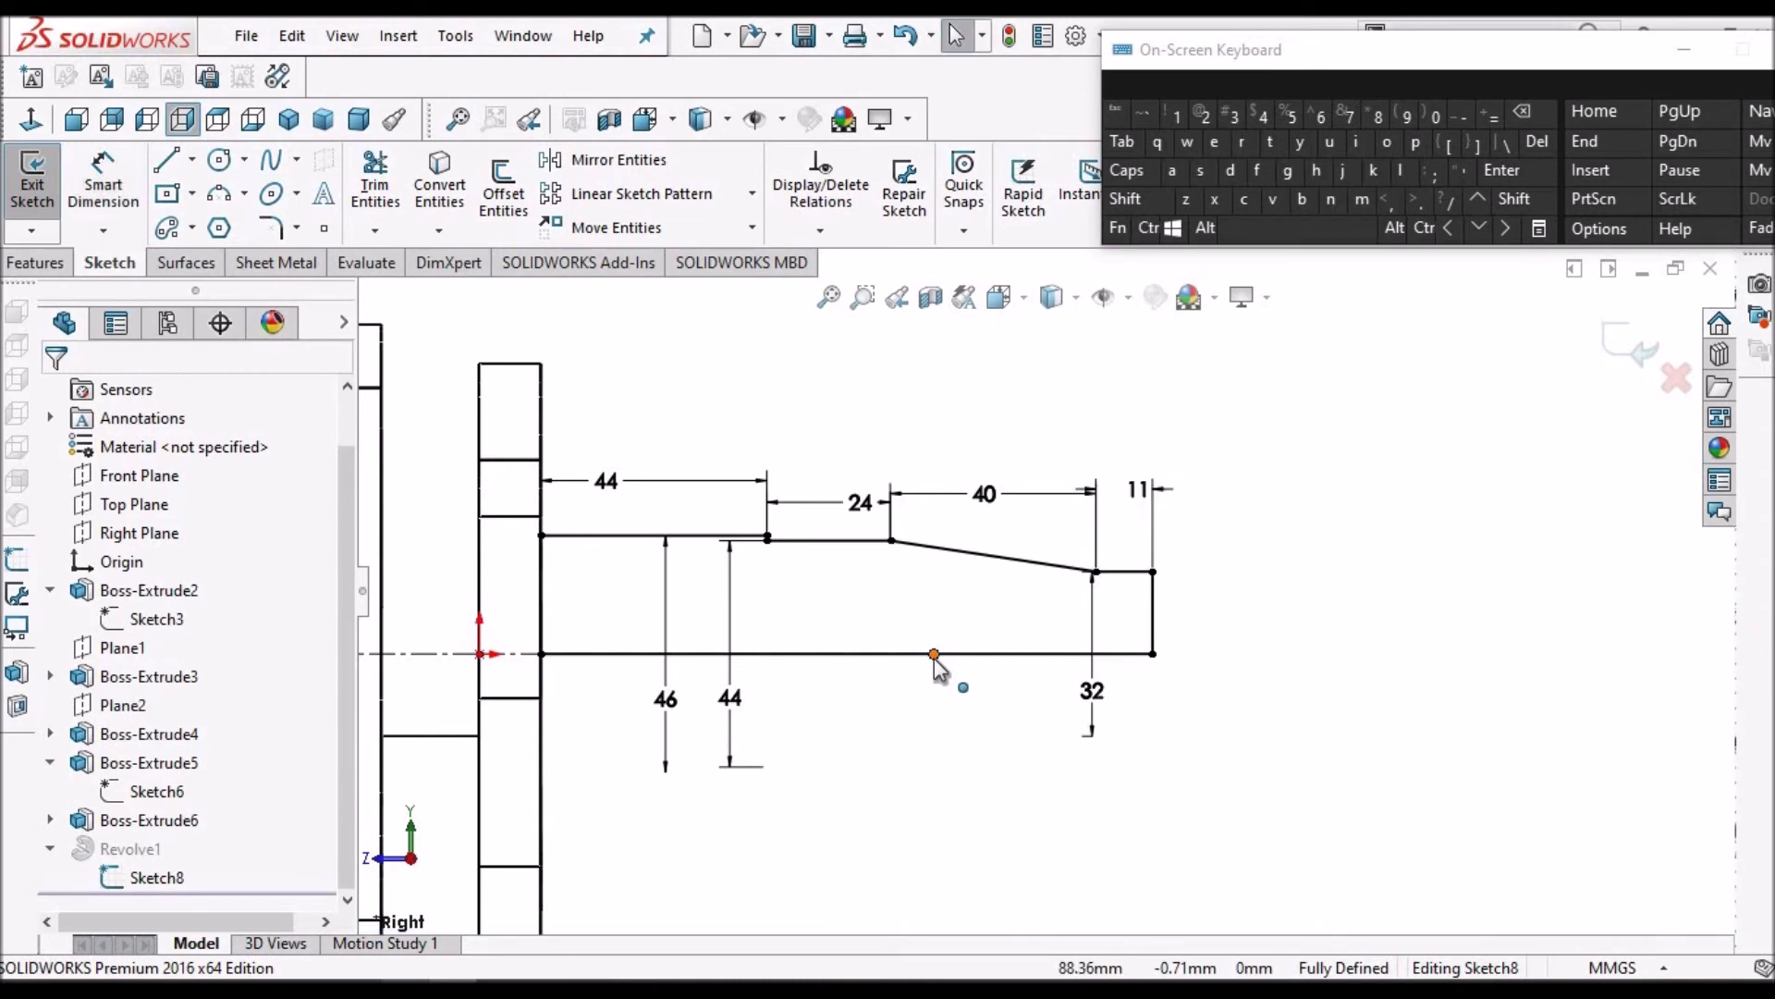
# Stretch the centerline's free endpoint outward past the end of the tapered shaft profile
pyautogui.moveTo(1295, 660); pyautogui.dragTo(1314, 660)
pyautogui.click(1273, 543)
pyautogui.scroll(6, 1273, 543)
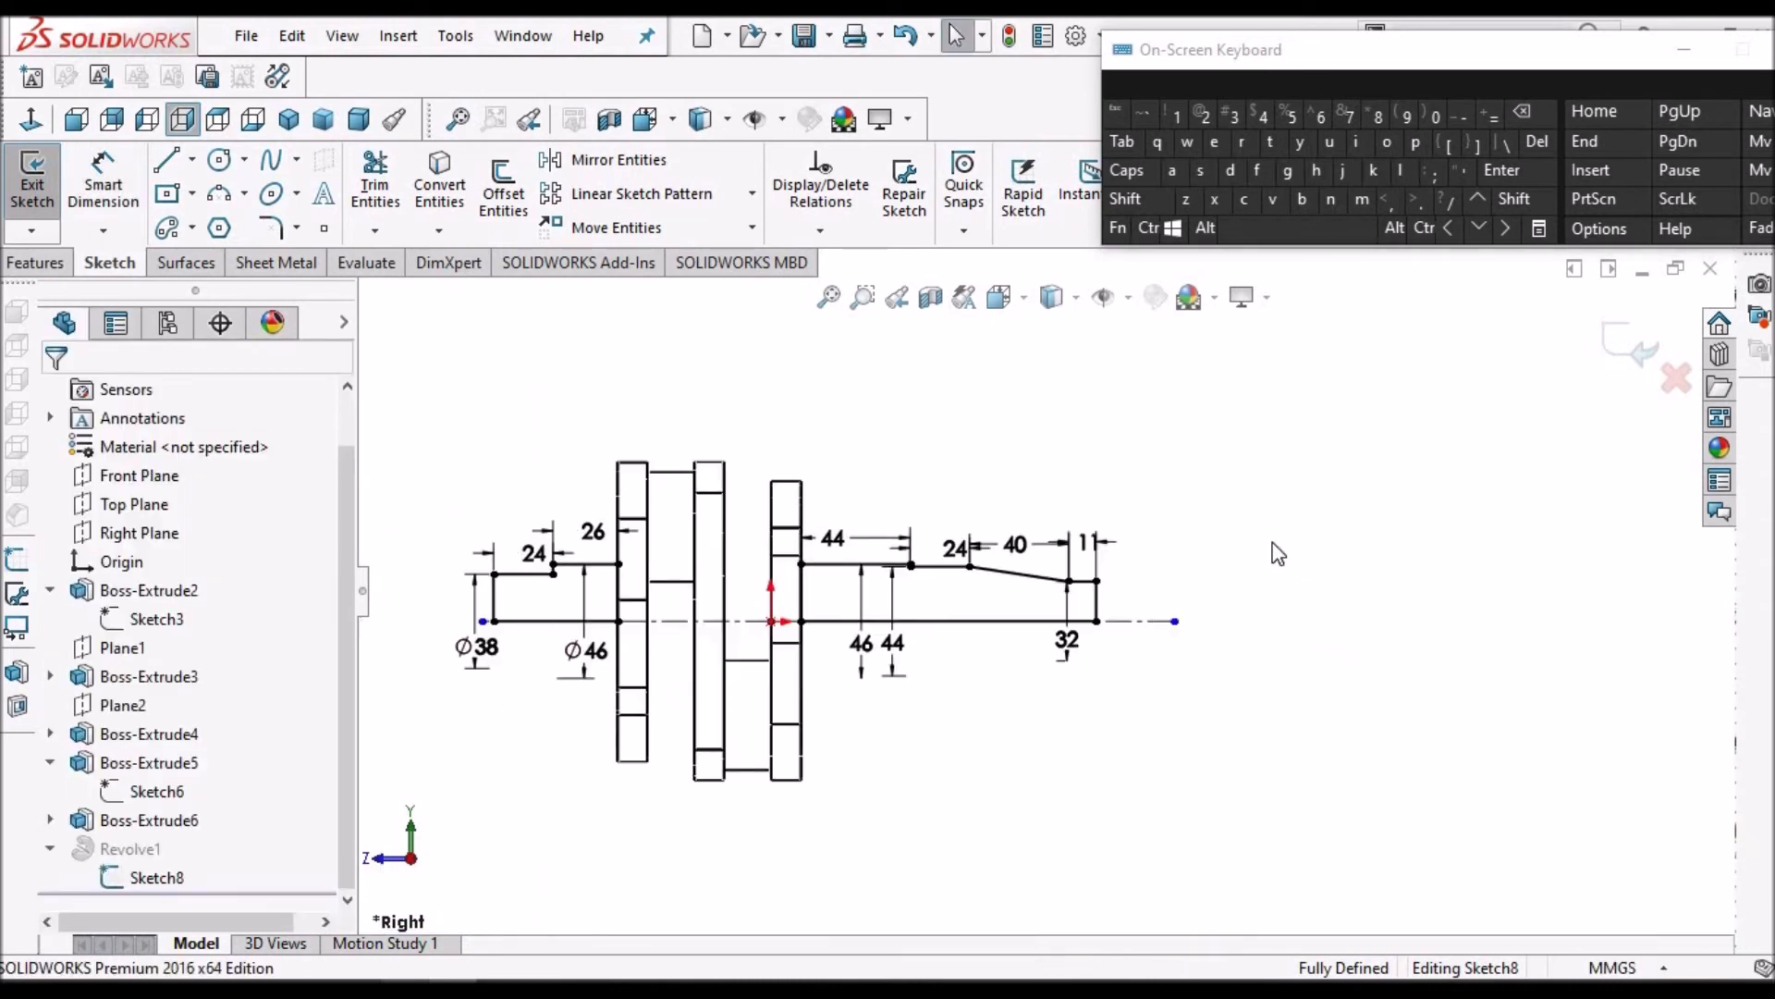
# Exit the shaft profile sketch to update the revolve and restore the shaded-with-edges display style
pyautogui.click(1613, 356)
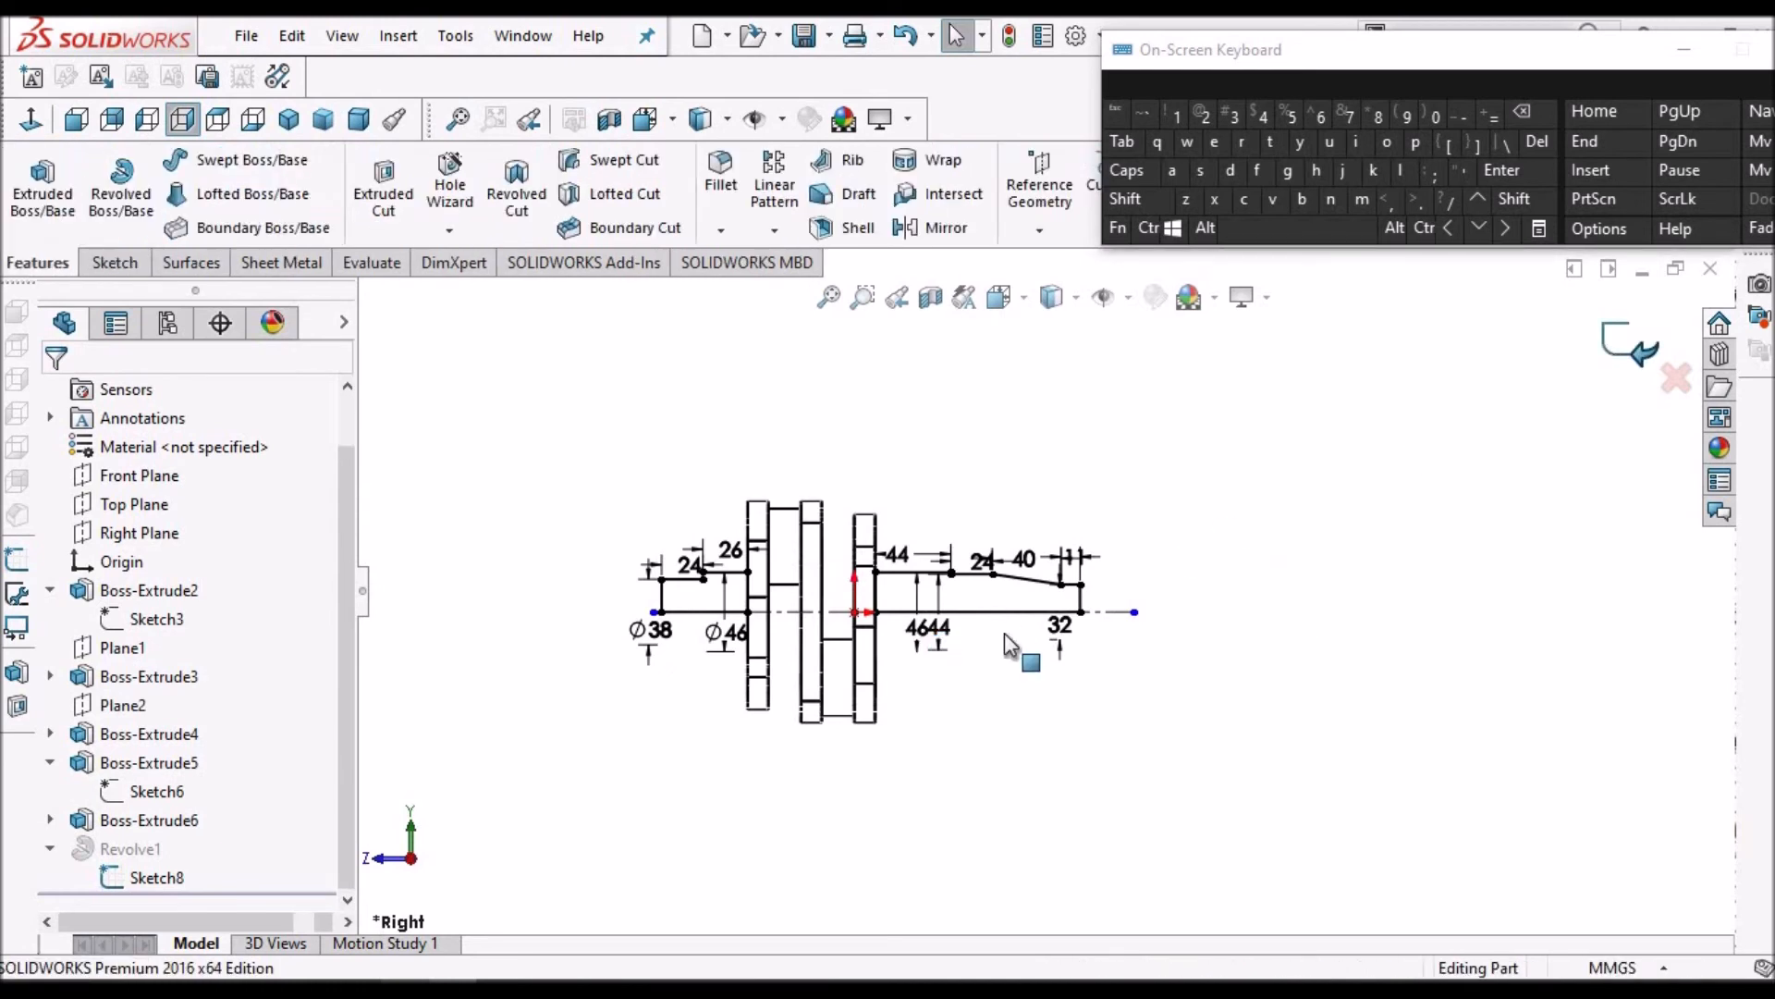
pyautogui.click(1074, 297)
pyautogui.click(1059, 334)
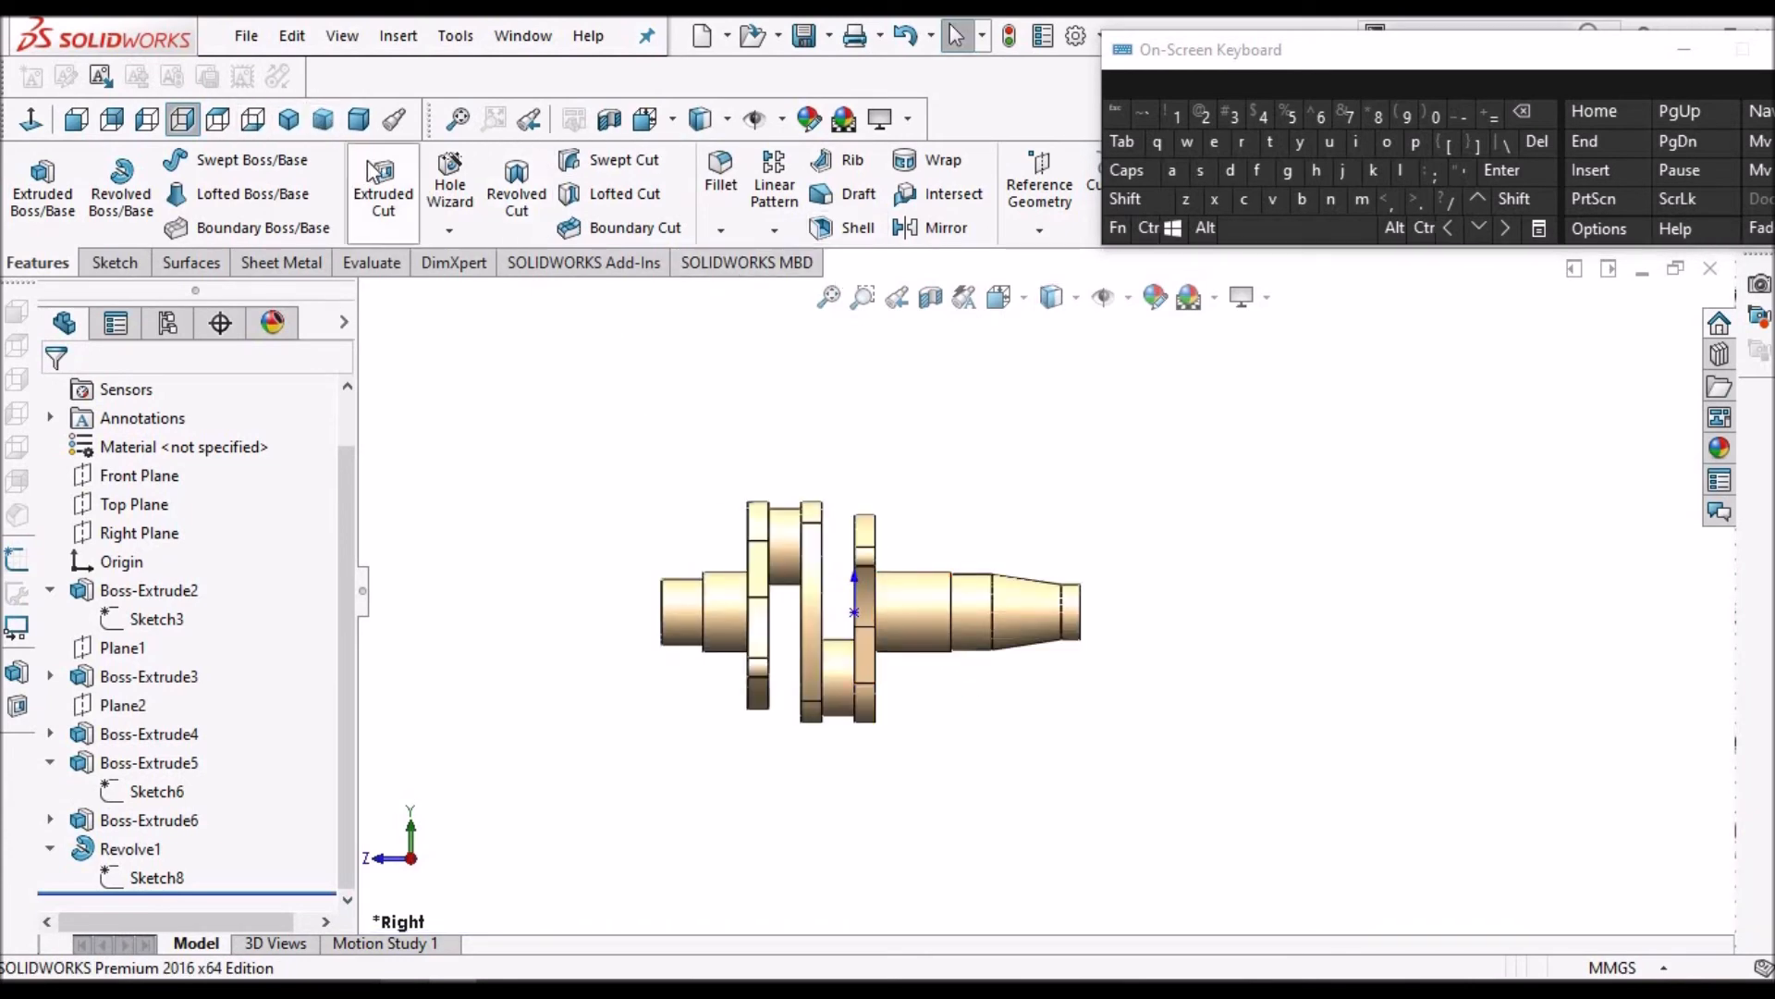
# Show the crankshaft in isometric view, rebuild the model and save the part
pyautogui.press('space')
pyautogui.click(159, 295)
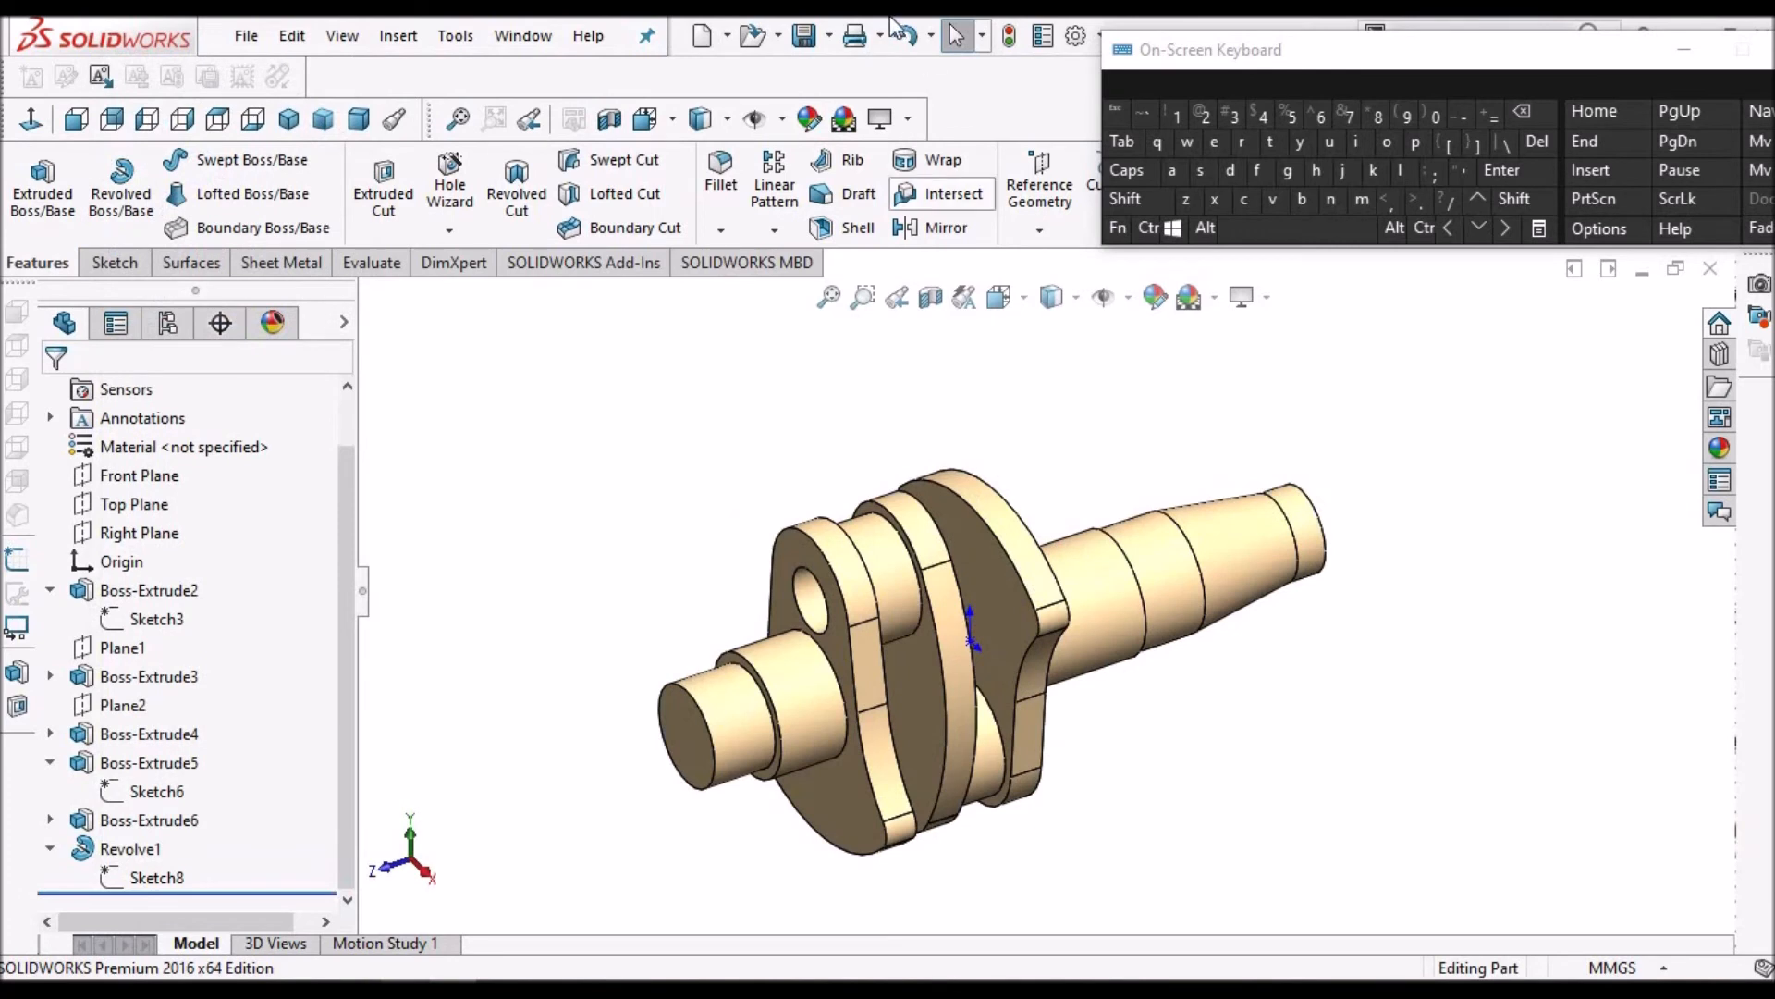
pyautogui.click(1010, 39)
pyautogui.click(806, 39)
pyautogui.scroll(-2, 1004, 689)
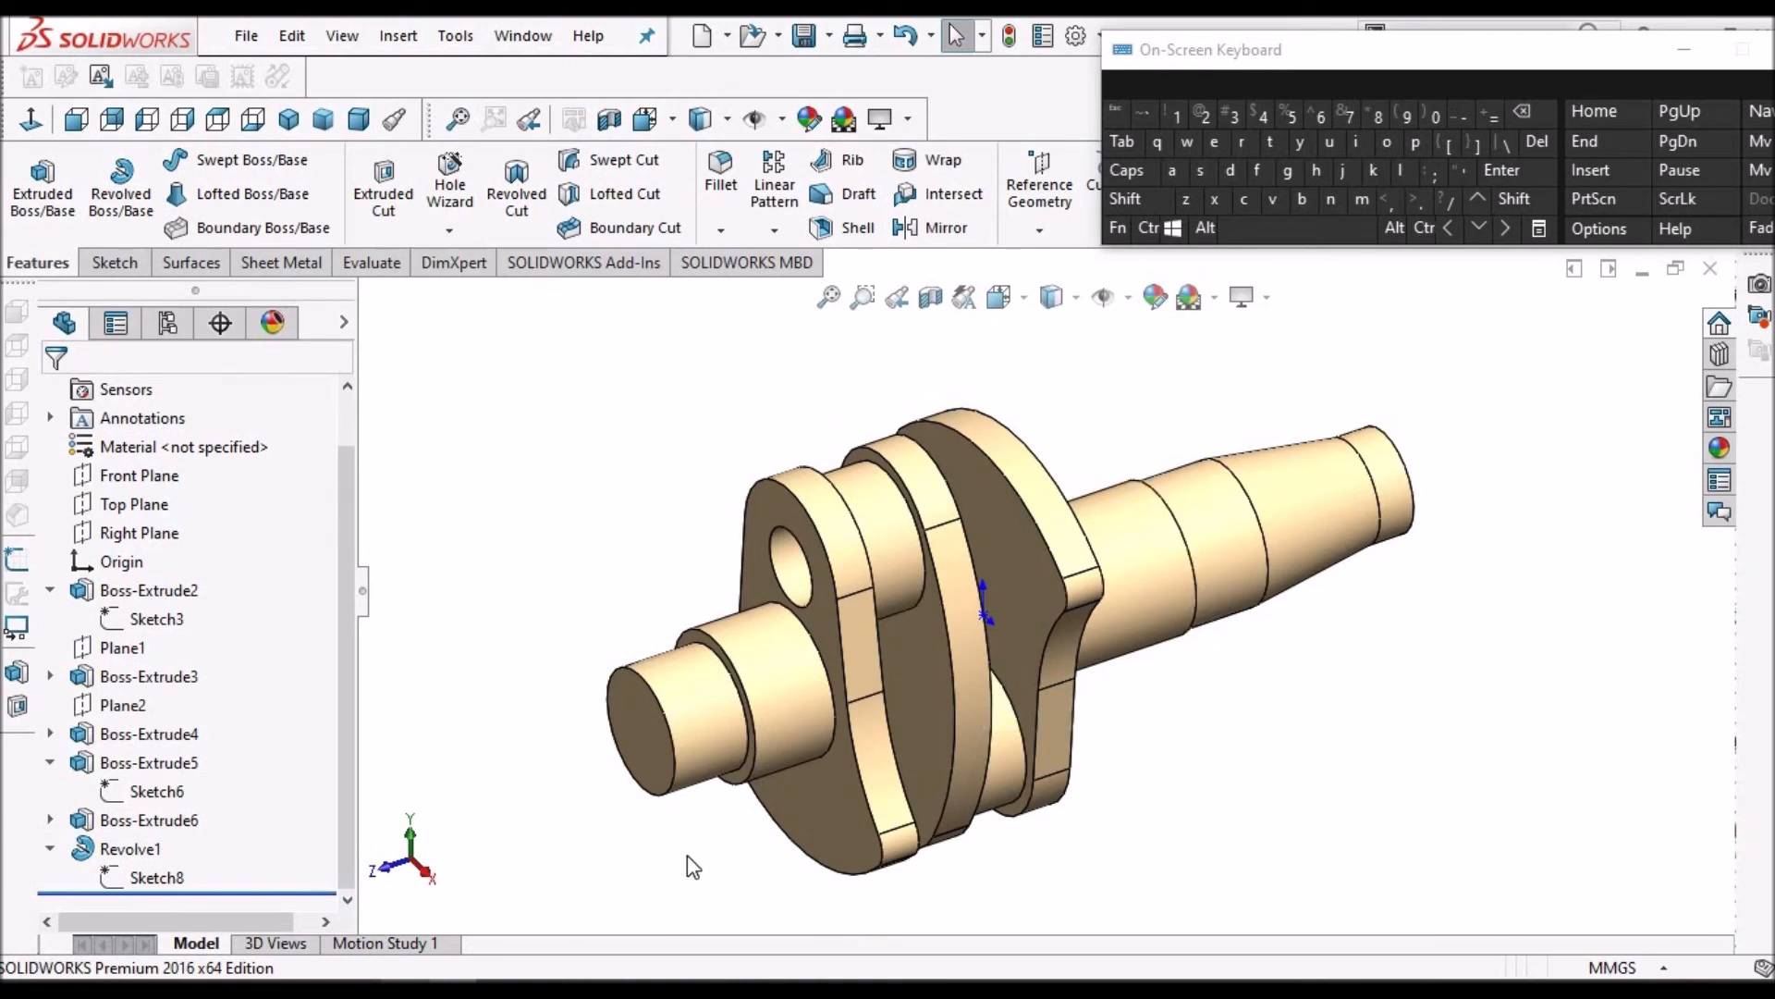
# Switch to Thumbnail.pdf, examine the Woodruff key slots on both shaft ends in the reference drawing, and return to SOLIDWORKS
pyautogui.click(427, 986)
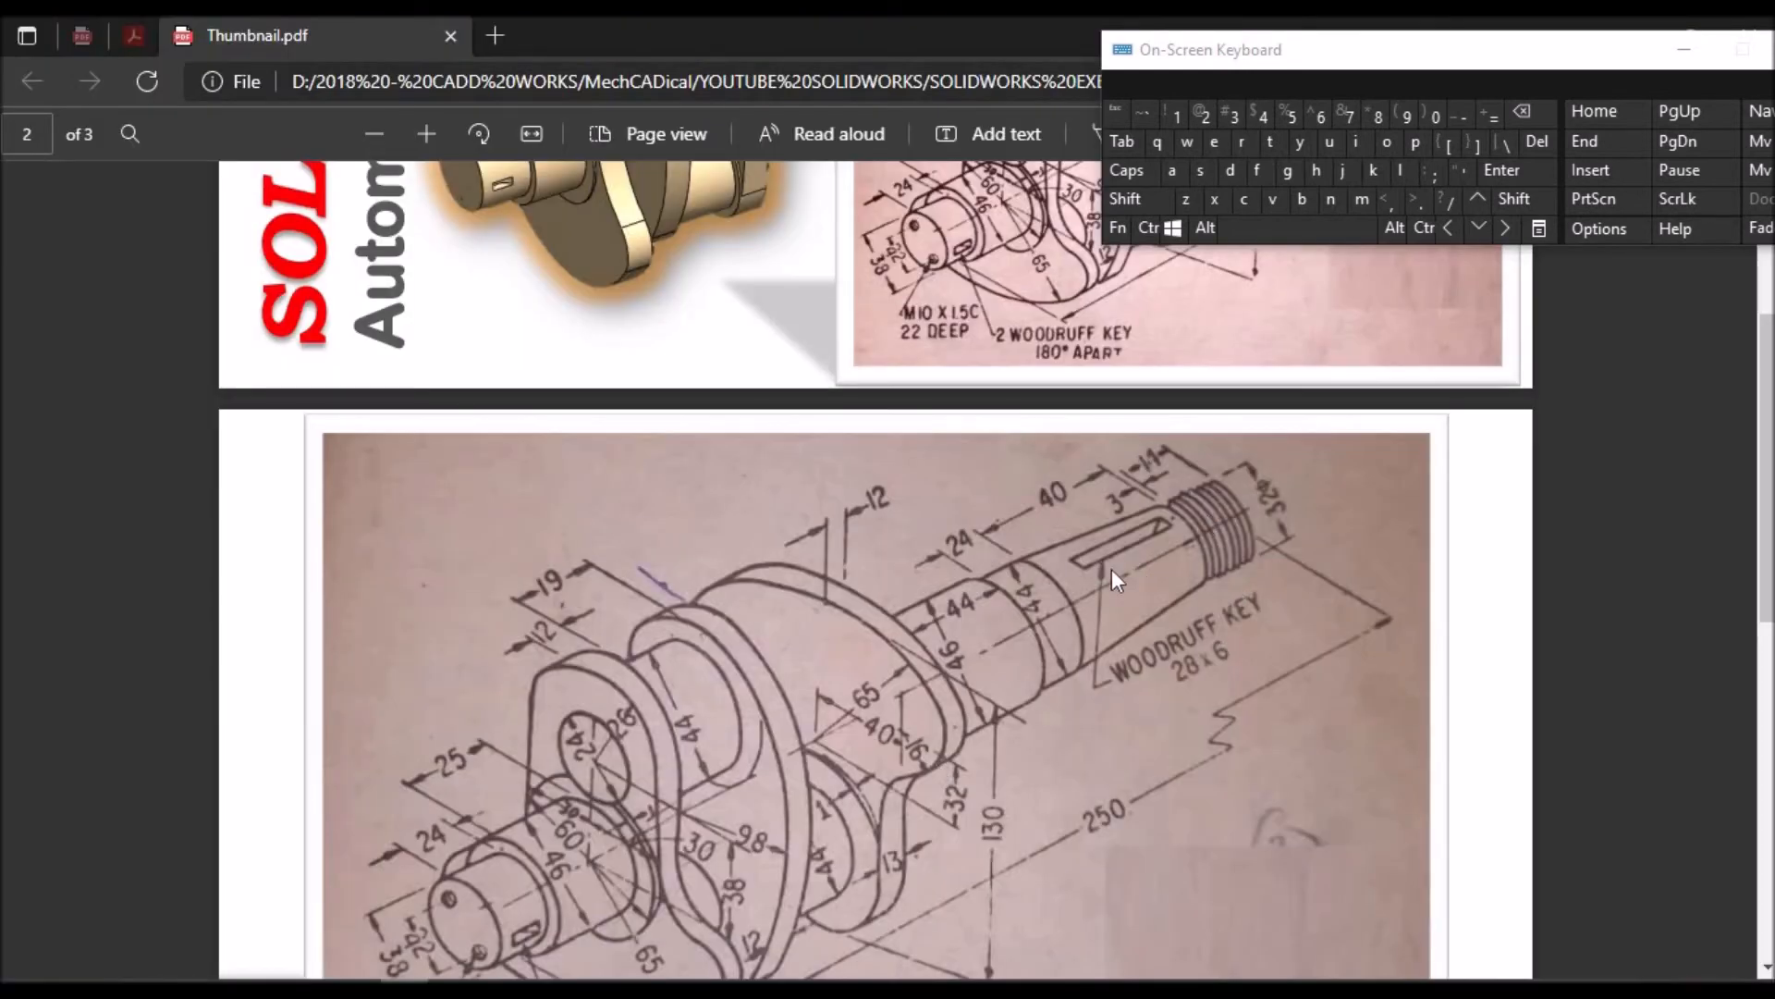
pyautogui.scroll(-3, 1113, 562)
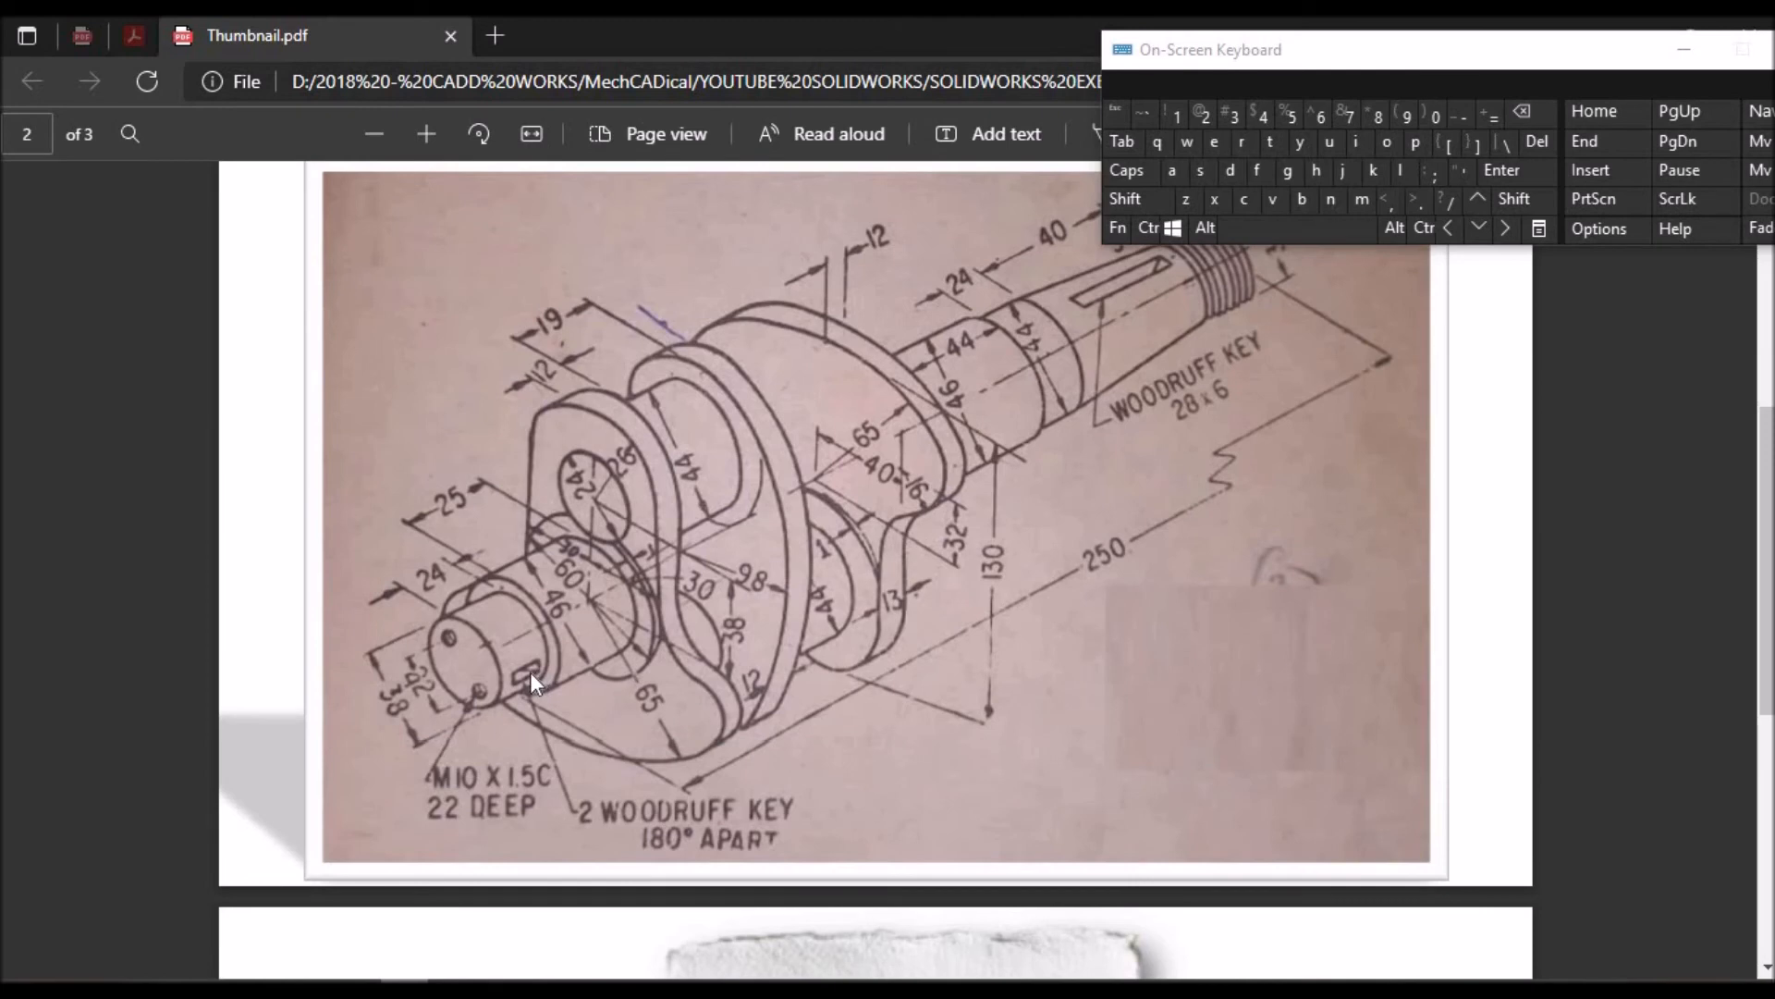
pyautogui.scroll(3, 667, 645)
pyautogui.scroll(-2, 578, 845)
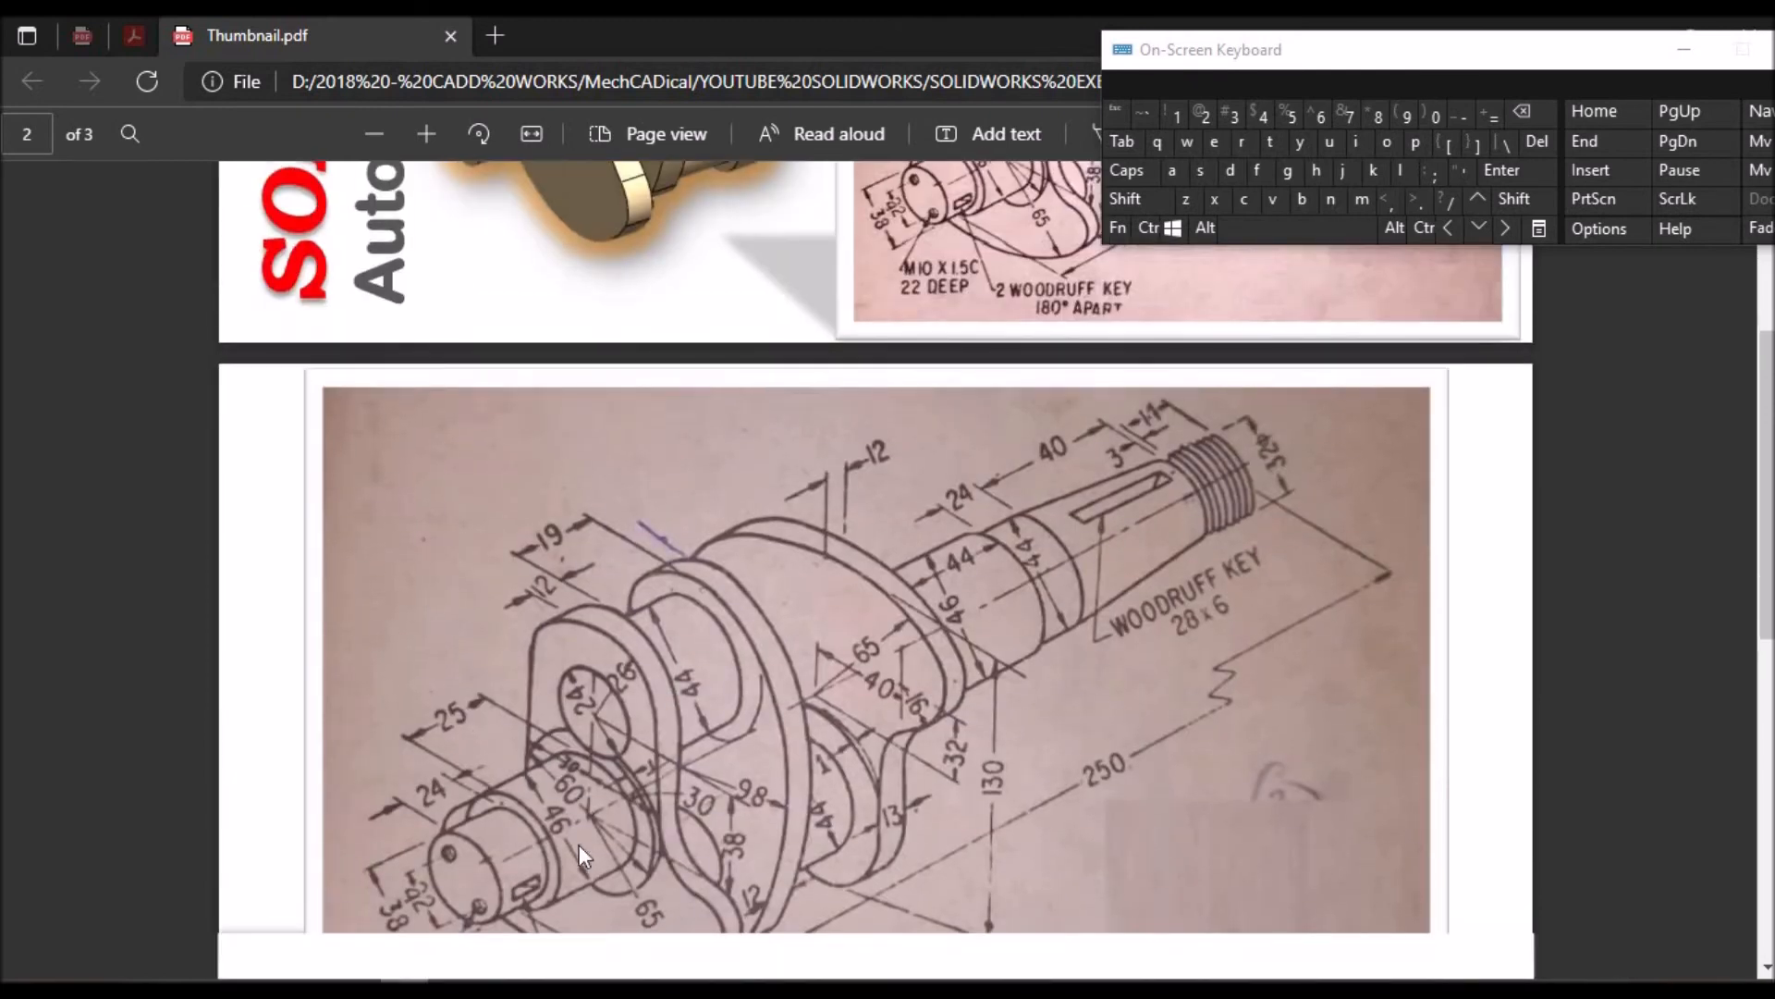
pyautogui.scroll(-2, 668, 825)
pyautogui.scroll(2, 629, 819)
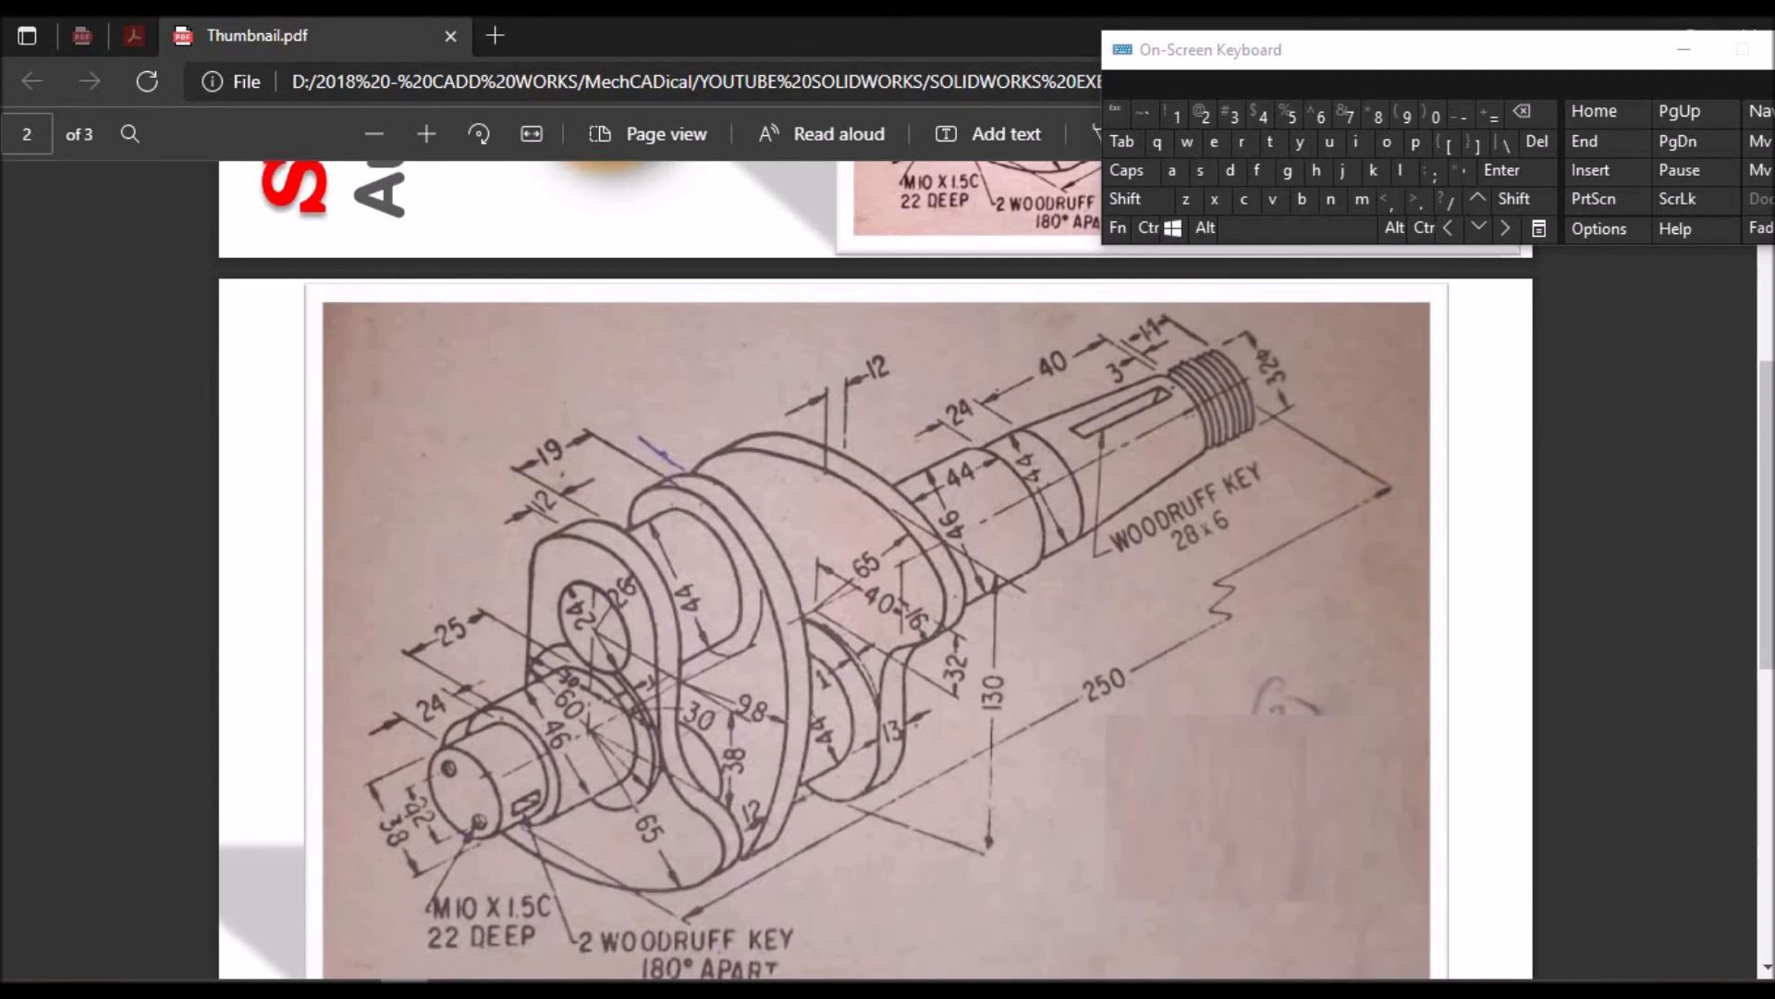
pyautogui.click(404, 987)
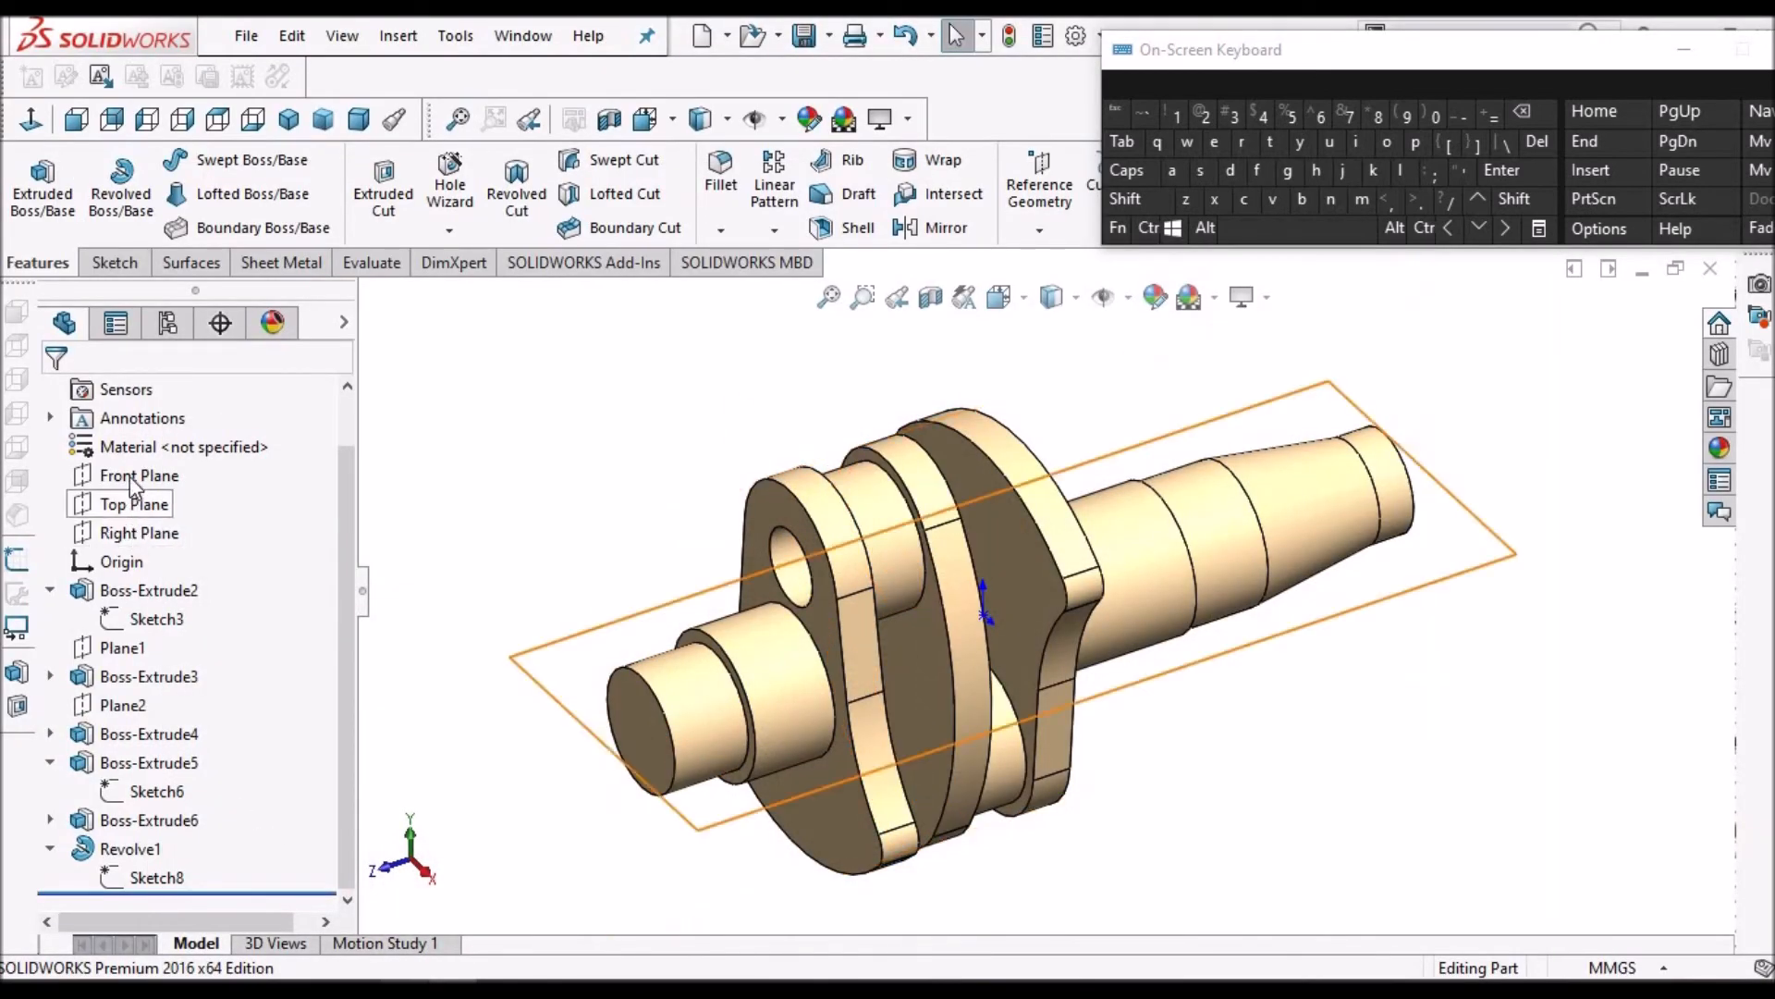
# Start a sketch on the Top Plane, viewed normal to the plane with hidden lines removed
pyautogui.click(133, 505)
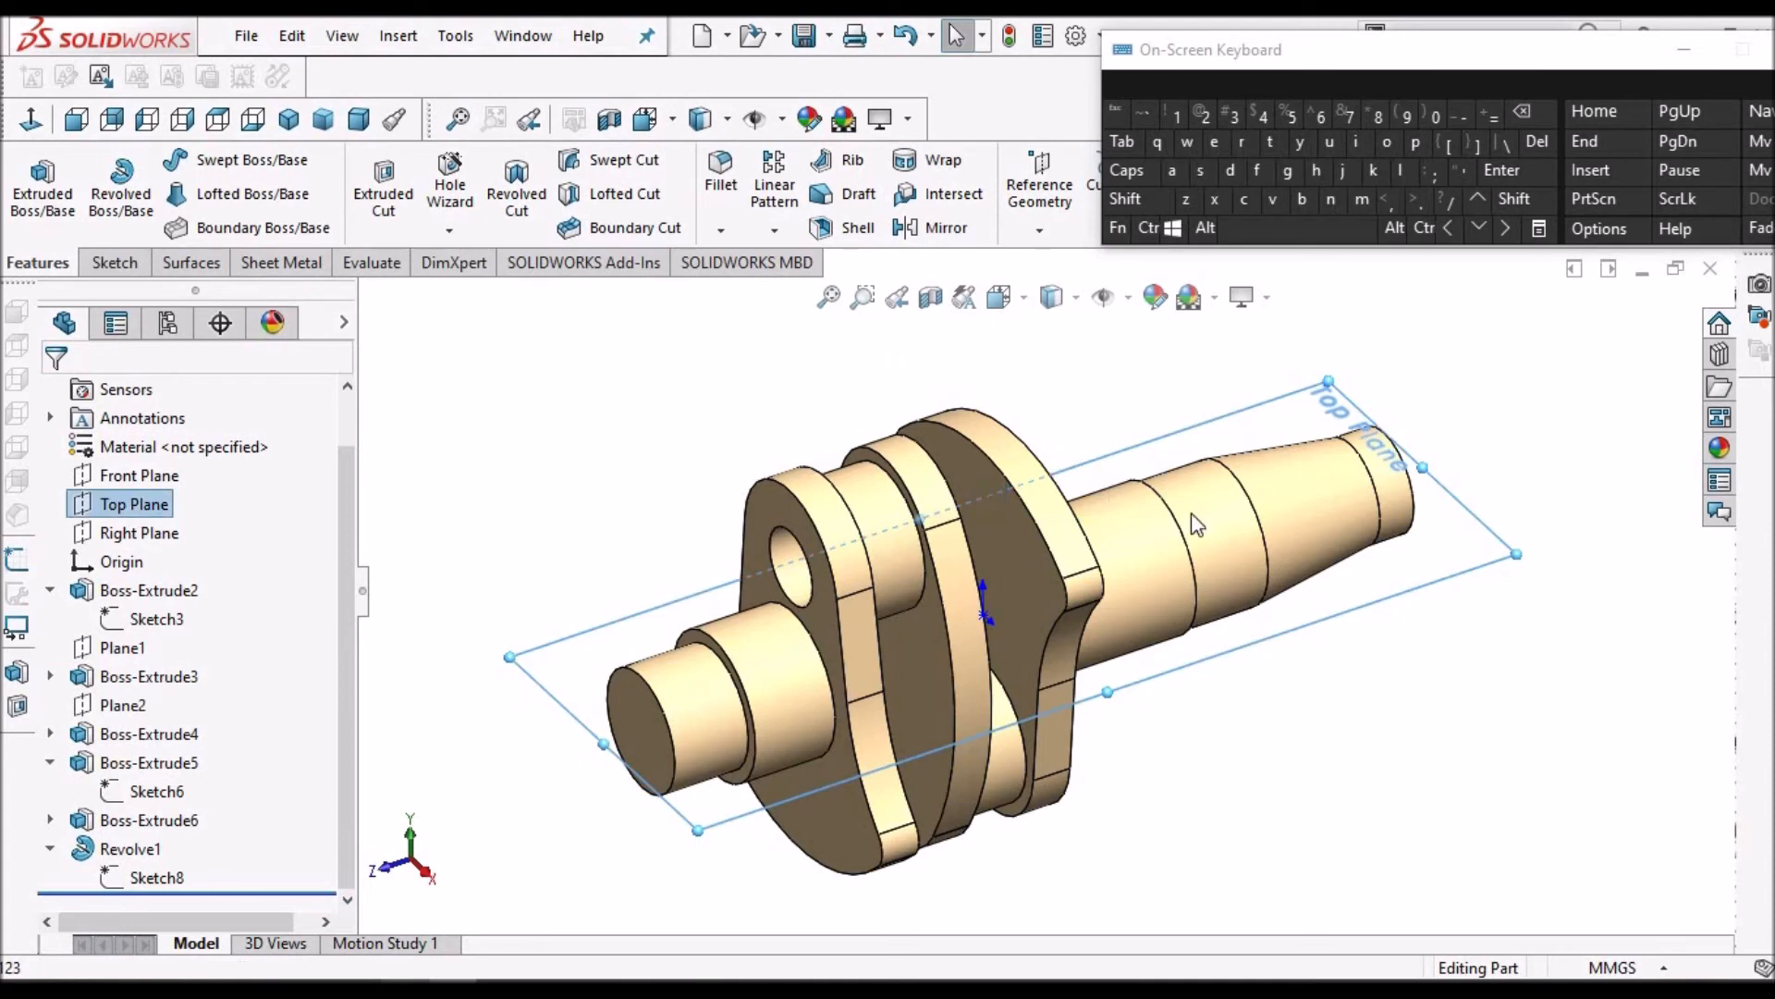
pyautogui.click(117, 266)
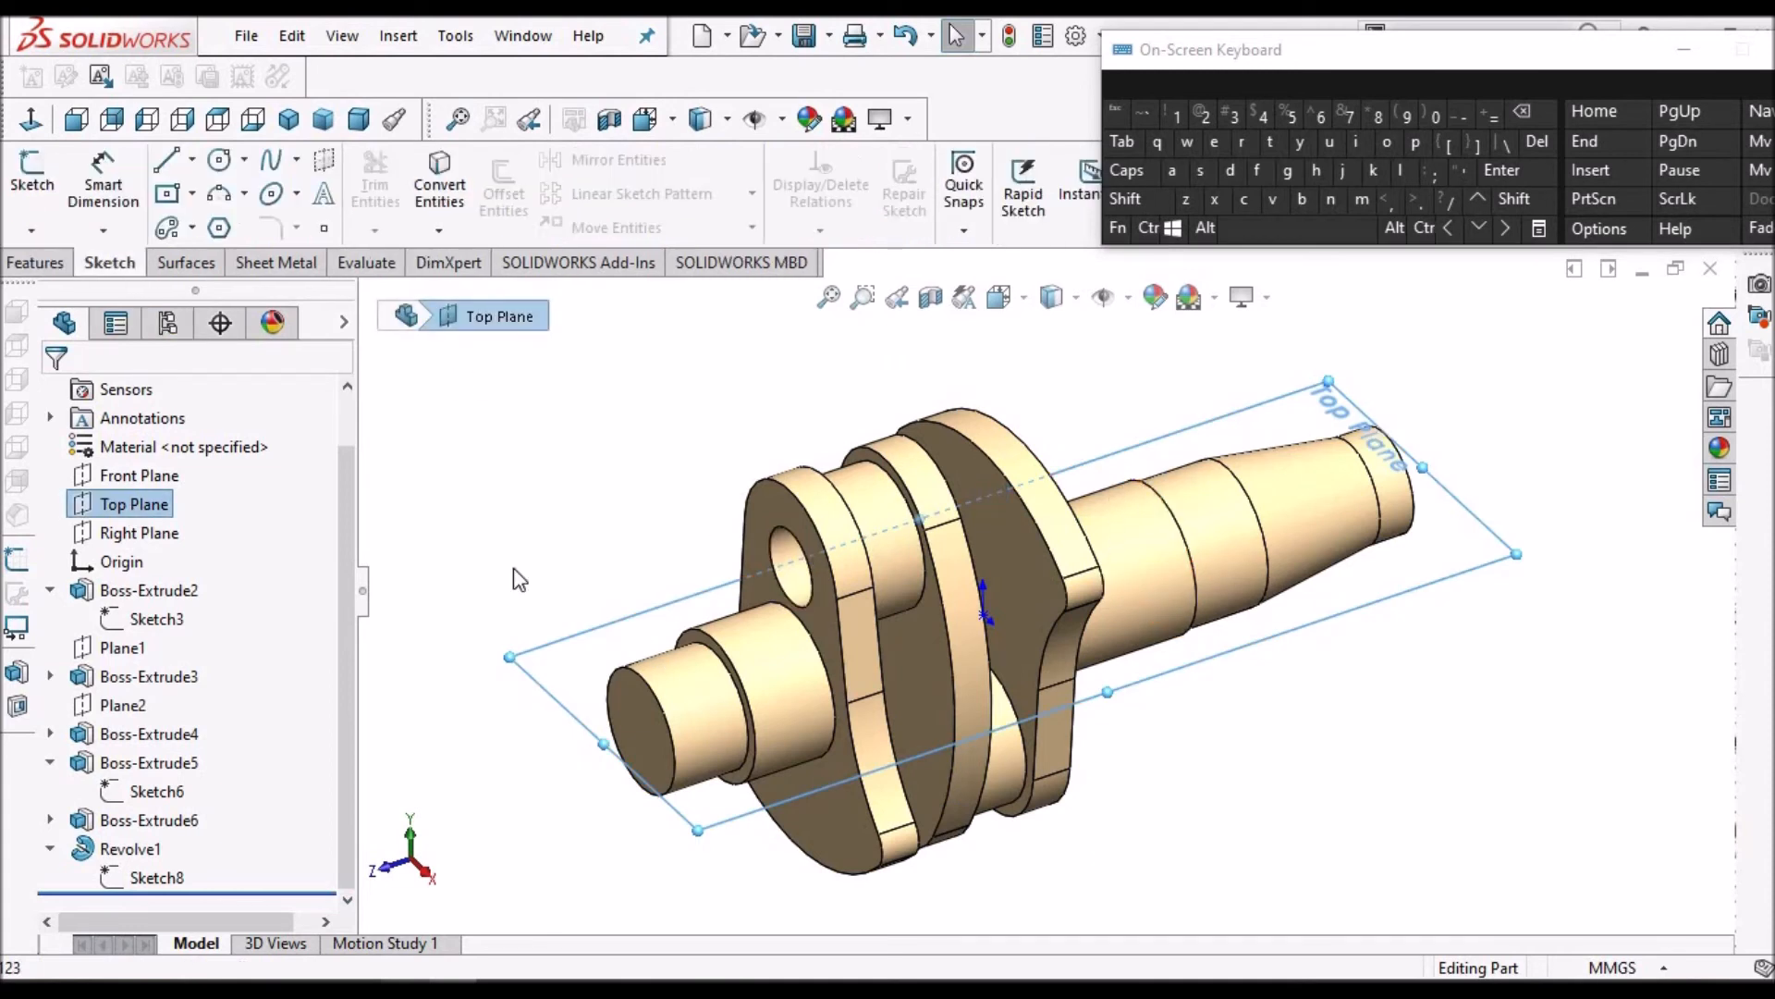
pyautogui.click(32, 176)
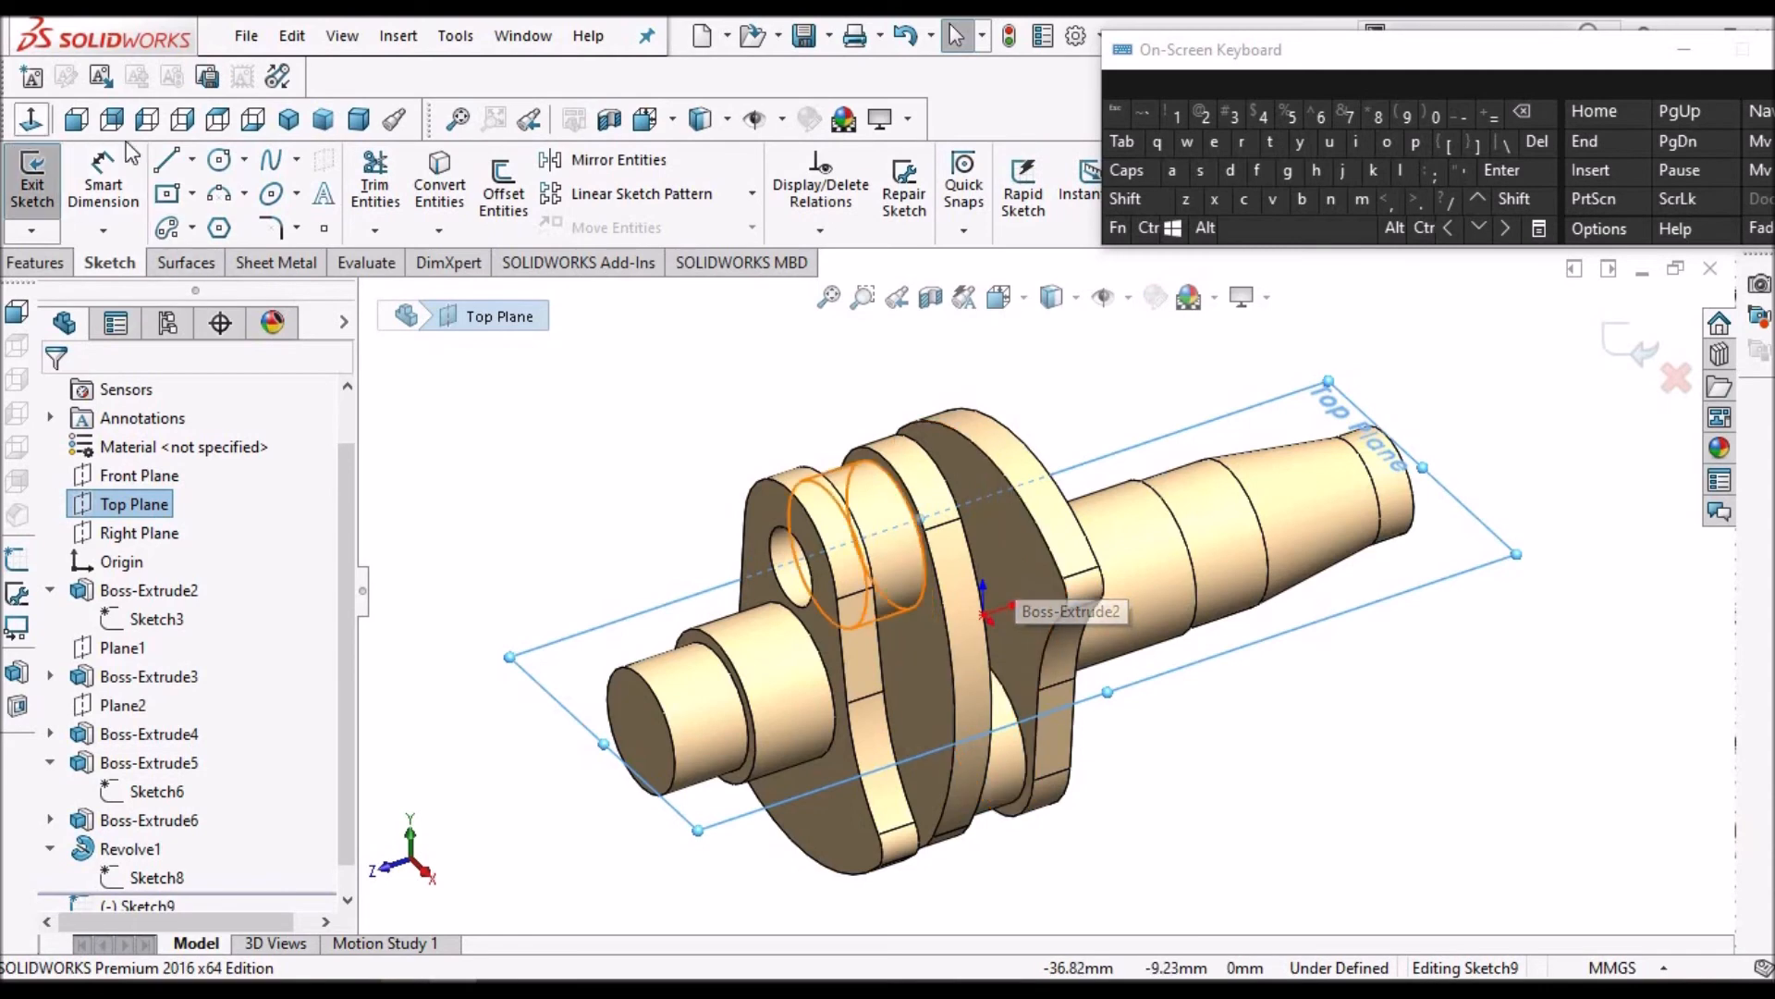
pyautogui.click(30, 120)
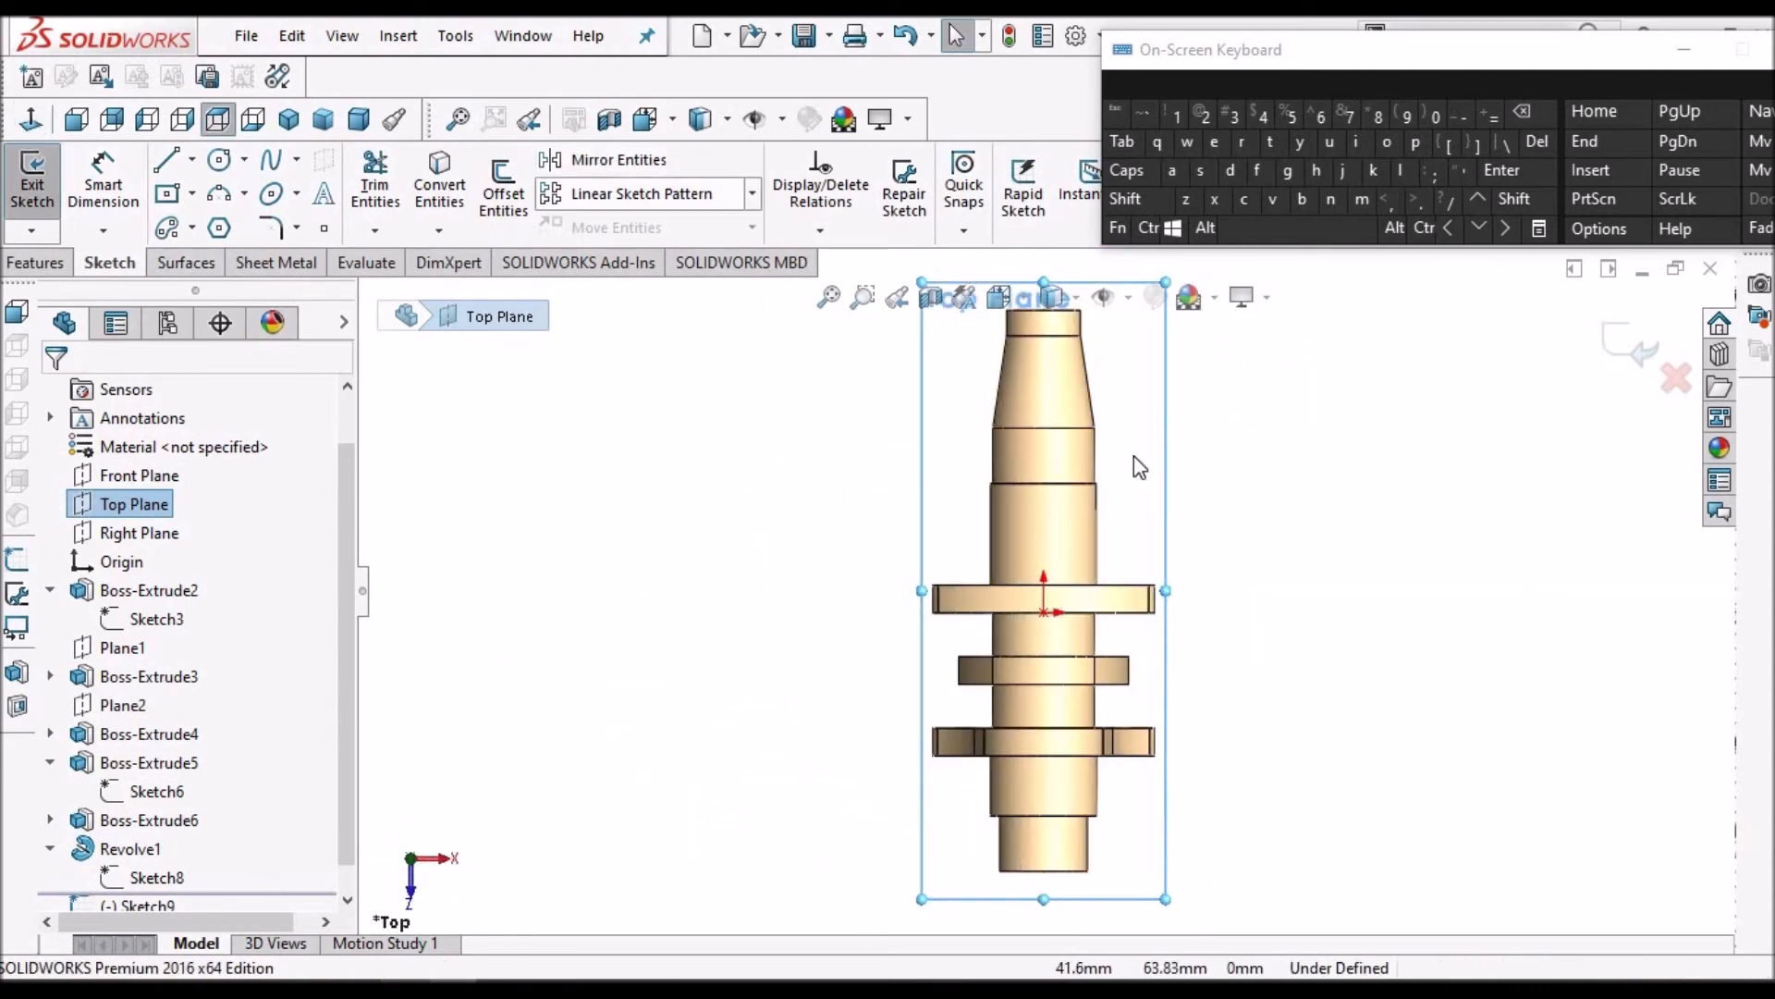
pyautogui.scroll(3, 1134, 453)
pyautogui.click(1074, 297)
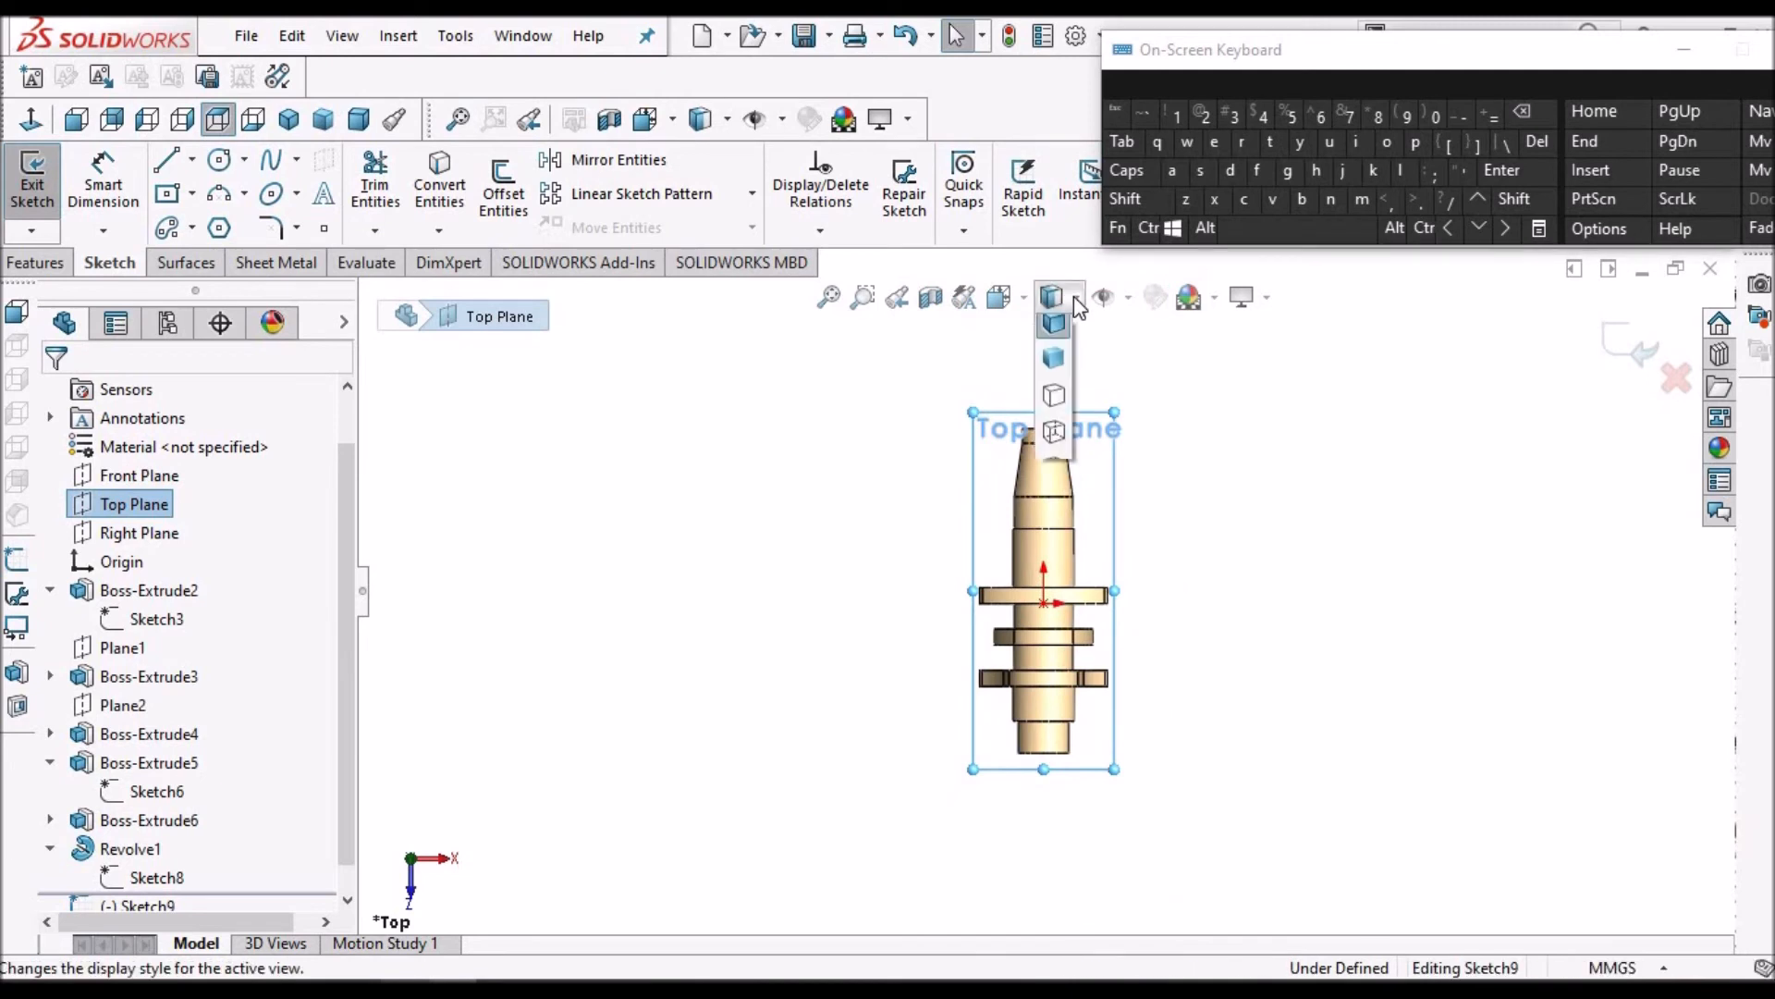
pyautogui.click(1054, 407)
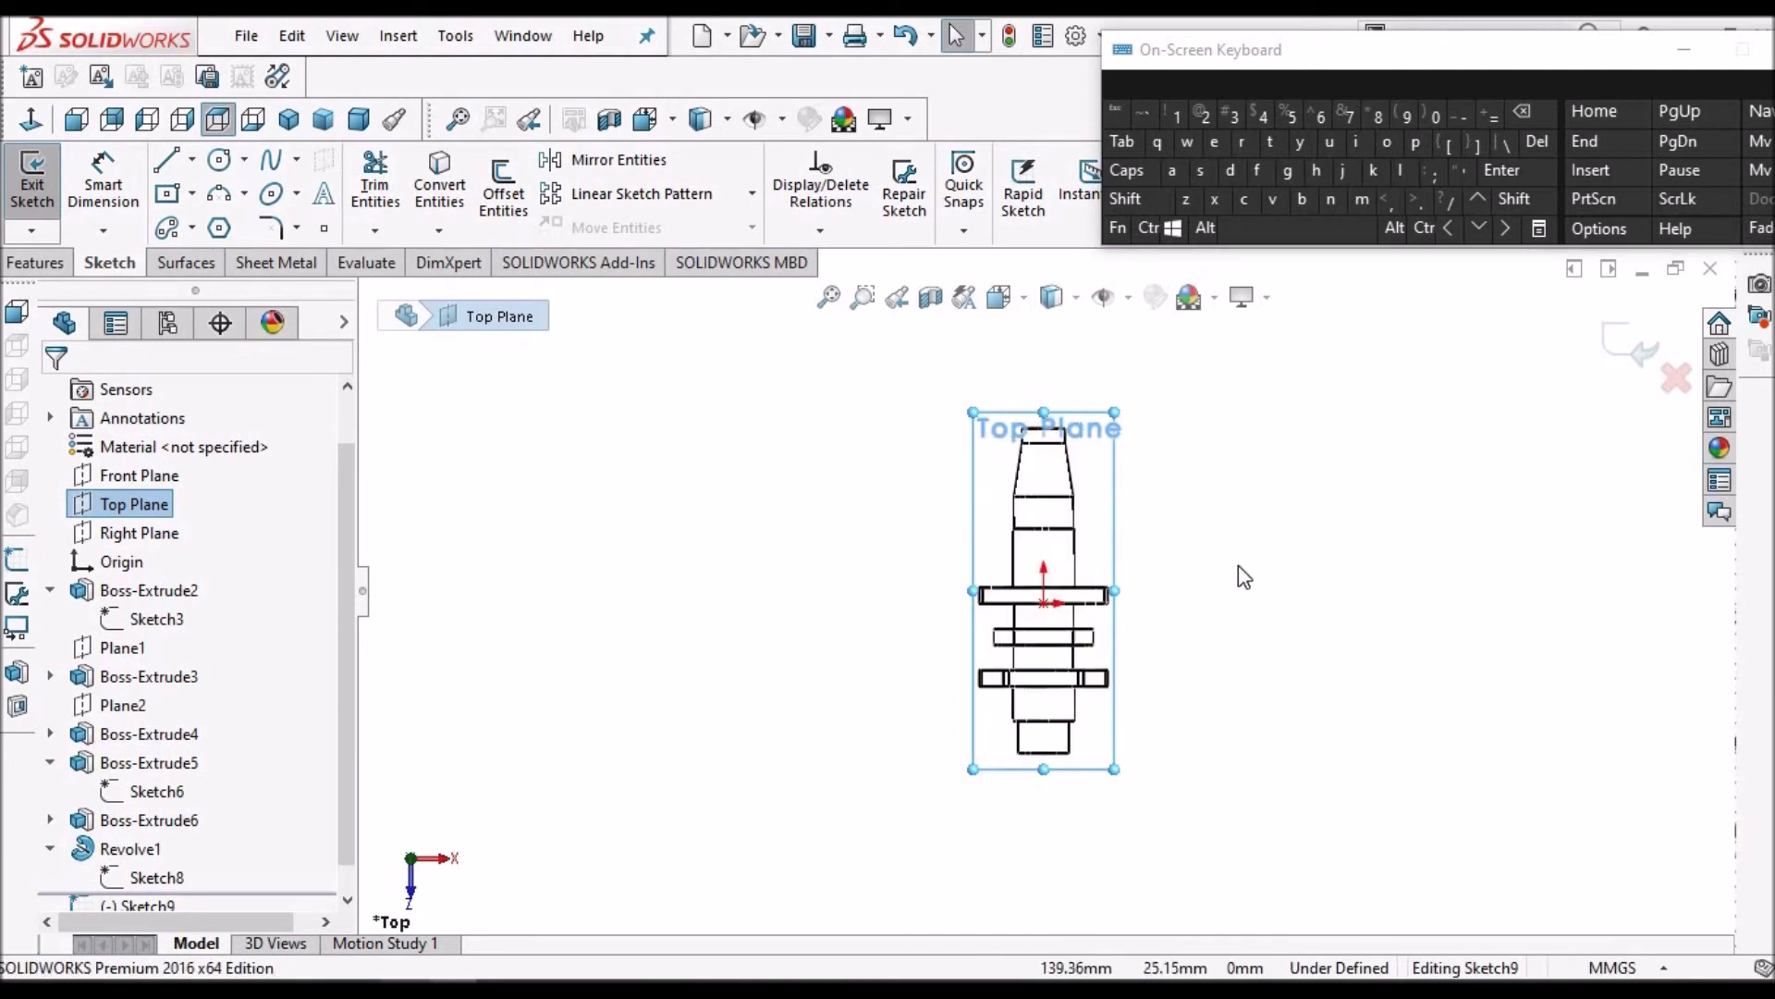
# Convert the side edge of the 38 mm diameter shaft end into a sketch line
pyautogui.scroll(-3, 1084, 727)
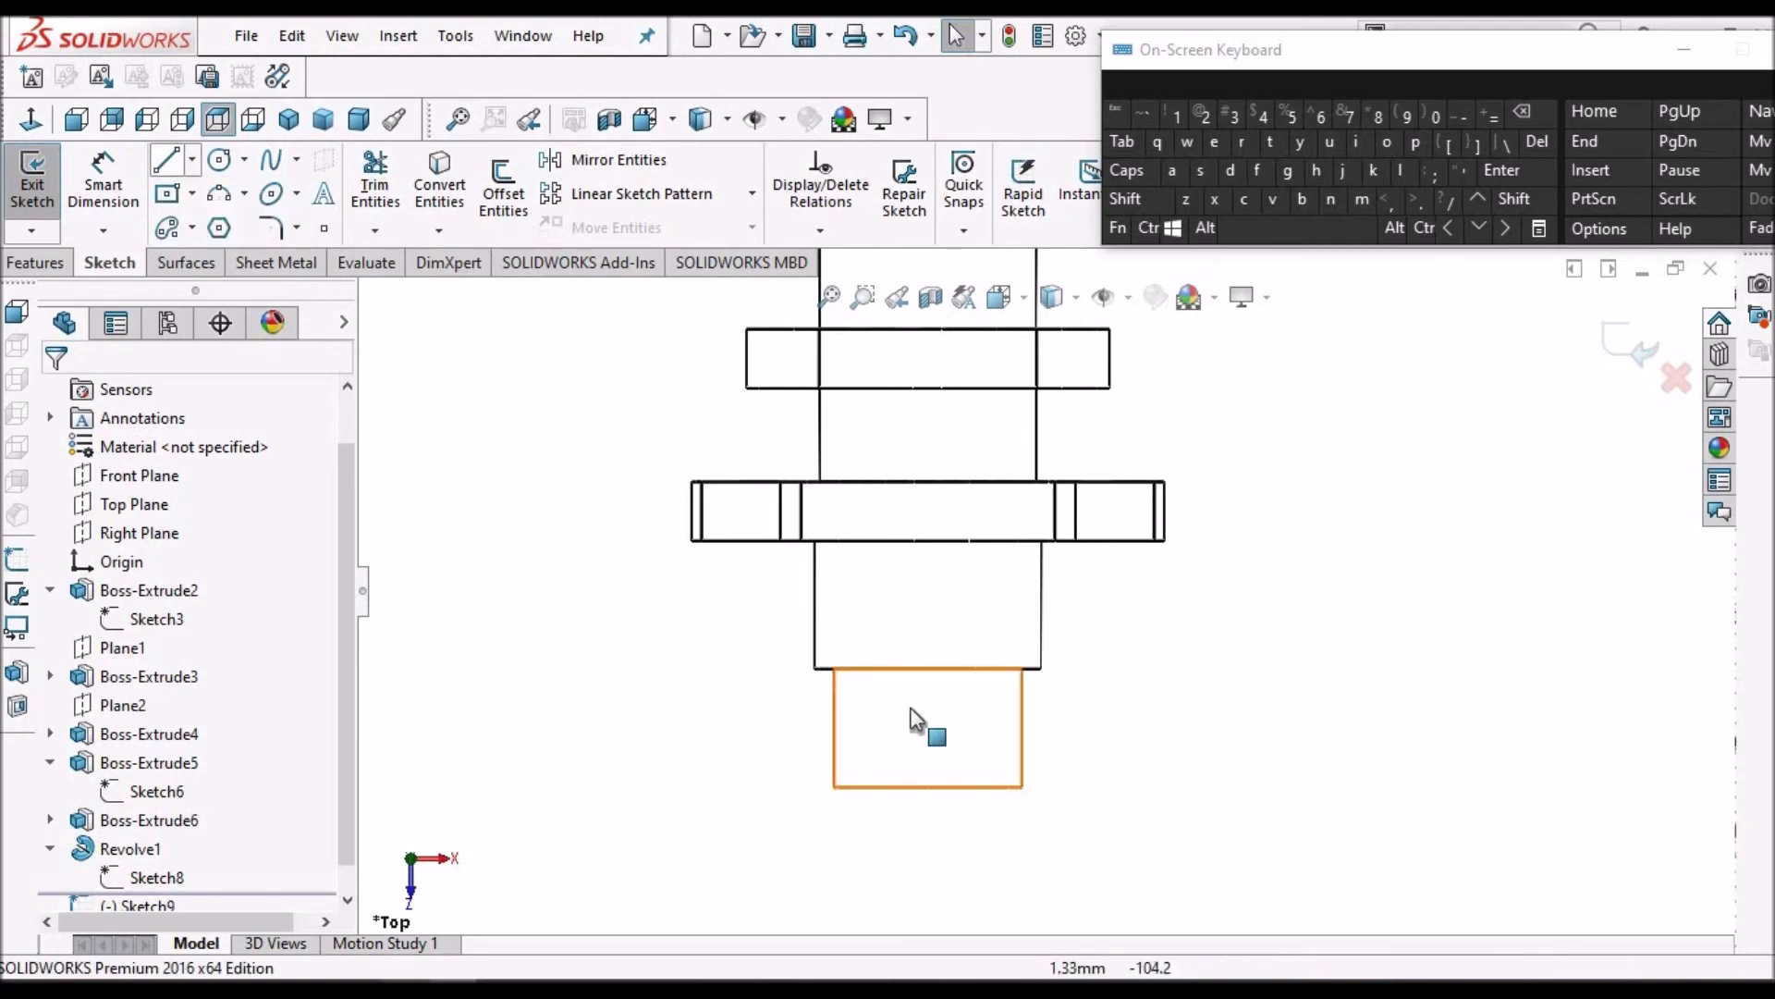
pyautogui.click(1022, 707)
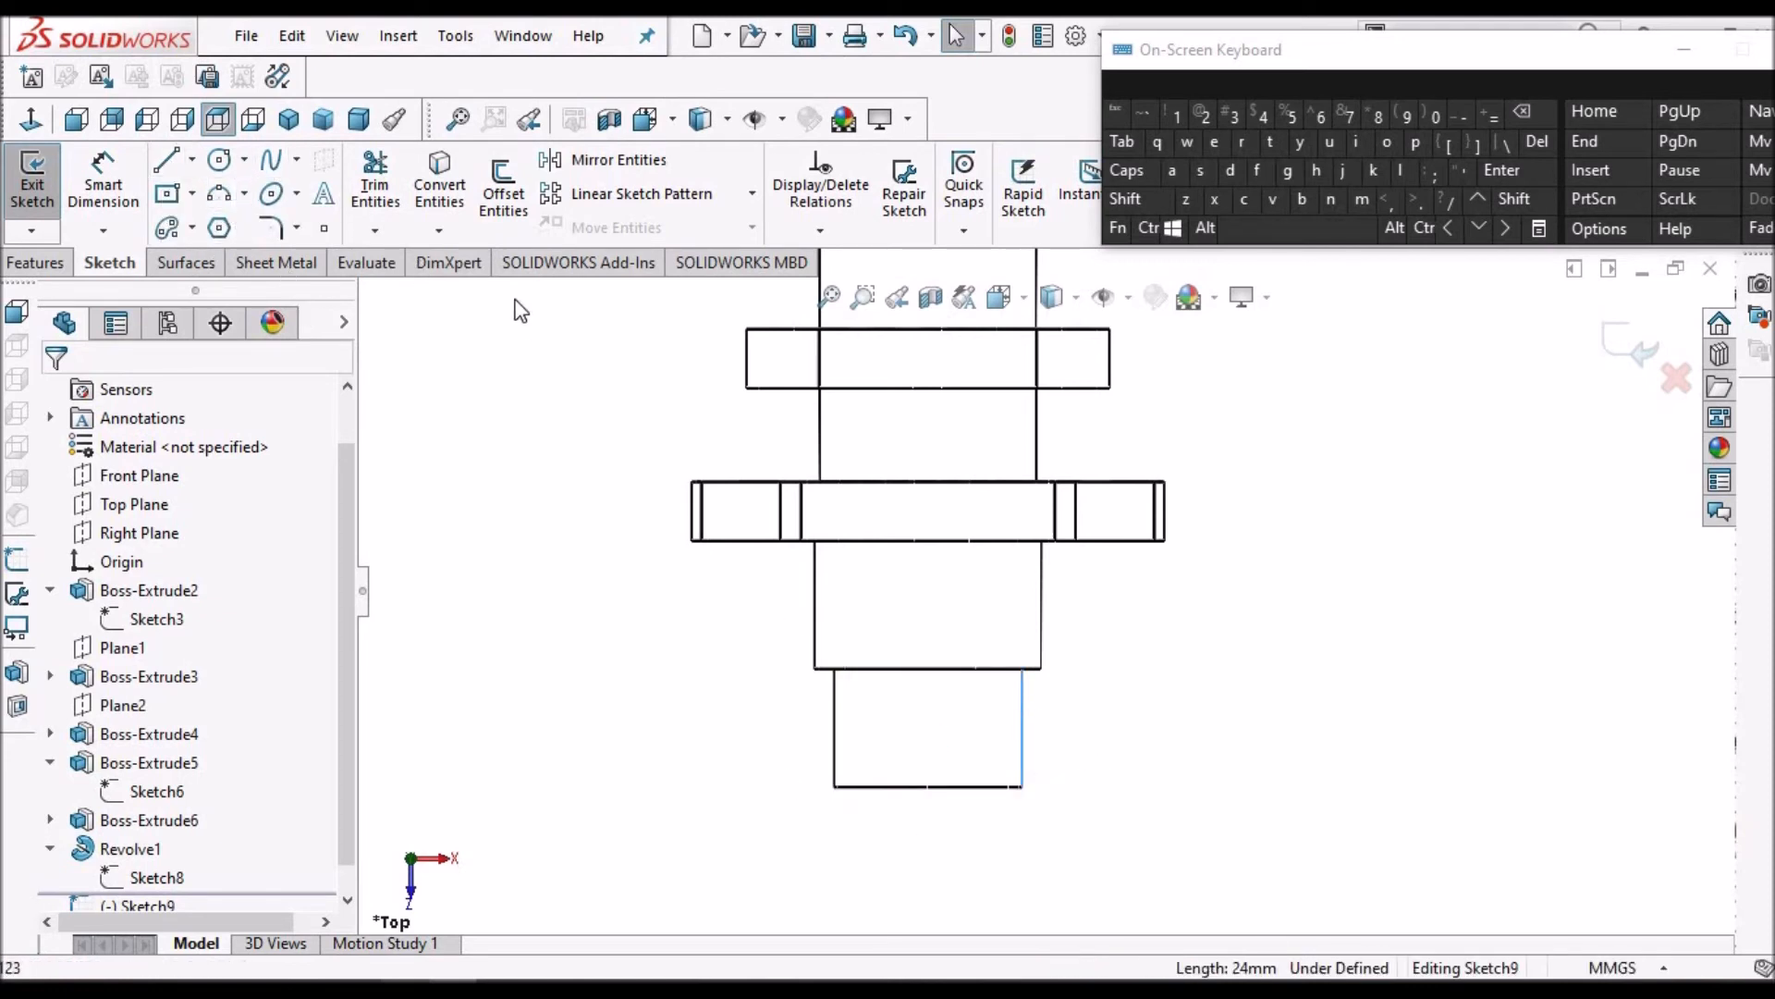
pyautogui.click(737, 737)
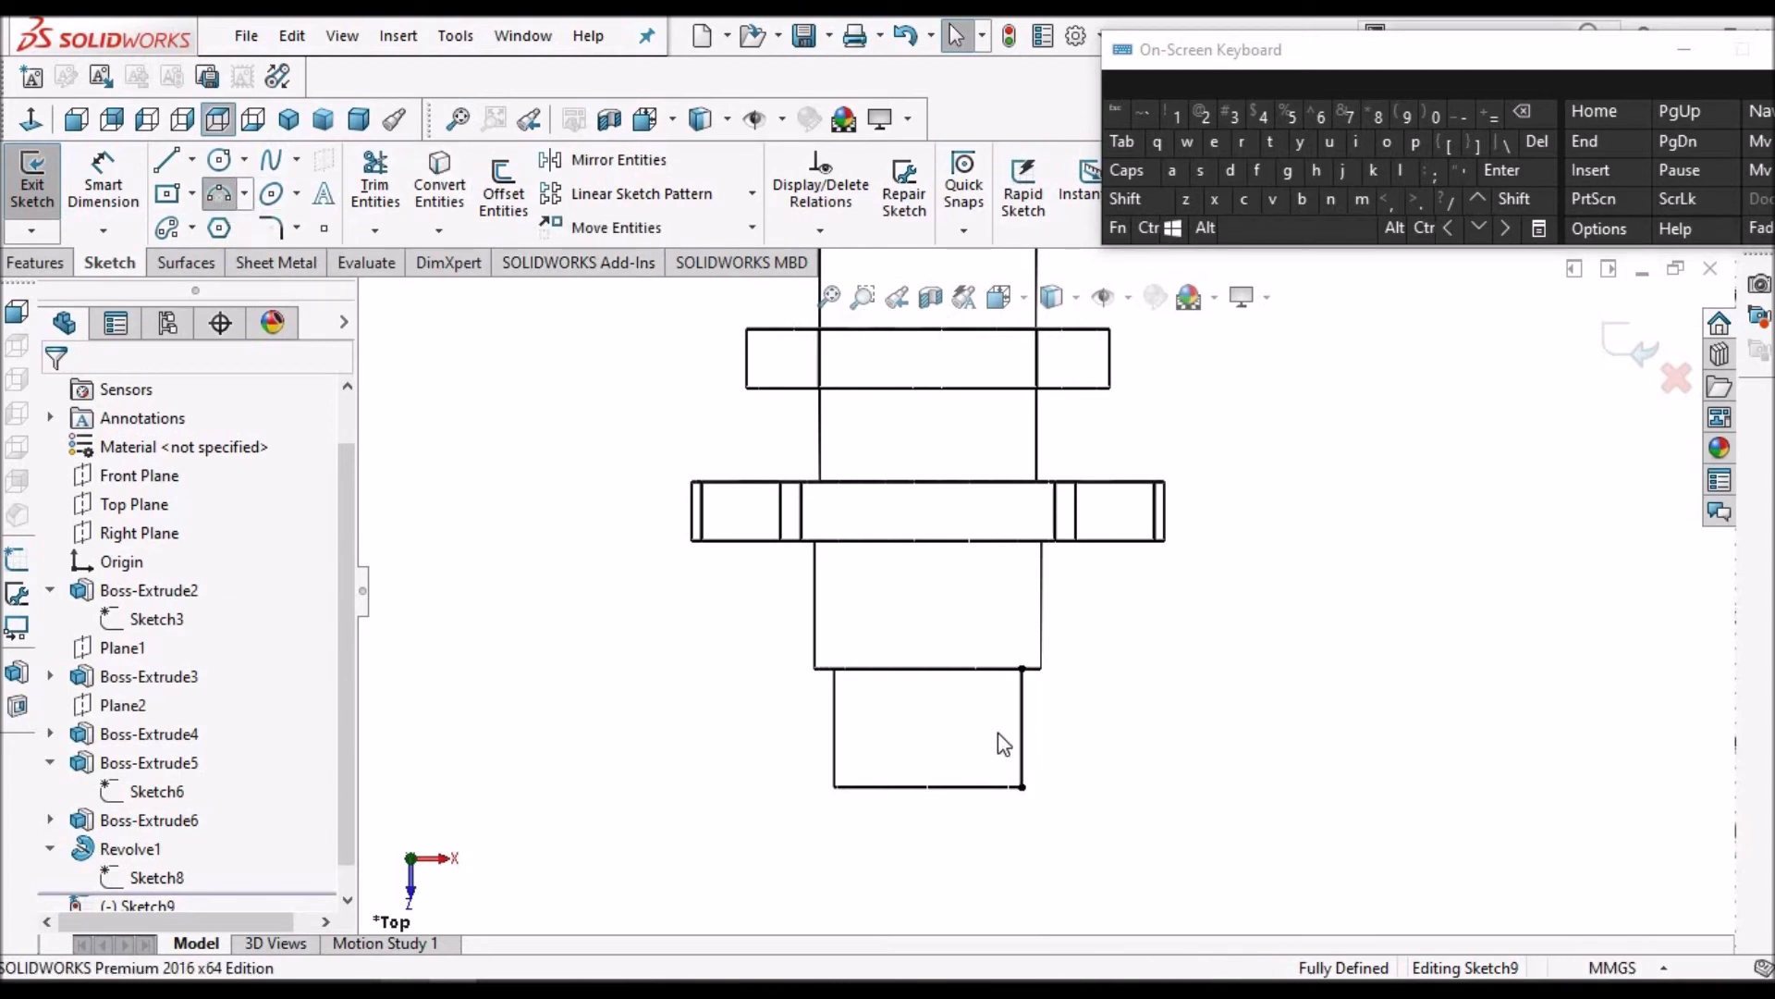
# Sketch a three-point arc of about 5.8 mm radius, with both ends on the converted line and bulging into the shaft
pyautogui.scroll(-4, 997, 735)
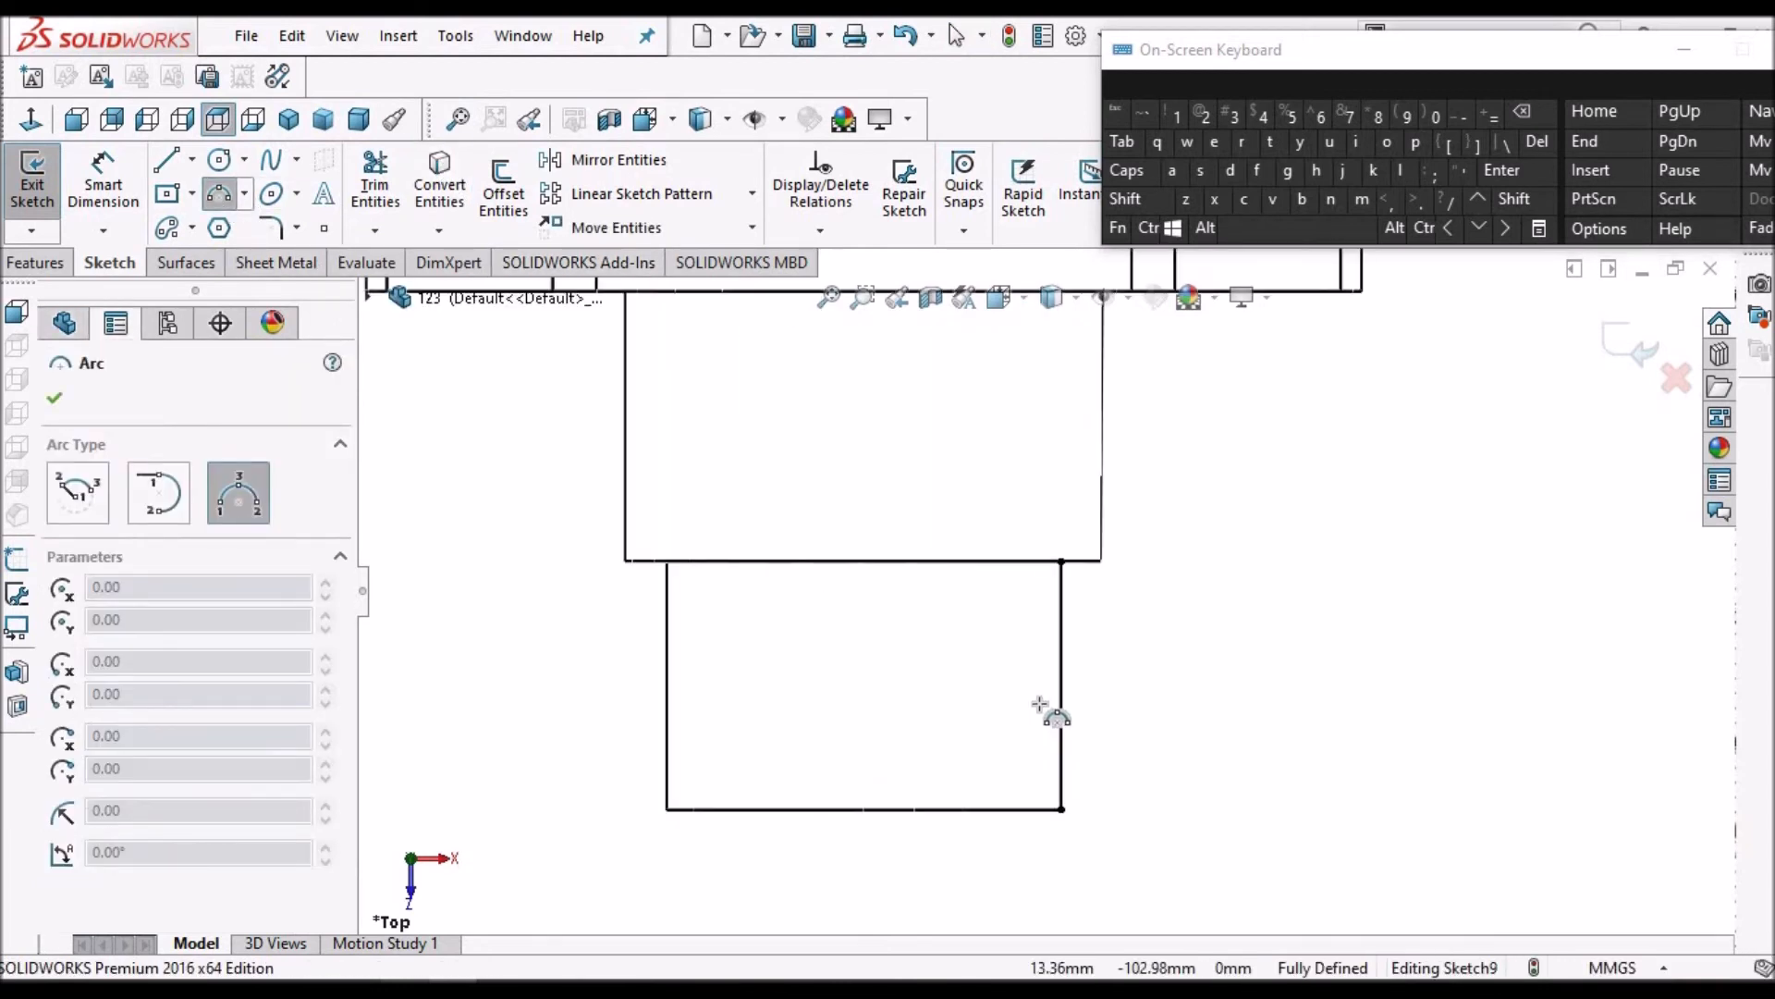
pyautogui.click(1062, 648)
pyautogui.click(1062, 760)
pyautogui.click(993, 708)
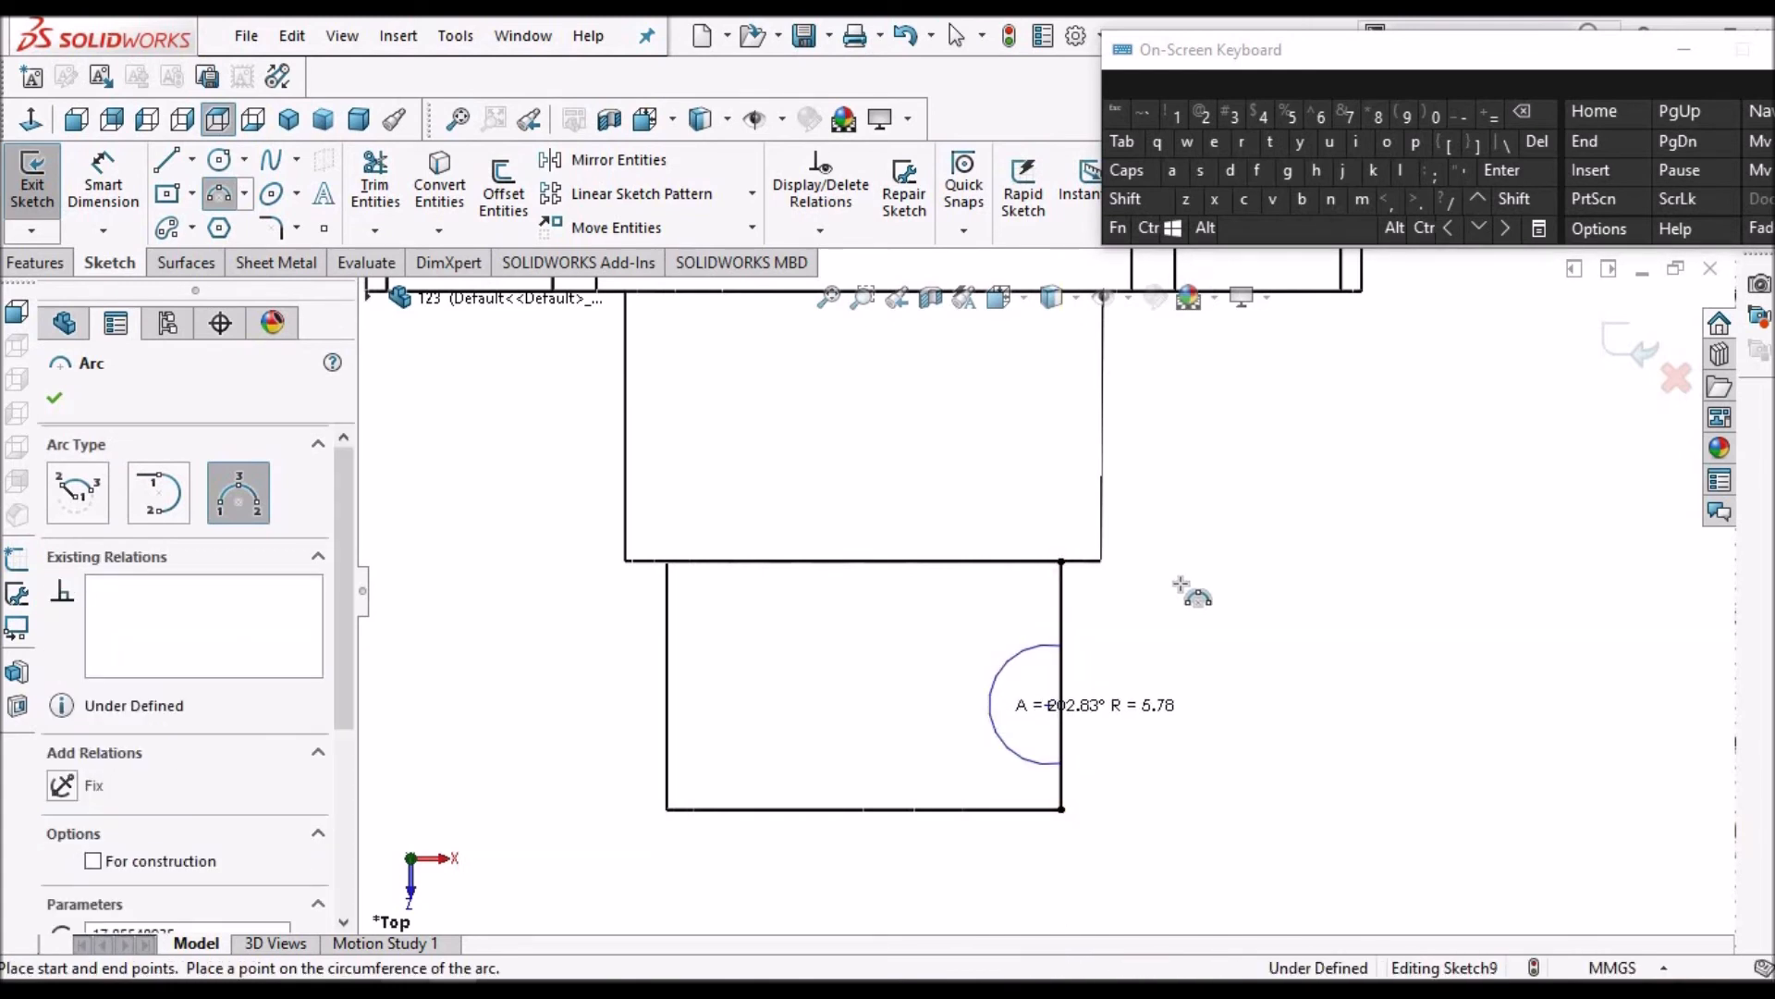
pyautogui.rightClick(1188, 591)
pyautogui.click(1213, 599)
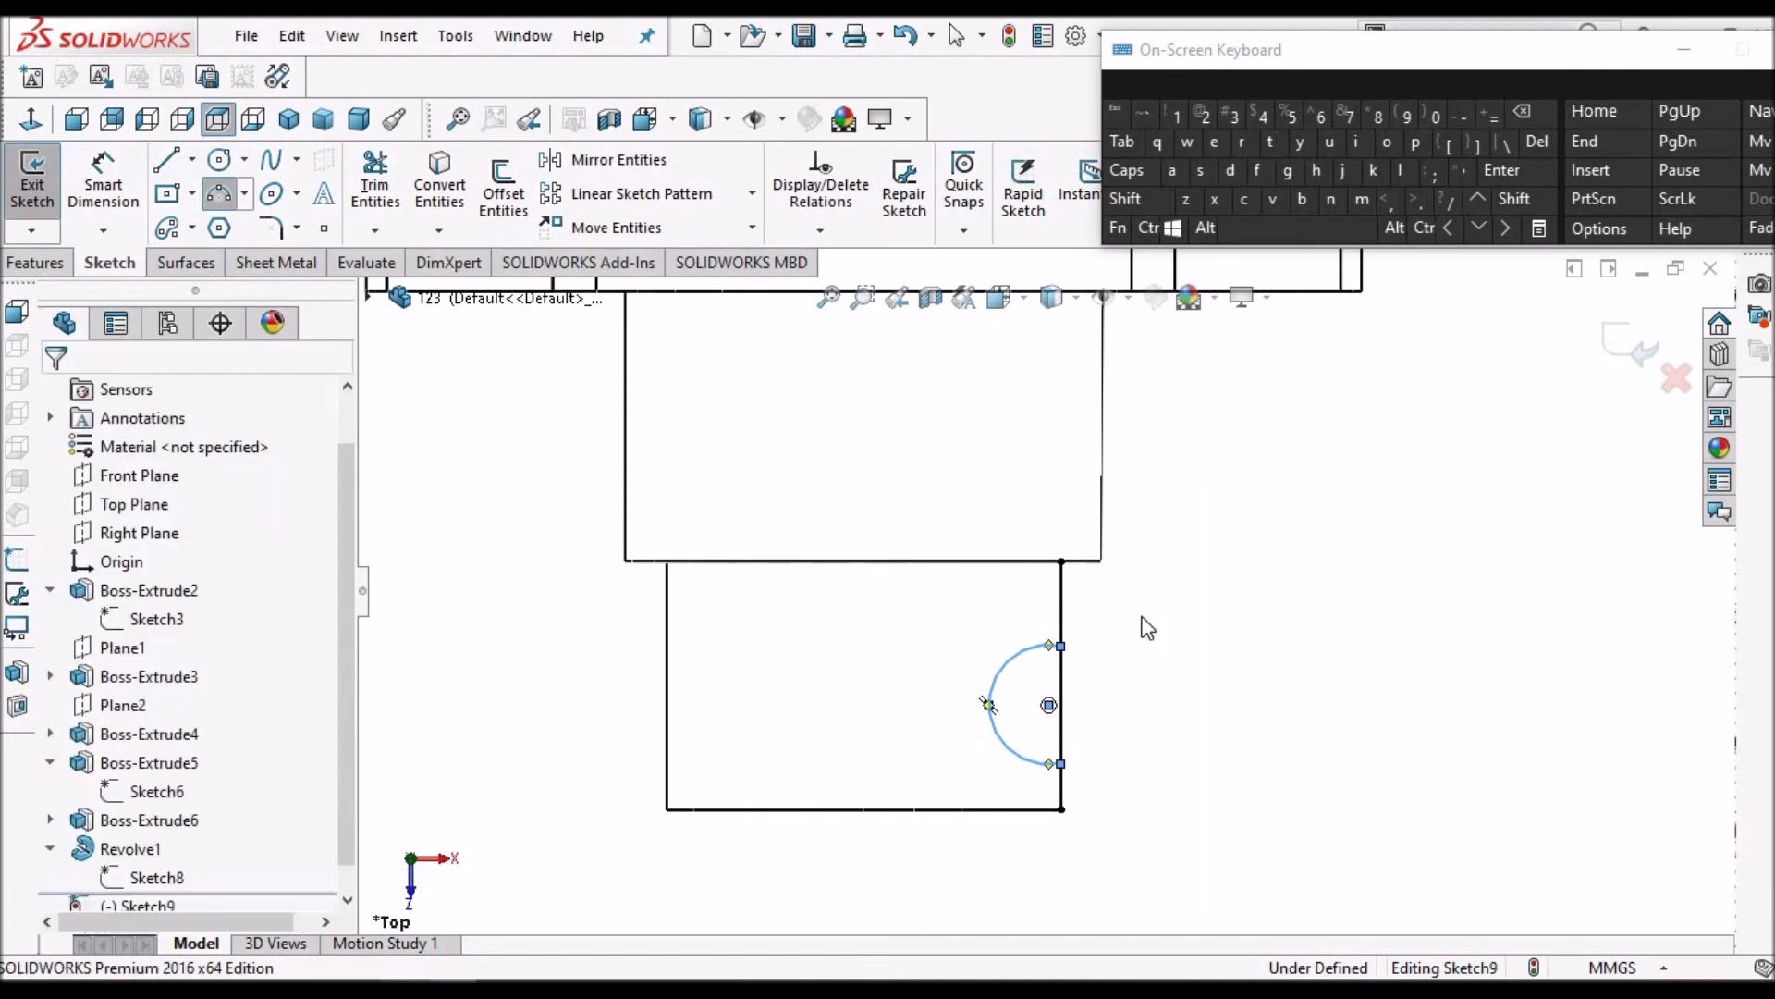
# Move the arc's center point just outside the shaft edge, keeping a radius of about 5.8 mm
pyautogui.scroll(-3, 1128, 636)
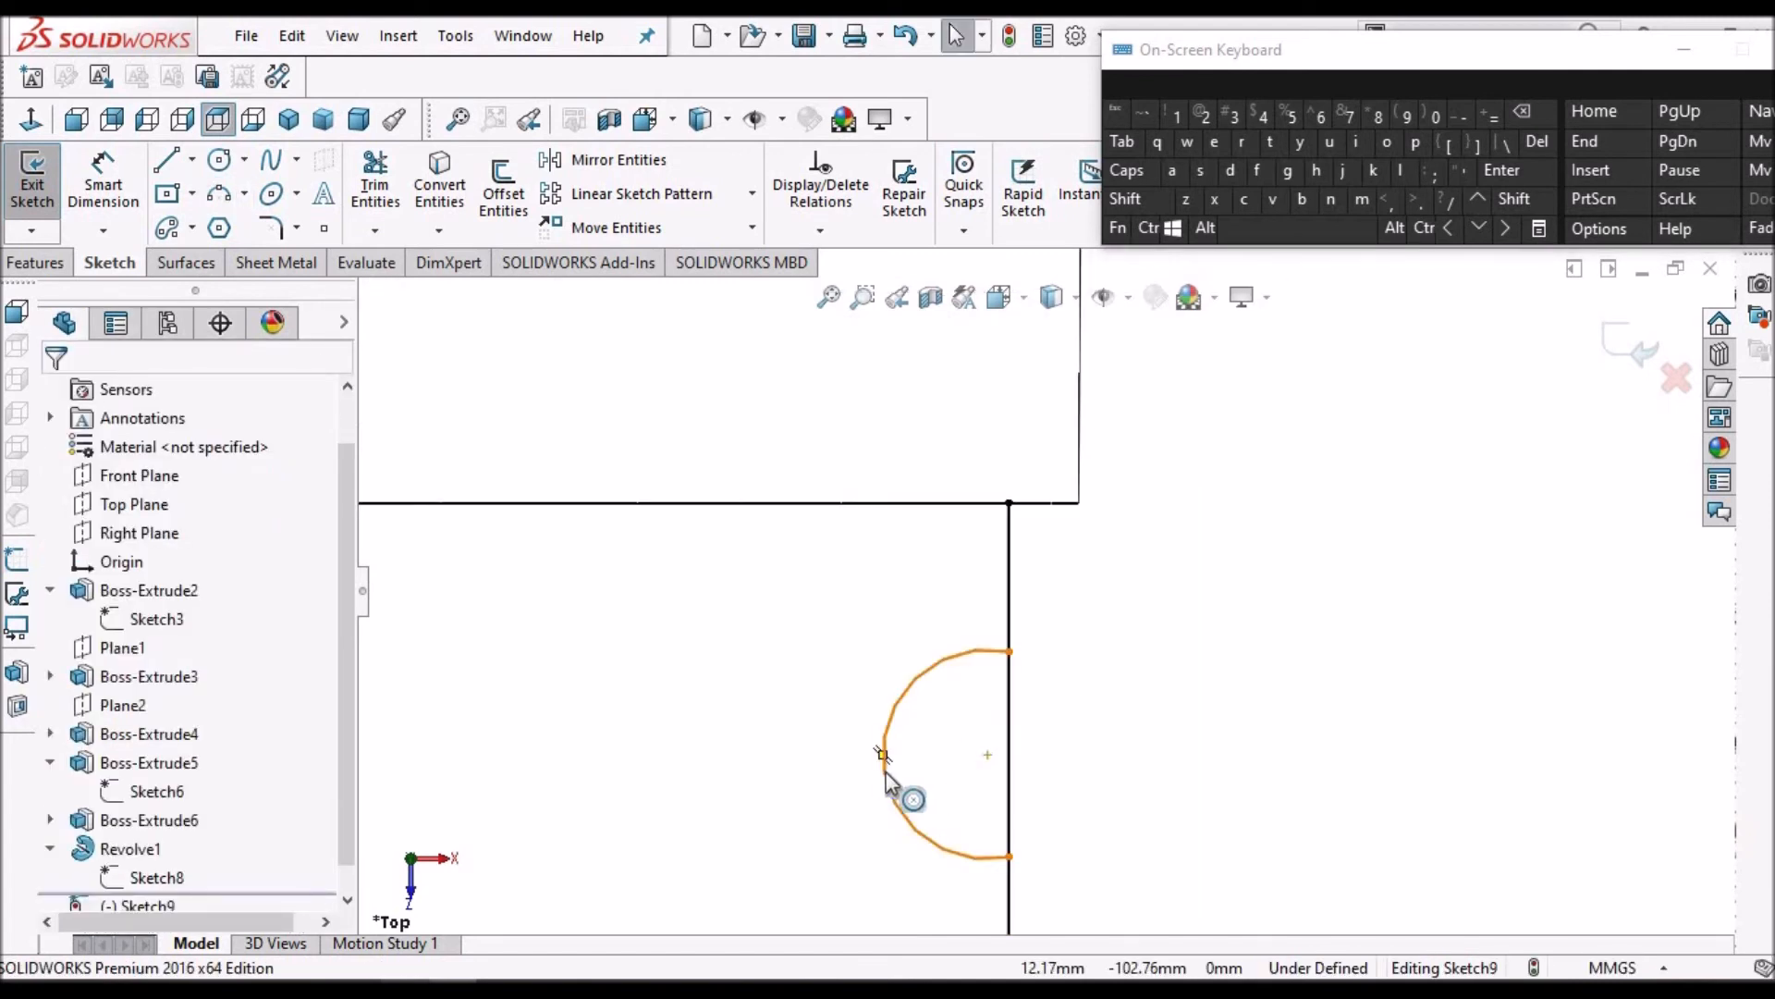
pyautogui.moveTo(978, 761); pyautogui.dragTo(930, 724)
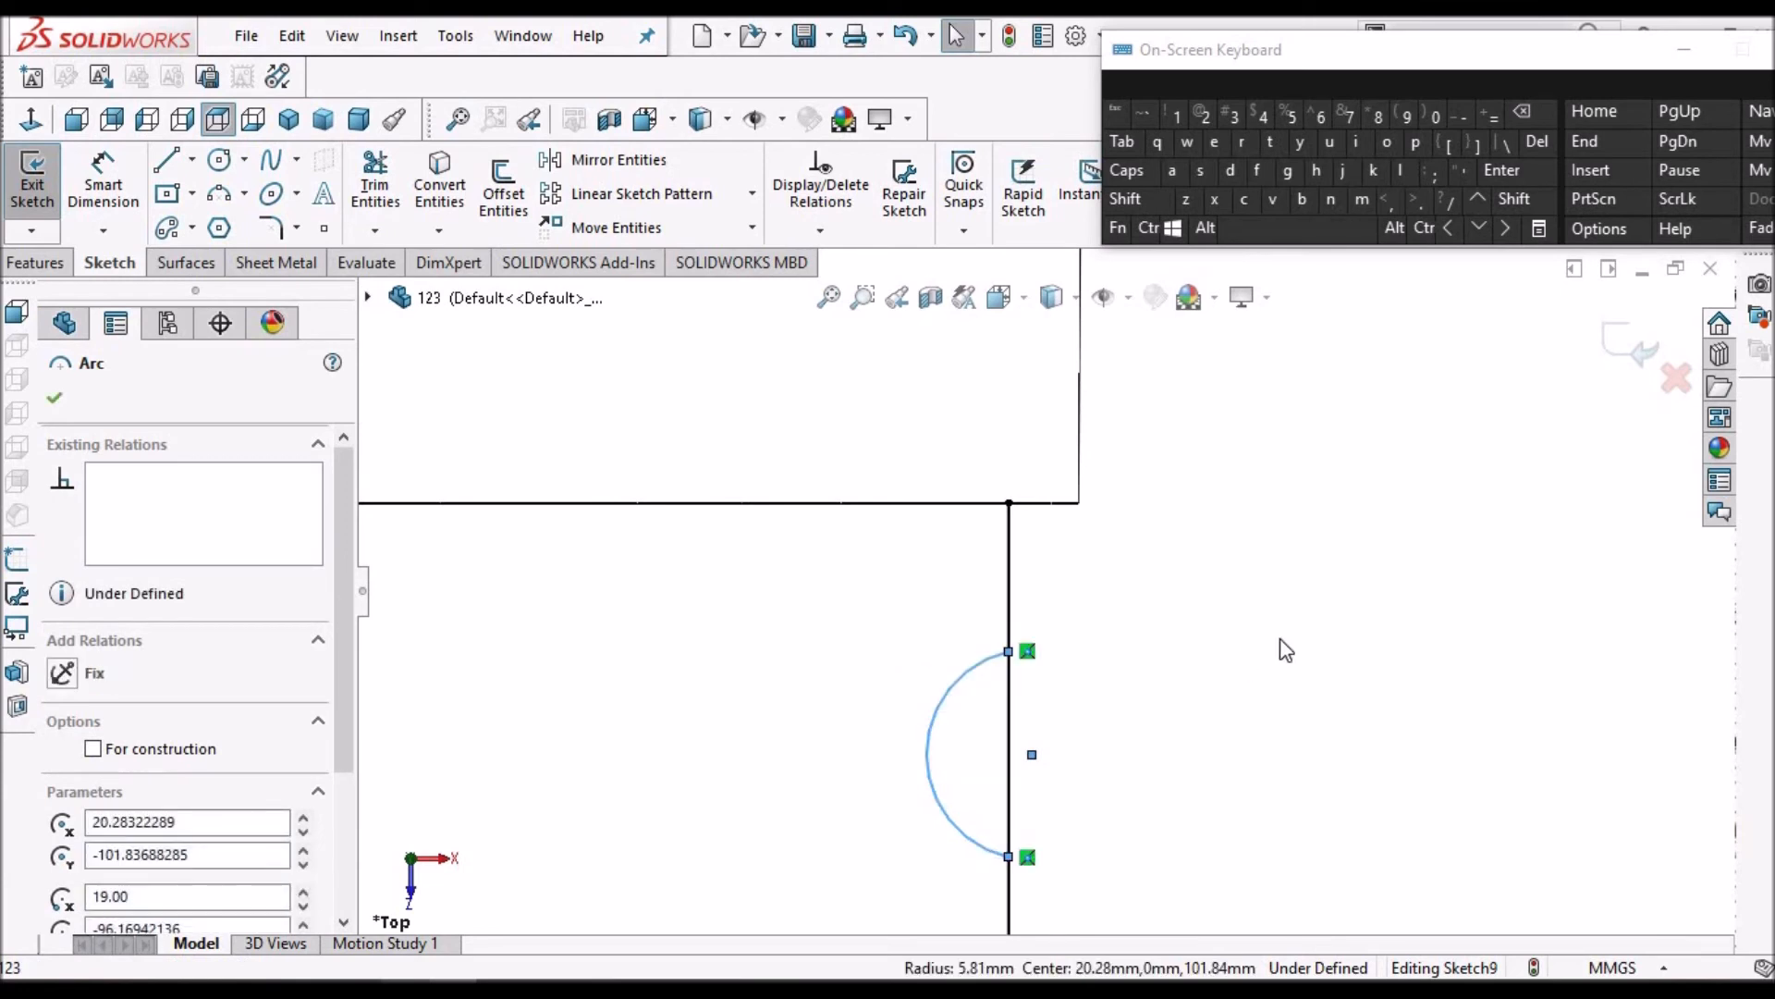
pyautogui.click(1281, 641)
# Trim the converted line to the arc's endpoint nearest the shaft shoulder using a corner trim
pyautogui.scroll(1, 1265, 656)
pyautogui.click(374, 185)
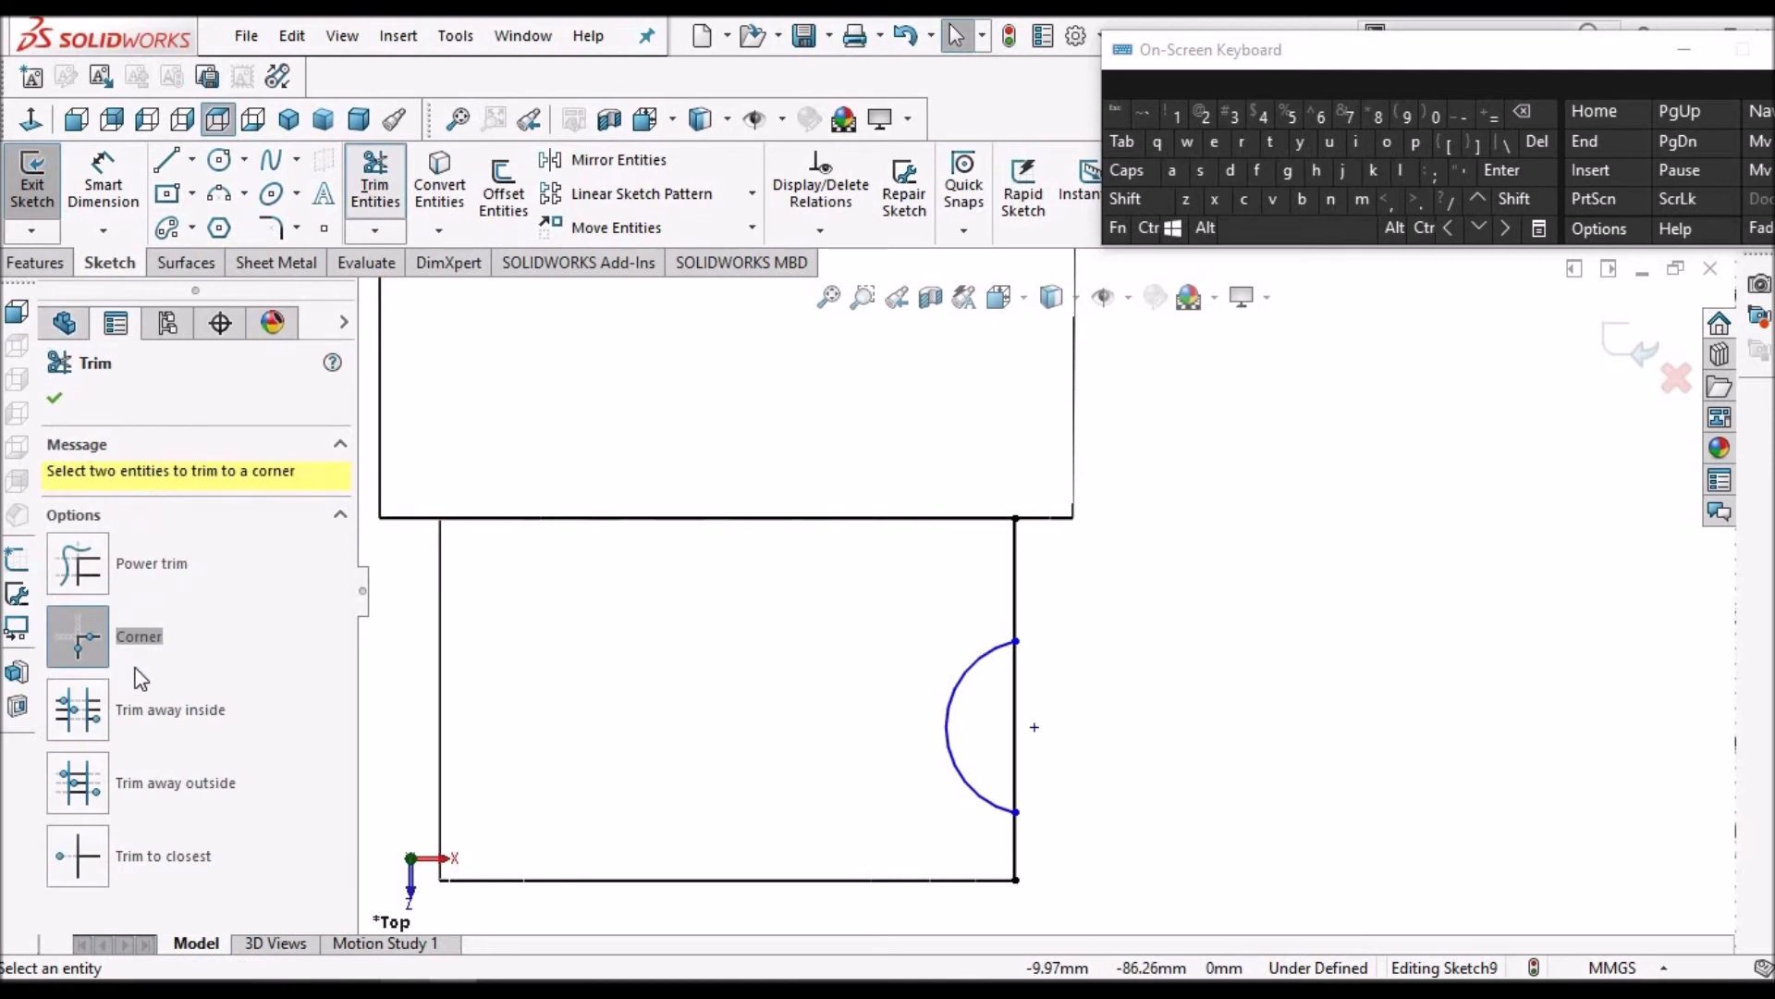
pyautogui.click(997, 654)
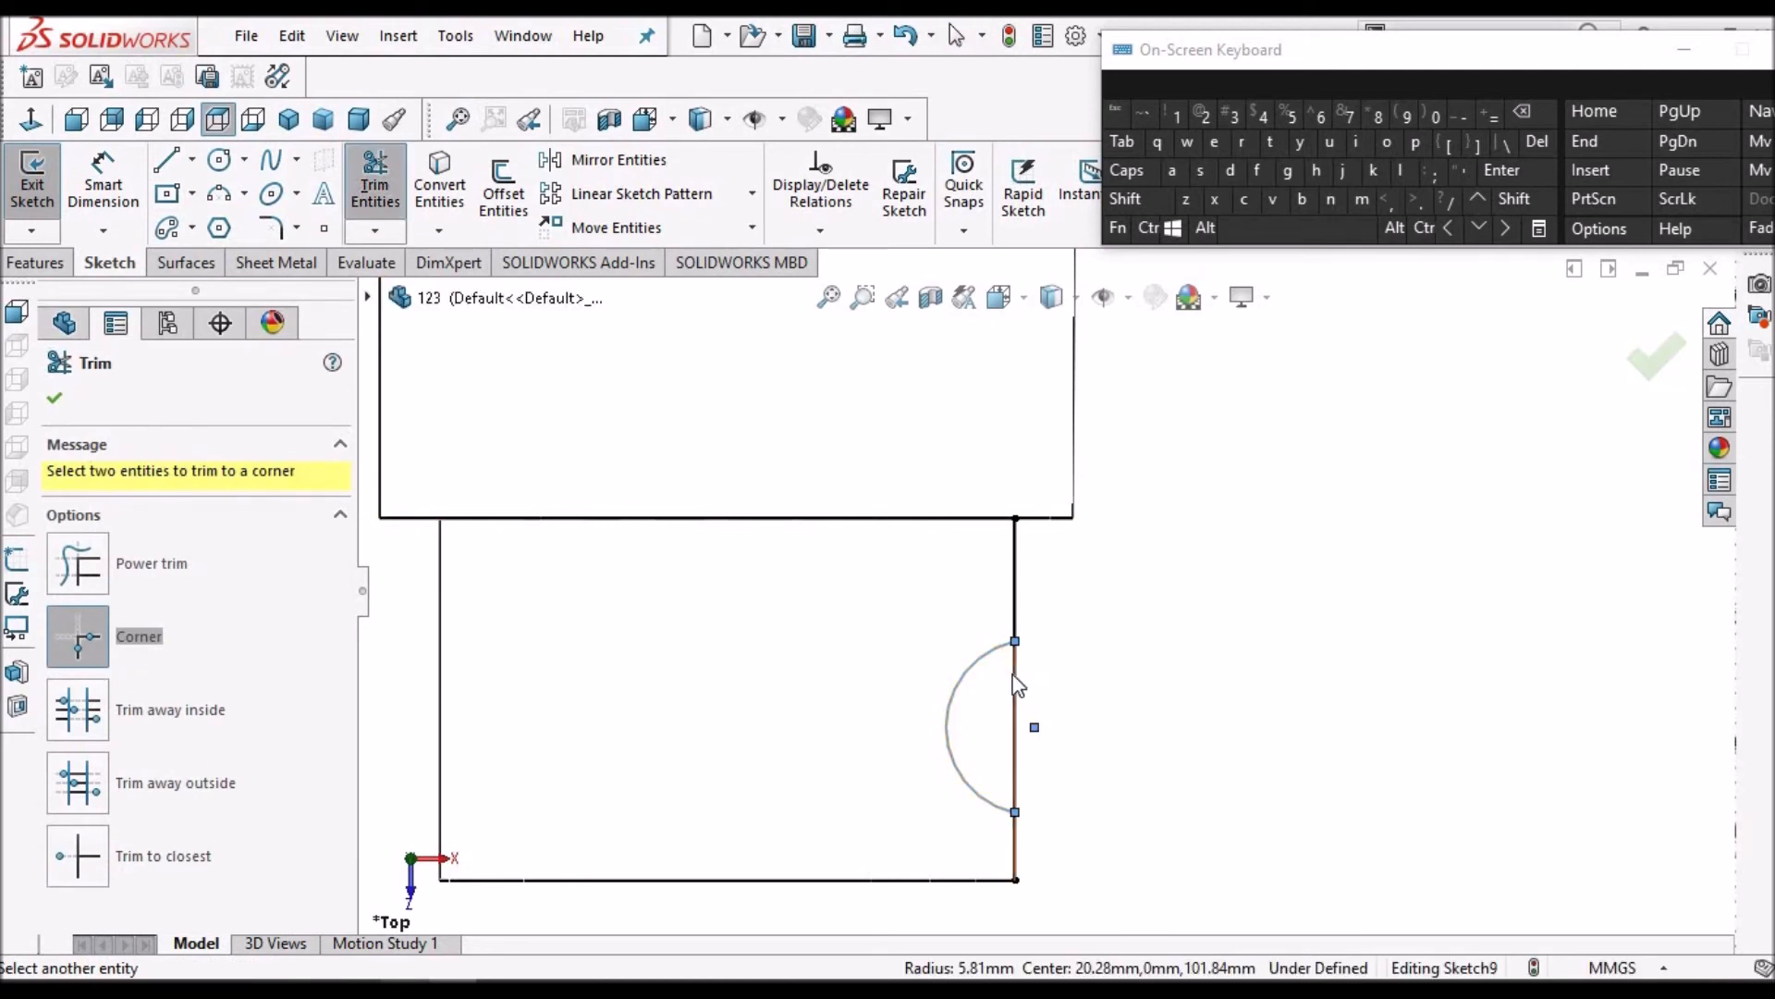
pyautogui.click(1017, 686)
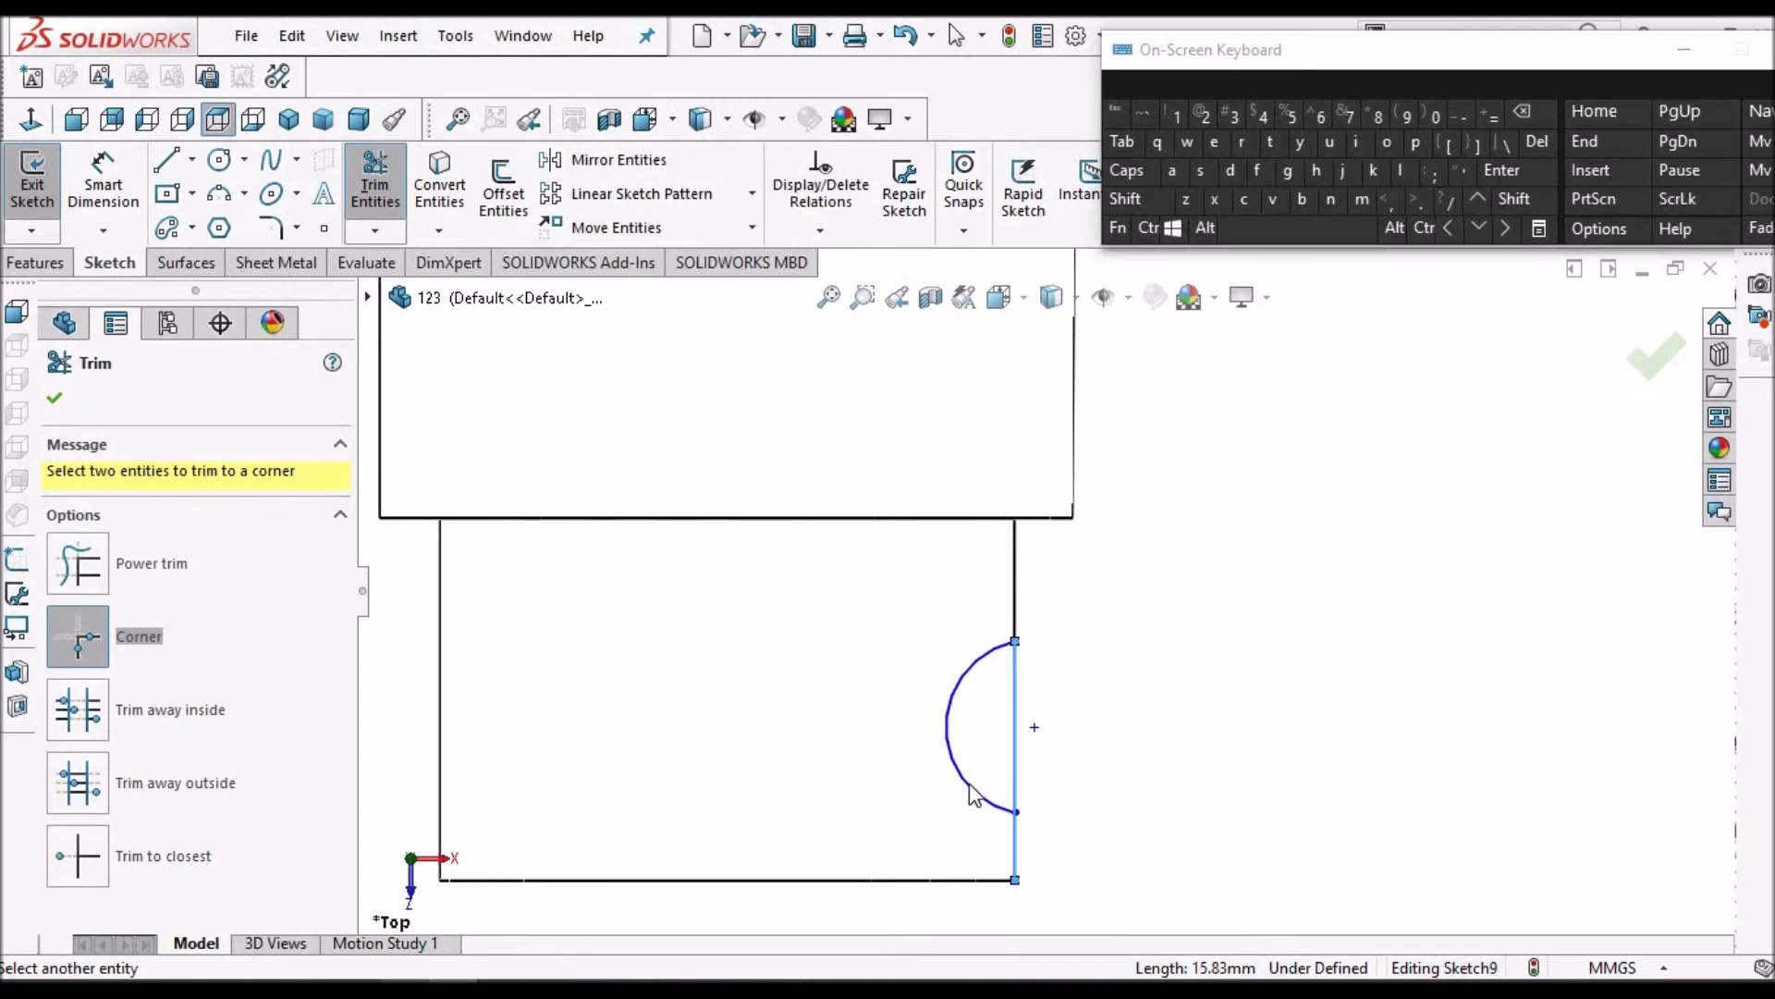
pyautogui.click(69, 564)
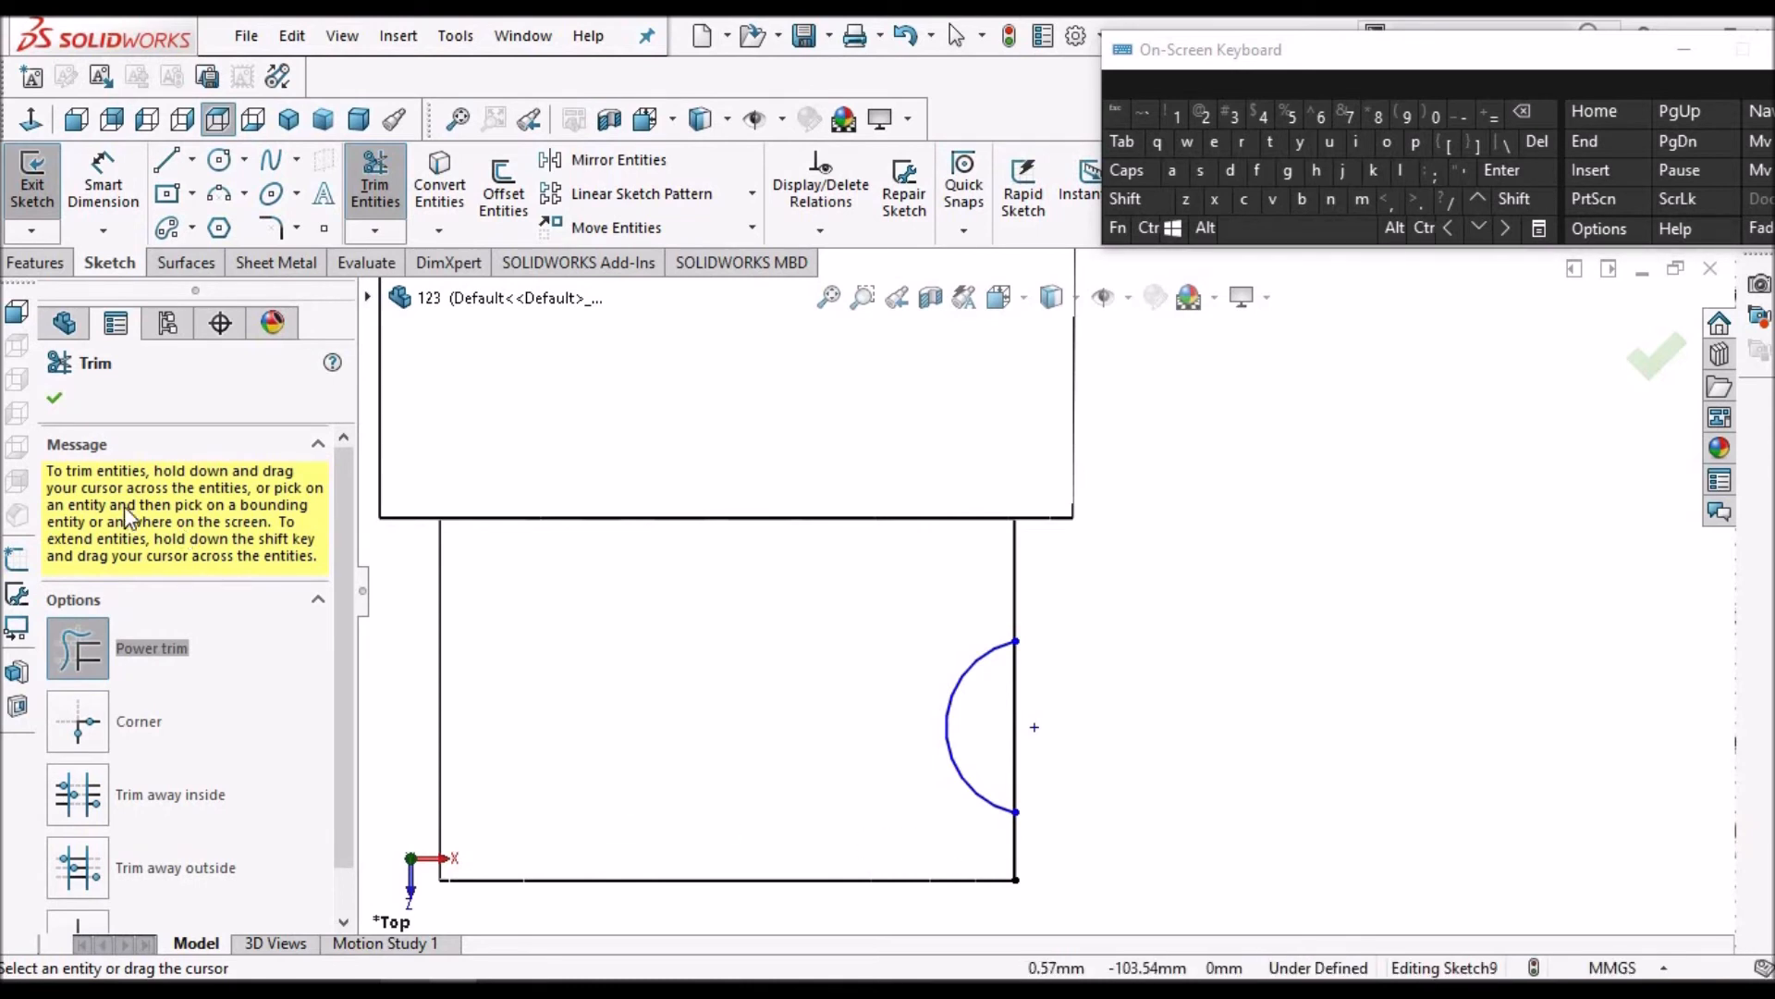
pyautogui.click(53, 398)
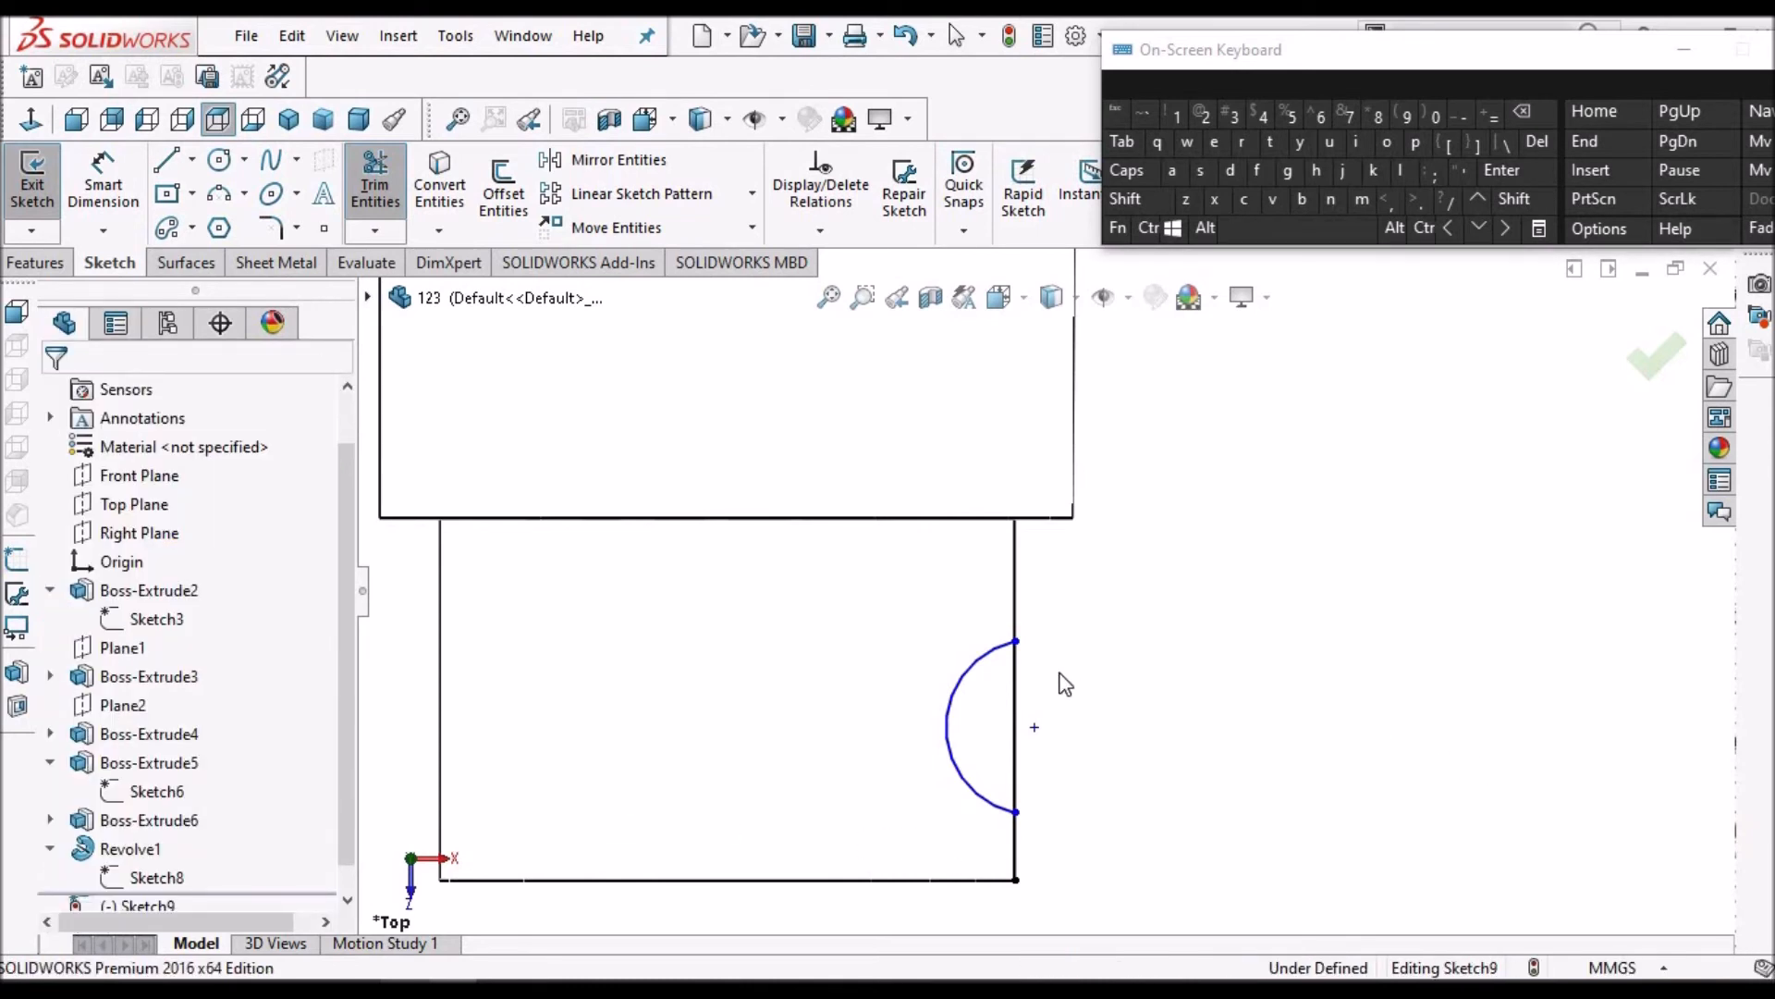
# Power-trim the line segment between the arc and the shaft's end face, leaving only the chord that closes the arc
pyautogui.scroll(-3, 1063, 690)
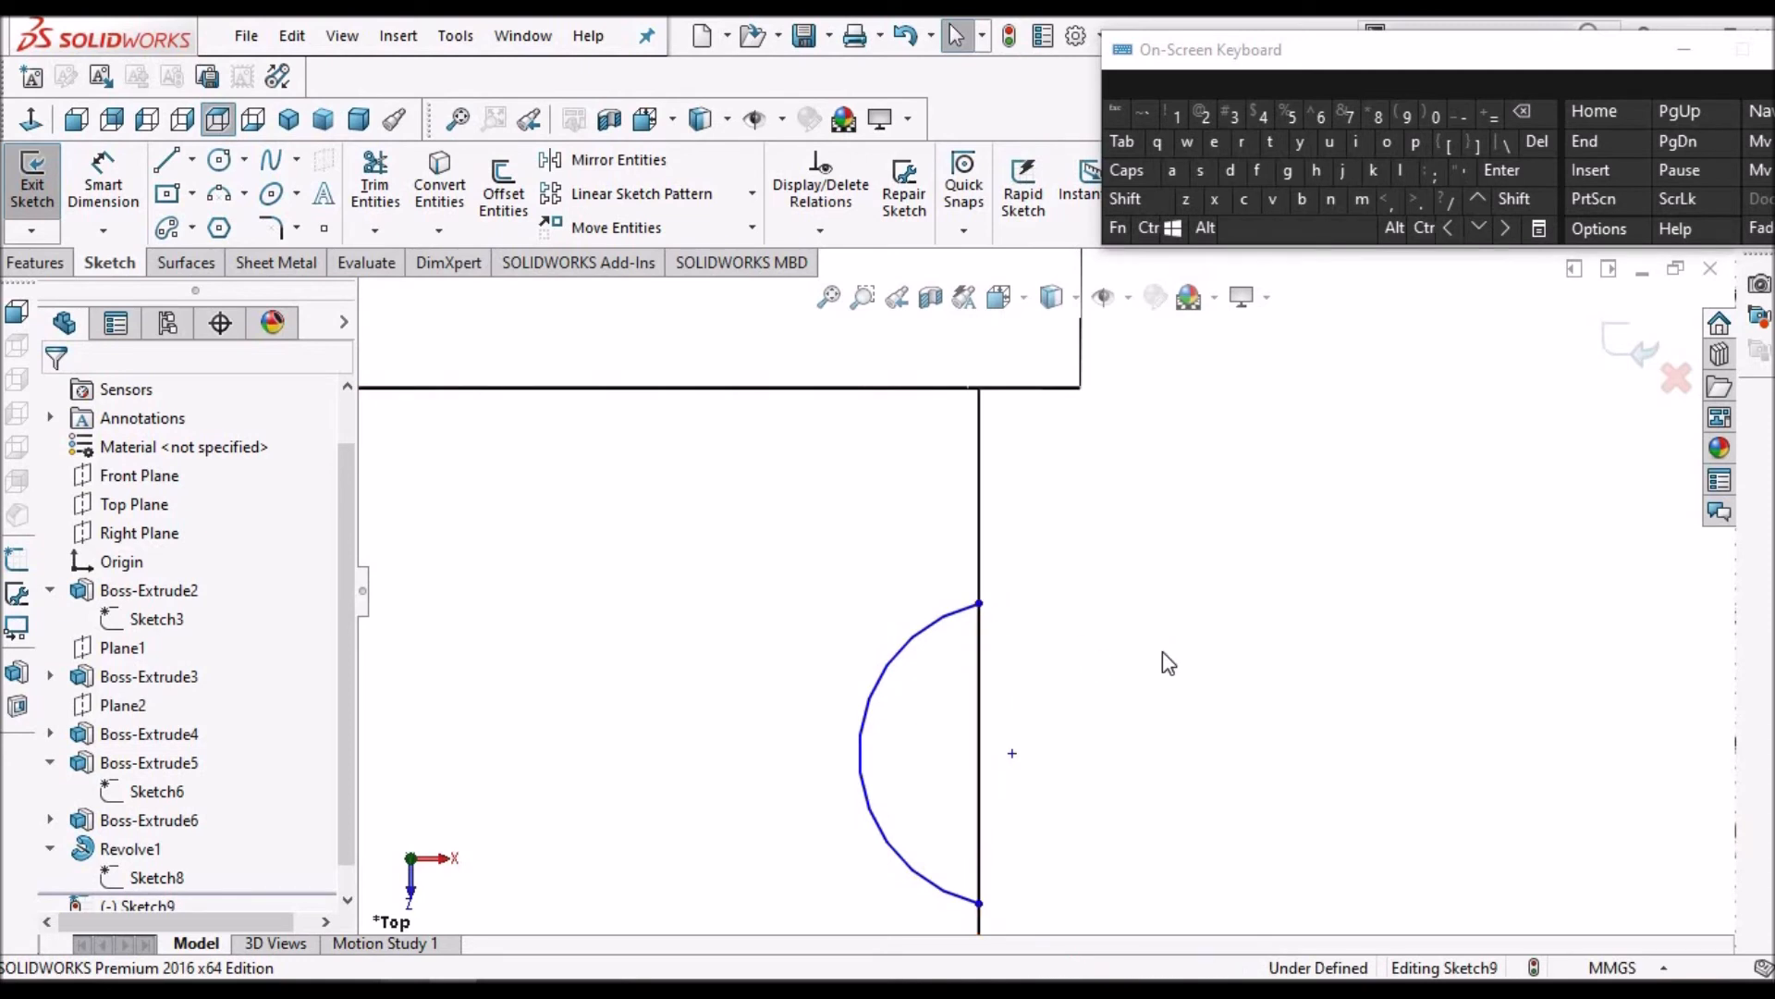
pyautogui.scroll(2, 1162, 658)
pyautogui.moveTo(1162, 658); pyautogui.dragTo(1057, 597, button='middle')
pyautogui.click(375, 182)
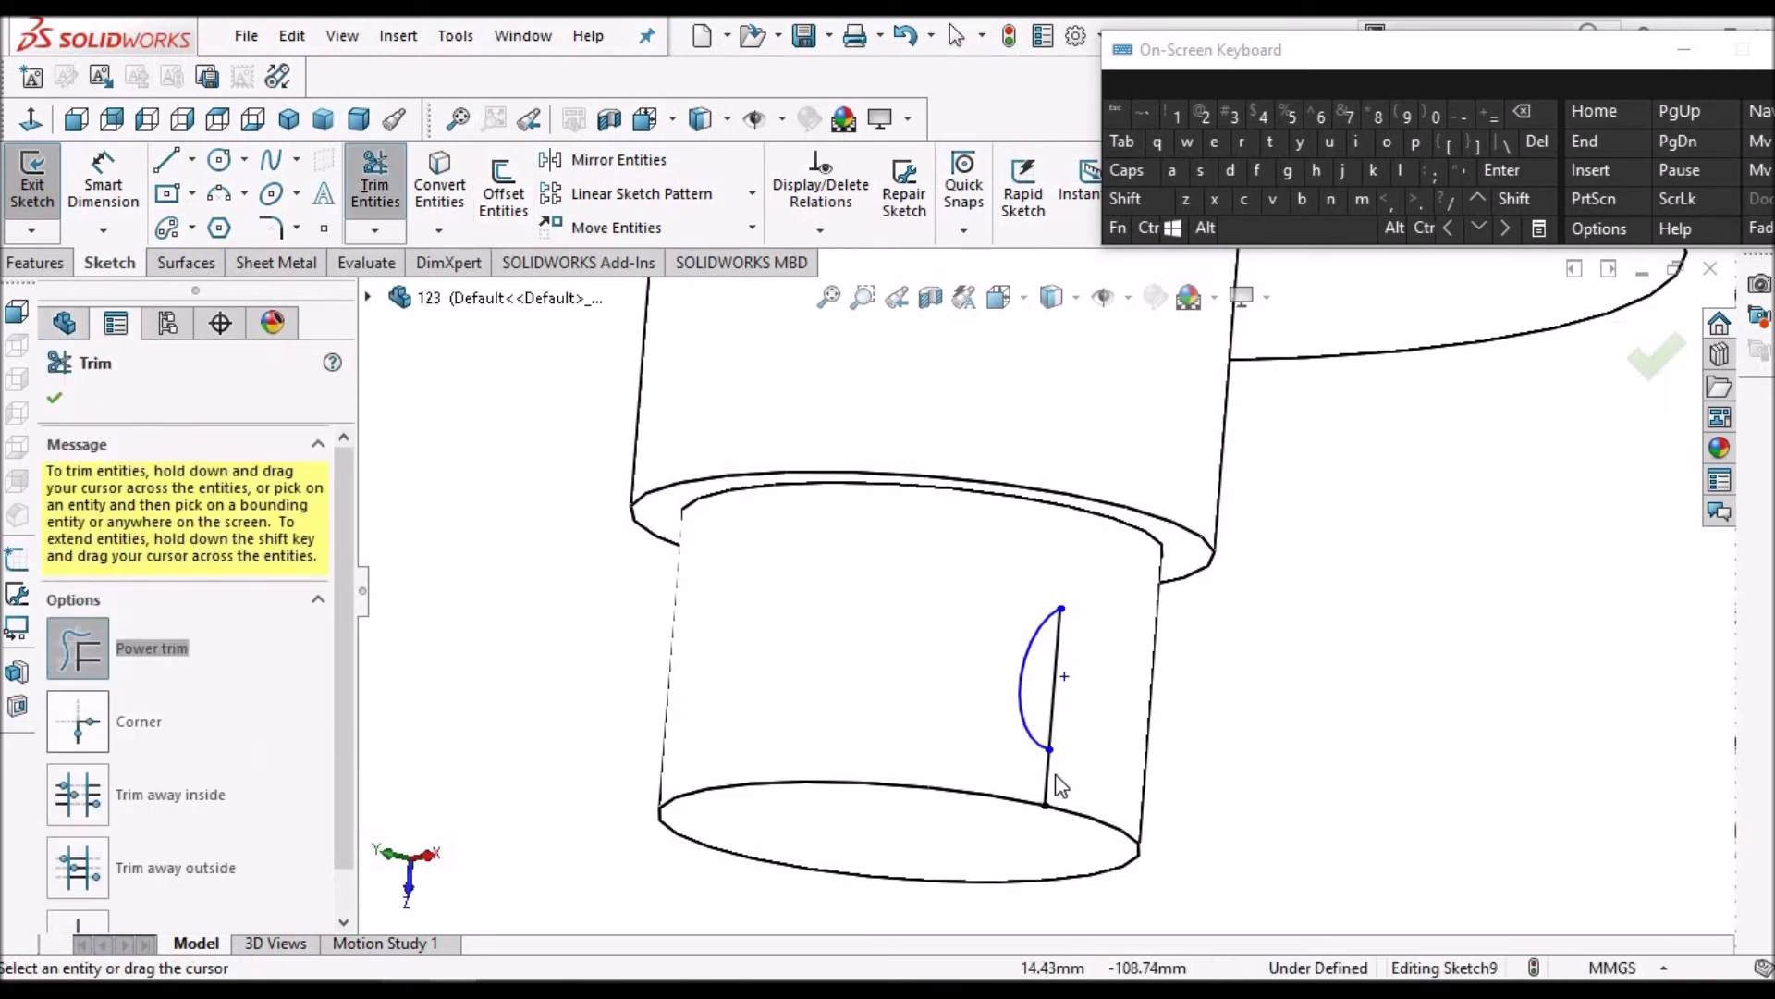
pyautogui.moveTo(1060, 786); pyautogui.dragTo(1000, 777)
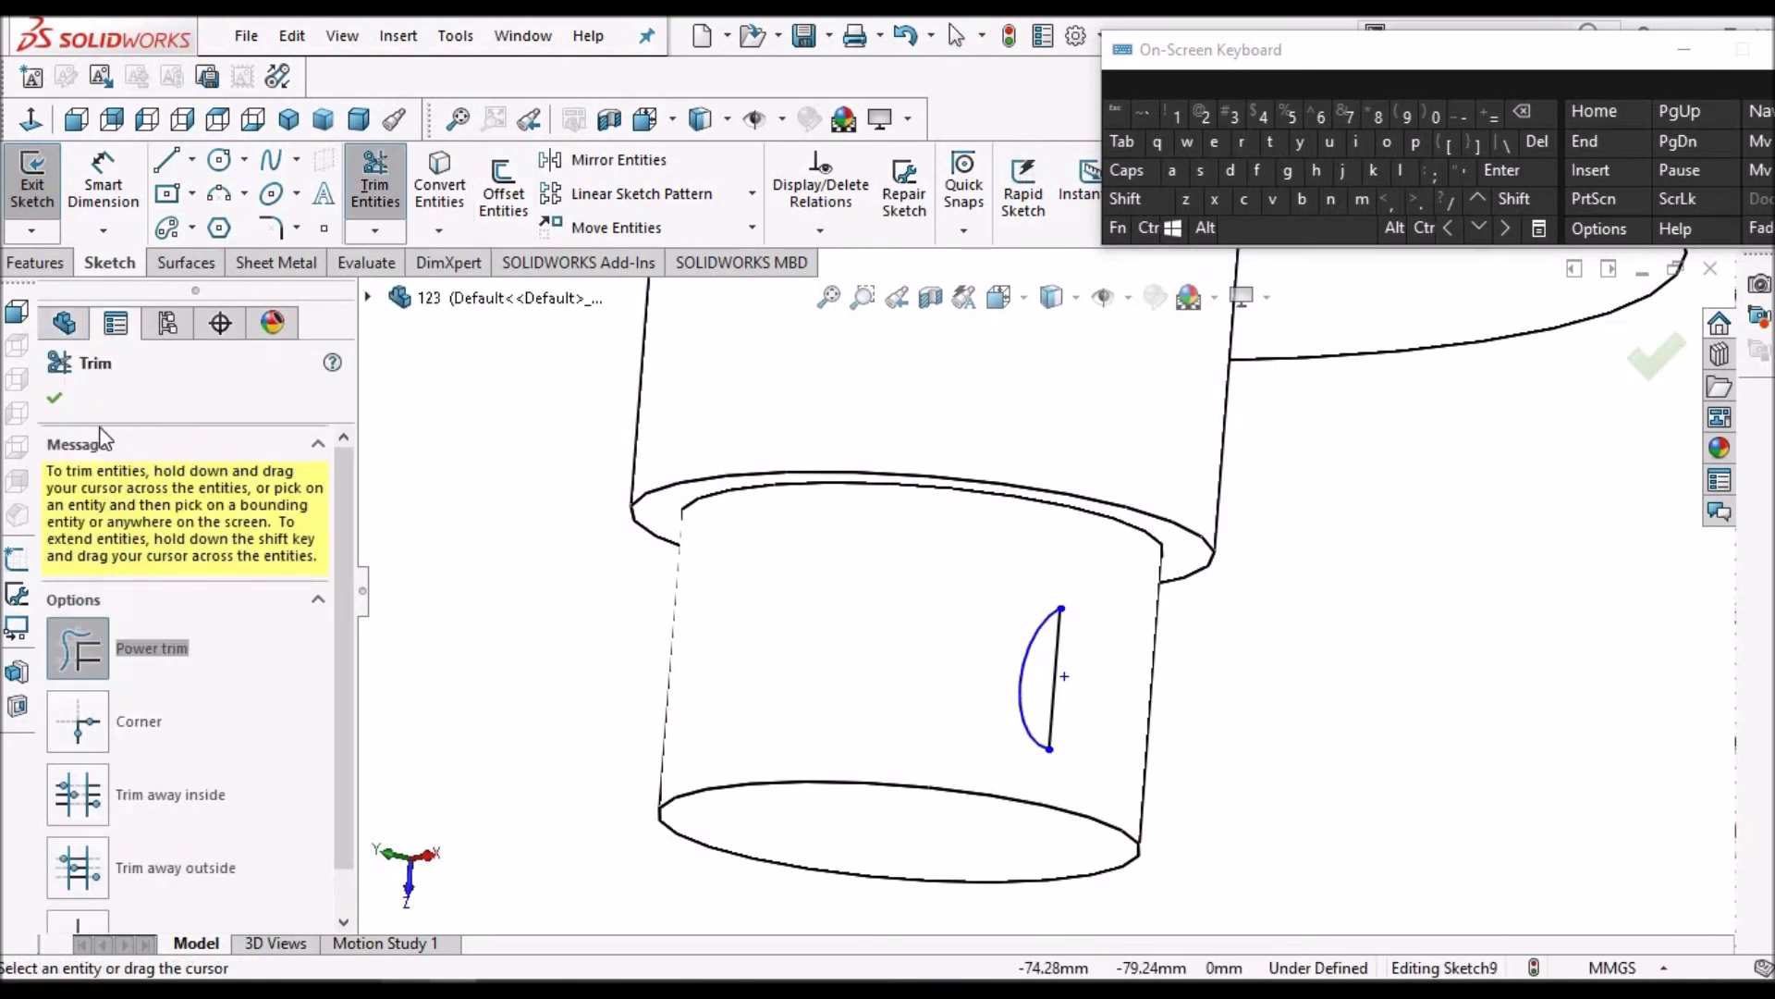
pyautogui.click(51, 401)
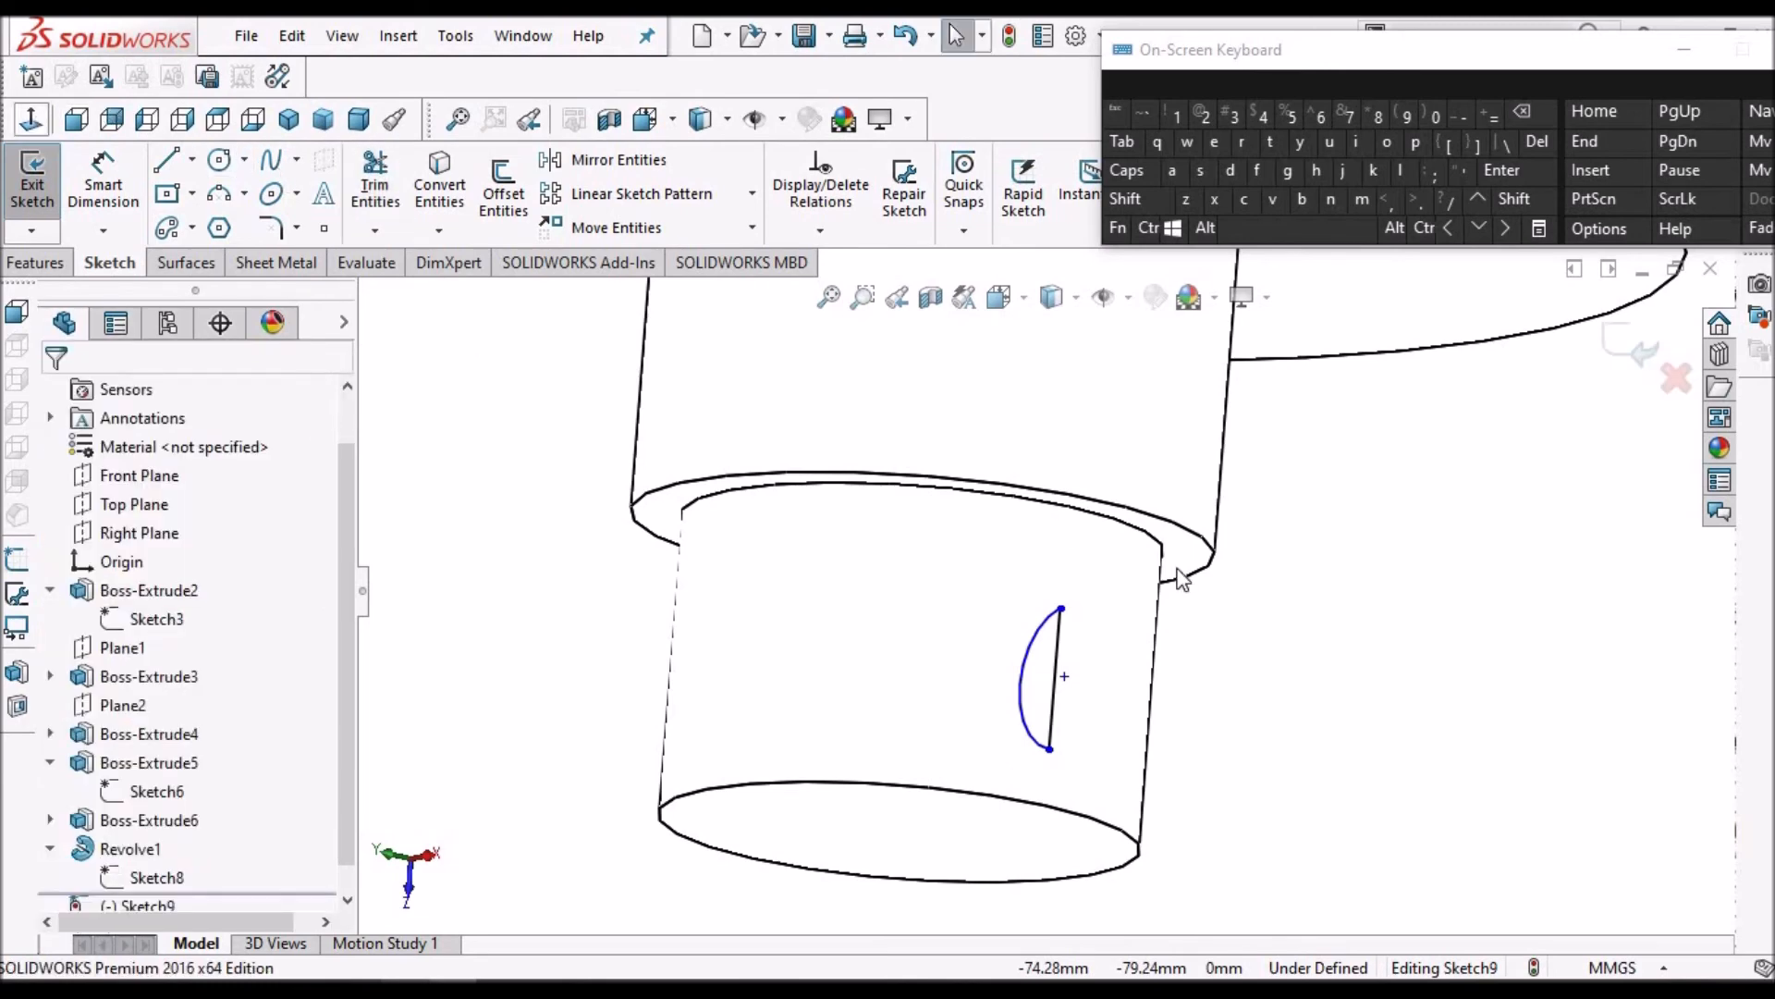
# Dimension the key-slot arc's radius on the stepped shaft end and set it to 5 mm
pyautogui.scroll(-5, 1149, 823)
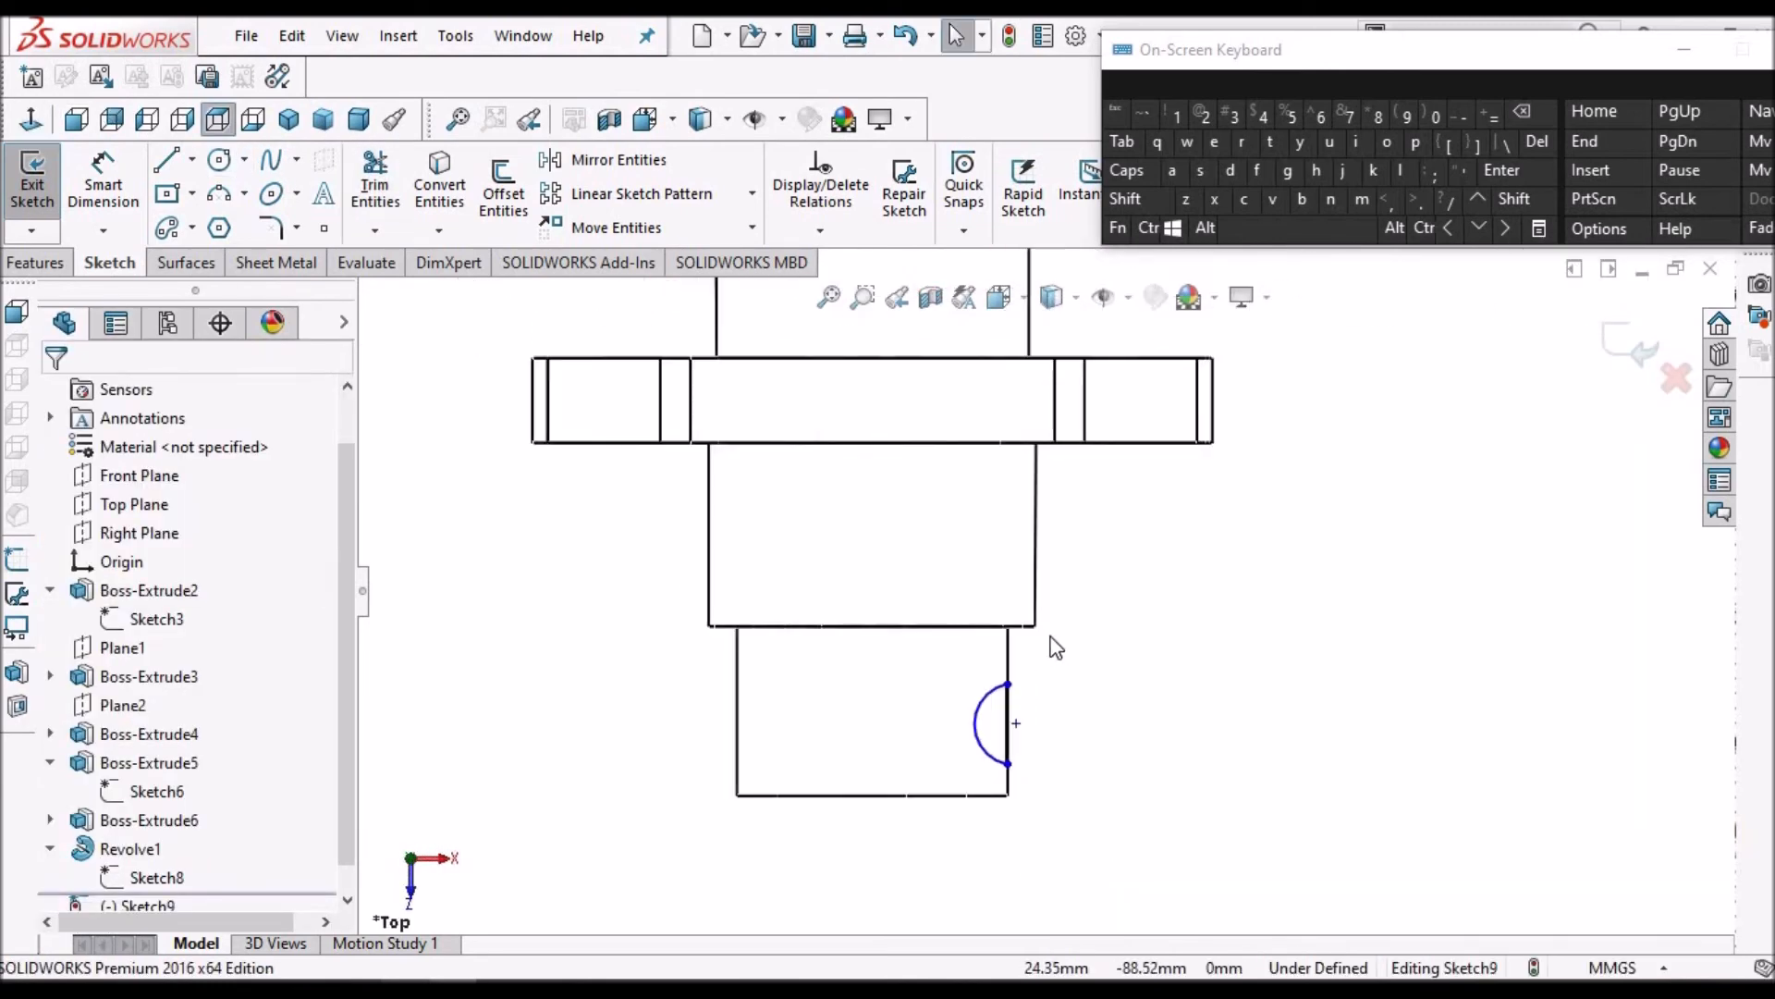
pyautogui.click(110, 175)
pyautogui.scroll(-3, 971, 738)
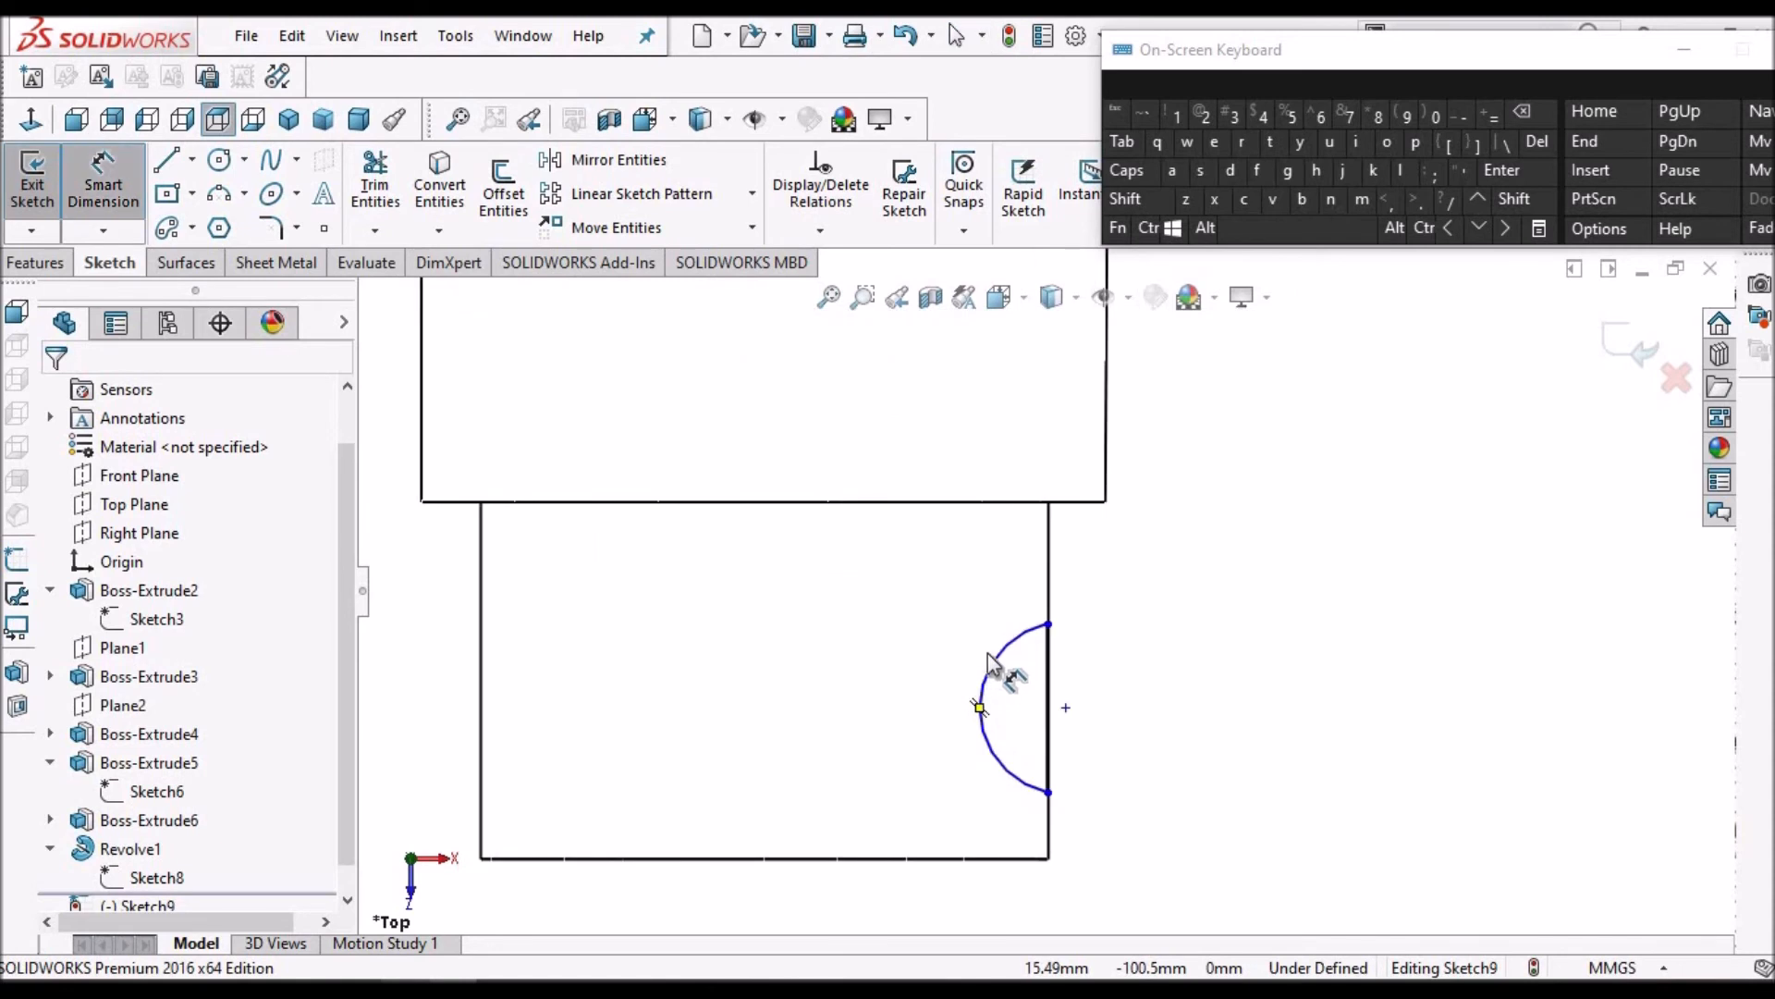
pyautogui.click(895, 636)
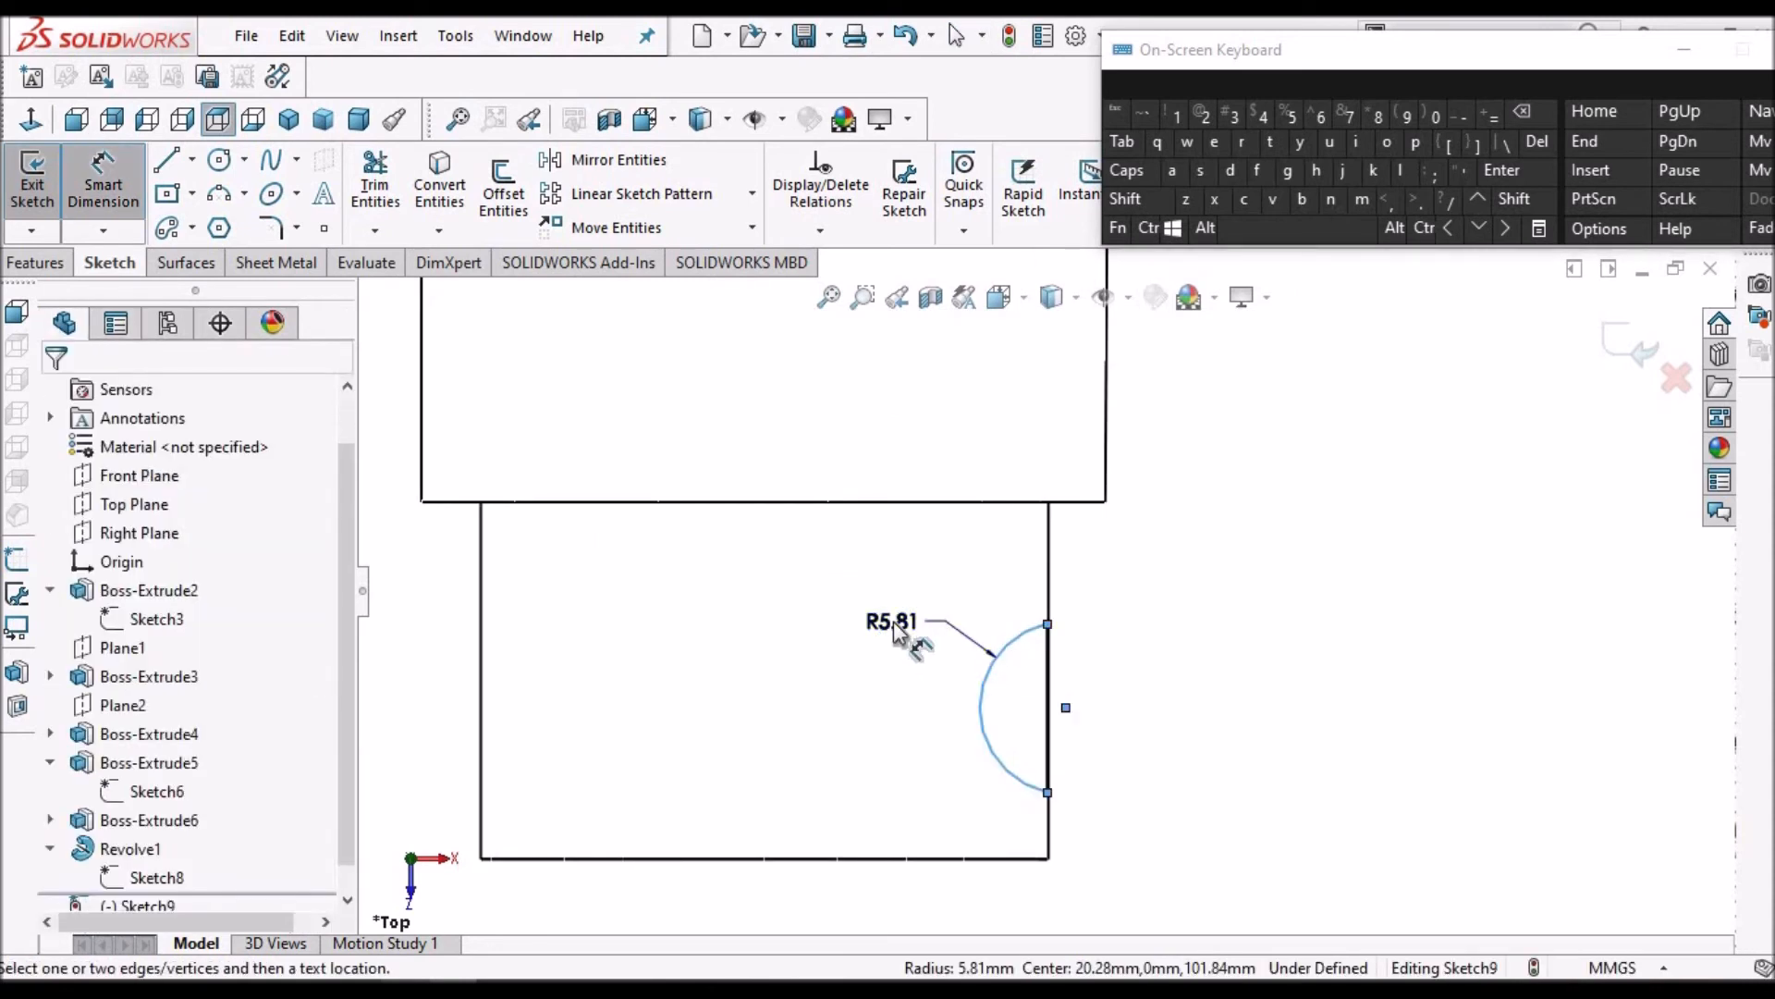
pyautogui.click(895, 637)
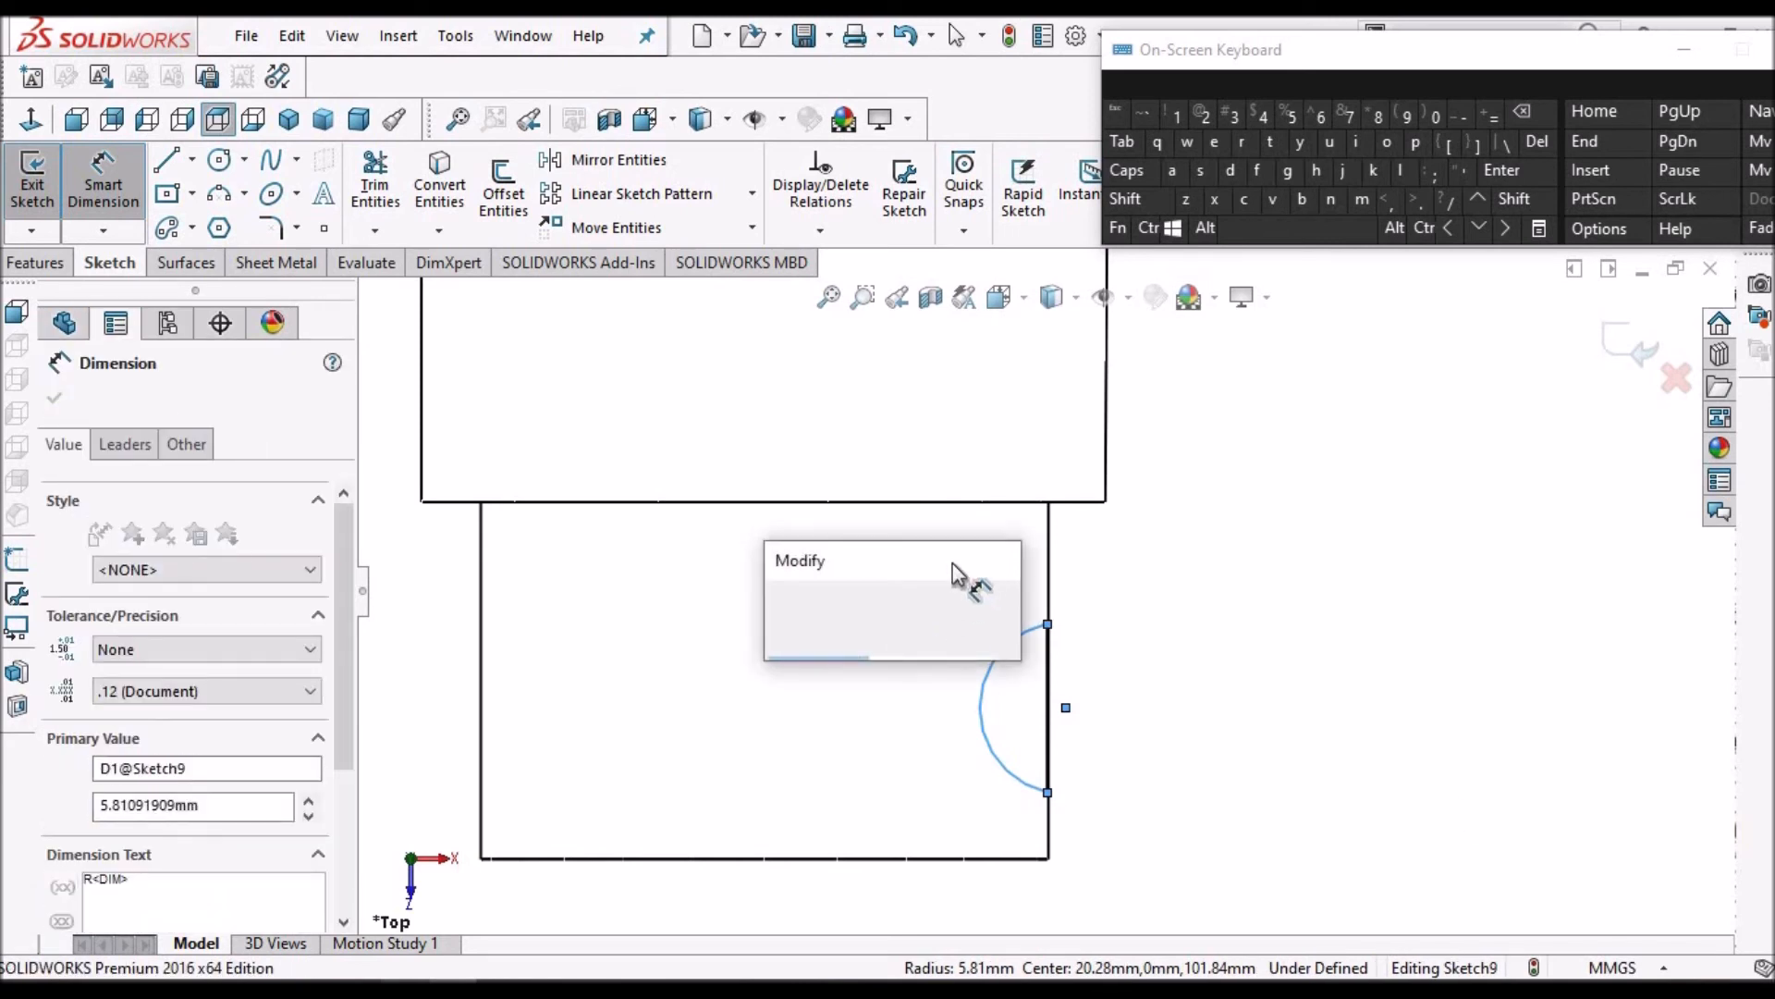
pyautogui.write('5')
pyautogui.press('Return')
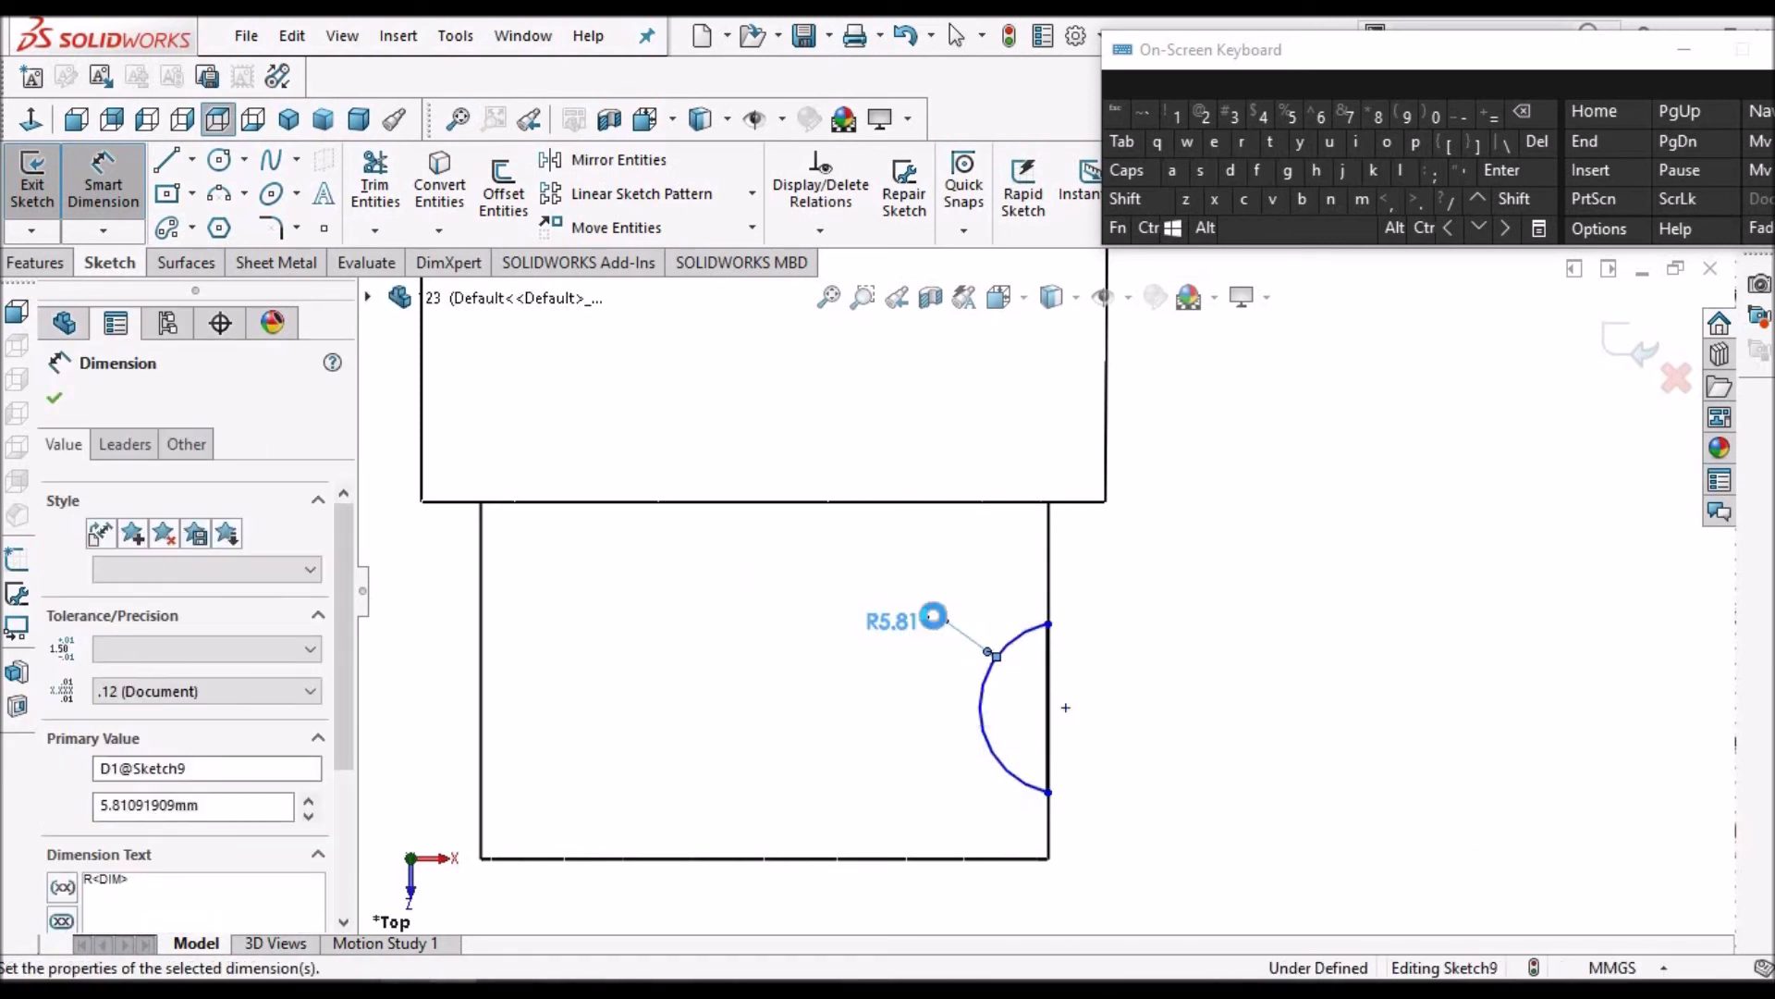
pyautogui.click(57, 399)
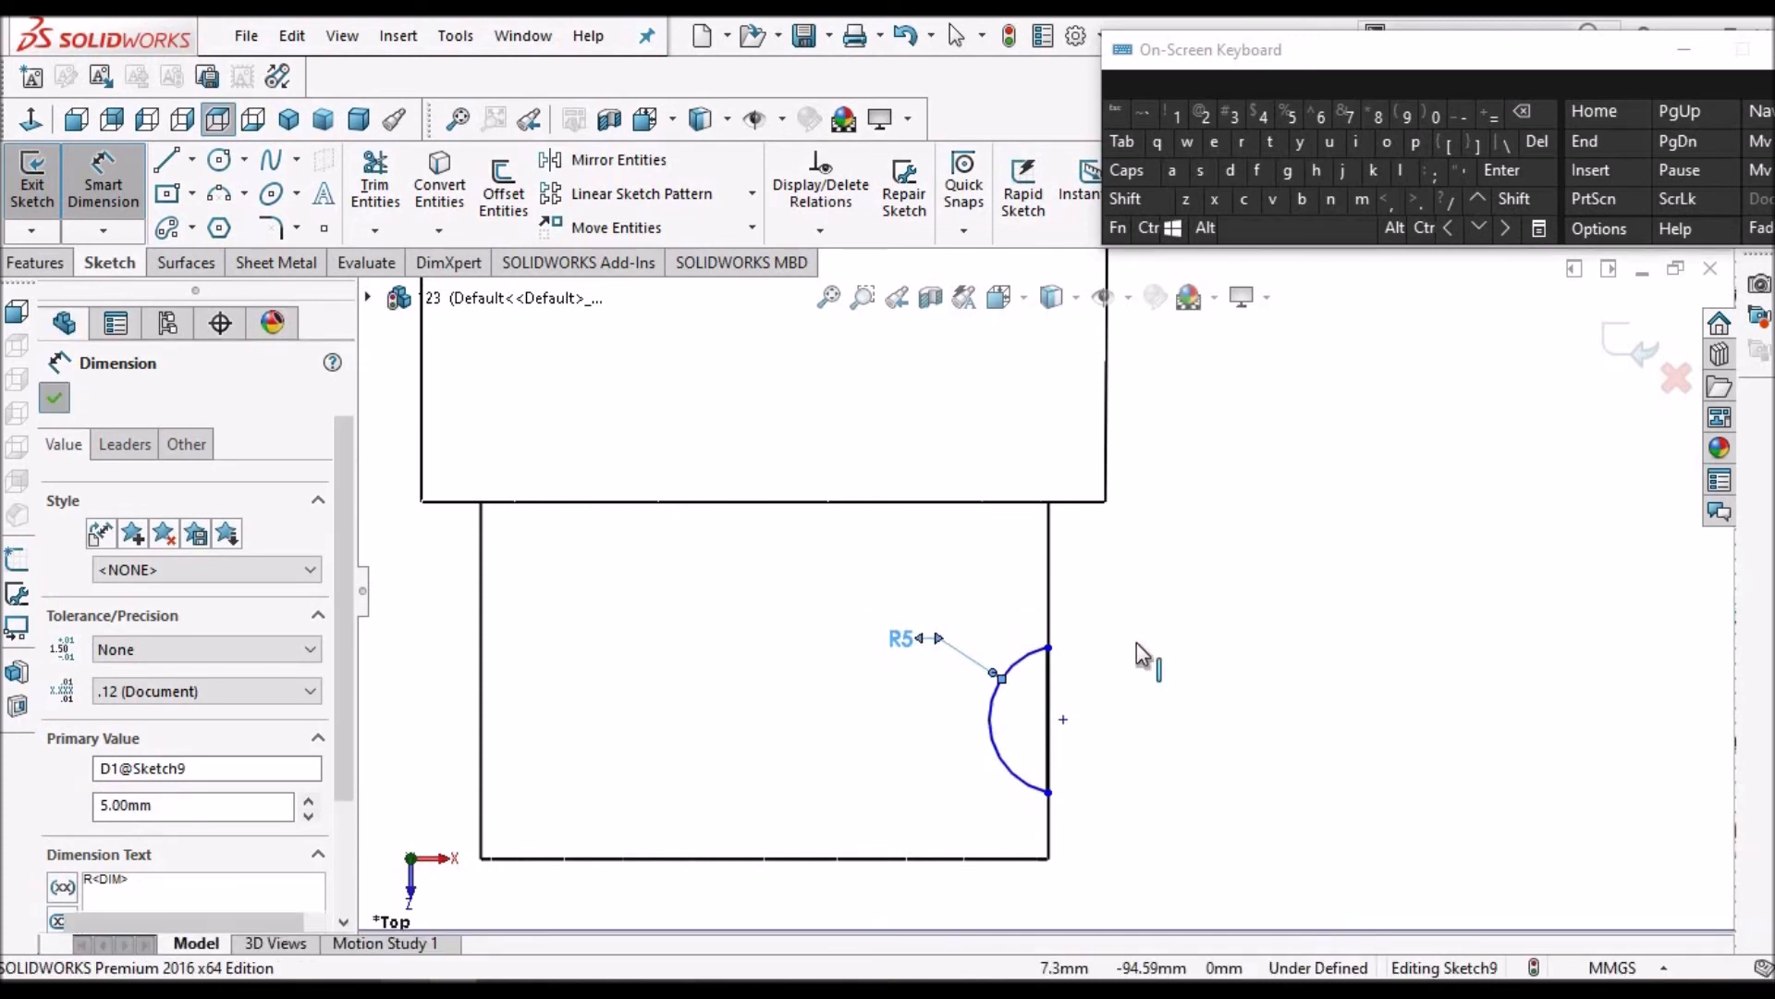
pyautogui.scroll(2, 1135, 641)
pyautogui.press('Escape')
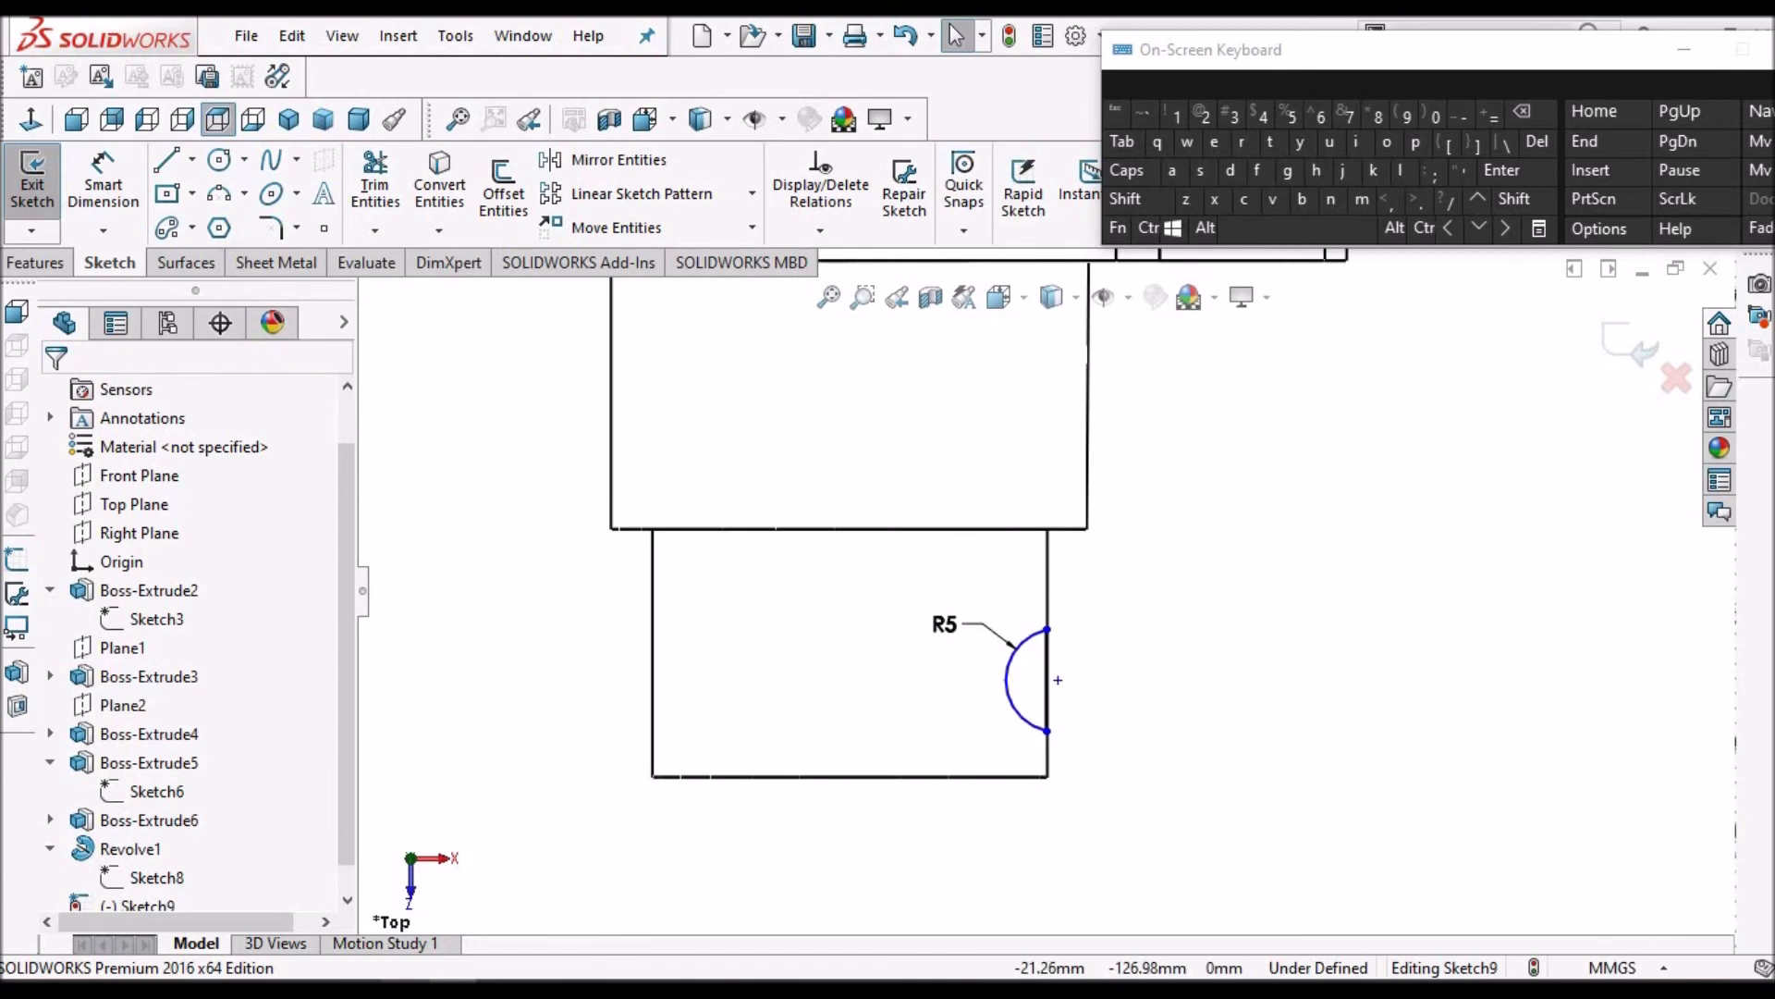
# Check the reference drawing, and dimension the axial distance from the tapered shaft's end face to the arc endpoint farther from the shoulder
pyautogui.click(404, 987)
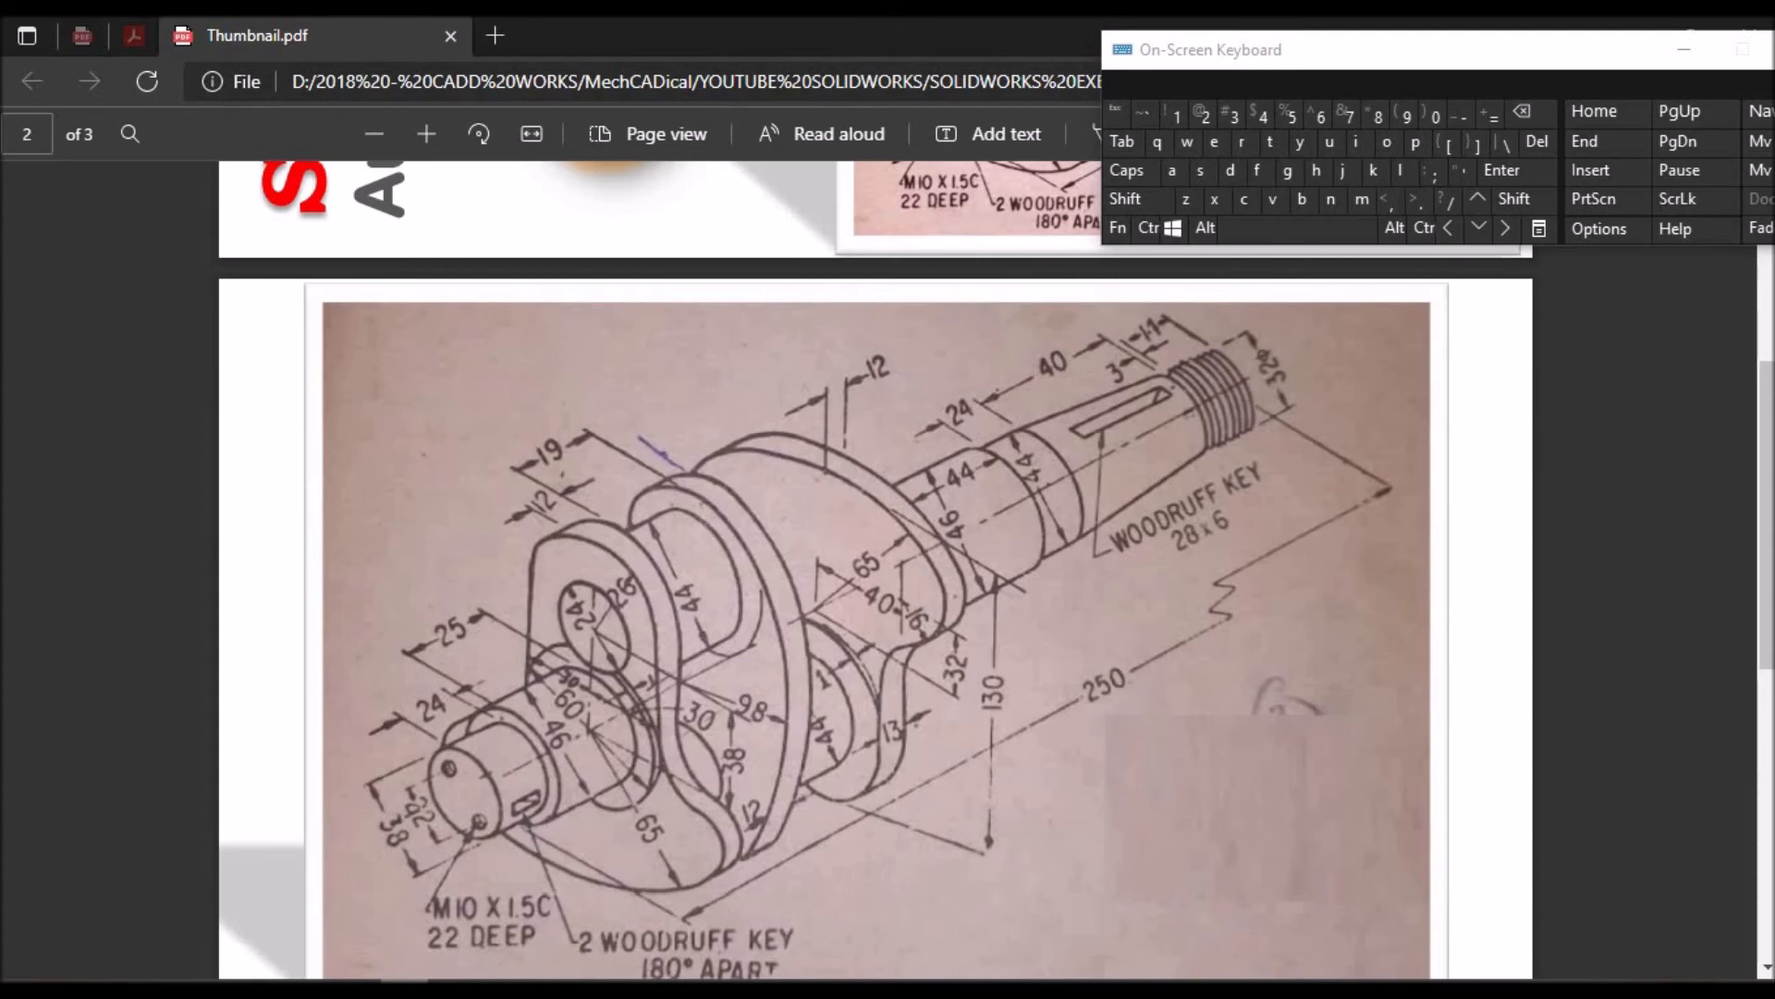
pyautogui.click(404, 988)
pyautogui.scroll(6, 1051, 477)
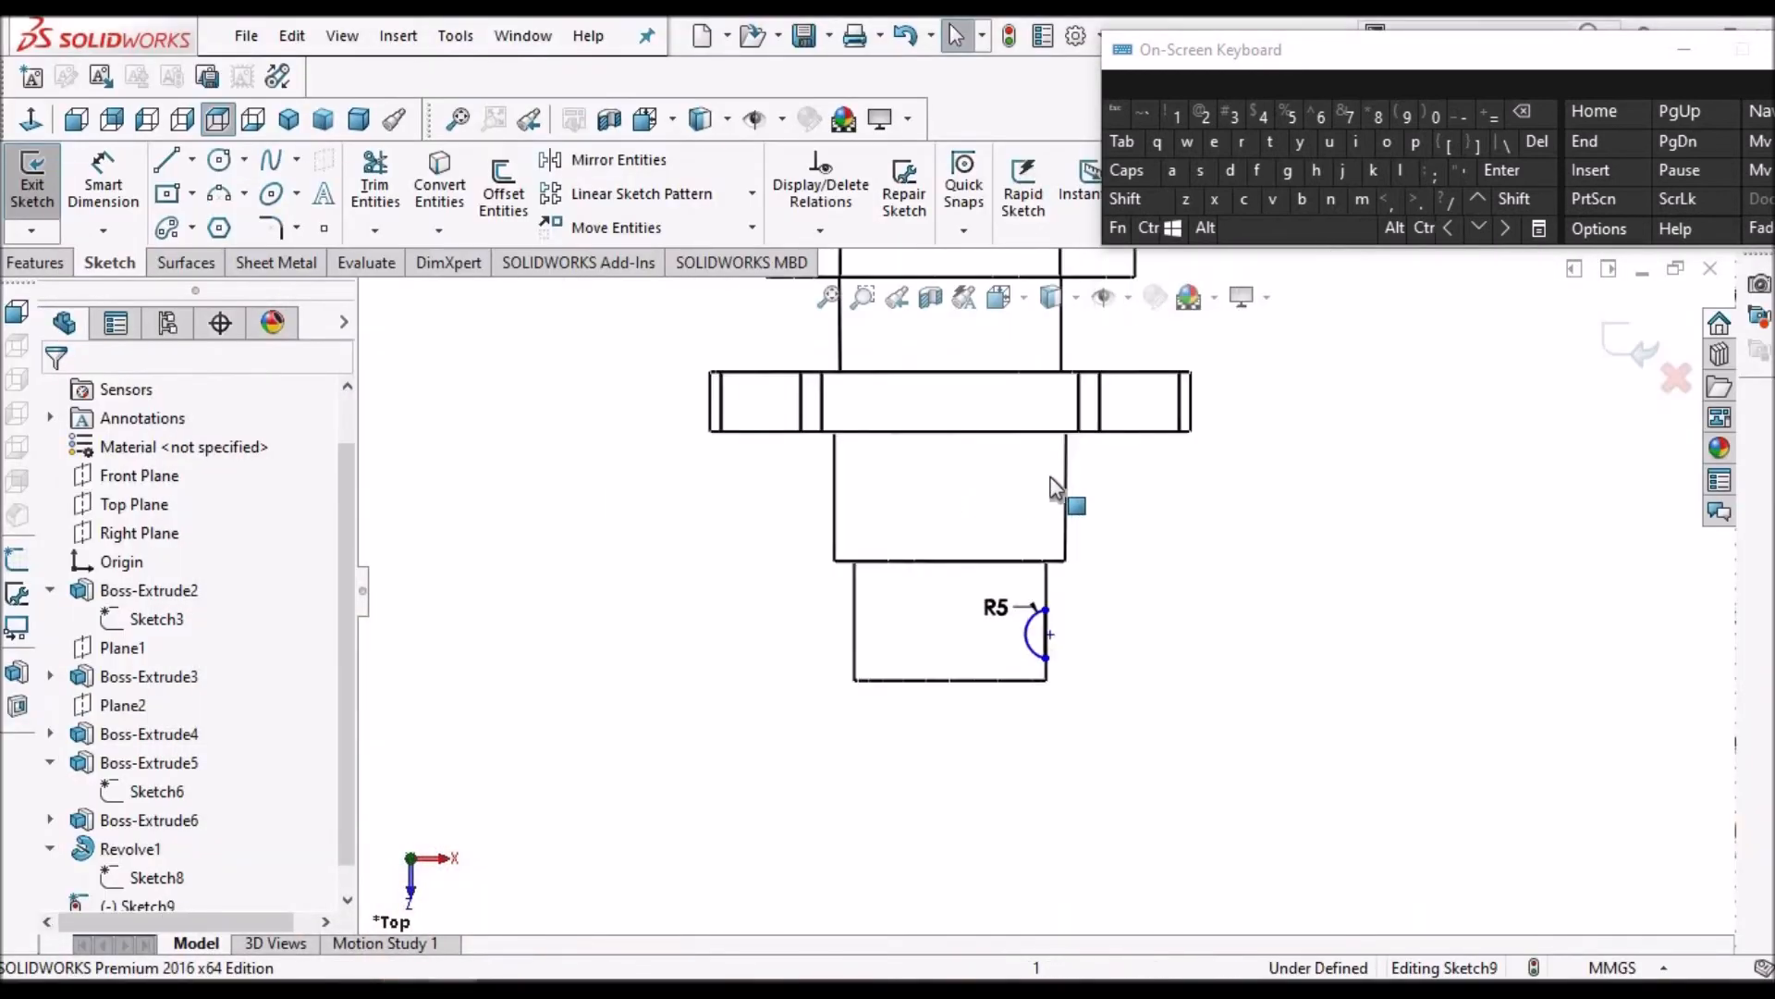
pyautogui.scroll(4, 1073, 467)
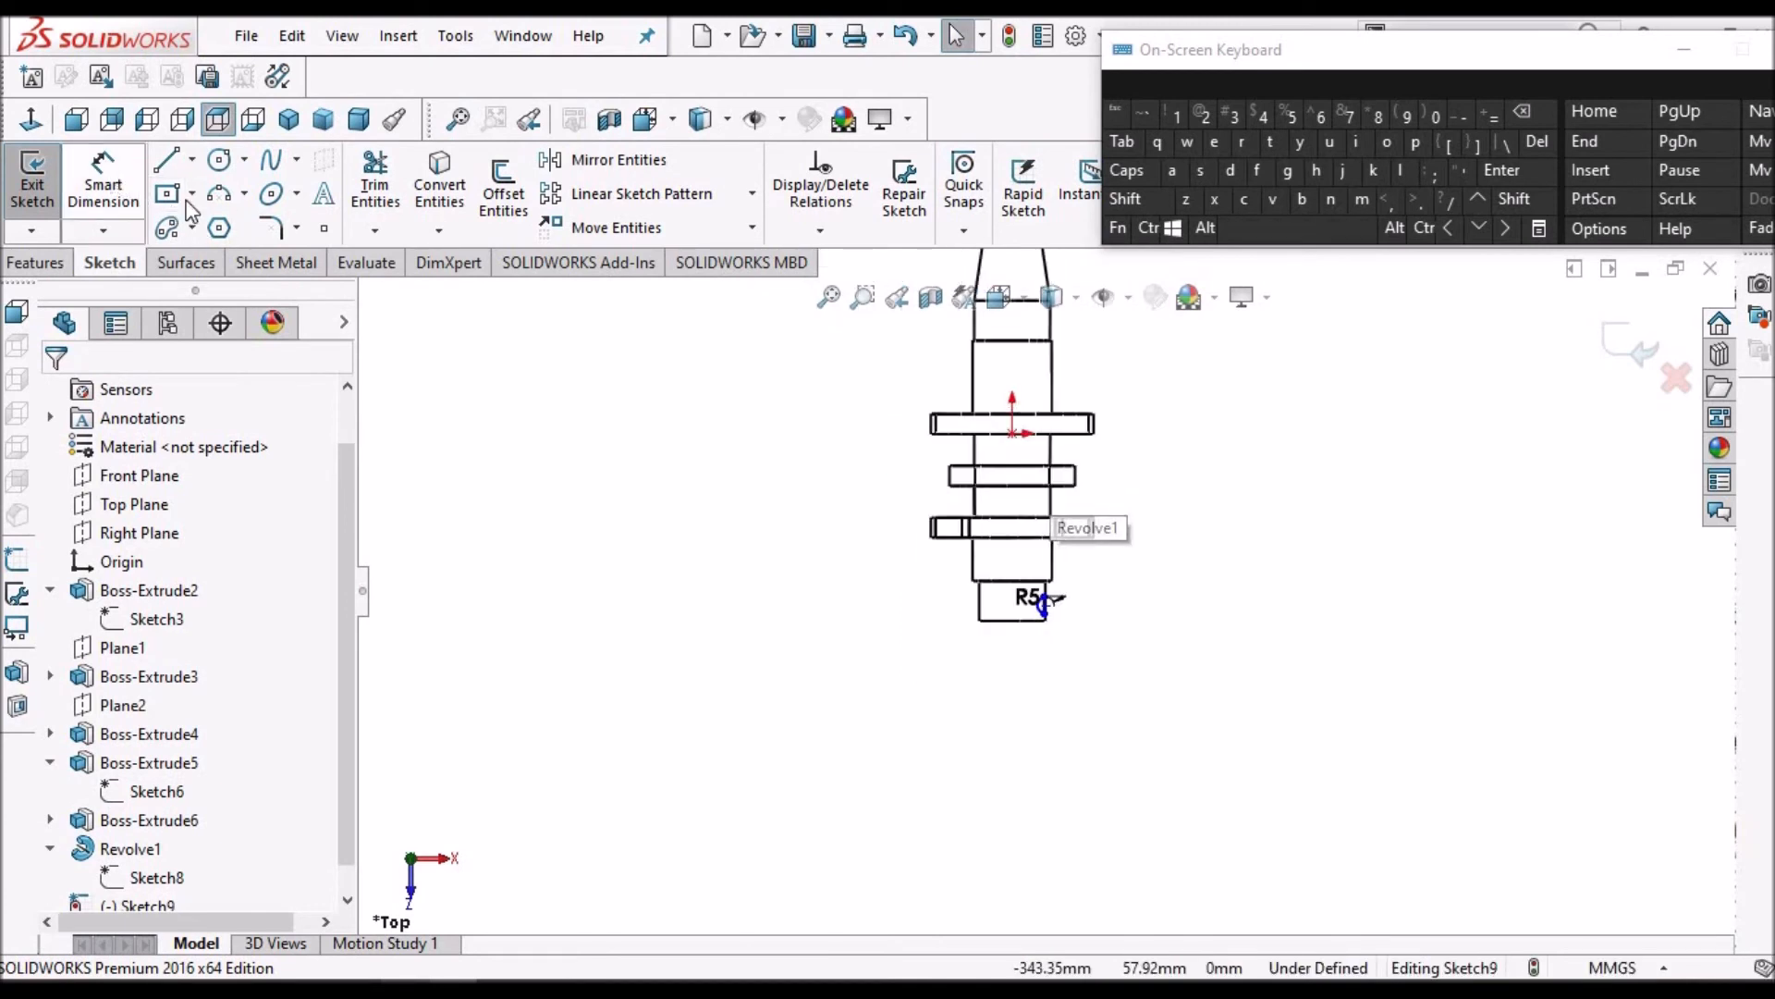
pyautogui.click(109, 179)
pyautogui.scroll(-5, 1008, 490)
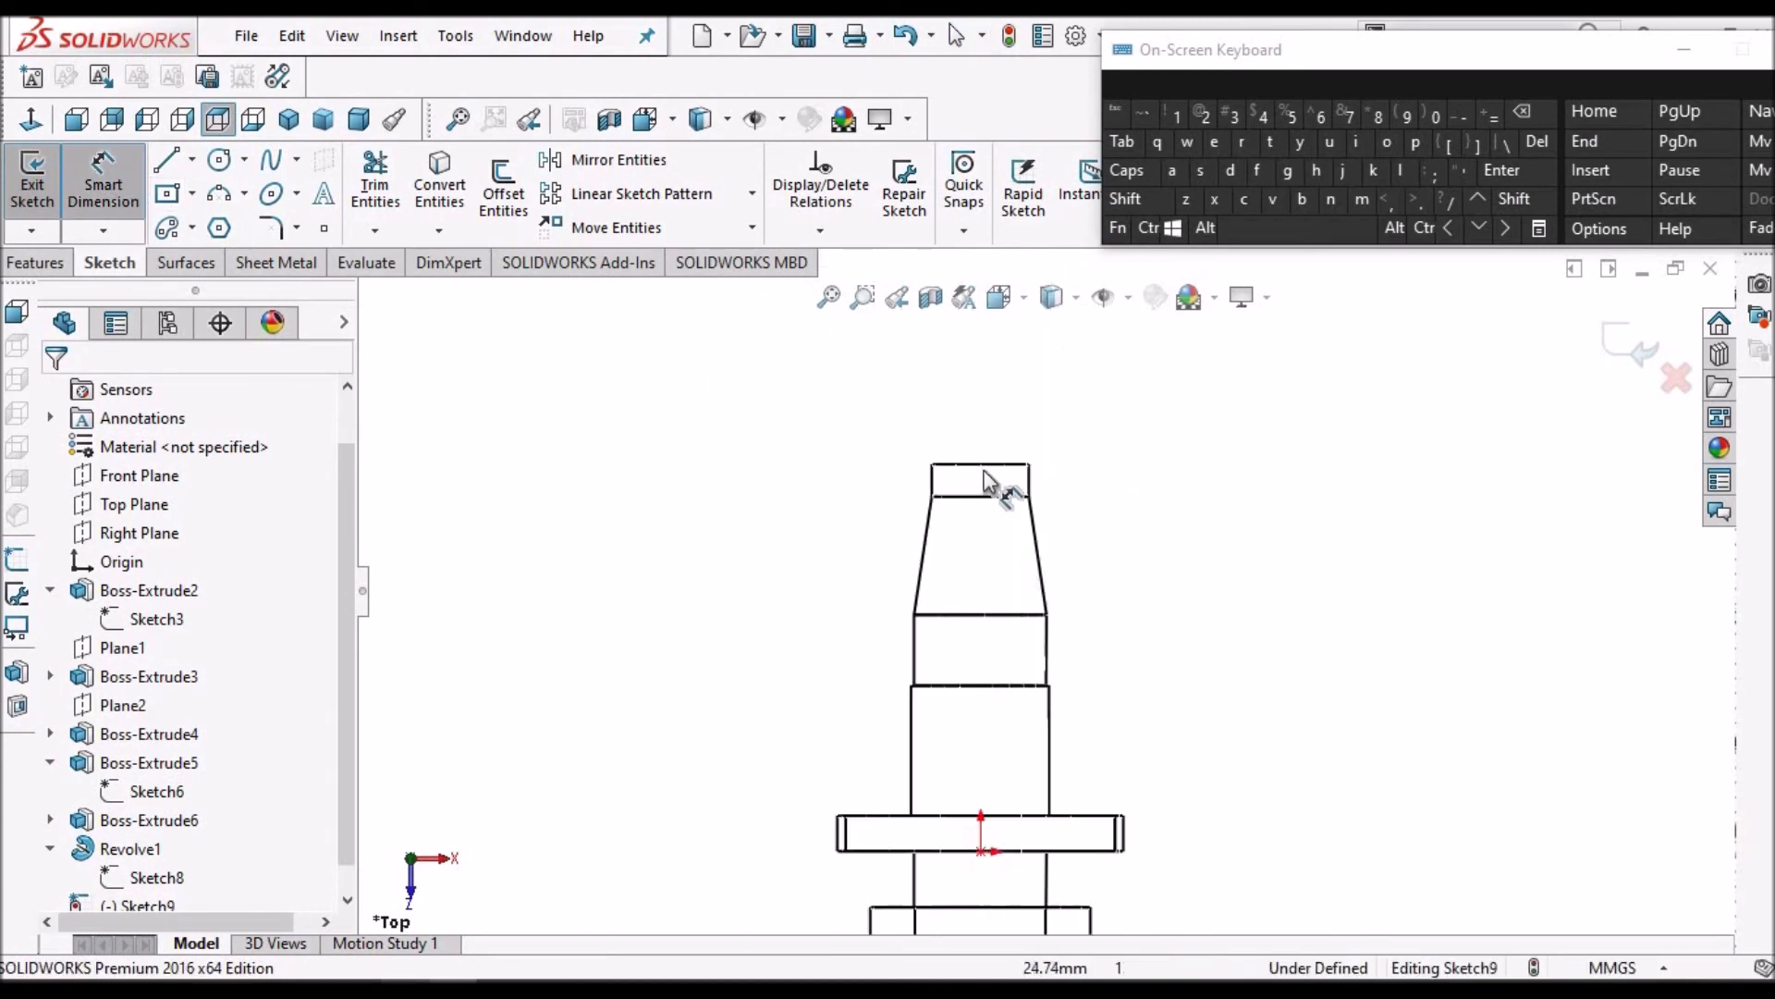
pyautogui.click(1039, 484)
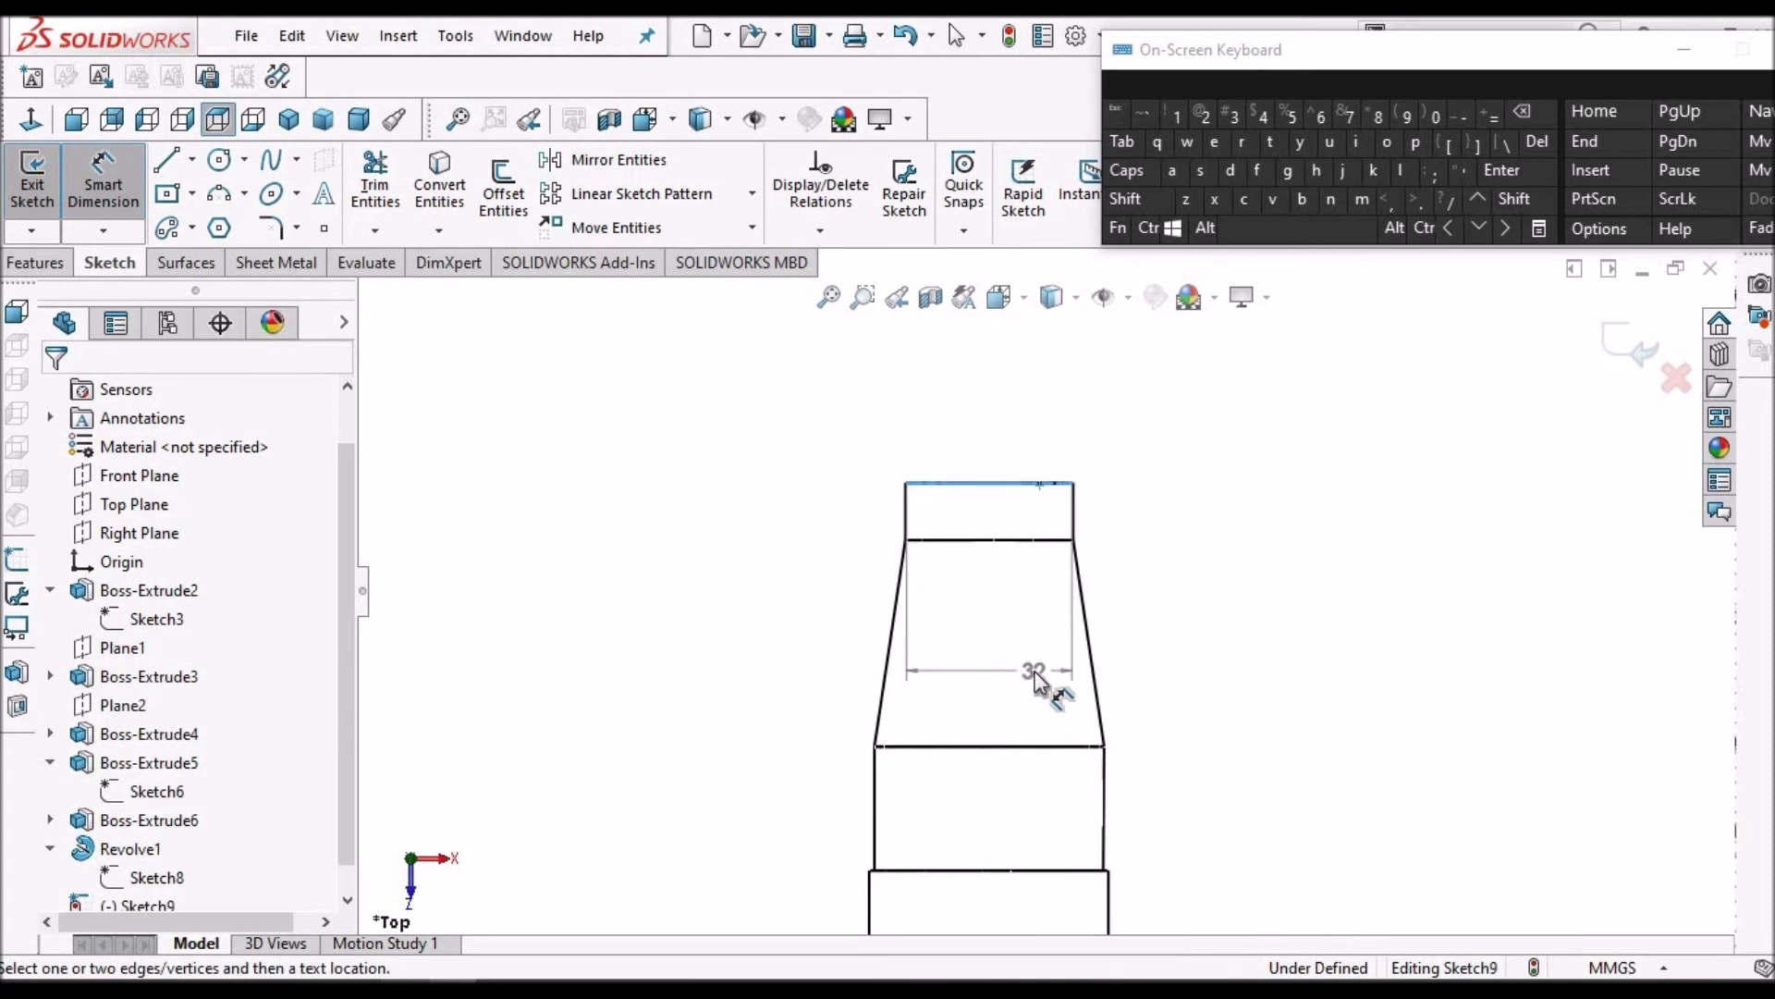
pyautogui.scroll(3, 1035, 672)
pyautogui.scroll(4, 1048, 695)
pyautogui.scroll(-2, 1069, 849)
pyautogui.scroll(2, 1061, 829)
pyautogui.scroll(-4, 1058, 795)
pyautogui.scroll(-5, 1062, 805)
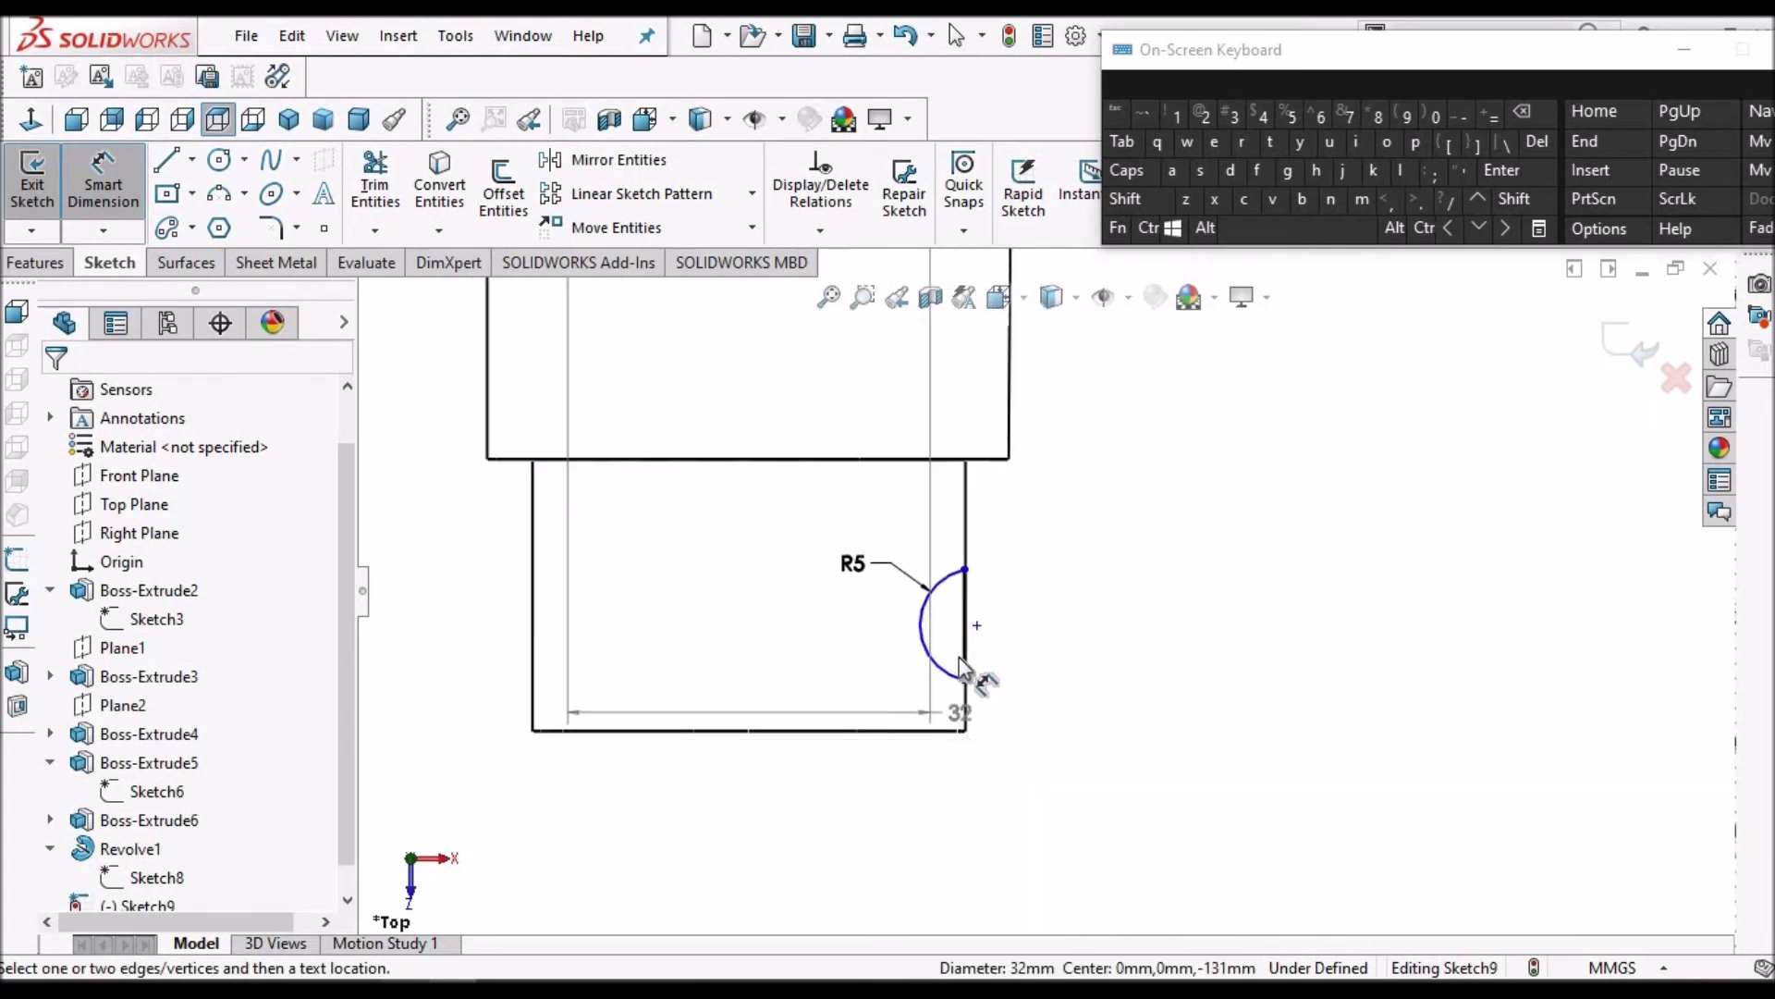
pyautogui.click(964, 680)
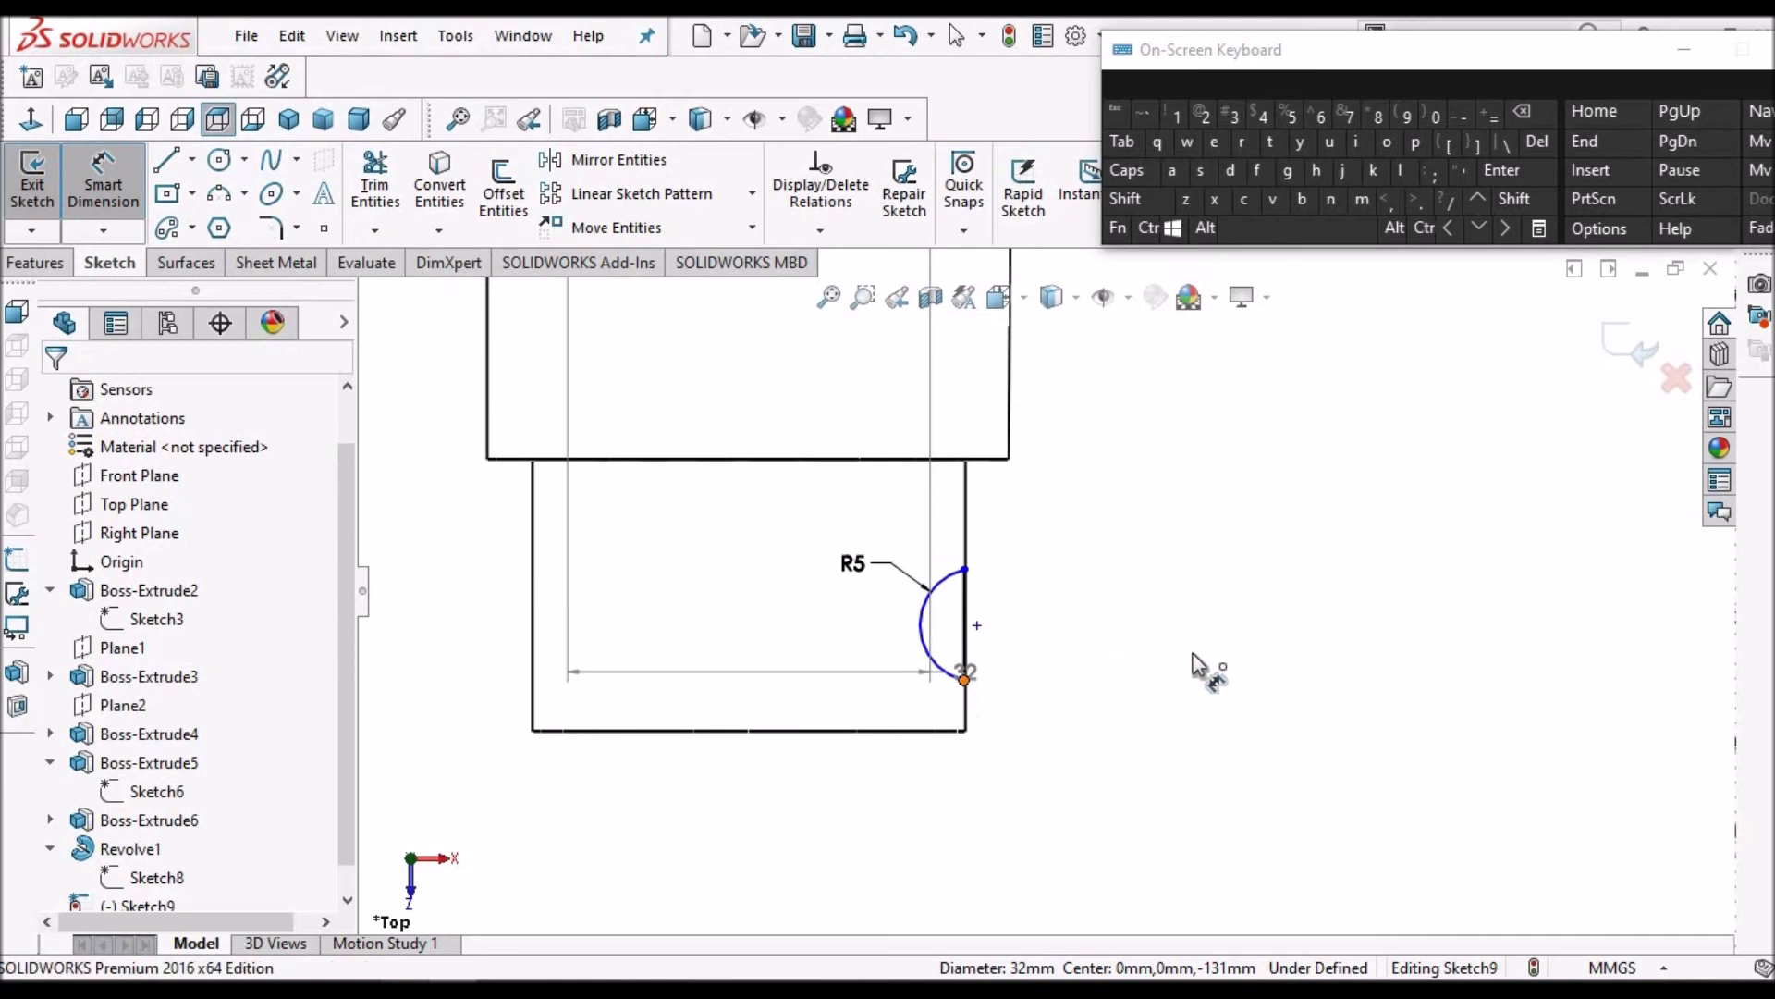
pyautogui.scroll(4, 1201, 666)
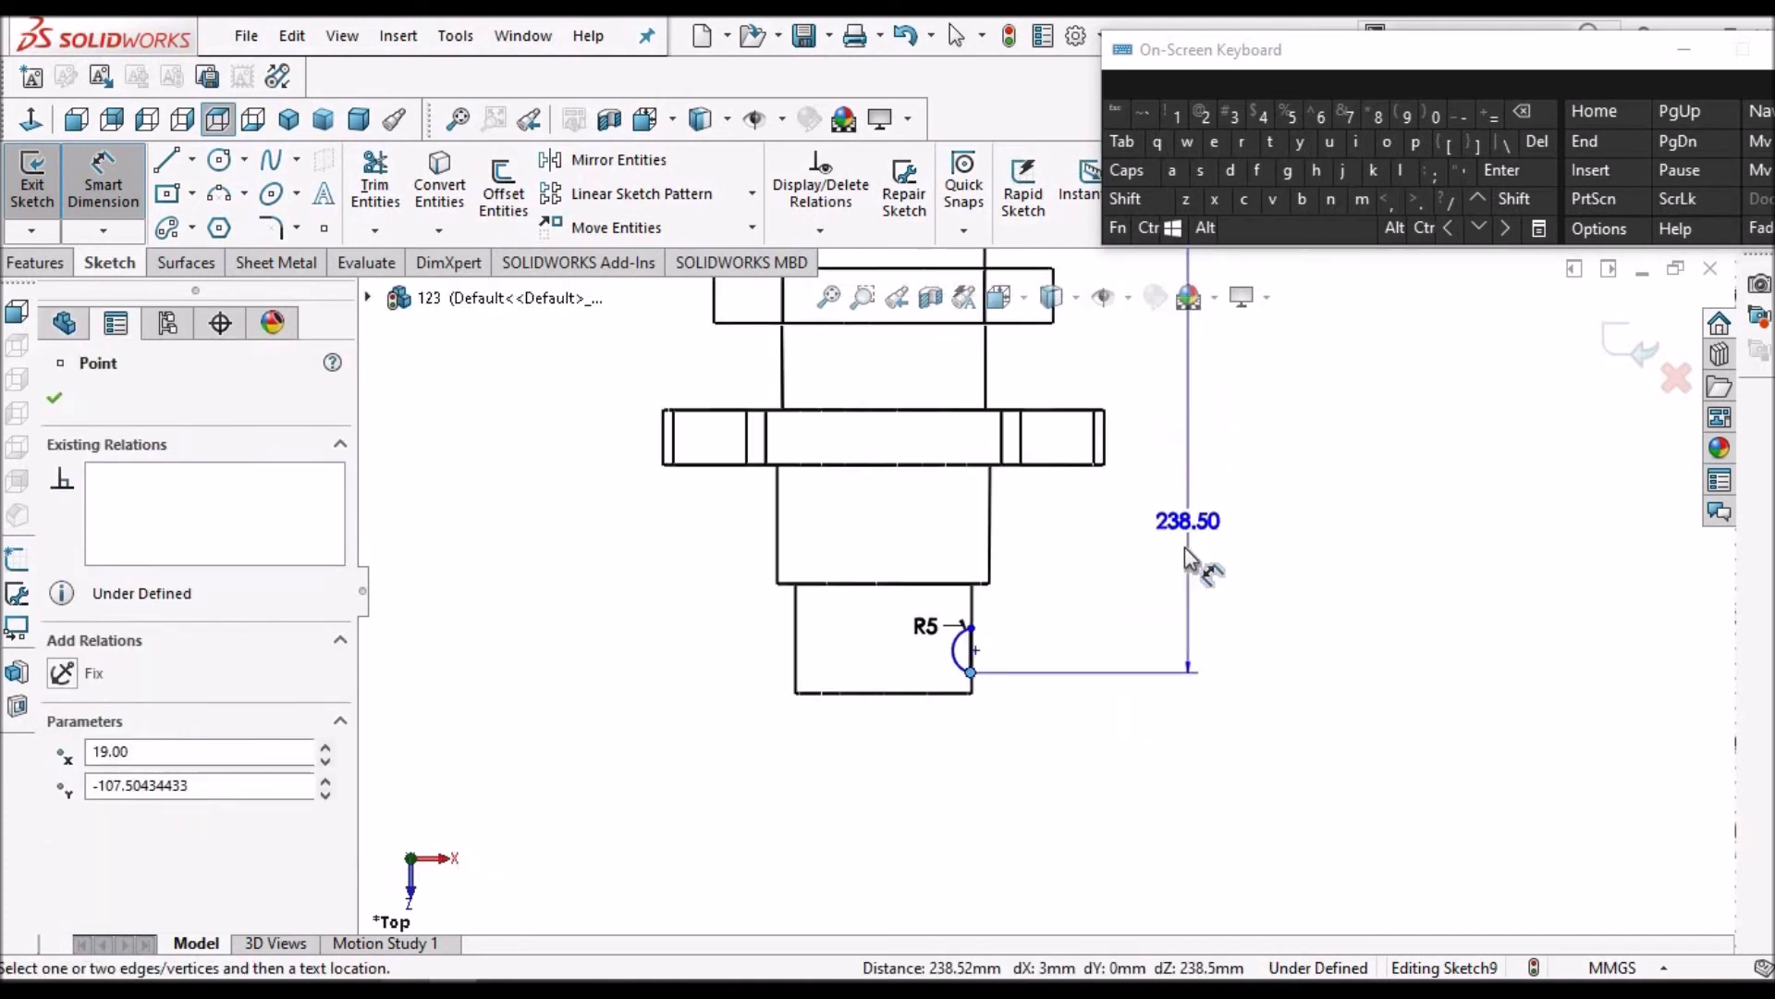
pyautogui.scroll(2, 1185, 546)
pyautogui.click(1144, 383)
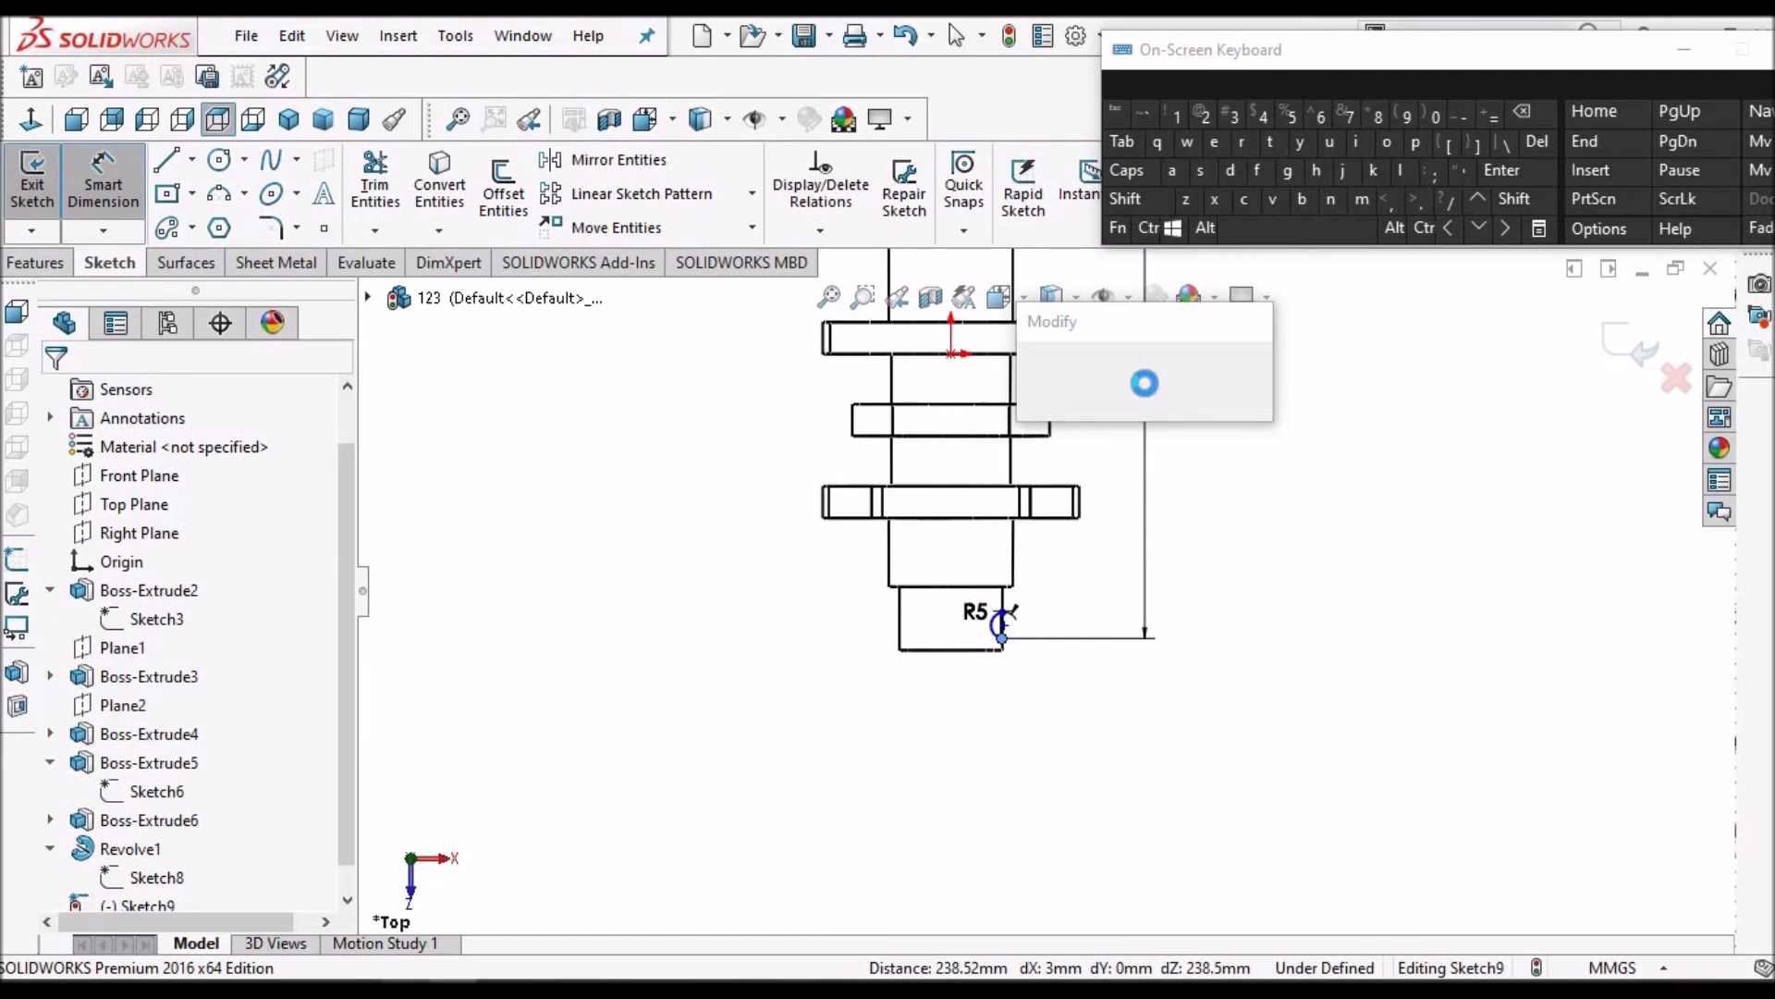
# Try 250 mm for the axial distance to the arc endpoint and compare it with the reference drawing
pyautogui.write('250')
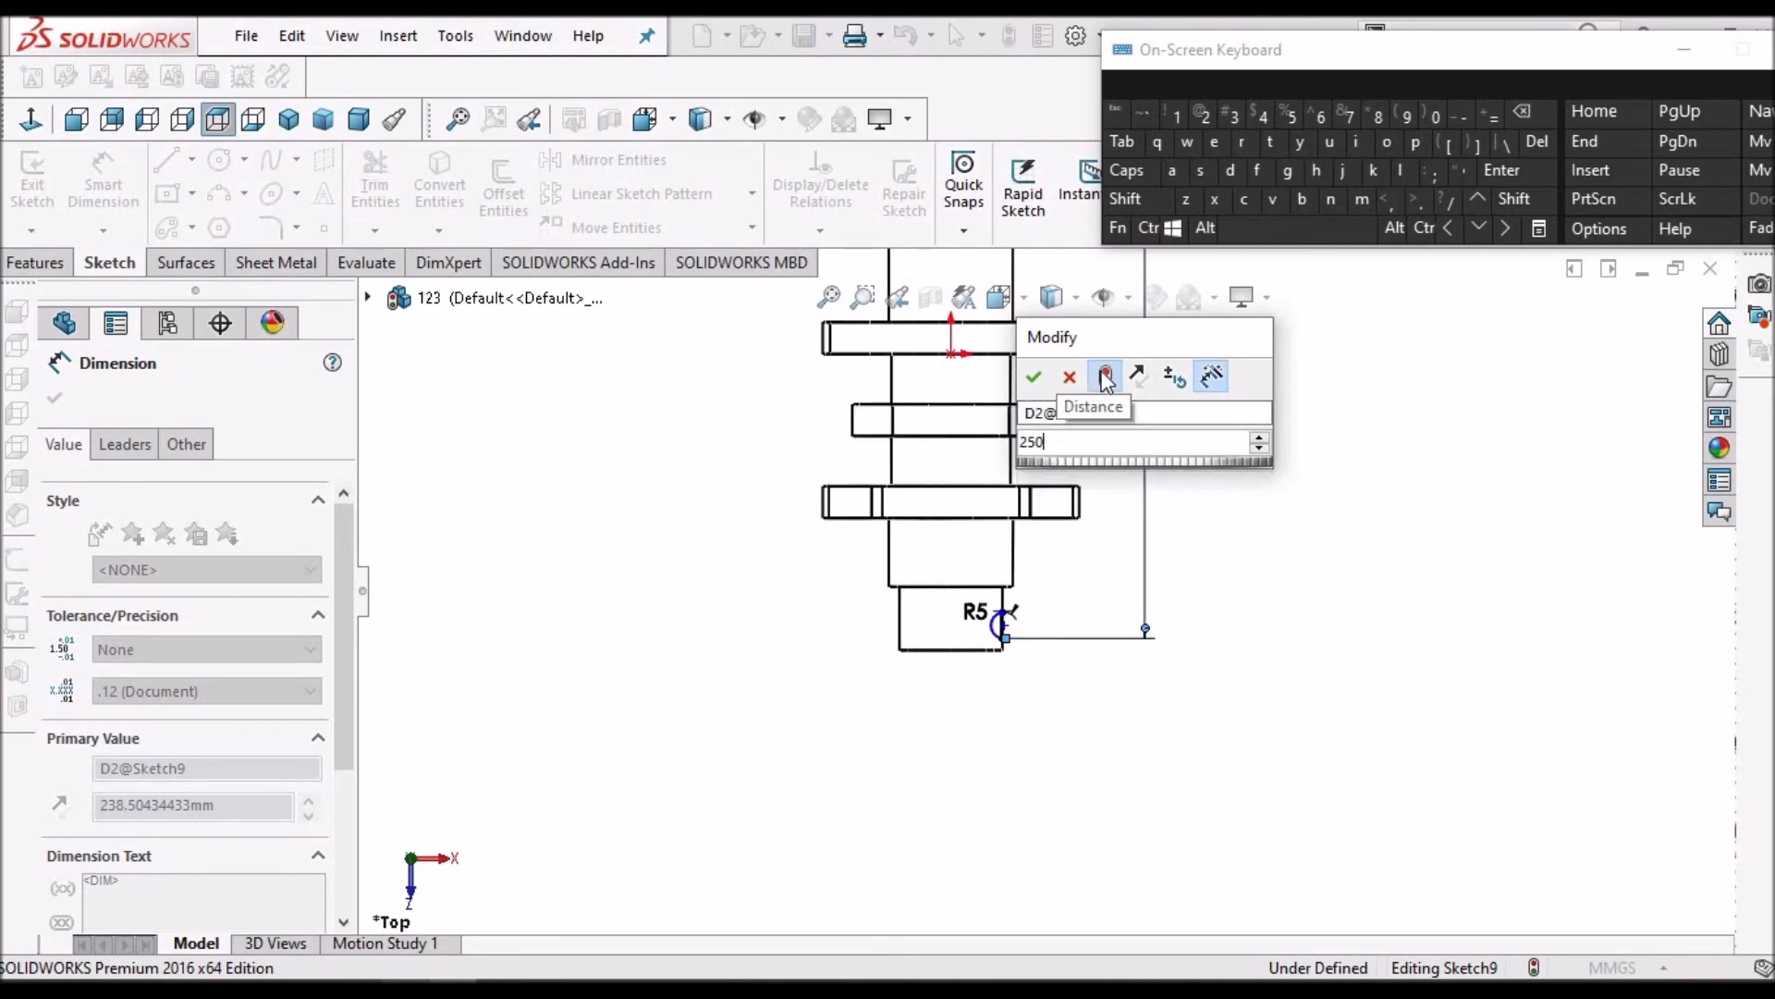
pyautogui.click(1104, 376)
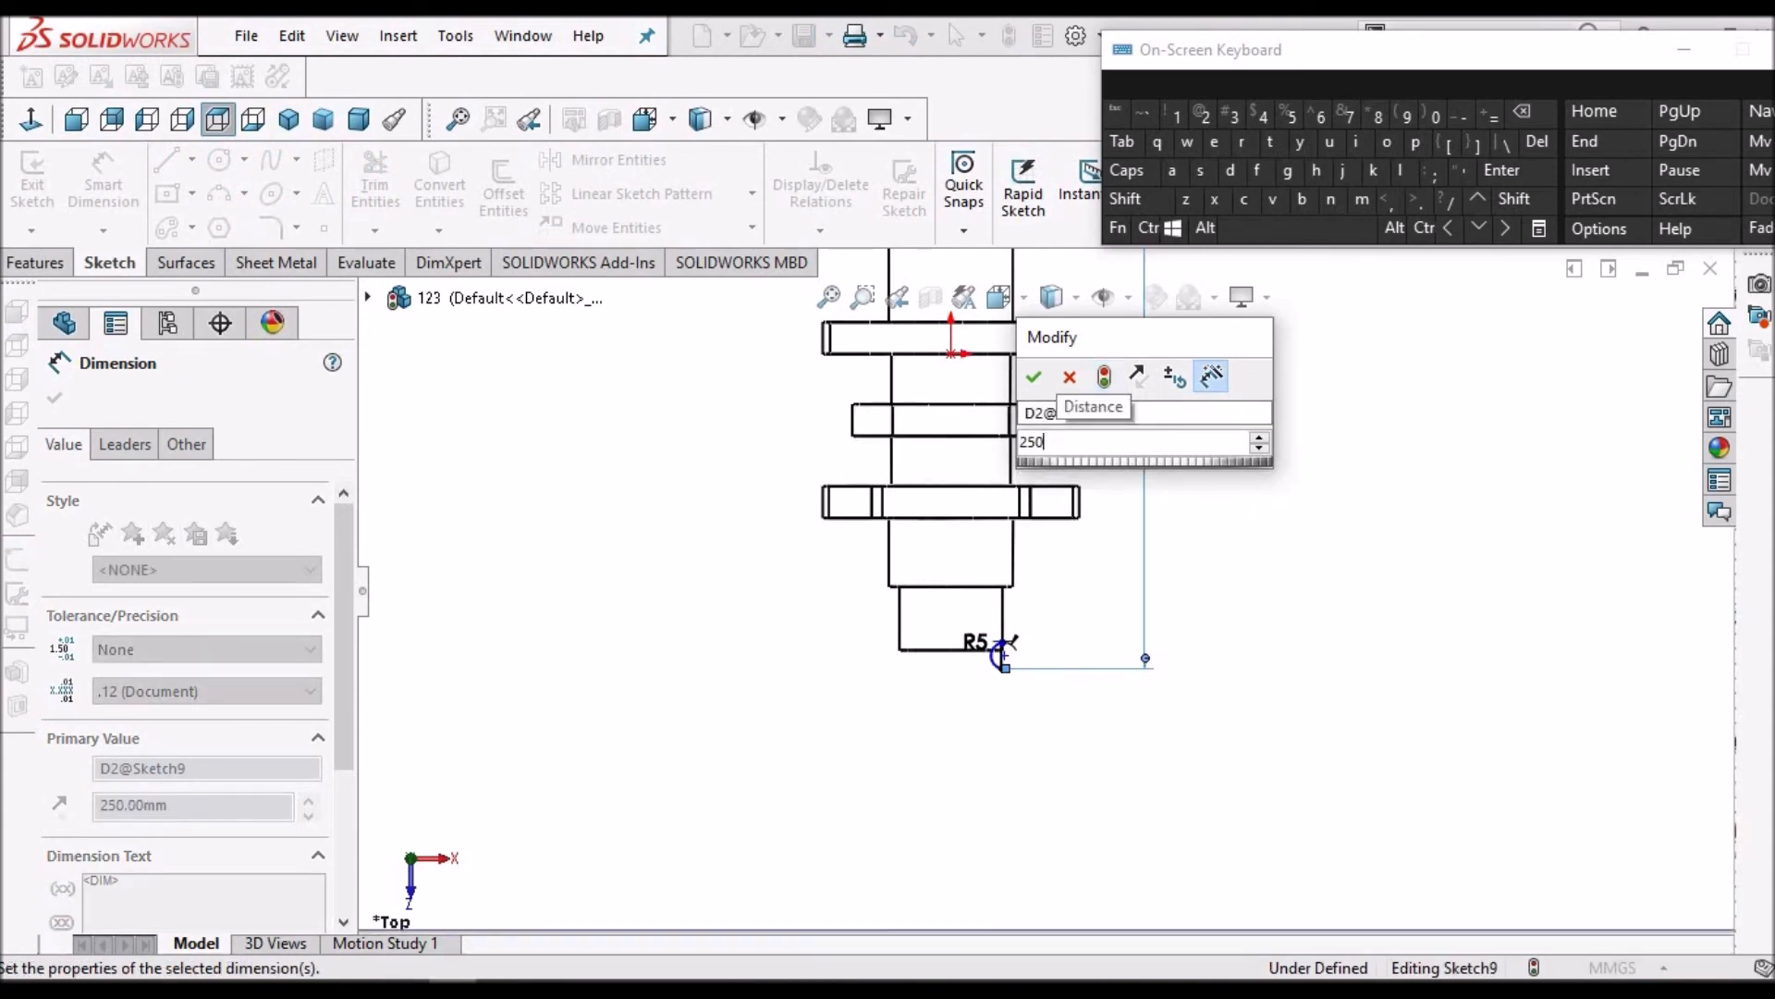
pyautogui.click(404, 988)
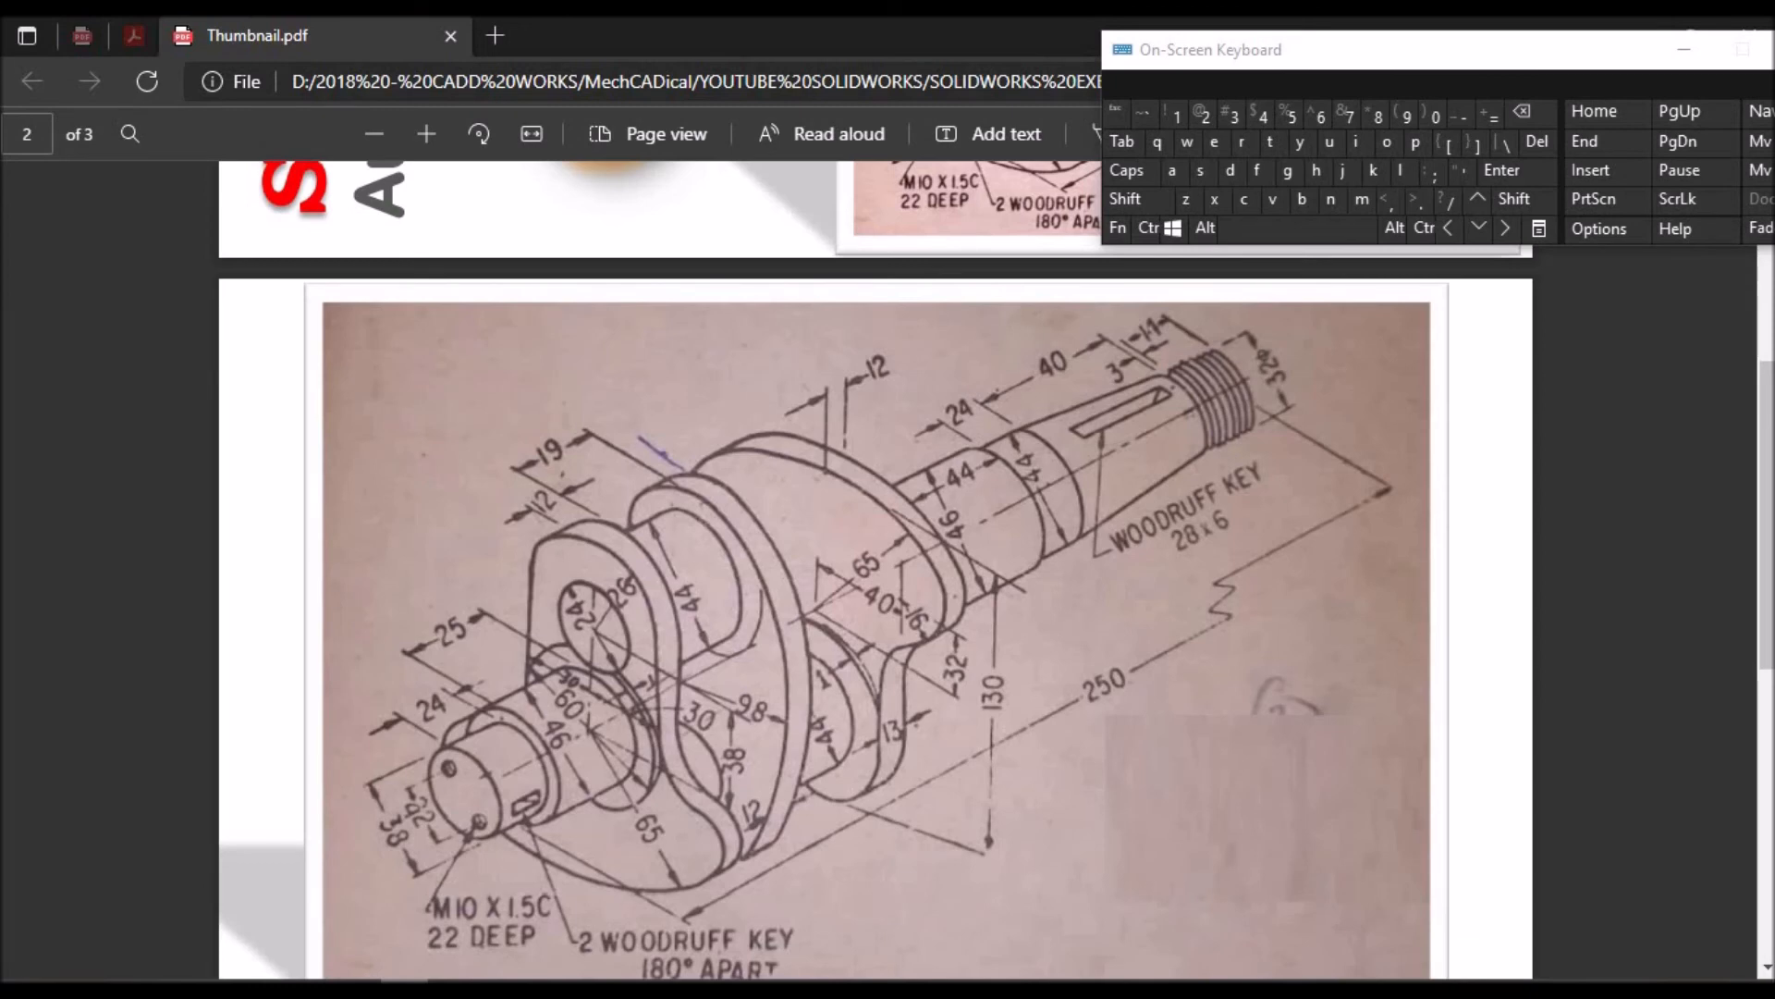
pyautogui.click(404, 988)
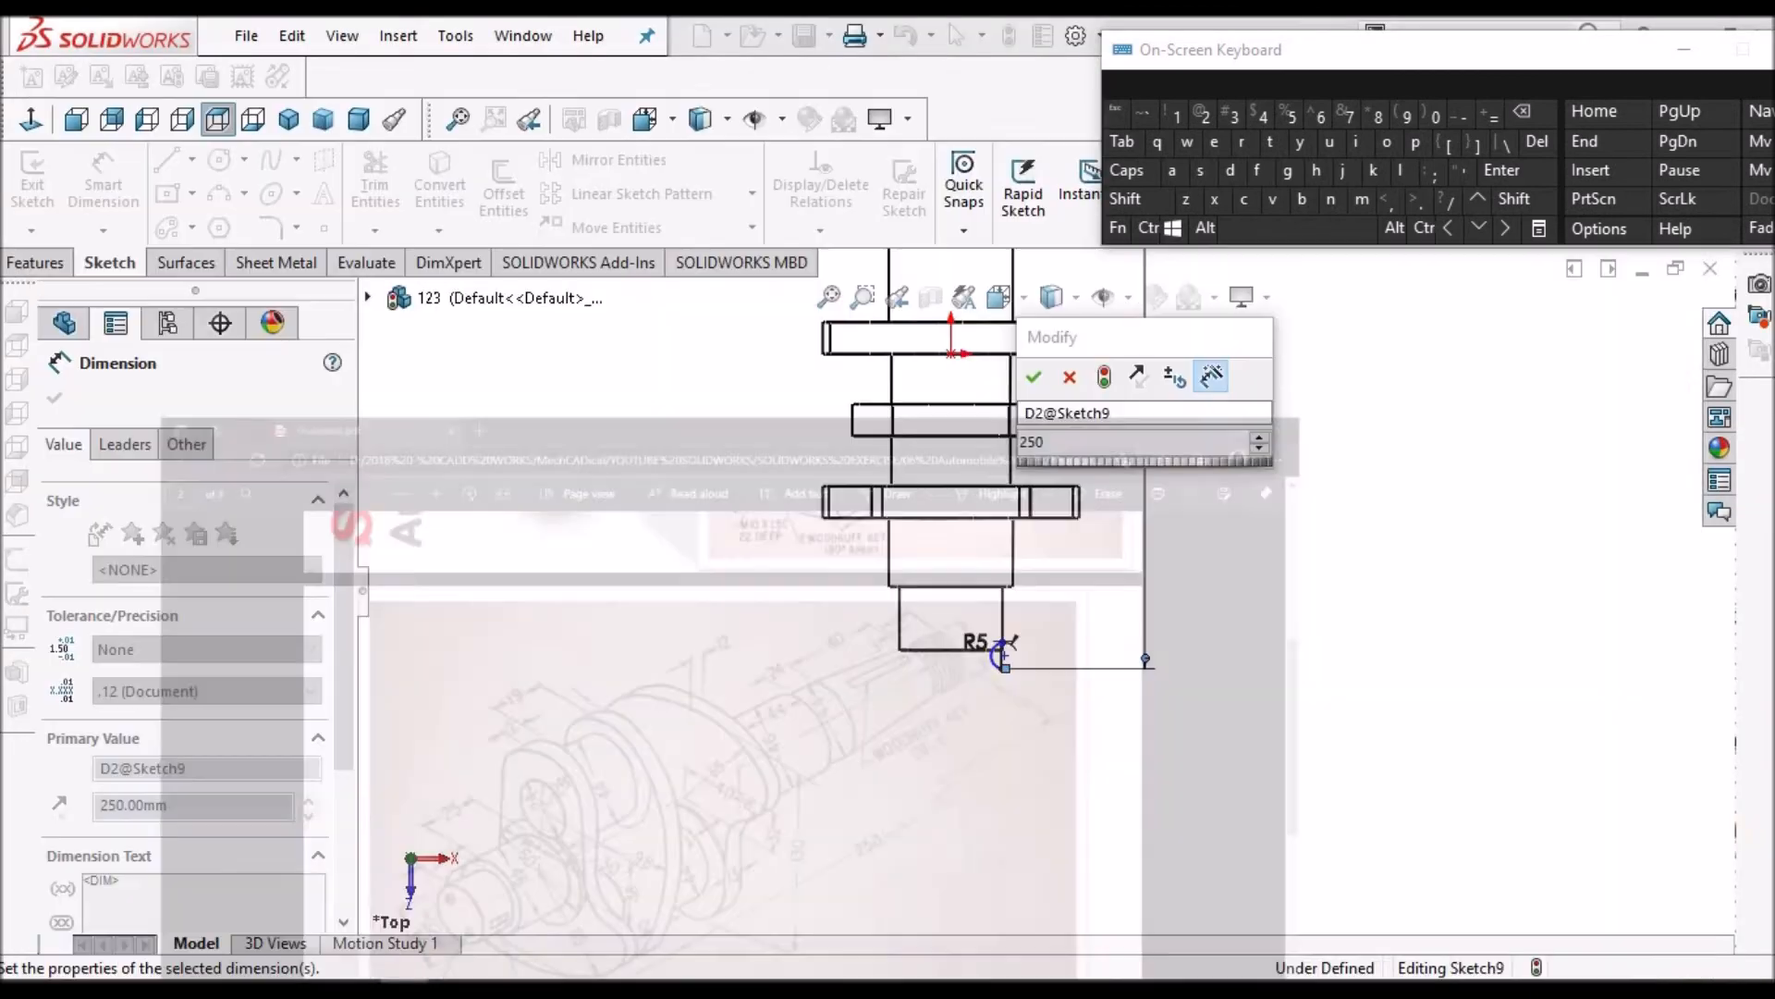
pyautogui.scroll(3, 1077, 562)
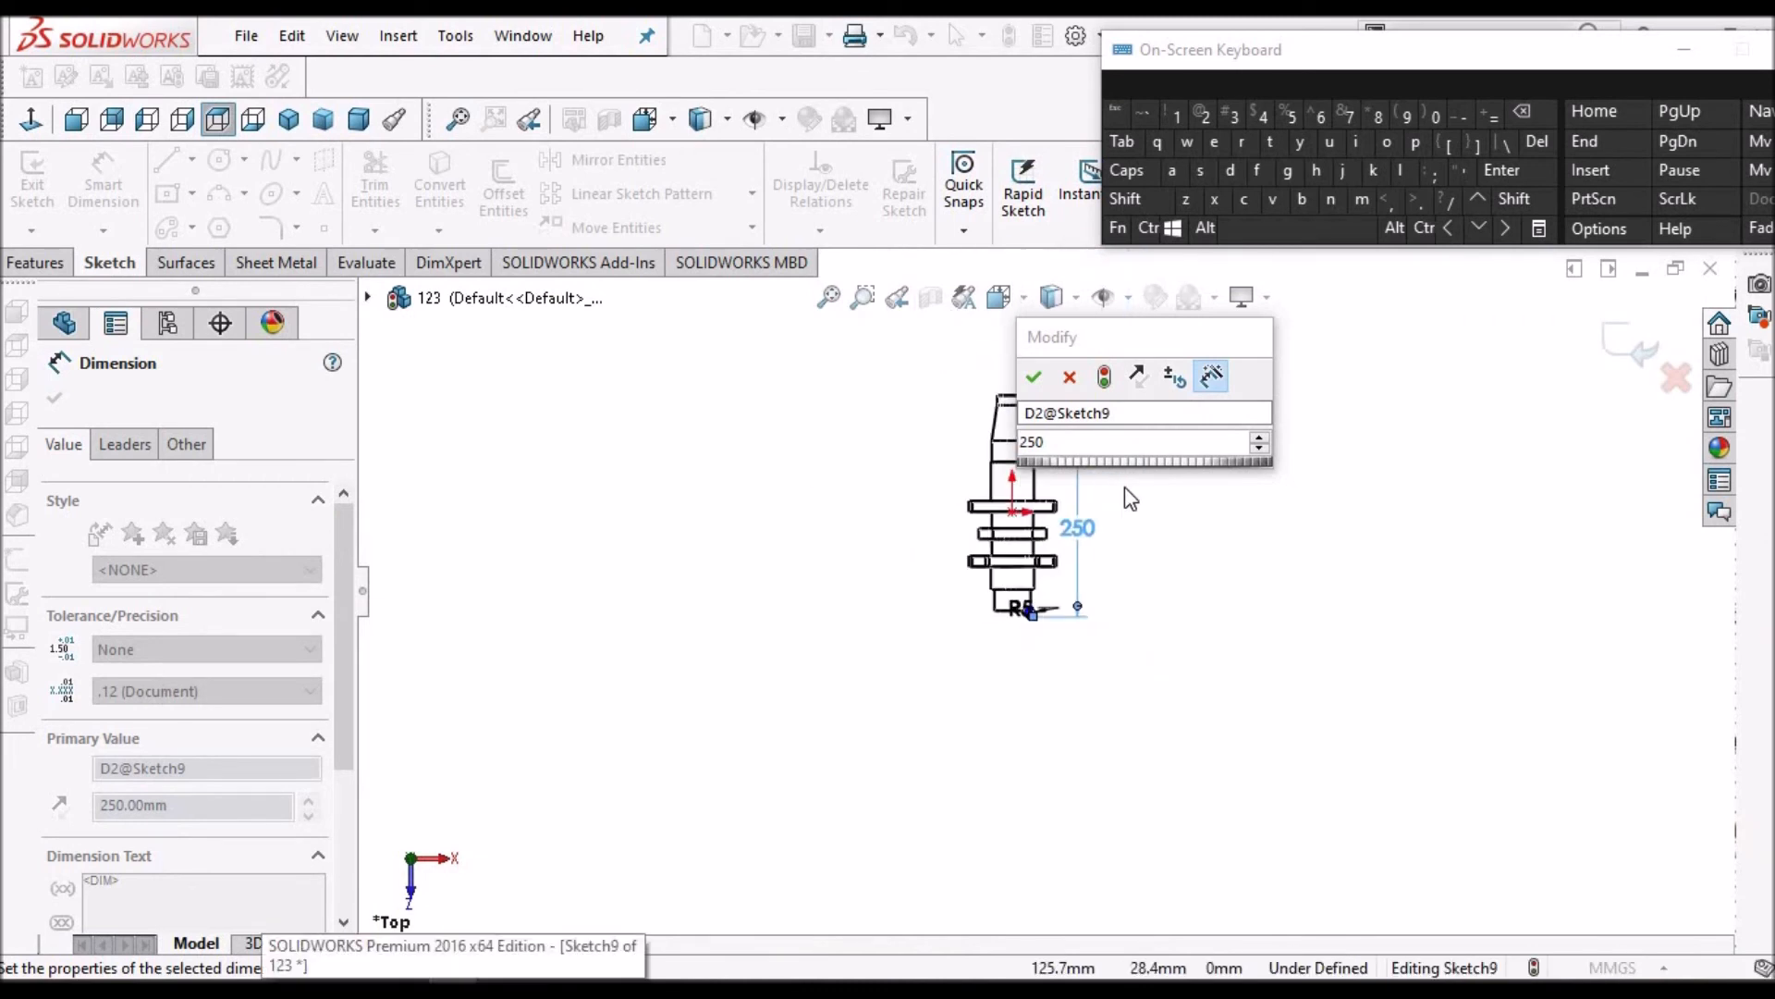
pyautogui.scroll(-1, 1006, 614)
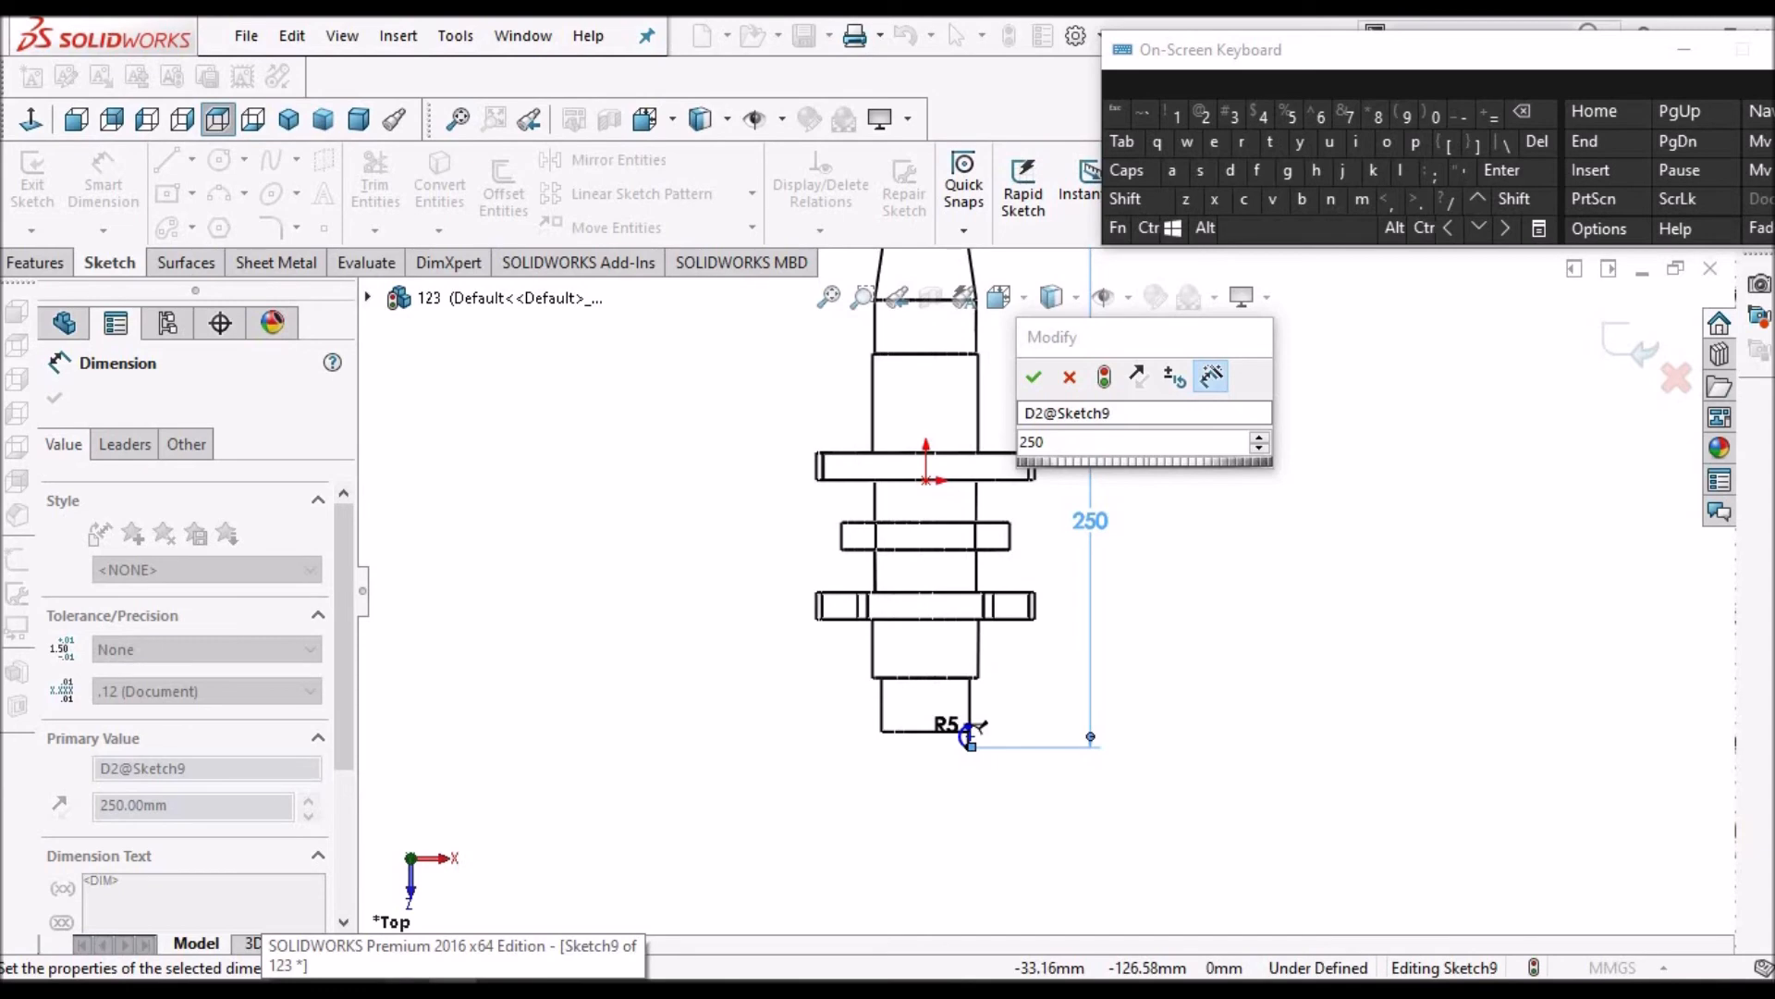
pyautogui.click(404, 987)
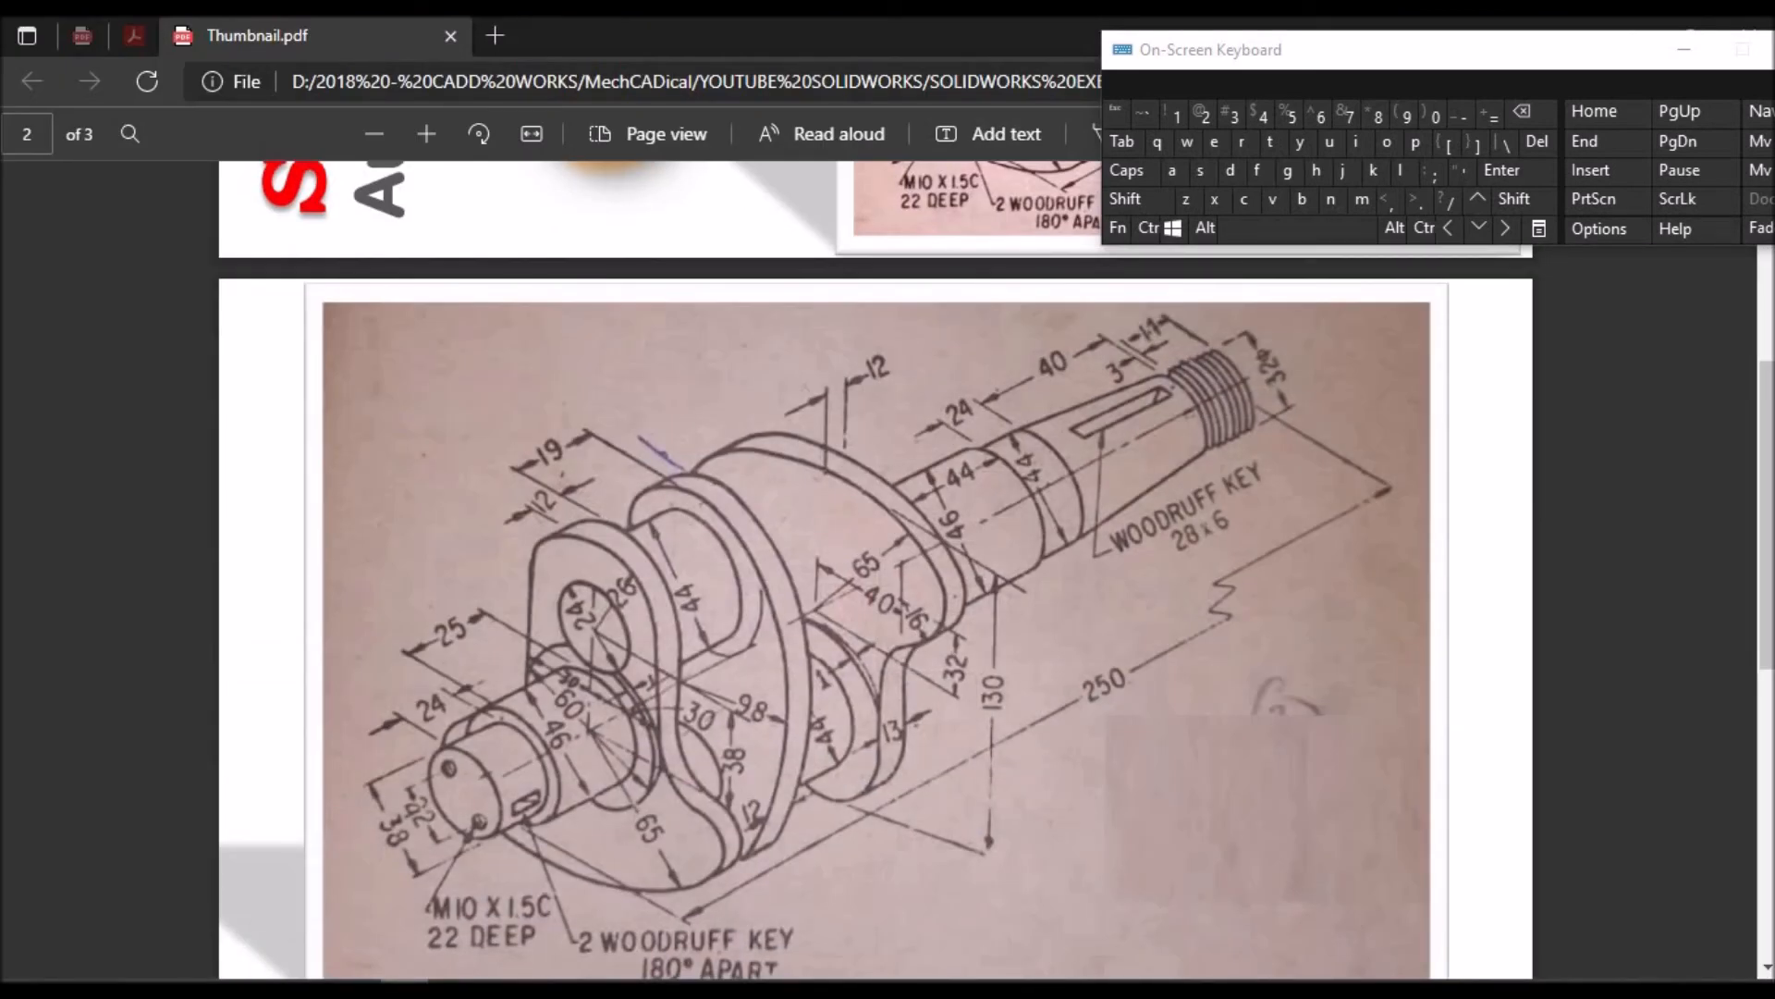
pyautogui.click(404, 987)
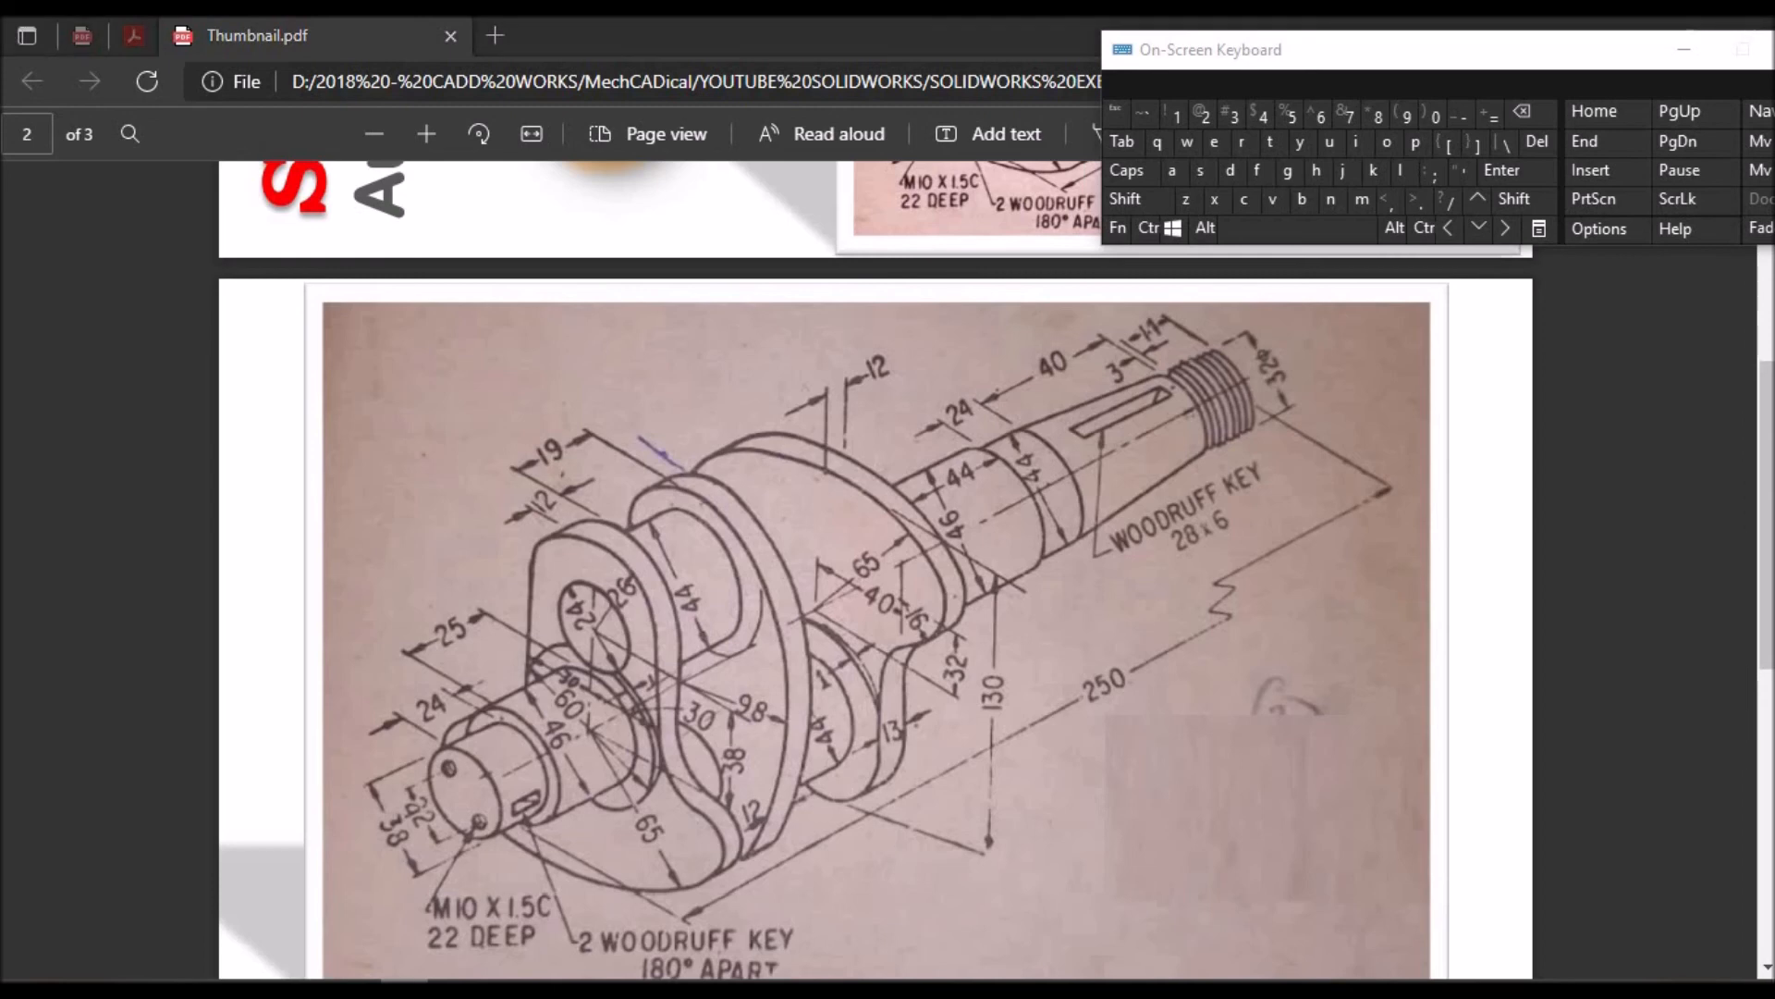
# Set the axial distance from the tapered shaft's end face to the arc endpoint to 235 mm
pyautogui.doubleClick(1082, 495)
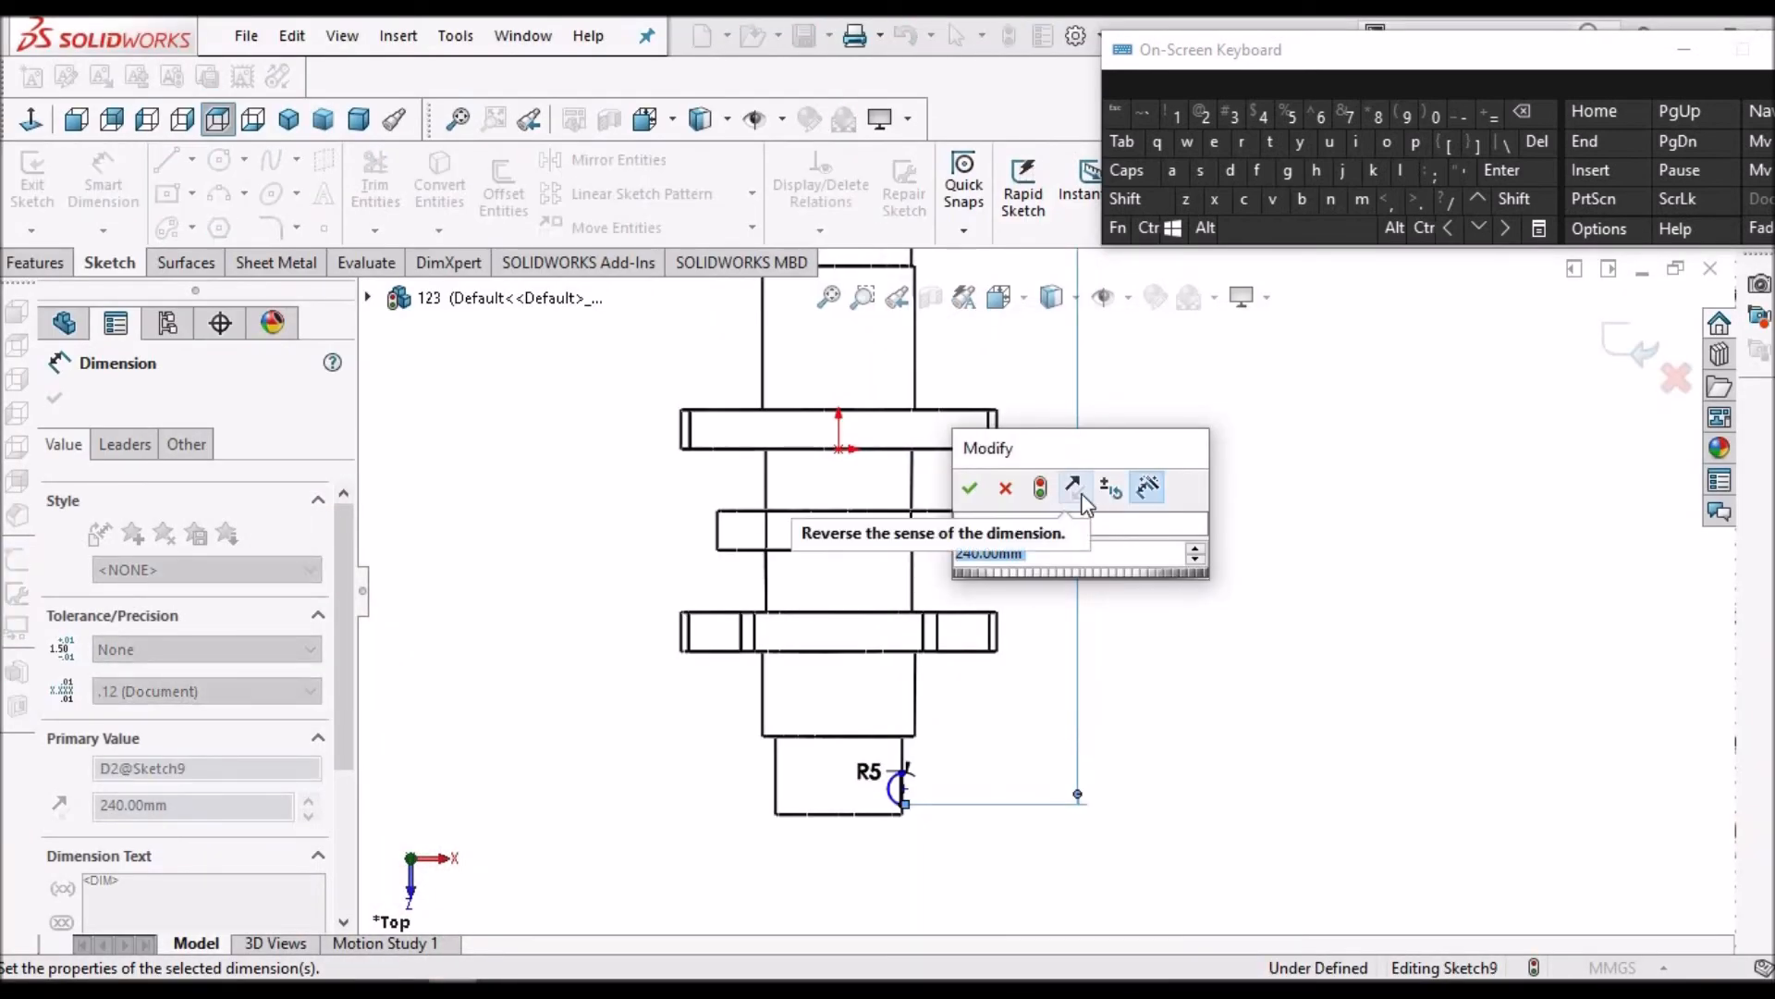
pyautogui.write('3')
pyautogui.press('BackSpace')
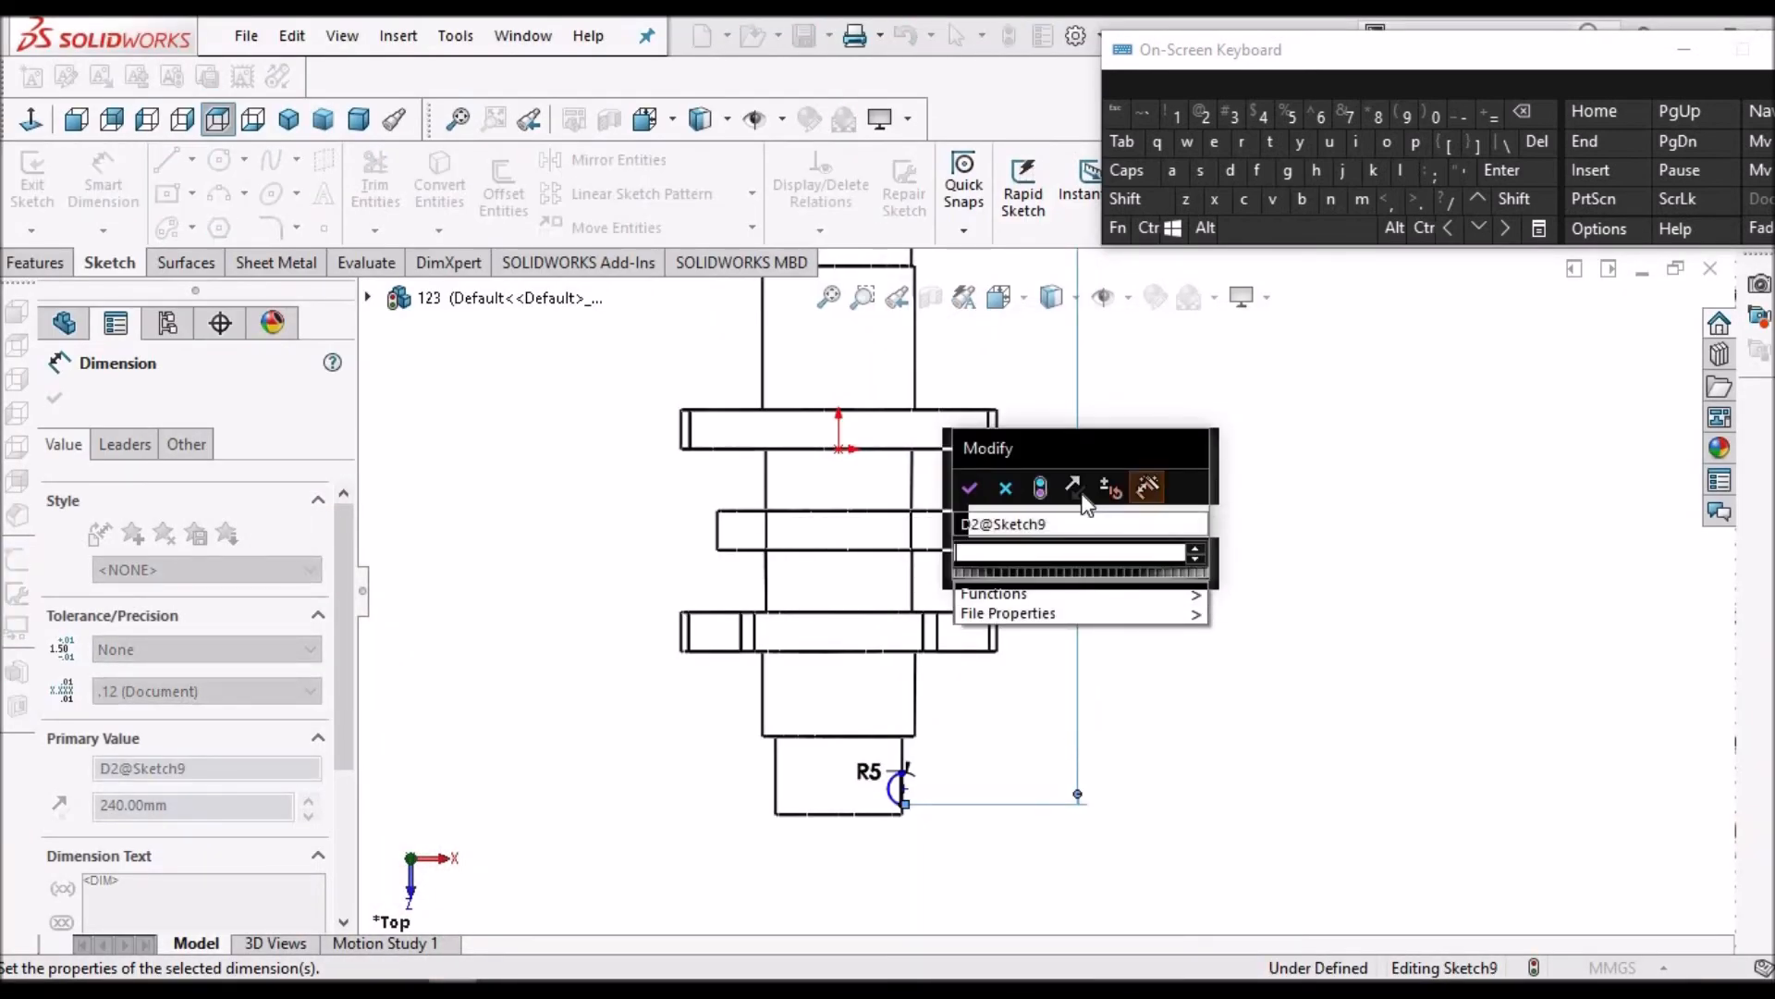
pyautogui.write('235')
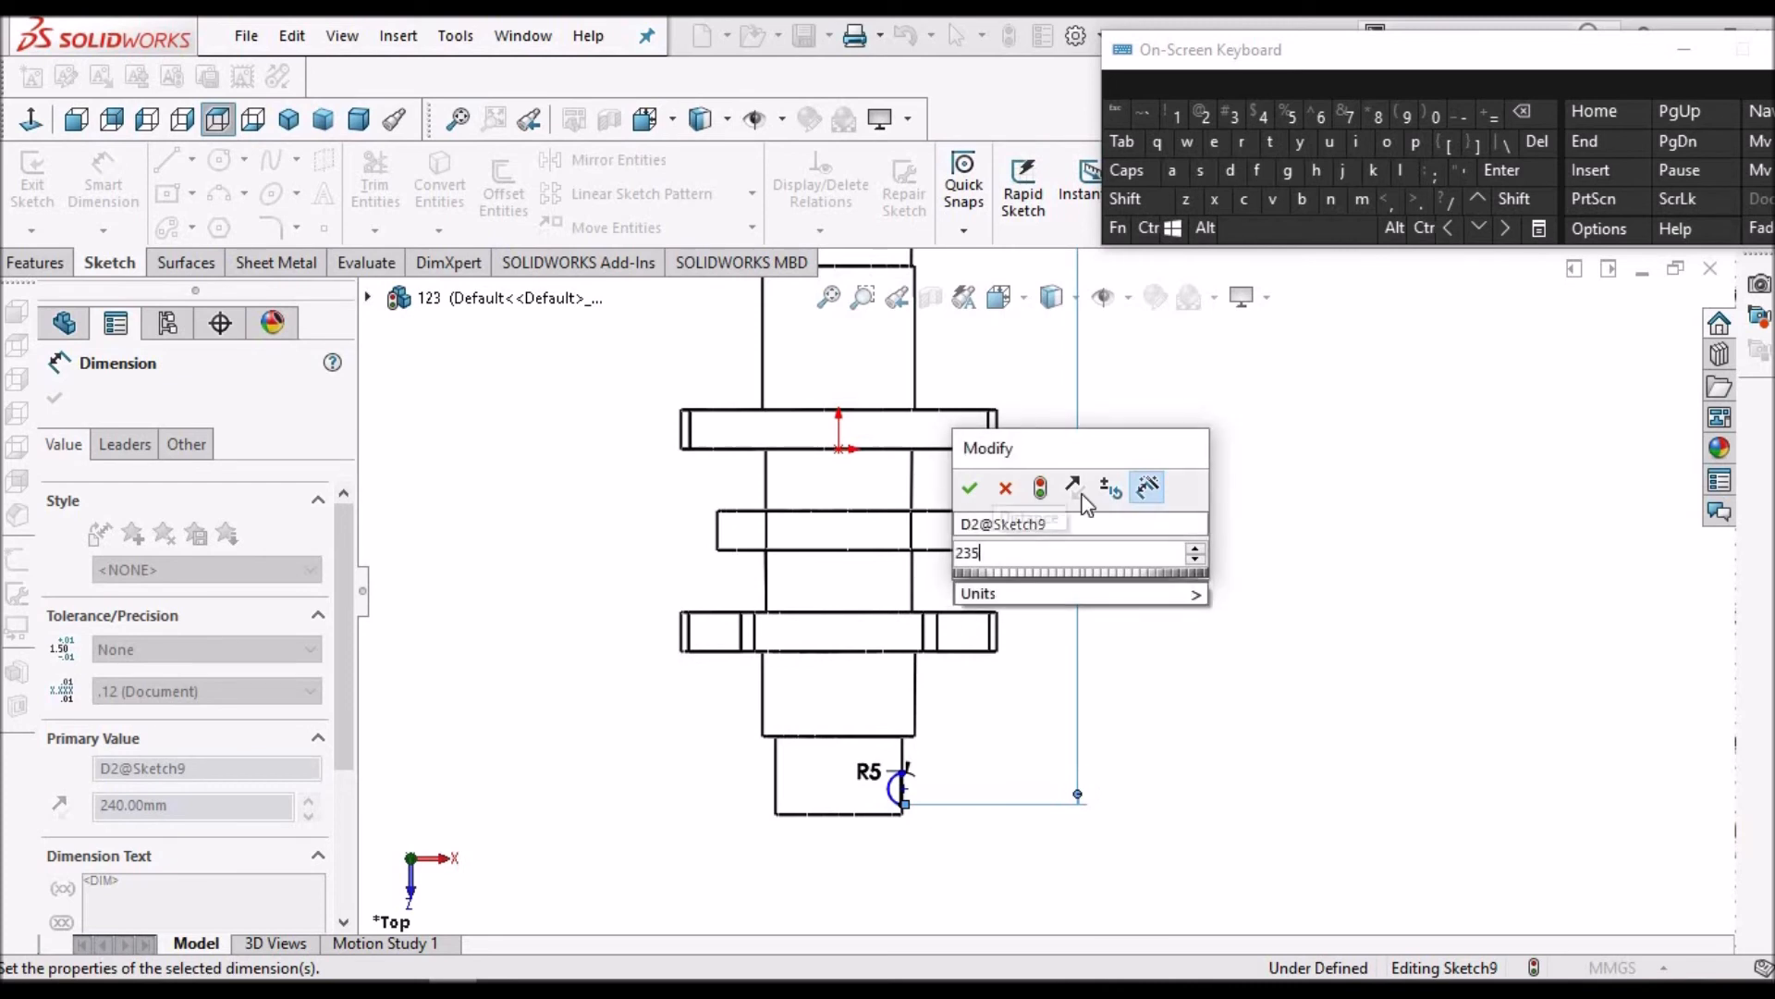
pyautogui.click(1035, 492)
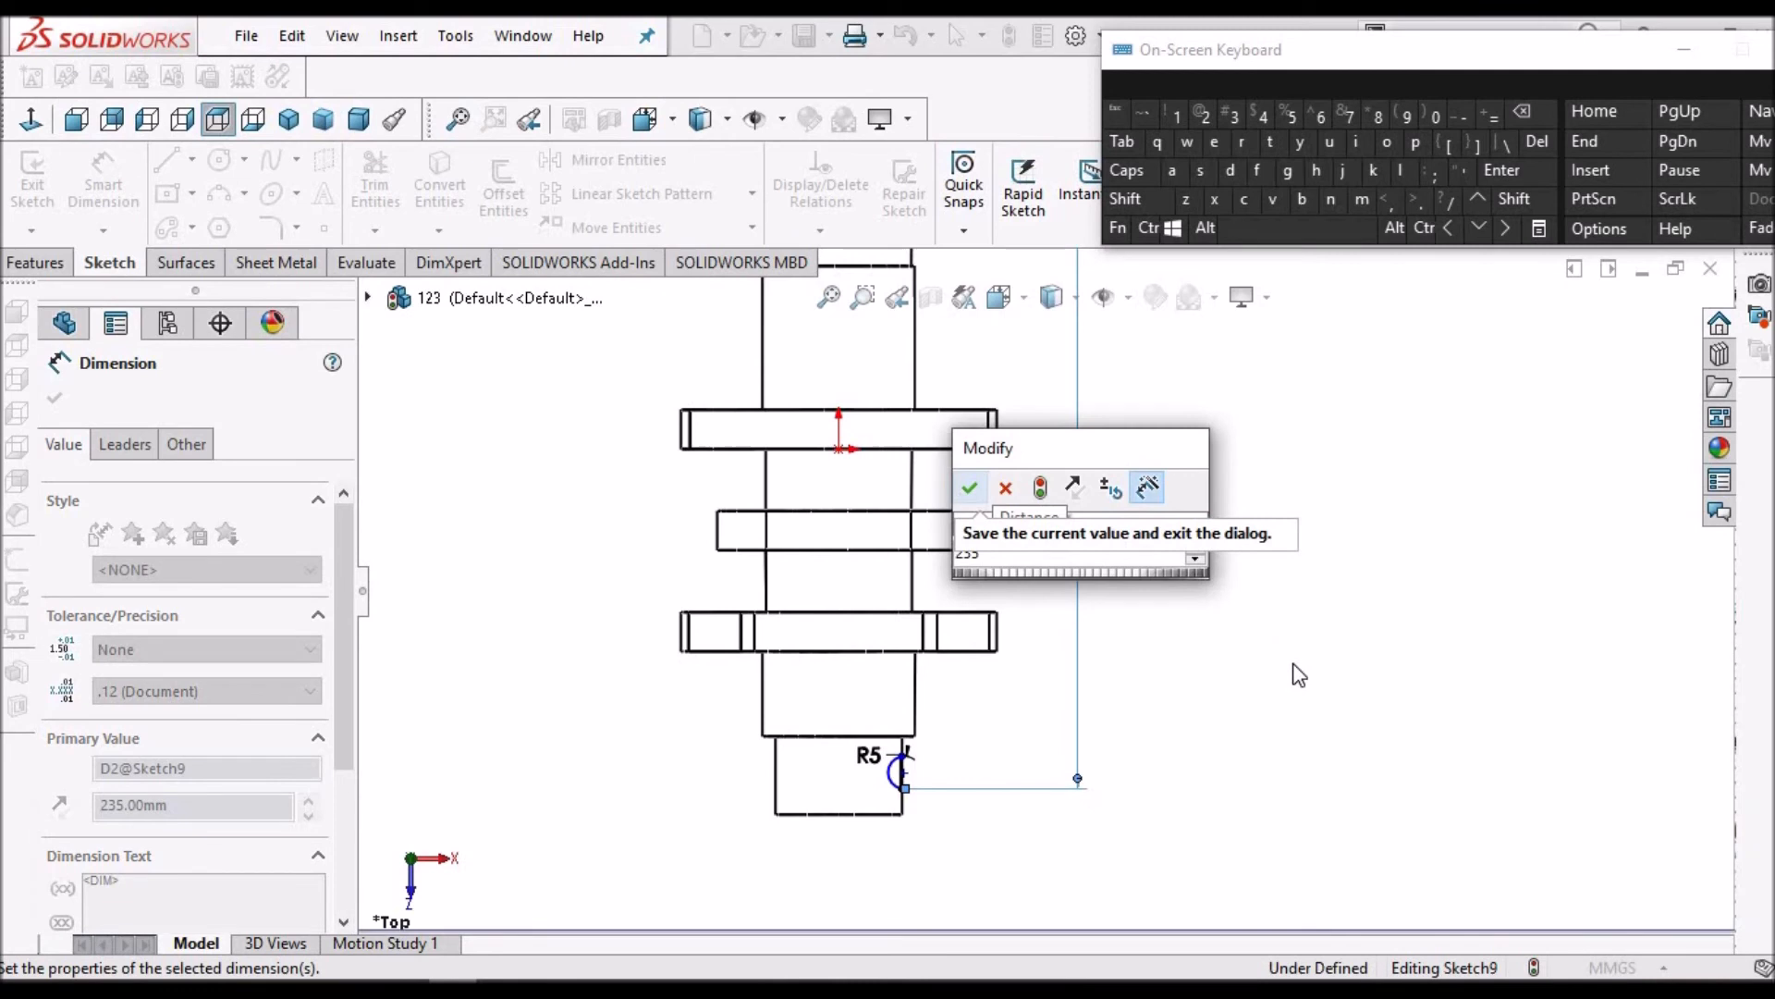
pyautogui.click(971, 484)
pyautogui.click(1099, 585)
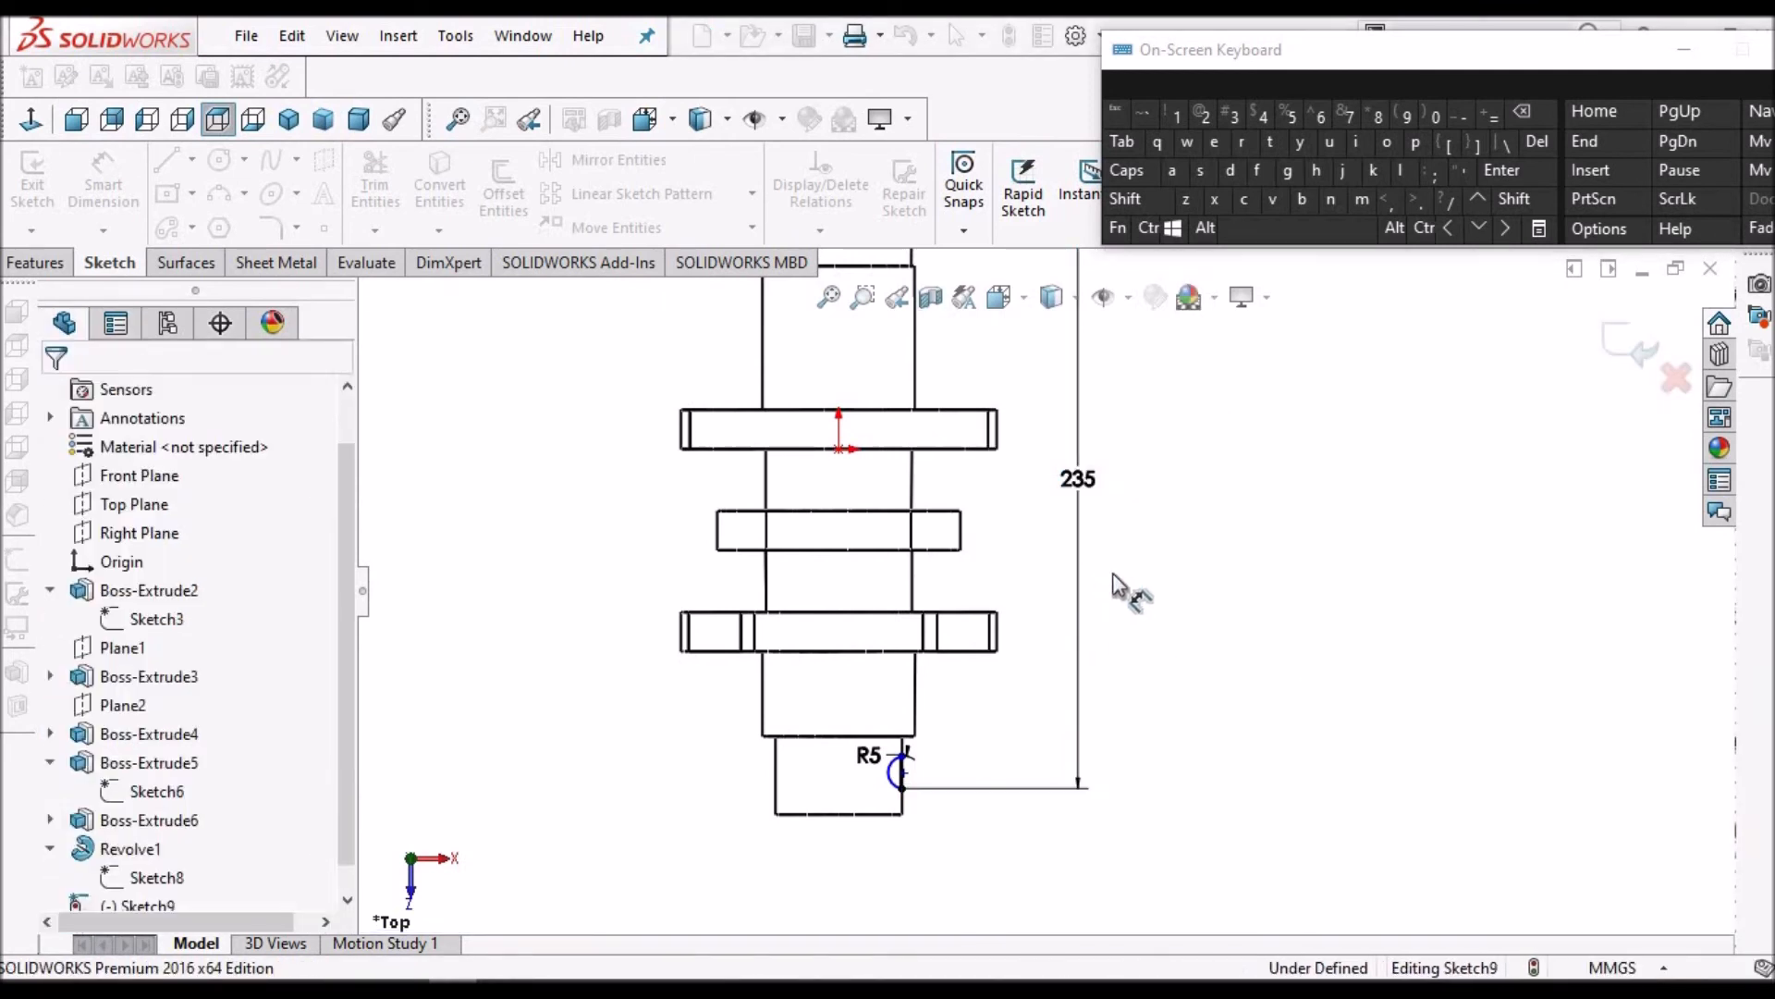
# Make the key-slot arc's centre point coincident with the straight line closing the arc on the stepped shaft end
pyautogui.scroll(-2, 988, 675)
pyautogui.scroll(-2, 987, 673)
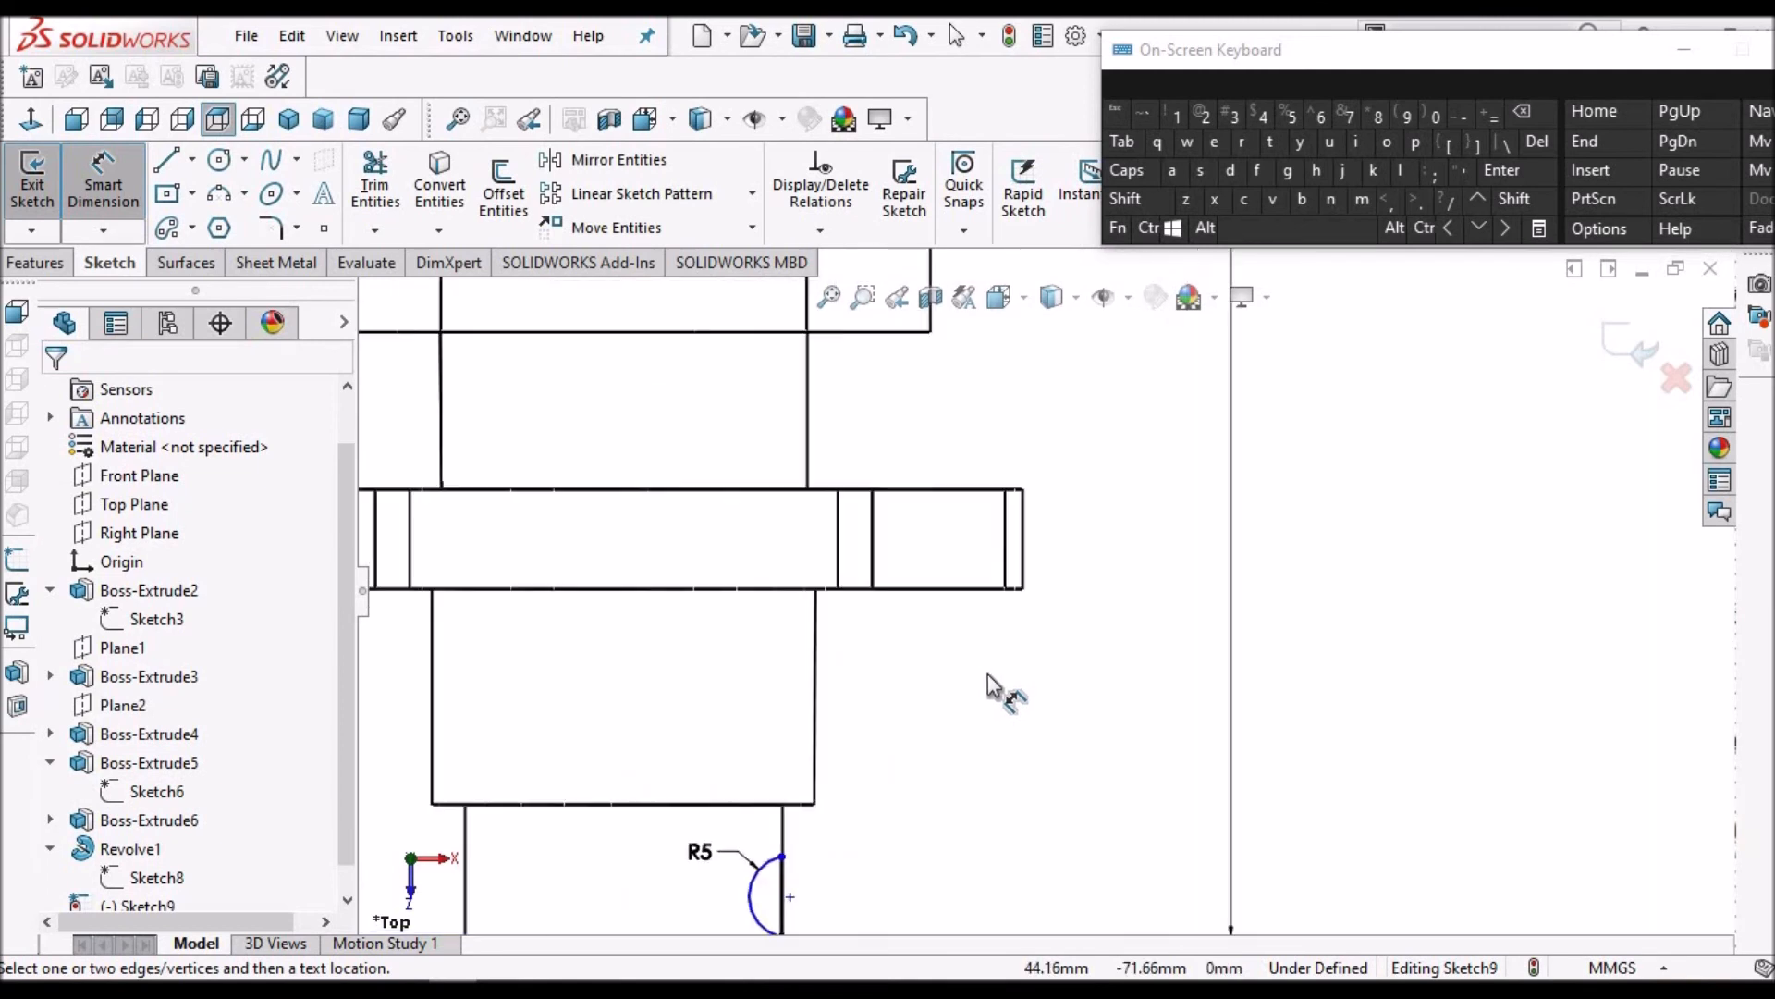
pyautogui.scroll(1, 987, 673)
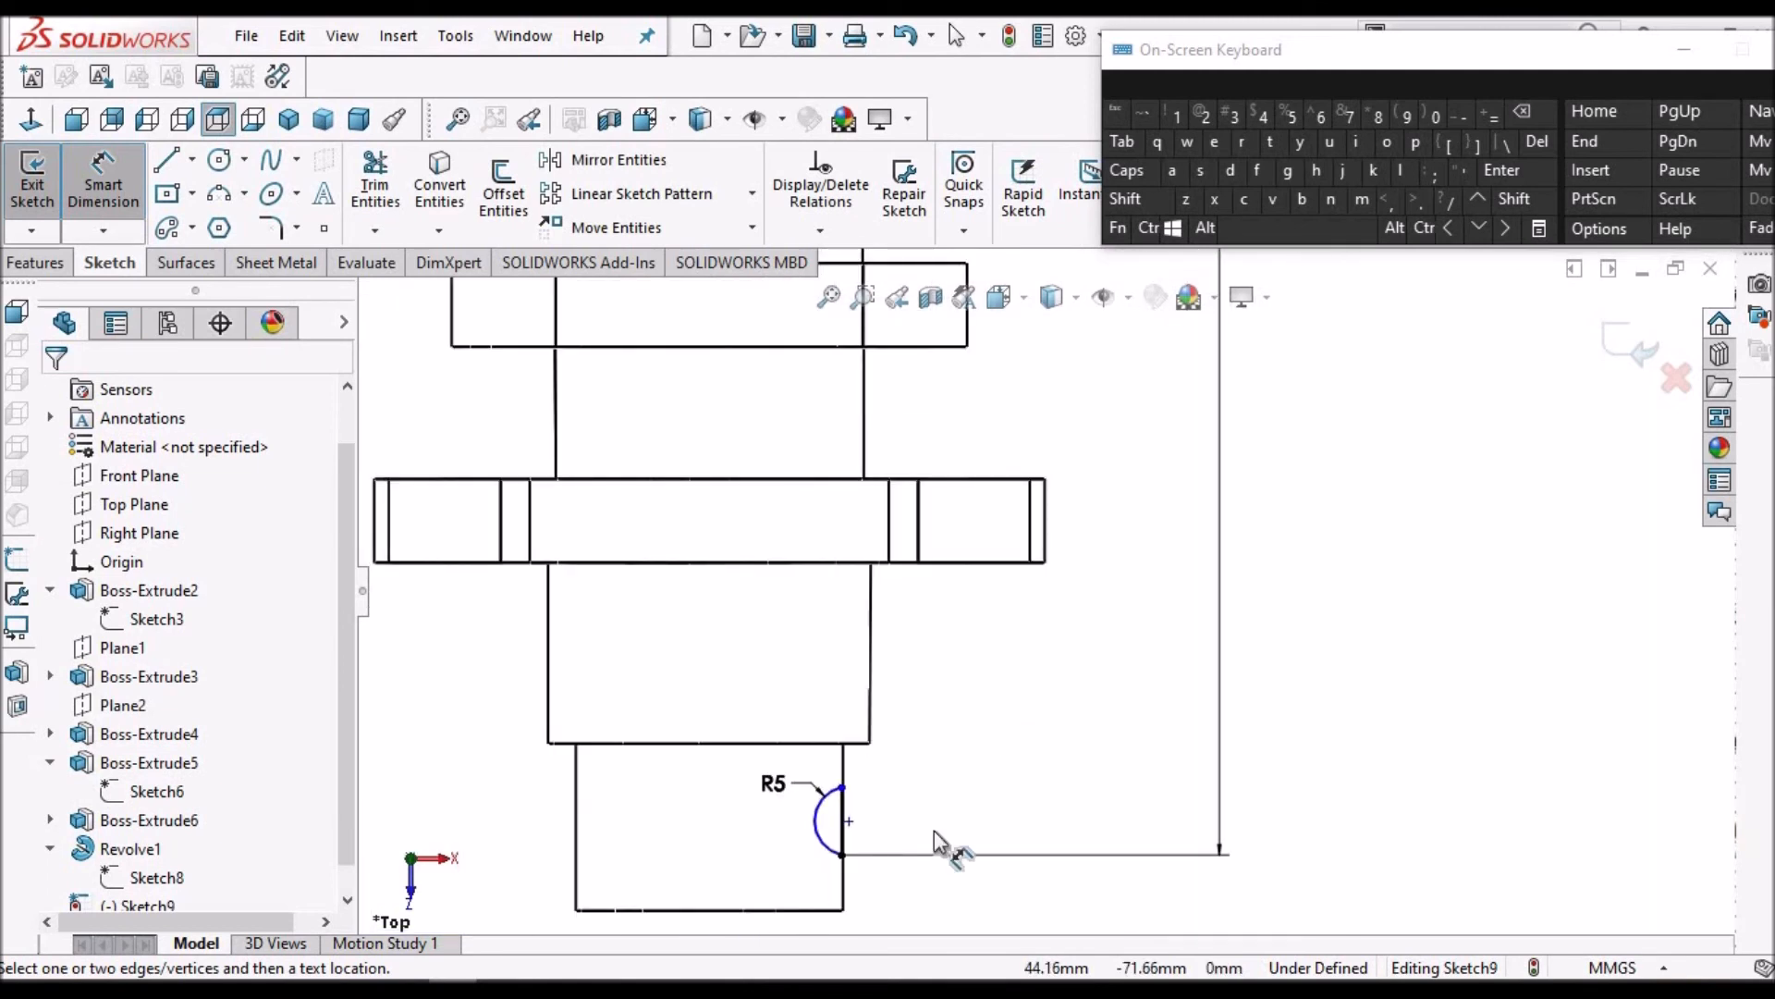
pyautogui.scroll(-2, 912, 841)
pyautogui.rightClick(1021, 640)
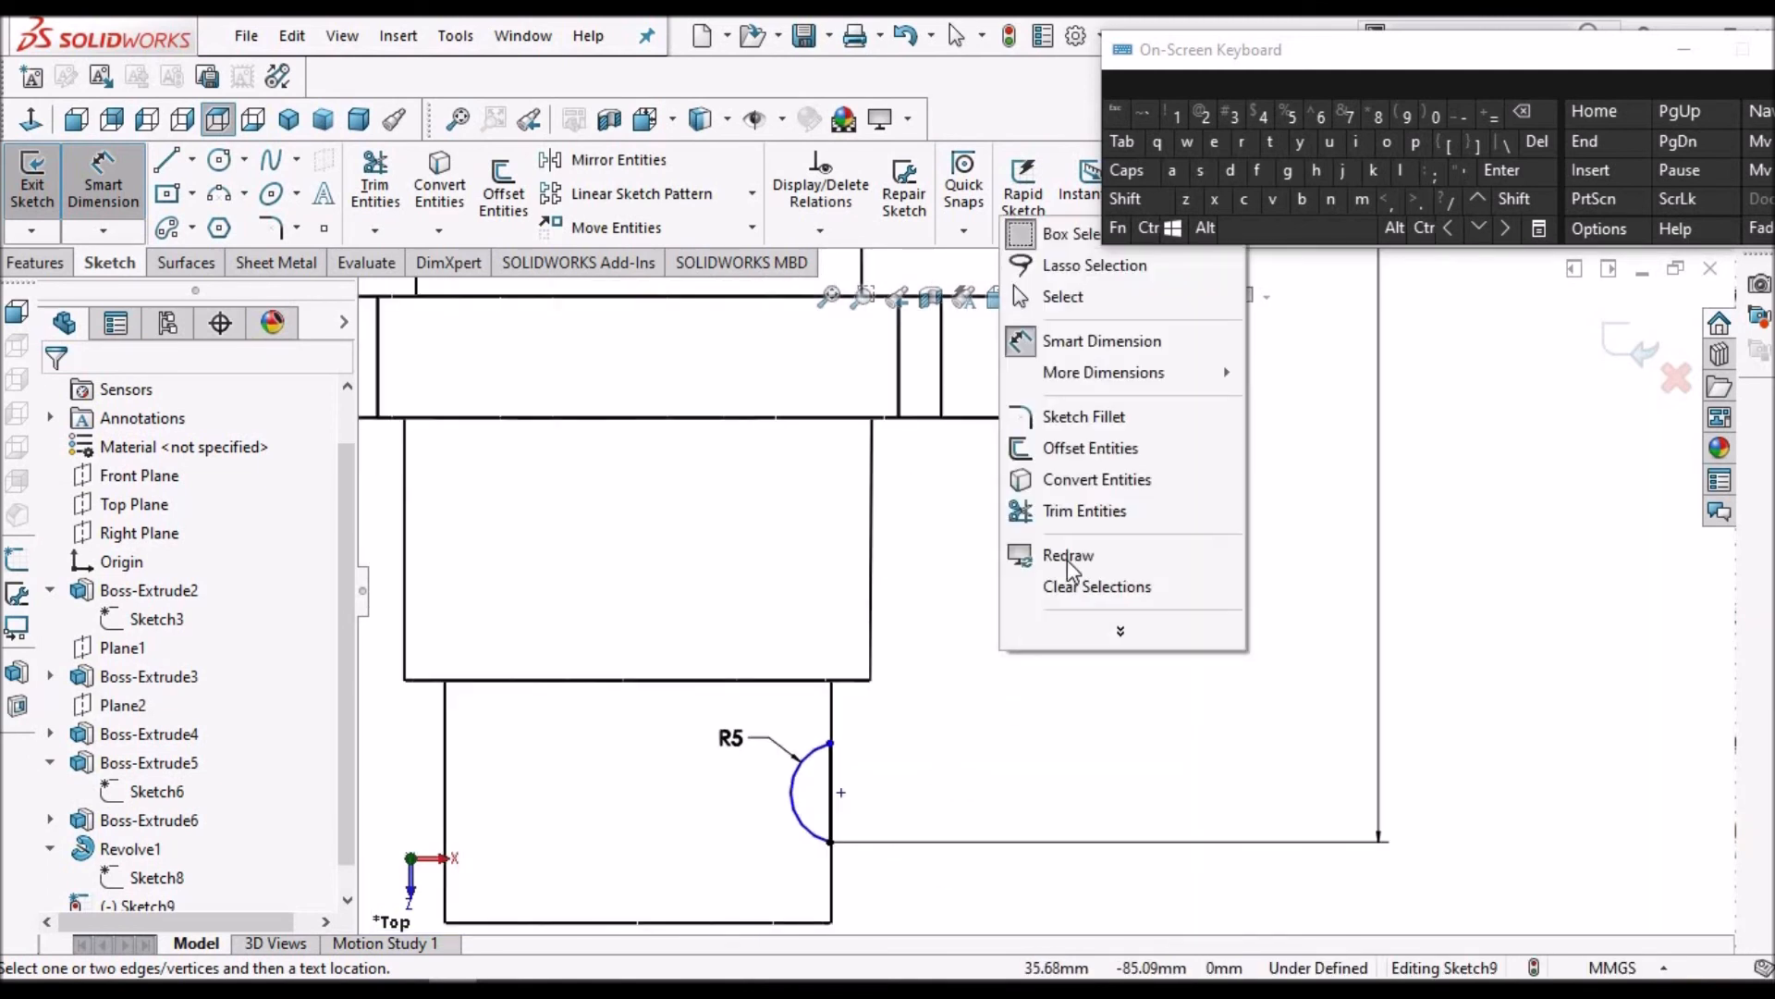
pyautogui.click(1059, 296)
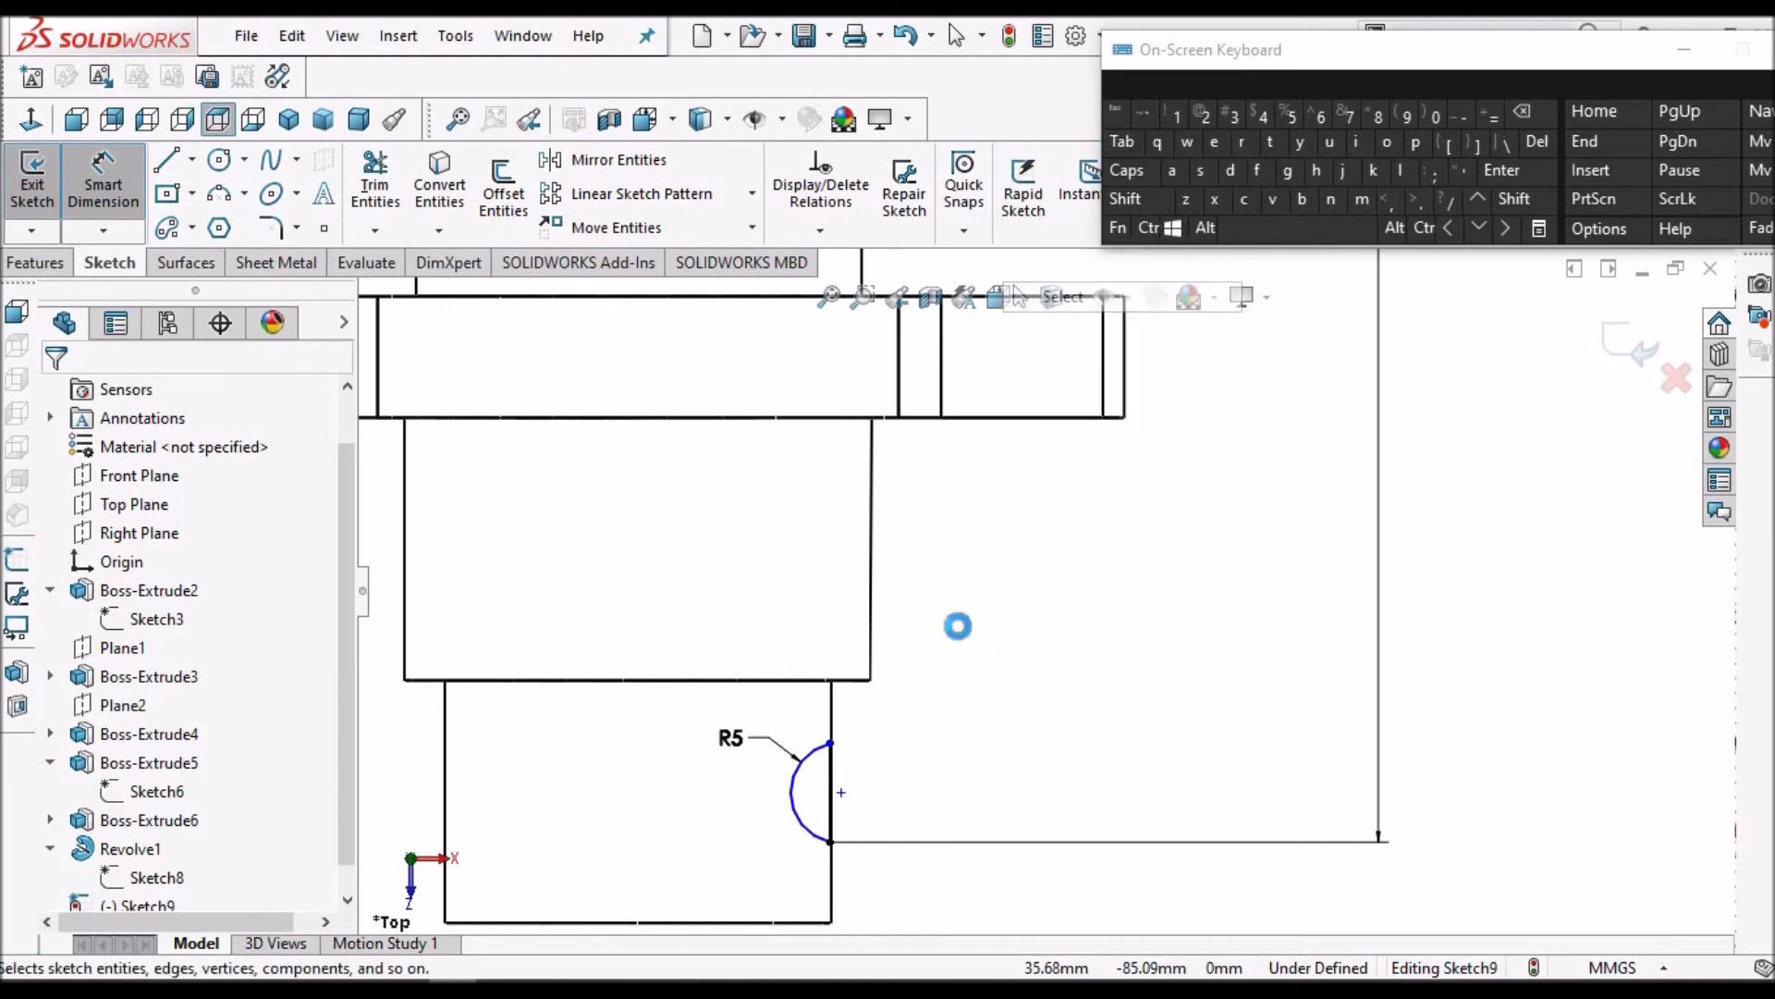
pyautogui.click(840, 792)
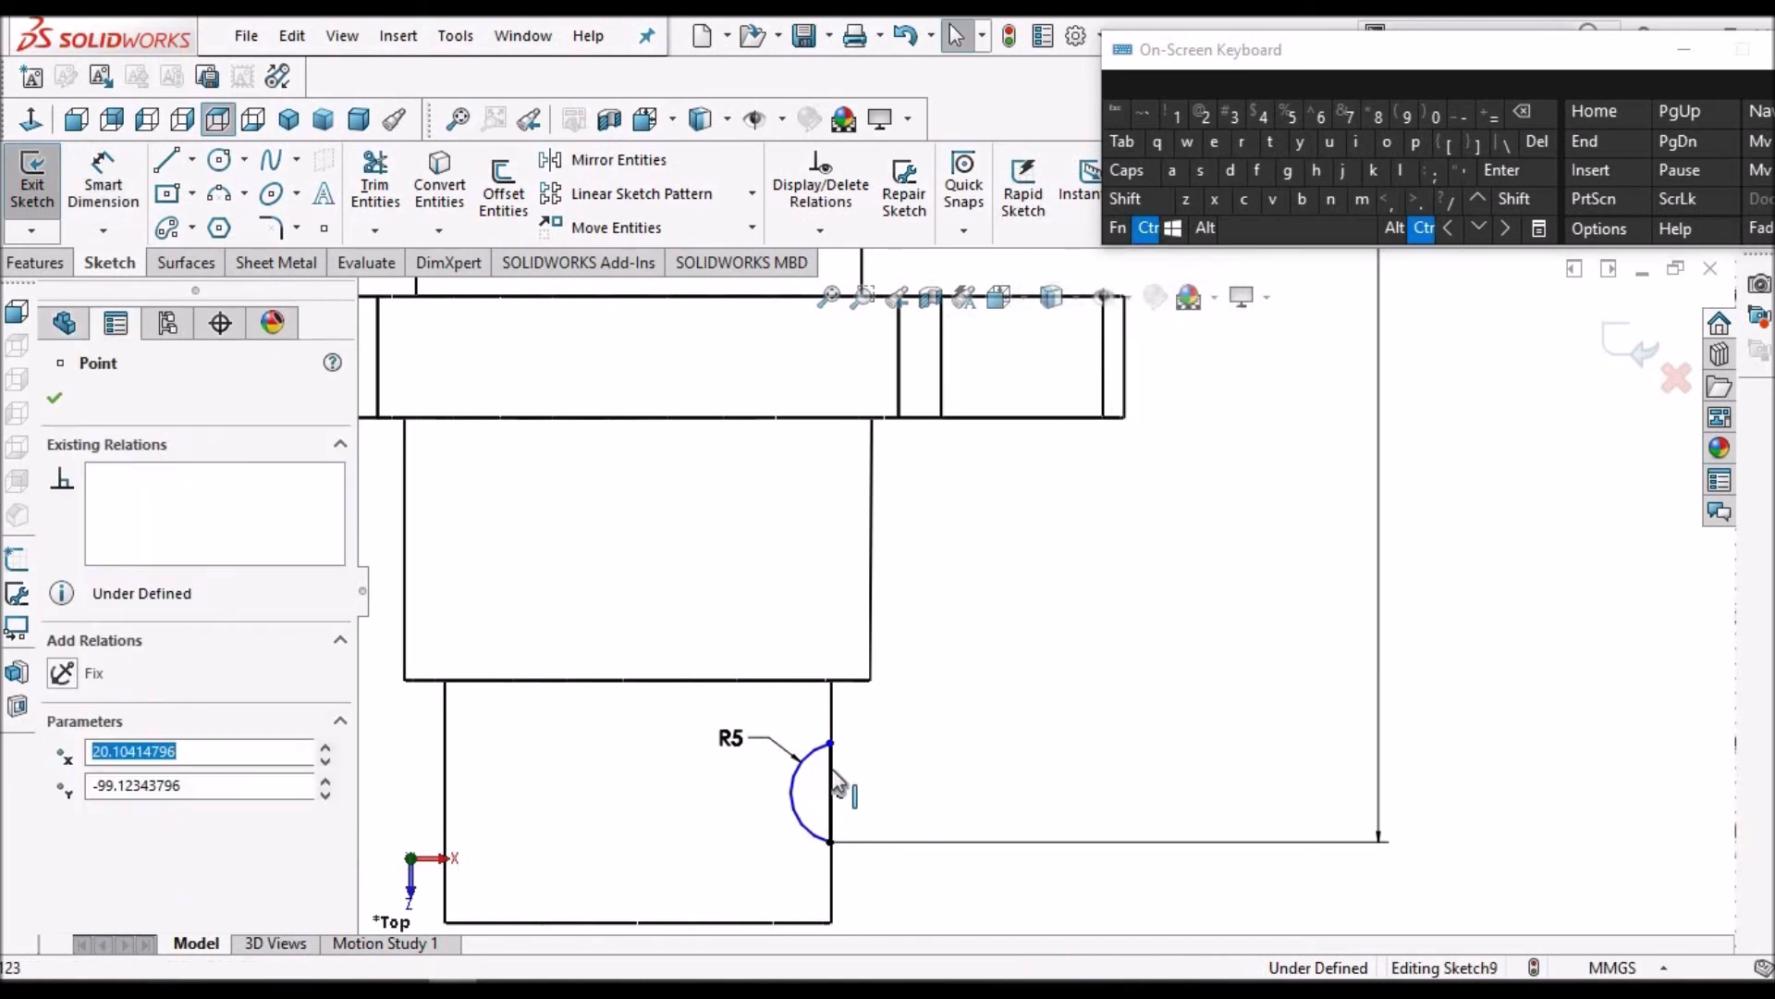
pyautogui.keyDown('ctrl'); pyautogui.click(832, 775); pyautogui.keyUp('ctrl')
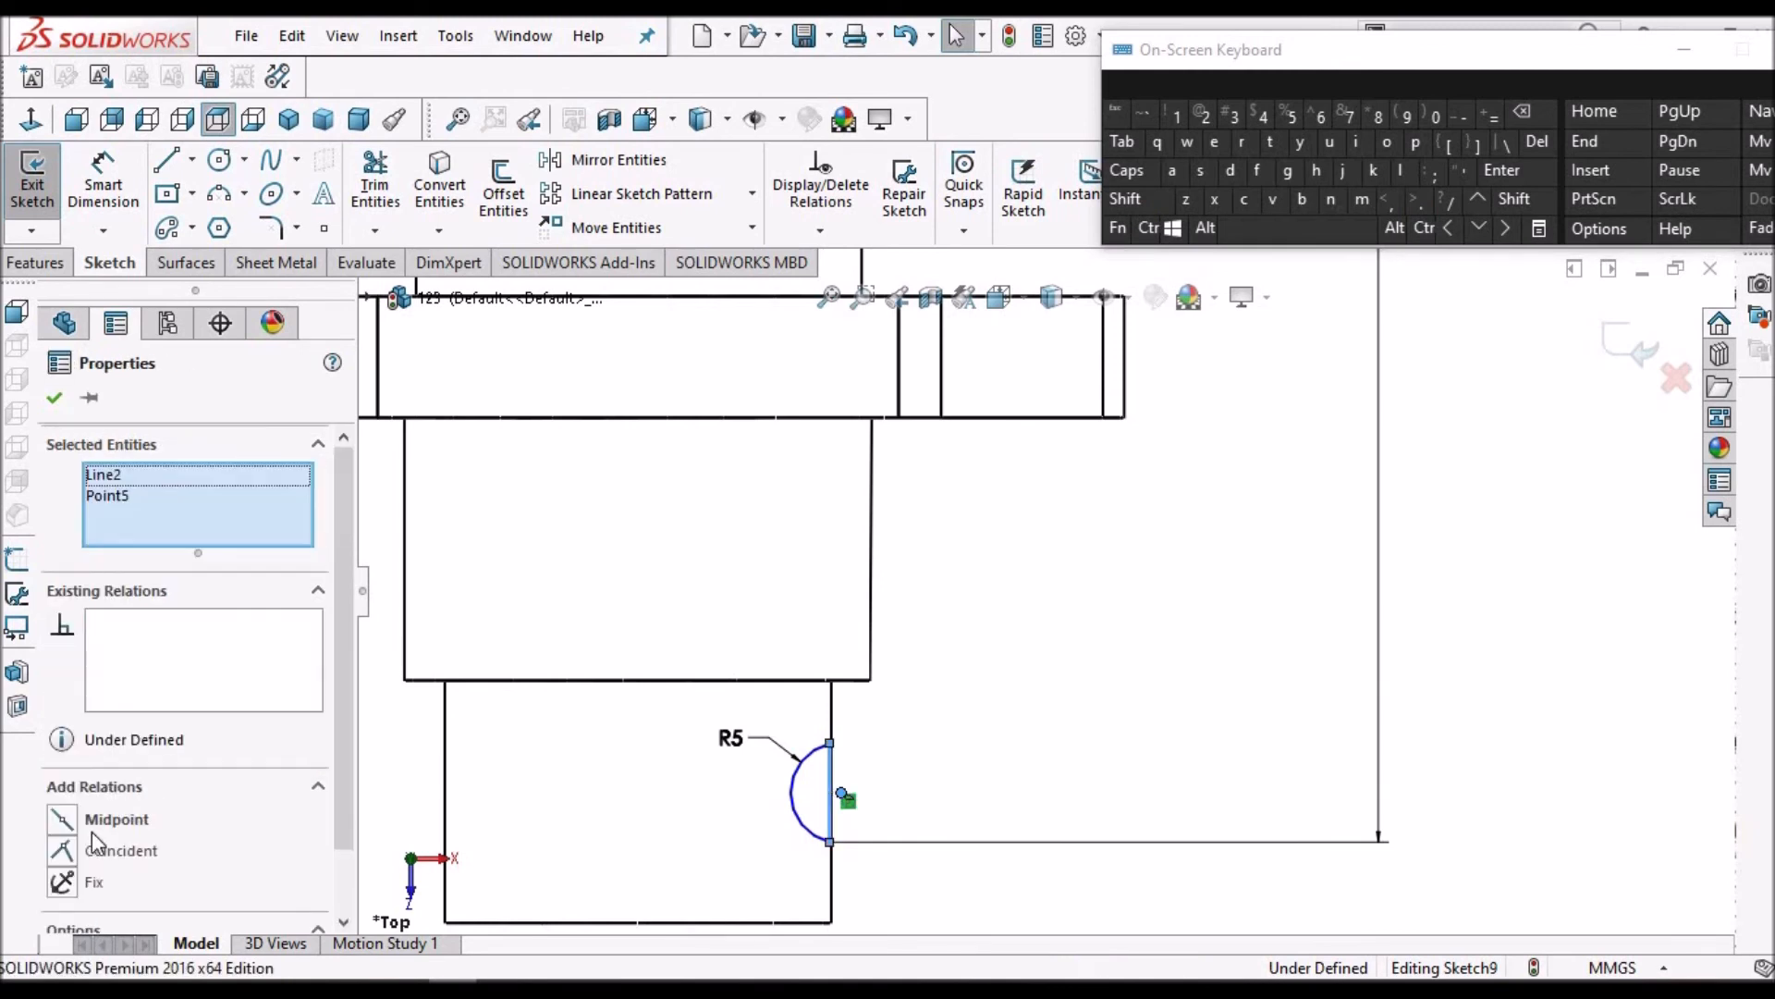
pyautogui.click(72, 855)
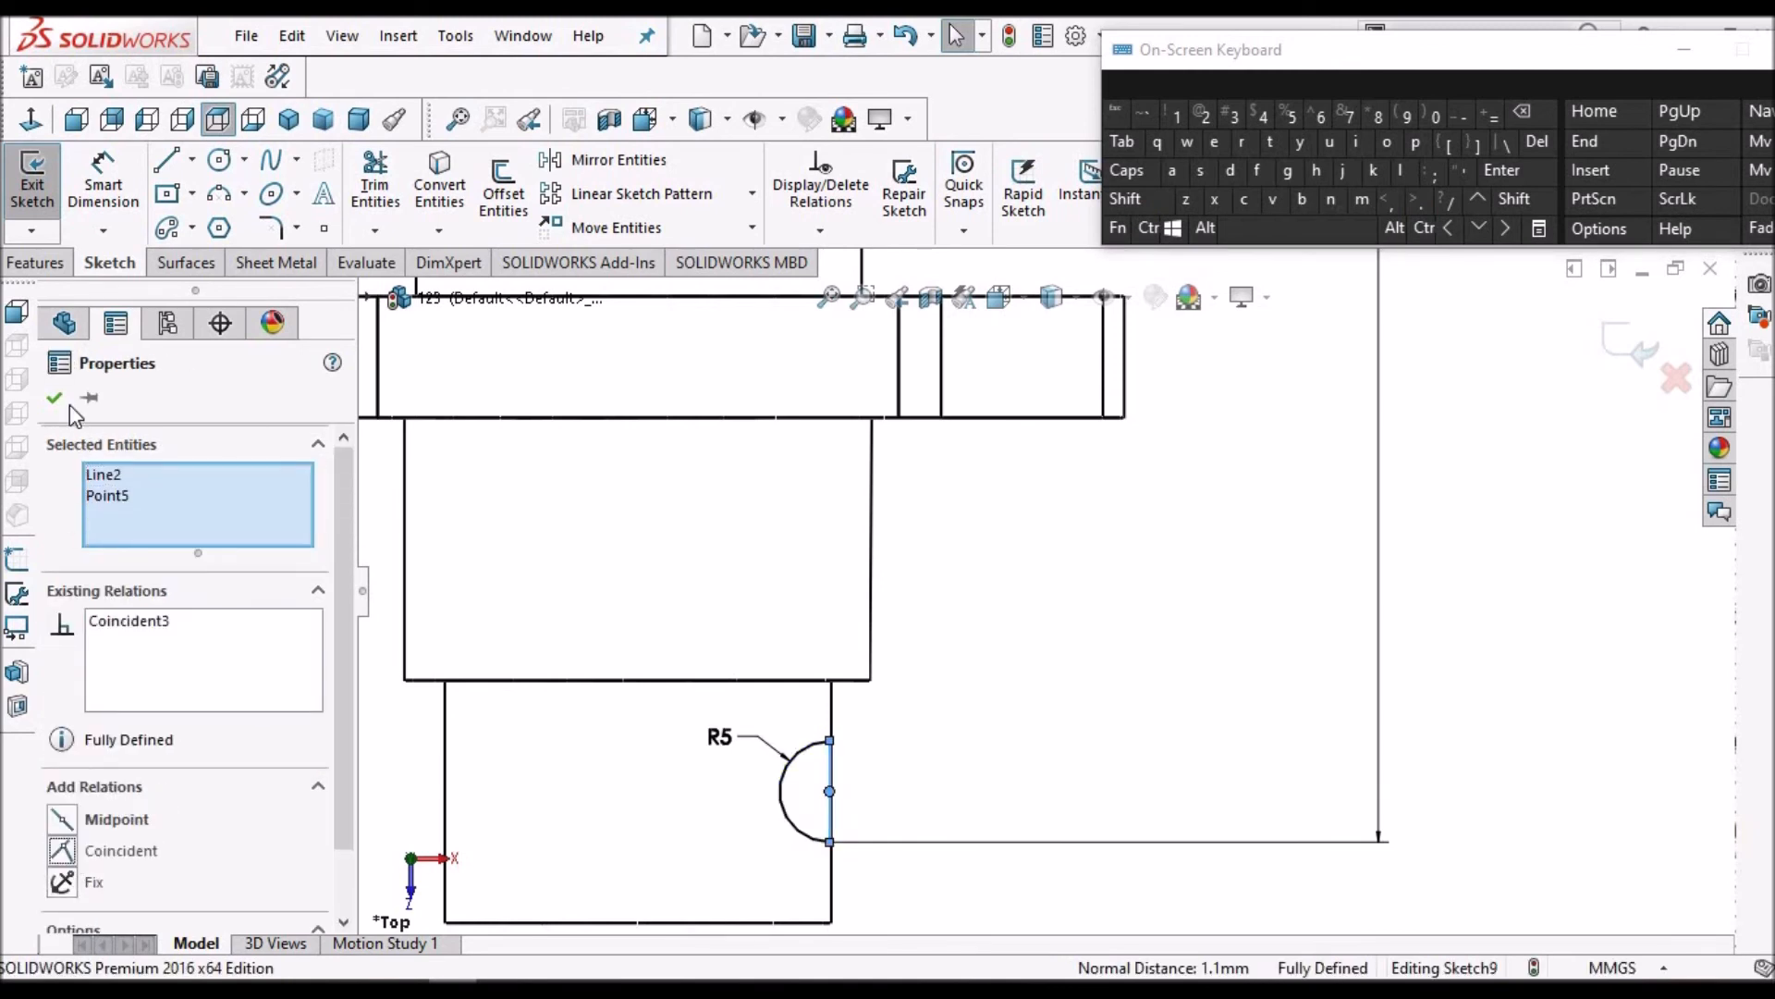
pyautogui.click(1072, 615)
# Cut-extrude the key-slot profile on the stepped shaft end with a Mid Plane depth of 4 mm
pyautogui.scroll(3, 1070, 614)
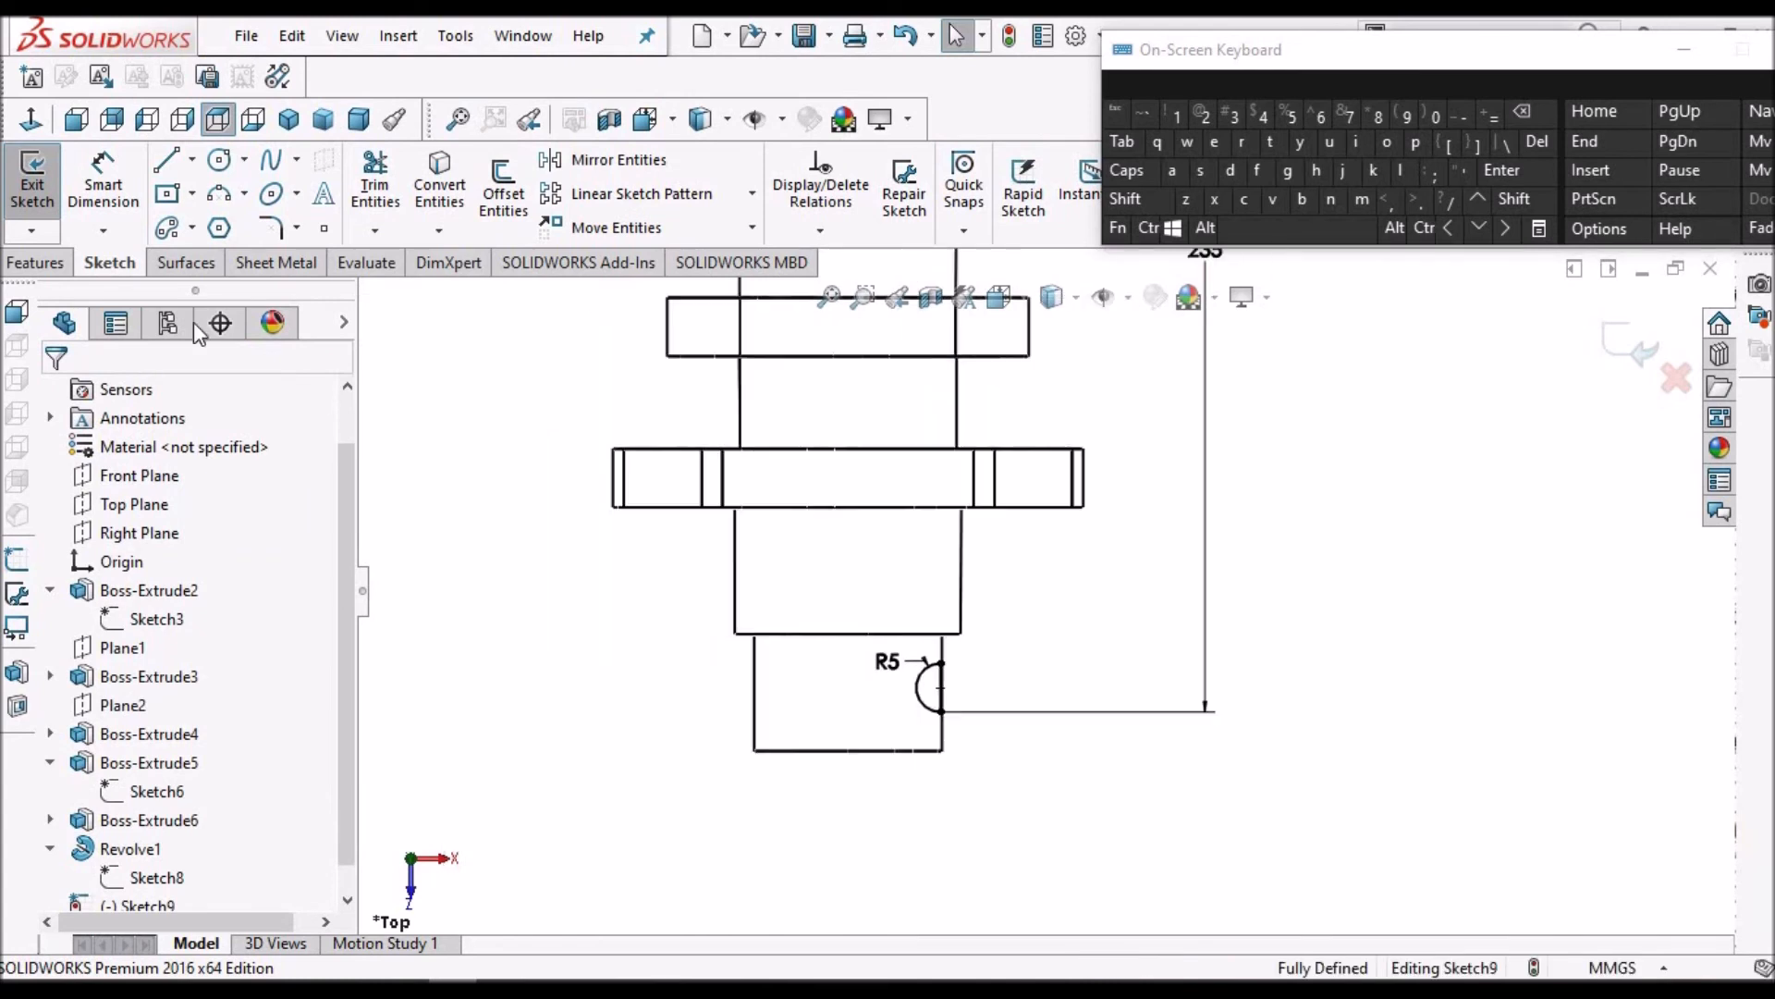
pyautogui.click(37, 262)
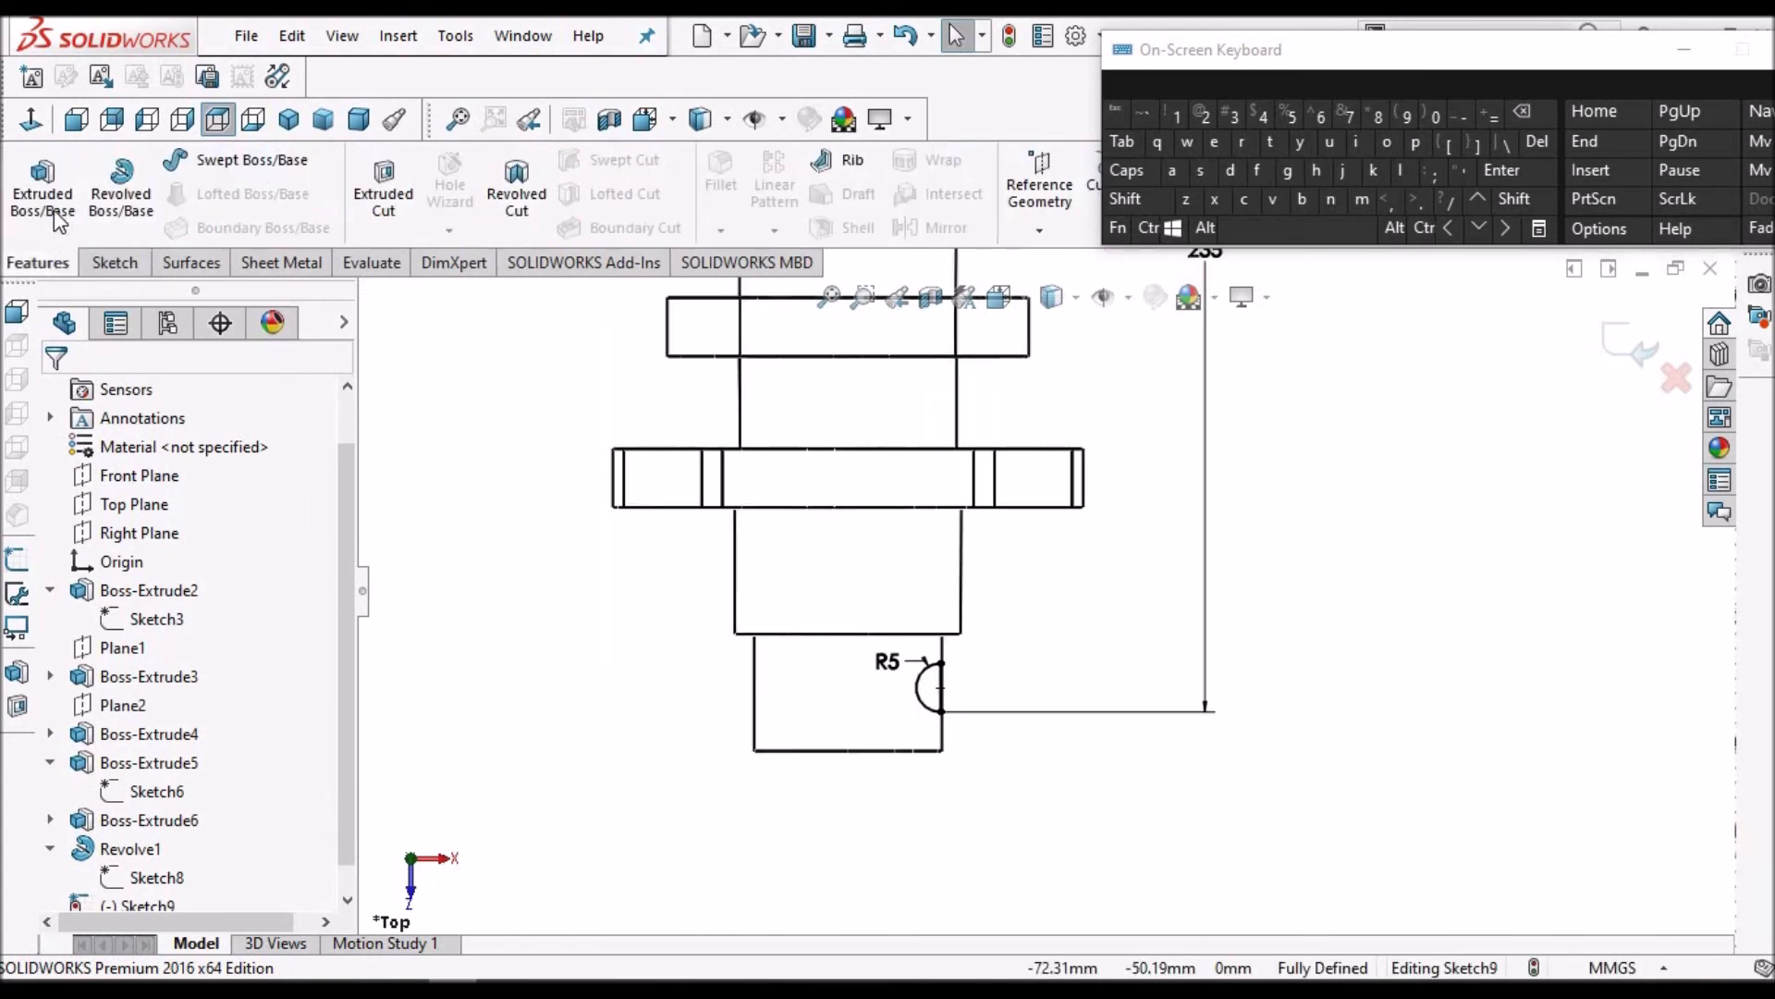
pyautogui.click(371, 190)
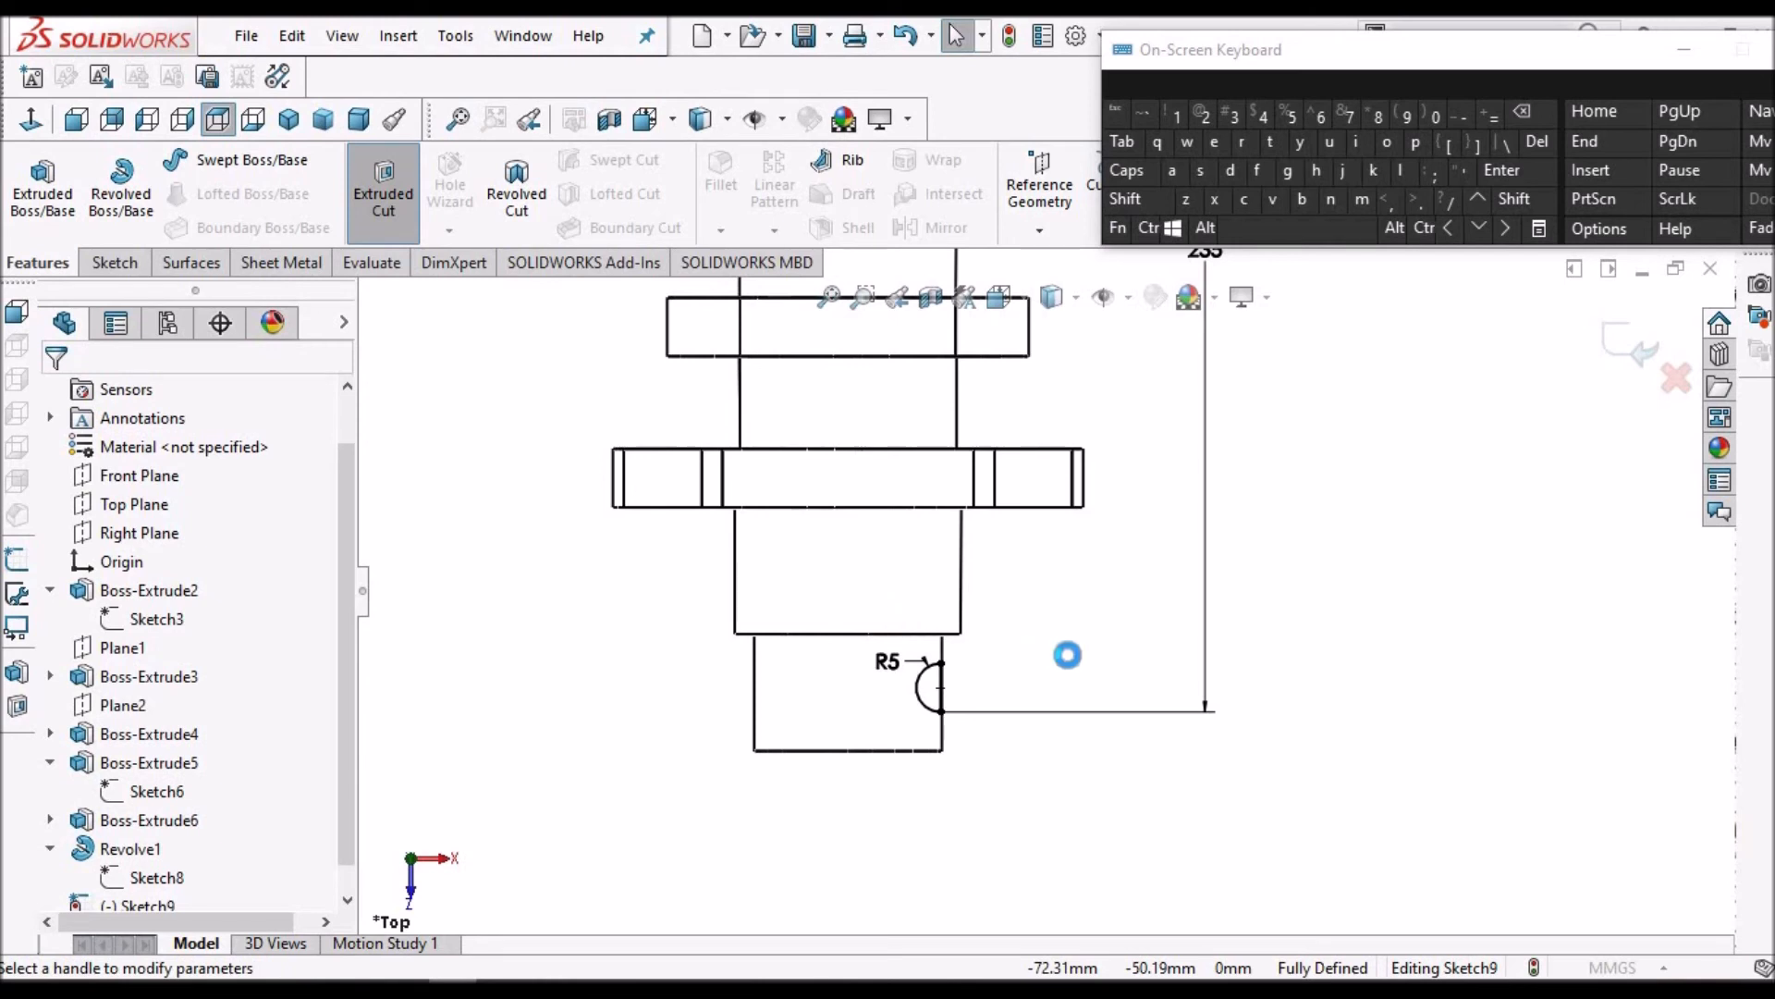
pyautogui.scroll(1, 1108, 558)
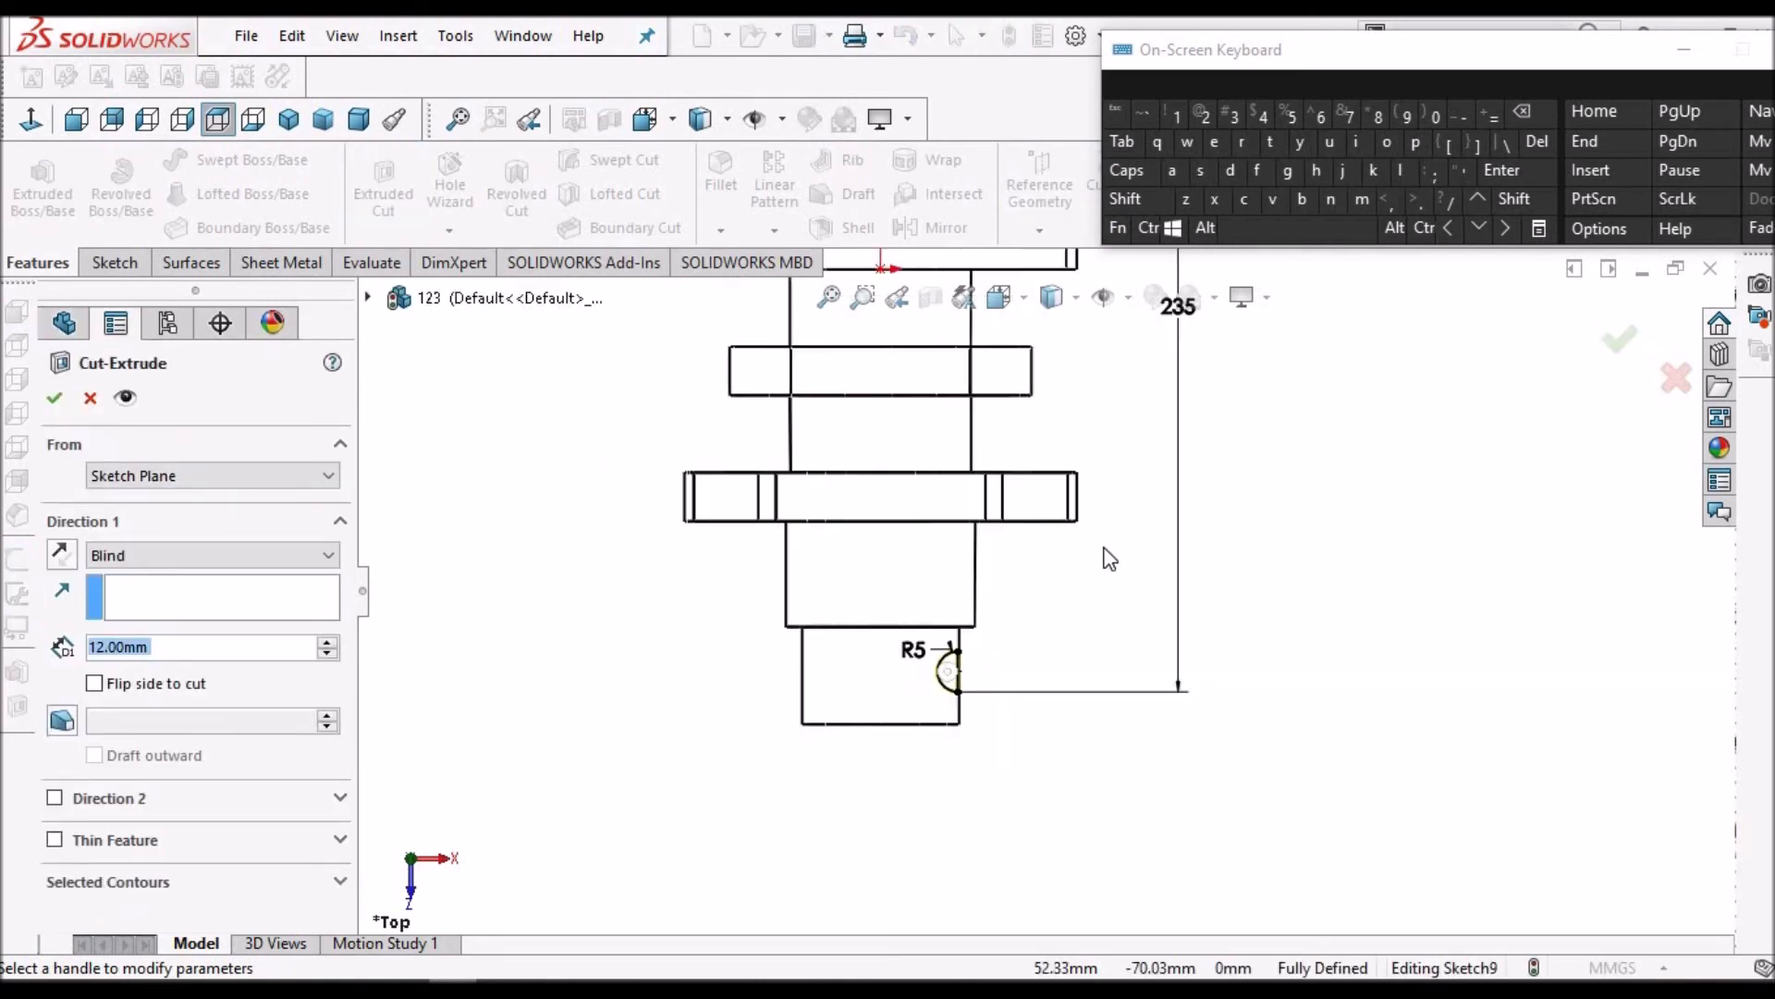
pyautogui.scroll(1, 1108, 559)
pyautogui.moveTo(967, 408); pyautogui.dragTo(966, 485, button='middle')
pyautogui.click(328, 554)
pyautogui.click(252, 714)
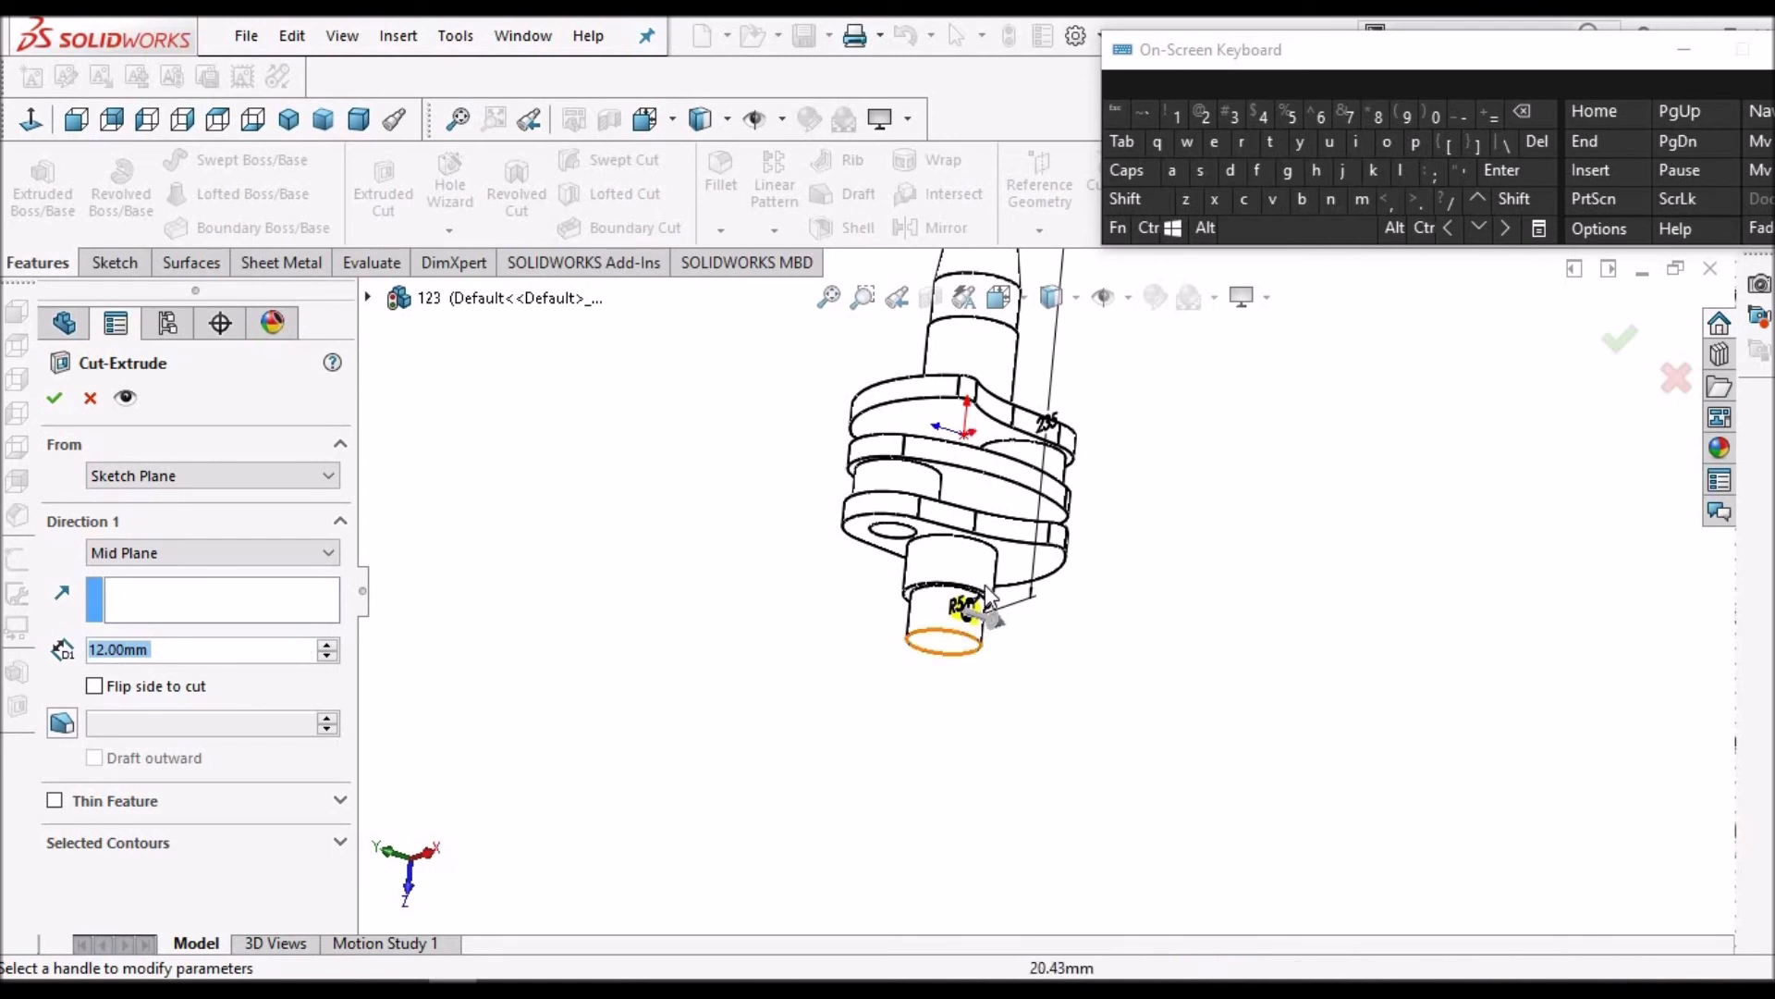
pyautogui.scroll(-7, 979, 599)
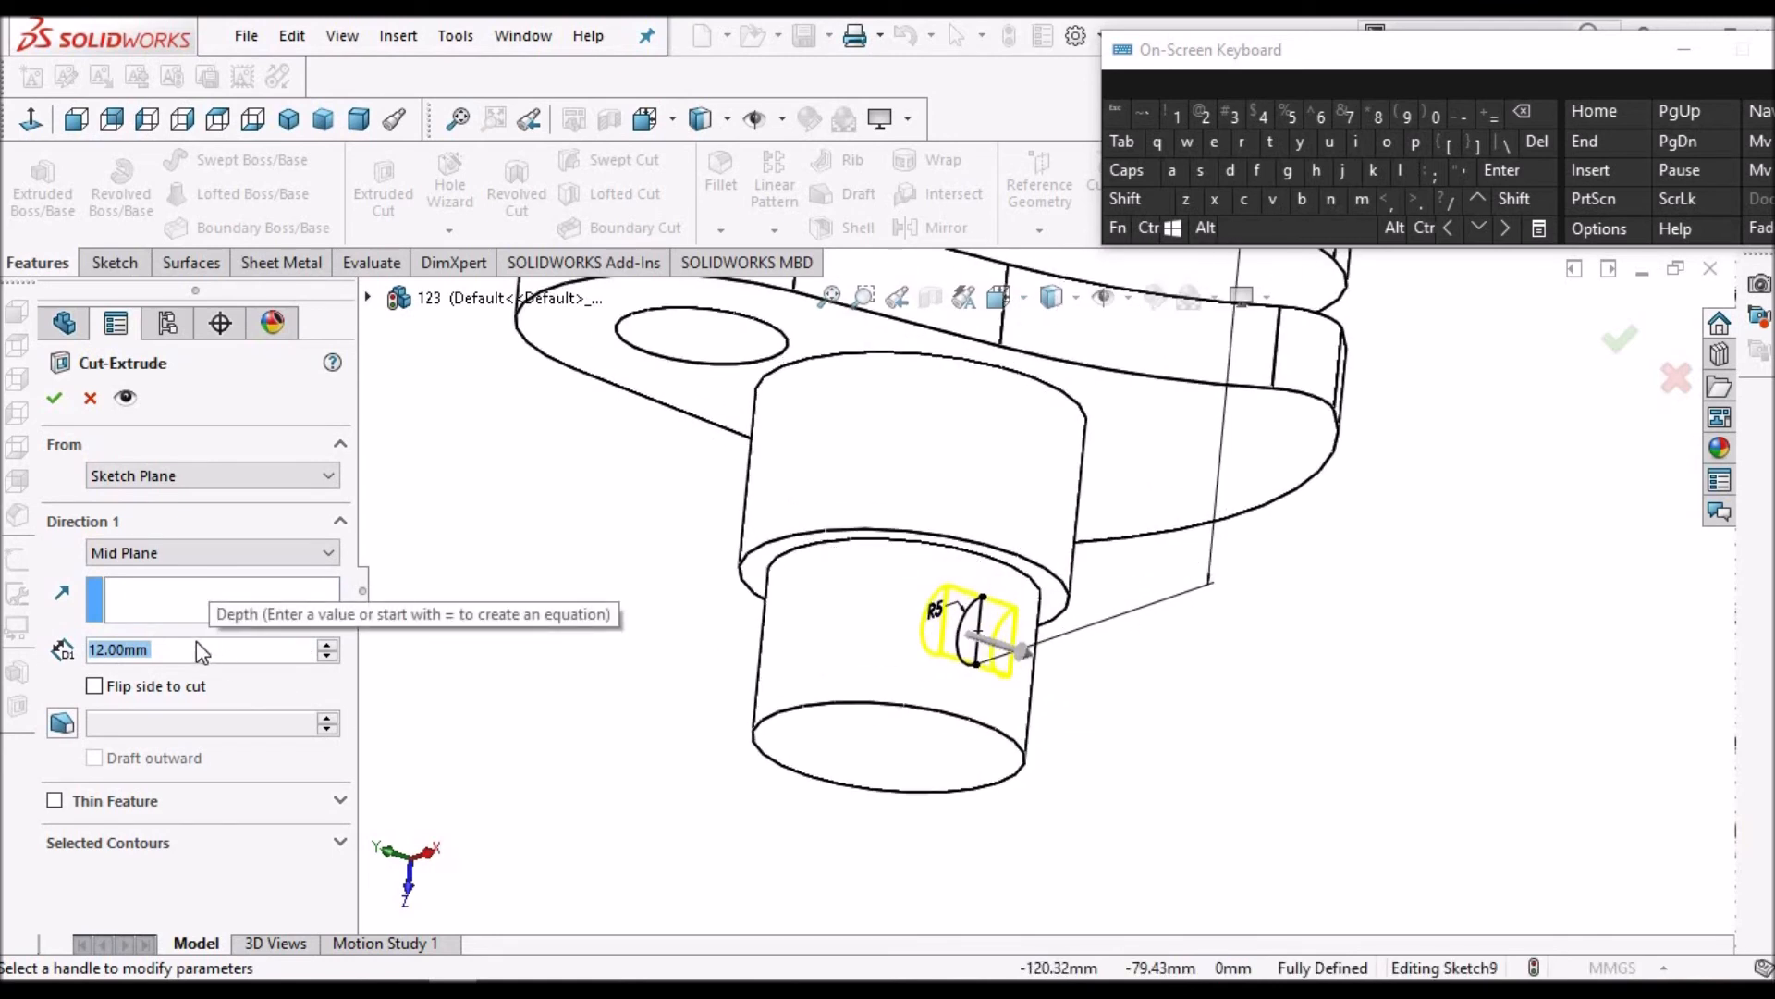
pyautogui.write('4')
pyautogui.press('Return')
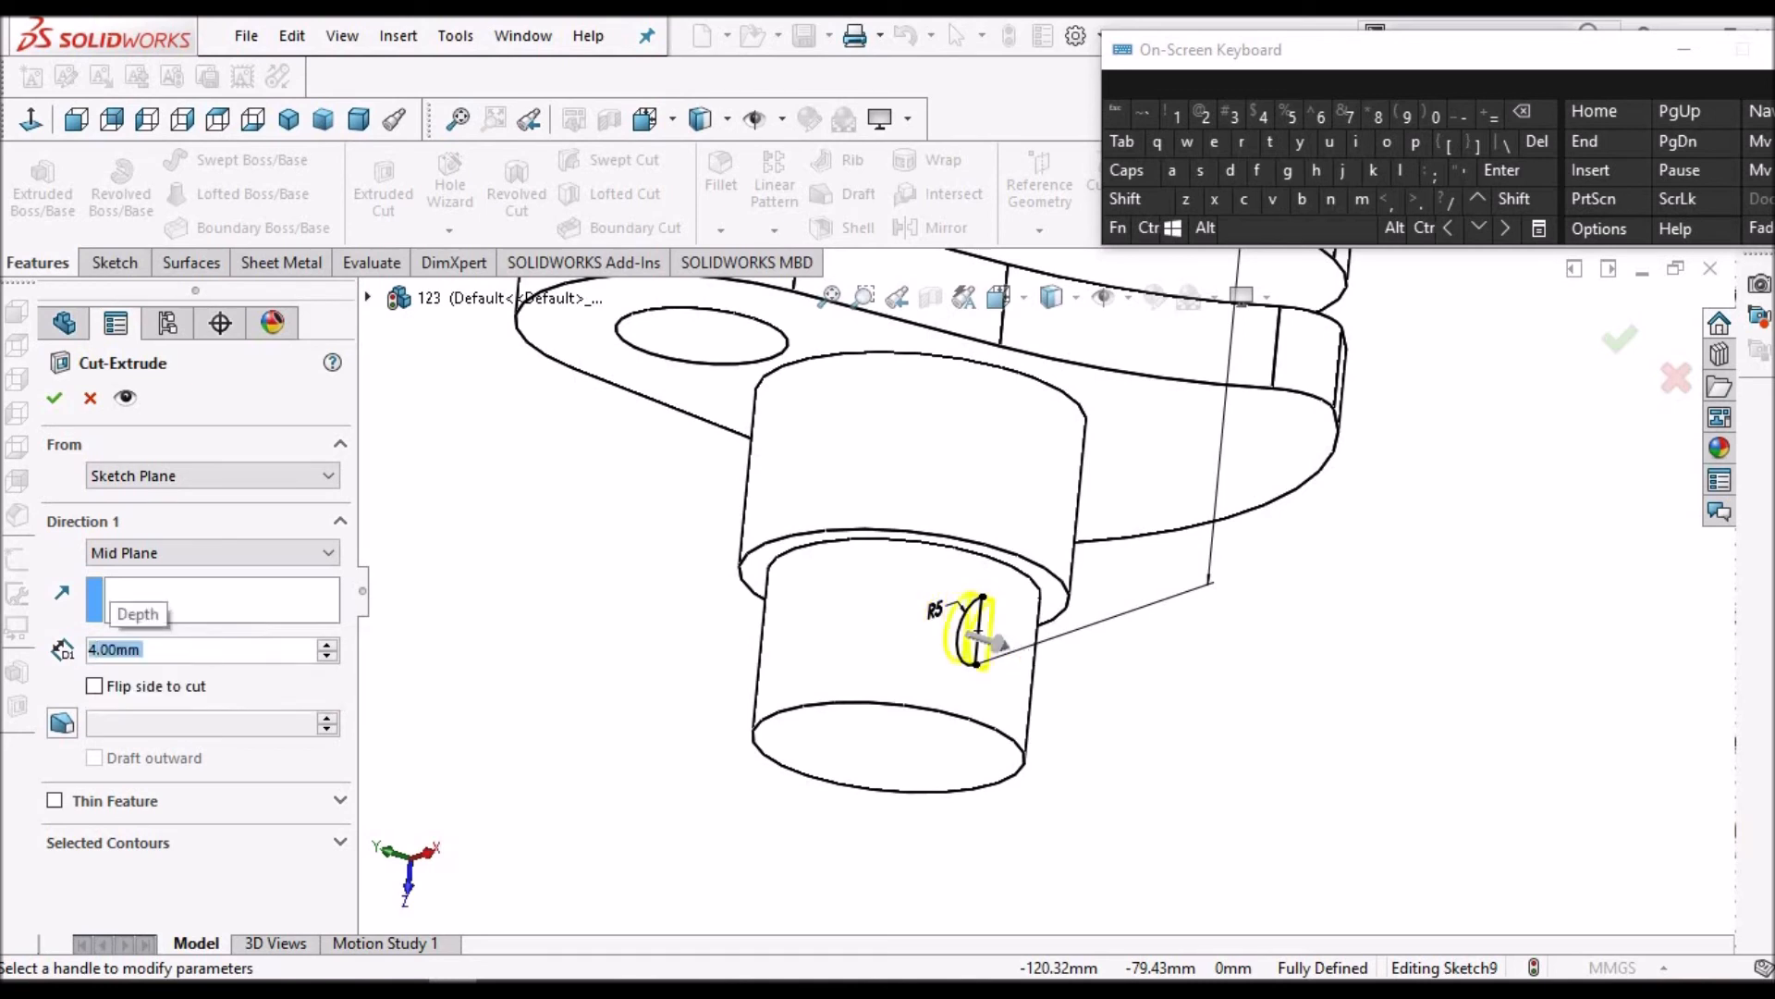
pyautogui.click(51, 399)
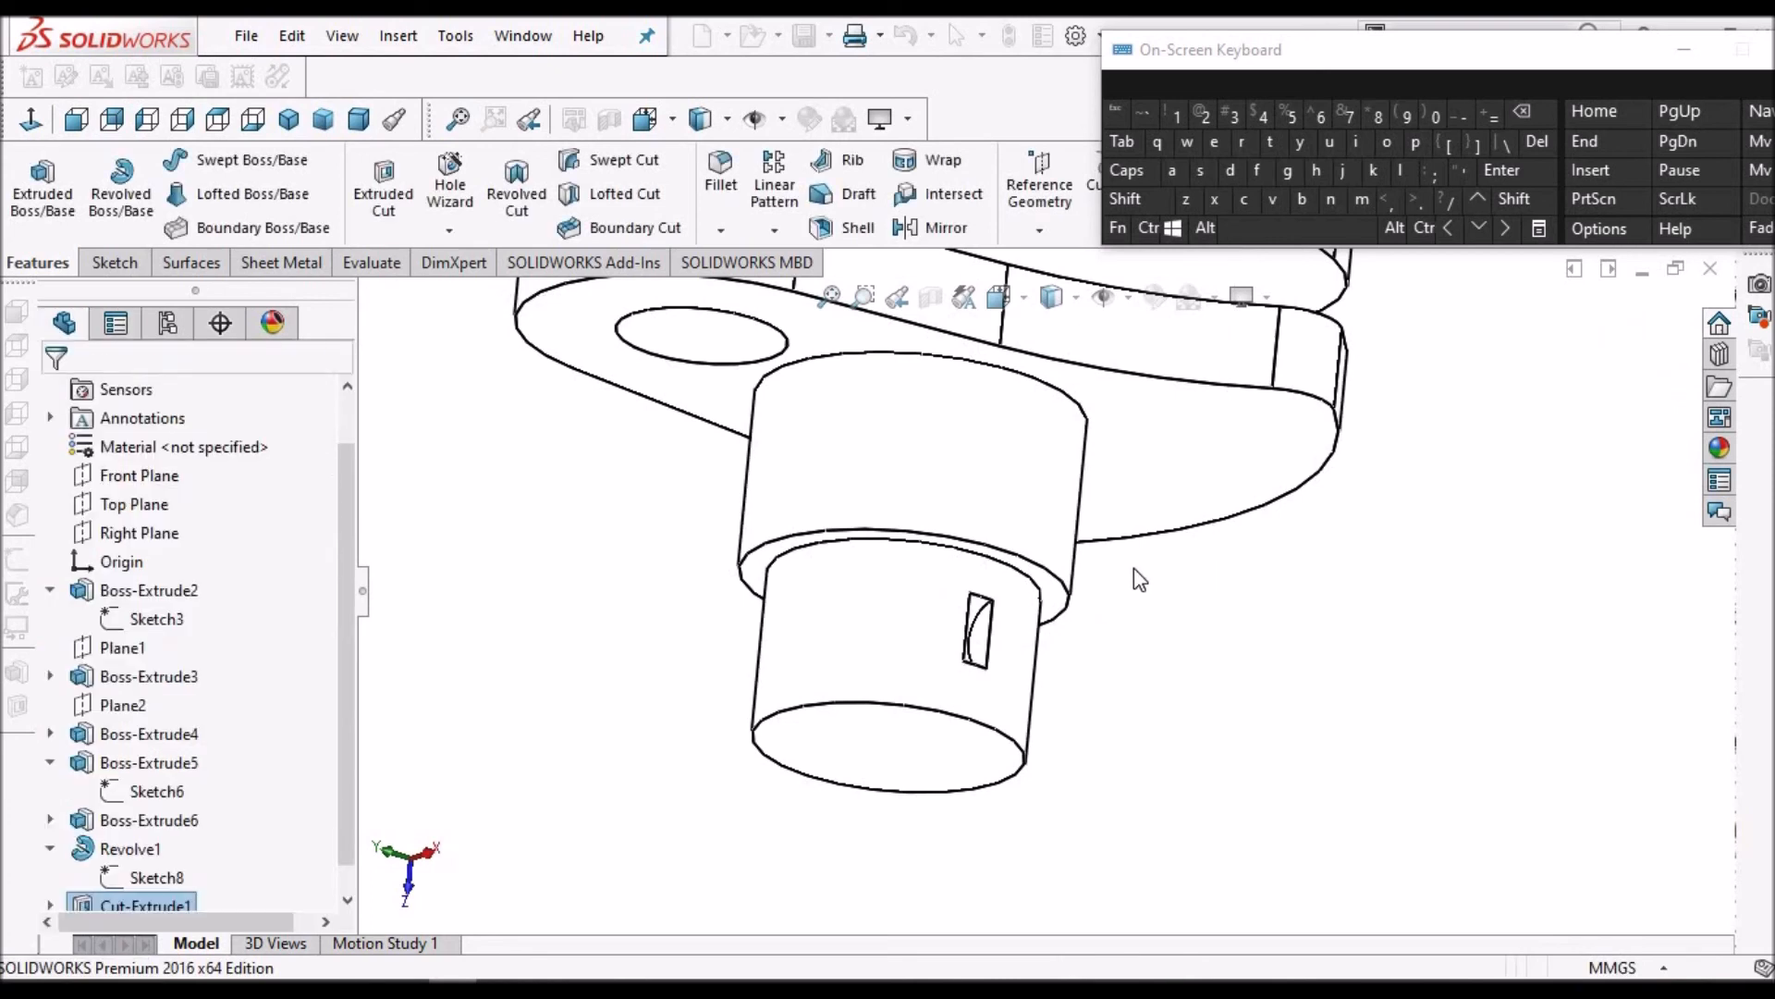
# Mirror the stepped shaft end's key-slot cut about the Right Plane
pyautogui.scroll(-3, 1041, 610)
pyautogui.scroll(1, 1041, 610)
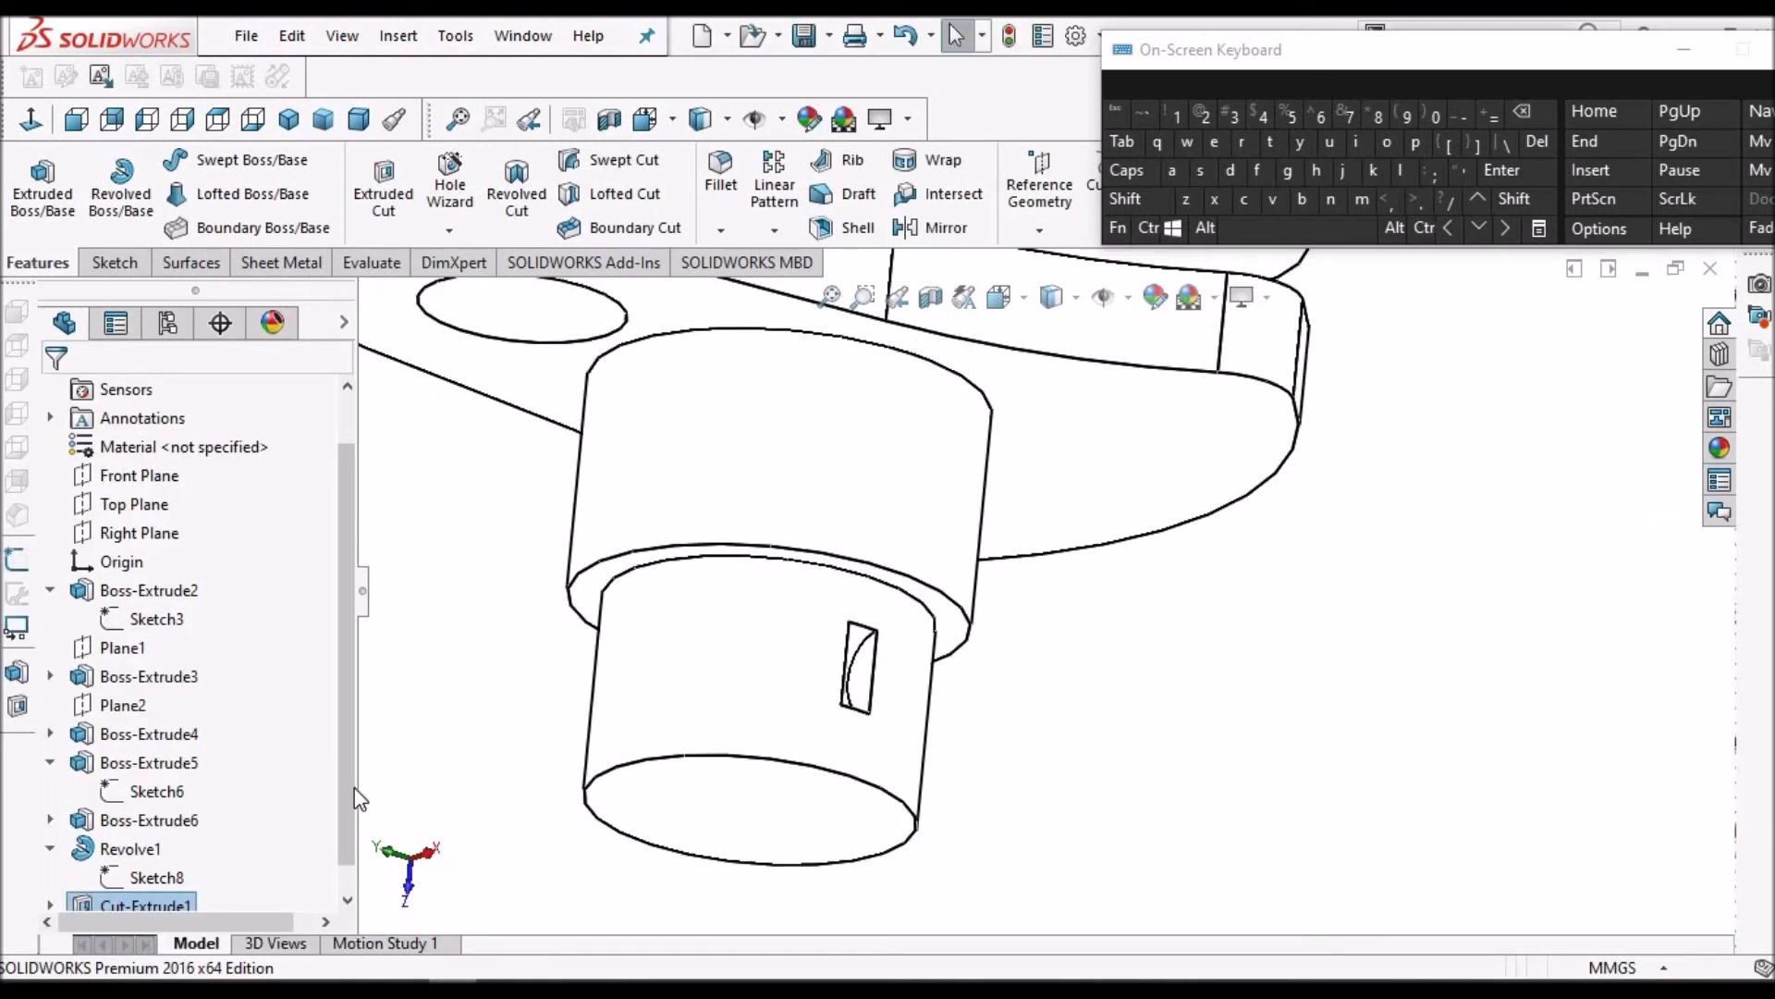
pyautogui.moveTo(345, 784); pyautogui.dragTo(347, 943)
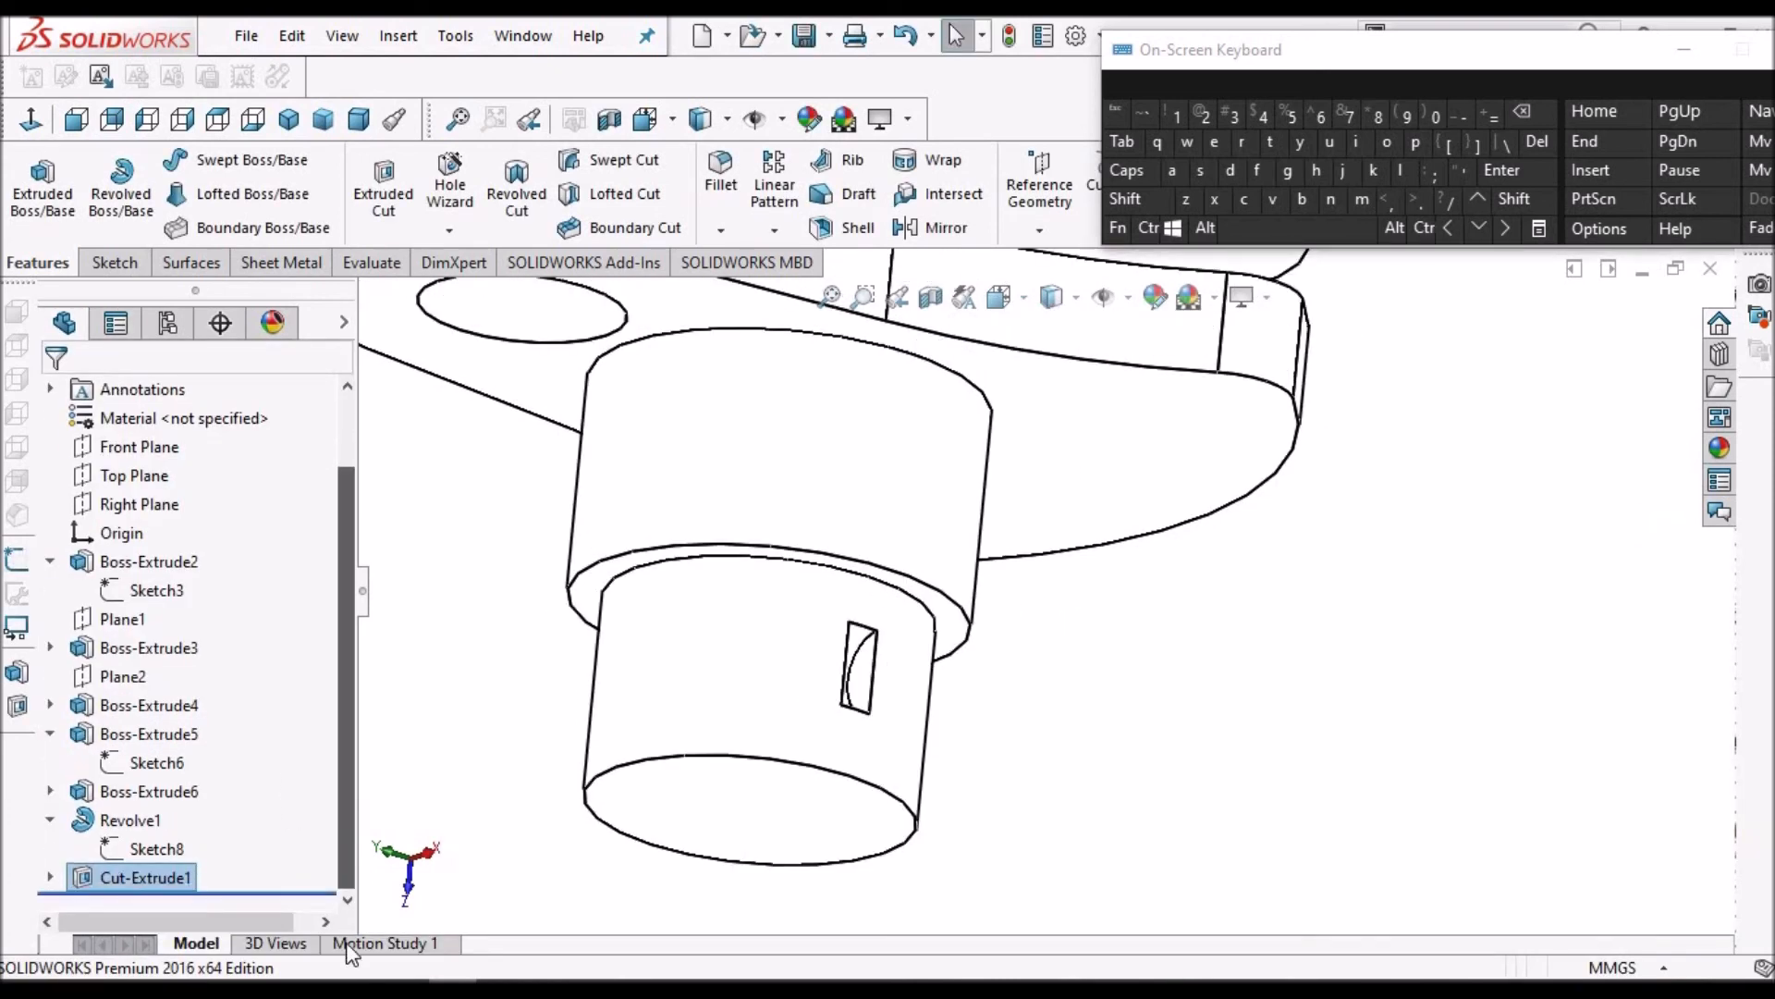
pyautogui.click(51, 877)
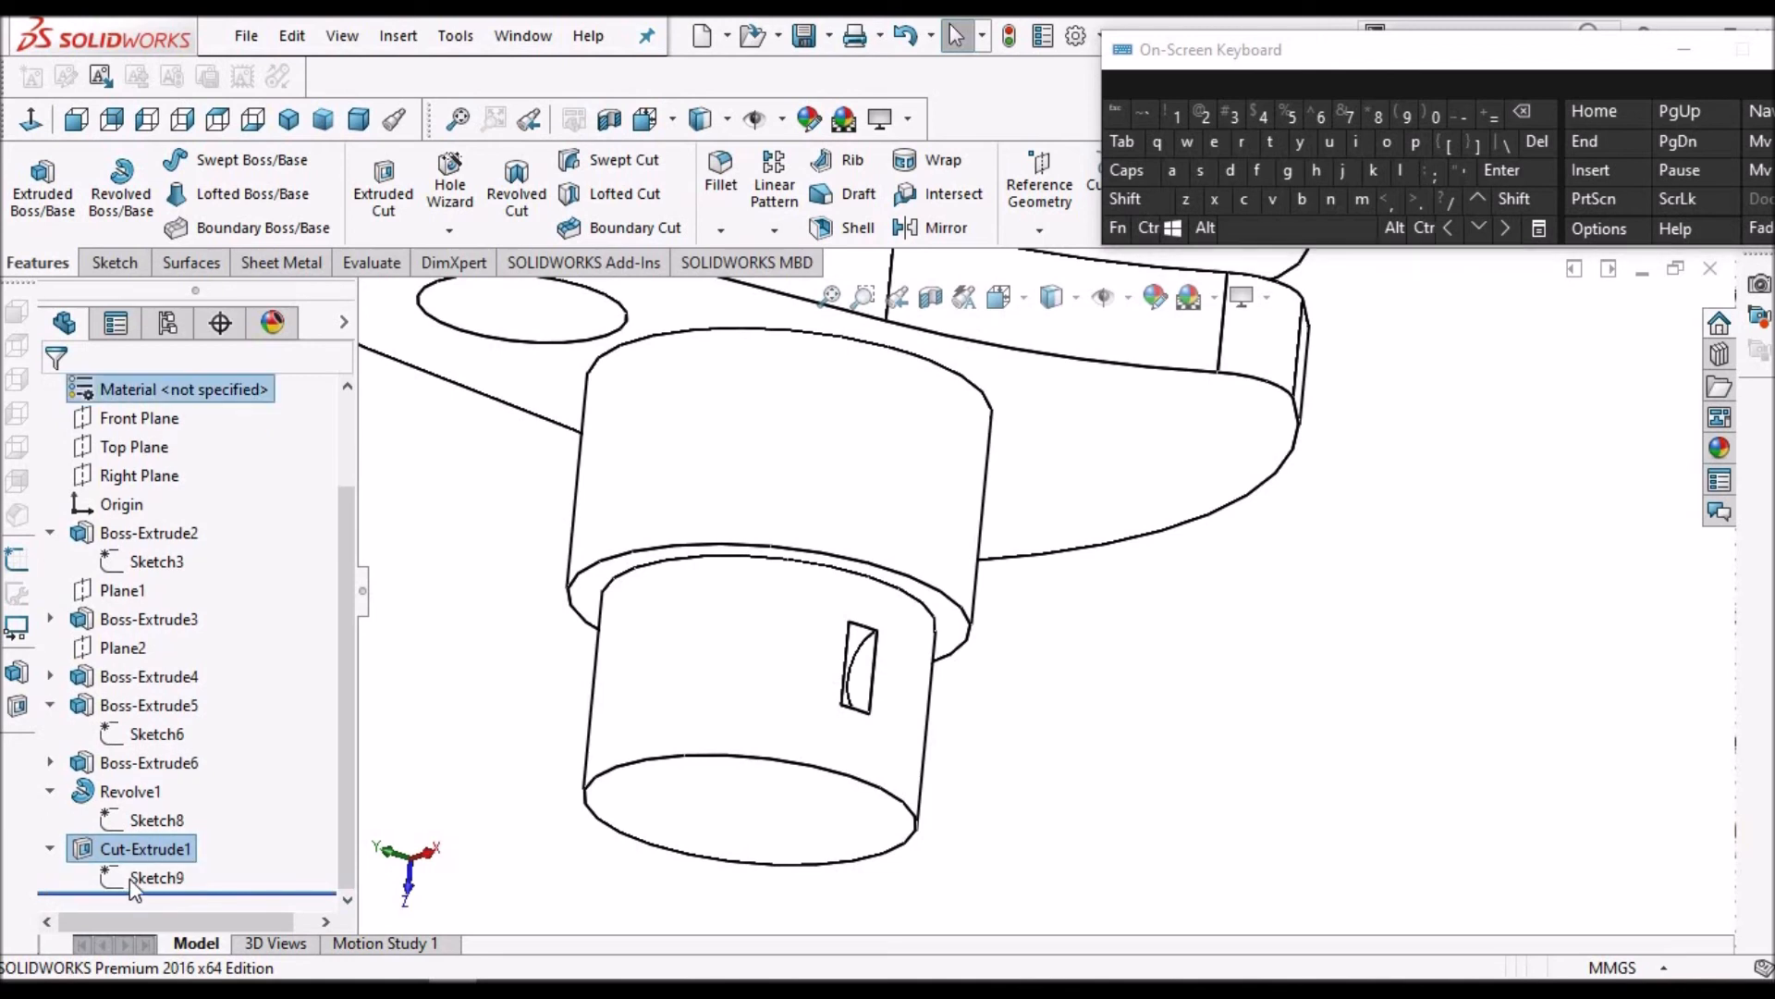
pyautogui.click(129, 878)
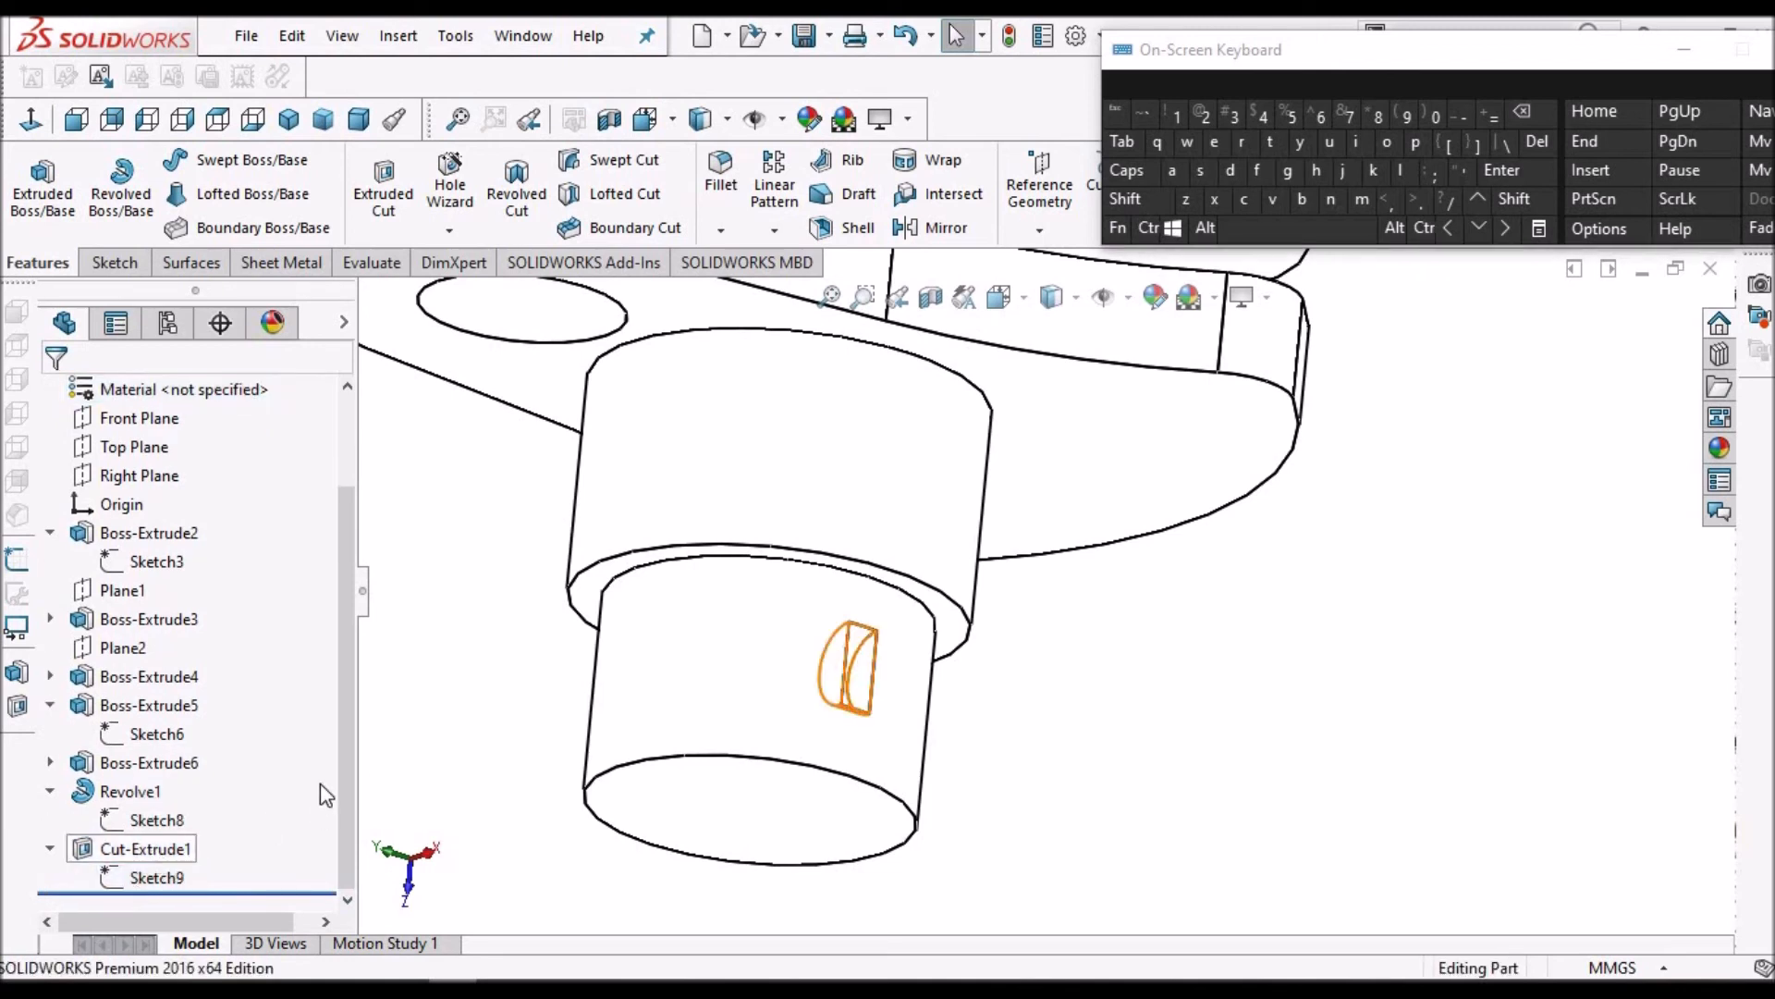
pyautogui.click(145, 849)
pyautogui.scroll(2, 361, 517)
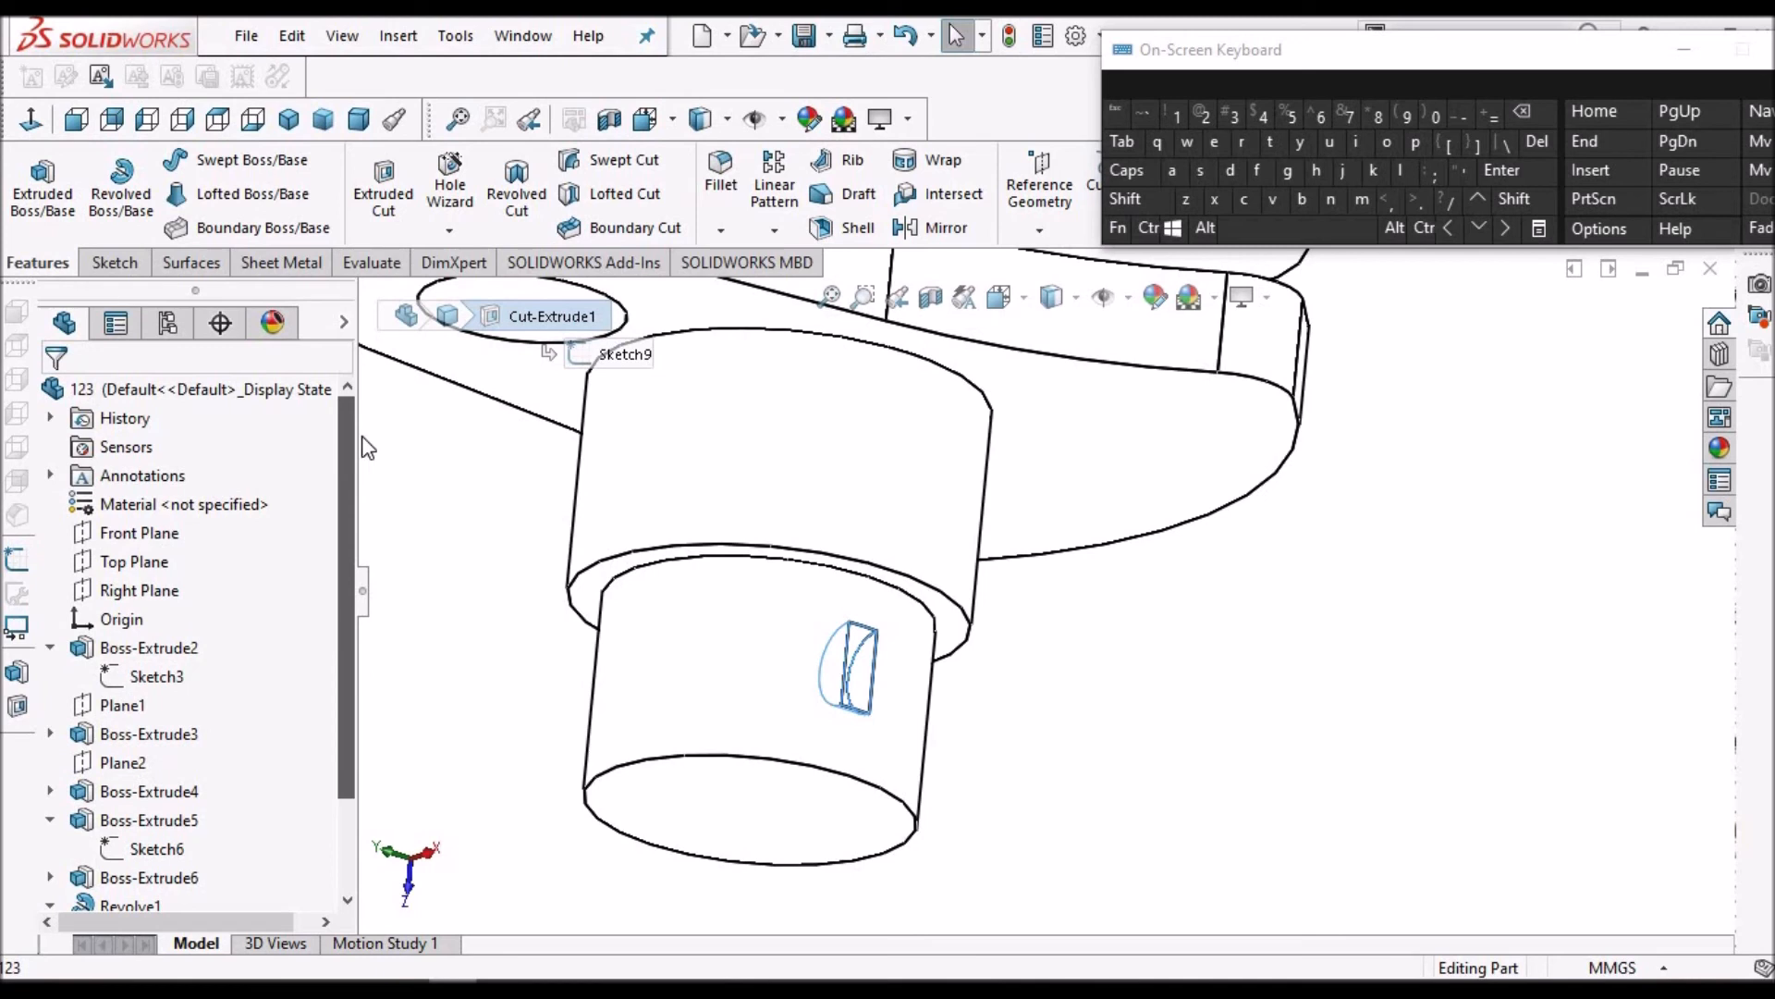
pyautogui.moveTo(982, 572); pyautogui.dragTo(534, 487, button='middle')
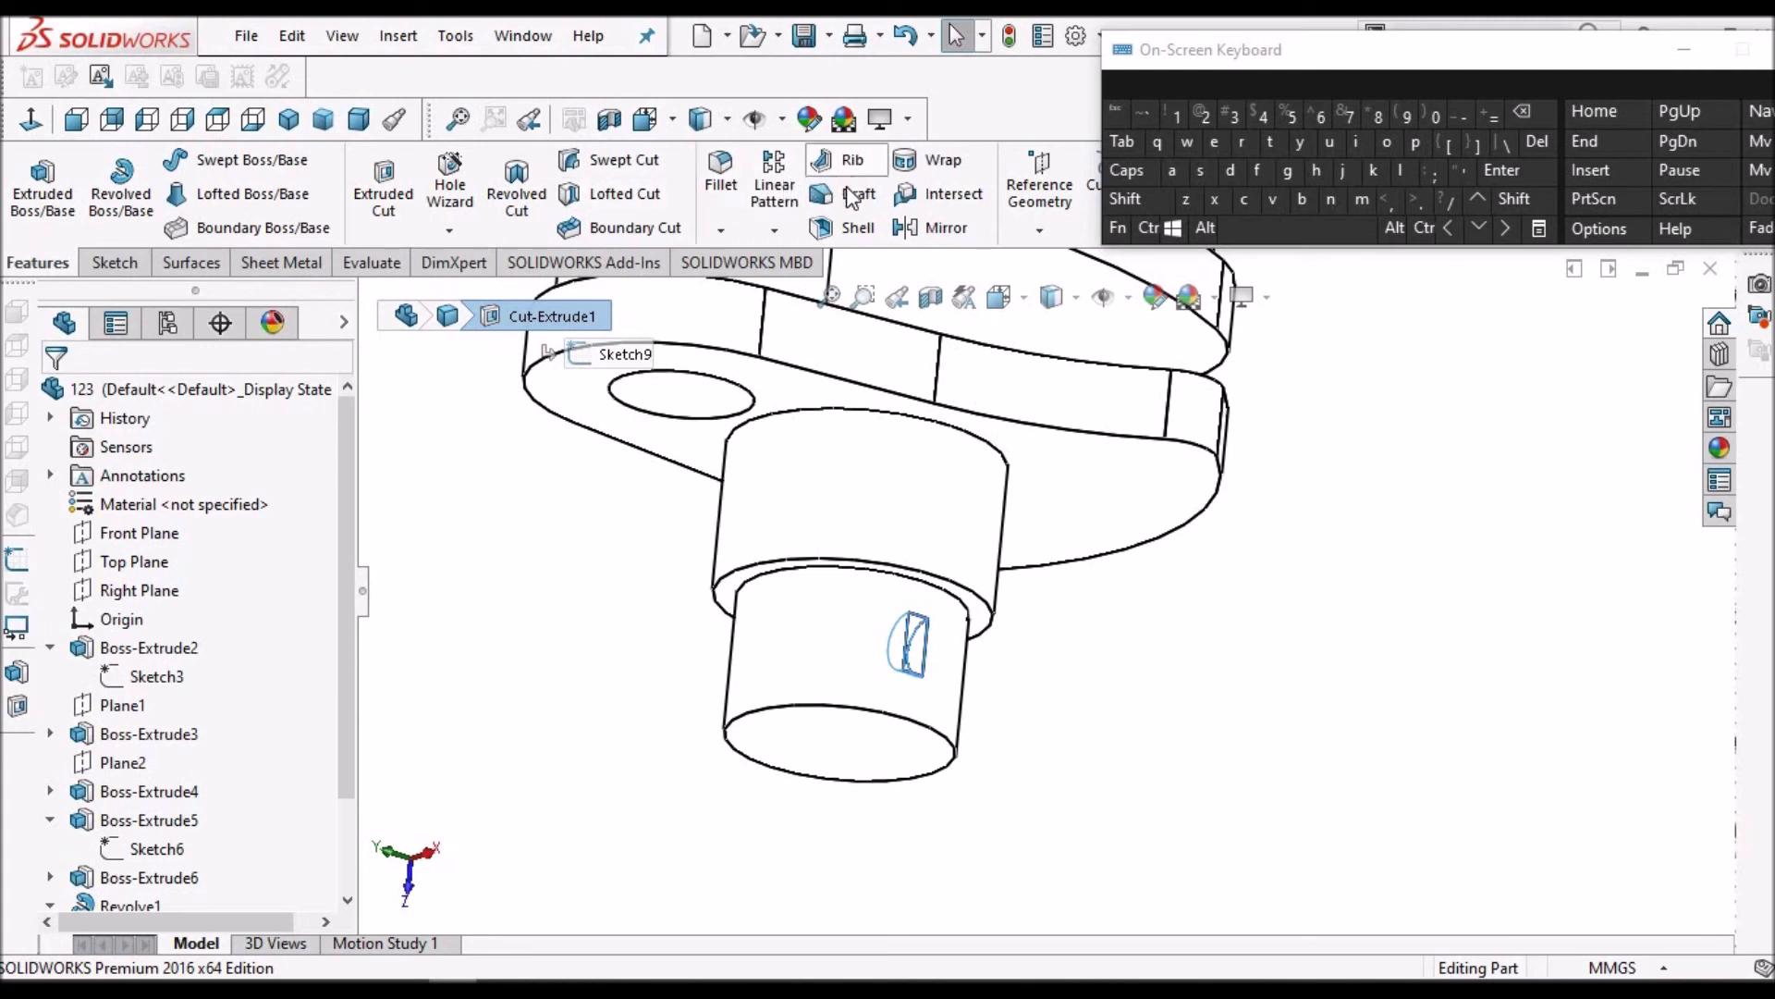
pyautogui.click(779, 223)
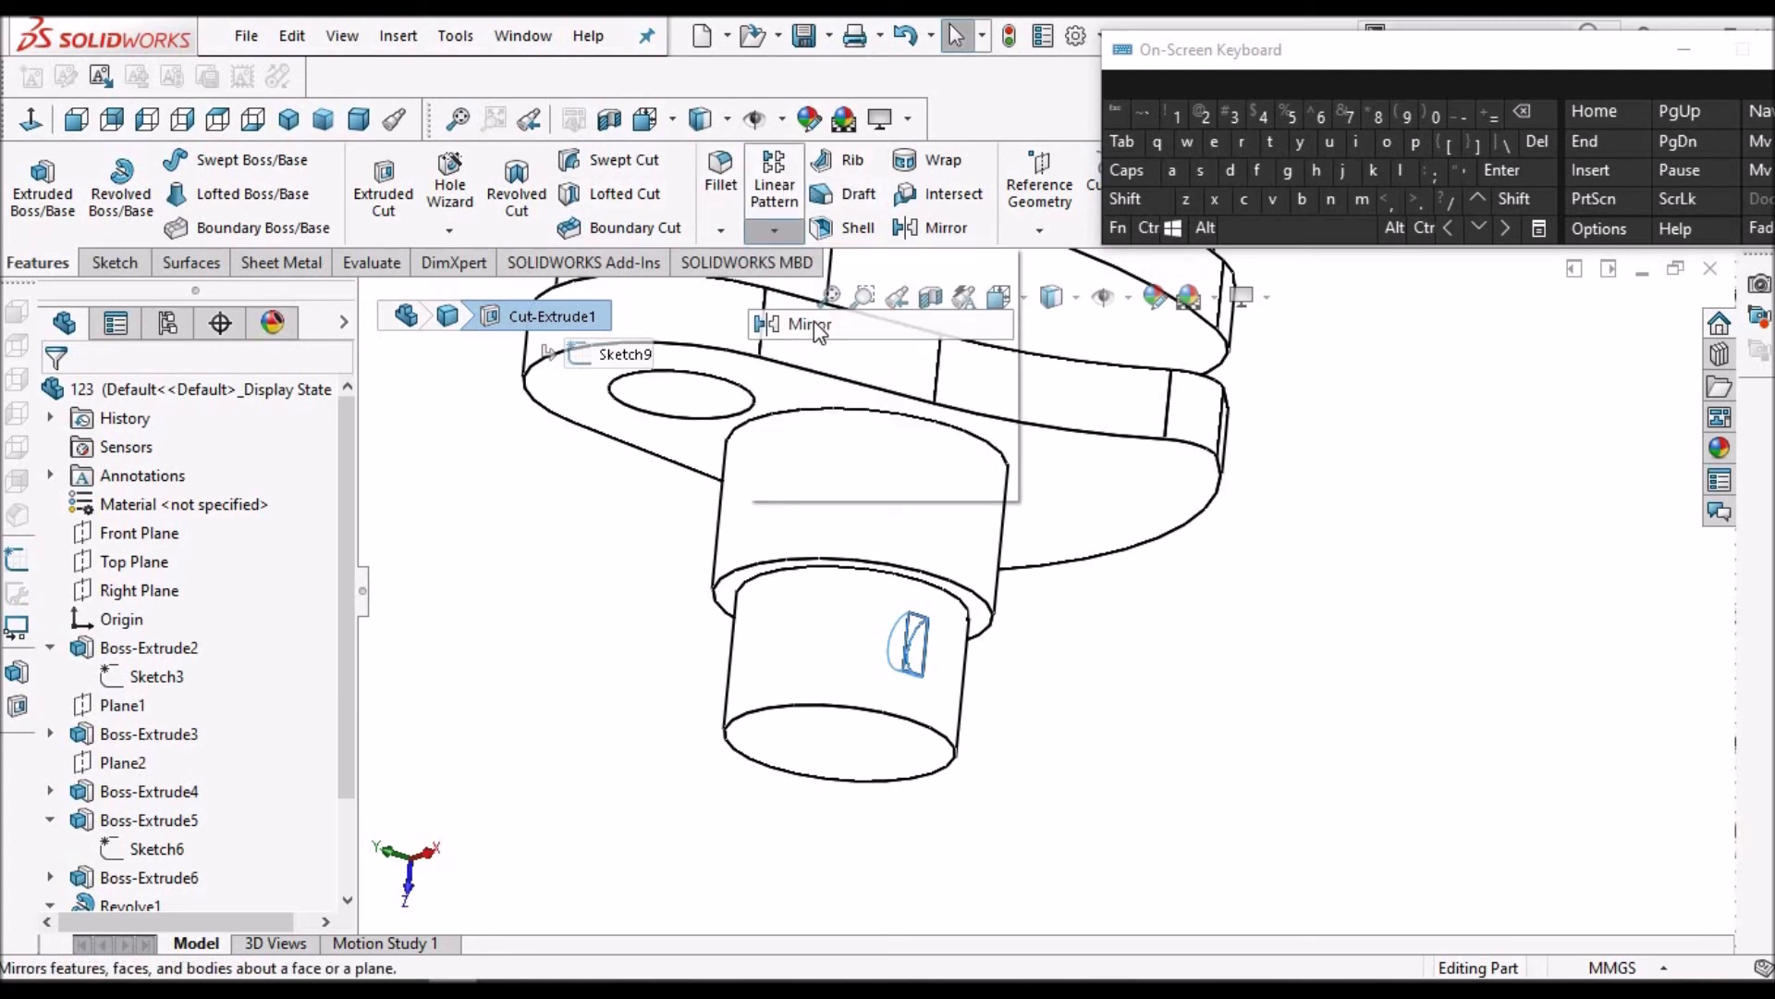
pyautogui.scroll(5, 1013, 554)
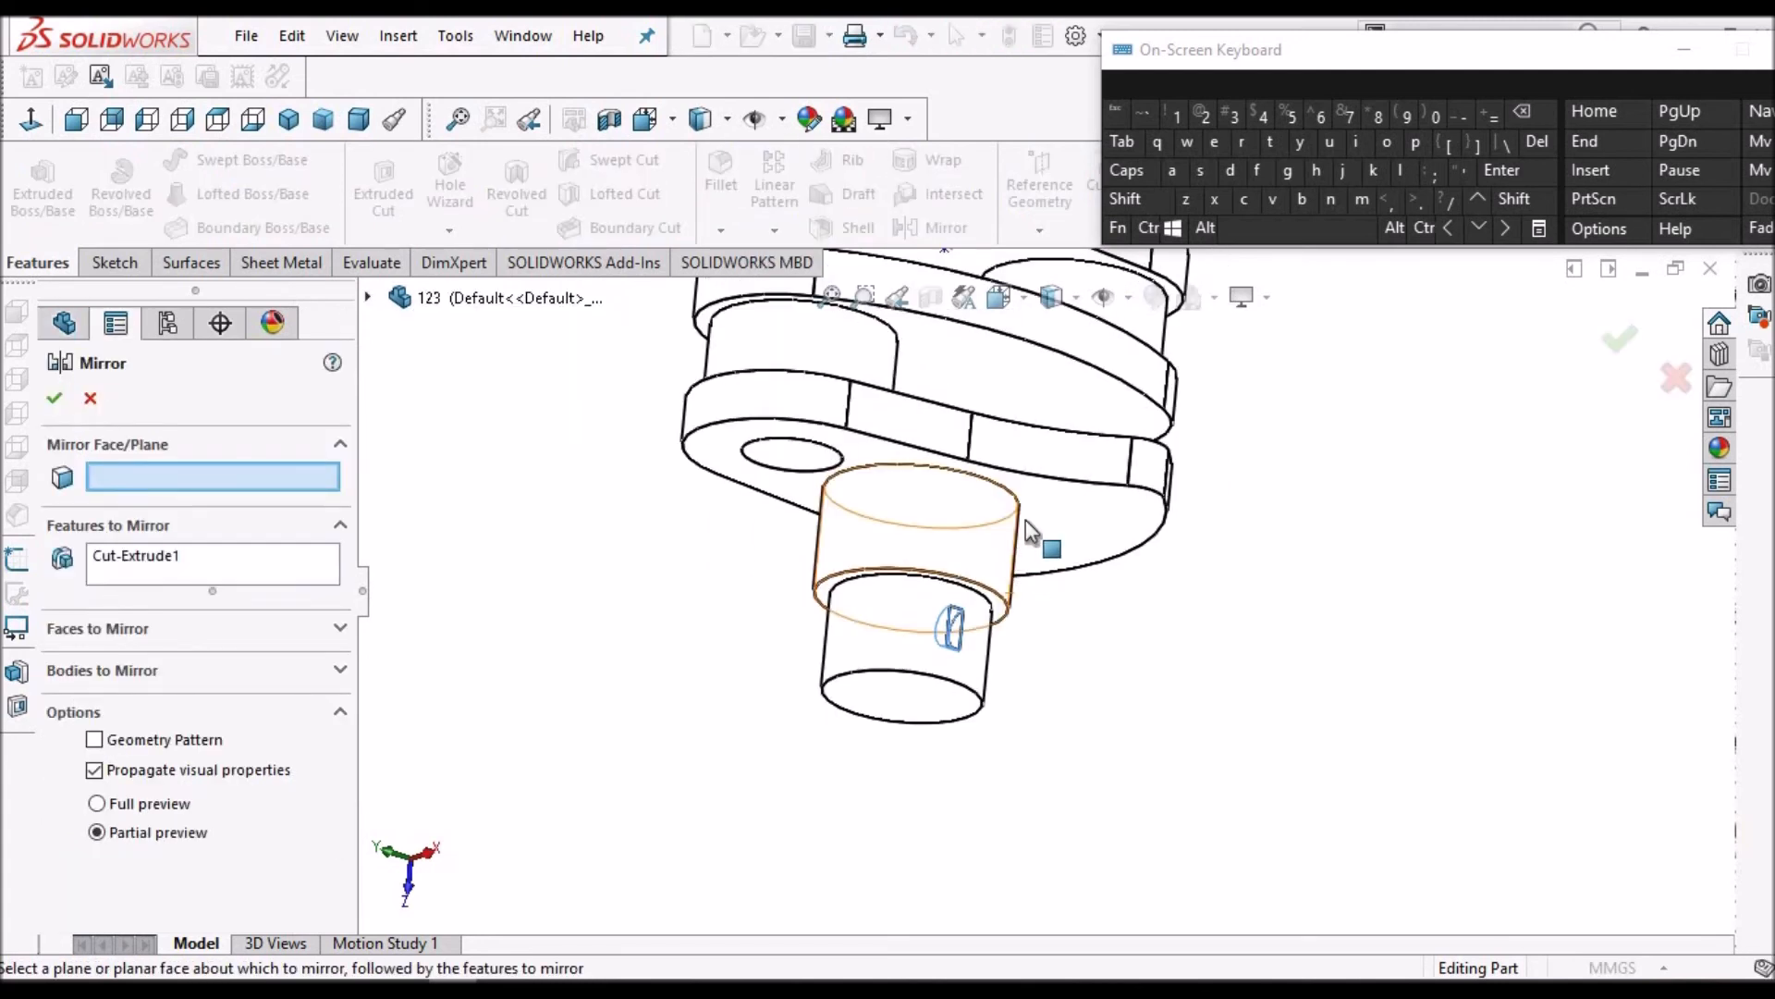
pyautogui.click(369, 297)
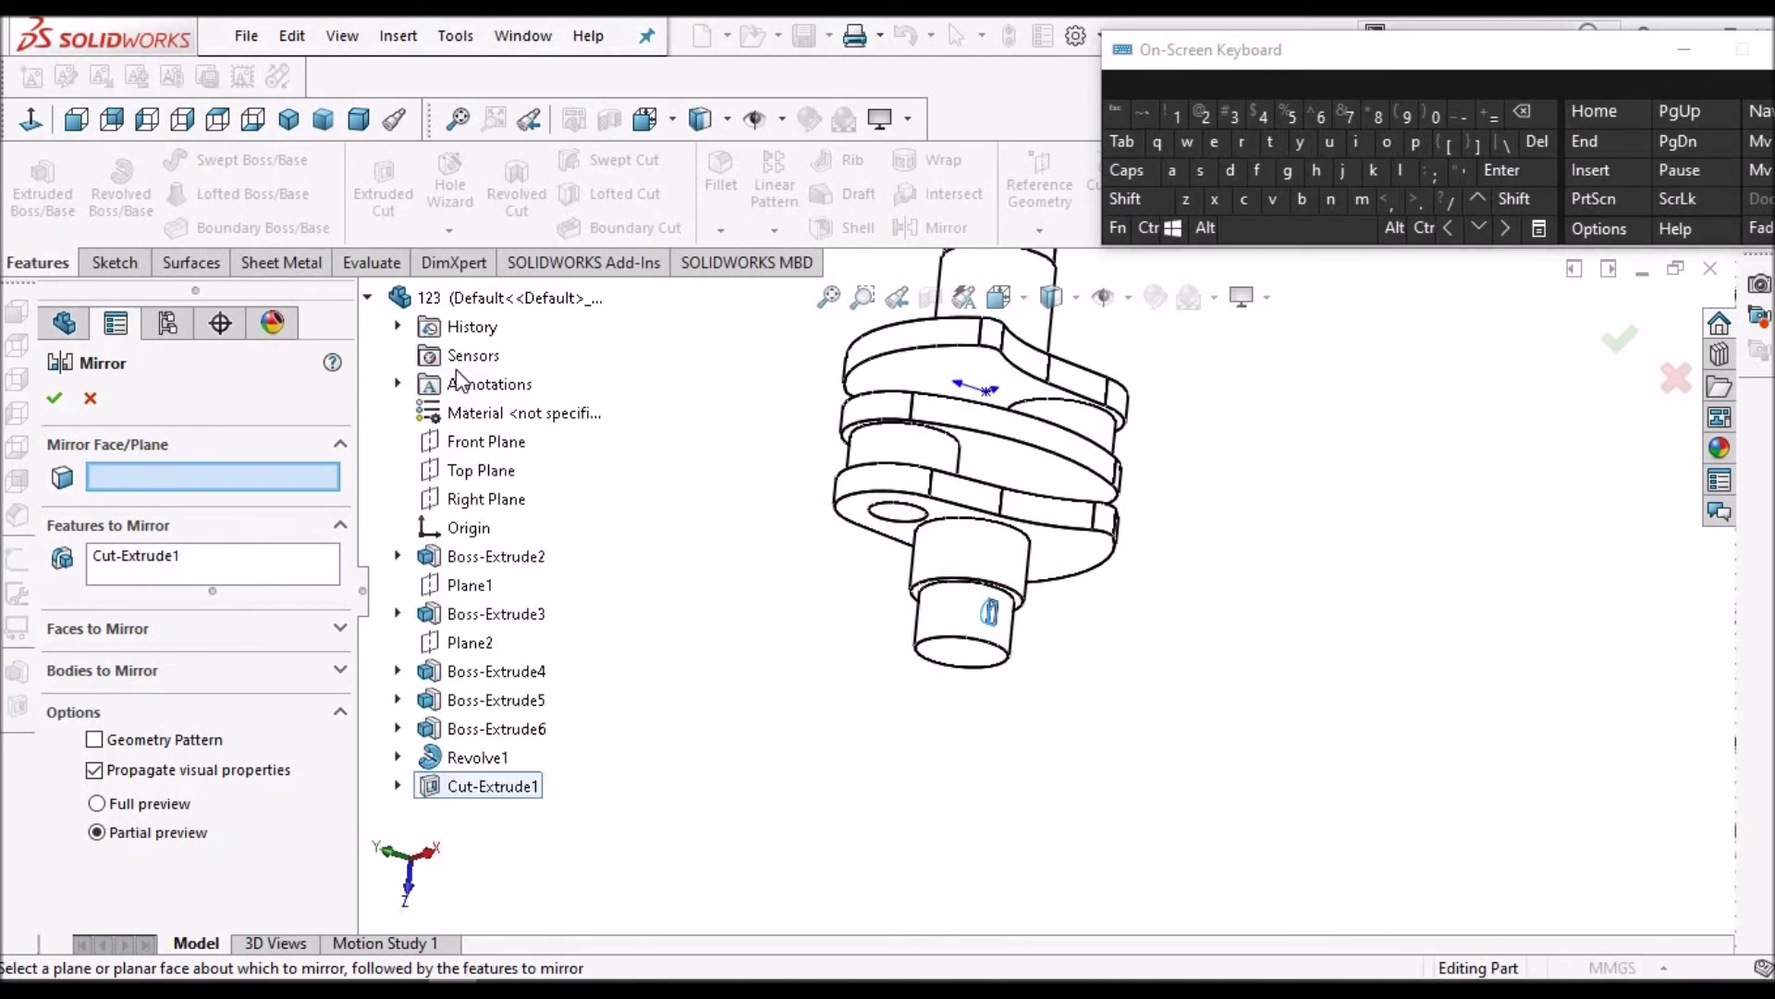
pyautogui.click(482, 502)
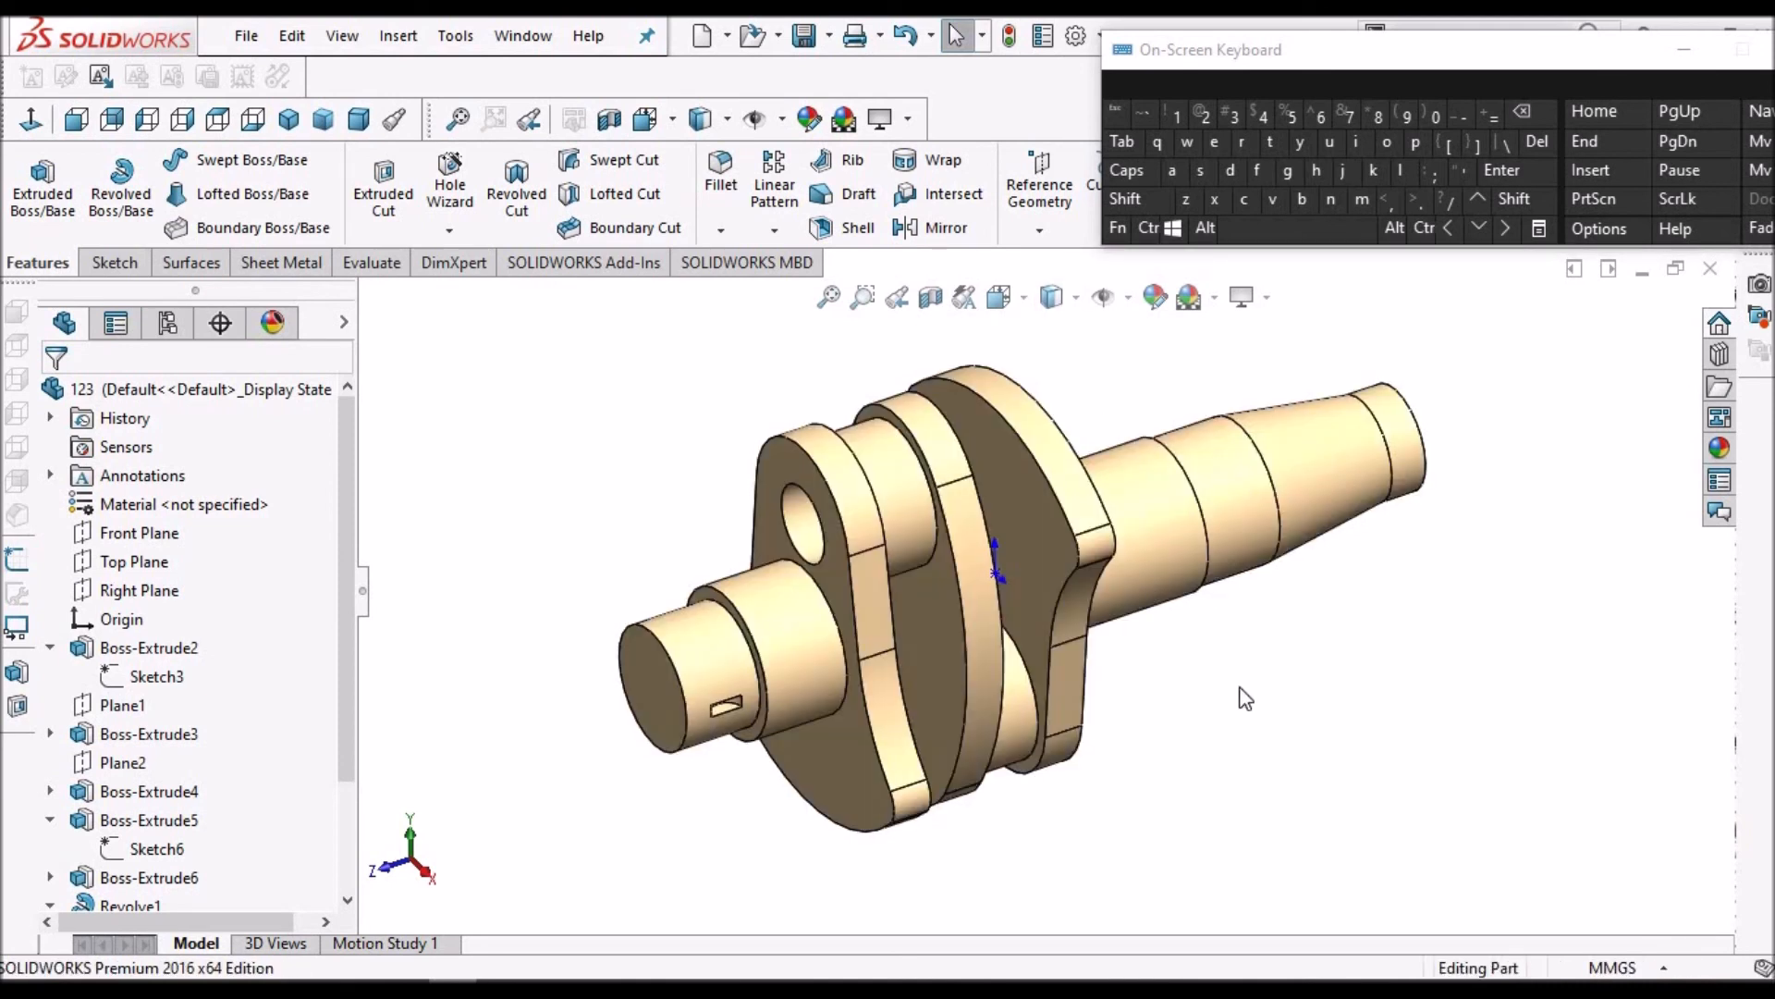
# Start a sketch on the Right Plane and display the model with hidden lines removed
pyautogui.scroll(-2, 1387, 481)
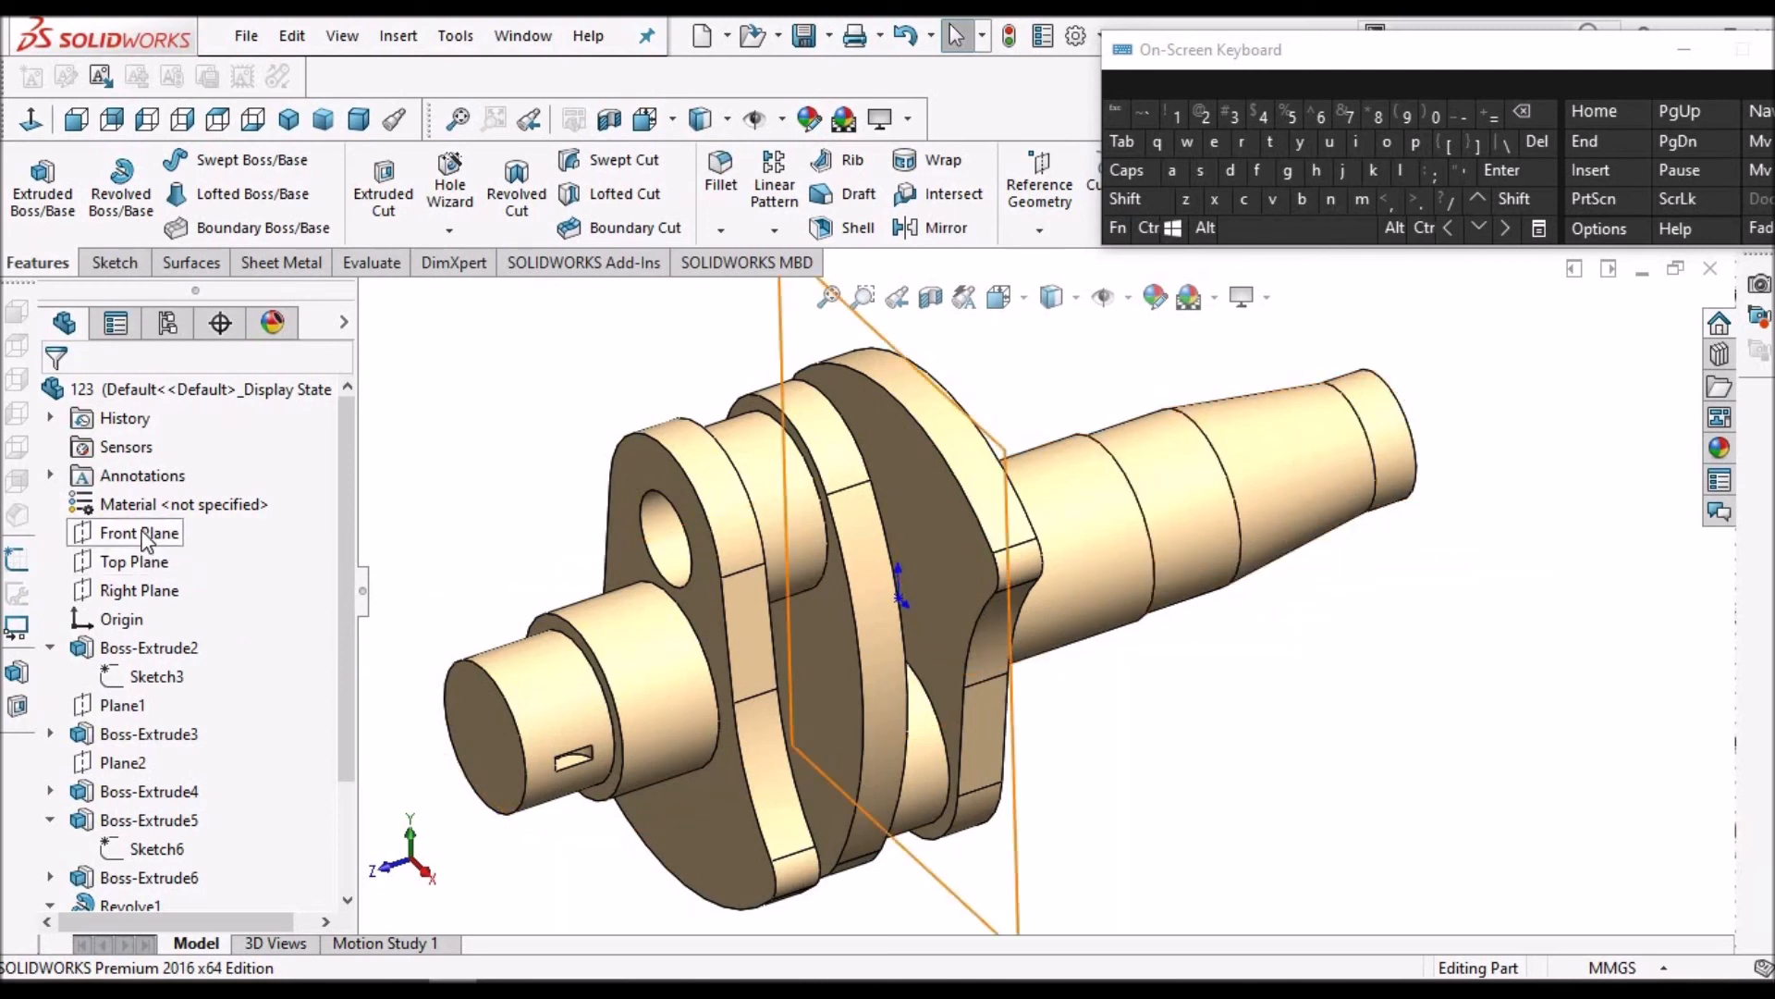
pyautogui.click(138, 591)
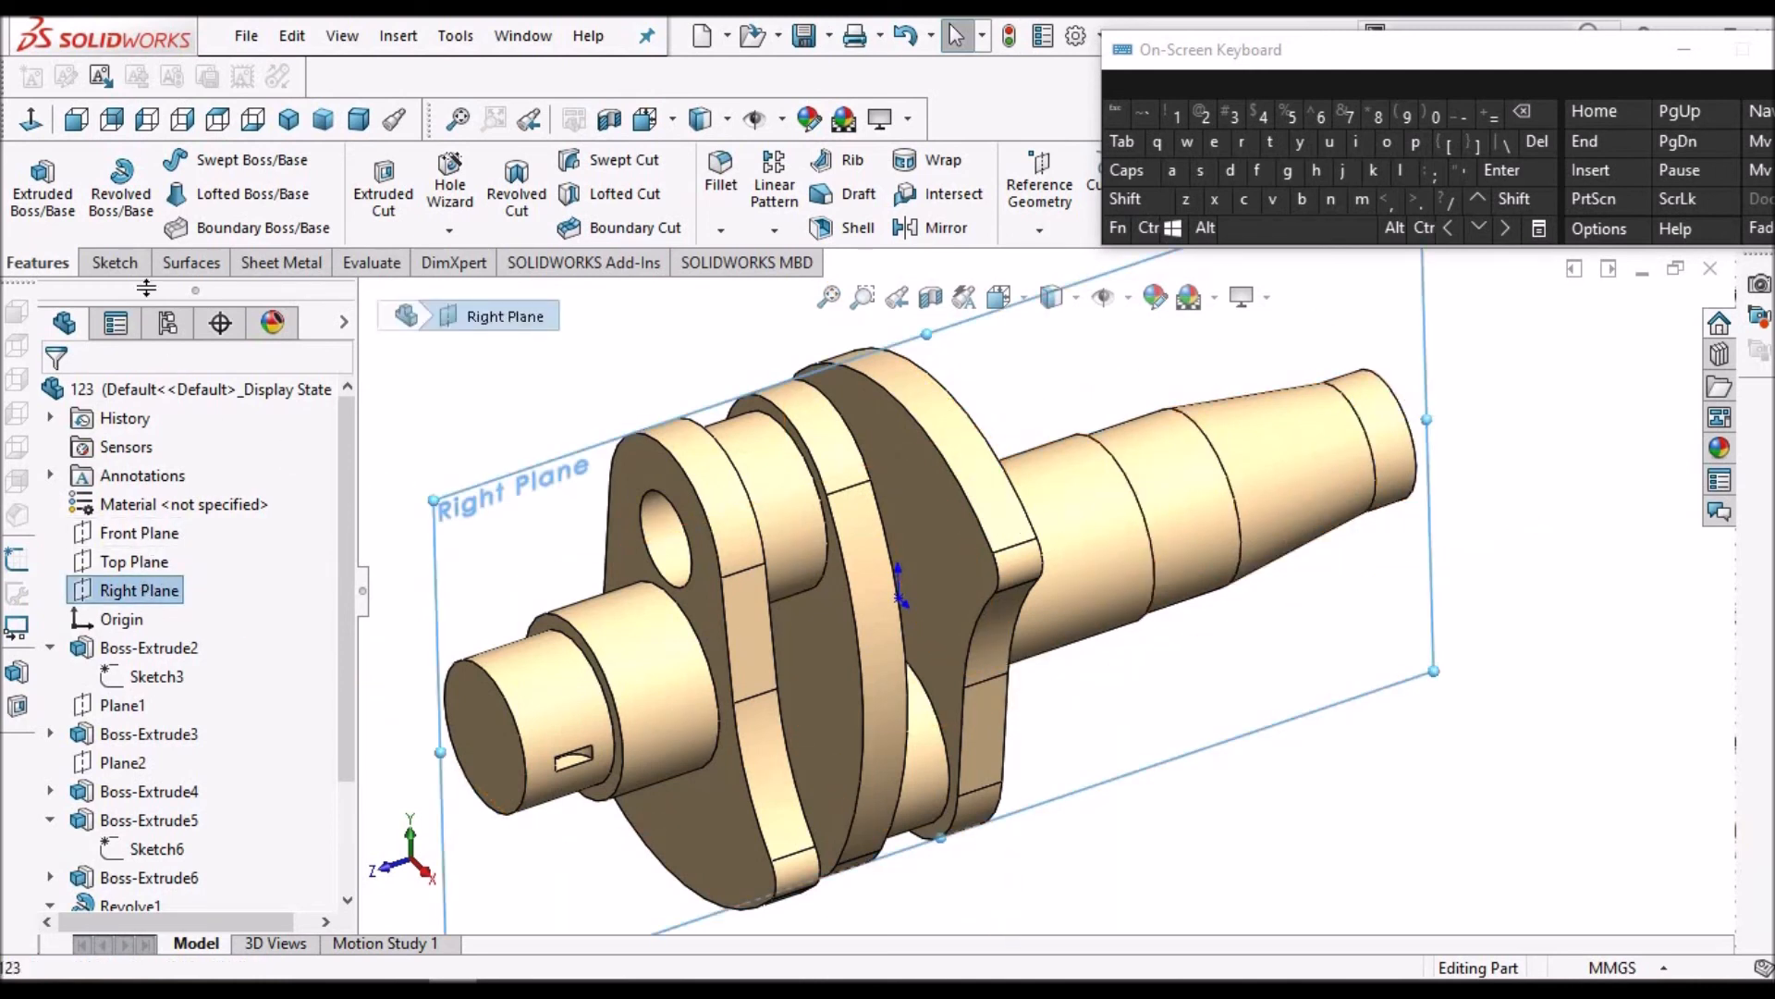
pyautogui.click(112, 263)
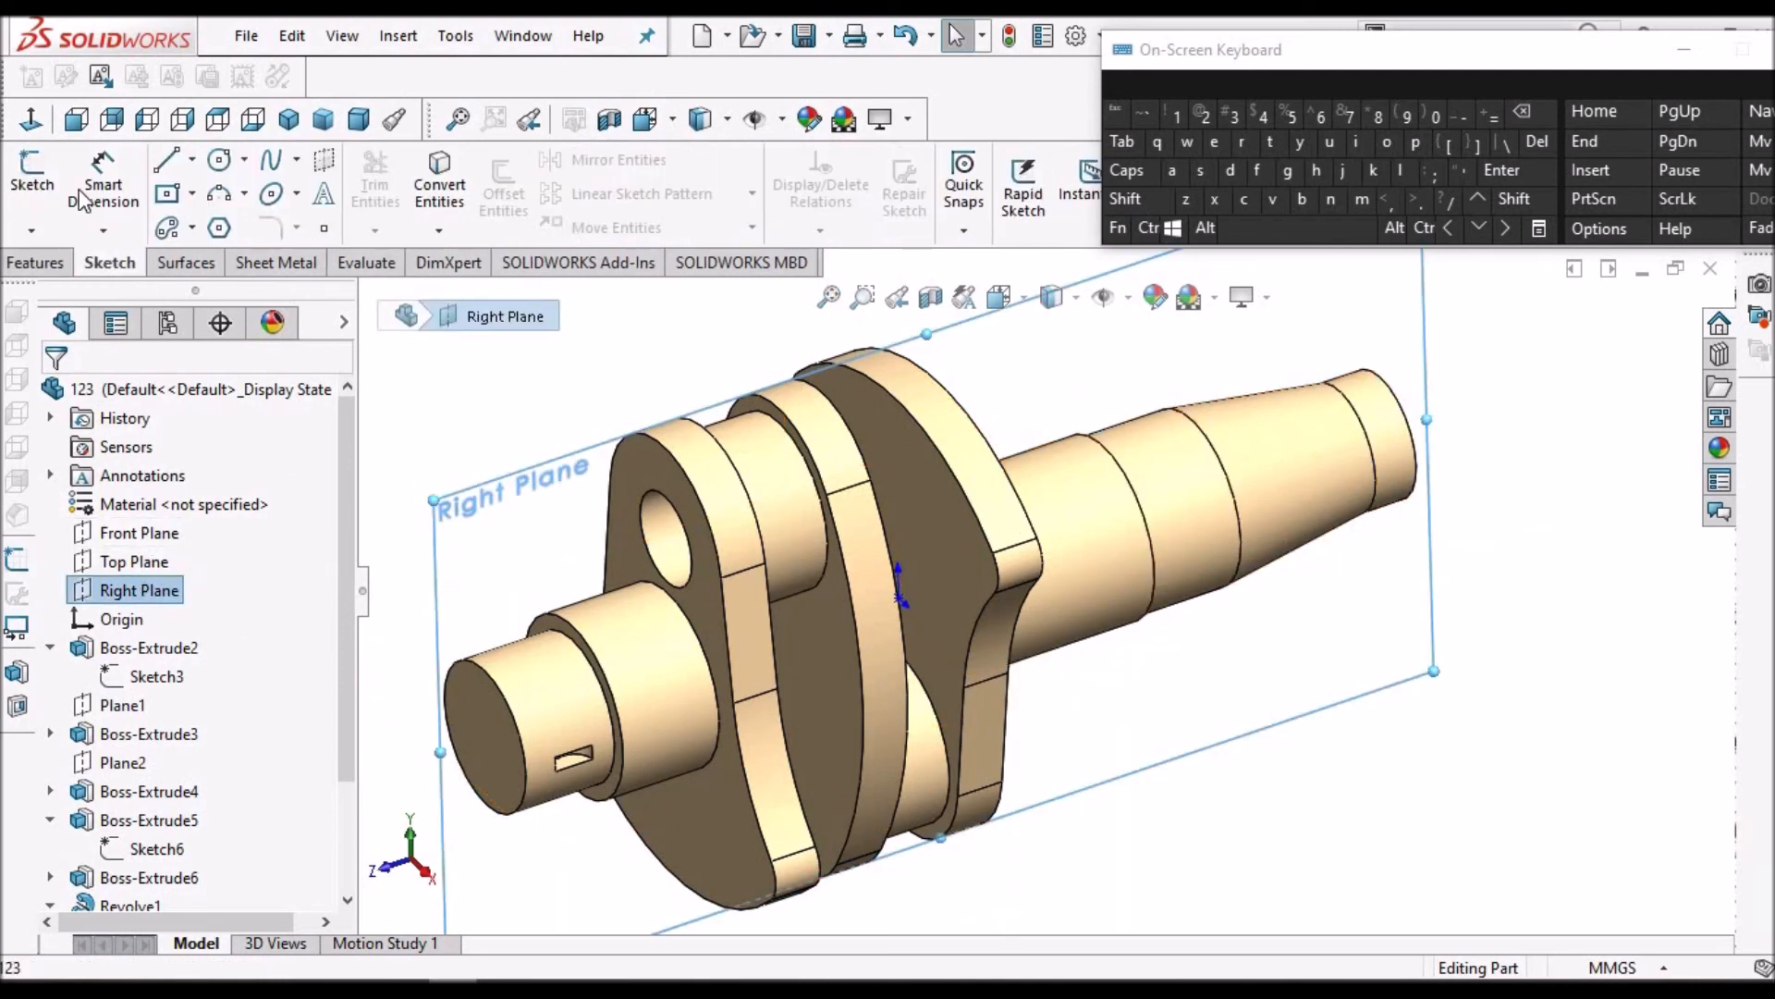
pyautogui.click(32, 171)
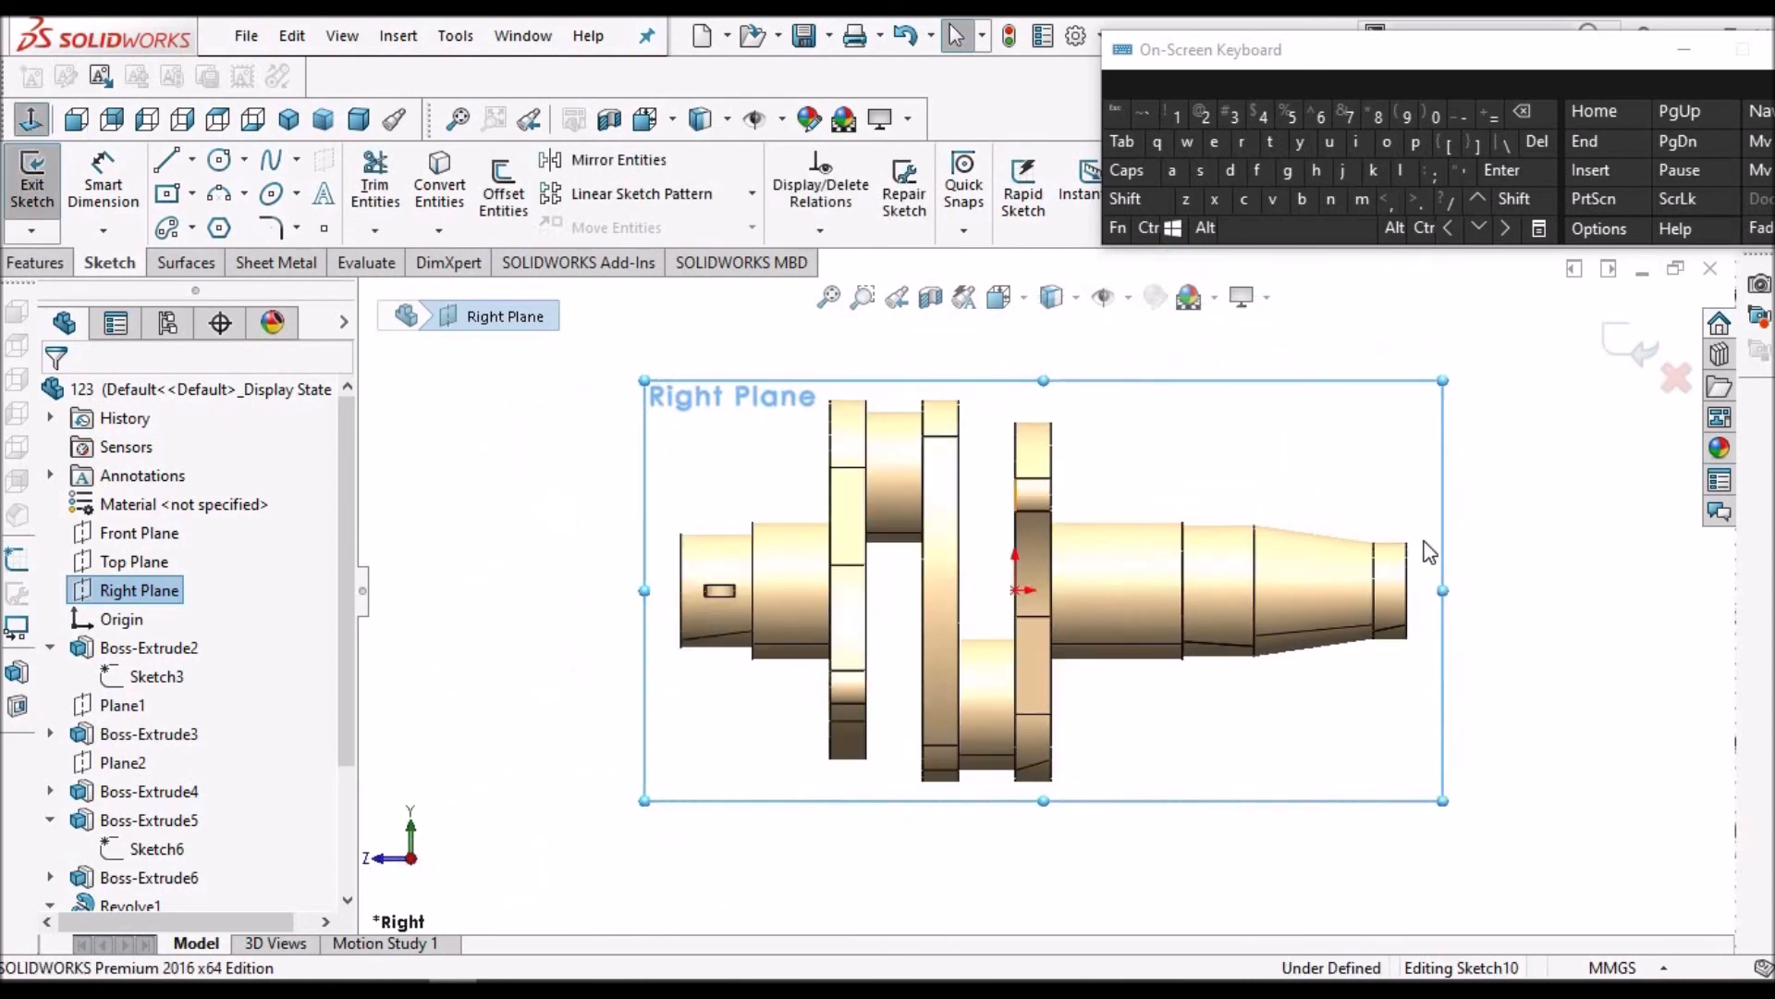
pyautogui.click(1071, 302)
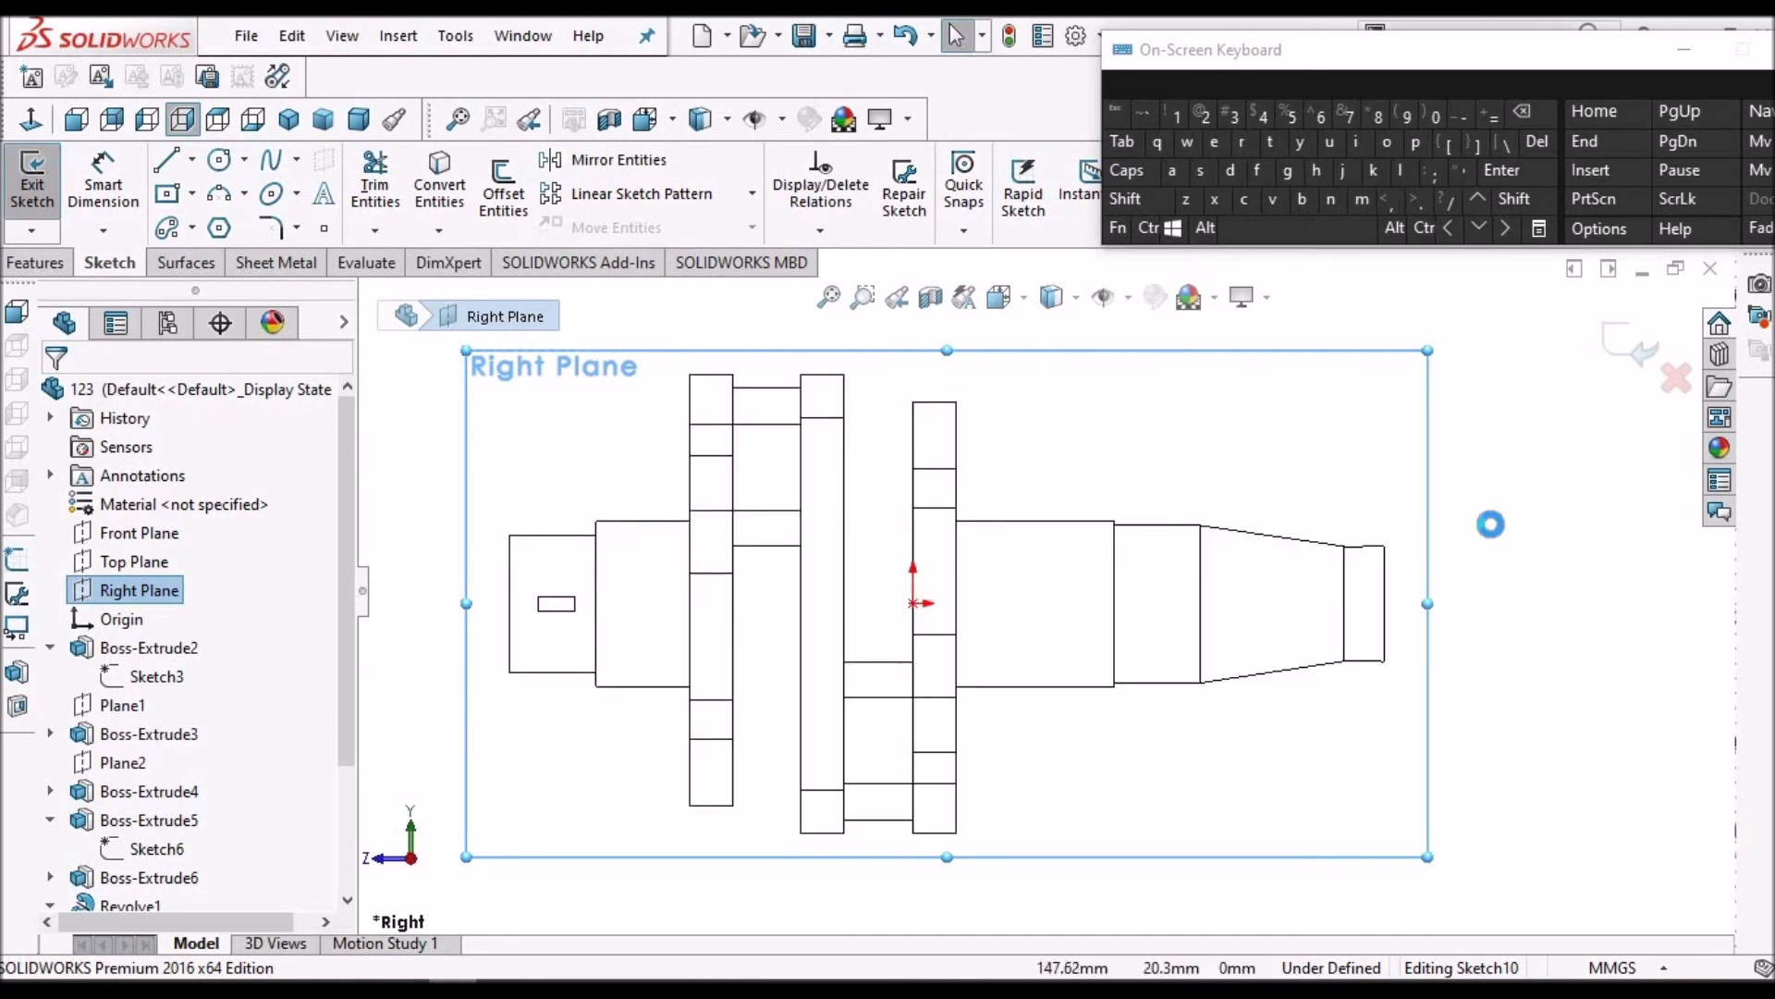
# Convert the upper sloped silhouette edge of the tapered shaft section into a sketch line
pyautogui.scroll(-5, 1323, 544)
pyautogui.scroll(-2, 1294, 553)
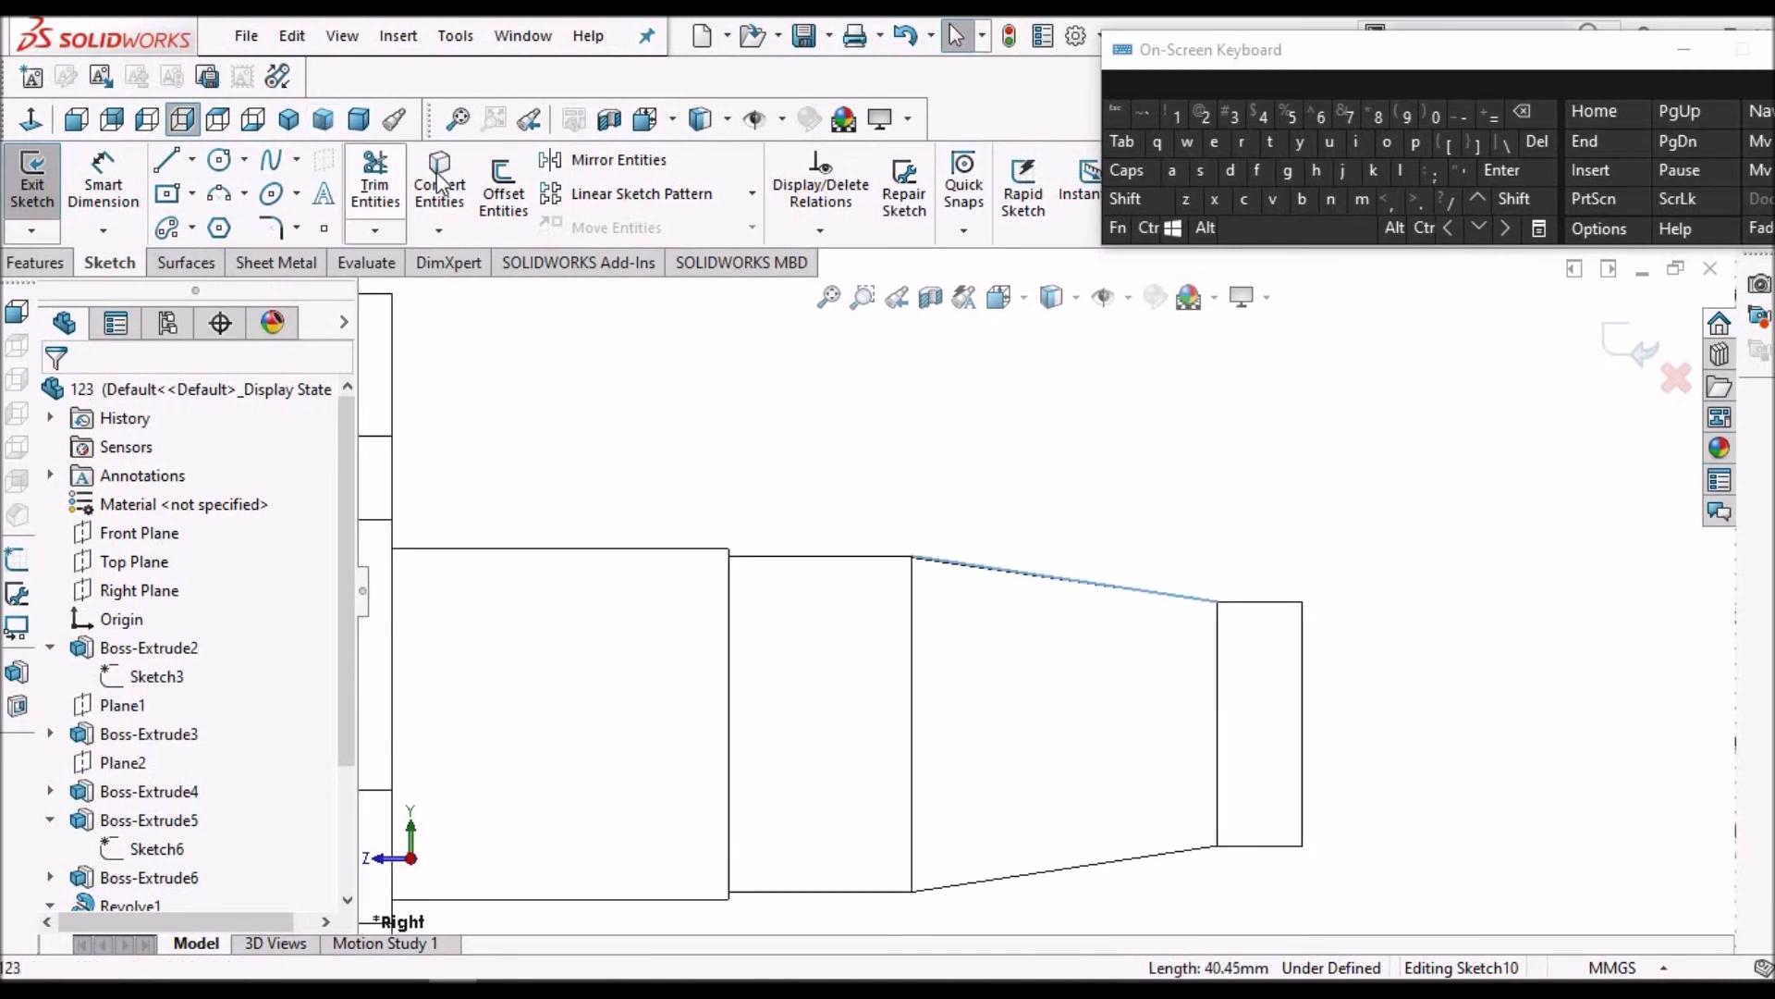
pyautogui.click(439, 189)
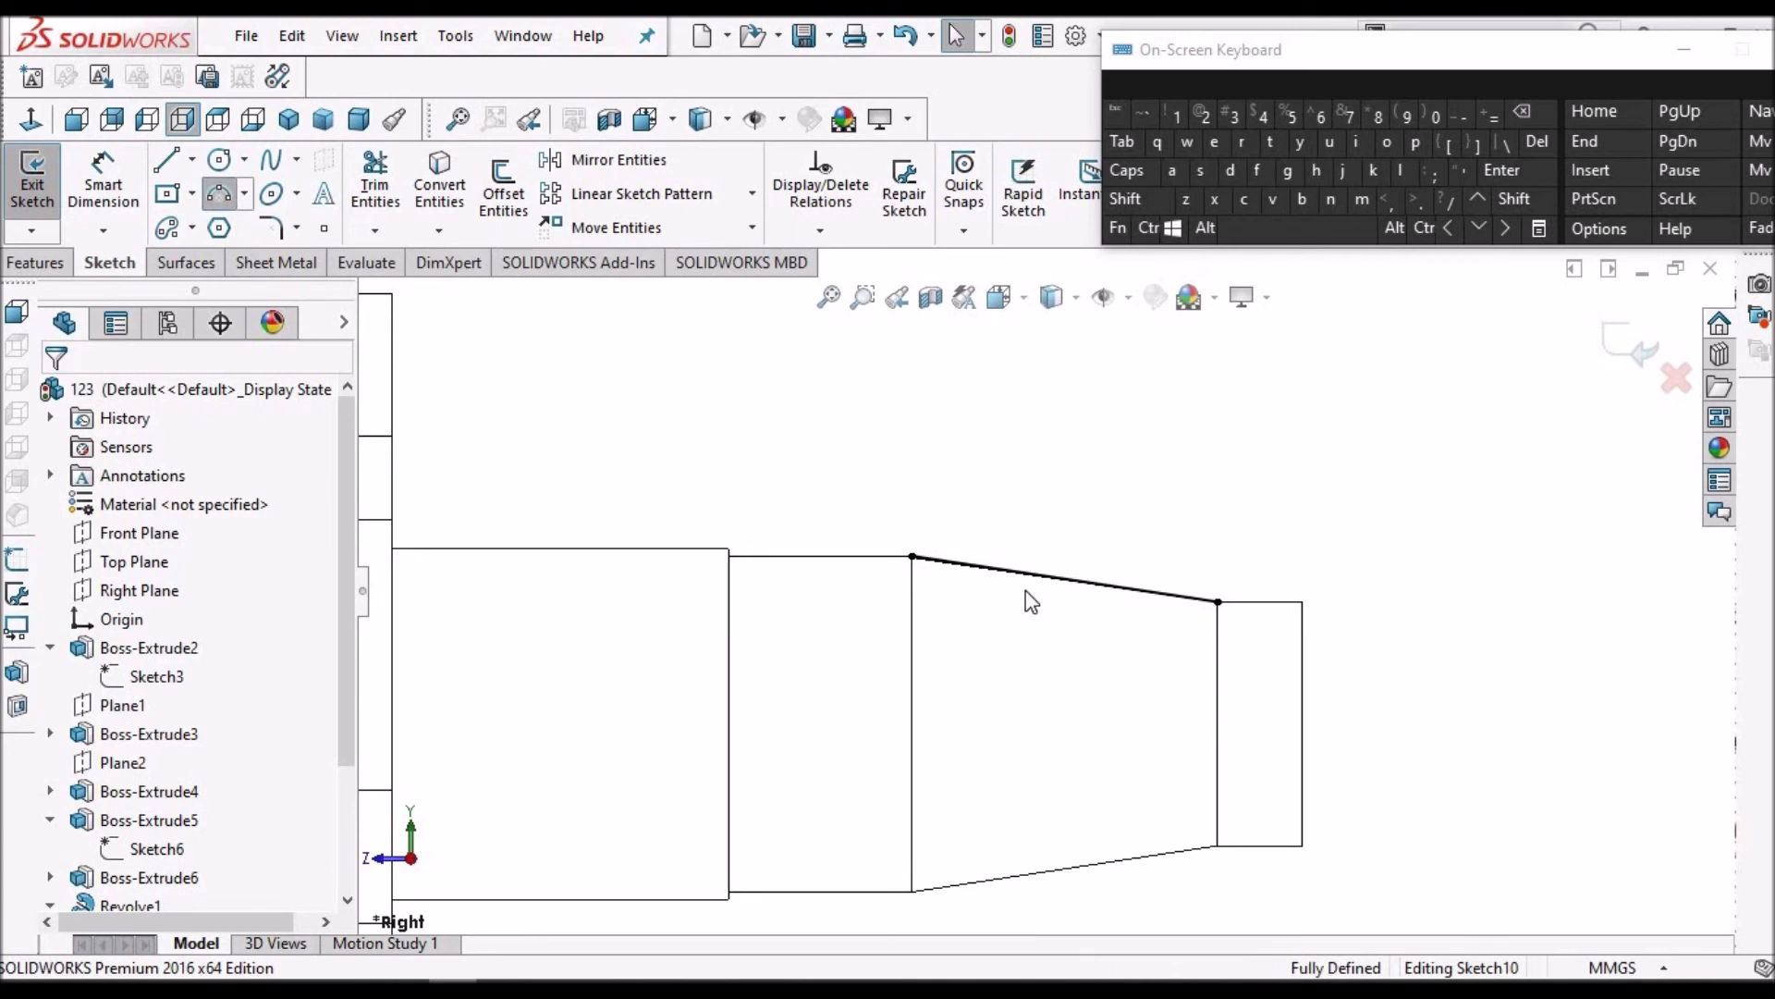
# Sketch a three-point arc bulging below the converted sloped line, with both endpoints on that line about 15 mm apart
pyautogui.scroll(-3, 1041, 583)
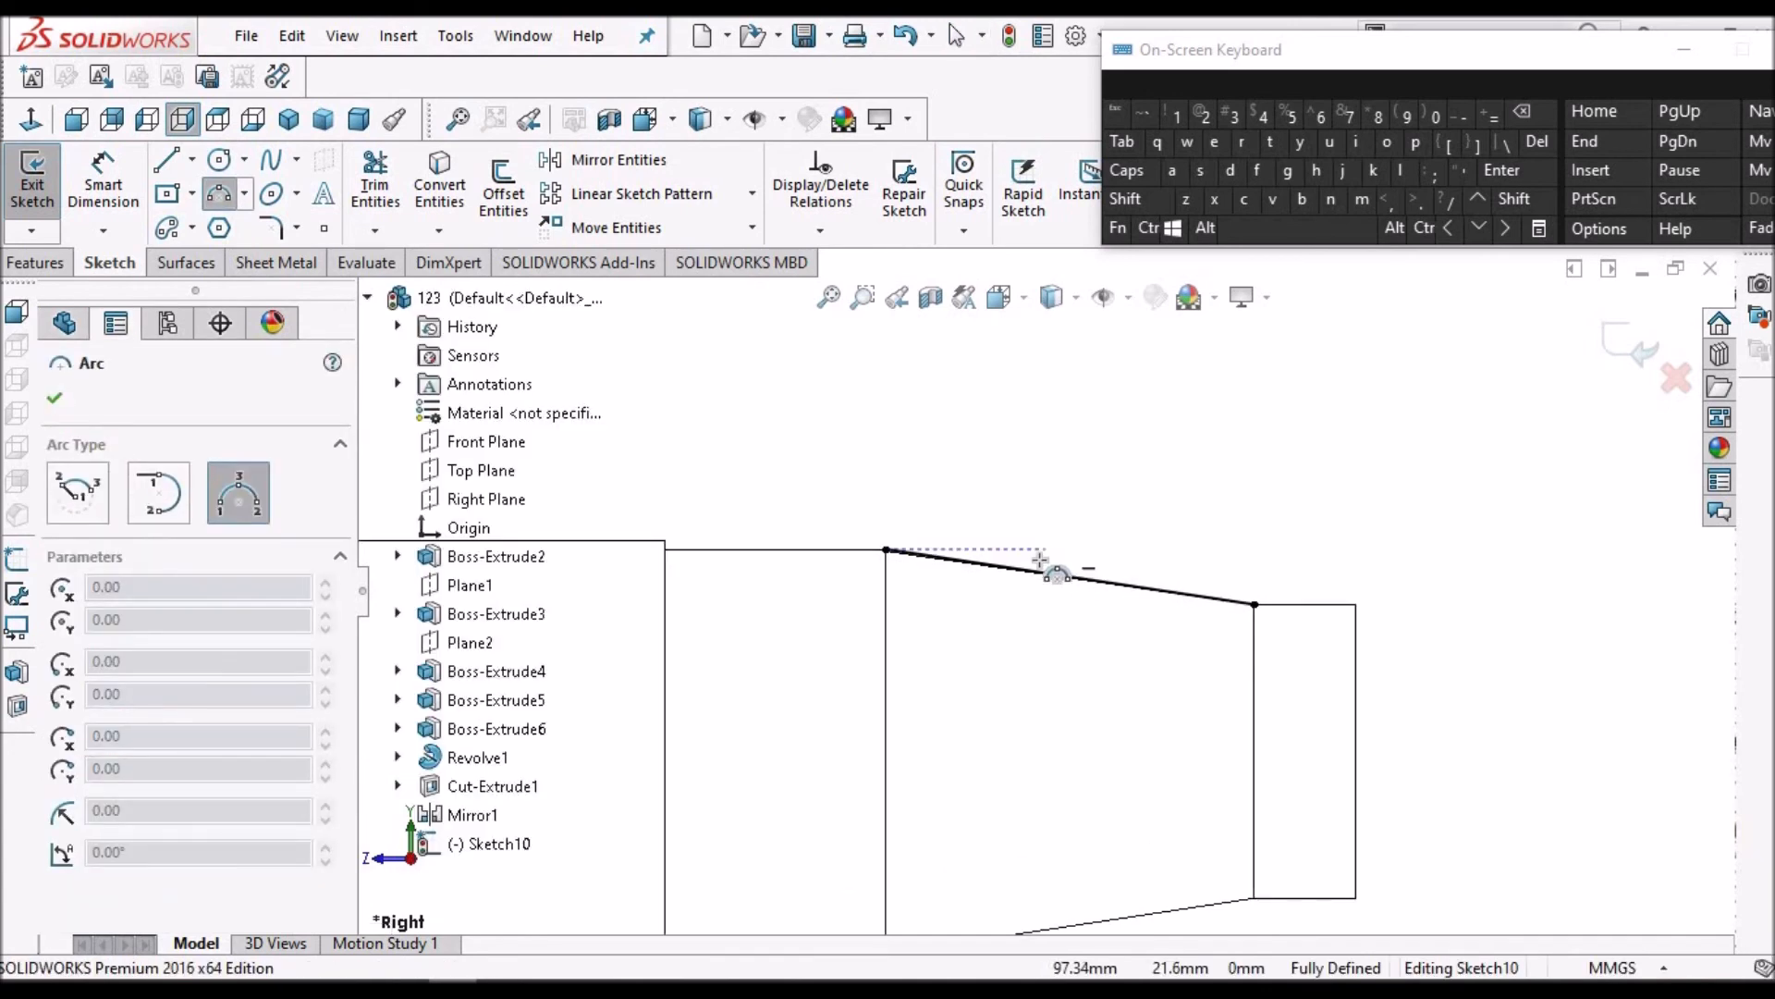
pyautogui.click(1034, 589)
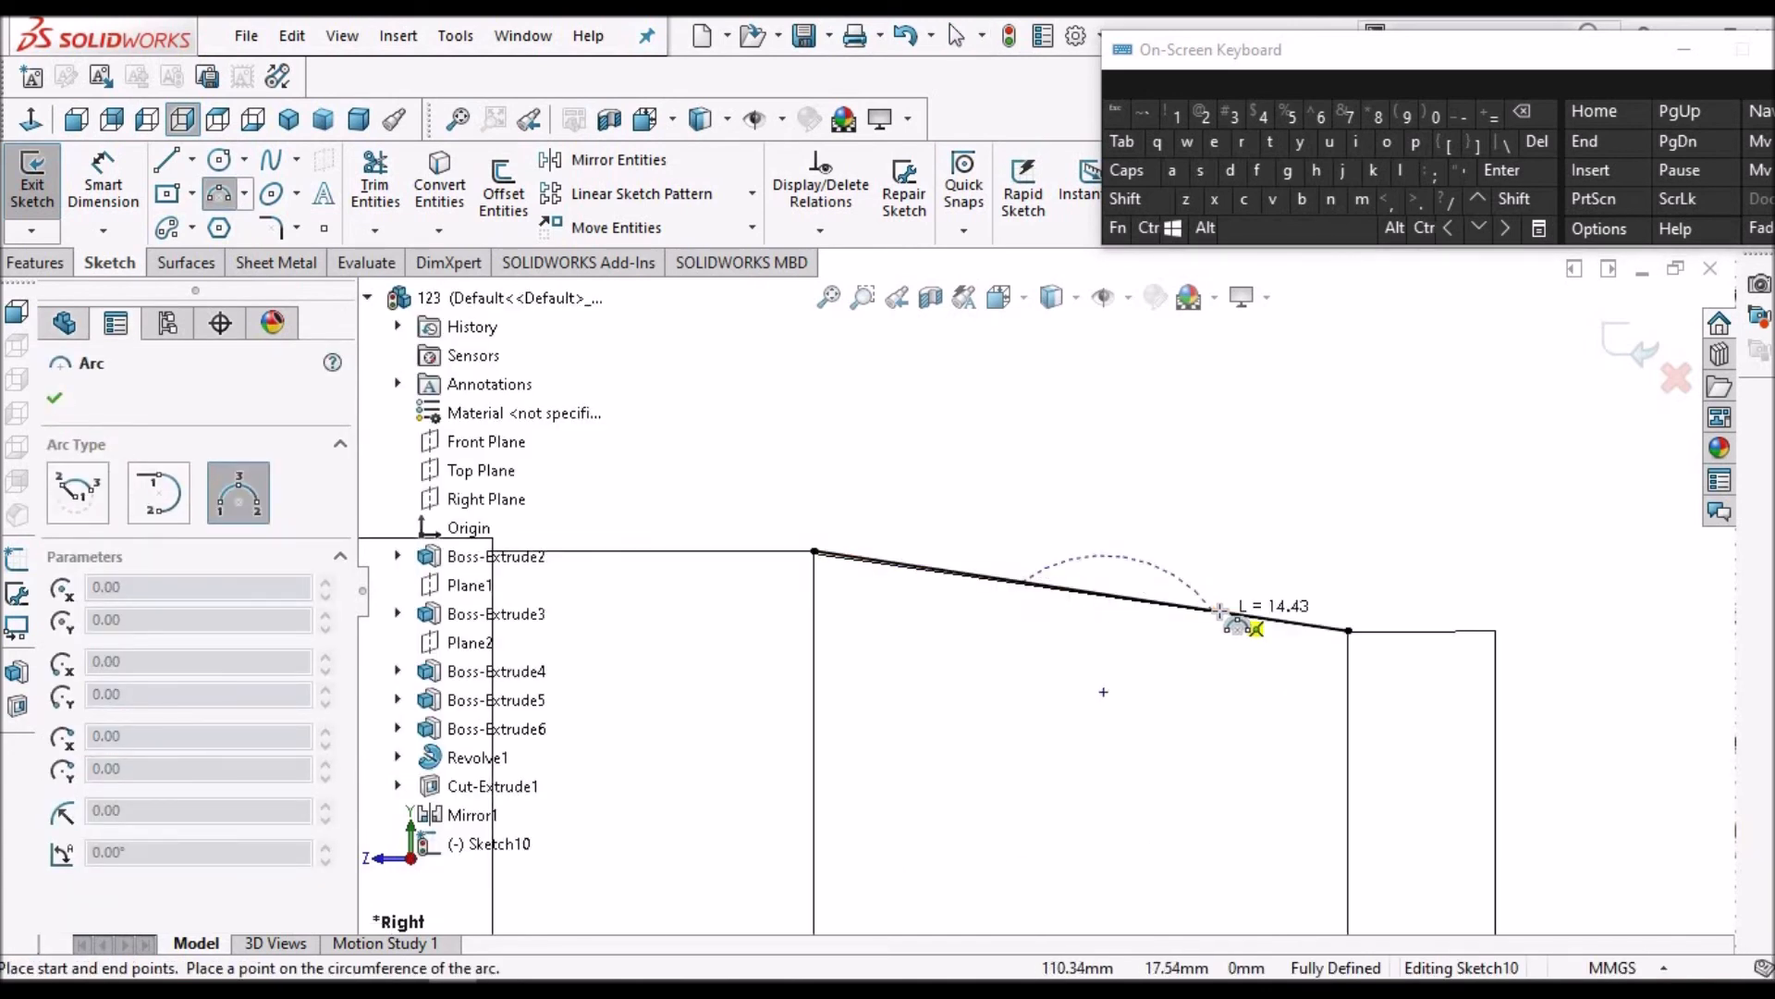
pyautogui.click(1221, 610)
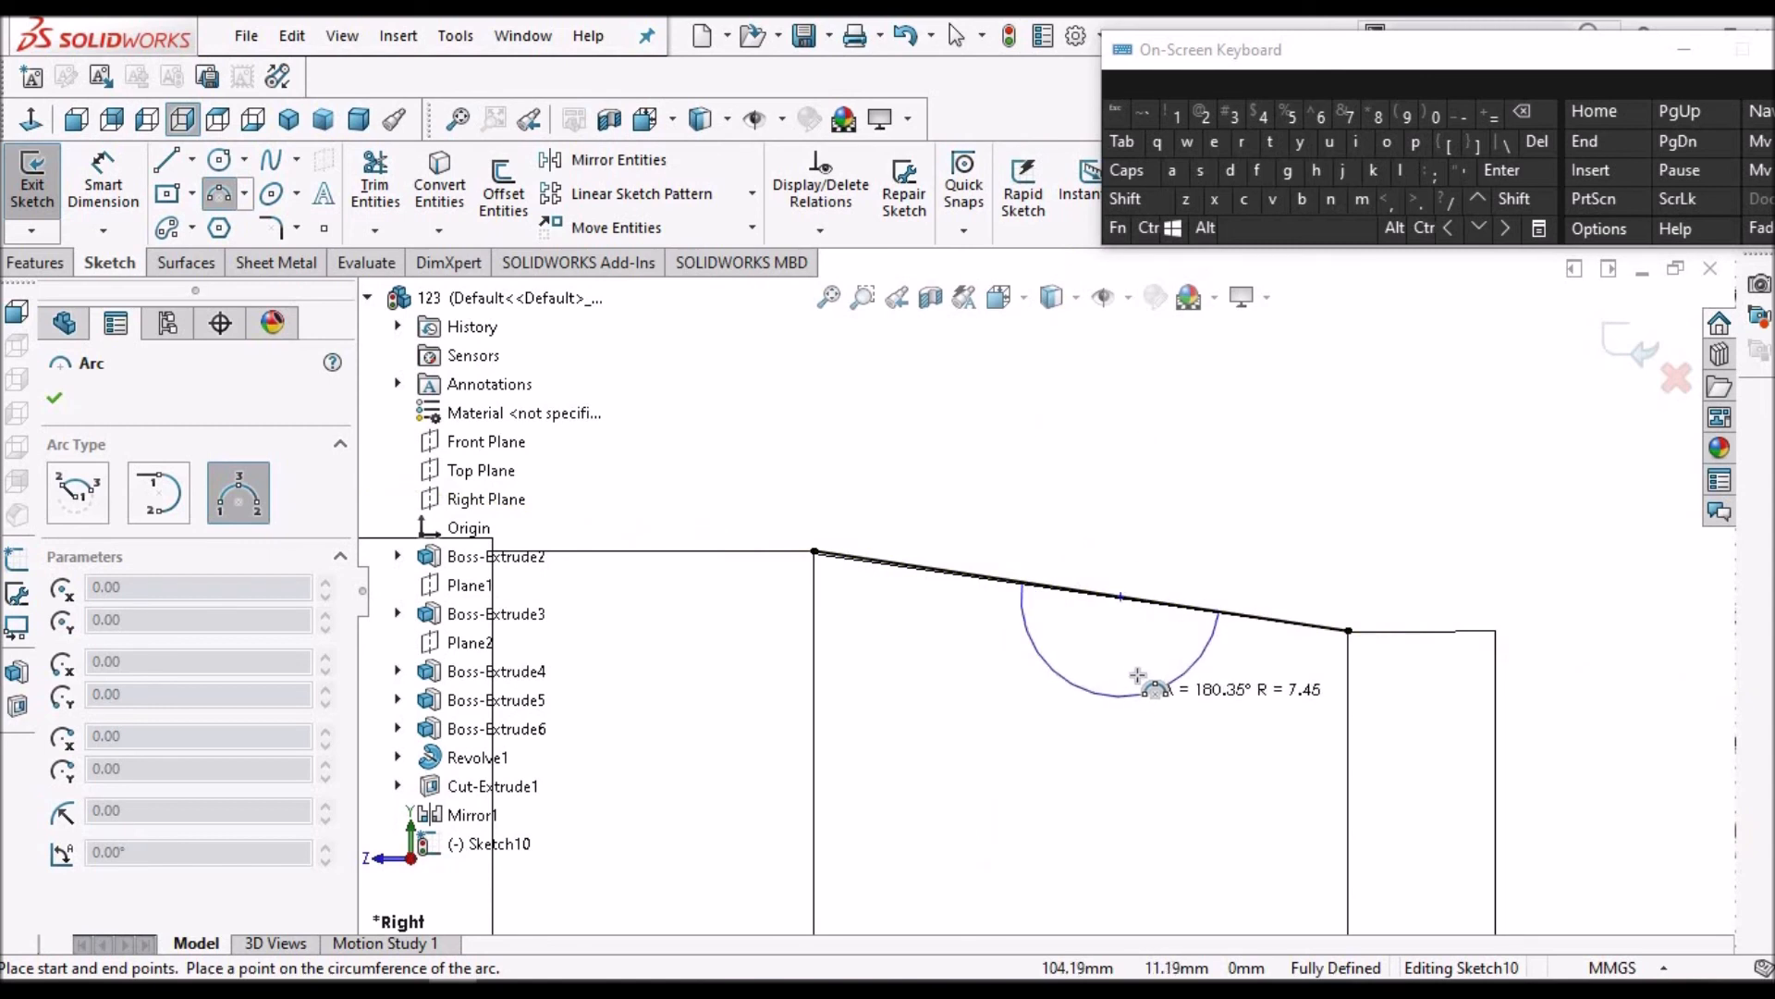
pyautogui.click(1137, 668)
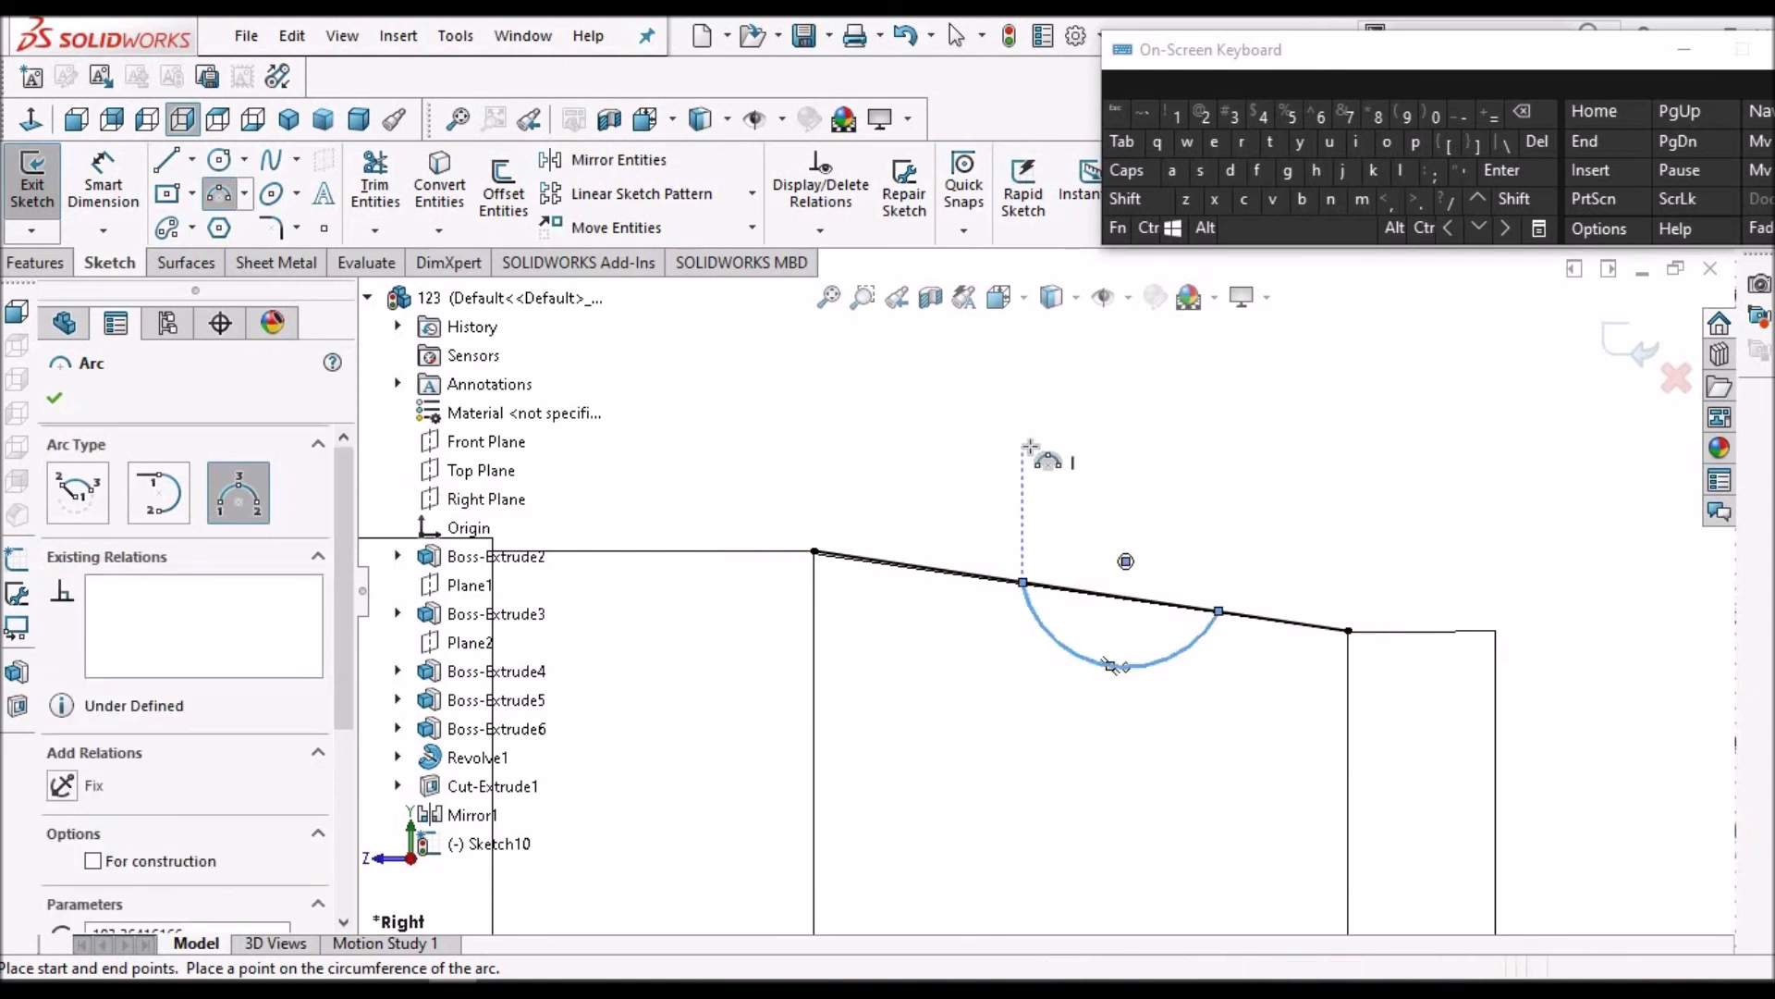
pyautogui.rightClick(1030, 447)
pyautogui.click(904, 463)
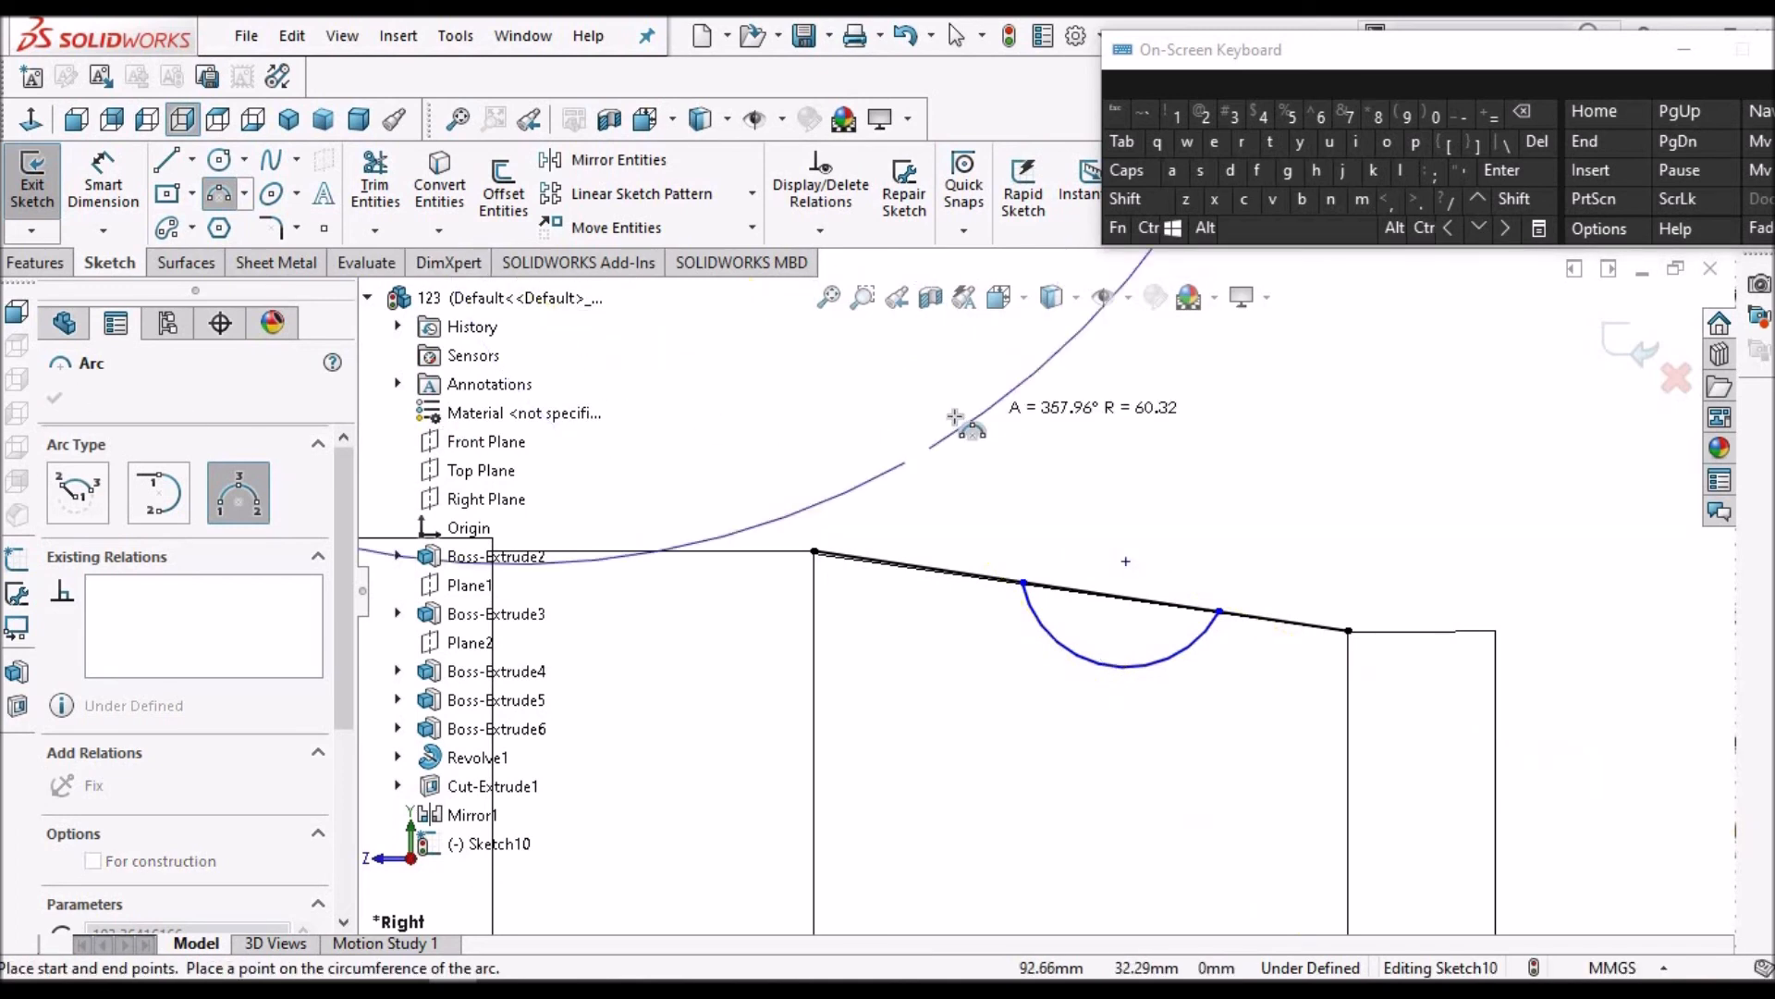
pyautogui.rightClick(954, 416)
pyautogui.click(1056, 453)
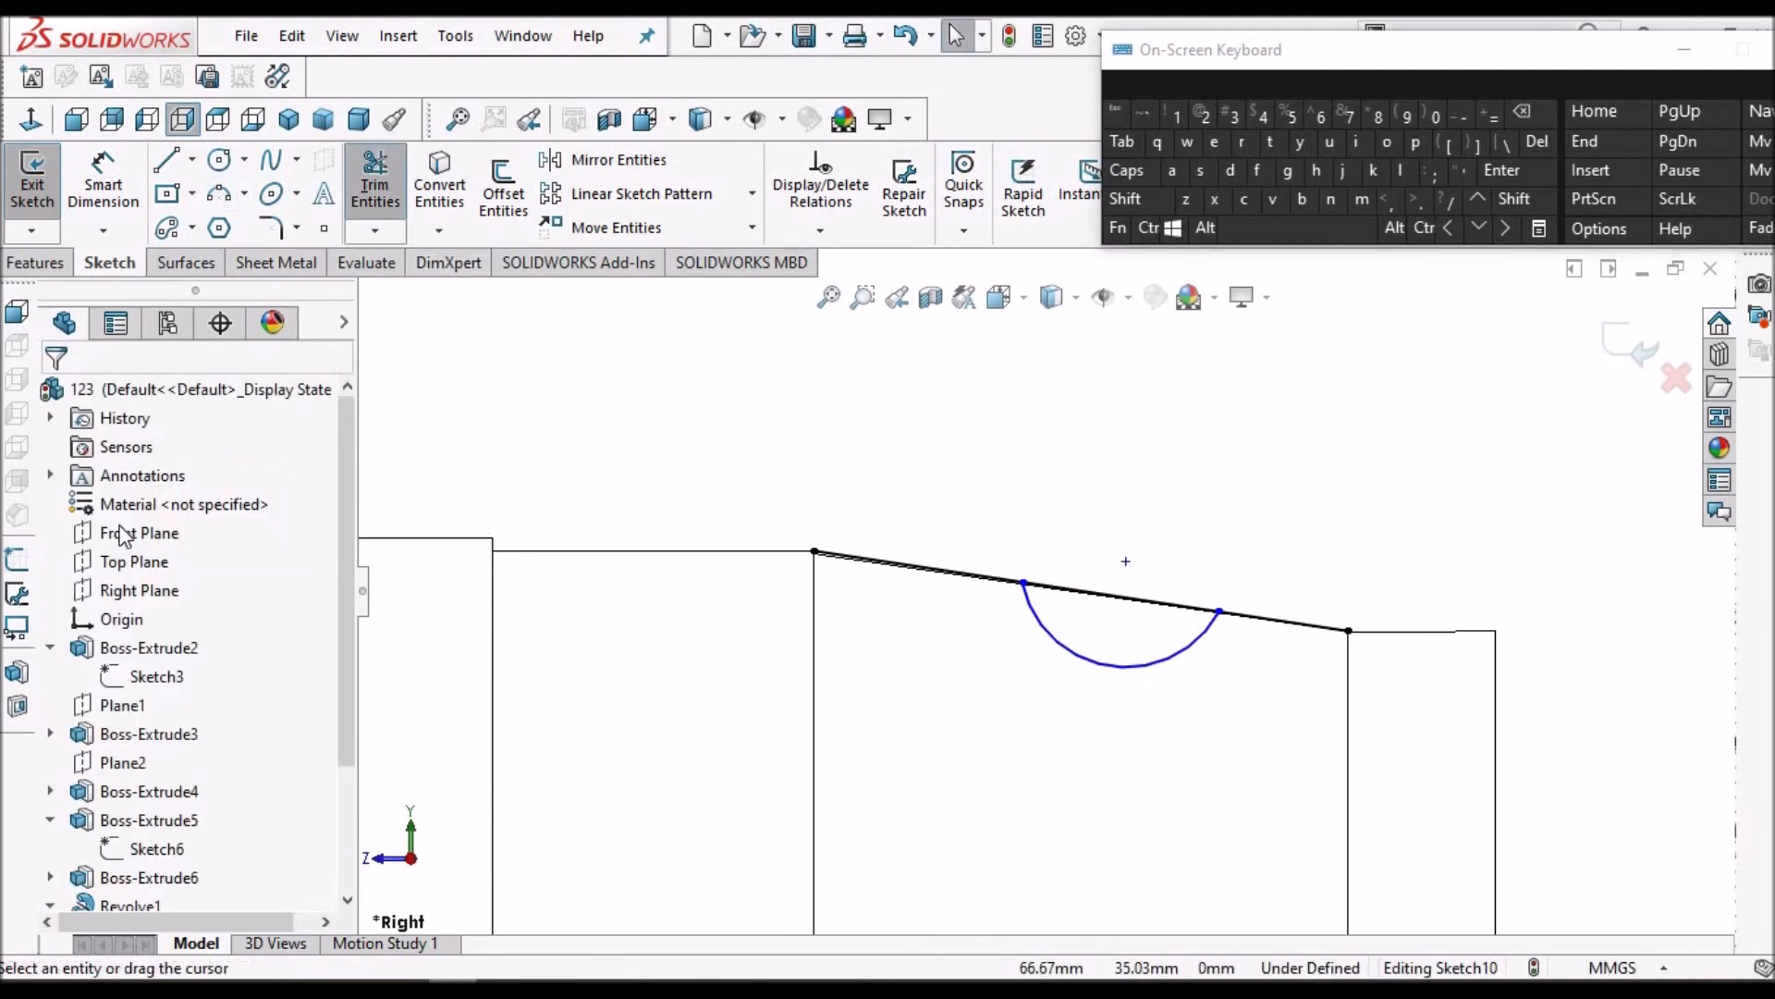
# Trim the sloped line outside the arc on both sides, leaving only the chord between the arc's endpoints
pyautogui.click(92, 731)
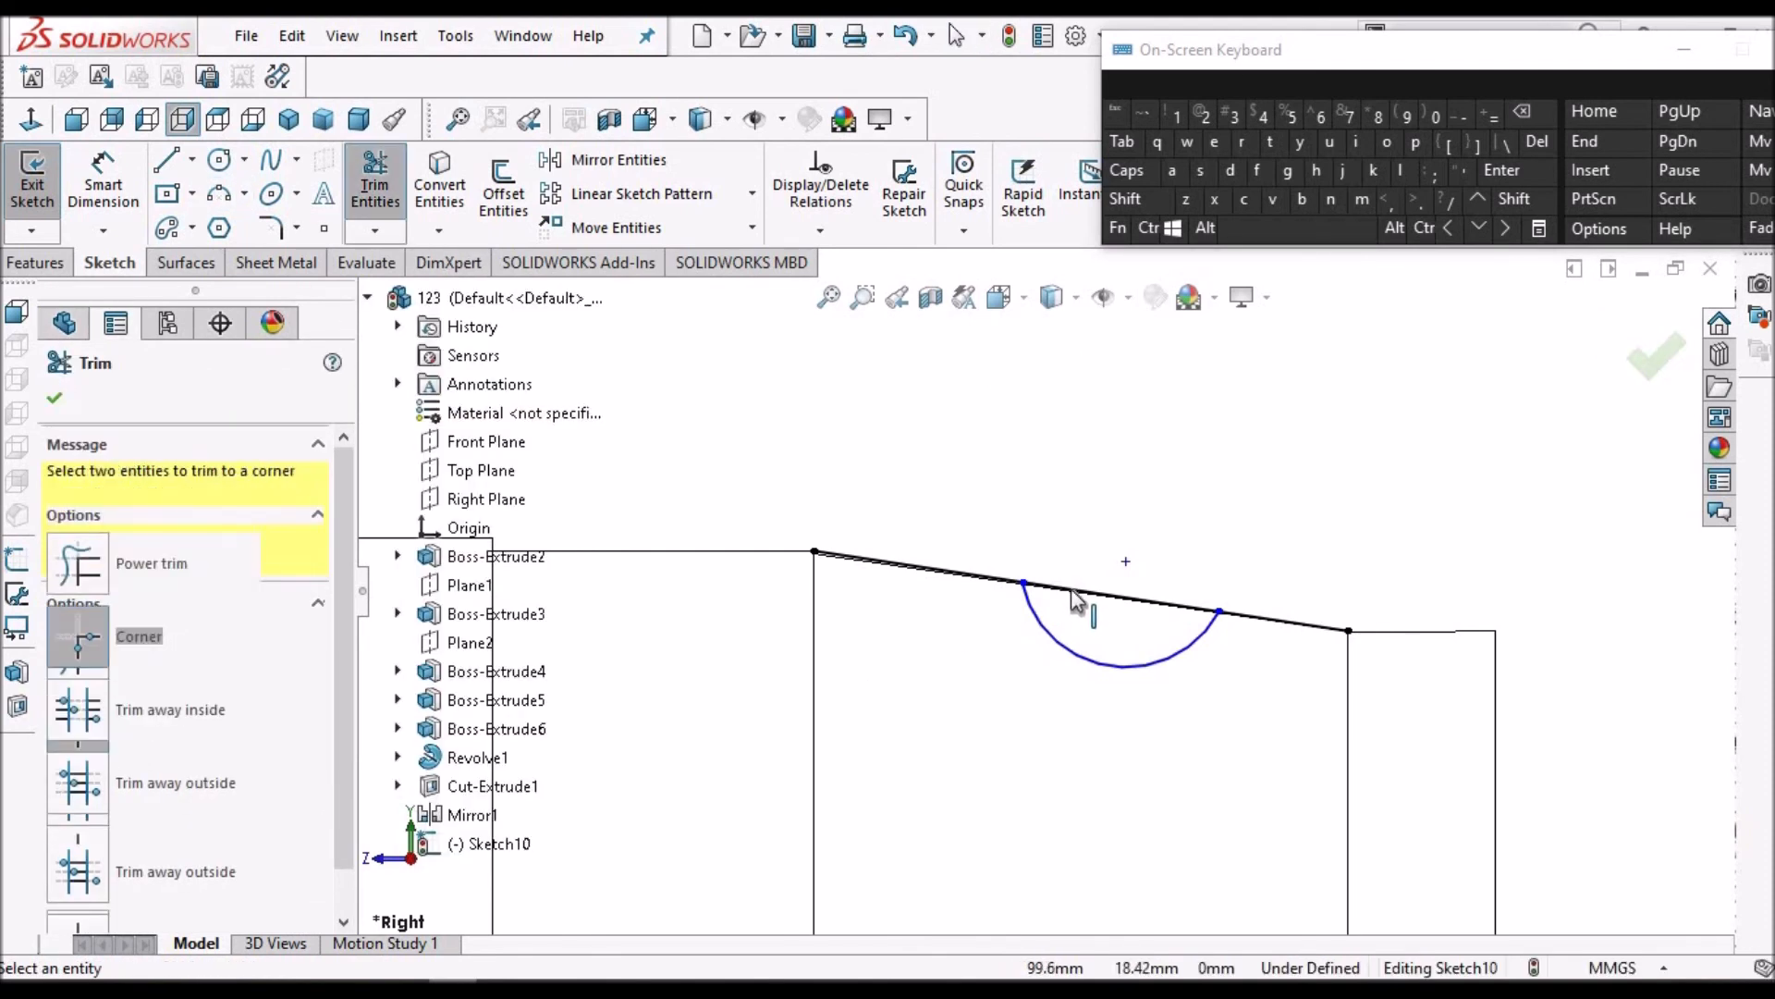
pyautogui.click(1070, 590)
pyautogui.click(1033, 607)
pyautogui.click(1113, 597)
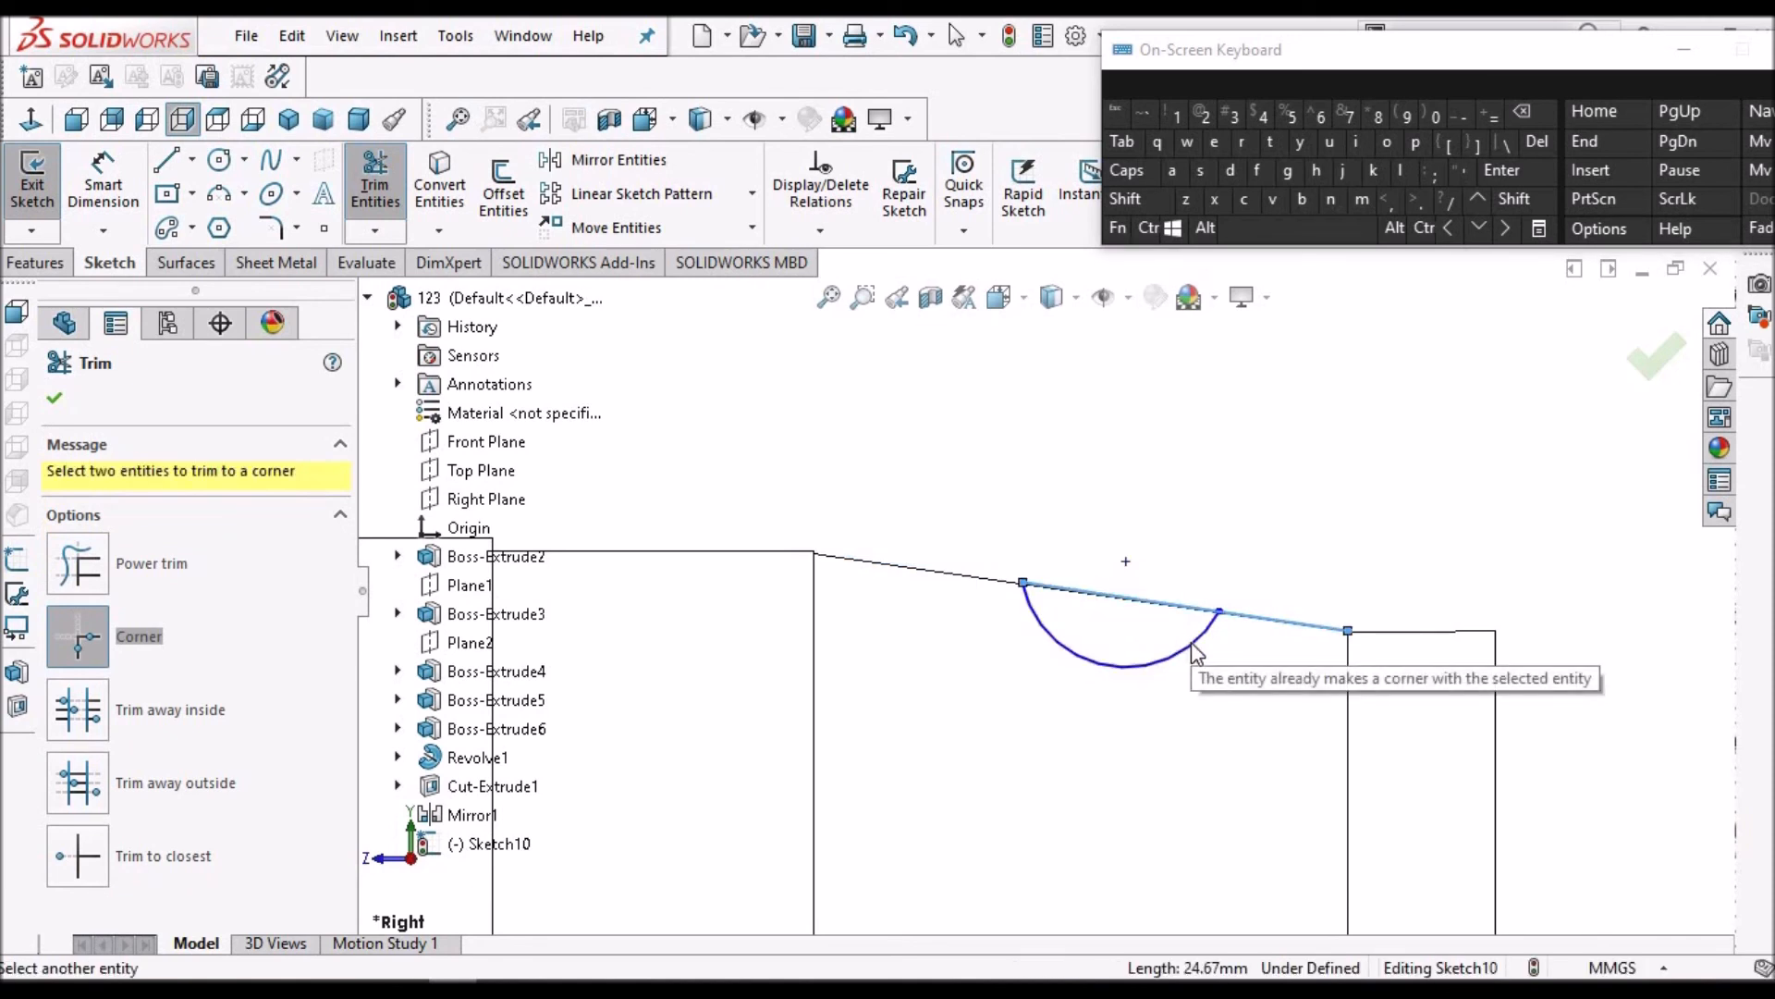
pyautogui.click(90, 575)
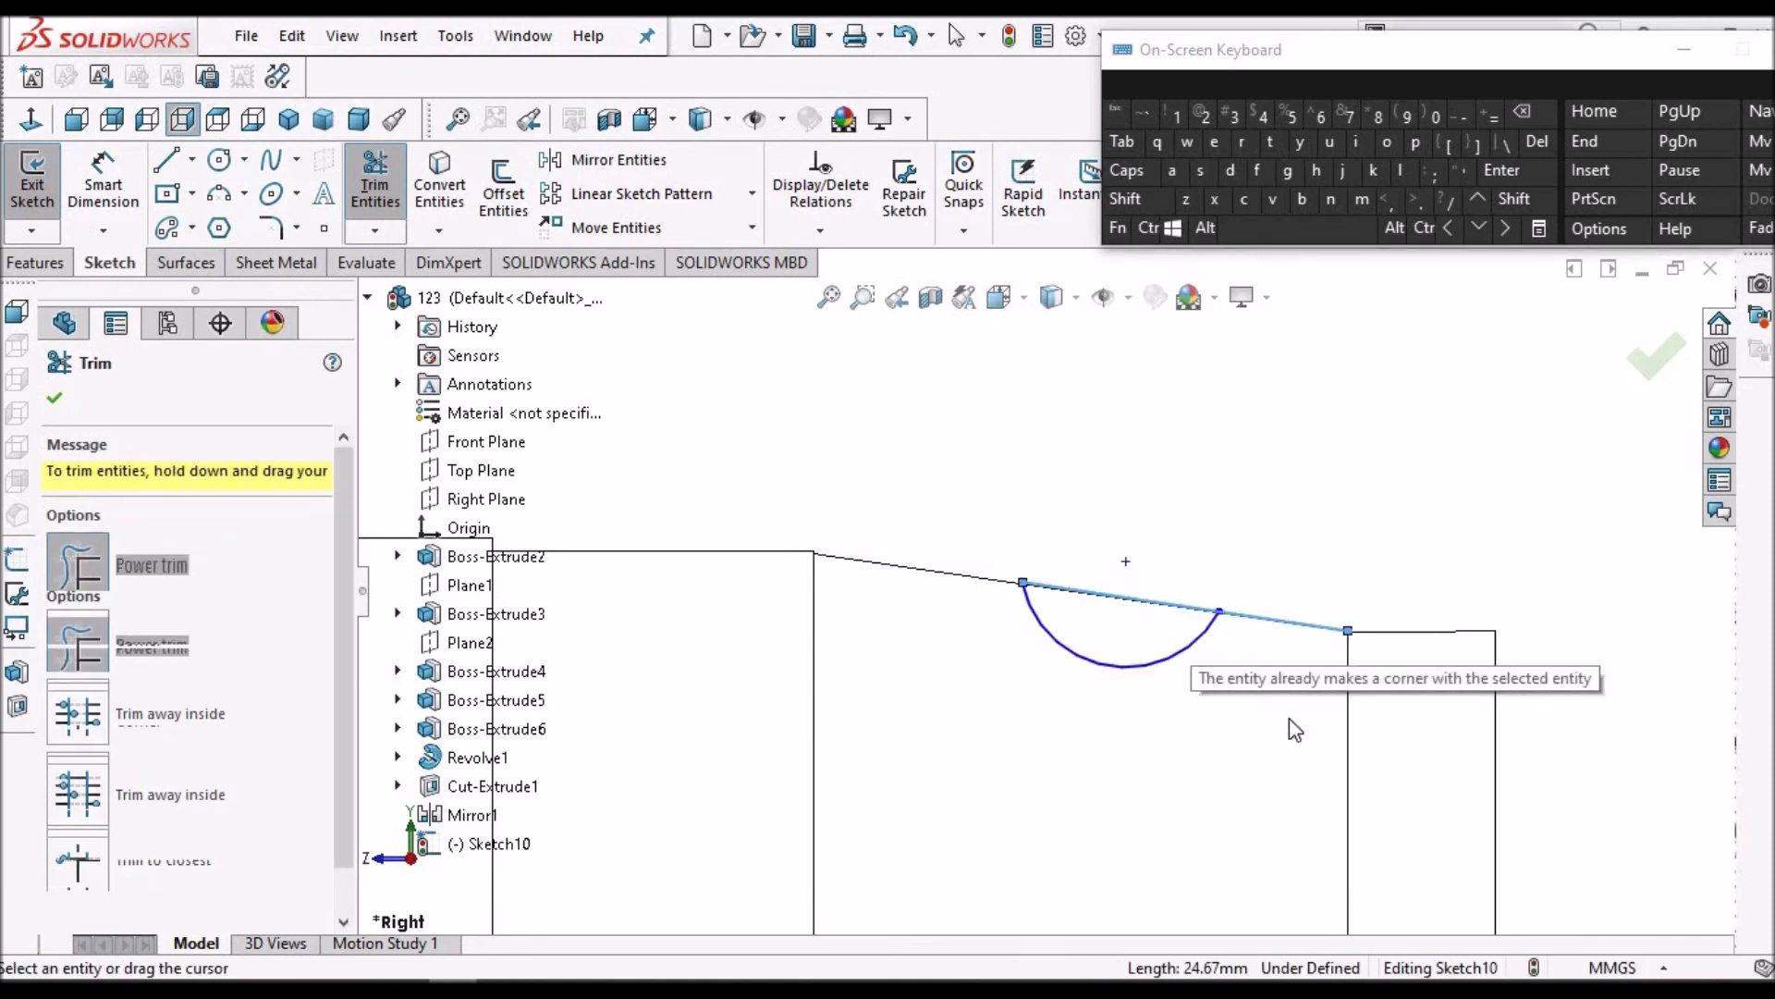
pyautogui.moveTo(1266, 562); pyautogui.dragTo(1238, 717)
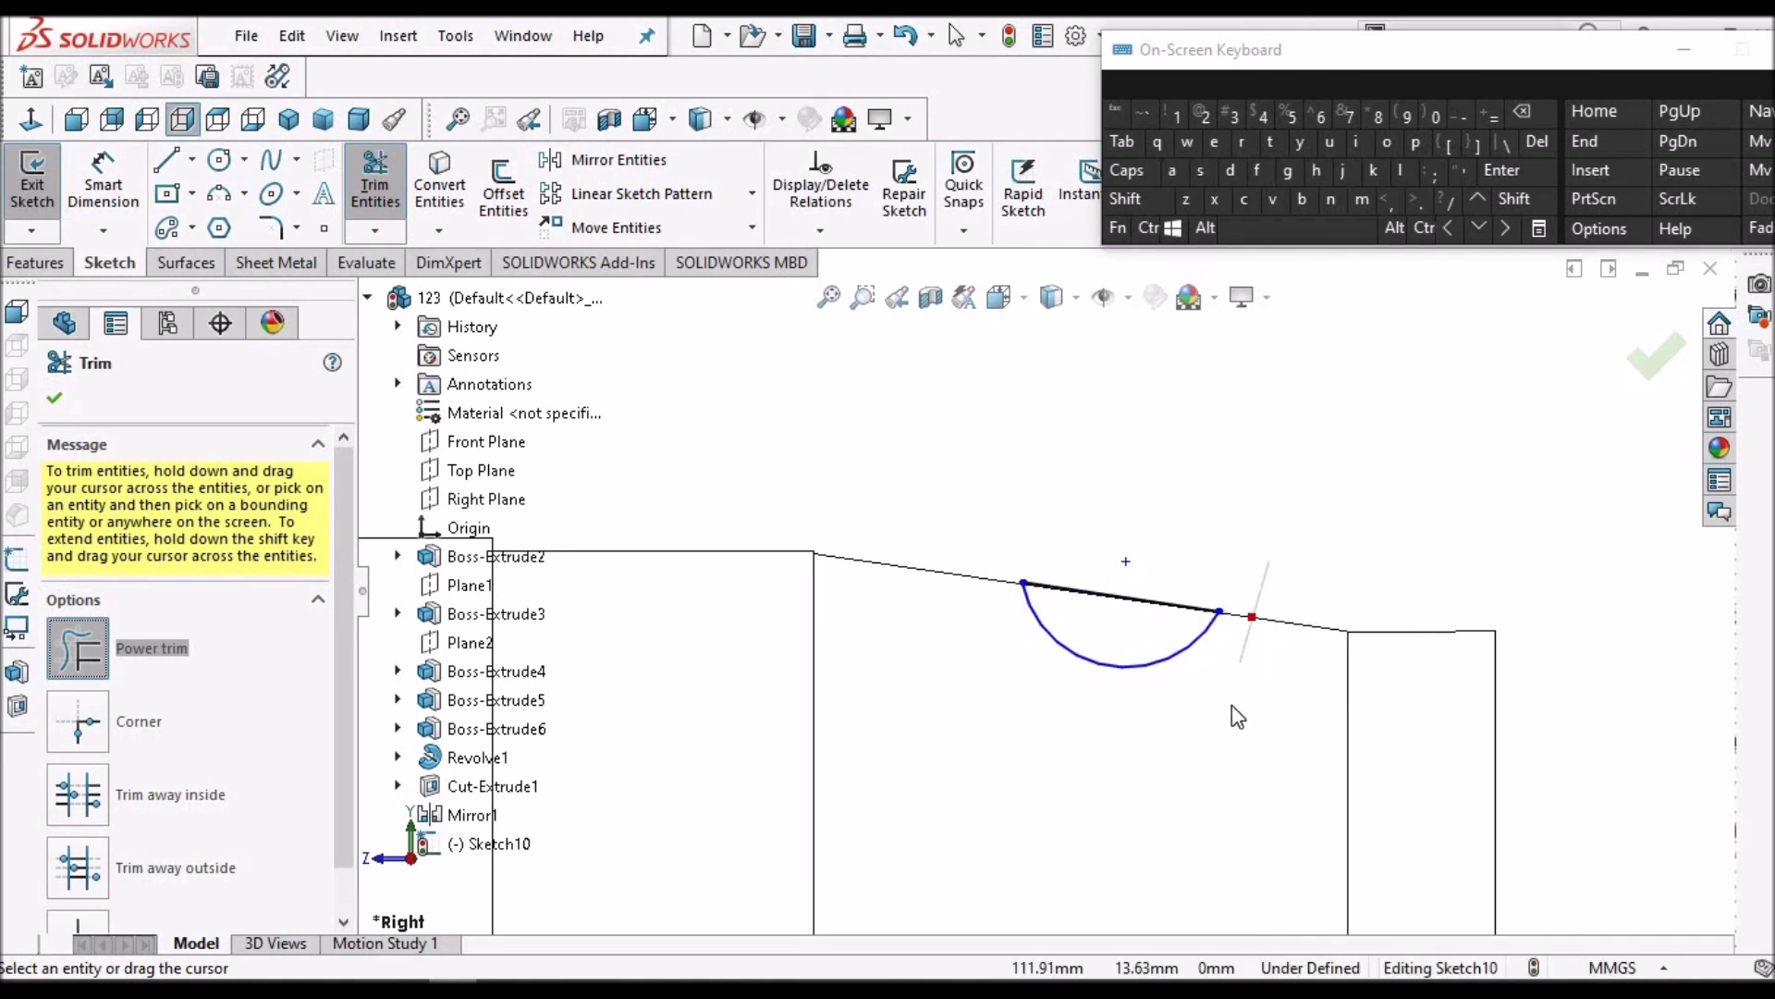
pyautogui.press('z')
pyautogui.press('Escape')
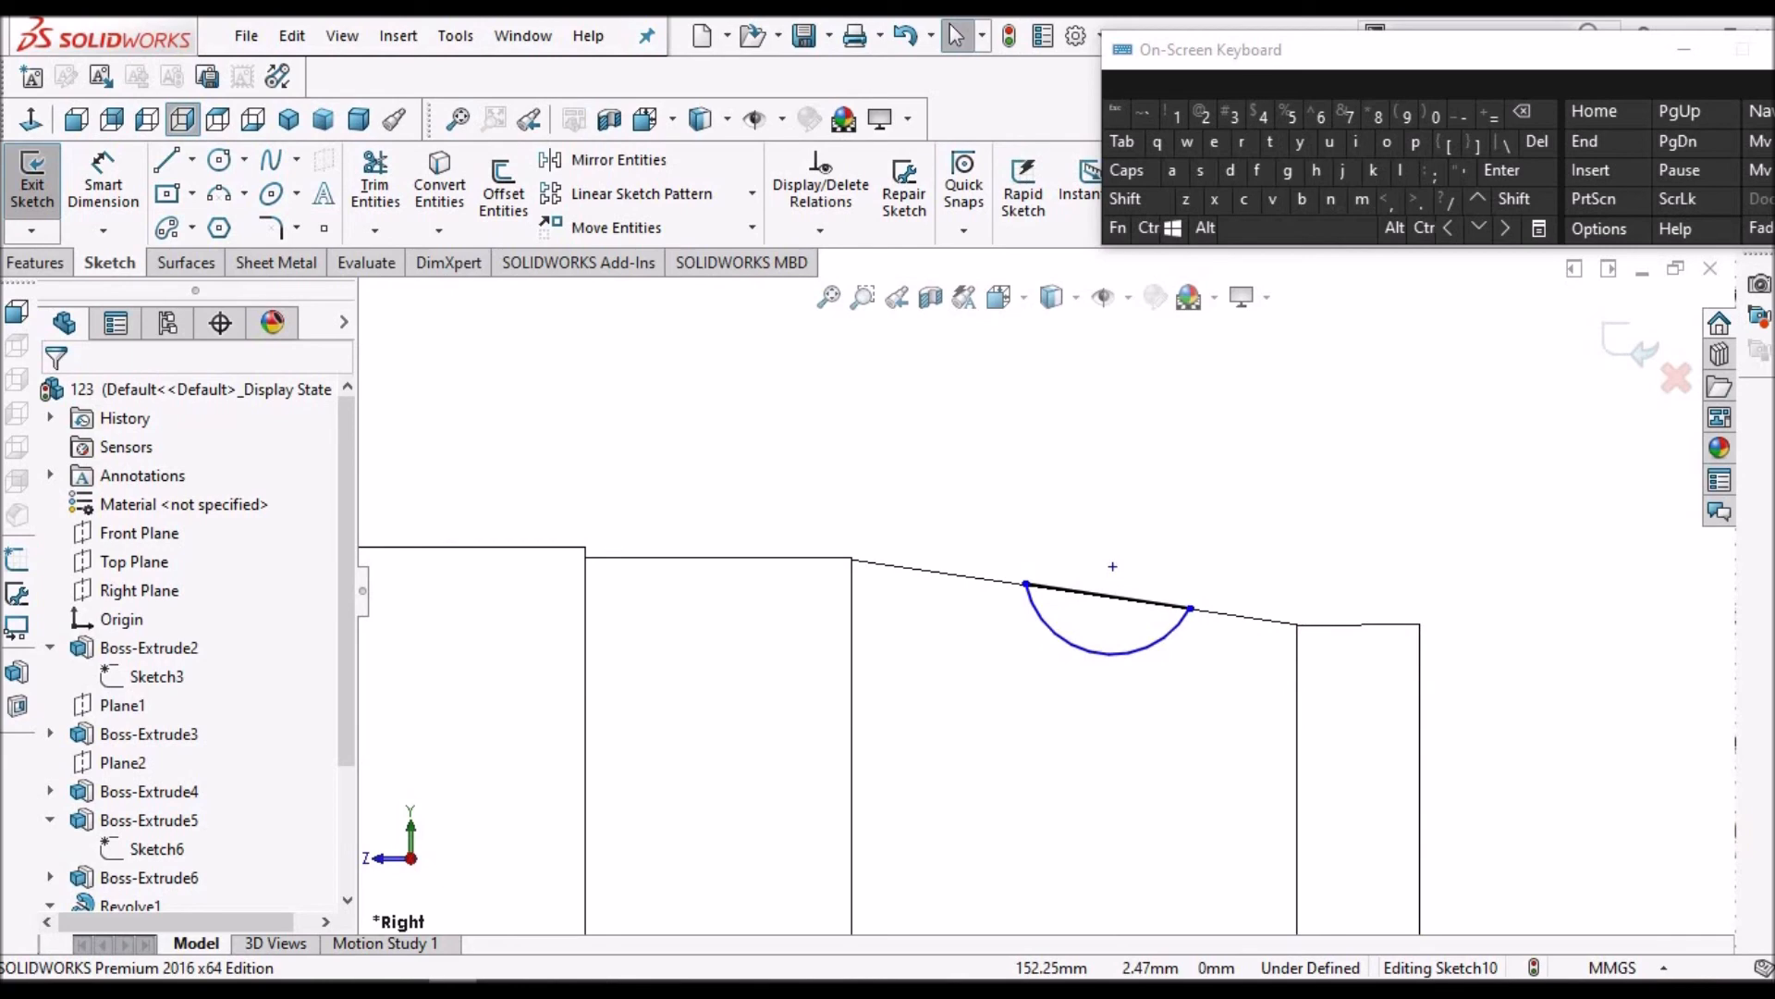
# Check the tapered end's Woodruff key size in the reference drawing and dimension the chord's aligned length as 28 mm
pyautogui.click(405, 989)
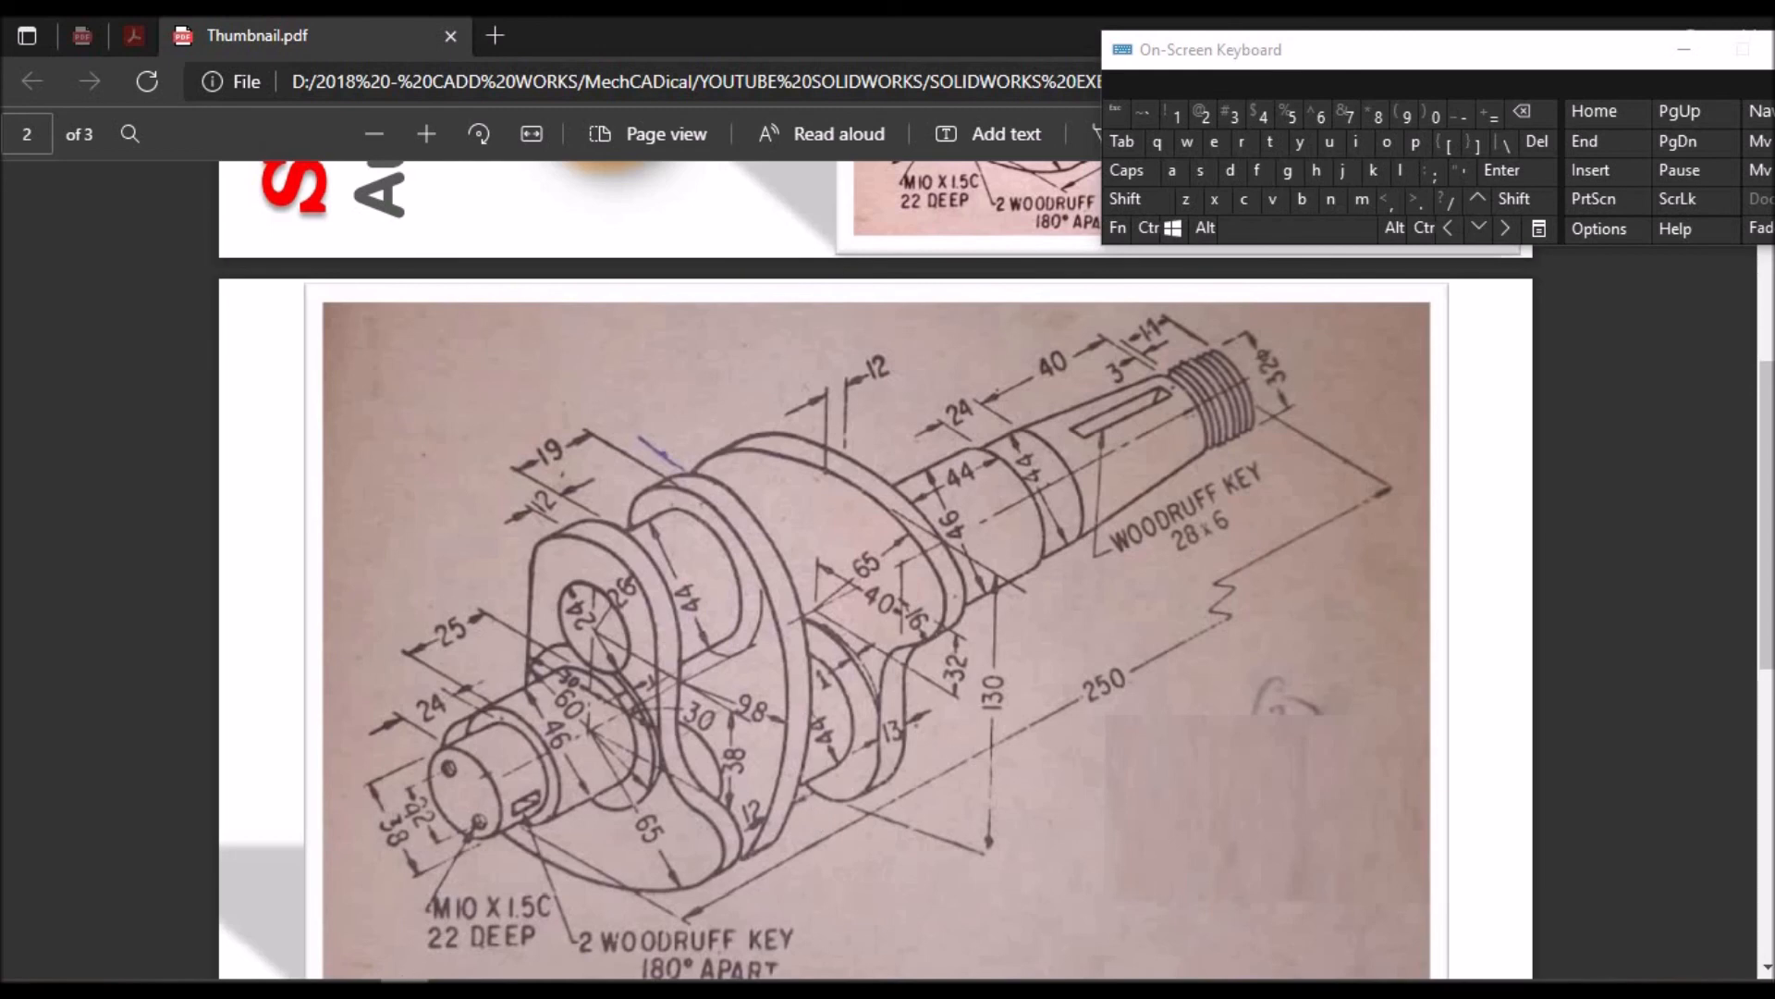
pyautogui.click(464, 988)
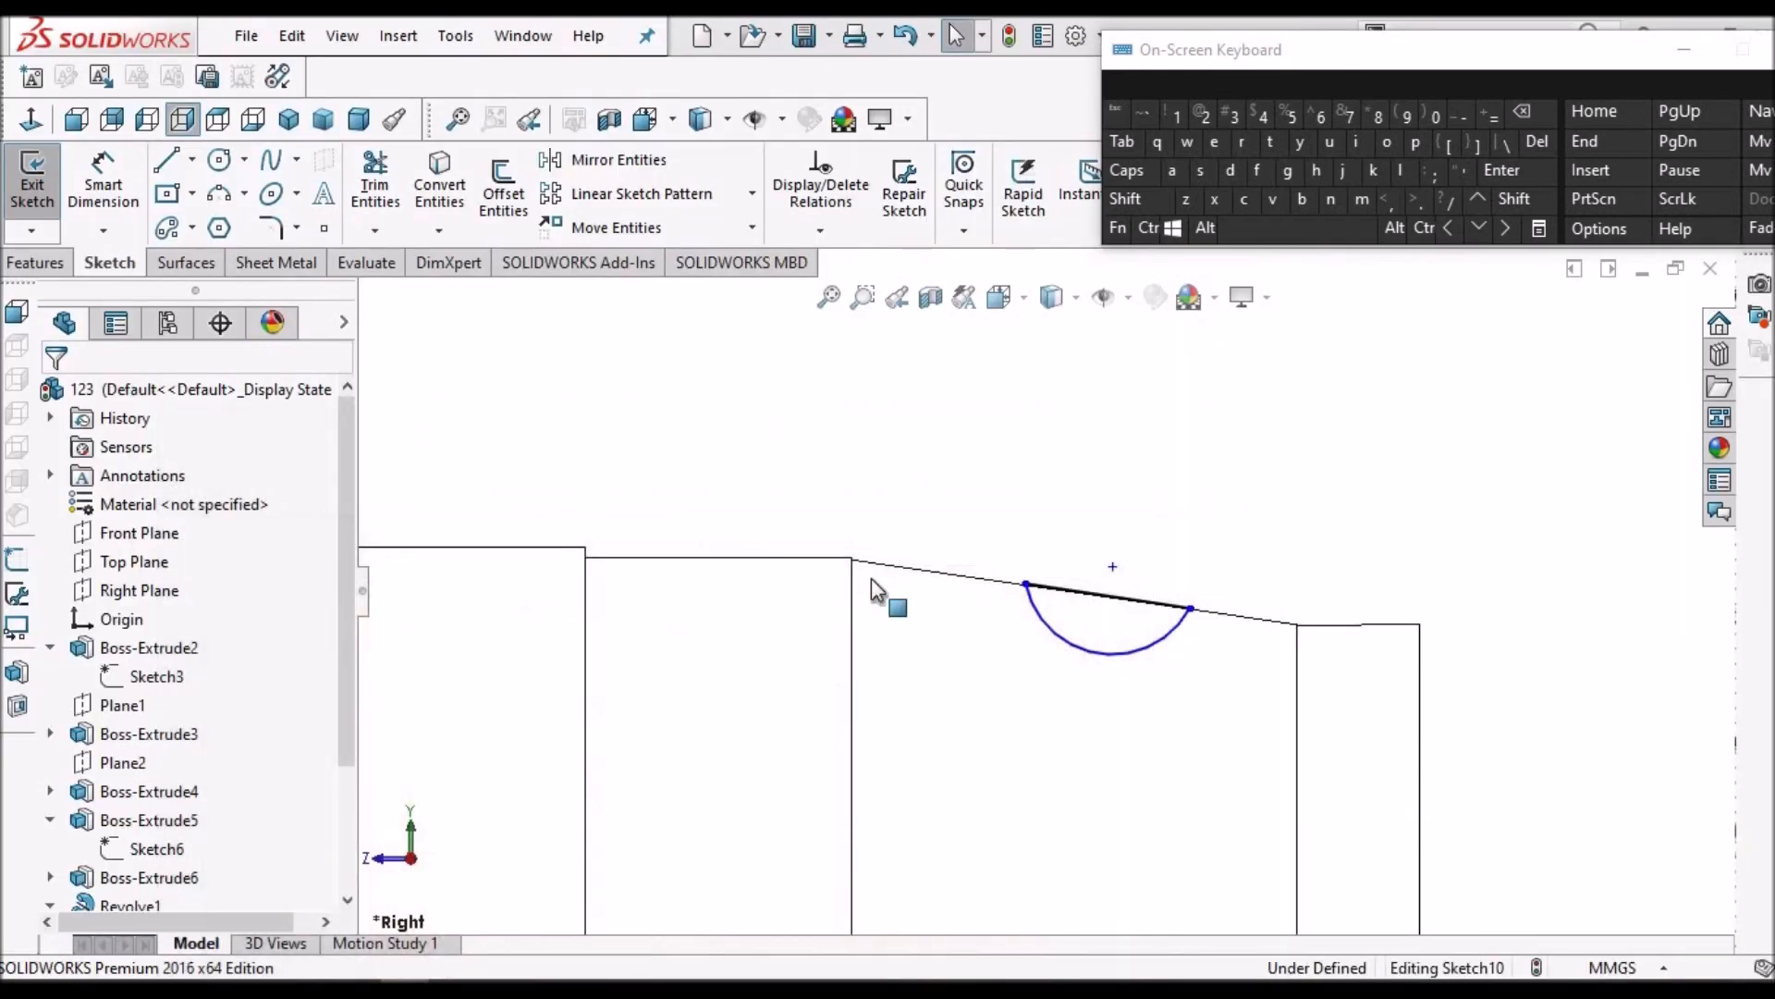
pyautogui.click(102, 185)
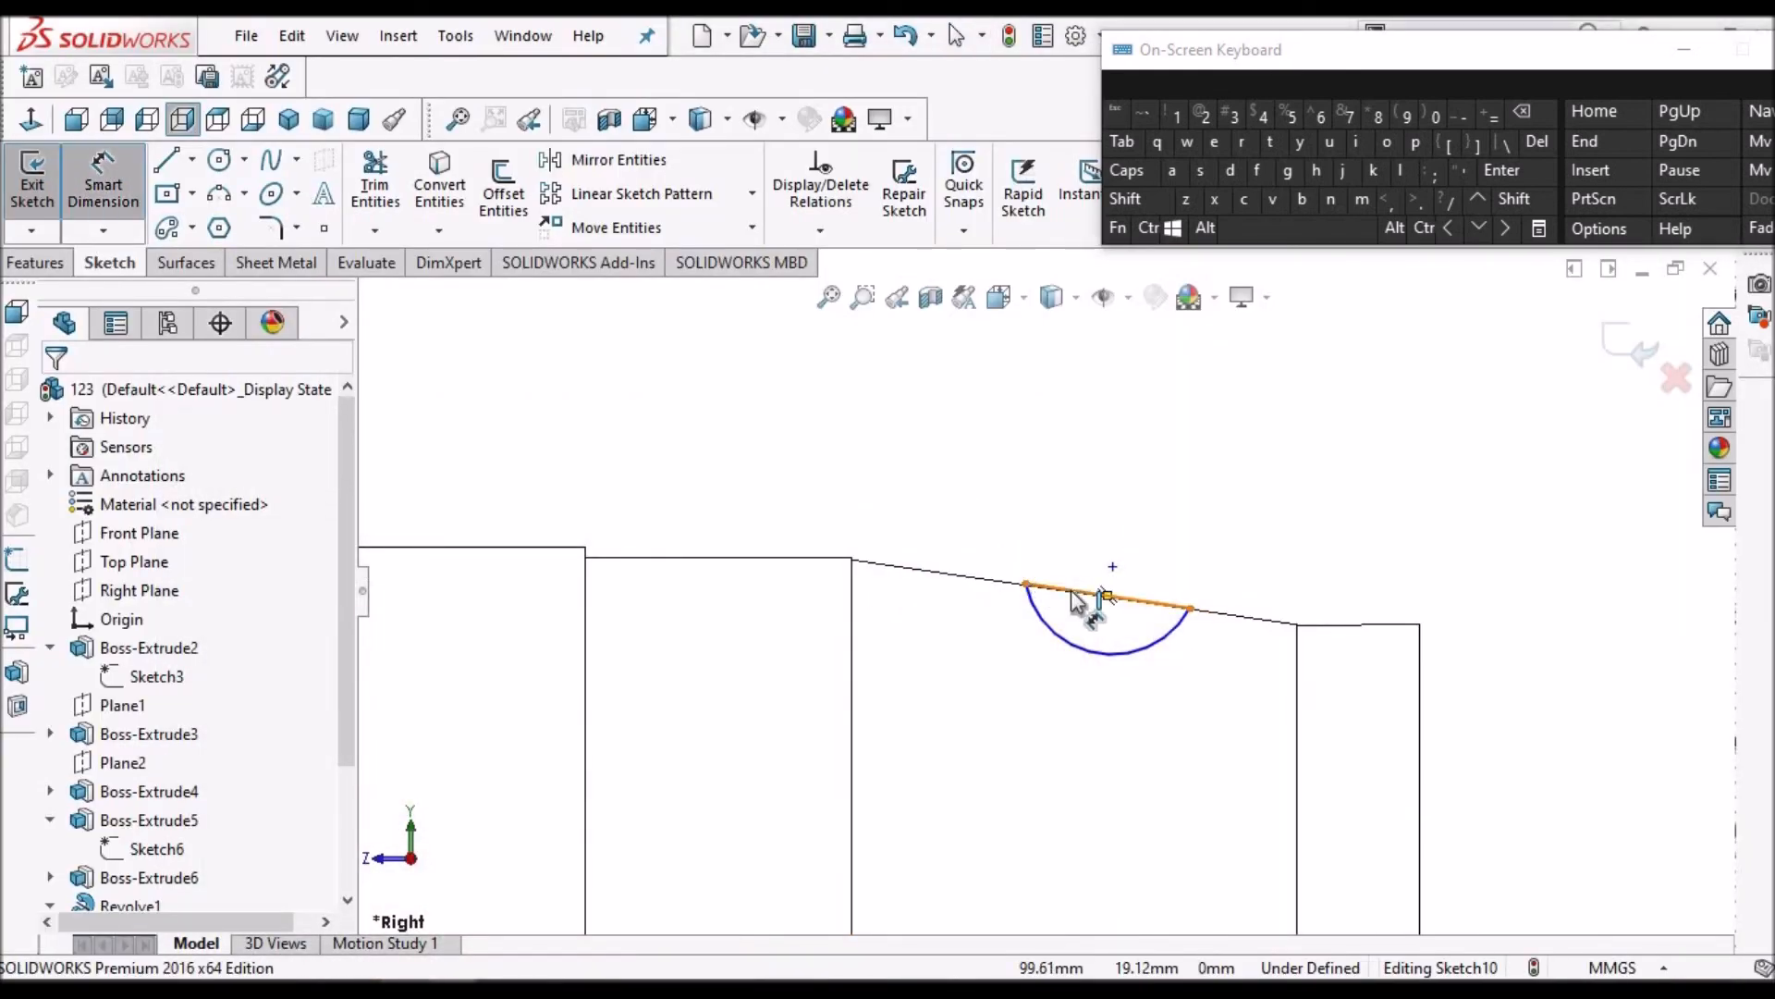
pyautogui.click(1123, 548)
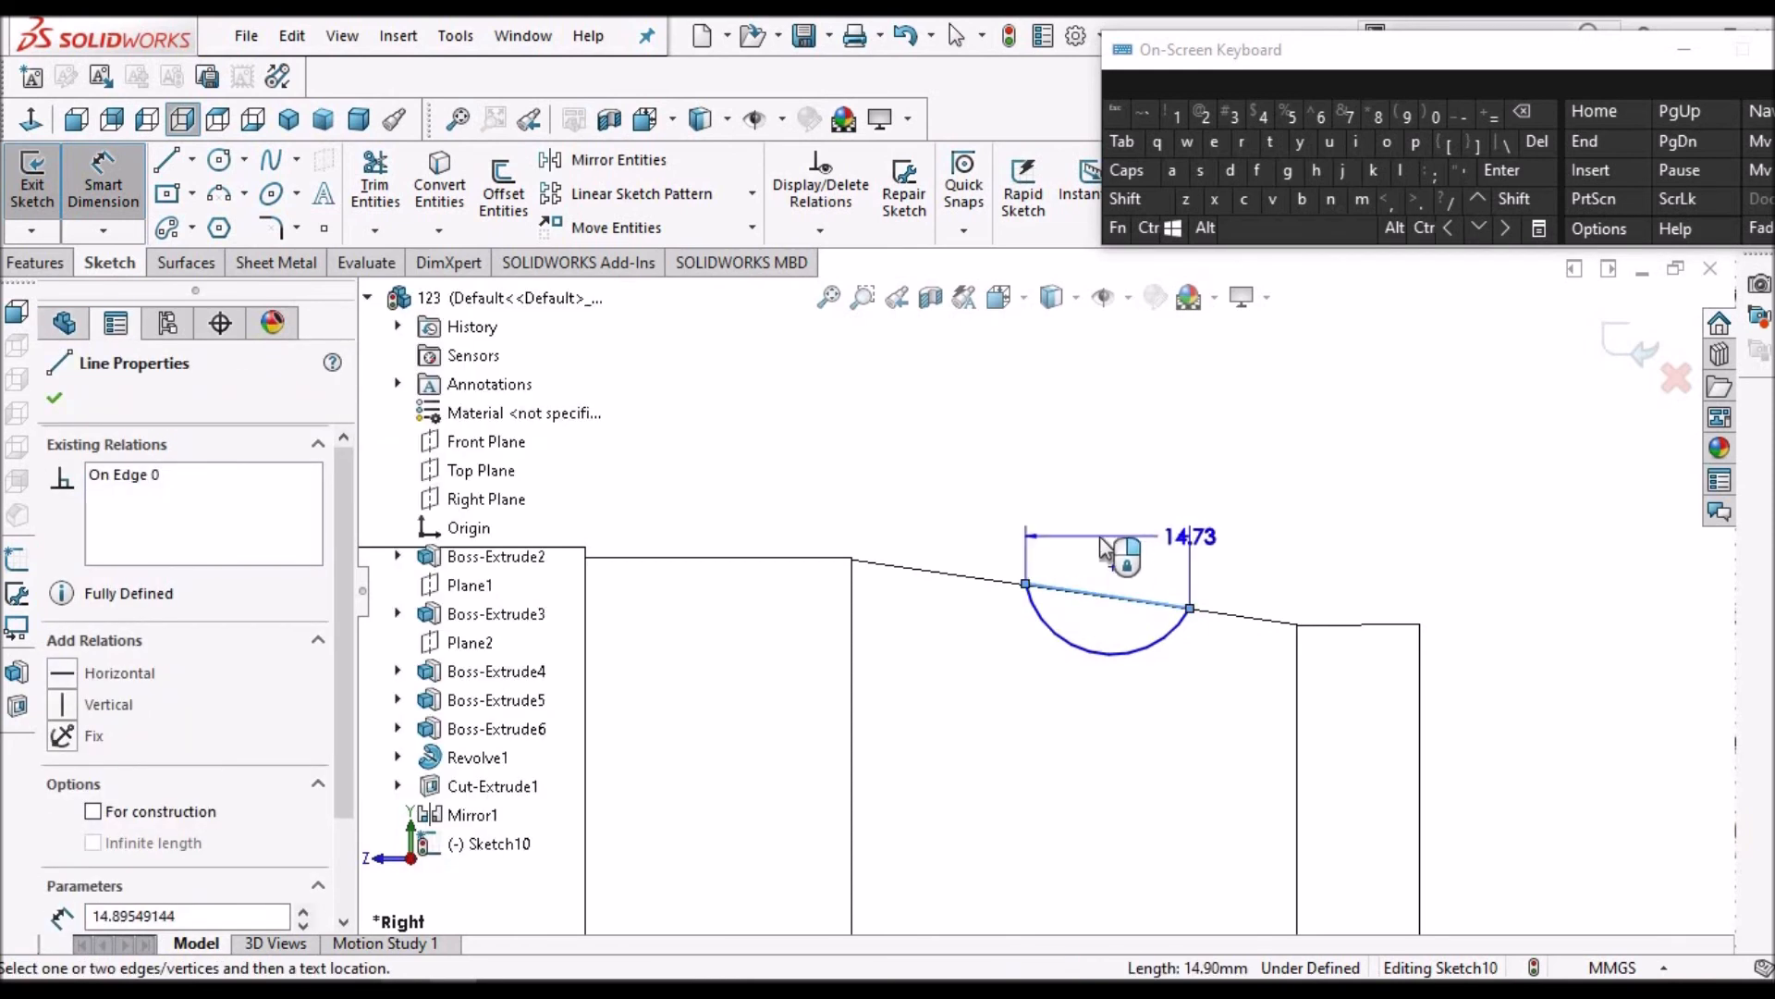
pyautogui.scroll(-3, 1130, 572)
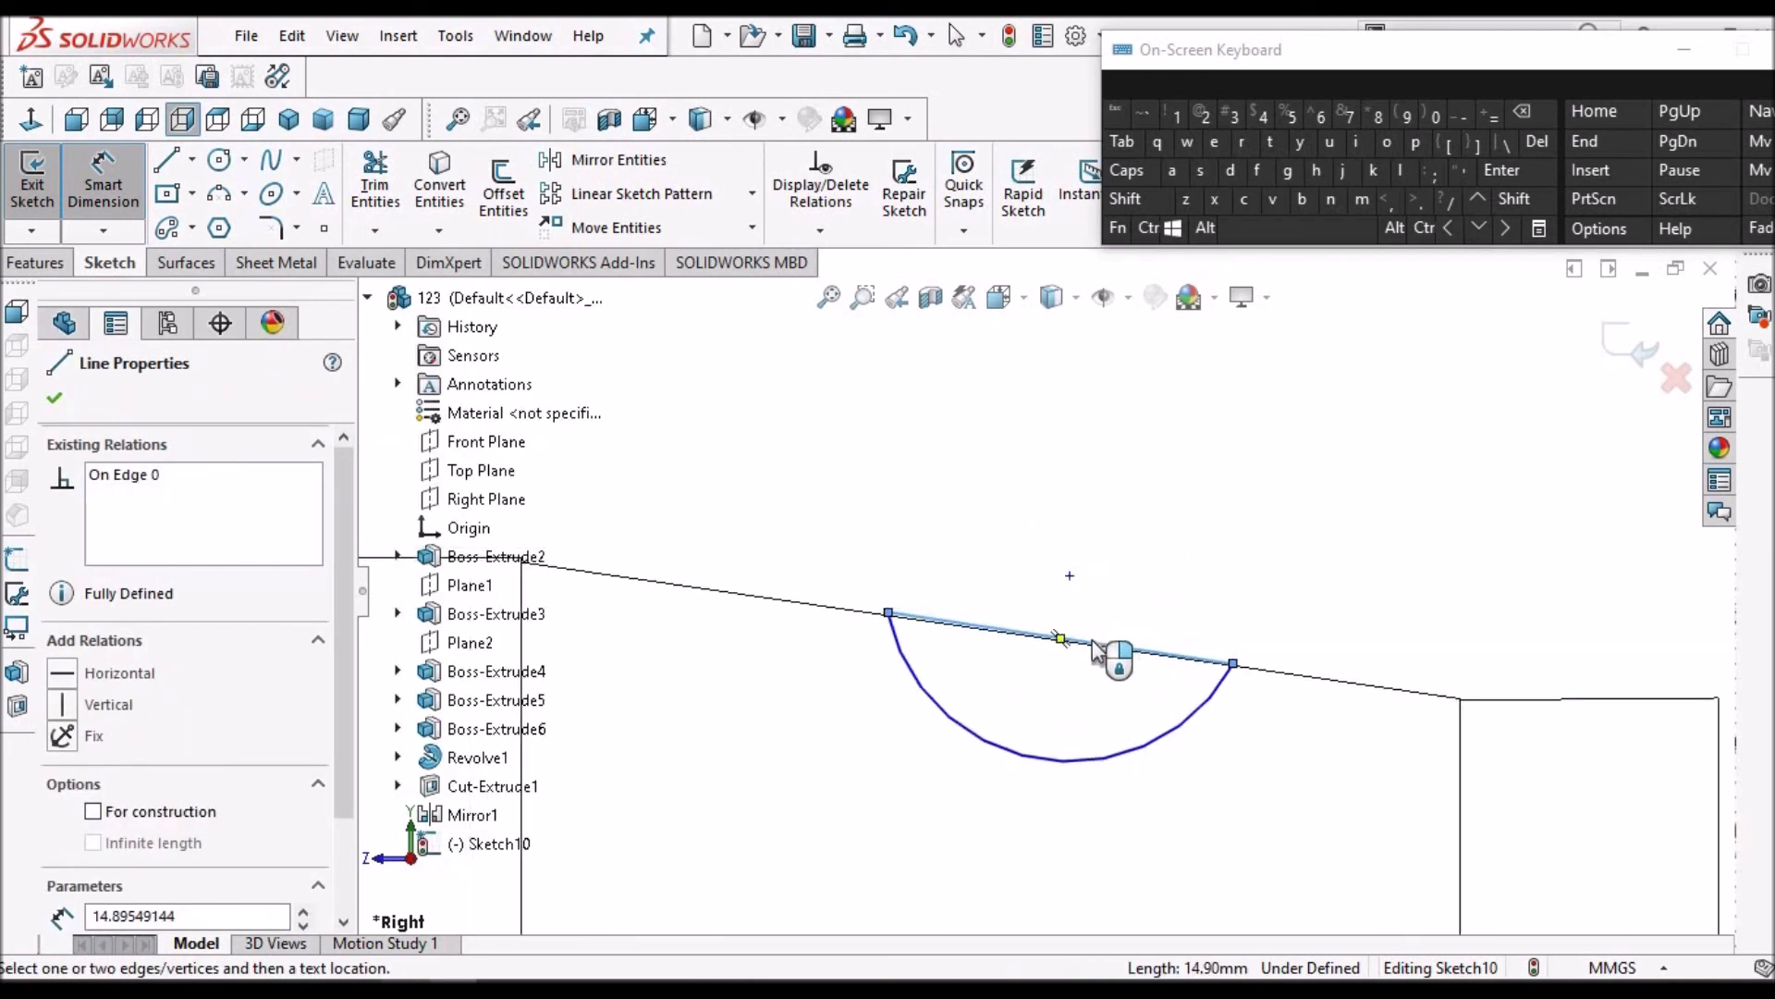
pyautogui.click(1094, 649)
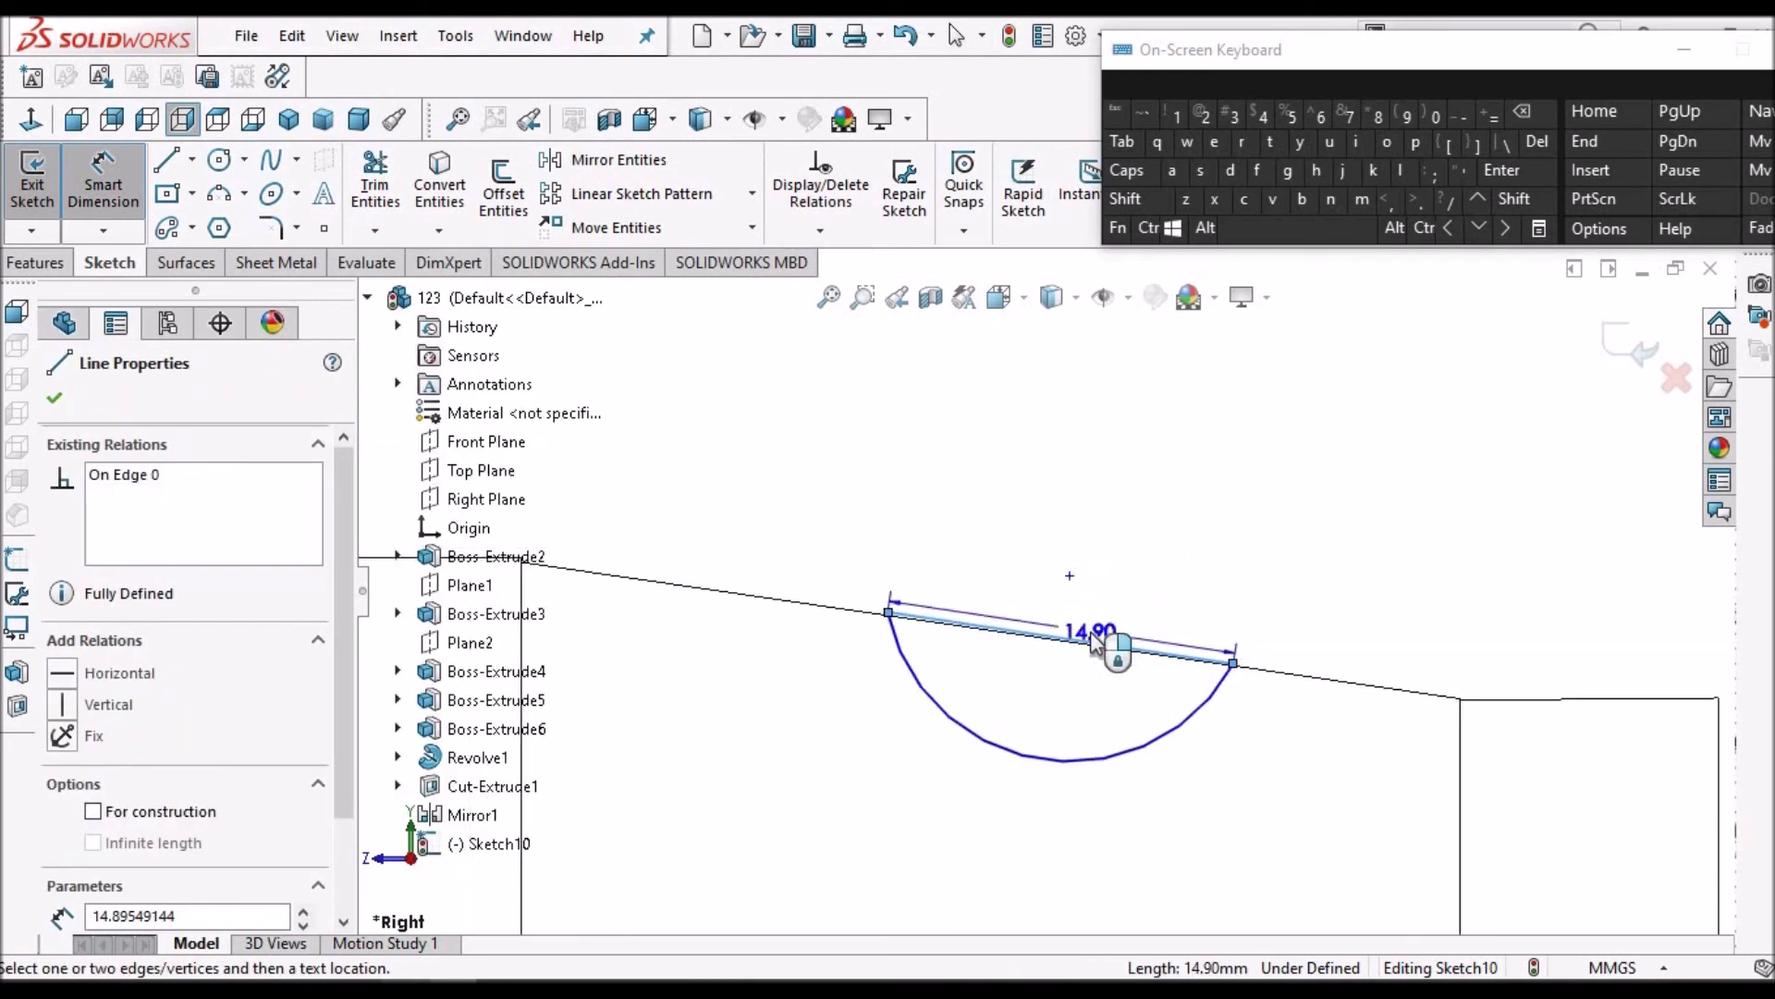
pyautogui.click(1094, 645)
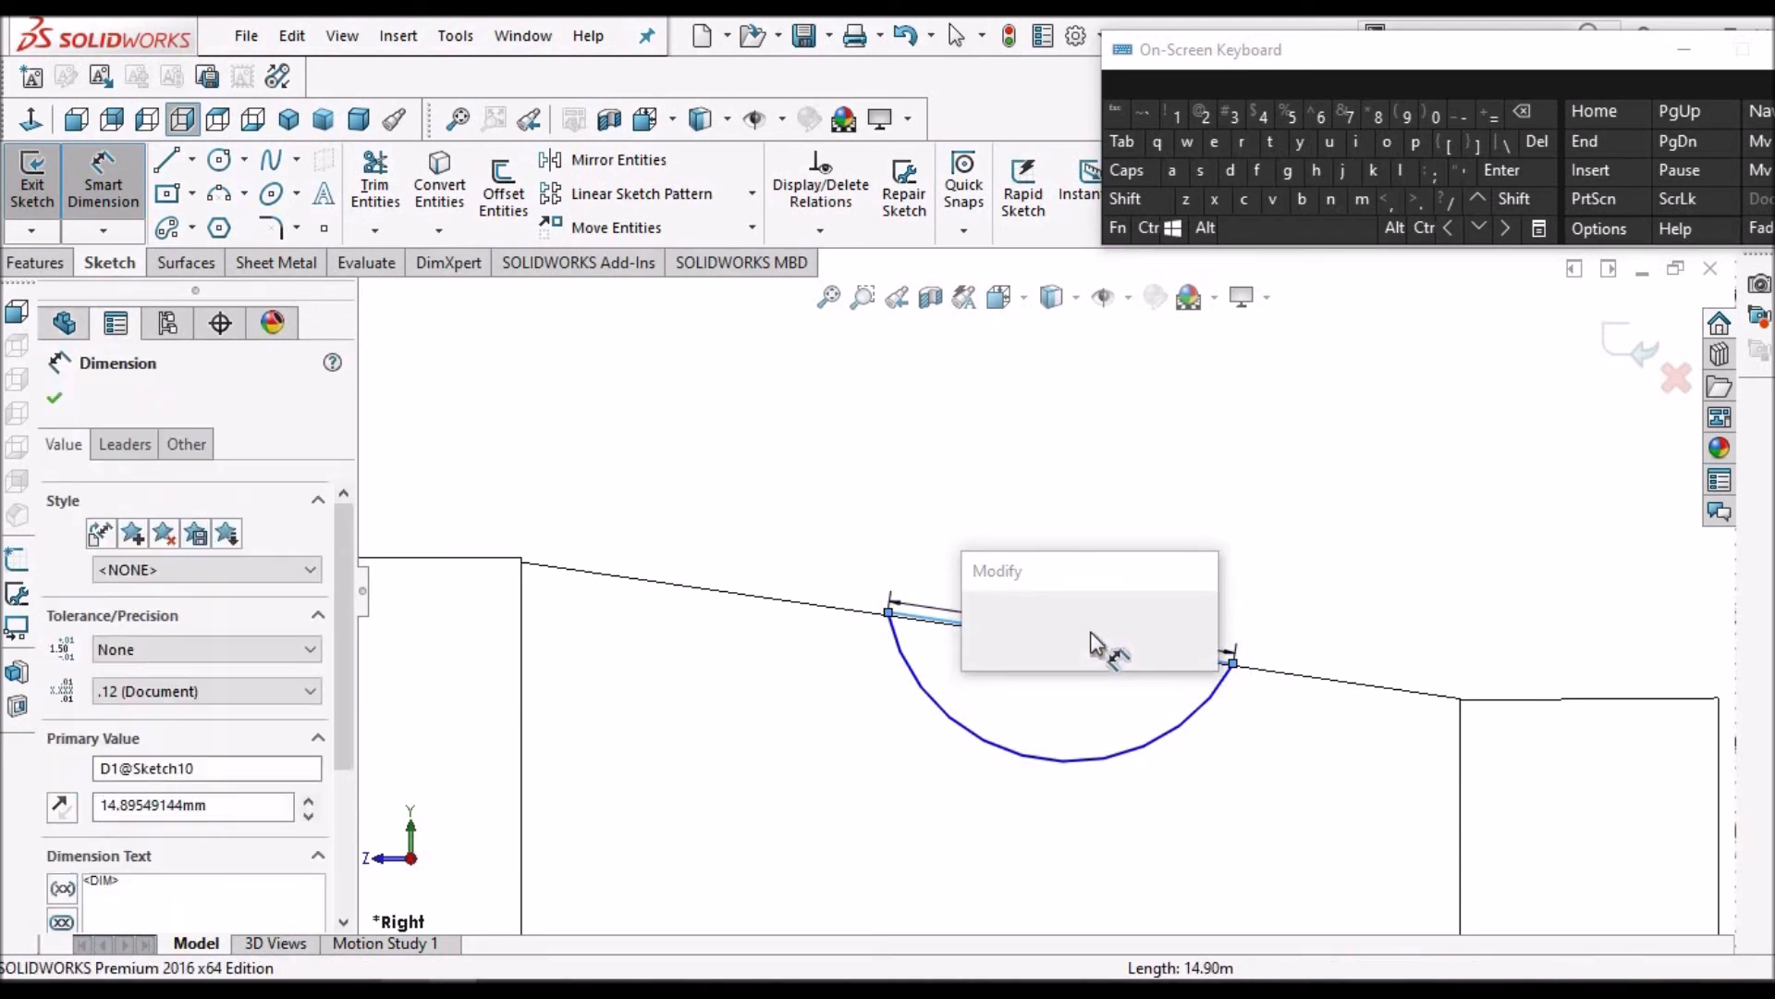
pyautogui.write('20')
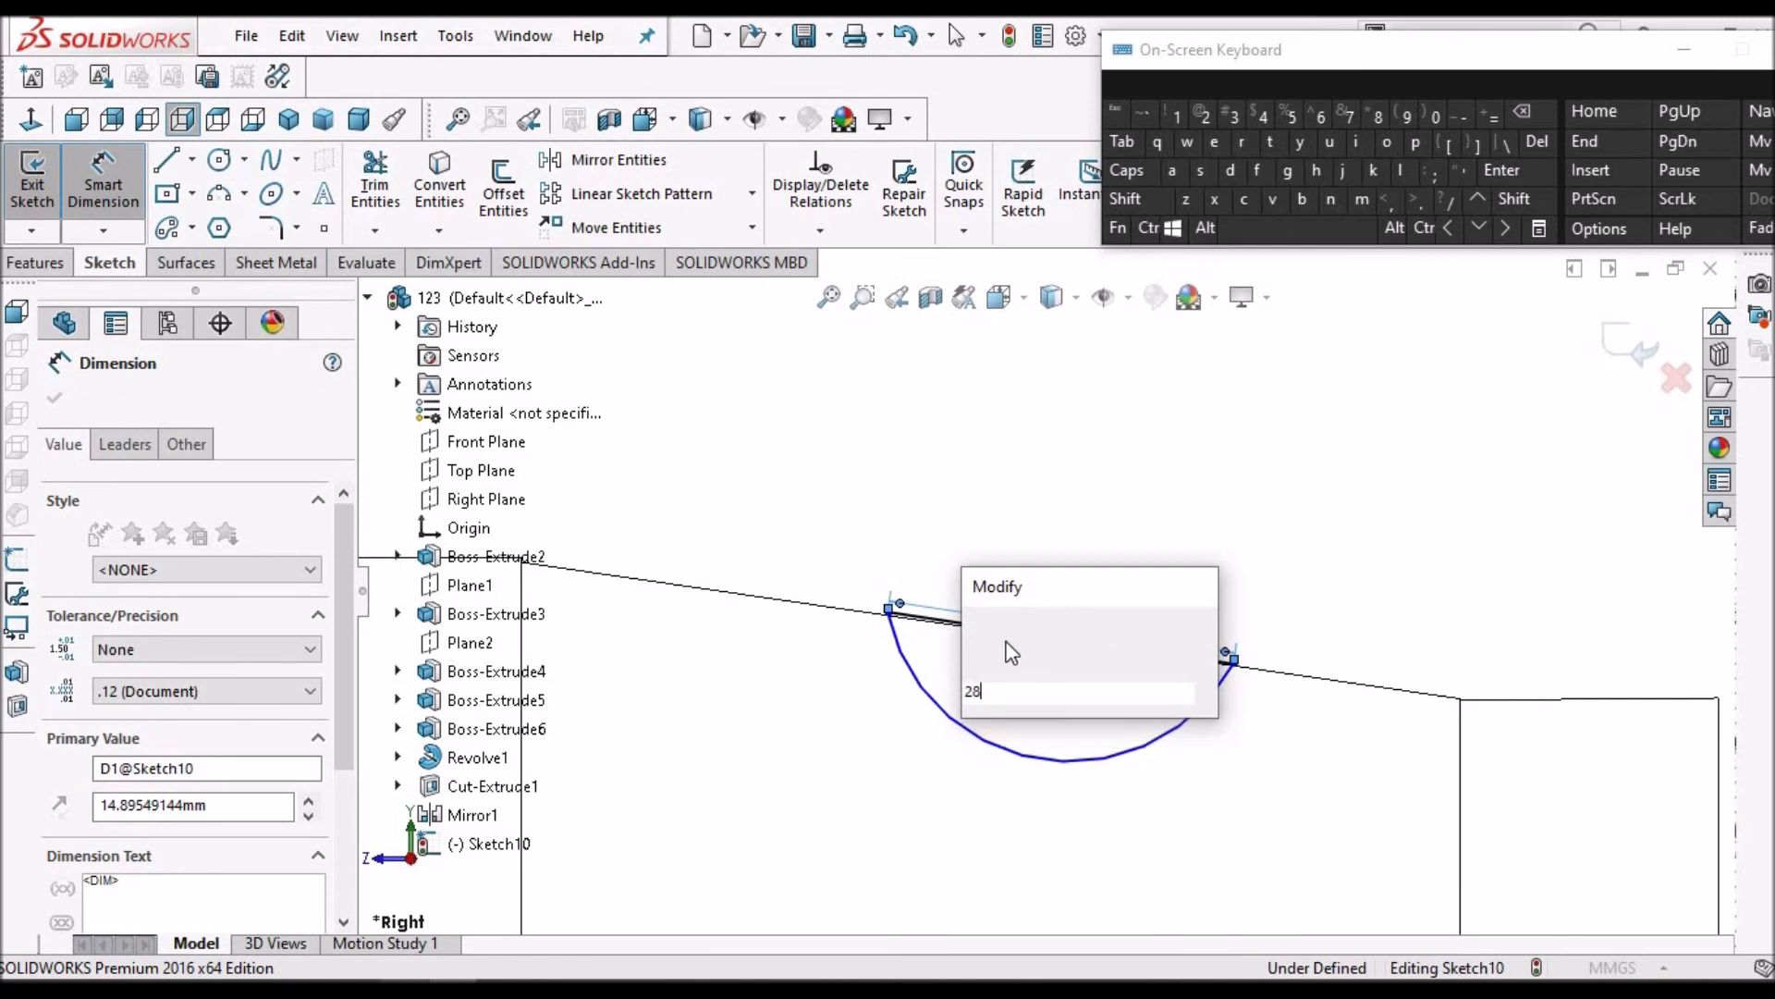
pyautogui.click(995, 627)
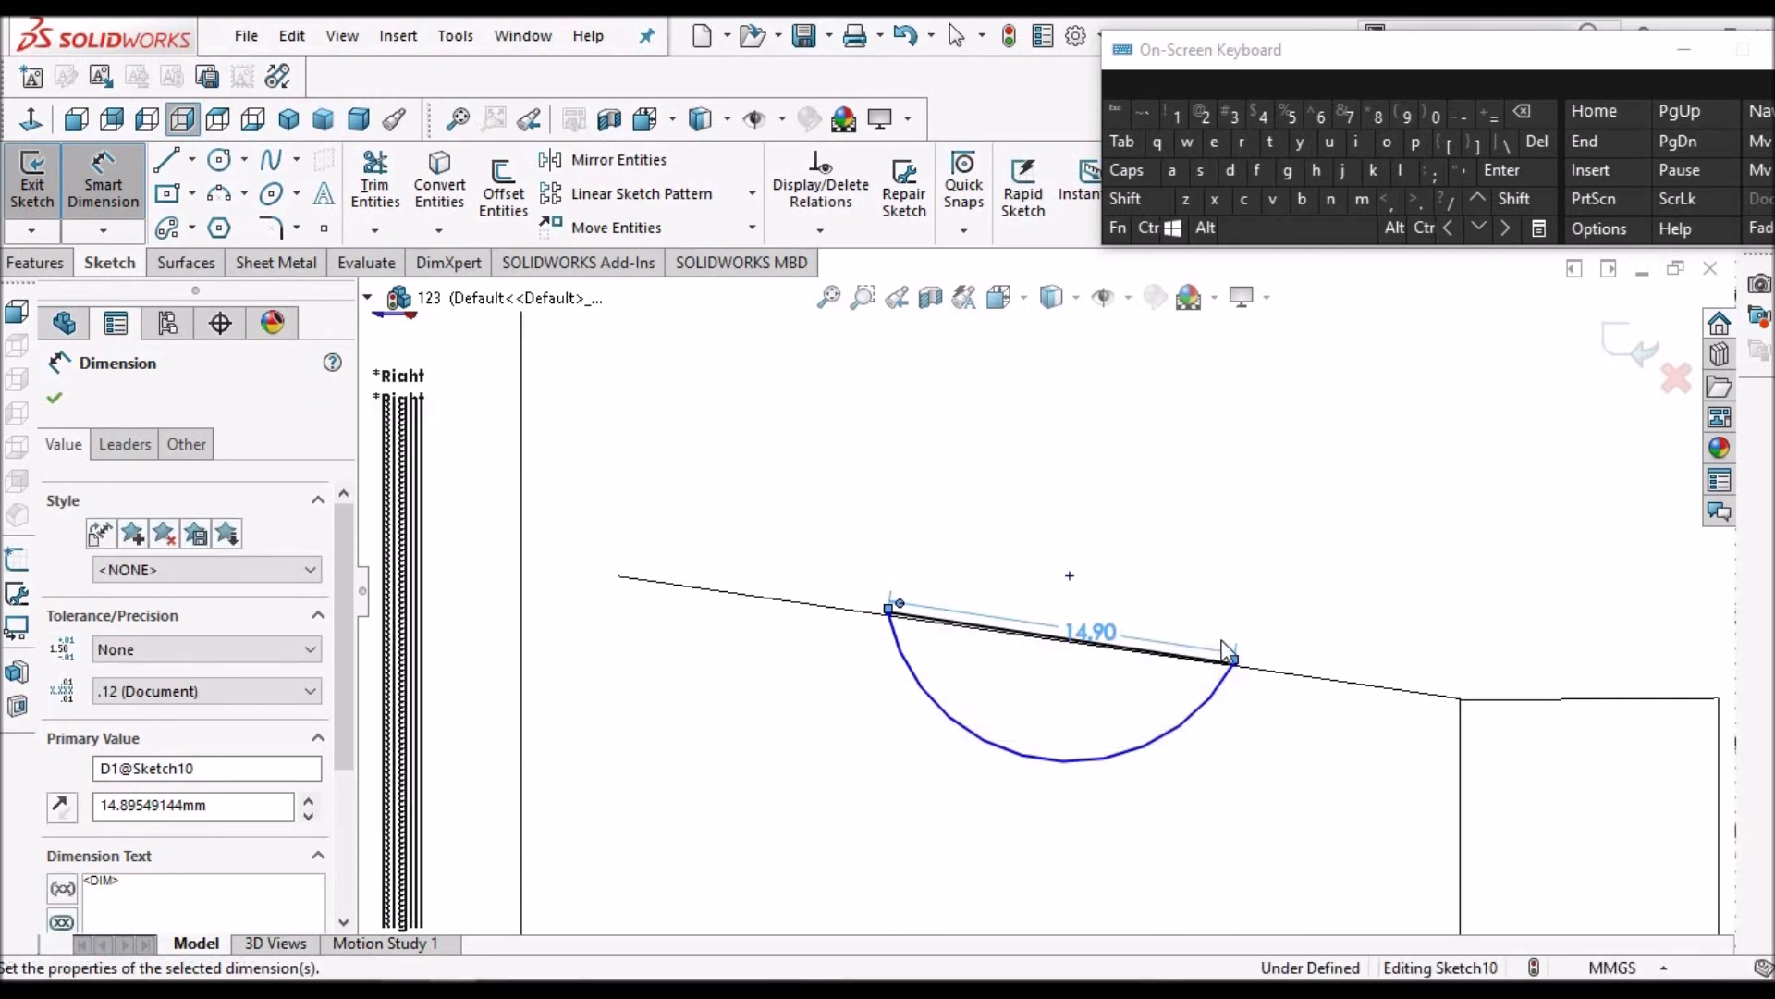
# Dimension the arc's depth perpendicular to the chord as 6 mm
pyautogui.scroll(2, 1325, 651)
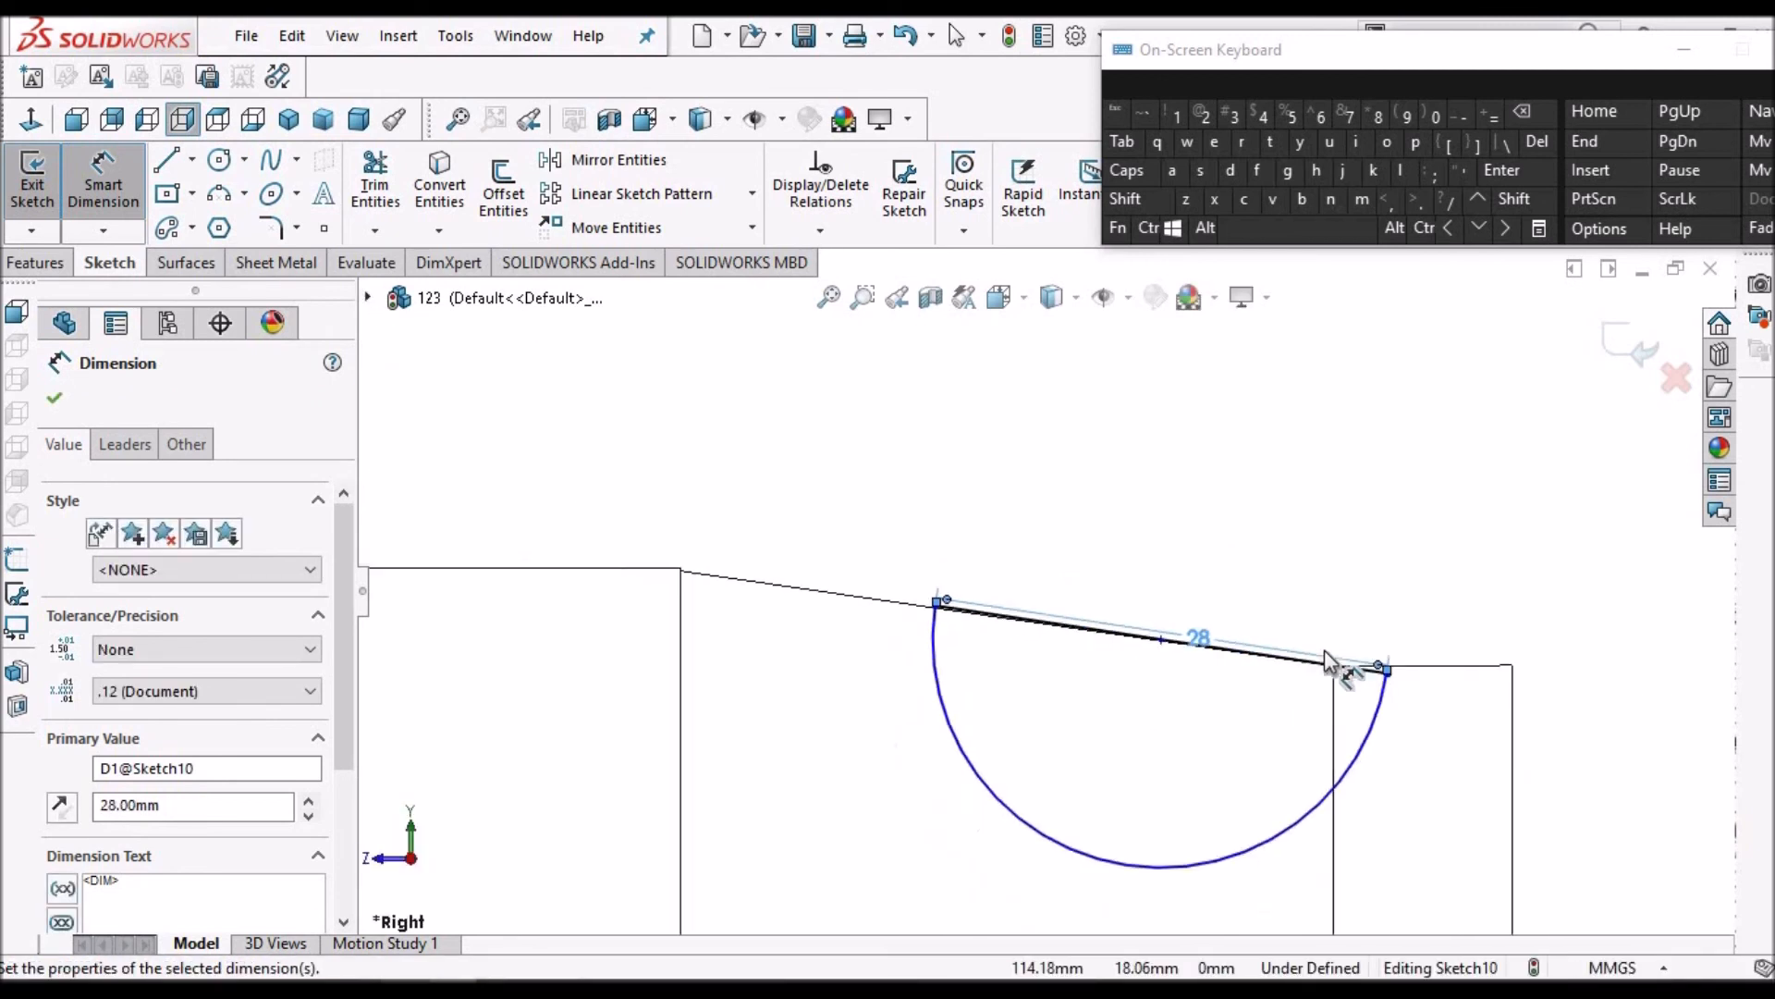
pyautogui.scroll(2, 1327, 658)
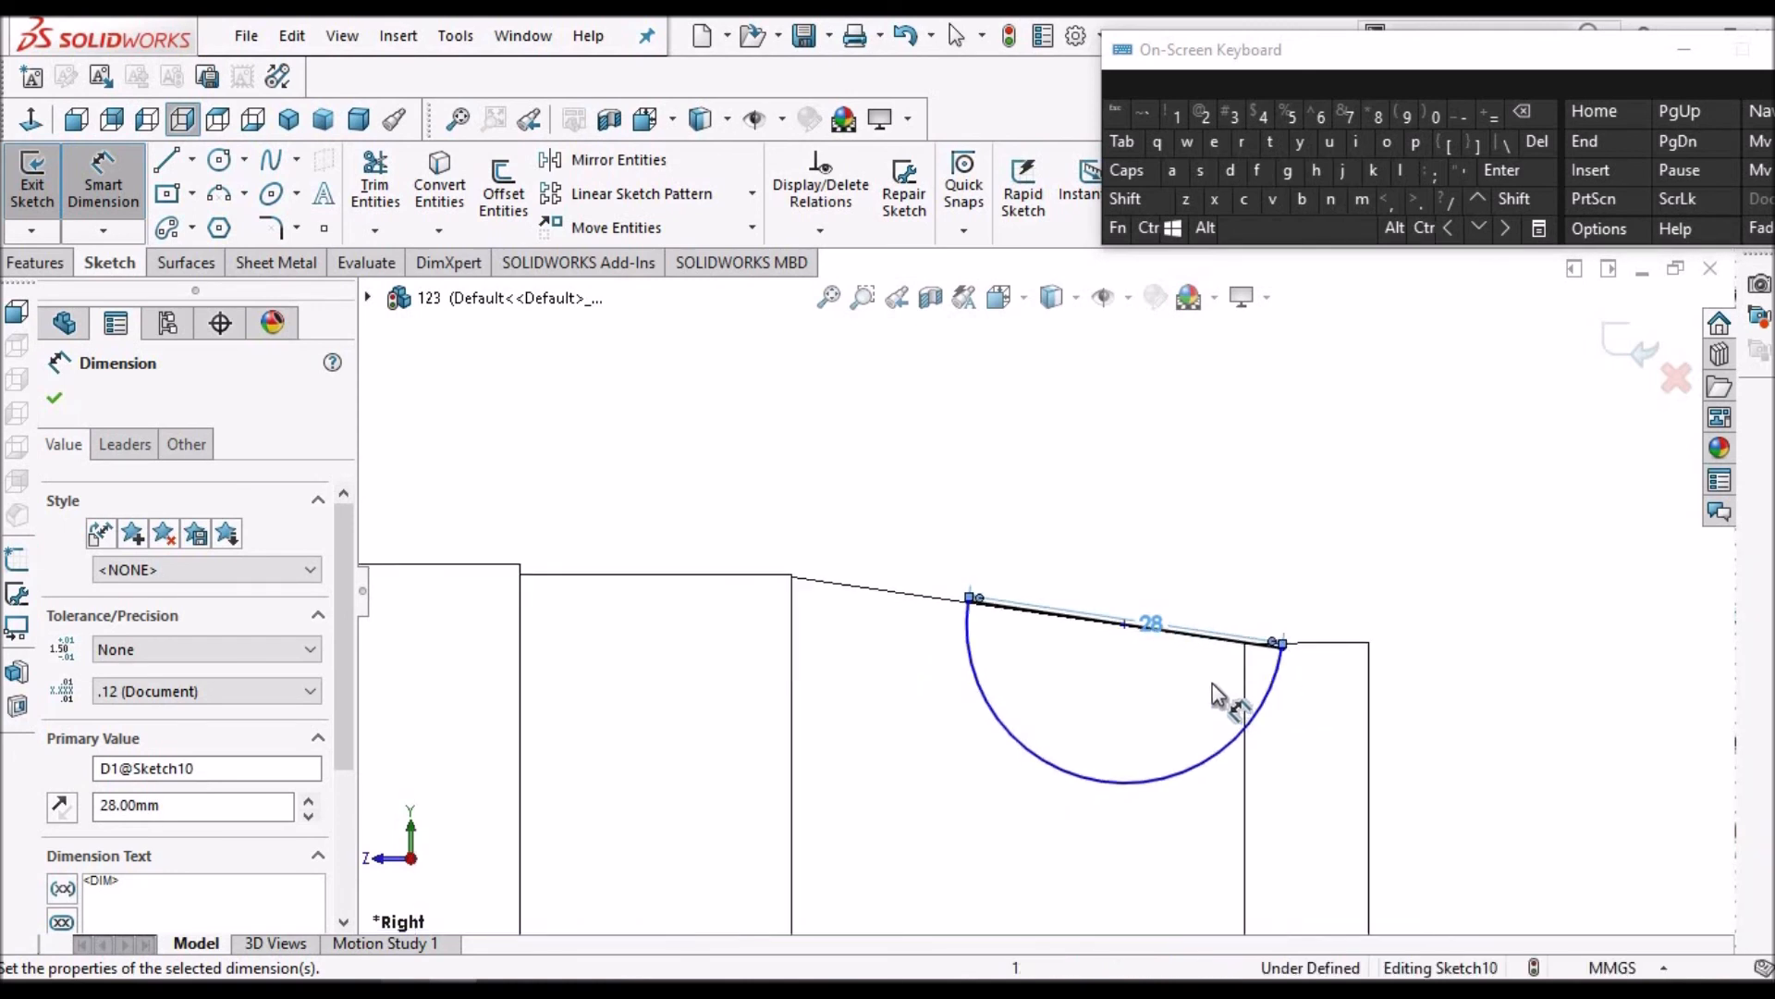
pyautogui.scroll(-2, 1212, 685)
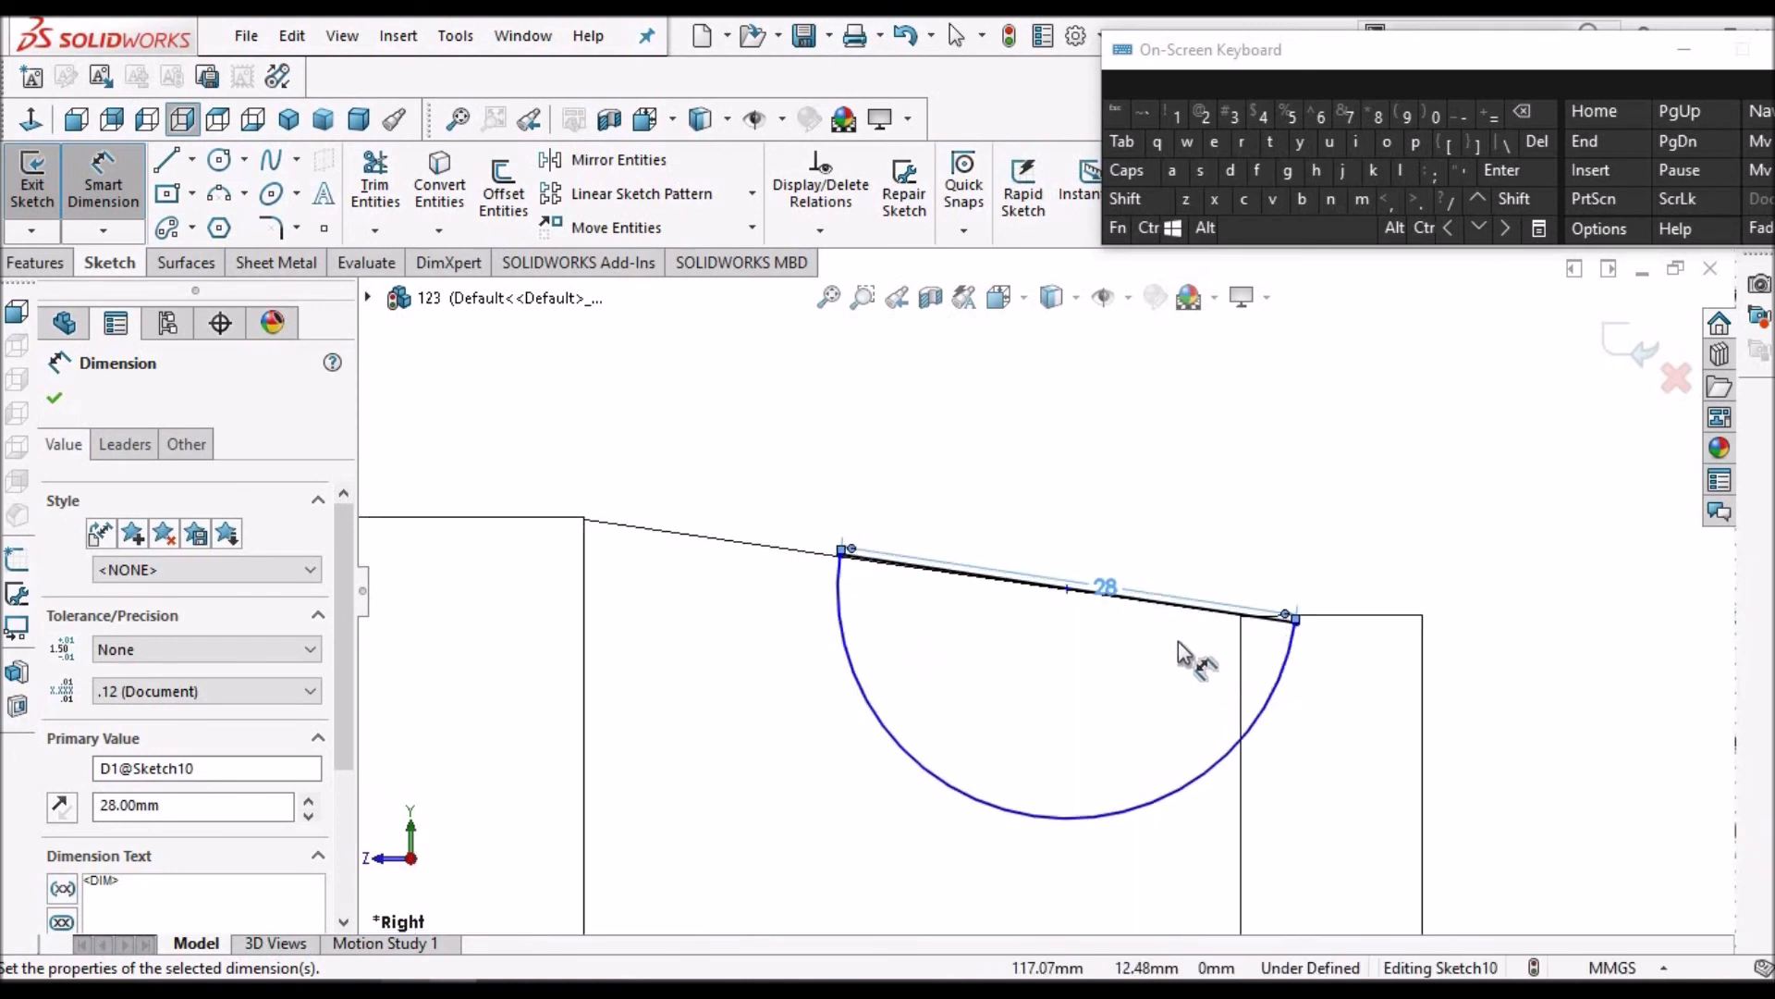
pyautogui.click(1024, 819)
pyautogui.click(1024, 812)
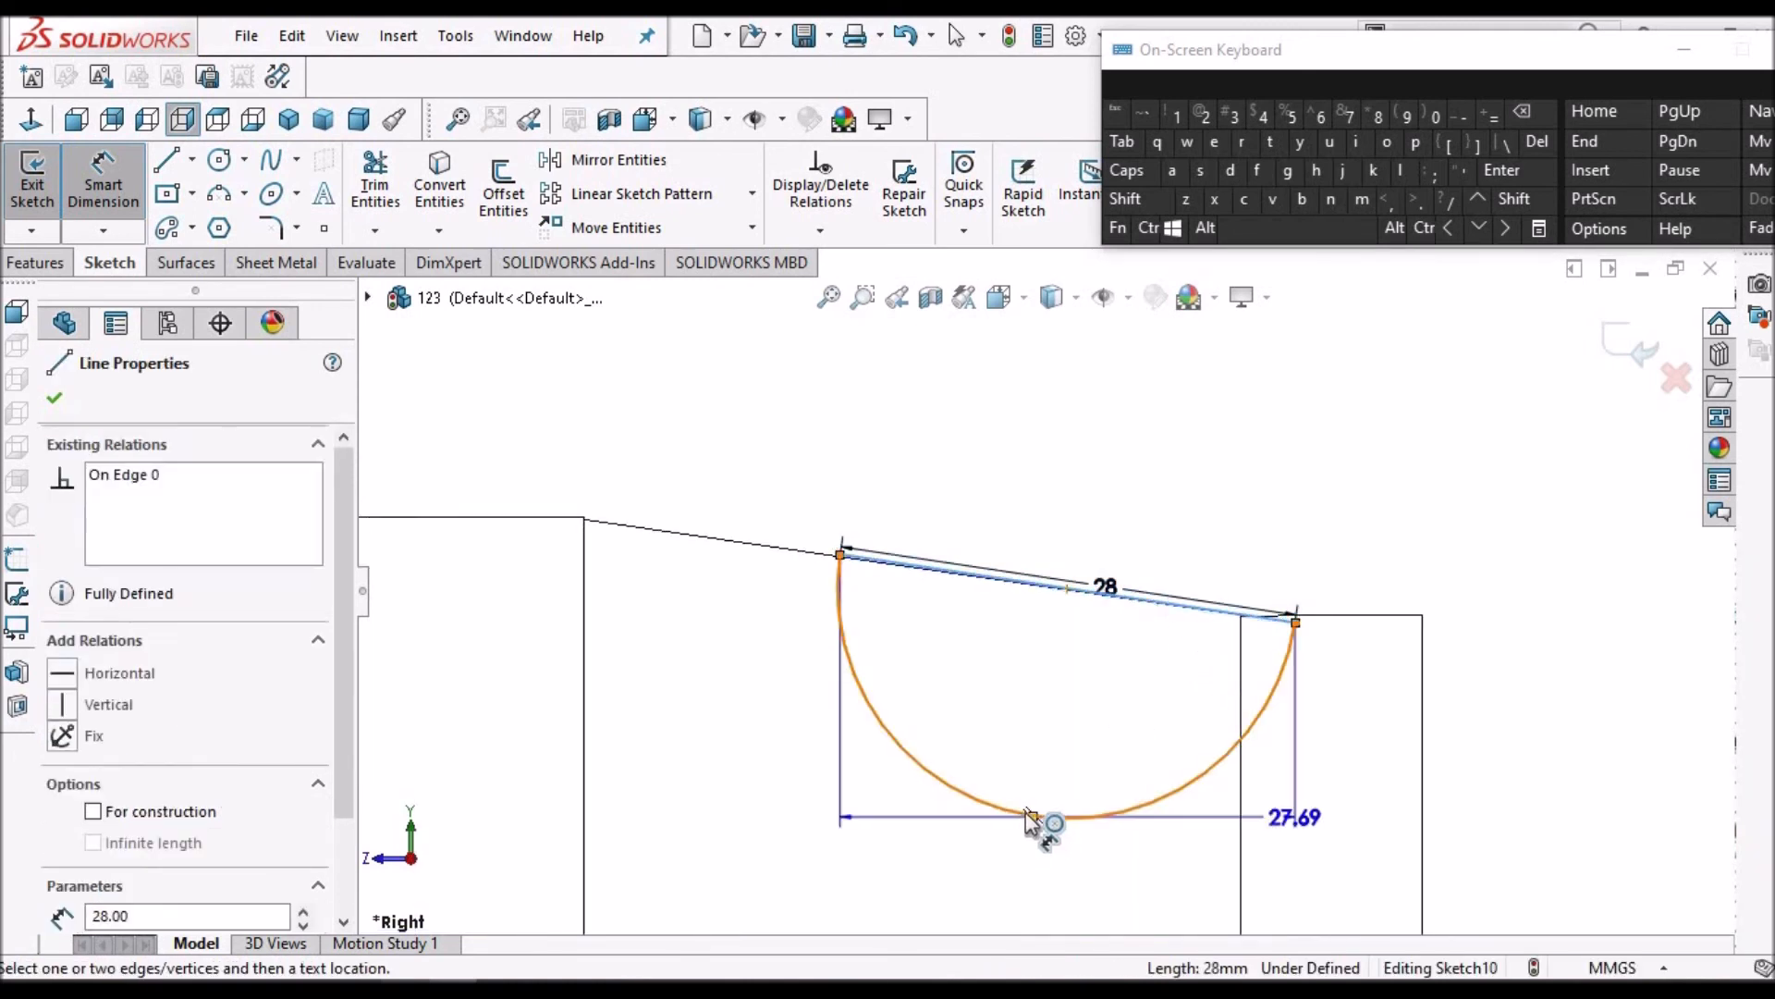
pyautogui.click(1095, 705)
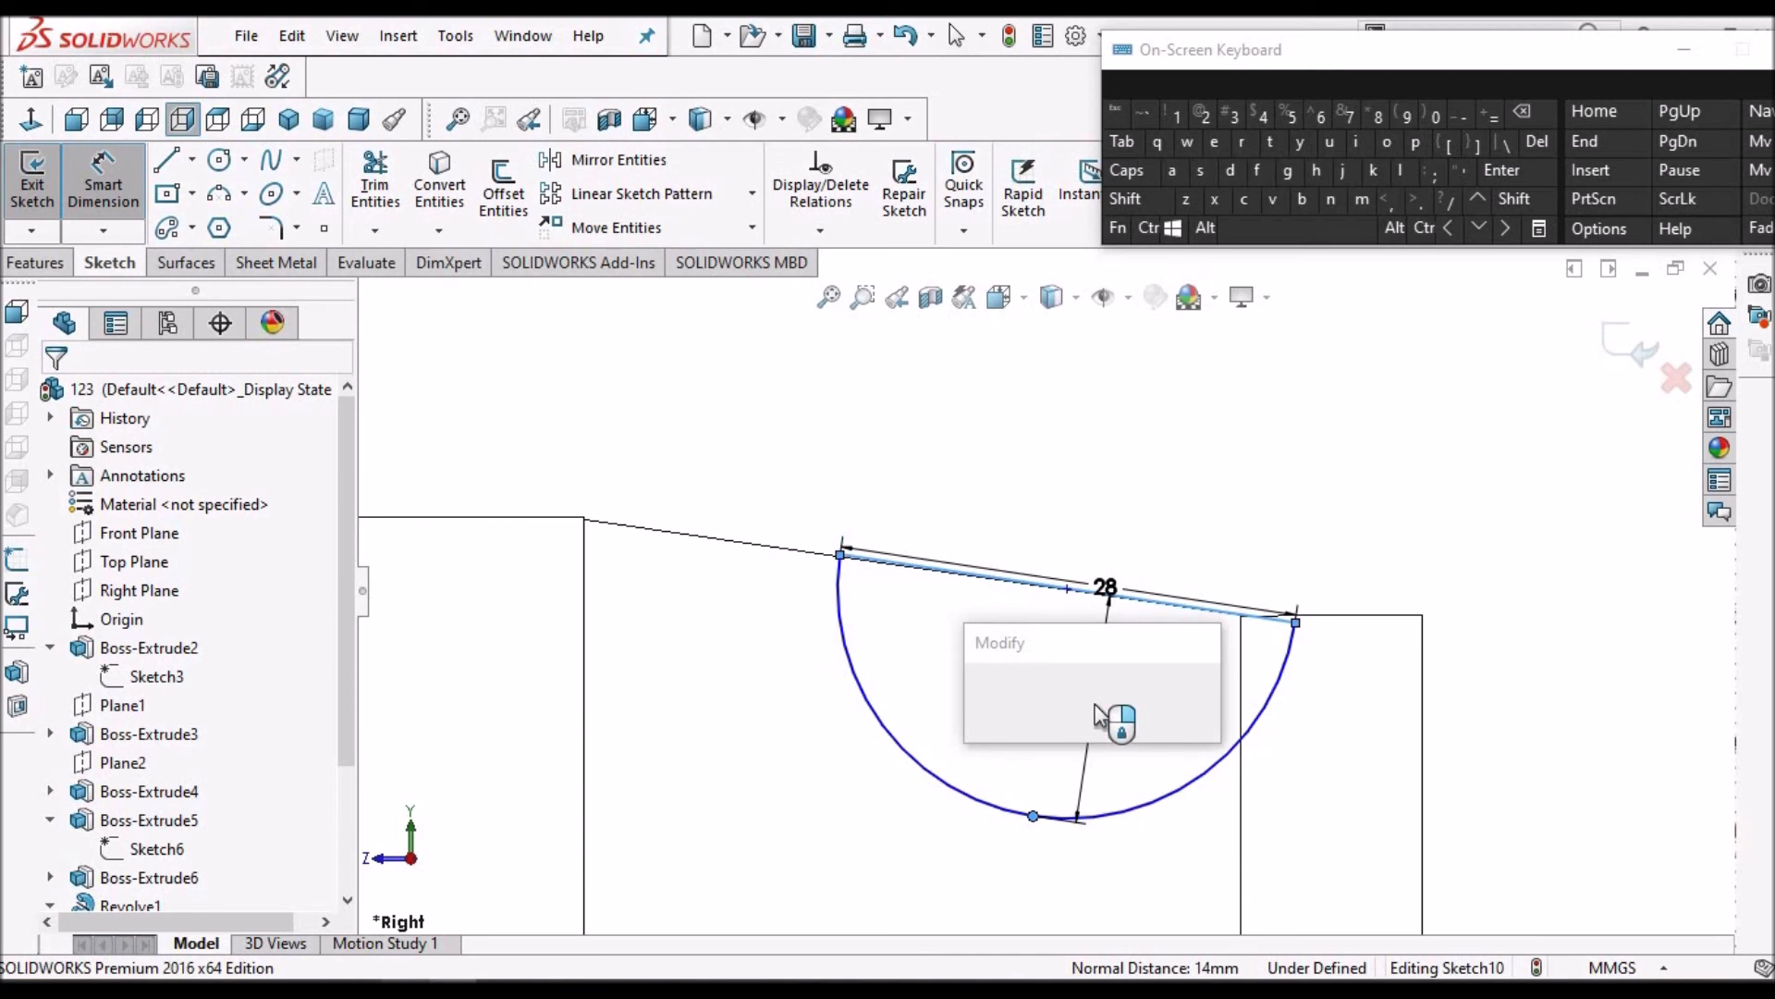
pyautogui.click(1320, 114)
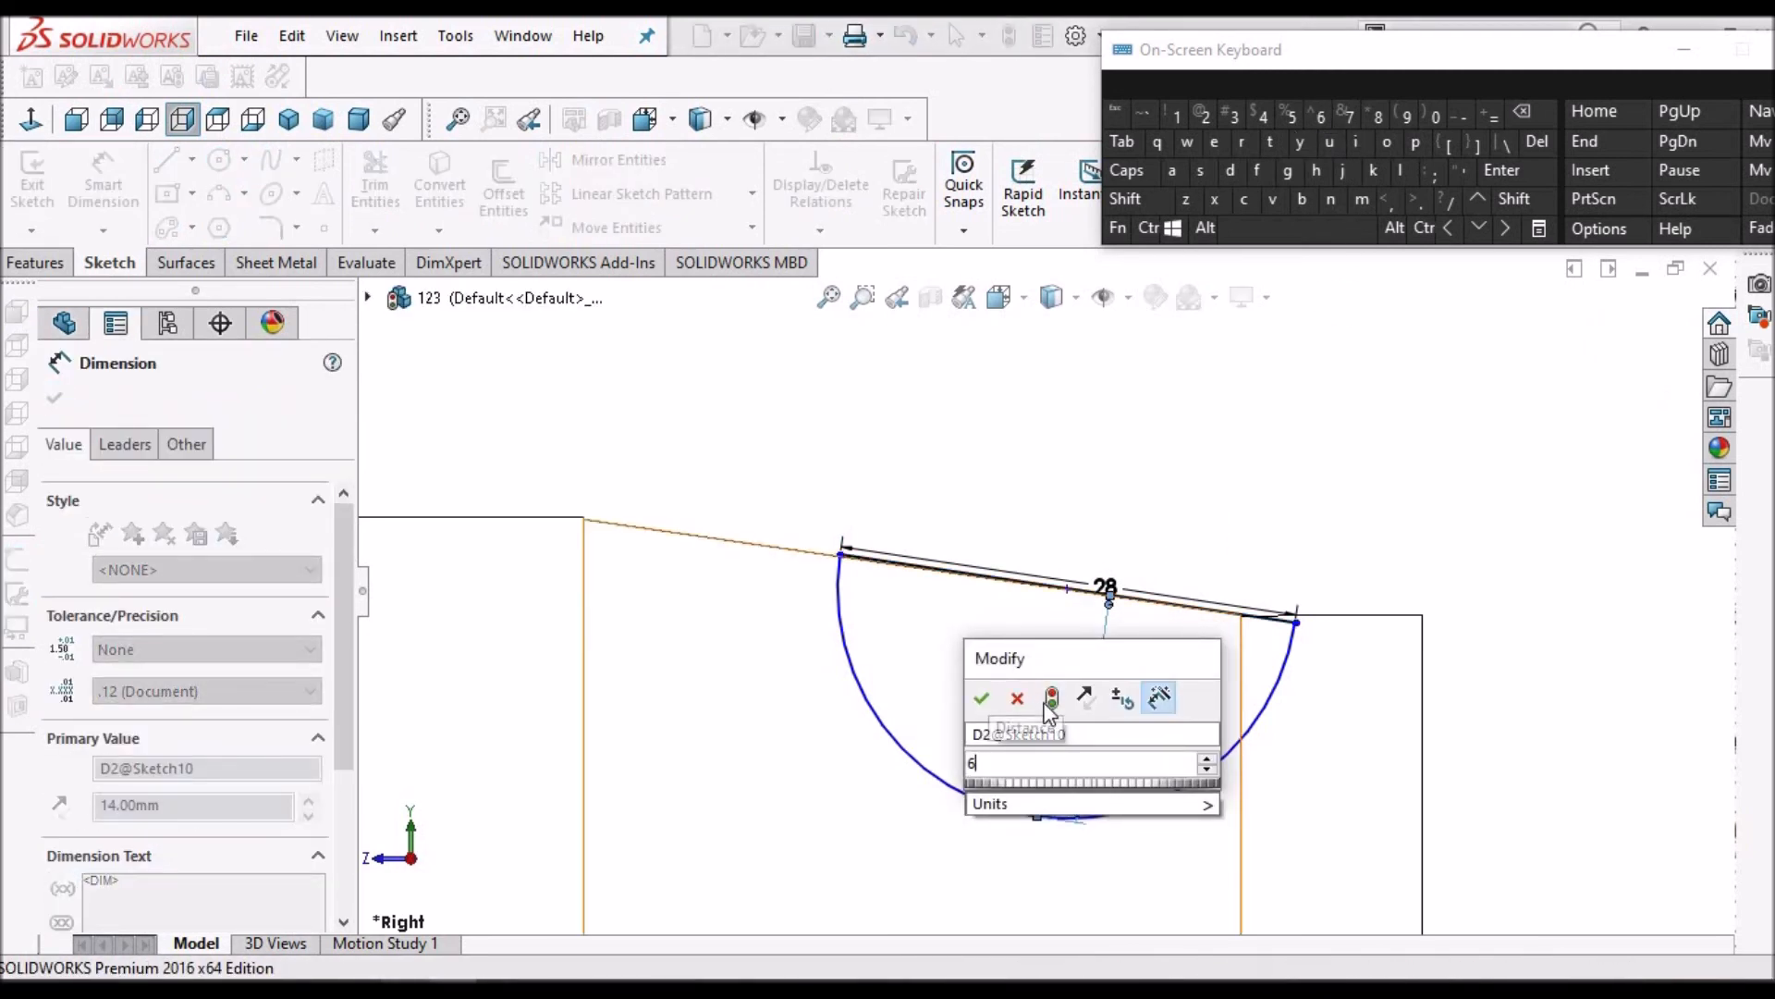
pyautogui.click(982, 700)
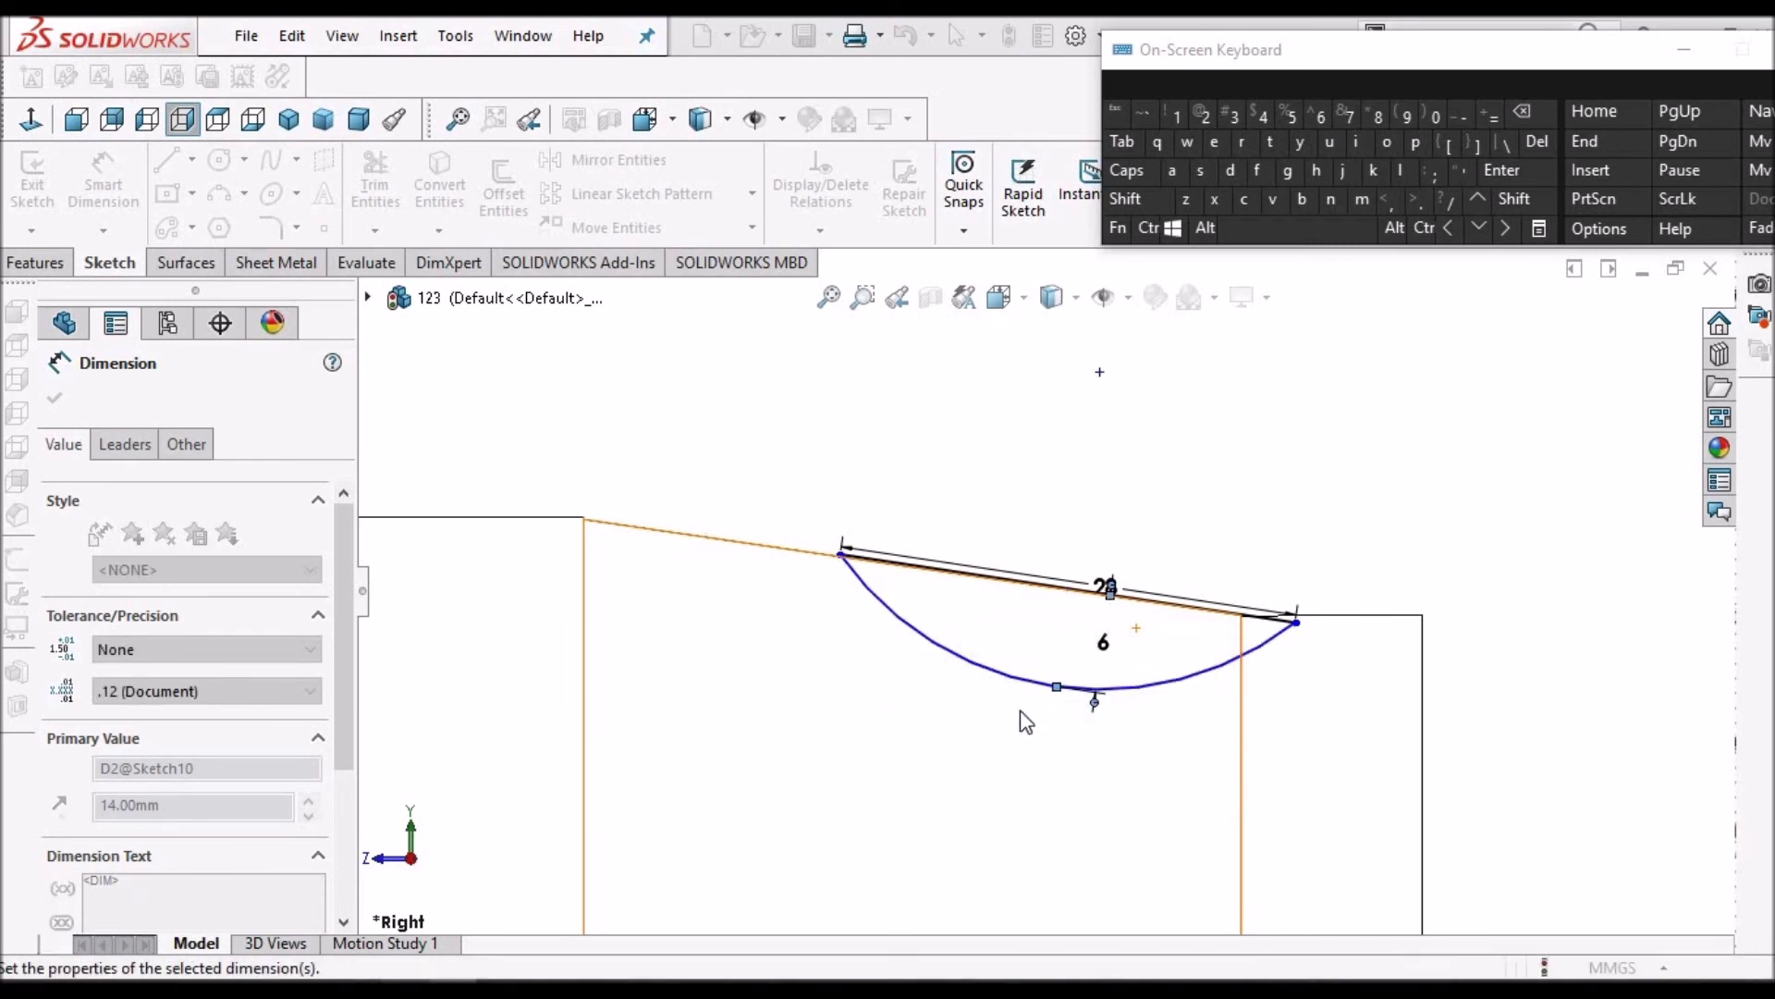
pyautogui.click(1017, 500)
pyautogui.scroll(1, 1017, 500)
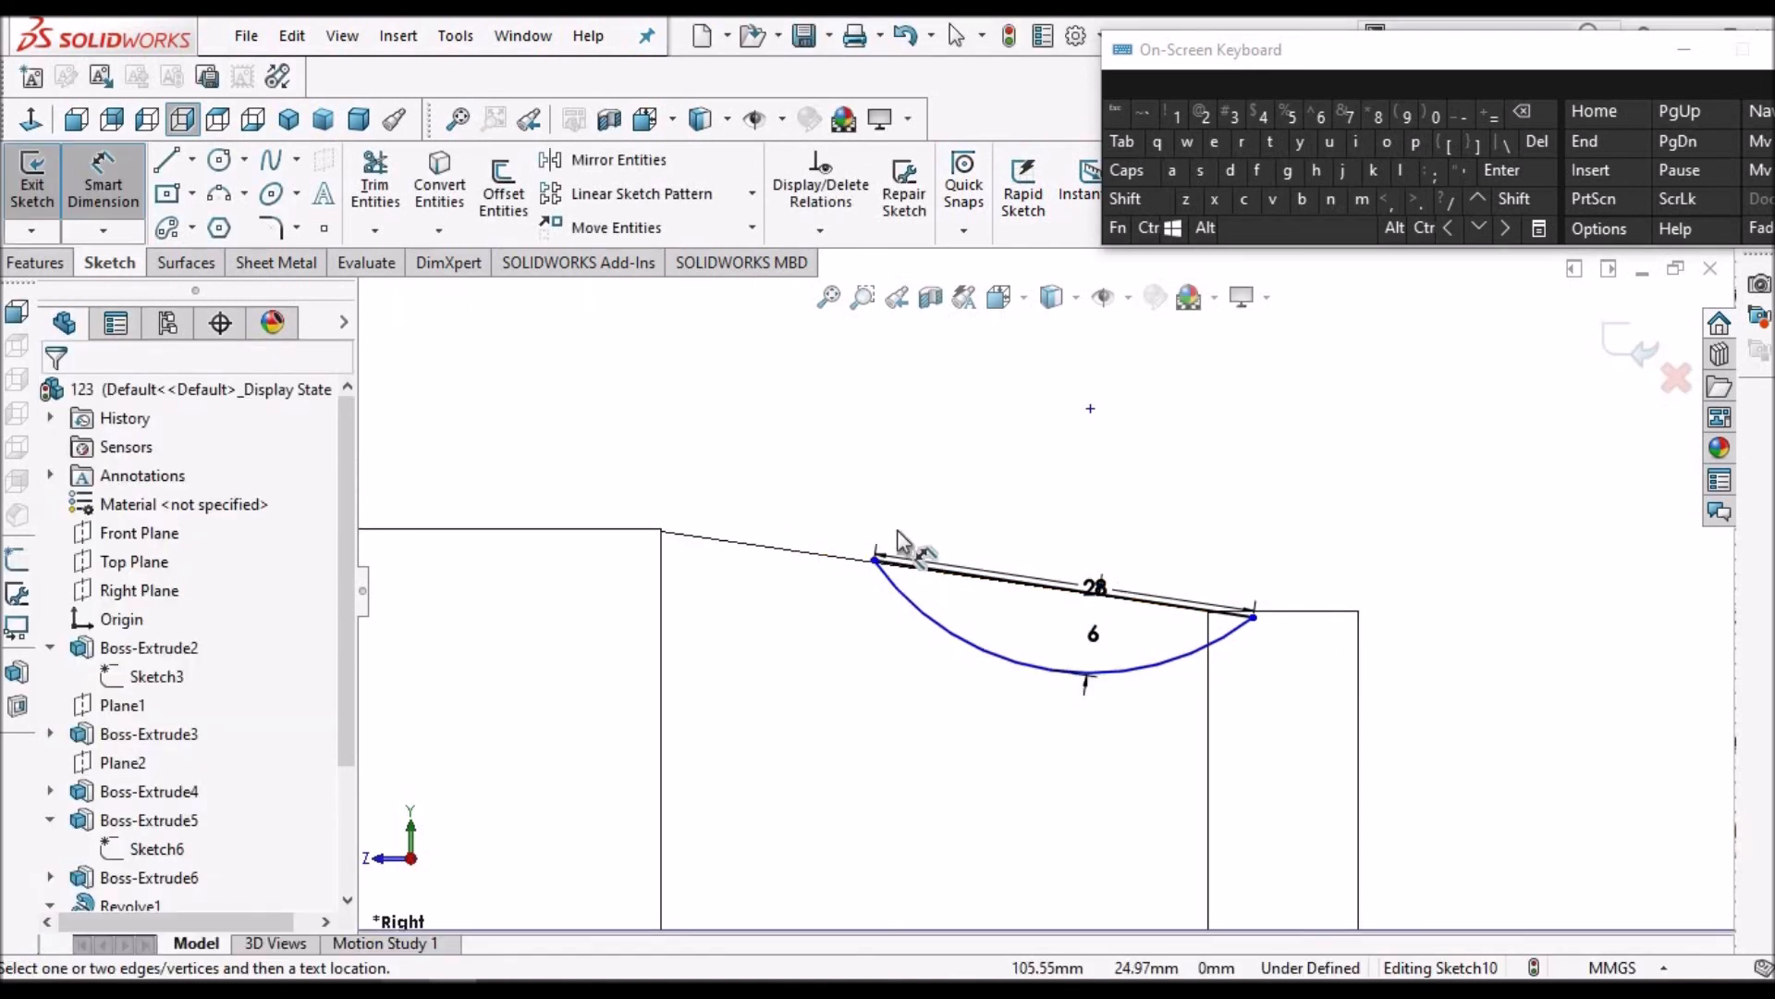
# Move the key-slot profile along the sloped edge until it lies entirely within the tapered section
pyautogui.rightClick(945, 424)
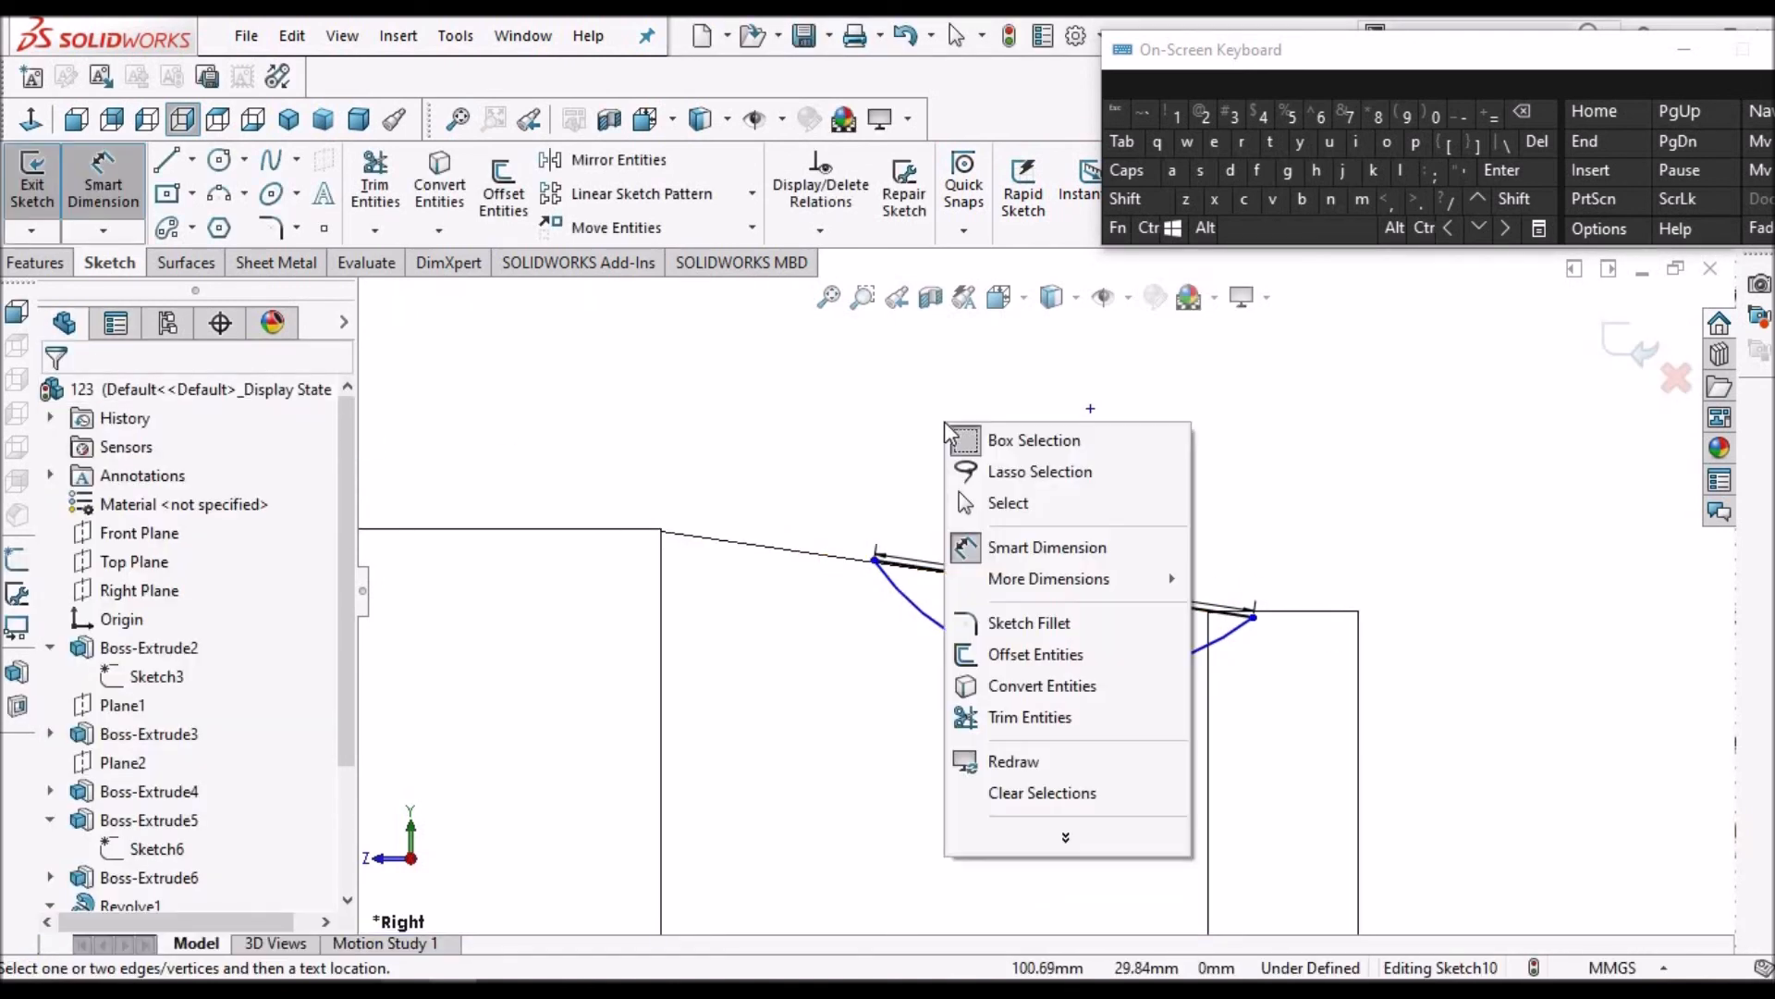
pyautogui.click(999, 504)
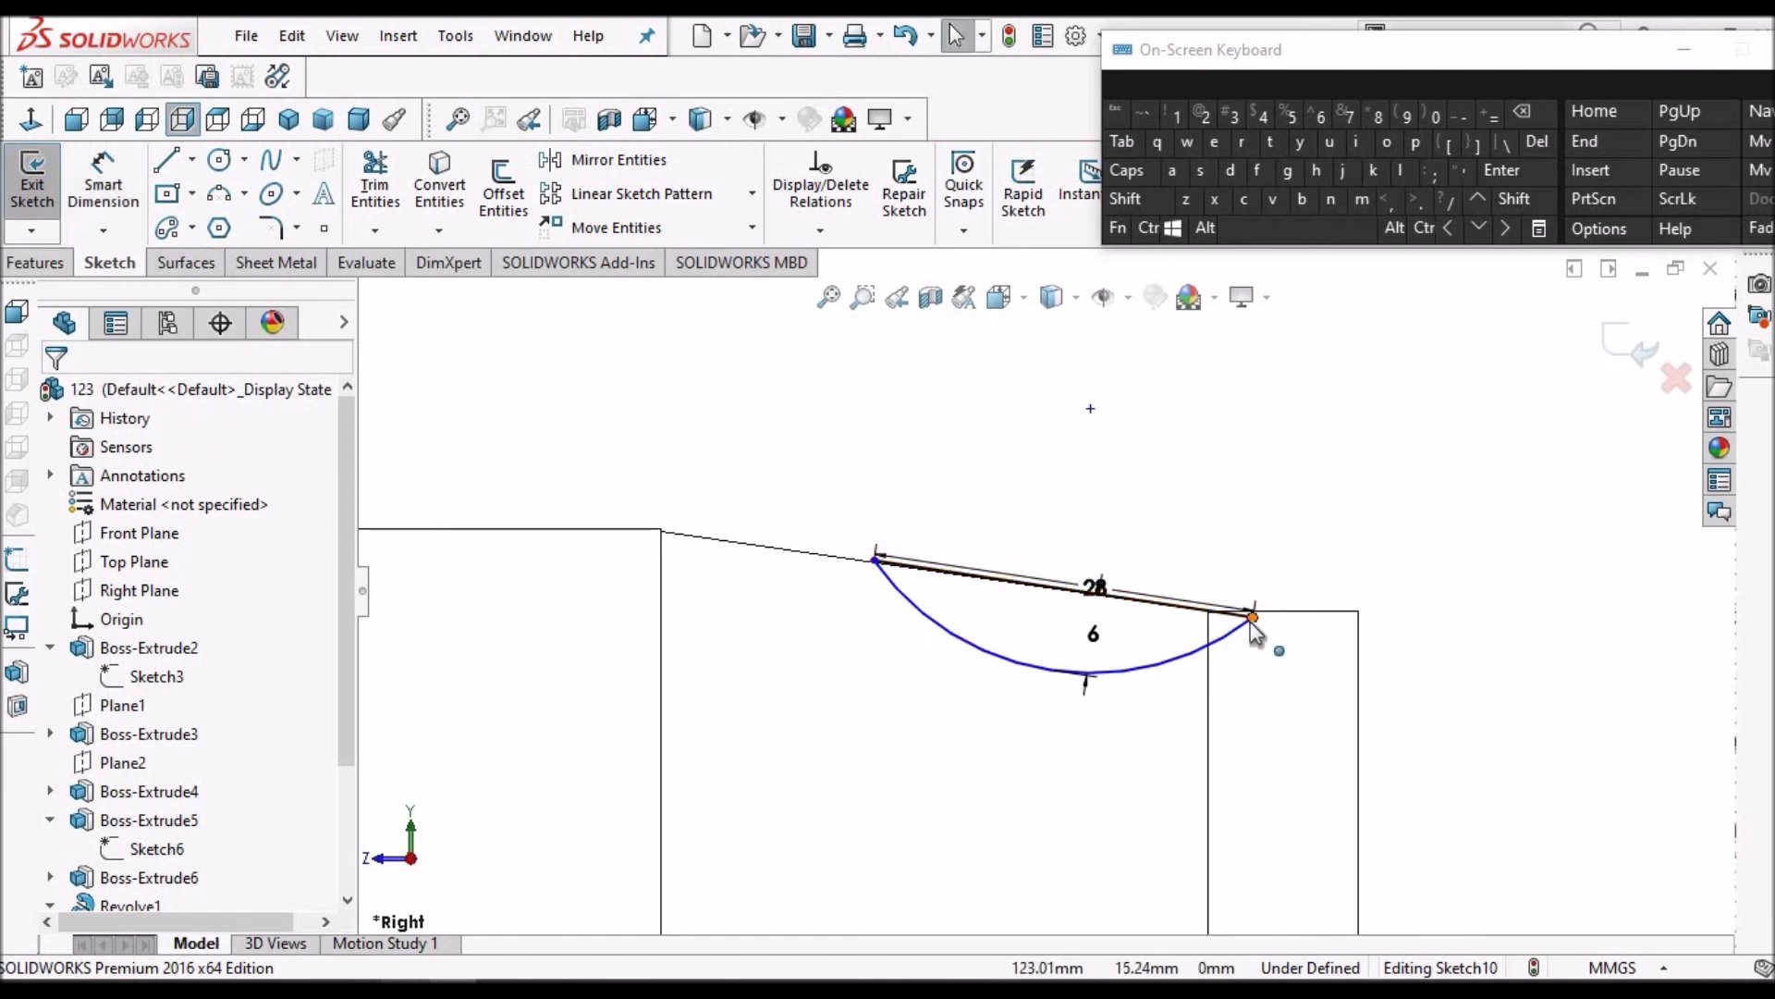
pyautogui.moveTo(1076, 610); pyautogui.dragTo(1121, 622)
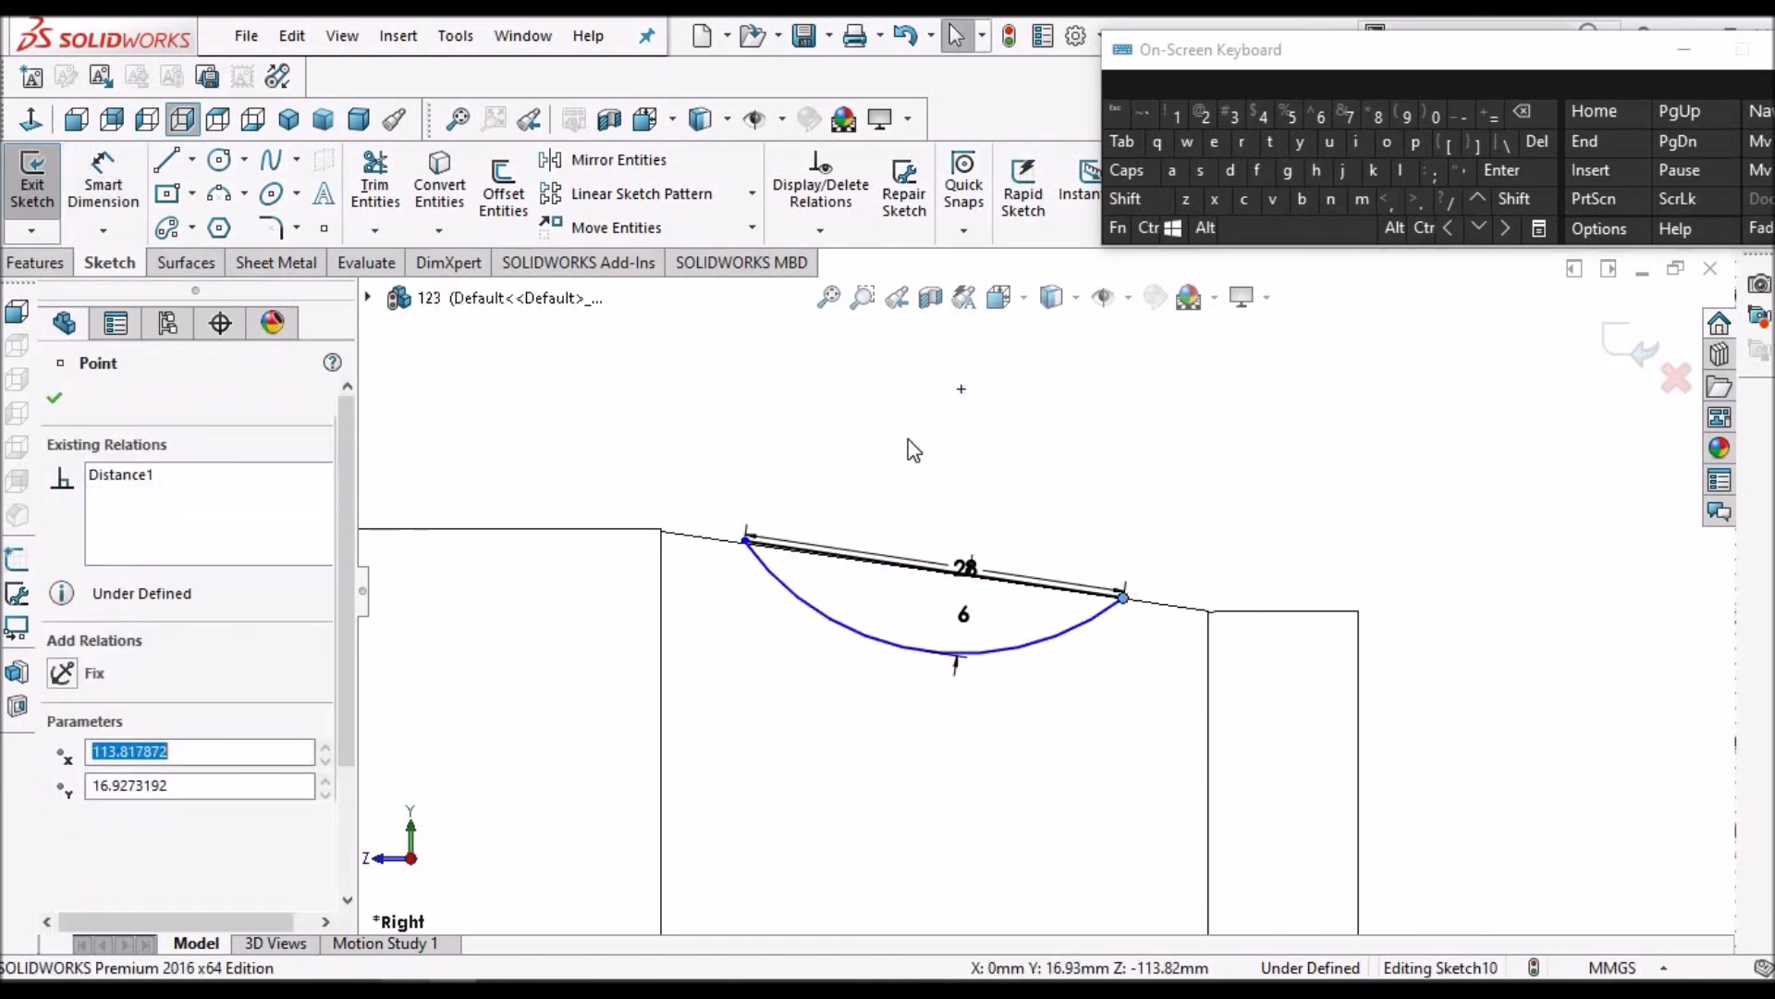
pyautogui.click(921, 445)
# Check the key-slot offset in the reference drawing and dimension the arc's outer endpoint 3 mm from the taper's small-end edge
pyautogui.click(103, 185)
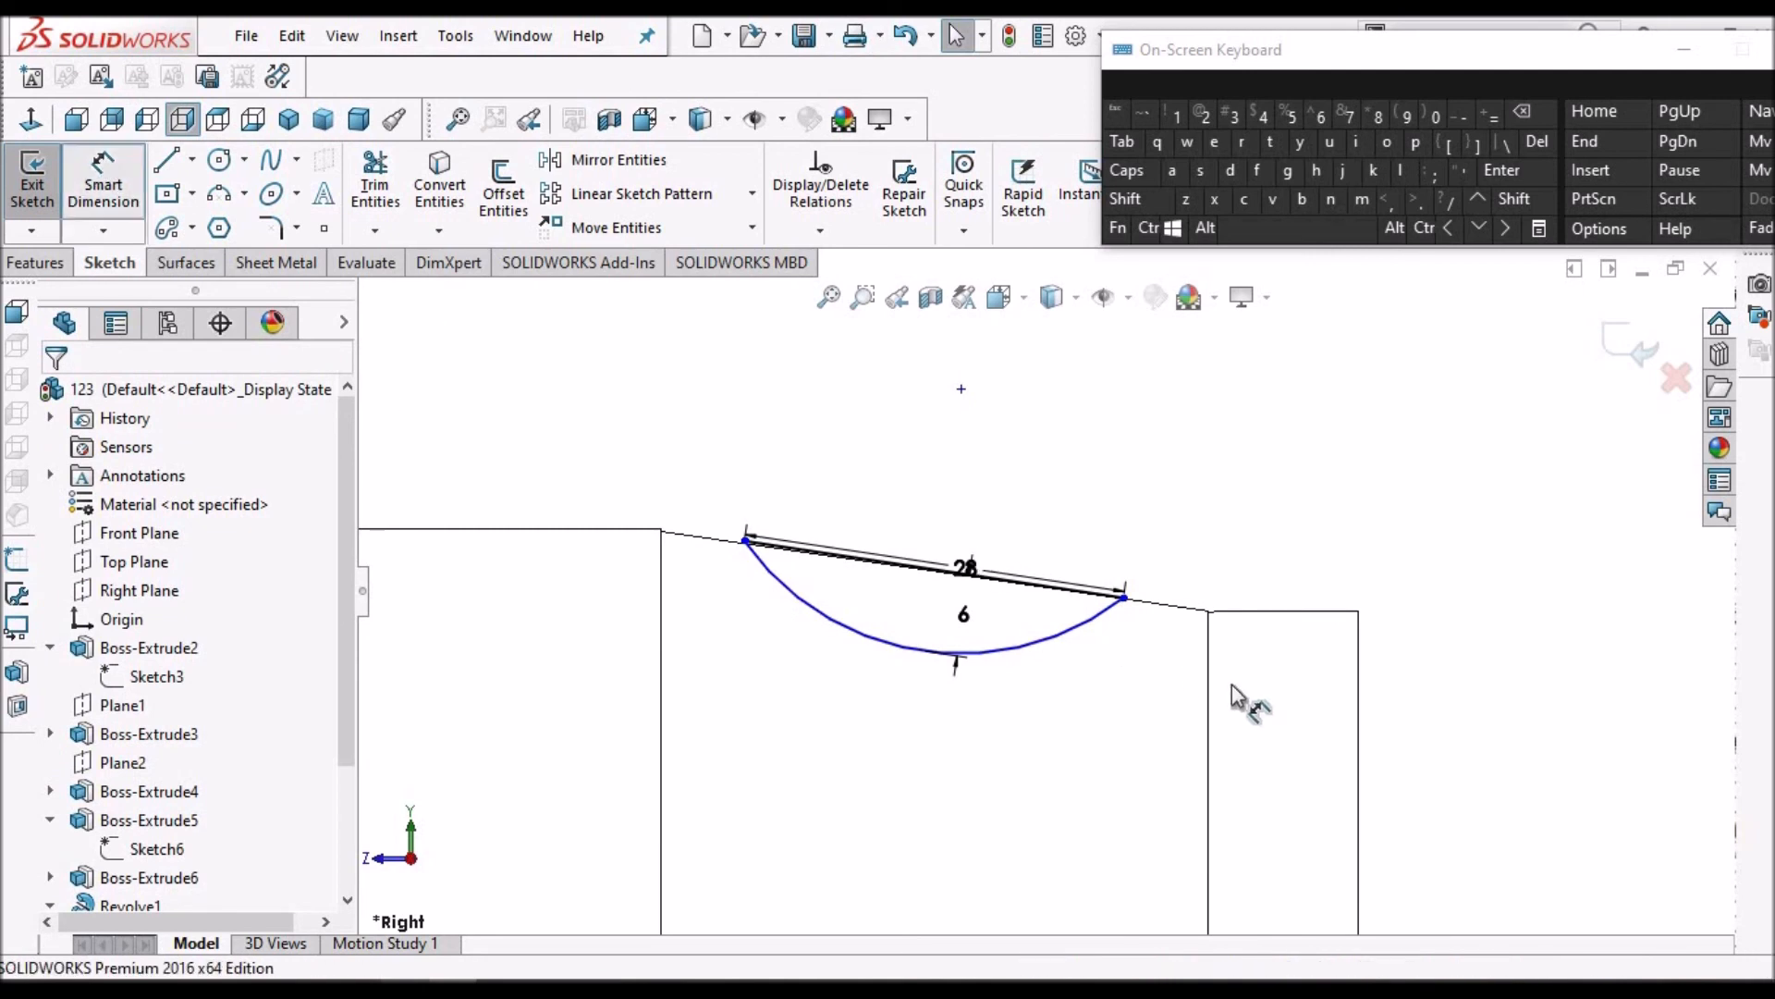
pyautogui.click(1210, 638)
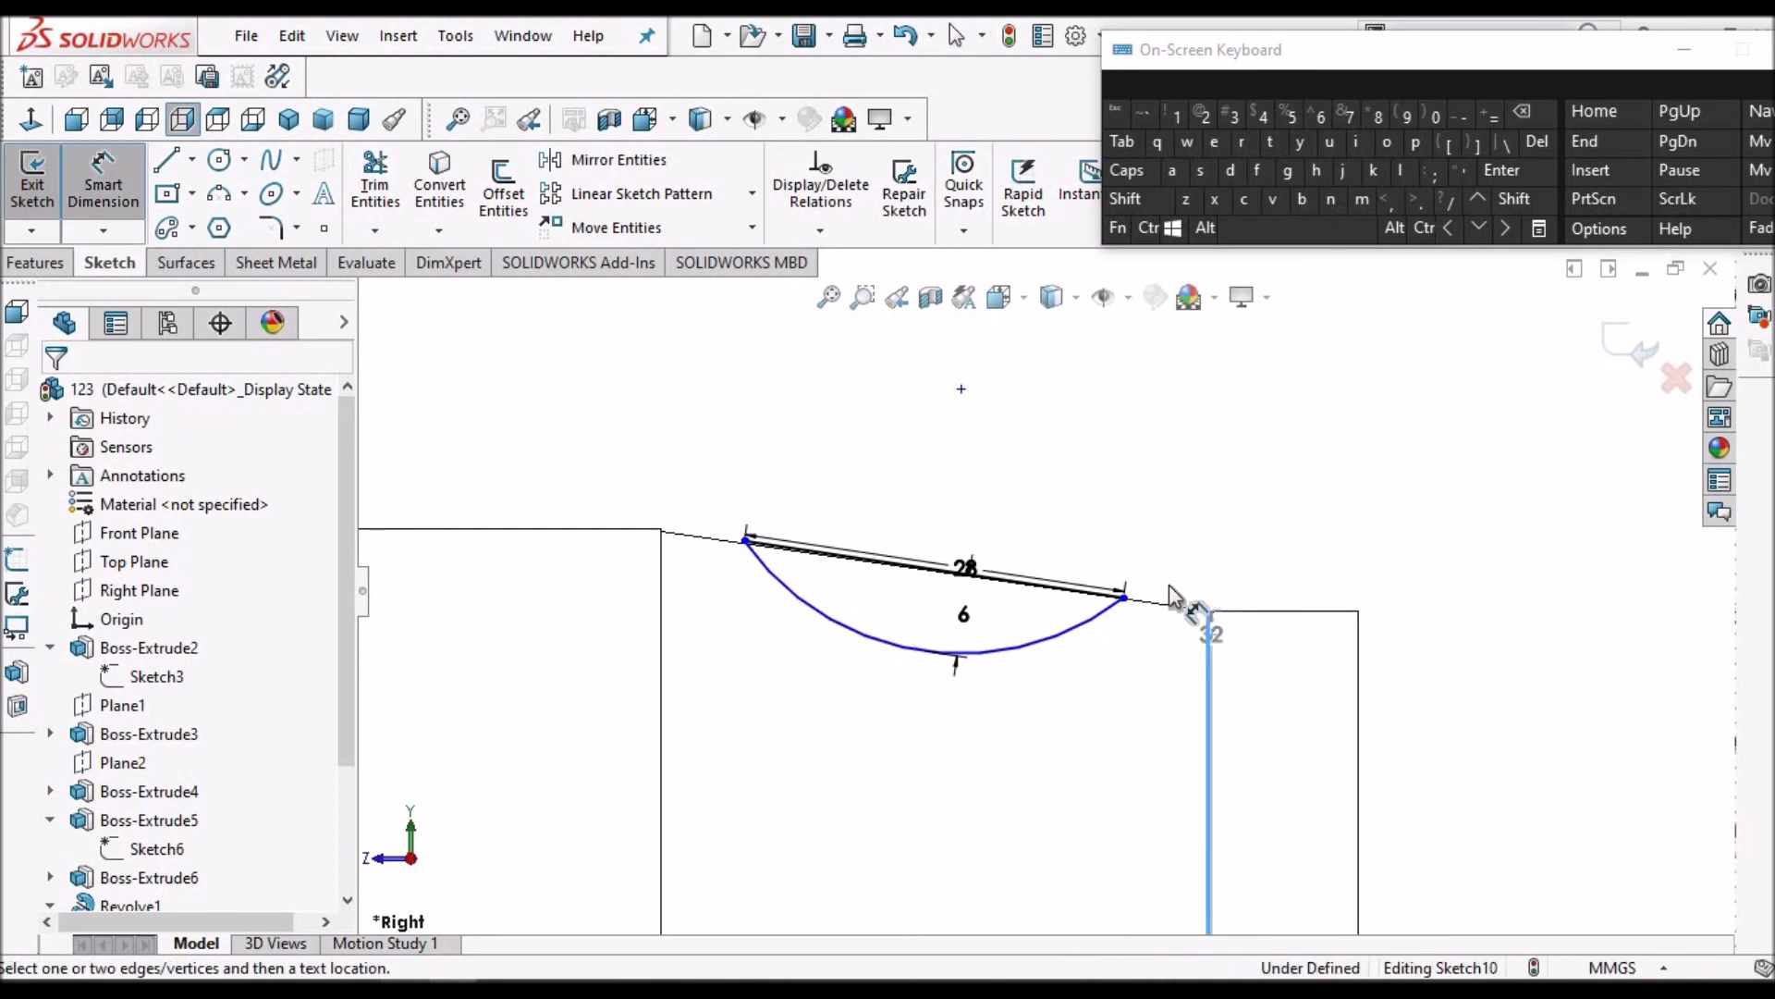
pyautogui.click(1124, 598)
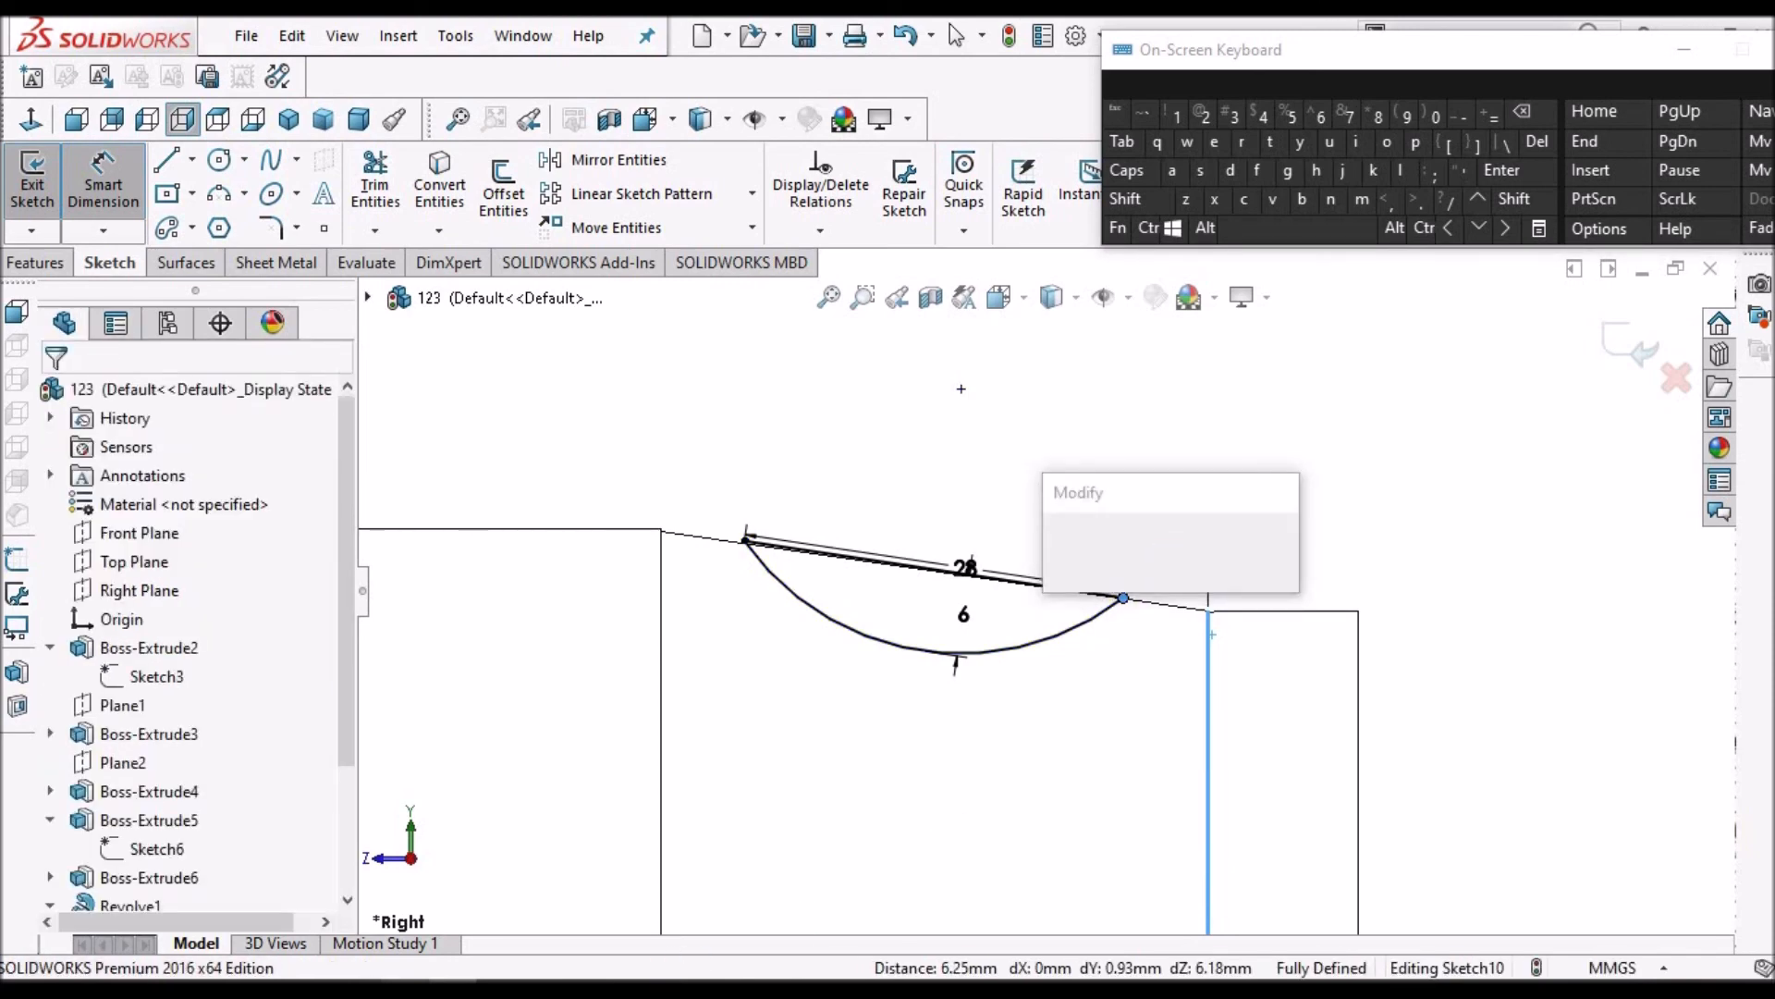
pyautogui.hotkey('alt', 'Tab')
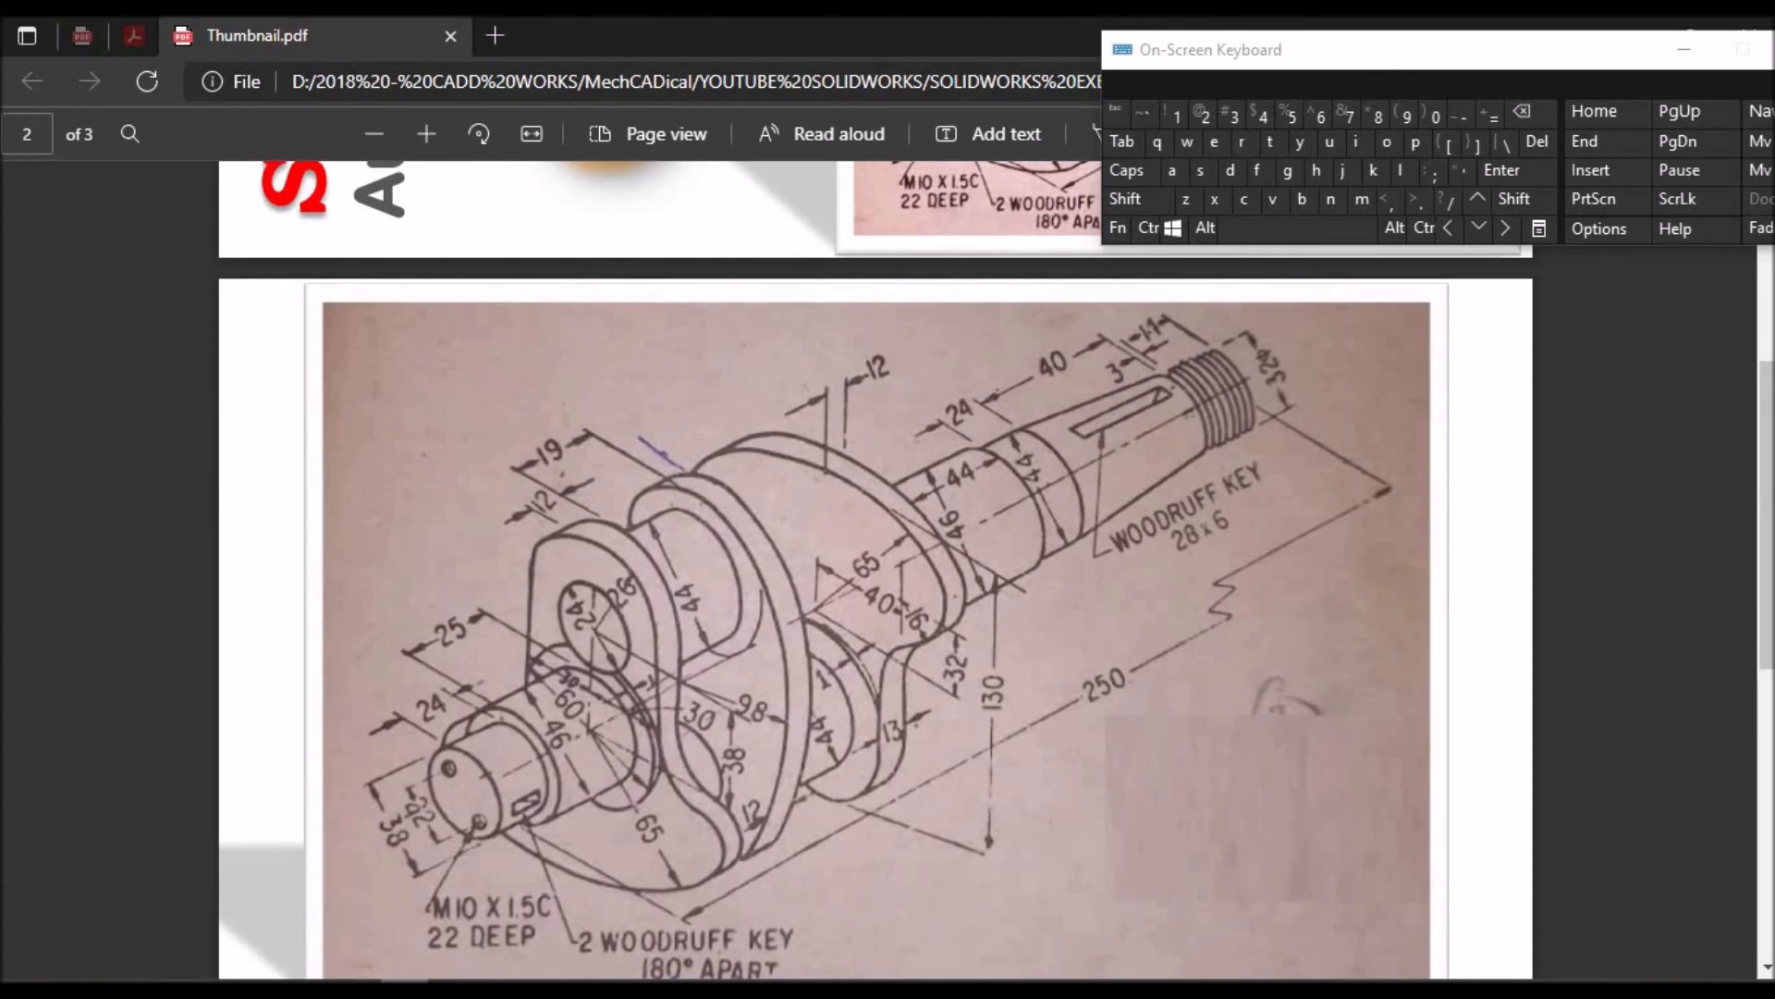
pyautogui.hotkey('alt', 'Tab')
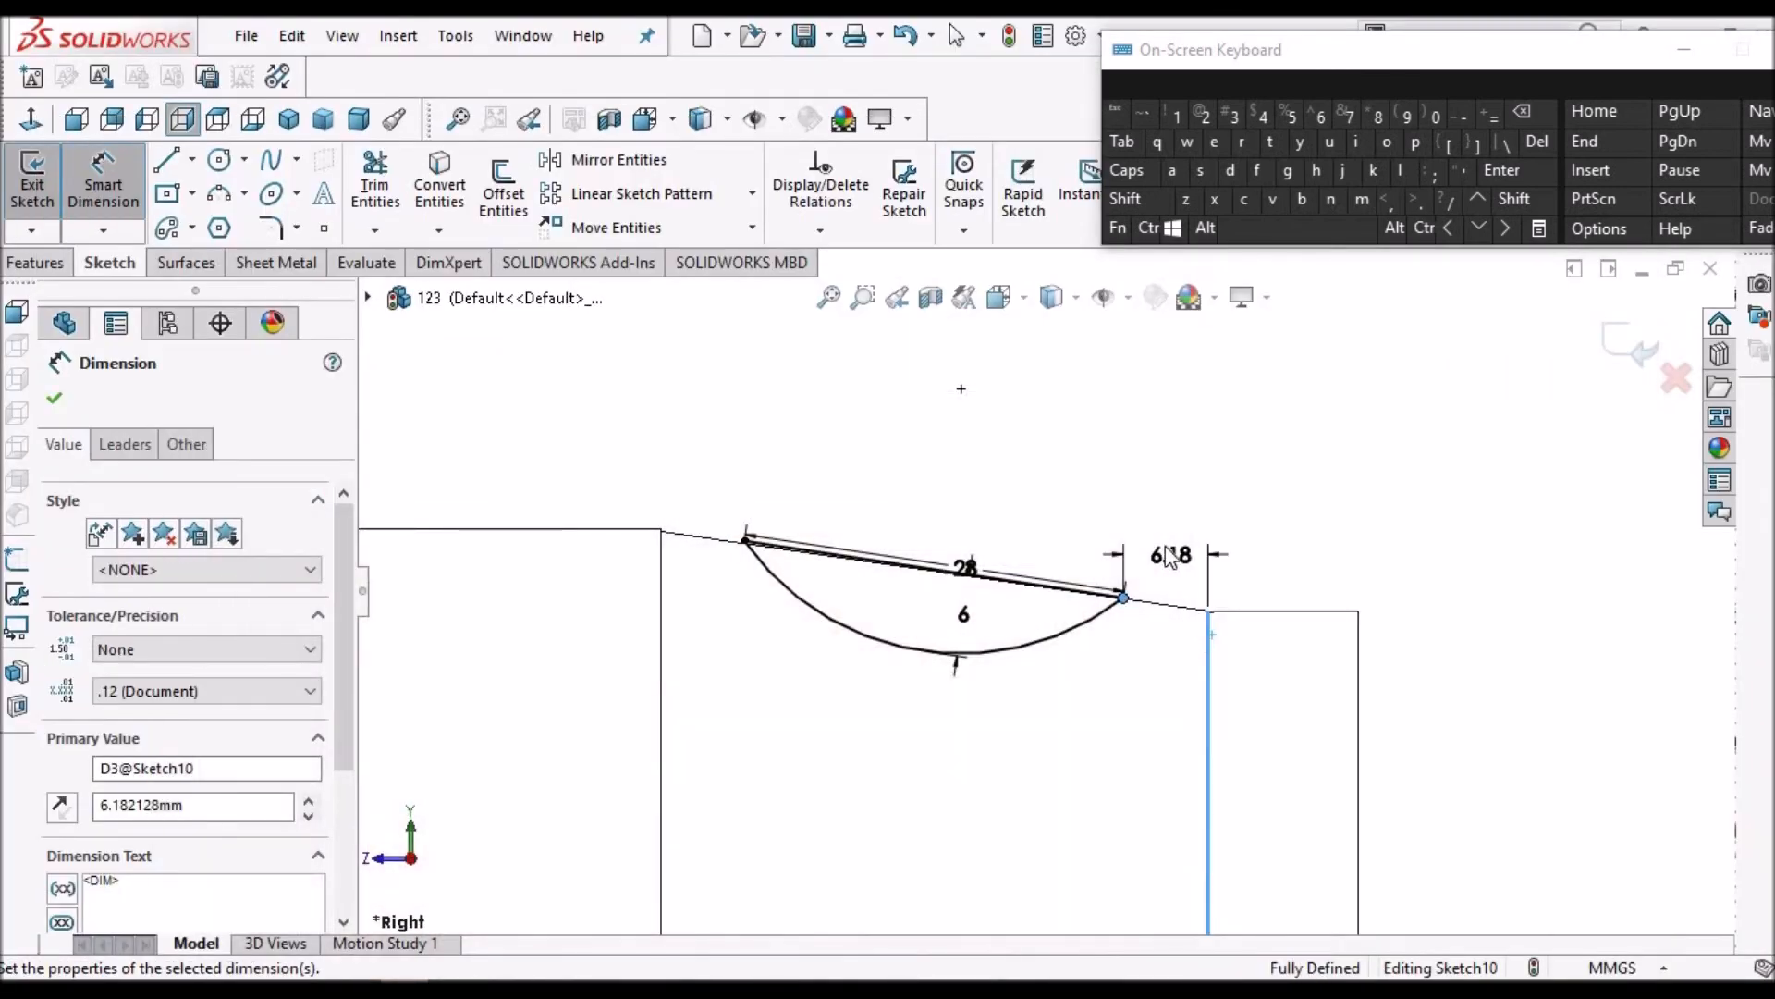
pyautogui.write('3')
pyautogui.press('Return')
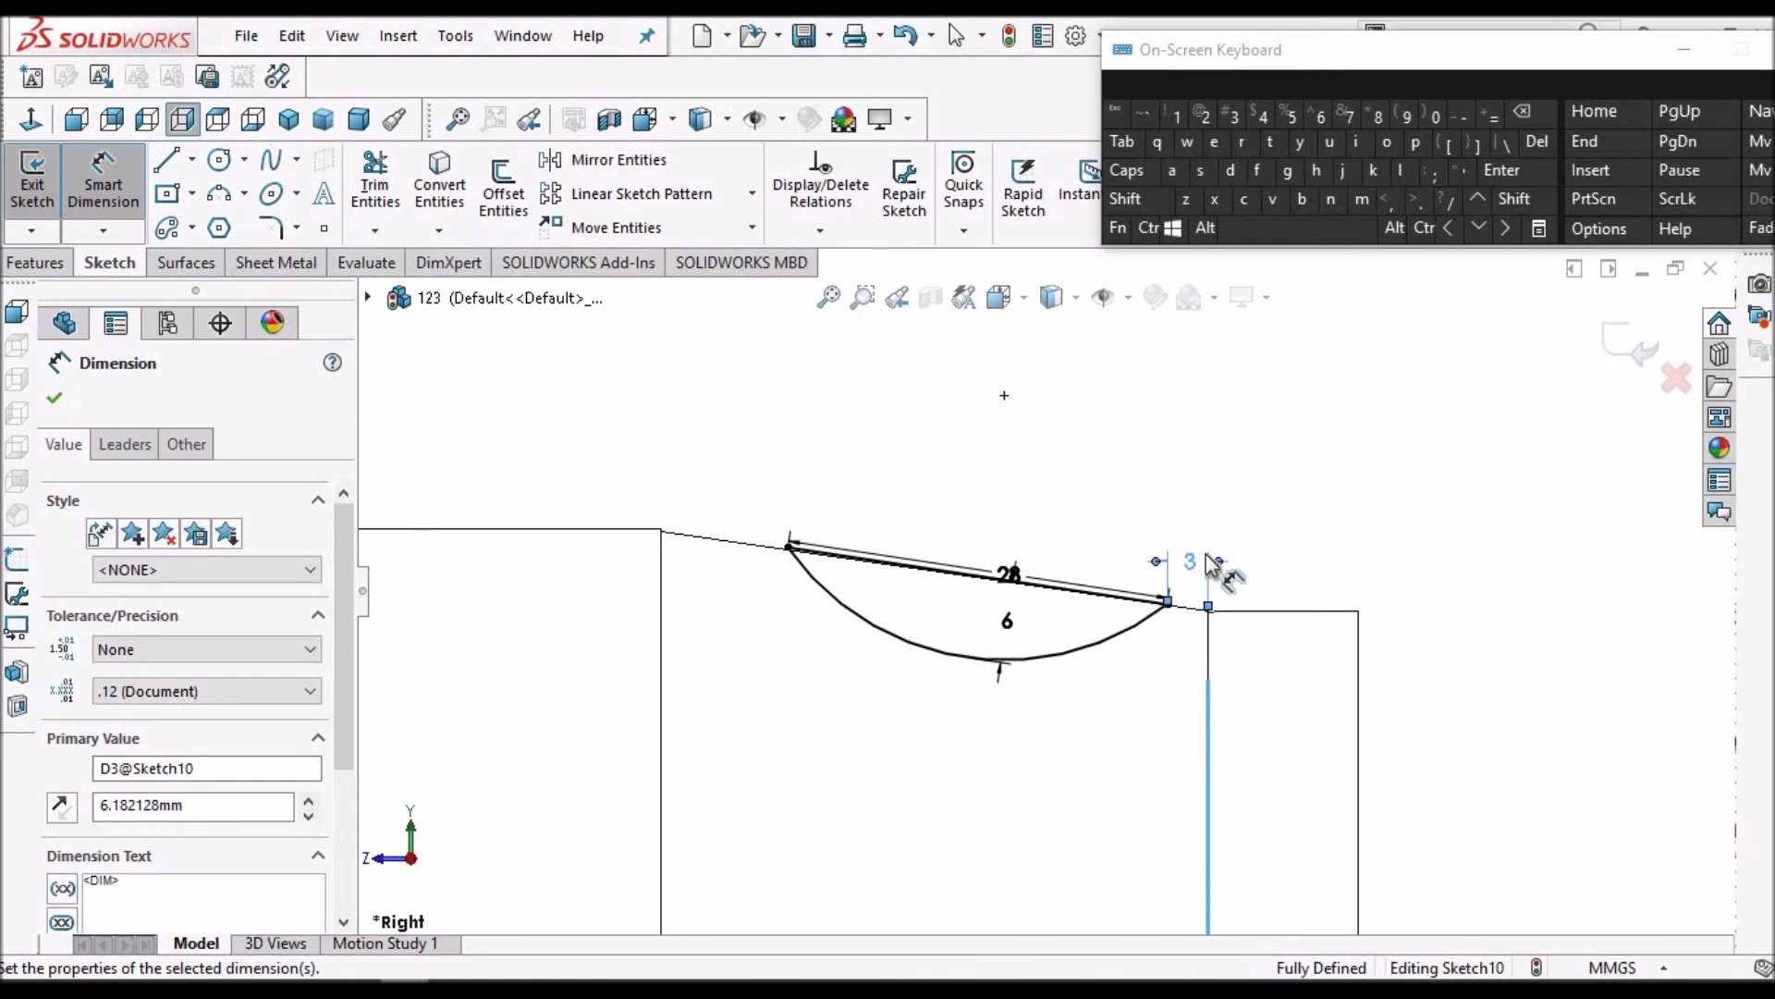
pyautogui.click(59, 390)
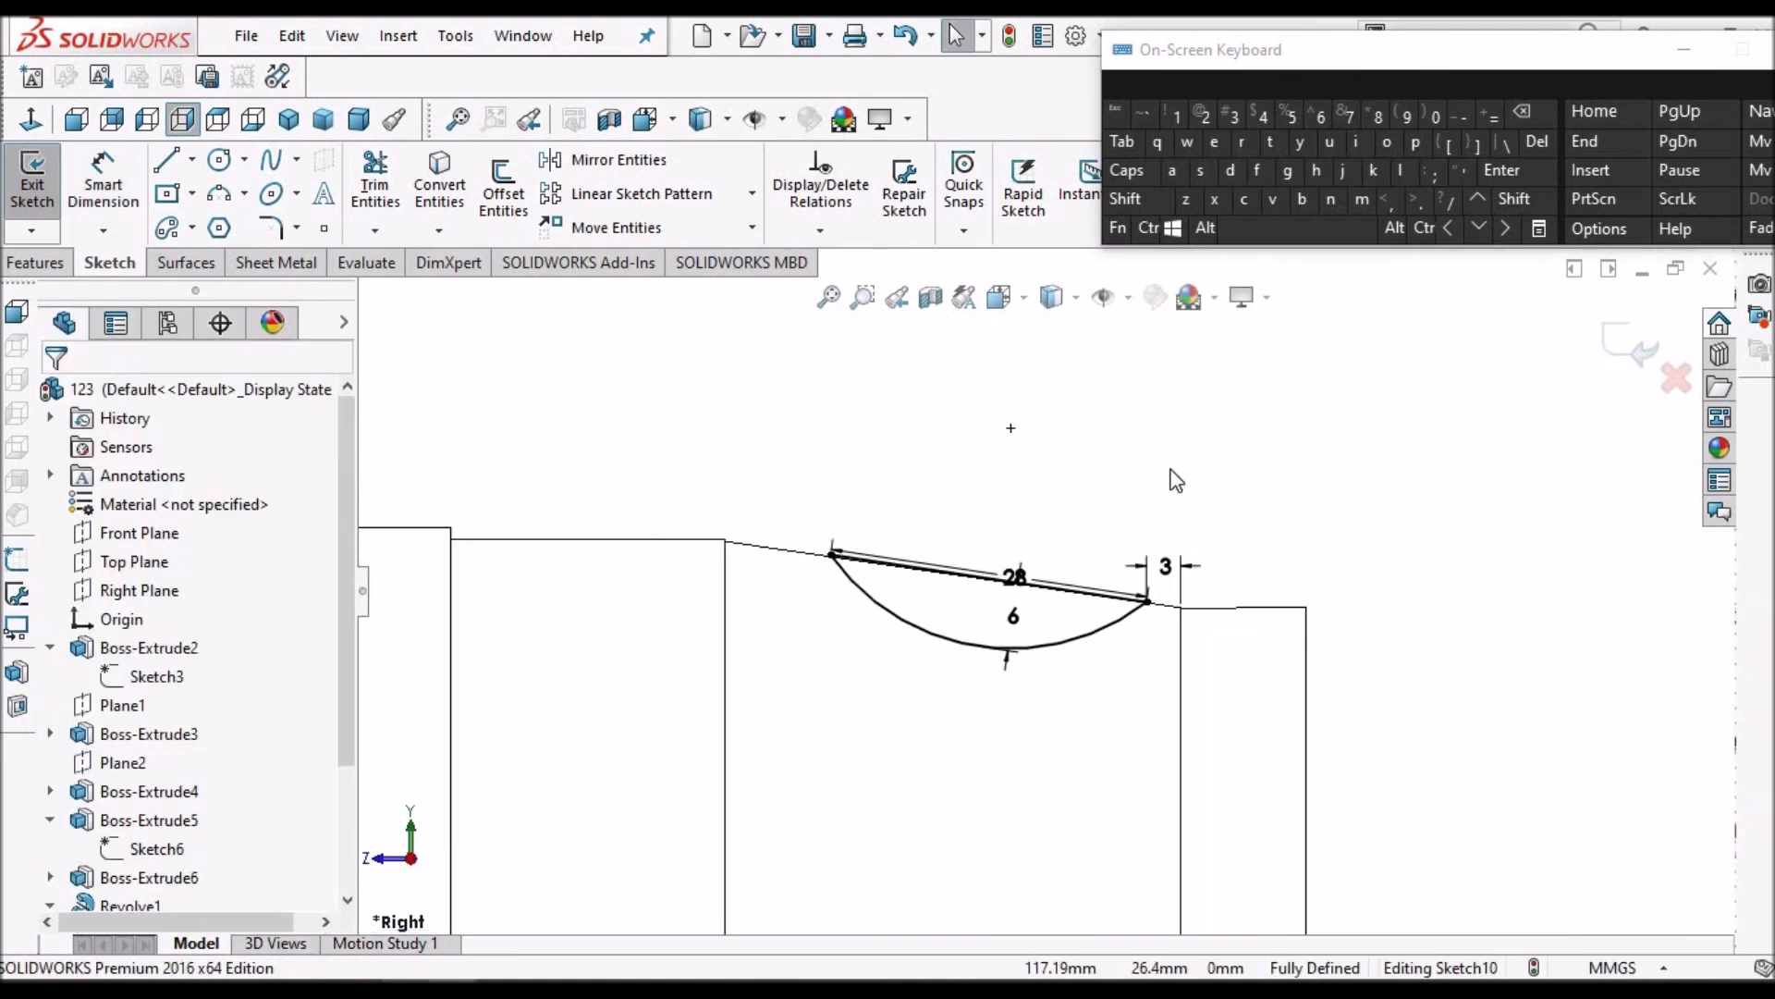
# Cut the key-slot profile into the tapered shaft end with a 4 mm Mid Plane extruded cut
pyautogui.scroll(2, 1171, 470)
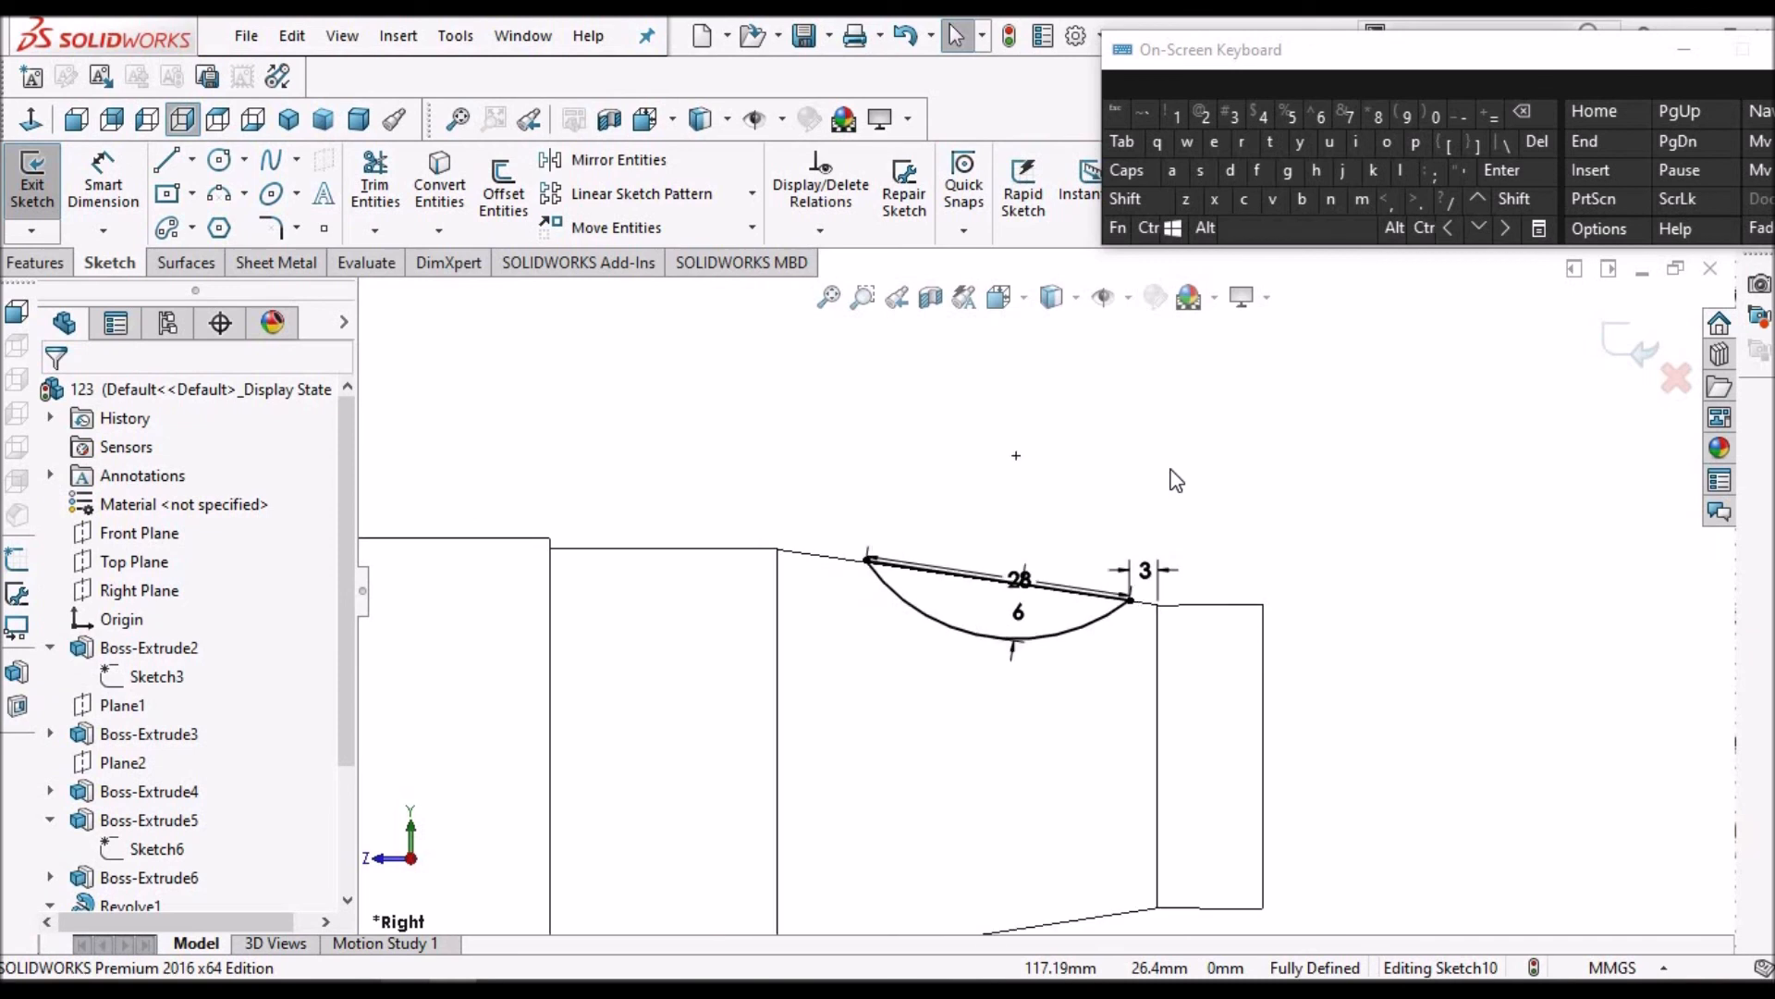
pyautogui.click(42, 263)
pyautogui.click(388, 195)
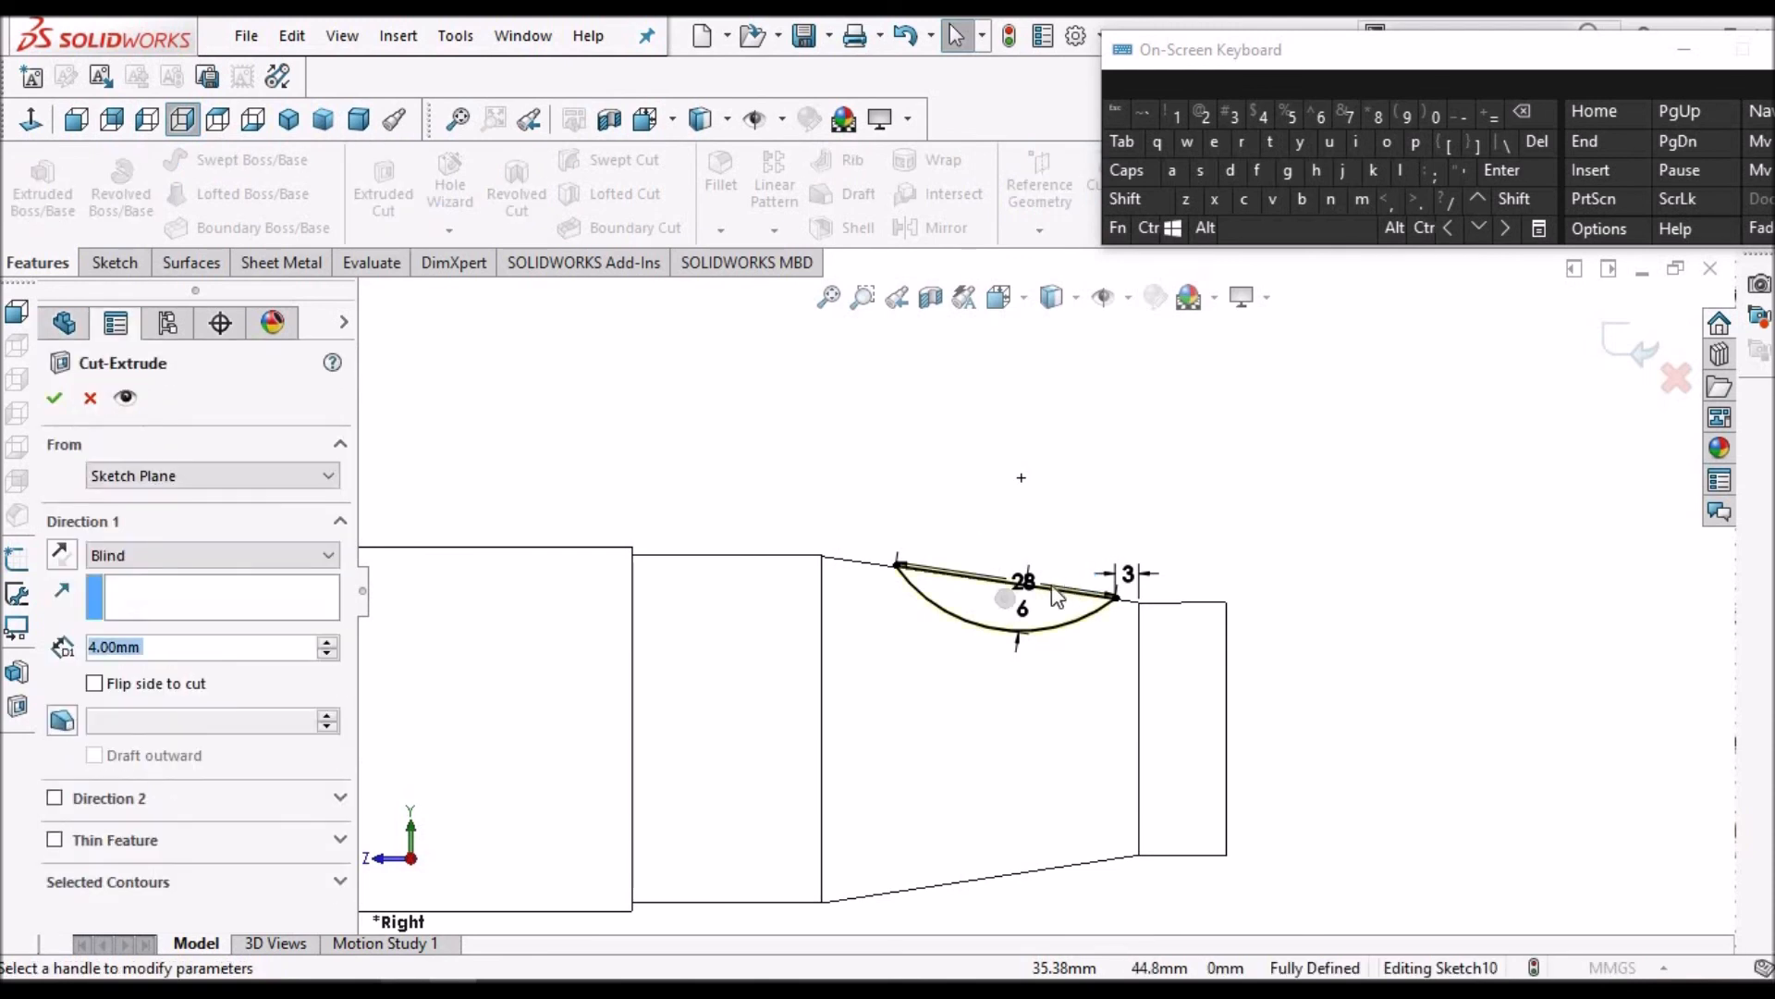
pyautogui.moveTo(1029, 721); pyautogui.dragTo(1016, 666, button='middle')
pyautogui.scroll(-3, 1031, 490)
pyautogui.click(277, 555)
pyautogui.click(300, 716)
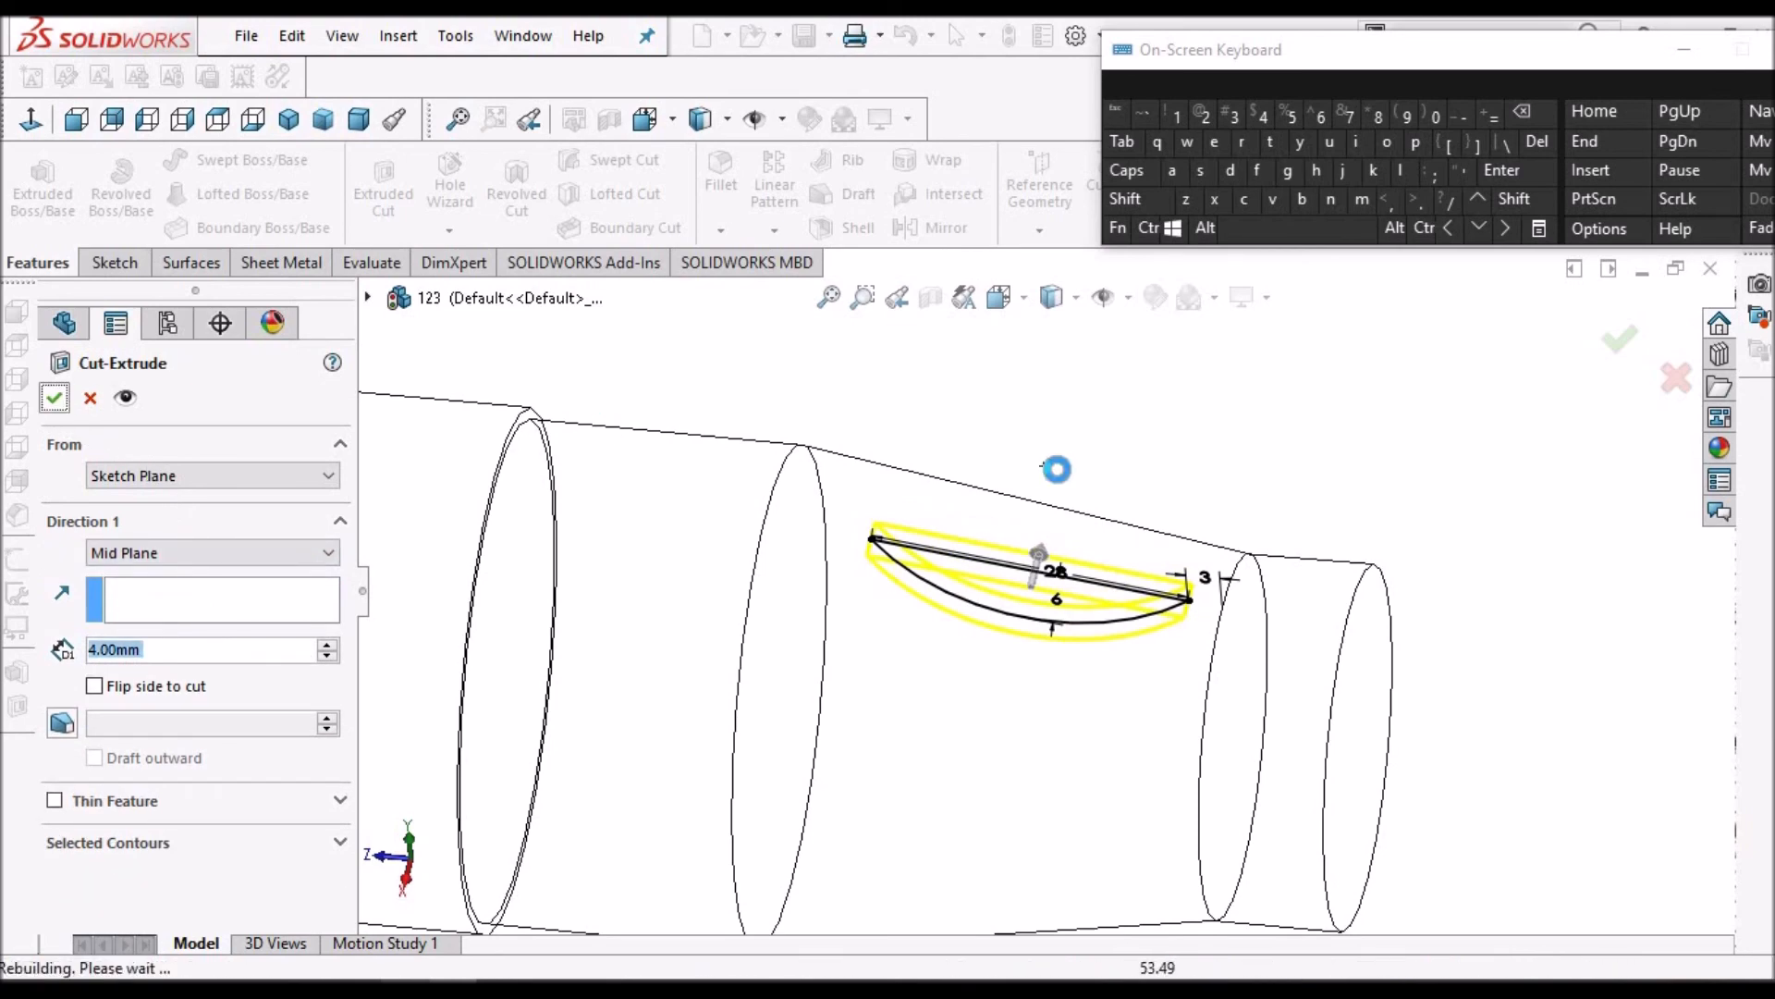
pyautogui.press('Return')
# Set the display style to Shaded With Edges and orient the crankshaft like the reference drawing
pyautogui.scroll(5, 1077, 404)
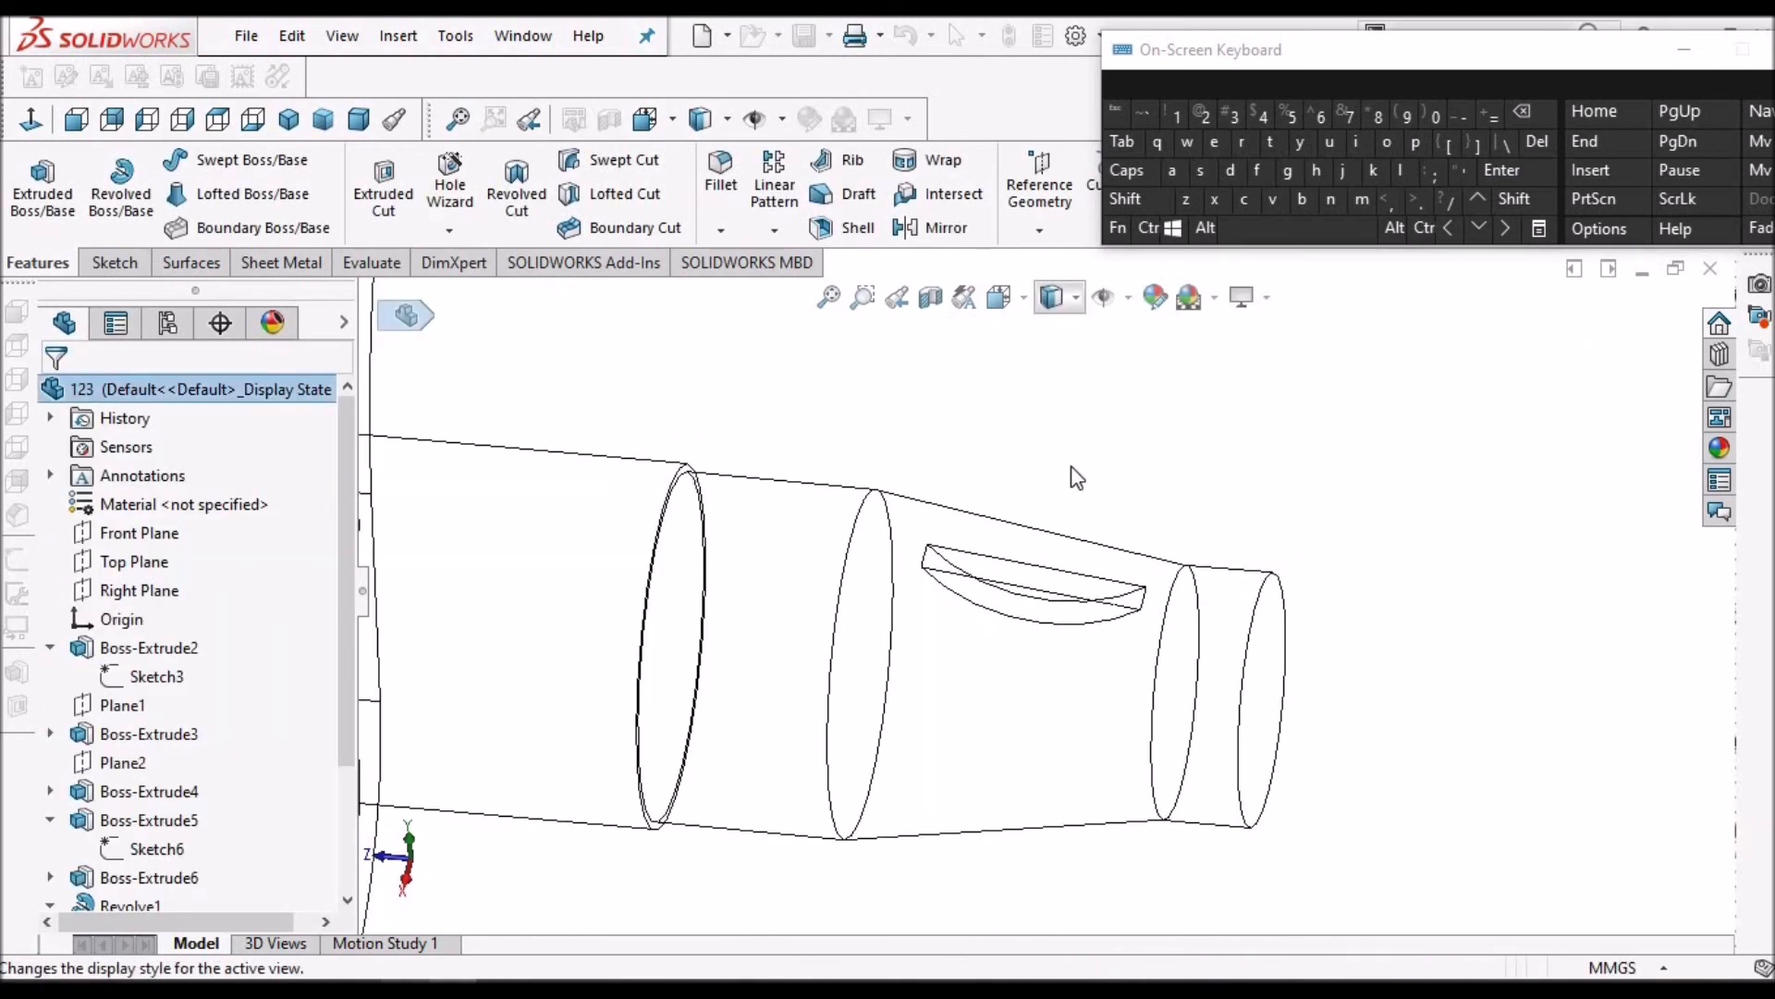
pyautogui.scroll(2, 1094, 571)
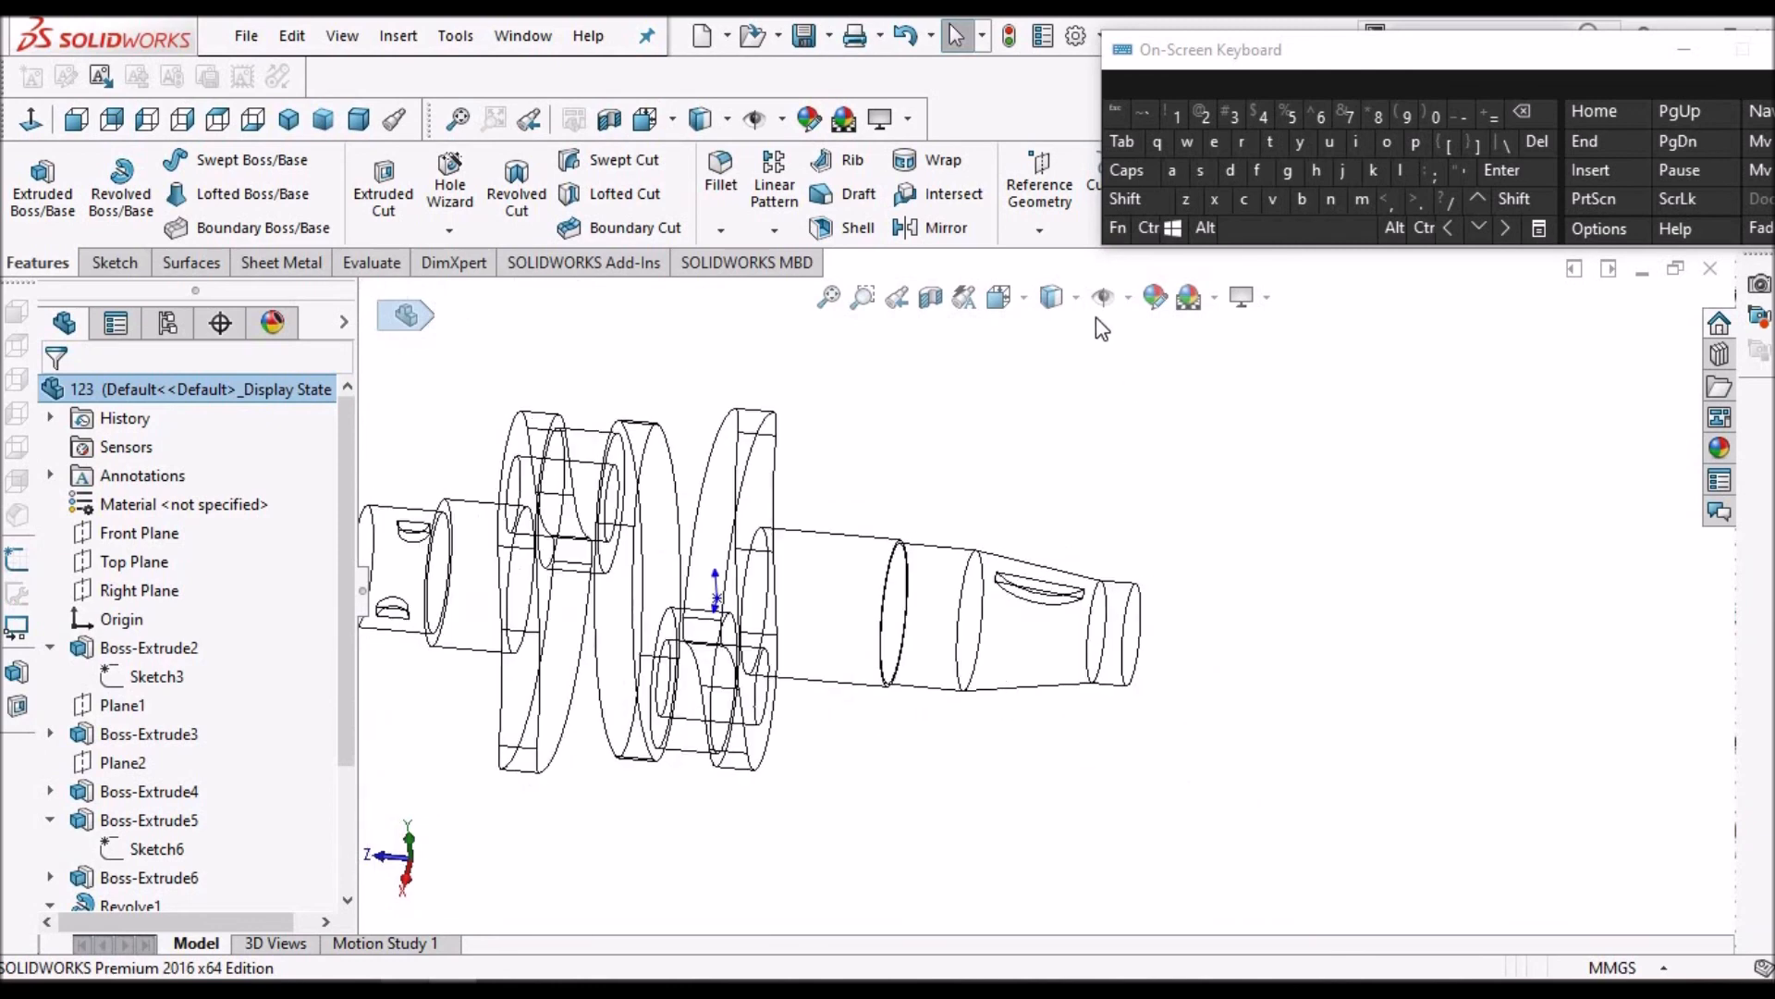
pyautogui.click(1074, 296)
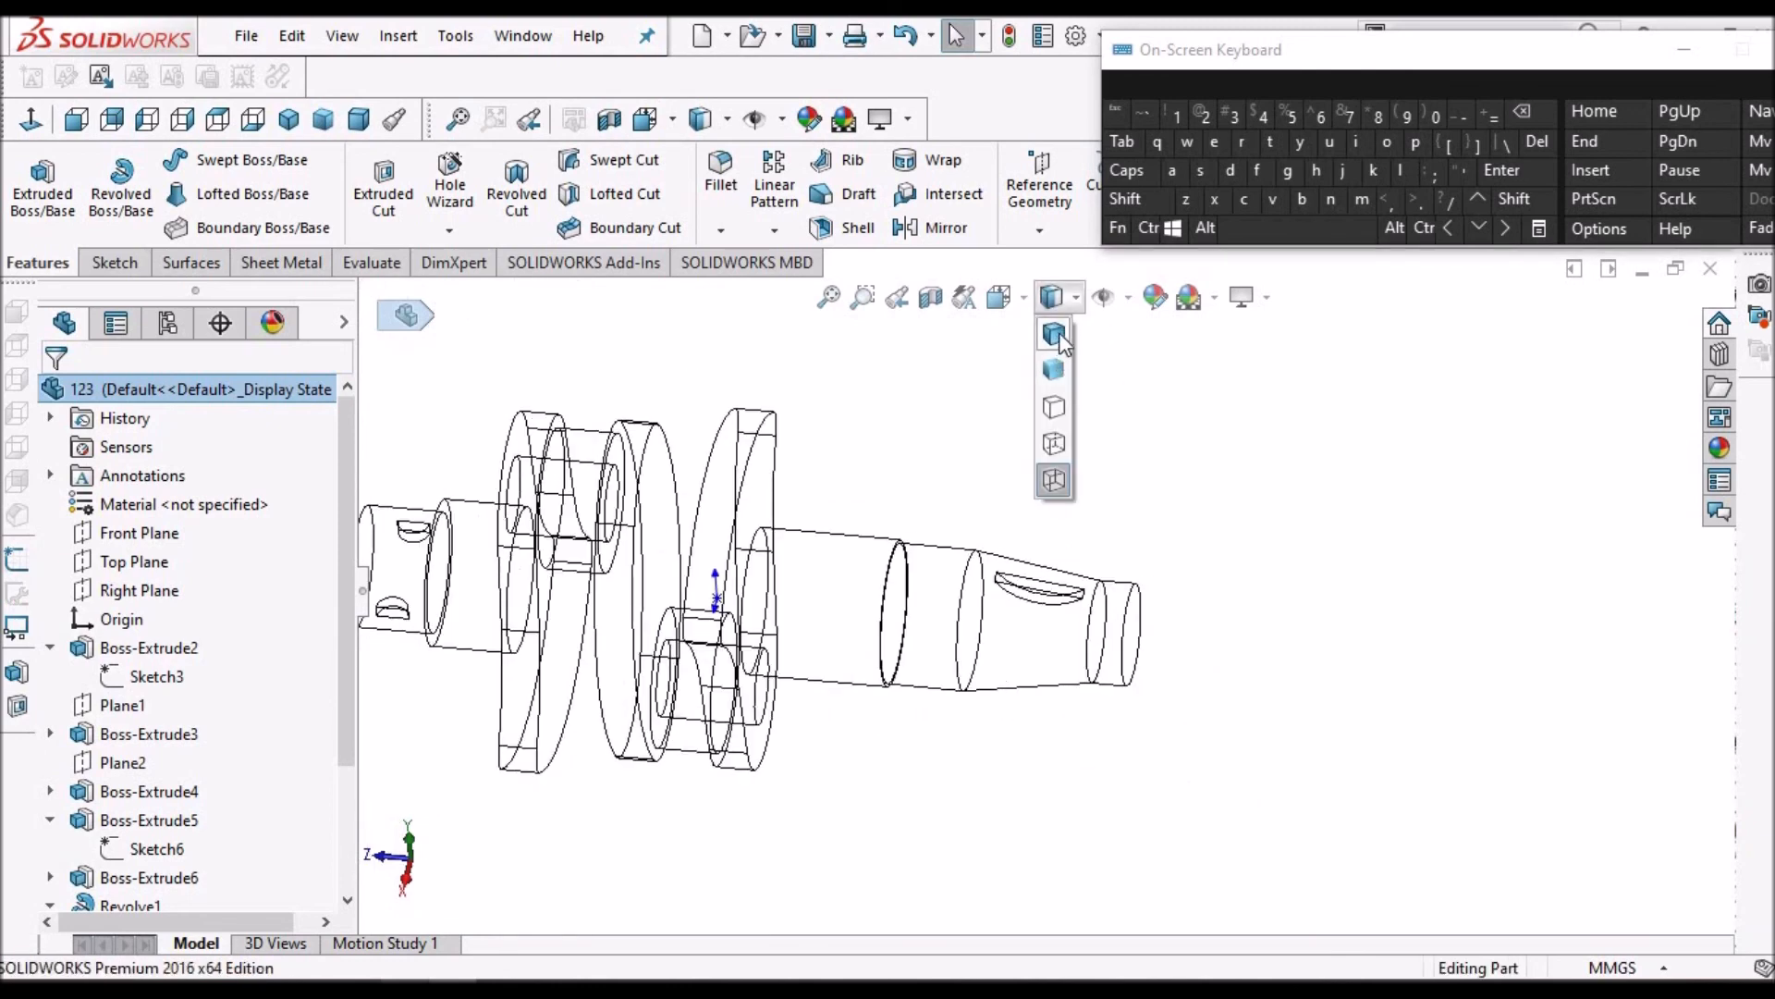
pyautogui.click(1055, 371)
pyautogui.scroll(2, 1100, 587)
pyautogui.moveTo(823, 581)
pyautogui.mouseDown(button='middle')
pyautogui.moveTo(962, 507)
pyautogui.moveTo(935, 697)
pyautogui.moveTo(886, 647)
pyautogui.mouseUp(button='middle')
pyautogui.scroll(-2, 886, 647)
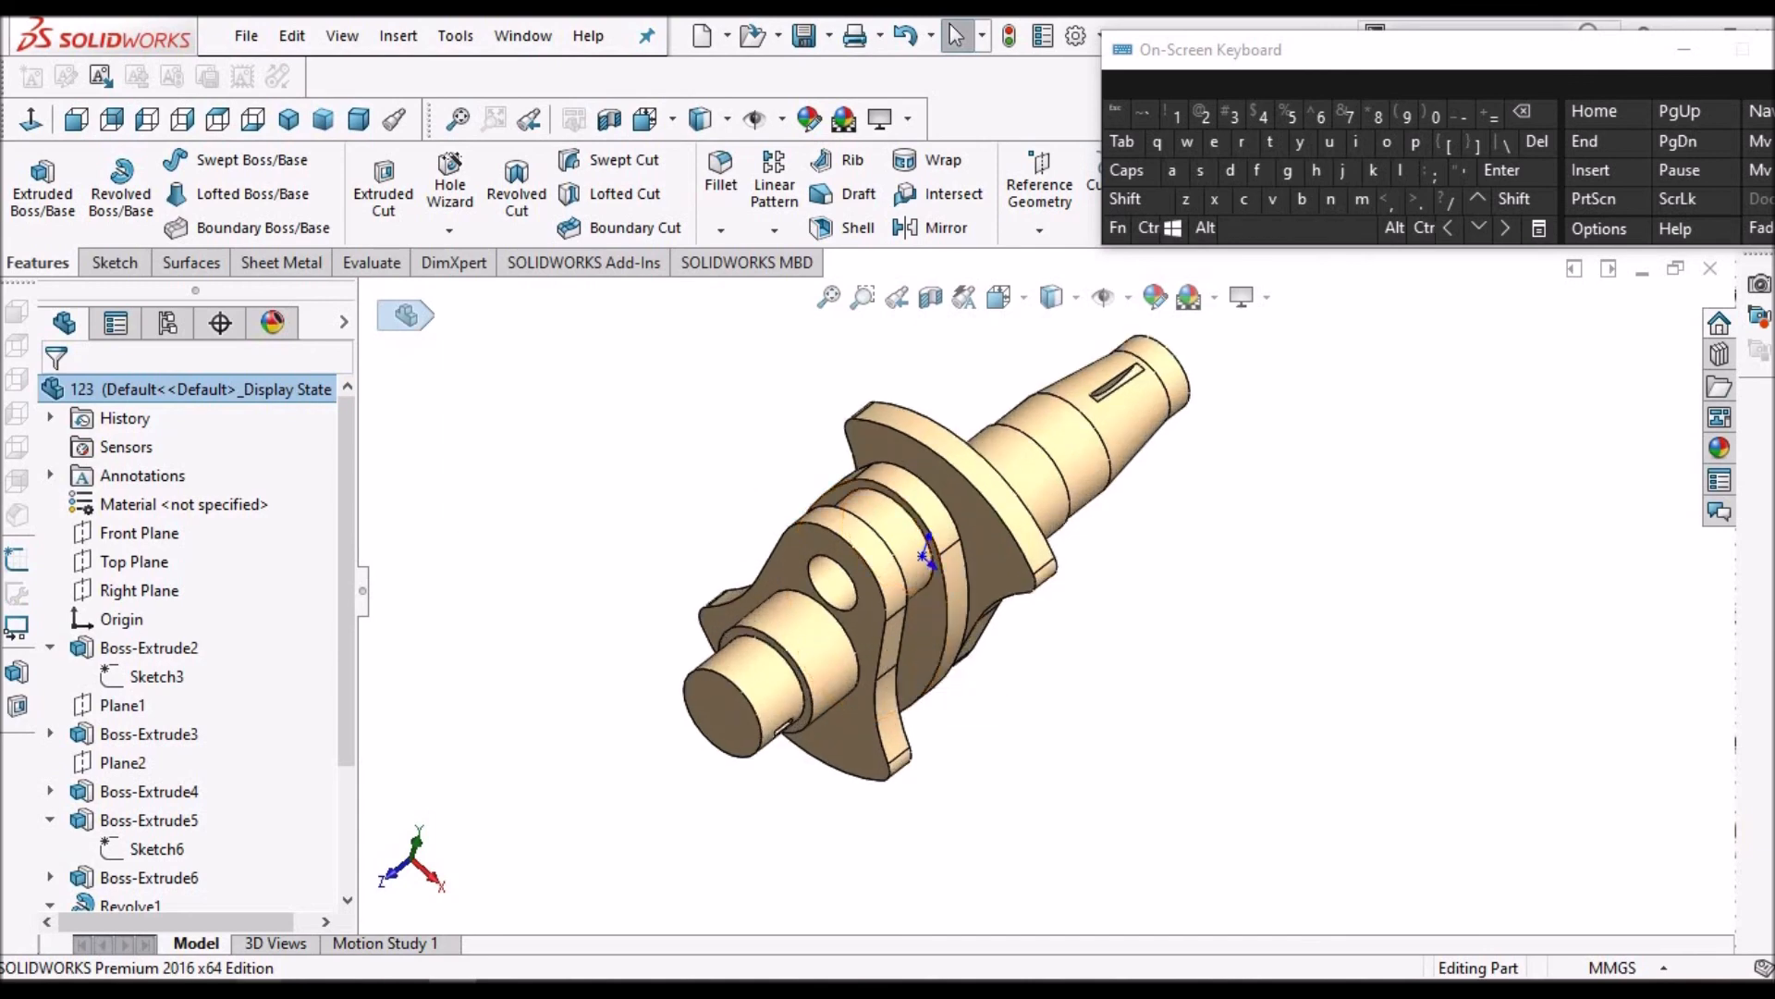
# Compare the outer web and stepped shaft end of the model with the reference drawing for missing details
pyautogui.click(404, 987)
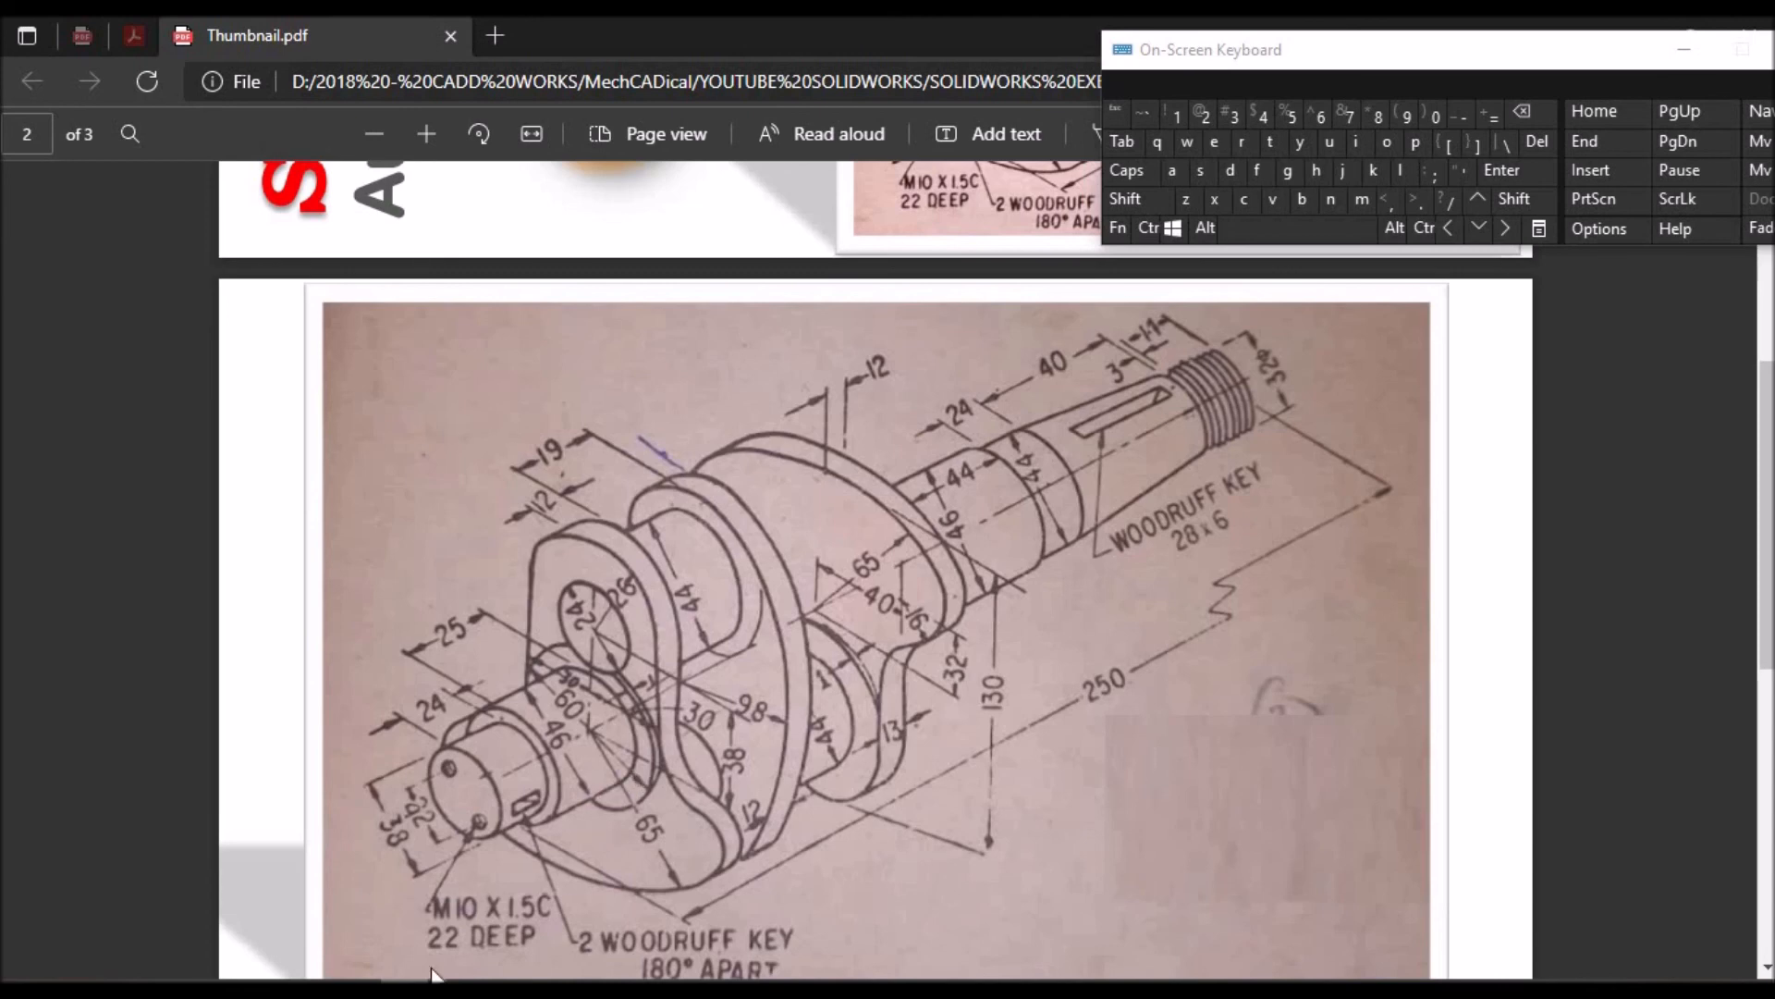
pyautogui.click(404, 988)
pyautogui.scroll(-4, 866, 649)
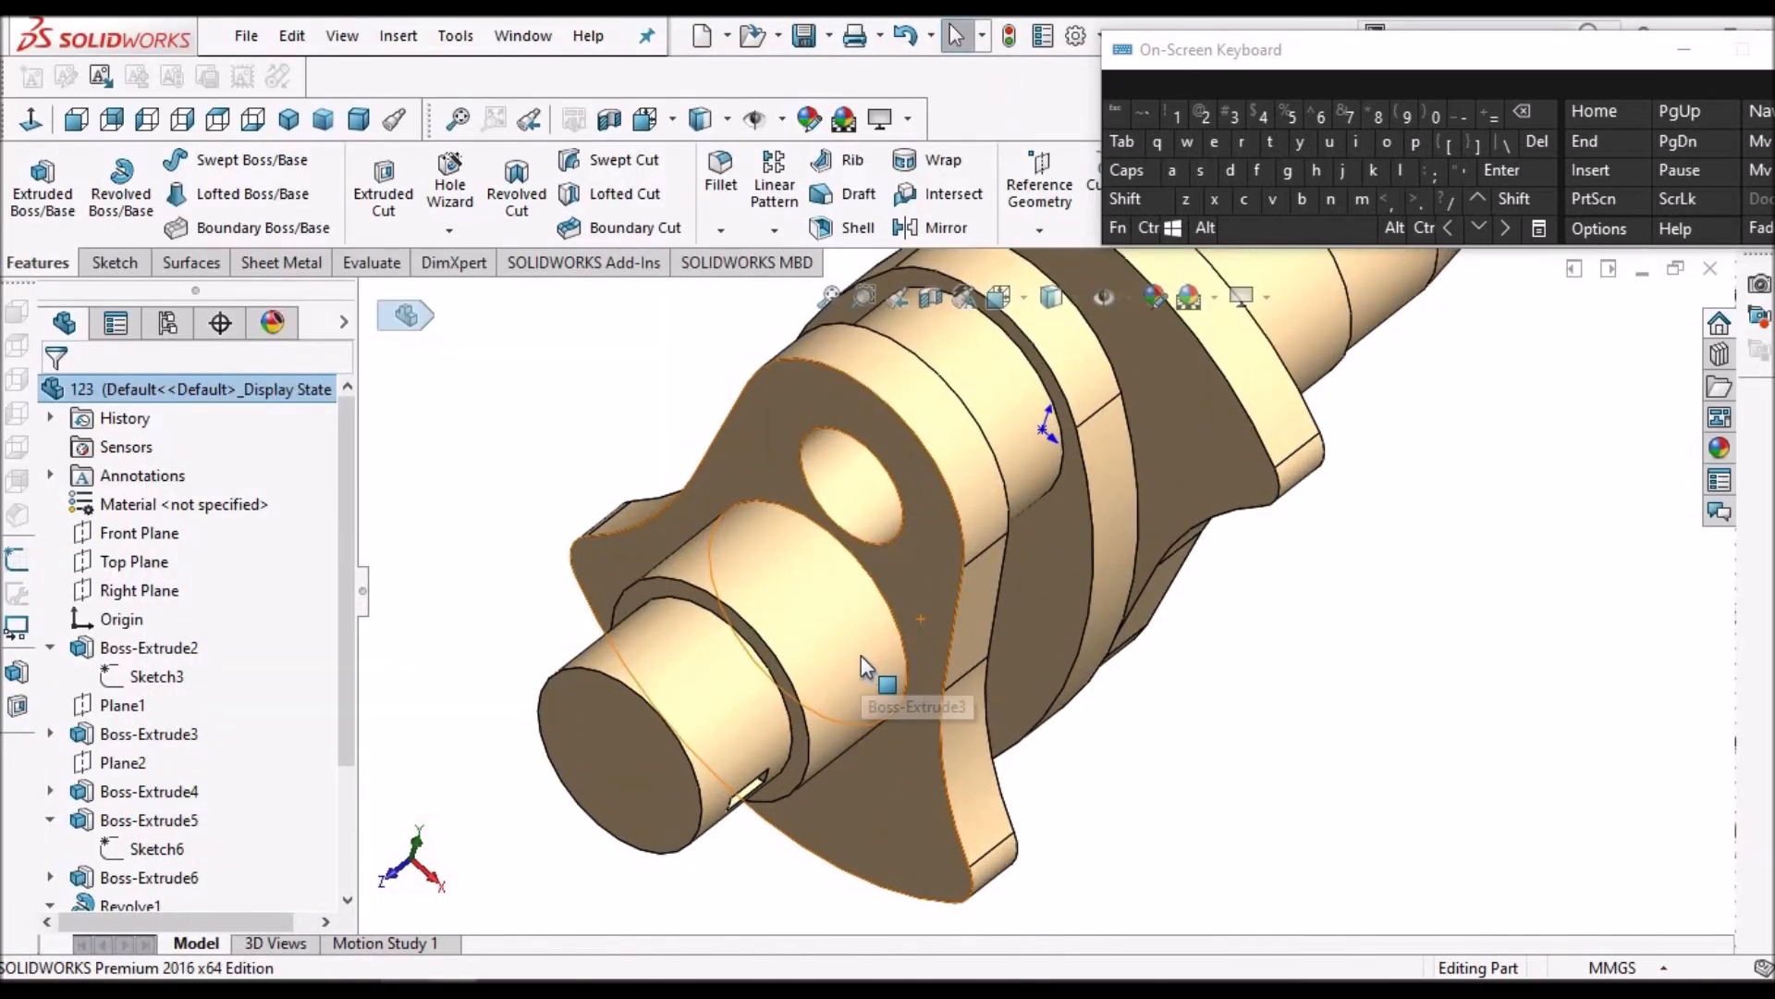
pyautogui.scroll(2, 981, 640)
pyautogui.moveTo(1121, 591); pyautogui.dragTo(1086, 373, button='middle')
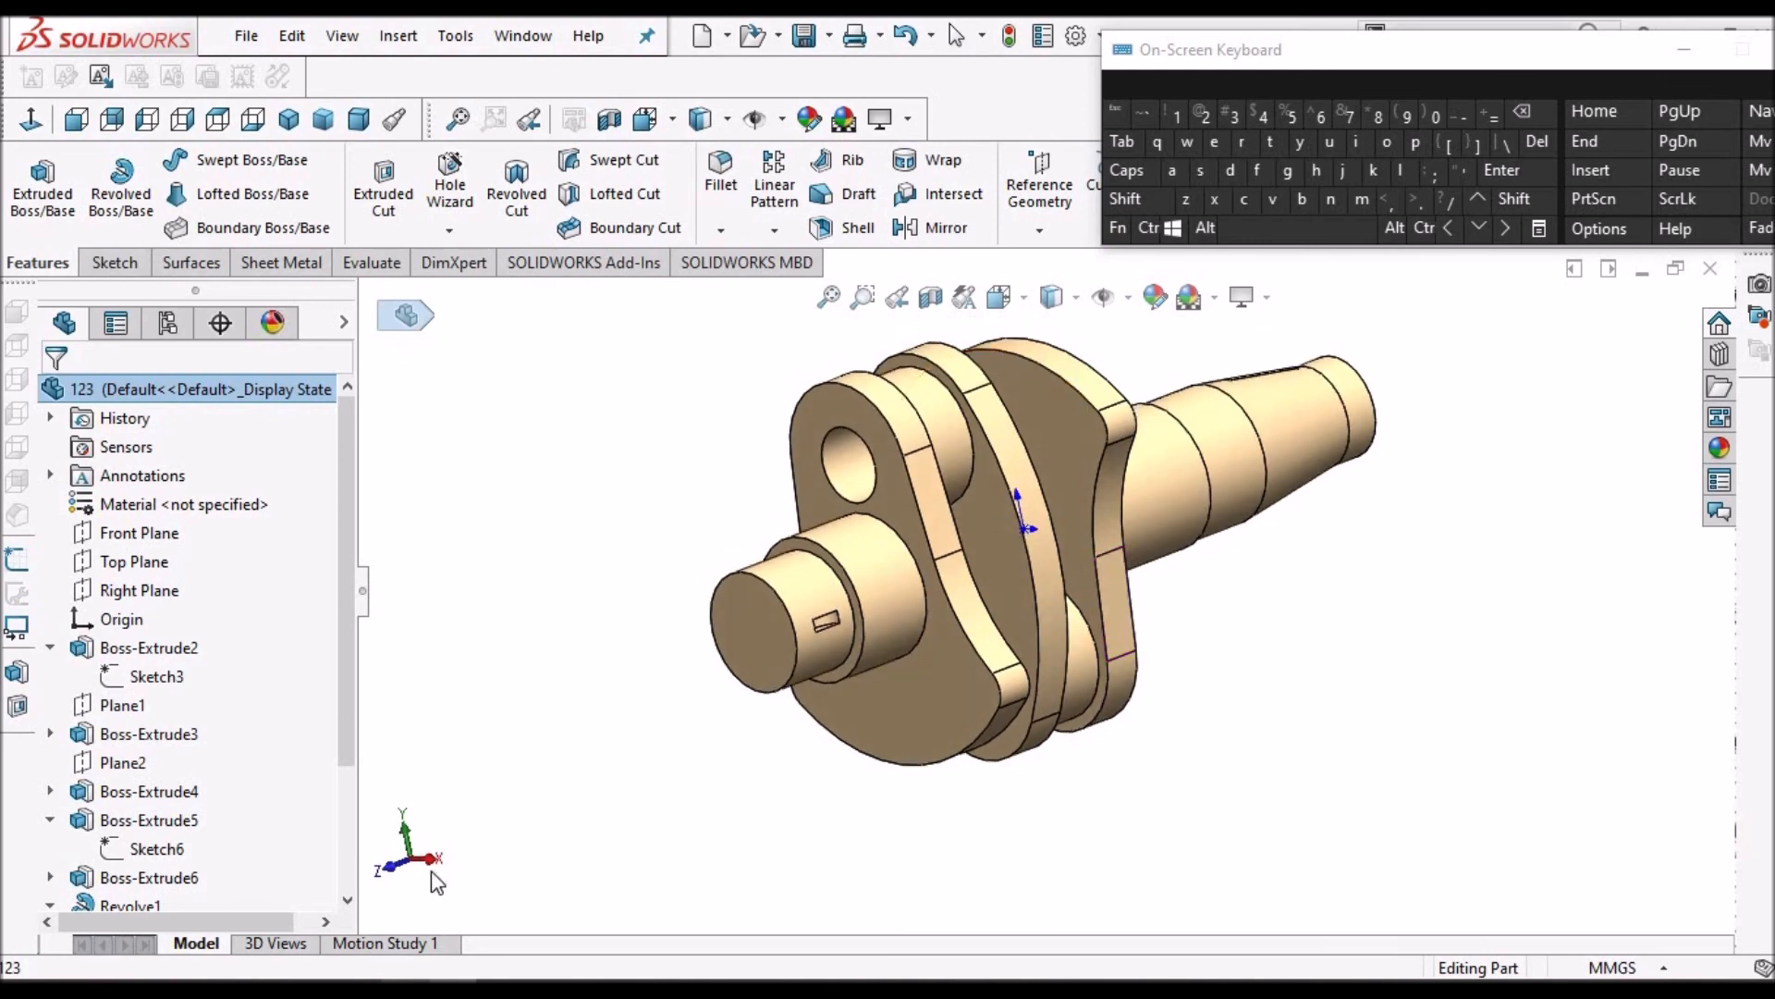
pyautogui.click(404, 987)
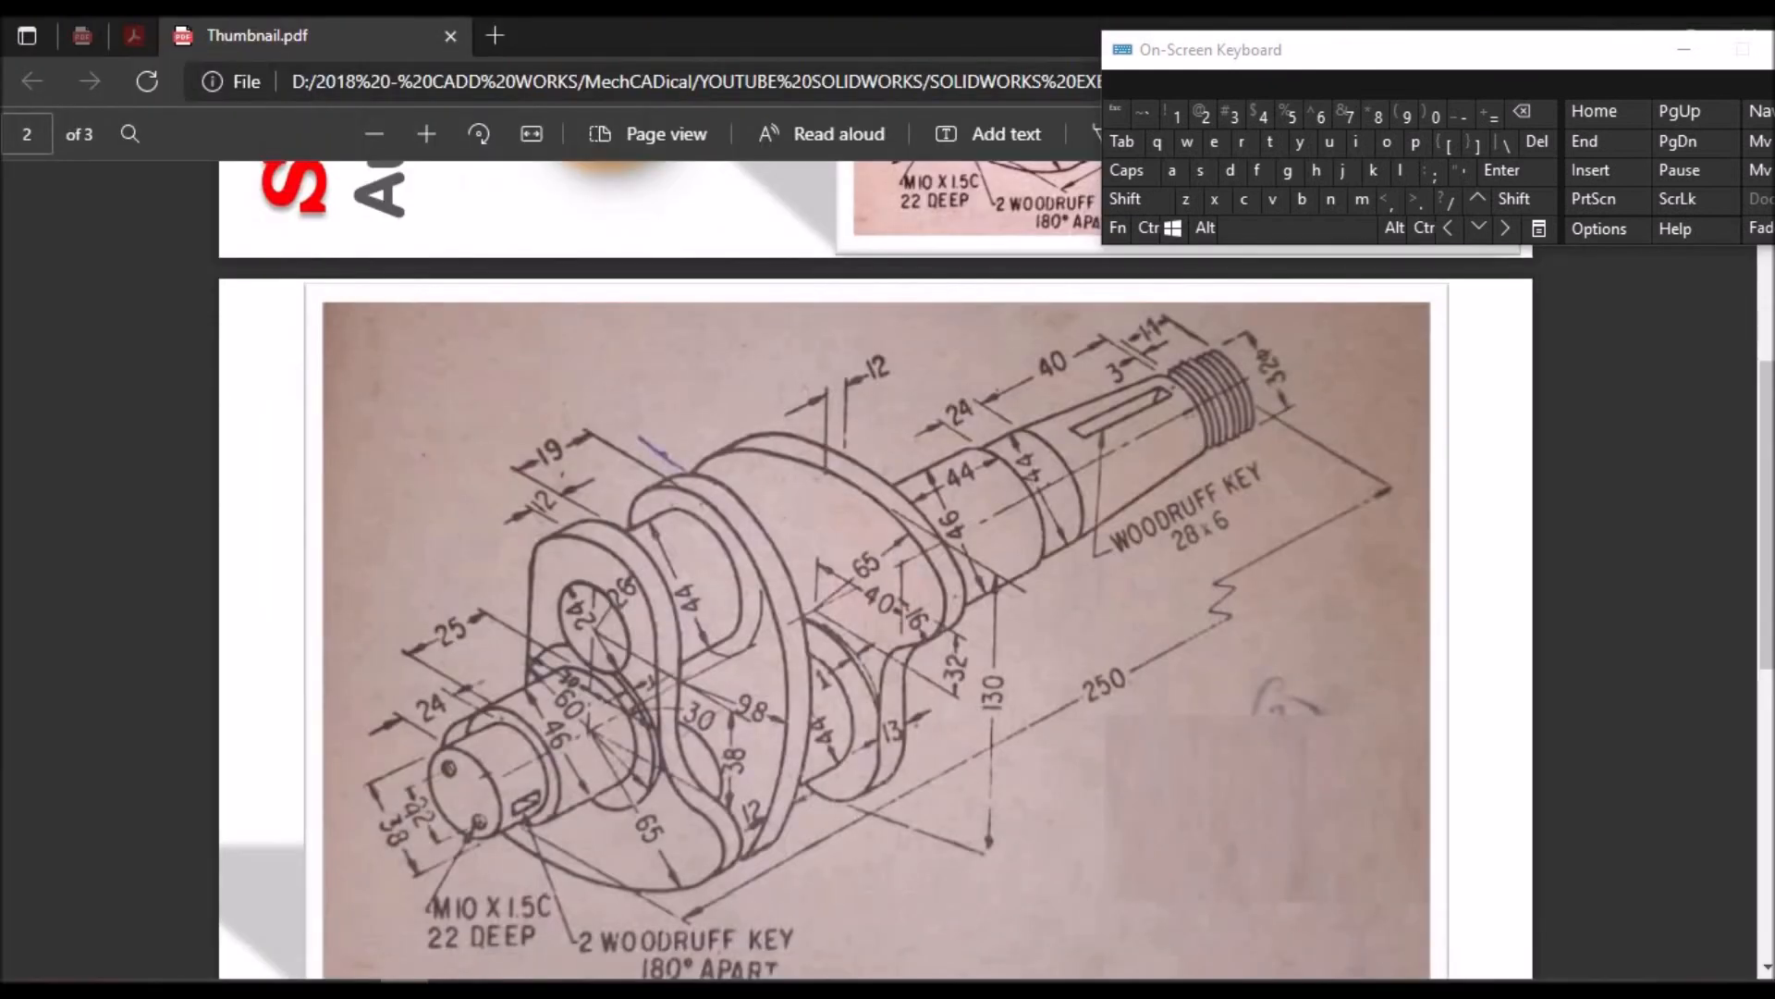
pyautogui.click(453, 988)
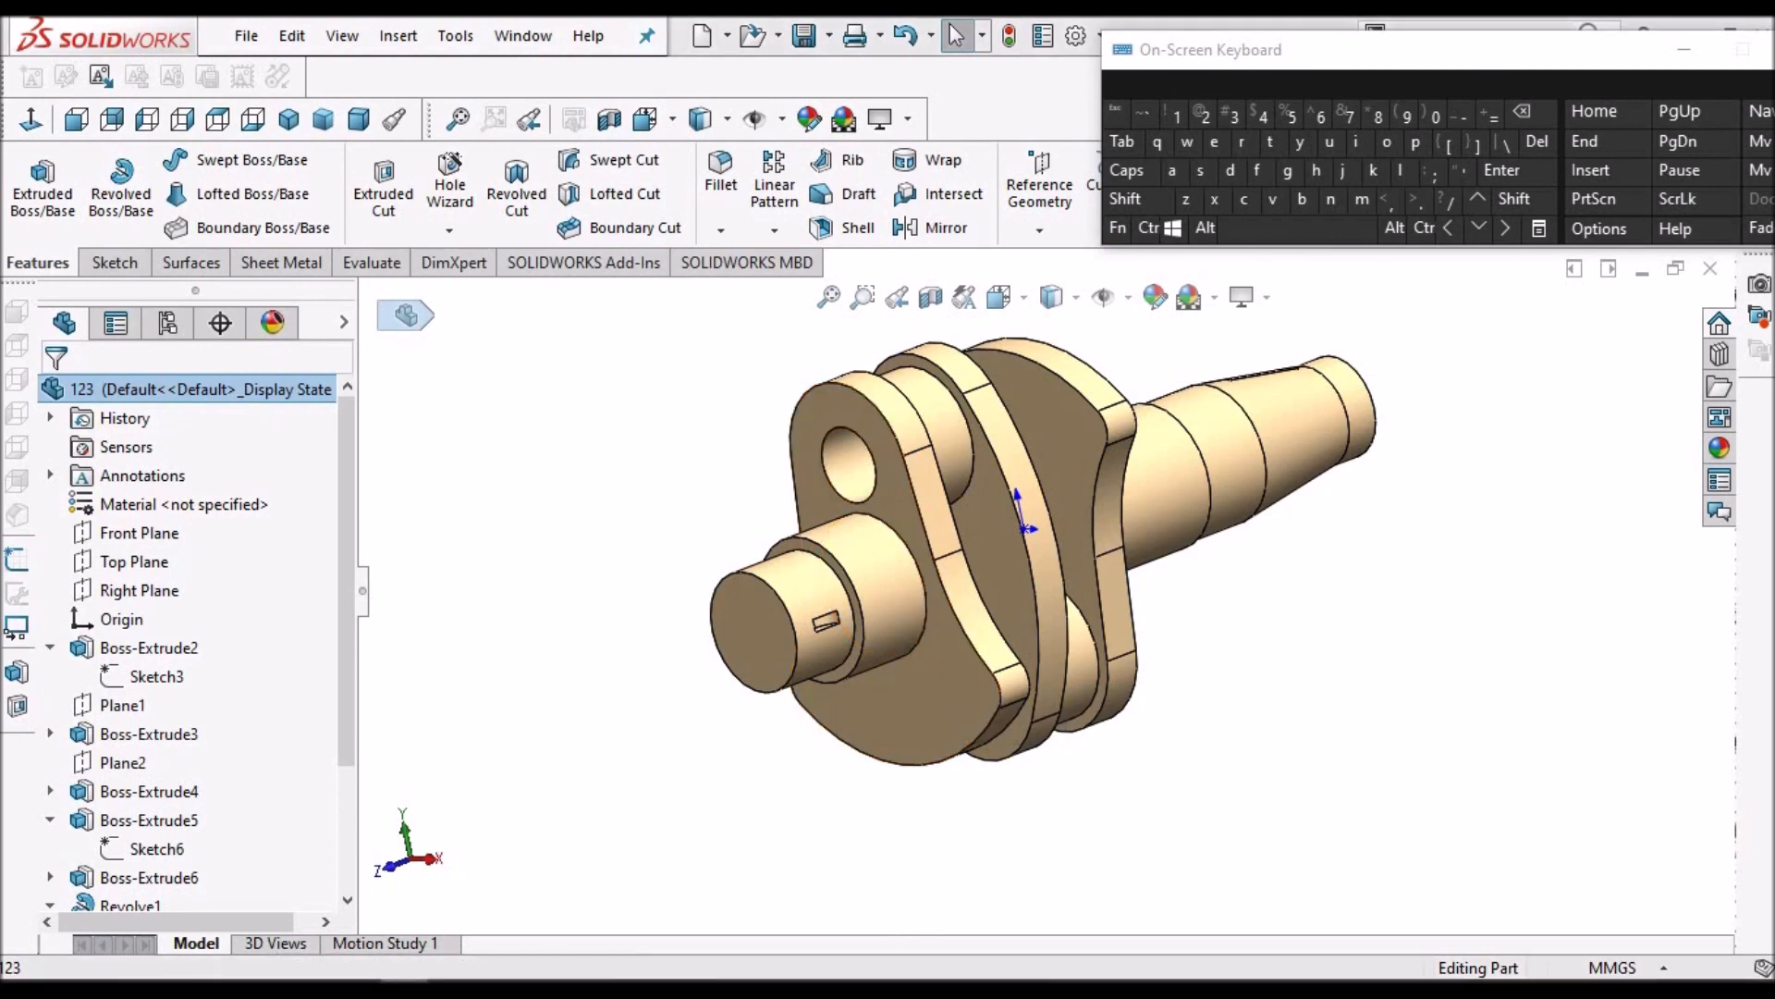
pyautogui.click(404, 988)
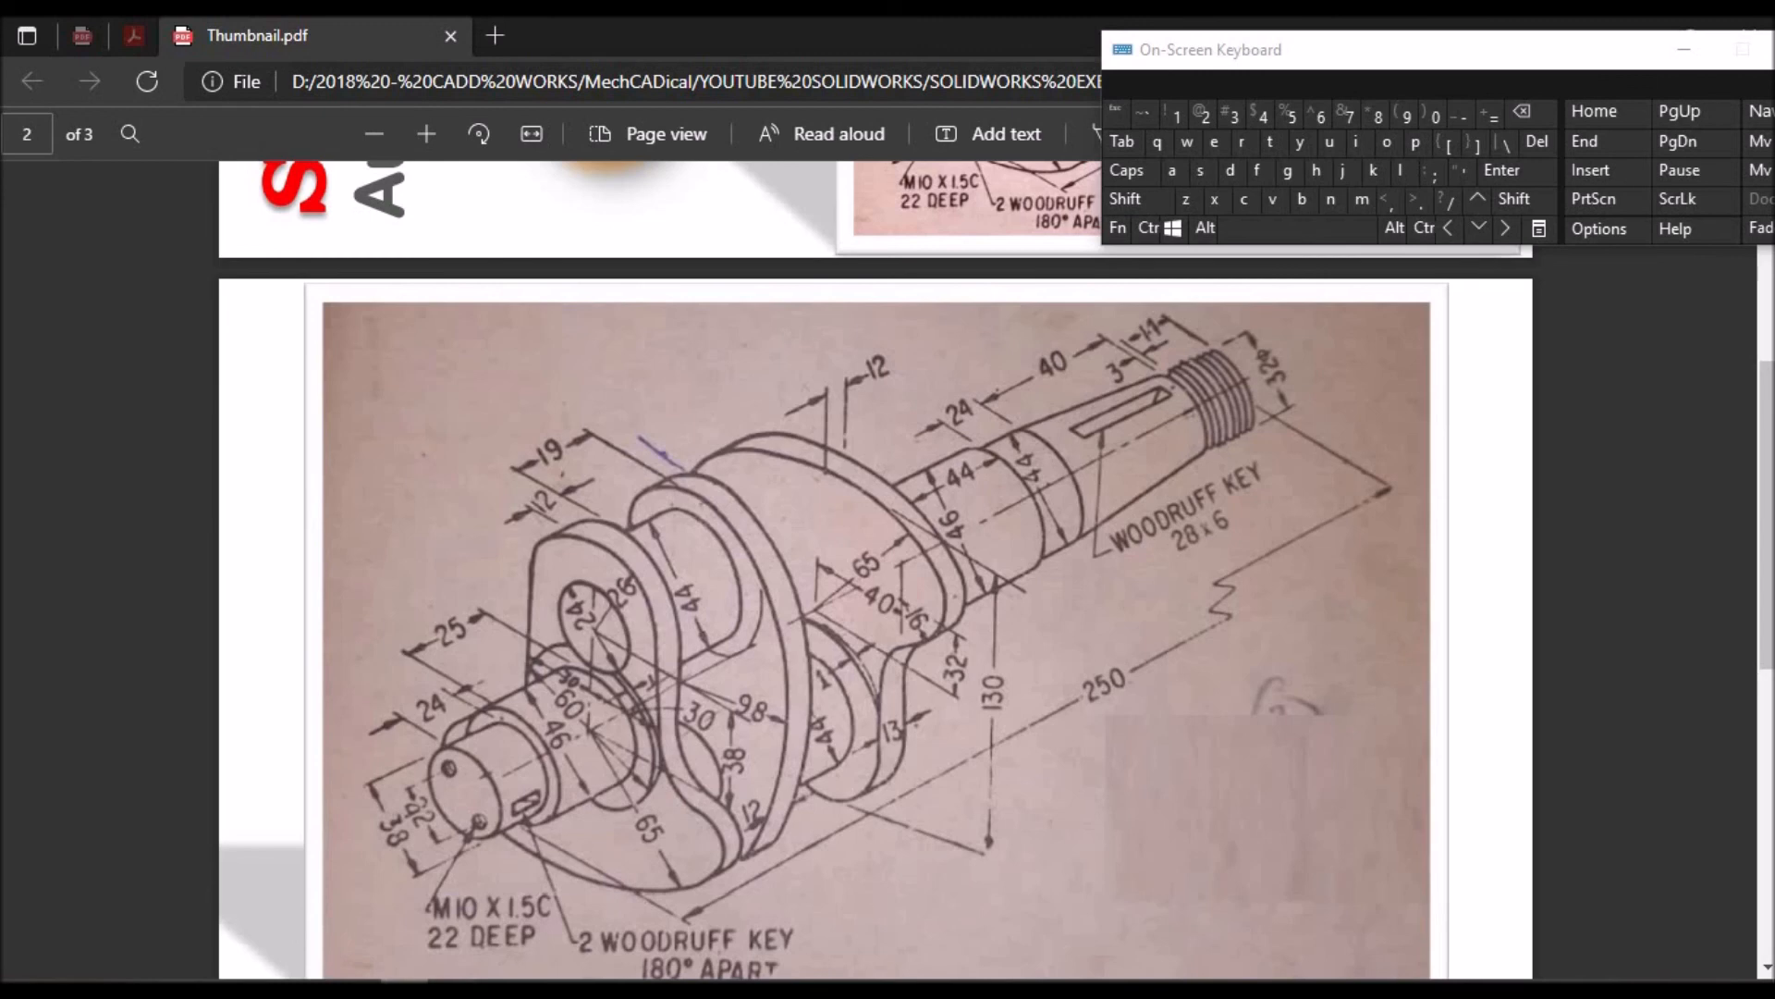
pyautogui.hotkey('alt', 'Tab')
pyautogui.moveTo(902, 586); pyautogui.dragTo(1019, 678, button='middle')
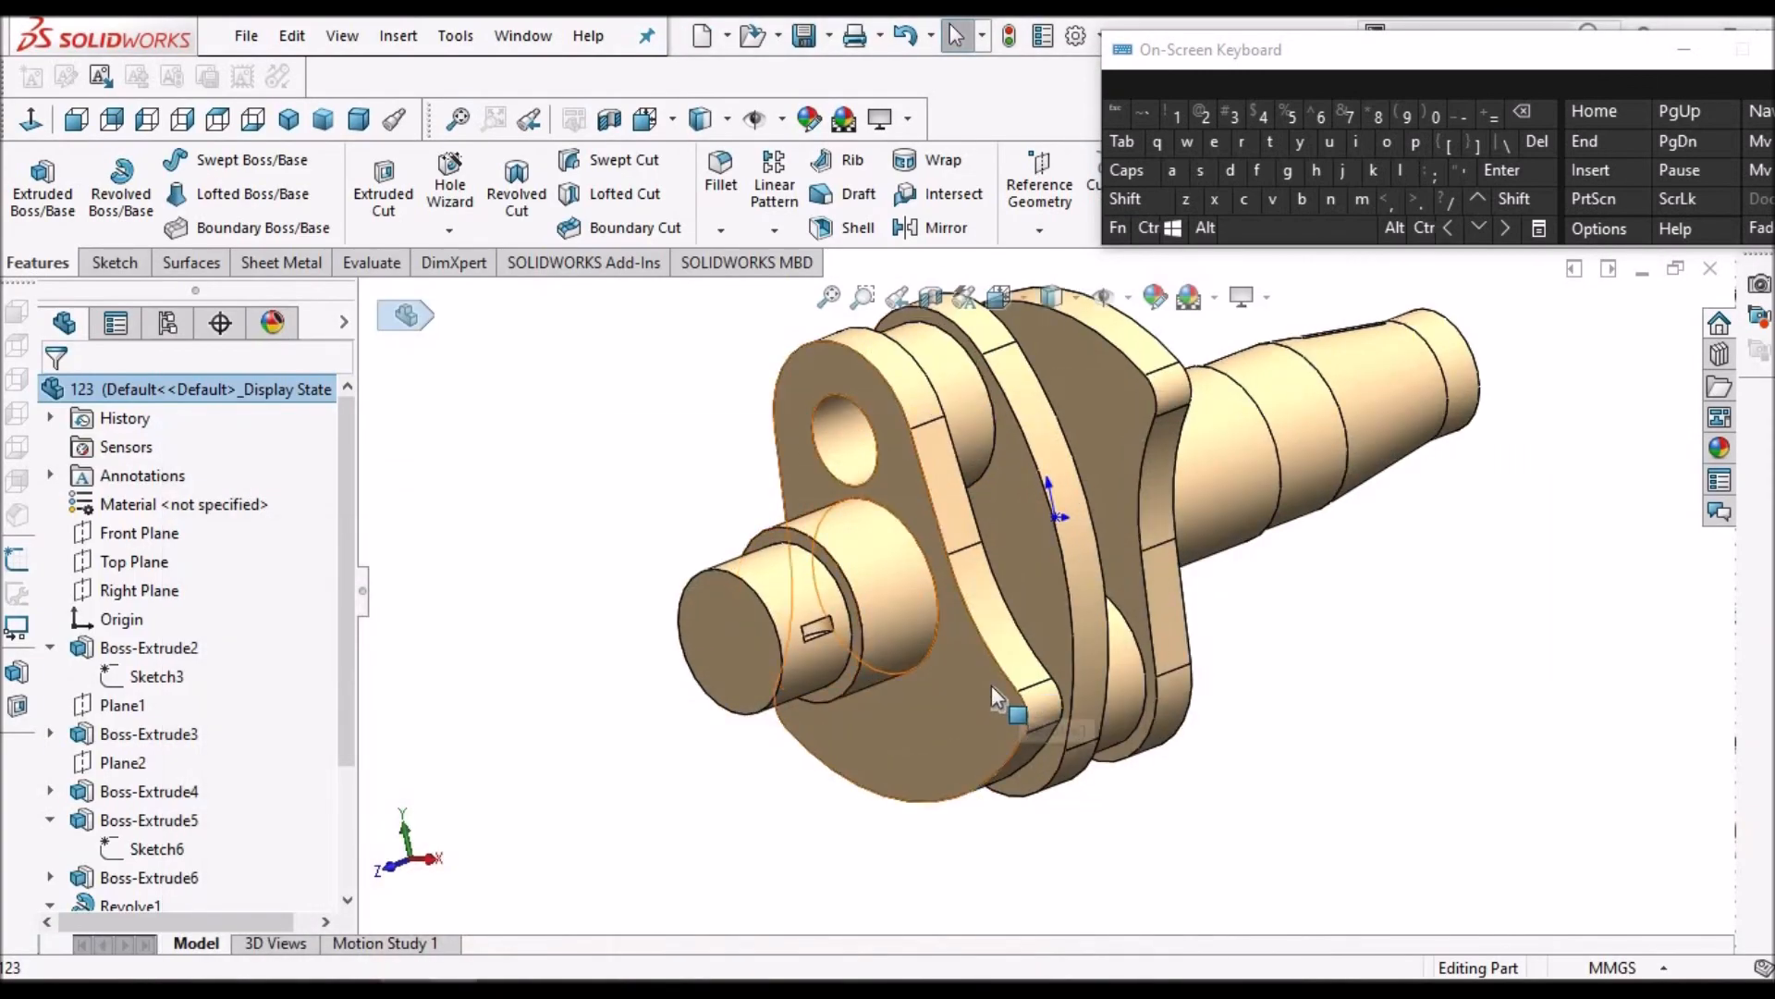
# Open a sketch on the outer face of the web beside the stepped shaft end, viewed normal to the face
pyautogui.click(885, 507)
pyautogui.click(113, 263)
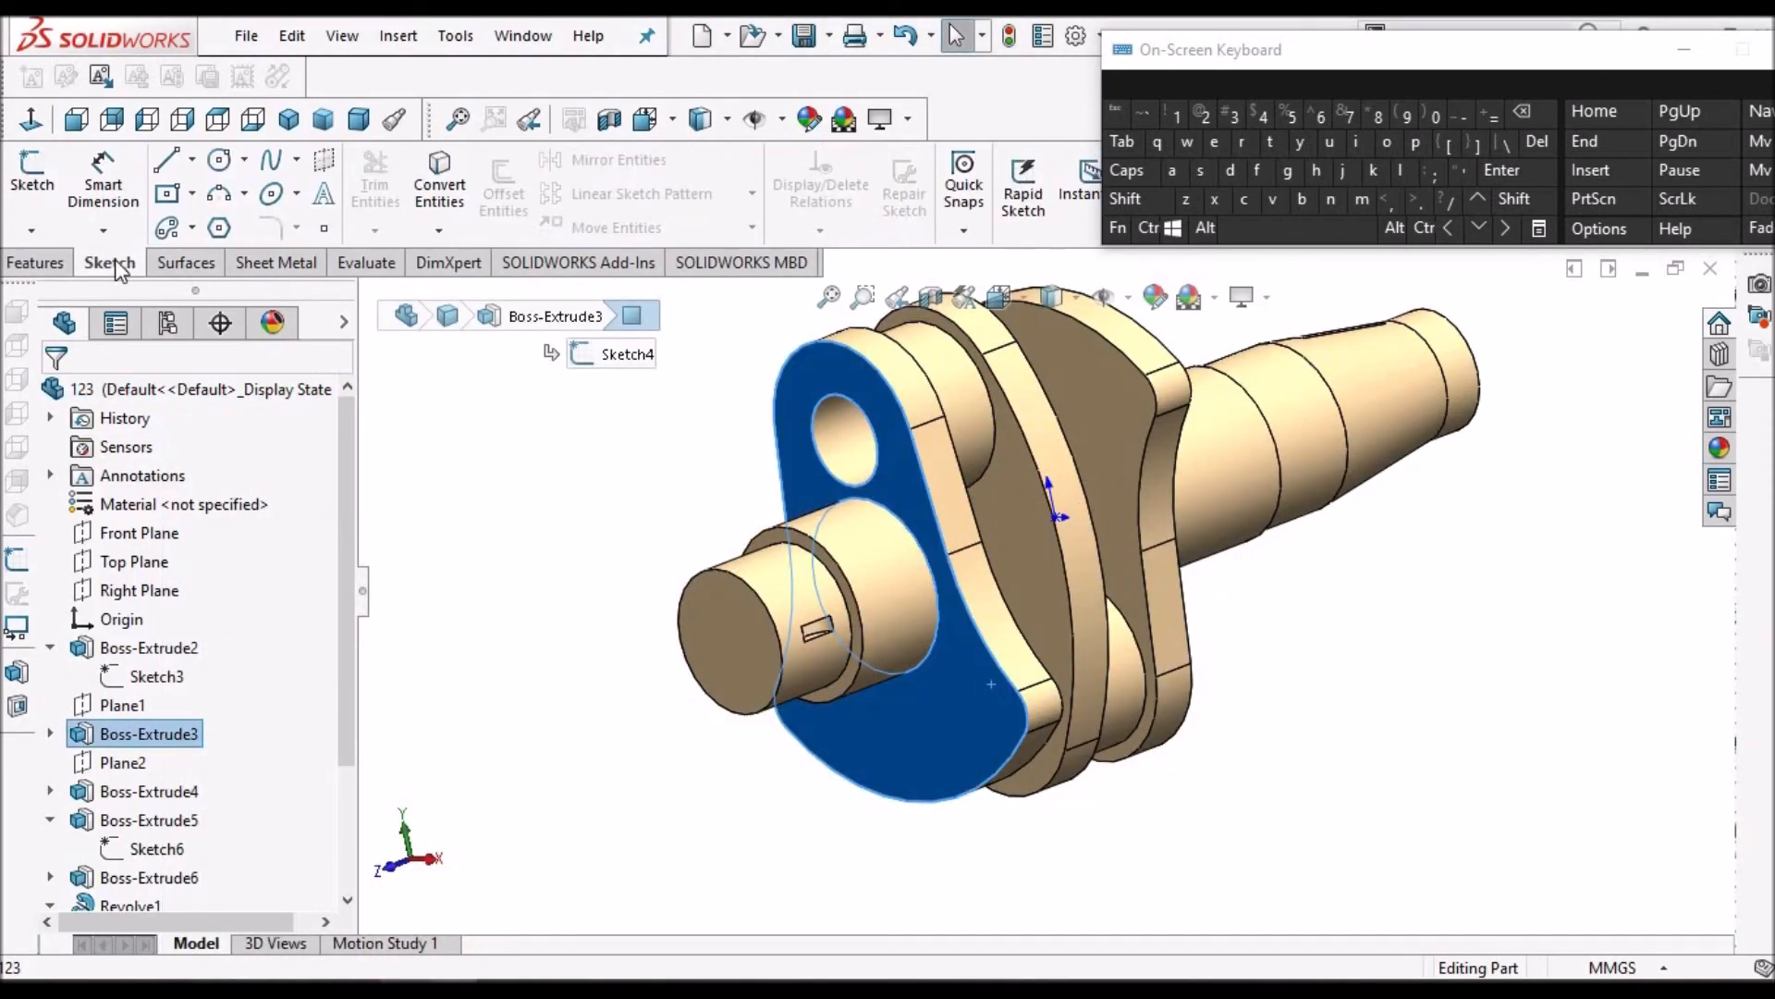
pyautogui.click(28, 183)
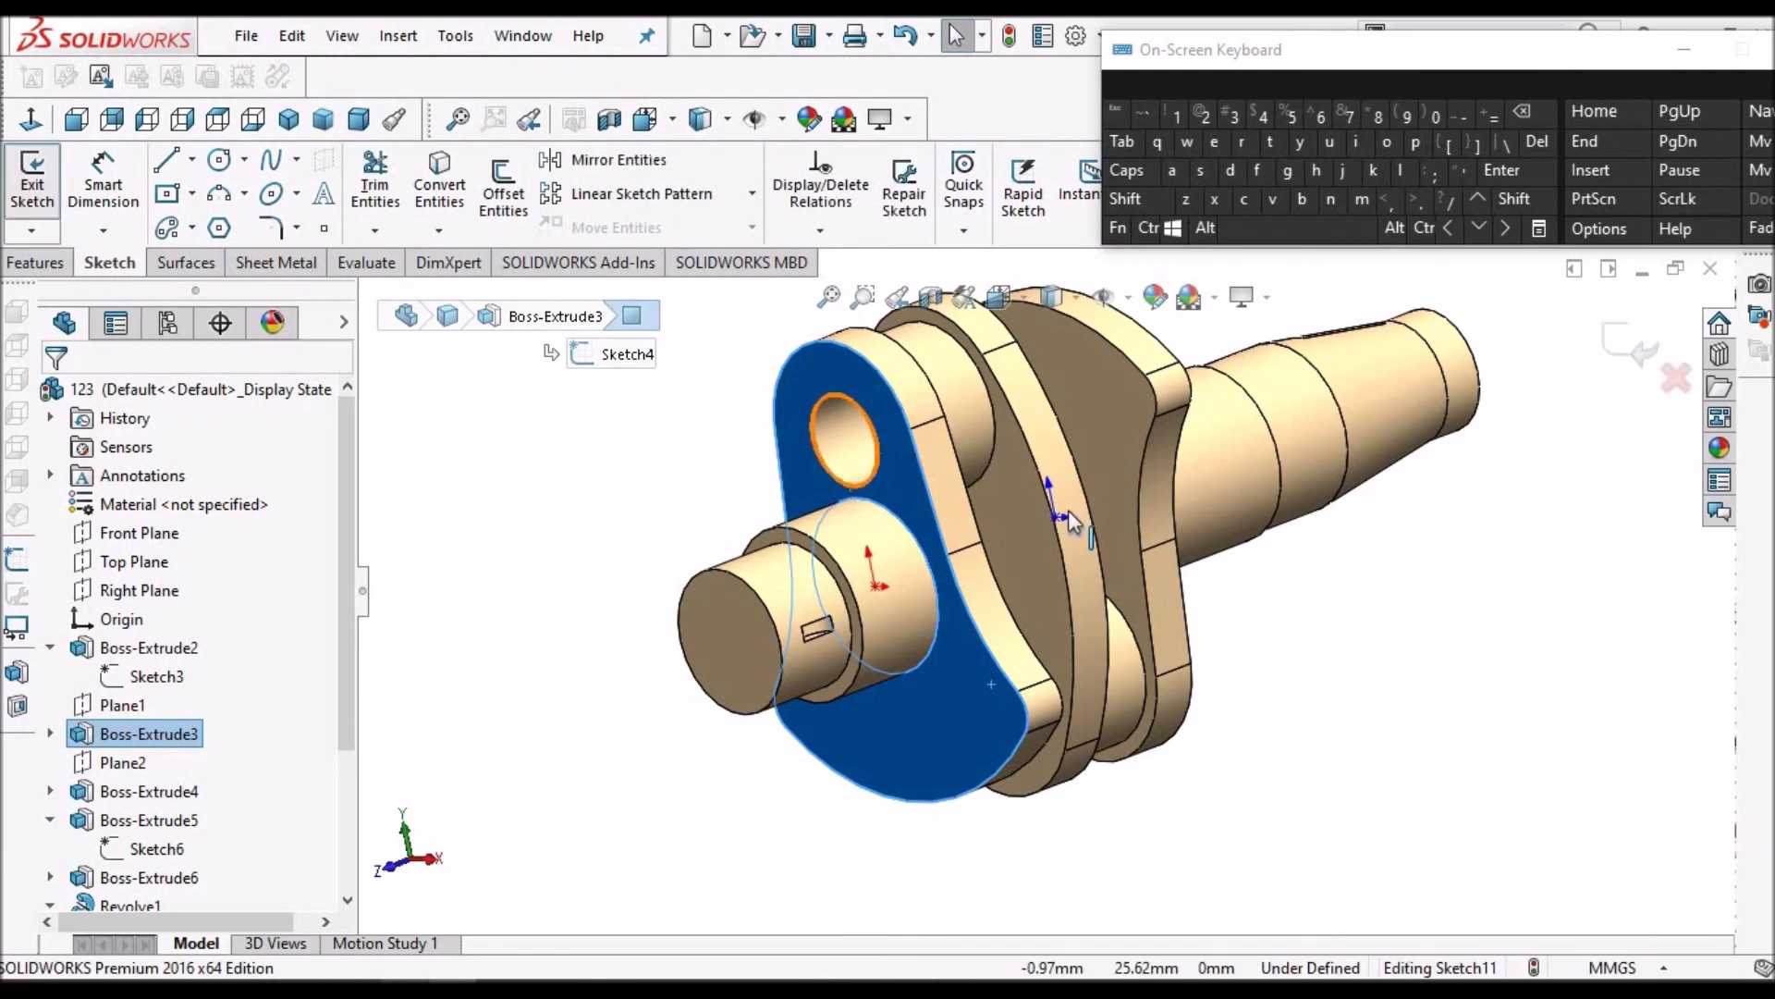
pyautogui.click(31, 120)
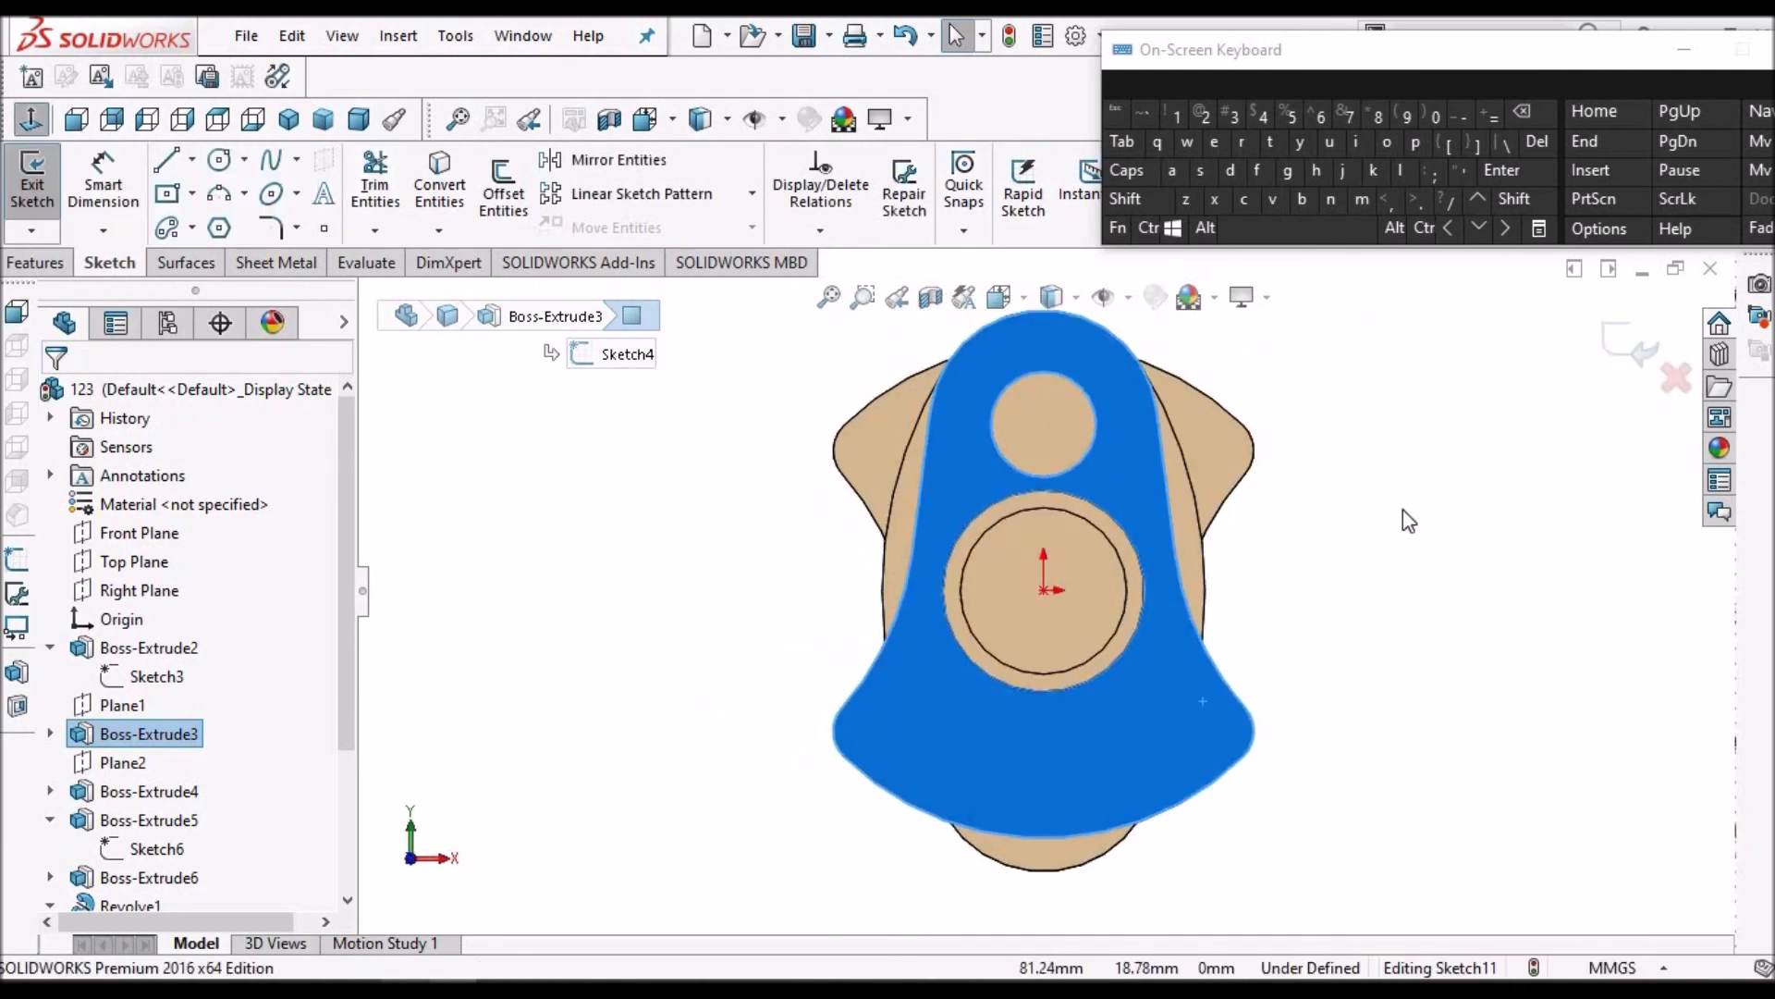
pyautogui.click(1603, 637)
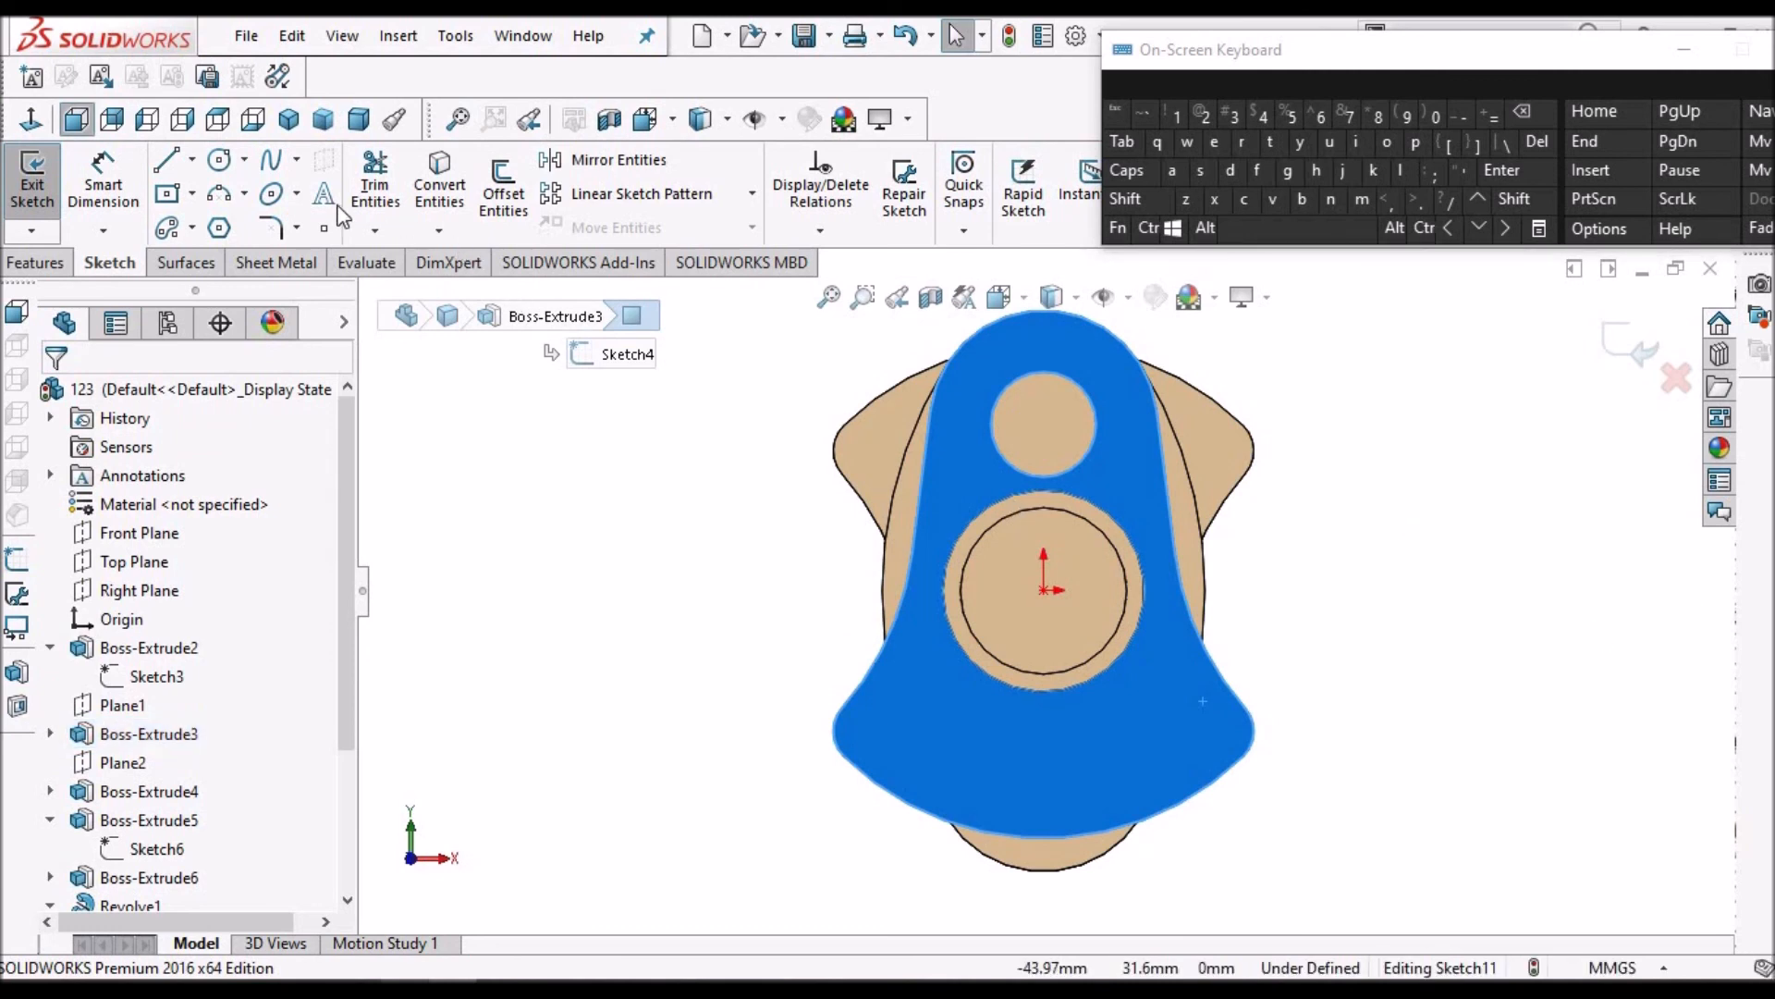
# Sketch a circle of about 35 mm radius centred on the origin, around the stepped shaft
pyautogui.click(220, 160)
pyautogui.click(1061, 596)
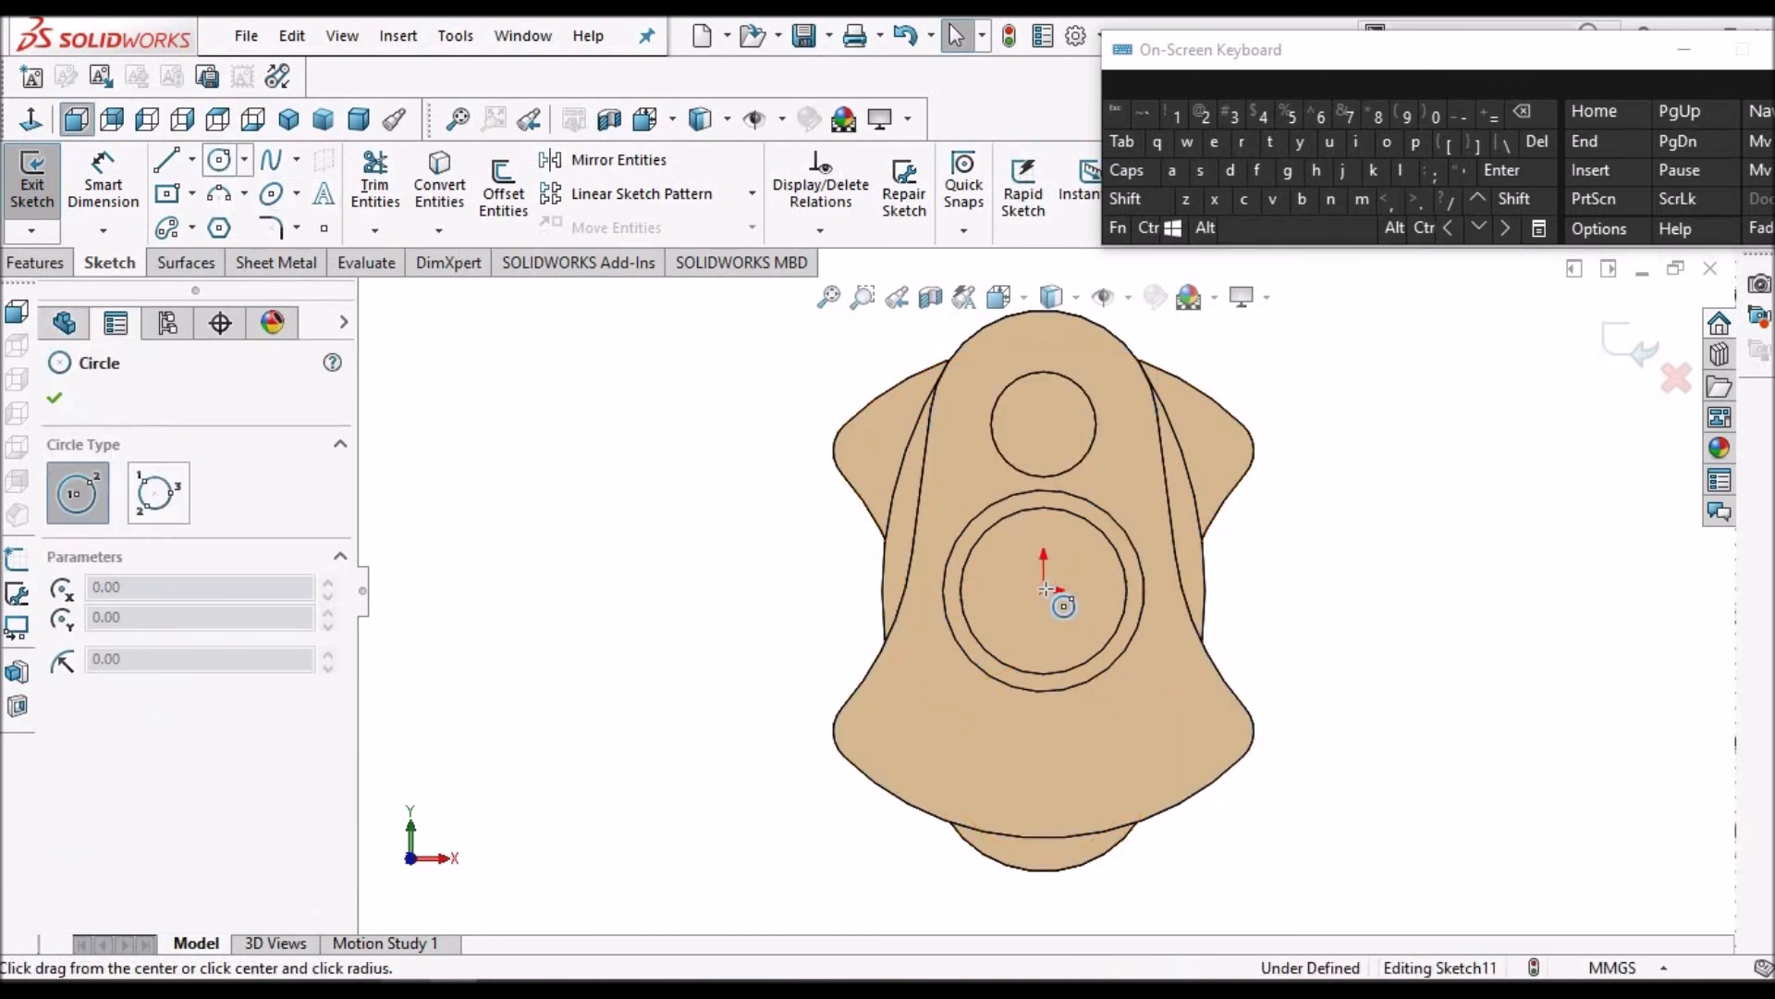
pyautogui.click(1160, 490)
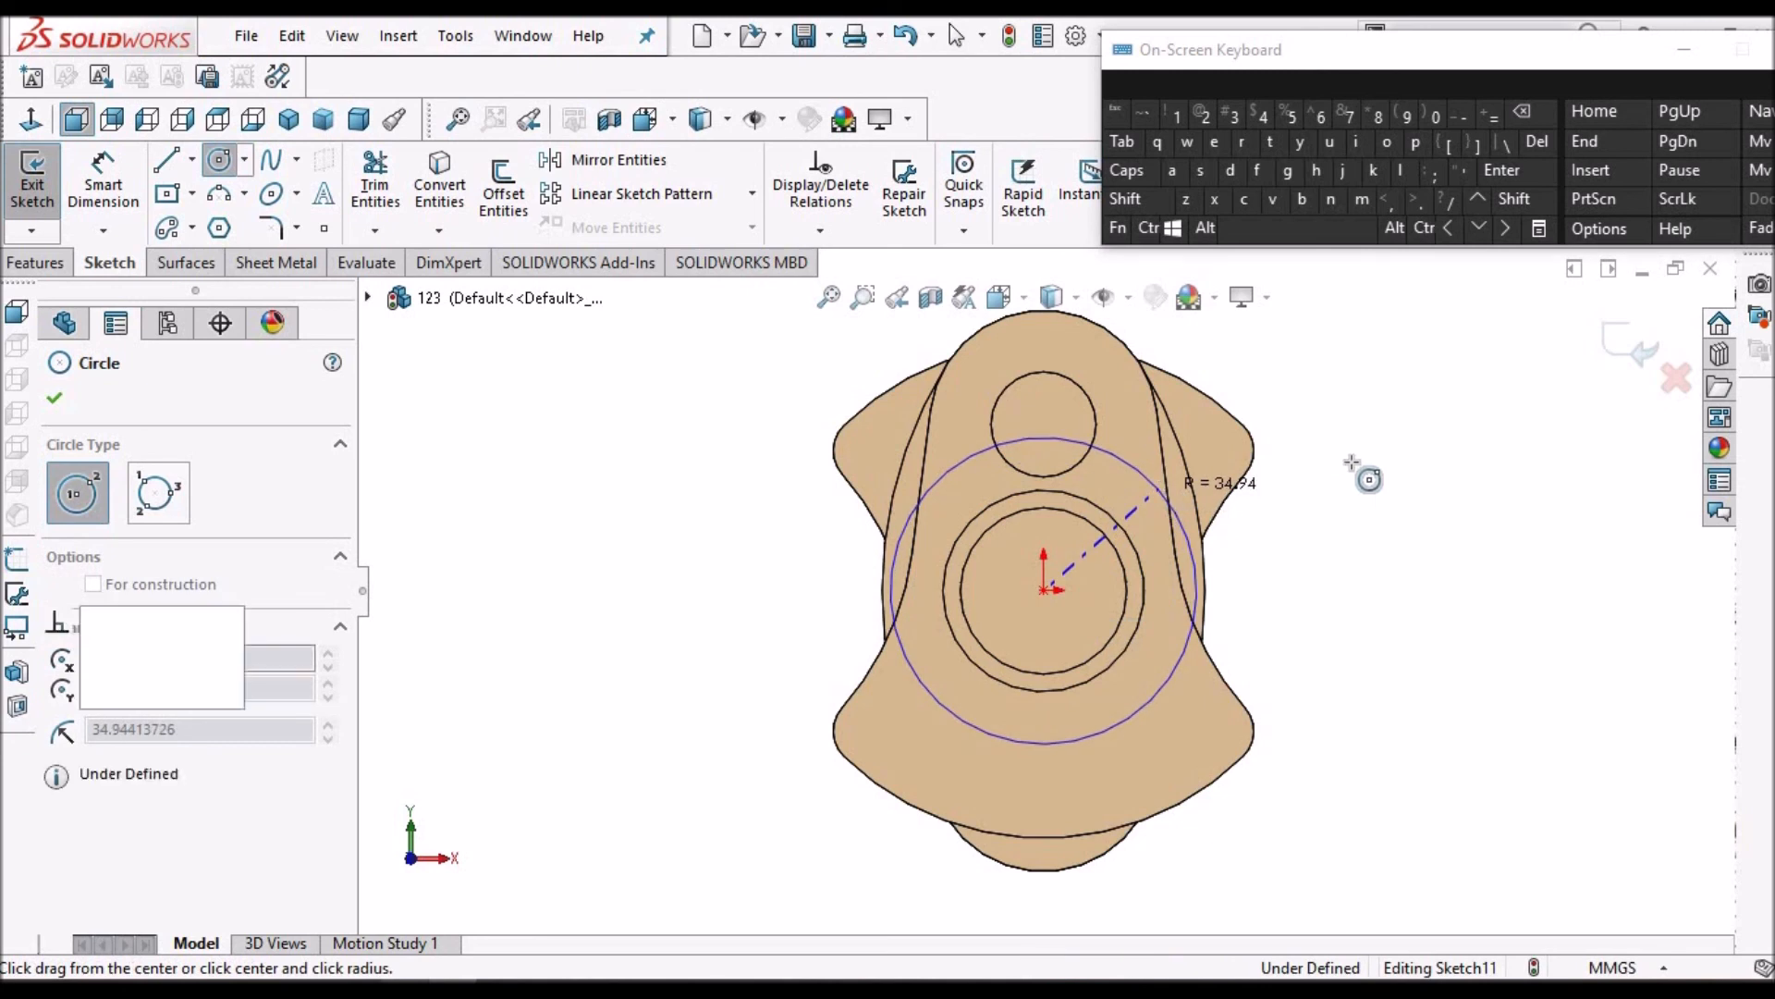
pyautogui.rightClick(1358, 466)
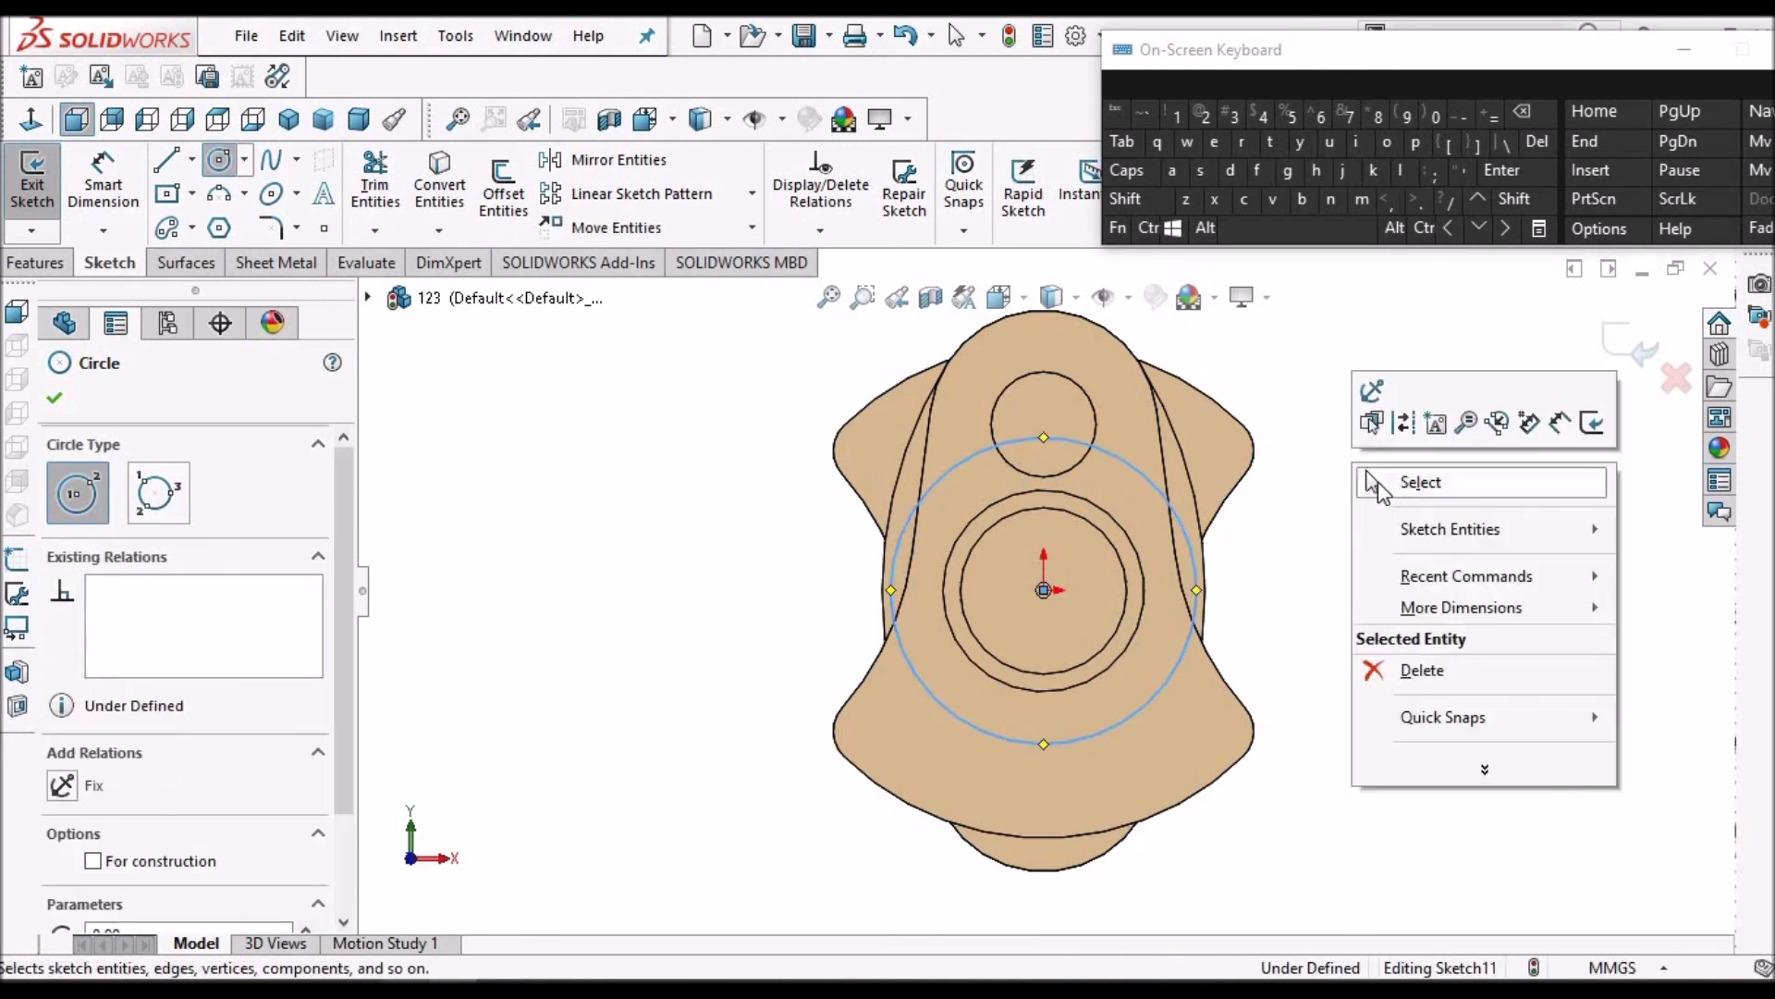
pyautogui.click(1415, 483)
# Dimension the circle's diameter as 60 mm
pyautogui.click(113, 188)
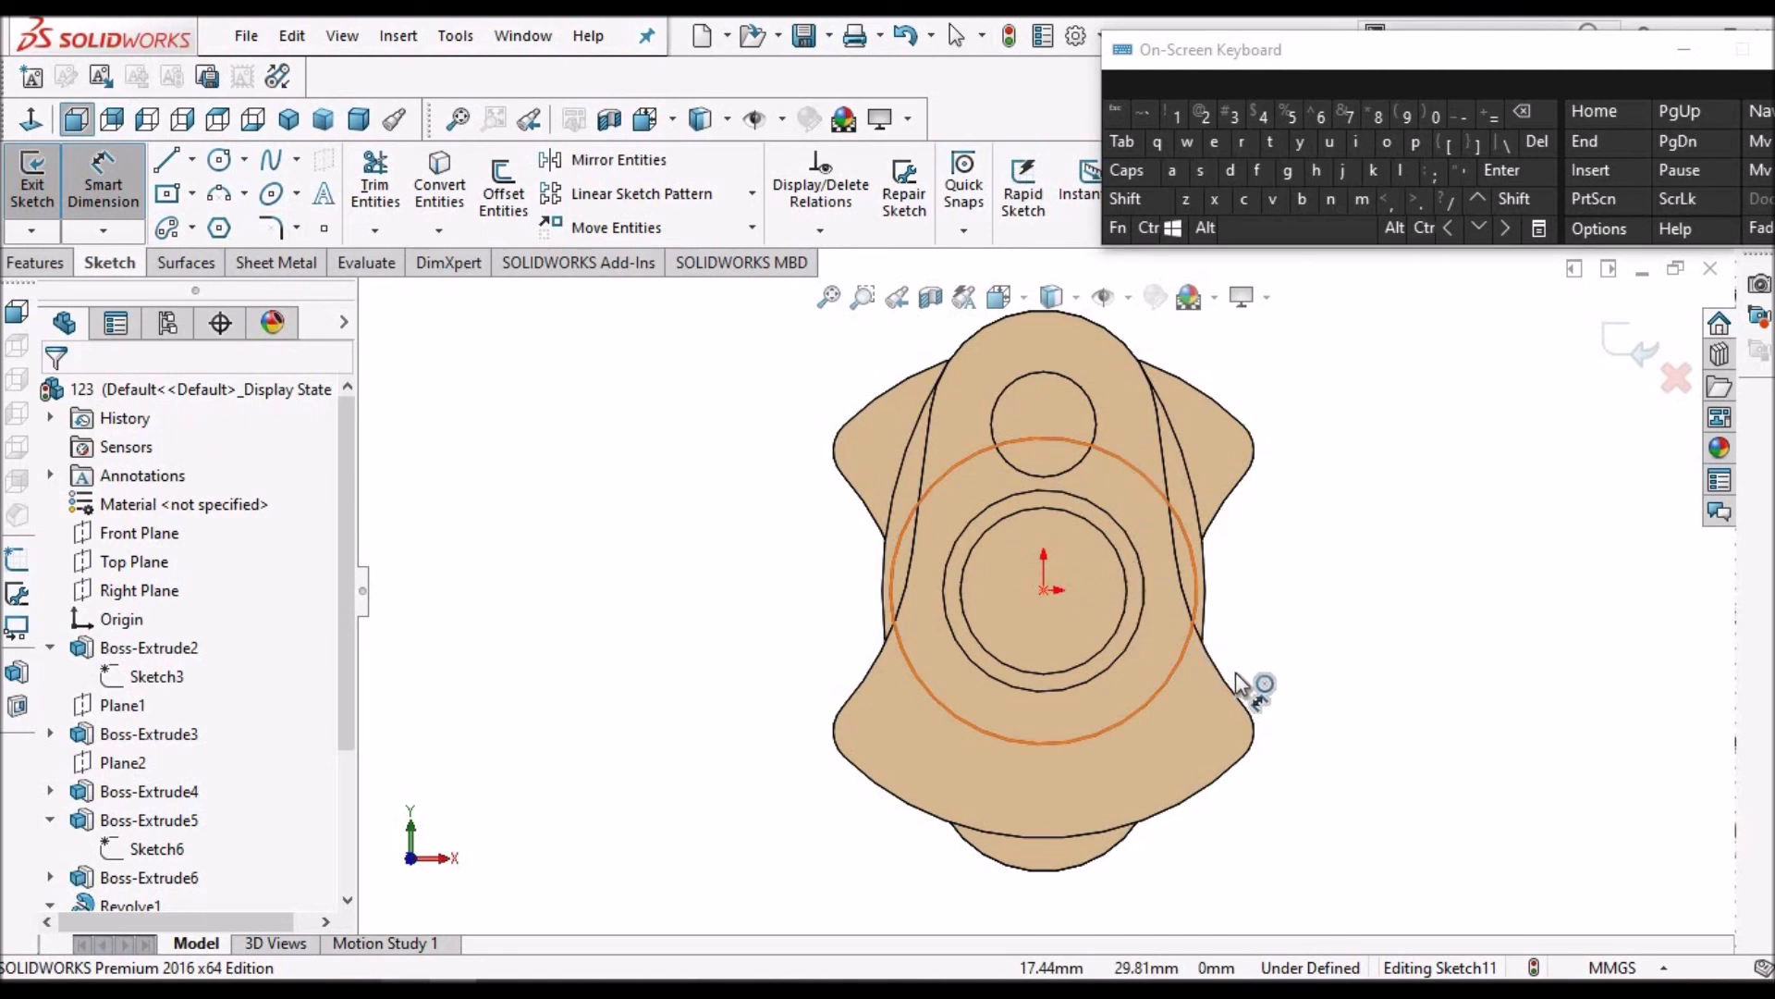
pyautogui.click(1198, 661)
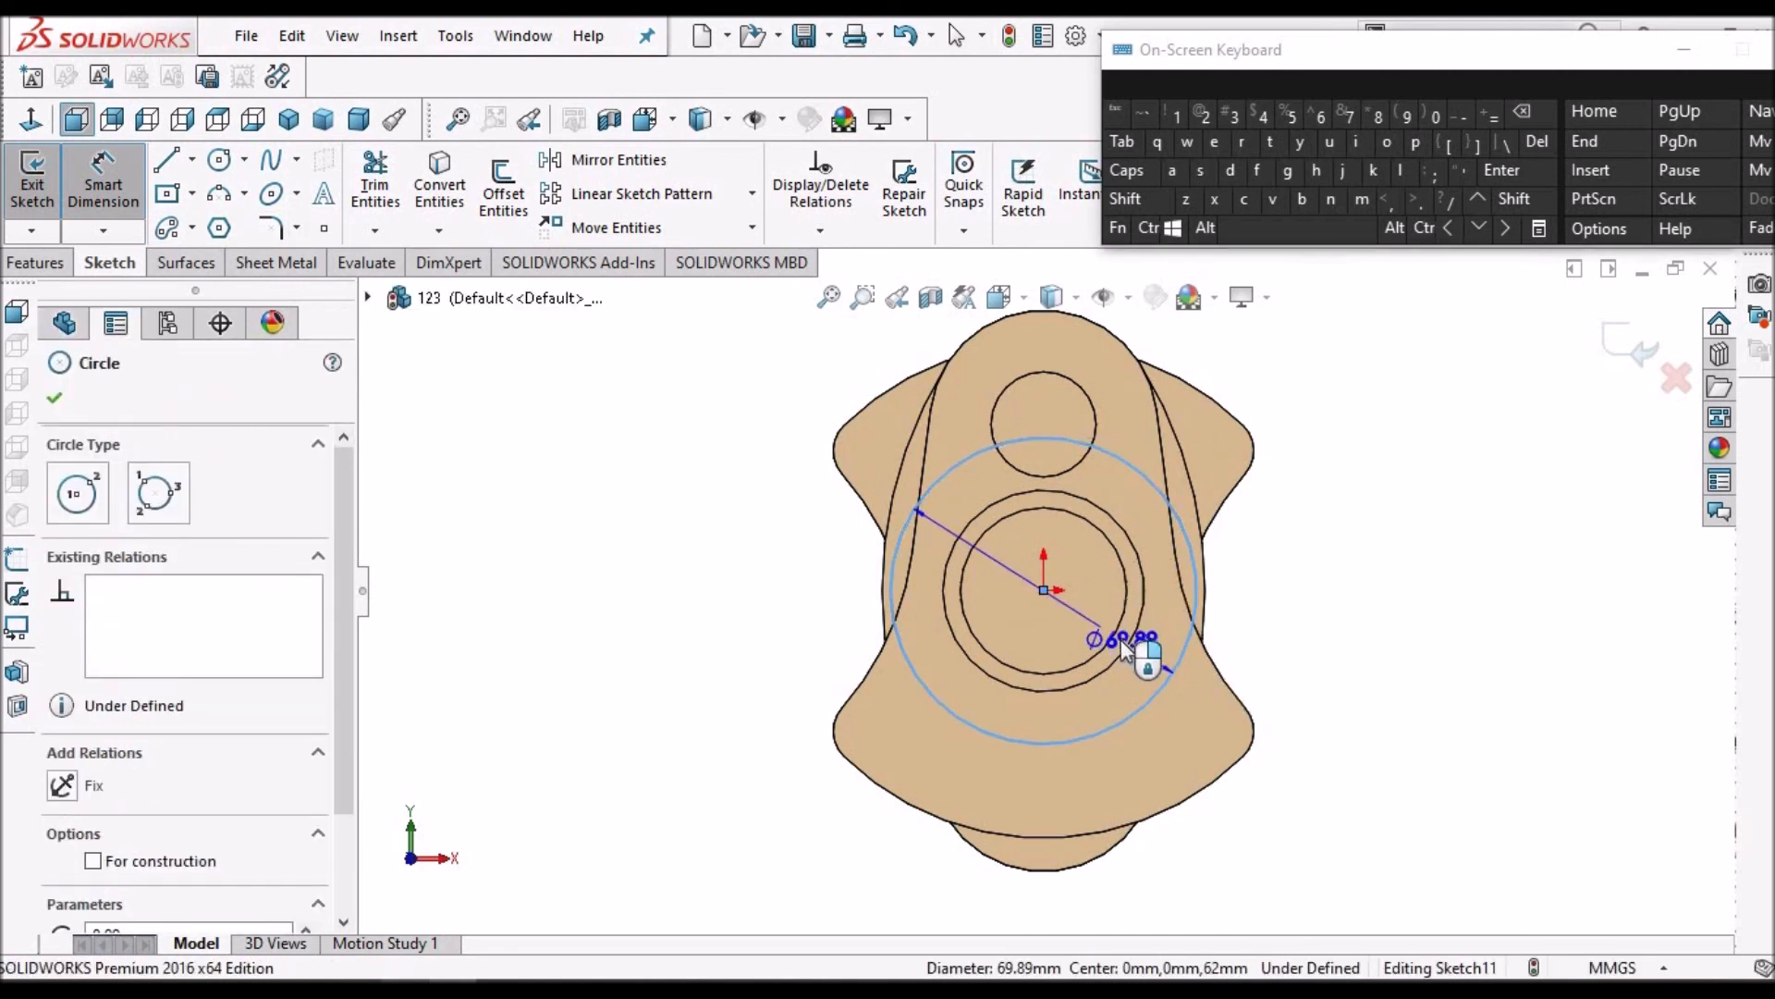
pyautogui.click(1121, 640)
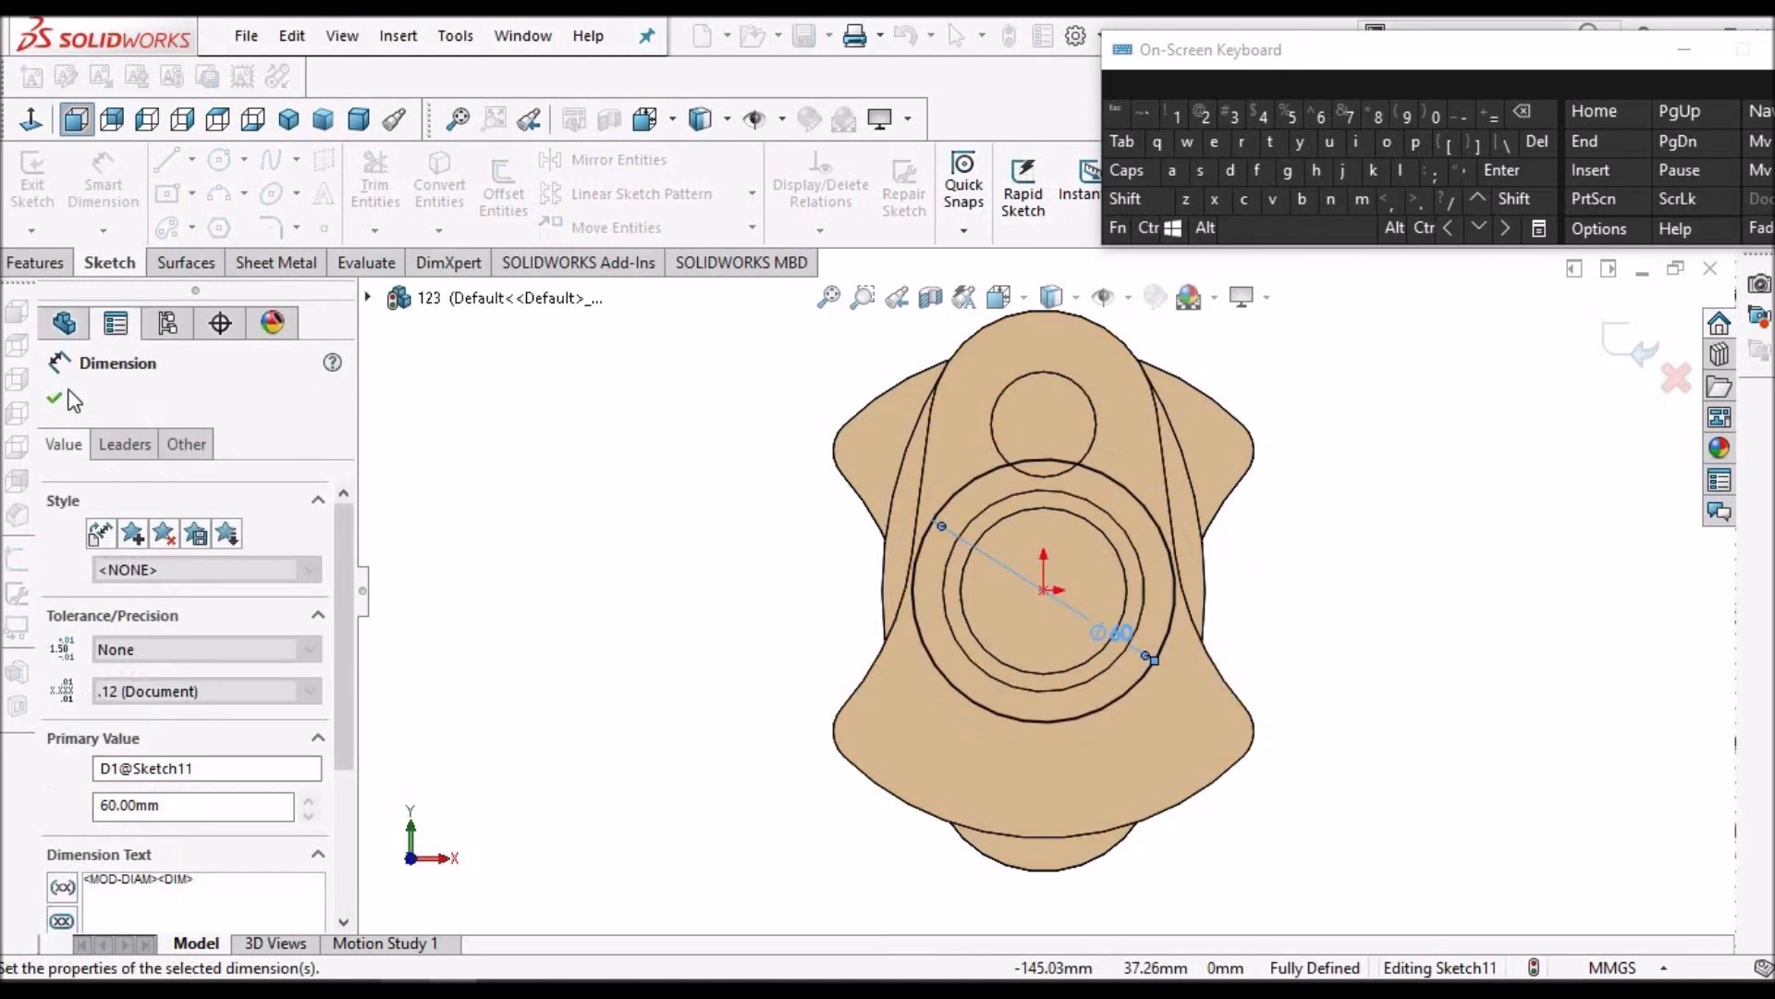
pyautogui.click(61, 392)
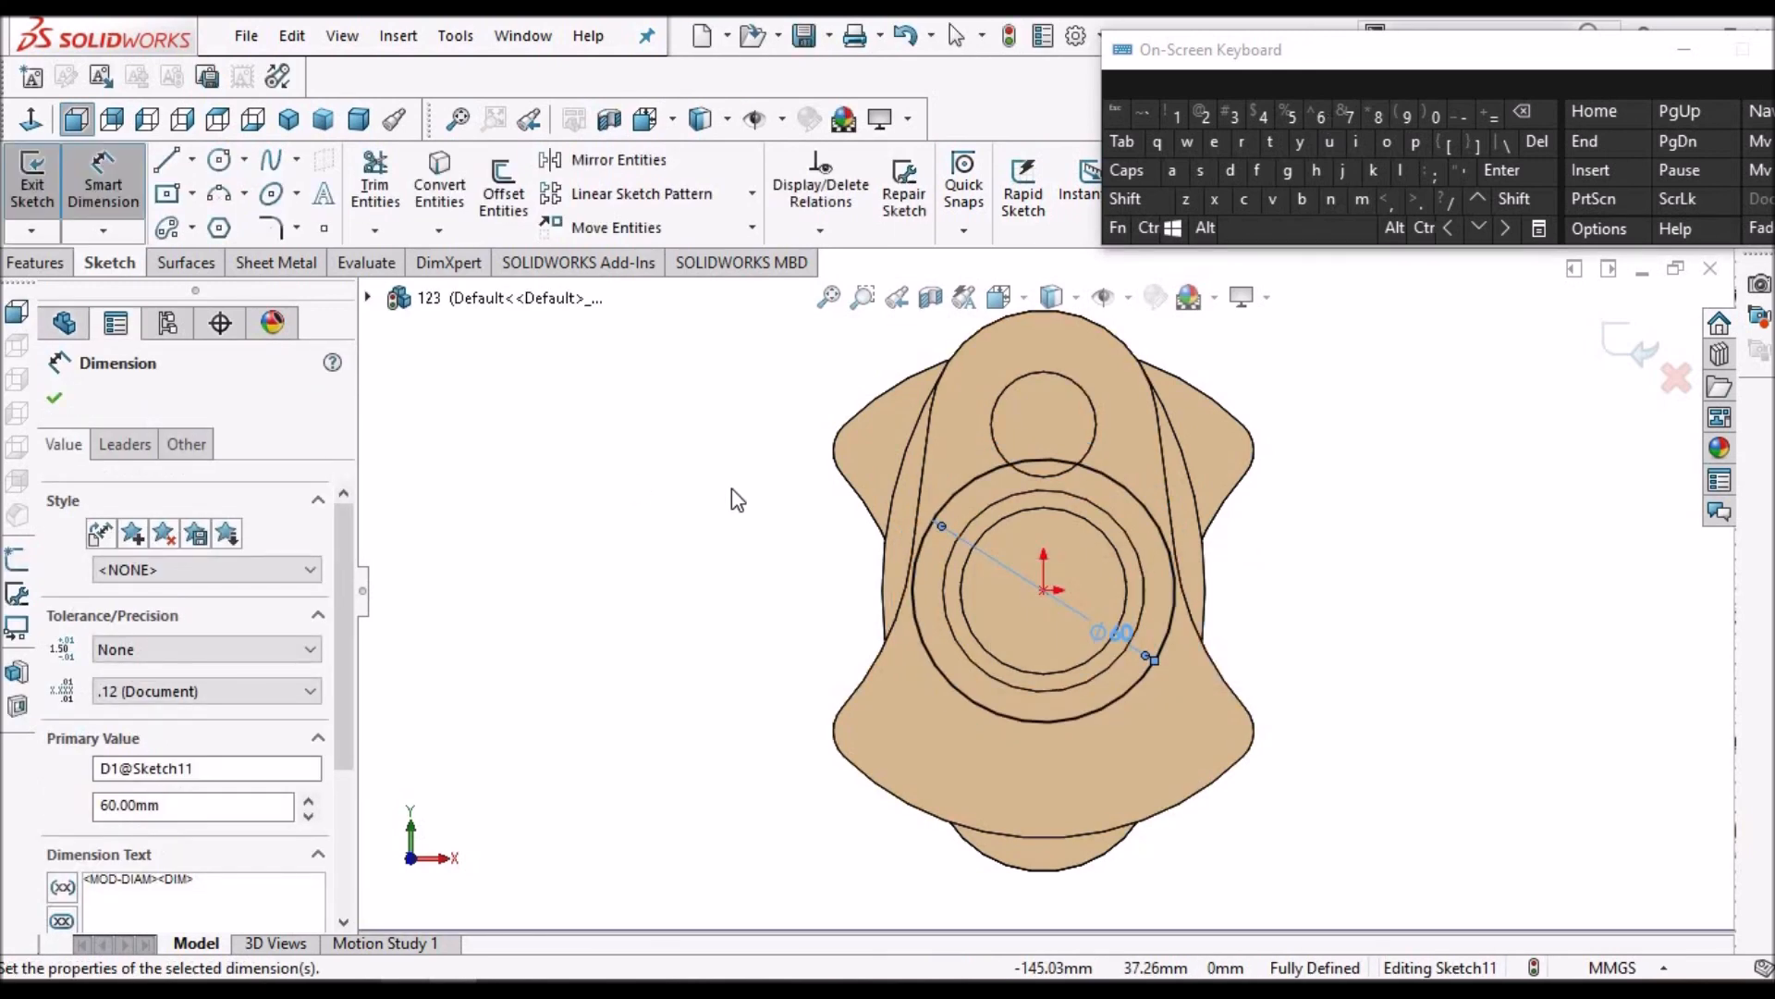
# Convert the circular edge of the crank-pin hole into a sketch circle overlapping the 60 mm circle
pyautogui.scroll(-3, 1089, 482)
pyautogui.press('Escape')
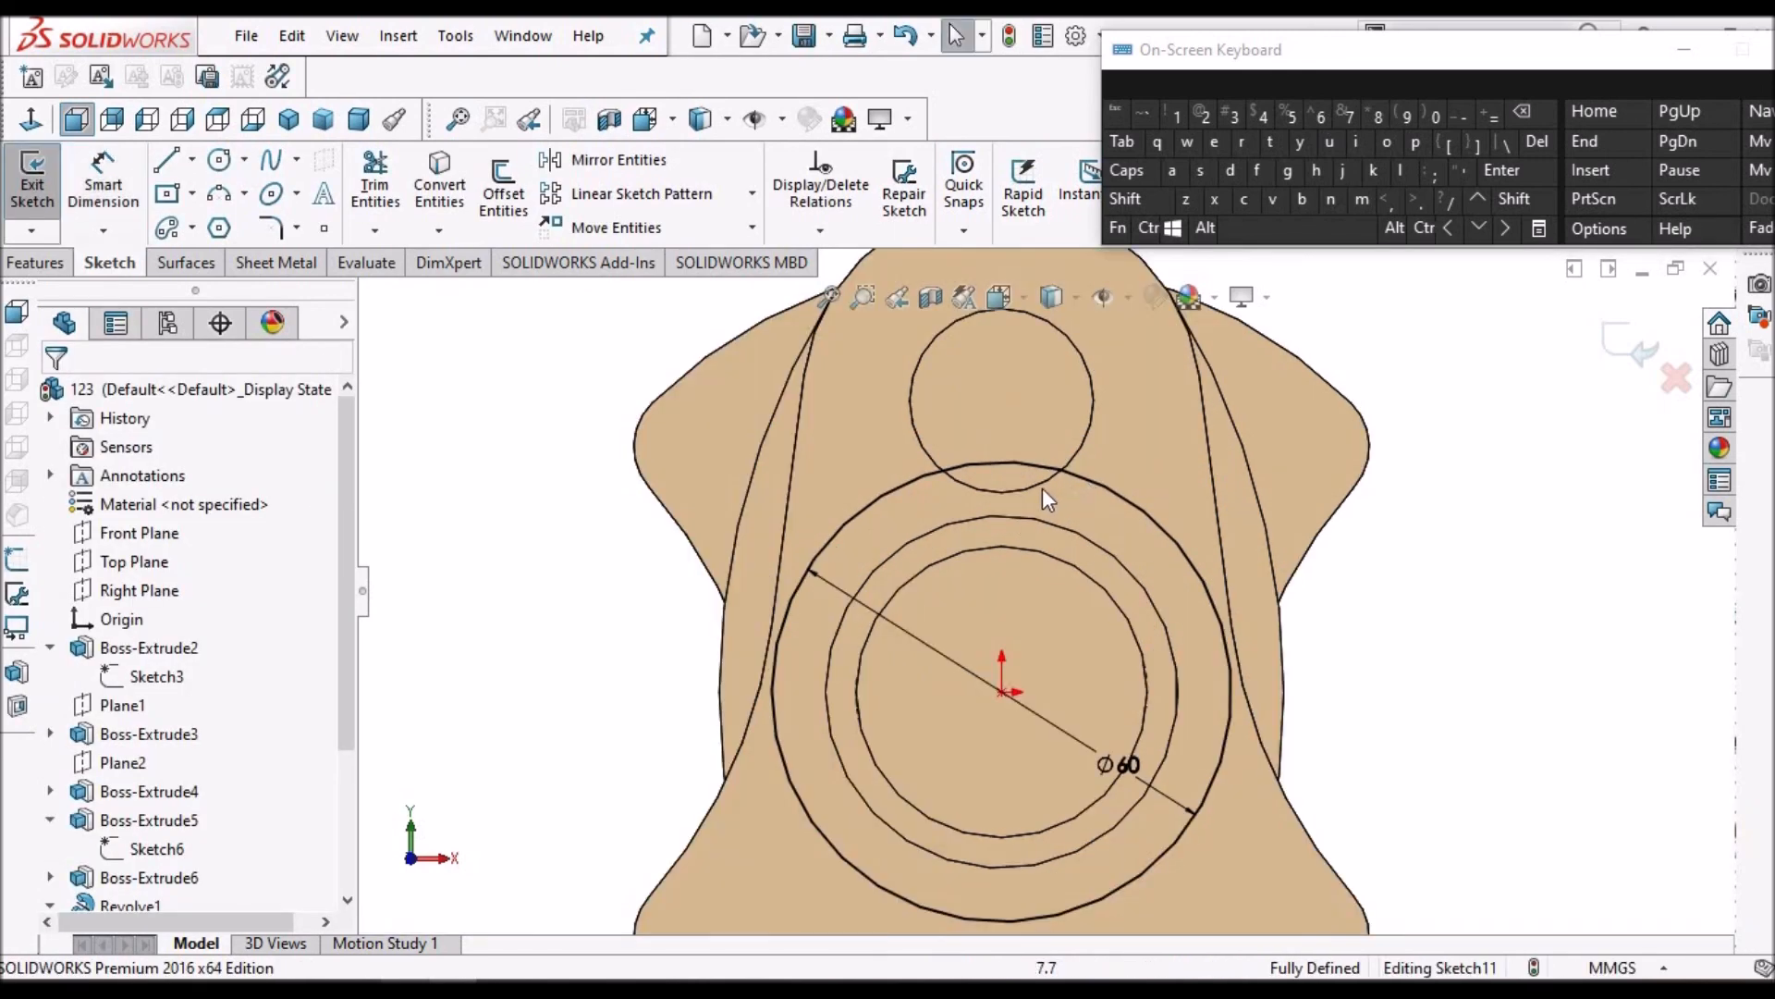
pyautogui.click(1035, 484)
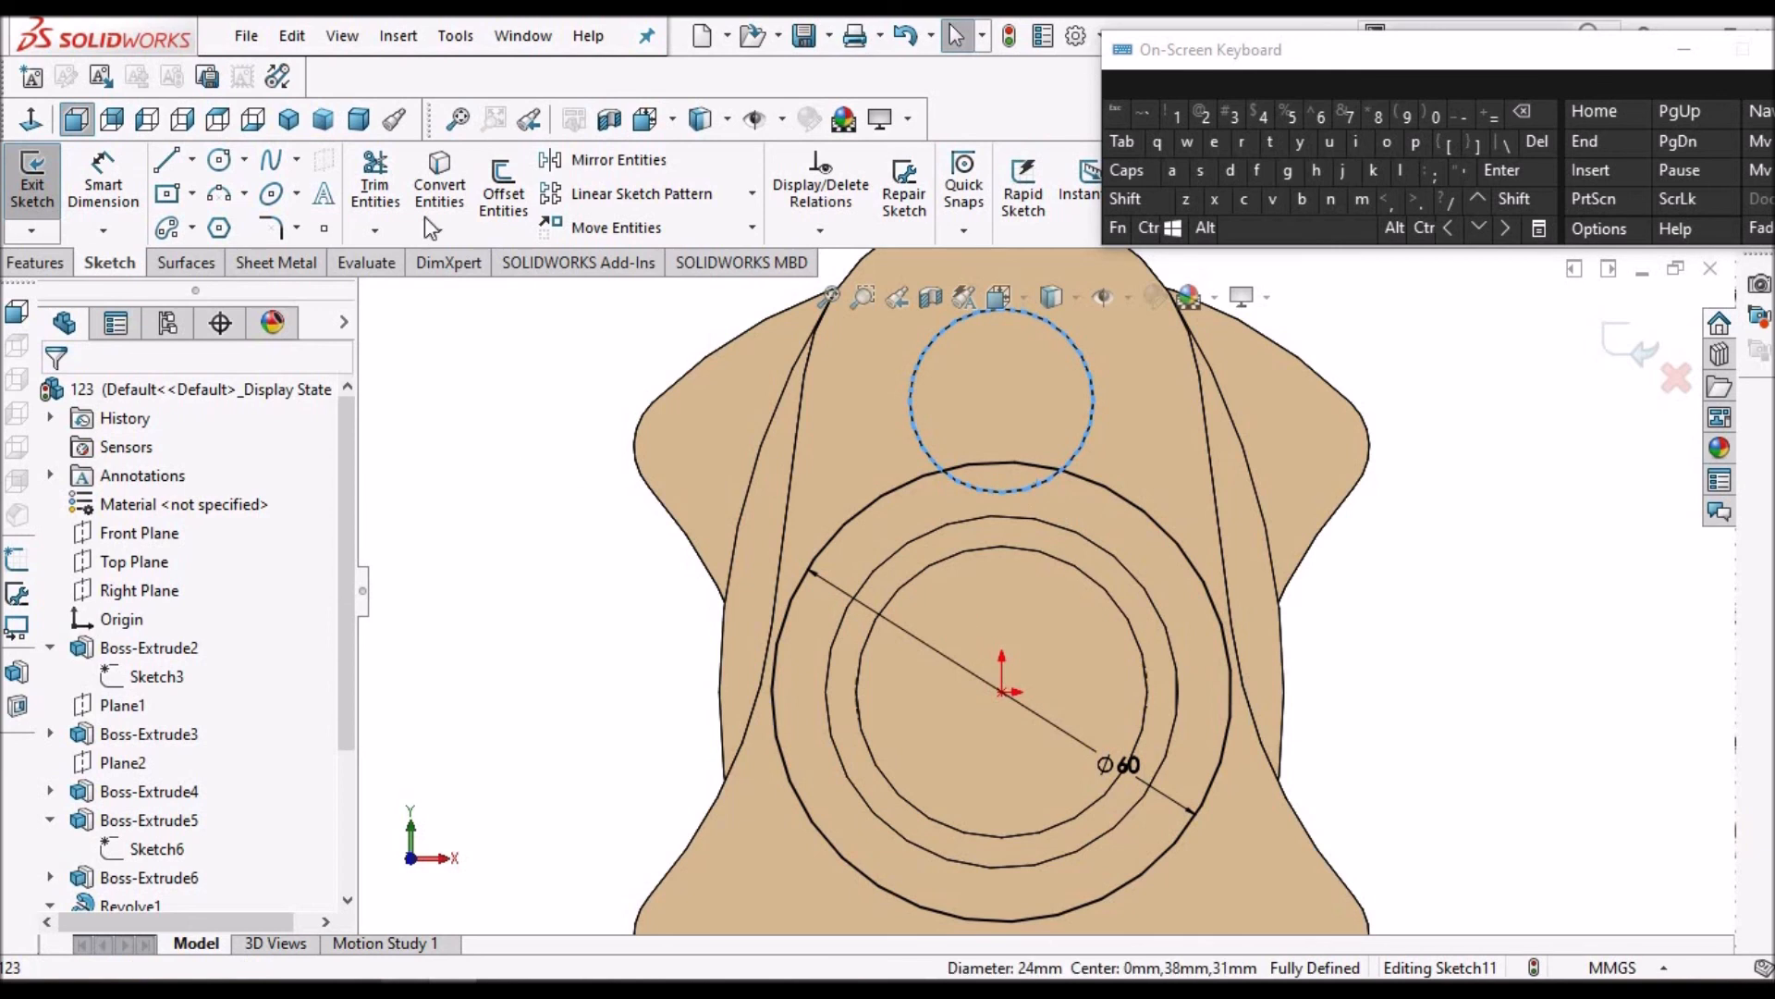
pyautogui.click(437, 191)
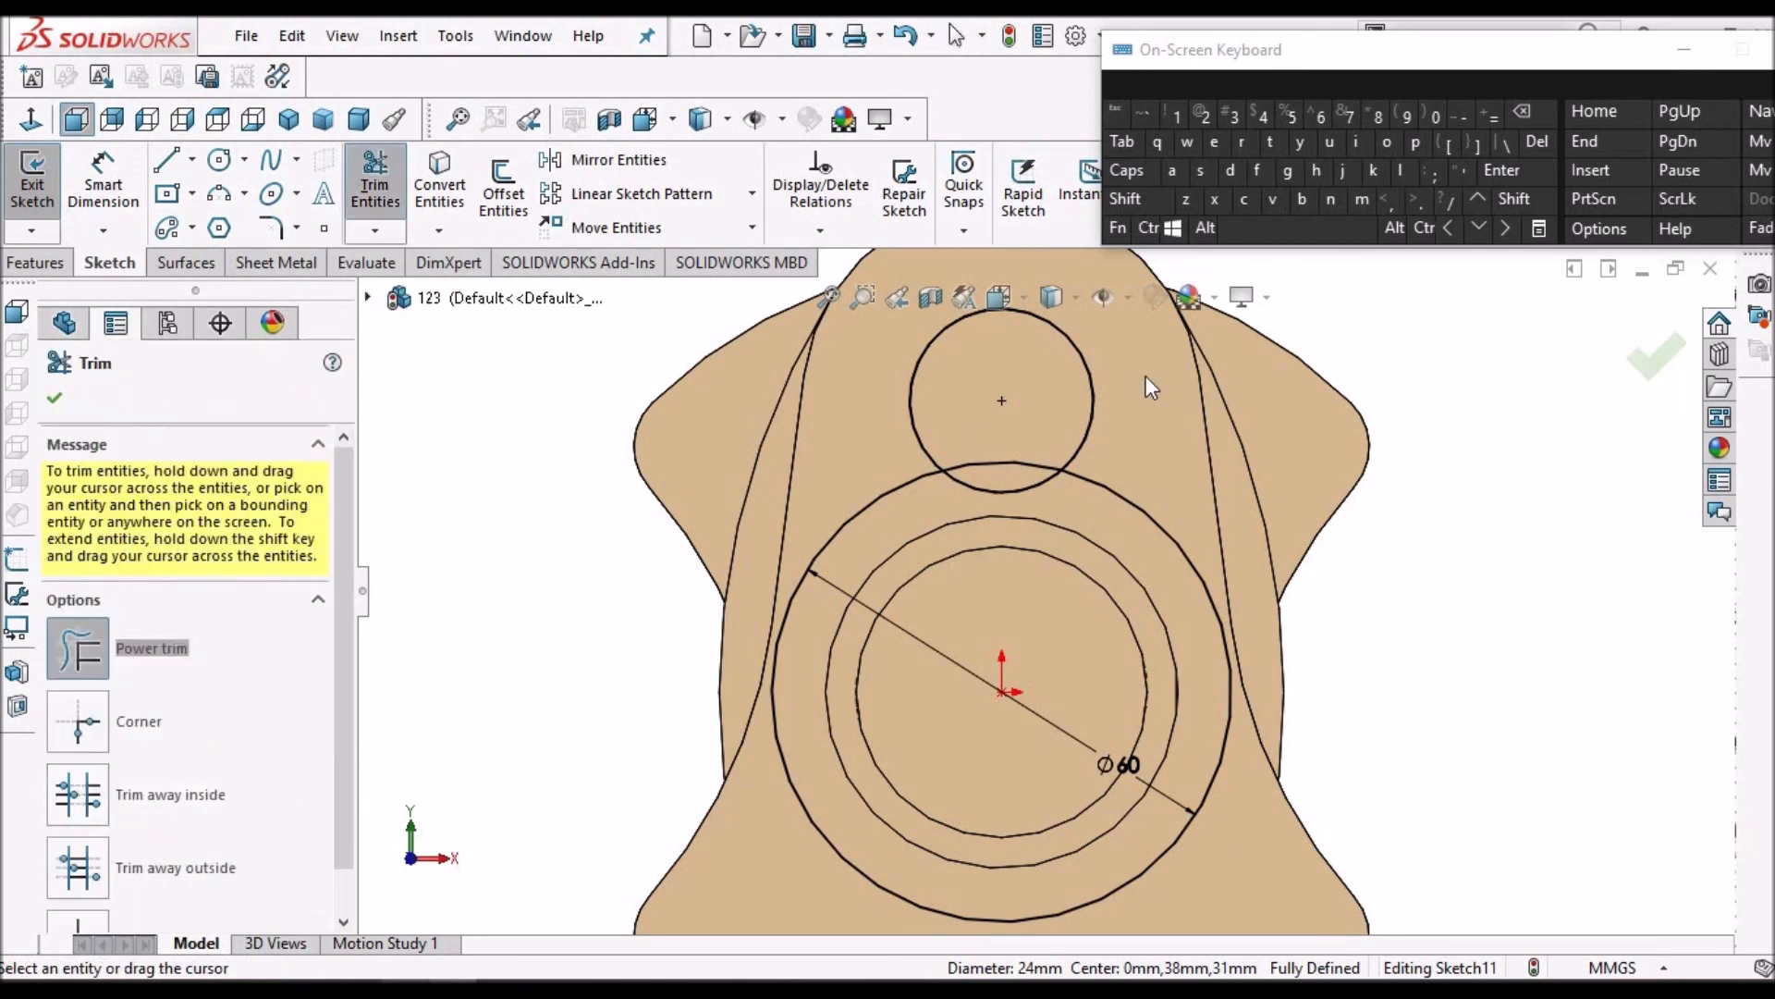
# Trim the overlapping arcs so the 60 mm circle keeps a concave notch following the crank-pin hole's edge
pyautogui.moveTo(1140, 381); pyautogui.dragTo(967, 392)
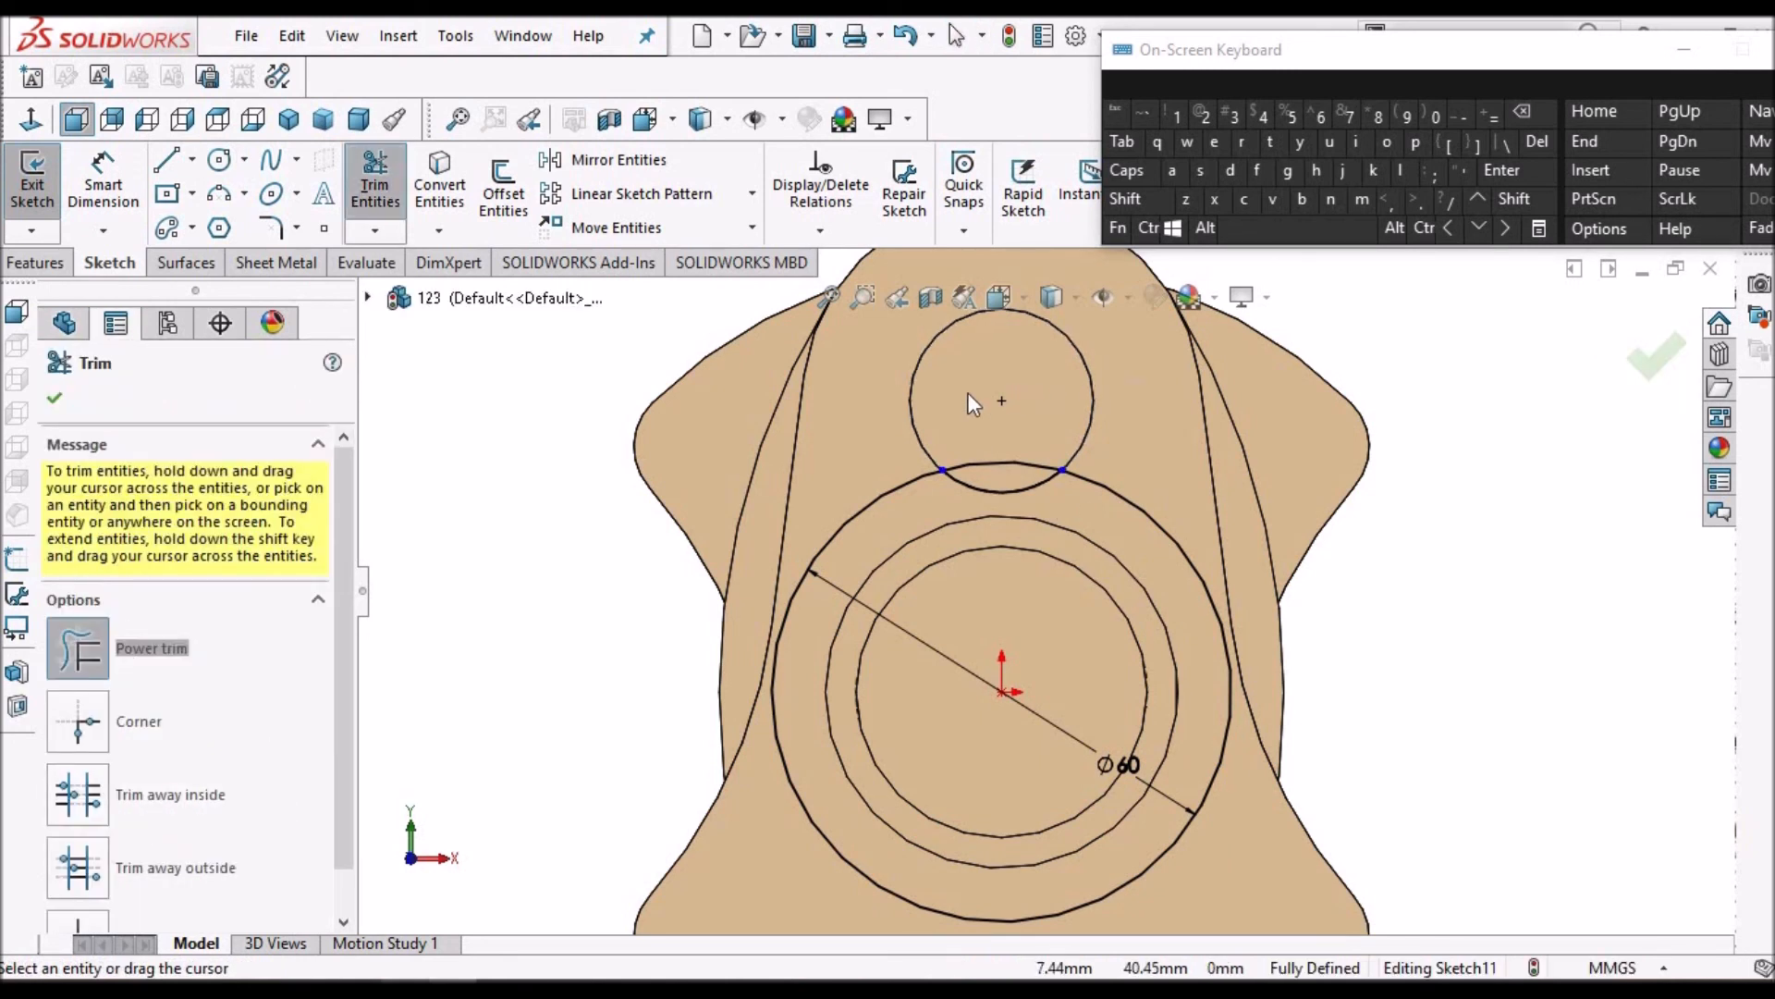
pyautogui.moveTo(980, 453); pyautogui.dragTo(987, 469)
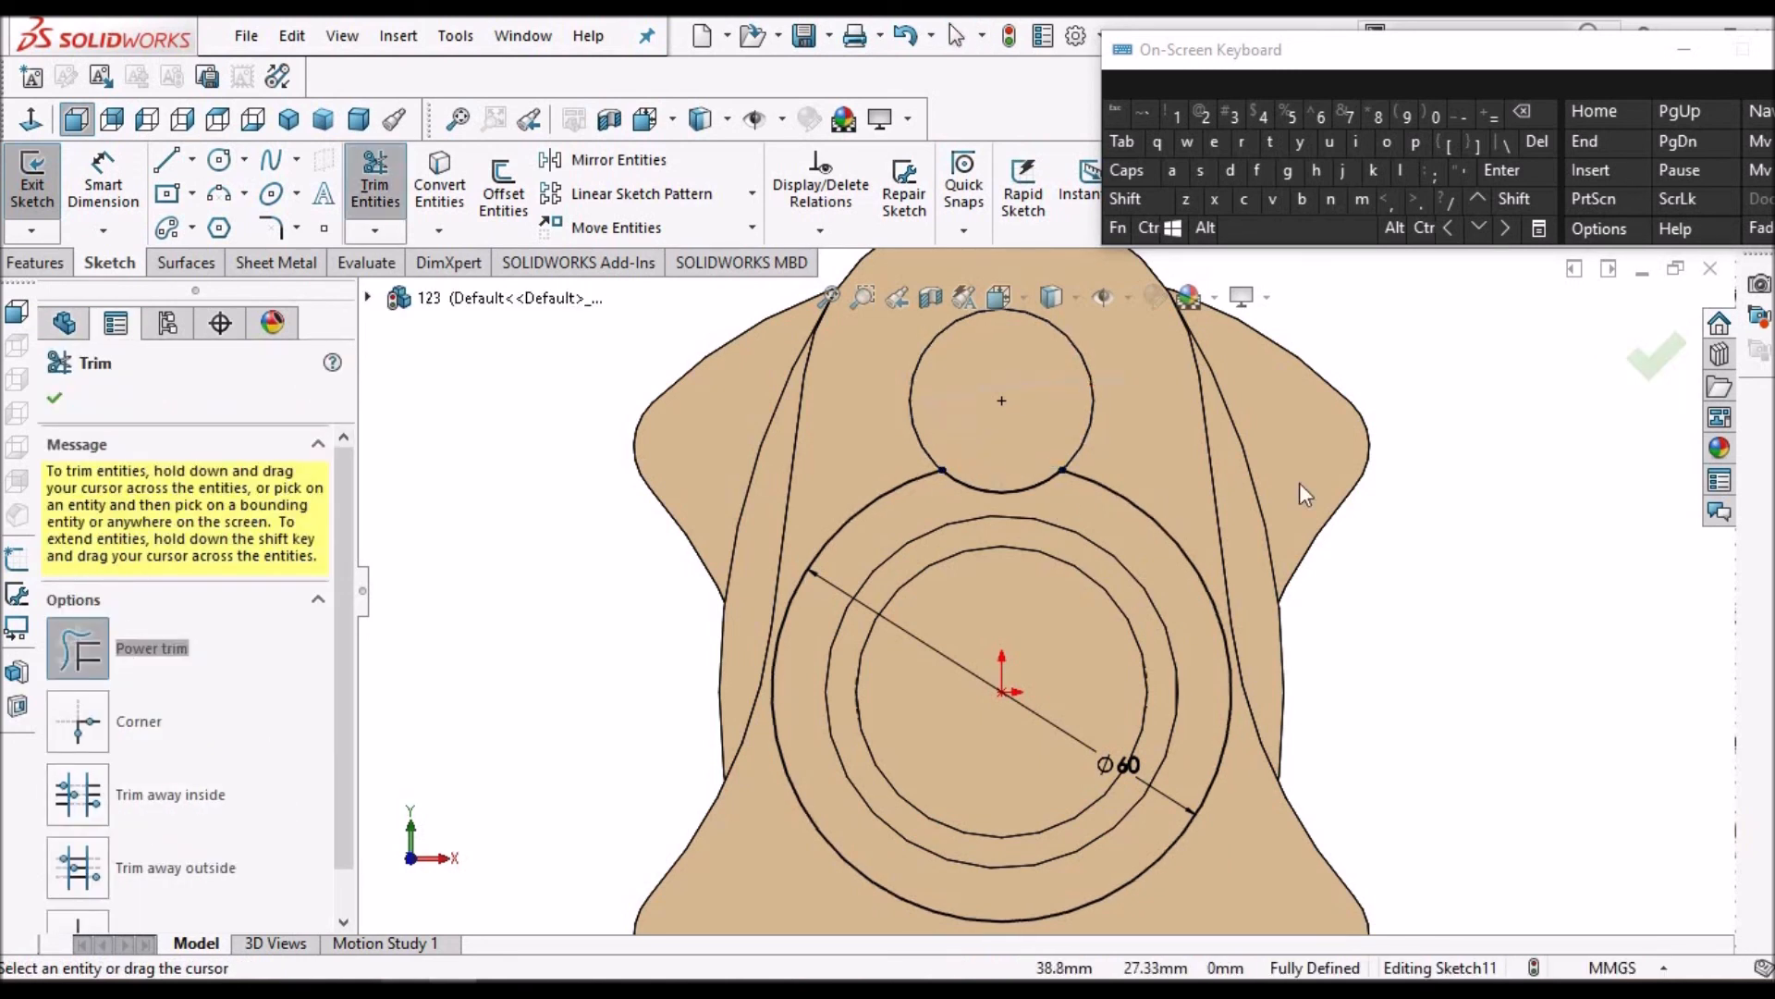
pyautogui.scroll(2, 1300, 483)
pyautogui.click(55, 398)
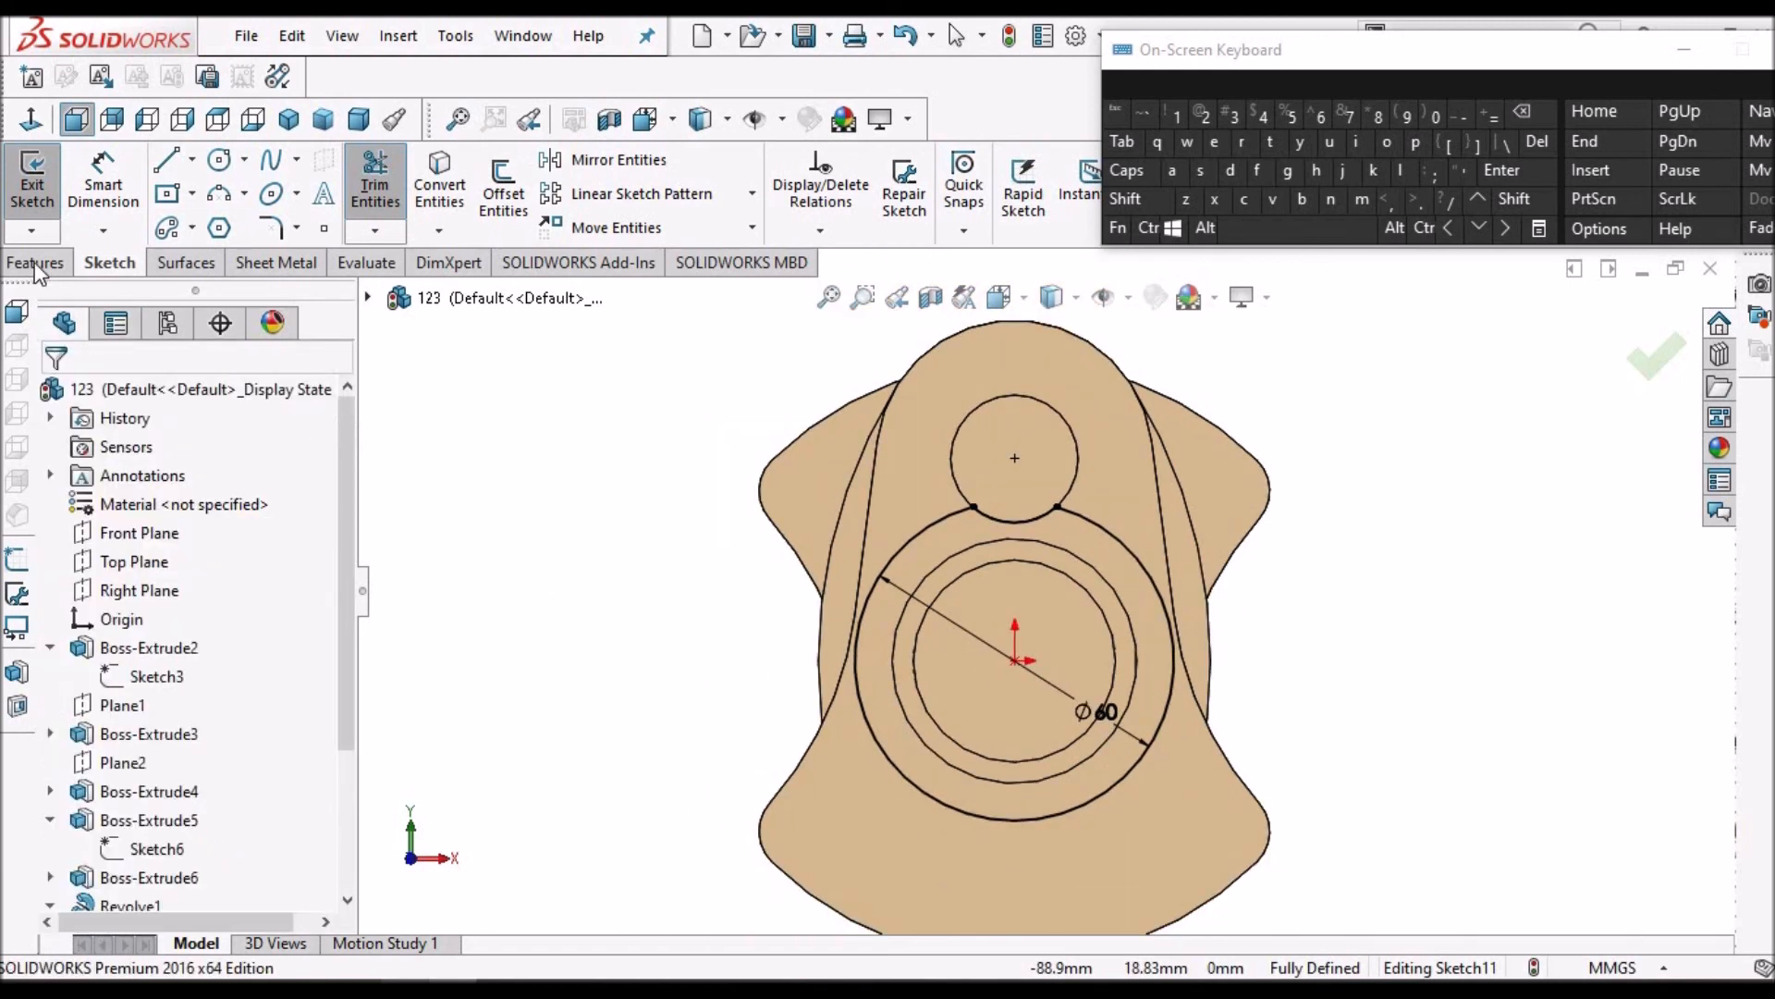
# Extrude the notched 60 mm profile 1 mm outward from the web face, merged with the body
pyautogui.click(36, 259)
pyautogui.click(42, 192)
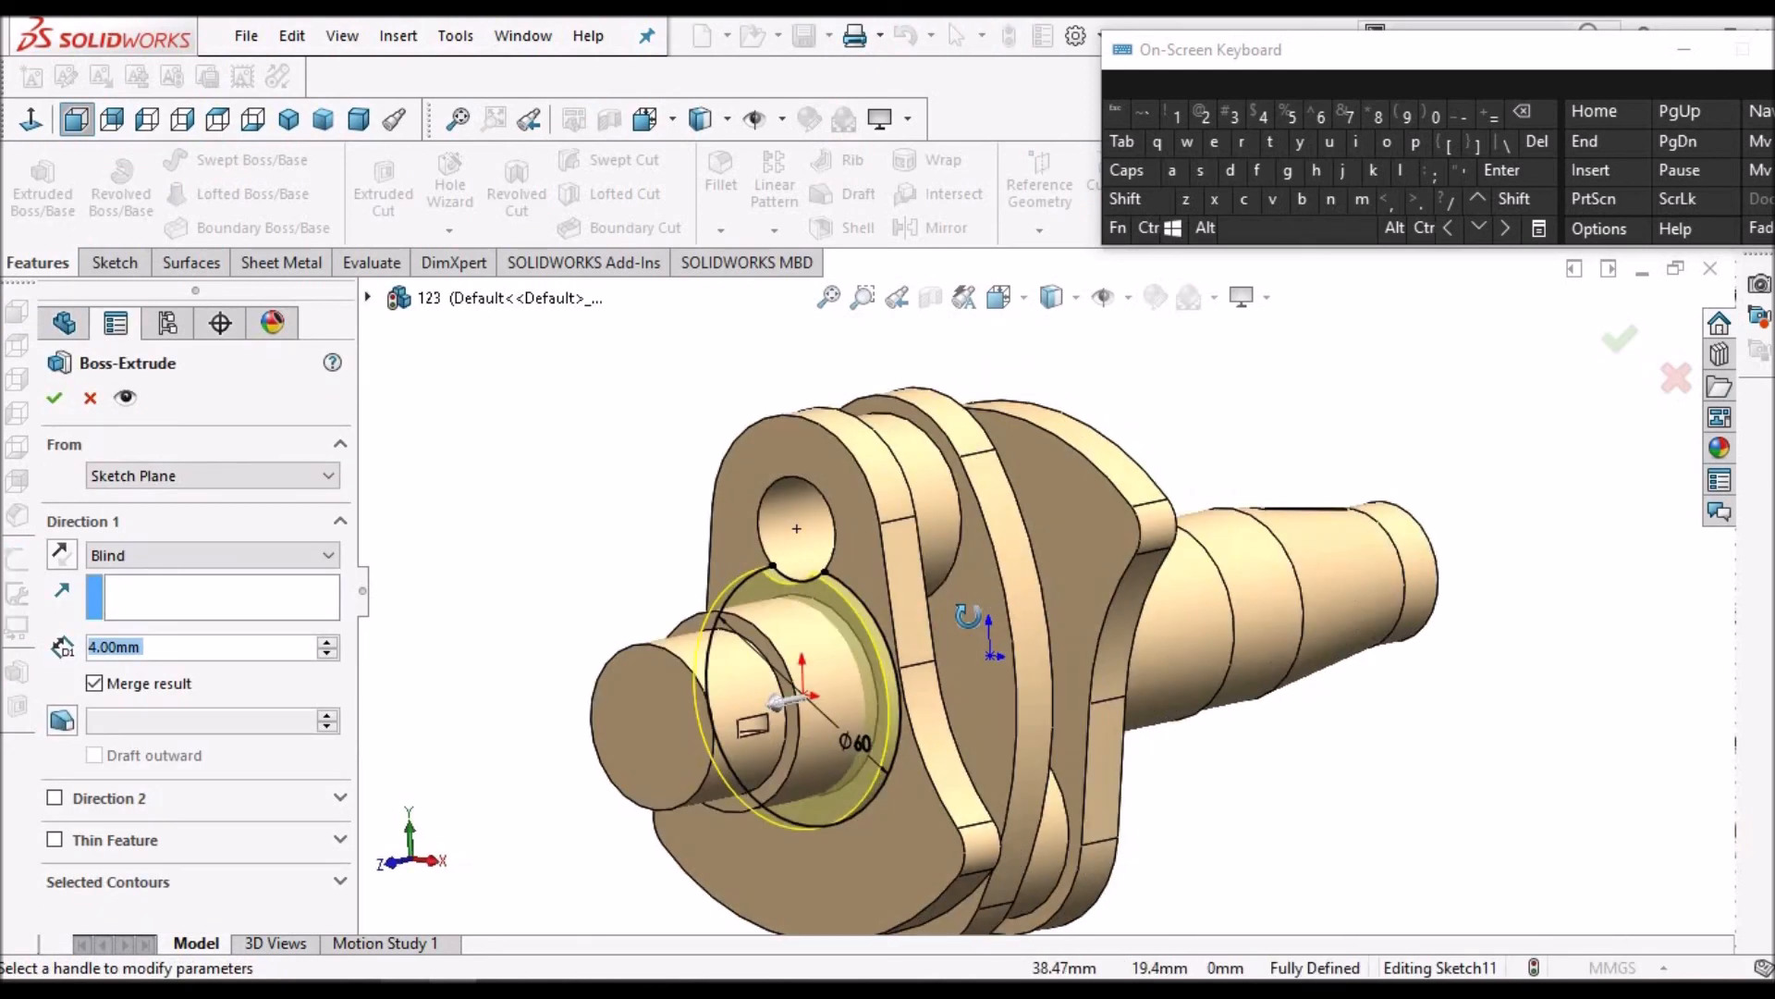
pyautogui.click(228, 647)
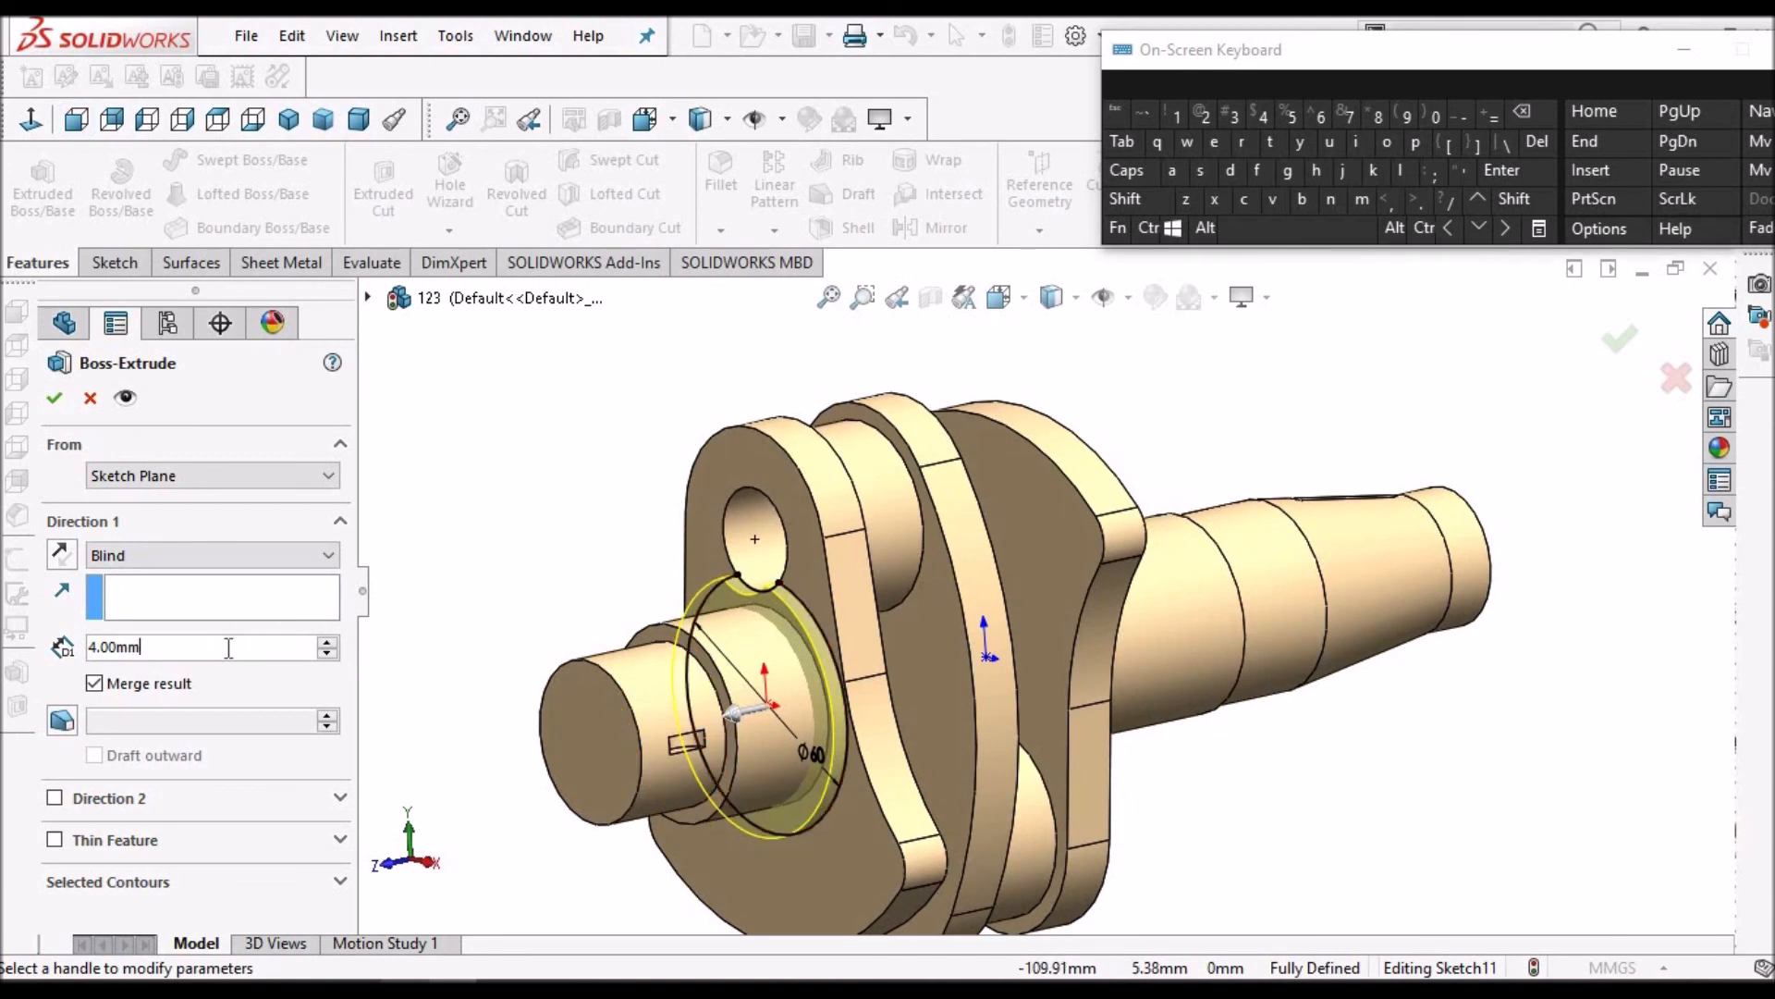
pyautogui.doubleClick(228, 648)
pyautogui.write('1')
pyautogui.press('Return')
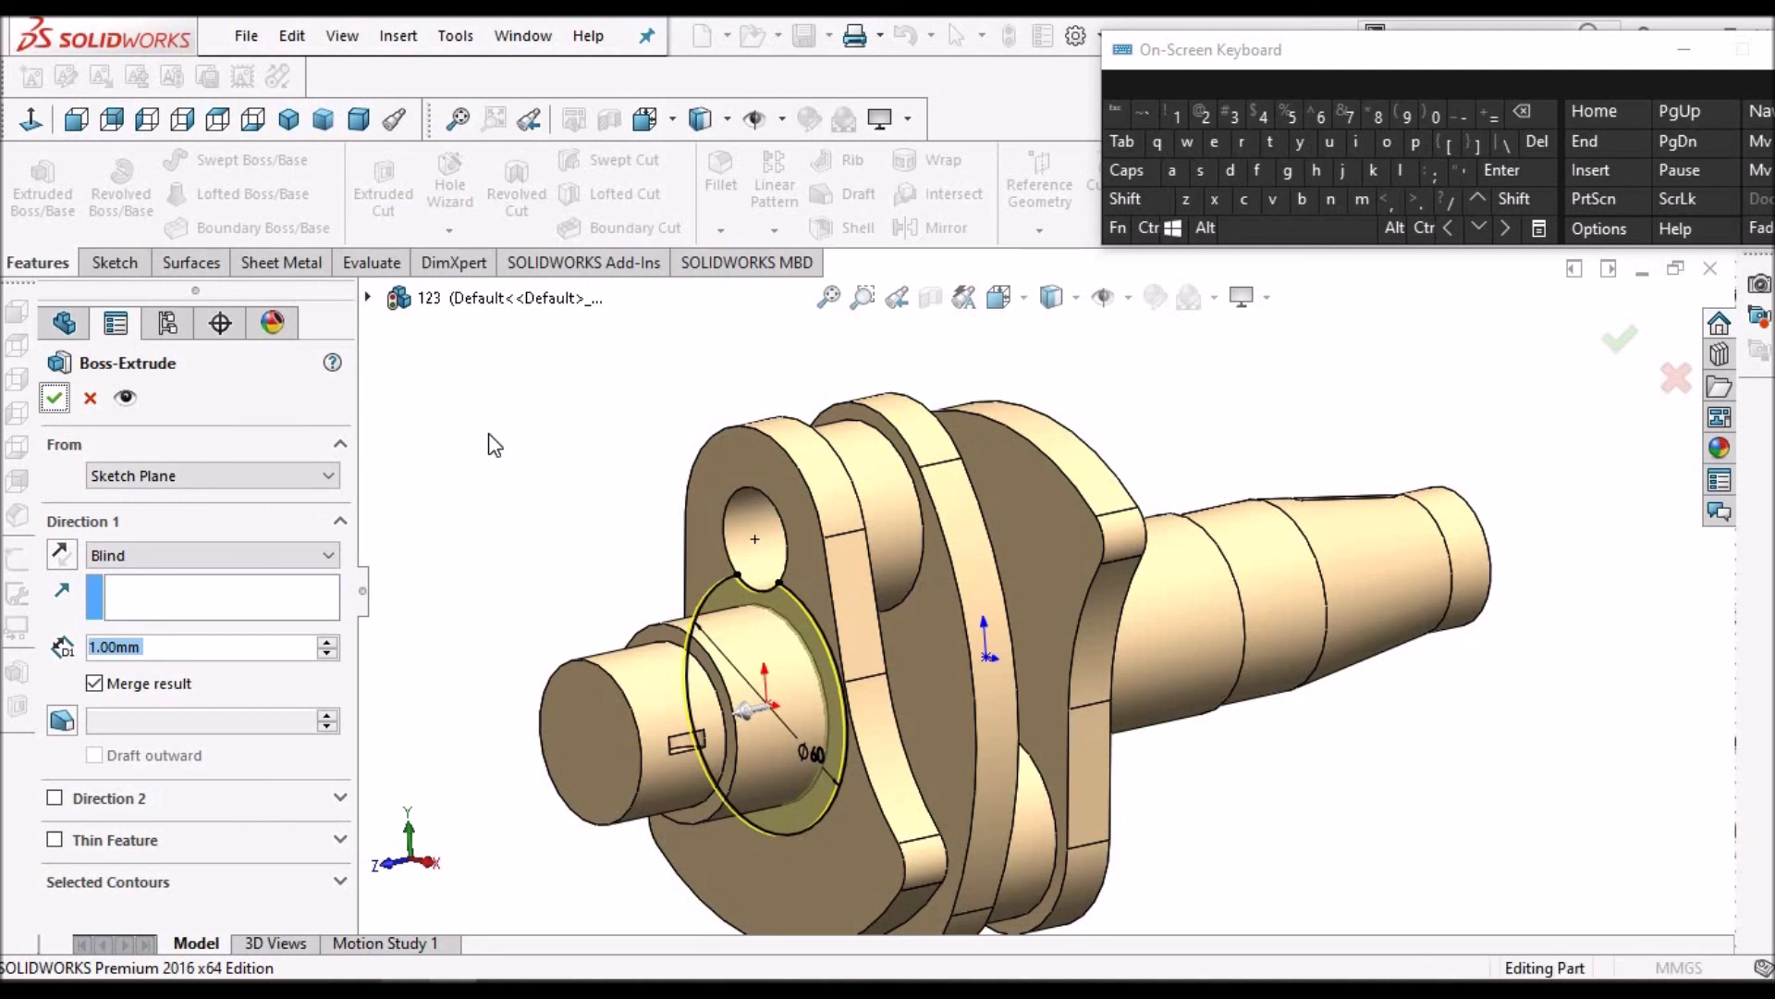
pyautogui.press('Return')
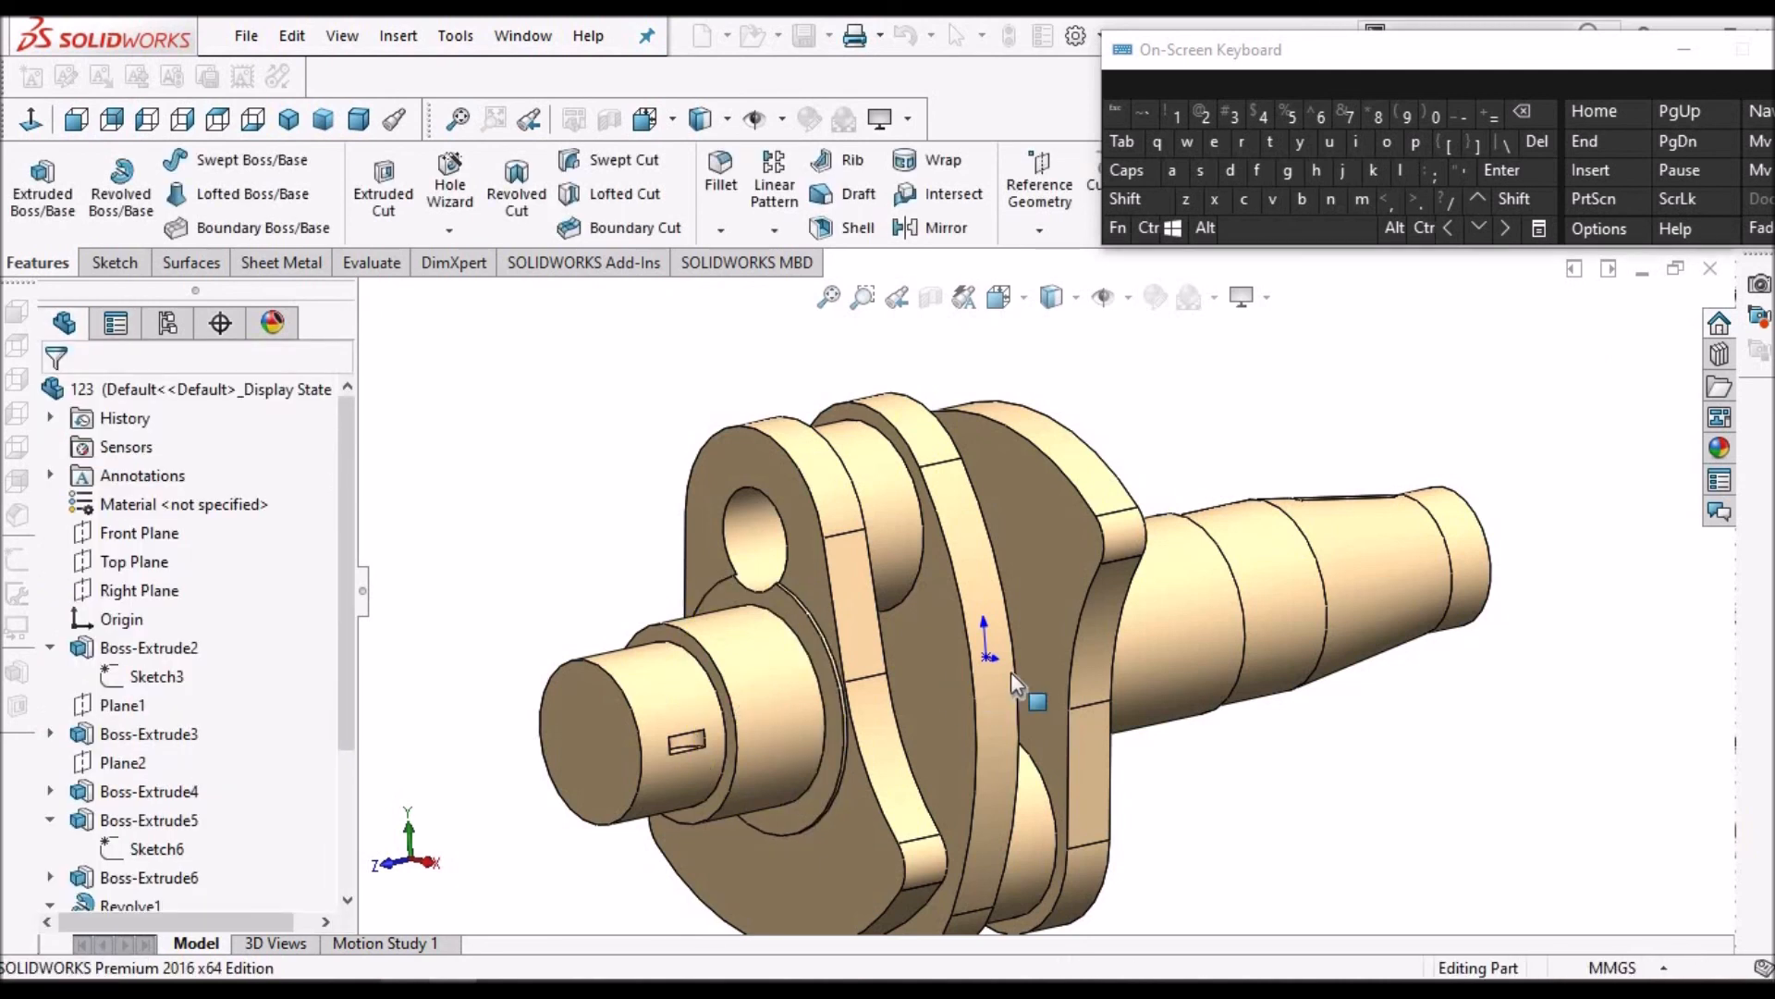
# Open a sketch on the inner face of the web beside the tapered shaft, viewed normal to the face
pyautogui.click(1039, 629)
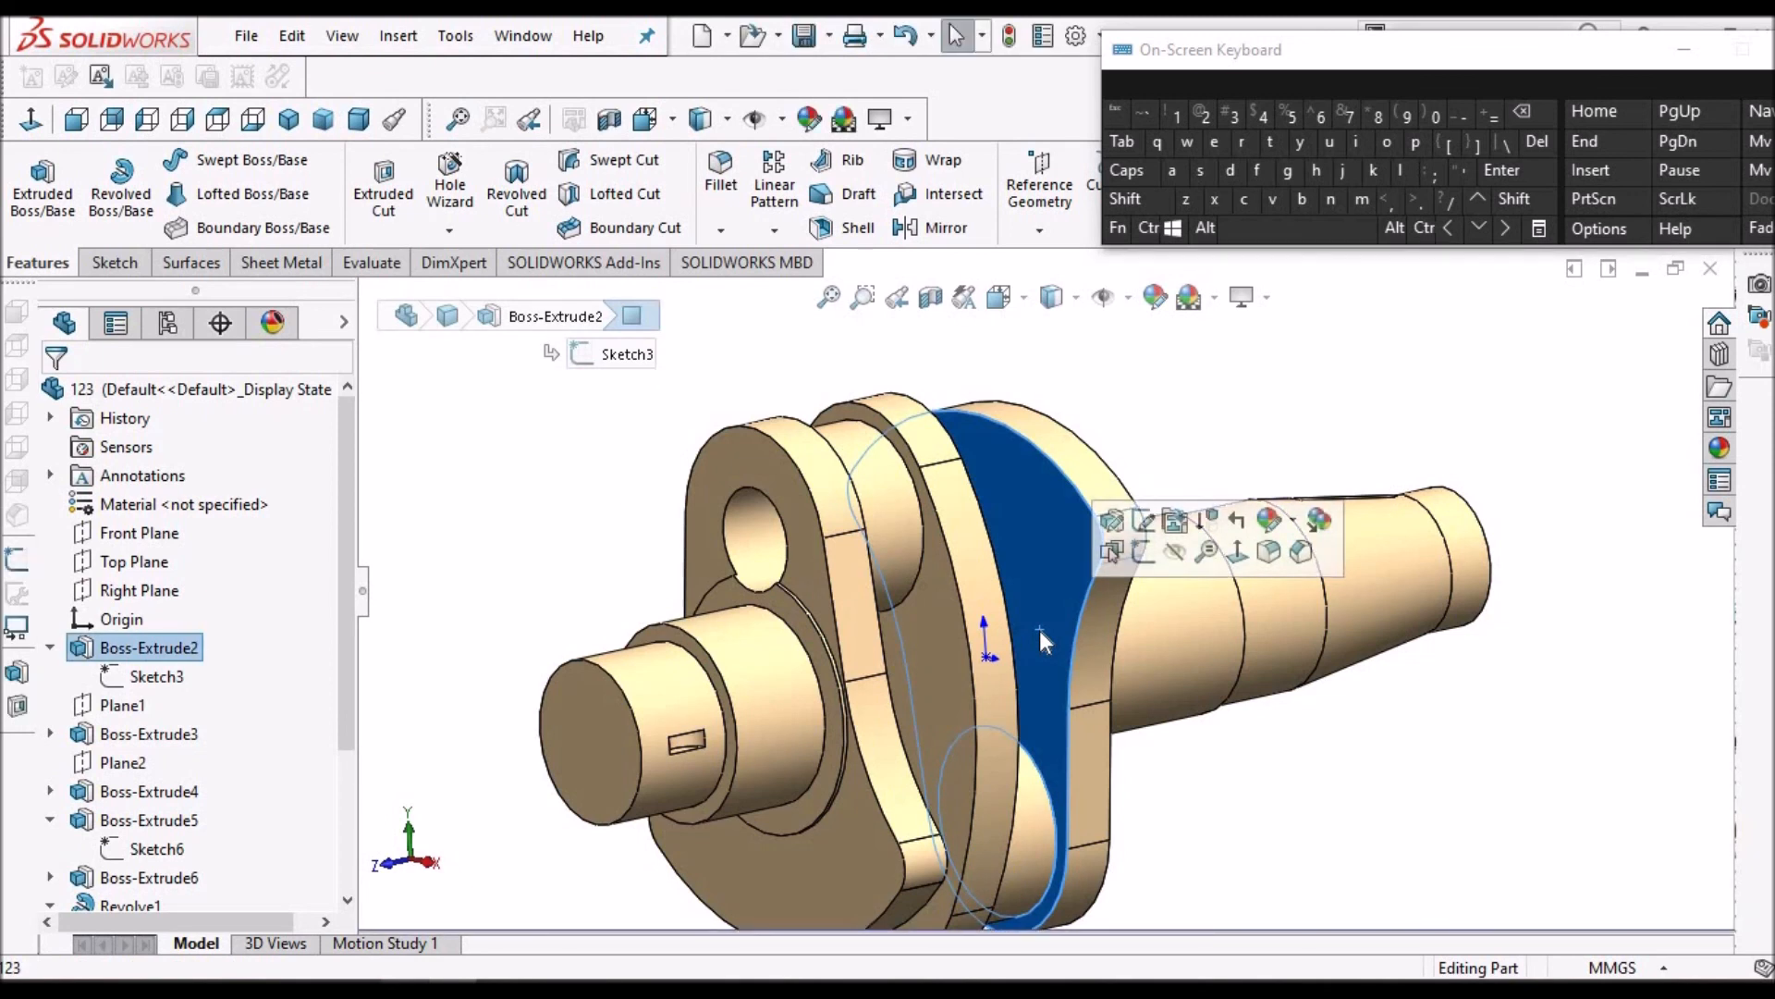
pyautogui.click(115, 264)
pyautogui.click(41, 171)
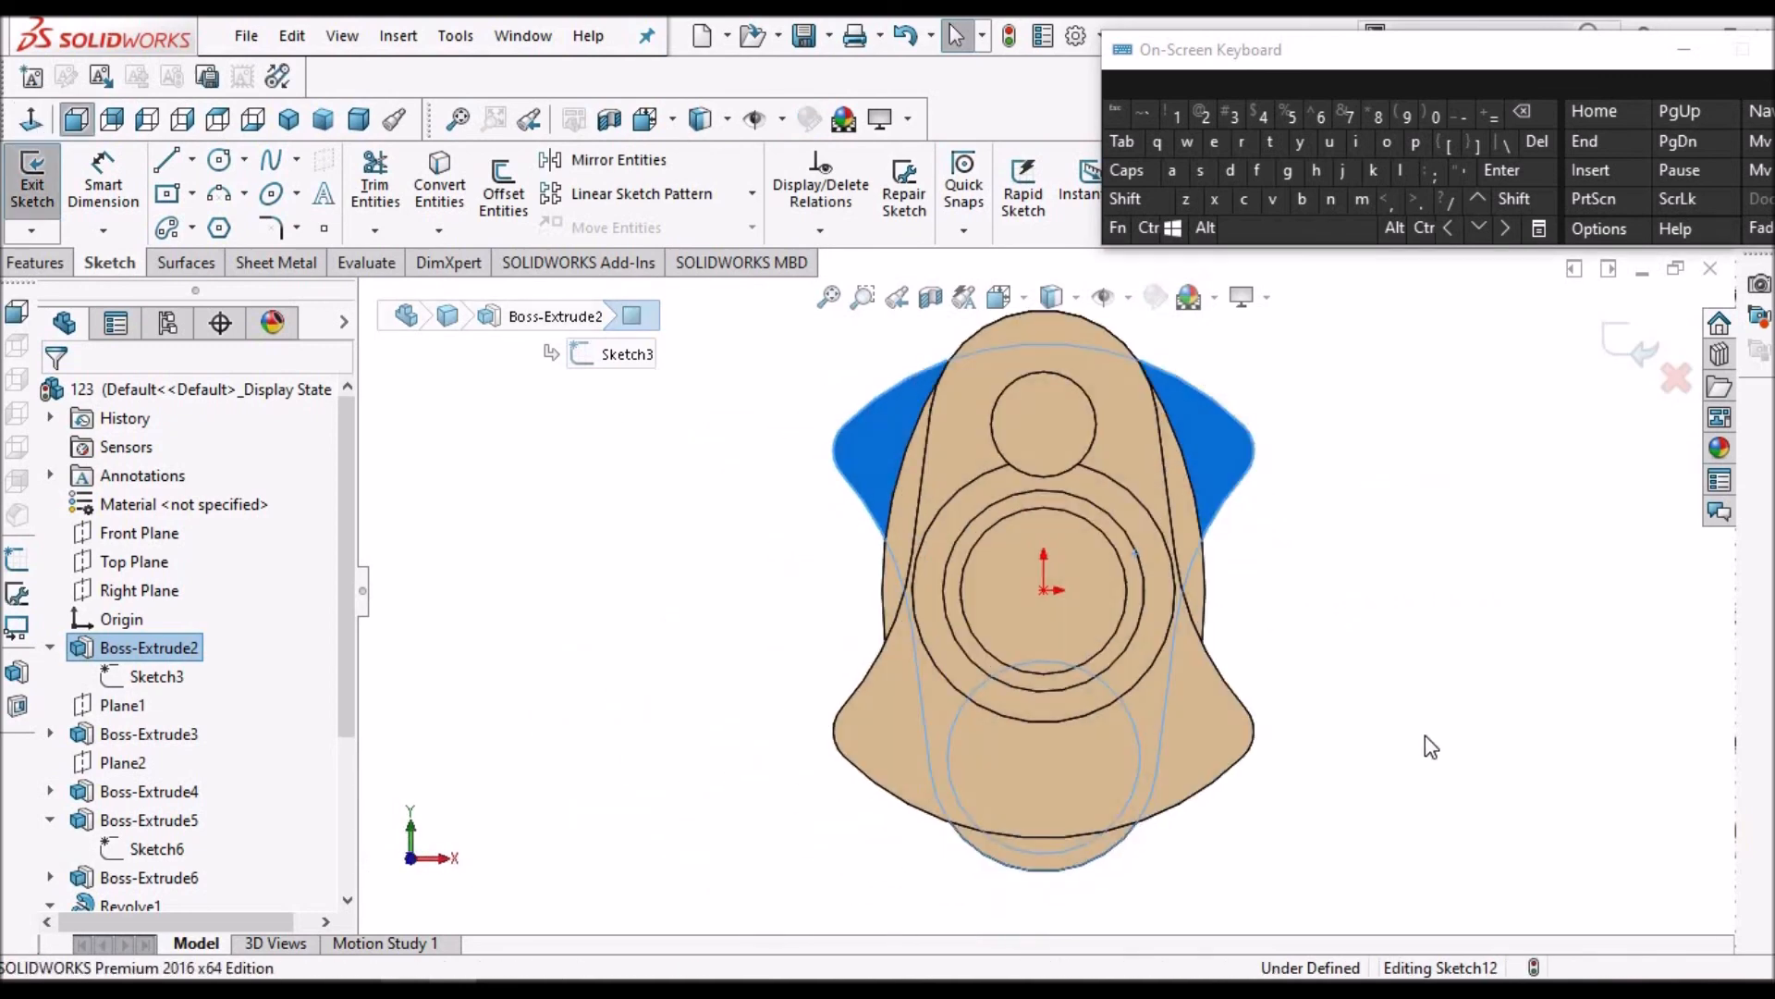
pyautogui.moveTo(1359, 653); pyautogui.dragTo(1237, 649, button='middle')
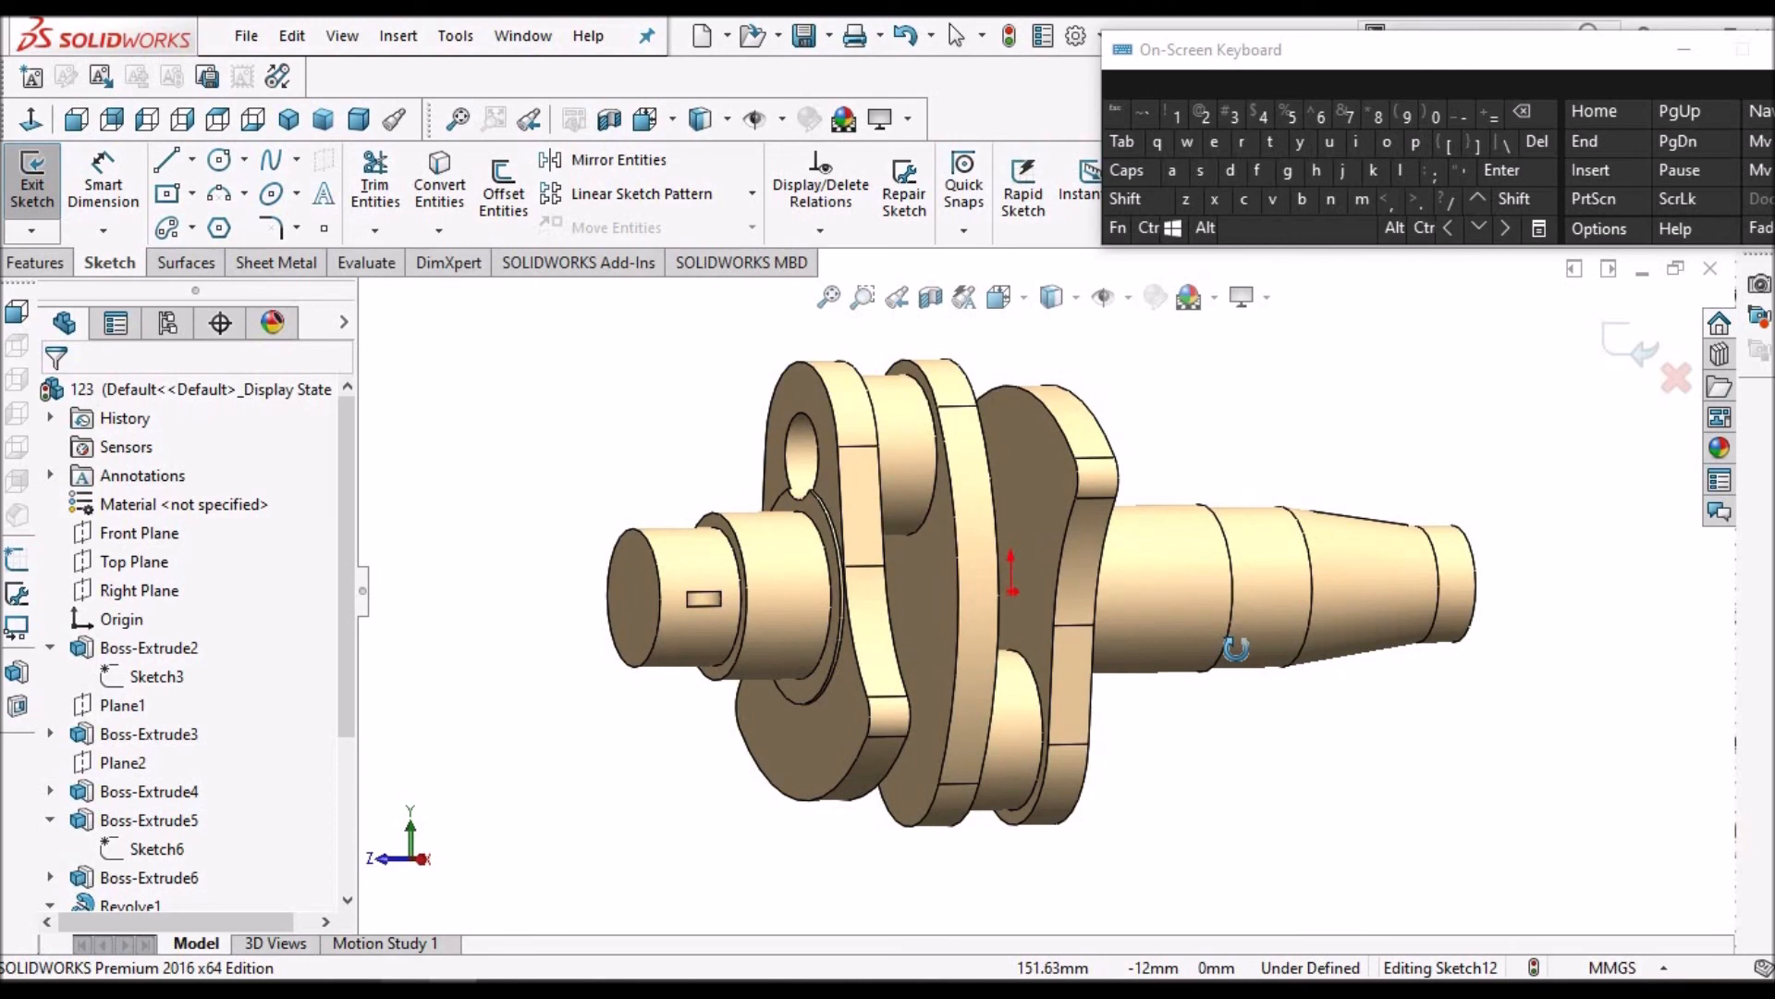
pyautogui.click(31, 122)
pyautogui.click(31, 123)
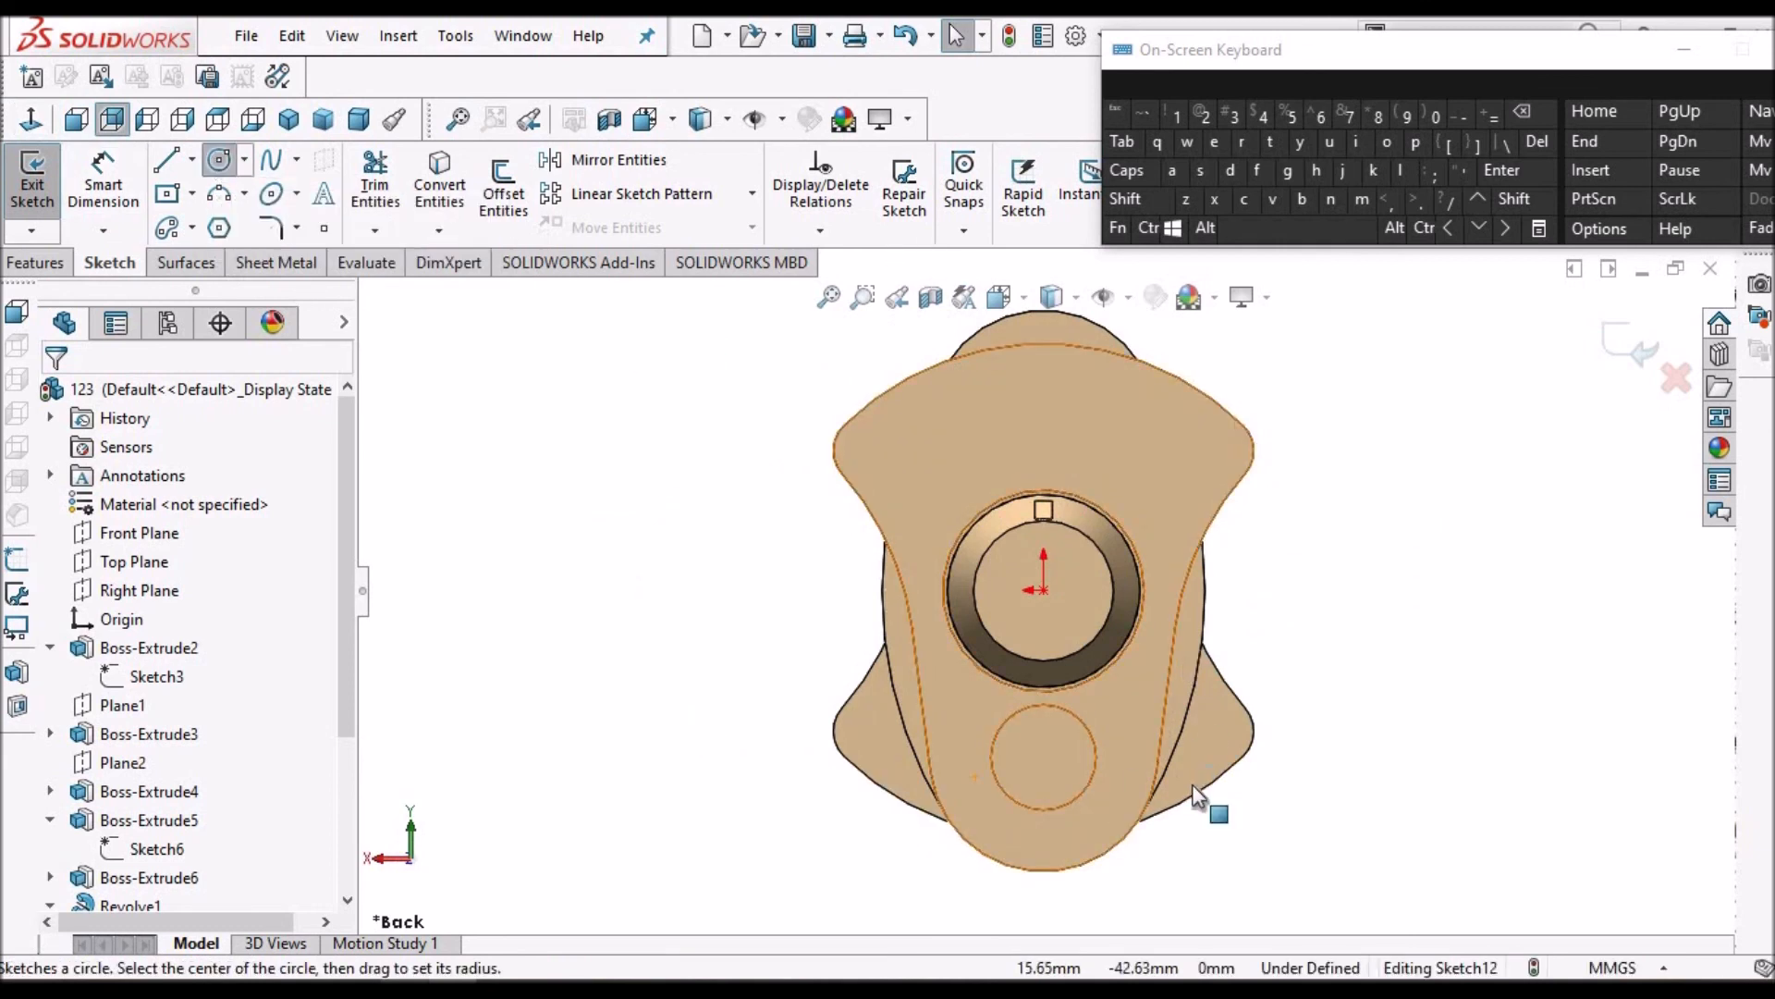
# Convert the web's rounded lower end edge into the sketch and extend the arc into a full circle around the crank pin
pyautogui.scroll(-2, 1043, 746)
pyautogui.scroll(-2, 1064, 740)
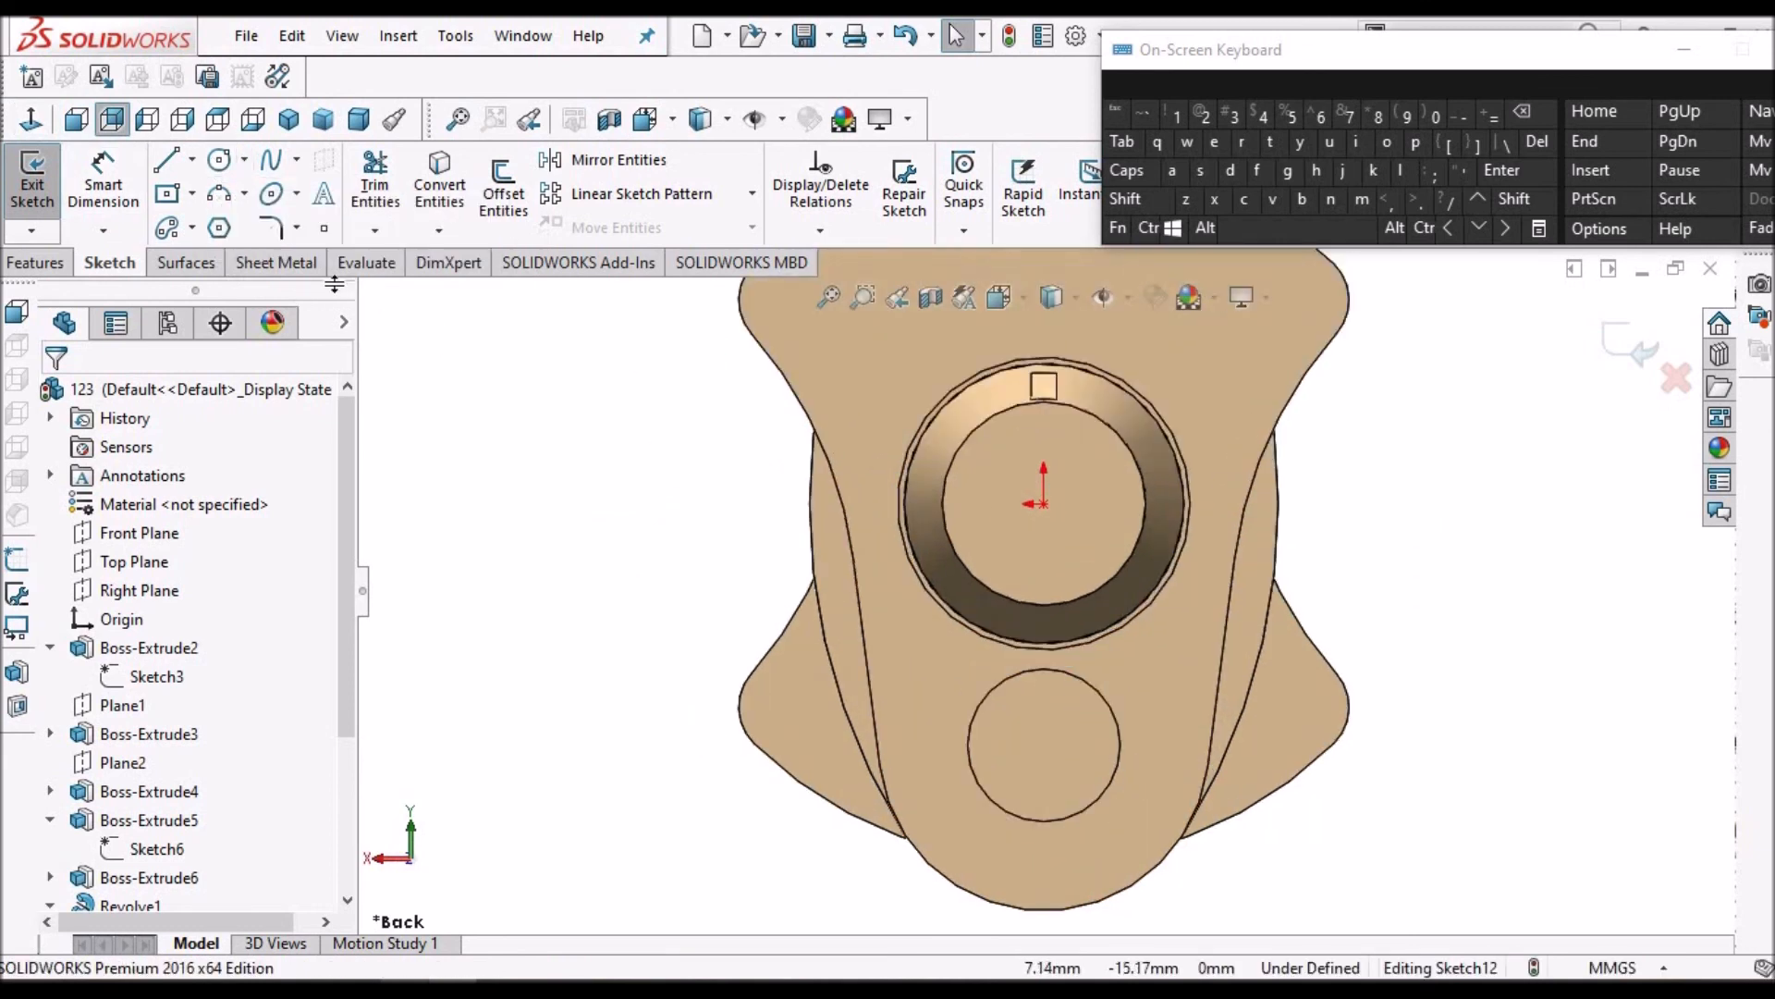
pyautogui.click(1132, 884)
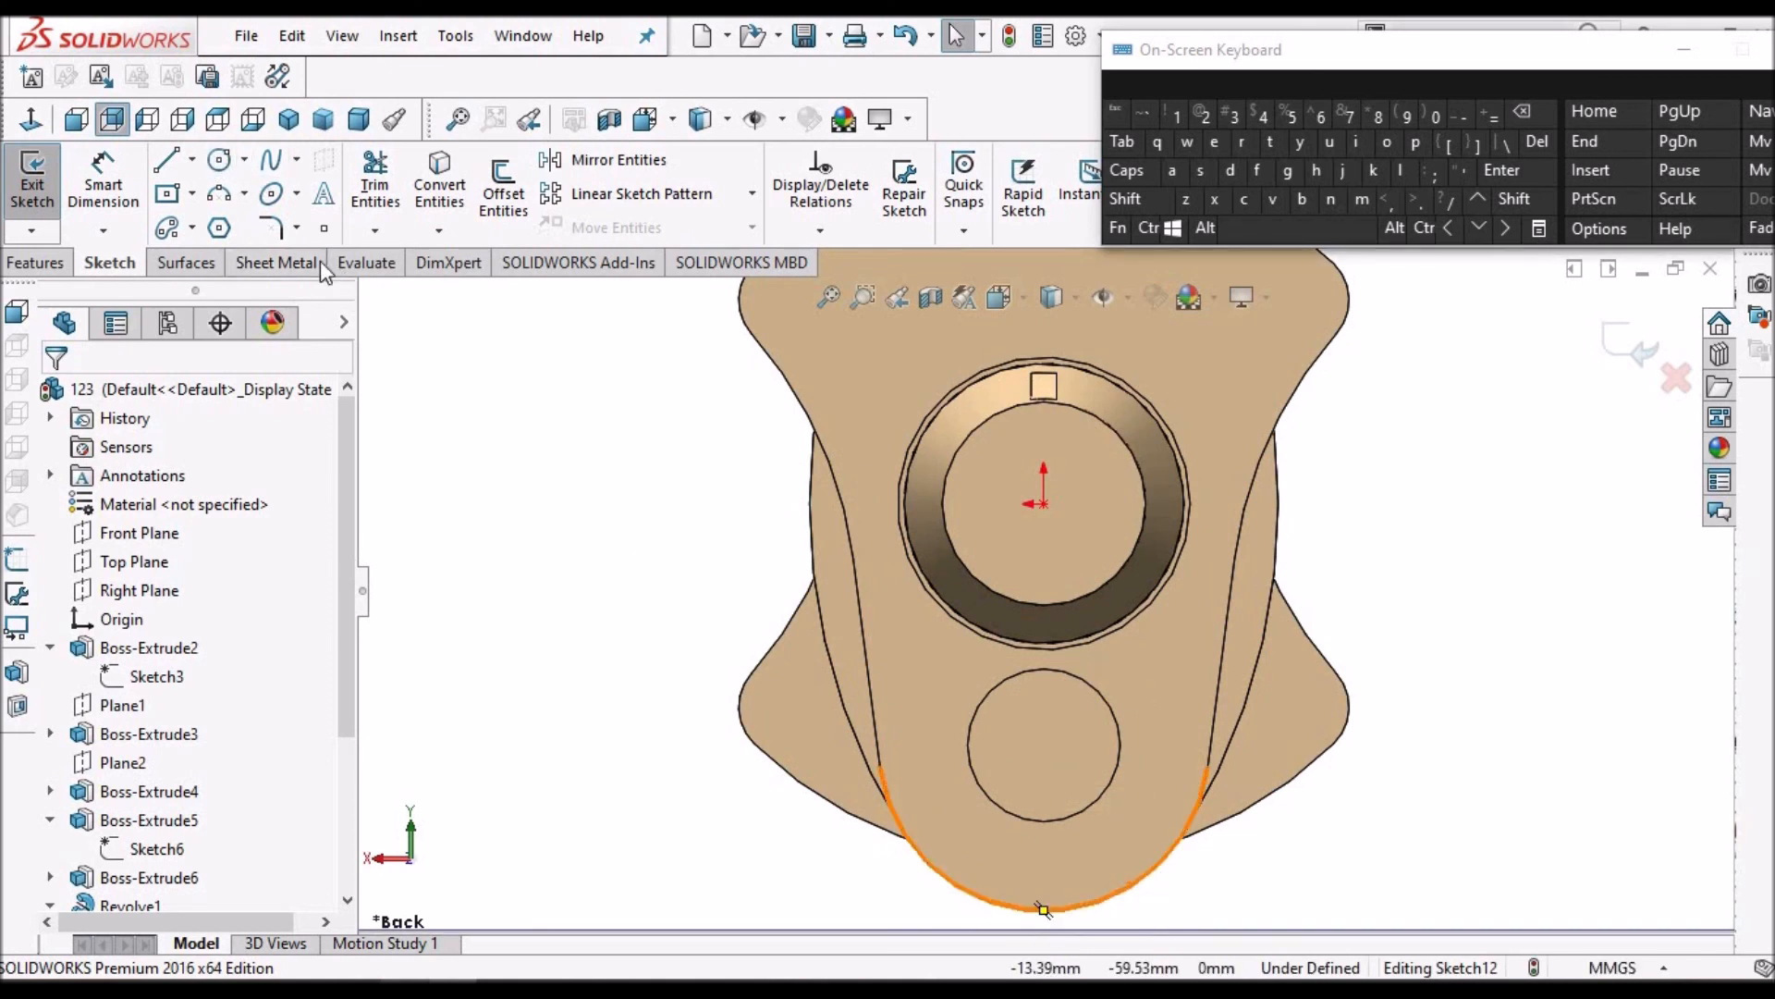
pyautogui.click(439, 181)
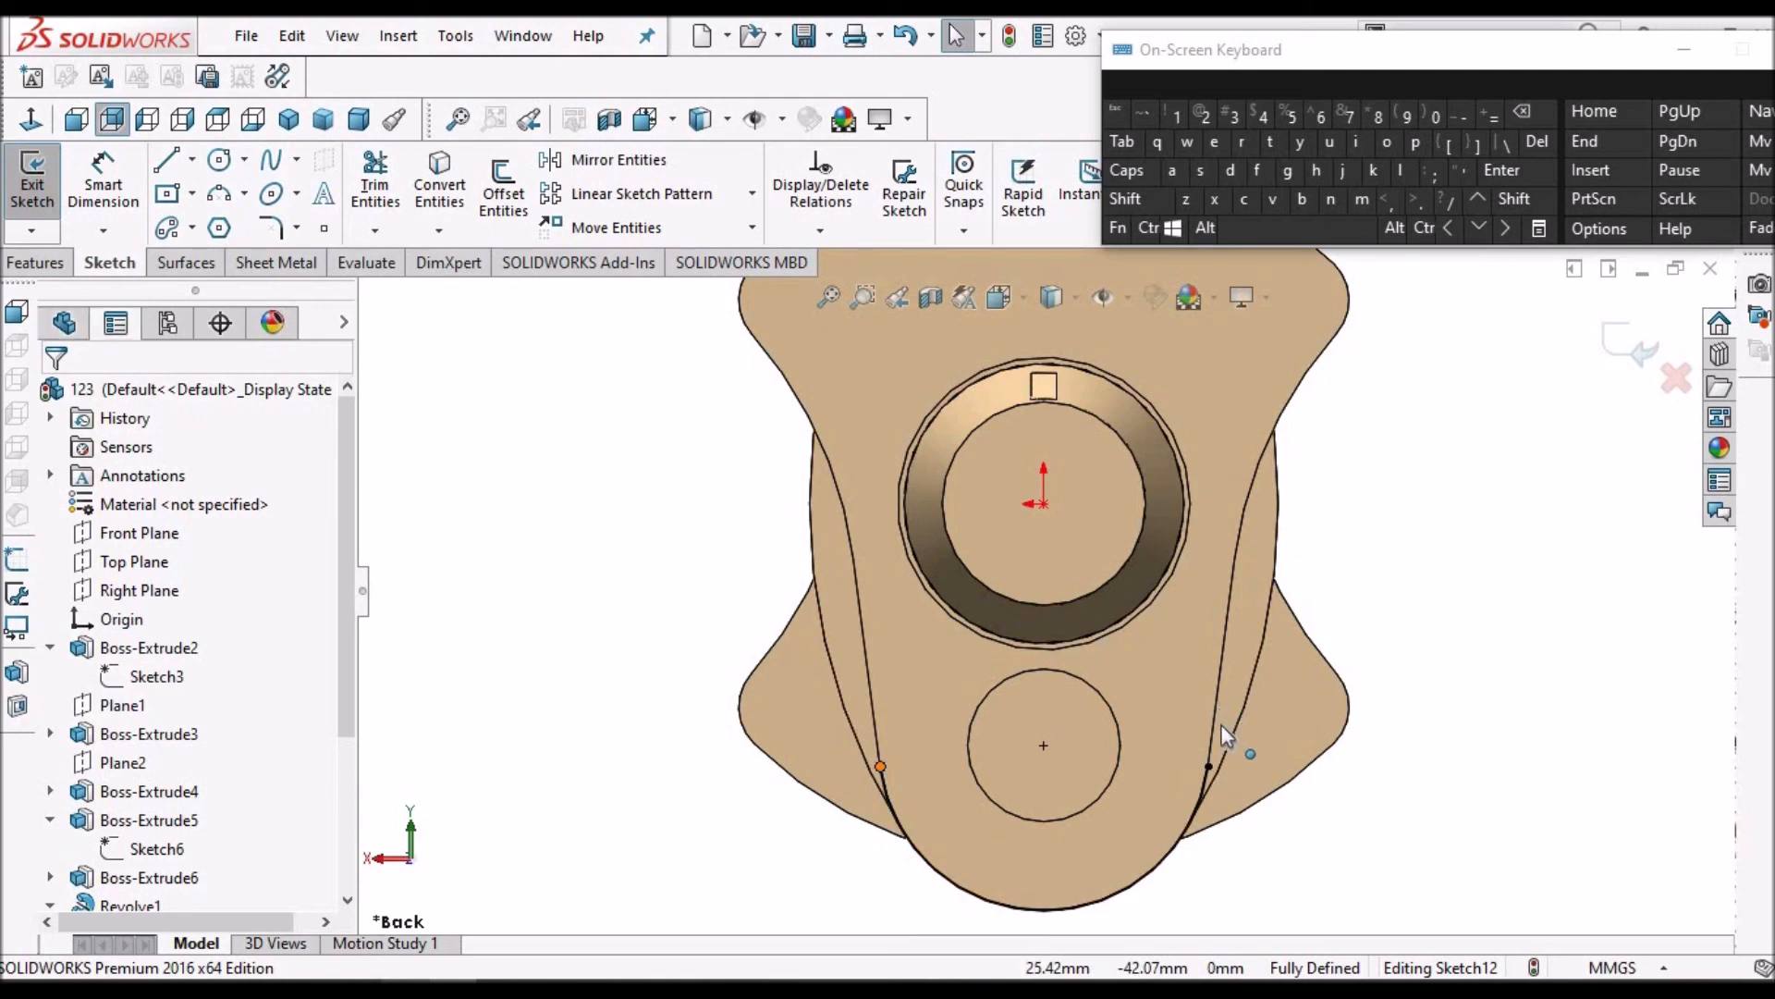
pyautogui.click(1209, 765)
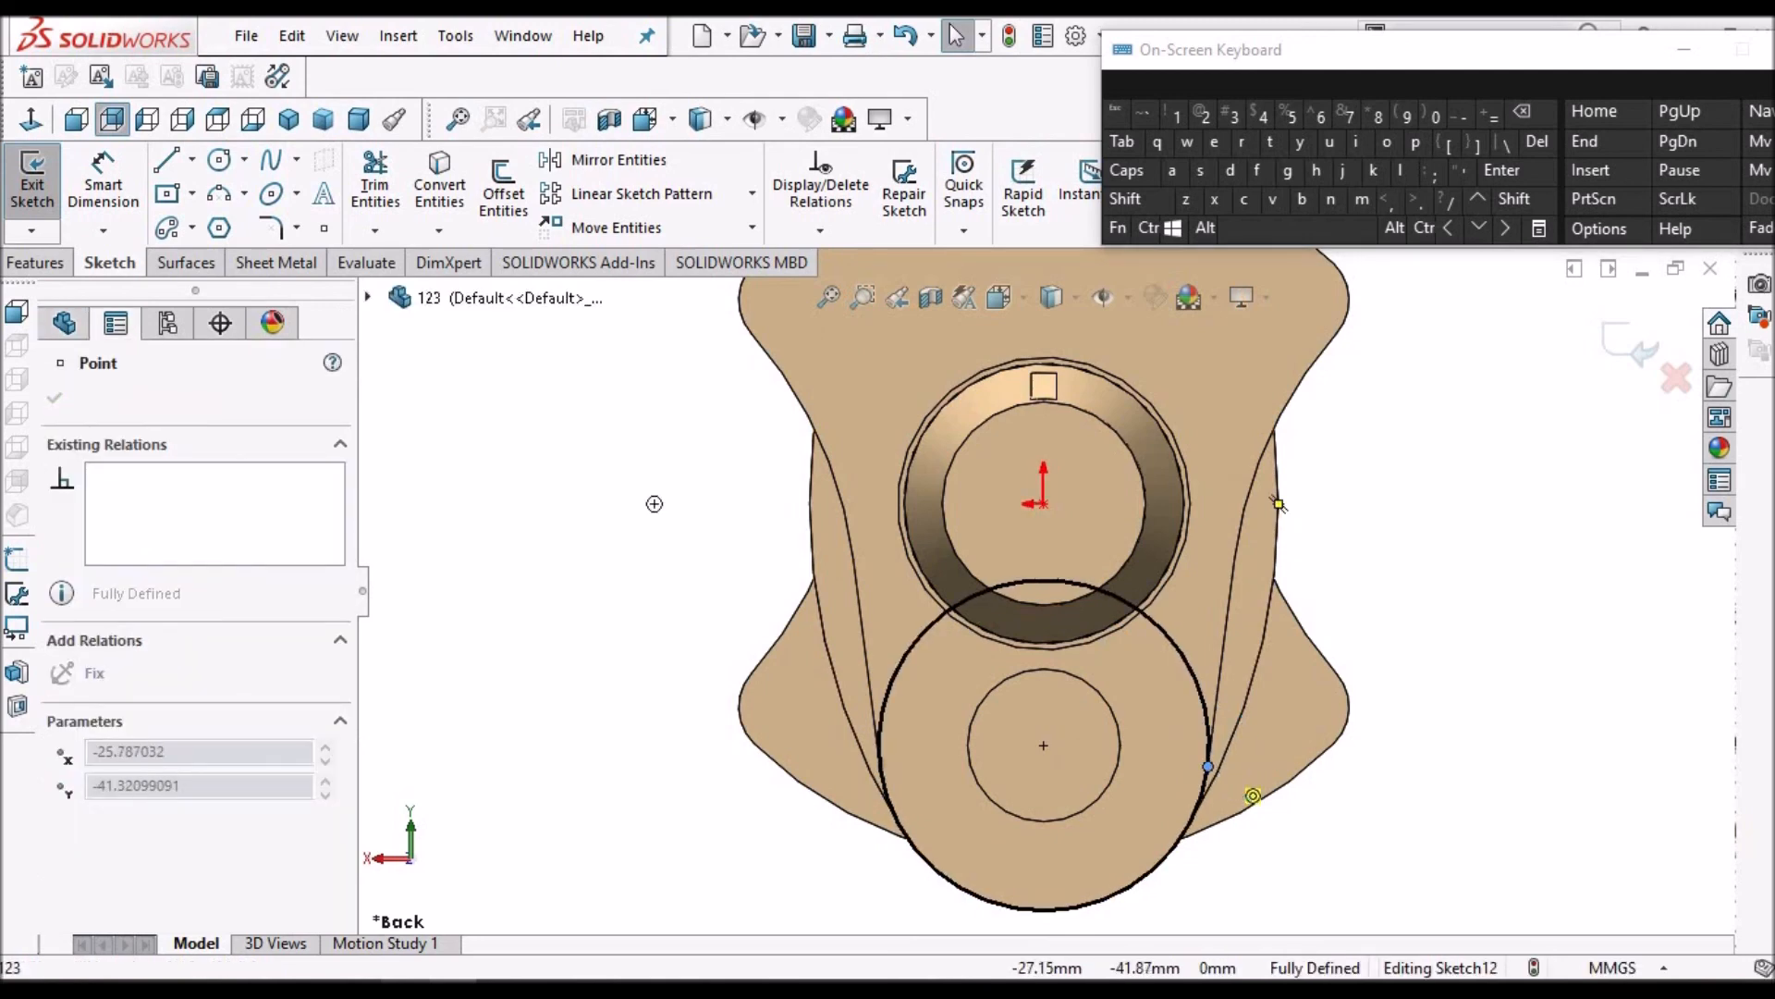
pyautogui.moveTo(1216, 770); pyautogui.dragTo(1209, 767)
pyautogui.click(1407, 525)
# Extrude the circle around the crank pin 1 mm from the web's inner face, merged with the body
pyautogui.scroll(2, 1047, 597)
pyautogui.moveTo(1156, 554); pyautogui.dragTo(1250, 467, button='middle')
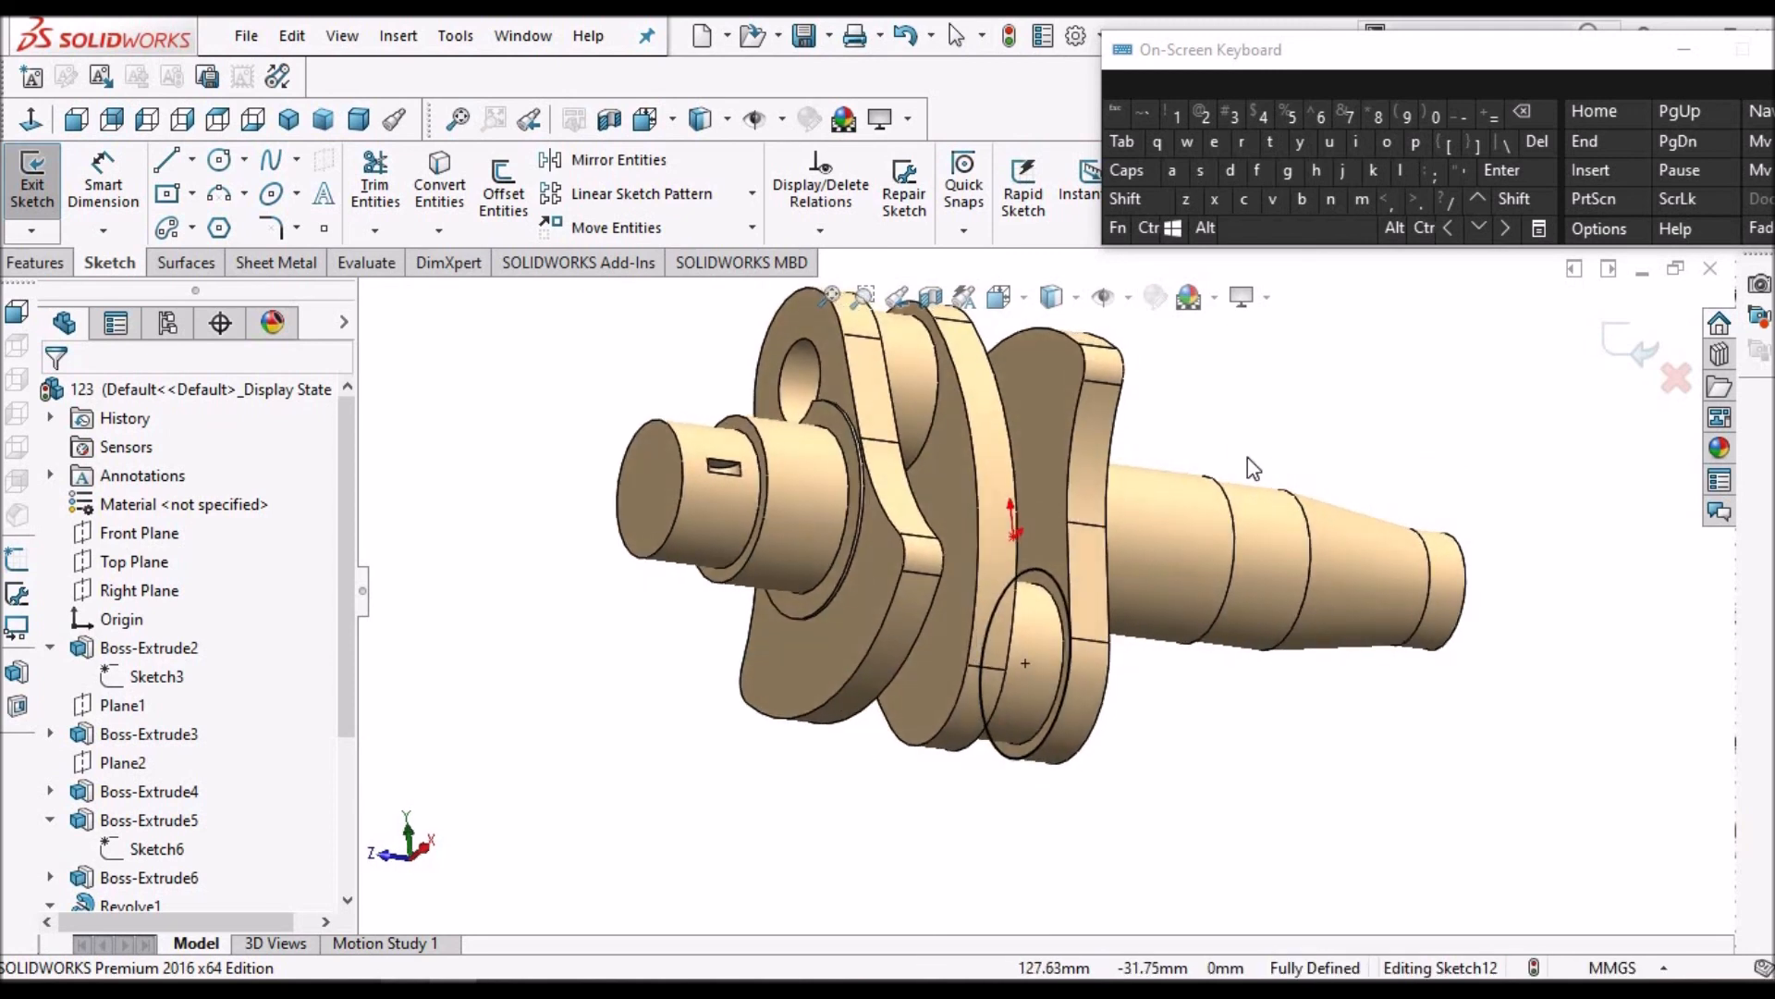
pyautogui.click(35, 263)
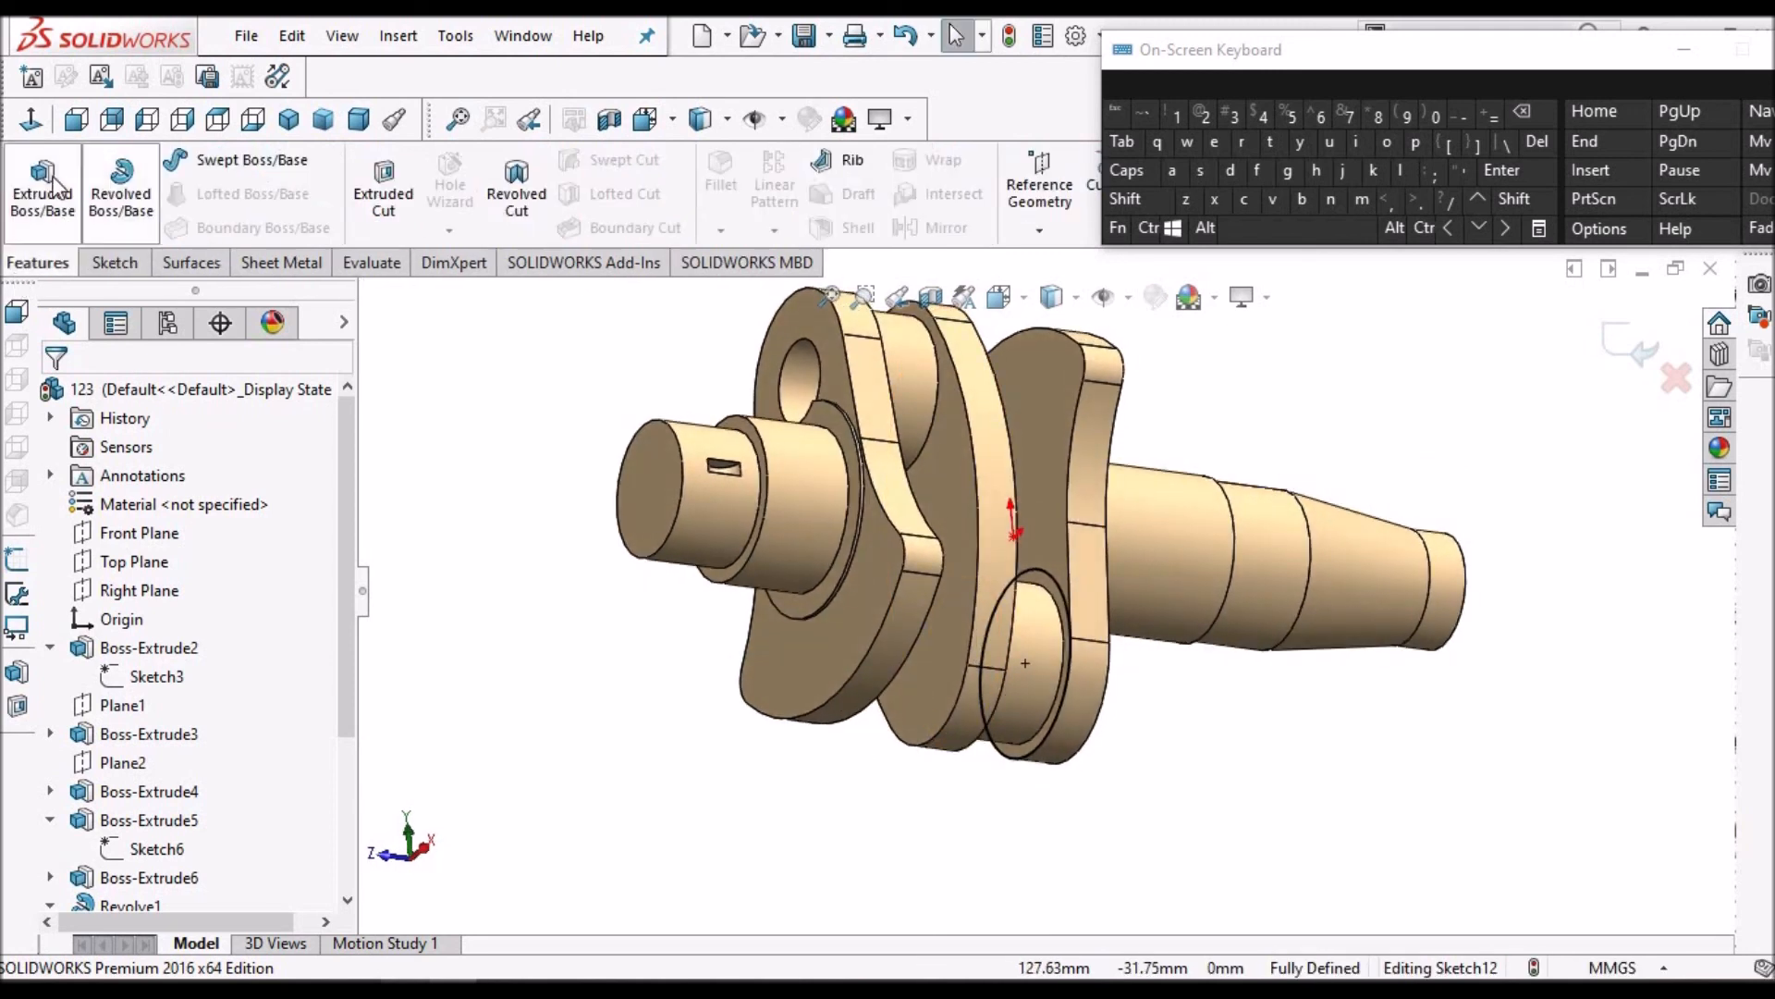
pyautogui.click(48, 174)
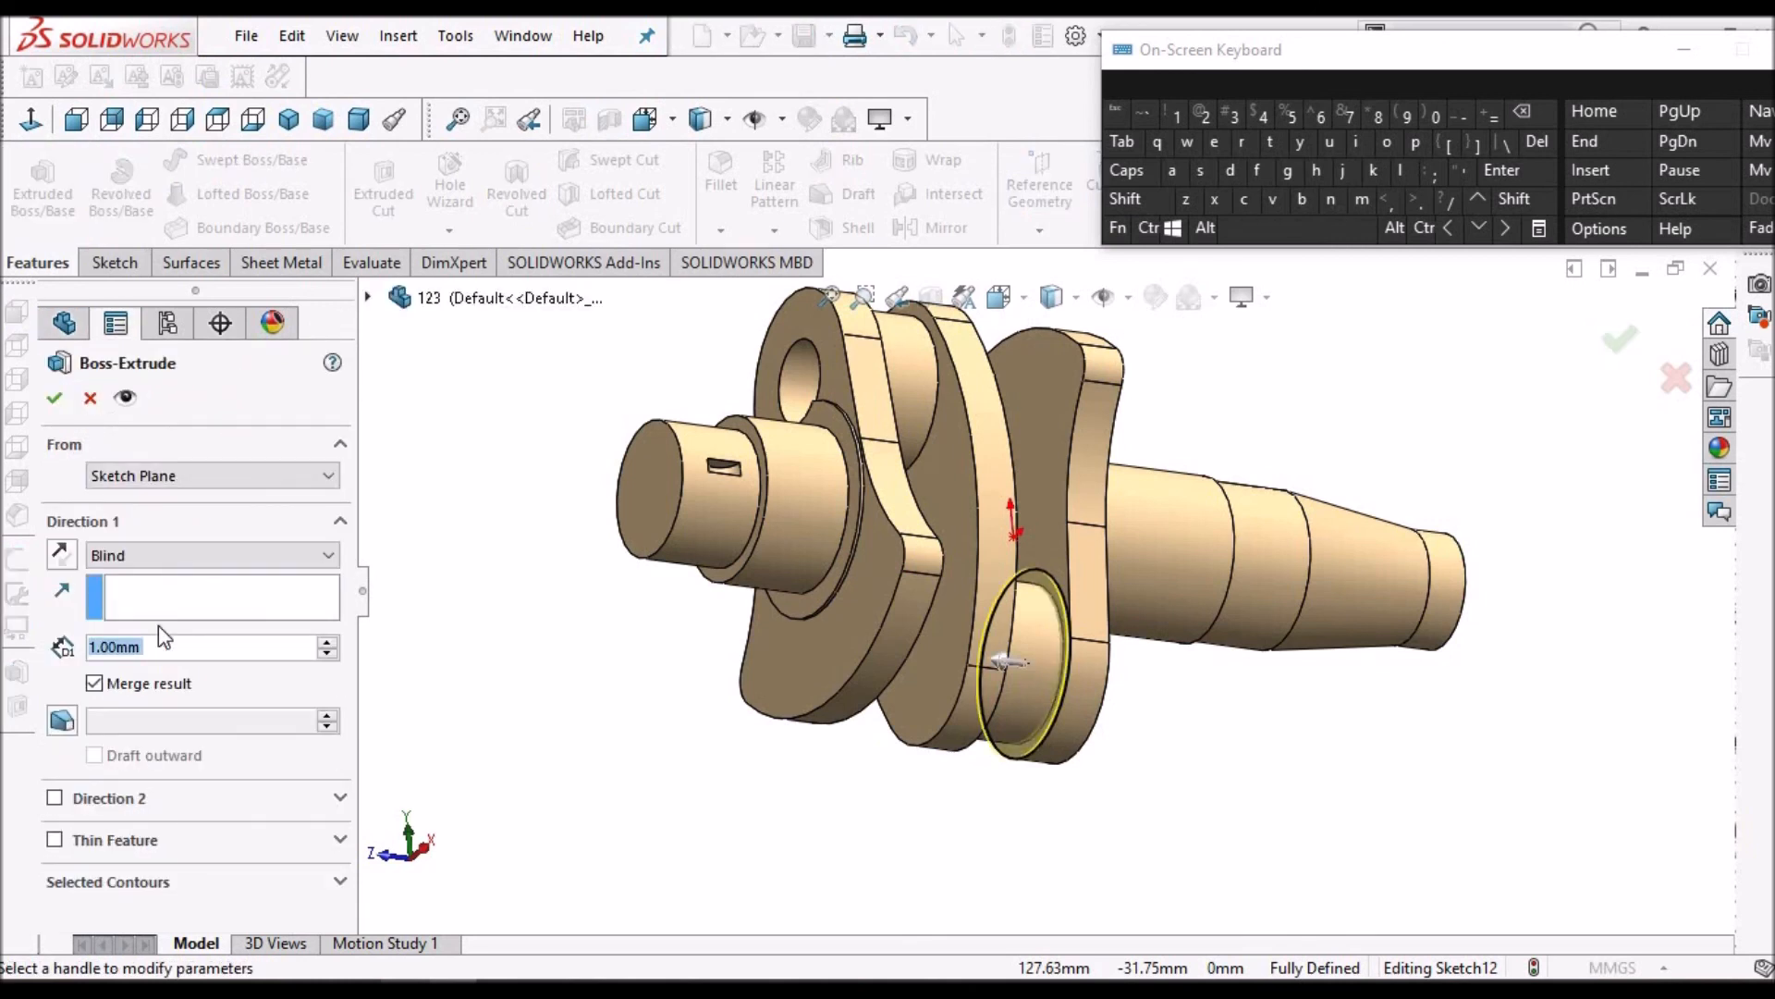
pyautogui.click(53, 398)
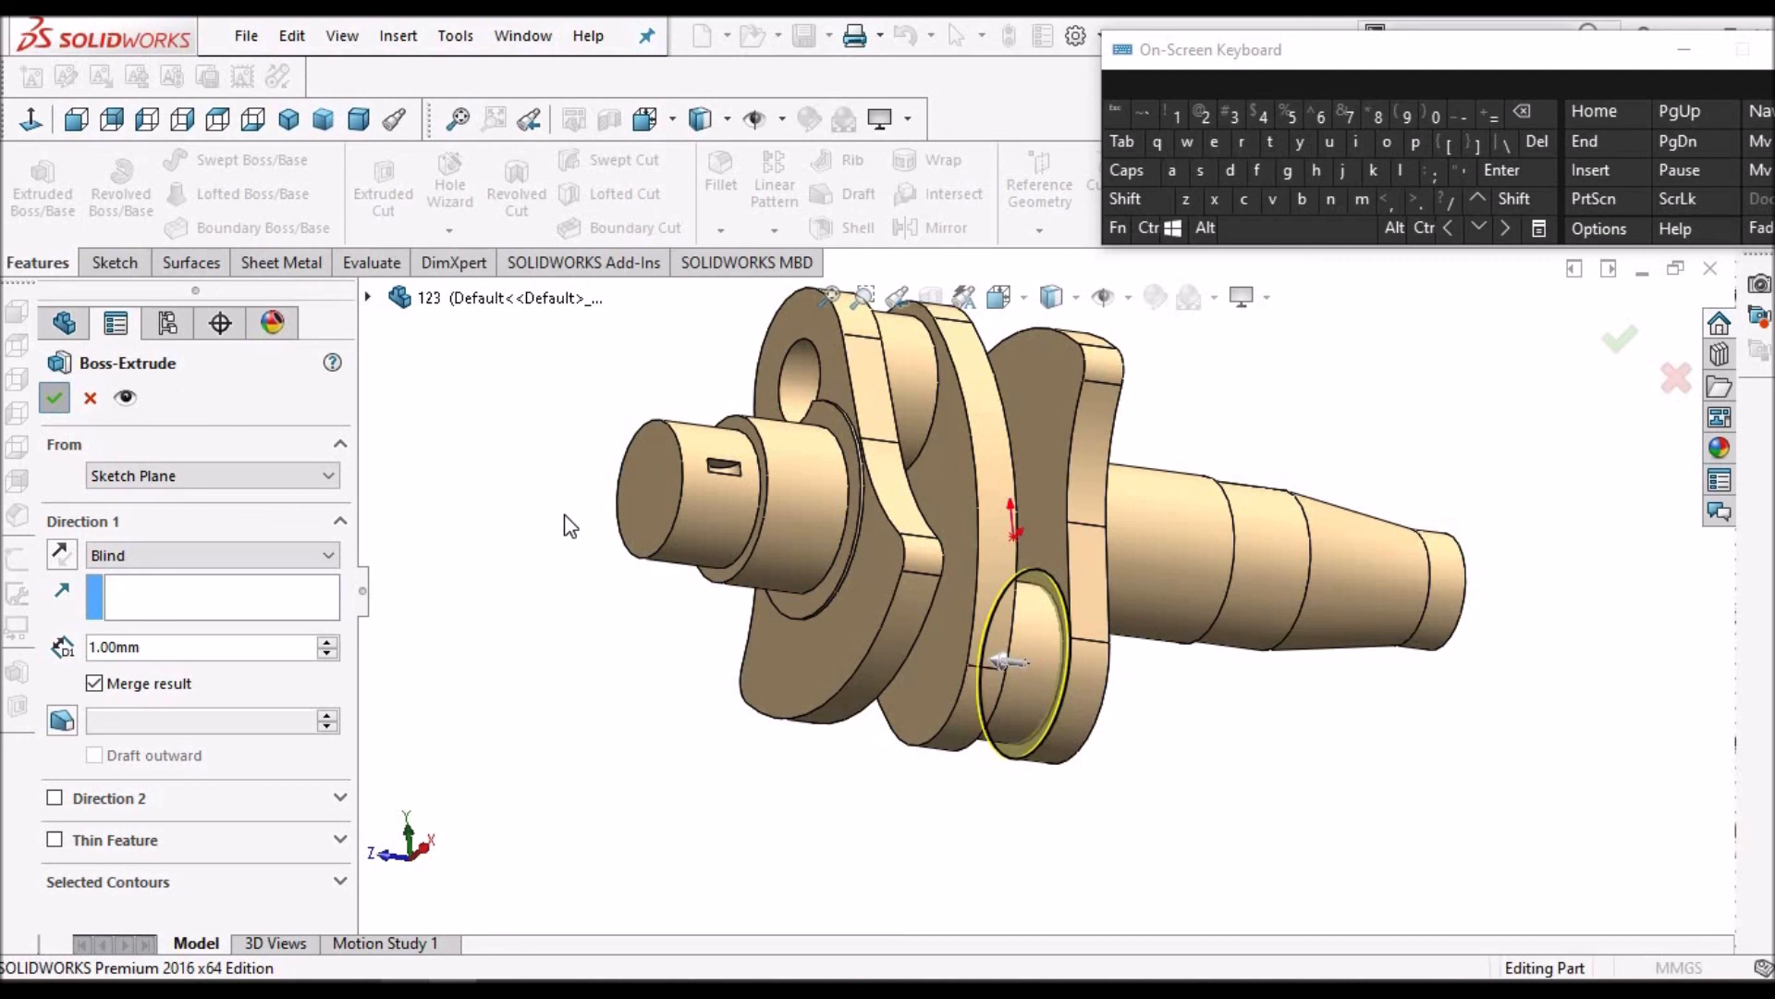
pyautogui.press('Return')
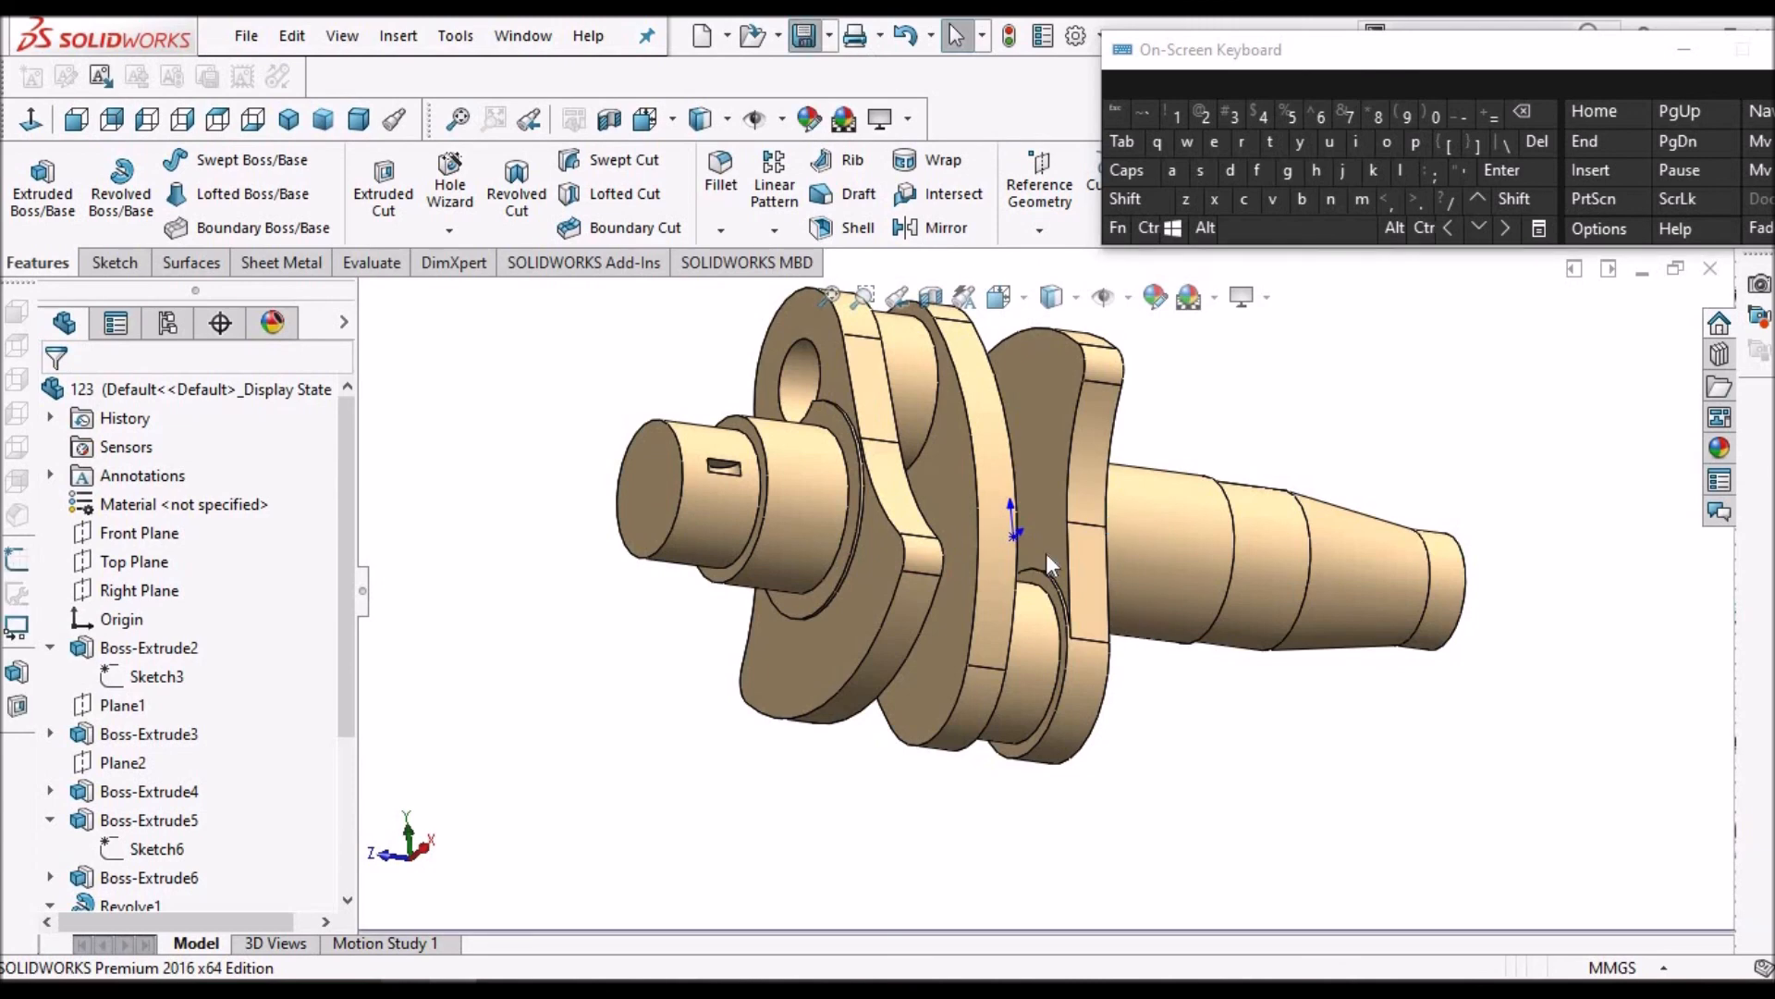
pyautogui.scroll(3, 1046, 553)
pyautogui.moveTo(1063, 607); pyautogui.dragTo(1062, 650, button='middle')
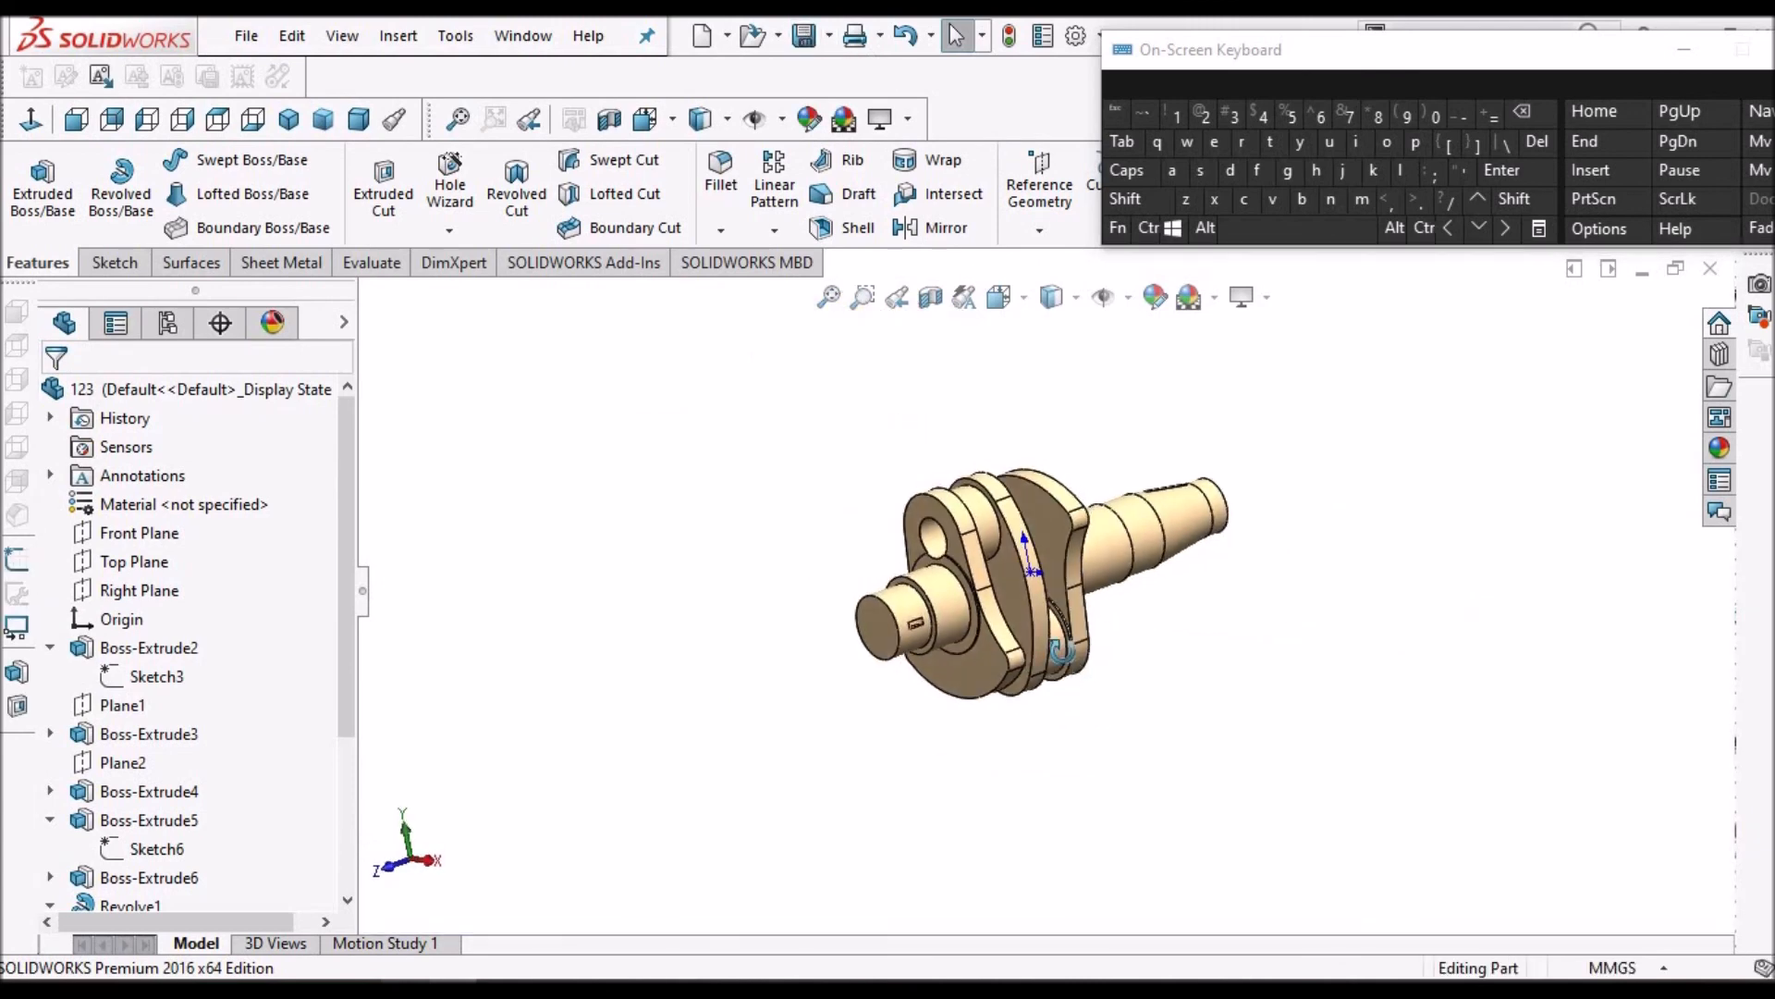
pyautogui.scroll(-5, 1056, 571)
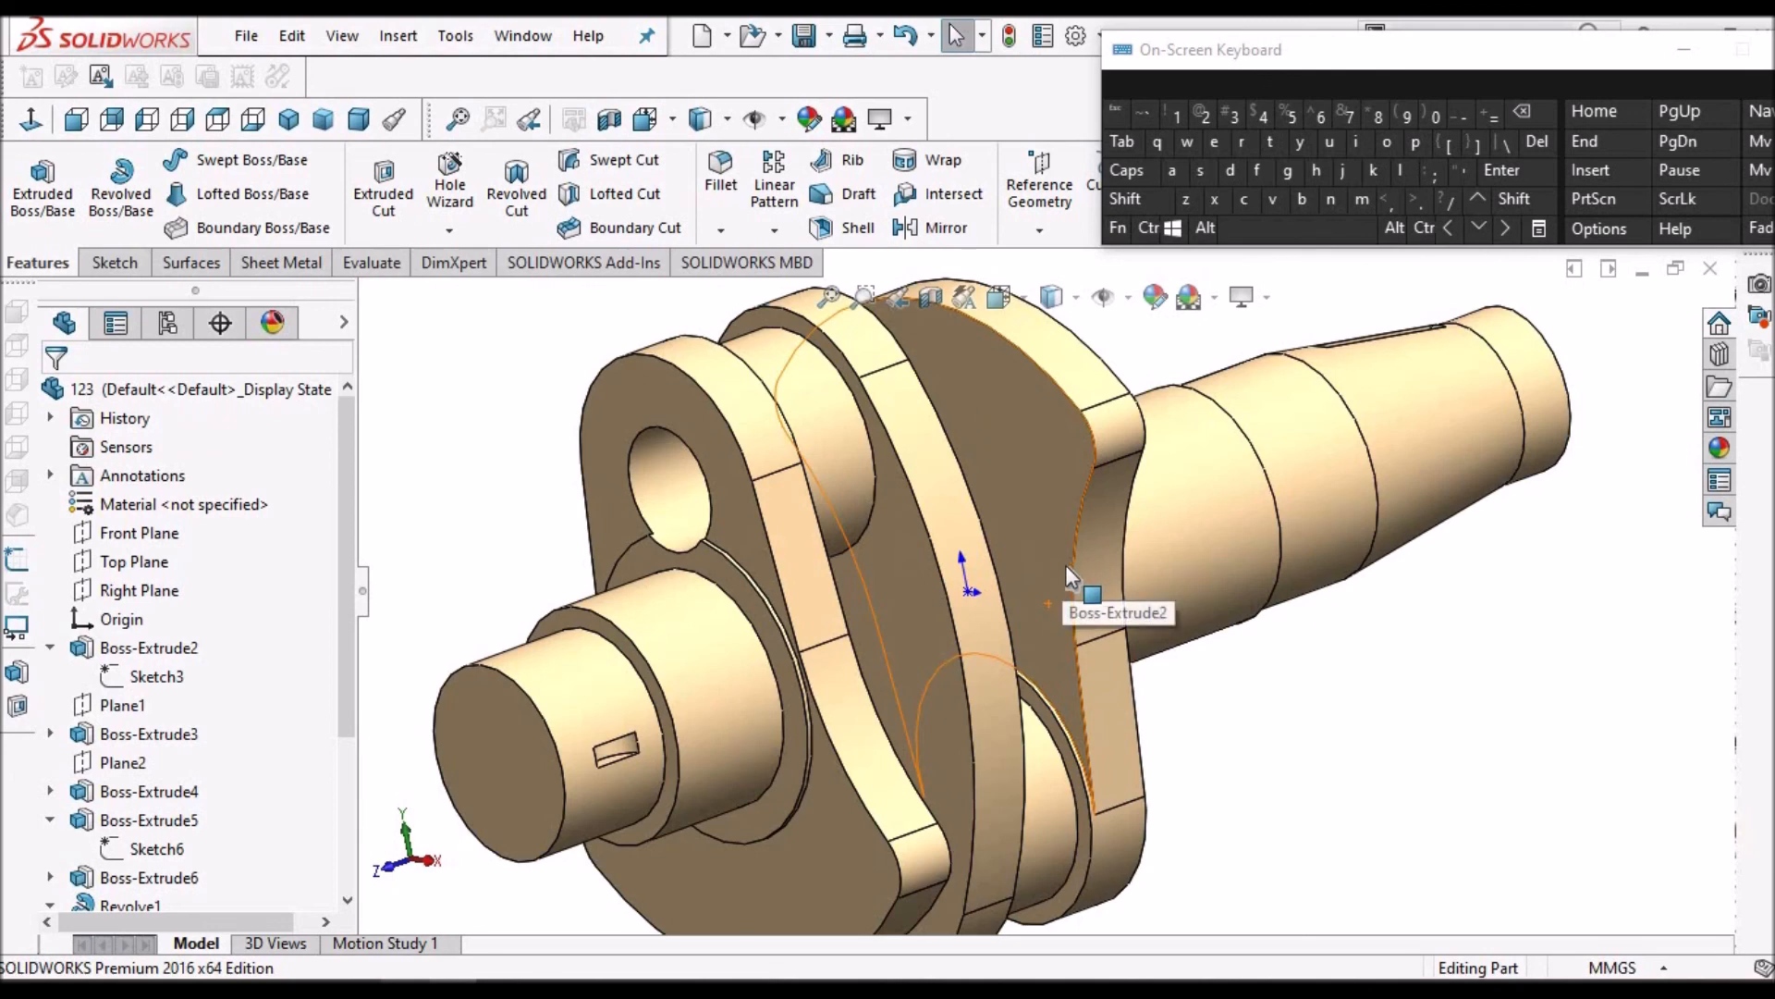
pyautogui.scroll(3, 1069, 563)
pyautogui.moveTo(1064, 596); pyautogui.dragTo(1008, 638, button='middle')
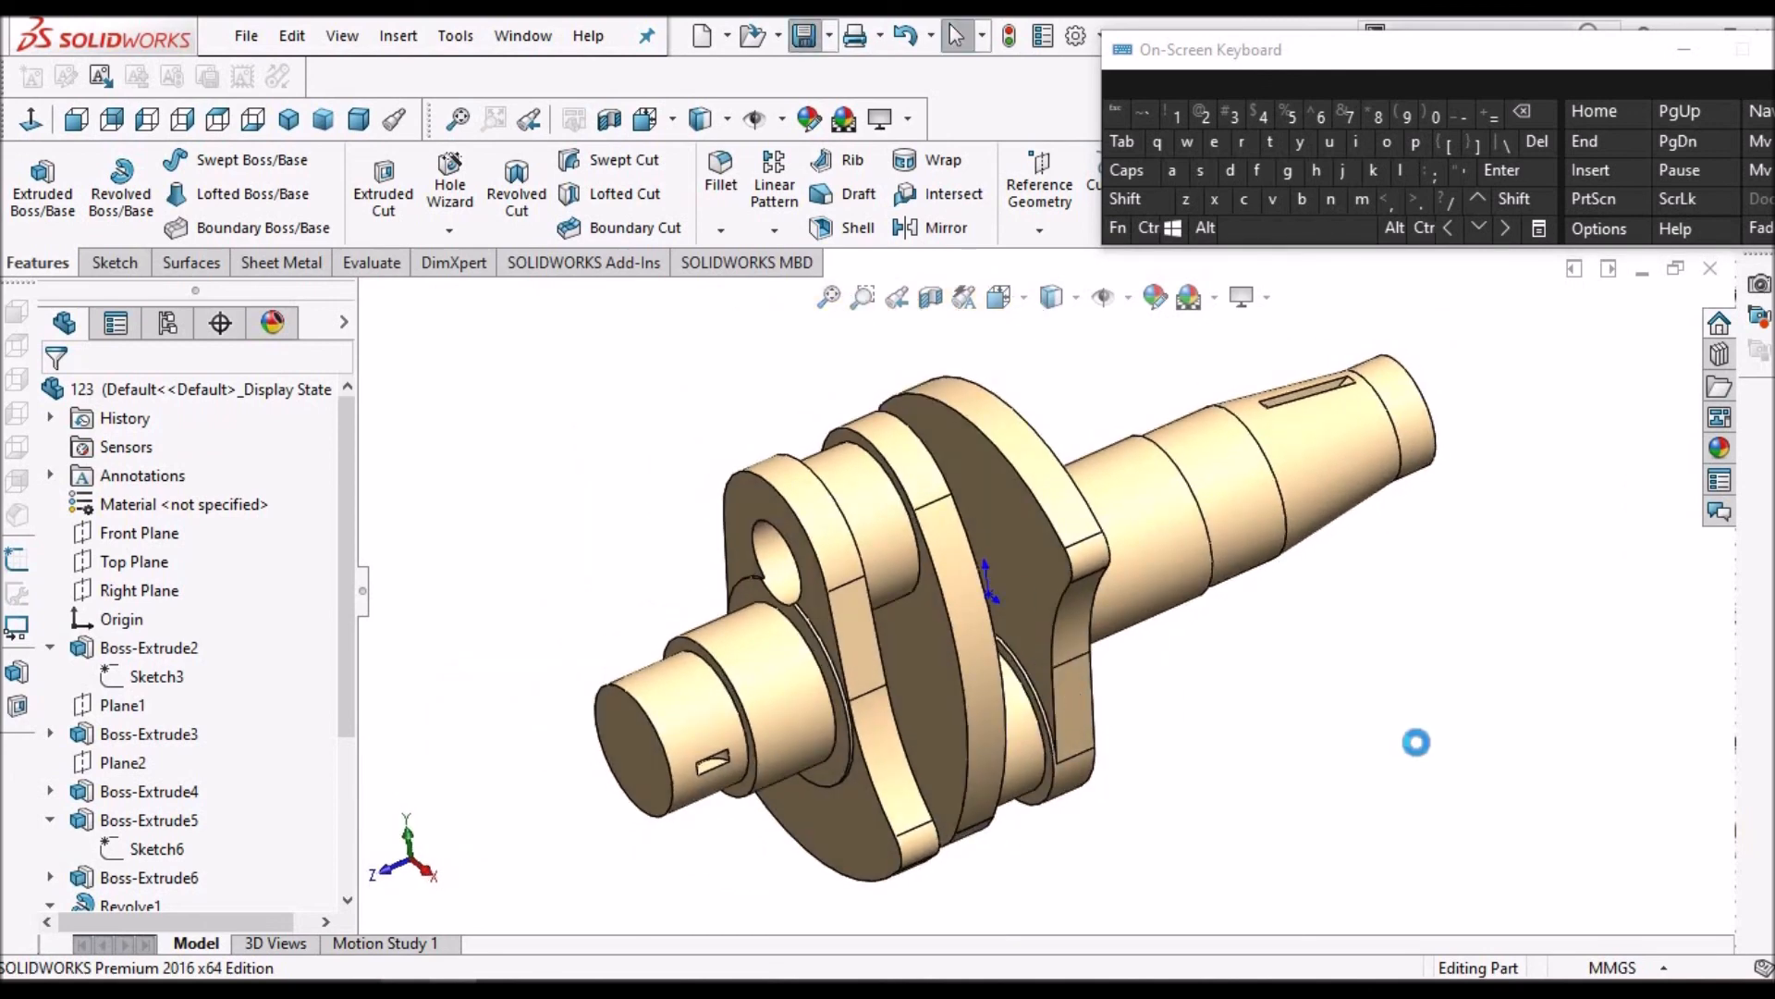